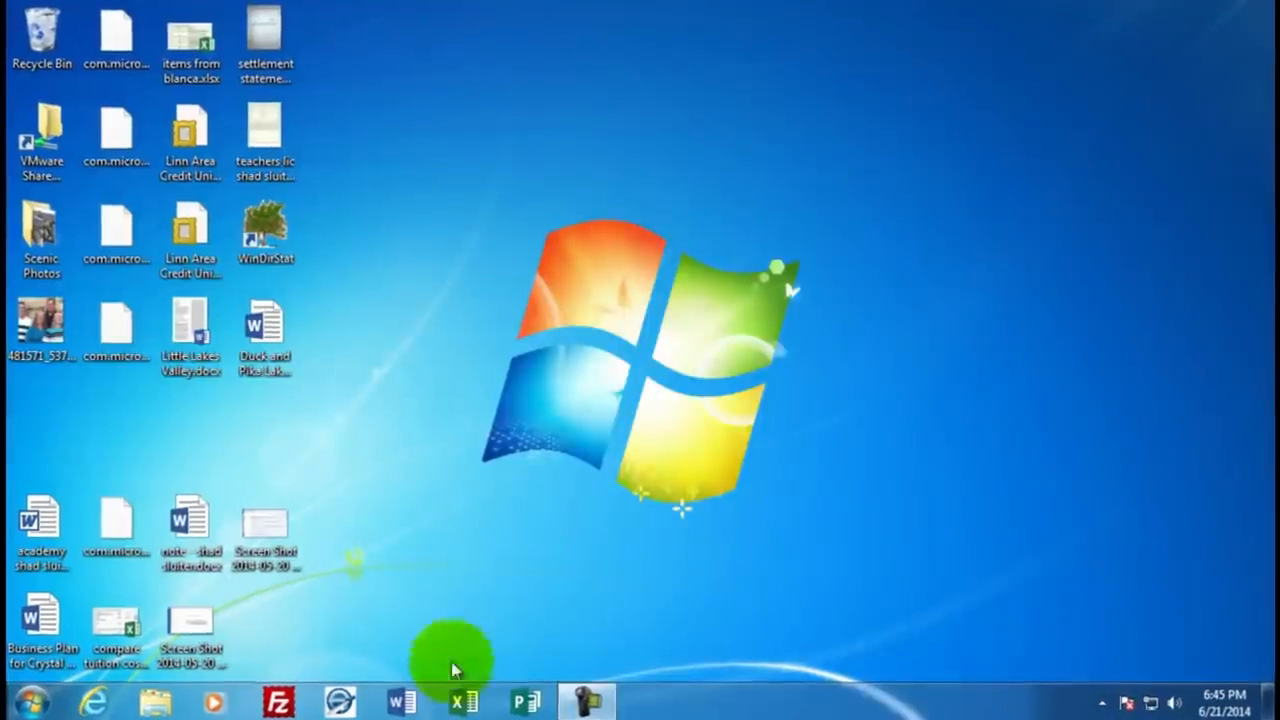
Step: Open Excel and create a new blank workbook
{"action": "left_click", "coordinate": [463, 702]}
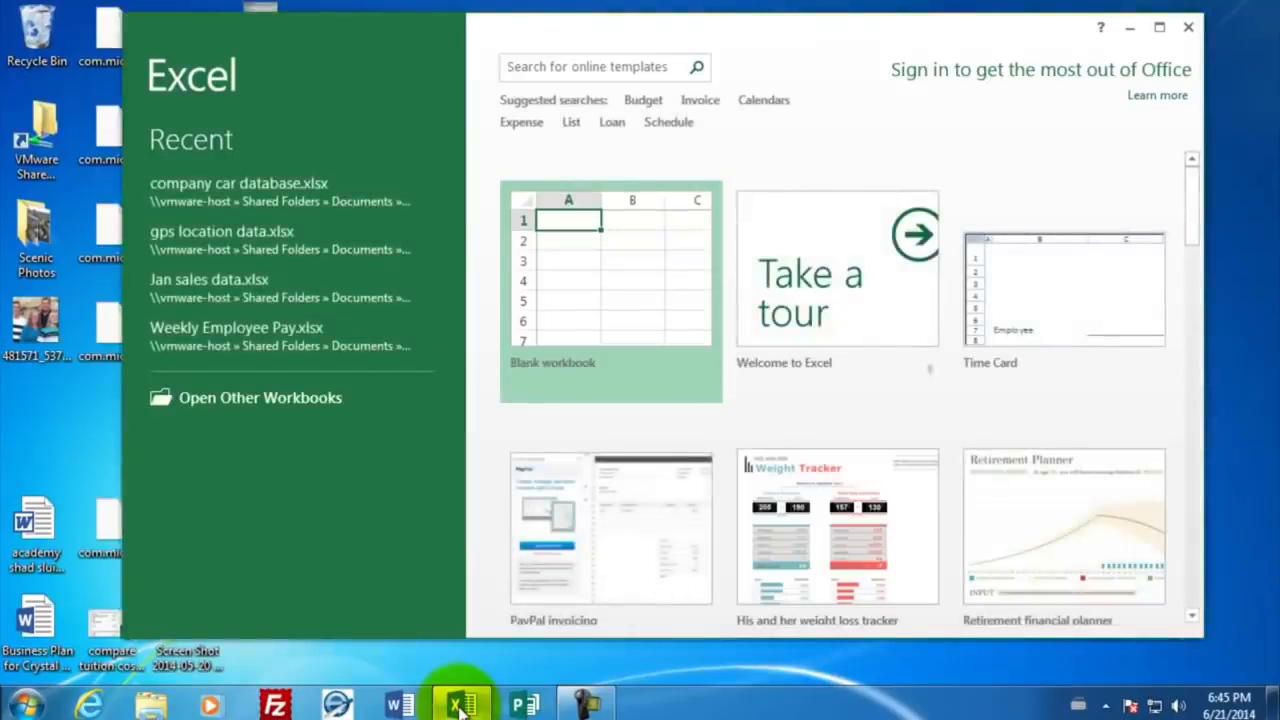
{"action": "left_click", "coordinate": [609, 284]}
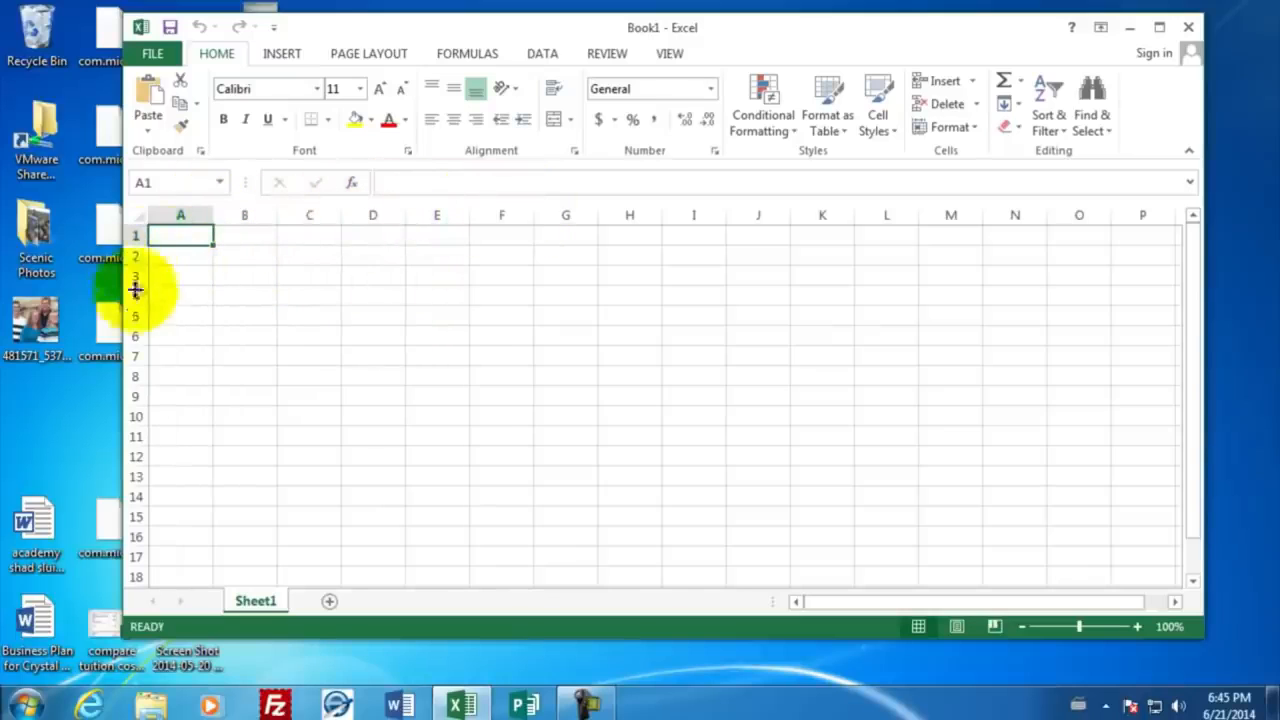
{"action": "left_click", "coordinate": [563, 336]}
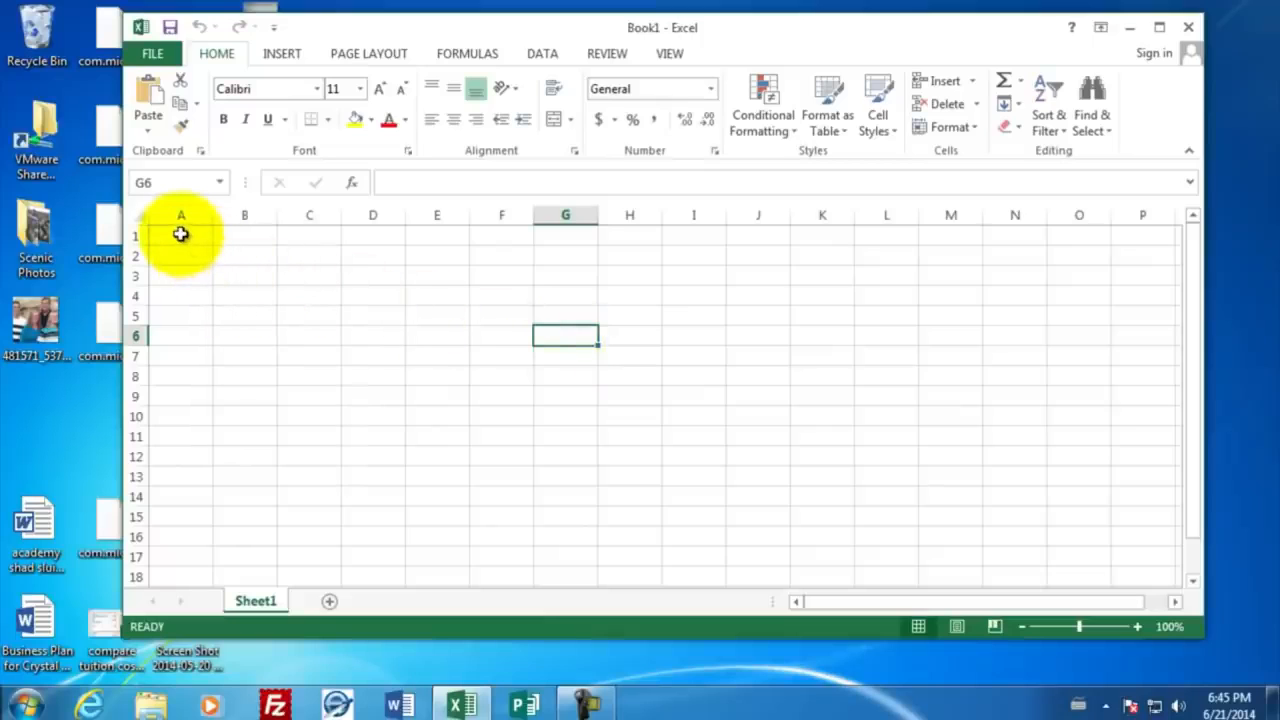
Step: Enter the title Employee Payroll in cell A1
{"action": "left_click", "coordinate": [180, 234]}
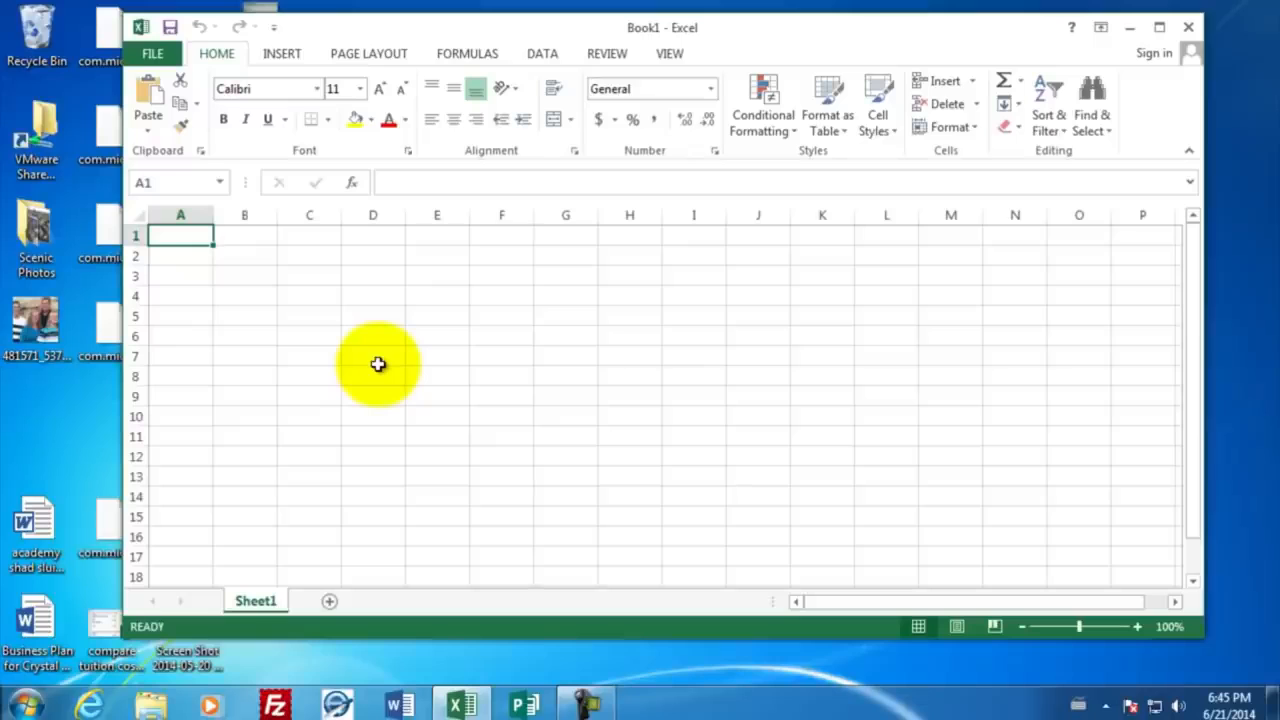
{"action": "type", "text": "Employt"}
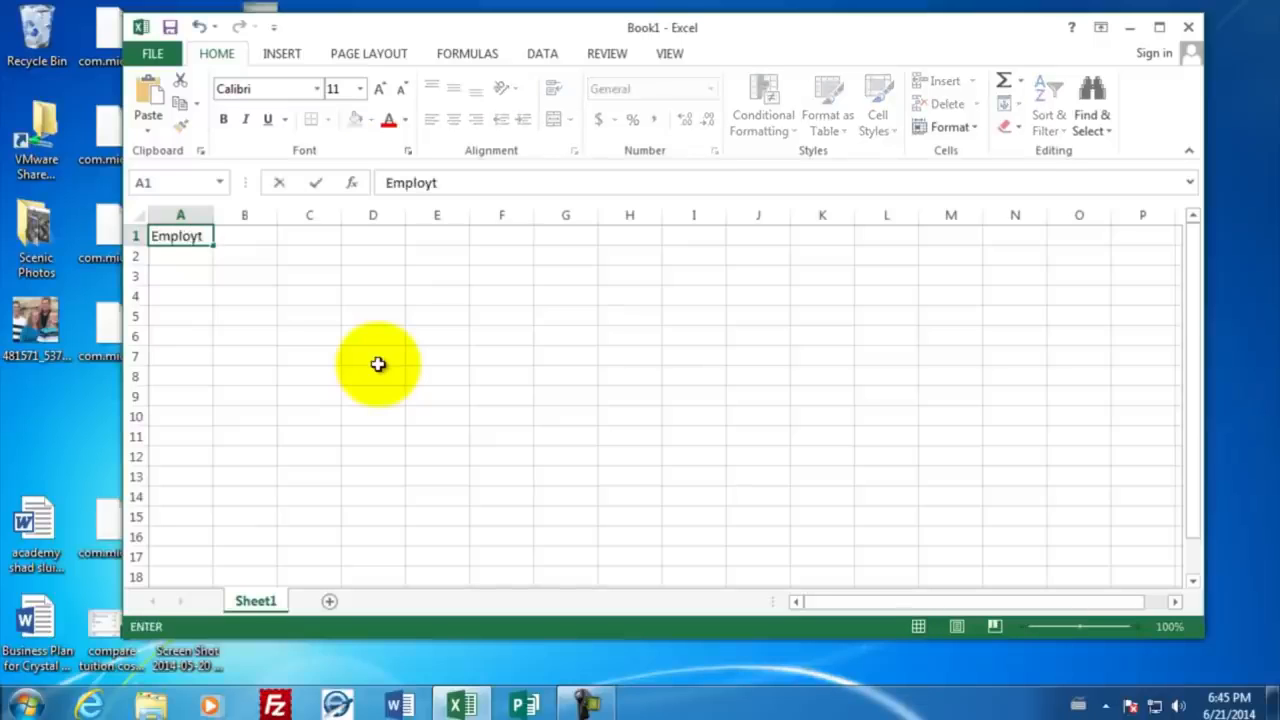
{"action": "key", "text": "BackSpace"}
{"action": "key", "text": "BackSpace"}
{"action": "type", "text": "yee Payroll"}
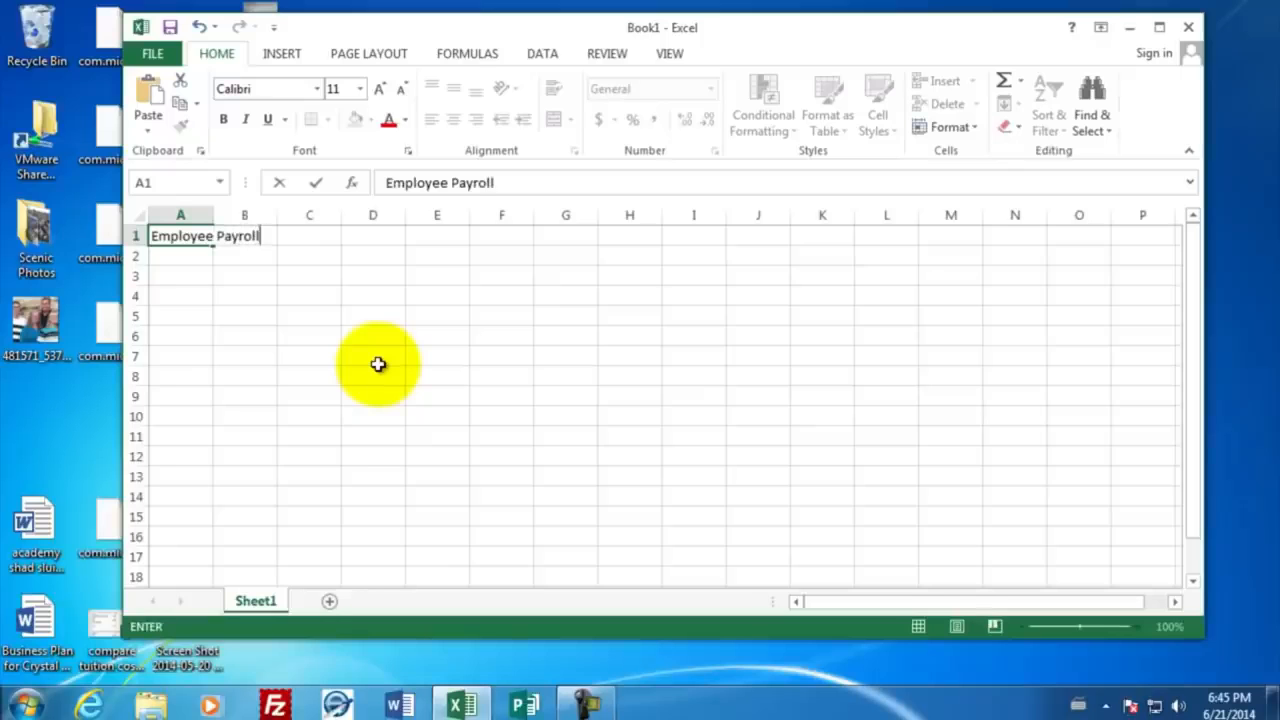
{"action": "key", "text": "Return"}
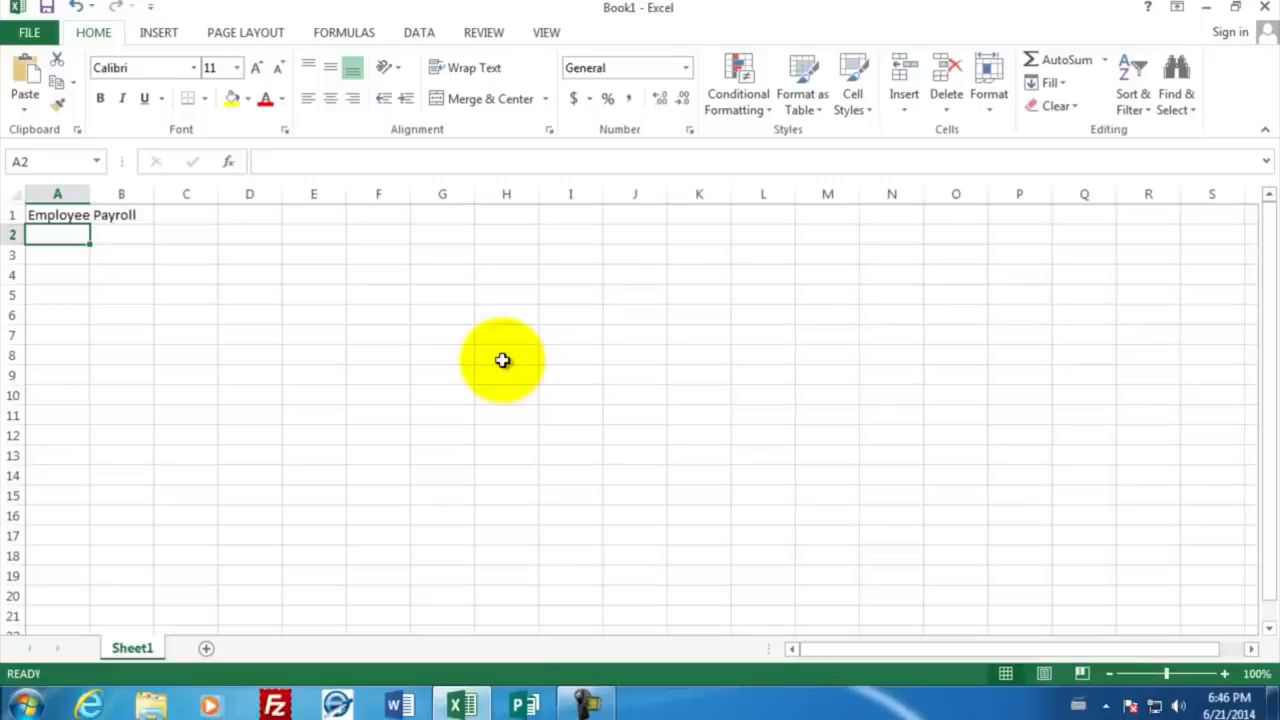
Step: Enter the headings Last Name, First Name, Hourly Wage and Jan 1 in cells A3 to D3
{"action": "key", "text": "Down"}
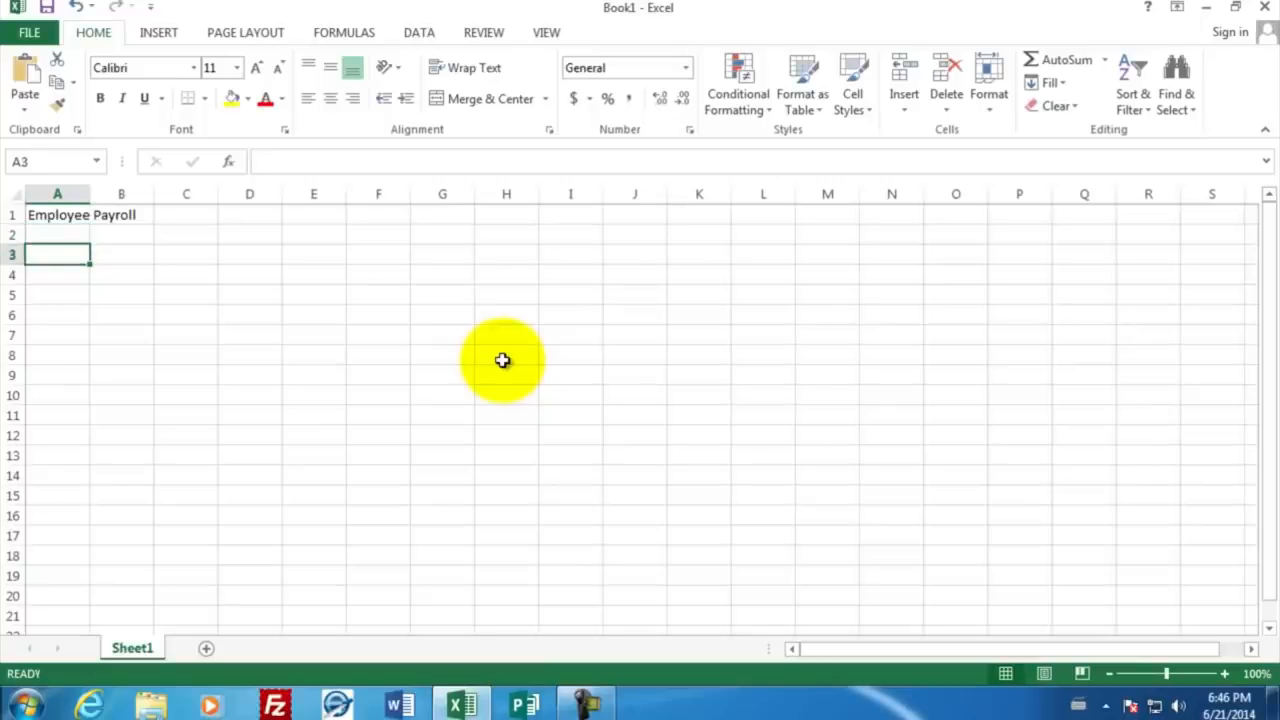
{"action": "type", "text": "Last Name"}
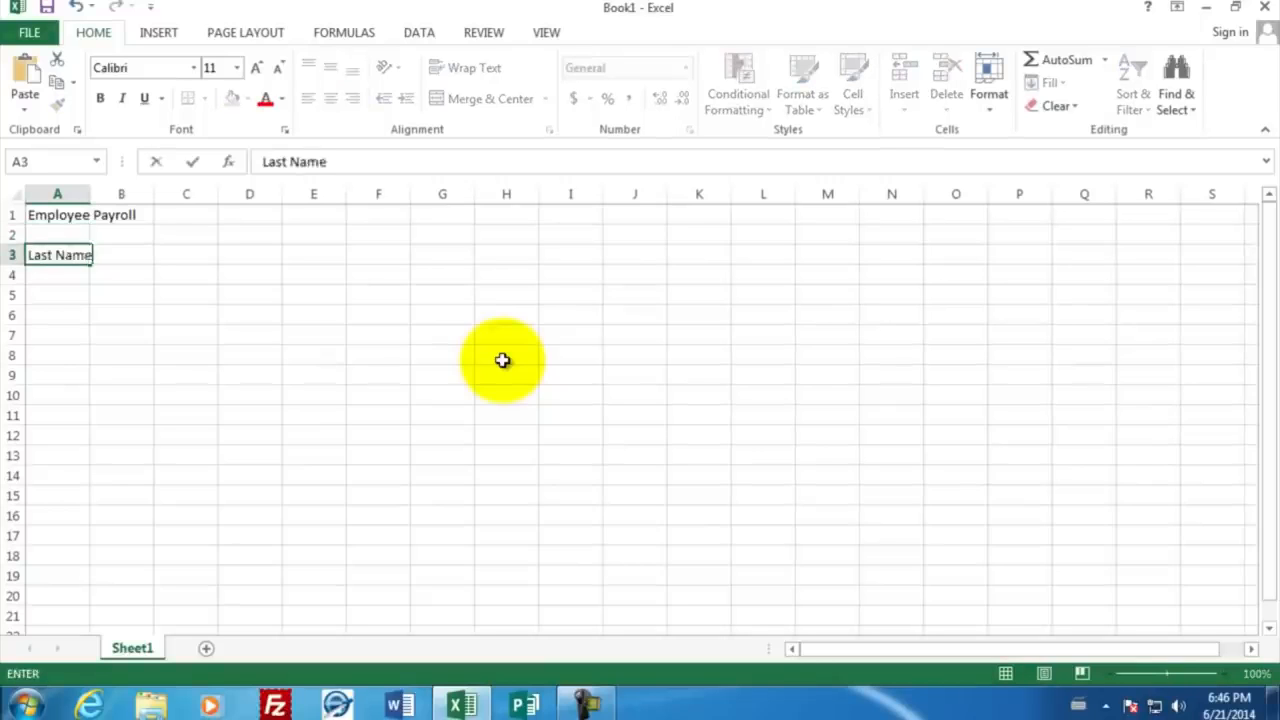
{"action": "key", "text": "Tab"}
{"action": "type", "text": "First Name"}
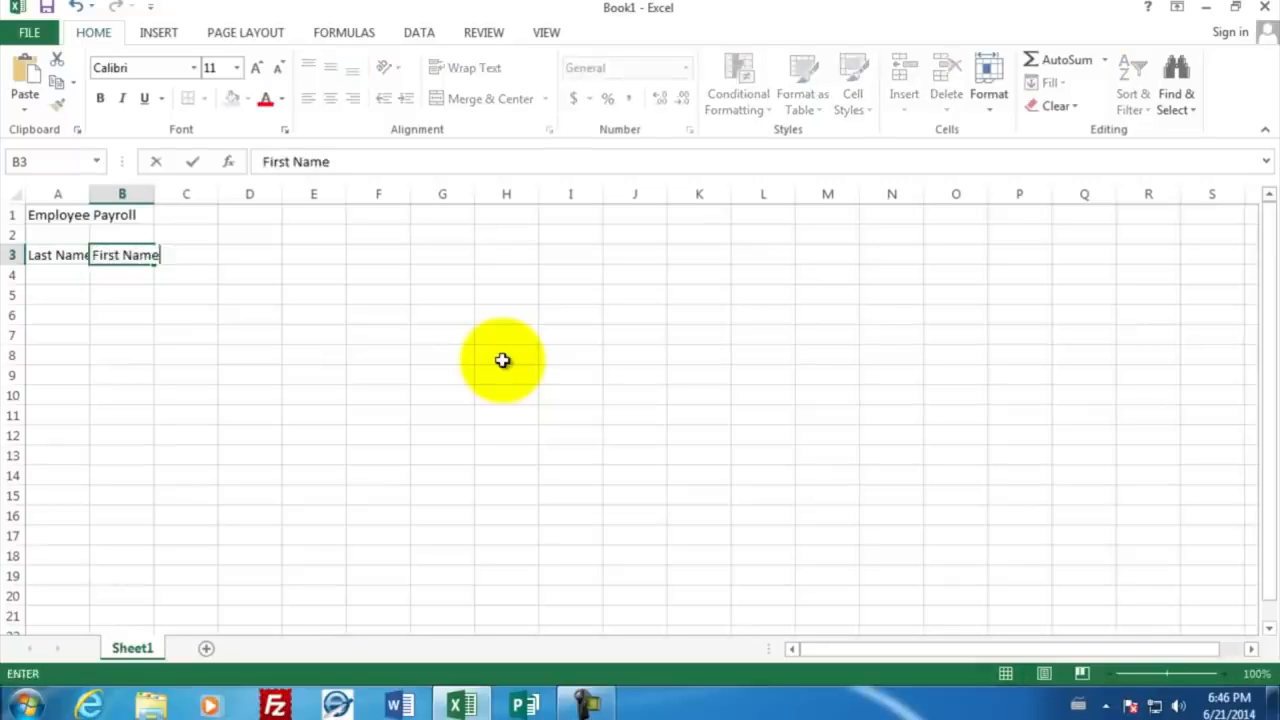
{"action": "key", "text": "Tab"}
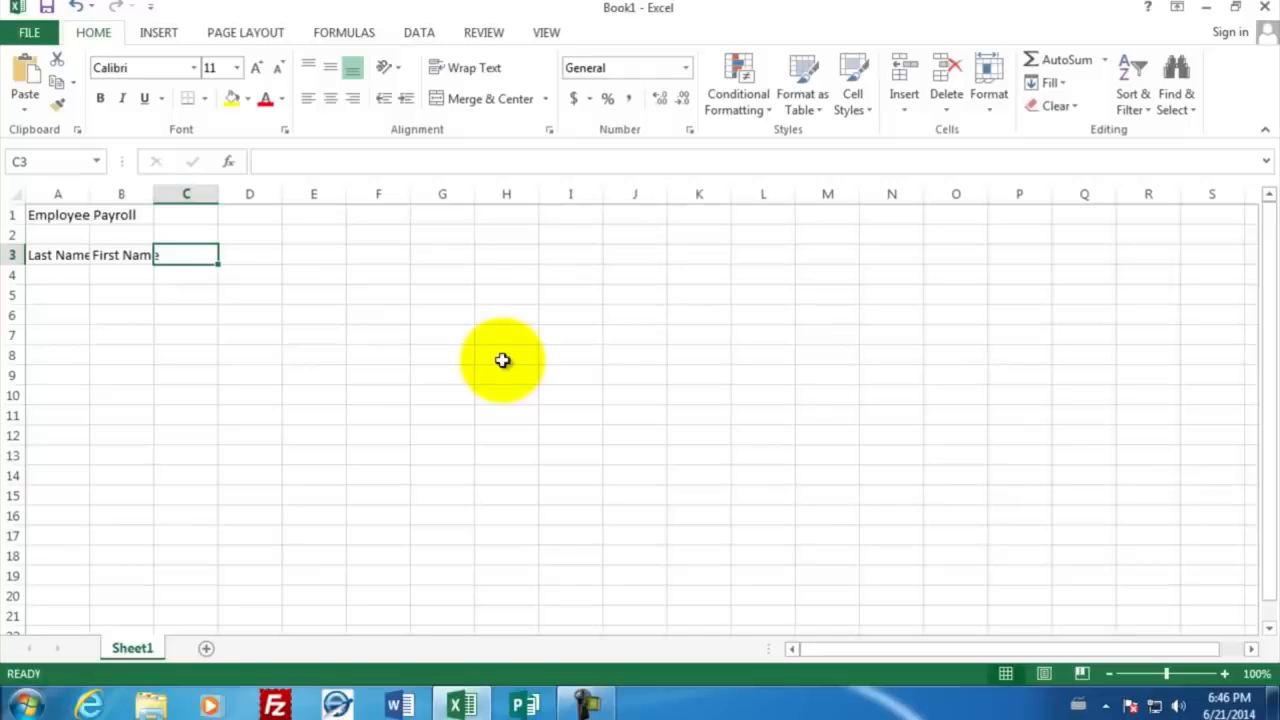
{"action": "type", "text": "Hourly"}
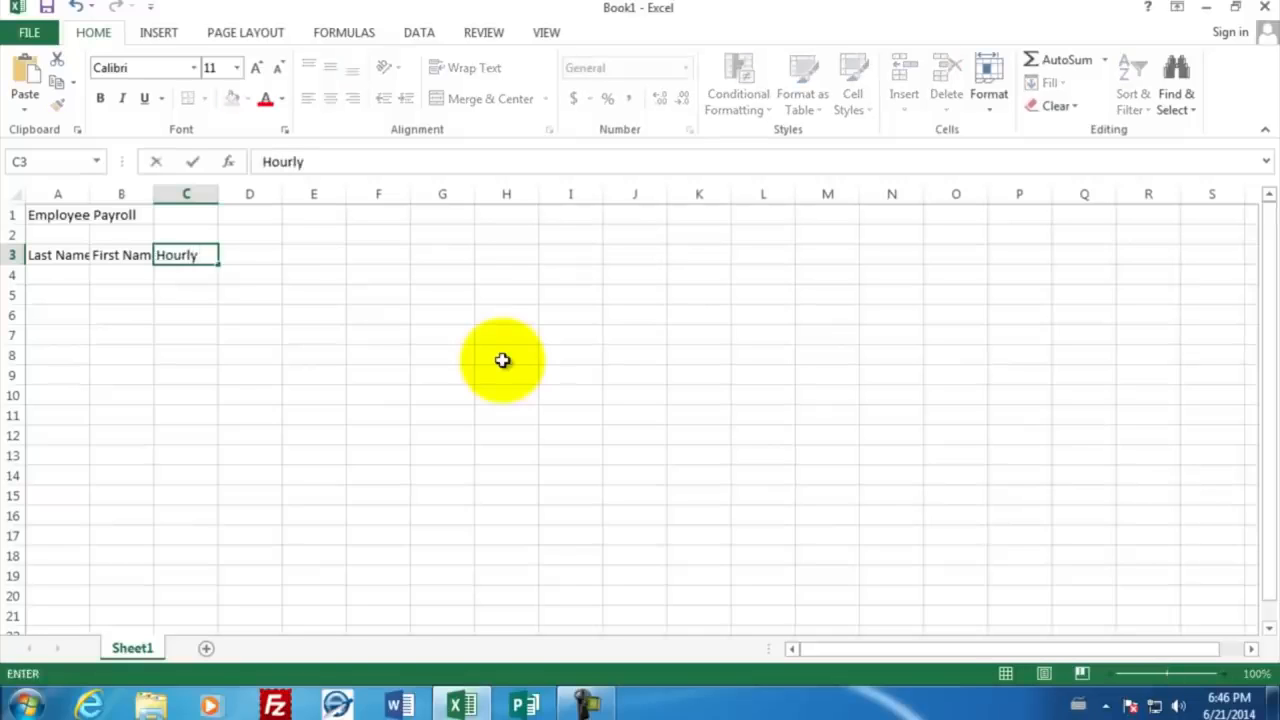
{"action": "type", "text": " Wage"}
{"action": "key", "text": "Tab"}
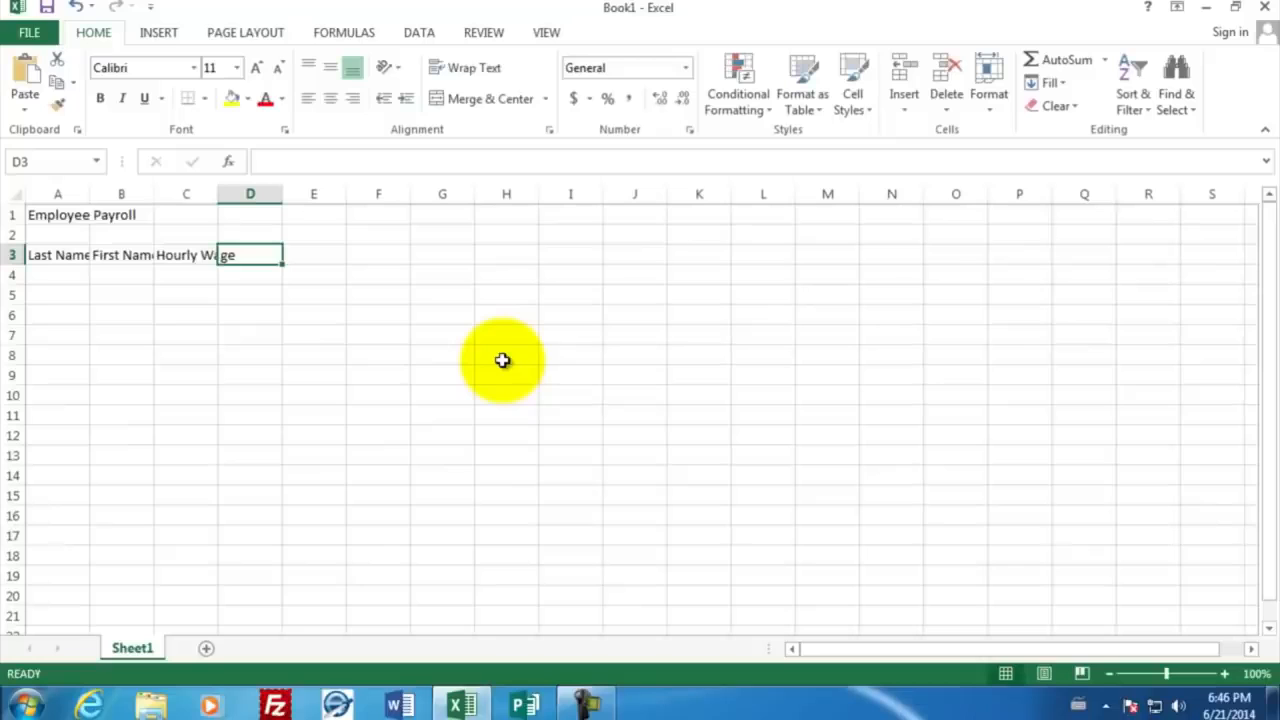
{"action": "type", "text": "Jan"}
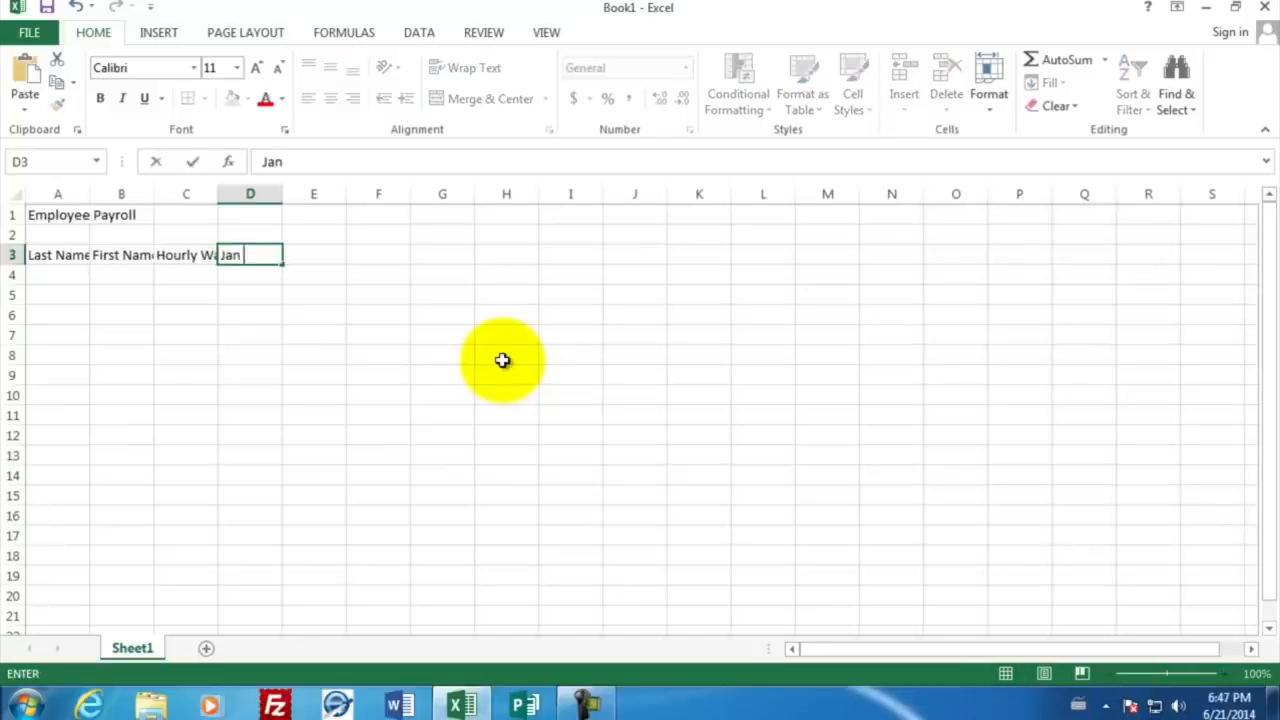
{"action": "type", "text": " 1"}
{"action": "key", "text": "Return"}
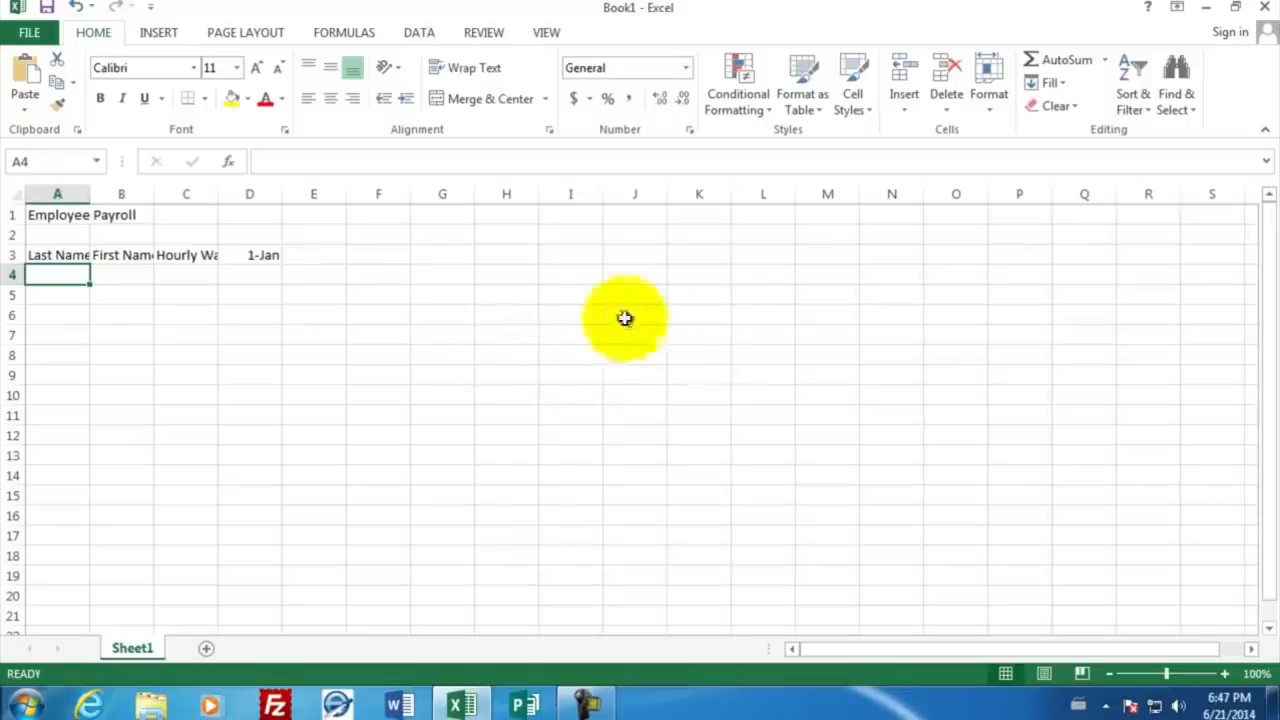
Step: Enter the headings House Worked in cell D2 and Pay in cell E2
{"action": "left_click", "coordinate": [237, 236]}
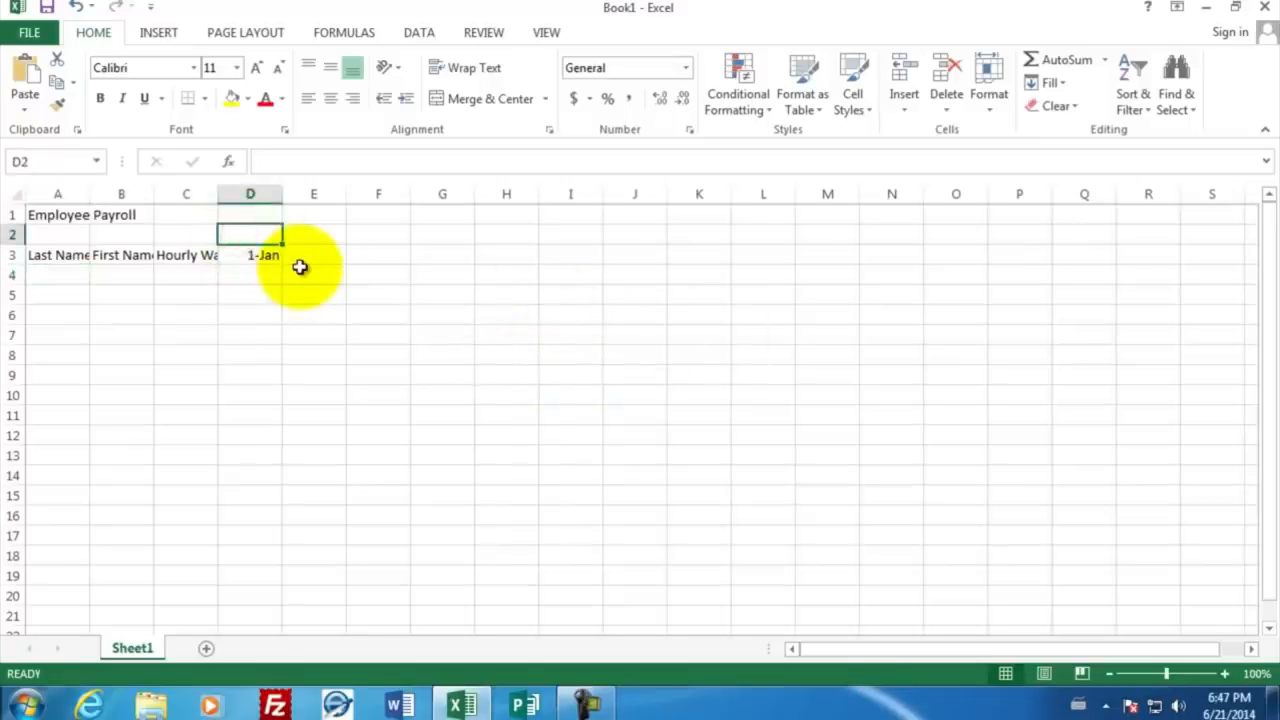
{"action": "type", "text": "House Worked"}
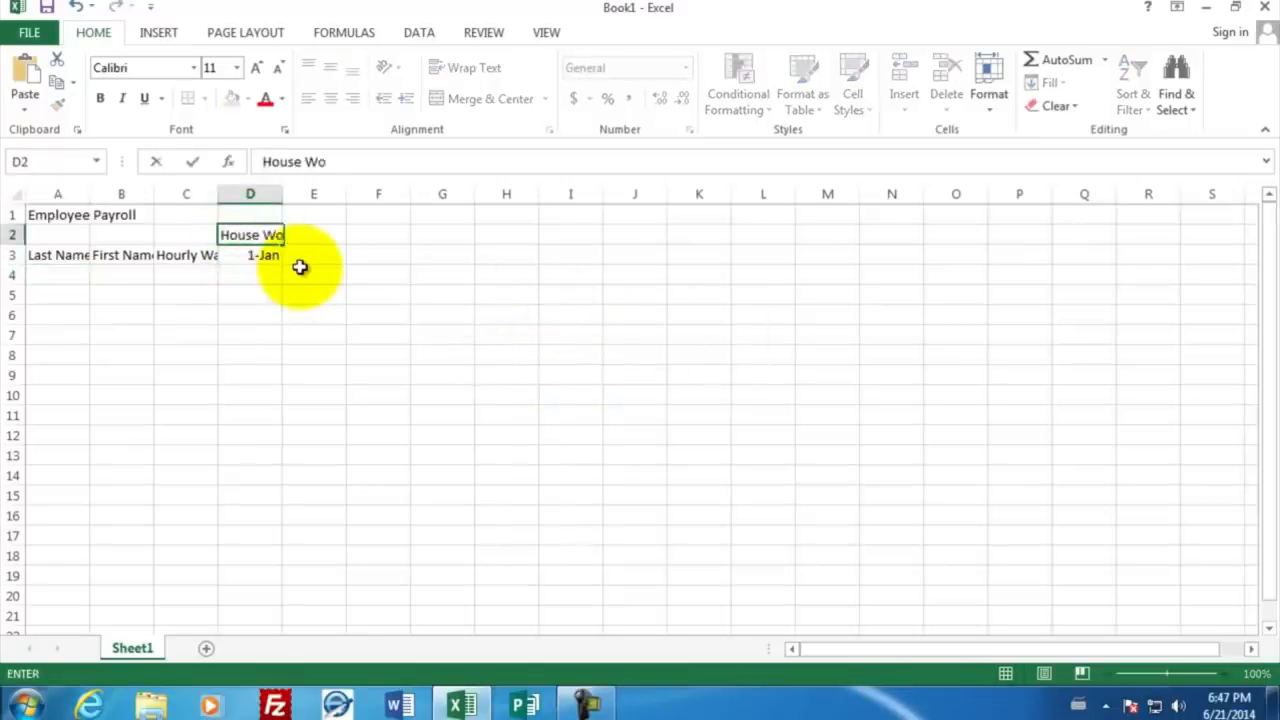
{"action": "key", "text": "Tab"}
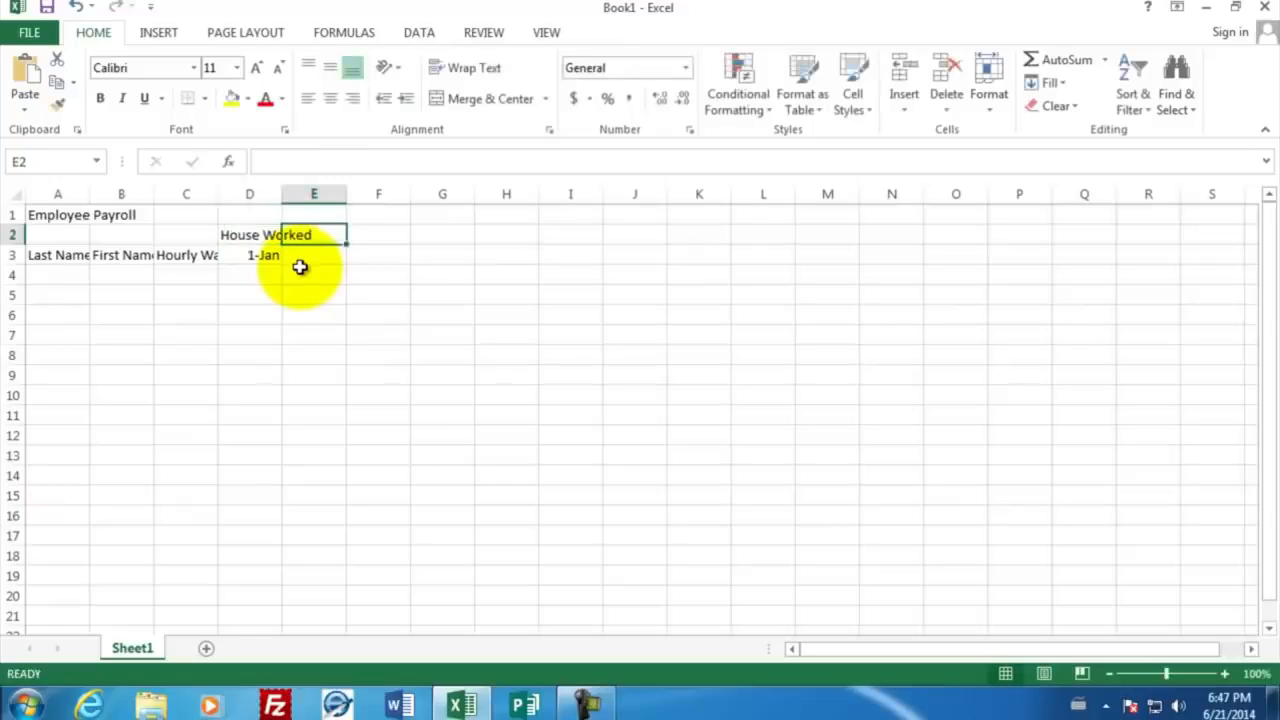
{"action": "type", "text": "Pay"}
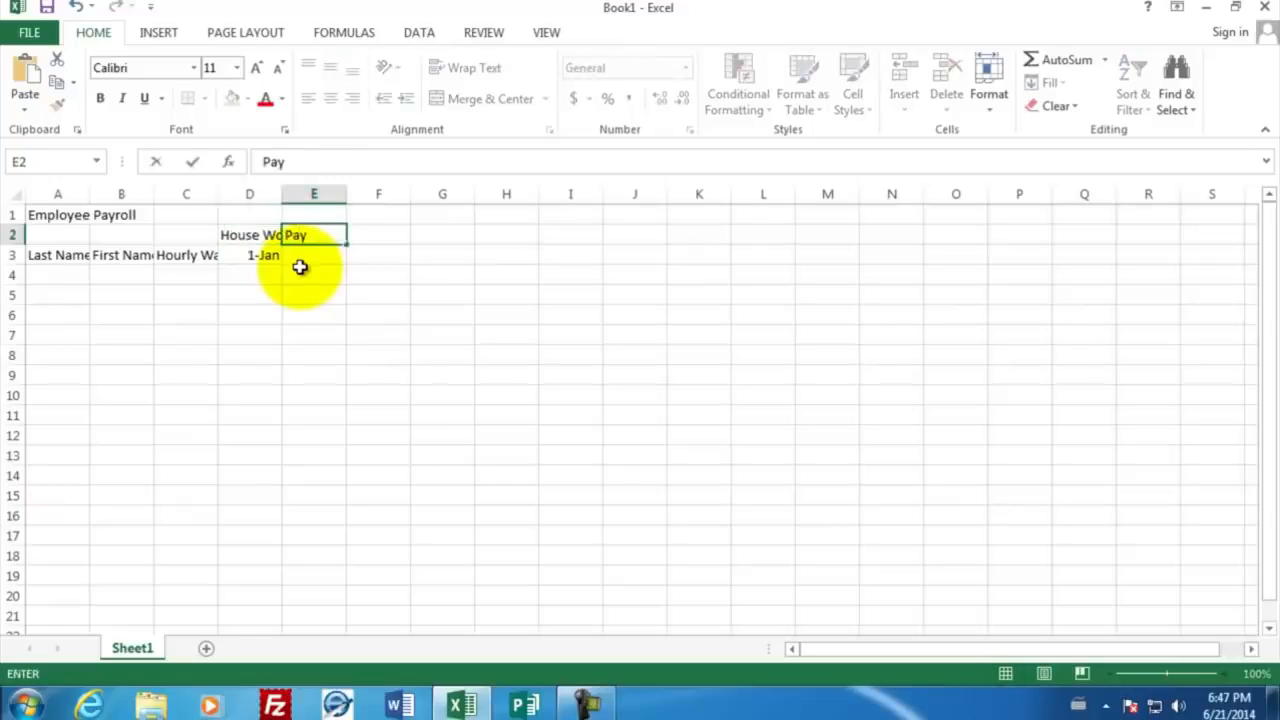
{"action": "key", "text": "Return"}
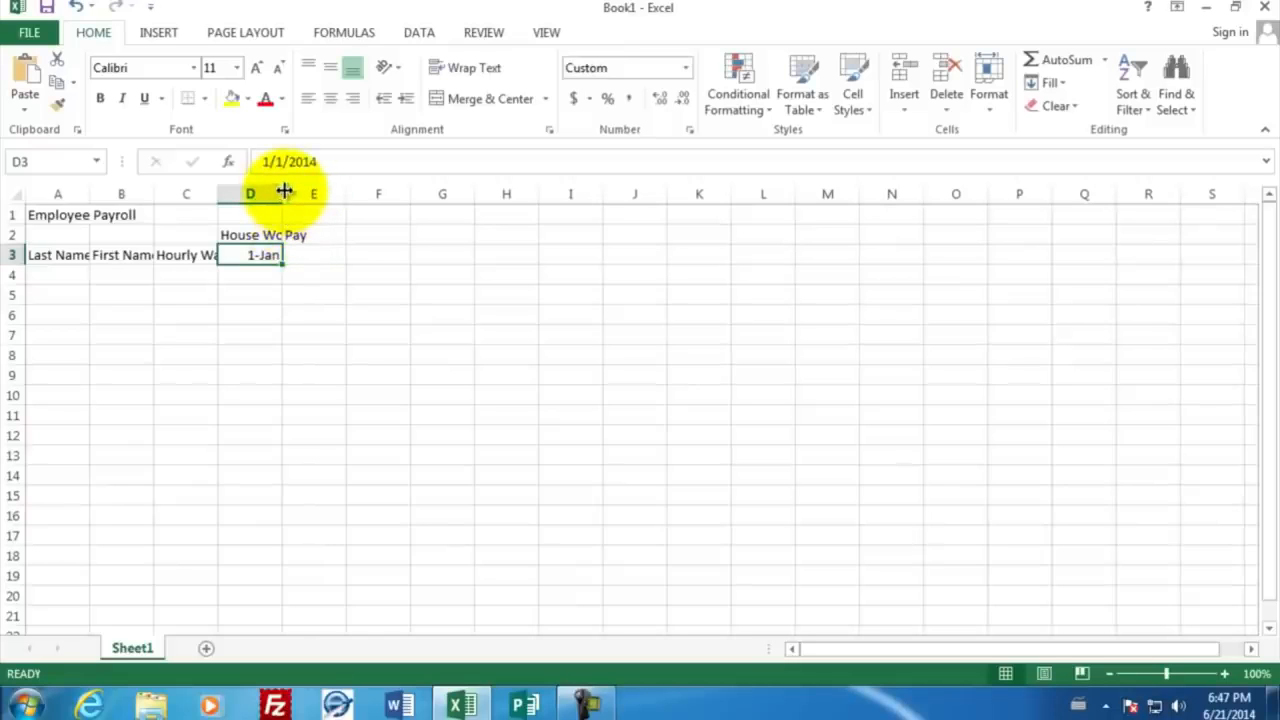
Step: Widen columns A to D so that their headings fit
{"action": "left_click_drag", "start_coordinate": [284, 191], "coordinate": [317, 191]}
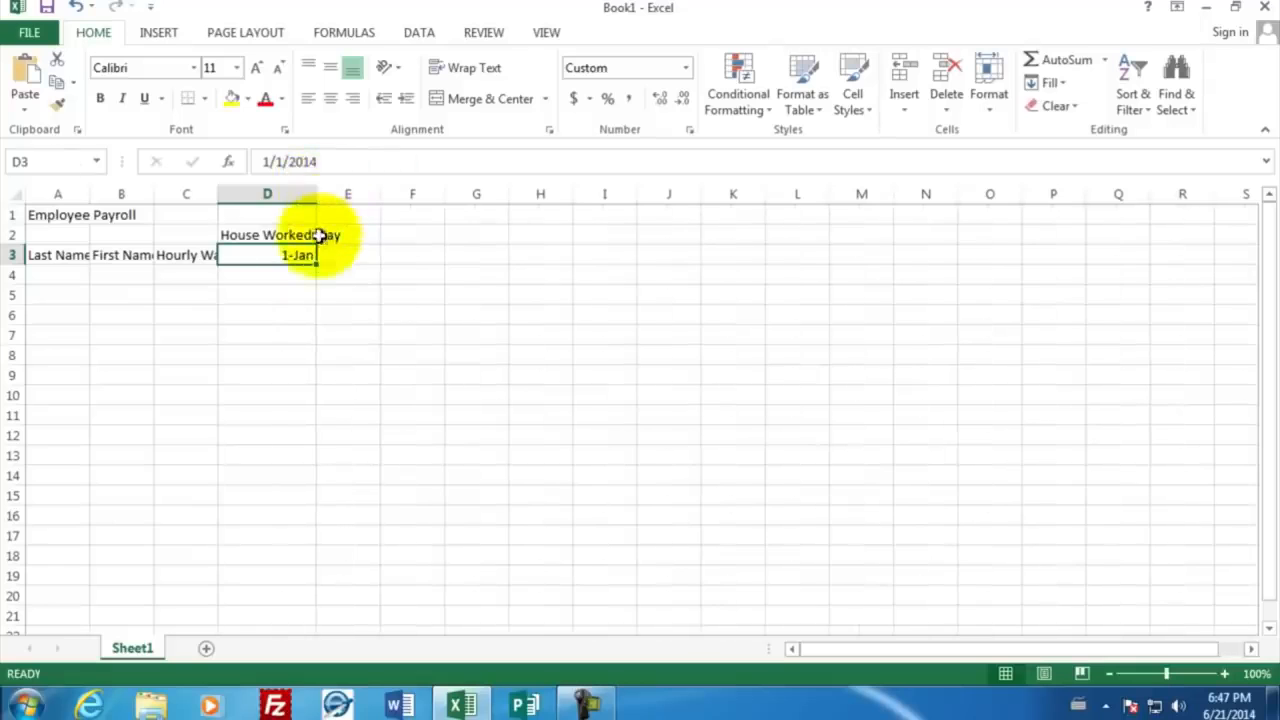
{"action": "left_click_drag", "start_coordinate": [218, 196], "coordinate": [255, 199]}
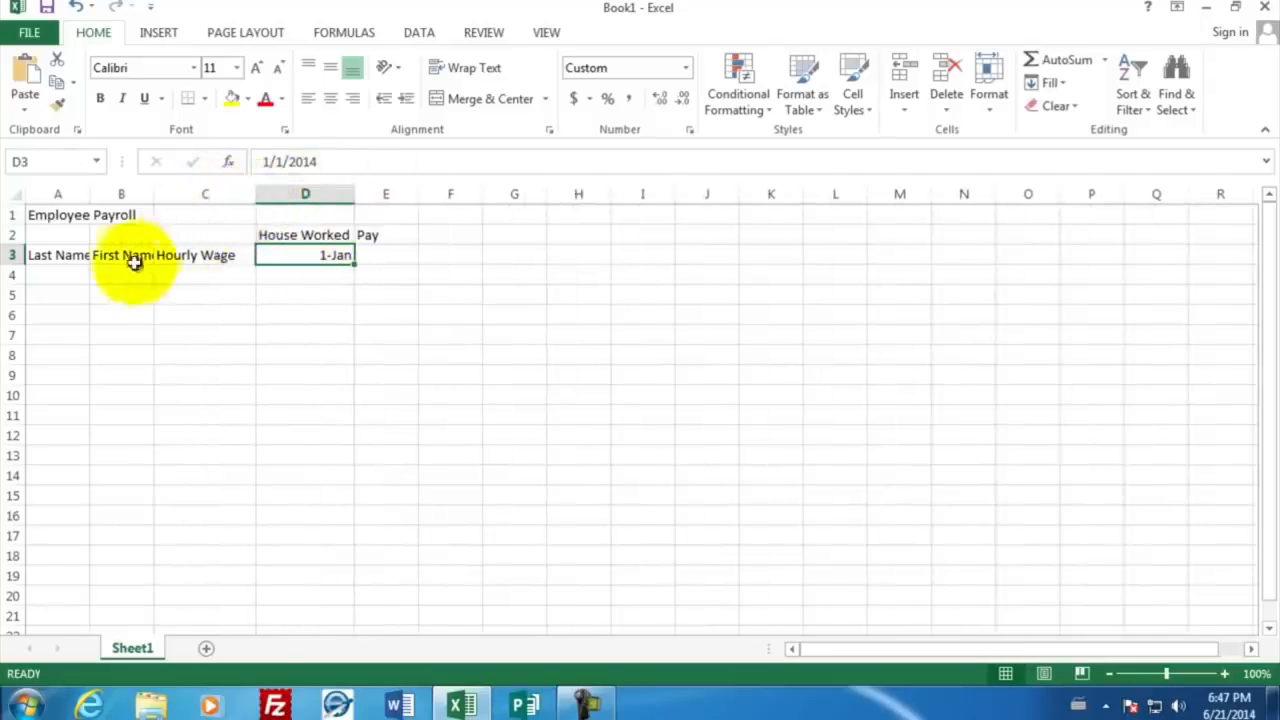
{"action": "left_click_drag", "start_coordinate": [154, 194], "coordinate": [178, 194]}
{"action": "left_click_drag", "start_coordinate": [91, 195], "coordinate": [121, 195]}
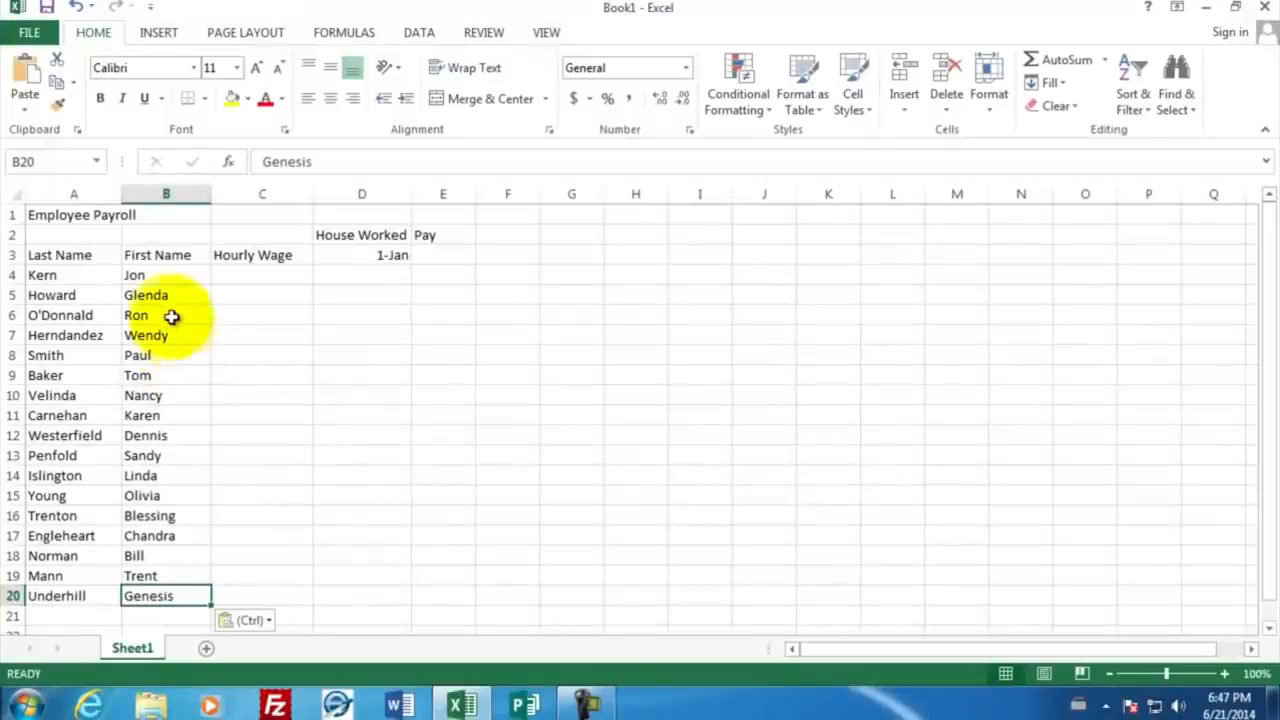
Step: Enter the hourly wages 15.90, 10.00, 22.10 and 19.10 in cells C4 to C7
{"action": "left_click", "coordinate": [236, 273]}
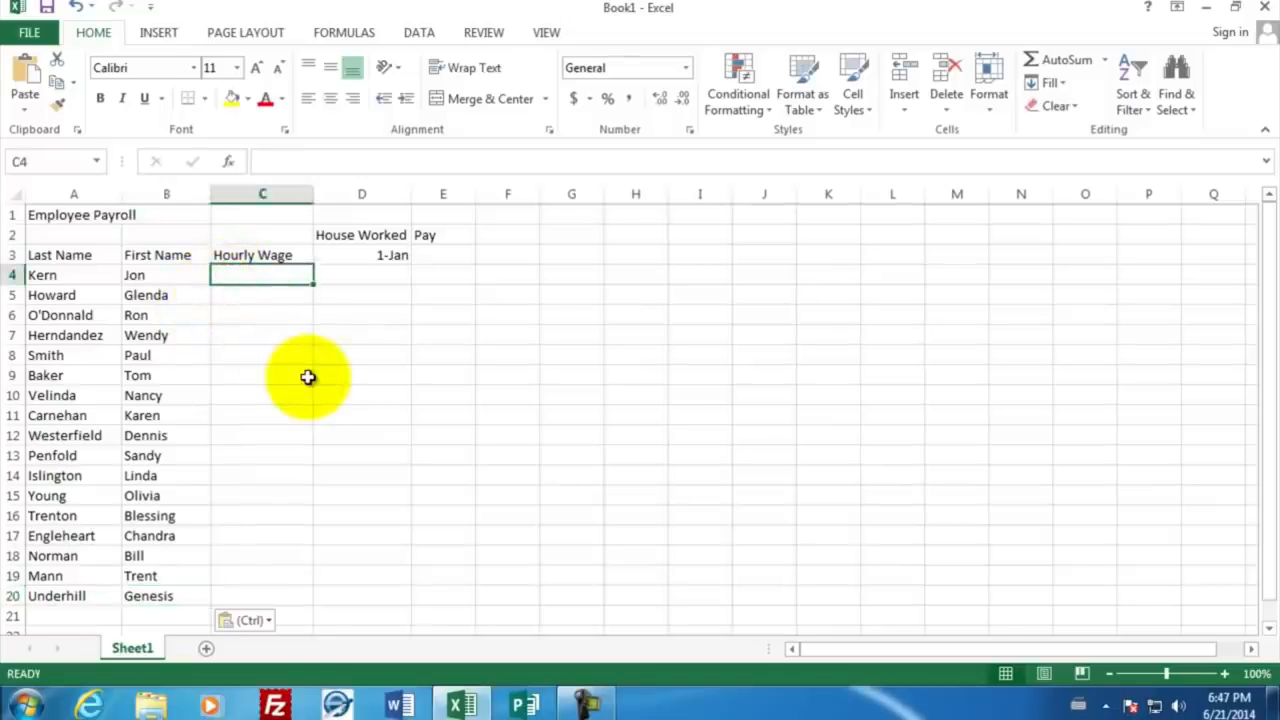
{"action": "type", "text": "15.90"}
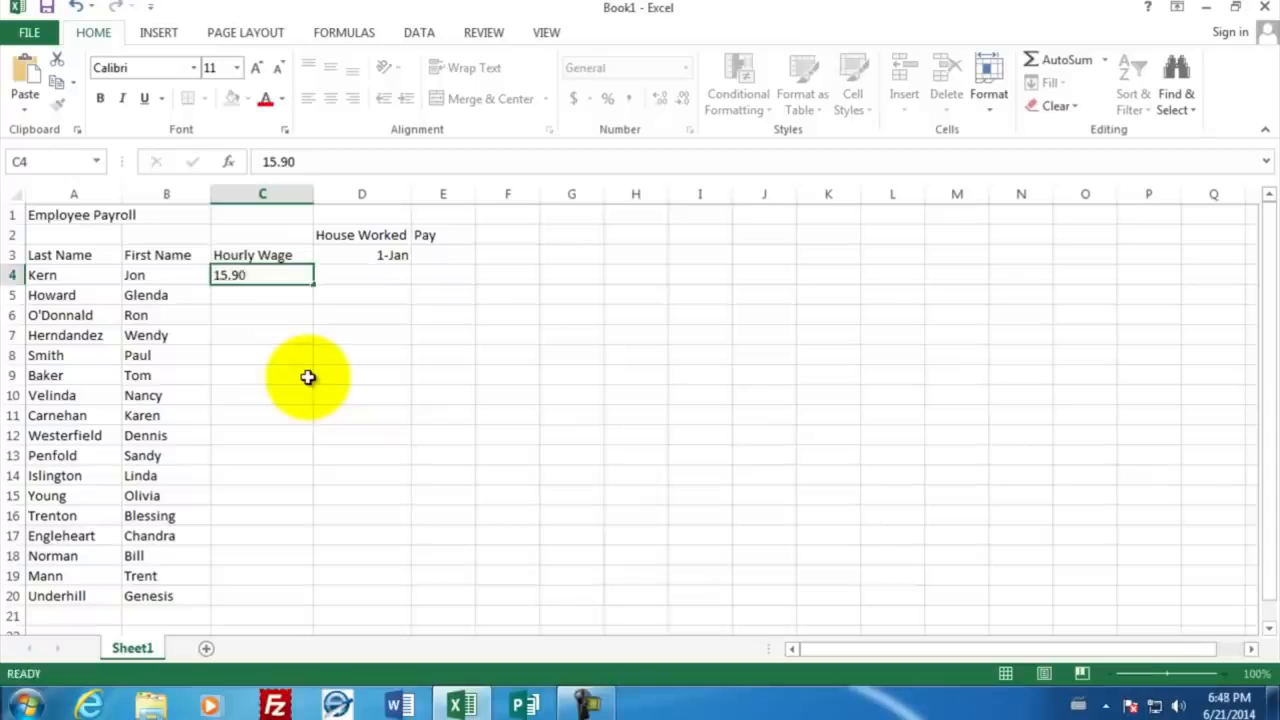
{"action": "key", "text": "Return"}
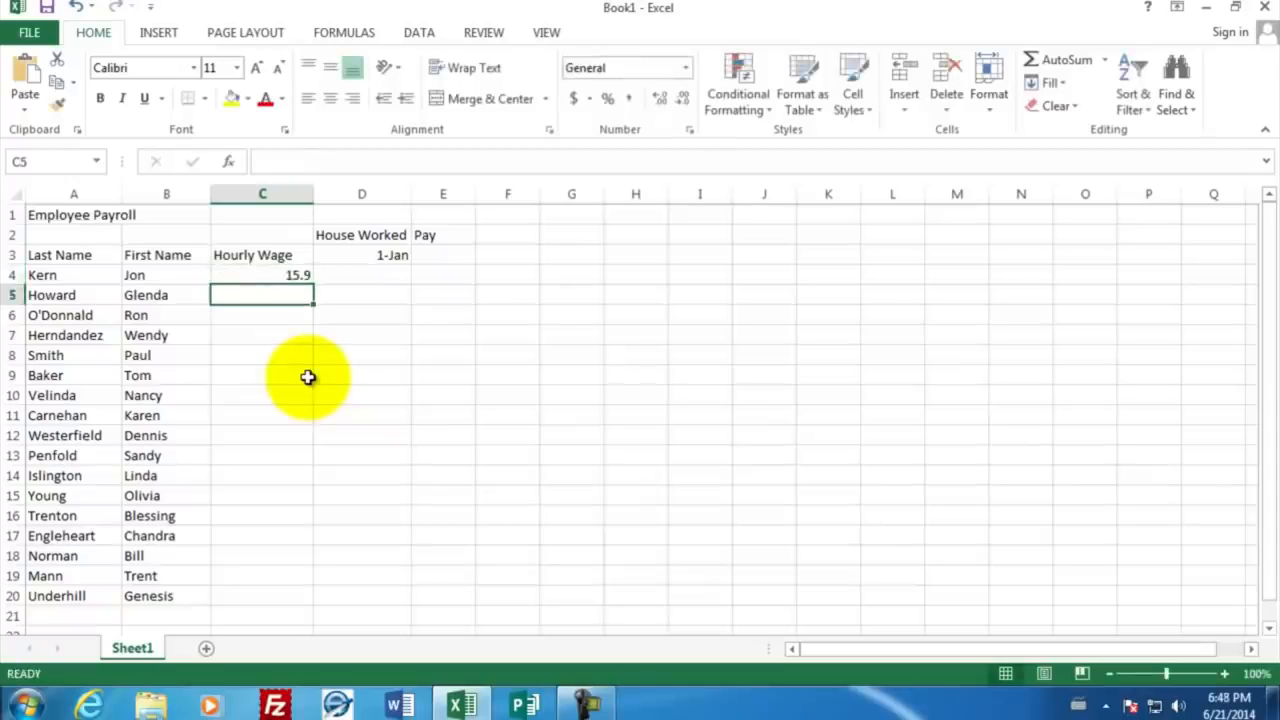
{"action": "type", "text": "10.00"}
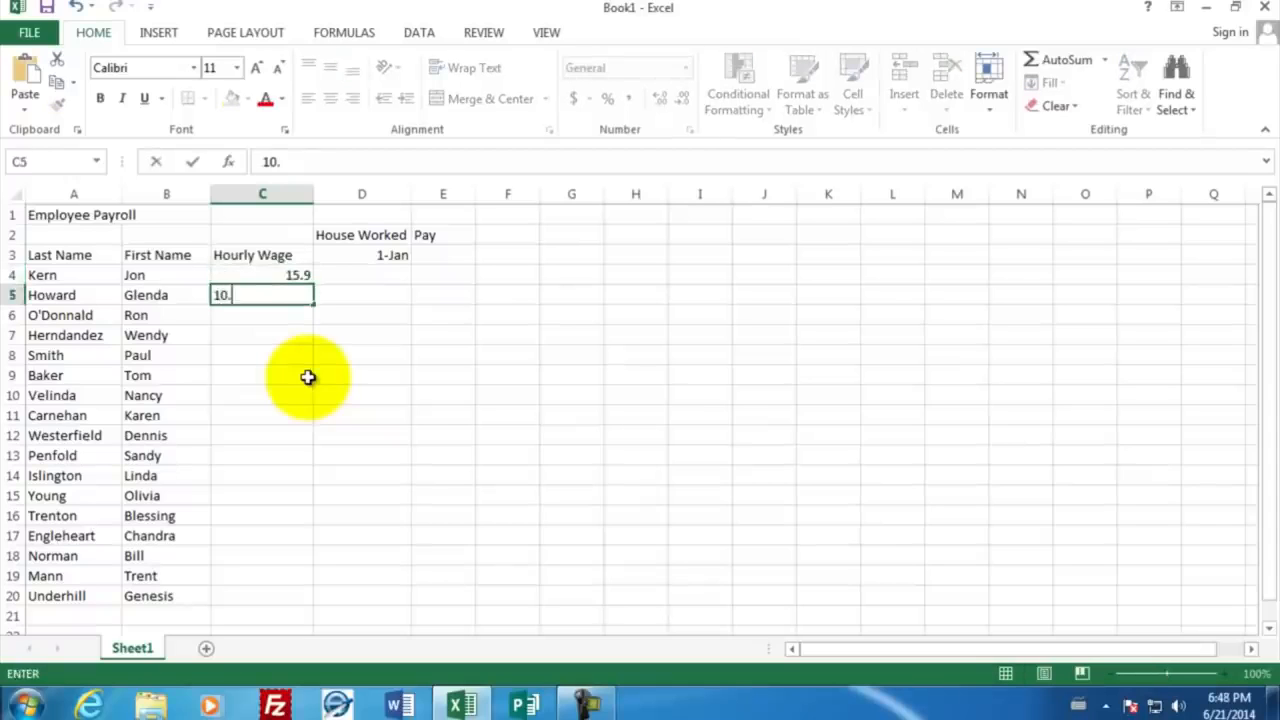
{"action": "key", "text": "Return"}
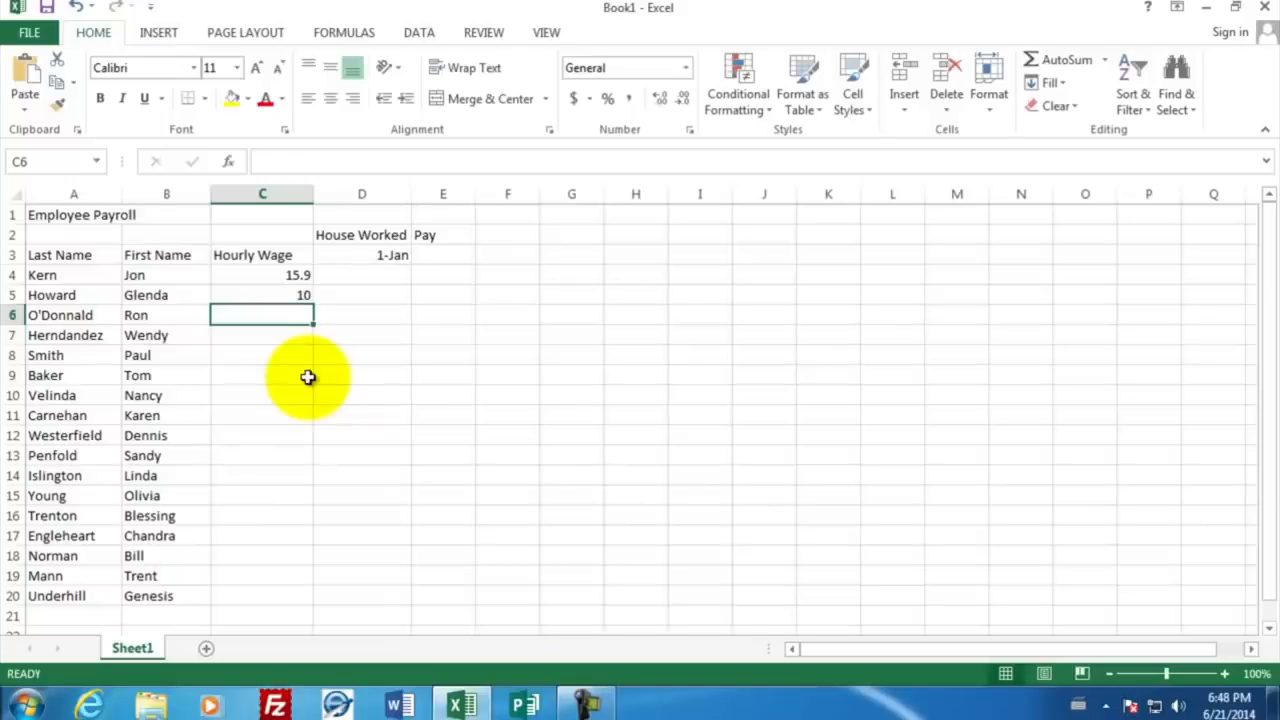
{"action": "type", "text": "22.10"}
{"action": "key", "text": "Return"}
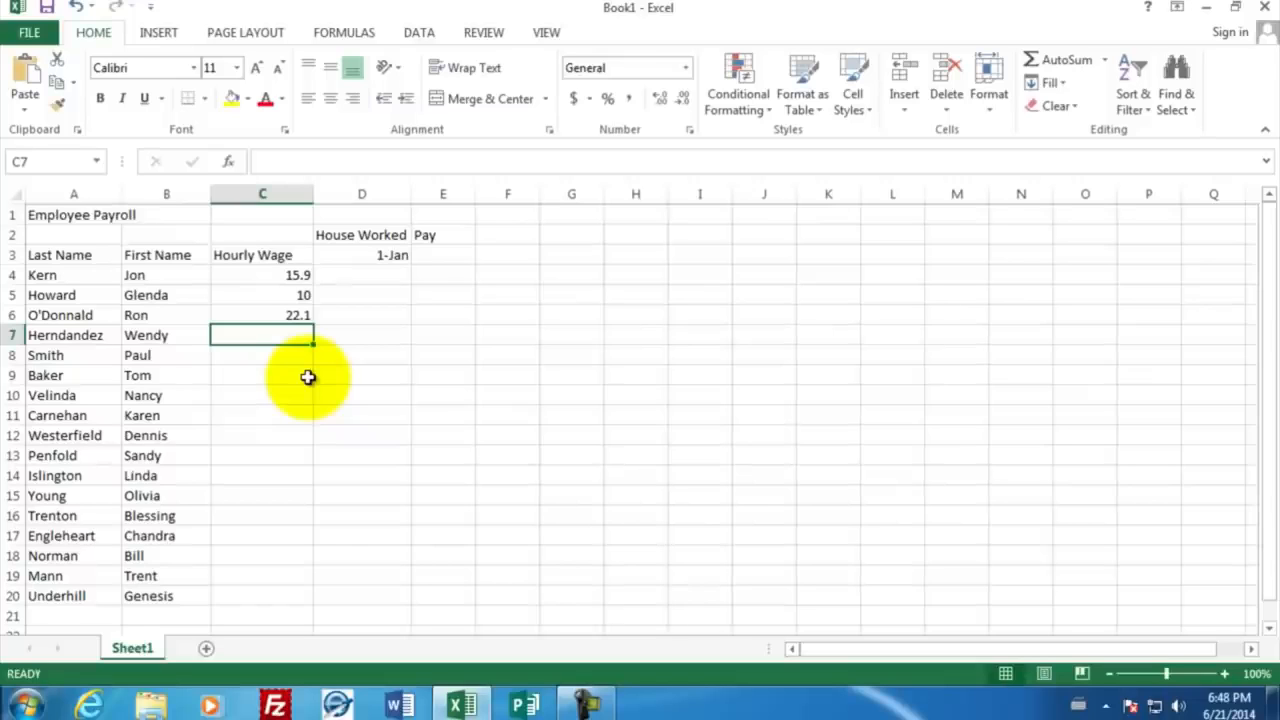
{"action": "type", "text": "19.10"}
{"action": "key", "text": "Return"}
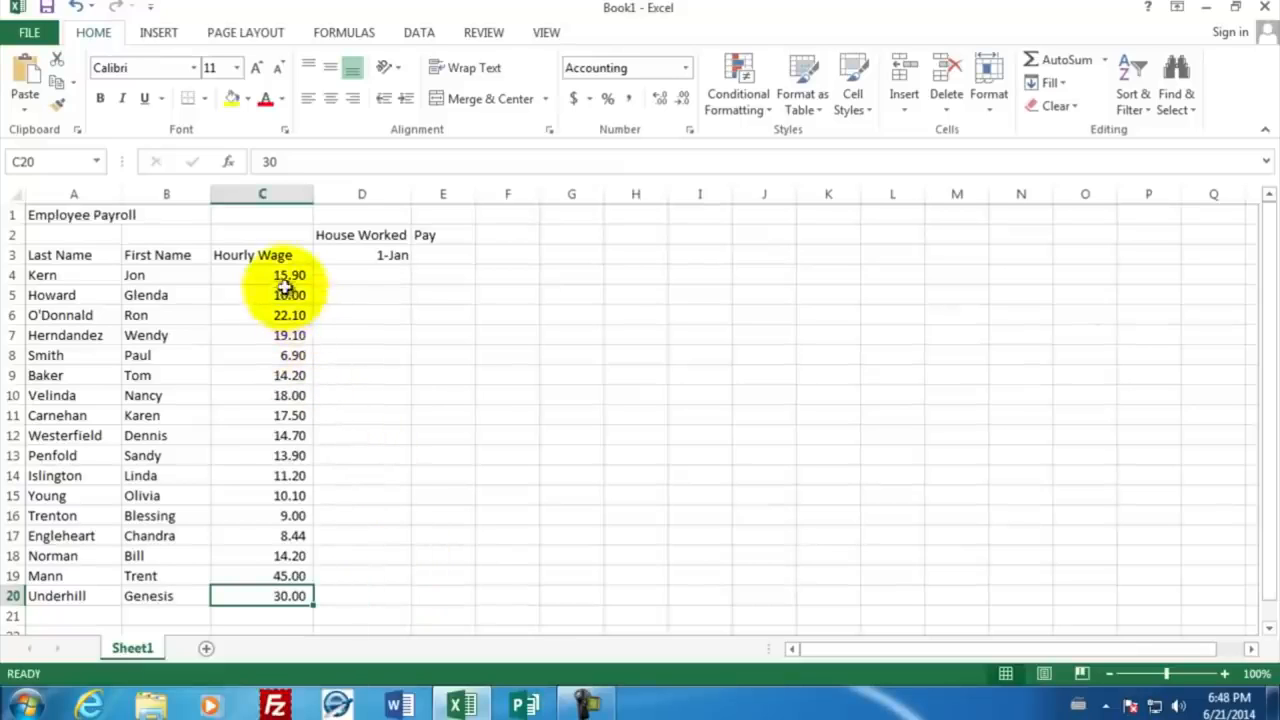
Step: Apply the dollar Accounting Number Format to the hourly wages in C4:C20
{"action": "left_click_drag", "start_coordinate": [277, 274], "coordinate": [270, 592]}
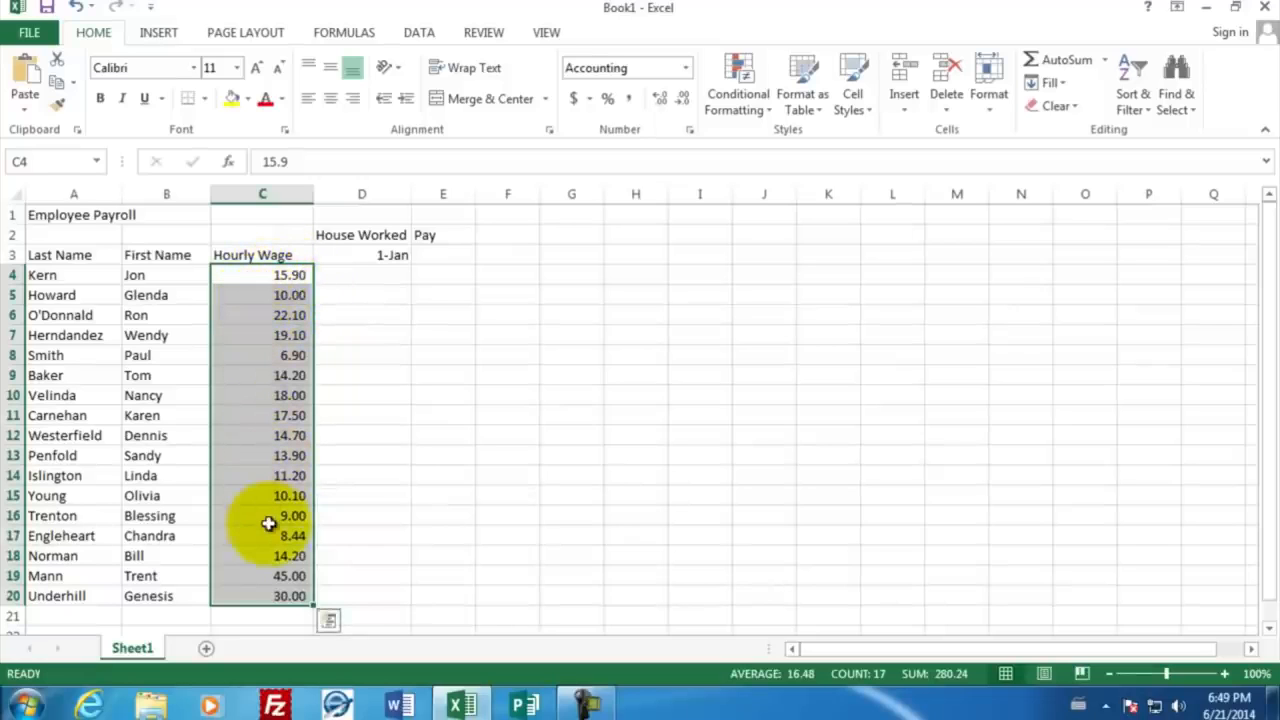
{"action": "left_click", "coordinate": [577, 105]}
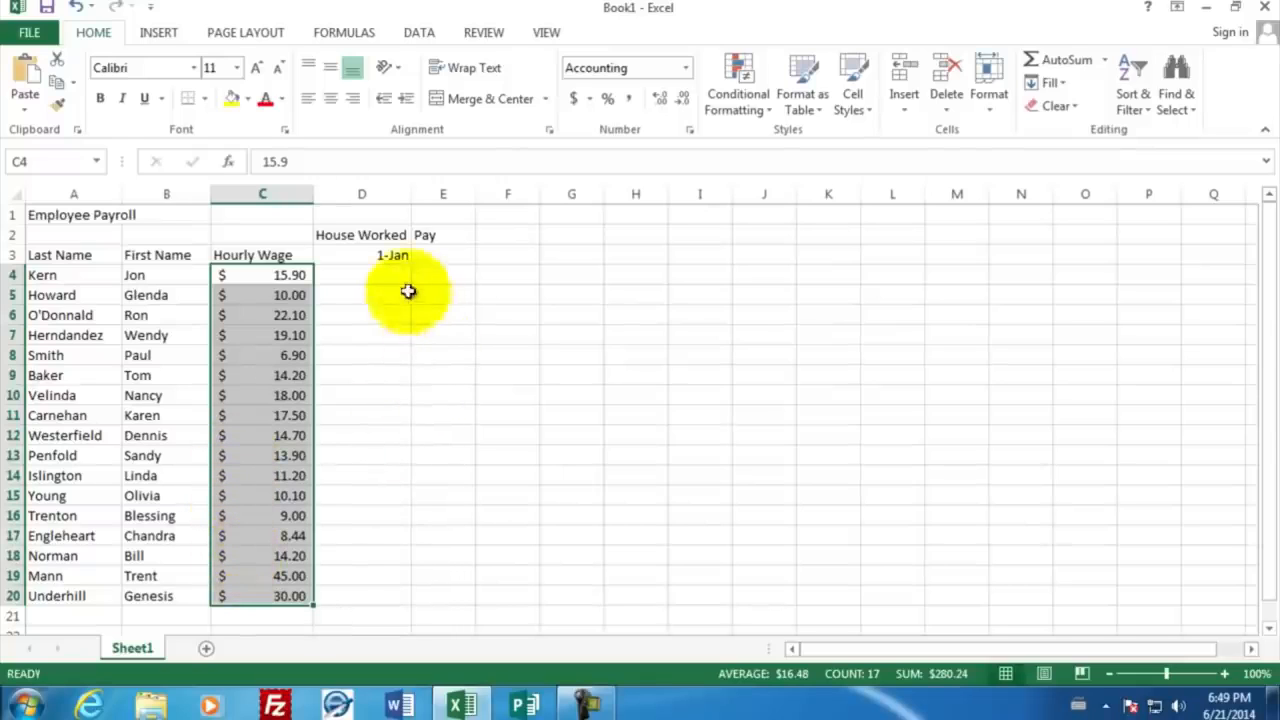
Step: Enter the hours worked 40, 42, 49, 41 and 39 in cells D4 to D8
{"action": "left_click", "coordinate": [383, 273]}
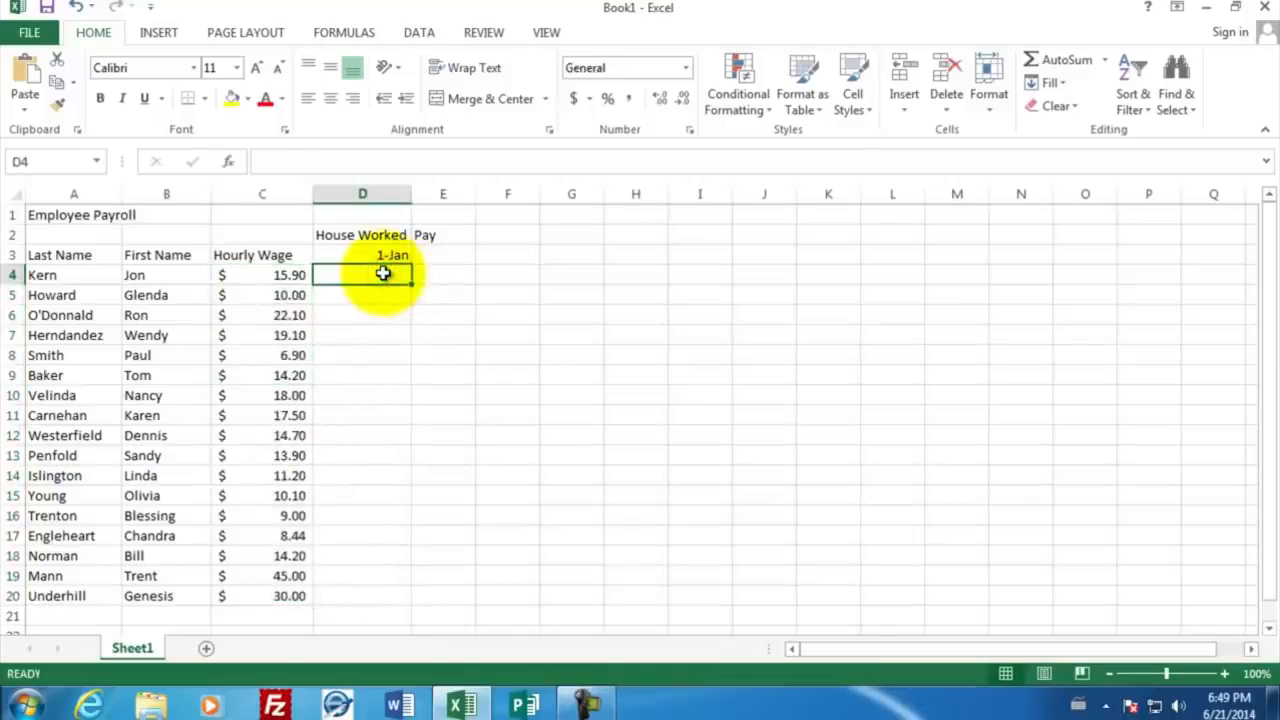
{"action": "type", "text": "40"}
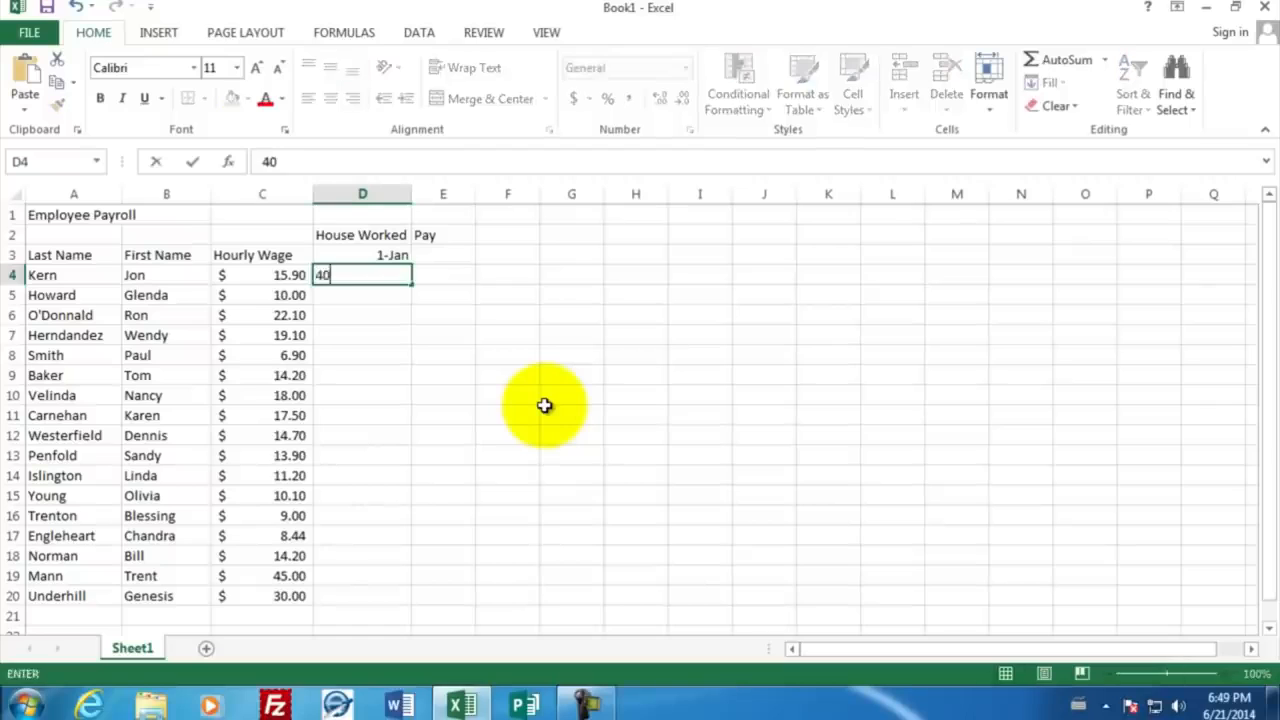
{"action": "key", "text": "Return"}
{"action": "type", "text": "42"}
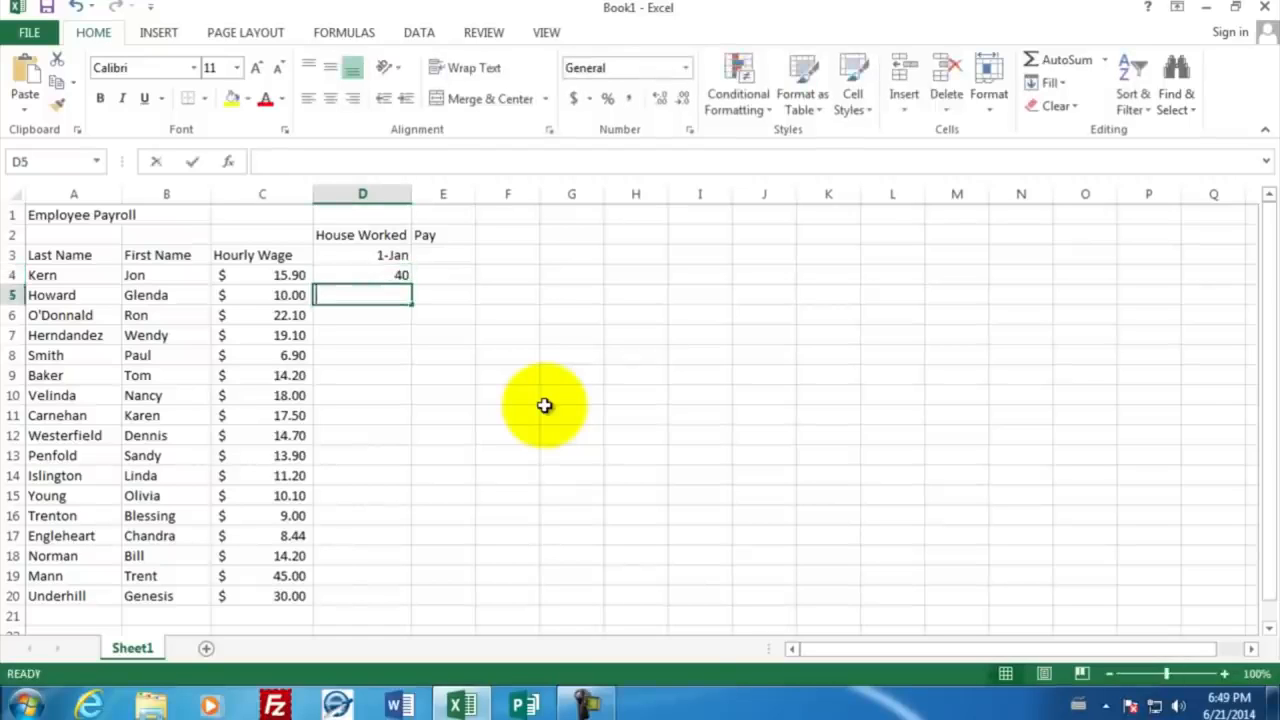
{"action": "key", "text": "Return"}
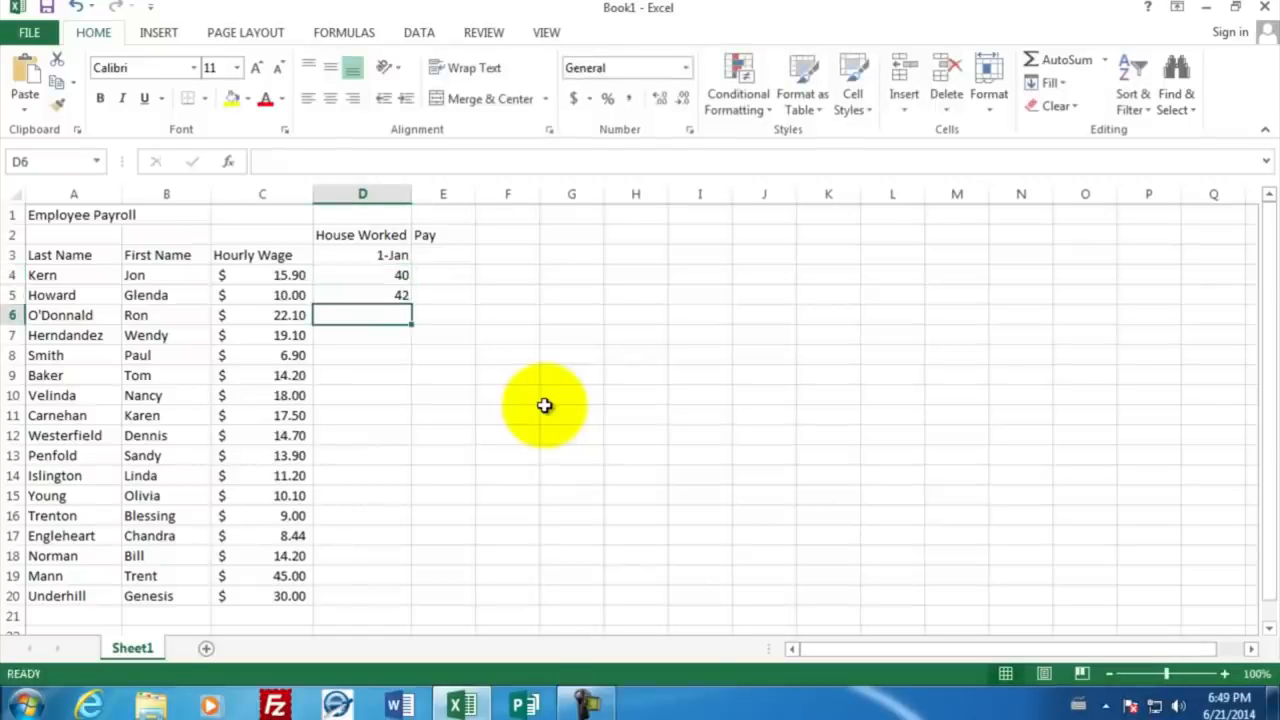
{"action": "type", "text": "49"}
{"action": "key", "text": "Return"}
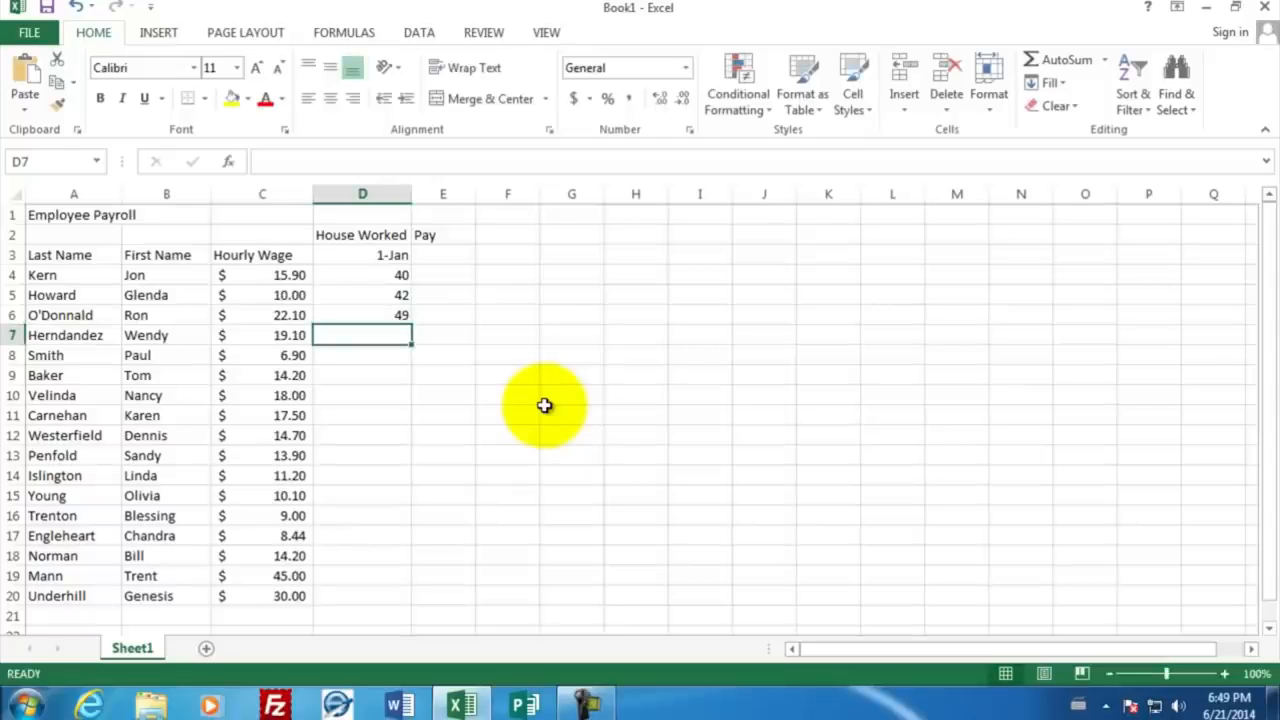
{"action": "type", "text": "41"}
{"action": "key", "text": "Return"}
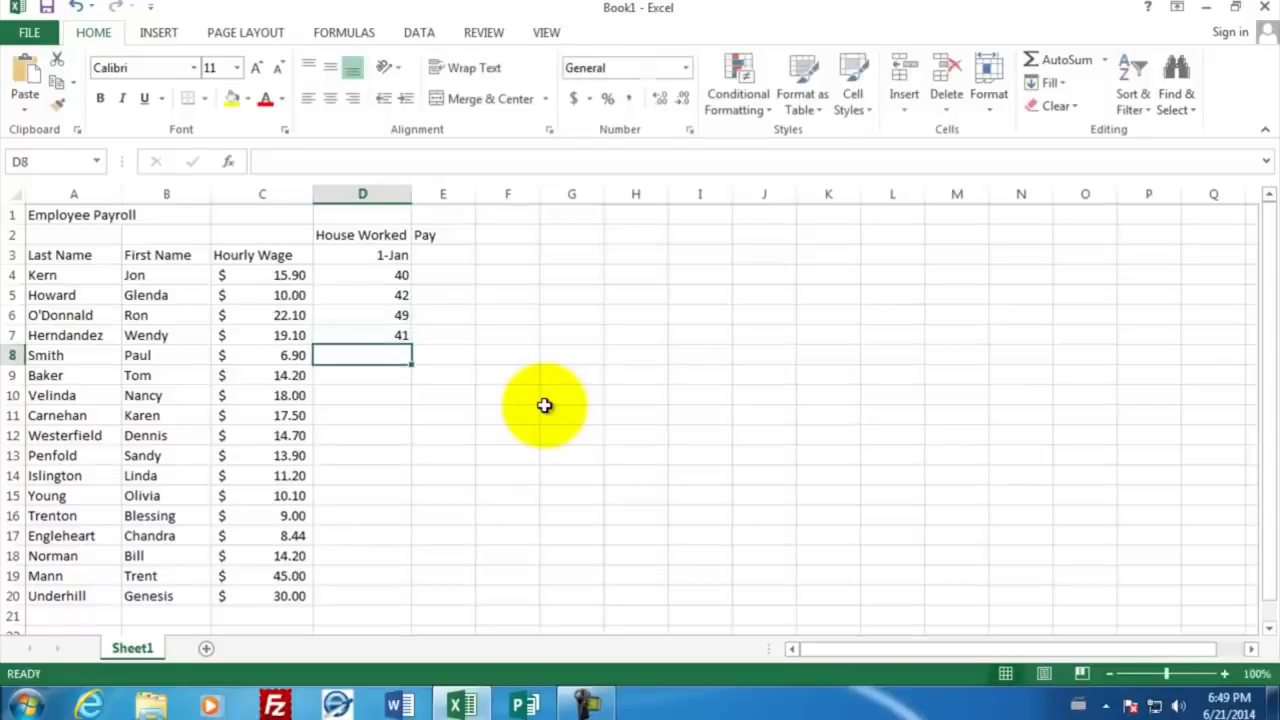
{"action": "type", "text": "39"}
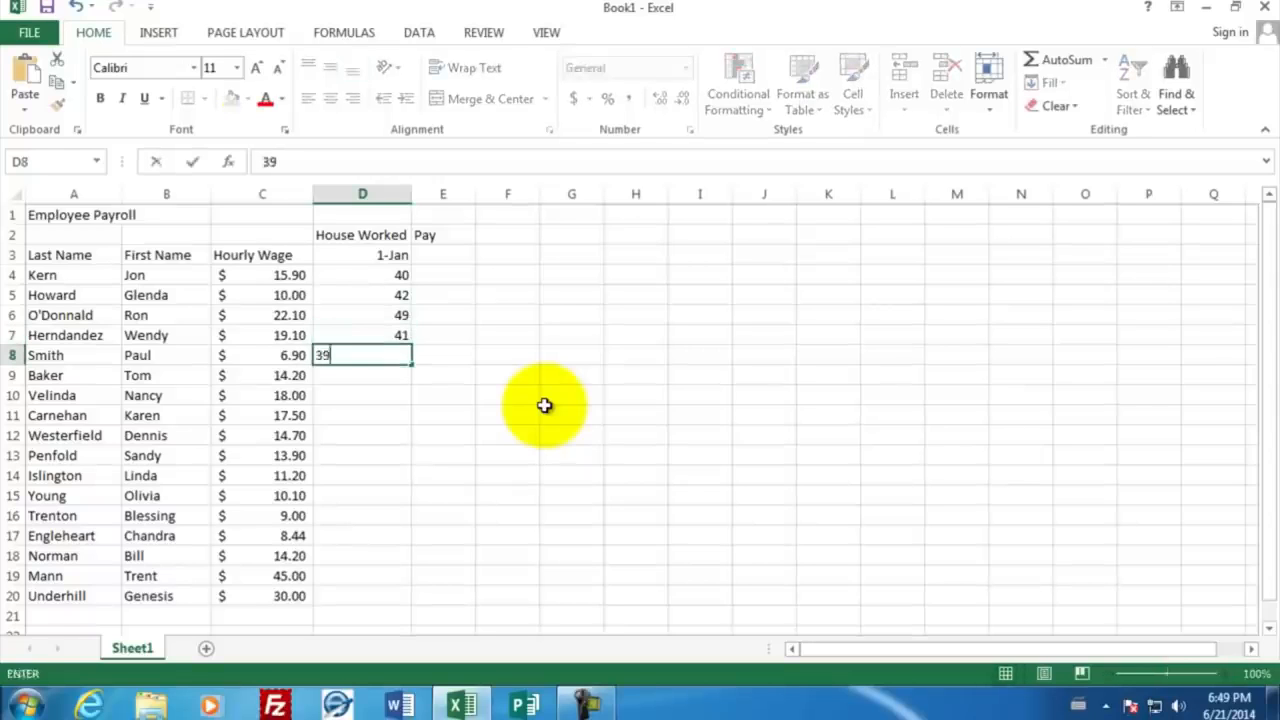
{"action": "key", "text": "Return"}
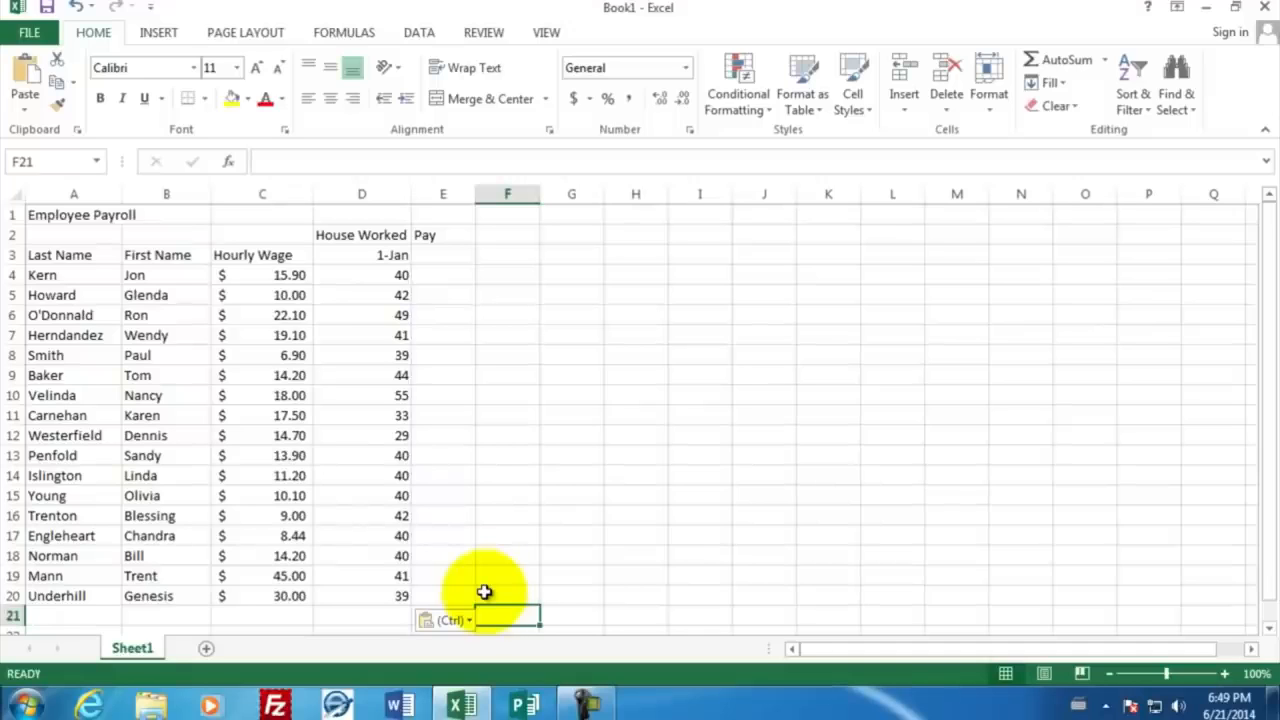
Step: Calculate the first employee's pay in cell E4 with the formula =C4*D4
{"action": "left_click", "coordinate": [443, 275]}
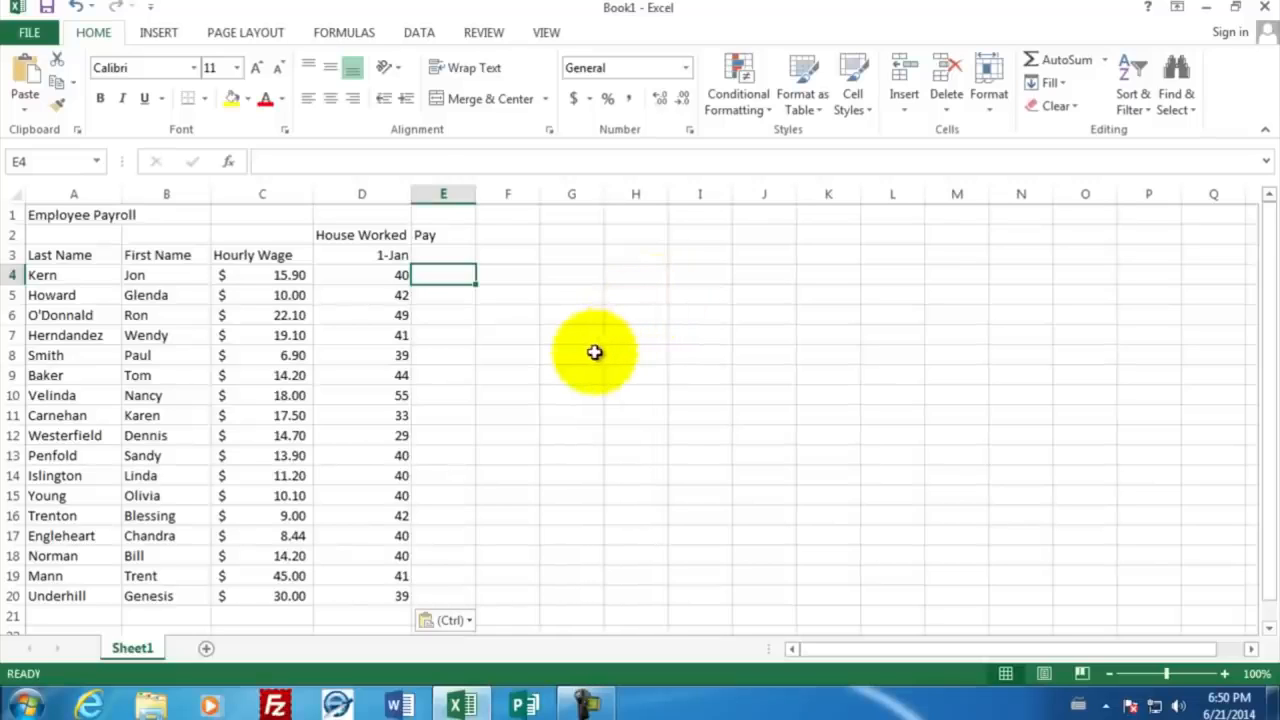
{"action": "type", "text": "="}
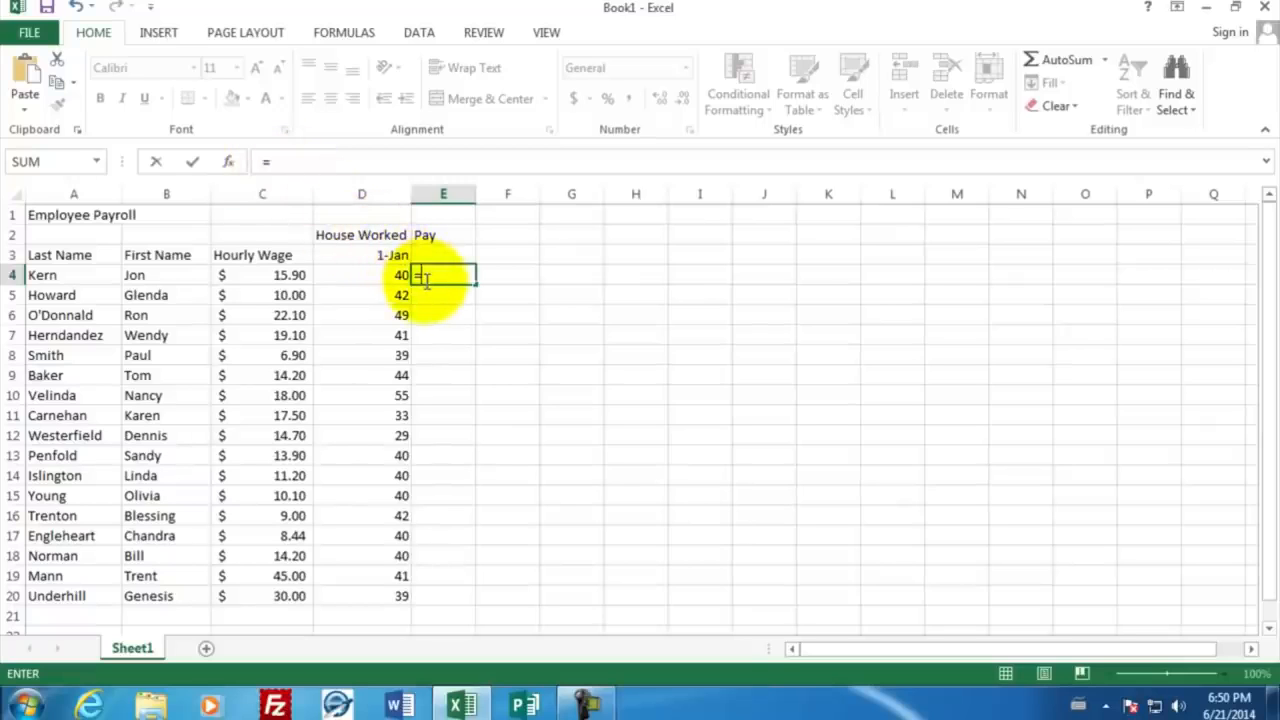
{"action": "left_click", "coordinate": [258, 279]}
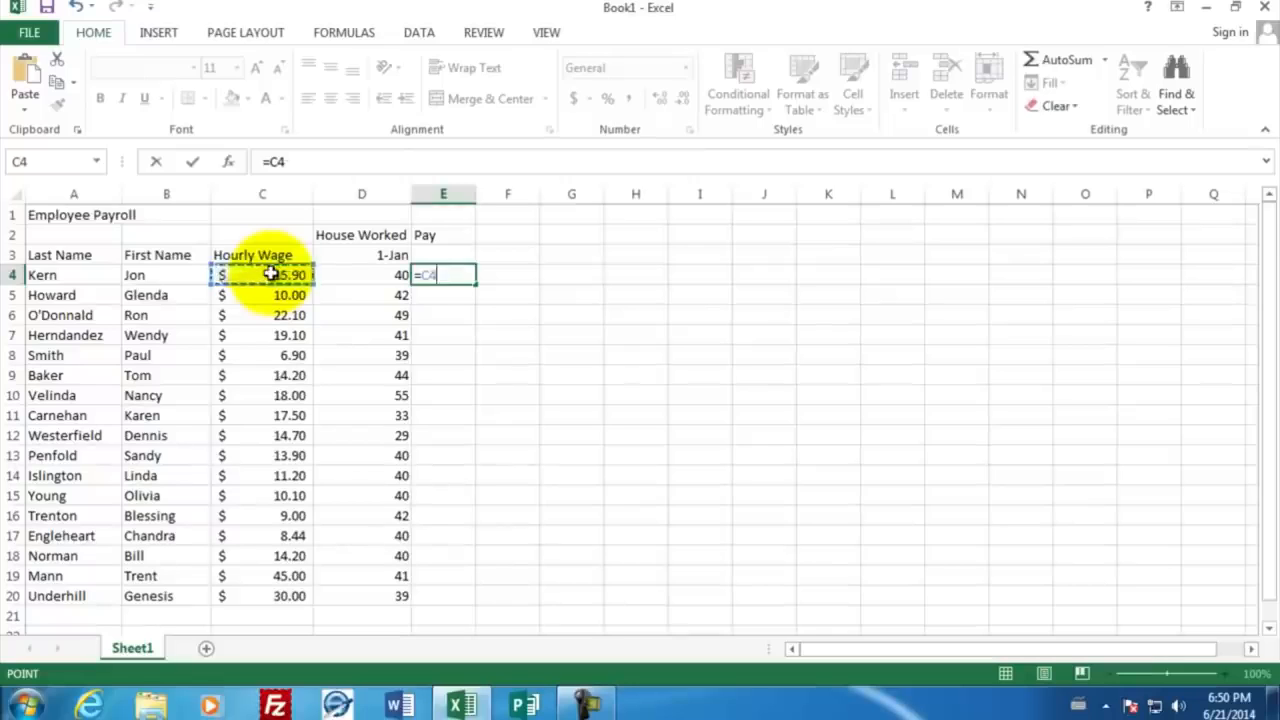
{"action": "type", "text": "*"}
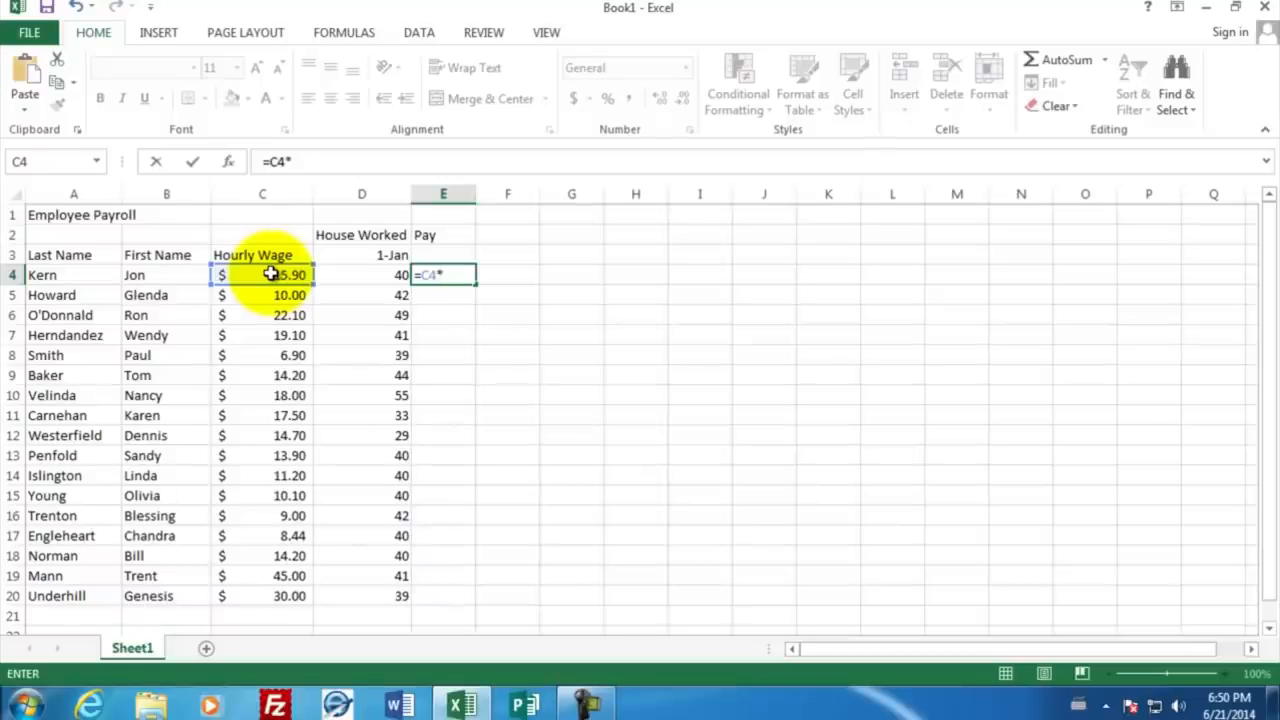
{"action": "left_click", "coordinate": [343, 278]}
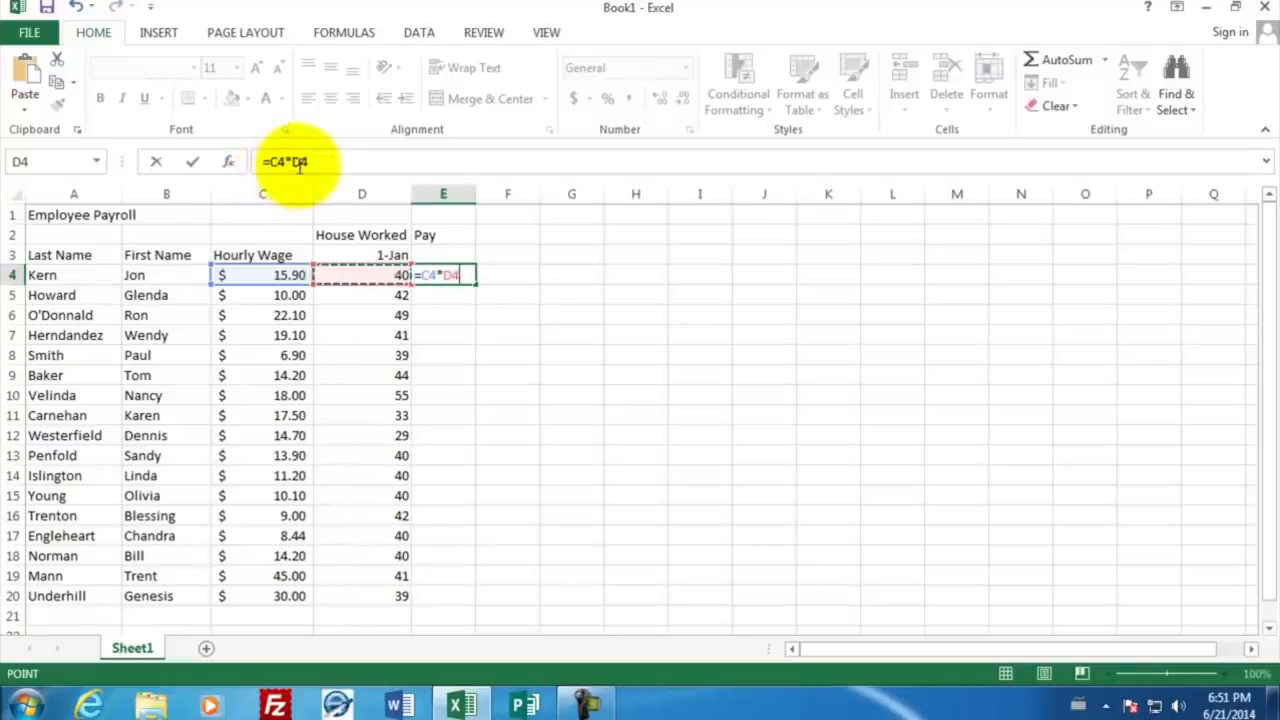
{"action": "key", "text": "Return"}
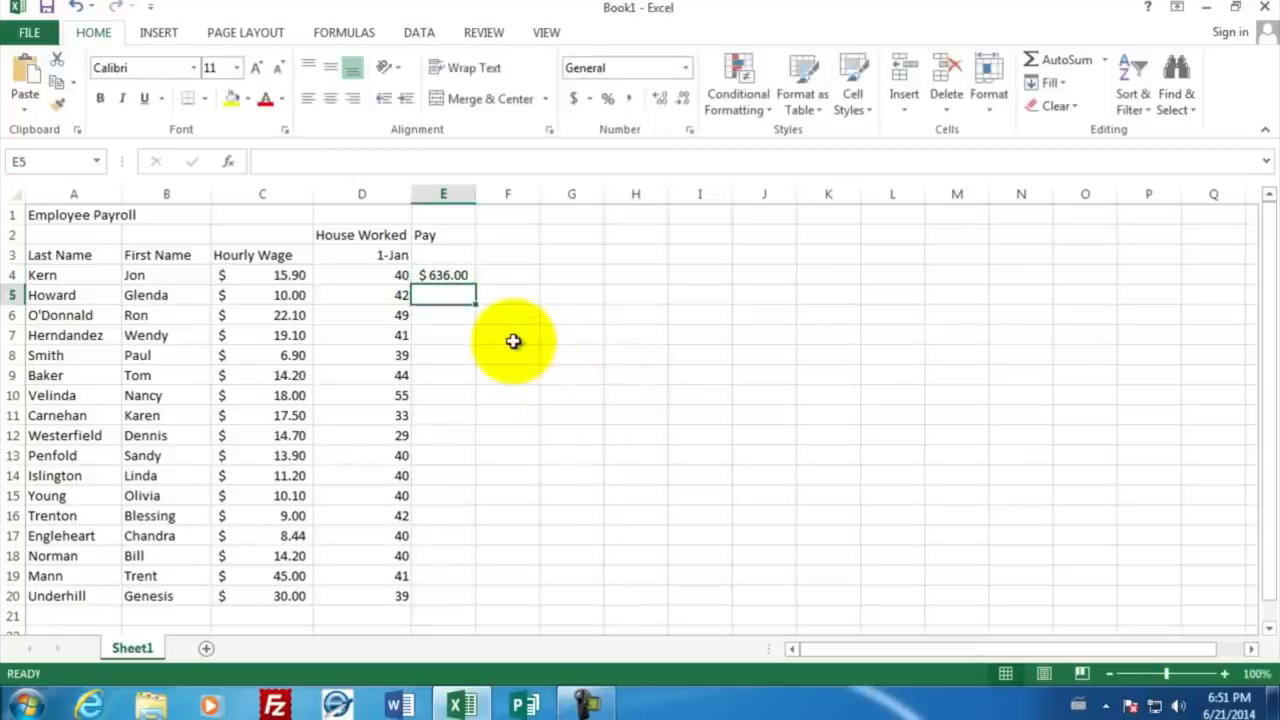
Step: Change the first employee's hours worked in cell D4 to 41
{"action": "left_click", "coordinate": [363, 275]}
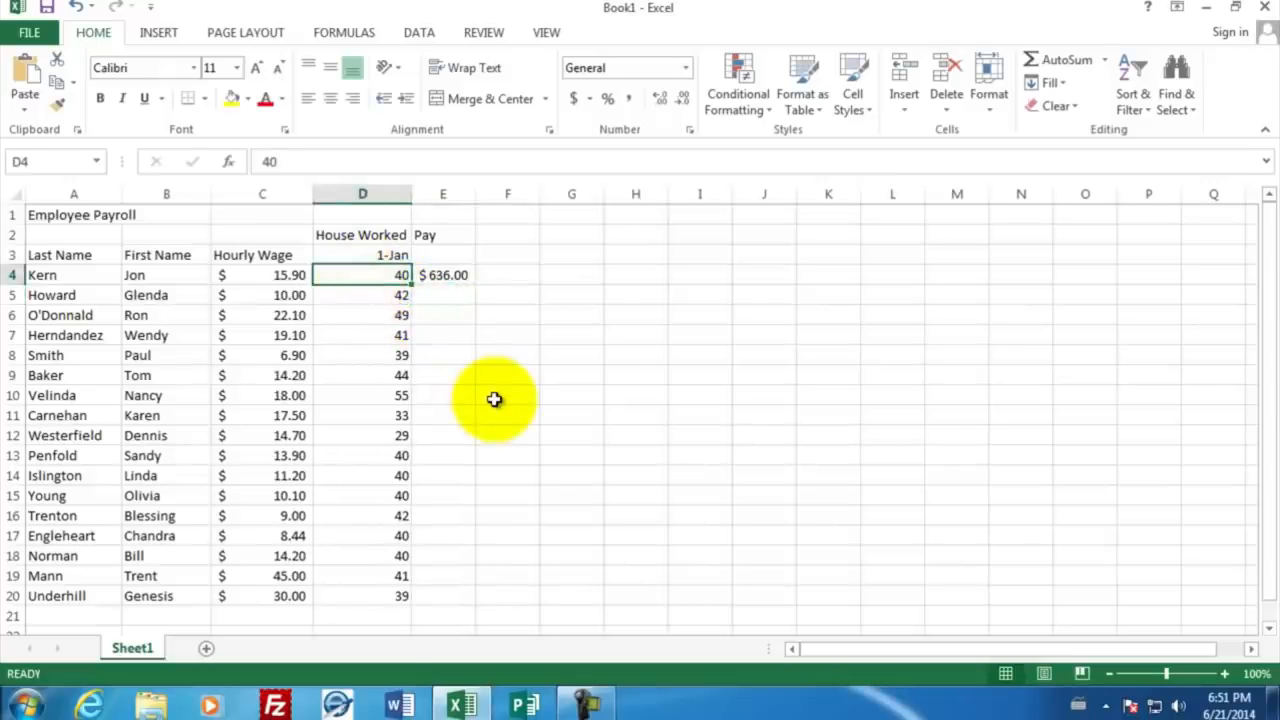
{"action": "type", "text": "41"}
{"action": "key", "text": "Return"}
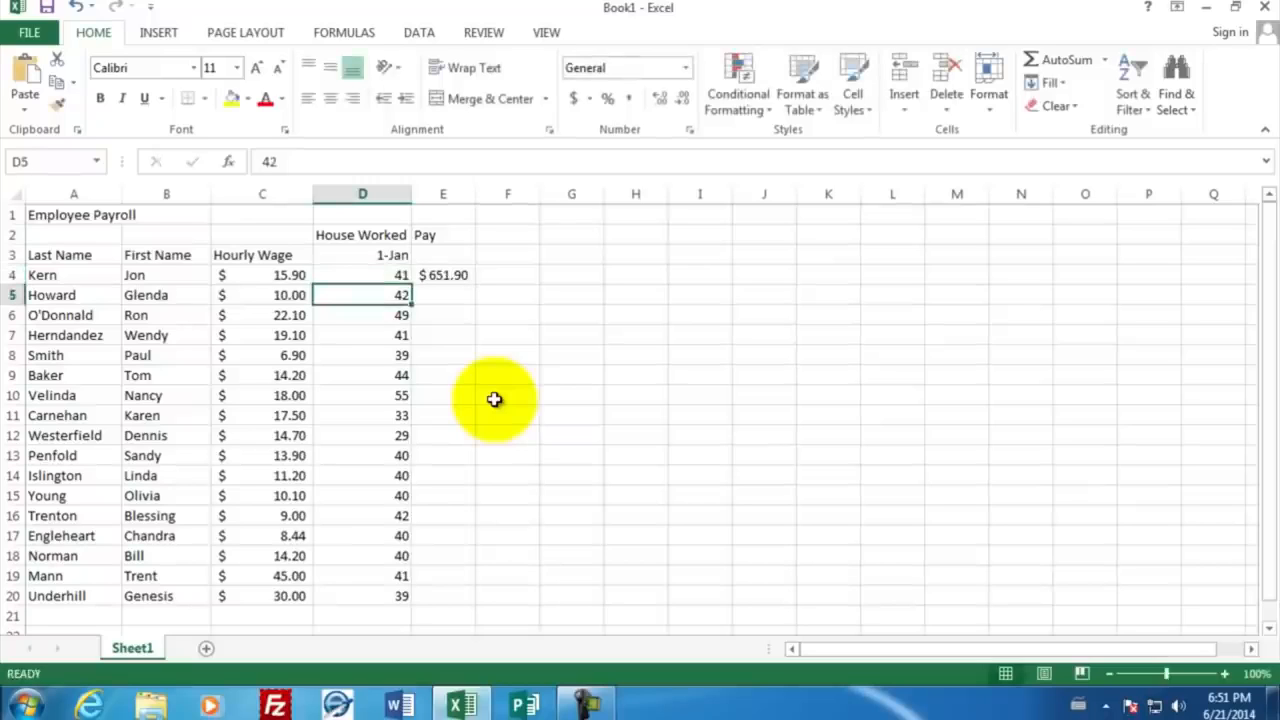
Step: Inspect the pay formula in cell E4 and the cells it refers to
{"action": "left_click", "coordinate": [456, 272]}
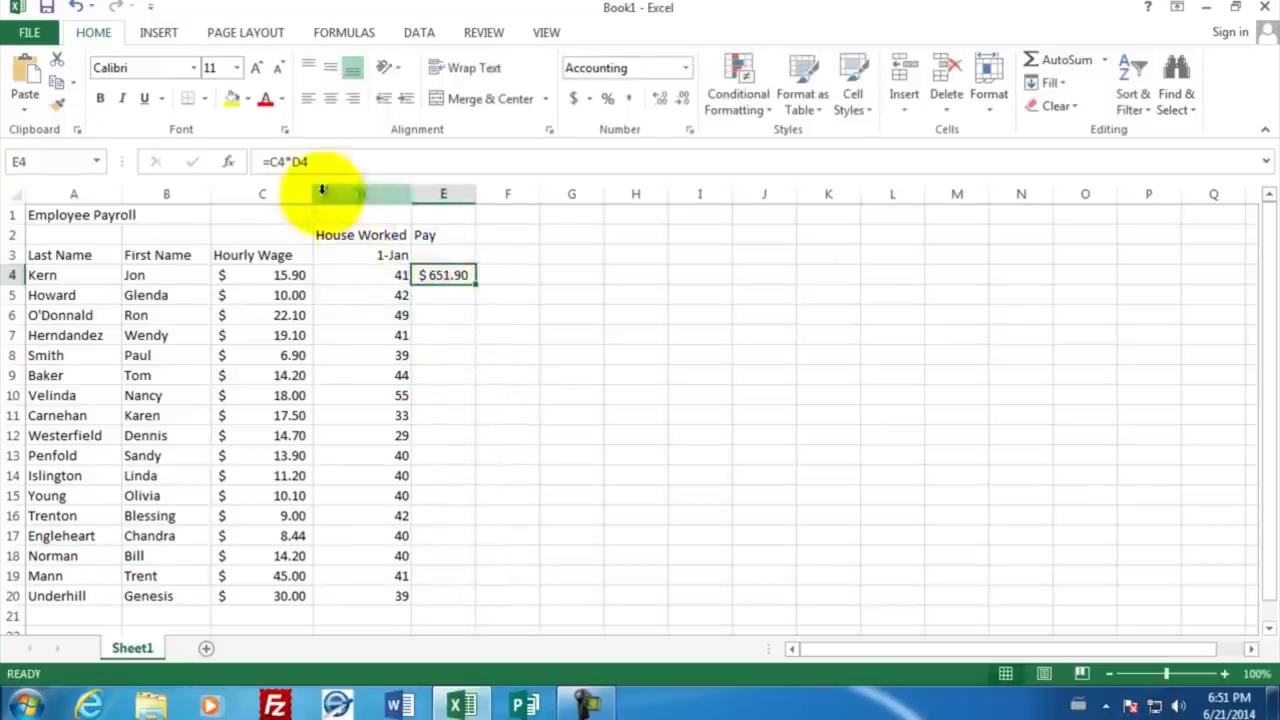
{"action": "double_click", "coordinate": [441, 274]}
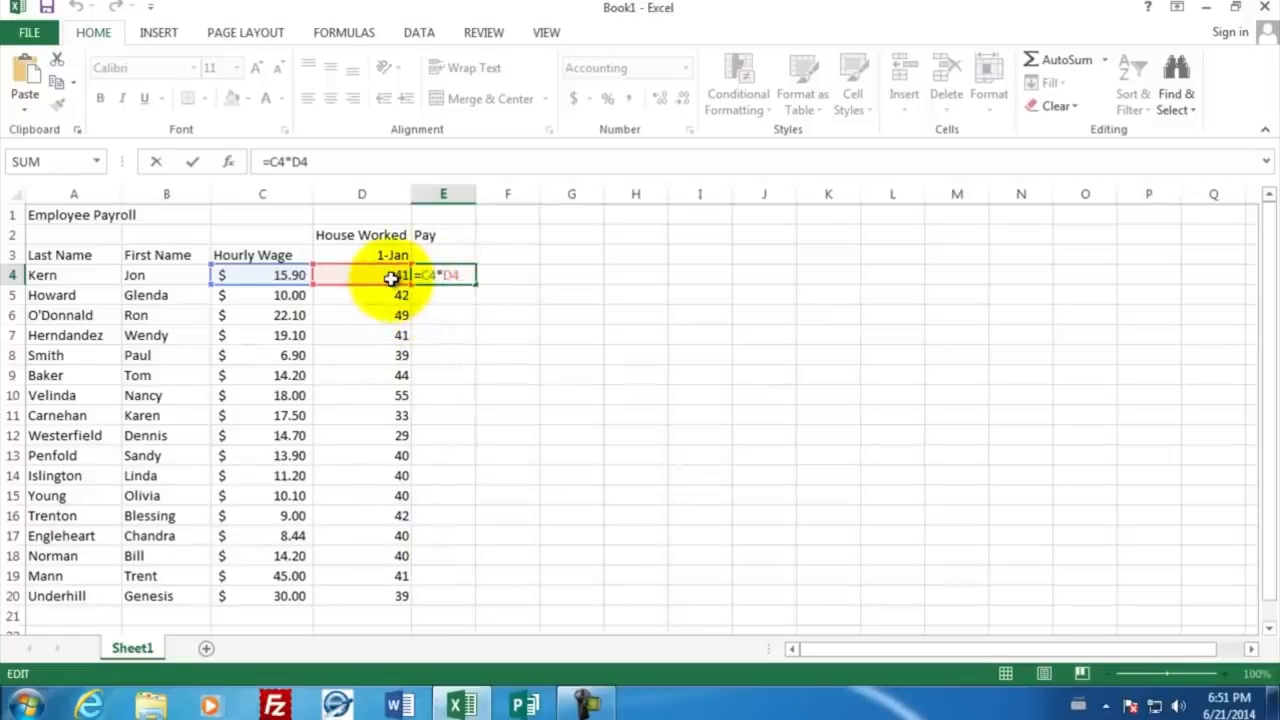
{"action": "key", "text": "Return"}
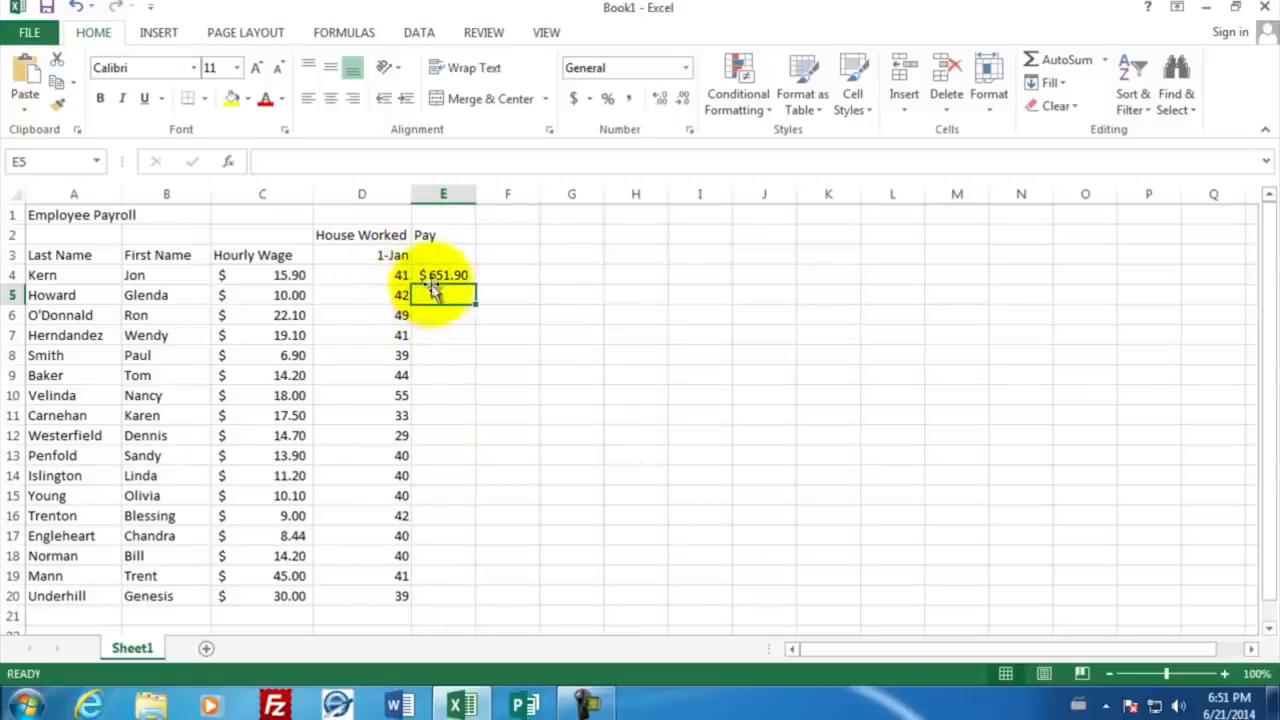
Step: Copy the pay formula from cell E4 and paste it into cell E5
{"action": "left_click", "coordinate": [427, 275]}
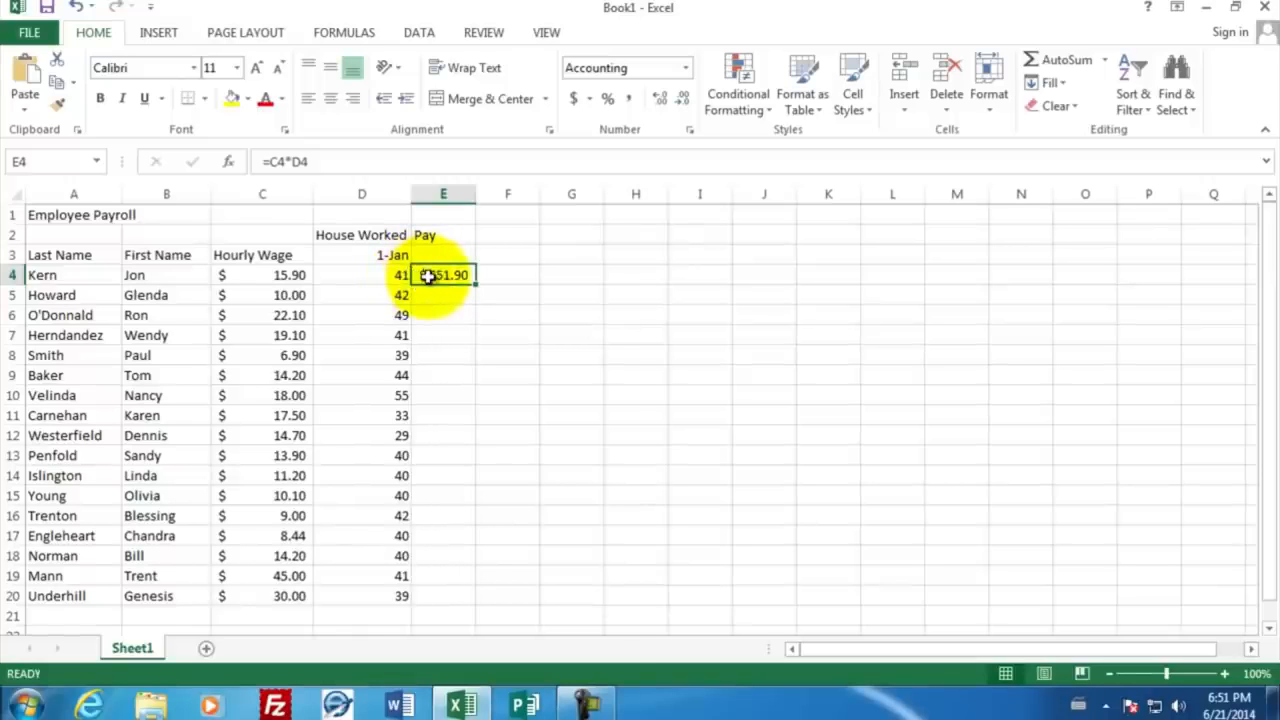
{"action": "right_click", "coordinate": [432, 279]}
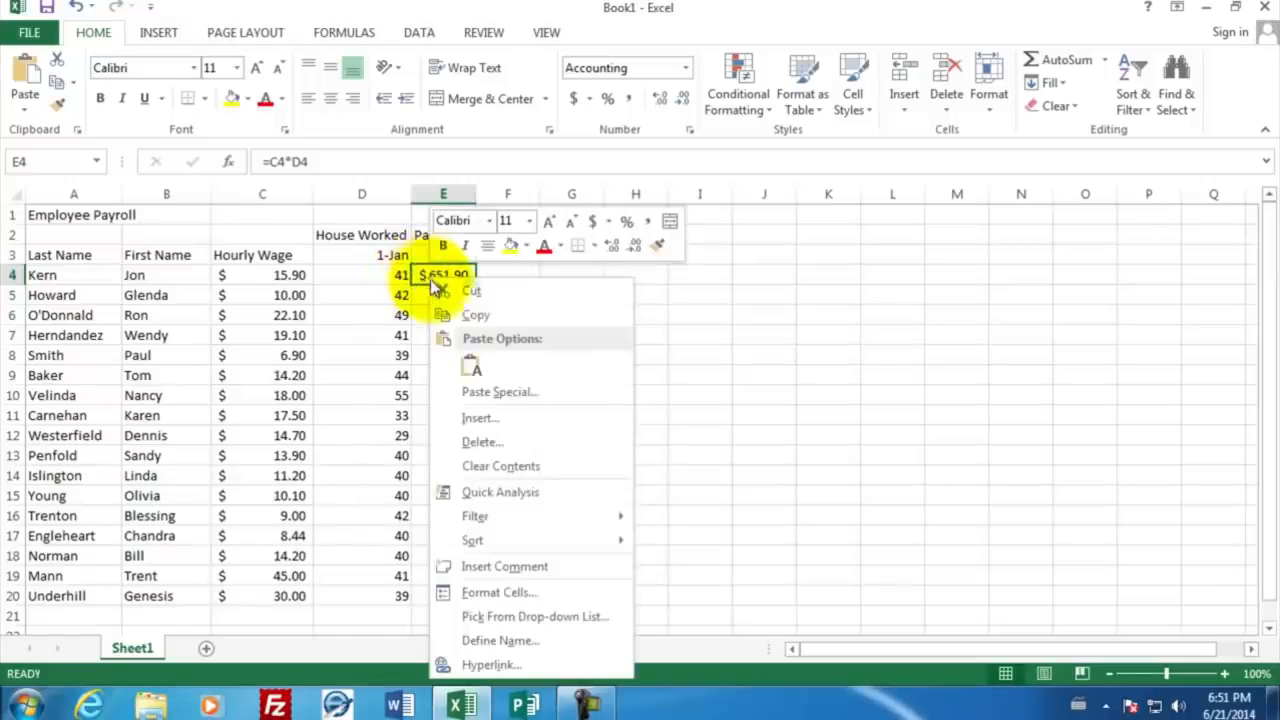
{"action": "left_click", "coordinate": [466, 314]}
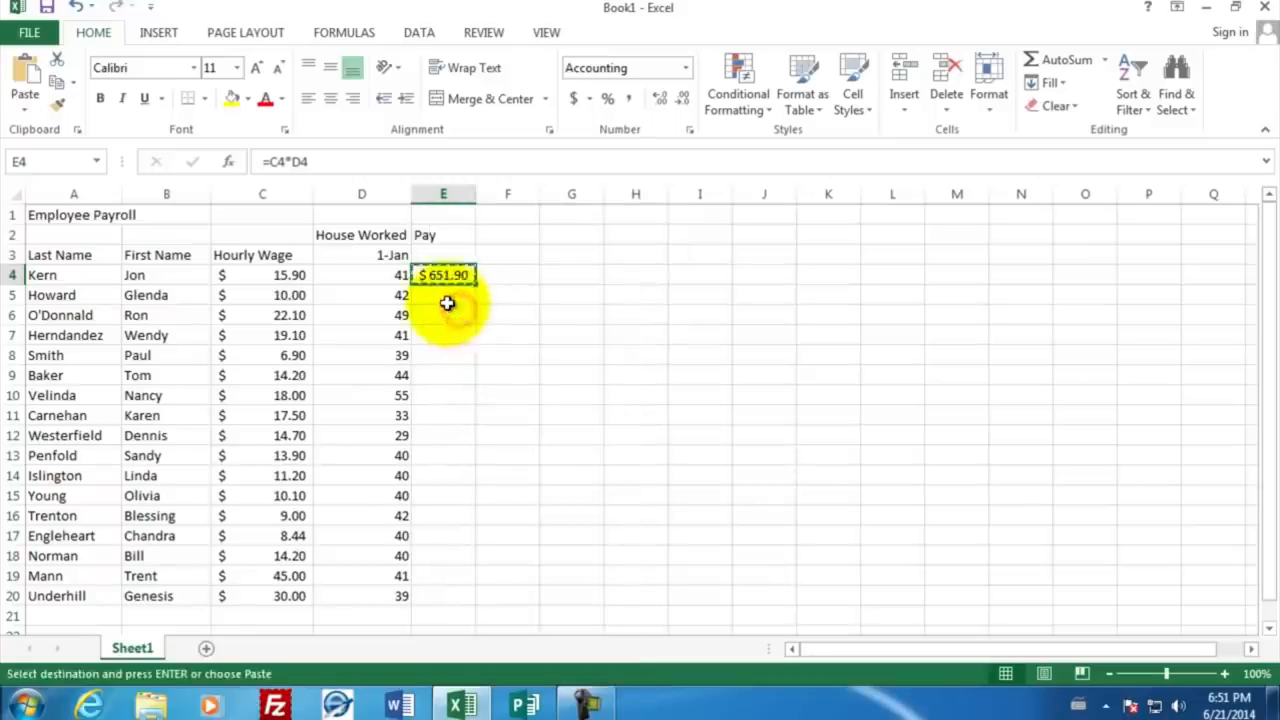
{"action": "left_click", "coordinate": [442, 296]}
{"action": "right_click", "coordinate": [442, 296]}
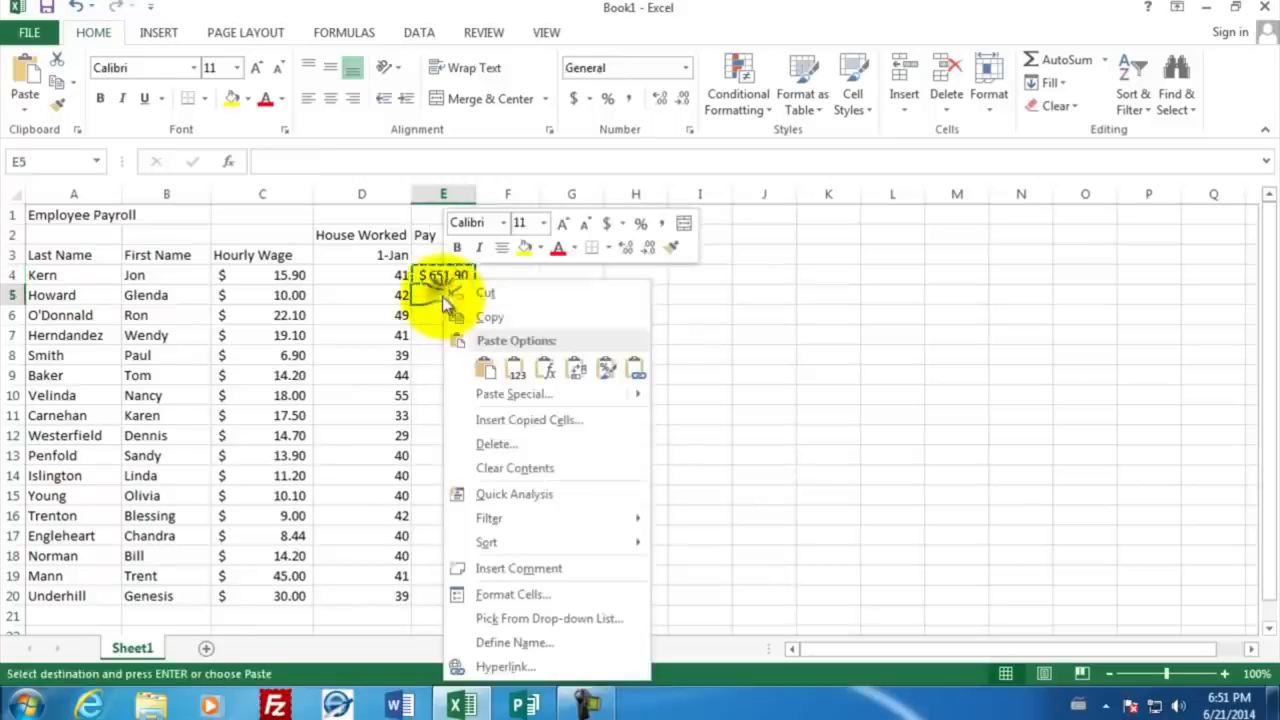
{"action": "left_click", "coordinate": [486, 370]}
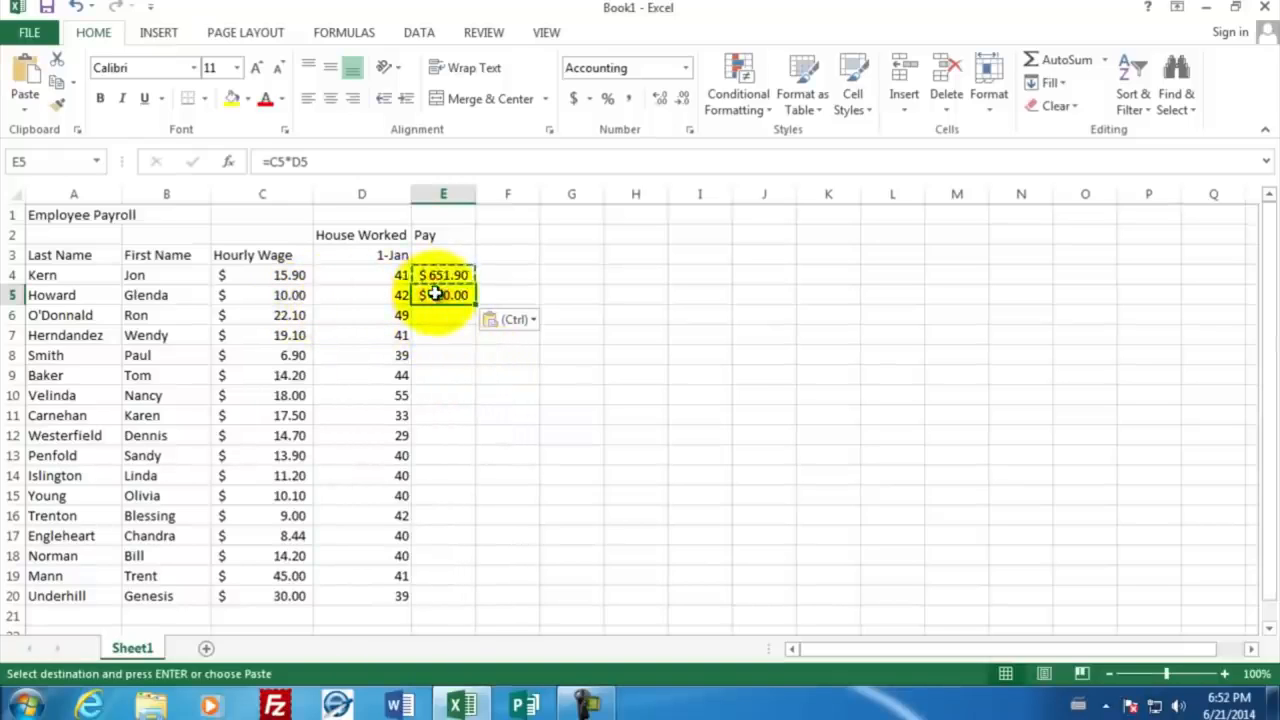
Step: Paste the copied pay formula into E6:E11 and widen column E so that all amounts fit
{"action": "left_click_drag", "start_coordinate": [437, 314], "coordinate": [428, 415]}
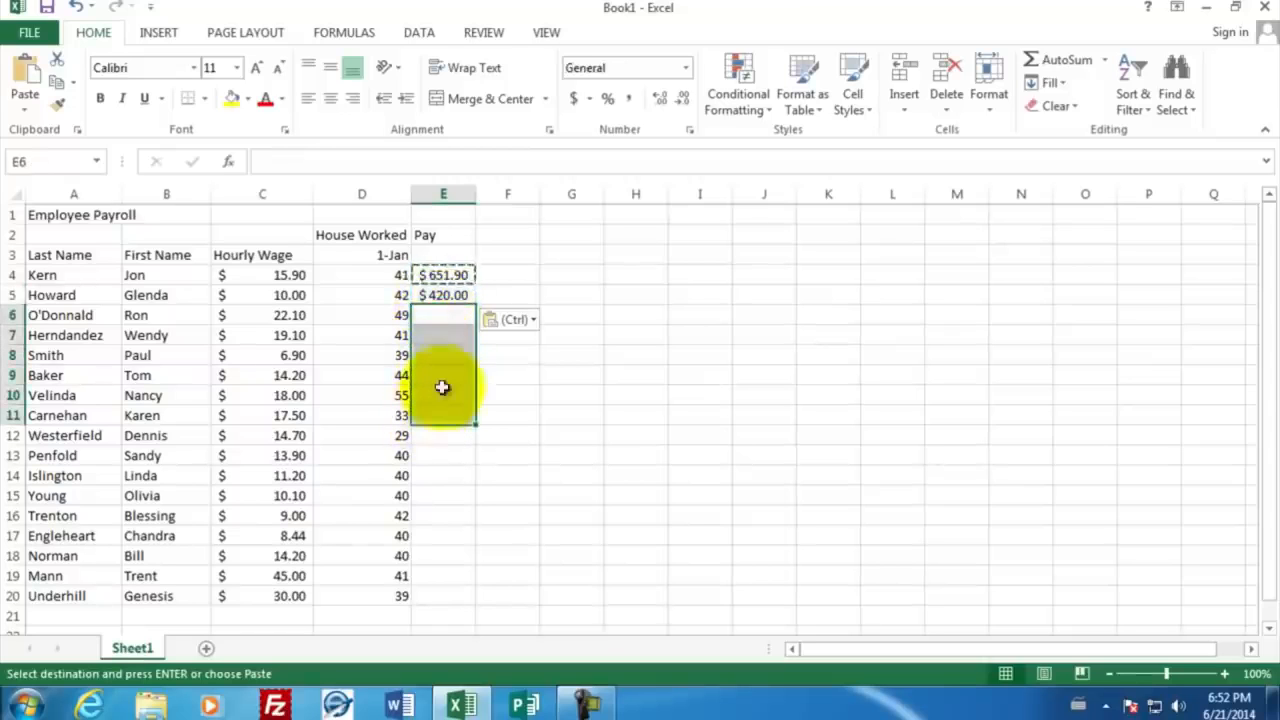
{"action": "right_click", "coordinate": [439, 317]}
{"action": "left_click", "coordinate": [478, 371]}
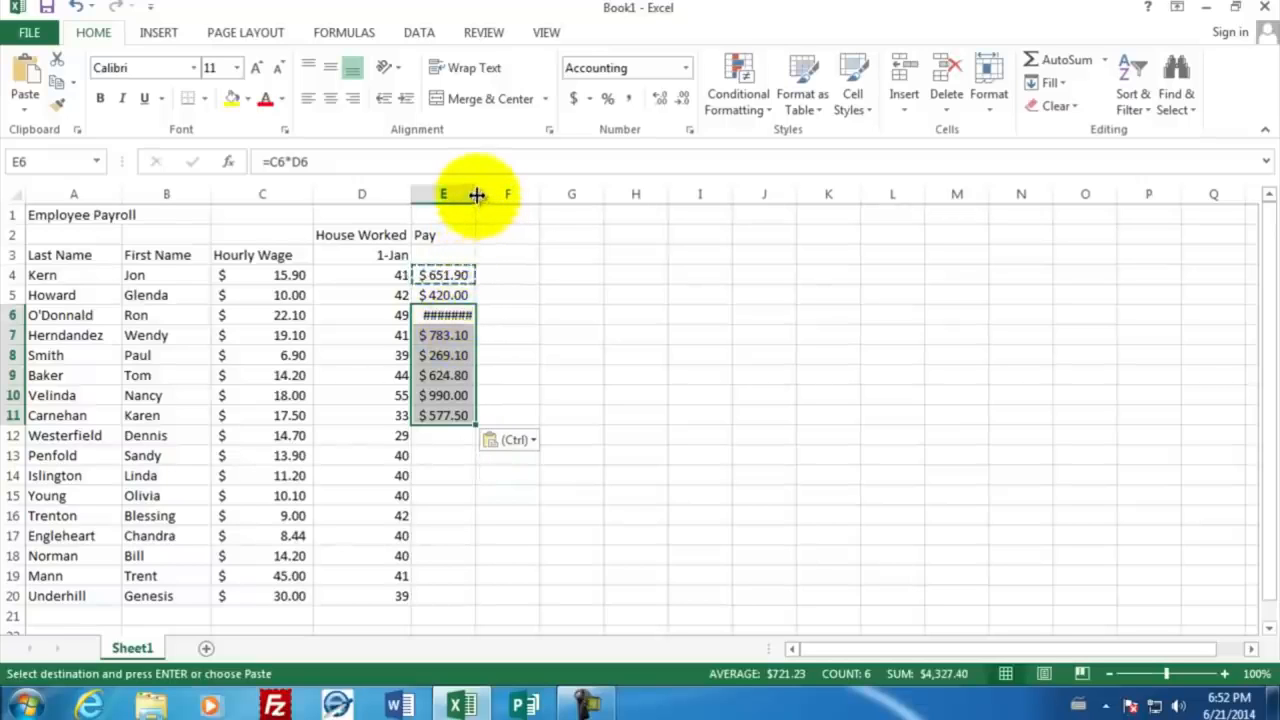
{"action": "left_click_drag", "start_coordinate": [477, 194], "coordinate": [490, 201]}
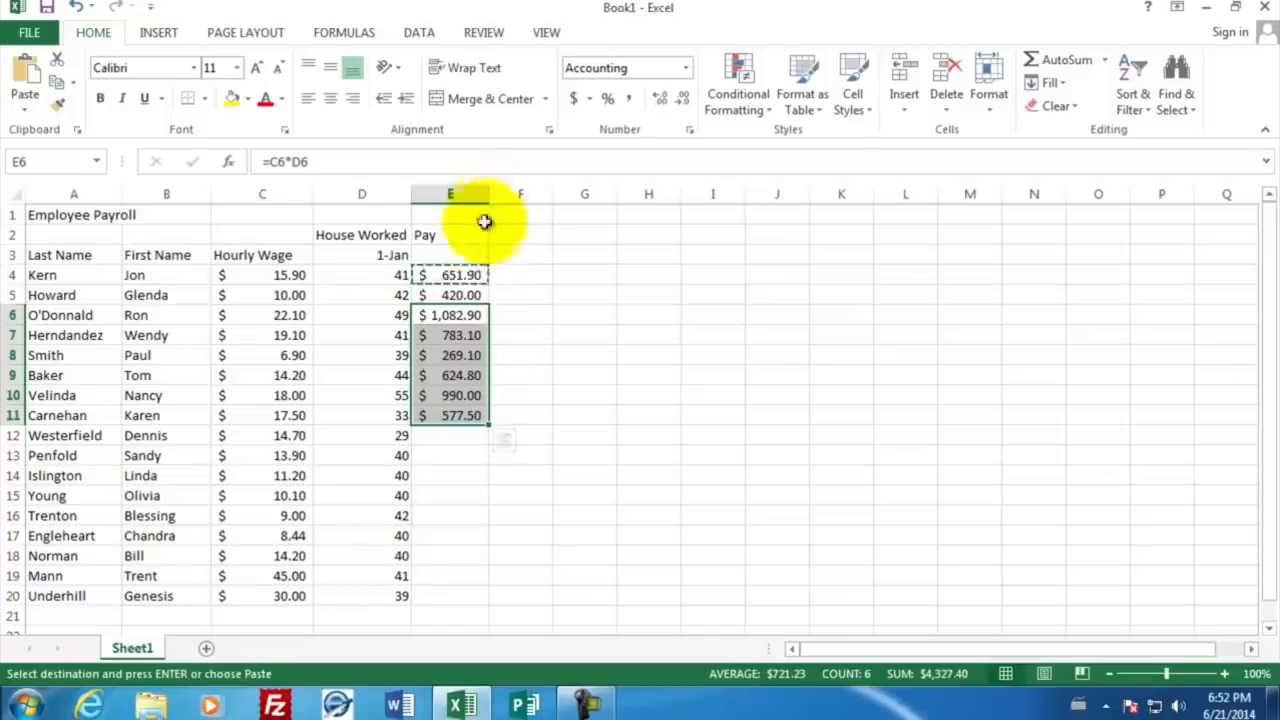
Step: Fill the pay formula from cell E11 down to E20
{"action": "left_click", "coordinate": [457, 314]}
{"action": "left_click", "coordinate": [457, 415]}
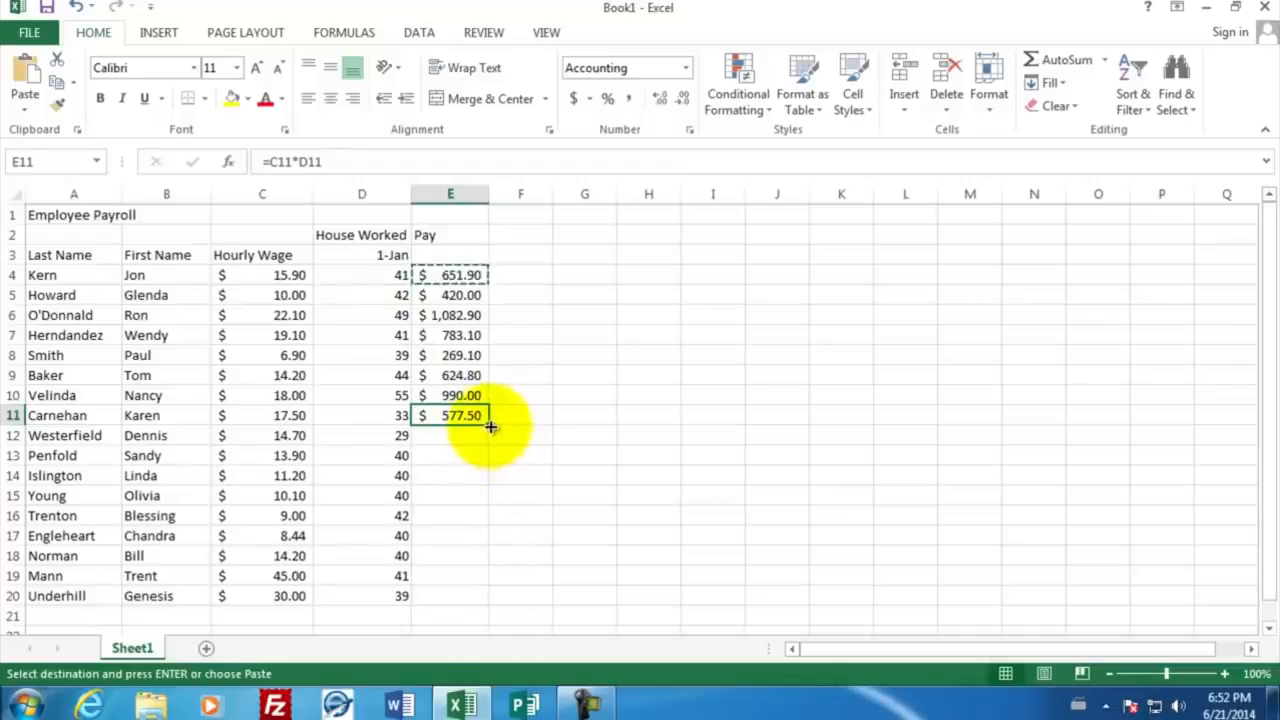
{"action": "left_click_drag", "start_coordinate": [489, 424], "coordinate": [480, 605]}
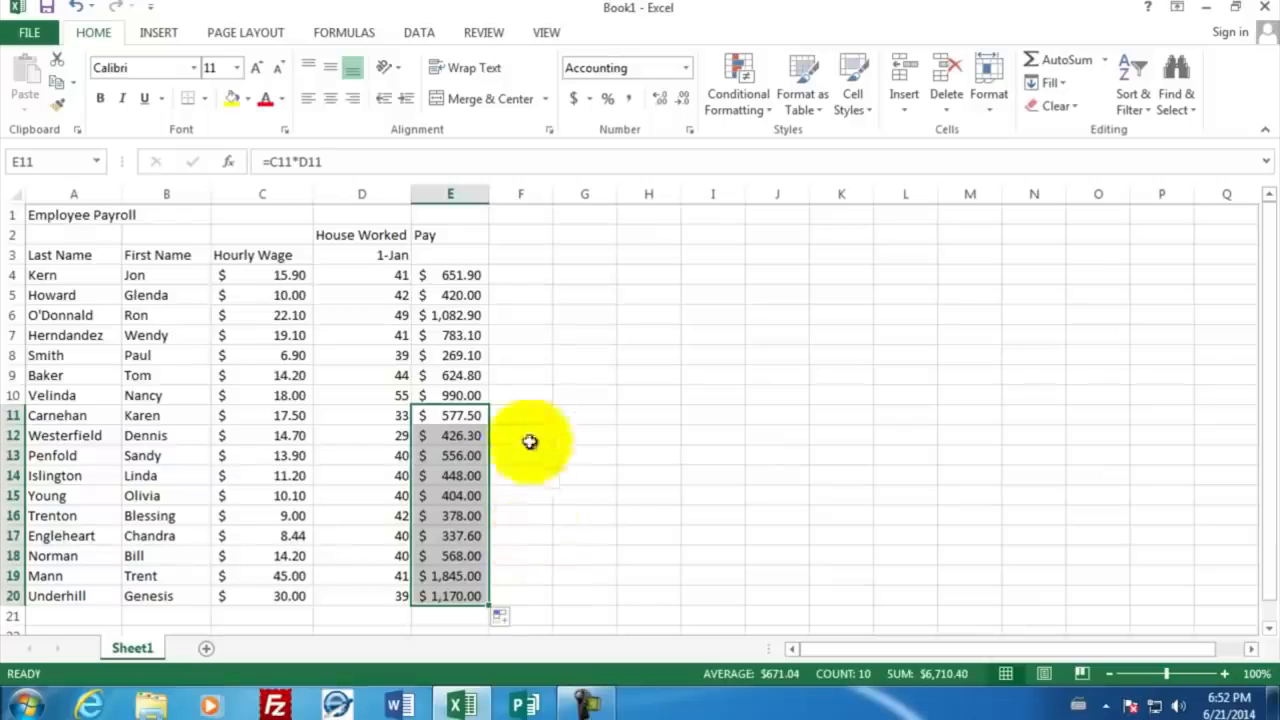
{"action": "left_click", "coordinate": [506, 275]}
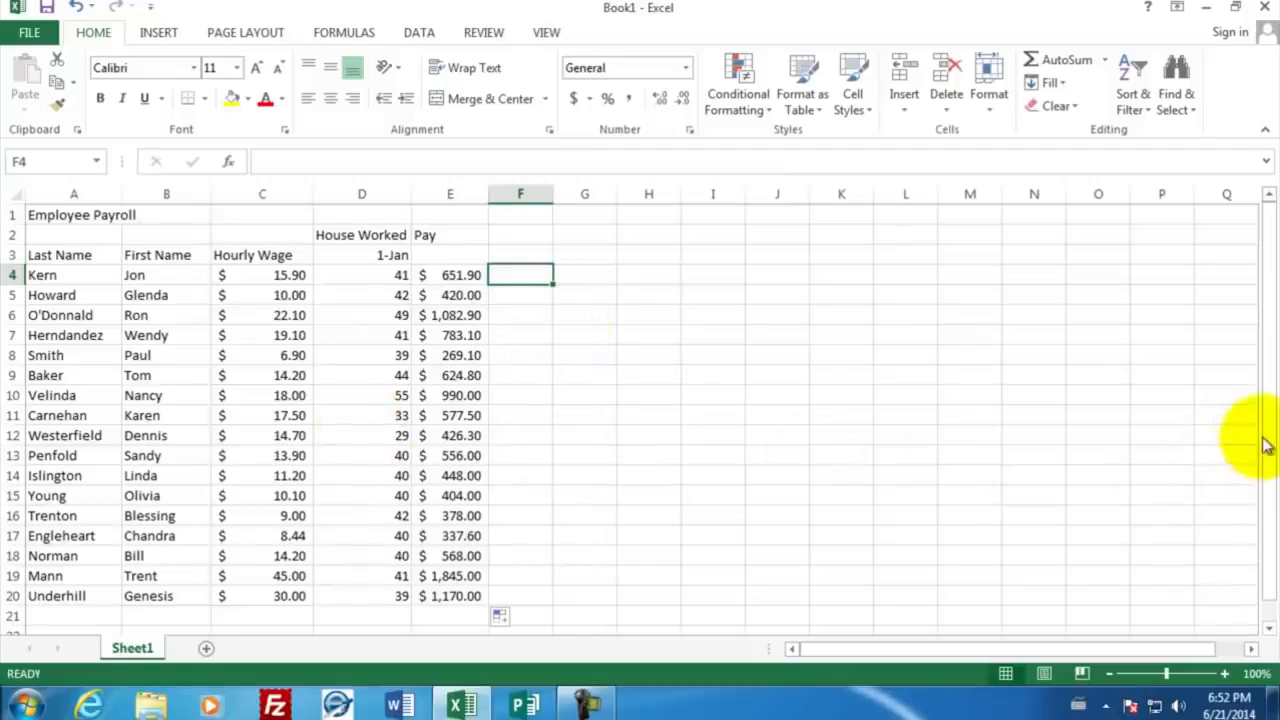
Step: Enter the row labels Max in cell A22 and Min in cell A23
{"action": "left_click_drag", "start_coordinate": [1265, 445], "coordinate": [1264, 455]}
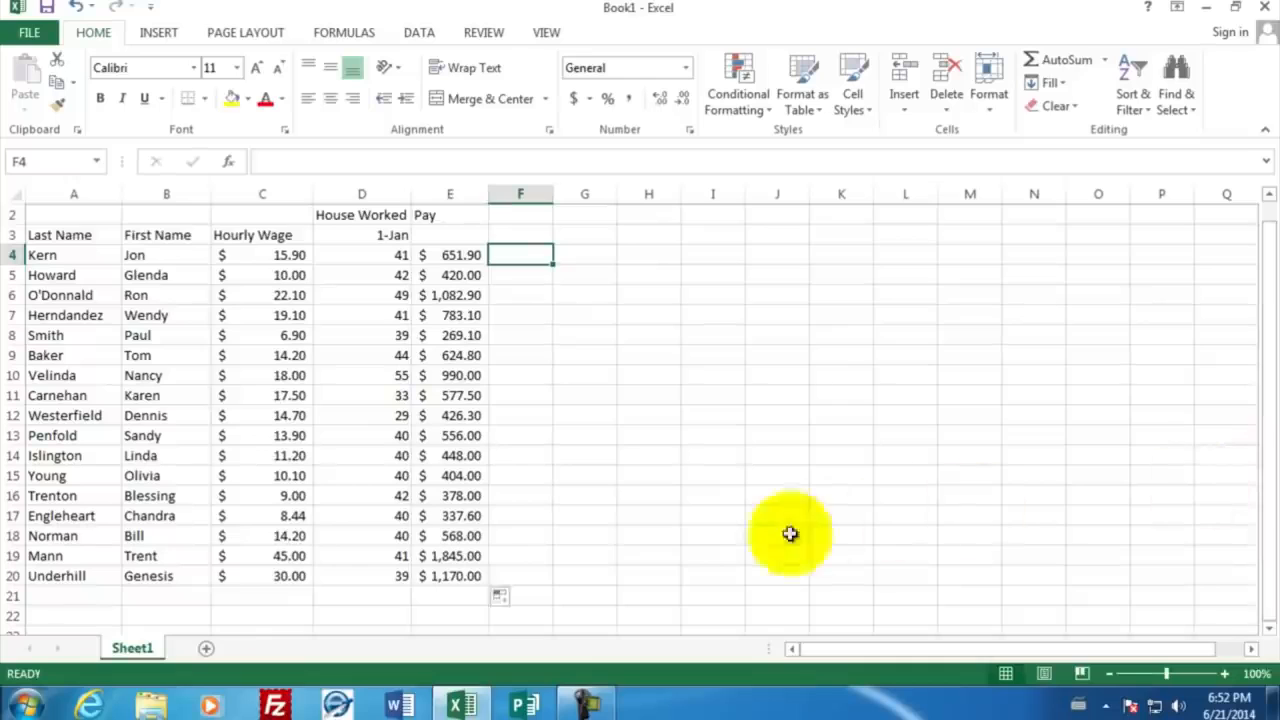
{"action": "left_click", "coordinate": [94, 616]}
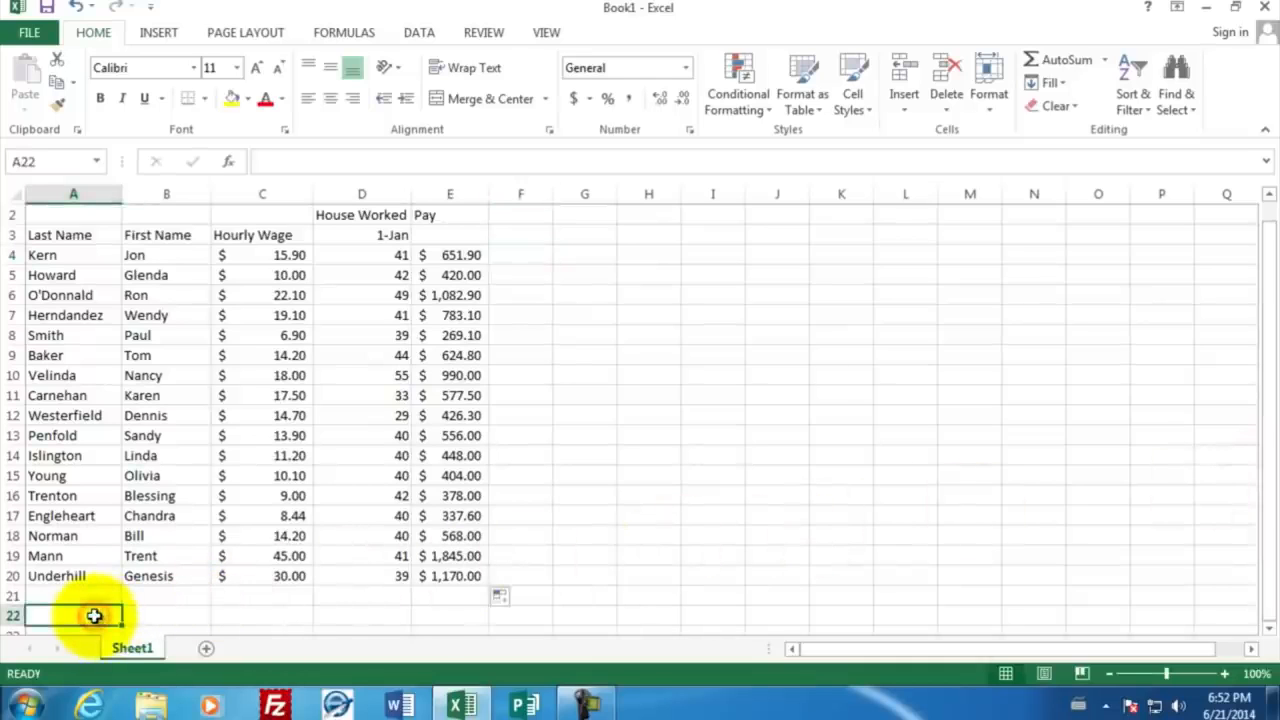
{"action": "type", "text": "Max"}
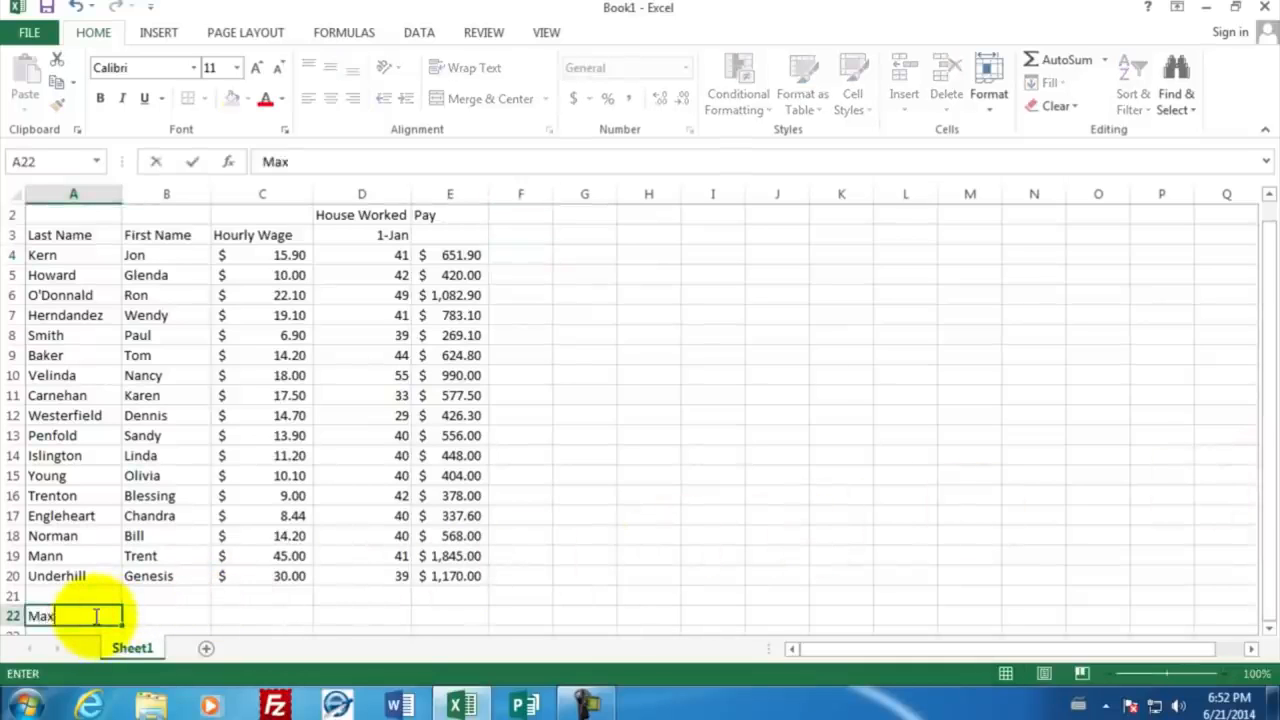
{"action": "key", "text": "Return"}
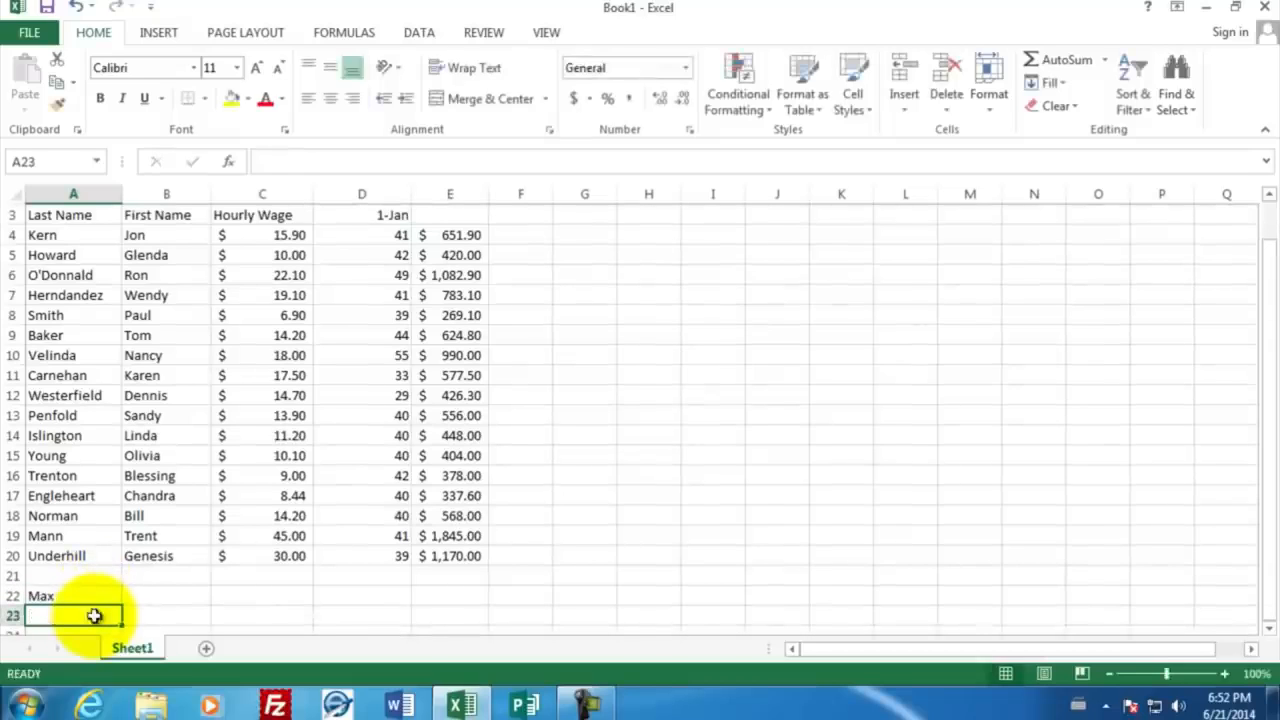
{"action": "type", "text": "Min"}
{"action": "key", "text": "Return"}
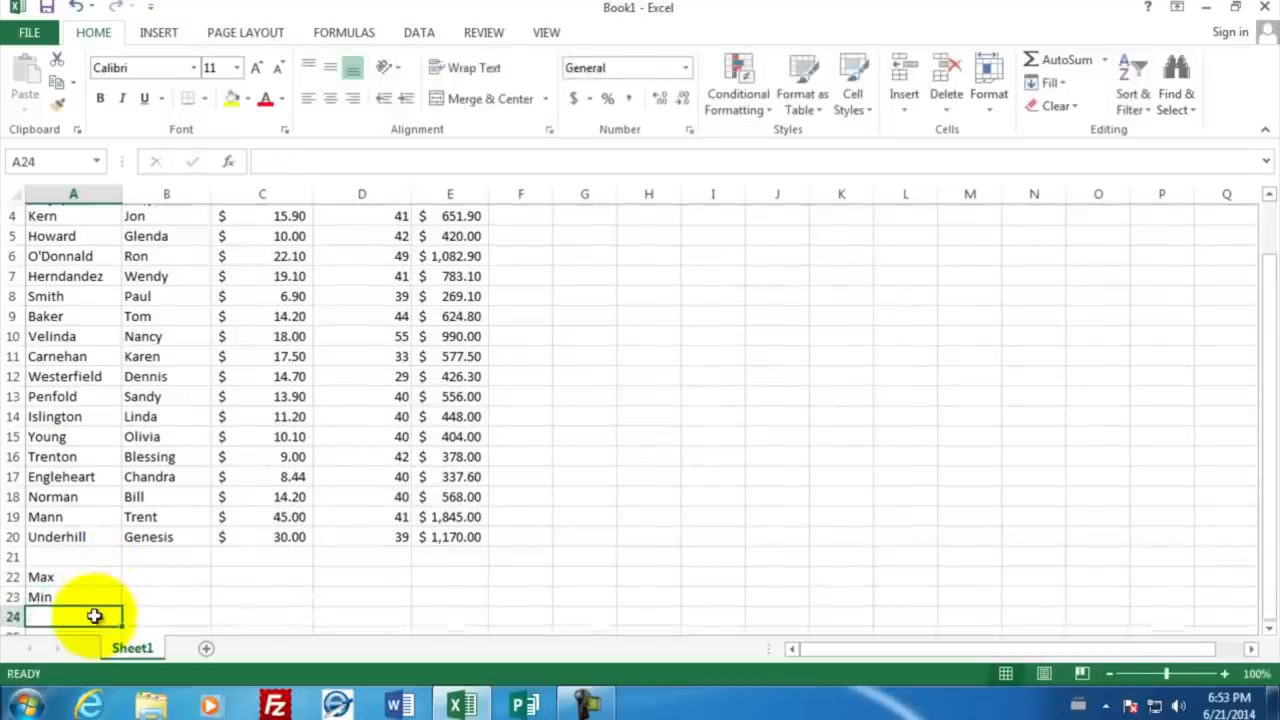
Step: Enter the row labels Average in cell A24 and Total in cell A25
{"action": "type", "text": "Average"}
{"action": "key", "text": "Return"}
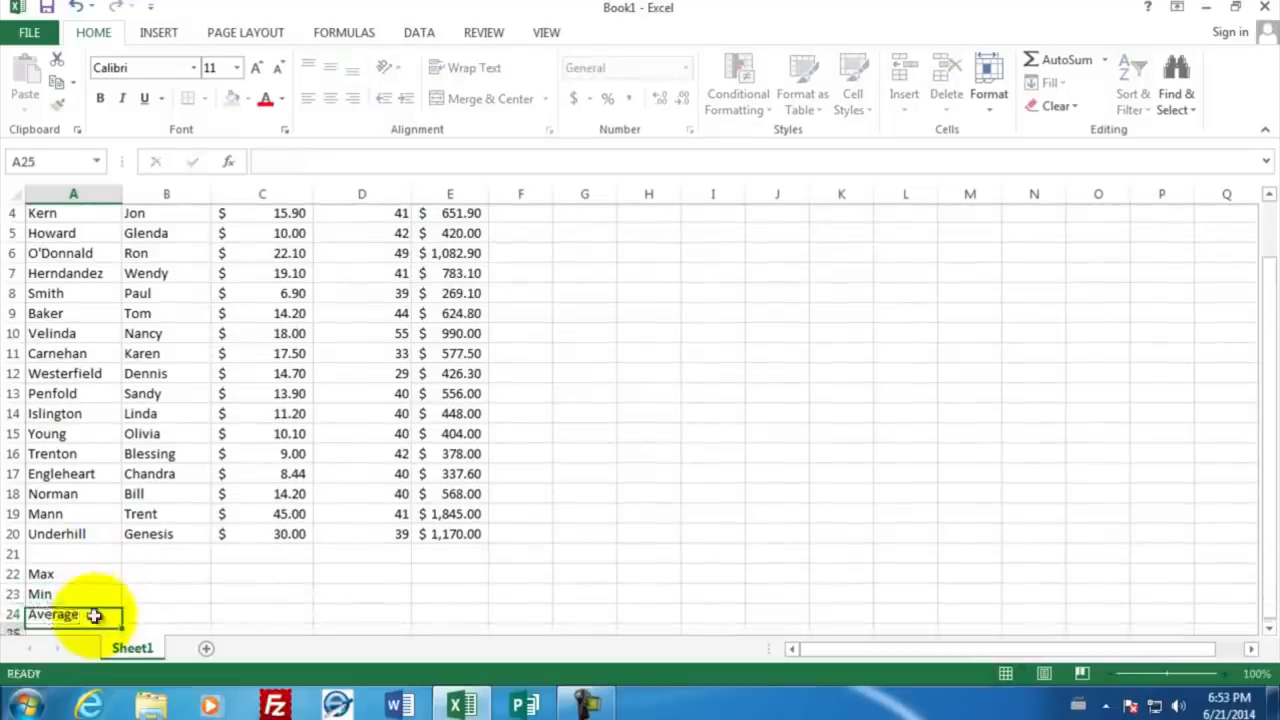
{"action": "type", "text": "Total"}
{"action": "key", "text": "Return"}
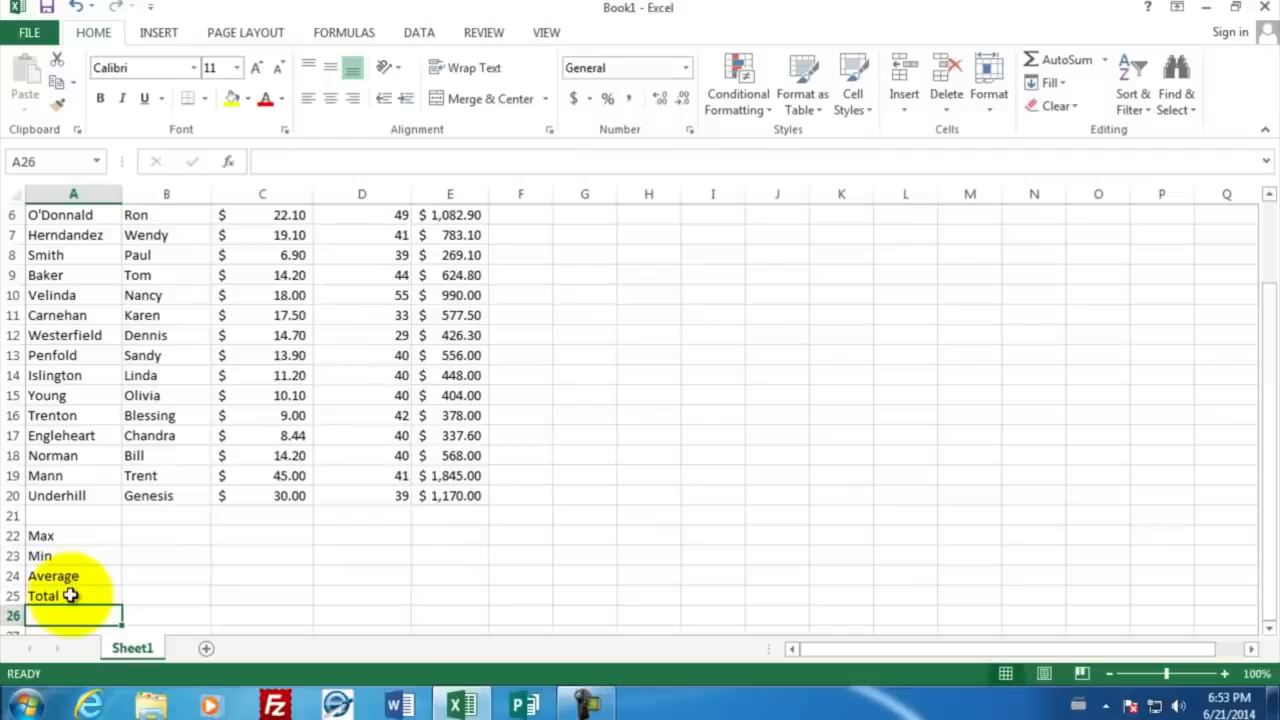
Step: Calculate the highest hourly wage in cell C22 with the formula =max(C4:C20)
{"action": "left_click", "coordinate": [248, 534]}
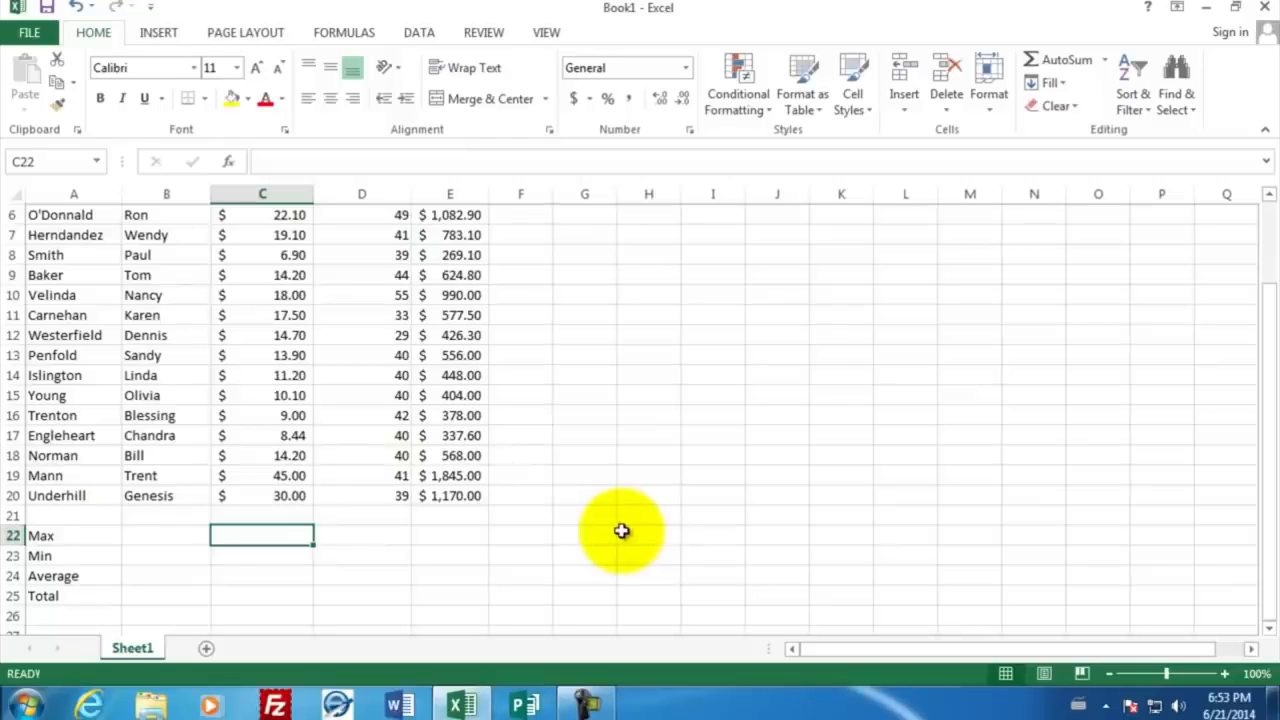
{"action": "type", "text": "="}
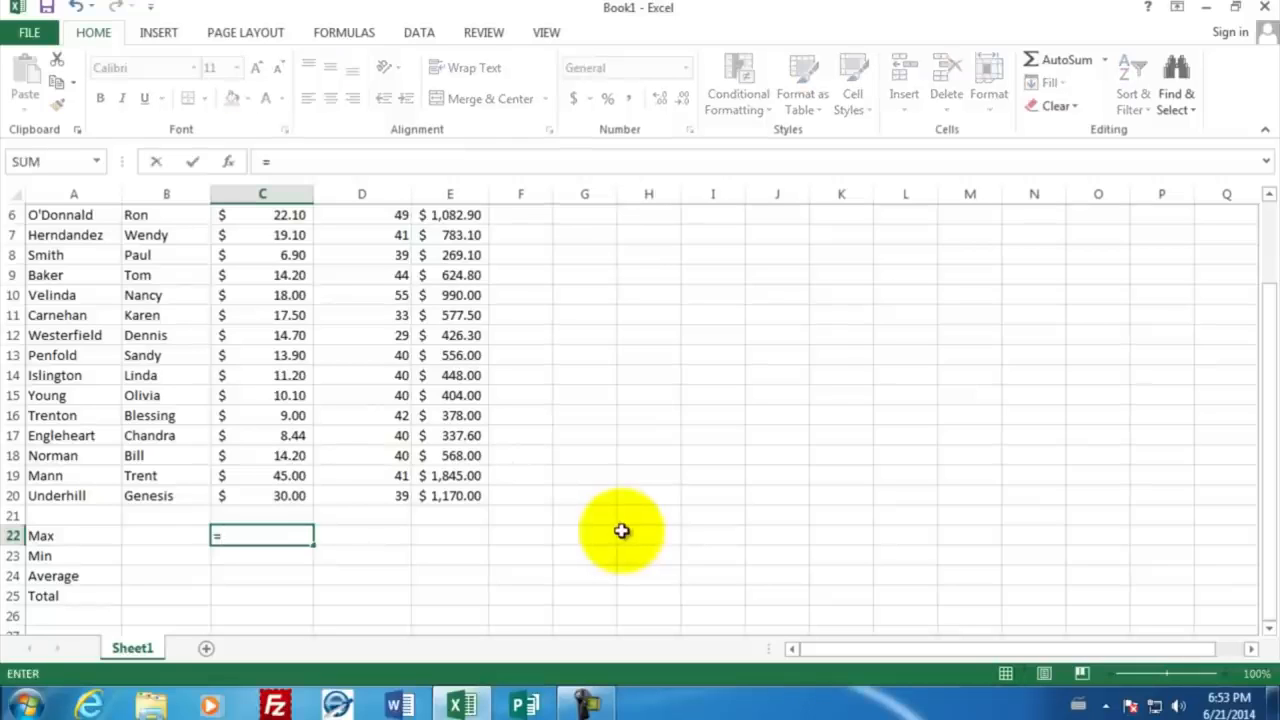
{"action": "type", "text": "max"}
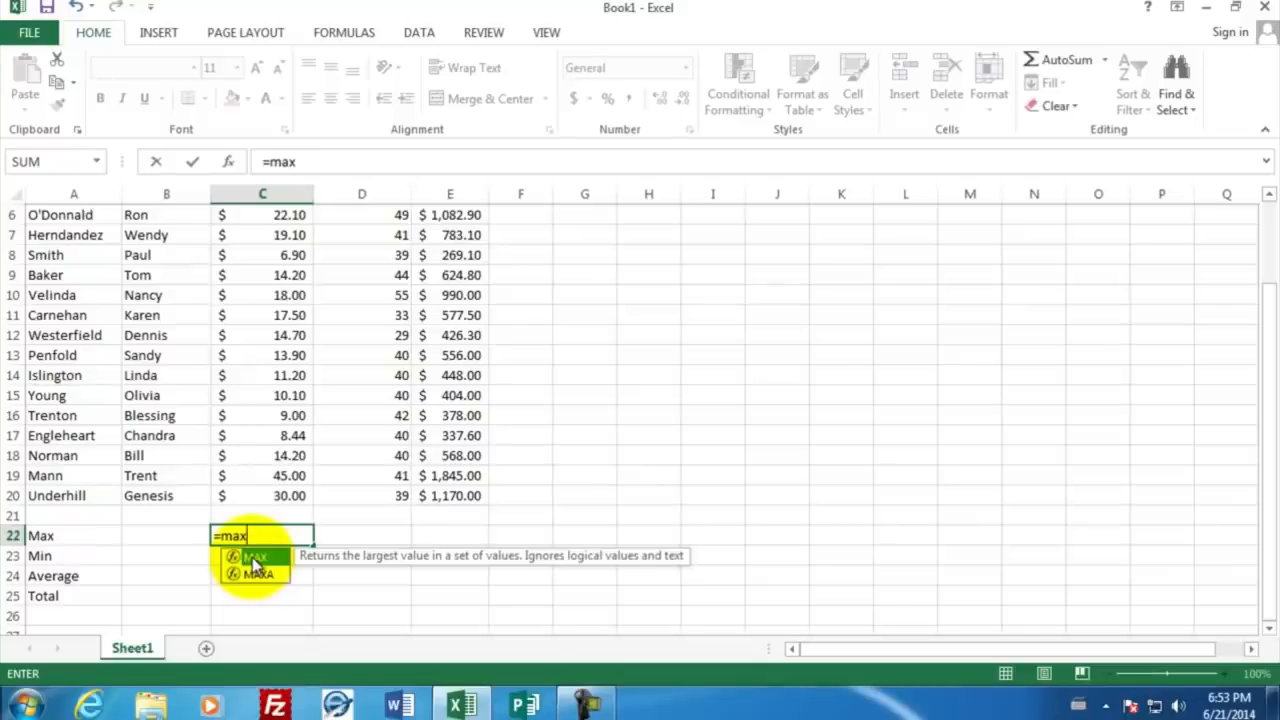
{"action": "type", "text": "("}
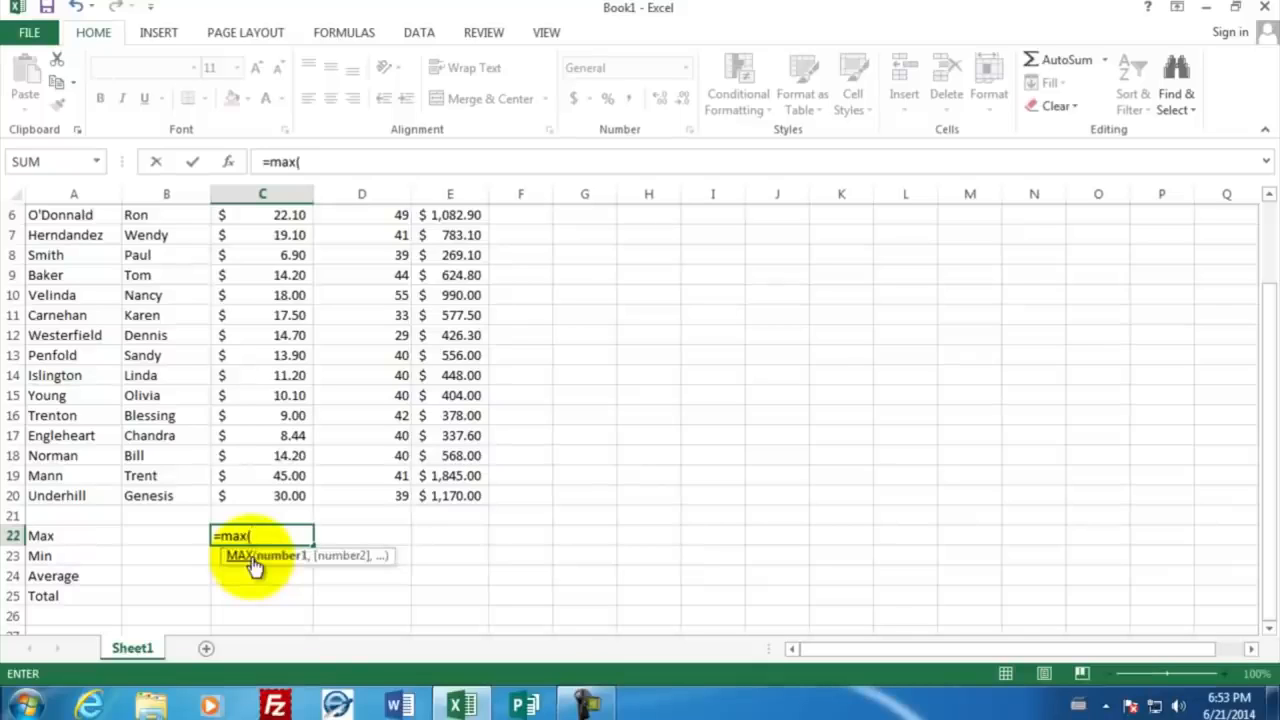
{"action": "left_click", "coordinate": [263, 495]}
{"action": "left_click_drag", "start_coordinate": [263, 475], "coordinate": [260, 232]}
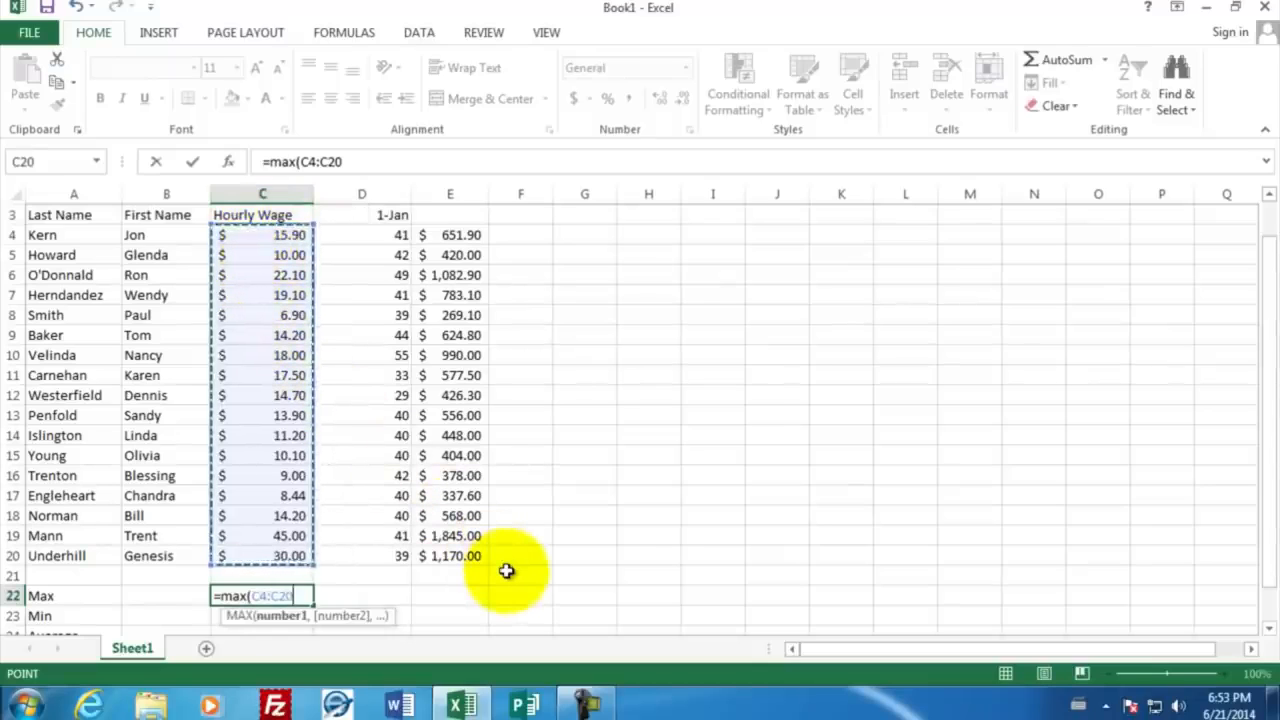
{"action": "type", "text": ")"}
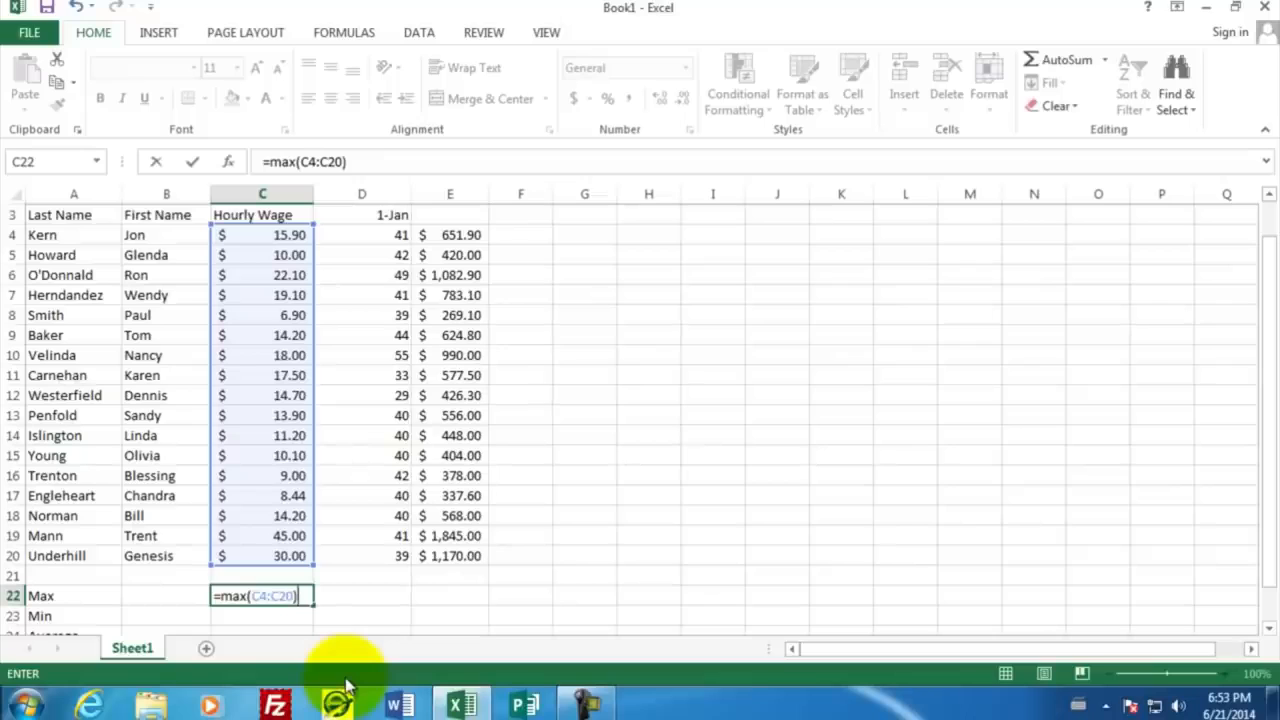
{"action": "key", "text": "Return"}
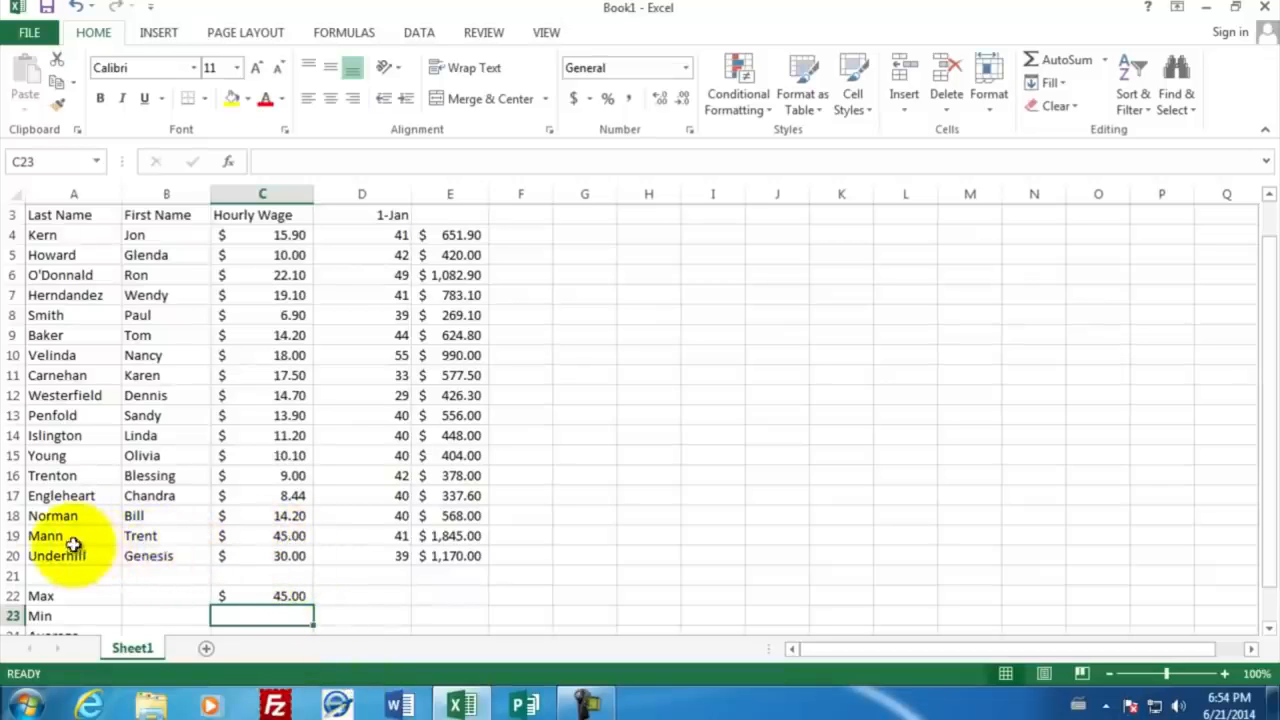
Step: Calculate the lowest hourly wage in cell C23 with the formula =min(C4:C20)
{"action": "scroll", "coordinate": [357, 591], "scroll_direction": "down", "scroll_amount": 2}
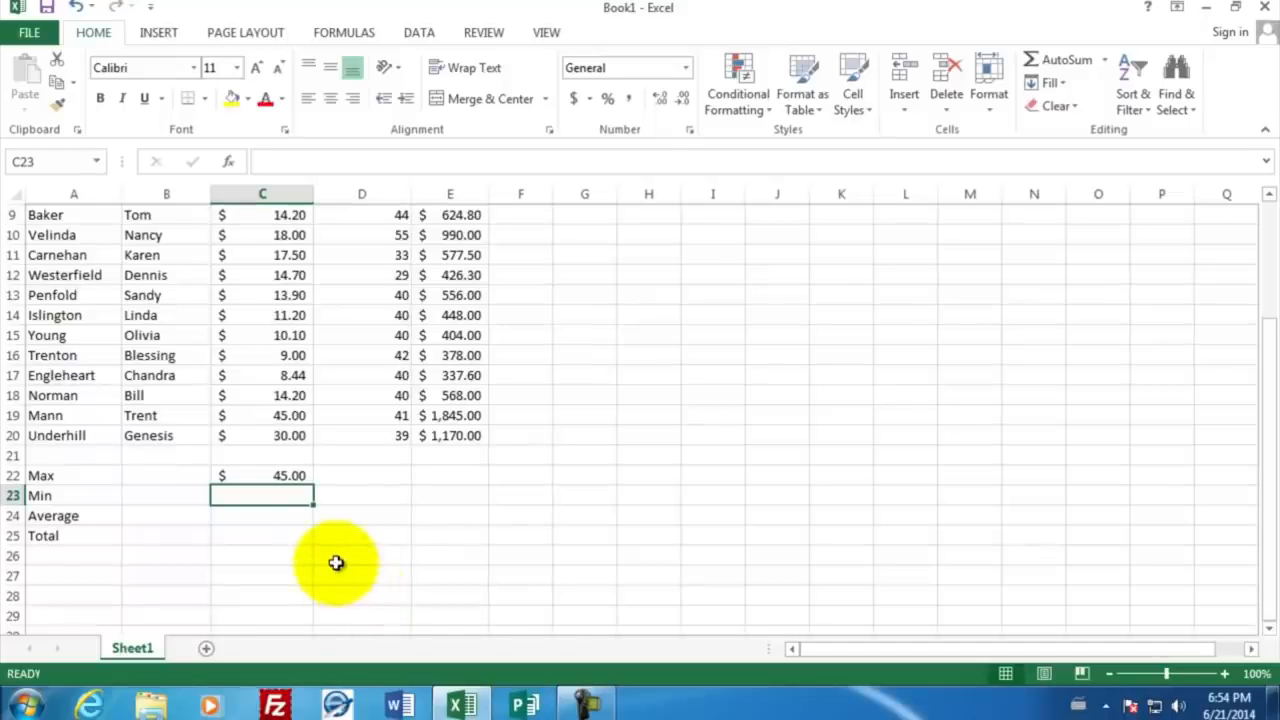
{"action": "type", "text": "=min"}
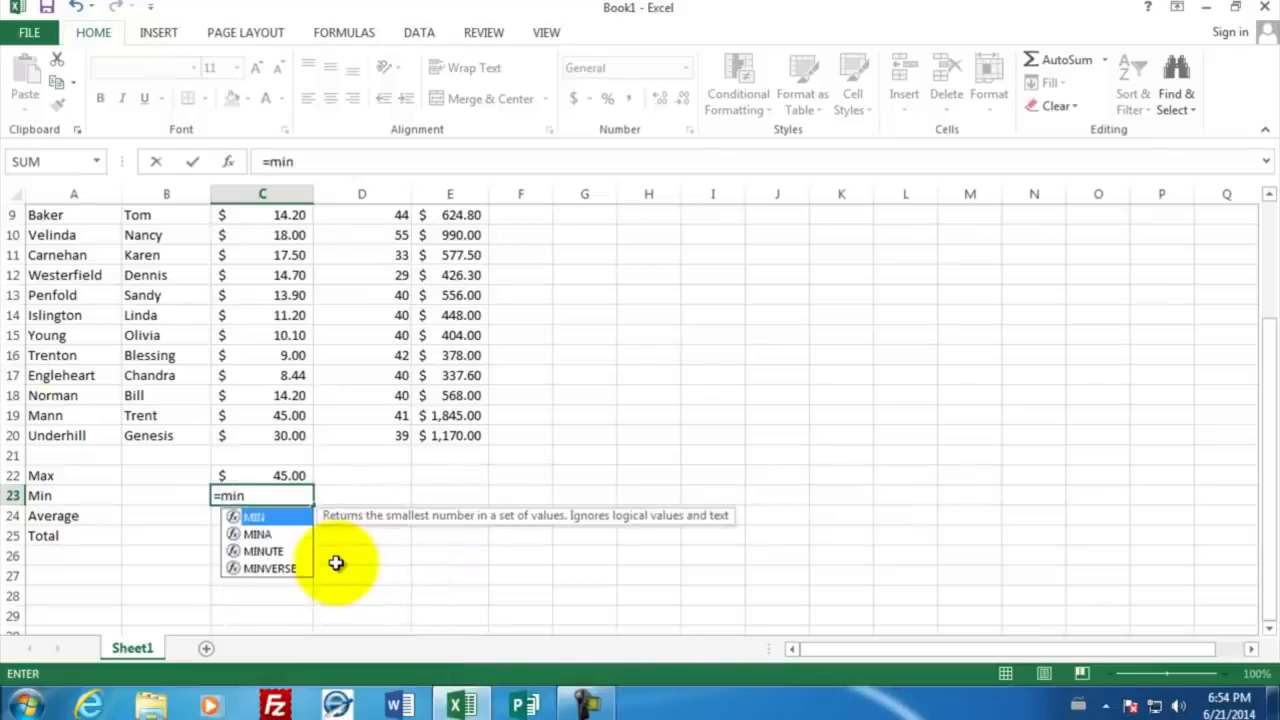
{"action": "type", "text": "("}
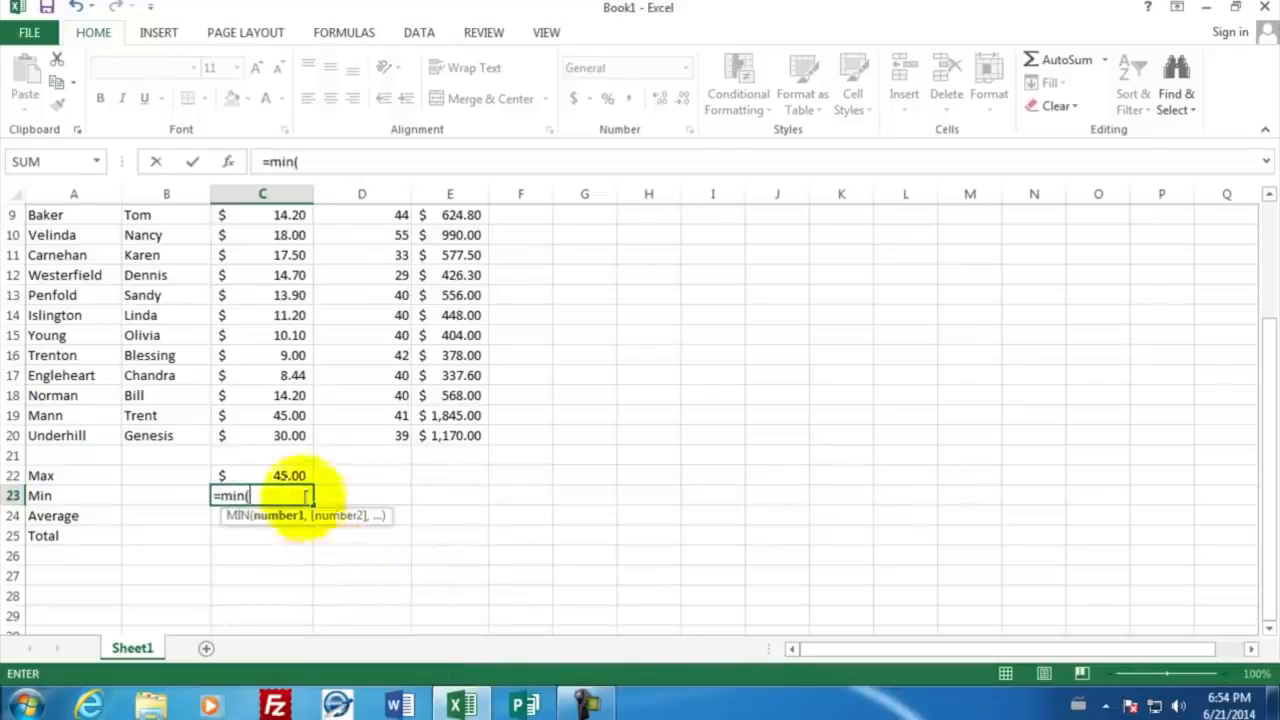
{"action": "left_click_drag", "start_coordinate": [292, 436], "coordinate": [285, 257]}
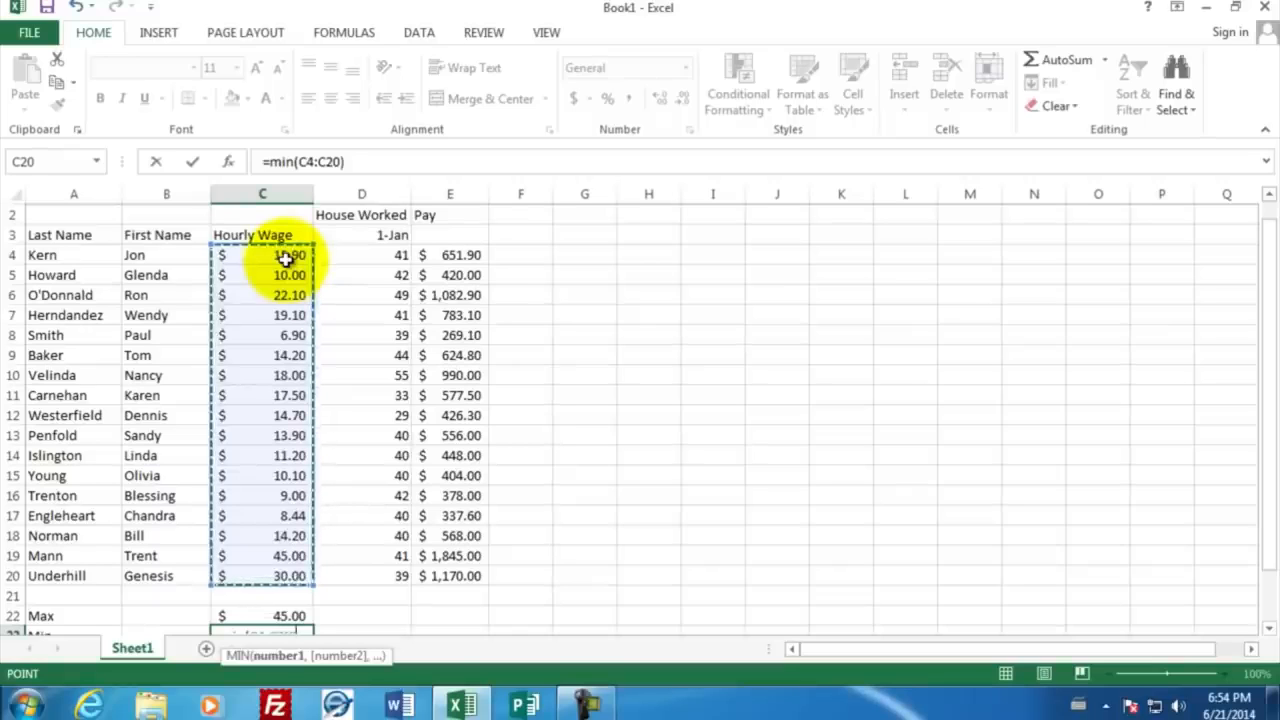
{"action": "type", "text": ")"}
{"action": "key", "text": "Return"}
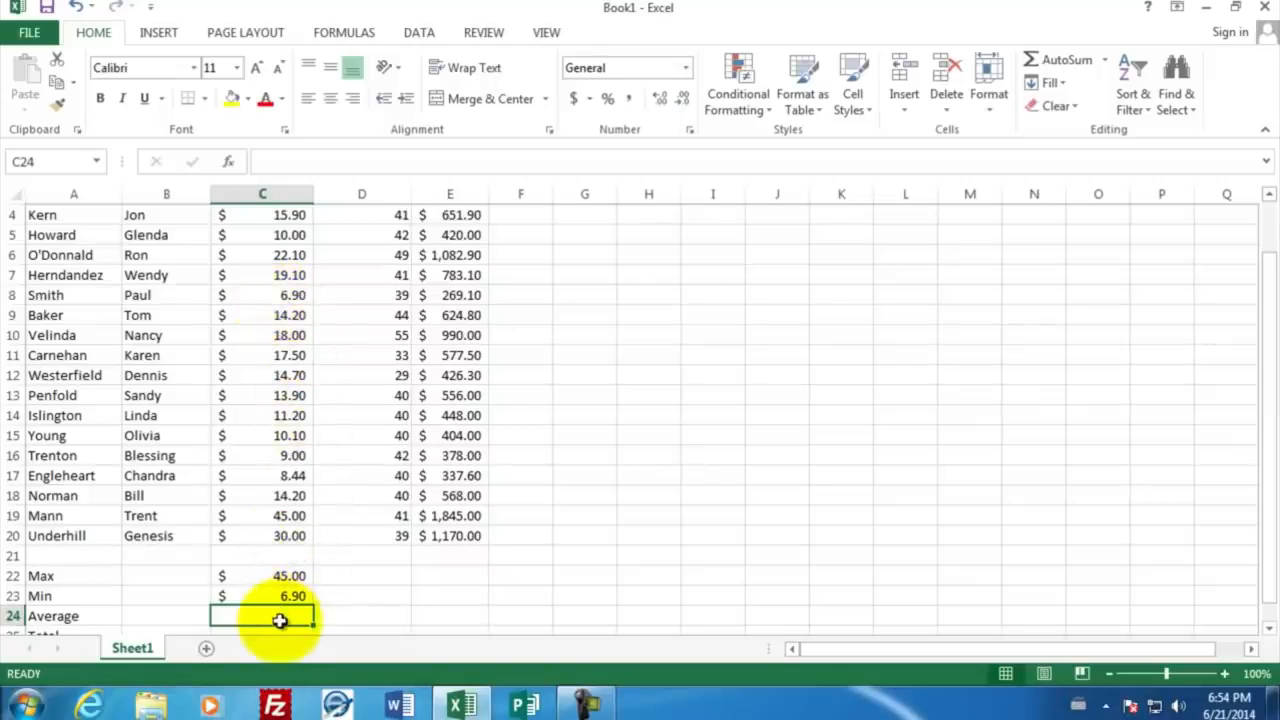
Step: Calculate the average hourly wage in cell C24 using the AVERAGE function over C4:C20
{"action": "type", "text": "=av"}
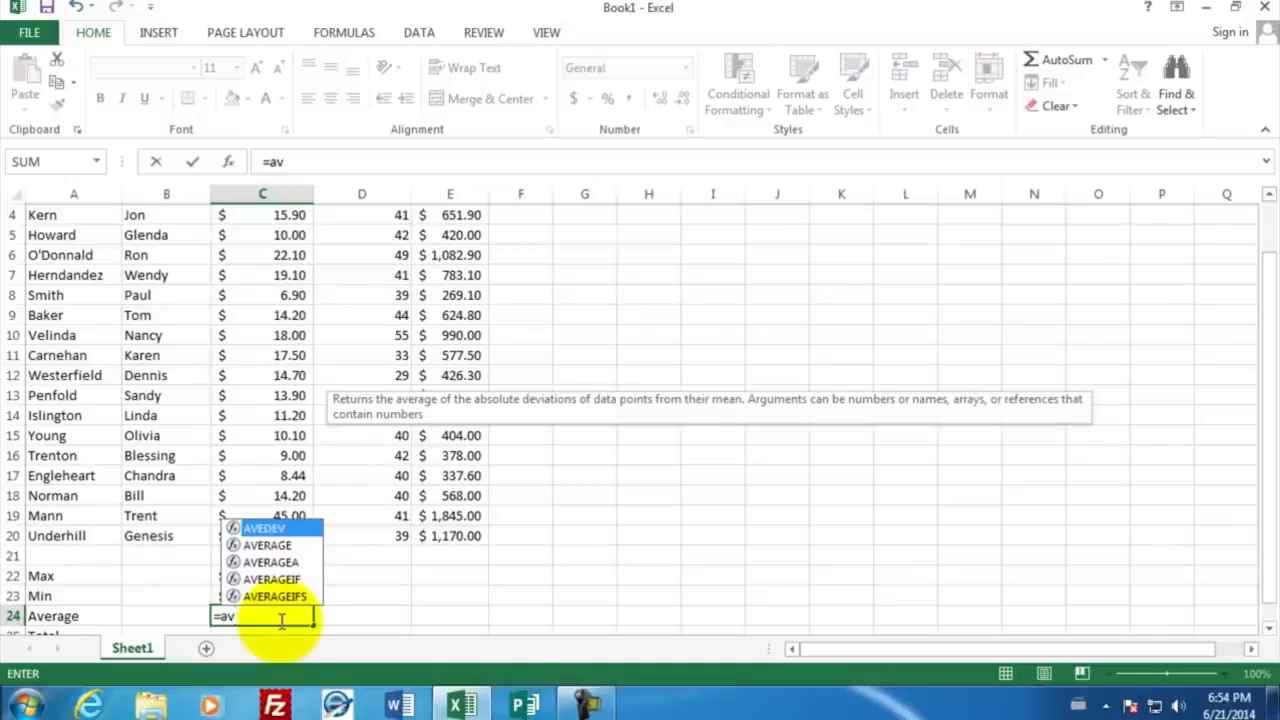
{"action": "left_click", "coordinate": [269, 546]}
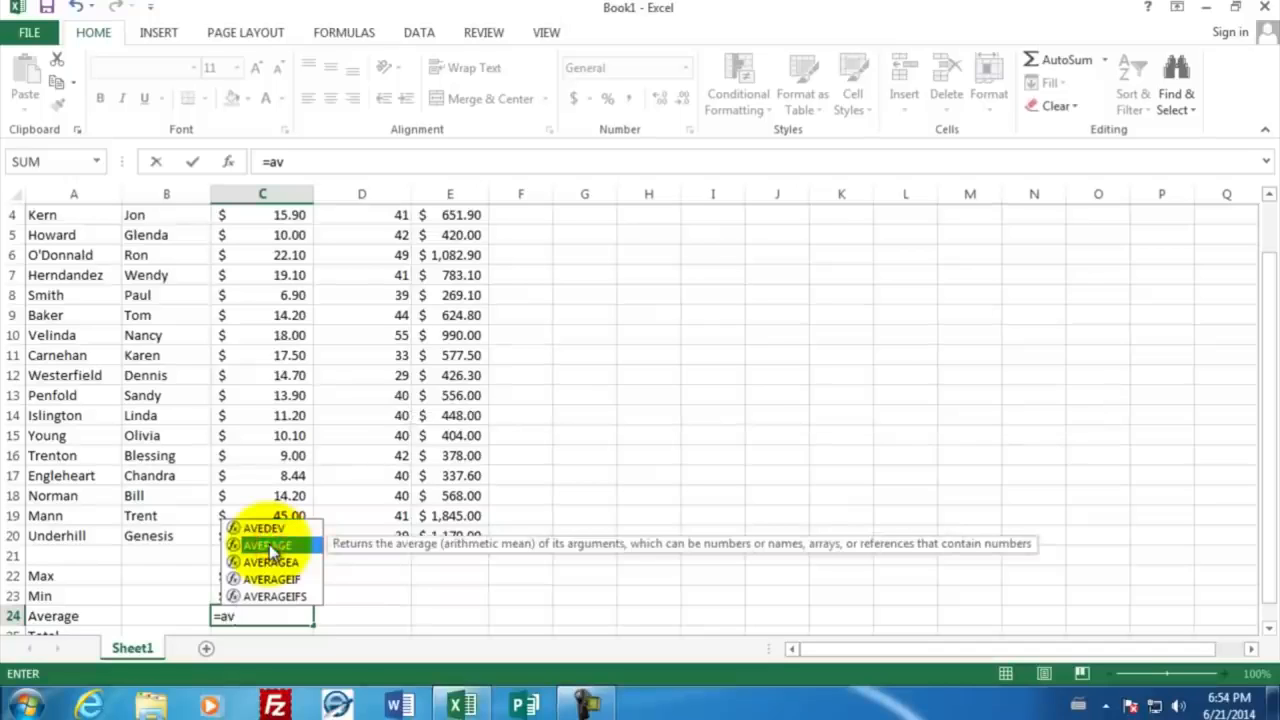
{"action": "double_click", "coordinate": [269, 544]}
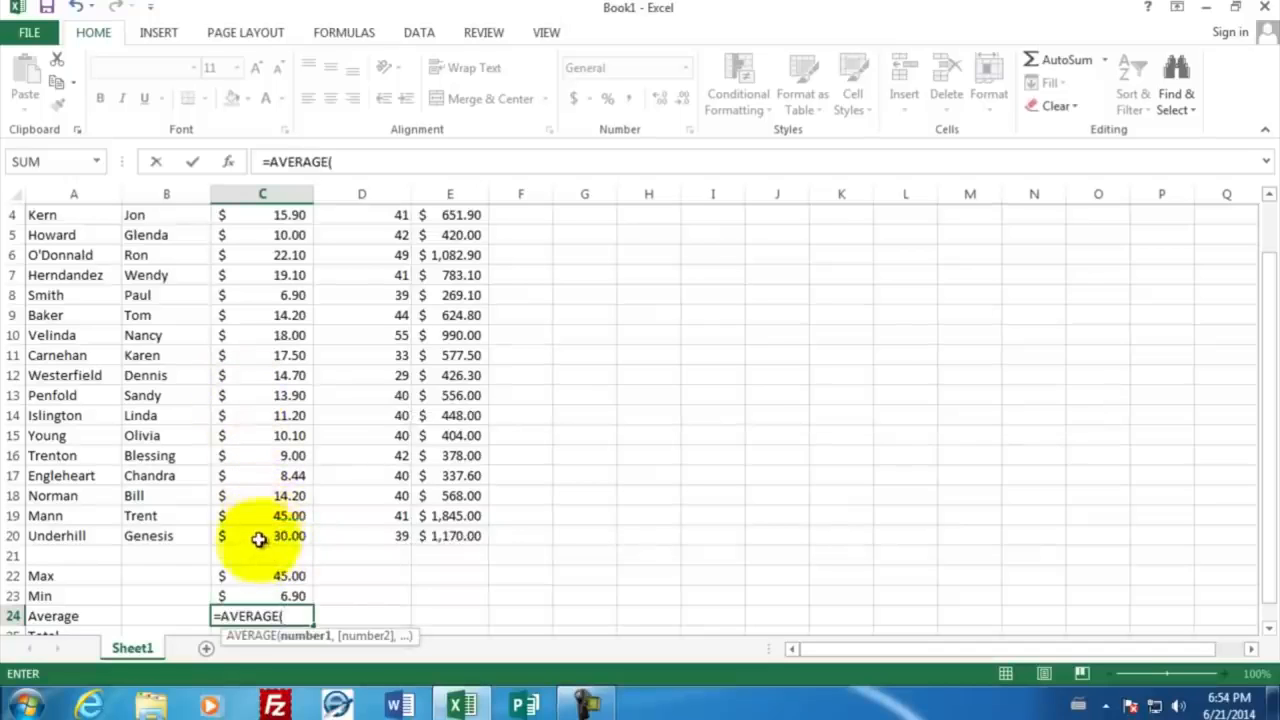
{"action": "left_click_drag", "start_coordinate": [259, 538], "coordinate": [274, 284]}
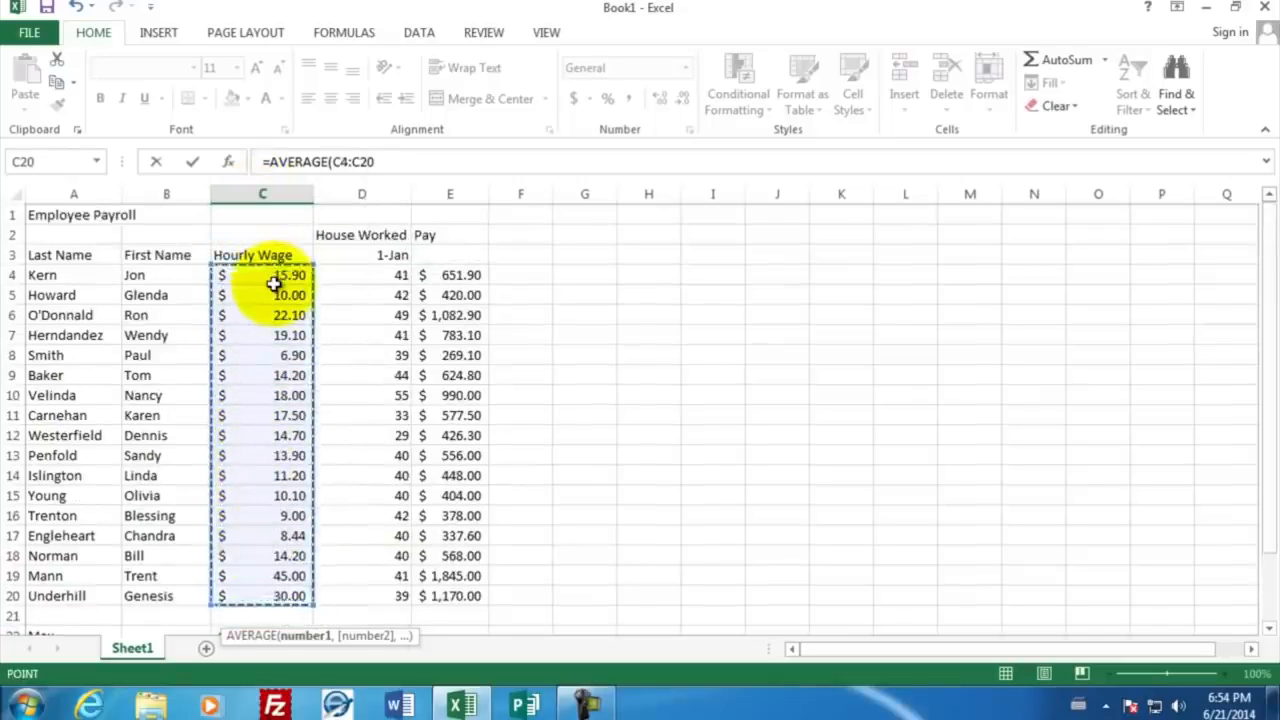
{"action": "key", "text": "Return"}
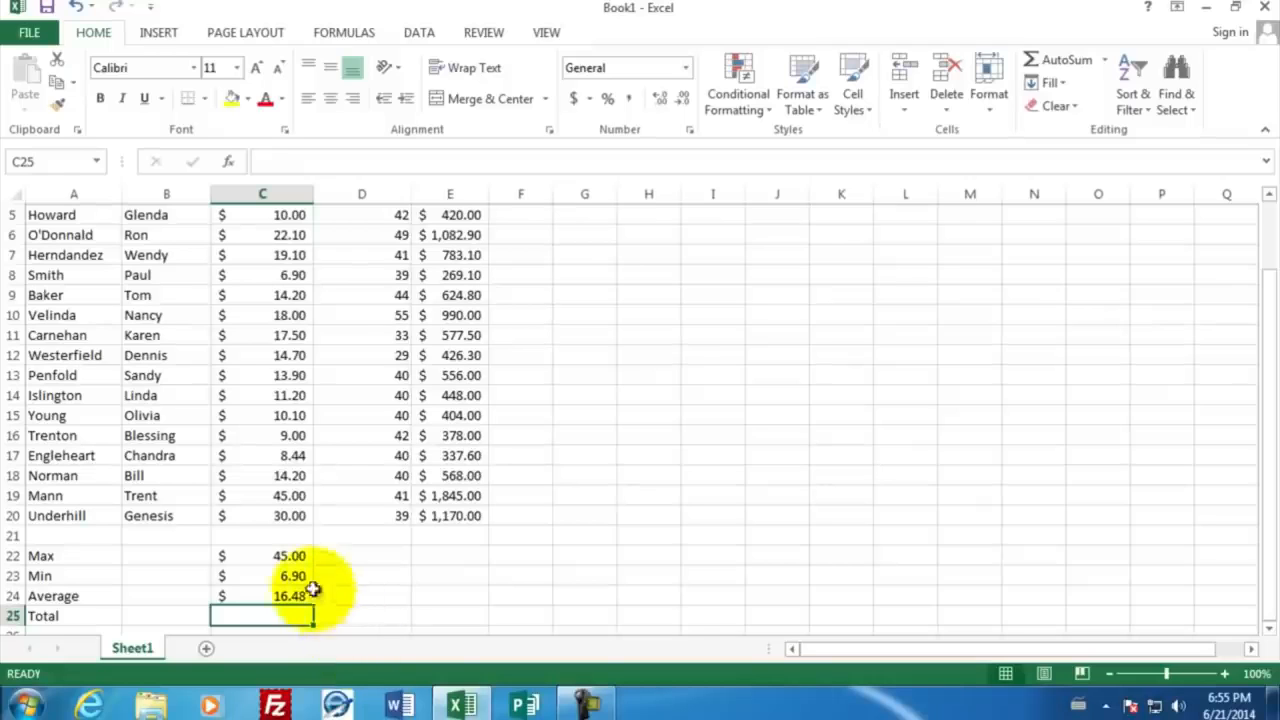
Step: Copy the Max, Min and Average formulas from C22:C24 and paste them into D22:D24 for the hours column
{"action": "left_click_drag", "start_coordinate": [277, 555], "coordinate": [275, 597]}
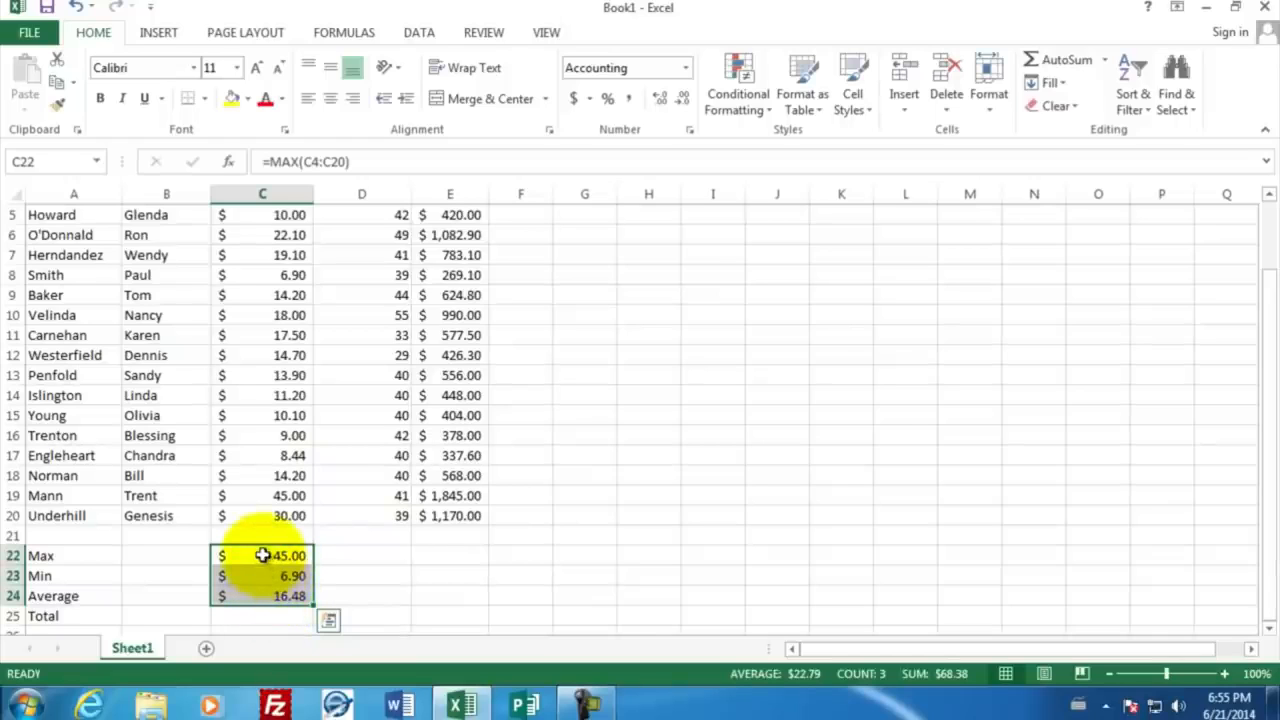
{"action": "right_click", "coordinate": [262, 555]}
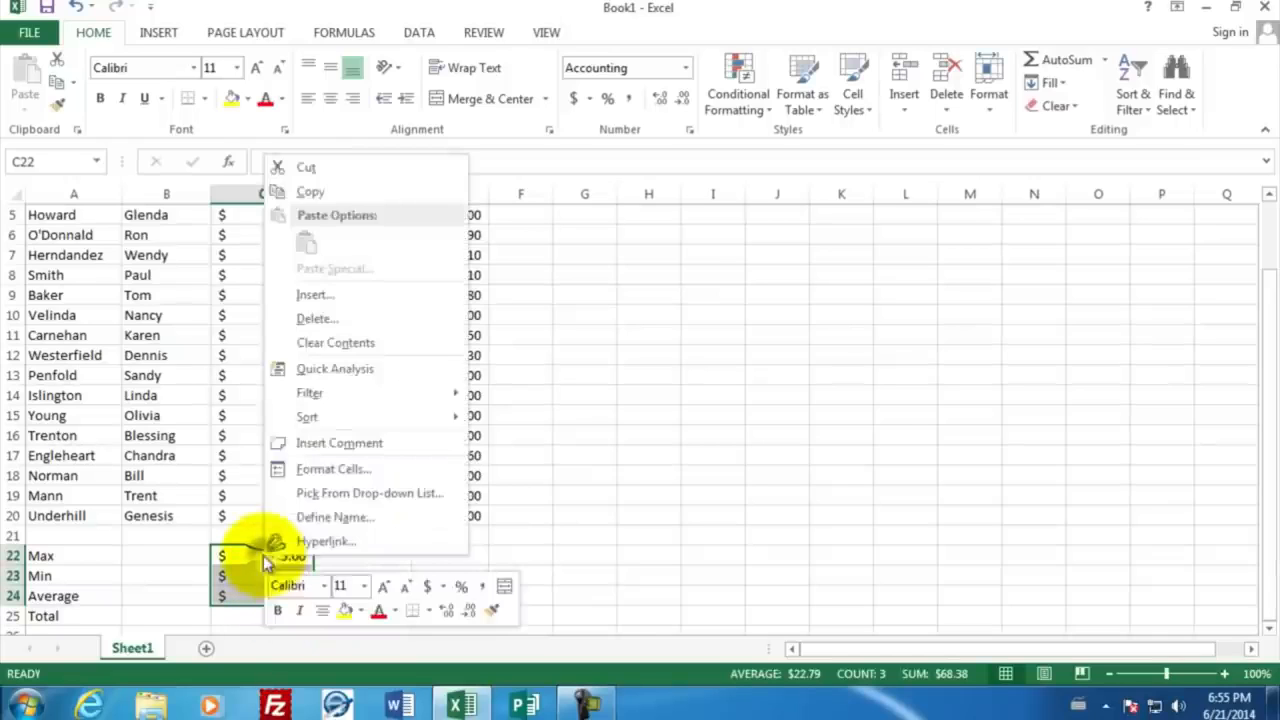
{"action": "left_click", "coordinate": [344, 190]}
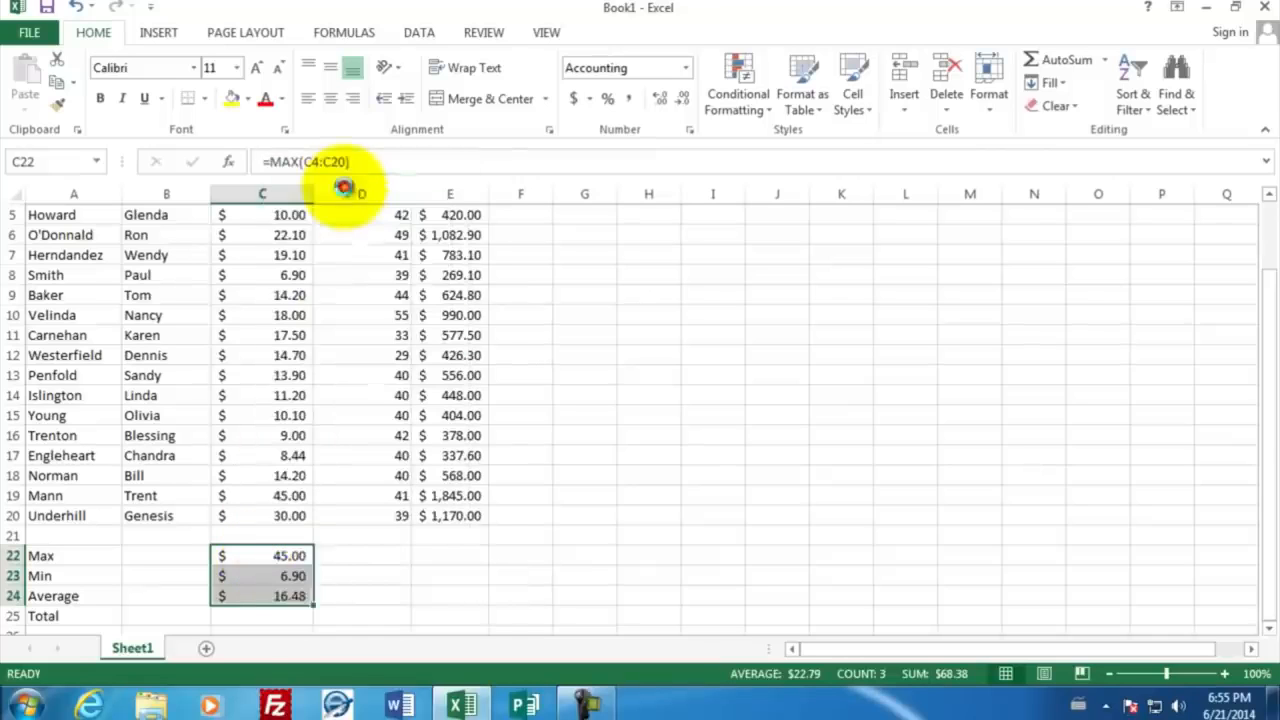
{"action": "left_click", "coordinate": [359, 558]}
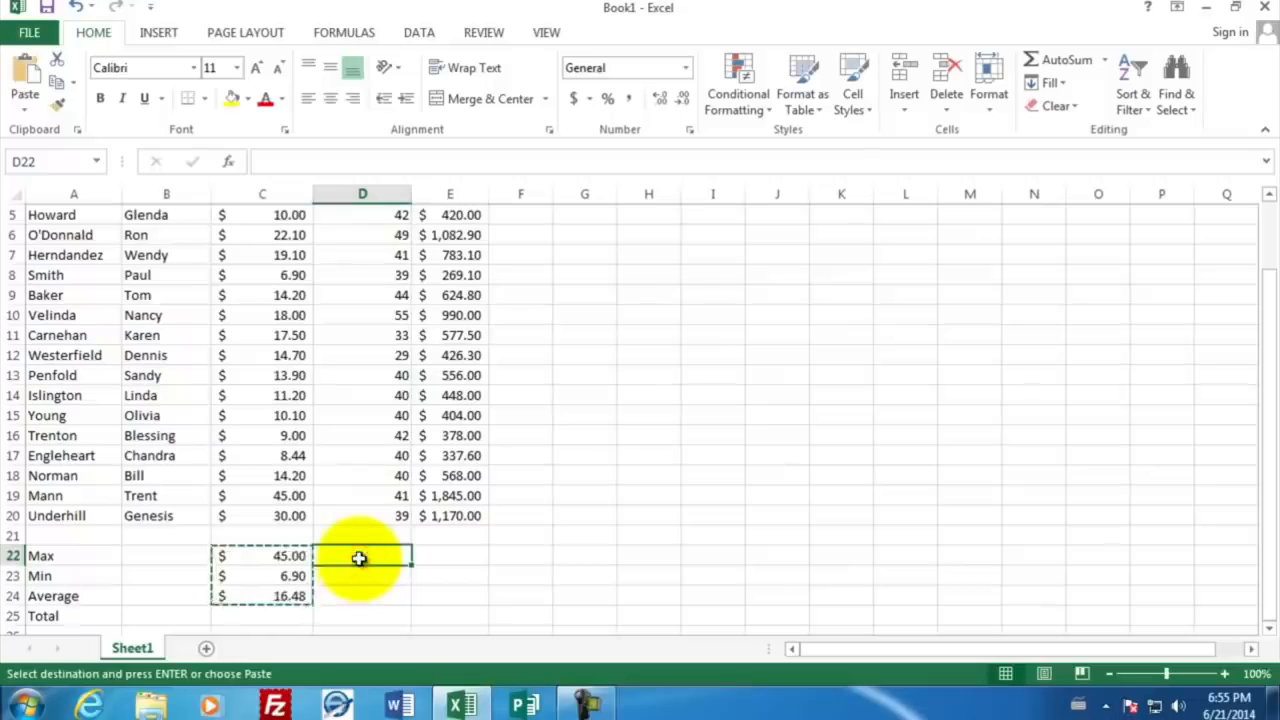
{"action": "right_click", "coordinate": [360, 562]}
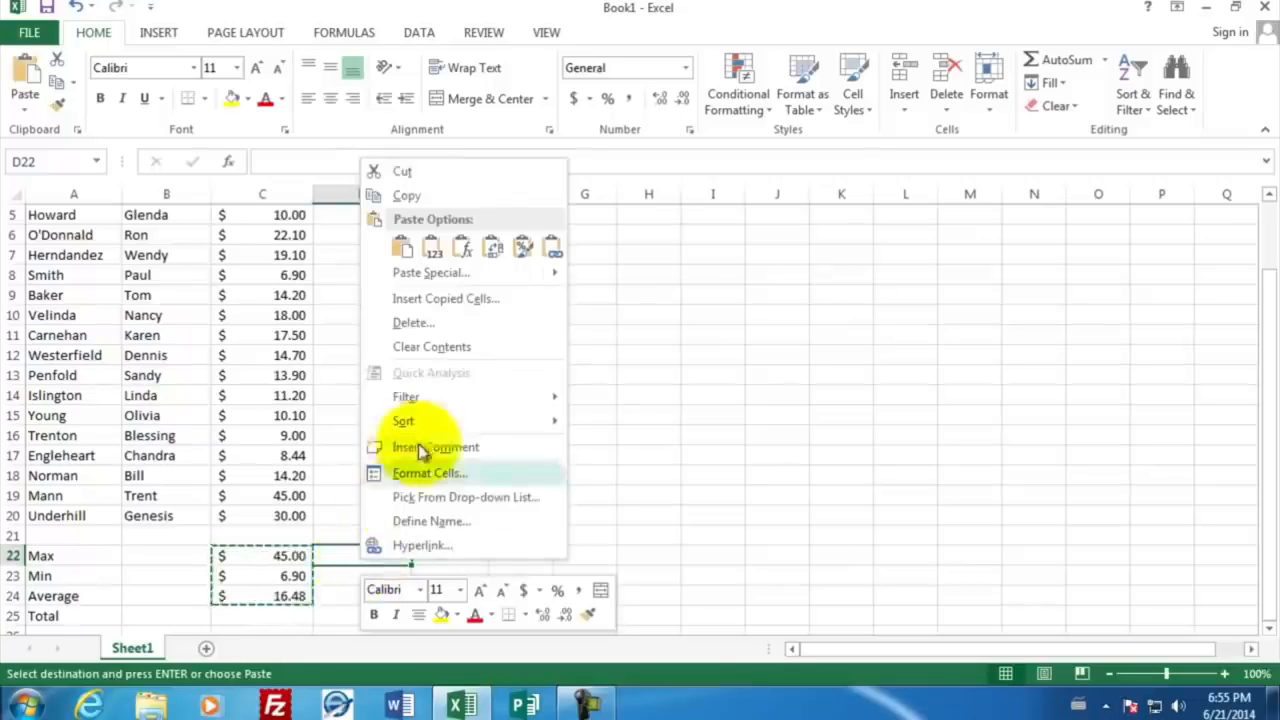
{"action": "left_click", "coordinate": [401, 247]}
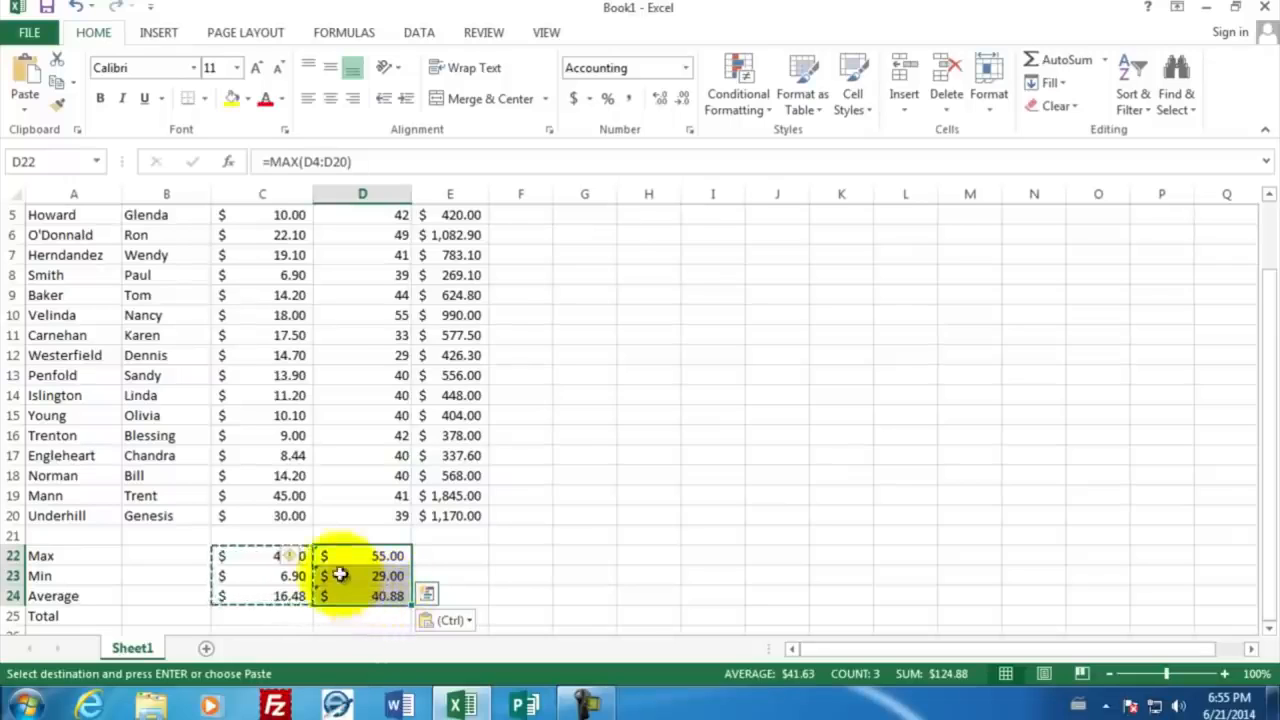
{"action": "key", "text": "Escape"}
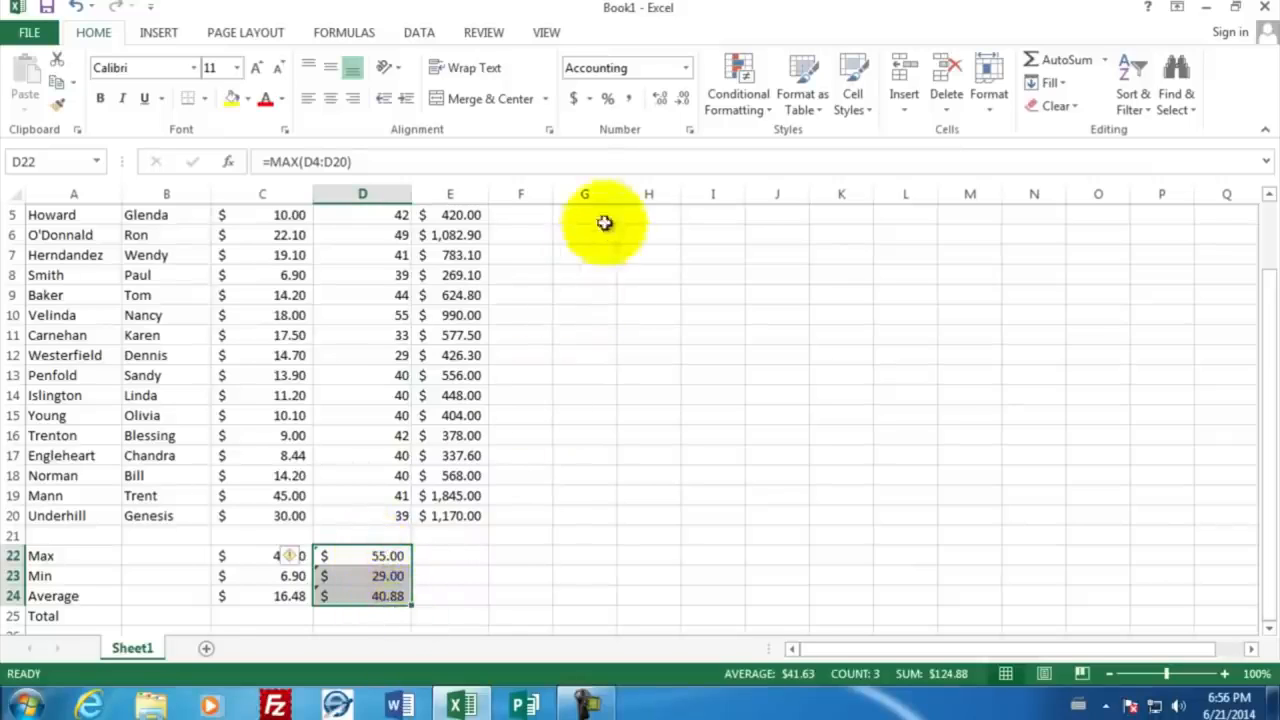
Step: Change the number format of the pasted hours summary in D22:D24 to General
{"action": "left_click", "coordinate": [689, 135]}
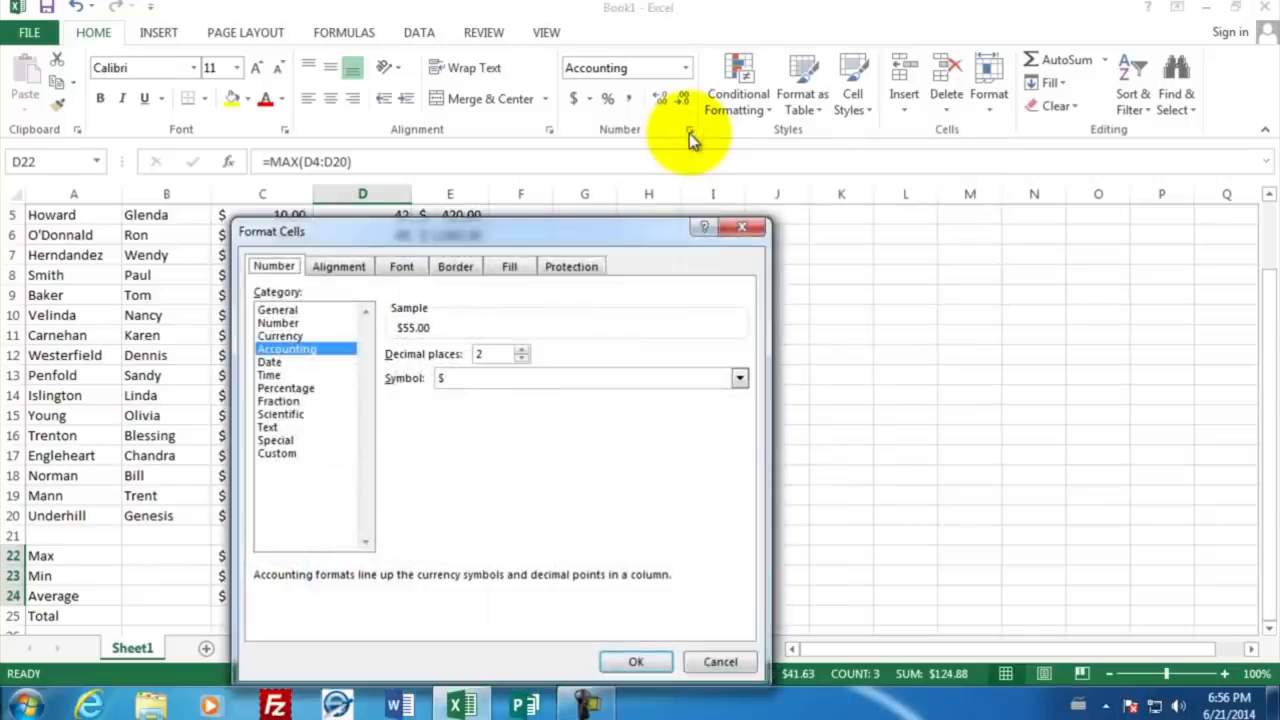
{"action": "left_click", "coordinate": [280, 311]}
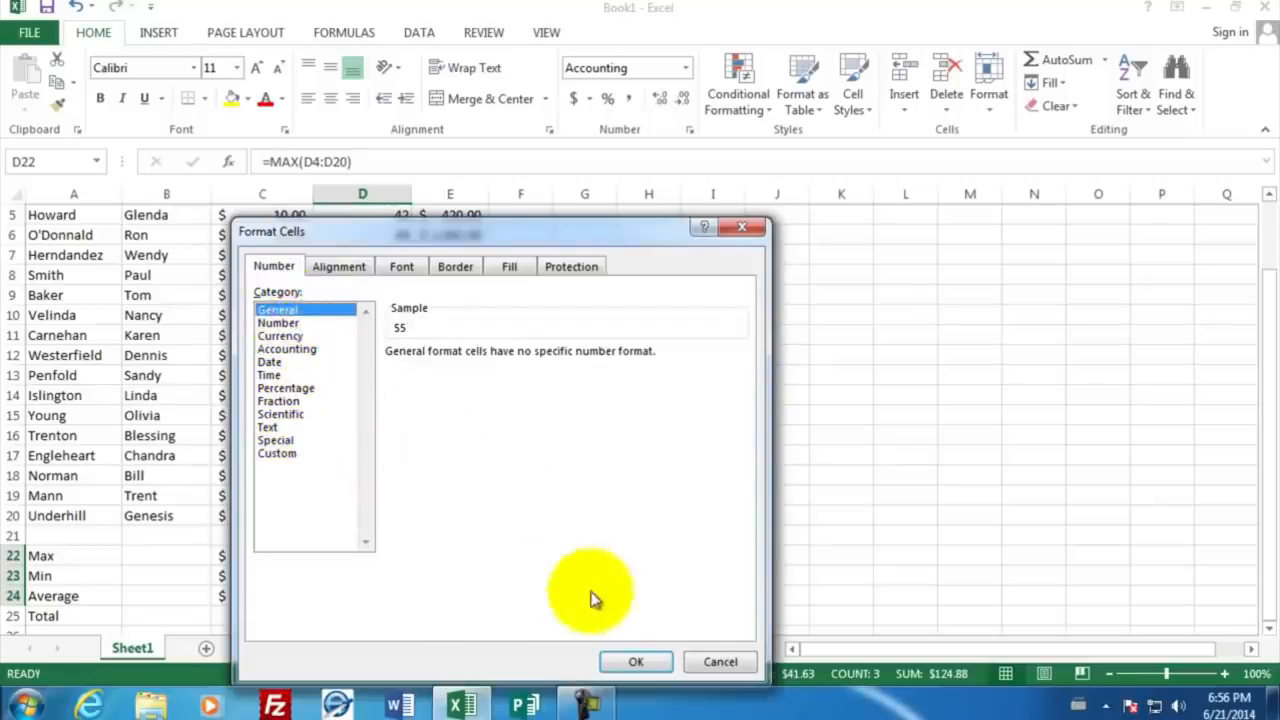
{"action": "left_click", "coordinate": [641, 662]}
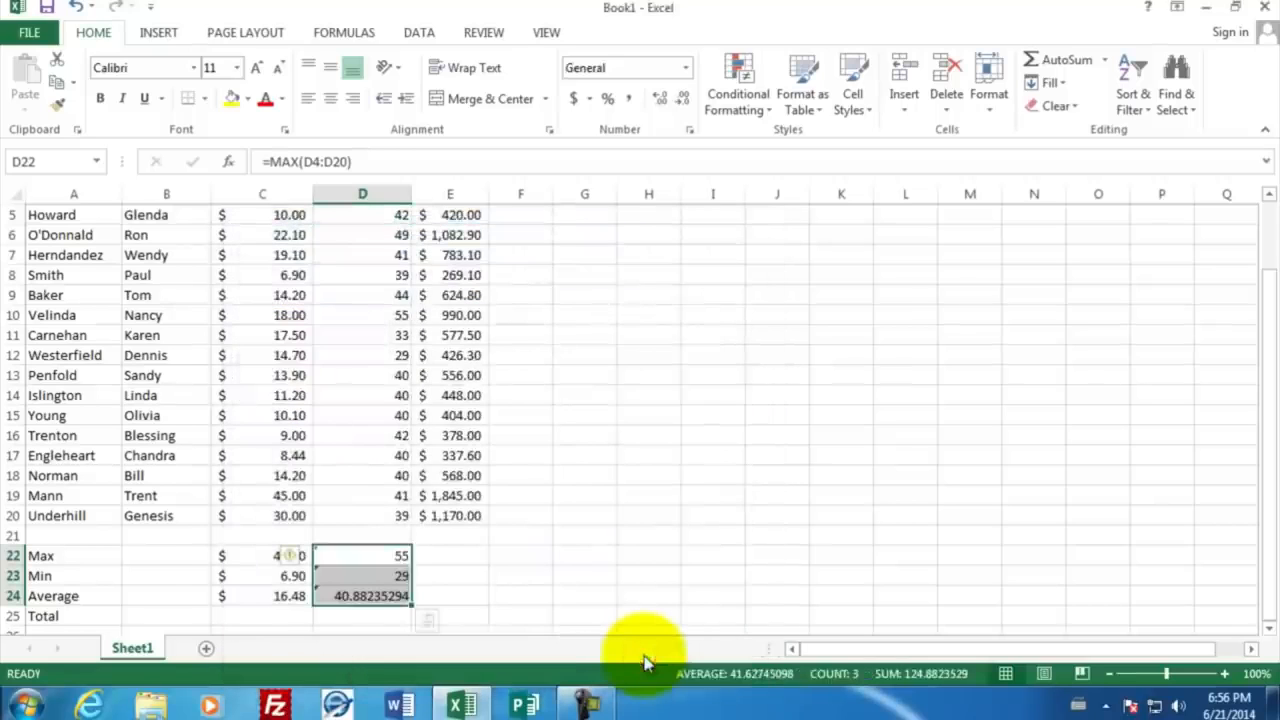
{"action": "left_click", "coordinate": [382, 618]}
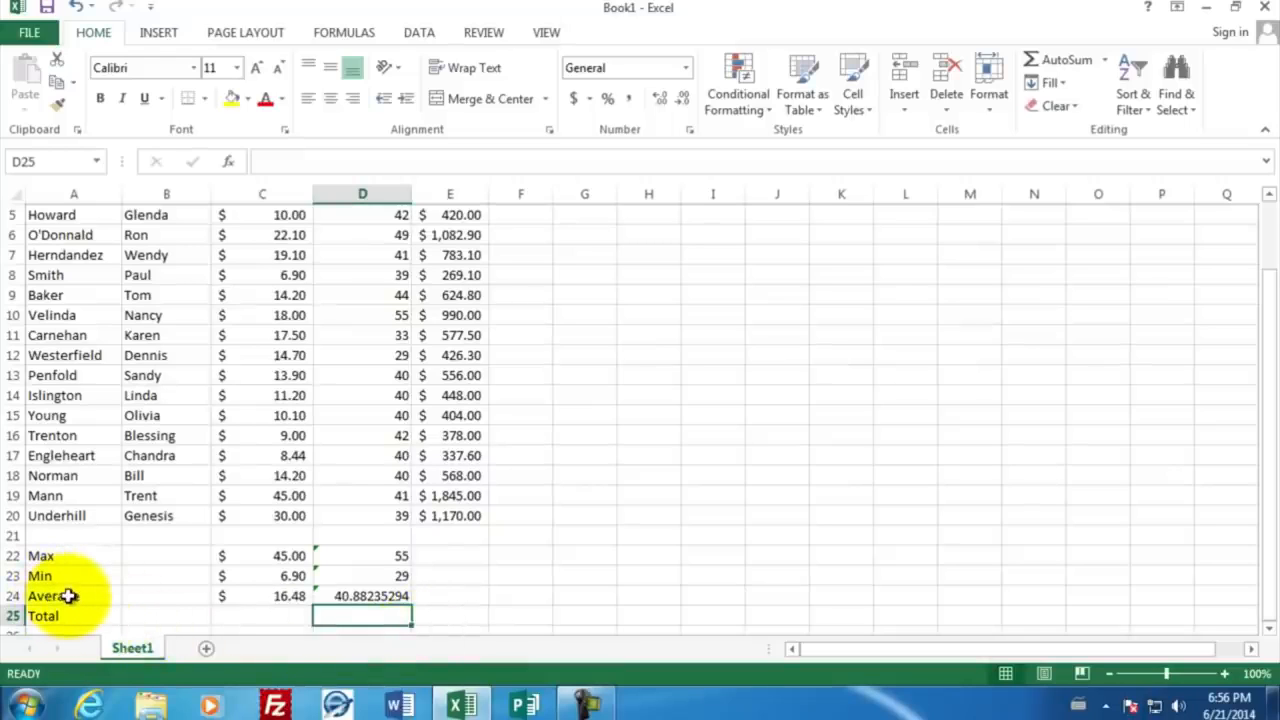
Step: Reduce the values in D22:D24 to one decimal place
{"action": "left_click", "coordinate": [364, 597]}
{"action": "left_click_drag", "start_coordinate": [364, 597], "coordinate": [361, 556]}
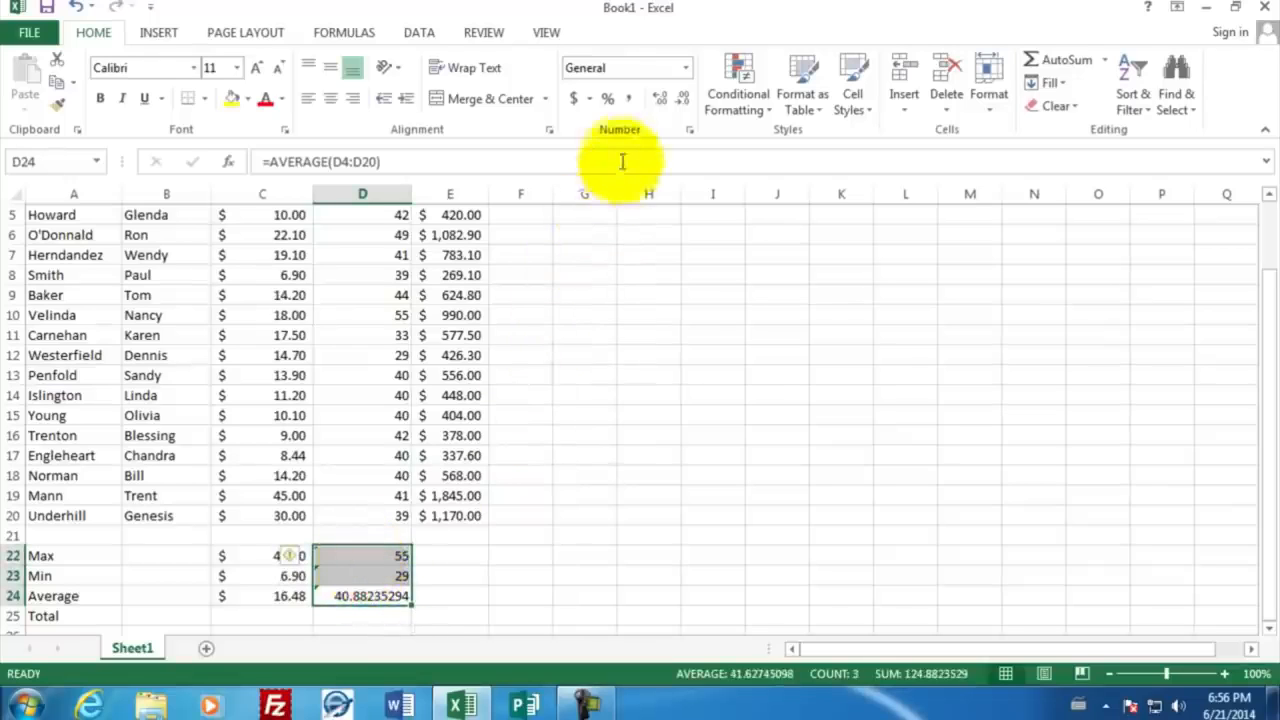
{"action": "left_click", "coordinate": [682, 101]}
{"action": "left_click", "coordinate": [682, 101]}
{"action": "left_click", "coordinate": [681, 104]}
{"action": "left_click", "coordinate": [681, 104]}
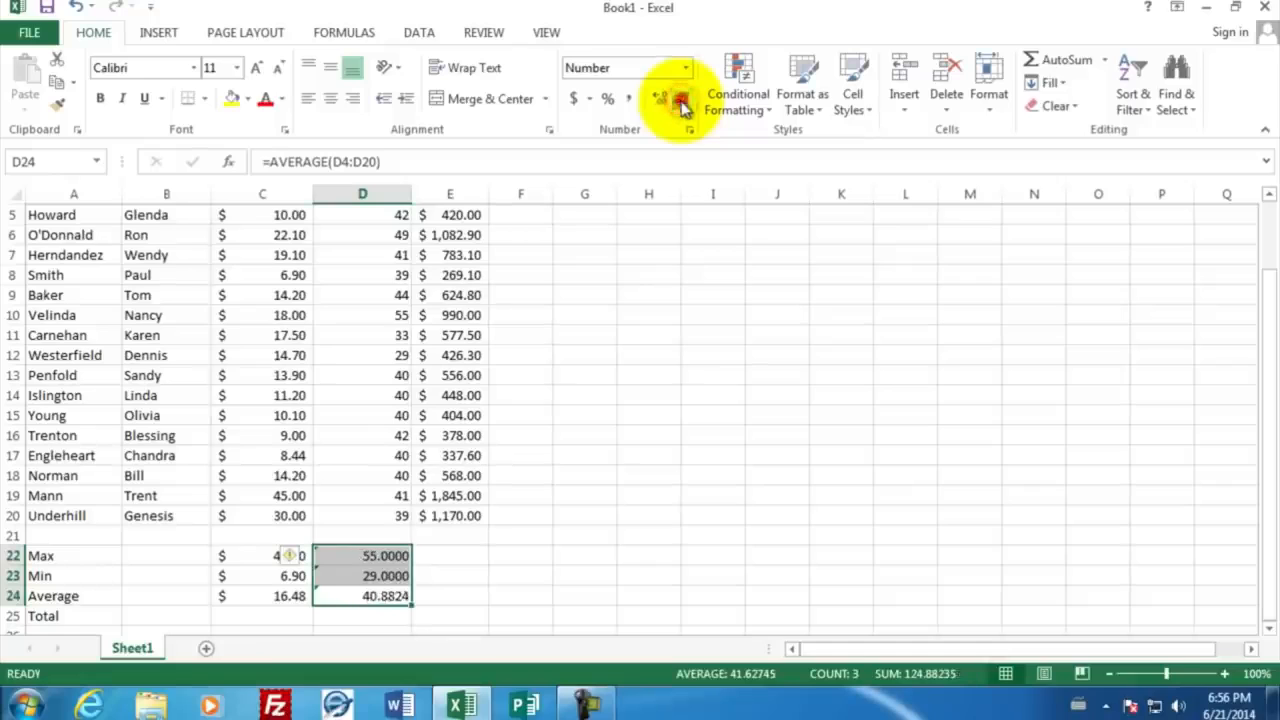
{"action": "left_click", "coordinate": [681, 104]}
{"action": "left_click", "coordinate": [681, 104]}
{"action": "left_click", "coordinate": [681, 104]}
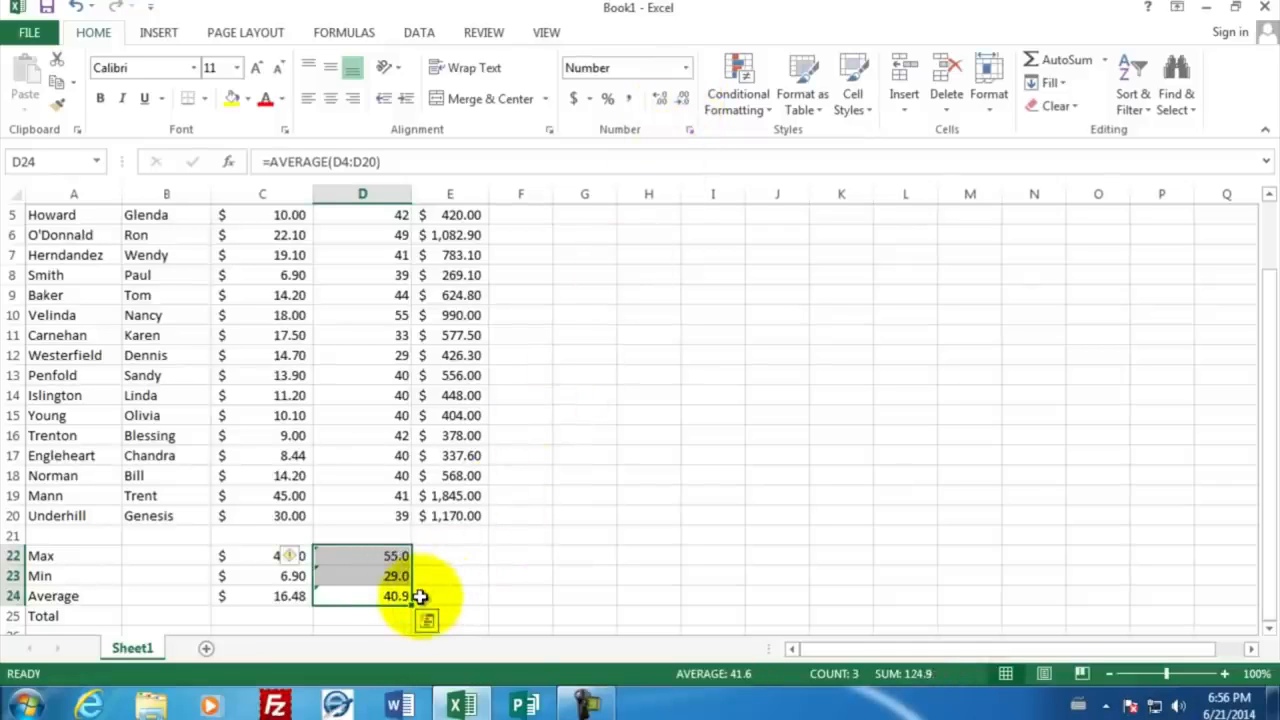
Step: Fill the Max, Min and Average formulas from D22:D24 across into E22:E24 for the pay column
{"action": "left_click", "coordinate": [396, 556]}
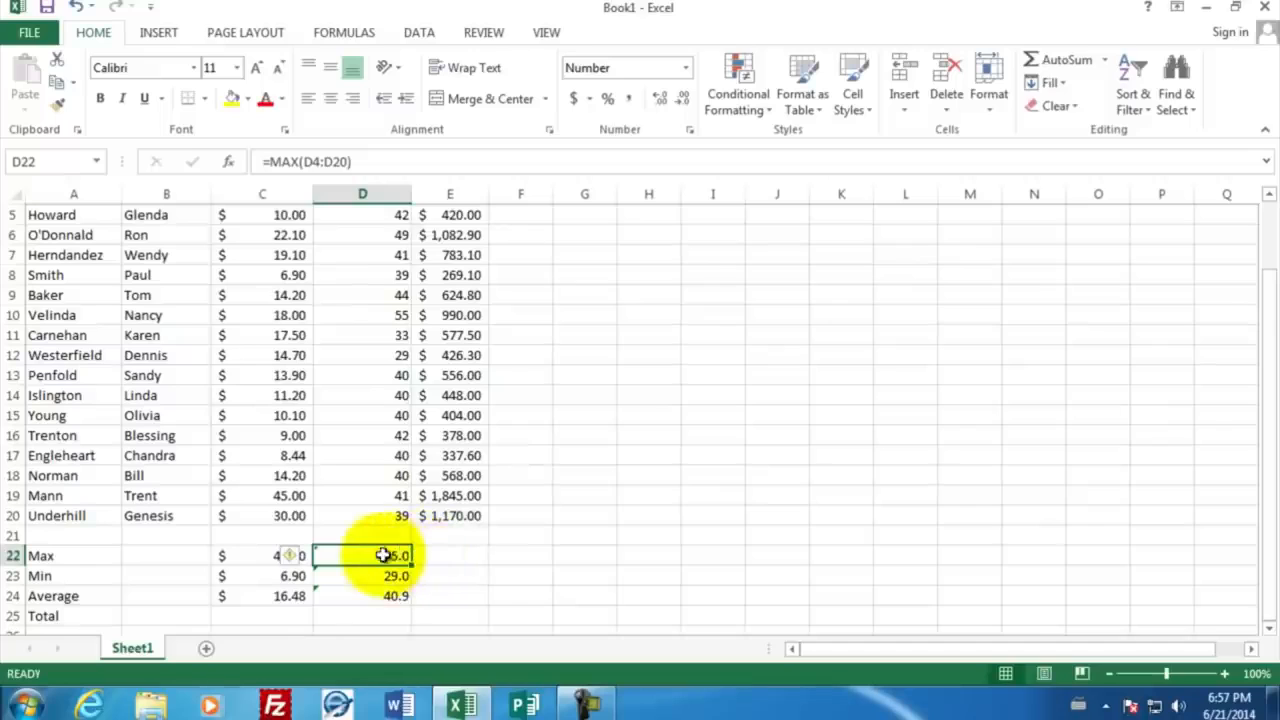
{"action": "left_click_drag", "start_coordinate": [337, 557], "coordinate": [388, 596]}
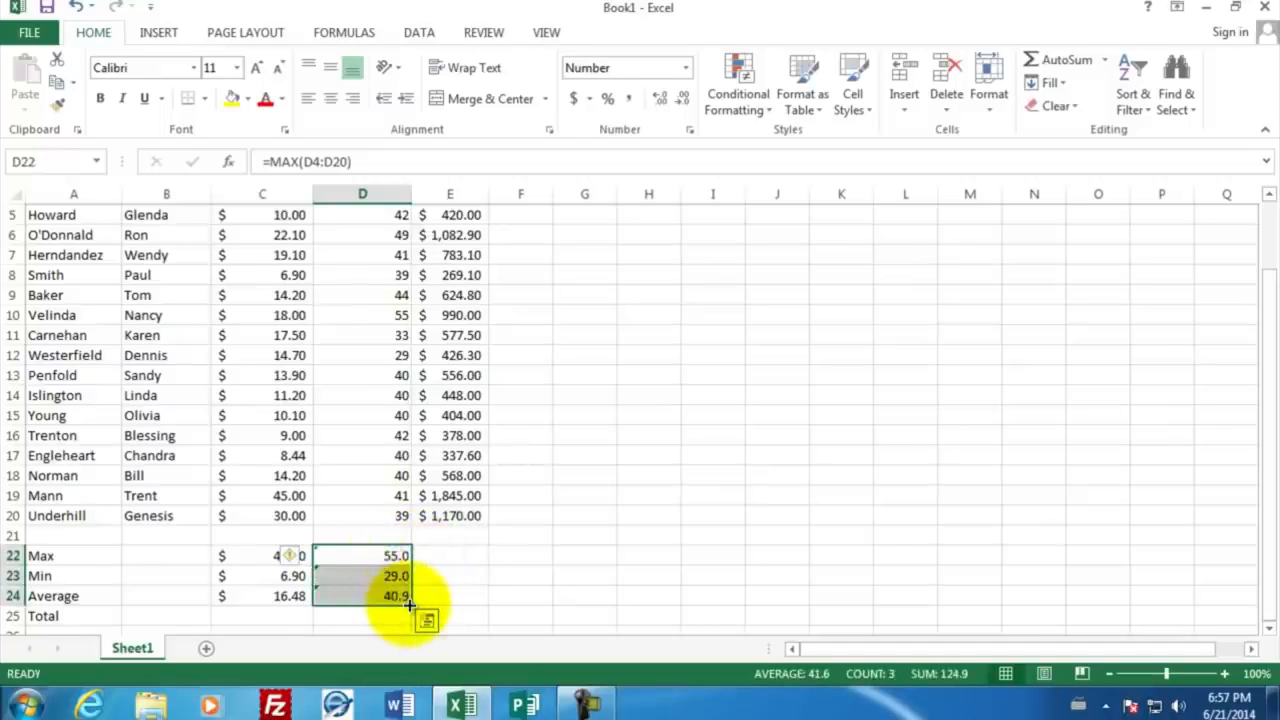
{"action": "left_click_drag", "start_coordinate": [409, 601], "coordinate": [460, 598]}
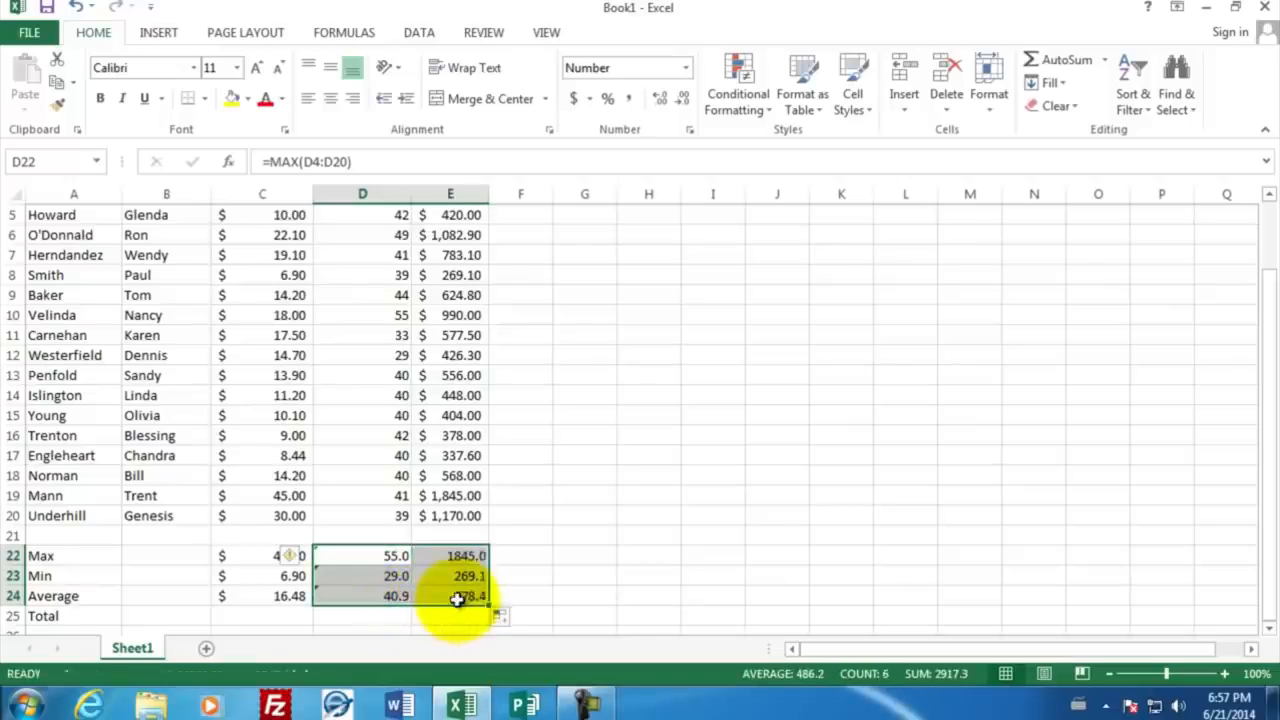
Step: Apply the Accounting number format to the pay summary cells E22:E24
{"action": "left_click", "coordinate": [506, 556]}
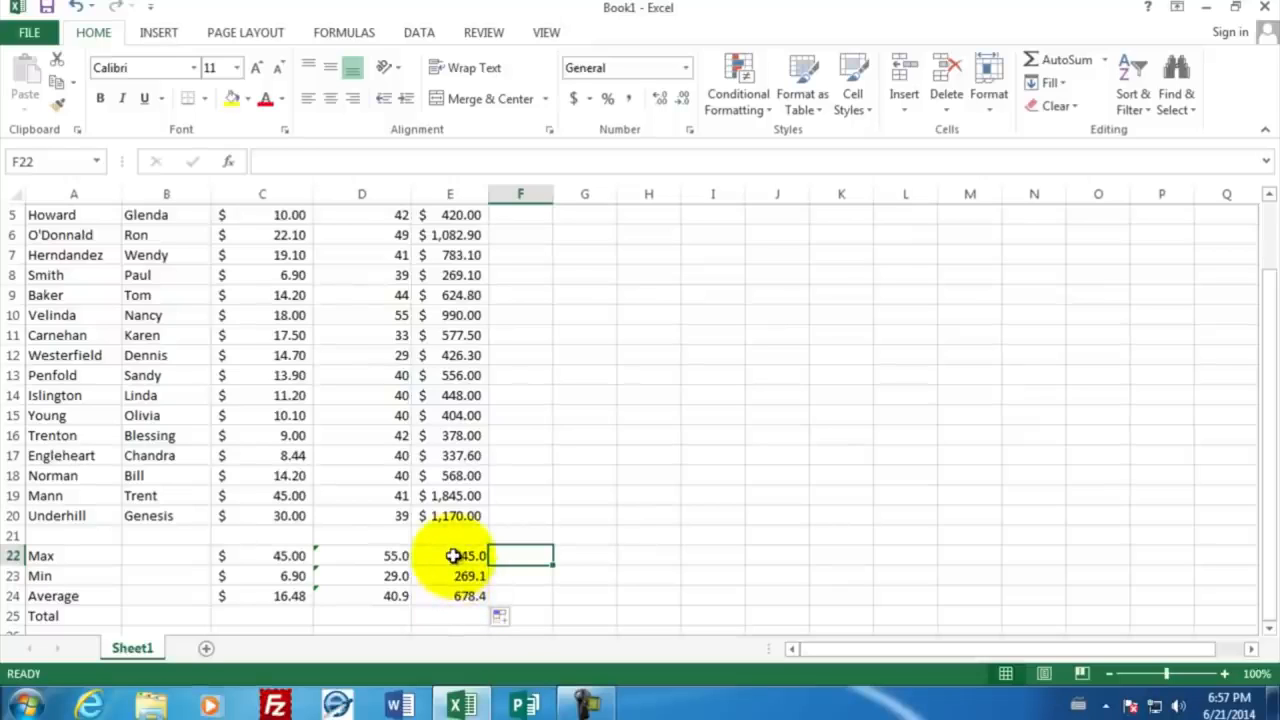
{"action": "left_click_drag", "start_coordinate": [453, 556], "coordinate": [457, 597]}
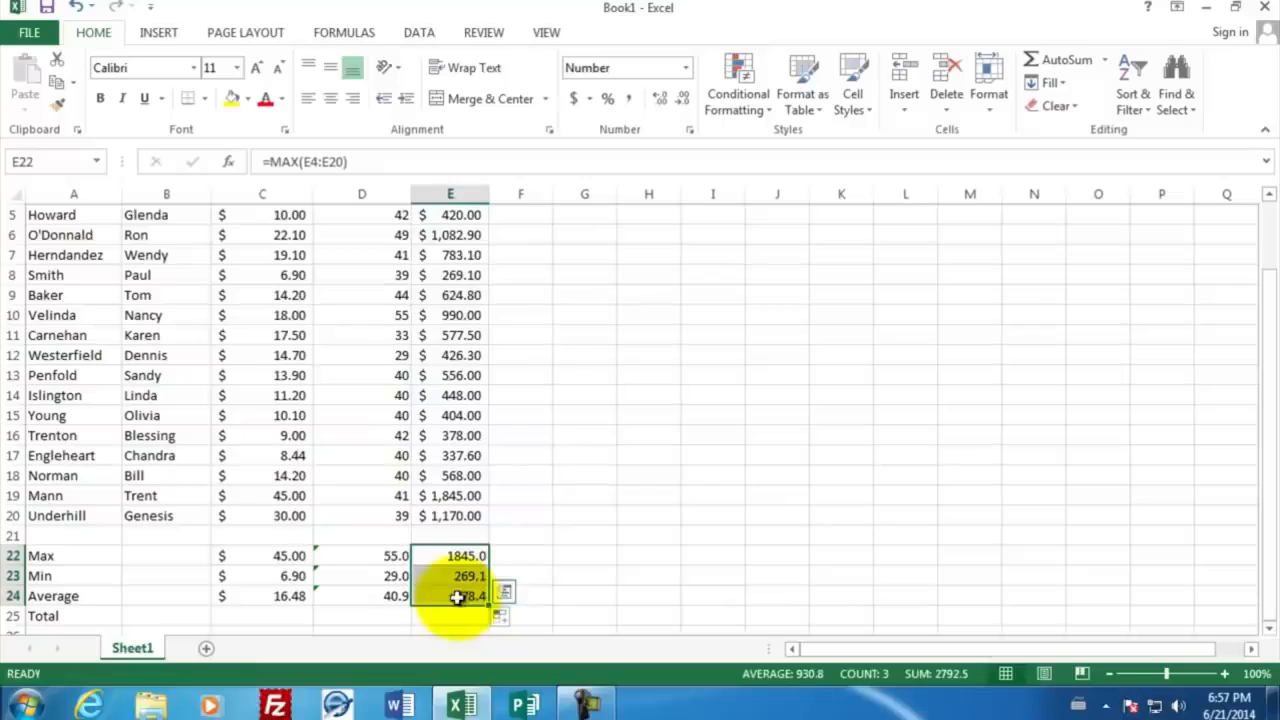
{"action": "left_click", "coordinate": [576, 100]}
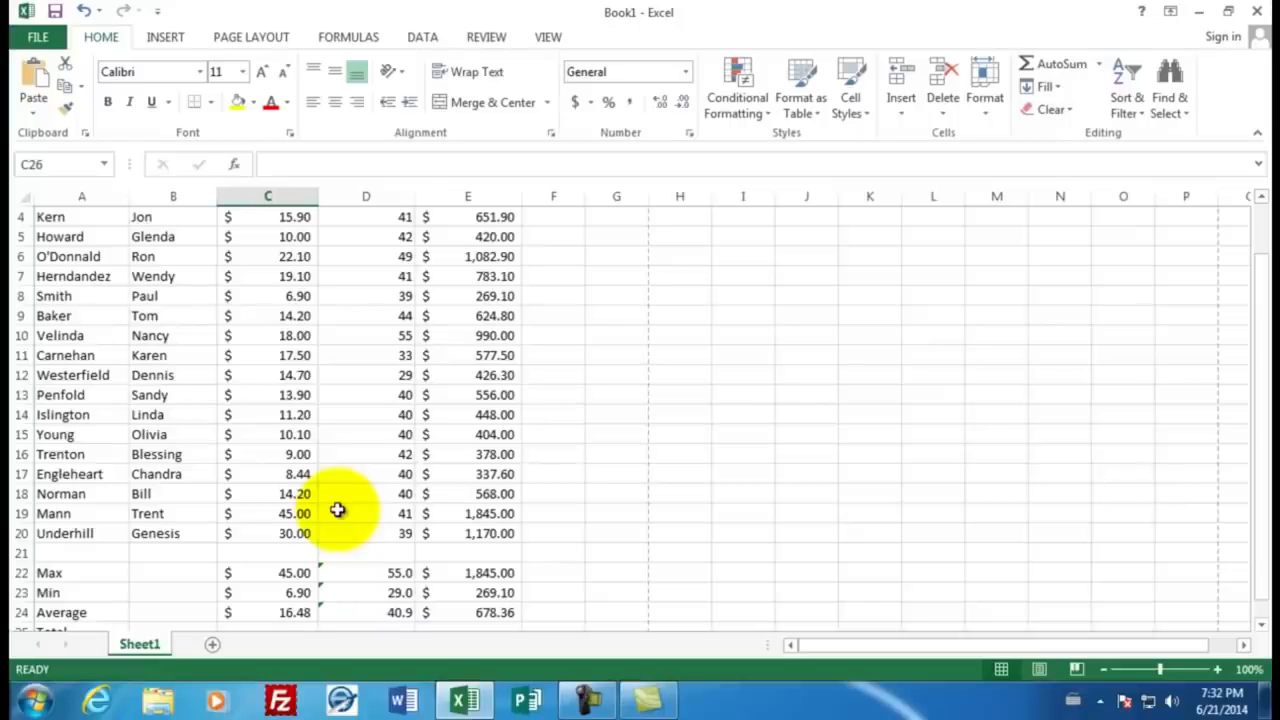
Step: Calculate the total hours worked in cell D25 using the SUM function over D4:D20
{"action": "scroll", "coordinate": [338, 510], "scroll_direction": "down", "scroll_amount": 1}
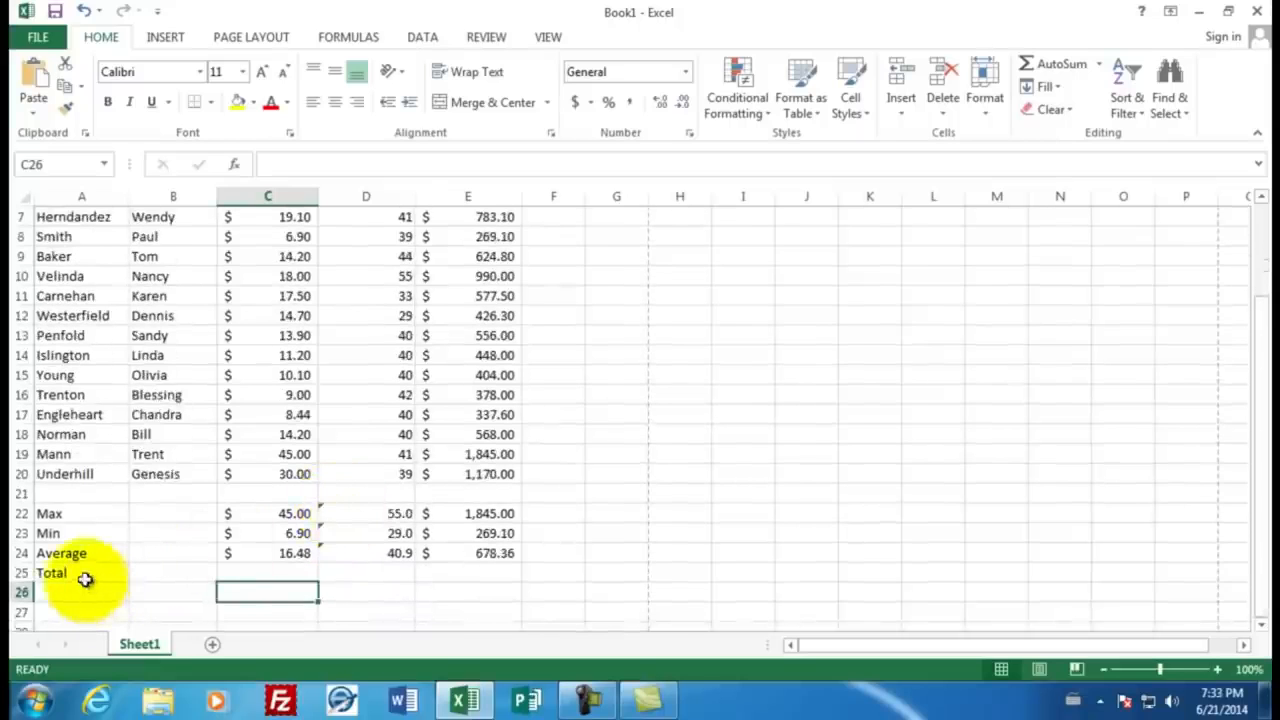
{"action": "left_click", "coordinate": [355, 572]}
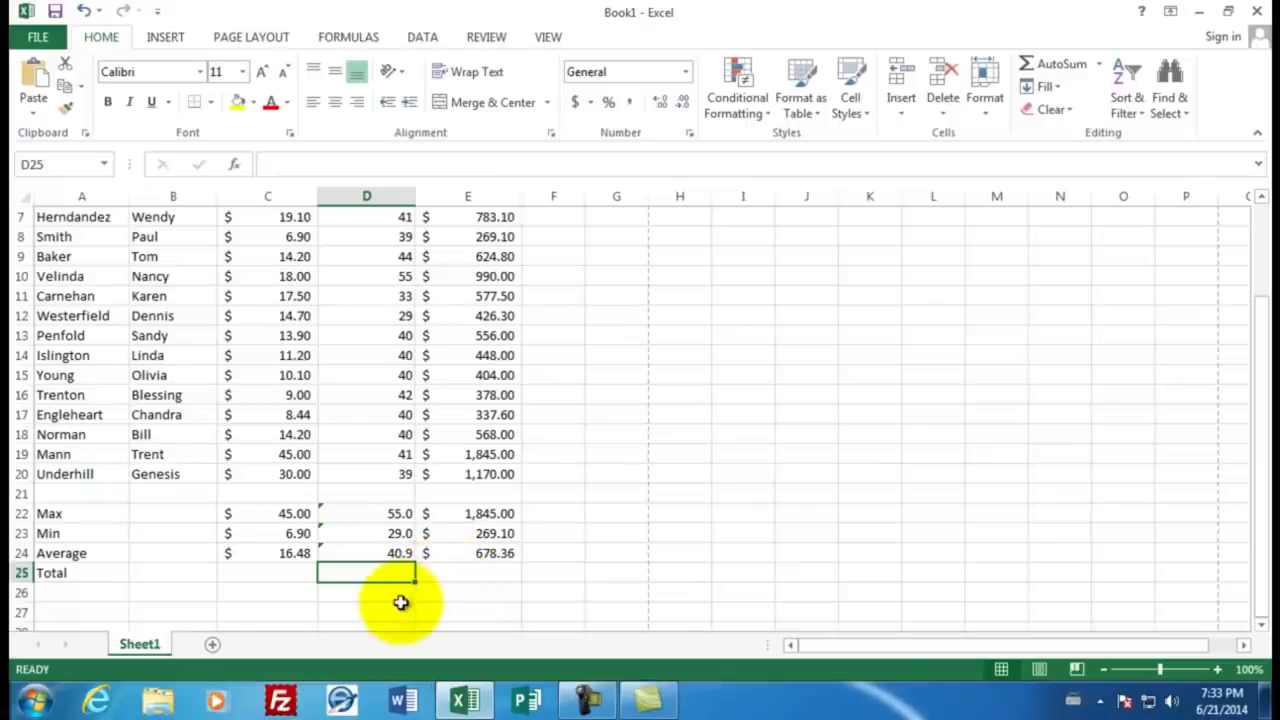
{"action": "type", "text": "=sum"}
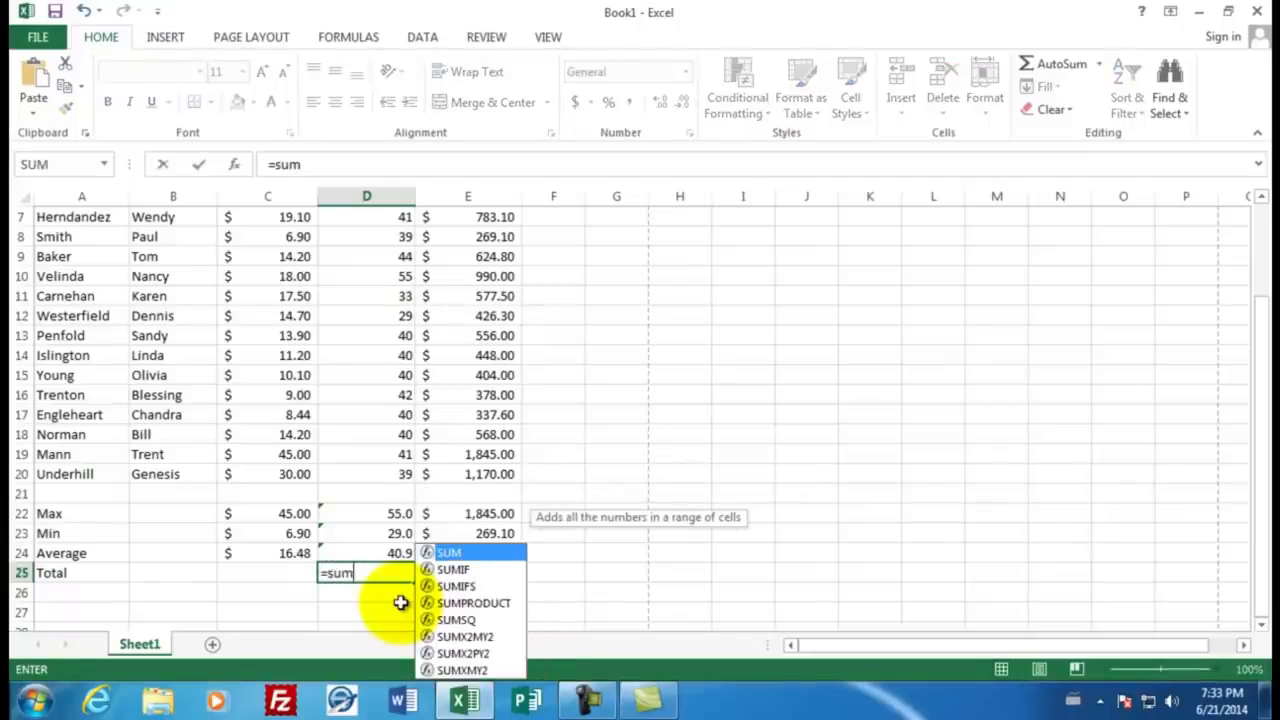
{"action": "type", "text": "("}
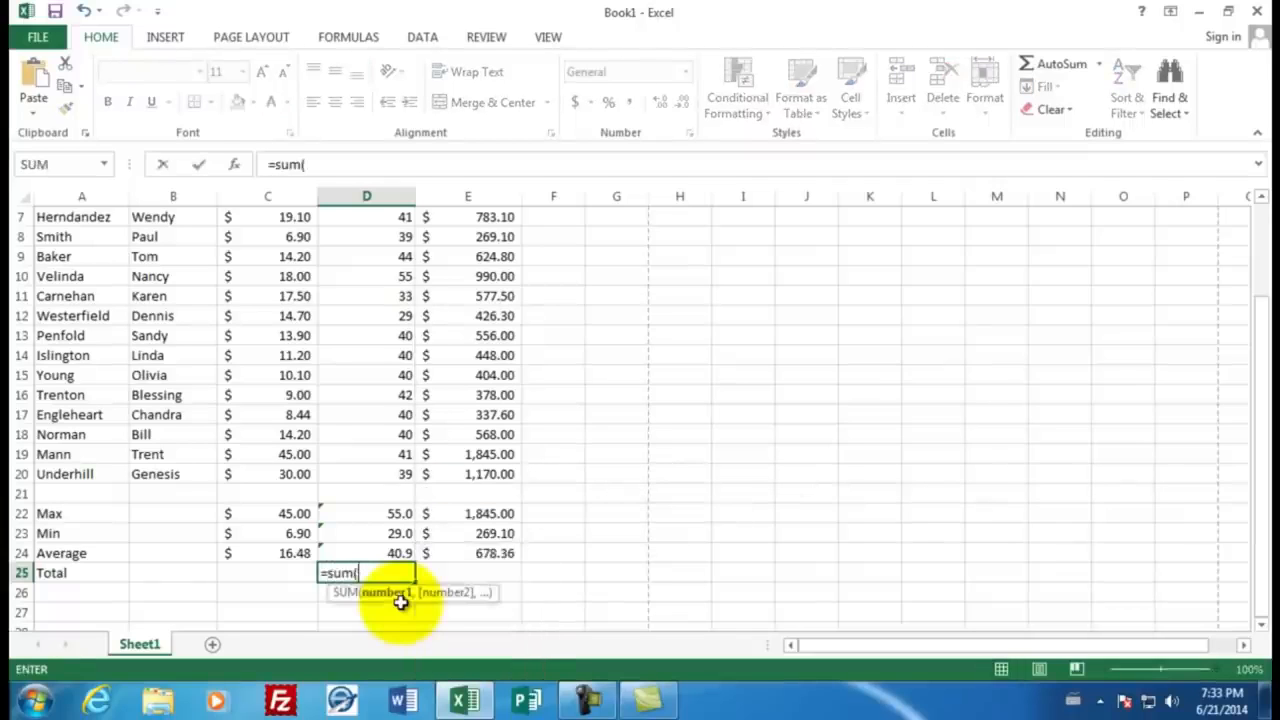
{"action": "left_click_drag", "start_coordinate": [376, 474], "coordinate": [386, 279]}
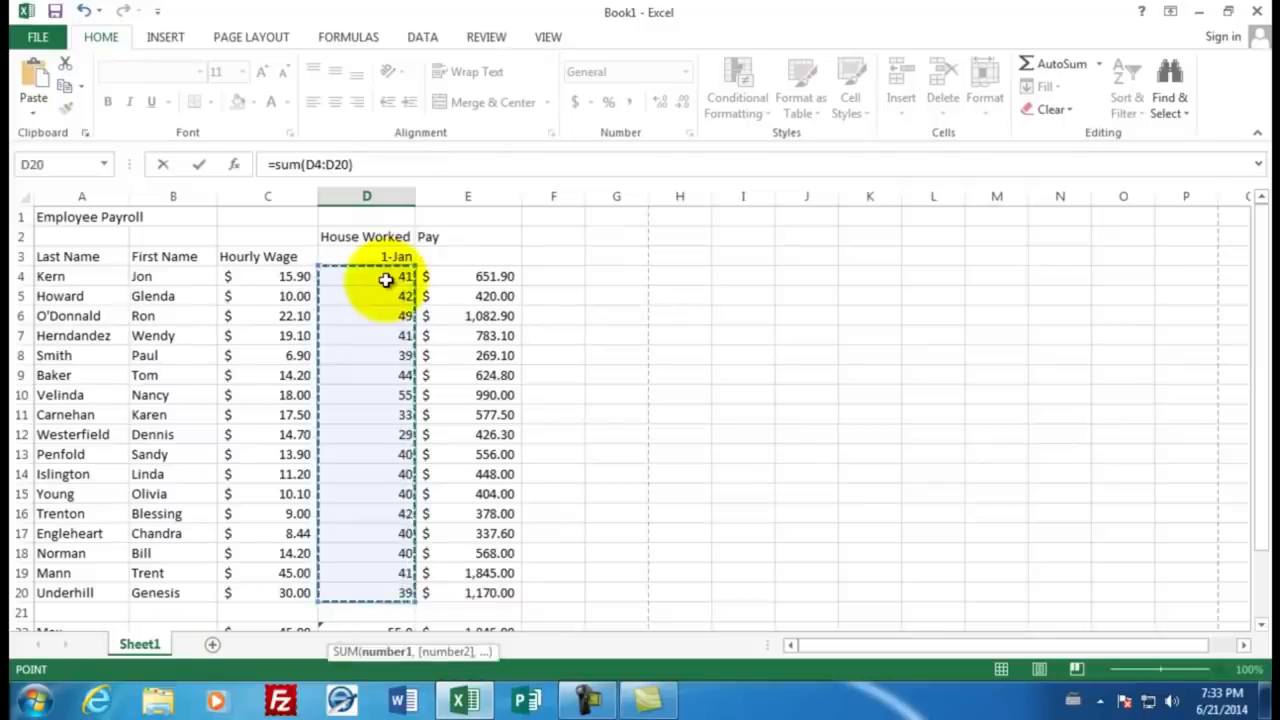
{"action": "key", "text": "Return"}
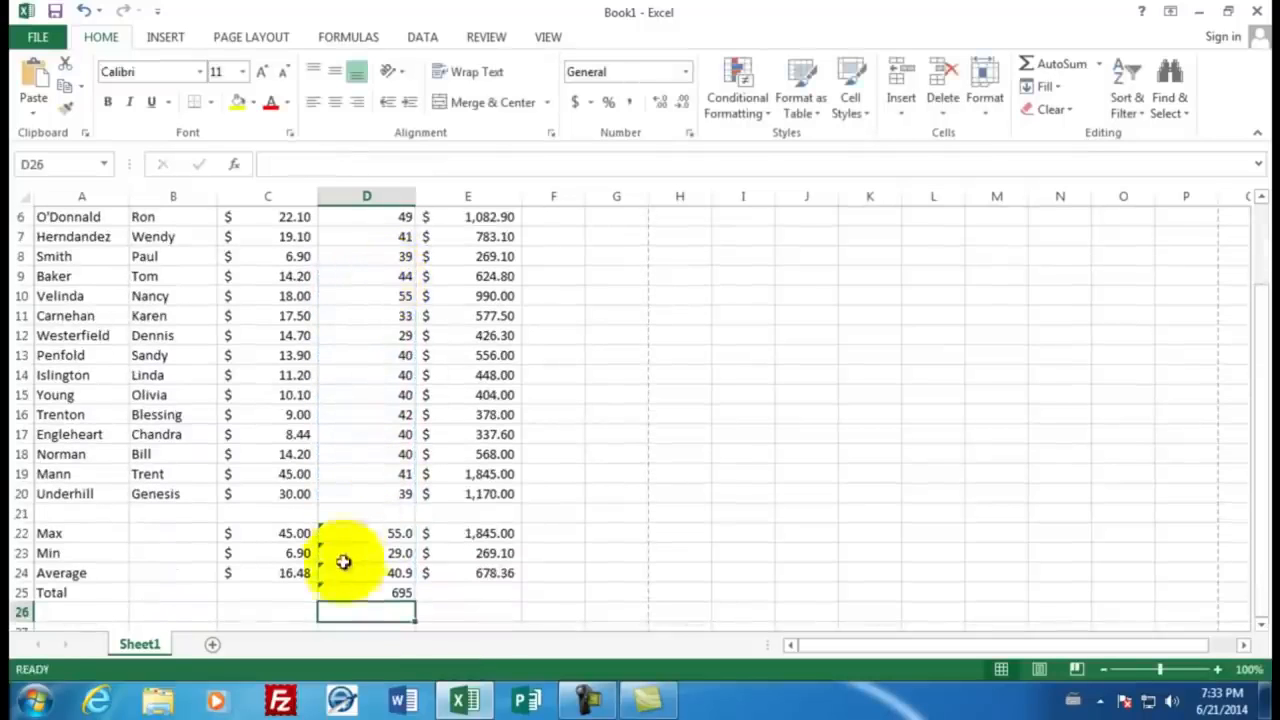
Step: Fill the Total formula from D25 into E25 and apply the Accounting number format to E25
{"action": "left_click", "coordinate": [388, 592]}
{"action": "left_click_drag", "start_coordinate": [414, 600], "coordinate": [490, 593]}
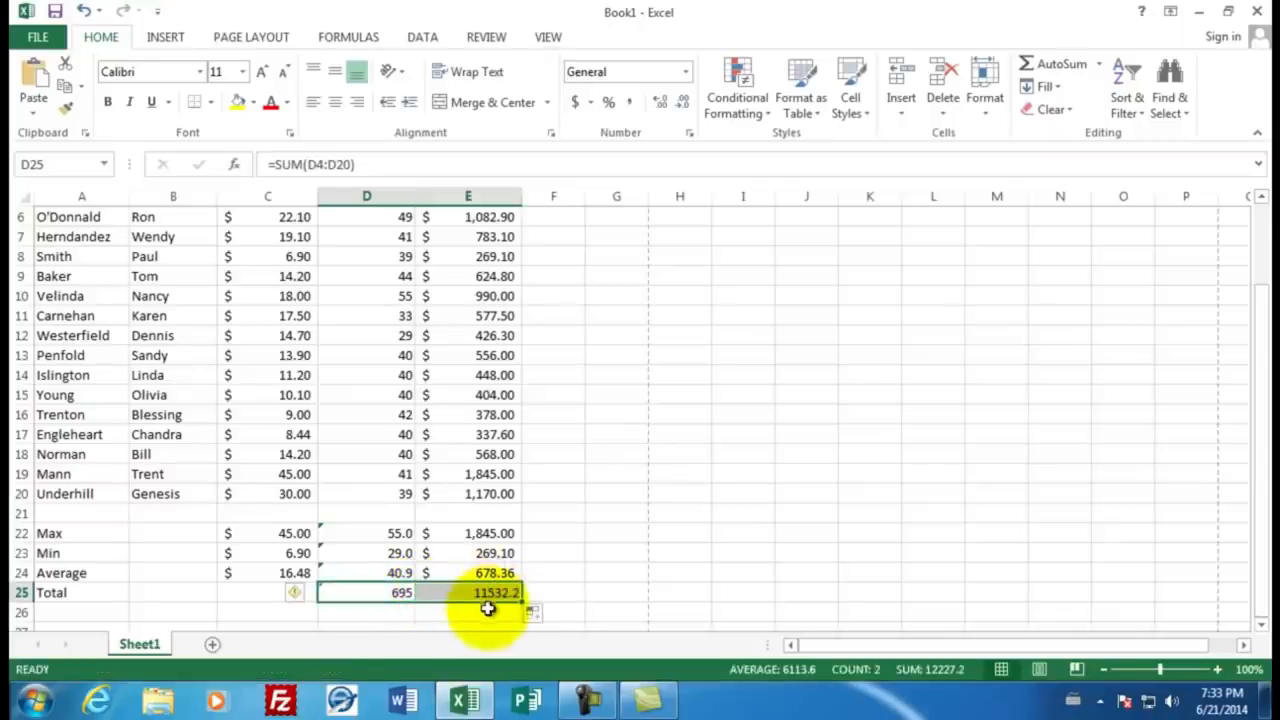
{"action": "left_click", "coordinate": [488, 609]}
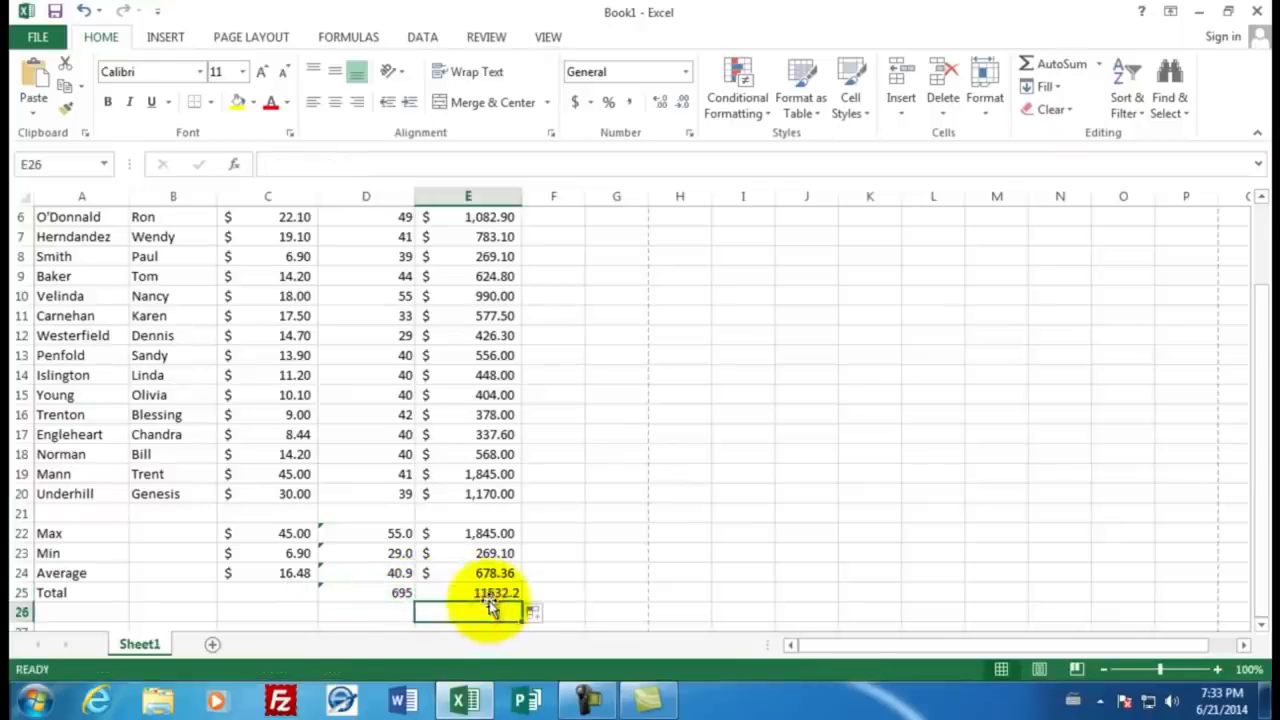
{"action": "left_click", "coordinate": [486, 594]}
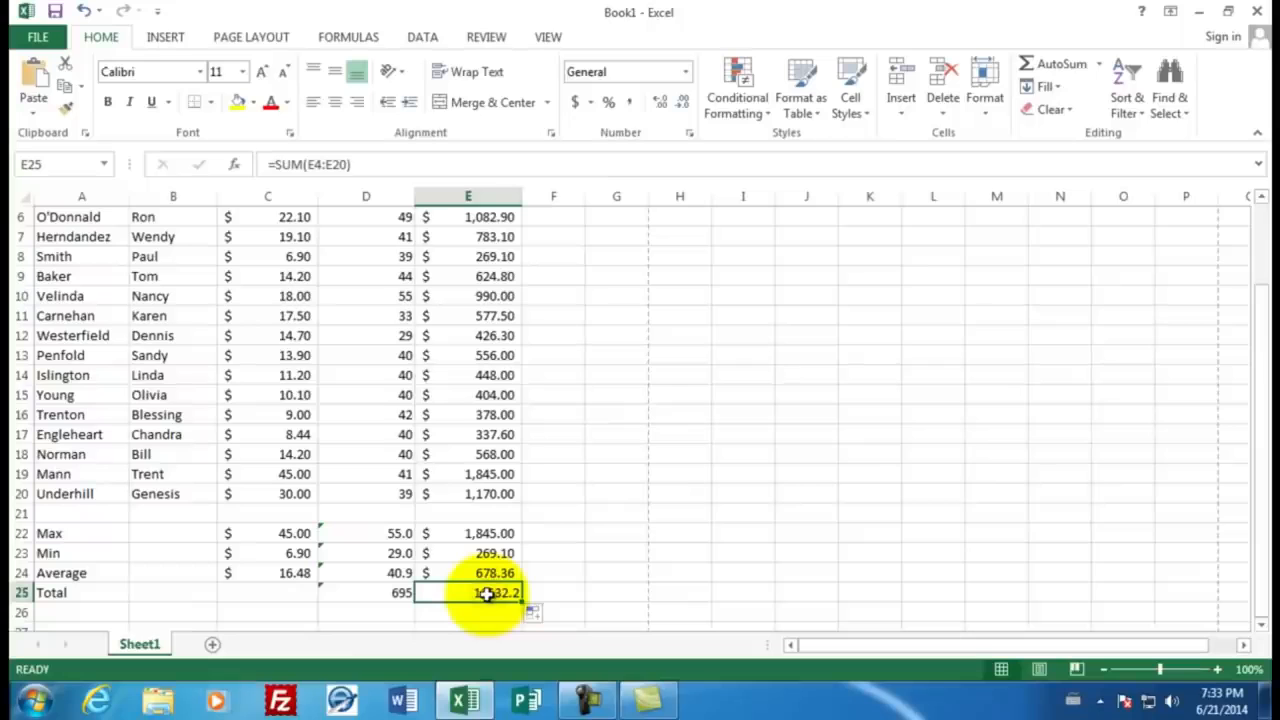
{"action": "left_click", "coordinate": [576, 104]}
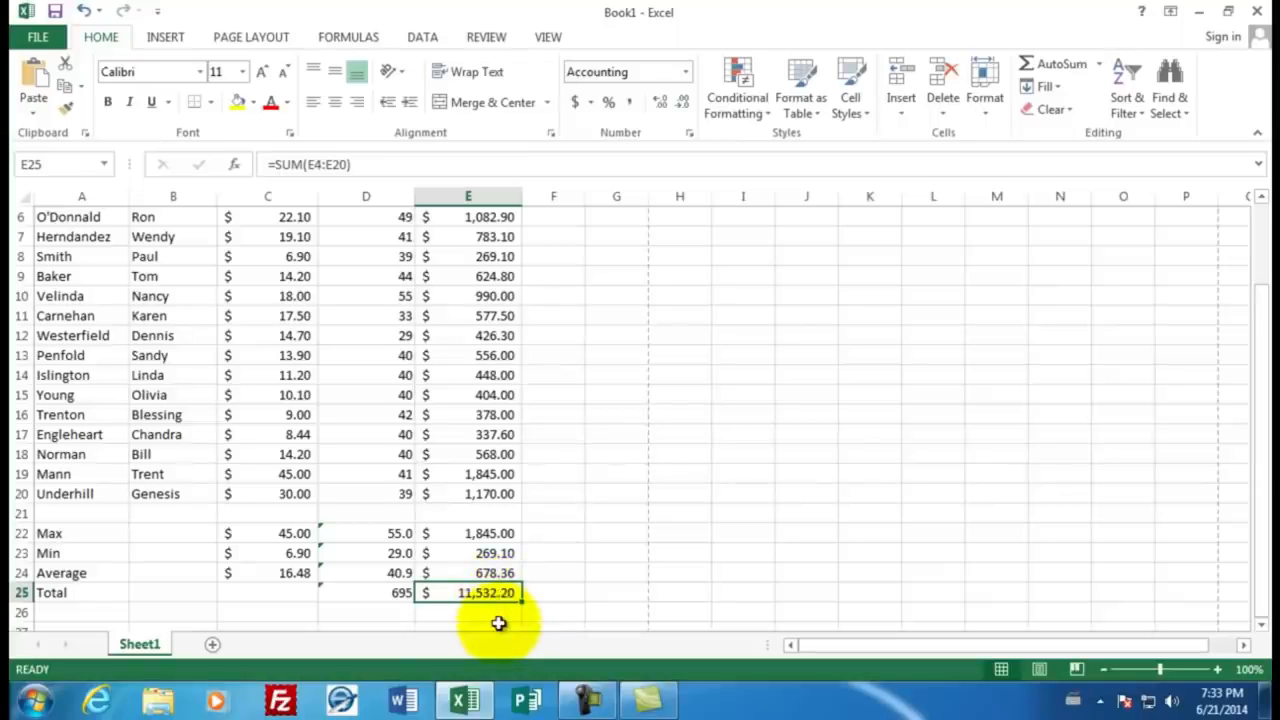
Step: Enter the person's title and surname in cell C1, beside the Employee Payroll heading
{"action": "scroll", "coordinate": [514, 509], "scroll_direction": "up", "scroll_amount": 2}
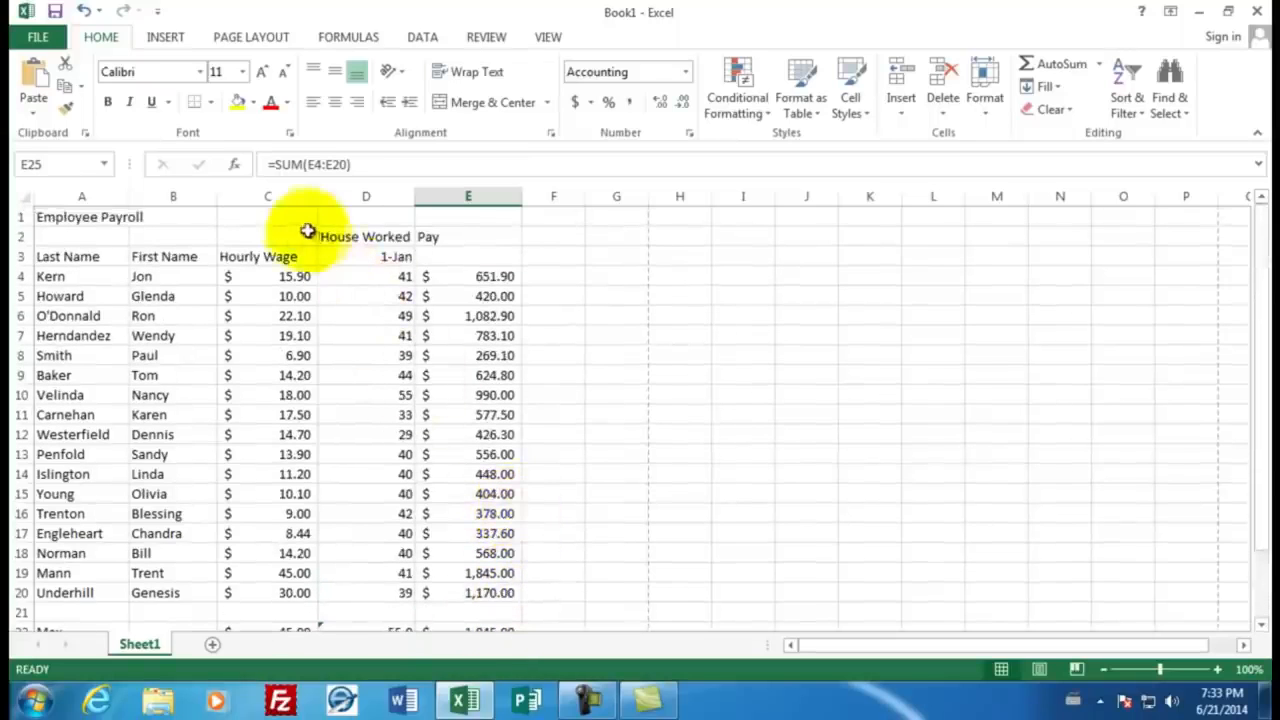
{"action": "left_click", "coordinate": [280, 216]}
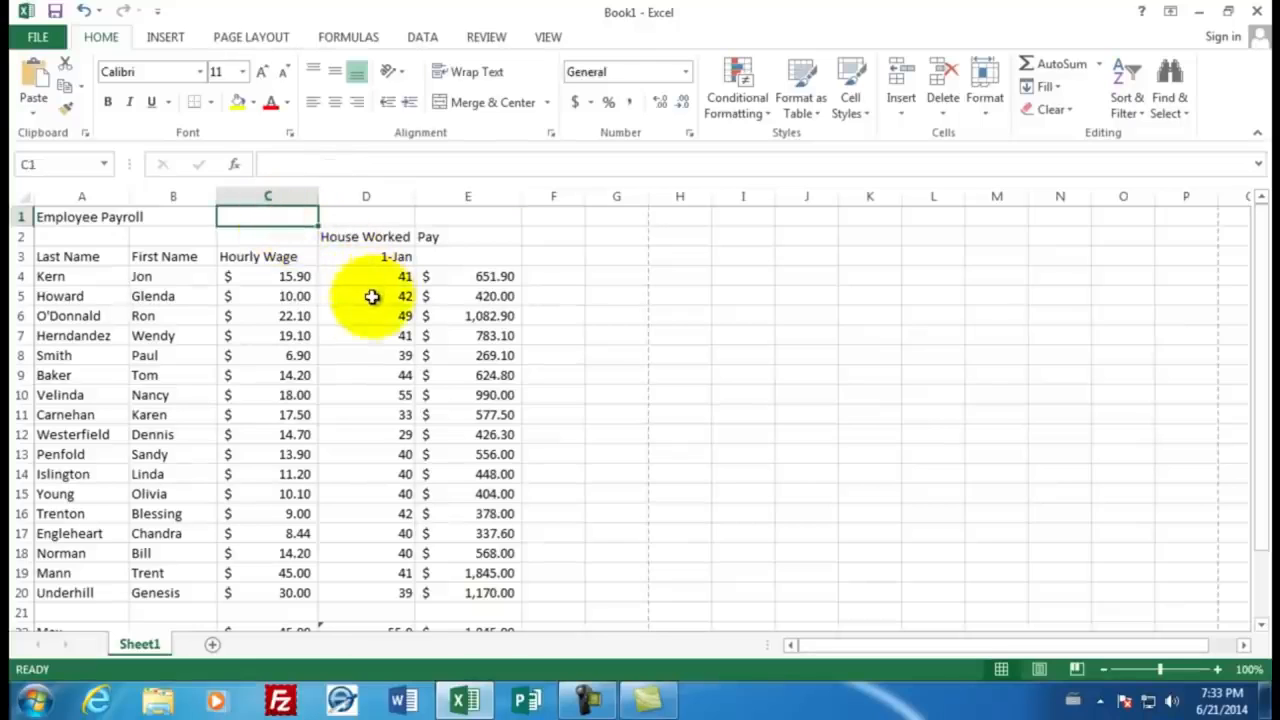
{"action": "type", "text": "Mr."}
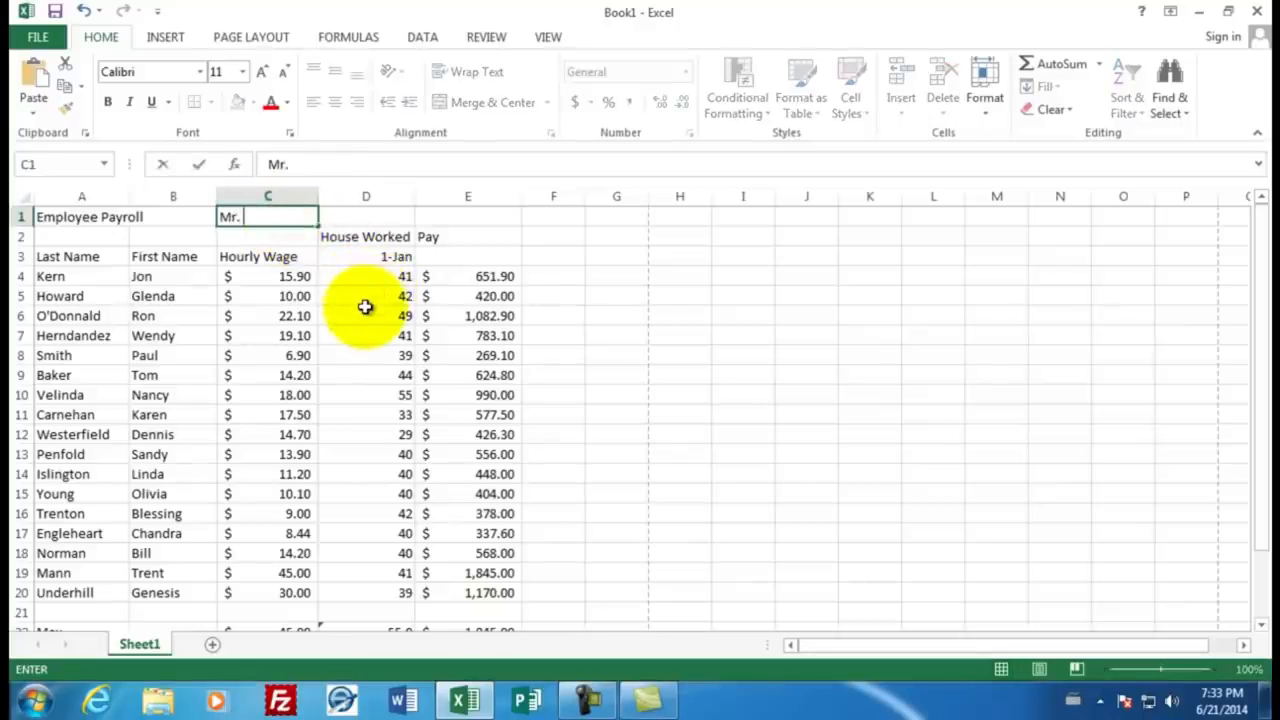
{"action": "type", "text": " Sluiter"}
{"action": "key", "text": "Return"}
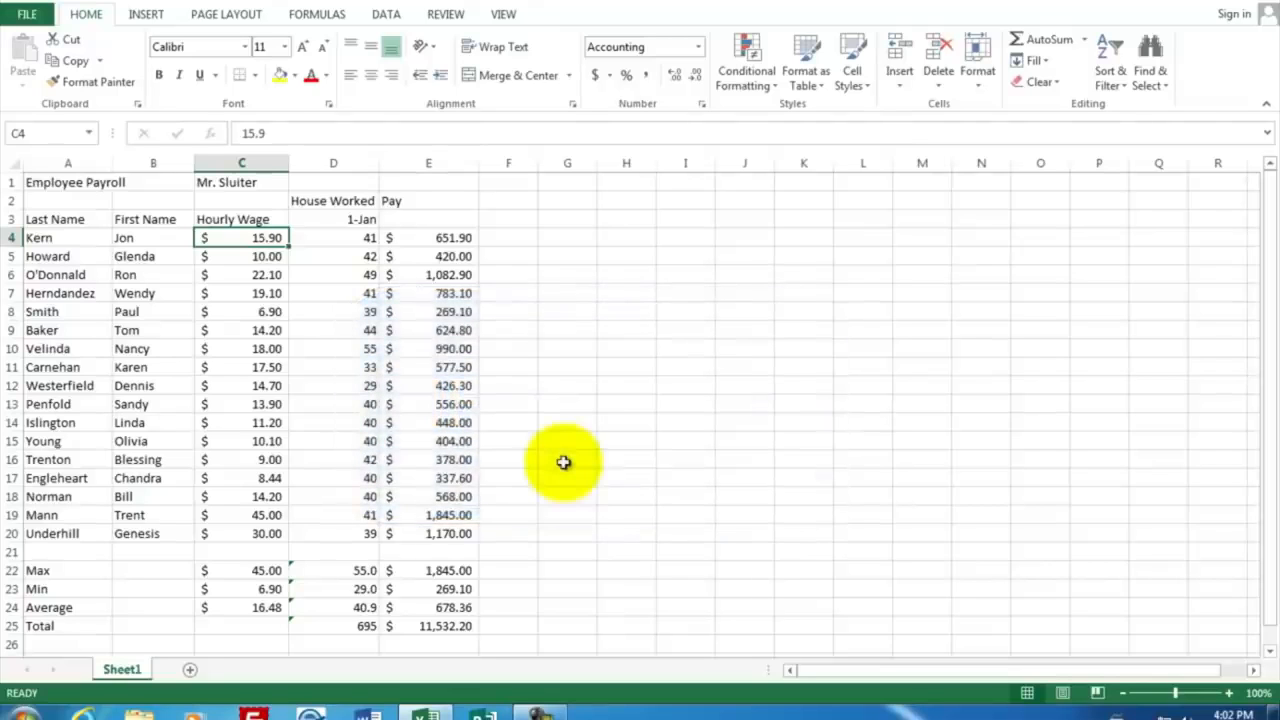
Step: Insert a blank column E between the hours worked column and the Pay column
{"action": "left_click", "coordinate": [362, 238]}
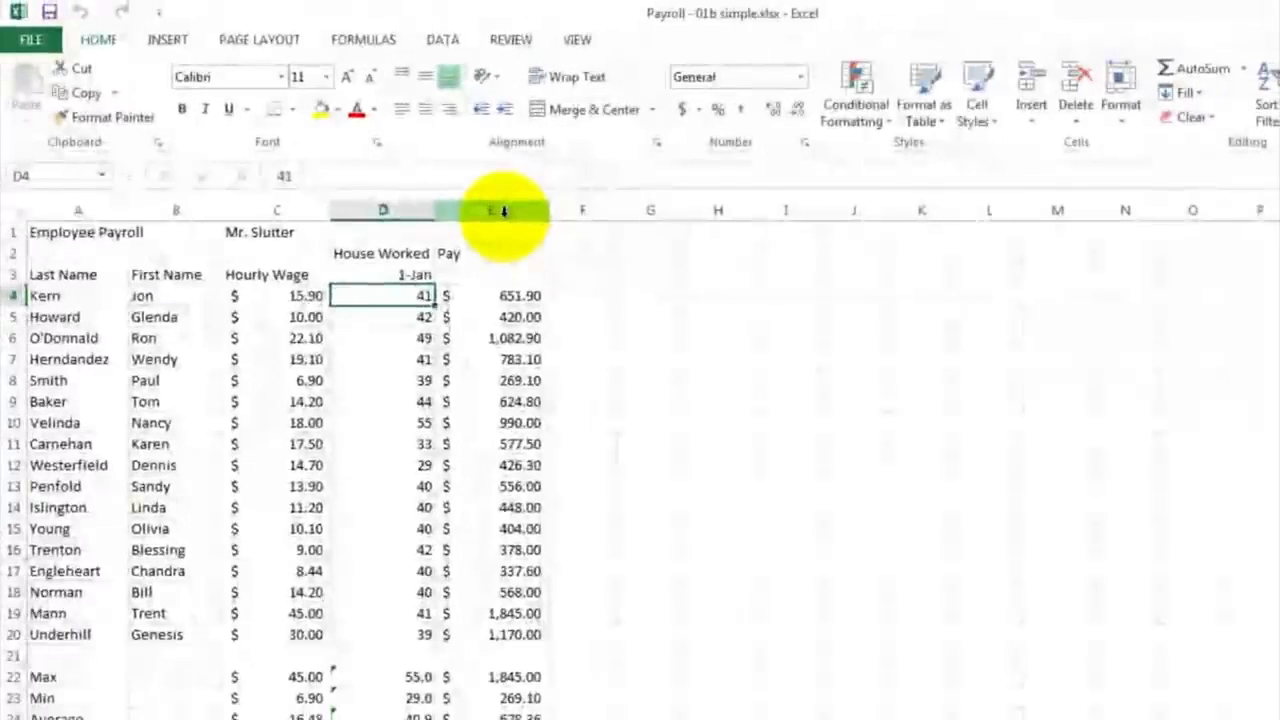
{"action": "left_click", "coordinate": [765, 267]}
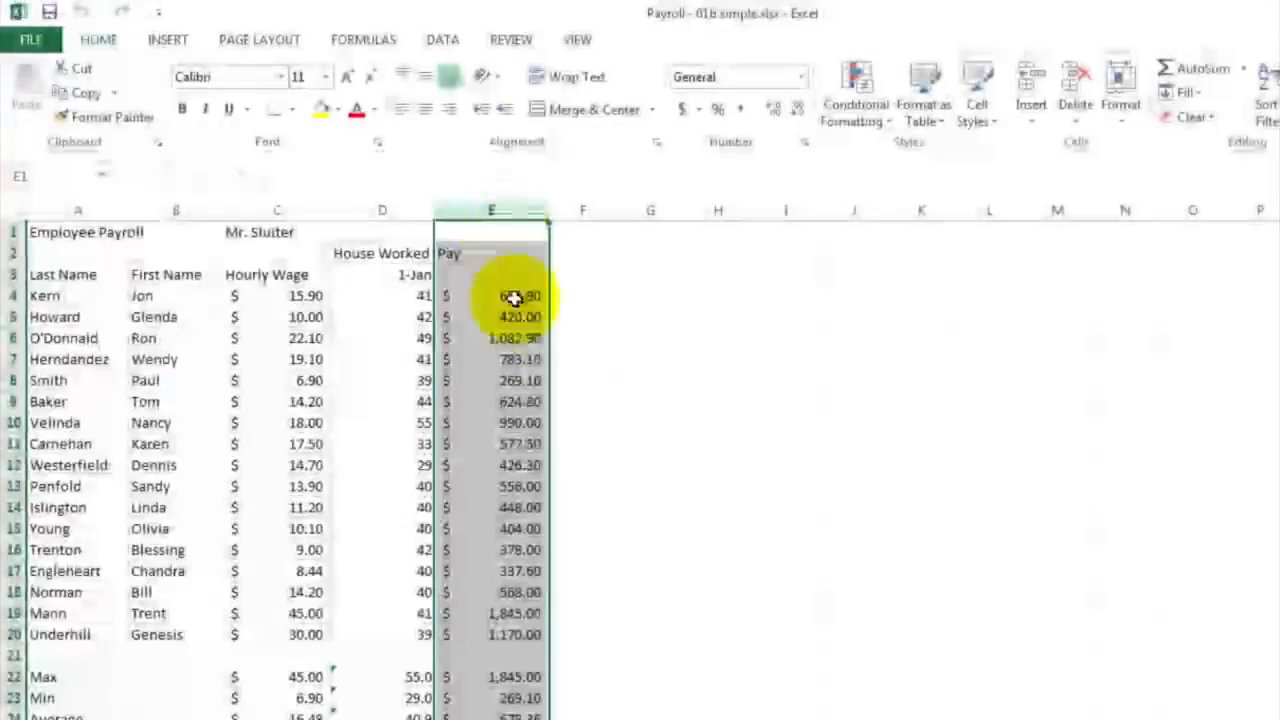
{"action": "right_click", "coordinate": [501, 210]}
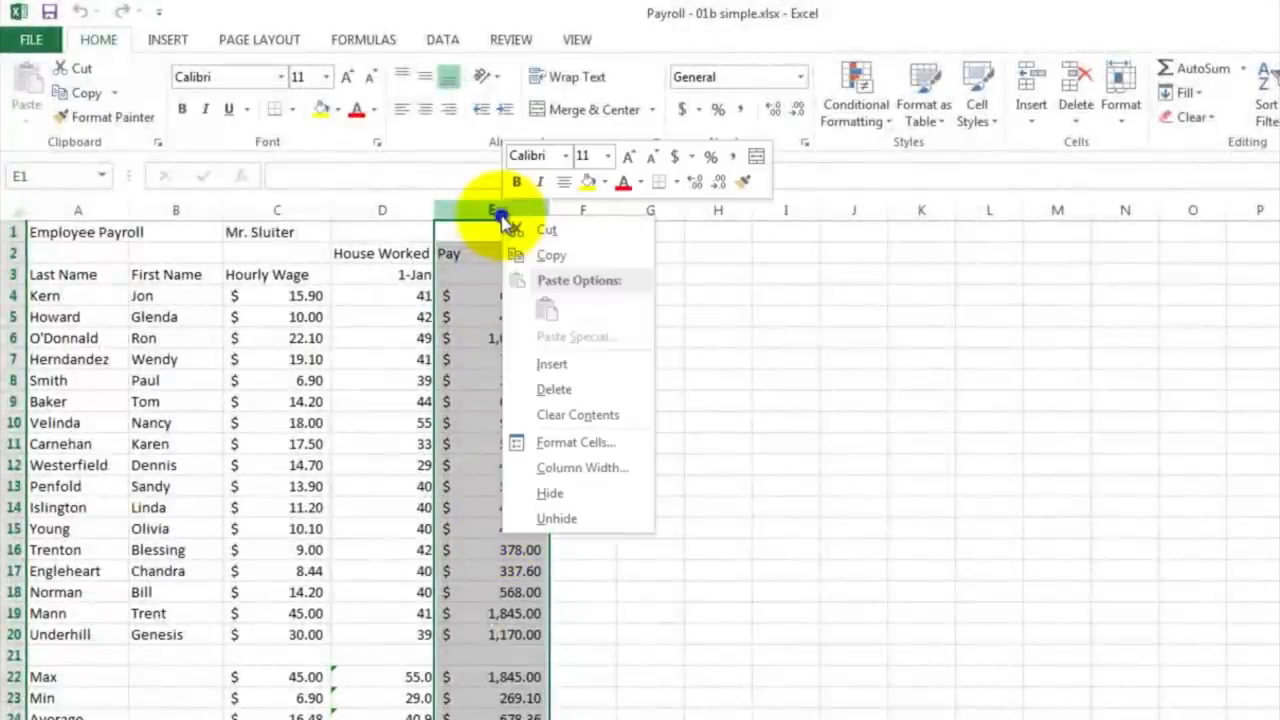
{"action": "left_click", "coordinate": [553, 365]}
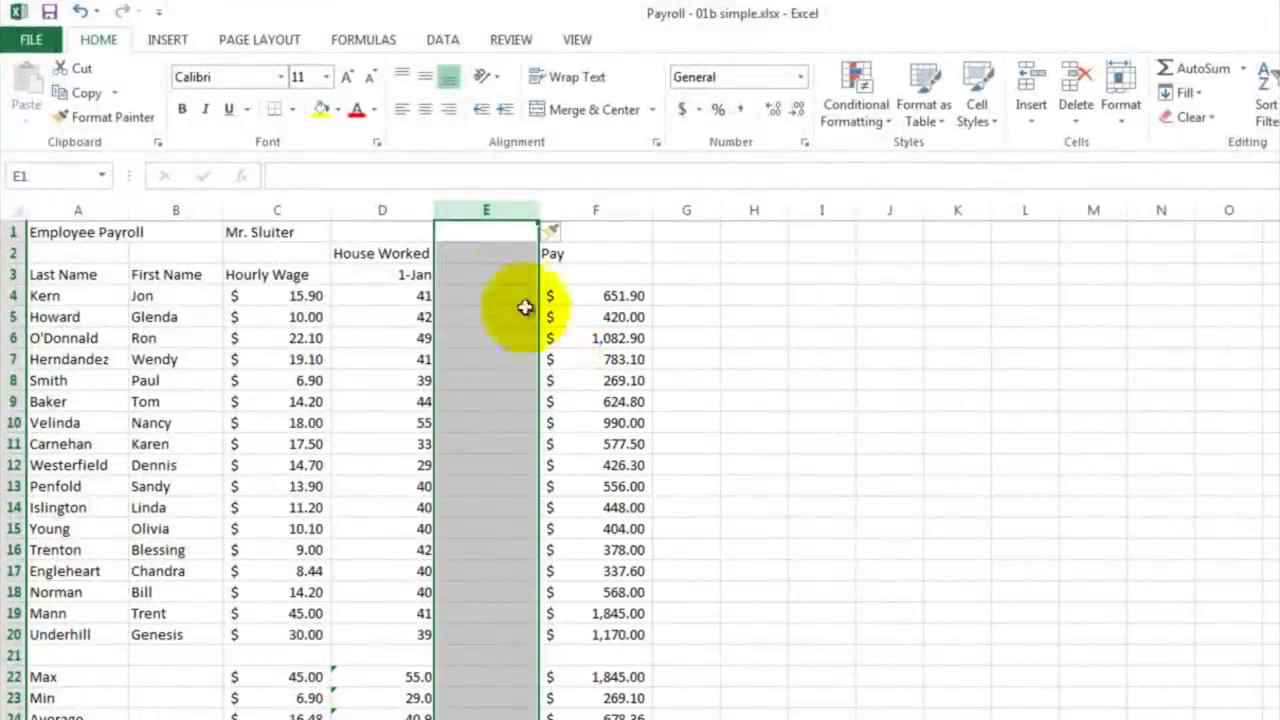
Step: Enter the heading "Overtime Hours" in cell E2 of the new column
{"action": "left_click", "coordinate": [482, 254]}
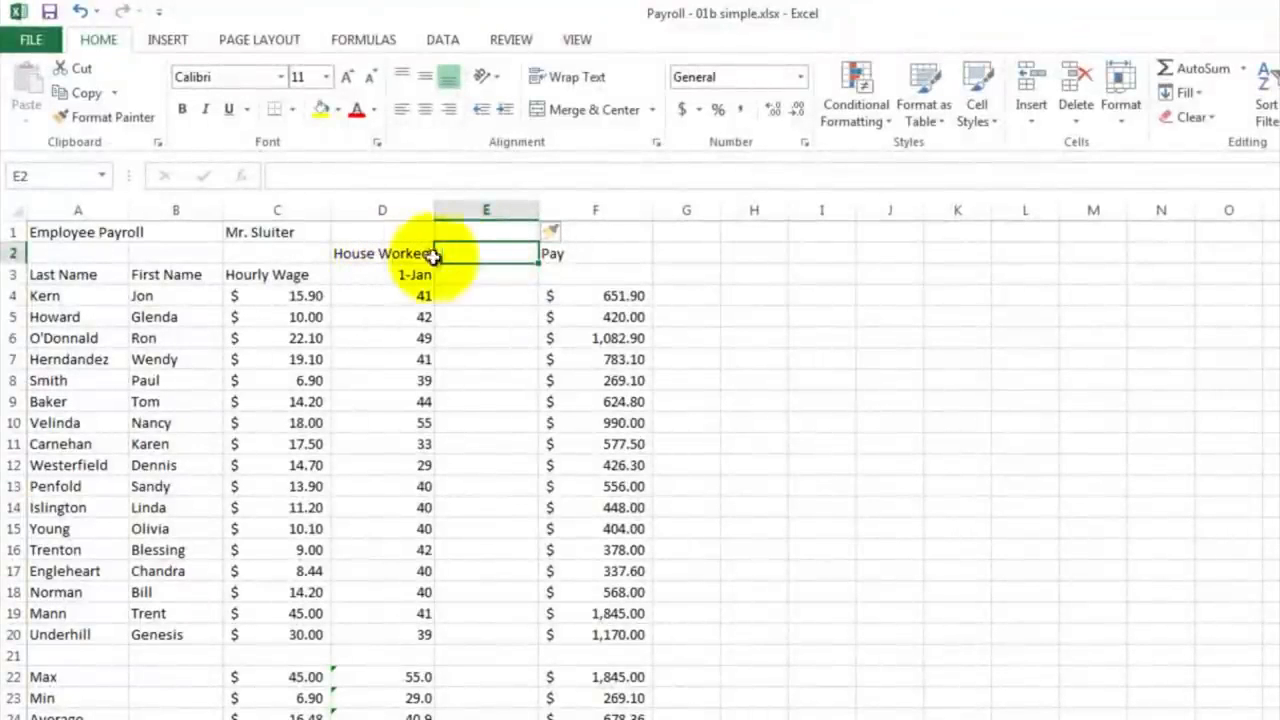
{"action": "type", "text": "Ov"}
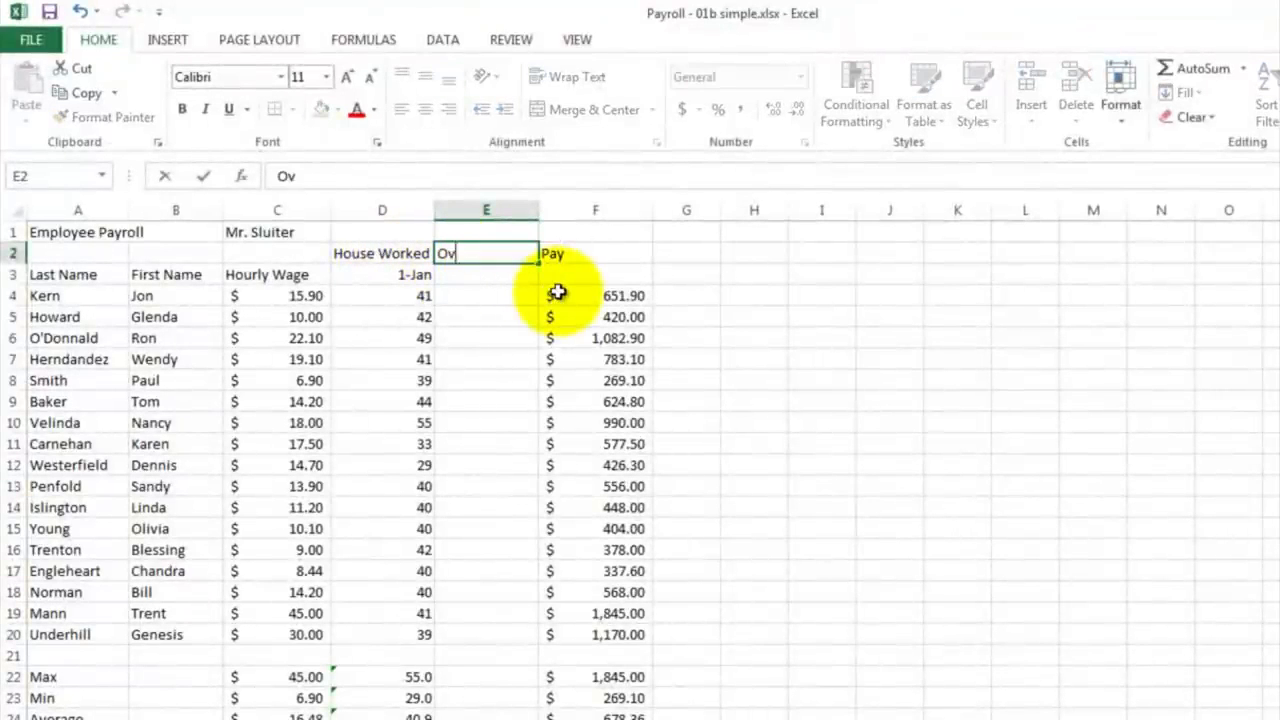
{"action": "type", "text": "ertime Hours"}
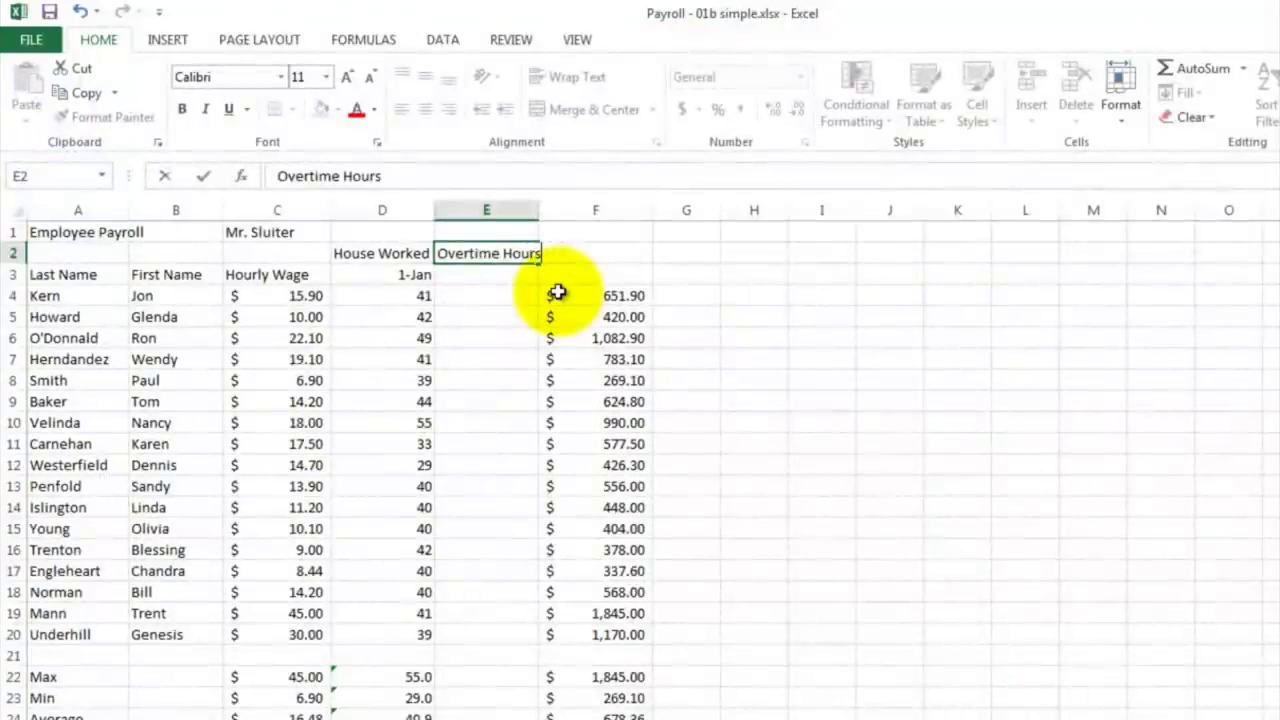
{"action": "key", "text": "Return"}
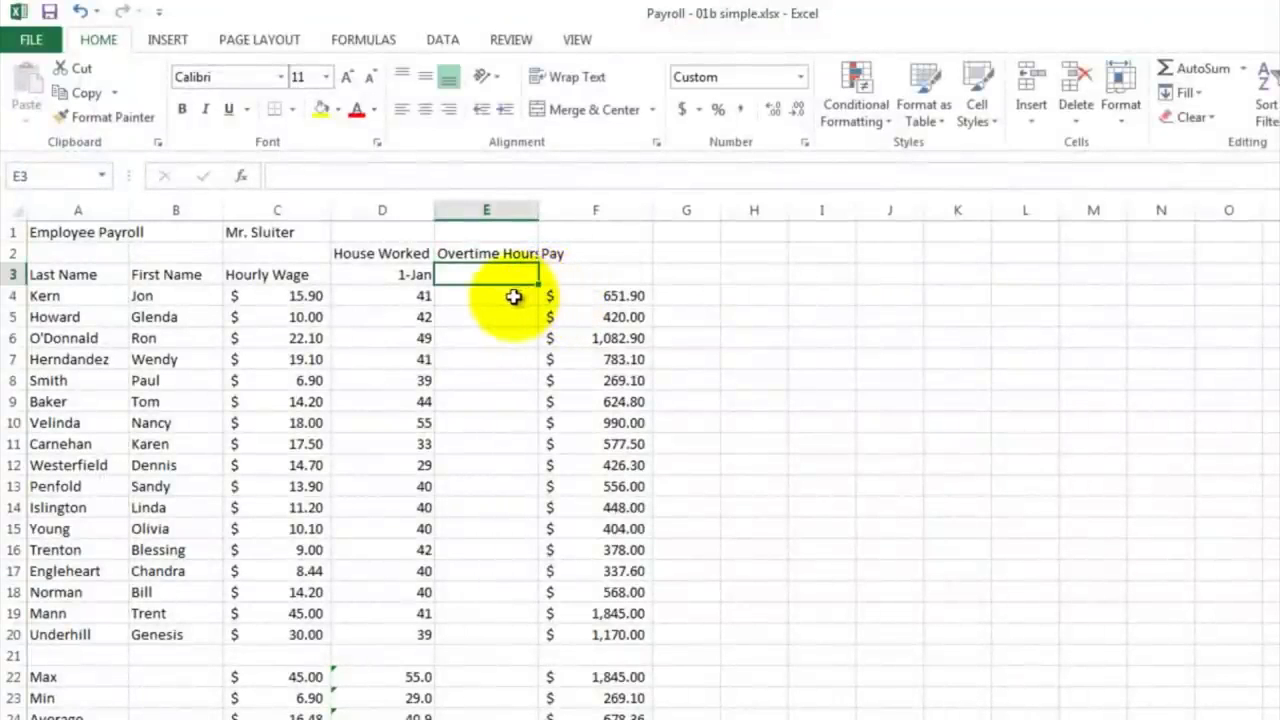
Step: Calculate overtime hours in E4 with the formula =D4-40 and fill it down through E20
{"action": "left_click", "coordinate": [513, 296]}
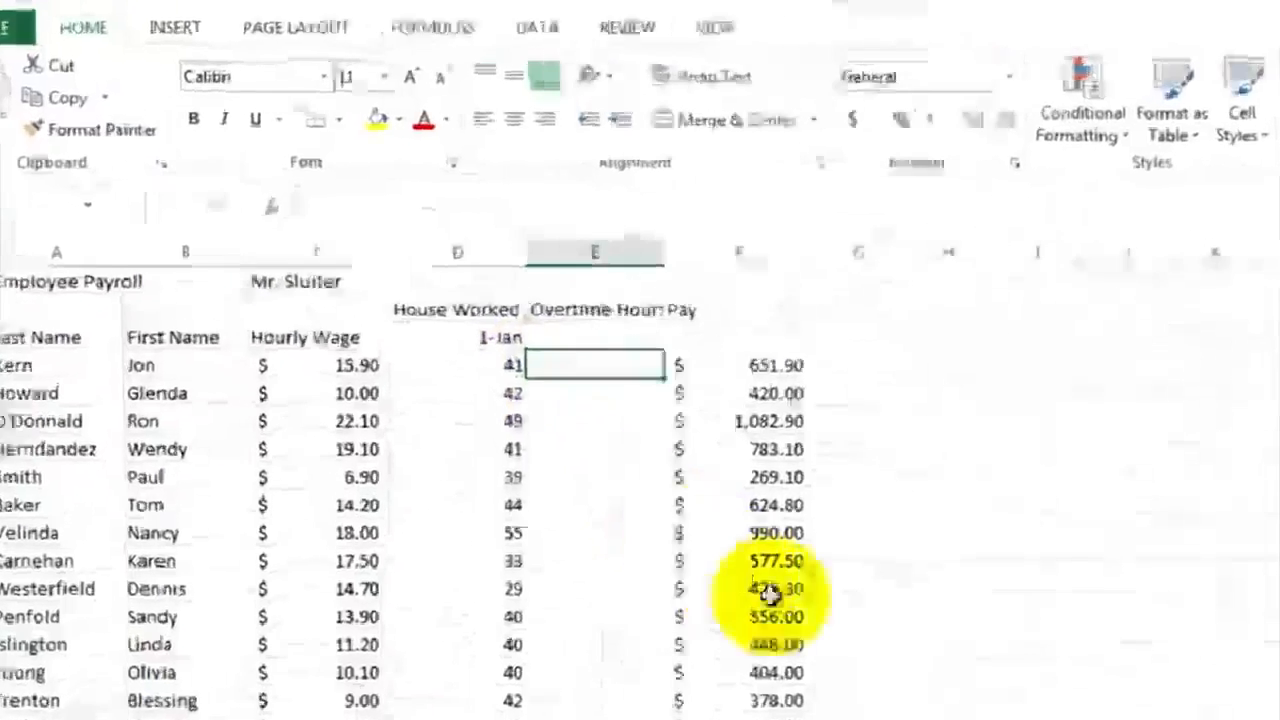
{"action": "type", "text": "="}
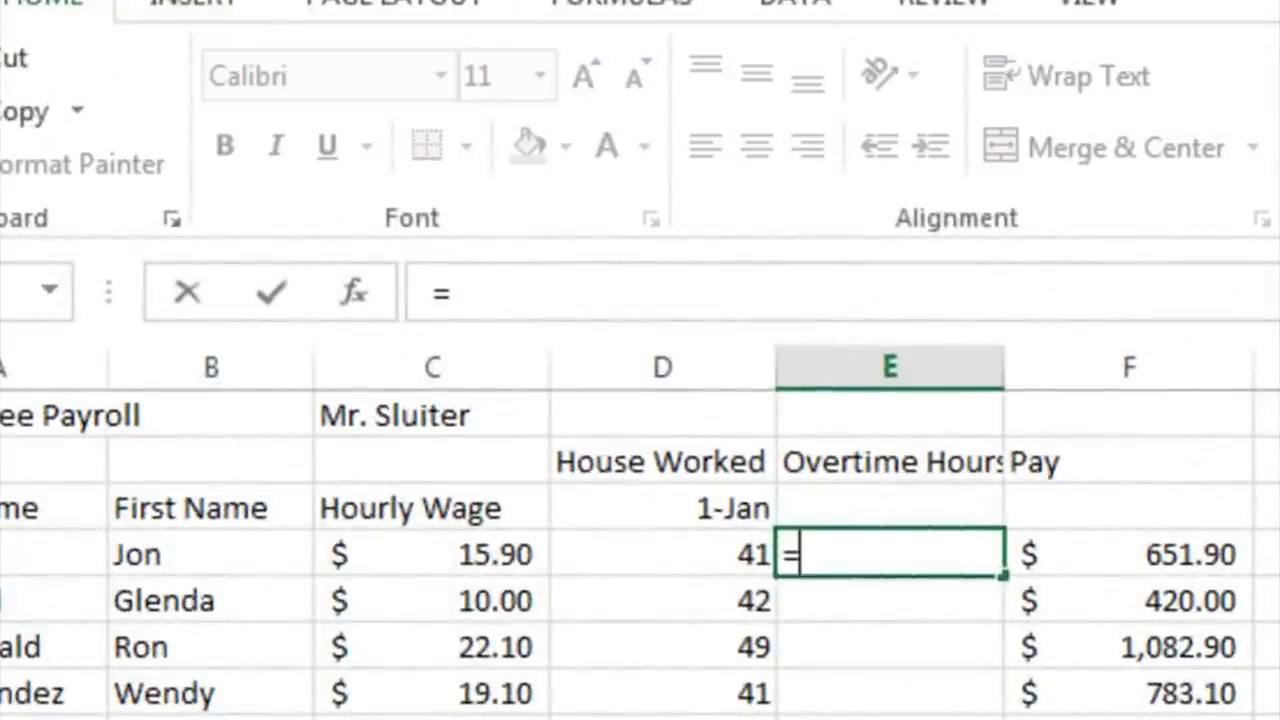
{"action": "left_click", "coordinate": [671, 557]}
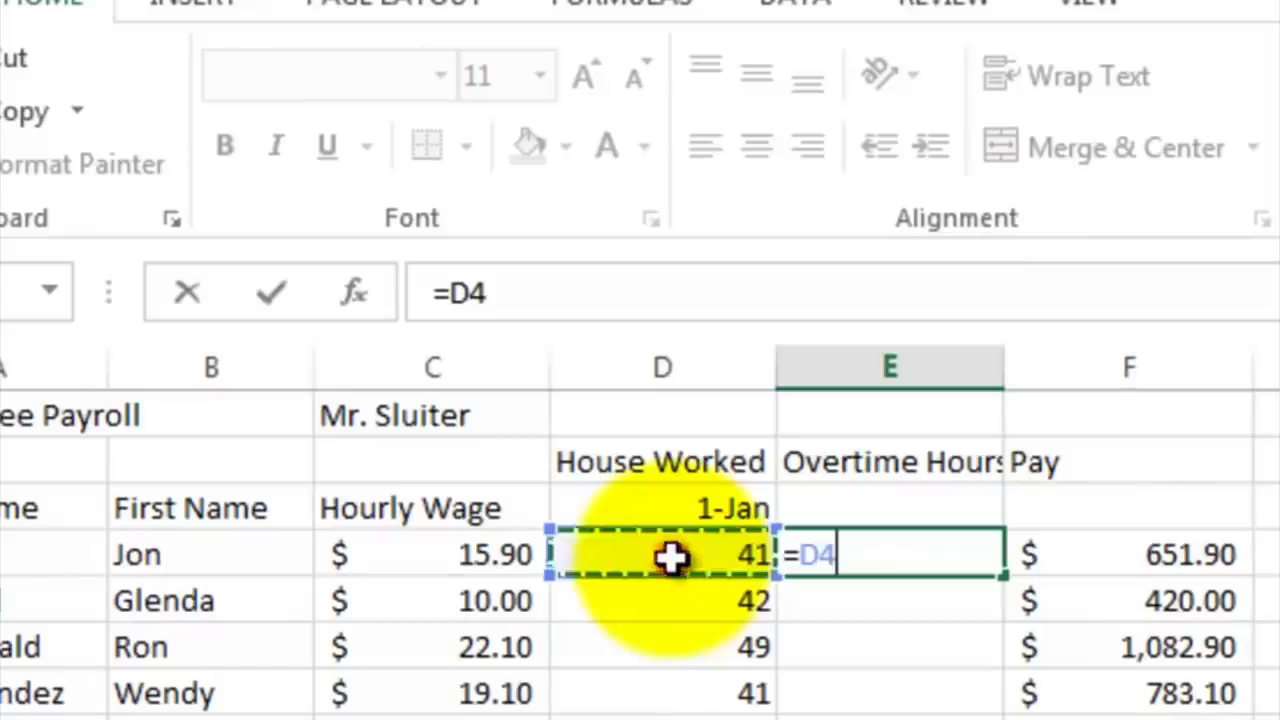
{"action": "type", "text": "-40"}
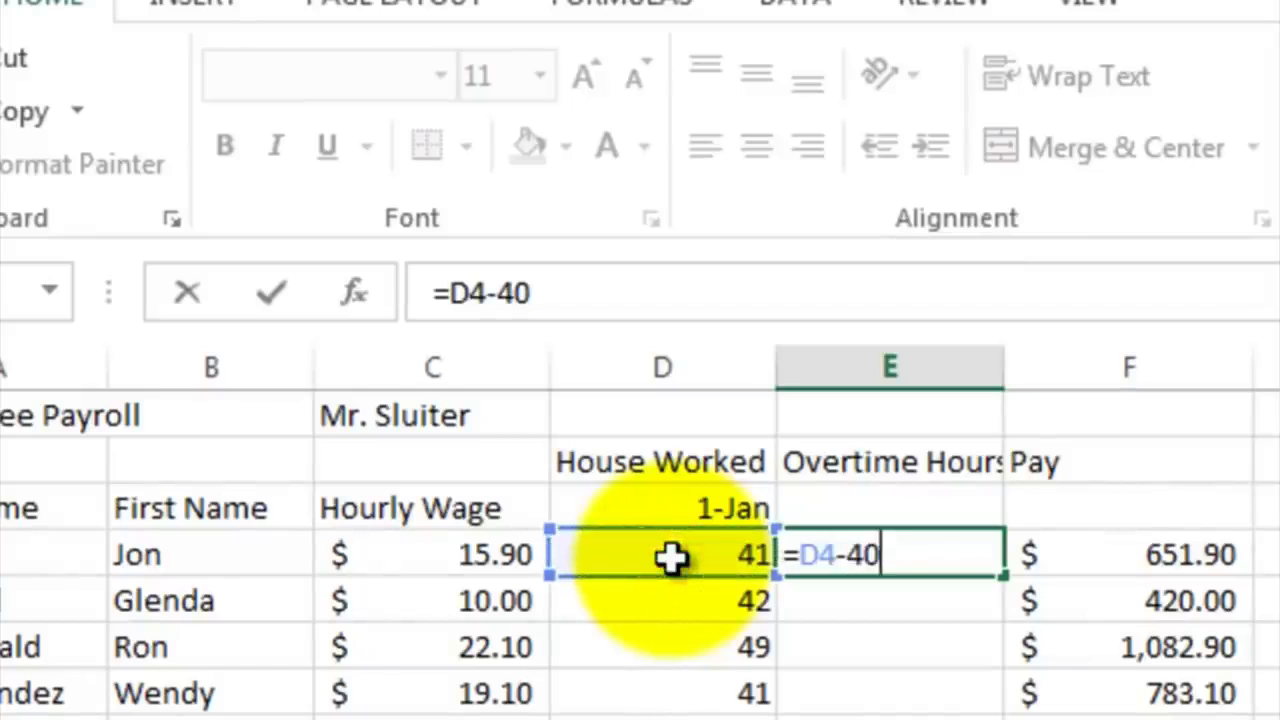
{"action": "key", "text": "Return"}
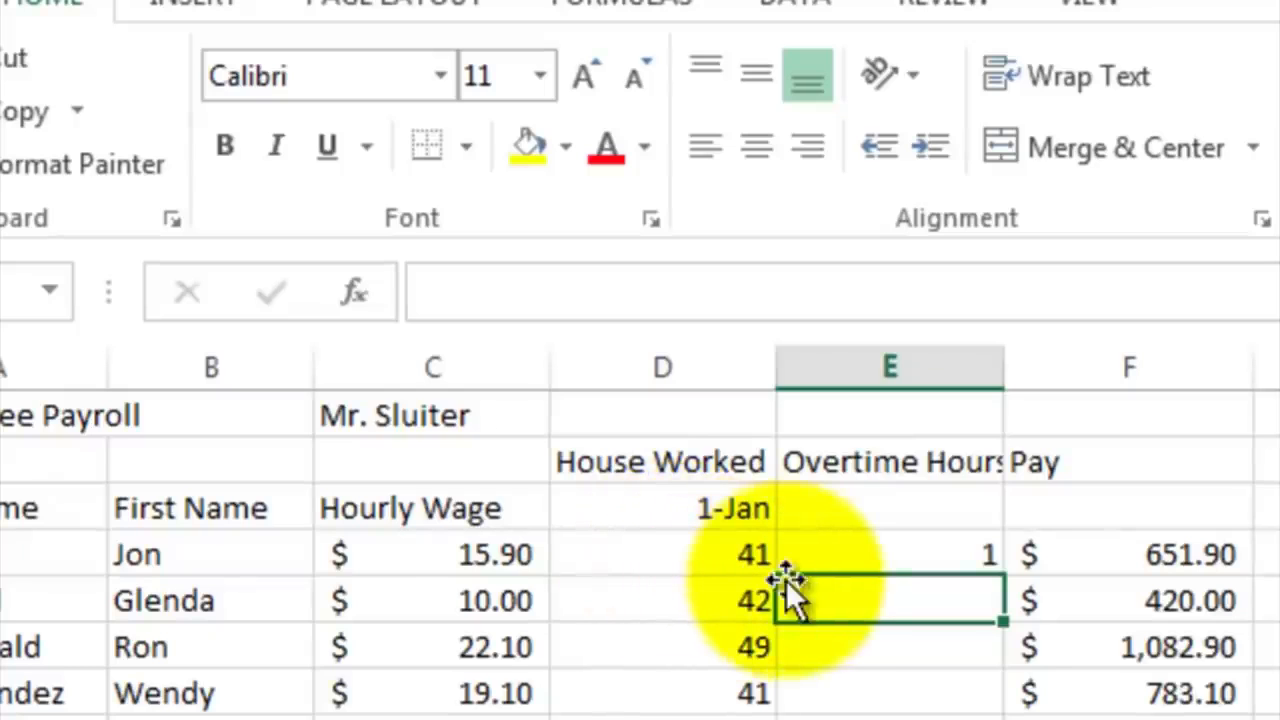
{"action": "left_click", "coordinate": [808, 560]}
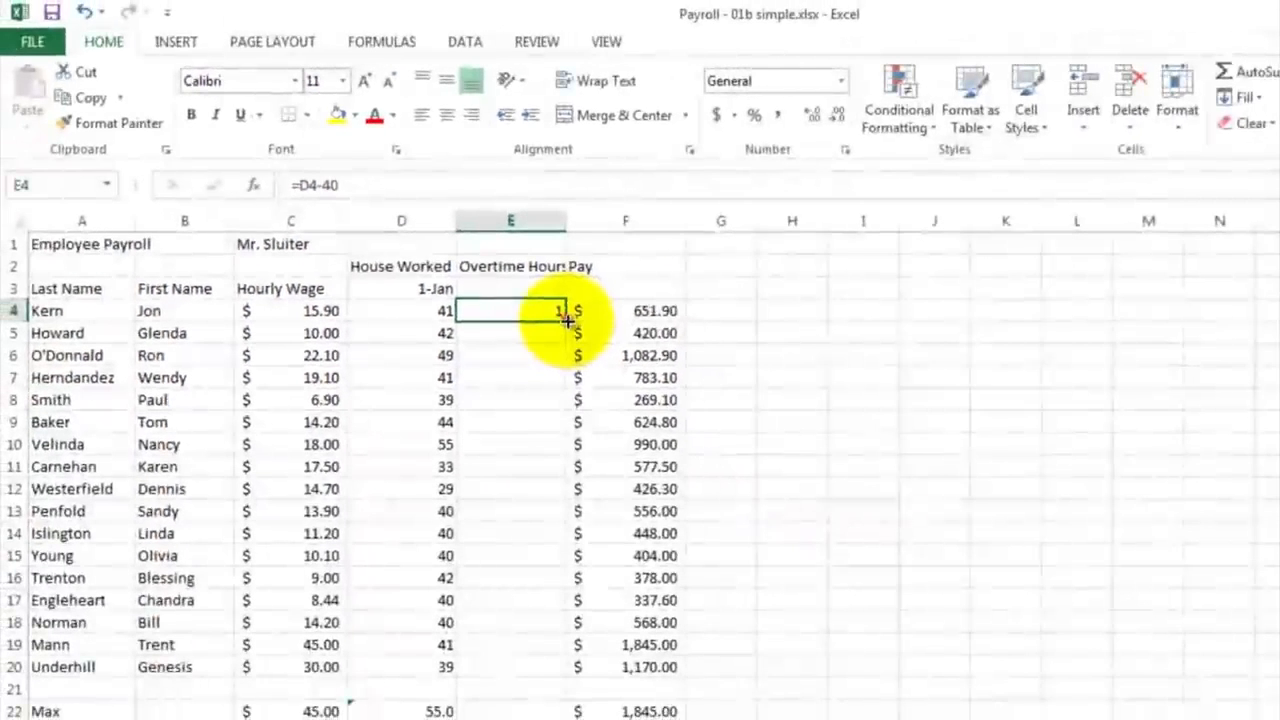
{"action": "left_click_drag", "start_coordinate": [567, 320], "coordinate": [556, 679]}
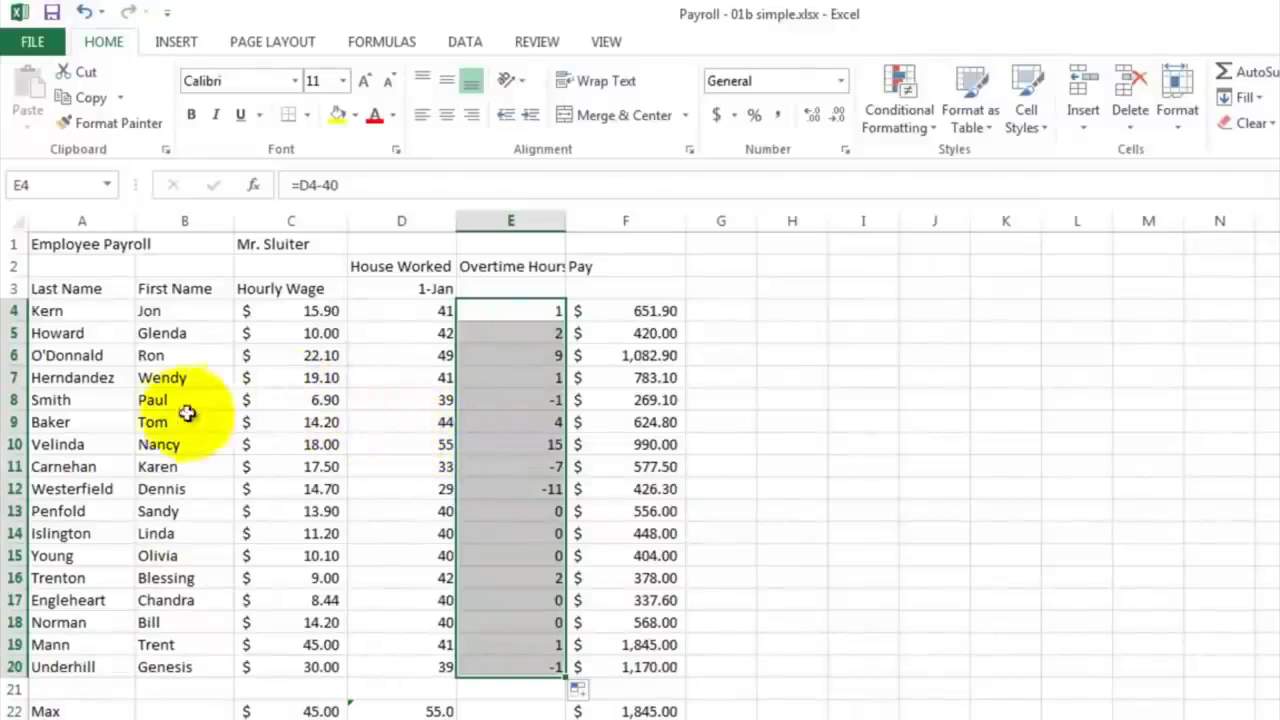
Step: Replace the overtime hours formula in E4 with =IF(D4>40,D4-40,0) so that overtime never goes negative
{"action": "left_click", "coordinate": [495, 401]}
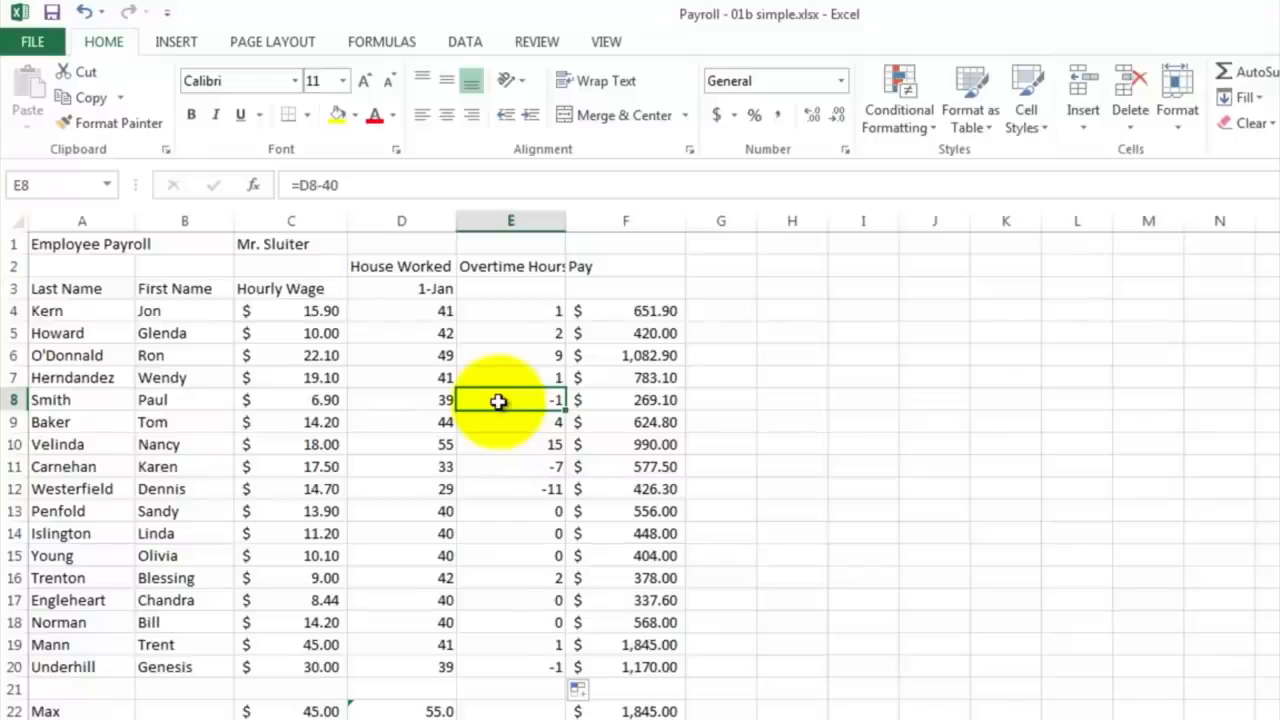
{"action": "left_click", "coordinate": [487, 310]}
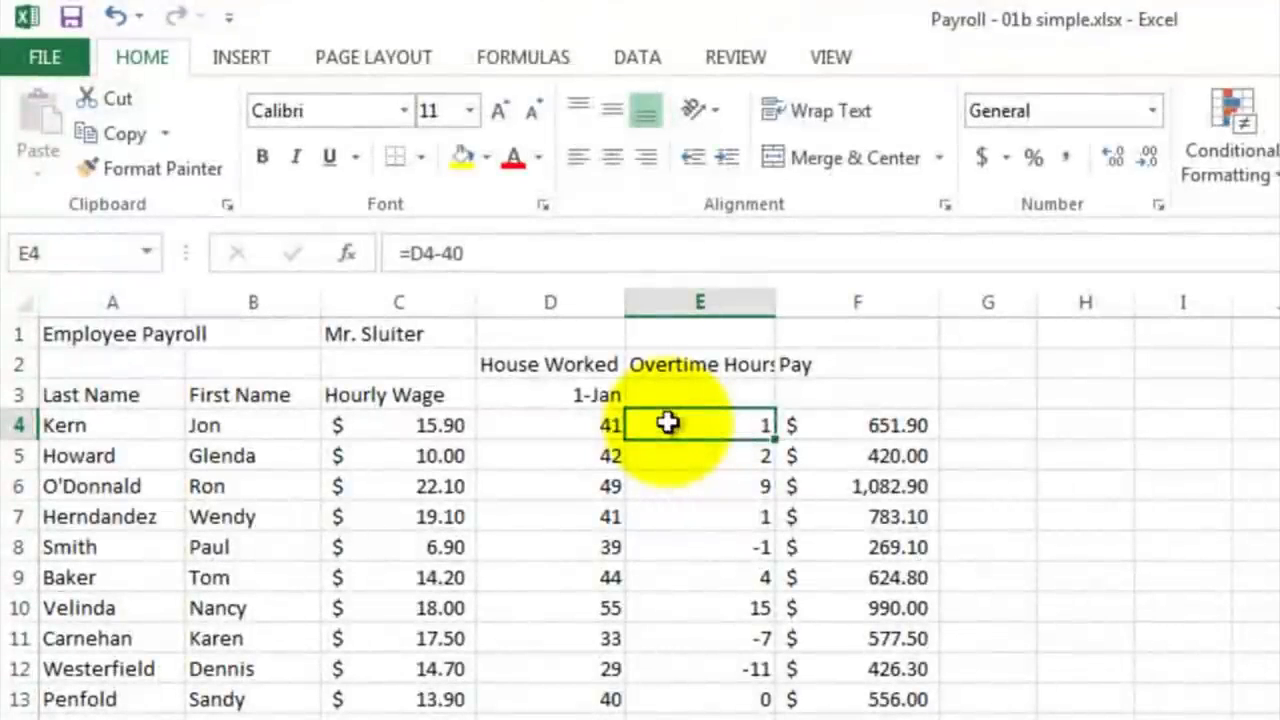
{"action": "type", "text": "=if"}
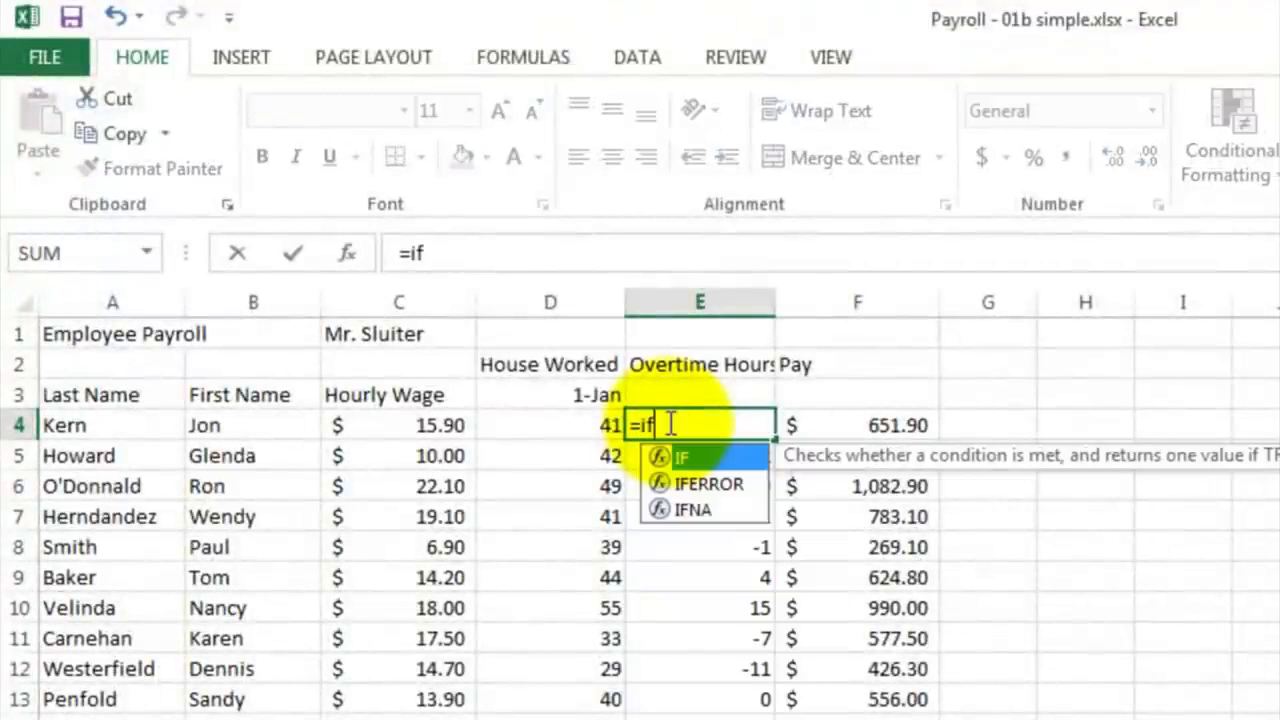
{"action": "type", "text": "("}
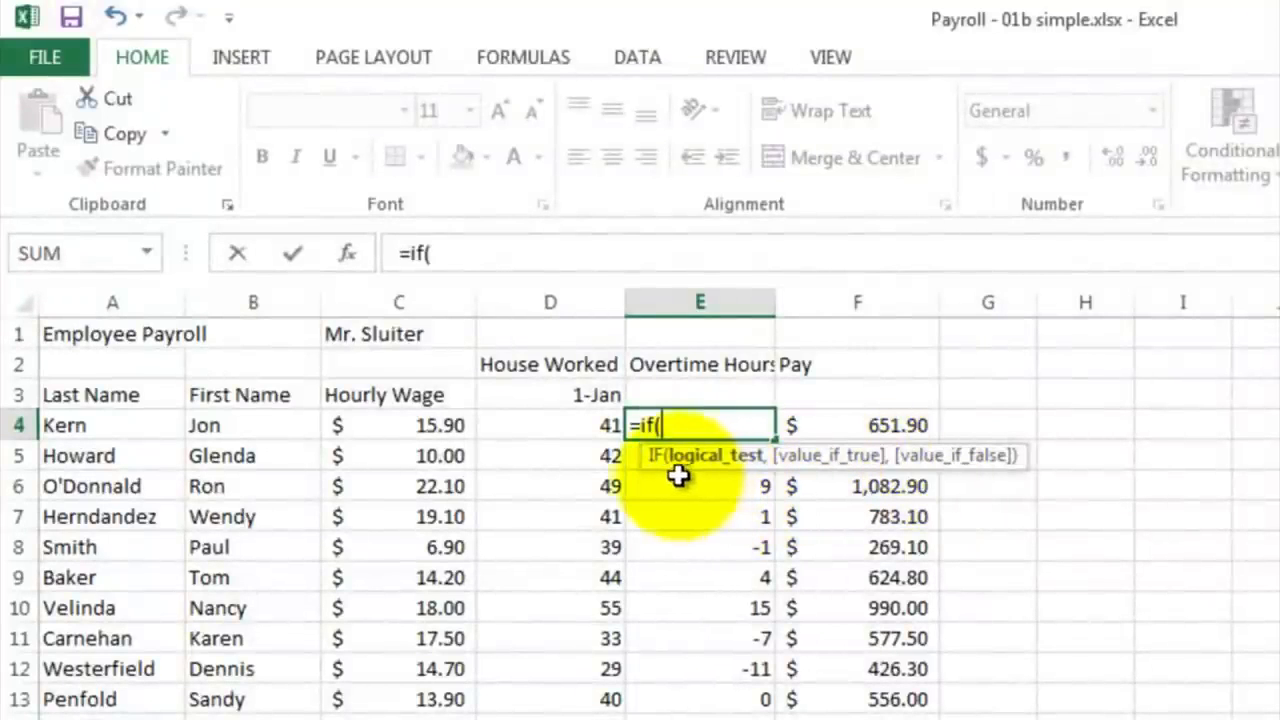
{"action": "left_click", "coordinate": [551, 428]}
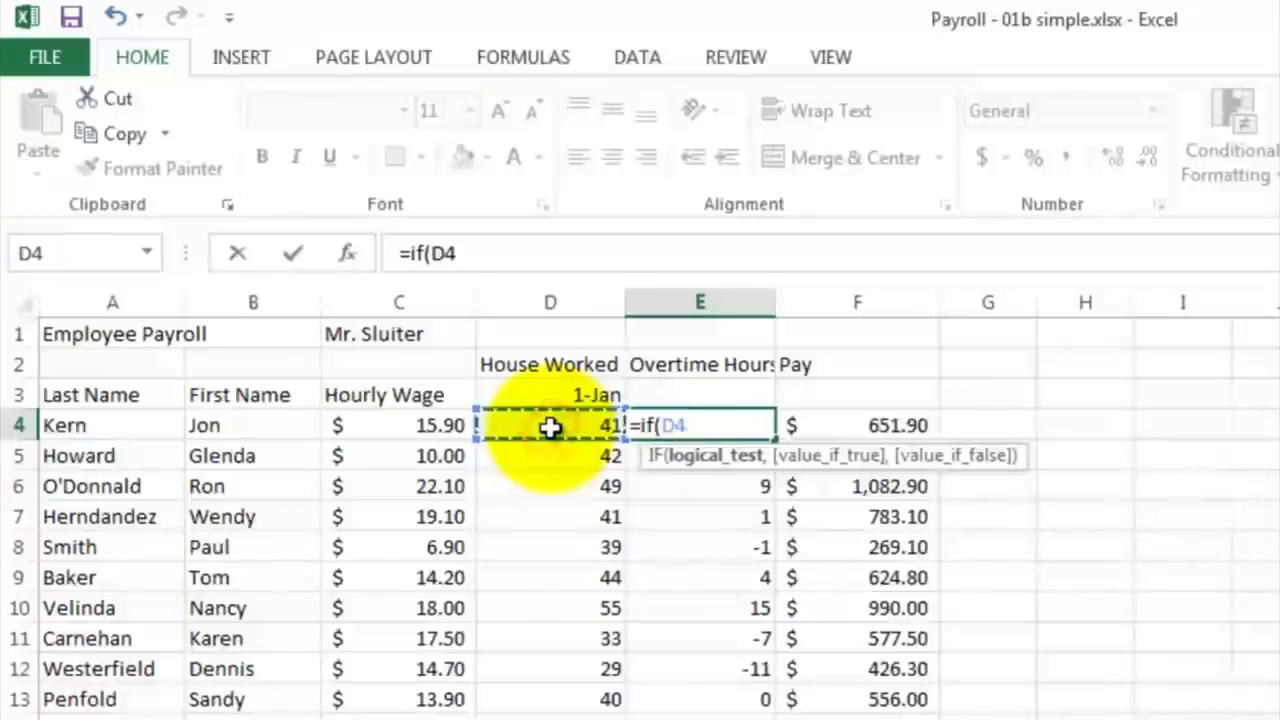
{"action": "type", "text": ">"}
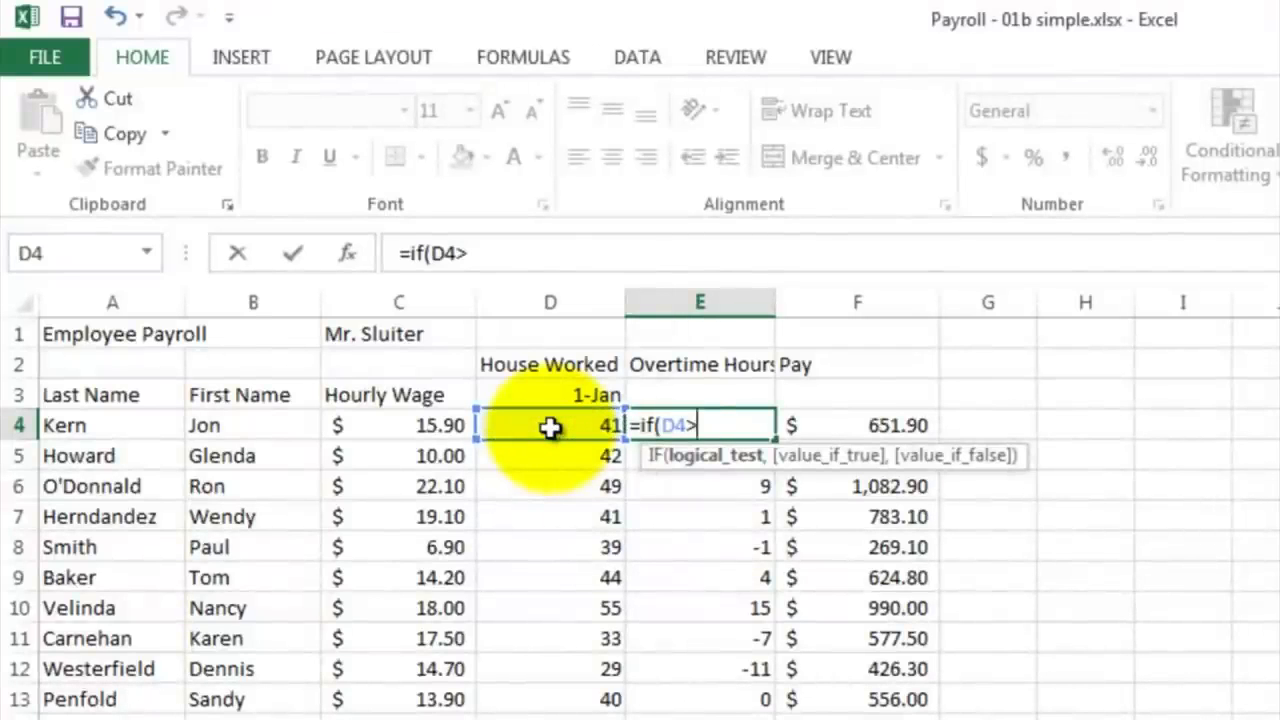
{"action": "type", "text": "40,"}
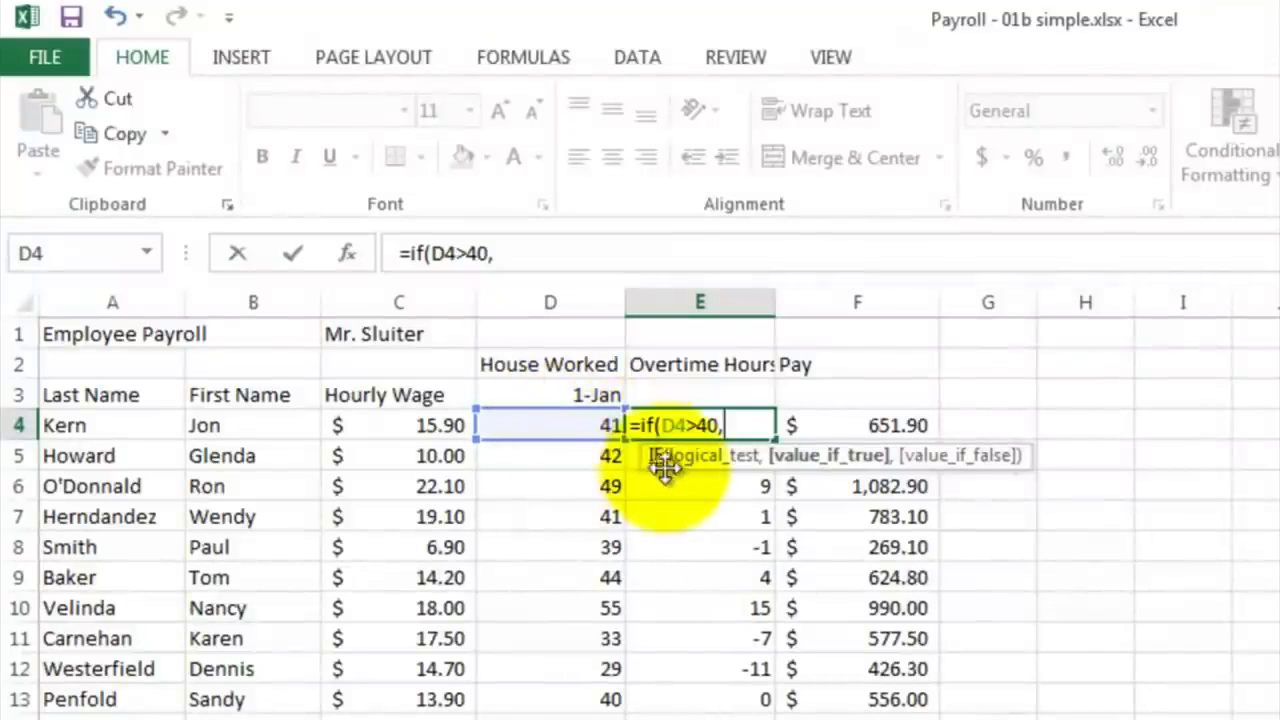
{"action": "left_click", "coordinate": [585, 428]}
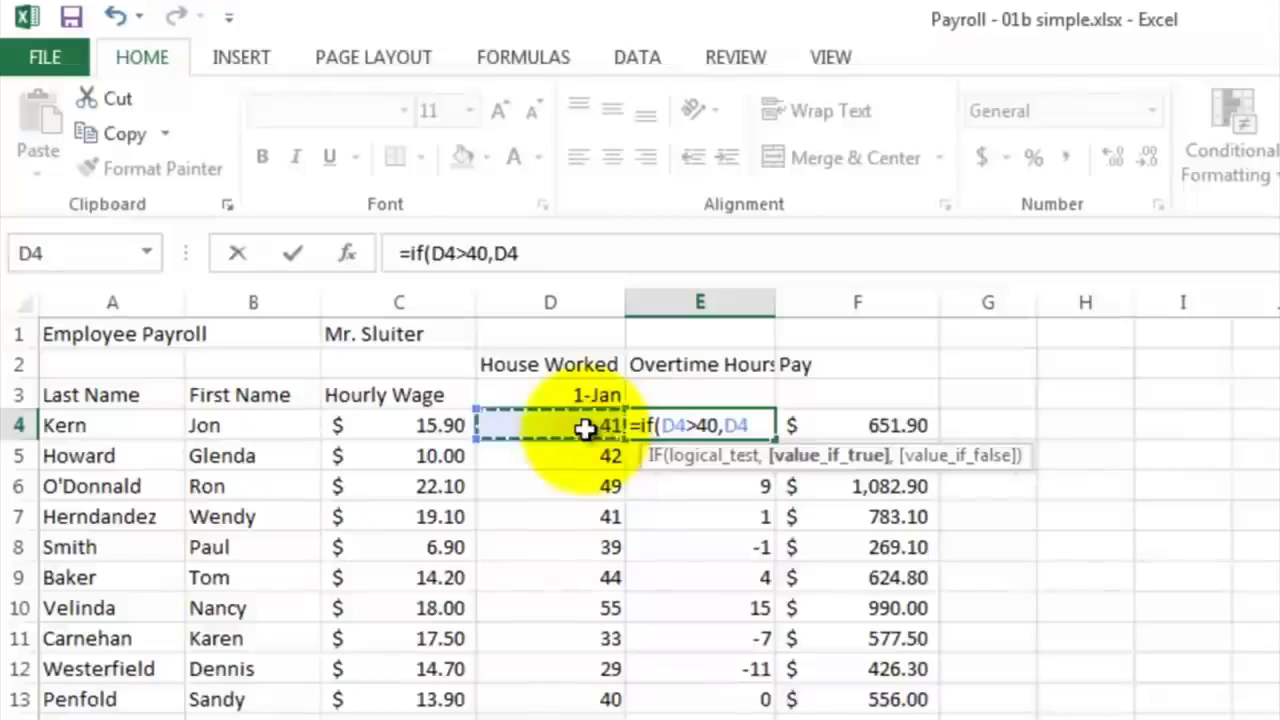
{"action": "type", "text": "-40"}
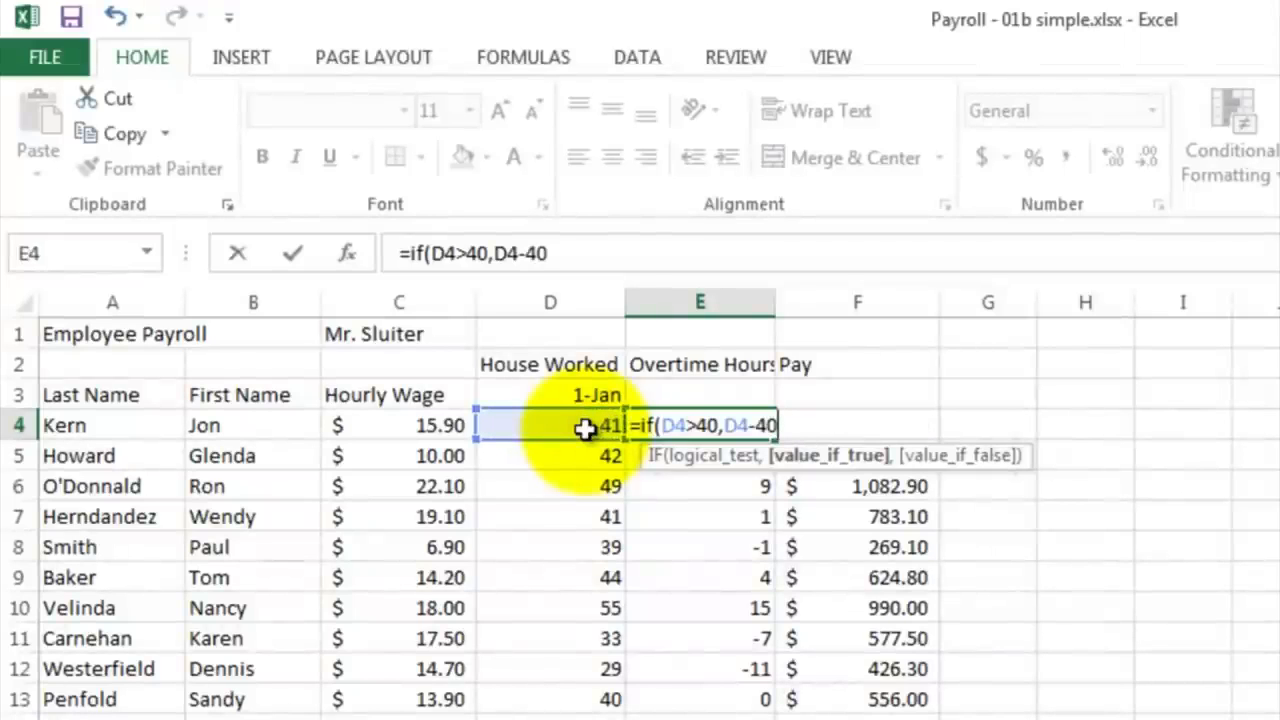
{"action": "type", "text": ","}
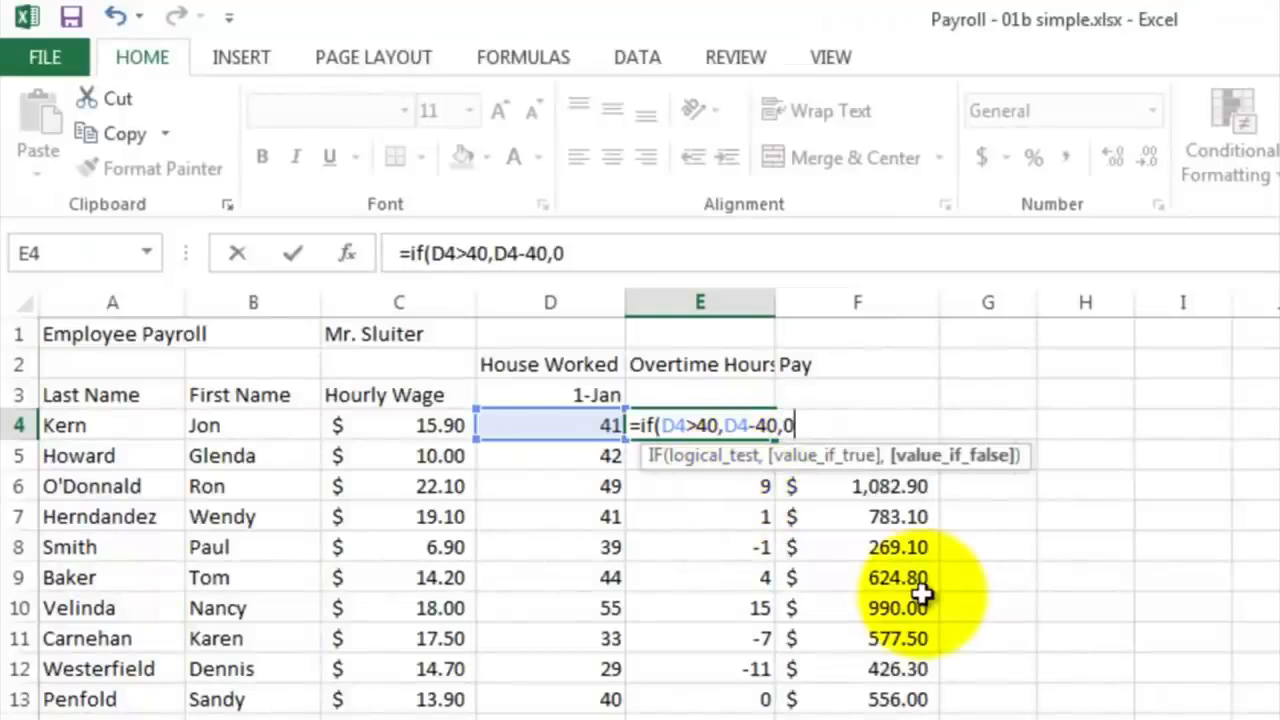
{"action": "type", "text": "0)"}
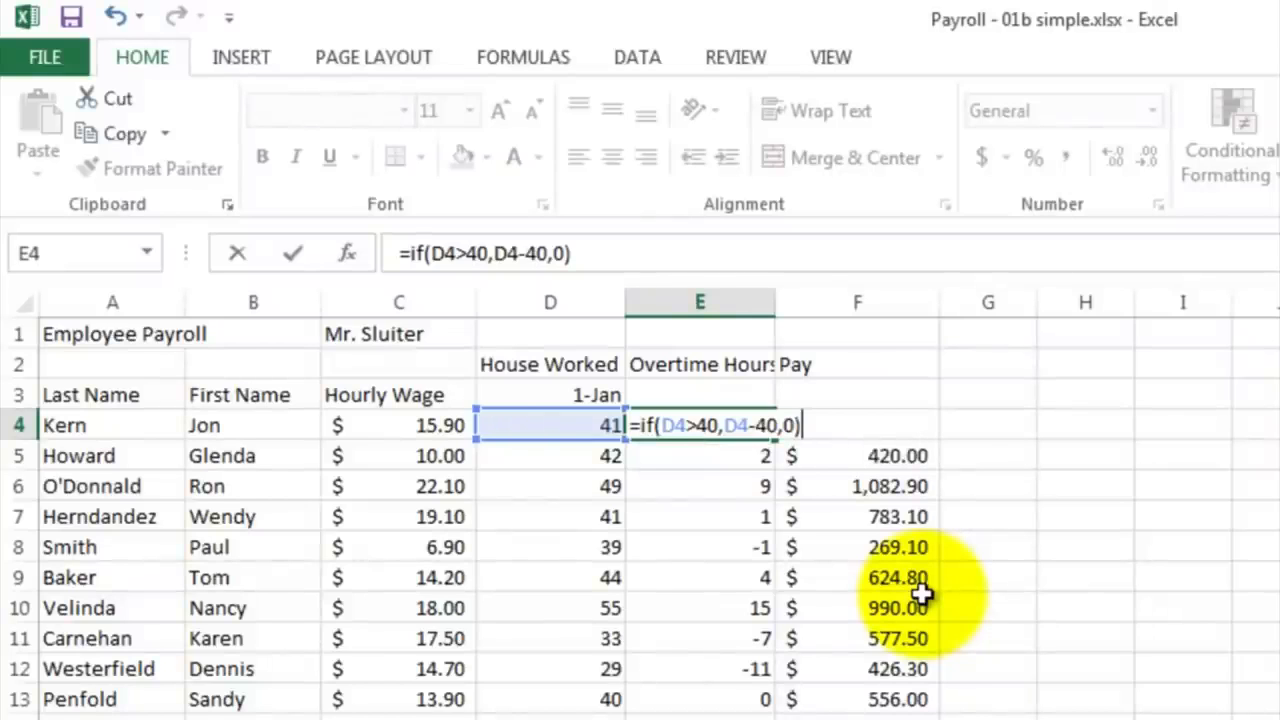
{"action": "key", "text": "Return"}
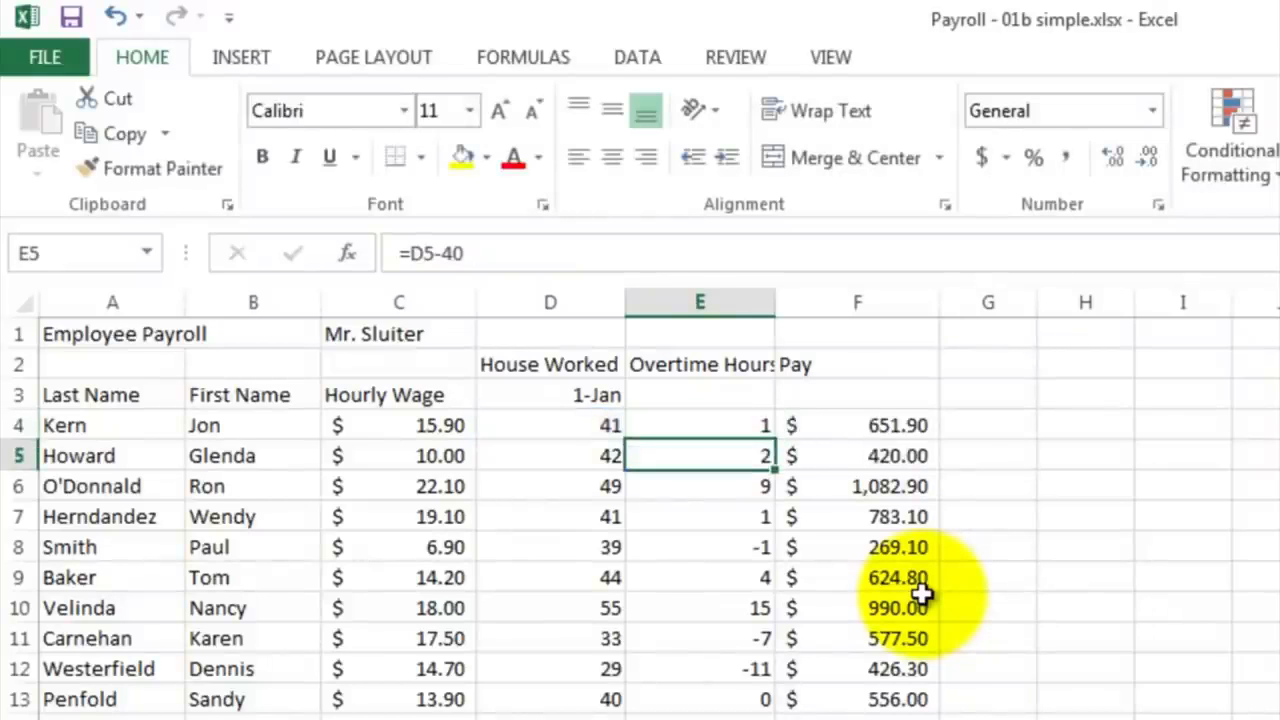
Step: Fill the IF formula from E4 down through E20 for all employees
{"action": "left_click", "coordinate": [746, 426]}
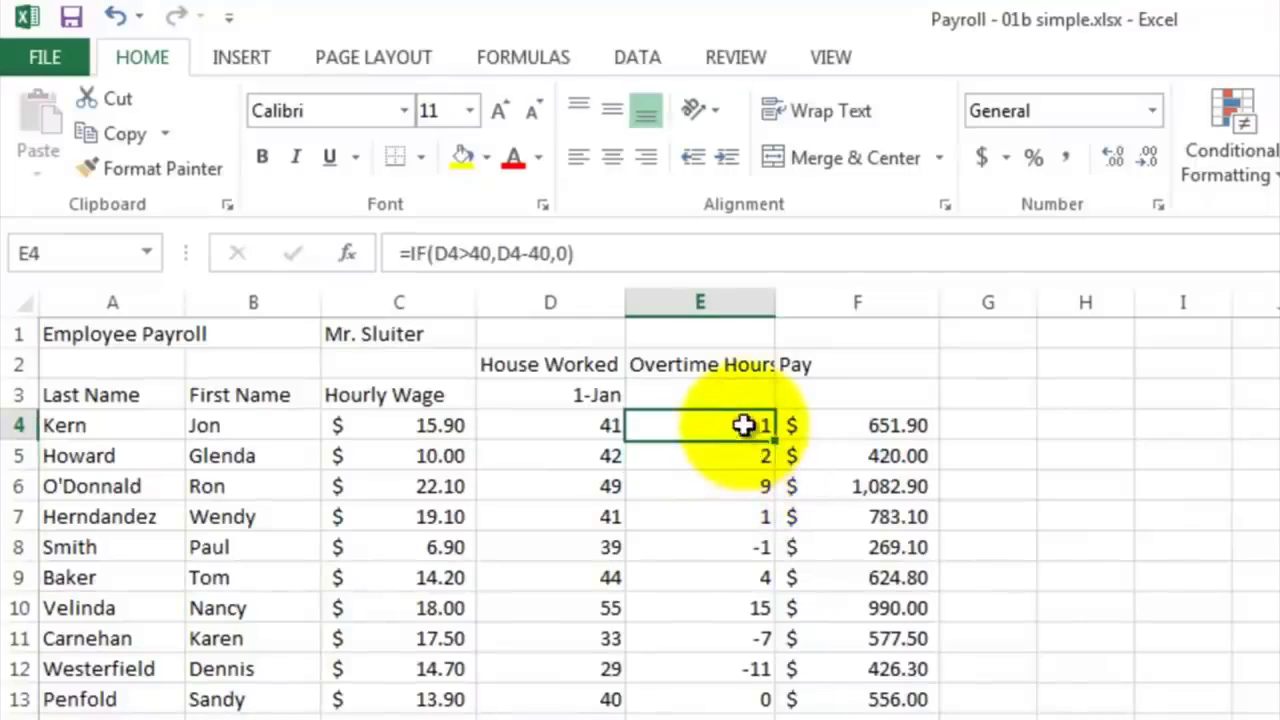
{"action": "left_click_drag", "start_coordinate": [774, 440], "coordinate": [546, 641]}
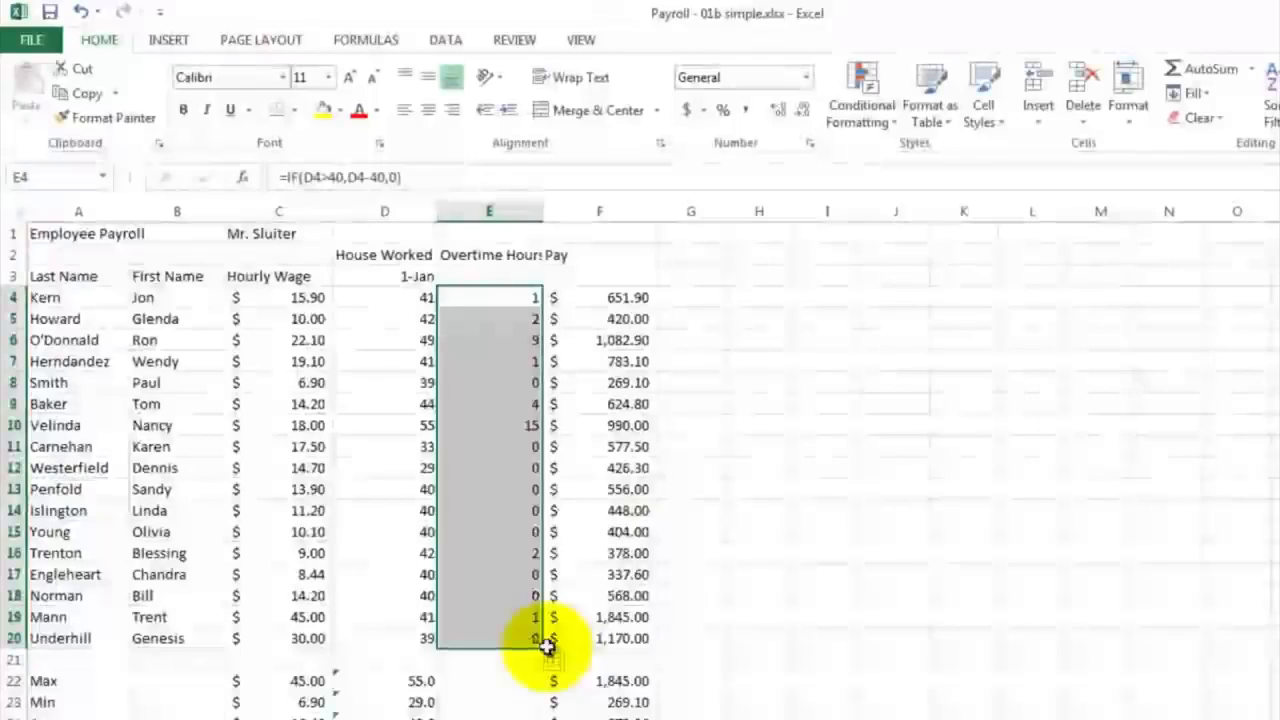
{"action": "left_click", "coordinate": [507, 386]}
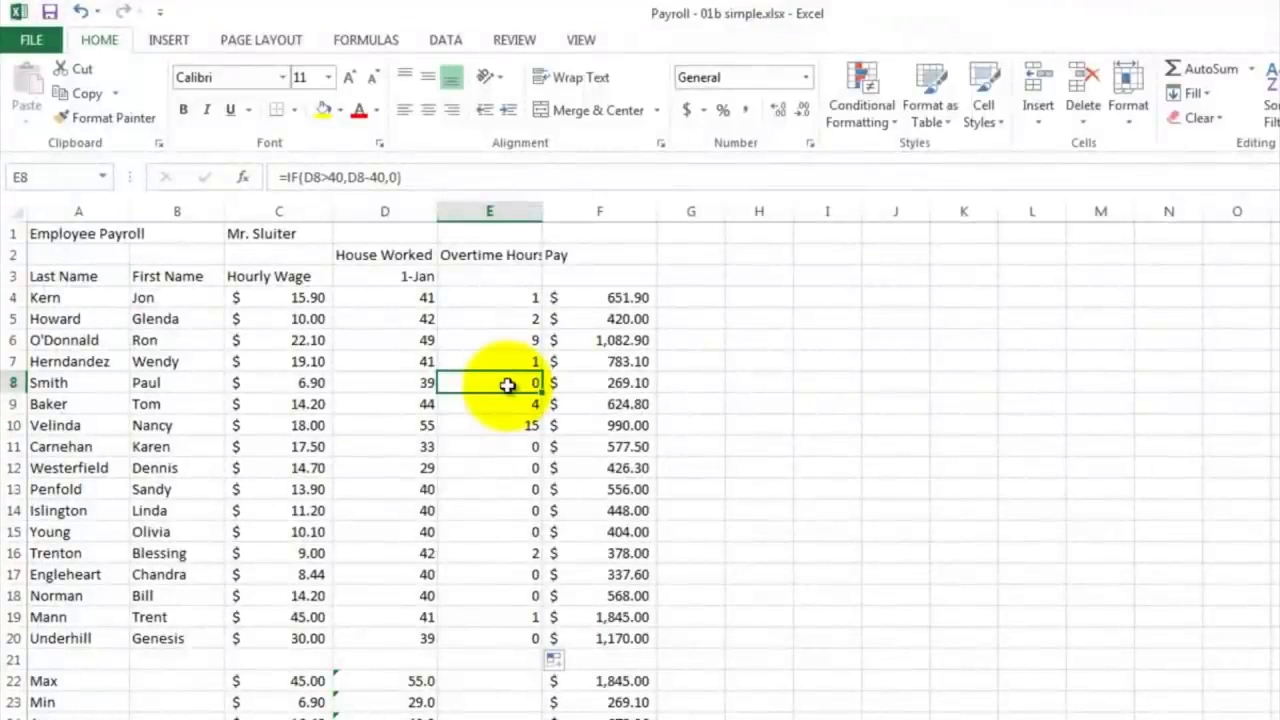
Step: Check which cells the Pay formula in F4 references, without changing it
{"action": "left_click", "coordinate": [593, 300]}
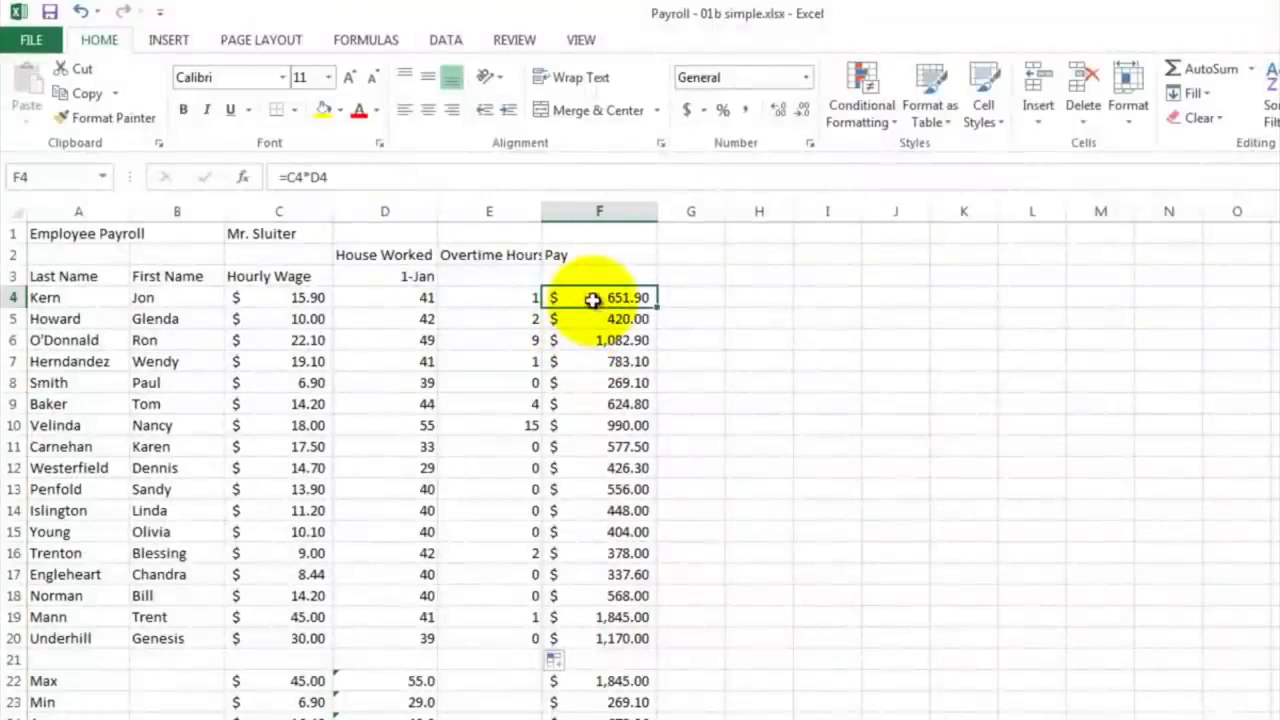
{"action": "left_click", "coordinate": [593, 300]}
{"action": "double_click", "coordinate": [593, 300]}
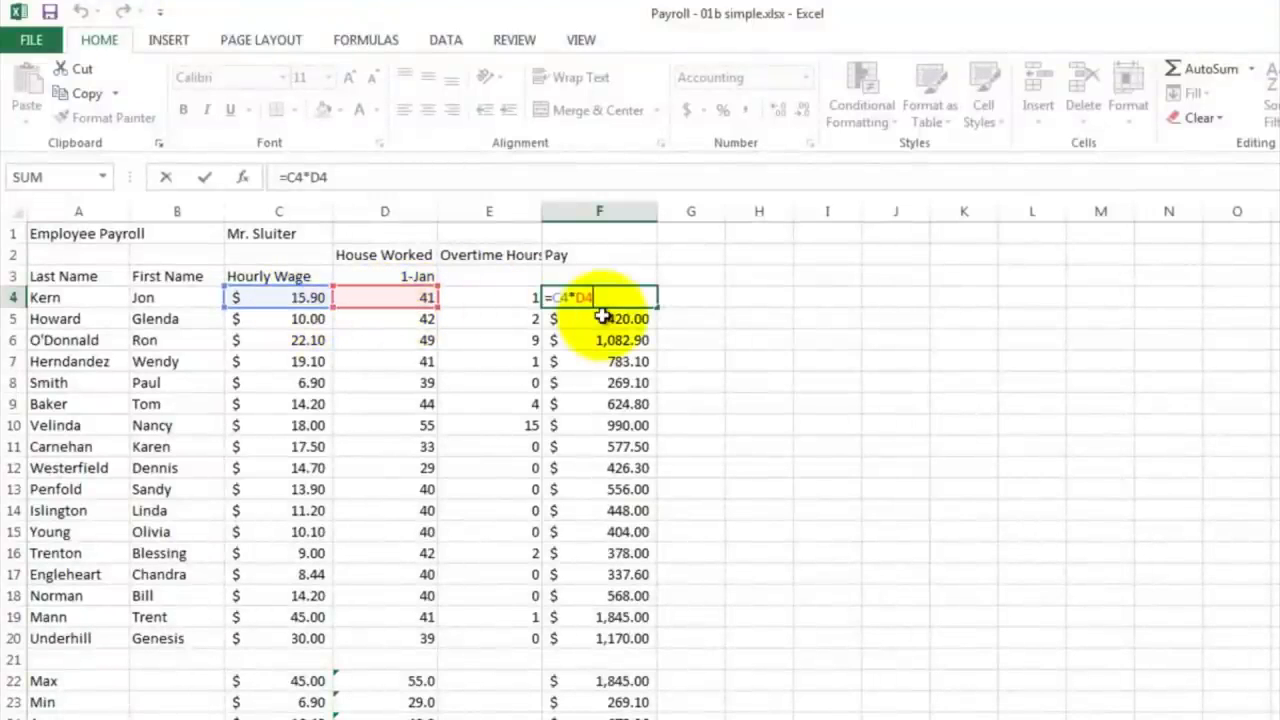
{"action": "key", "text": "Return"}
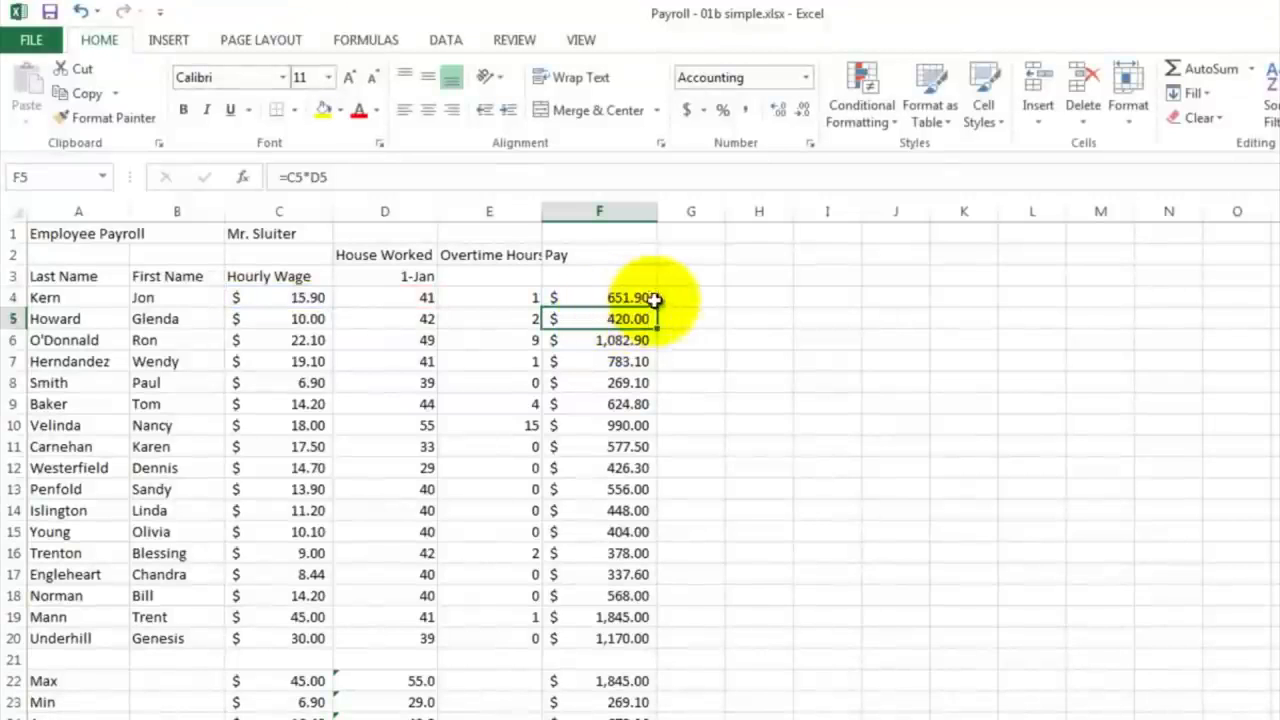
Step: Enter the heading "Overtime Bonus" in cell G2, beside the Pay column
{"action": "left_click", "coordinate": [680, 257]}
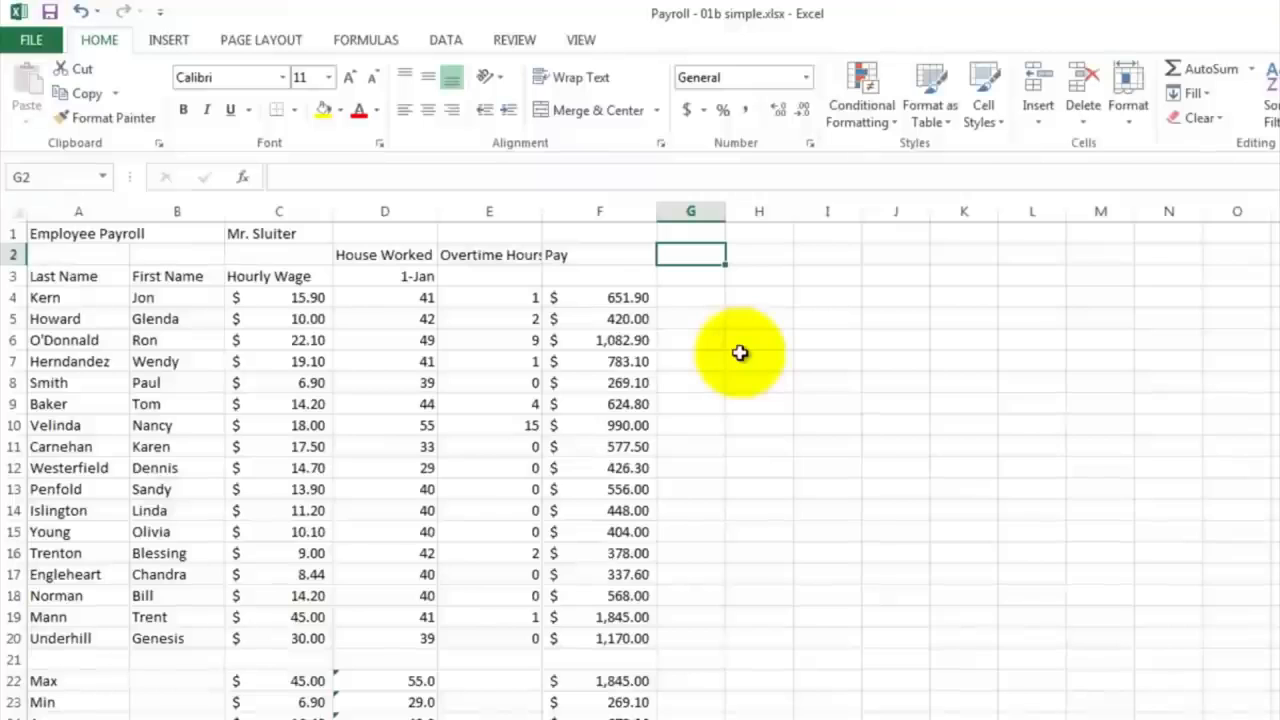
{"action": "type", "text": "Overti"}
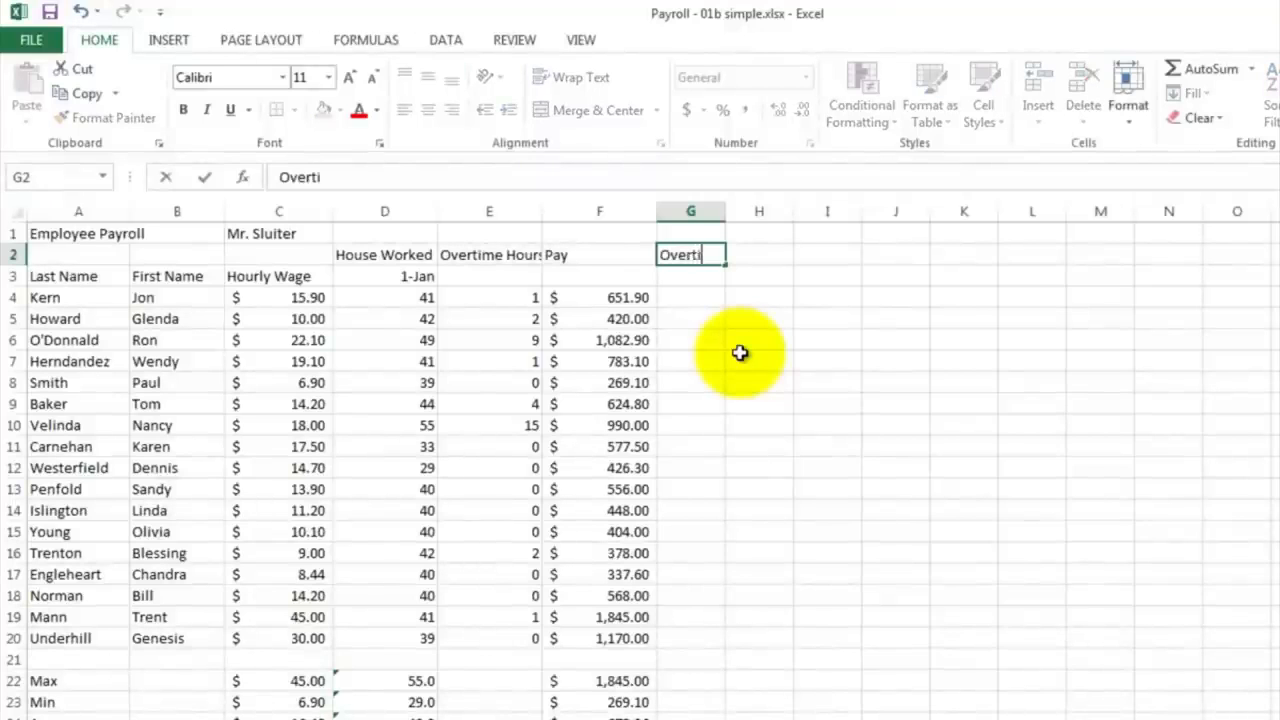
{"action": "type", "text": "me Bonus"}
Step: Calculate the first employee's overtime bonus in G4 with the formula =.5*C4*E4
{"action": "left_click", "coordinate": [679, 297]}
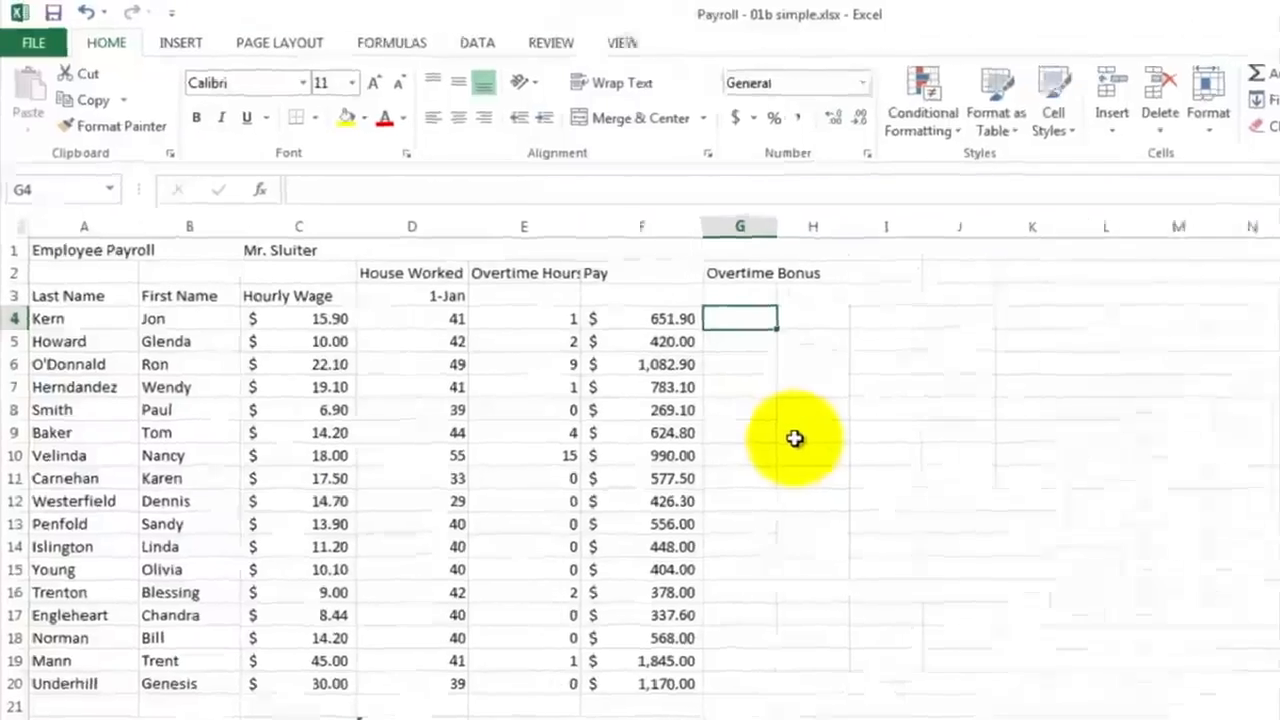
{"action": "type", "text": "="}
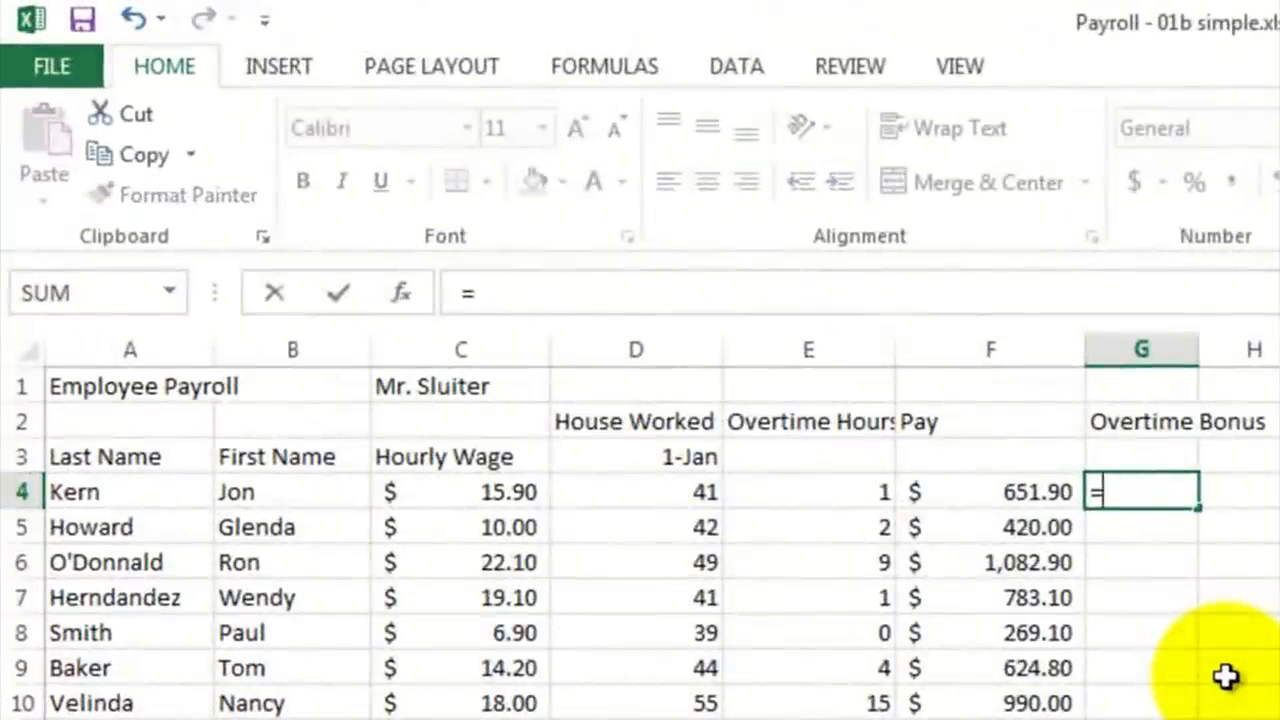
{"action": "type", "text": ".5"}
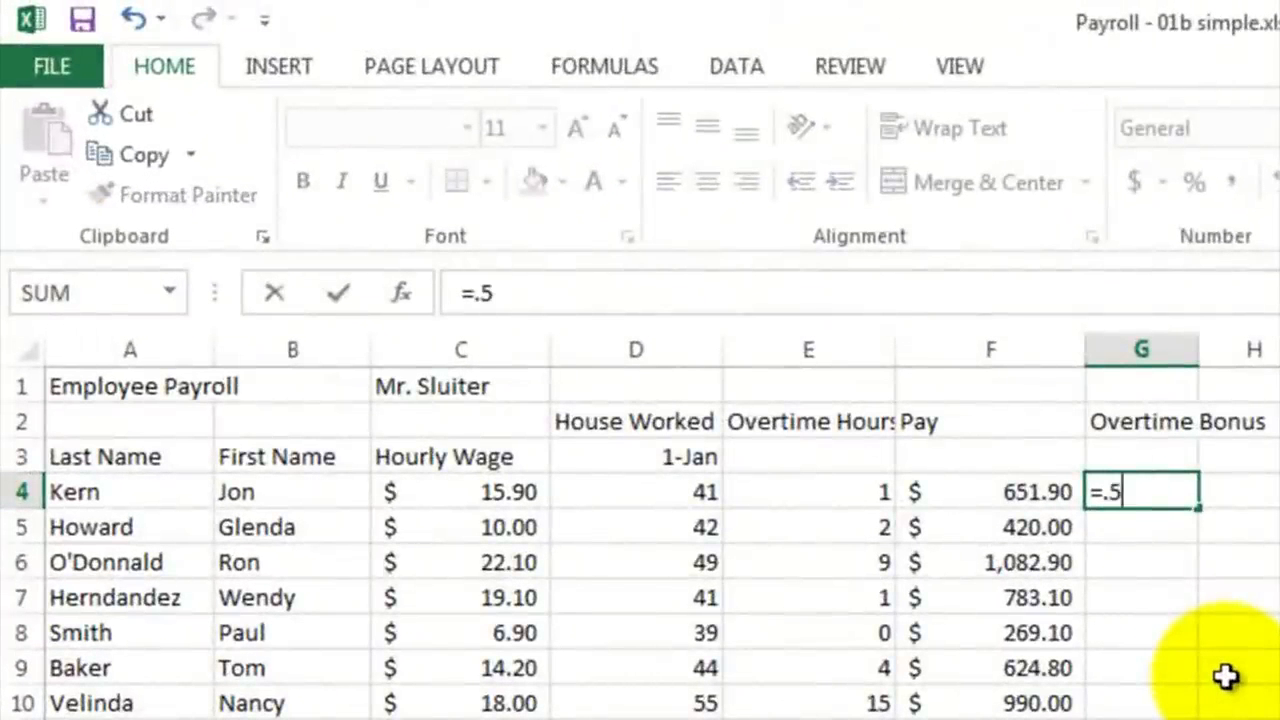
{"action": "type", "text": "*"}
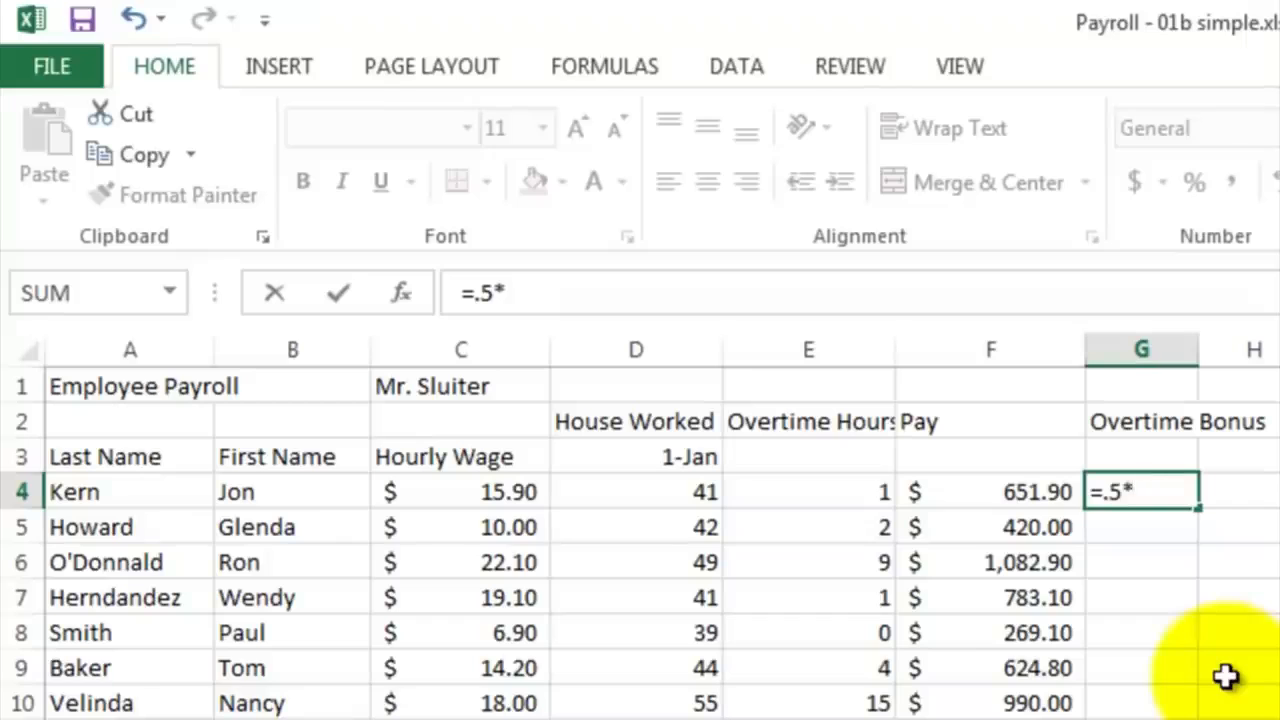
{"action": "left_click", "coordinate": [484, 497]}
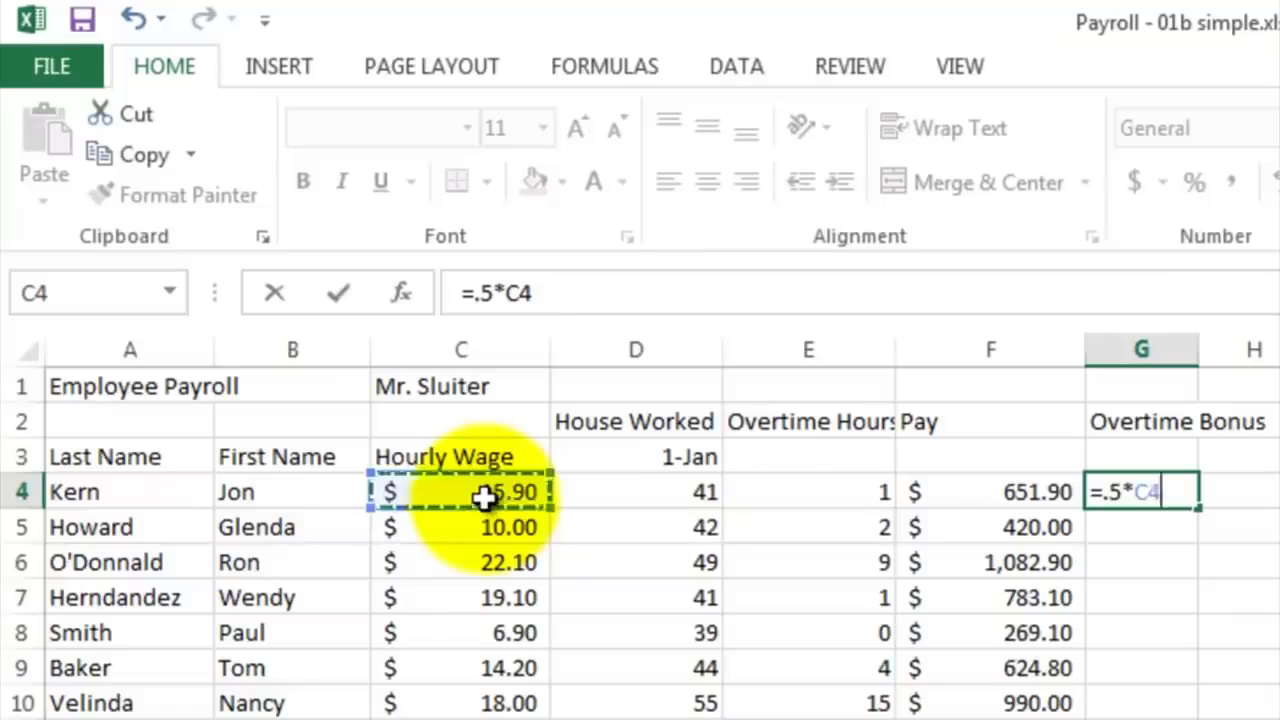
{"action": "type", "text": "*"}
{"action": "left_click", "coordinate": [769, 497]}
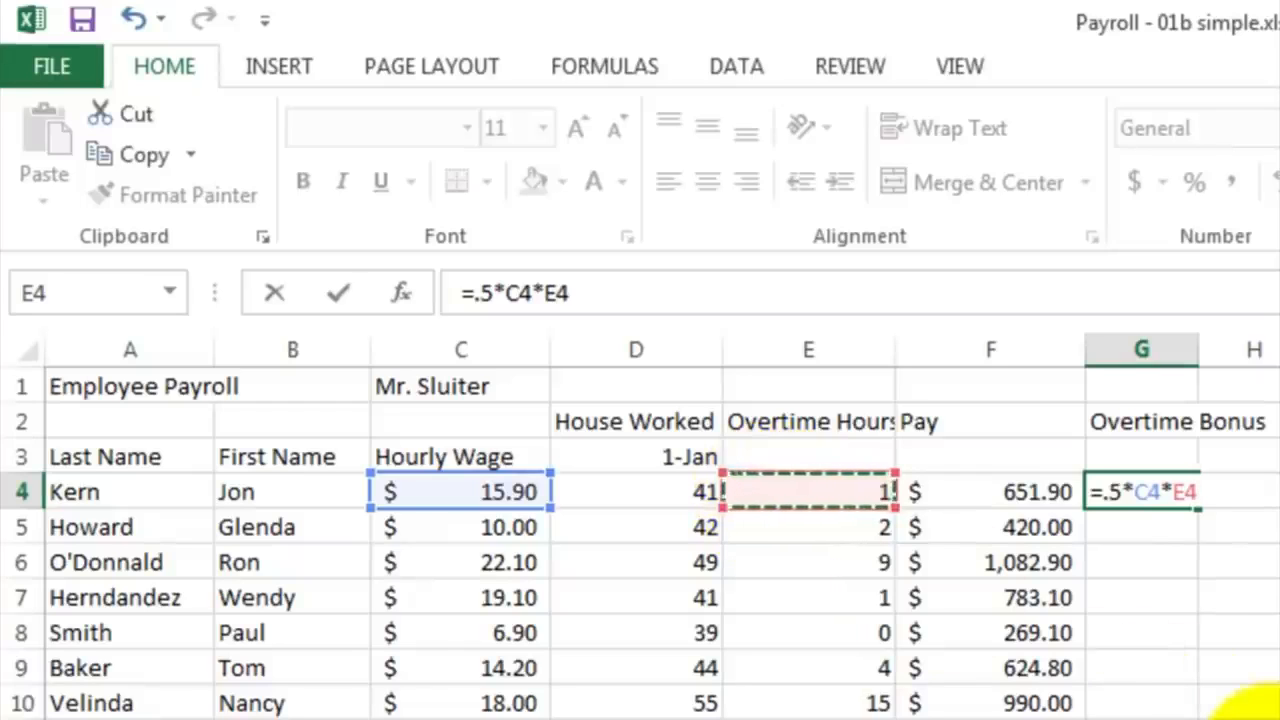
{"action": "key", "text": "Return"}
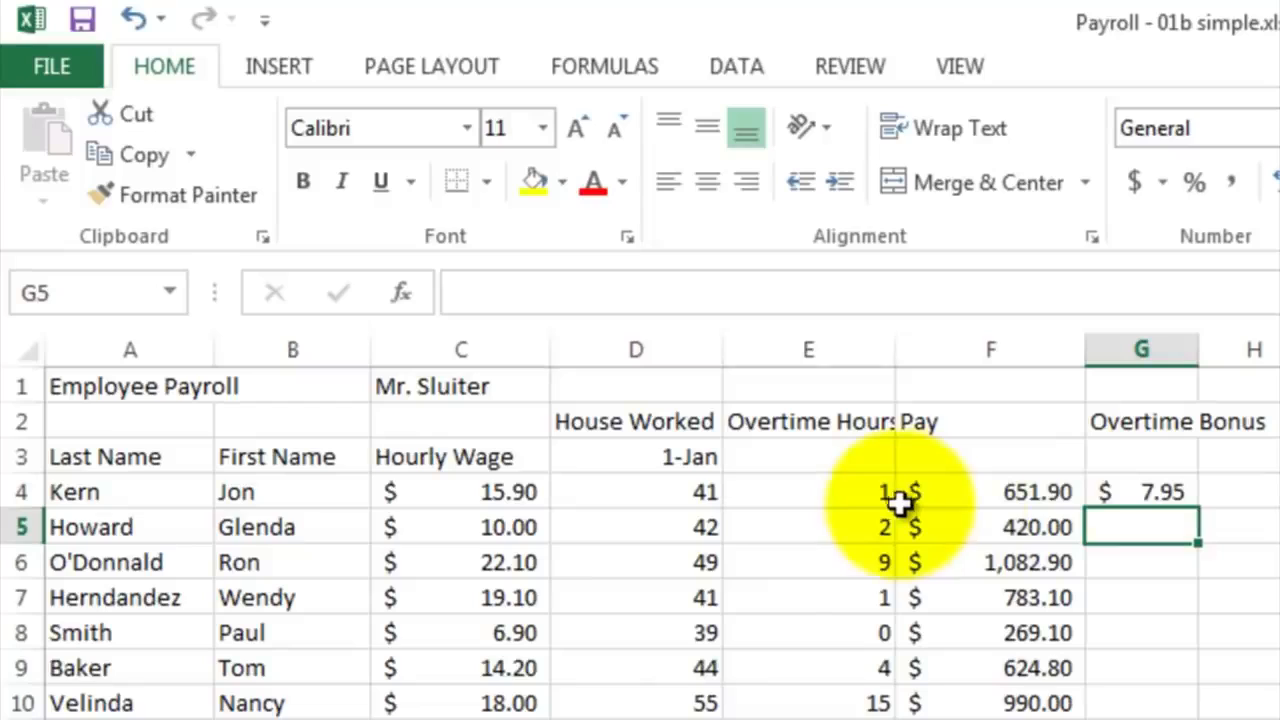
Step: Fill the overtime bonus formula from G4 down through G20 and check the copied formulas
{"action": "left_click", "coordinate": [1155, 500]}
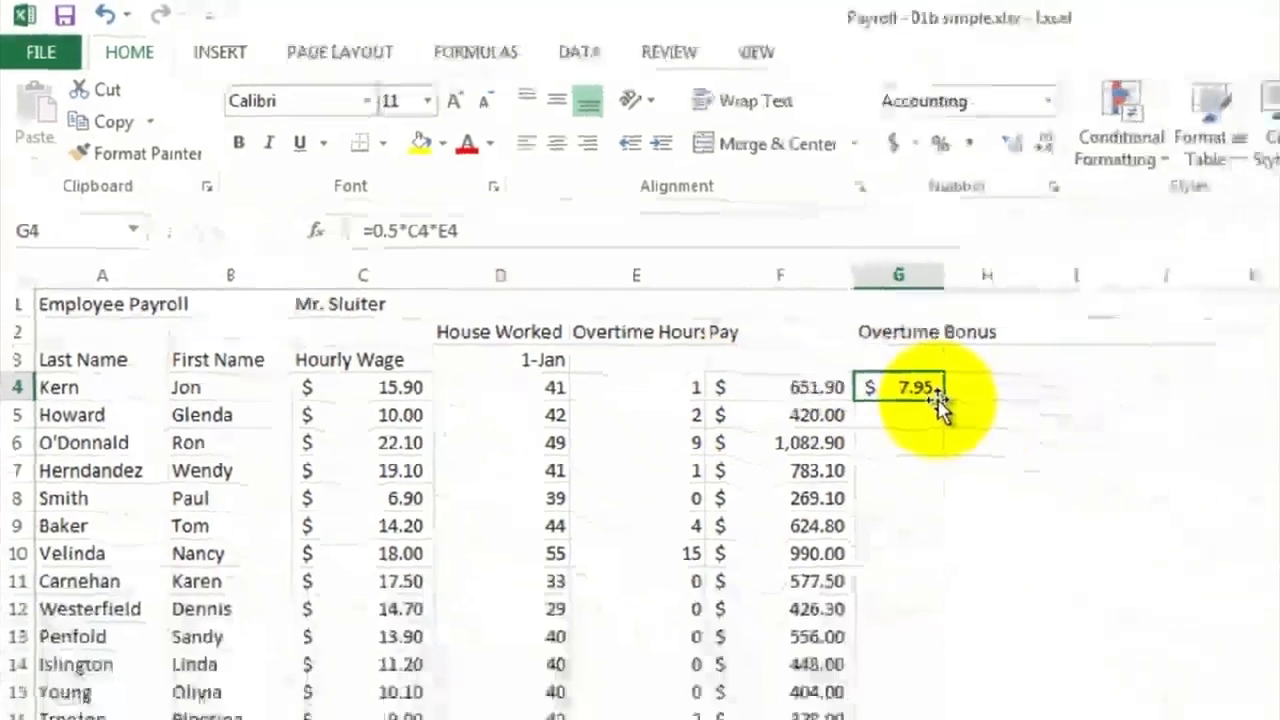
{"action": "left_click_drag", "start_coordinate": [942, 399], "coordinate": [686, 606]}
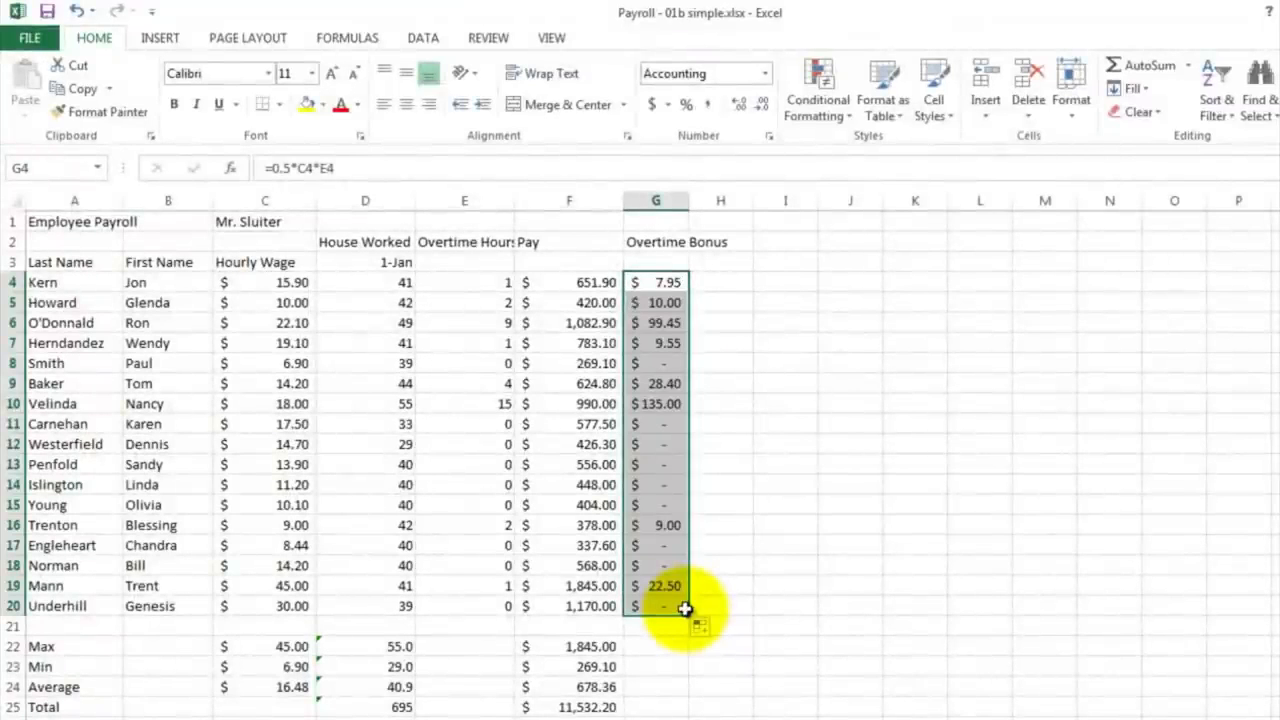
{"action": "left_click", "coordinate": [665, 362]}
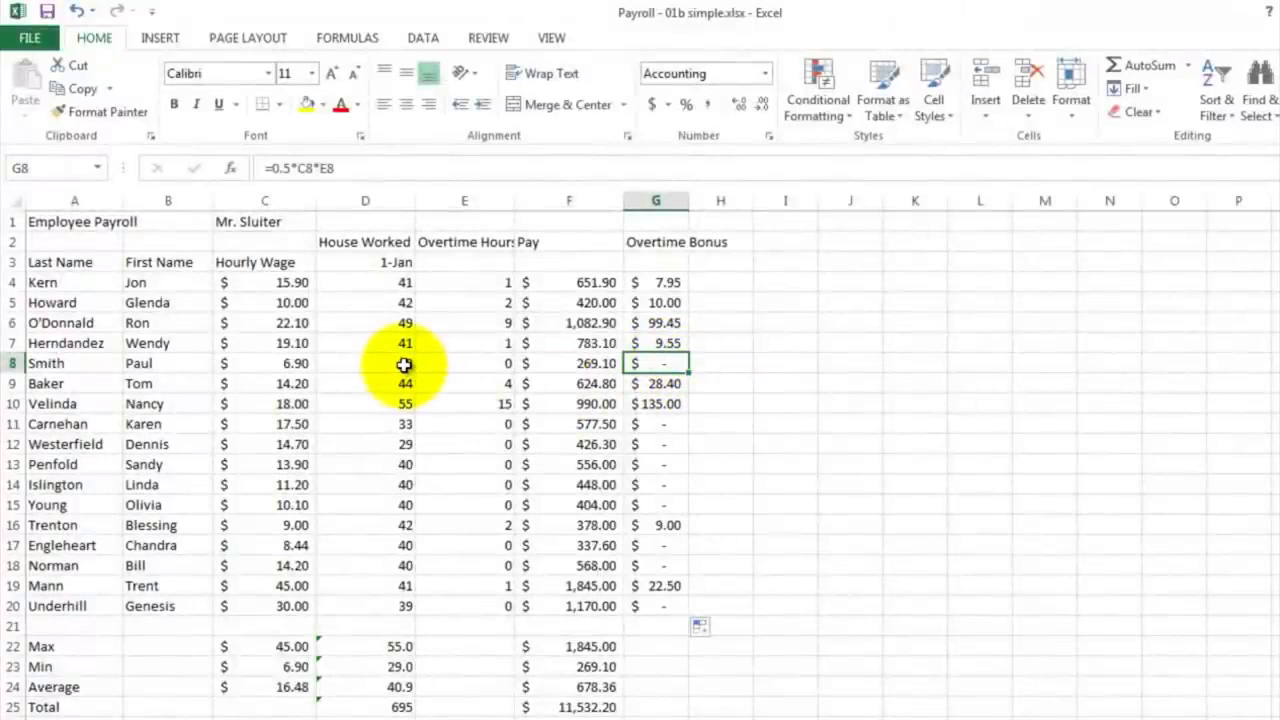
{"action": "left_click", "coordinate": [659, 466]}
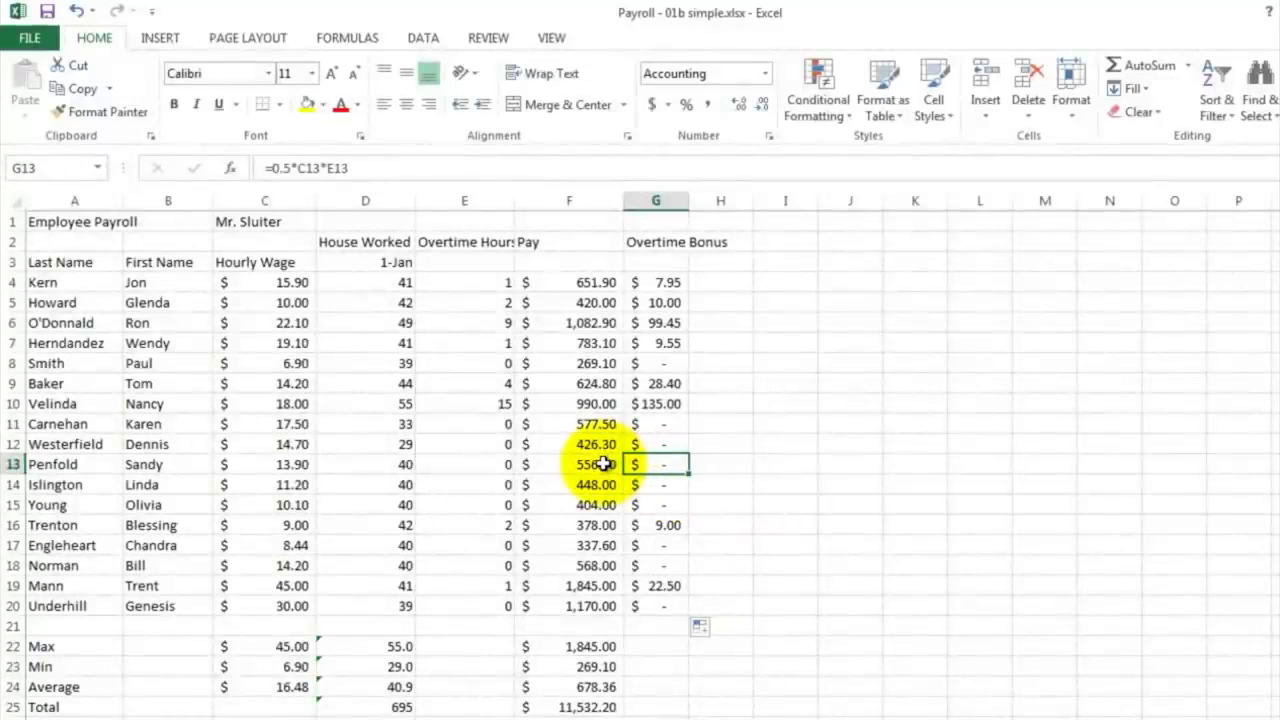
Step: Enter the heading "Total" in cell H2, beside the Overtime Bonus column
{"action": "left_click", "coordinate": [716, 243]}
{"action": "type", "text": "Total"}
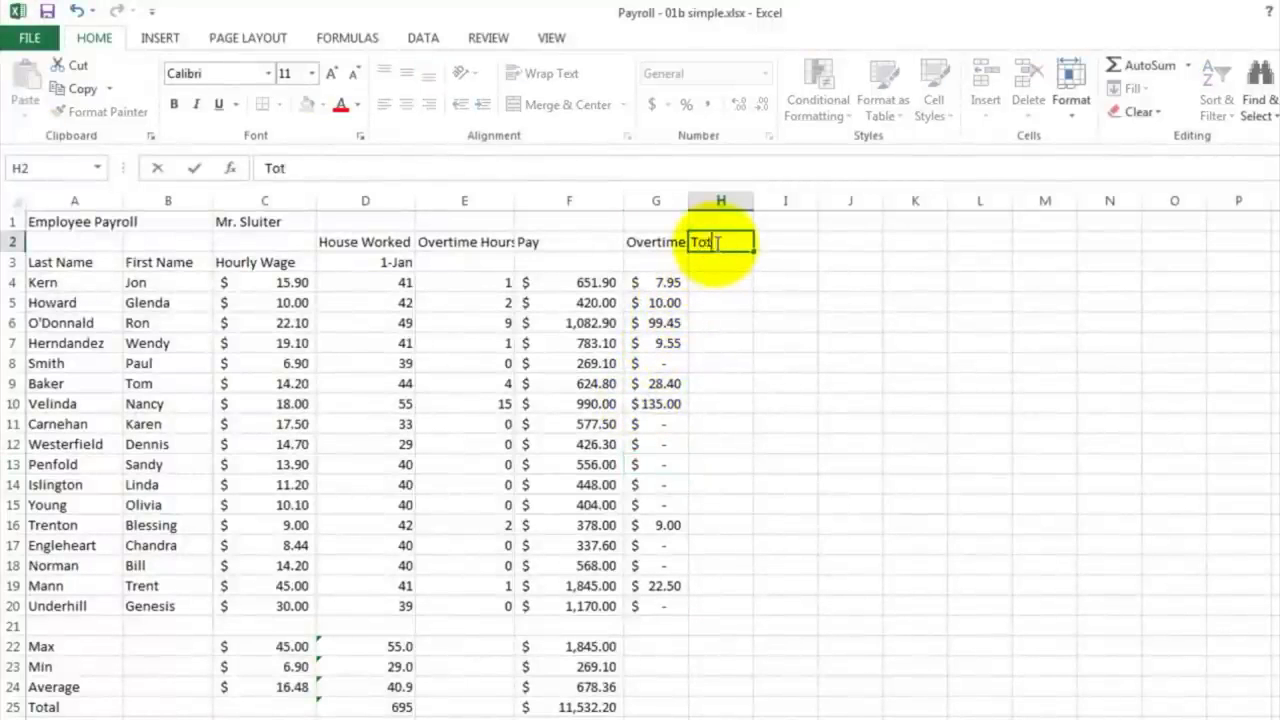
{"action": "key", "text": "Return"}
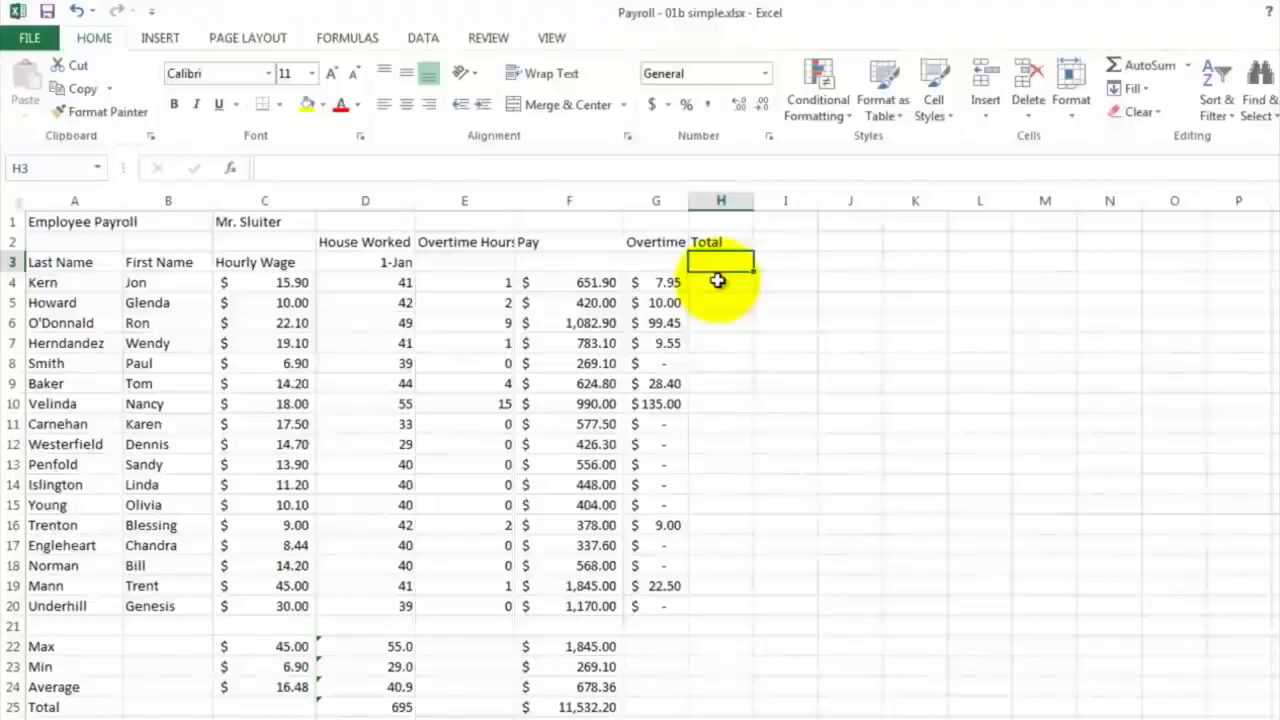
Step: Calculate the first employee's total pay in H4 with the formula =F4+G4
{"action": "left_click", "coordinate": [720, 282]}
{"action": "type", "text": "="}
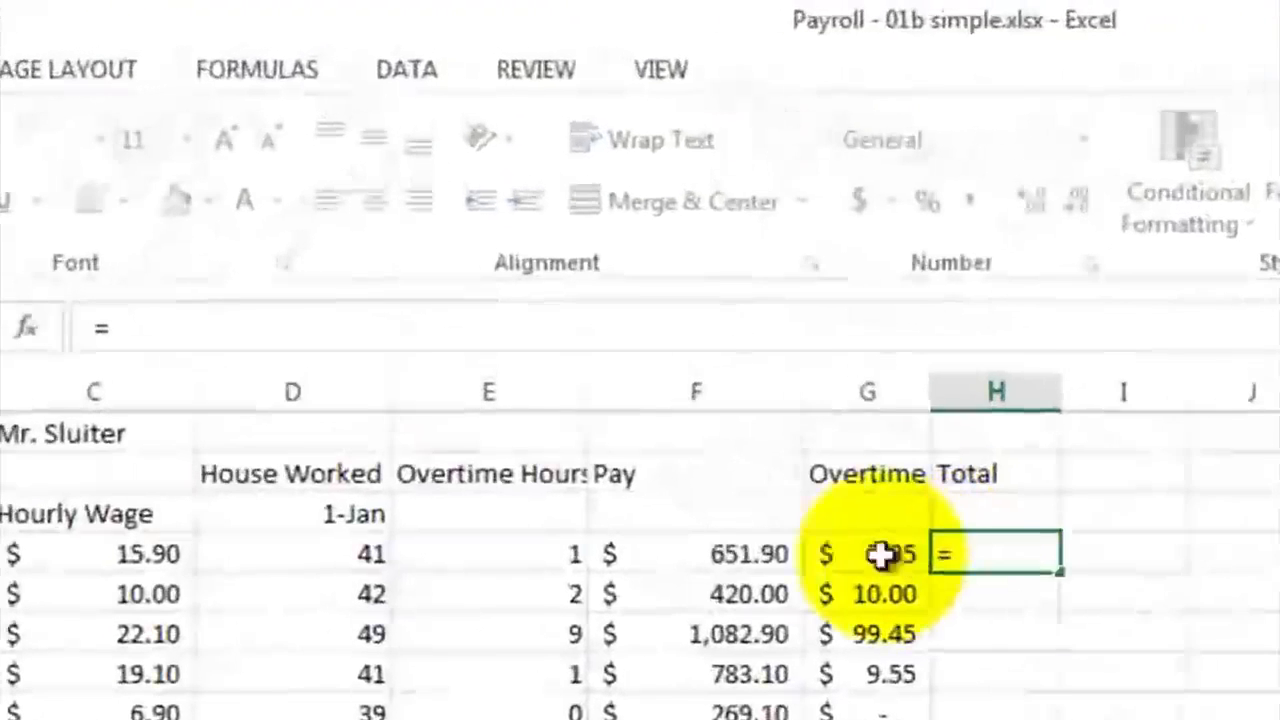
{"action": "left_click", "coordinate": [622, 358]}
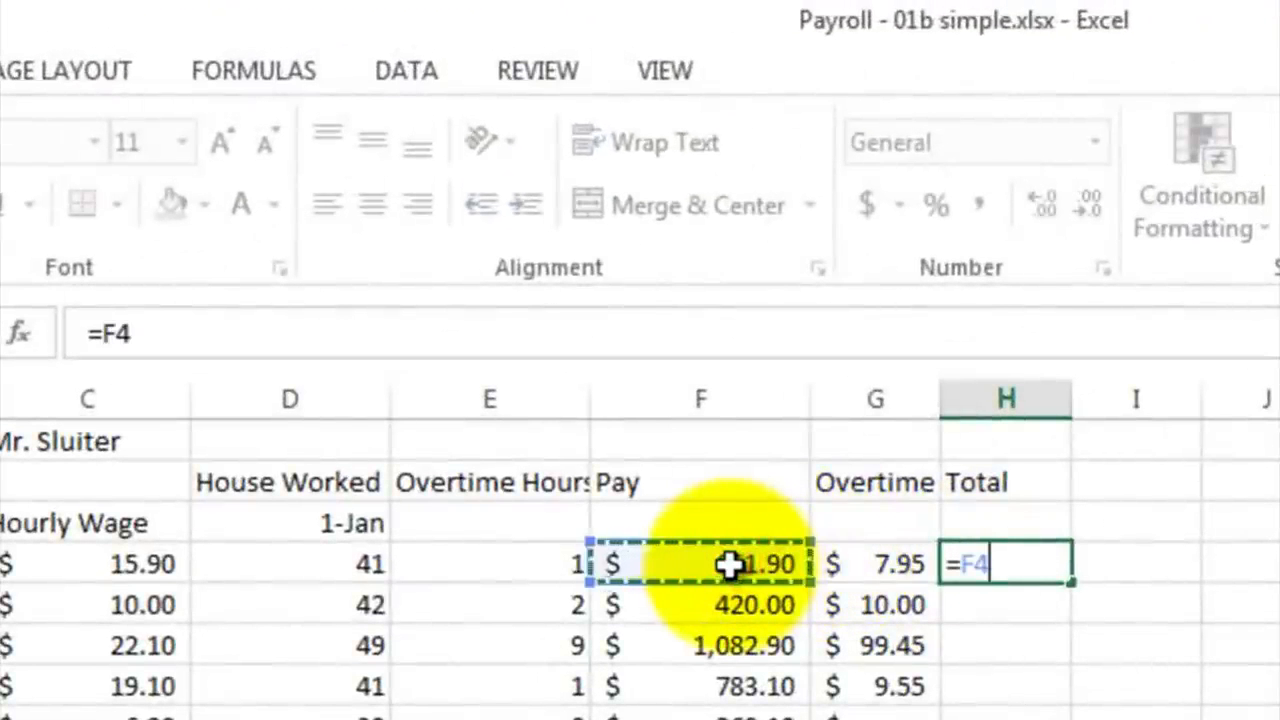
{"action": "type", "text": "+"}
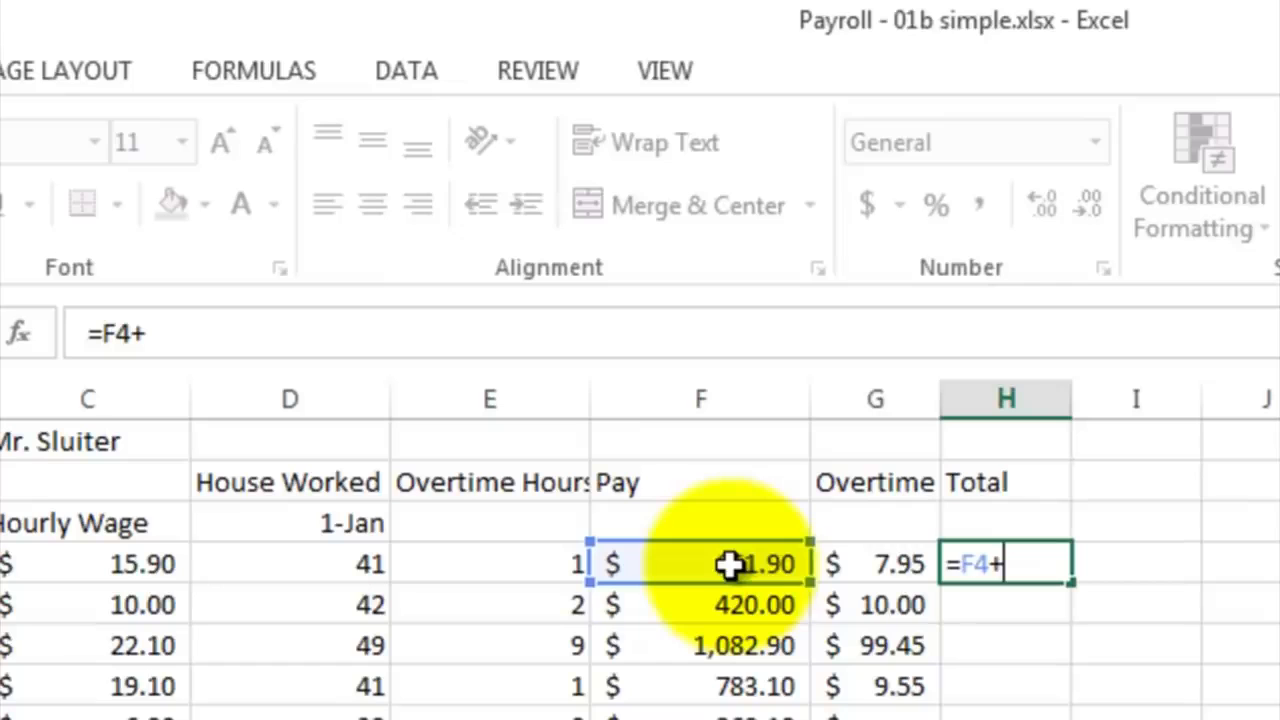
{"action": "left_click", "coordinate": [878, 566]}
{"action": "key", "text": "Return"}
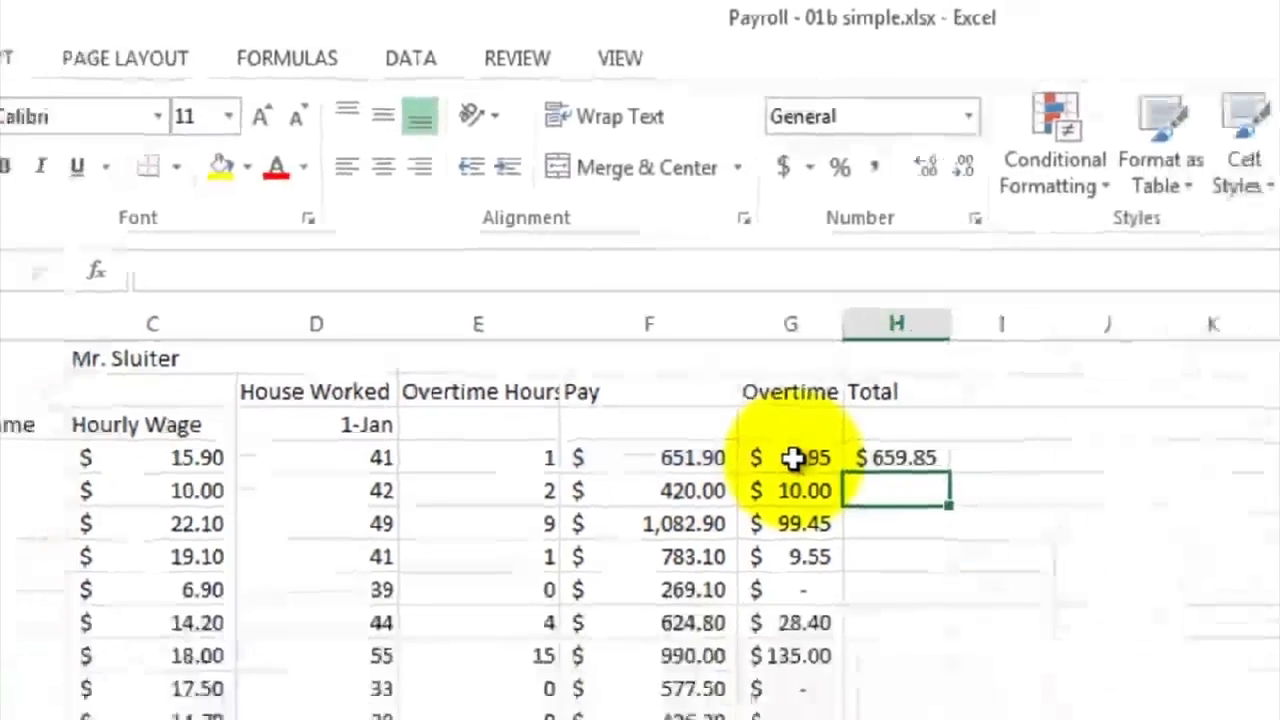
Step: Fill the total pay formula from H4 down through H20 and widen column H to fit the amounts
{"action": "left_click", "coordinate": [1005, 564]}
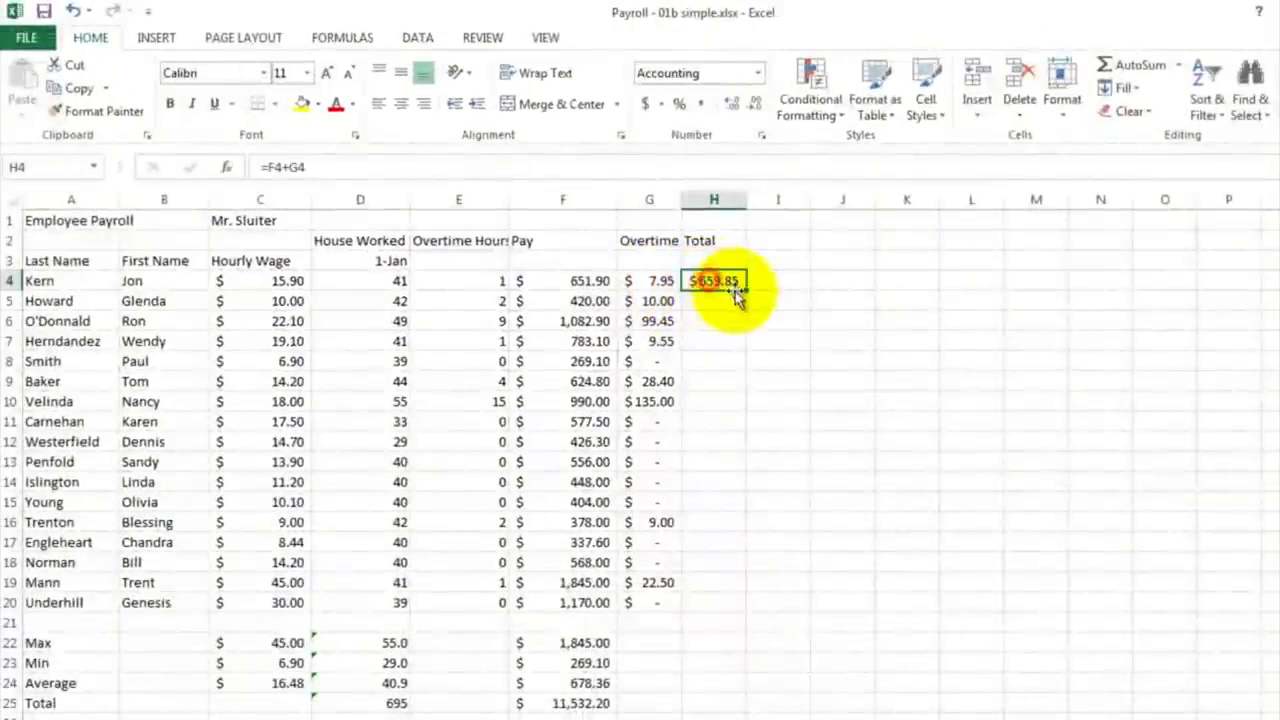
{"action": "left_click_drag", "start_coordinate": [745, 290], "coordinate": [749, 609]}
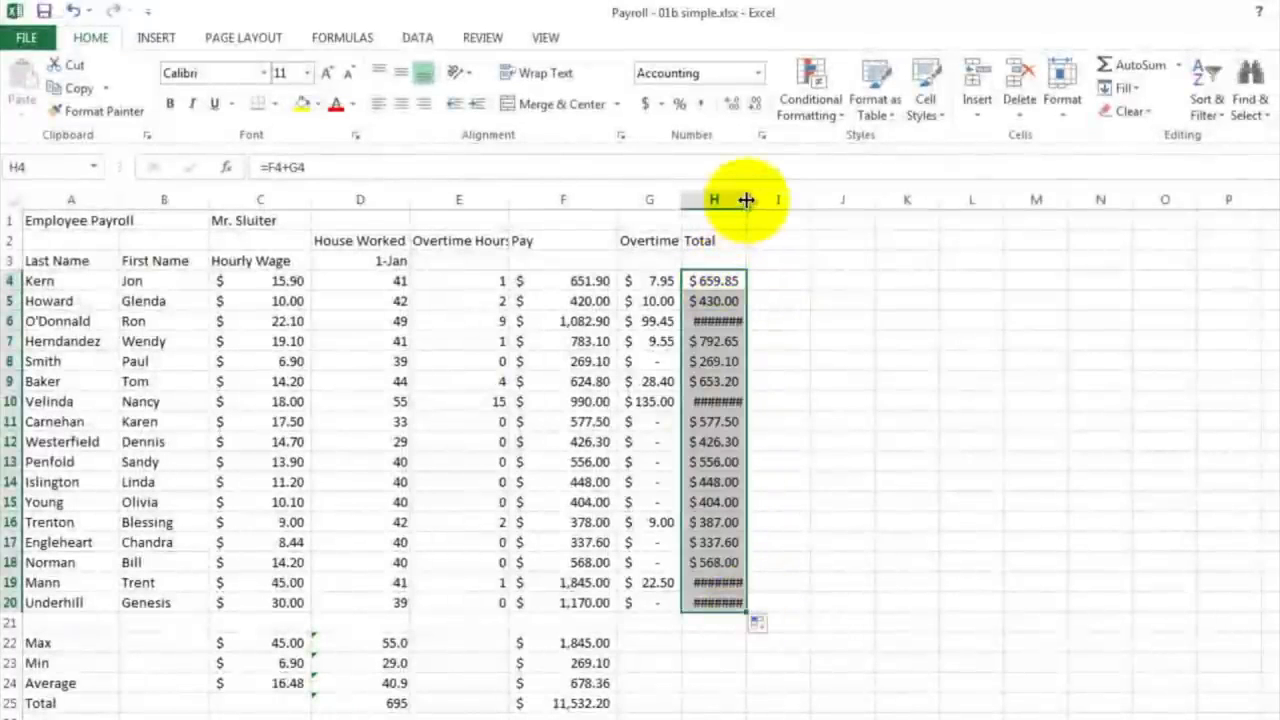
{"action": "left_click_drag", "start_coordinate": [746, 200], "coordinate": [758, 203]}
{"action": "left_click_drag", "start_coordinate": [764, 203], "coordinate": [765, 201]}
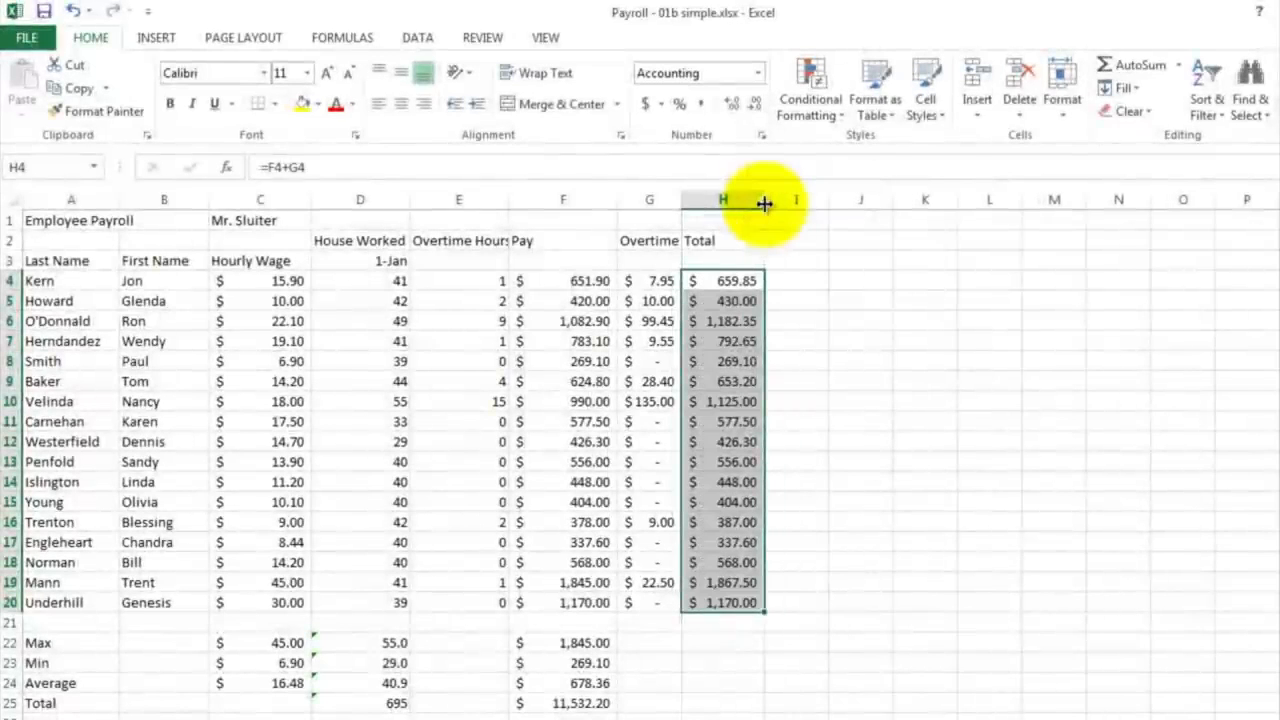
{"action": "left_click", "coordinate": [776, 457]}
Step: Copy the Max, Min, Average and Total formulas in F22:F25 across to columns G and H
{"action": "left_click", "coordinate": [550, 642]}
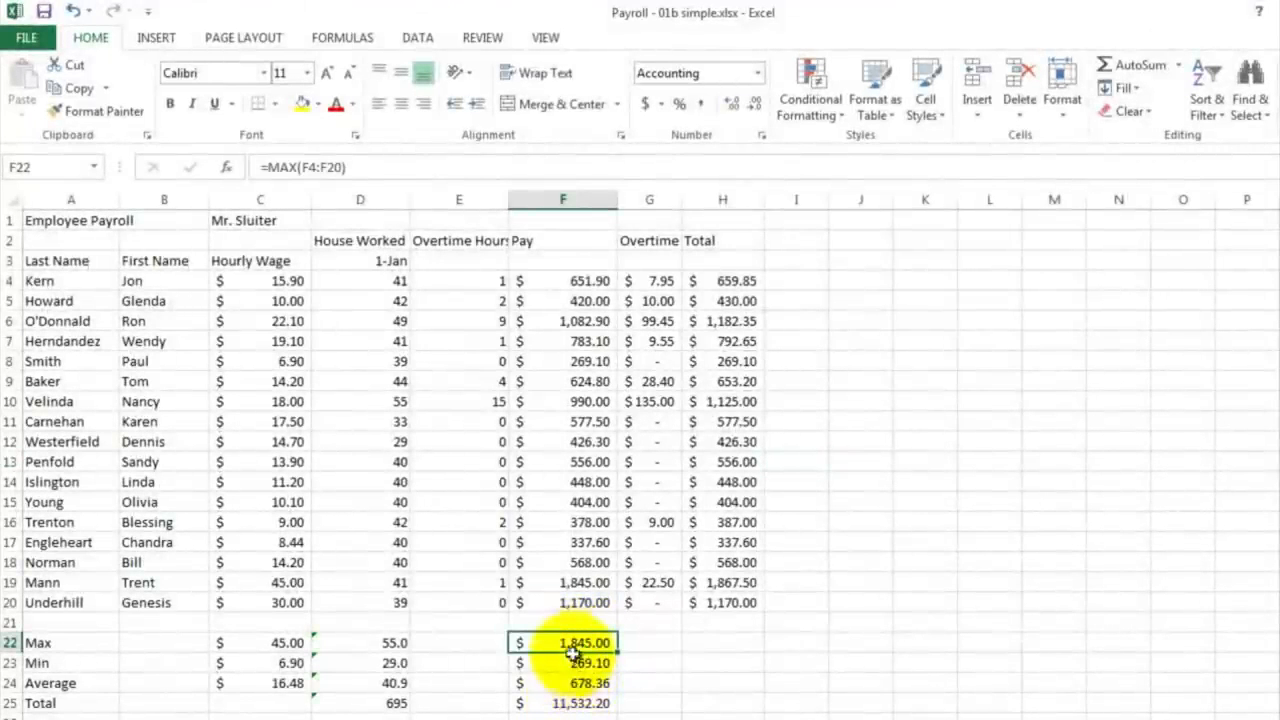
{"action": "left_click_drag", "start_coordinate": [571, 645], "coordinate": [727, 708]}
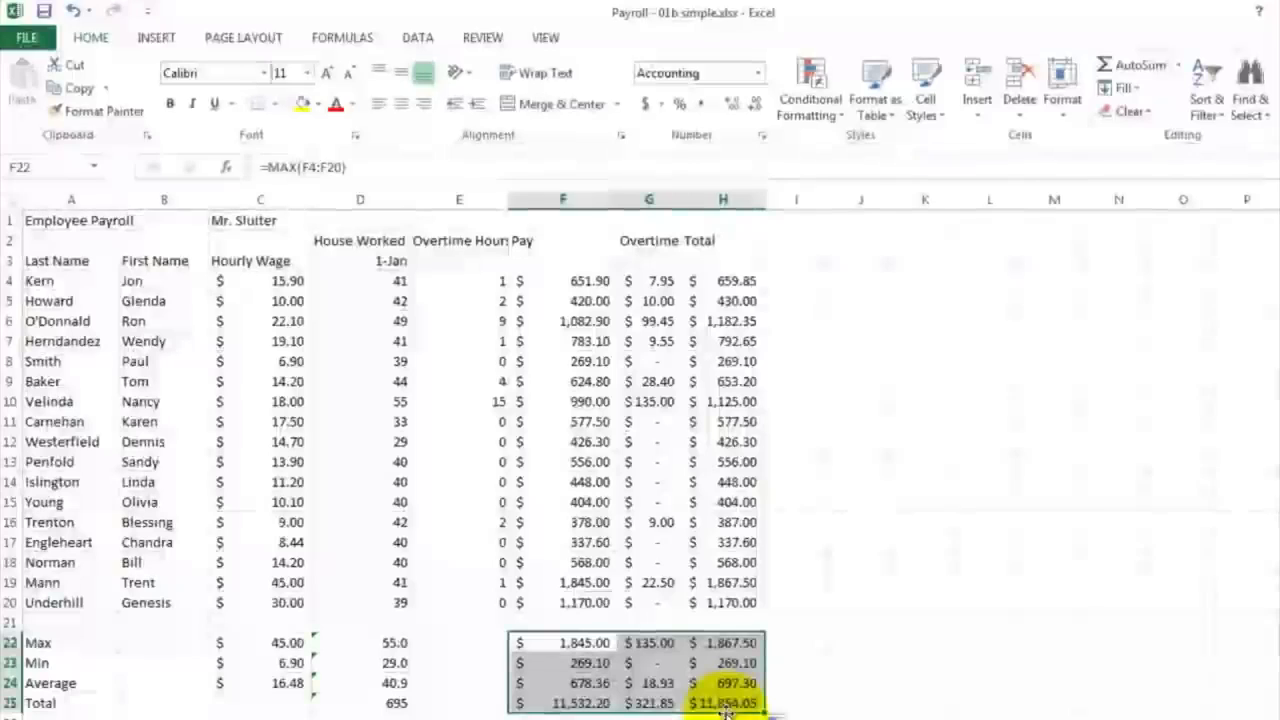
{"action": "left_click", "coordinate": [795, 637]}
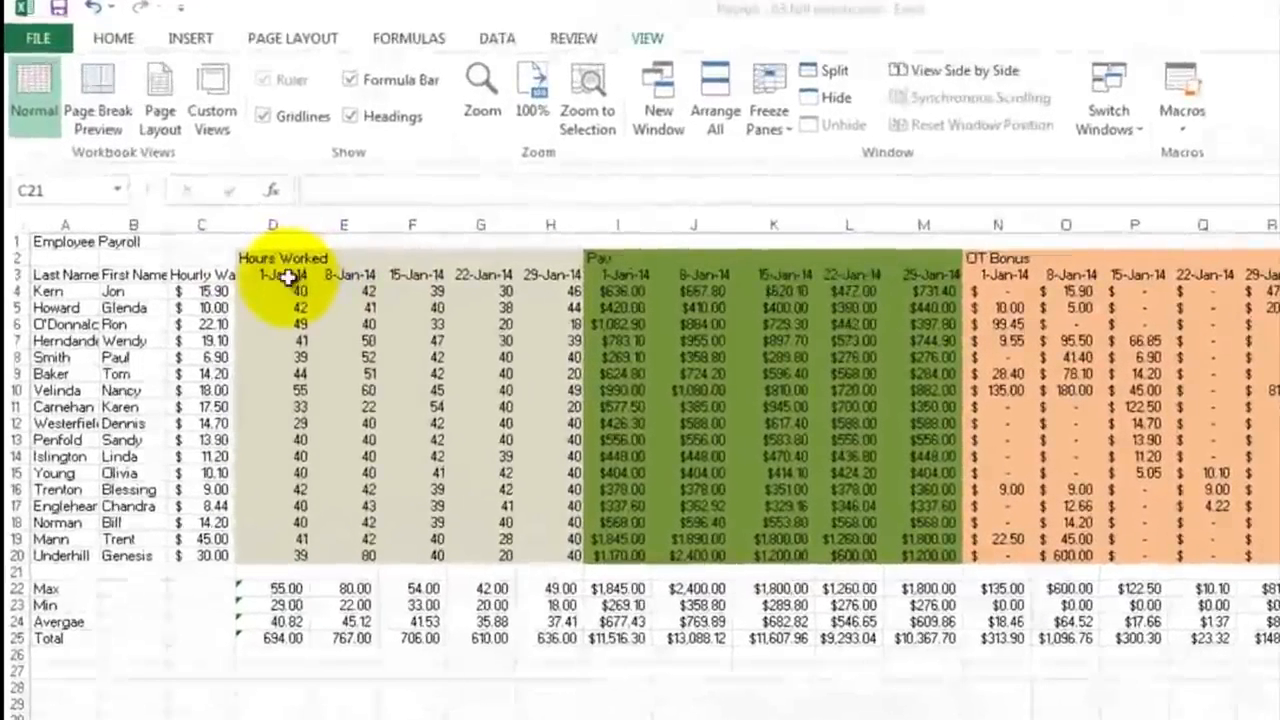
Step: Examine the weekly Hours Worked columns in Payroll - 03 full month.xlsx and switch back to the Payroll - 02b Overtime.xlsx workbook
{"action": "left_click_drag", "start_coordinate": [290, 291], "coordinate": [272, 566]}
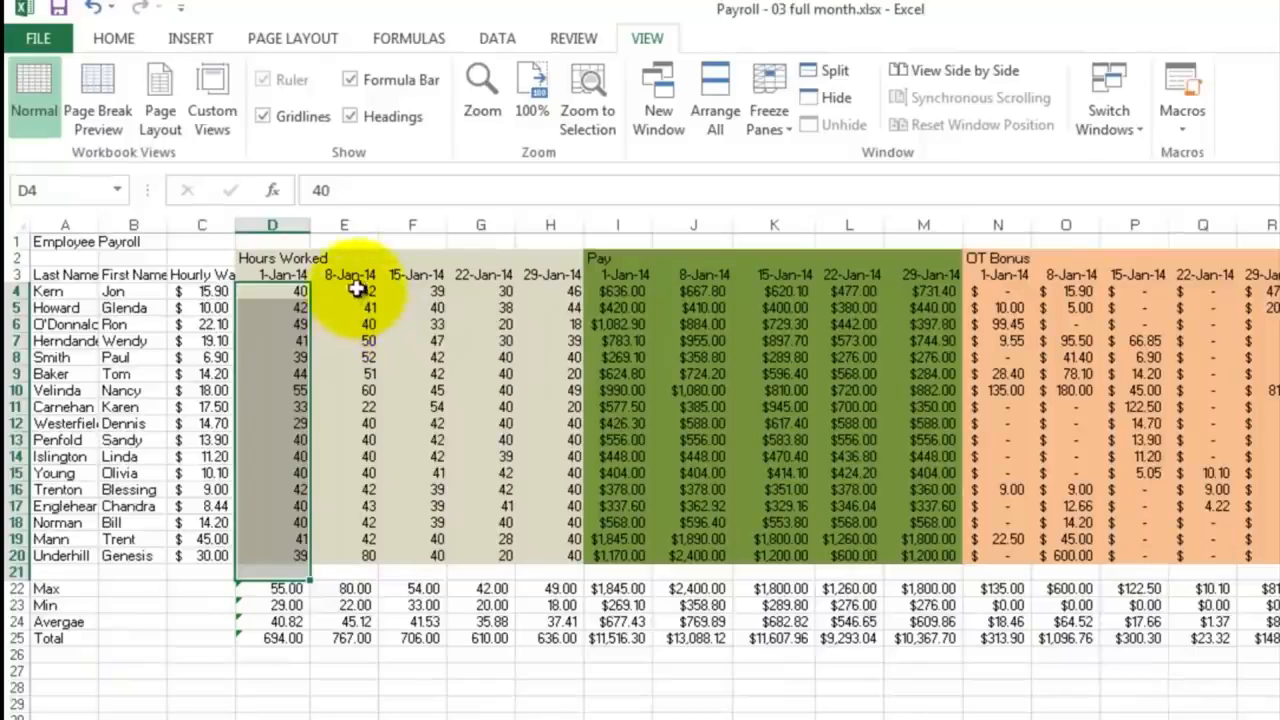
{"action": "left_click_drag", "start_coordinate": [360, 290], "coordinate": [545, 556]}
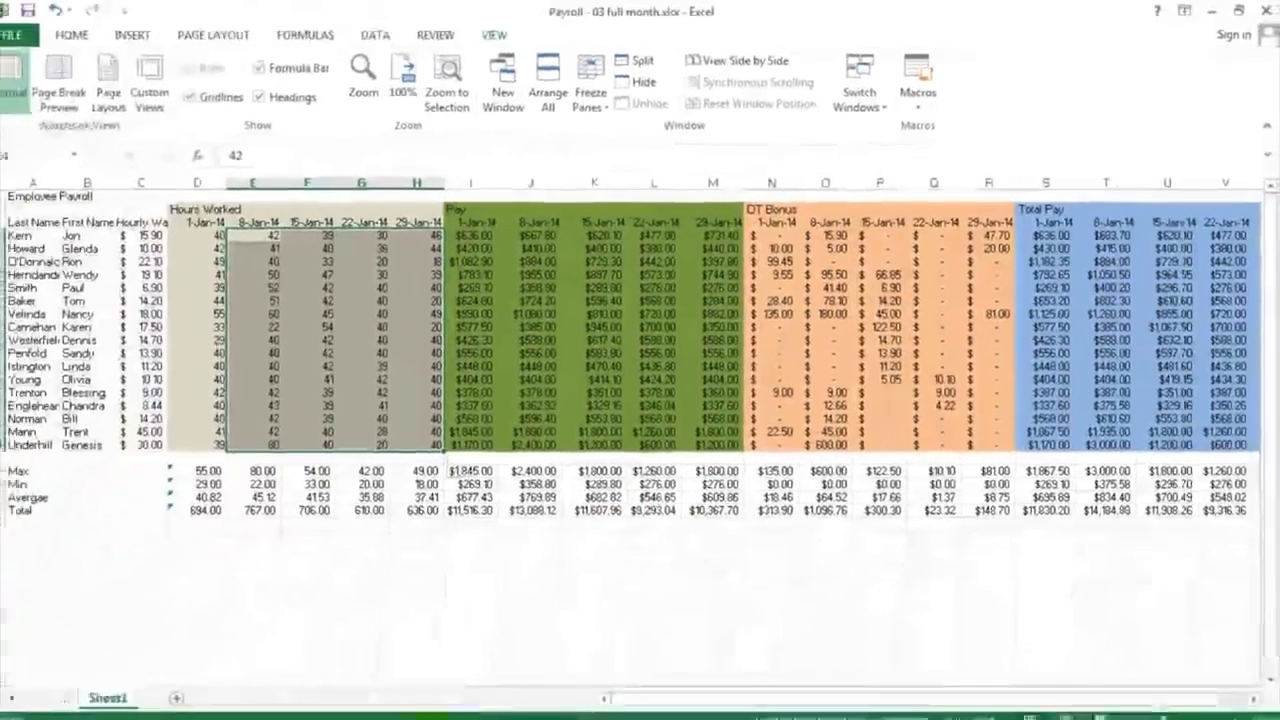
{"action": "left_click", "coordinate": [427, 718]}
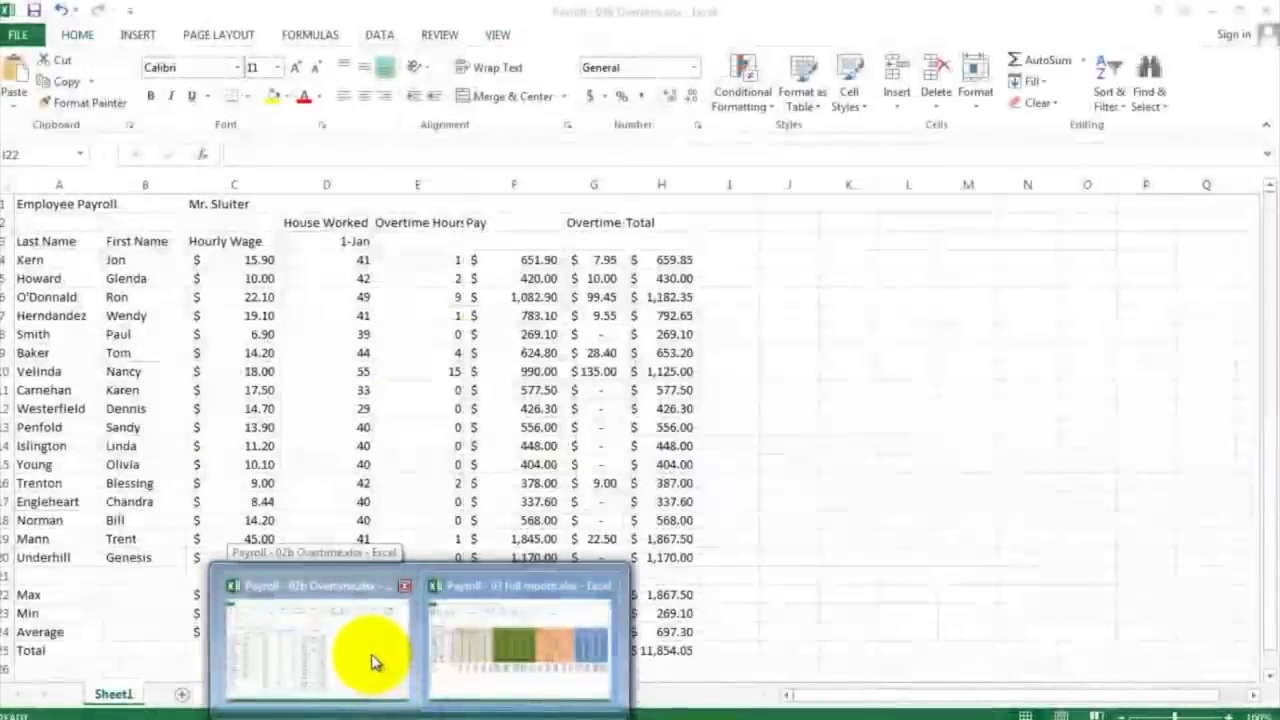
{"action": "left_click", "coordinate": [375, 660]}
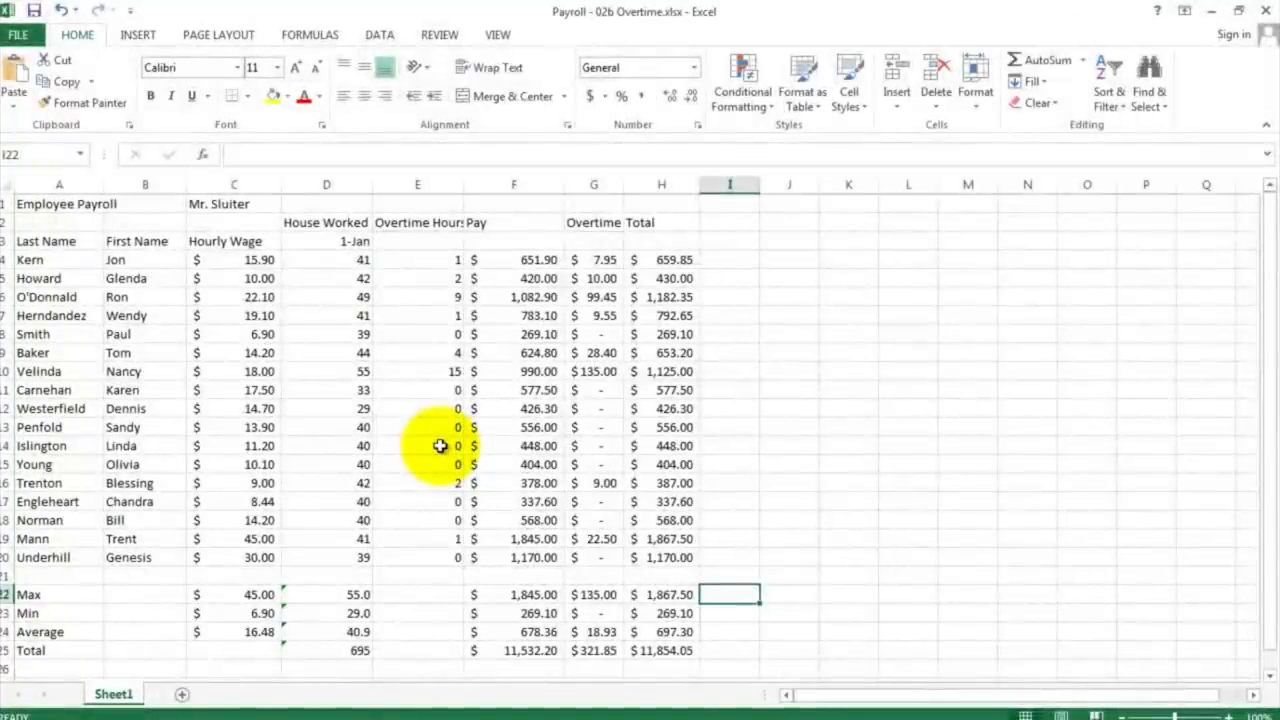
Step: Insert five blank columns at column E, between the hours worked and Overtime Hours columns
{"action": "left_click", "coordinate": [428, 184]}
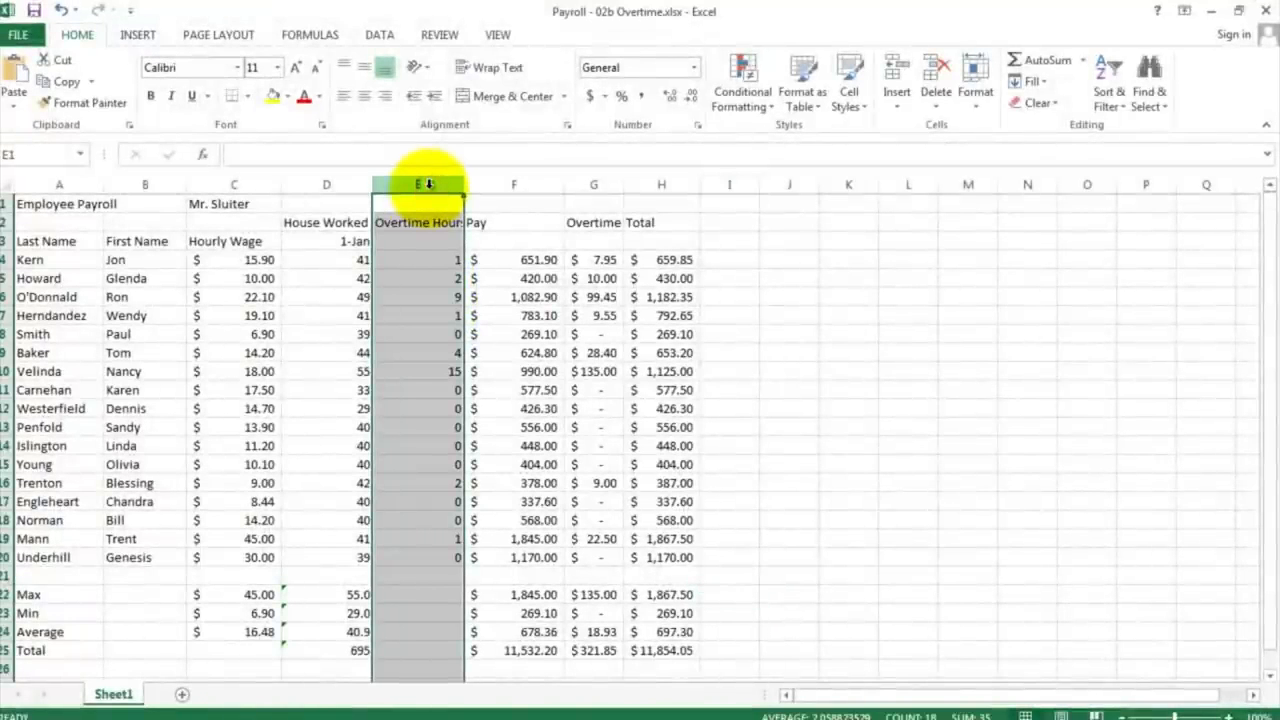
{"action": "right_click", "coordinate": [428, 186]}
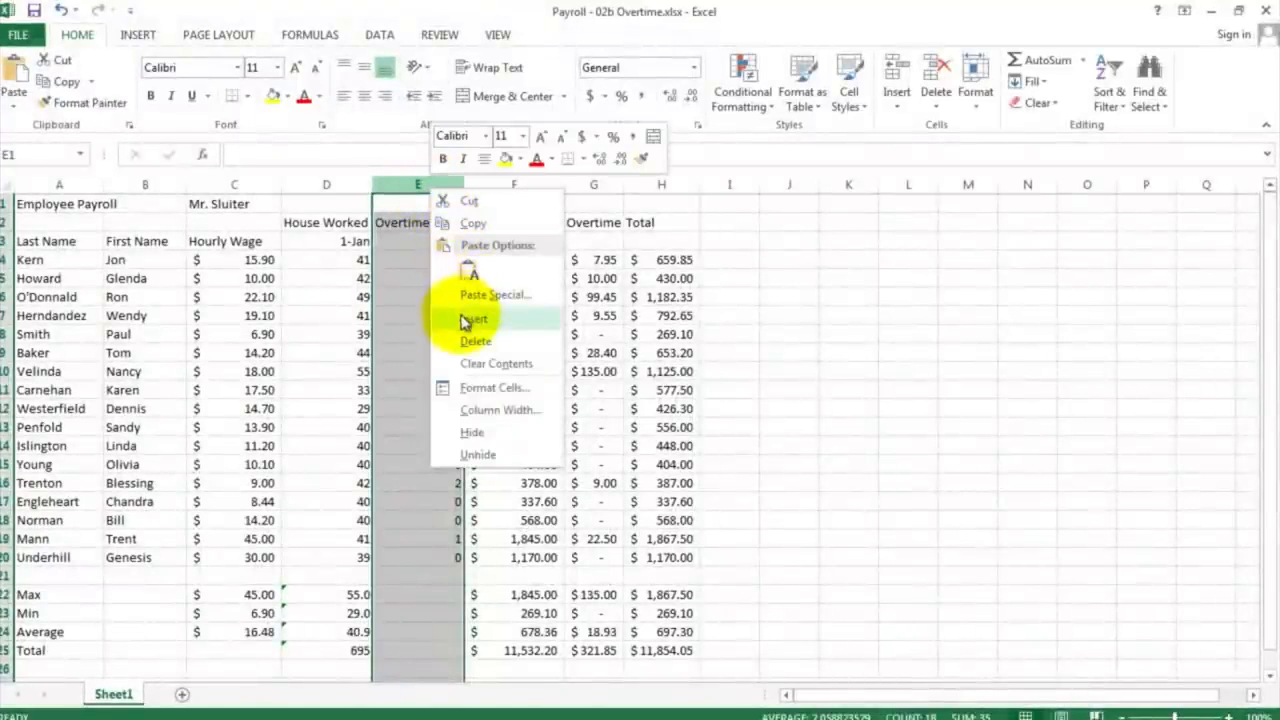
{"action": "left_click", "coordinate": [468, 319]}
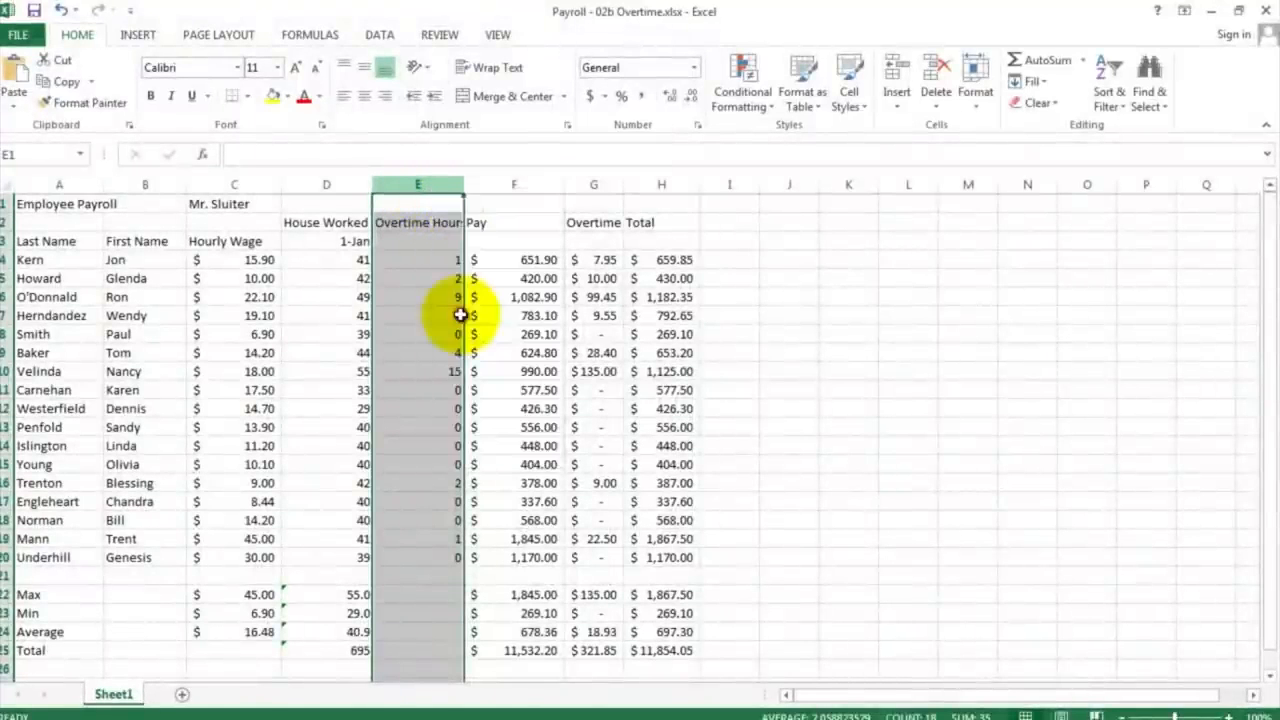
{"action": "right_click", "coordinate": [421, 185]}
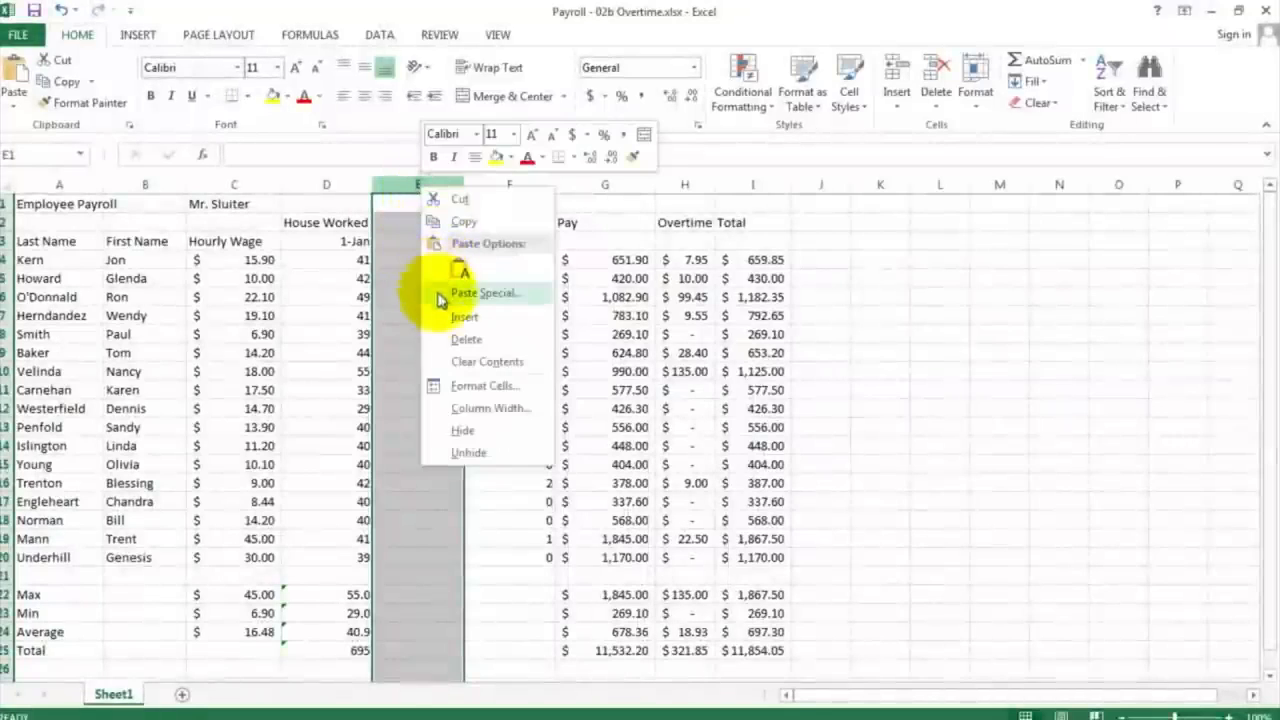
{"action": "left_click", "coordinate": [446, 318]}
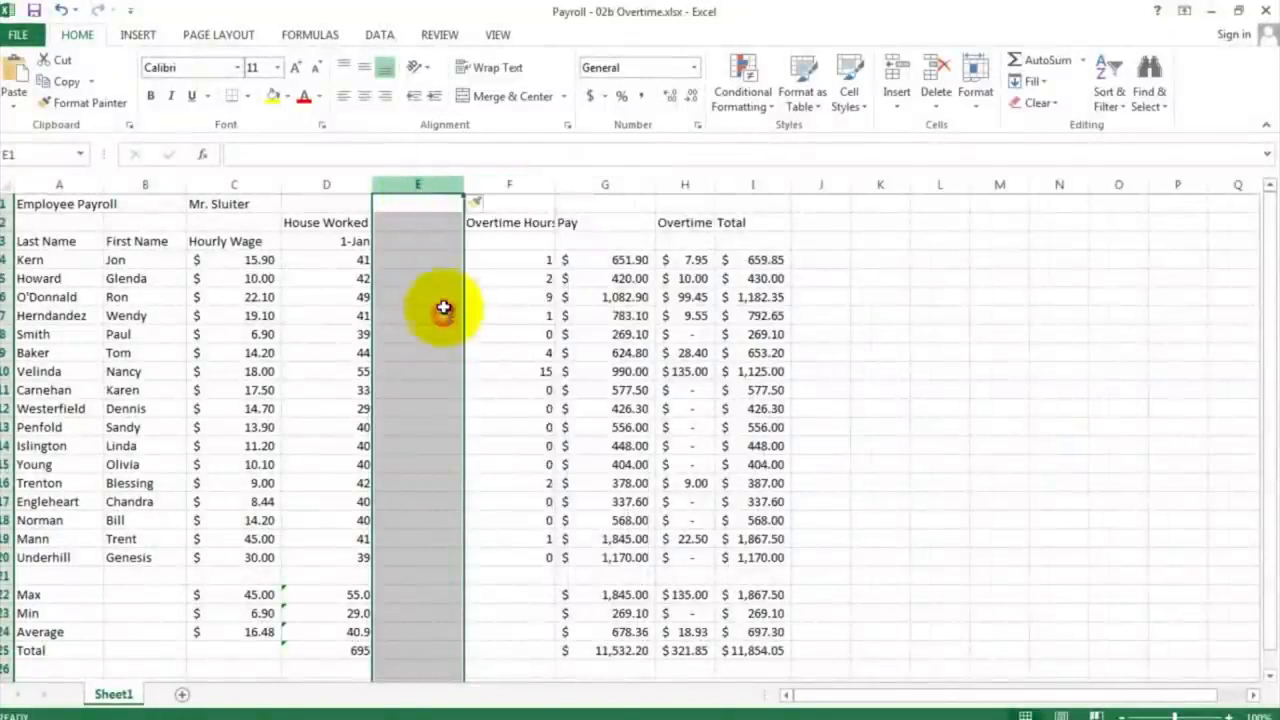
{"action": "right_click", "coordinate": [424, 189]}
{"action": "left_click", "coordinate": [447, 319]}
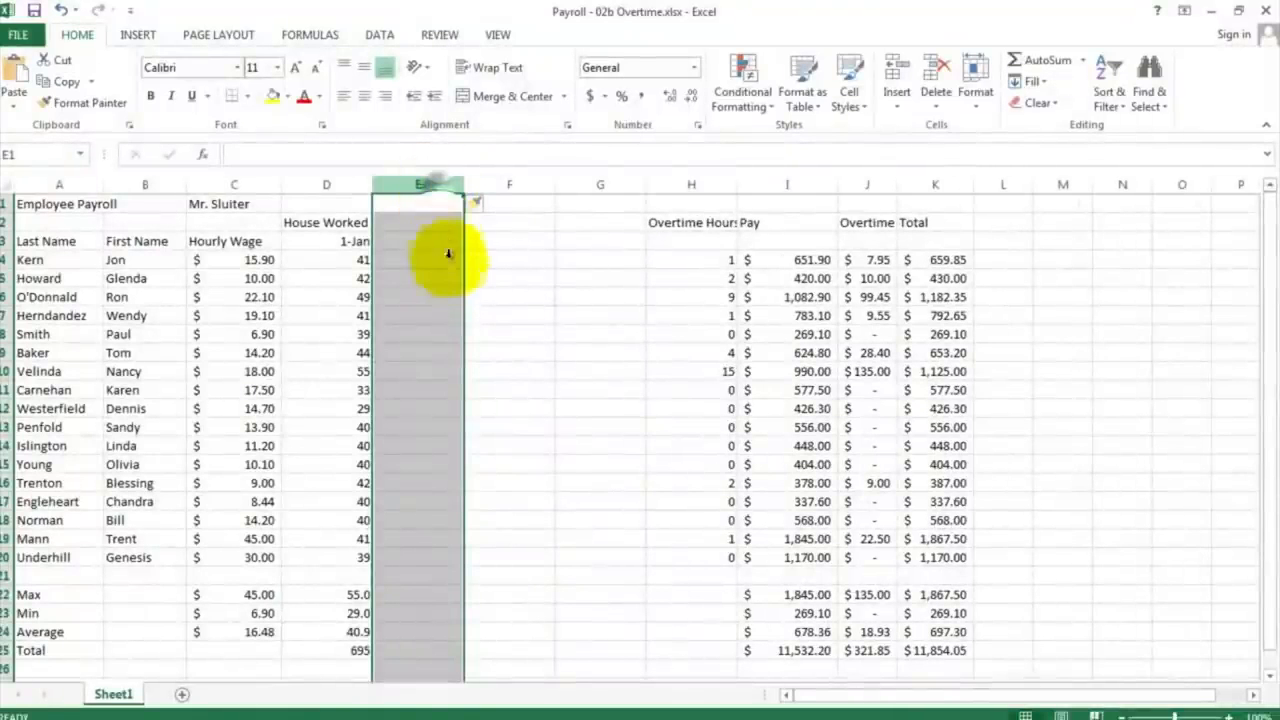
{"action": "right_click", "coordinate": [440, 188]}
{"action": "left_click", "coordinate": [481, 318]}
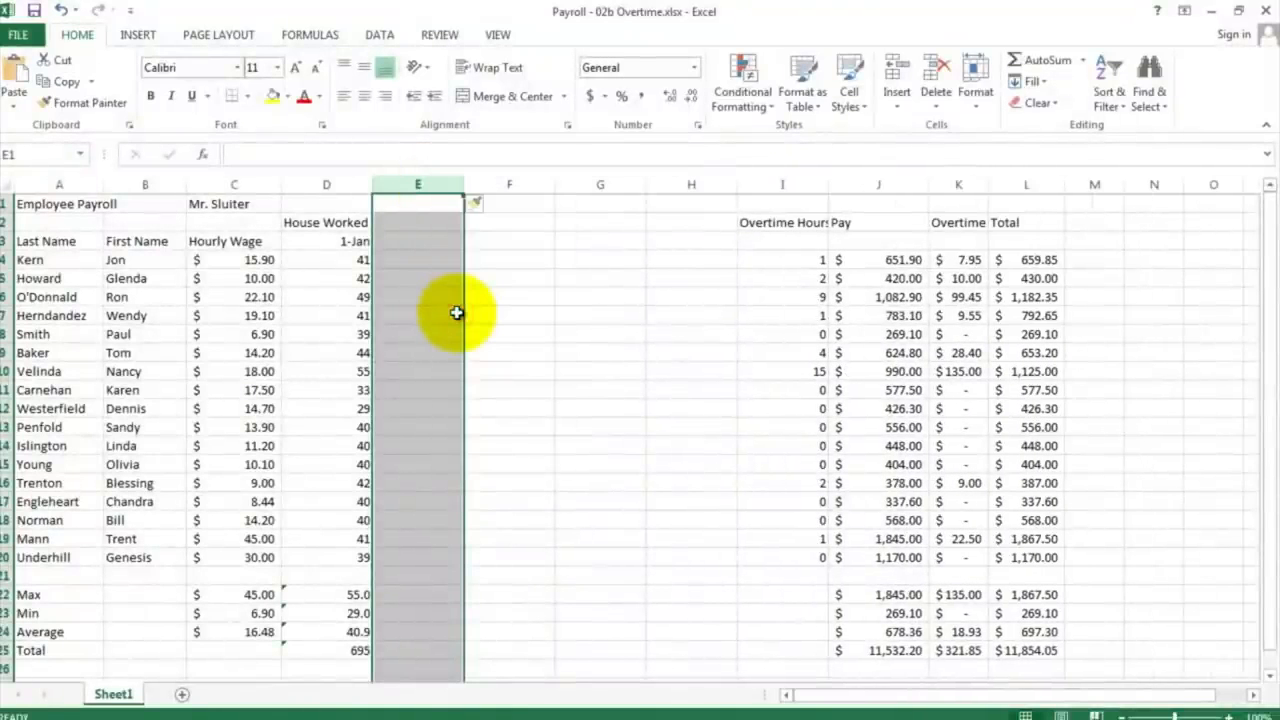
{"action": "right_click", "coordinate": [437, 189]}
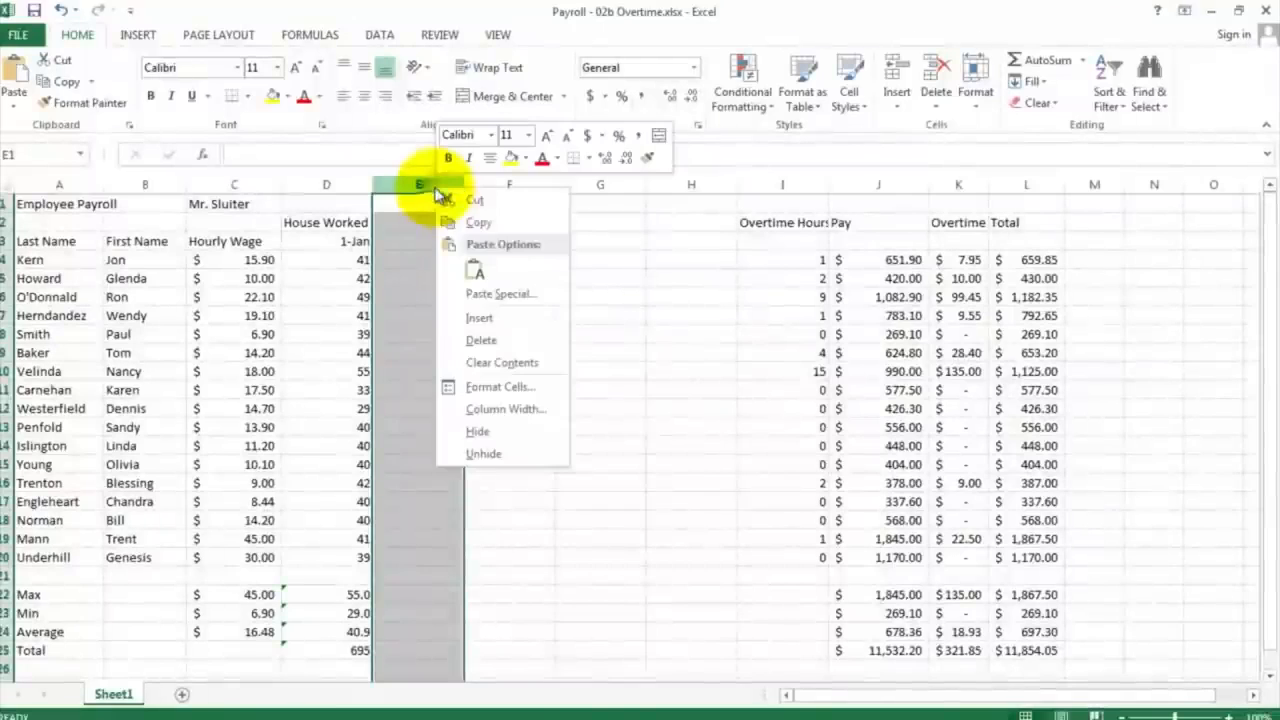
{"action": "left_click", "coordinate": [476, 318]}
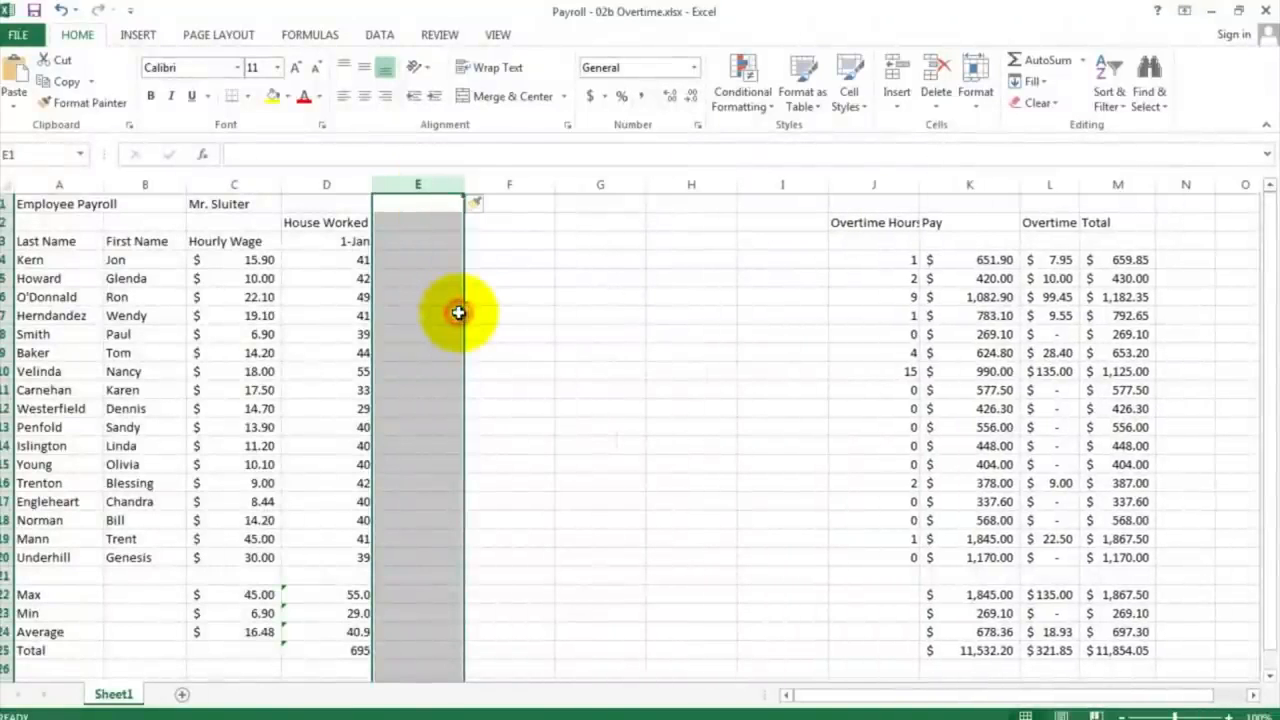
Step: Calculate the second week's date in E3 with the formula =D3+7
{"action": "left_click", "coordinate": [414, 243]}
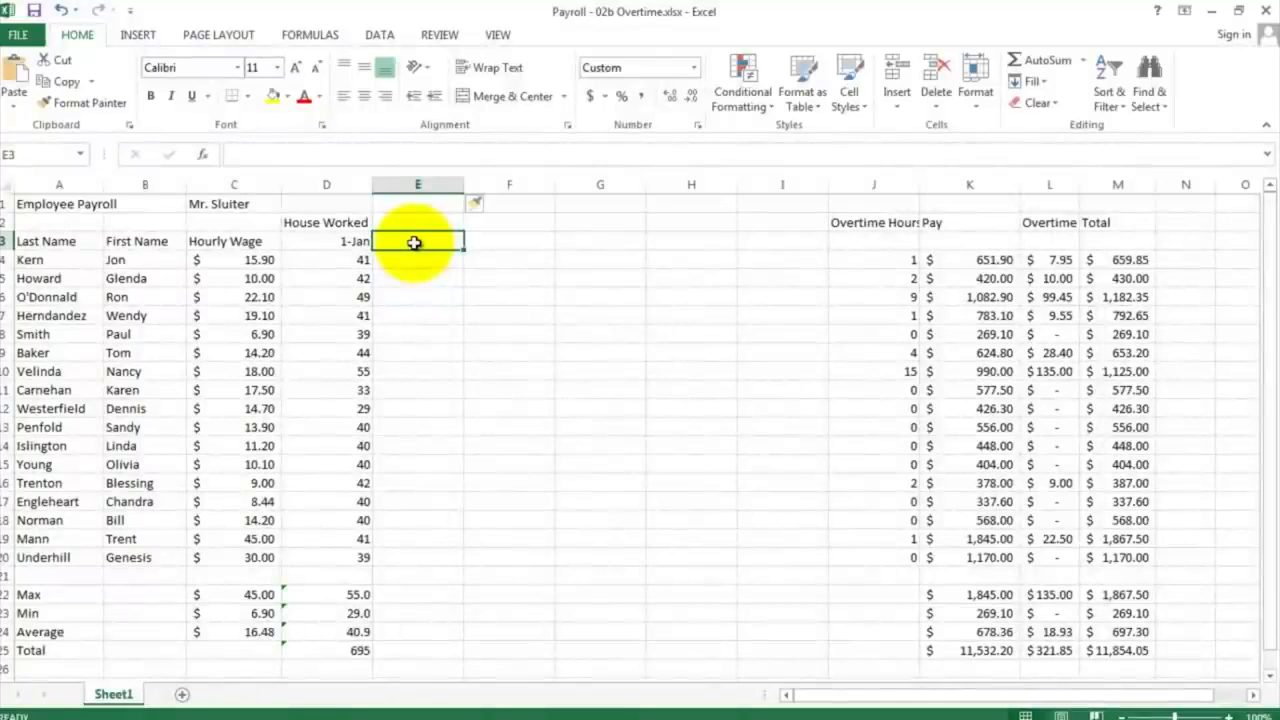
{"action": "left_click", "coordinate": [346, 243]}
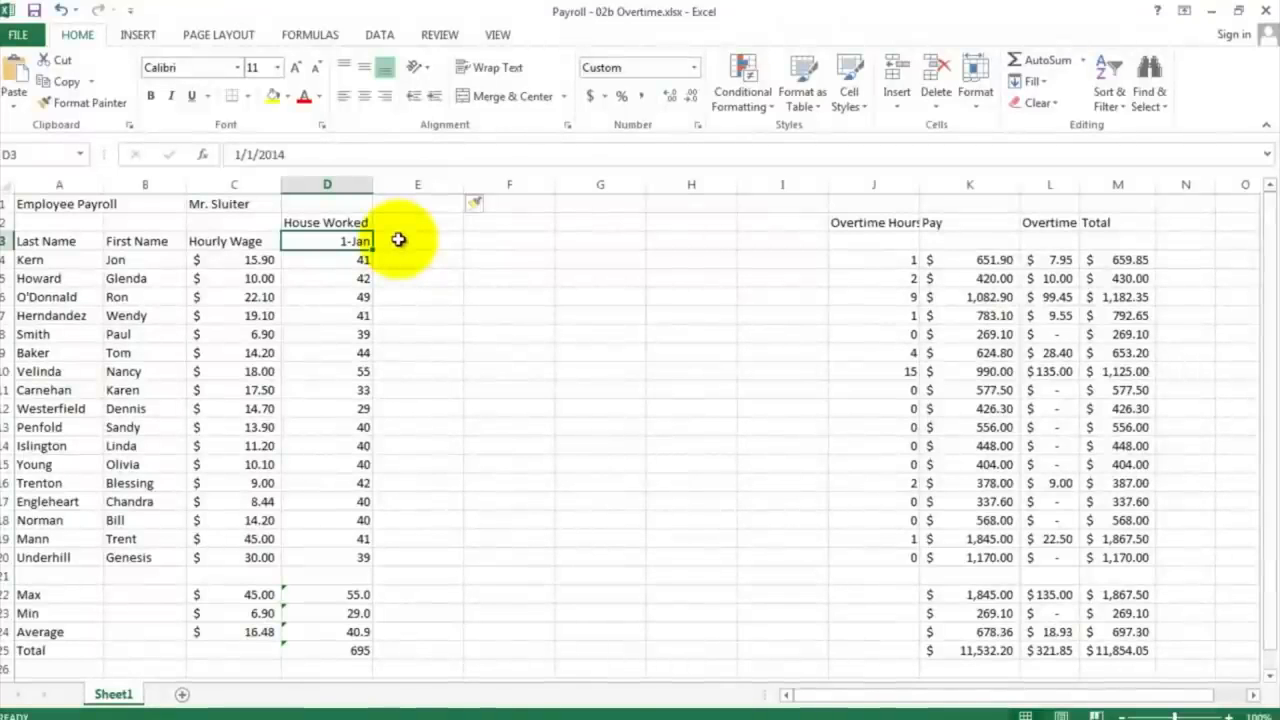
{"action": "left_click", "coordinate": [398, 241]}
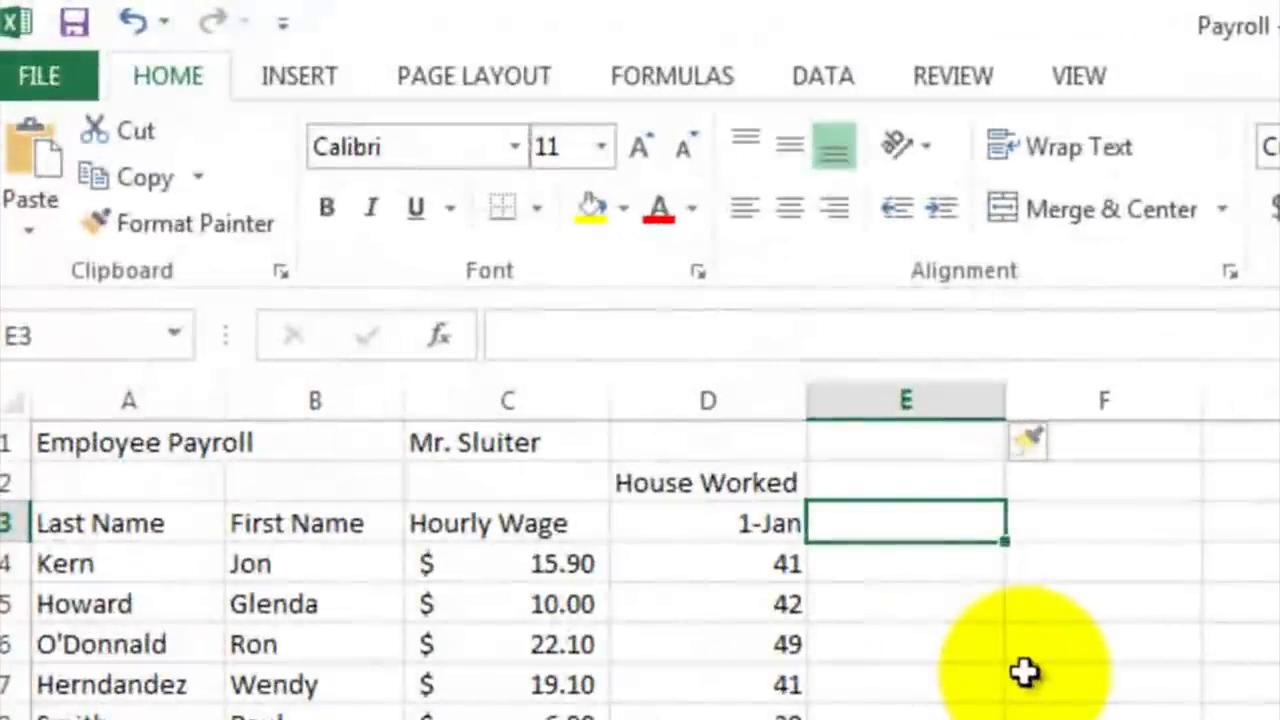
{"action": "type", "text": "="}
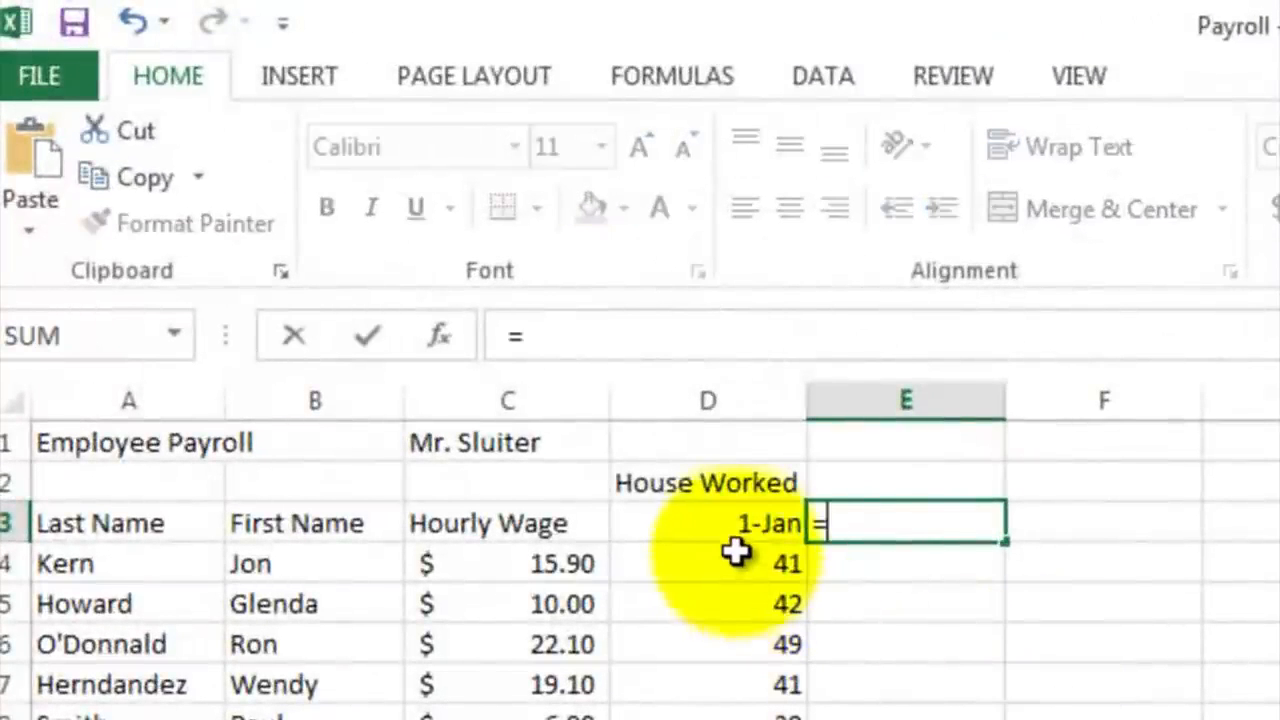
{"action": "left_click", "coordinate": [733, 519]}
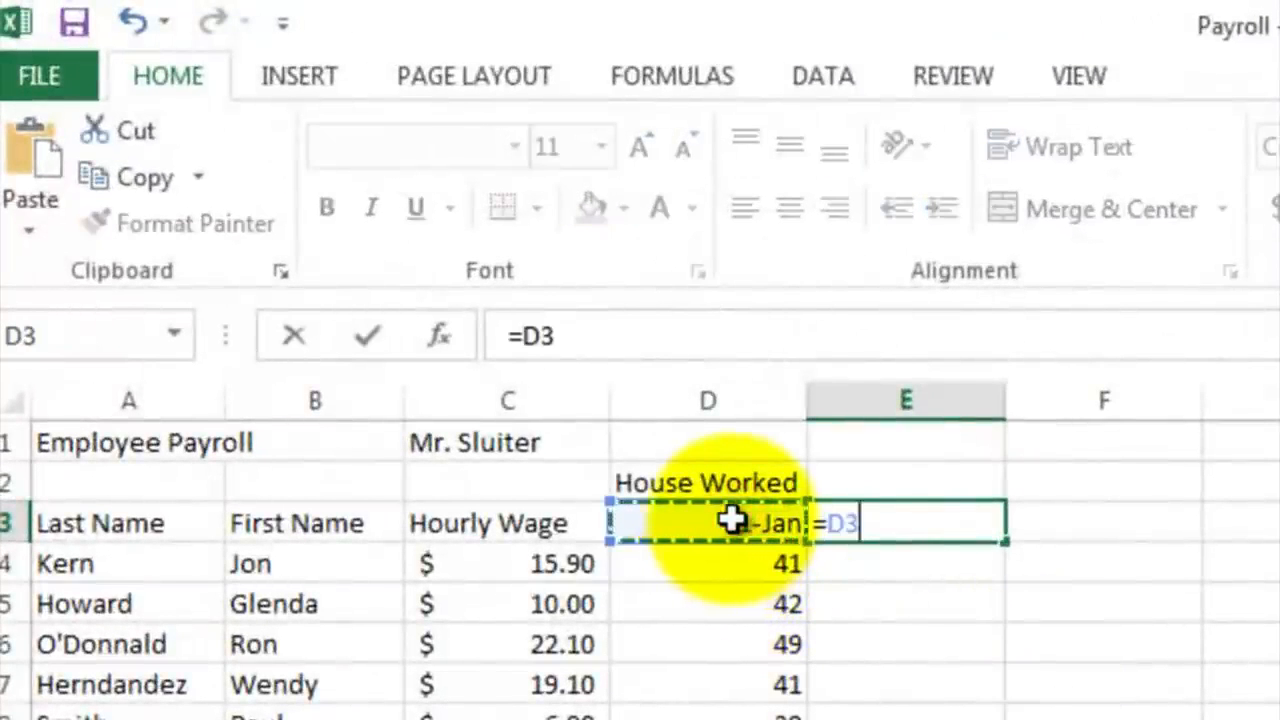
{"action": "type", "text": "+"}
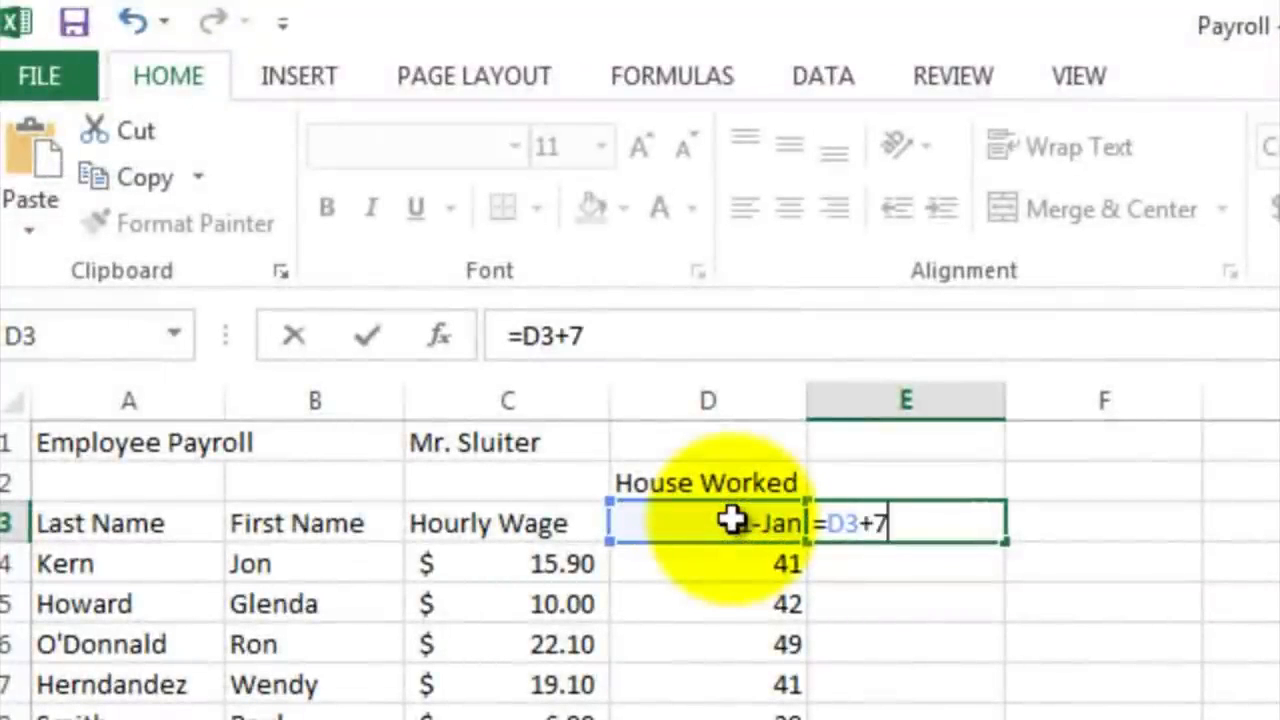
{"action": "type", "text": "7"}
{"action": "key", "text": "Return"}
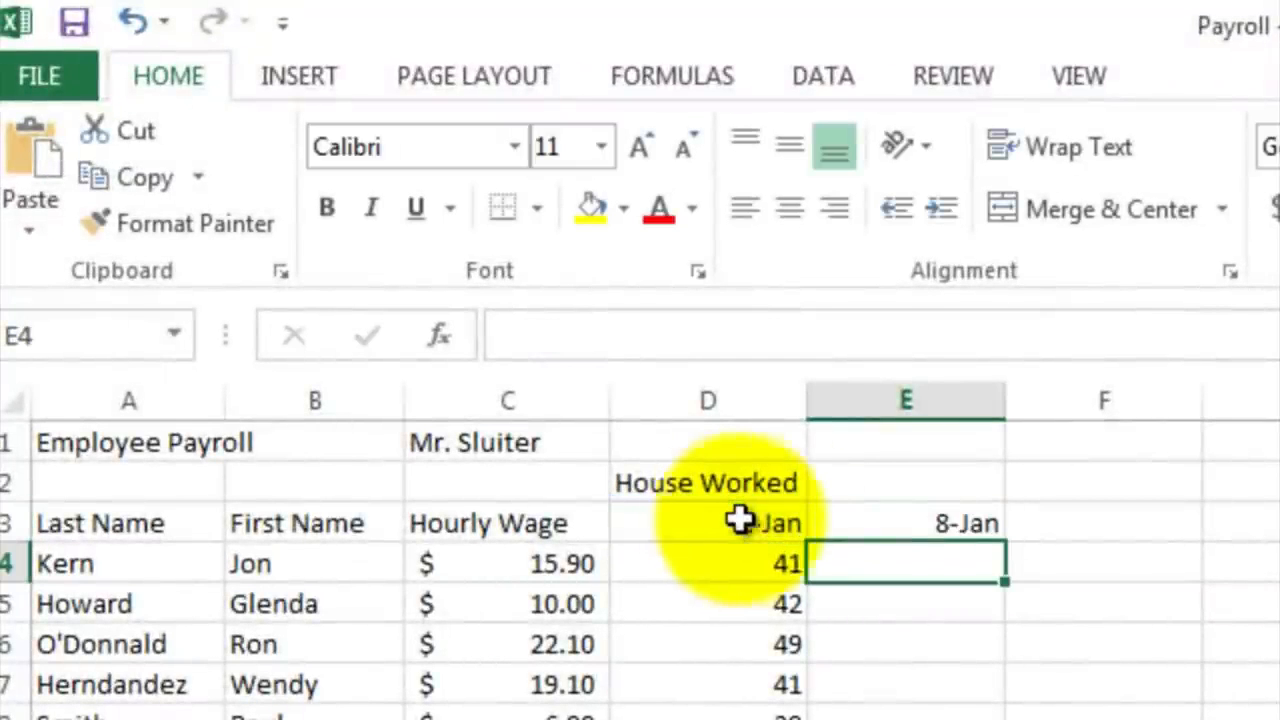
Step: Fill the weekly date formula from E3 across through H3
{"action": "left_click", "coordinate": [935, 519]}
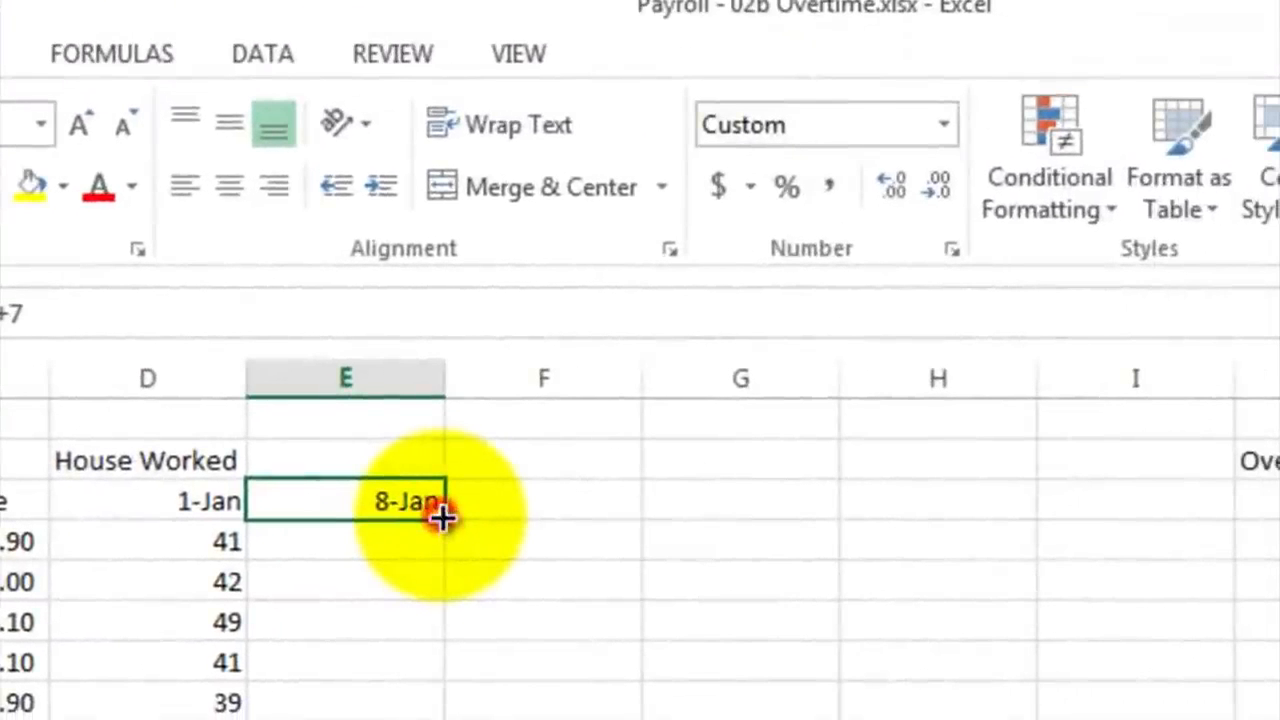
{"action": "left_click_drag", "start_coordinate": [441, 519], "coordinate": [951, 516]}
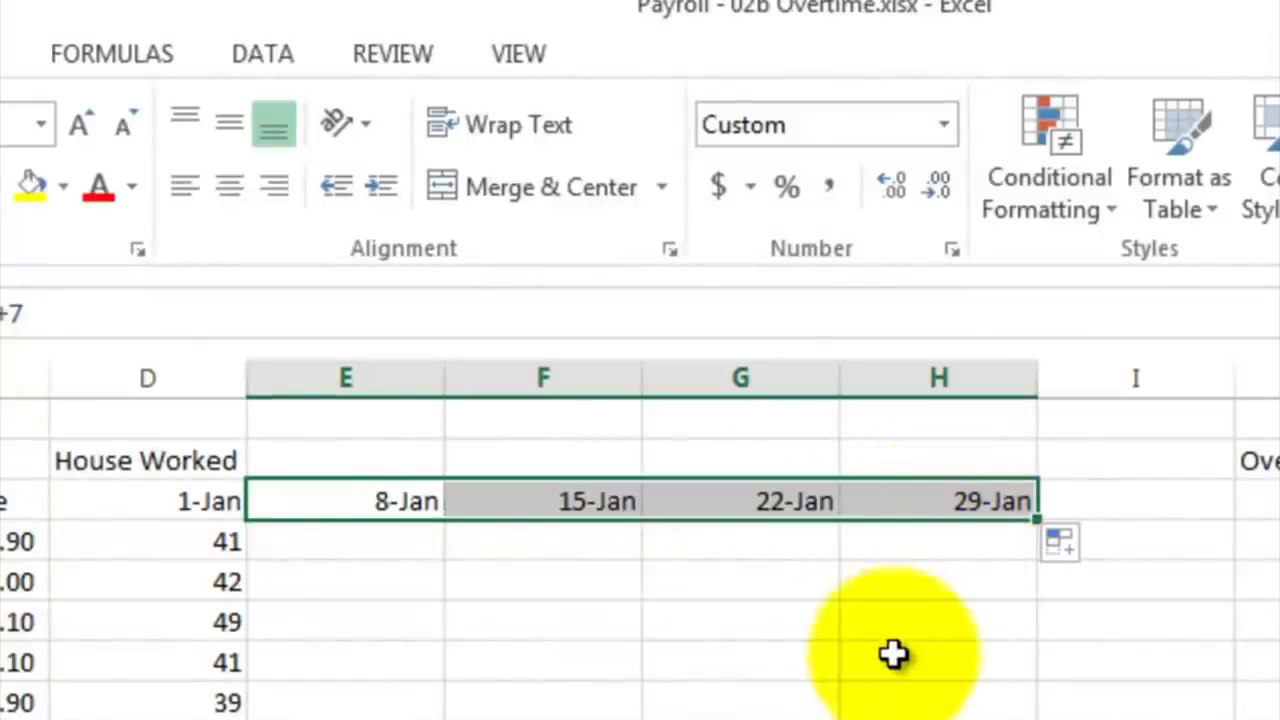
{"action": "left_click", "coordinate": [541, 540]}
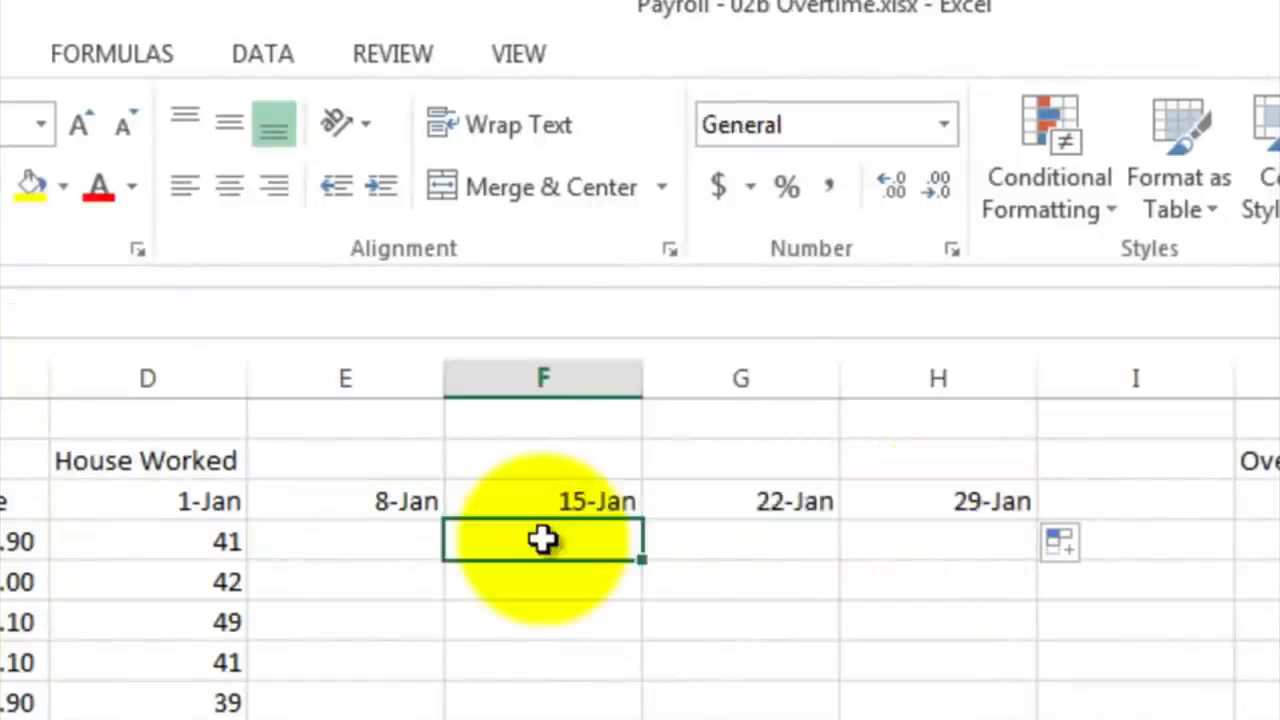
Step: Enter sample hours of 40, 38 and 45 for the first employee's weeks of 8-Jan, 15-Jan and 22-Jan, continuing into 29-Jan
{"action": "left_click", "coordinate": [390, 535]}
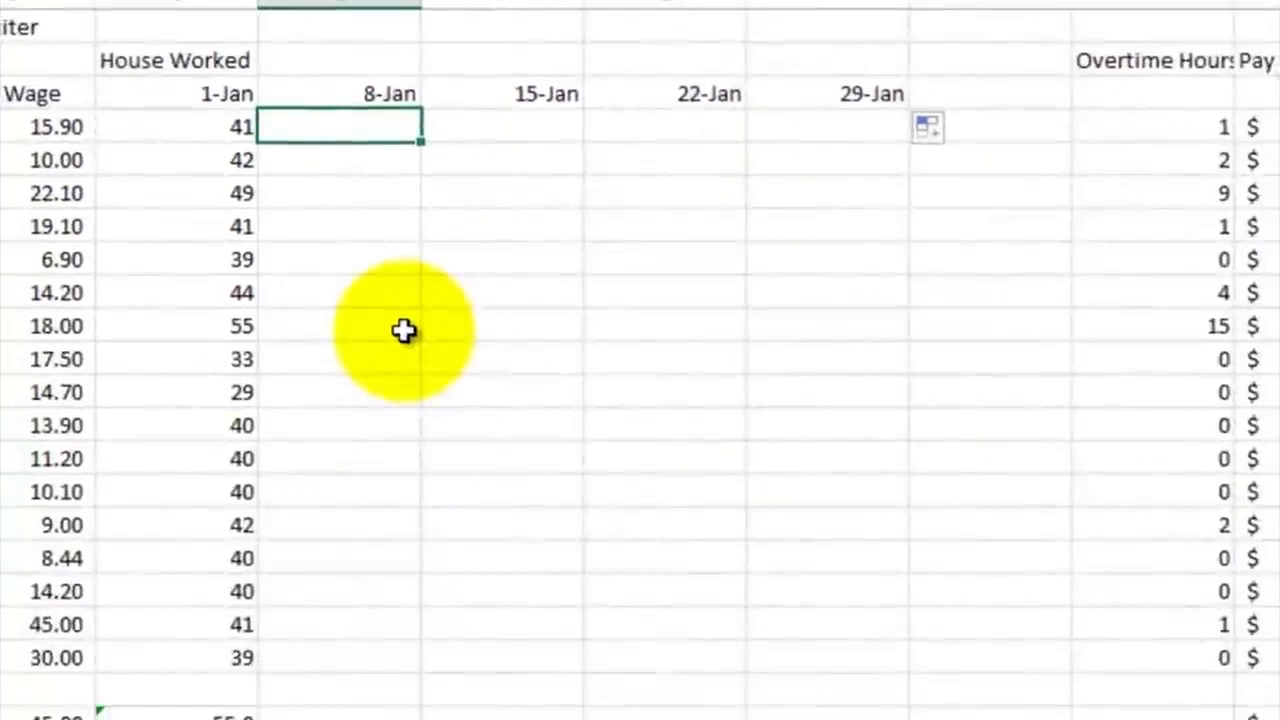
{"action": "type", "text": "40"}
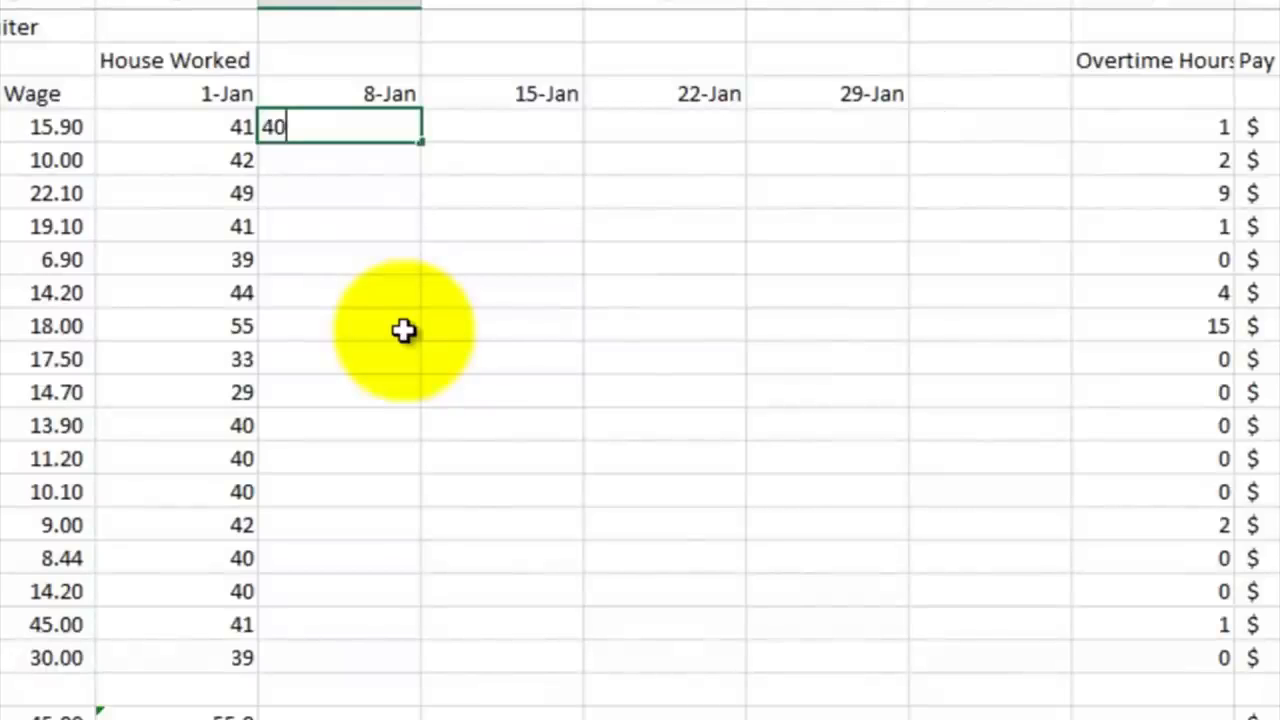
{"action": "key", "text": "Tab"}
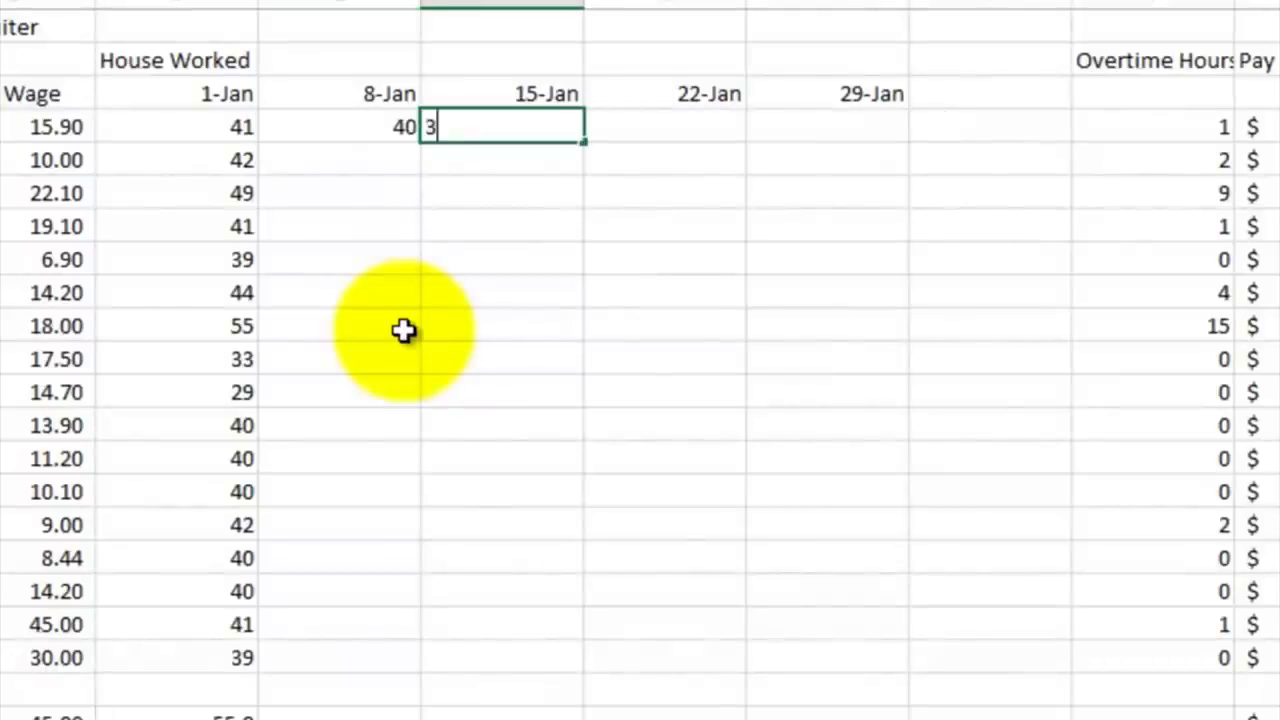
{"action": "key", "text": "Tab"}
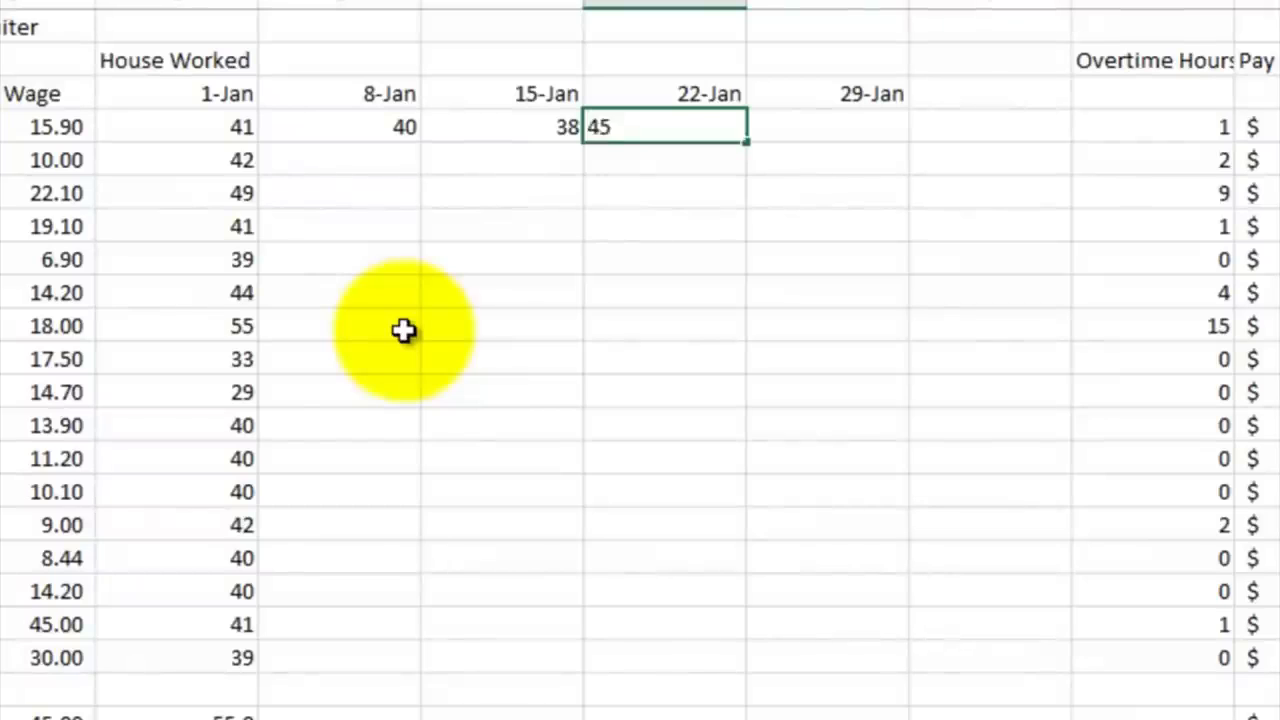
{"action": "type", "text": "45"}
{"action": "key", "text": "Tab"}
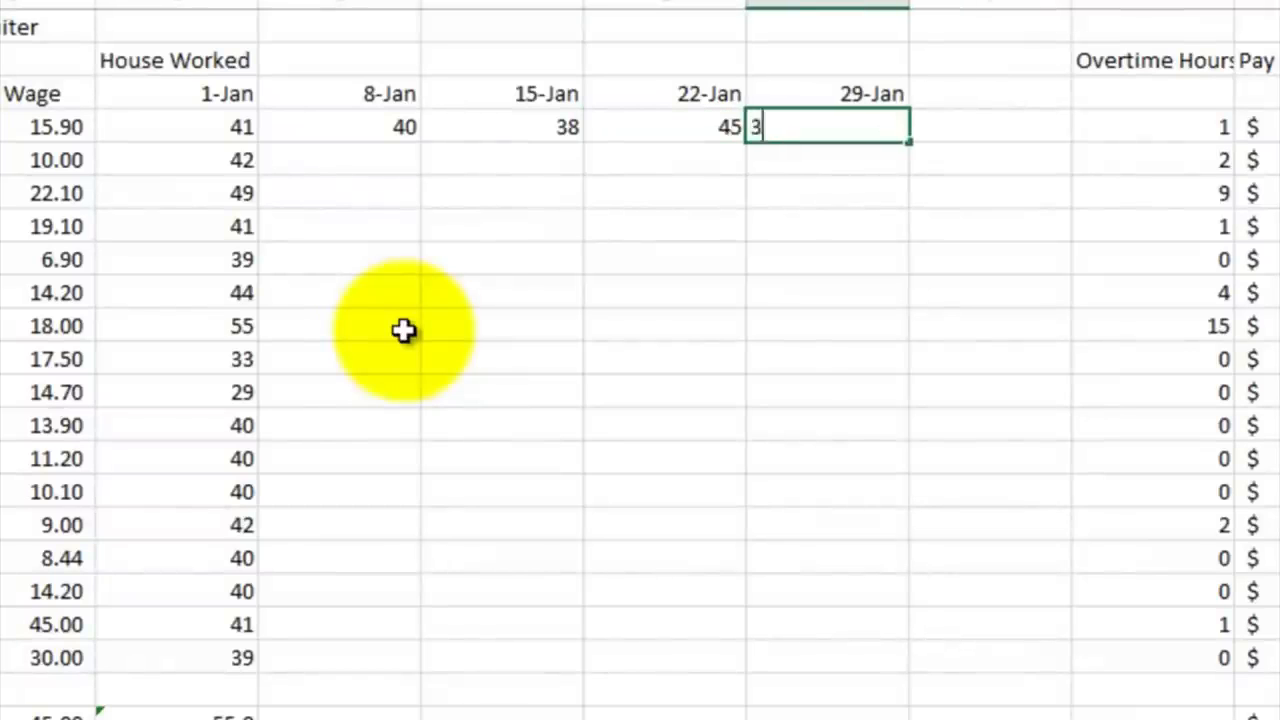
{"action": "key", "text": "Return"}
{"action": "key", "text": "Left"}
{"action": "key", "text": "Right"}
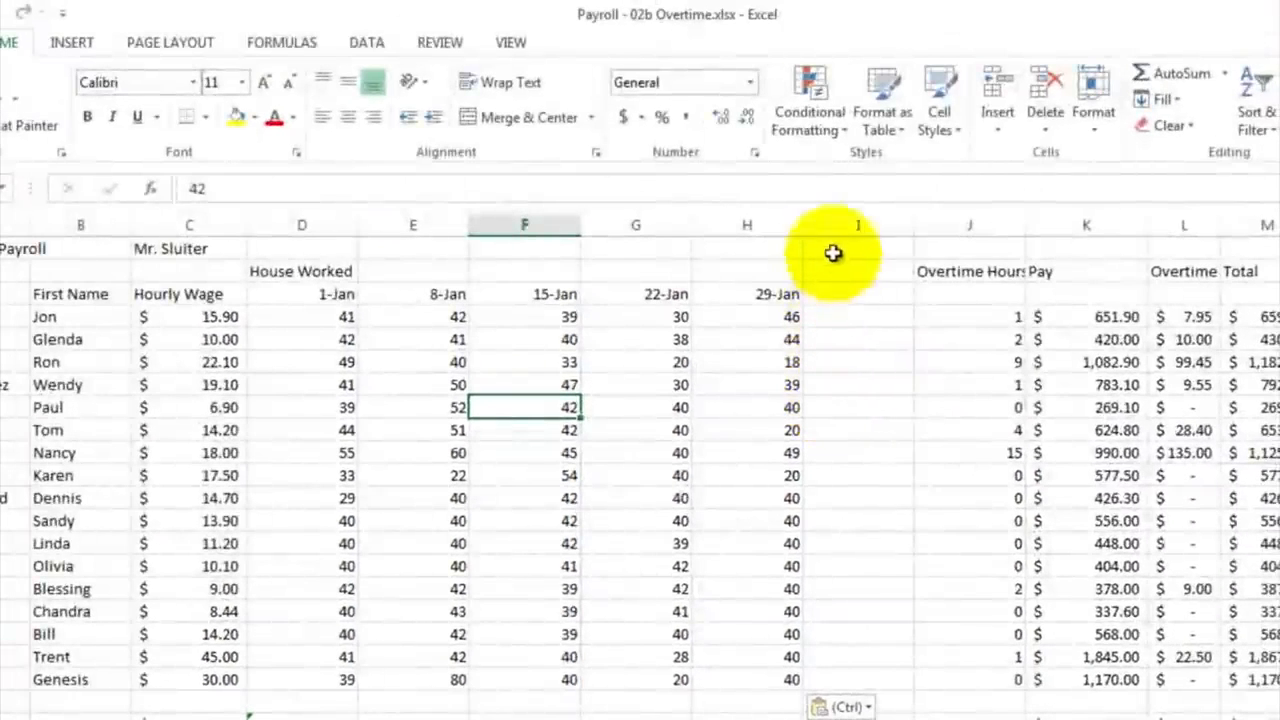
Step: Delete the empty column I between the 29-Jan hours and the Overtime Hours column
{"action": "left_click", "coordinate": [838, 223]}
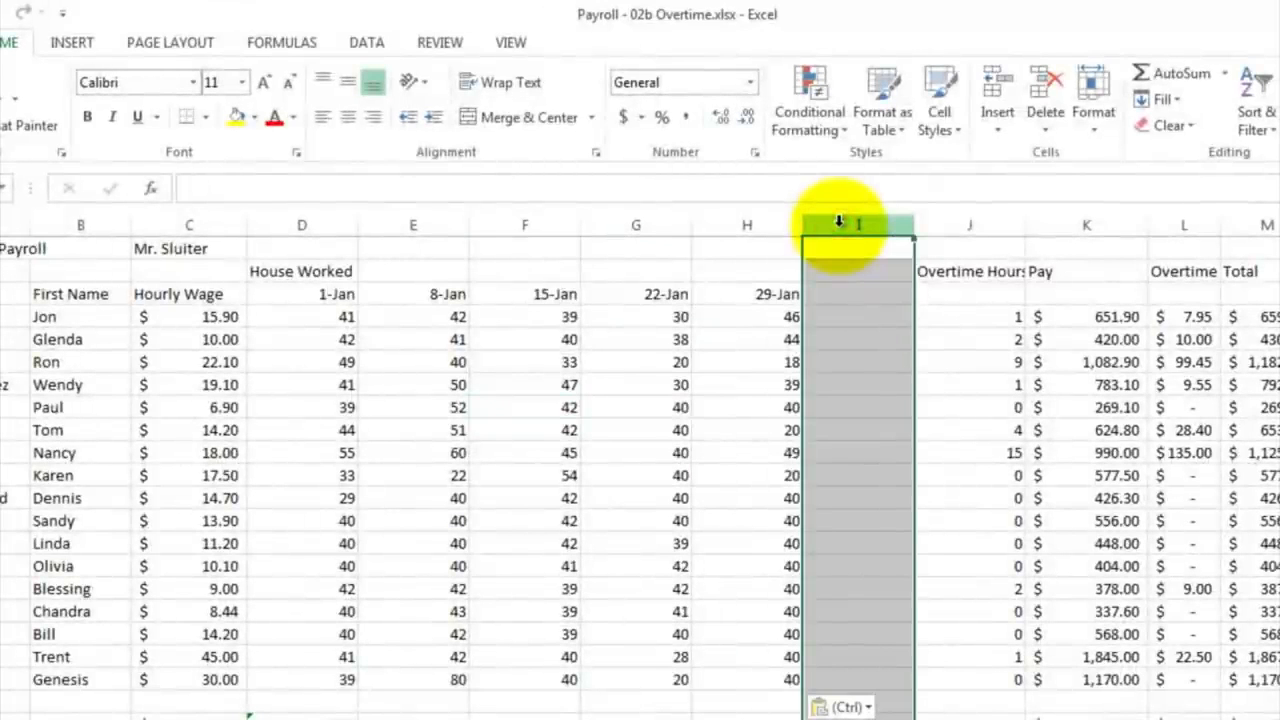
{"action": "right_click", "coordinate": [840, 223]}
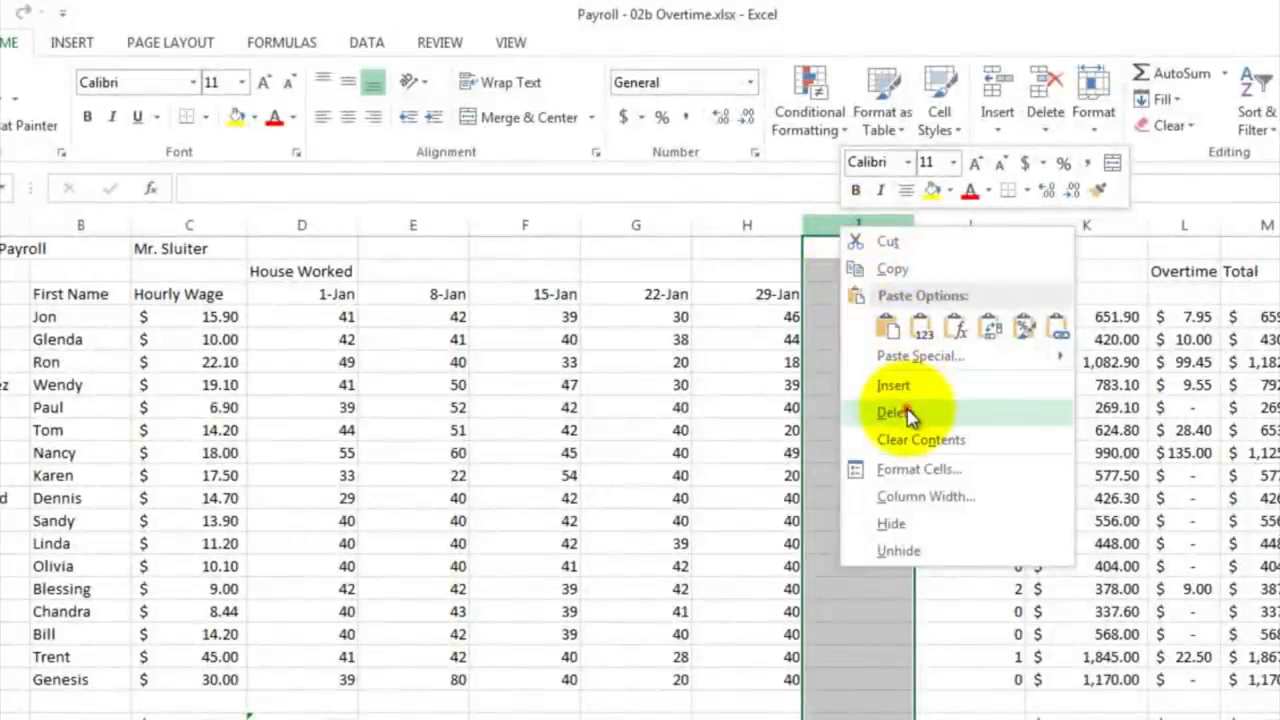
{"action": "left_click", "coordinate": [900, 413]}
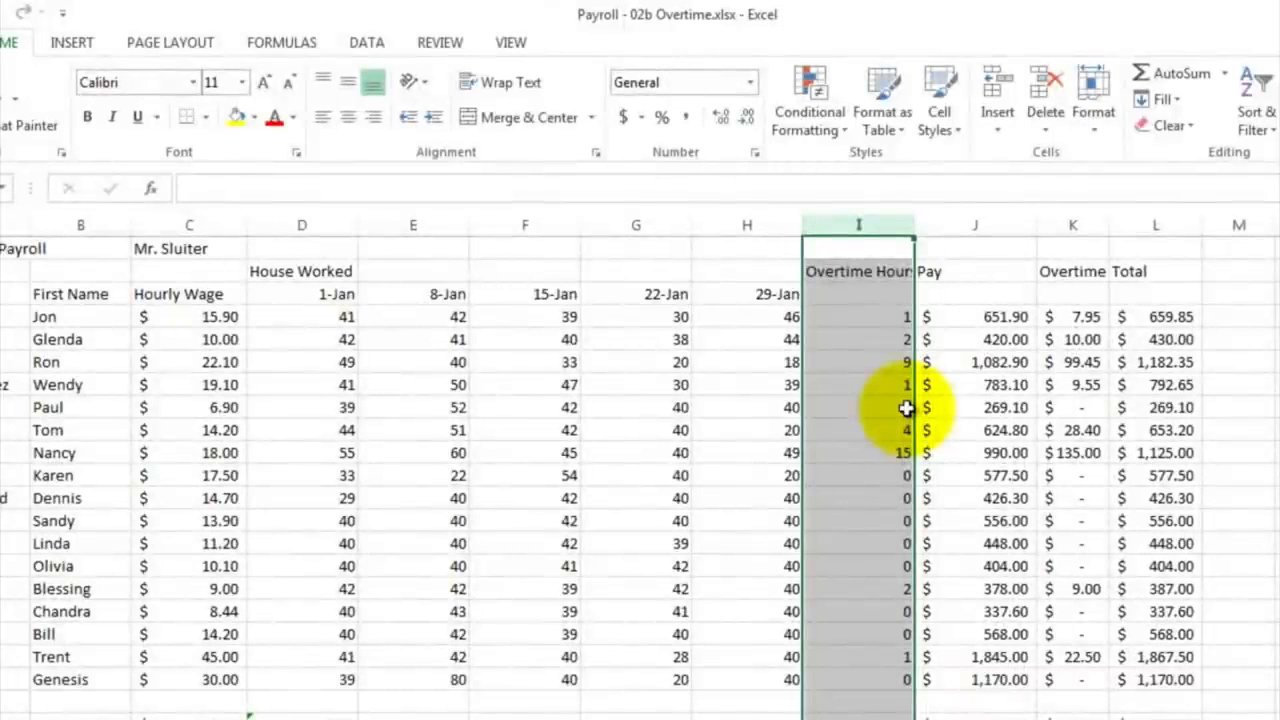
Step: Enter the date Jan 1 in I3, under the Overtime Hours heading
{"action": "left_click", "coordinate": [849, 295]}
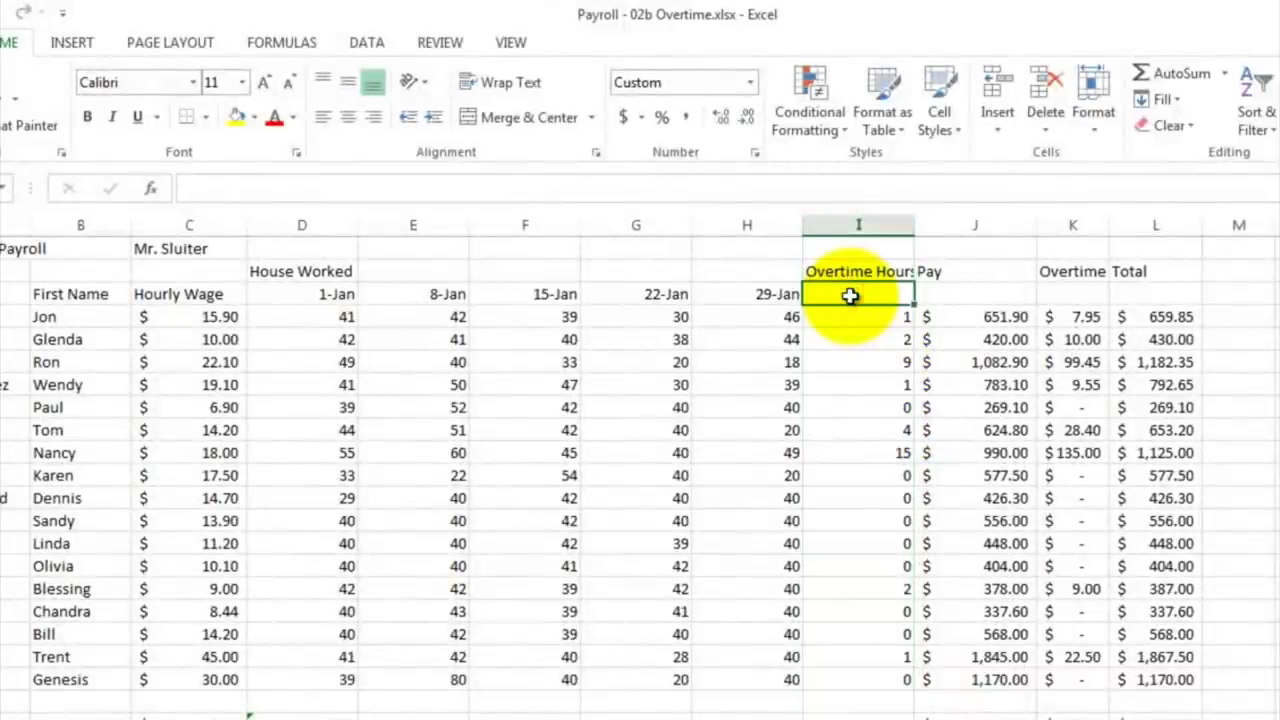
{"action": "type", "text": "Jan"}
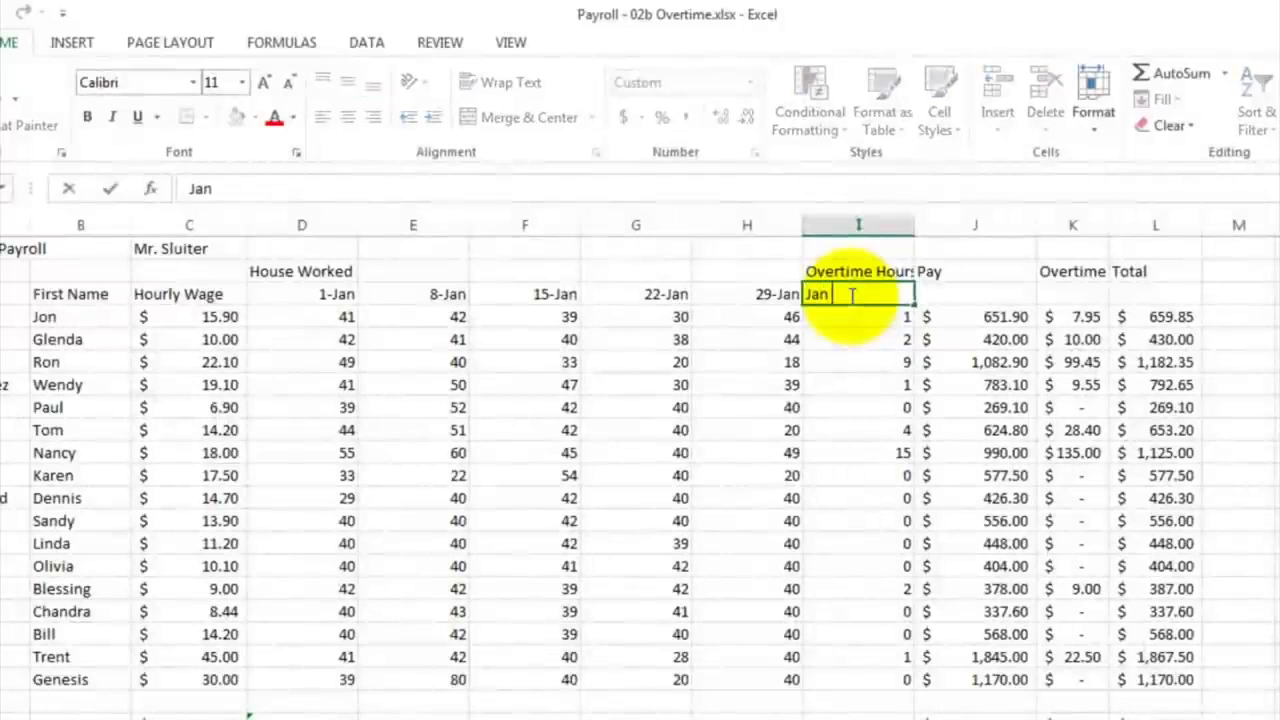
{"action": "type", "text": " 1"}
{"action": "key", "text": "Return"}
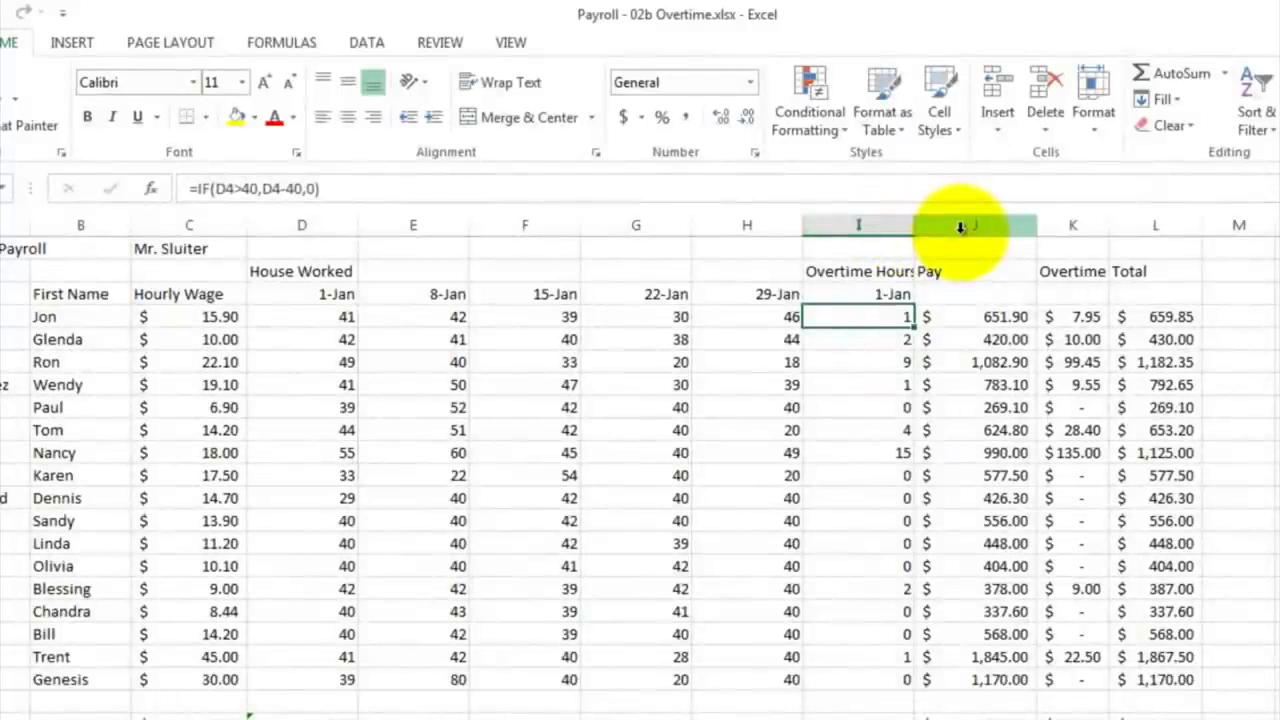
Step: Insert four blank columns at column J, between the Overtime Hours and Pay columns
{"action": "left_click_drag", "start_coordinate": [960, 227], "coordinate": [1224, 233]}
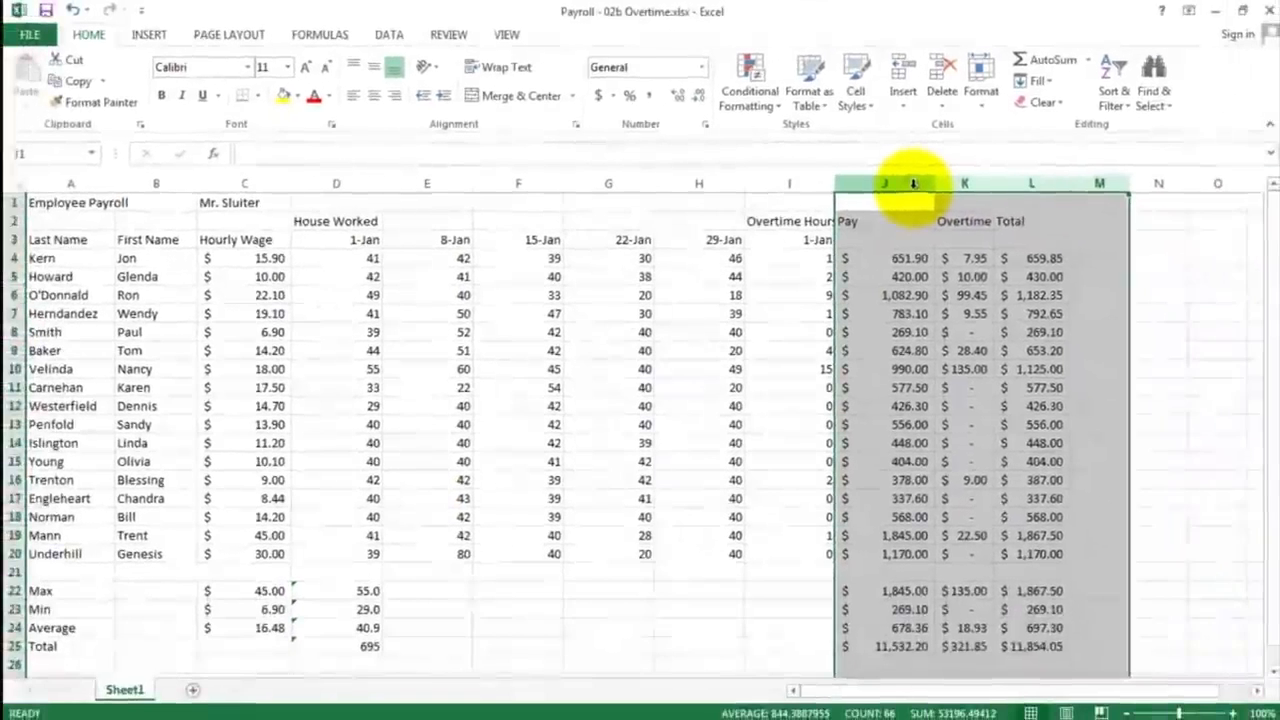
{"action": "right_click", "coordinate": [1010, 227]}
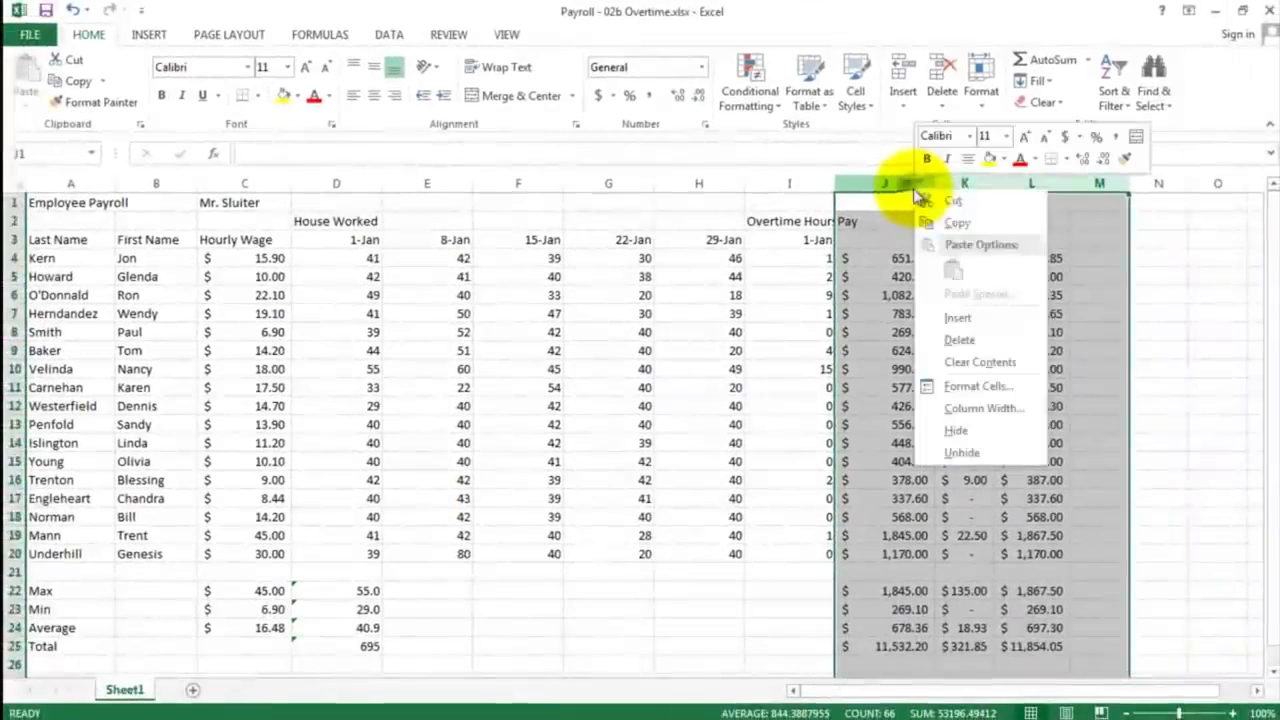
{"action": "left_click", "coordinate": [962, 317]}
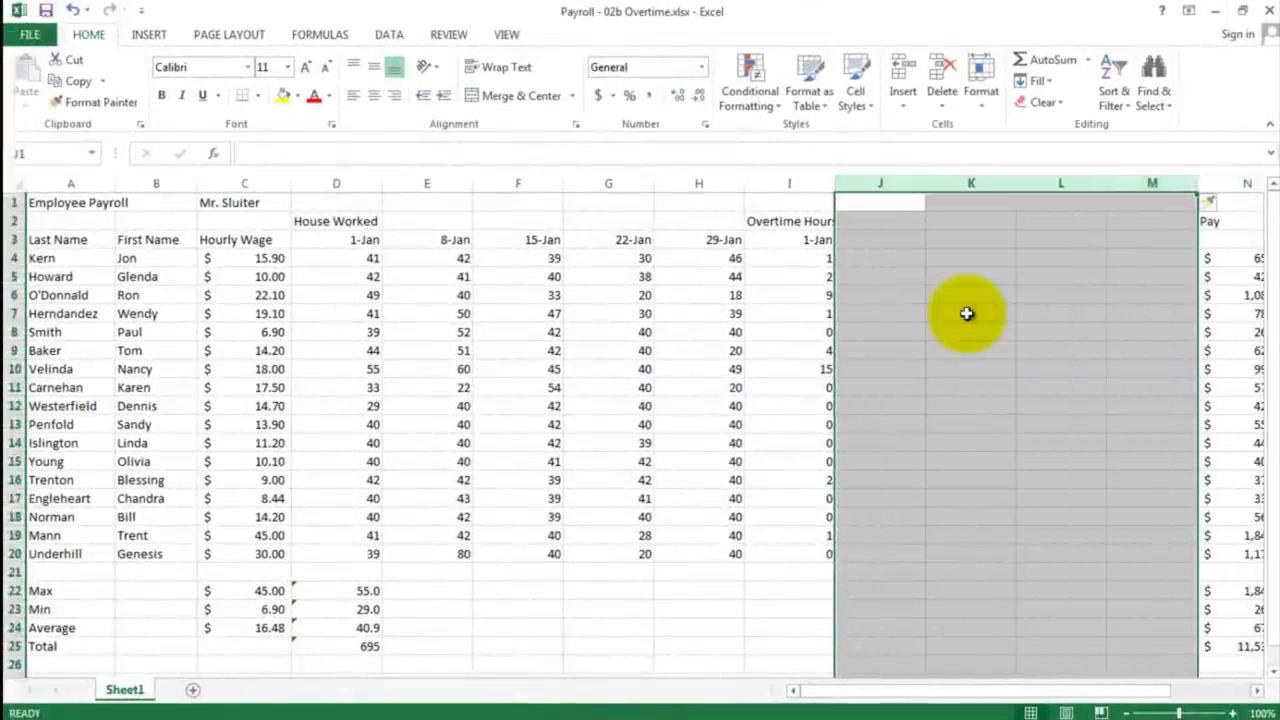
Step: Calculate the second overtime date in J3 with the formula =I3+7 and fill it across through M3
{"action": "left_click", "coordinate": [877, 242]}
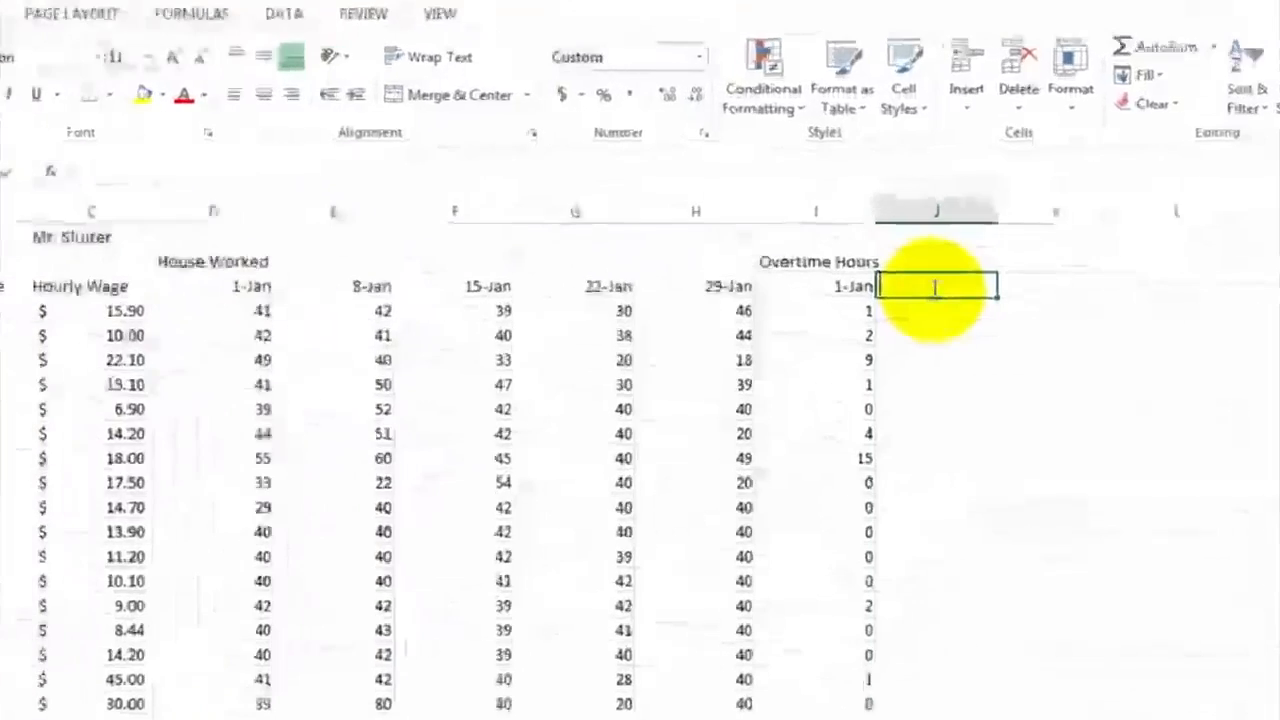
{"action": "type", "text": "="}
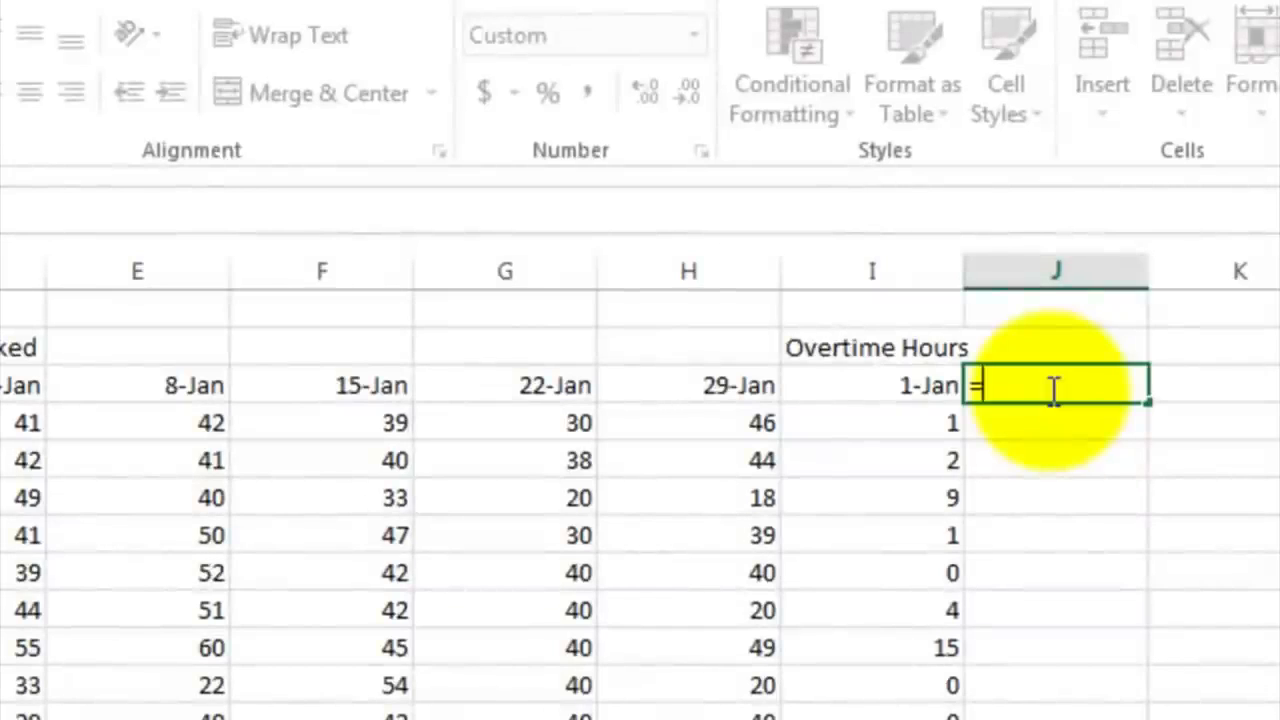
{"action": "left_click", "coordinate": [873, 384]}
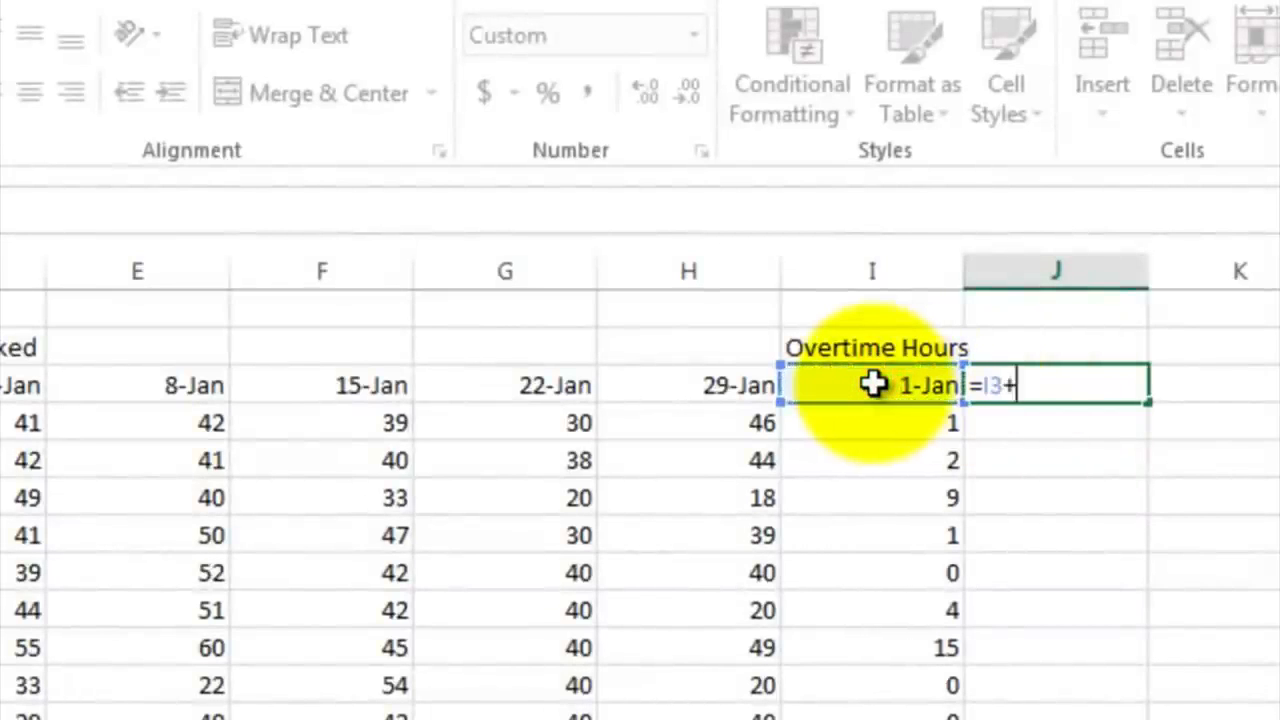
{"action": "type", "text": "7"}
{"action": "key", "text": "Return"}
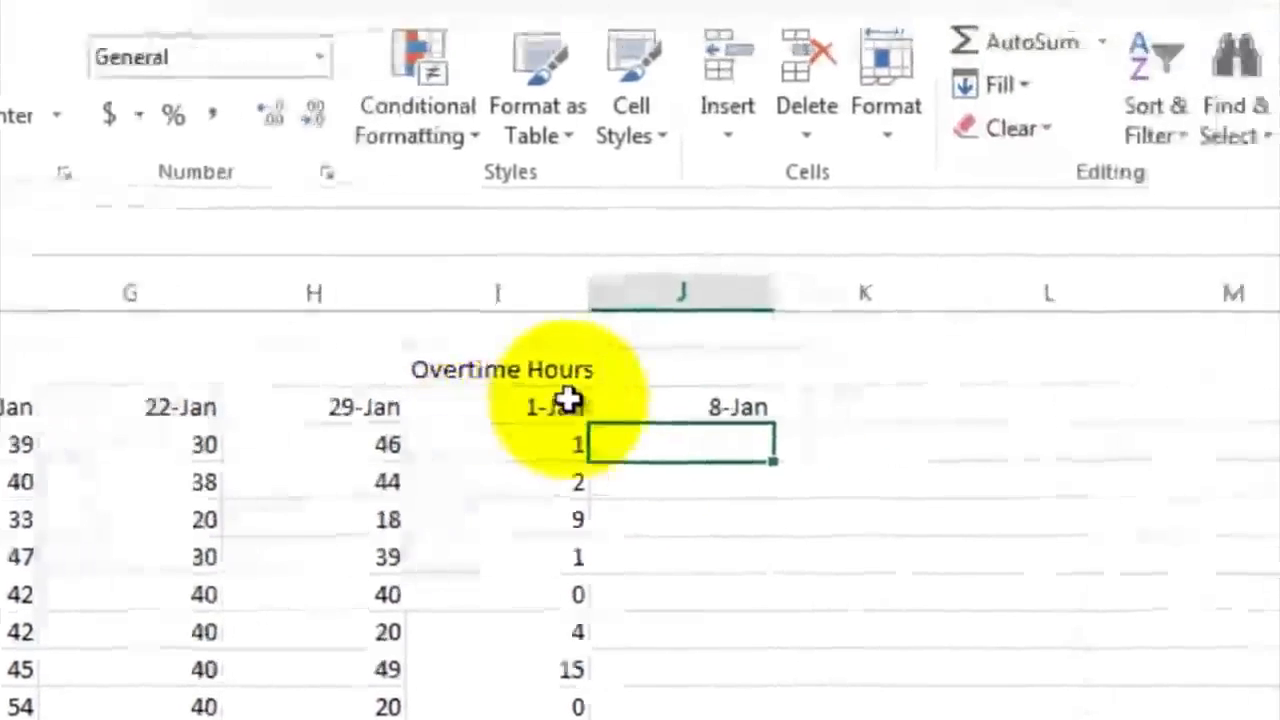
{"action": "left_click", "coordinate": [1065, 385]}
{"action": "left_click_drag", "start_coordinate": [594, 428], "coordinate": [1057, 422]}
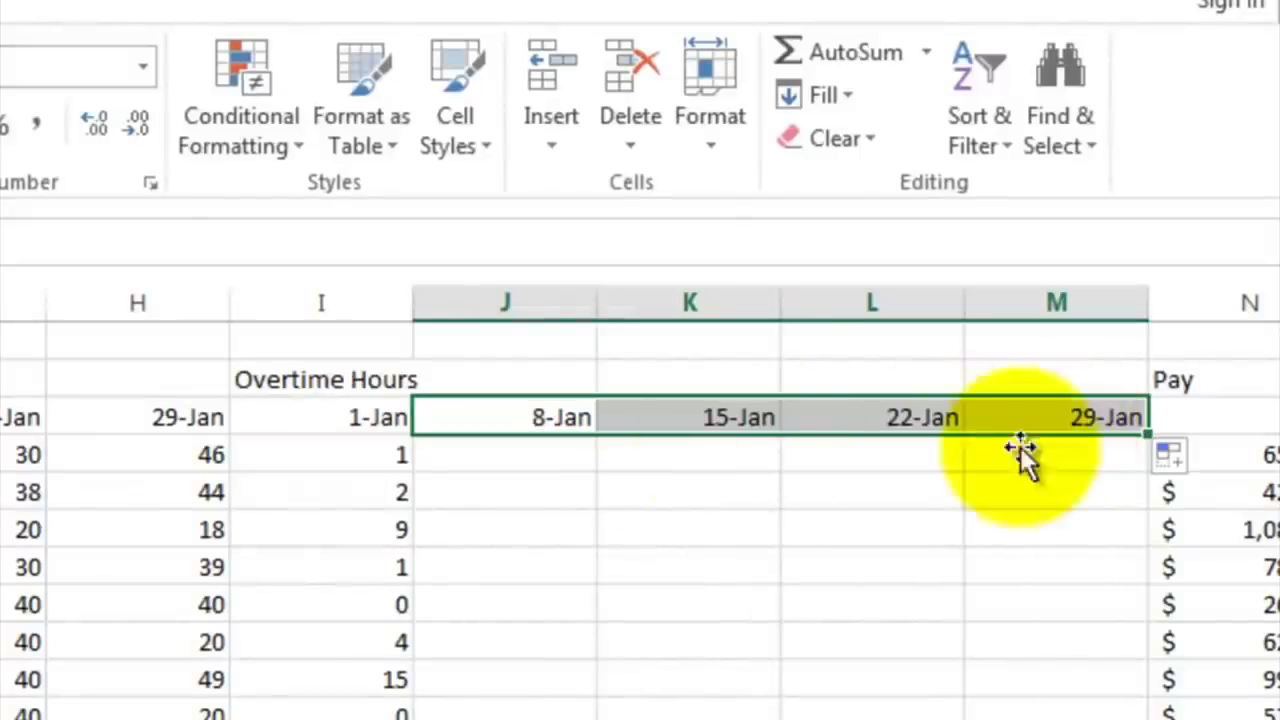
{"action": "left_click", "coordinate": [900, 467]}
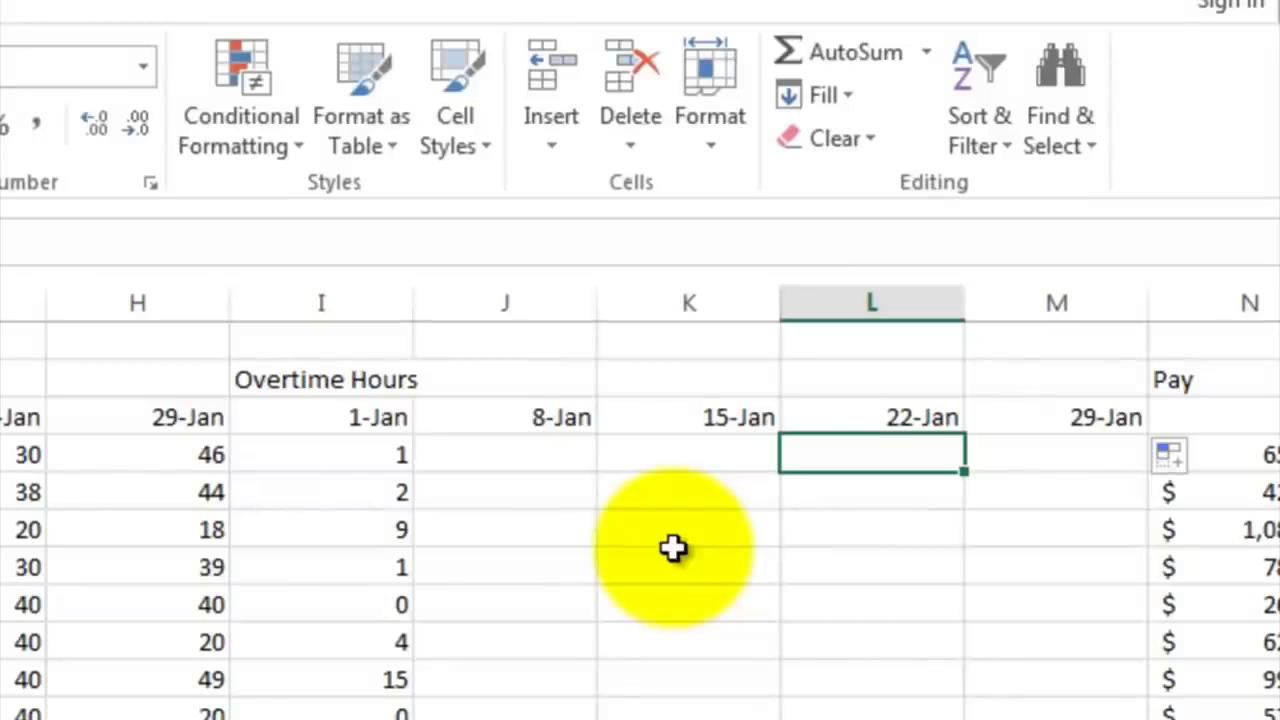
Step: Copy the 1-Jan overtime formulas from I4:I20 and paste them into the 8-Jan column starting at J4
{"action": "left_click", "coordinate": [340, 450]}
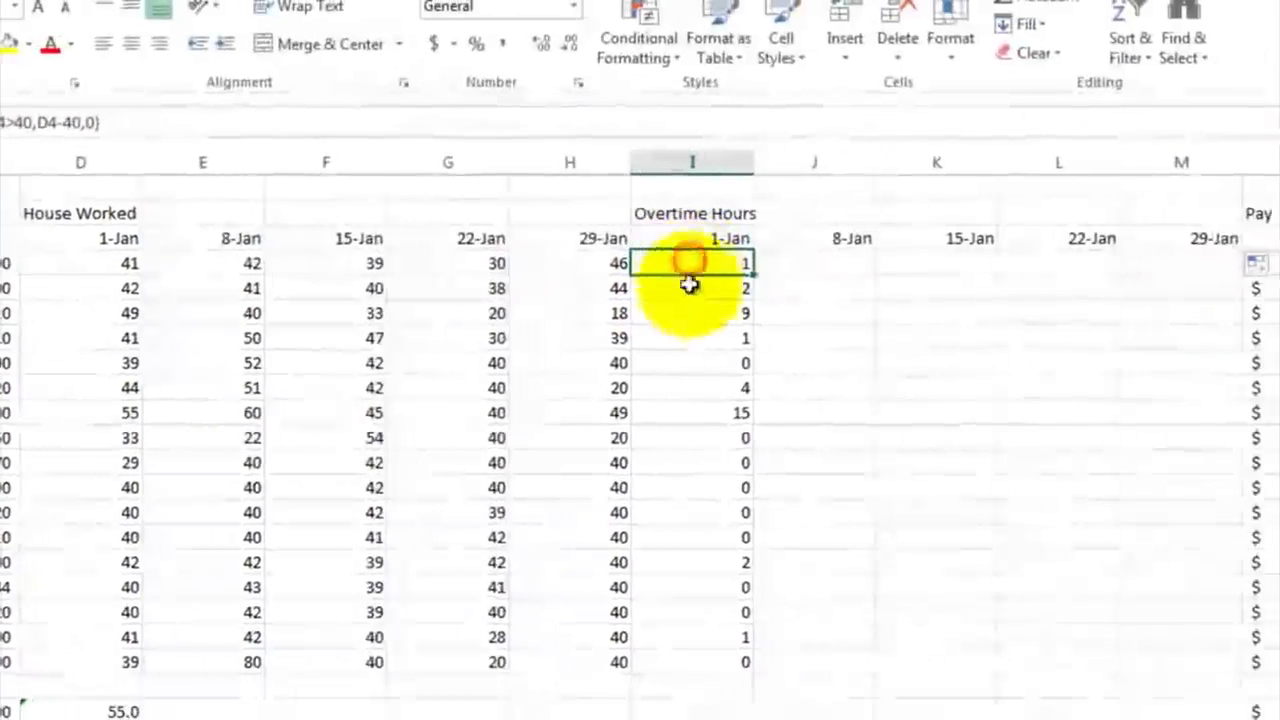
{"action": "left_click_drag", "start_coordinate": [1174, 226], "coordinate": [1195, 549]}
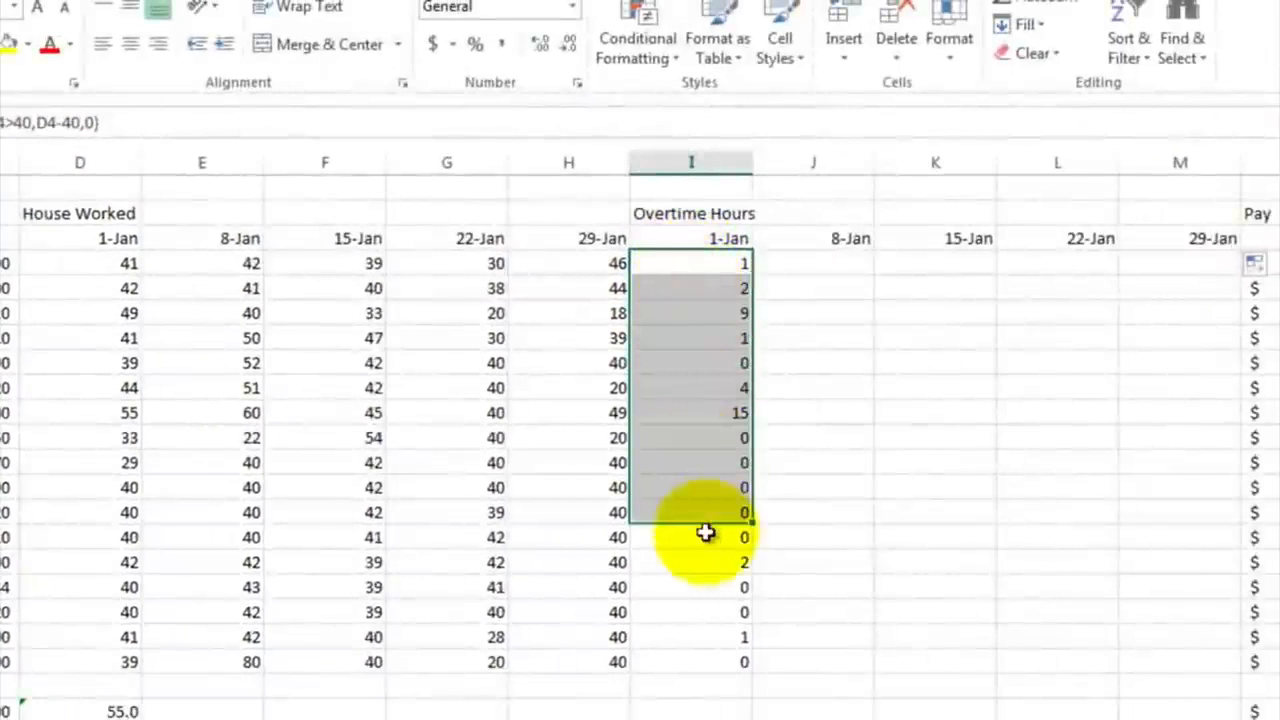
{"action": "left_click_drag", "start_coordinate": [705, 533], "coordinate": [721, 664]}
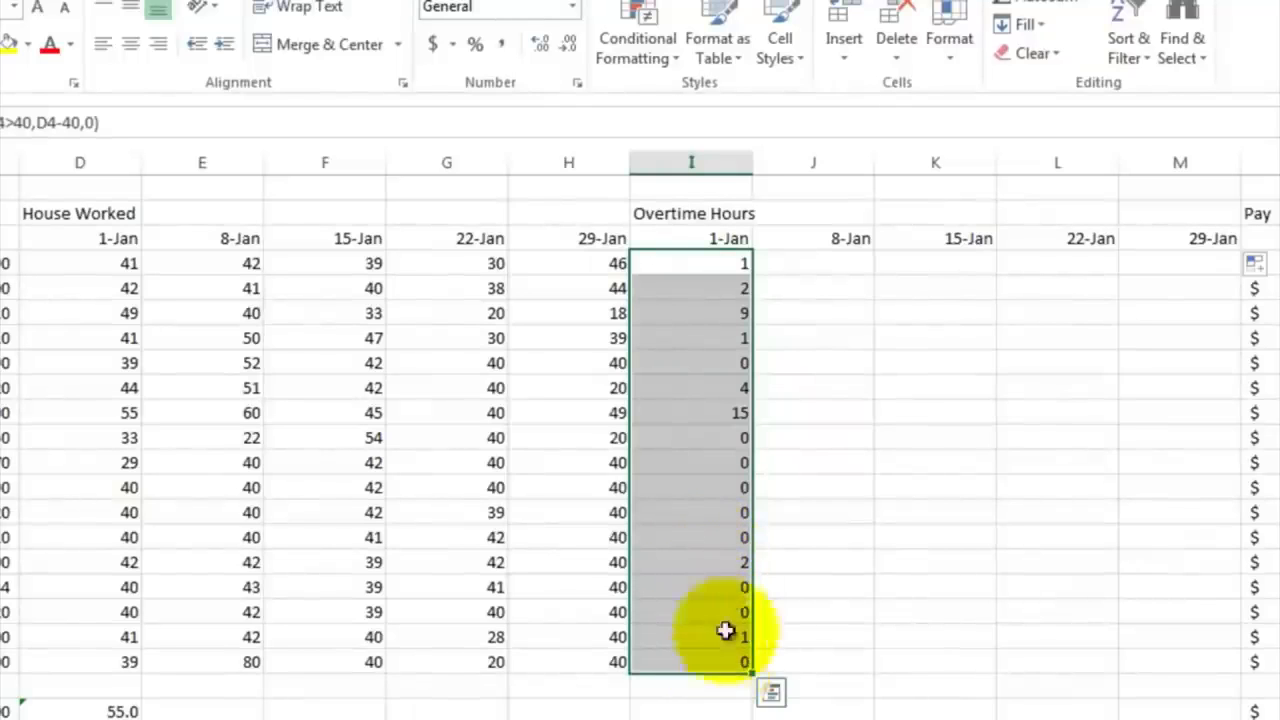
{"action": "right_click", "coordinate": [697, 350]}
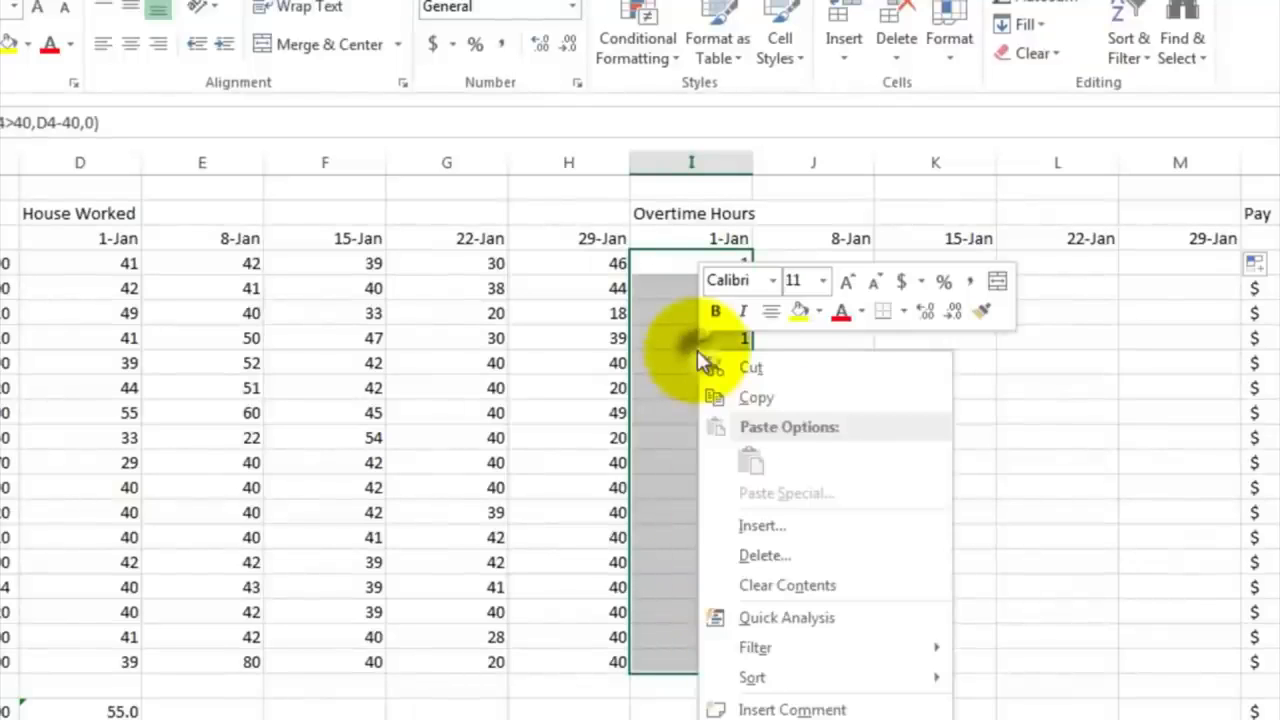
{"action": "left_click", "coordinate": [738, 400]}
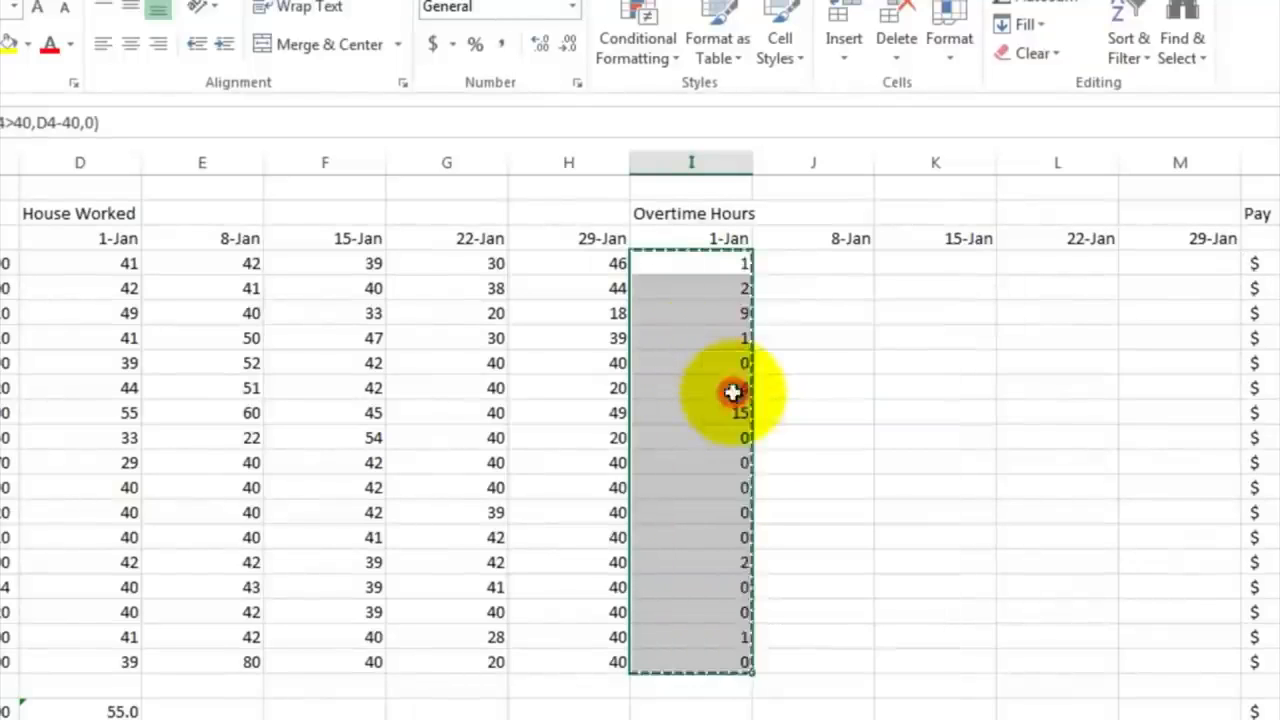
{"action": "left_click", "coordinate": [787, 261]}
{"action": "right_click", "coordinate": [787, 261]}
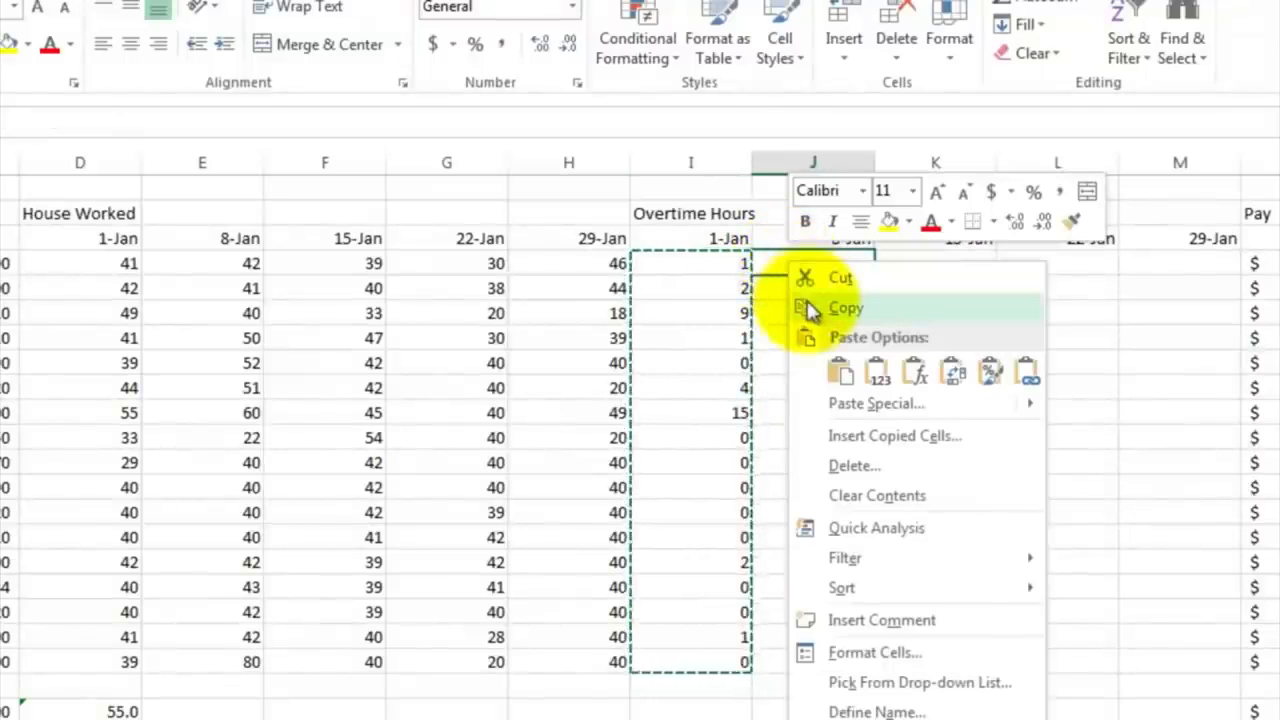
{"action": "left_click", "coordinate": [846, 372]}
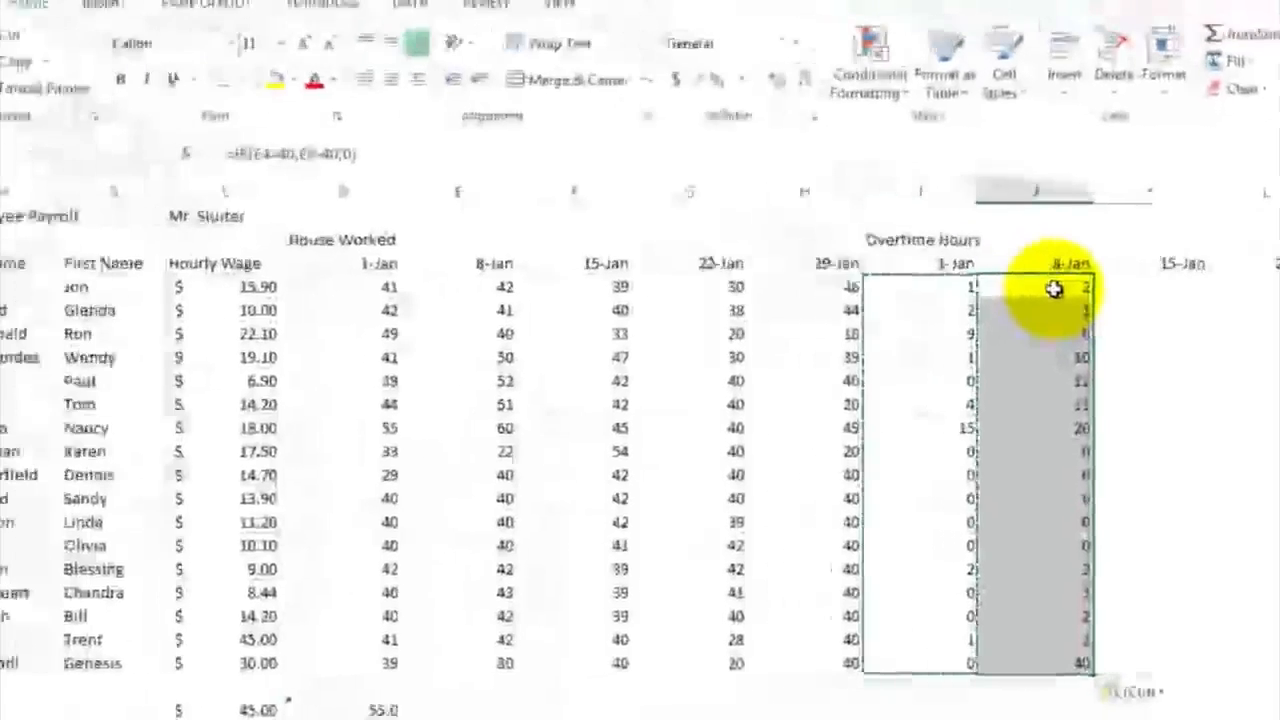
Step: Compare the cell references in the overtime formulas of J4 and I4, leaving both formulas as they are
{"action": "left_click", "coordinate": [833, 273]}
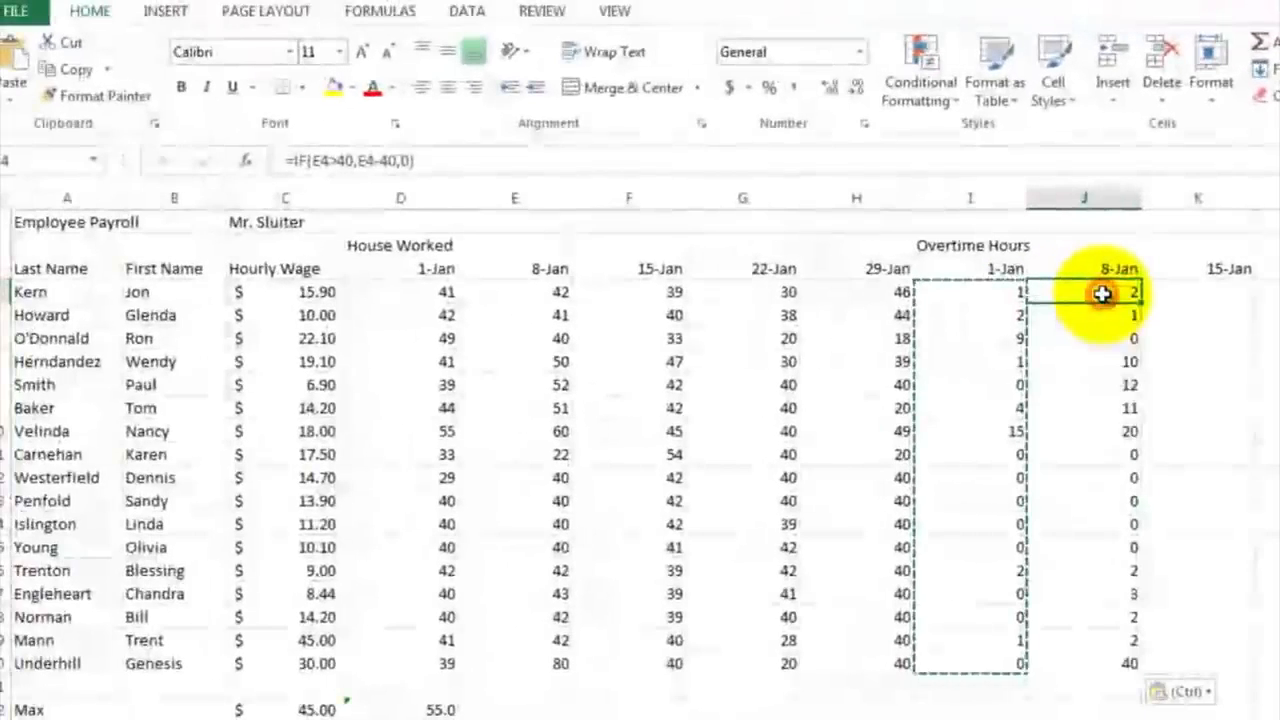
{"action": "double_click", "coordinate": [1102, 293]}
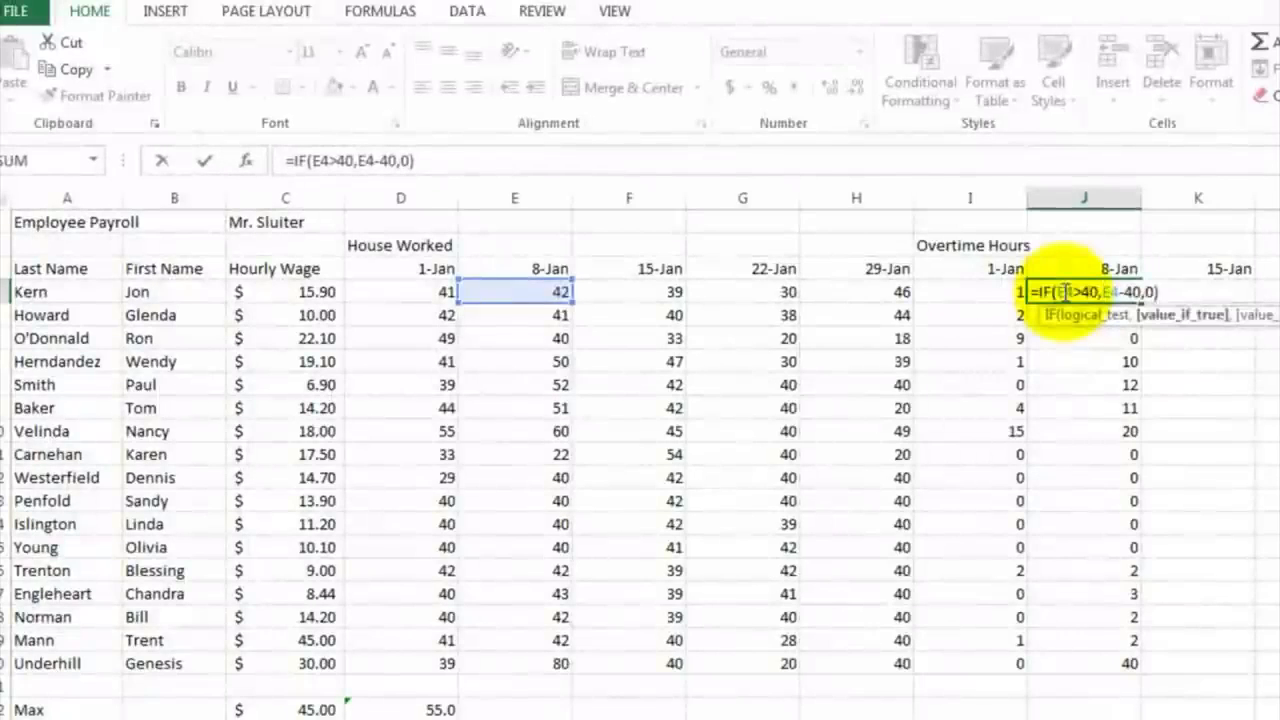
{"action": "key", "text": "Escape"}
{"action": "left_click", "coordinate": [988, 290]}
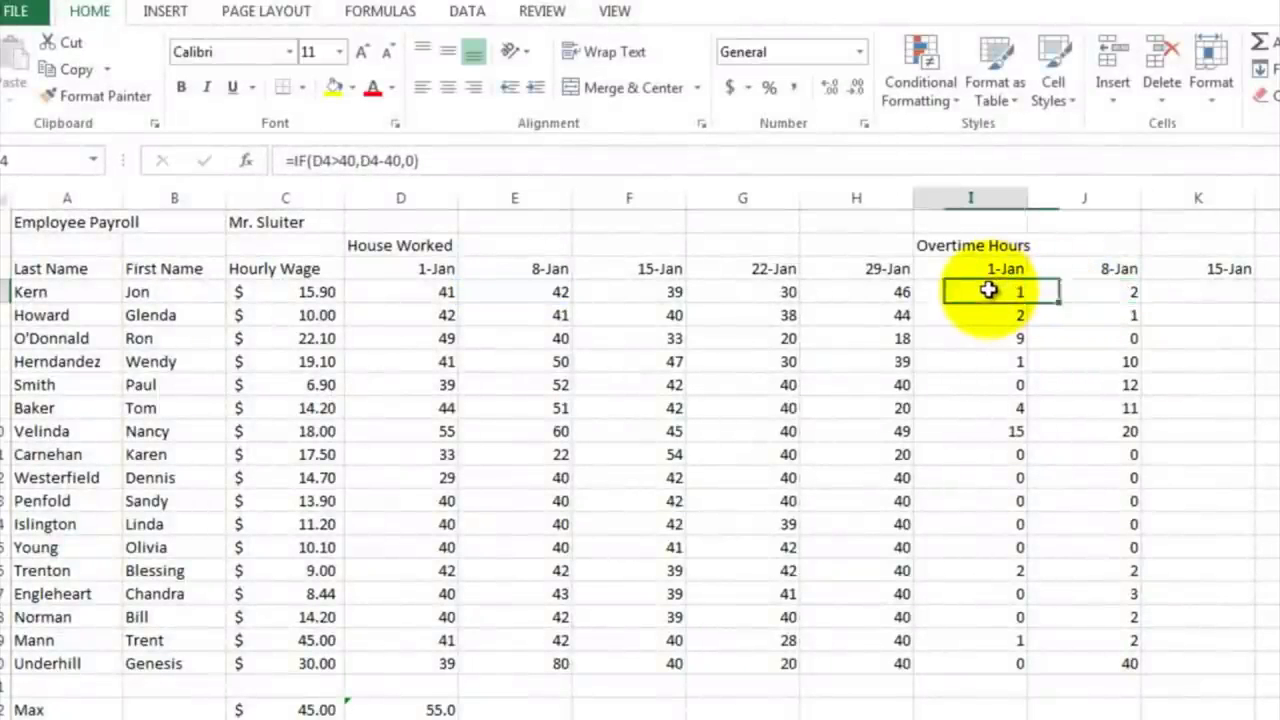
{"action": "double_click", "coordinate": [988, 290]}
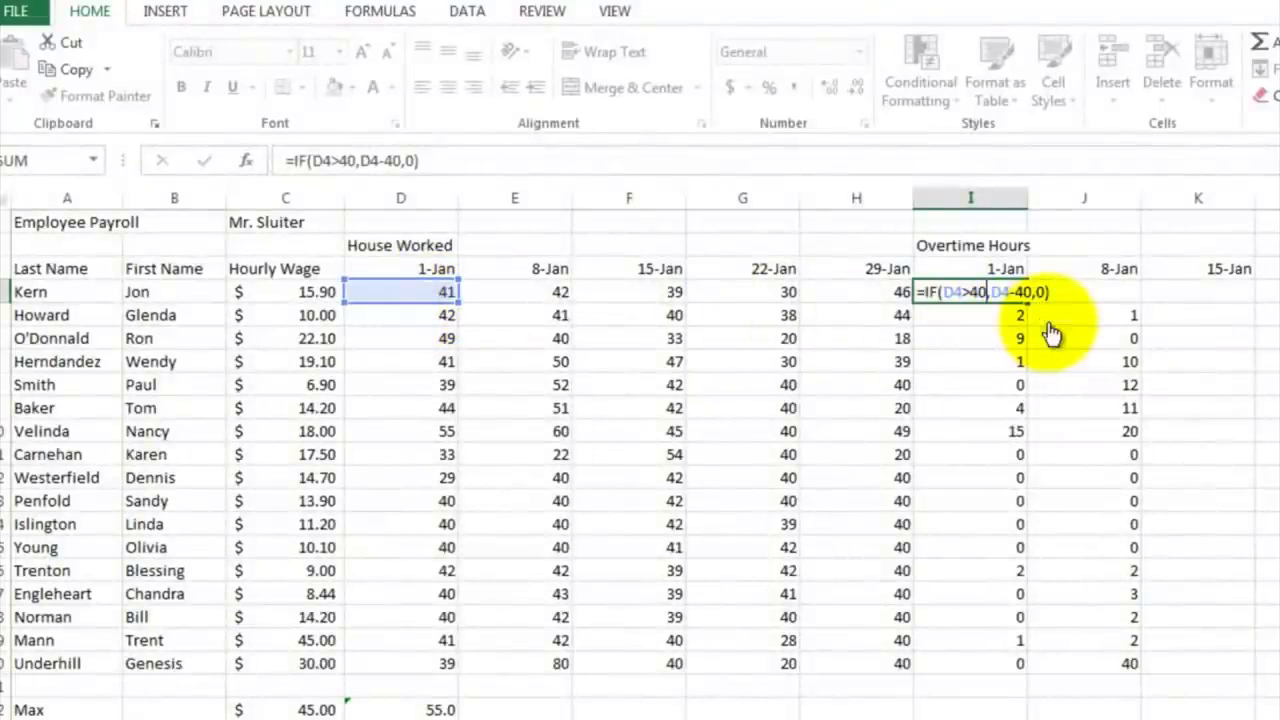
{"action": "key", "text": "ctrl+Return"}
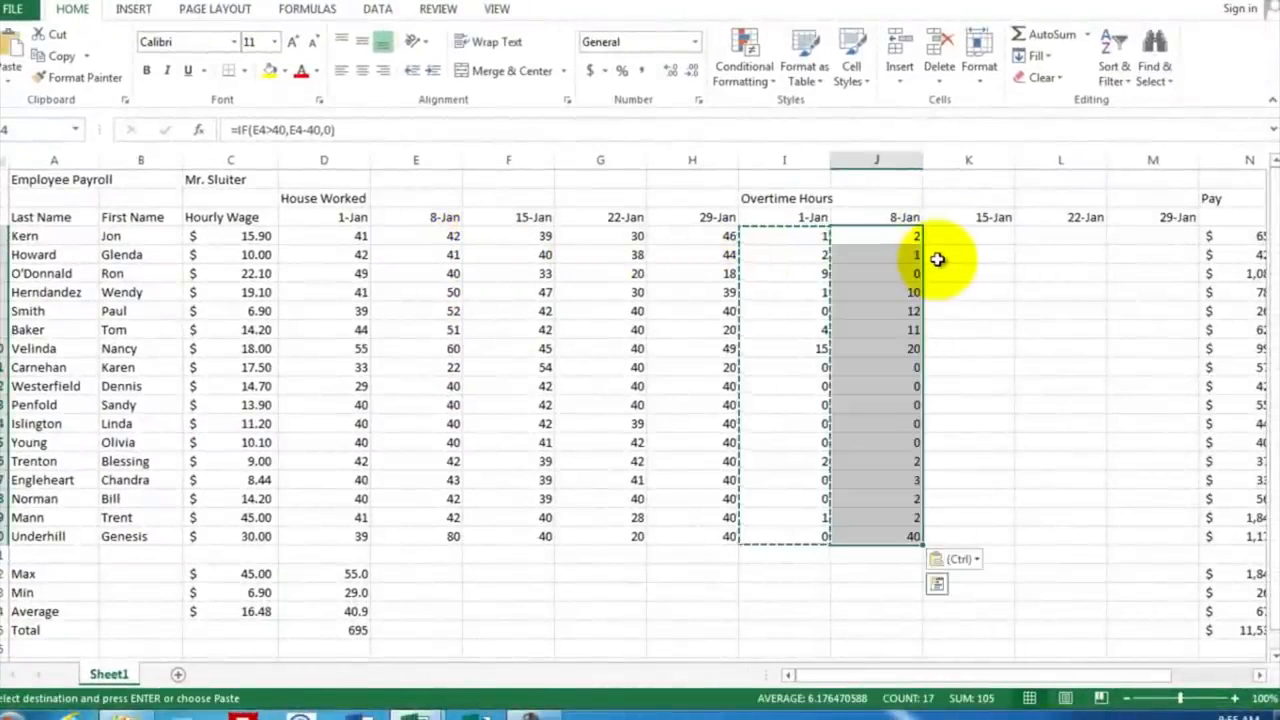
Step: Copy the 8-Jan overtime formulas from J4:J20 and paste them into the 15-Jan column starting at K4
{"action": "left_click", "coordinate": [935, 256]}
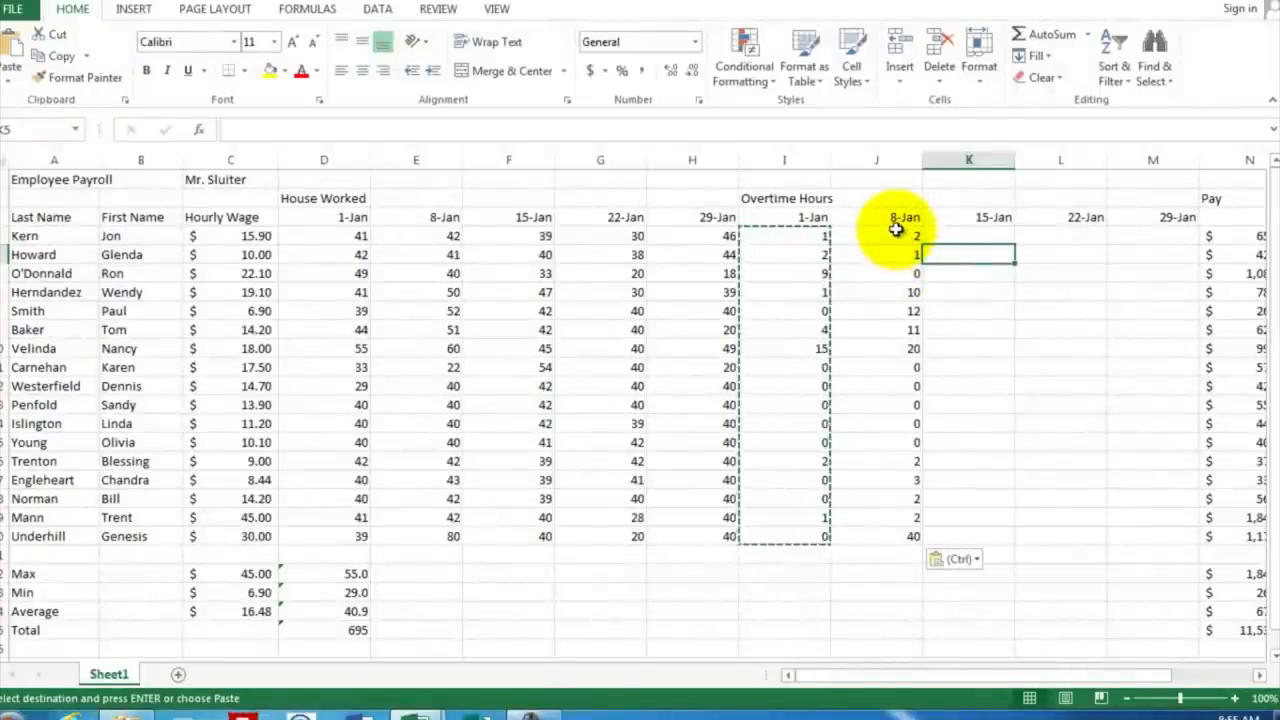
{"action": "left_click_drag", "start_coordinate": [896, 232], "coordinate": [908, 536]}
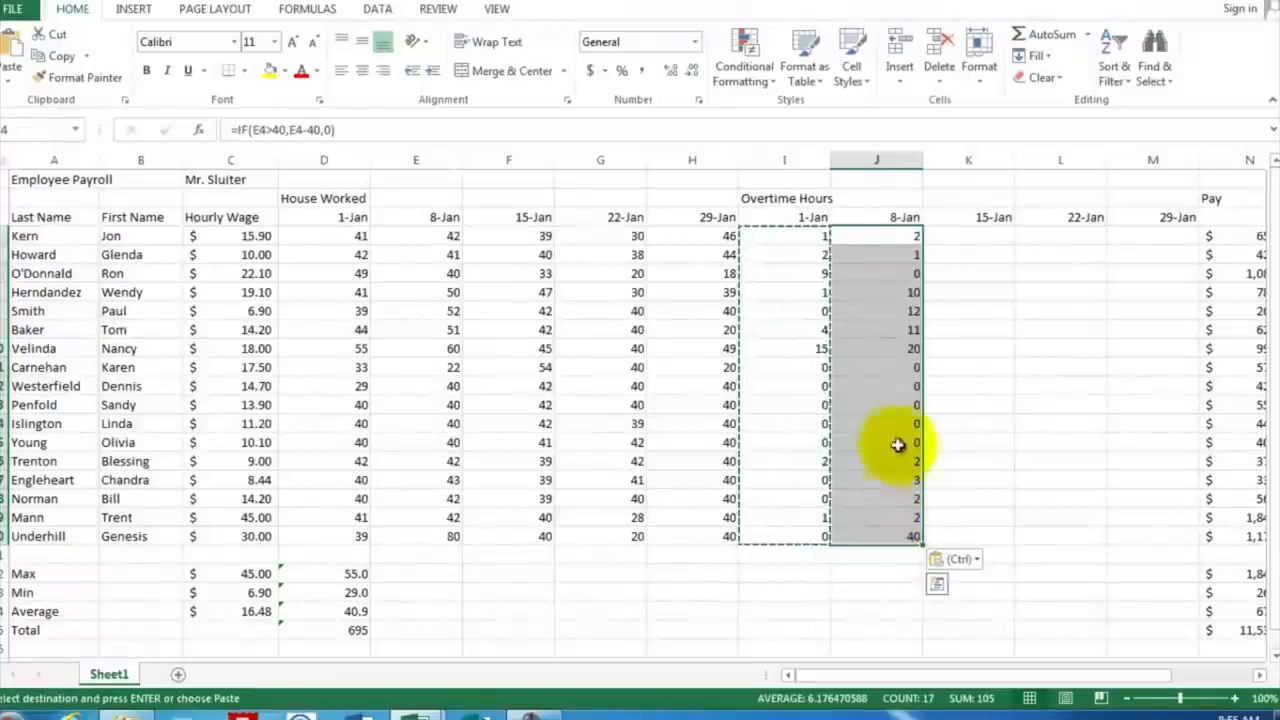
{"action": "right_click", "coordinate": [875, 307]}
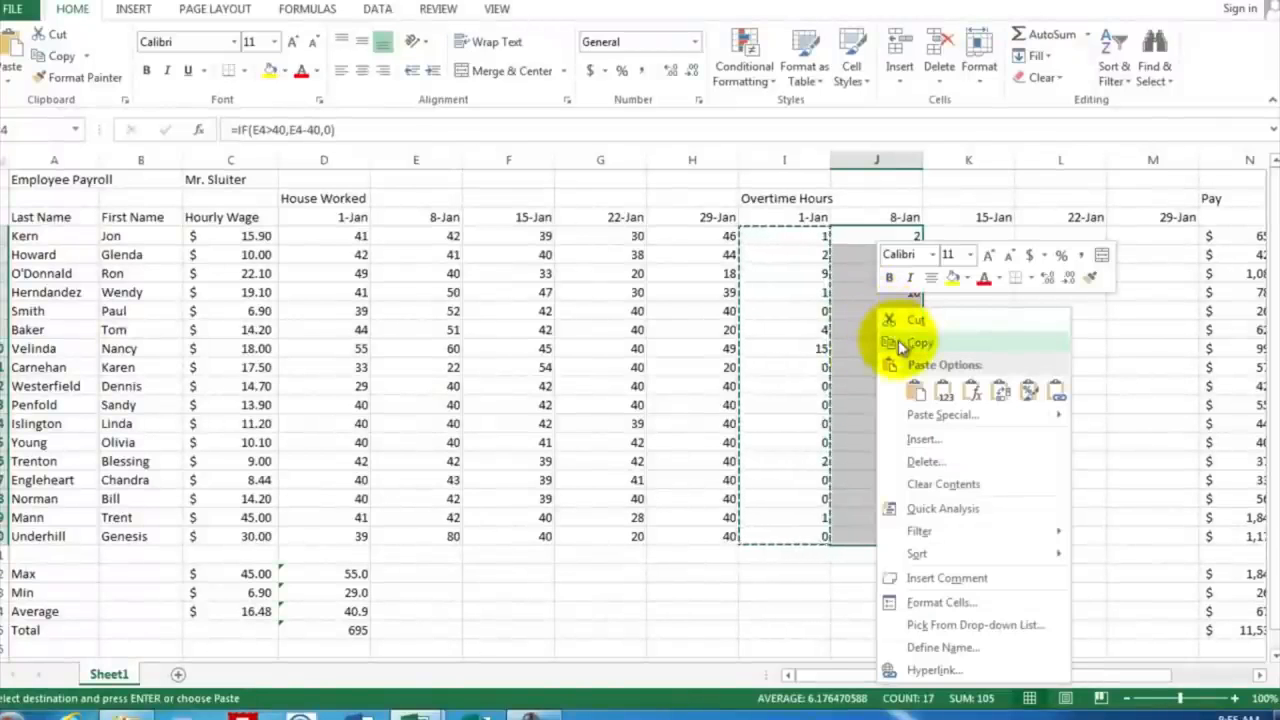
{"action": "left_click", "coordinate": [900, 337]}
{"action": "left_click", "coordinate": [950, 235]}
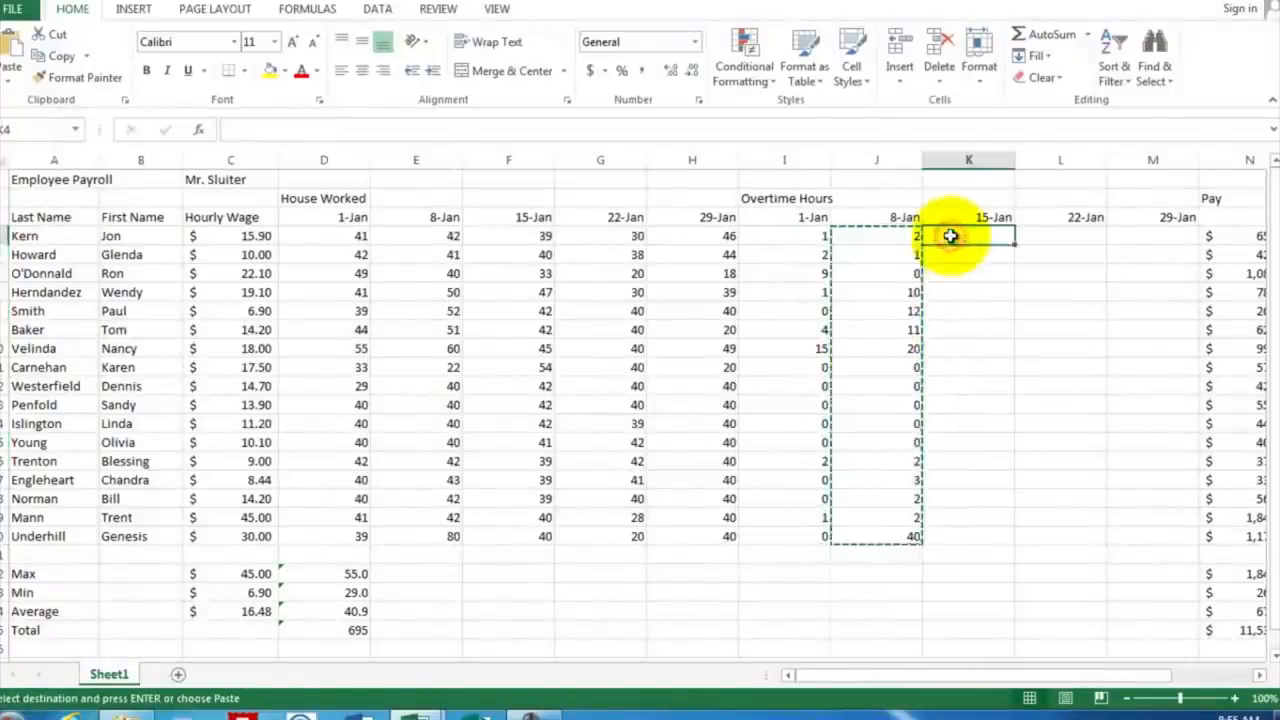
{"action": "right_click", "coordinate": [952, 237]}
{"action": "left_click", "coordinate": [991, 318]}
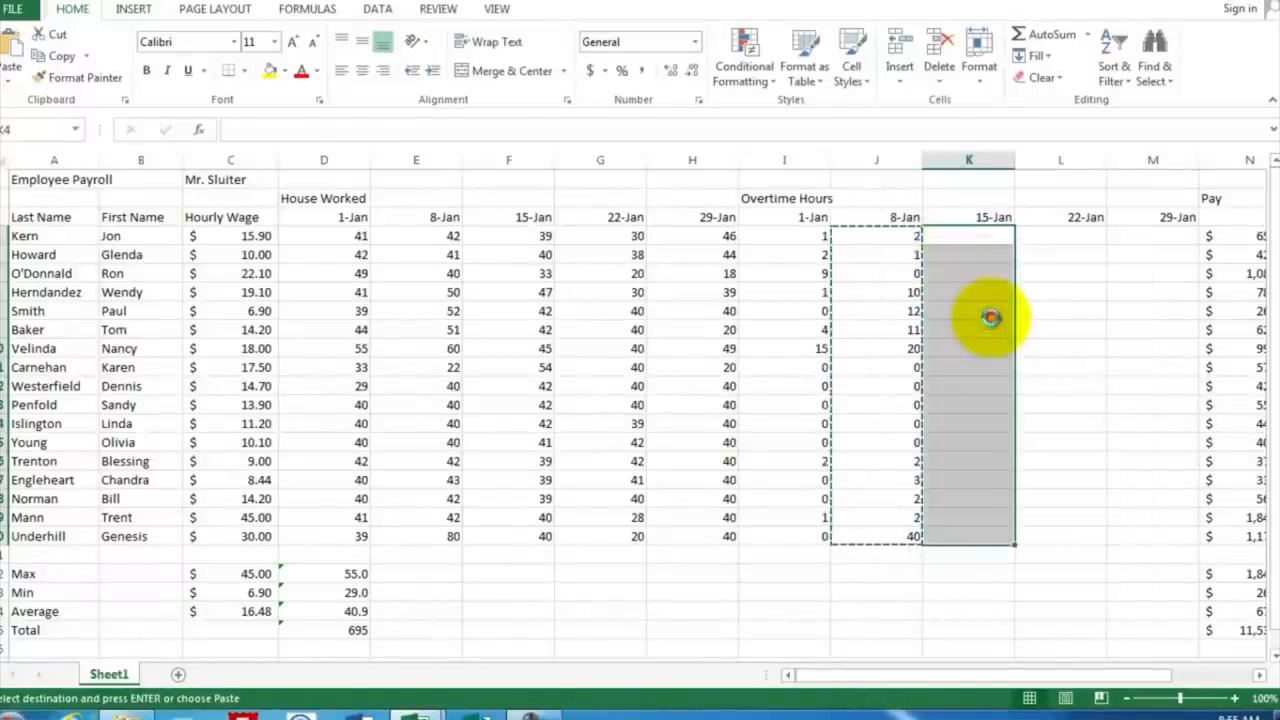
Step: Paste the copied overtime formulas into the 22-Jan and 29-Jan columns, starting at L4 and M4
{"action": "left_click", "coordinate": [1040, 235]}
{"action": "right_click", "coordinate": [1040, 236]}
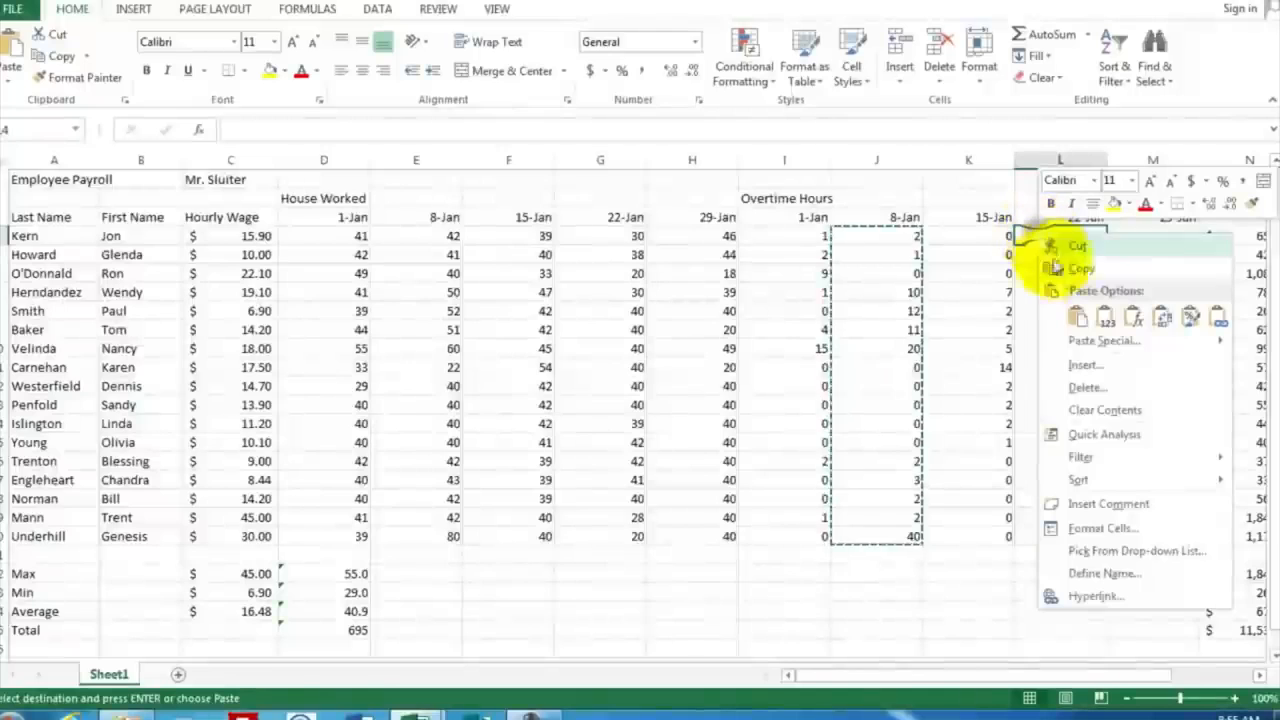
{"action": "left_click", "coordinate": [1071, 316]}
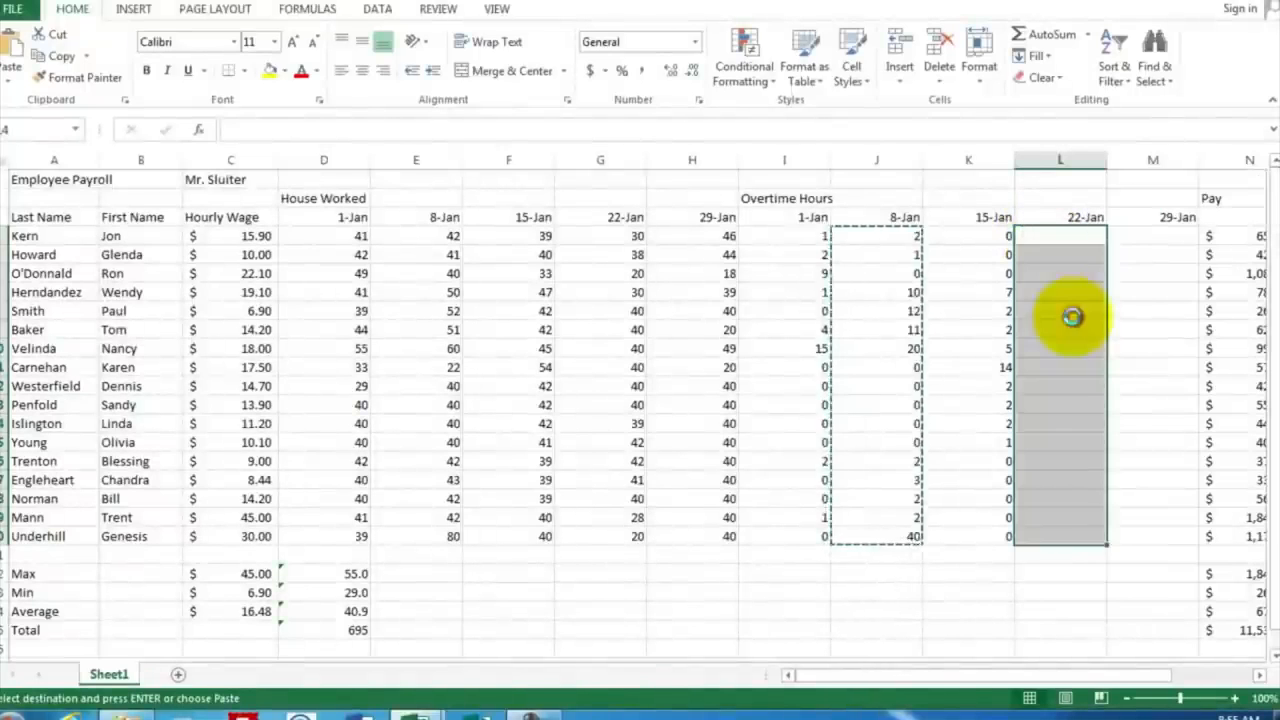
{"action": "left_click", "coordinate": [1130, 237]}
{"action": "right_click", "coordinate": [1131, 239]}
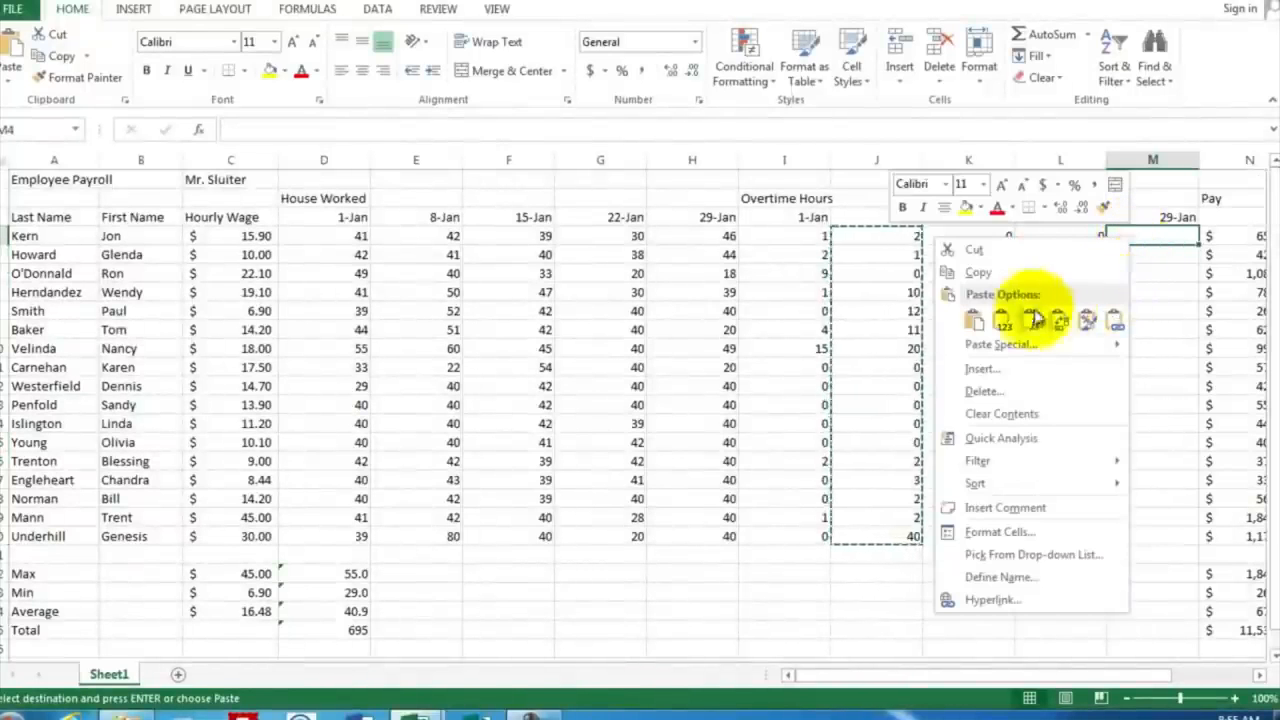
{"action": "left_click", "coordinate": [983, 323]}
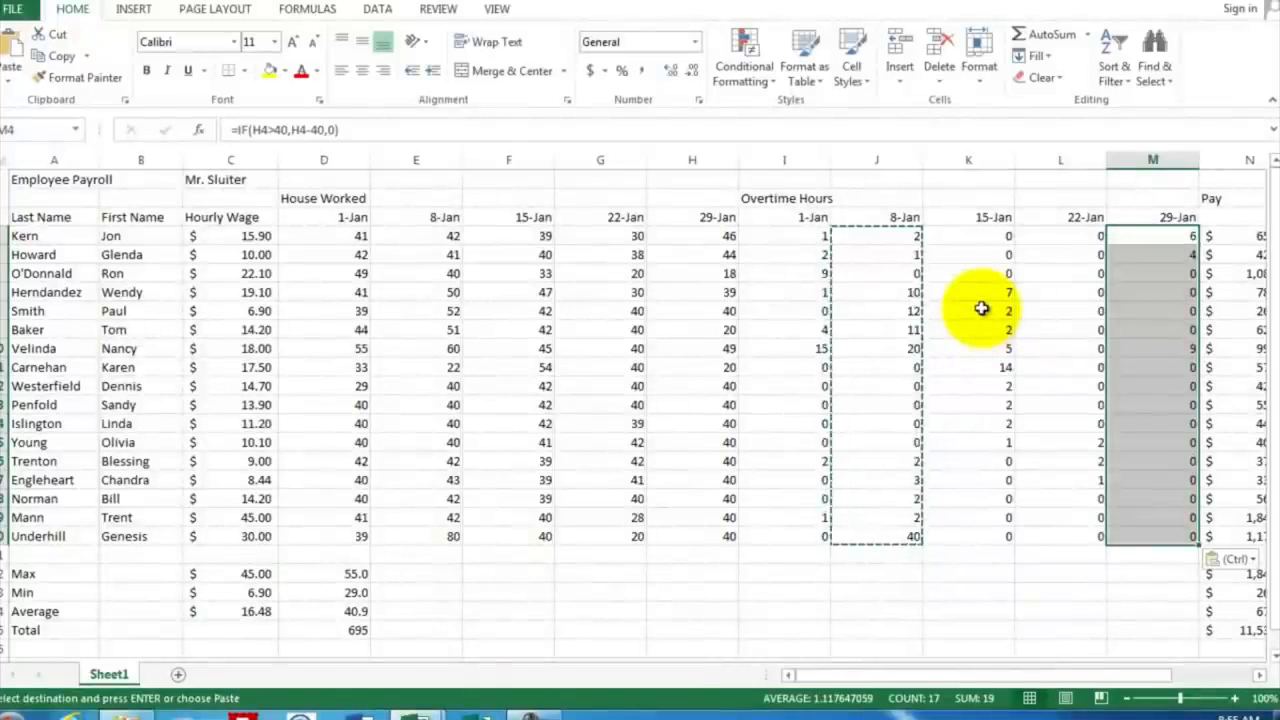
{"action": "left_click", "coordinate": [967, 560]}
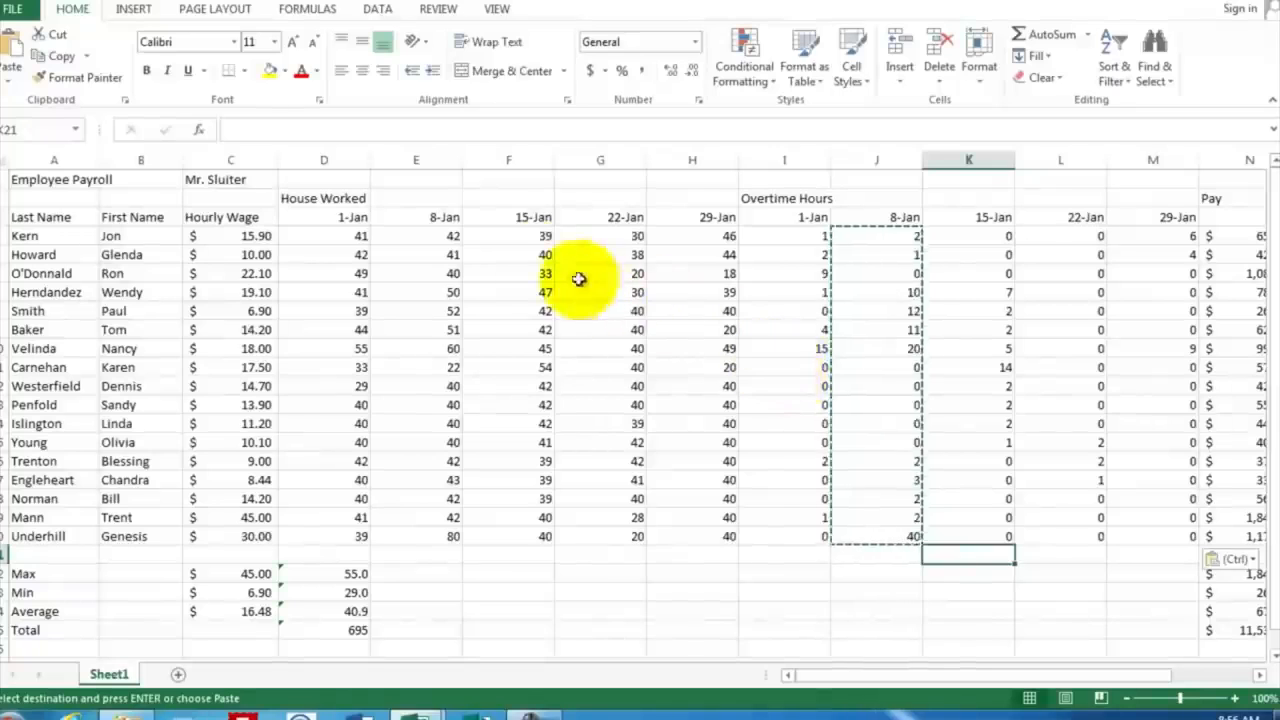
Step: Shade the hours worked block D3:H20 with a light gray fill
{"action": "left_click", "coordinate": [320, 216]}
{"action": "left_click_drag", "start_coordinate": [368, 228], "coordinate": [714, 541]}
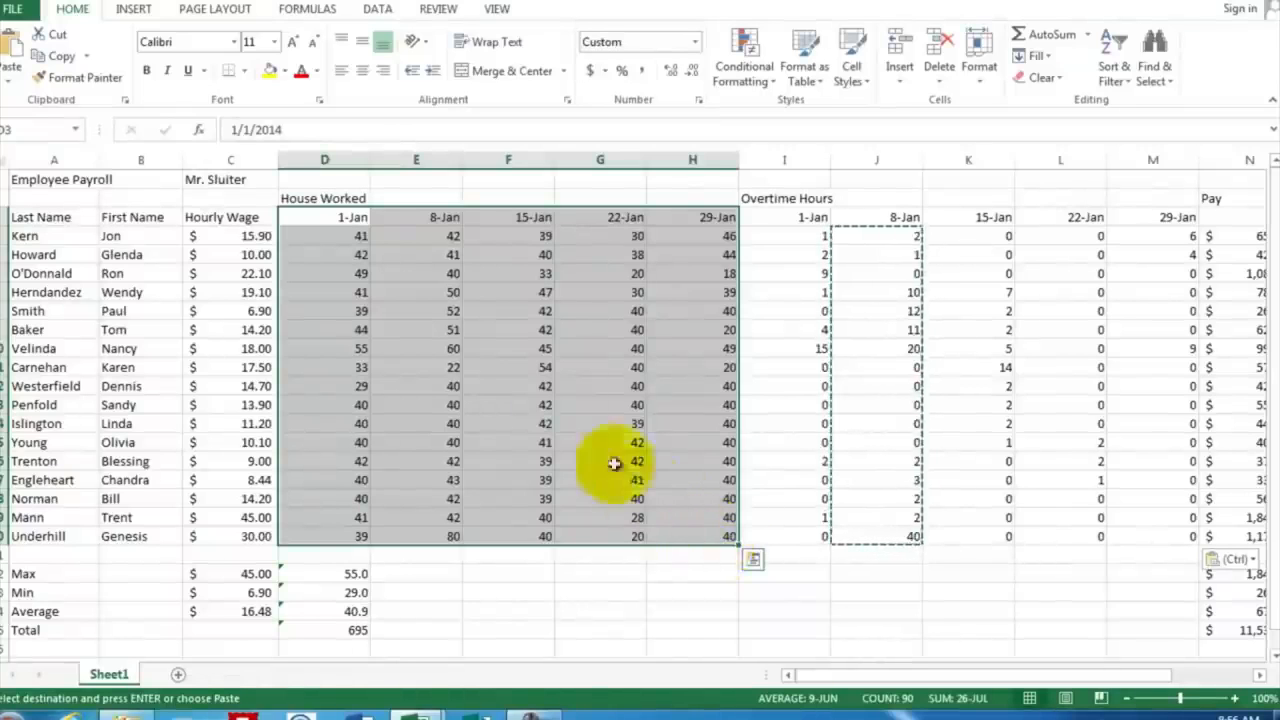
{"action": "left_click", "coordinate": [285, 72]}
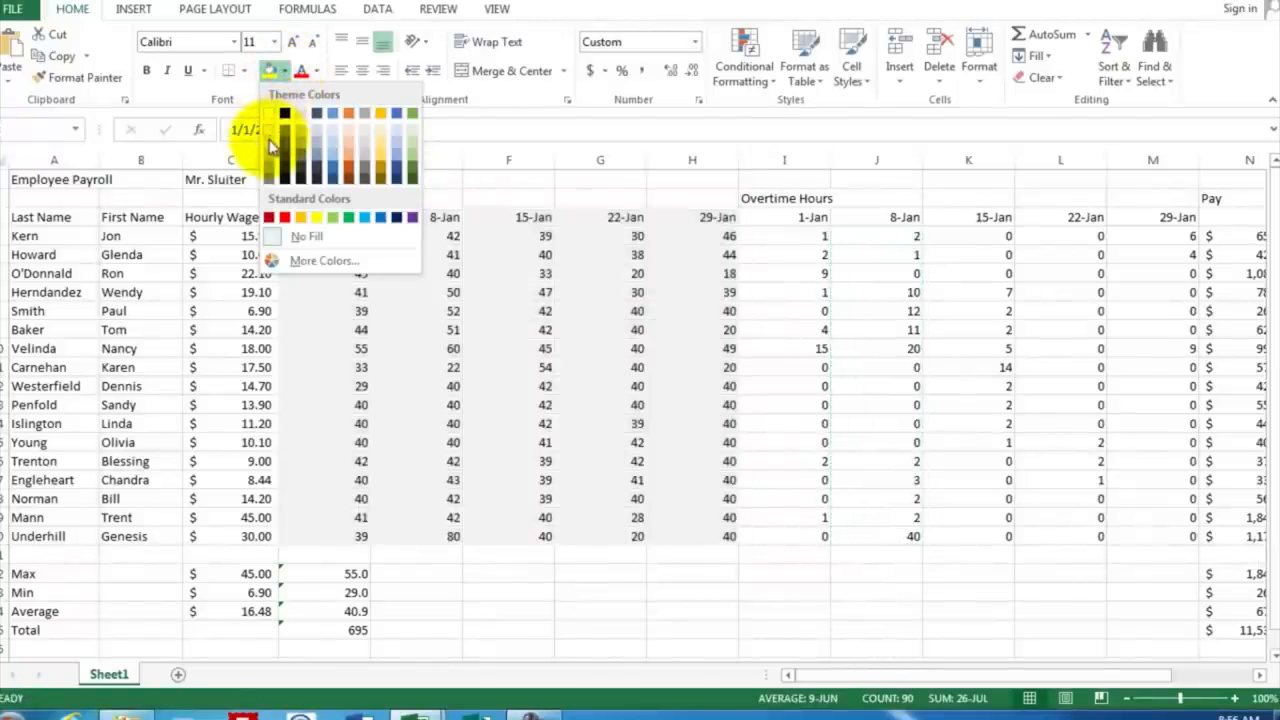
{"action": "left_click", "coordinate": [268, 140]}
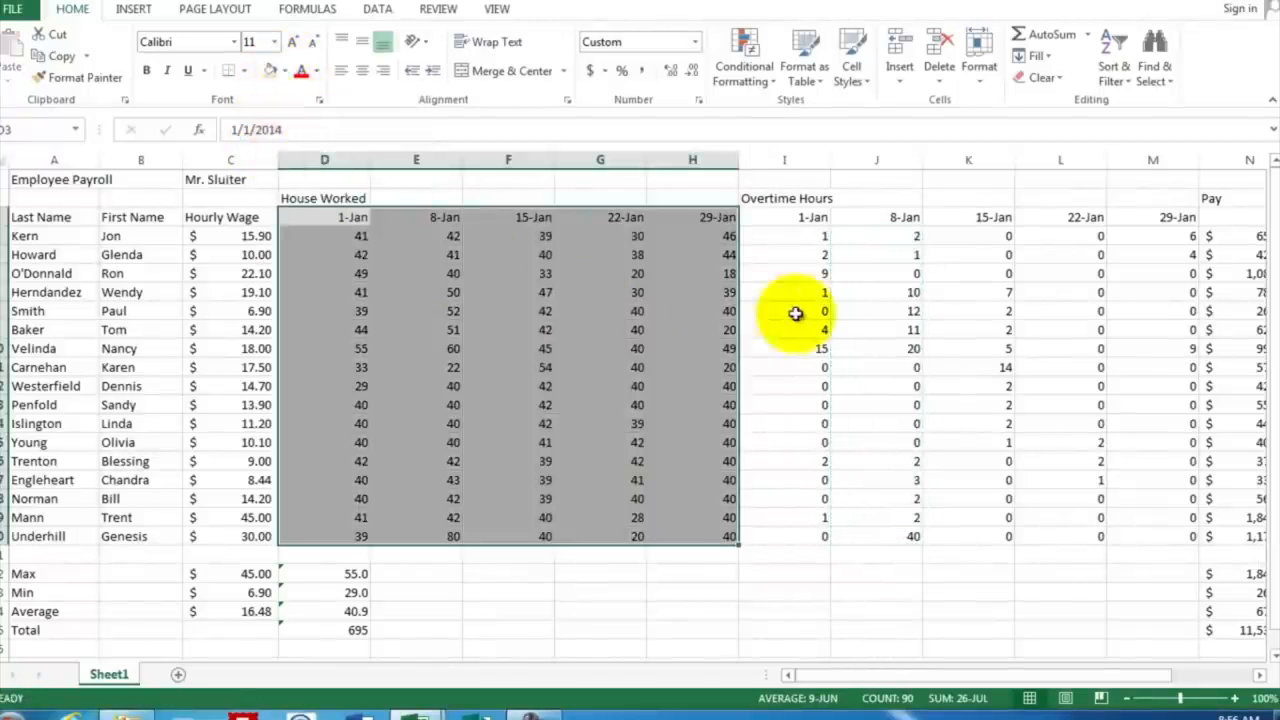
{"action": "left_click", "coordinate": [797, 313]}
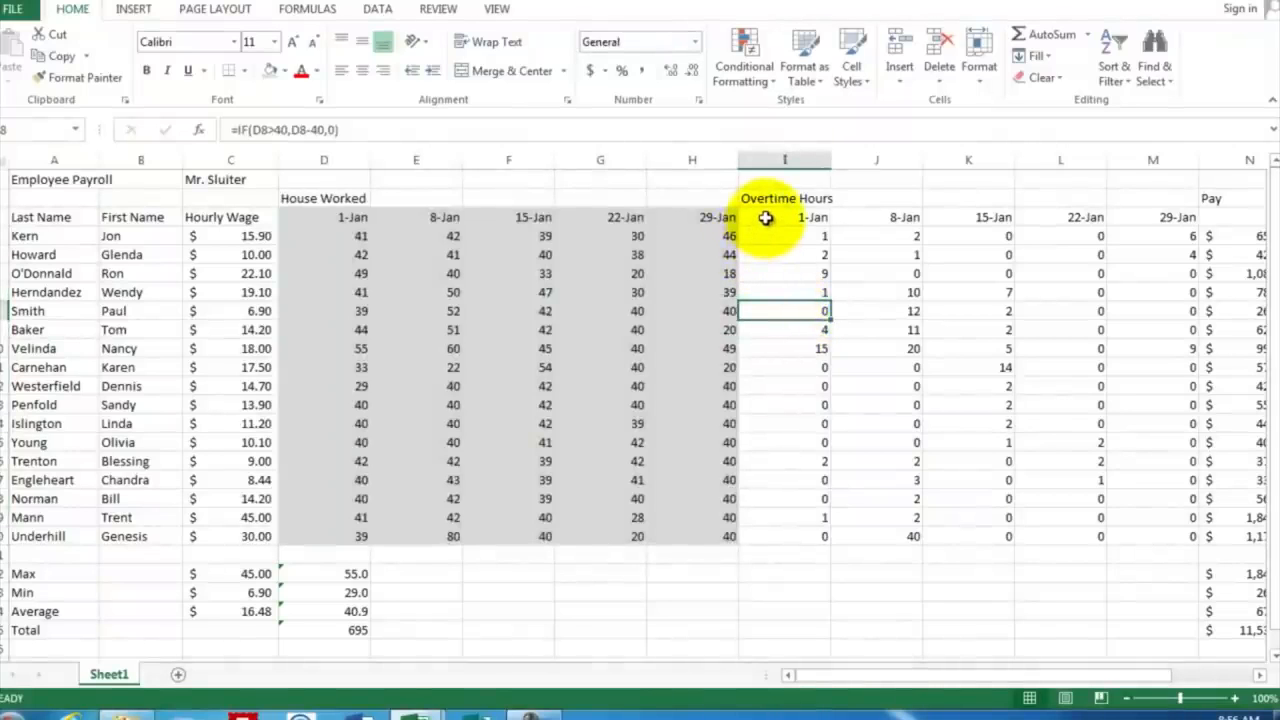
Step: Shade the overtime hours block I3:M20 with a light orange fill
{"action": "left_click_drag", "start_coordinate": [765, 216], "coordinate": [1157, 534]}
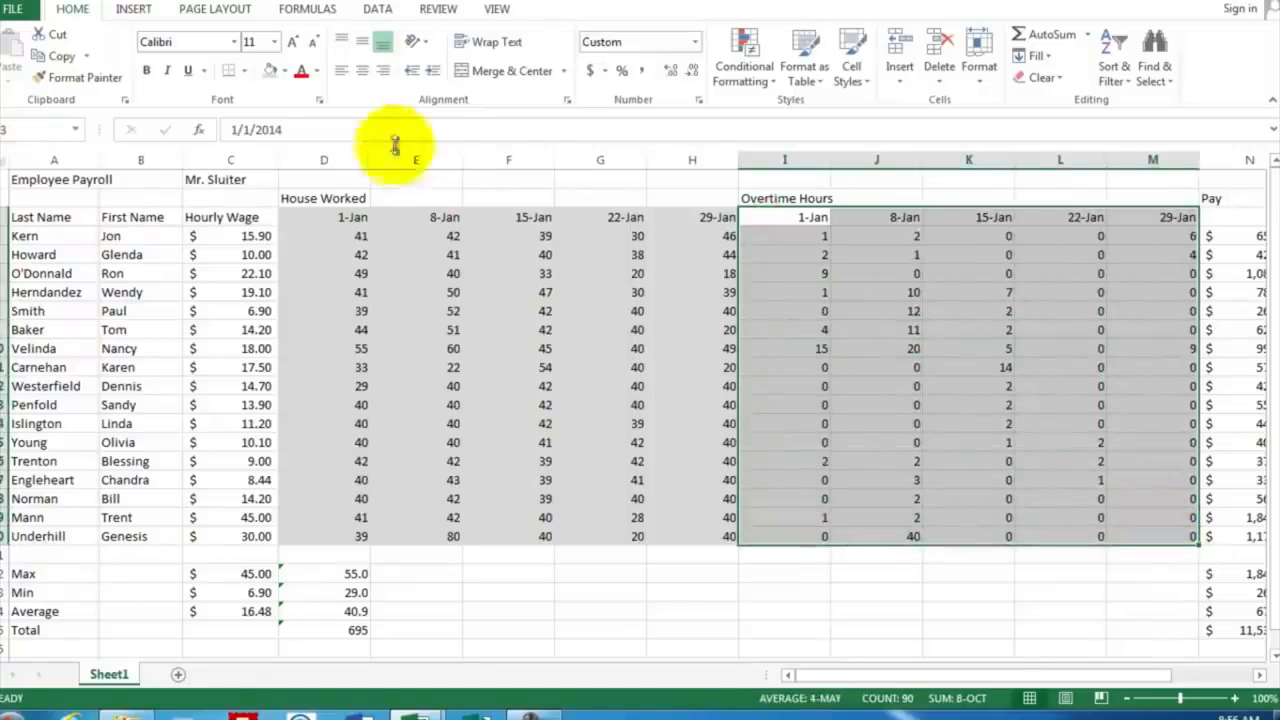
{"action": "left_click", "coordinate": [285, 74]}
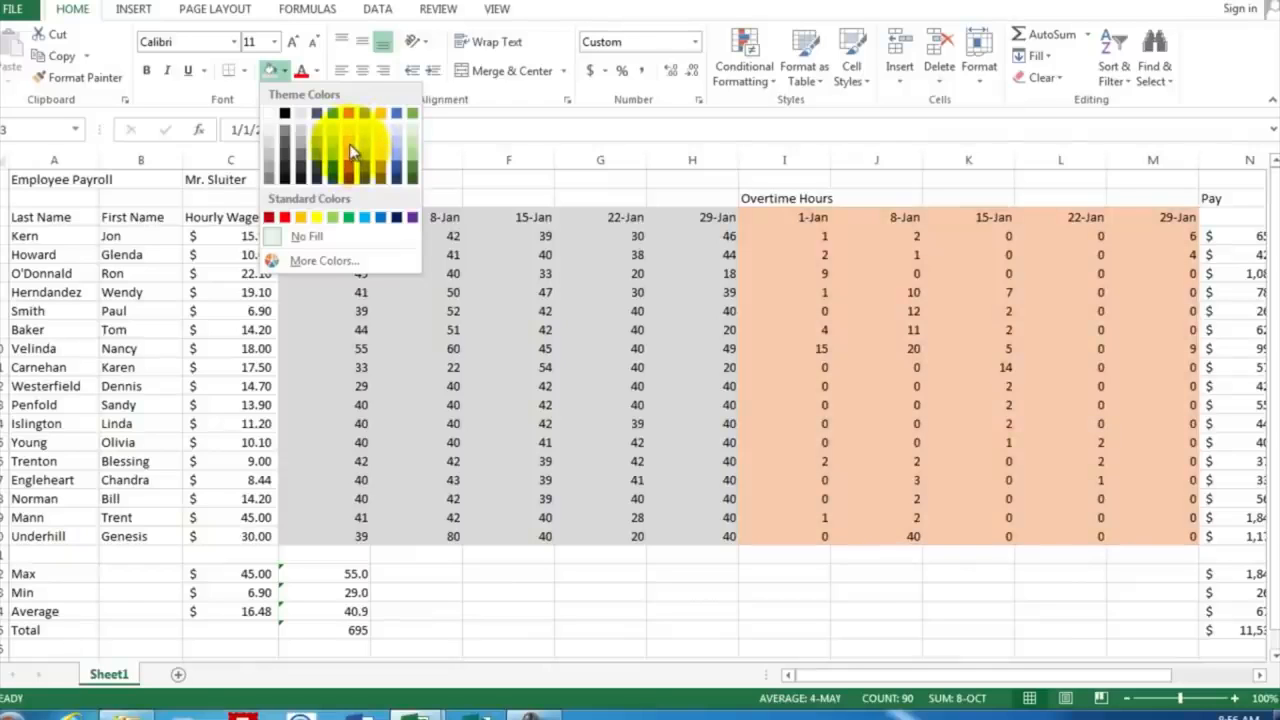
{"action": "left_click", "coordinate": [350, 150]}
{"action": "left_click", "coordinate": [1145, 292]}
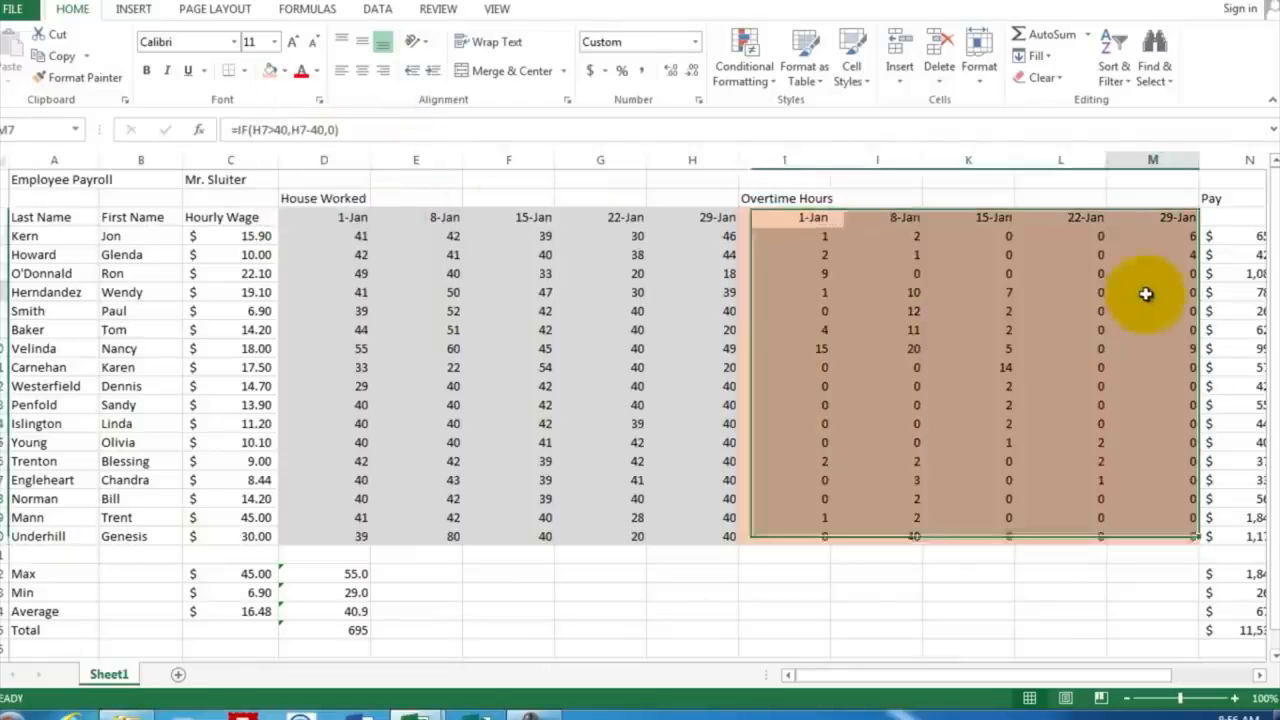
Step: Enter the first pay date, Jan 1, in N3 below the Pay heading
{"action": "left_click", "coordinate": [1262, 677]}
{"action": "left_click", "coordinate": [1262, 677]}
{"action": "left_click", "coordinate": [1262, 677]}
{"action": "left_click", "coordinate": [1262, 677]}
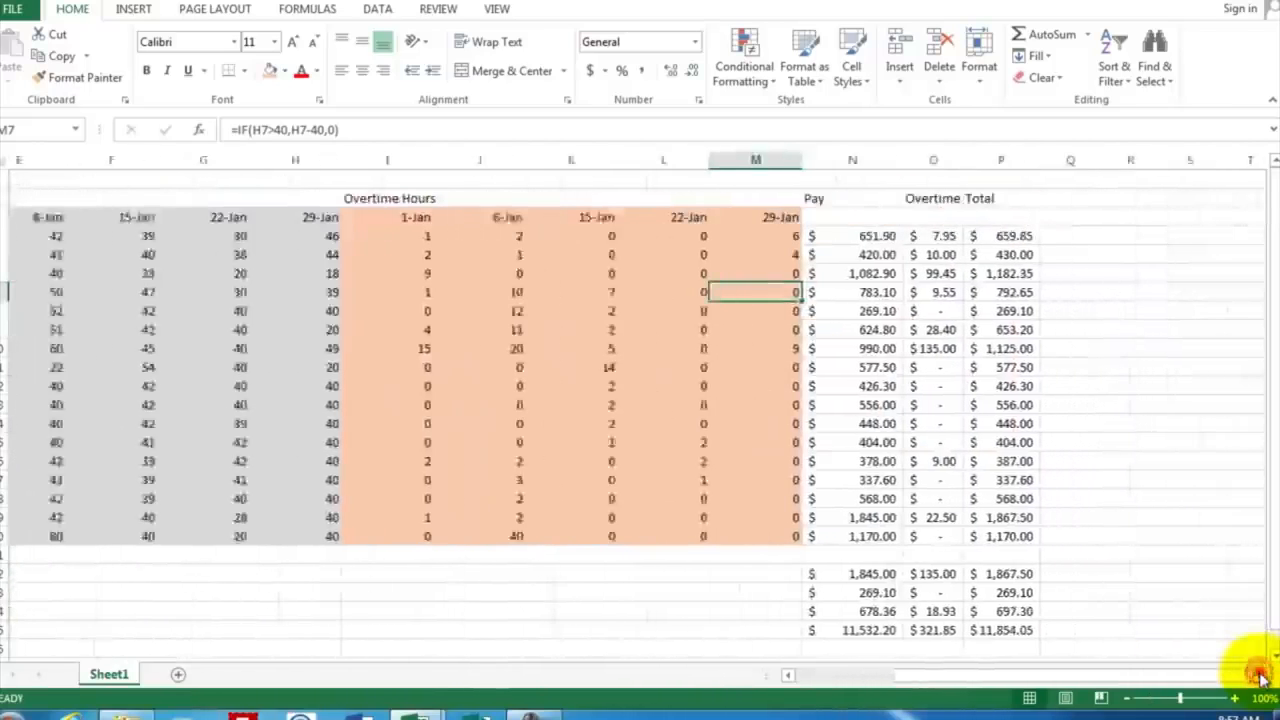
{"action": "left_click", "coordinate": [1262, 677]}
{"action": "left_click", "coordinate": [1262, 677]}
{"action": "left_click", "coordinate": [1262, 677]}
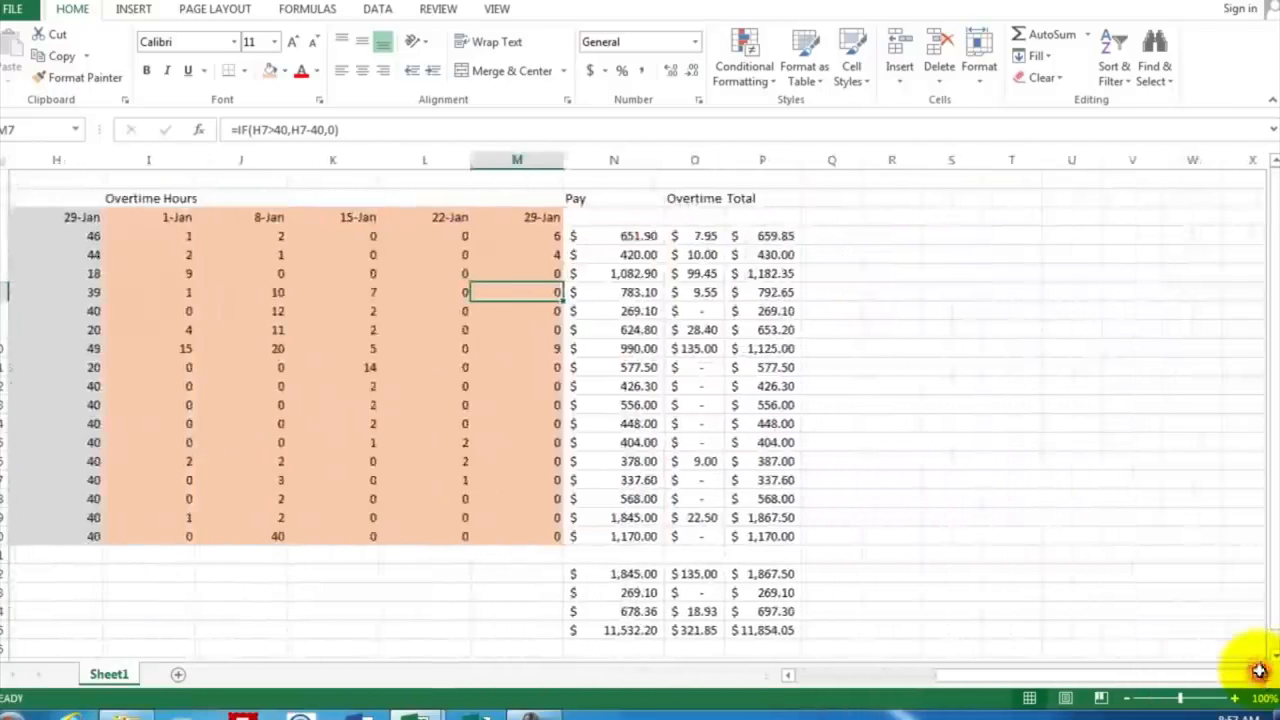
{"action": "left_click", "coordinate": [615, 218]}
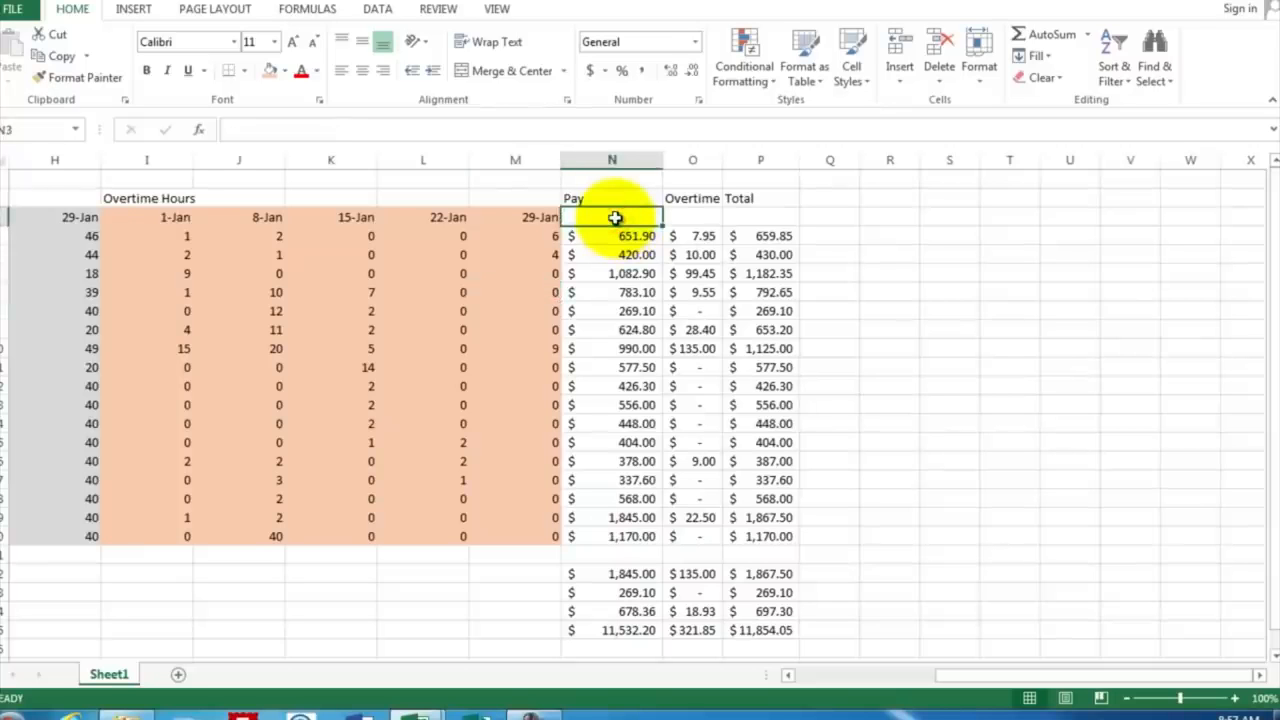
{"action": "type", "text": "Jan"}
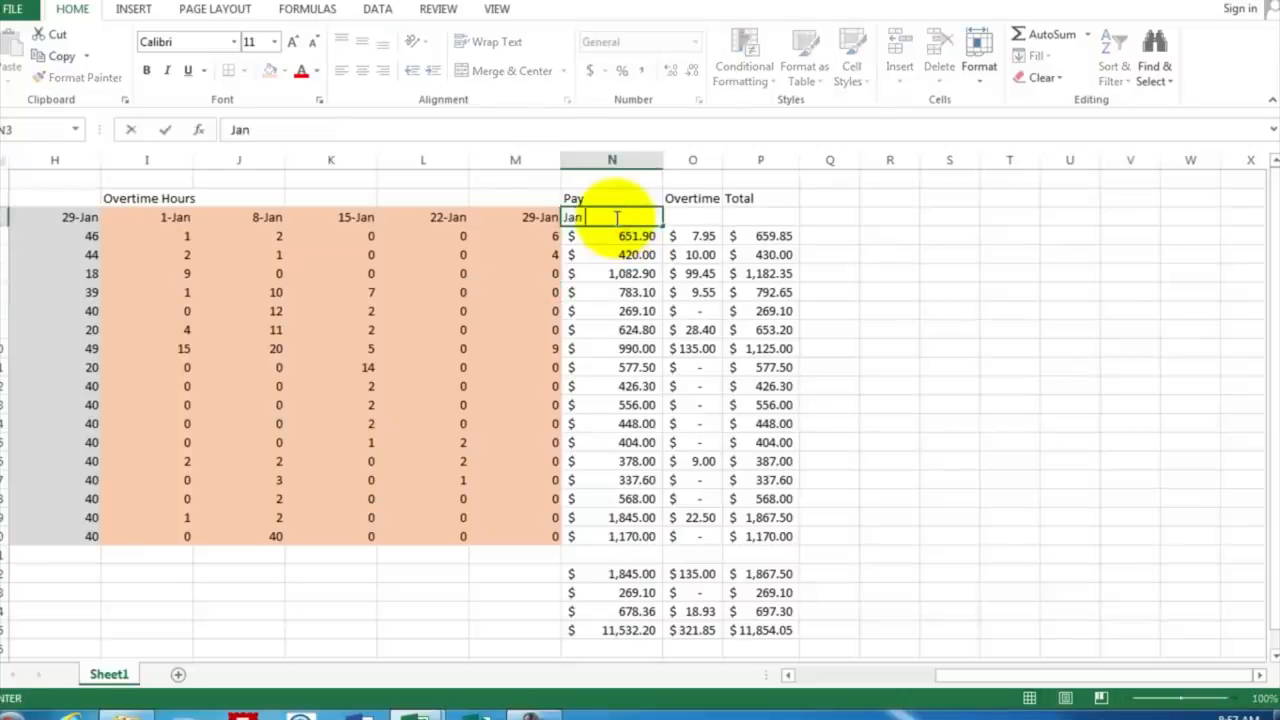
{"action": "type", "text": " 1"}
{"action": "key", "text": "Return"}
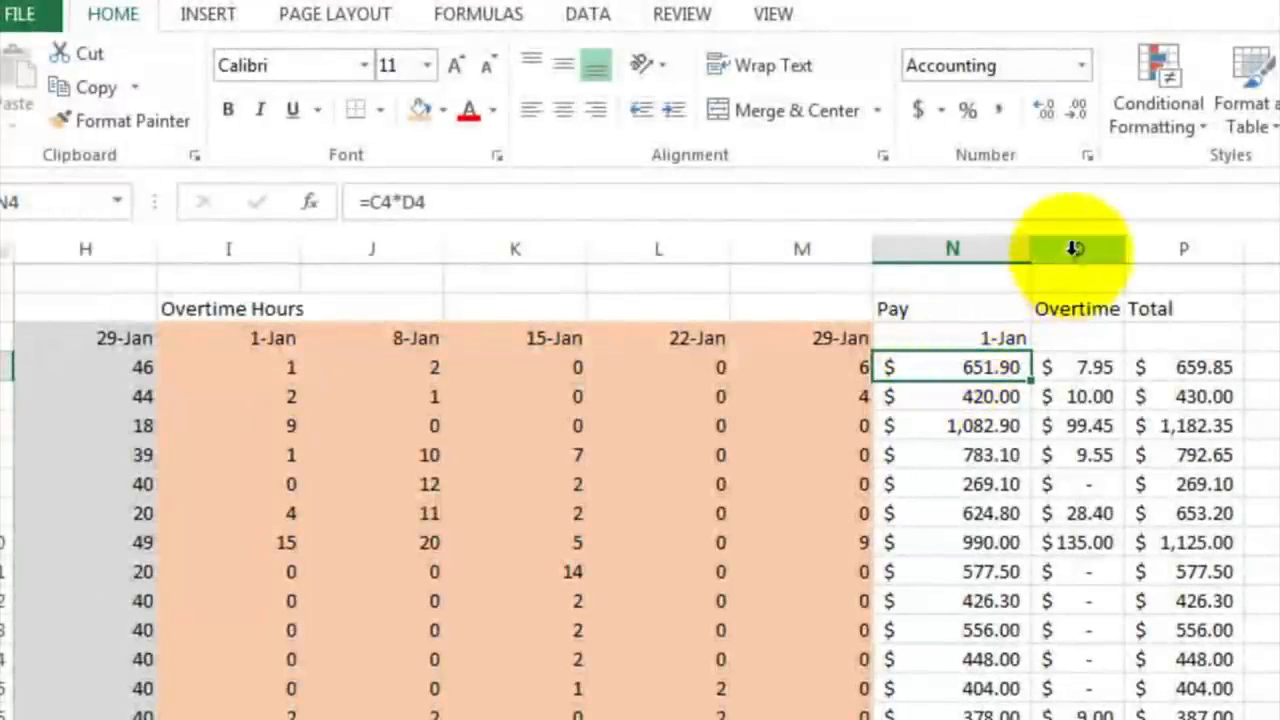
Step: Insert three blank columns at column O, between the Pay and Overtime columns
{"action": "left_click_drag", "start_coordinate": [1073, 248], "coordinate": [1279, 246]}
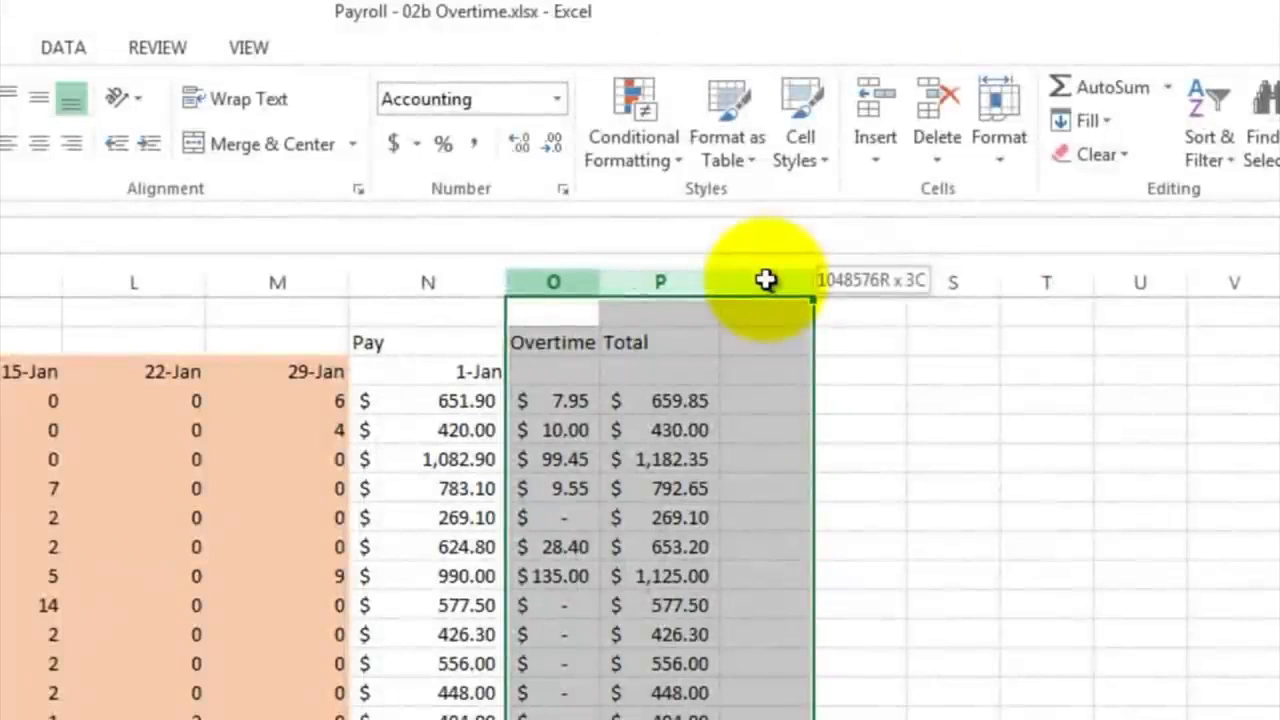
{"action": "left_click_drag", "start_coordinate": [765, 280], "coordinate": [766, 278]}
{"action": "right_click", "coordinate": [767, 283]}
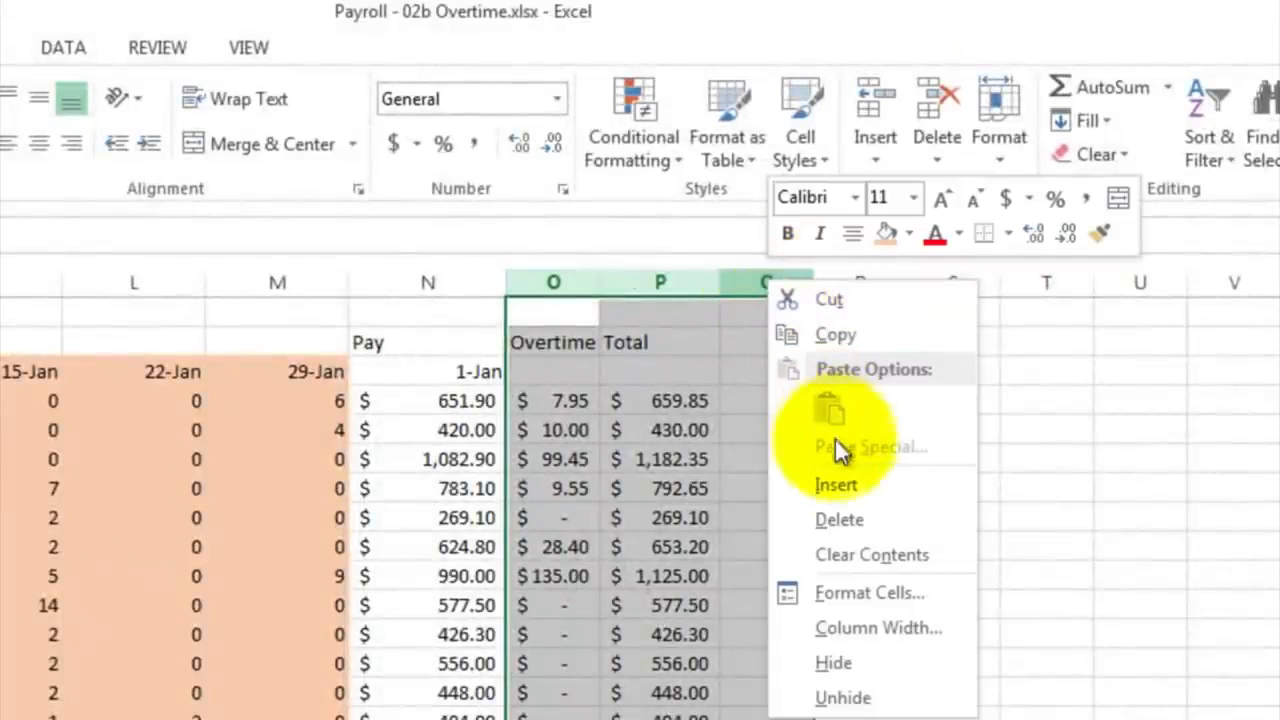
{"action": "left_click", "coordinate": [837, 485]}
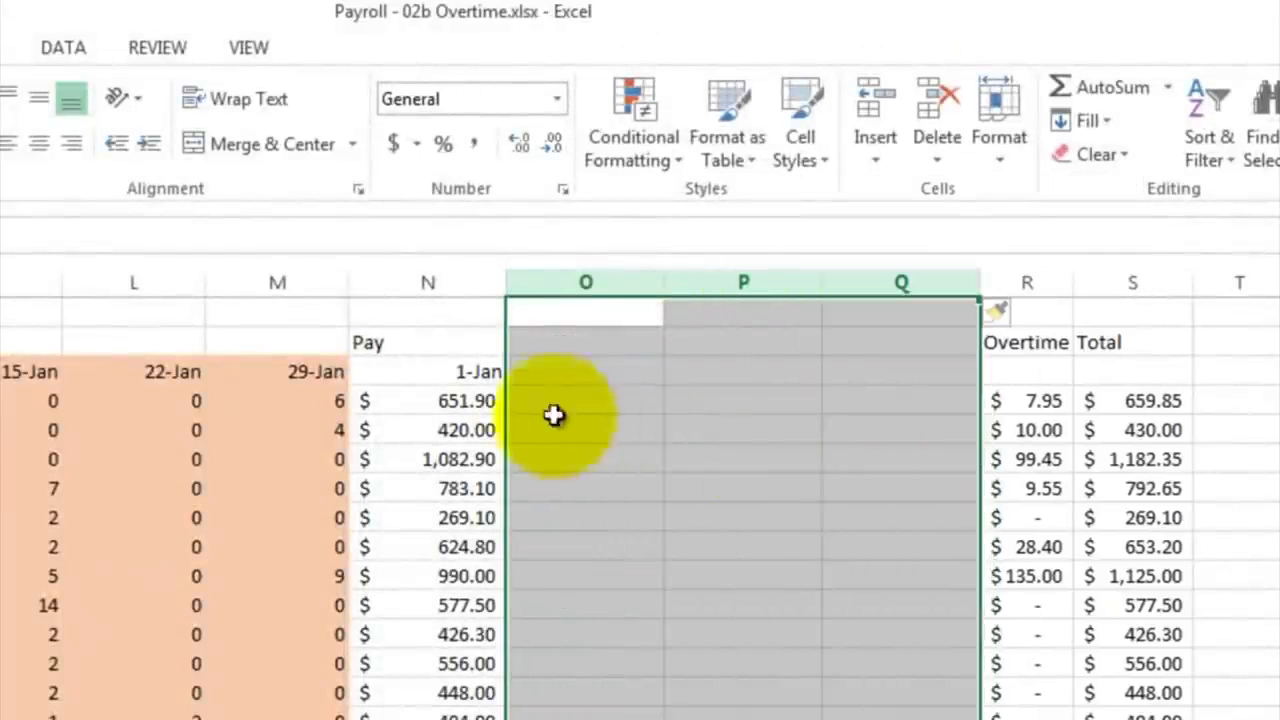
Step: Calculate the second pay date in O3 with the formula =N3+7 and fill it across through Q3
{"action": "left_click", "coordinate": [534, 371]}
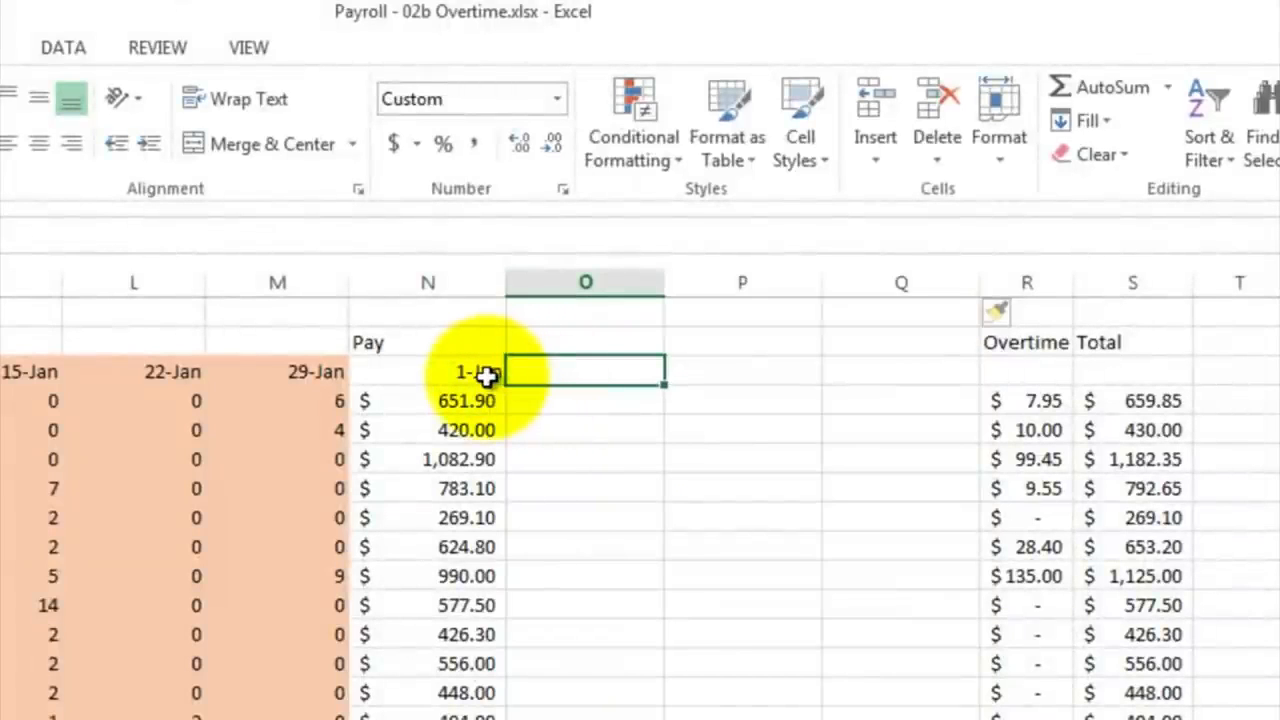
{"action": "type", "text": "="}
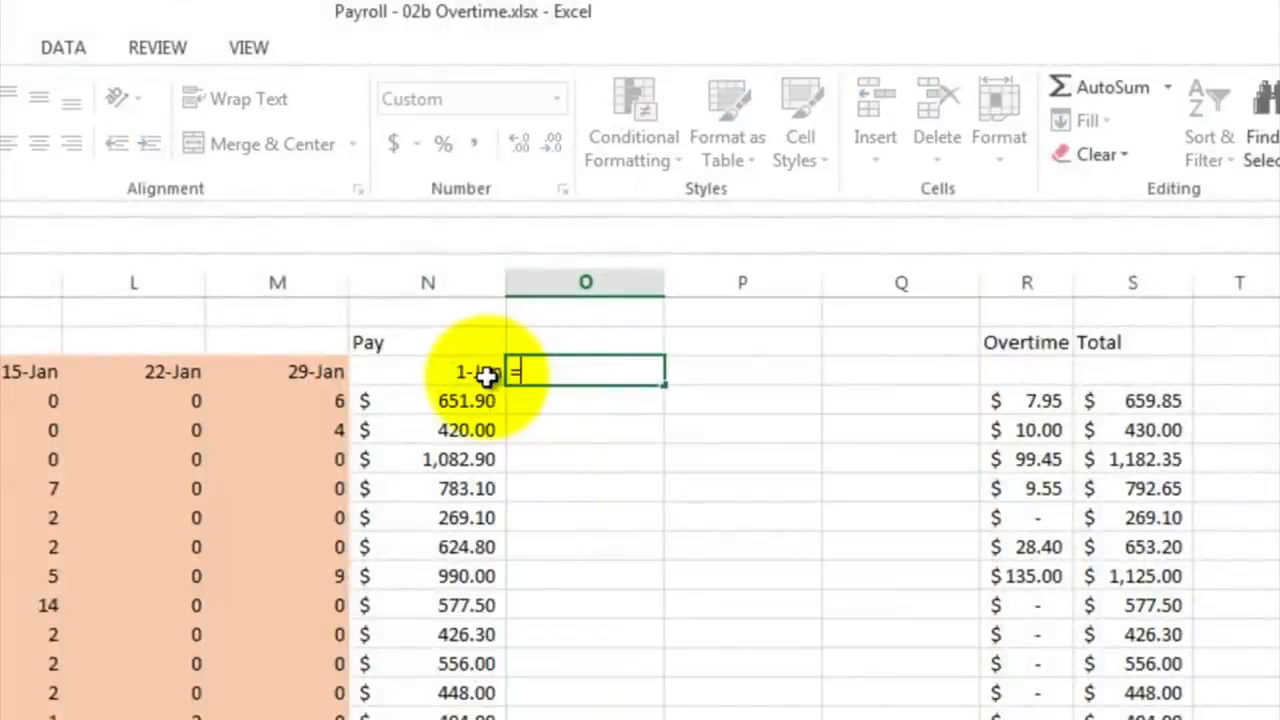
{"action": "left_click", "coordinate": [471, 372]}
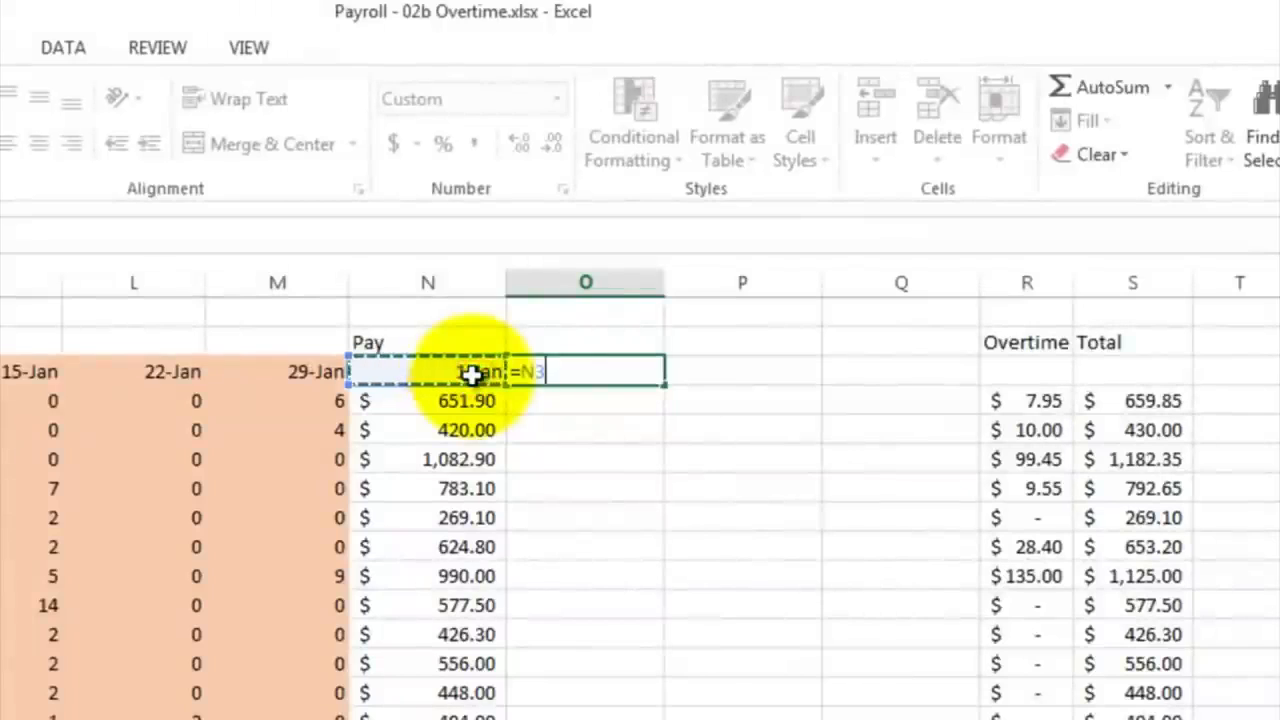
{"action": "type", "text": "+7"}
{"action": "key", "text": "Return"}
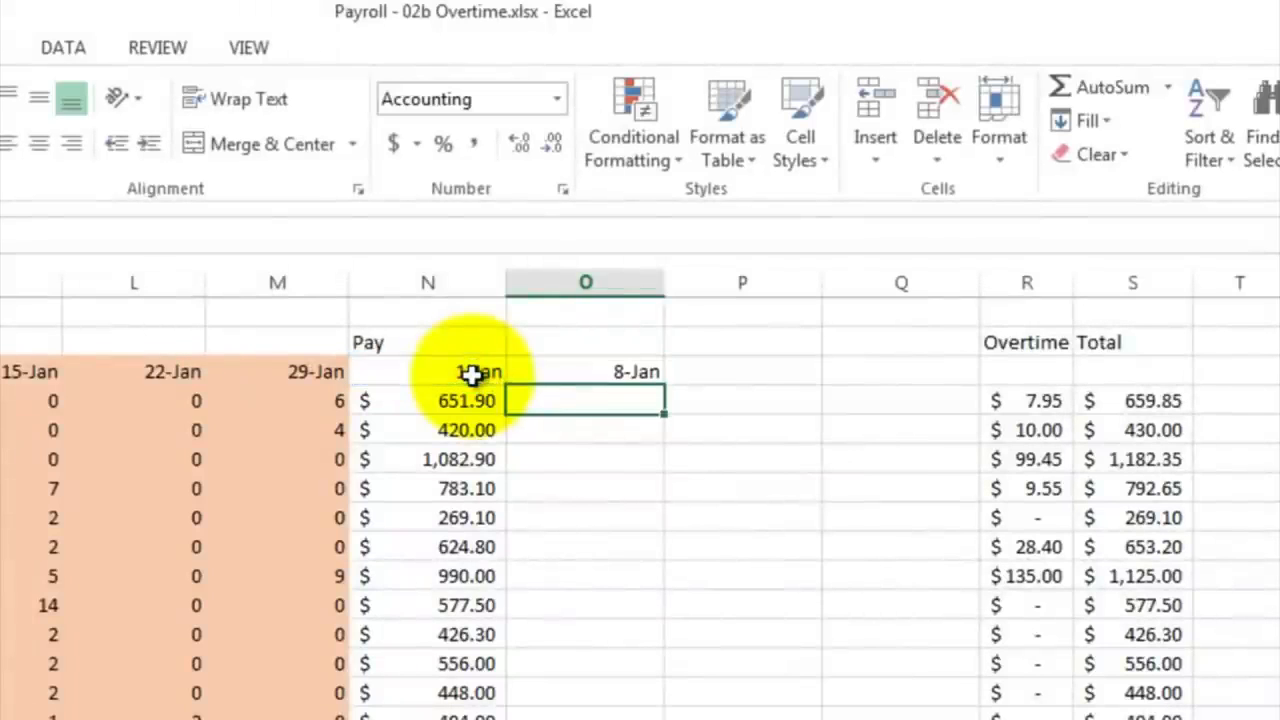
{"action": "left_click", "coordinate": [571, 371]}
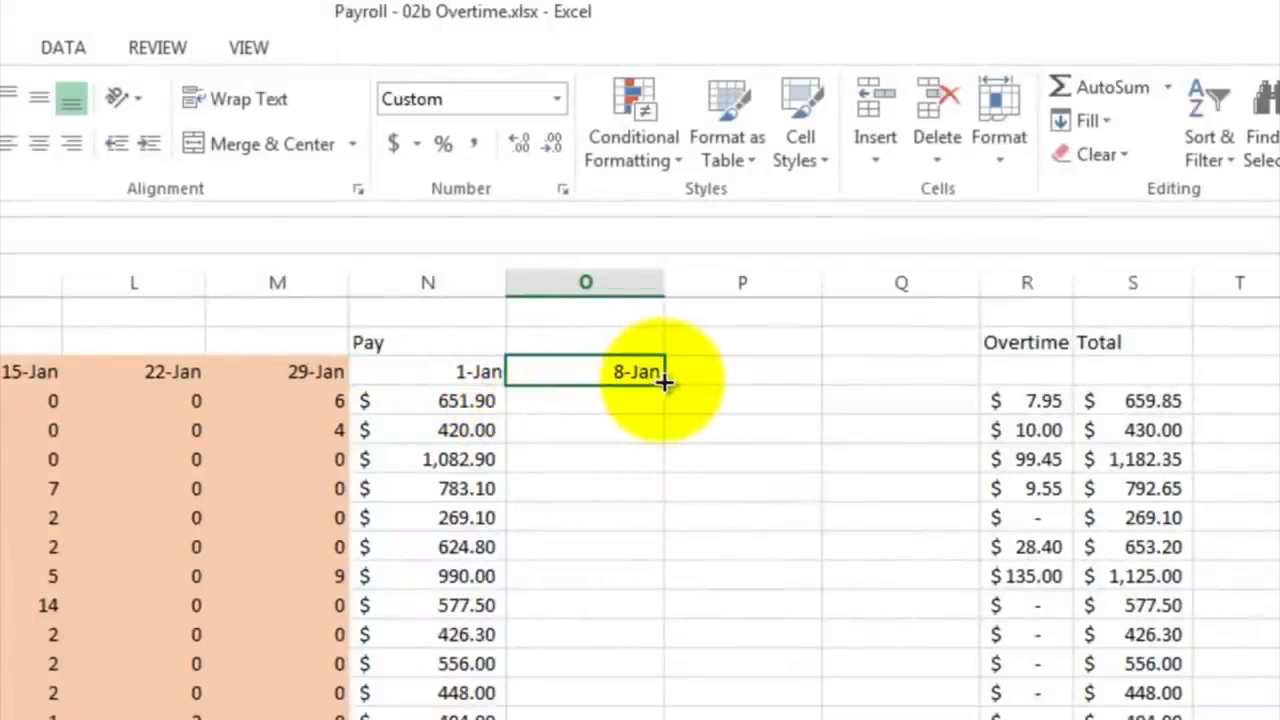
{"action": "left_click_drag", "start_coordinate": [664, 381], "coordinate": [930, 388]}
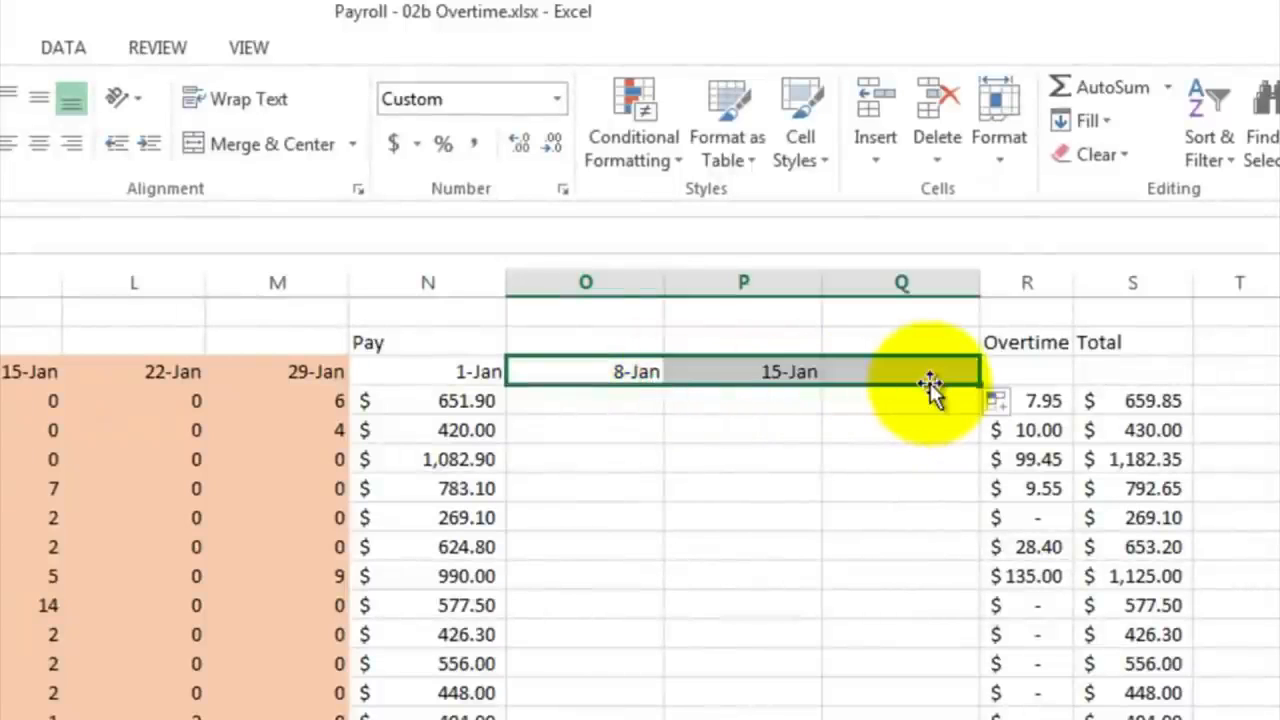
Step: Insert one more blank column at R before Overtime and extend the pay date formula from Q3 into R3
{"action": "left_click", "coordinate": [1013, 284]}
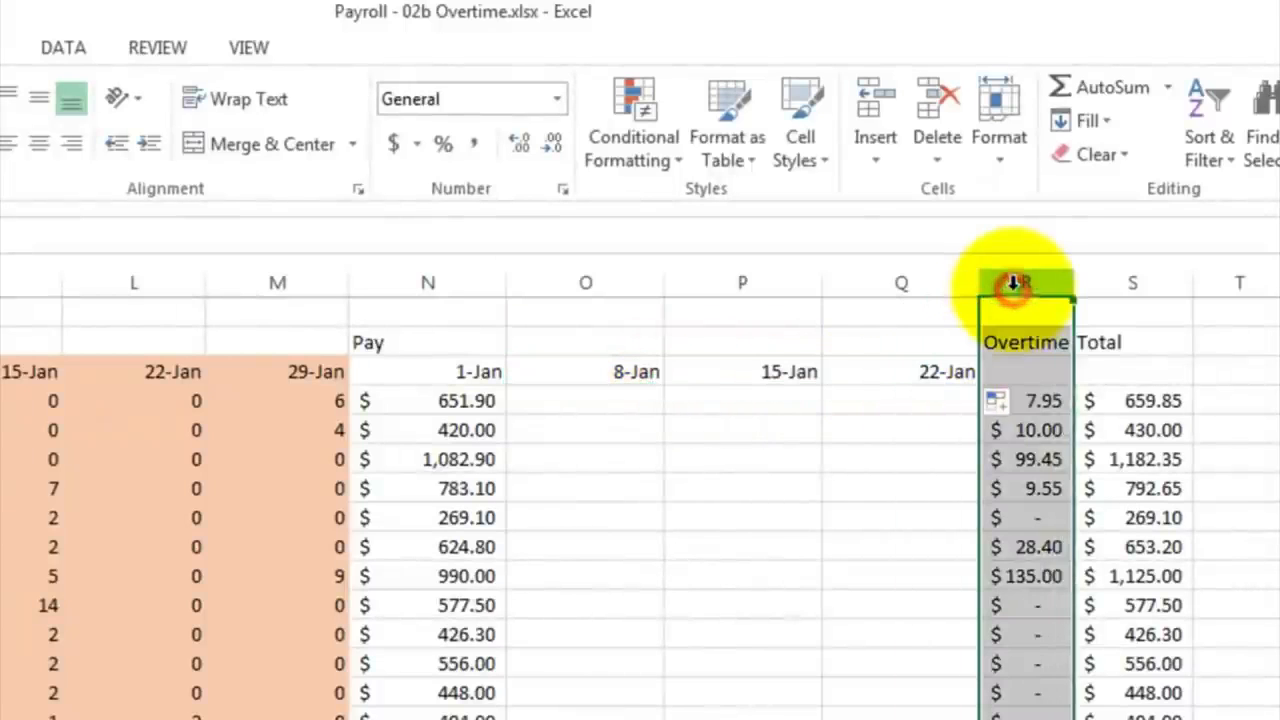
{"action": "right_click", "coordinate": [1013, 284]}
{"action": "left_click", "coordinate": [1034, 491]}
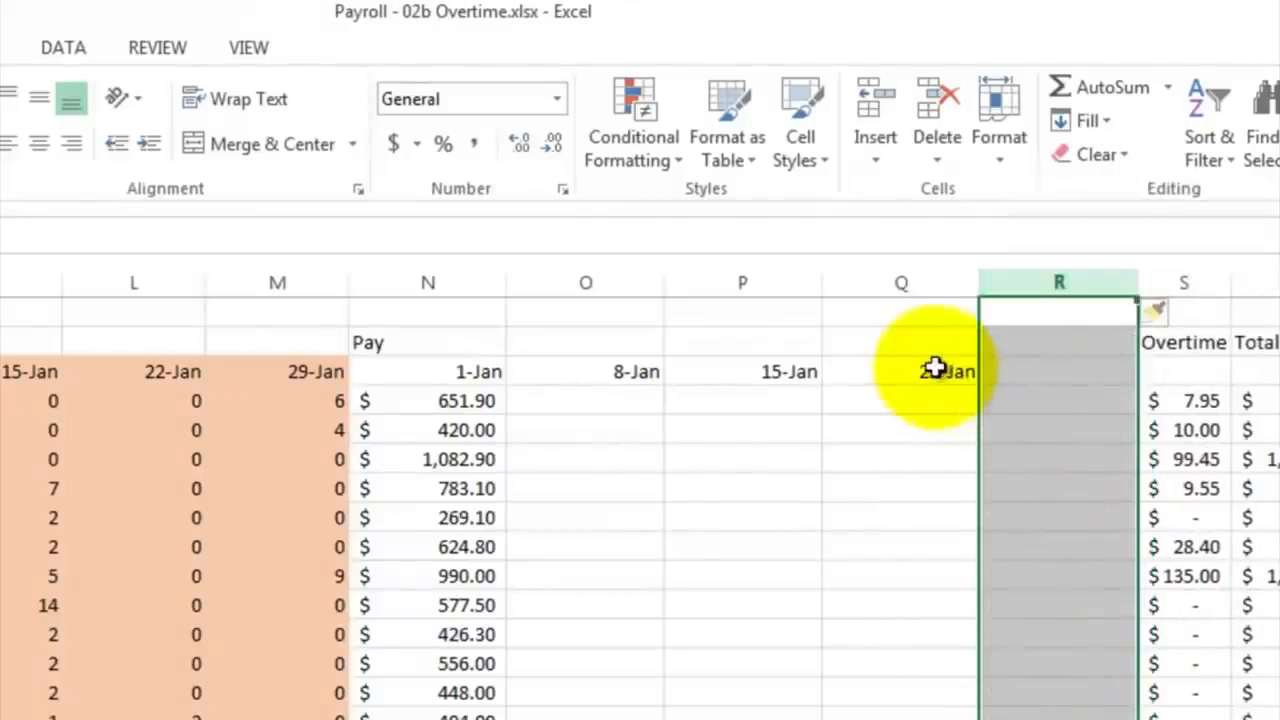
{"action": "left_click", "coordinate": [935, 370]}
{"action": "left_click_drag", "start_coordinate": [980, 380], "coordinate": [1091, 388]}
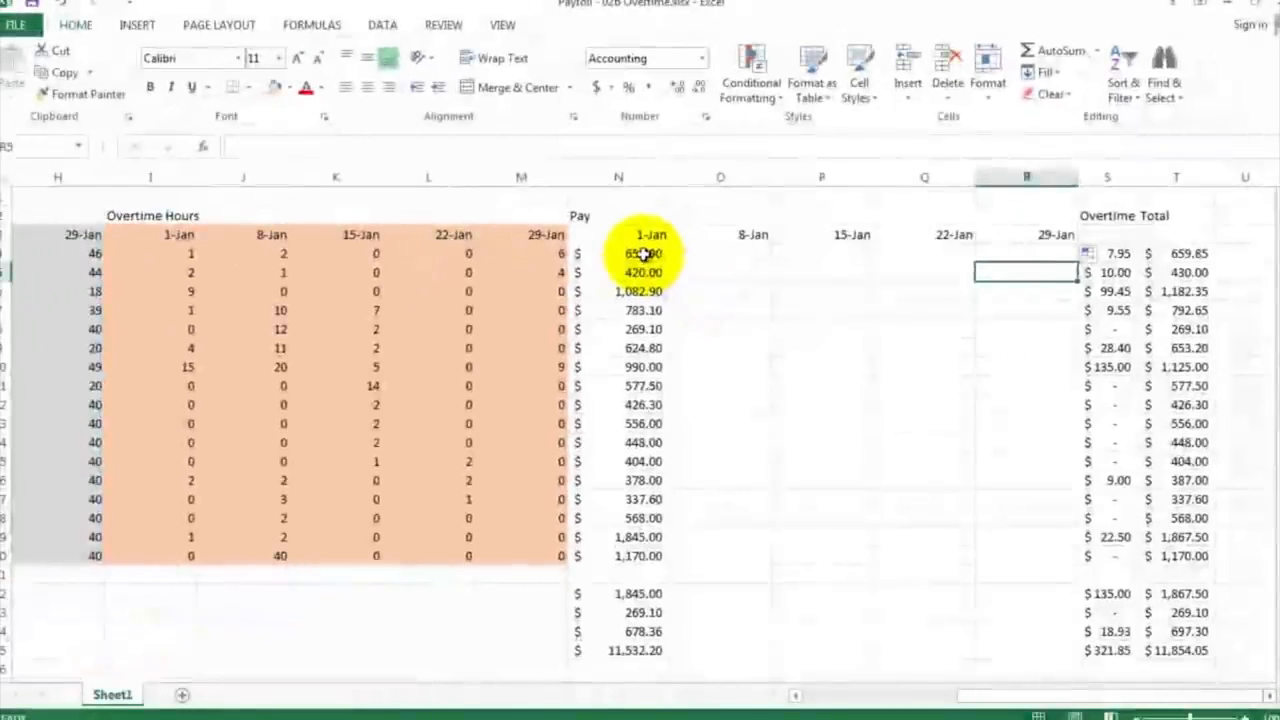
Step: Examine the 1-Jan pay formula in N4 and the hourly wage and hours cells it references
{"action": "left_click", "coordinate": [465, 401]}
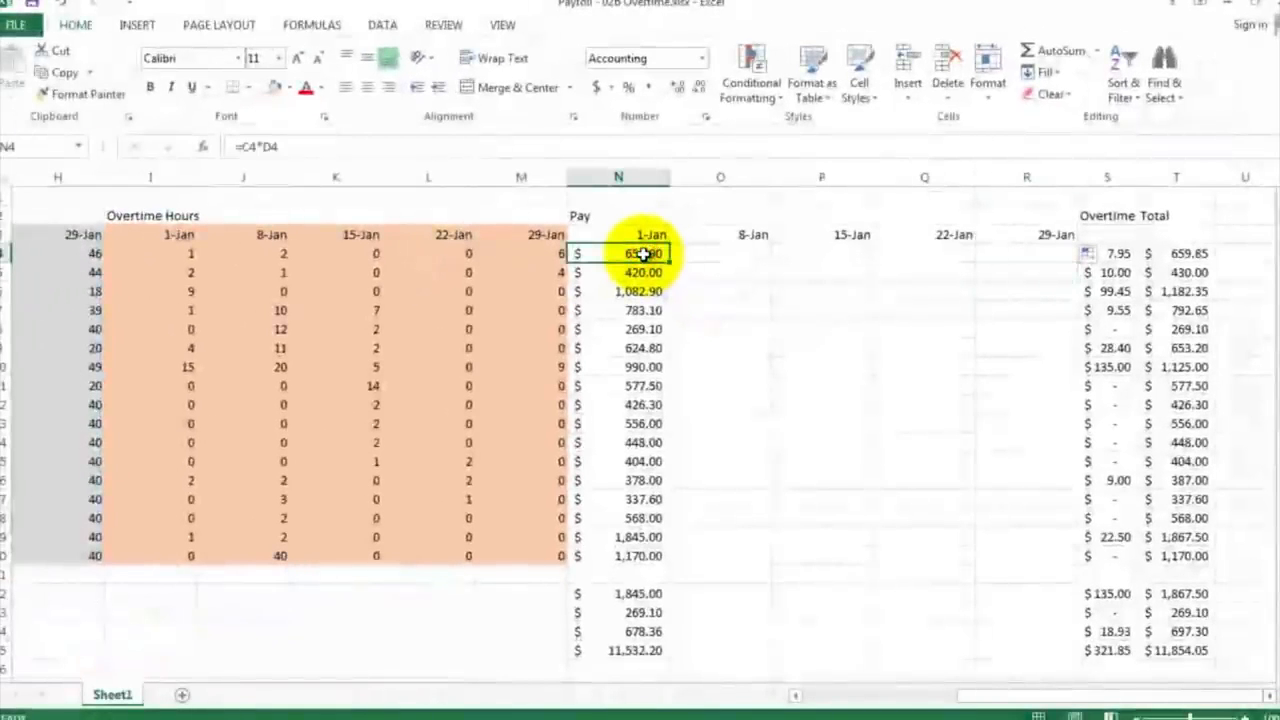
{"action": "double_click", "coordinate": [643, 254]}
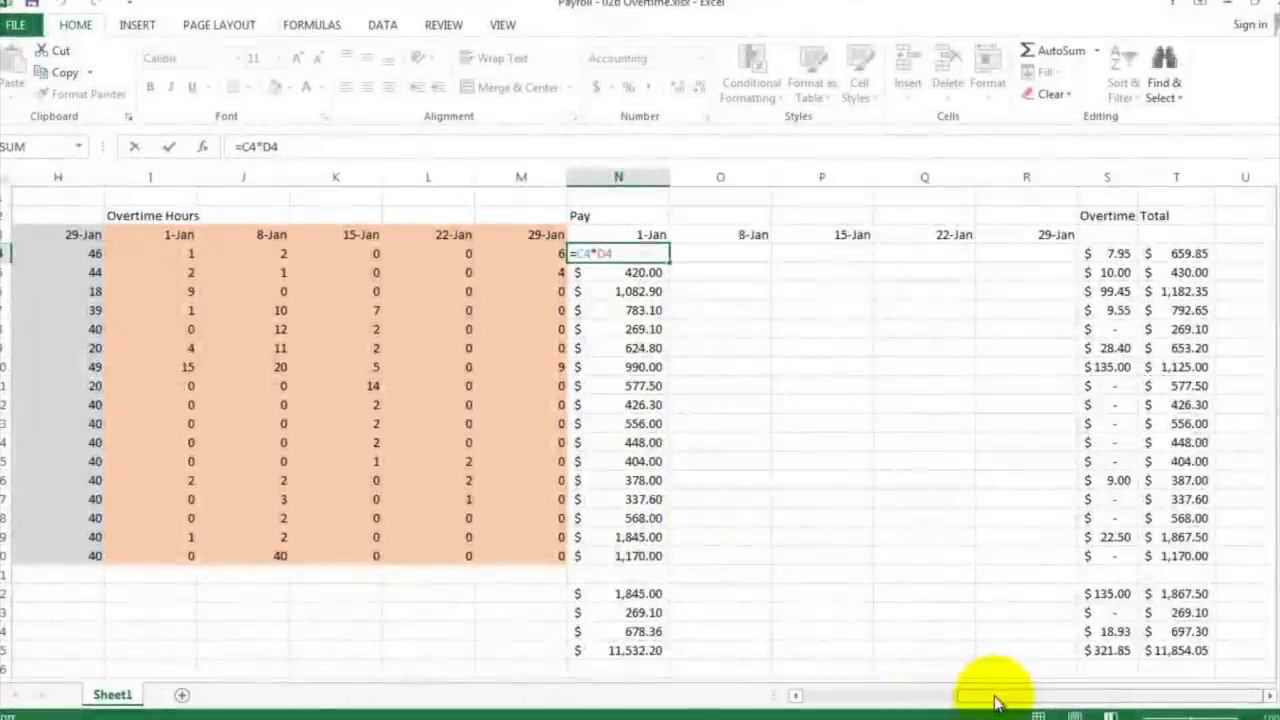
{"action": "left_click_drag", "start_coordinate": [994, 695], "coordinate": [842, 702]}
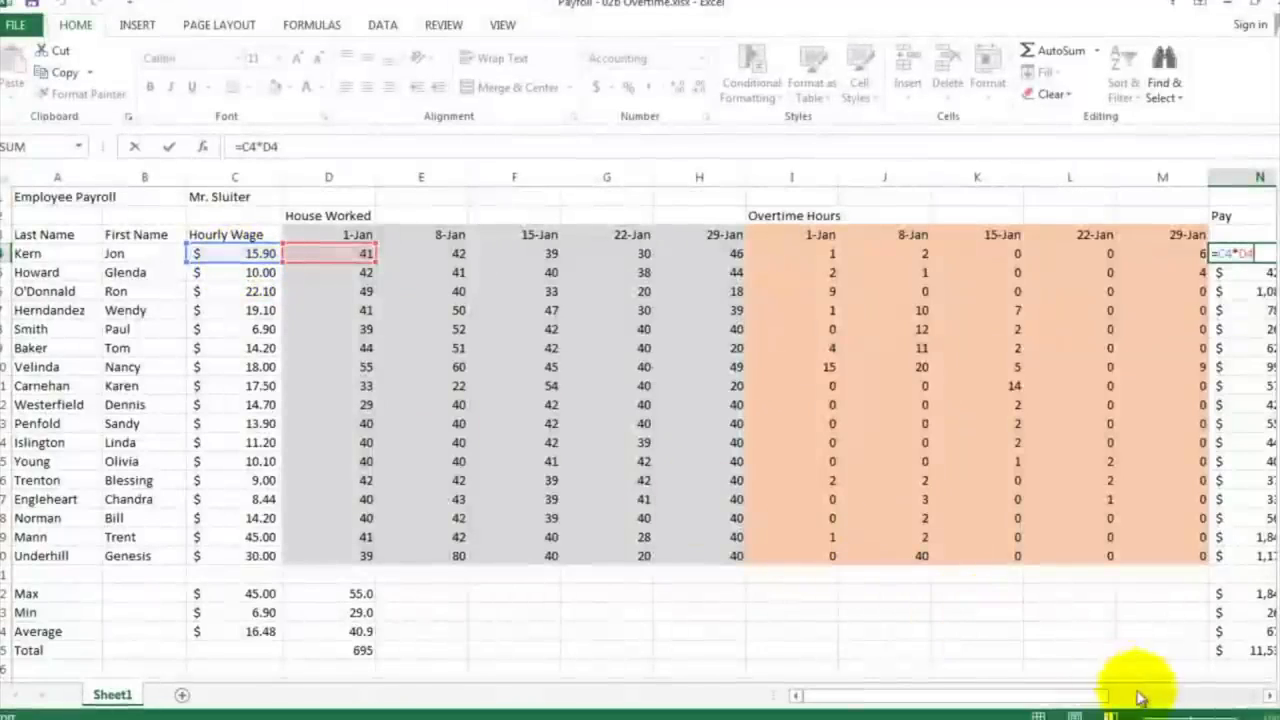
{"action": "left_click", "coordinate": [1268, 700]}
{"action": "left_click", "coordinate": [1268, 700]}
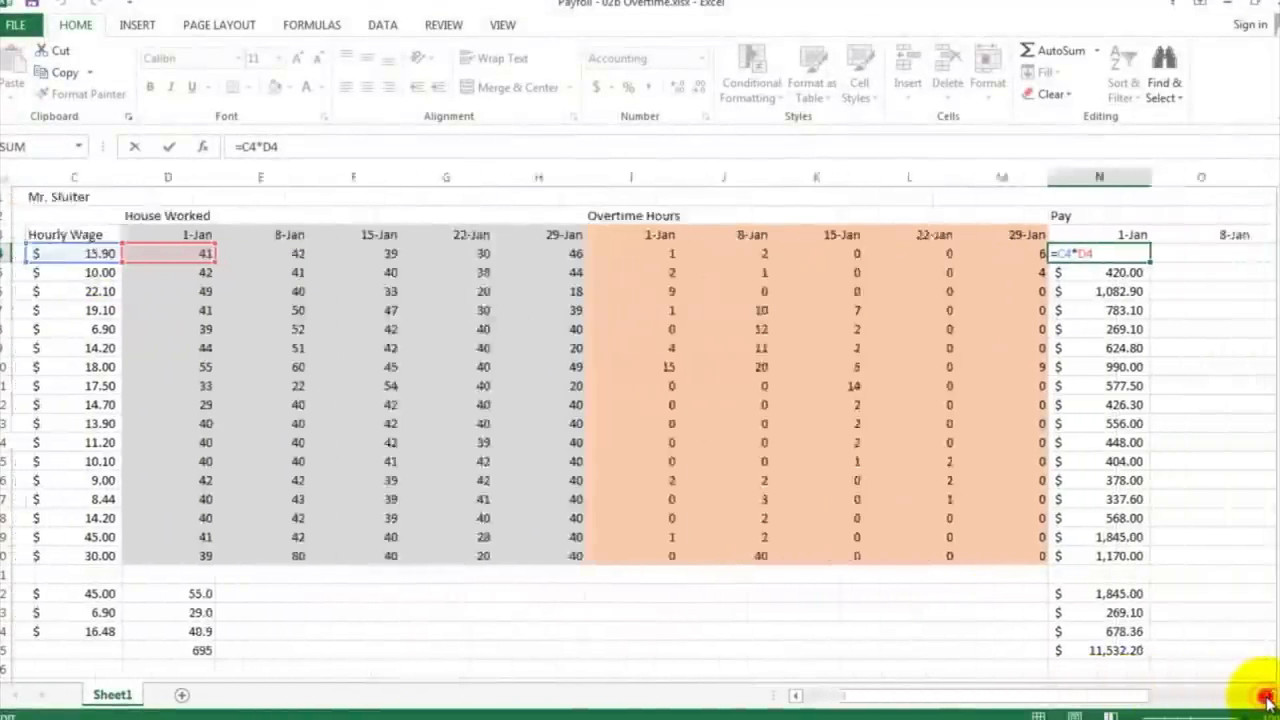
{"action": "left_click", "coordinate": [1268, 700]}
{"action": "left_click", "coordinate": [1268, 700]}
{"action": "left_click", "coordinate": [1268, 700]}
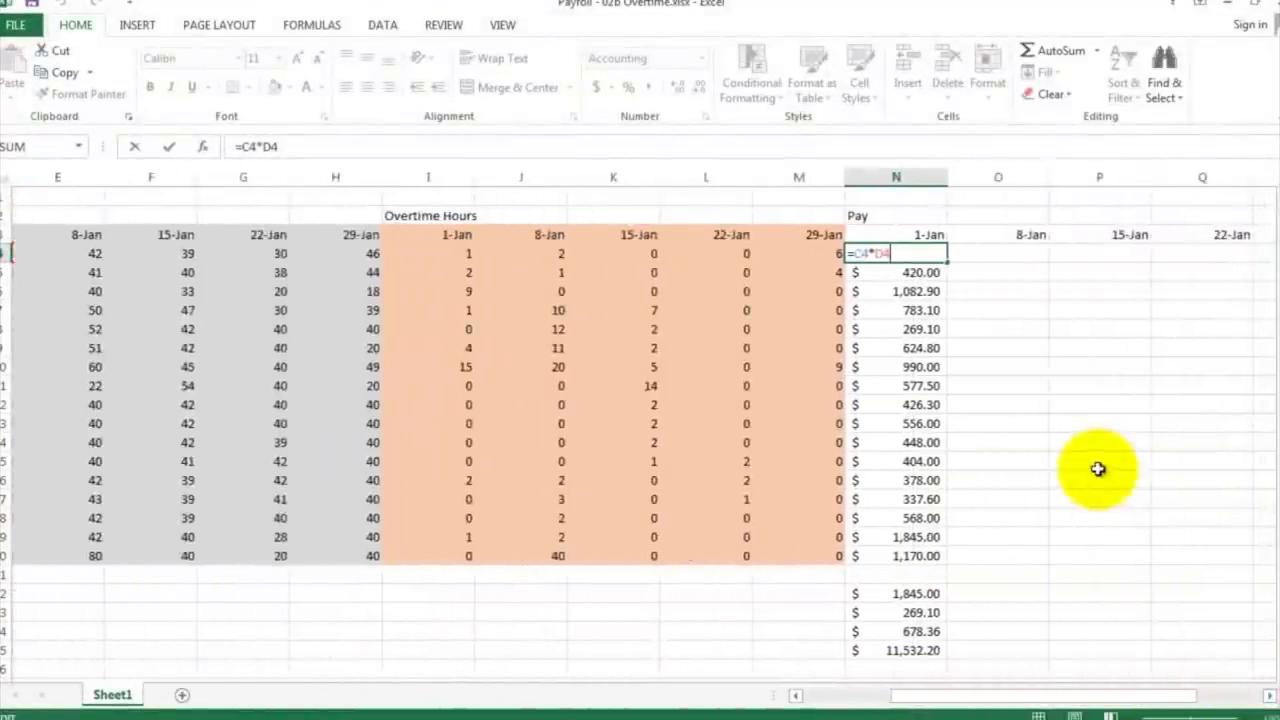
{"action": "key", "text": "ctrl+Return"}
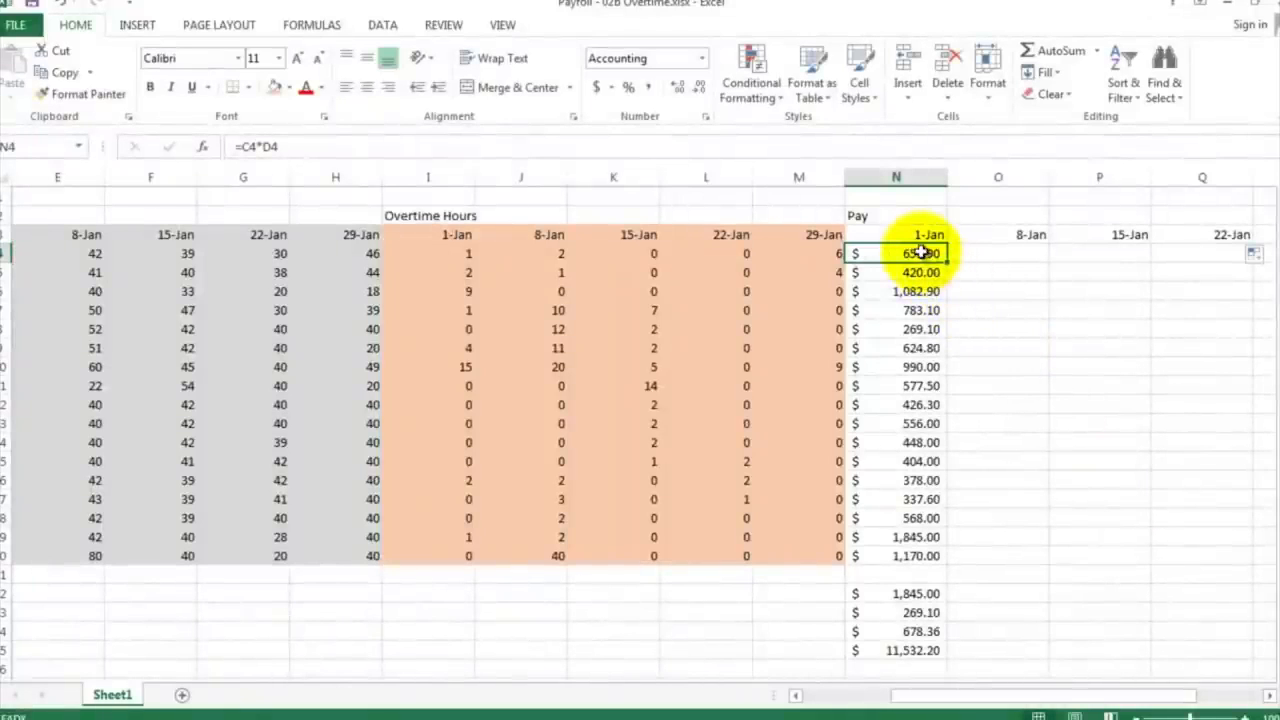
Step: Copy the 1-Jan pay formulas from N4:N20 and paste them into the 8-Jan column starting at O4
{"action": "left_click_drag", "start_coordinate": [920, 258], "coordinate": [928, 555]}
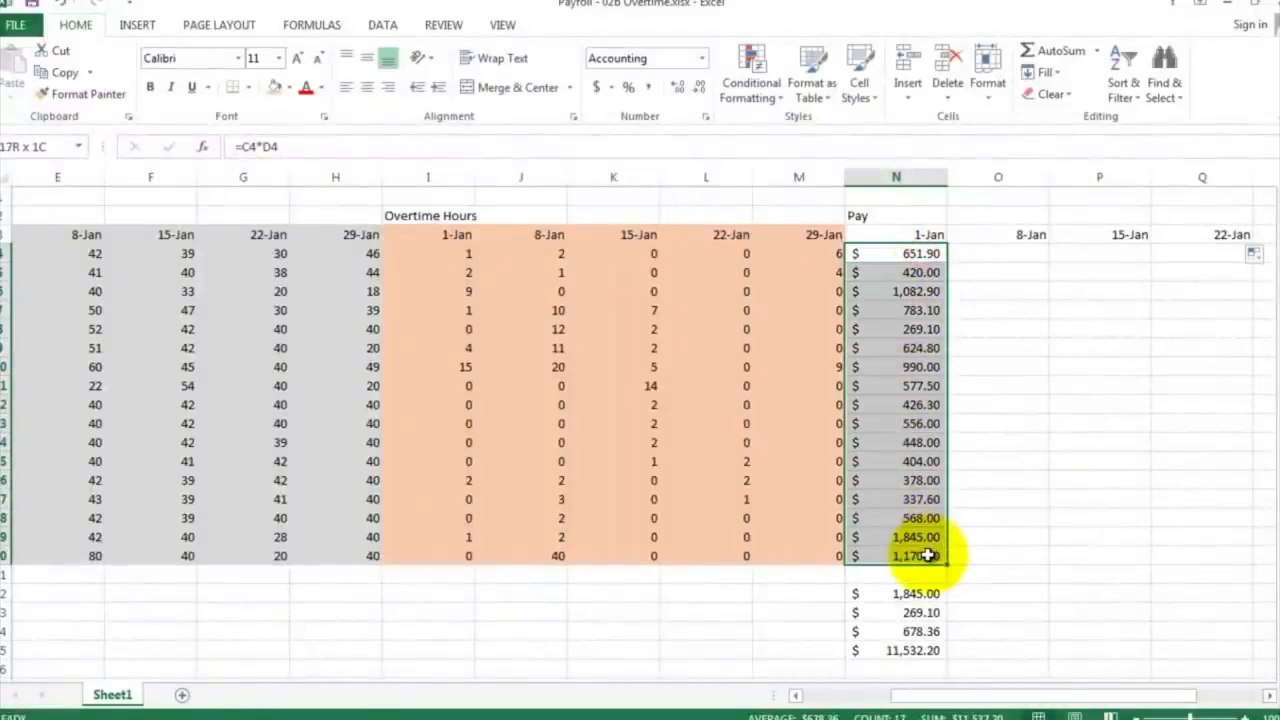
{"action": "right_click", "coordinate": [908, 324]}
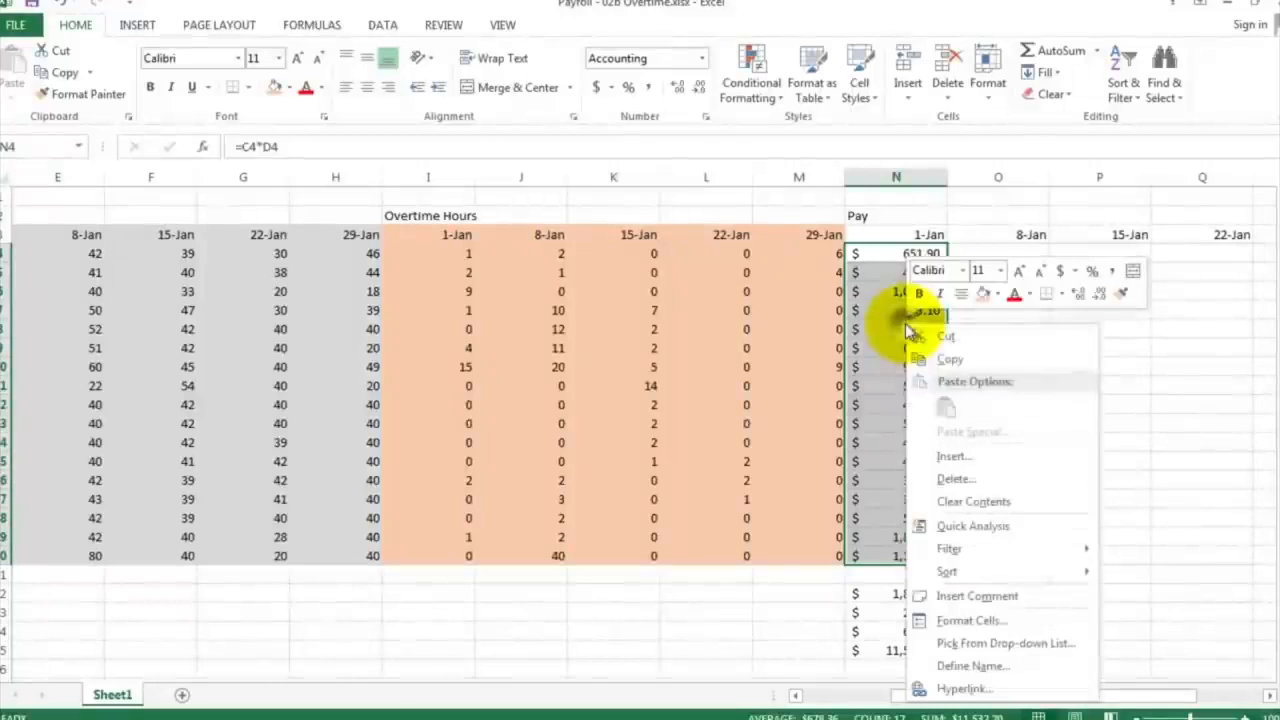
{"action": "left_click", "coordinate": [948, 359]}
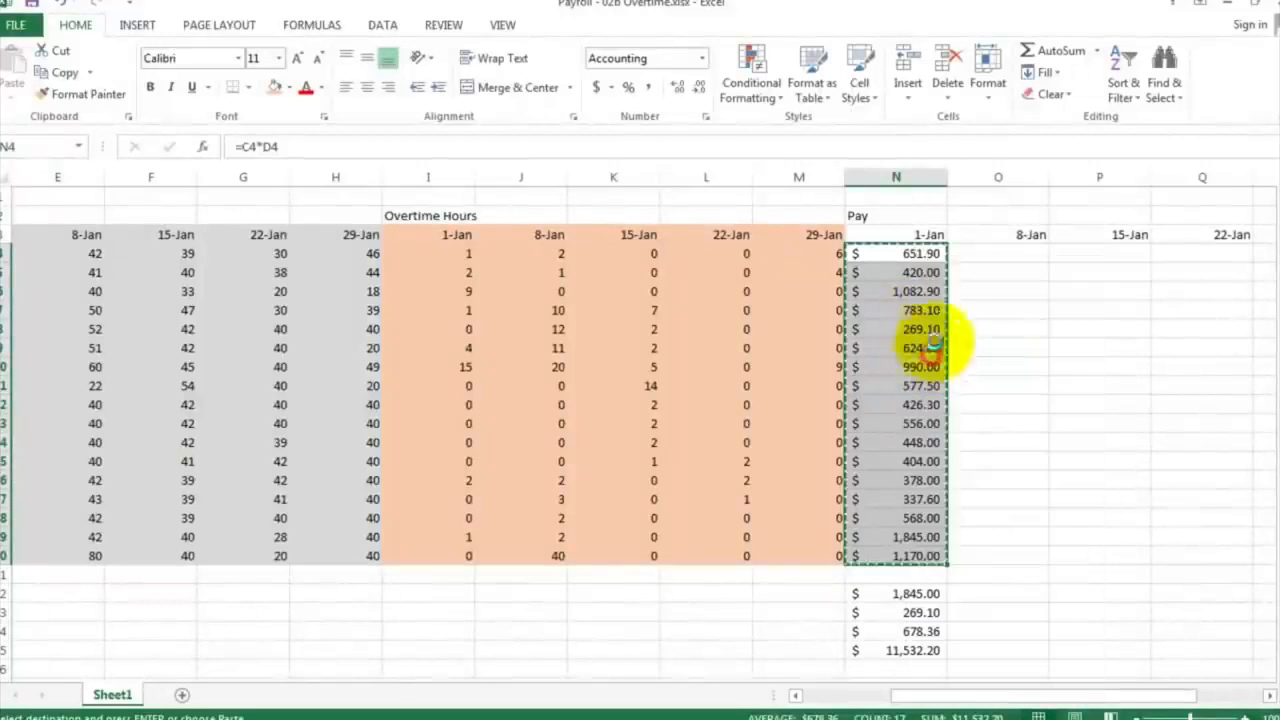
{"action": "left_click", "coordinate": [974, 256]}
{"action": "right_click", "coordinate": [975, 256]}
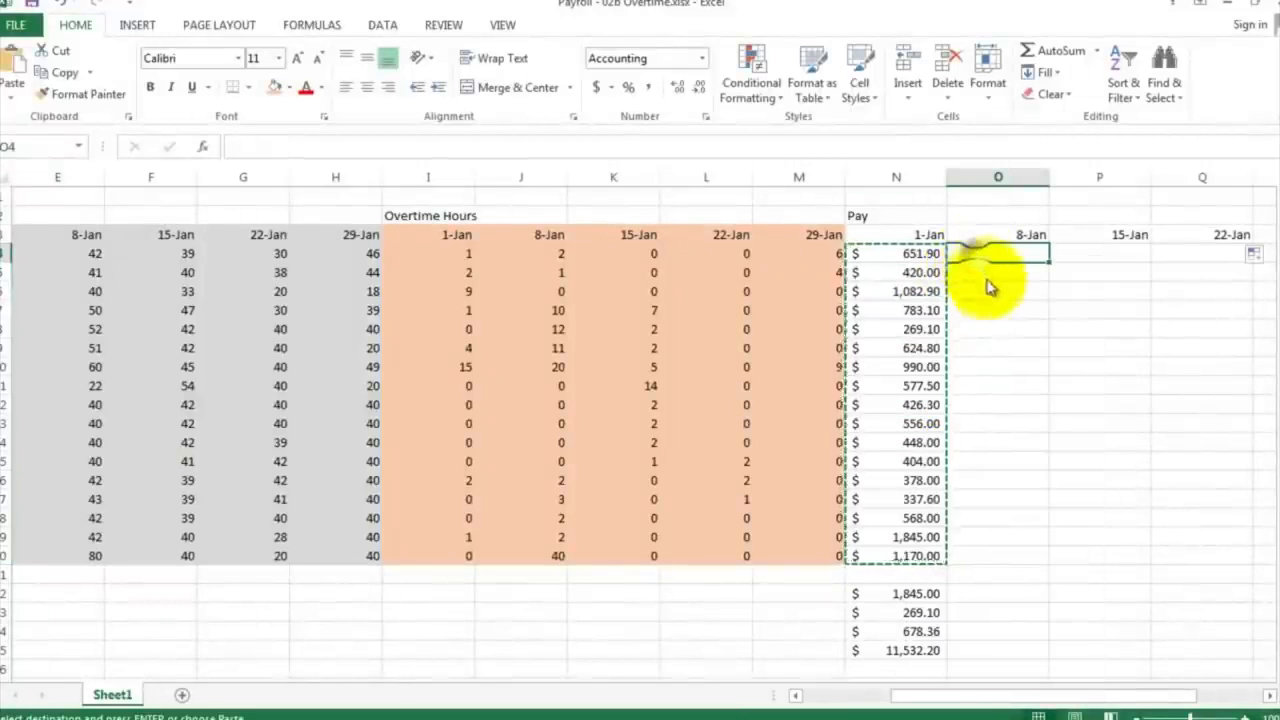
{"action": "left_click", "coordinate": [1015, 340]}
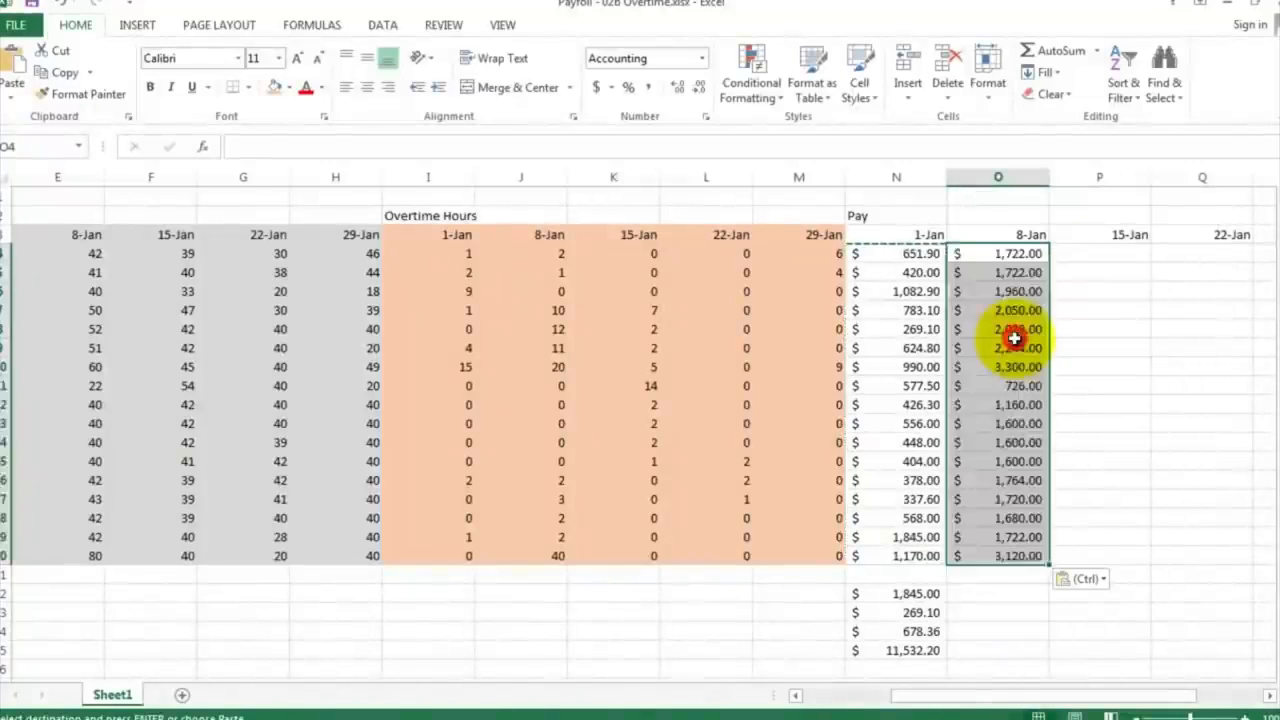
Step: Check the pasted 8-Jan pay formulas in column O, including the cell references used in O4
{"action": "left_click_drag", "start_coordinate": [1011, 329], "coordinate": [1011, 348]}
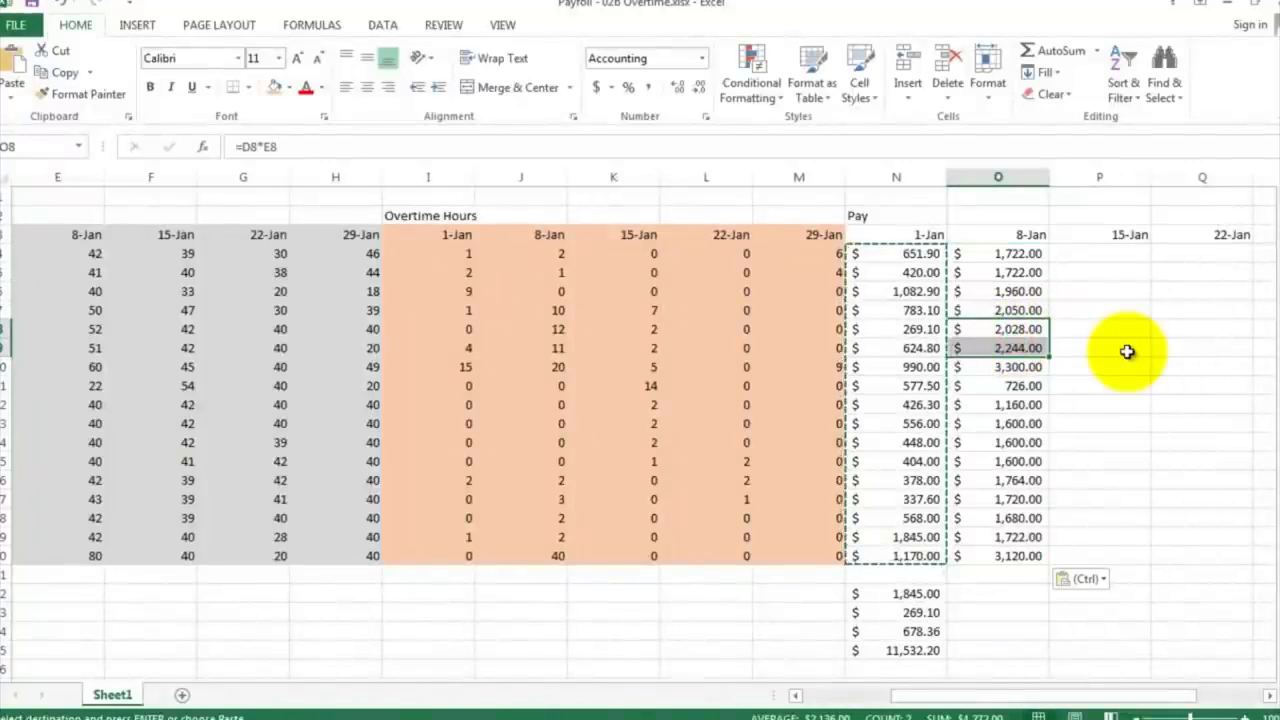
{"action": "left_click", "coordinate": [1127, 351]}
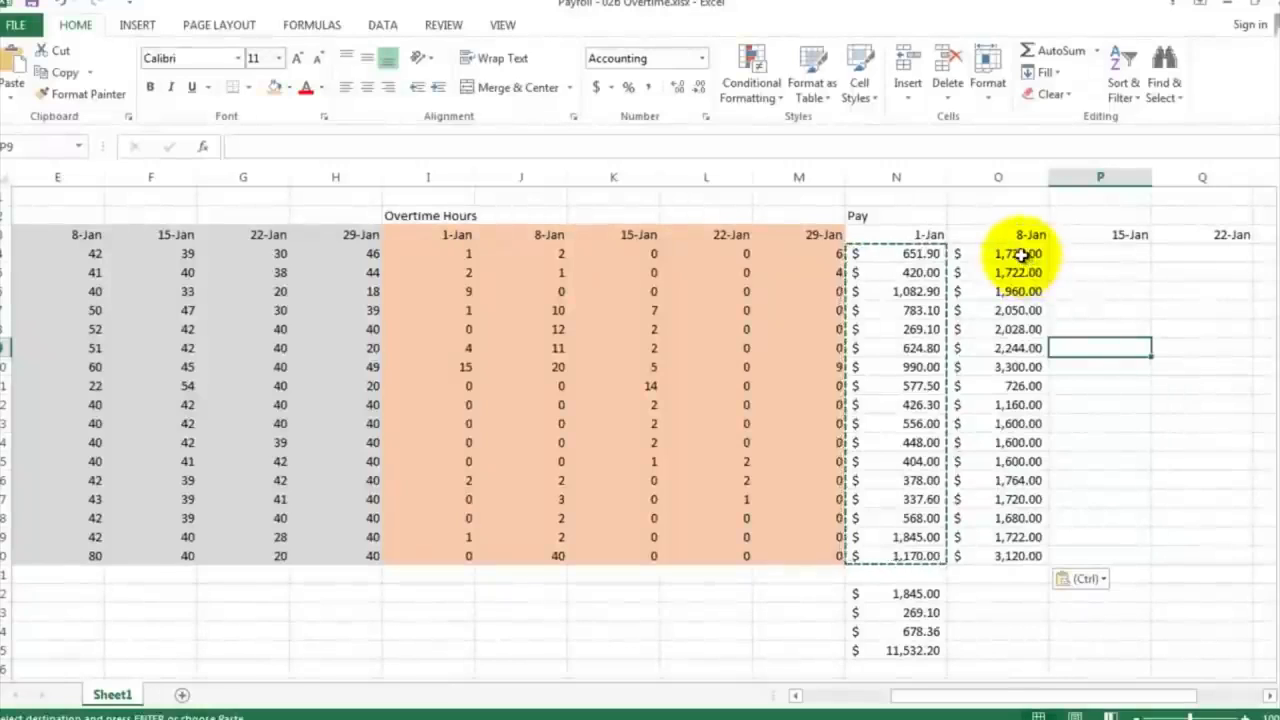
{"action": "left_click", "coordinate": [1017, 366]}
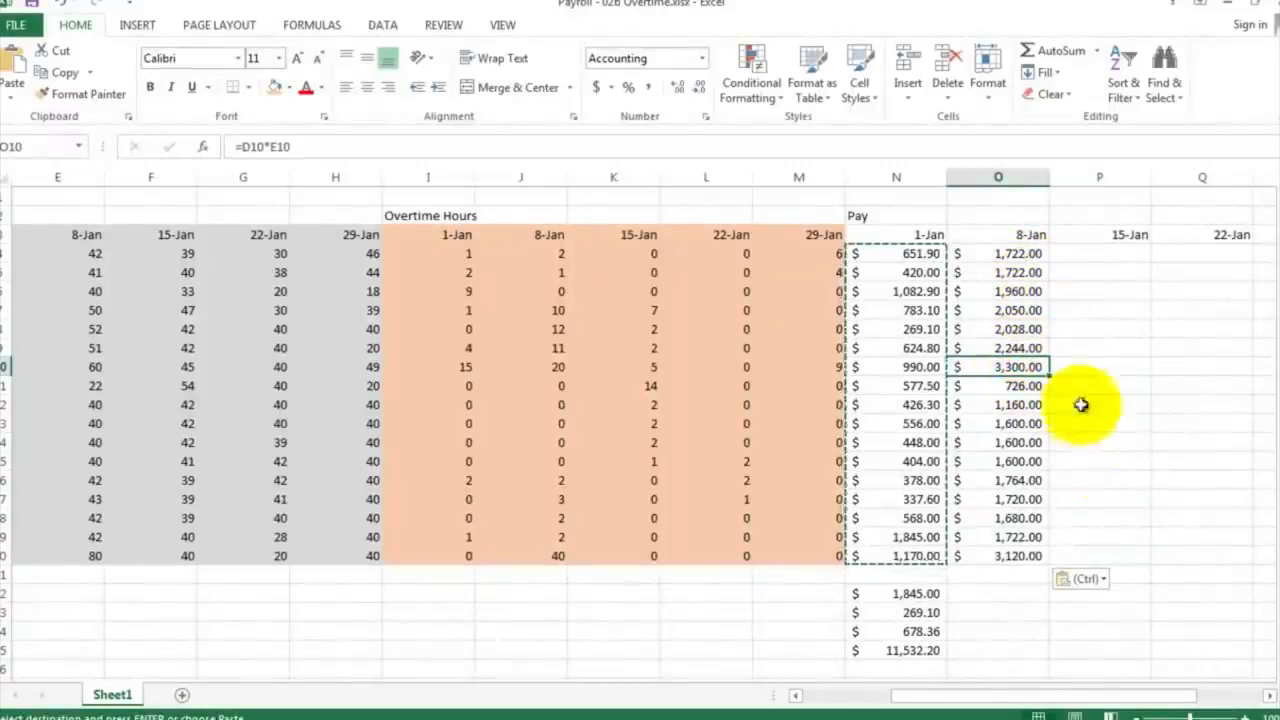
{"action": "left_click", "coordinate": [997, 252]}
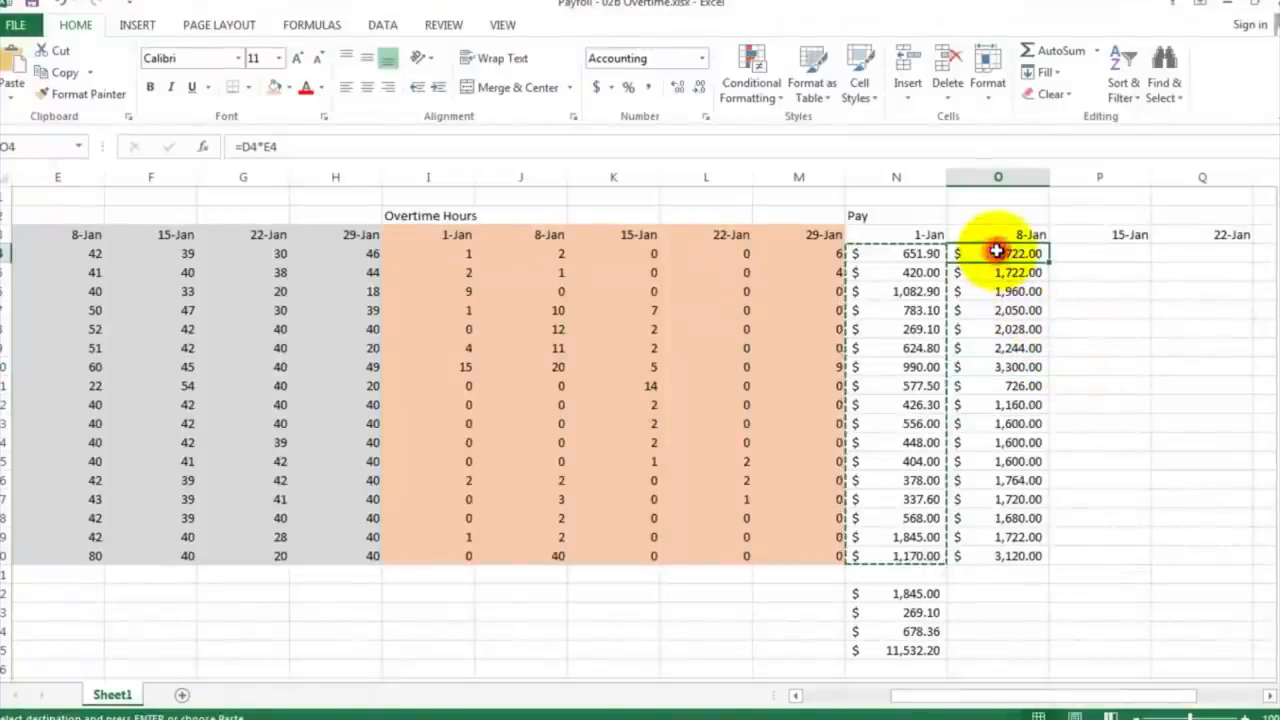
{"action": "double_click", "coordinate": [998, 252]}
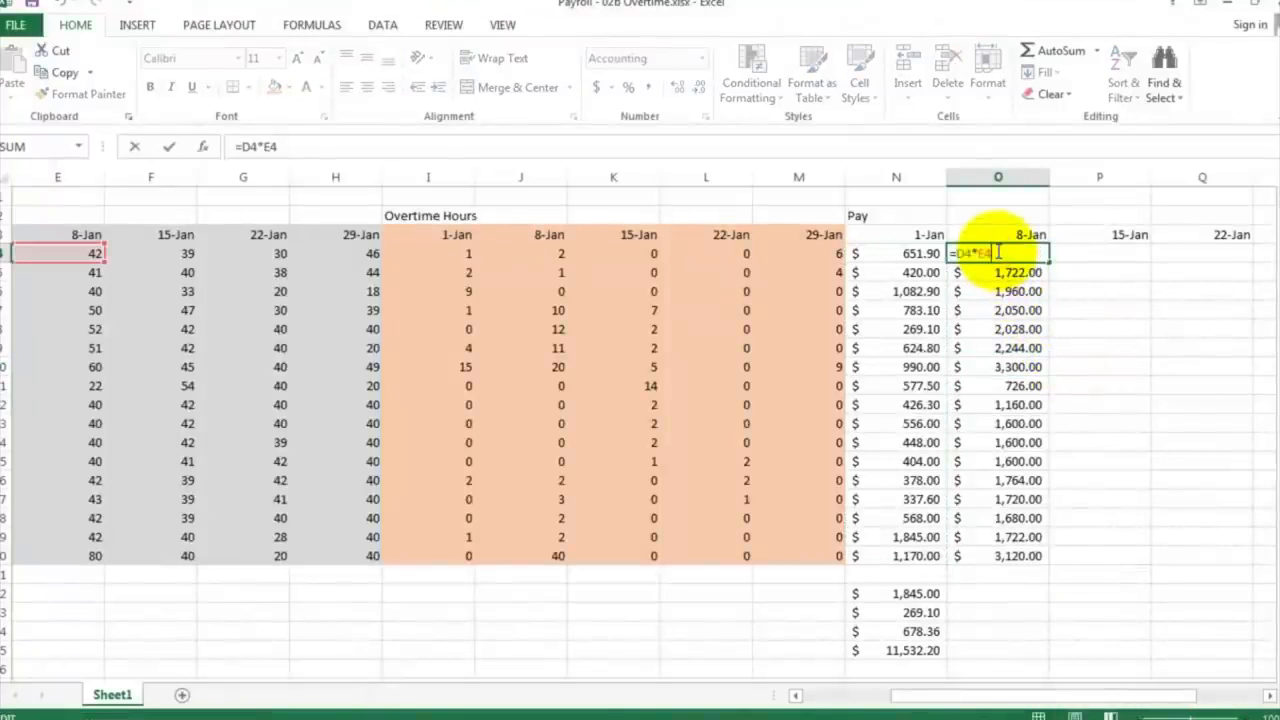
{"action": "key", "text": "Escape"}
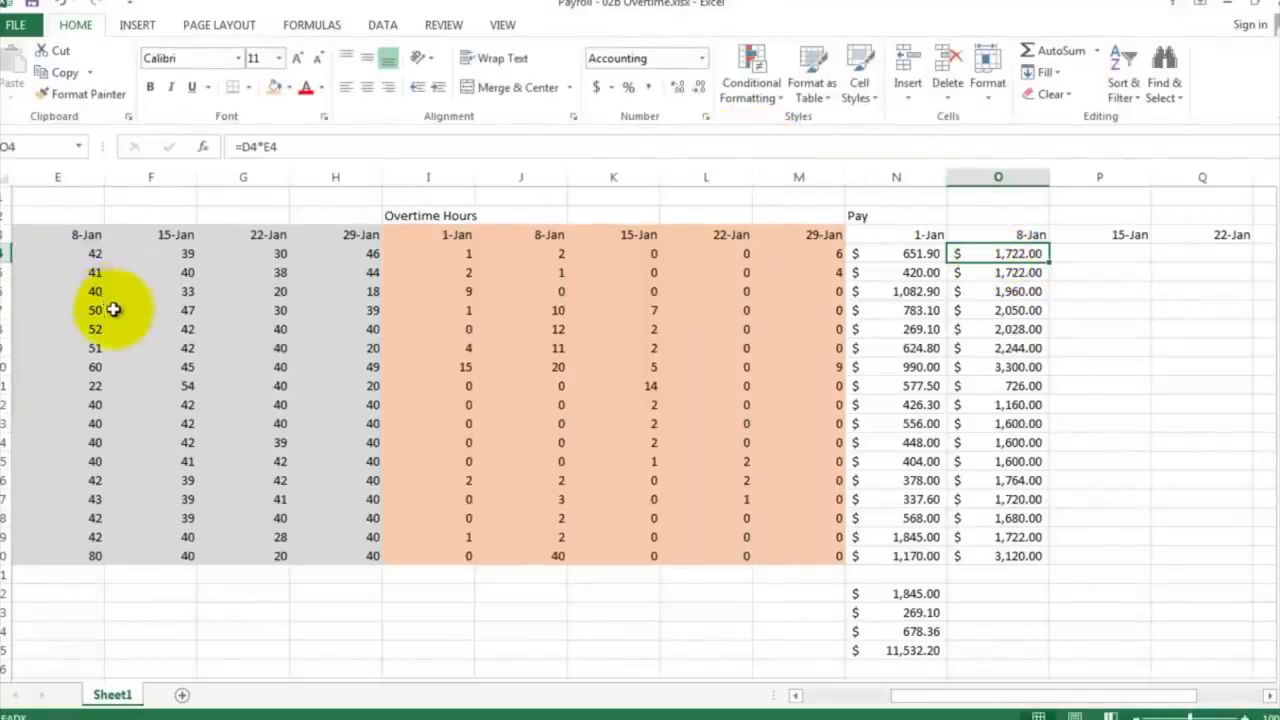
Step: Reduce the magnification to 50% and fit the zoom to the range C2:T20, from Hourly Wage to Total
{"action": "left_click", "coordinate": [500, 26]}
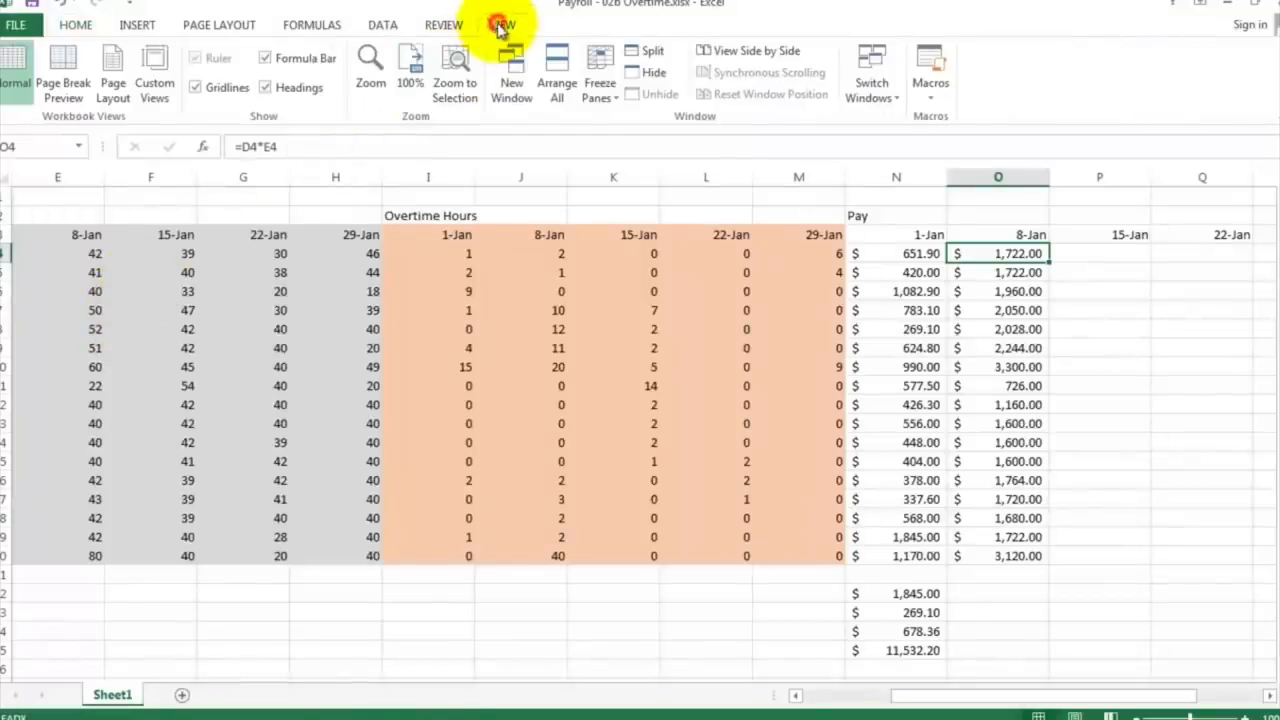
{"action": "left_click", "coordinate": [370, 75]}
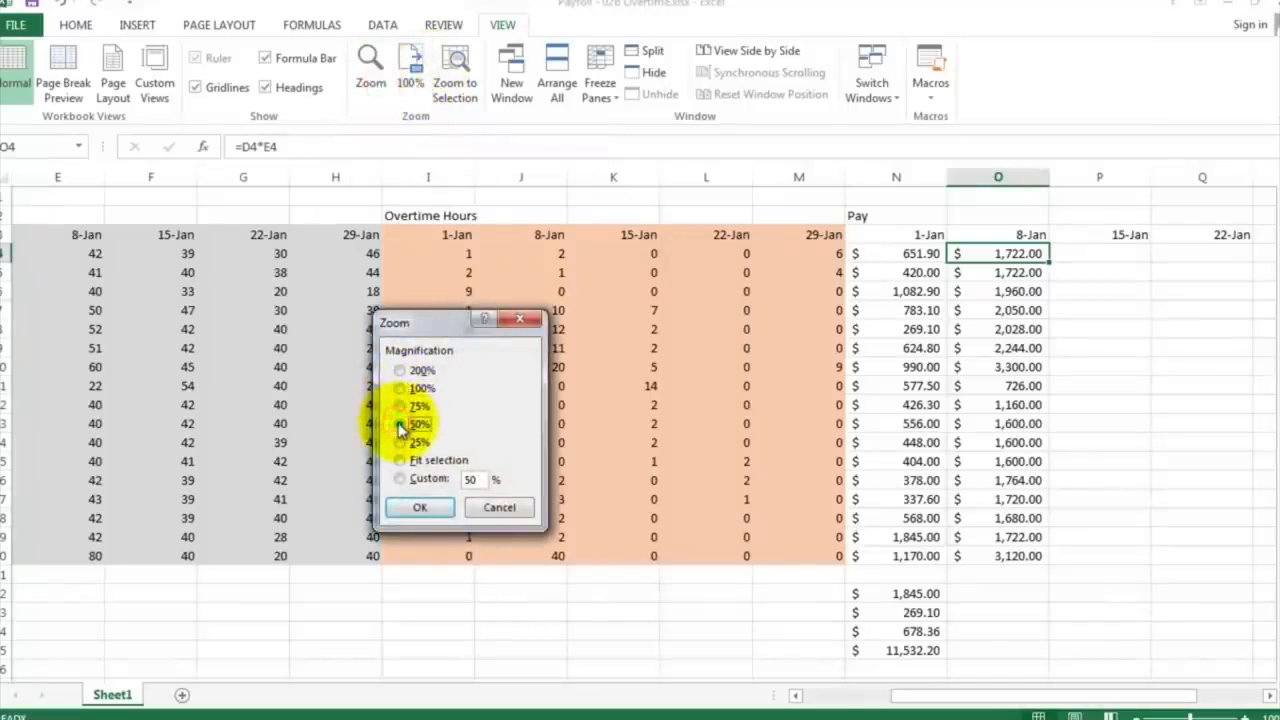
{"action": "left_click", "coordinate": [420, 507]}
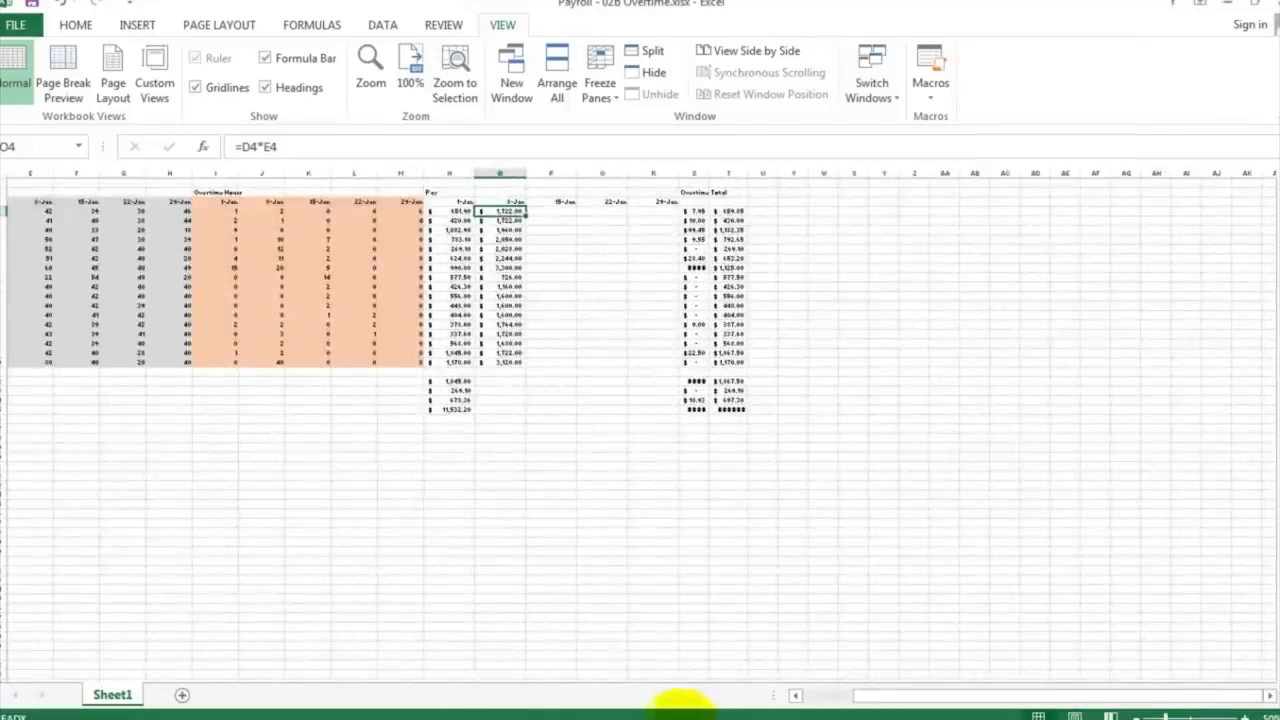
{"action": "left_click", "coordinate": [823, 695]}
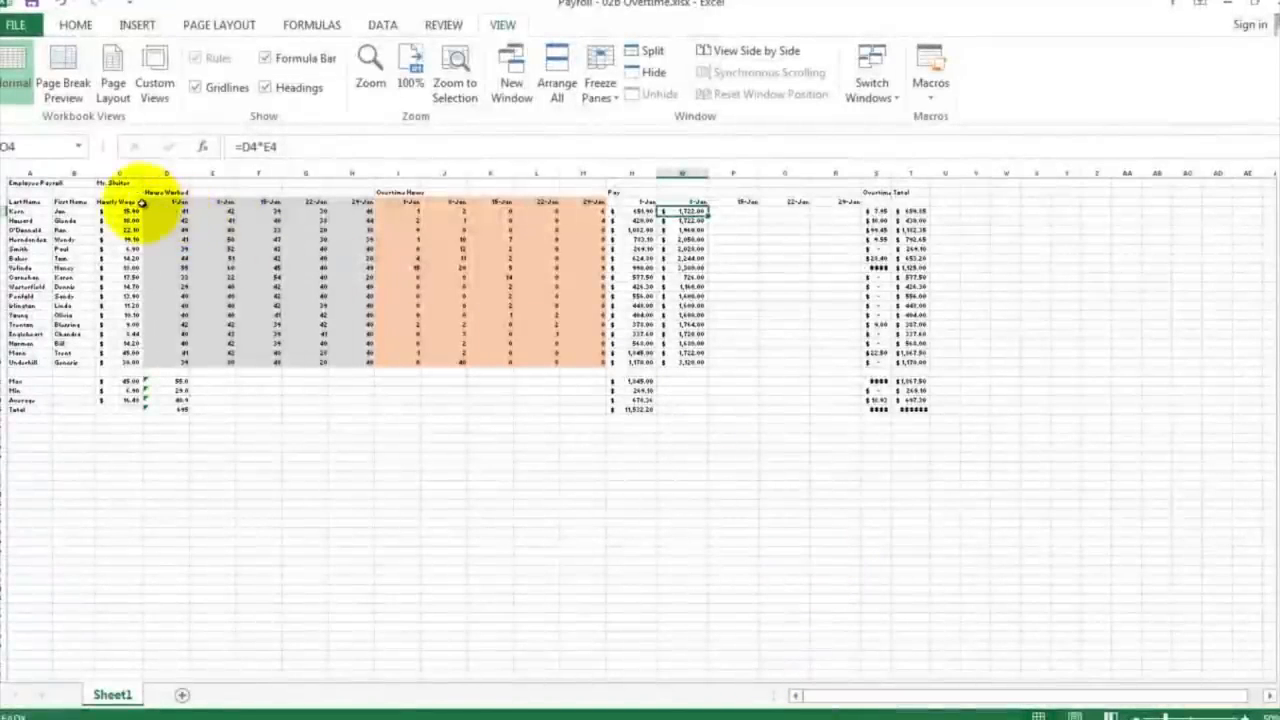
{"action": "left_click_drag", "start_coordinate": [119, 193], "coordinate": [916, 363]}
{"action": "left_click", "coordinate": [369, 58]}
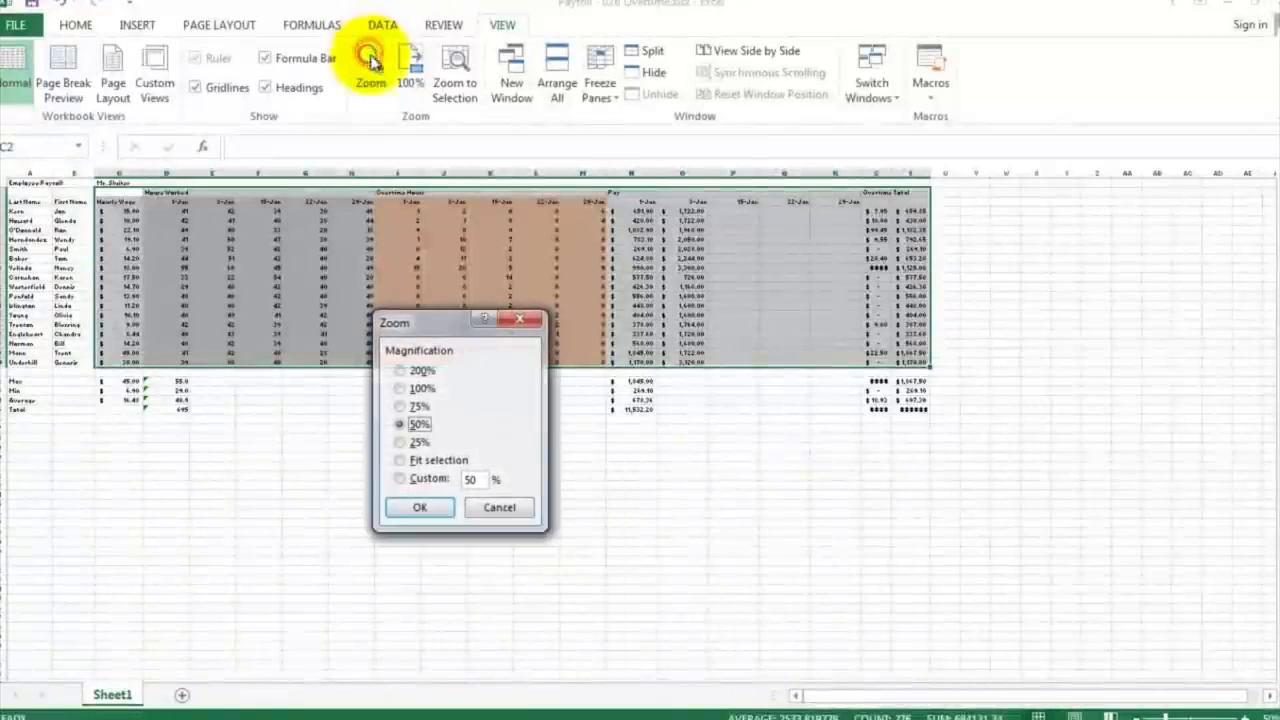
{"action": "left_click", "coordinate": [440, 460]}
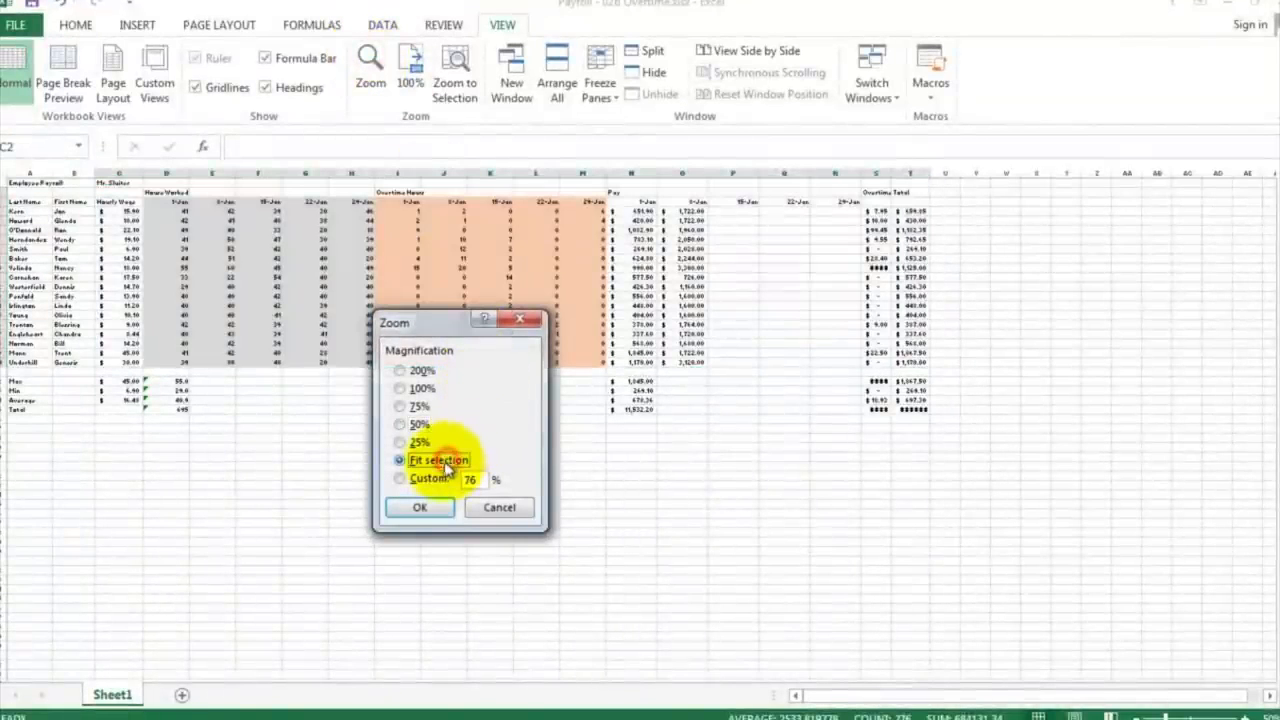
{"action": "left_click", "coordinate": [429, 507]}
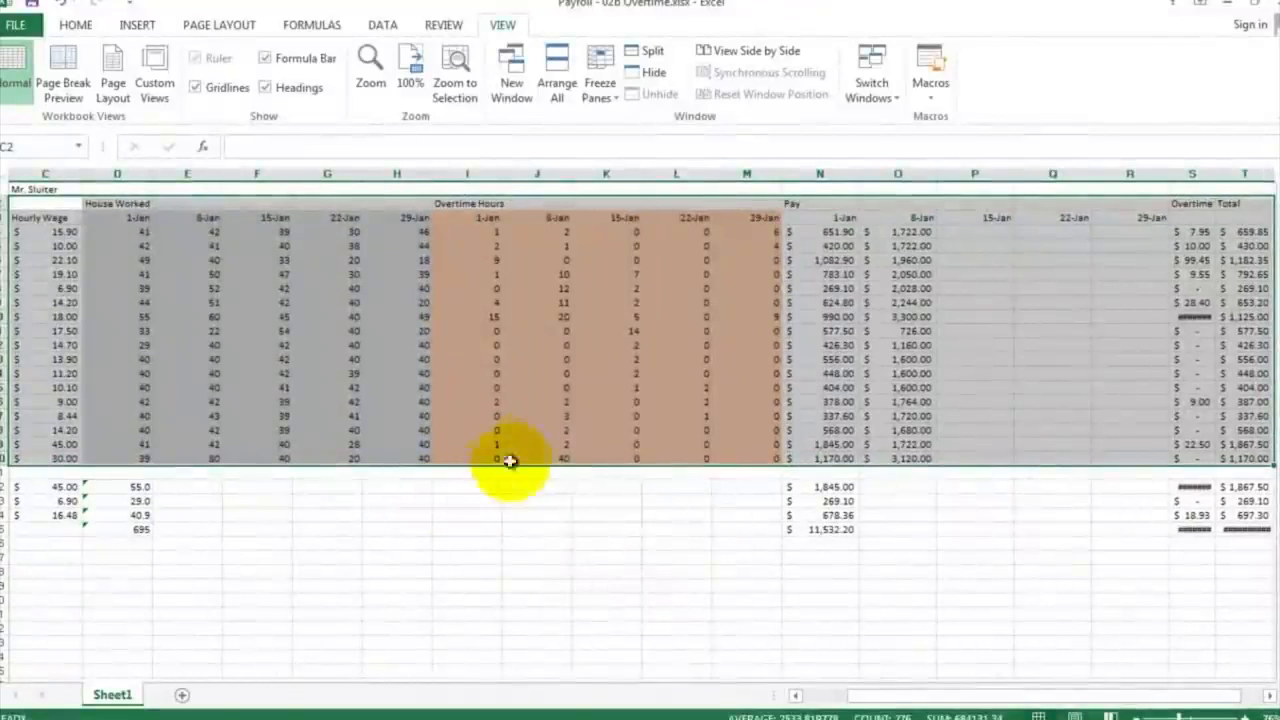
Step: Open the 8-Jan pay formula in O4 to examine which cells it references
{"action": "left_click", "coordinate": [452, 345]}
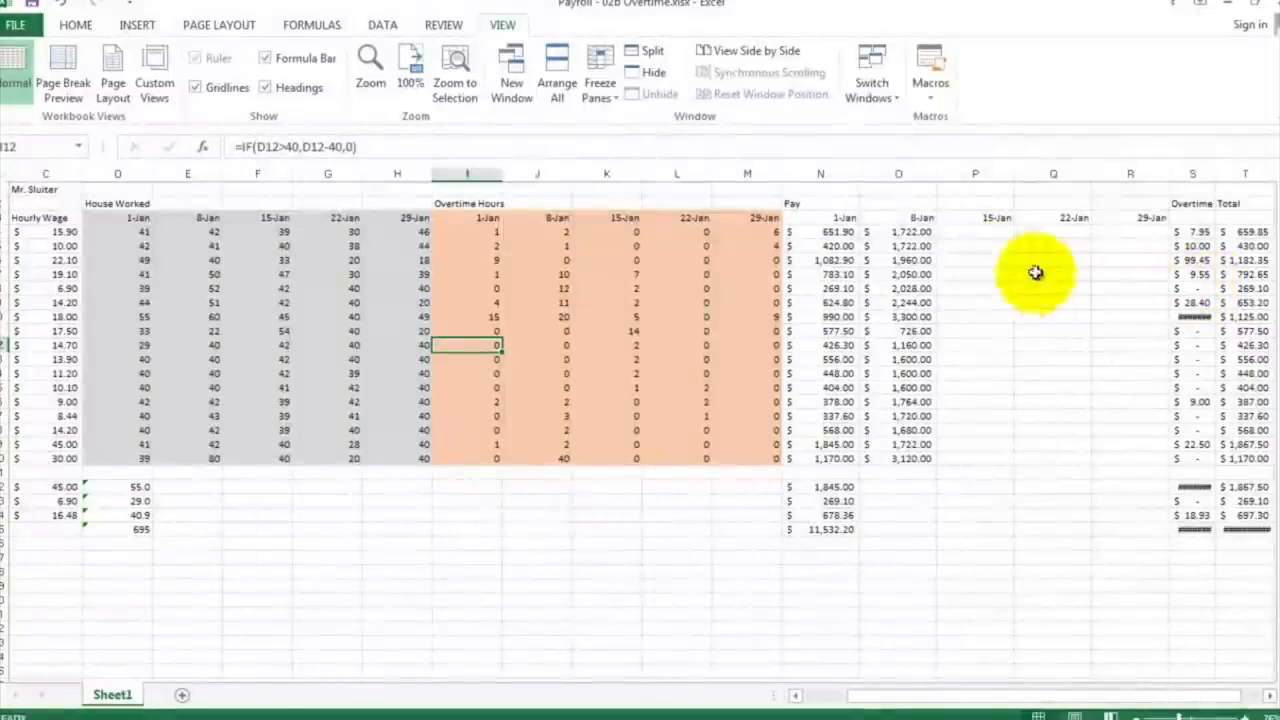
{"action": "double_click", "coordinate": [902, 231]}
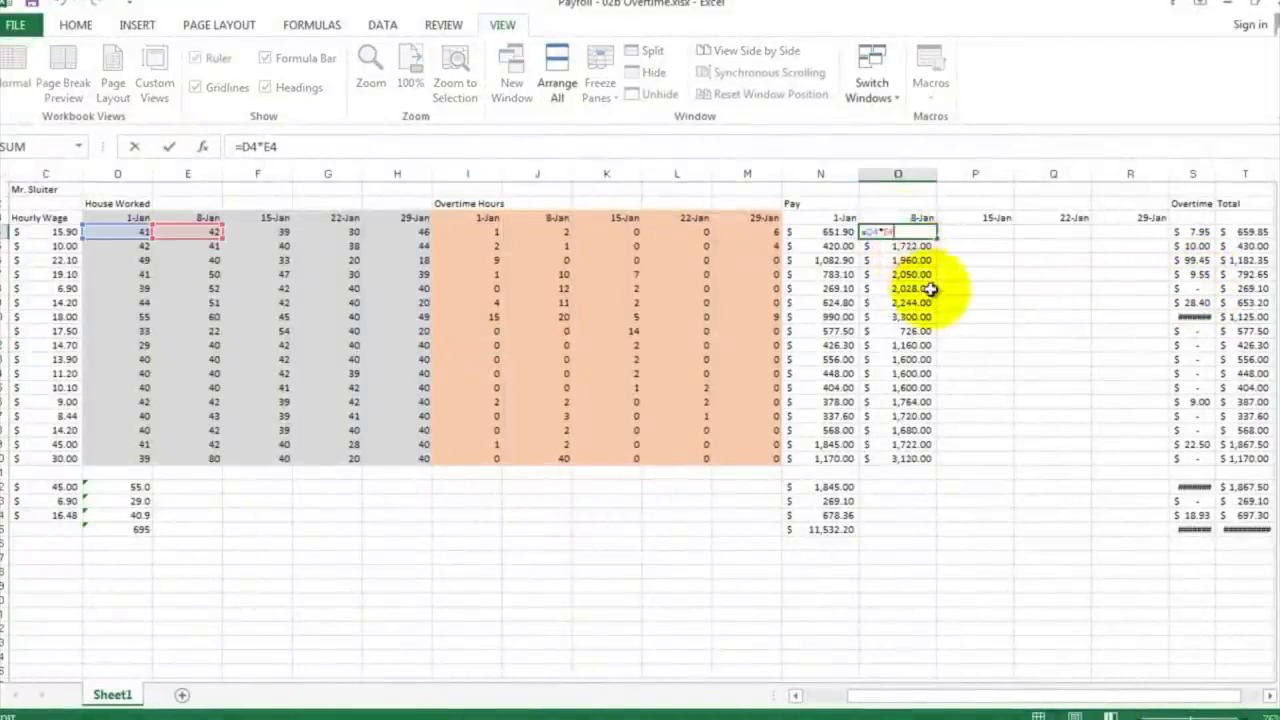
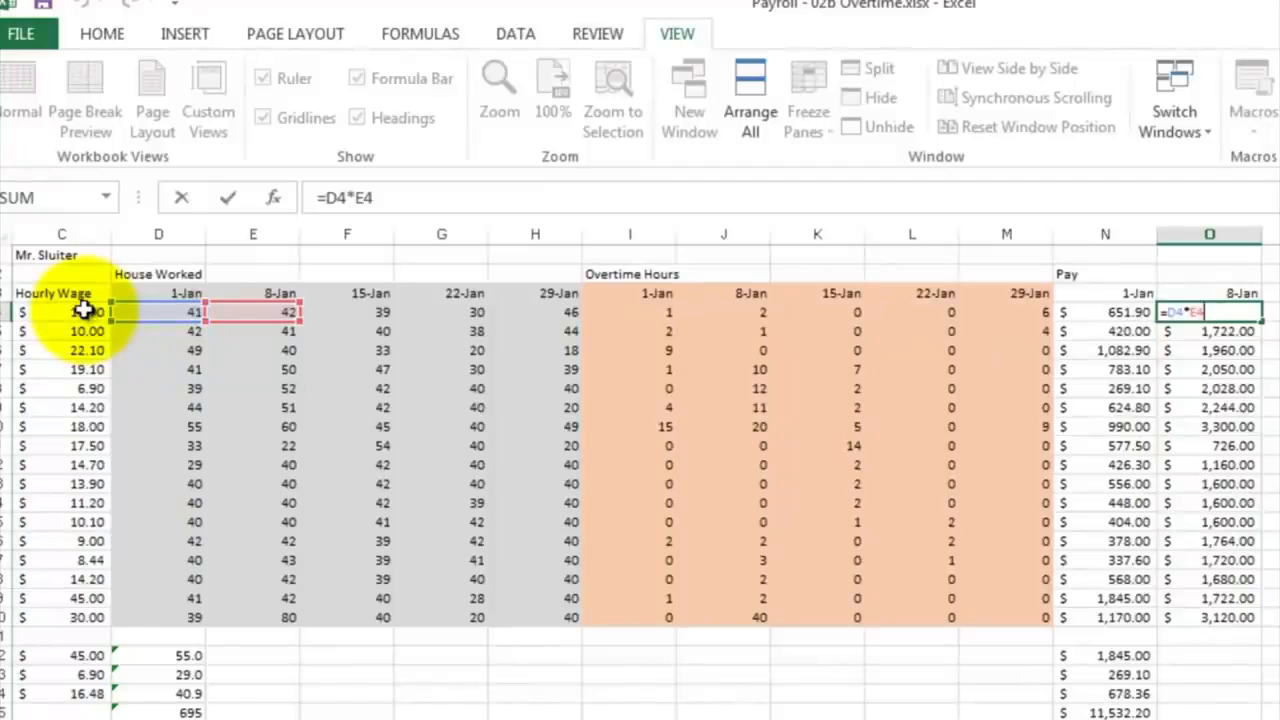
Step: Leave the formula in O4 and clear the contents of the 8-Jan pay cells O4:O20
{"action": "key", "text": "ctrl+Return"}
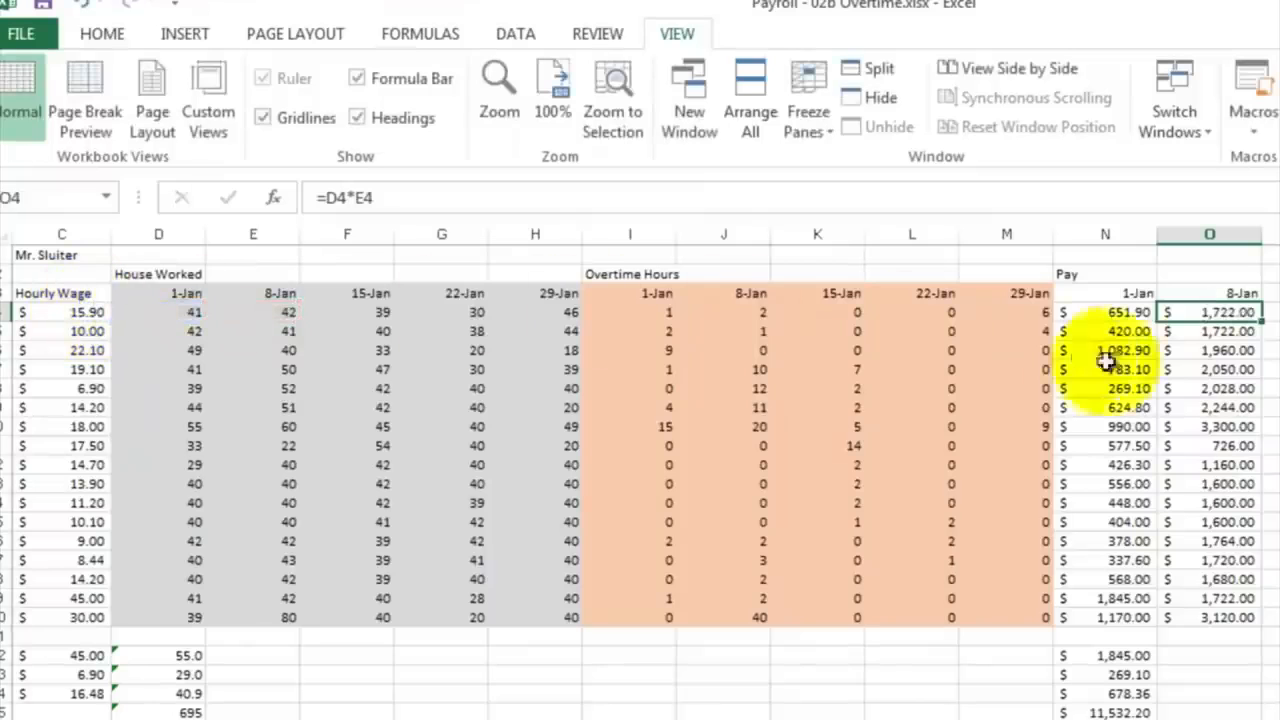
{"action": "left_click_drag", "start_coordinate": [1235, 312], "coordinate": [1234, 617]}
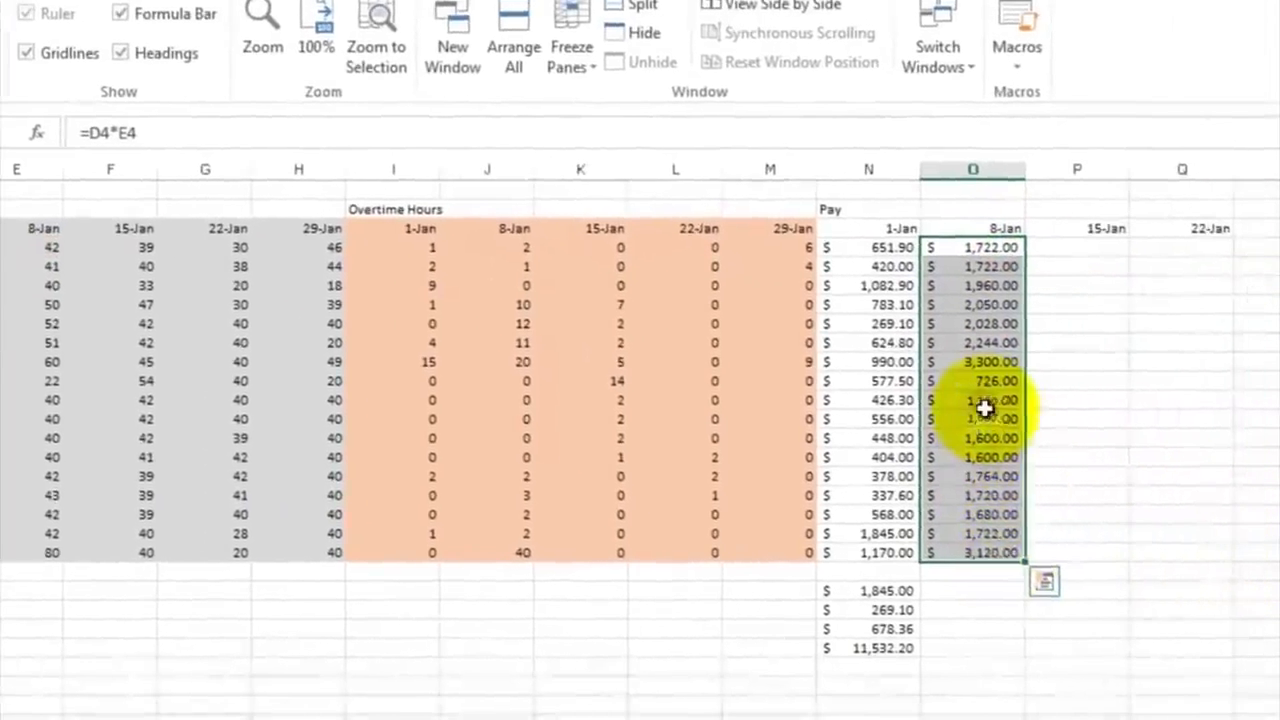
{"action": "right_click", "coordinate": [985, 408]}
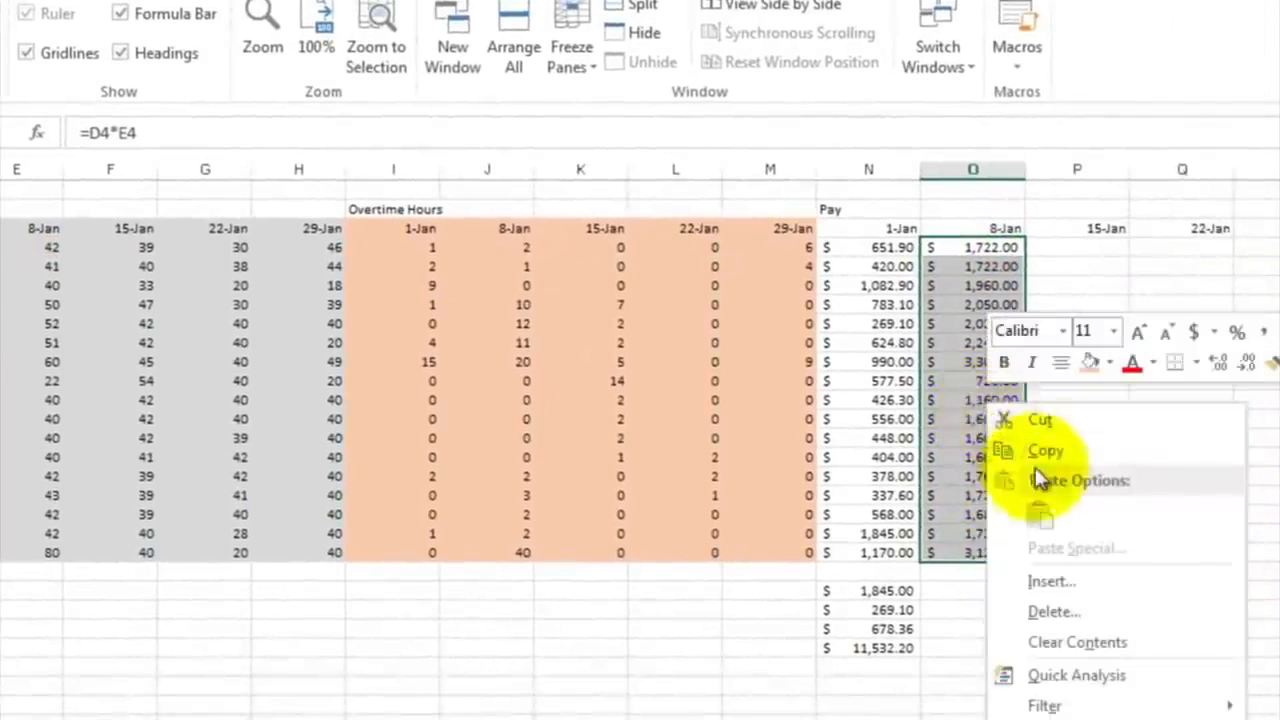
{"action": "left_click", "coordinate": [1078, 642]}
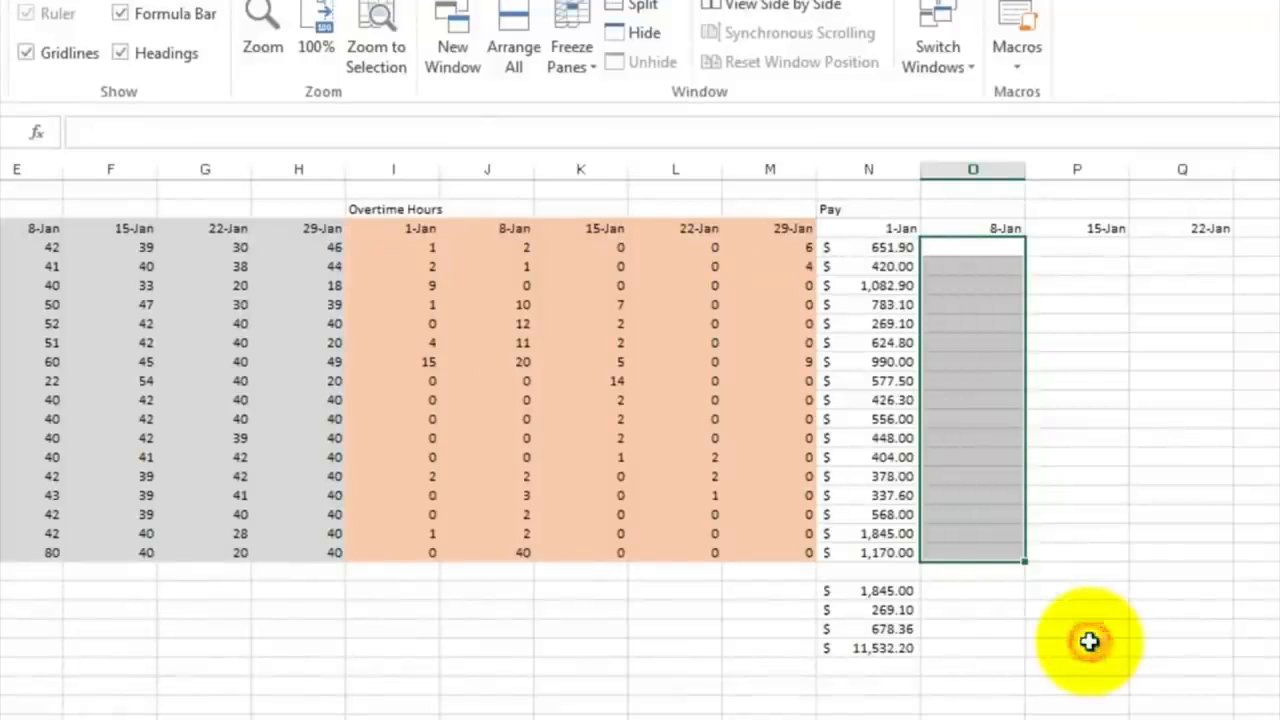
{"action": "left_click", "coordinate": [978, 357]}
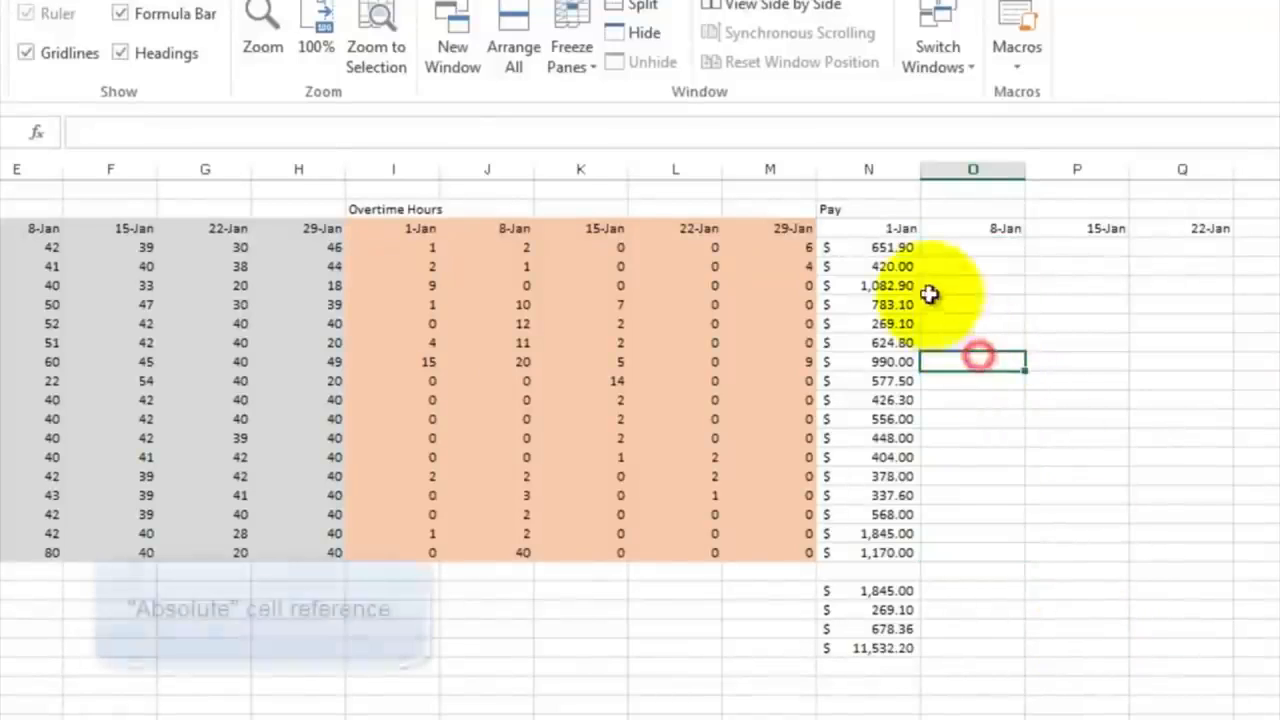
Step: Make the hourly wage column absolute in the 1-Jan pay formula in N4, as =$C4*D4, and fill it down through N20
{"action": "left_click", "coordinate": [877, 247]}
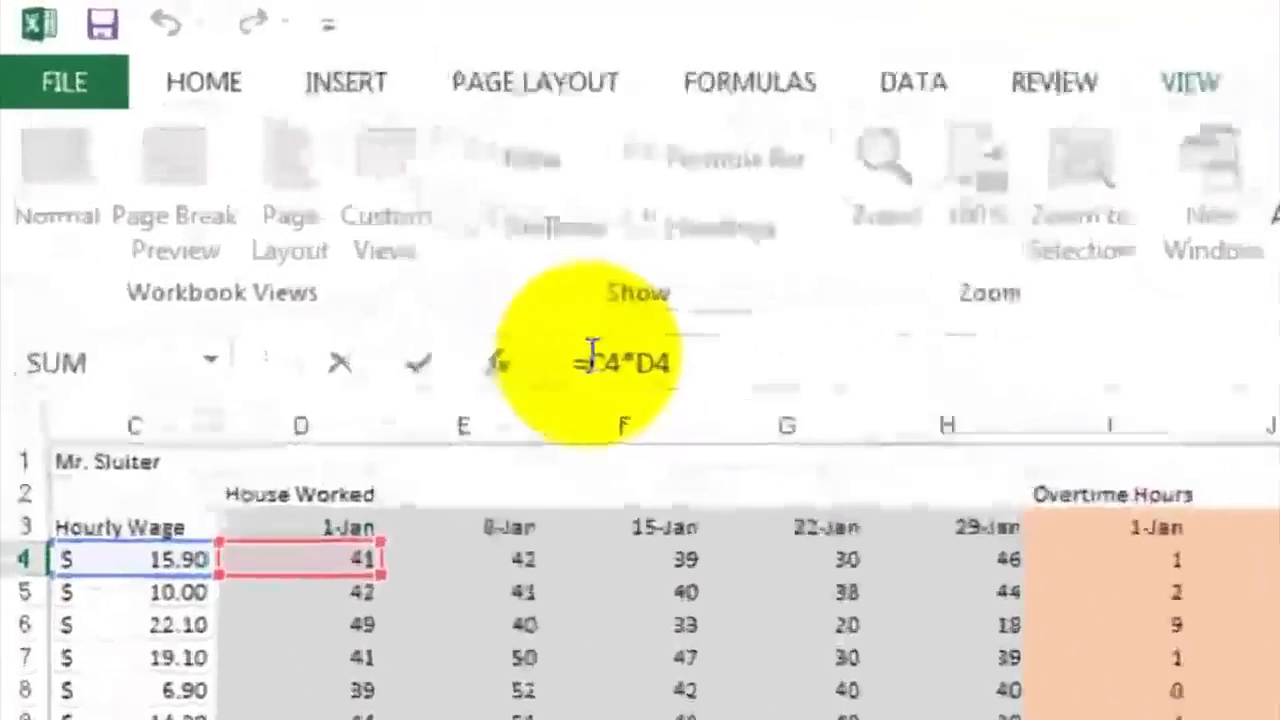
{"action": "left_click", "coordinate": [349, 215]}
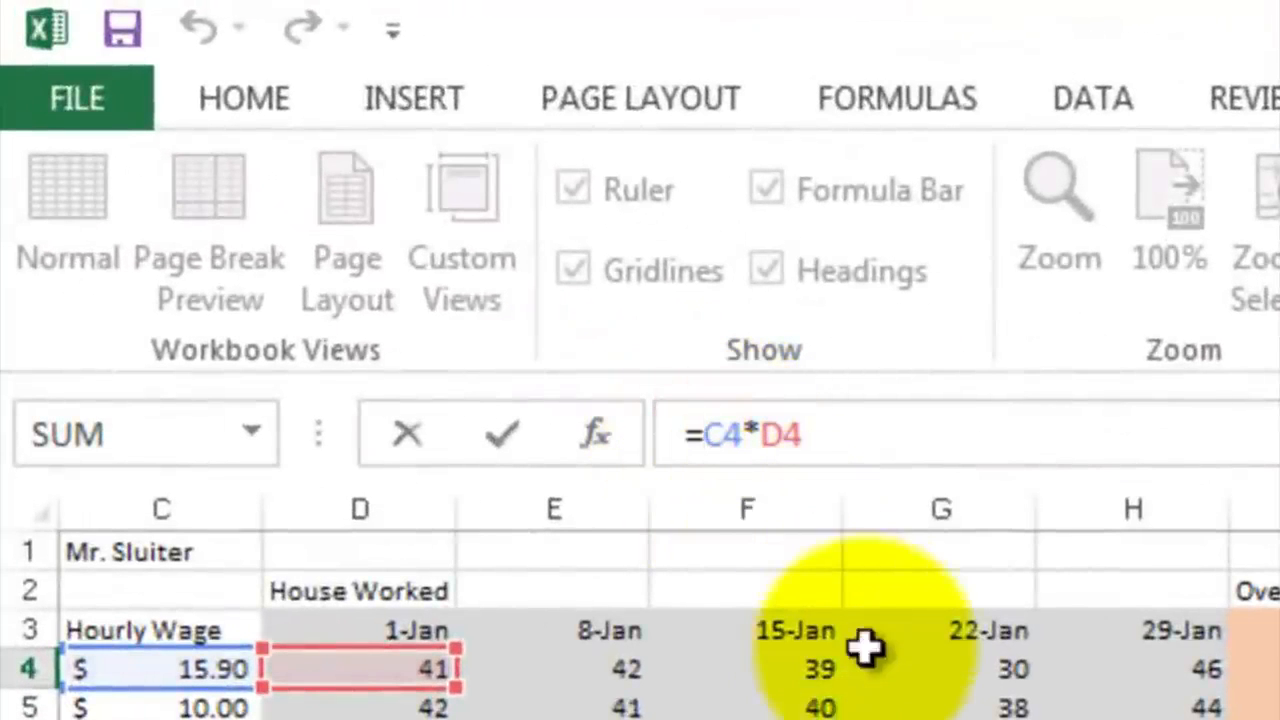
{"action": "type", "text": "$"}
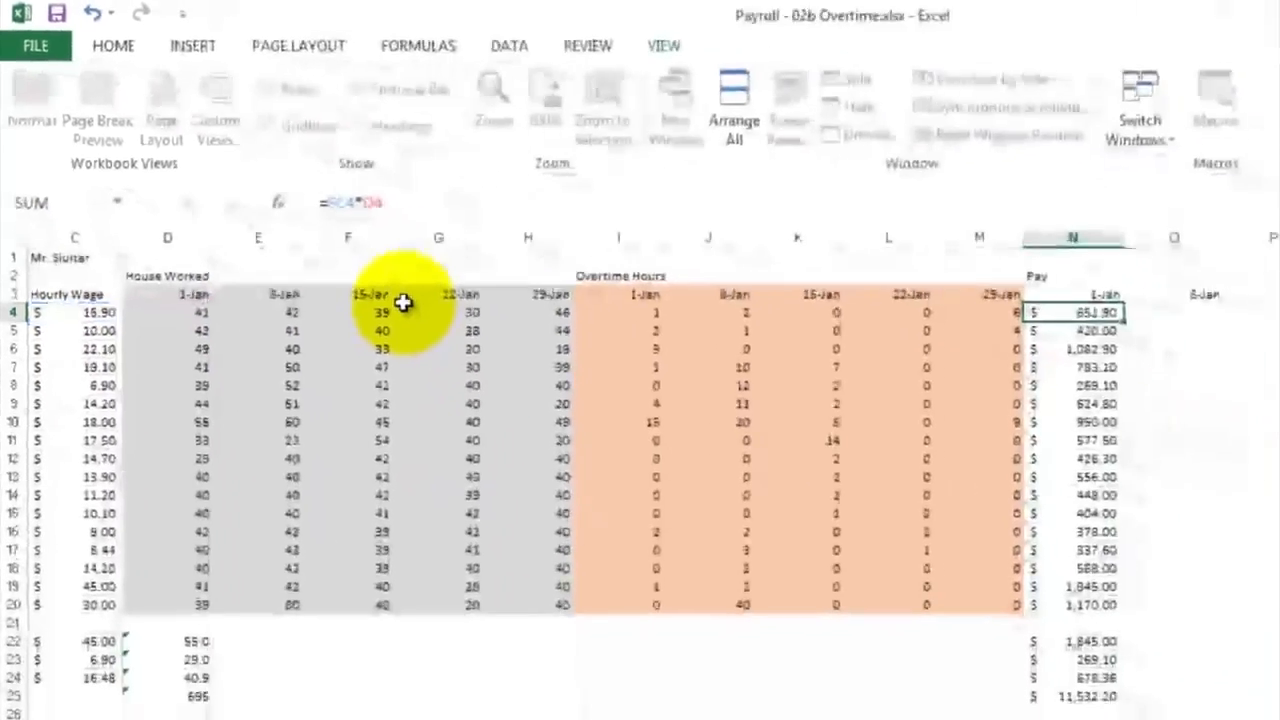
{"action": "key", "text": "Return"}
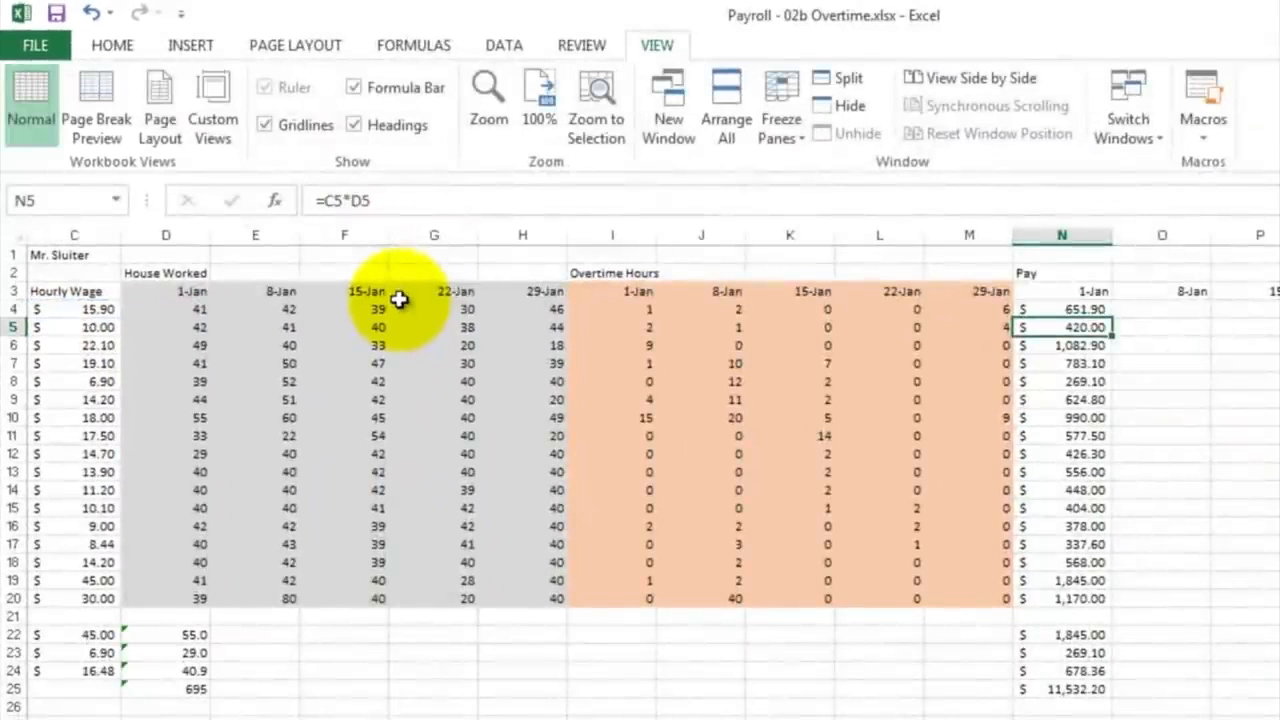
{"action": "left_click", "coordinate": [1076, 310]}
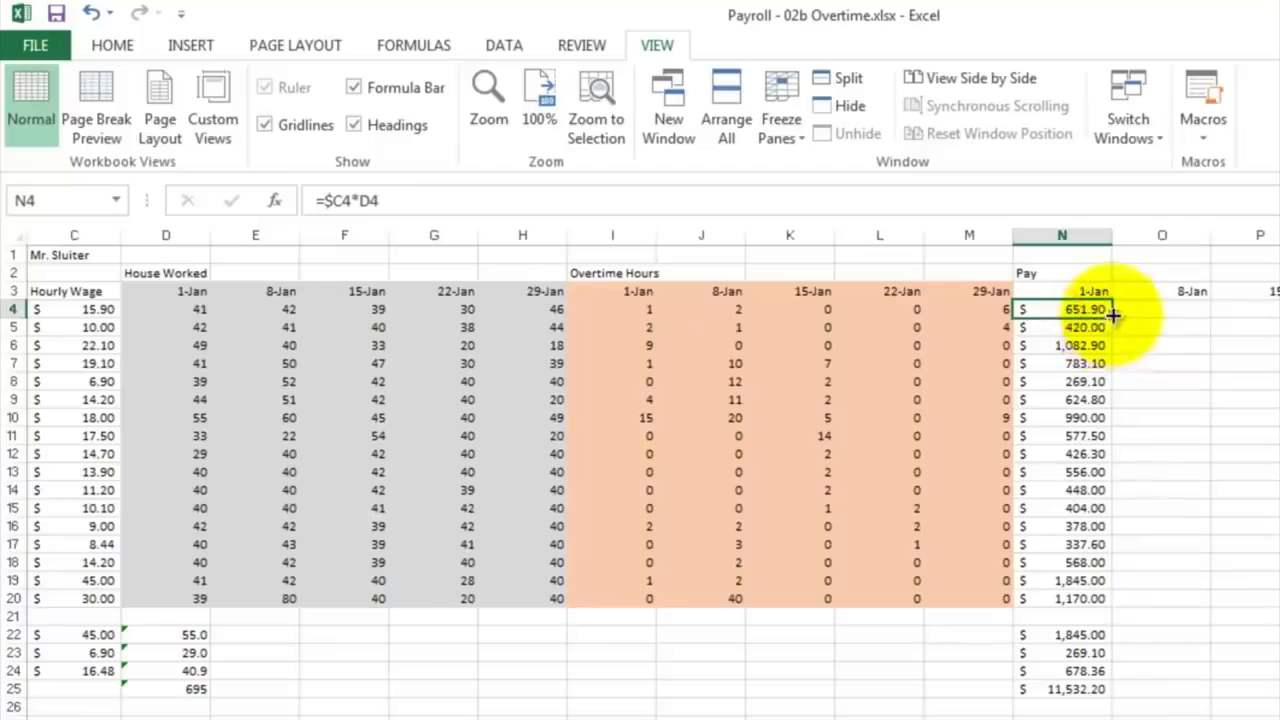
{"action": "mouse_move", "coordinate": [1113, 314]}
{"action": "left_mouse_down"}
{"action": "mouse_move", "coordinate": [1129, 594]}
{"action": "mouse_move", "coordinate": [1118, 604]}
{"action": "left_mouse_up"}
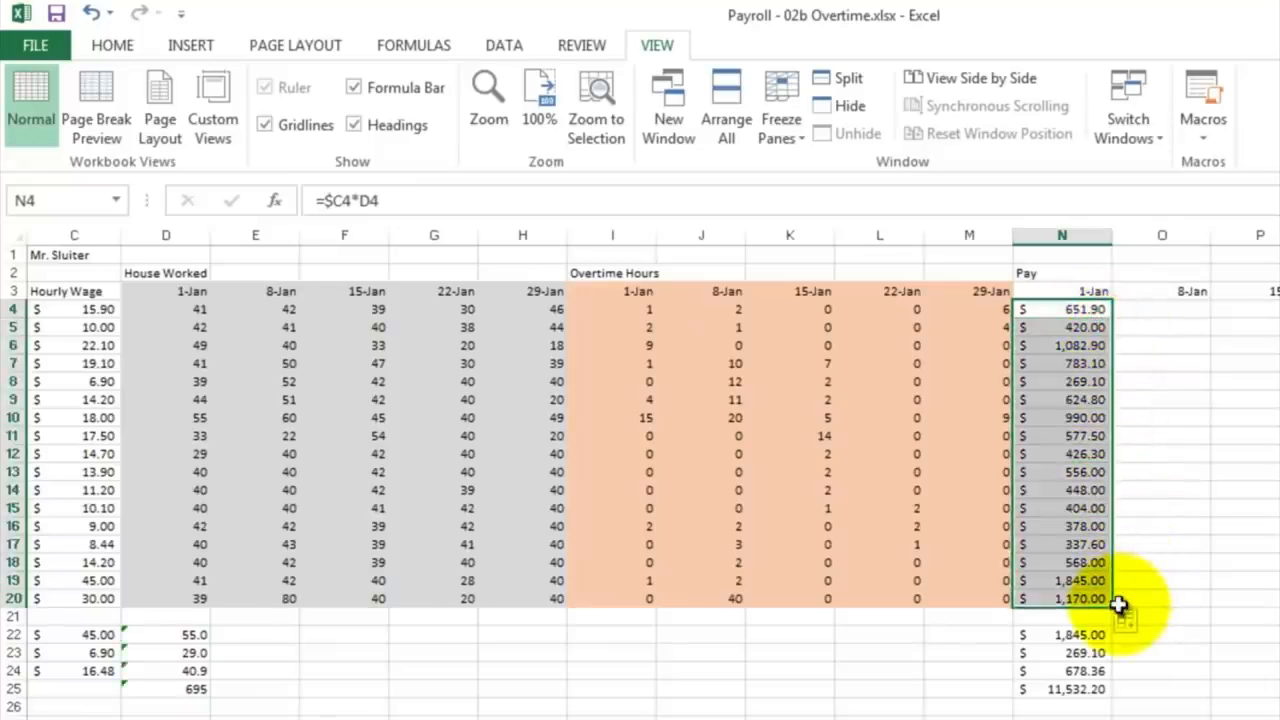
Step: Copy the 1-Jan pay formulas in N4:N20 and paste them into the 8-Jan column starting at O4
{"action": "right_click", "coordinate": [1056, 345]}
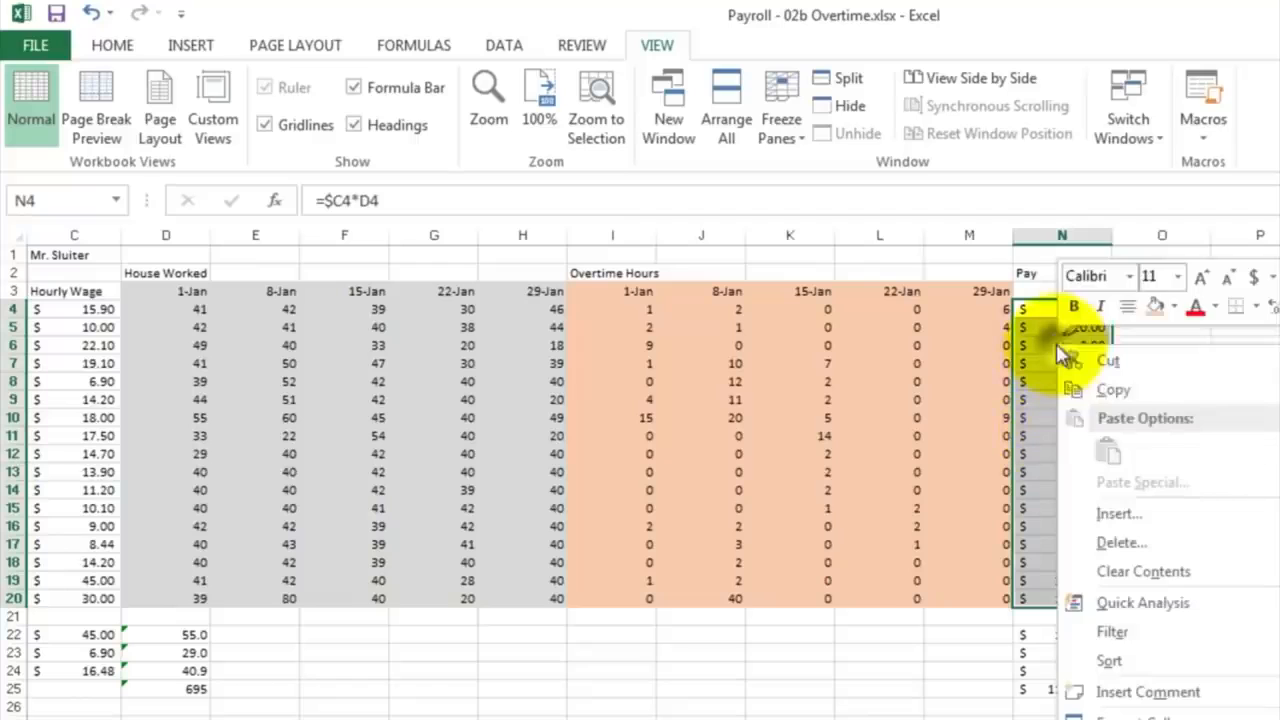
{"action": "left_click", "coordinate": [1090, 390]}
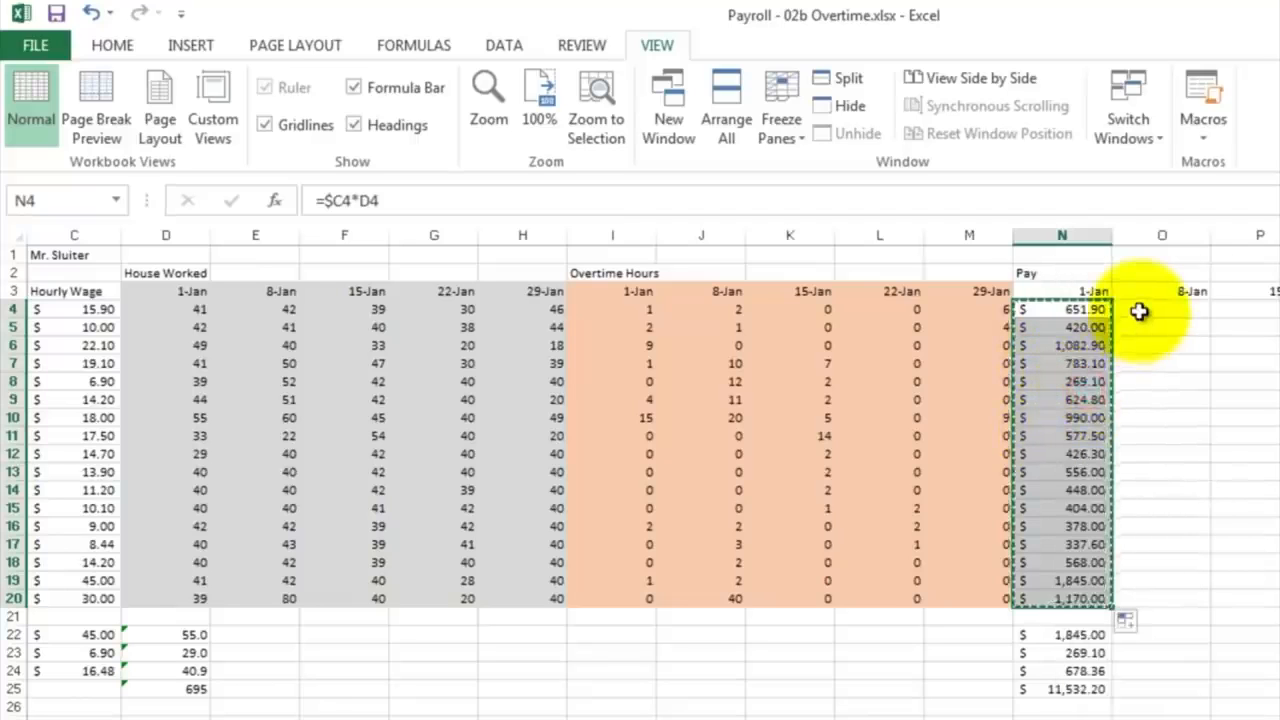
{"action": "left_click", "coordinate": [1138, 308]}
{"action": "right_click", "coordinate": [1138, 308]}
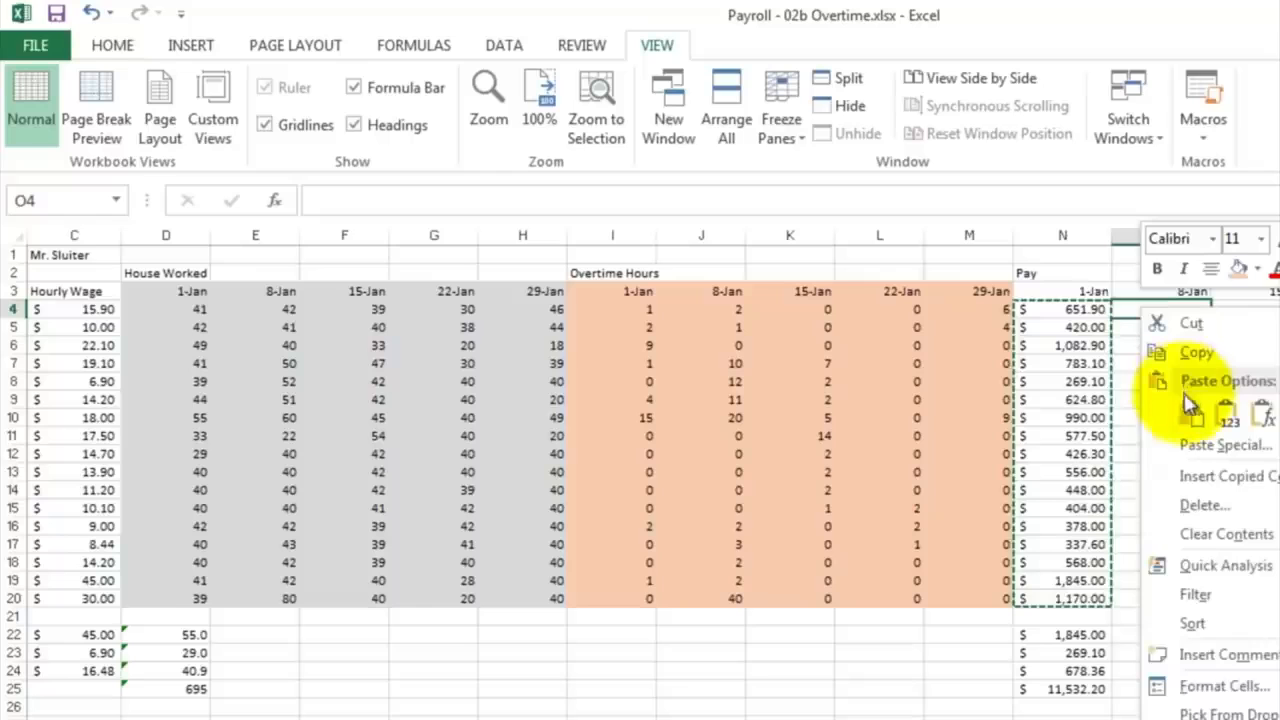
{"action": "left_click", "coordinate": [1189, 412]}
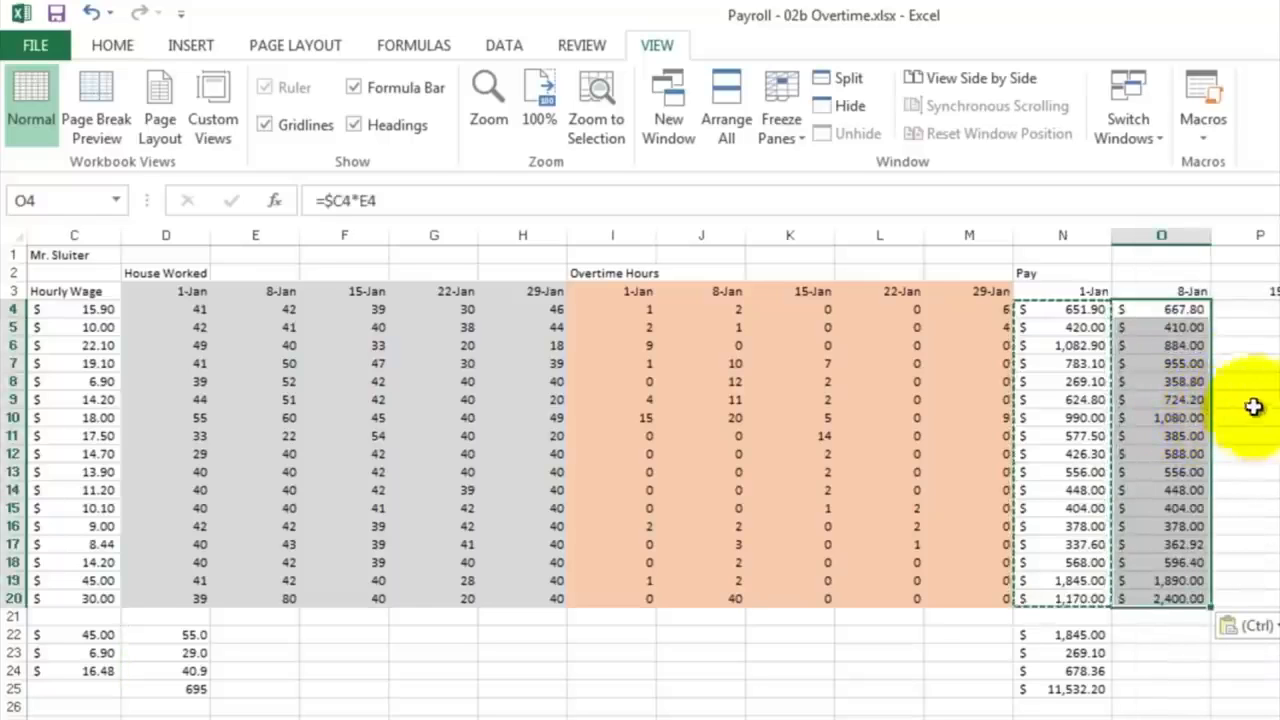
Step: Examine which cells the pasted 8-Jan pay formula in O4 references, then leave the formula without changes
{"action": "left_click", "coordinate": [1238, 362]}
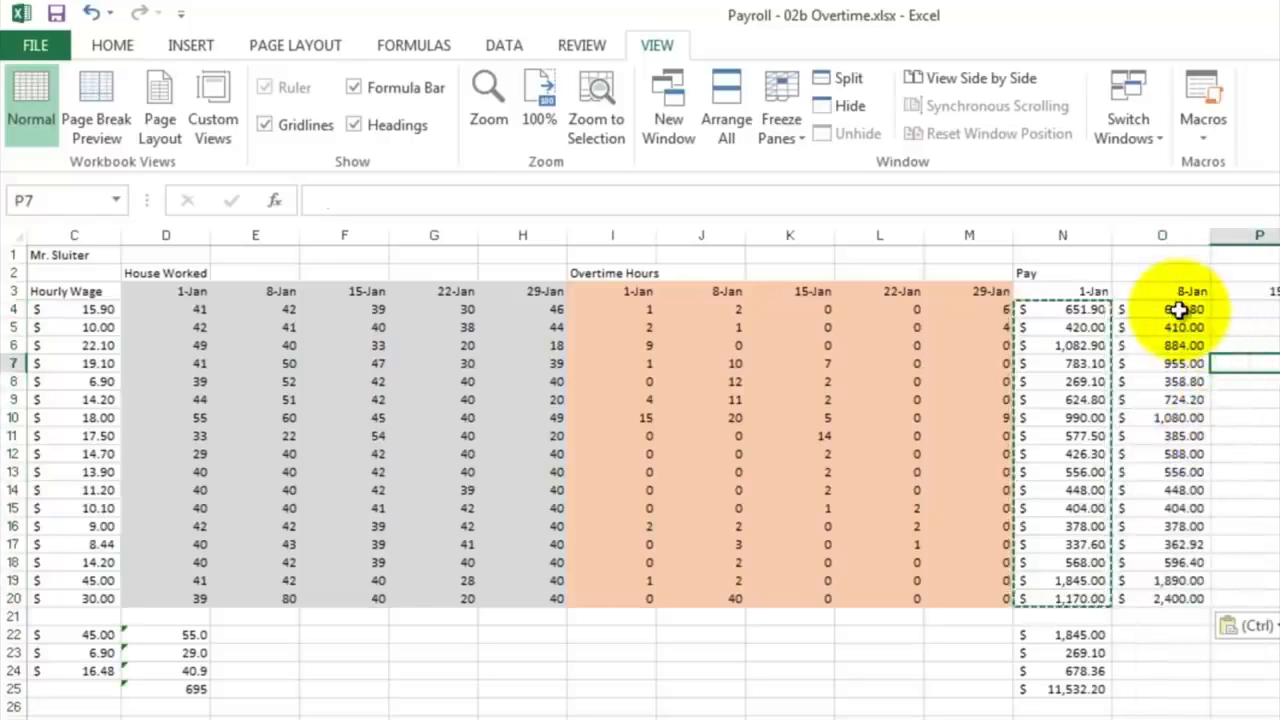
{"action": "double_click", "coordinate": [1180, 310]}
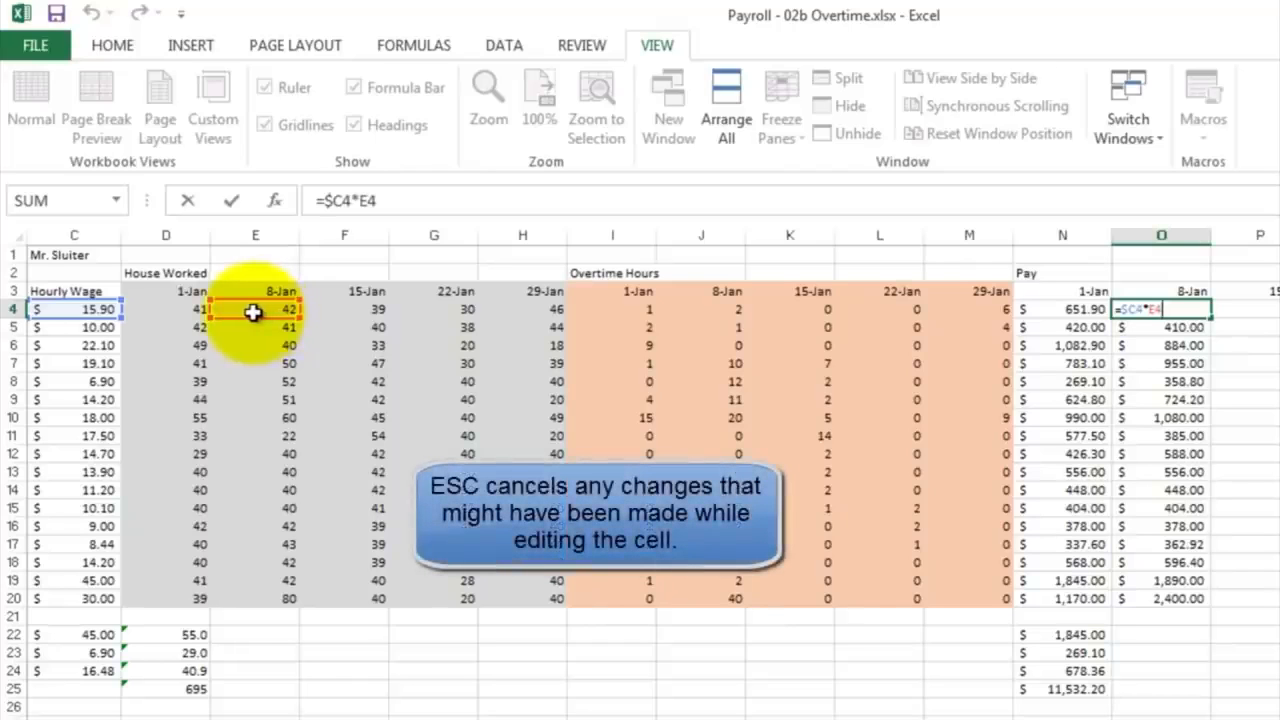
{"action": "key", "text": "Escape"}
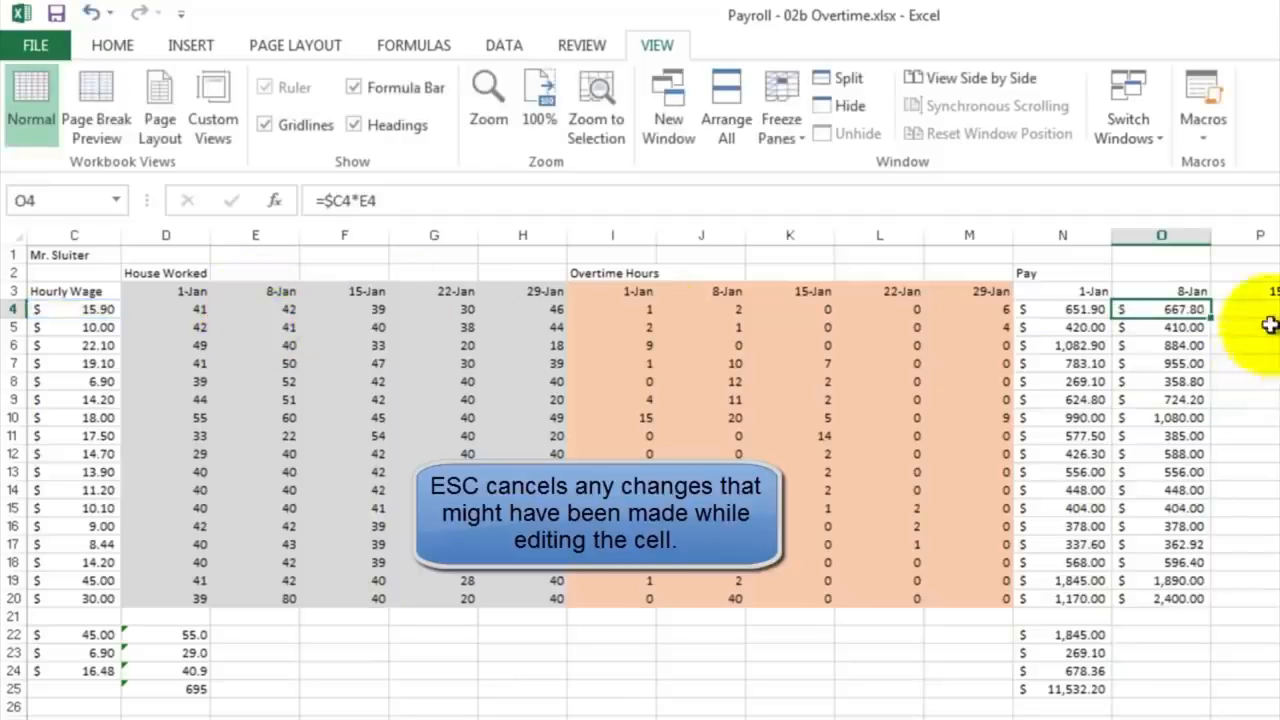
Step: Fill the 8-Jan pay formulas in O4:O20 across through the 29-Jan column R and check the references in Q4
{"action": "left_click_drag", "start_coordinate": [1183, 305], "coordinate": [1195, 602]}
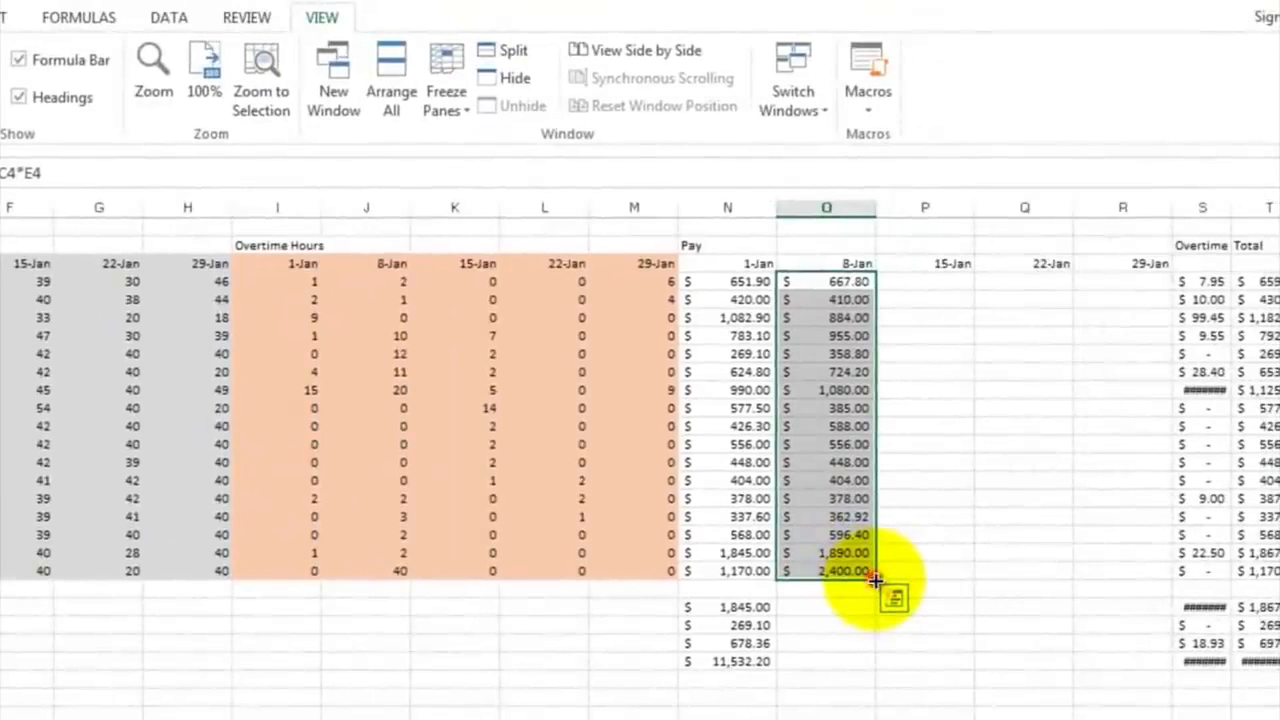
{"action": "left_click_drag", "start_coordinate": [875, 580], "coordinate": [1156, 580]}
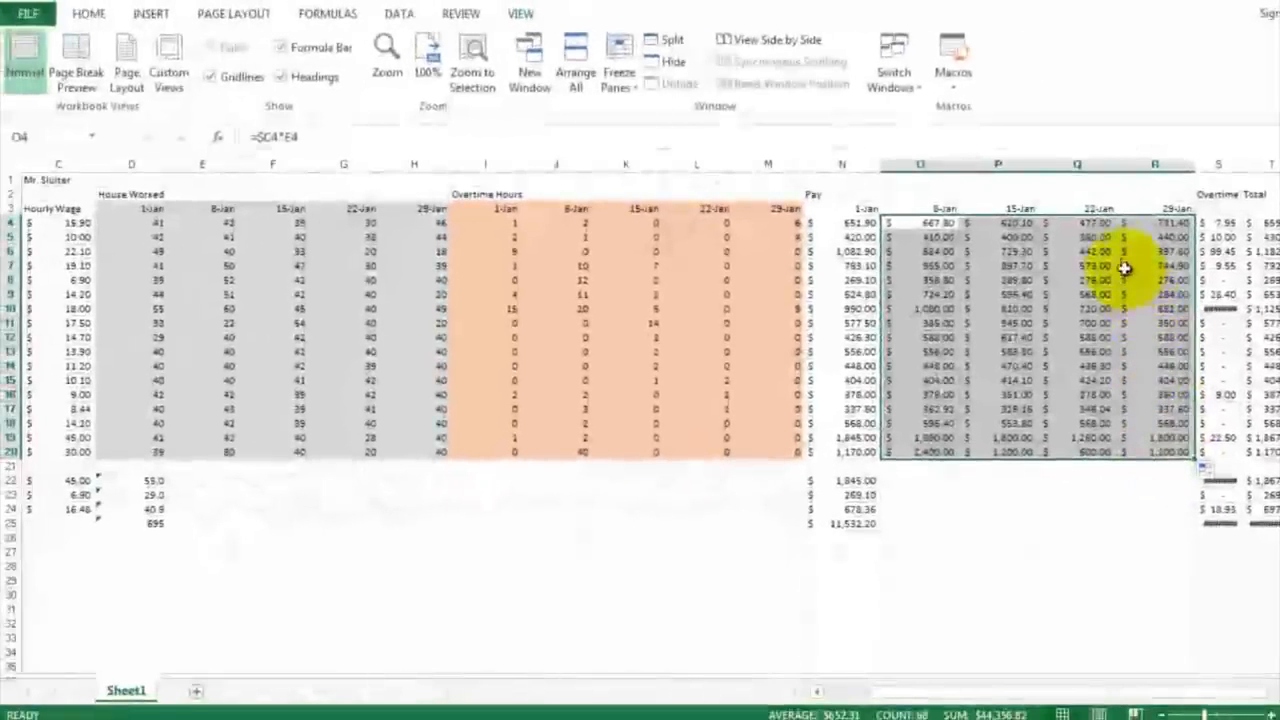
{"action": "left_click", "coordinate": [1097, 225]}
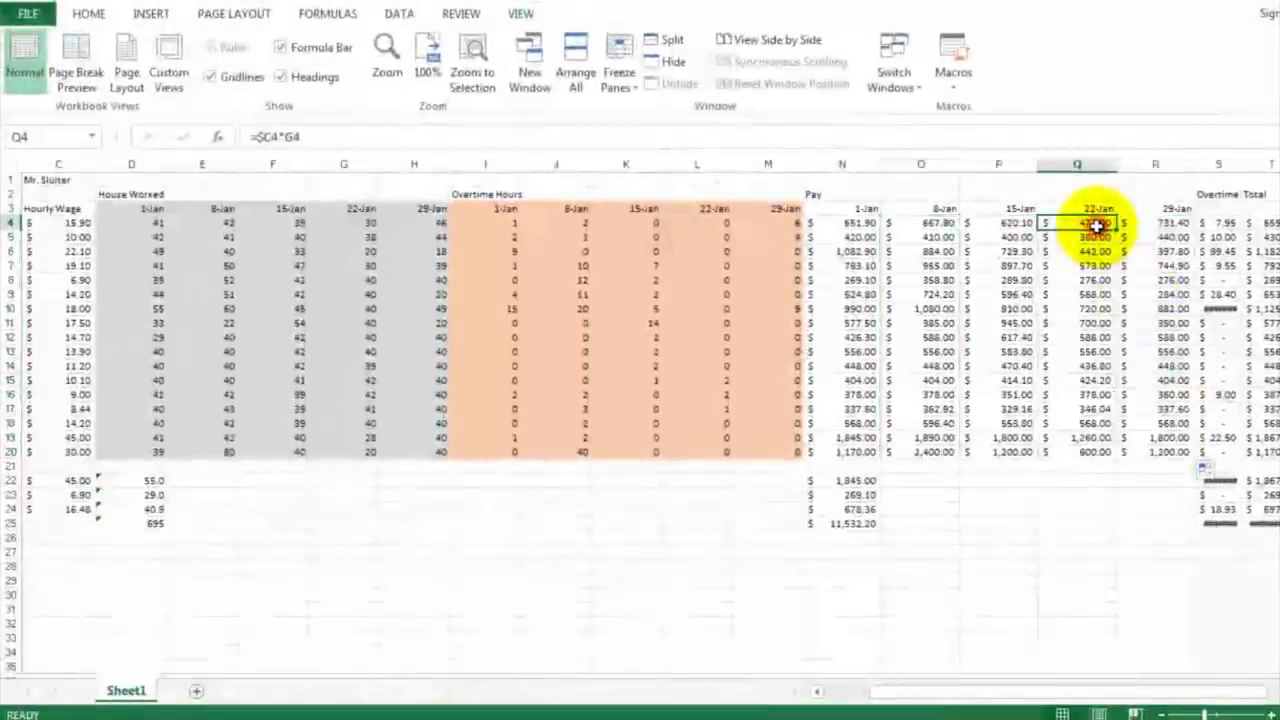
{"action": "double_click", "coordinate": [1097, 222]}
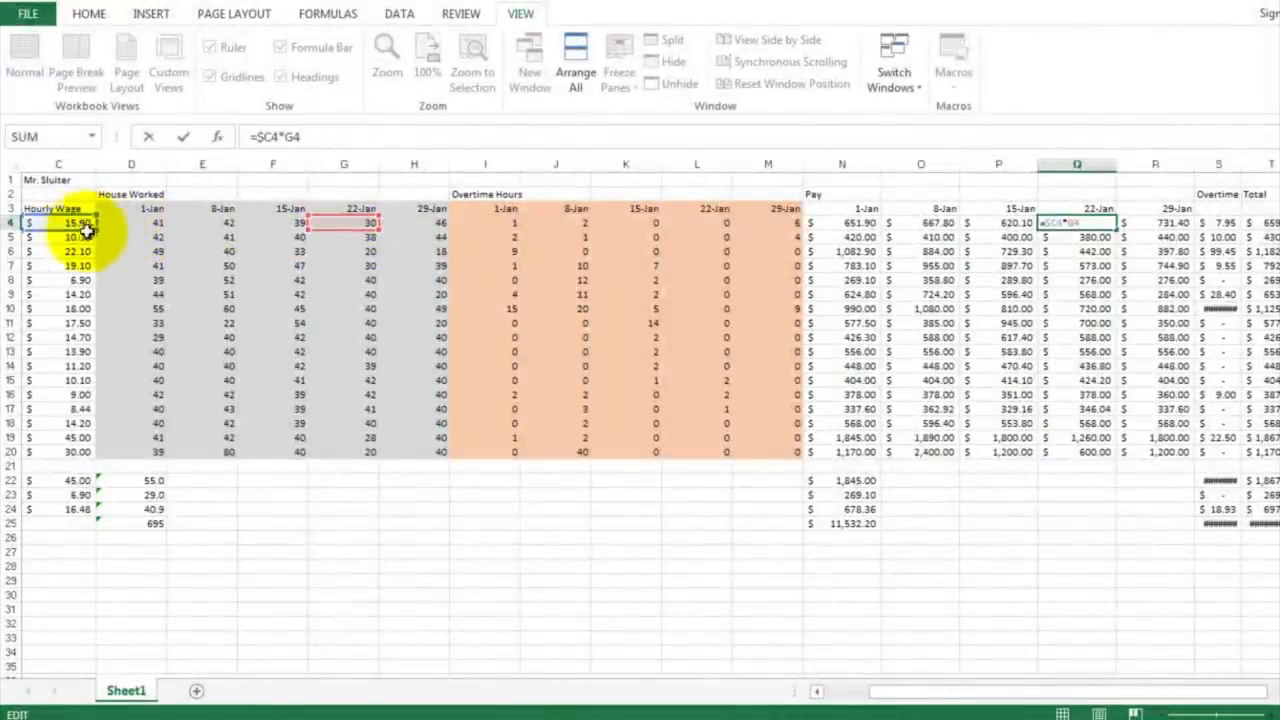
{"action": "left_click", "coordinate": [1172, 243]}
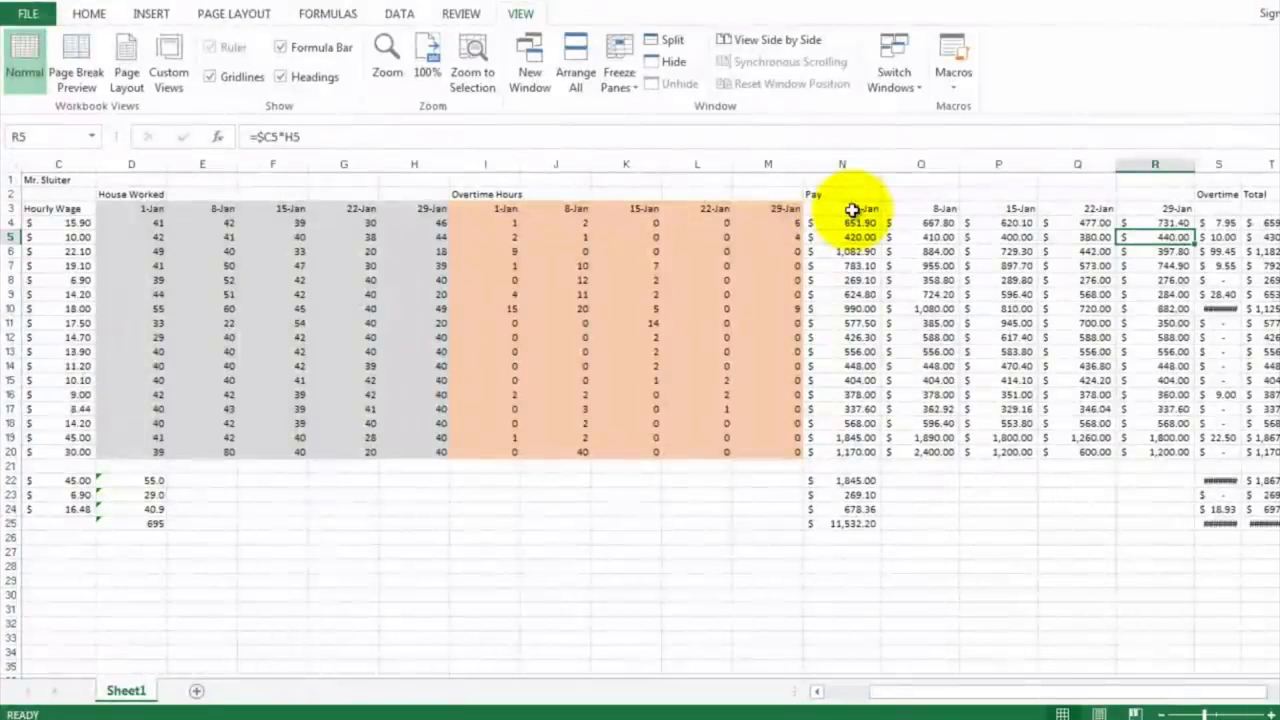
Step: Apply a green fill to the Pay block N3:R20, from the date headers down to the last employee row
{"action": "left_click_drag", "start_coordinate": [850, 210], "coordinate": [1157, 457]}
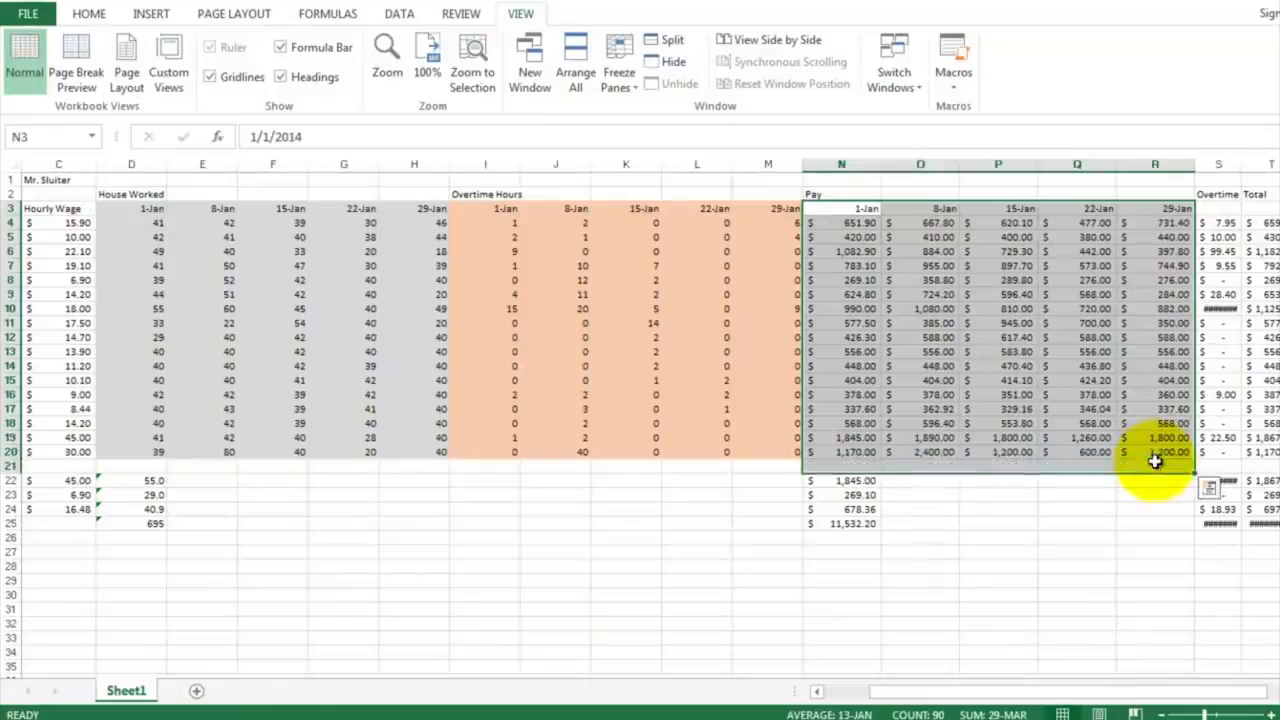
{"action": "left_click", "coordinate": [935, 237]}
{"action": "left_click_drag", "start_coordinate": [857, 213], "coordinate": [1162, 452]}
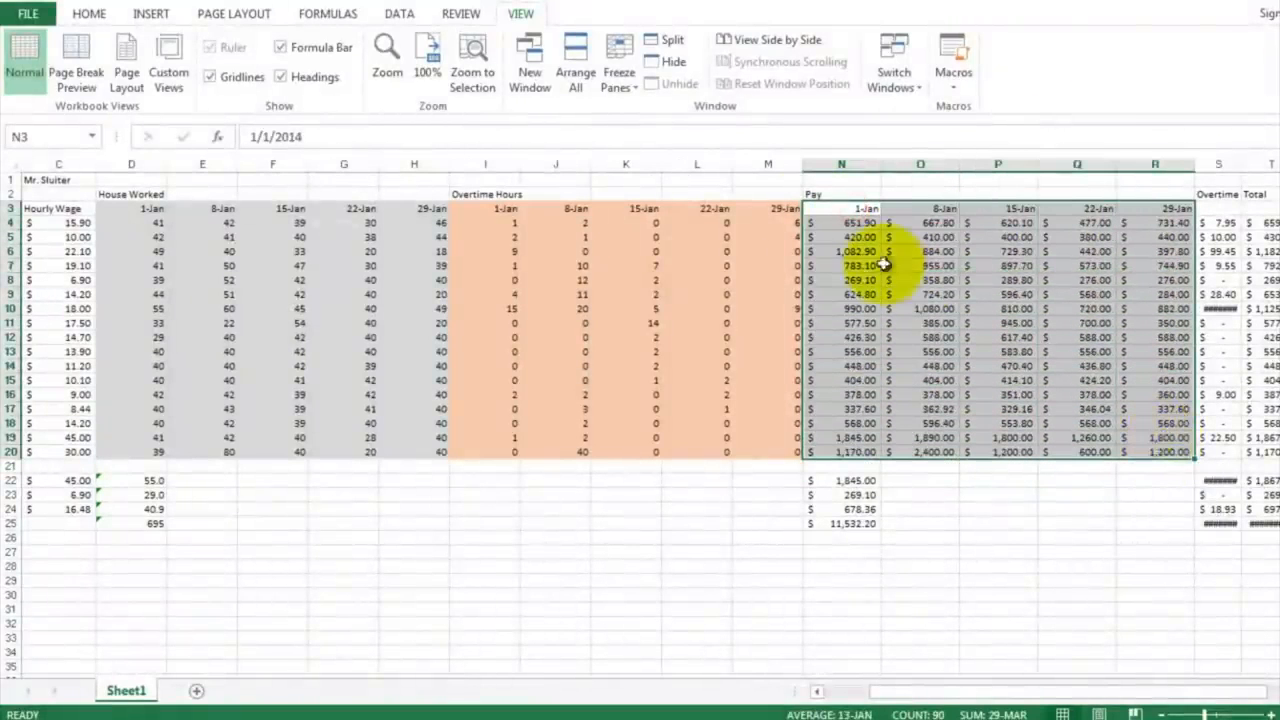
{"action": "left_click", "coordinate": [90, 14]}
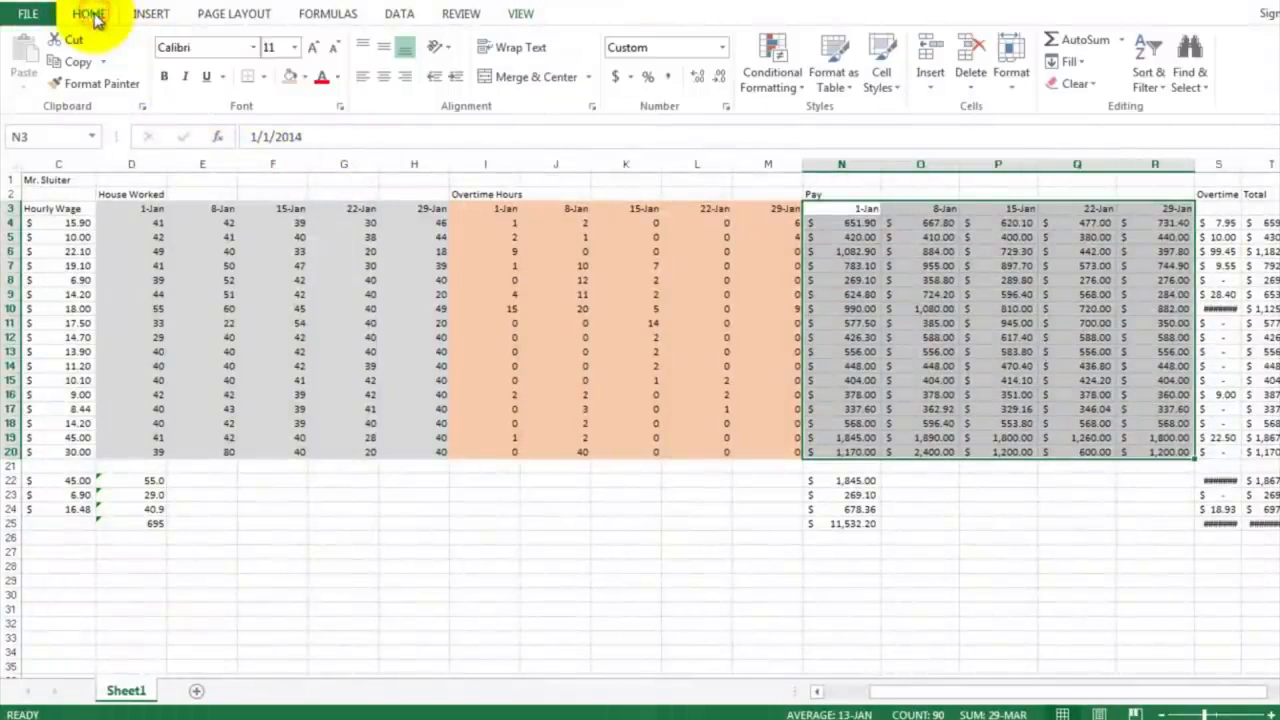
{"action": "left_click", "coordinate": [307, 79]}
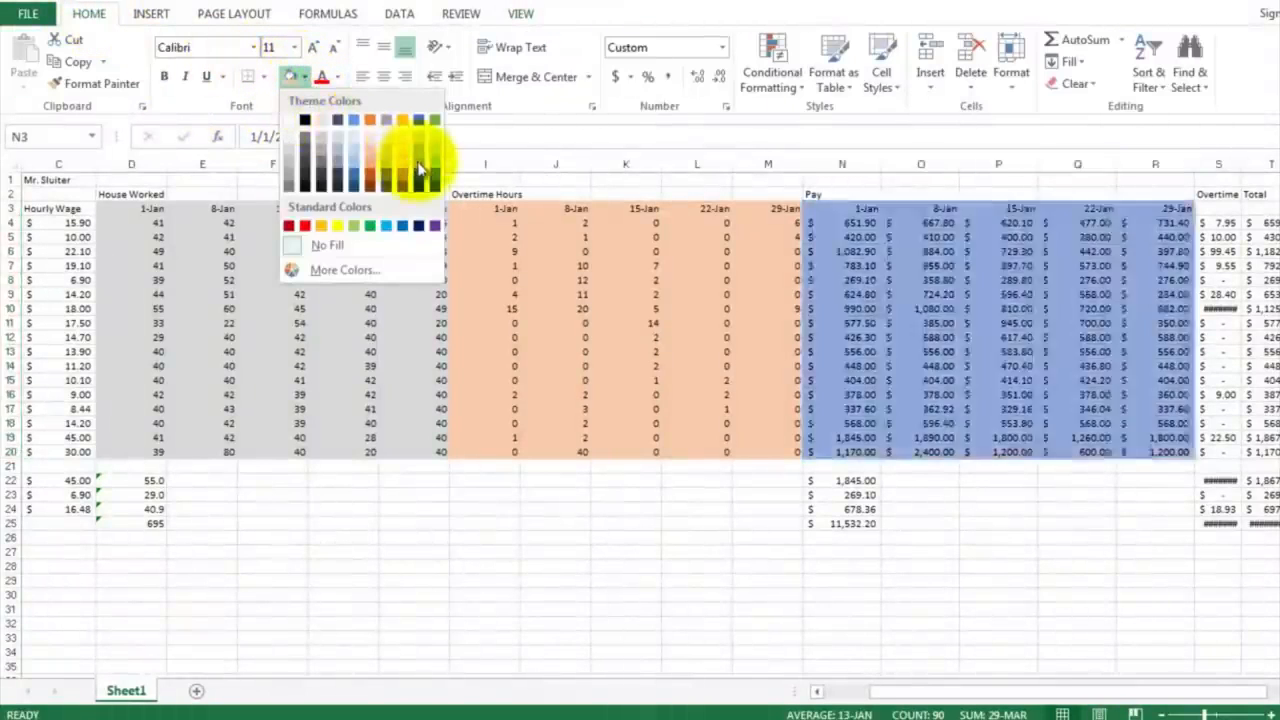
{"action": "left_click", "coordinate": [435, 165]}
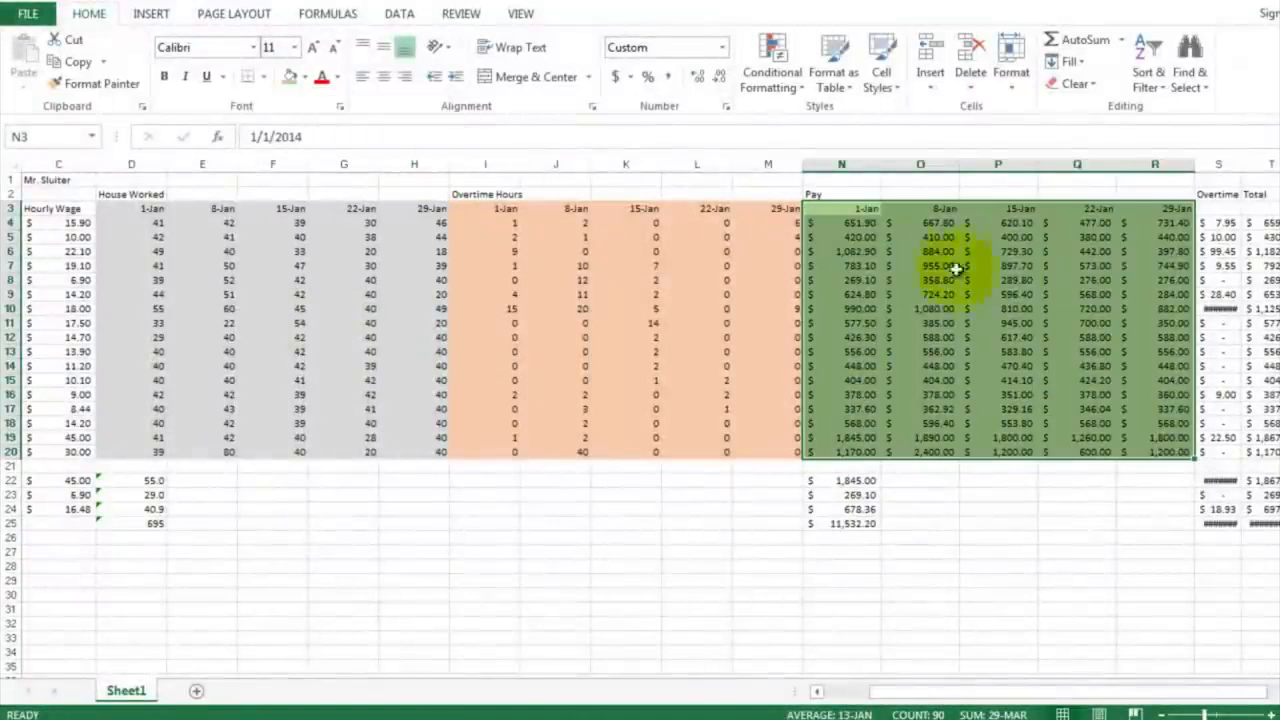
{"action": "left_click", "coordinate": [1217, 255]}
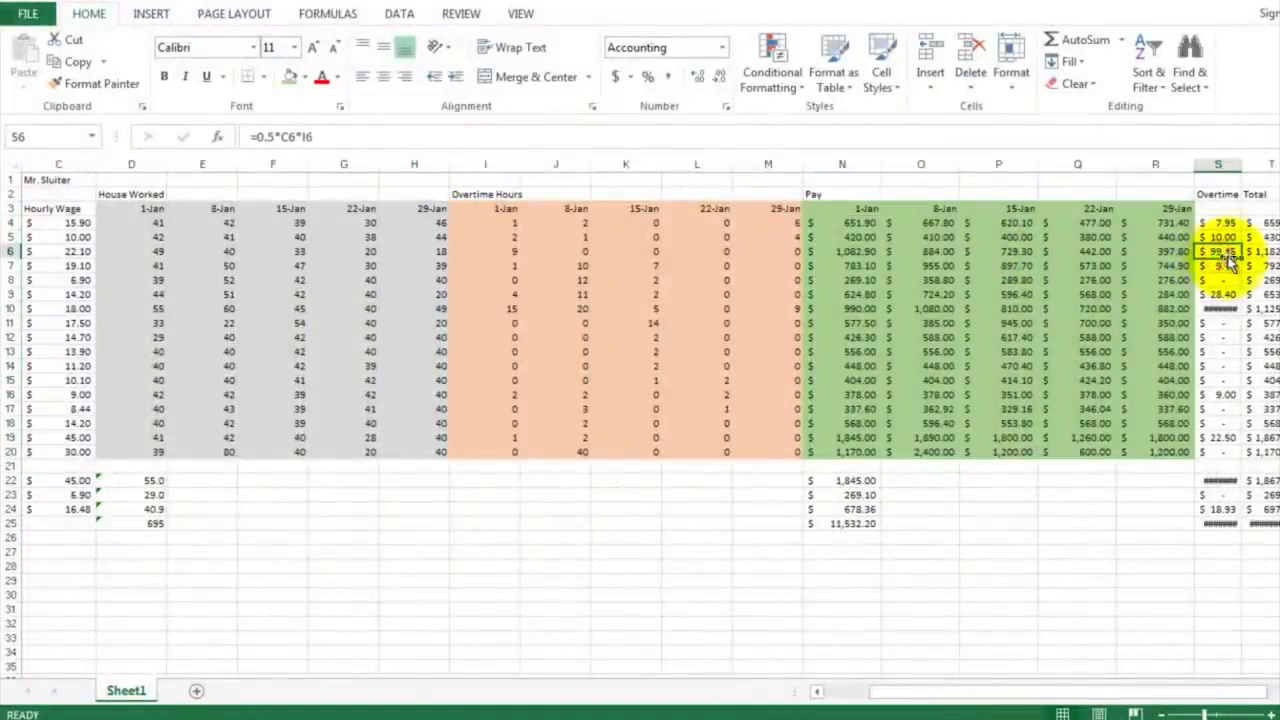
Step: Insert four blank columns before the Total column T to make room for the weekly overtime bonuses
{"action": "left_click", "coordinate": [1279, 691]}
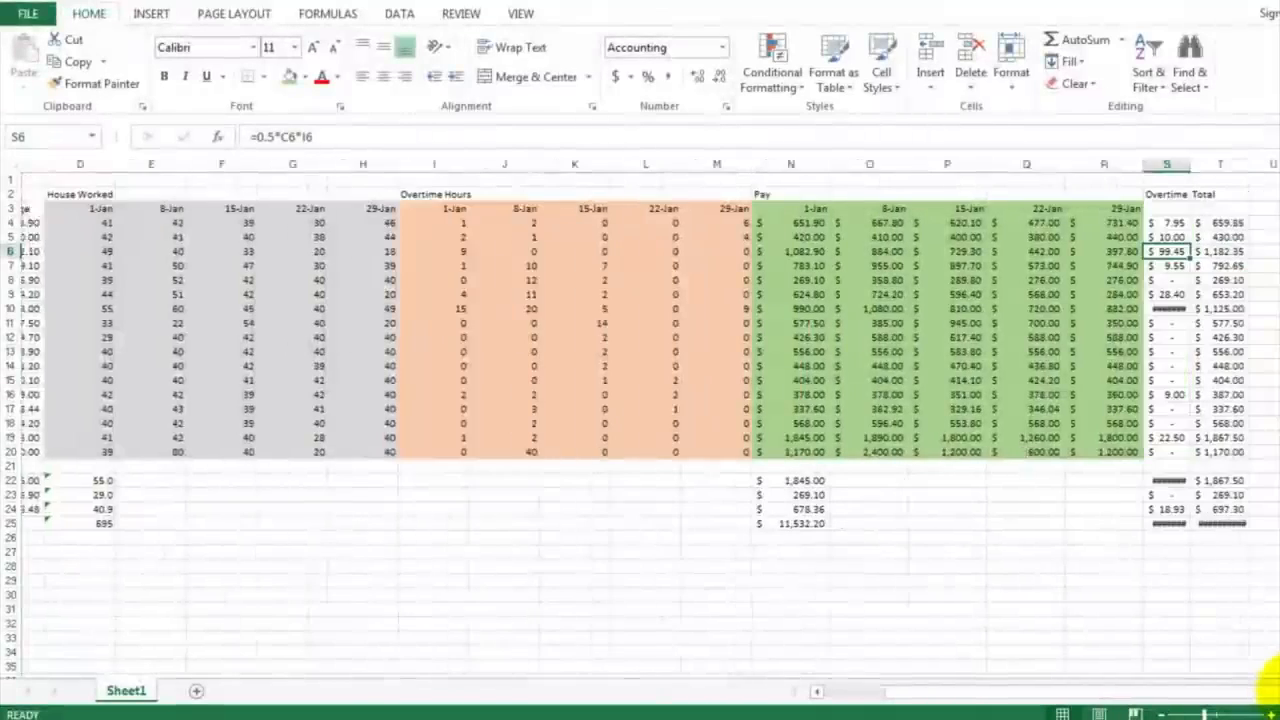
{"action": "left_click", "coordinate": [1279, 691]}
{"action": "left_click", "coordinate": [1279, 691]}
{"action": "left_click", "coordinate": [1279, 691]}
{"action": "left_click", "coordinate": [1279, 691]}
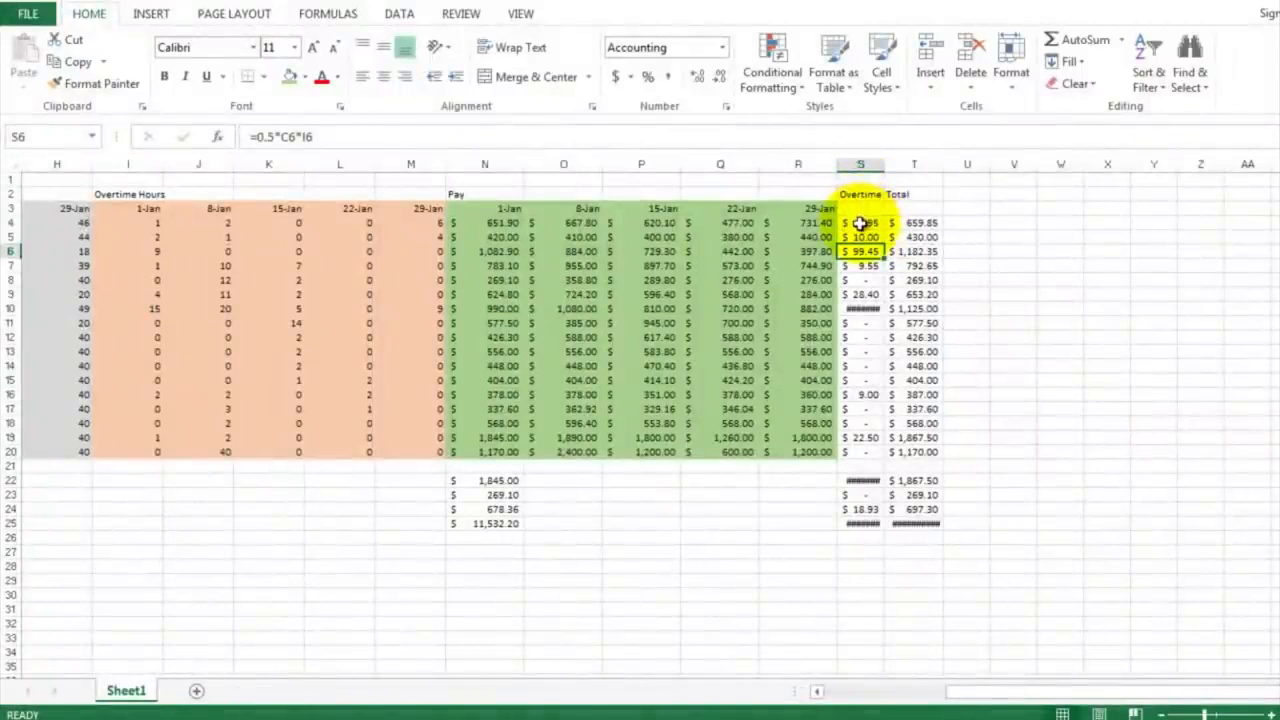
{"action": "left_click_drag", "start_coordinate": [905, 163], "coordinate": [1103, 161]}
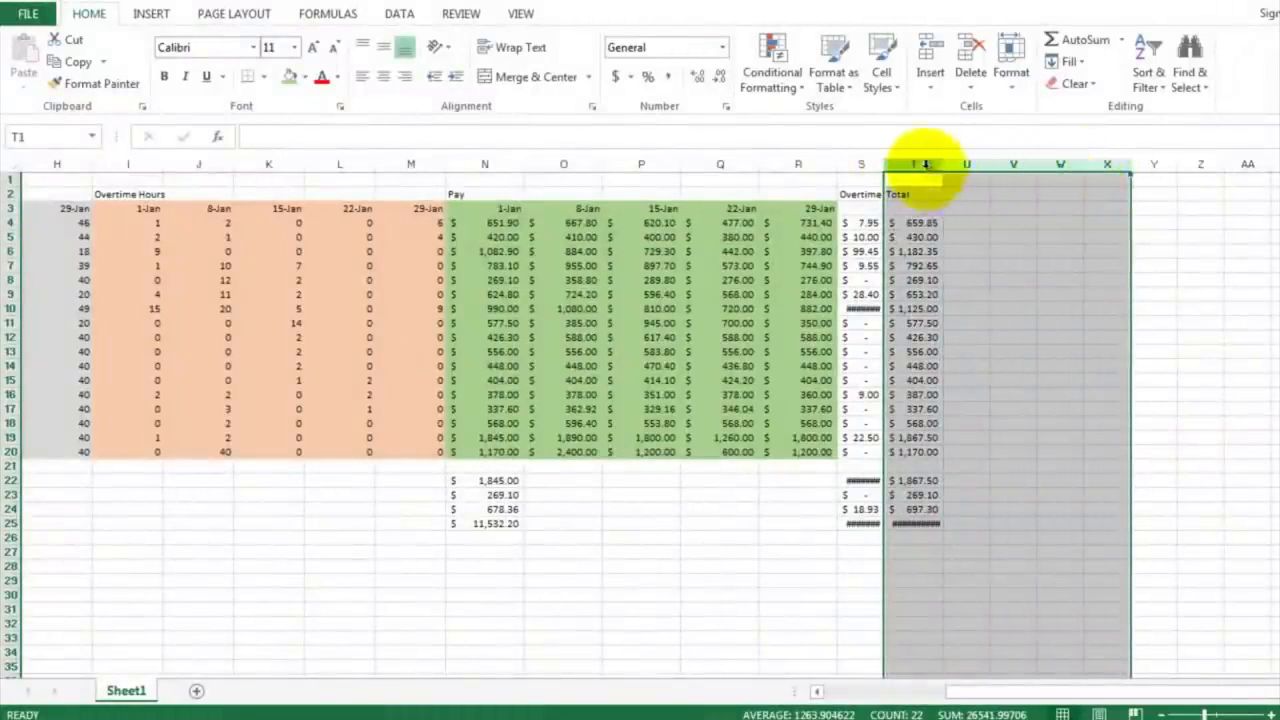
{"action": "left_click_drag", "start_coordinate": [925, 165], "coordinate": [1051, 166]}
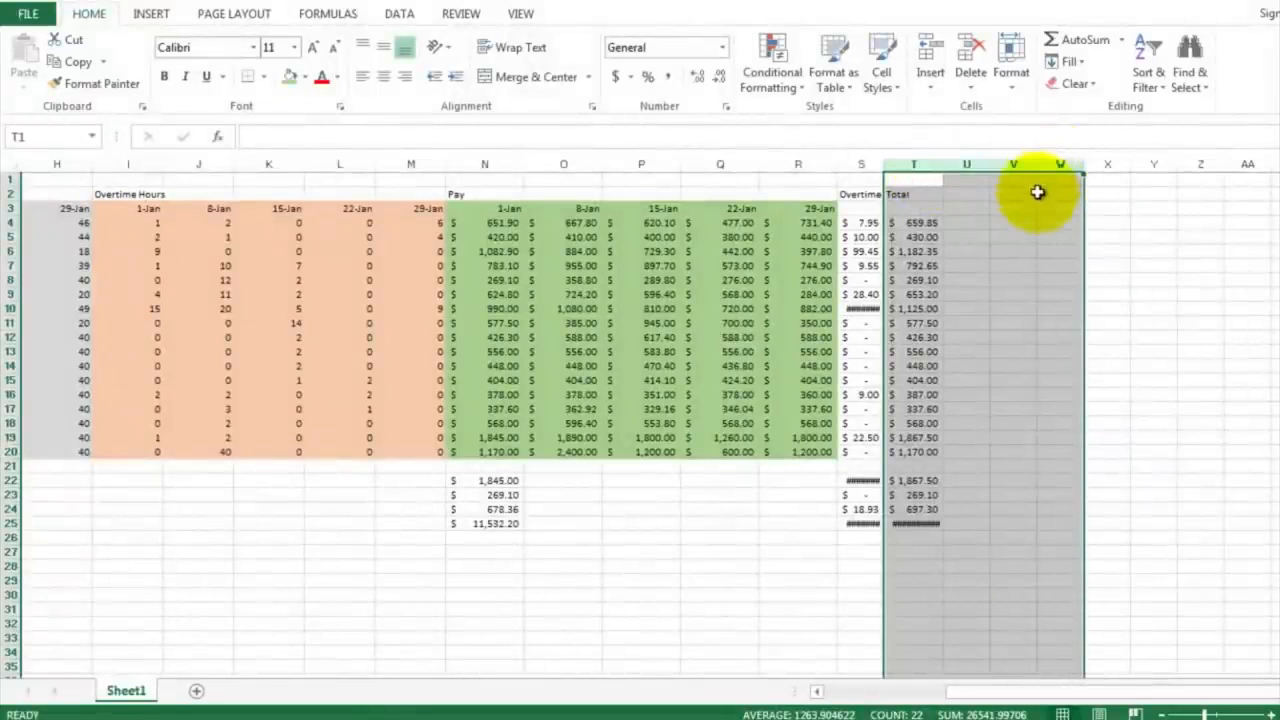
{"action": "right_click", "coordinate": [1037, 192]}
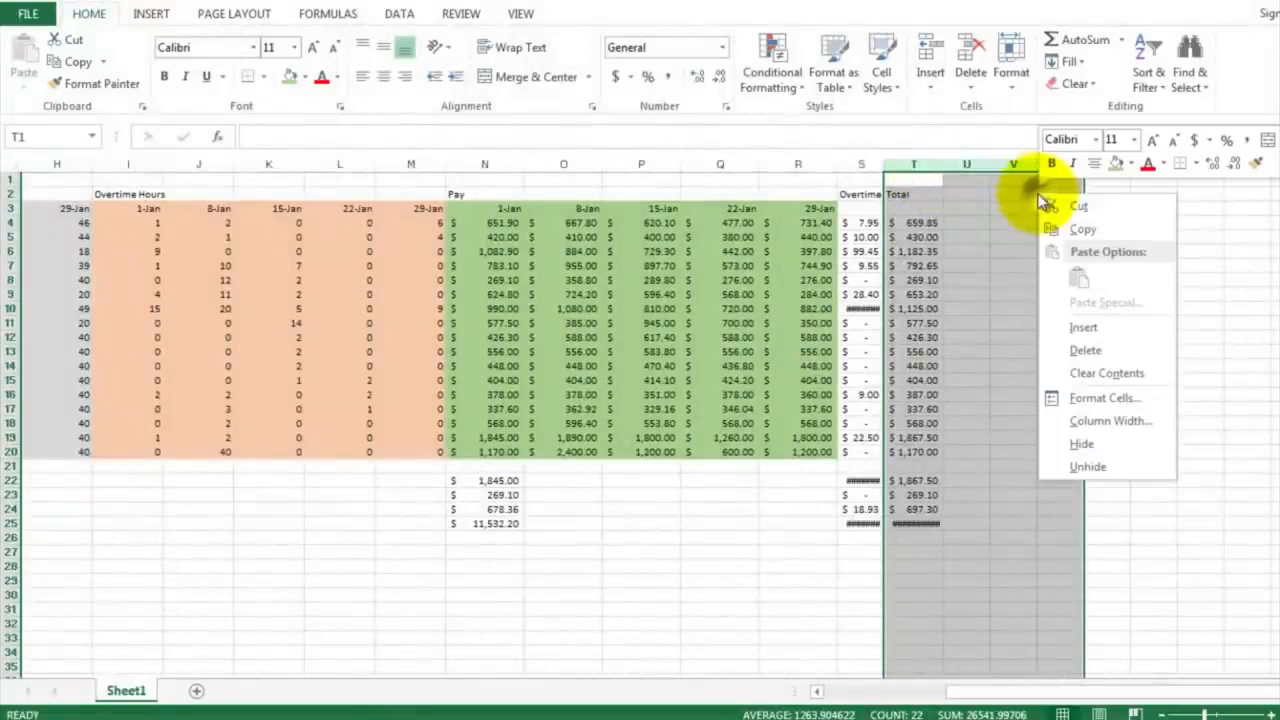
{"action": "left_click", "coordinate": [1083, 330]}
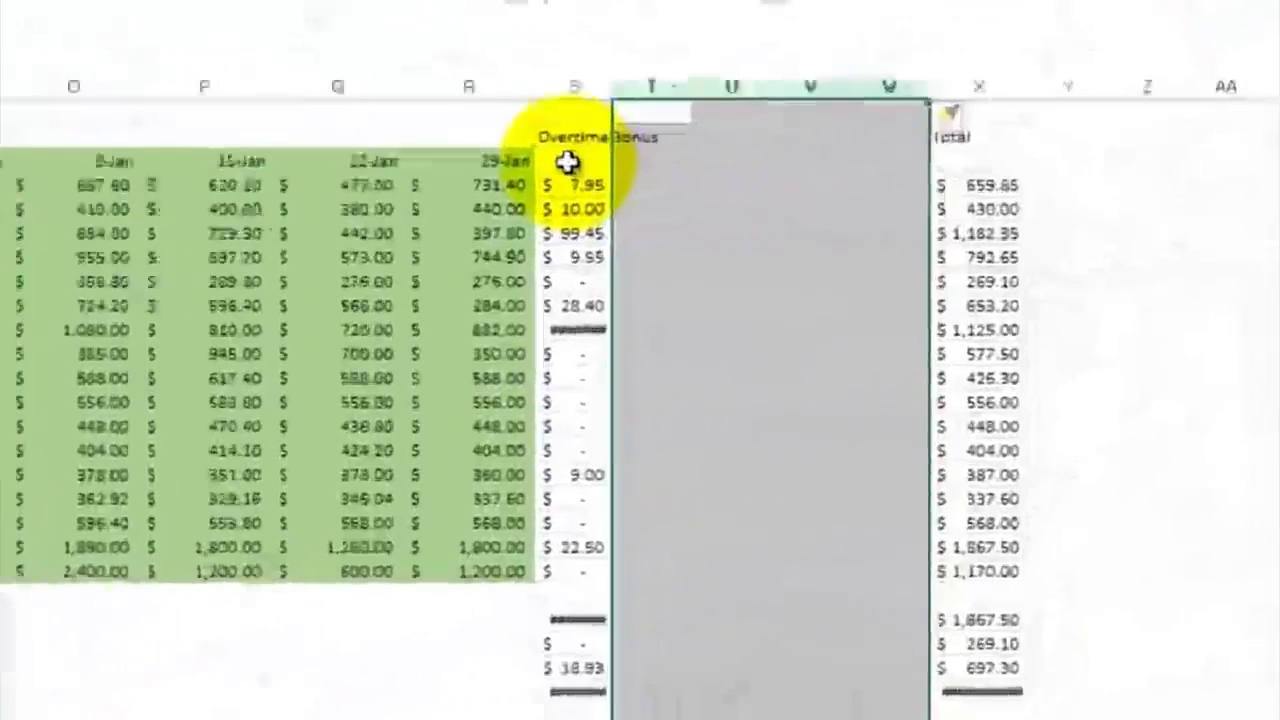
Step: Enter the 1-Jan date in S3 as the first week header under Overtime Bonus
{"action": "left_click", "coordinate": [567, 162]}
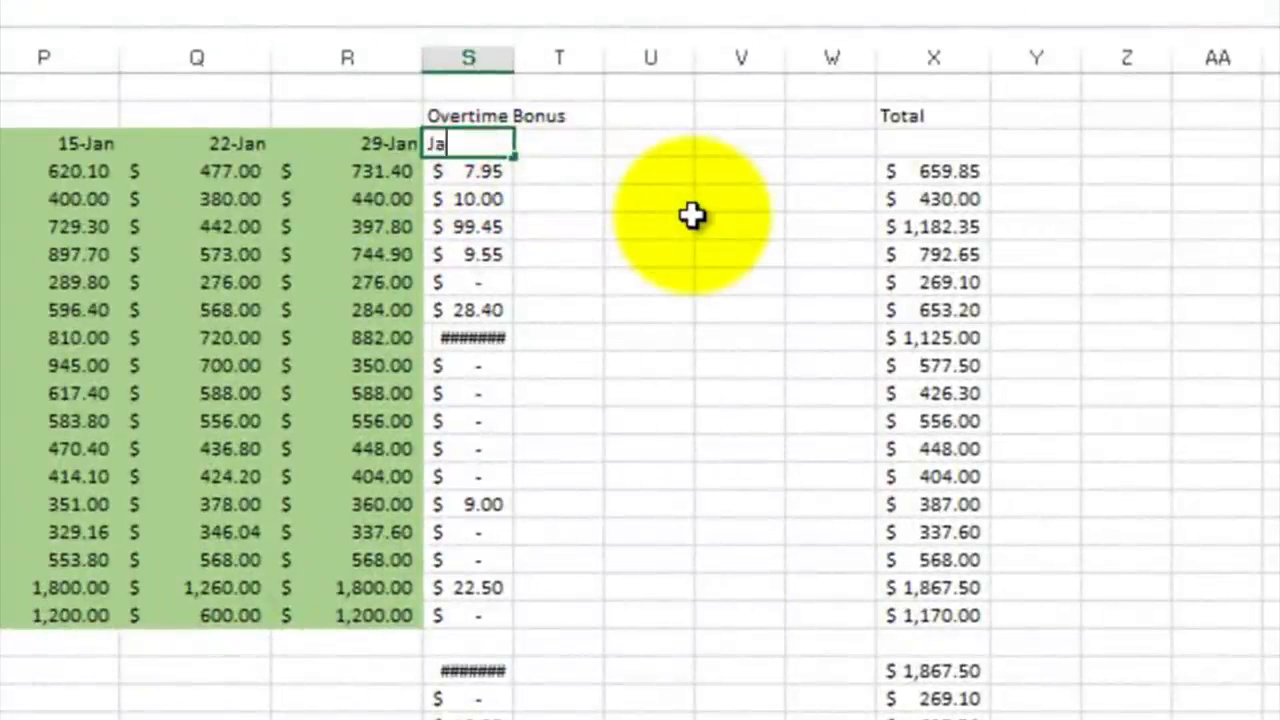
{"action": "key", "text": "Down"}
{"action": "key", "text": "Up"}
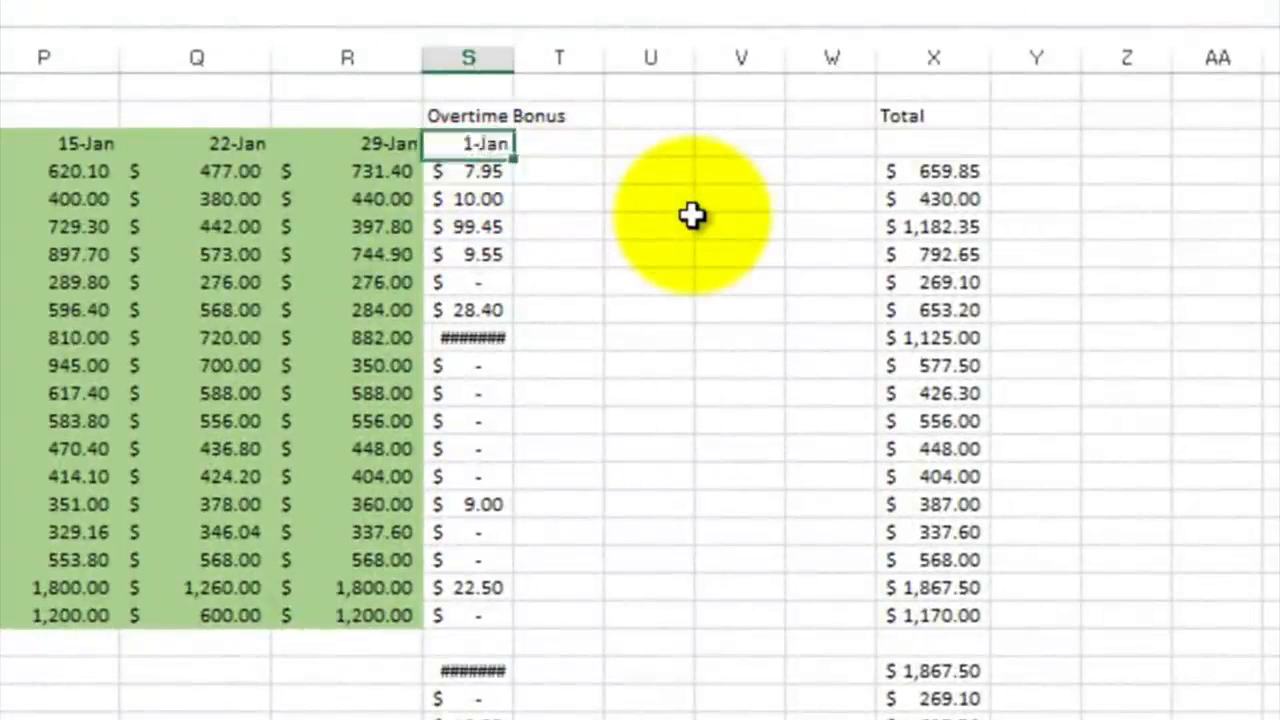
Step: Enter =S3+7 in T3 and fill it across to W3 to create the weekly Overtime Bonus date headers
{"action": "key", "text": "Right"}
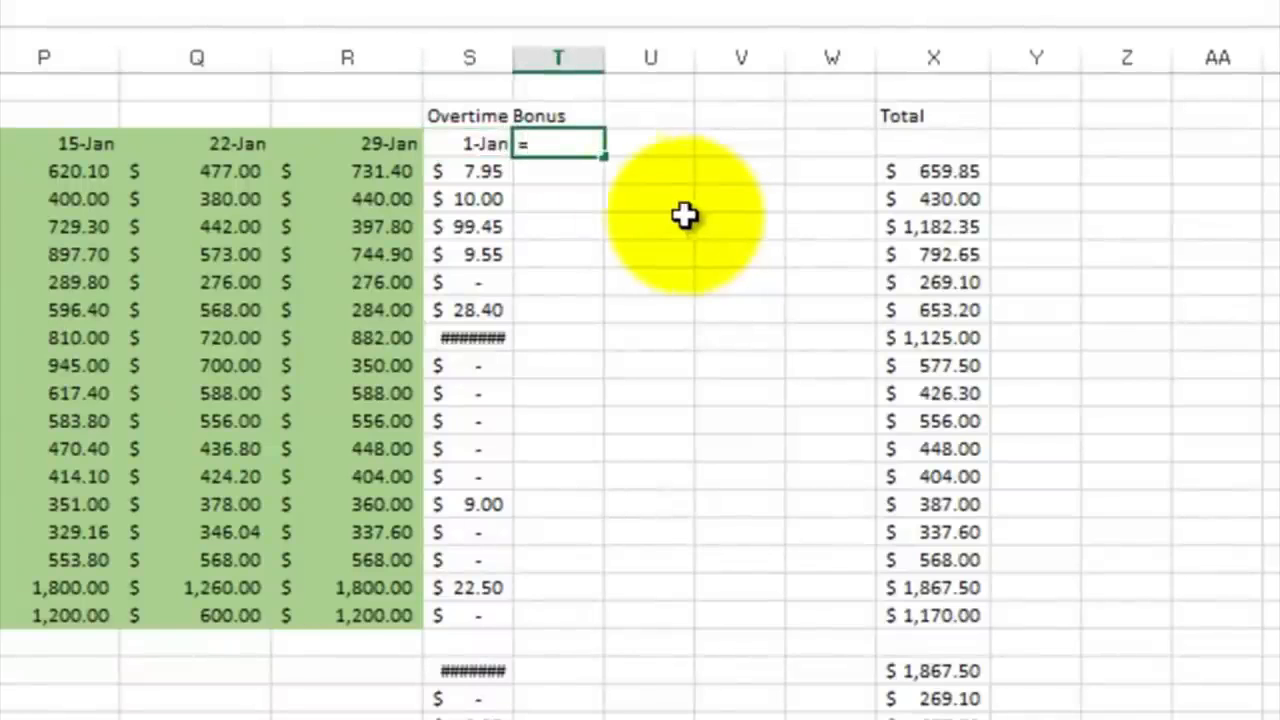
{"action": "type", "text": "="}
{"action": "left_click", "coordinate": [477, 143]}
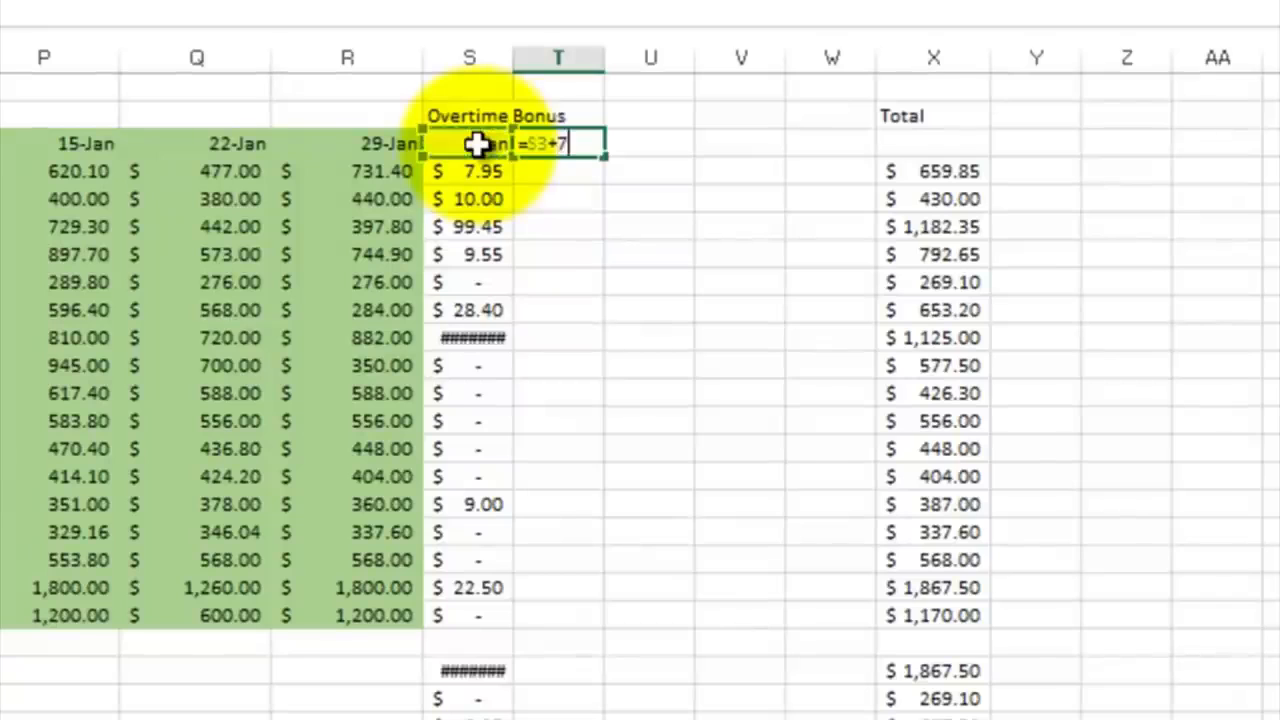
{"action": "type", "text": "+7"}
{"action": "key", "text": "Return"}
{"action": "left_click", "coordinate": [583, 140]}
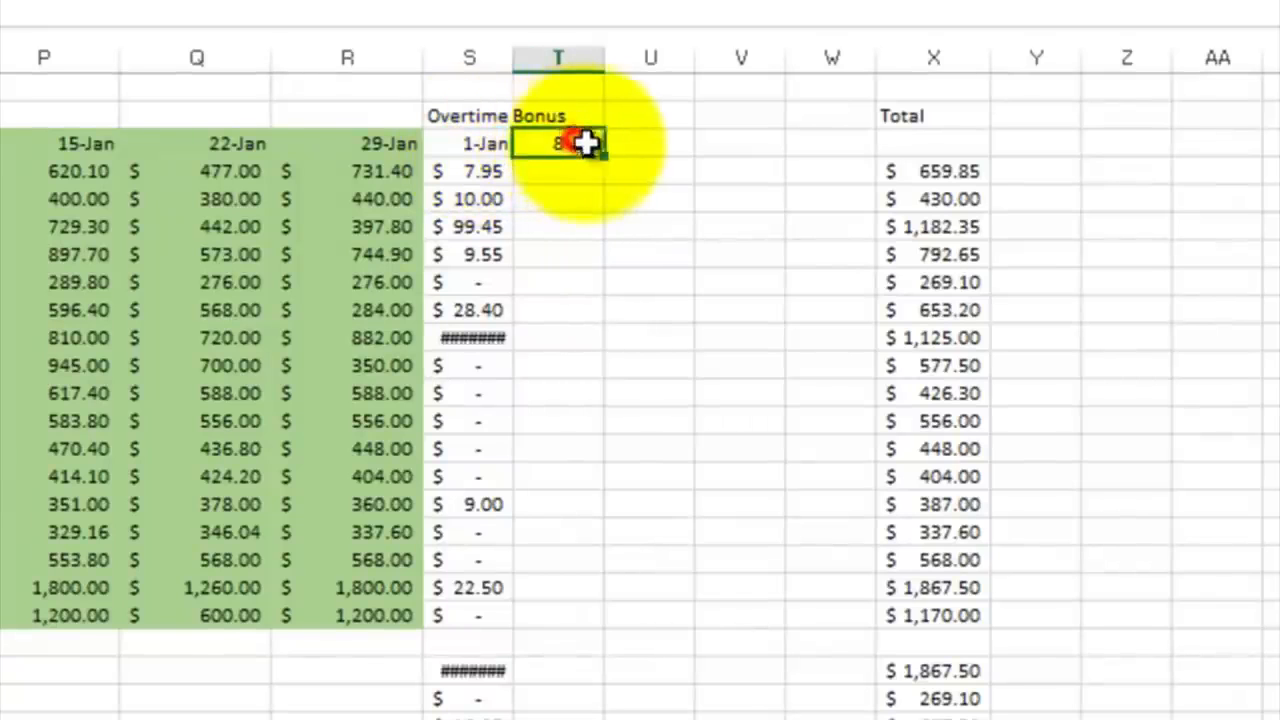
{"action": "left_click_drag", "start_coordinate": [603, 152], "coordinate": [850, 150]}
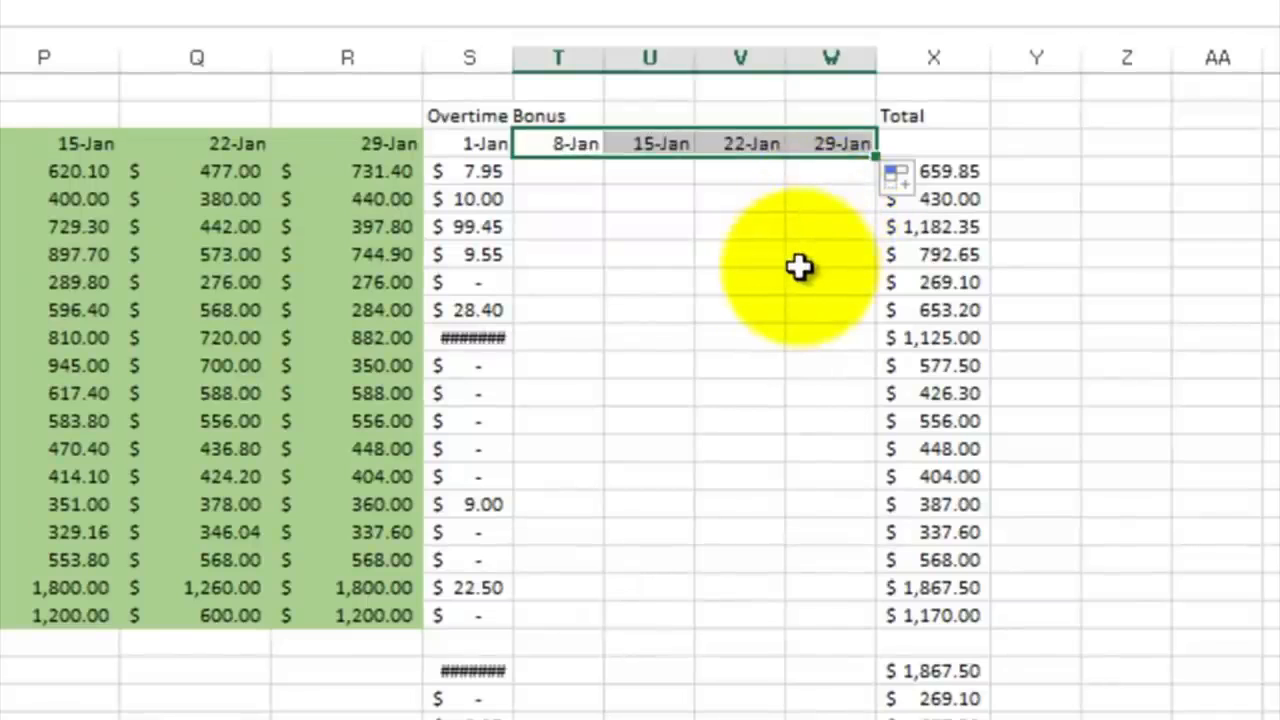
Step: Widen the 1-Jan Overtime Bonus column S so that its larger dollar amounts fit
{"action": "left_click", "coordinate": [610, 204]}
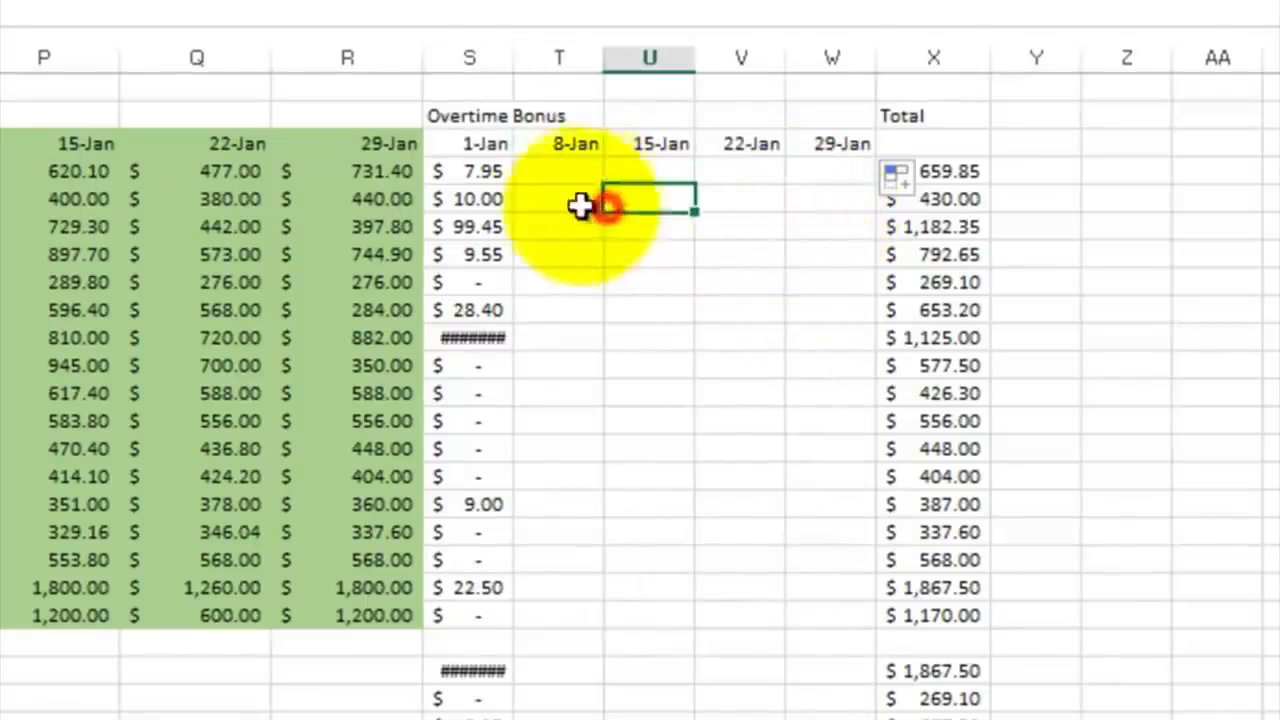
{"action": "left_click", "coordinate": [483, 173]}
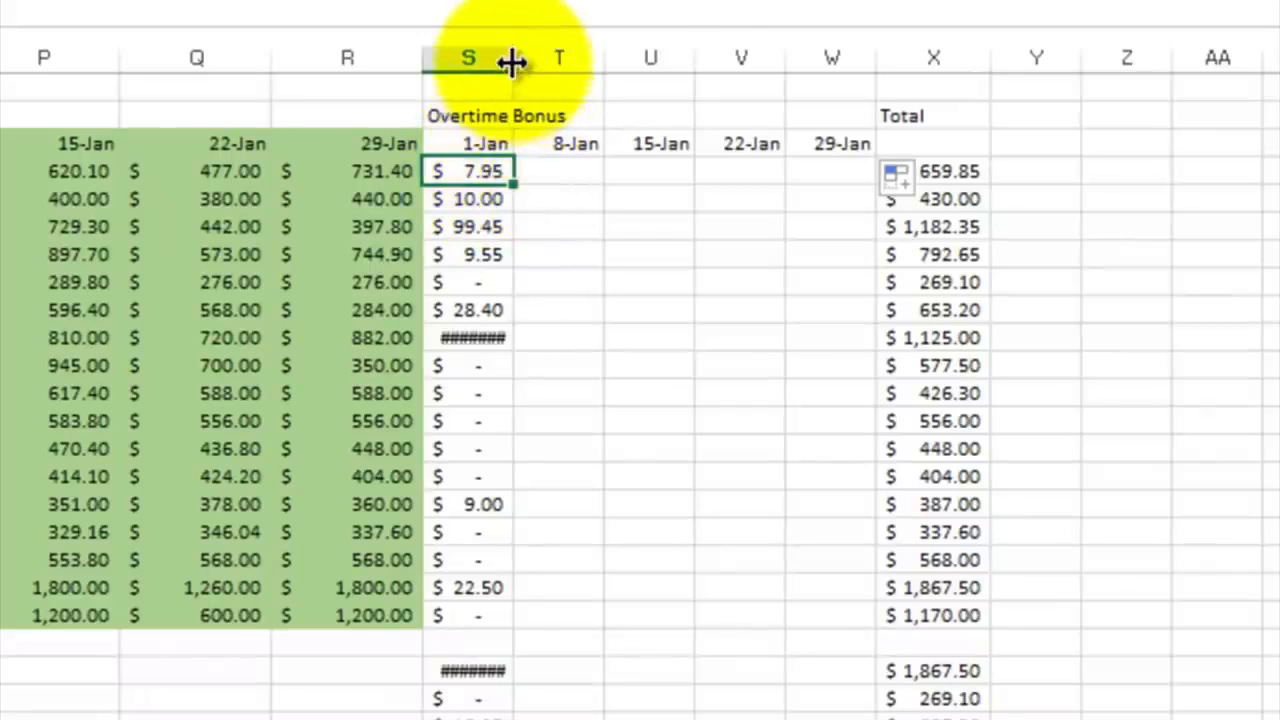
{"action": "left_click_drag", "start_coordinate": [513, 58], "coordinate": [557, 58]}
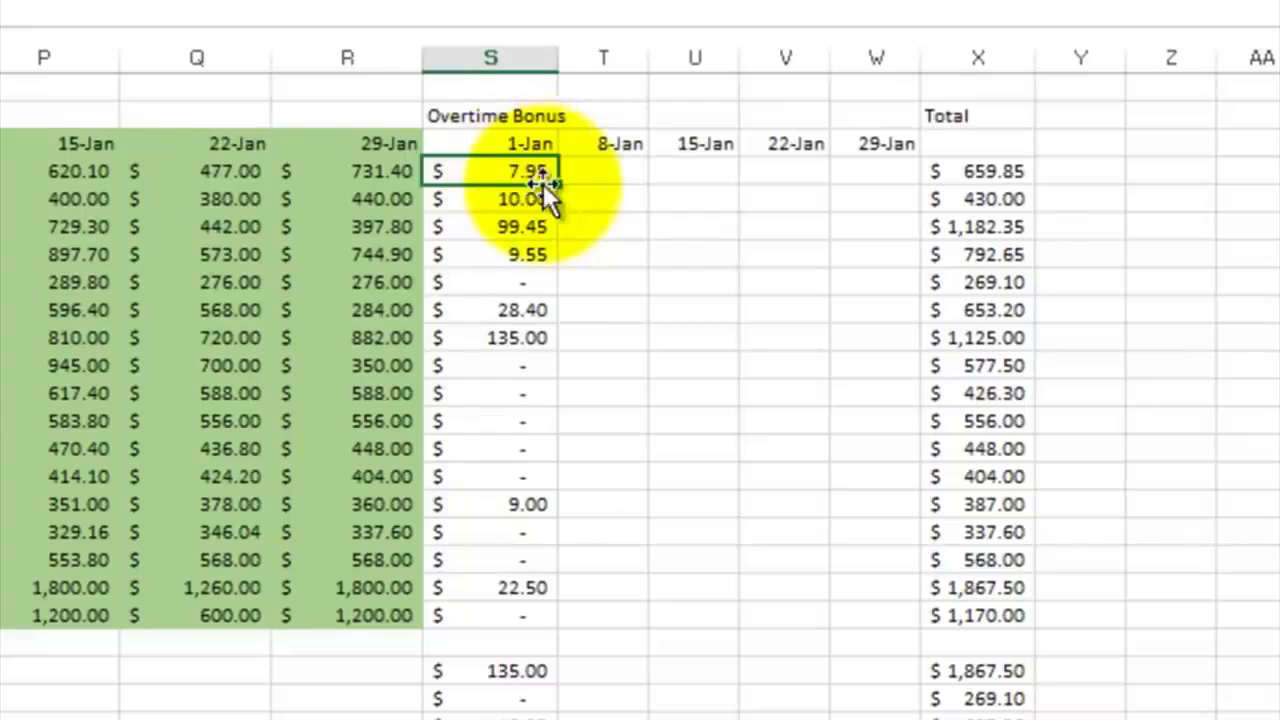
Step: Try filling the S4 overtime bonus formula across to W4 and examine which cells the copy in T4 references
{"action": "left_click_drag", "start_coordinate": [557, 180], "coordinate": [863, 200]}
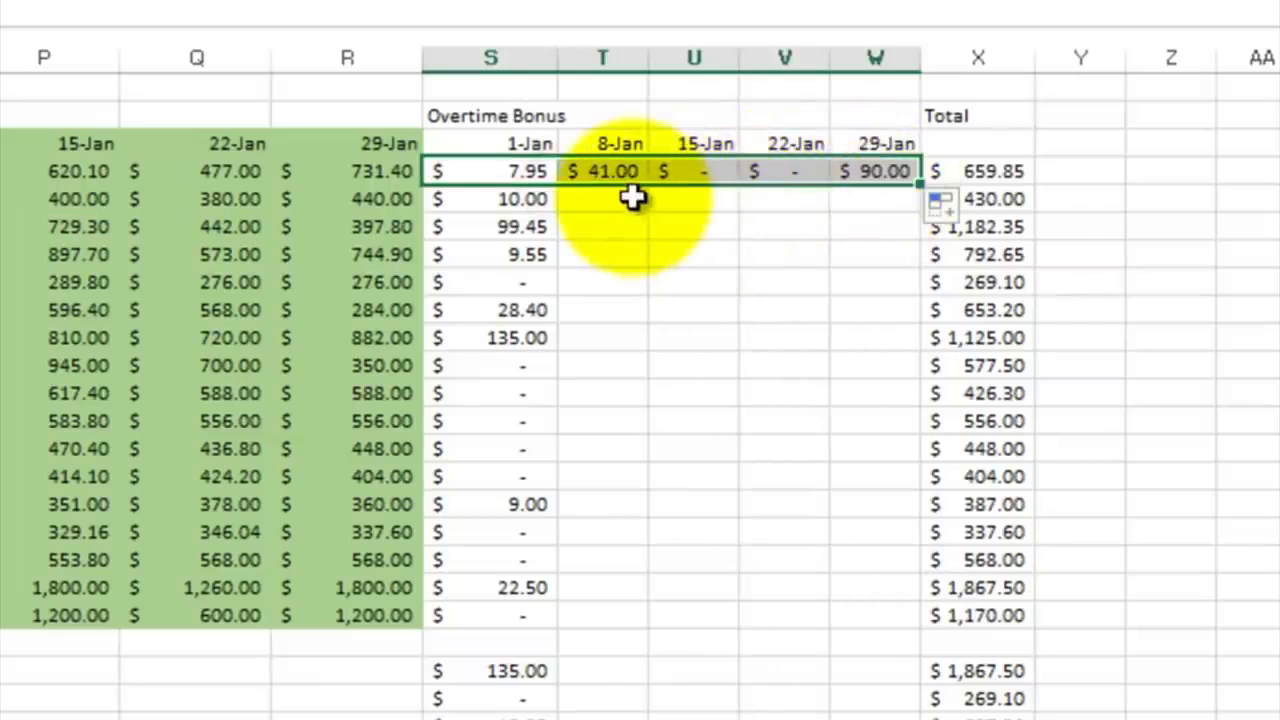
{"action": "left_click", "coordinate": [612, 174]}
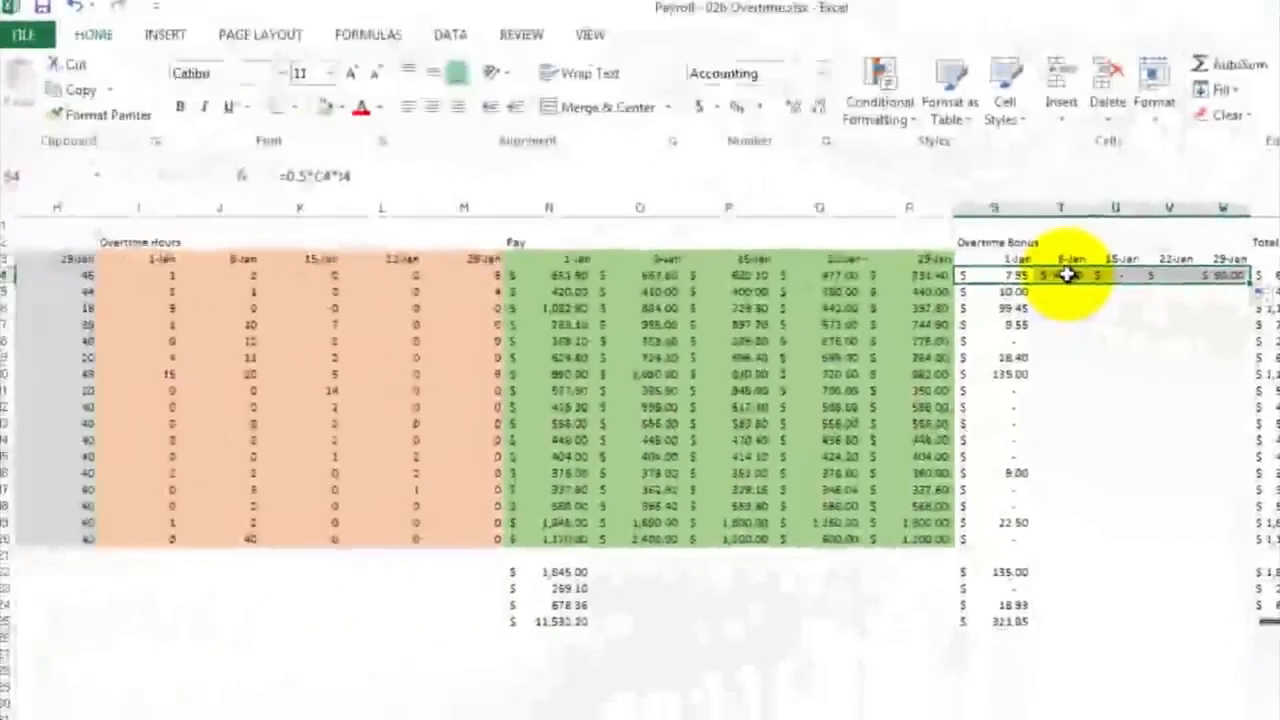
{"action": "double_click", "coordinate": [1068, 275]}
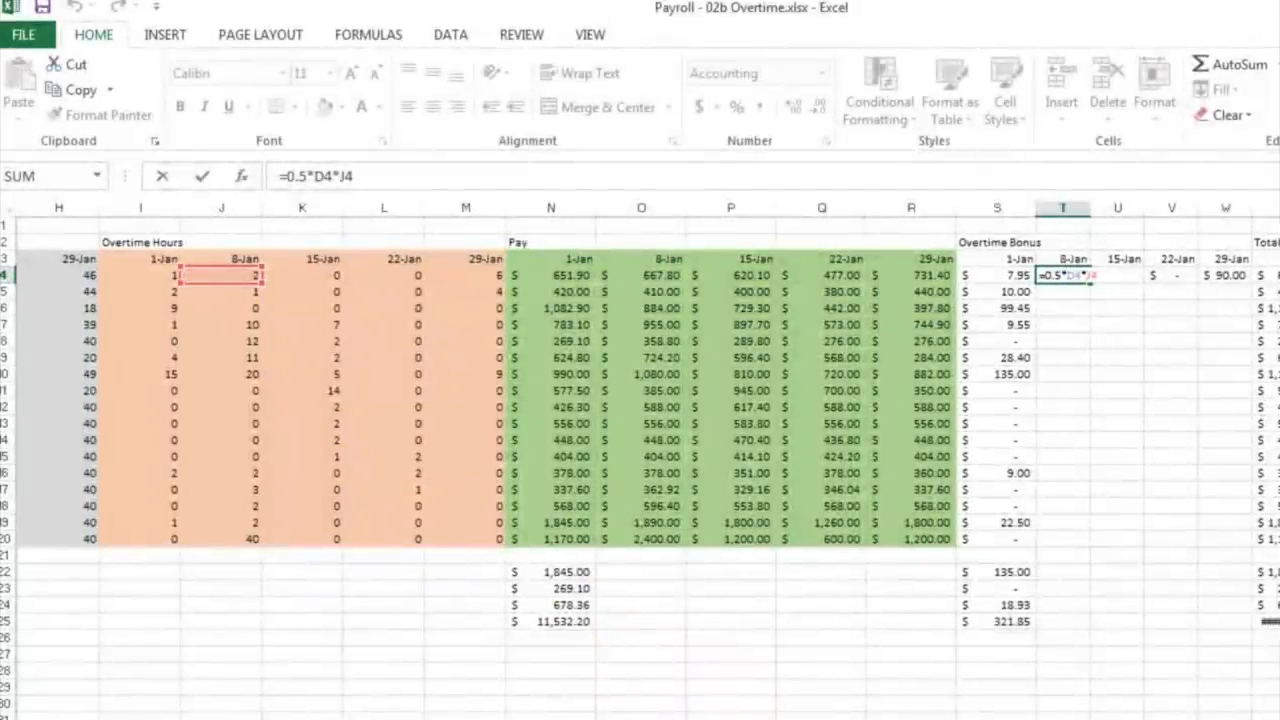
{"action": "scroll", "coordinate": [640, 400], "scroll_direction": "left", "scroll_amount": 5}
{"action": "scroll", "coordinate": [640, 400], "scroll_direction": "left", "scroll_amount": 1}
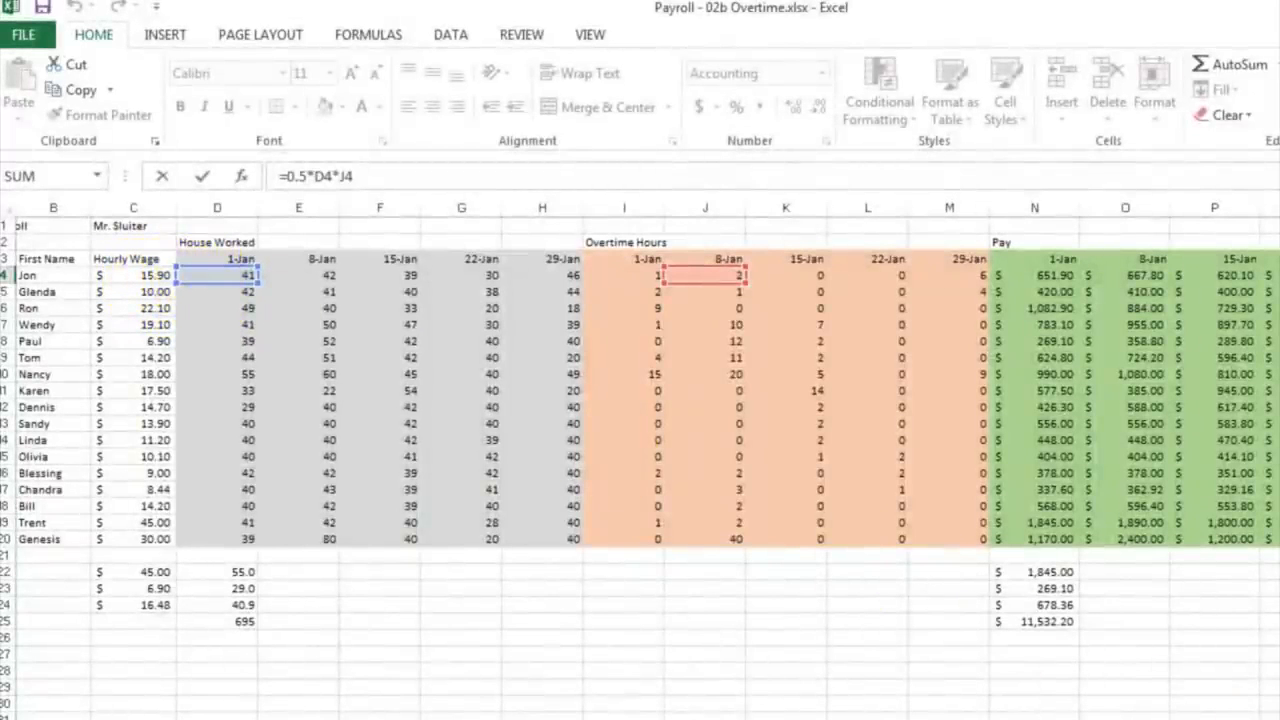
{"action": "scroll", "coordinate": [640, 460], "scroll_direction": "right", "scroll_amount": 1}
{"action": "scroll", "coordinate": [640, 460], "scroll_direction": "right", "scroll_amount": 3}
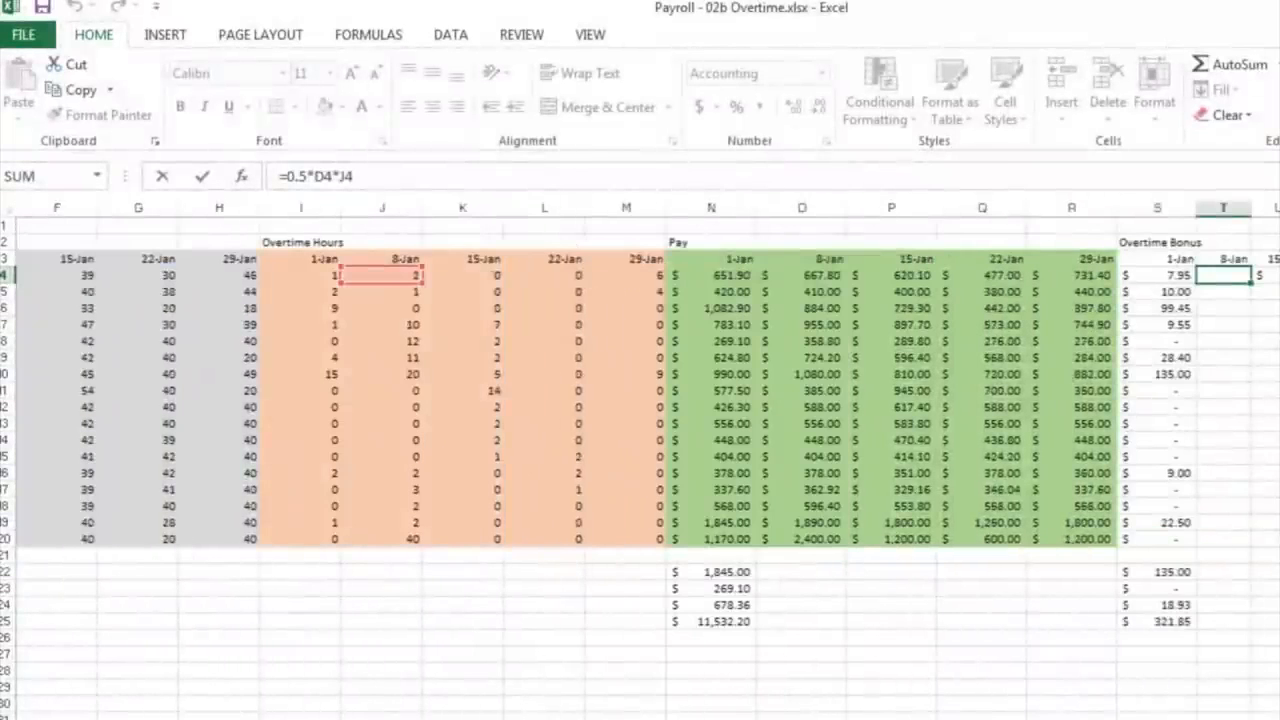
{"action": "scroll", "coordinate": [640, 460], "scroll_direction": "right", "scroll_amount": 2}
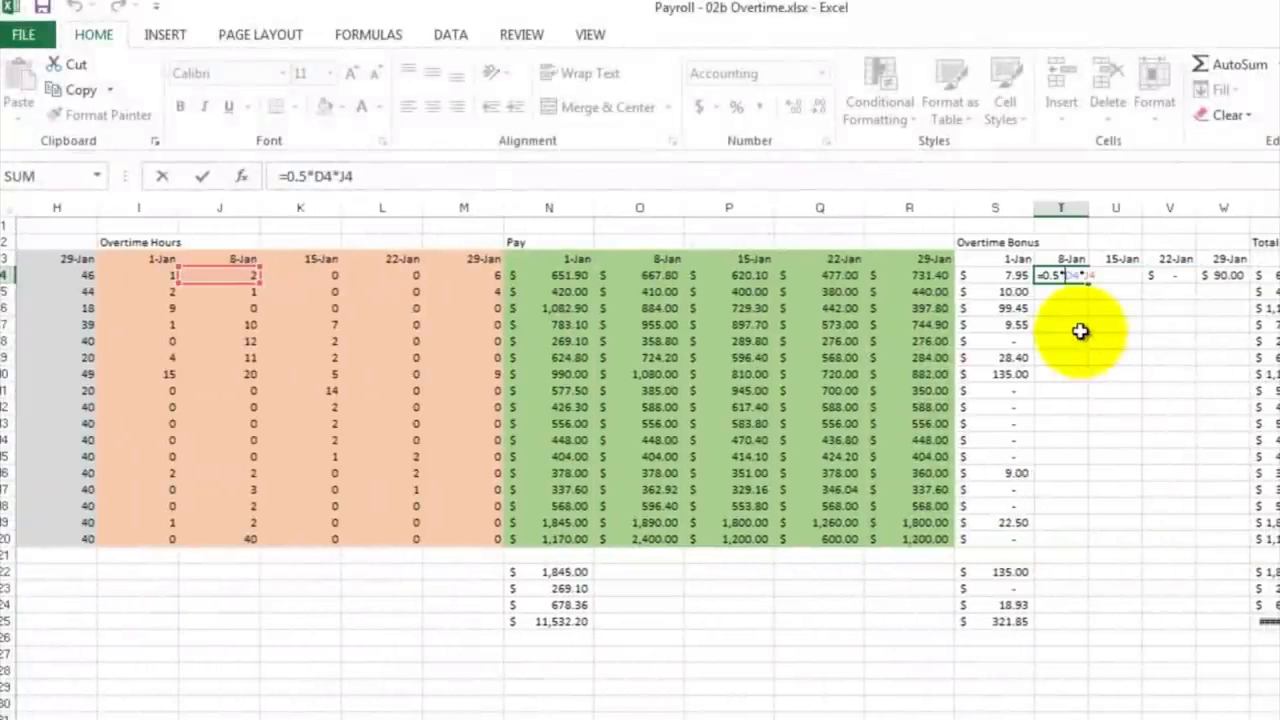
{"action": "key", "text": "Return"}
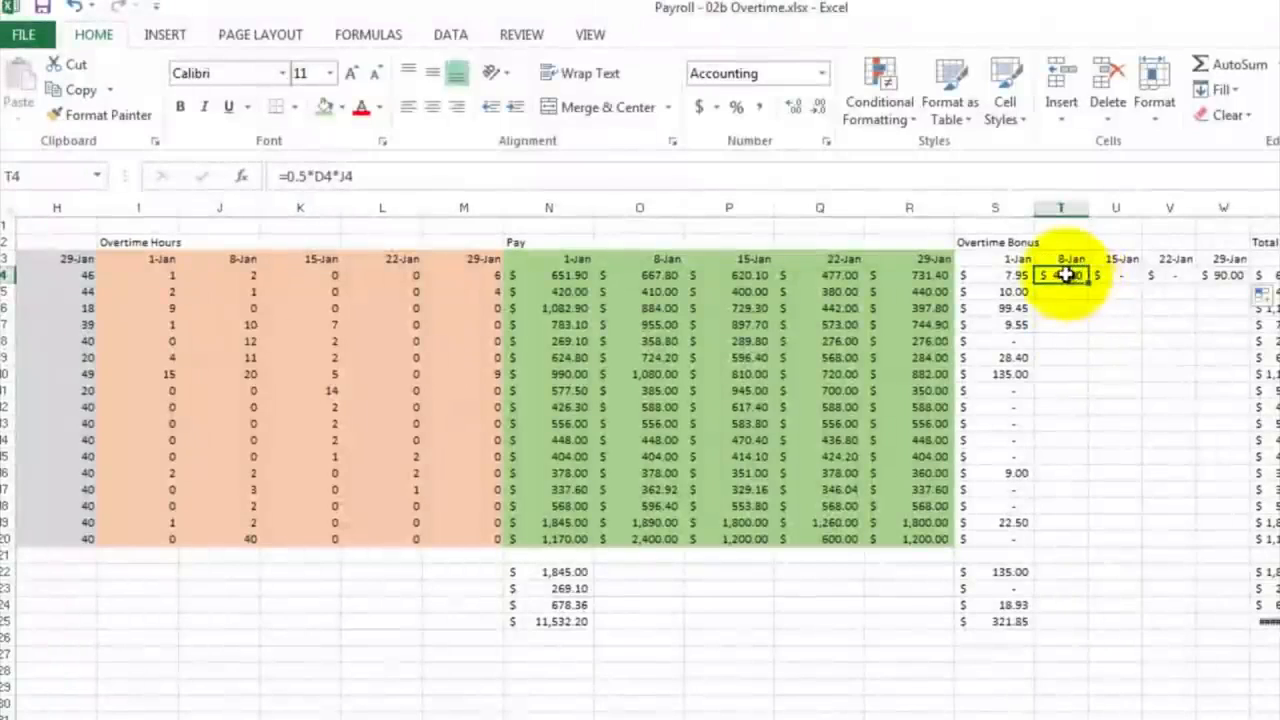
Step: Clear the contents of the filled bonus cells T4:W4
{"action": "left_click_drag", "start_coordinate": [1071, 274], "coordinate": [1230, 277]}
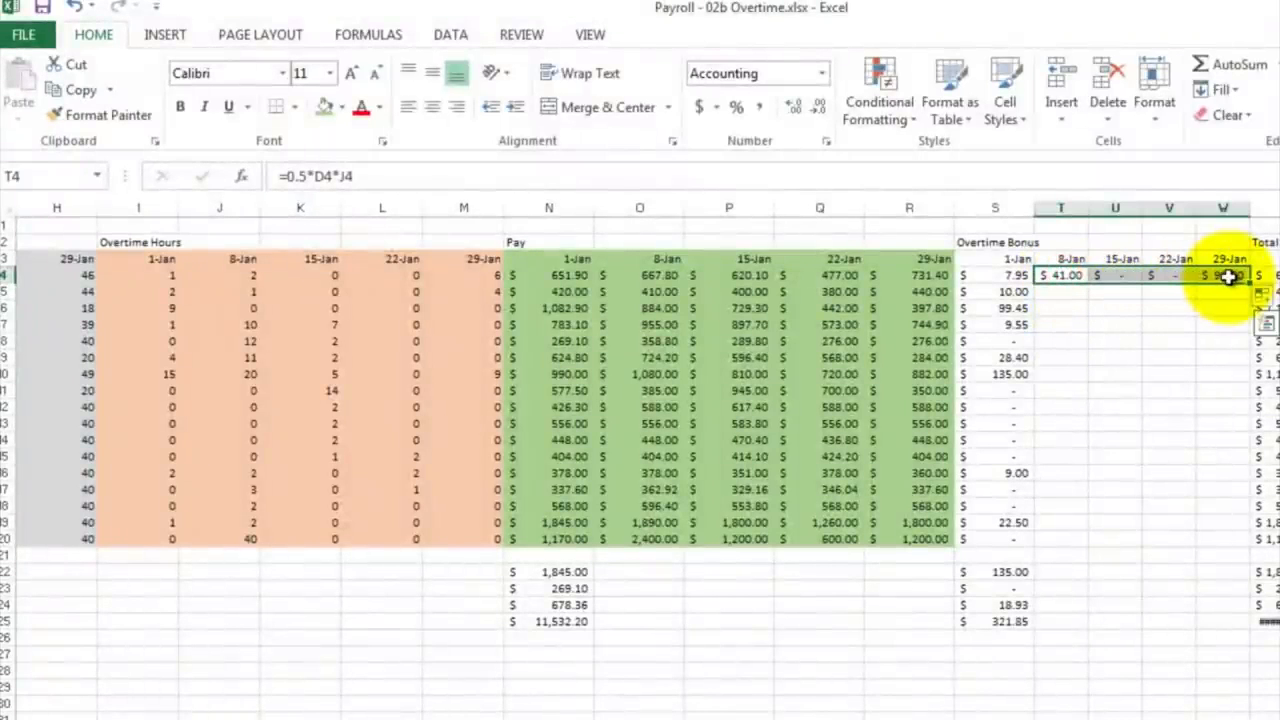
{"action": "right_click", "coordinate": [1228, 277]}
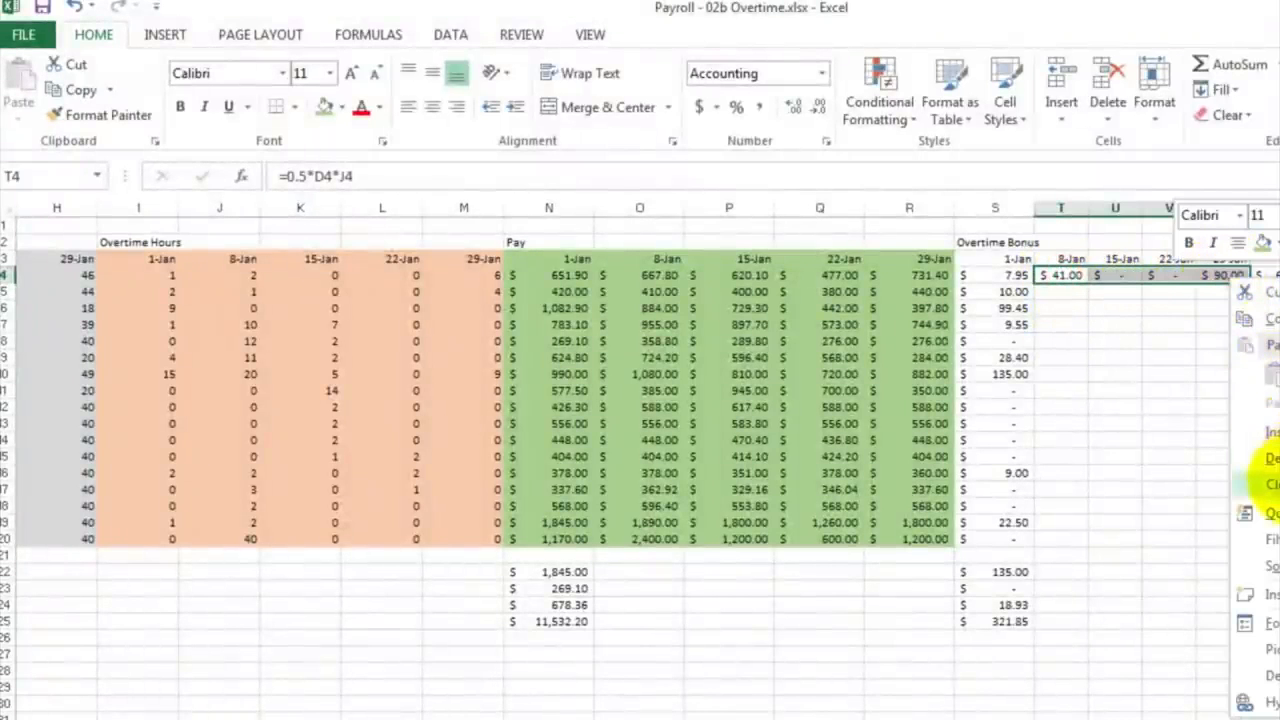
{"action": "left_click", "coordinate": [1268, 483]}
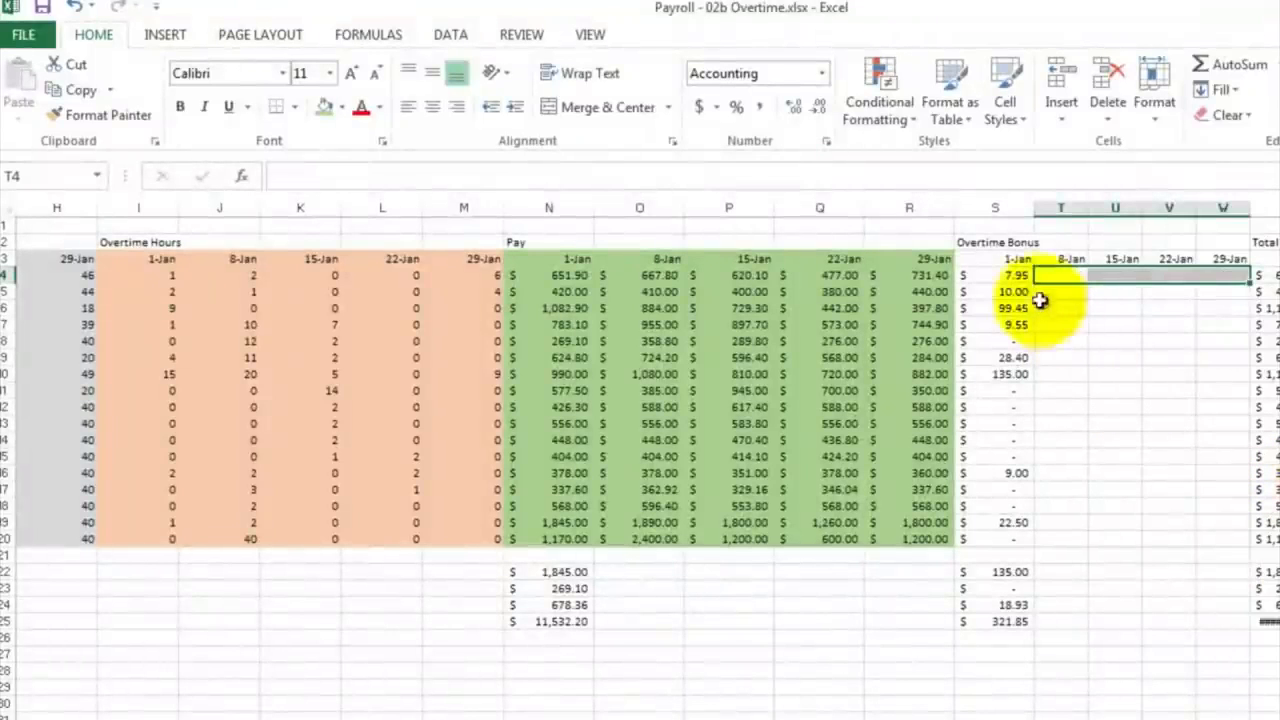
Step: Make the wage column reference absolute in the S4 overtime bonus formula so it reads =0.5*$C4*I4
{"action": "double_click", "coordinate": [1008, 275]}
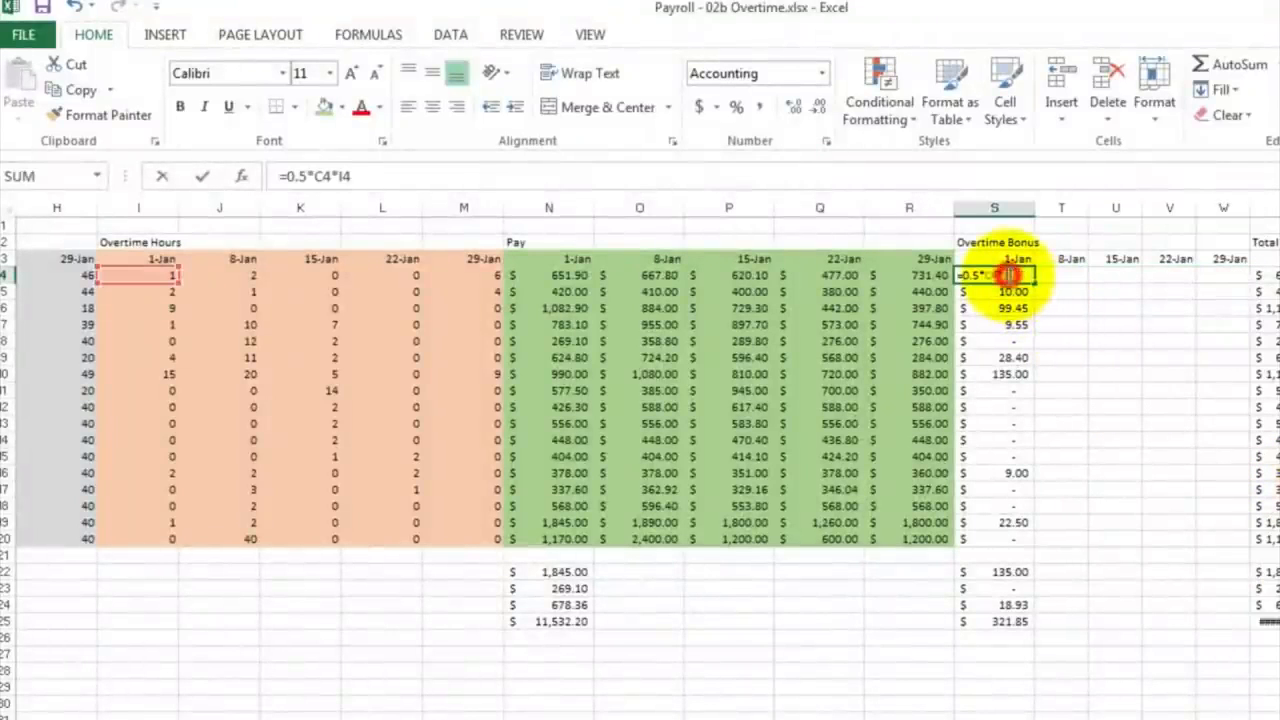
{"action": "left_click", "coordinate": [318, 176]}
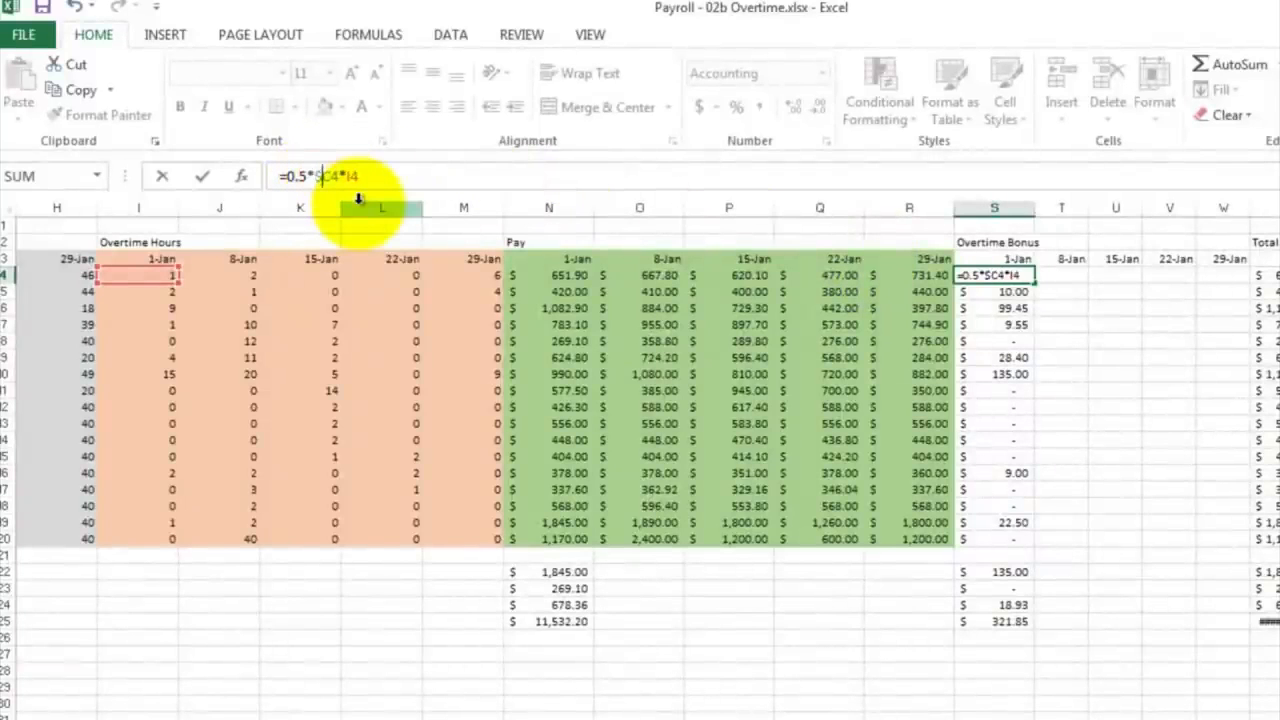
{"action": "key", "text": "Return"}
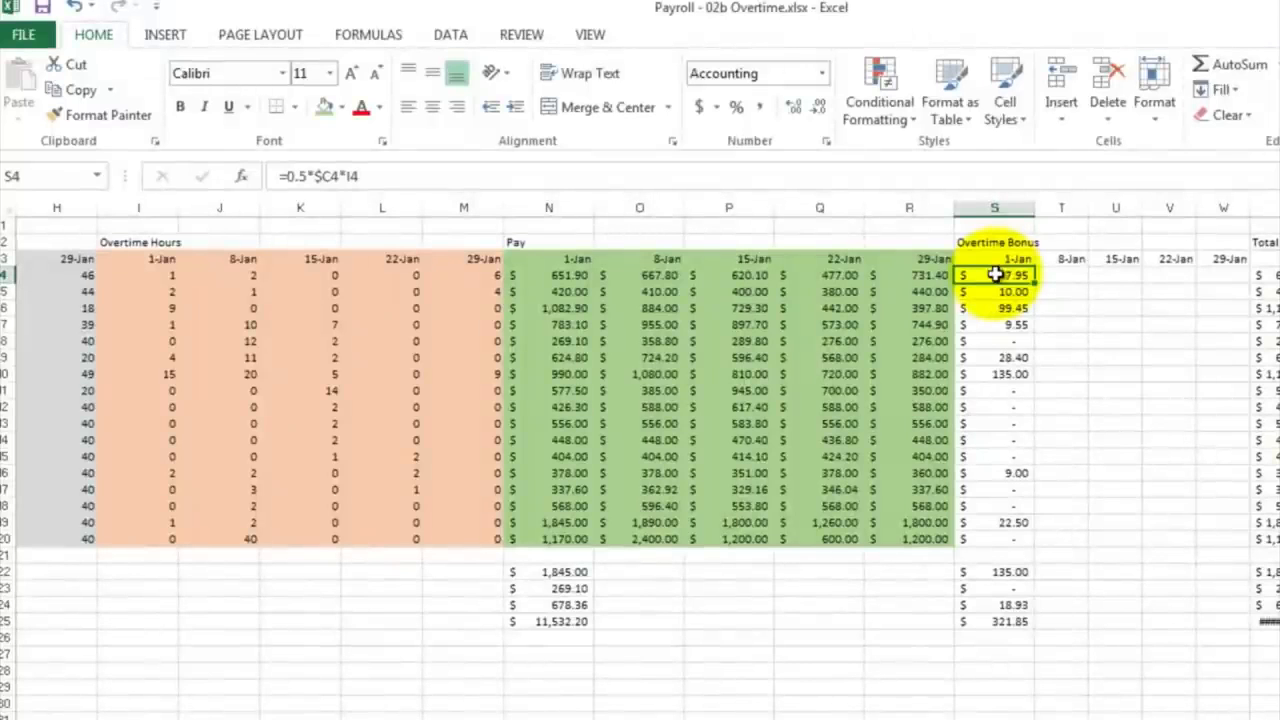
Step: Copy the S4 bonus formula and paste it into the whole Overtime Bonus block S4:W20
{"action": "right_click", "coordinate": [996, 274]}
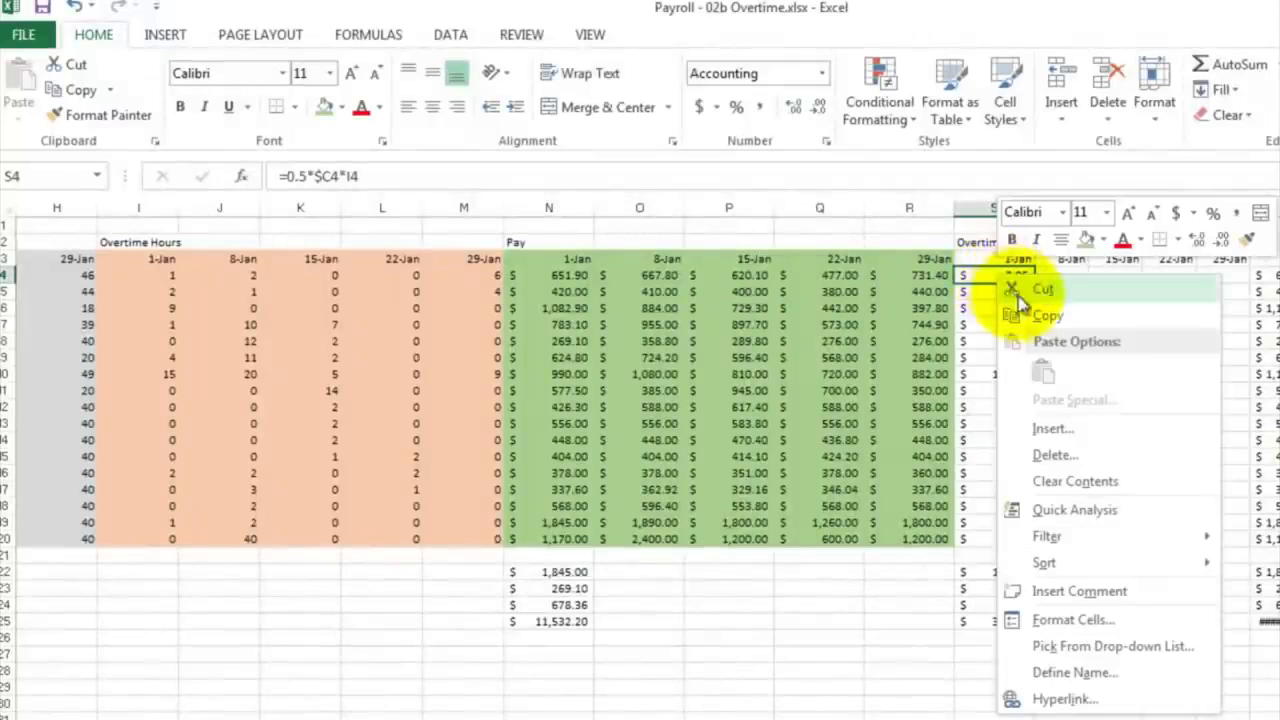
{"action": "left_click", "coordinate": [1031, 311]}
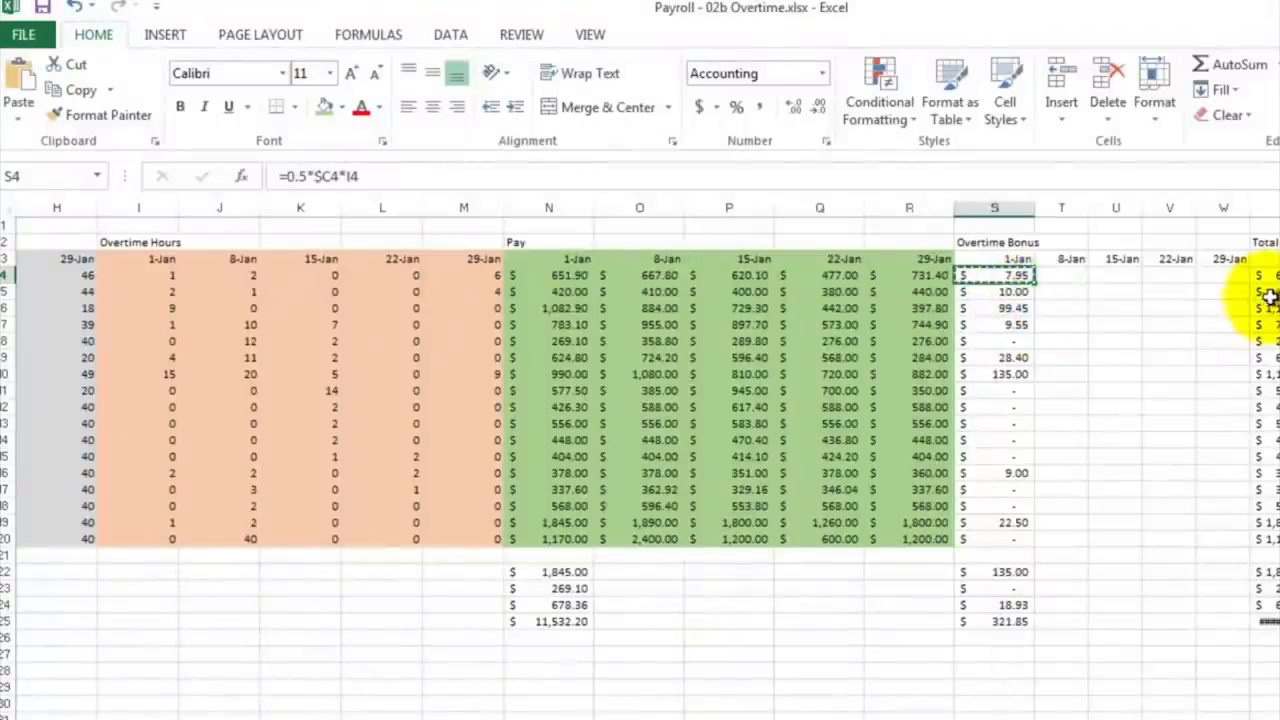
{"action": "left_click", "coordinate": [1236, 274]}
{"action": "left_click_drag", "start_coordinate": [1198, 294], "coordinate": [1010, 533]}
{"action": "right_click", "coordinate": [1138, 336]}
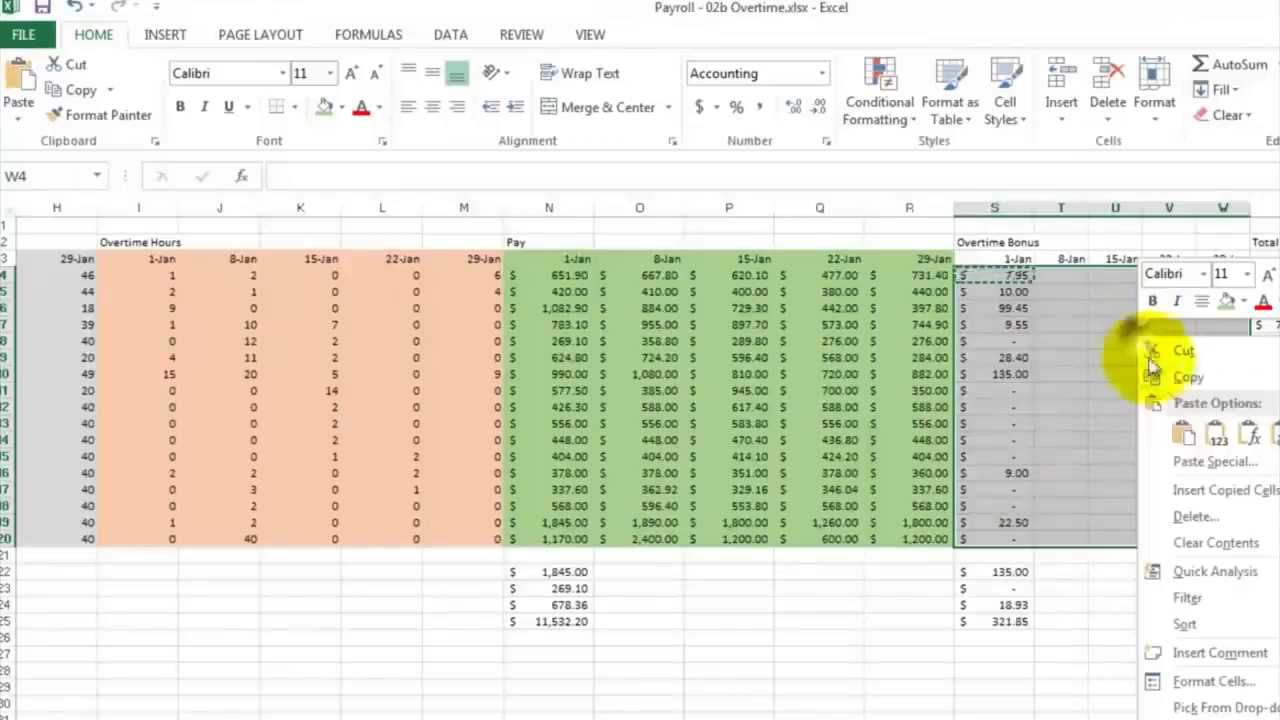
{"action": "left_click", "coordinate": [1184, 438]}
{"action": "key", "text": "ctrl+v"}
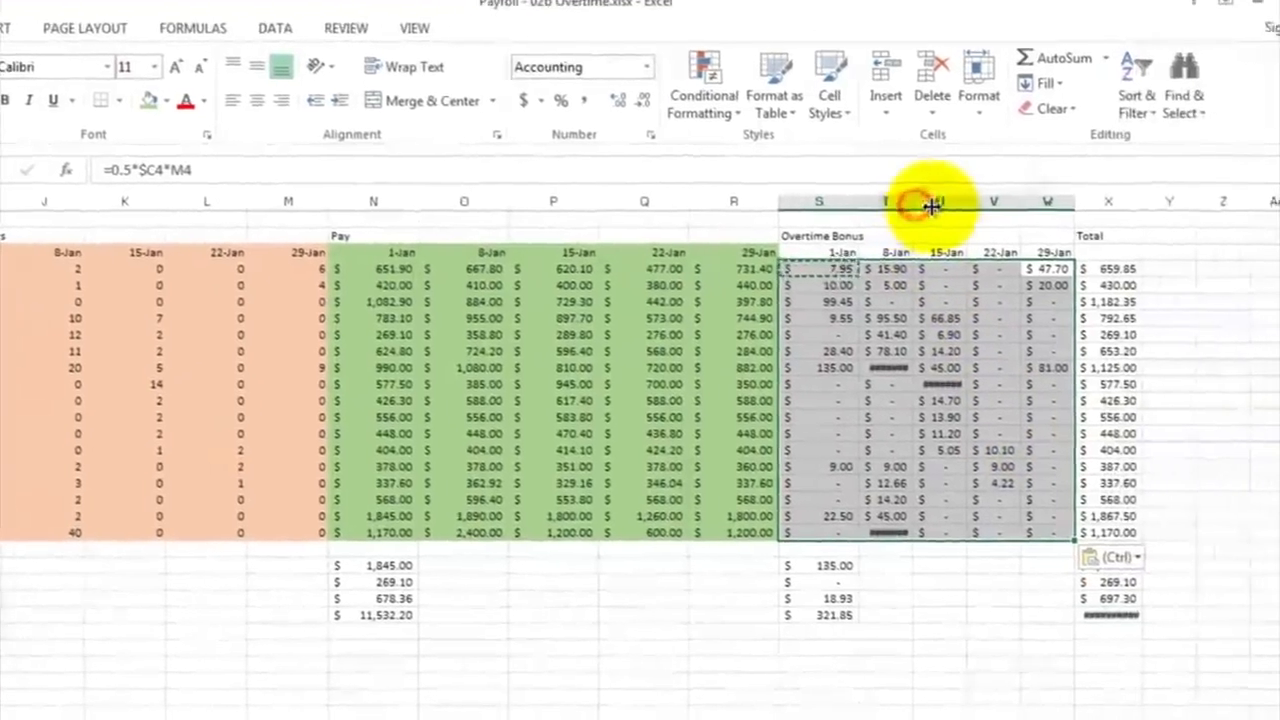
Step: Widen the 8-Jan and 15-Jan Overtime Bonus columns T and U so that their amounts fit
{"action": "left_click_drag", "start_coordinate": [1092, 212], "coordinate": [1094, 212]}
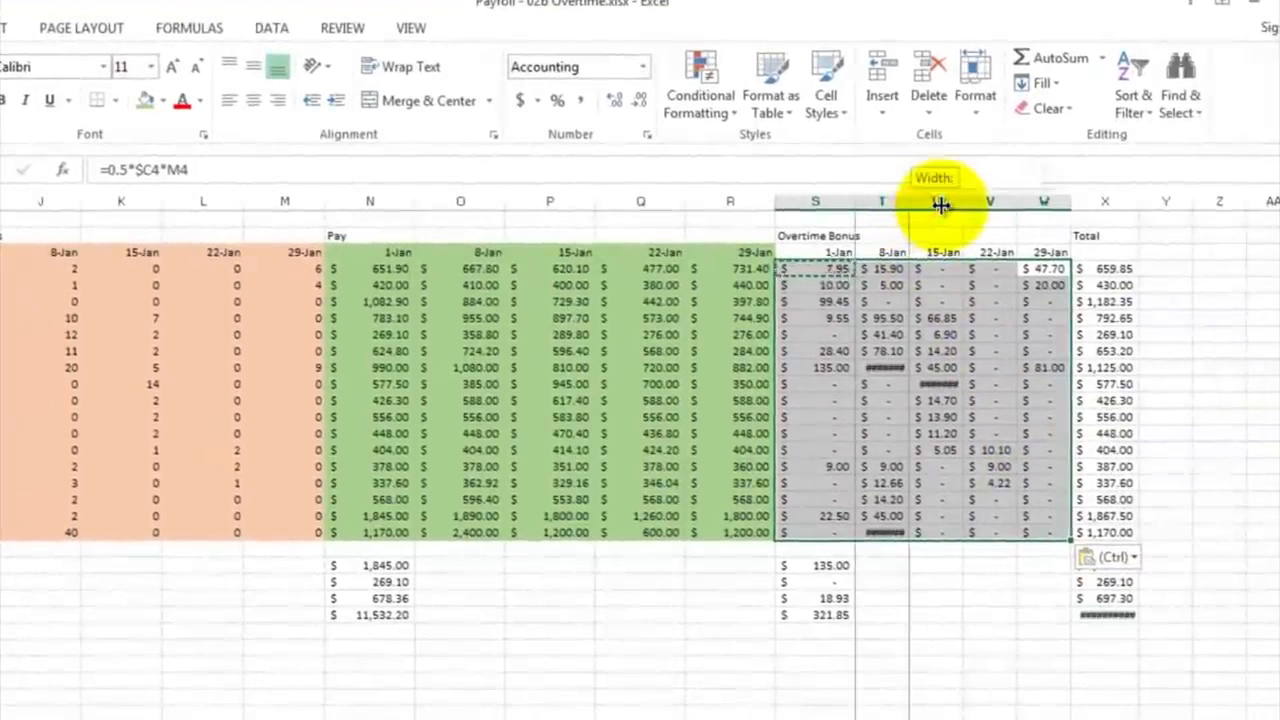
{"action": "left_click_drag", "start_coordinate": [941, 204], "coordinate": [941, 204]}
{"action": "left_click", "coordinate": [914, 201]}
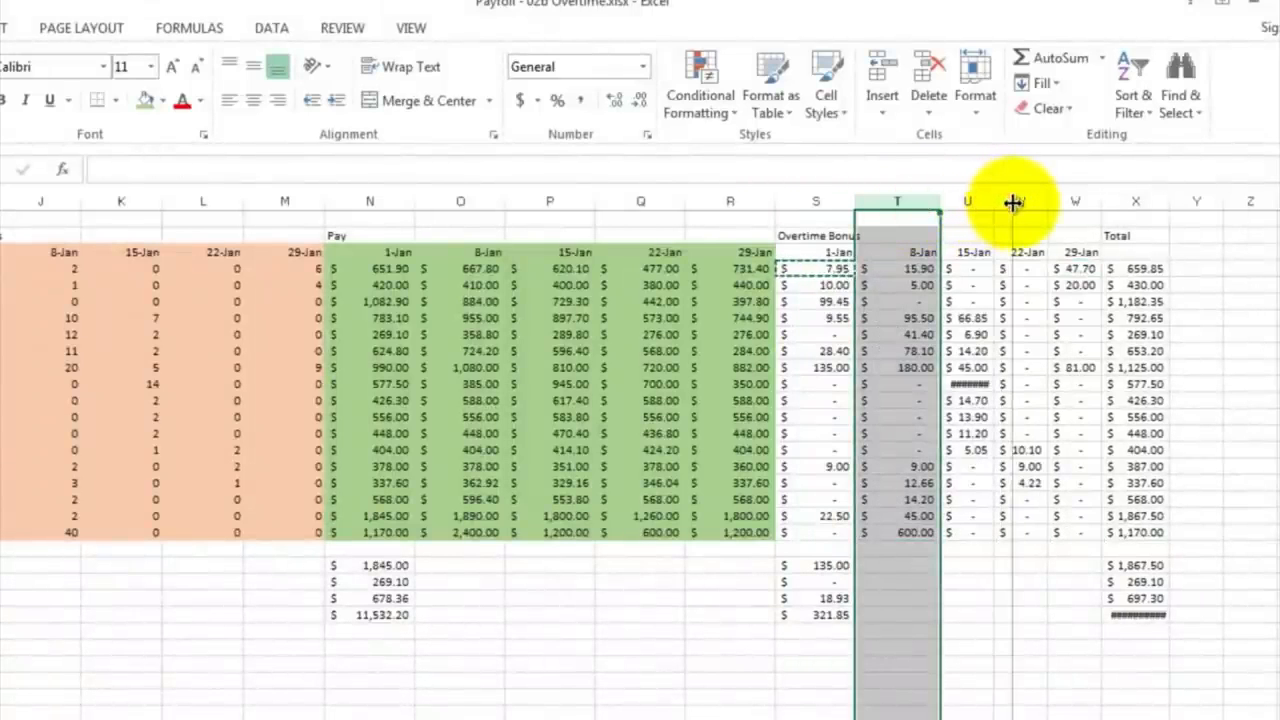
{"action": "left_click_drag", "start_coordinate": [1013, 203], "coordinate": [1014, 203]}
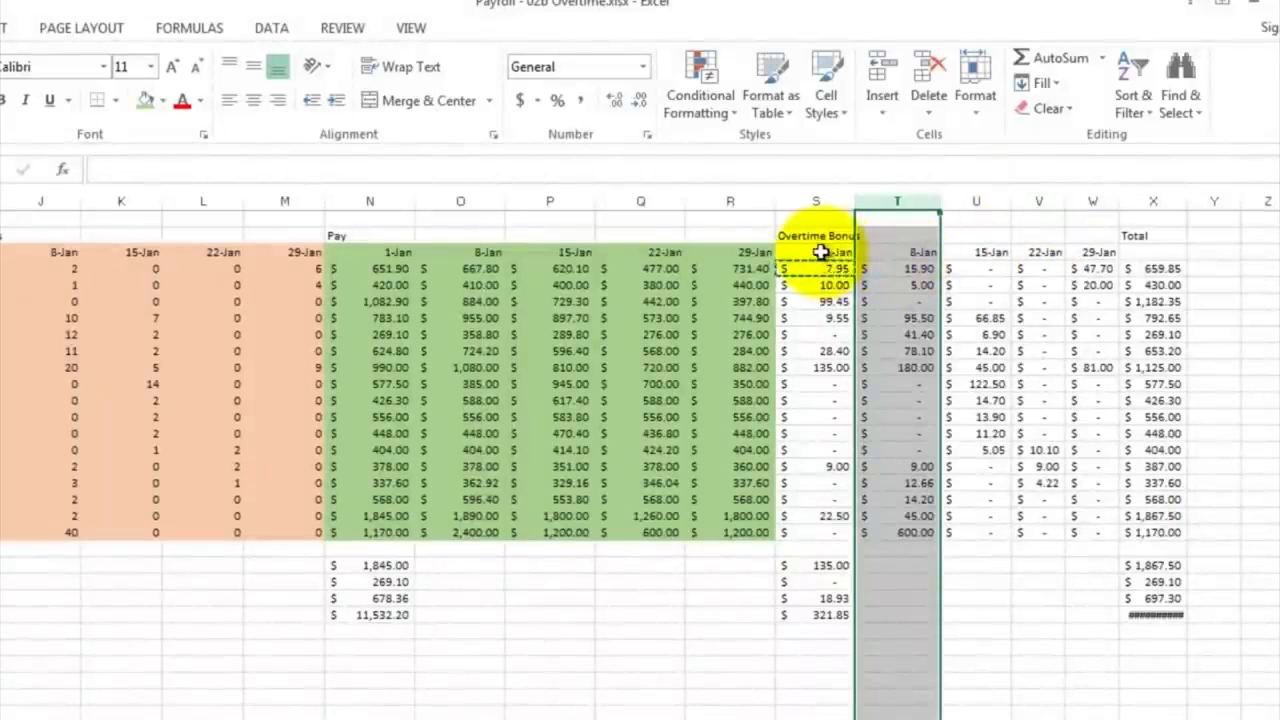
Step: Apply a blue fill to the Overtime Bonus block S3:W20, from the date headers down to the last employee row
{"action": "left_click_drag", "start_coordinate": [820, 251], "coordinate": [1040, 400]}
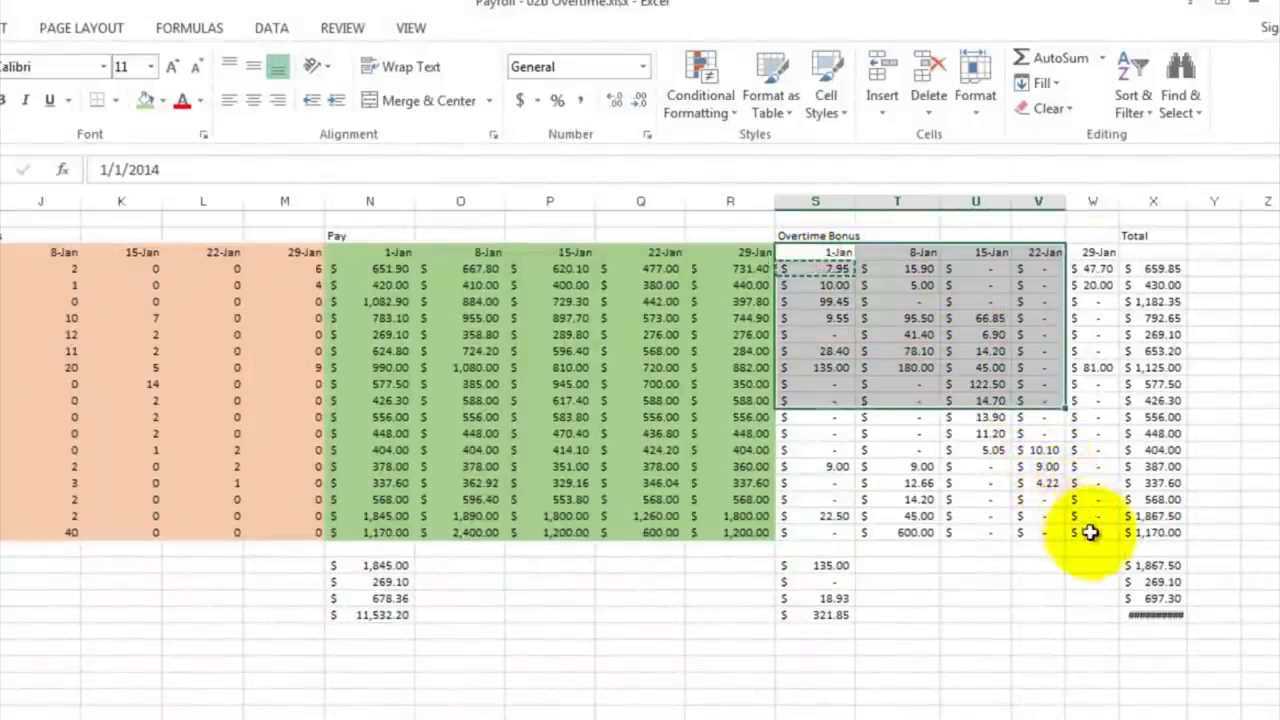
{"action": "left_click_drag", "start_coordinate": [1090, 533], "coordinate": [1086, 534]}
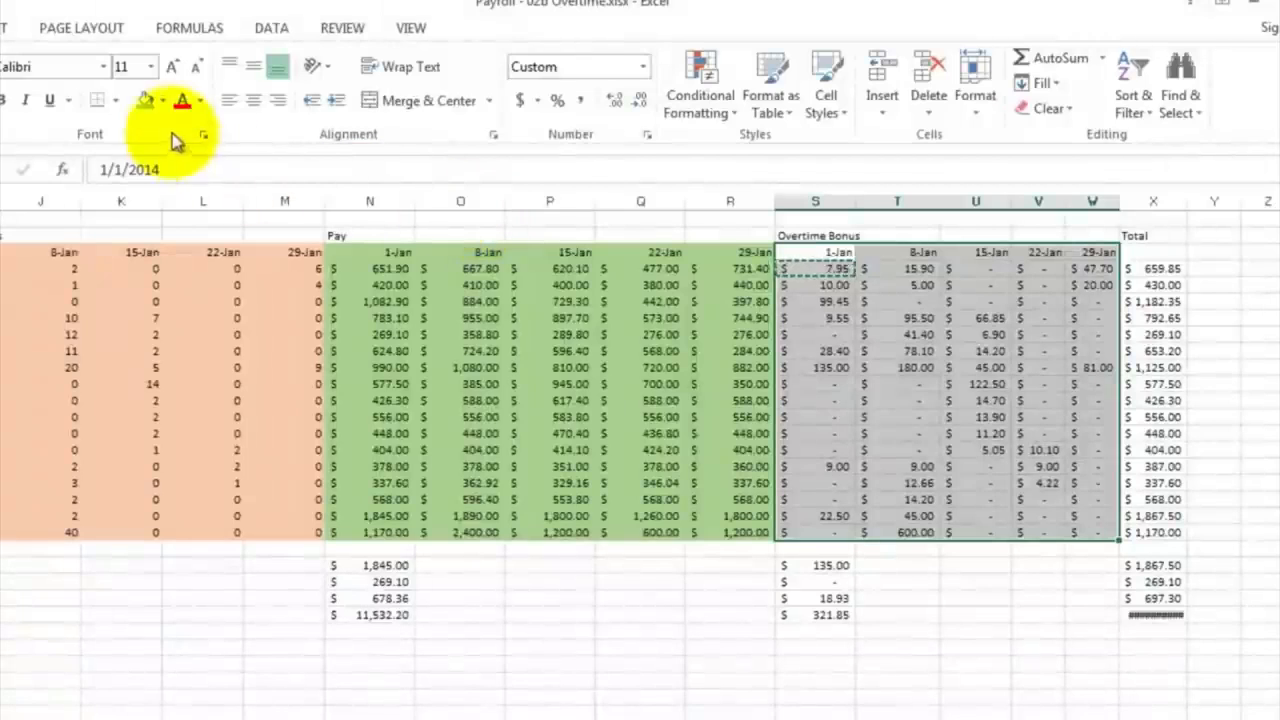
{"action": "left_click", "coordinate": [163, 101]}
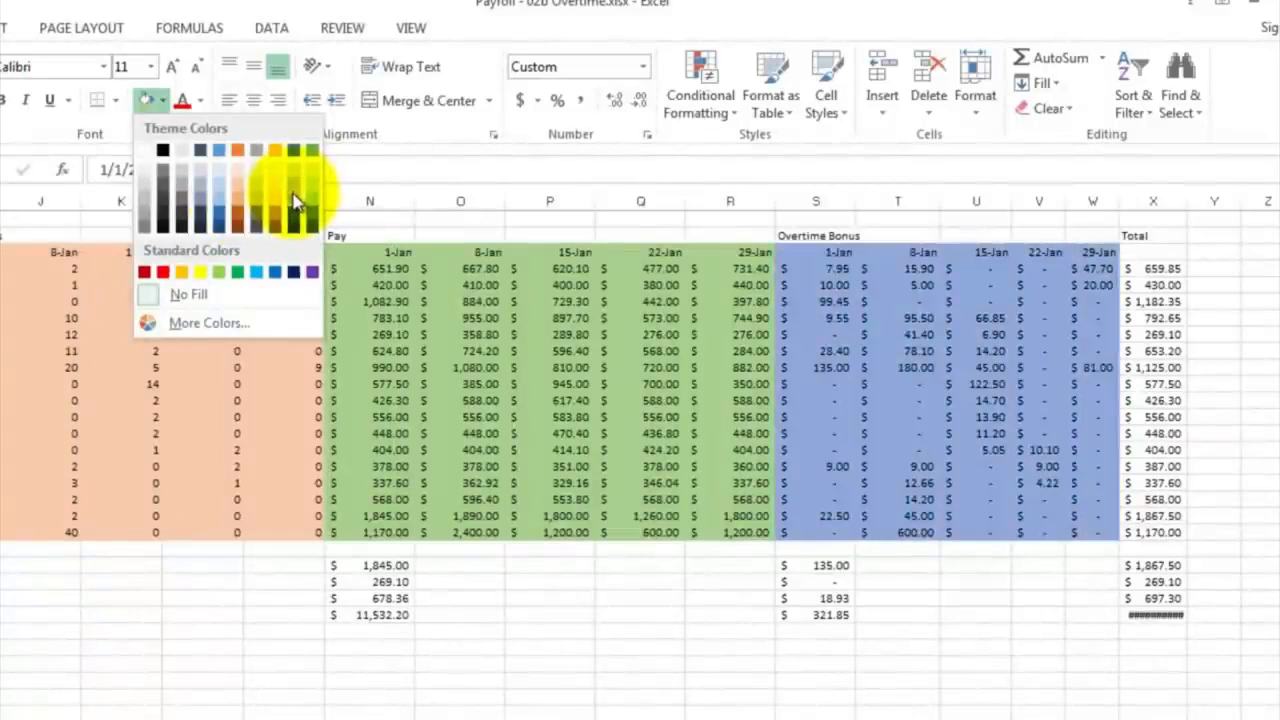
{"action": "left_click", "coordinate": [293, 193]}
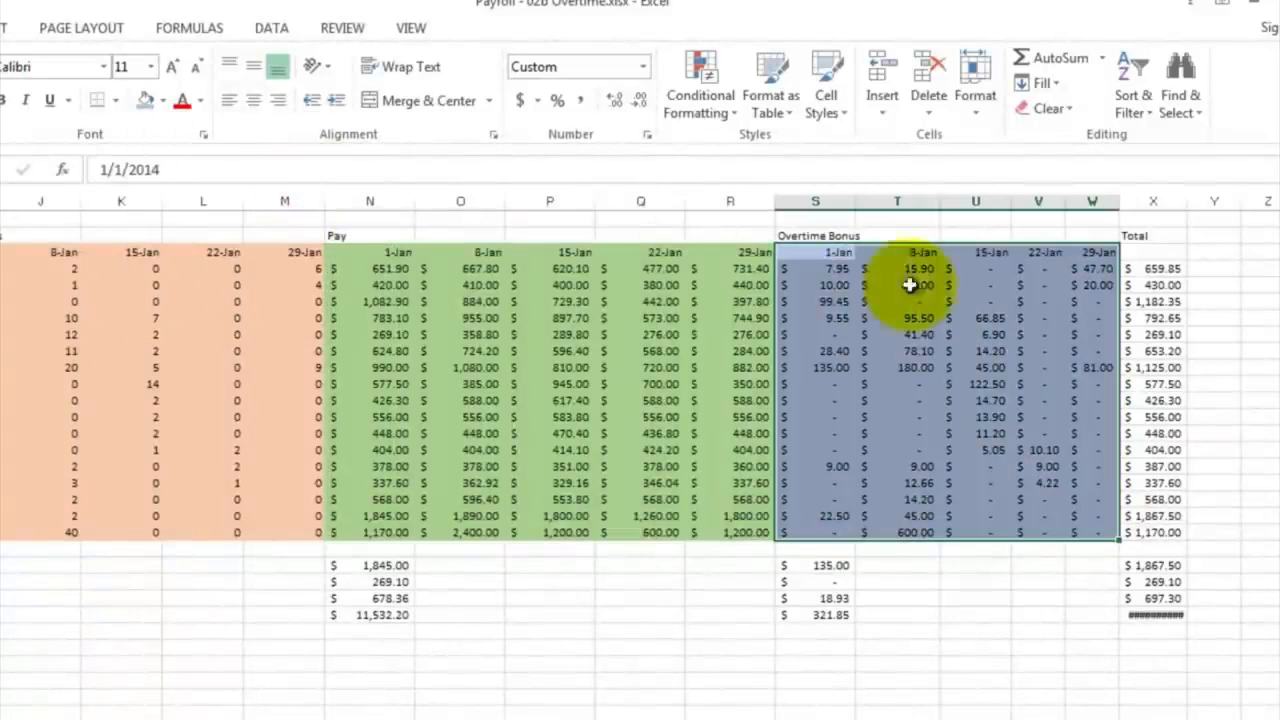
Step: Set the sheet zoom to 50% and check which Pay and Overtime Bonus cells the X4 total formula adds
{"action": "left_click", "coordinate": [1167, 270]}
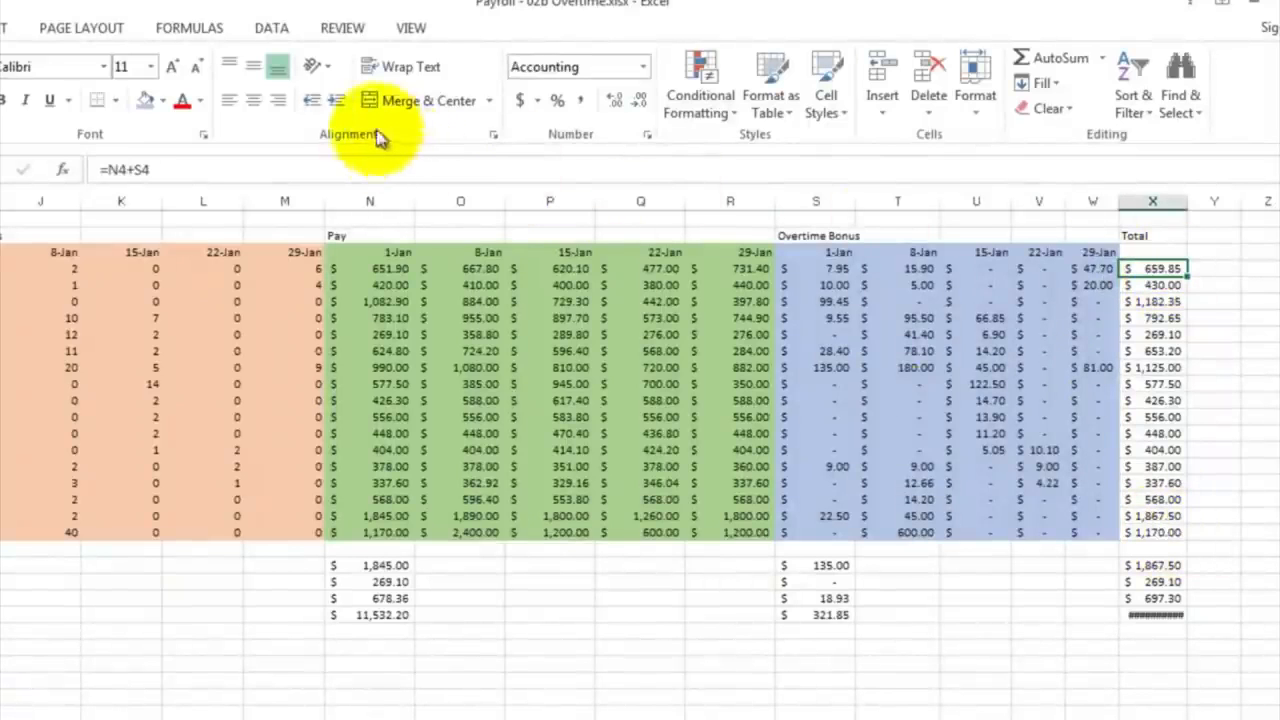
{"action": "left_click", "coordinate": [402, 34]}
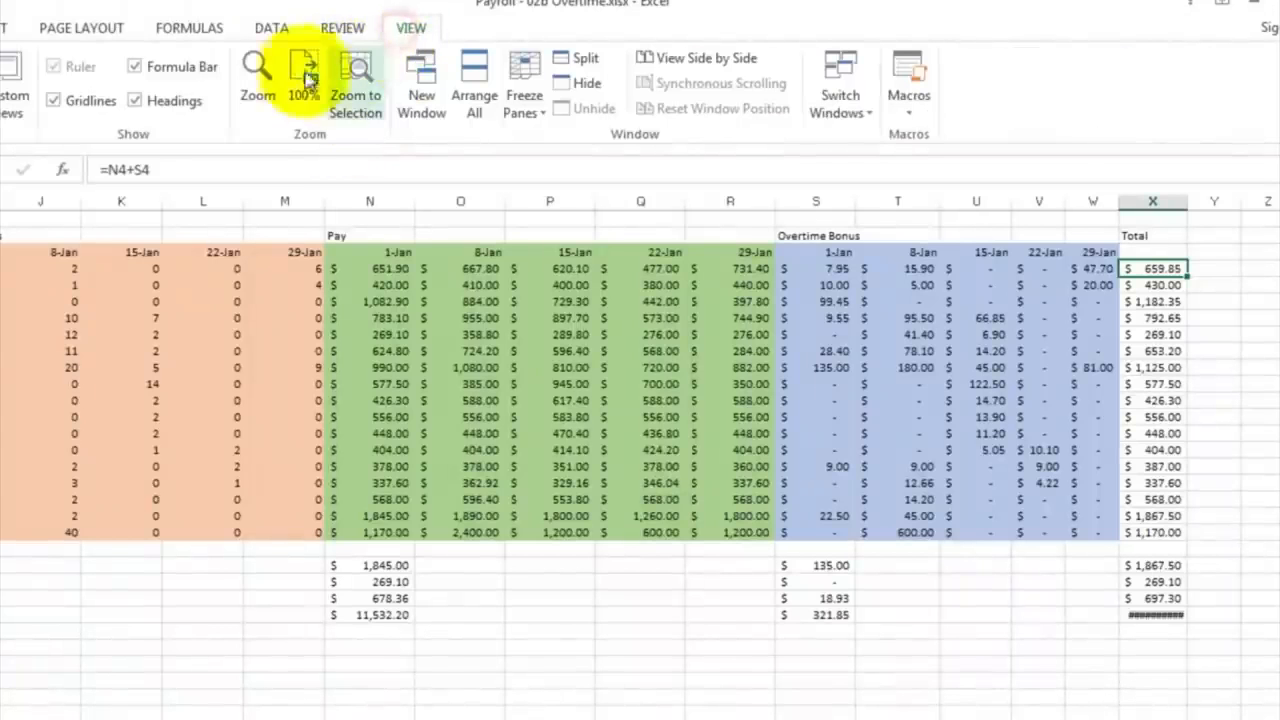
{"action": "left_click", "coordinate": [257, 72]}
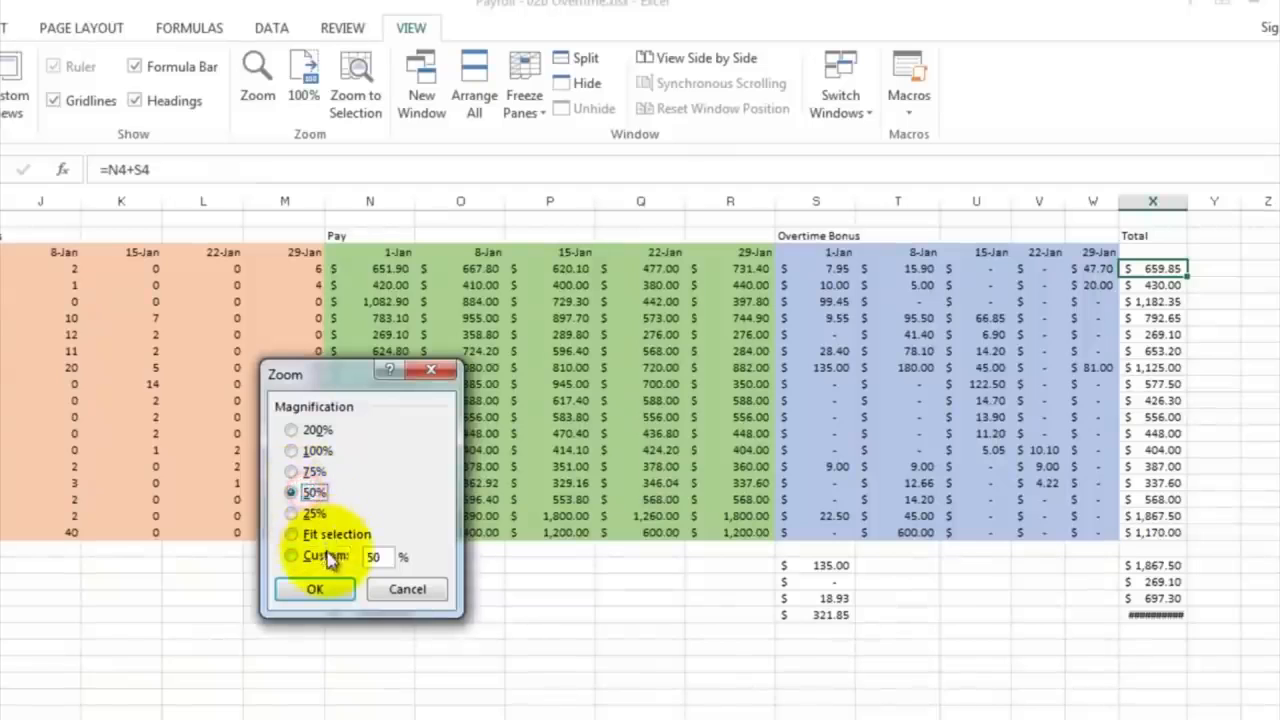
{"action": "left_click", "coordinate": [316, 589]}
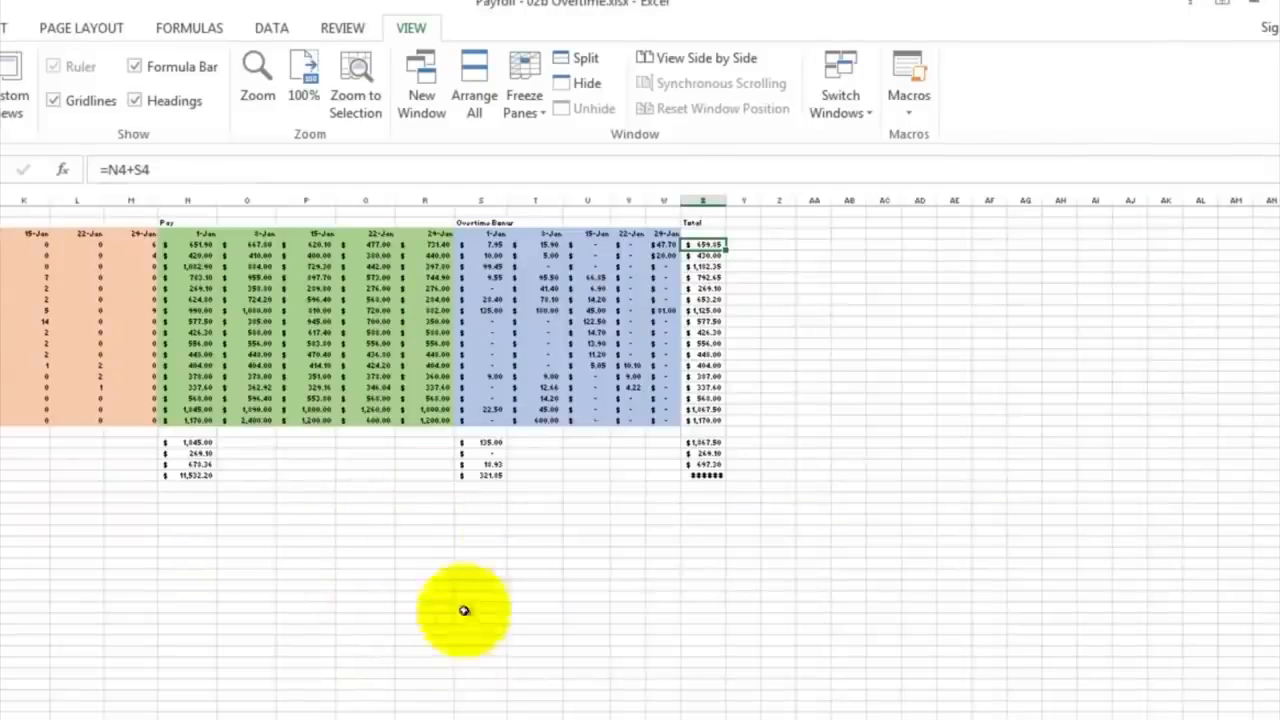
{"action": "scroll", "coordinate": [640, 400], "scroll_direction": "left", "scroll_amount": 4}
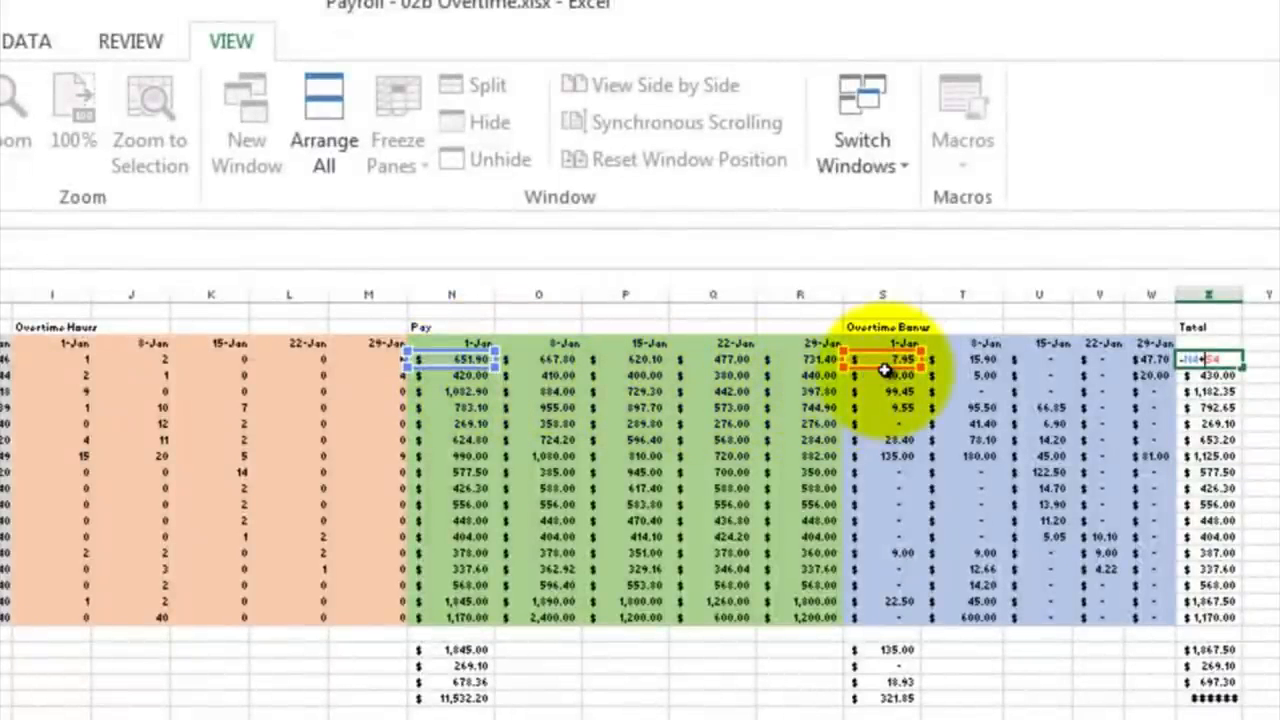
{"action": "key", "text": "Return"}
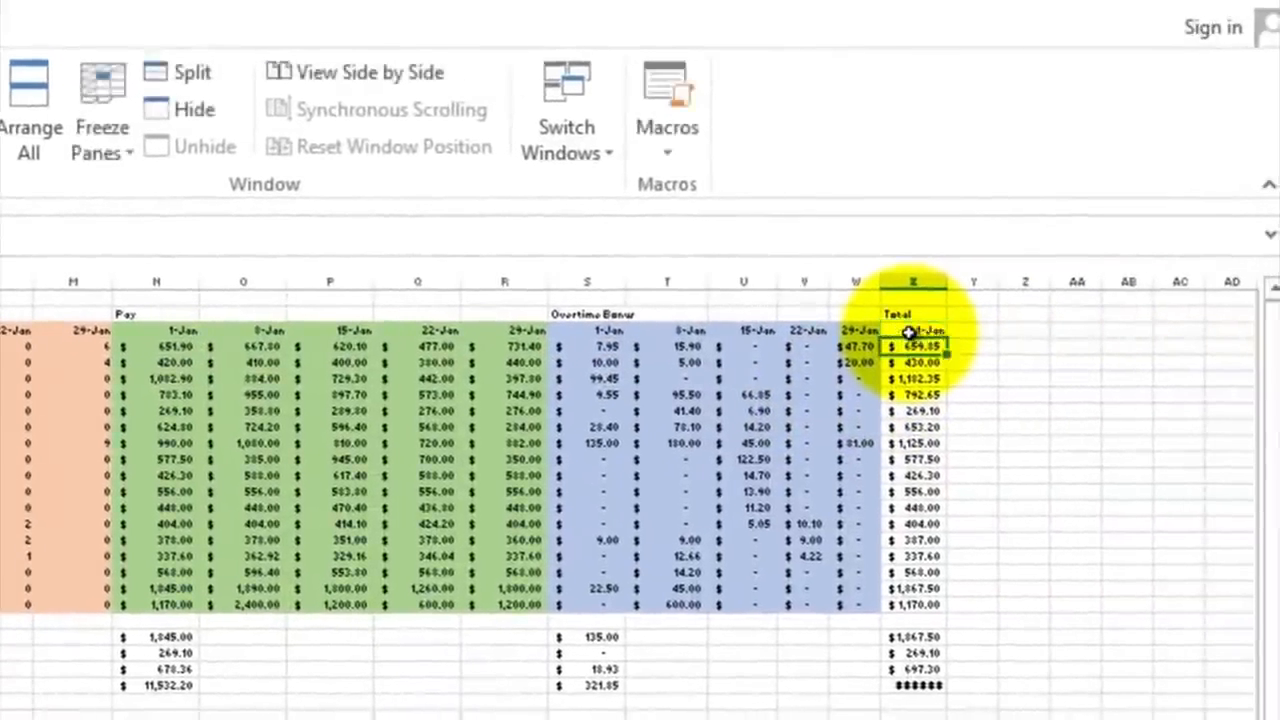
Step: Continue the Total date headers from X3 with a weekly date formula in Y3, filled across to 29-Jan in AB3
{"action": "left_click", "coordinate": [908, 332]}
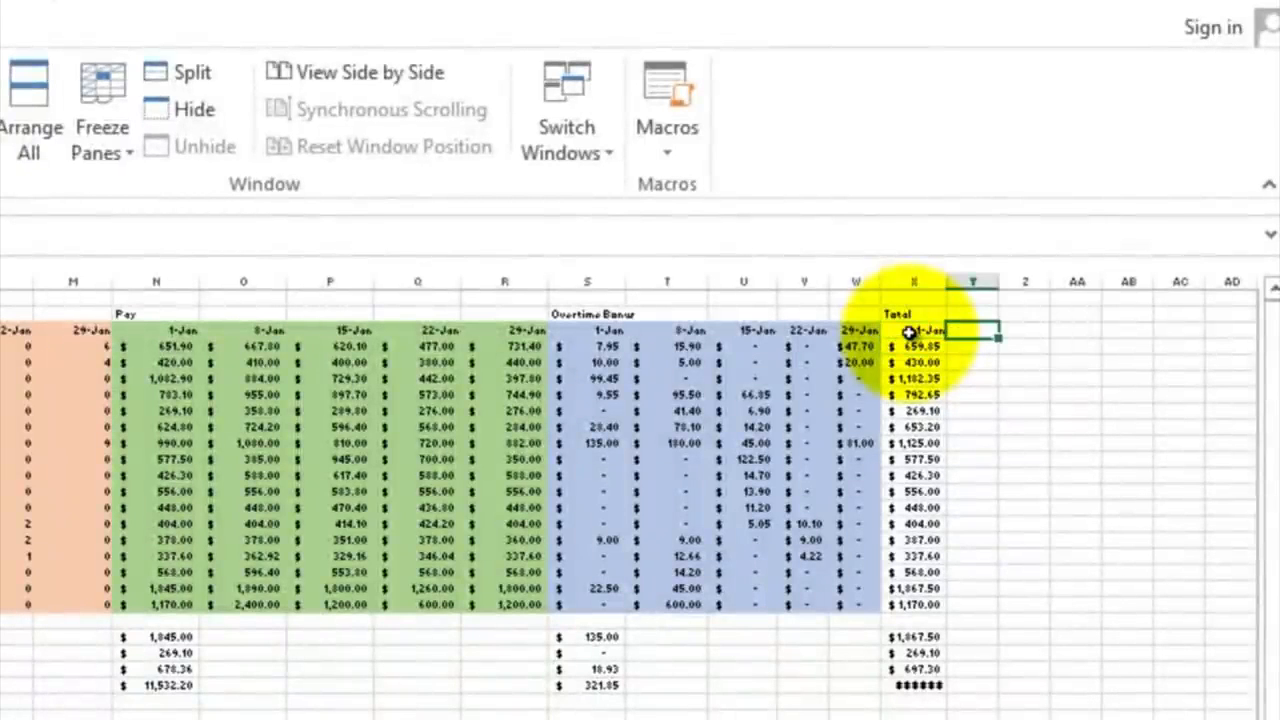
{"action": "type", "text": "="}
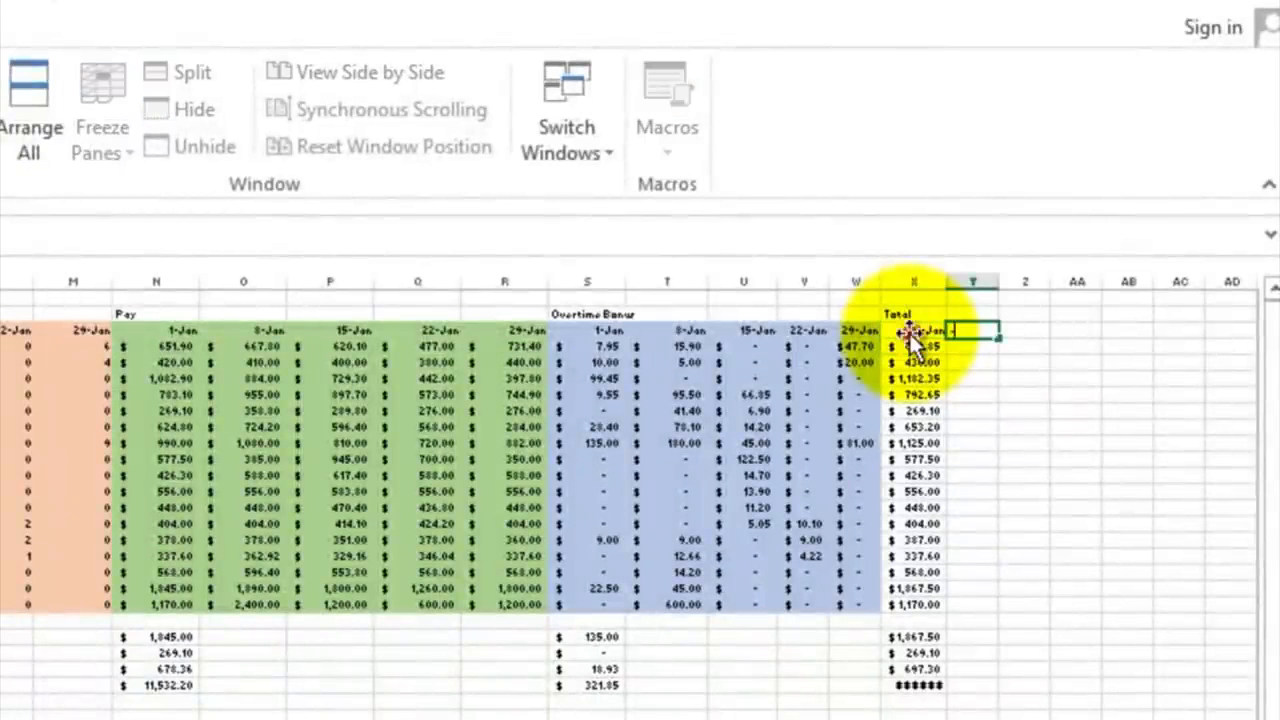
{"action": "type", "text": "+"}
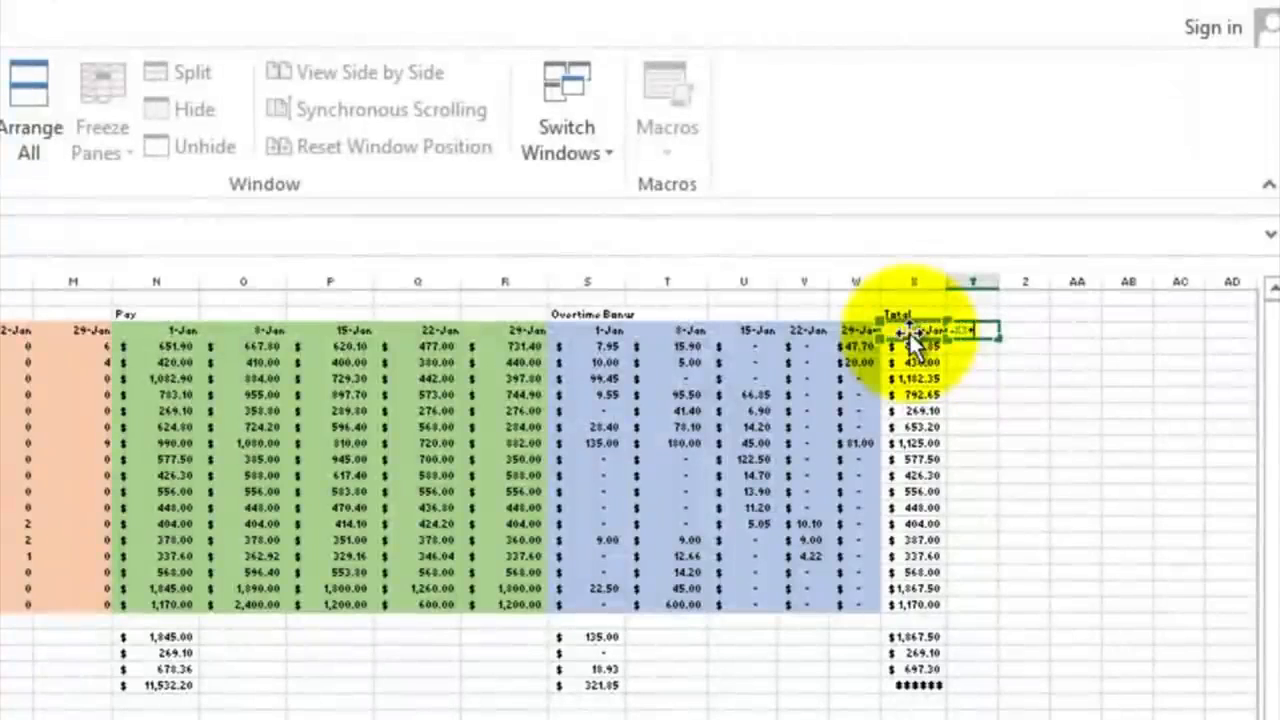
{"action": "key", "text": "Return"}
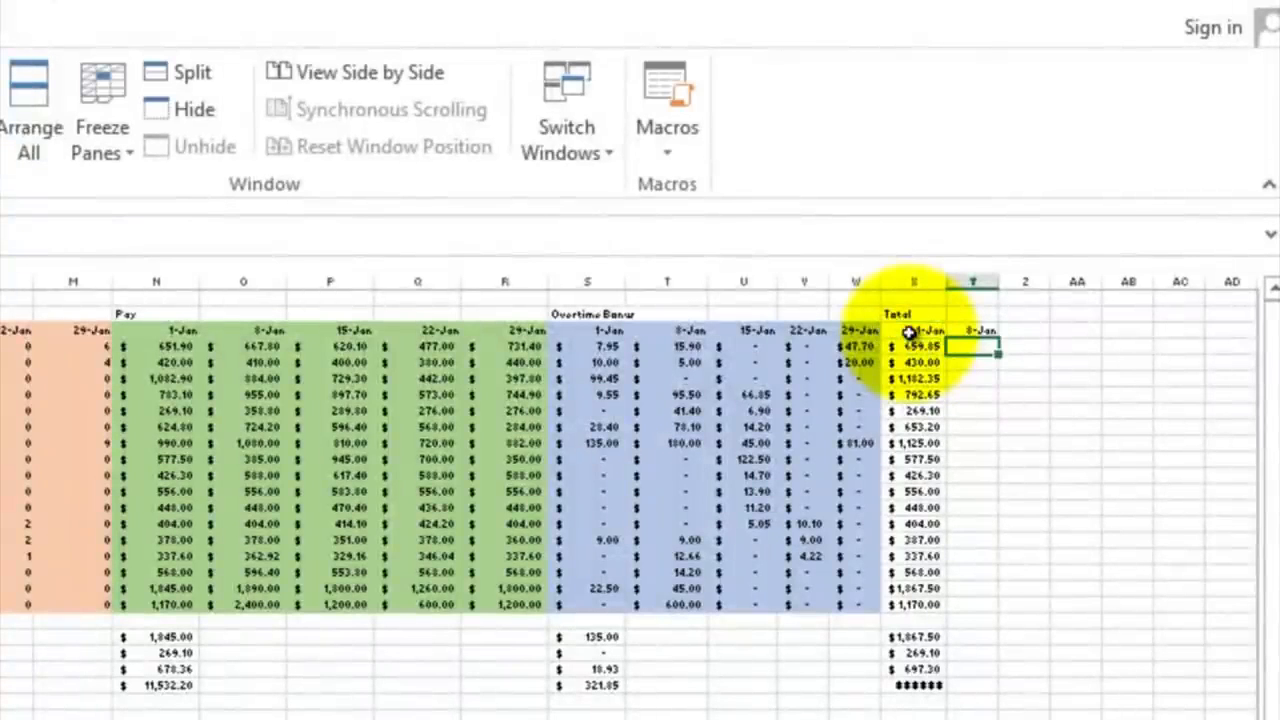
{"action": "left_click", "coordinate": [972, 331]}
{"action": "left_click_drag", "start_coordinate": [996, 337], "coordinate": [1151, 338]}
Step: Fill the X4 total formula across the whole Total block X4:AB20 and widen columns Y through AB to fit the amounts
{"action": "left_click", "coordinate": [920, 346]}
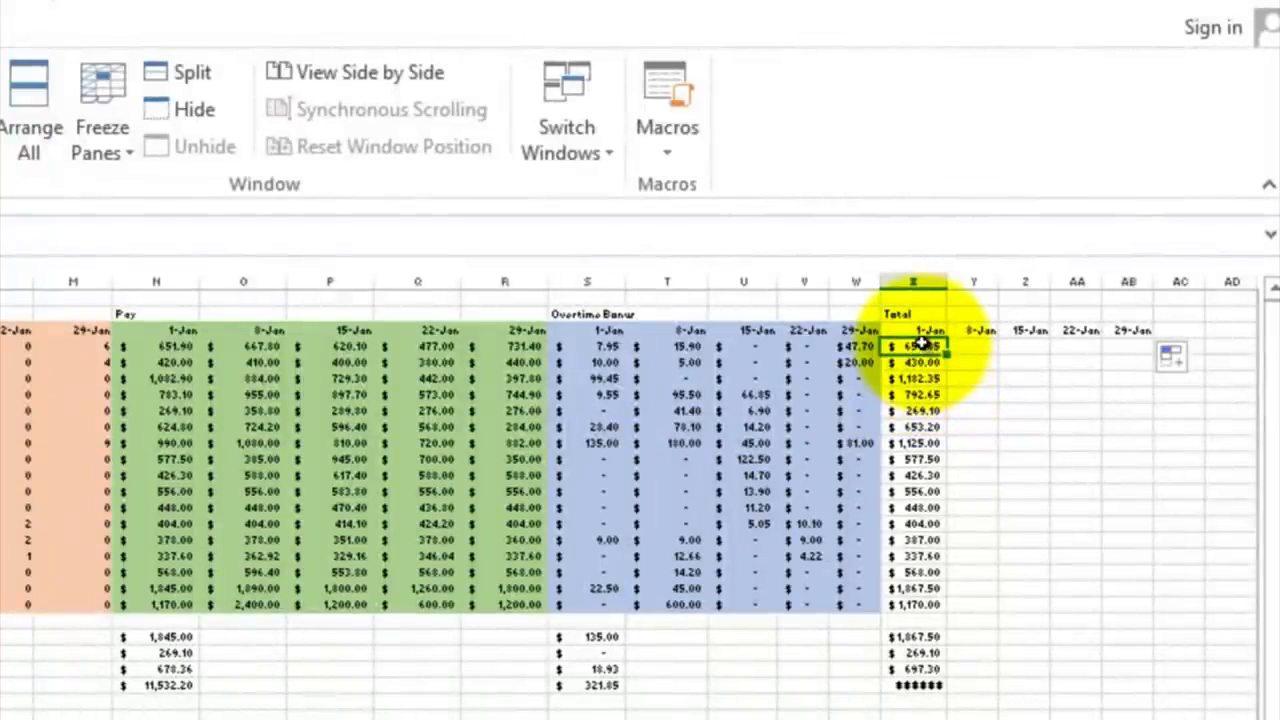
{"action": "left_click_drag", "start_coordinate": [920, 346], "coordinate": [1134, 603]}
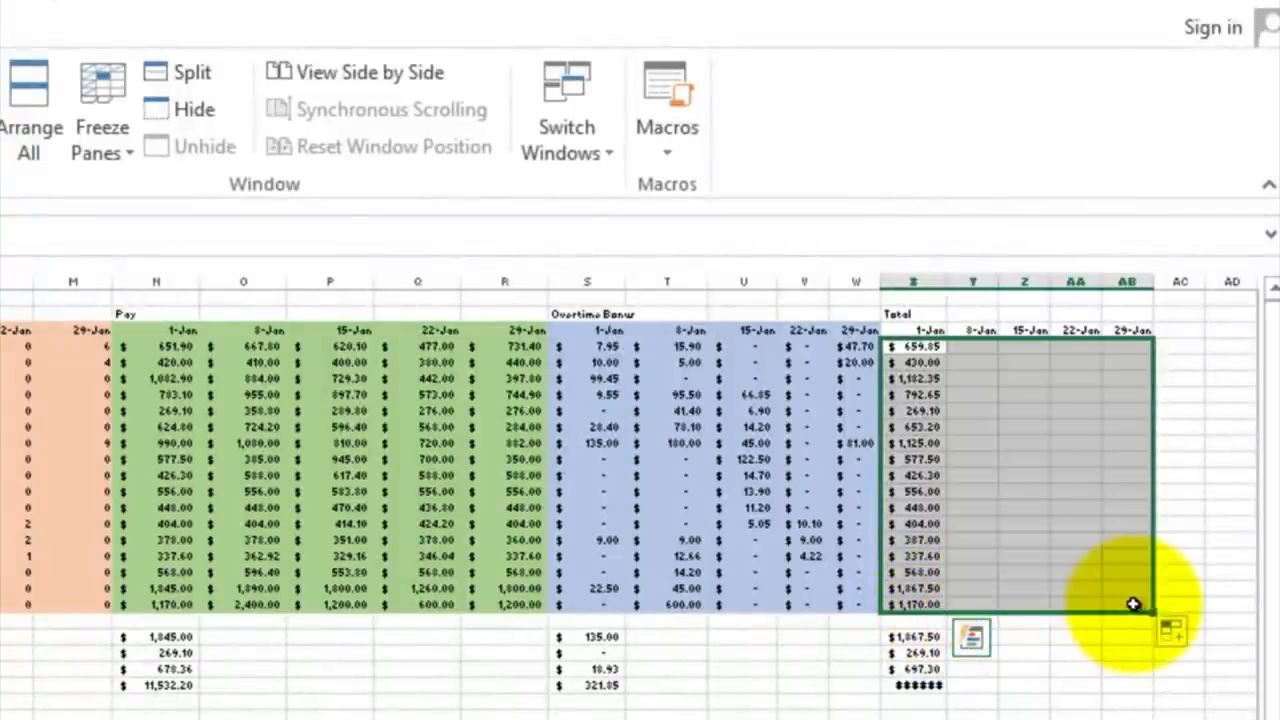
{"action": "double_click", "coordinate": [995, 278]}
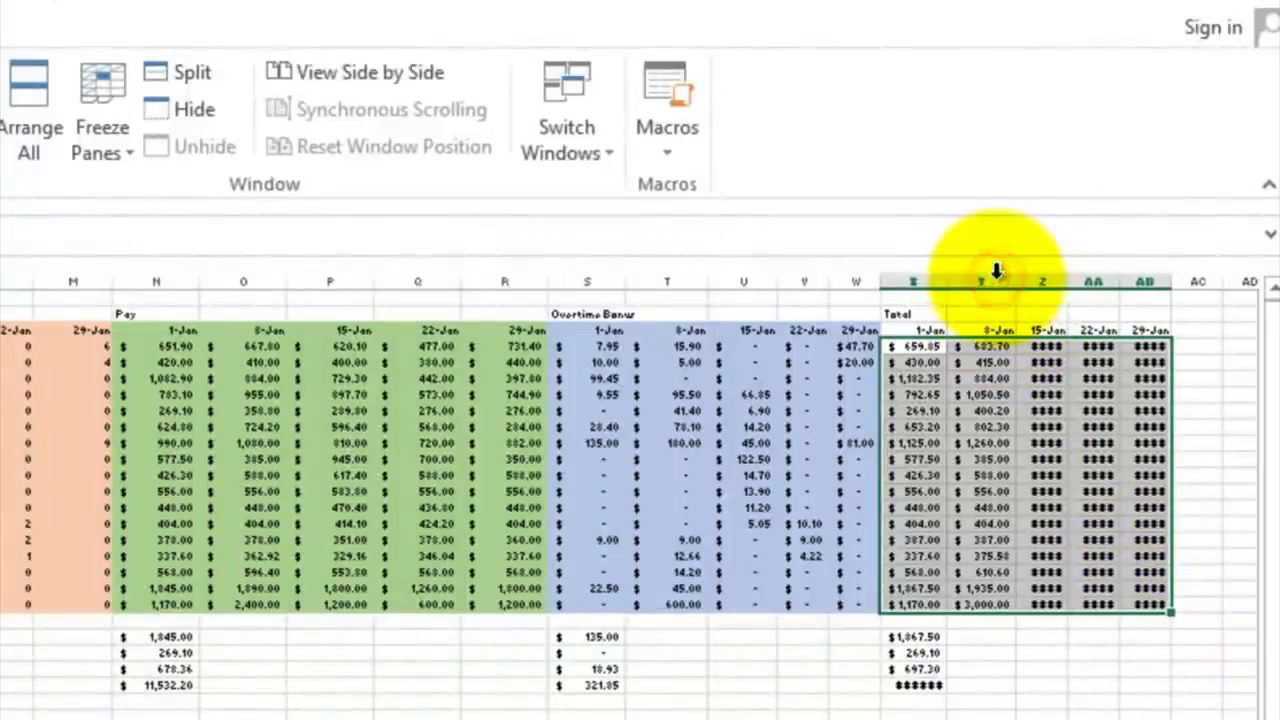
{"action": "double_click", "coordinate": [1068, 285]}
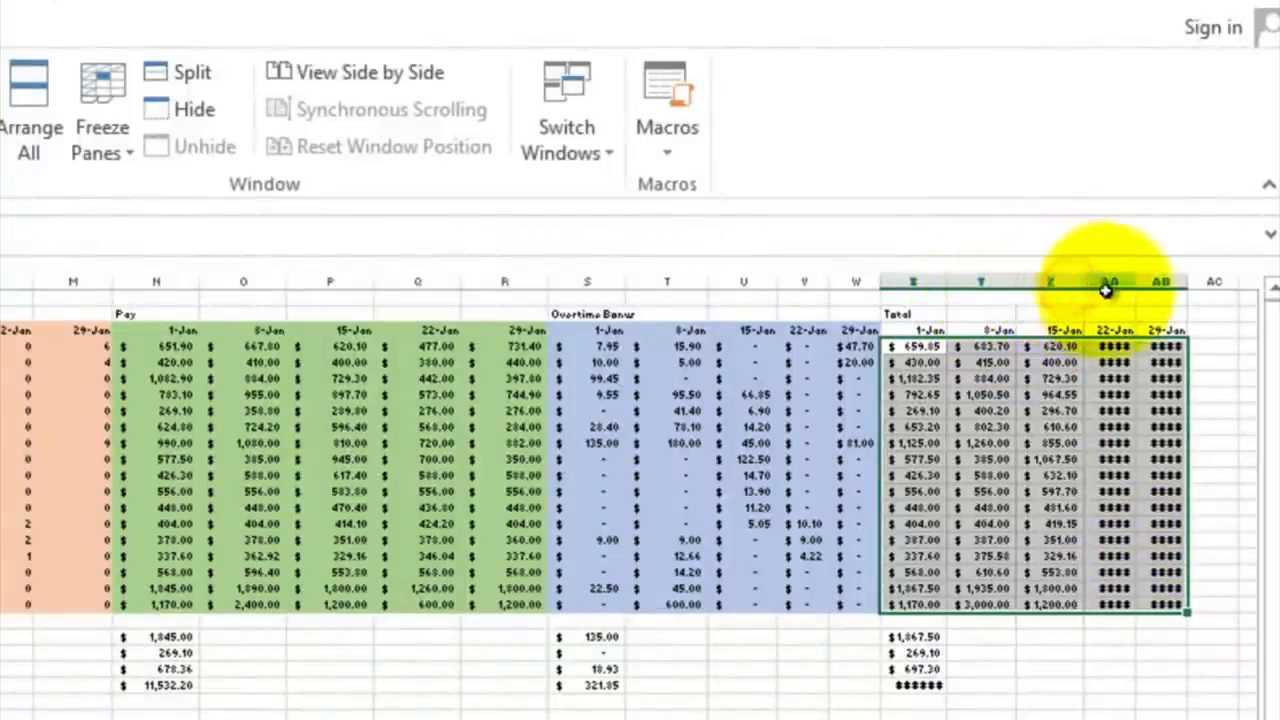
{"action": "double_click", "coordinate": [1138, 284]}
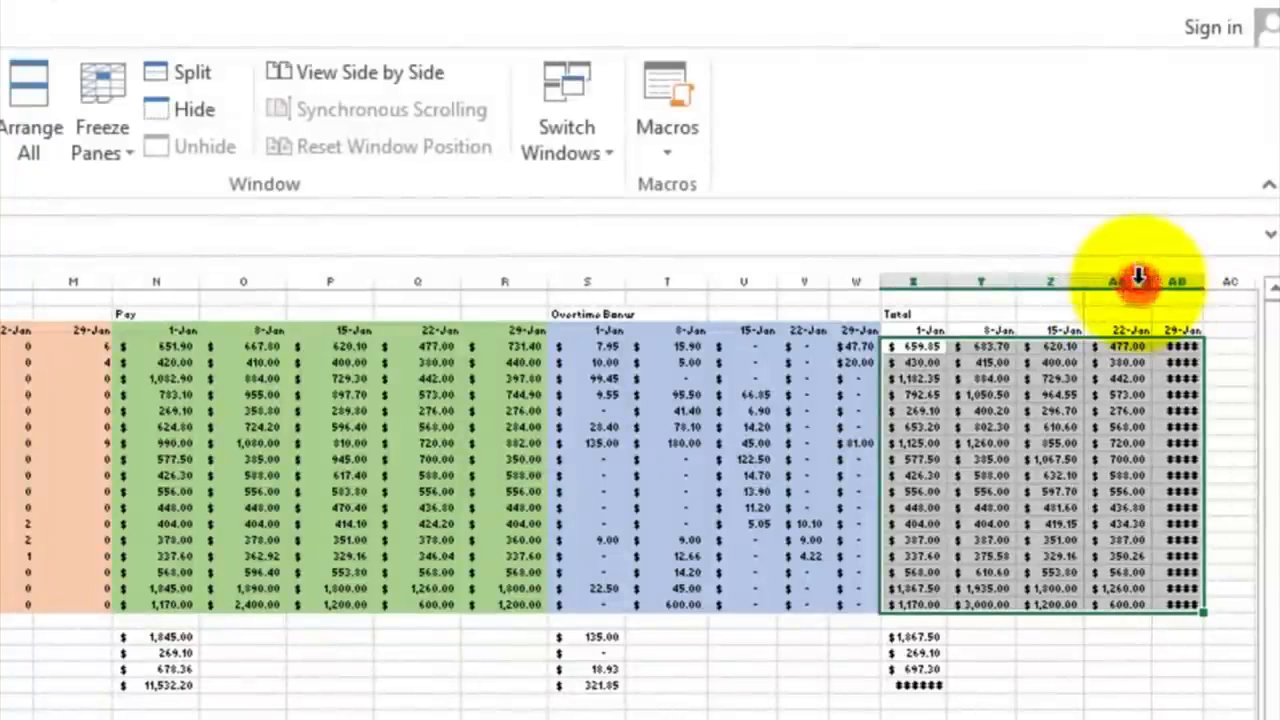
{"action": "double_click", "coordinate": [1199, 283]}
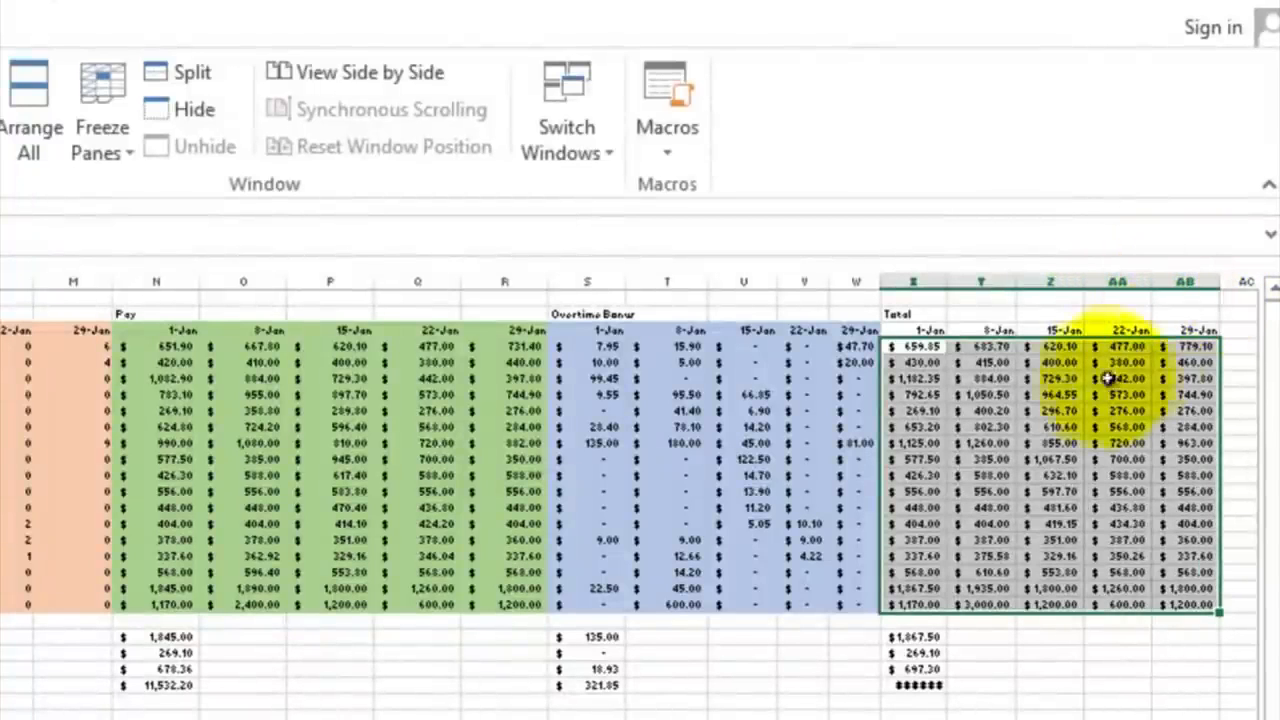
Step: Check the copied total formulas in Y4 and AA7 to see which Pay and Overtime Bonus cells they reference
{"action": "double_click", "coordinate": [979, 346]}
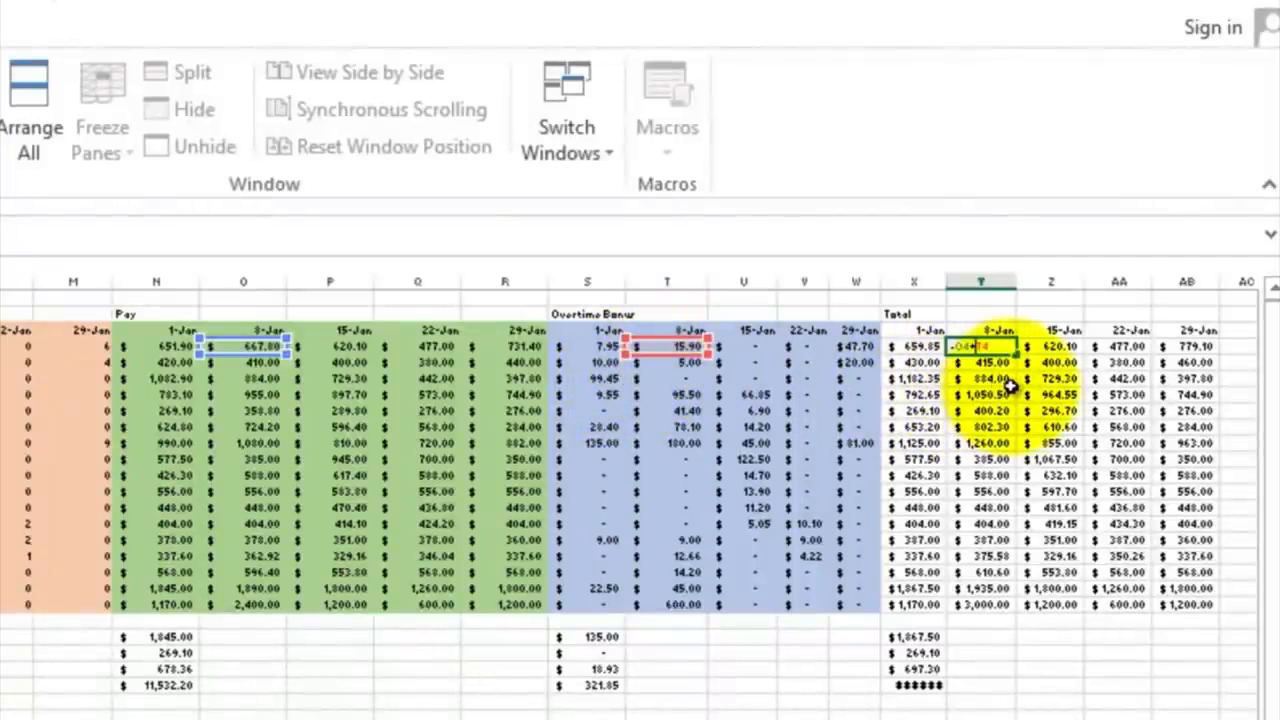
{"action": "key", "text": "ctrl+Return"}
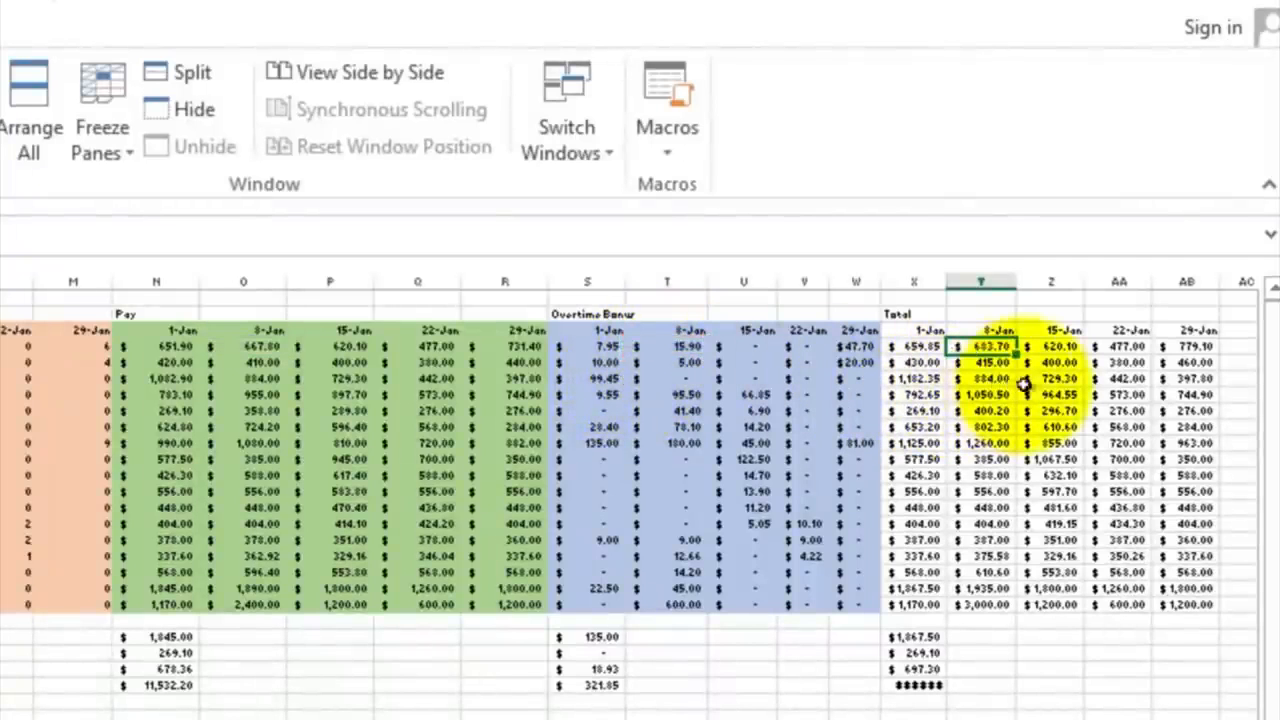
{"action": "double_click", "coordinate": [1118, 396]}
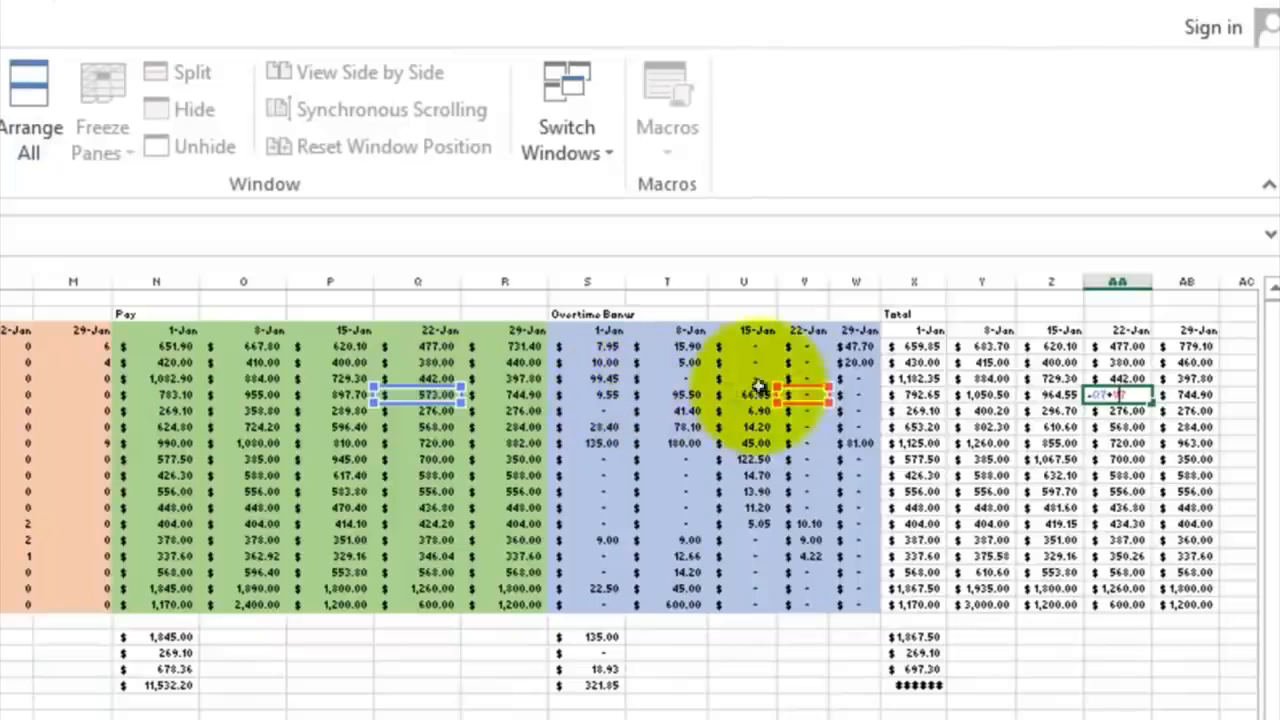
{"action": "key", "text": "Escape"}
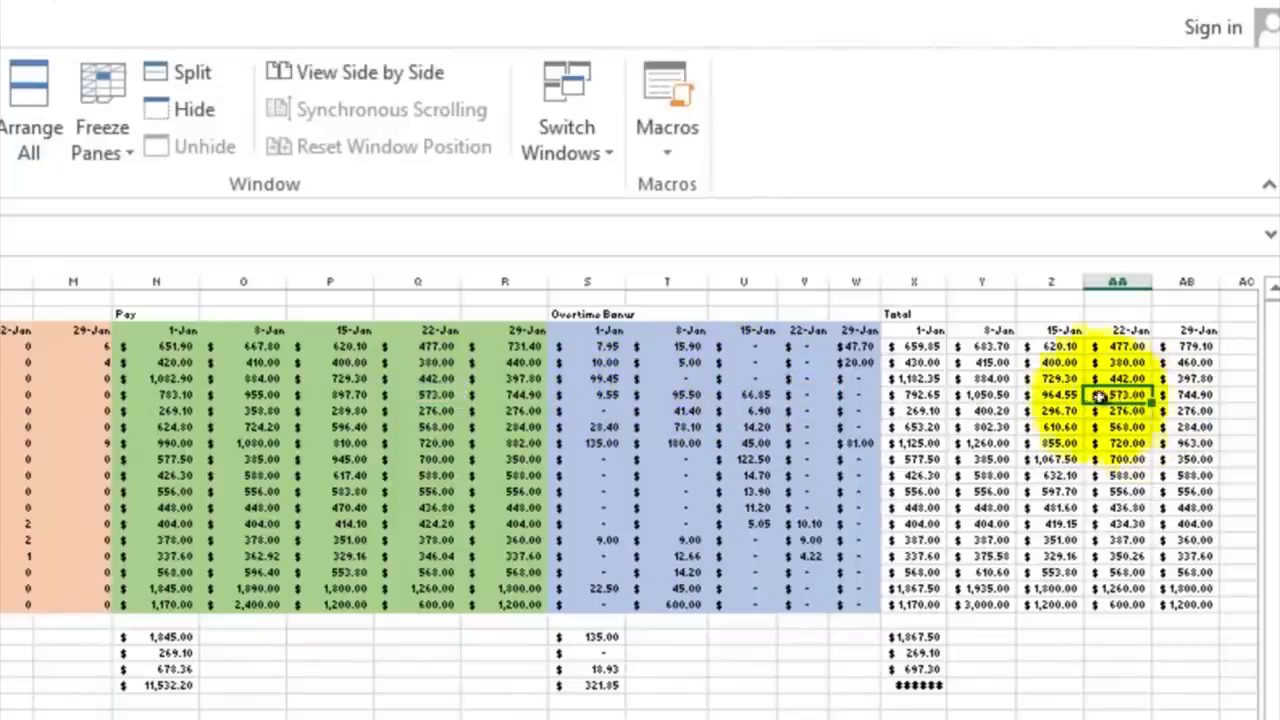
Step: Apply a dark gray fill to the Total block X3:AB20, including its date headers
{"action": "left_click_drag", "start_coordinate": [910, 330], "coordinate": [1190, 590]}
{"action": "left_click_drag", "start_coordinate": [1205, 503], "coordinate": [1211, 507]}
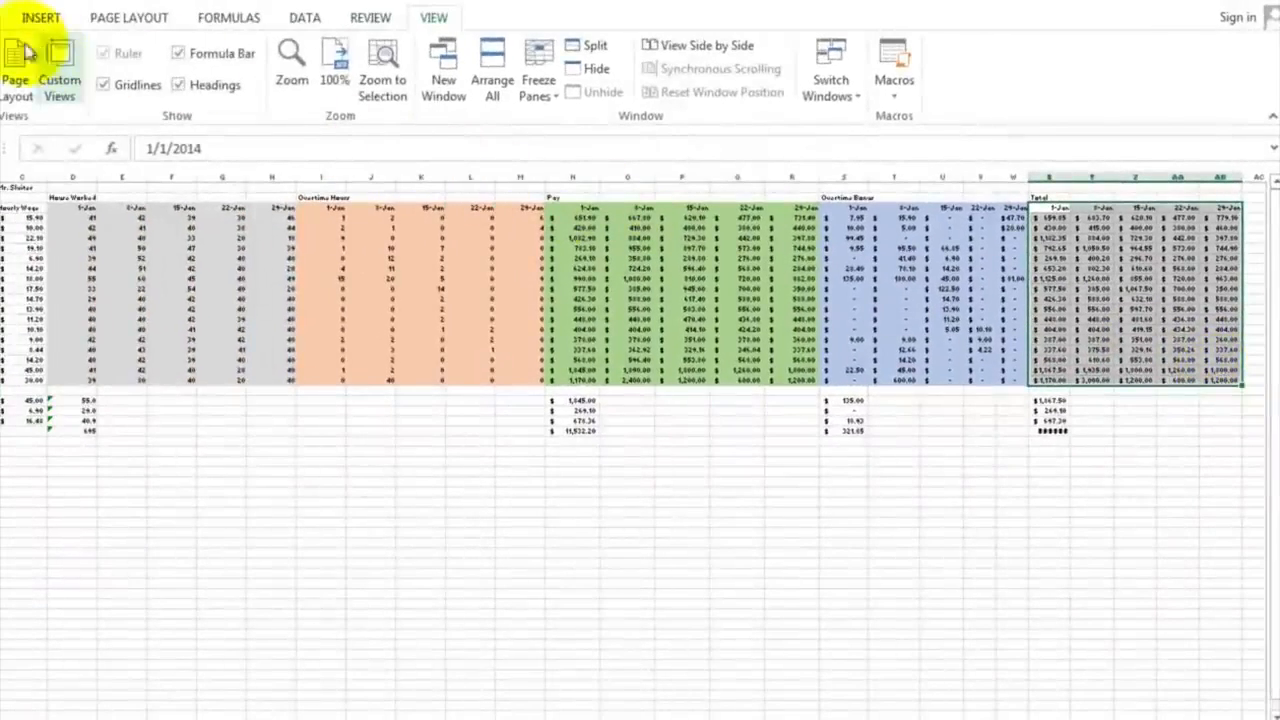
{"action": "left_click", "coordinate": [10, 18]}
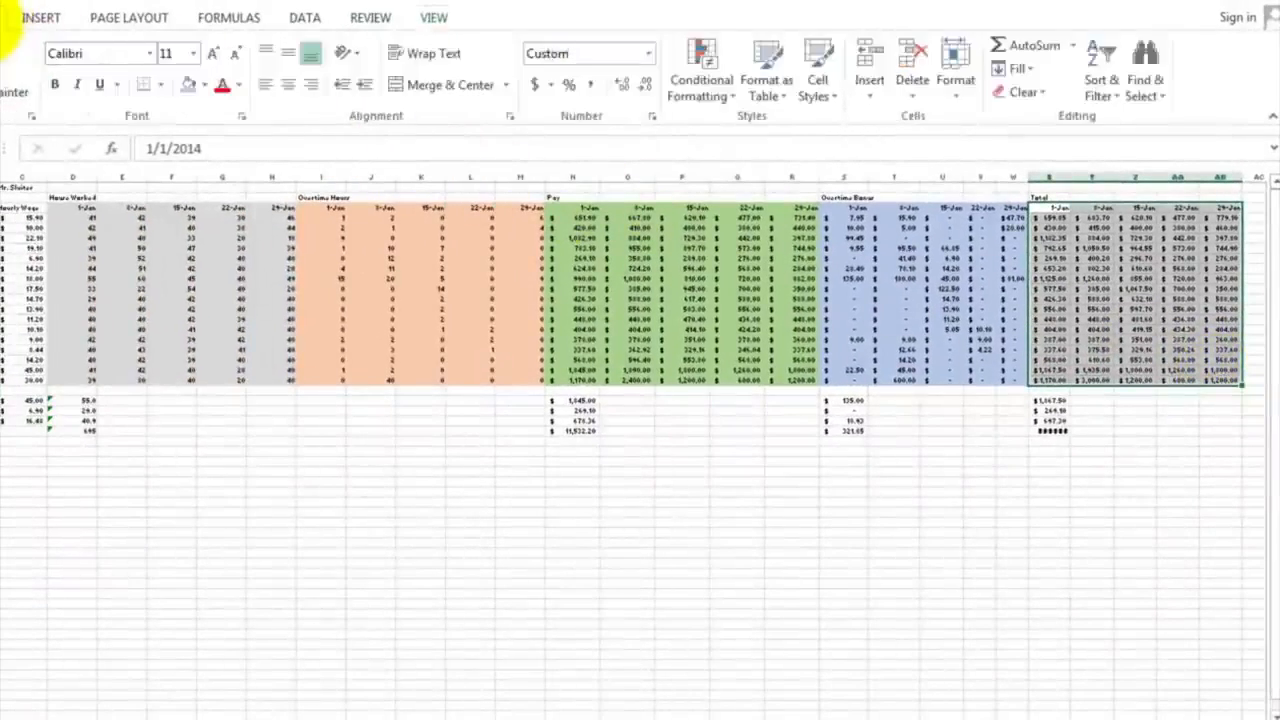
{"action": "left_click", "coordinate": [206, 86]}
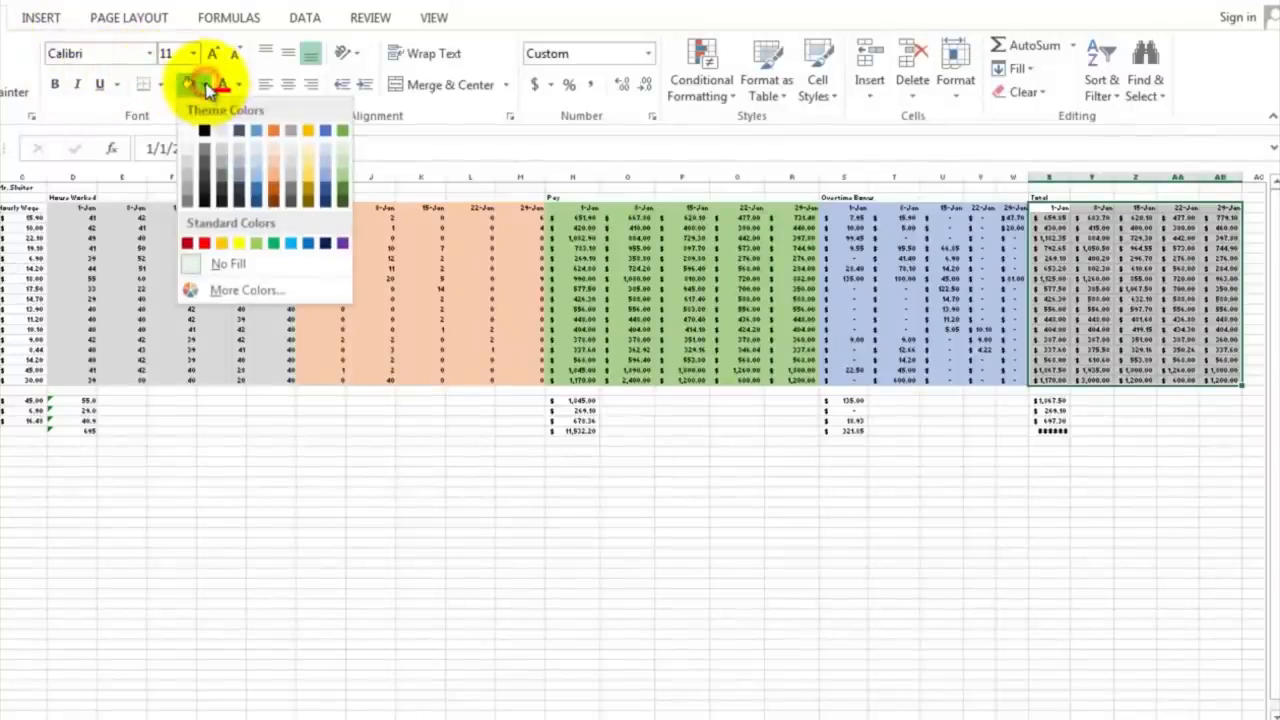
{"action": "left_click", "coordinate": [227, 171]}
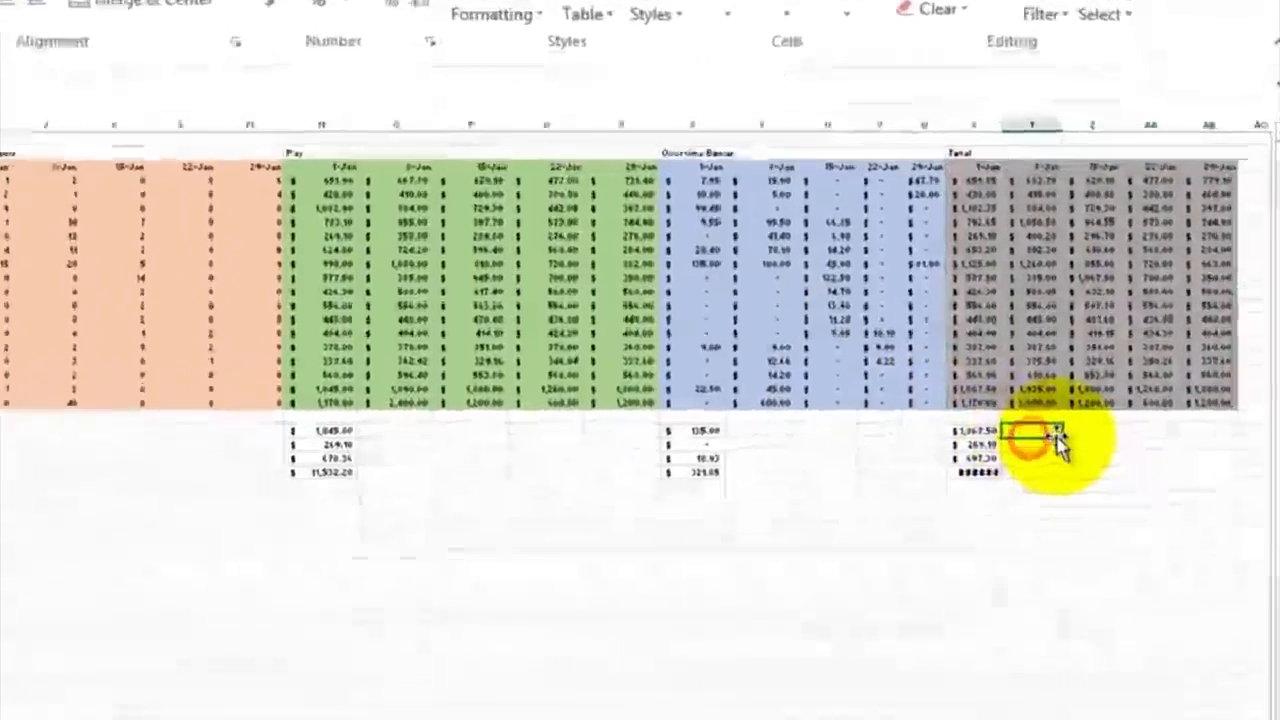
Step: Fill the summary formulas in N22:N25 across to column AB, covering the Pay, Overtime Bonus and Total blocks
{"action": "left_click", "coordinate": [1091, 401]}
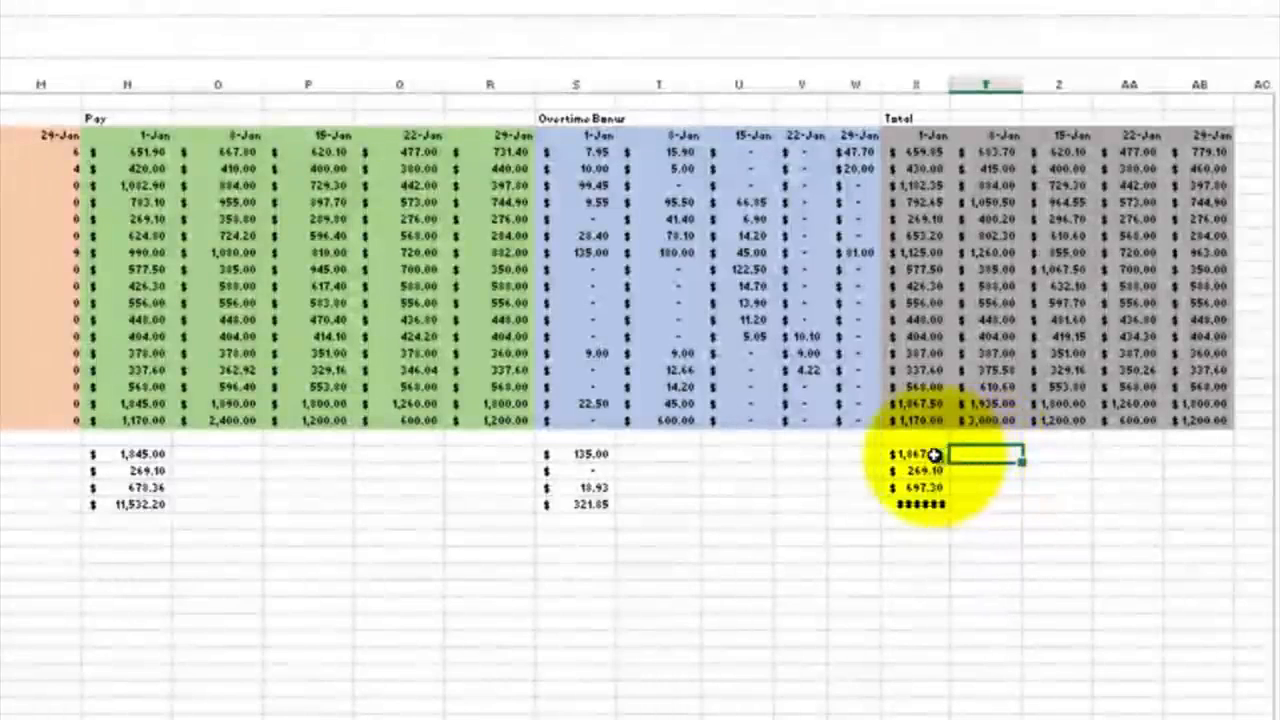
{"action": "left_click_drag", "start_coordinate": [934, 454], "coordinate": [925, 497]}
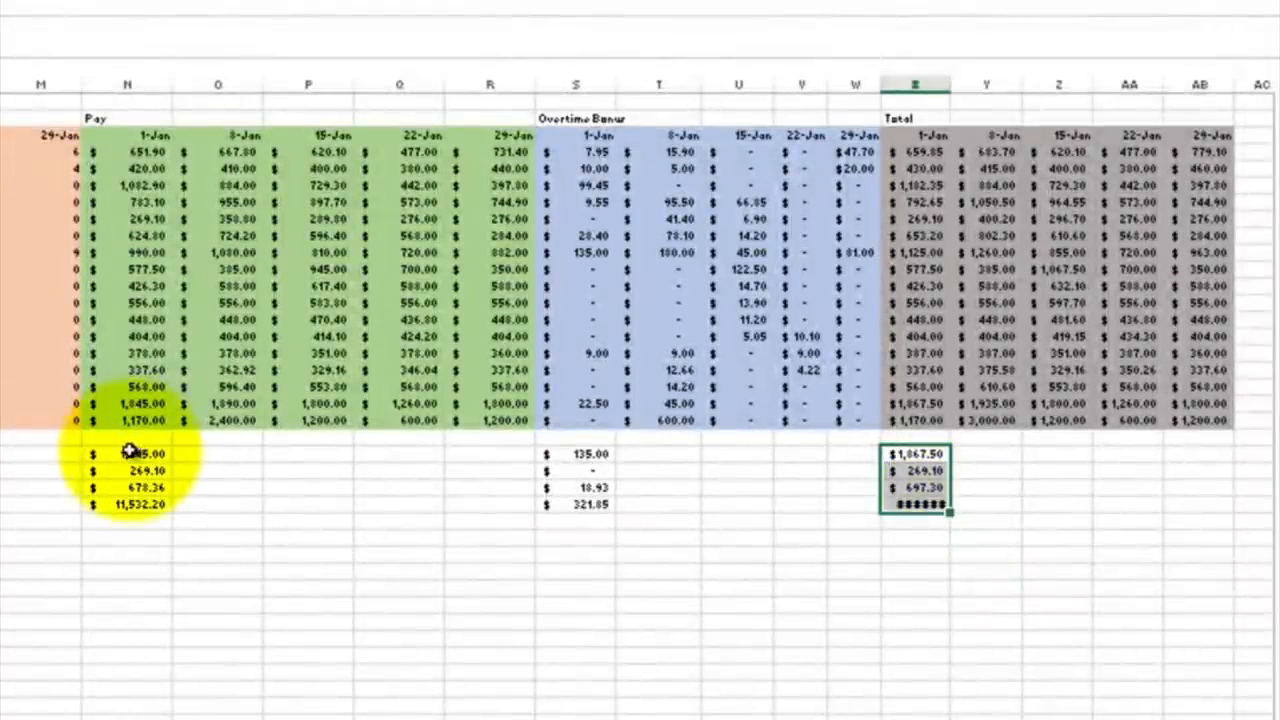
{"action": "left_click_drag", "start_coordinate": [130, 452], "coordinate": [1223, 512]}
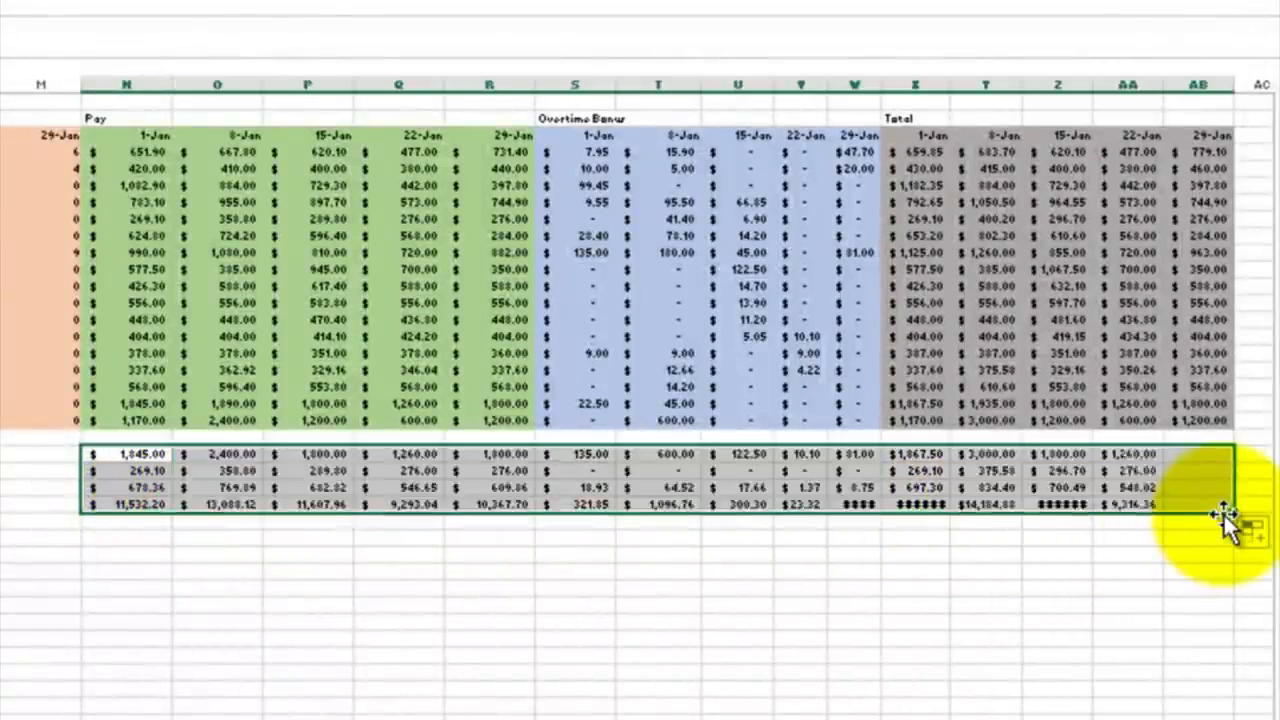
Step: Widen the 1-Jan, 15-Jan and 29-Jan Total columns X, Z and AB so that their summary amounts fit
{"action": "double_click", "coordinate": [950, 87]}
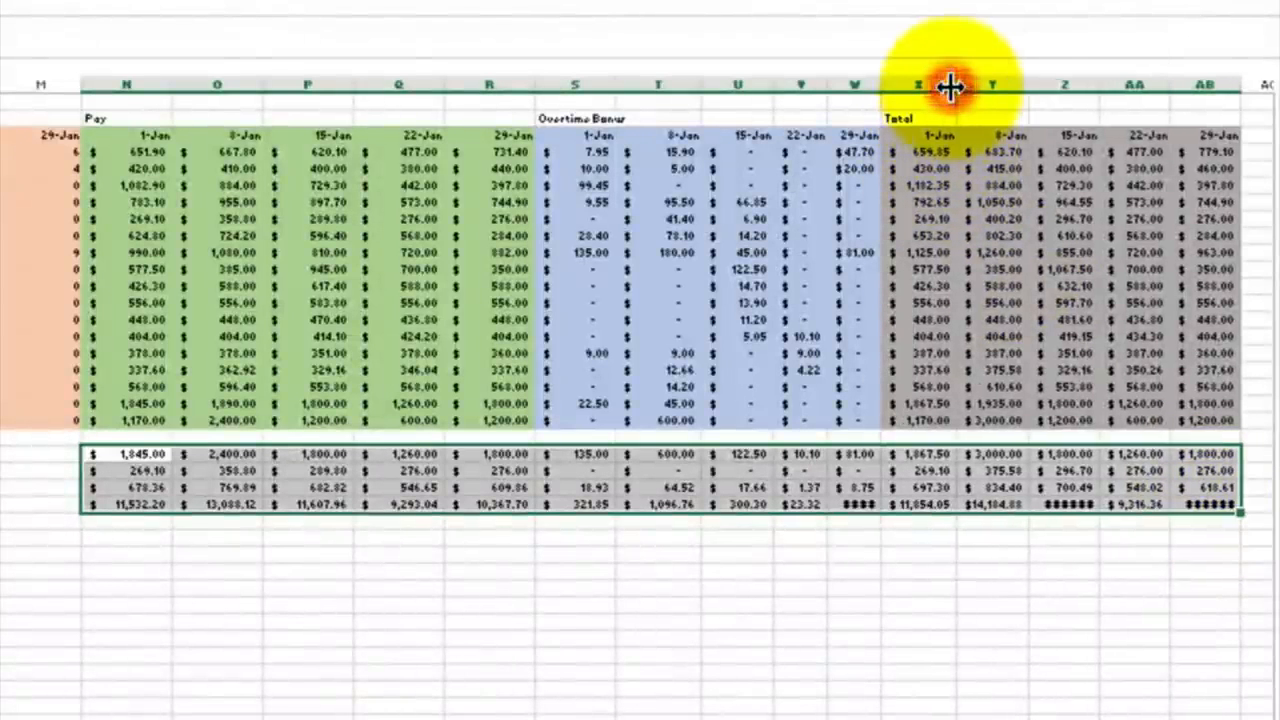
{"action": "double_click", "coordinate": [1240, 87]}
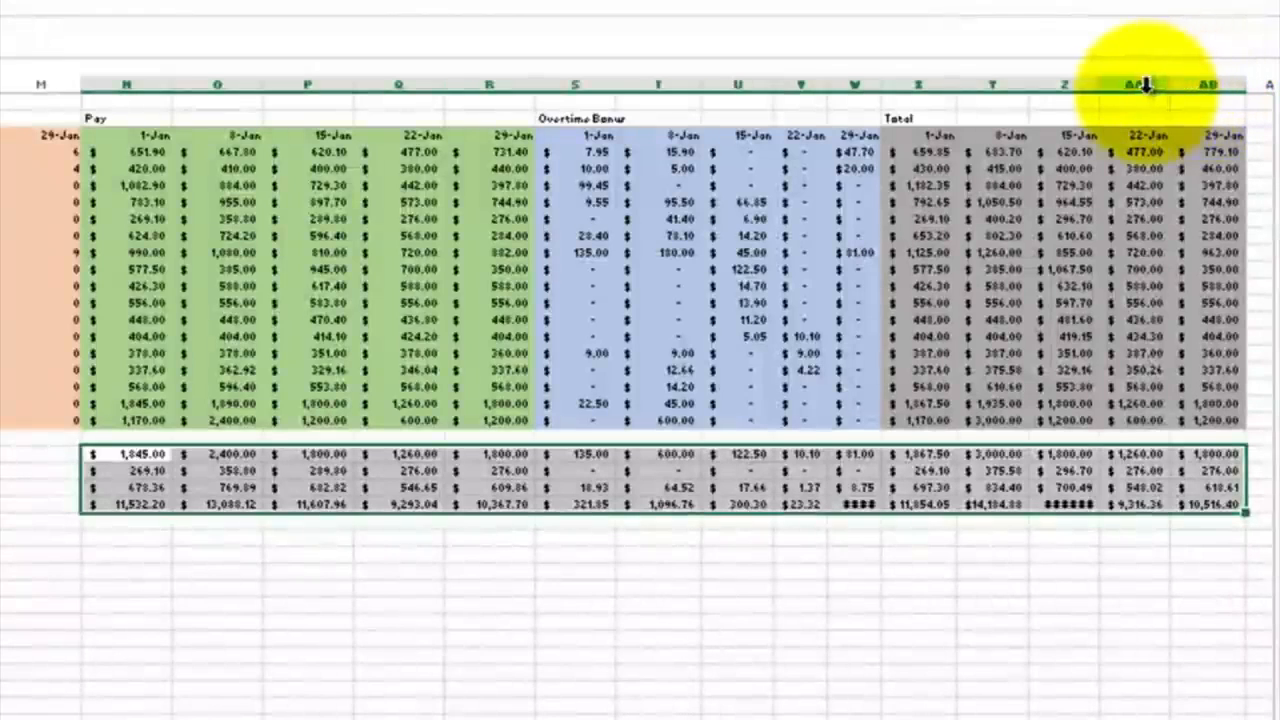
{"action": "double_click", "coordinate": [1100, 85]}
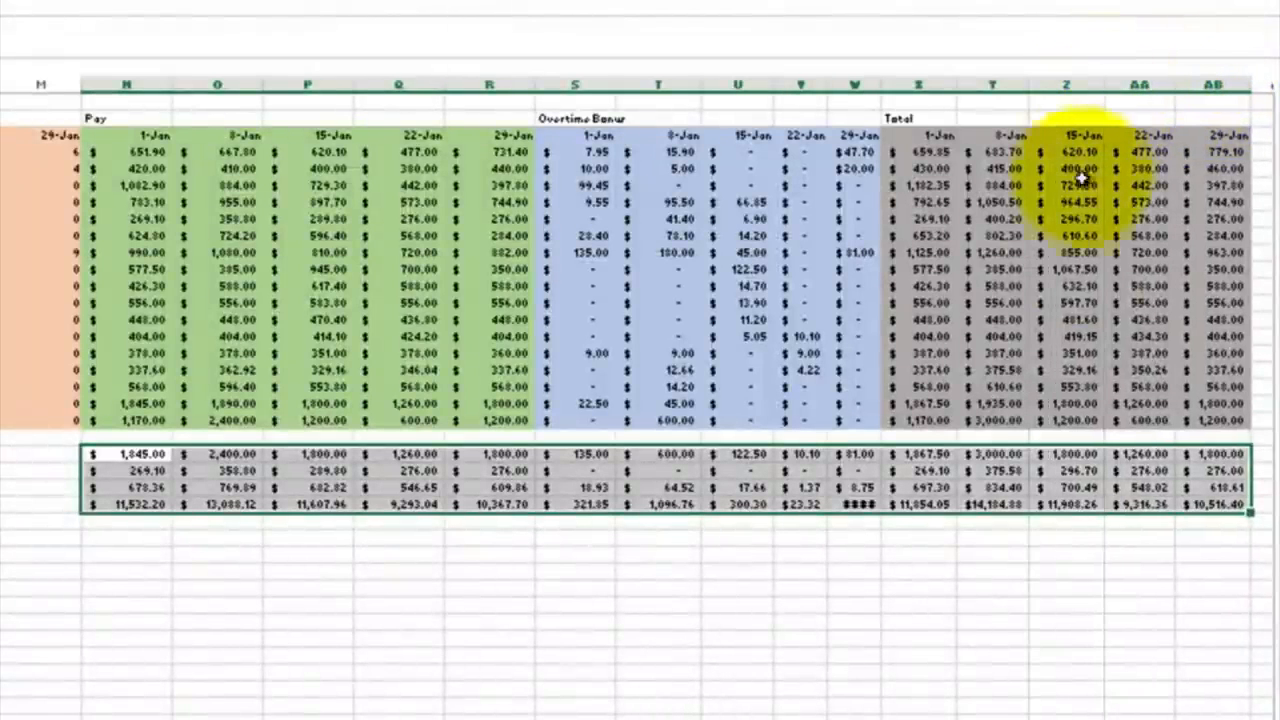
{"action": "left_click", "coordinate": [1023, 568]}
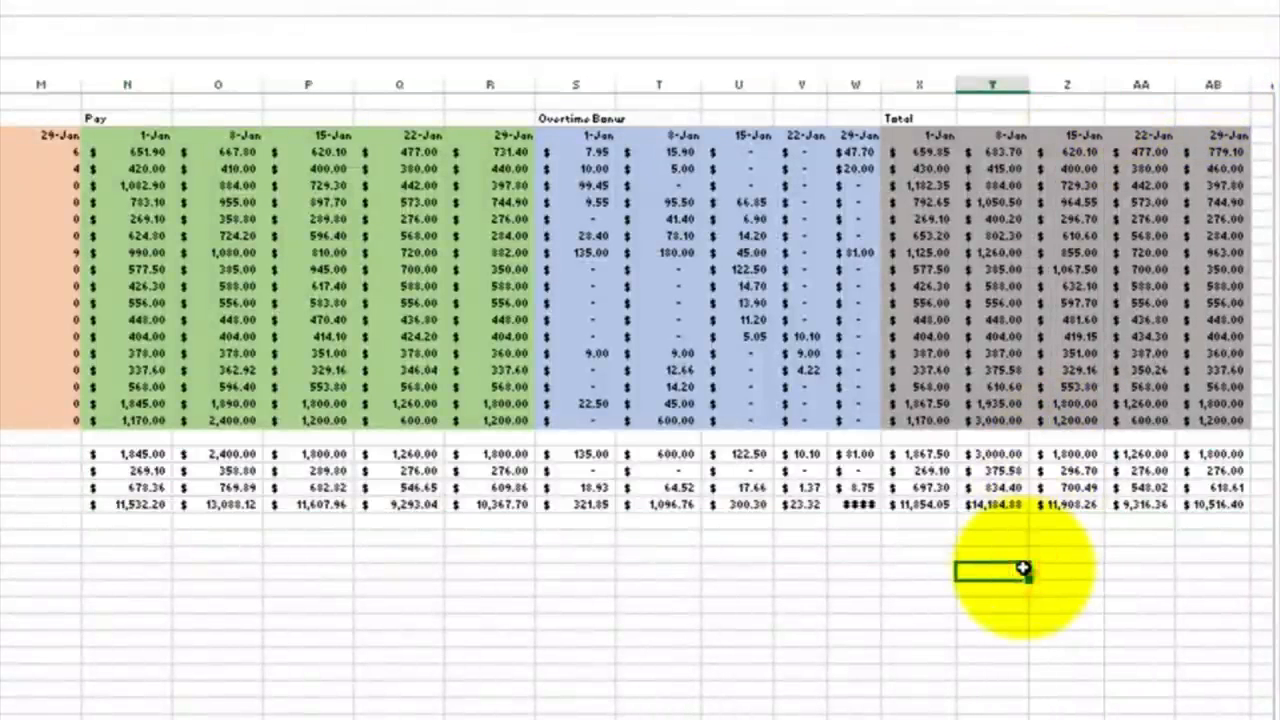
Step: Add the heading "Janu Pay" in AD2 and go to AD4 in the first employee row
{"action": "scroll", "coordinate": [1086, 514], "scroll_direction": "right", "scroll_amount": 5}
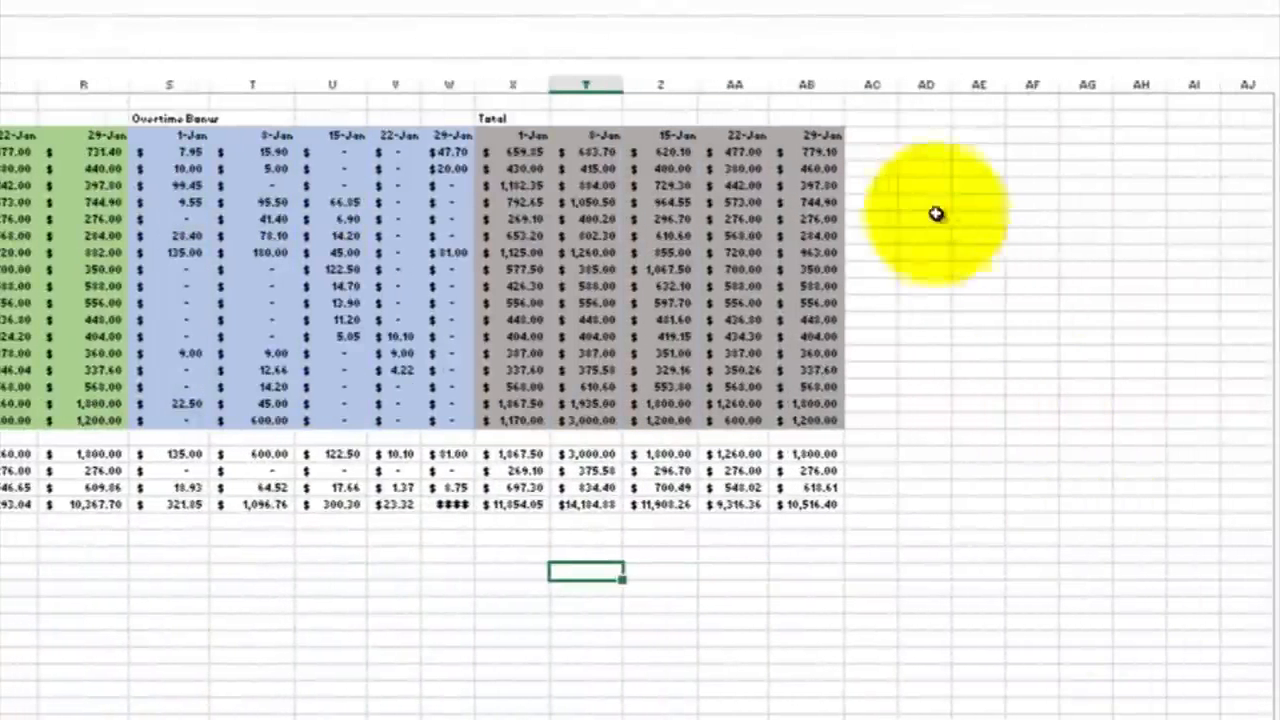
{"action": "left_click", "coordinate": [911, 116]}
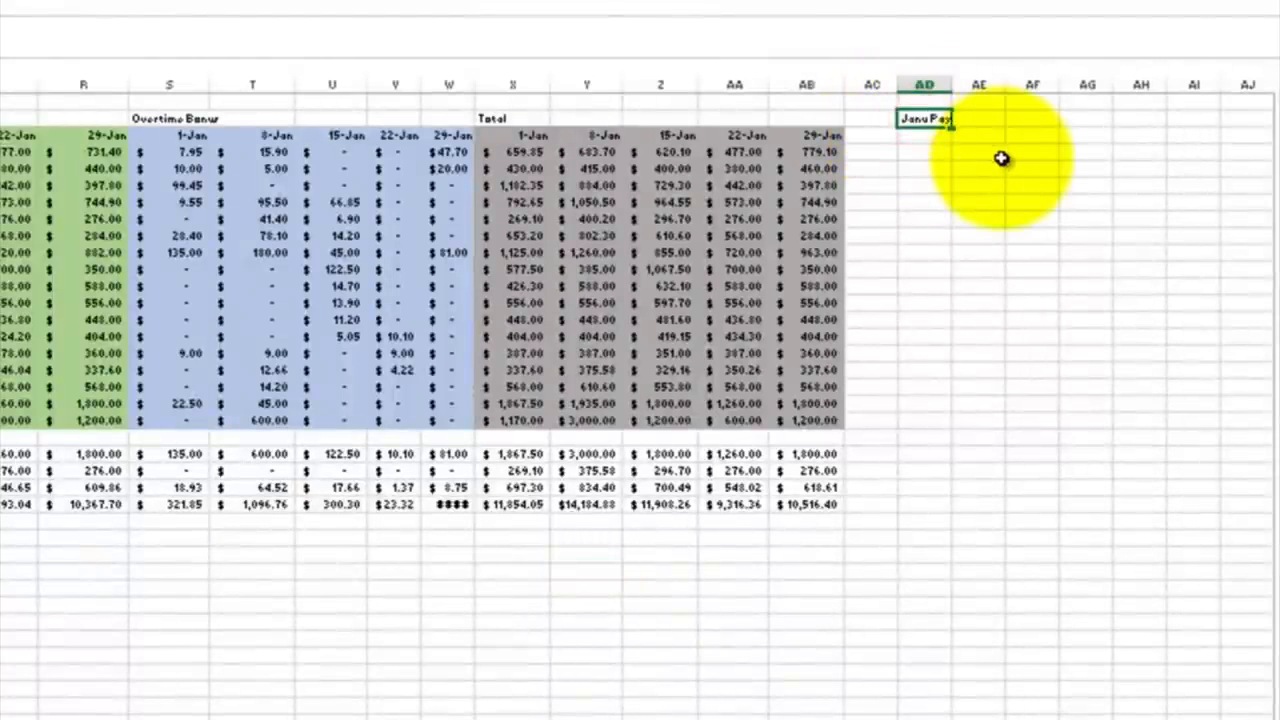
{"action": "type", "text": "Janu Pay"}
{"action": "key", "text": "Return"}
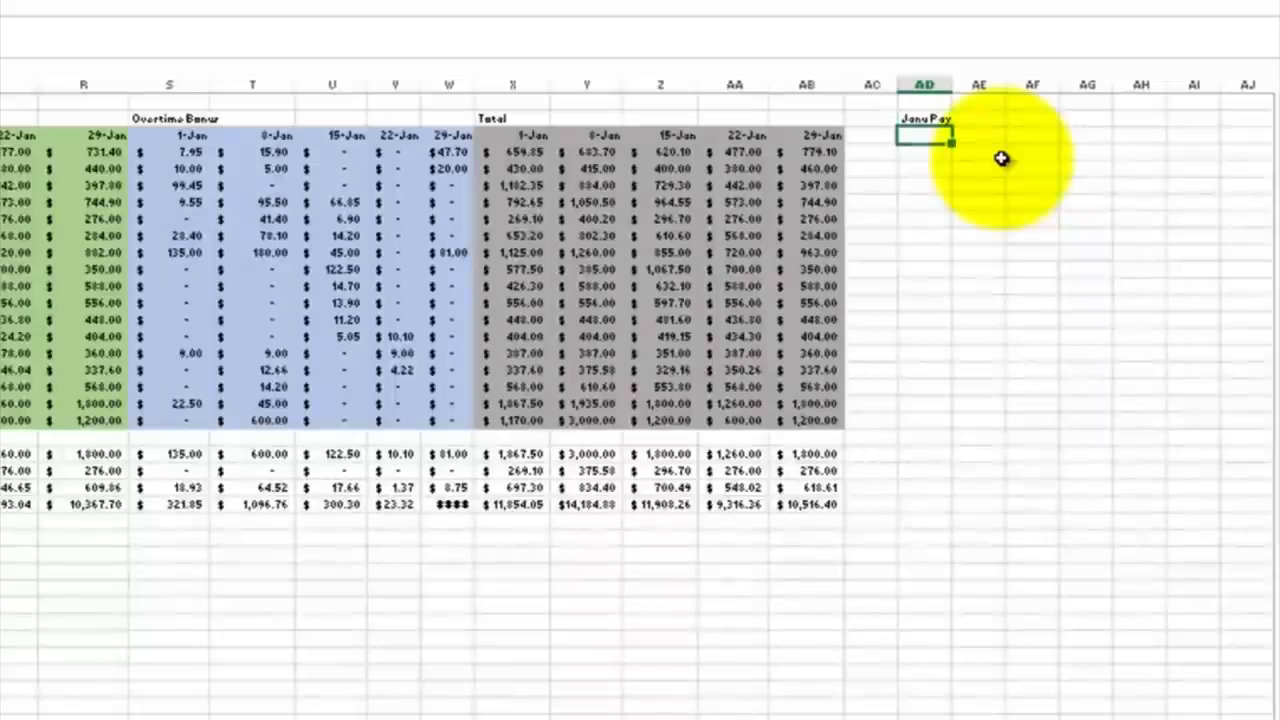
{"action": "left_click", "coordinate": [916, 151]}
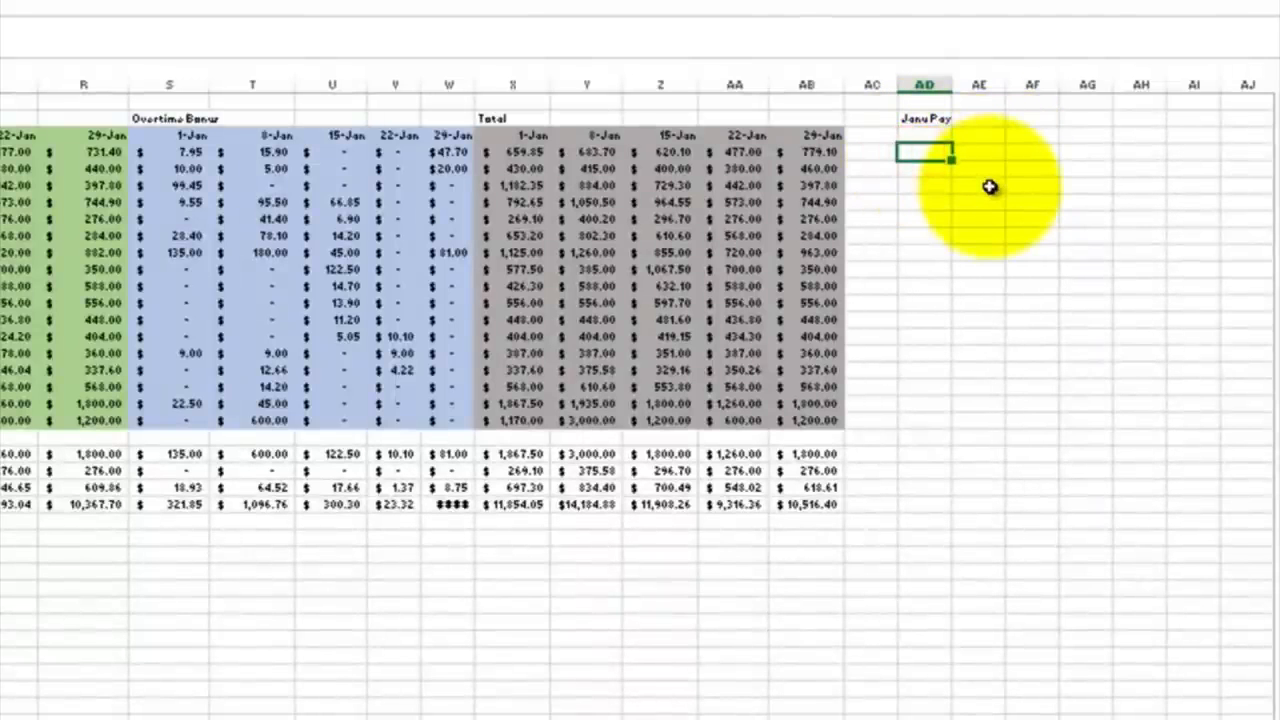
Step: Enter =SUM(X4:AB4) in AD4 to add up the first employee's five weekly totals for January
{"action": "type", "text": "=sum("}
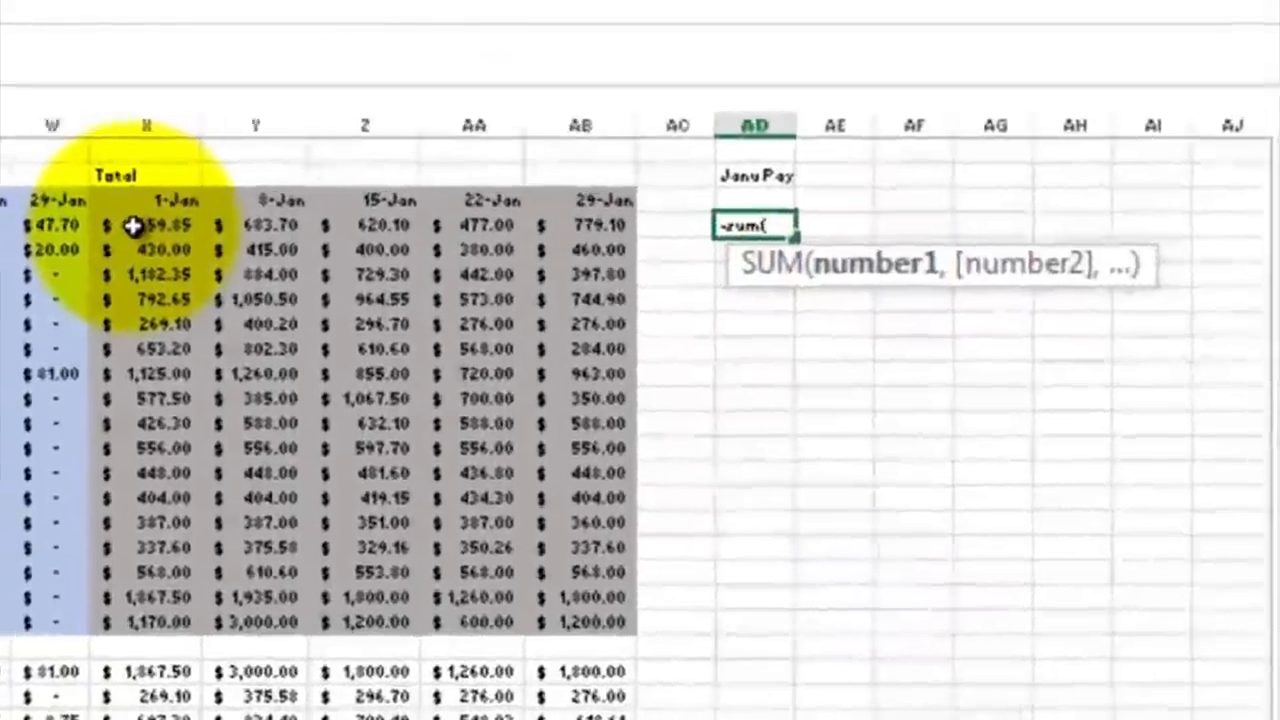
{"action": "left_click_drag", "start_coordinate": [133, 226], "coordinate": [572, 245]}
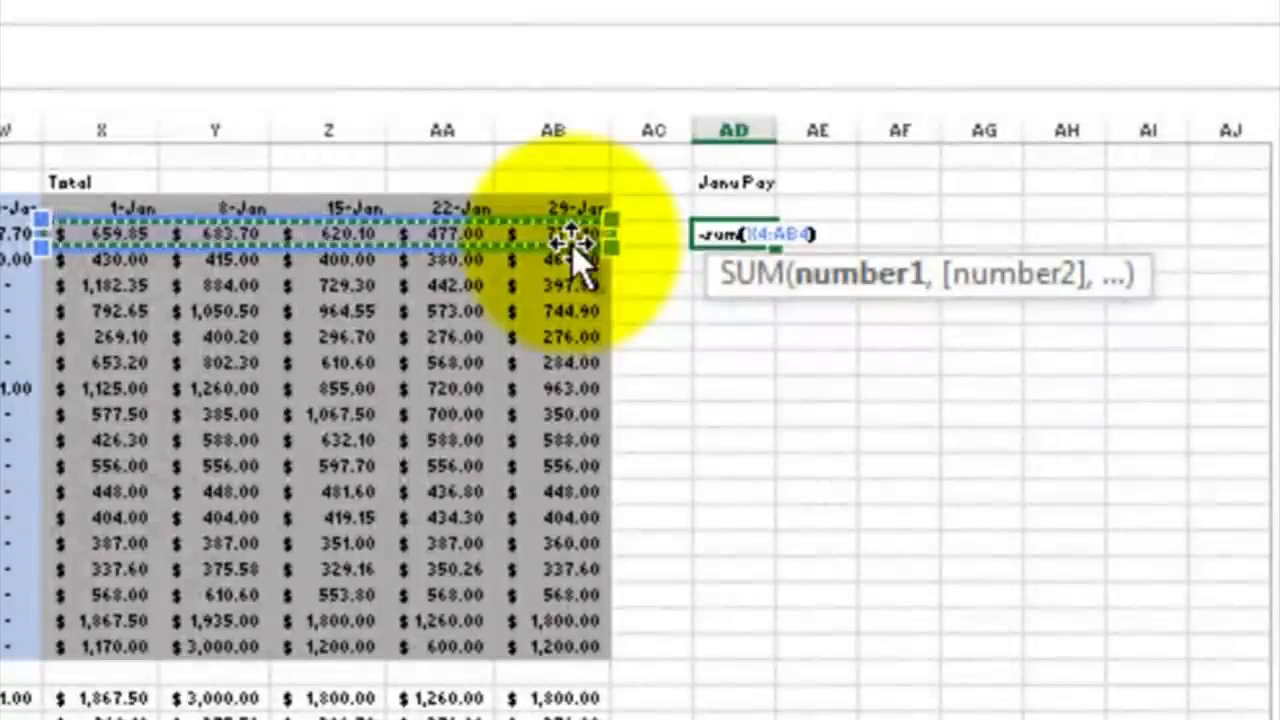
{"action": "type", "text": ")"}
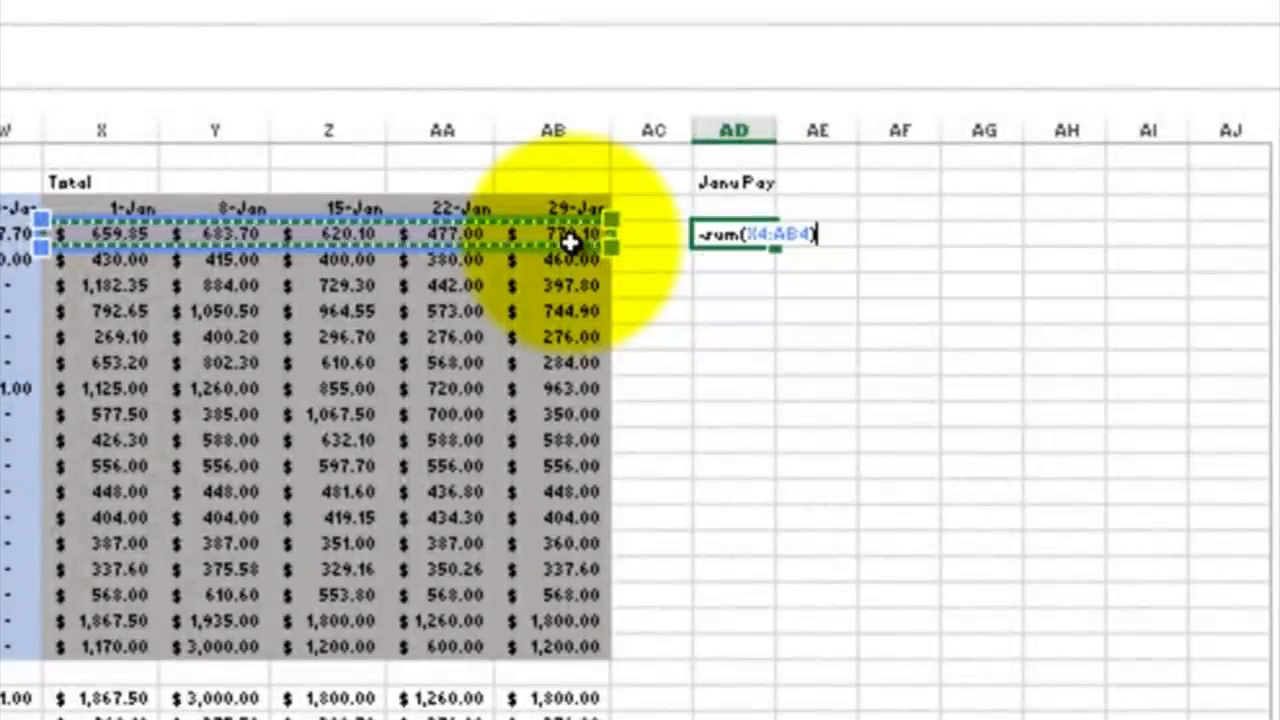
{"action": "key", "text": "Return"}
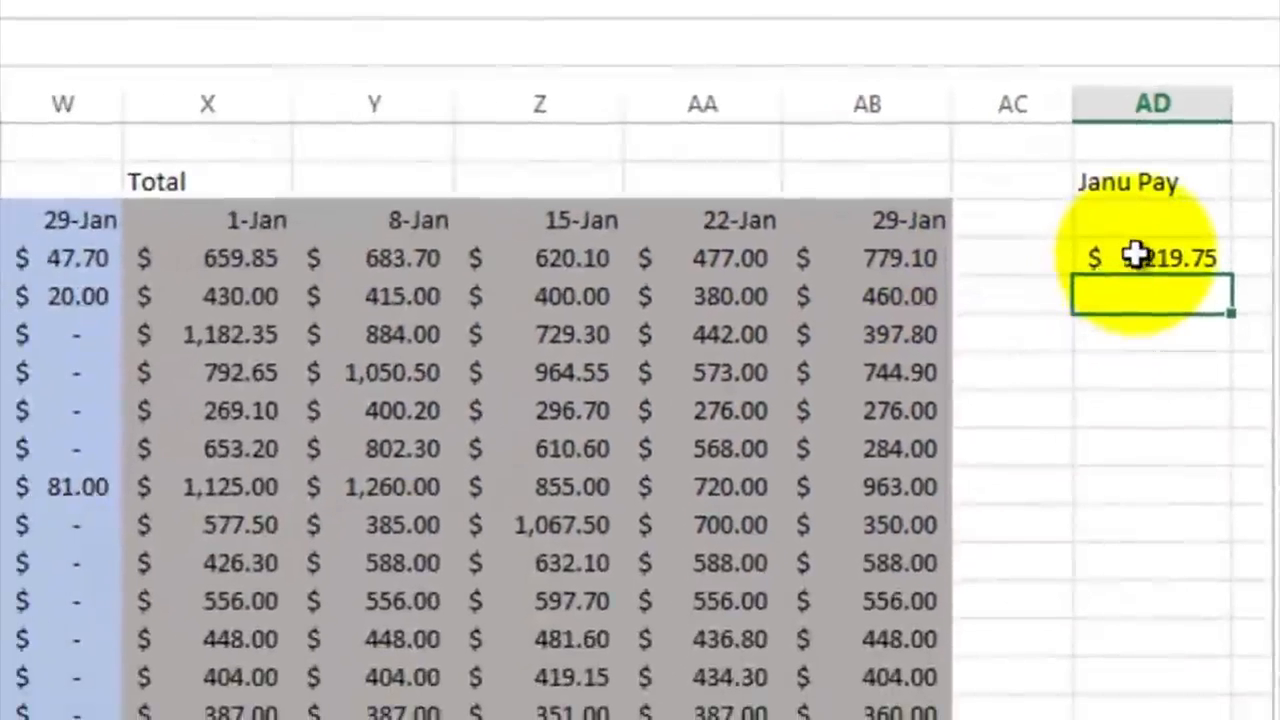
Step: Check the cell range used by the SUM formula in AD4 and fill the formula down to AD20
{"action": "left_click", "coordinate": [1137, 257]}
{"action": "double_click", "coordinate": [1140, 256]}
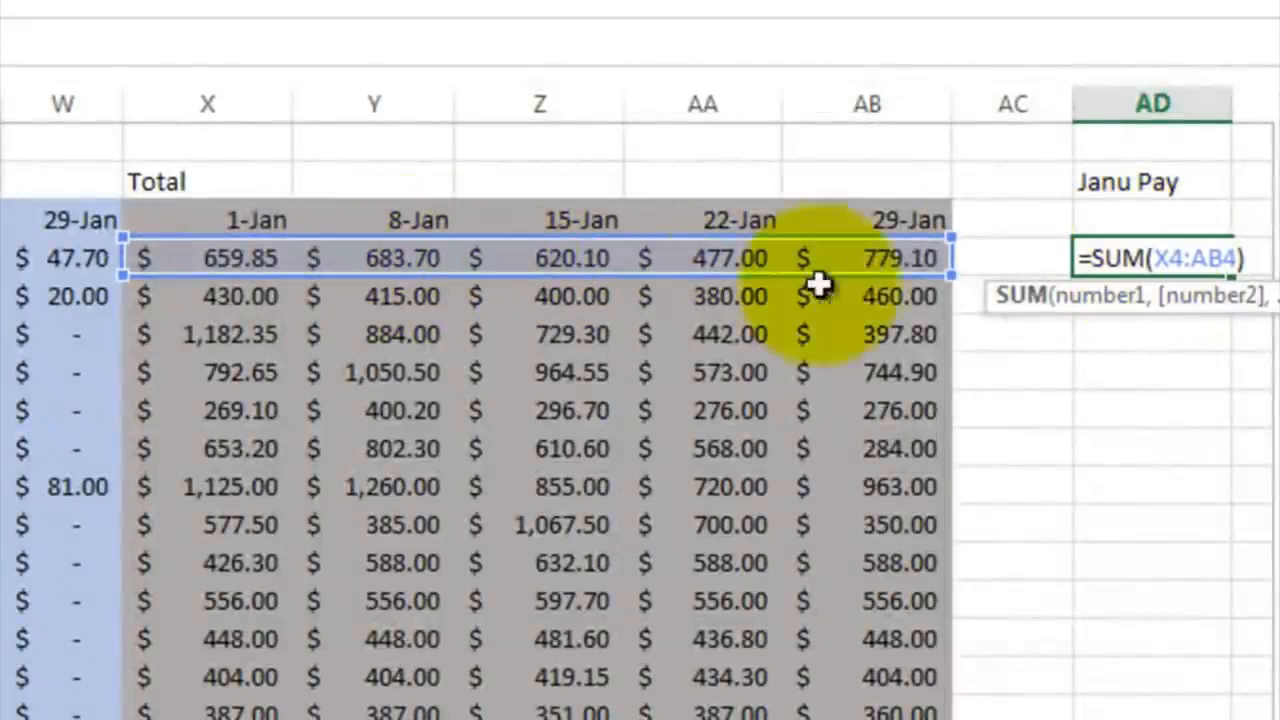
{"action": "key", "text": "Escape"}
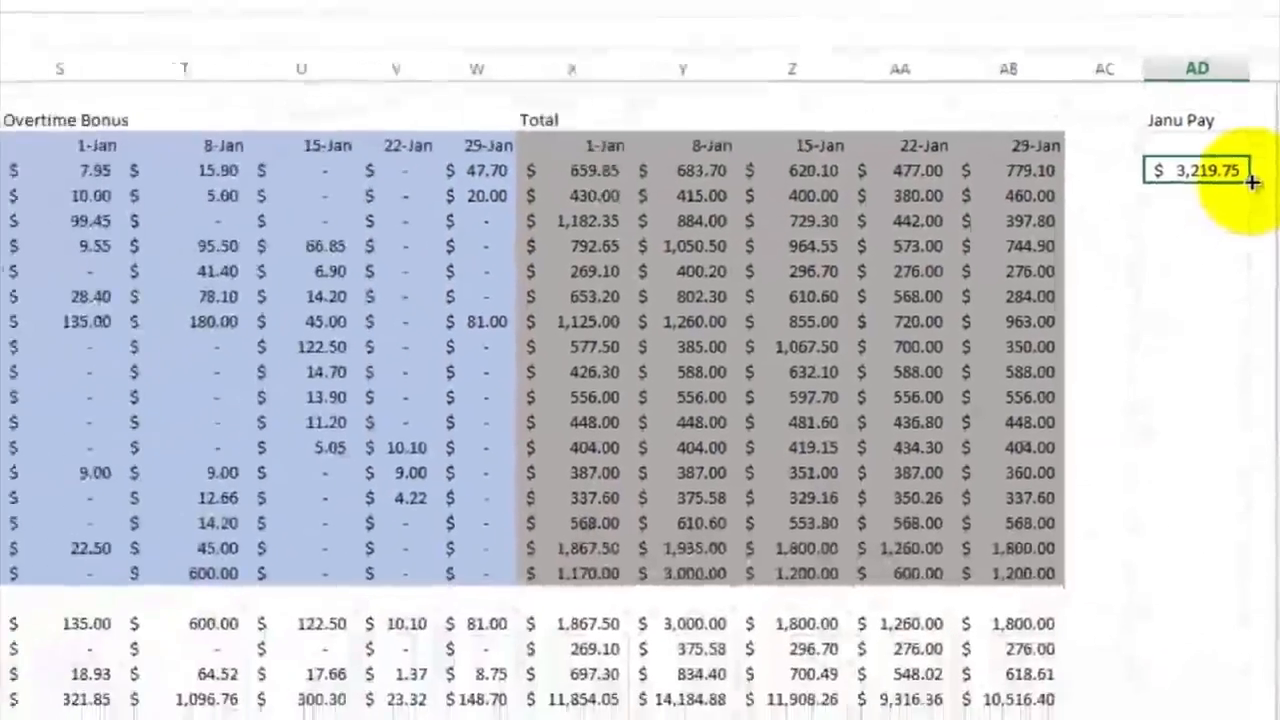
{"action": "left_click_drag", "start_coordinate": [1253, 182], "coordinate": [1240, 568]}
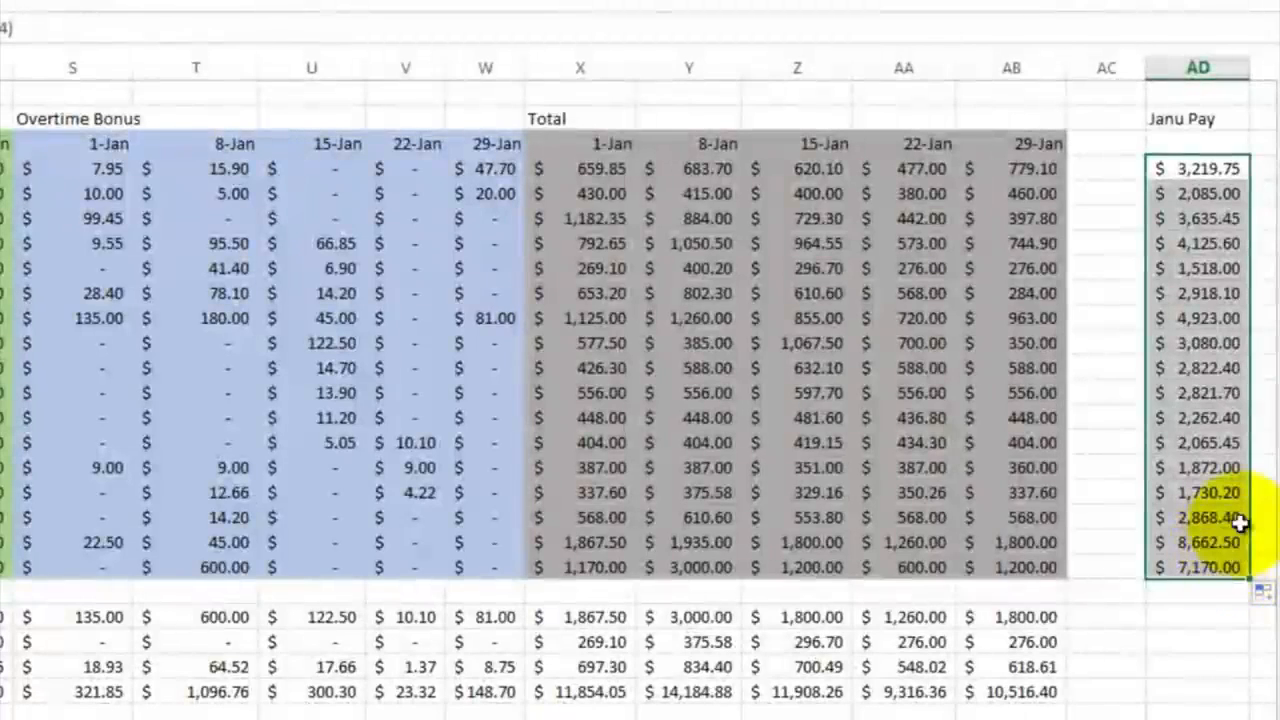
Step: Copy the summary formulas in AB22:AB25 and paste them into AD22:AD25 under the Janu Pay column
{"action": "left_click", "coordinate": [1030, 617]}
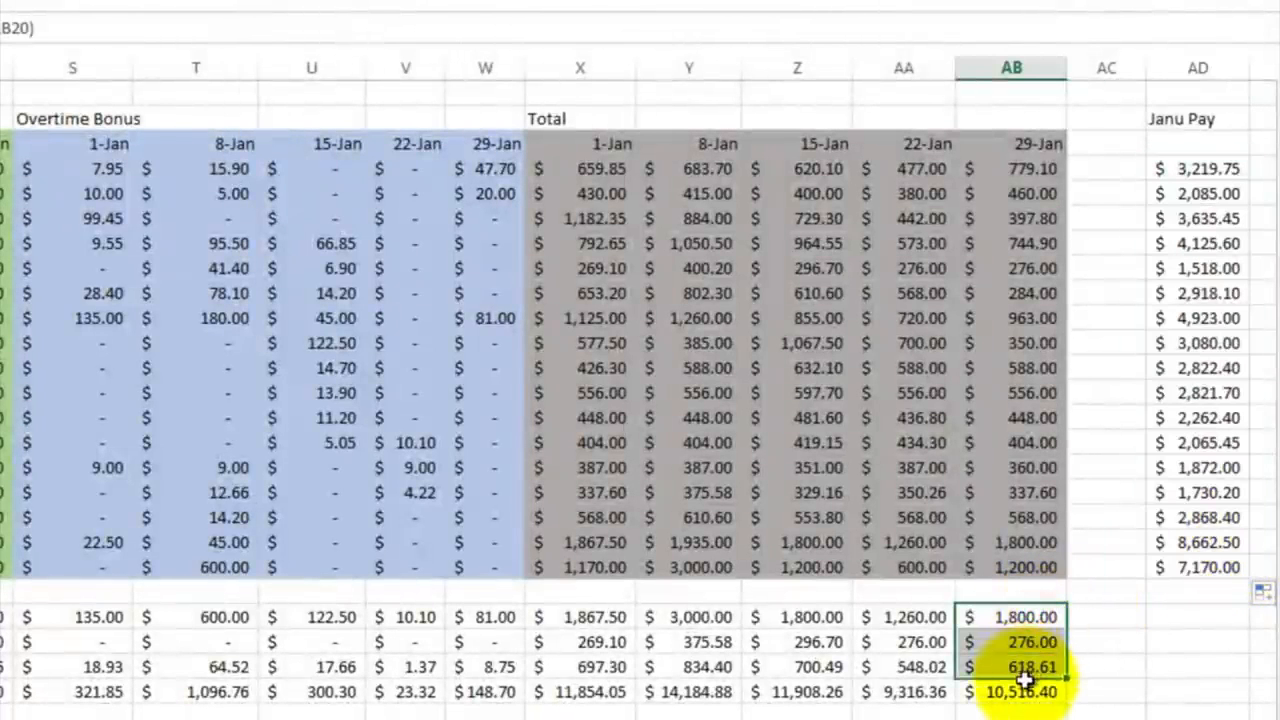
{"action": "right_click", "coordinate": [1025, 680]}
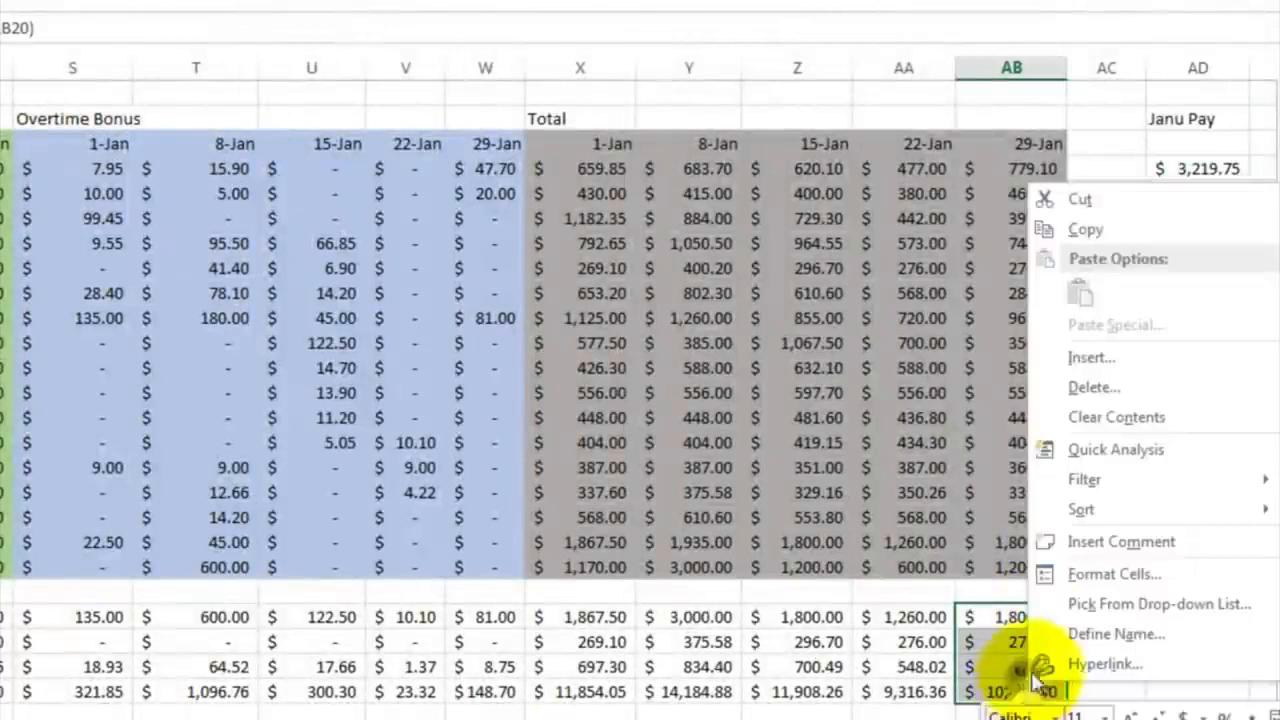
{"action": "left_click", "coordinate": [1090, 229]}
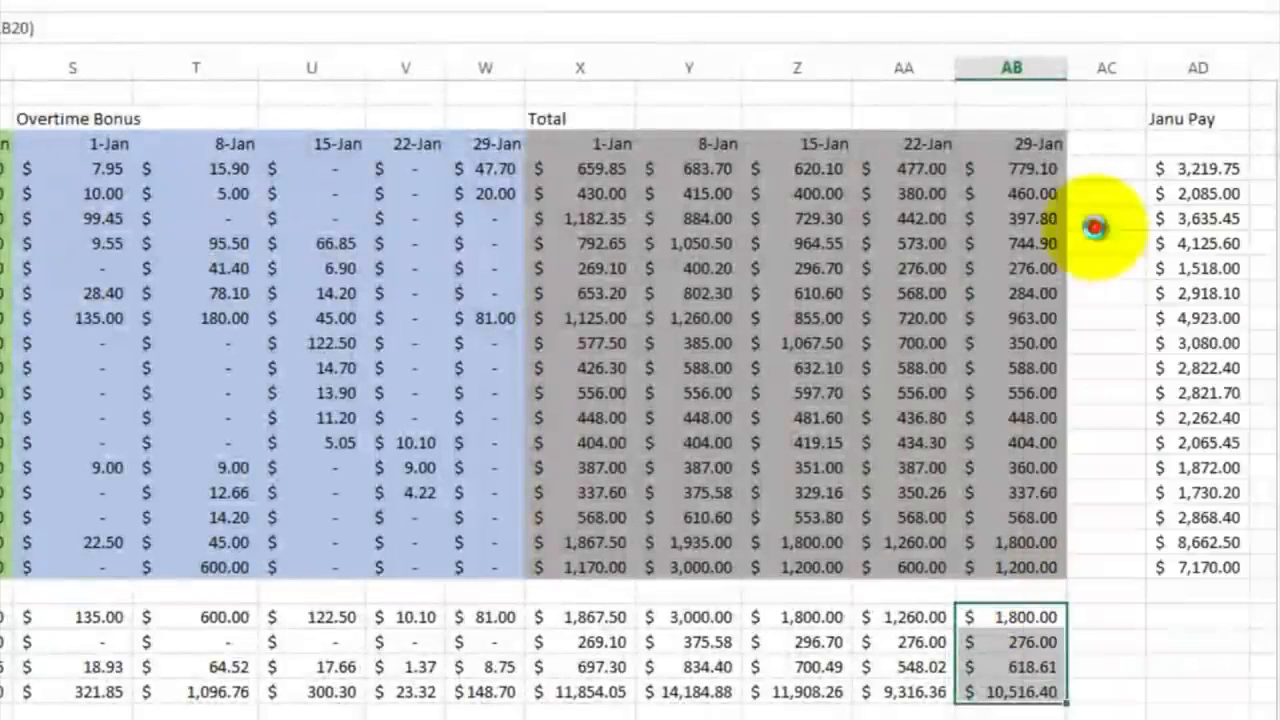
{"action": "left_click", "coordinate": [1191, 610]}
{"action": "right_click", "coordinate": [1190, 612]}
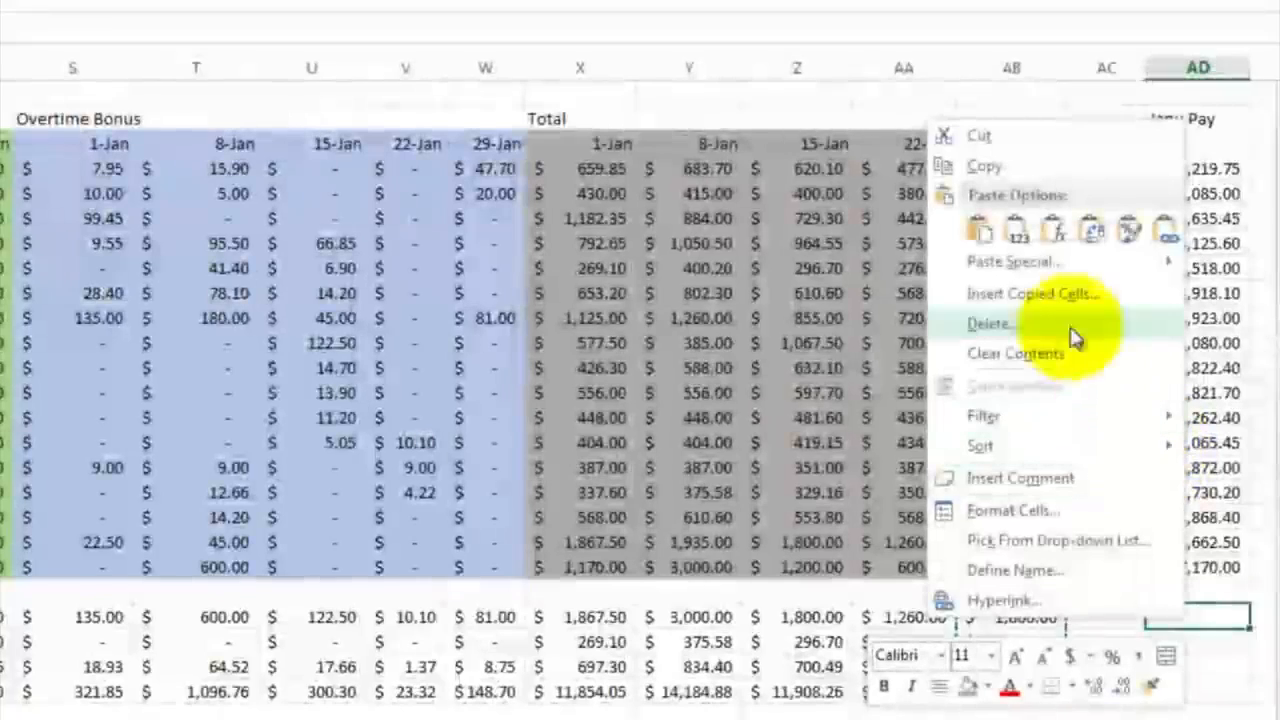
{"action": "left_click", "coordinate": [980, 229]}
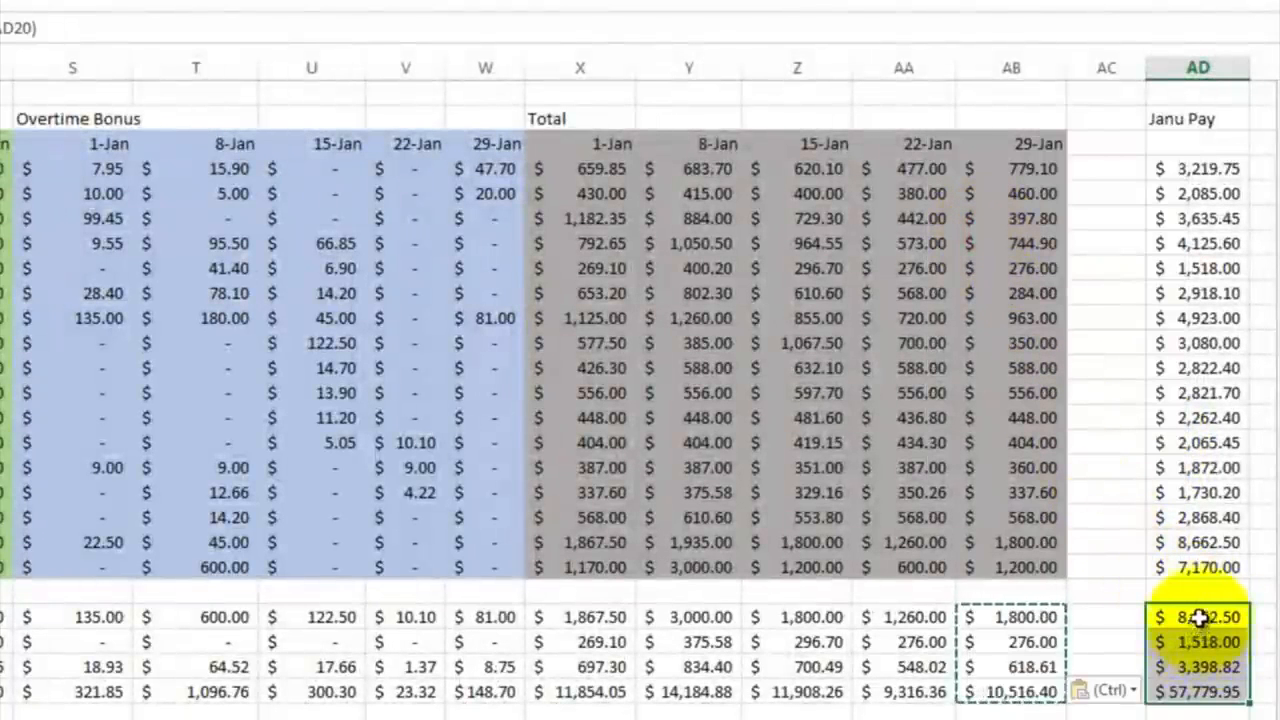
Step: Compare the maximum in AD22 with the employee amounts in AD and review the payroll sheet across all its column blocks
{"action": "left_click", "coordinate": [1199, 617]}
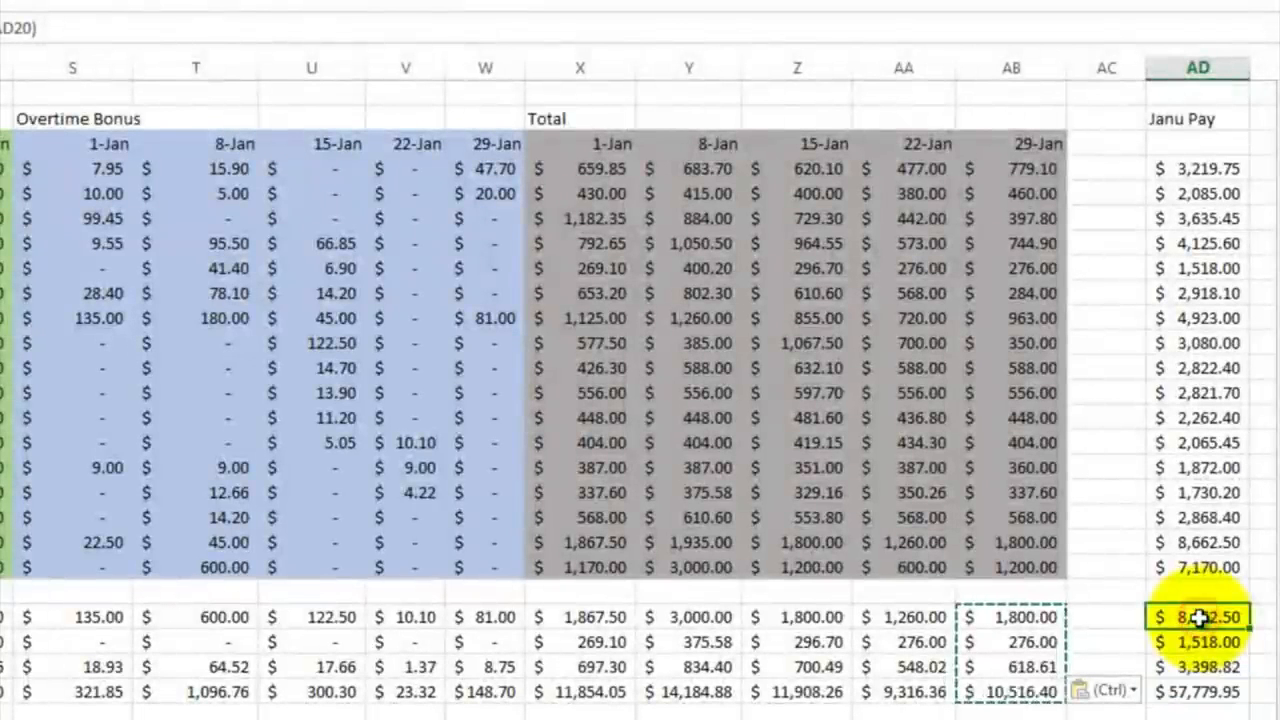
{"action": "left_click", "coordinate": [1195, 542]}
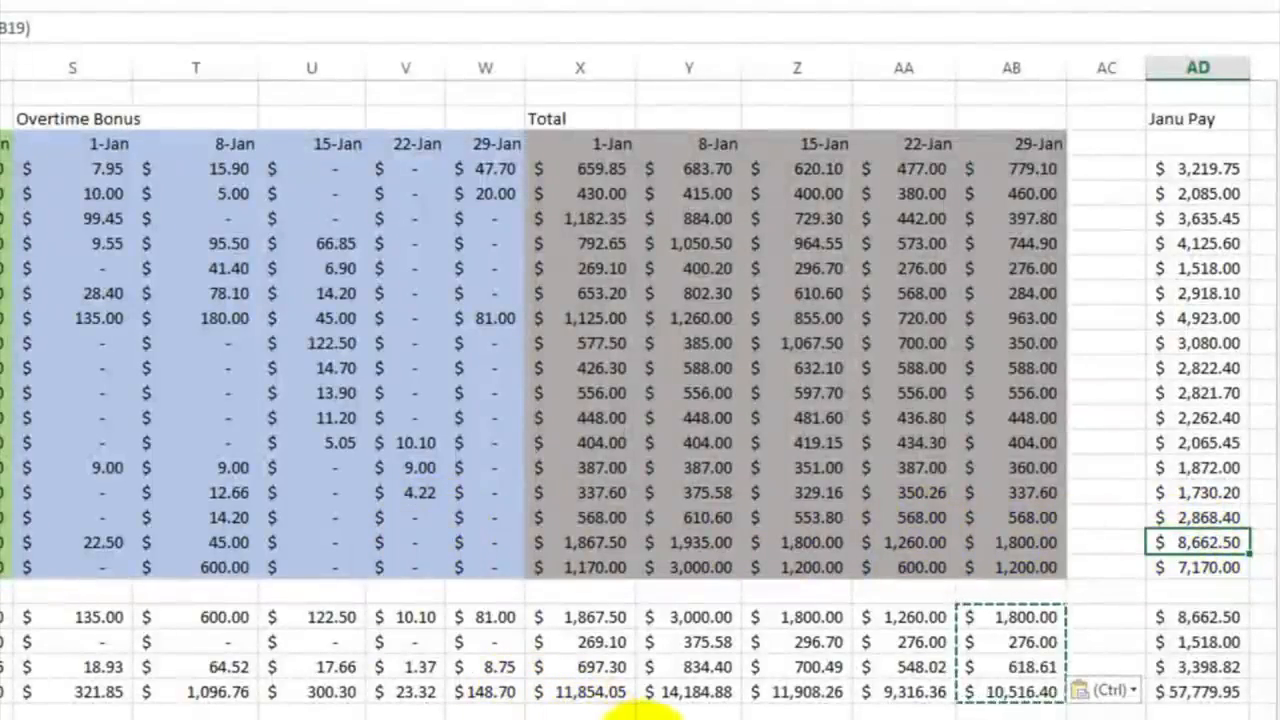
{"action": "left_click", "coordinate": [644, 719]}
{"action": "left_click", "coordinate": [644, 719]}
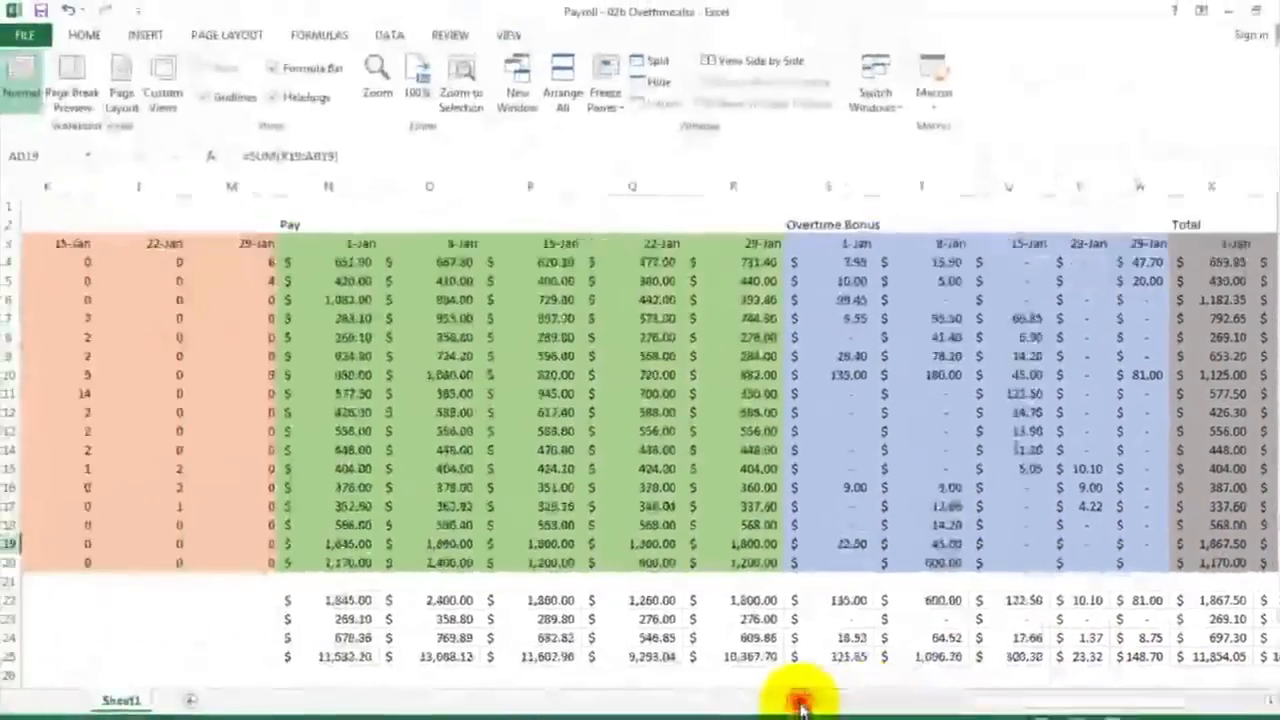
{"action": "left_click", "coordinate": [786, 700]}
{"action": "left_click", "coordinate": [800, 702]}
{"action": "left_click", "coordinate": [800, 702]}
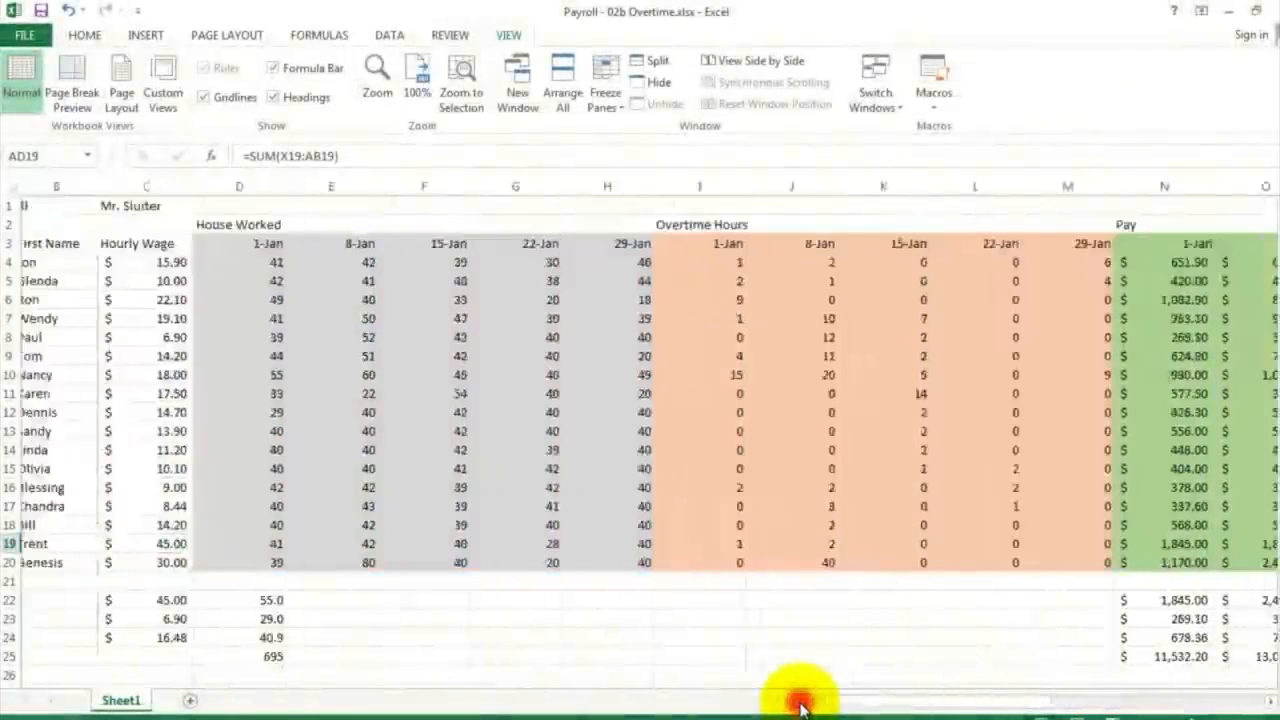
{"action": "left_click", "coordinate": [800, 702]}
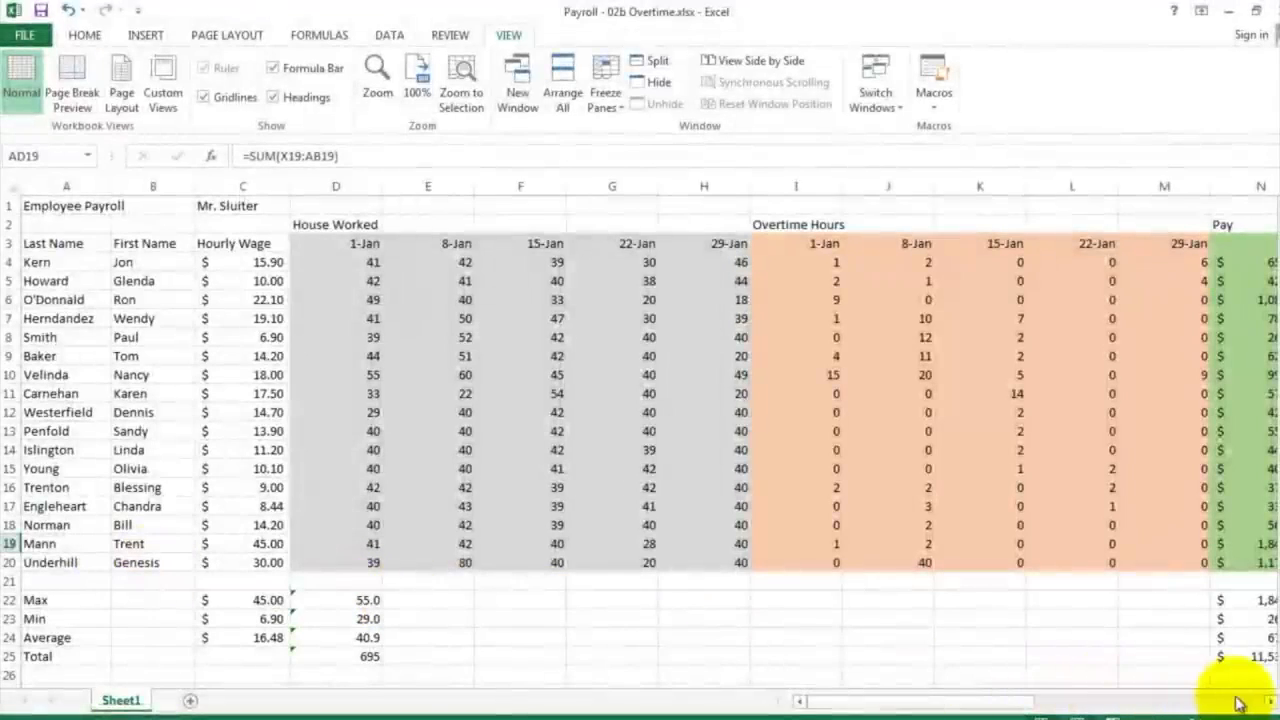
{"action": "left_click", "coordinate": [1268, 704]}
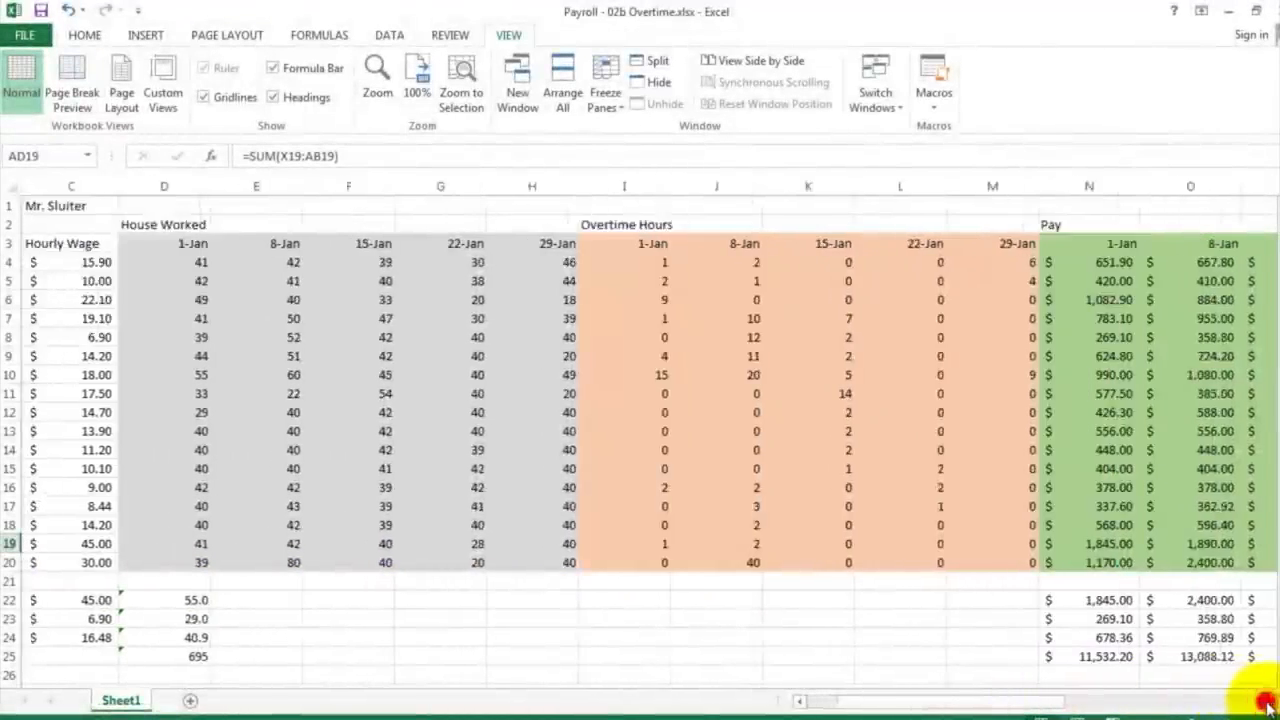
{"action": "left_click_drag", "start_coordinate": [1268, 704], "coordinate": [1268, 704]}
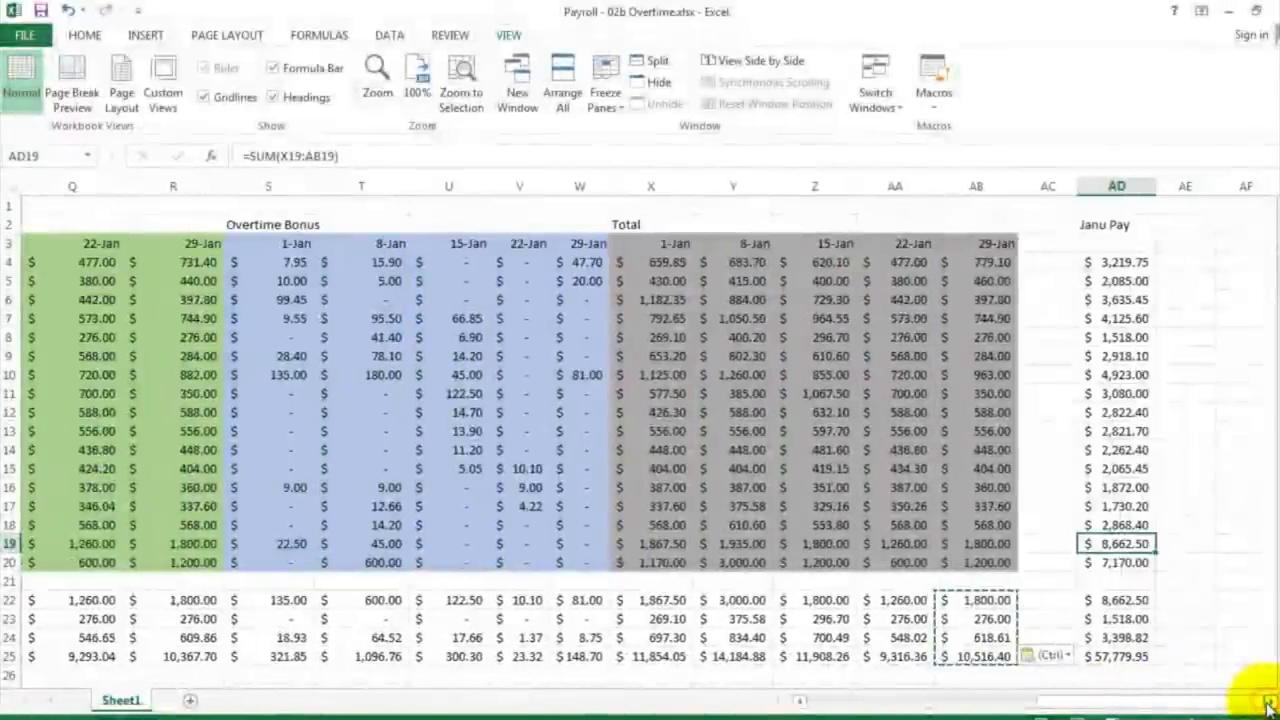
{"action": "left_click_drag", "start_coordinate": [1137, 664], "coordinate": [476, 224]}
{"action": "left_click", "coordinate": [476, 224]}
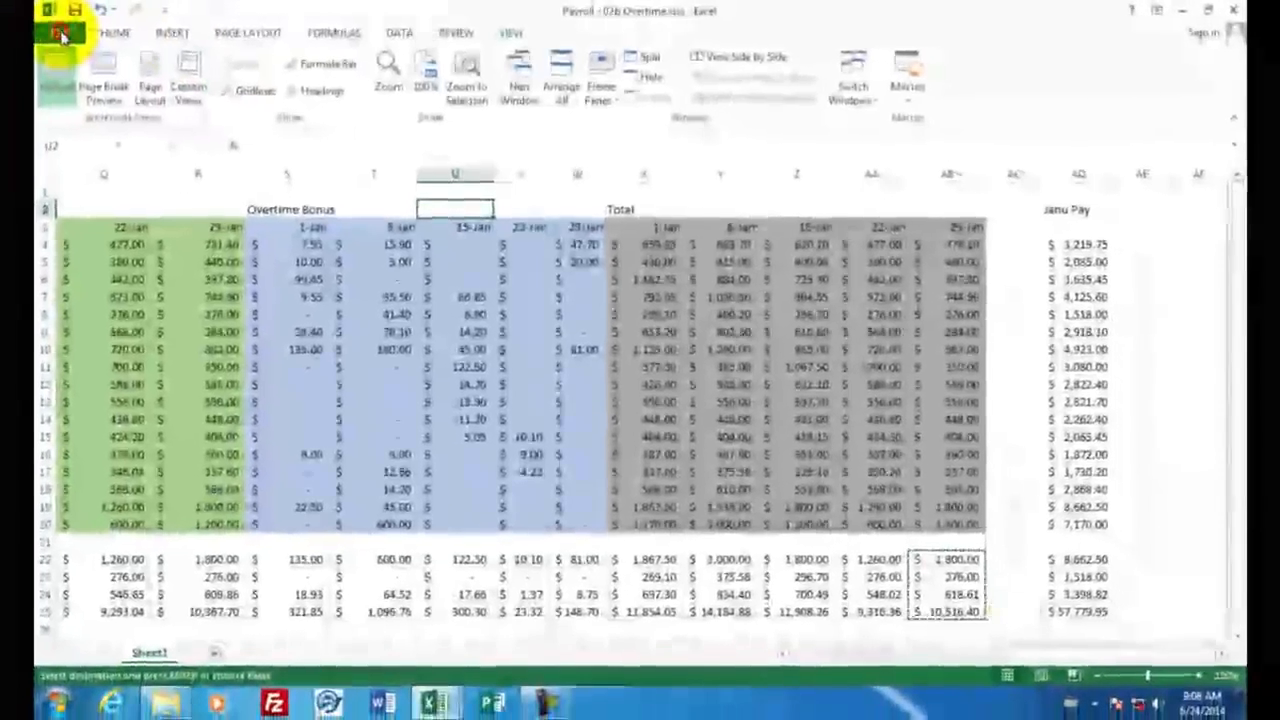
Step: Open the print preview of the payroll and page through it to examine how the columns split across pages
{"action": "left_click", "coordinate": [60, 34]}
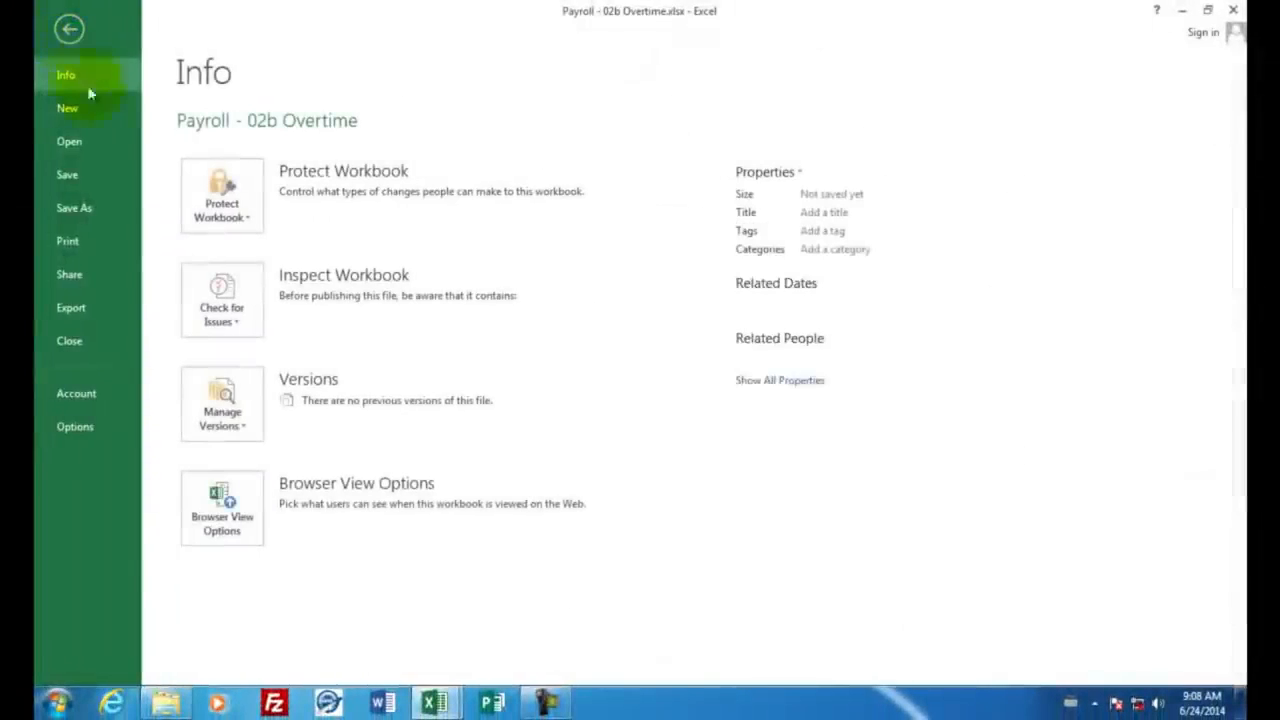
{"action": "left_click", "coordinate": [76, 242]}
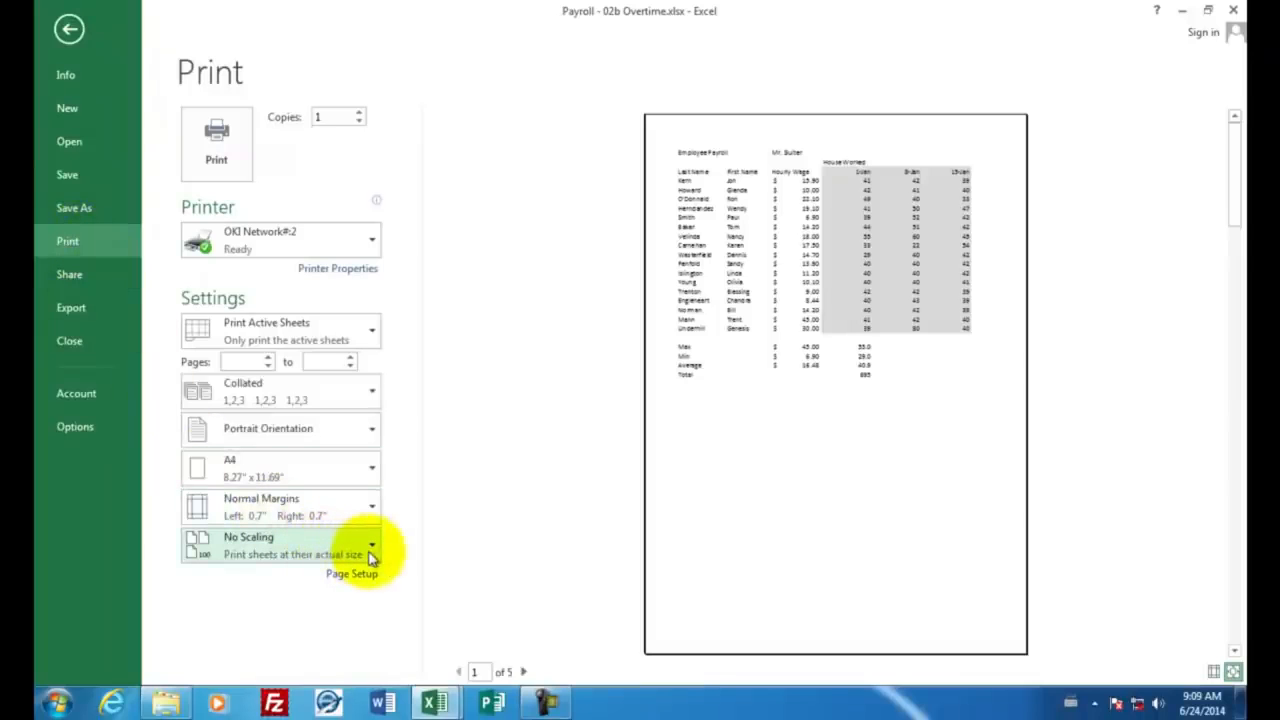
{"action": "left_click", "coordinate": [525, 673]}
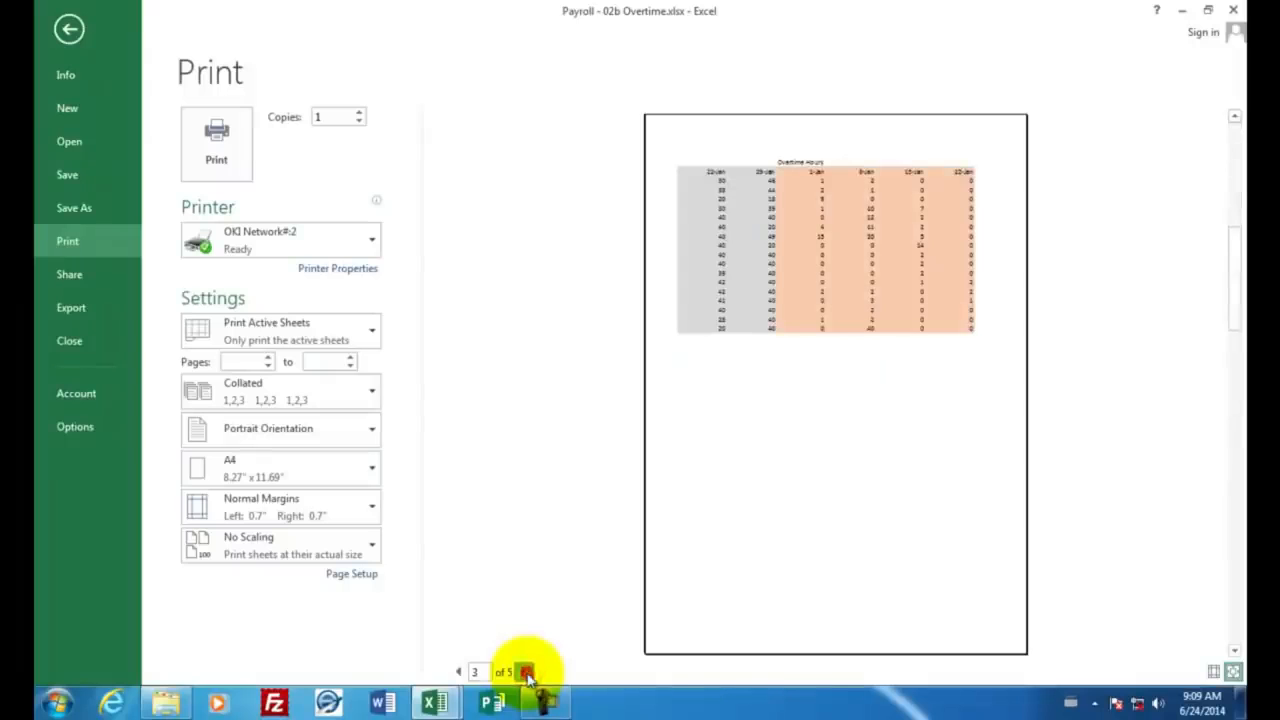
{"action": "left_click", "coordinate": [525, 673]}
{"action": "left_click", "coordinate": [525, 673]}
{"action": "left_click", "coordinate": [525, 673]}
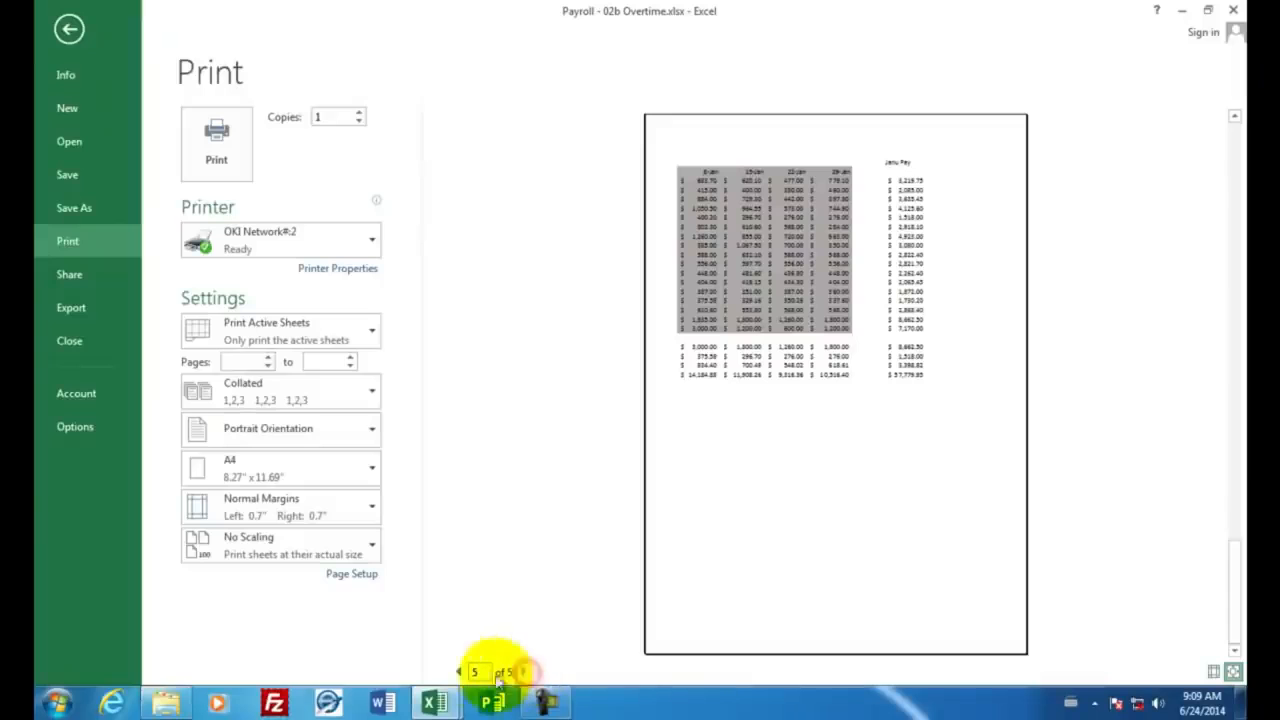
{"action": "left_click", "coordinate": [458, 672]}
{"action": "left_click", "coordinate": [458, 672]}
{"action": "left_click", "coordinate": [458, 672]}
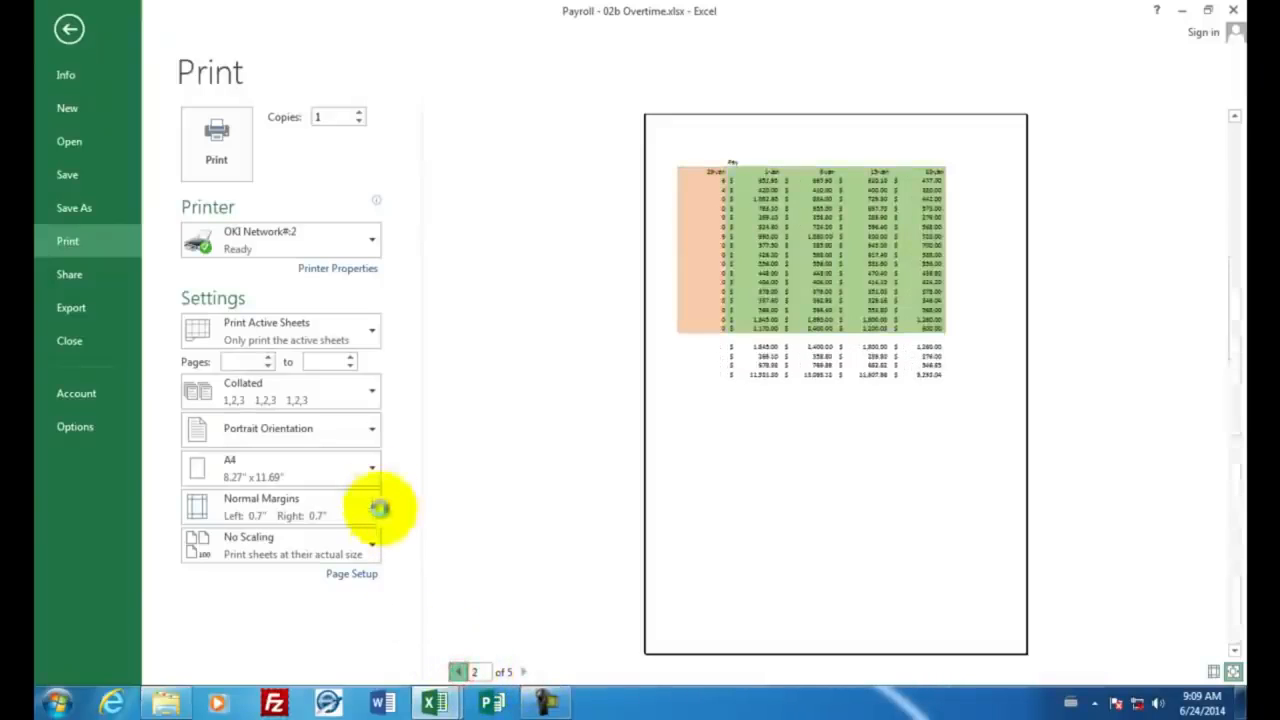
Step: Set the printout to Landscape Orientation and scale it with Fit Sheet on One Page
{"action": "left_click", "coordinate": [372, 440]}
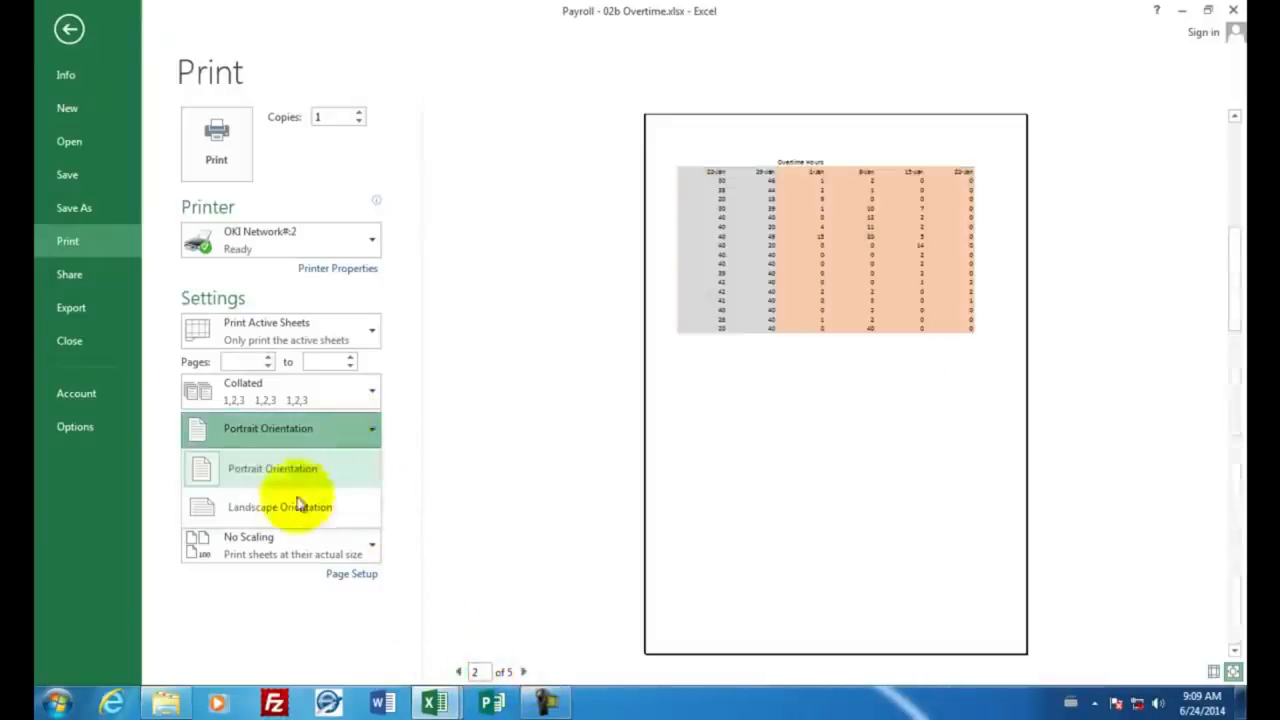
{"action": "left_click", "coordinate": [281, 510]}
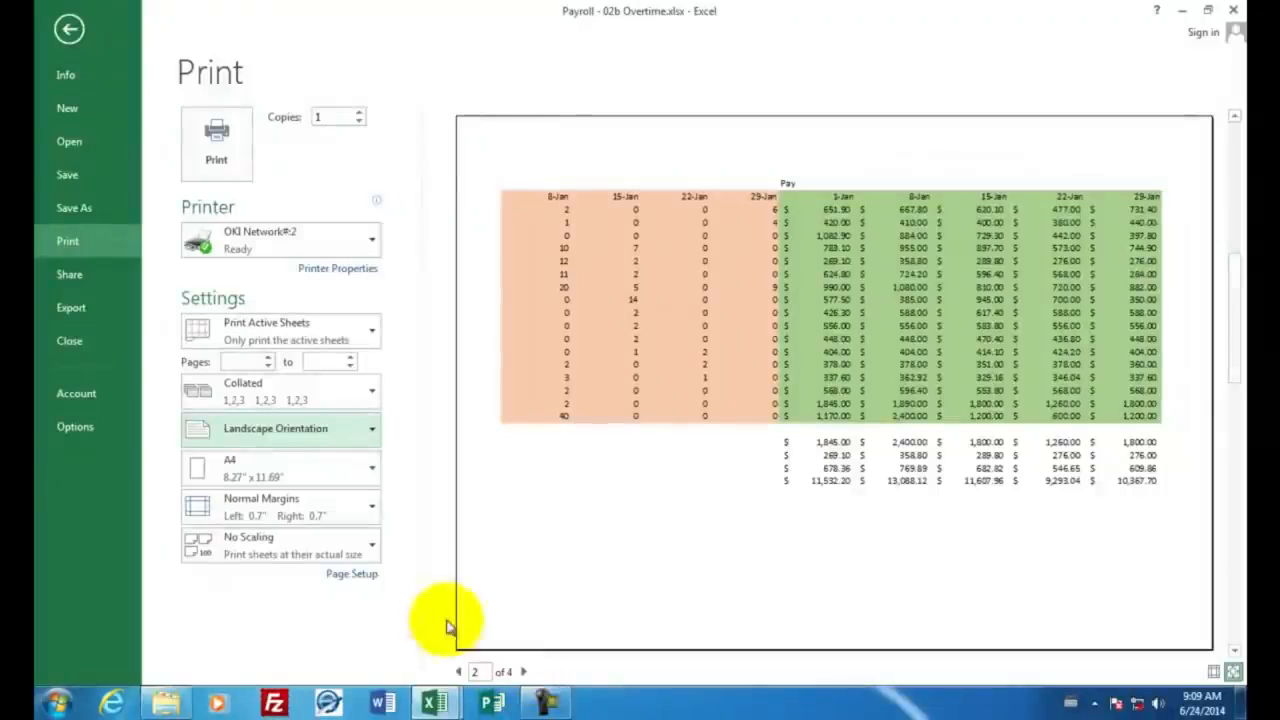
{"action": "left_click", "coordinate": [376, 548]}
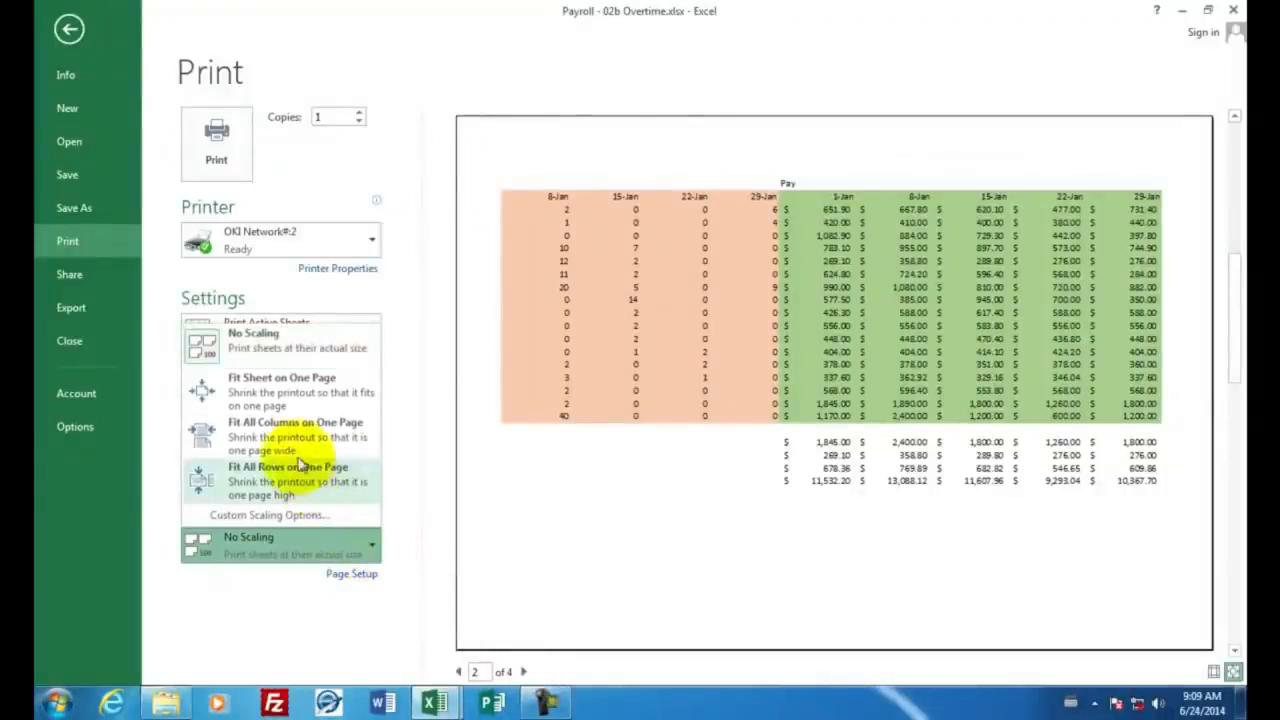
{"action": "left_click", "coordinate": [272, 405]}
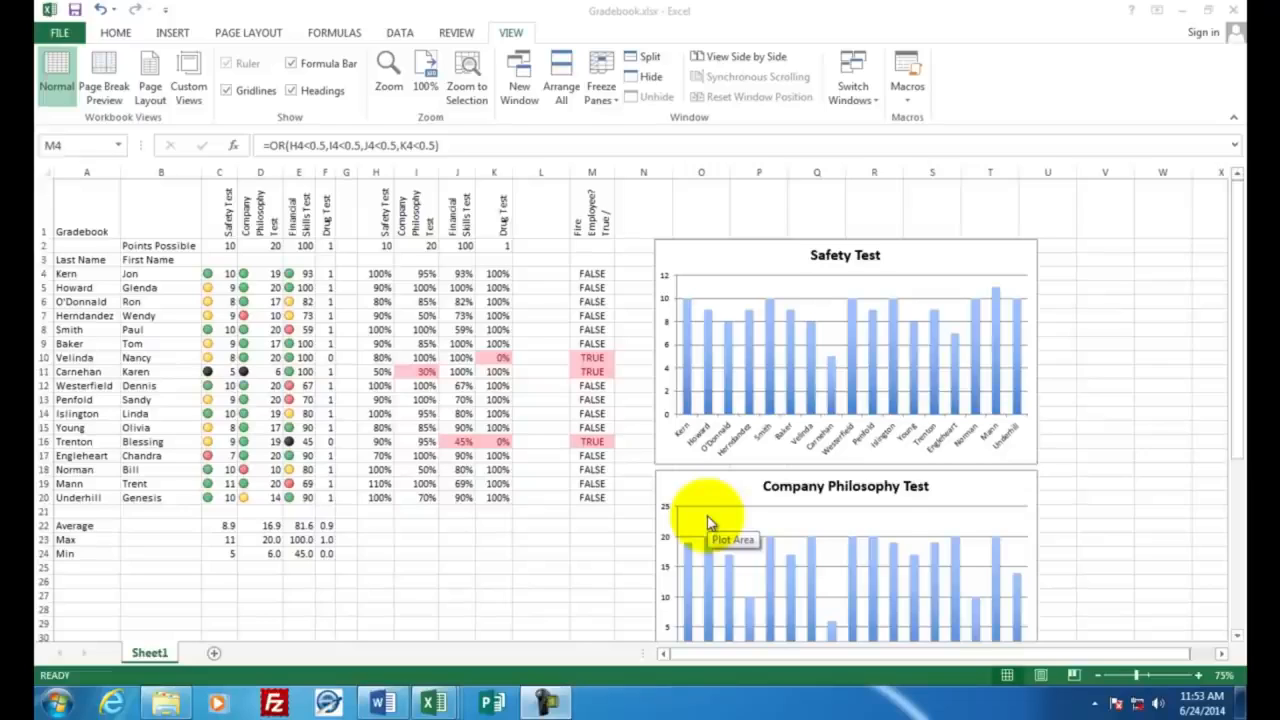
Step: Create a new blank workbook from the open Gradebook example
{"action": "left_click", "coordinate": [222, 212]}
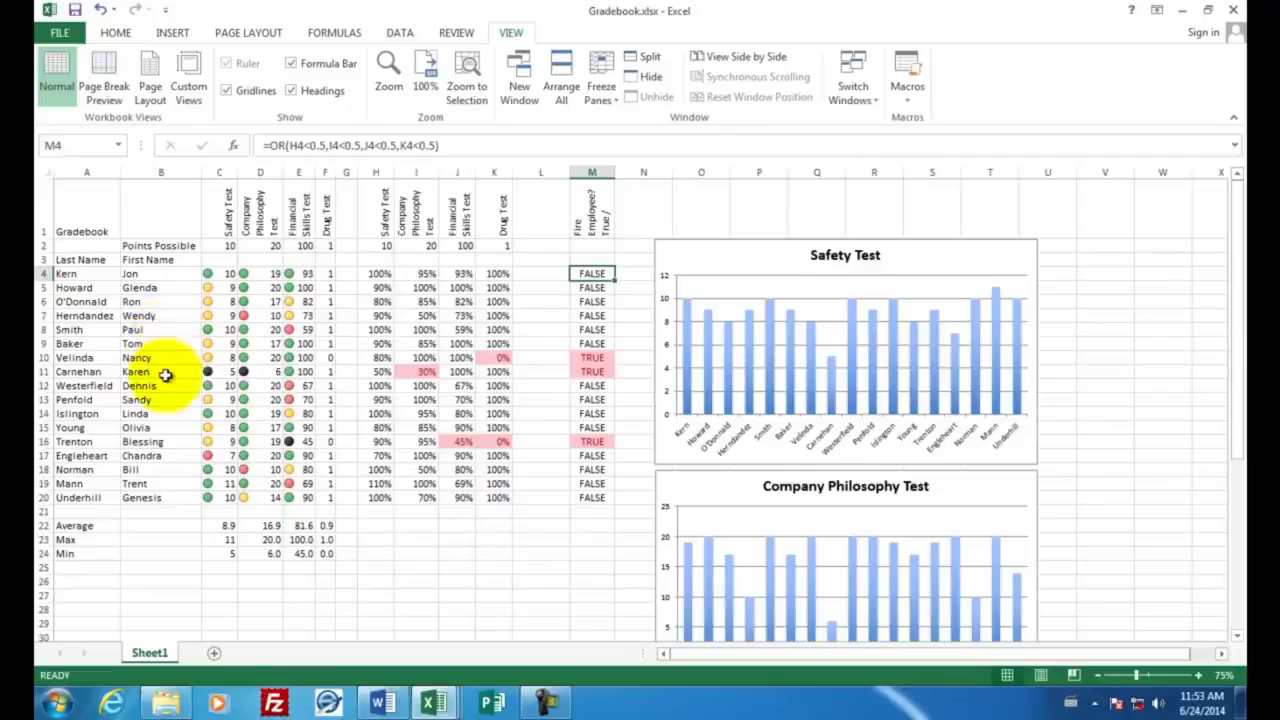
{"action": "left_click", "coordinate": [66, 33]}
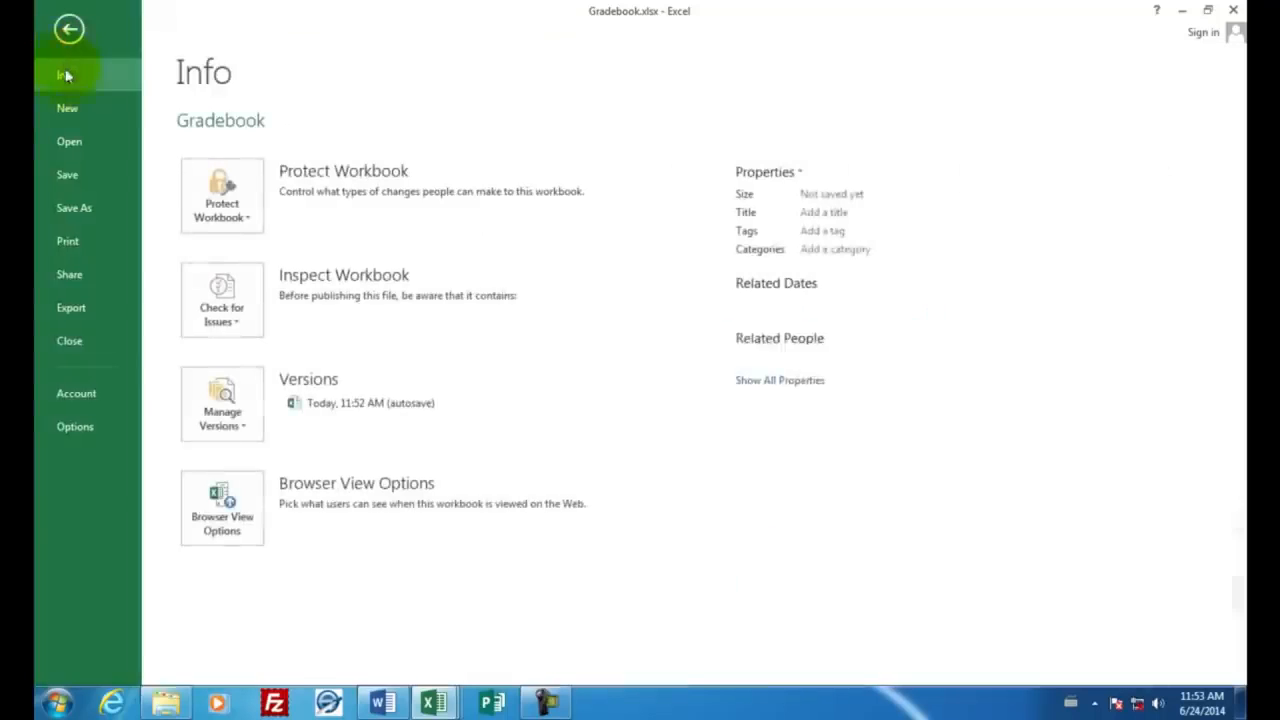
{"action": "left_click", "coordinate": [67, 107]}
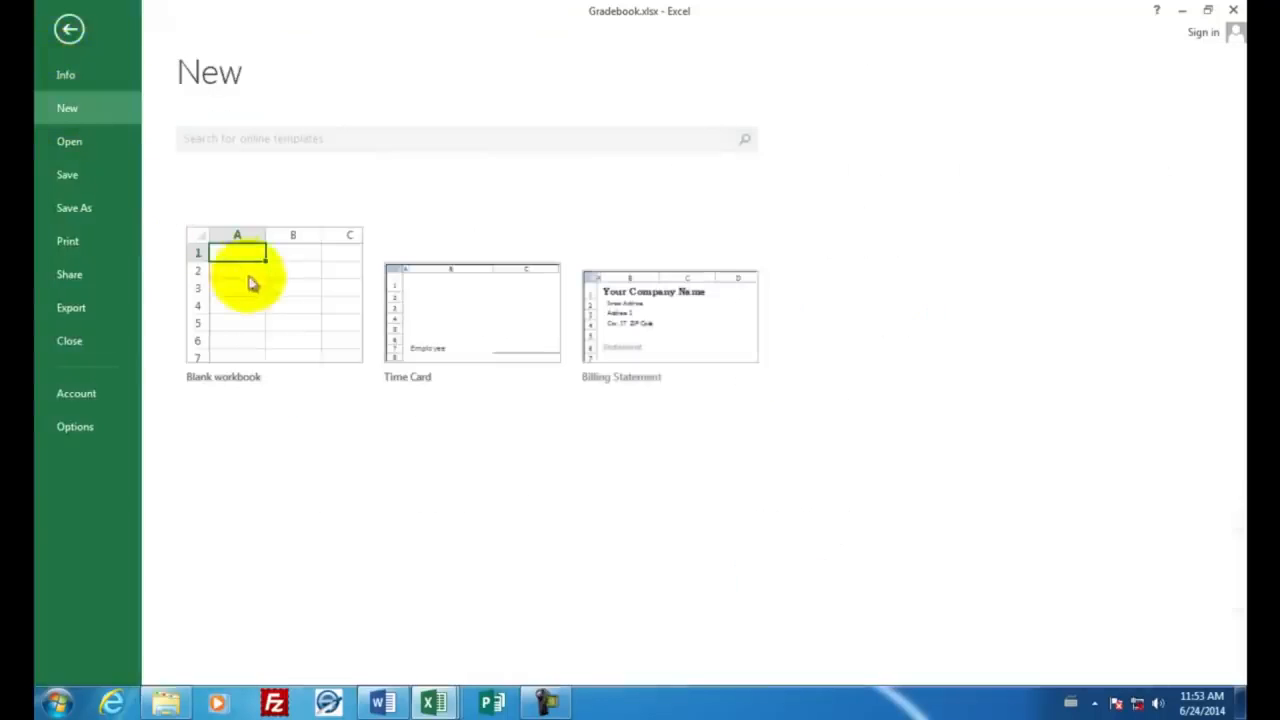
{"action": "left_click", "coordinate": [252, 272]}
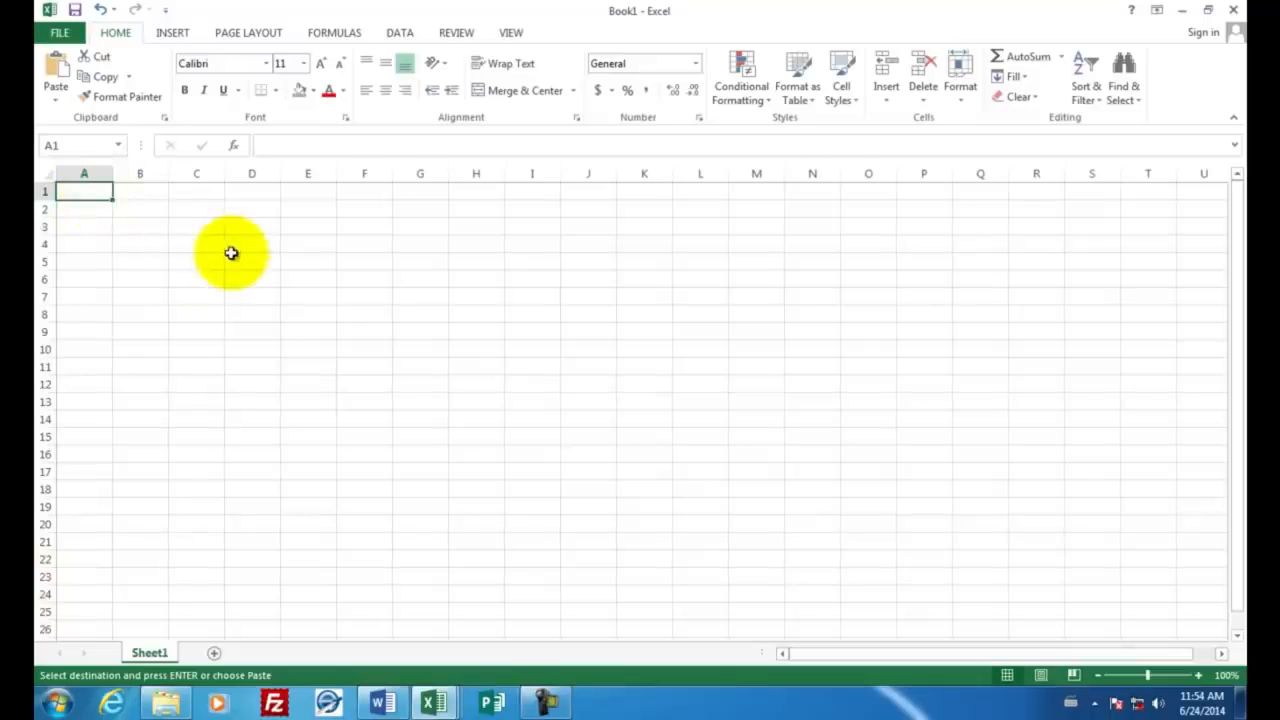
Step: Enter the title "Gradebook" in A1 and go to A3 for the column headings
{"action": "type", "text": "Gra"}
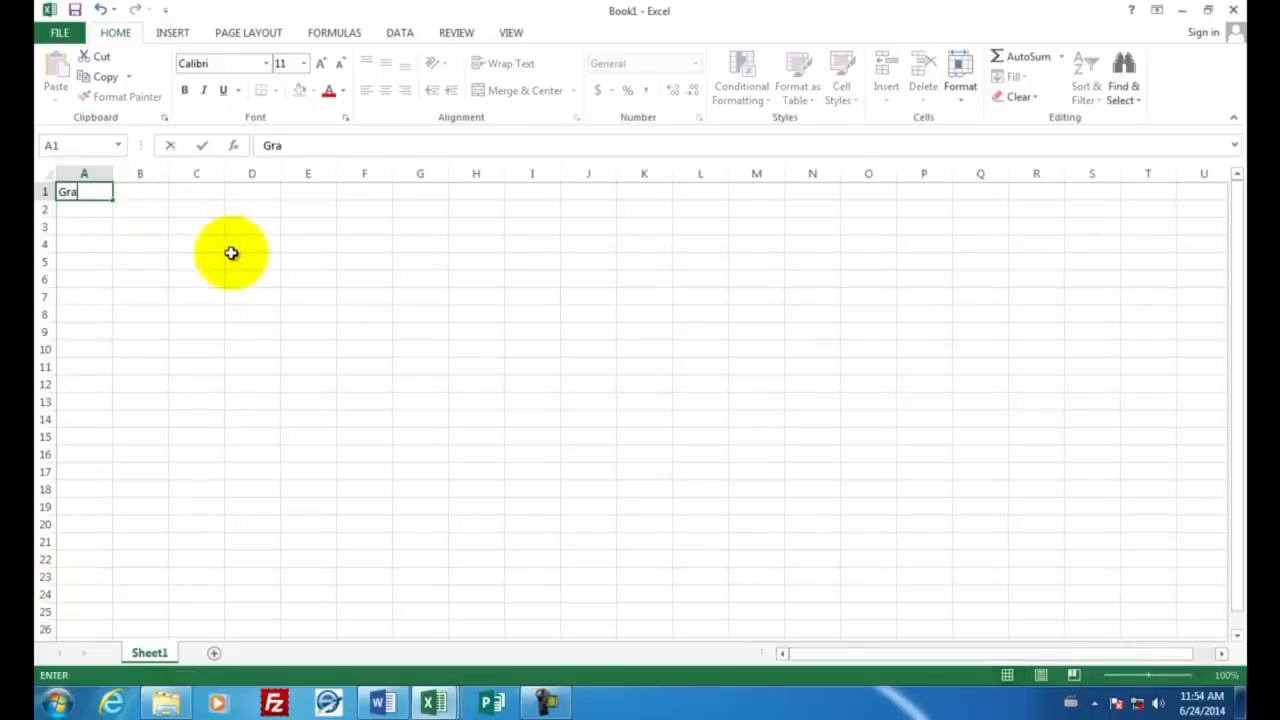
{"action": "type", "text": "debook"}
{"action": "key", "text": "Return"}
{"action": "key", "text": "Return"}
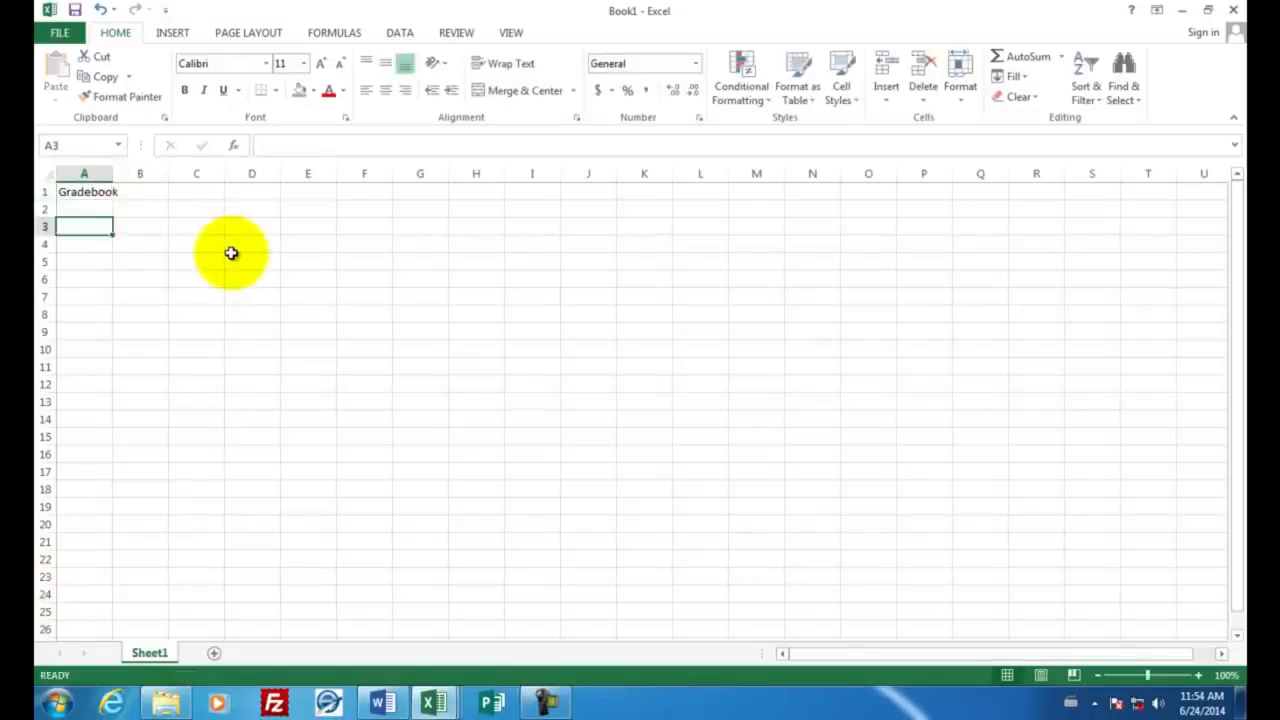
Step: Enter the column headings "Last Name" in A3 and "First Name" in B3
{"action": "type", "text": "Last Name"}
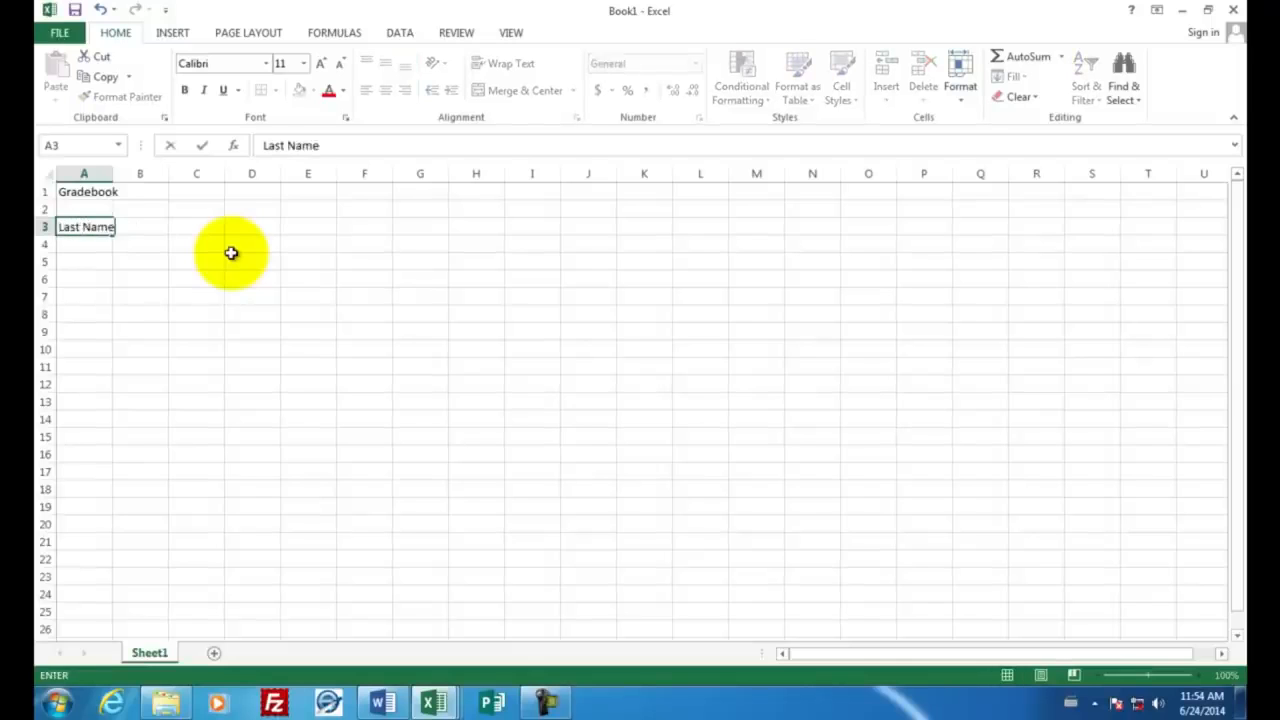
{"action": "key", "text": "Tab"}
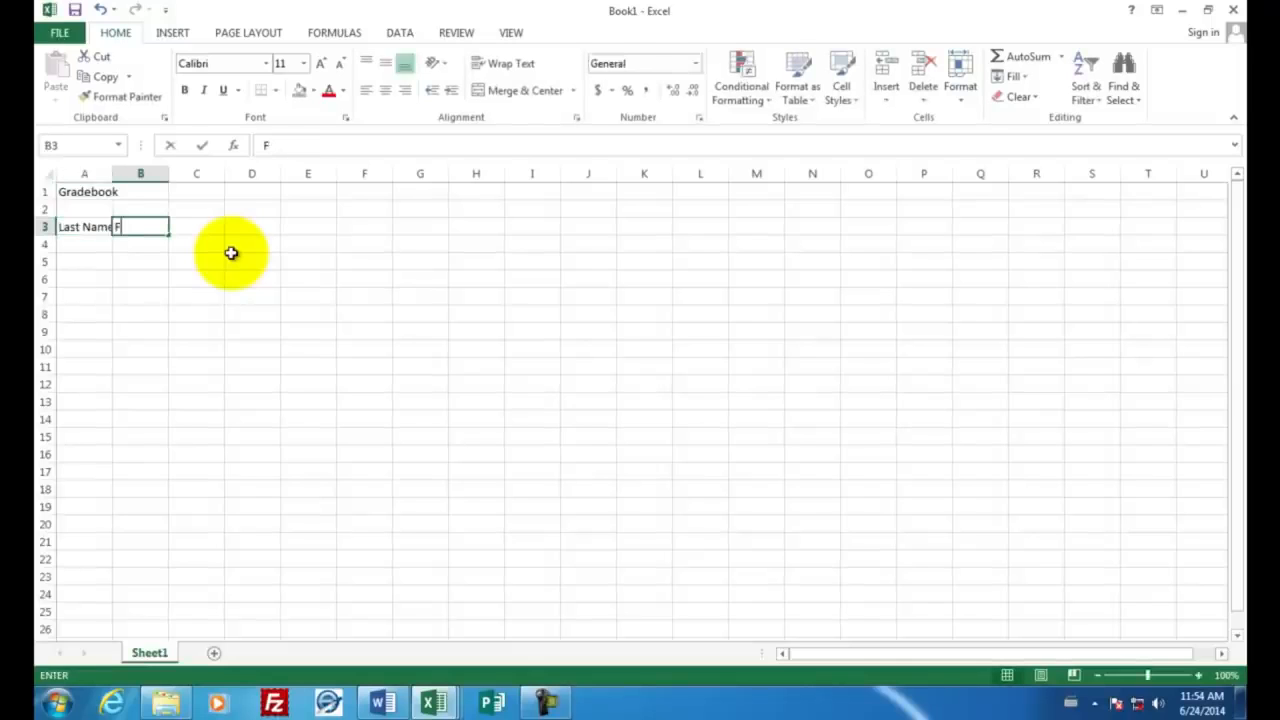
{"action": "type", "text": "First Name"}
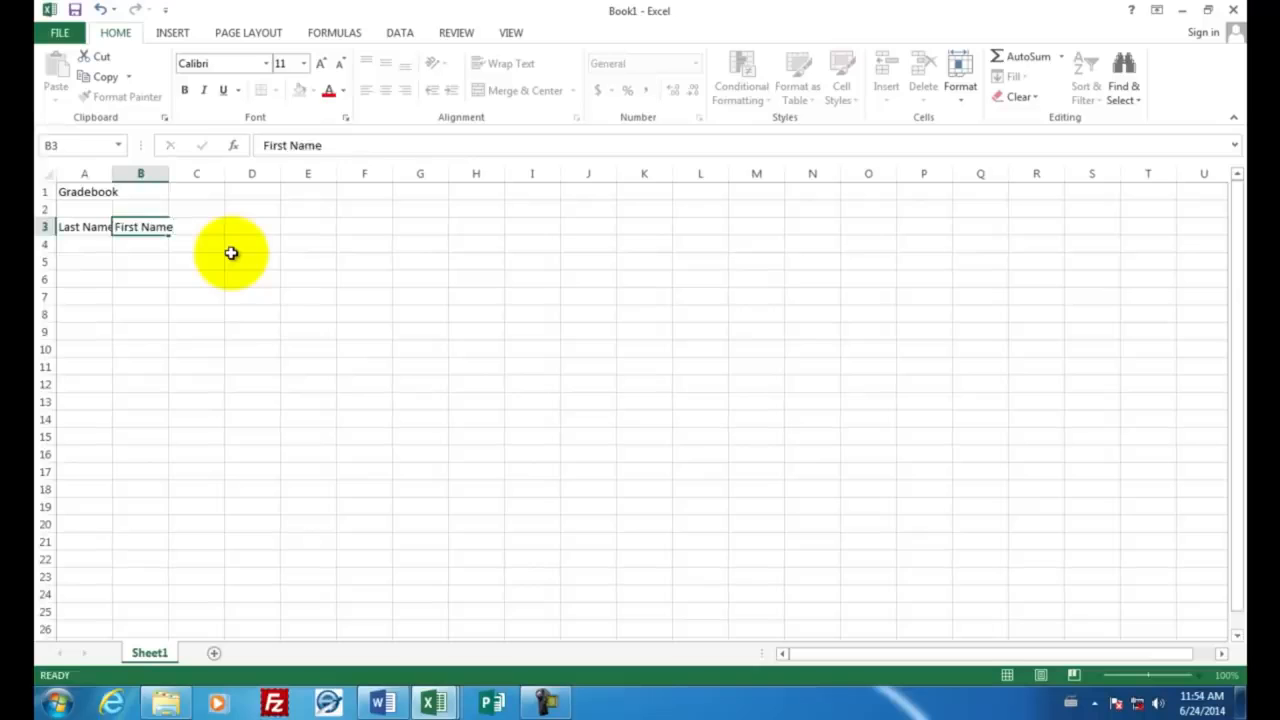
{"action": "key", "text": "Return"}
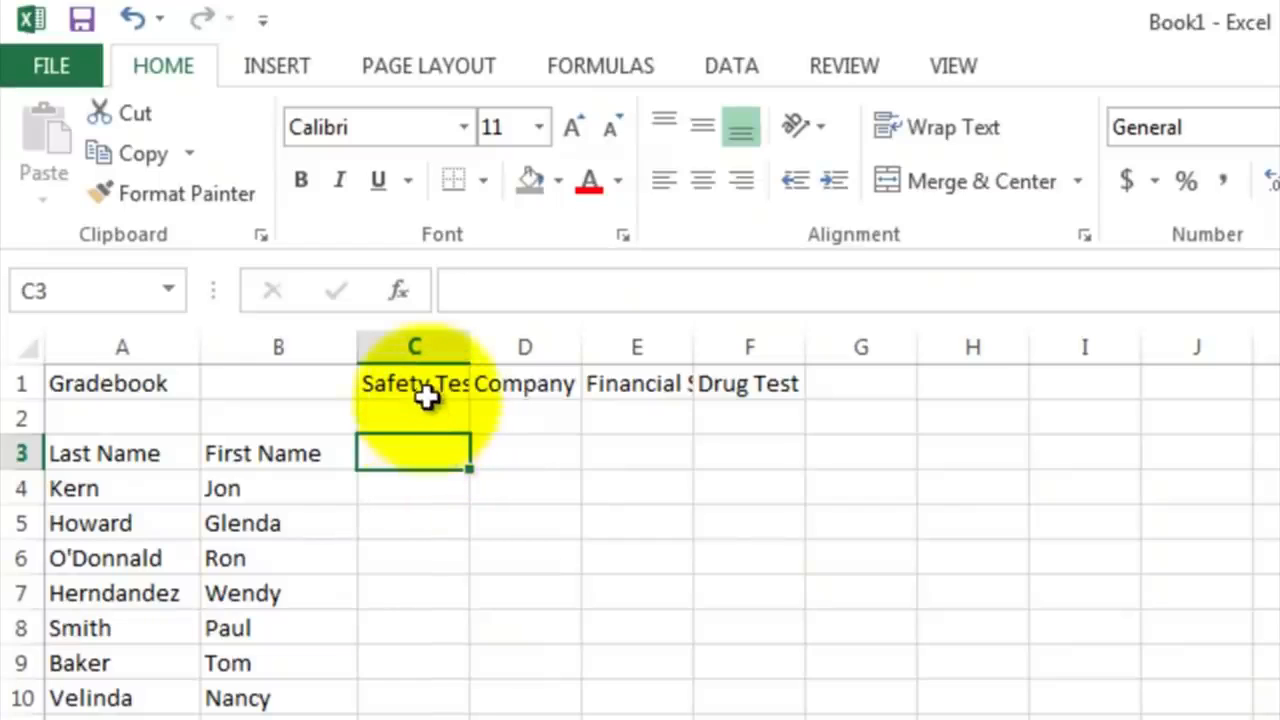
Step: Rotate the four test headings in C1:F1 with Rotate Text Up and narrow columns C through F to fit them
{"action": "left_click", "coordinate": [424, 384]}
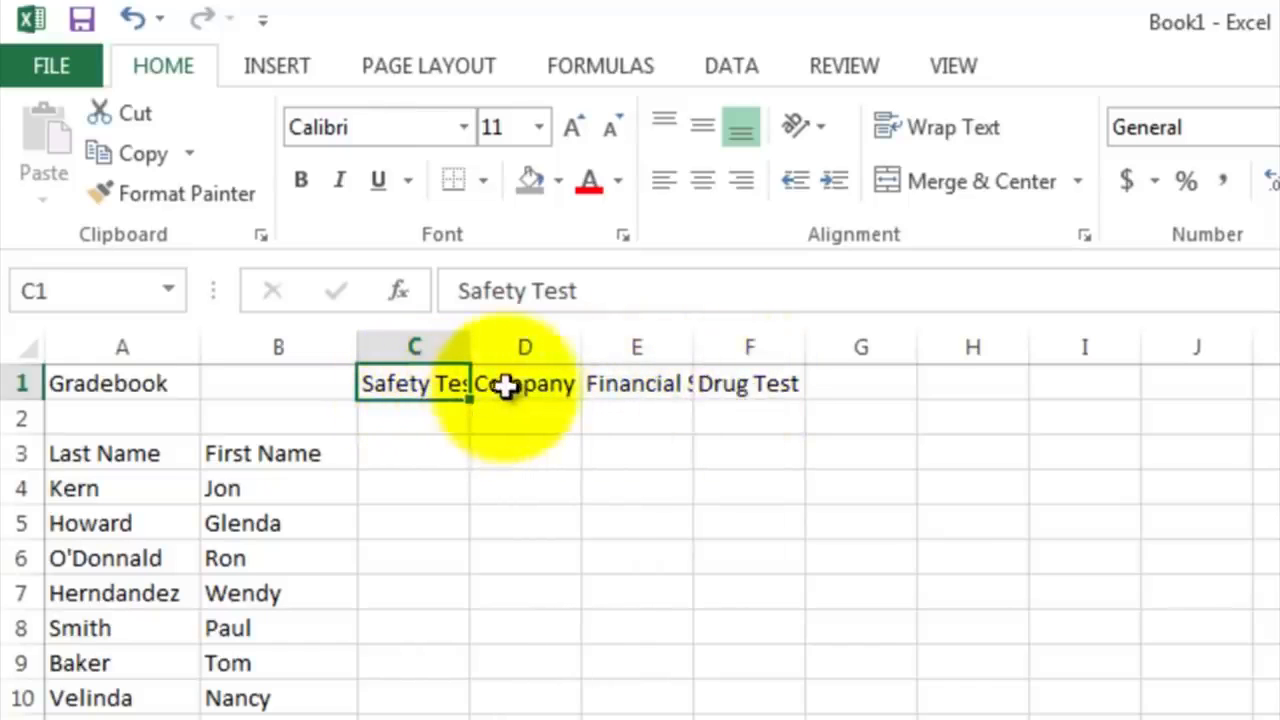
{"action": "left_click", "coordinate": [514, 382]}
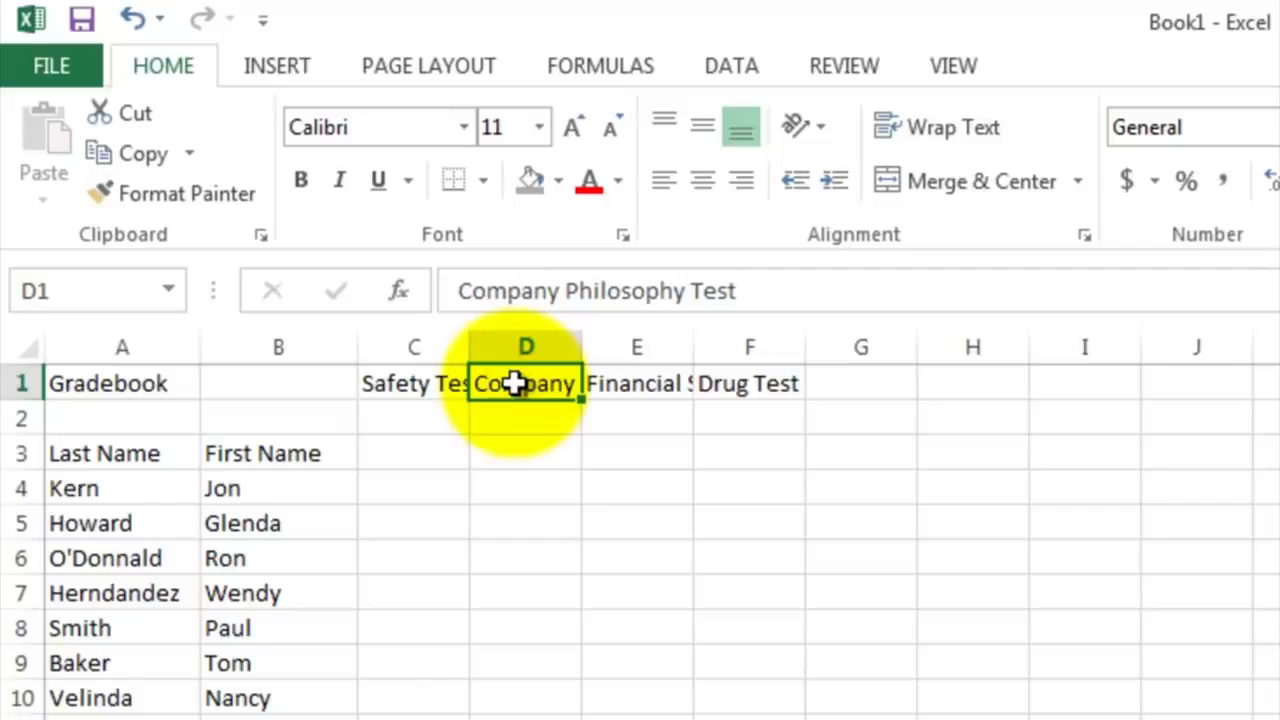
{"action": "left_click", "coordinate": [636, 386]}
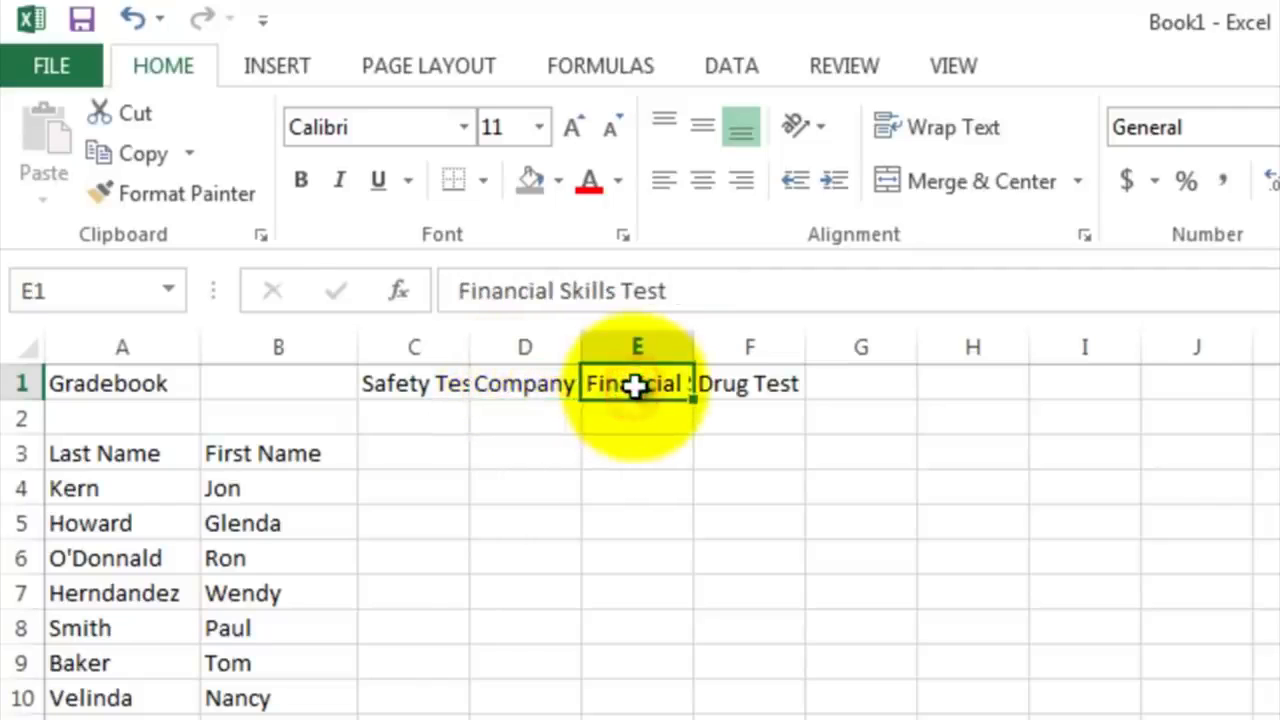
{"action": "left_click", "coordinate": [742, 383]}
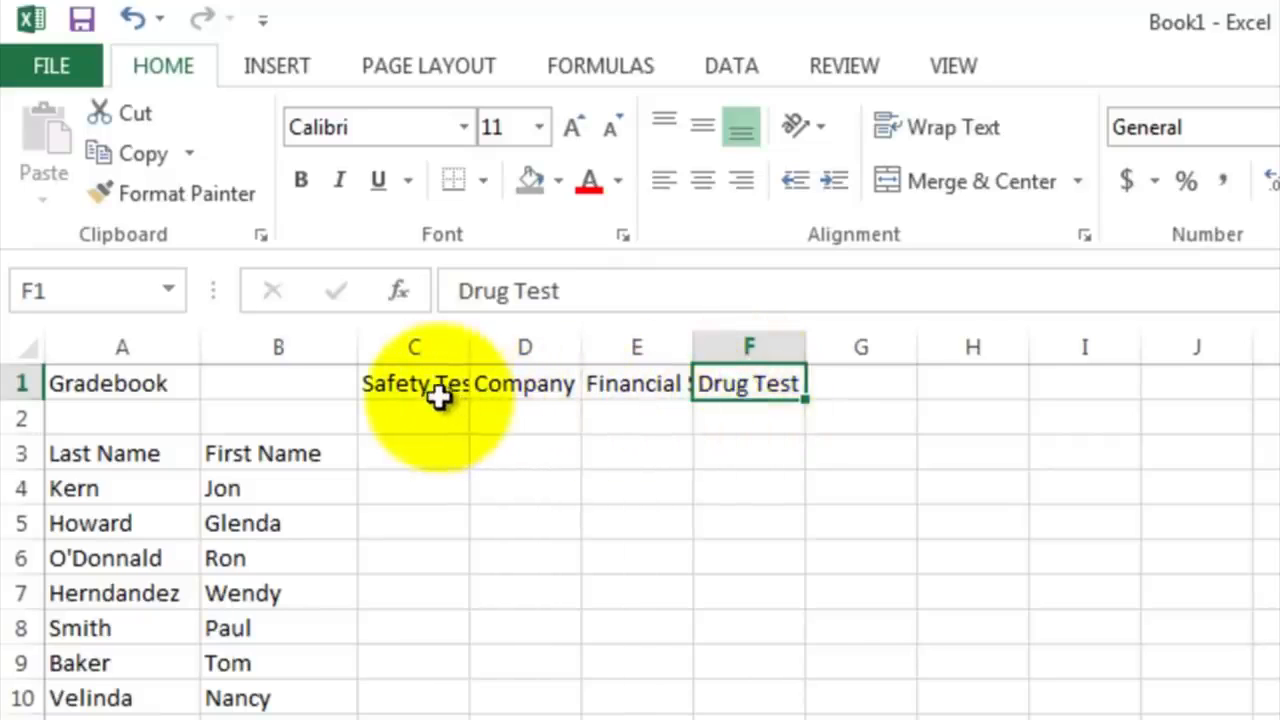
{"action": "left_click_drag", "start_coordinate": [414, 386], "coordinate": [745, 385]}
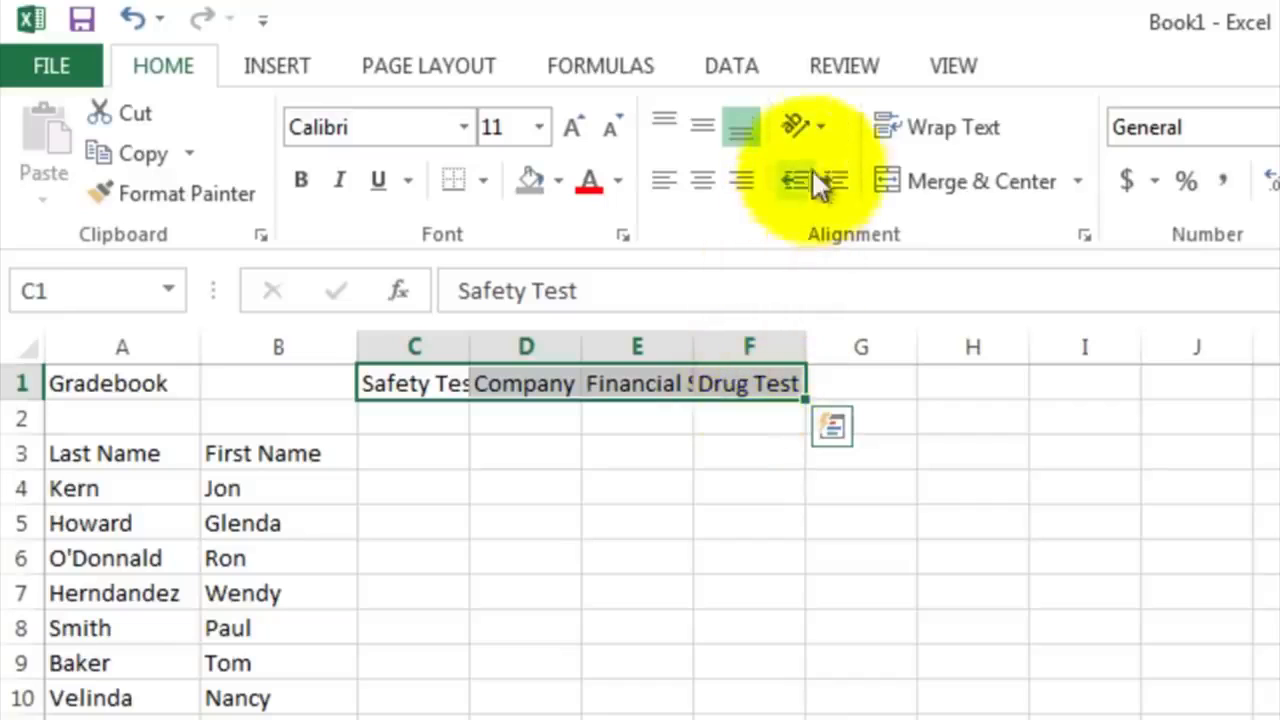
{"action": "left_click", "coordinate": [792, 119]}
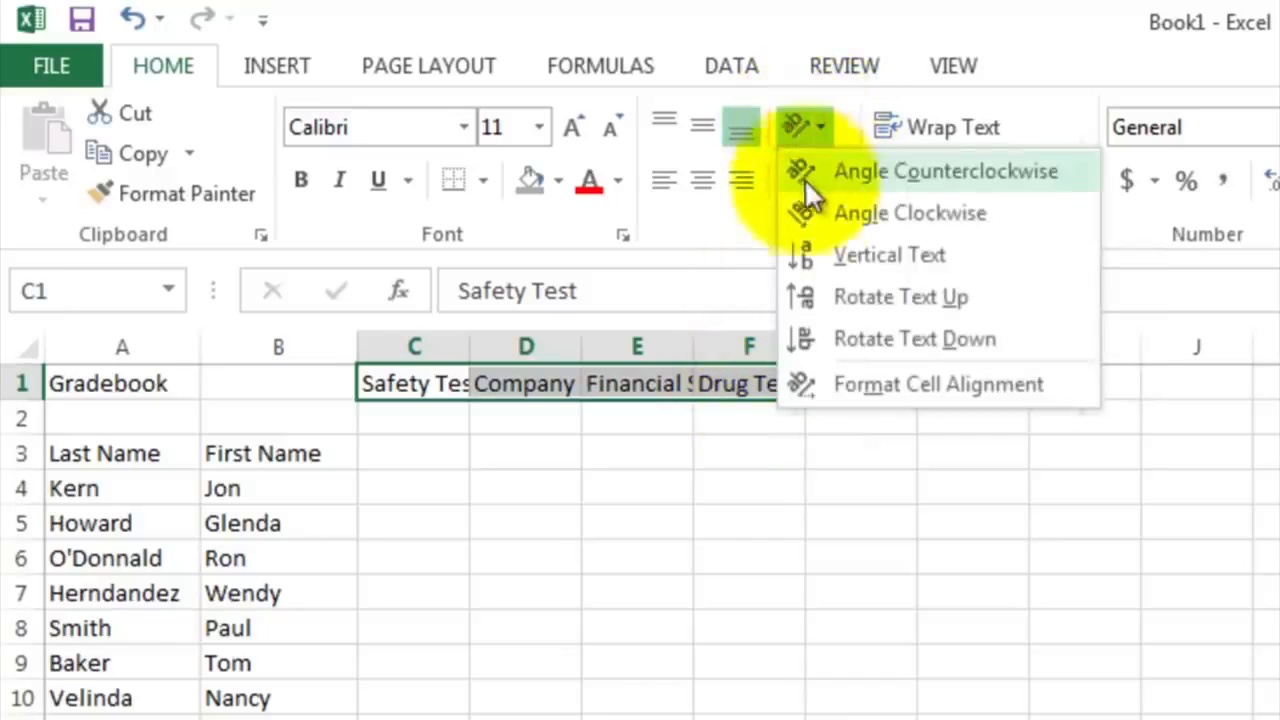
{"action": "left_click", "coordinate": [841, 304]}
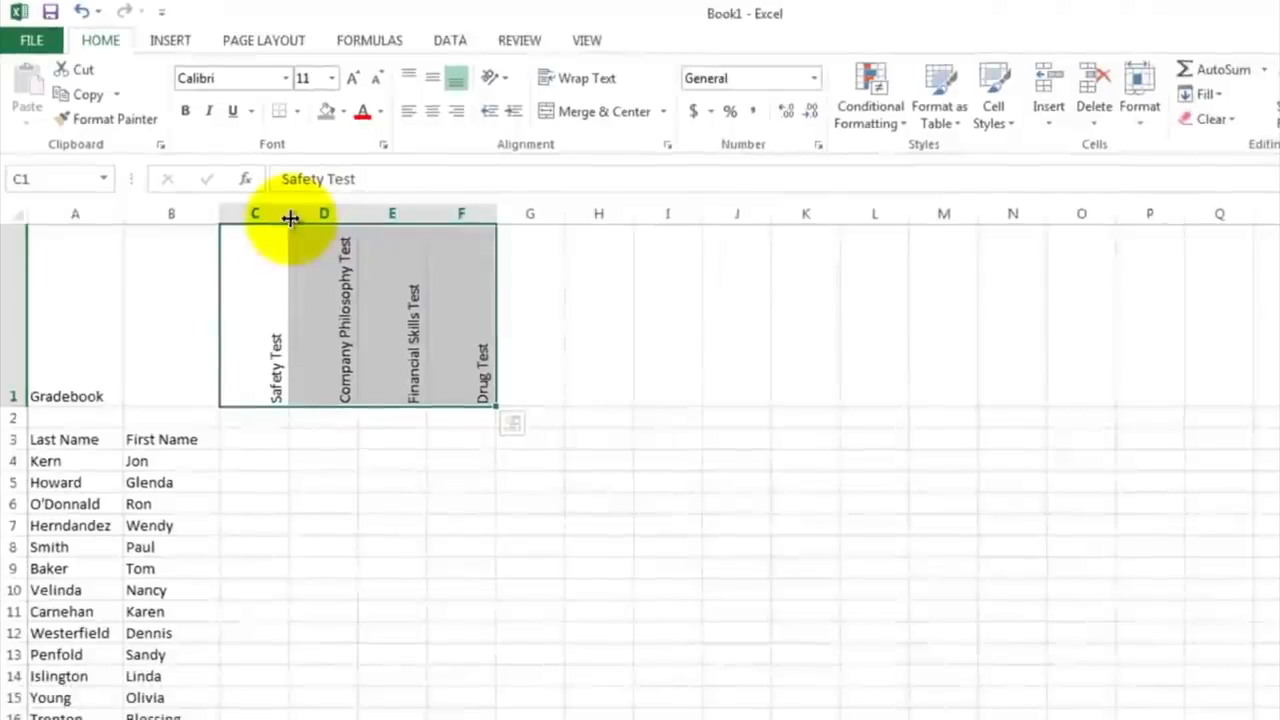
{"action": "left_click_drag", "start_coordinate": [290, 218], "coordinate": [351, 216]}
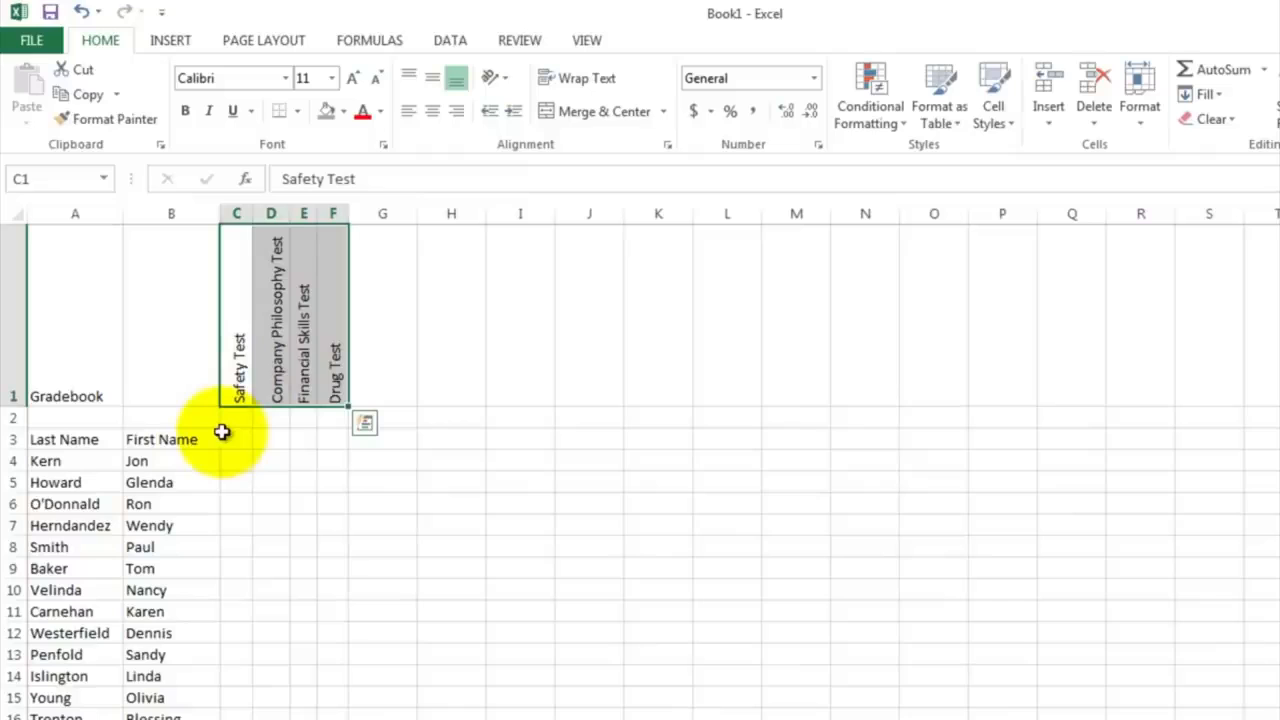
Step: Enter the row label "Points Possible" in B2
{"action": "left_click", "coordinate": [182, 418]}
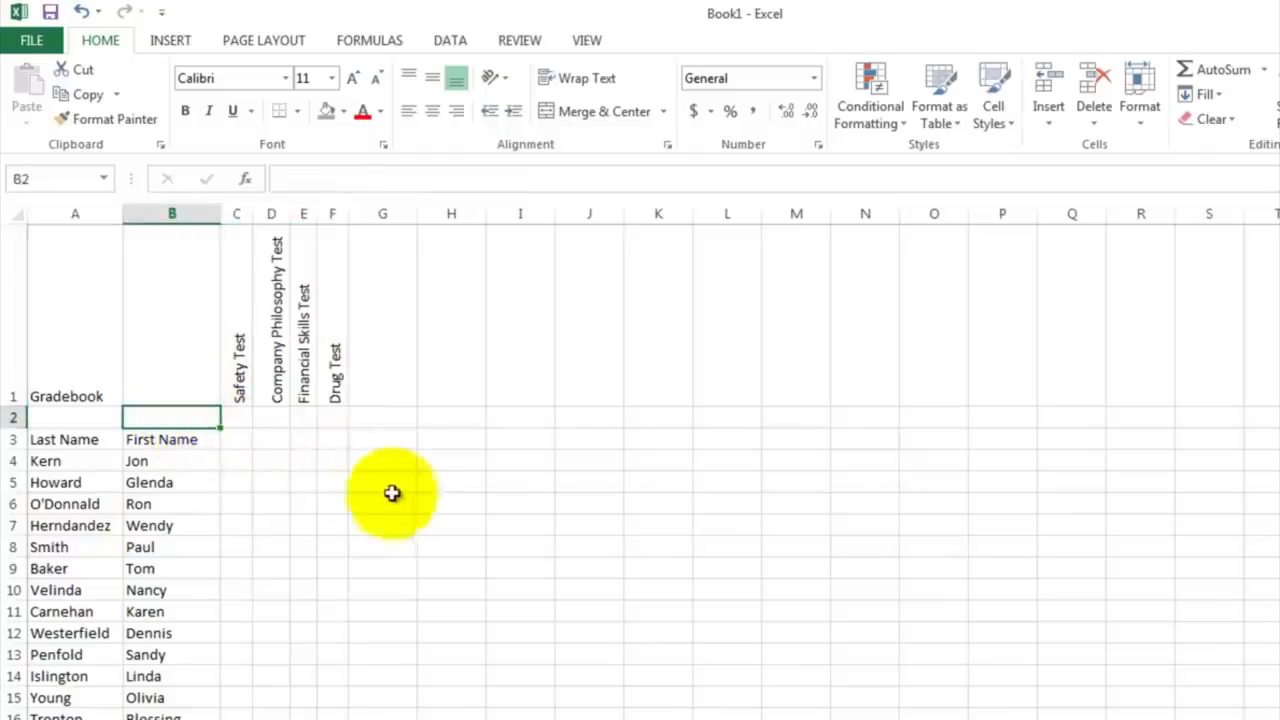
{"action": "type", "text": "Poi"}
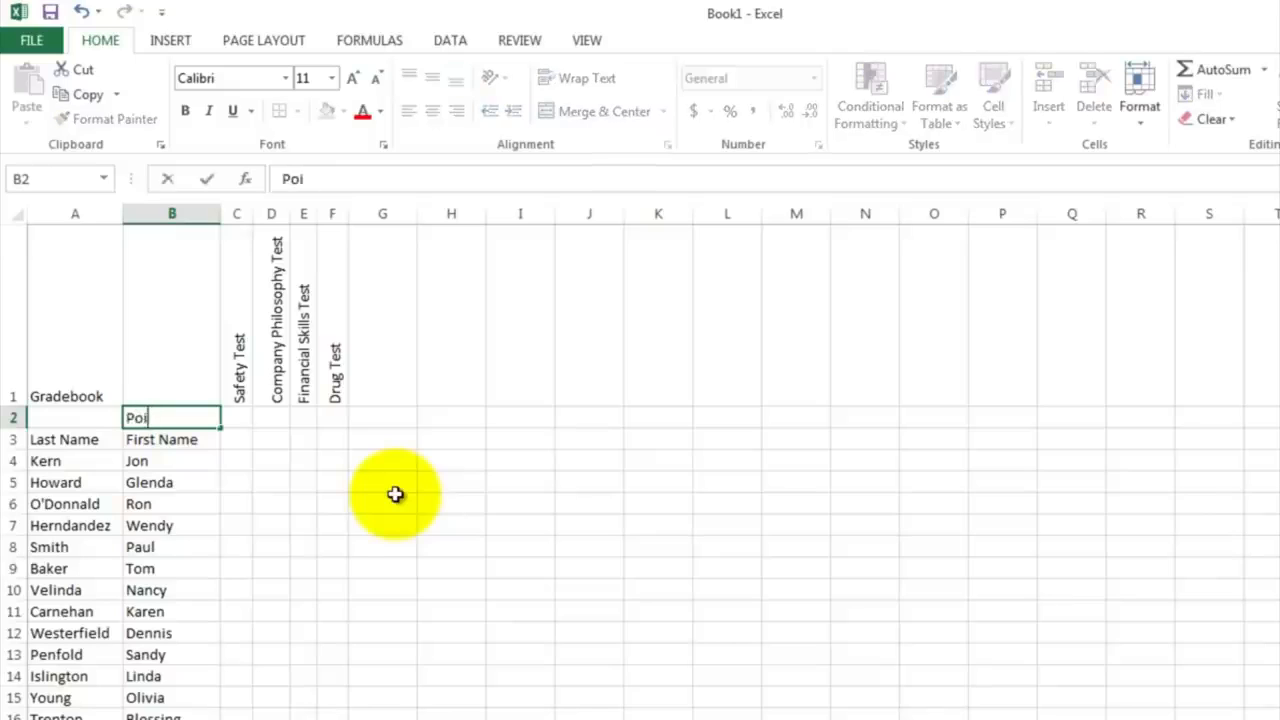
{"action": "type", "text": "nts Possi"}
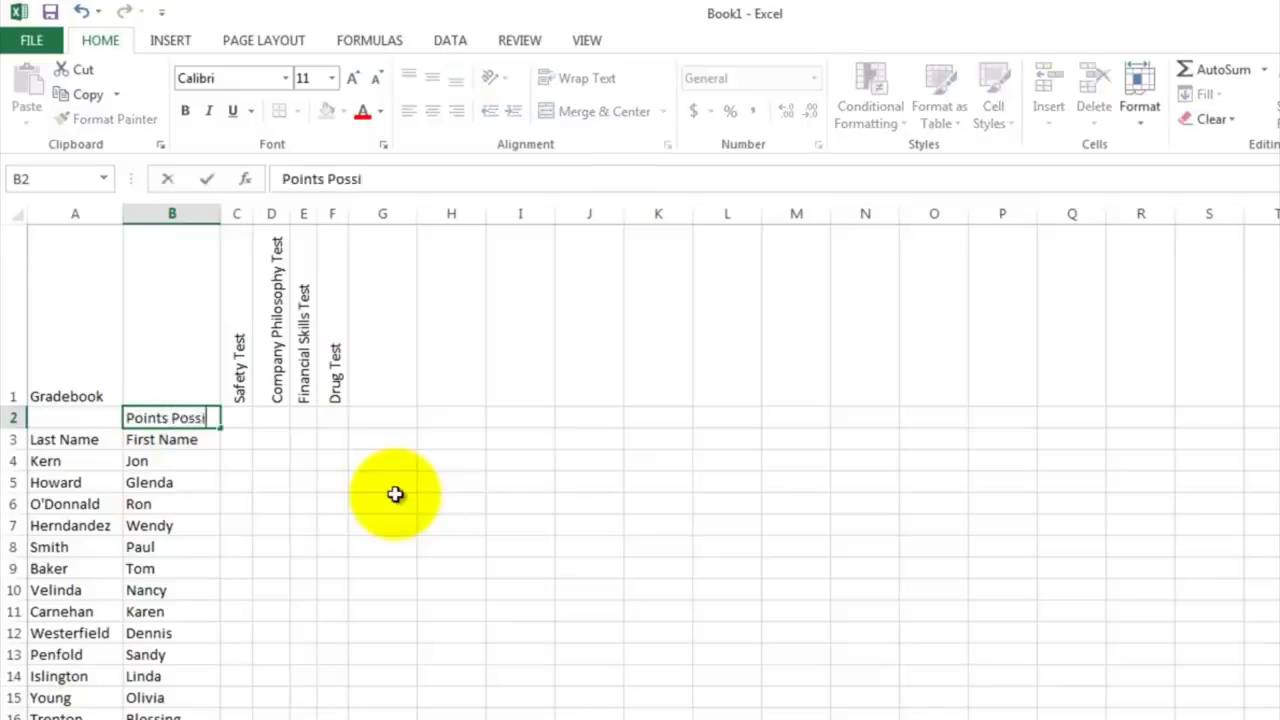
{"action": "type", "text": "ble"}
{"action": "key", "text": "Return"}
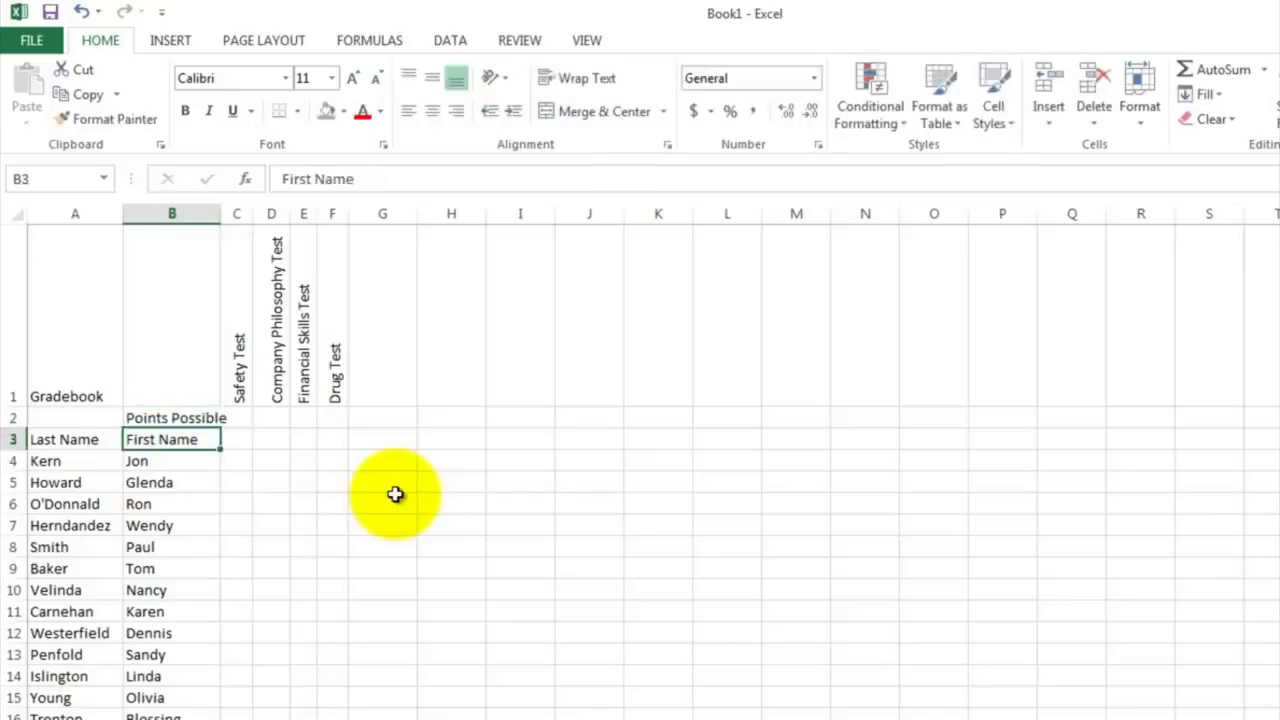
Step: Enter the possible points 10, 20, 100 and 1 in C2:F2 and widen column E enough for its three-digit value
{"action": "left_click", "coordinate": [240, 418]}
{"action": "type", "text": "10"}
{"action": "key", "text": "Tab"}
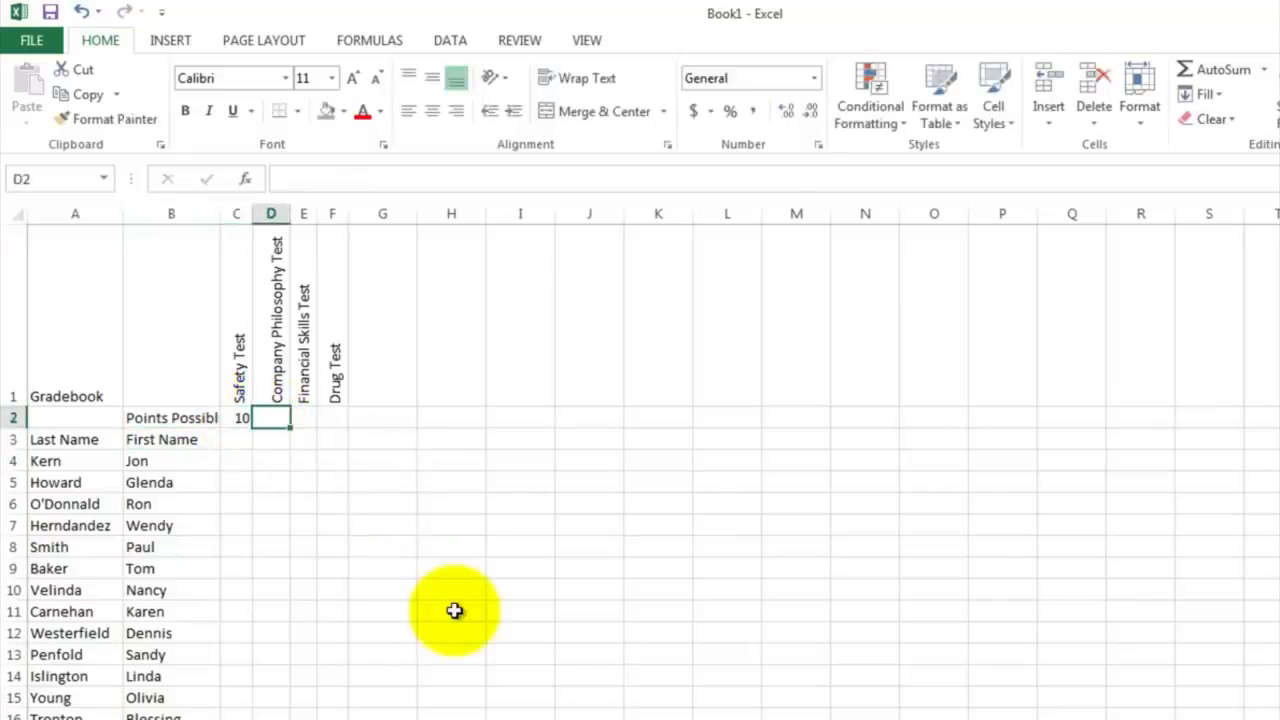
{"action": "type", "text": "20"}
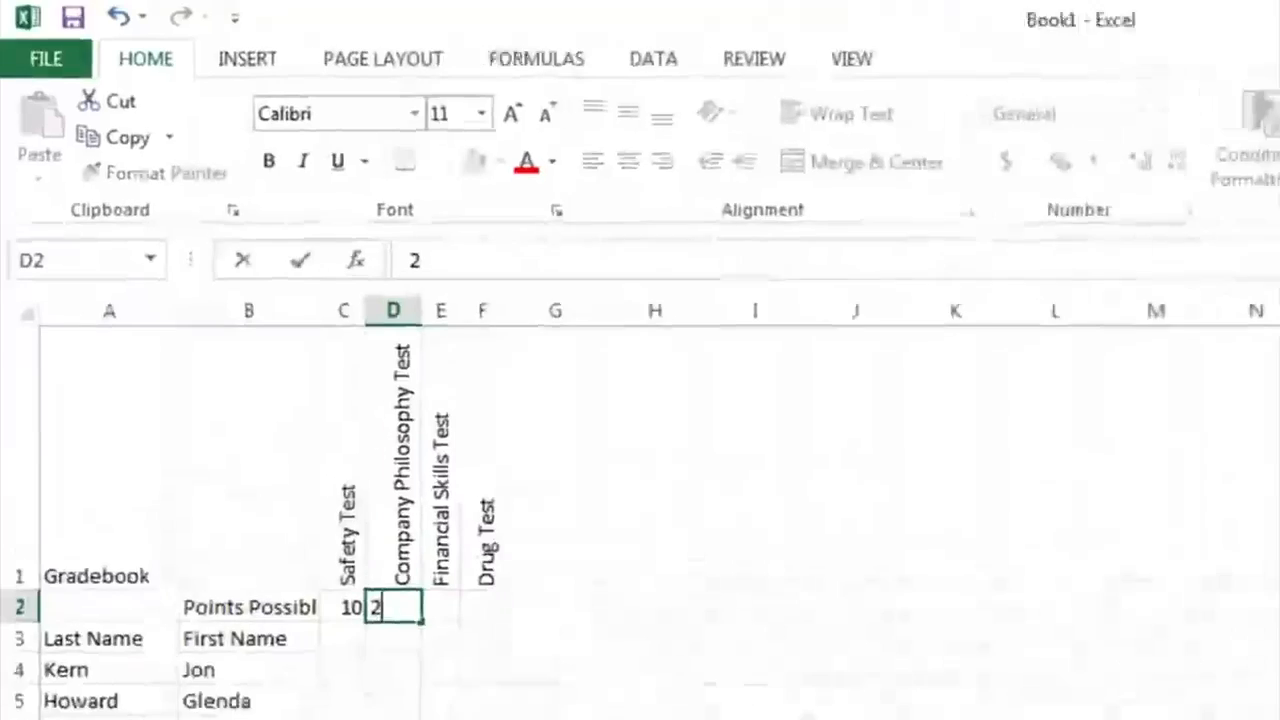
{"action": "key", "text": "Tab"}
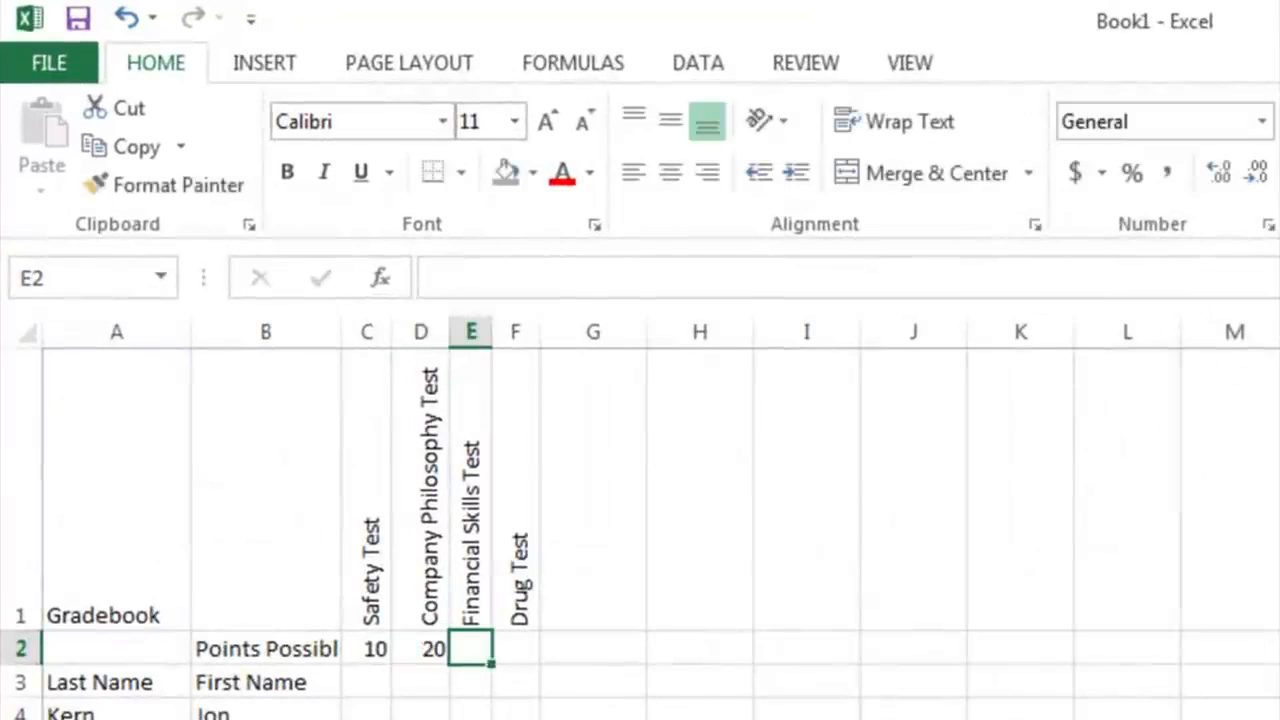
{"action": "type", "text": "100"}
{"action": "key", "text": "Tab"}
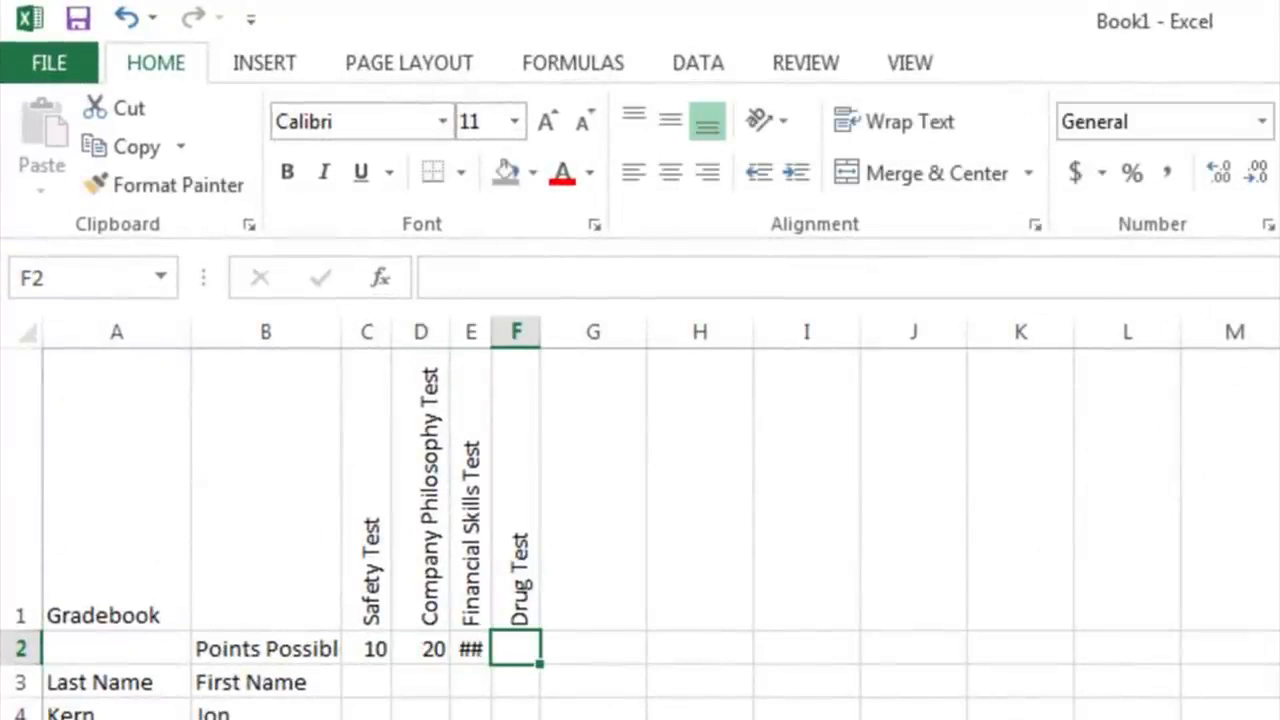
{"action": "type", "text": "1"}
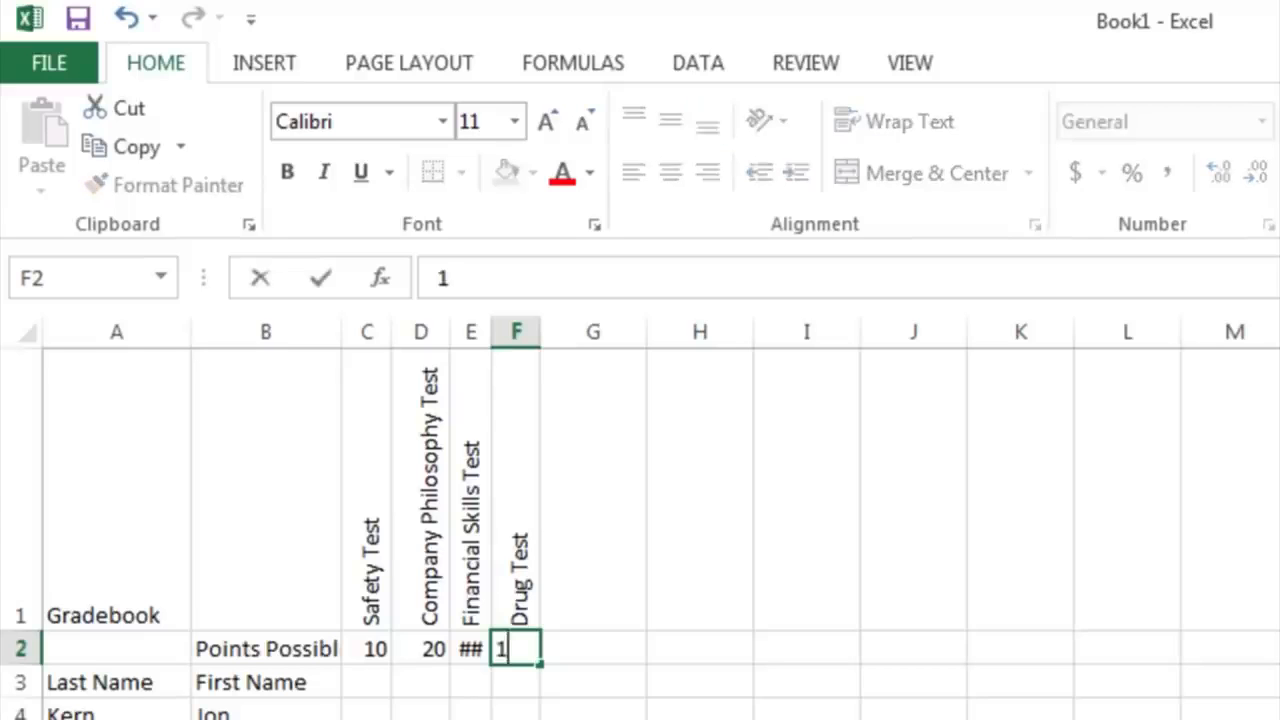
{"action": "key", "text": "Return"}
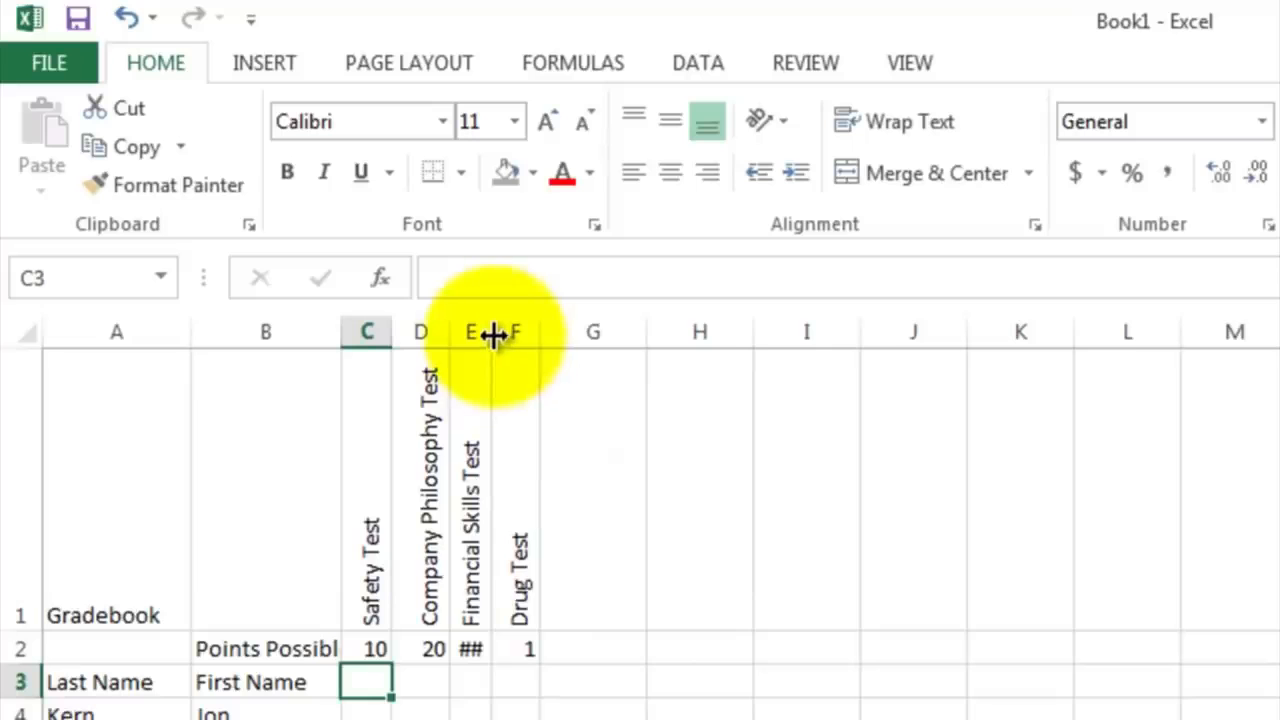
{"action": "left_click_drag", "start_coordinate": [496, 340], "coordinate": [512, 337]}
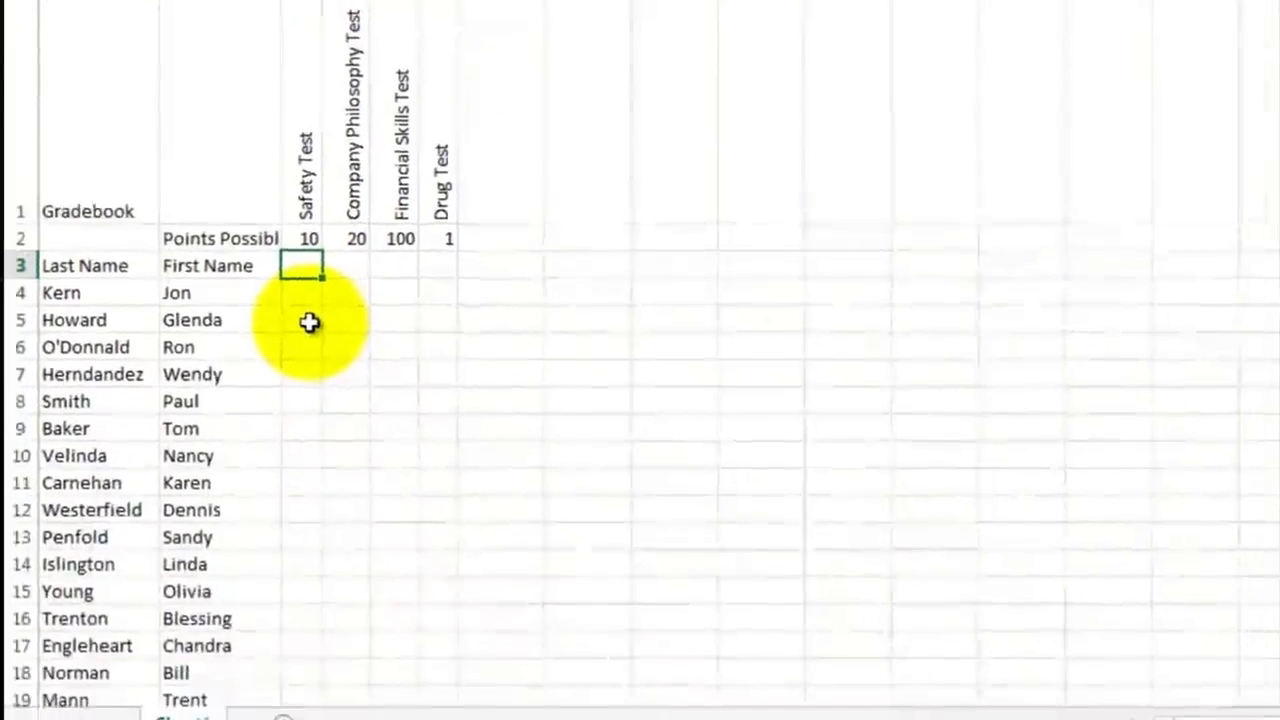
Step: Review the employees' test scores, checking the Safety Test entries in C4 and C19 and the Drug Test entry in F16
{"action": "left_click", "coordinate": [304, 285]}
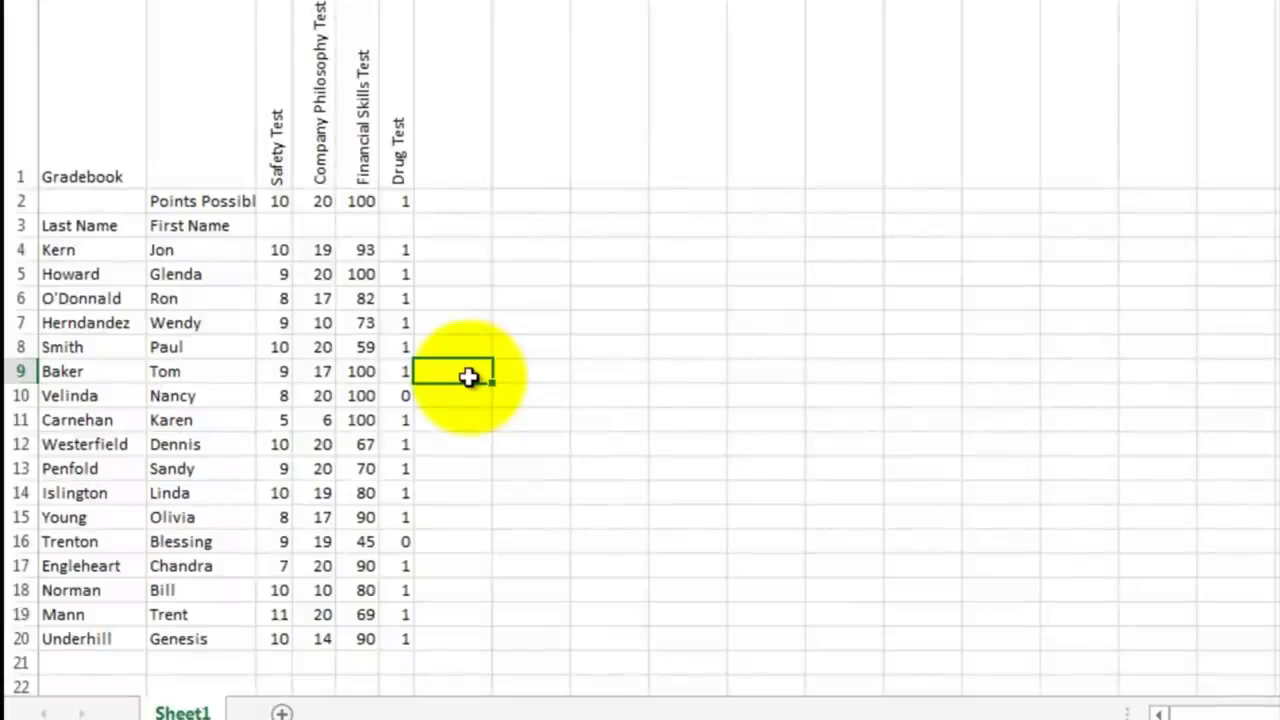
{"action": "left_click", "coordinate": [273, 250]}
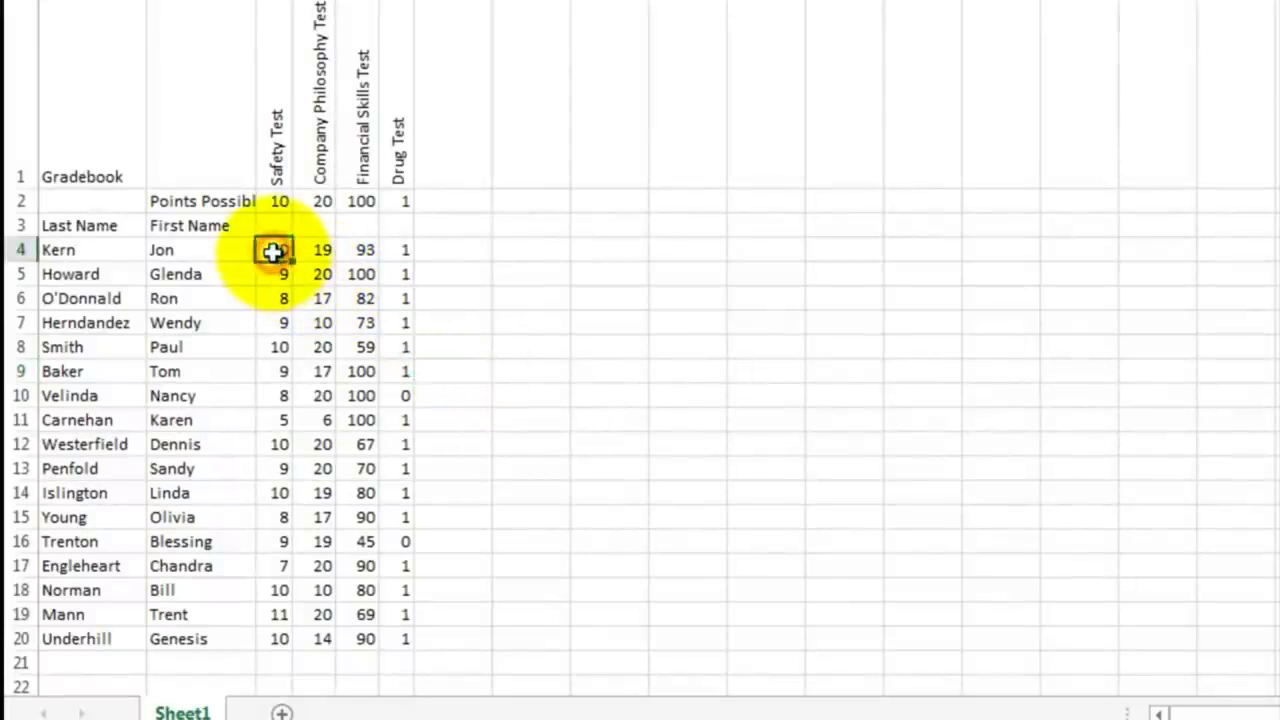
{"action": "left_click", "coordinate": [266, 612]}
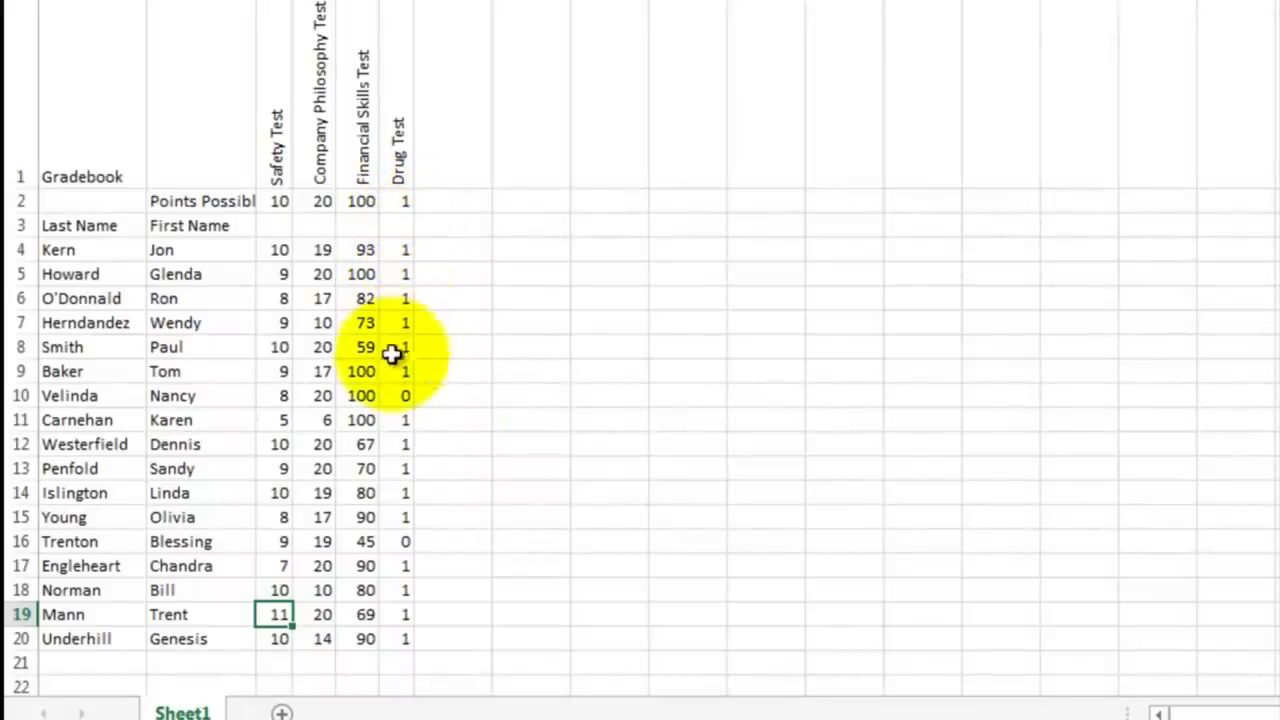
{"action": "left_click", "coordinate": [397, 540]}
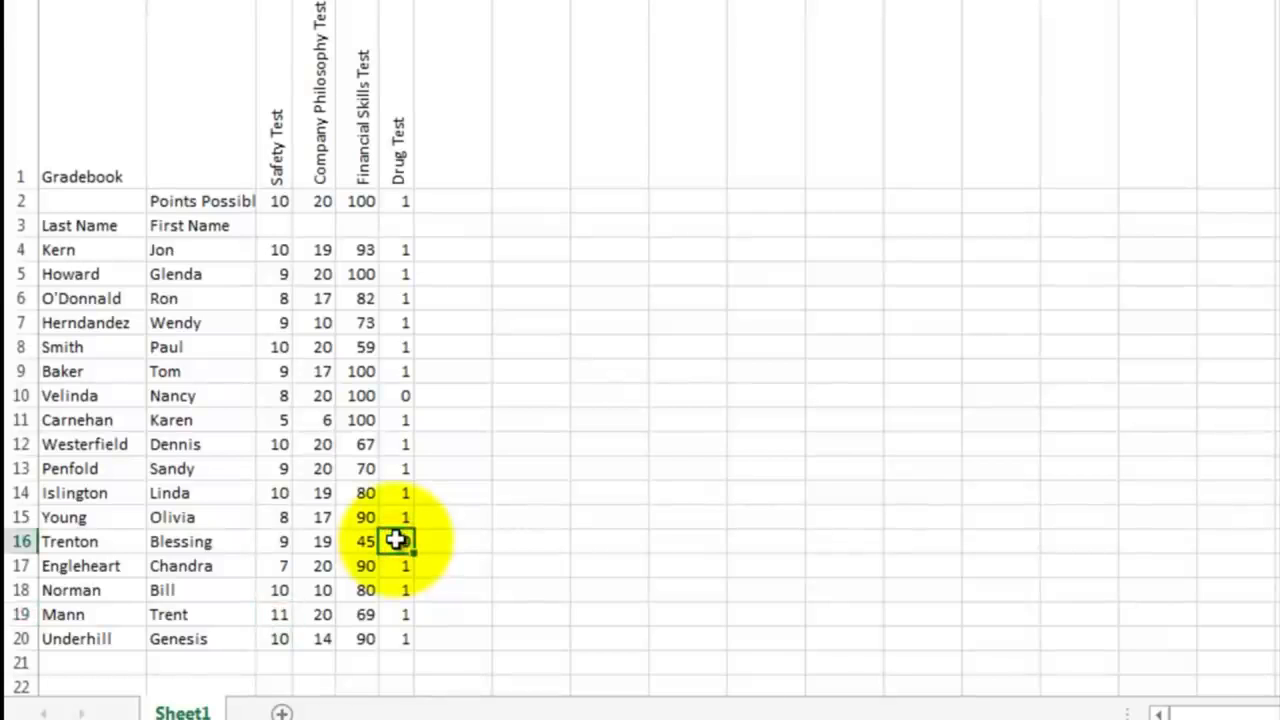
{"action": "left_click", "coordinate": [610, 272]}
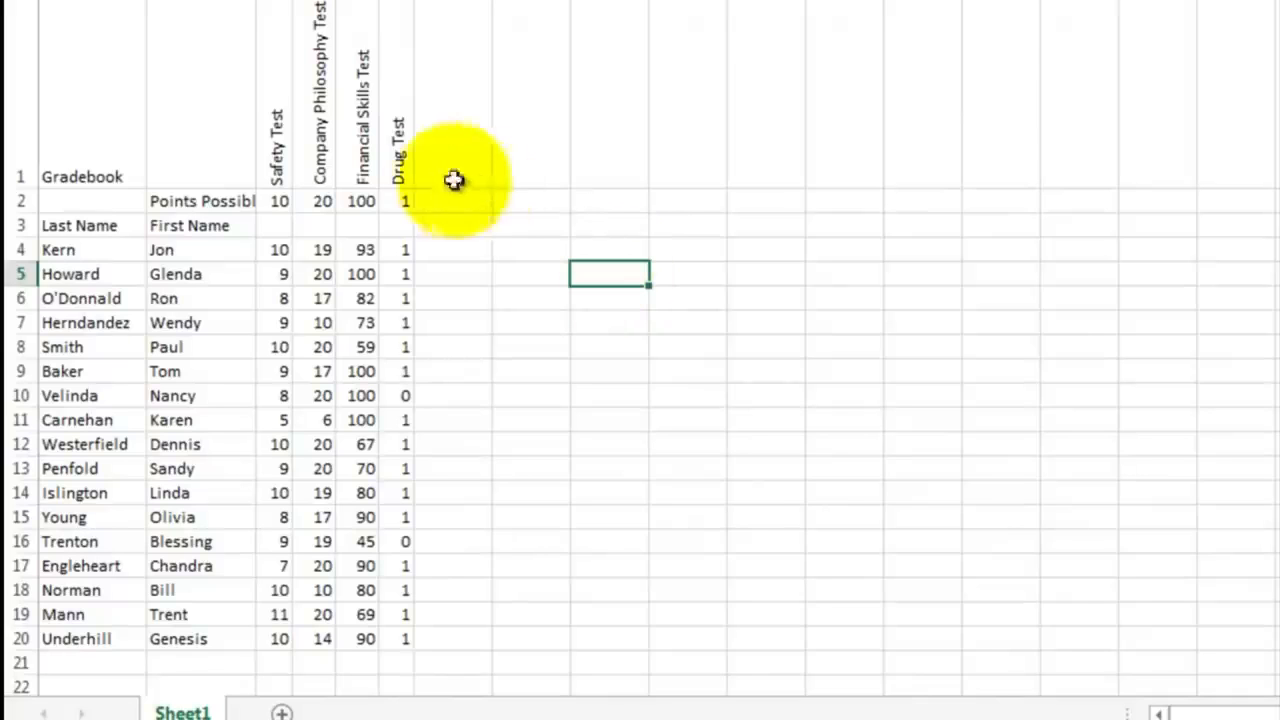
Step: Copy the four rotated test headings in C1:F1 and paste them with their formatting starting at H1
{"action": "left_click", "coordinate": [286, 152]}
{"action": "left_click_drag", "start_coordinate": [286, 152], "coordinate": [380, 134]}
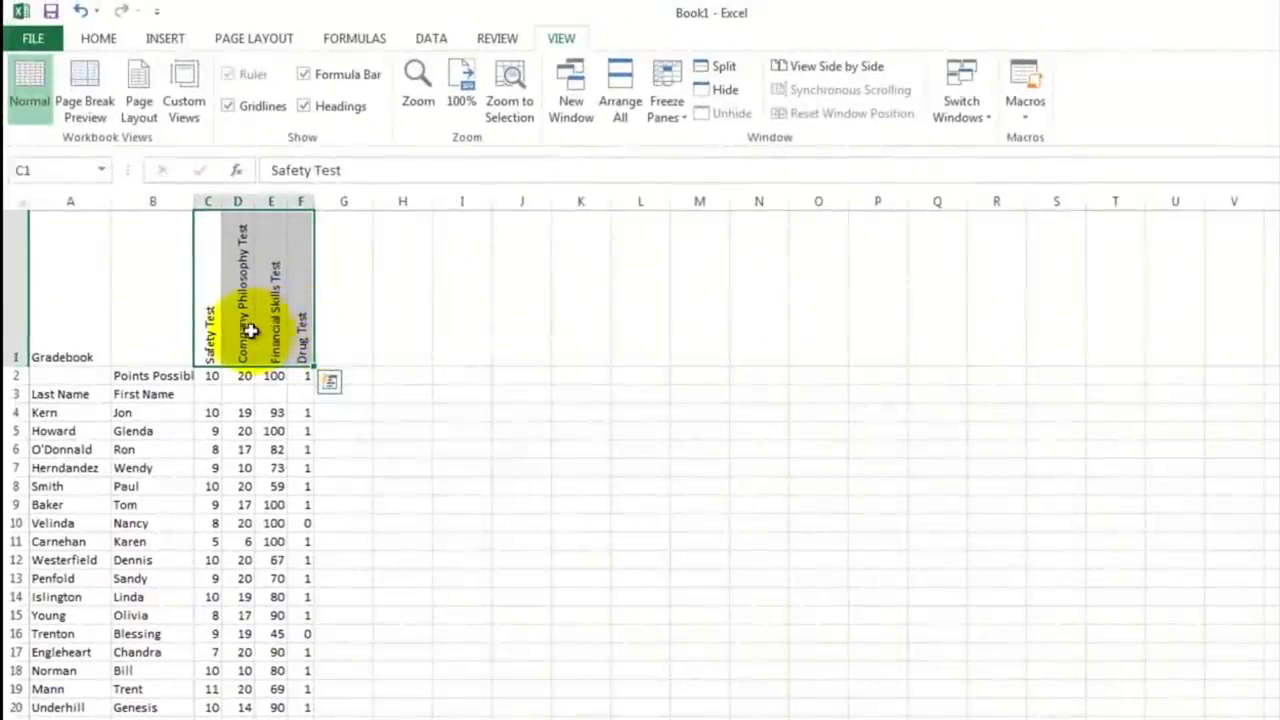
{"action": "right_click", "coordinate": [244, 331]}
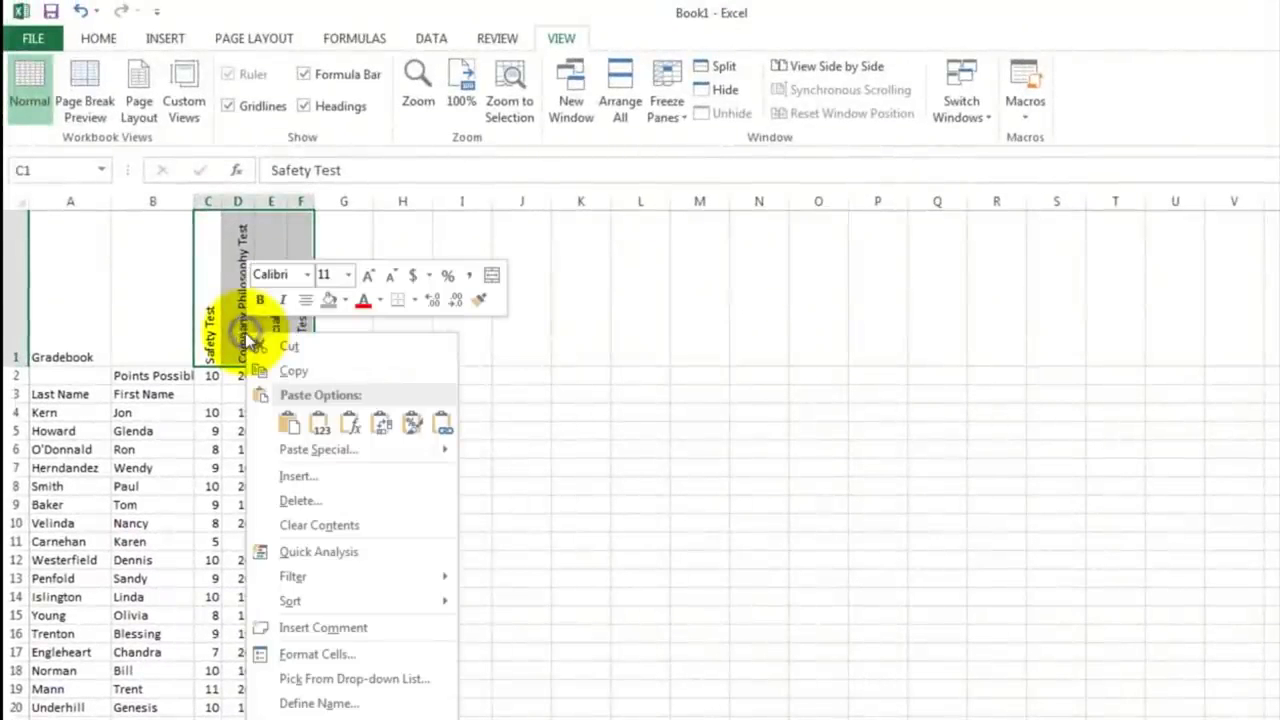
{"action": "left_click", "coordinate": [289, 376]}
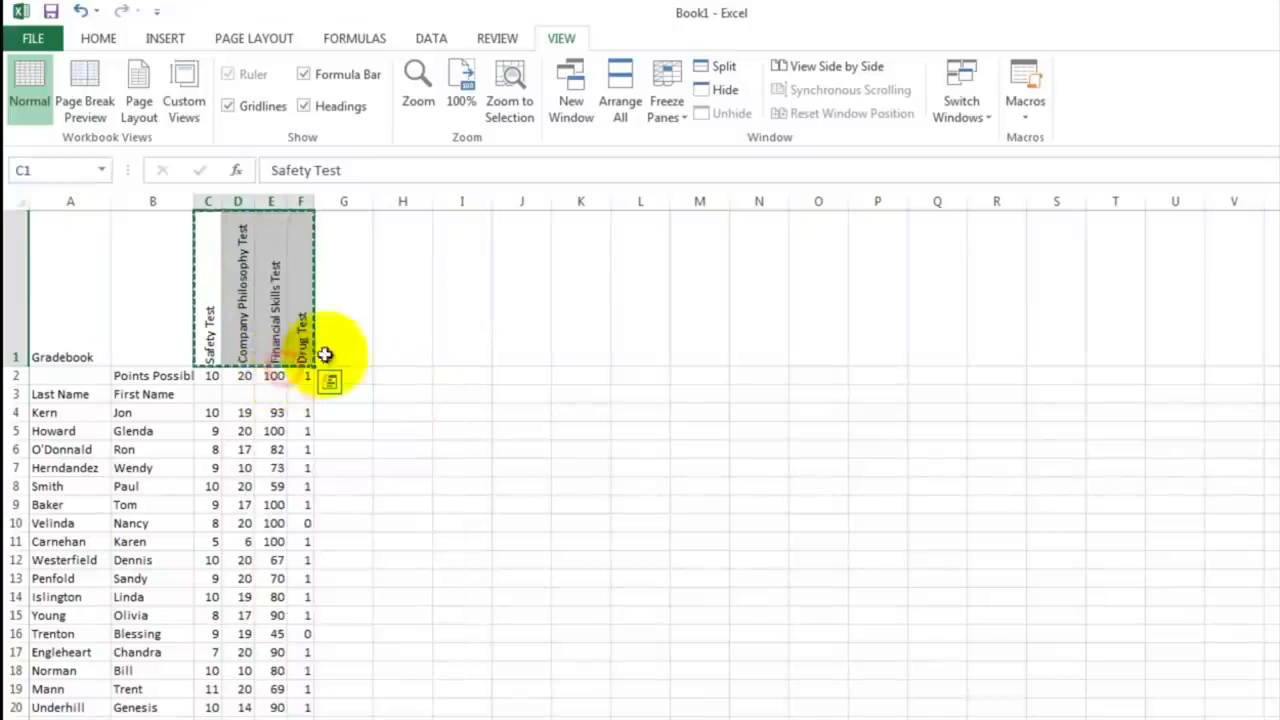
{"action": "left_click", "coordinate": [410, 320]}
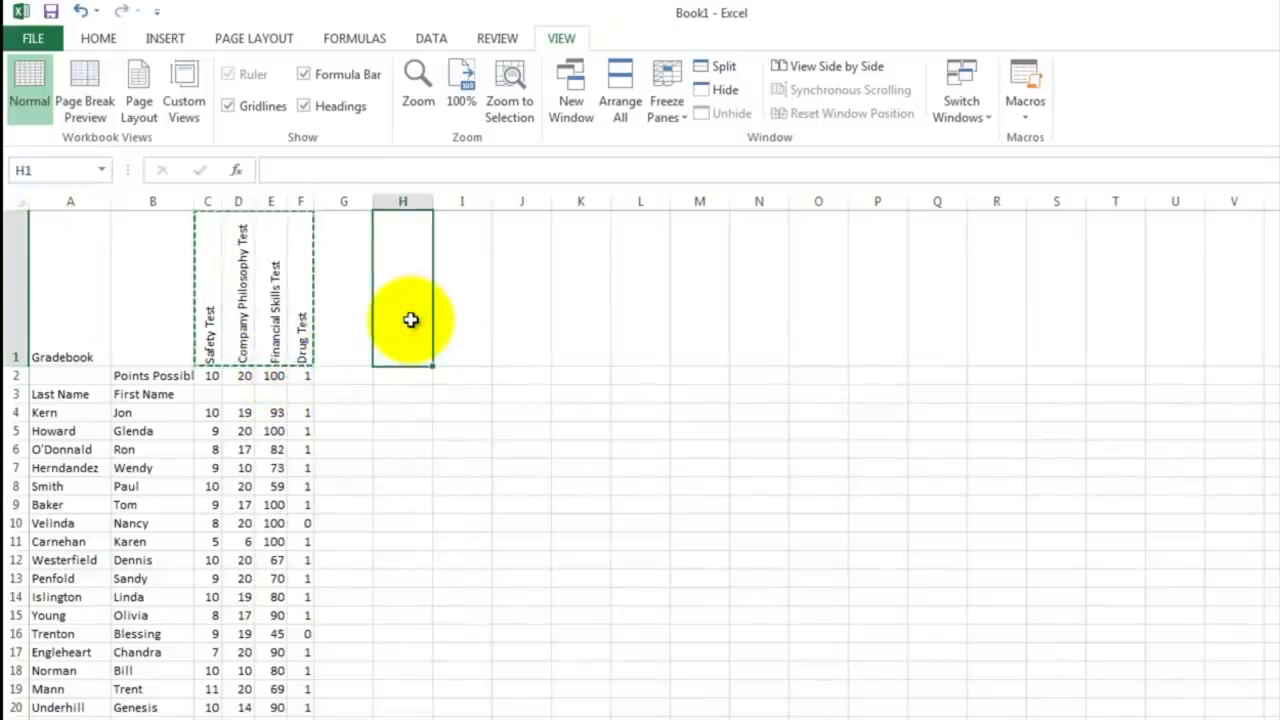
{"action": "right_click", "coordinate": [410, 320]}
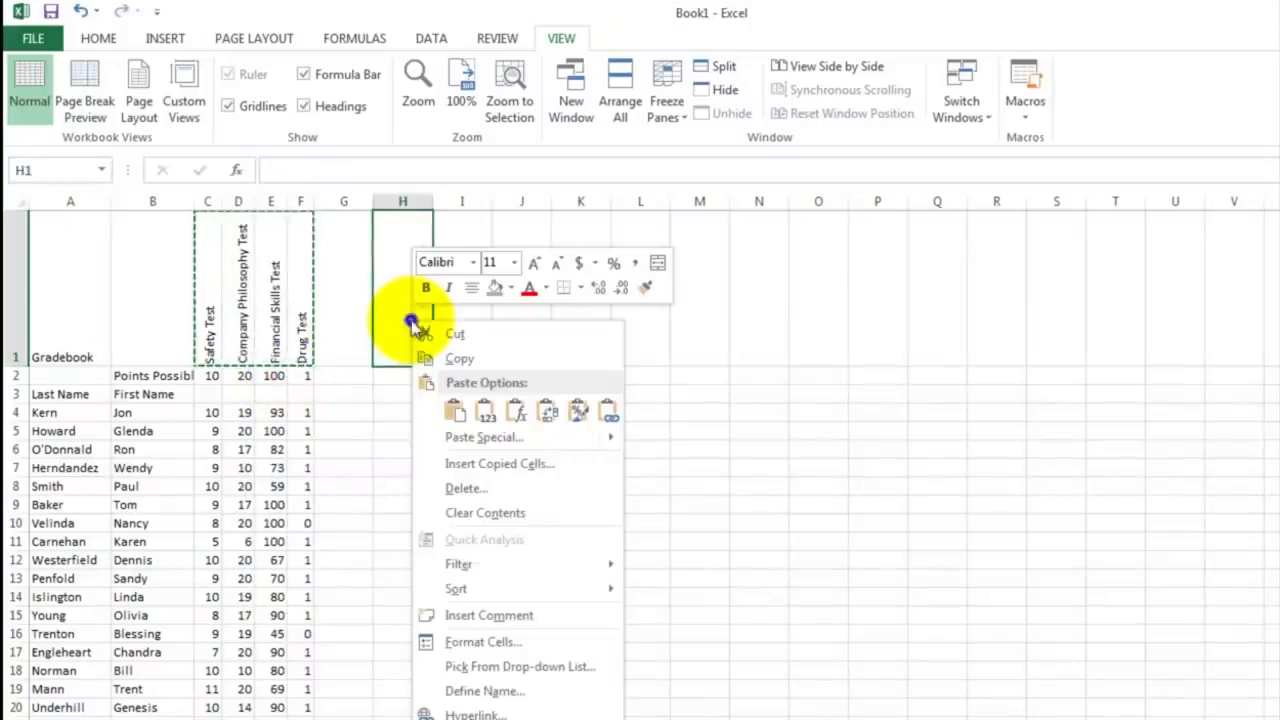
{"action": "left_click", "coordinate": [453, 410]}
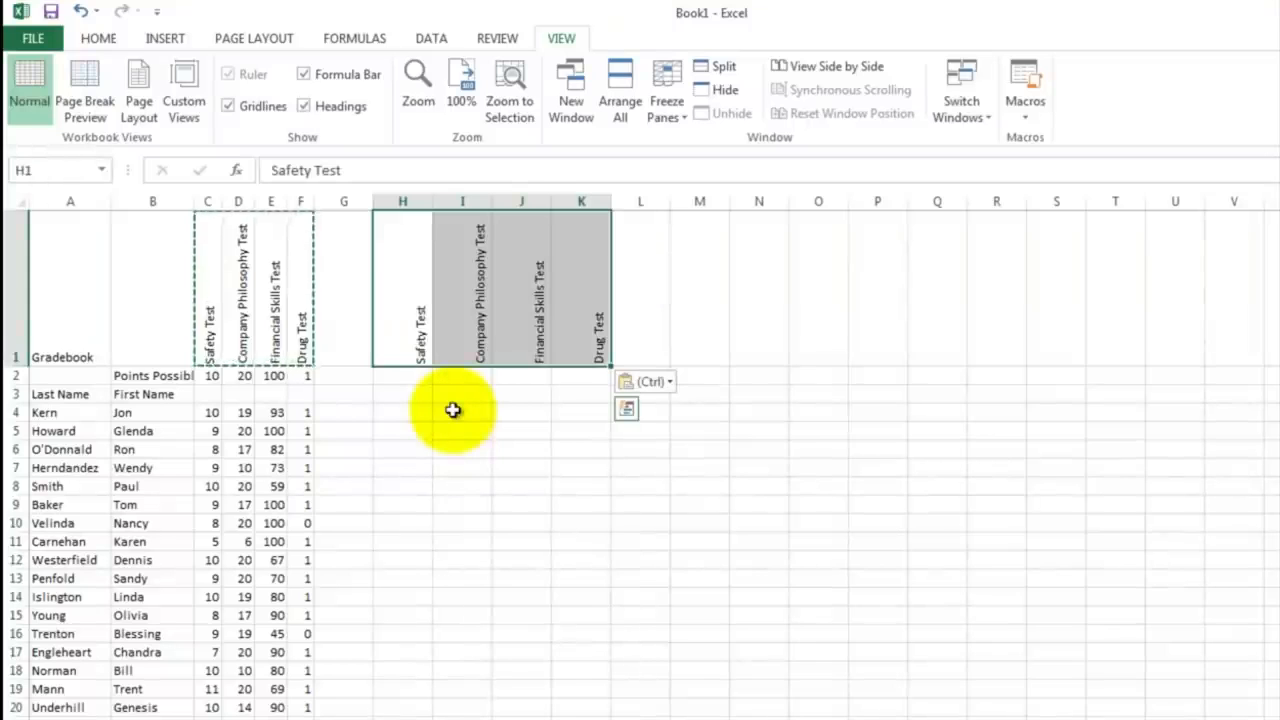
Step: Enter the formula =C4/C2 in H4 to divide the first employee's Safety Test score by the points possible
{"action": "left_click", "coordinate": [396, 414]}
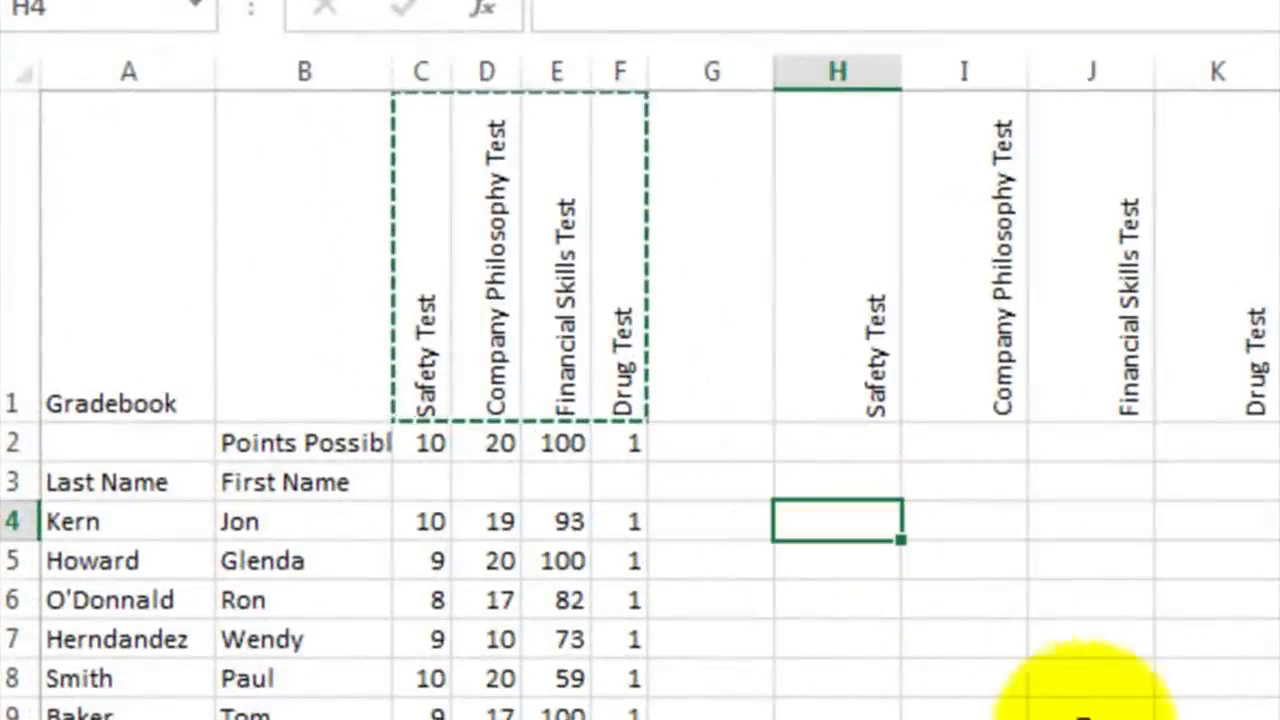
{"action": "type", "text": "="}
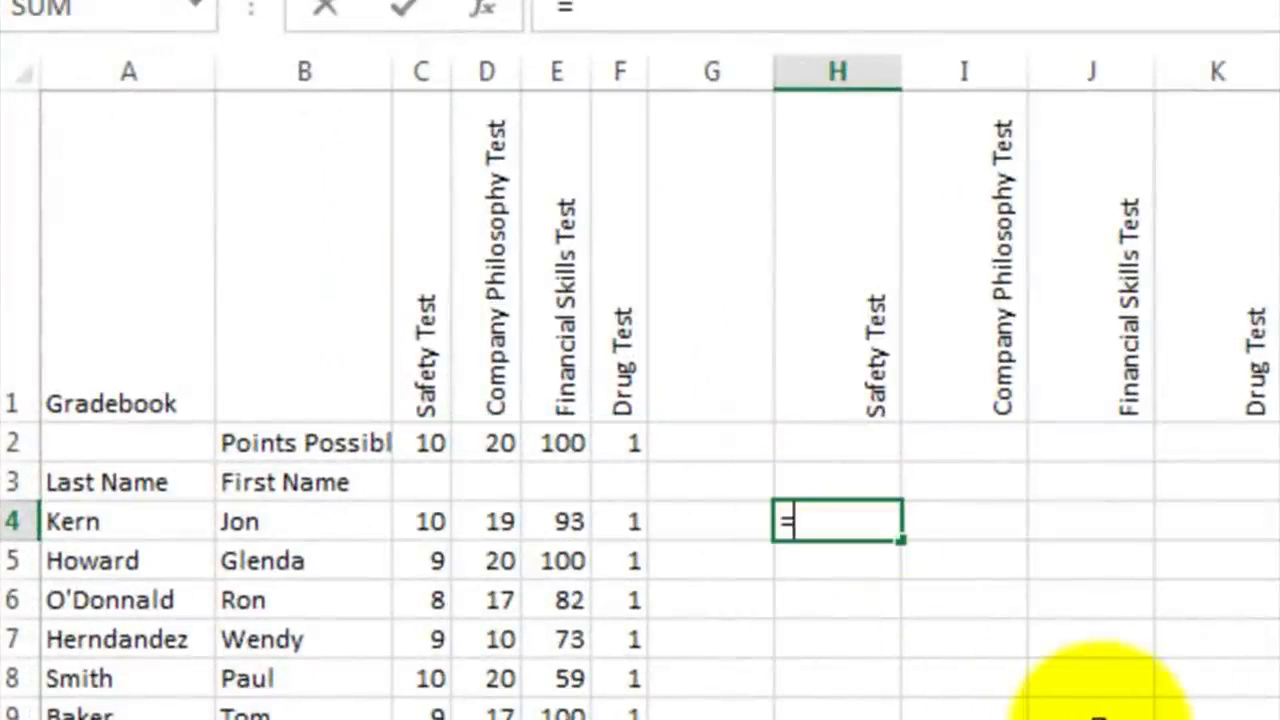
{"action": "left_click", "coordinate": [424, 522]}
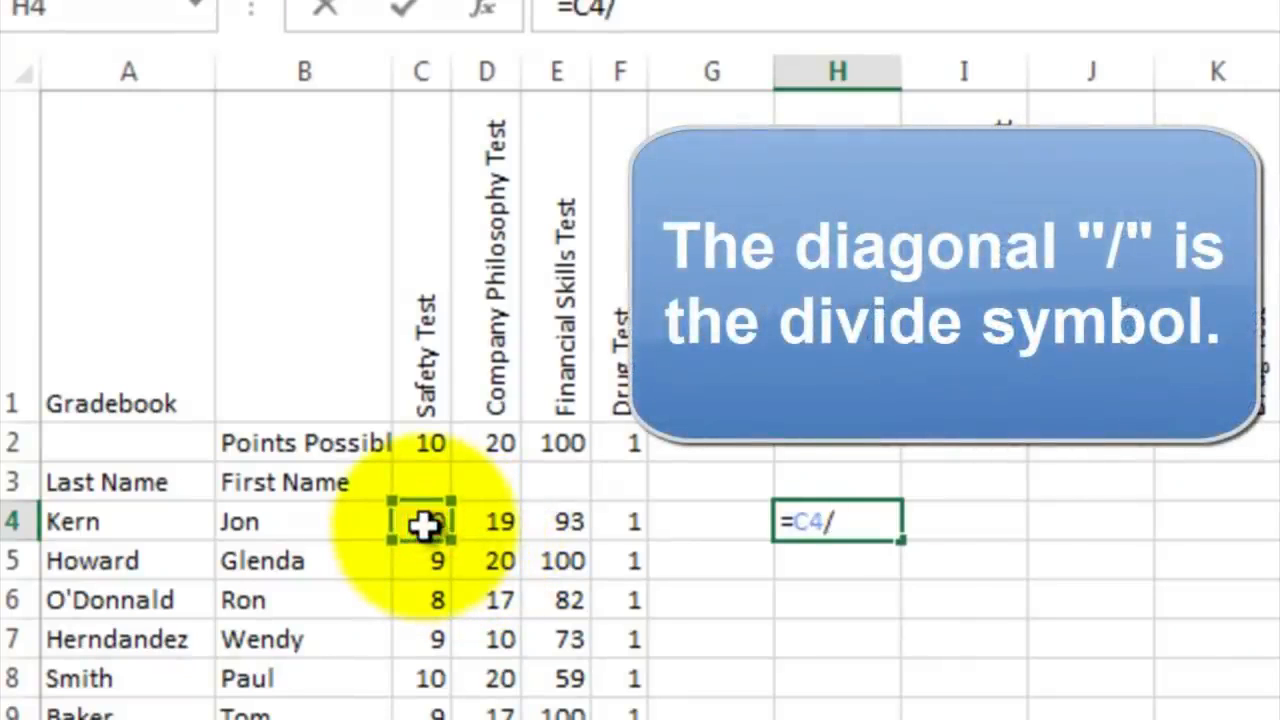
{"action": "left_click", "coordinate": [428, 440]}
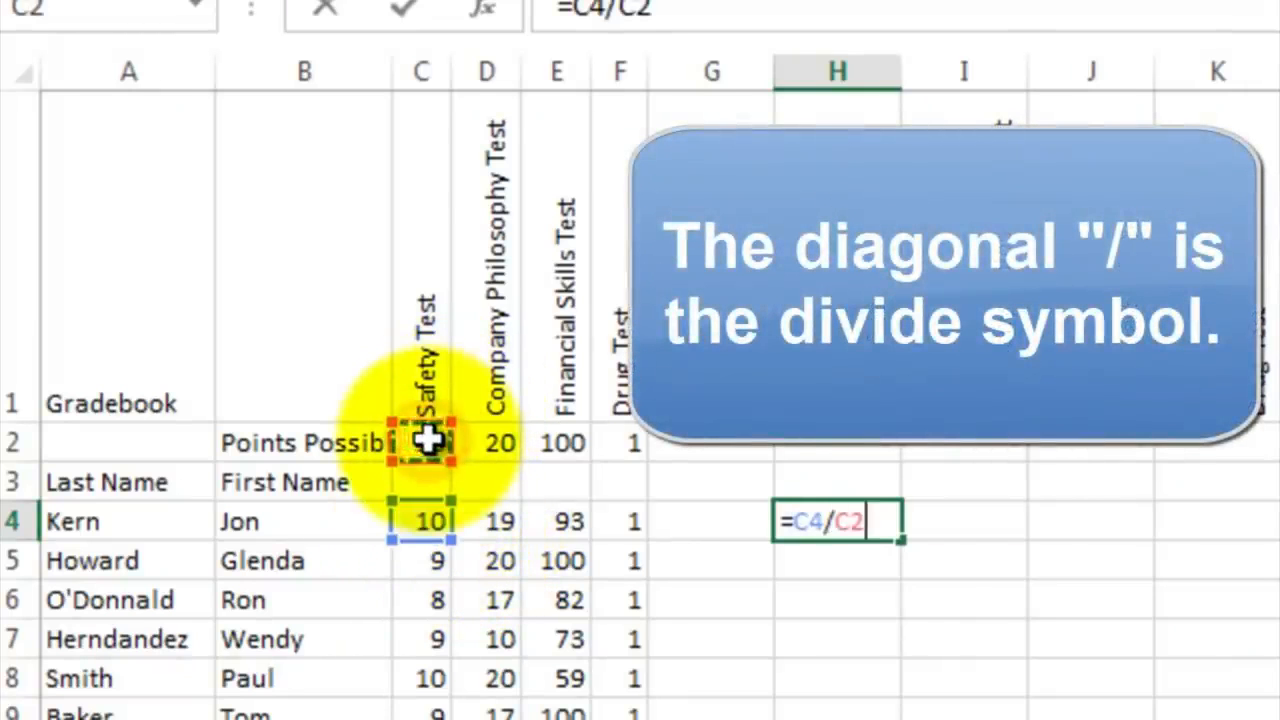
{"action": "key", "text": "Return"}
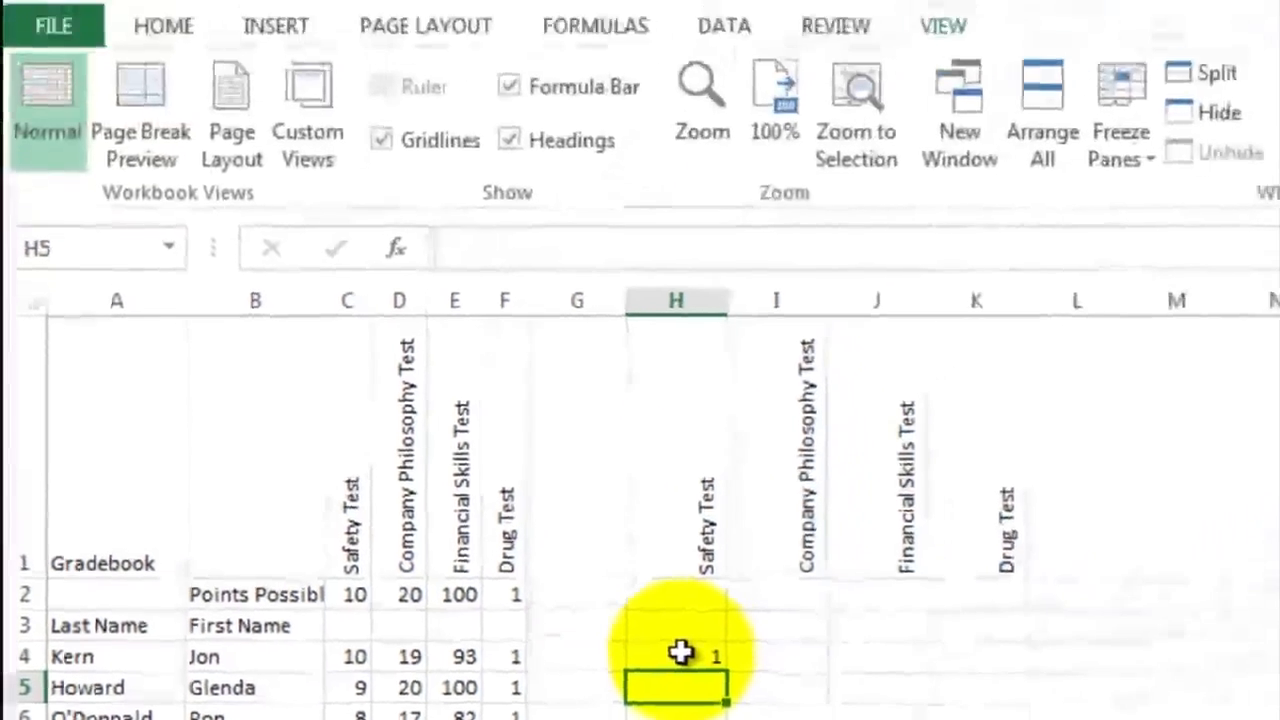
Step: Format H4 as a percentage and fill its formula and format down through H20
{"action": "left_click", "coordinate": [817, 540]}
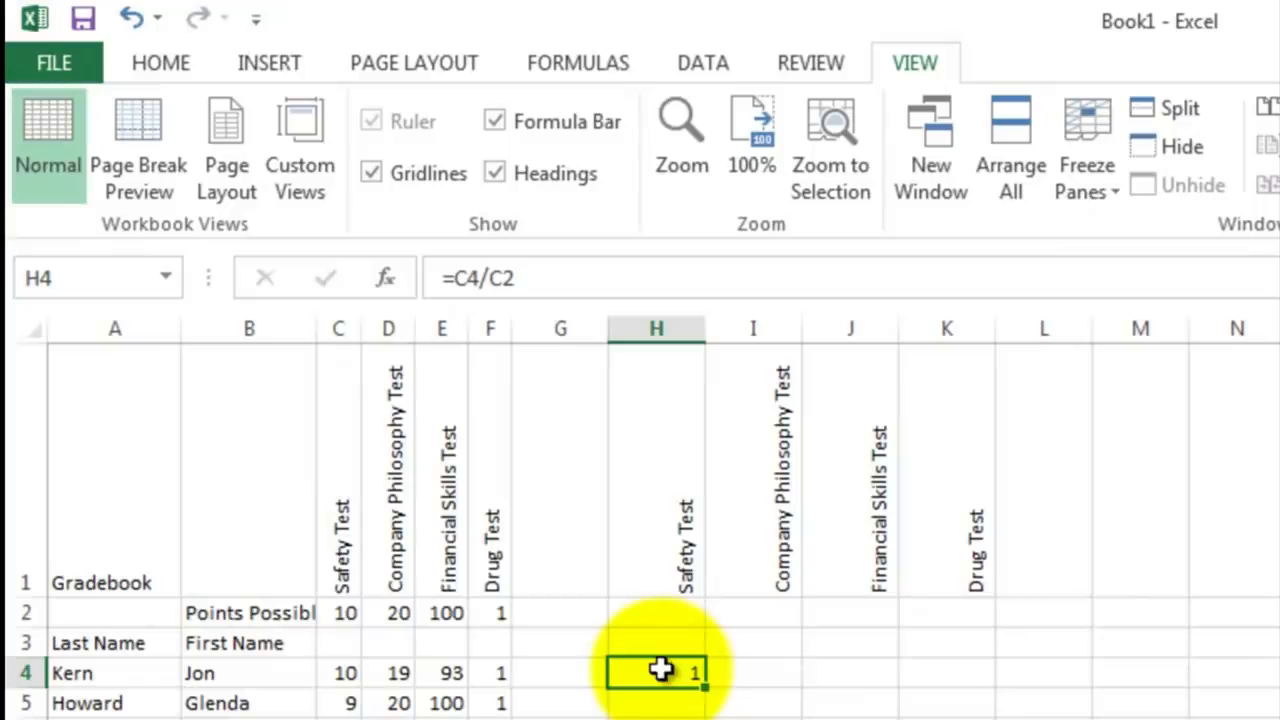
{"action": "left_click", "coordinate": [163, 66]}
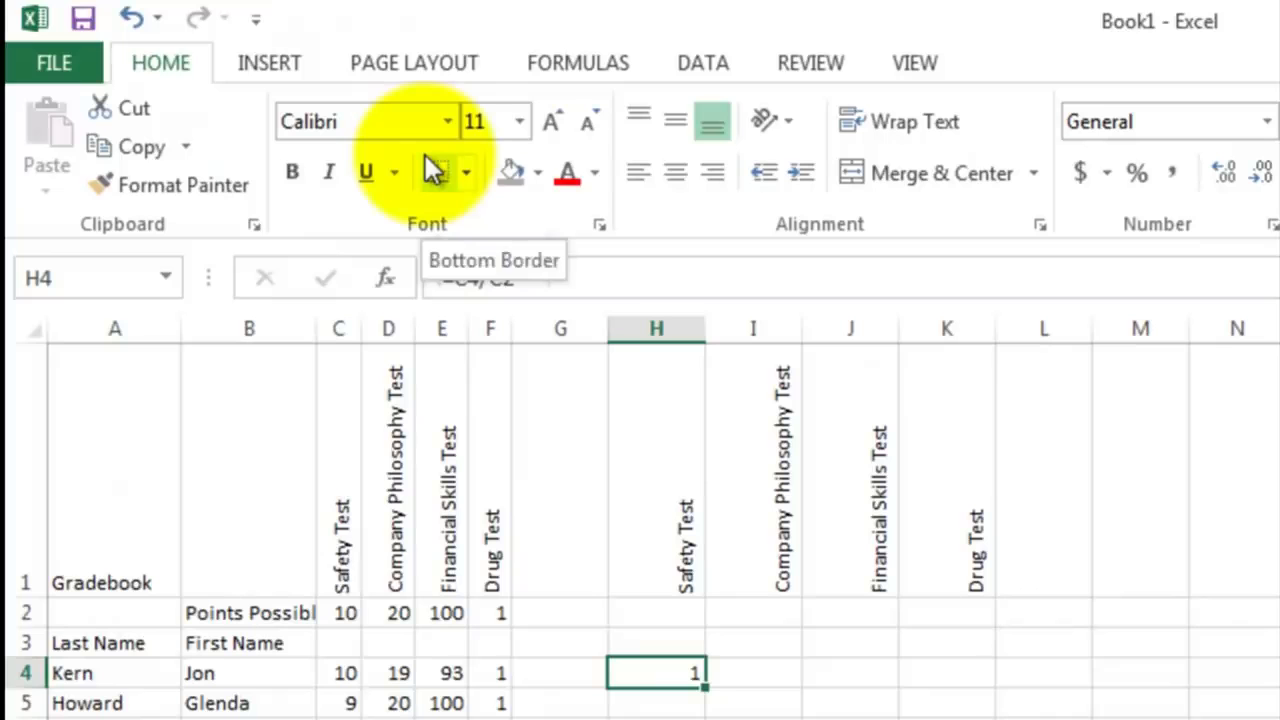
{"action": "left_click", "coordinate": [1139, 176]}
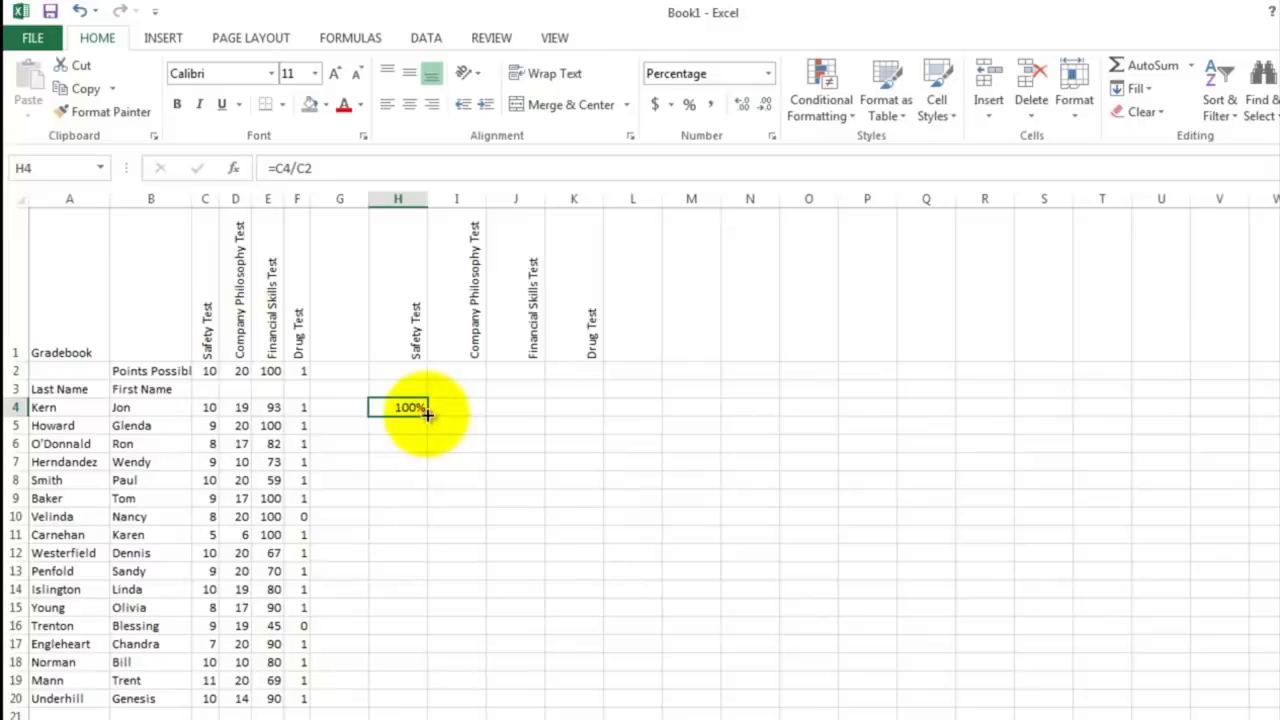
{"action": "left_click_drag", "start_coordinate": [427, 414], "coordinate": [420, 697]}
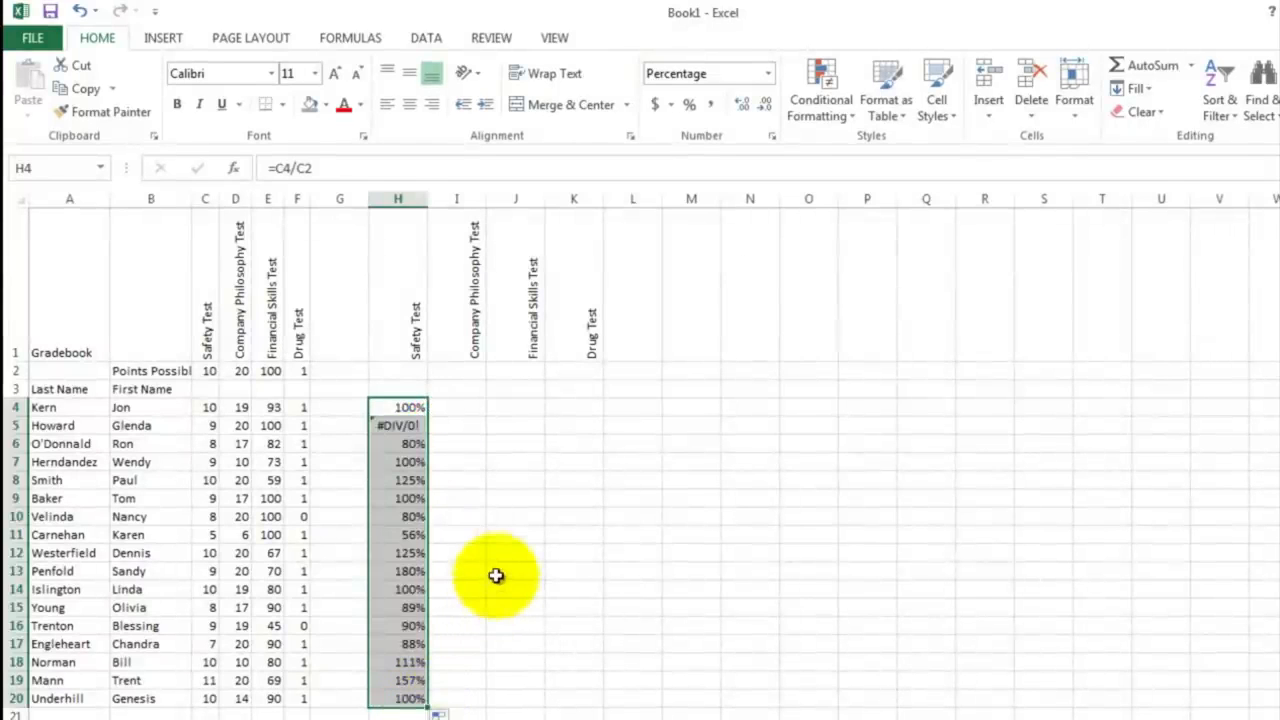
Step: Check the copied Safety Test formulas in H5 and H7 to see which cells they divide by
{"action": "left_click", "coordinate": [411, 426]}
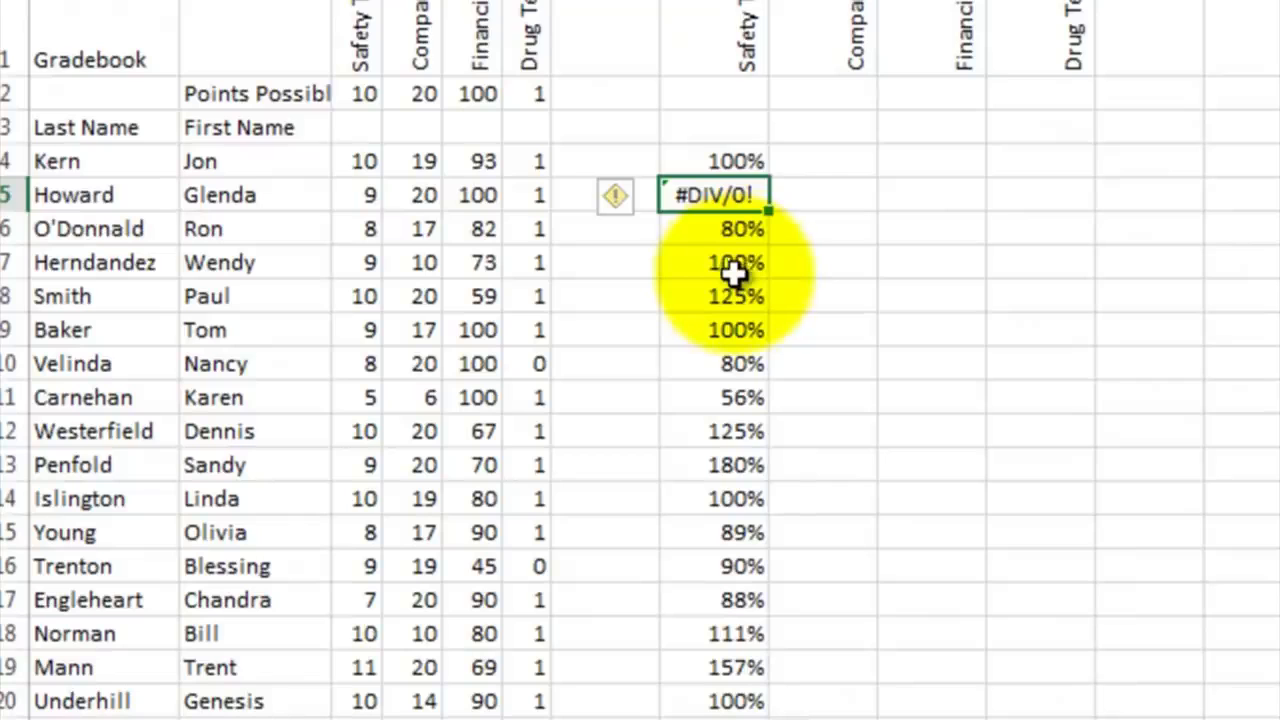
{"action": "left_click", "coordinate": [731, 263]}
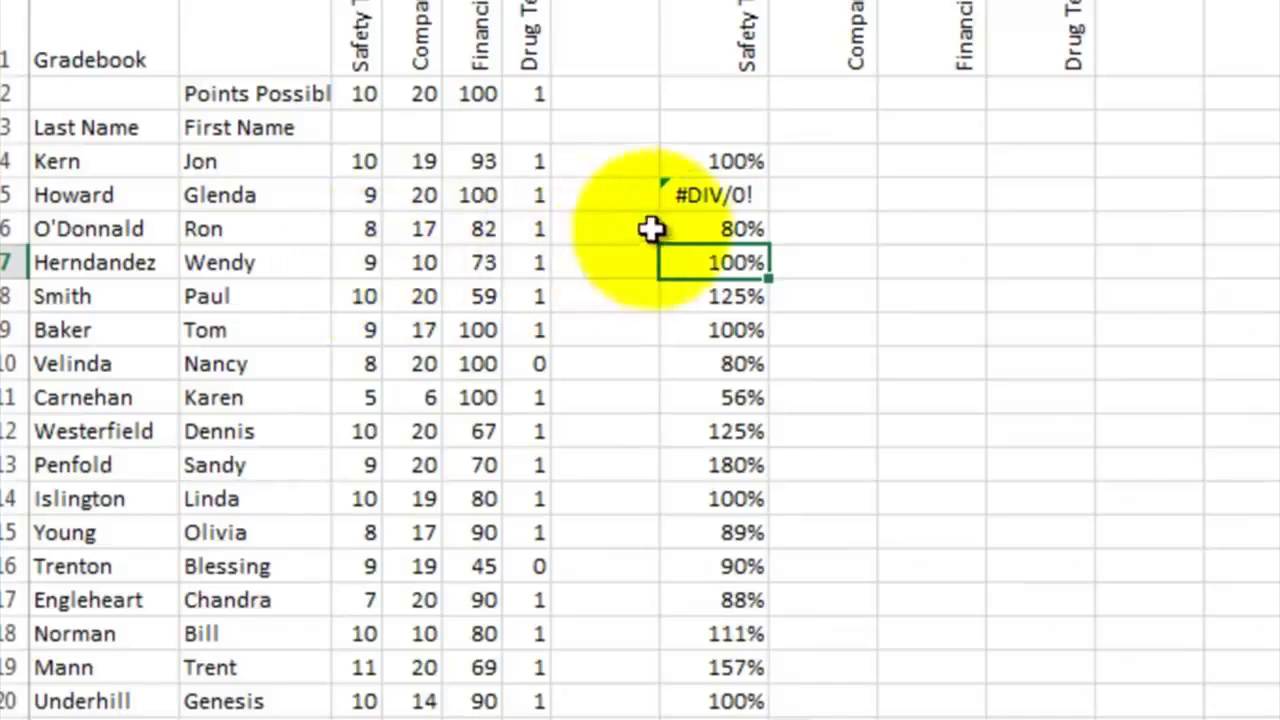
{"action": "double_click", "coordinate": [714, 263]}
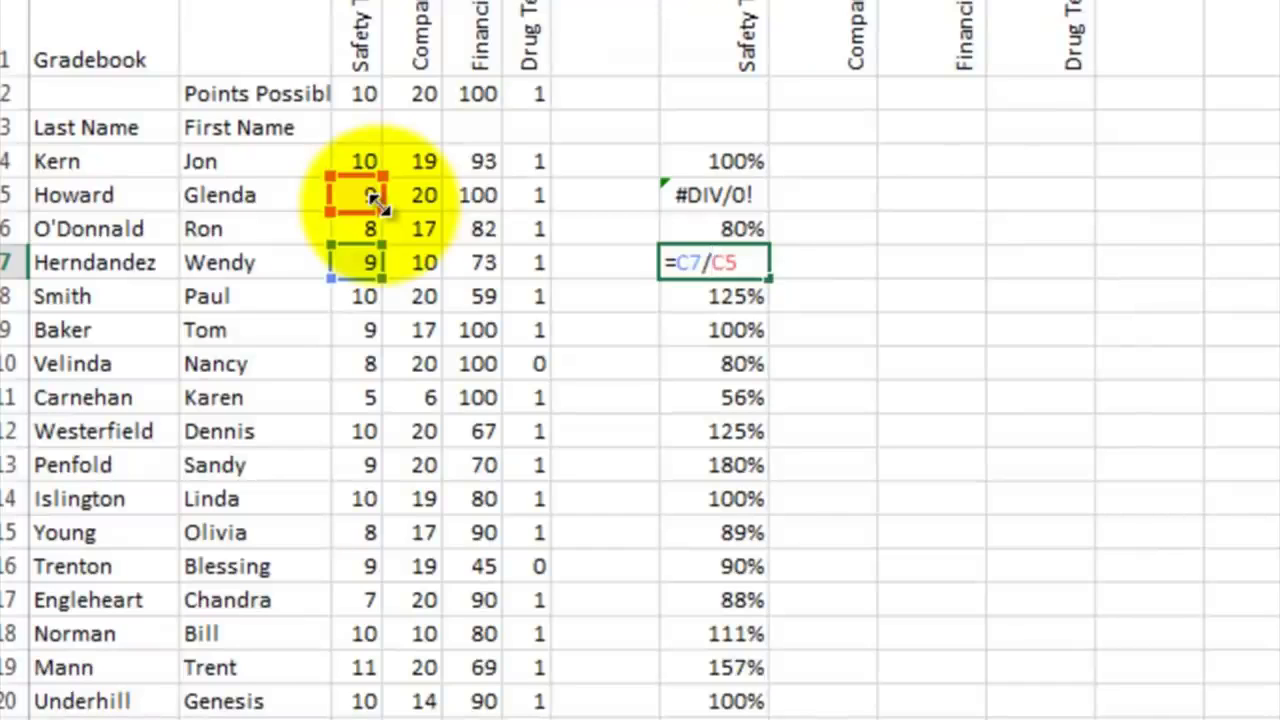
{"action": "key", "text": "ctrl+Return"}
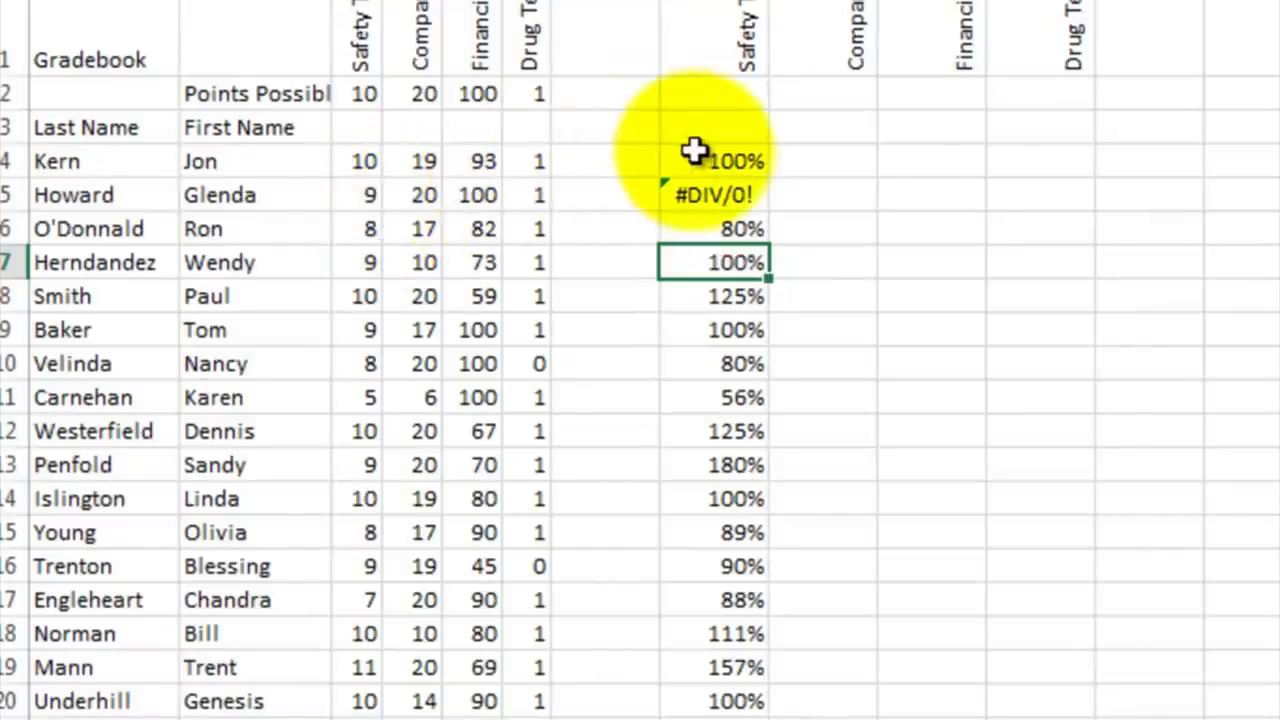
Step: Clear the contents of the Safety Test percentage cells H4:H20
{"action": "left_click_drag", "start_coordinate": [694, 157], "coordinate": [712, 364]}
{"action": "left_click_drag", "start_coordinate": [706, 617], "coordinate": [734, 703]}
{"action": "right_click", "coordinate": [745, 364]}
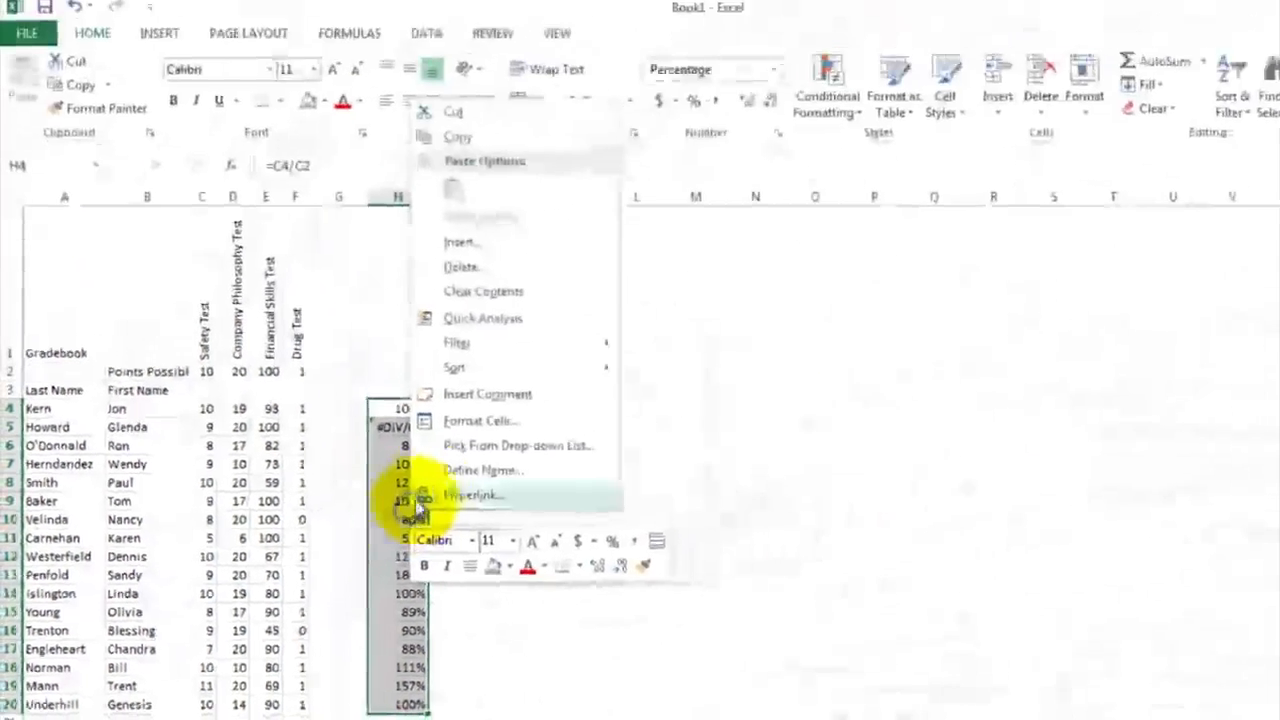
{"action": "left_click", "coordinate": [483, 296]}
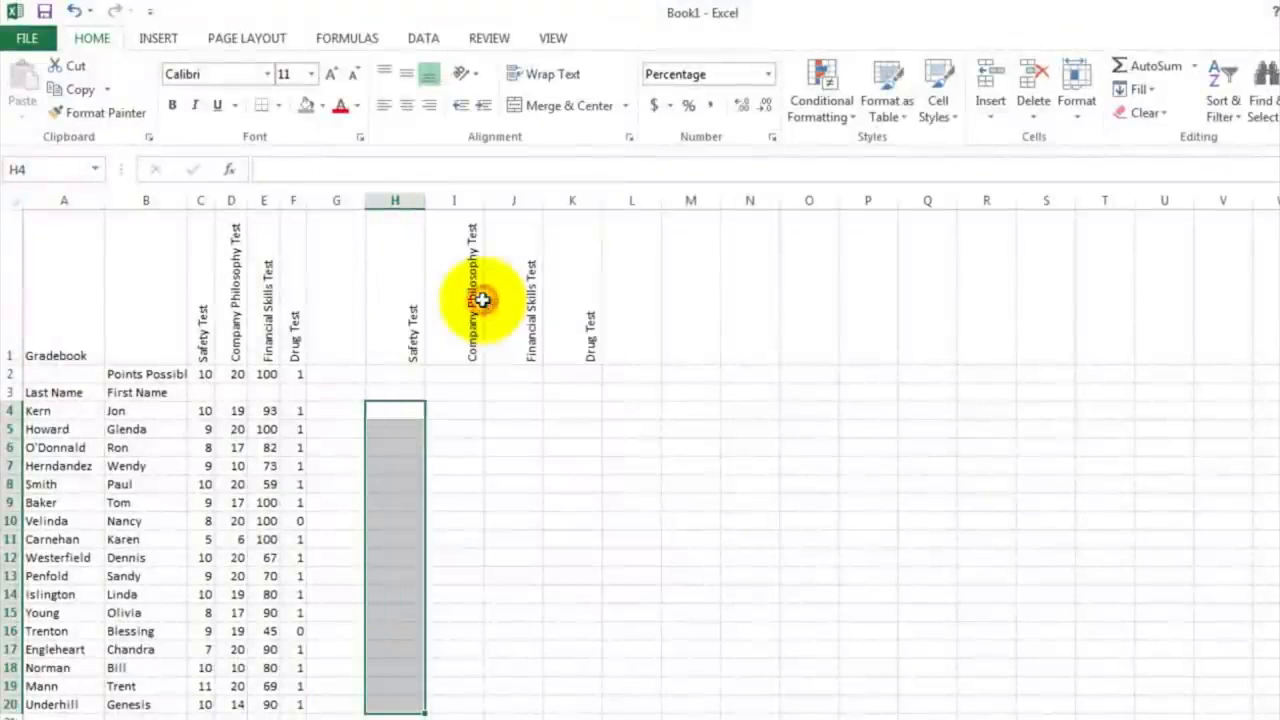
Step: Enter the formula =C4/C$2 in H4, with the points possible row fixed as an absolute reference
{"action": "left_click", "coordinate": [386, 411]}
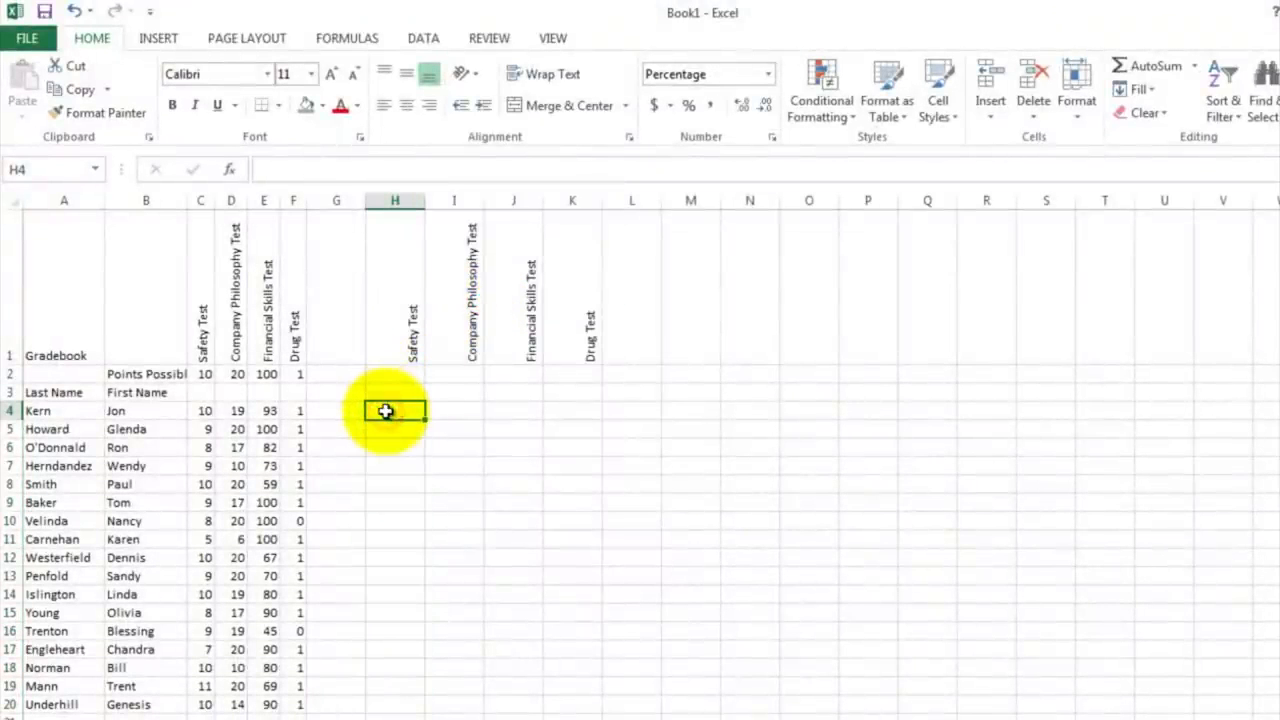
{"action": "type", "text": "="}
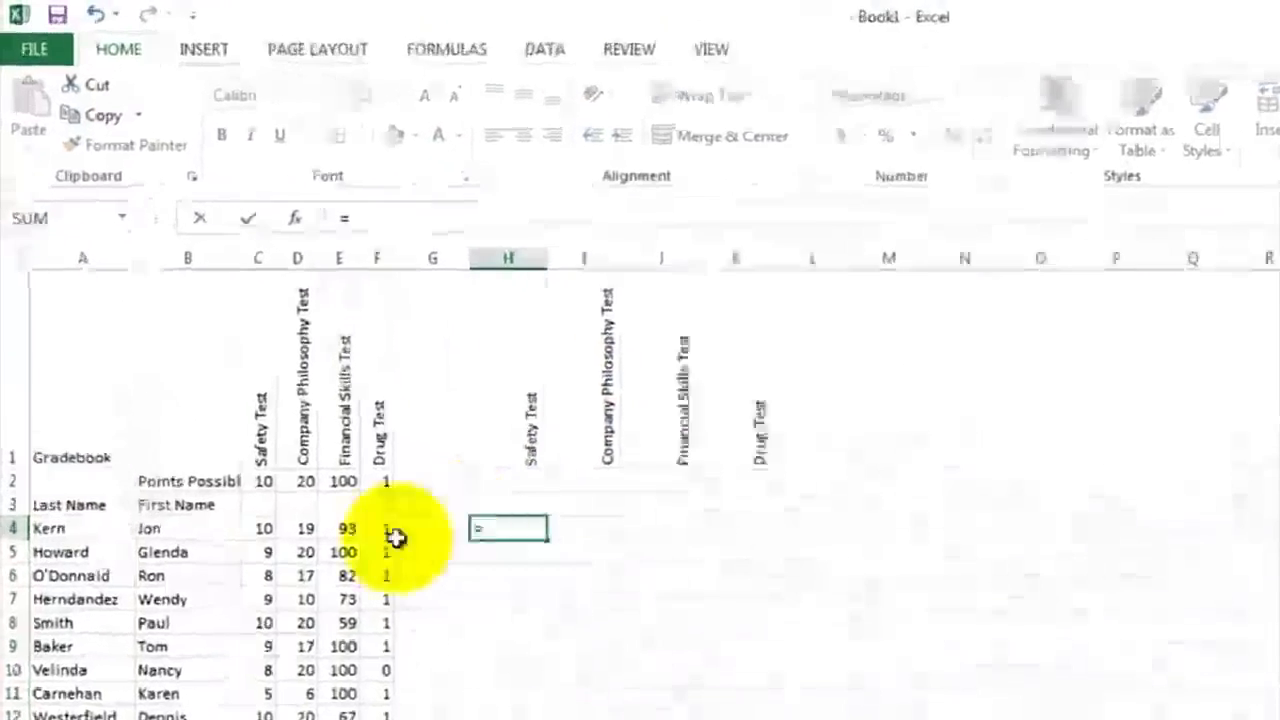
{"action": "left_click", "coordinate": [320, 648]}
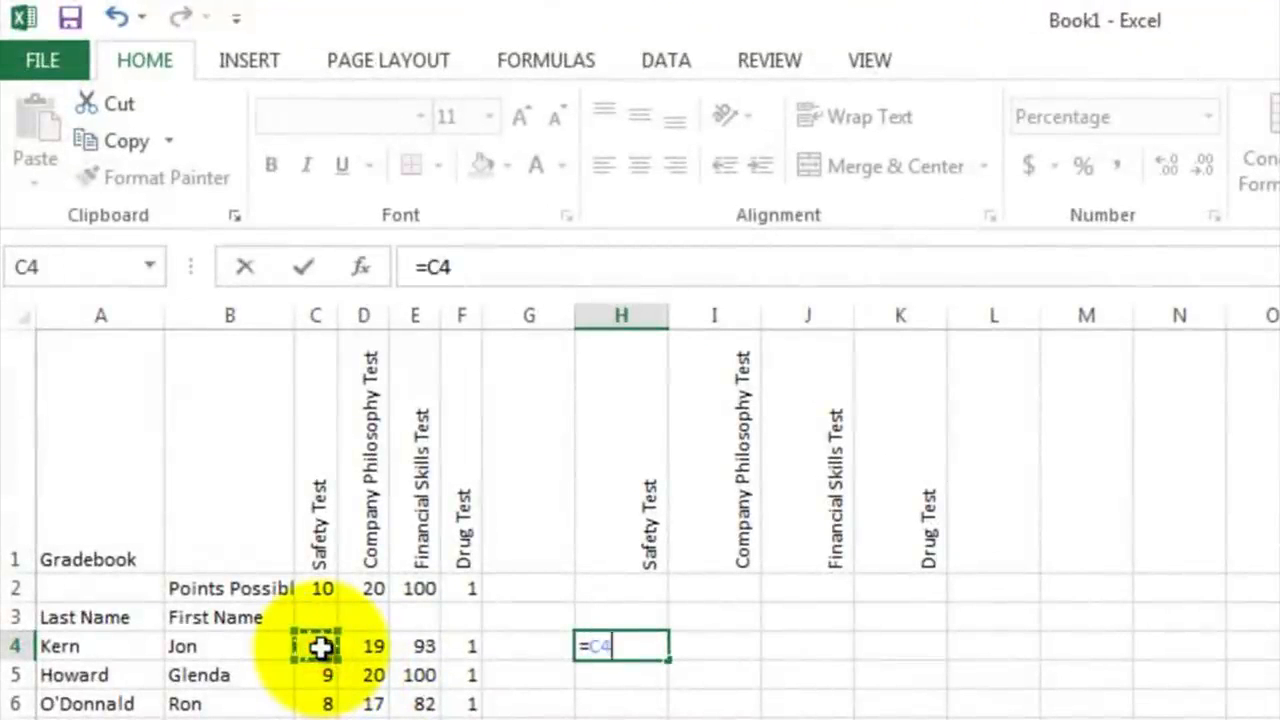
{"action": "type", "text": "/"}
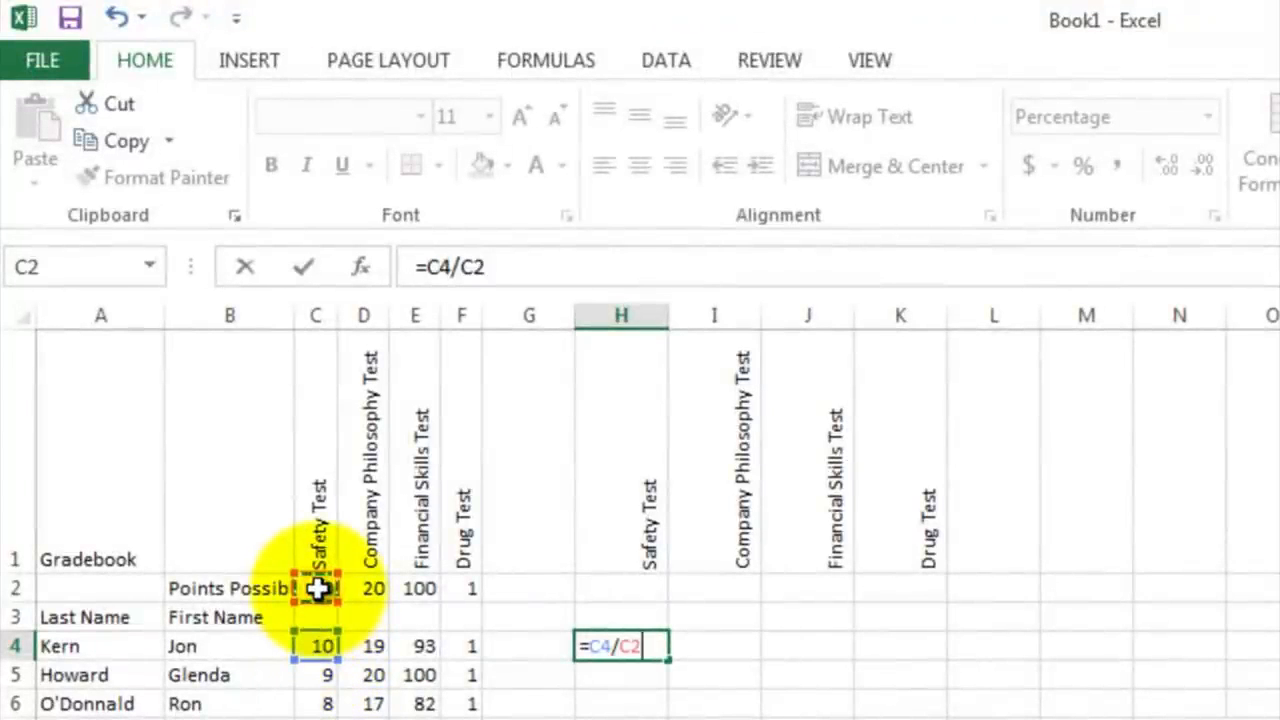
{"action": "left_click", "coordinate": [474, 268]}
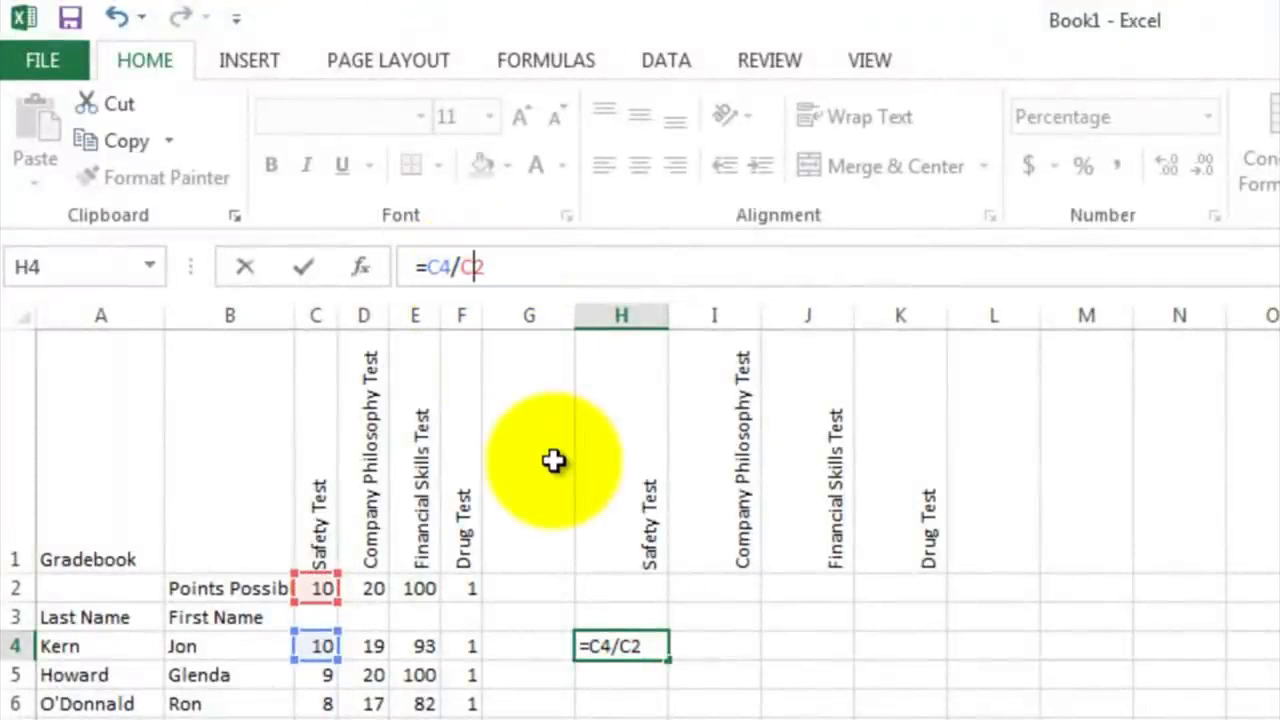
{"action": "type", "text": "$"}
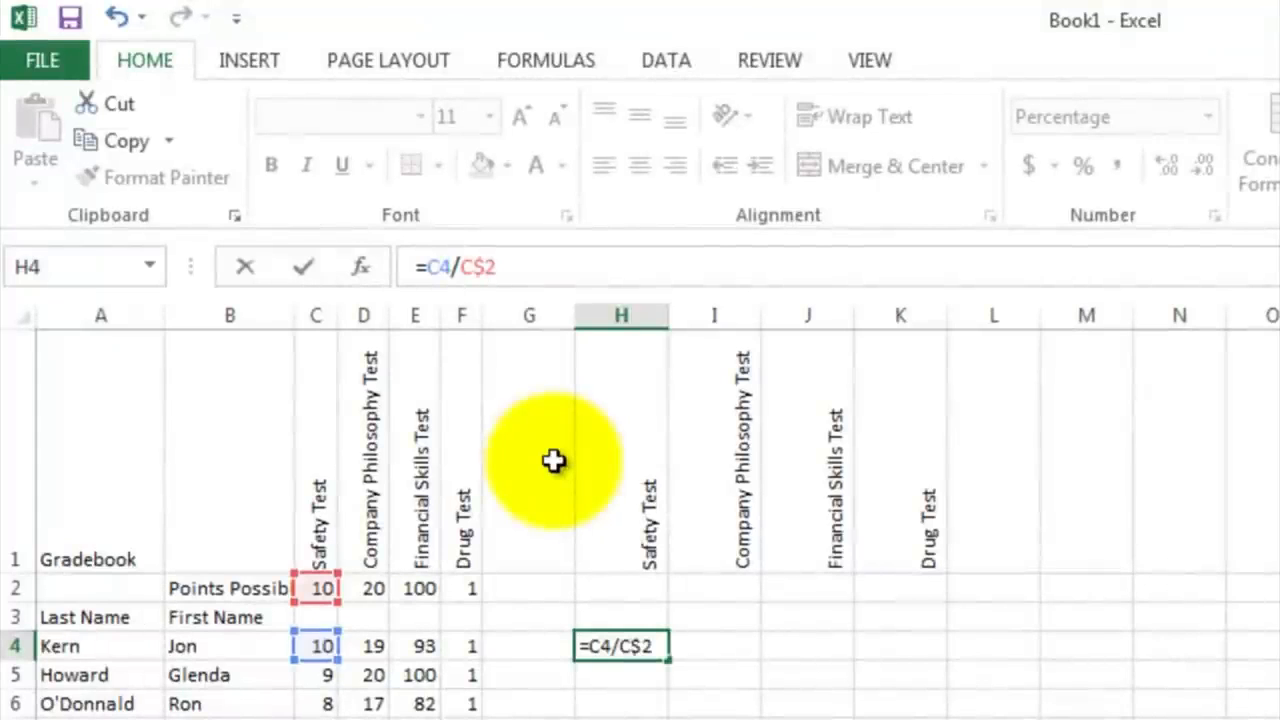
{"action": "key", "text": "Return"}
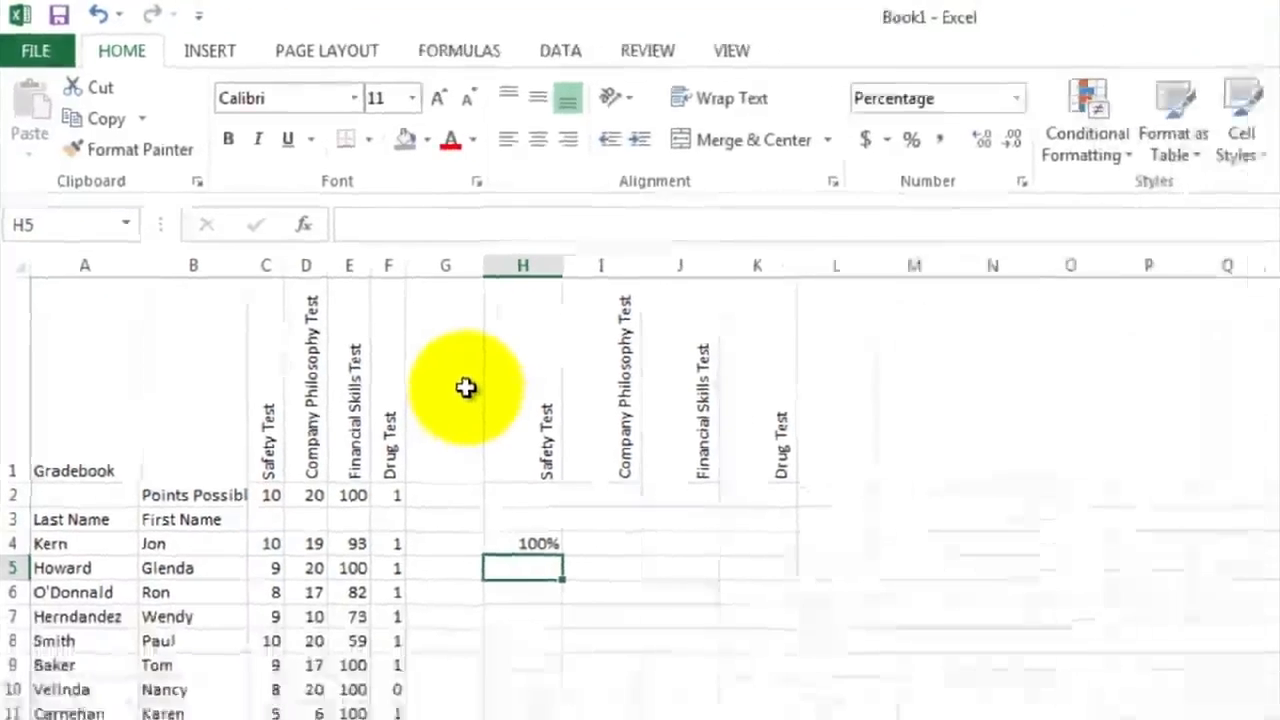
Step: Fill the H4 formula down through H20 and check the Safety Test percentage in H19
{"action": "left_click", "coordinate": [381, 407]}
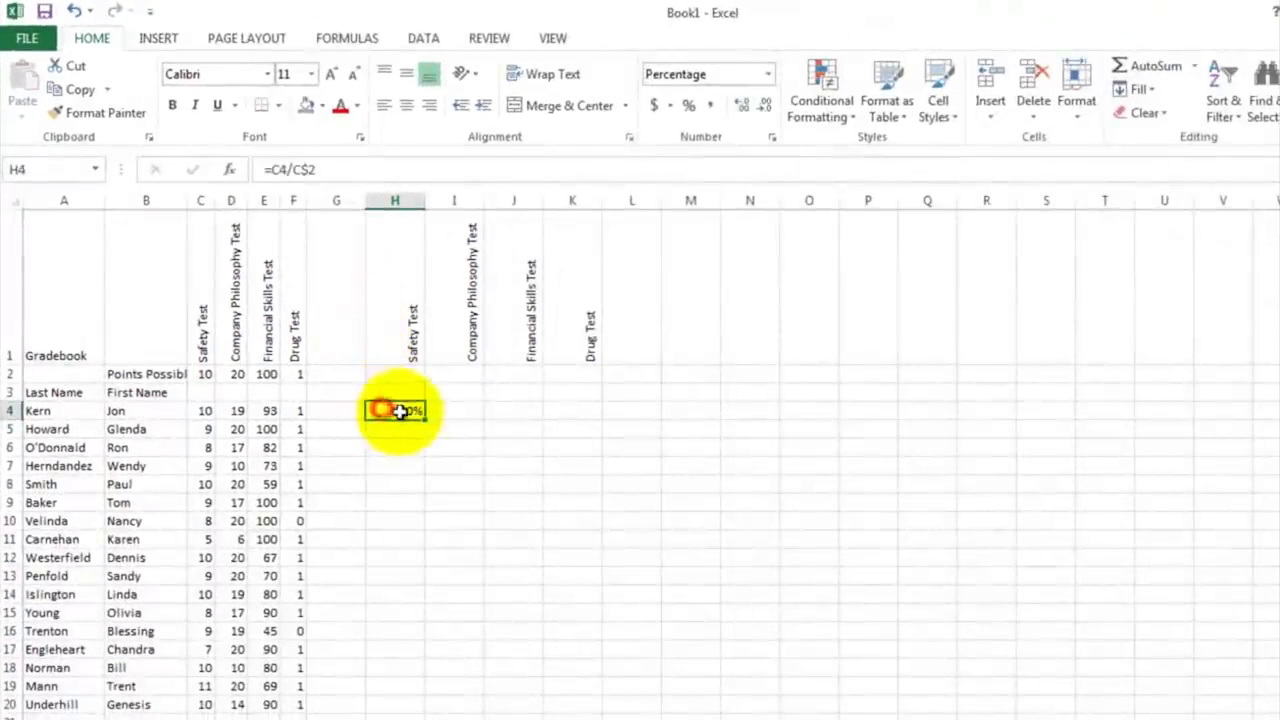
{"action": "left_click_drag", "start_coordinate": [426, 418], "coordinate": [407, 706]}
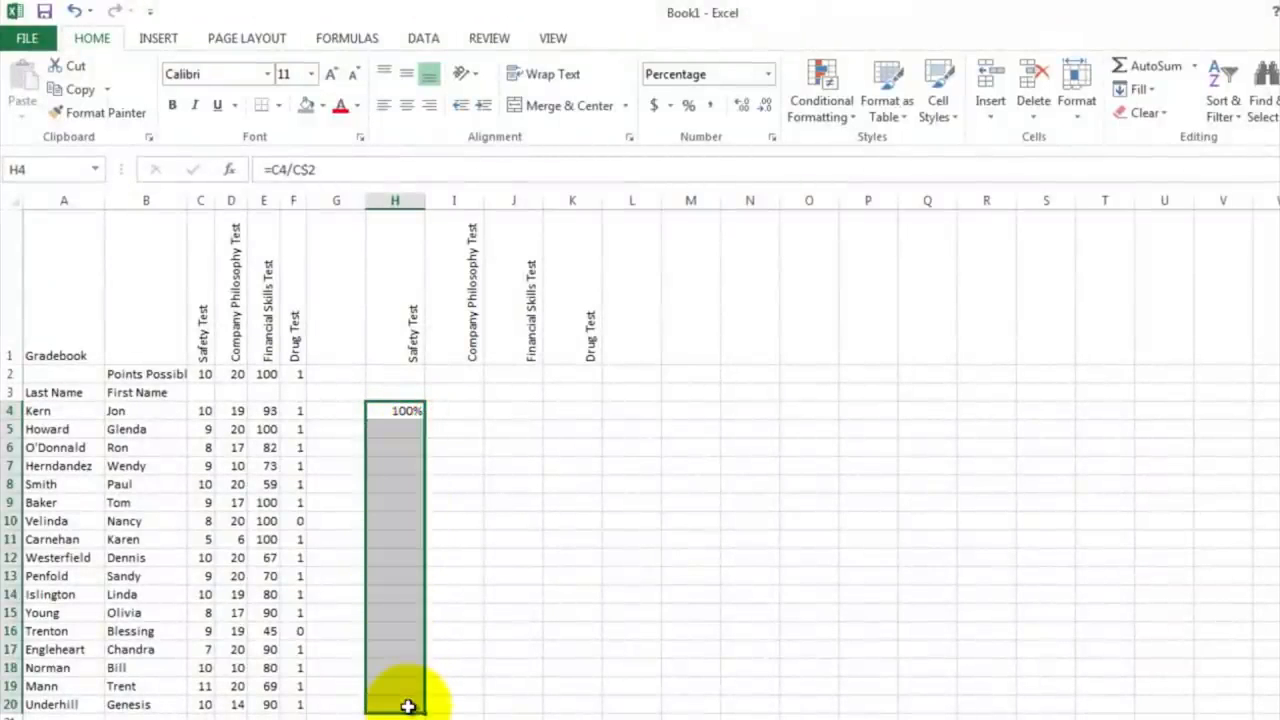
{"action": "left_click", "coordinate": [467, 610]}
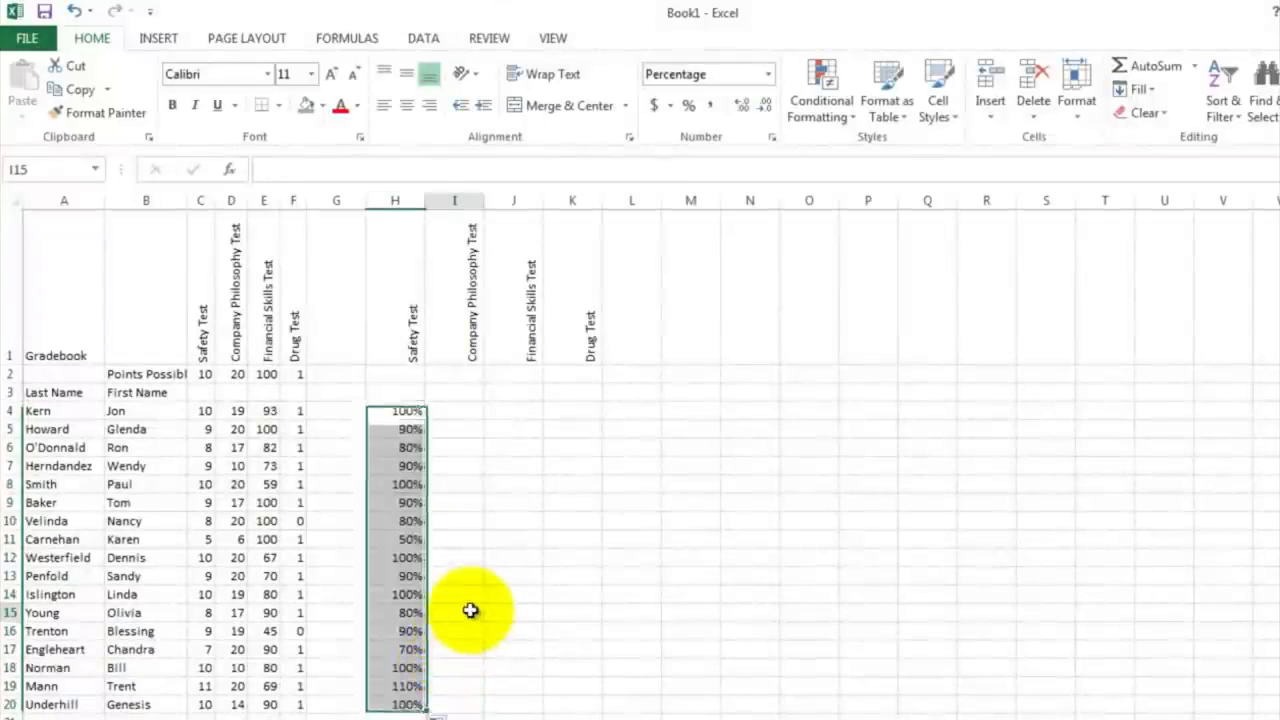
{"action": "left_click", "coordinate": [407, 688]}
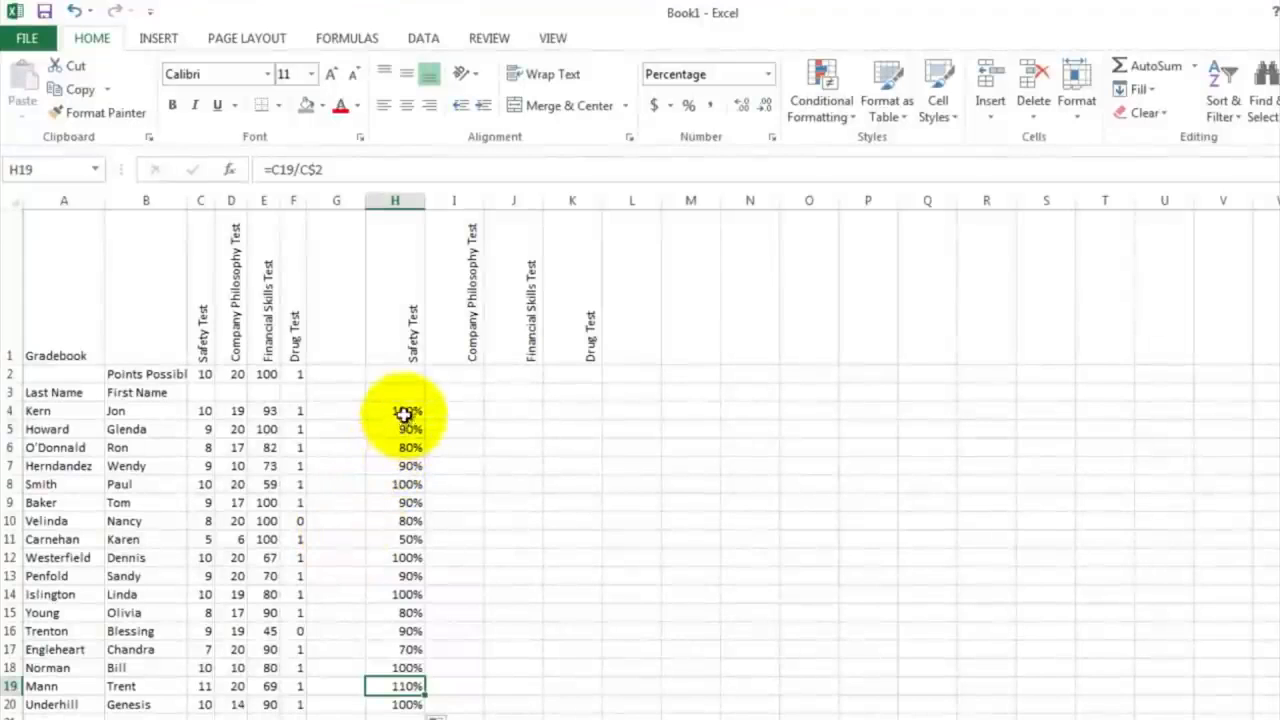
Step: Fill the percentage formulas in H4:H20 across through column K and check the Drug Test results in K4 and K10
{"action": "left_click_drag", "start_coordinate": [405, 410], "coordinate": [580, 681]}
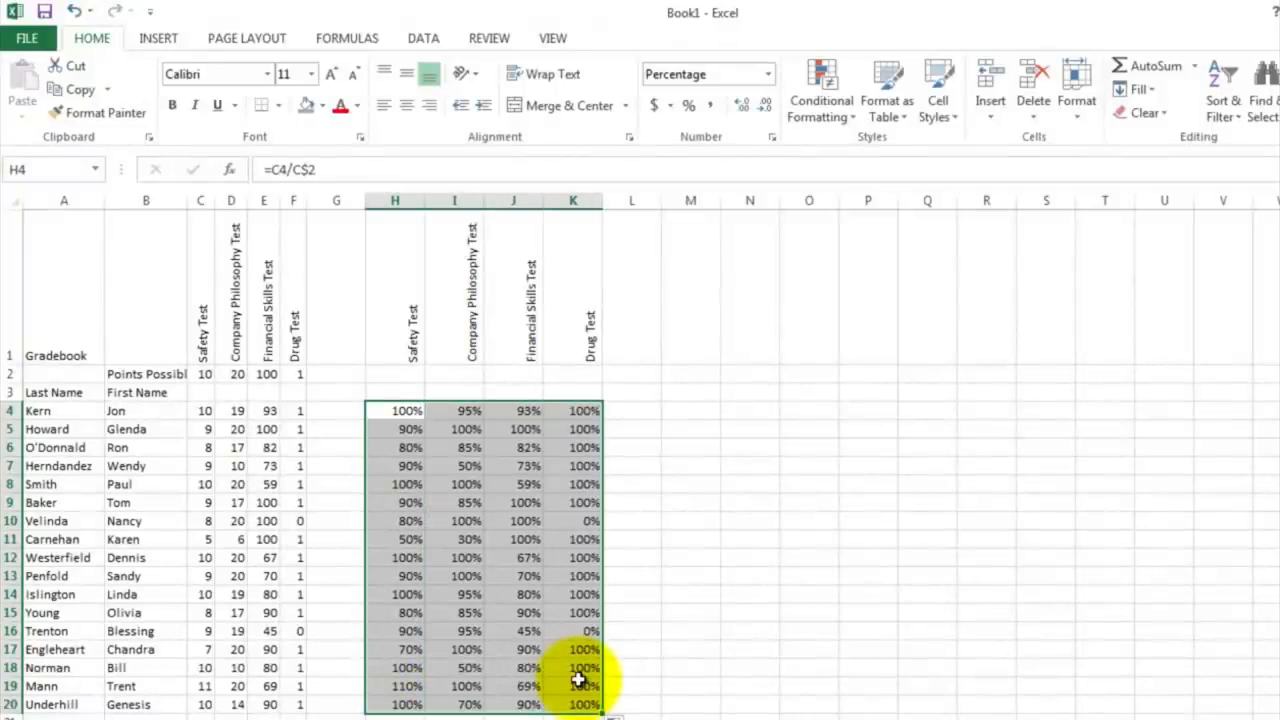
{"action": "left_click", "coordinate": [638, 447]}
{"action": "left_click", "coordinate": [590, 411]}
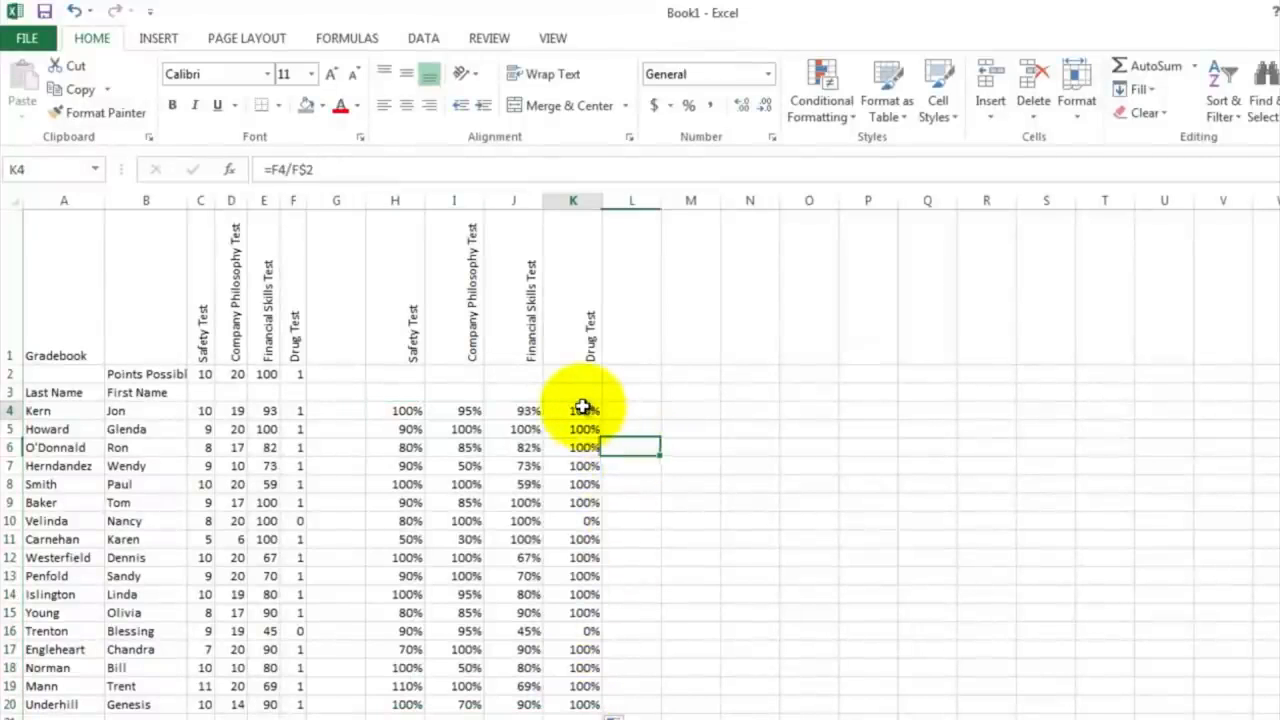
{"action": "left_click", "coordinate": [570, 521]}
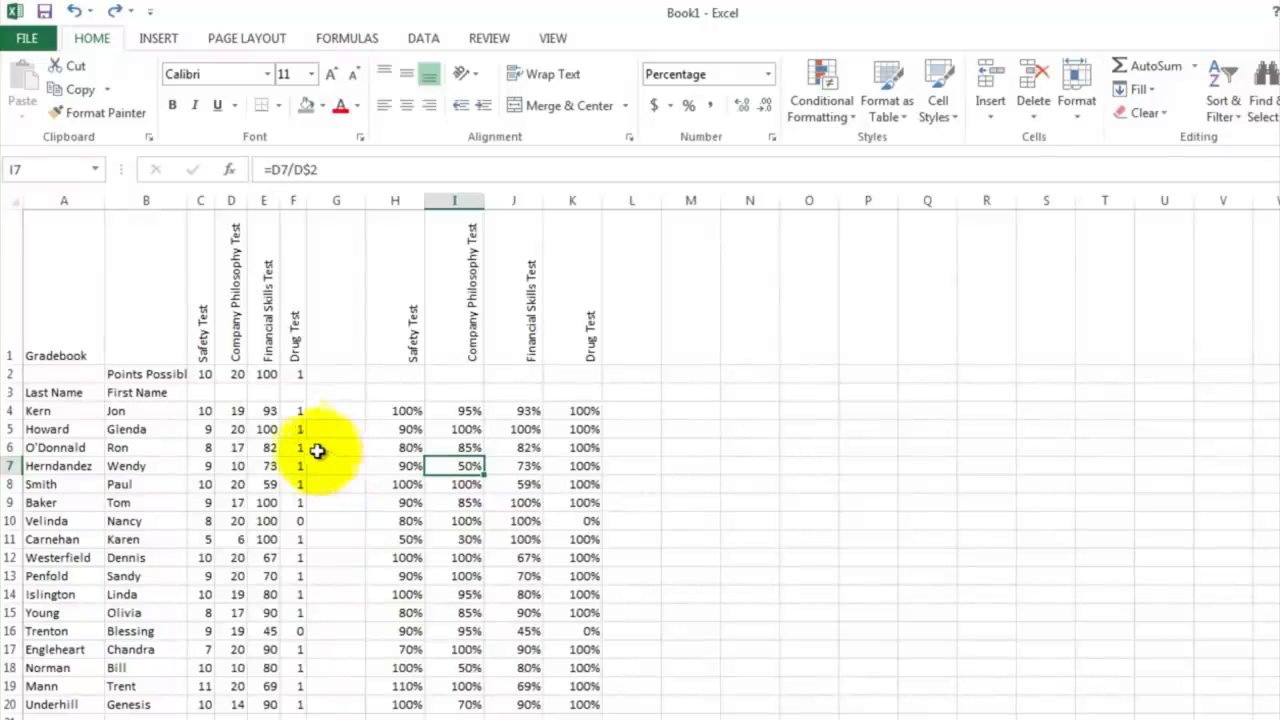
Step: Apply the green, yellow, red and black circle icon set to the Safety Test scores in C4:C20 and widen column C to fit
{"action": "left_click_drag", "start_coordinate": [203, 410], "coordinate": [190, 713]}
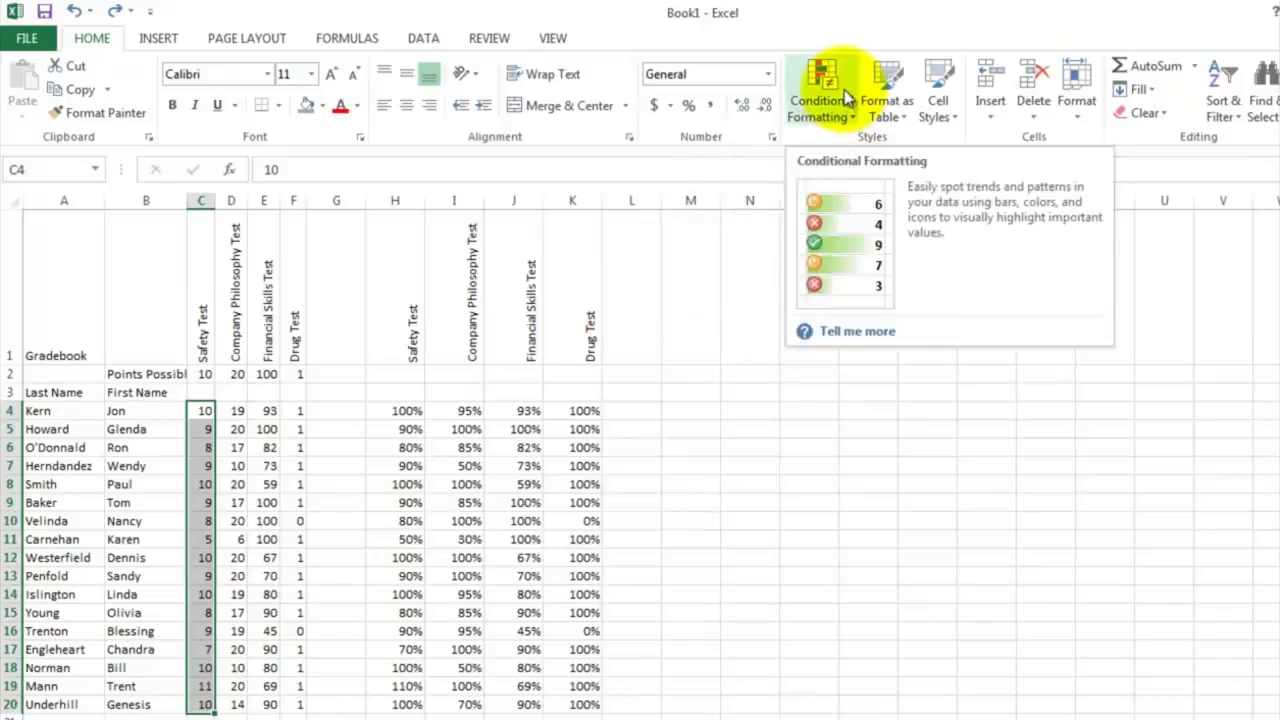
{"action": "left_click", "coordinate": [846, 97]}
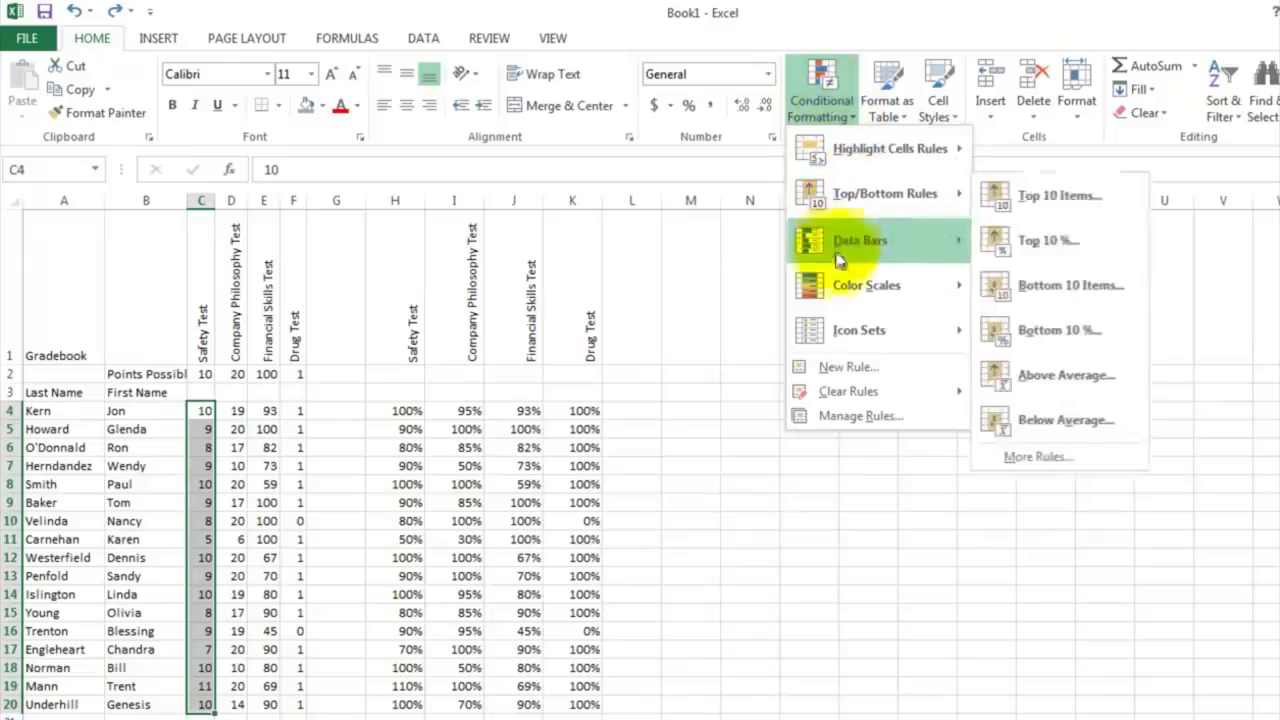
{"action": "mouse_move", "coordinate": [835, 335]}
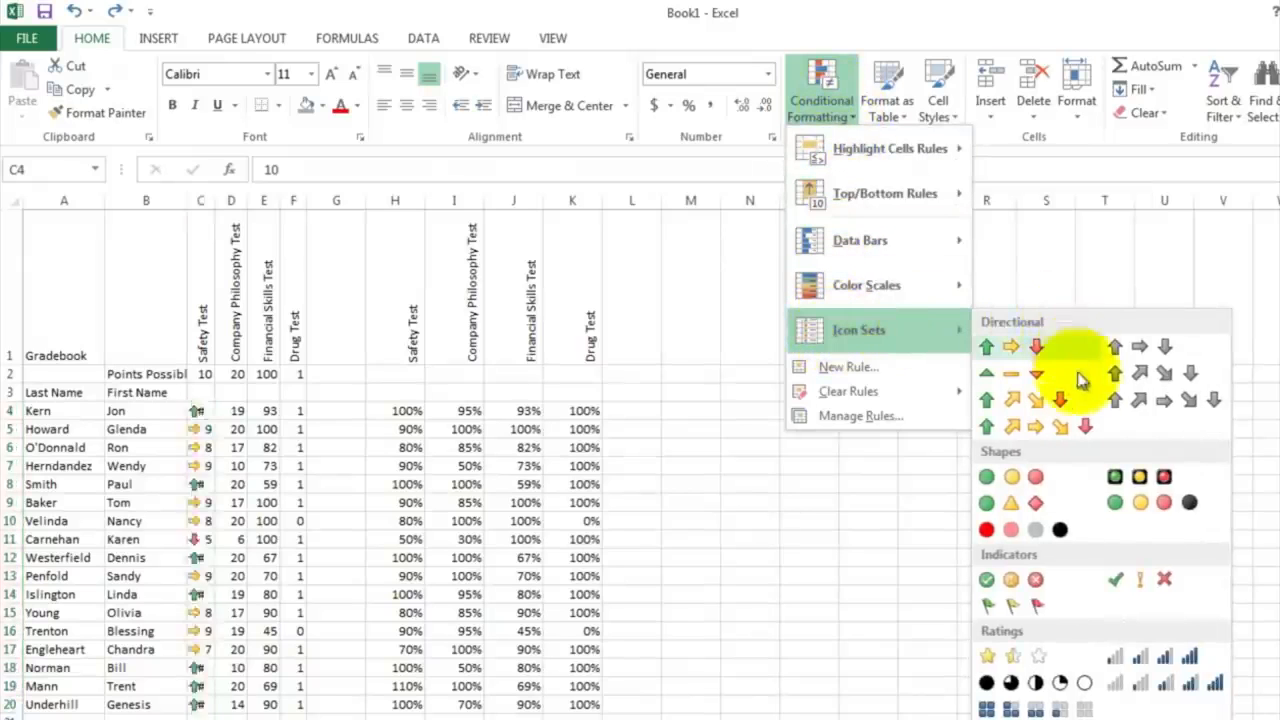
{"action": "left_click", "coordinate": [1163, 505]}
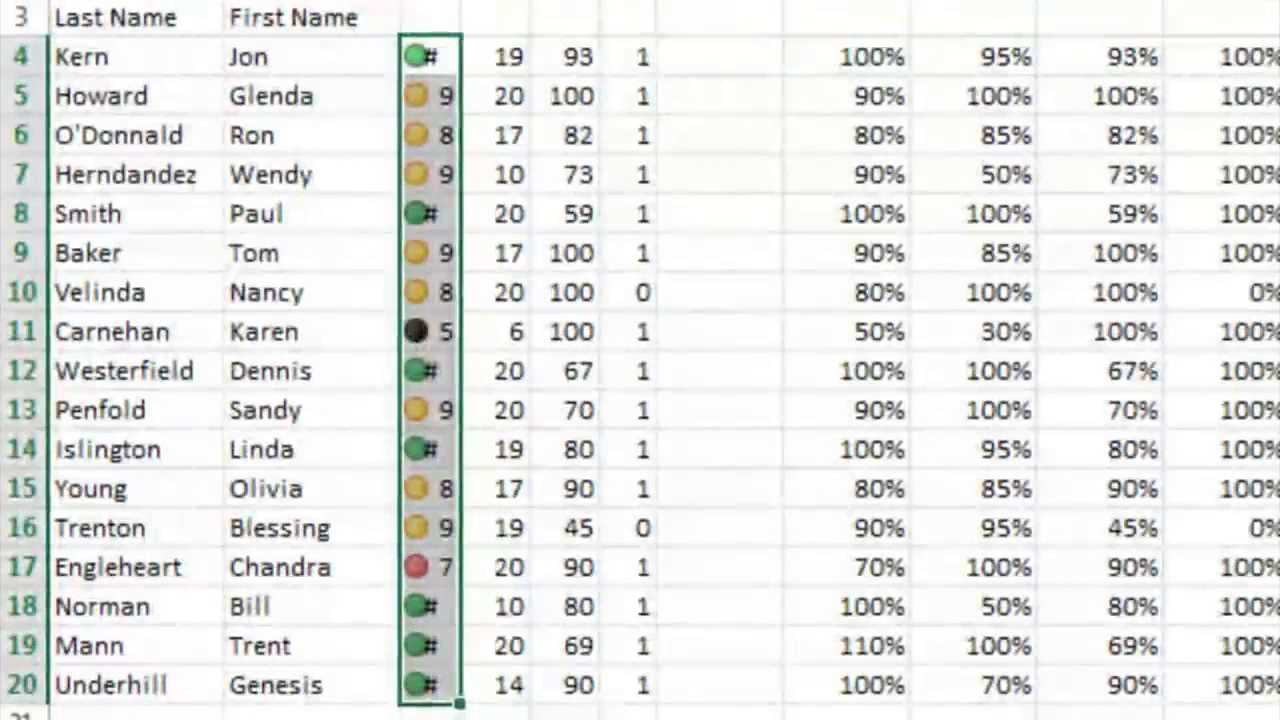
{"action": "left_click_drag", "start_coordinate": [460, 2], "coordinate": [501, 2]}
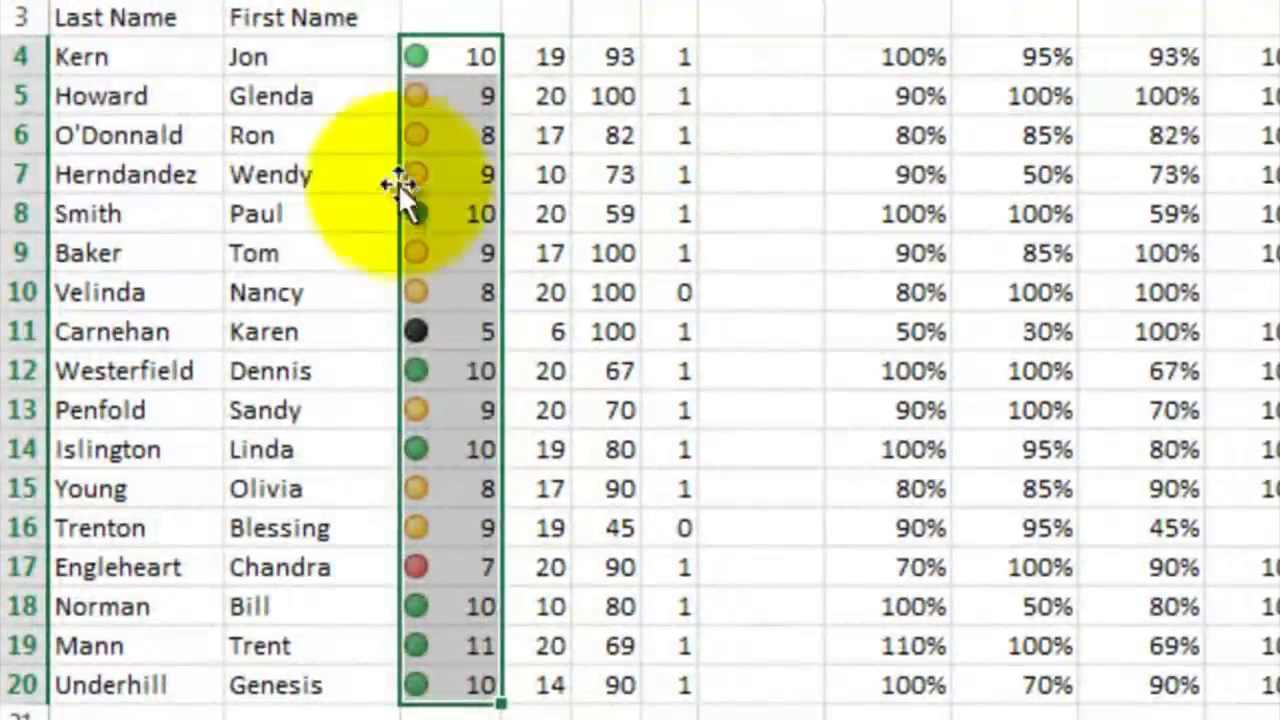
{"action": "left_click", "coordinate": [445, 168]}
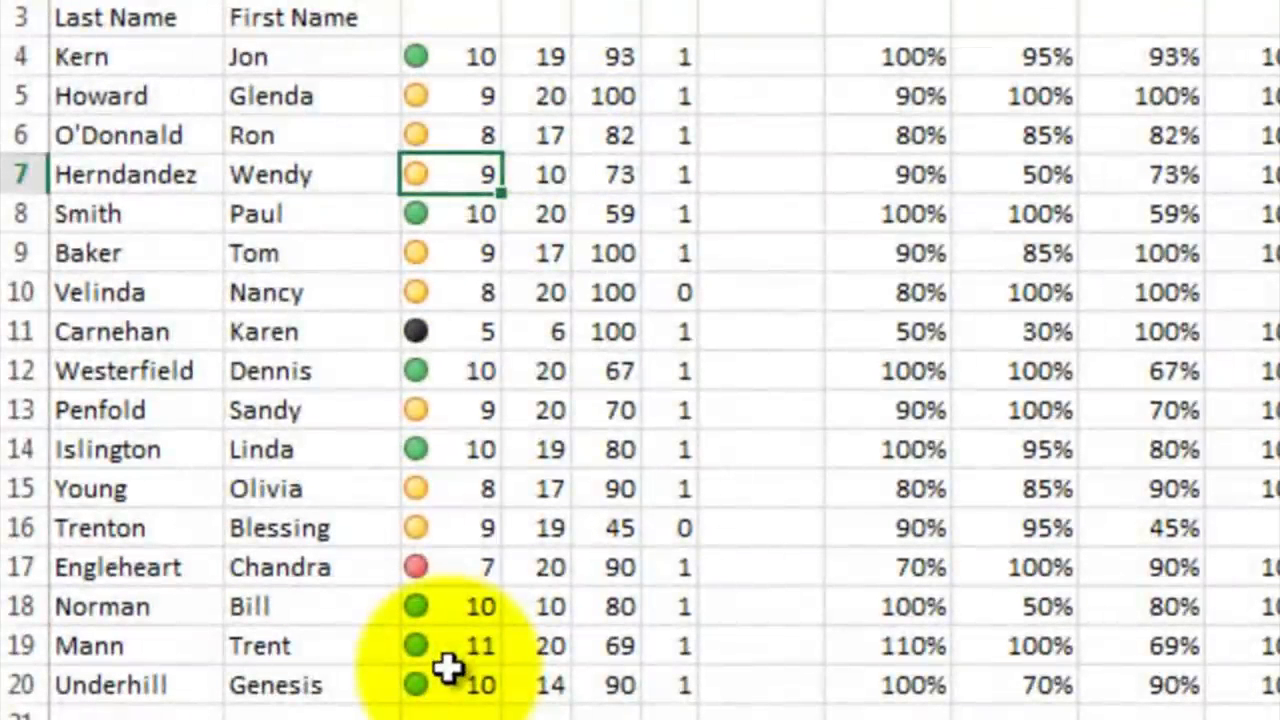
Step: Apply the green, yellow, red and black circle icon set to the Company Philosophy Test scores in D4:D20 and widen column D
{"action": "left_click", "coordinate": [457, 569]}
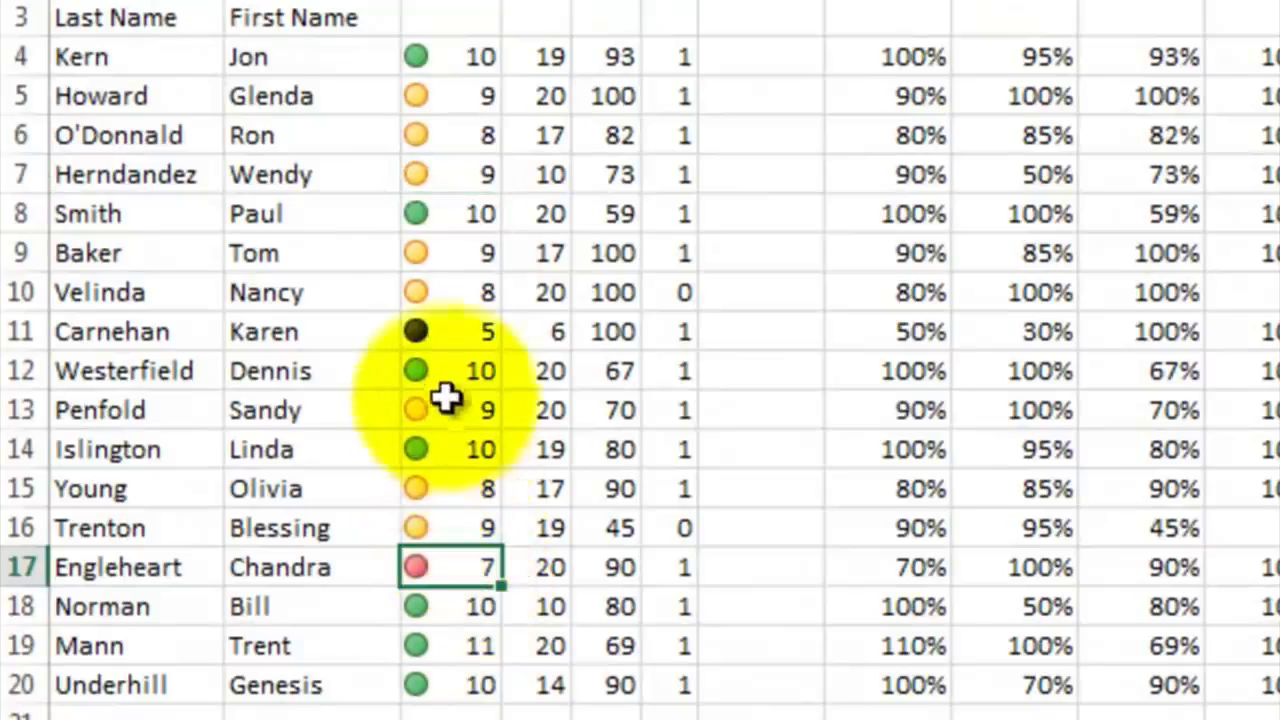
{"action": "left_click", "coordinate": [446, 336]}
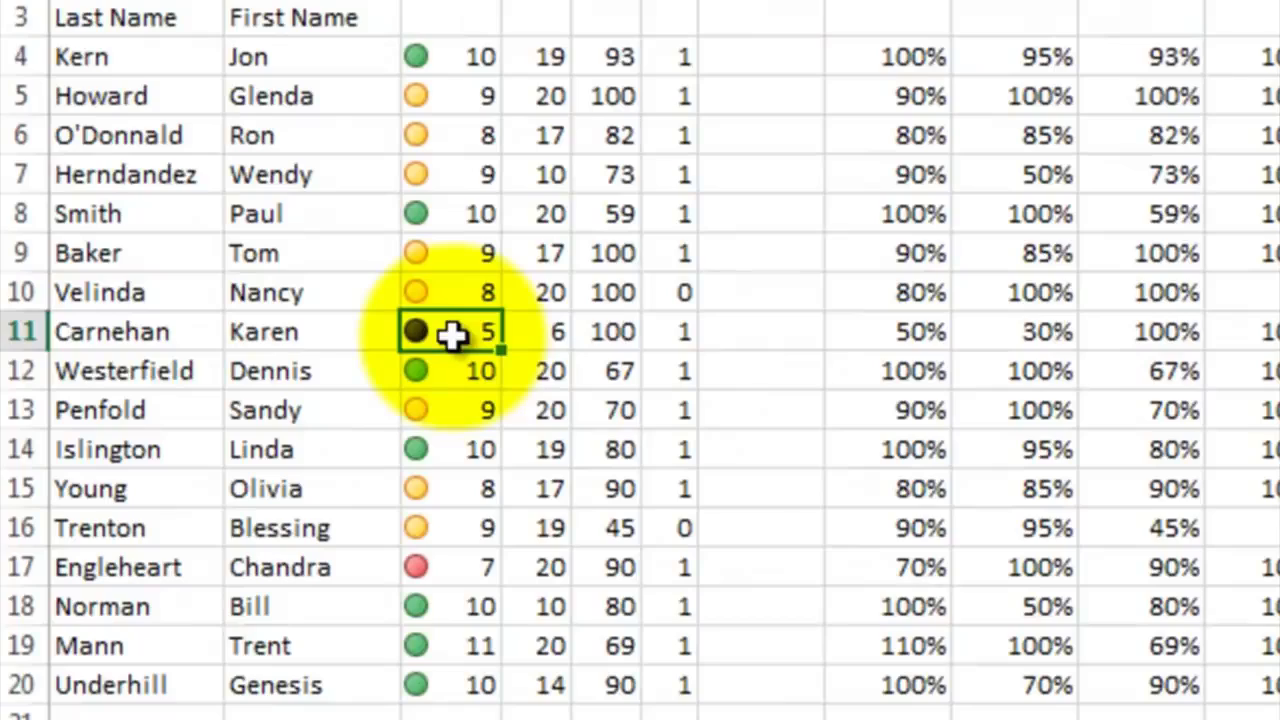
{"action": "left_click_drag", "start_coordinate": [543, 57], "coordinate": [505, 449]}
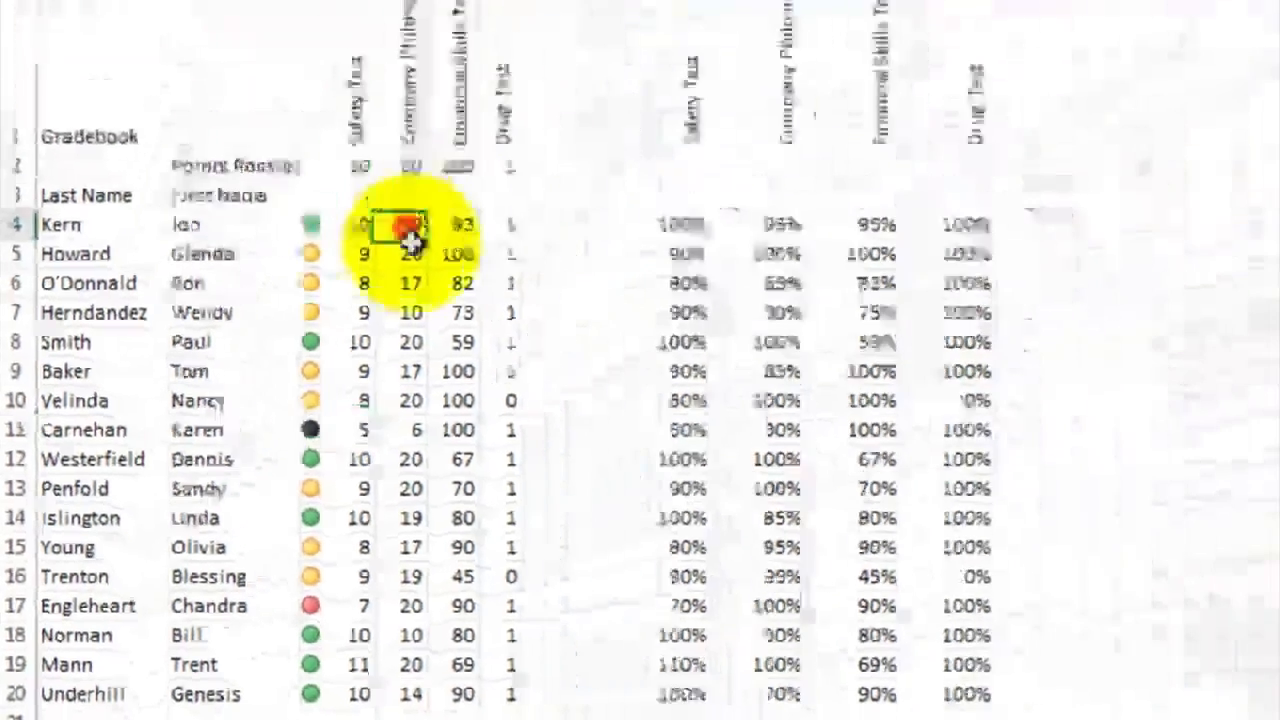
{"action": "left_click_drag", "start_coordinate": [247, 585], "coordinate": [267, 697]}
{"action": "left_click", "coordinate": [869, 52]}
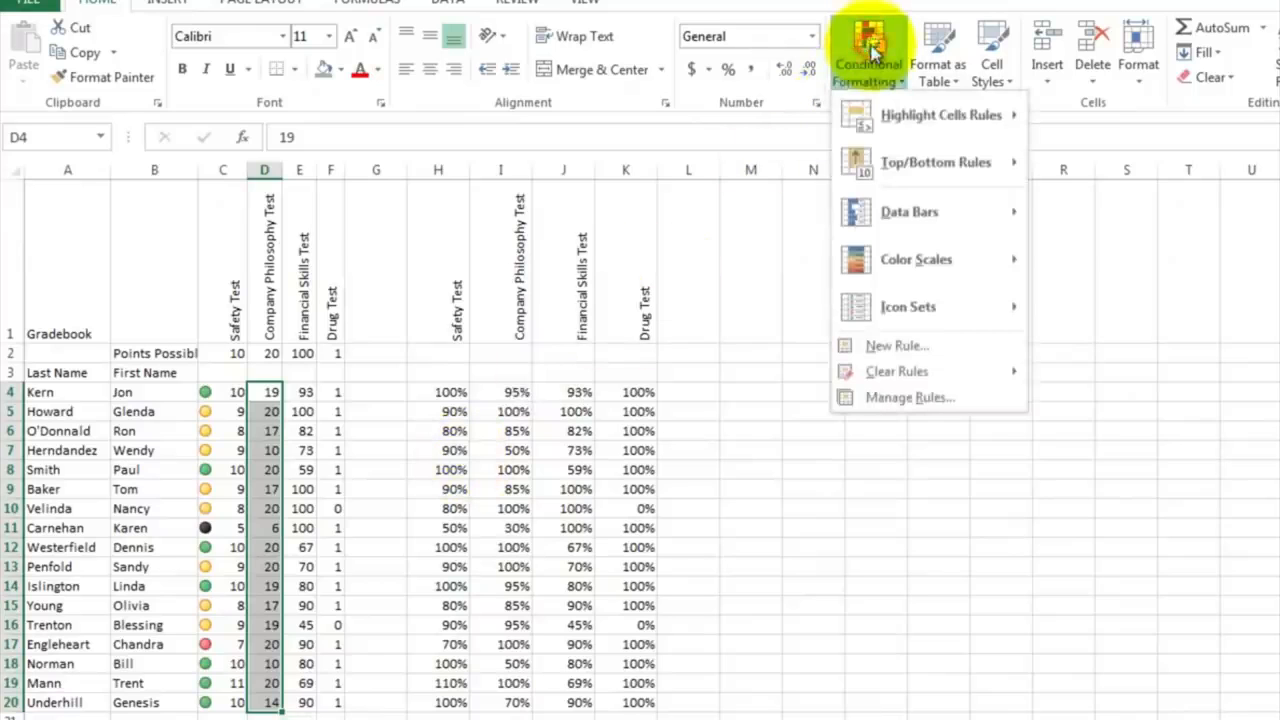
{"action": "mouse_move", "coordinate": [960, 313]}
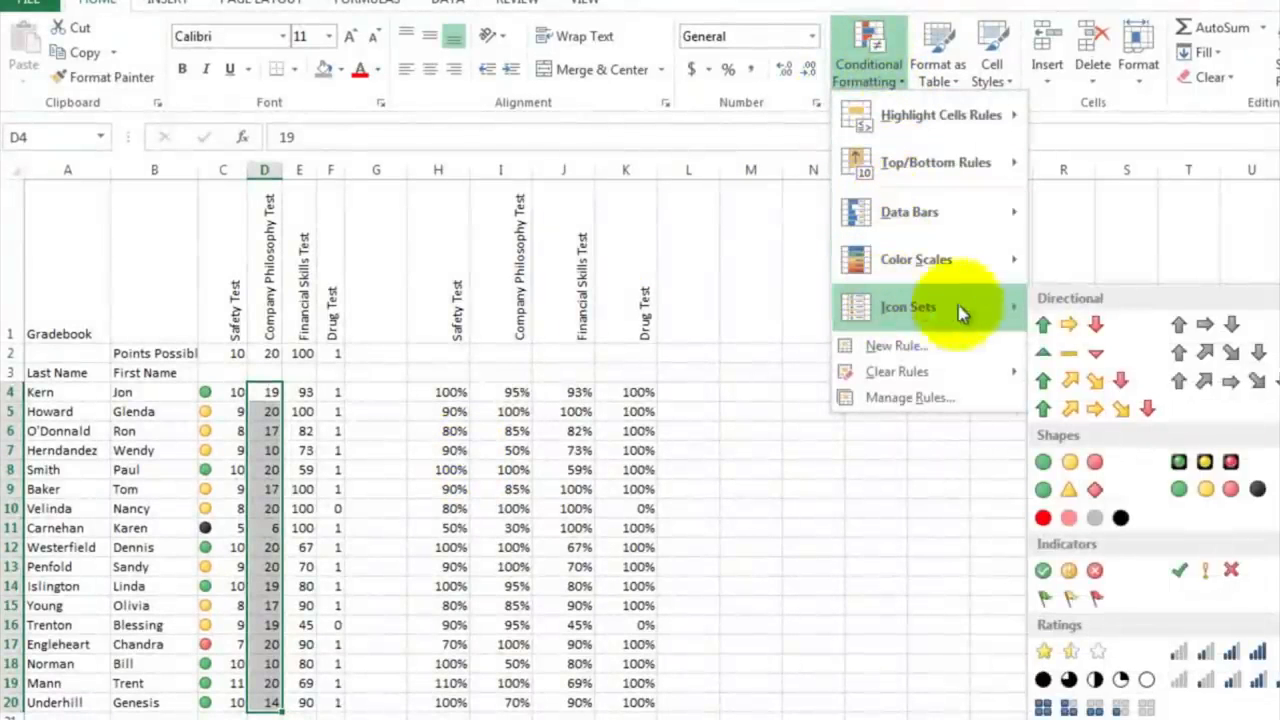
{"action": "left_click", "coordinate": [1195, 487]}
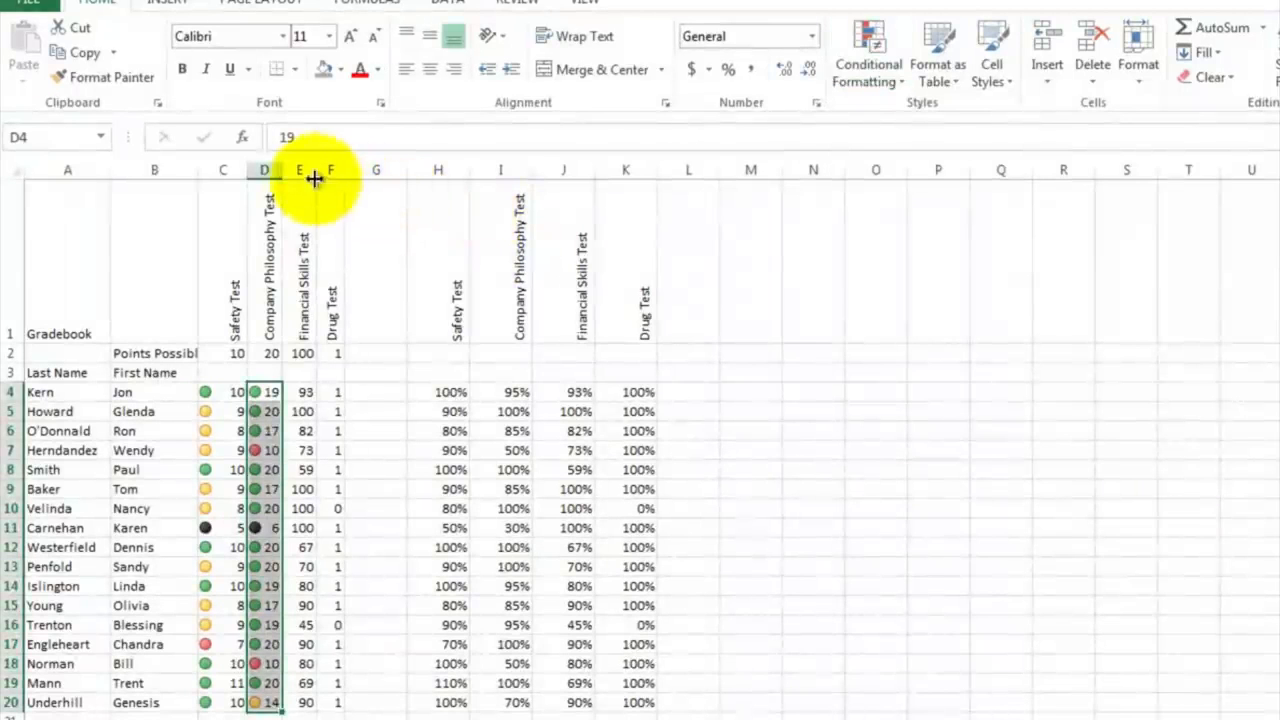
{"action": "left_click_drag", "start_coordinate": [282, 170], "coordinate": [292, 170]}
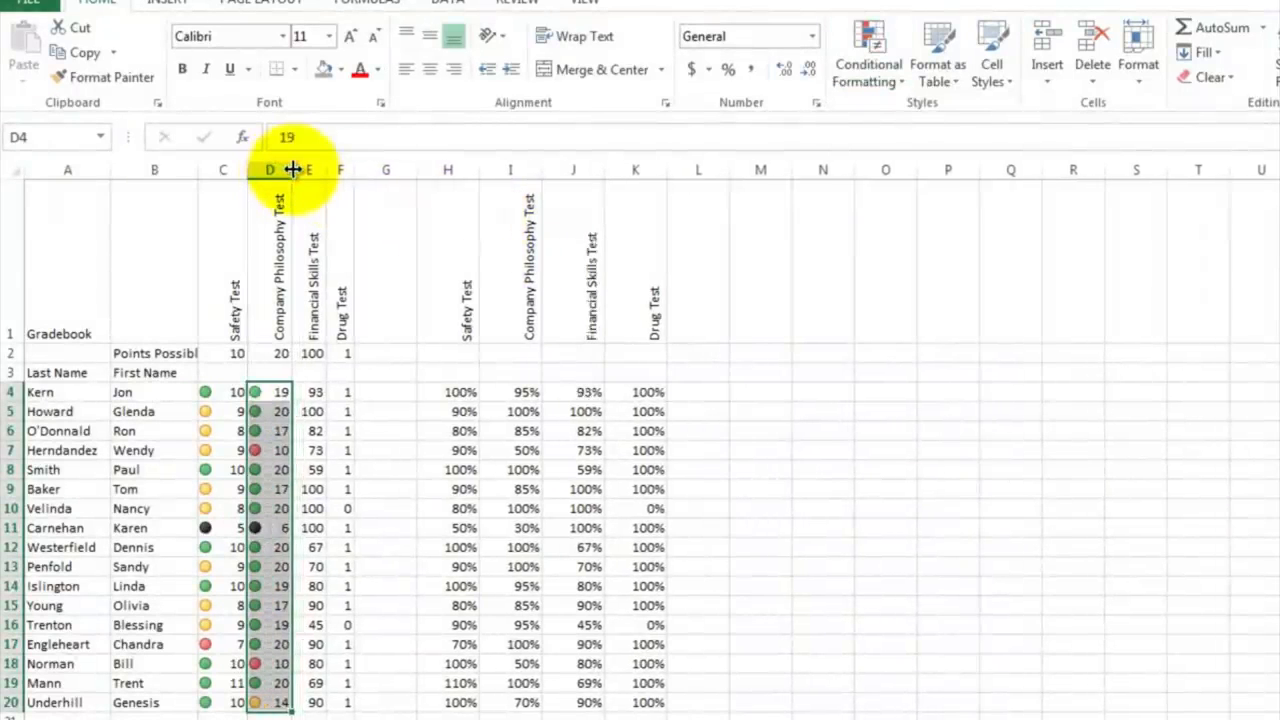
{"action": "left_click", "coordinate": [300, 528]}
{"action": "left_click", "coordinate": [265, 532]}
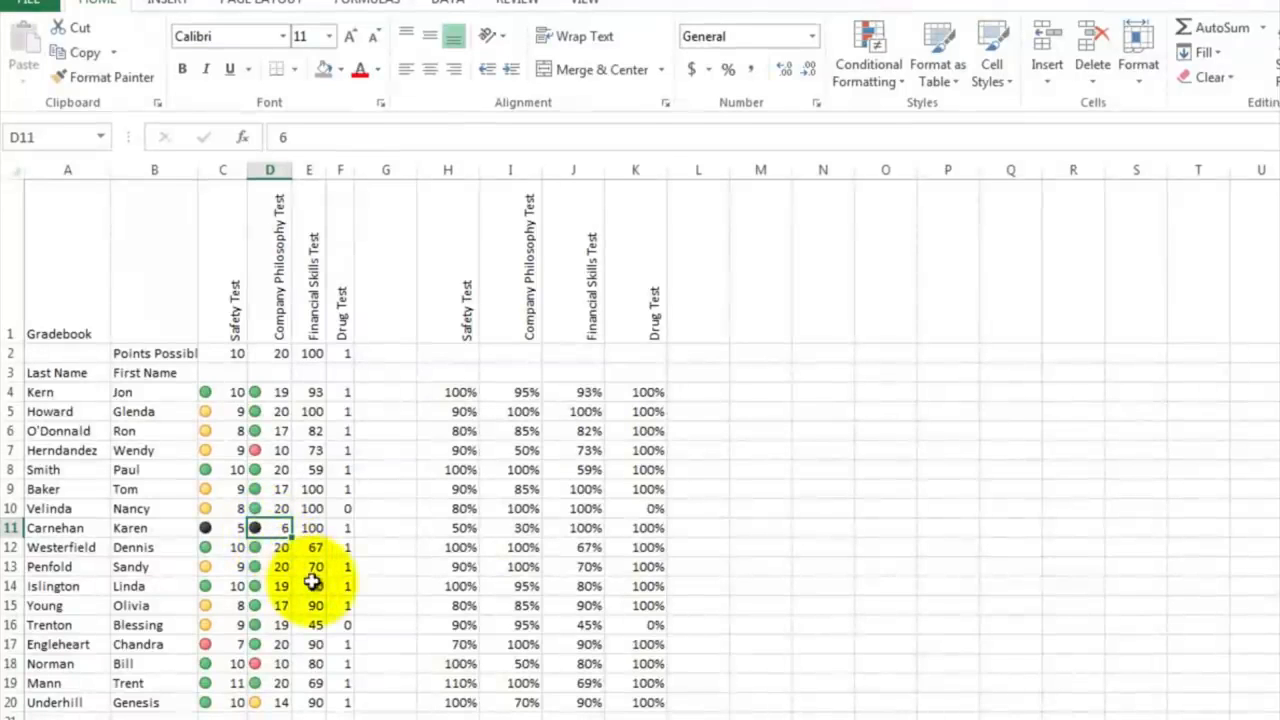
Step: Apply the green, yellow, red and black circle icon set to the Financial Skills Test scores in E4:E20 and widen column E to fit
{"action": "left_click", "coordinate": [315, 391]}
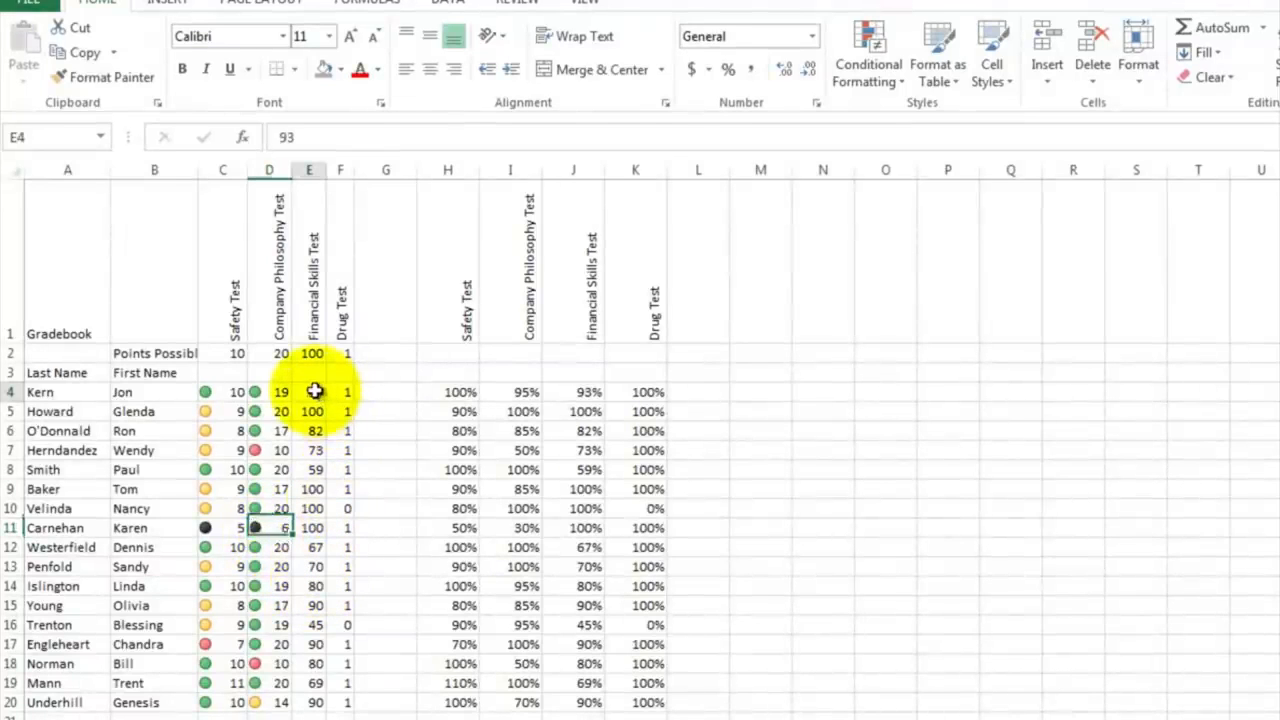
{"action": "left_click_drag", "start_coordinate": [315, 391], "coordinate": [313, 700]}
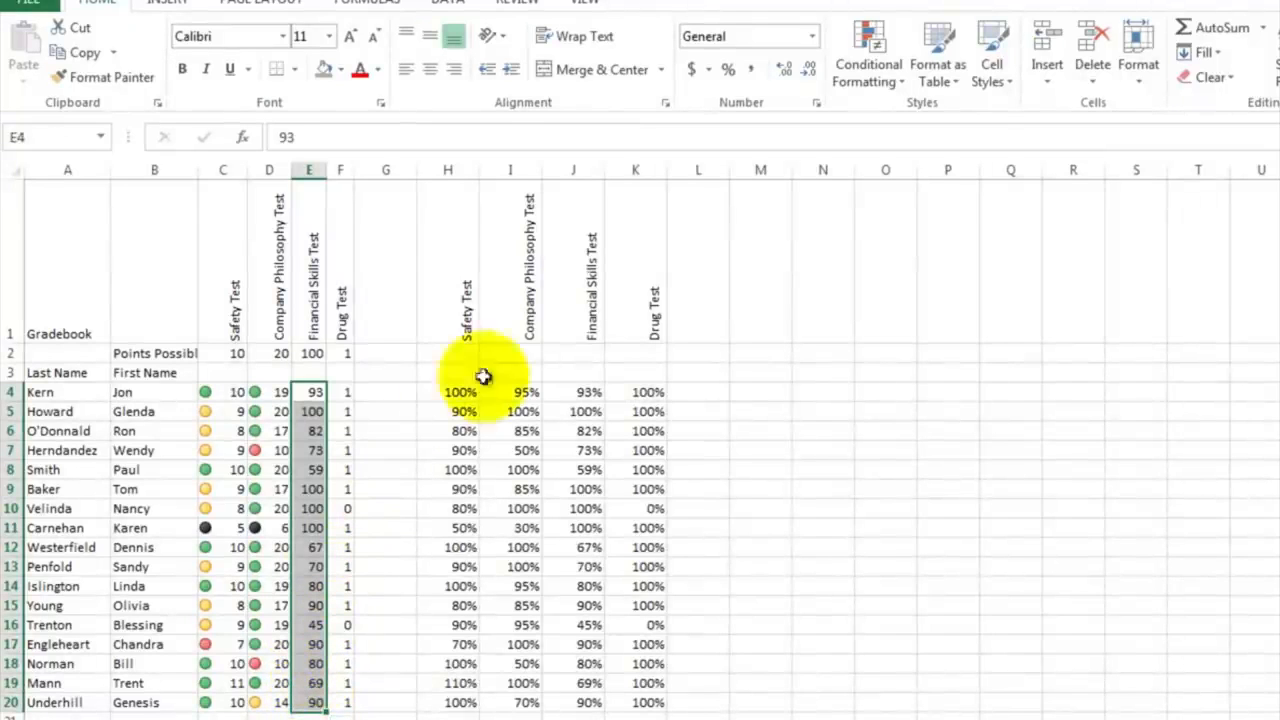
{"action": "left_click", "coordinate": [877, 40]}
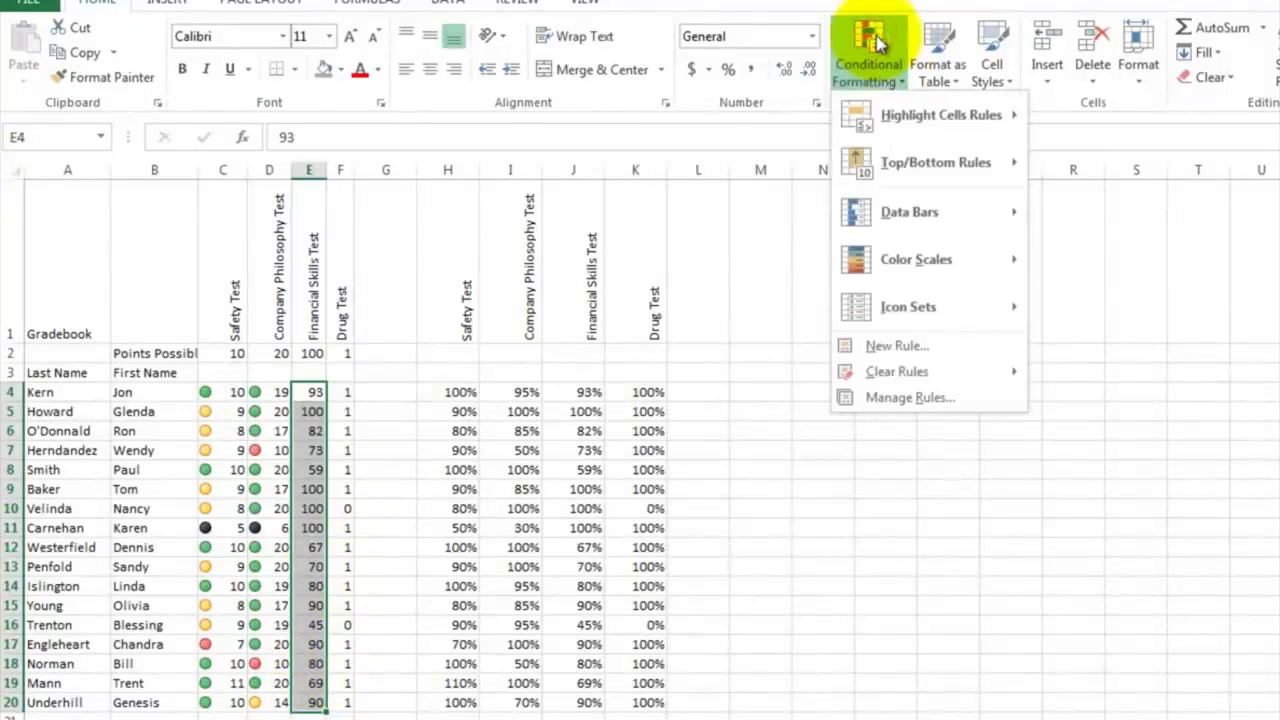
{"action": "mouse_move", "coordinate": [900, 310]}
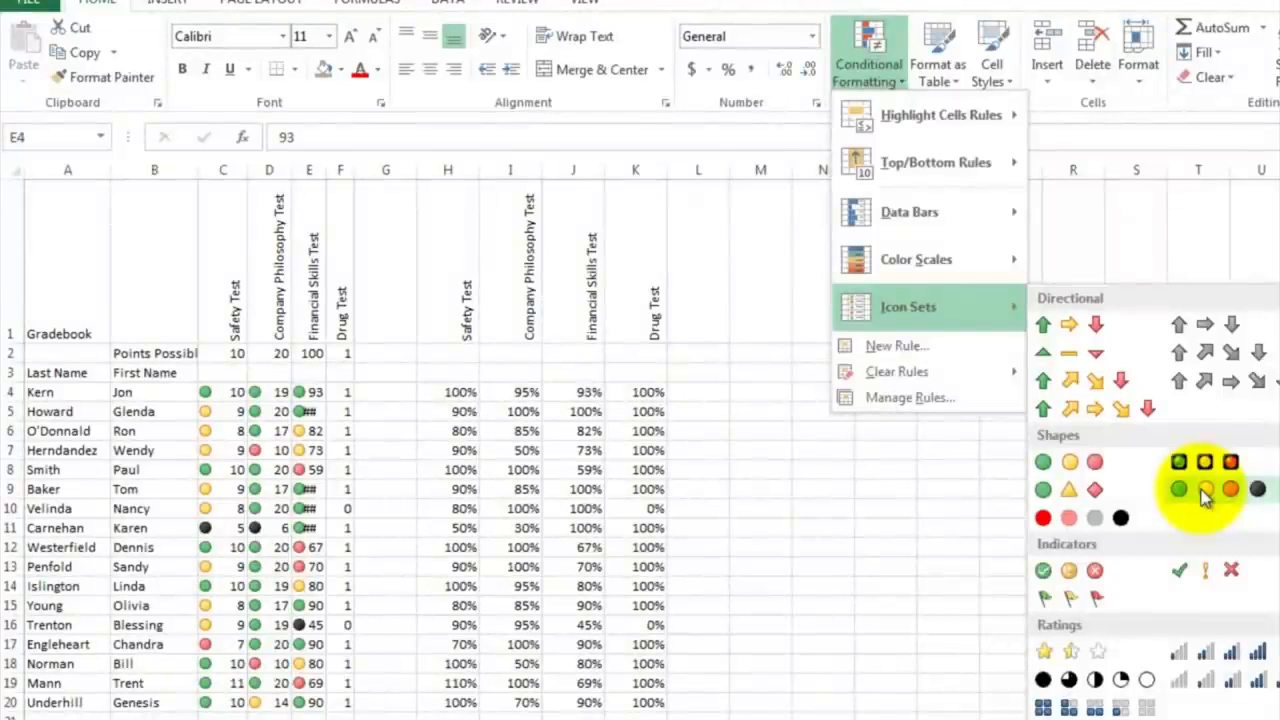
{"action": "left_click", "coordinate": [1205, 497]}
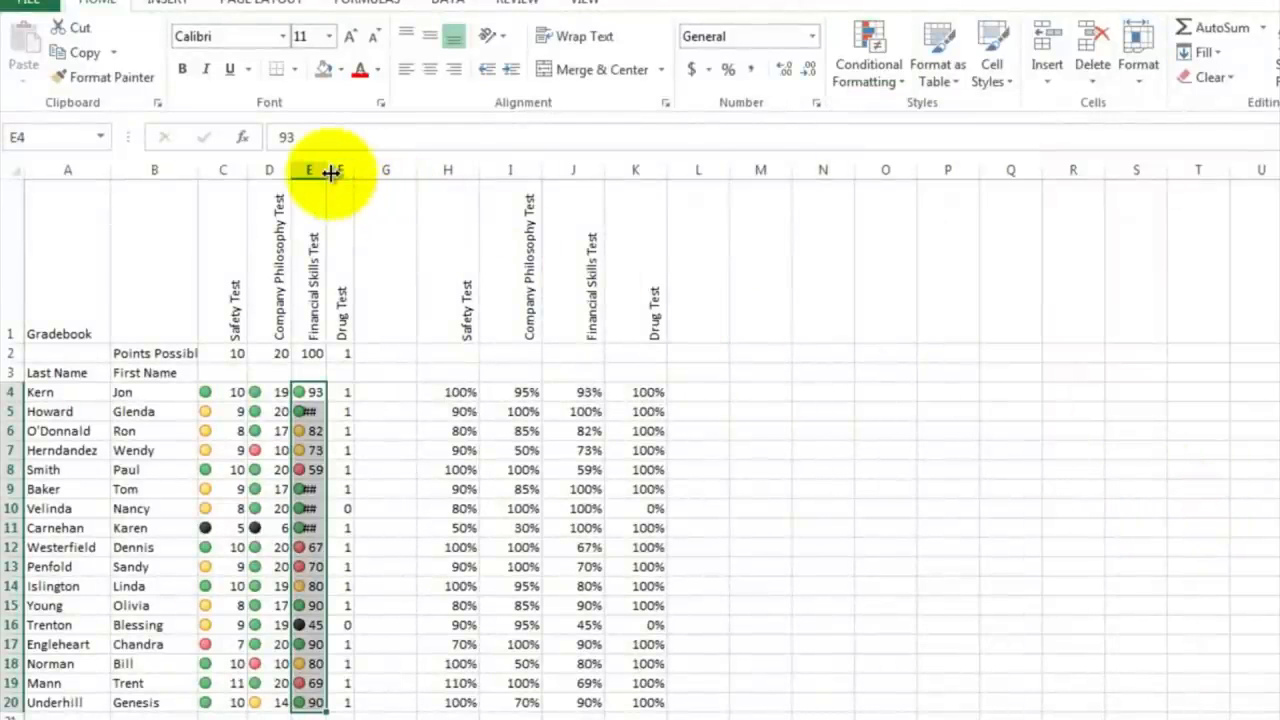
{"action": "left_click_drag", "start_coordinate": [329, 171], "coordinate": [342, 166]}
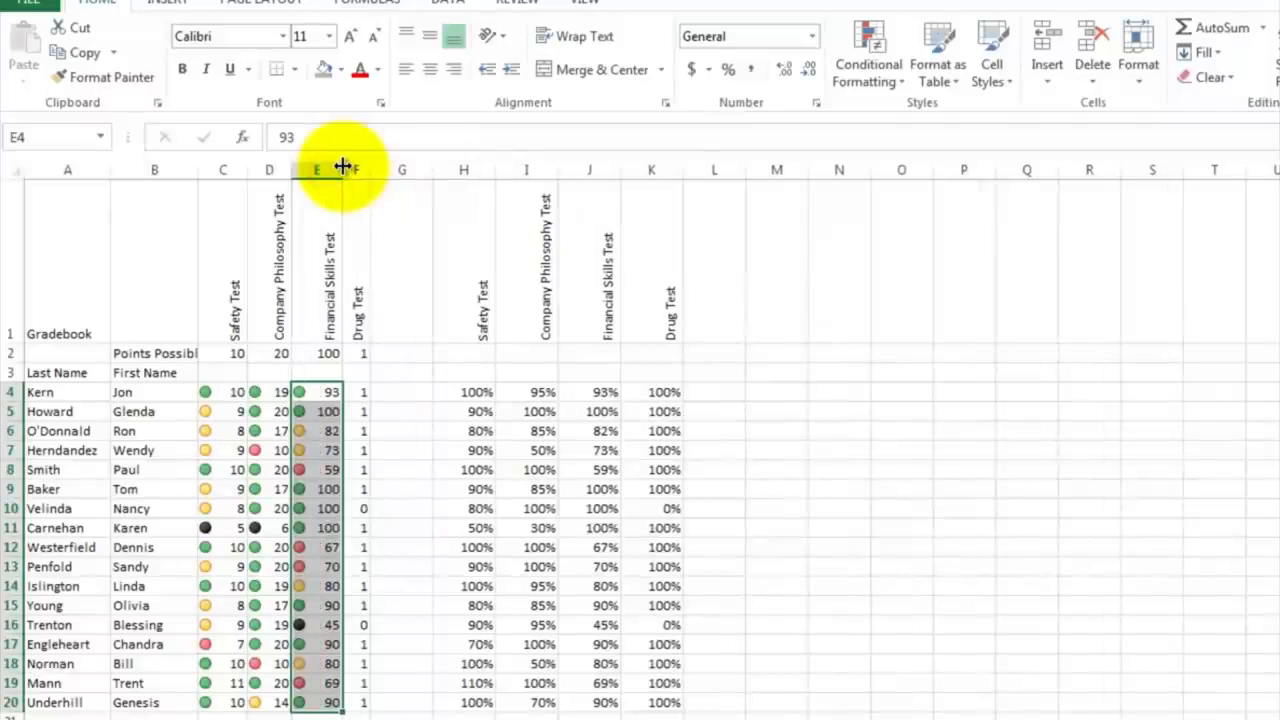
{"action": "left_click", "coordinate": [363, 489]}
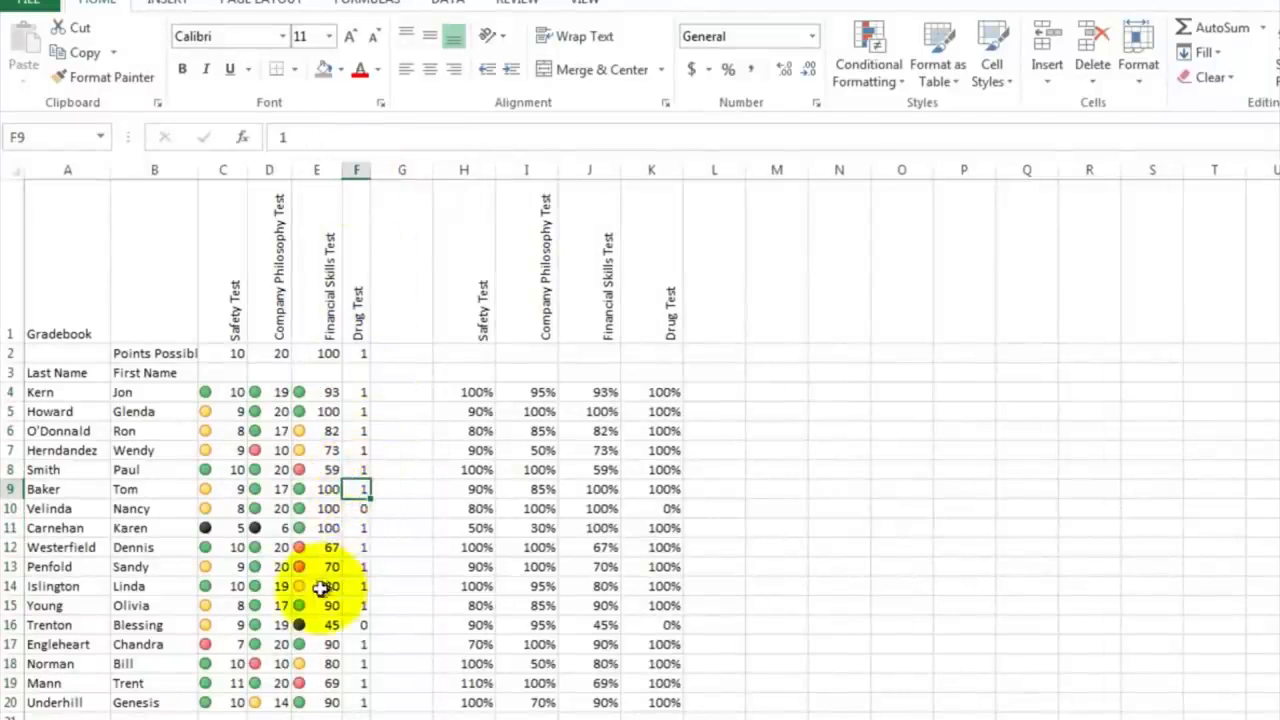
{"action": "left_click", "coordinate": [306, 624]}
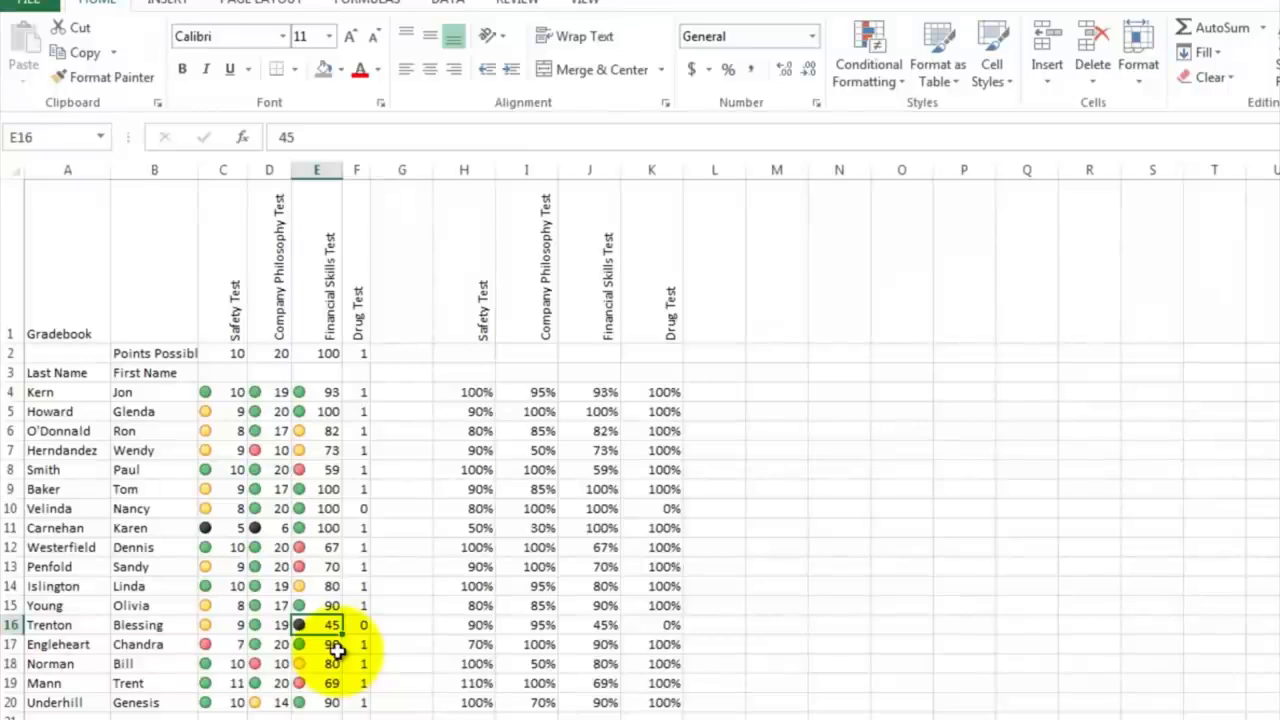
Step: Apply the green, yellow, red and black circle icon set to the Drug Test scores in F4:F20 and widen column F slightly
{"action": "left_click_drag", "start_coordinate": [363, 391], "coordinate": [352, 700]}
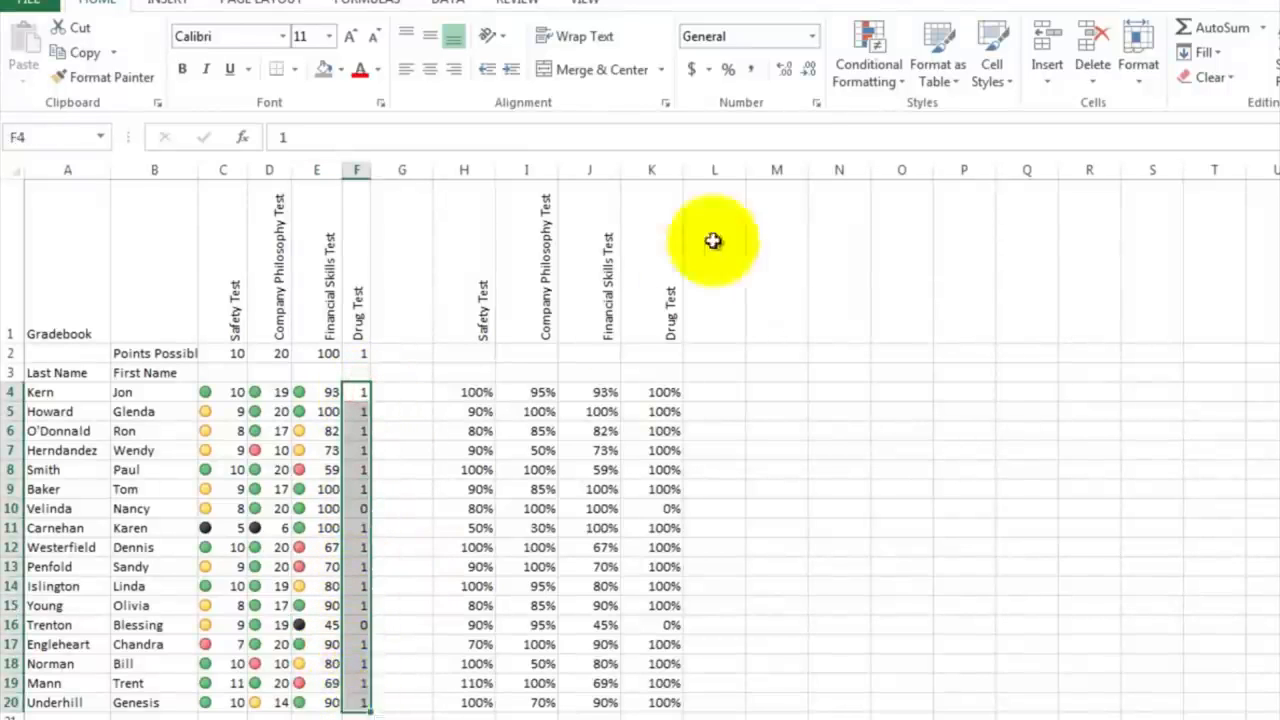
{"action": "left_click", "coordinate": [867, 50]}
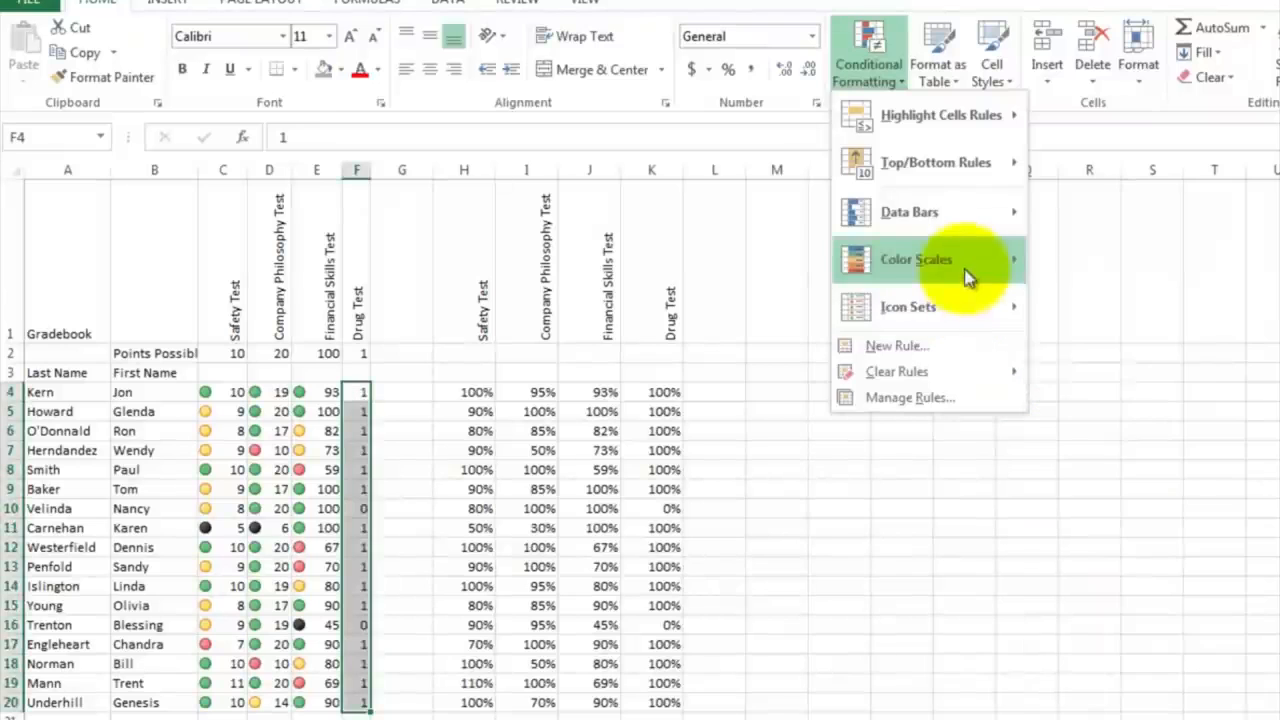
{"action": "mouse_move", "coordinate": [956, 234]}
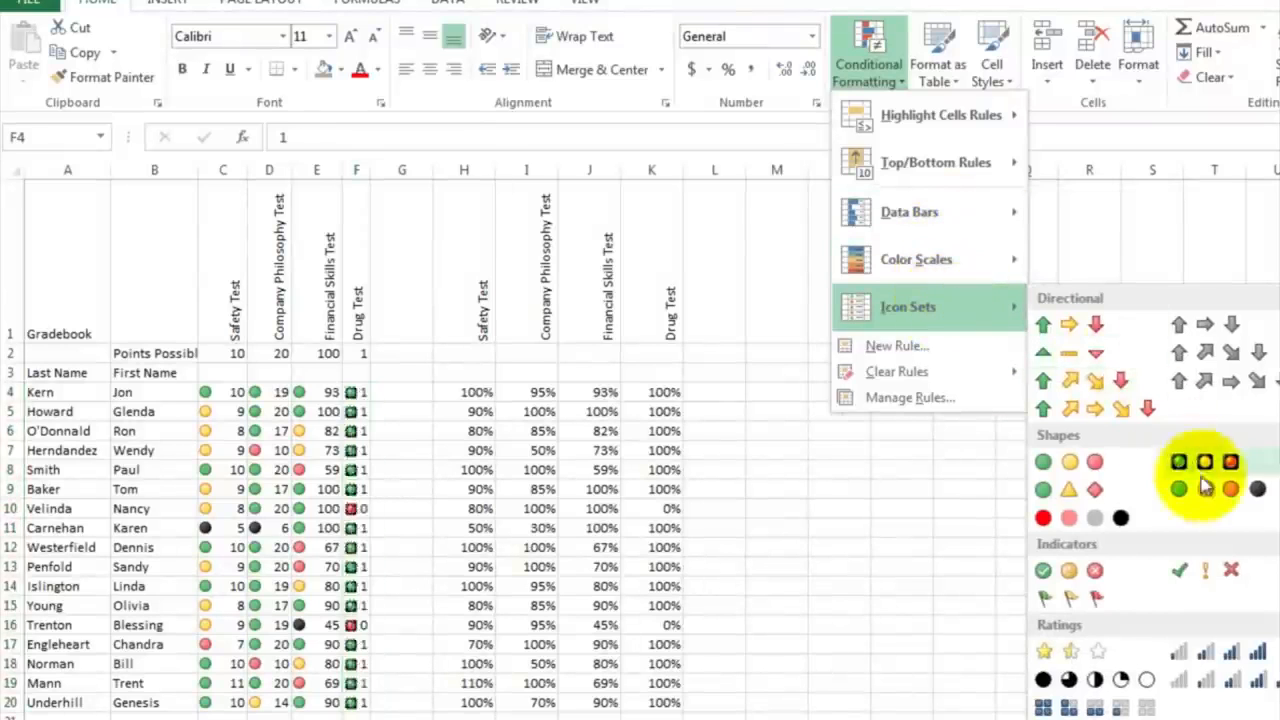
{"action": "left_click", "coordinate": [1207, 487]}
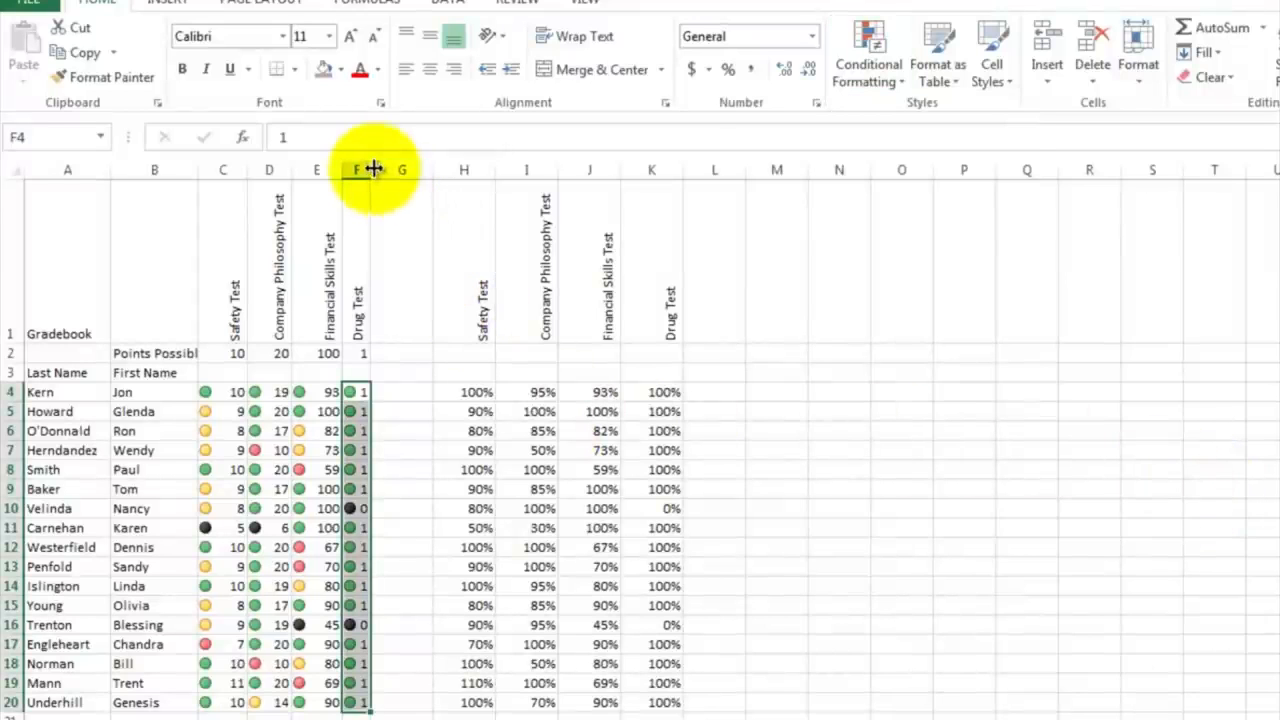
{"action": "left_click_drag", "start_coordinate": [372, 169], "coordinate": [384, 168]}
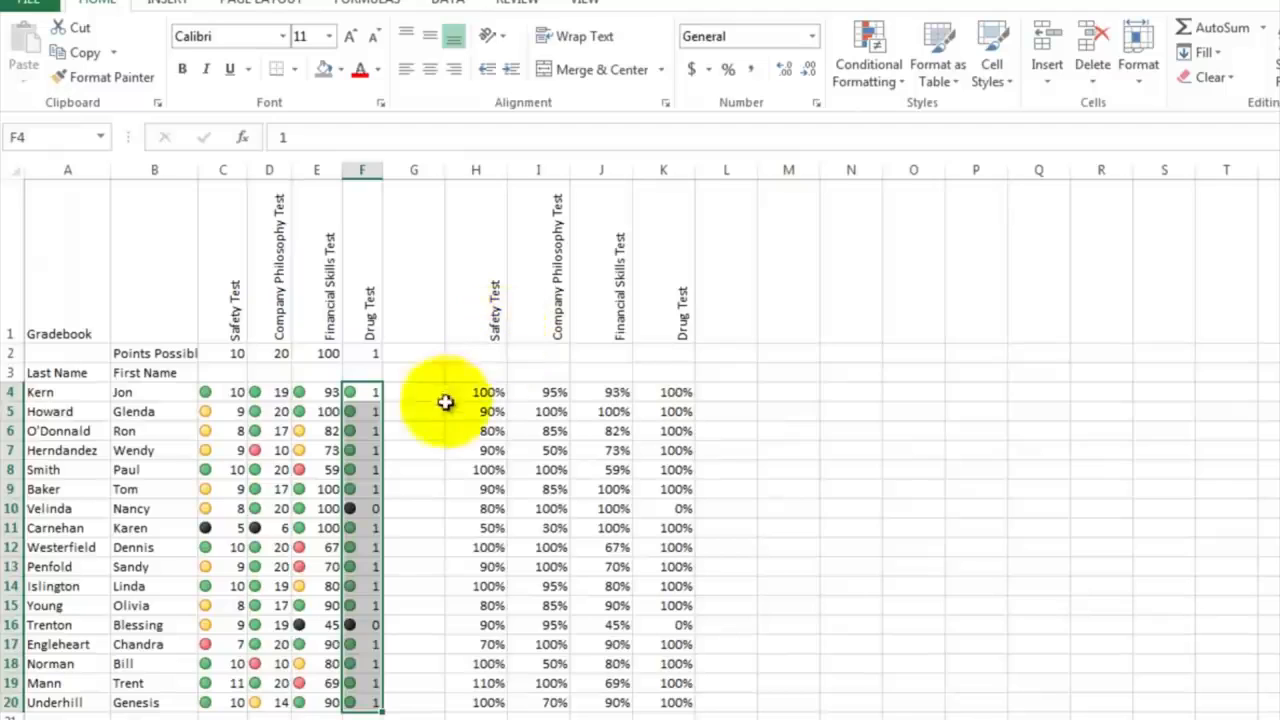
{"action": "left_click", "coordinate": [414, 450]}
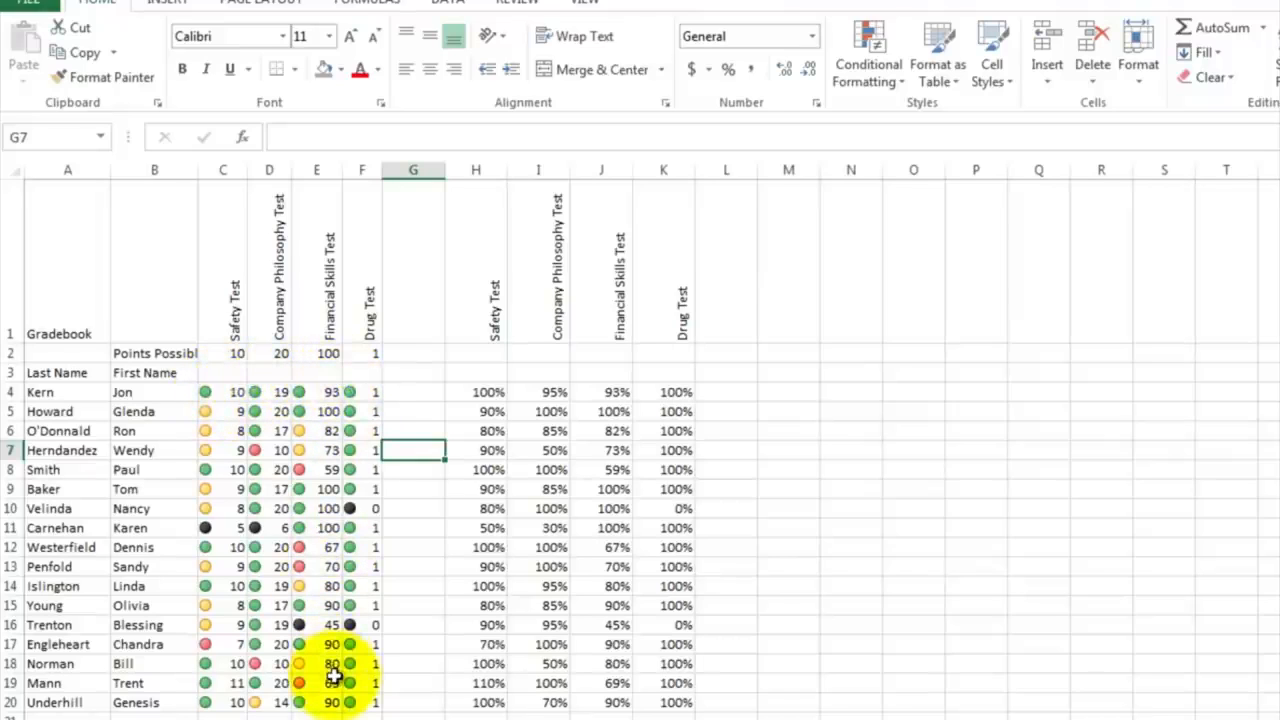
{"action": "left_click", "coordinate": [430, 392]}
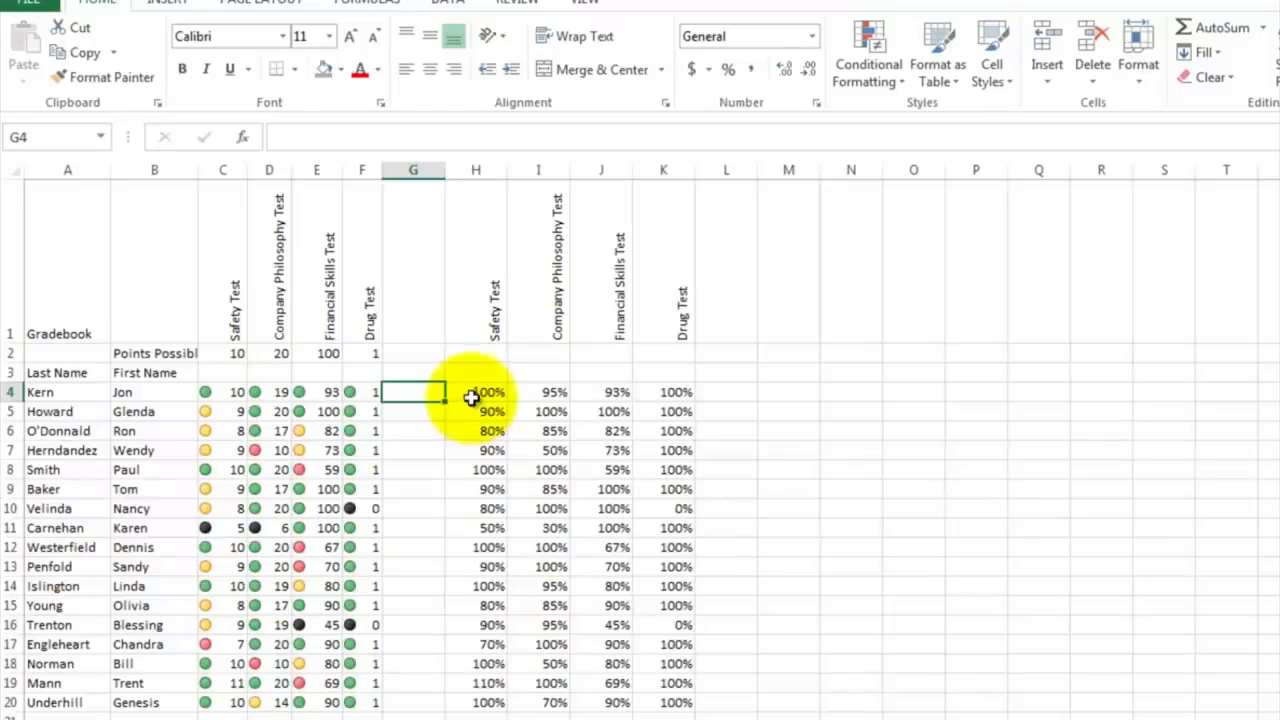
Step: Add a Less Than highlight rule to the percentages in H4:K20, with threshold .5 and Light Red Fill with Dark Red Text
{"action": "left_click", "coordinate": [476, 392]}
{"action": "left_click_drag", "start_coordinate": [476, 392], "coordinate": [662, 706]}
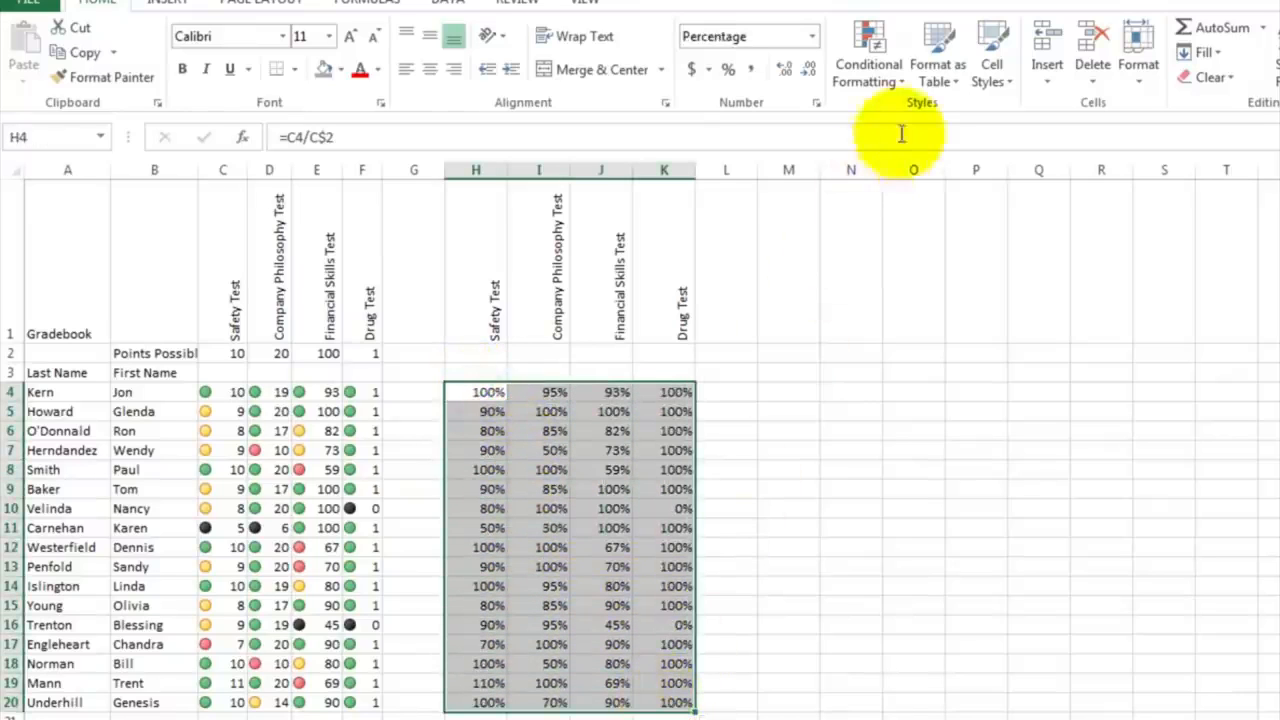
{"action": "left_click", "coordinate": [903, 86]}
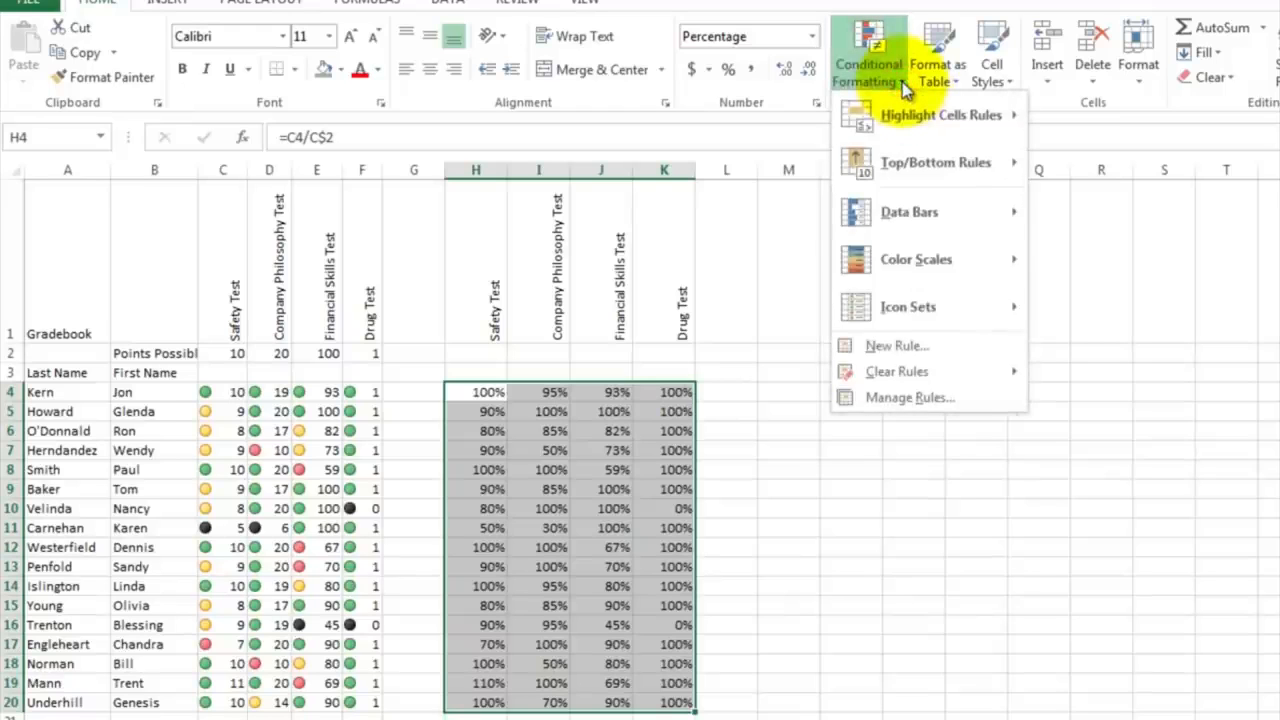
{"action": "mouse_move", "coordinate": [902, 122]}
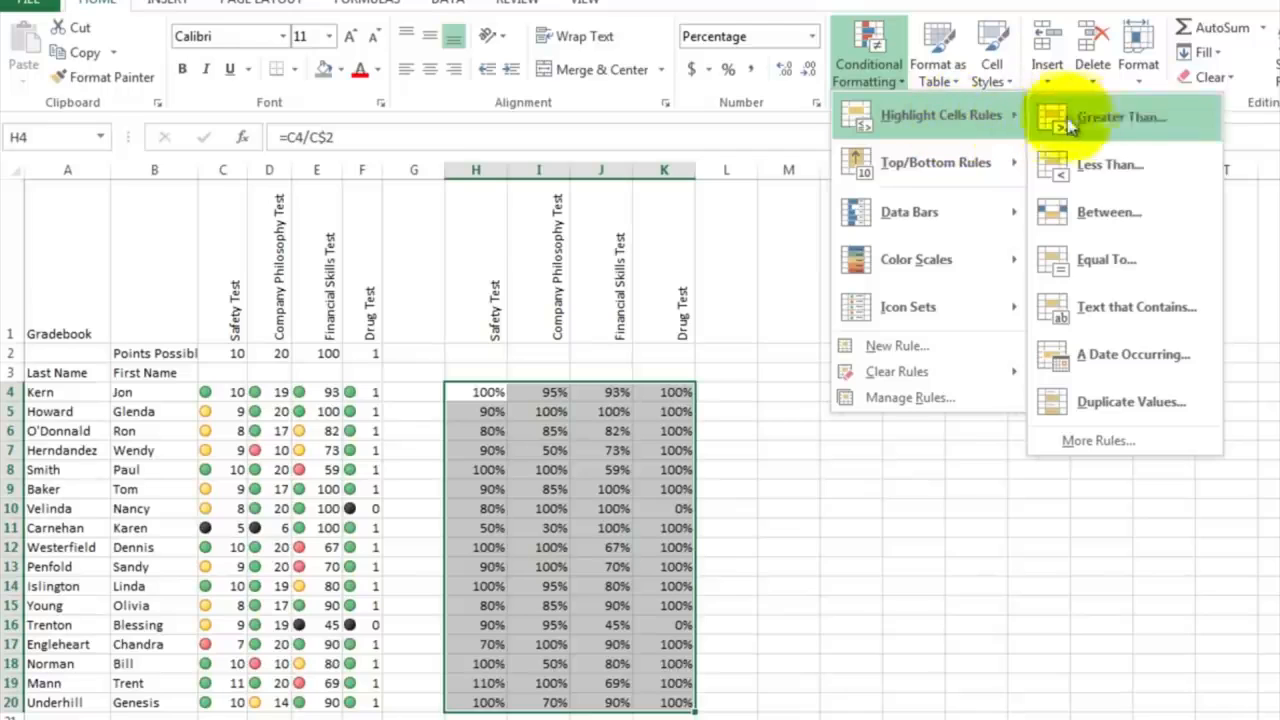
{"action": "left_click", "coordinate": [1101, 170]}
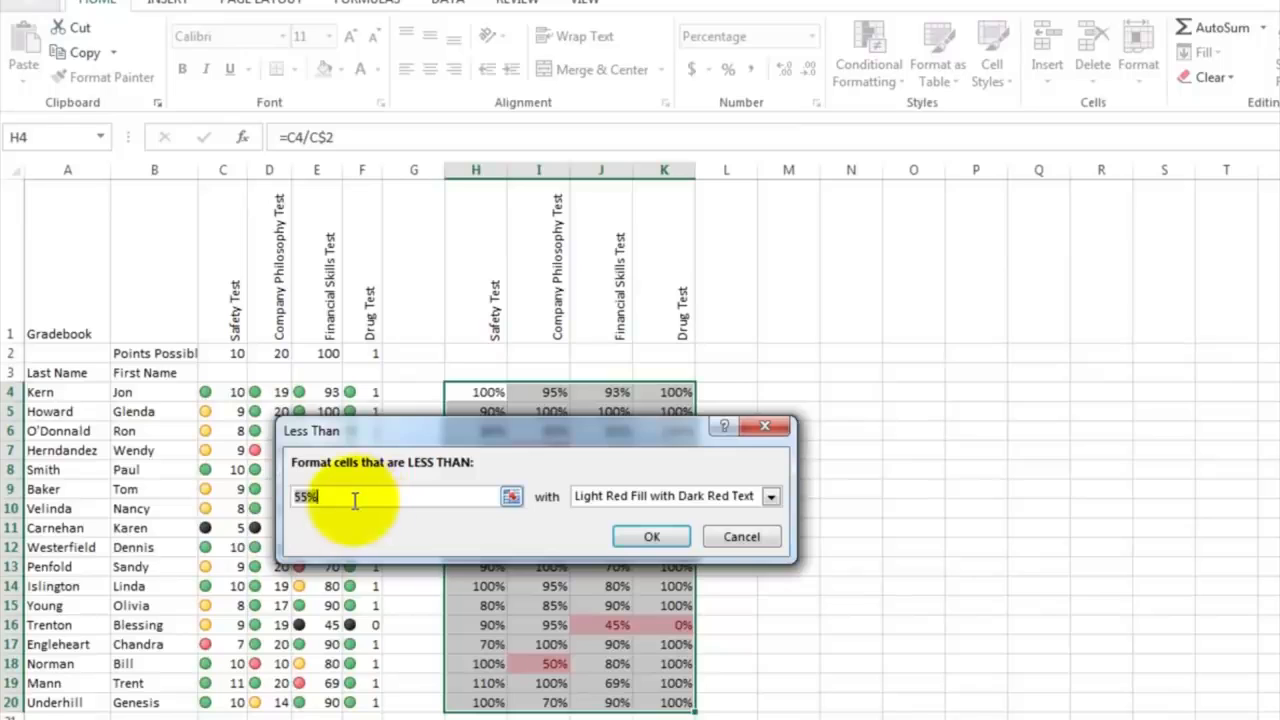
{"action": "left_click_drag", "start_coordinate": [418, 434], "coordinate": [398, 247]}
{"action": "left_click", "coordinate": [323, 296]}
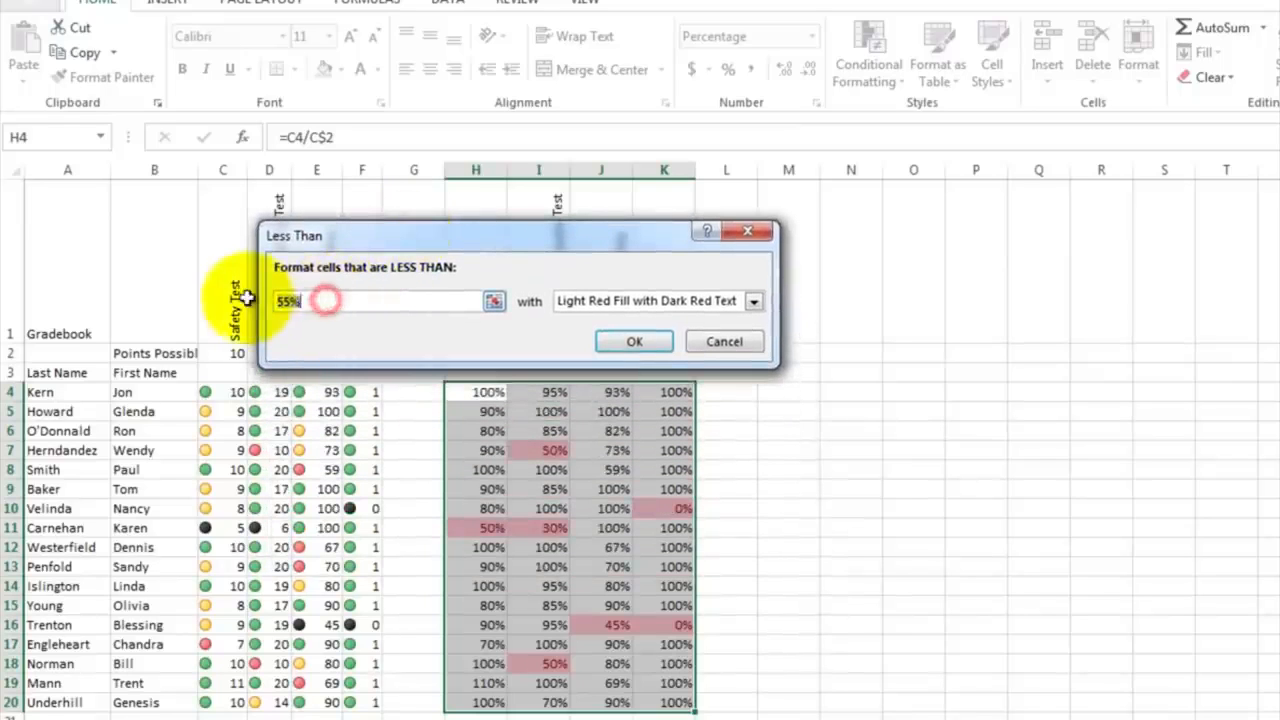
{"action": "key", "text": "BackSpace"}
{"action": "type", "text": ".5"}
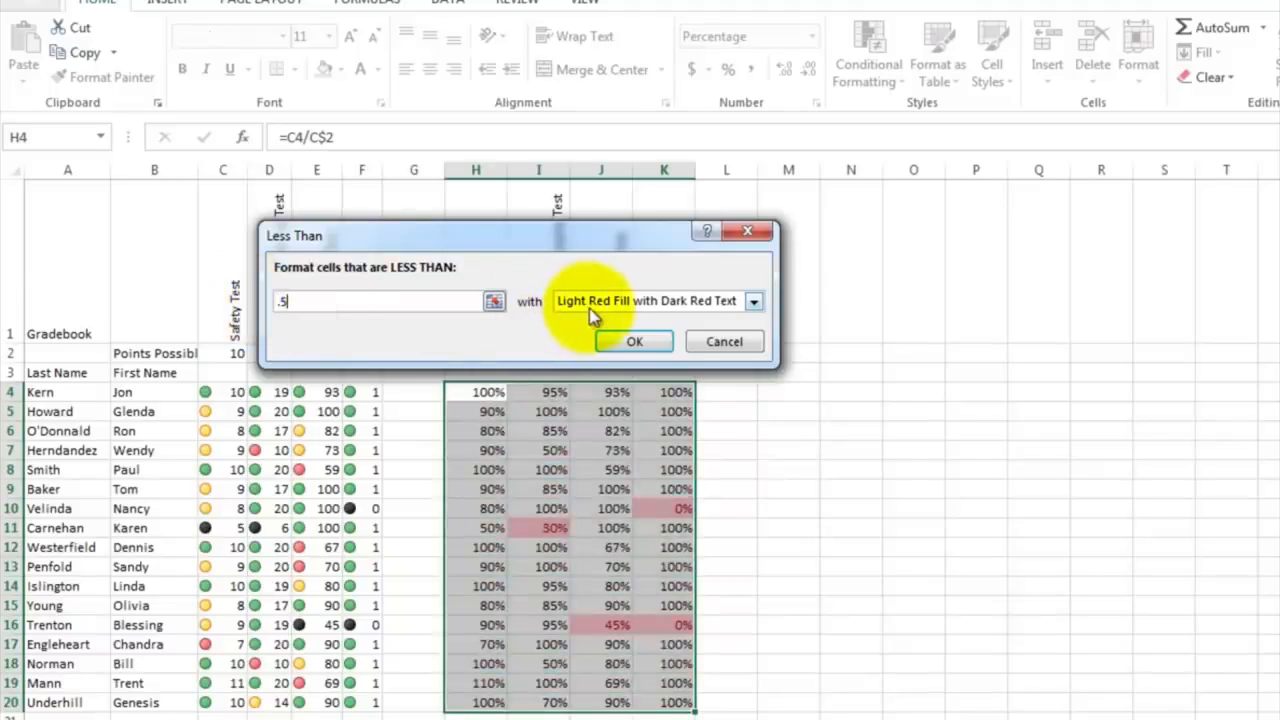
{"action": "left_click", "coordinate": [753, 302]}
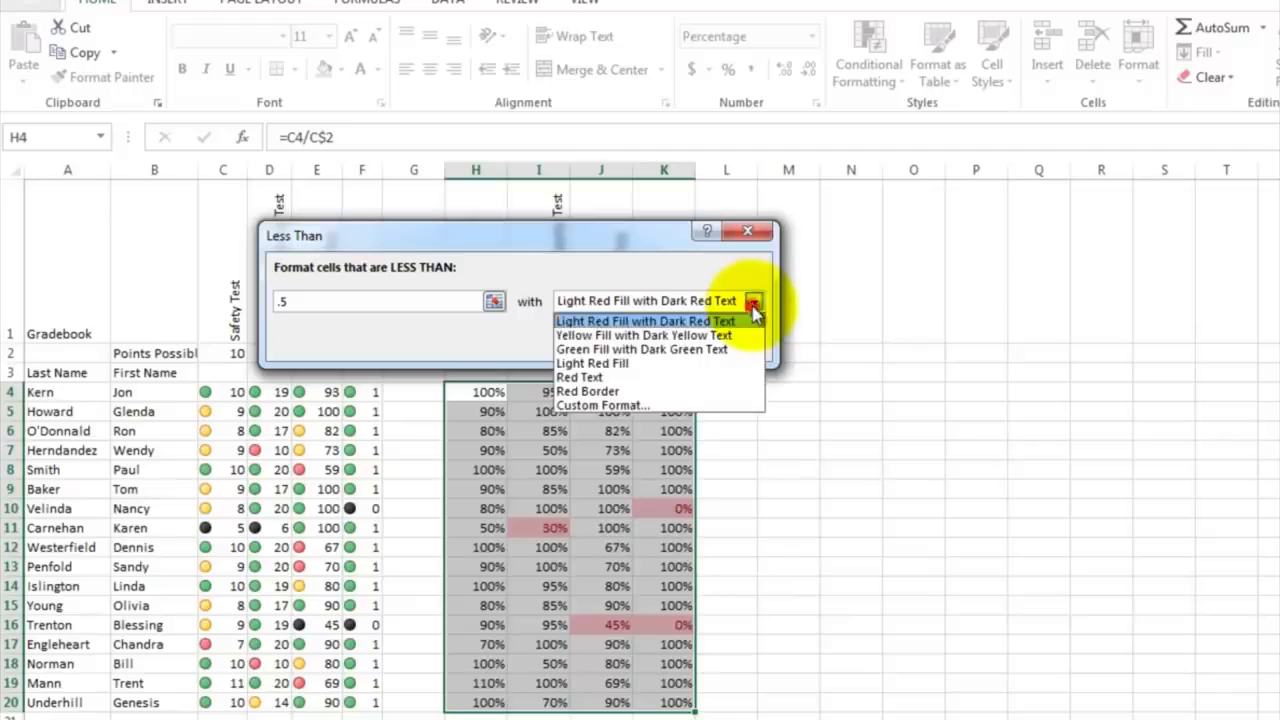
{"action": "left_click", "coordinate": [750, 318]}
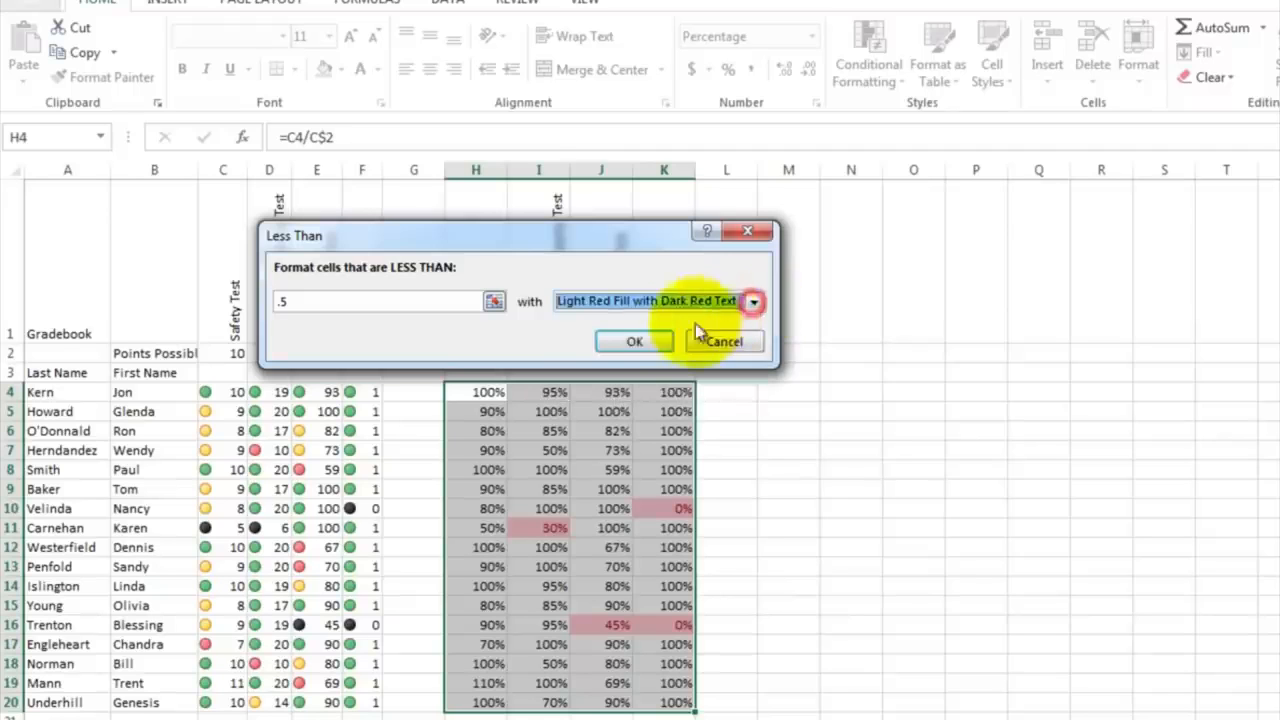
{"action": "left_click", "coordinate": [633, 344]}
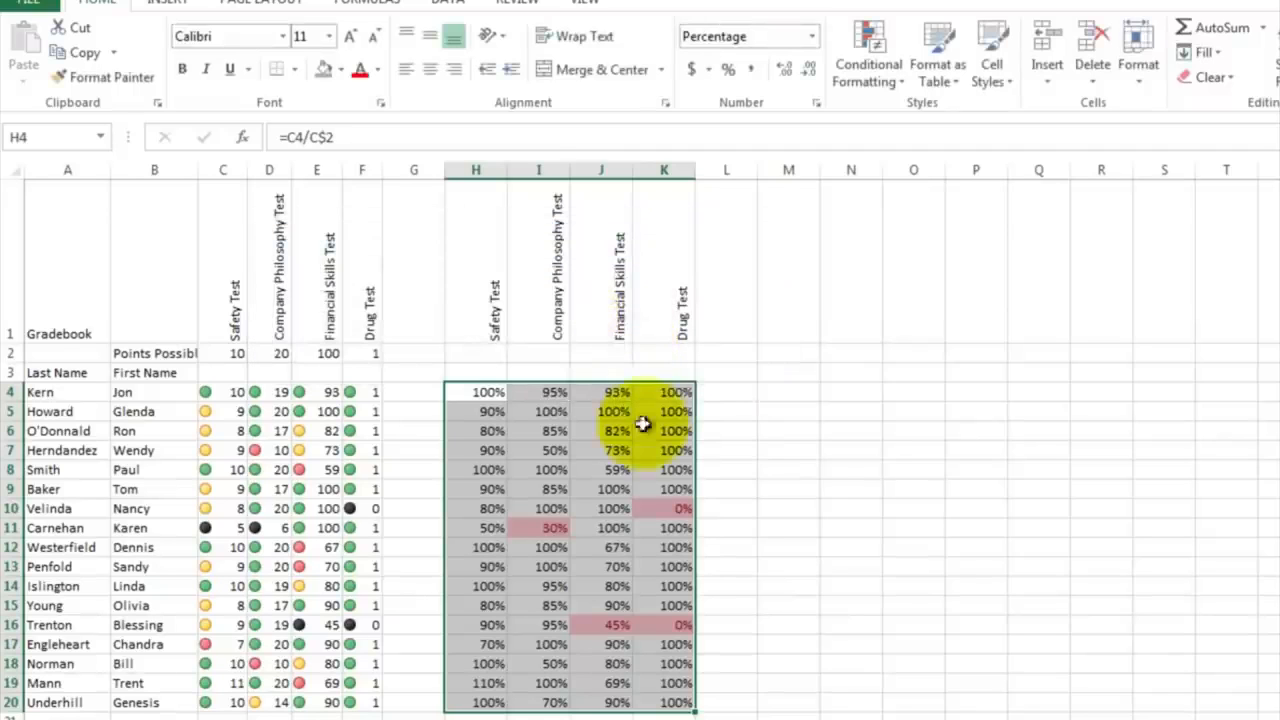
{"action": "left_click", "coordinate": [717, 453]}
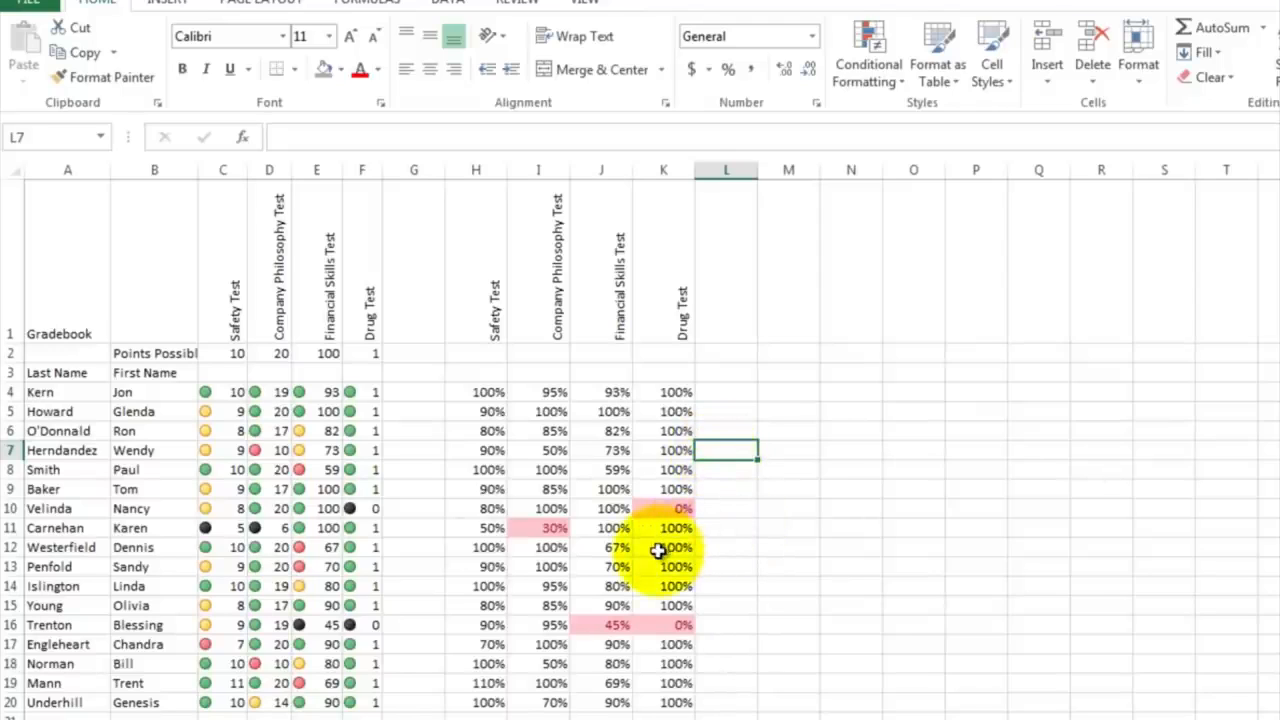
Step: Check the highlighted percentages in I11, K10 and J16
{"action": "left_click", "coordinate": [548, 527]}
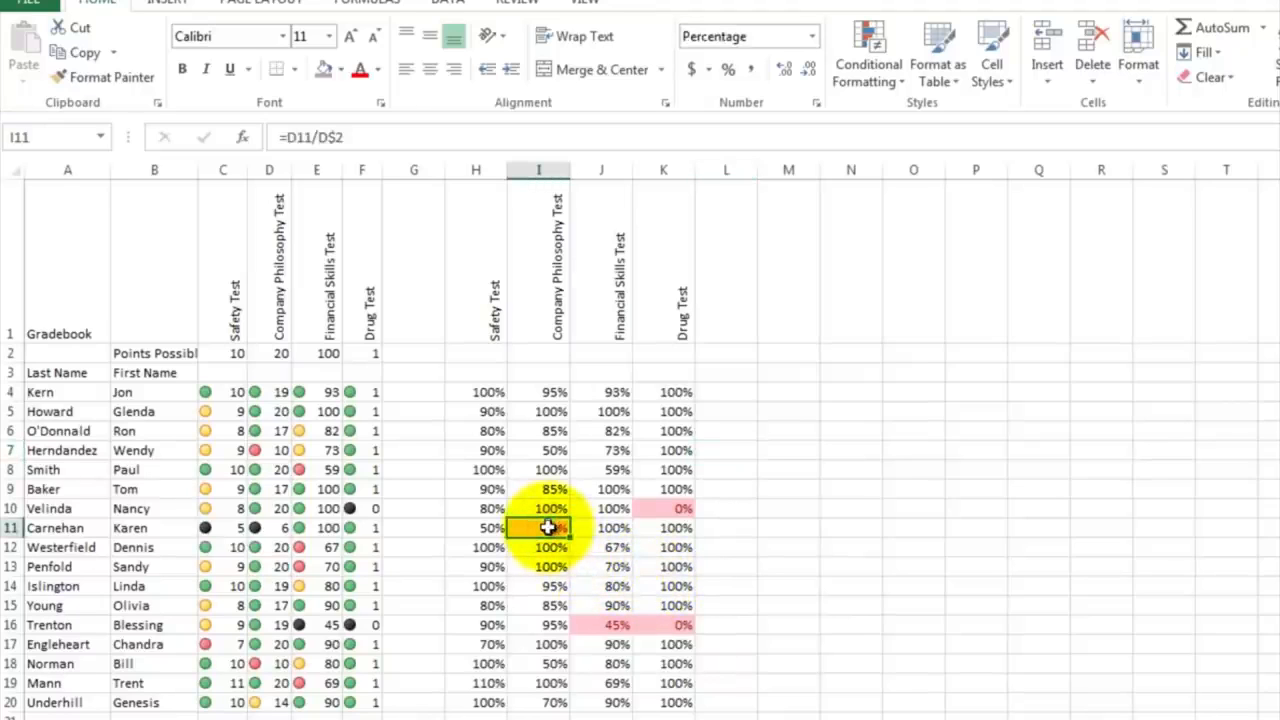
{"action": "left_click", "coordinate": [669, 508]}
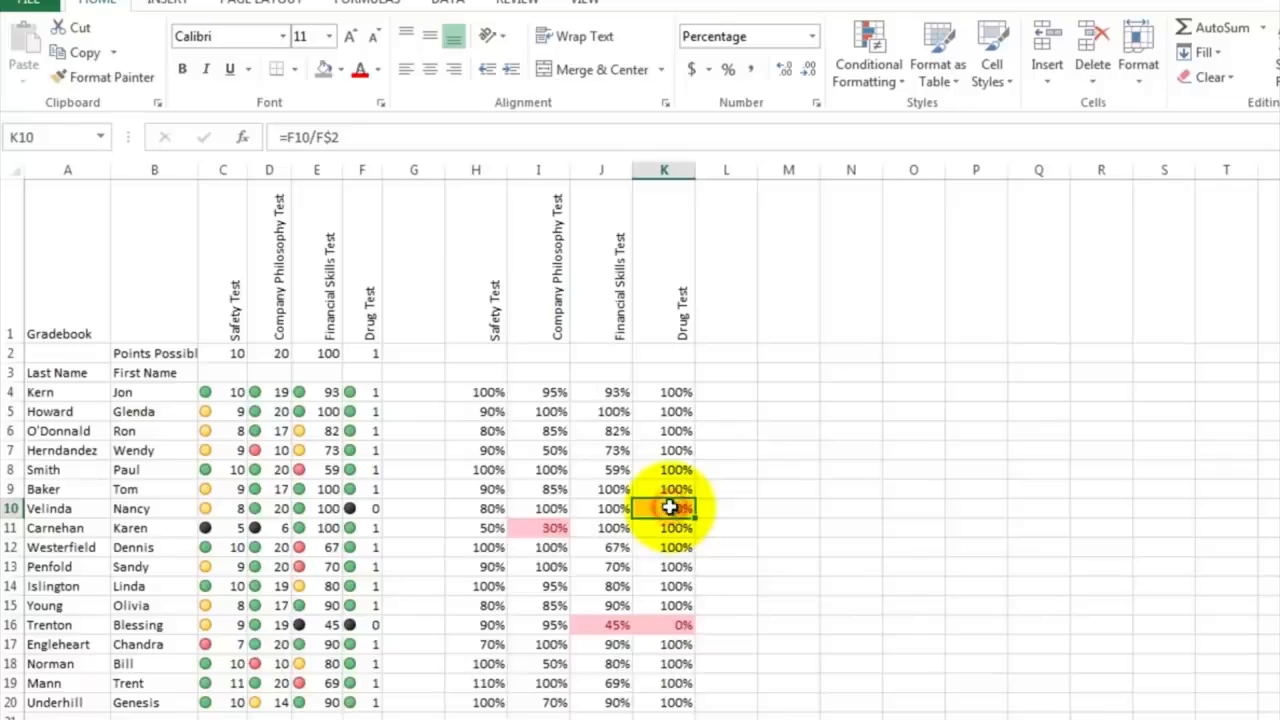
{"action": "left_click", "coordinate": [591, 625]}
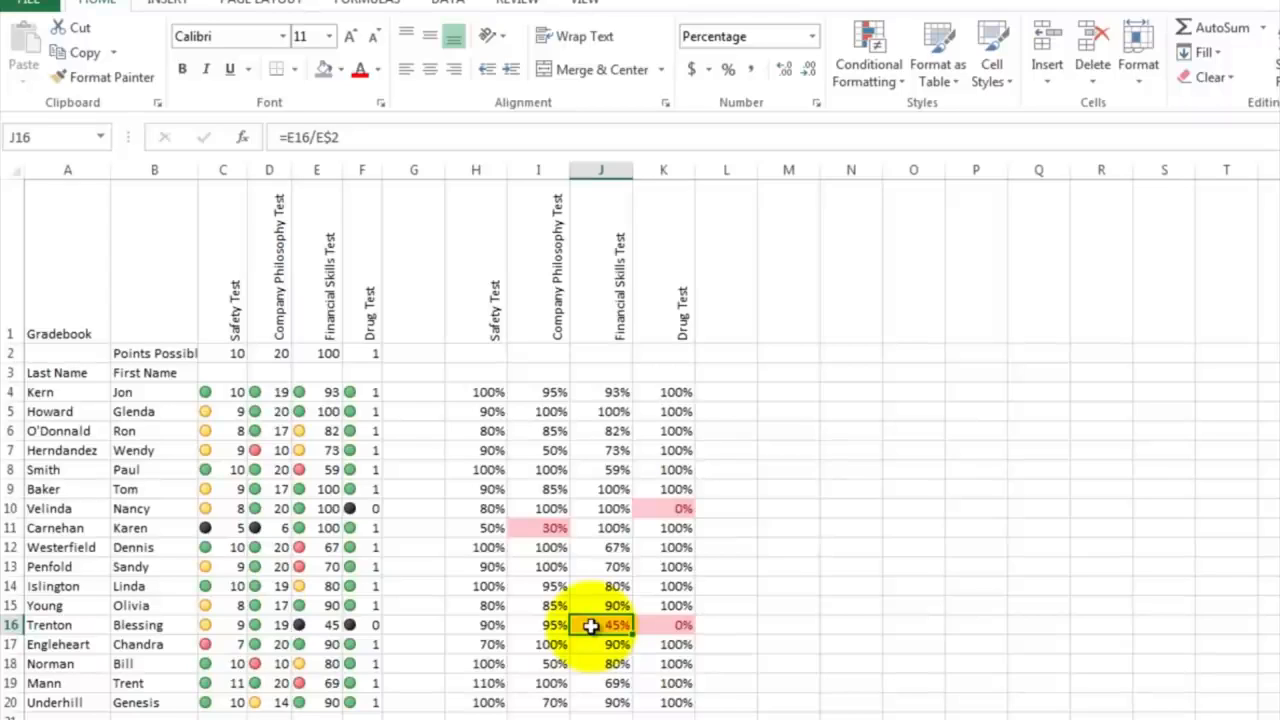
Step: Add the column heading "Fire Employee?" in M1 and select M4, the first employee's cell beneath it
{"action": "left_click", "coordinate": [714, 418]}
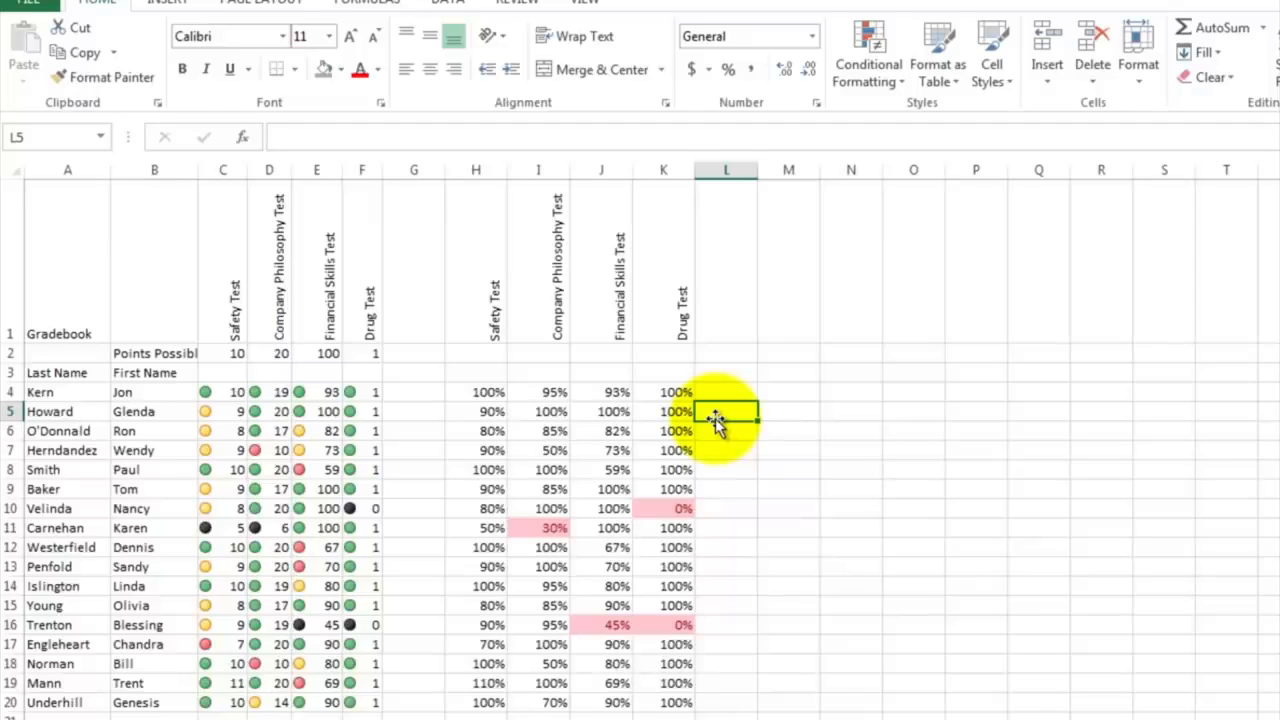
{"action": "left_click", "coordinate": [808, 309]}
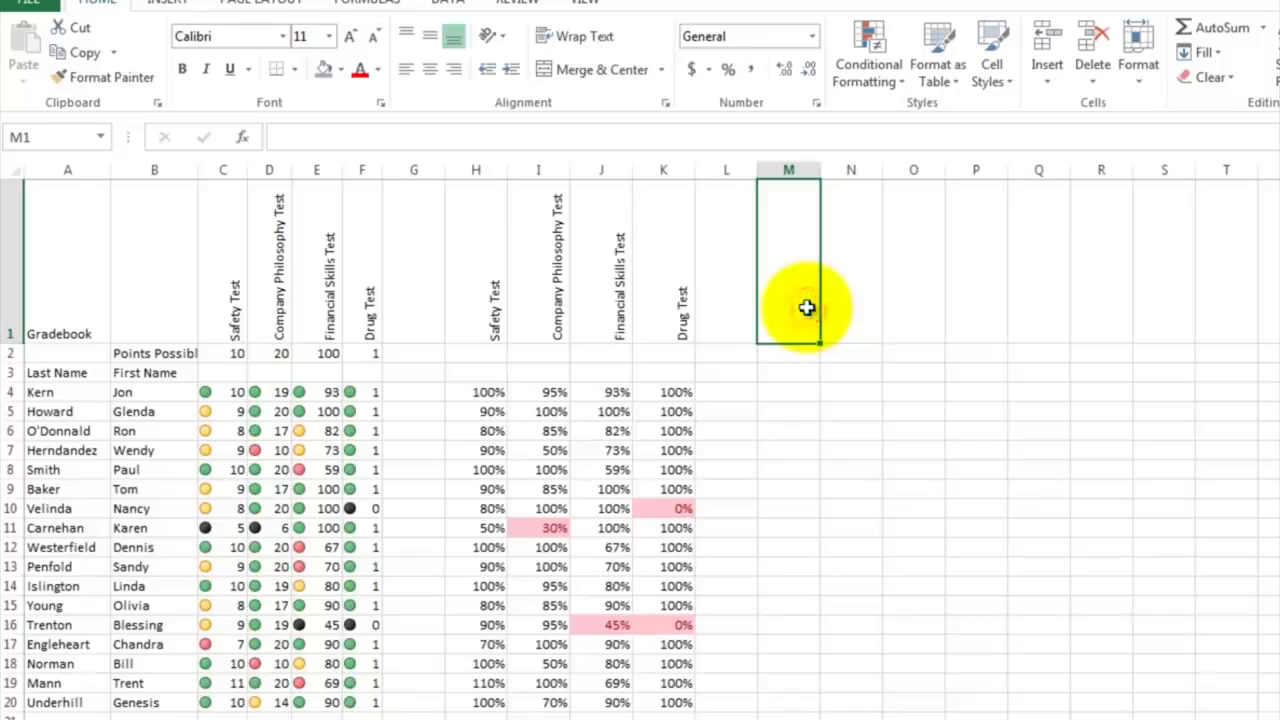
{"action": "type", "text": "Fire E"}
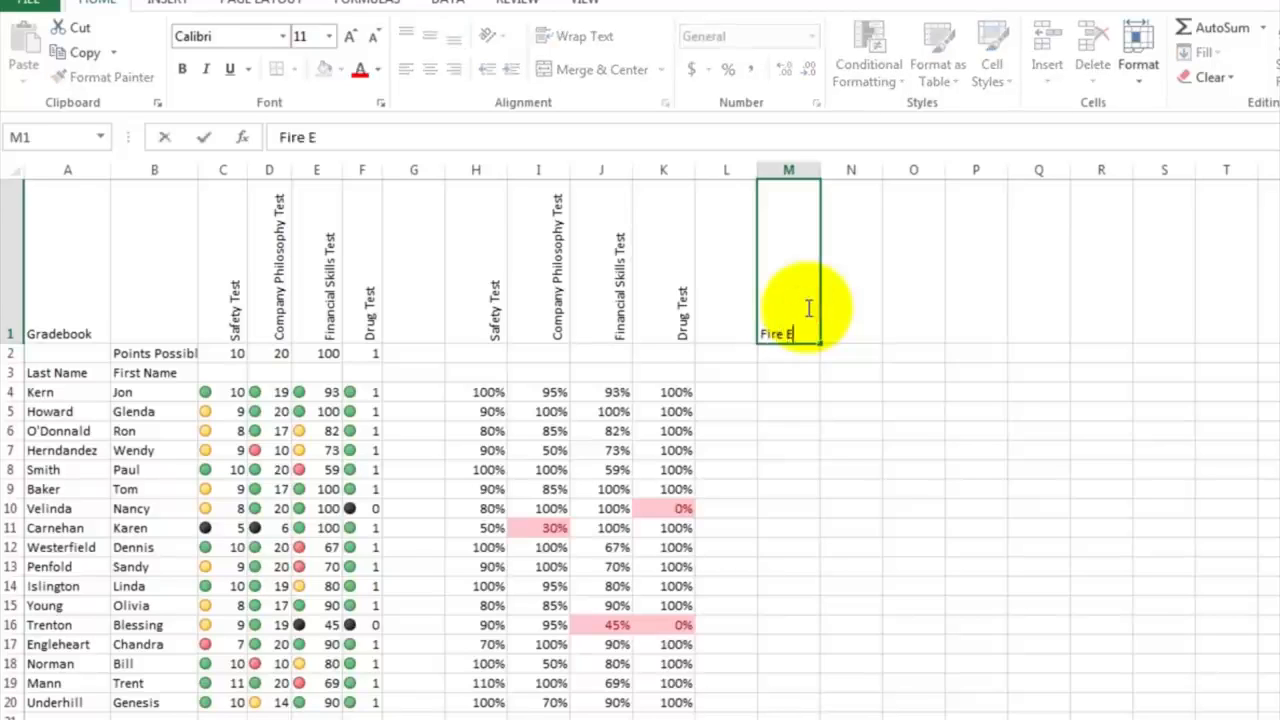
{"action": "type", "text": "mployee?"}
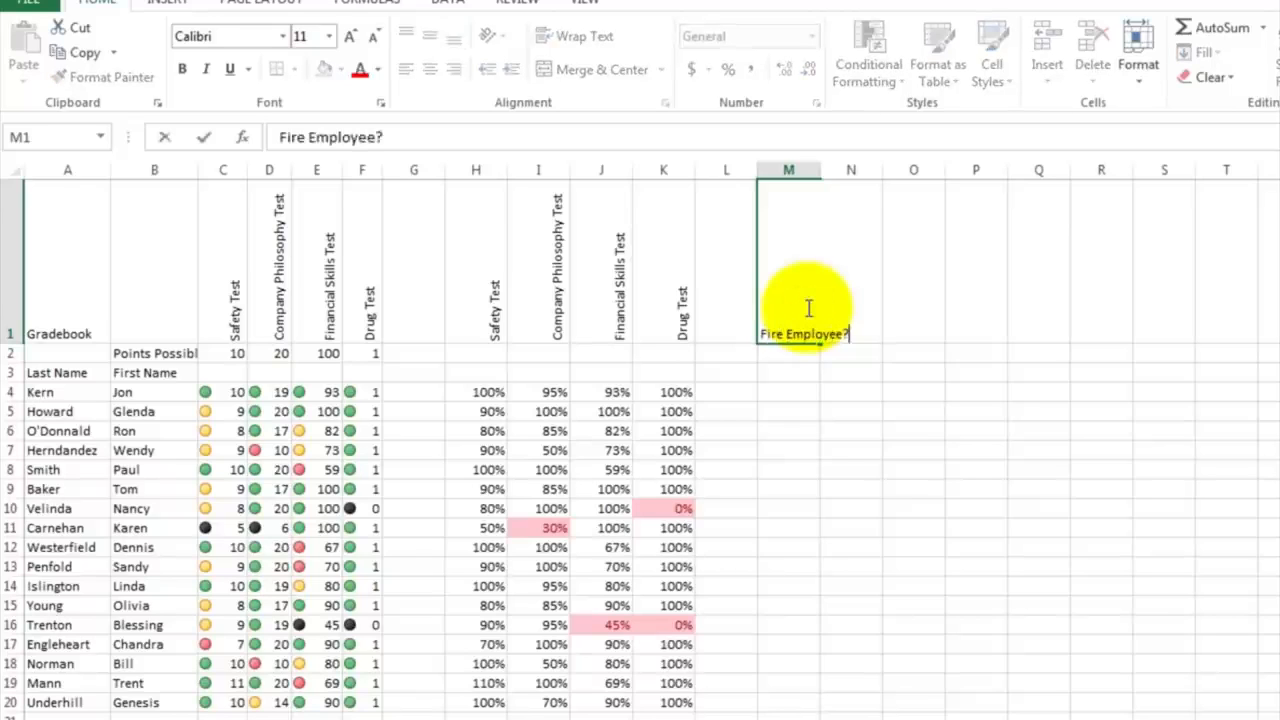
{"action": "key", "text": "Return"}
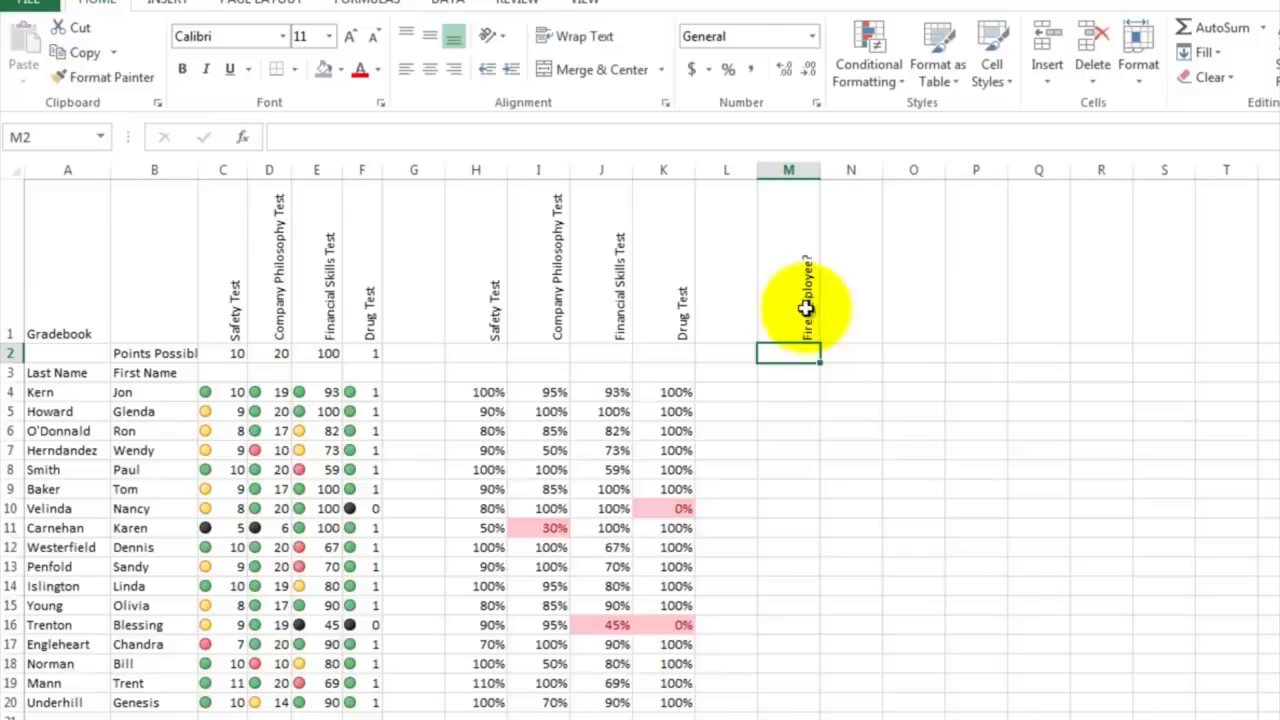
{"action": "left_click", "coordinate": [774, 392]}
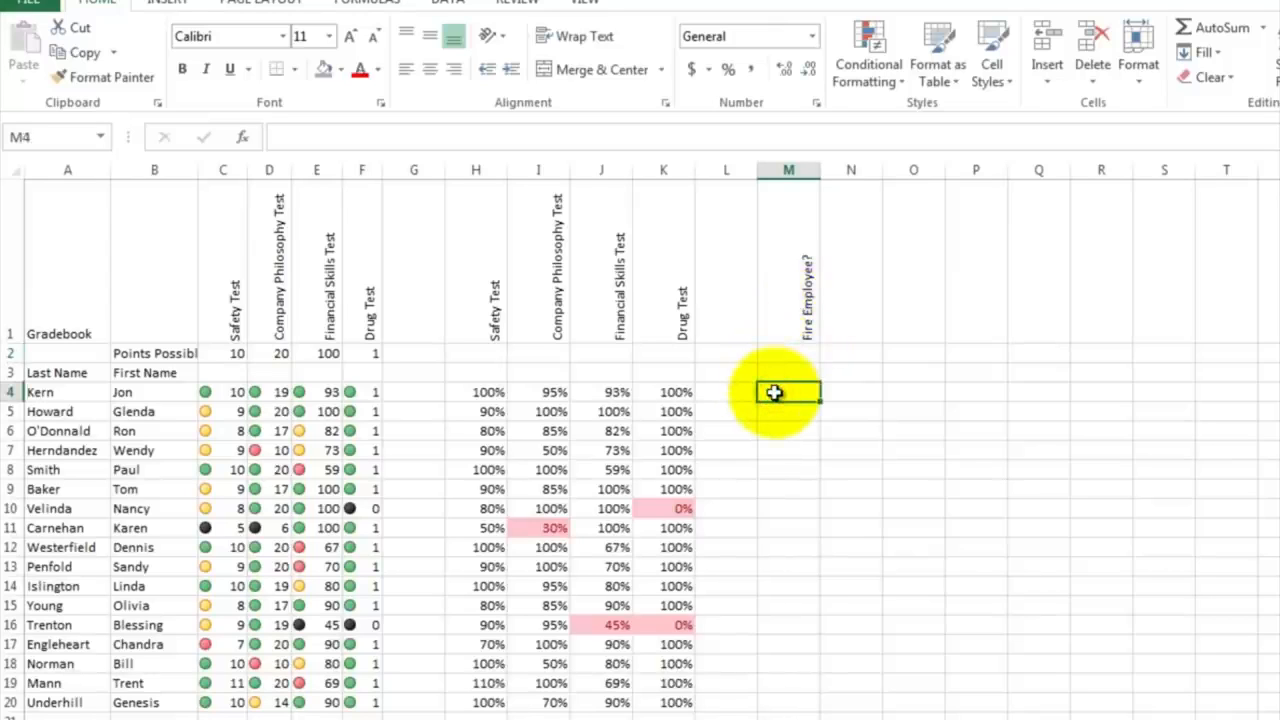
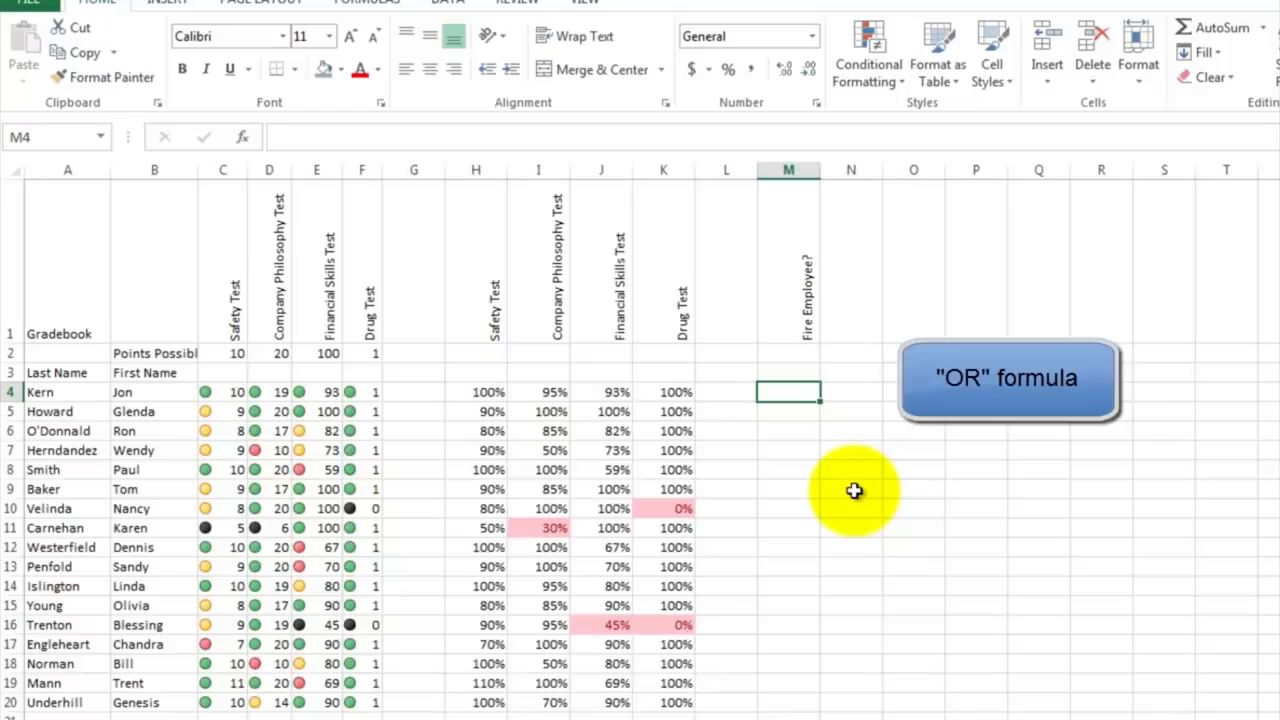
Step: Enter an OR formula in M4 testing whether any of H4, I4, J4 or K4 is less than .5
{"action": "type", "text": "=or"}
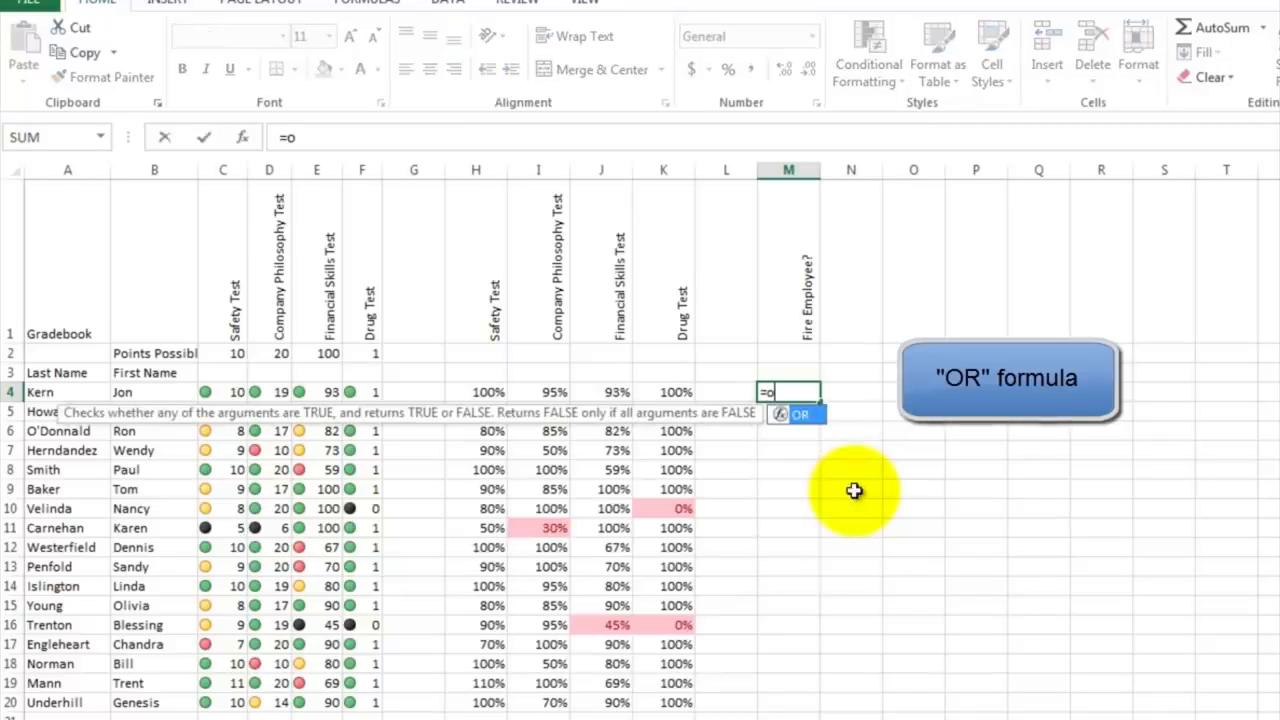
{"action": "type", "text": "("}
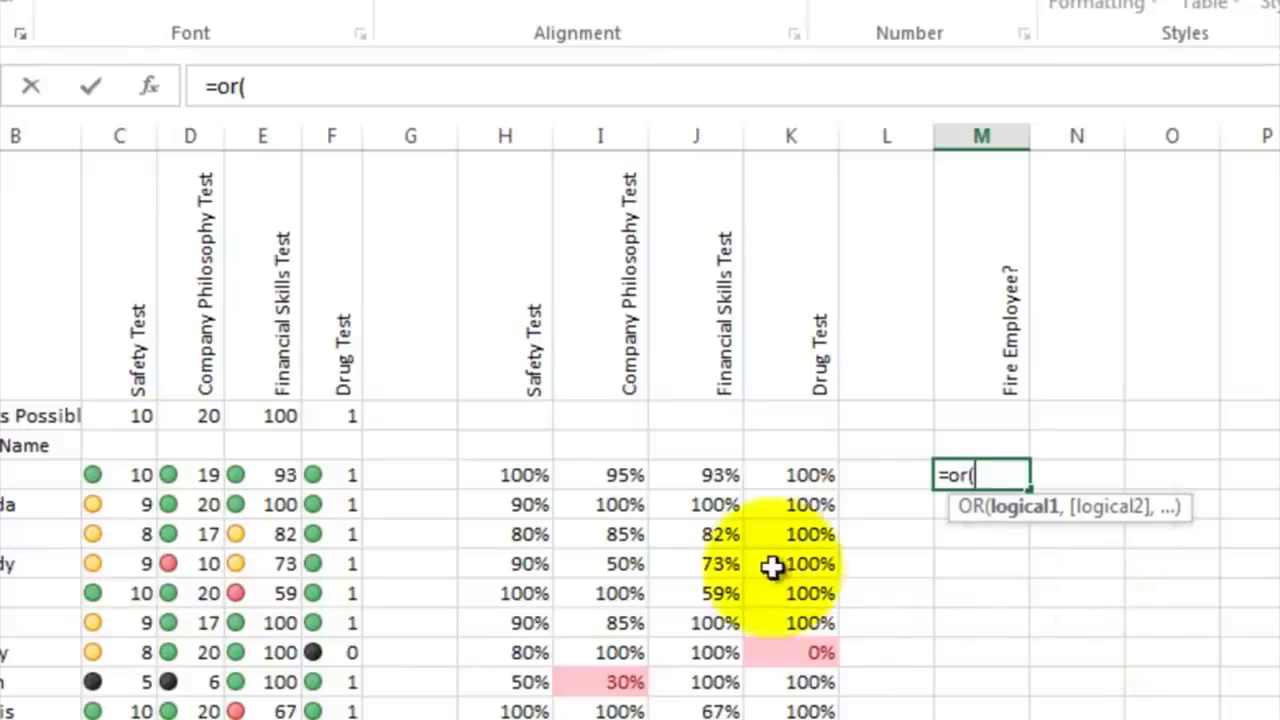
{"action": "left_click", "coordinate": [520, 476]}
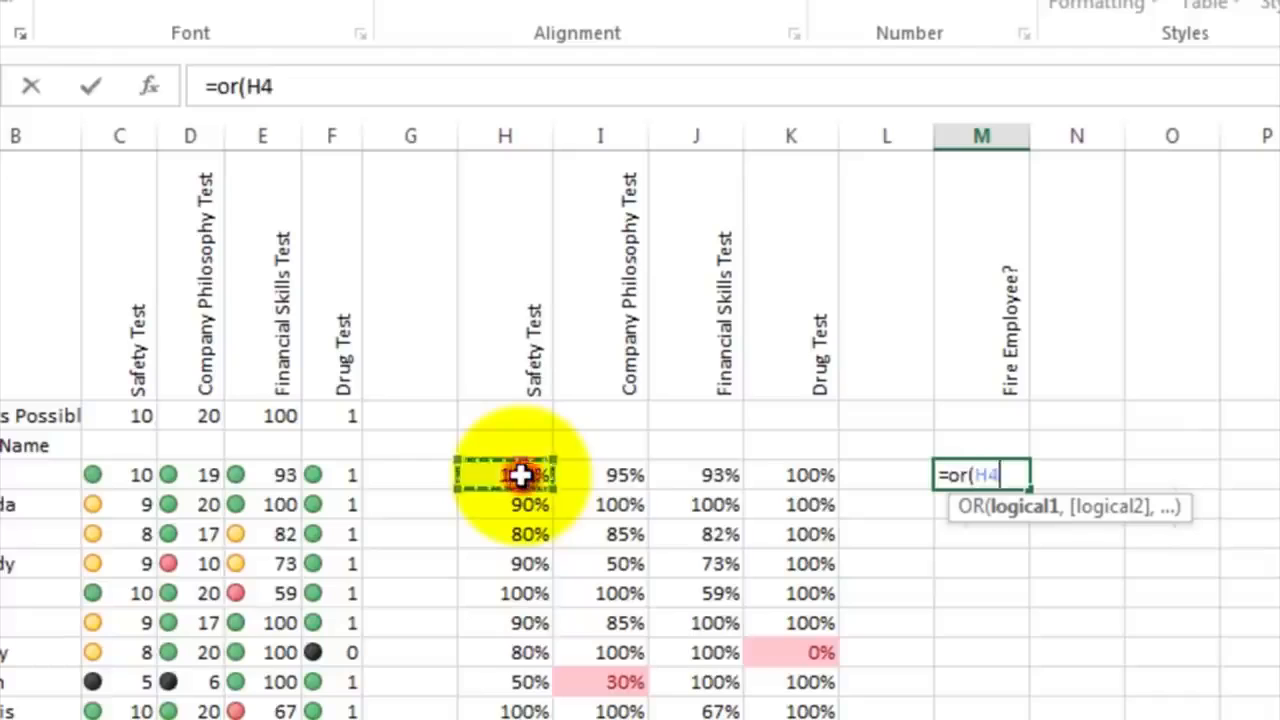
{"action": "type", "text": "<"}
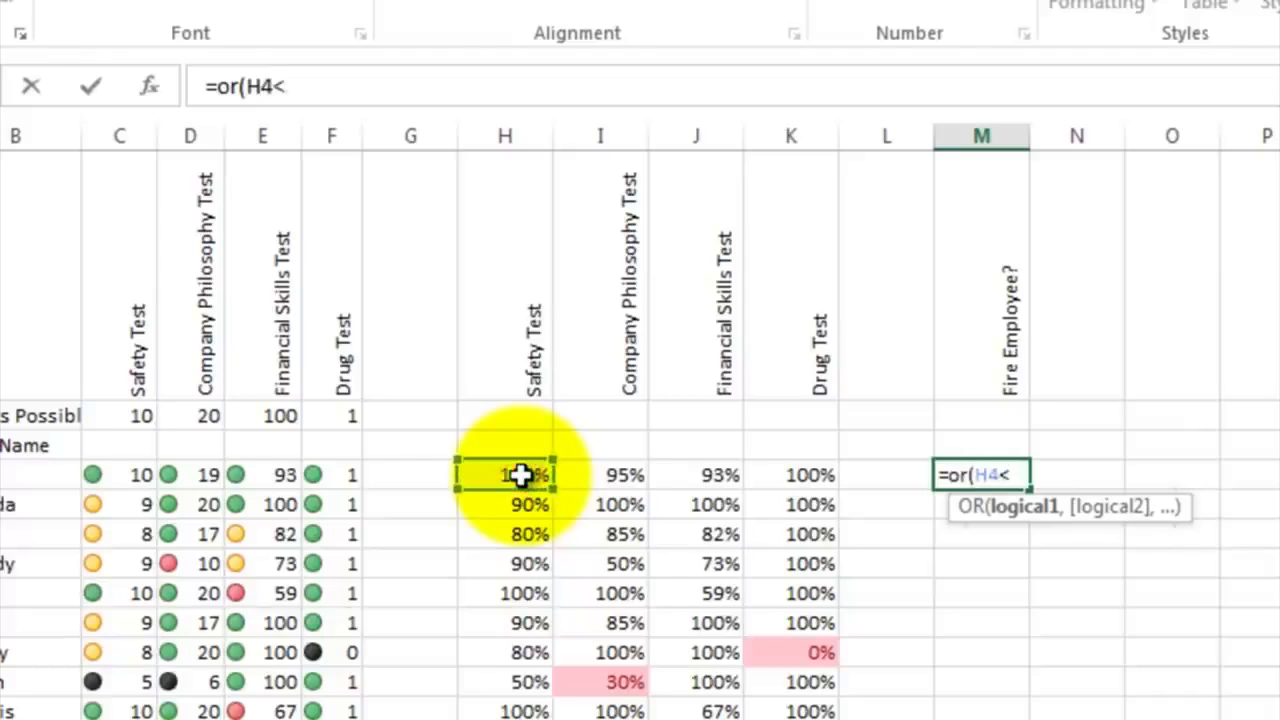
{"action": "type", "text": ".5,"}
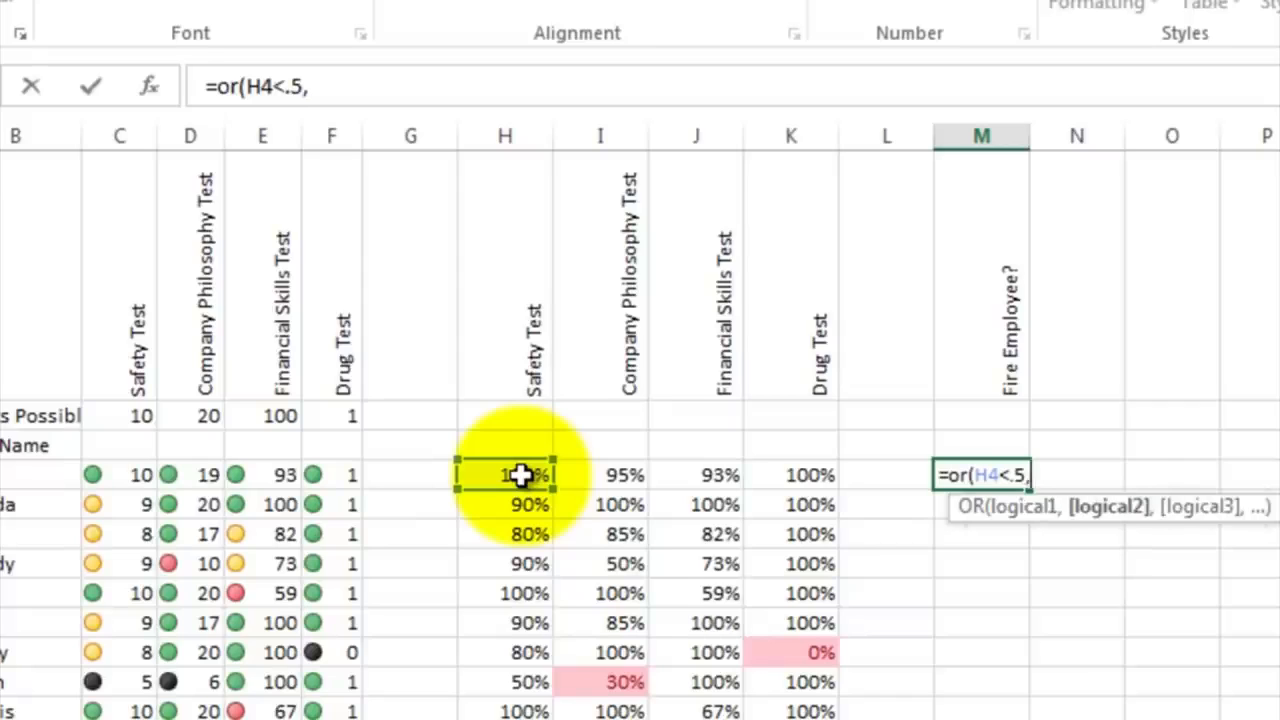
{"action": "left_click", "coordinate": [607, 474]}
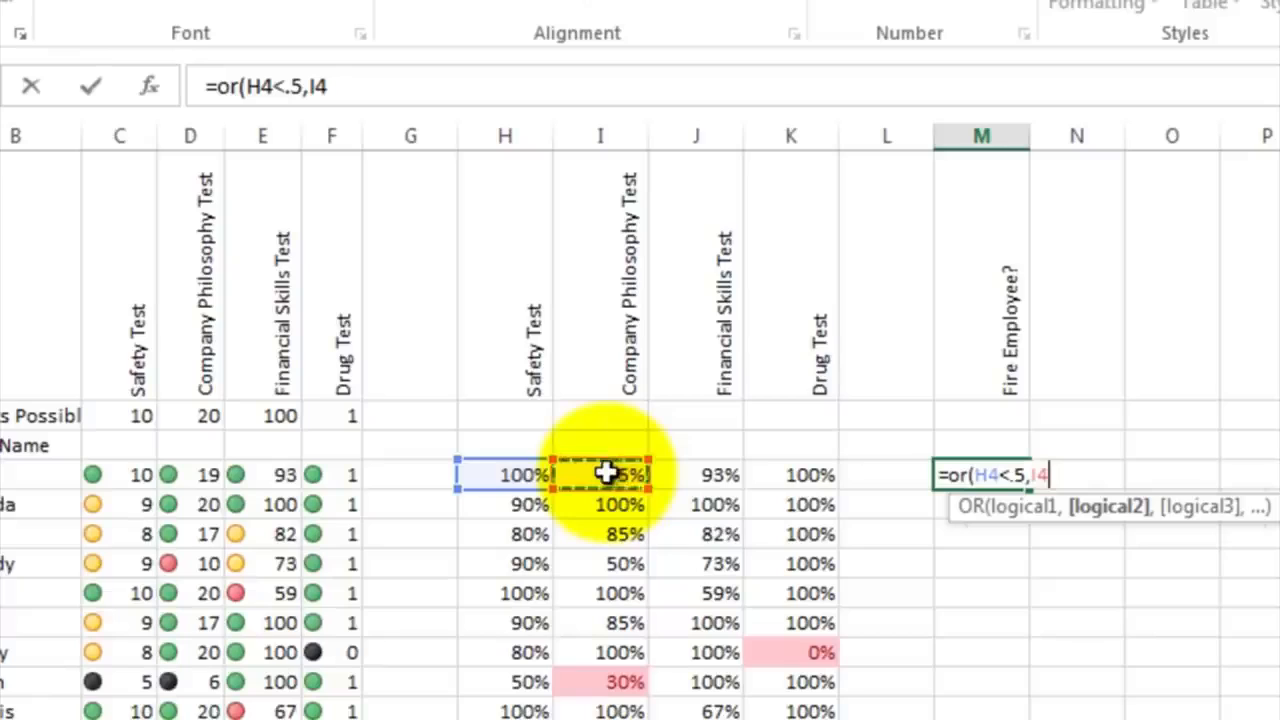
{"action": "type", "text": "<"}
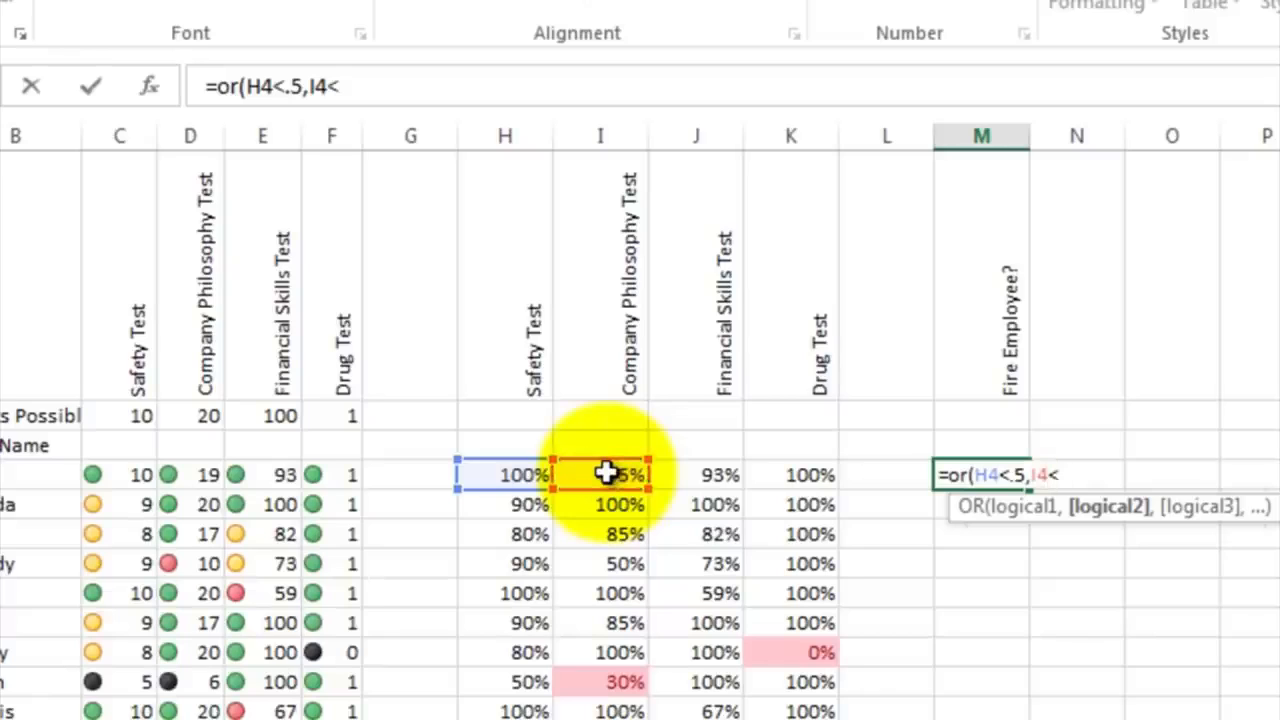
{"action": "type", "text": ".5,"}
{"action": "left_click", "coordinate": [691, 475]}
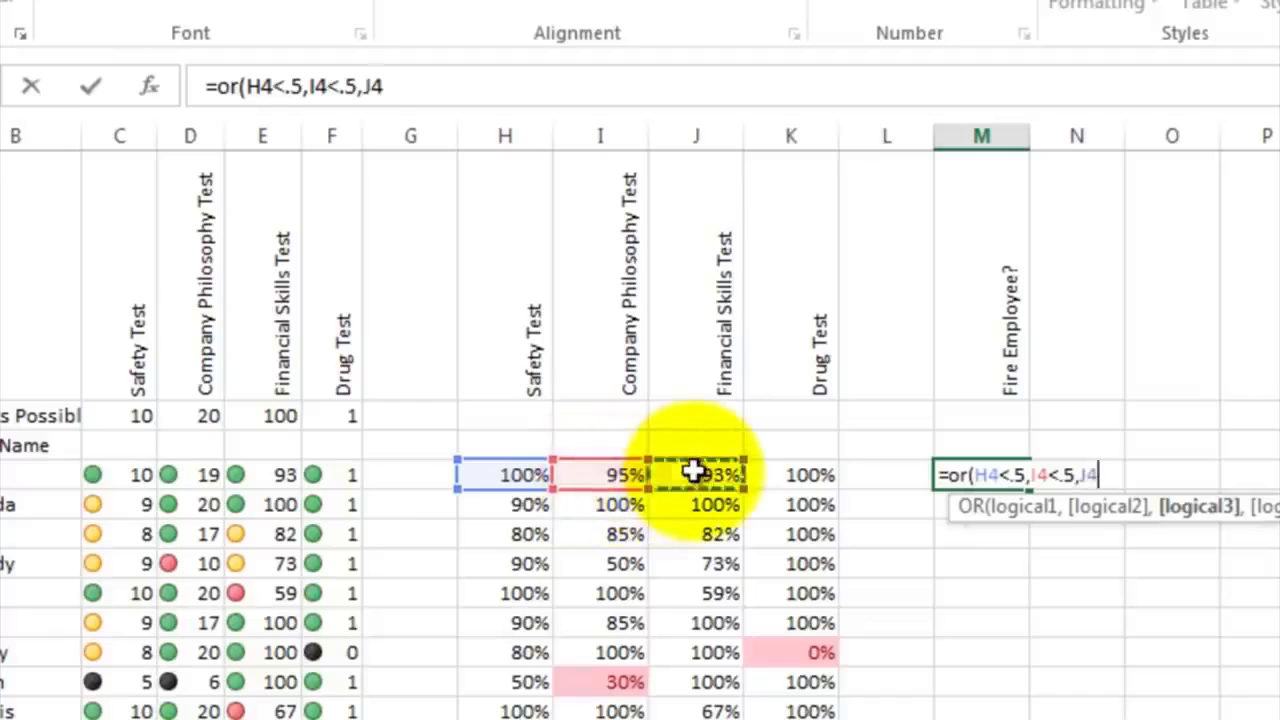
{"action": "type", "text": "<.5"}
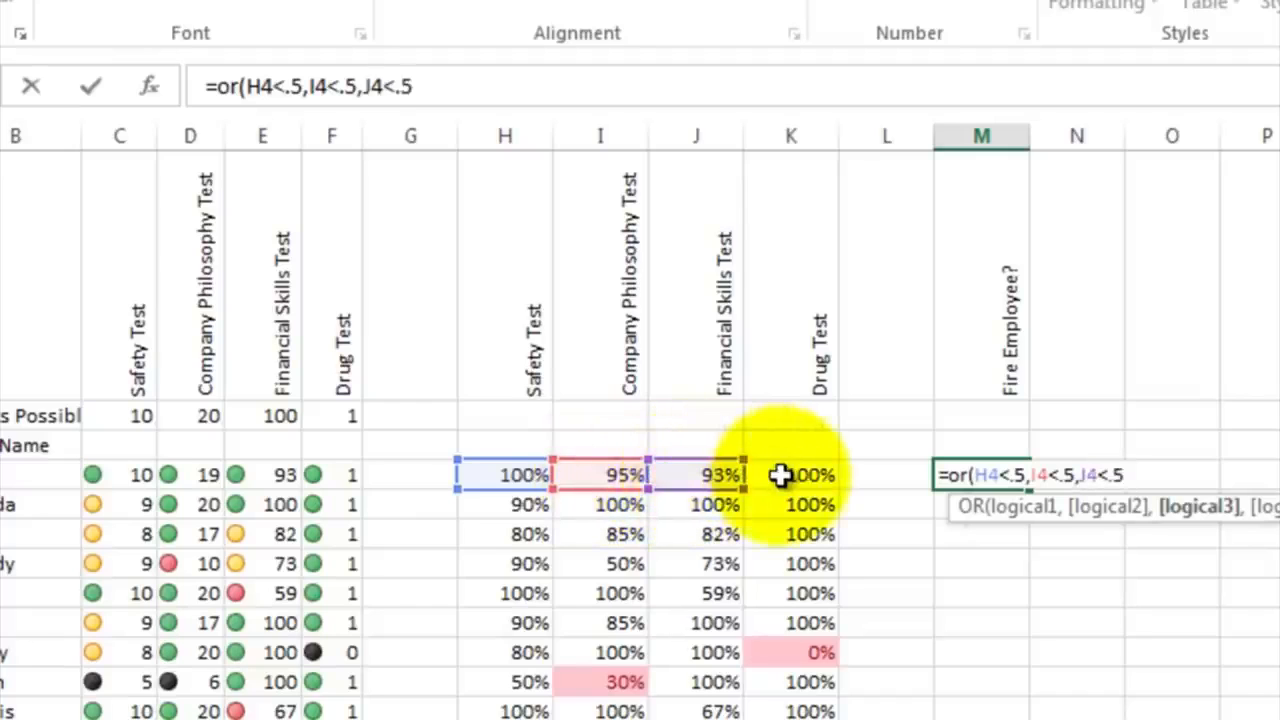
{"action": "type", "text": ","}
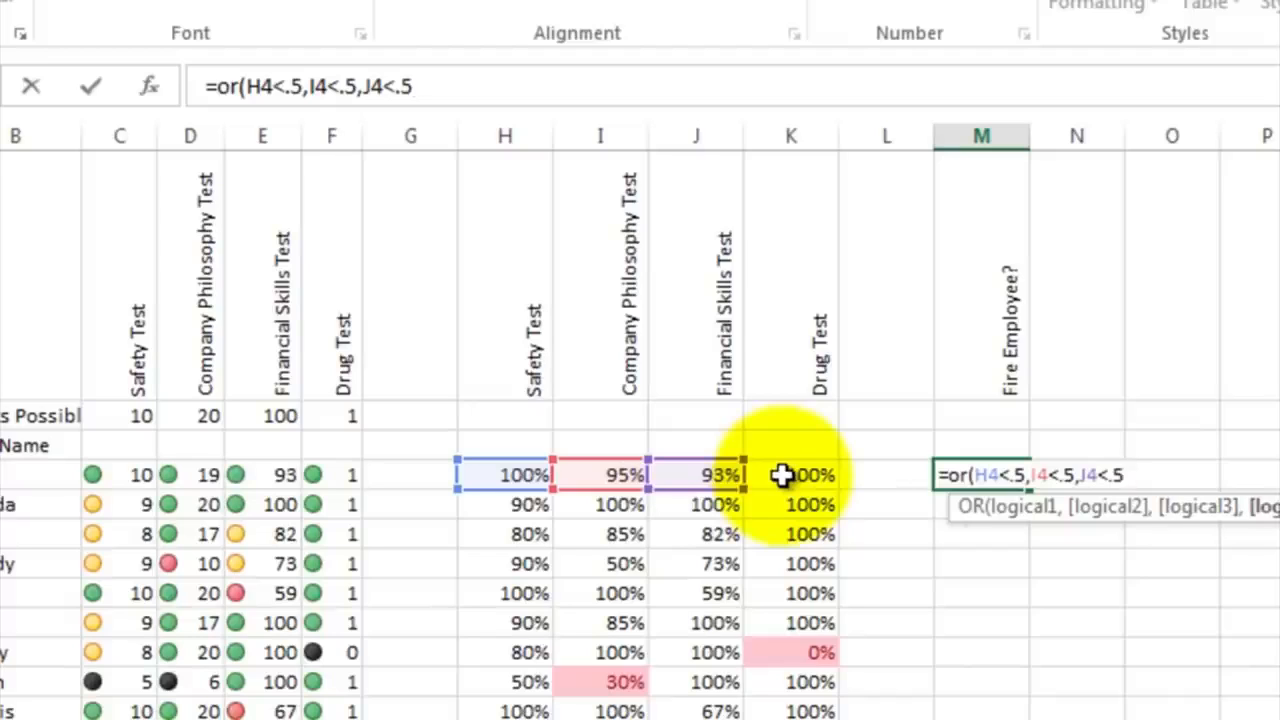
{"action": "left_click", "coordinate": [782, 475]}
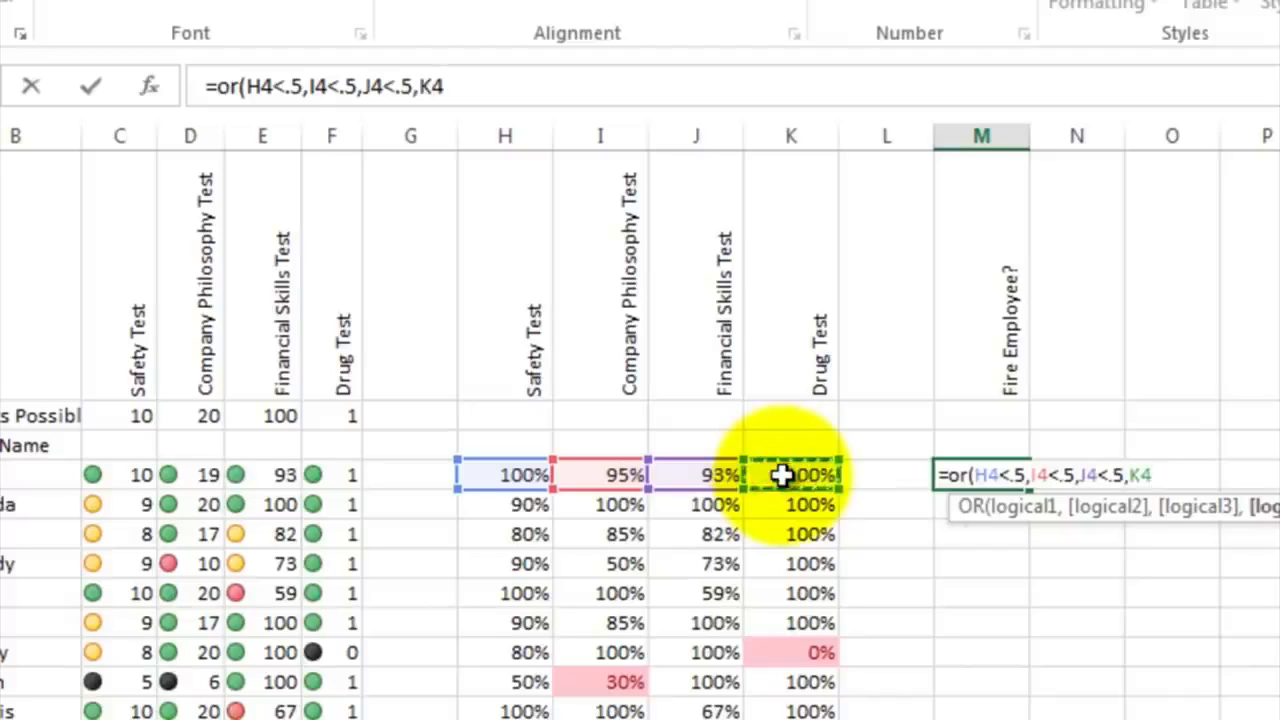
{"action": "type", "text": "<.5)"}
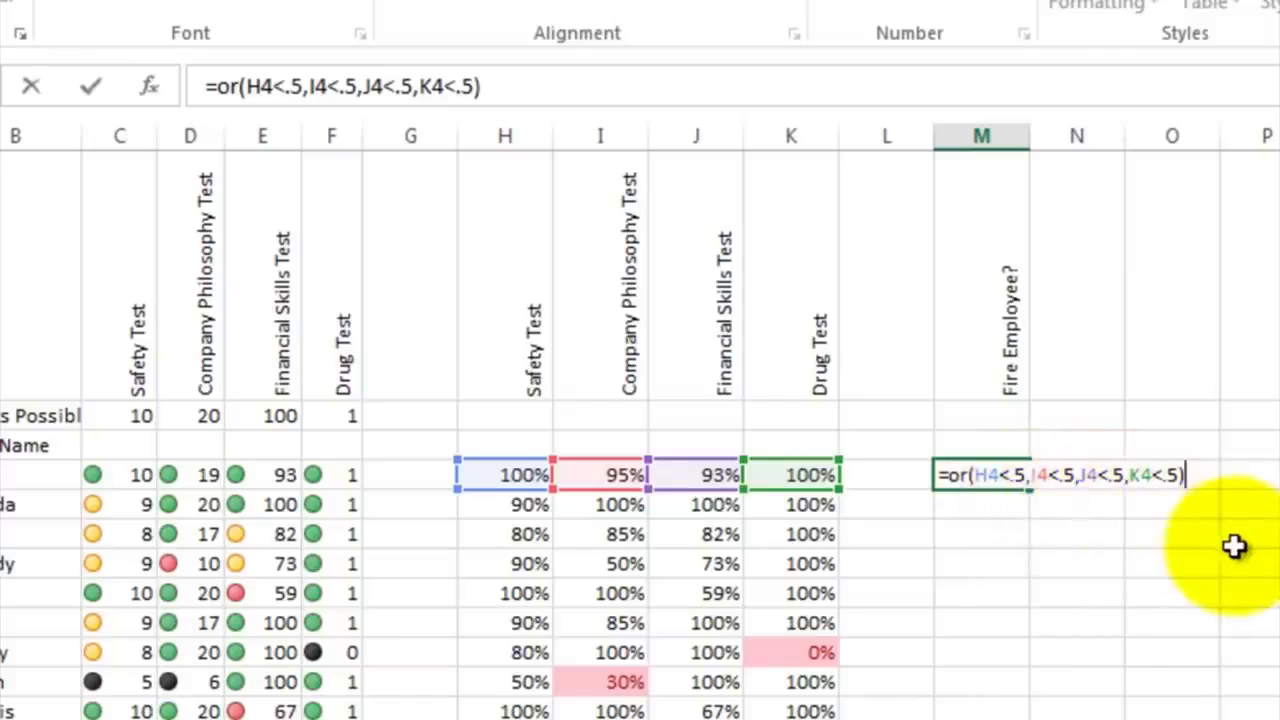
{"action": "key", "text": "Return"}
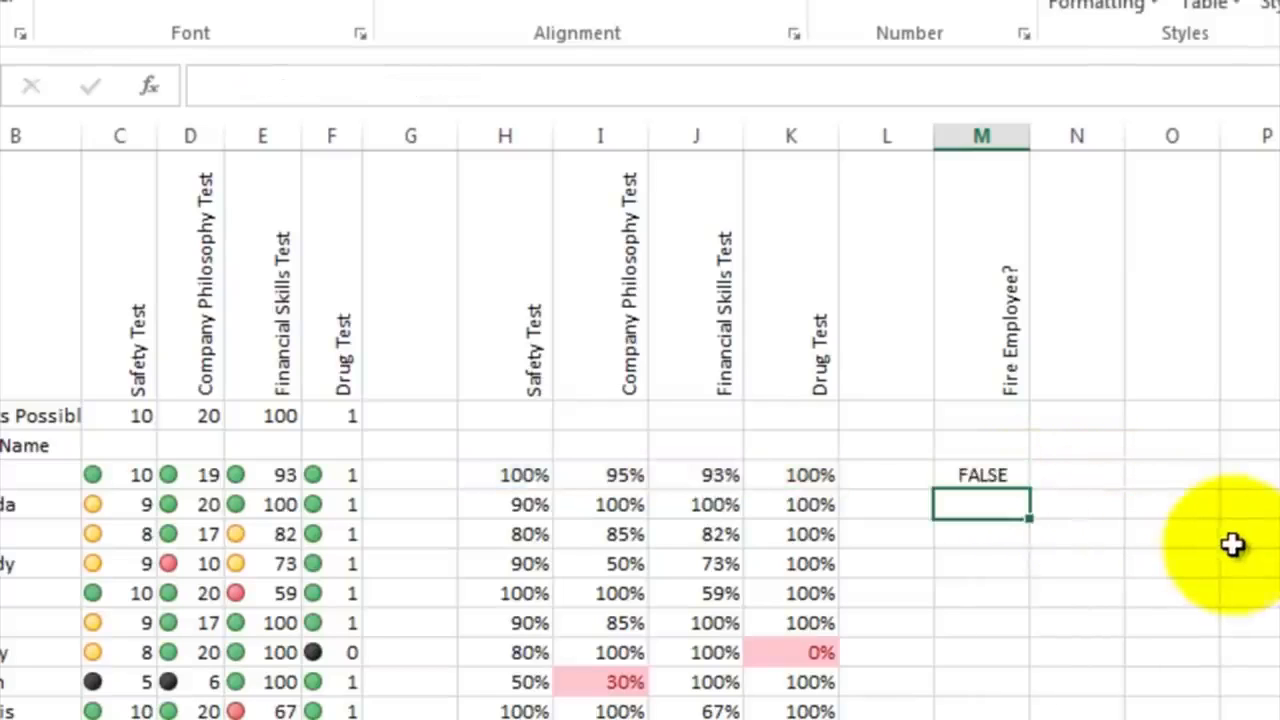
Step: Copy the OR formula in M4 down through M20 for all the employees
{"action": "left_click", "coordinate": [1008, 476]}
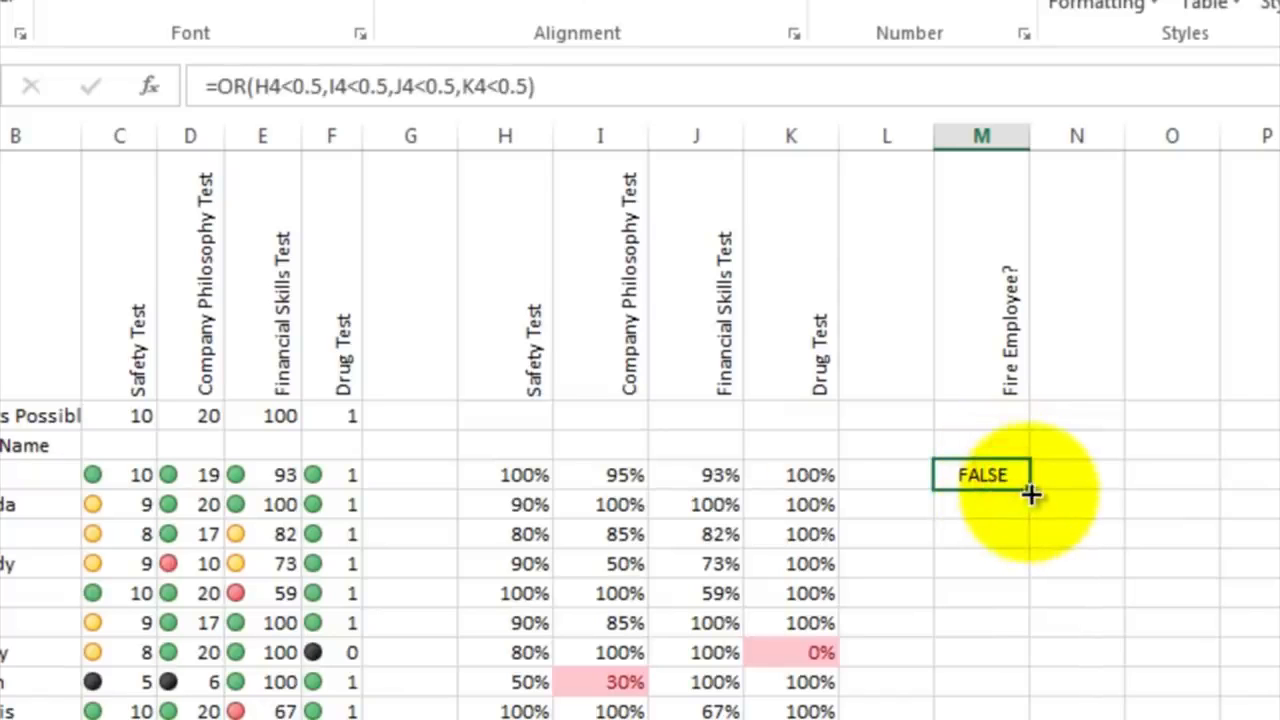
{"action": "left_click_drag", "start_coordinate": [1031, 490], "coordinate": [982, 719]}
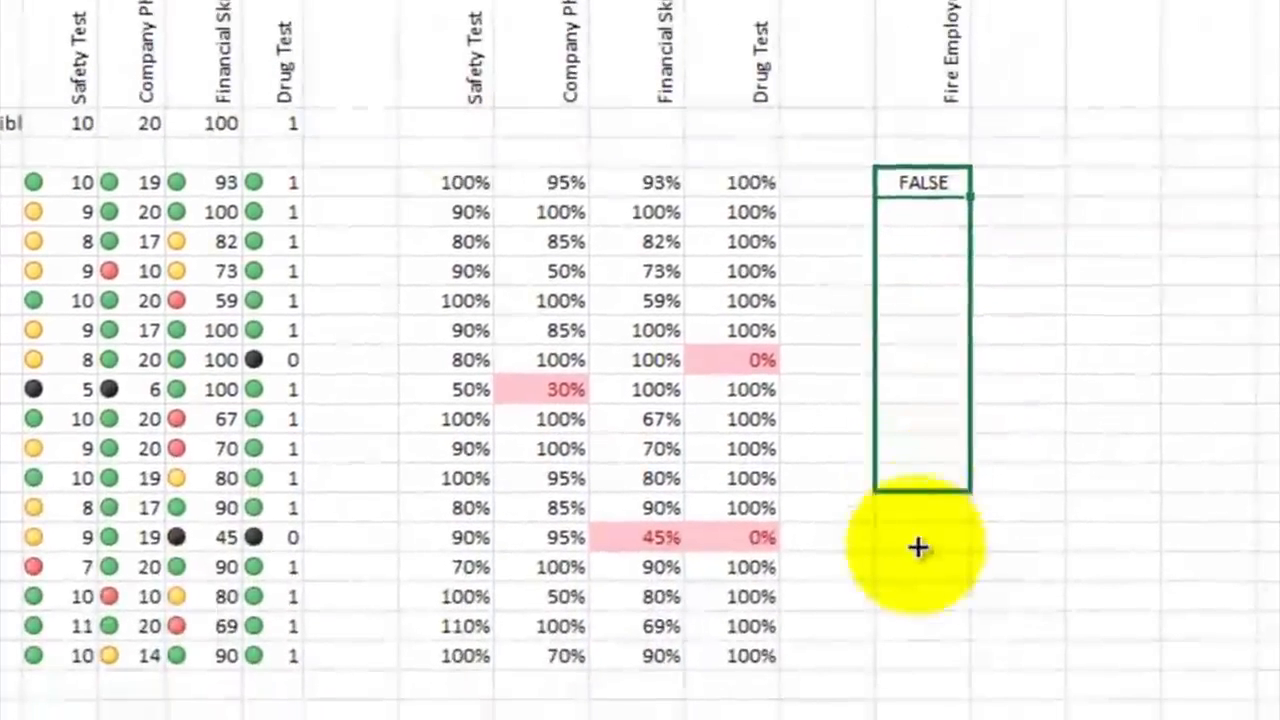
{"action": "left_click_drag", "start_coordinate": [922, 640], "coordinate": [926, 663]}
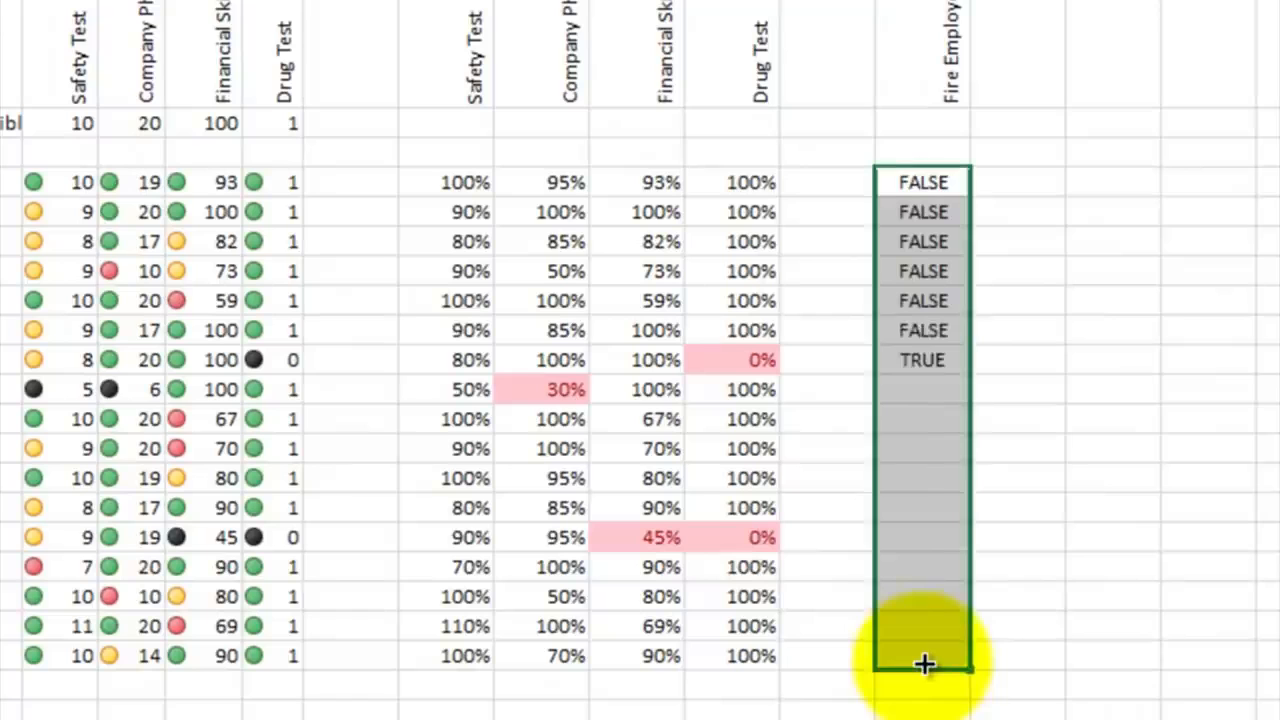
{"action": "left_click", "coordinate": [1031, 440]}
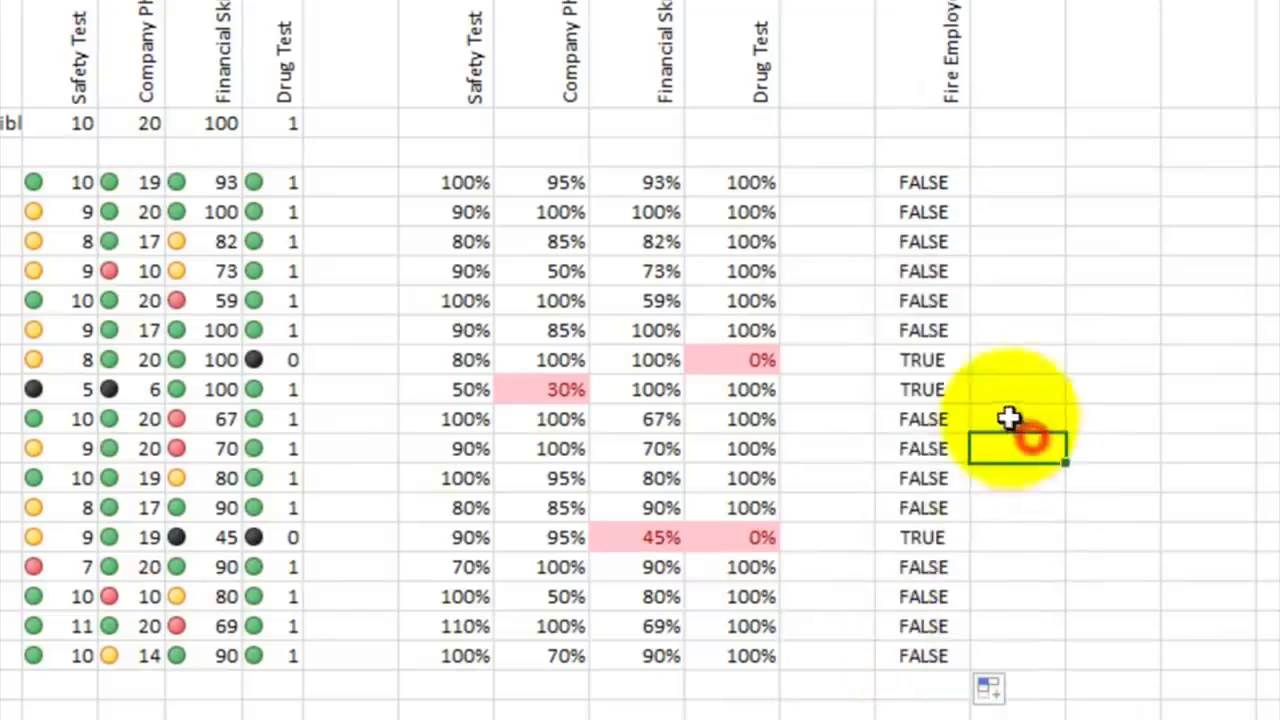
Step: Check the Fire Employee? results in M10 and M16 against the highlighted percentages in their rows
{"action": "left_click", "coordinate": [938, 362]}
{"action": "left_click", "coordinate": [932, 508]}
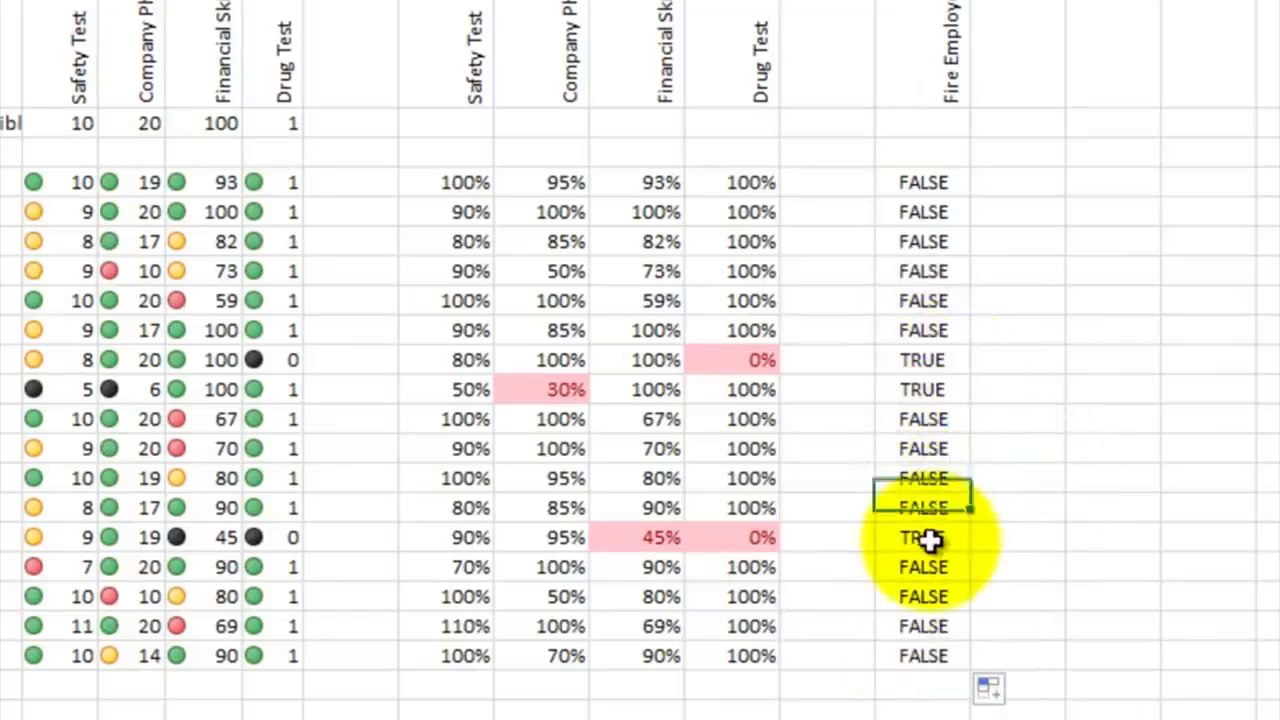
{"action": "left_click", "coordinate": [930, 538]}
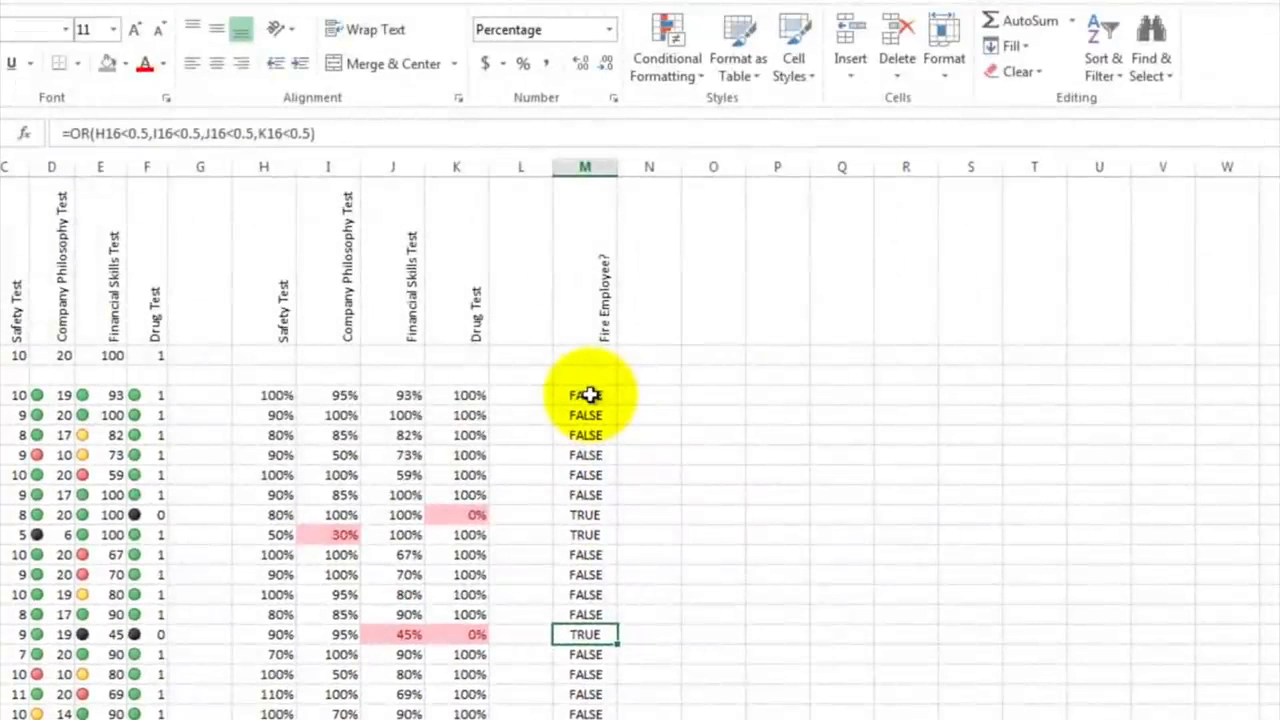
Step: Add an Equal To highlight rule to M4:M20 for the value true, with Light Red Fill with Dark Red Text
{"action": "left_click_drag", "start_coordinate": [588, 395], "coordinate": [588, 535]}
{"action": "left_click_drag", "start_coordinate": [585, 612], "coordinate": [585, 708]}
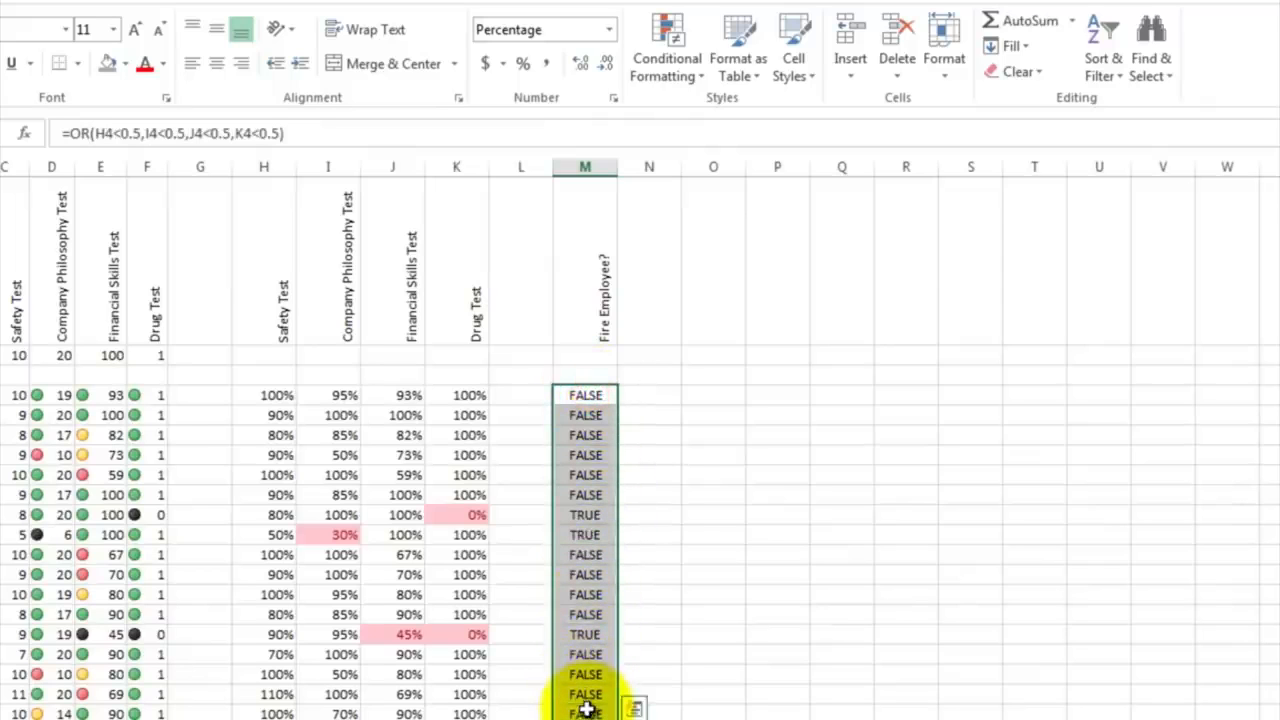
{"action": "left_click", "coordinate": [706, 85]}
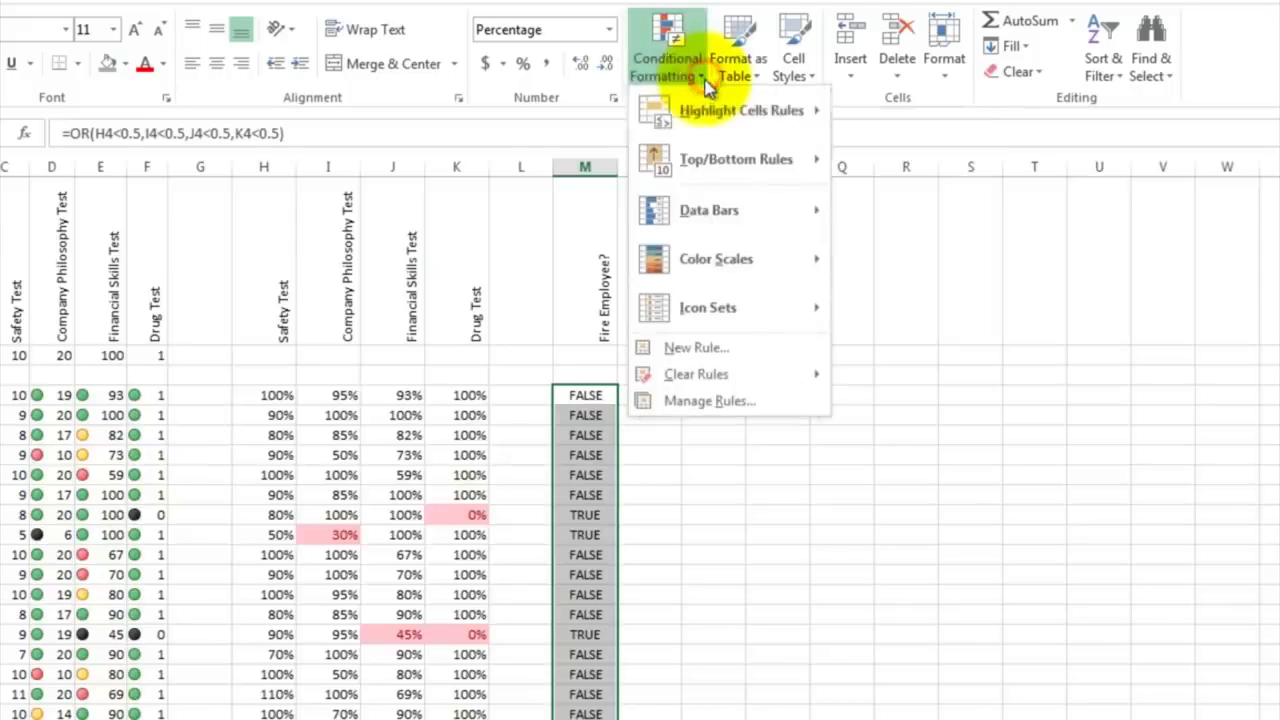
{"action": "mouse_move", "coordinate": [706, 112]}
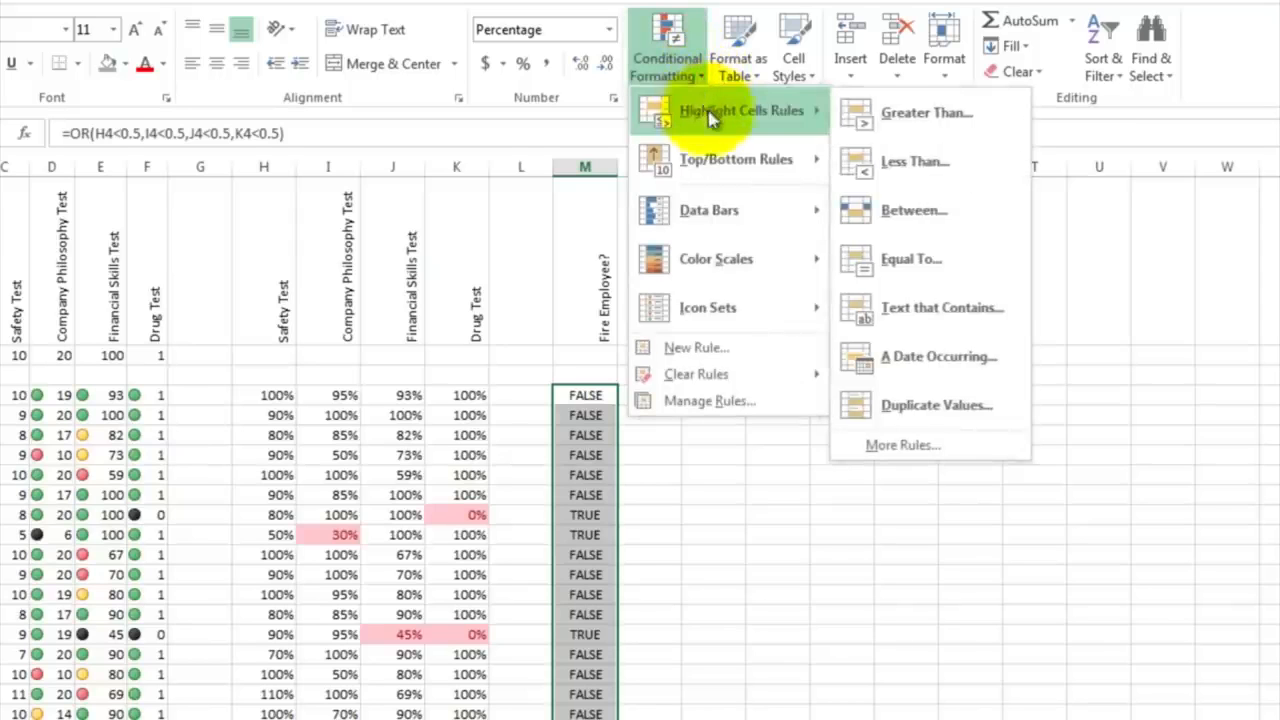
{"action": "left_click", "coordinate": [890, 268]}
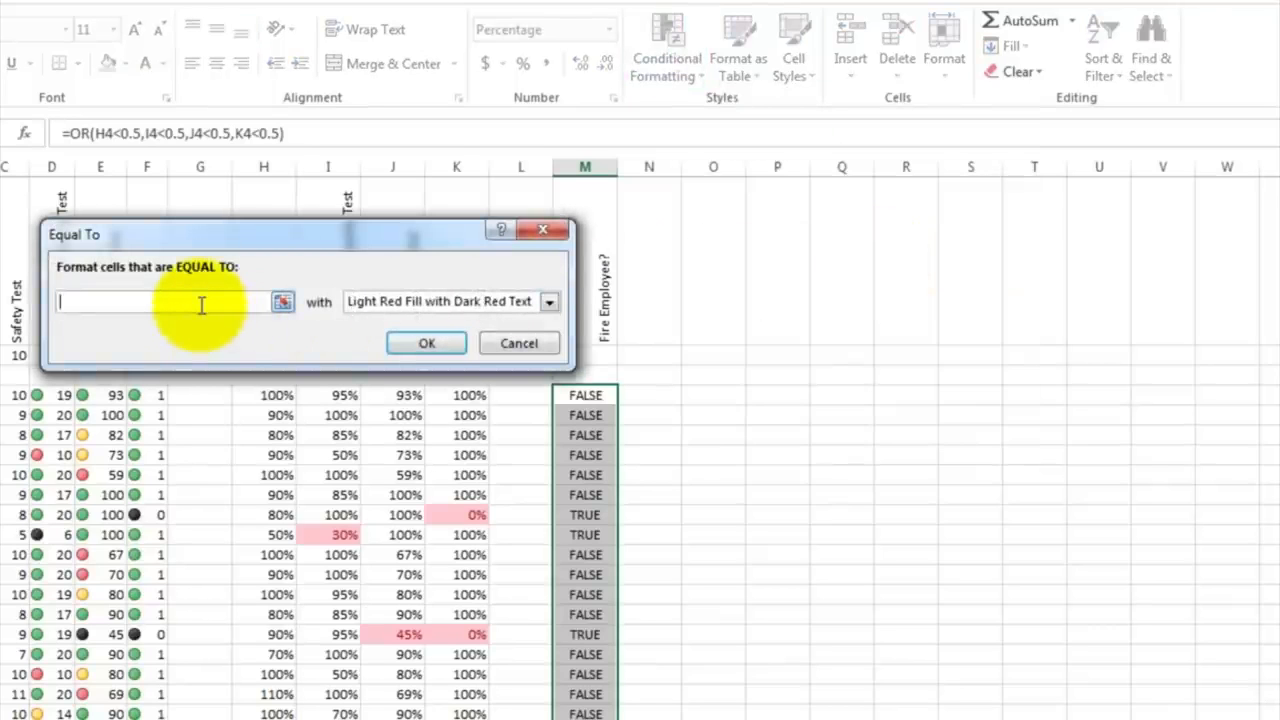
{"action": "type", "text": "tur"}
{"action": "key", "text": "BackSpace"}
{"action": "key", "text": "BackSpace"}
{"action": "key", "text": "BackSpace"}
{"action": "type", "text": "rue"}
{"action": "key", "text": "Return"}
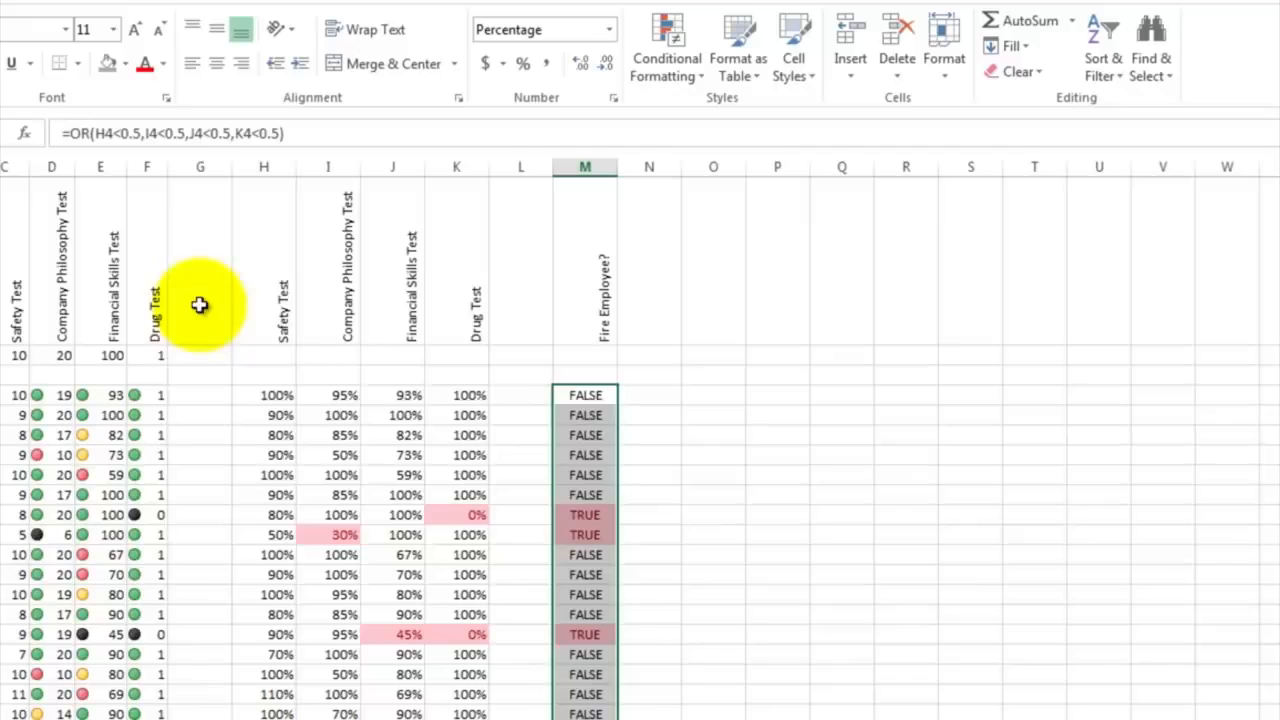
{"action": "left_click", "coordinate": [655, 432]}
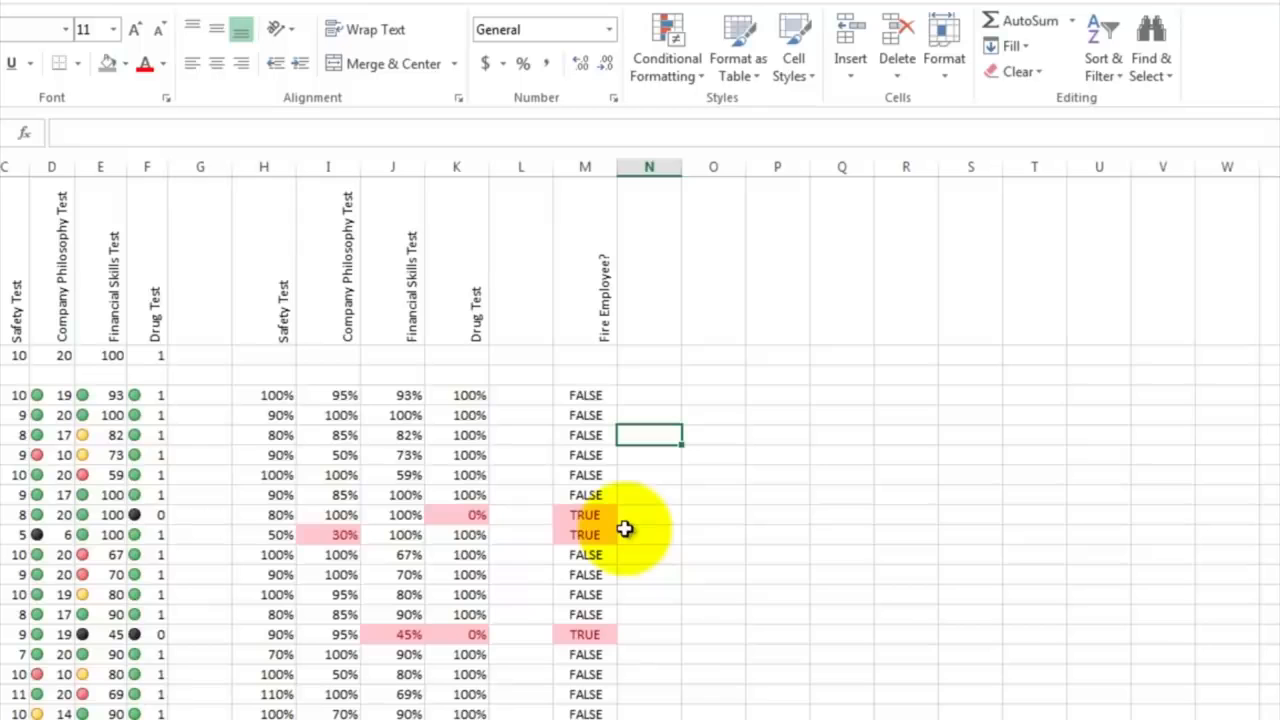
Step: Add the row labels Max, Min and Average in A22:A24 below the employee list
{"action": "scroll", "coordinate": [625, 528], "scroll_direction": "down", "scroll_amount": 3}
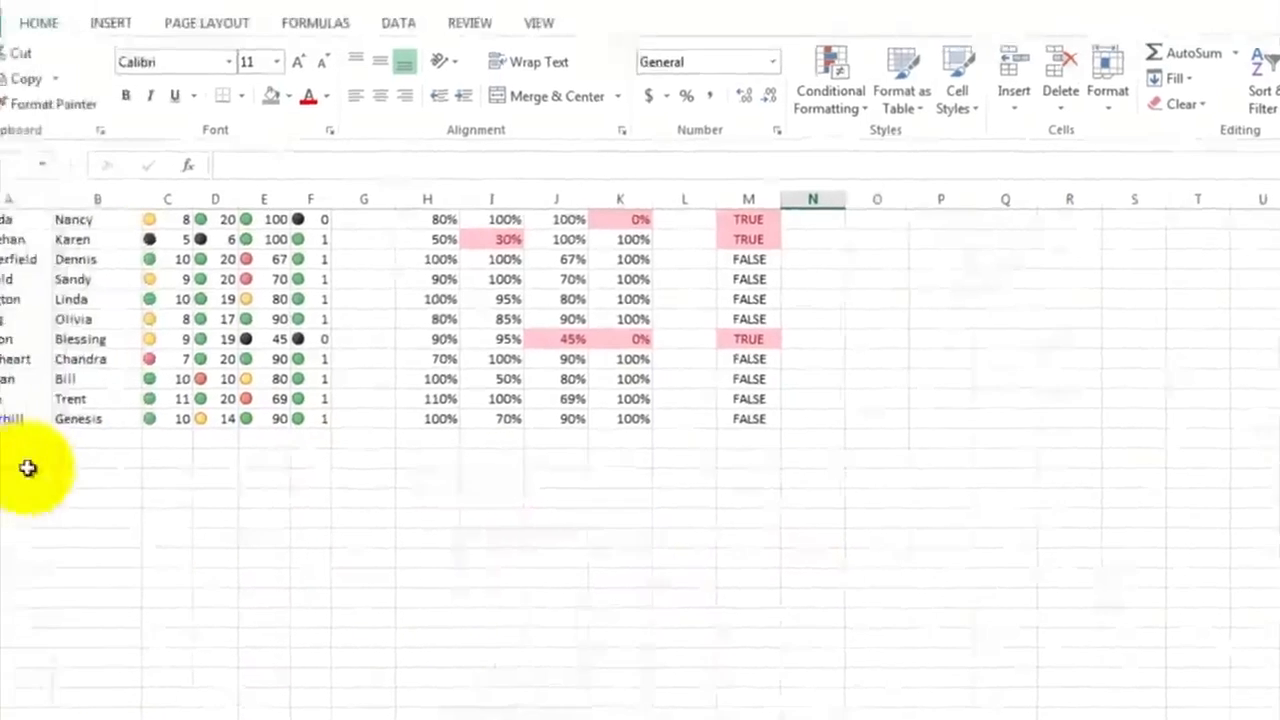
{"action": "left_click", "coordinate": [30, 462]}
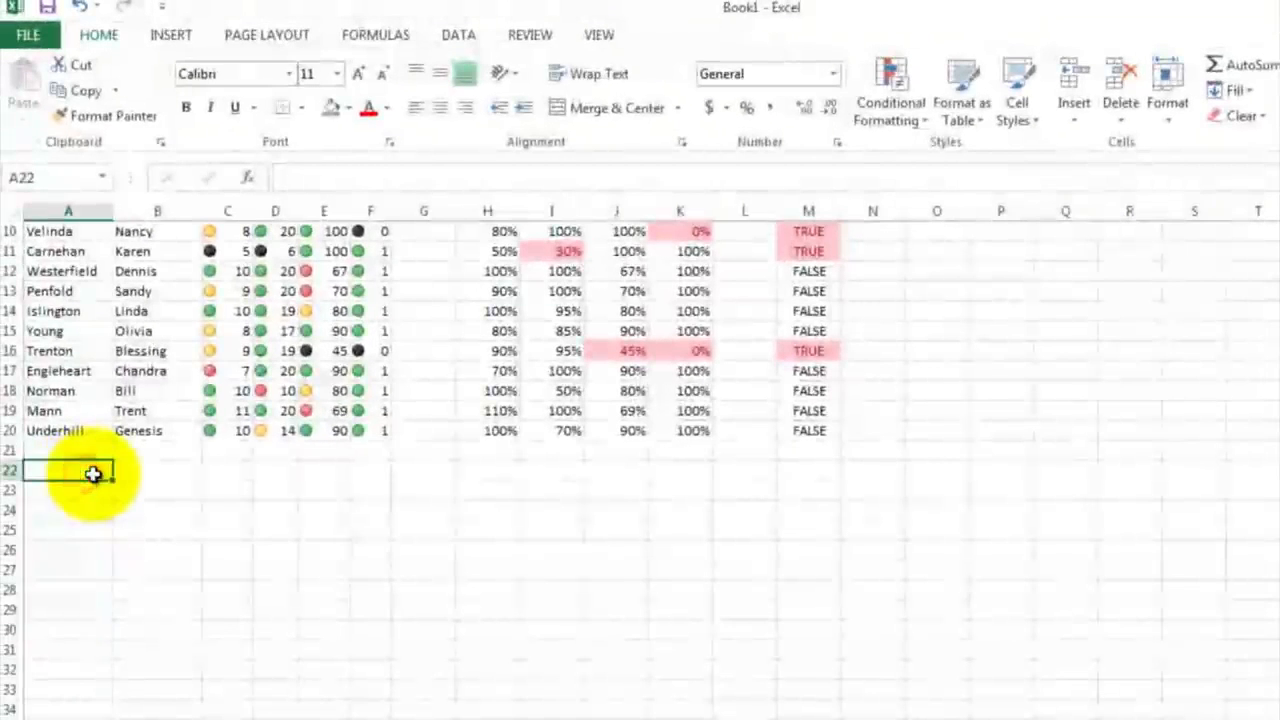
{"action": "type", "text": "M"}
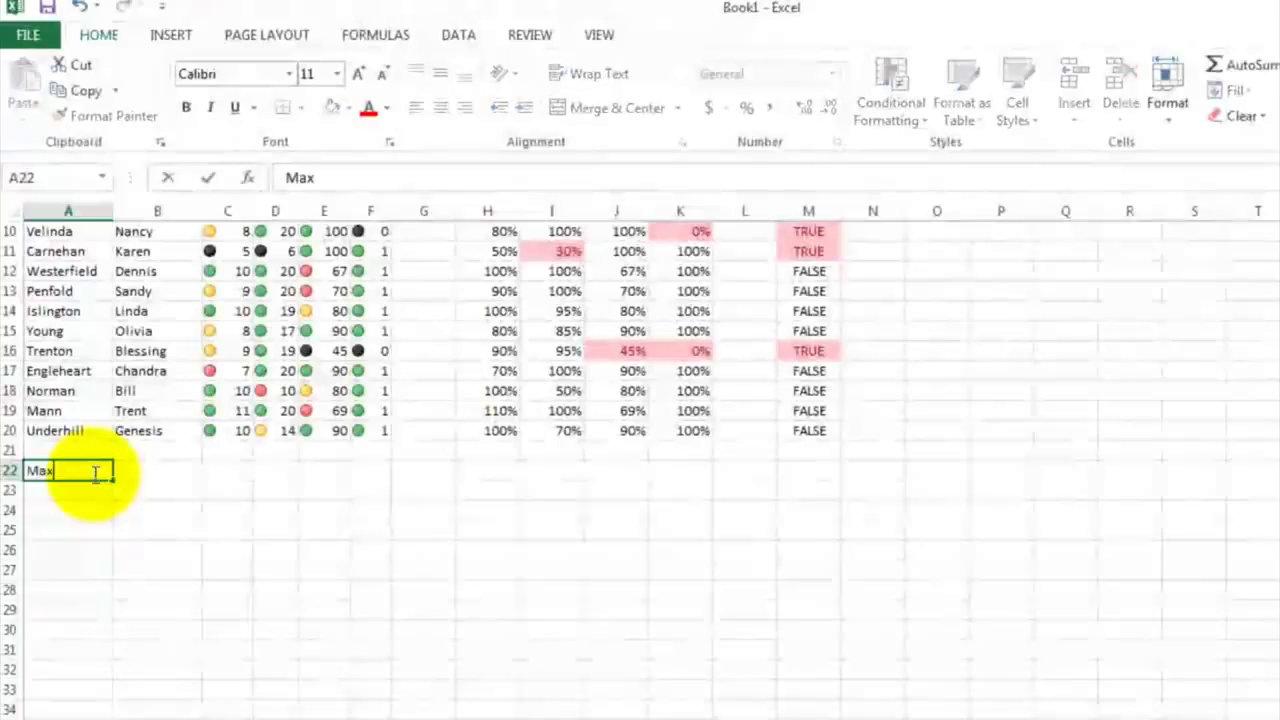
{"action": "type", "text": "ax"}
{"action": "key", "text": "Return"}
{"action": "type", "text": "Min"}
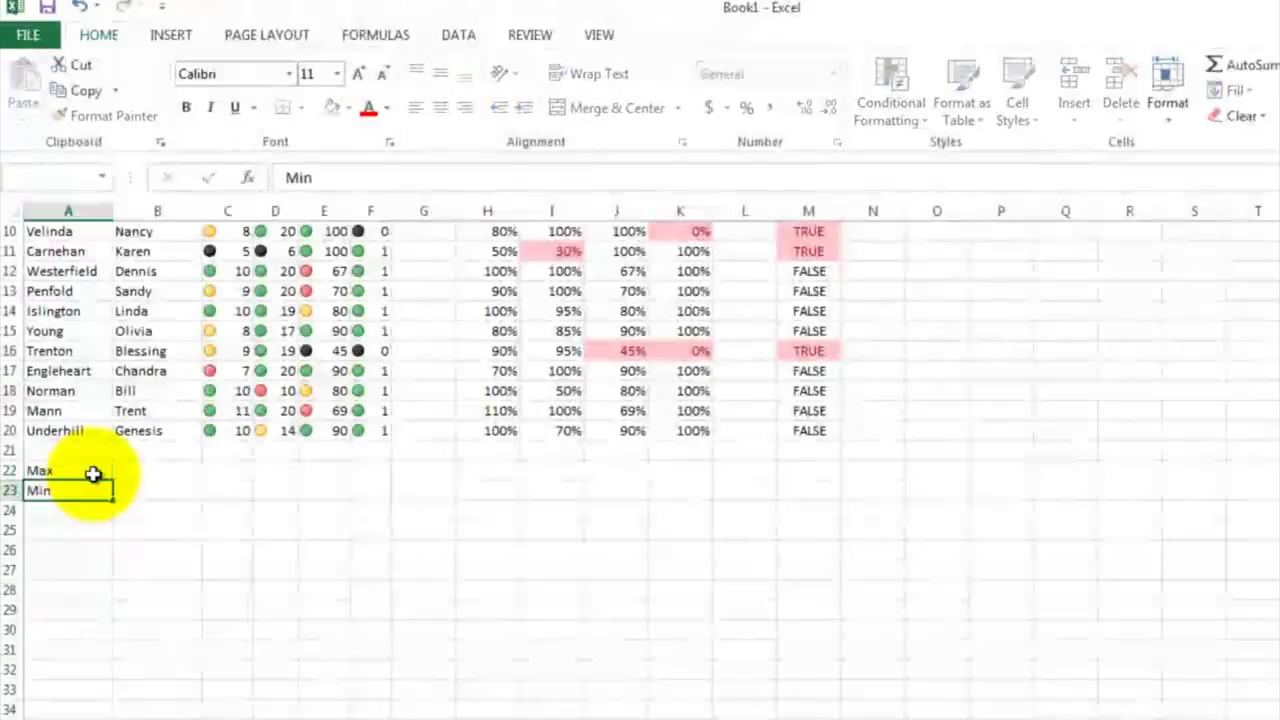
{"action": "key", "text": "Return"}
{"action": "type", "text": "Av"}
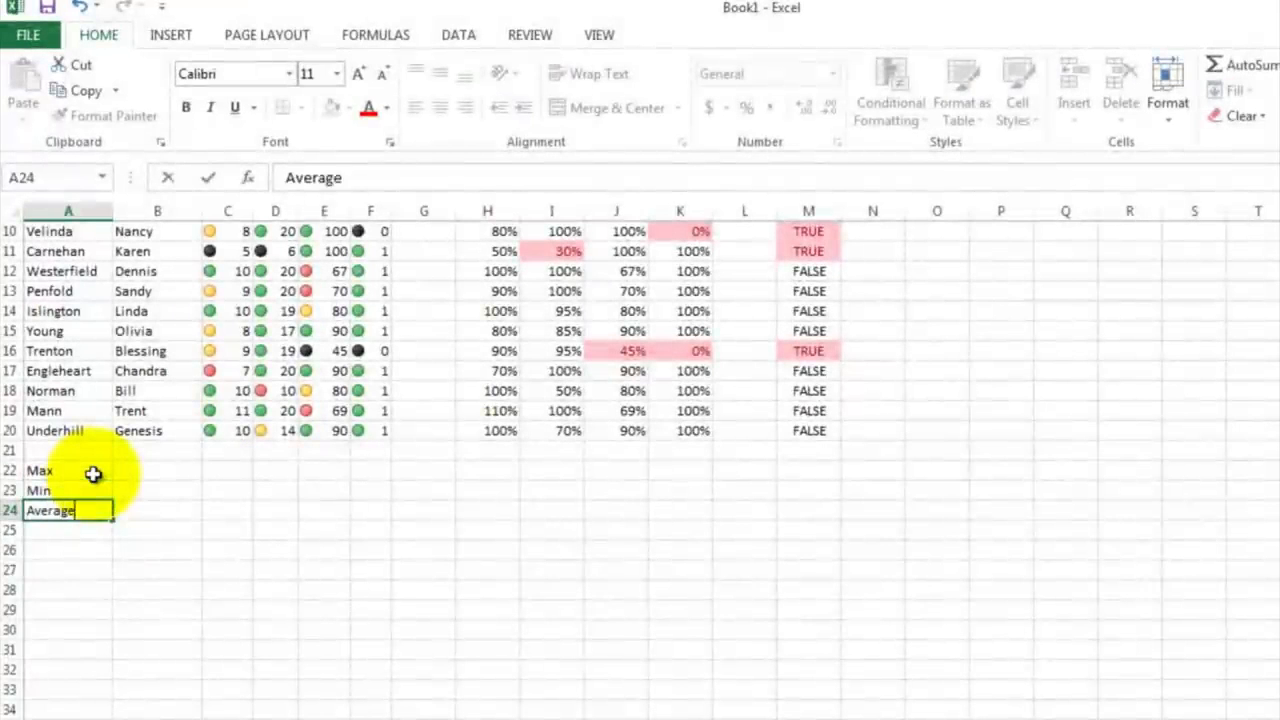
{"action": "type", "text": "erage"}
{"action": "key", "text": "Return"}
{"action": "left_click", "coordinate": [151, 532]}
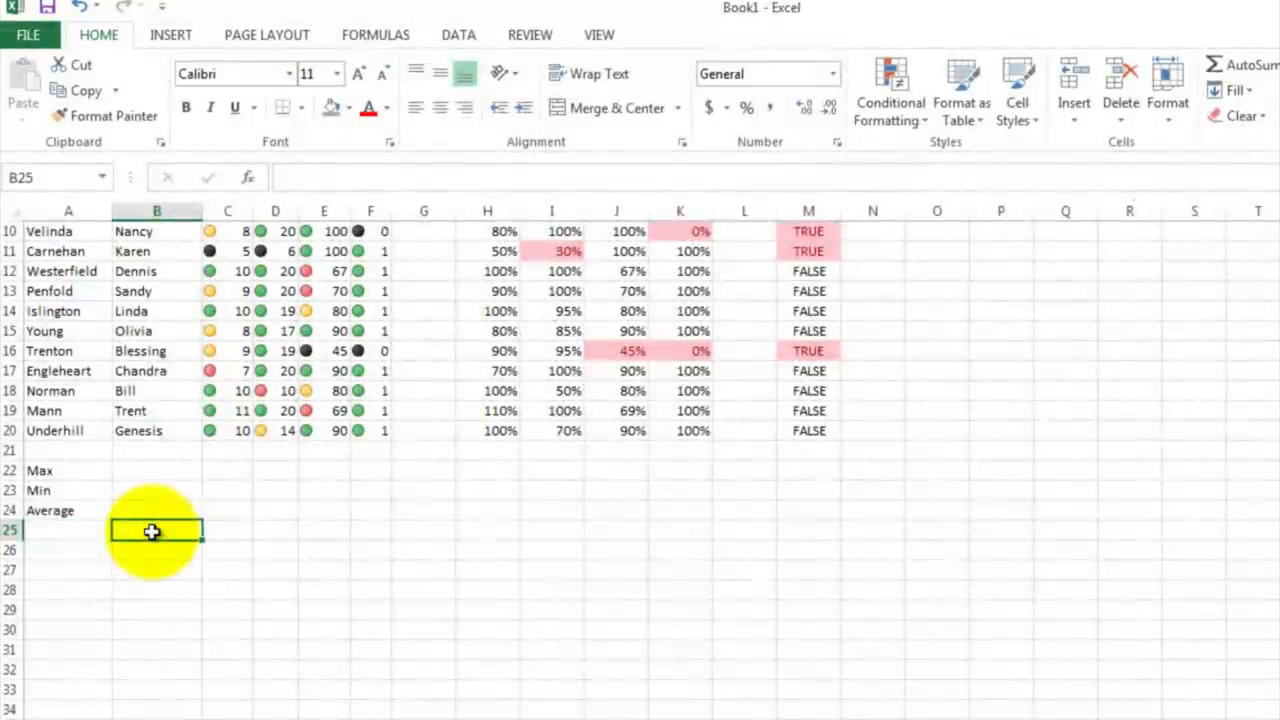
Step: Enter =max(C4:C20) in C22 for the highest Safety Test score
{"action": "scroll", "coordinate": [177, 534], "scroll_direction": "up", "scroll_amount": 2}
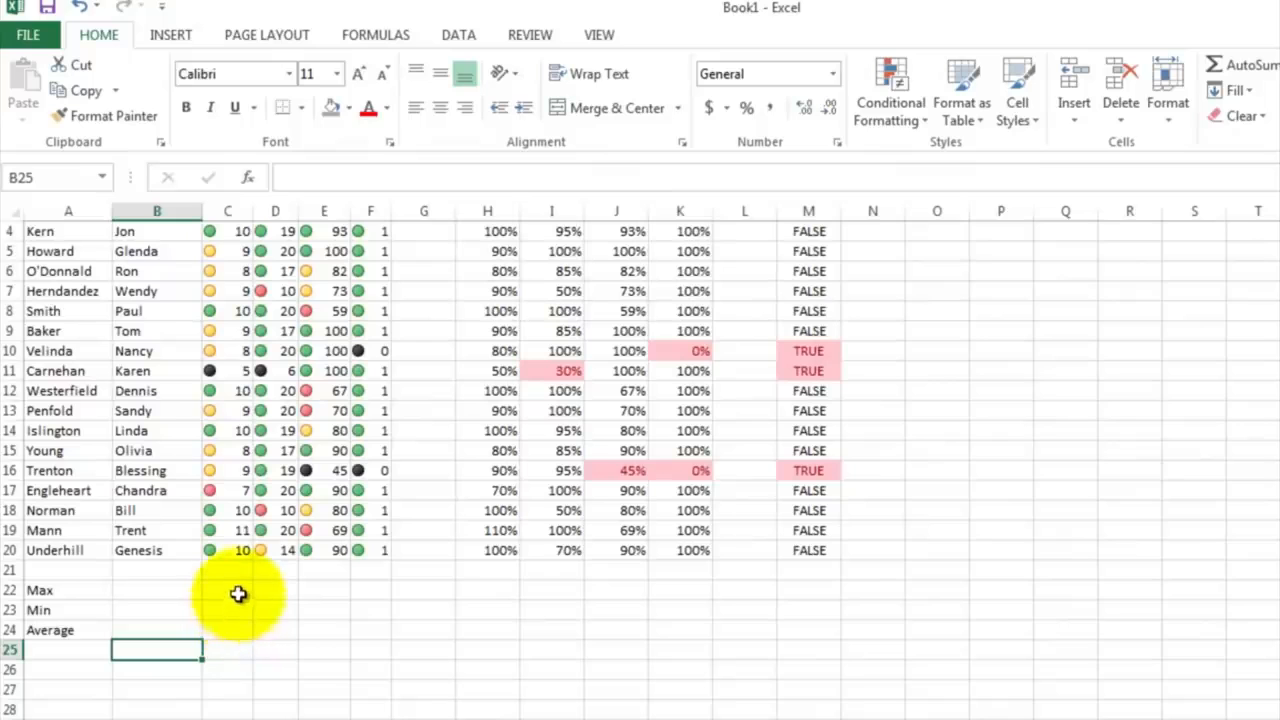
{"action": "left_click", "coordinate": [238, 590]}
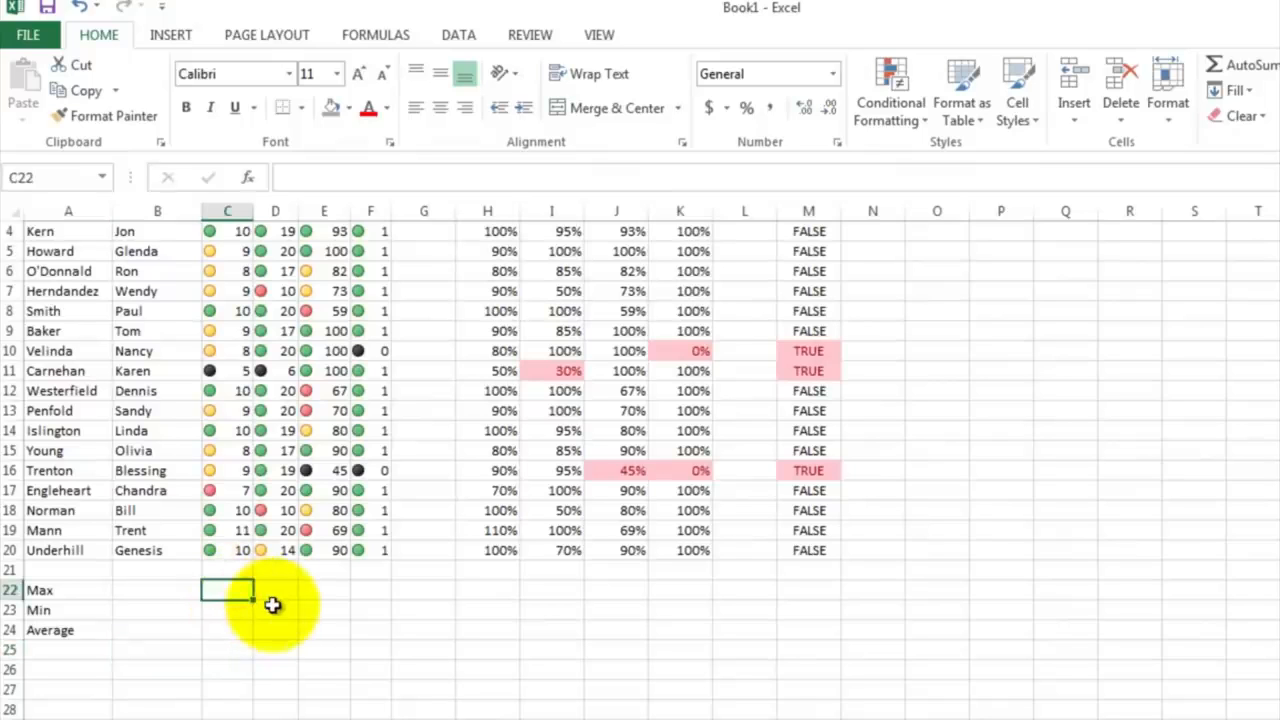
{"action": "type", "text": "=max"}
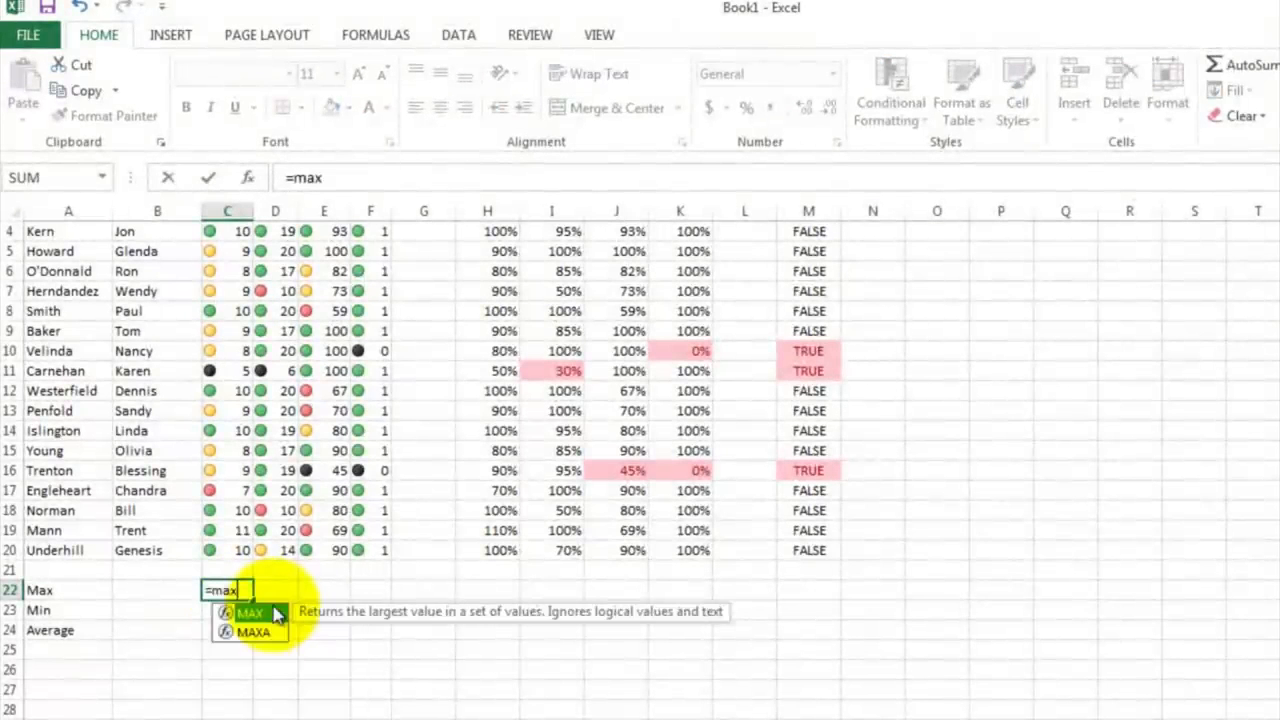
{"action": "type", "text": "("}
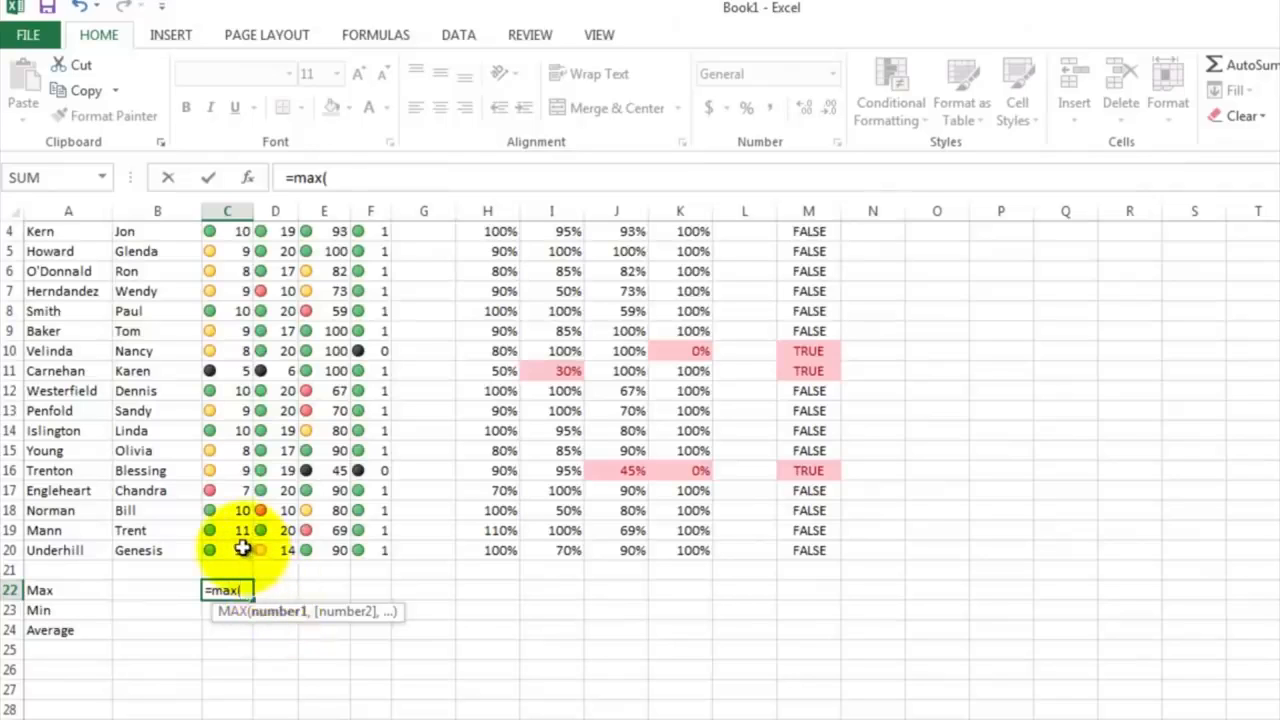
{"action": "left_click_drag", "start_coordinate": [242, 548], "coordinate": [233, 255]}
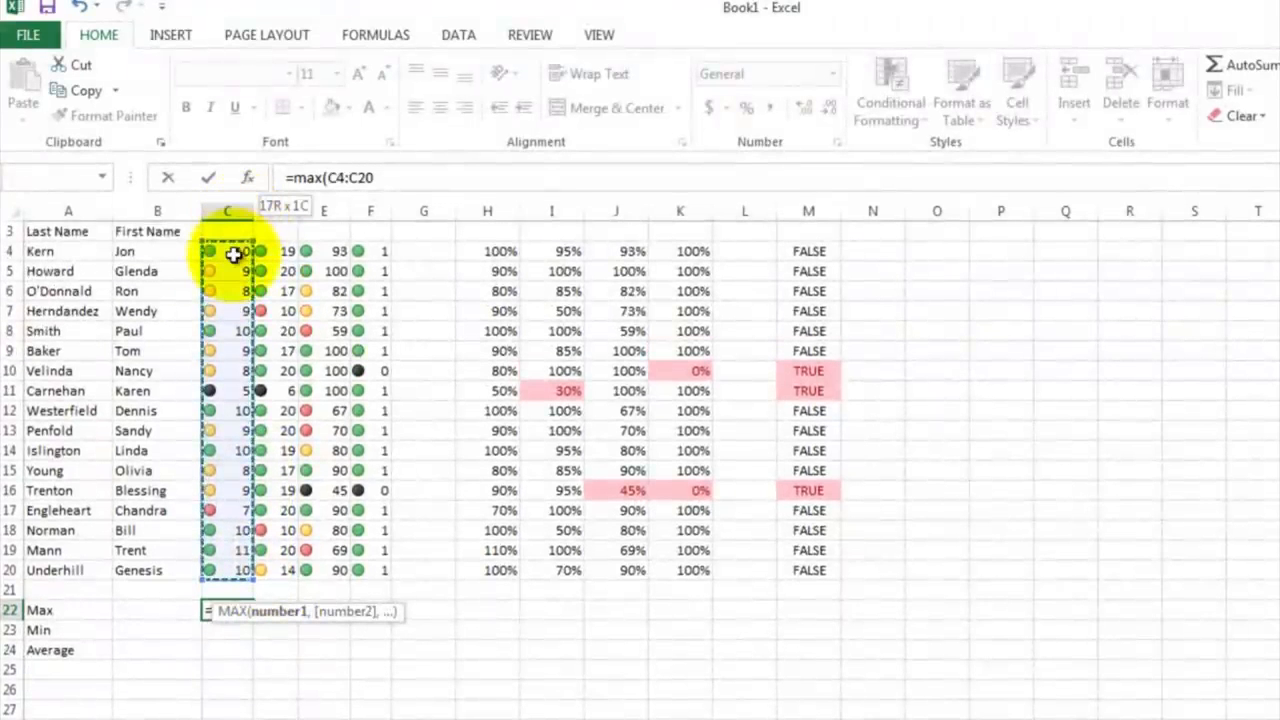
{"action": "type", "text": ")"}
{"action": "key", "text": "Return"}
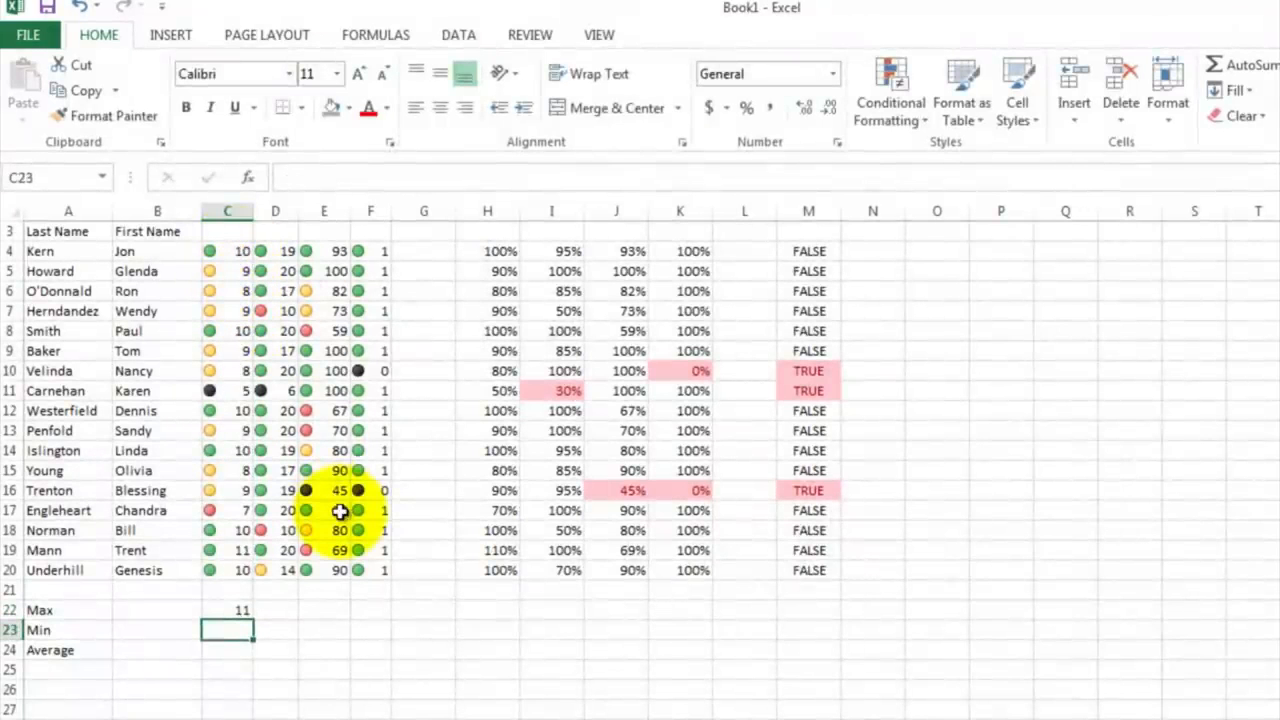
Step: Enter =min(C4:C20) in C23 for the lowest Safety Test score
{"action": "type", "text": "=min(C20"}
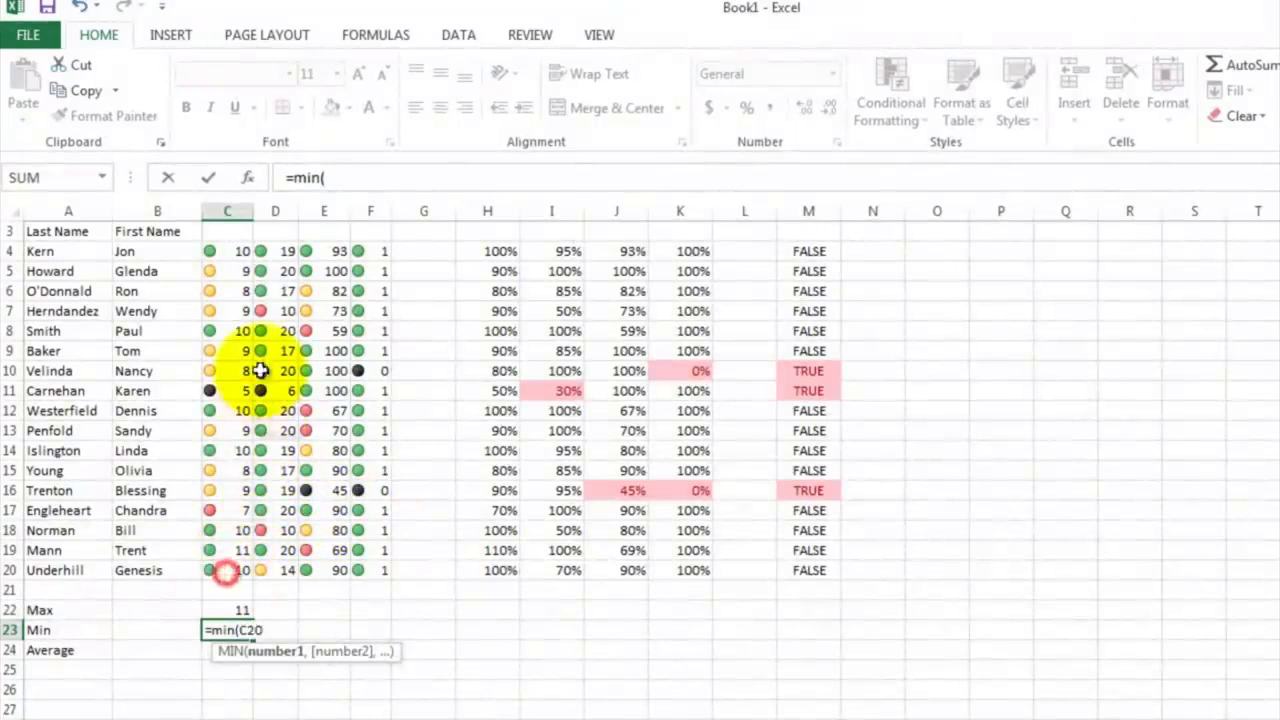
{"action": "left_click_drag", "start_coordinate": [260, 370], "coordinate": [232, 254]}
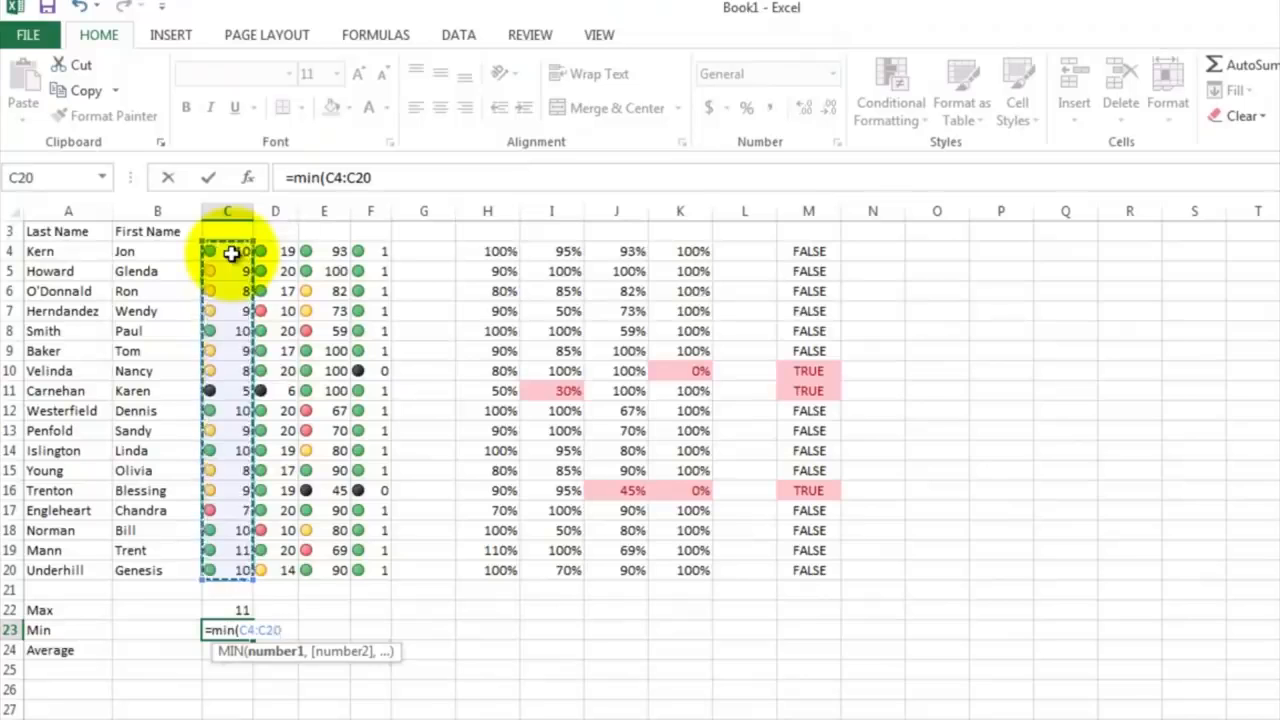
{"action": "type", "text": ")"}
{"action": "key", "text": "Return"}
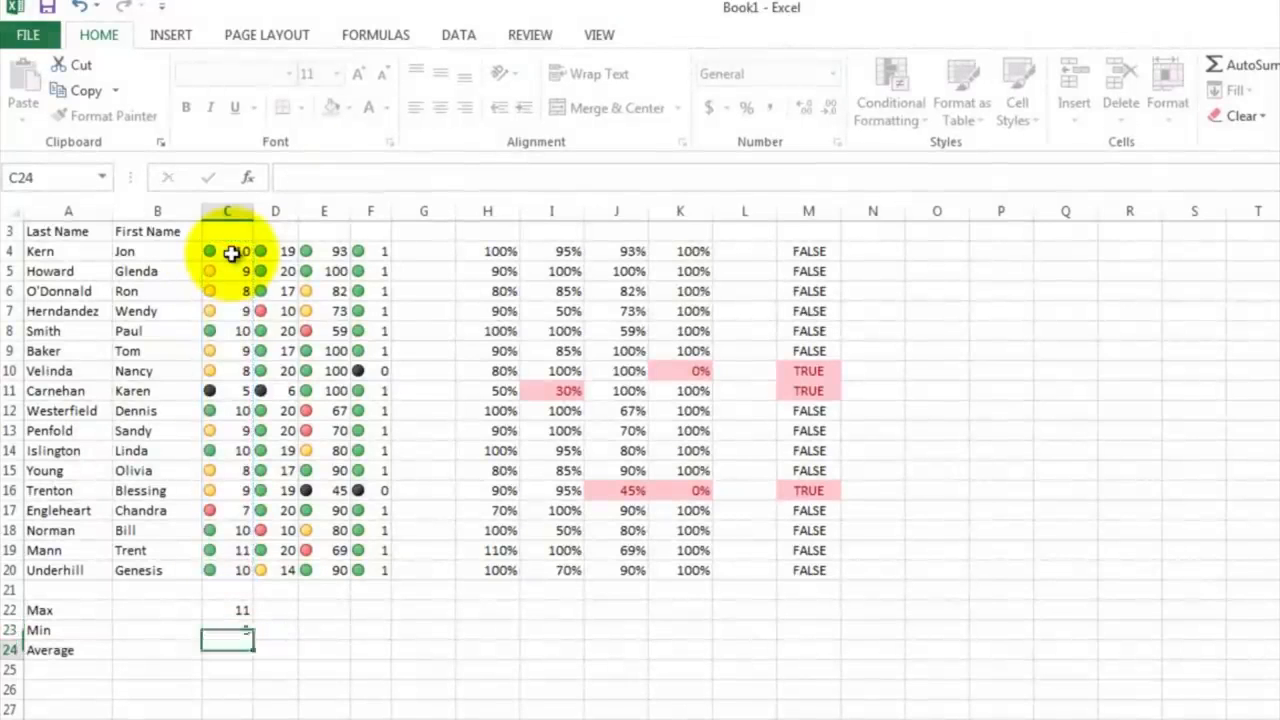
Step: Enter =average(C4:C20) in C24 for the mean Safety Test score
{"action": "type", "text": "=aver"}
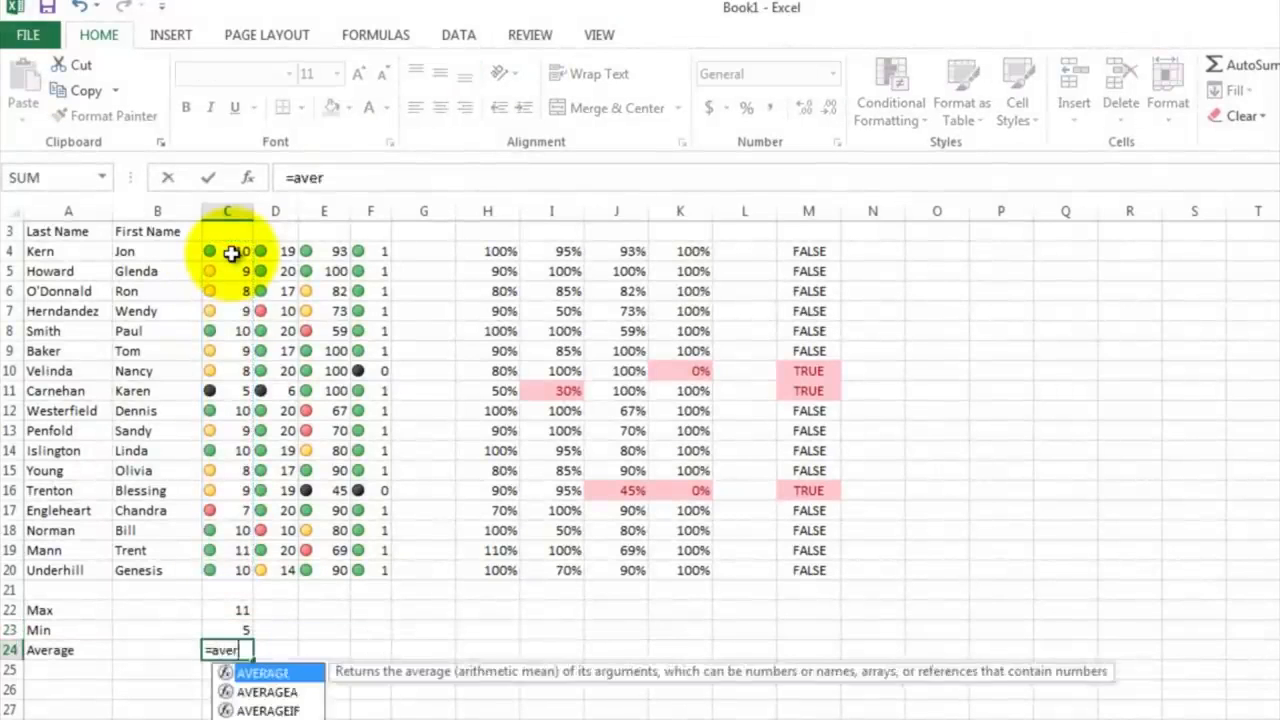
{"action": "type", "text": "age("}
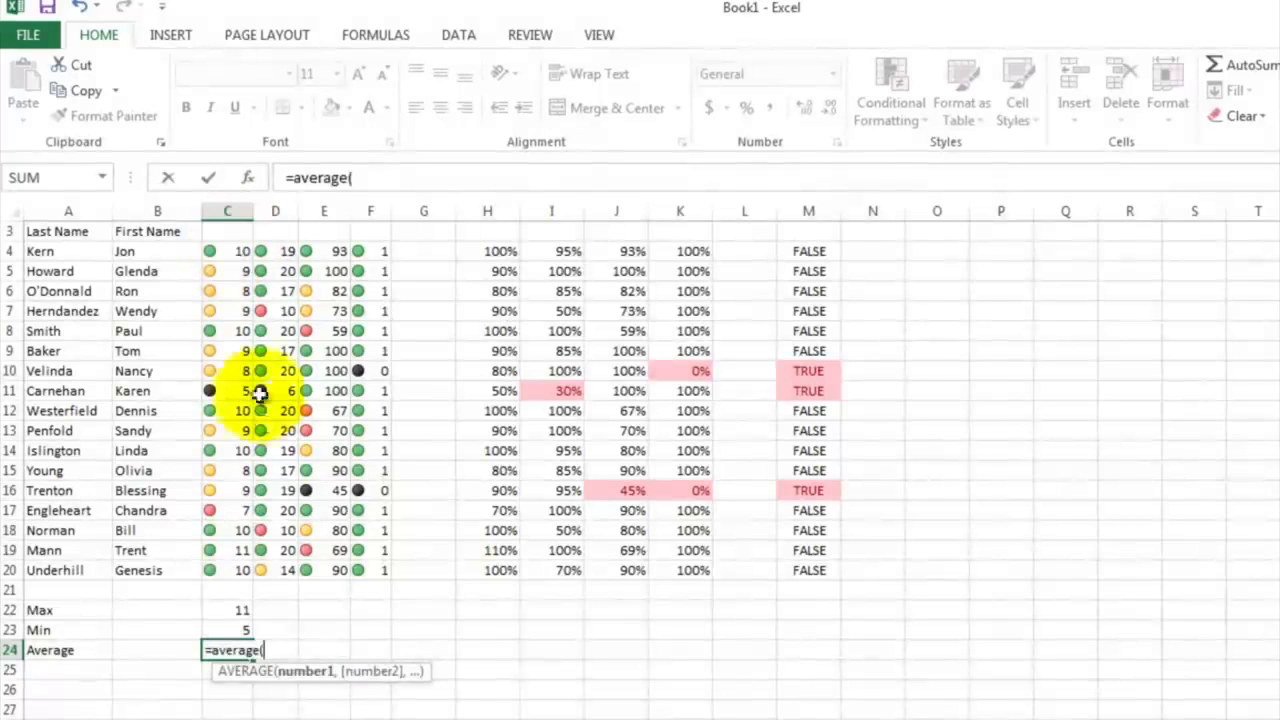
{"action": "left_click", "coordinate": [227, 565]}
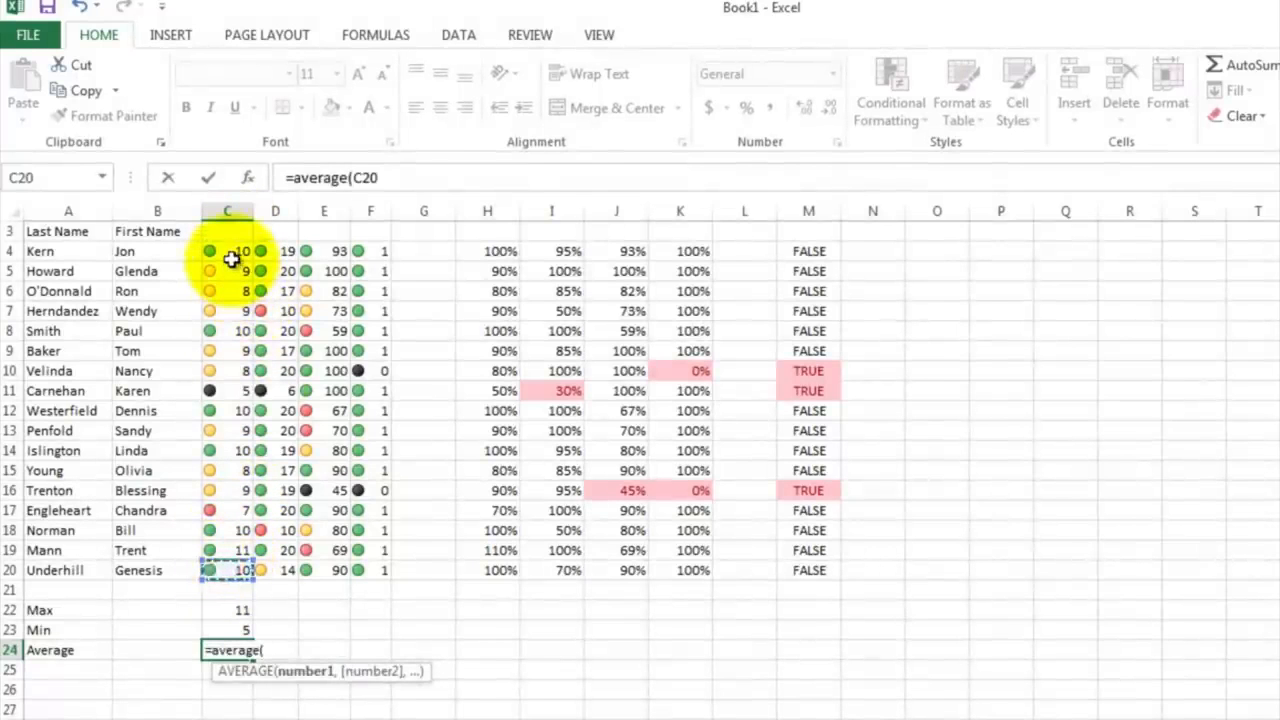
{"action": "left_click_drag", "start_coordinate": [227, 567], "coordinate": [230, 254]}
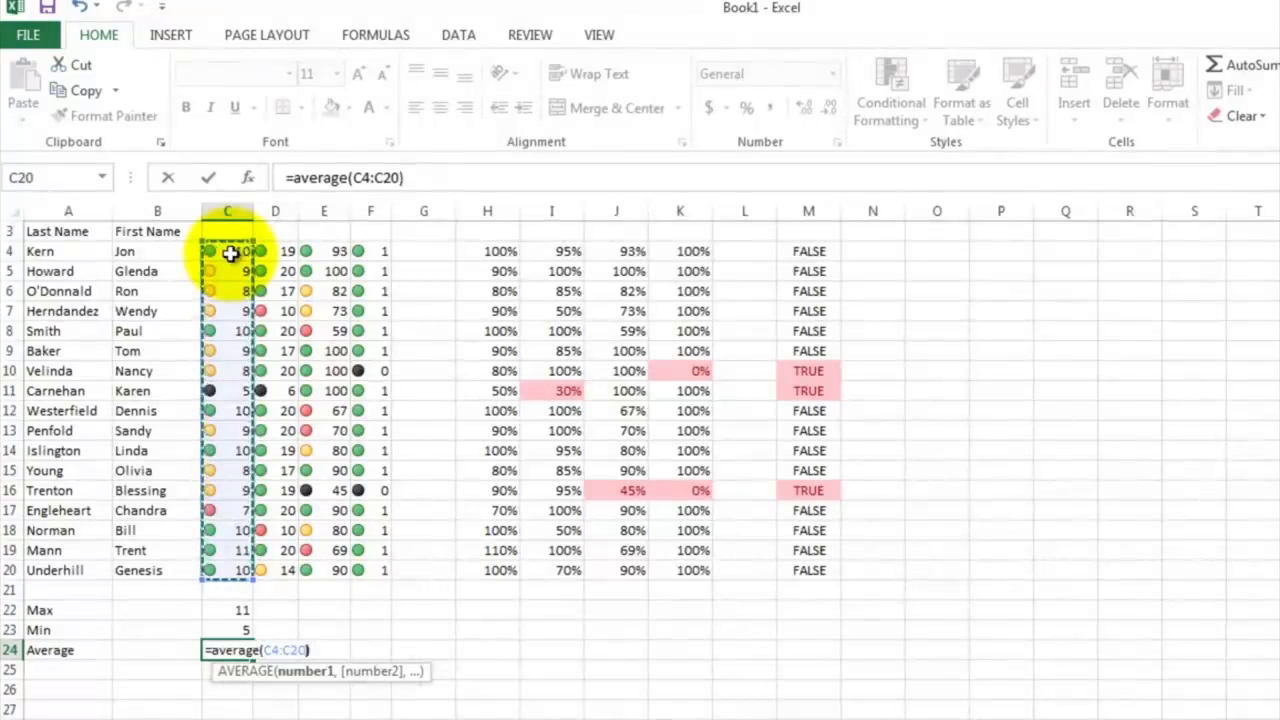
{"action": "type", "text": ")"}
{"action": "key", "text": "Return"}
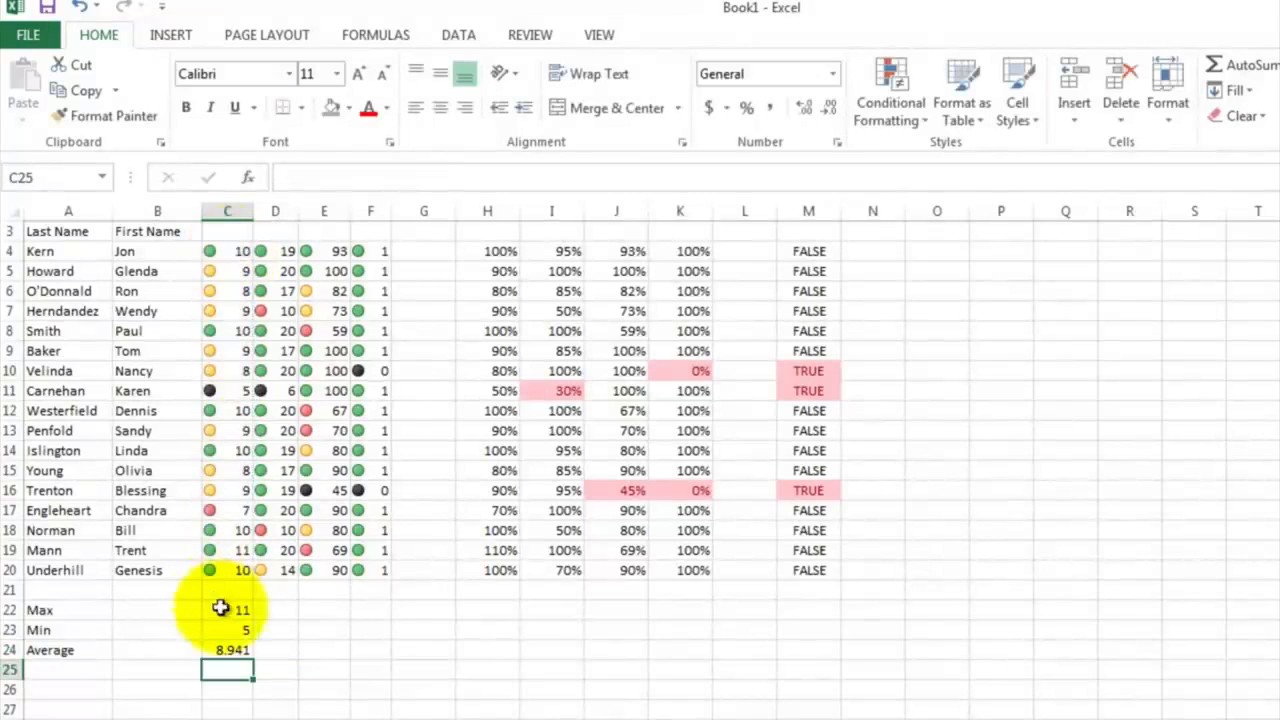
Step: Fill the Max, Min and Average formulas in C22:C24 across through column F
{"action": "left_click_drag", "start_coordinate": [227, 610], "coordinate": [393, 648]}
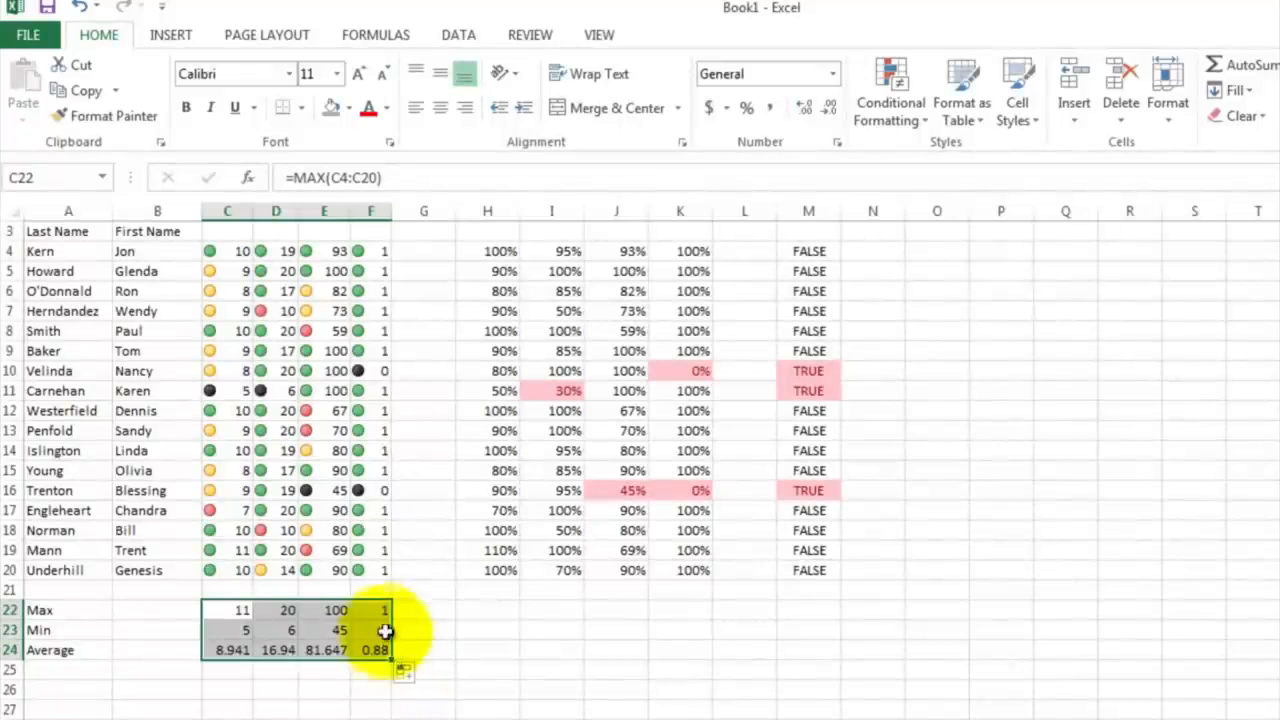
{"action": "left_click", "coordinate": [376, 612]}
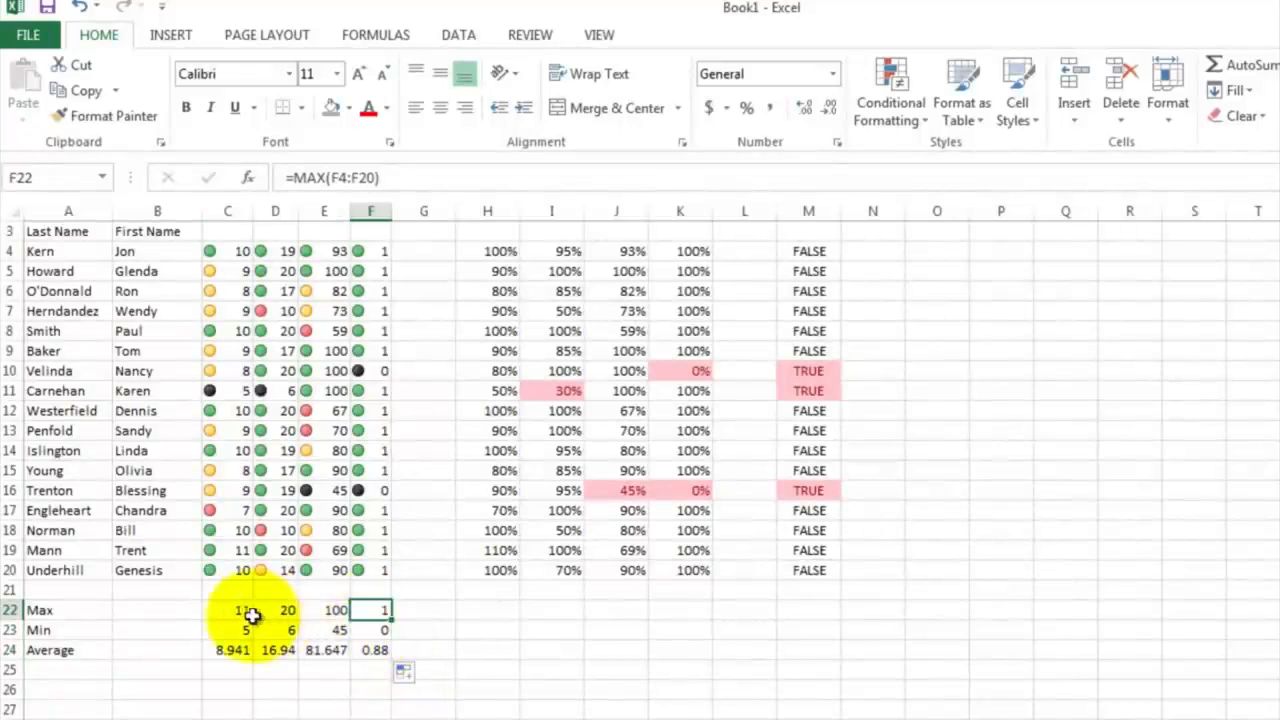
Step: Copy the summary formulas in C22:F24 to H22:K24 and format the pasted cells as percentages
{"action": "left_click_drag", "start_coordinate": [240, 611], "coordinate": [371, 652]}
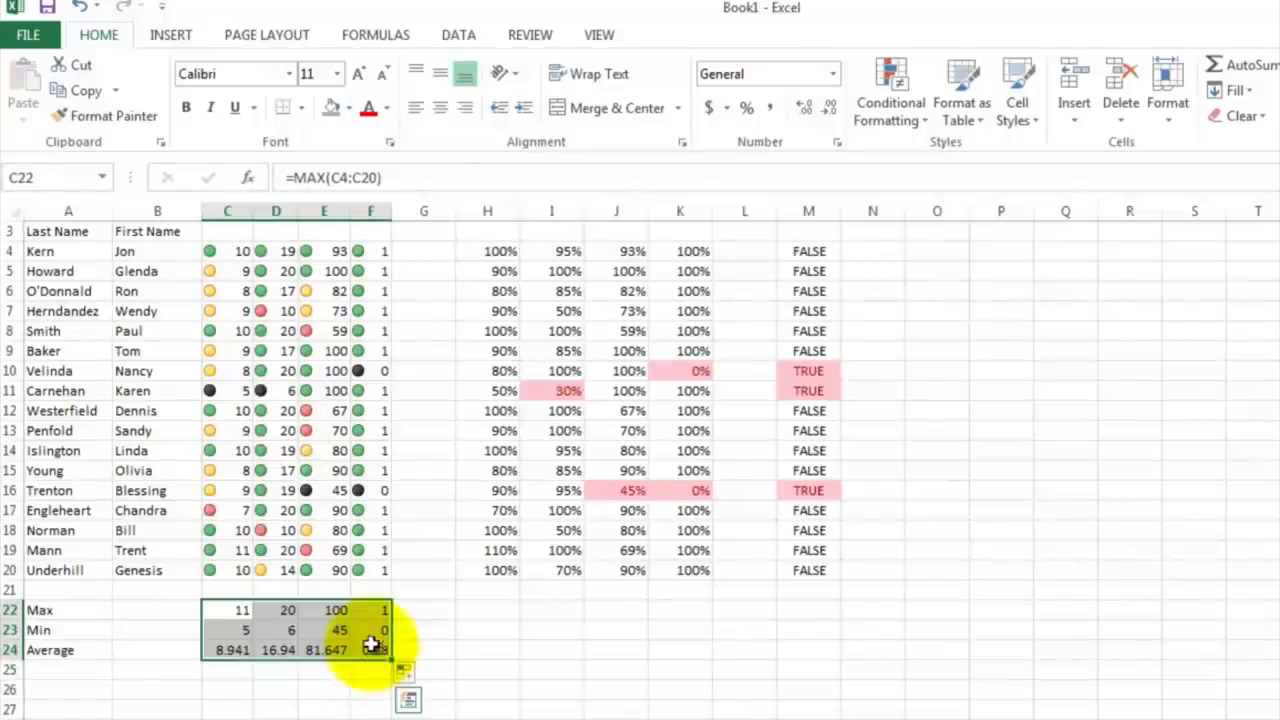
{"action": "right_click", "coordinate": [365, 616]}
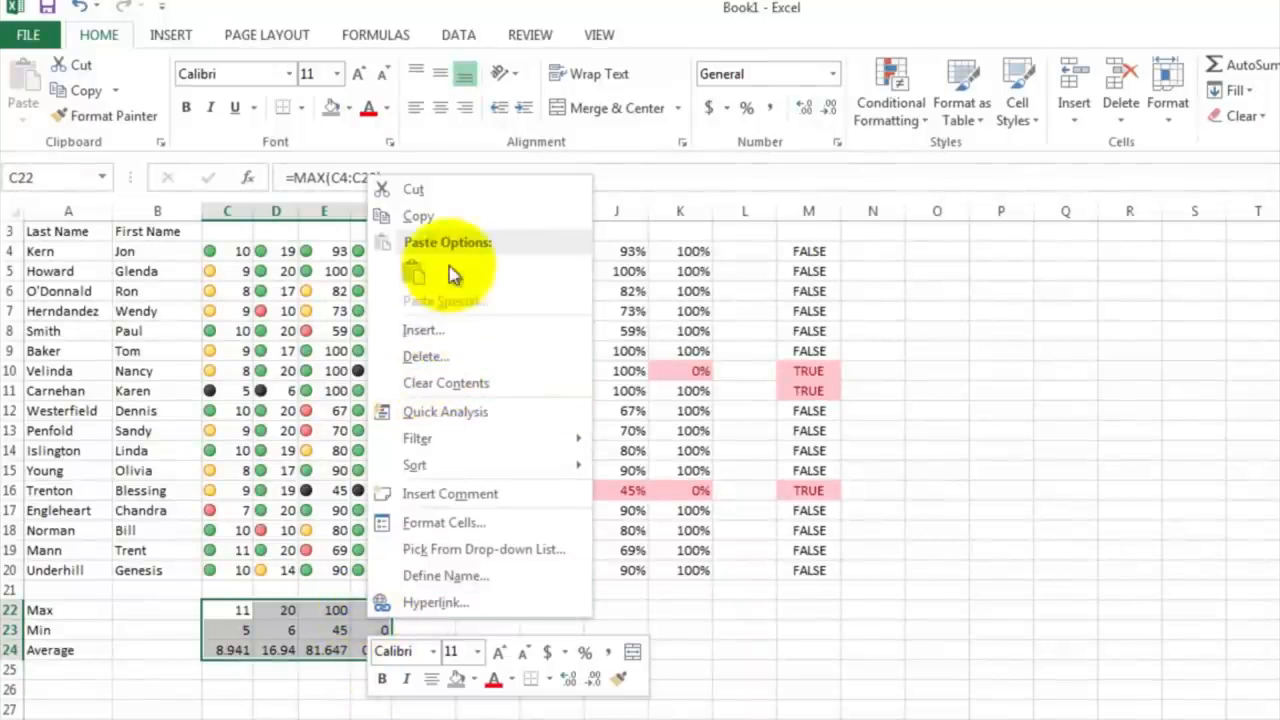
{"action": "left_click", "coordinate": [445, 215]}
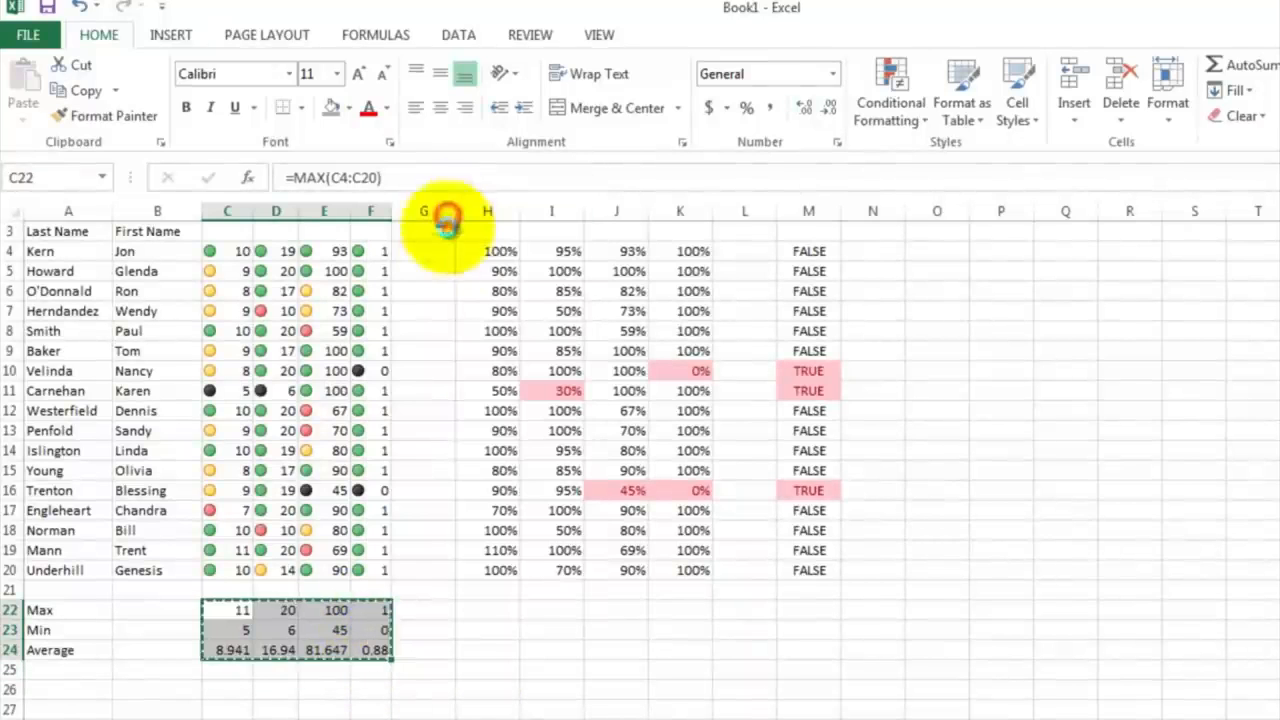
{"action": "left_click", "coordinate": [485, 611]}
{"action": "right_click", "coordinate": [485, 613]}
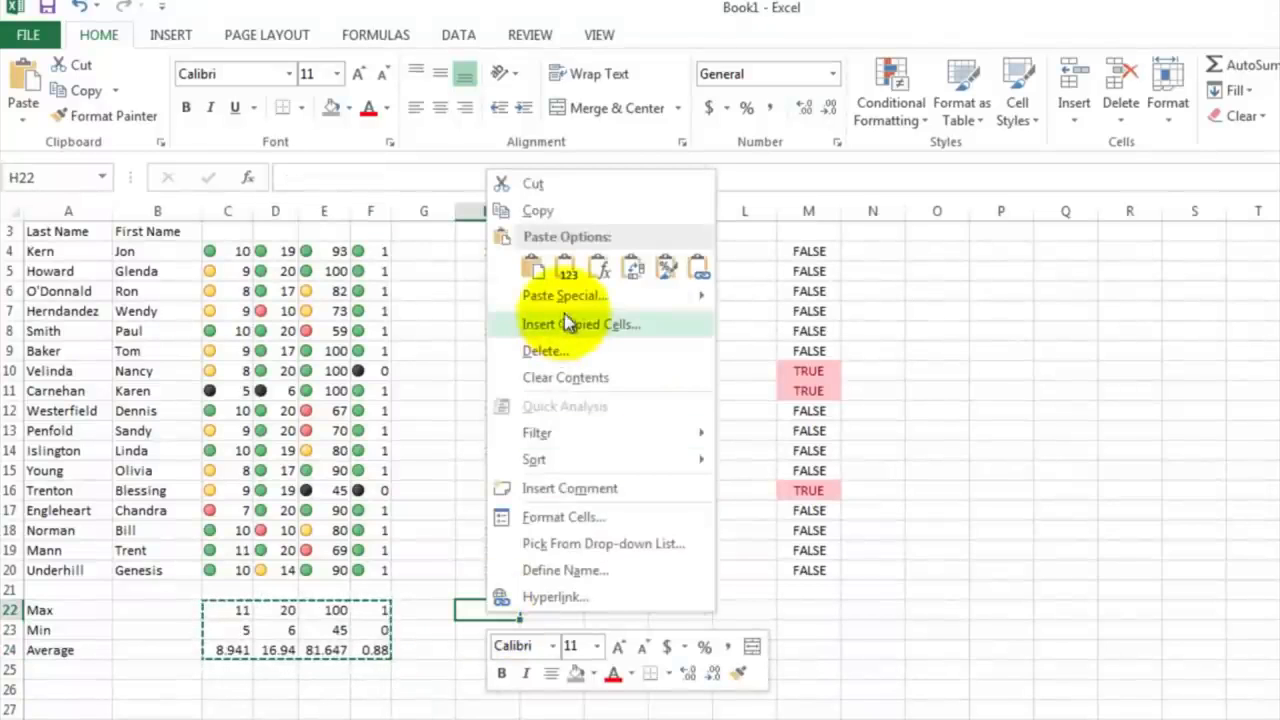
{"action": "left_click", "coordinate": [534, 267]}
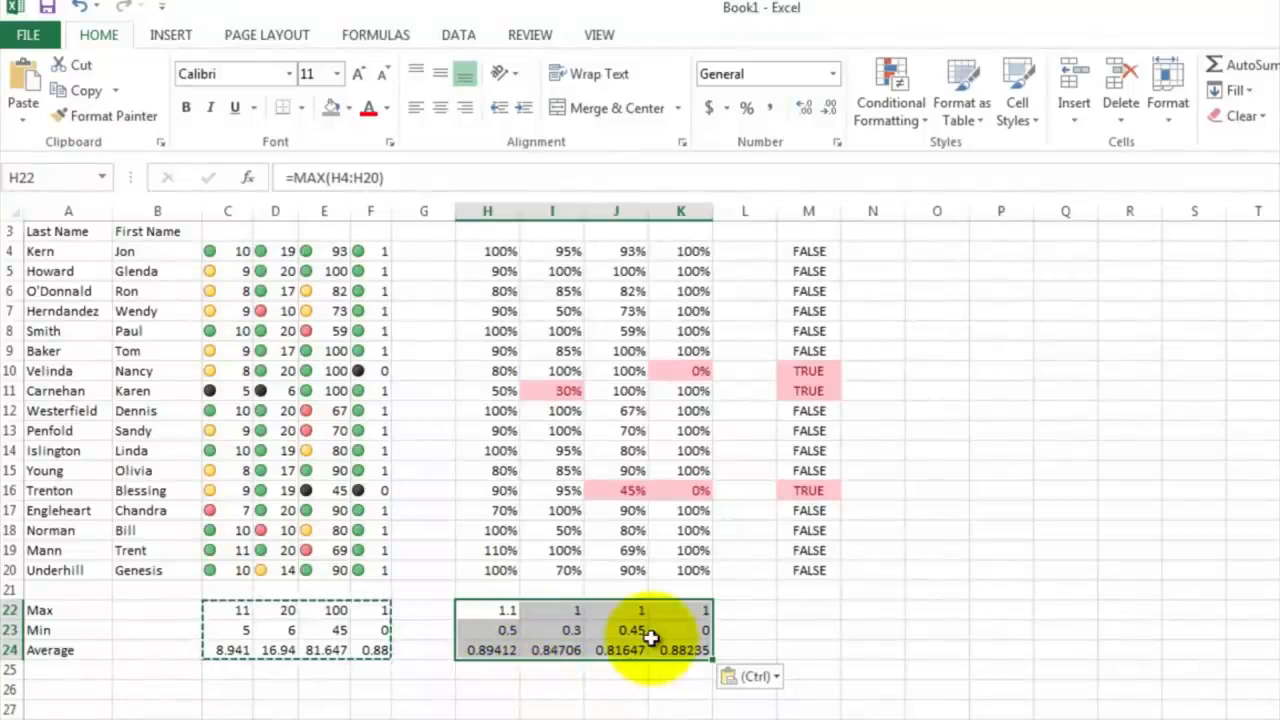
{"action": "left_click", "coordinate": [746, 107]}
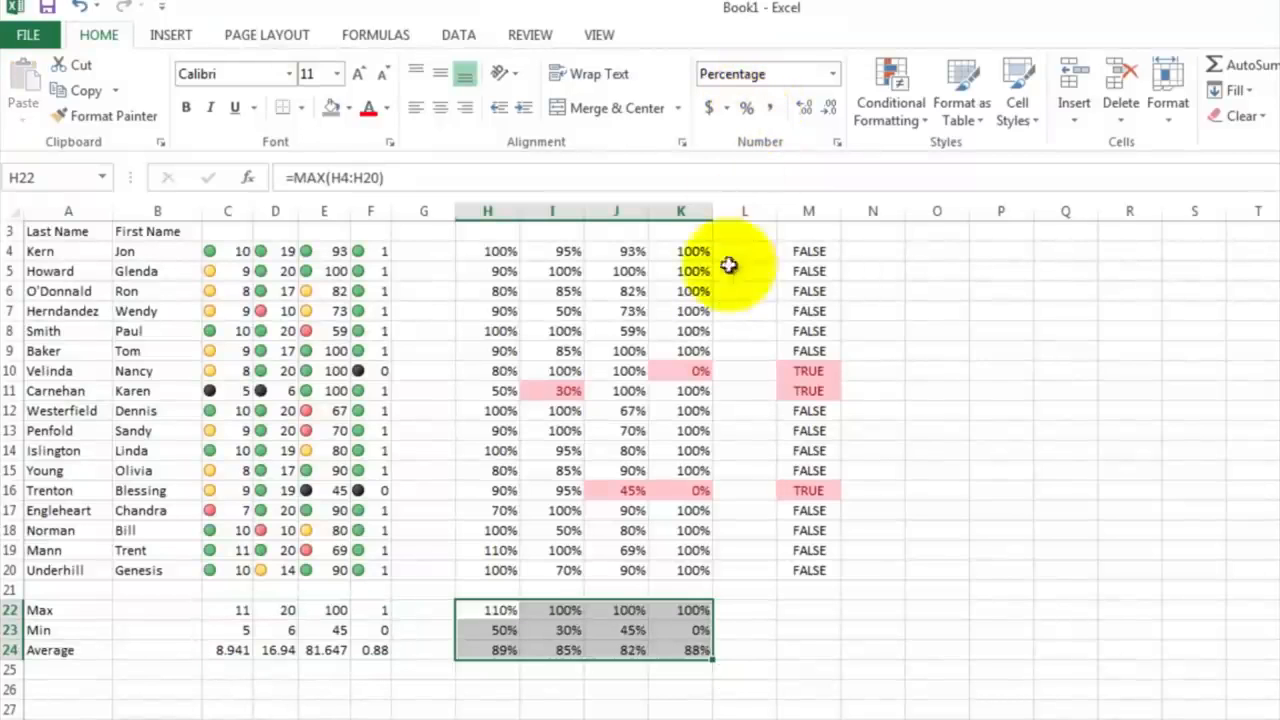
{"action": "scroll", "coordinate": [651, 675], "scroll_direction": "up", "scroll_amount": 2}
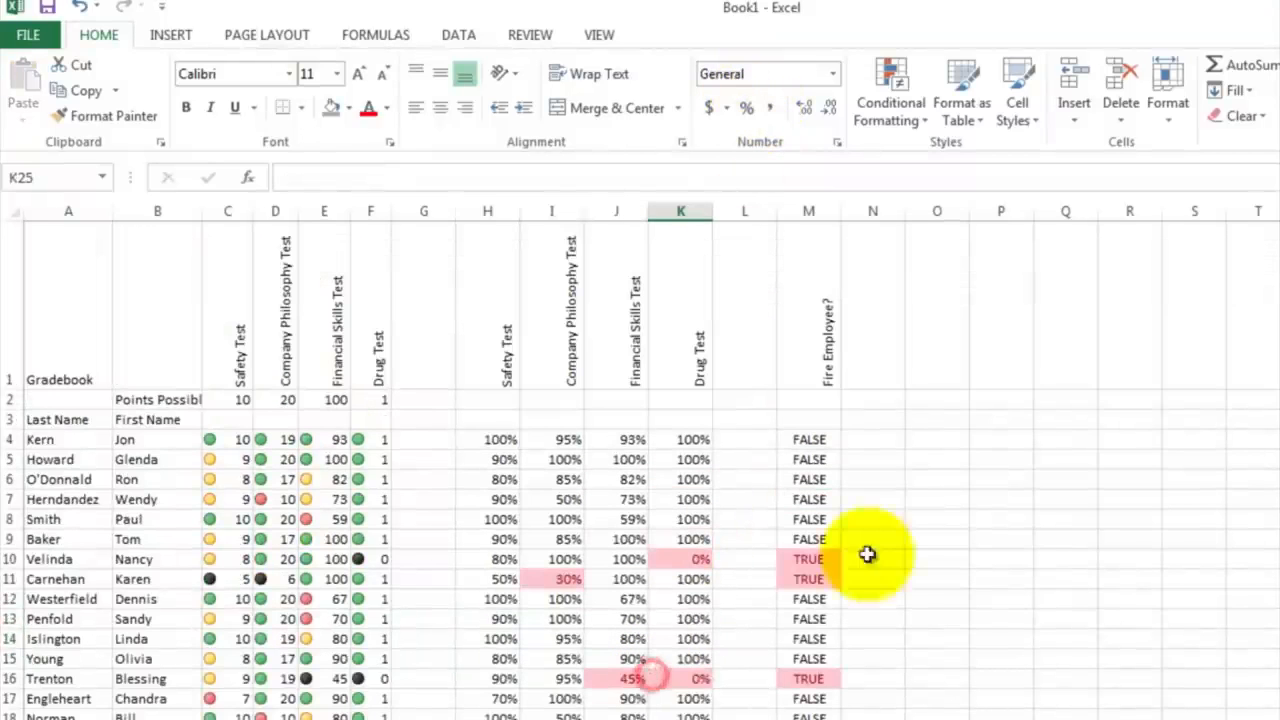
{"action": "left_click", "coordinate": [884, 499]}
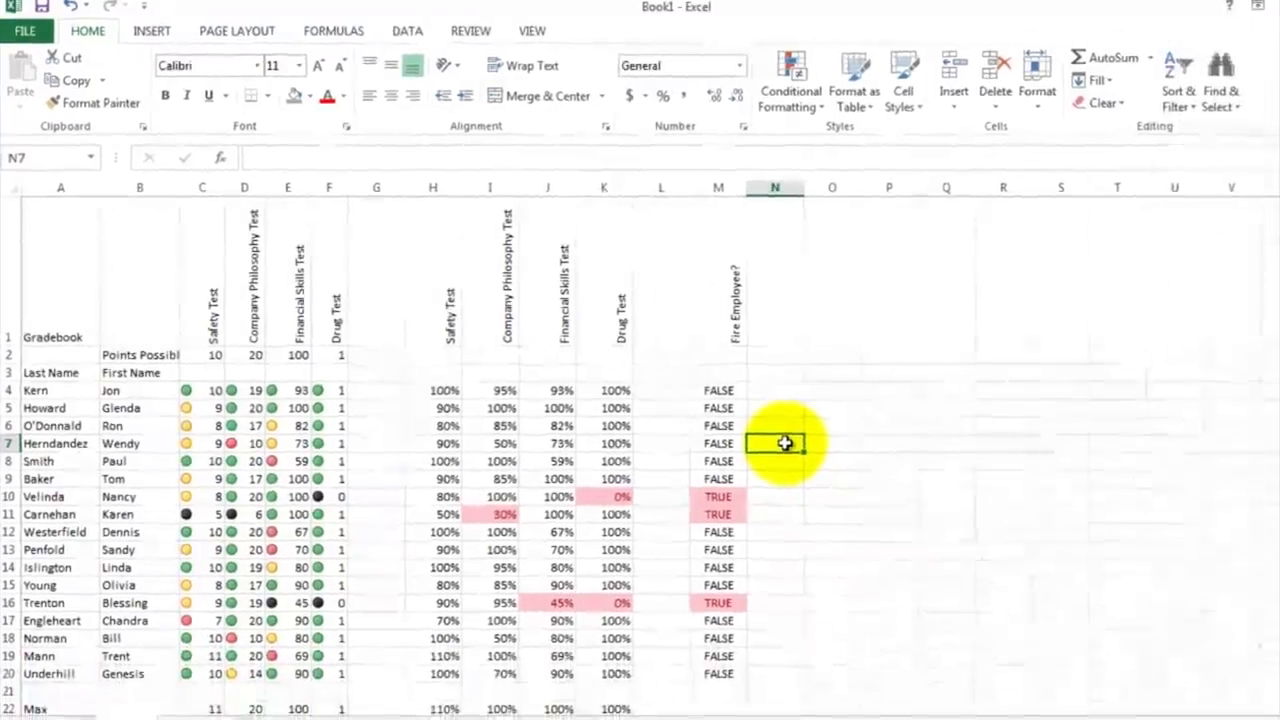
Step: Insert a 2-D clustered column chart of the Safety Test scores in C4:C20 and place it beyond the Fire Employee? column
{"action": "left_click_drag", "start_coordinate": [200, 391], "coordinate": [198, 673]}
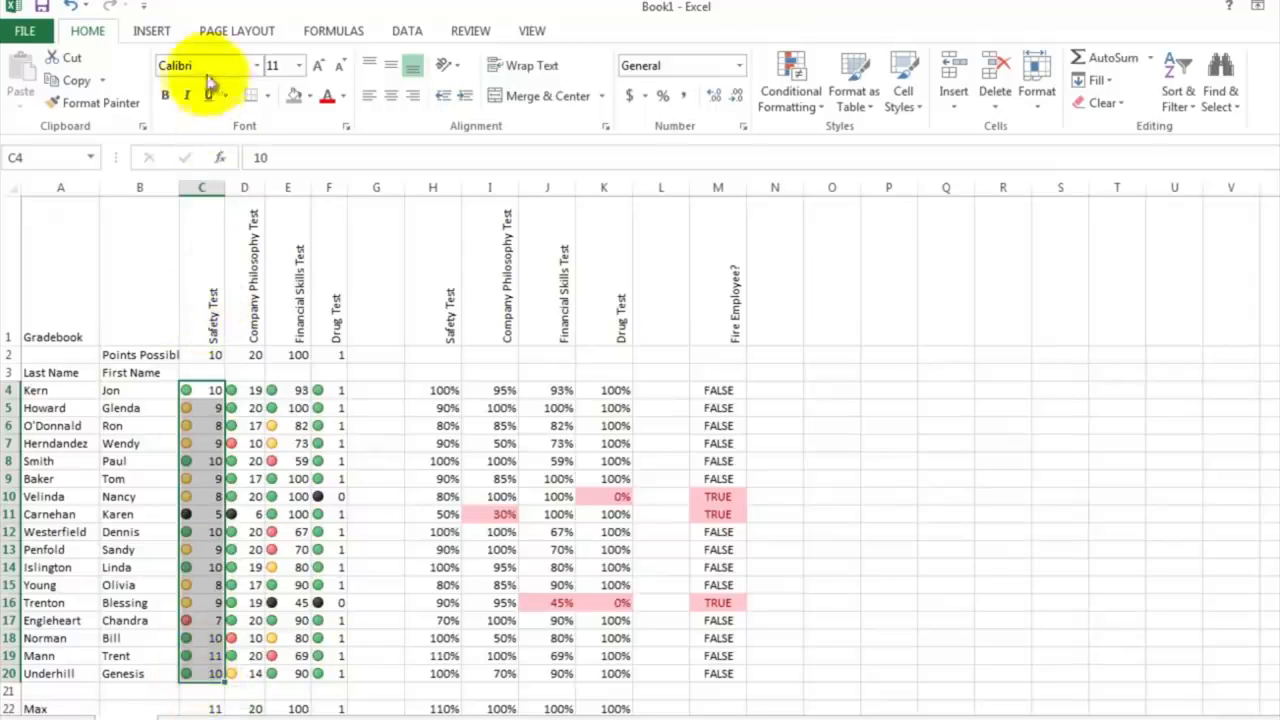
{"action": "left_click", "coordinate": [152, 38]}
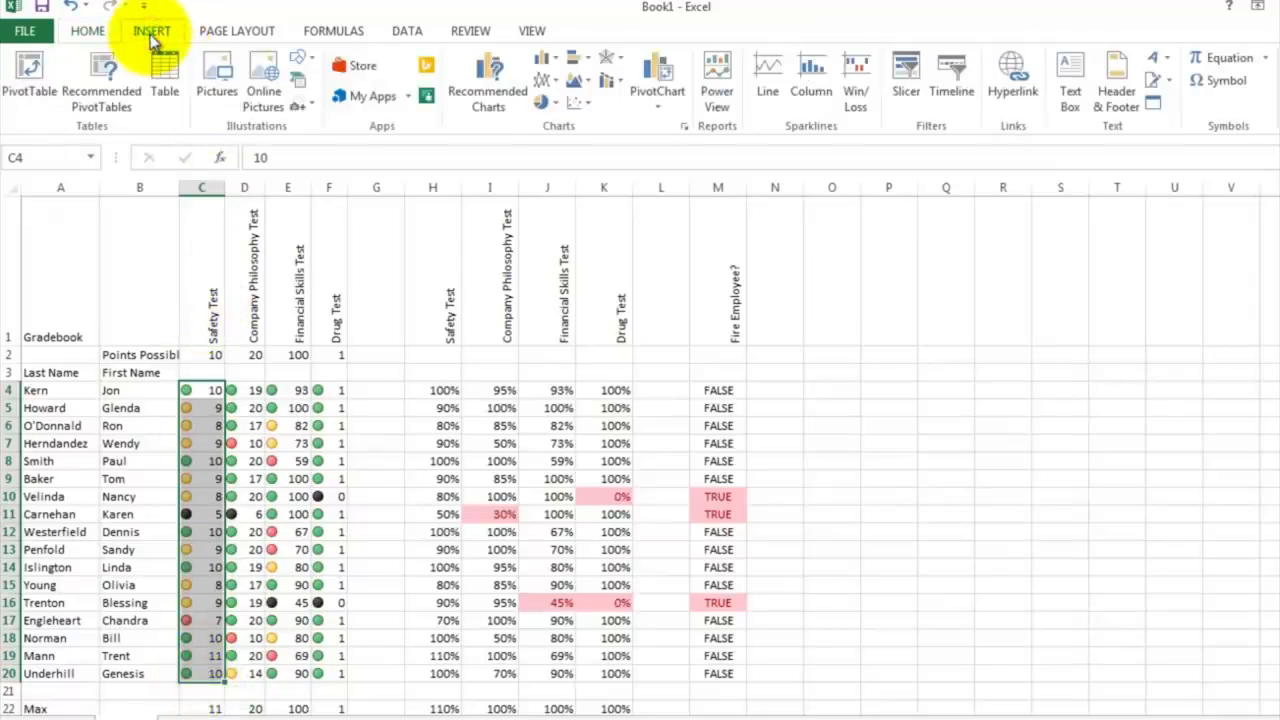
{"action": "left_click", "coordinate": [553, 61]}
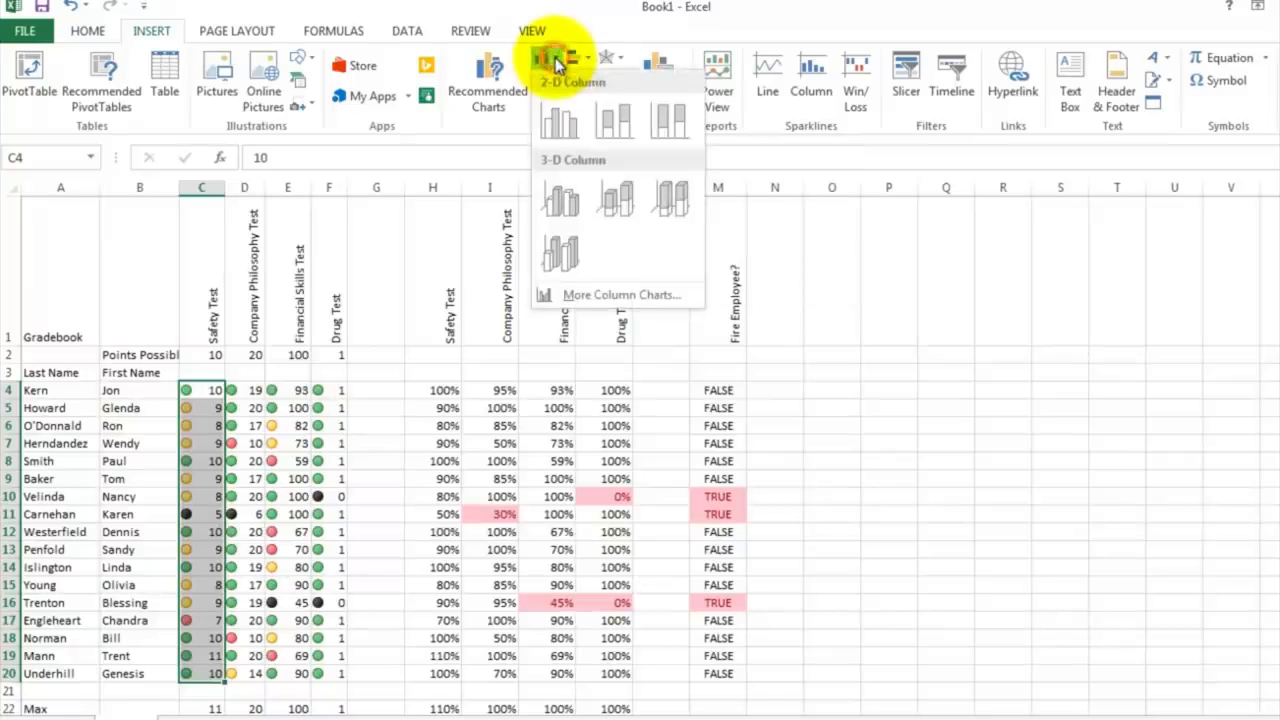
{"action": "left_click", "coordinate": [561, 121]}
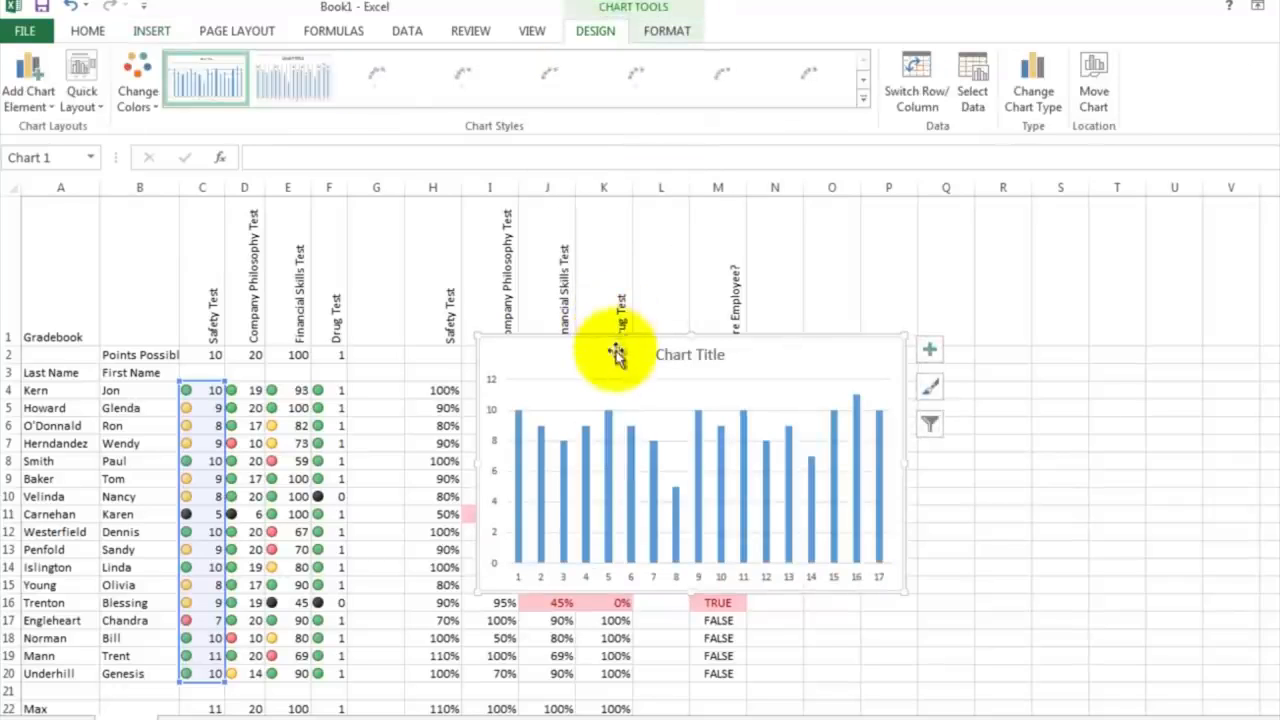
{"action": "left_click_drag", "start_coordinate": [611, 357], "coordinate": [953, 349]}
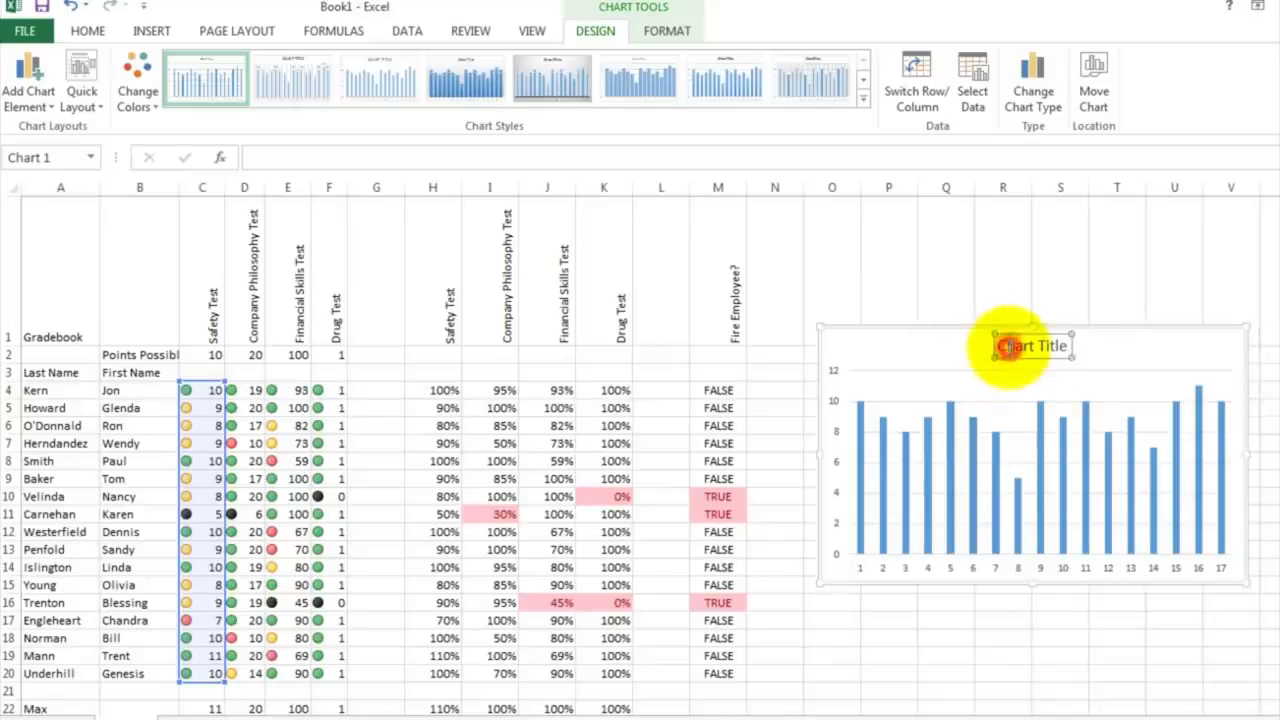
Step: Change the column chart's title to Safety Test
{"action": "left_click", "coordinate": [1006, 346]}
{"action": "double_click", "coordinate": [1000, 345]}
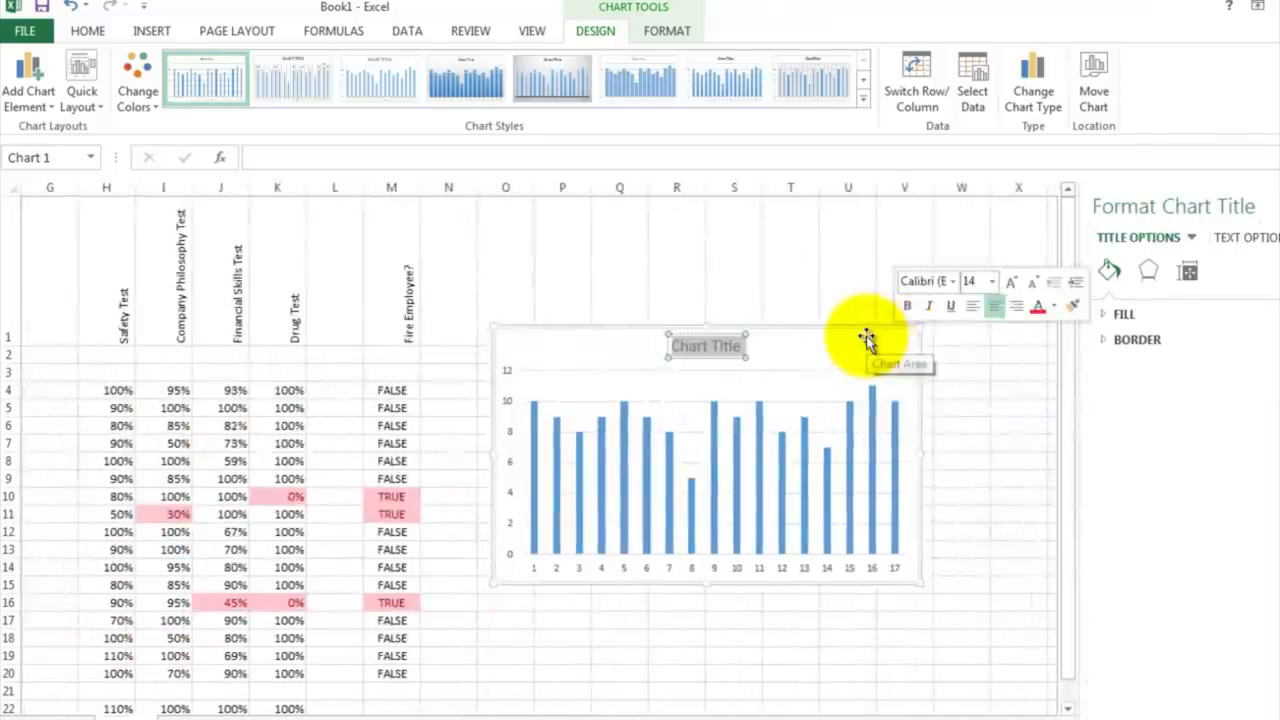
{"action": "type", "text": "Safety Test"}
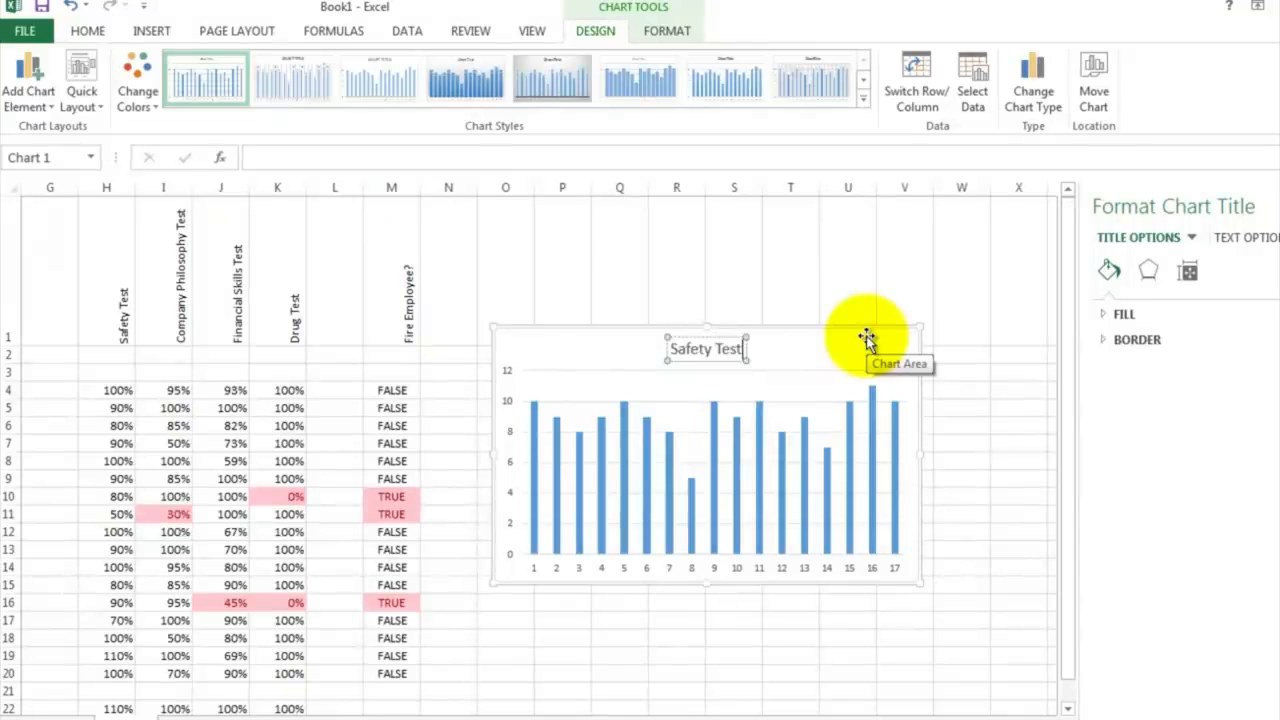
{"action": "left_click", "coordinate": [535, 569]}
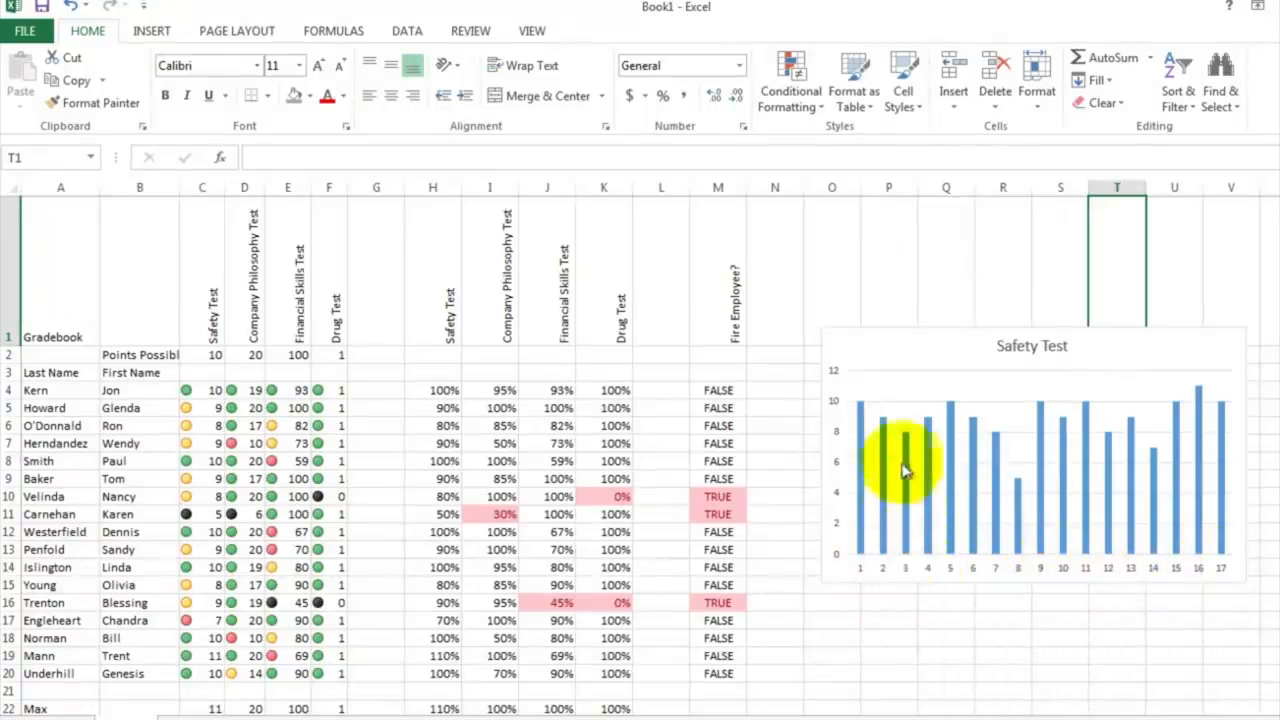
Step: Set the Safety Test chart's horizontal axis labels to the employees' last names in A4:A20
{"action": "right_click", "coordinate": [892, 355]}
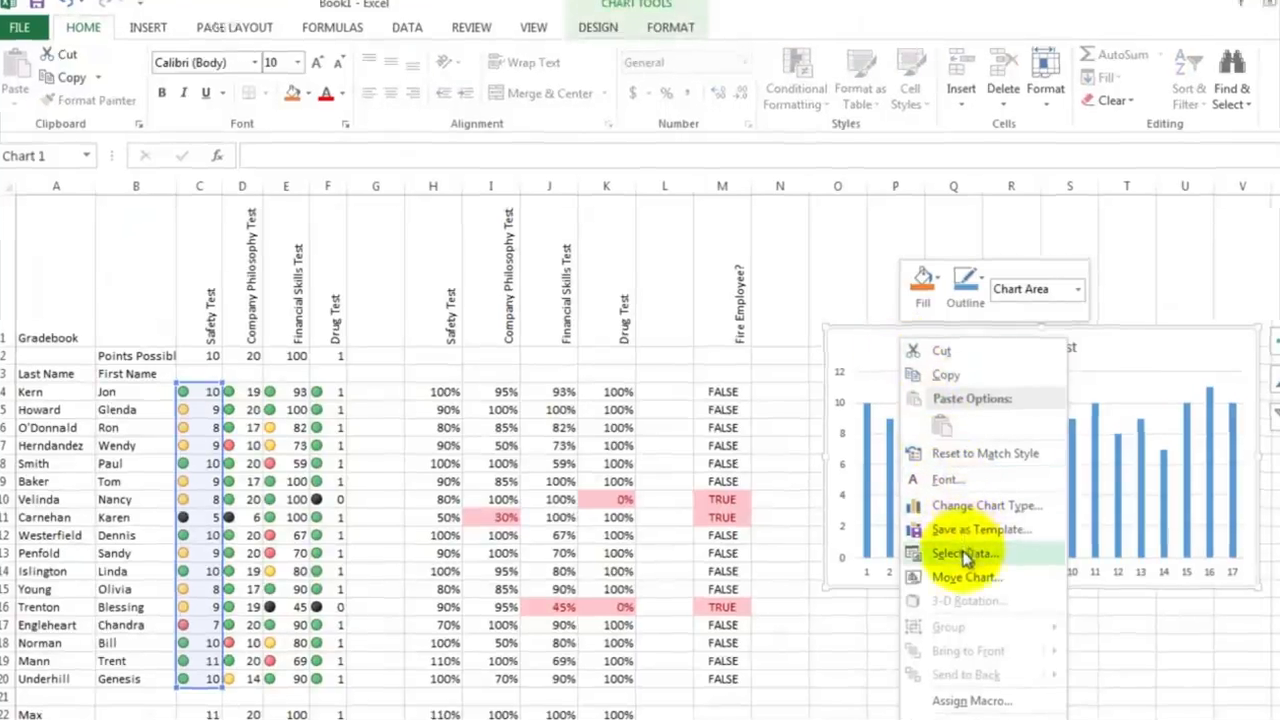
{"action": "left_click", "coordinate": [958, 550]}
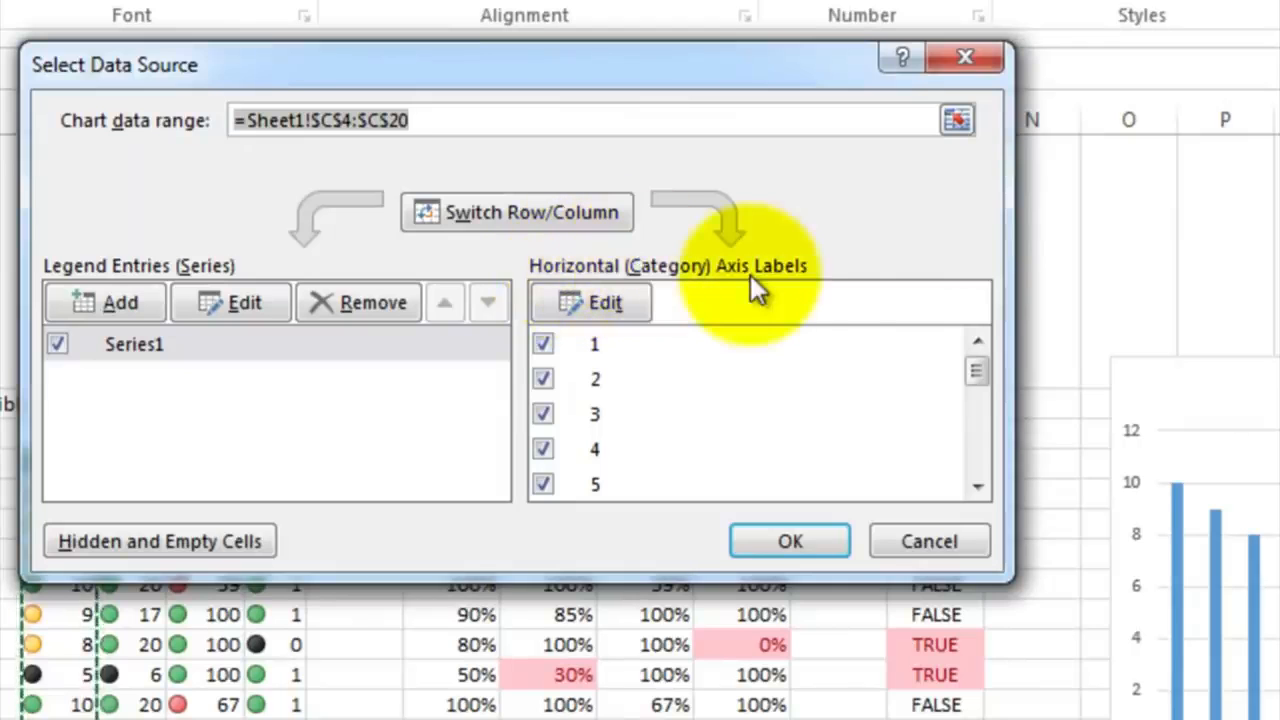
{"action": "left_click", "coordinate": [606, 302]}
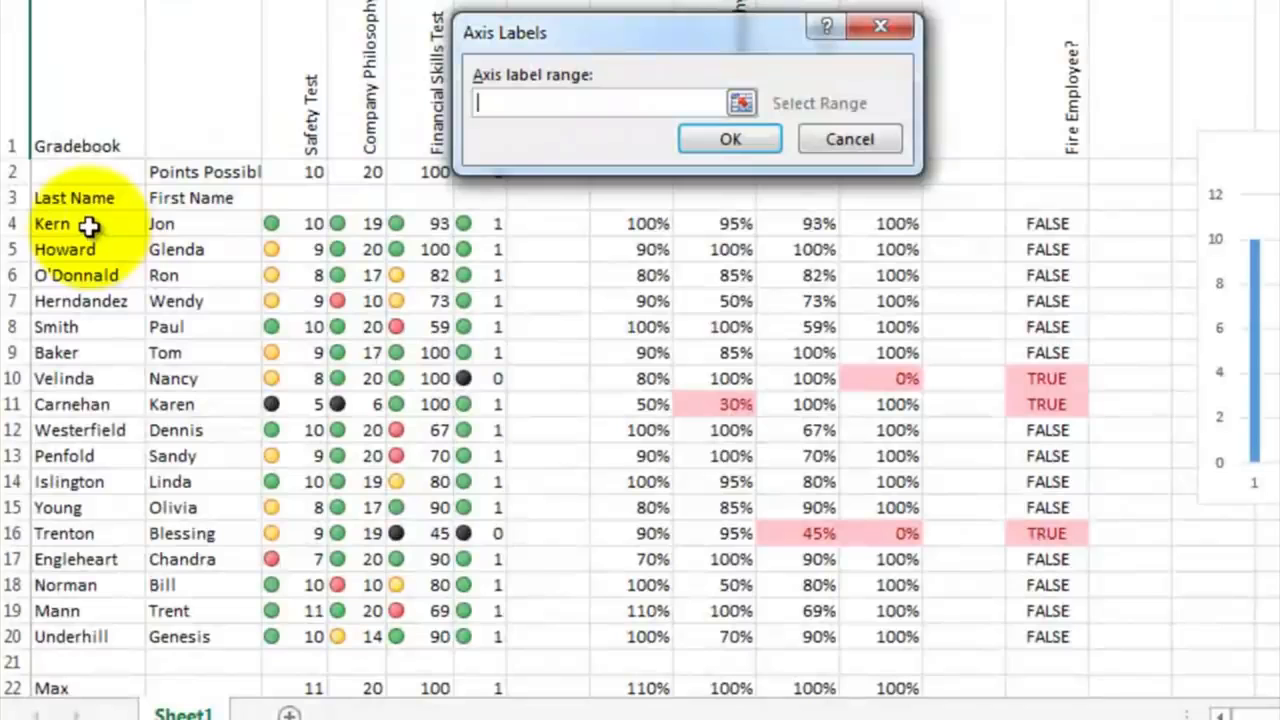
{"action": "left_click_drag", "start_coordinate": [89, 224], "coordinate": [93, 634]}
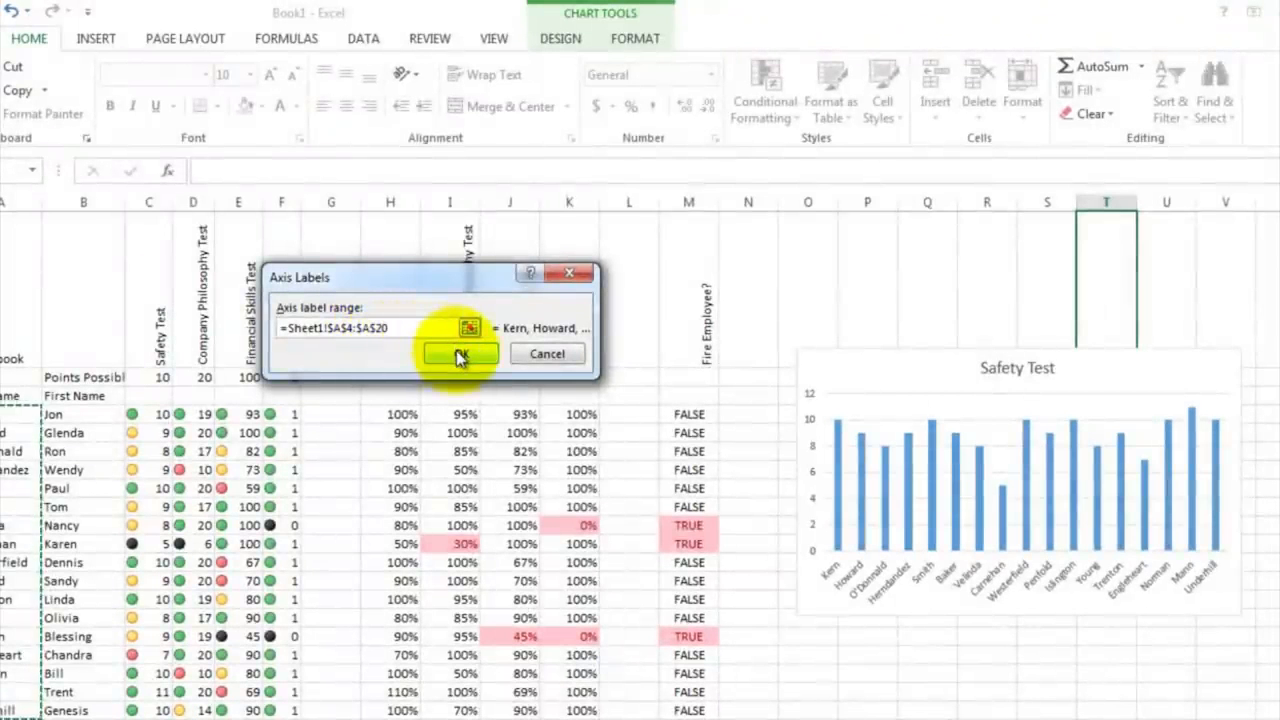
{"action": "left_click", "coordinate": [458, 356]}
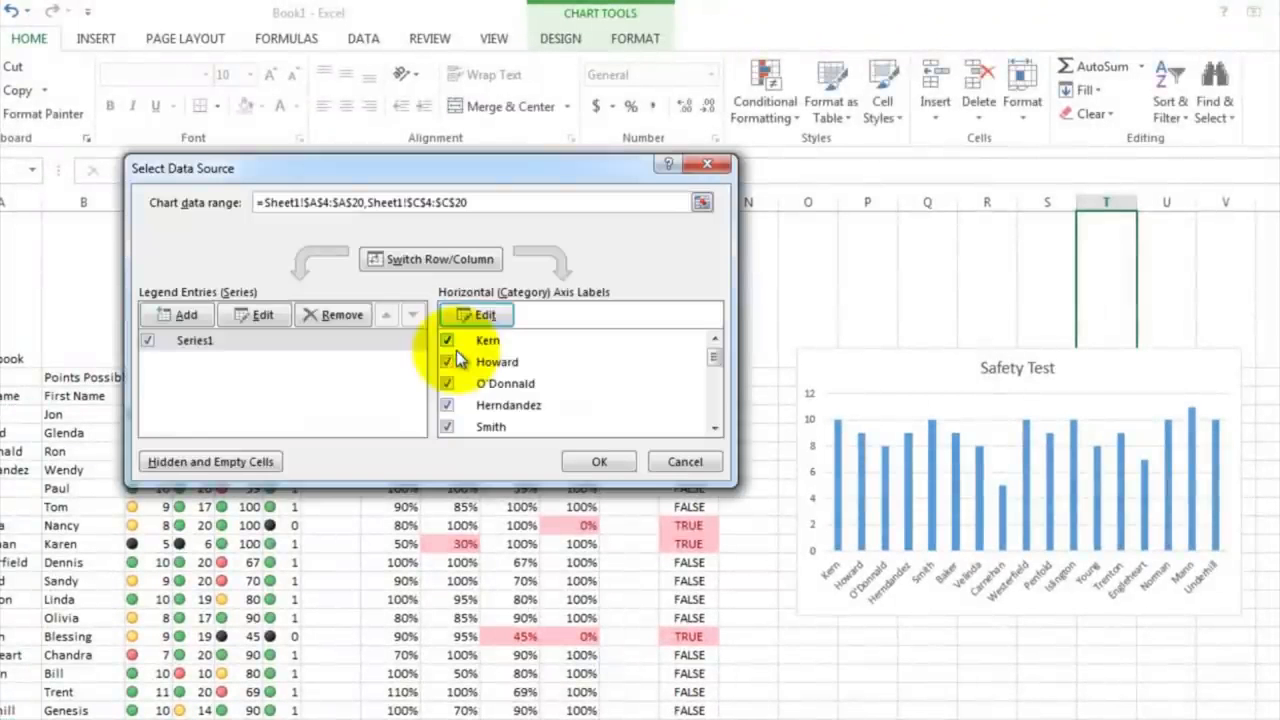
{"action": "left_click", "coordinate": [590, 460]}
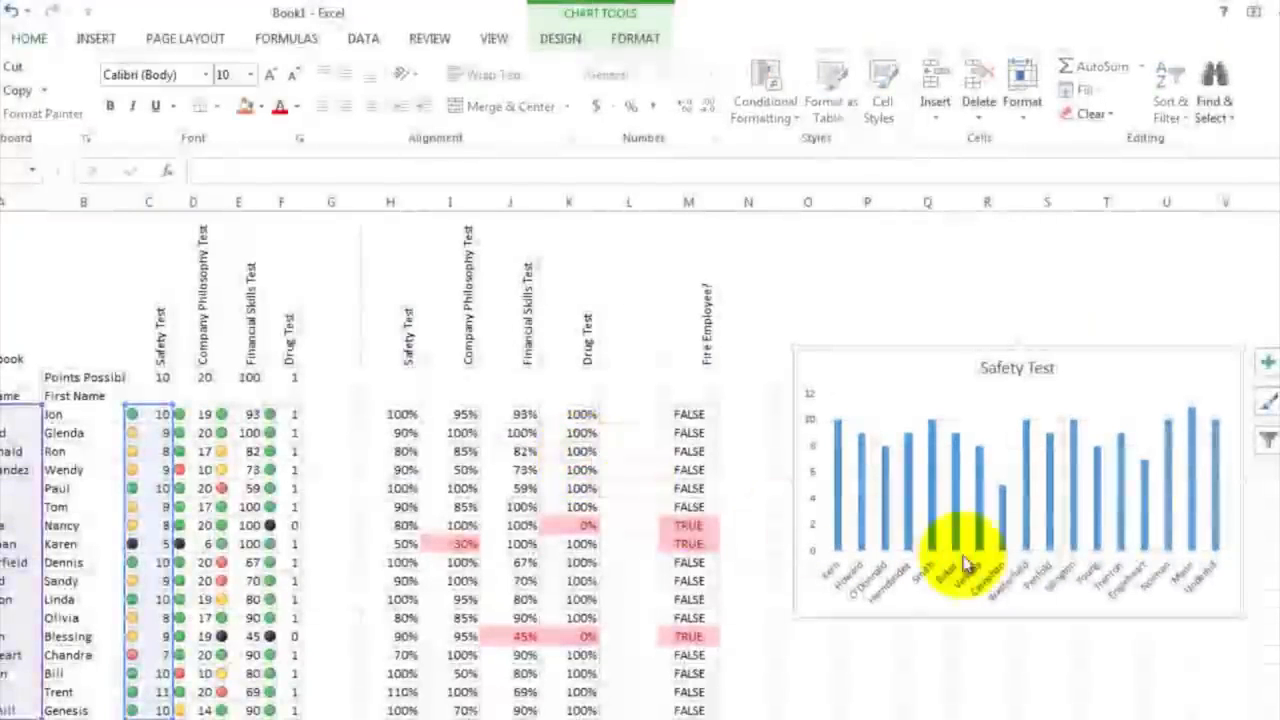
{"action": "left_click", "coordinate": [972, 632]}
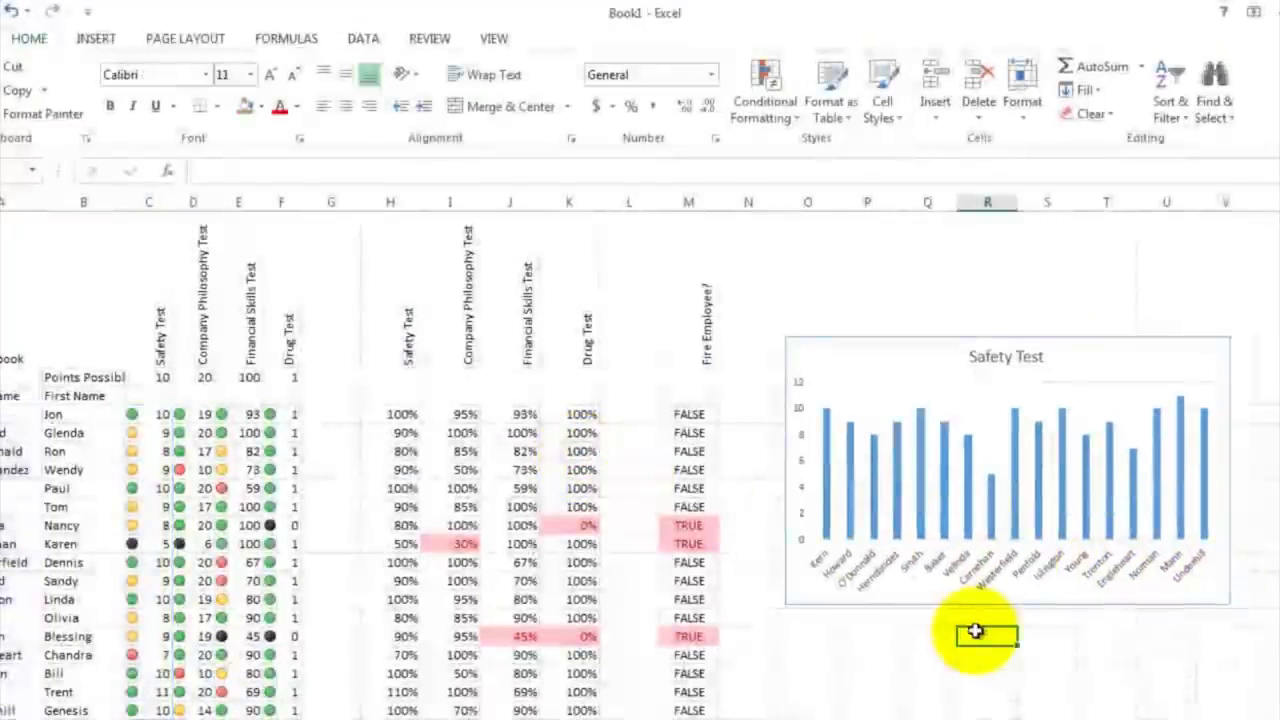
Step: Insert a 2-D clustered column chart of the Company Philosophy Test scores in D4:D20 and place it directly beneath the Safety Test chart
{"action": "scroll", "coordinate": [975, 632], "scroll_direction": "down", "scroll_amount": 6}
{"action": "scroll", "coordinate": [976, 630], "scroll_direction": "up", "scroll_amount": 6}
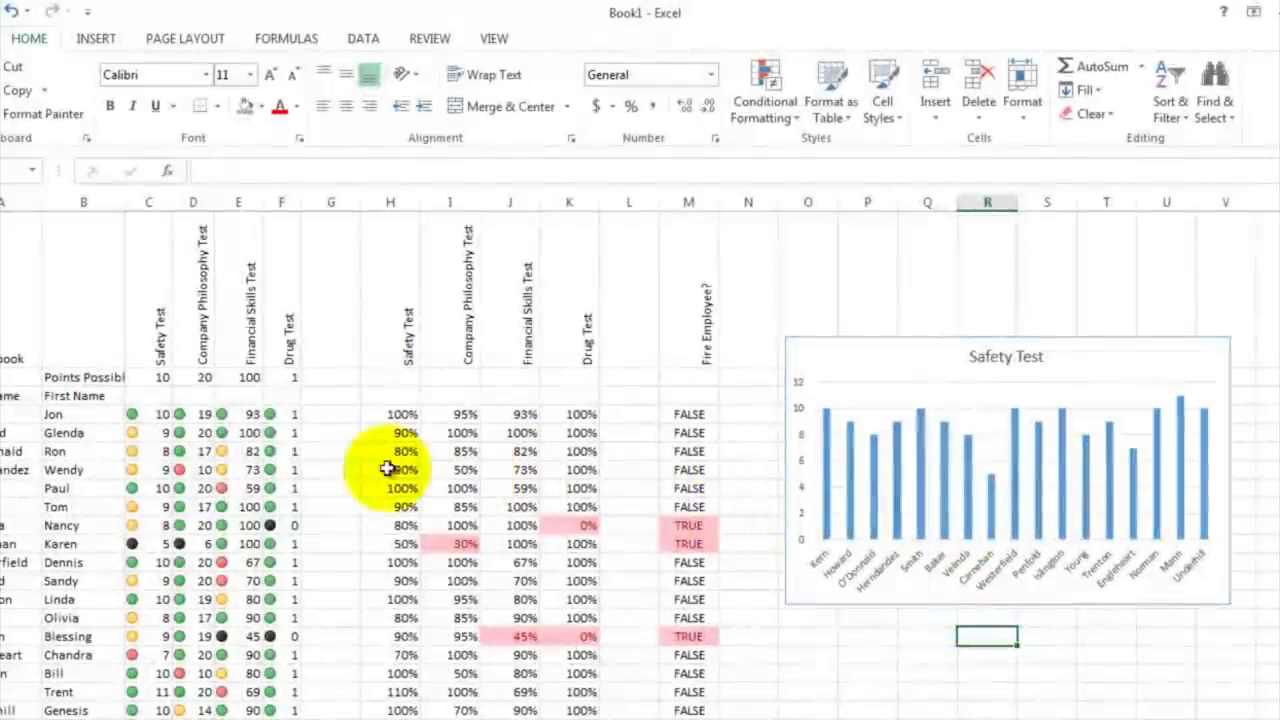
{"action": "left_click_drag", "start_coordinate": [203, 413], "coordinate": [185, 710]}
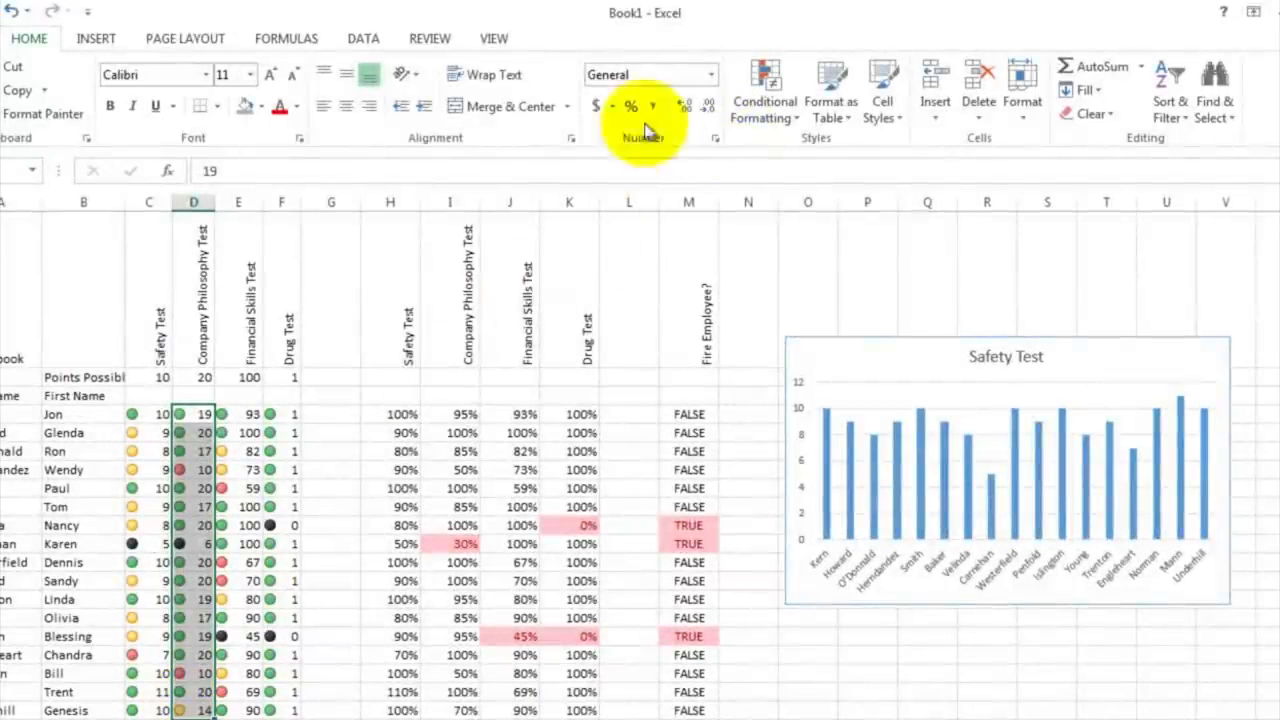
{"action": "left_click", "coordinate": [100, 40]}
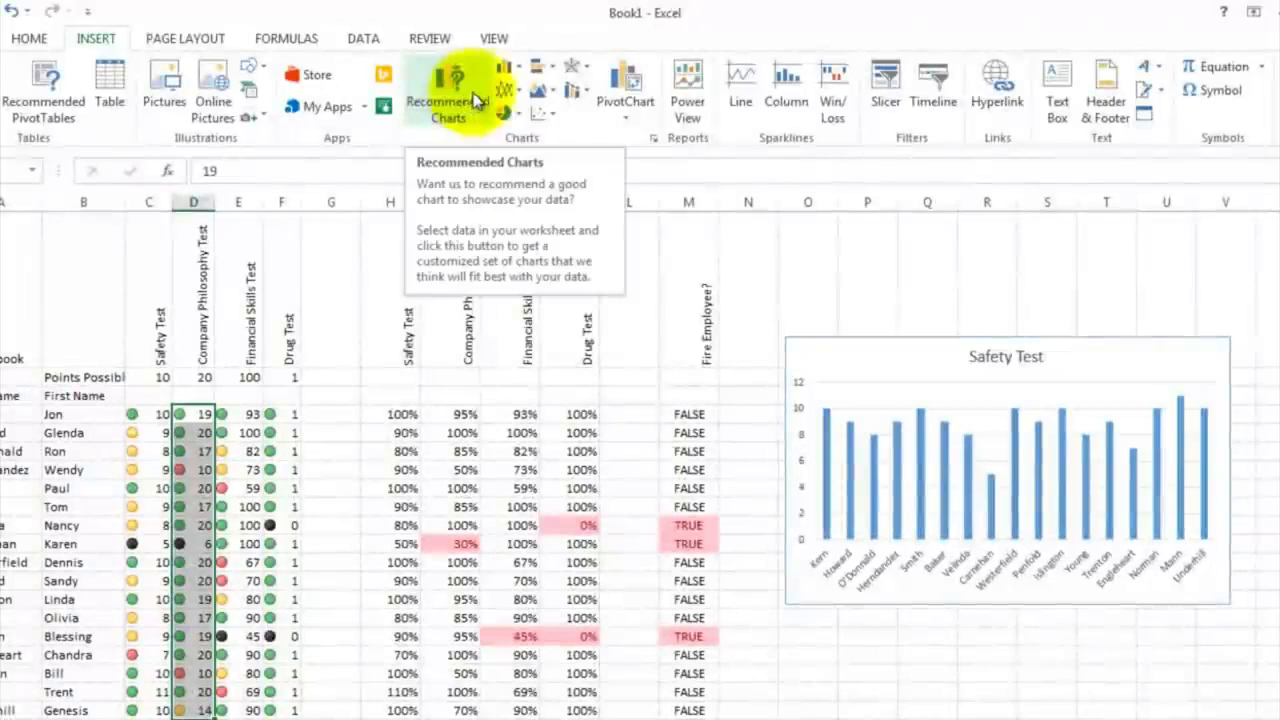
{"action": "left_click", "coordinate": [518, 72]}
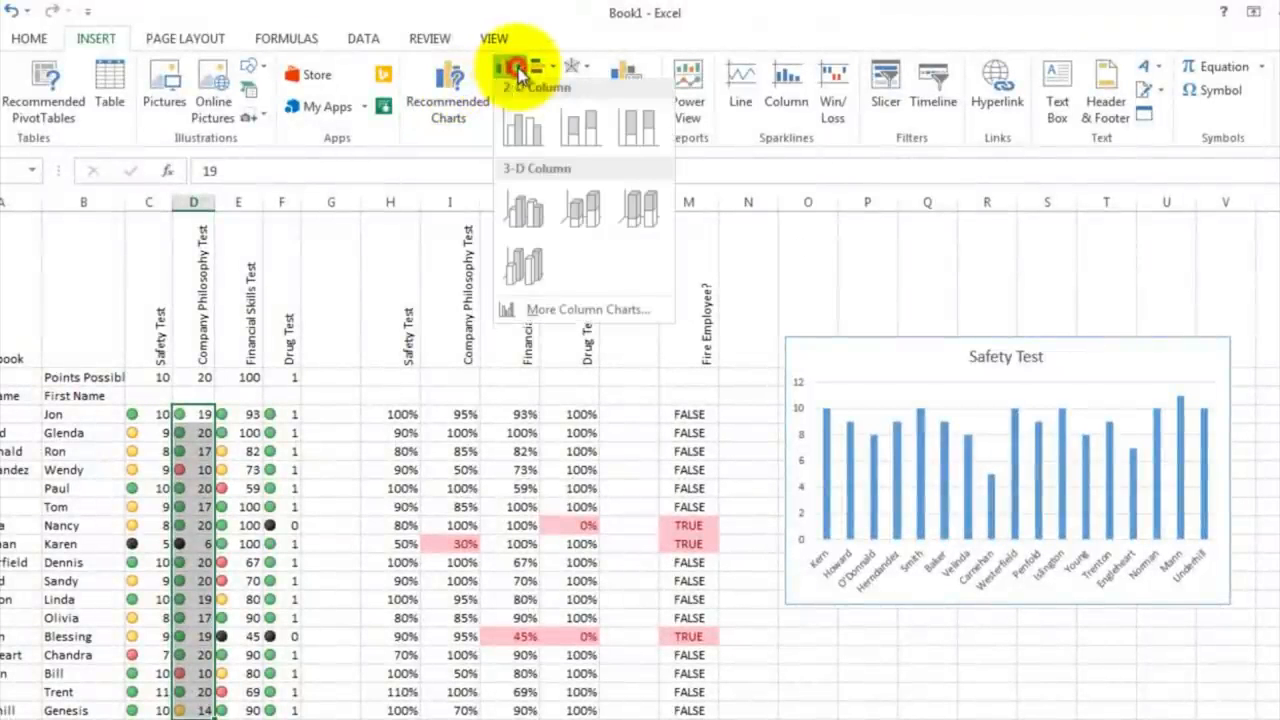
{"action": "left_click", "coordinate": [518, 132]}
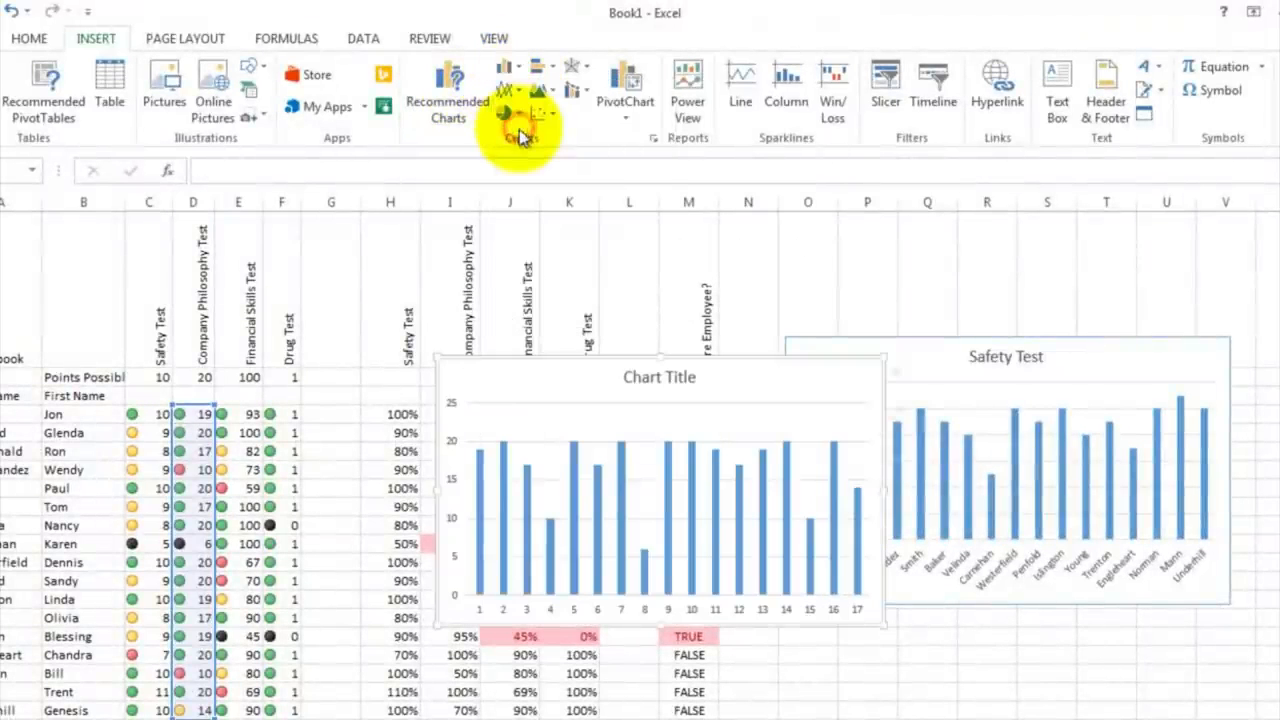
{"action": "left_click_drag", "start_coordinate": [571, 391], "coordinate": [1046, 632]}
Step: Change the new lower chart's title to Company Philosophy Test
{"action": "left_click", "coordinate": [971, 634]}
{"action": "double_click", "coordinate": [978, 634]}
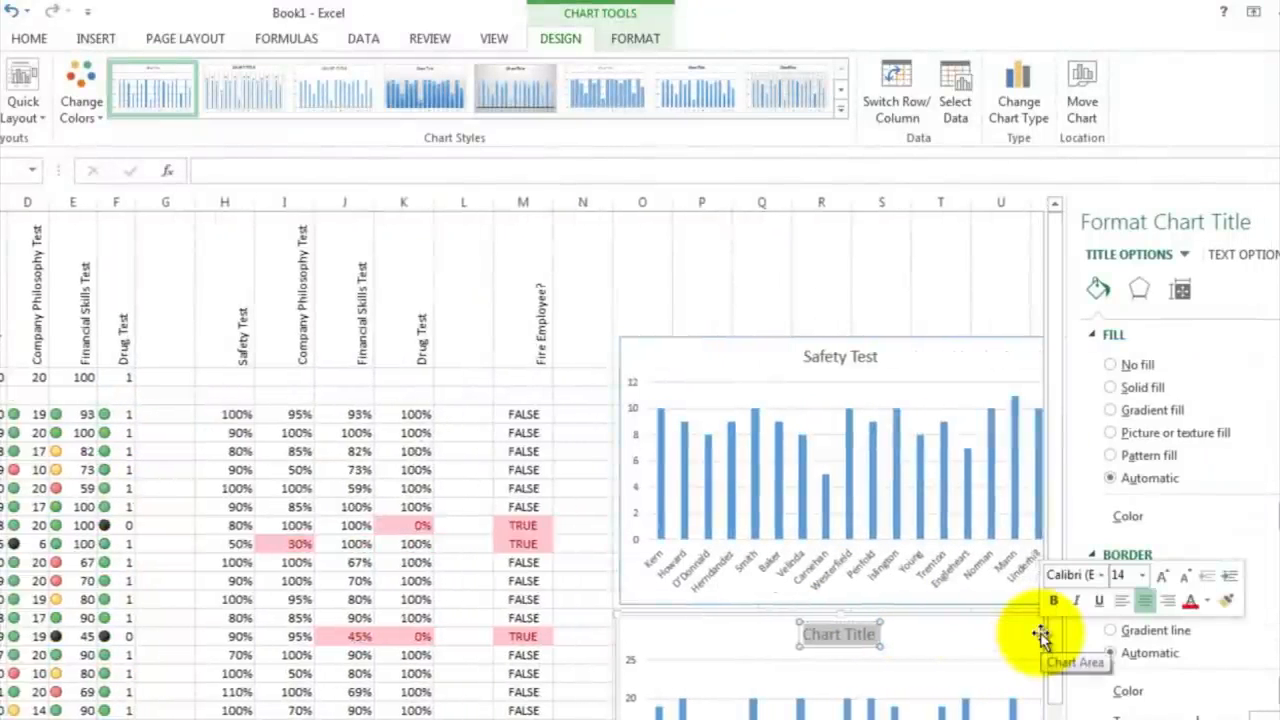
{"action": "type", "text": "Company Philosophy"}
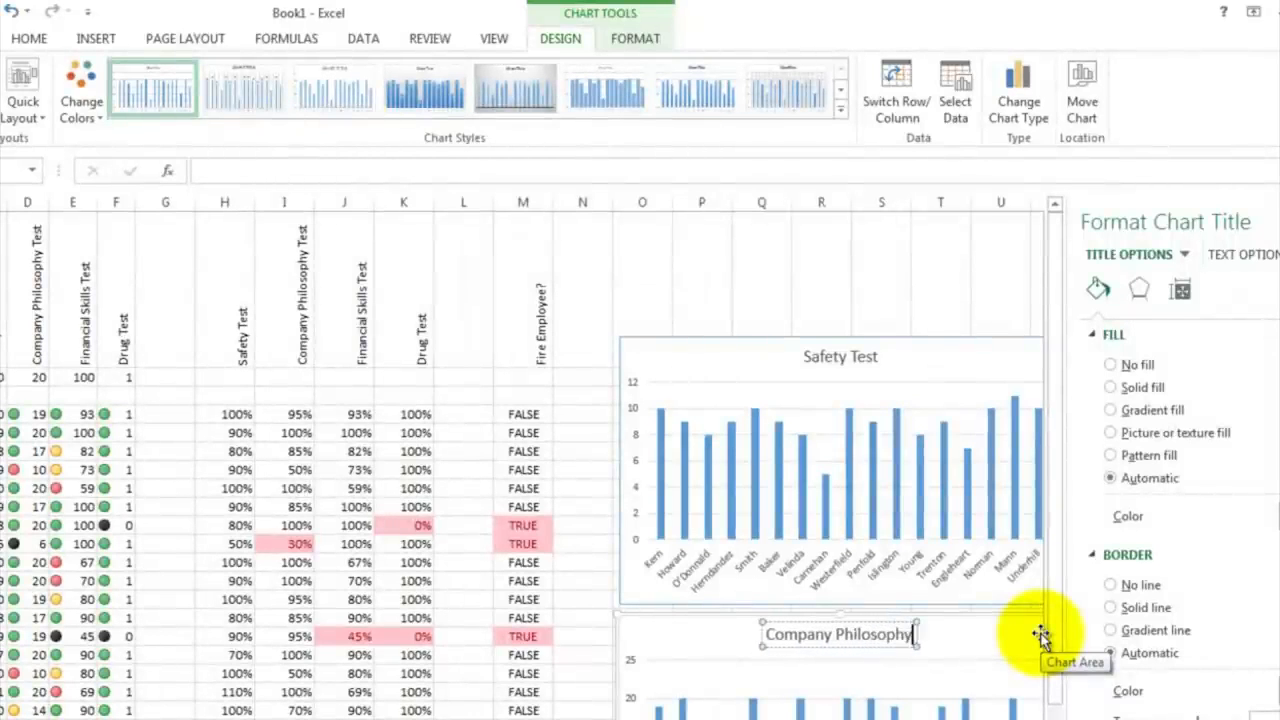
{"action": "type", "text": " Test"}
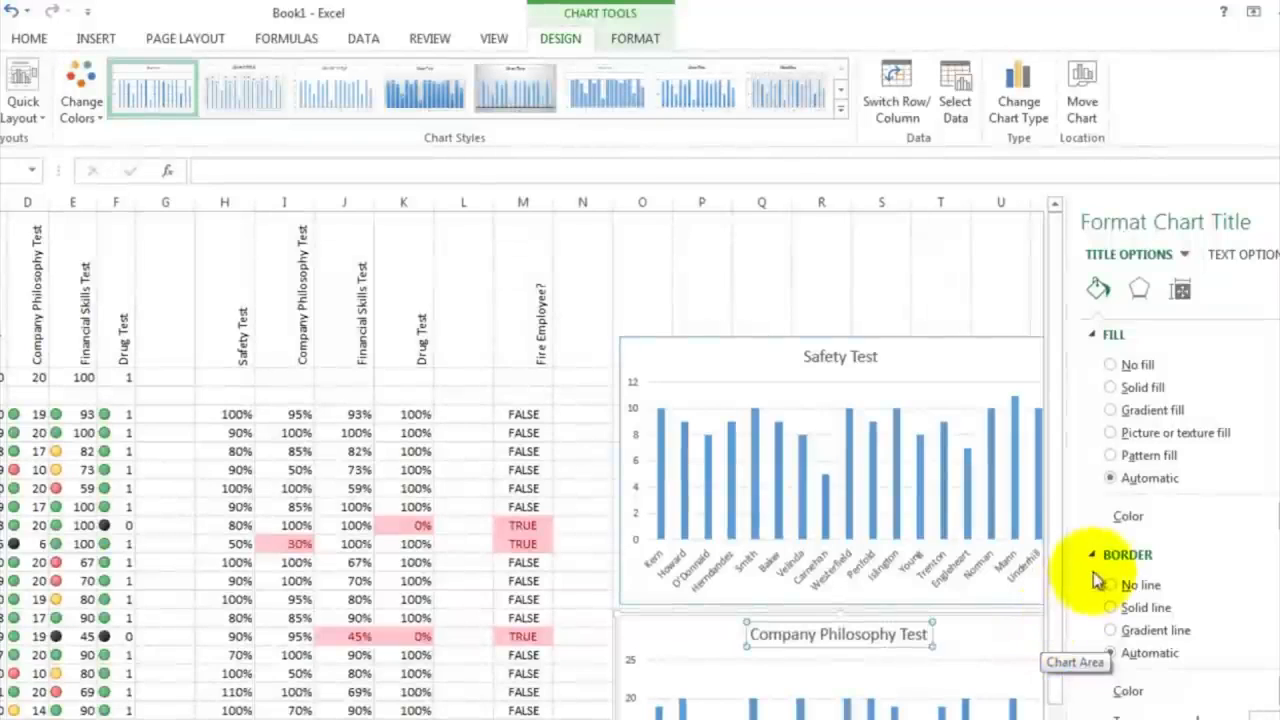
Step: Set the Company Philosophy Test chart's horizontal axis labels to the last names in A4:A20 and close the chart formatting pane
{"action": "scroll", "coordinate": [767, 578], "scroll_direction": "down", "scroll_amount": 3}
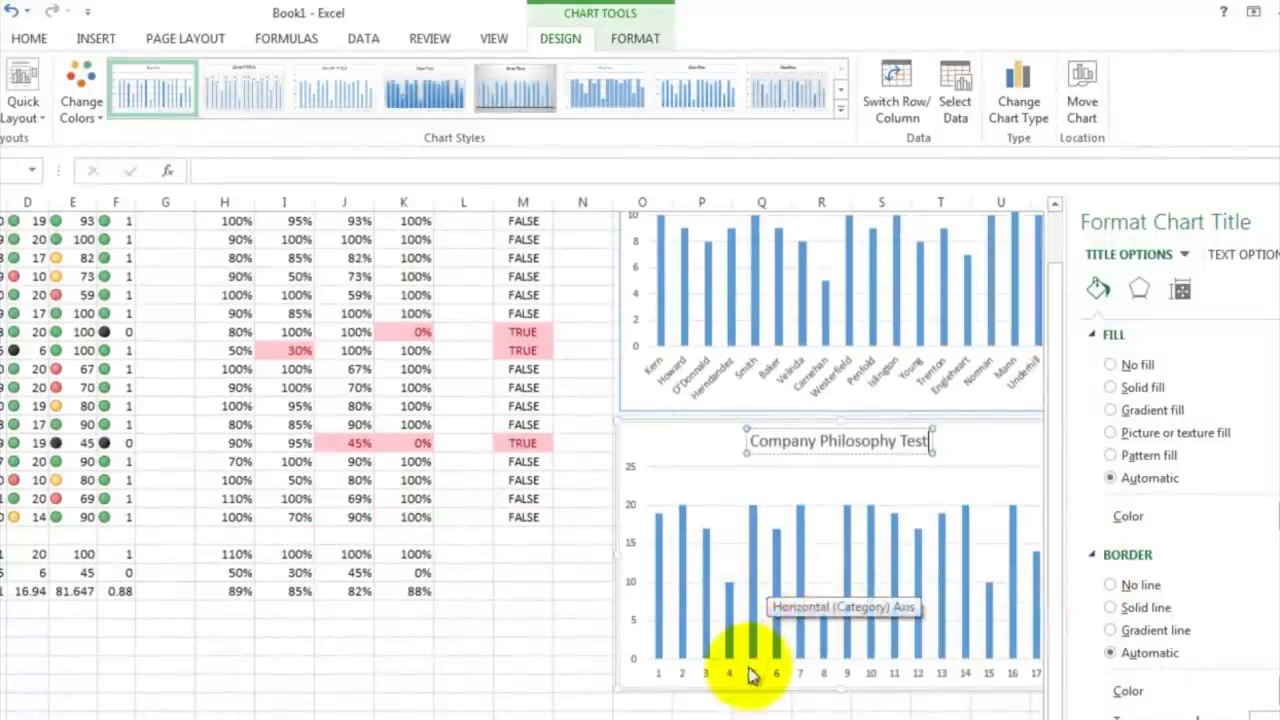
{"action": "left_click", "coordinate": [748, 676]}
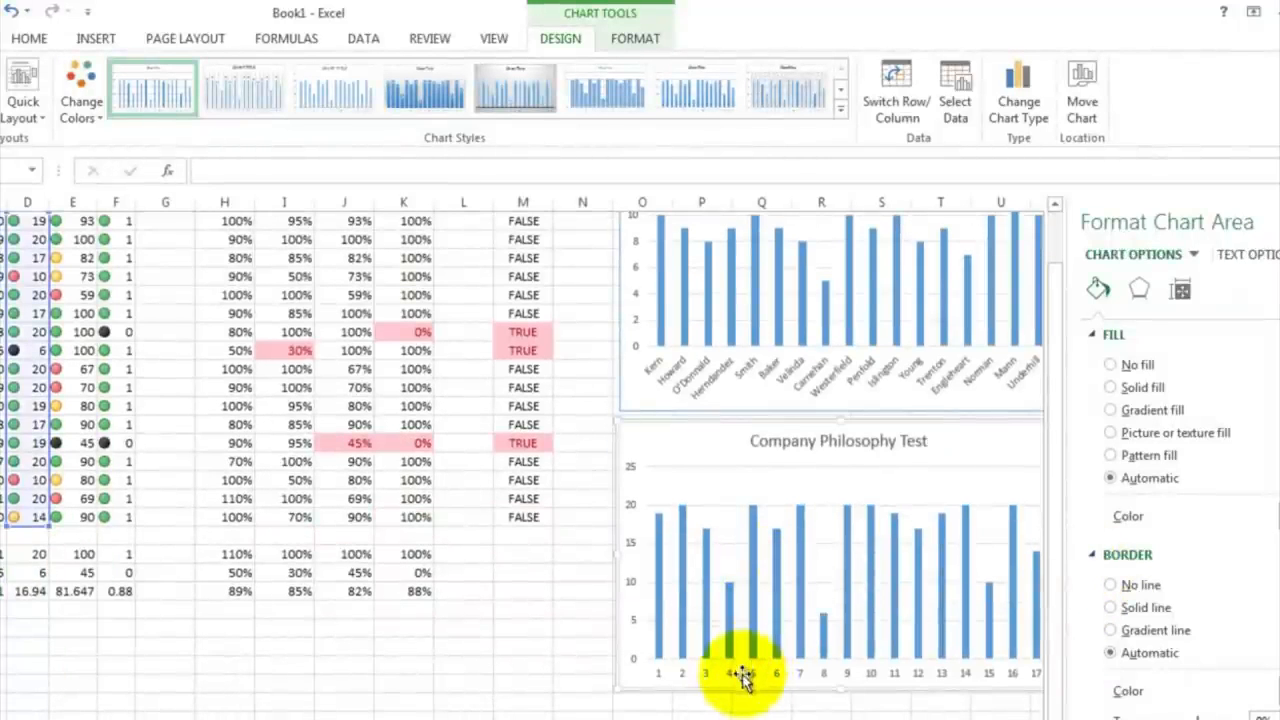
{"action": "right_click", "coordinate": [742, 678]}
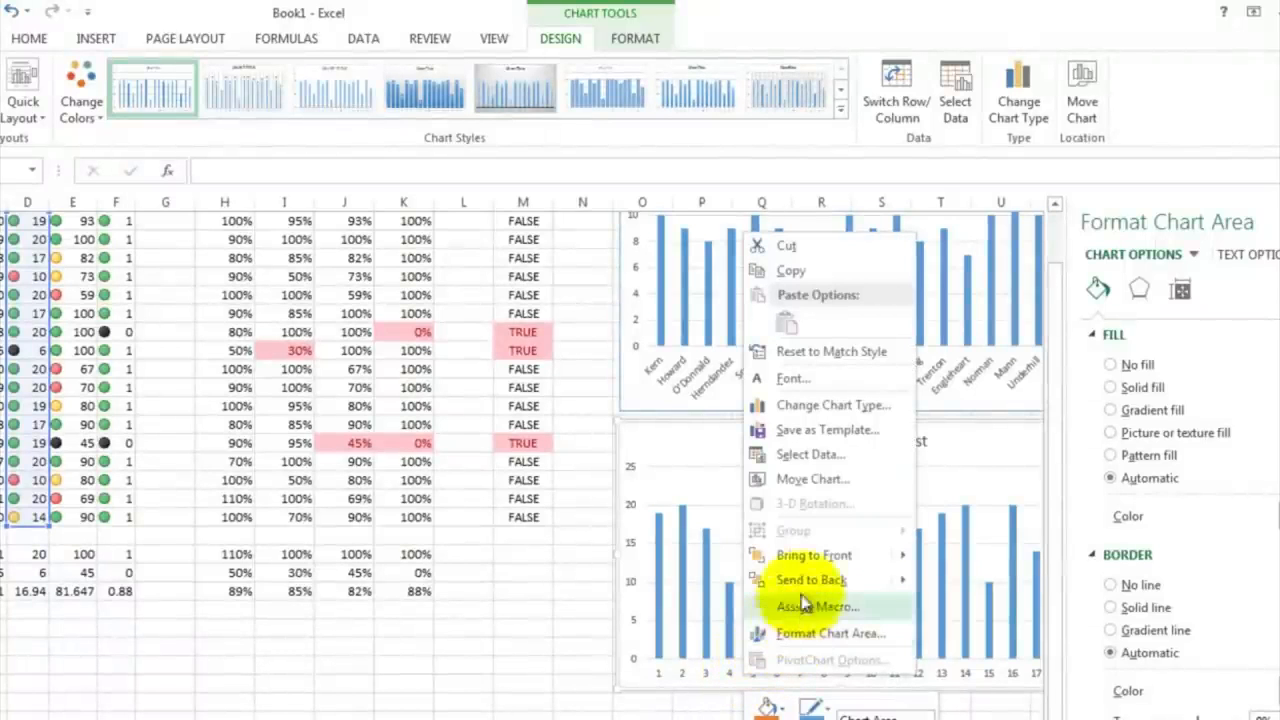
{"action": "left_click", "coordinate": [810, 454]}
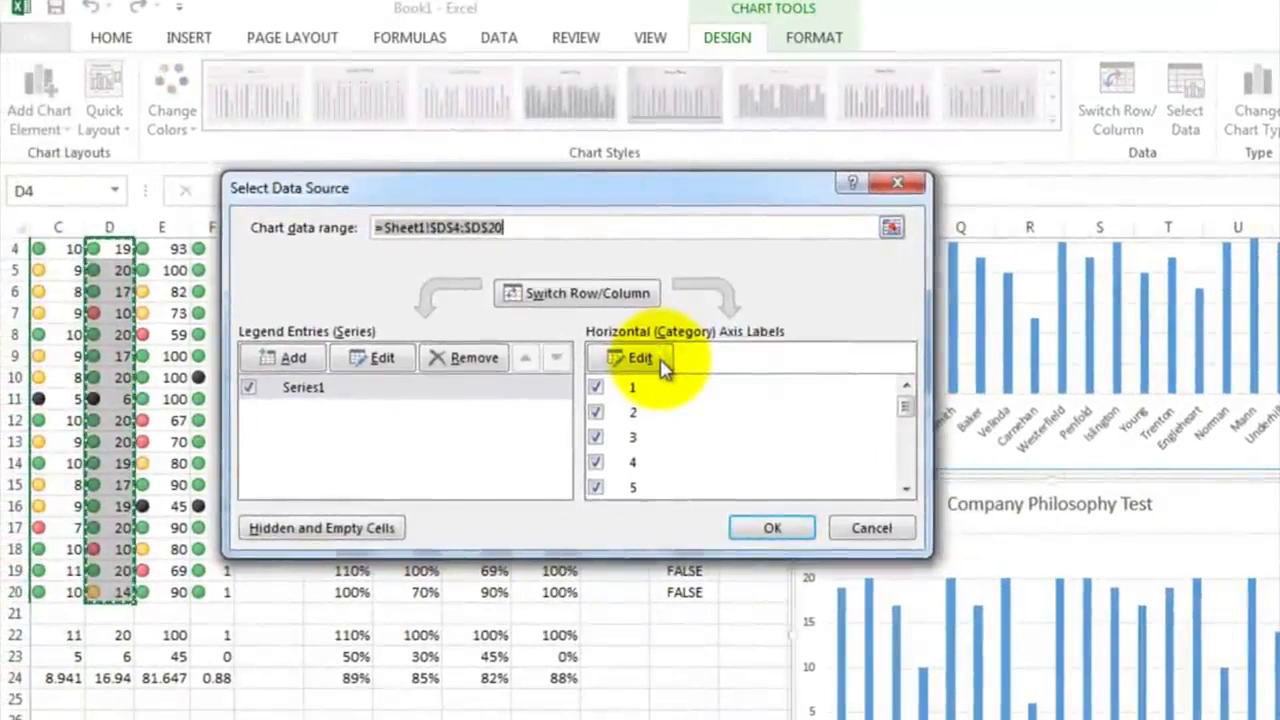
{"action": "left_click", "coordinate": [660, 367]}
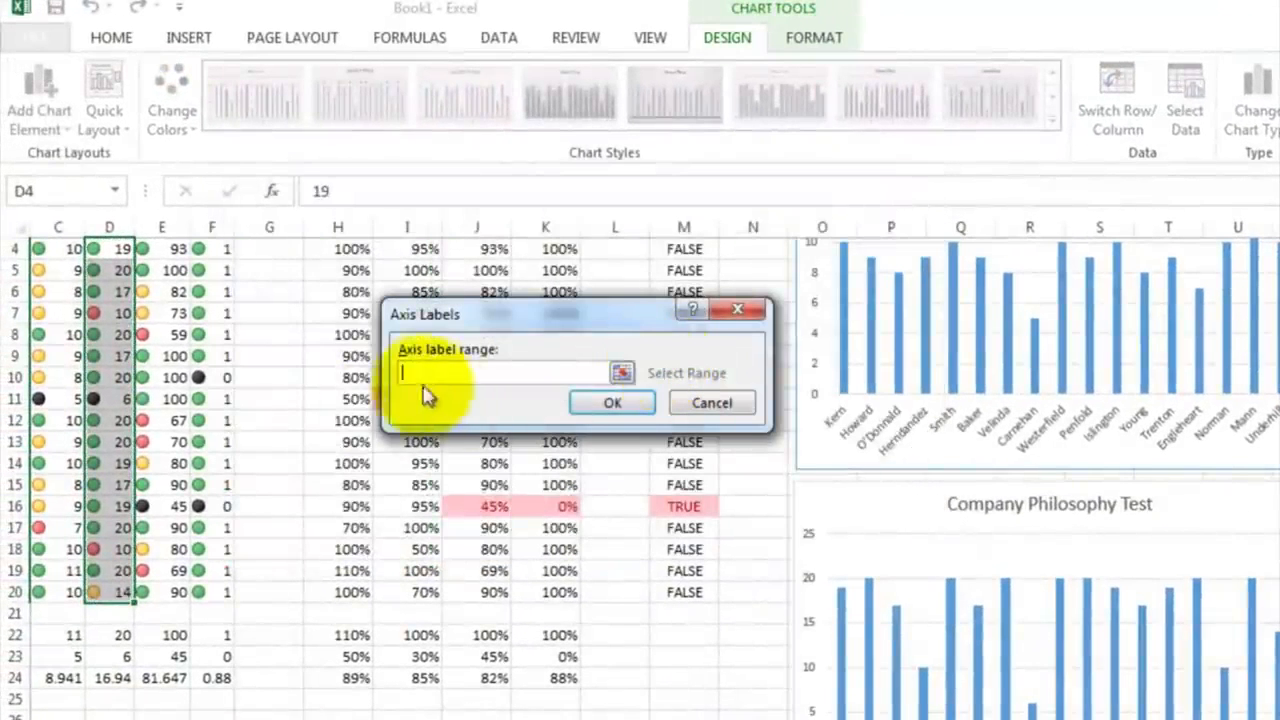
{"action": "scroll", "coordinate": [245, 630], "scroll_direction": "left", "scroll_amount": 2}
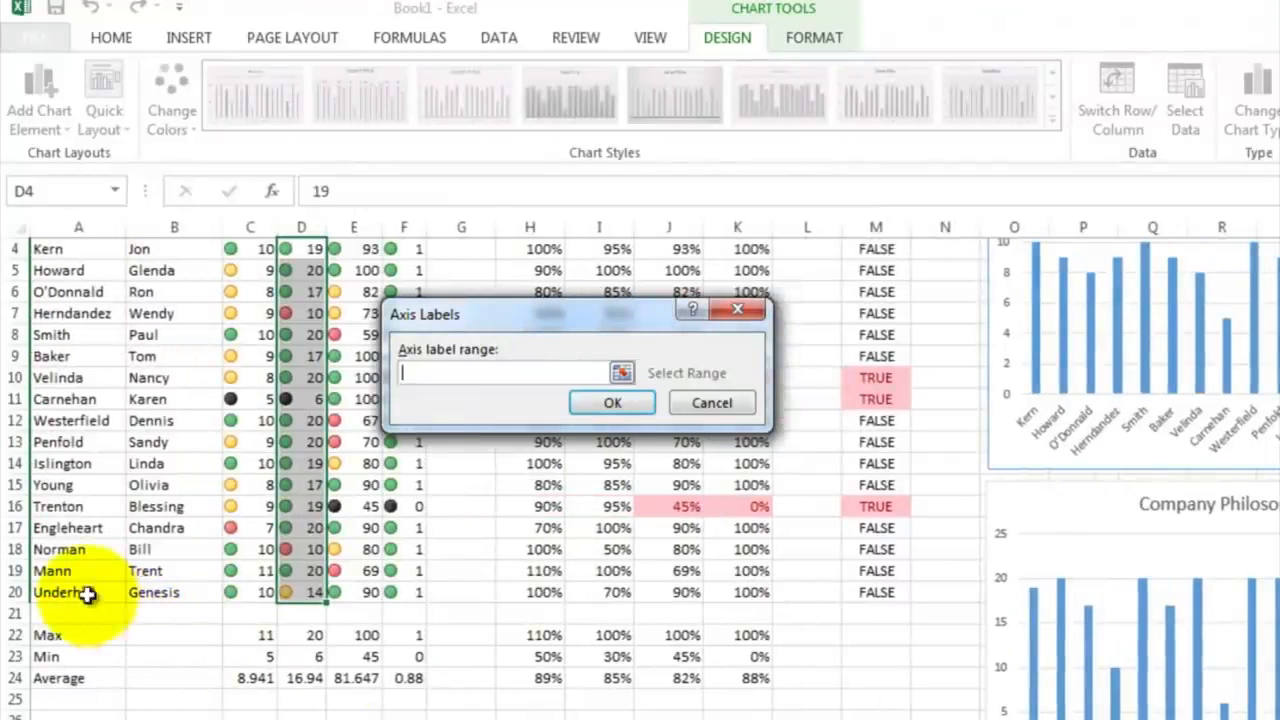
{"action": "left_click_drag", "start_coordinate": [80, 592], "coordinate": [70, 473]}
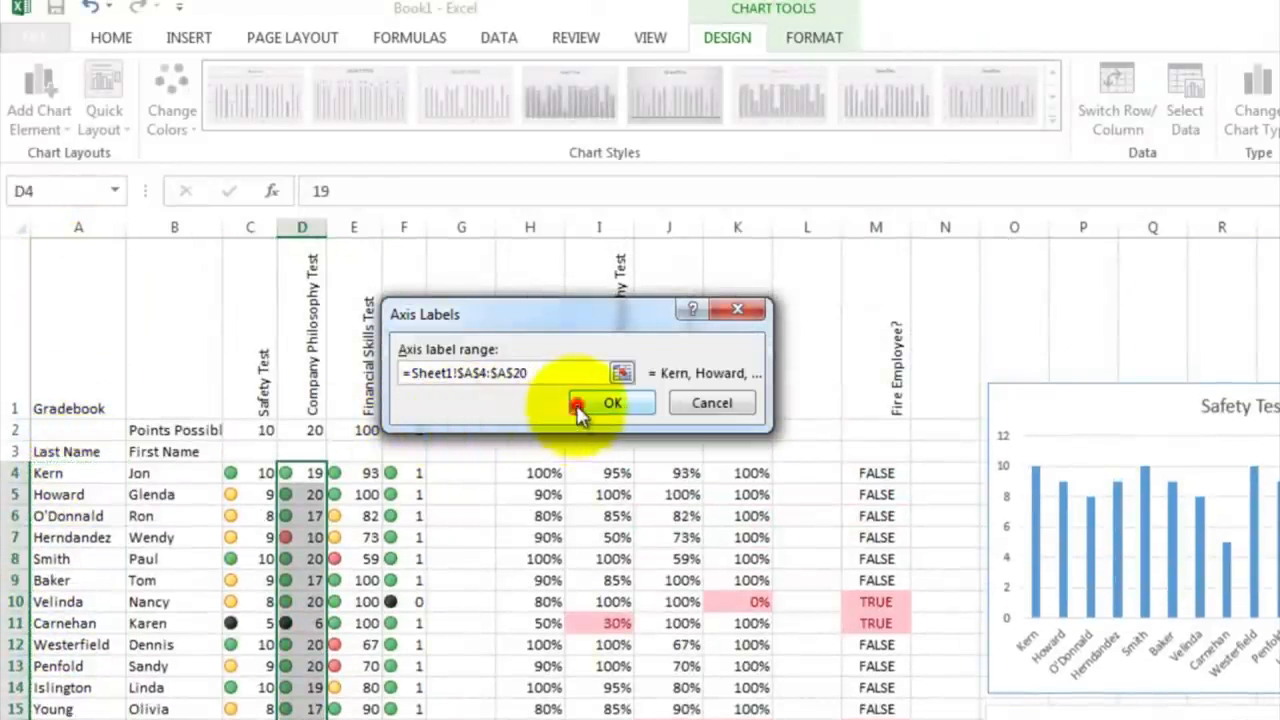
{"action": "left_click", "coordinate": [590, 402]}
{"action": "left_click", "coordinate": [771, 530]}
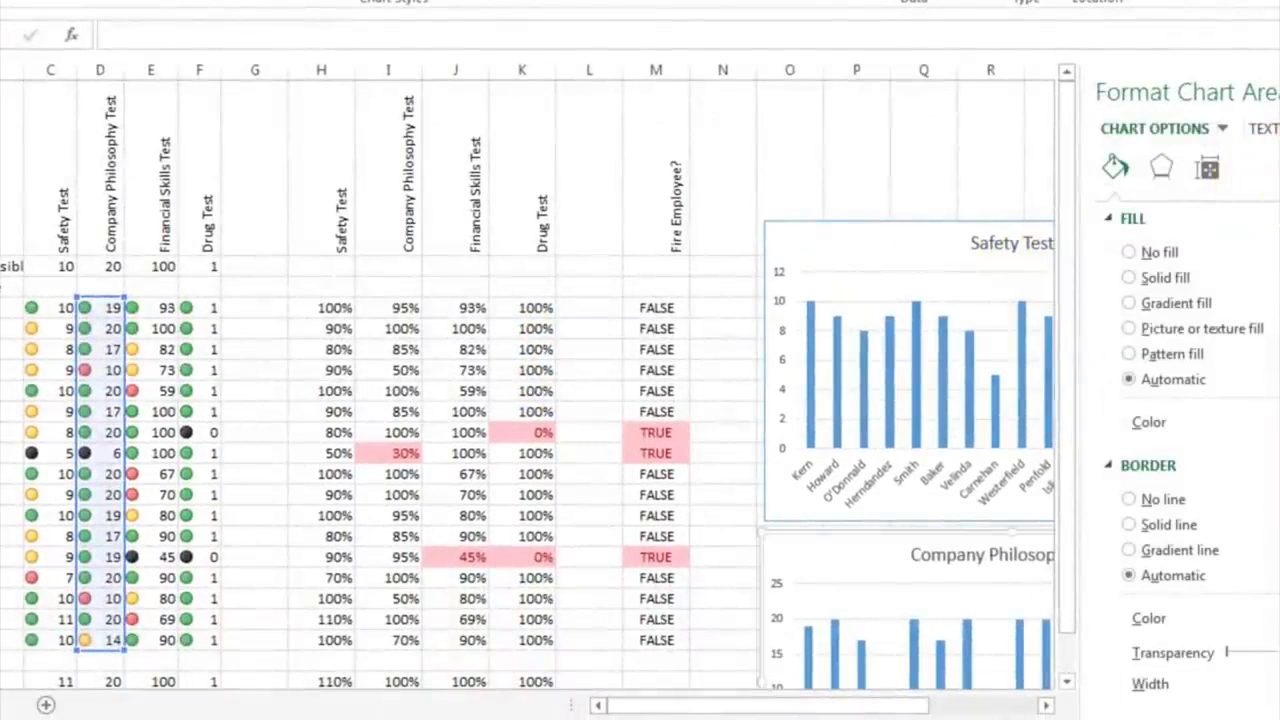
{"action": "left_click", "coordinate": [1279, 92]}
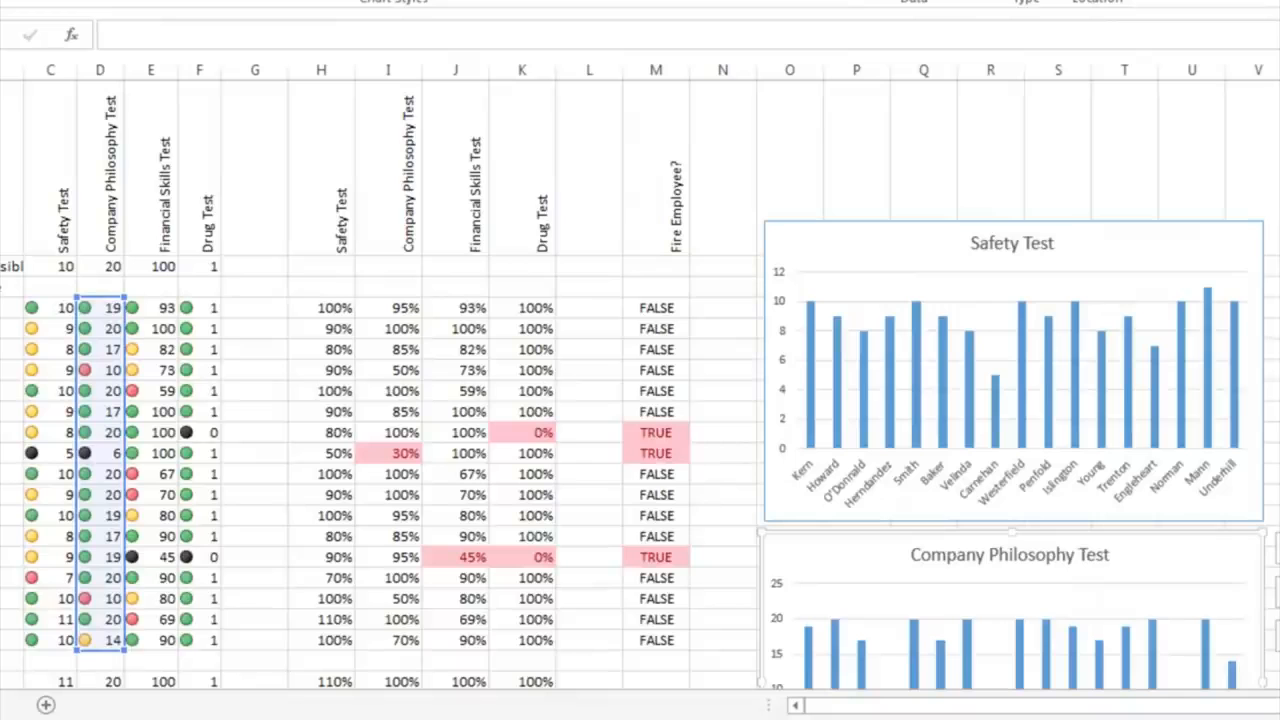
{"action": "scroll", "coordinate": [1230, 372], "scroll_direction": "down", "scroll_amount": 4}
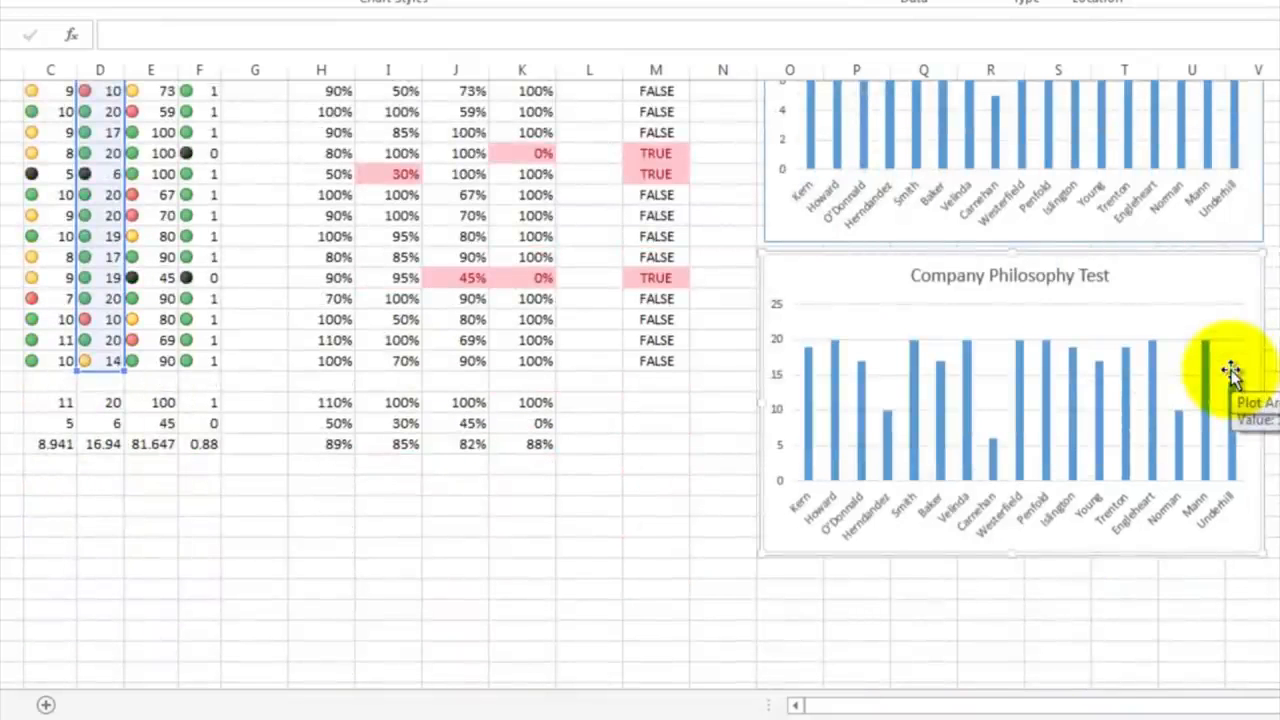
Step: Insert a 2-D clustered column chart of the Financial Skills Test scores in E4:E20
{"action": "scroll", "coordinate": [1230, 372], "scroll_direction": "up", "scroll_amount": 5}
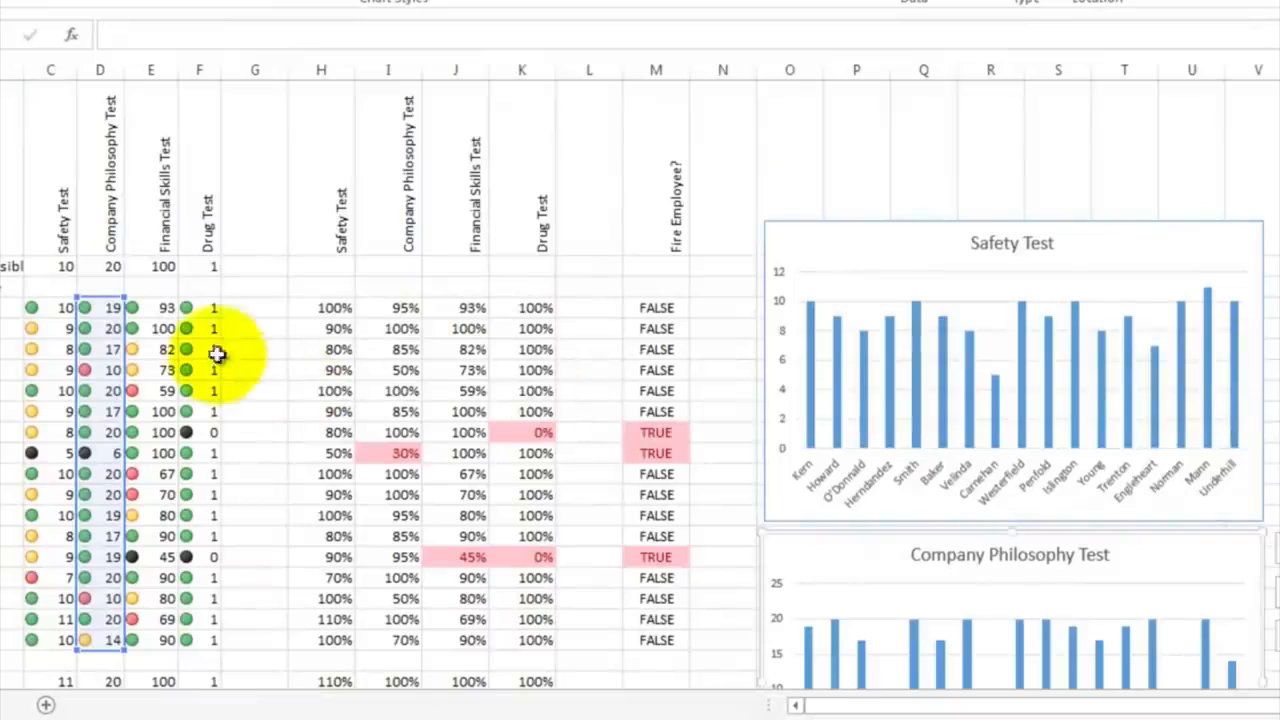
{"action": "left_click_drag", "start_coordinate": [163, 309], "coordinate": [207, 663]}
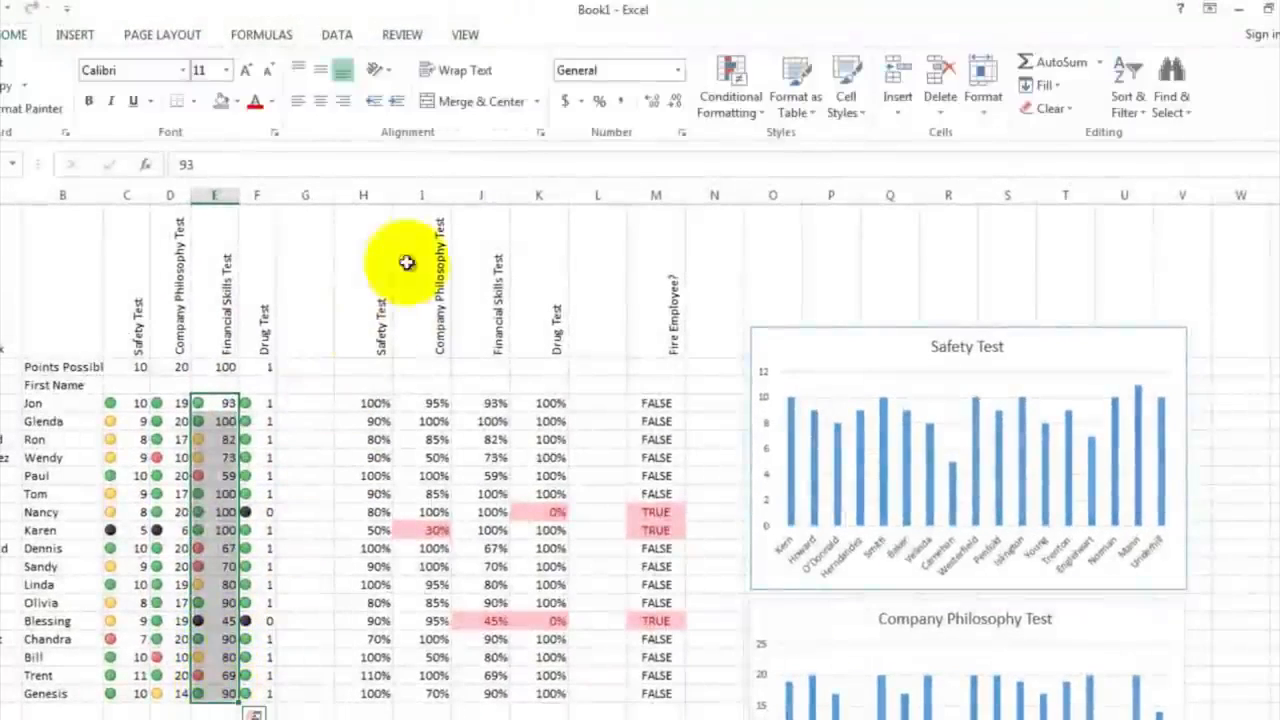
{"action": "left_click", "coordinate": [76, 37]}
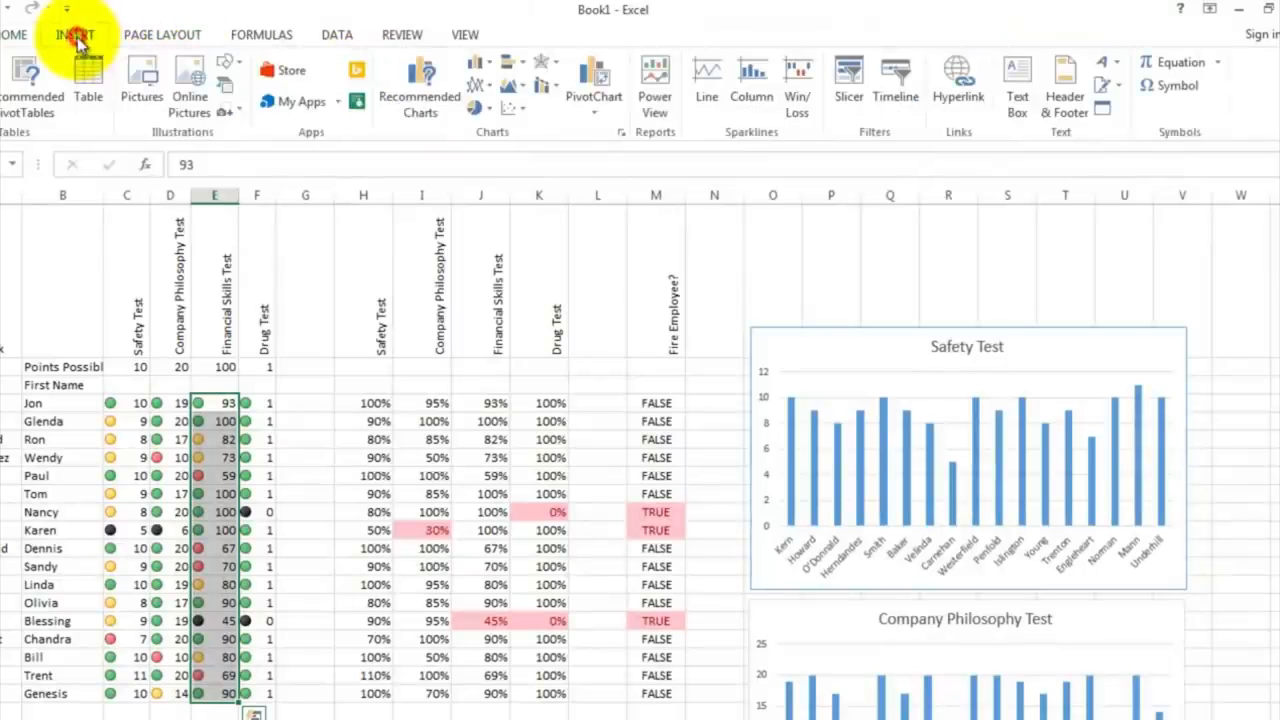
{"action": "left_click", "coordinate": [478, 66]}
{"action": "left_click", "coordinate": [491, 126]}
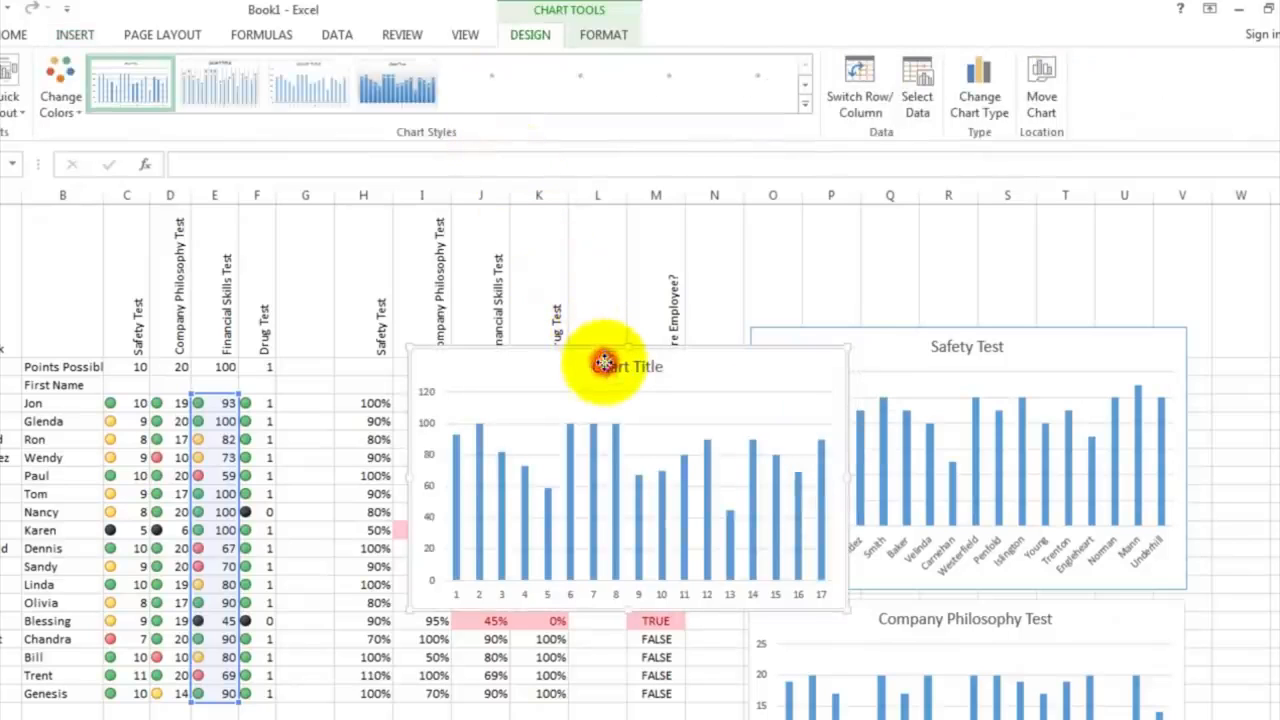
Step: Change the newly inserted chart's title to Financial Skills Test
{"action": "left_click", "coordinate": [604, 362]}
{"action": "double_click", "coordinate": [592, 366]}
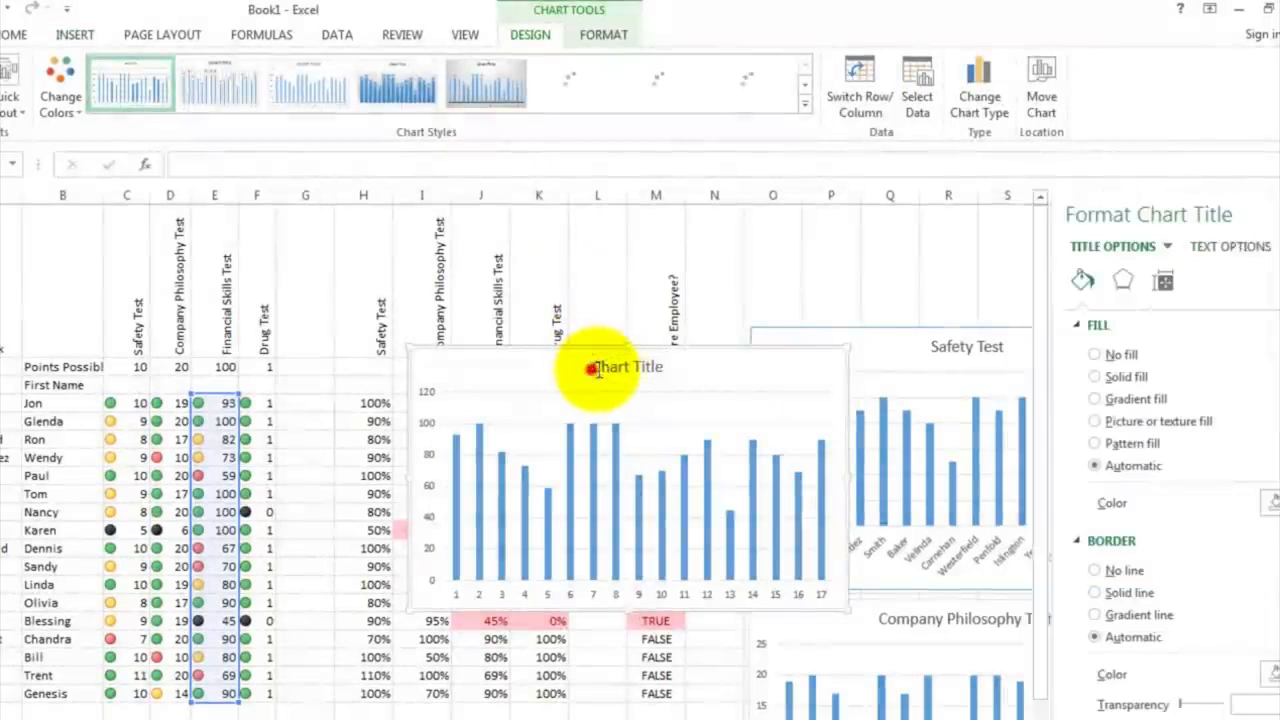
{"action": "left_click_drag", "start_coordinate": [598, 366], "coordinate": [662, 368]}
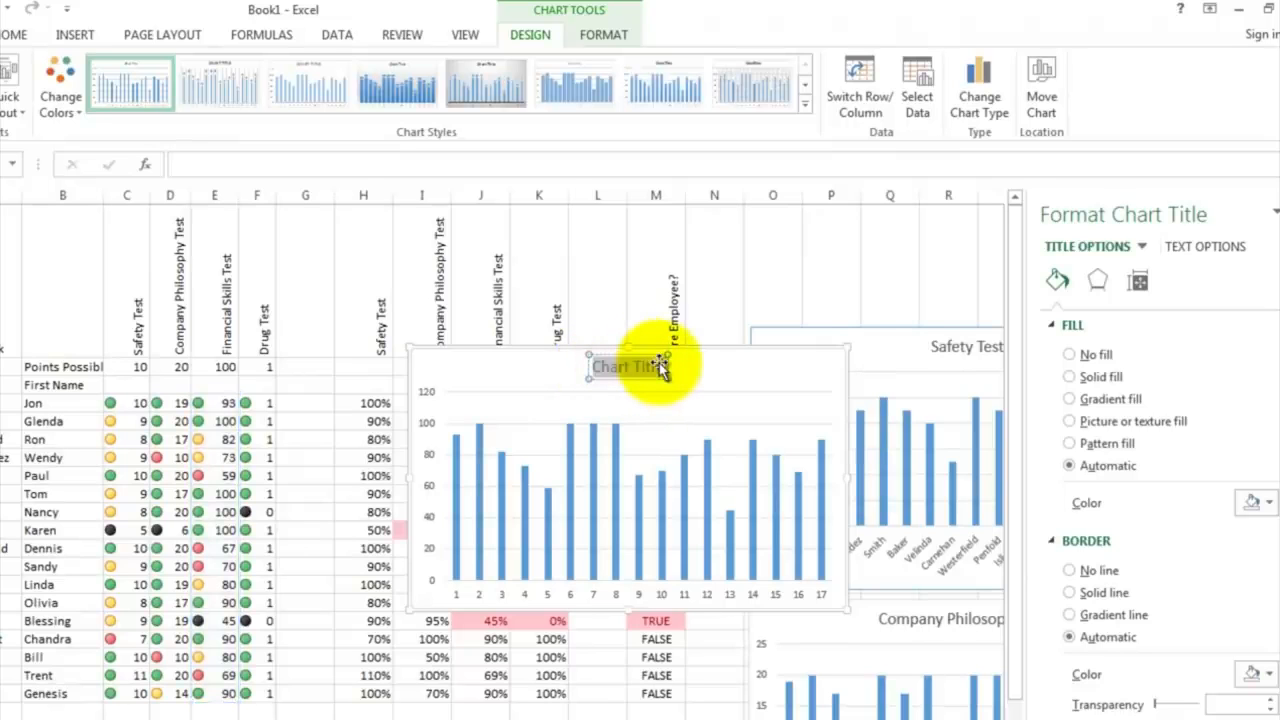
{"action": "type", "text": "Finan"}
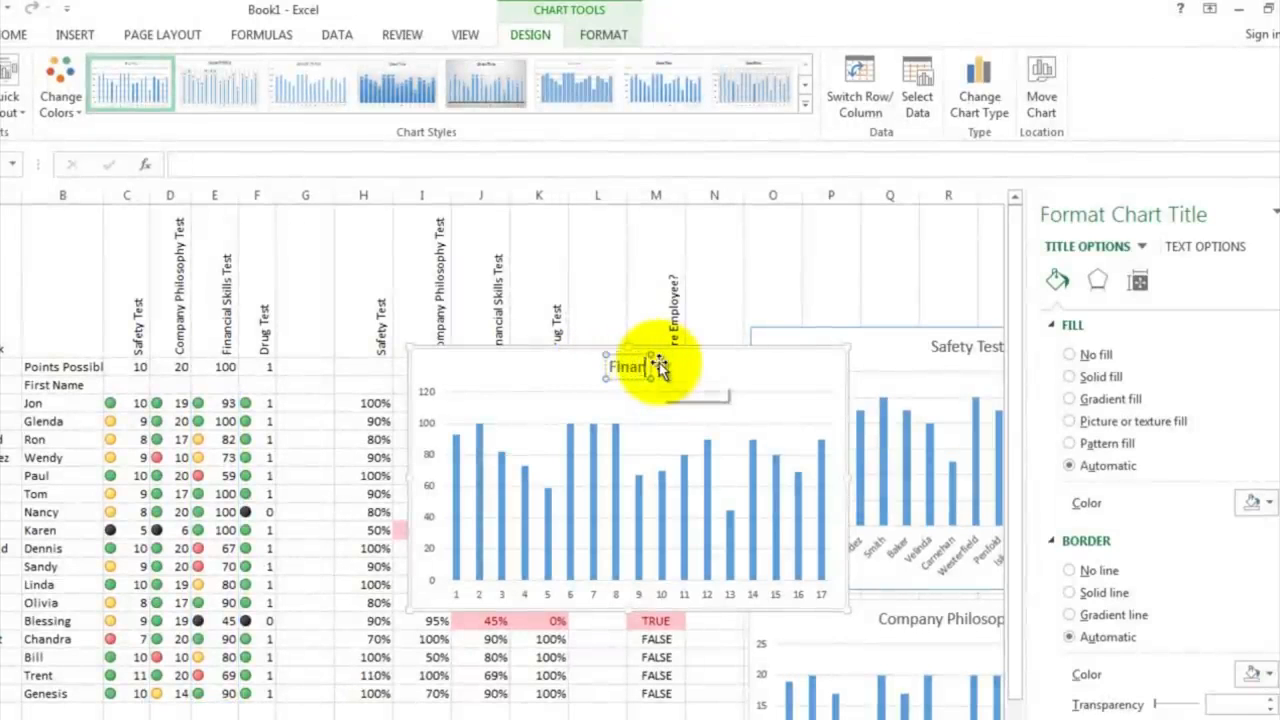
{"action": "type", "text": "cial Skills Test"}
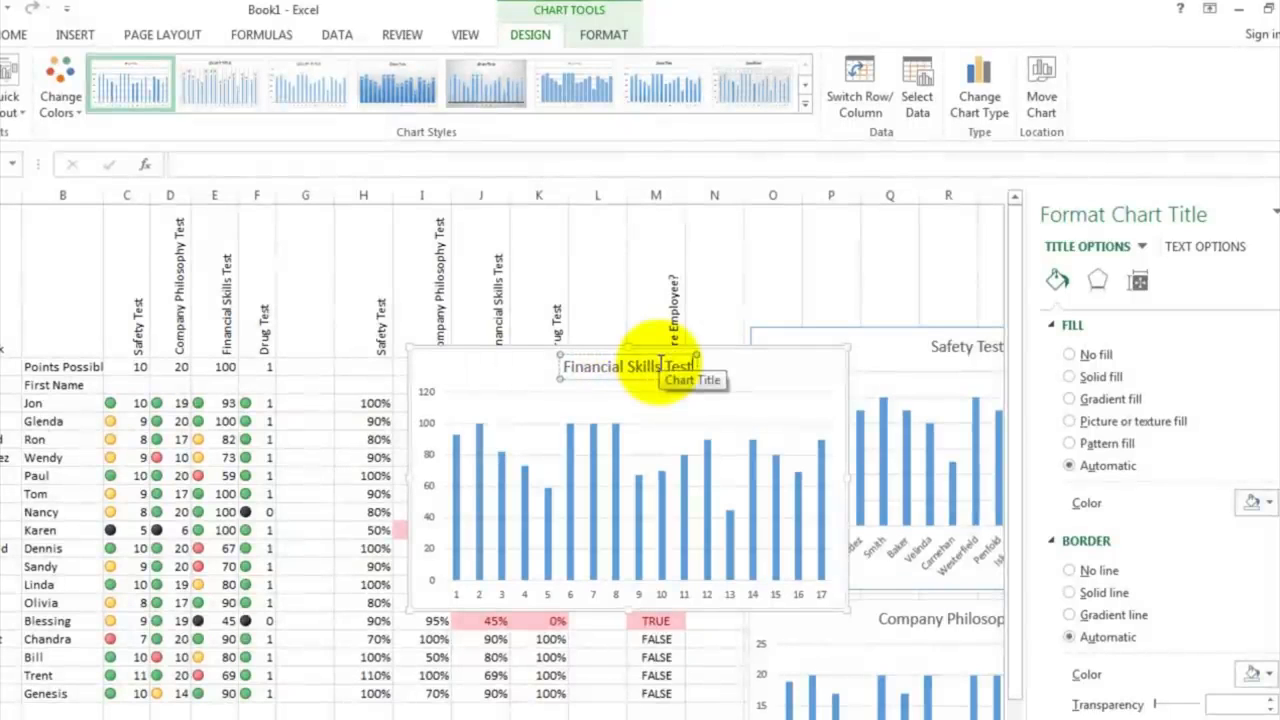
Step: Set the Financial Skills Test chart's horizontal axis labels to the last names in A4:A20 and close the chart formatting pane
{"action": "left_click", "coordinate": [594, 594]}
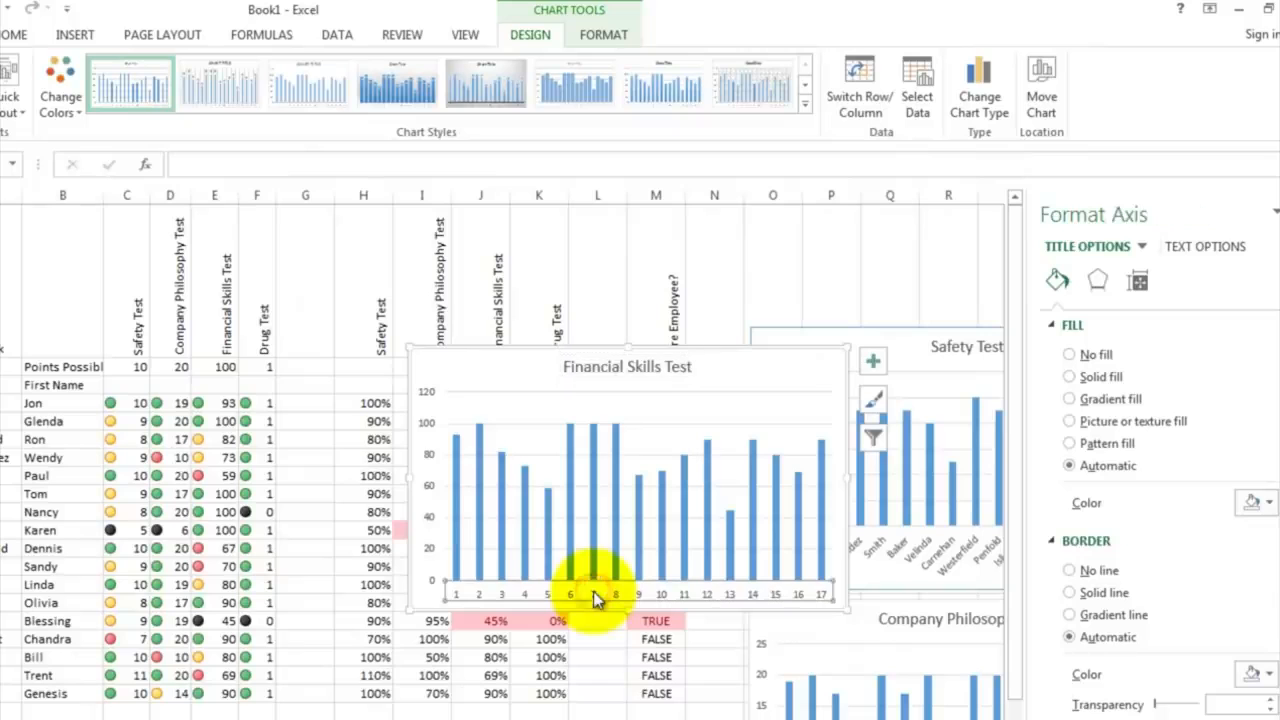
{"action": "right_click", "coordinate": [595, 595]}
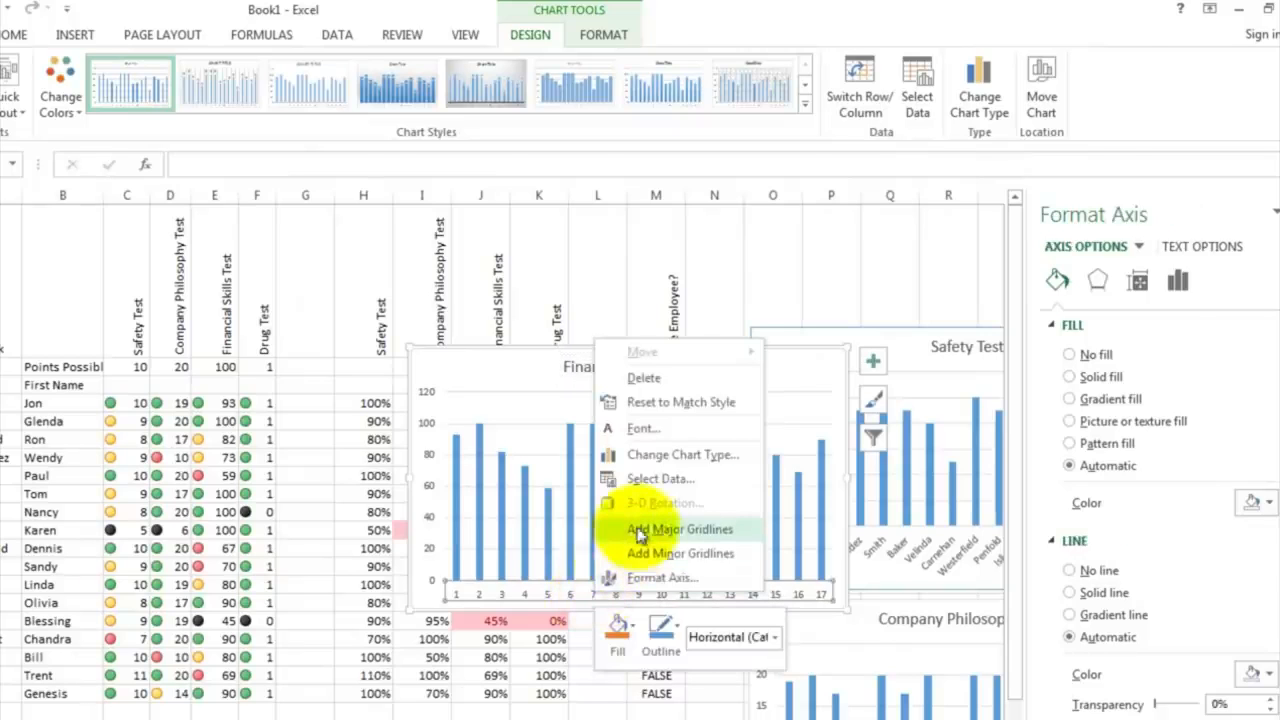
{"action": "left_click", "coordinate": [657, 480]}
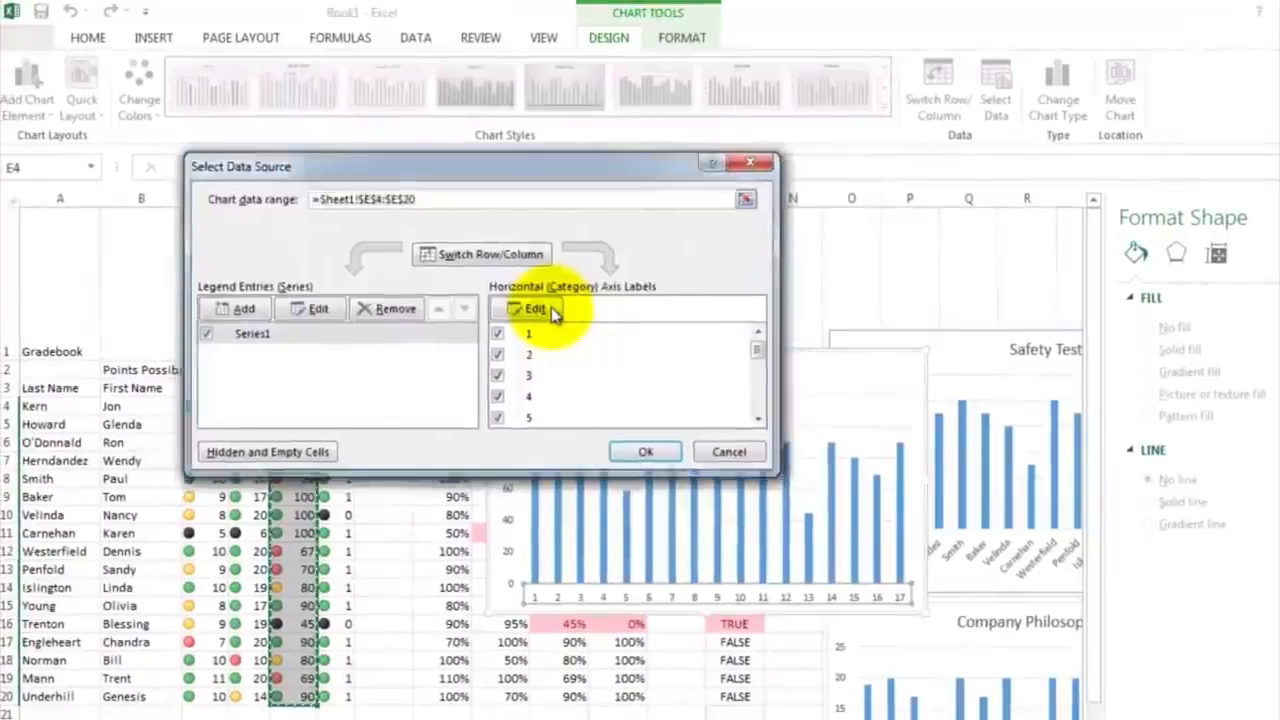
{"action": "left_click", "coordinate": [552, 312]}
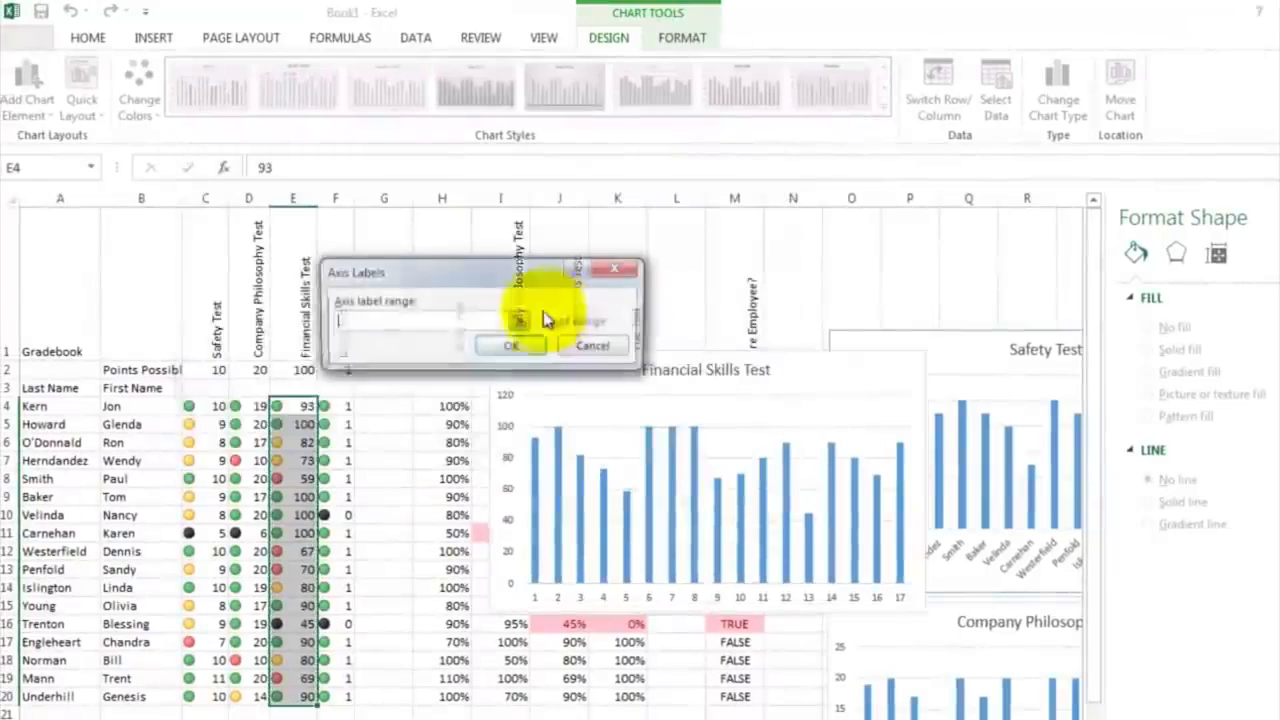
{"action": "left_click", "coordinate": [60, 406]}
{"action": "left_click_drag", "start_coordinate": [68, 447], "coordinate": [16, 690]}
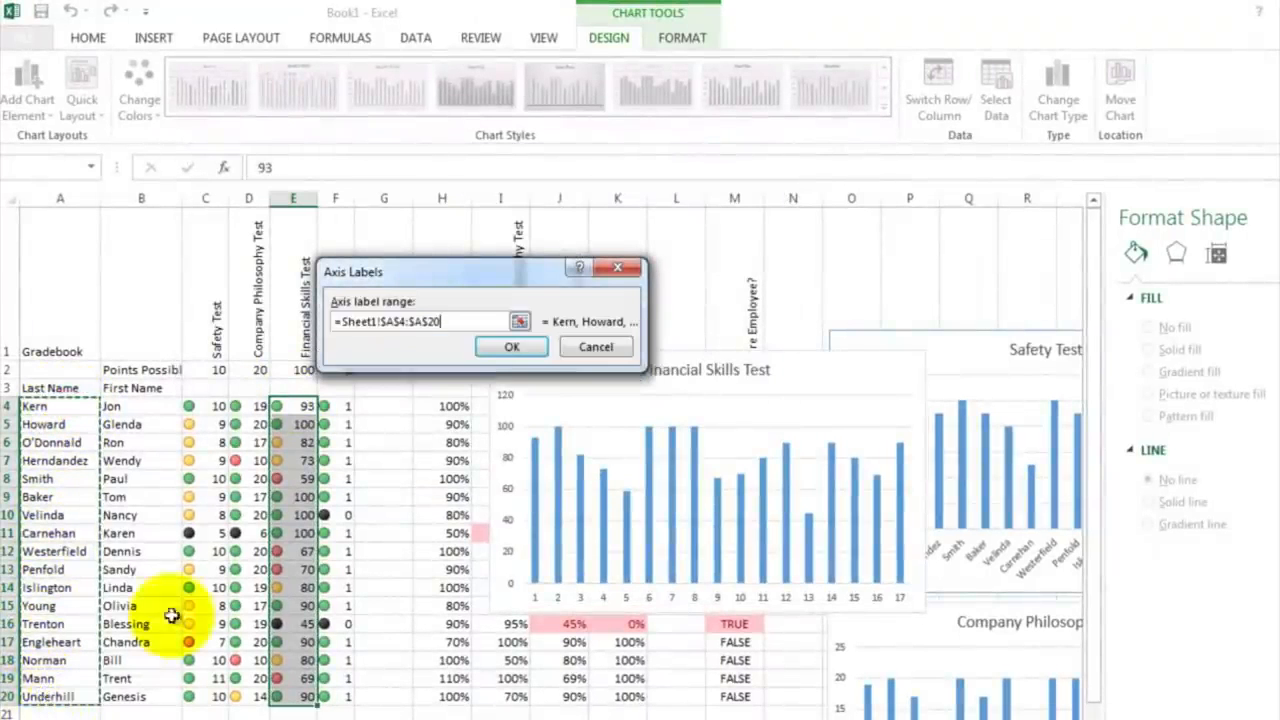
{"action": "left_click", "coordinate": [512, 348]}
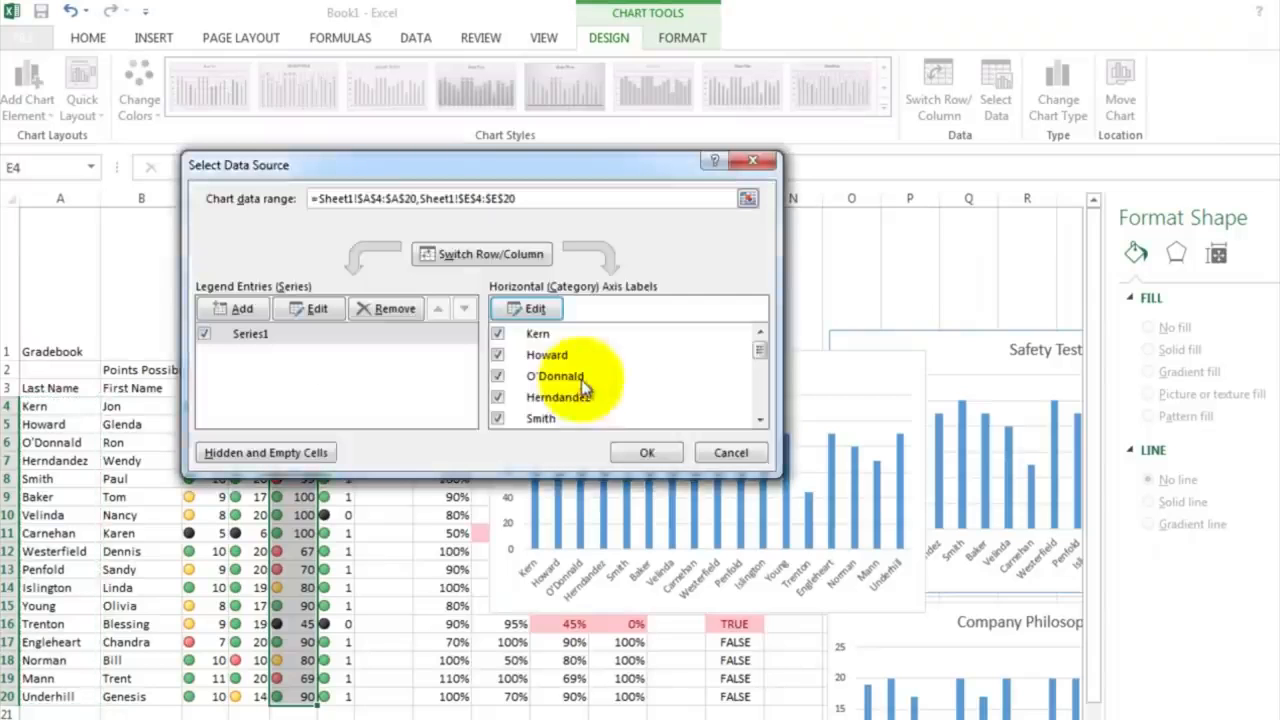
{"action": "left_click", "coordinate": [640, 450]}
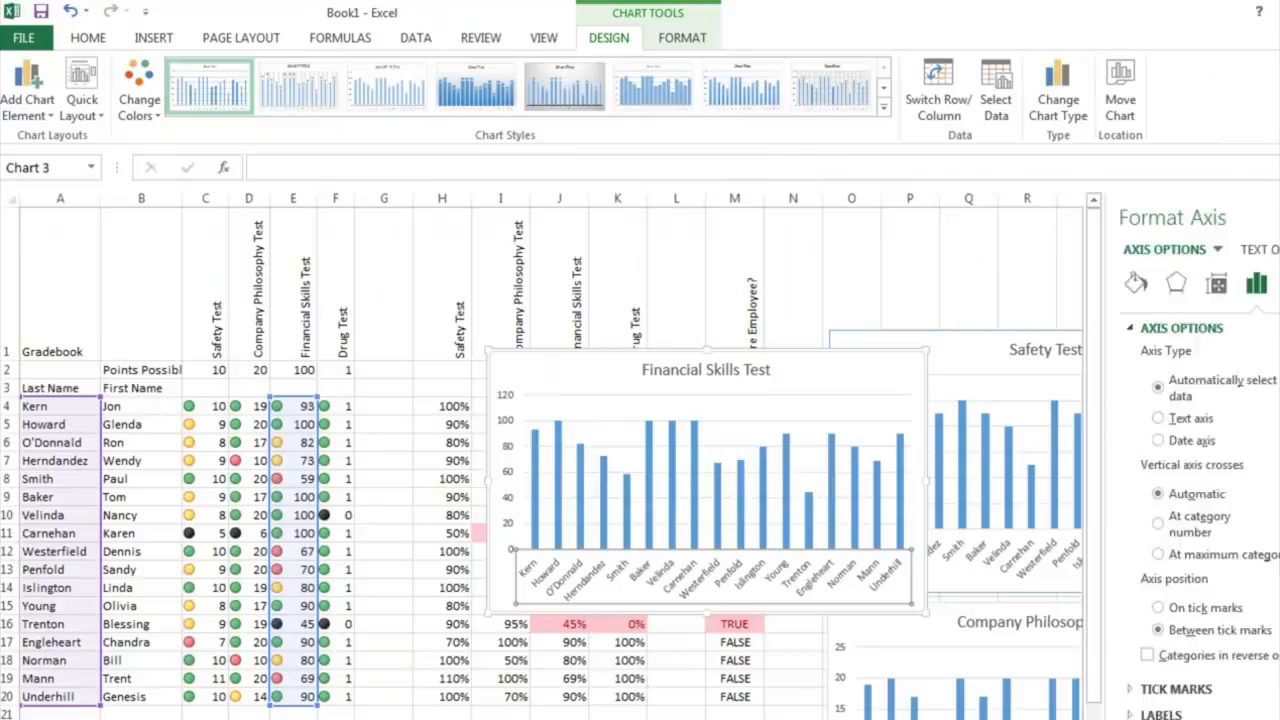
{"action": "left_click", "coordinate": [1277, 217]}
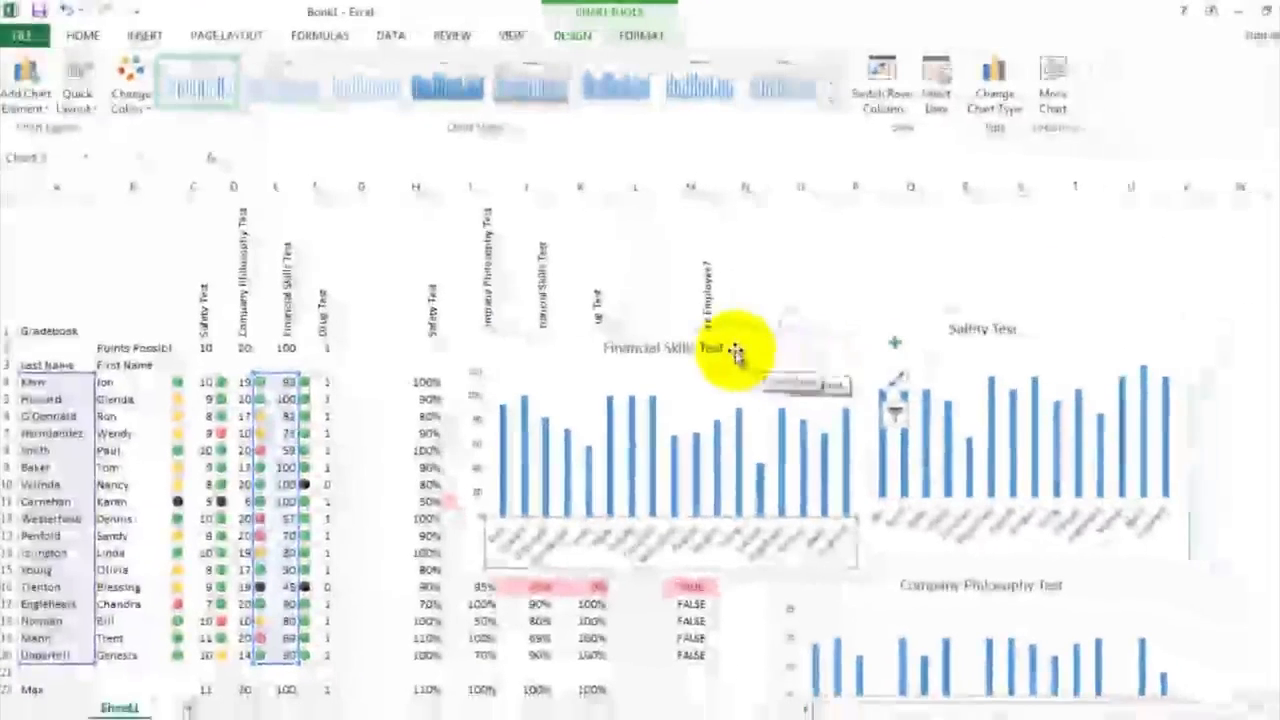
Step: Move the Financial Skills Test chart directly below the Company Philosophy Test chart, aligned with the charts above, and deselect it
{"action": "left_click_drag", "start_coordinate": [782, 373], "coordinate": [860, 431]}
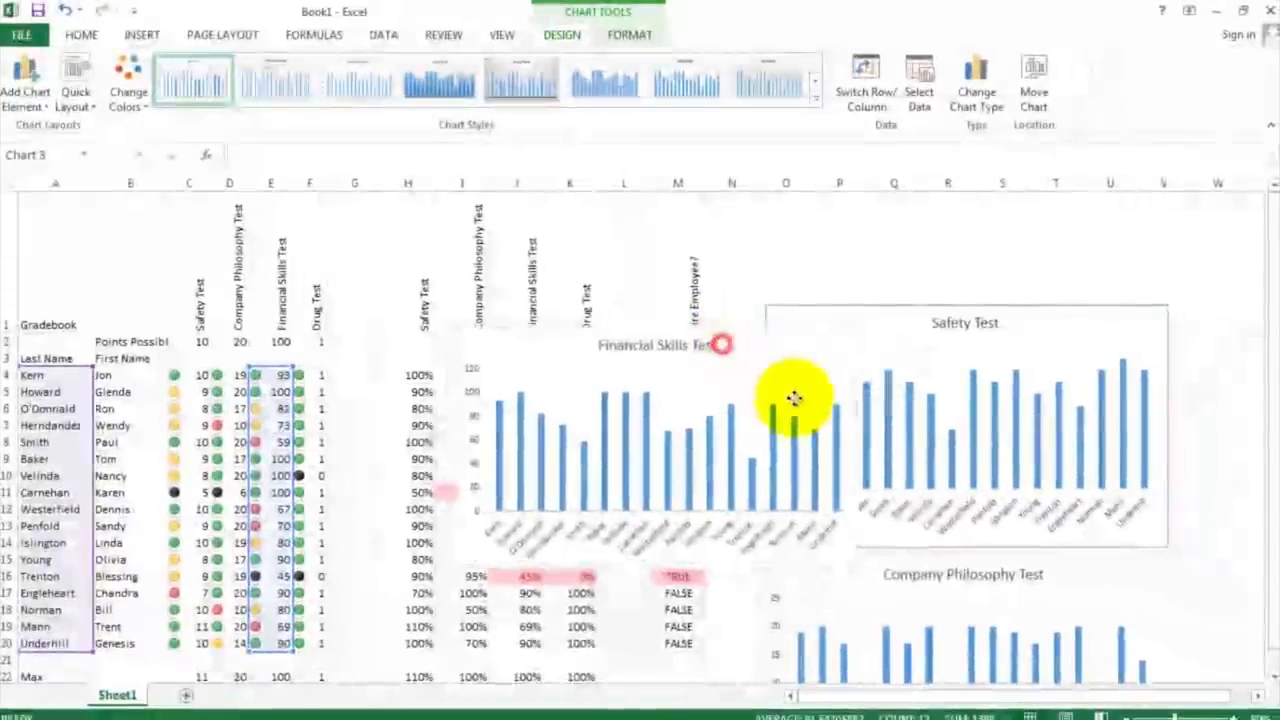
{"action": "left_click_drag", "start_coordinate": [794, 398], "coordinate": [1014, 663]}
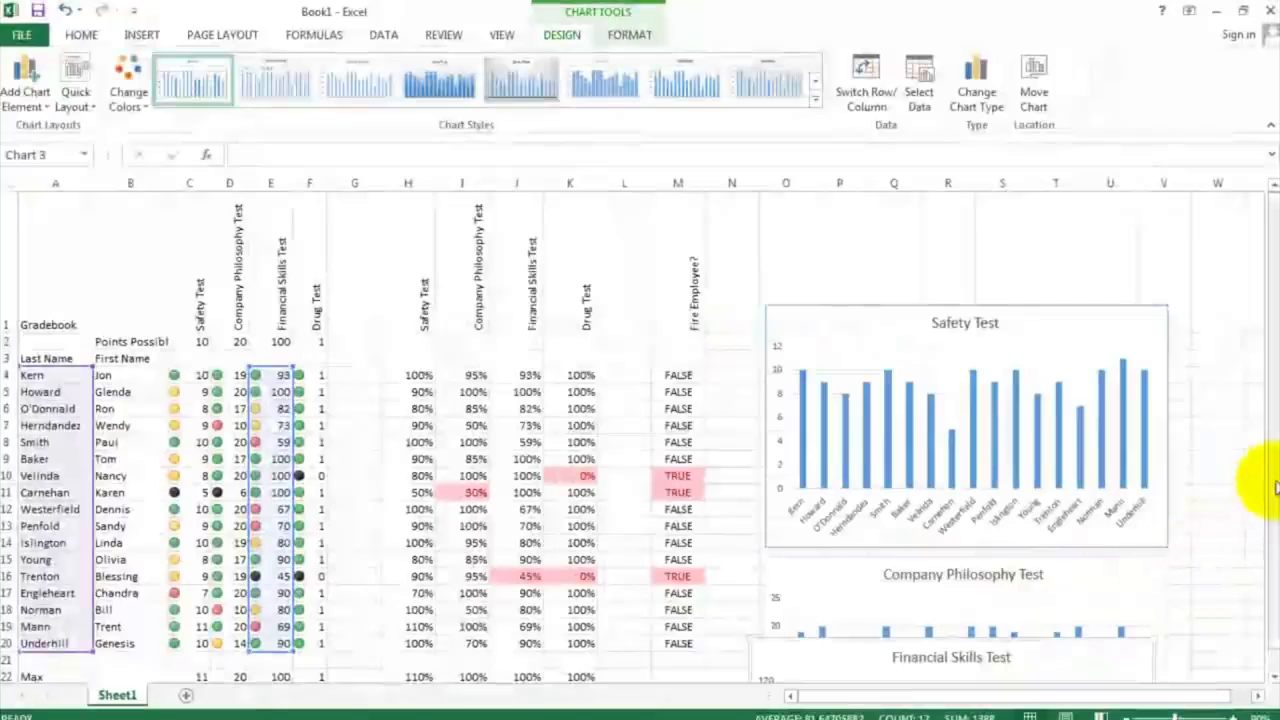
{"action": "scroll", "coordinate": [1260, 495], "scroll_direction": "down", "scroll_amount": 1}
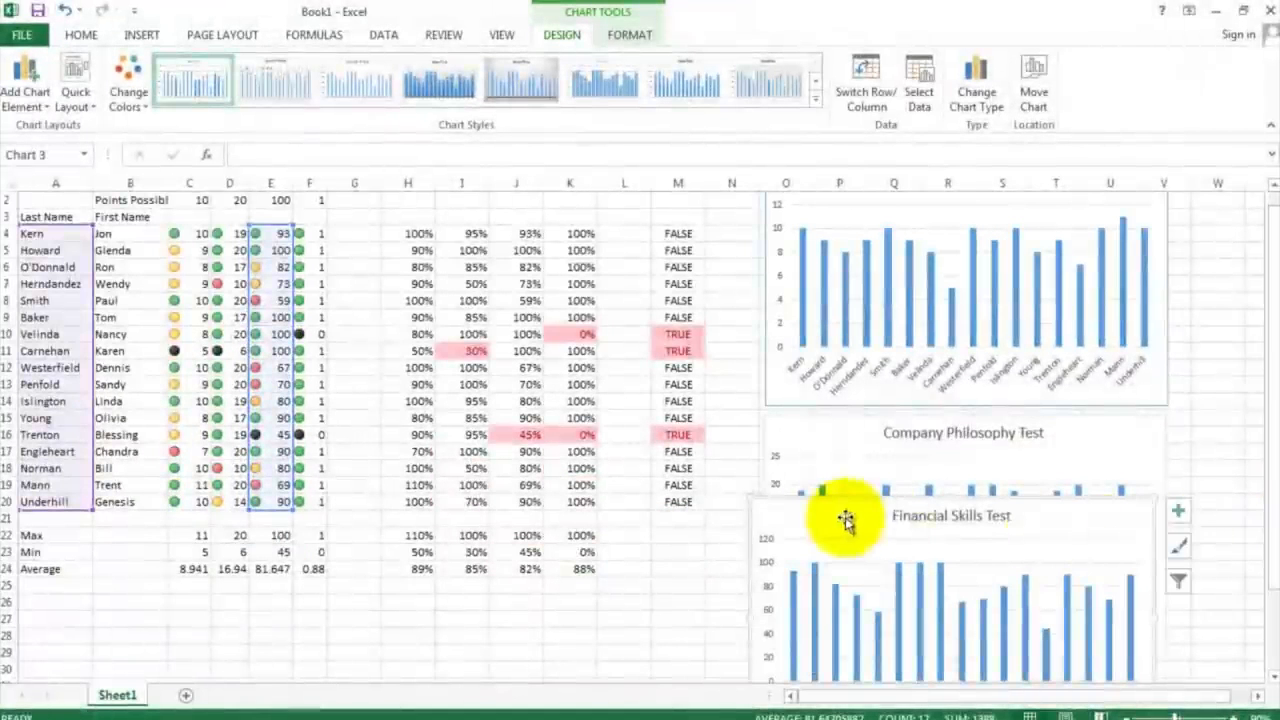
{"action": "left_click_drag", "start_coordinate": [846, 520], "coordinate": [857, 640]}
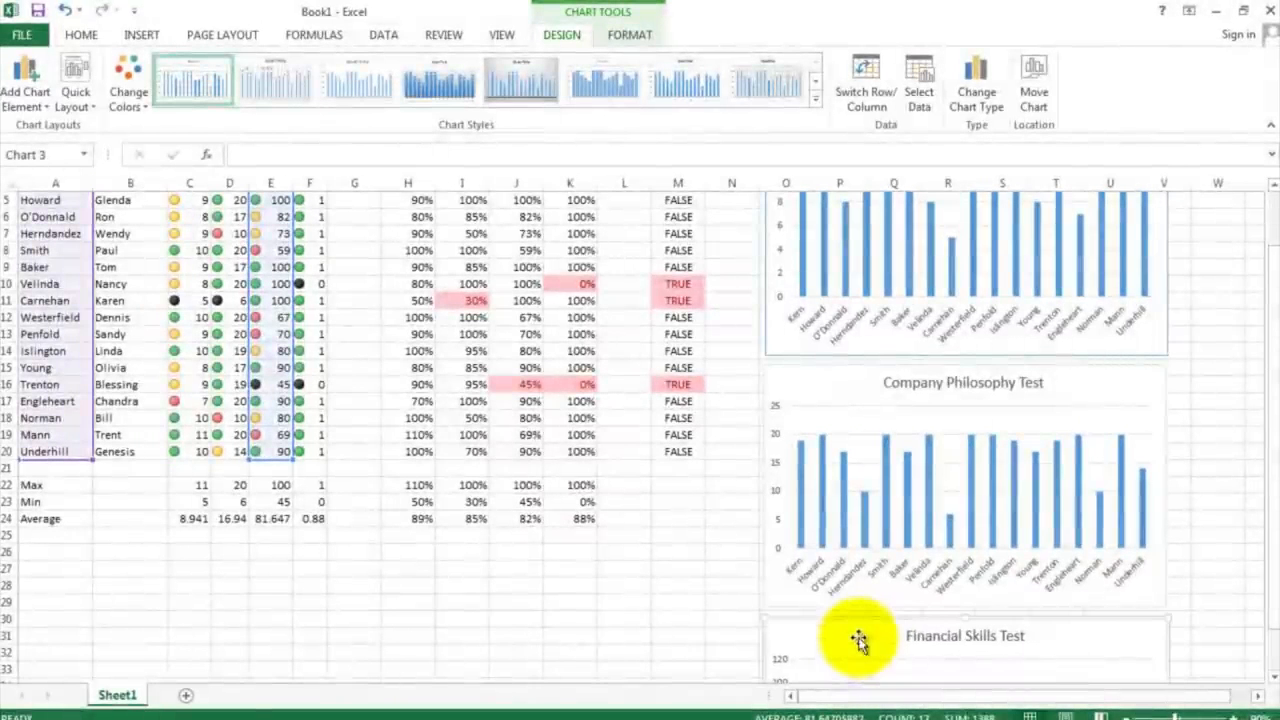
{"action": "left_click", "coordinate": [738, 561]}
{"action": "left_click", "coordinate": [697, 498]}
{"action": "scroll", "coordinate": [697, 496], "scroll_direction": "up", "scroll_amount": 2}
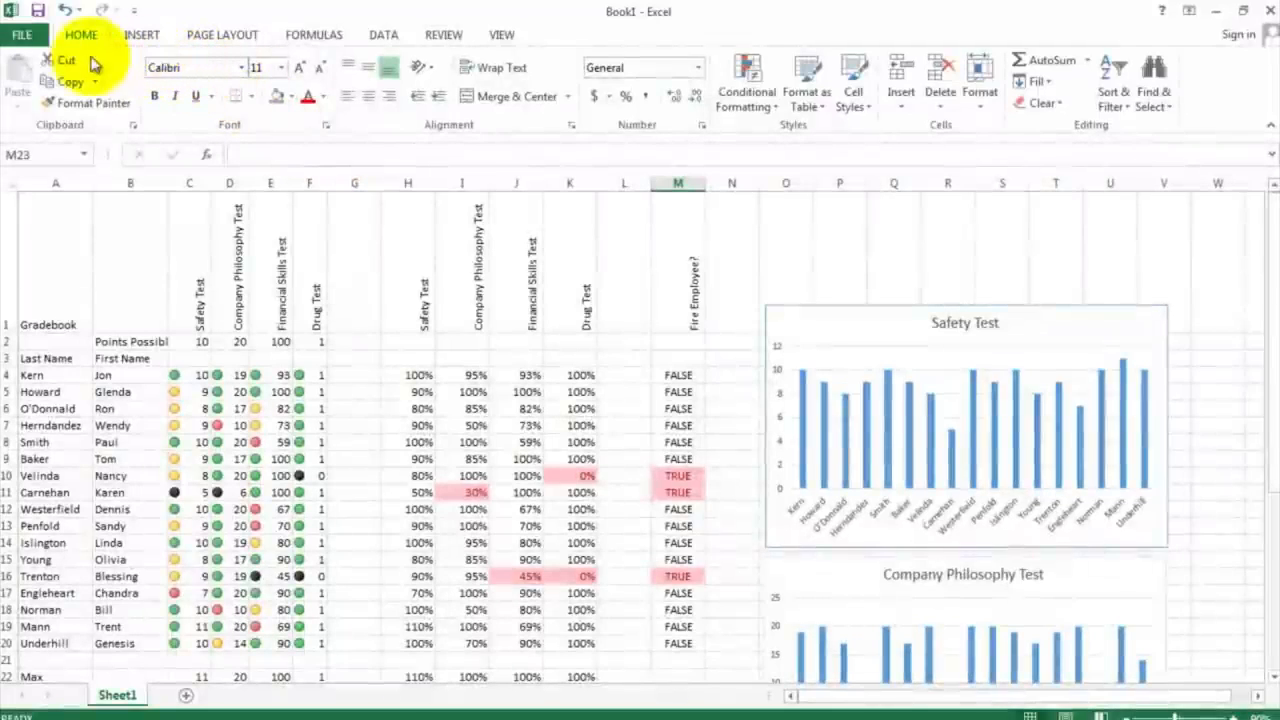
Step: Set the gradebook's print layout to Landscape Orientation, check the preview pages, and scale it with Fit Sheet on One Page
{"action": "left_click", "coordinate": [24, 37]}
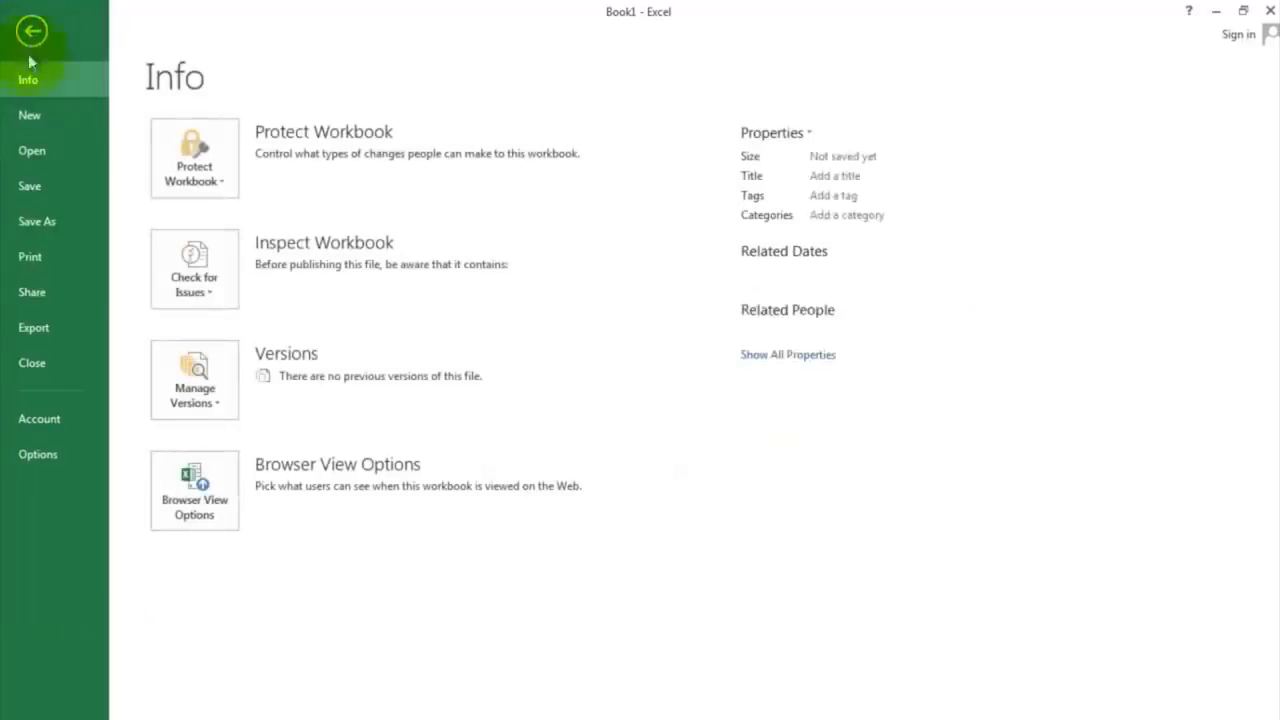
{"action": "left_click", "coordinate": [26, 256]}
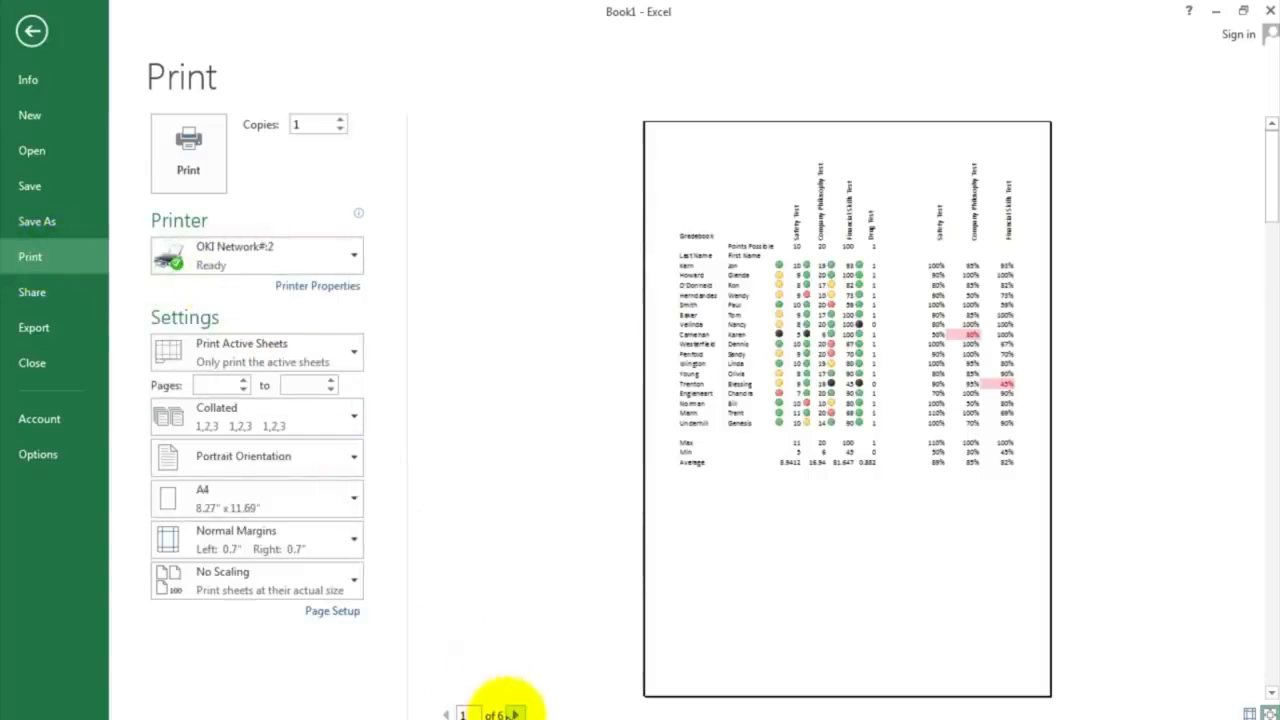
{"action": "left_click", "coordinate": [307, 465]}
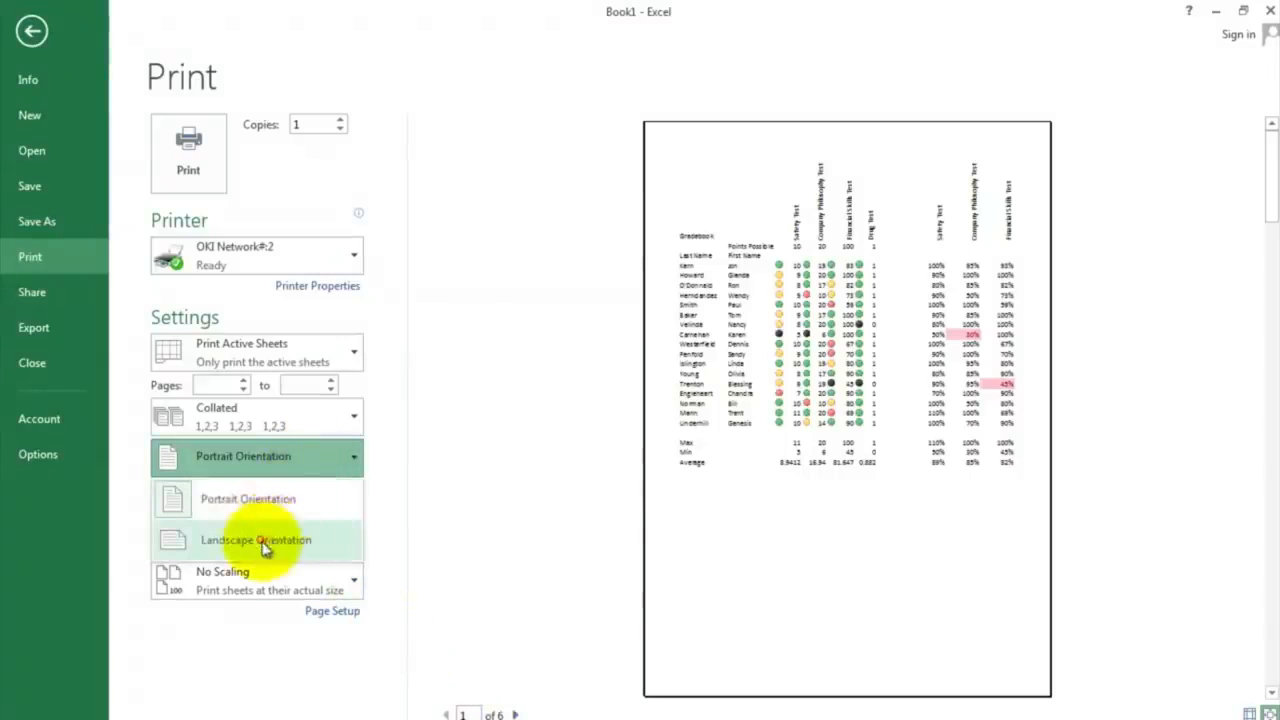
{"action": "left_click", "coordinate": [264, 537]}
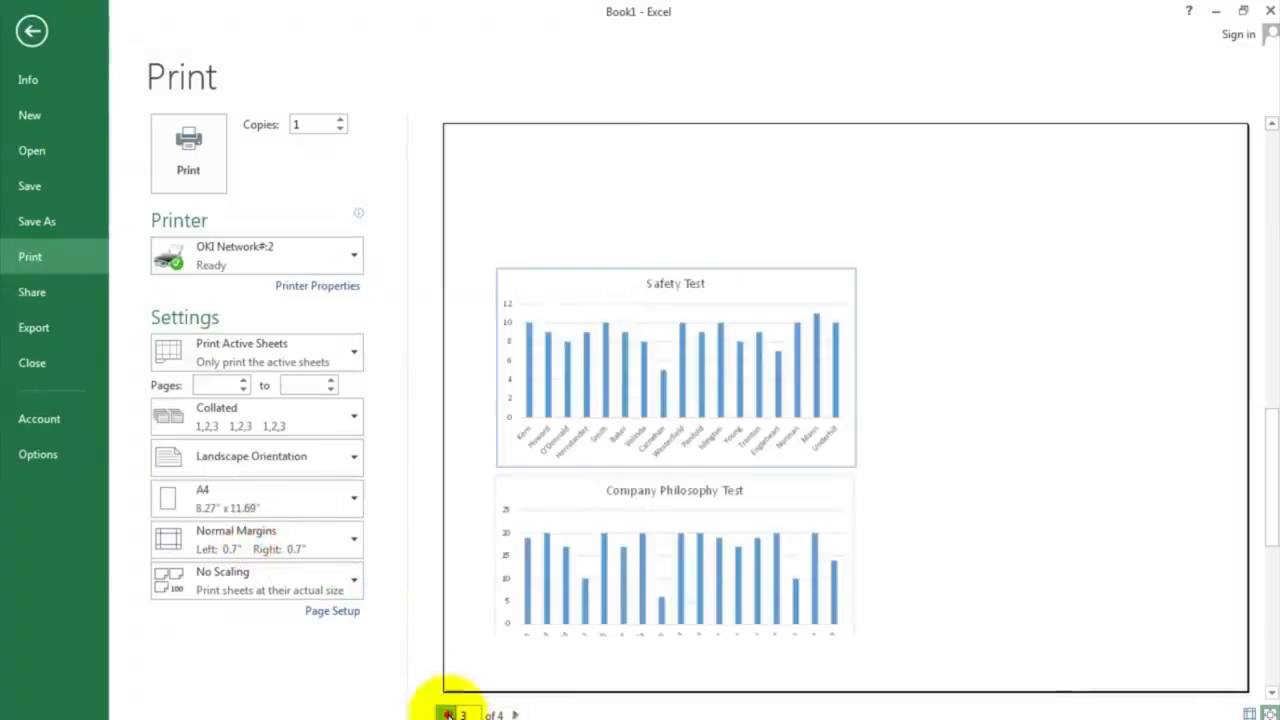
{"action": "left_click", "coordinate": [448, 714]}
{"action": "left_click", "coordinate": [448, 714]}
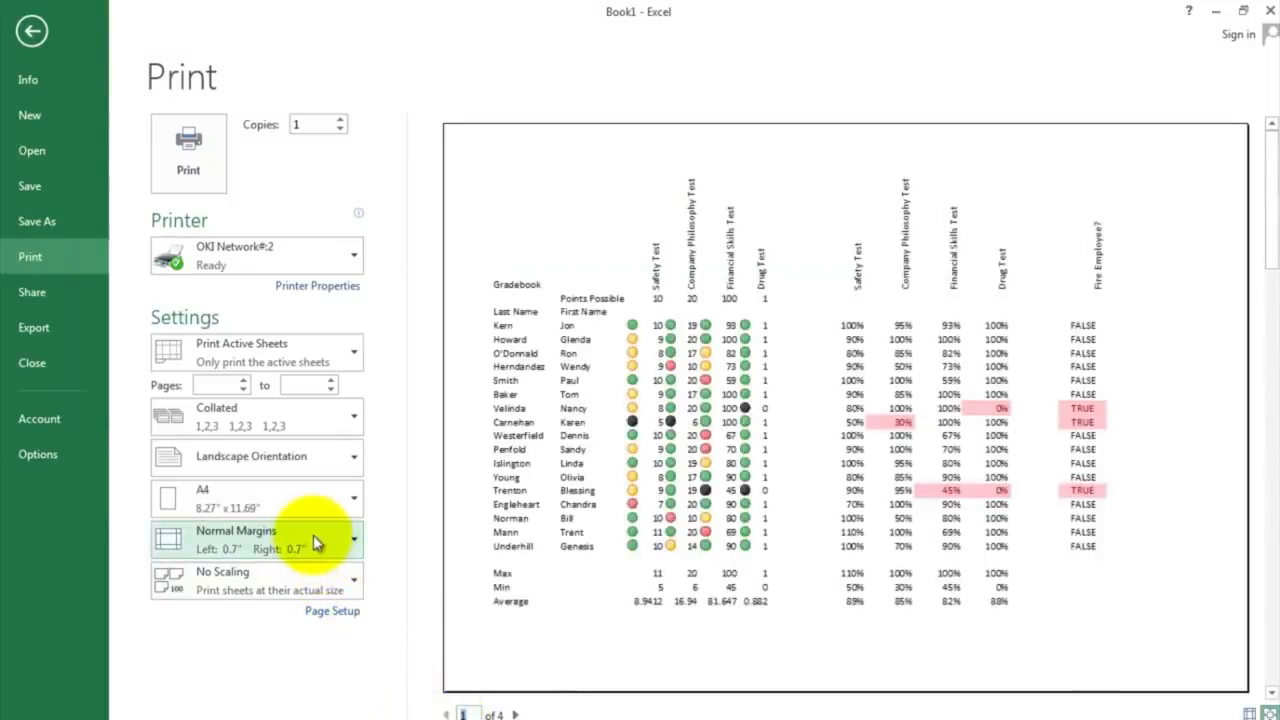
{"action": "left_click", "coordinate": [327, 586]}
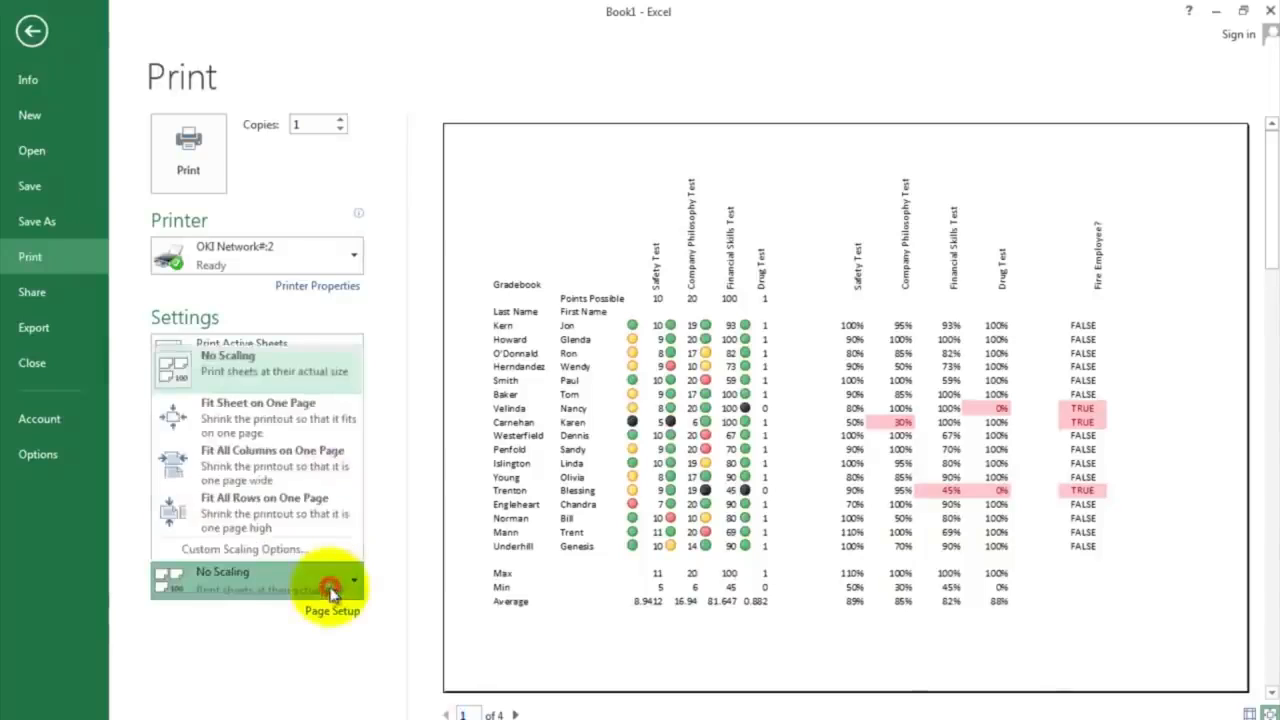
{"action": "left_click", "coordinate": [315, 418]}
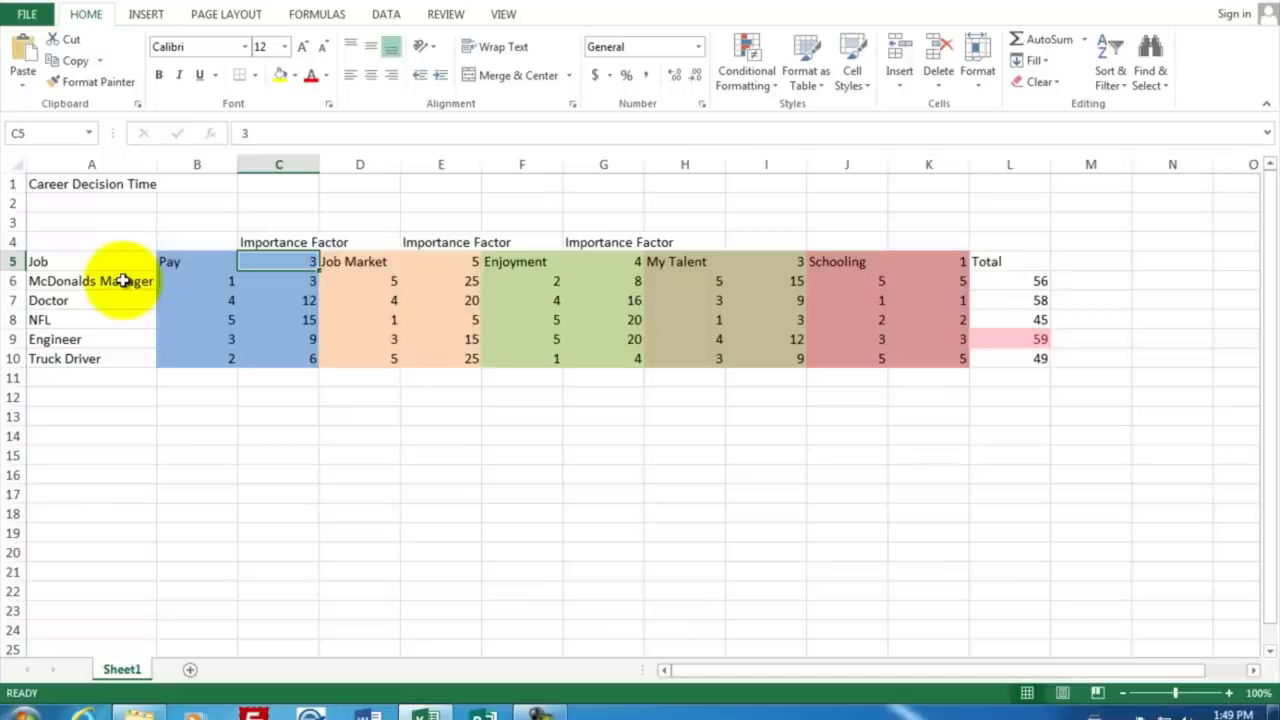
Step: Examine the criteria headings Pay, Job Market, Enjoyment, My Talent and Schooling in row 5 of the career decision workbook
{"action": "left_click", "coordinate": [187, 263]}
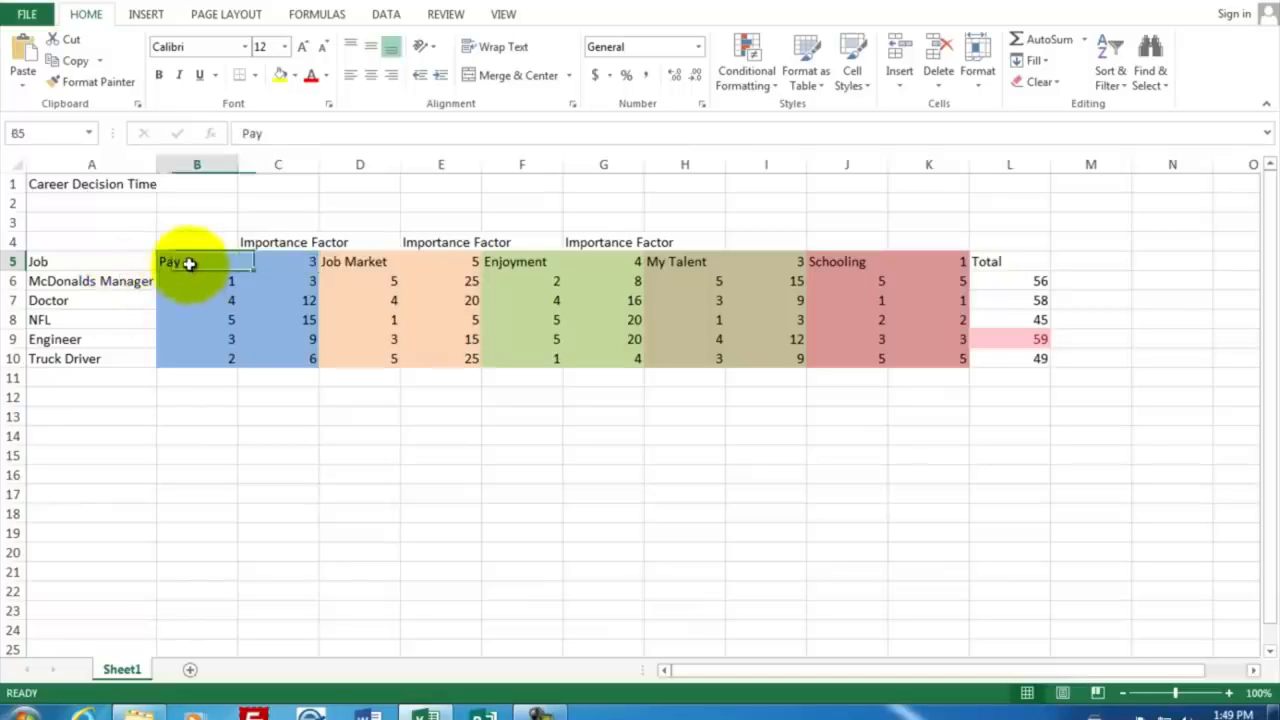
{"action": "left_click", "coordinate": [338, 263]}
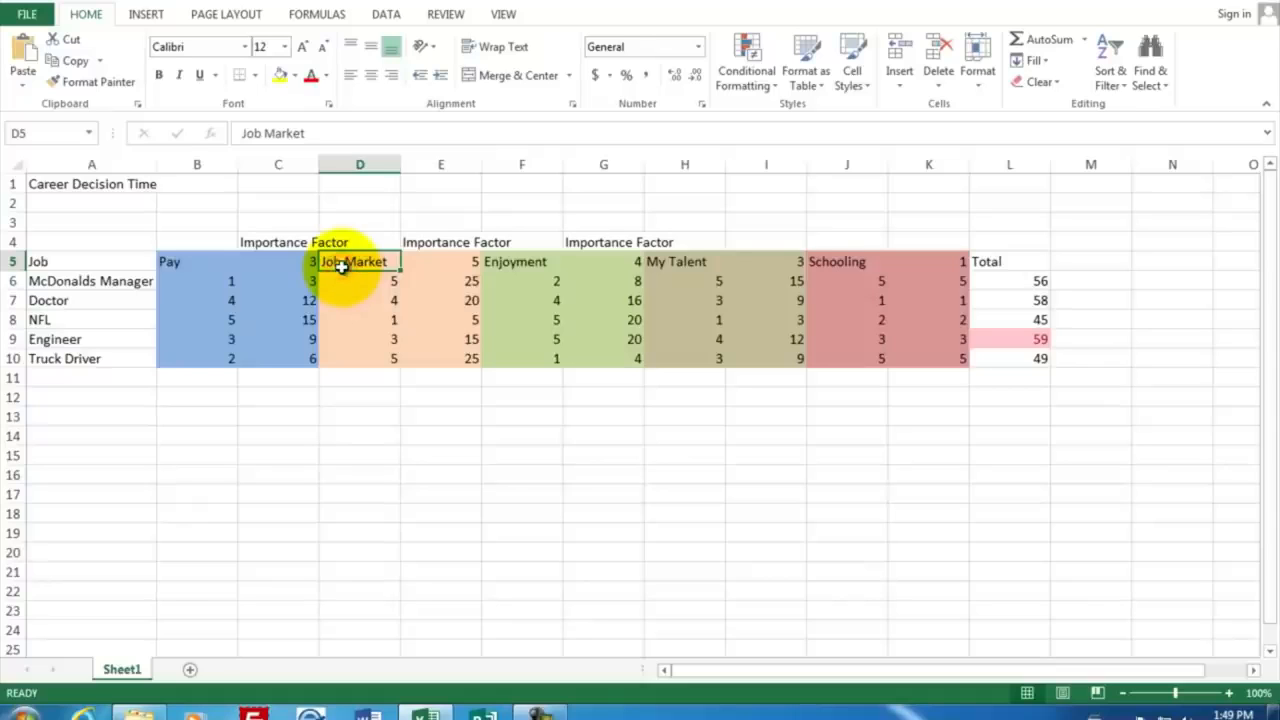
{"action": "left_click", "coordinate": [500, 263]}
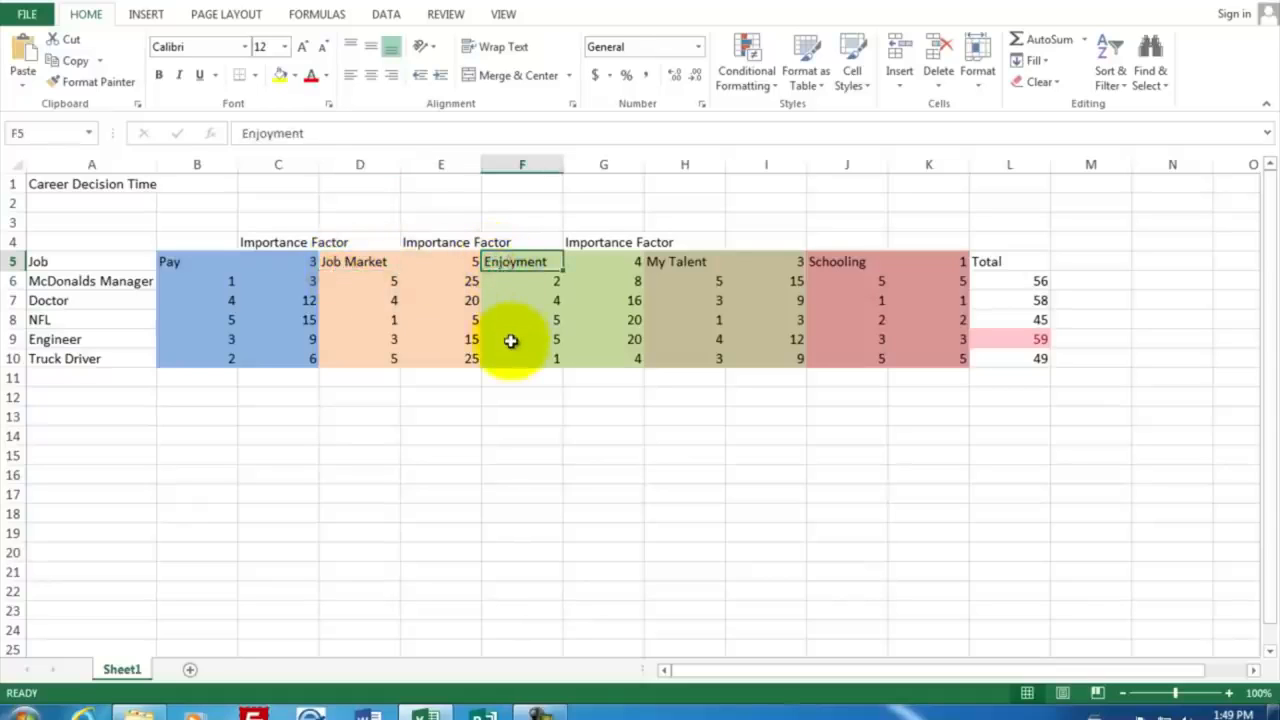
{"action": "left_click", "coordinate": [684, 264]}
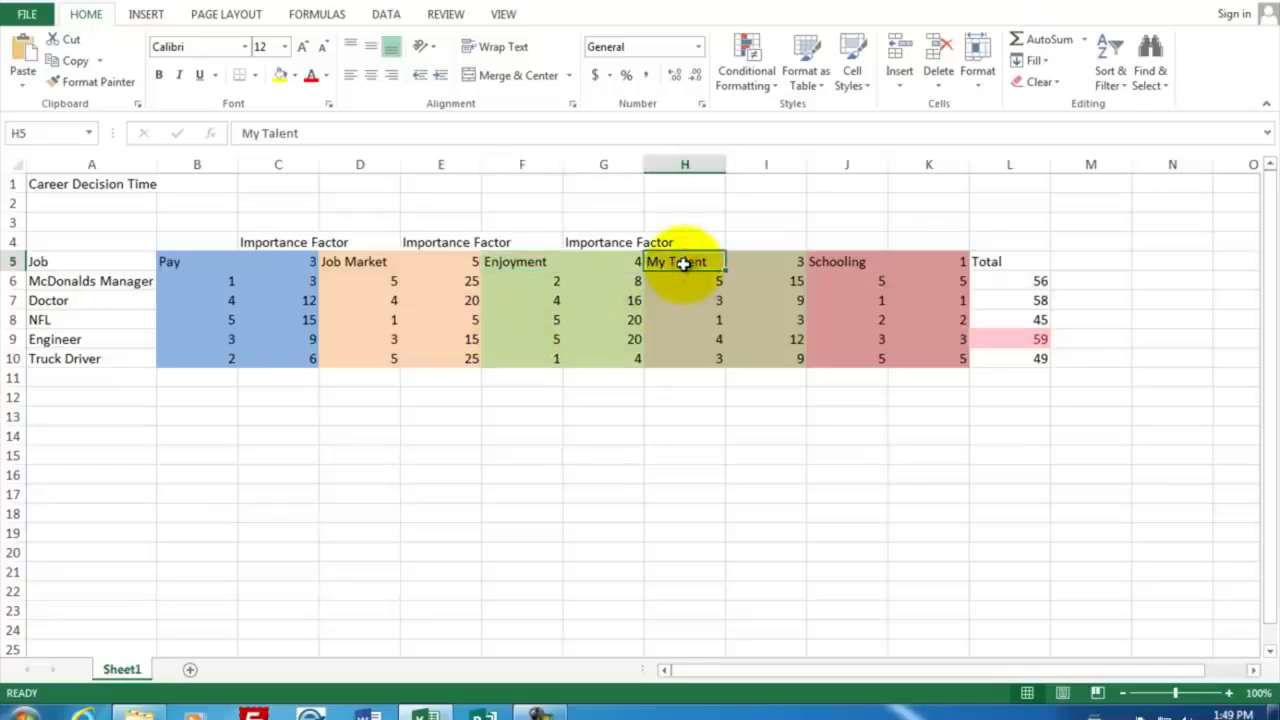
{"action": "left_click", "coordinate": [830, 263]}
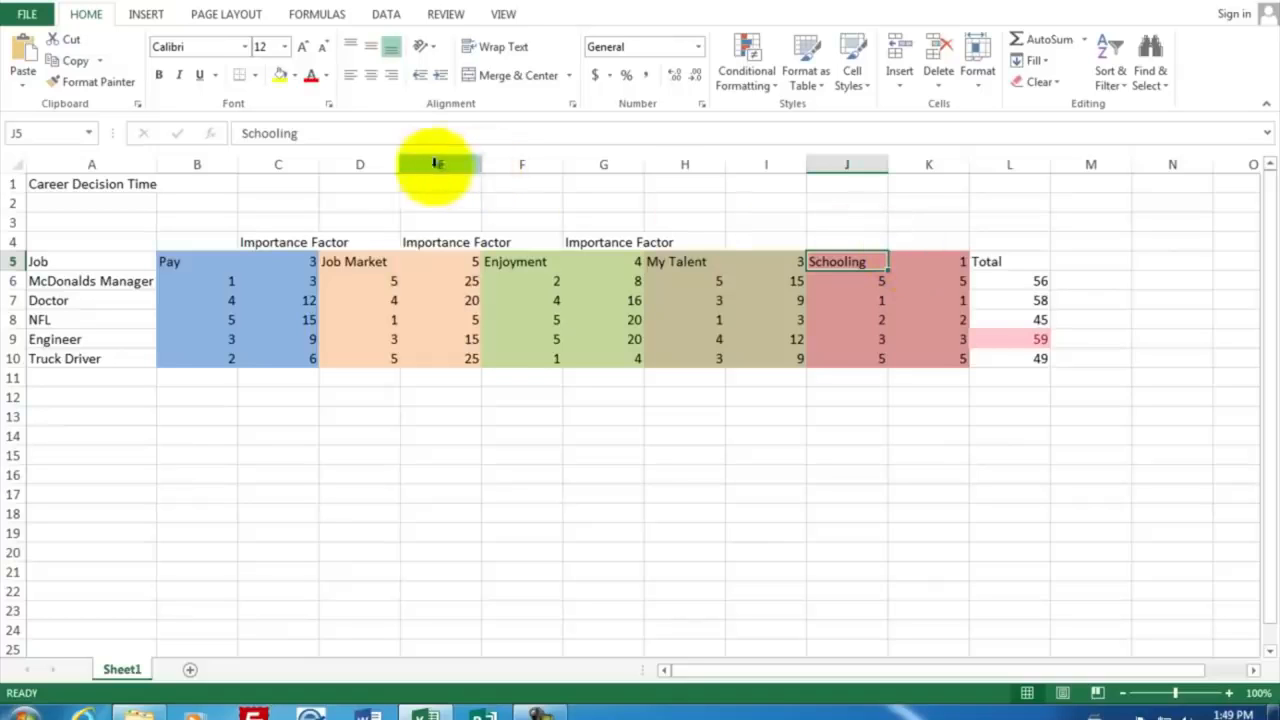
Step: Create a new blank workbook
{"action": "left_click", "coordinate": [27, 14]}
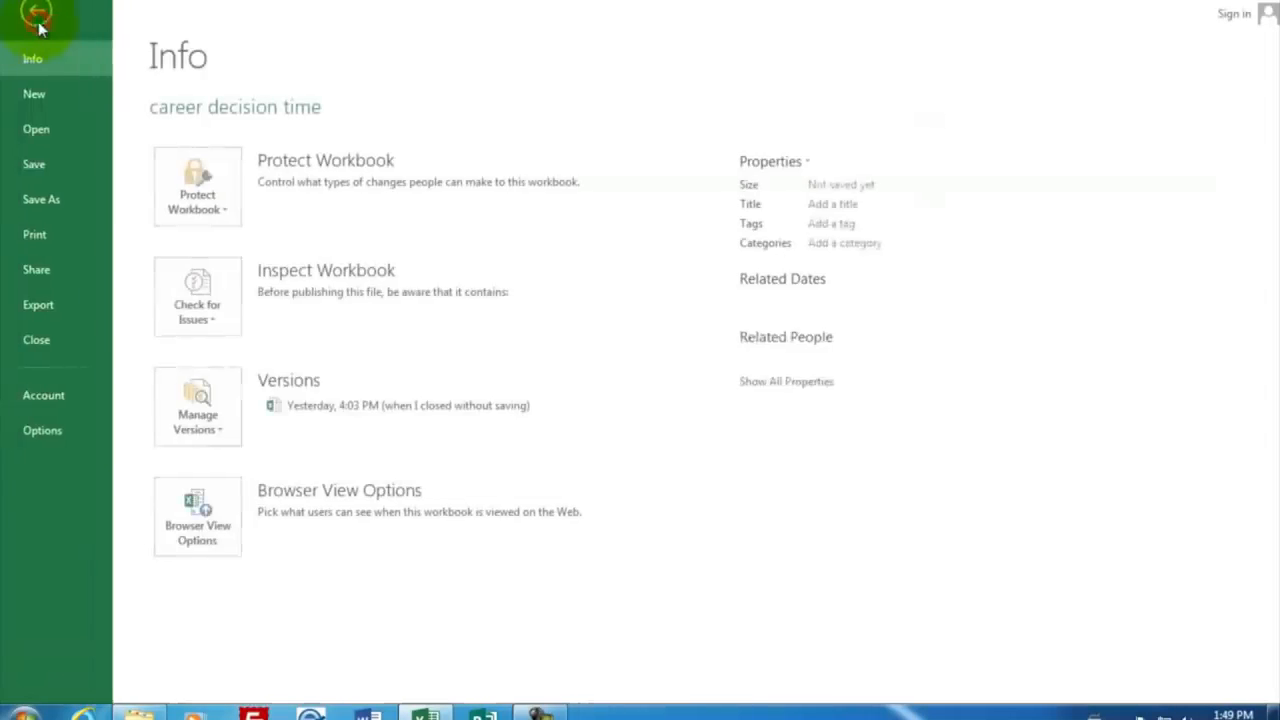
{"action": "left_click", "coordinate": [48, 93]}
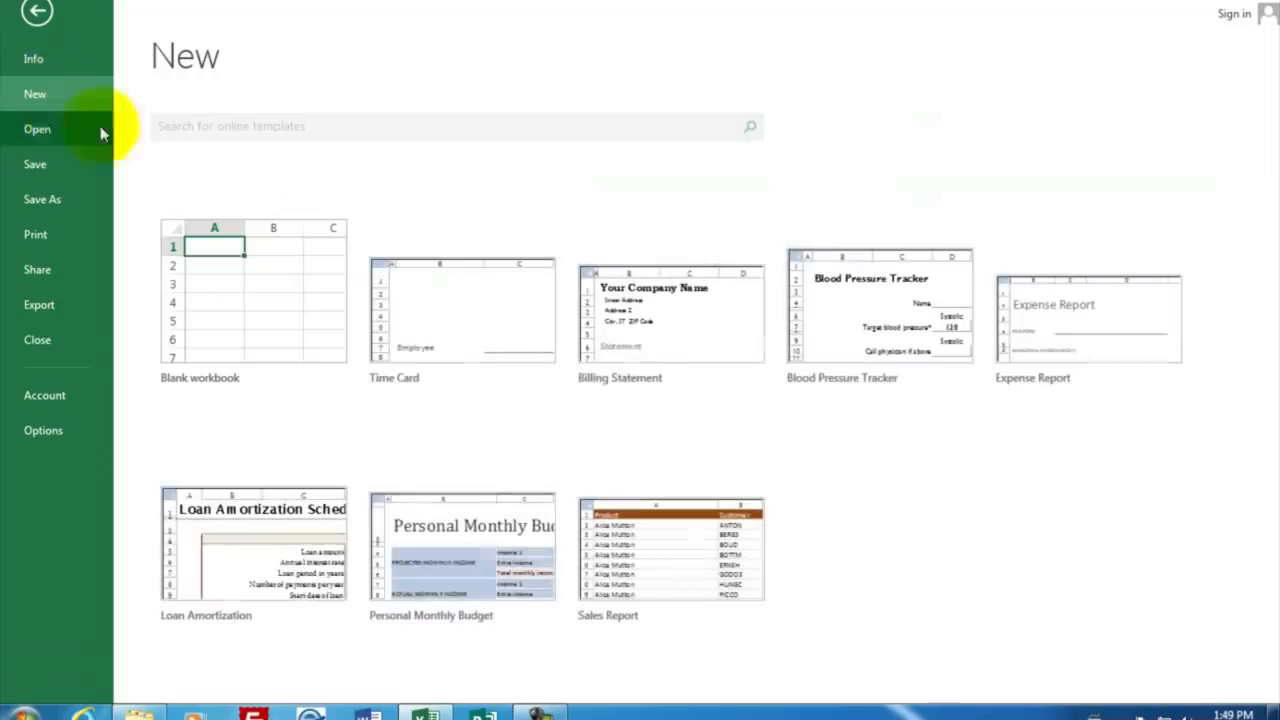
{"action": "left_click", "coordinate": [273, 310]}
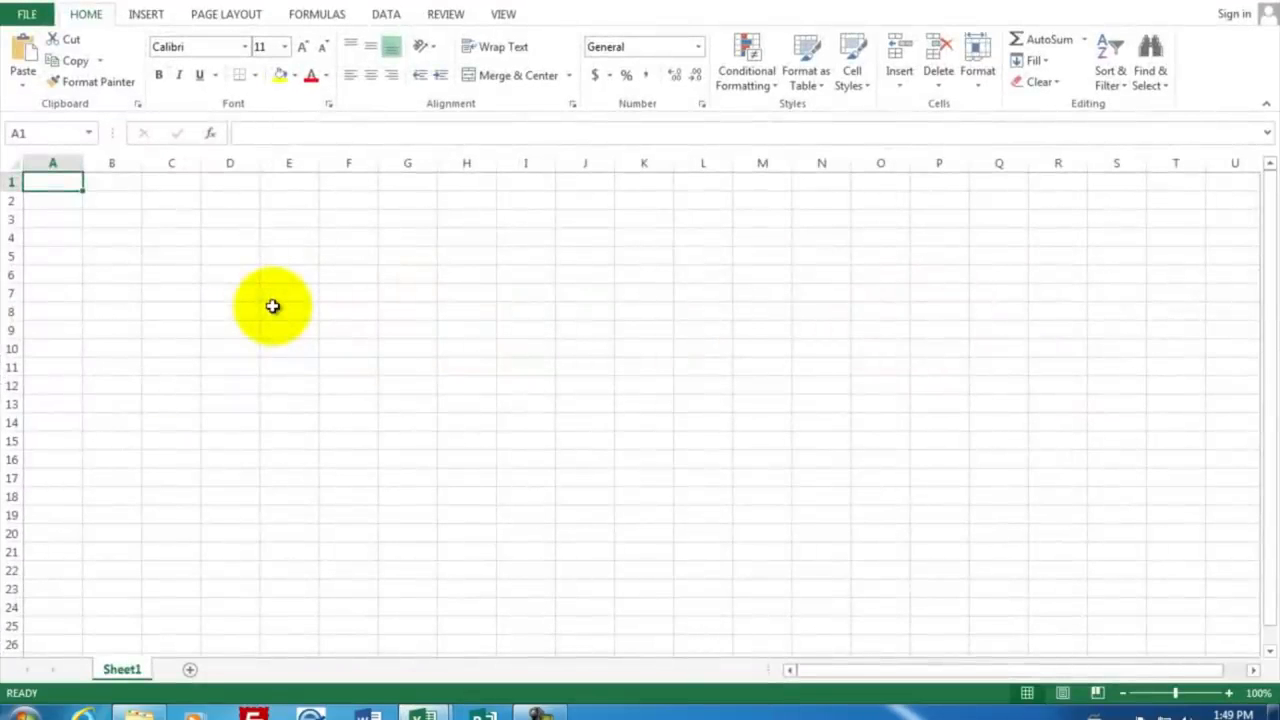
Step: Enter the title Career Decisions in A1 and, from A4 down, Job, McDonalds Manager, Doctor, NFL, Engineer and Truck Driver
{"action": "type", "text": "Care"}
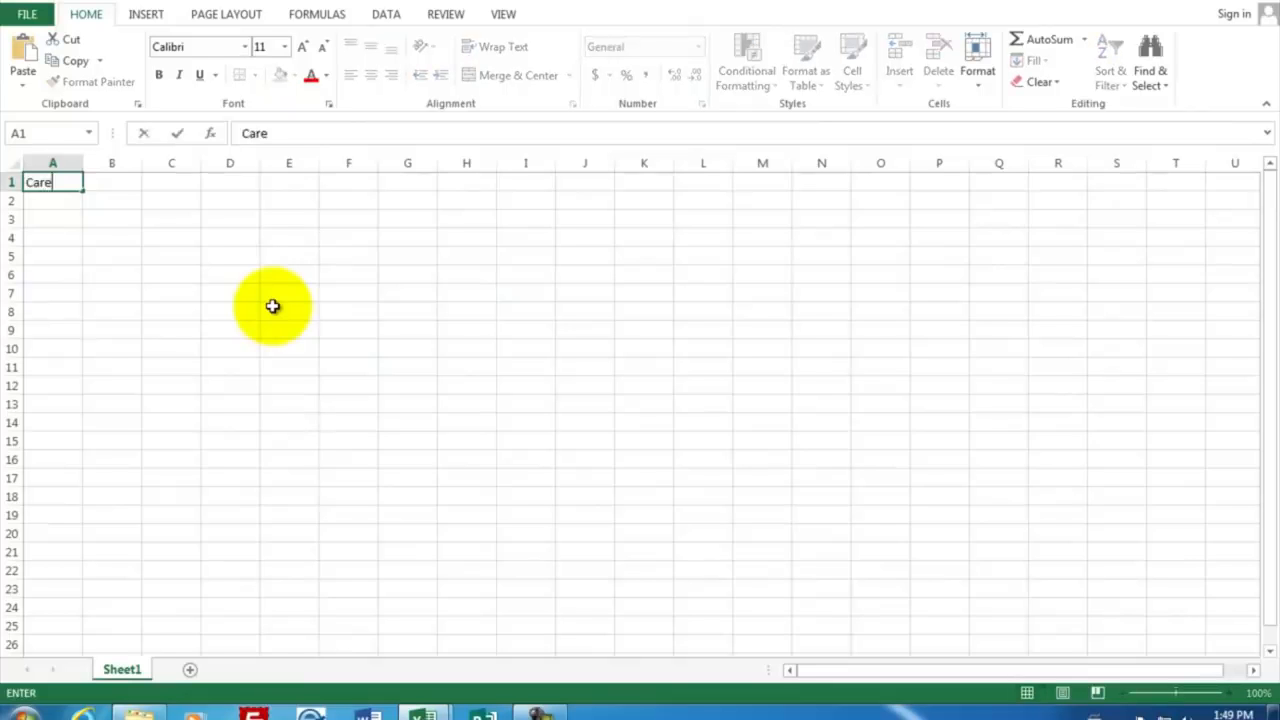
{"action": "key", "text": "BackSpace"}
{"action": "type", "text": "eer"}
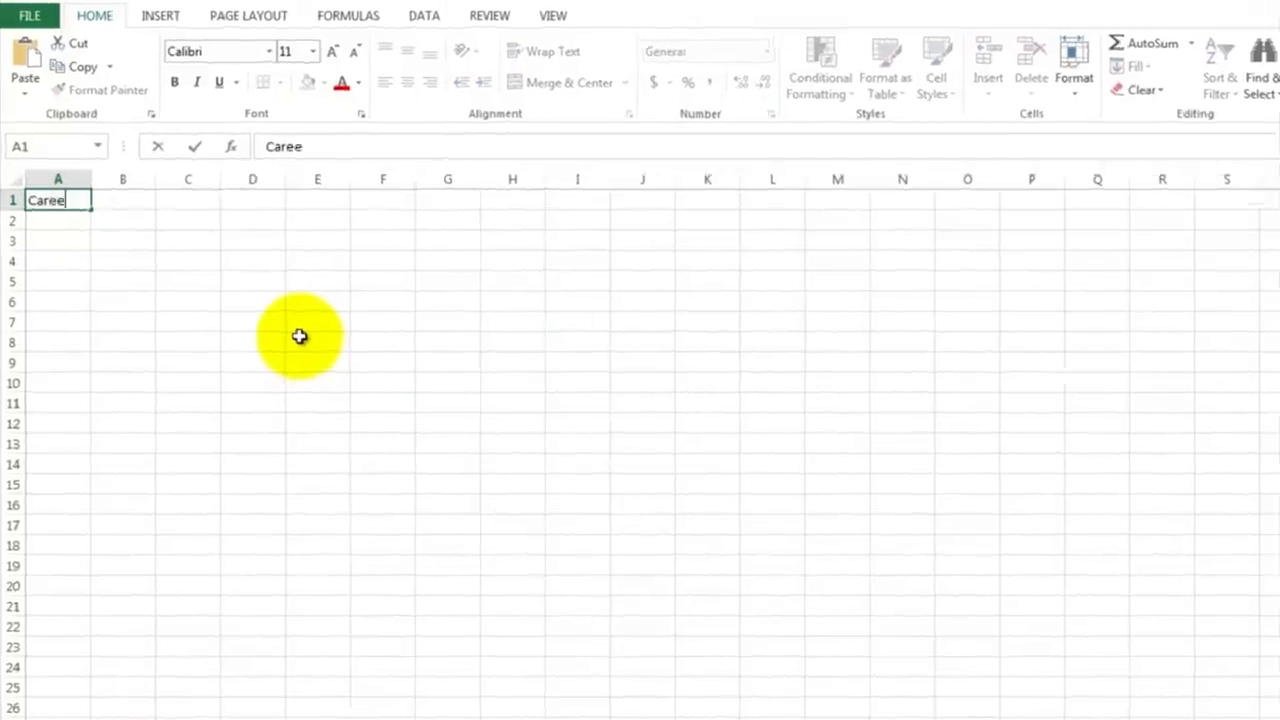
{"action": "type", "text": " Decisions"}
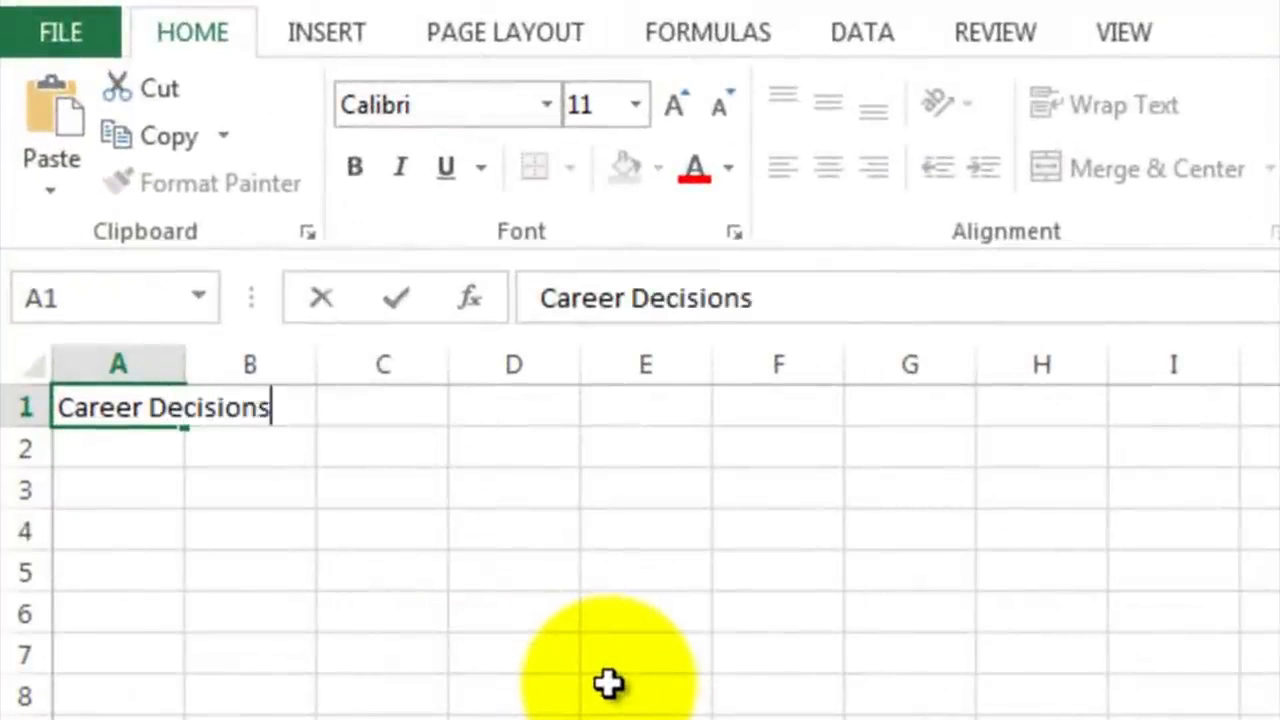
{"action": "key", "text": "Return"}
{"action": "key", "text": "Return"}
{"action": "key", "text": "Return"}
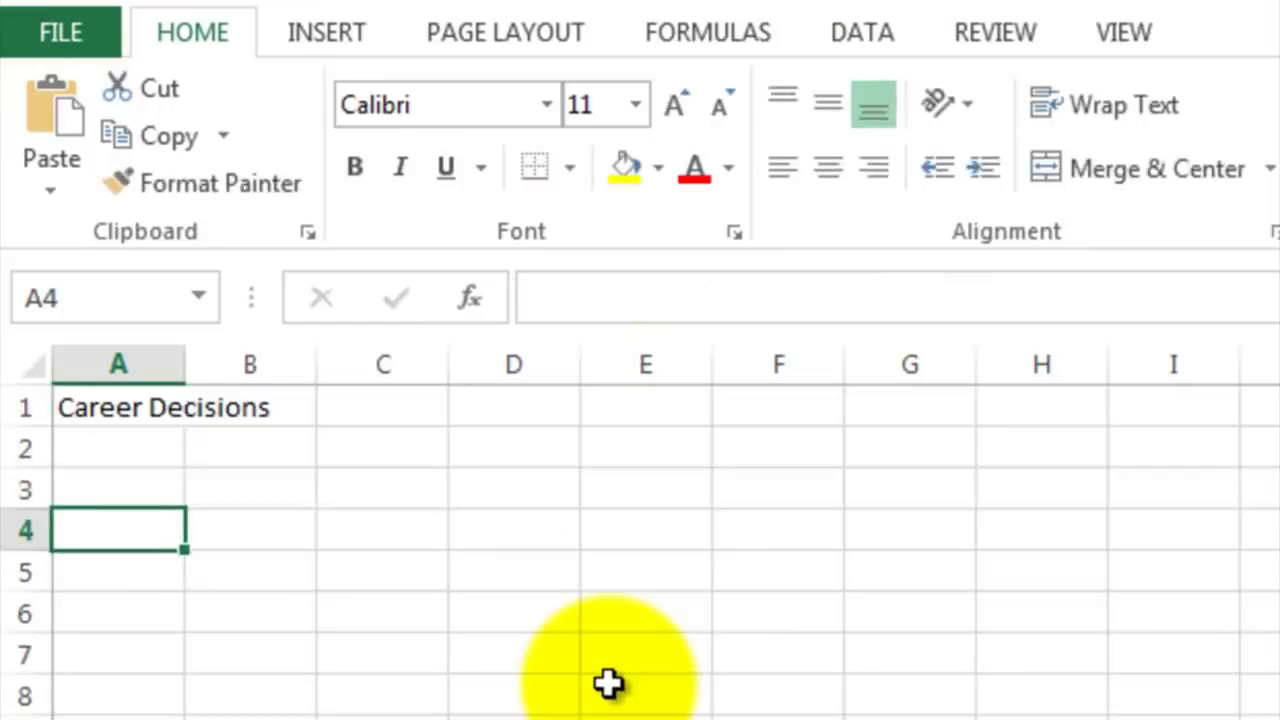
{"action": "type", "text": "Job"}
{"action": "key", "text": "Return"}
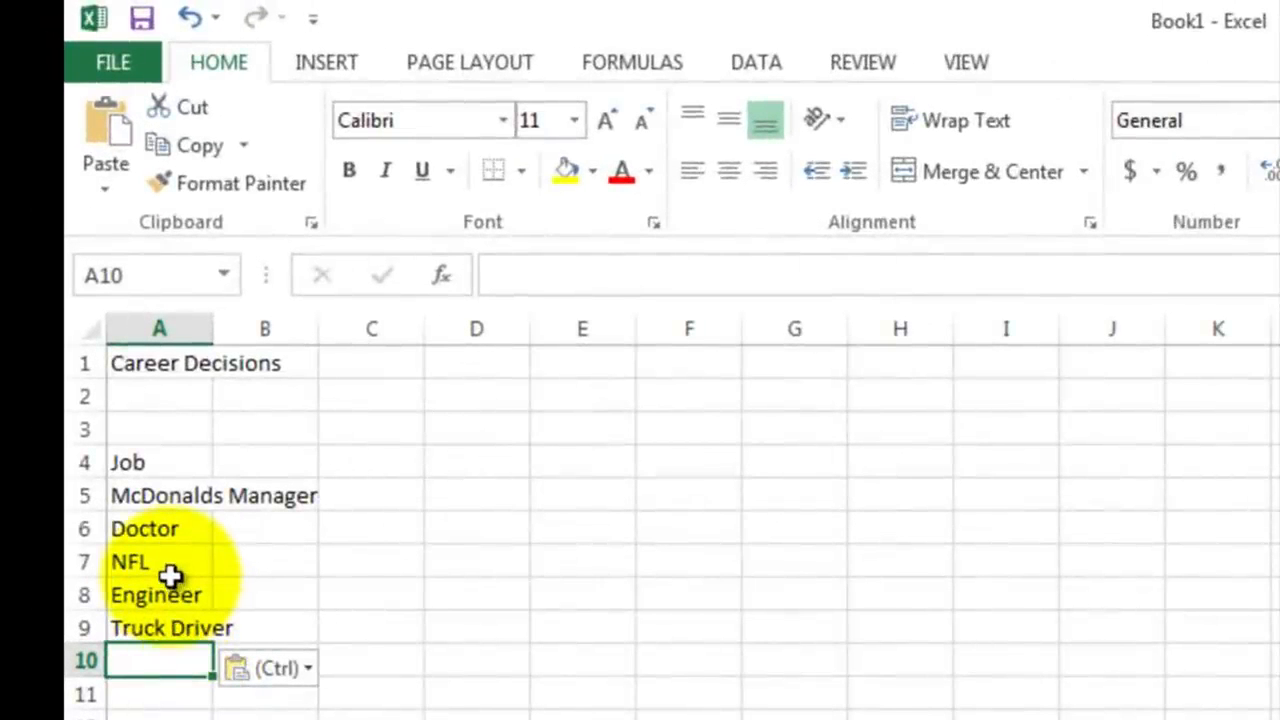
Step: Enter the criteria headings Pay, Job Market, Enjoyment, My Talent and Schooling in B4:F4 and check the heading cells
{"action": "left_click", "coordinate": [272, 460]}
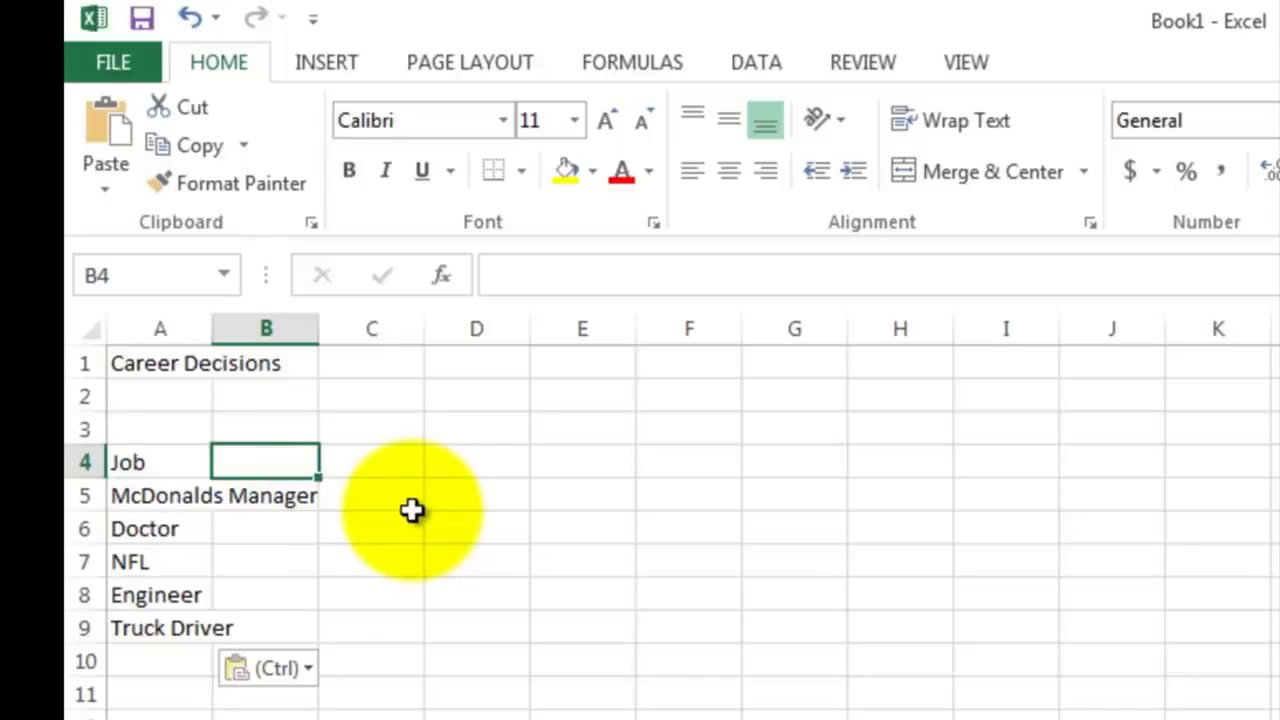
{"action": "type", "text": "Pay"}
{"action": "key", "text": "Tab"}
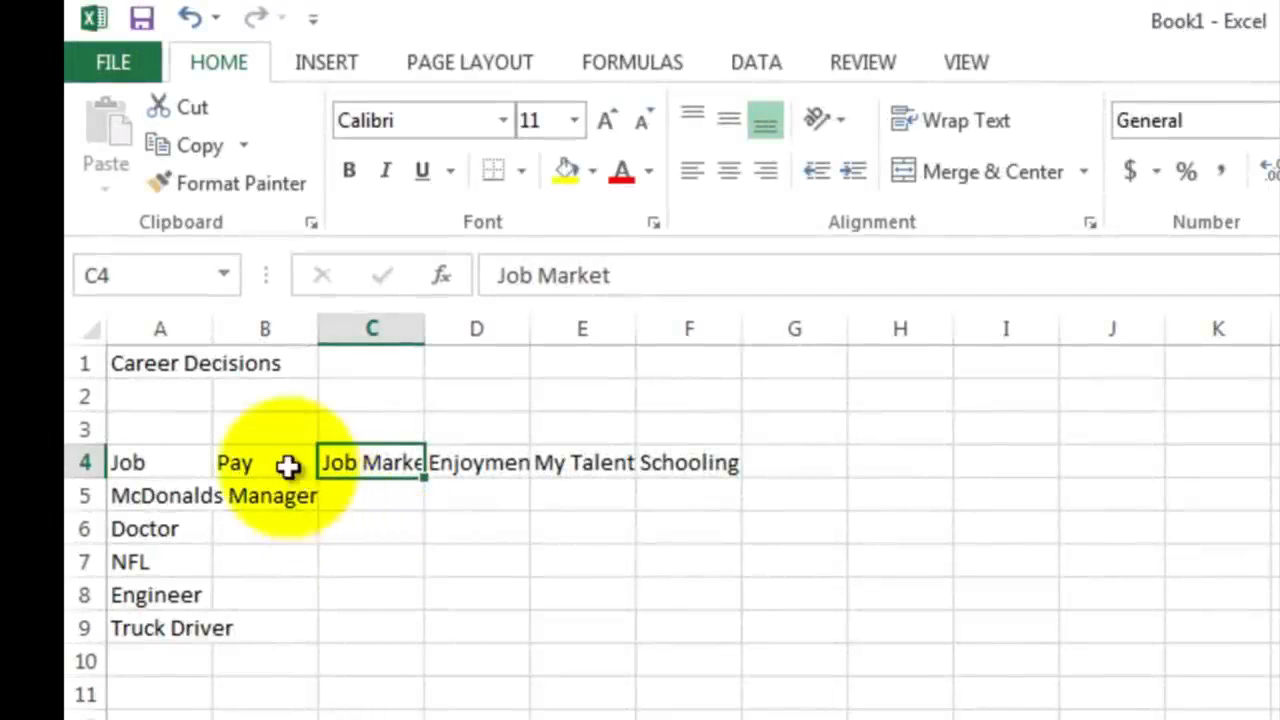
{"action": "left_click", "coordinate": [472, 460]}
{"action": "left_click", "coordinate": [585, 462]}
{"action": "left_click", "coordinate": [675, 460]}
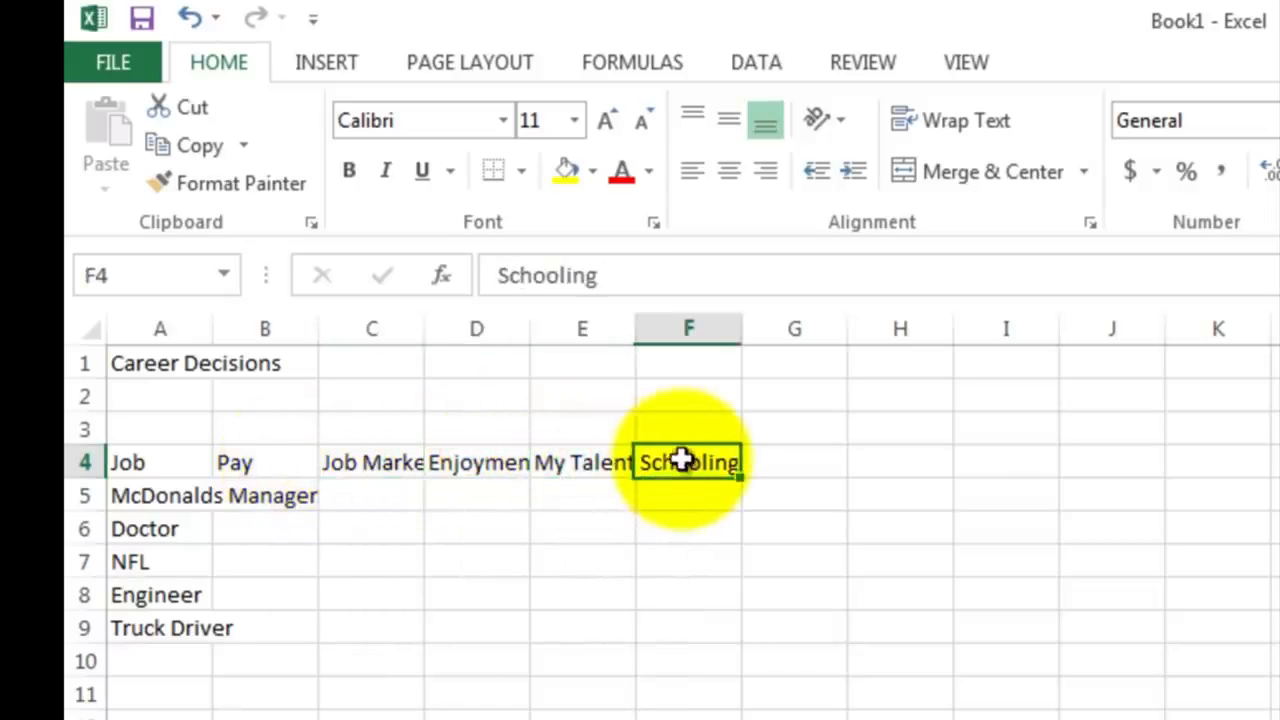
Step: Enter the Pay ratings 1, 4, 5, 3 and 3 for the five jobs in B5:B9
{"action": "left_click", "coordinate": [263, 497]}
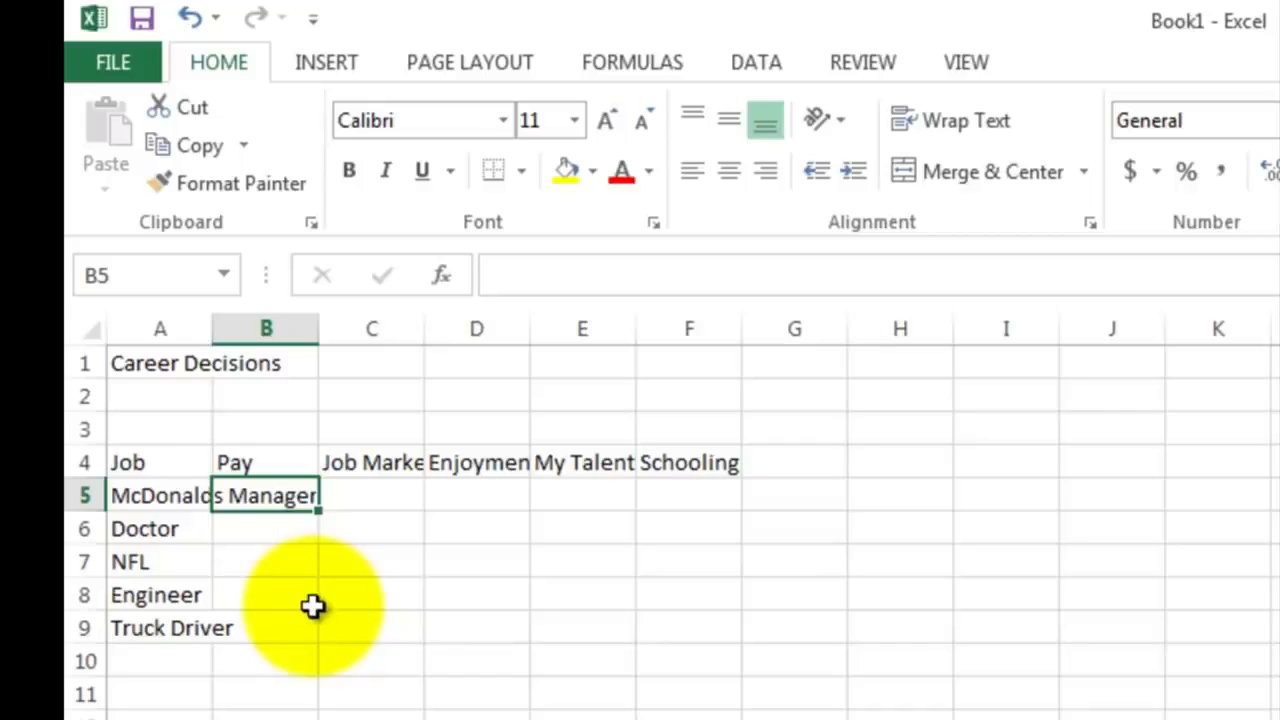
{"action": "type", "text": "1"}
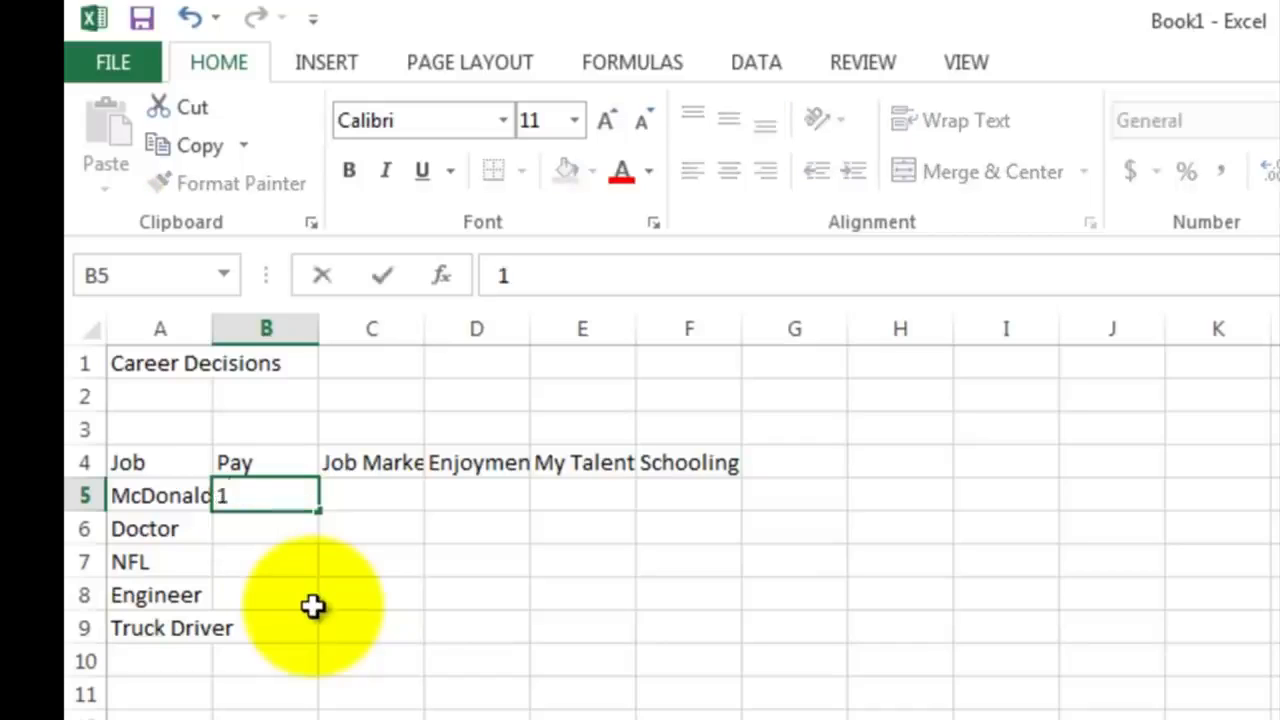
{"action": "key", "text": "Return"}
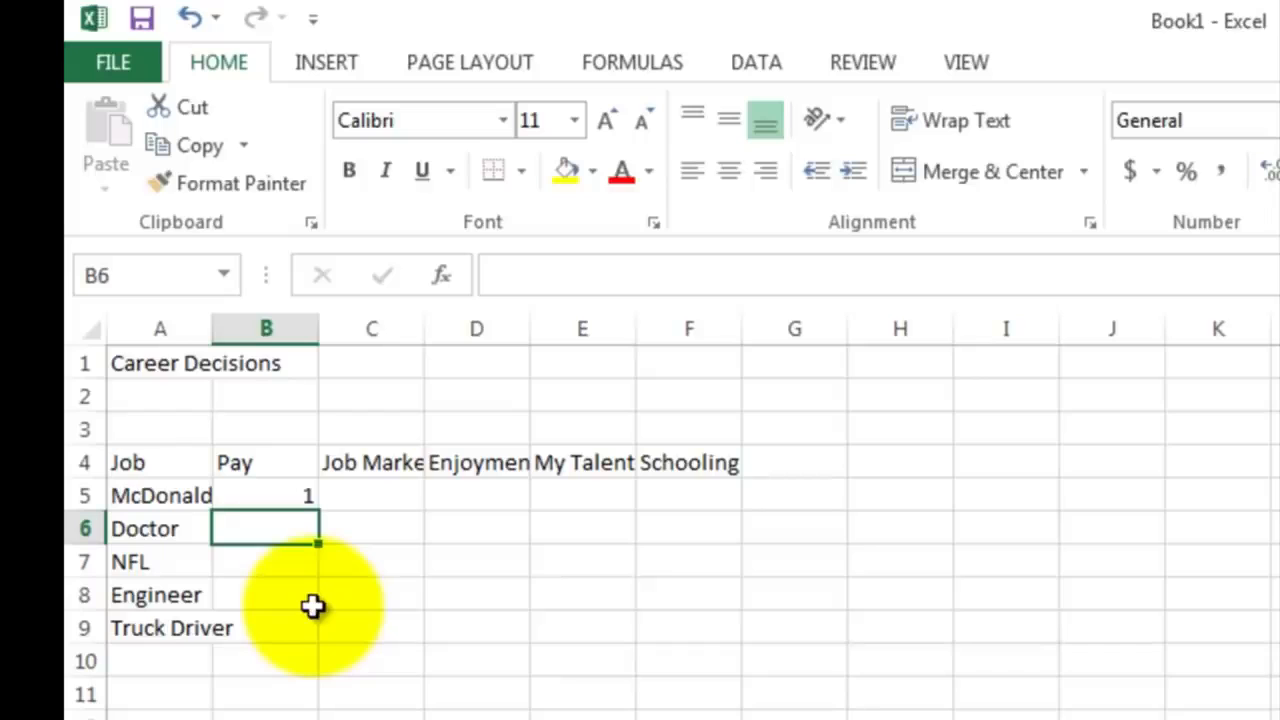
{"action": "type", "text": "4"}
{"action": "key", "text": "Return"}
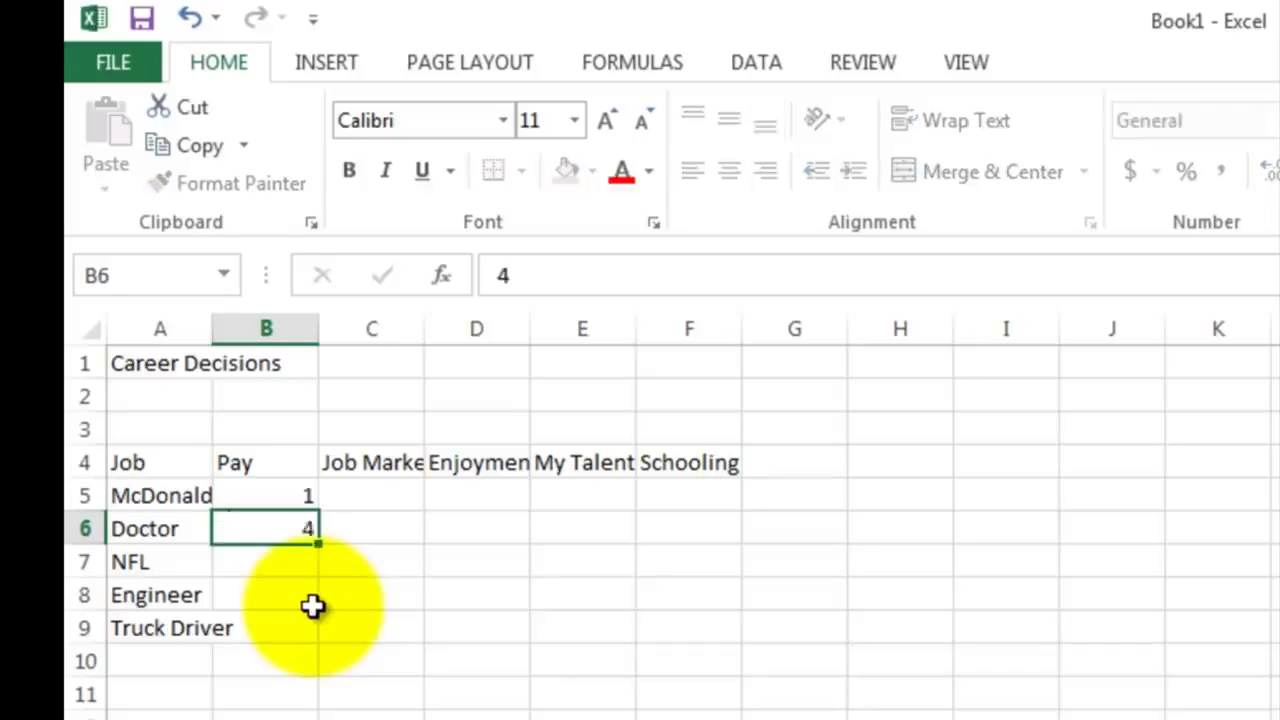
{"action": "type", "text": "5"}
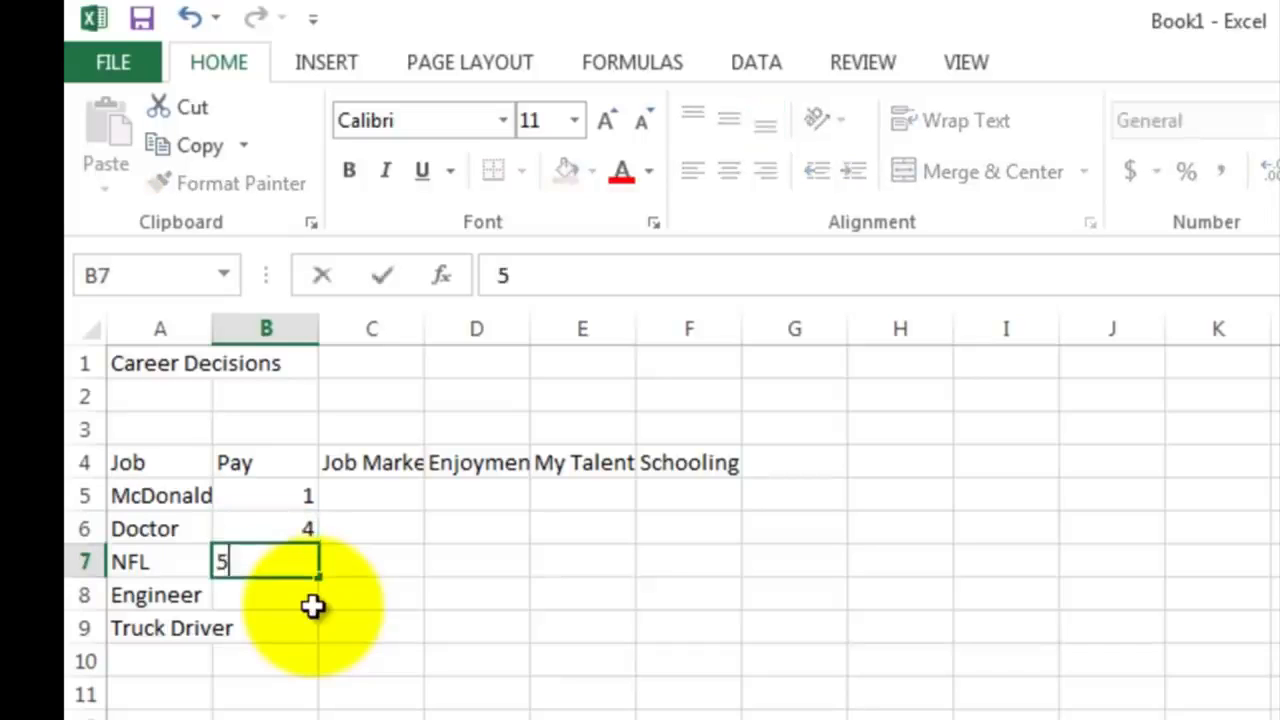
{"action": "key", "text": "Return"}
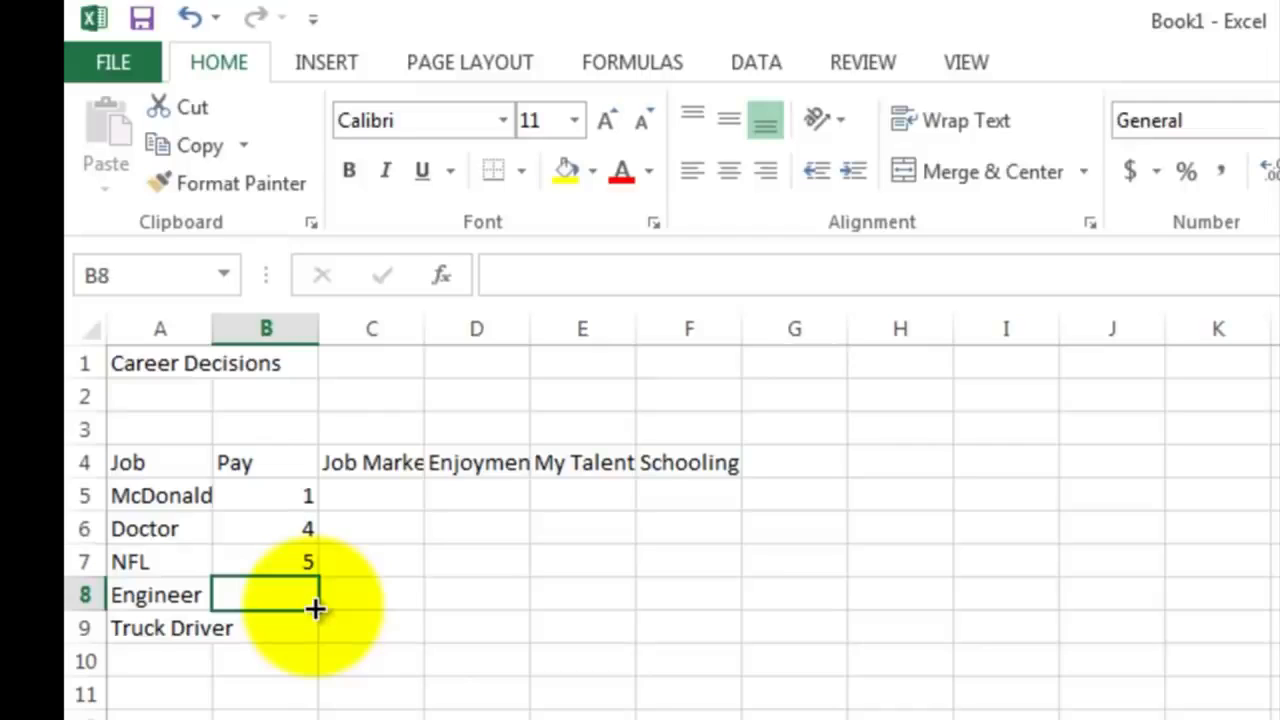
{"action": "type", "text": "3"}
{"action": "key", "text": "Return"}
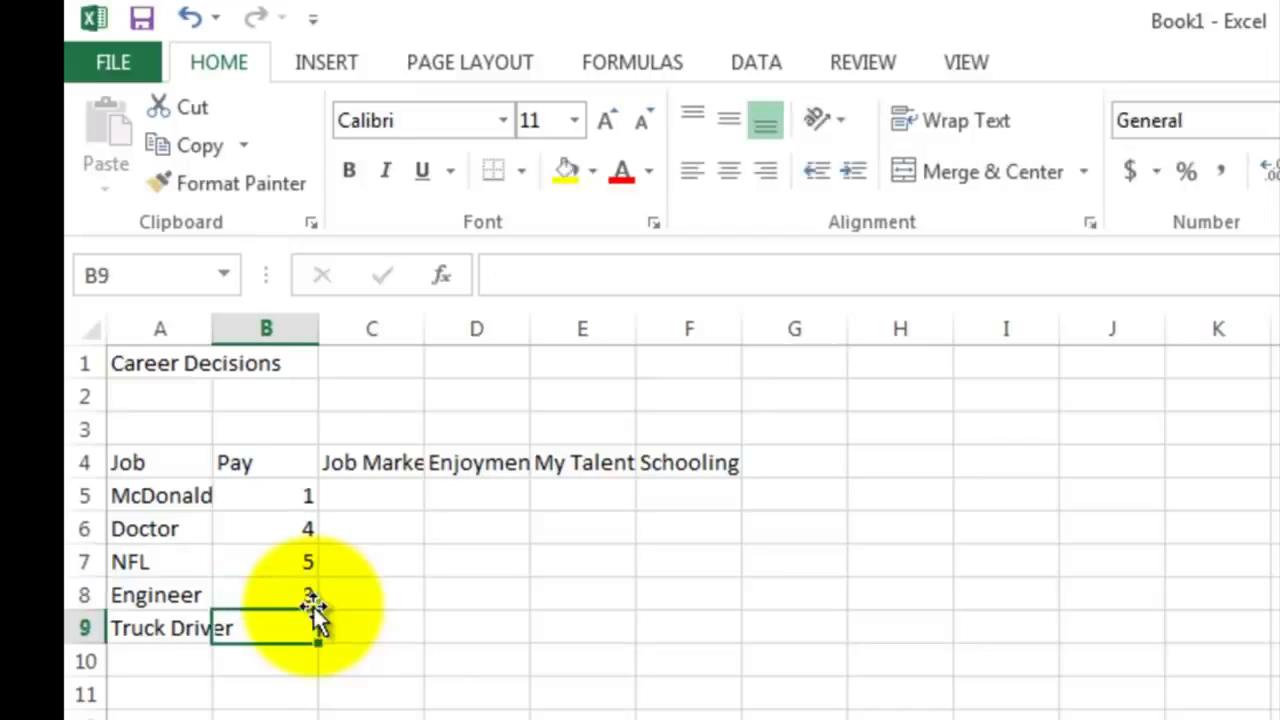
{"action": "type", "text": "3"}
{"action": "key", "text": "Tab"}
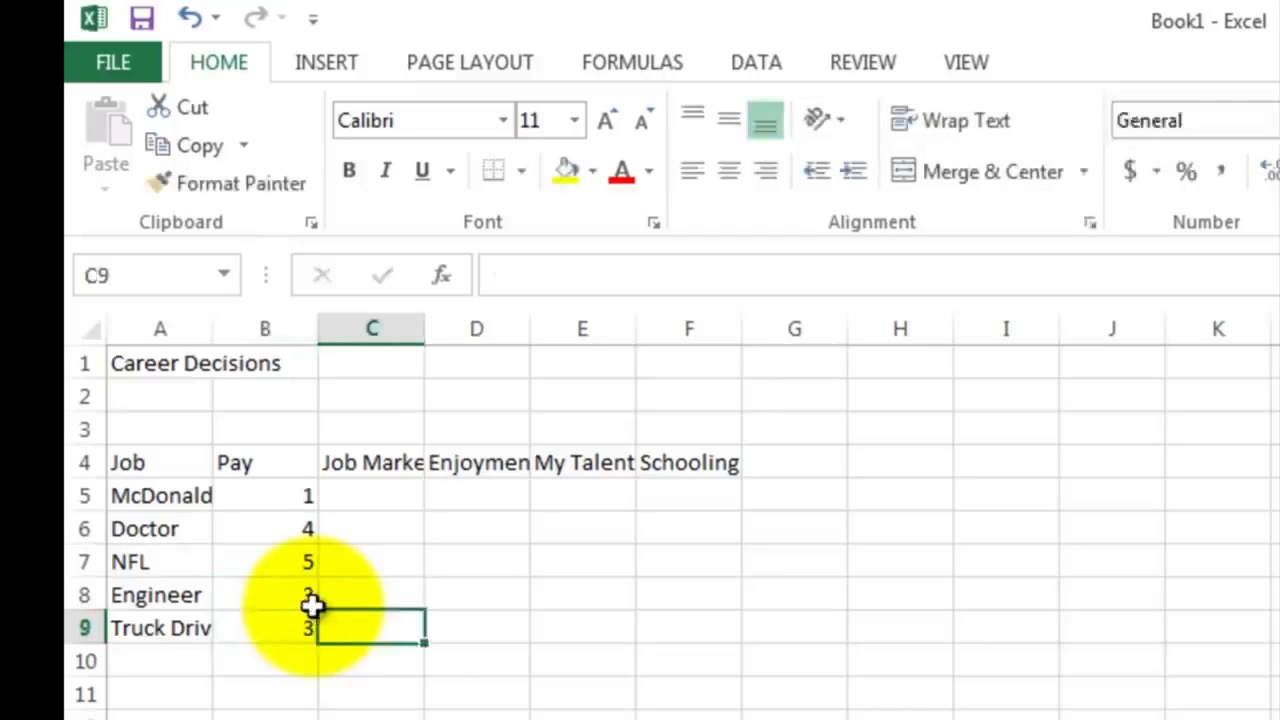
Step: Enter the Job Market ratings 5, 4, 1, 5 and 5 for the five jobs in C5:C9
{"action": "key", "text": "Up"}
{"action": "key", "text": "Up"}
{"action": "key", "text": "Up"}
{"action": "key", "text": "Up"}
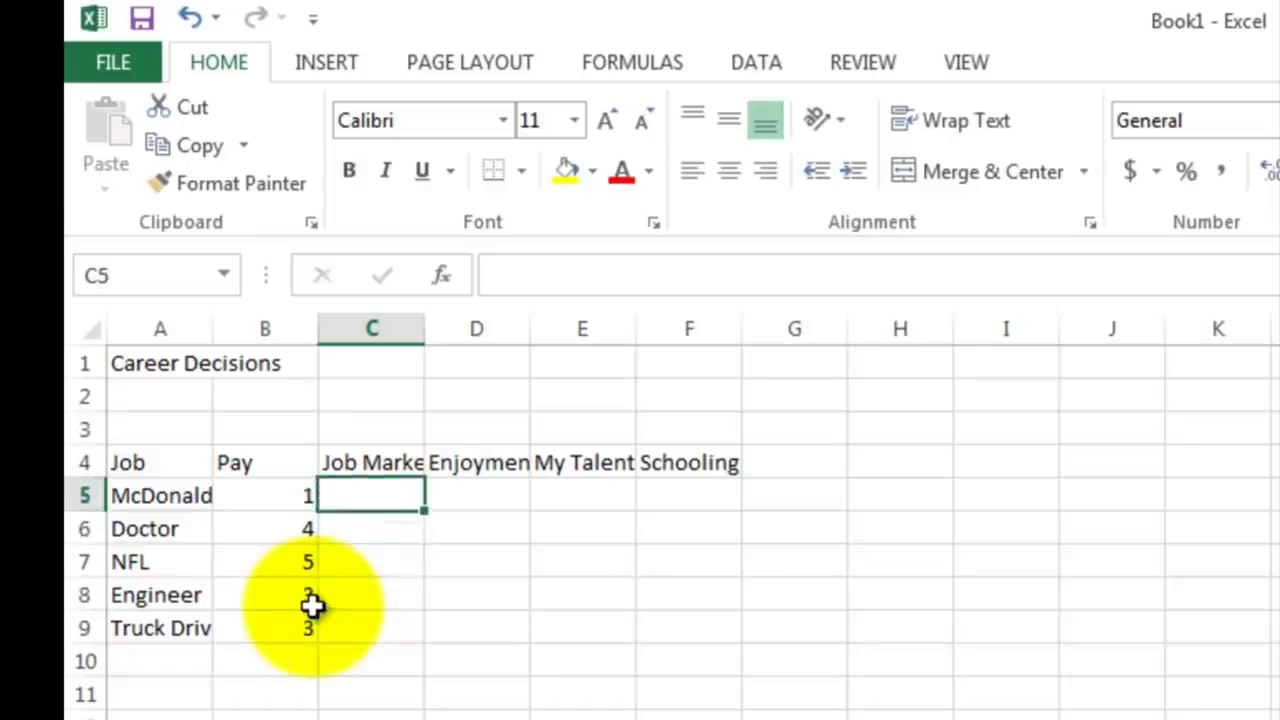
{"action": "type", "text": "5"}
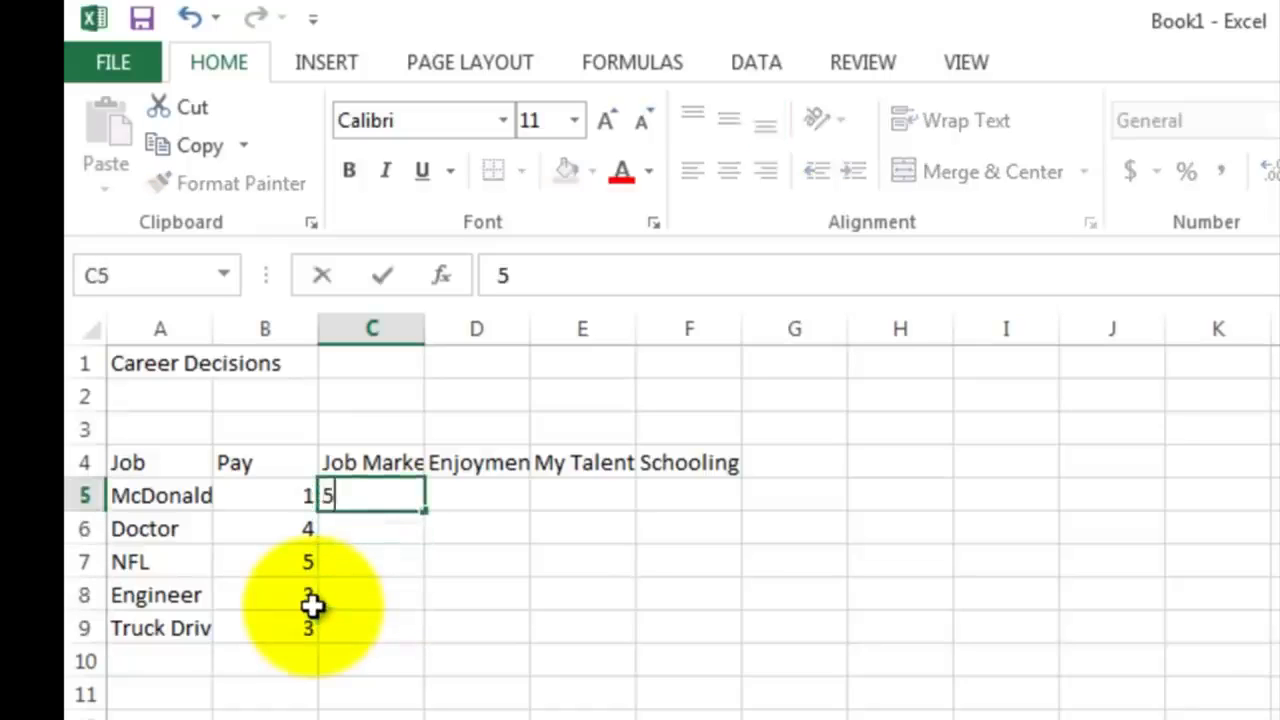
{"action": "key", "text": "Return"}
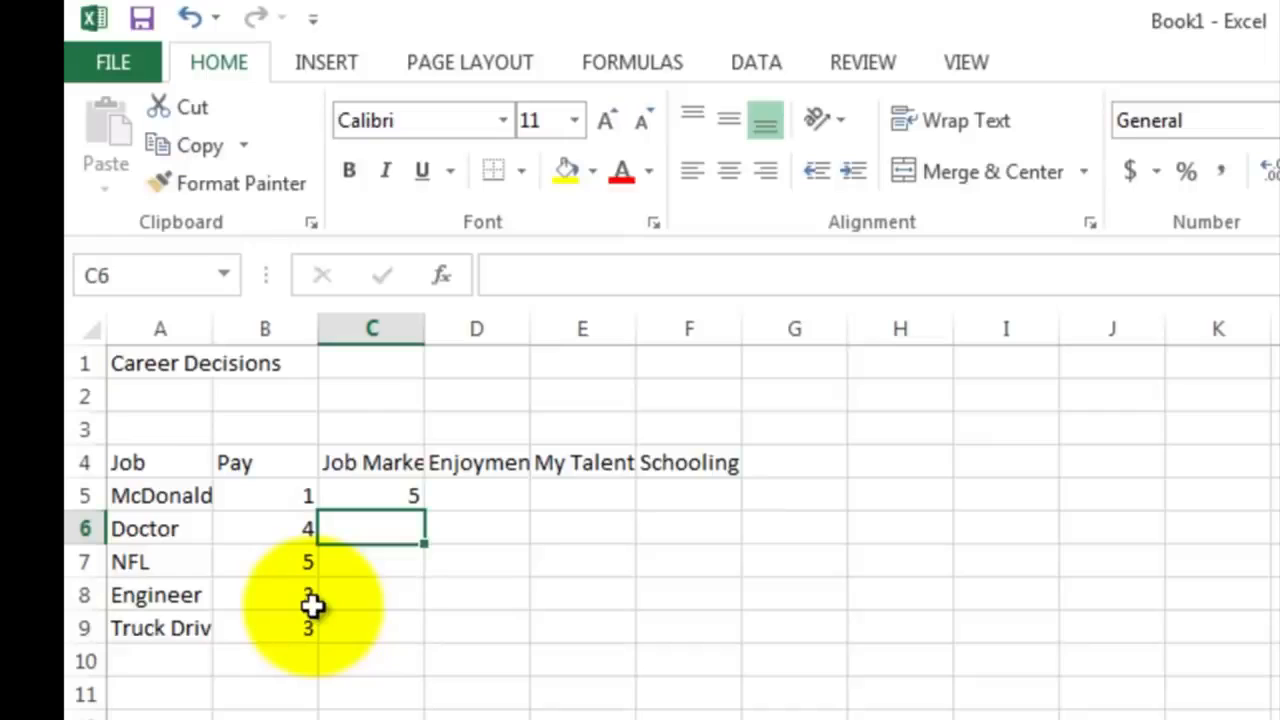
{"action": "type", "text": "4"}
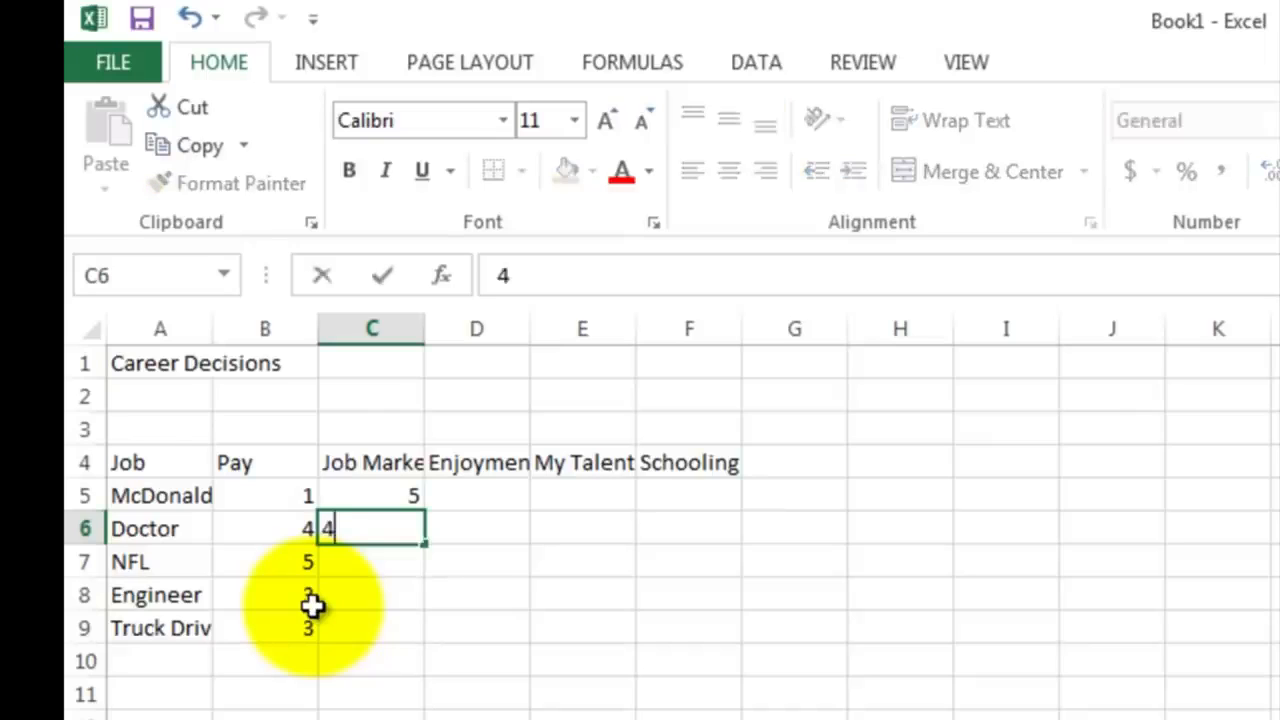
{"action": "key", "text": "Return"}
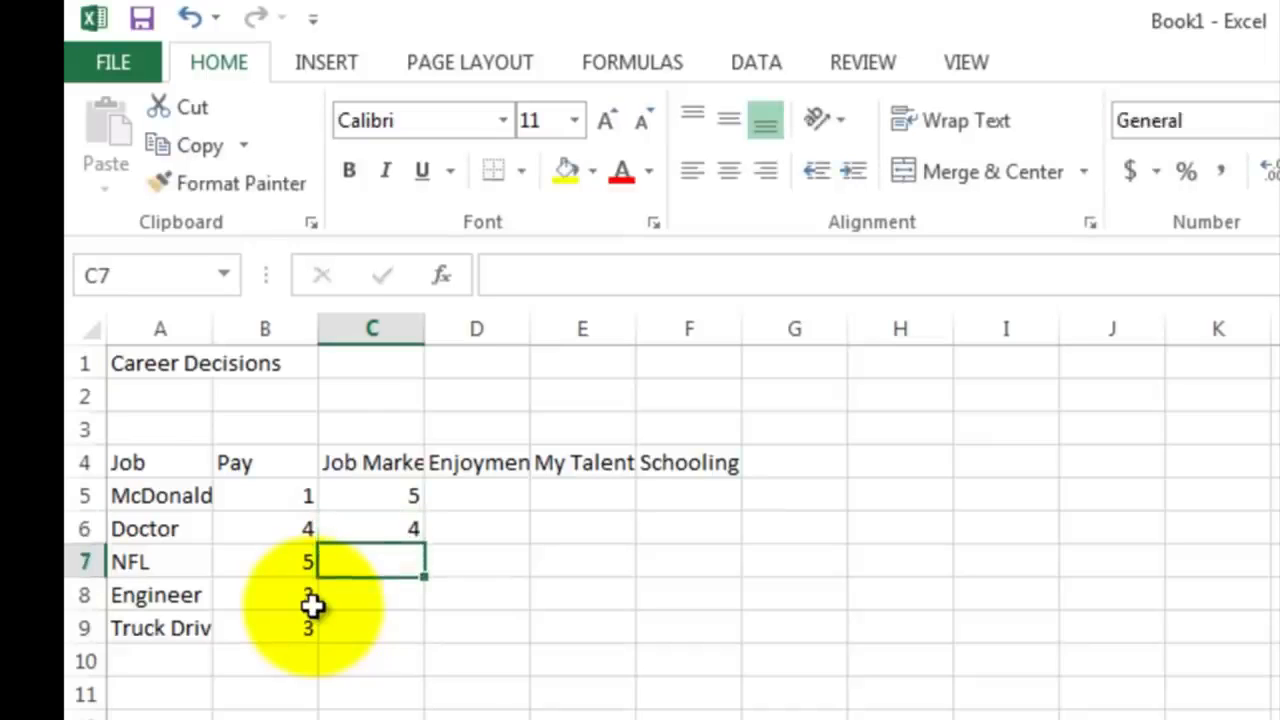
{"action": "type", "text": "1"}
{"action": "key", "text": "Return"}
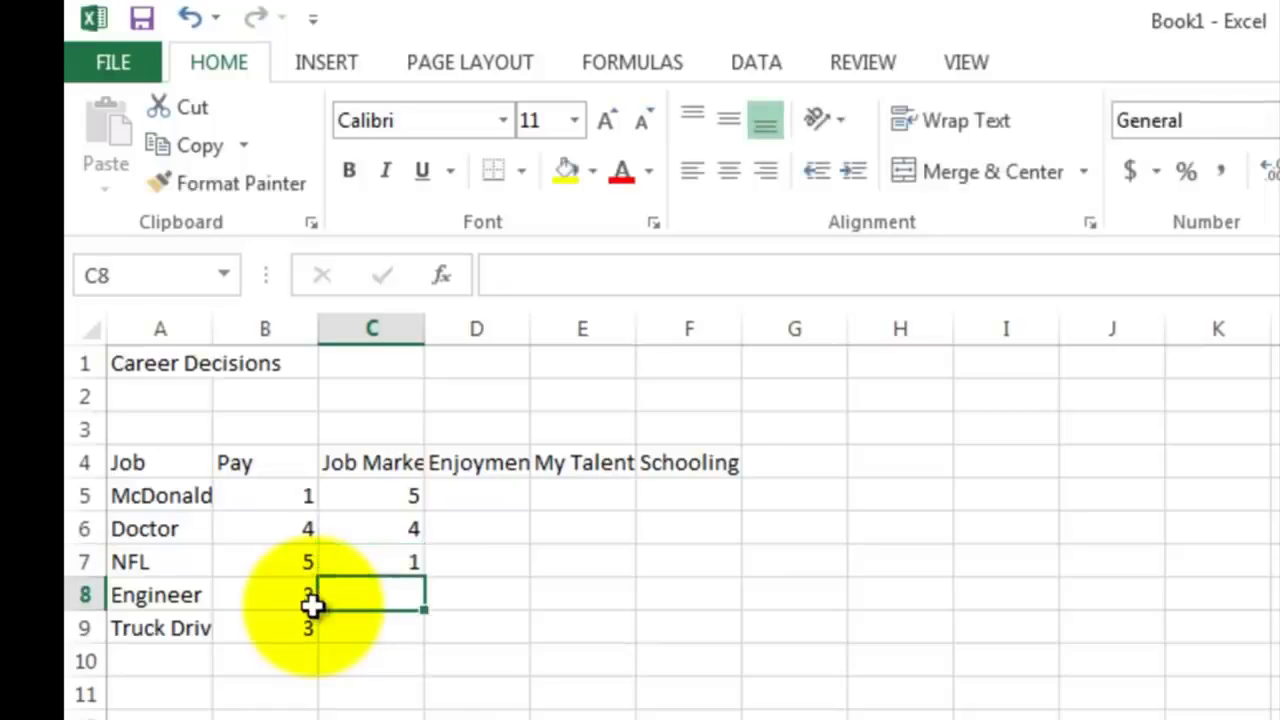
{"action": "type", "text": "5"}
{"action": "key", "text": "Return"}
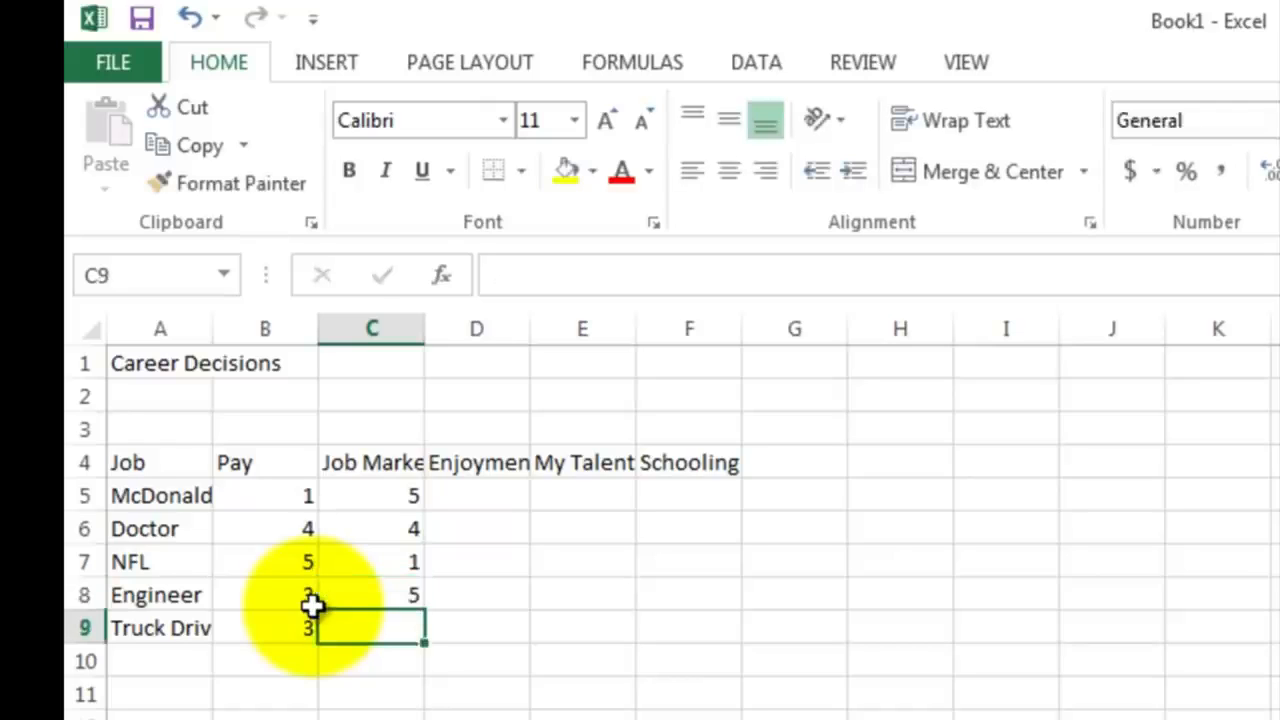
{"action": "type", "text": "5"}
{"action": "key", "text": "Return"}
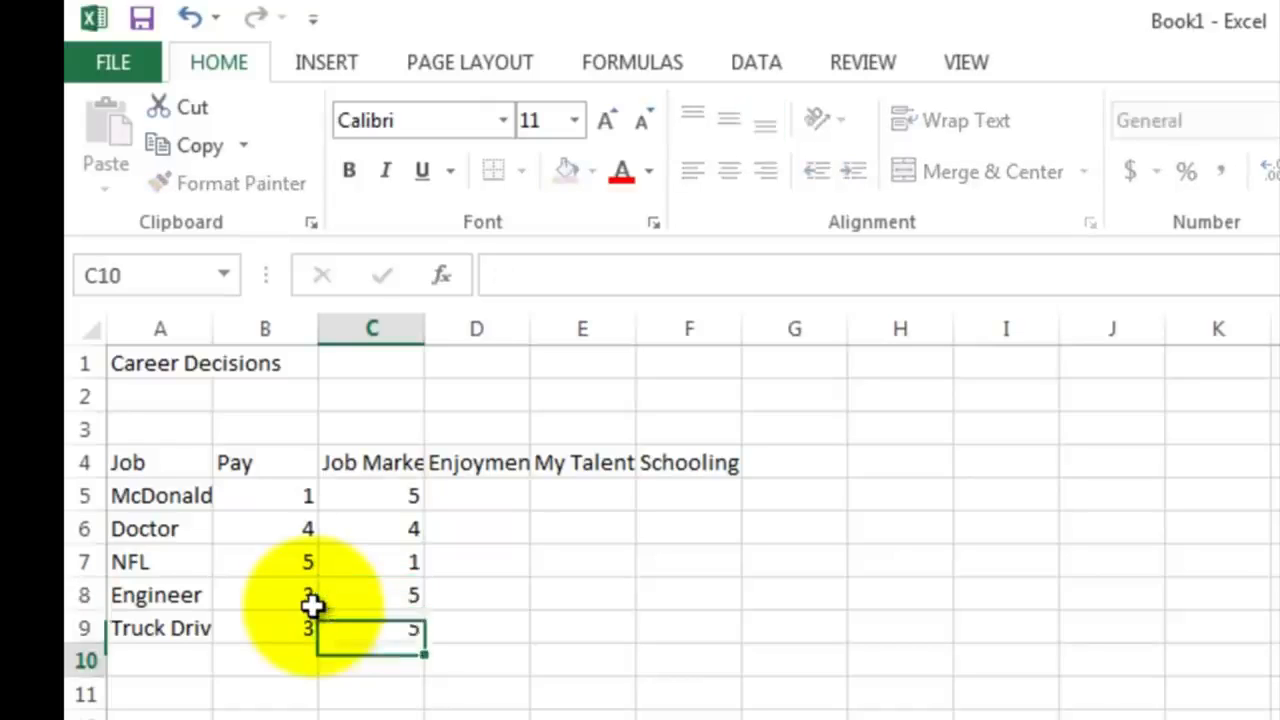
Step: Enter the Enjoyment ratings 1, 3 and 5 for McDonalds Manager, Doctor and NFL in D5:D7
{"action": "key", "text": "Up"}
{"action": "key", "text": "Up"}
{"action": "key", "text": "Up"}
{"action": "key", "text": "Up"}
{"action": "key", "text": "Up"}
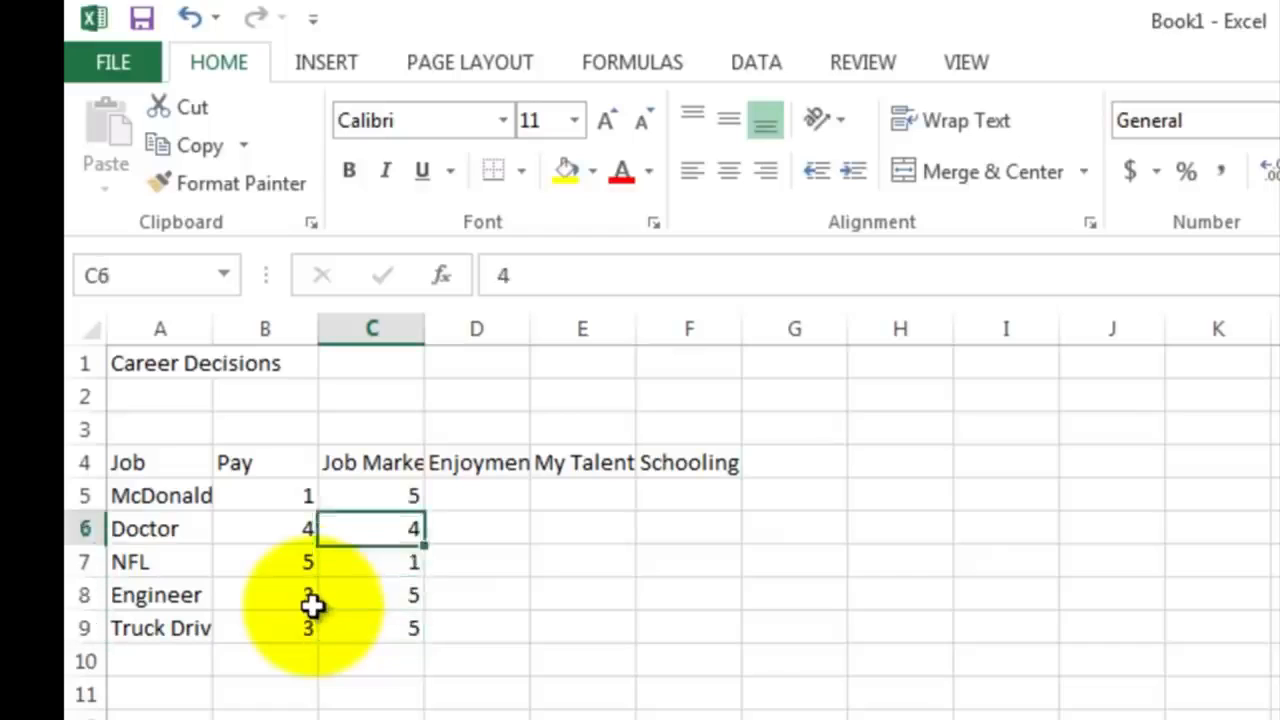
{"action": "key", "text": "Right"}
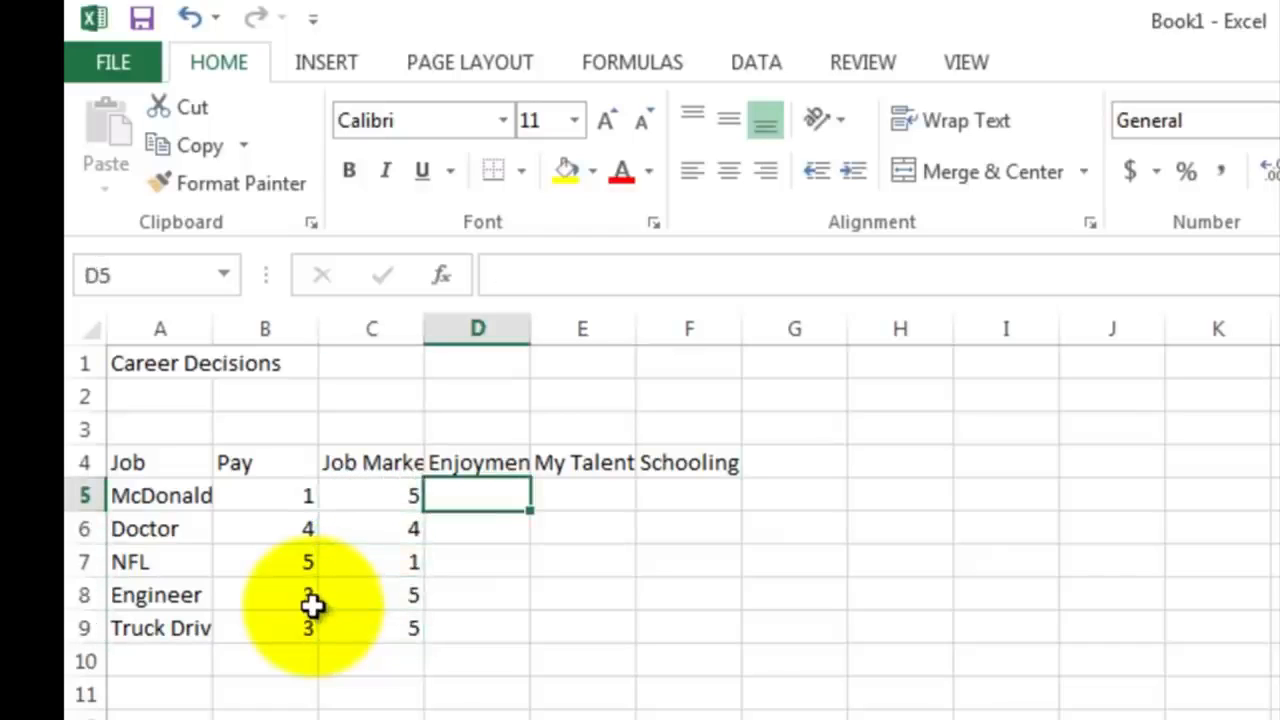
{"action": "type", "text": "1"}
{"action": "key", "text": "Return"}
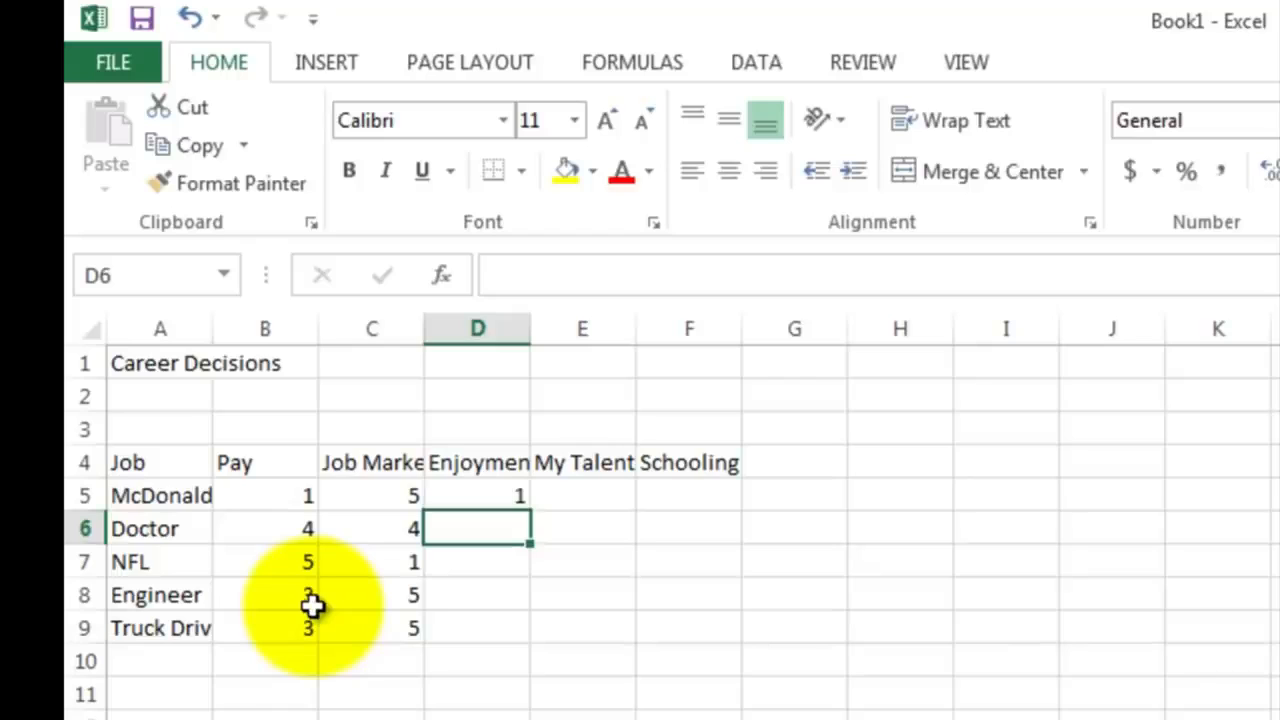
{"action": "type", "text": "3"}
{"action": "key", "text": "Return"}
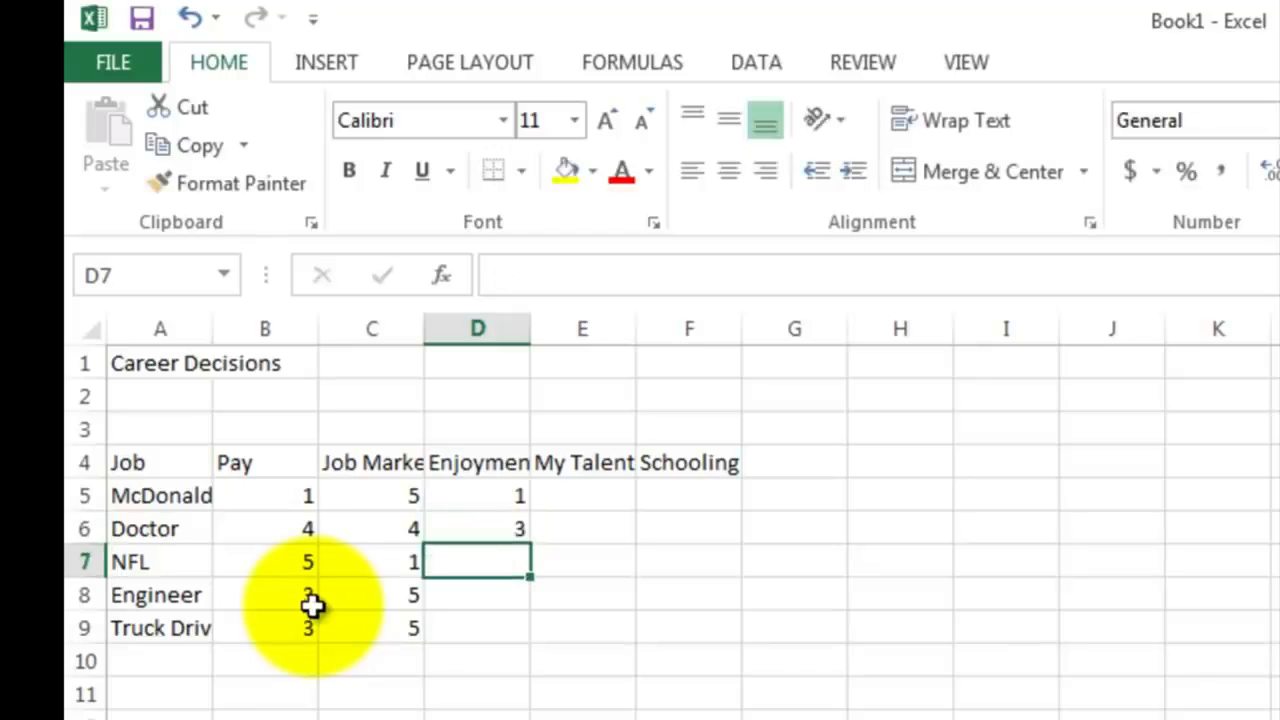
{"action": "type", "text": "5"}
{"action": "key", "text": "Return"}
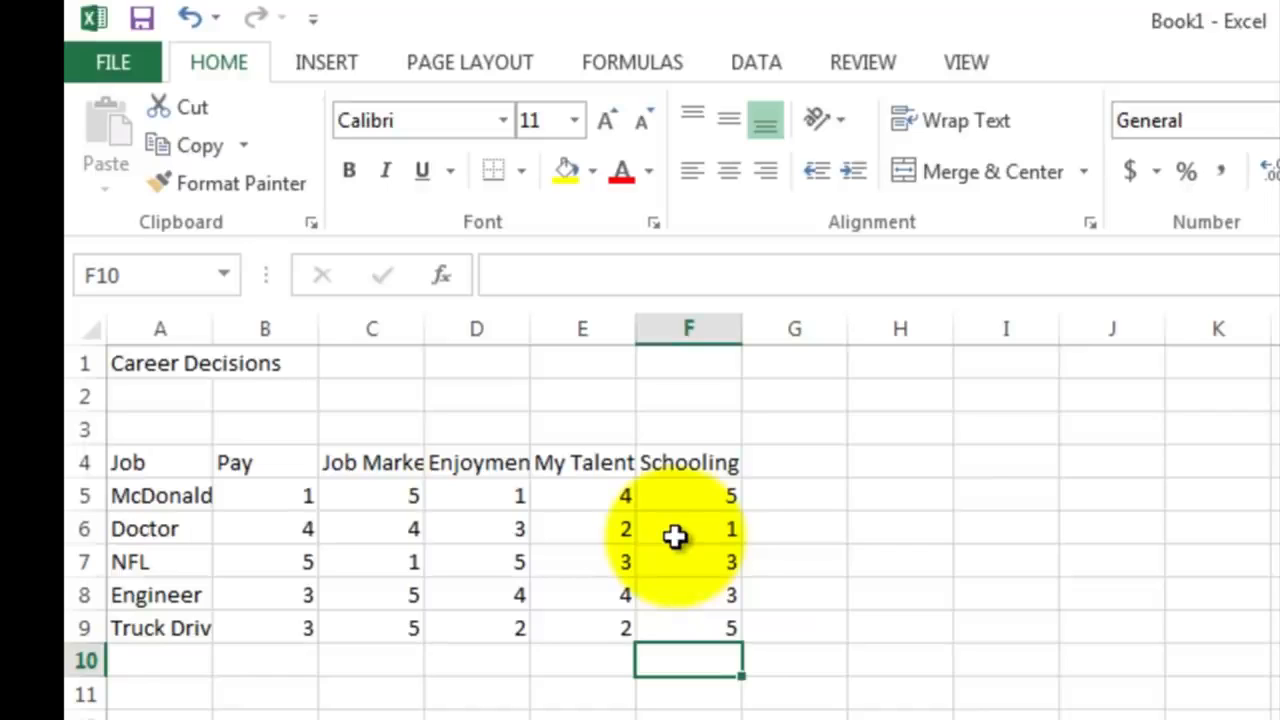
Step: Total the McDonalds Manager ratings in G5 with the formula =sum(B5:F5)
{"action": "left_click", "coordinate": [789, 497]}
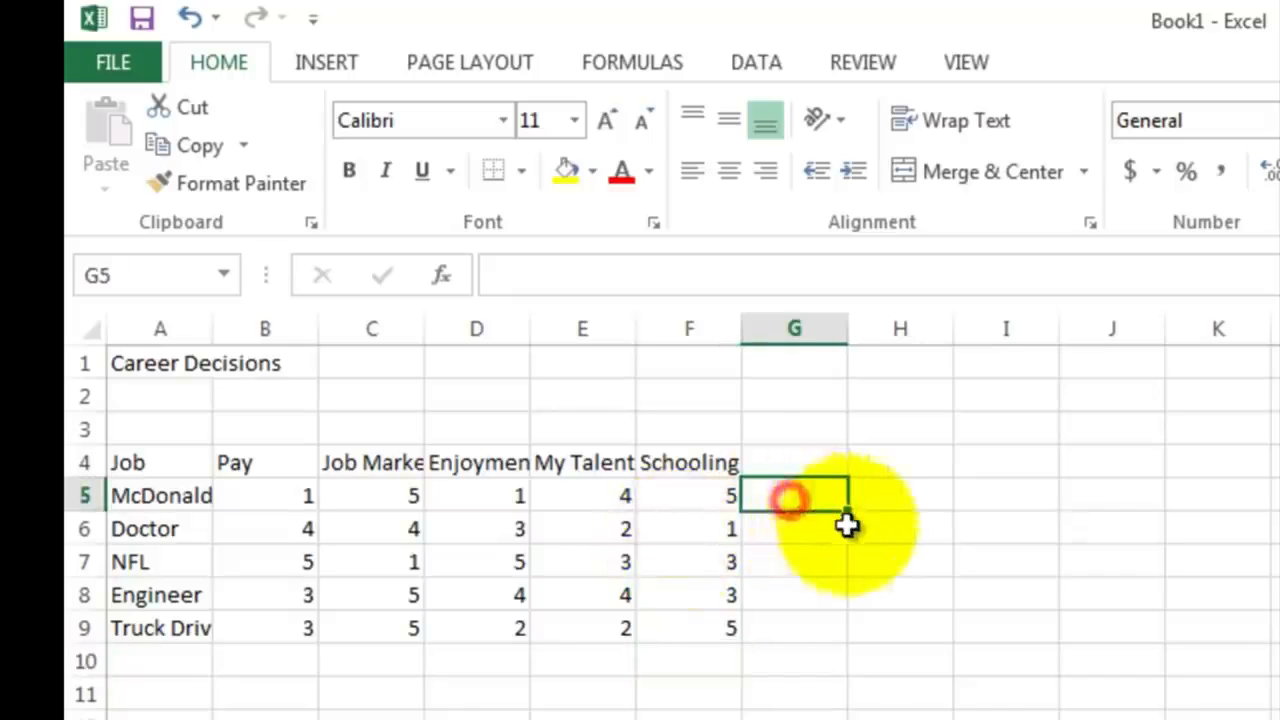
{"action": "type", "text": "="}
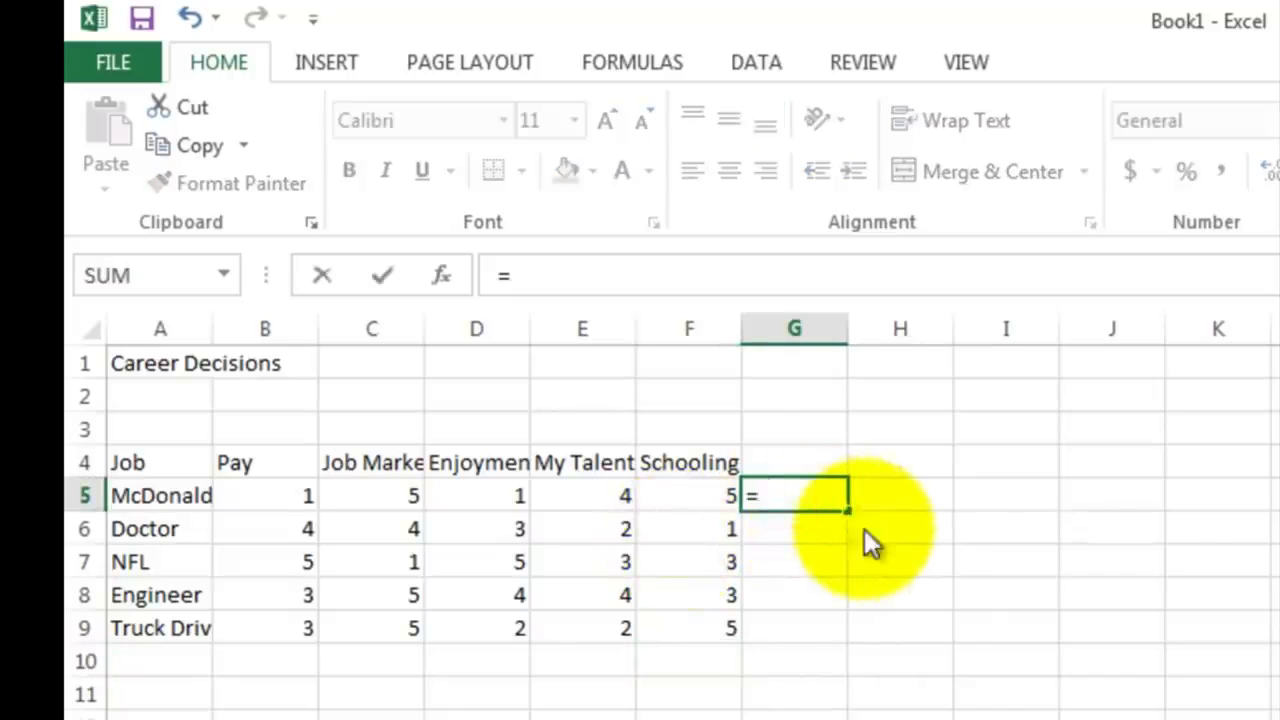
{"action": "type", "text": "sum("}
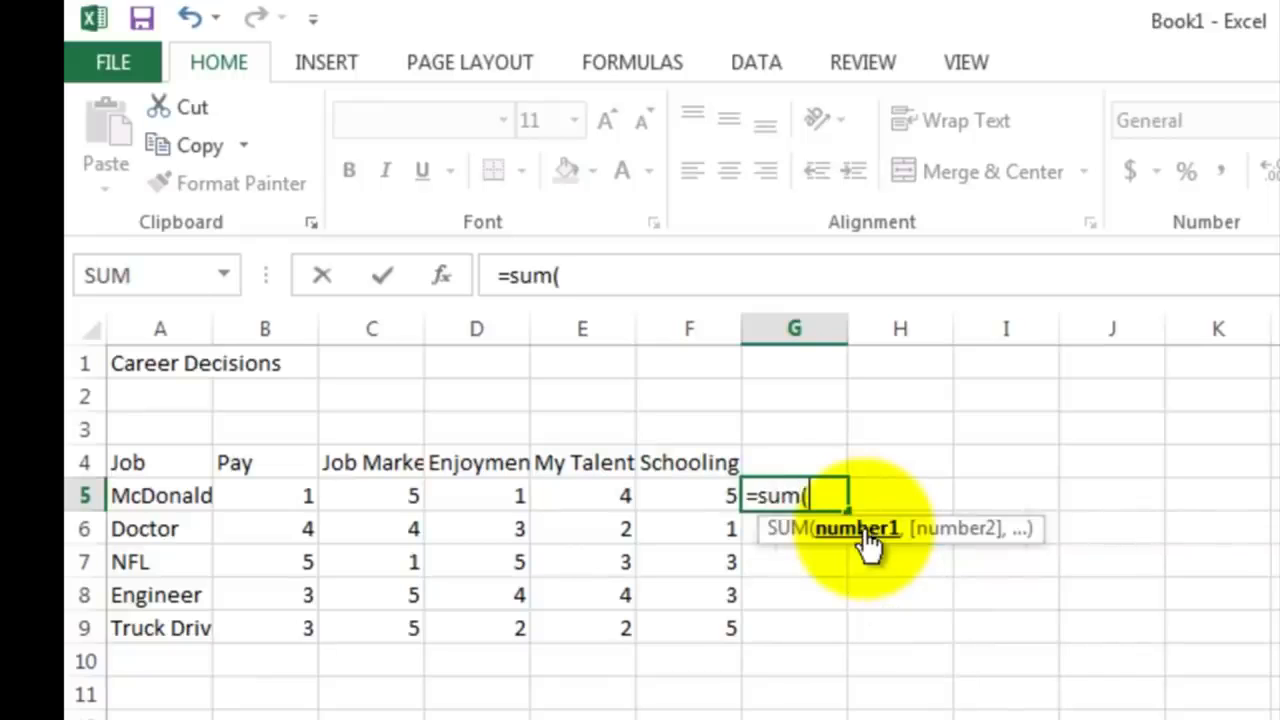
{"action": "left_click_drag", "start_coordinate": [277, 494], "coordinate": [660, 494]}
{"action": "type", "text": ")"}
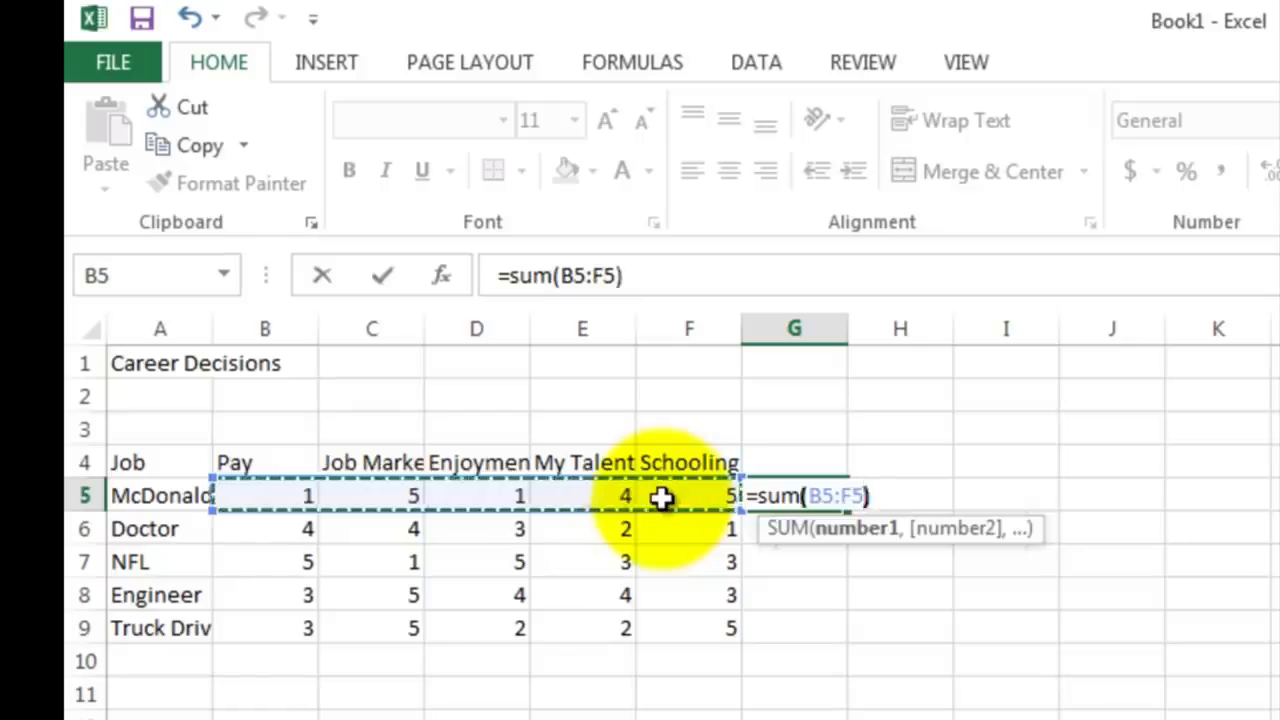
{"action": "key", "text": "Return"}
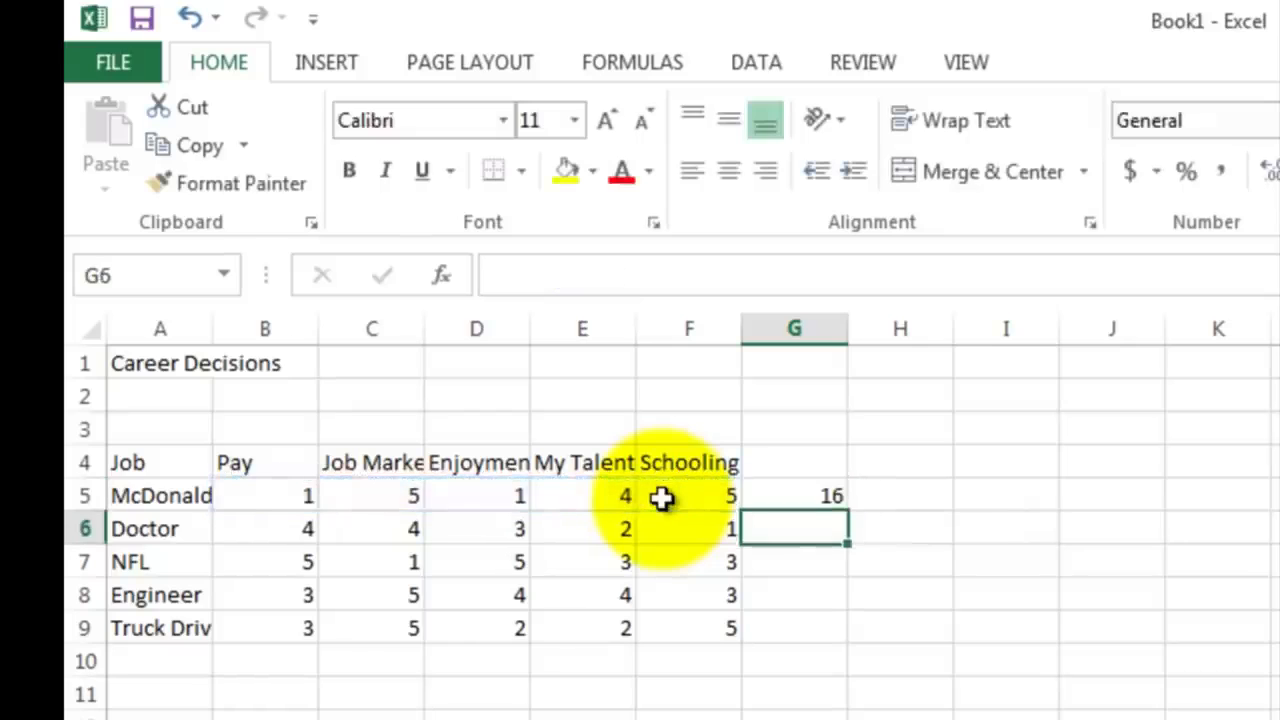
Step: Fill the total formula from G5 down to G9 and check the Engineer total
{"action": "left_click", "coordinate": [767, 497]}
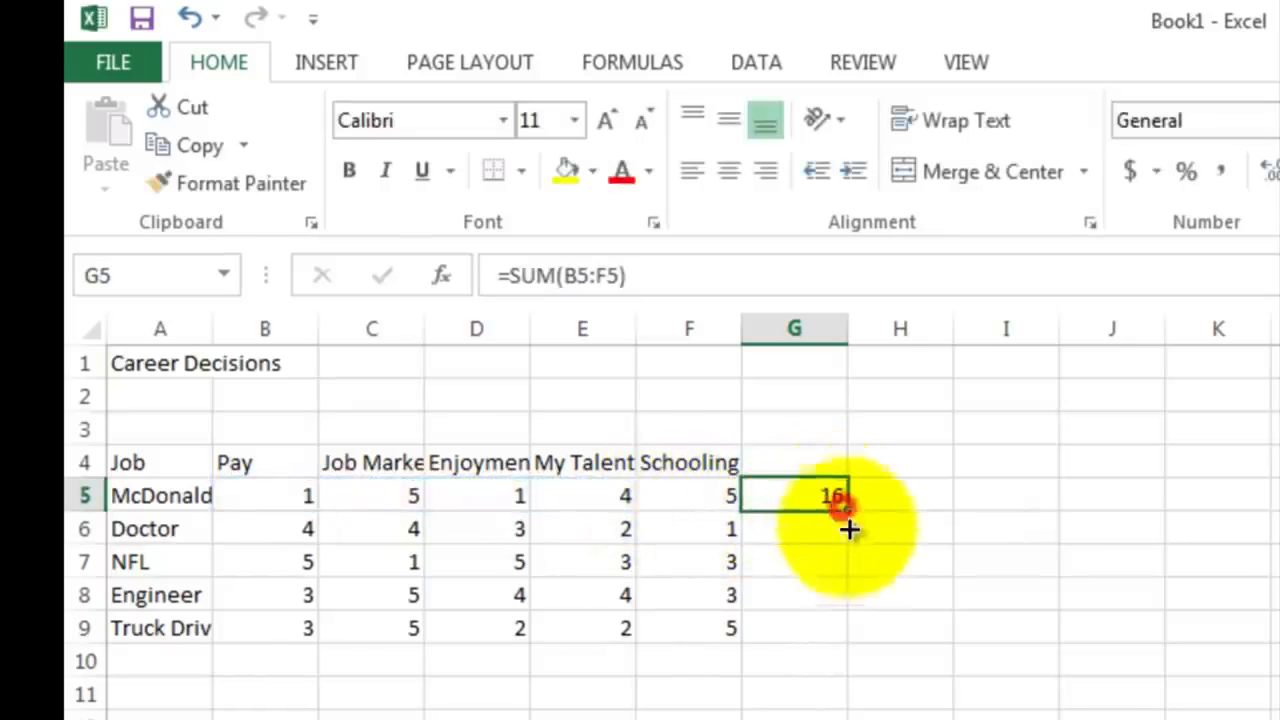
{"action": "left_click_drag", "start_coordinate": [848, 529], "coordinate": [844, 630]}
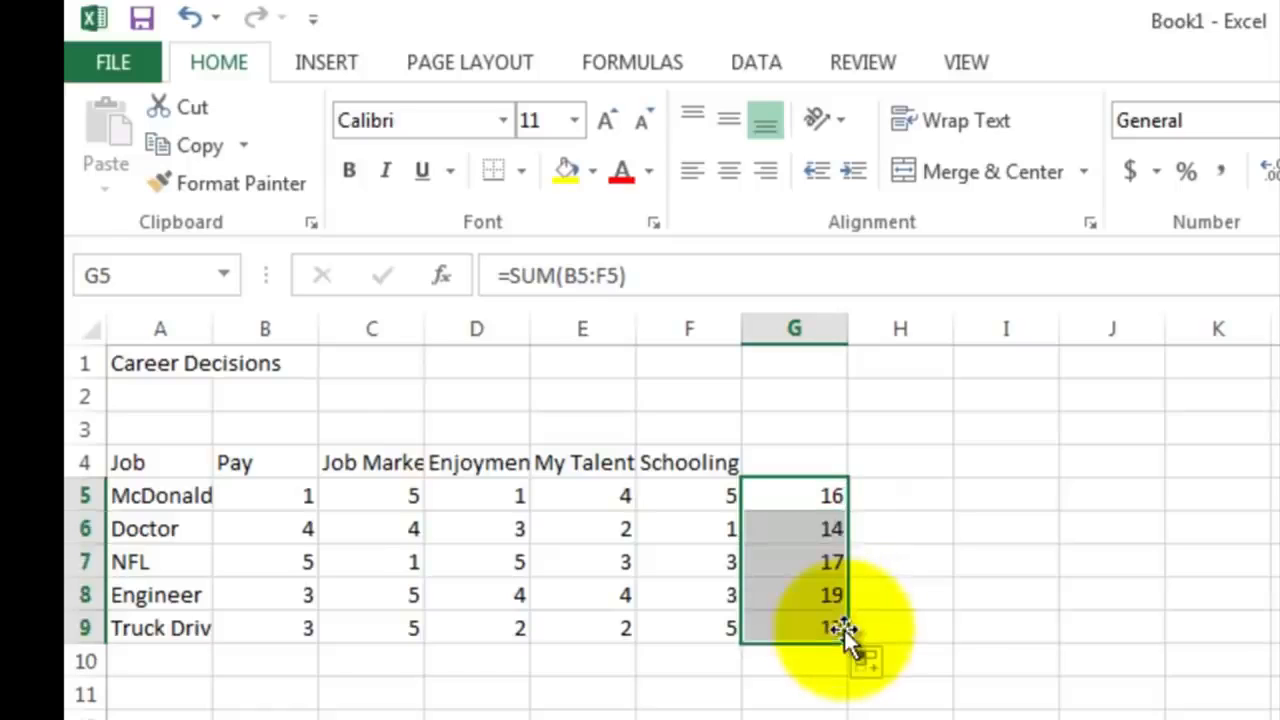
{"action": "left_click", "coordinate": [843, 688]}
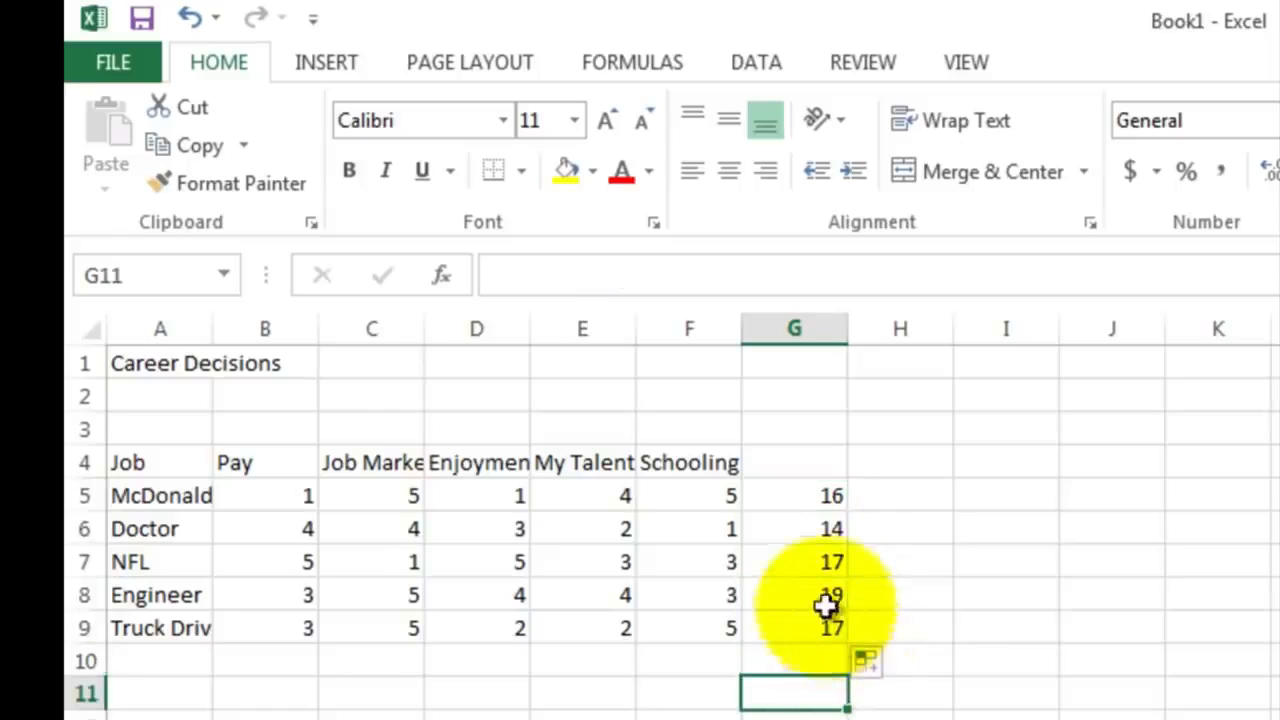
{"action": "left_click", "coordinate": [824, 597]}
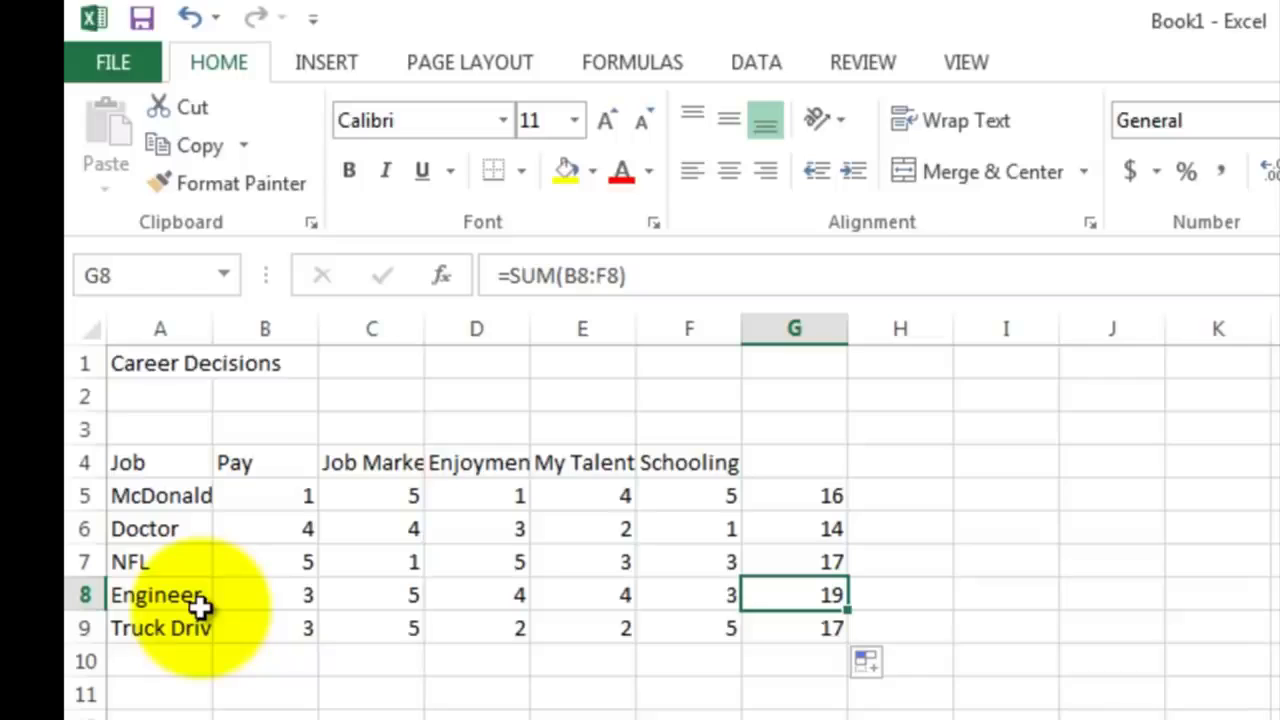
Step: Insert a blank column after the Pay column and another after the Job Market column
{"action": "left_click", "coordinate": [281, 467]}
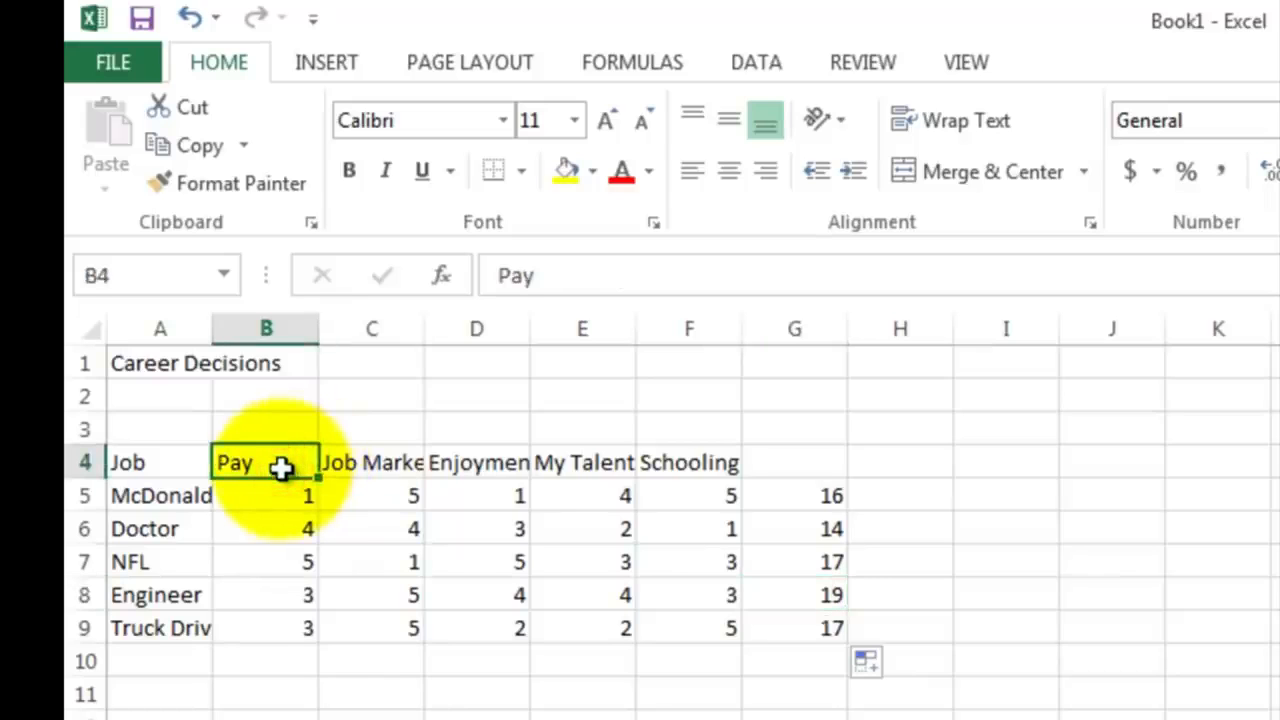
{"action": "left_click", "coordinate": [343, 463]}
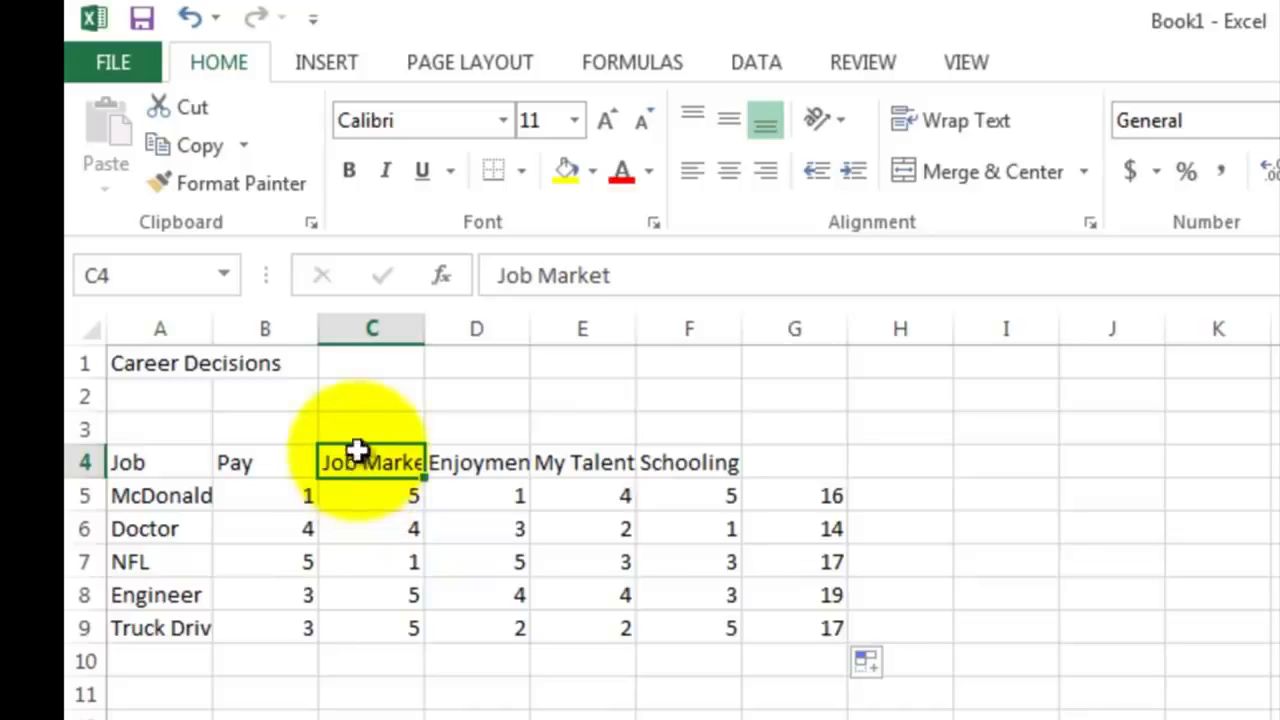
{"action": "left_click", "coordinate": [371, 329]}
{"action": "right_click", "coordinate": [377, 337]}
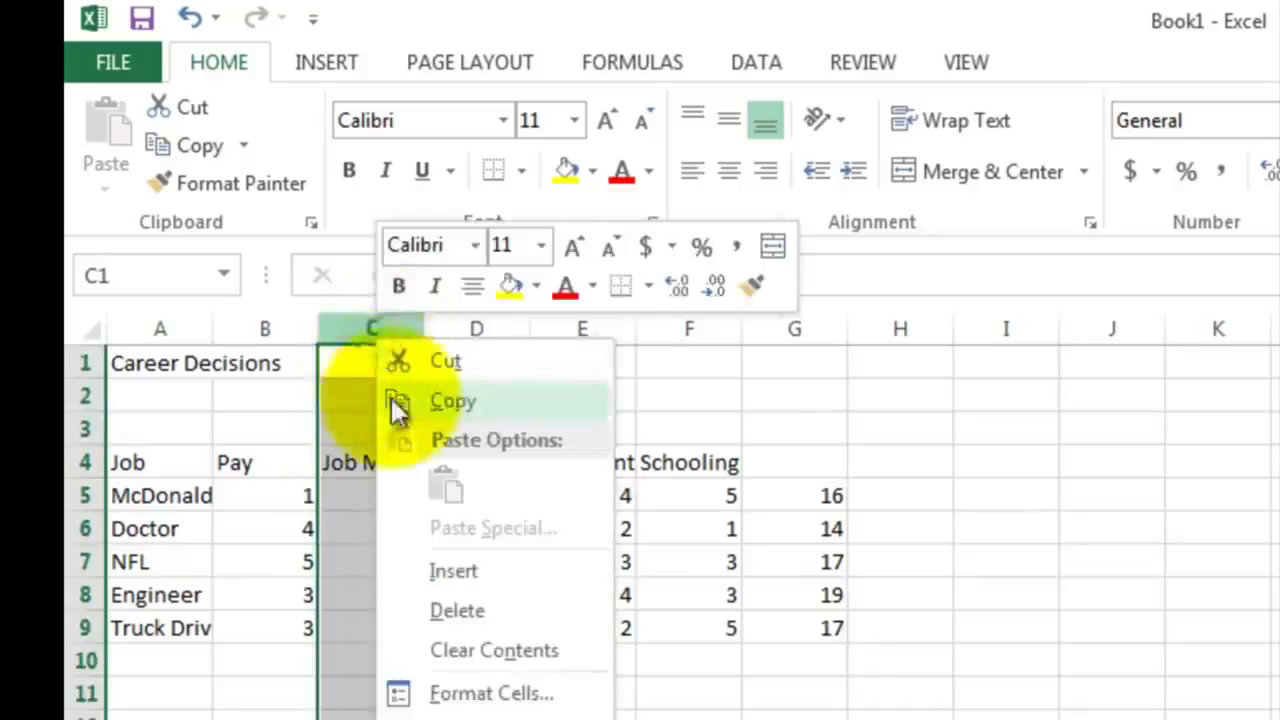
{"action": "left_click", "coordinate": [445, 570]}
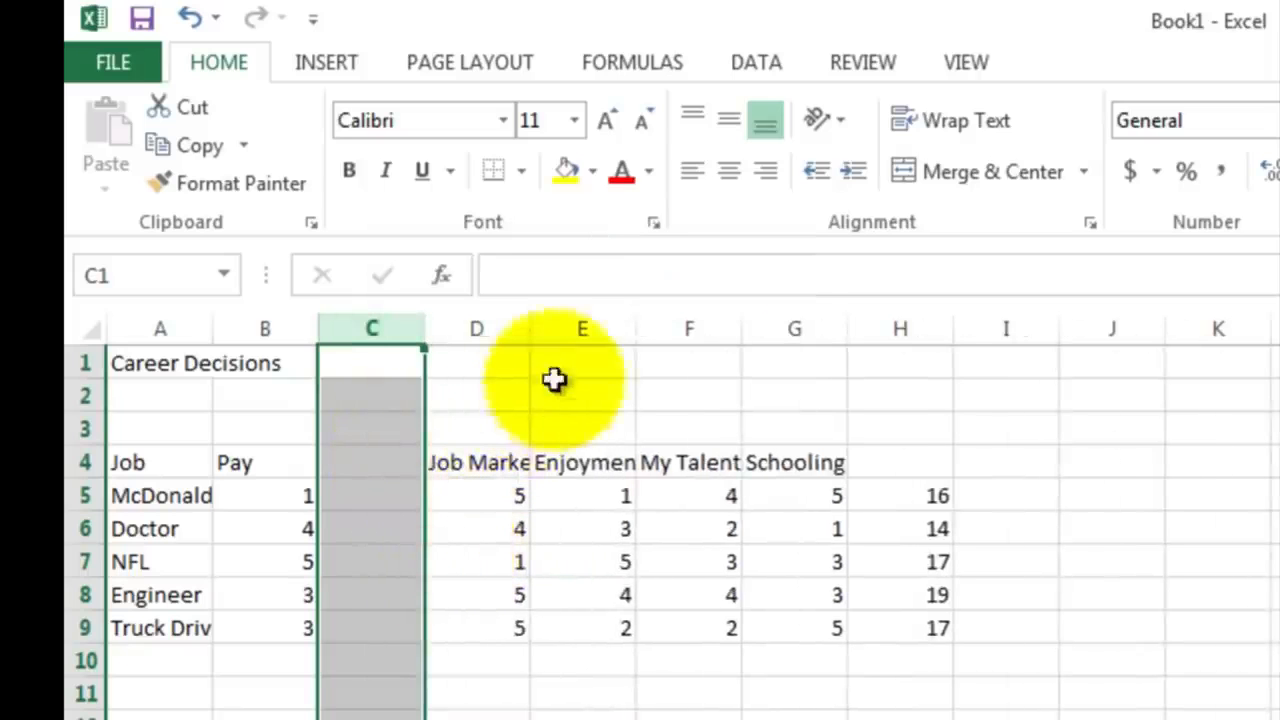
{"action": "left_click", "coordinate": [582, 329]}
{"action": "right_click", "coordinate": [580, 337]}
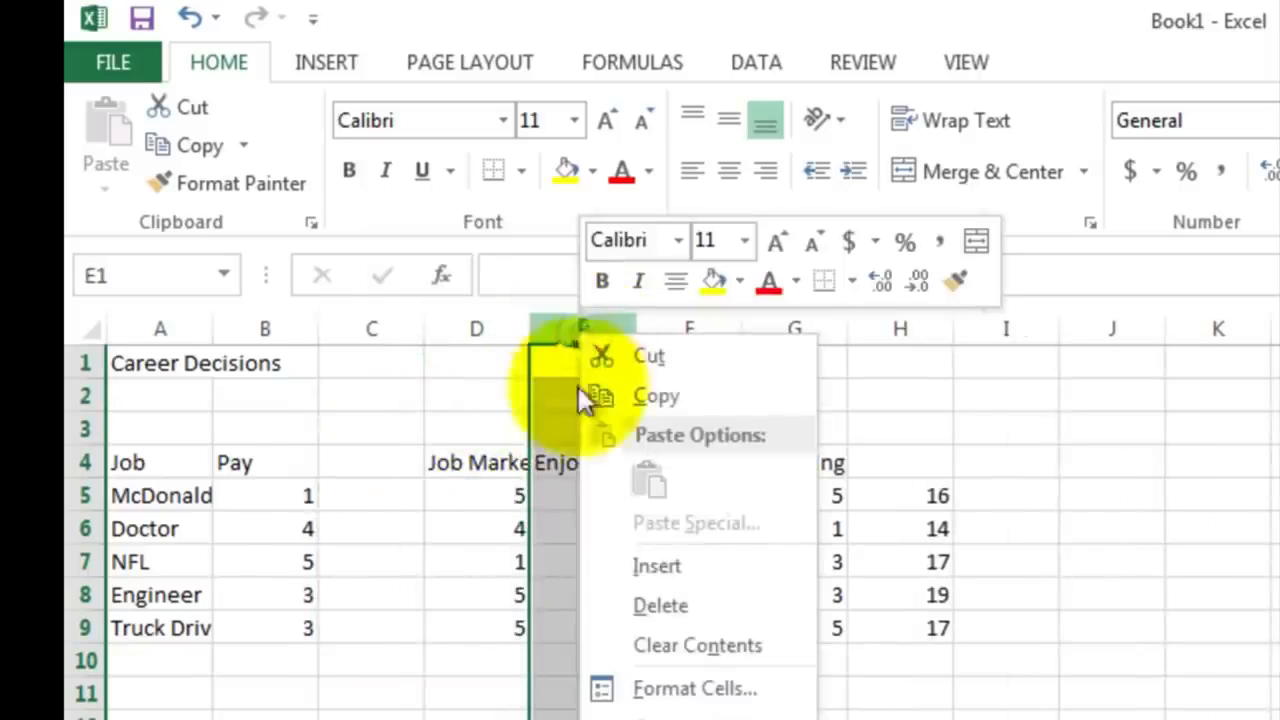
{"action": "left_click", "coordinate": [632, 567]}
Step: Insert a blank column after each of the Enjoyment, My Talent and Schooling columns
{"action": "left_click", "coordinate": [791, 329]}
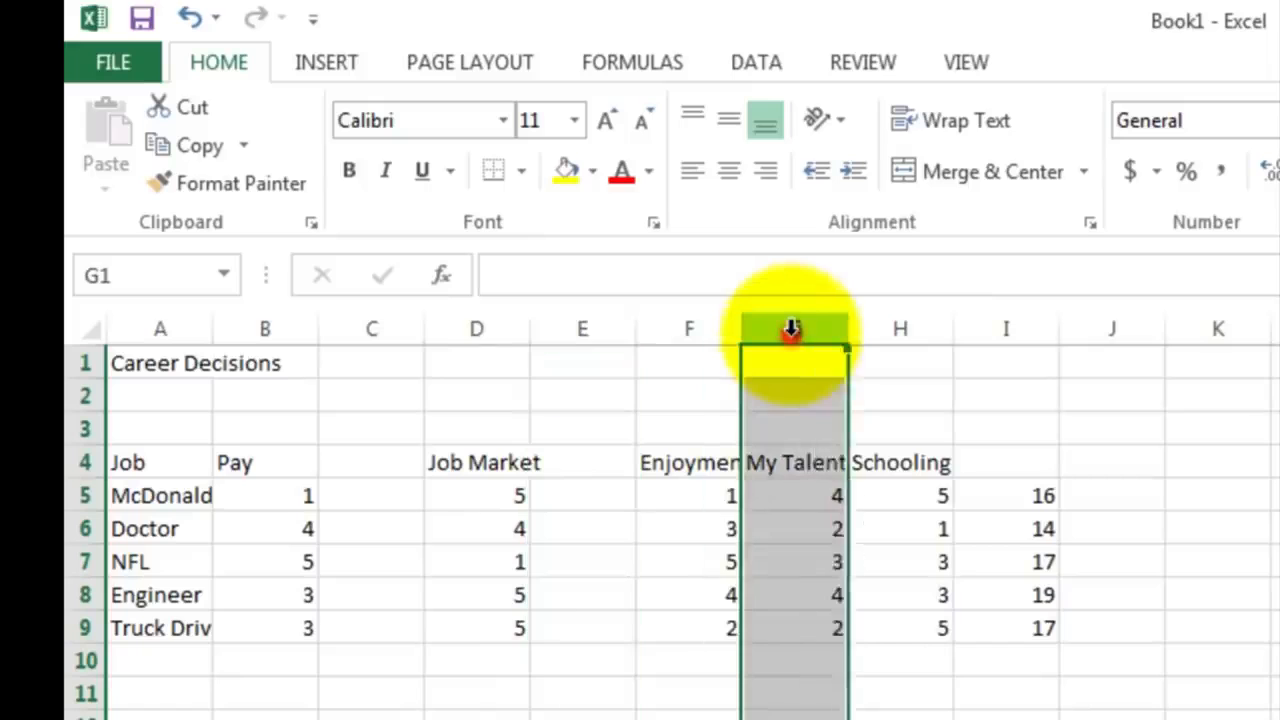
{"action": "right_click", "coordinate": [791, 330]}
{"action": "left_click", "coordinate": [841, 562]}
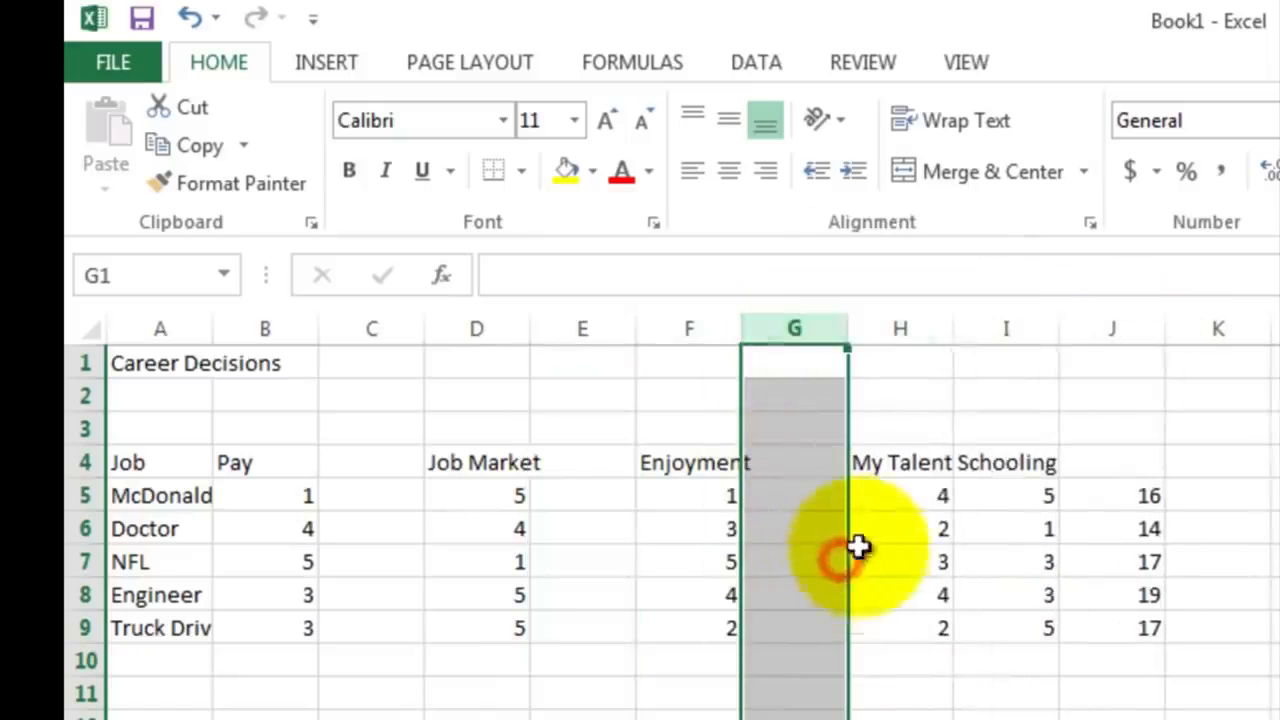
{"action": "left_click", "coordinate": [1003, 329]}
{"action": "right_click", "coordinate": [1001, 334]}
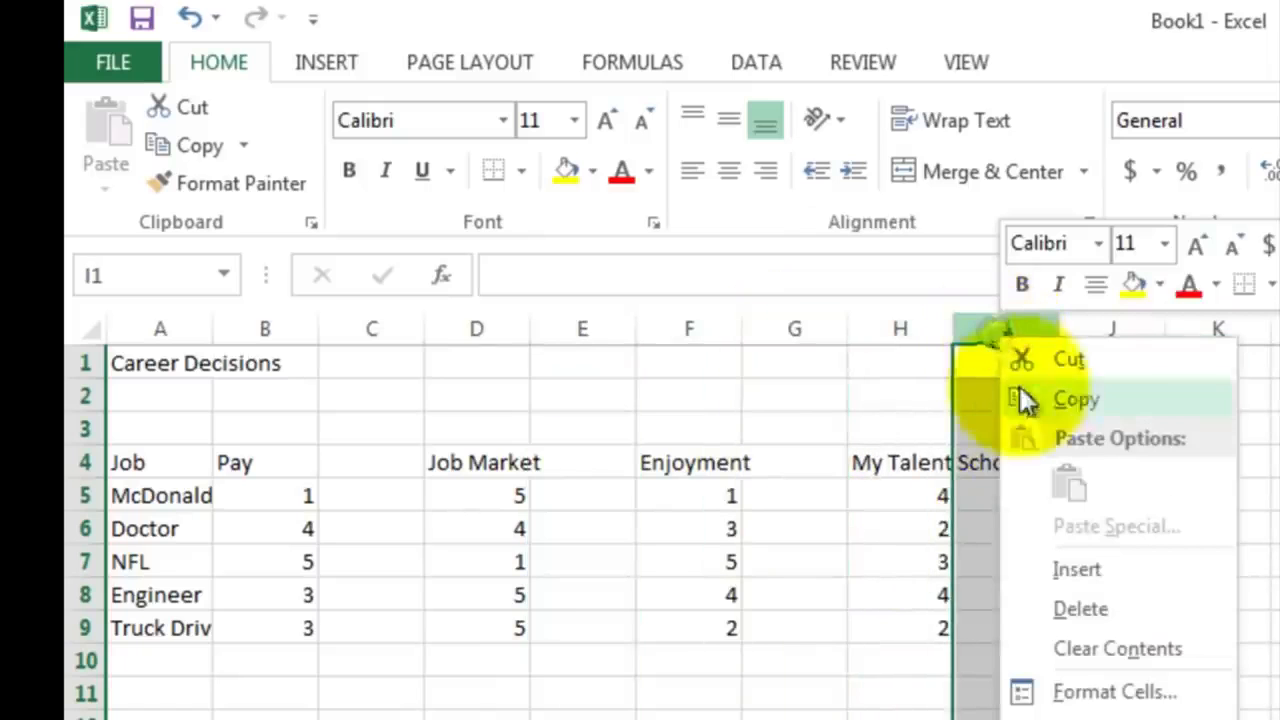
{"action": "left_click", "coordinate": [1066, 570]}
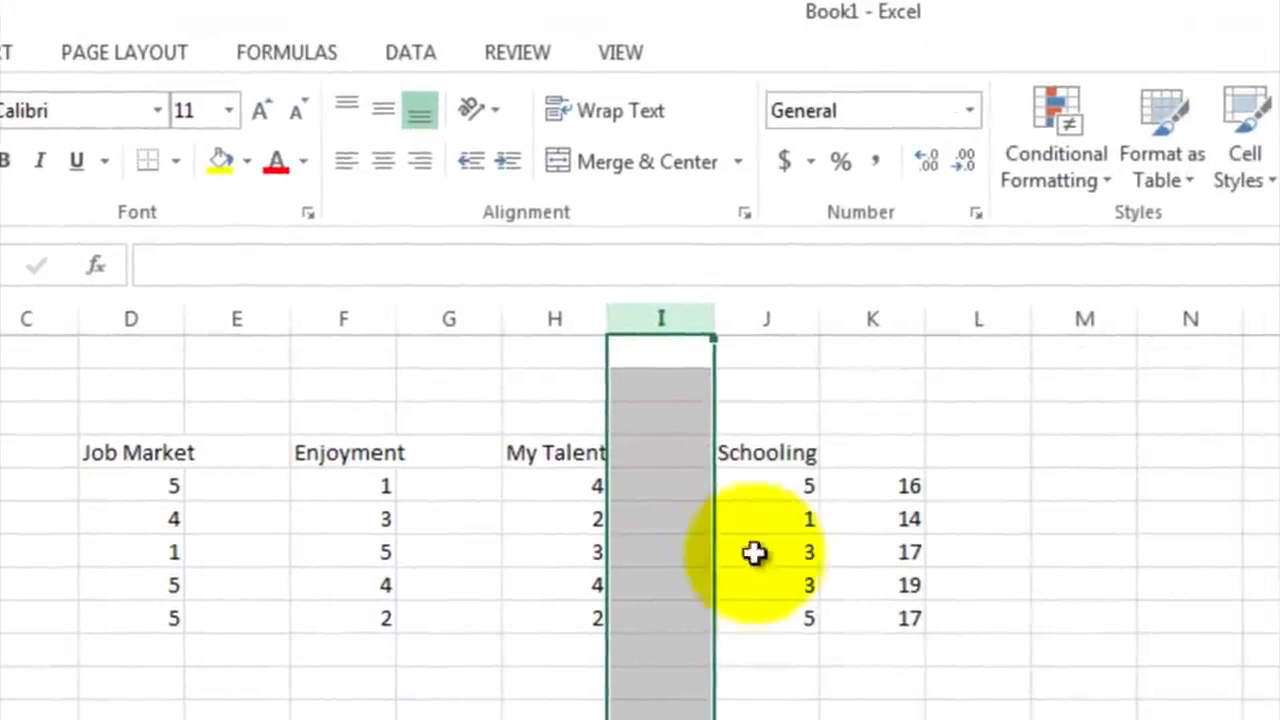
{"action": "left_click", "coordinate": [849, 320]}
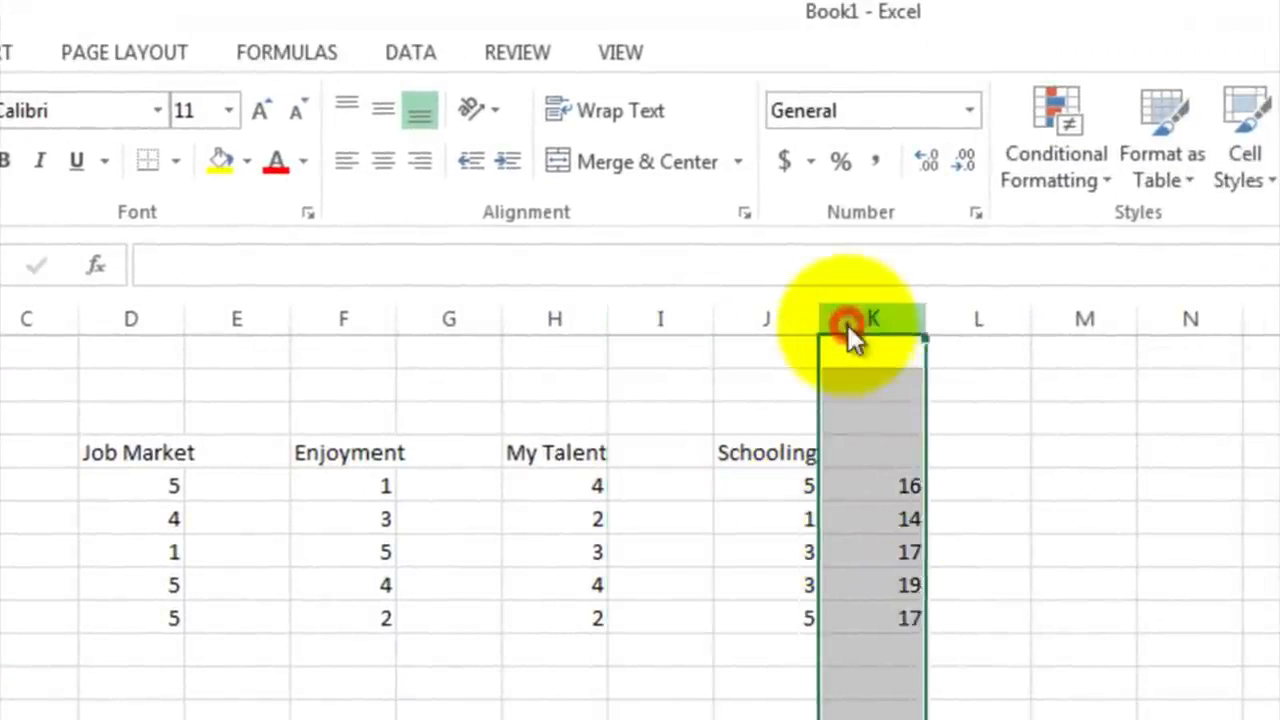
{"action": "right_click", "coordinate": [849, 338]}
{"action": "left_click", "coordinate": [860, 555]}
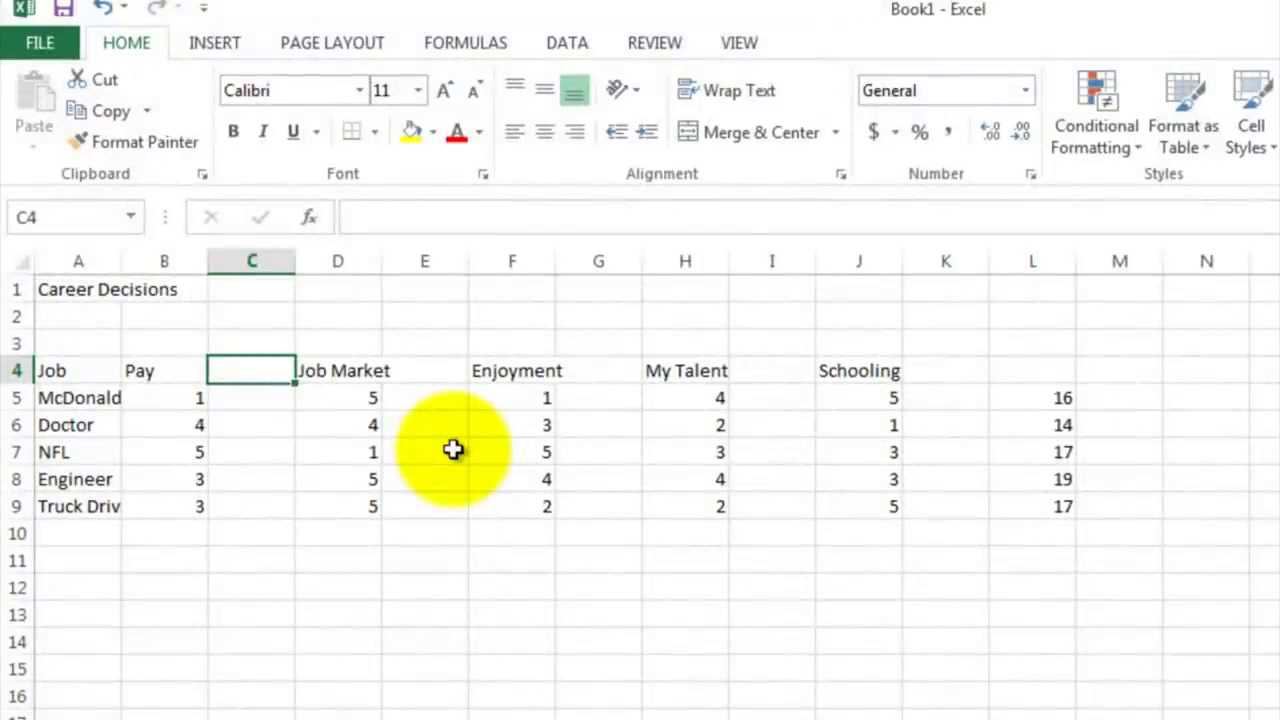
Step: Enter the weights 5 for Job Market in E4 and 4 for Enjoyment in G4
{"action": "key", "text": "Right"}
{"action": "key", "text": "Right"}
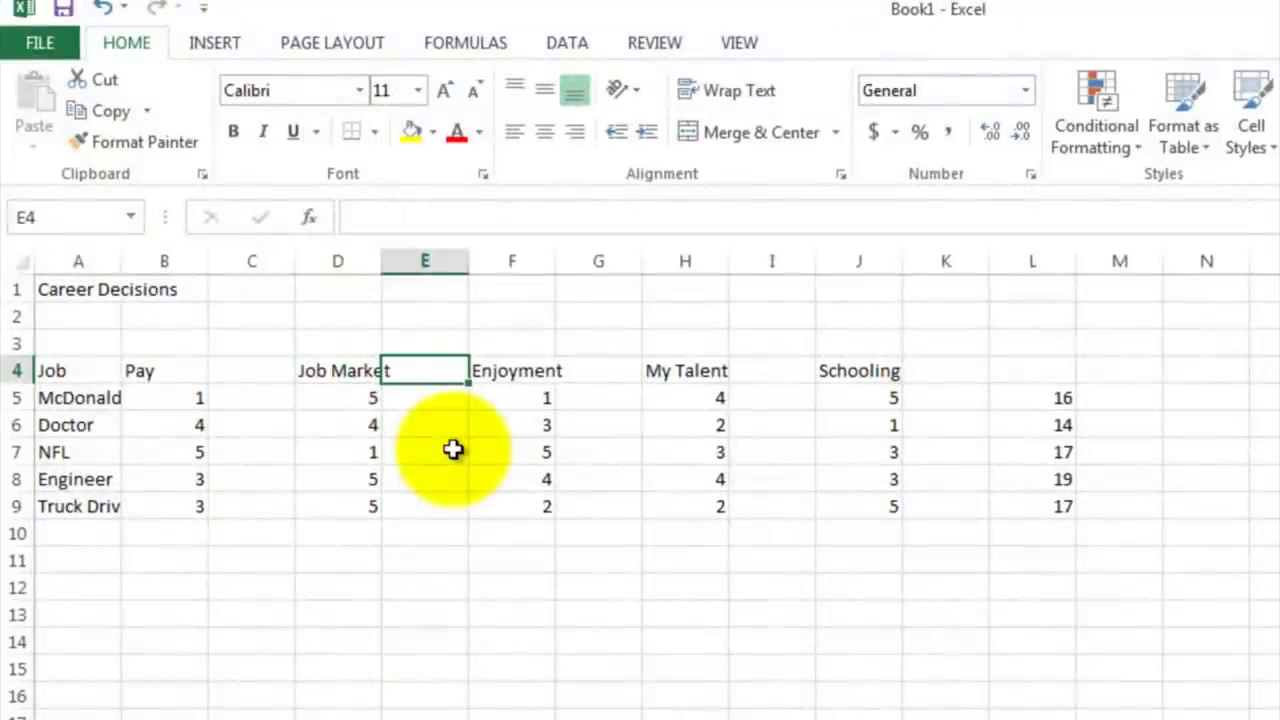
{"action": "type", "text": "5"}
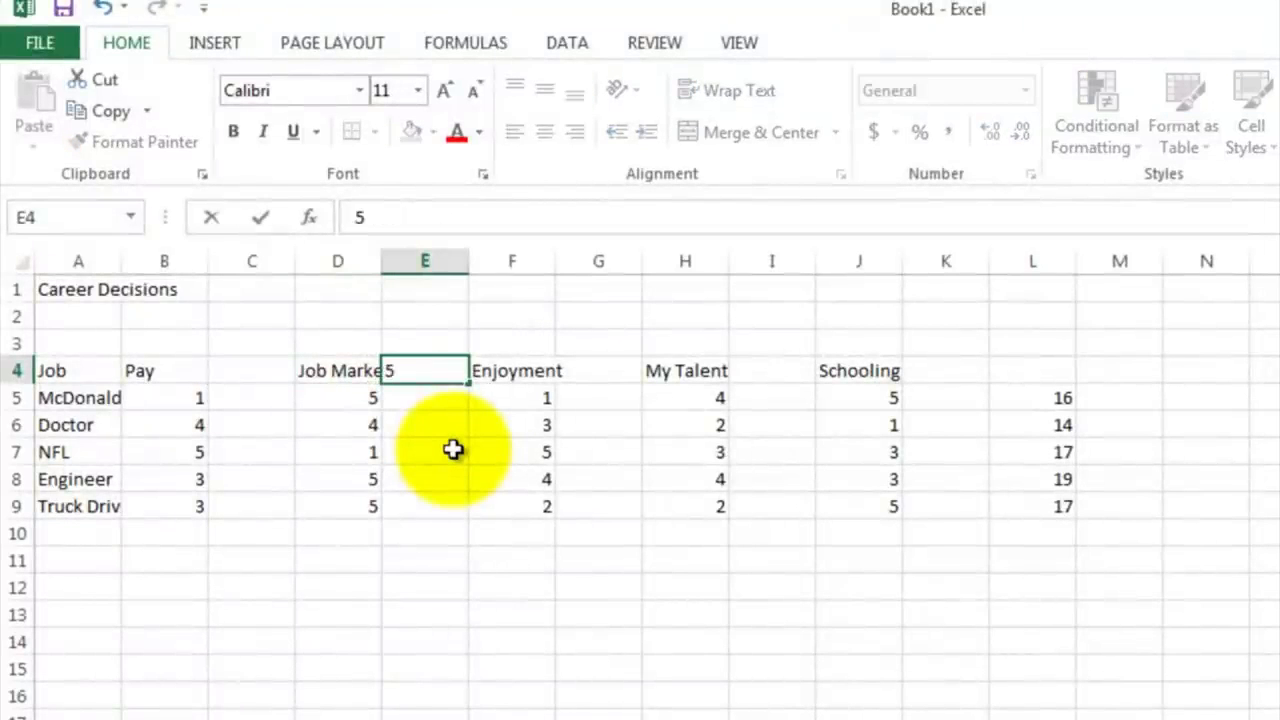
{"action": "key", "text": "Return"}
{"action": "key", "text": "Up"}
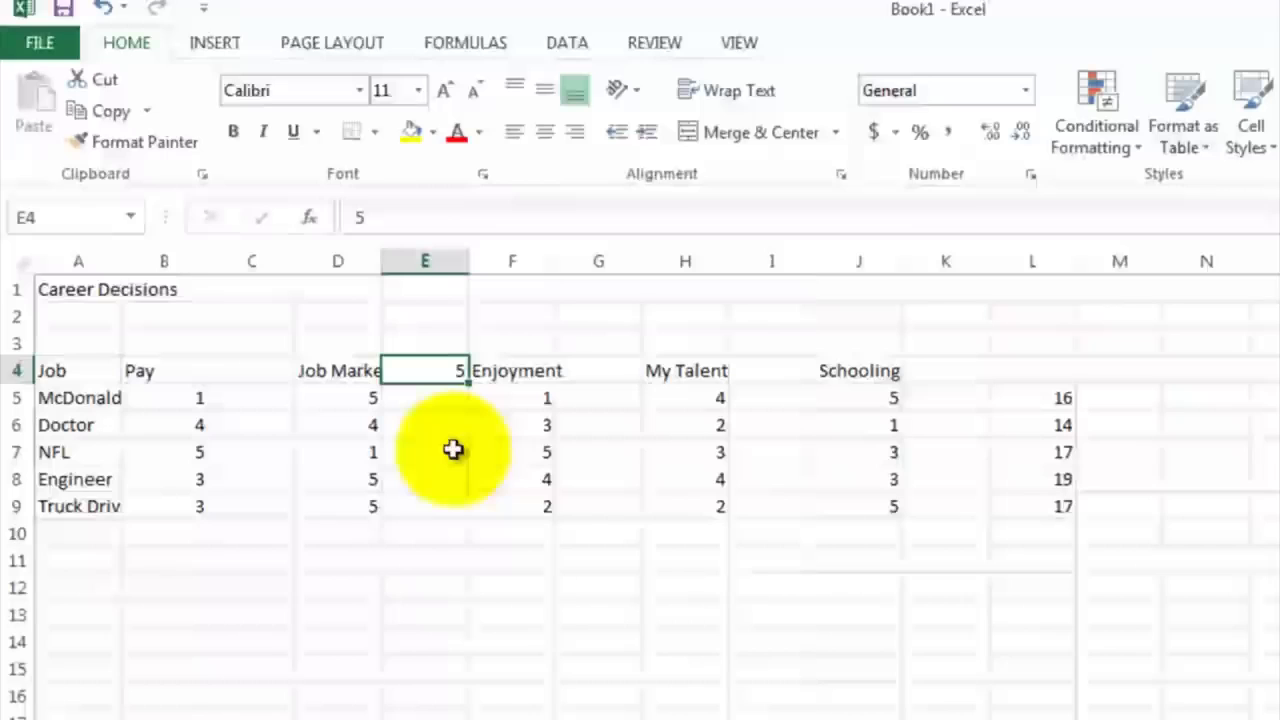
{"action": "key", "text": "Right"}
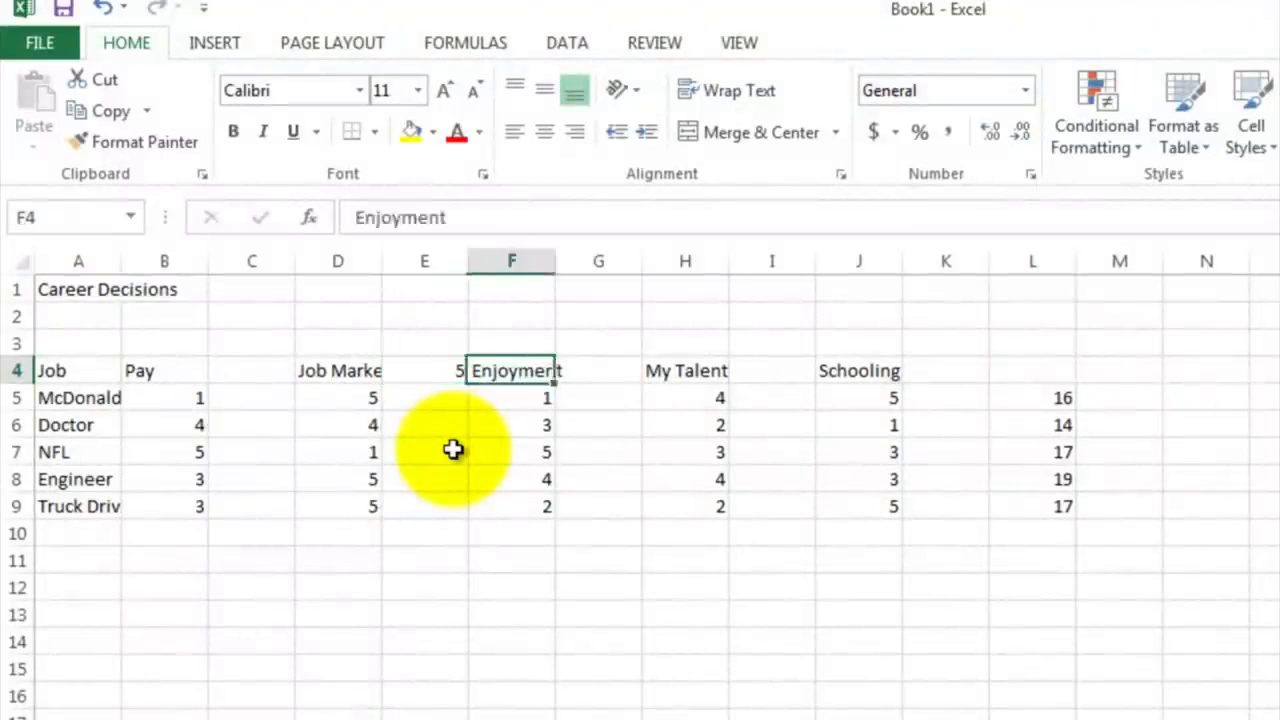
{"action": "key", "text": "Right"}
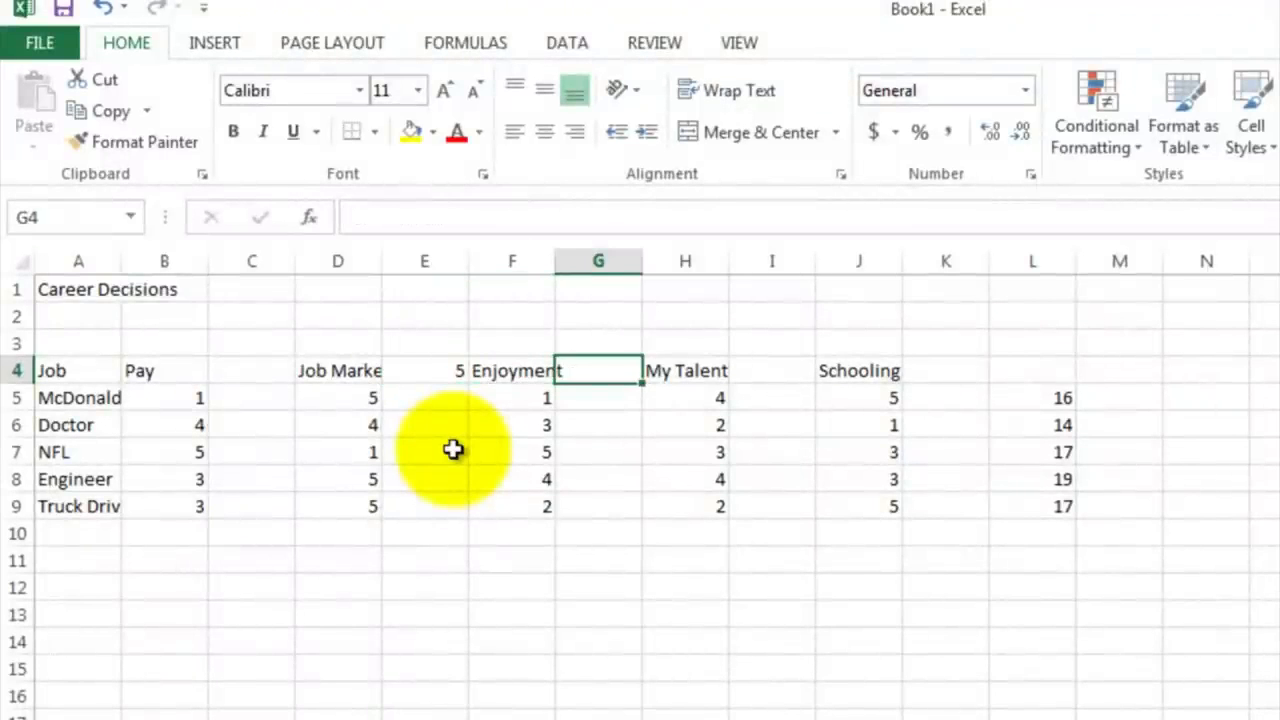
{"action": "key", "text": "Right"}
{"action": "key", "text": "Right"}
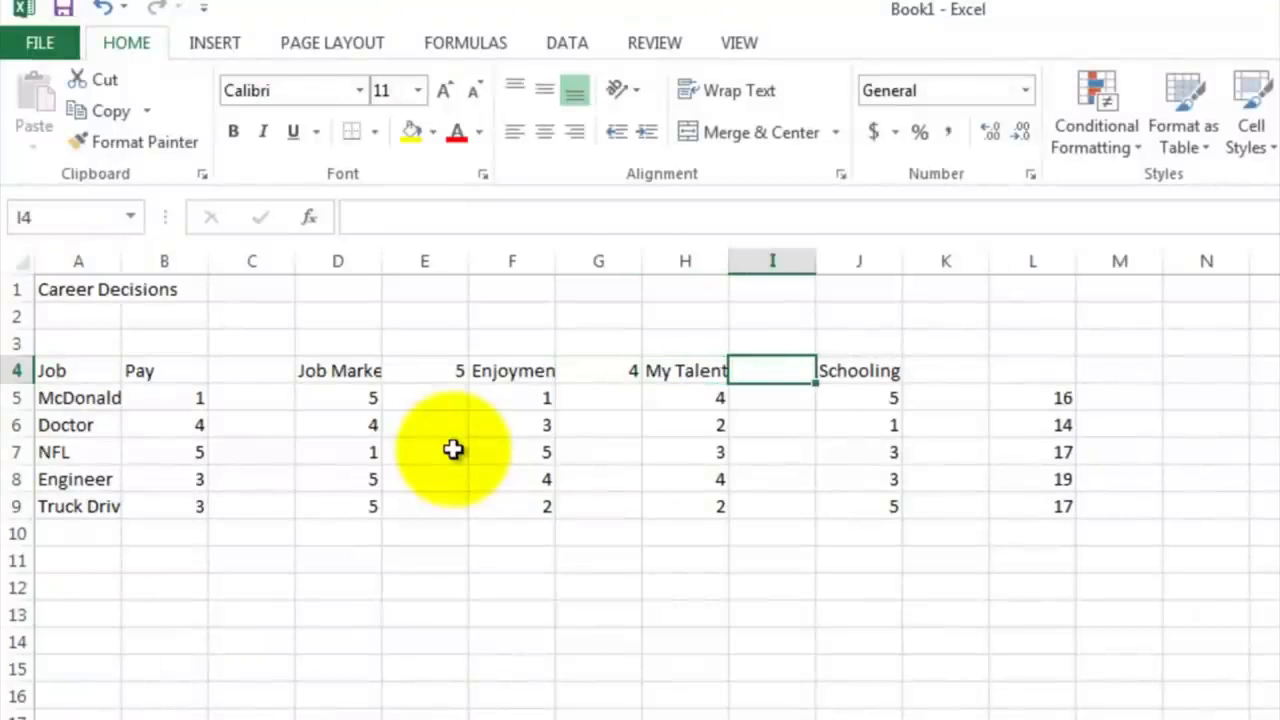
Step: Enter the weights 3 for My Talent in I4 and 1 for Schooling in K4
{"action": "type", "text": "3"}
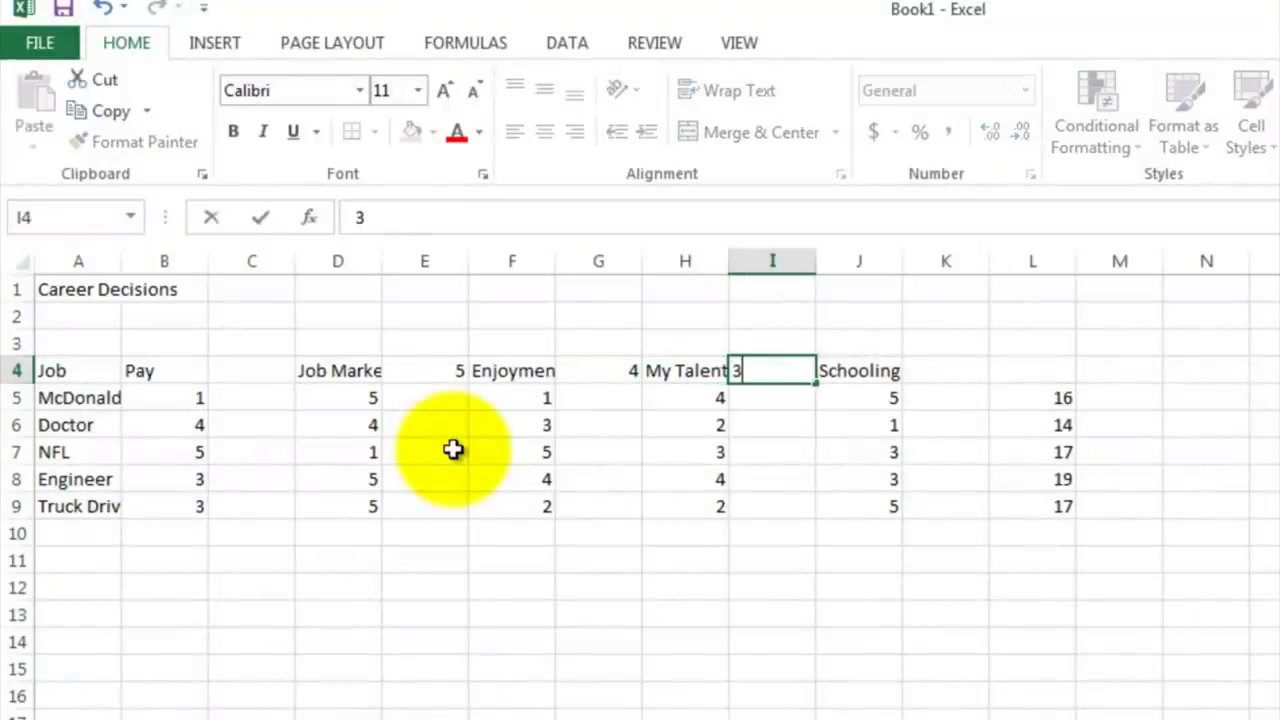
{"action": "key", "text": "Right"}
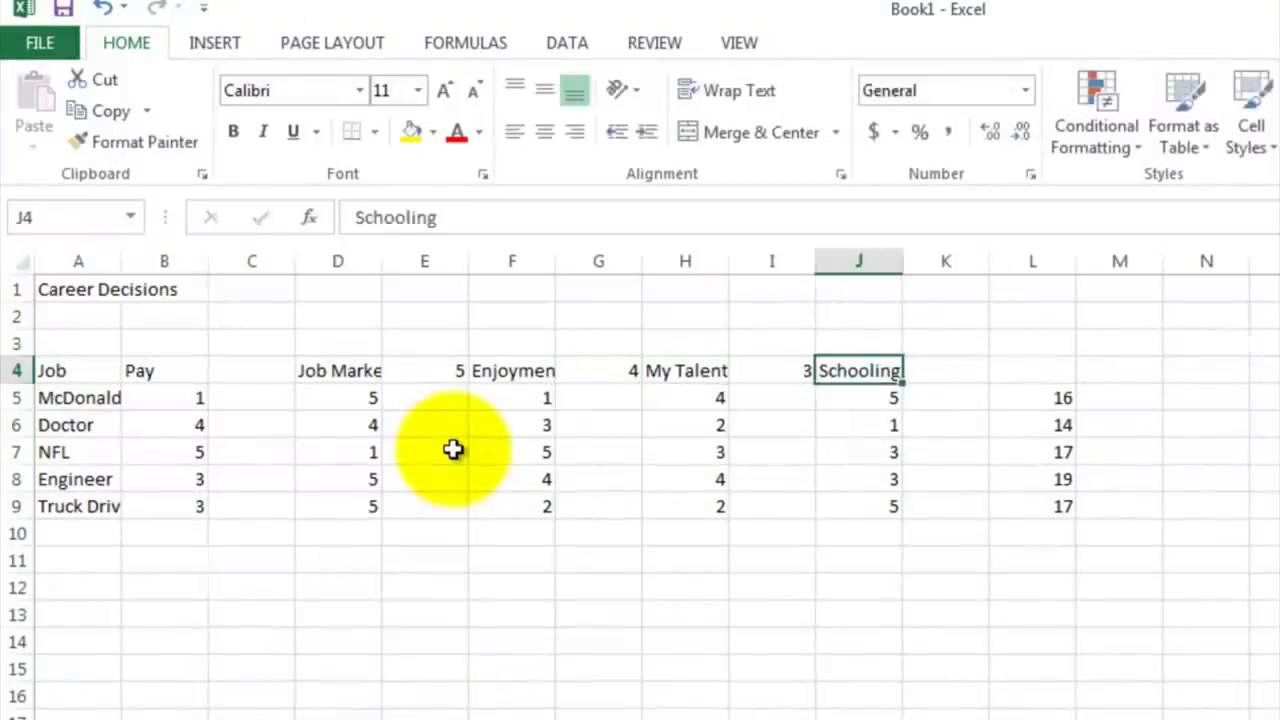
{"action": "key", "text": "Right"}
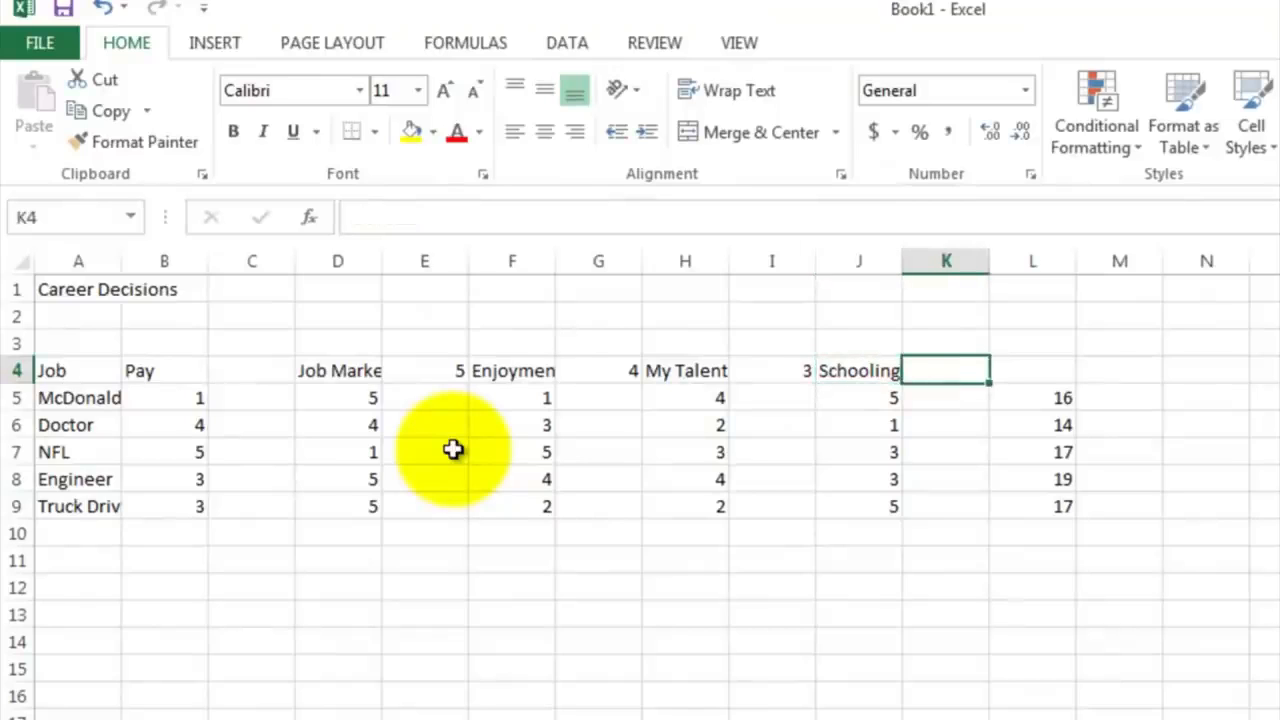
{"action": "type", "text": "1"}
{"action": "key", "text": "Return"}
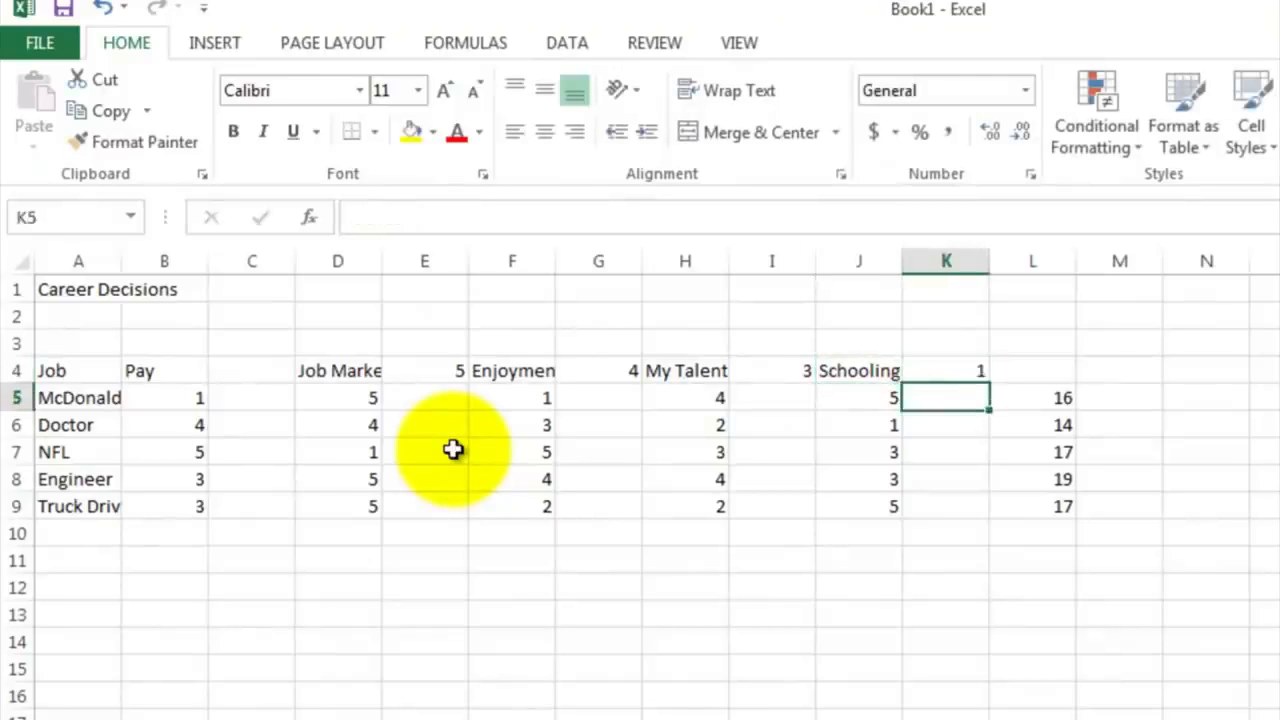
Step: Enter the weight 3 for Pay in C4
{"action": "key", "text": "Up"}
{"action": "key", "text": "Left"}
{"action": "key", "text": "Left"}
{"action": "key", "text": "Left"}
{"action": "key", "text": "Left"}
{"action": "key", "text": "Left"}
{"action": "key", "text": "Left"}
{"action": "key", "text": "Left"}
{"action": "key", "text": "Left"}
{"action": "key", "text": "Left"}
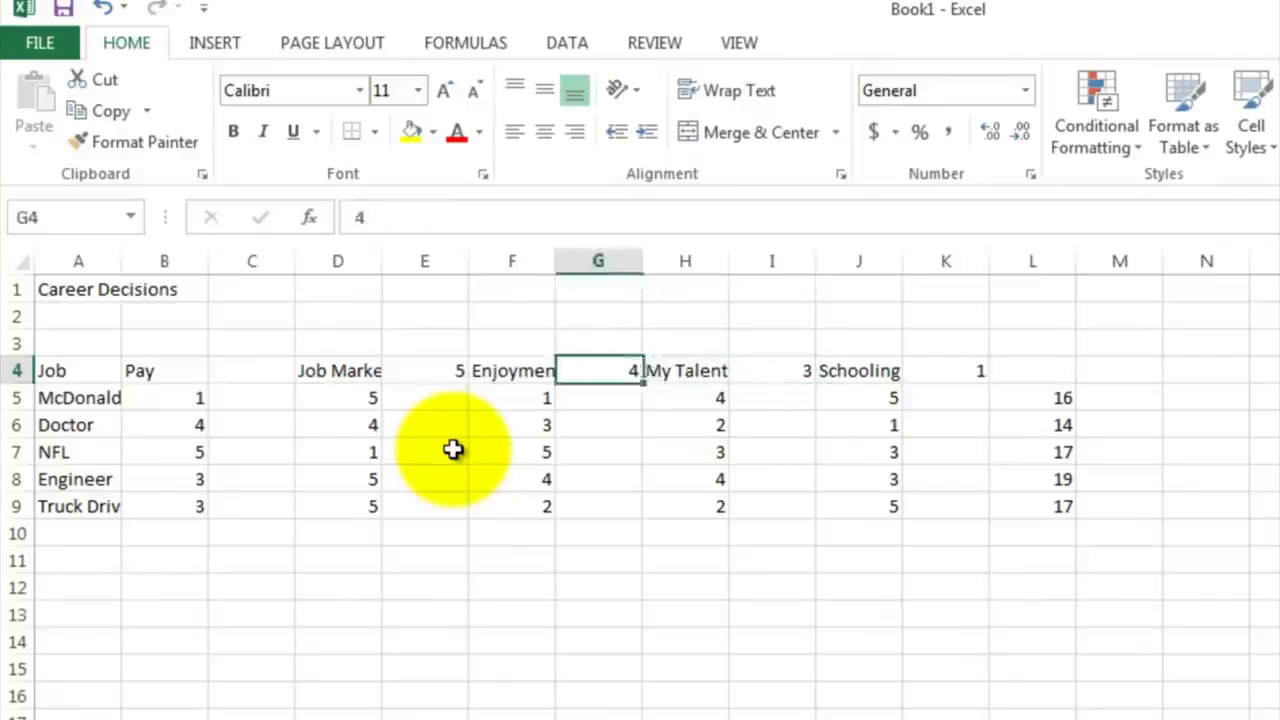
{"action": "key", "text": "Right"}
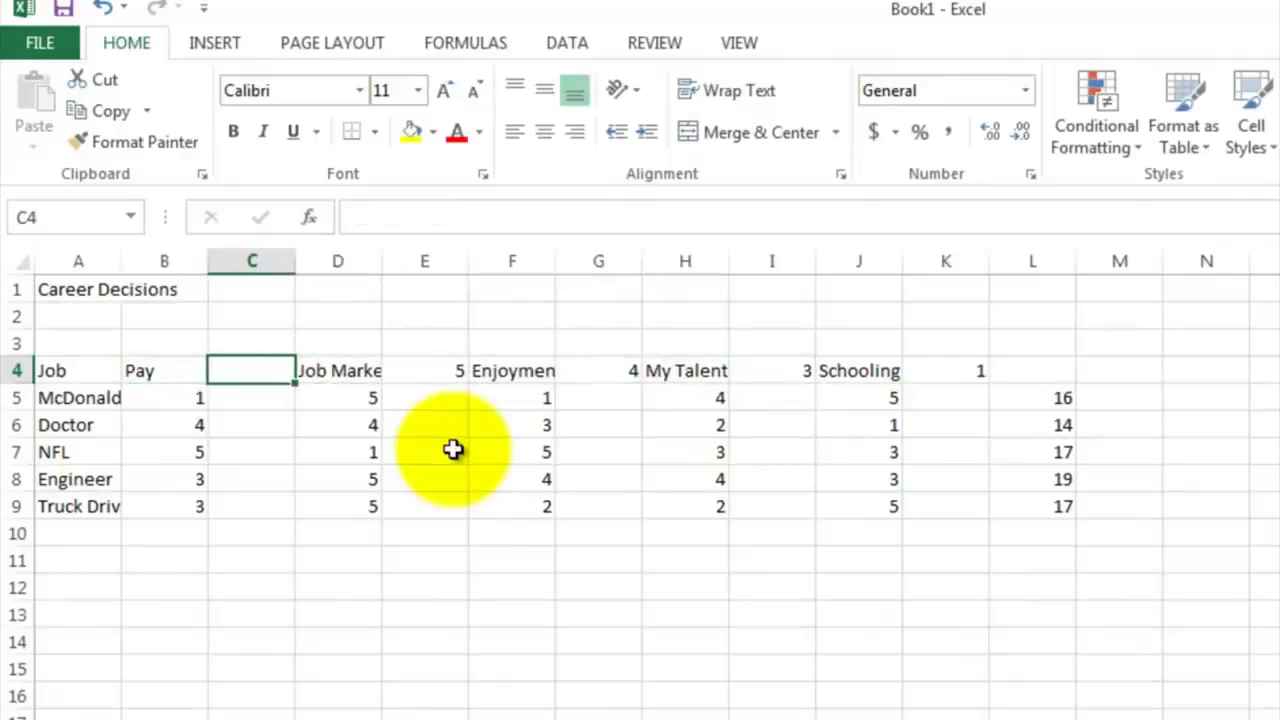
{"action": "type", "text": "3"}
{"action": "key", "text": "Return"}
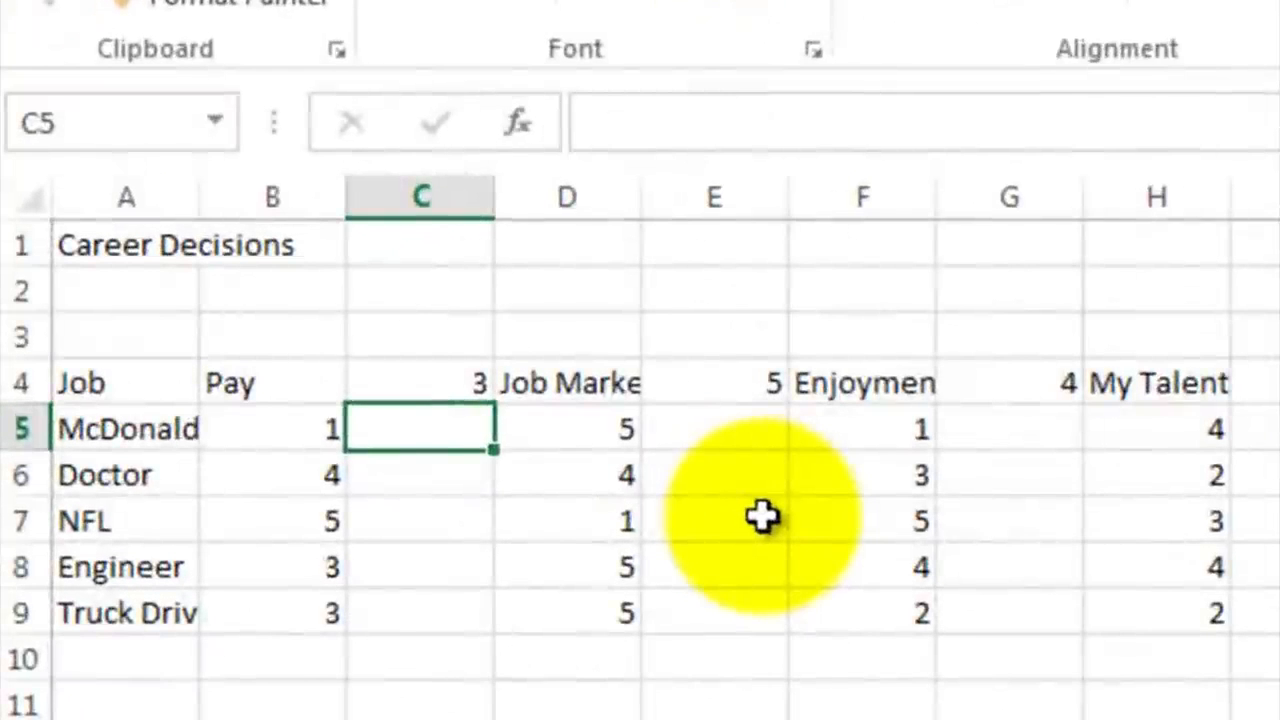
Step: Calculate the weighted Pay score in C5 with the formula =C$4*B5 and fill it down to C9
{"action": "type", "text": "="}
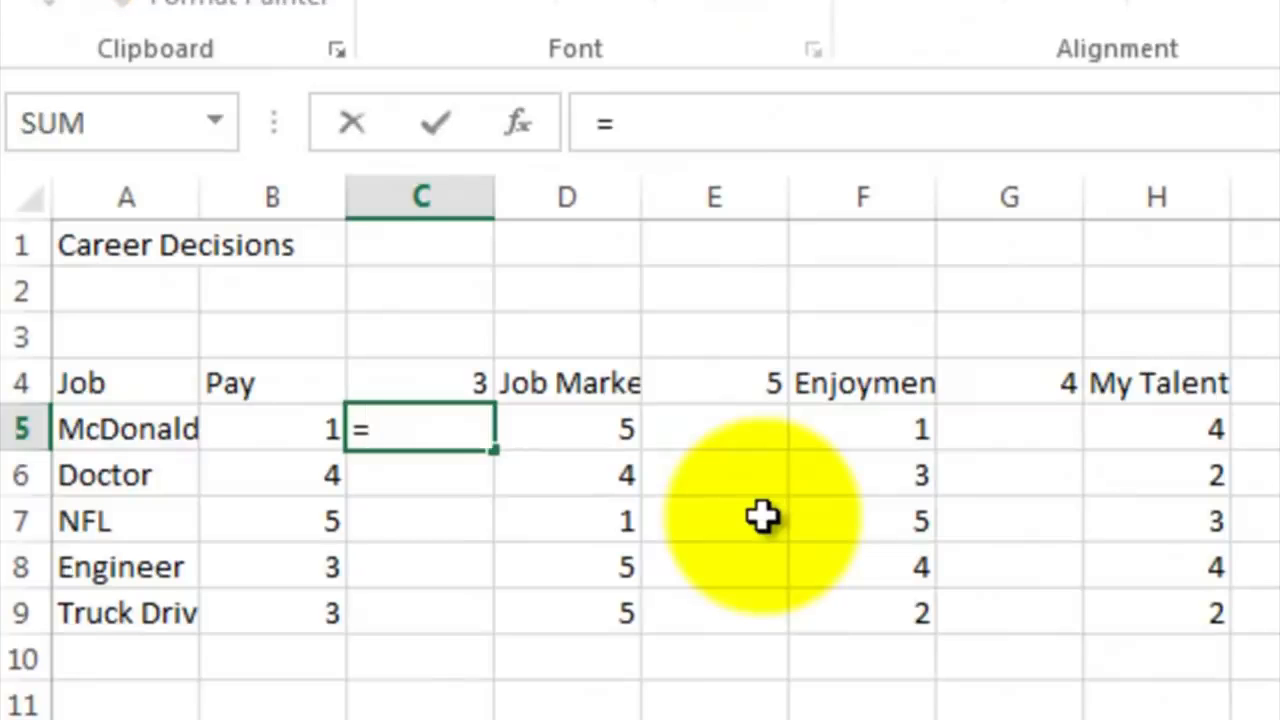
{"action": "left_click", "coordinate": [426, 385]}
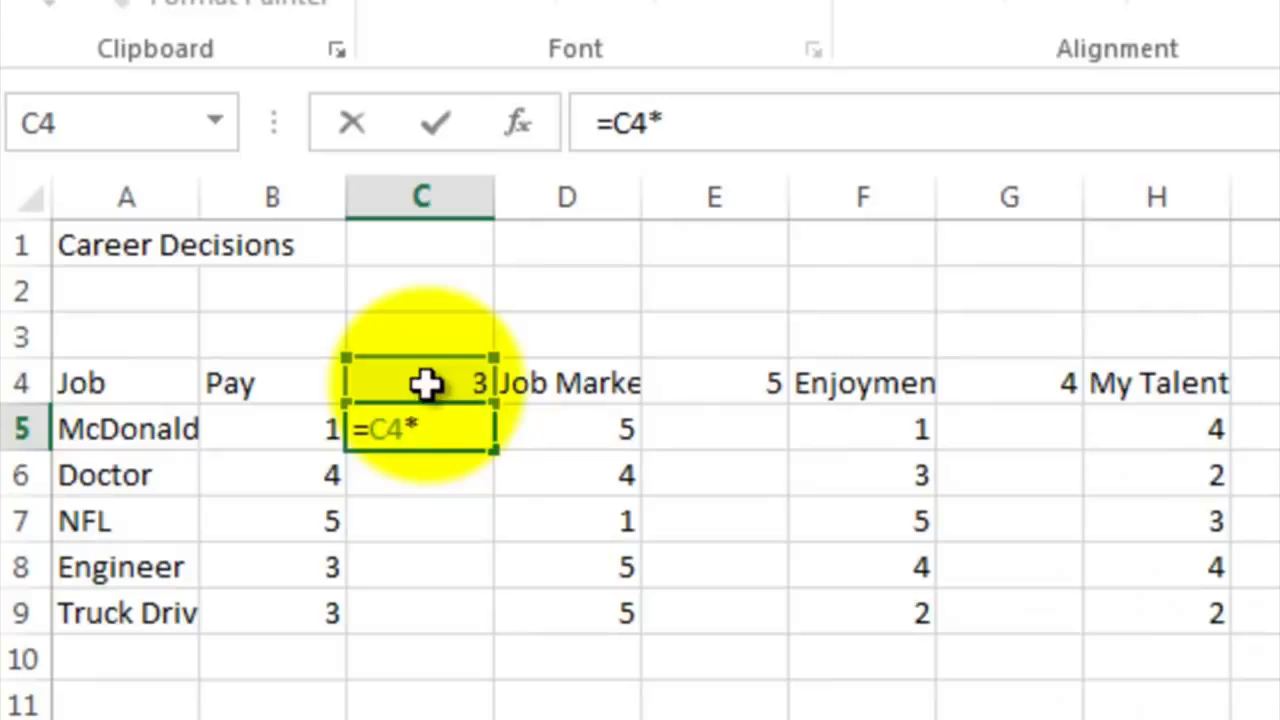
{"action": "type", "text": "*"}
{"action": "left_click", "coordinate": [288, 425]}
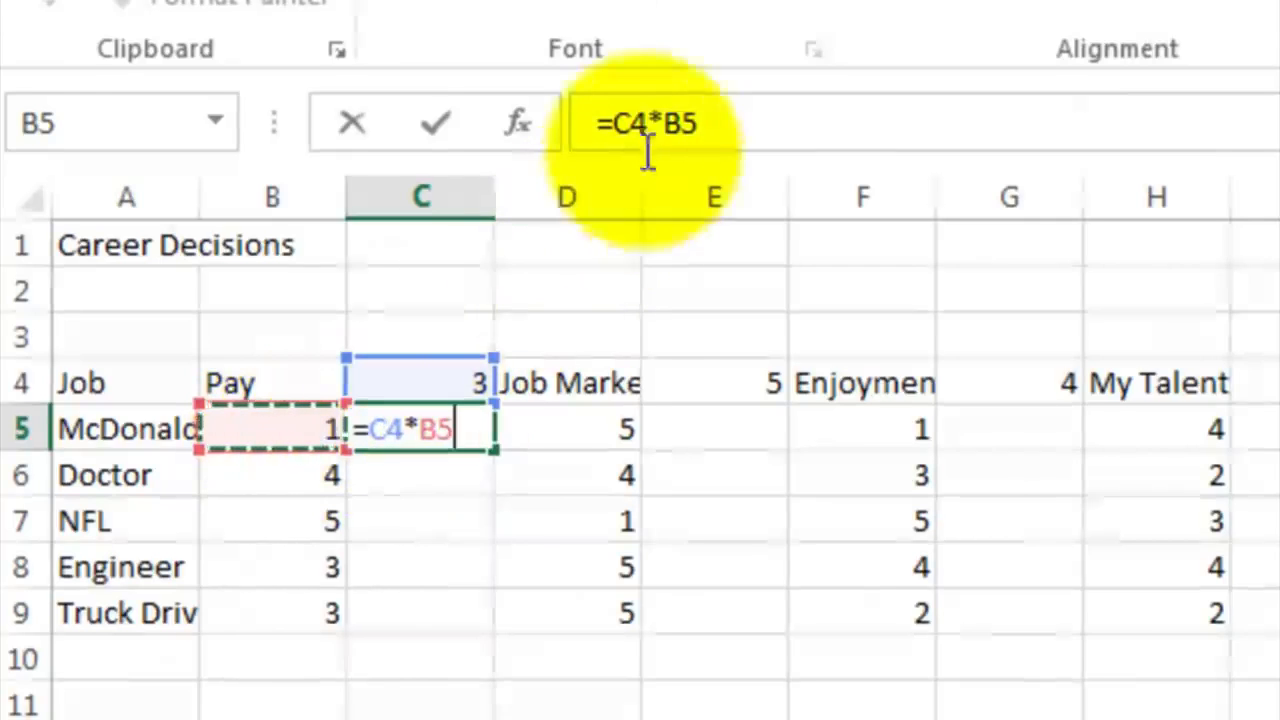
{"action": "left_click", "coordinate": [625, 122]}
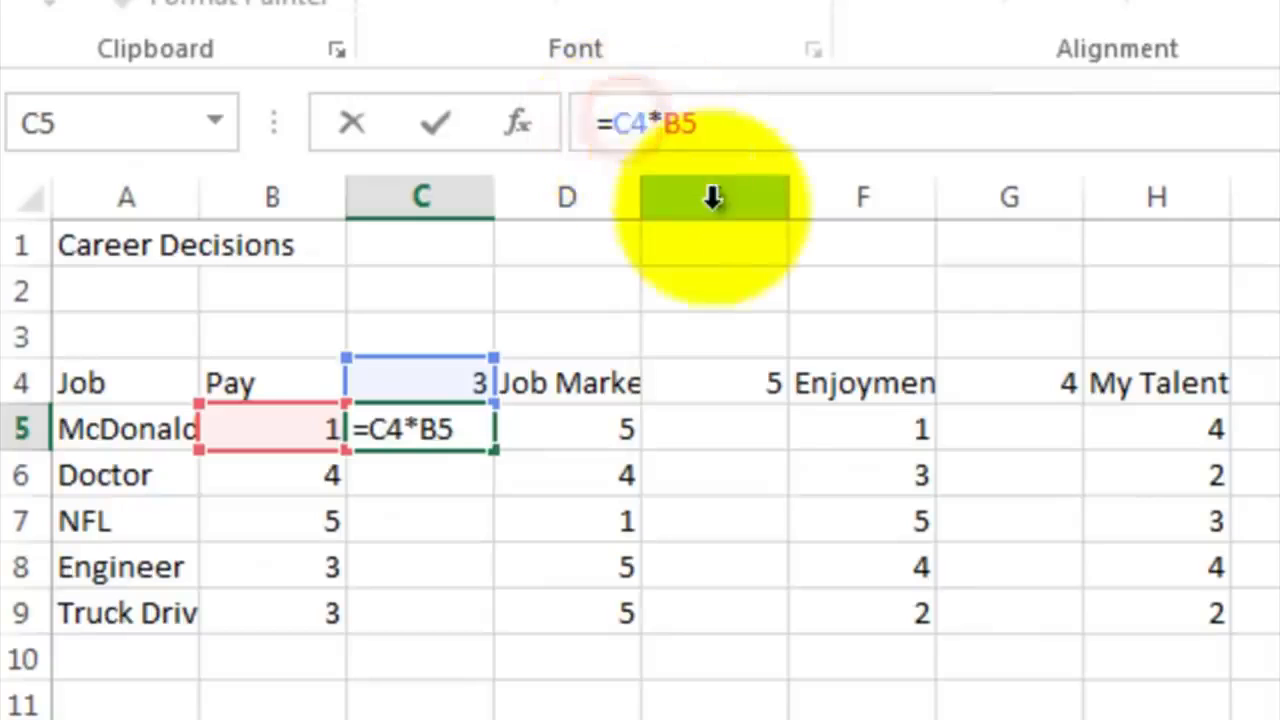
{"action": "type", "text": "$"}
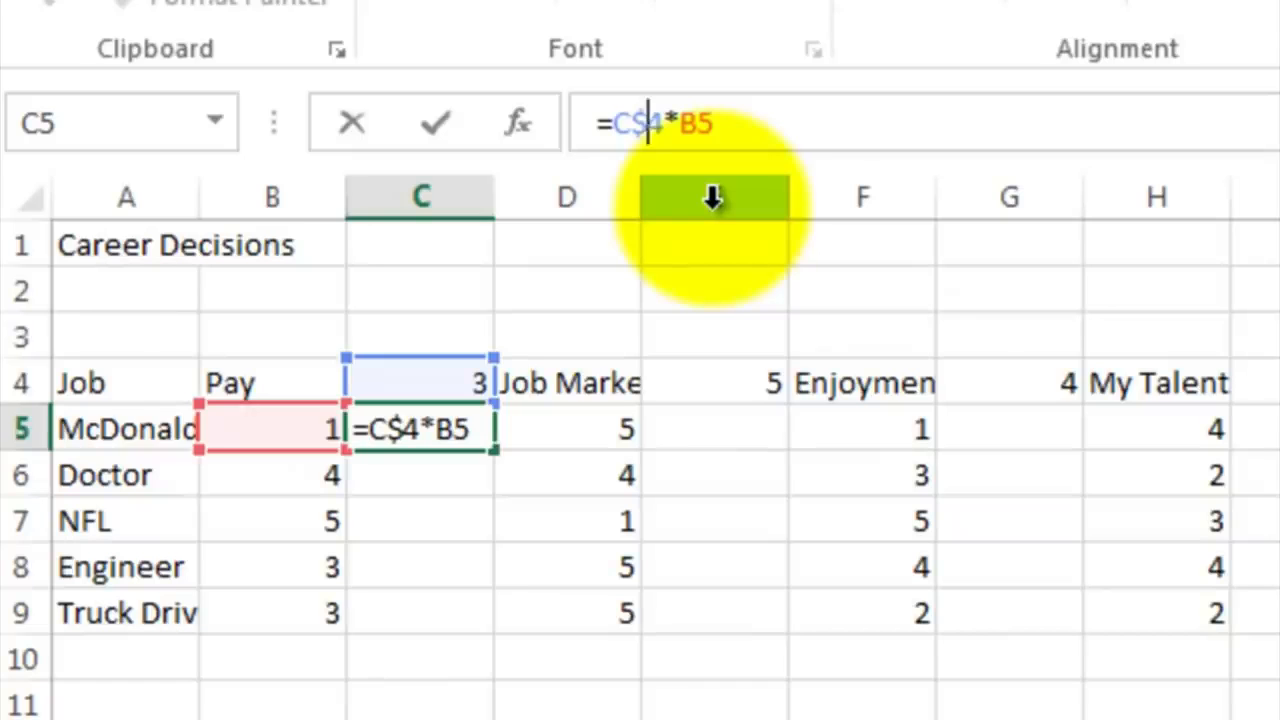
{"action": "key", "text": "Return"}
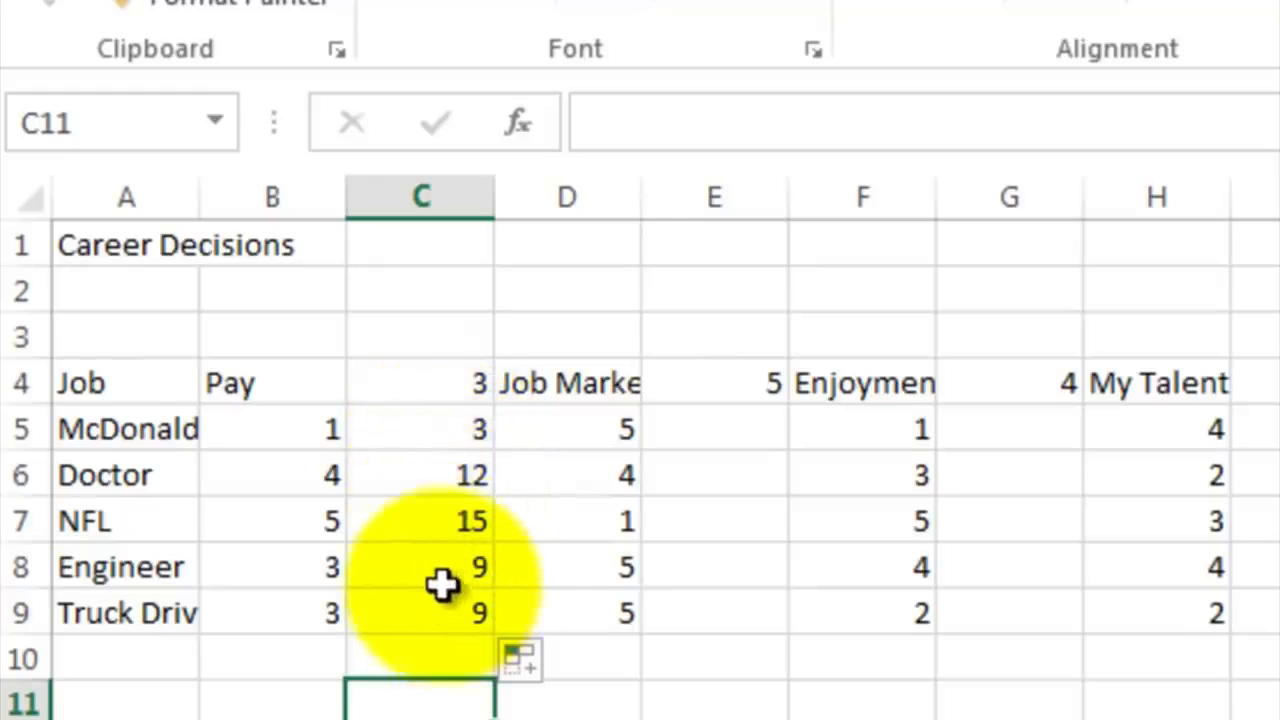
{"action": "left_click", "coordinate": [444, 529]}
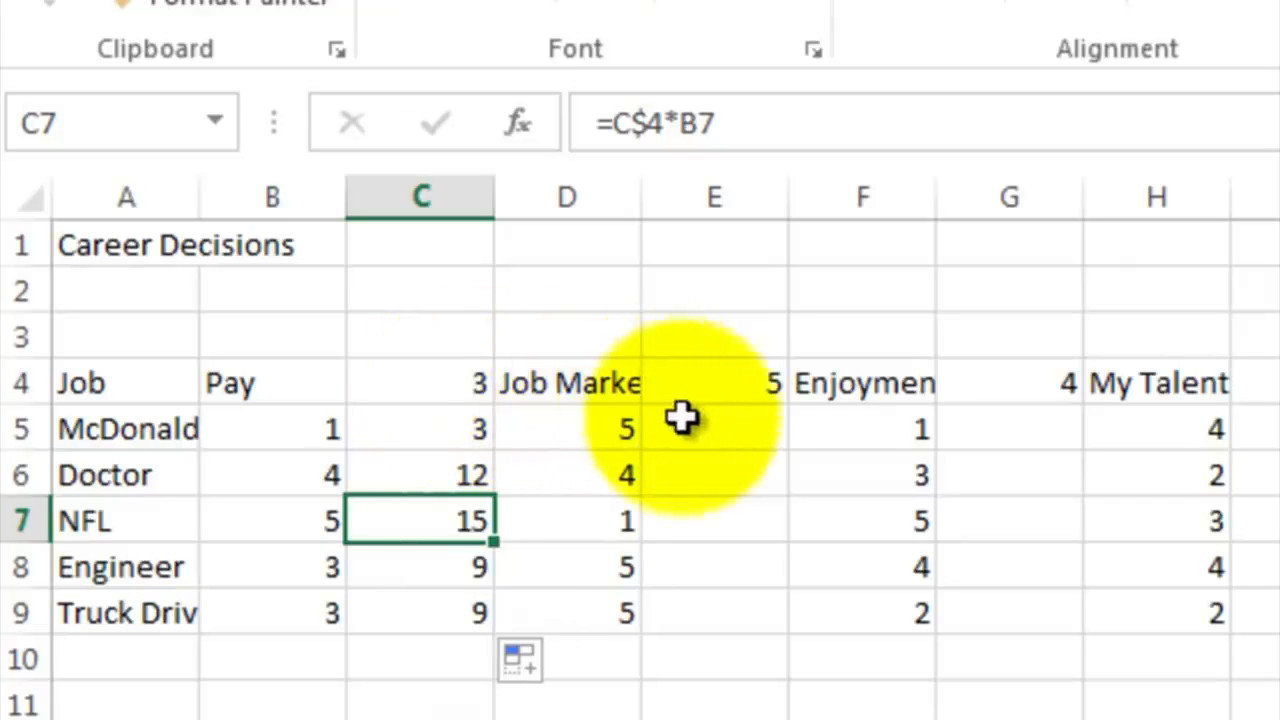
Step: Copy the weighted Pay formulas in C5:C9 and paste them into the Job Market score column starting at E5
{"action": "left_click", "coordinate": [458, 428]}
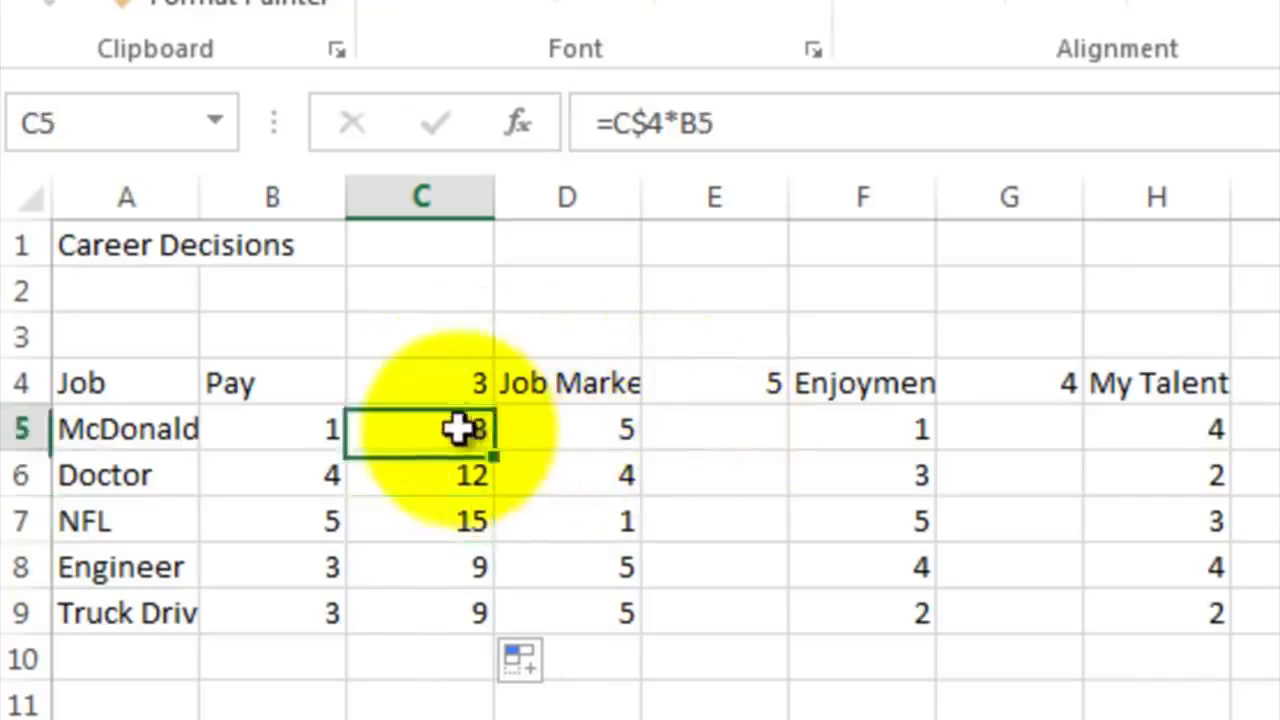
{"action": "left_click_drag", "start_coordinate": [458, 428], "coordinate": [448, 613]}
{"action": "right_click", "coordinate": [434, 487]}
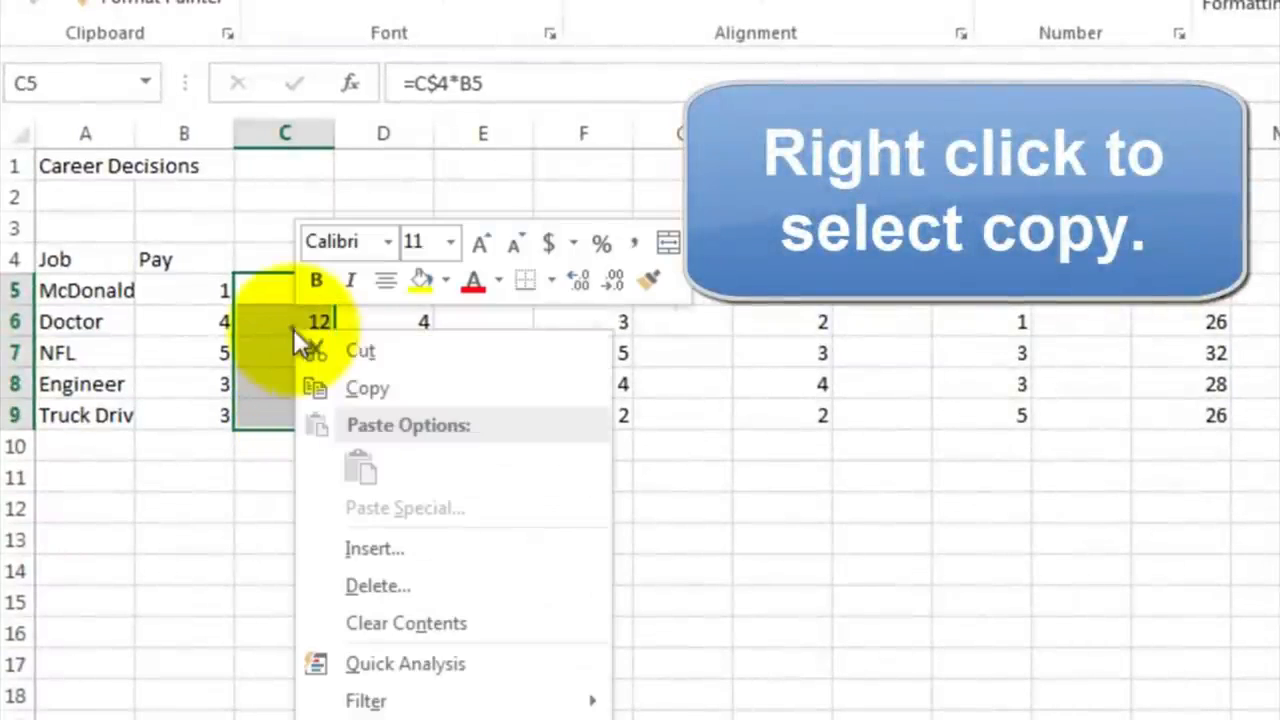
{"action": "left_click", "coordinate": [335, 385]}
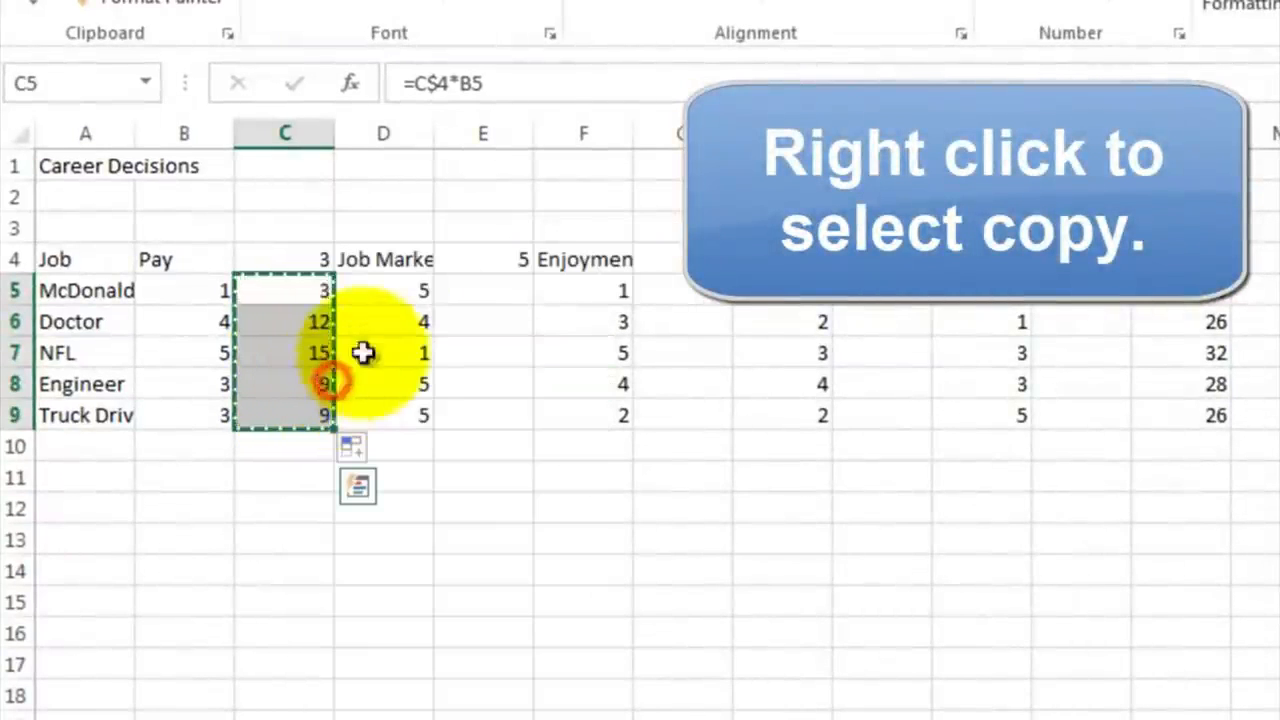
{"action": "left_click", "coordinate": [469, 297]}
{"action": "right_click", "coordinate": [470, 296]}
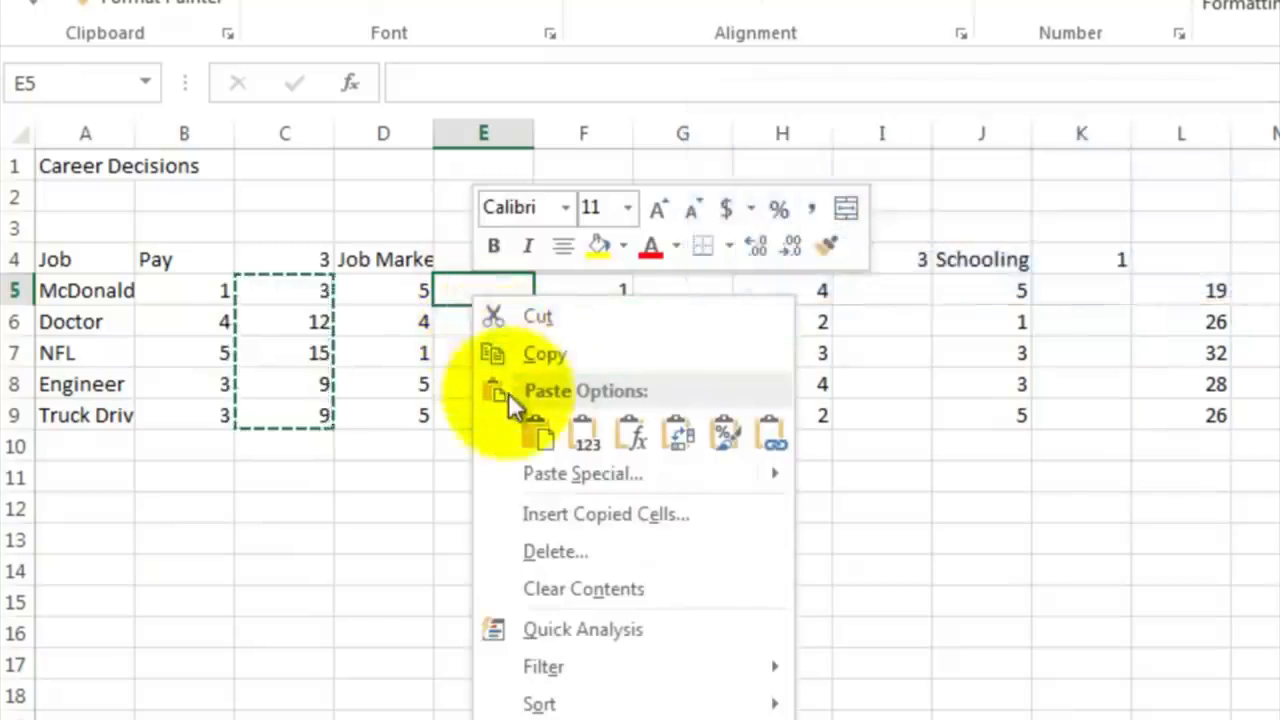
{"action": "left_click", "coordinate": [530, 430]}
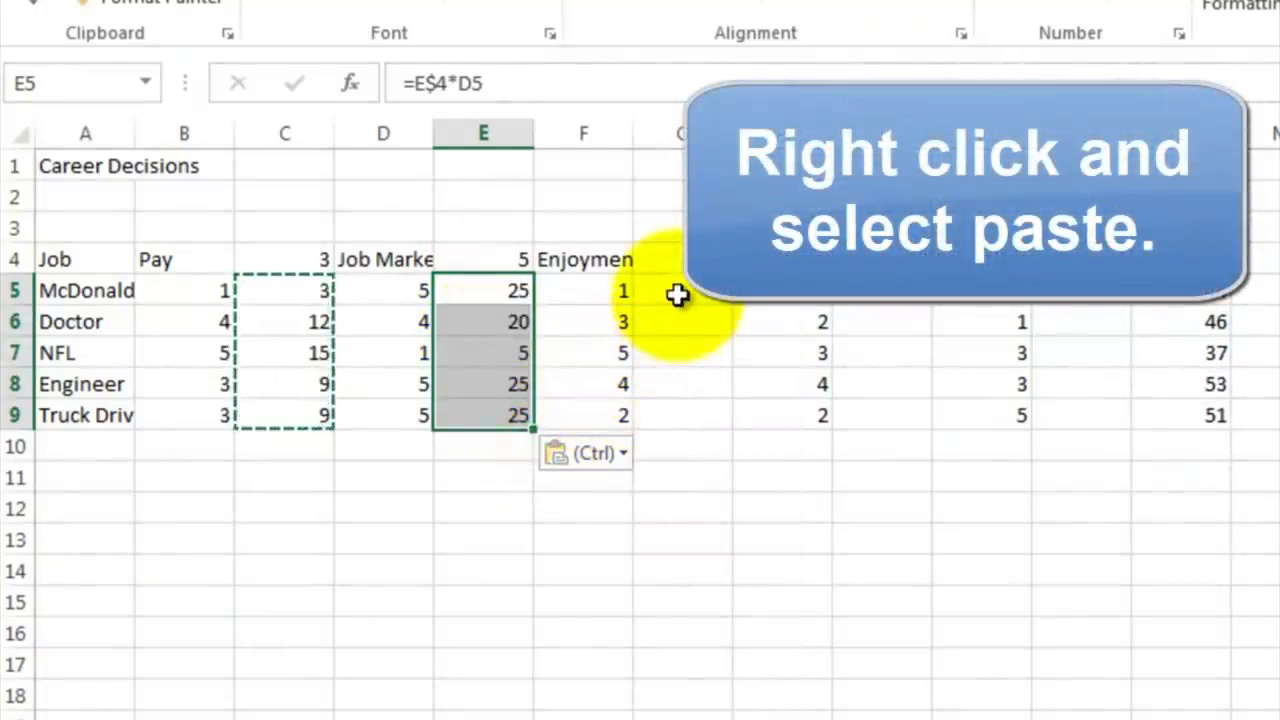
Step: Paste the copied weighted-score formulas into the Enjoyment, My Talent and Schooling score columns starting at G5, I5 and K5
{"action": "left_click", "coordinate": [678, 293]}
{"action": "right_click", "coordinate": [678, 293]}
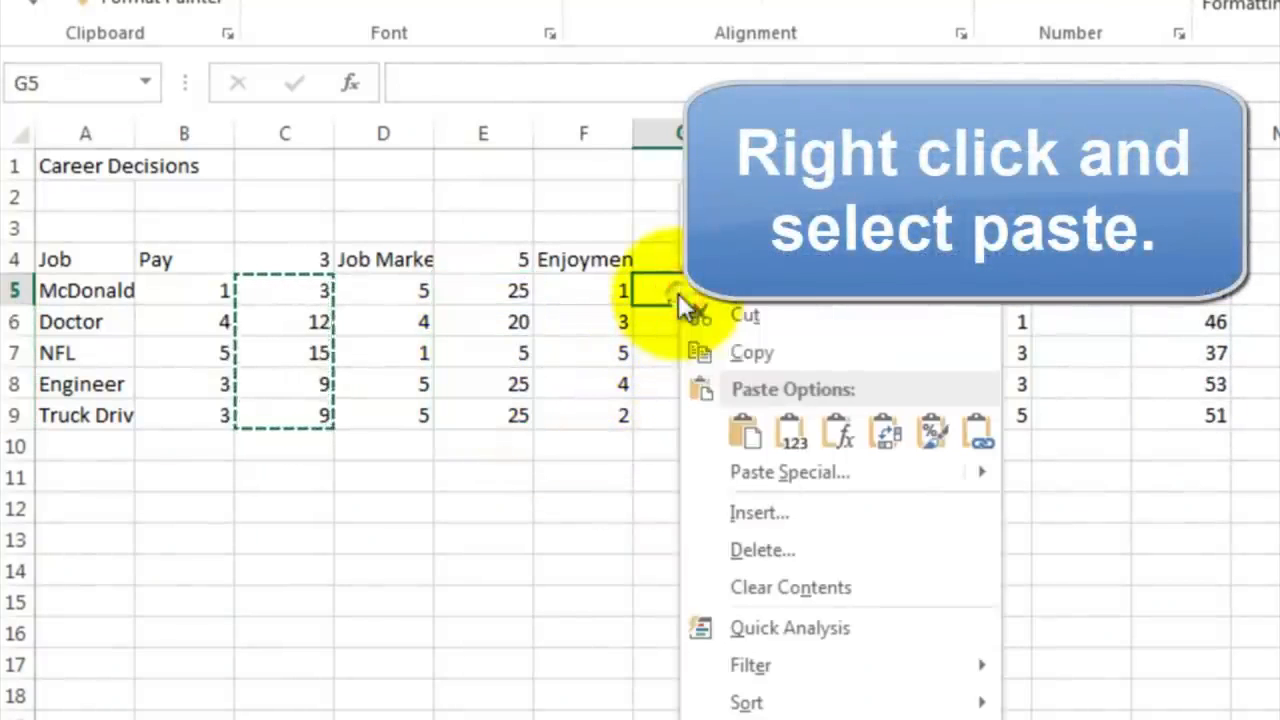
{"action": "left_click", "coordinate": [745, 435]}
{"action": "left_click", "coordinate": [872, 293]}
{"action": "right_click", "coordinate": [872, 293]}
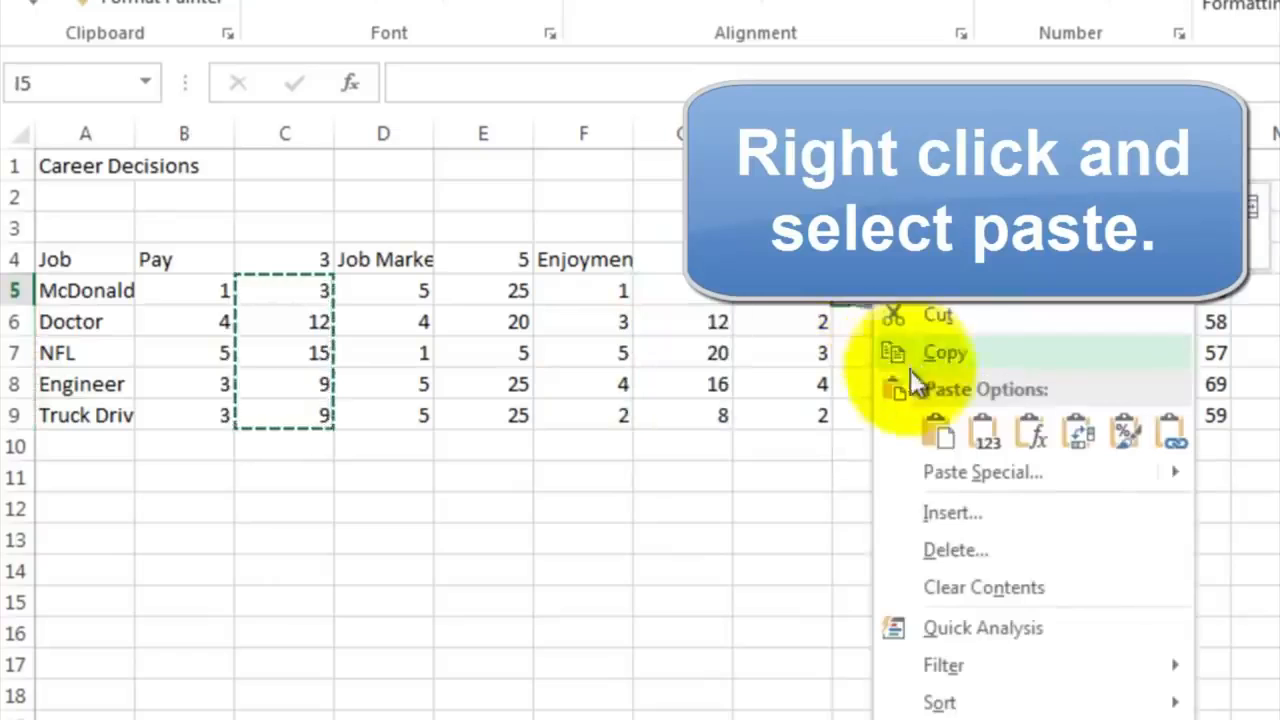
{"action": "left_click", "coordinate": [936, 432]}
{"action": "left_click", "coordinate": [1067, 292]}
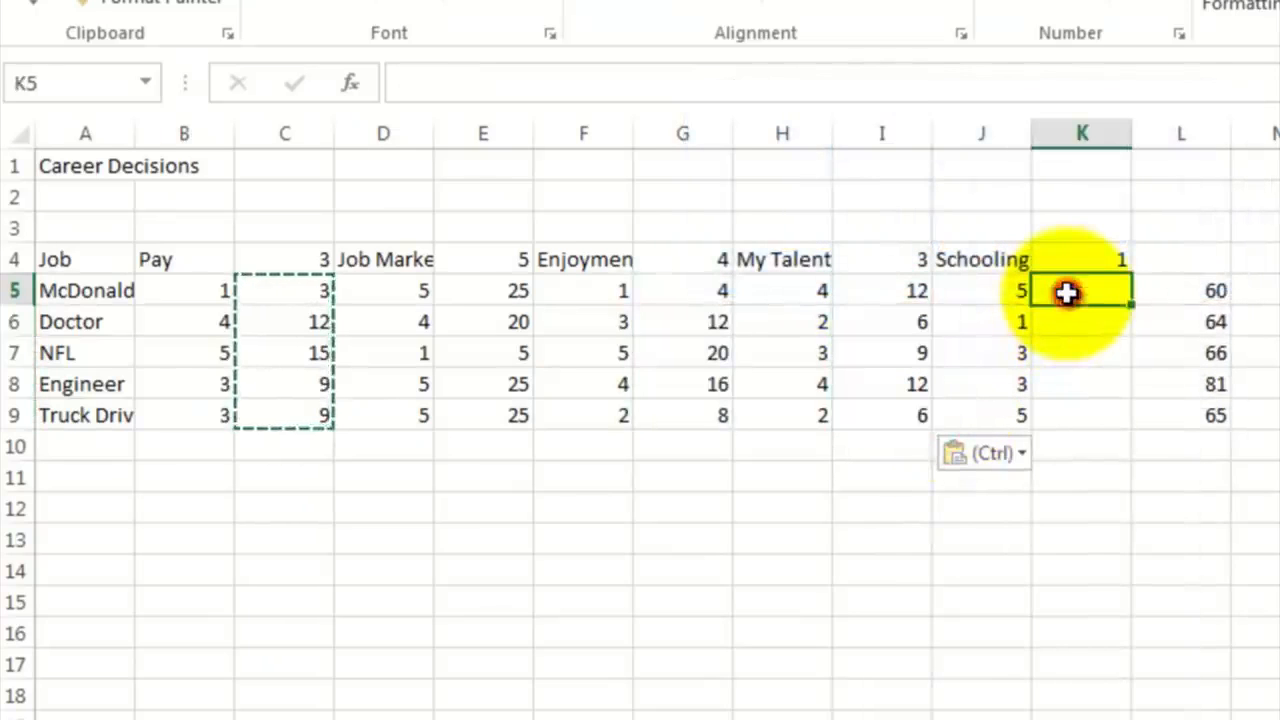
{"action": "right_click", "coordinate": [1067, 292]}
{"action": "left_click", "coordinate": [1140, 437]}
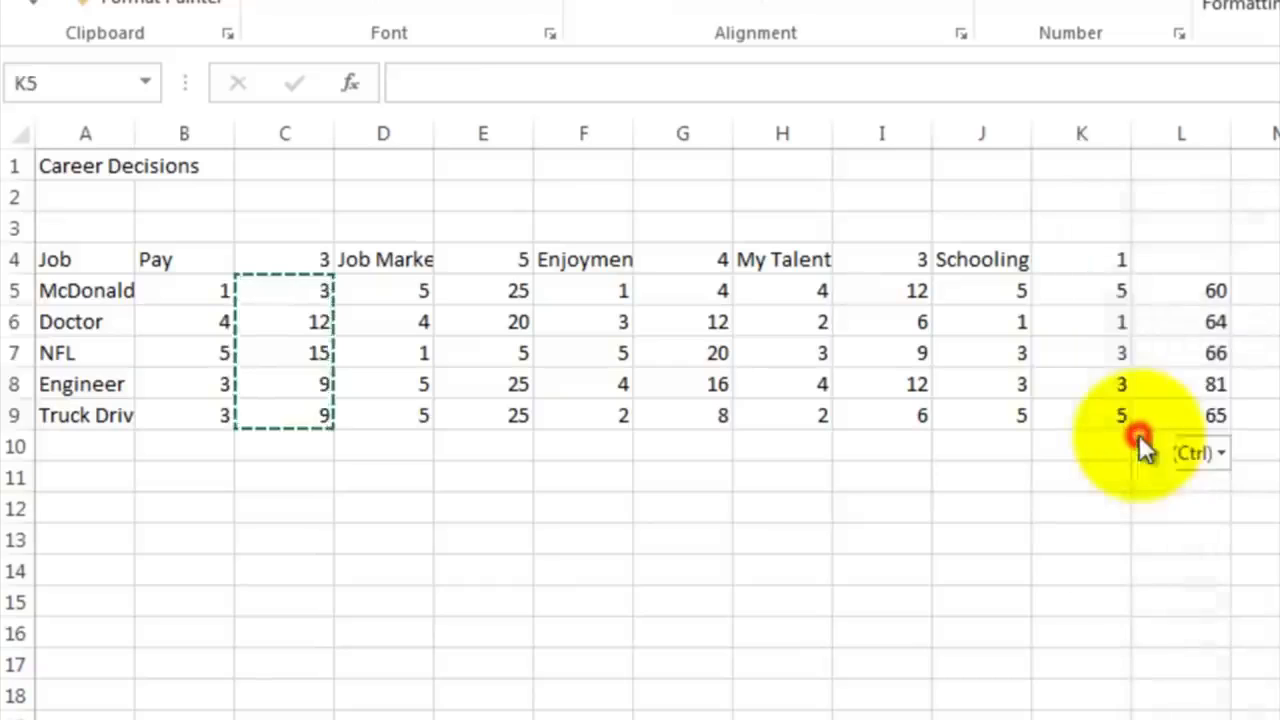
Step: Replace the total formula in L5 with =C5+E5+G5+I5+K5 so only the weighted scores are added
{"action": "left_click", "coordinate": [1181, 289]}
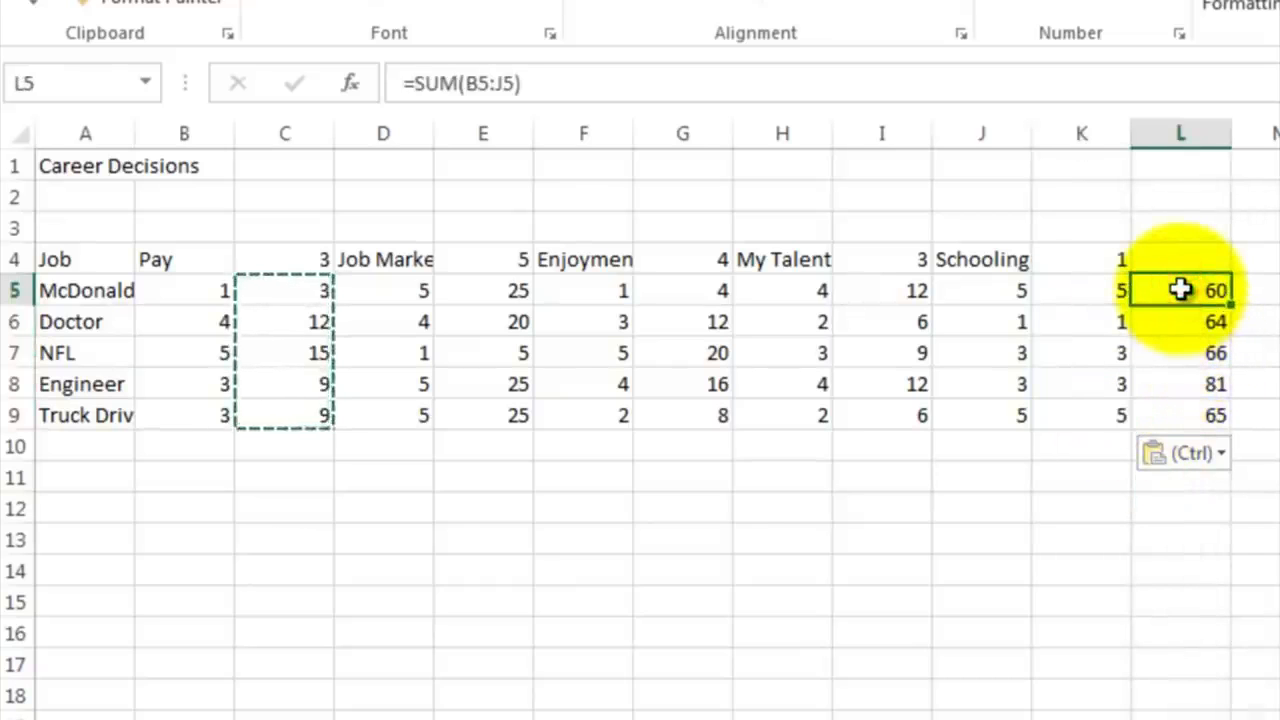
{"action": "key", "text": "BackSpace"}
{"action": "key", "text": "Return"}
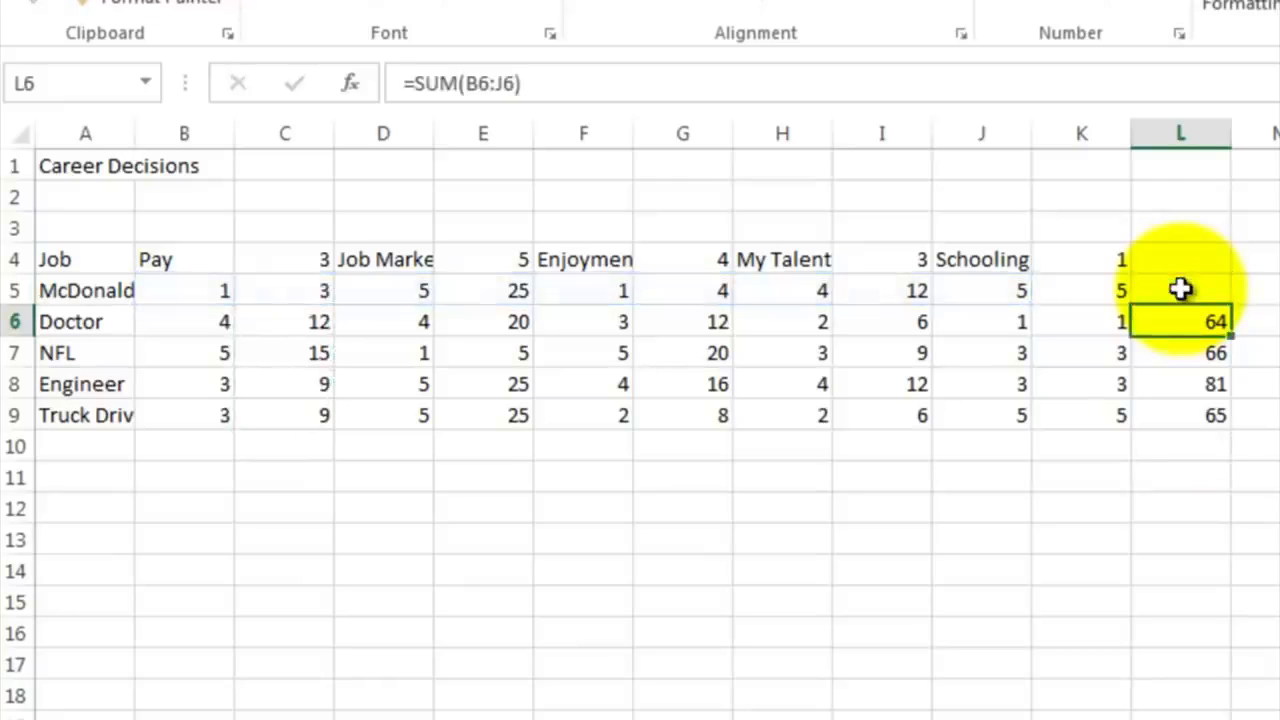
{"action": "left_click", "coordinate": [1181, 289]}
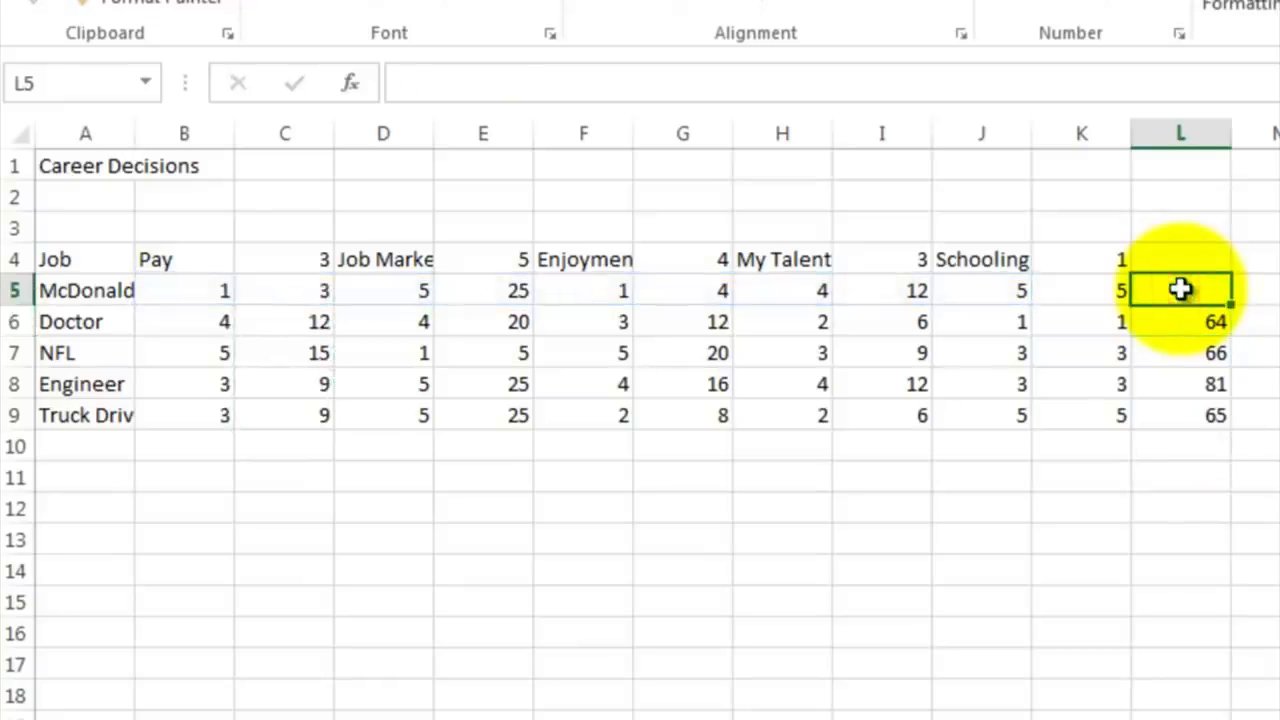
{"action": "type", "text": "="}
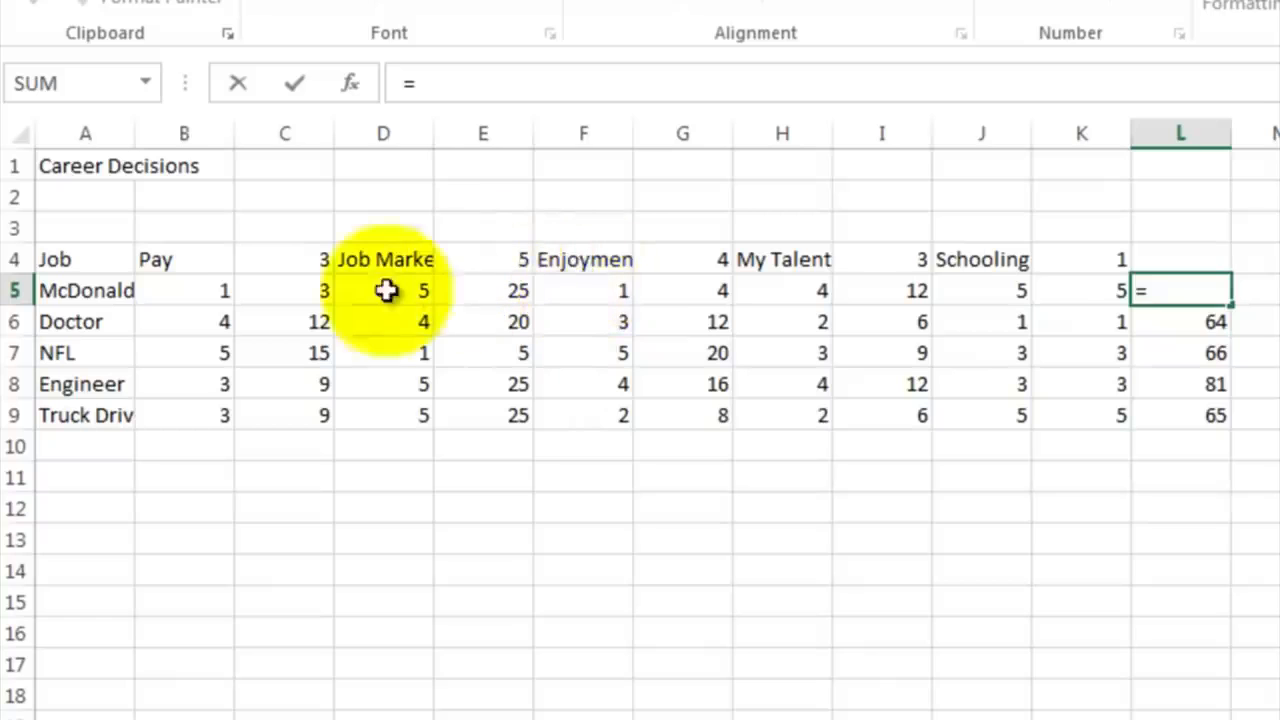
{"action": "left_click", "coordinate": [301, 290]}
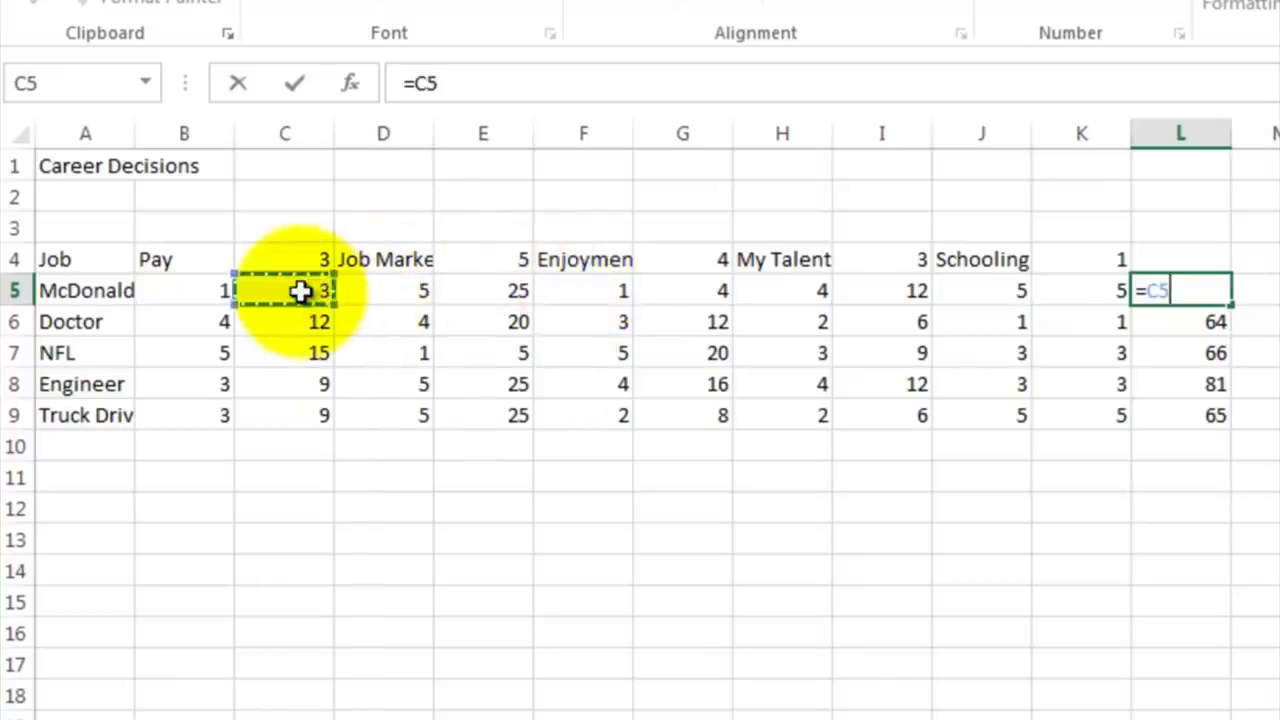
{"action": "left_click", "coordinate": [453, 287]}
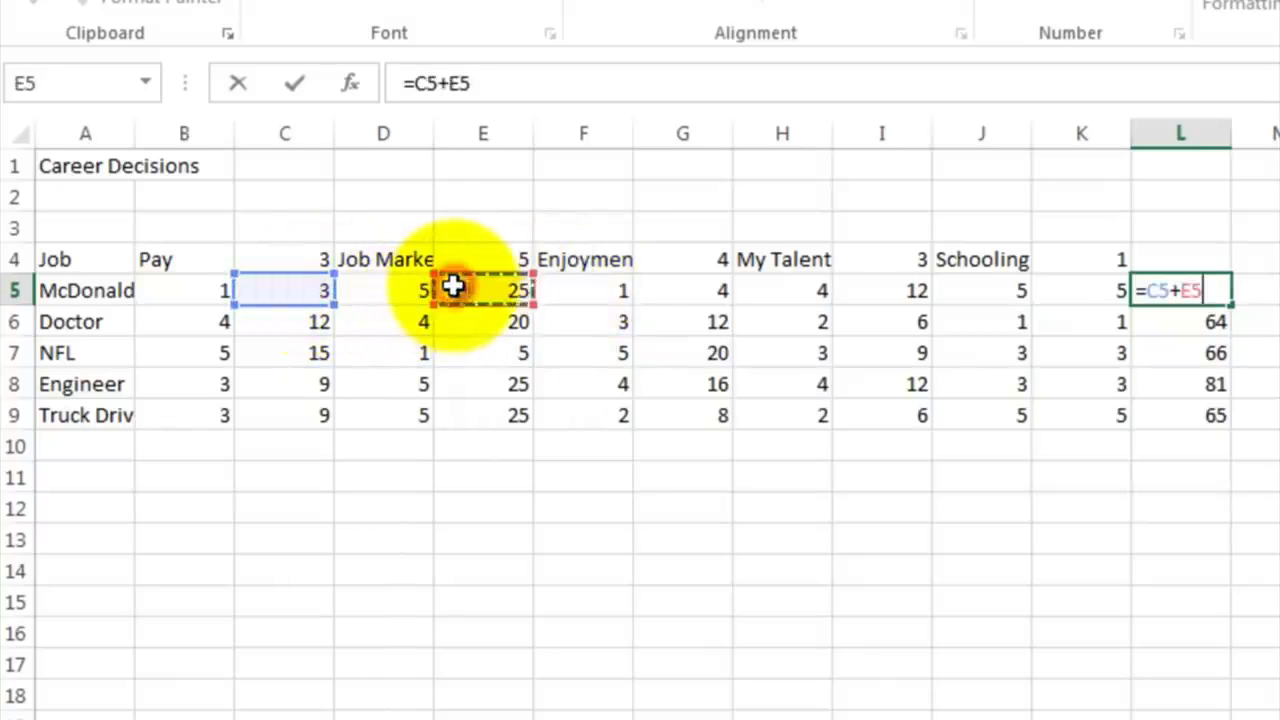
{"action": "type", "text": "+"}
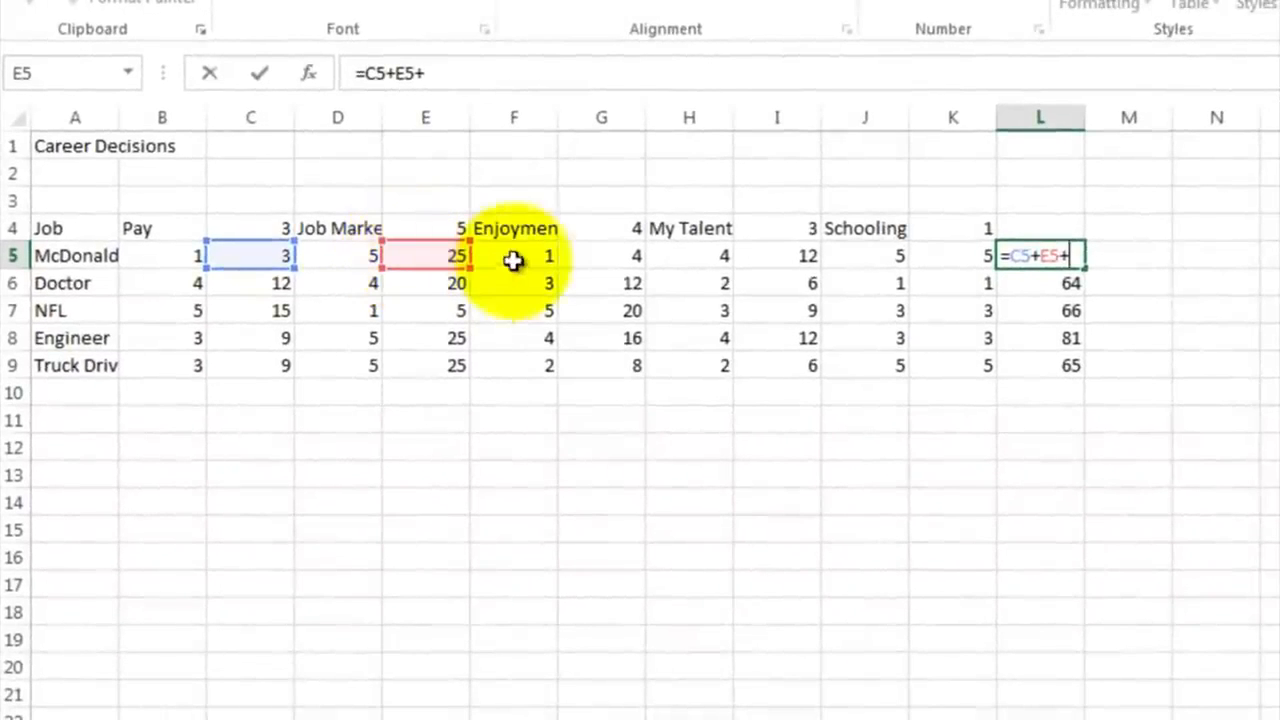
{"action": "left_click", "coordinate": [575, 258]}
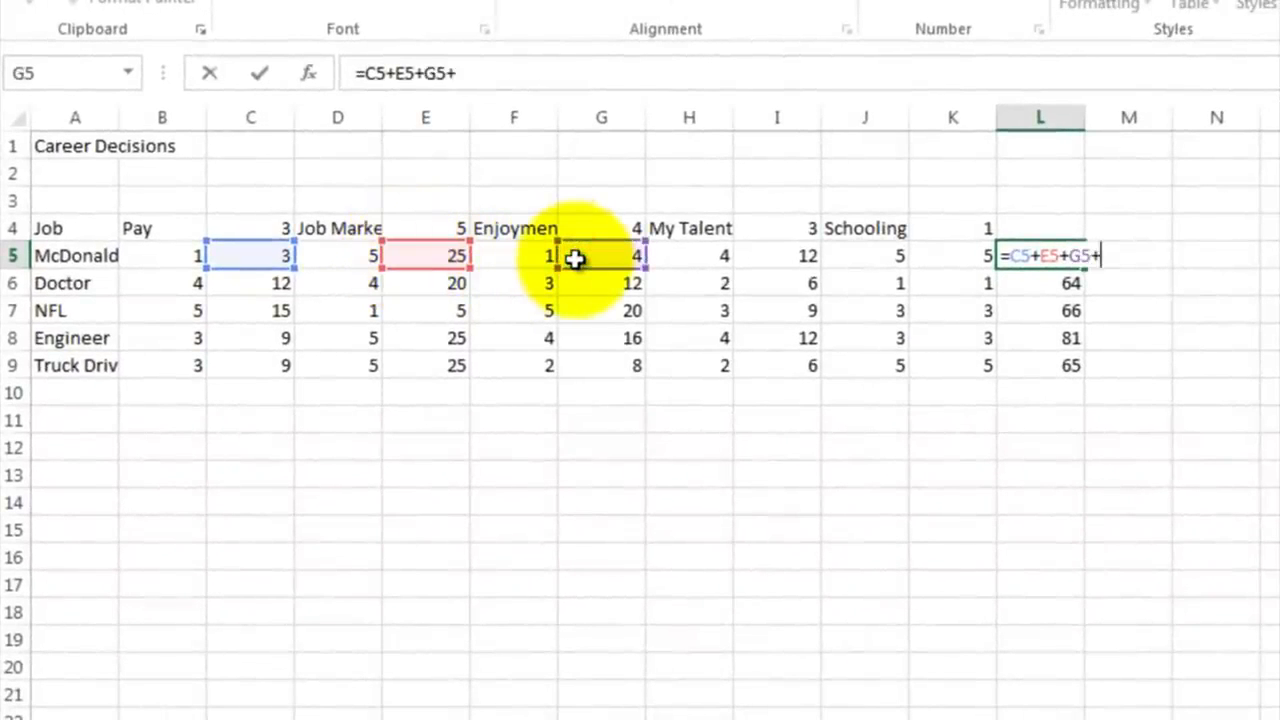
{"action": "left_click", "coordinate": [763, 253]}
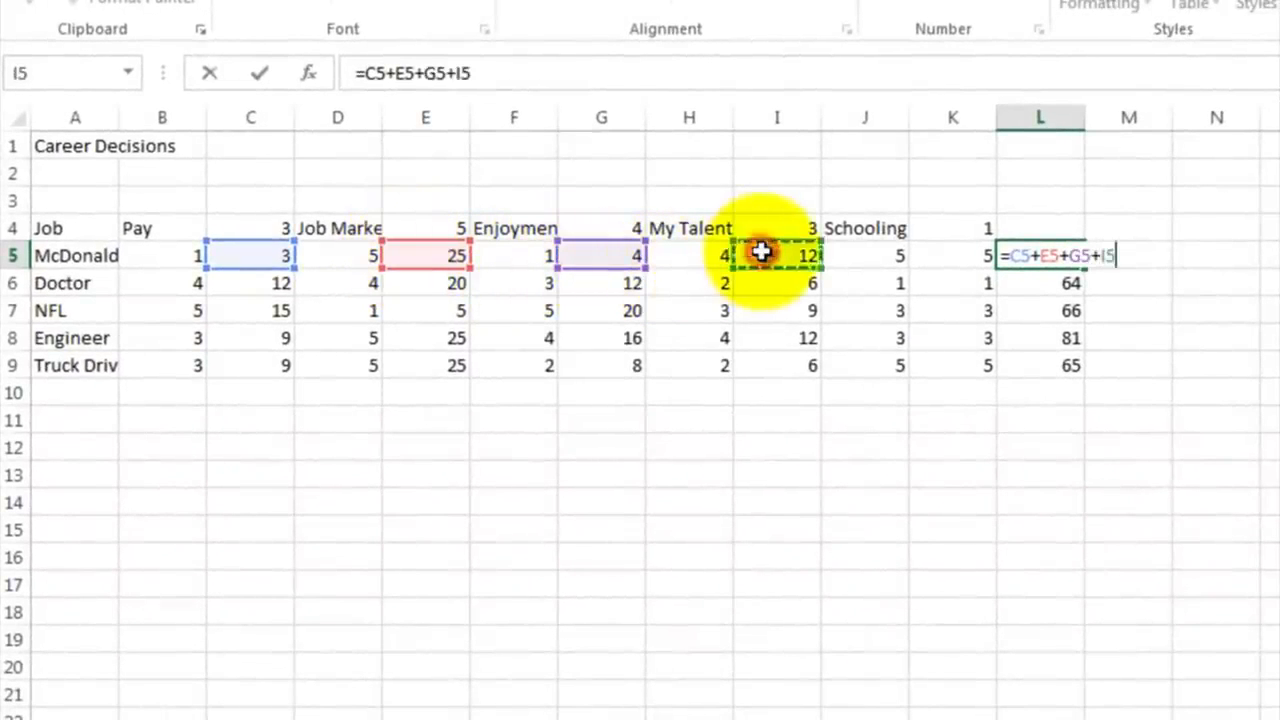
{"action": "left_click", "coordinate": [966, 256]}
{"action": "key", "text": "Return"}
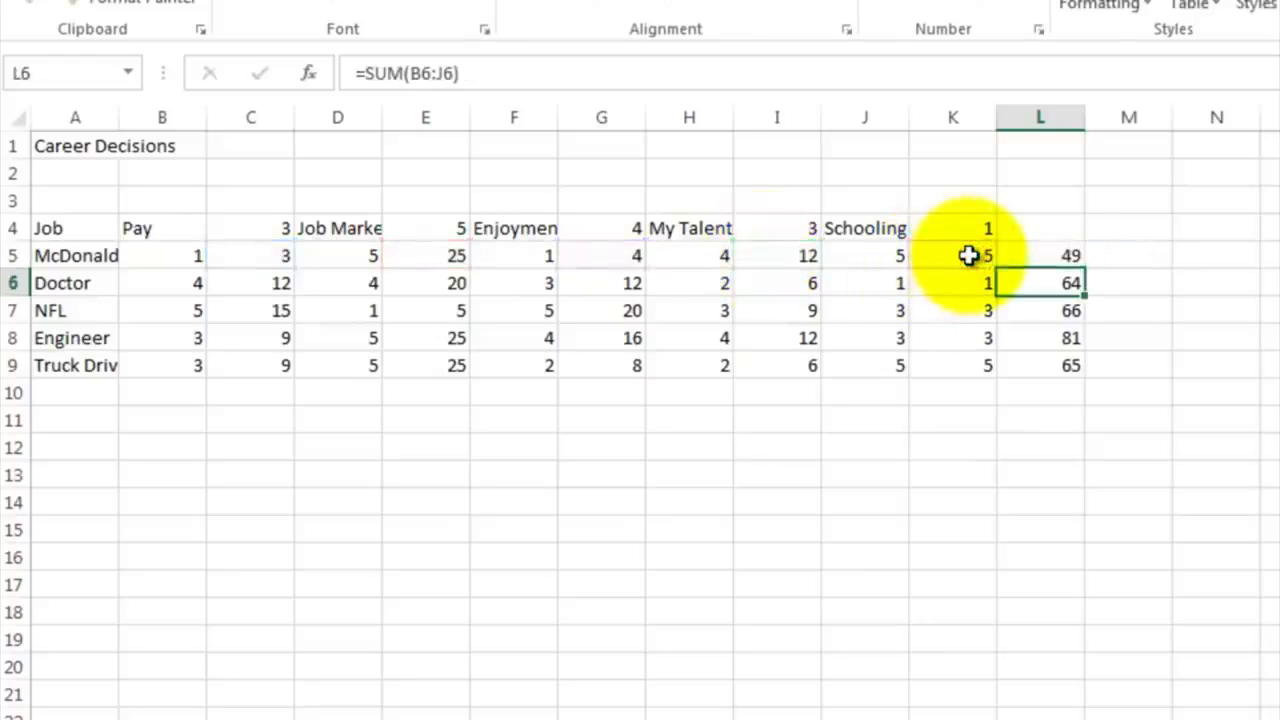
Step: Fill the L5 total formula down to L9 and enter the heading Total in L4
{"action": "left_click", "coordinate": [1049, 254]}
{"action": "left_click_drag", "start_coordinate": [1082, 268], "coordinate": [1072, 367]}
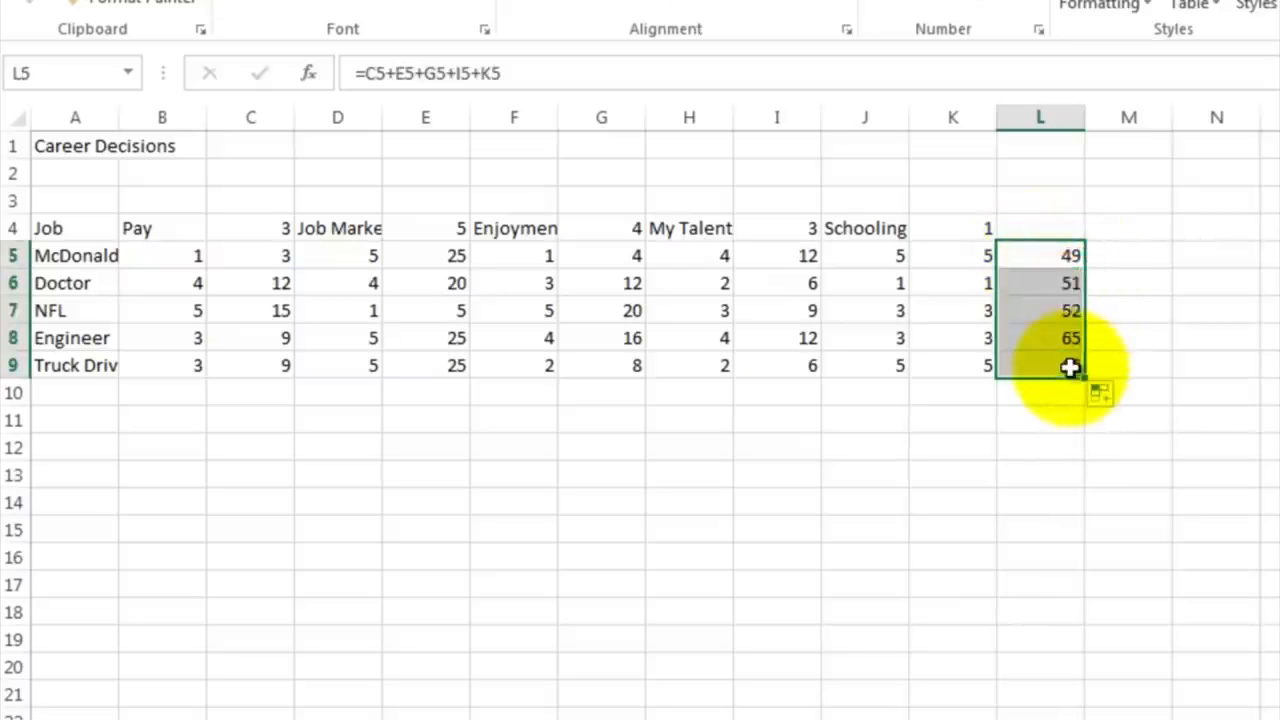
{"action": "left_click", "coordinate": [1043, 228]}
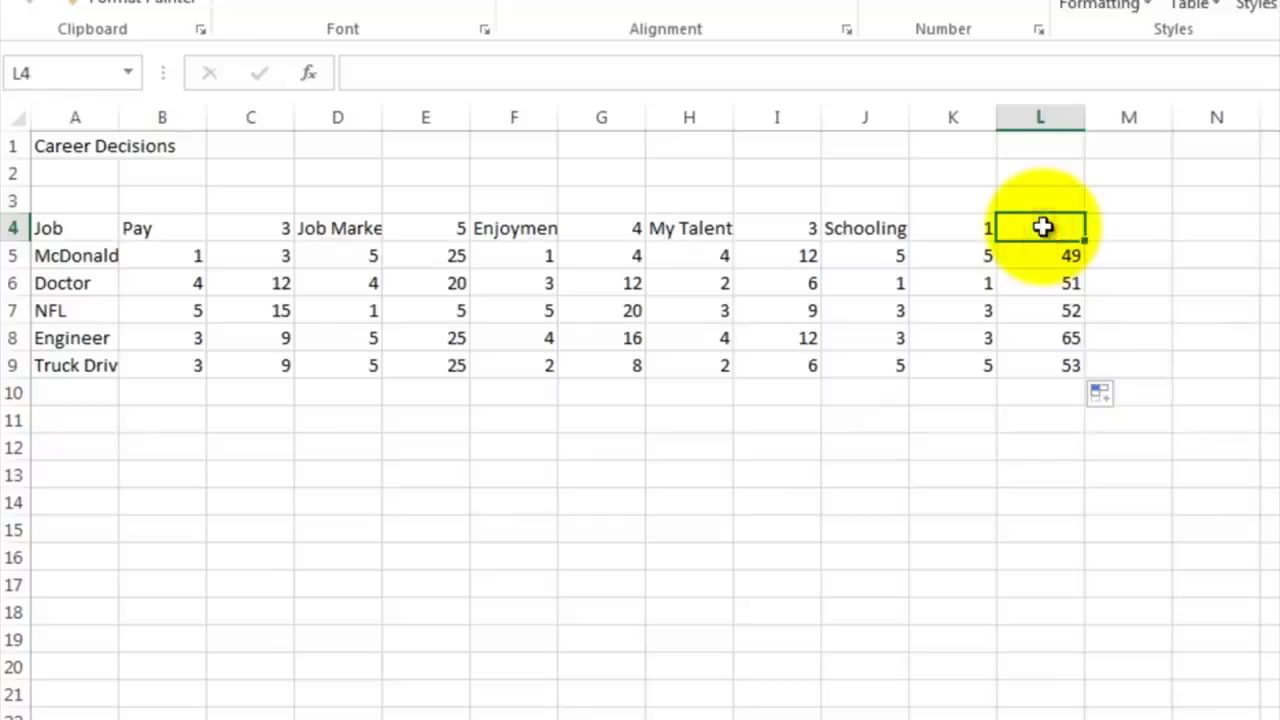
{"action": "type", "text": "Total"}
{"action": "key", "text": "Return"}
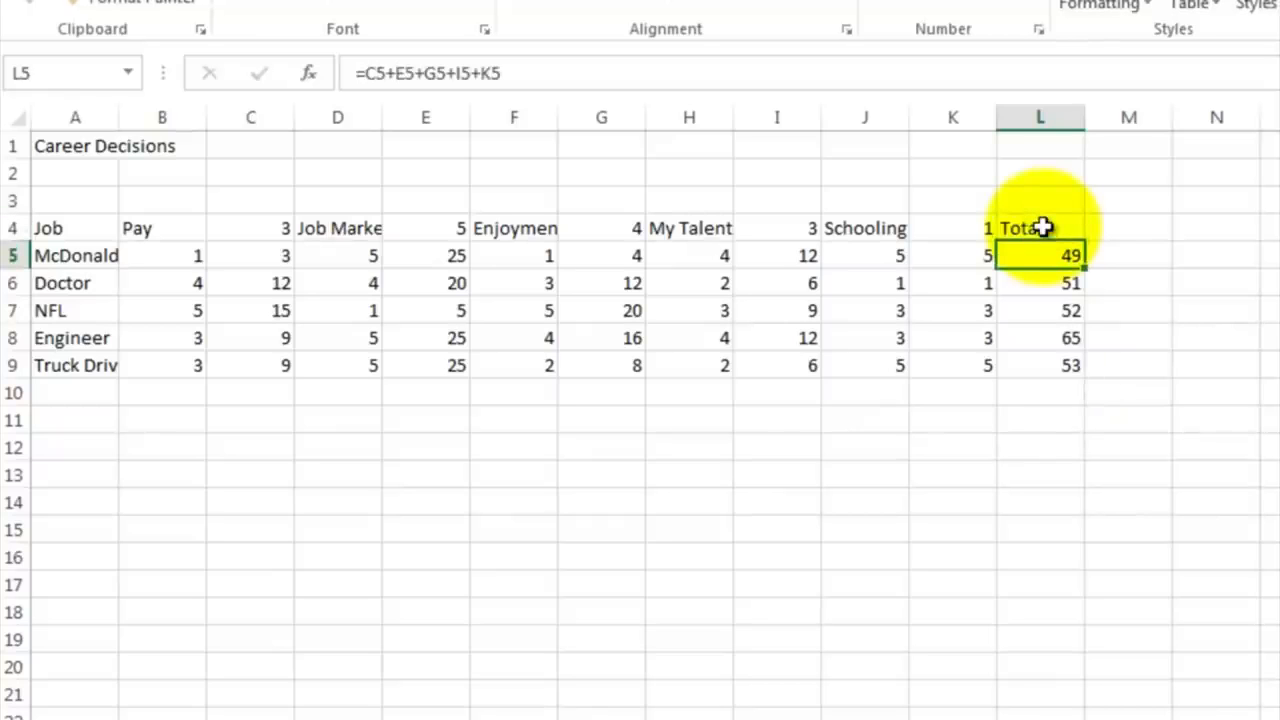
Step: Fill the Pay block B4:C9 with yellow
{"action": "left_click", "coordinate": [1037, 341]}
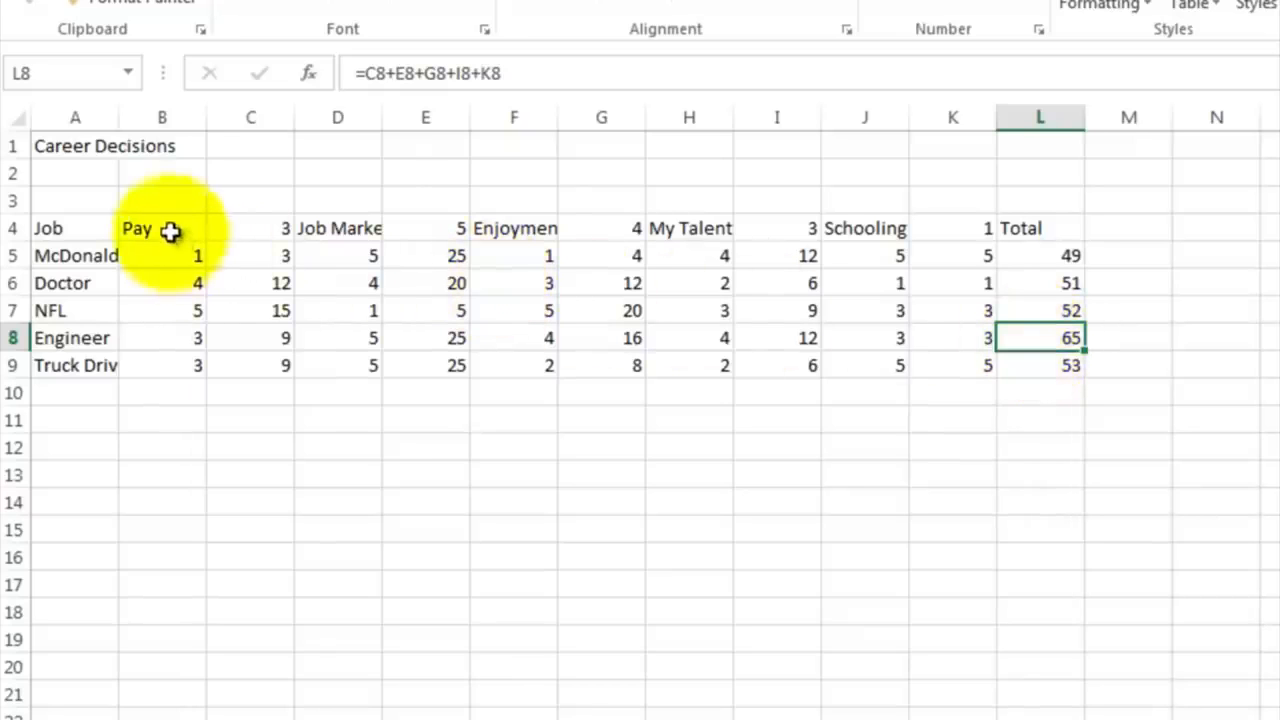
{"action": "left_click_drag", "start_coordinate": [170, 230], "coordinate": [252, 362]}
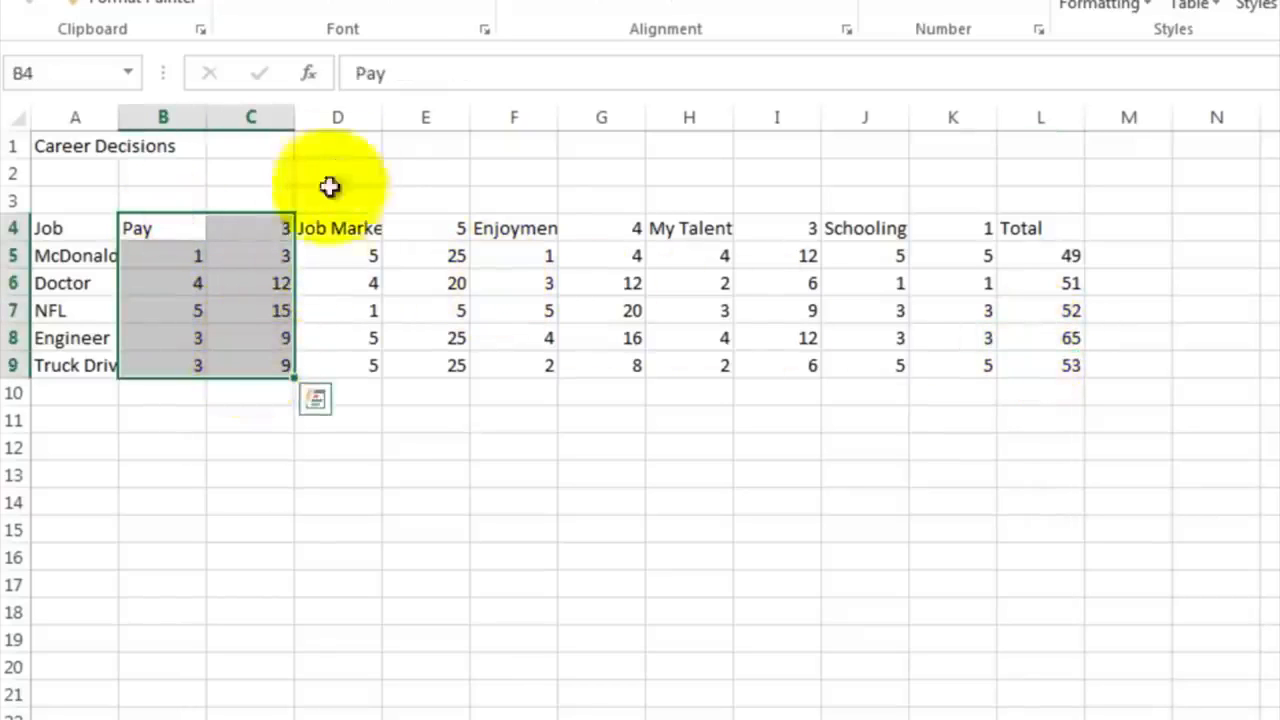
{"action": "left_click", "coordinate": [414, 10]}
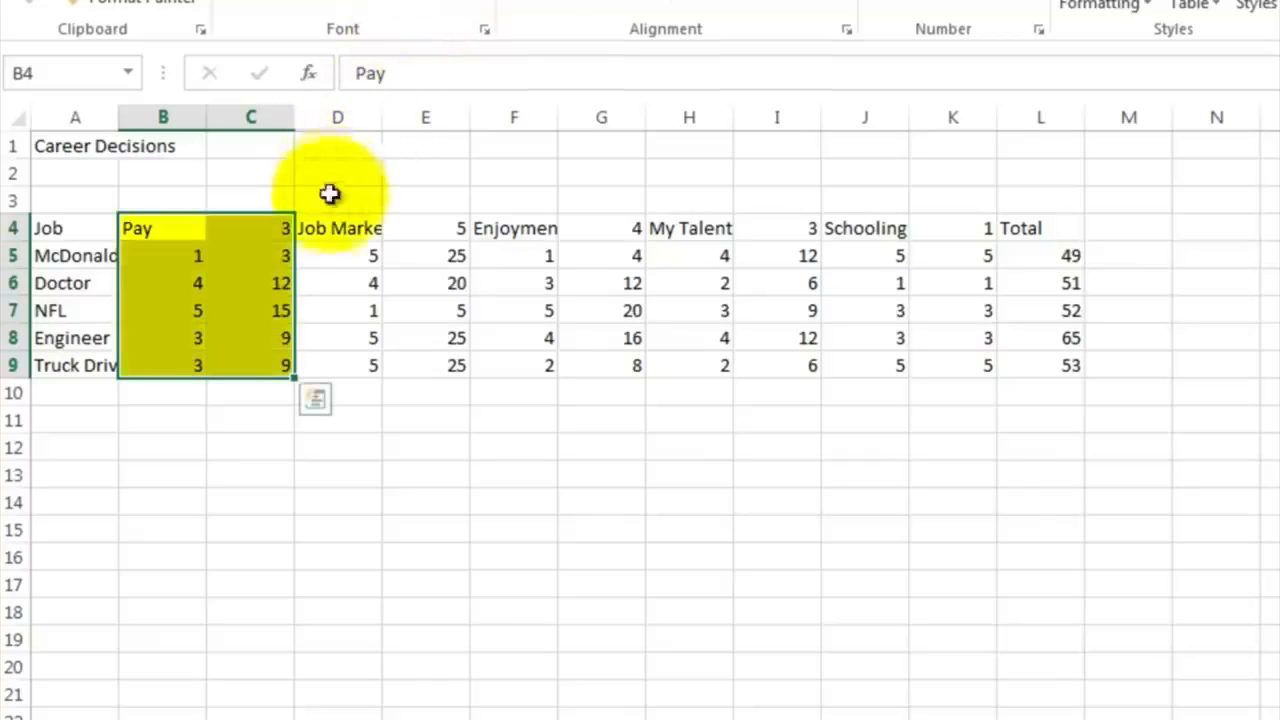
Step: Shade the Job Market block D4:E9 light blue, Enjoyment F4:G9 light orange, My Talent H4:I9 light green and Schooling J4:K9 gray
{"action": "left_click_drag", "start_coordinate": [331, 225], "coordinate": [428, 361]}
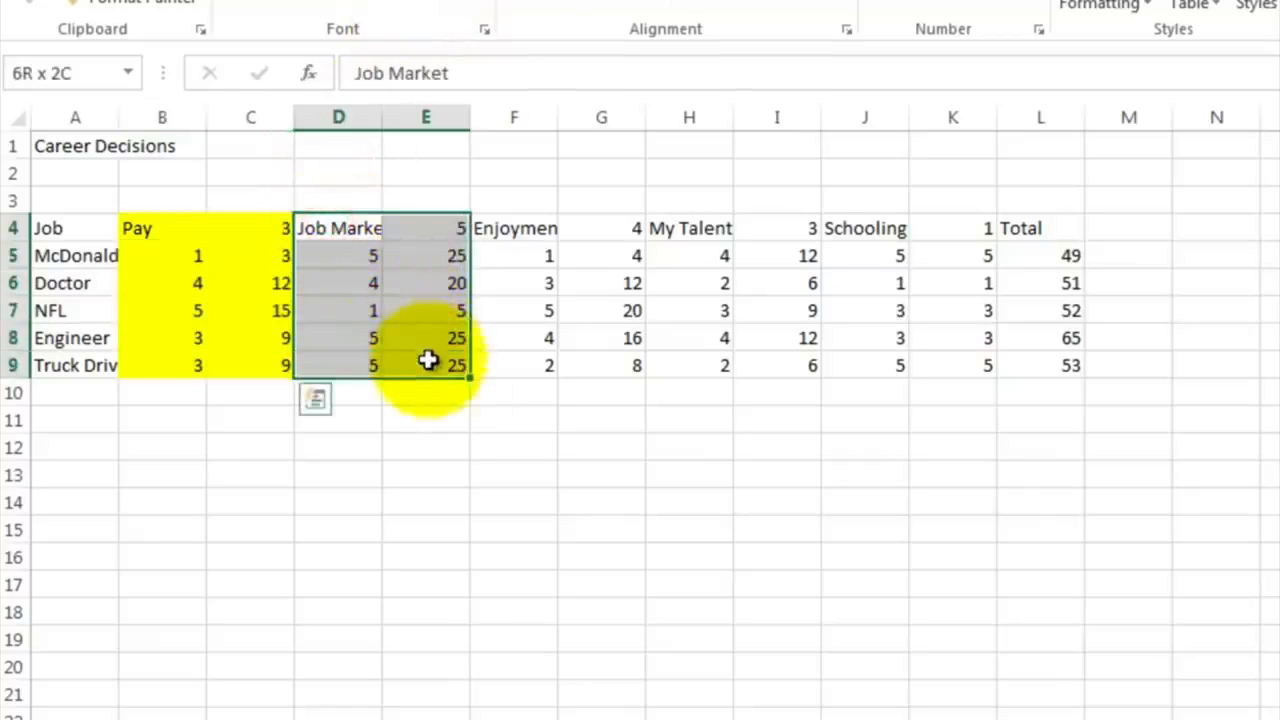
{"action": "left_click", "coordinate": [440, 5]}
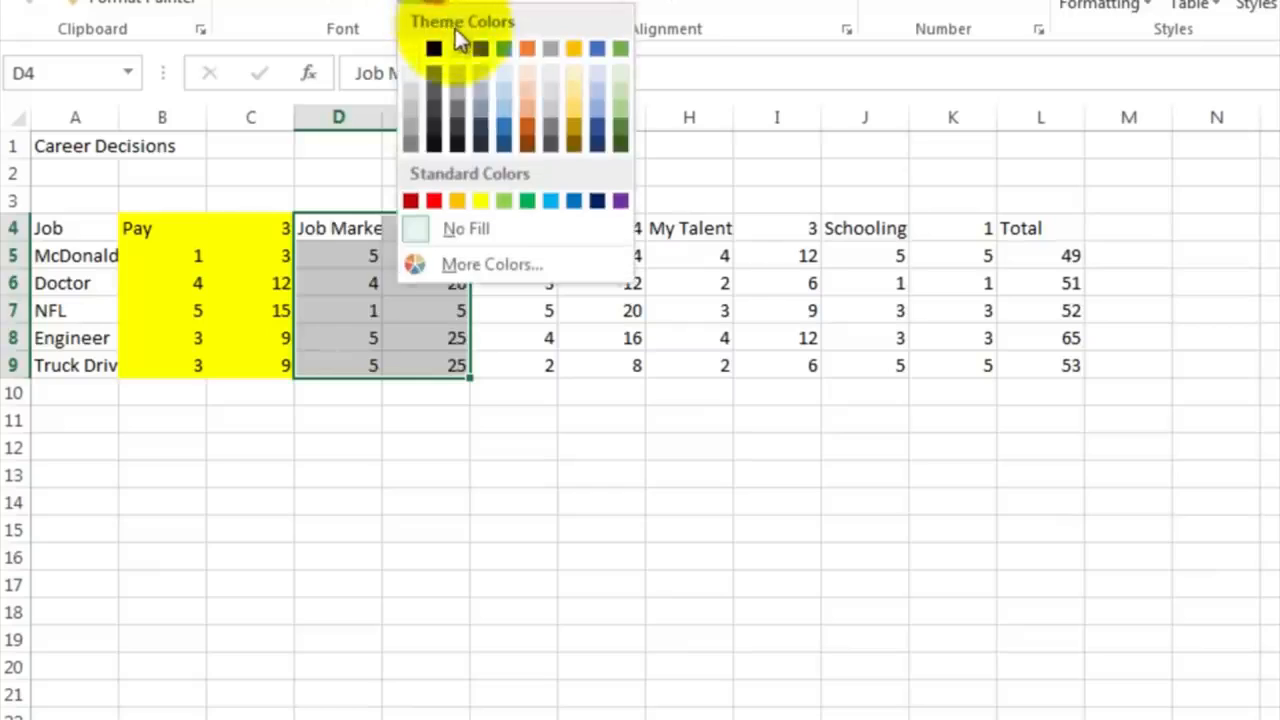
{"action": "left_click", "coordinate": [502, 90]}
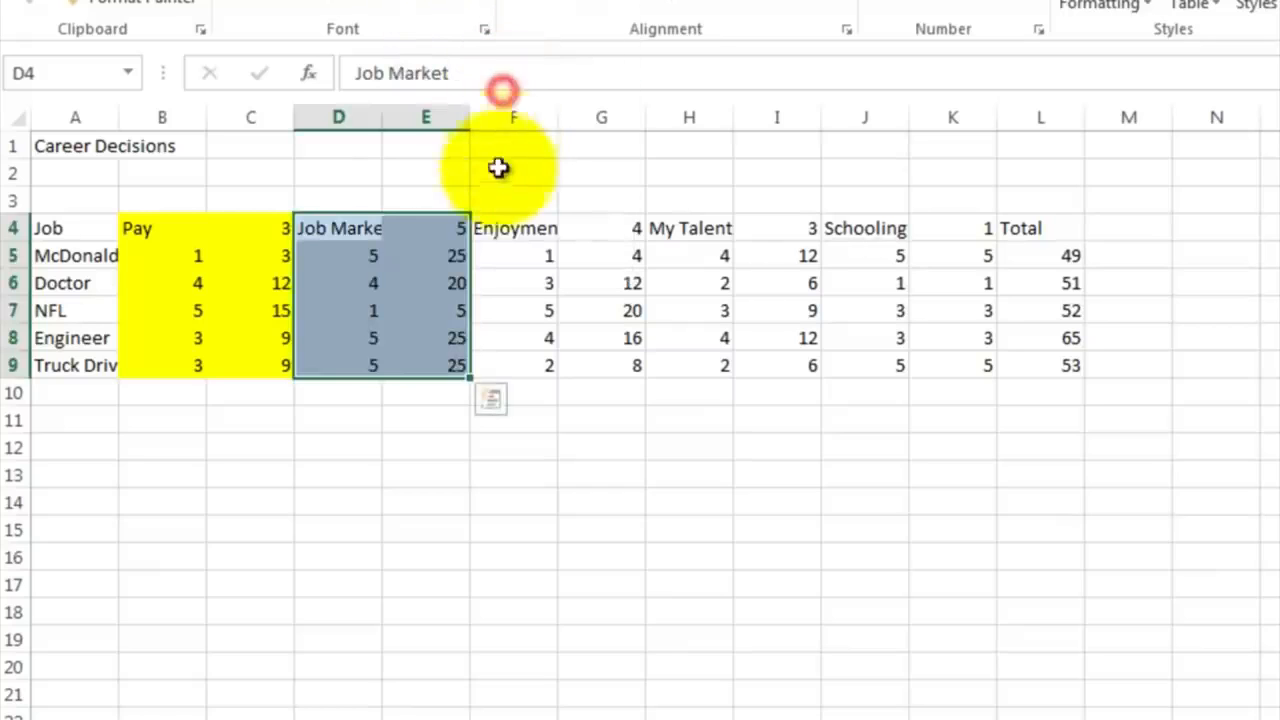
{"action": "left_click", "coordinate": [500, 229]}
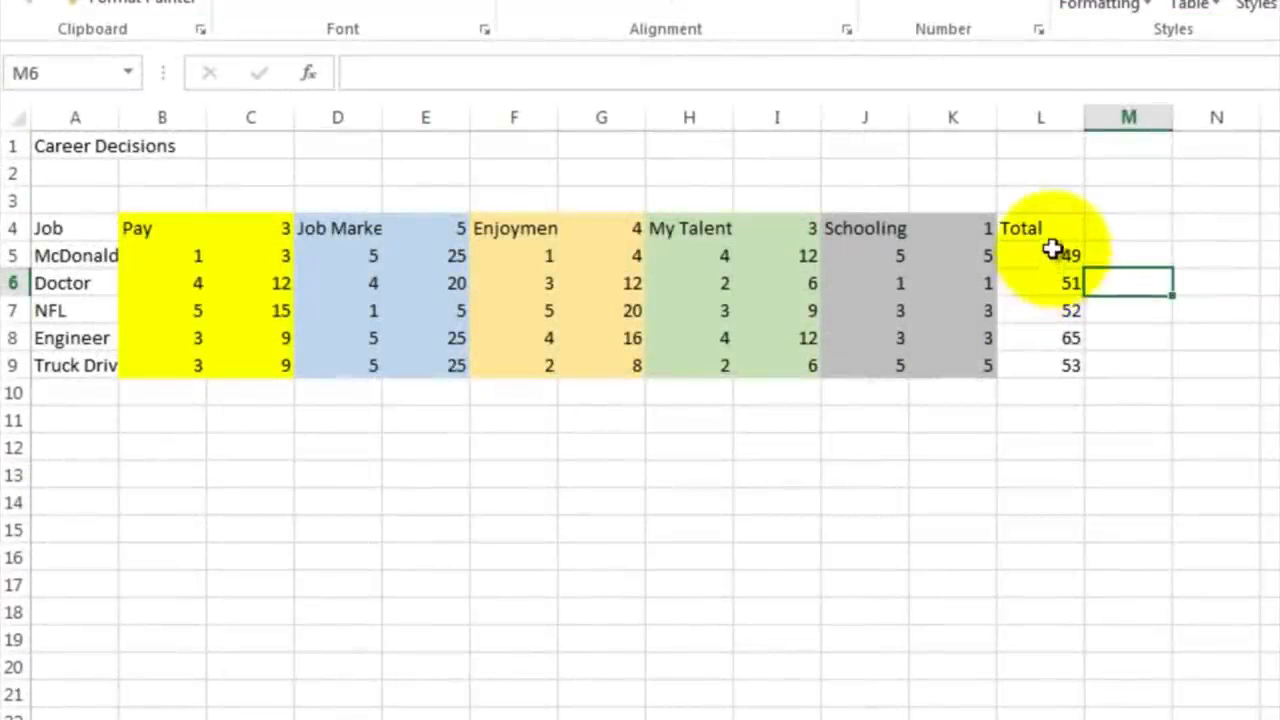
Step: Apply a Top 10% conditional formatting rule with Light Red Fill with Dark Red Text to the totals in L5:L9
{"action": "left_click_drag", "start_coordinate": [1053, 250], "coordinate": [1050, 364]}
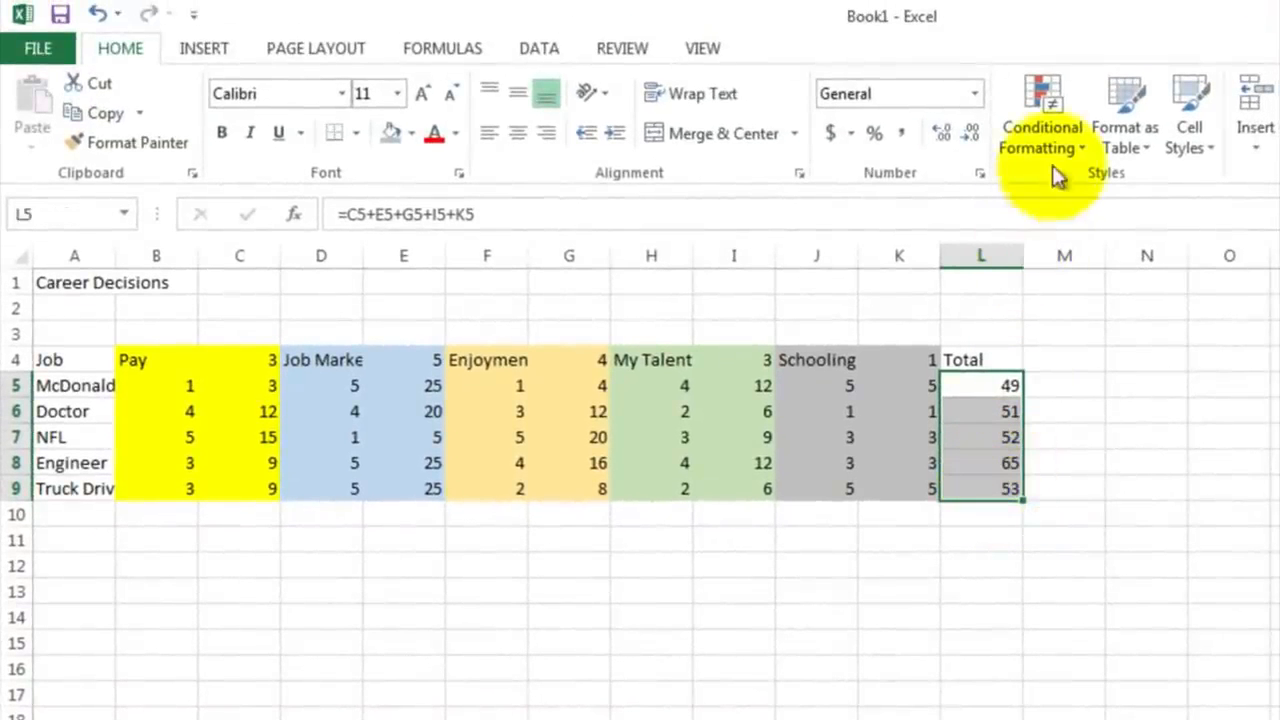
{"action": "left_click", "coordinate": [1052, 113]}
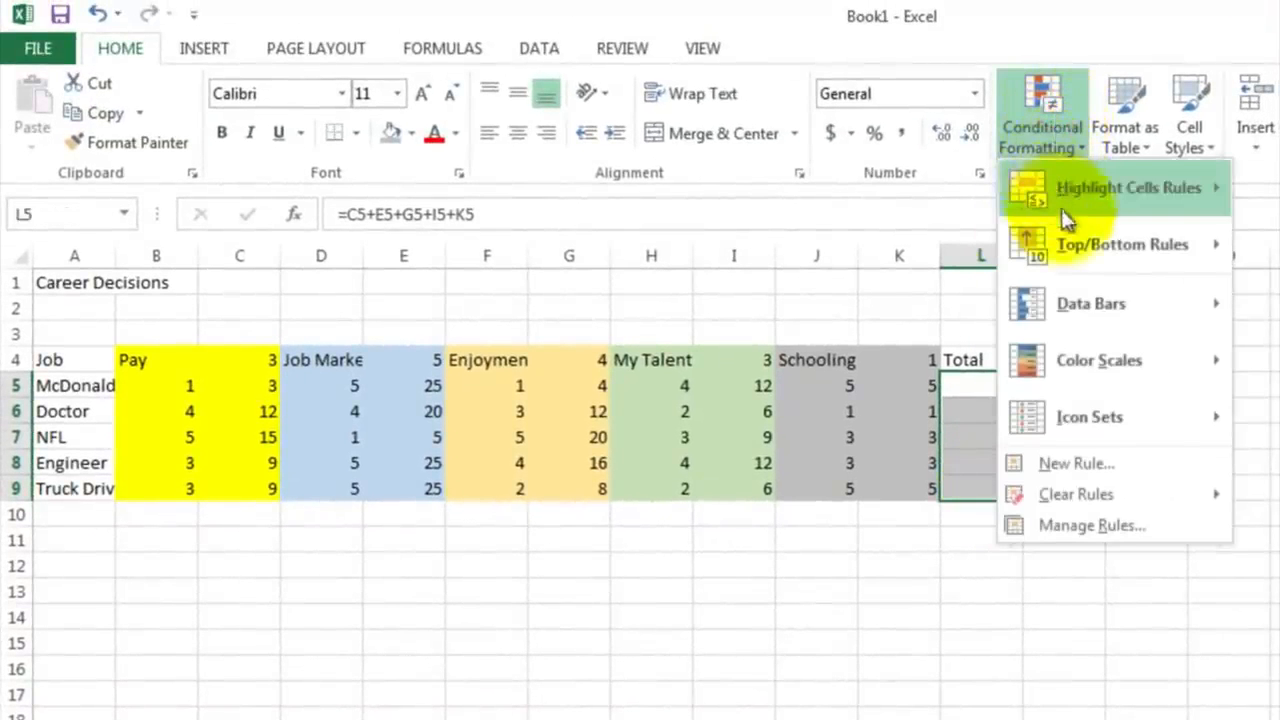
{"action": "mouse_move", "coordinate": [1070, 245]}
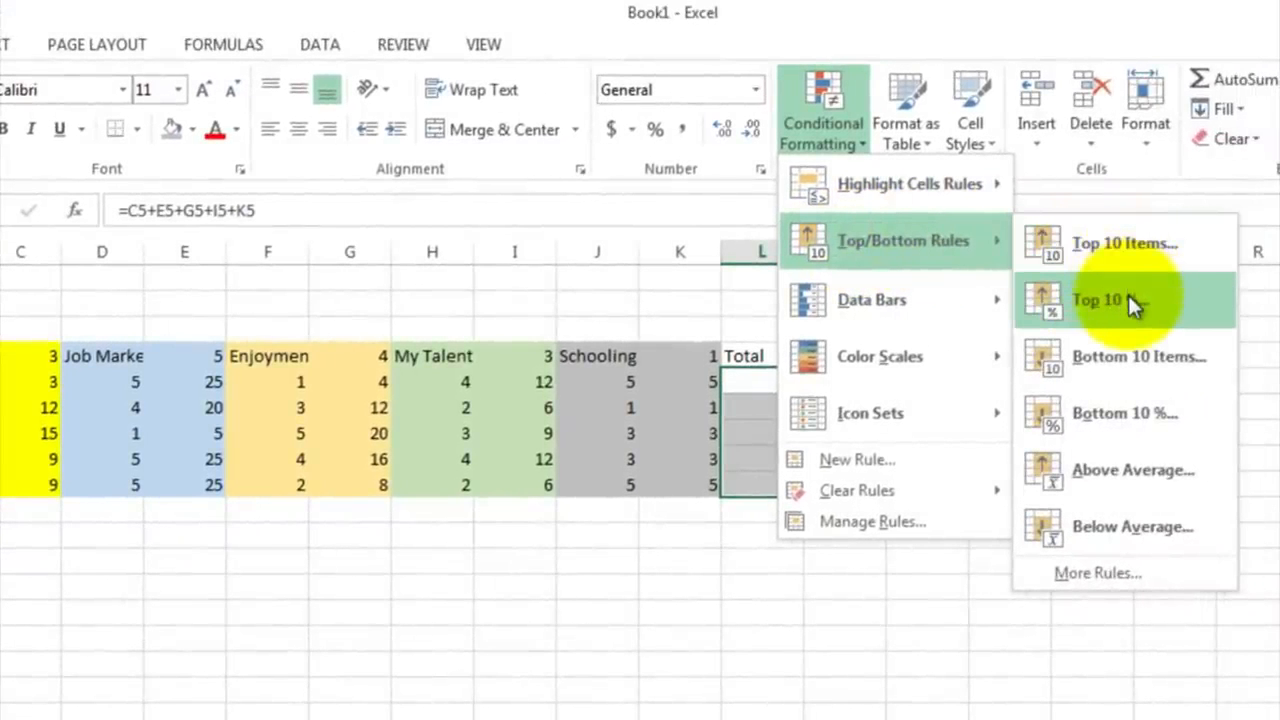
{"action": "left_click", "coordinate": [1130, 305]}
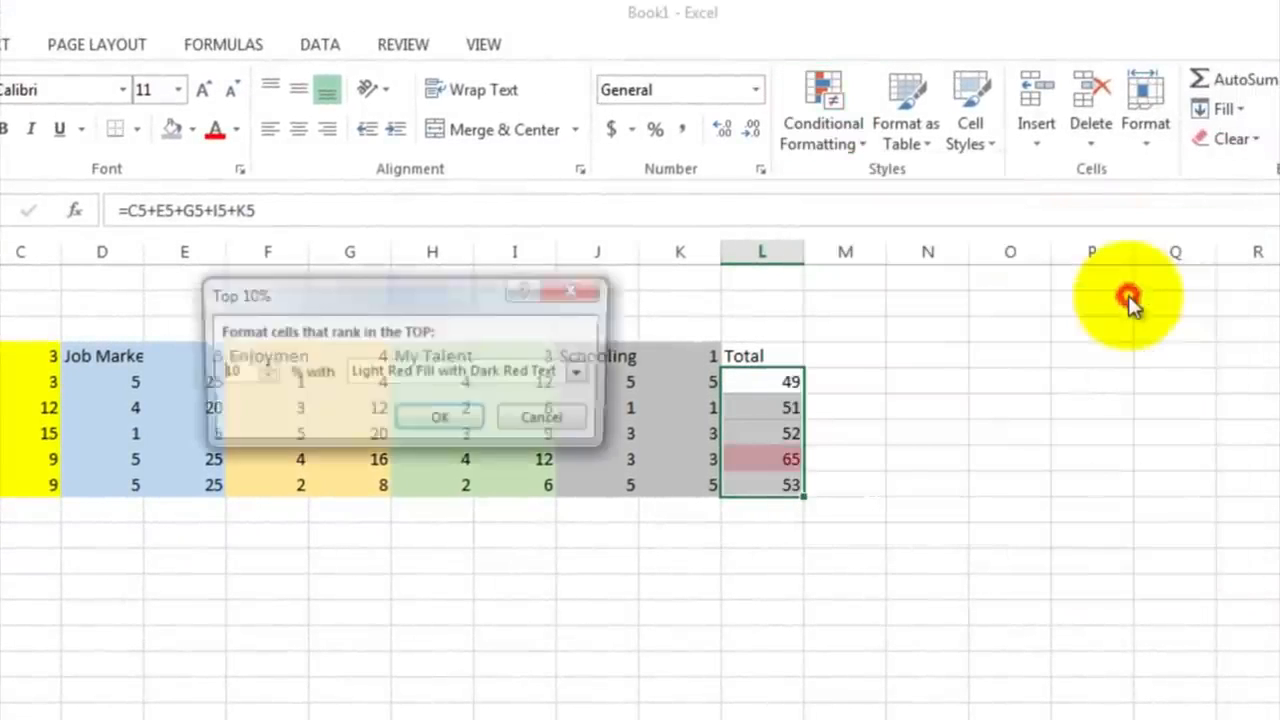
{"action": "left_click", "coordinate": [467, 420]}
{"action": "left_click", "coordinate": [597, 508]}
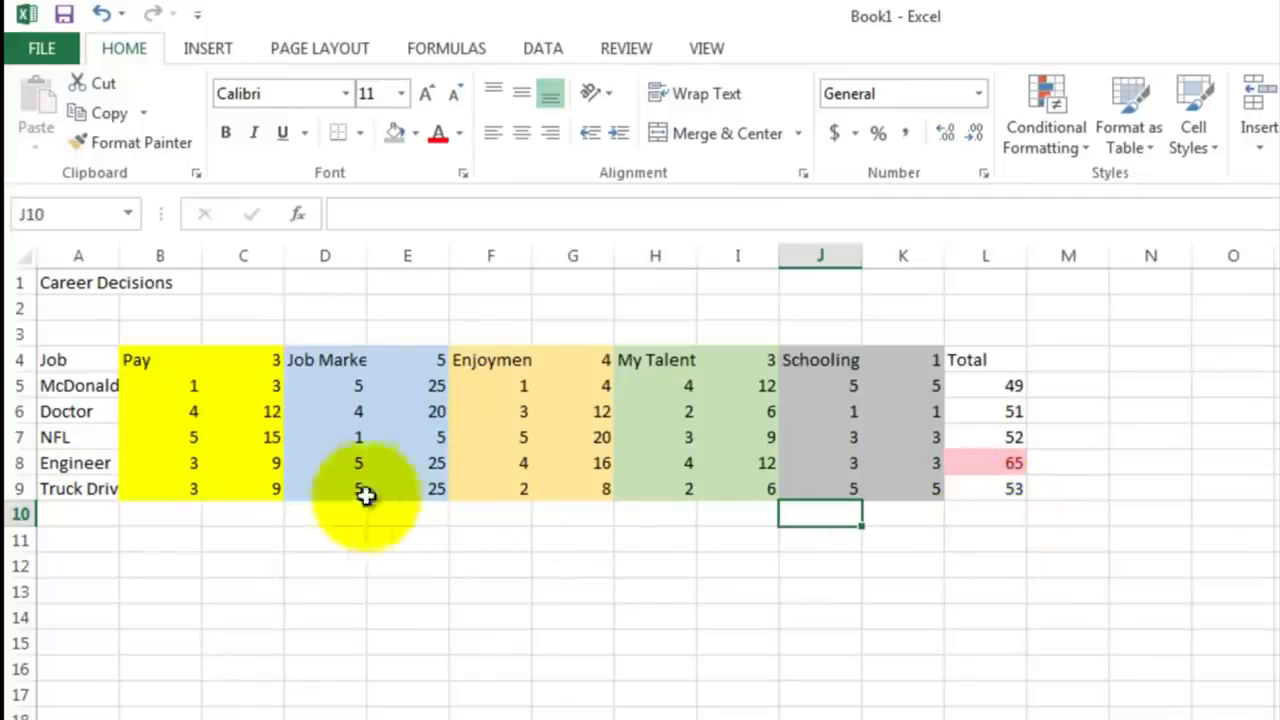
Step: Enter the author's title and surname in D1, beside the Career Decisions title
{"action": "left_click", "coordinate": [103, 462]}
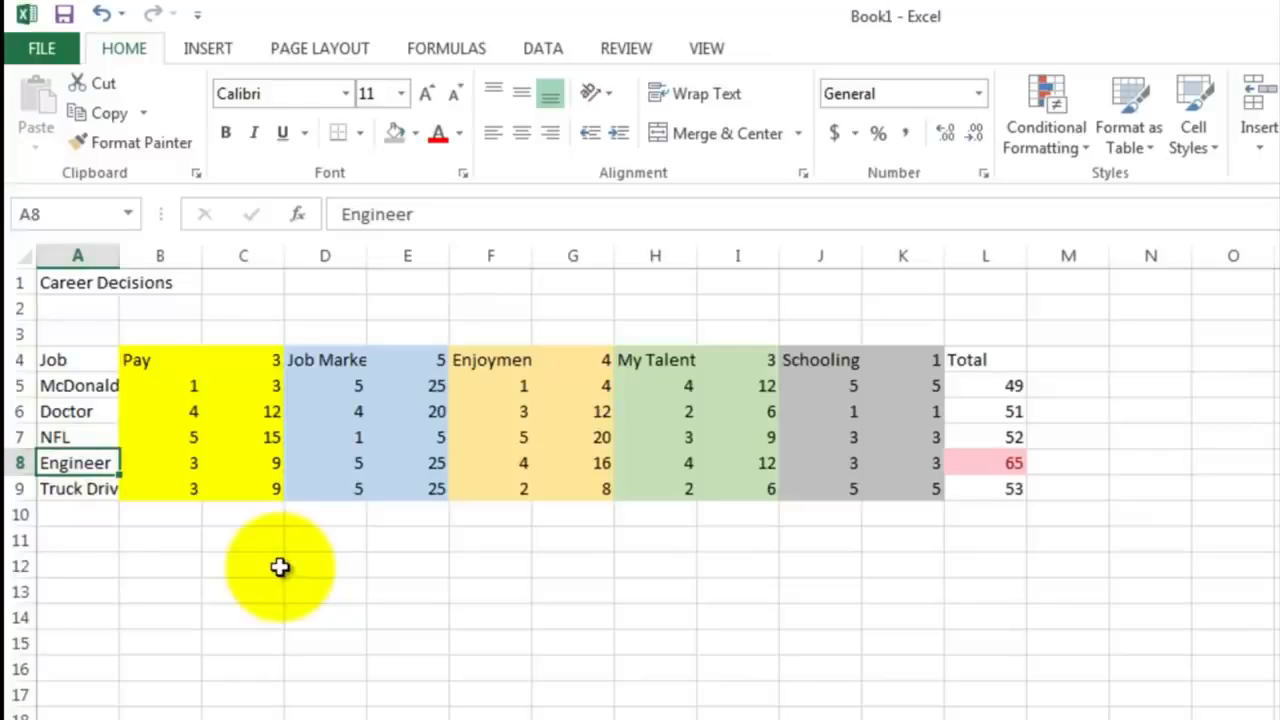
{"action": "left_click", "coordinate": [320, 289]}
{"action": "type", "text": "Mr. Sluiter"}
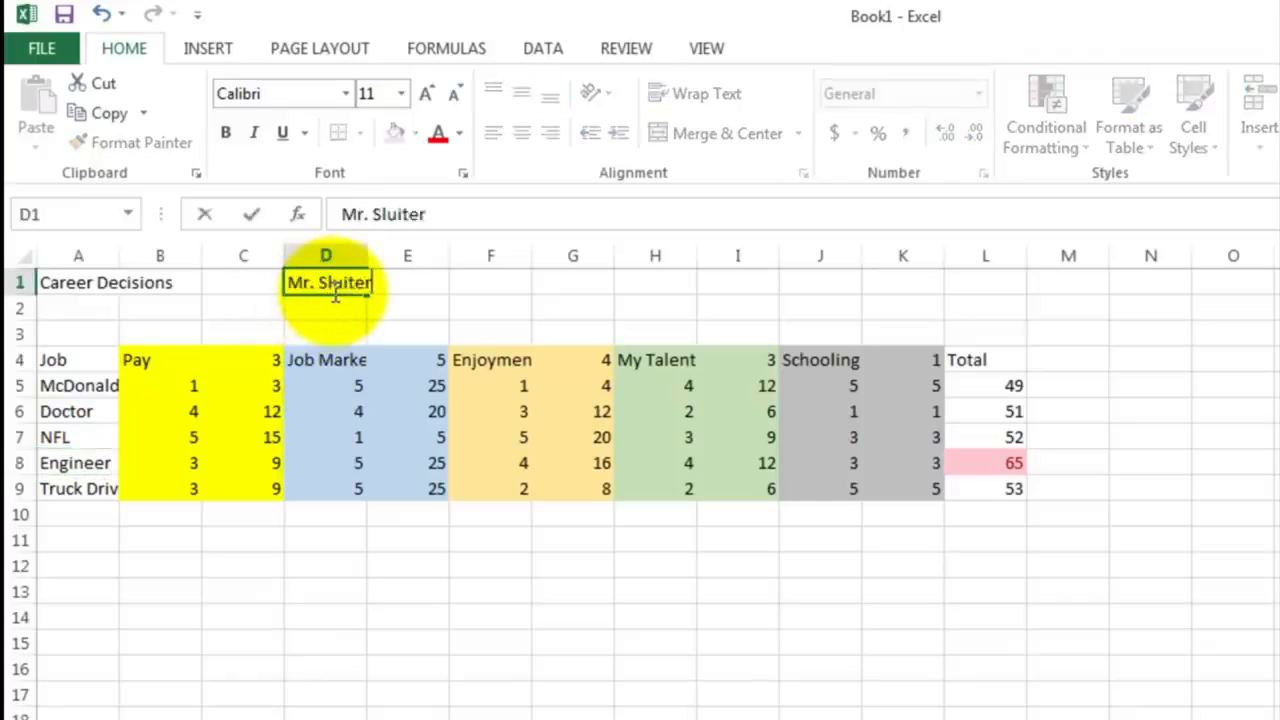
{"action": "key", "text": "Return"}
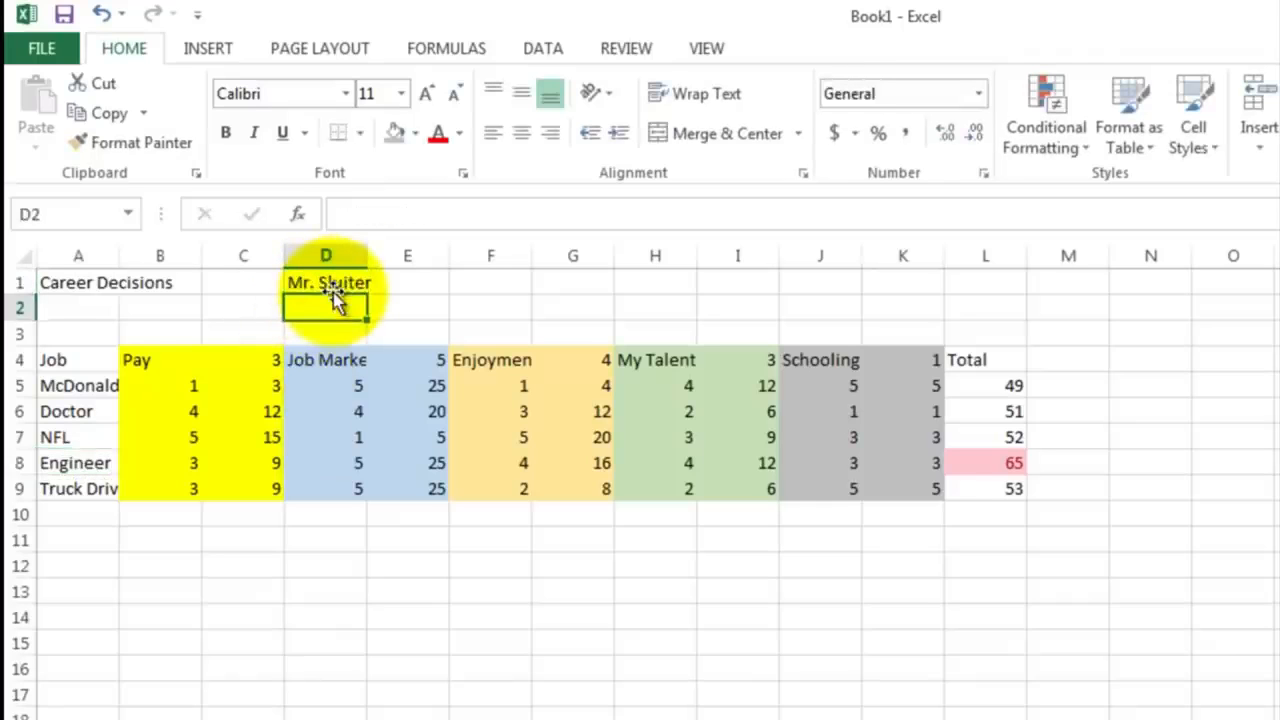
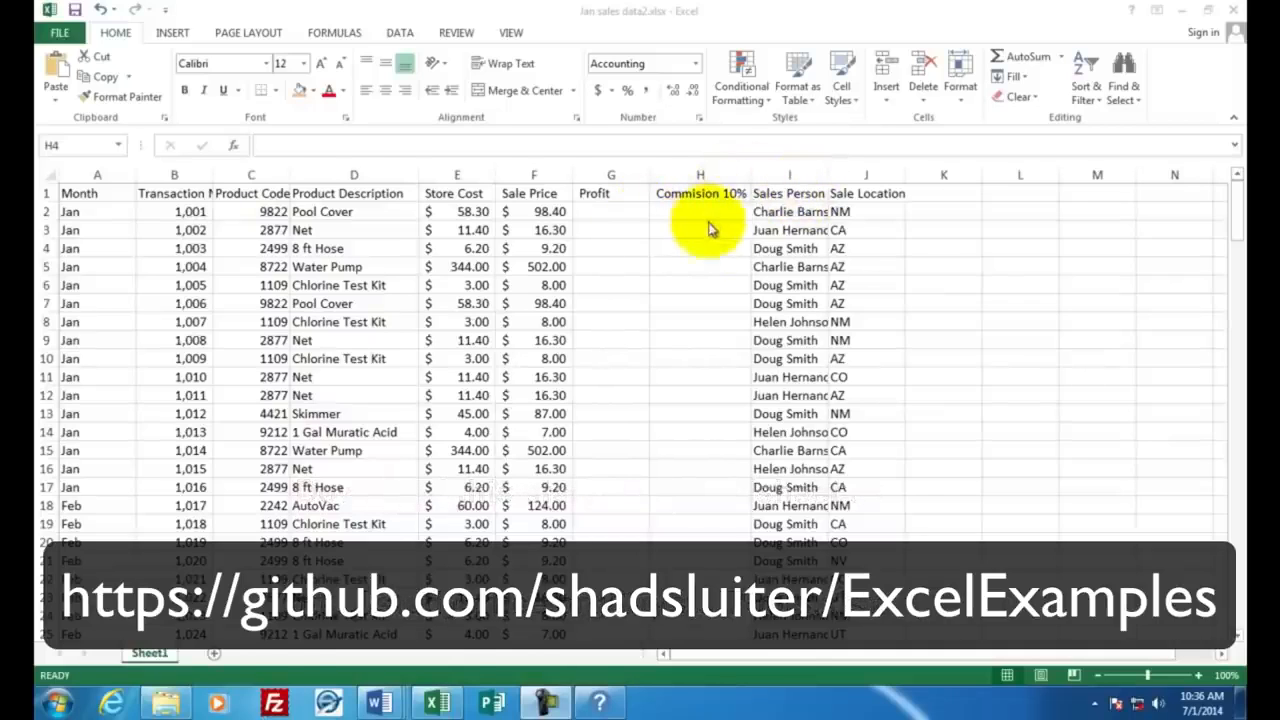
Step: Review the sales data from the first transaction to the last December row, then examine the Store Cost and Sale Price columns
{"action": "left_click", "coordinate": [1236, 203]}
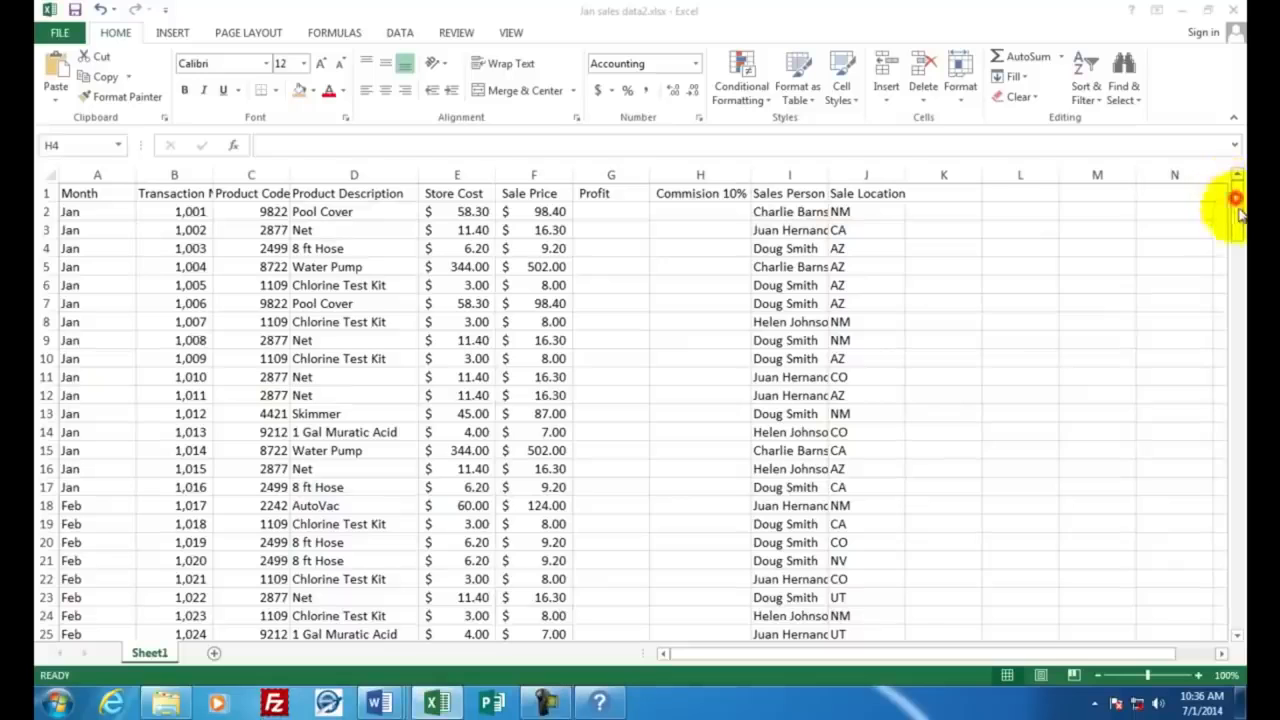
{"action": "left_click", "coordinate": [1236, 614]}
{"action": "left_click", "coordinate": [1236, 620]}
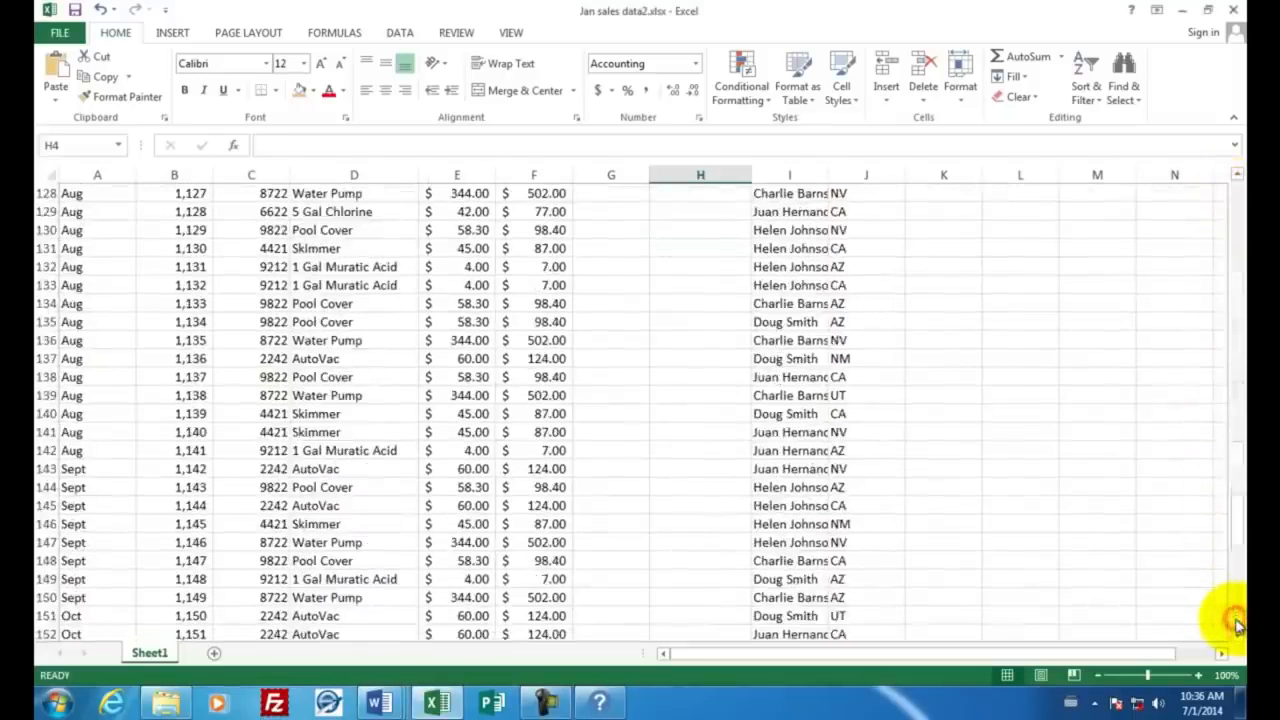
{"action": "left_click", "coordinate": [1236, 620]}
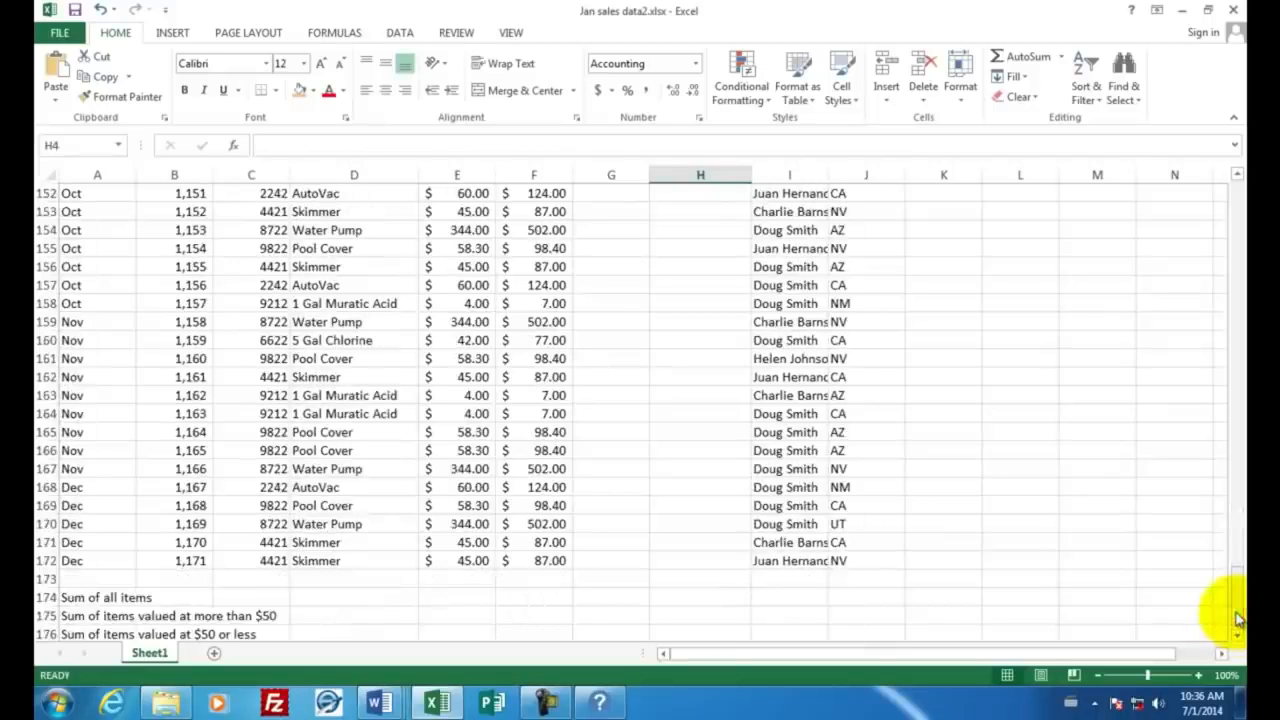
{"action": "left_click", "coordinate": [90, 561]}
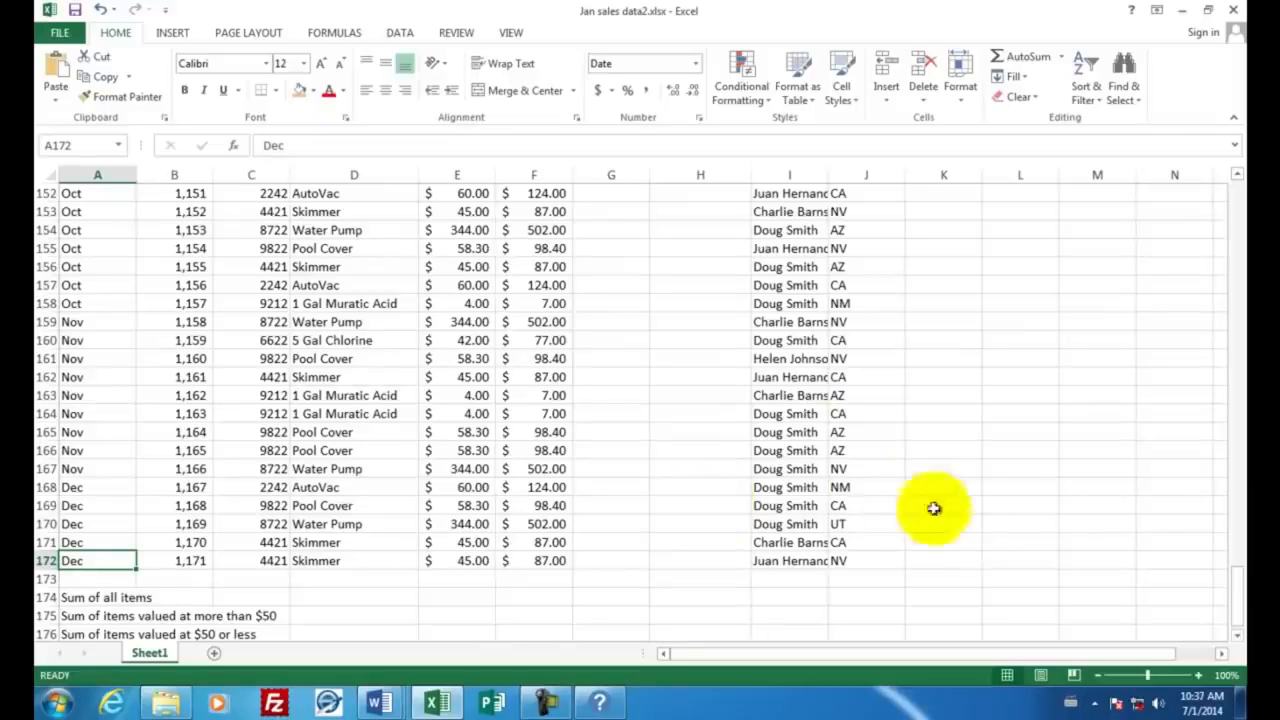
{"action": "left_click_drag", "start_coordinate": [1236, 605], "coordinate": [1236, 215]}
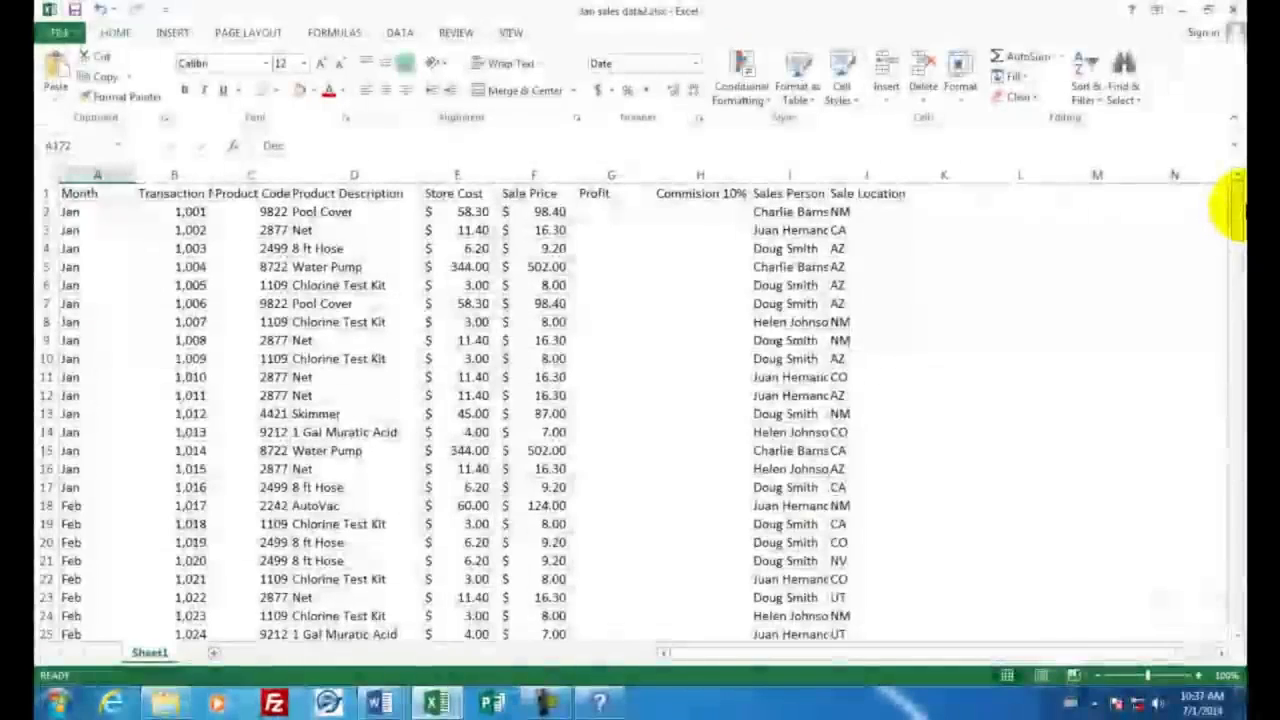
{"action": "left_click", "coordinate": [456, 211]}
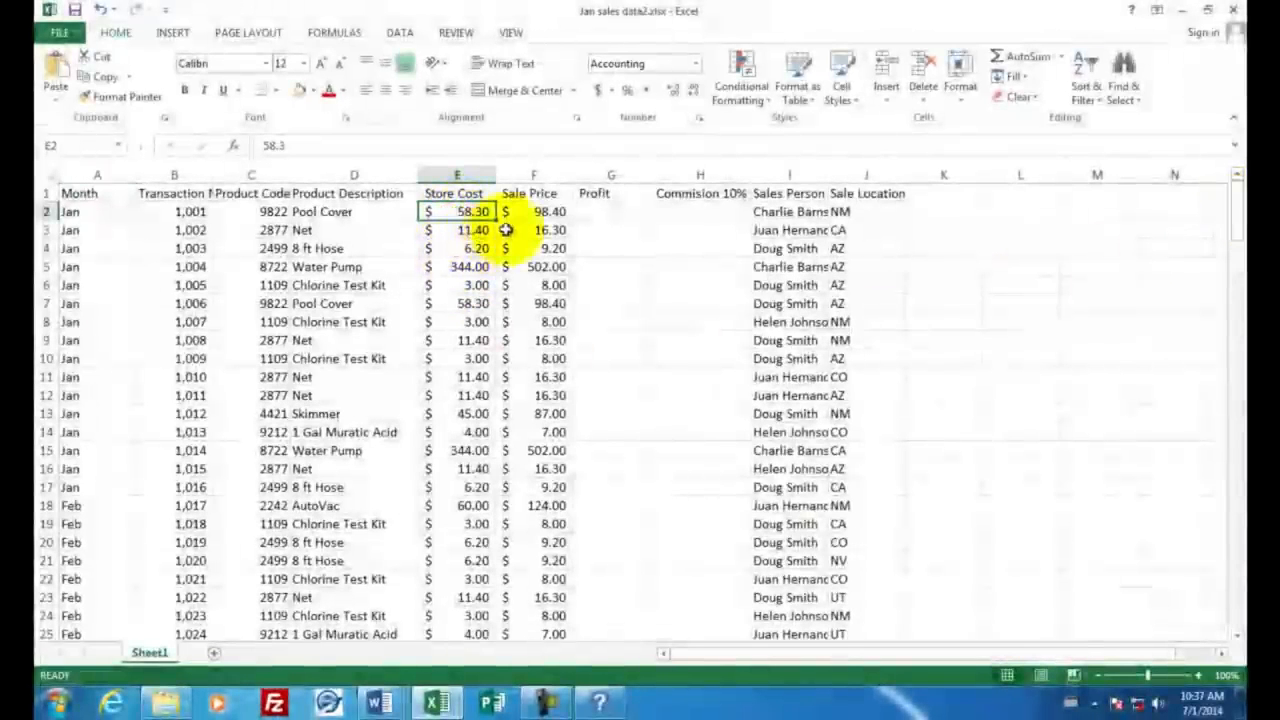
{"action": "left_click", "coordinate": [534, 211]}
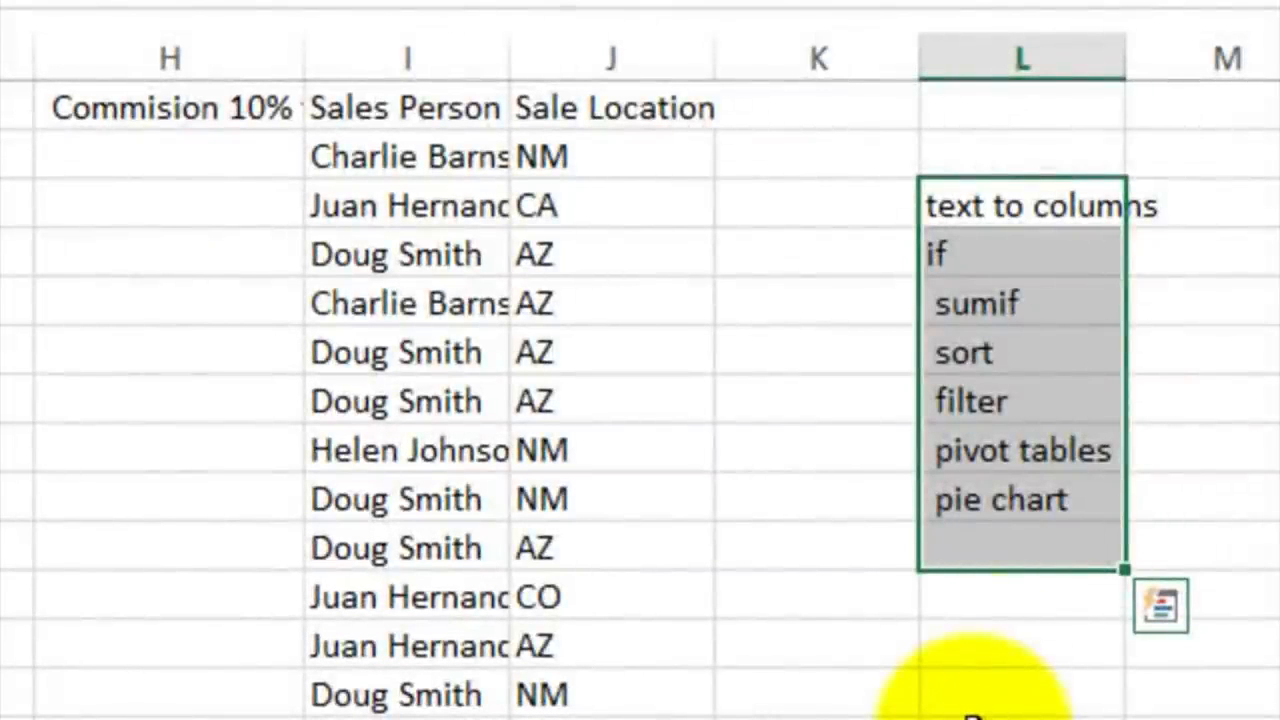
Step: Go through the list of topics in column L, from text to columns down to pie chart
{"action": "left_click", "coordinate": [1015, 206]}
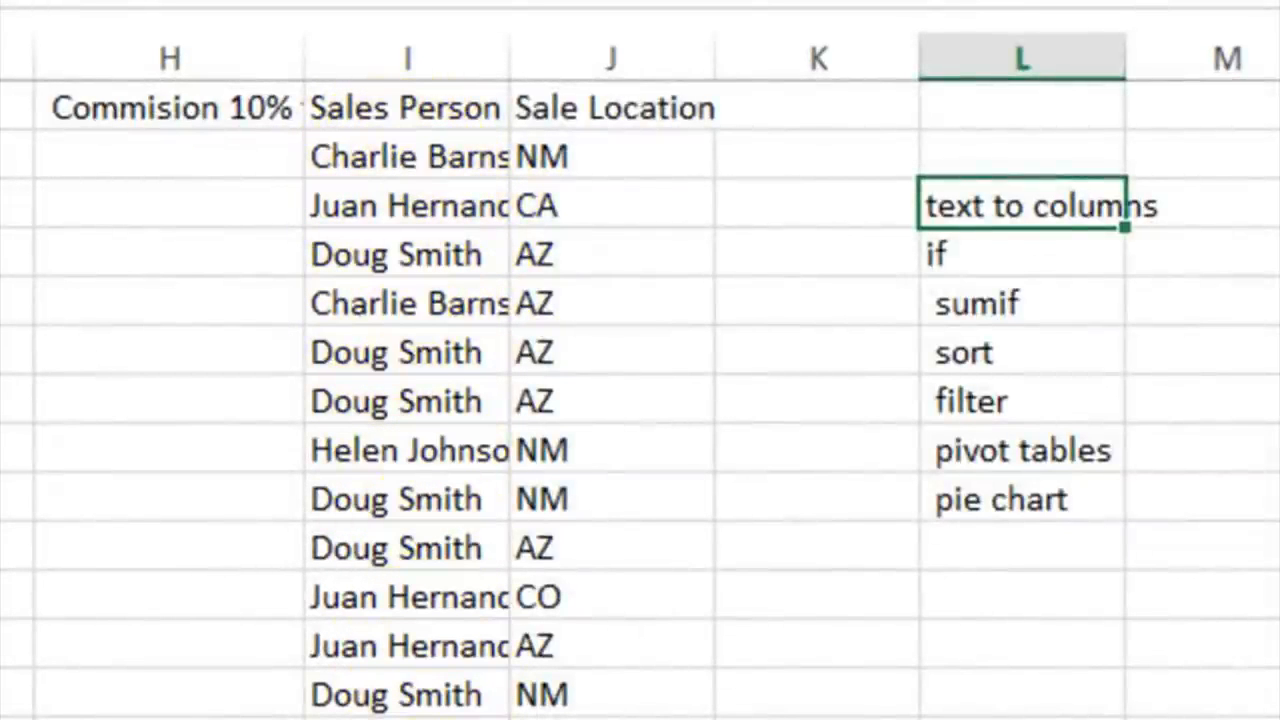
{"action": "key", "text": "Down"}
{"action": "key", "text": "Down"}
{"action": "left_click", "coordinate": [966, 254]}
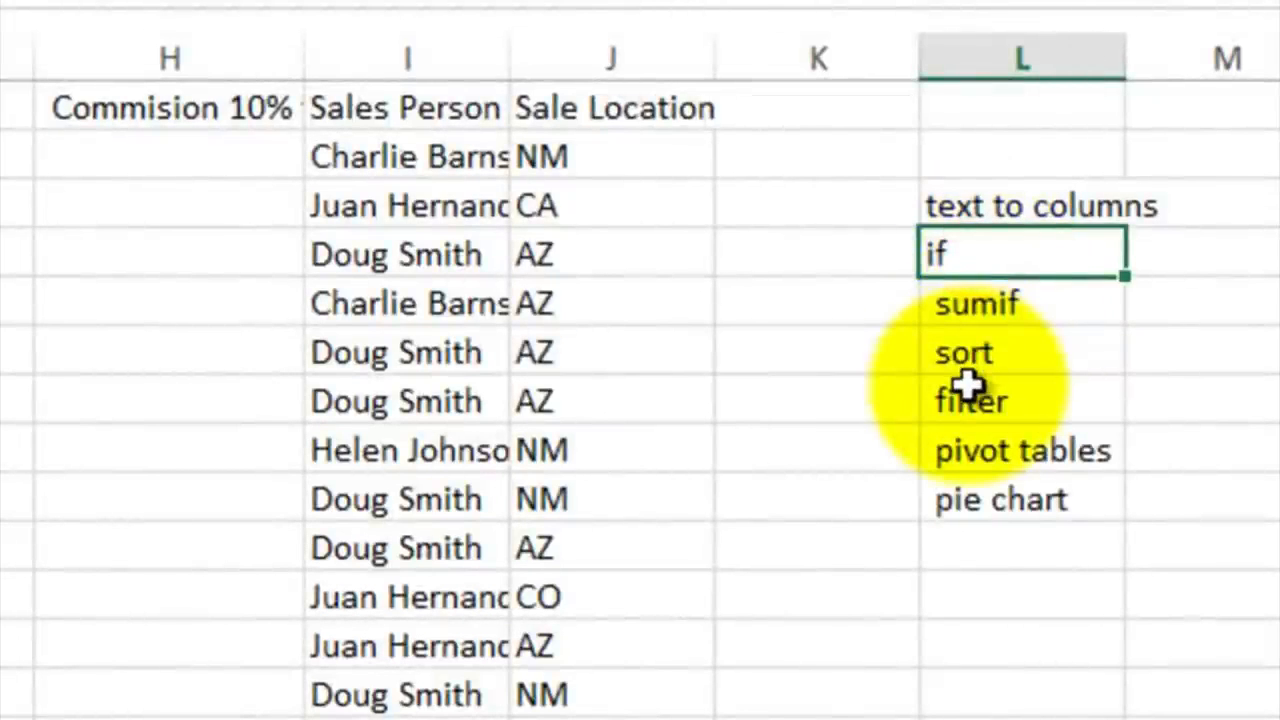
{"action": "left_click", "coordinate": [966, 303]}
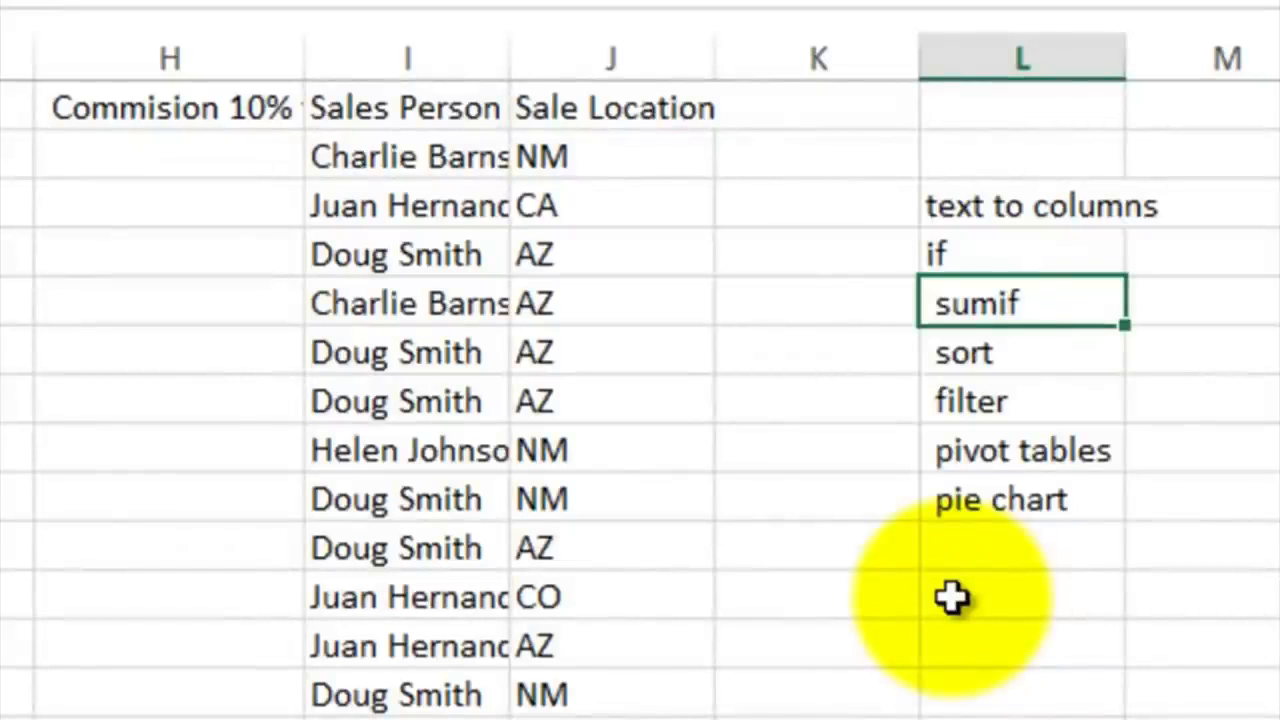
{"action": "left_click", "coordinate": [990, 348]}
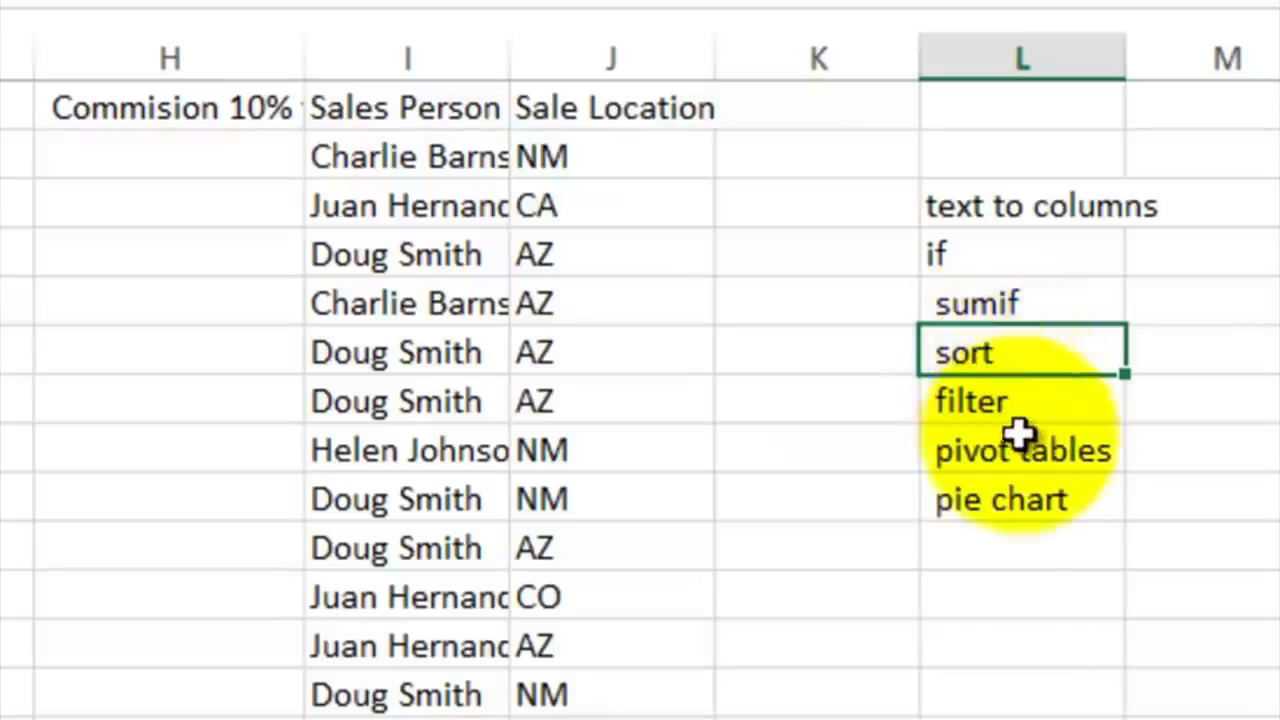
{"action": "left_click", "coordinate": [1001, 403]}
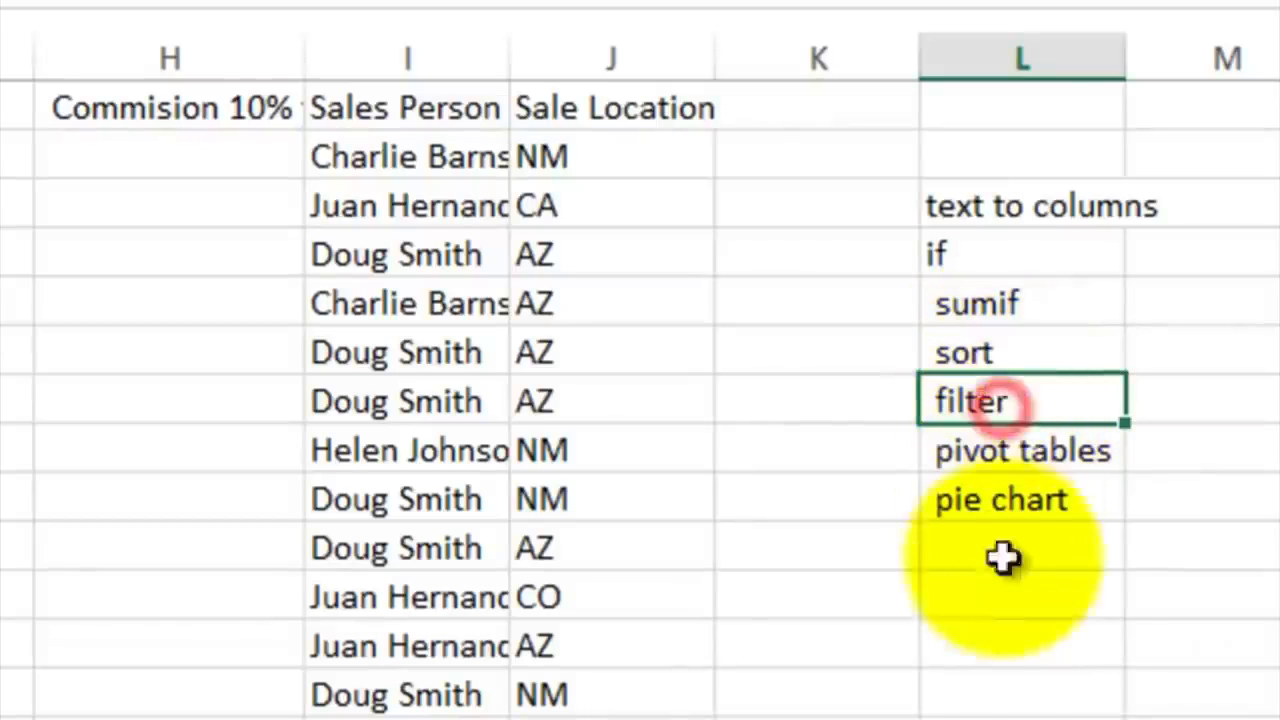
{"action": "left_click", "coordinate": [991, 451]}
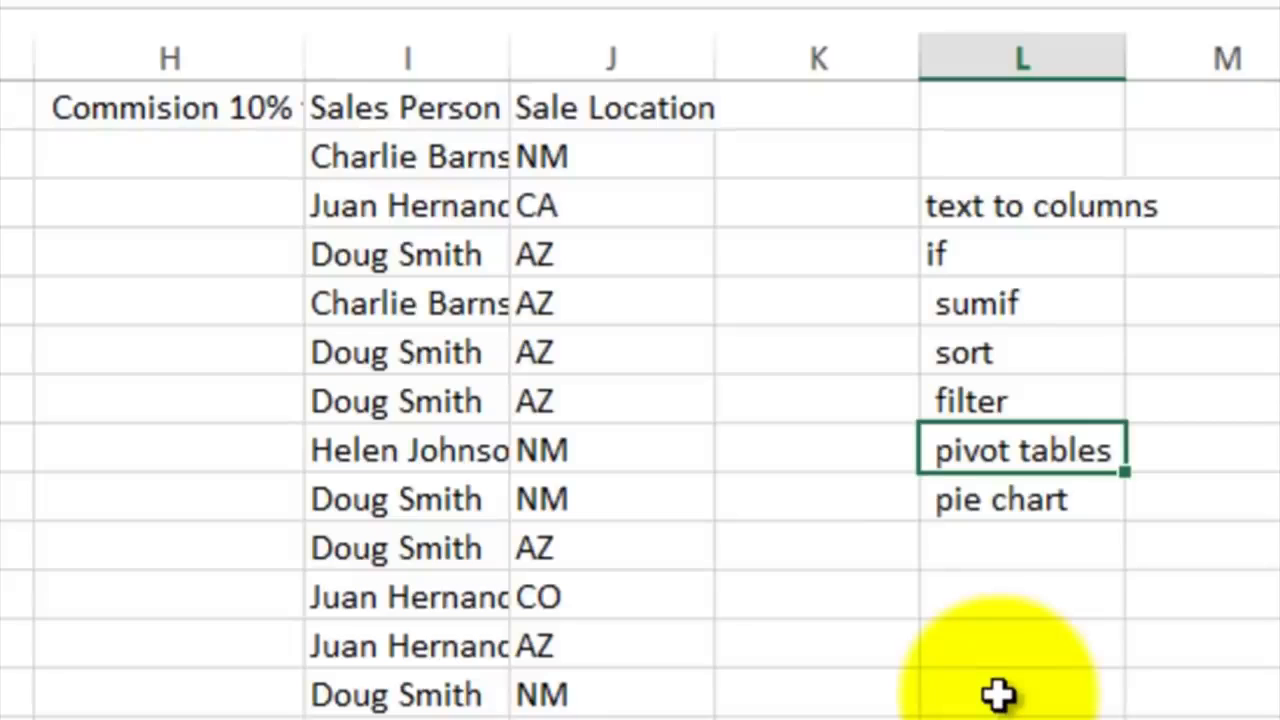
{"action": "left_click", "coordinate": [960, 501]}
{"action": "left_click", "coordinate": [413, 160]}
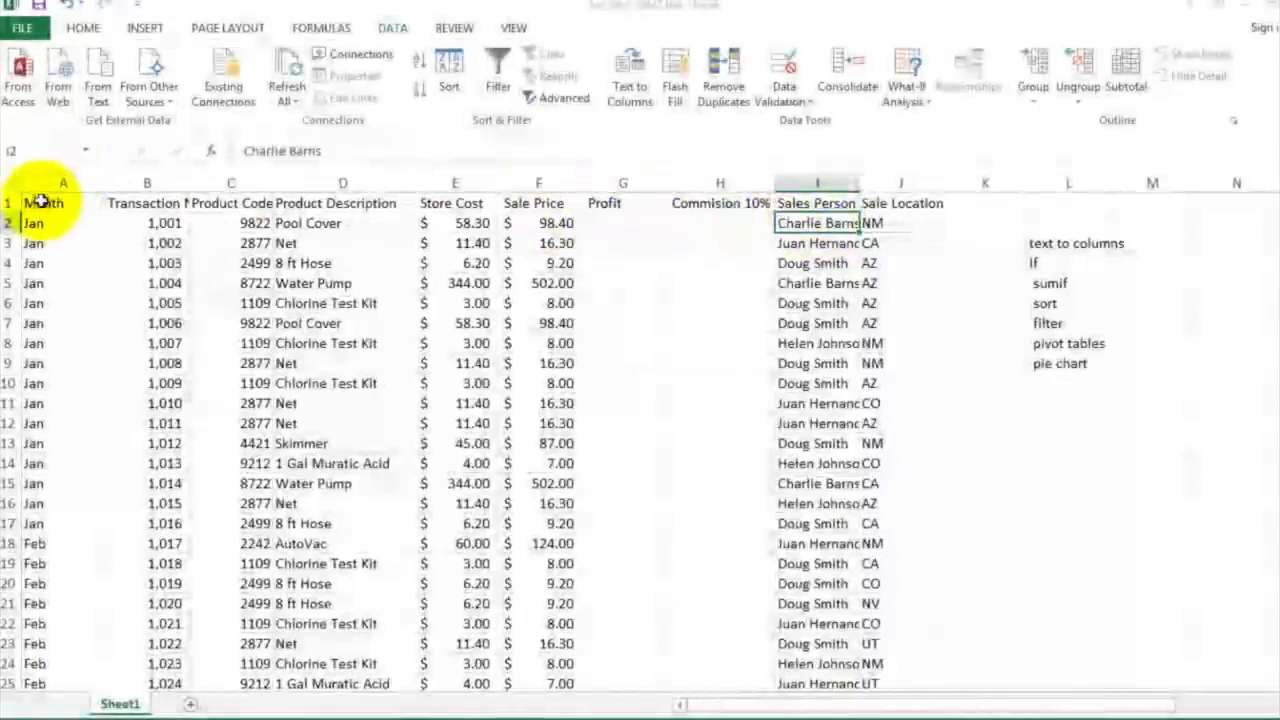
Step: Wrap the text of the header cells A1:J1 so the full column titles can be read
{"action": "left_click", "coordinate": [88, 203]}
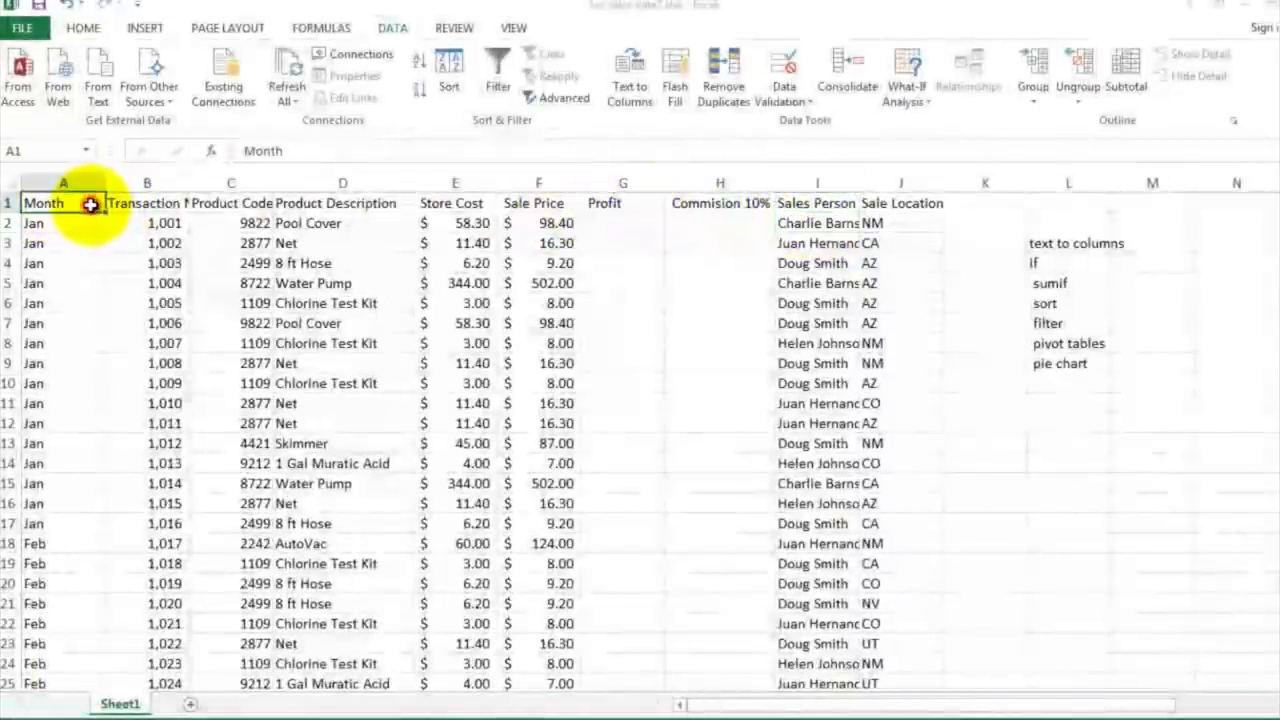
{"action": "left_click_drag", "start_coordinate": [80, 205], "coordinate": [889, 198]}
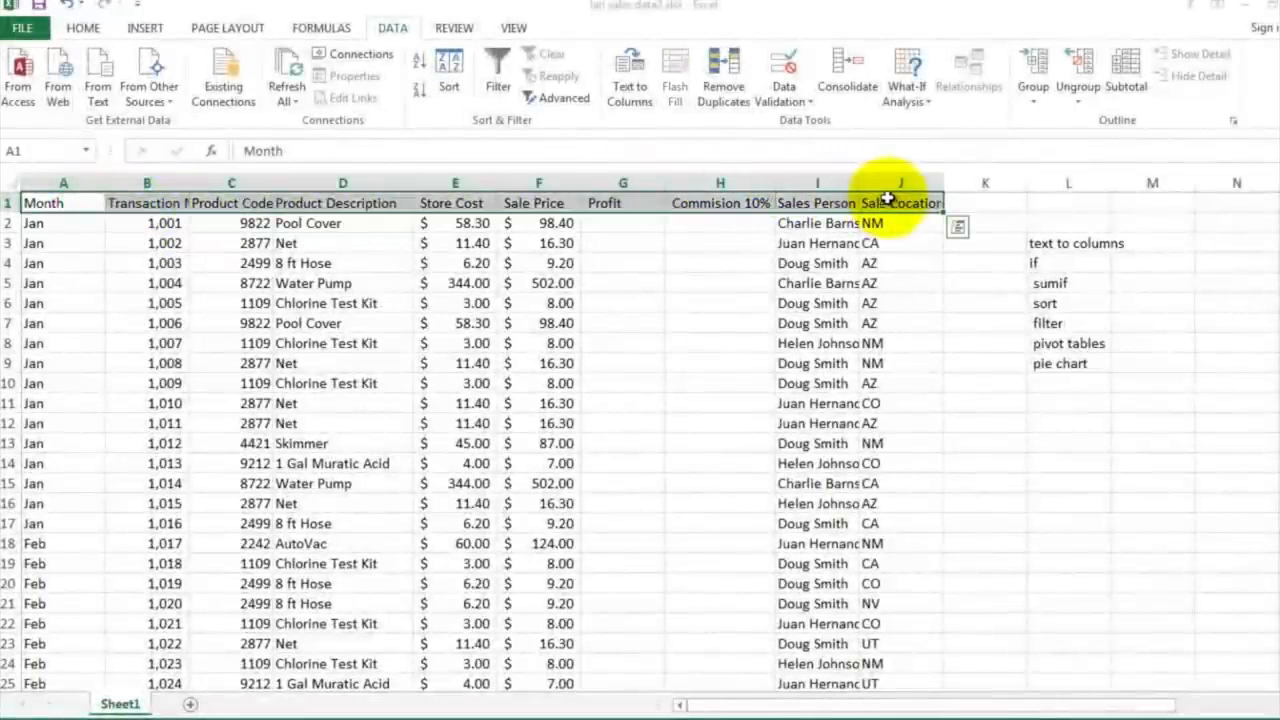
{"action": "left_click", "coordinate": [83, 30]}
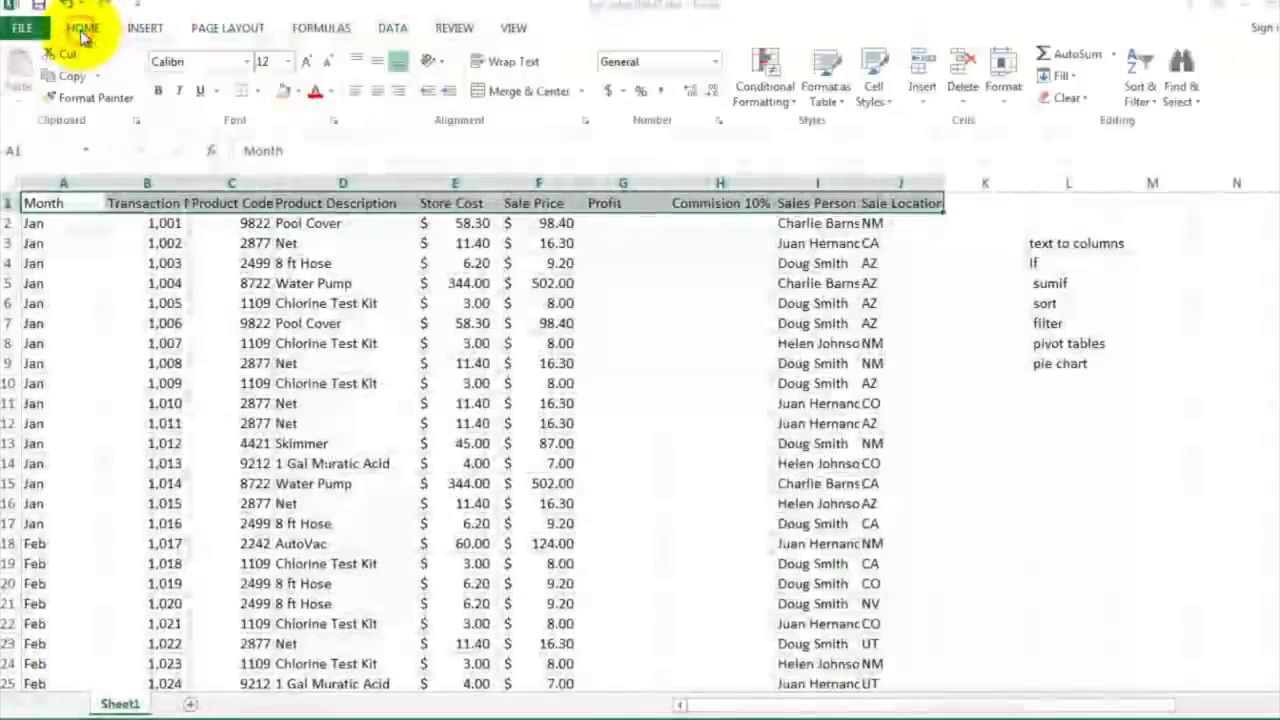
{"action": "left_click", "coordinate": [495, 64]}
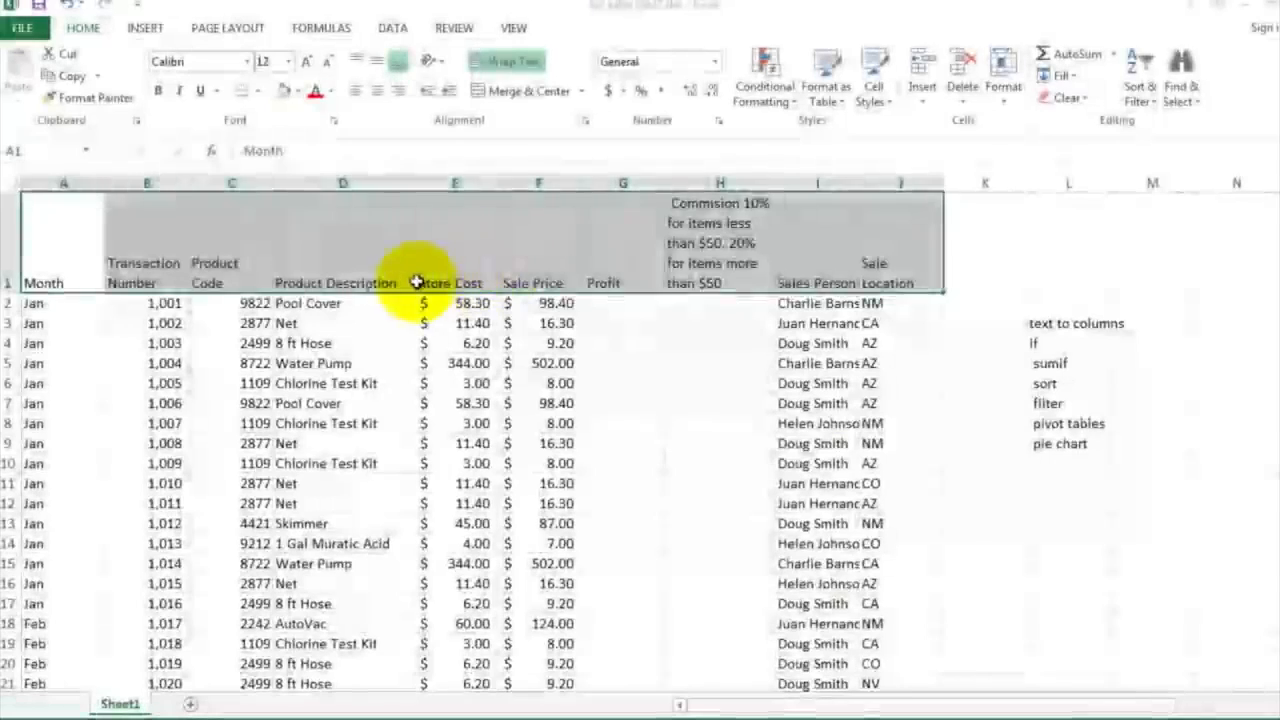
{"action": "left_click", "coordinate": [648, 364]}
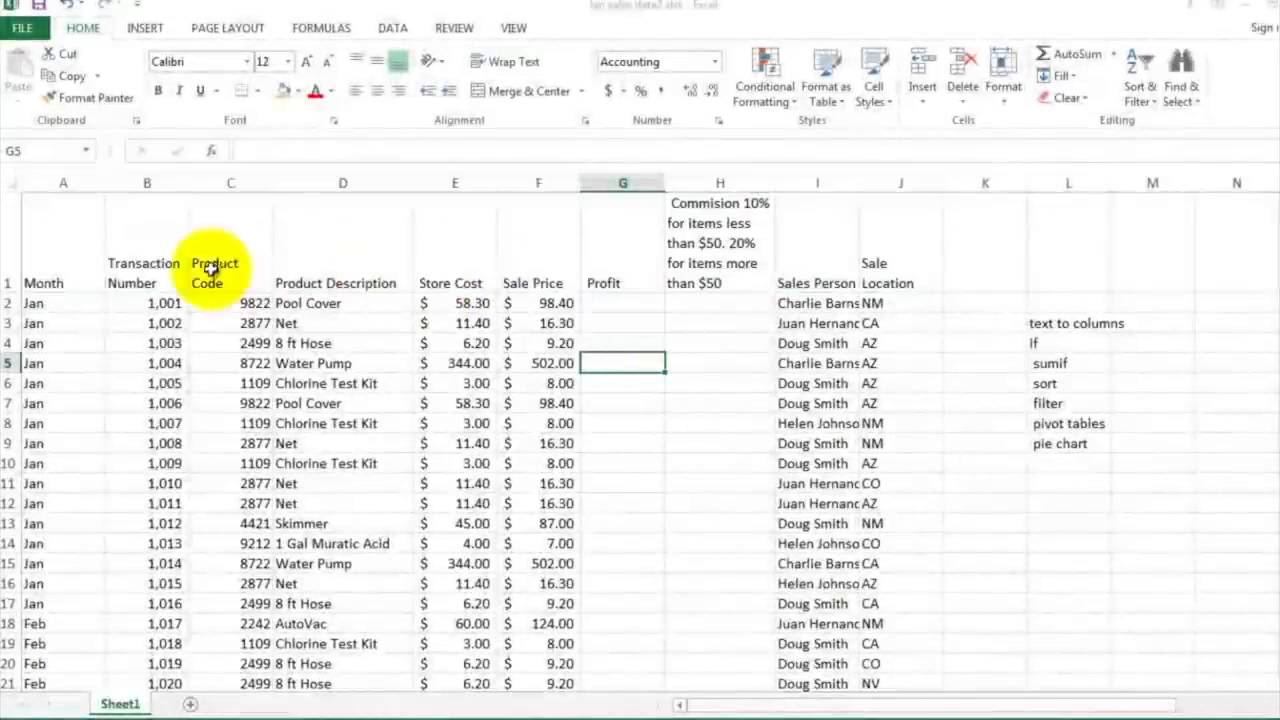
{"action": "left_click", "coordinate": [160, 262]}
{"action": "left_click", "coordinate": [205, 255]}
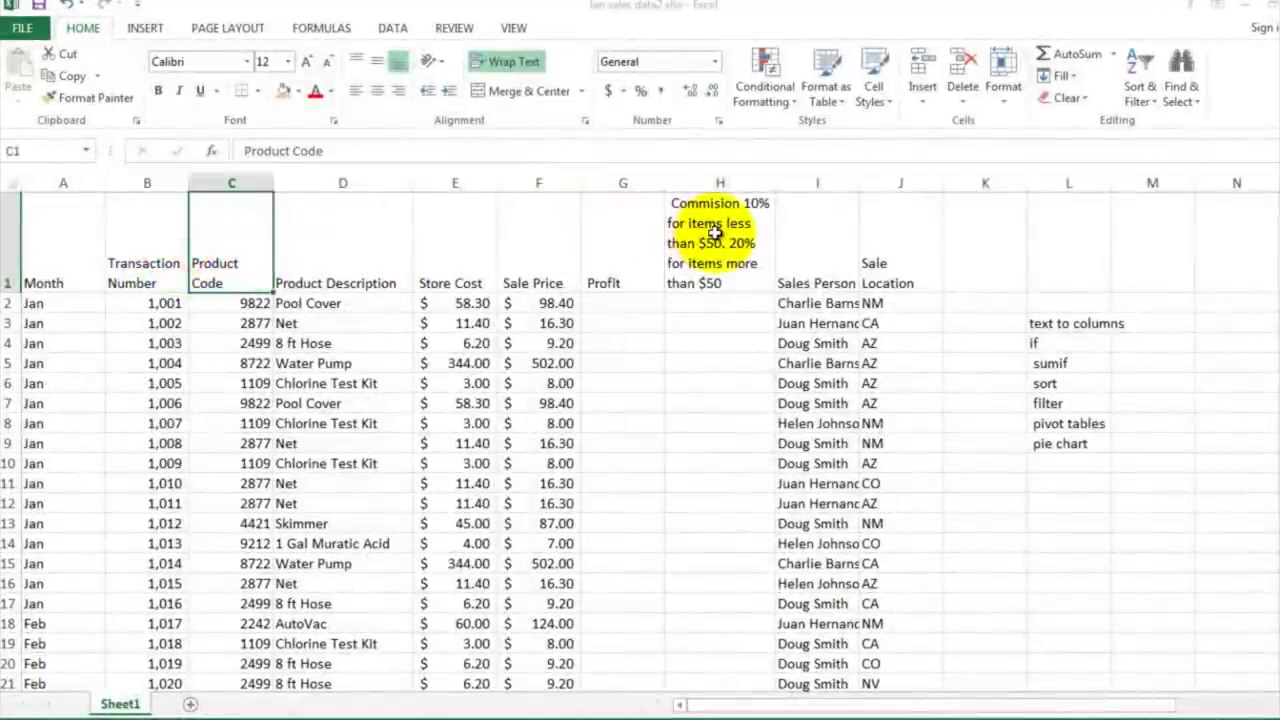
{"action": "left_click", "coordinate": [718, 275]}
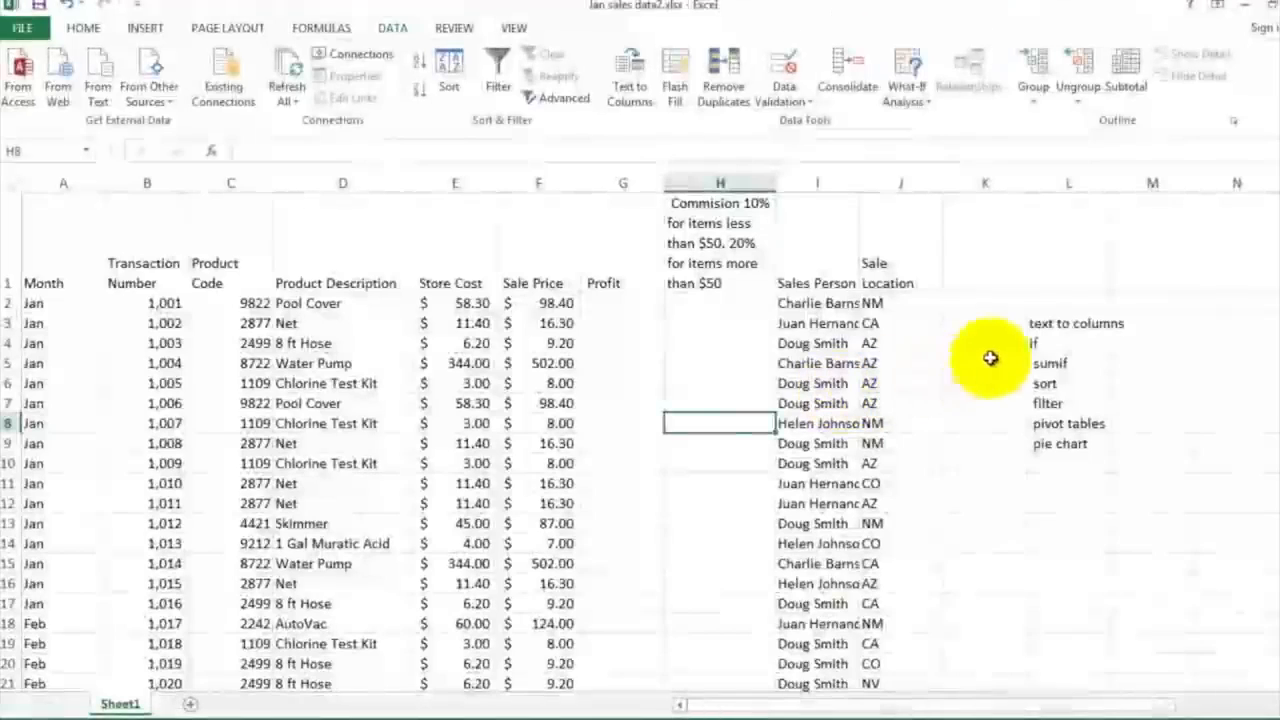
Step: Insert an empty column between Sales Person and Sale Location
{"action": "left_click", "coordinate": [1038, 323]}
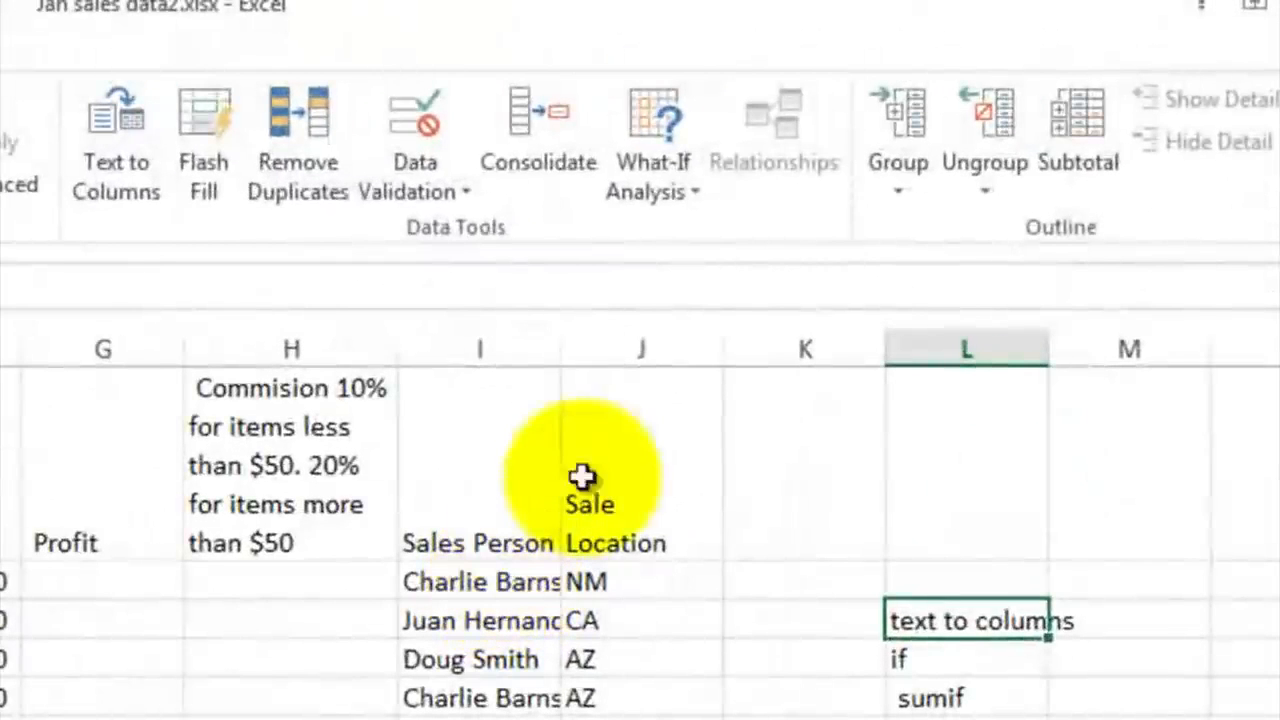
{"action": "left_click", "coordinate": [630, 348]}
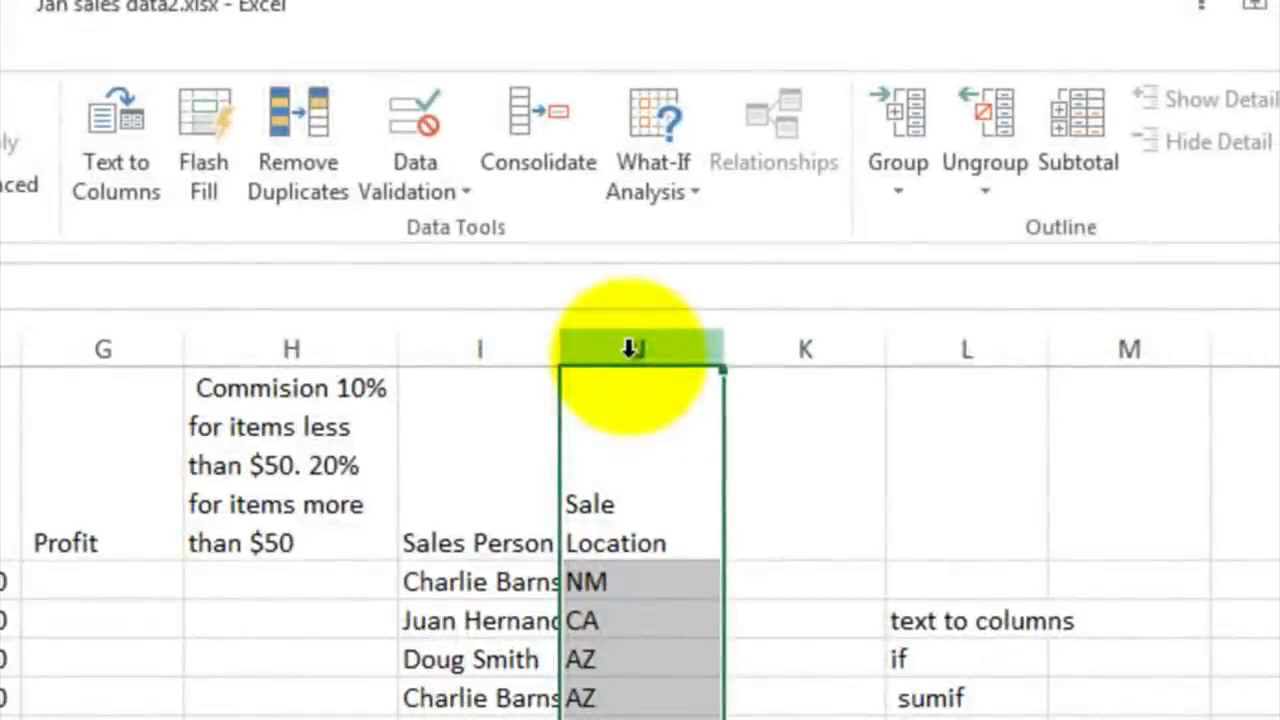
{"action": "right_click", "coordinate": [630, 348]}
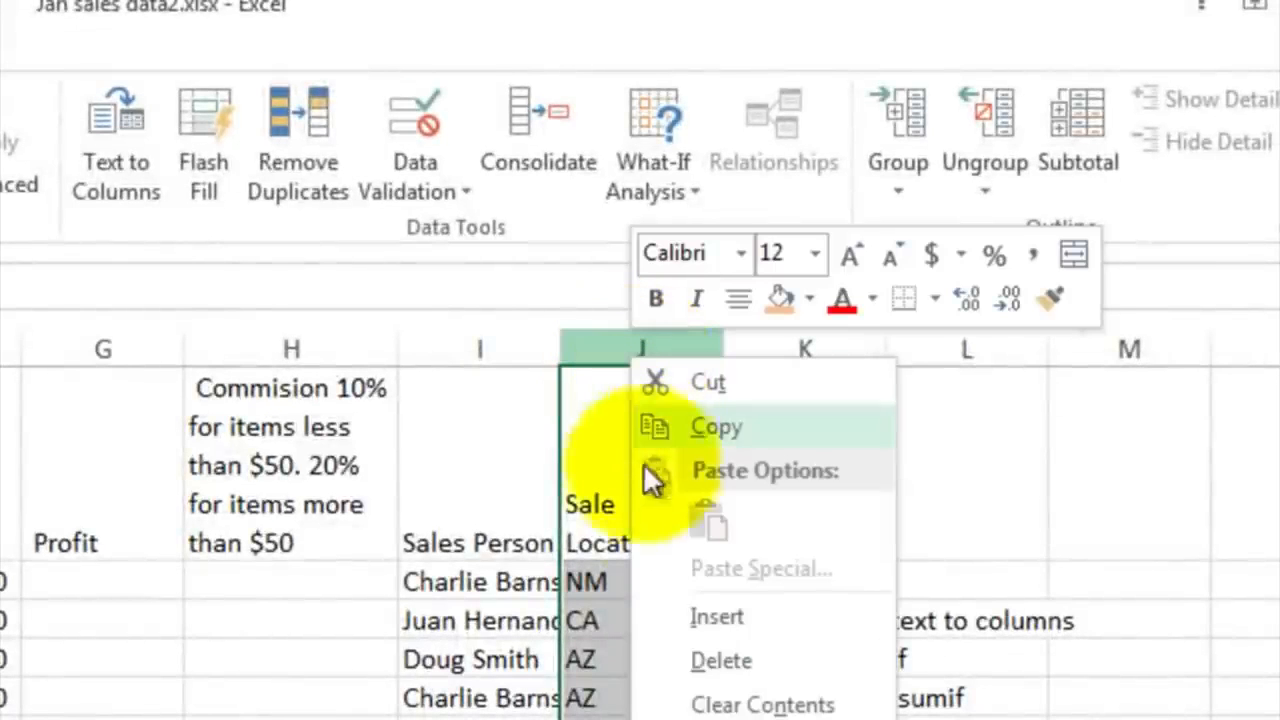
{"action": "left_click", "coordinate": [671, 613]}
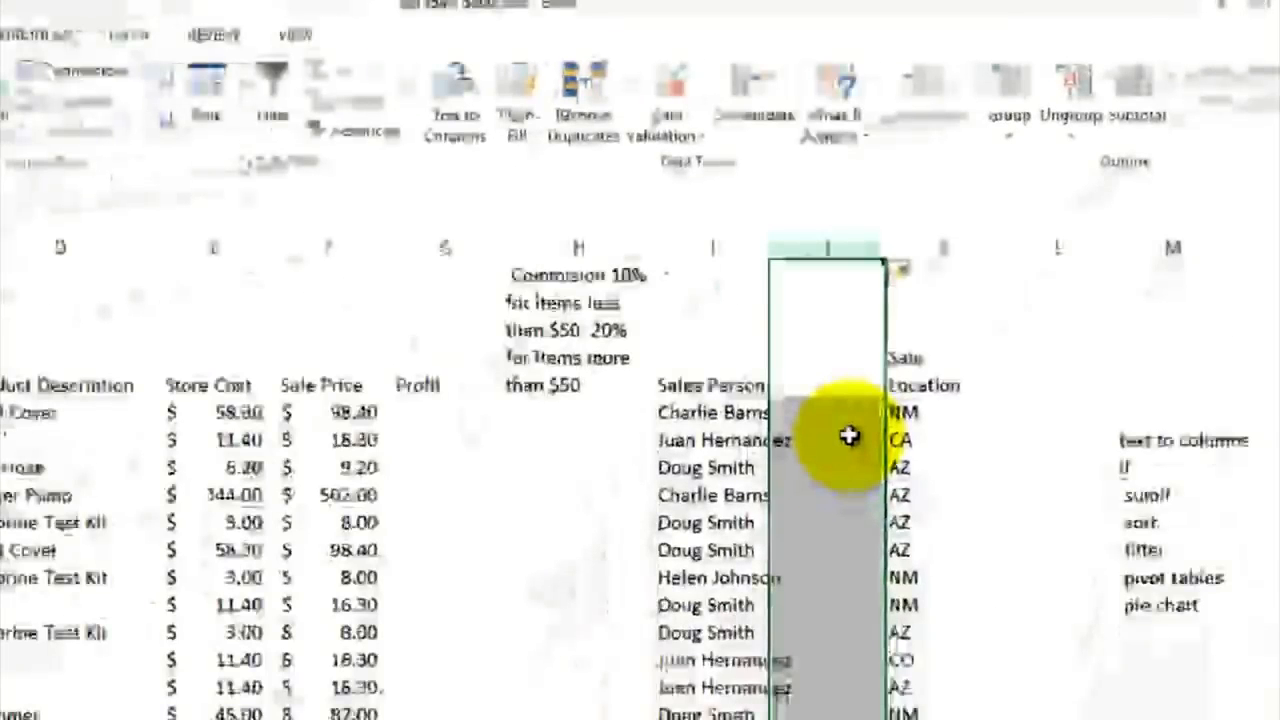
Step: Start Text to Columns on the Sales Person column with Delimited as the original data type
{"action": "left_click", "coordinate": [718, 247]}
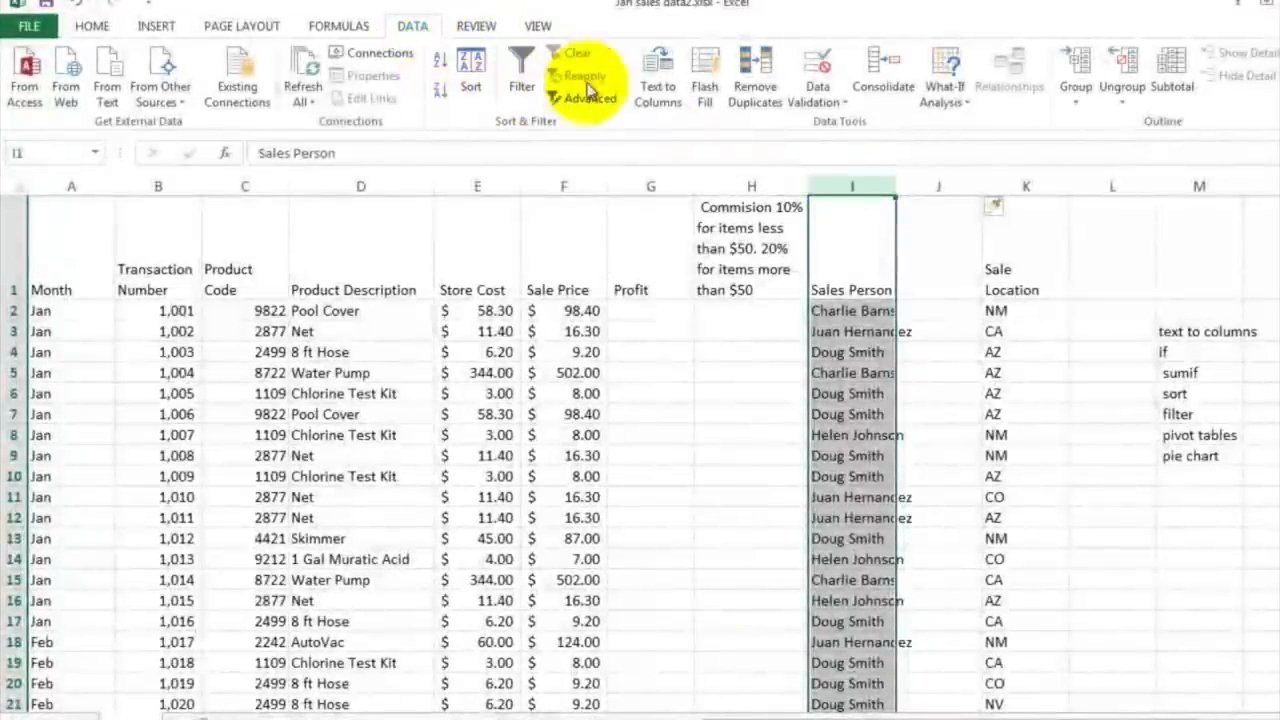
{"action": "left_click", "coordinate": [657, 80]}
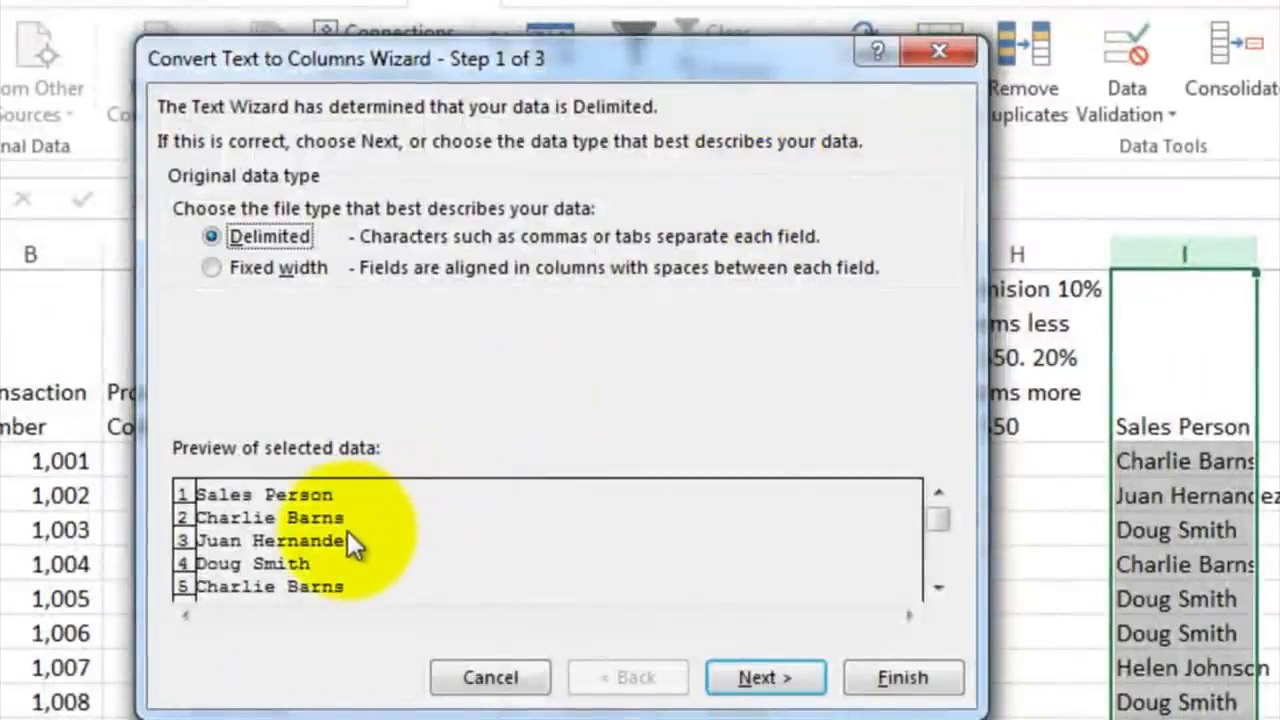
{"action": "left_click", "coordinate": [258, 268]}
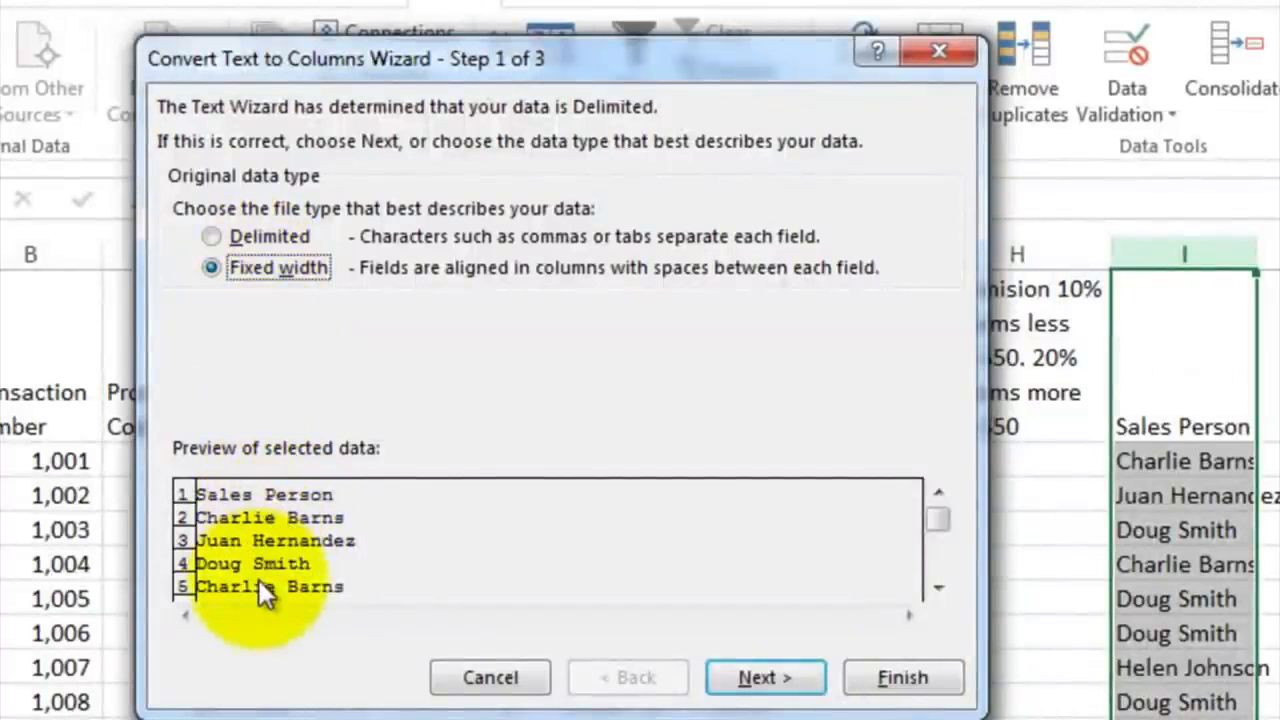
{"action": "left_click", "coordinate": [210, 236]}
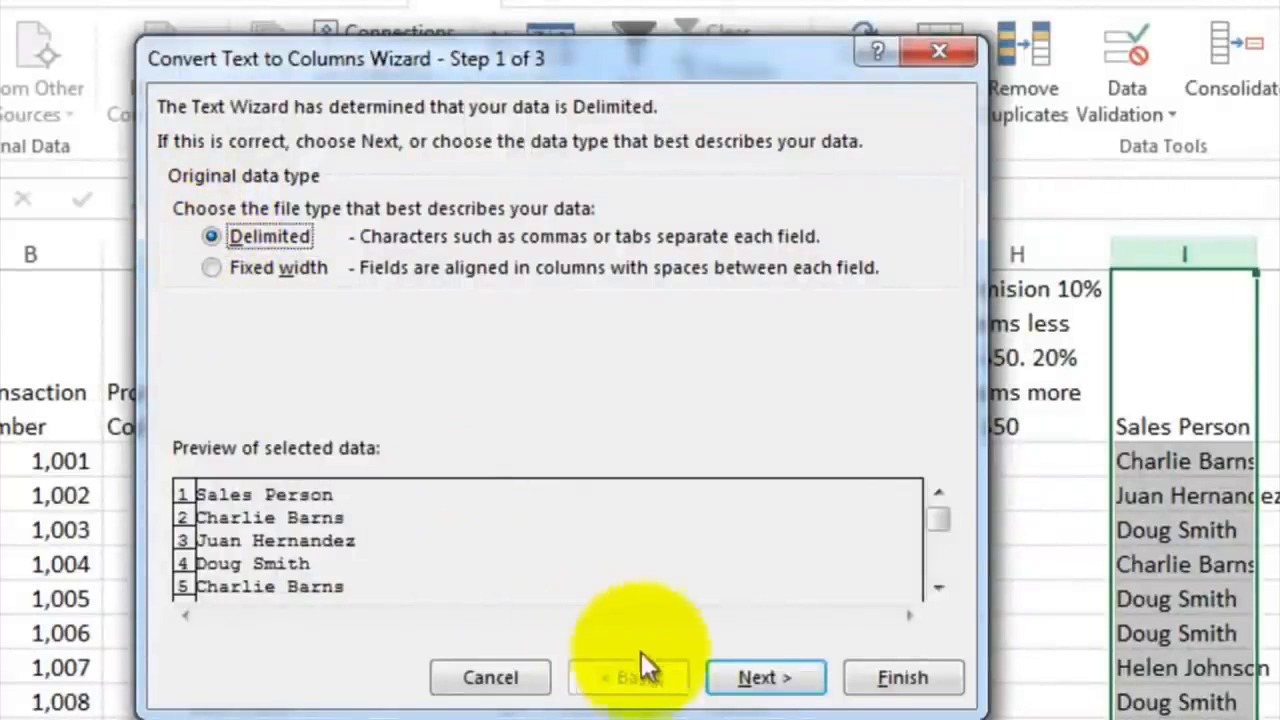
{"action": "left_click", "coordinate": [750, 677]}
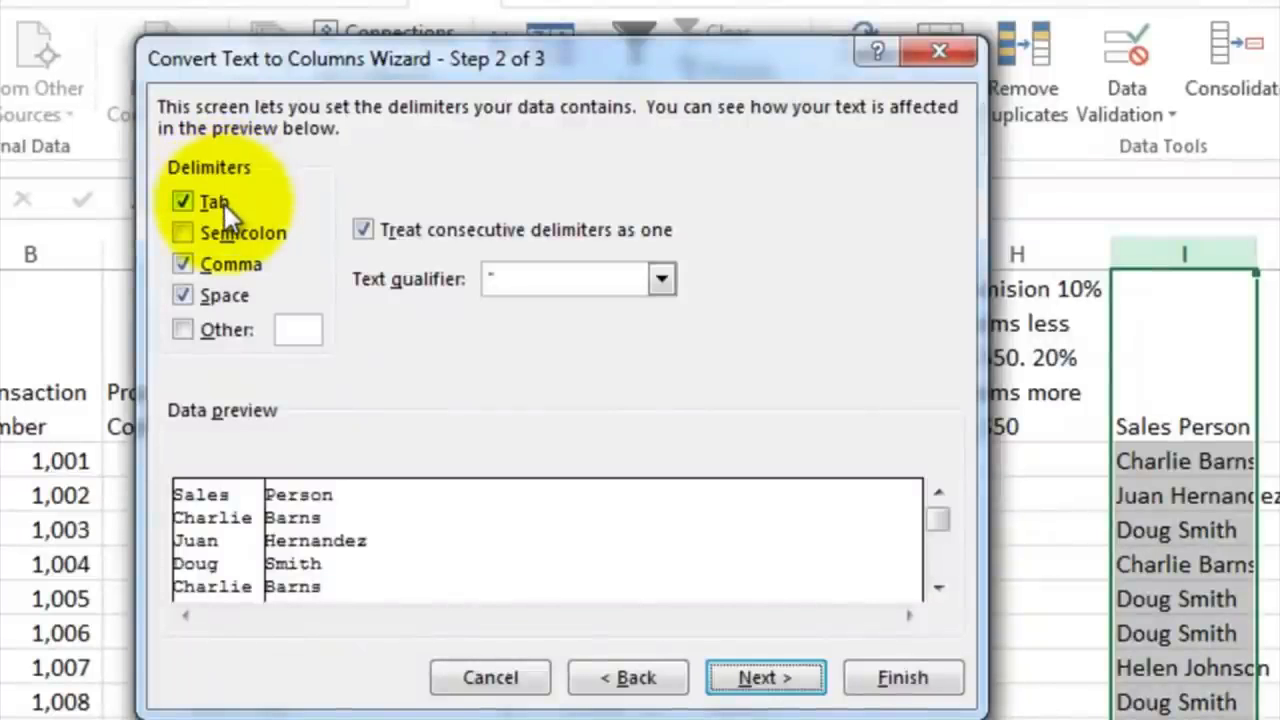
Step: Set Space as the only delimiter and finish splitting the Sales Person names into two columns
{"action": "left_click", "coordinate": [211, 297]}
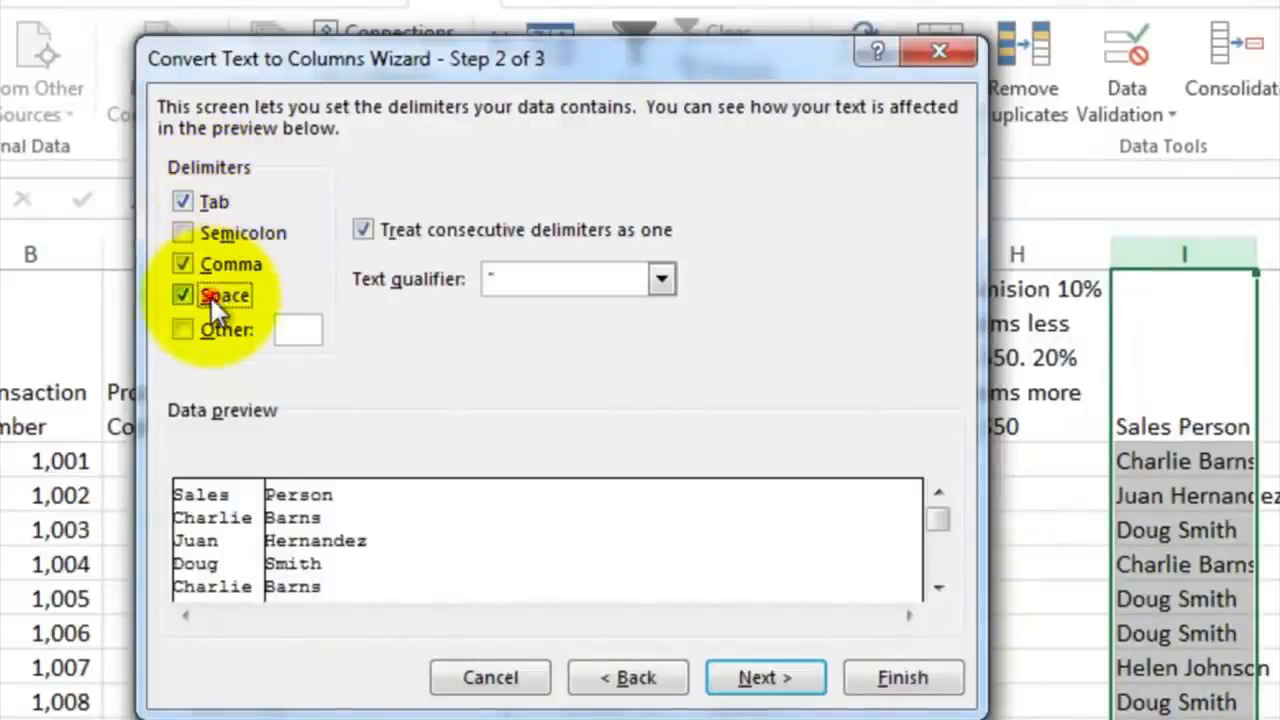
{"action": "left_click", "coordinate": [195, 265]}
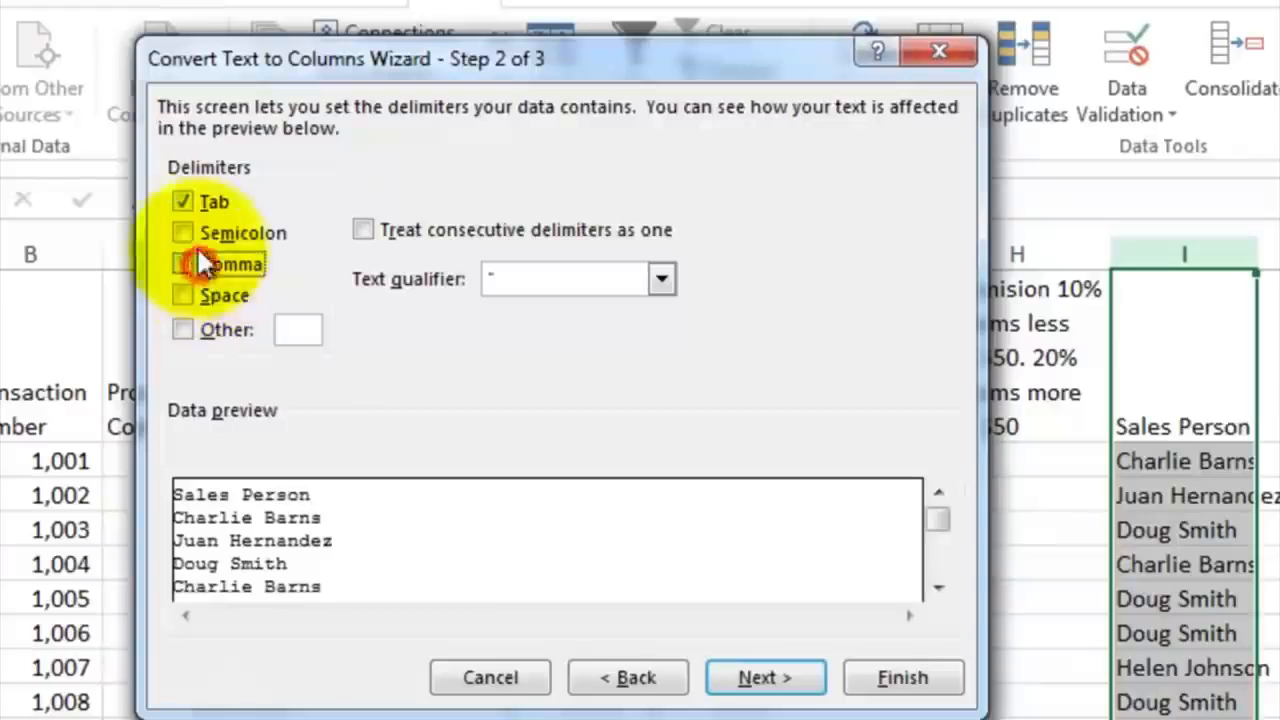
{"action": "left_click", "coordinate": [191, 205]}
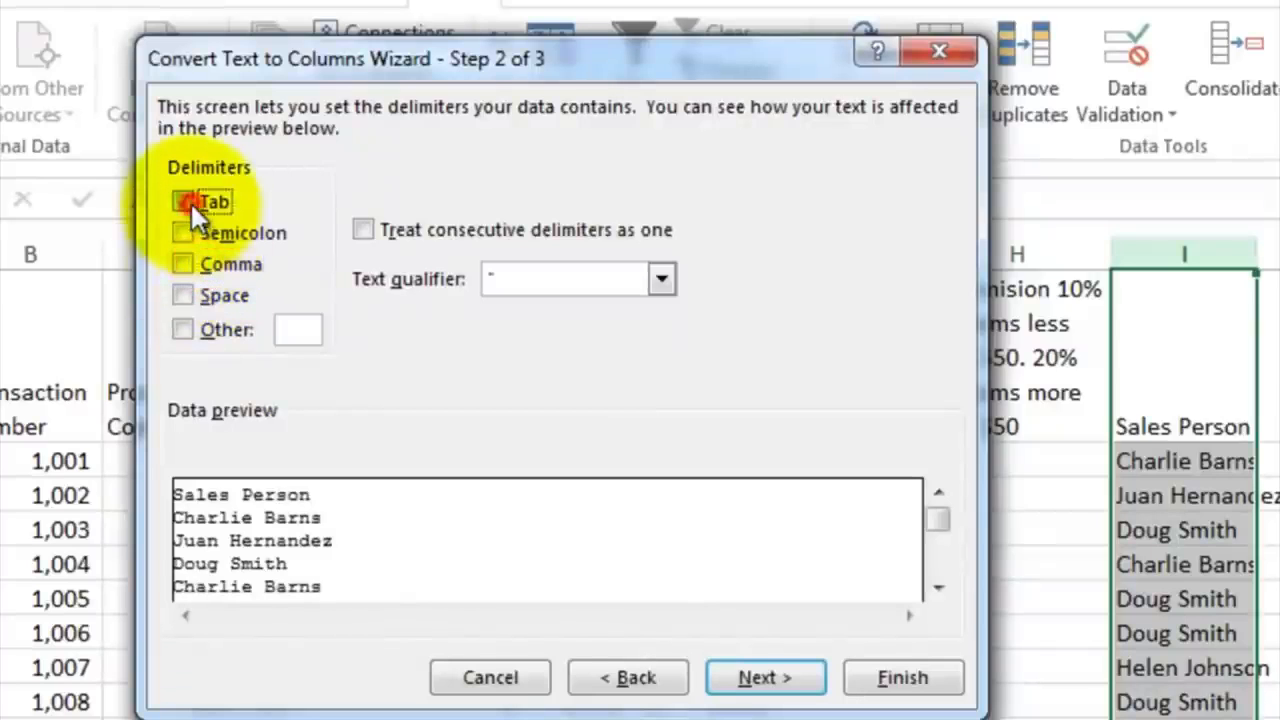
{"action": "left_click", "coordinate": [181, 294]}
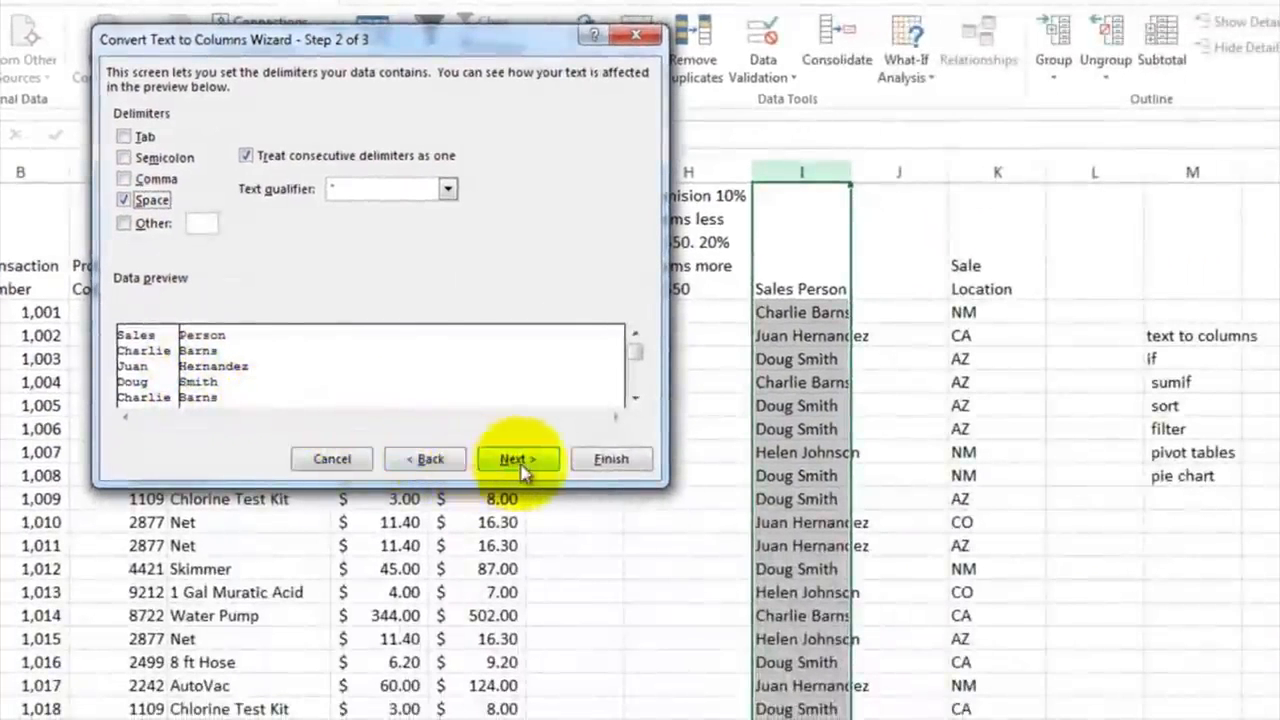
{"action": "left_click", "coordinate": [643, 482]}
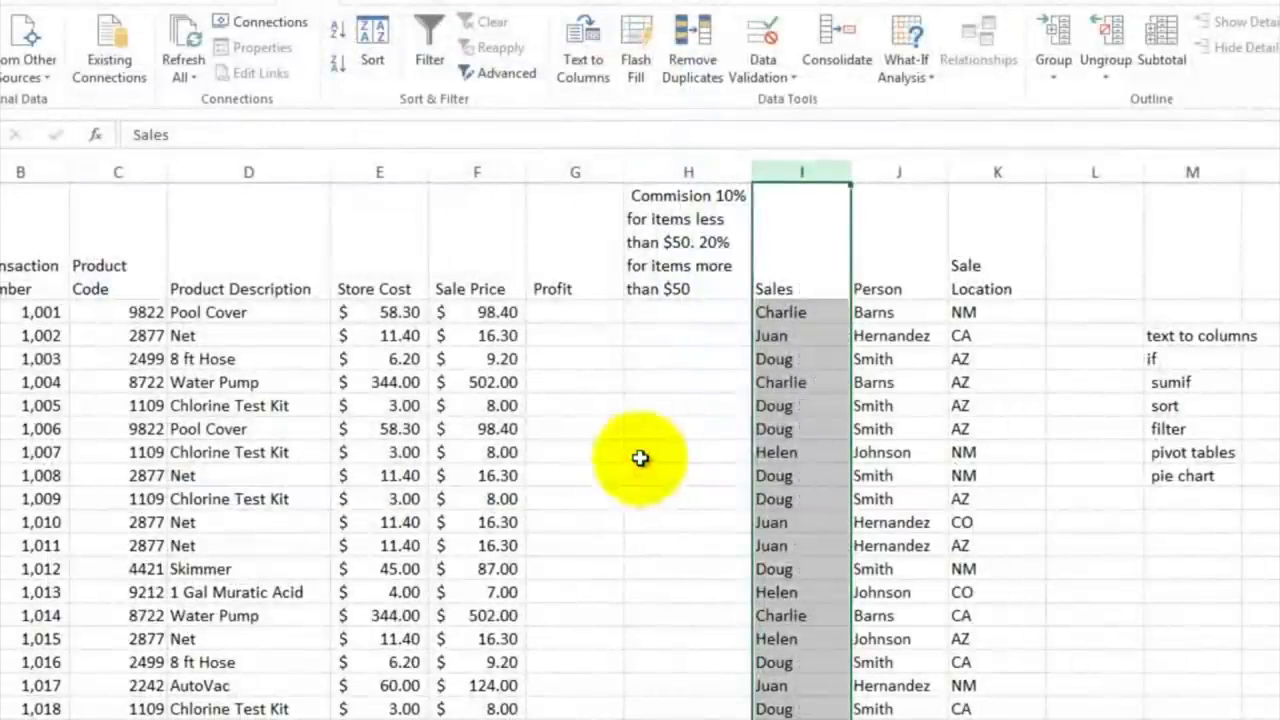
Step: Rename the headers of the two split name columns, I1 and J1, as First Name and Last Name
{"action": "left_click", "coordinate": [813, 289]}
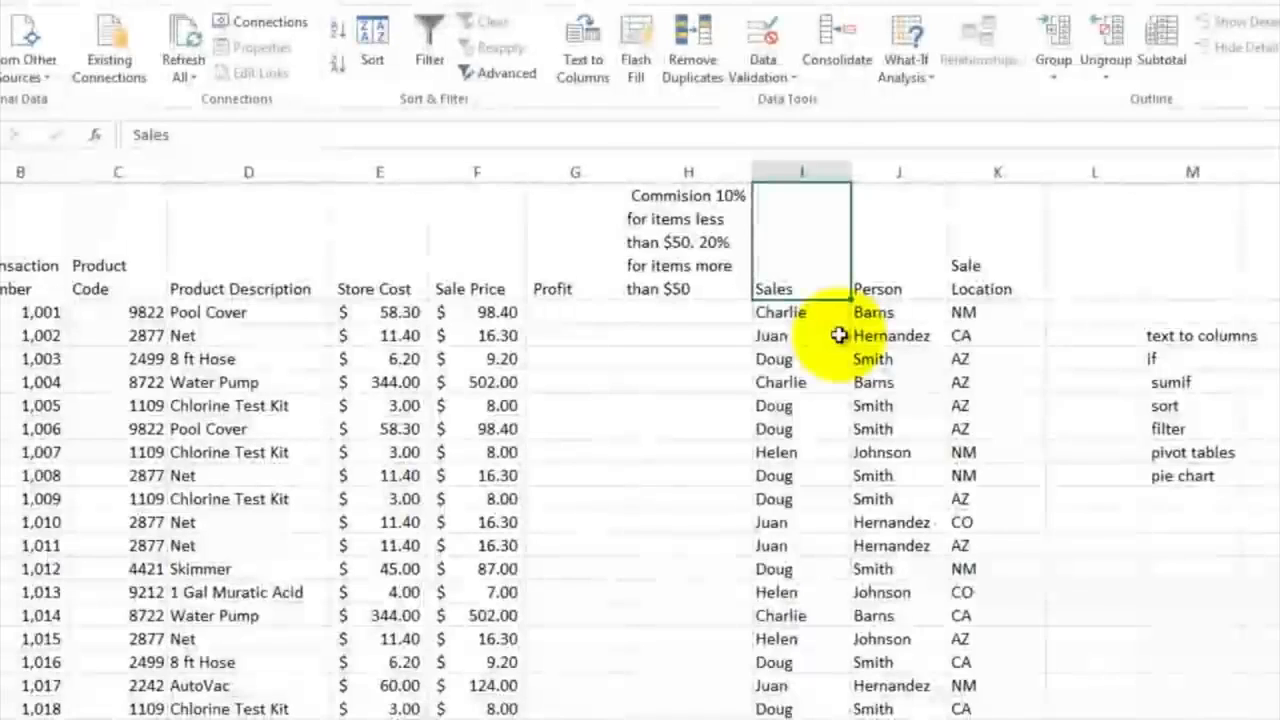
{"action": "type", "text": "First Name"}
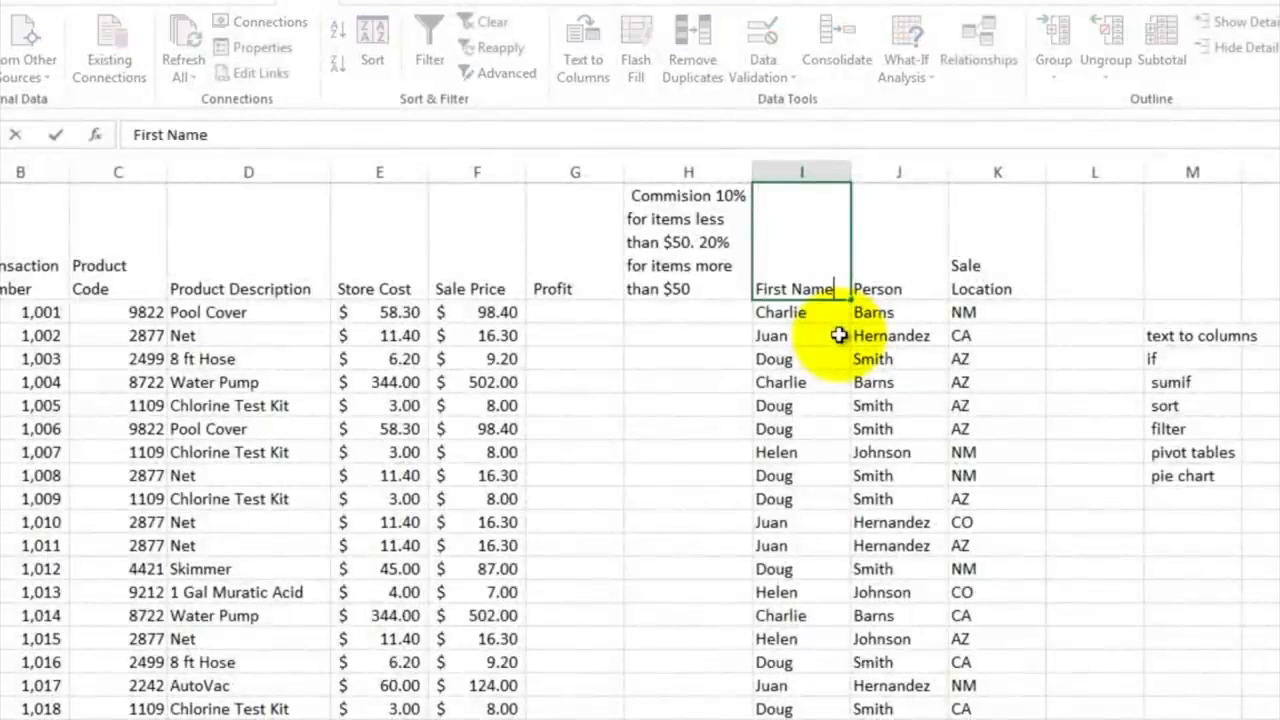
{"action": "key", "text": "Tab"}
{"action": "type", "text": "Last Name"}
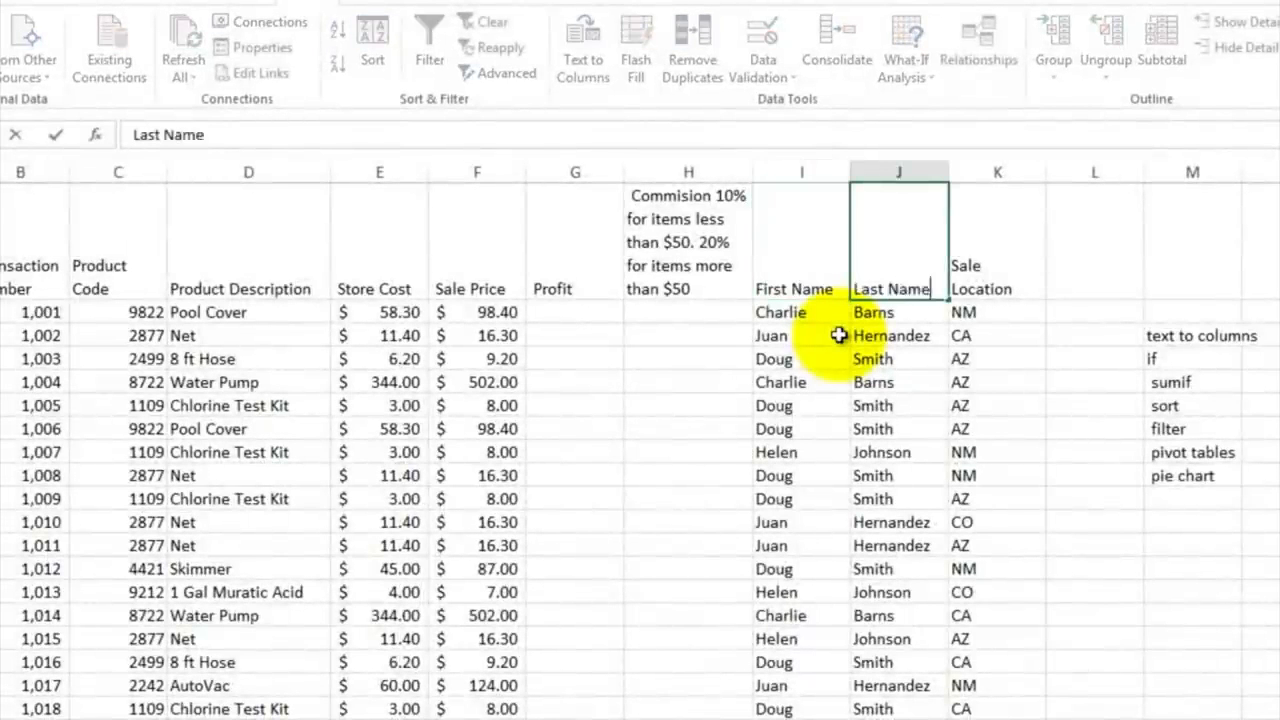
{"action": "key", "text": "Return"}
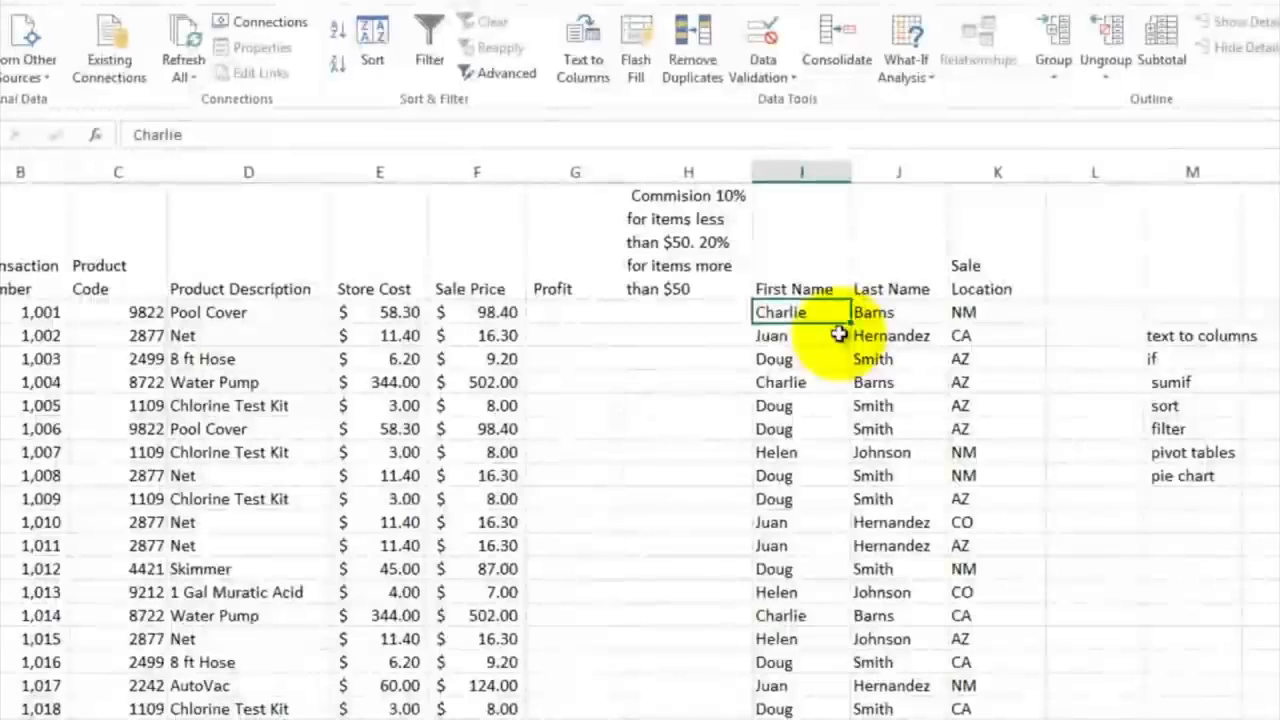
Step: Calculate the first transaction's profit in G2 as sale price minus store cost with the formula =F2-E2
{"action": "left_click", "coordinate": [582, 314]}
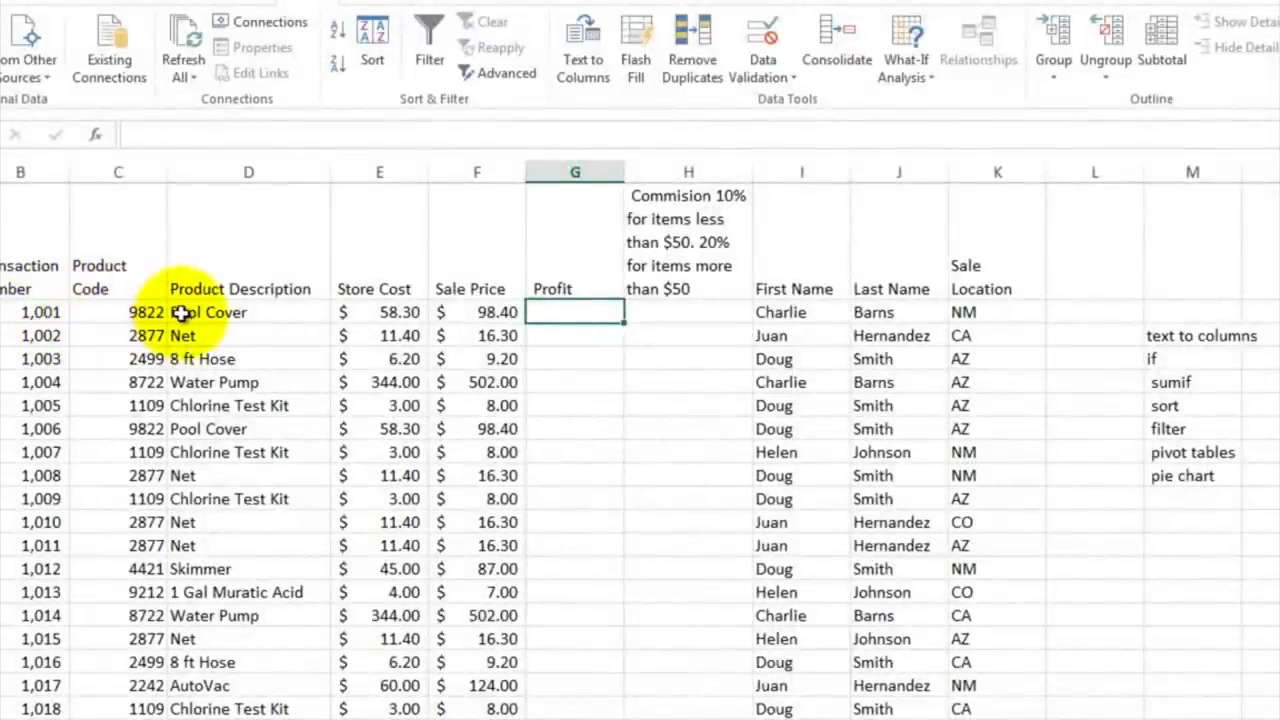
{"action": "left_click", "coordinate": [125, 313]}
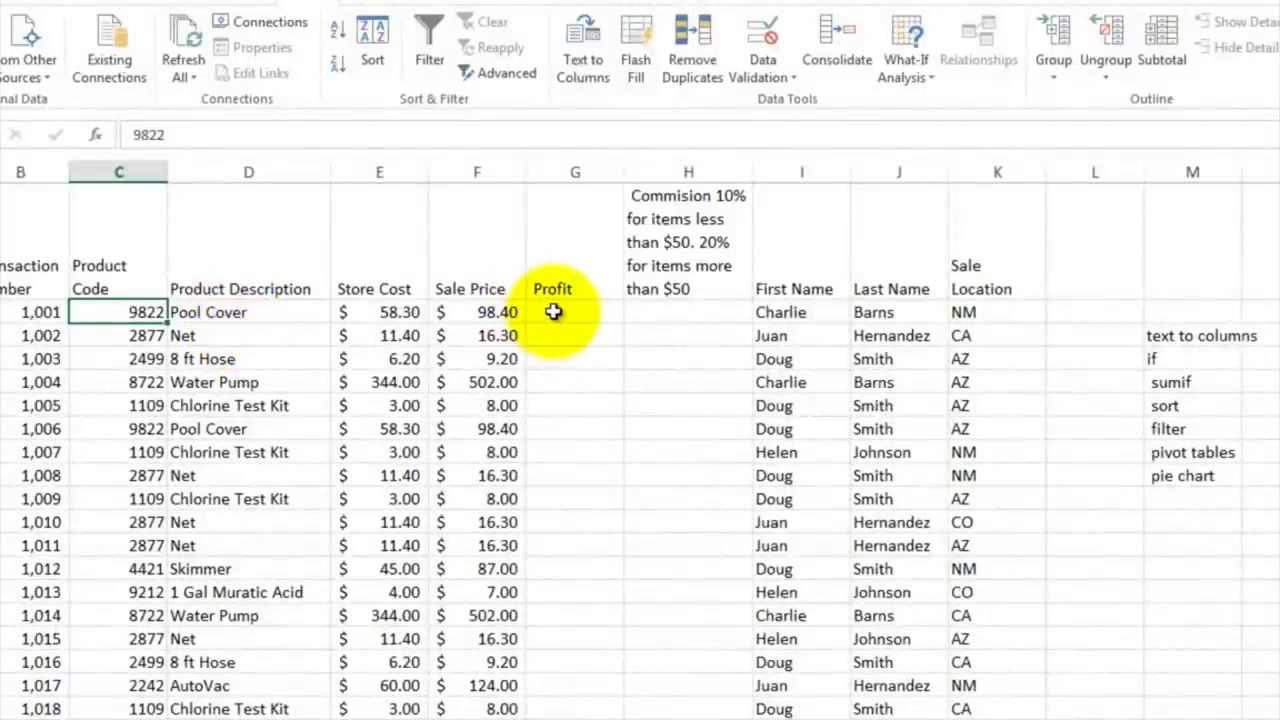
{"action": "left_click", "coordinate": [478, 311]}
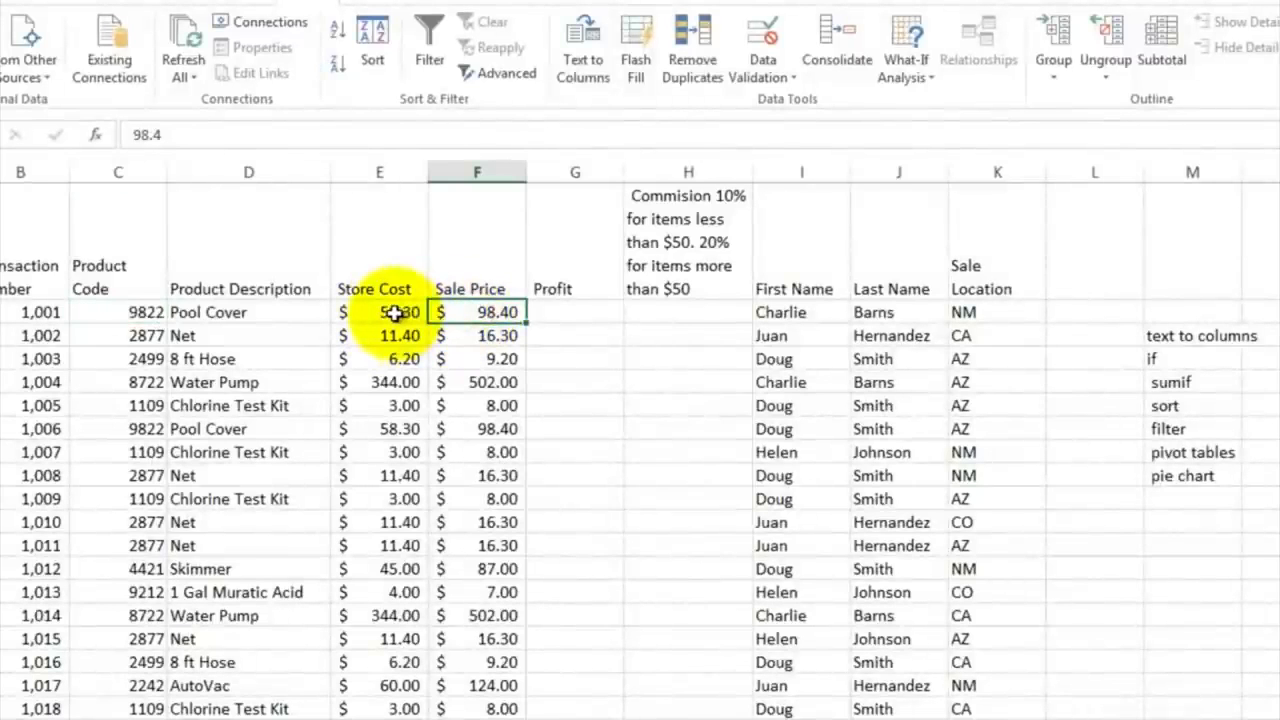
{"action": "left_click", "coordinate": [554, 311]}
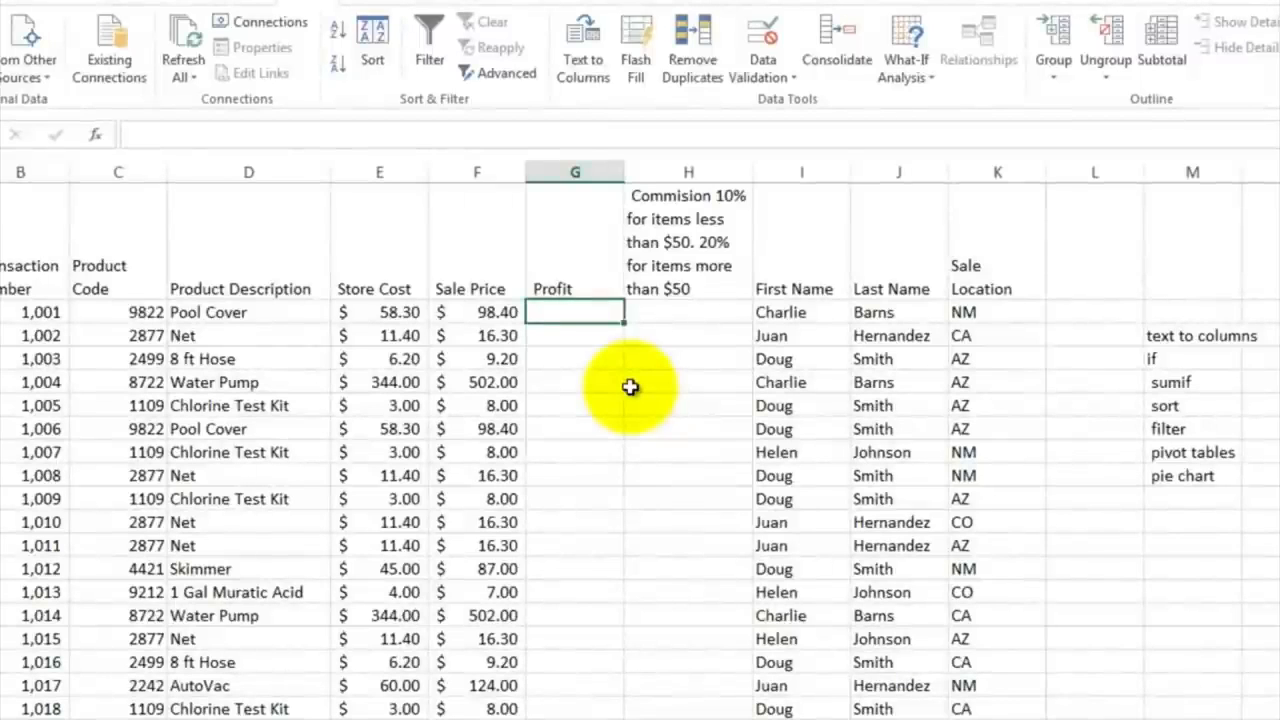
{"action": "type", "text": "="}
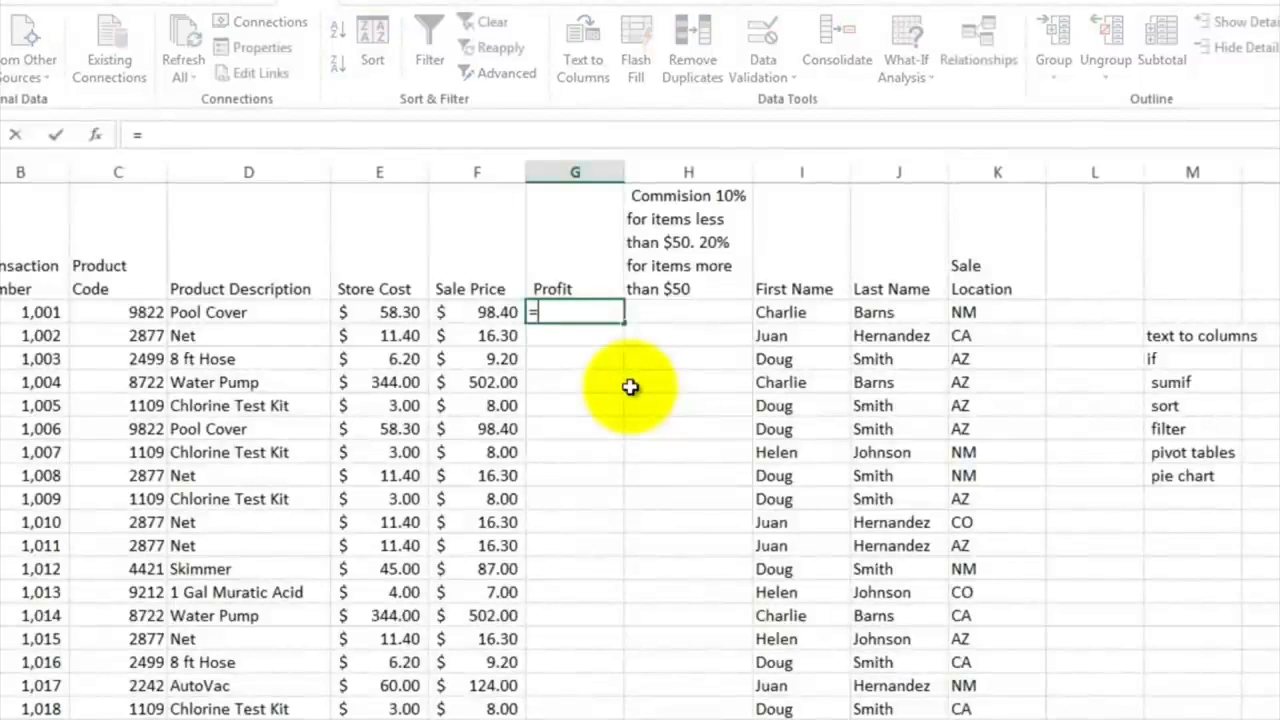
{"action": "left_click", "coordinate": [495, 313]}
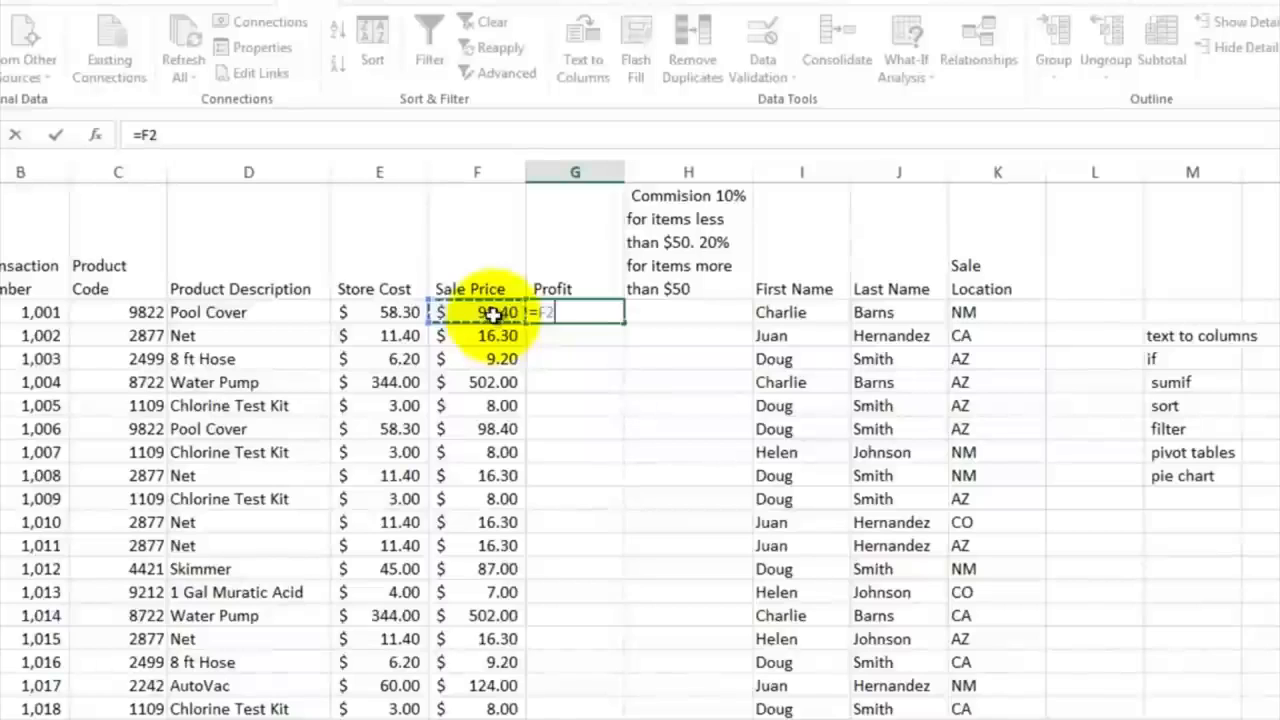
{"action": "type", "text": "-"}
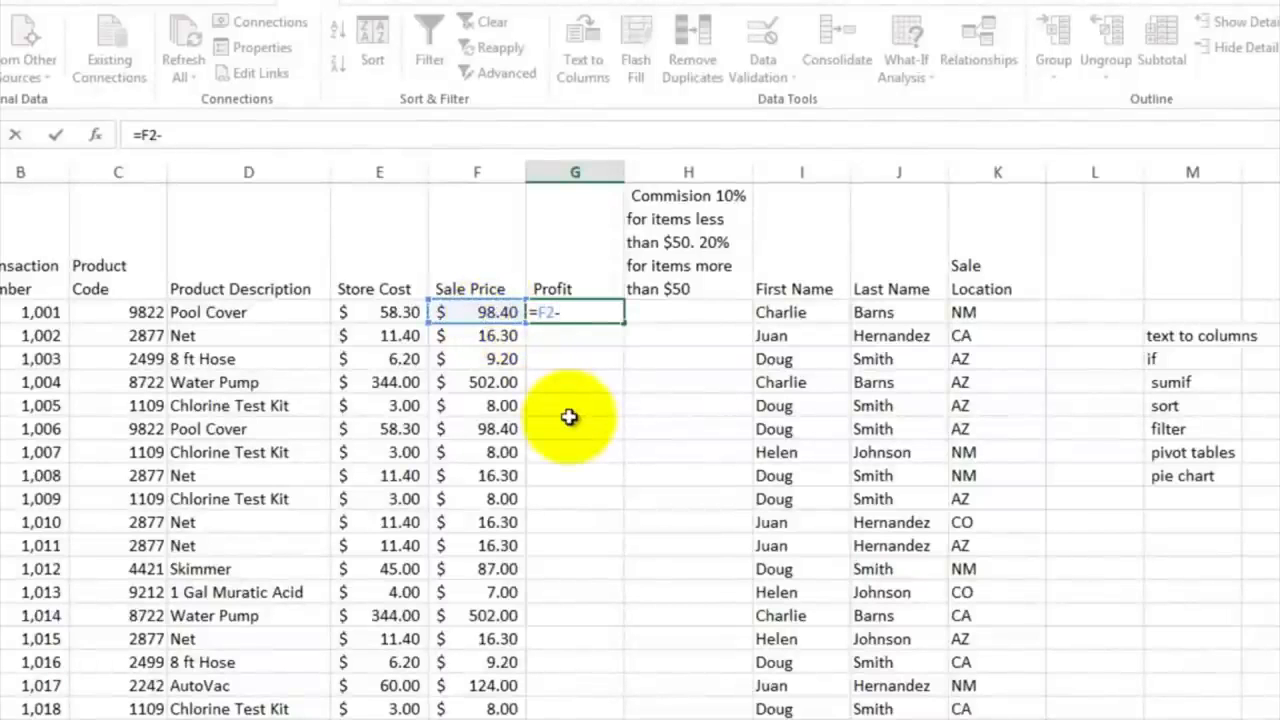
{"action": "left_click", "coordinate": [388, 314]}
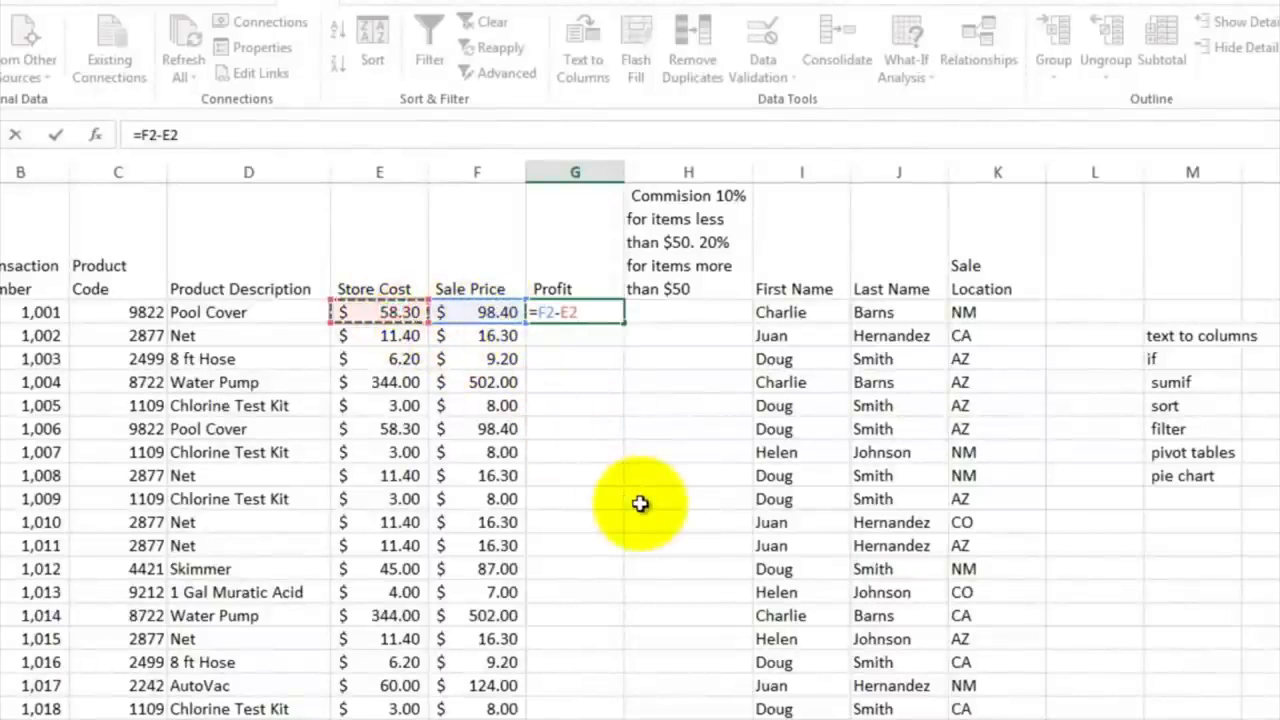
{"action": "key", "text": "Return"}
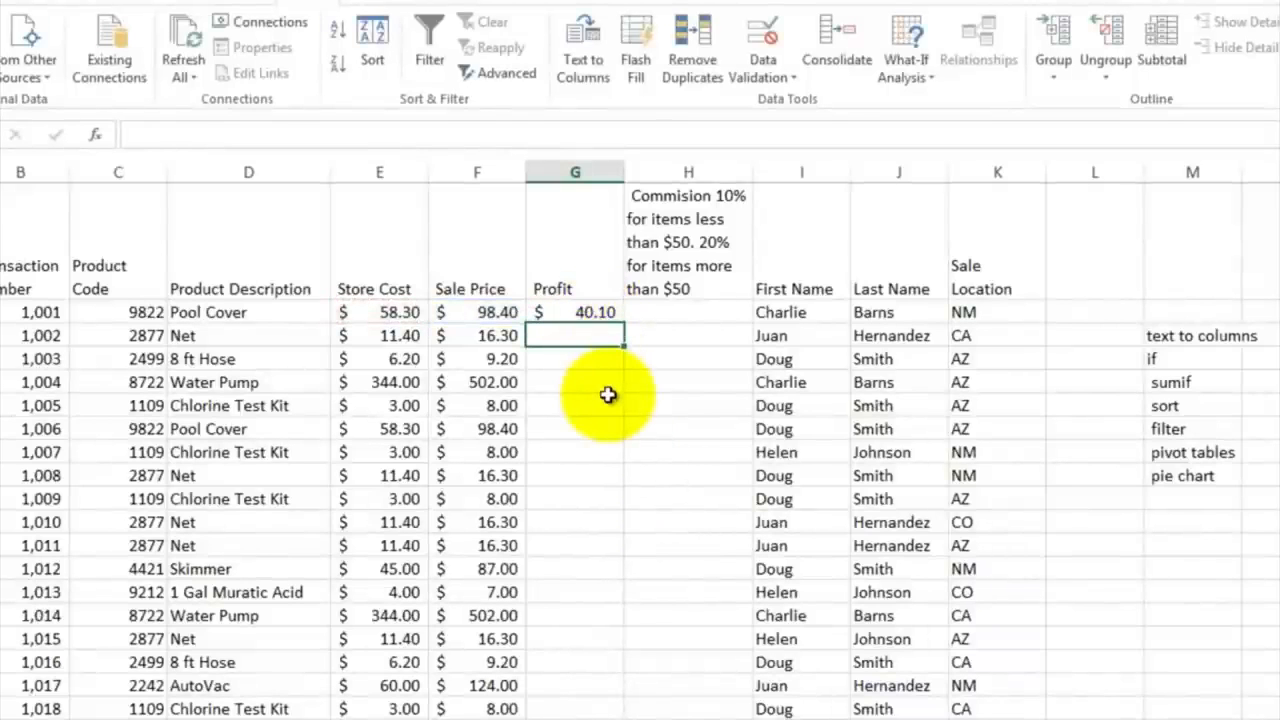
Step: Apply the Accounting number format to the first profit cell, G2
{"action": "left_click", "coordinate": [586, 313]}
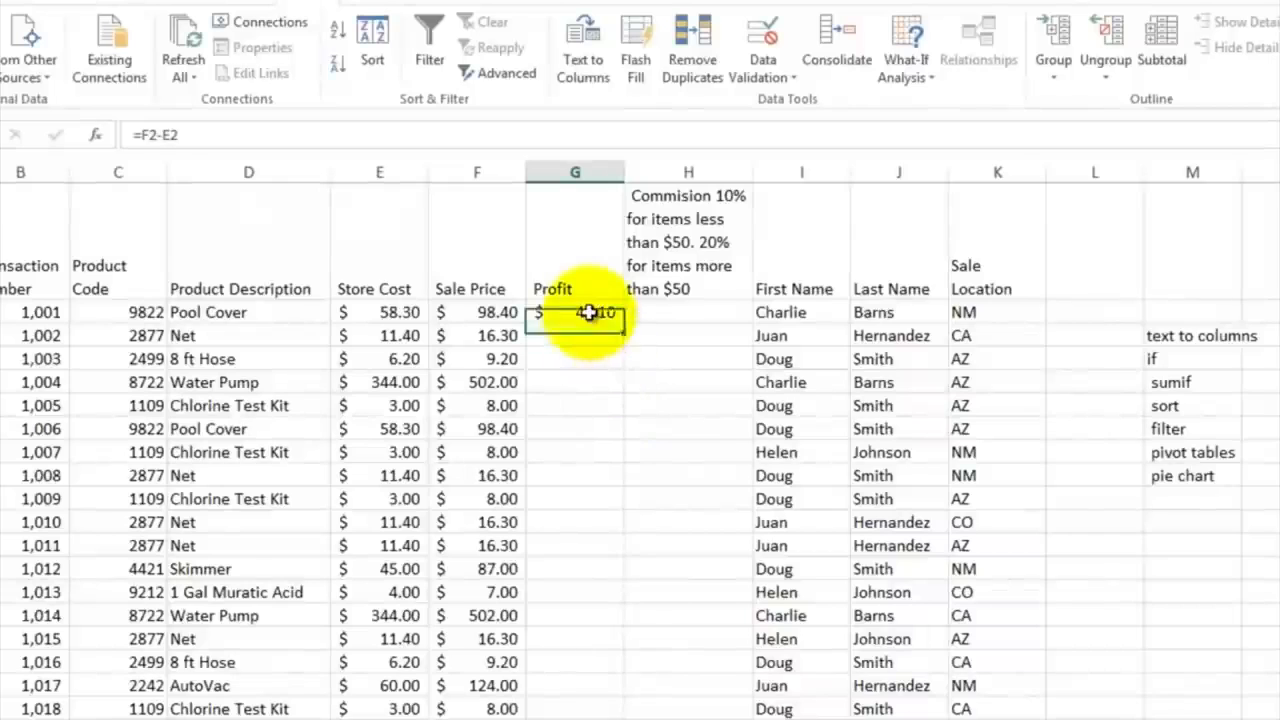
{"action": "left_click", "coordinate": [18, 12]}
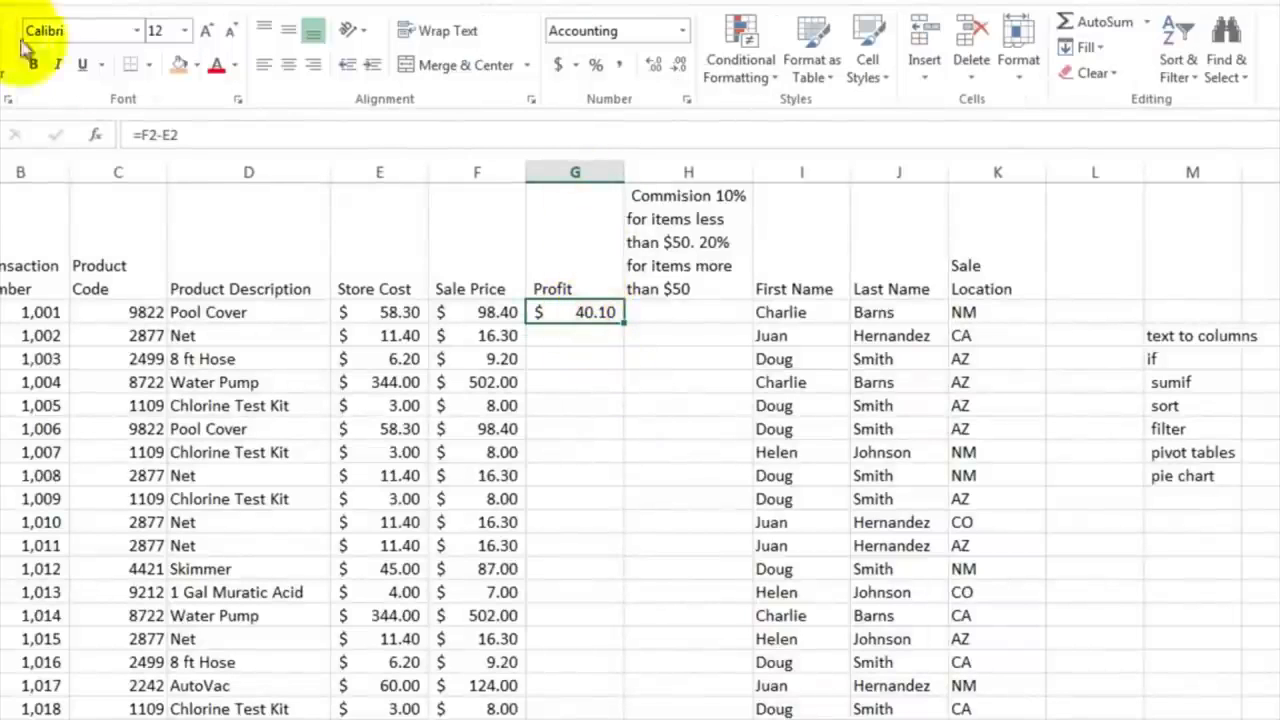
{"action": "left_click", "coordinate": [560, 66]}
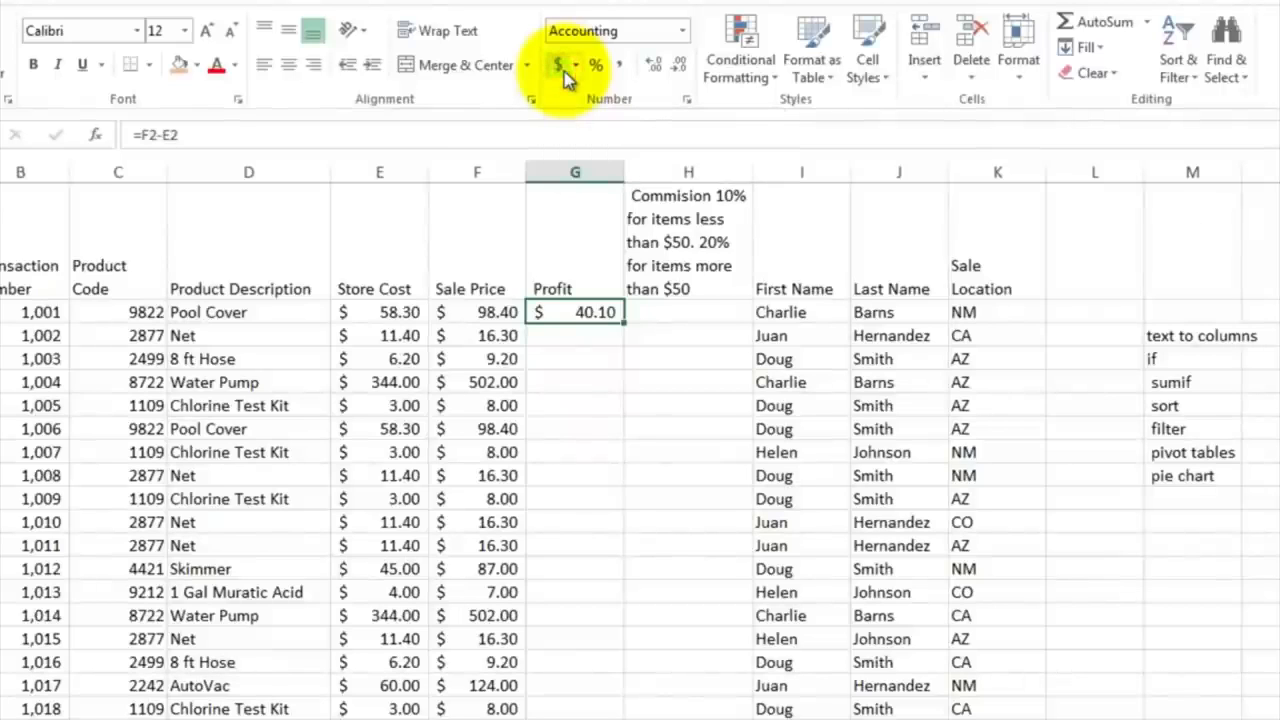
{"action": "left_click", "coordinate": [562, 71]}
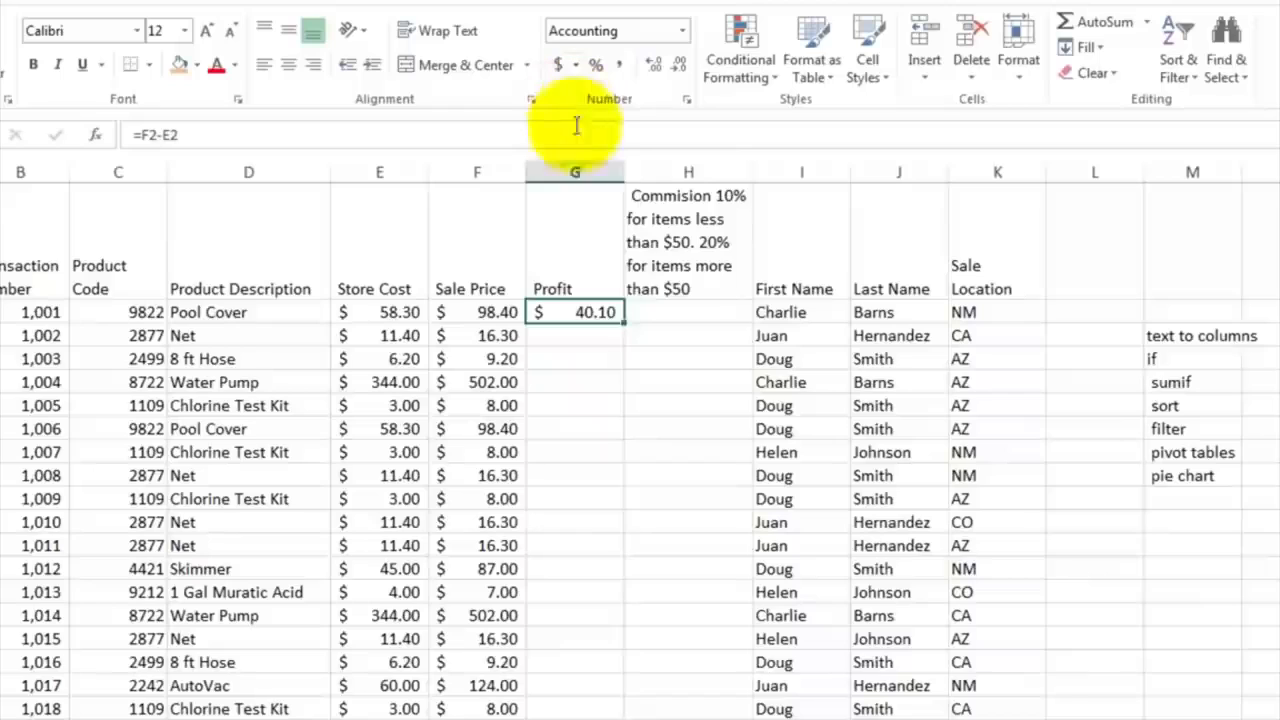
Step: Begin an IF formula in the commission cell H2 with the logical test F2>50 on the sale price
{"action": "left_click", "coordinate": [644, 313]}
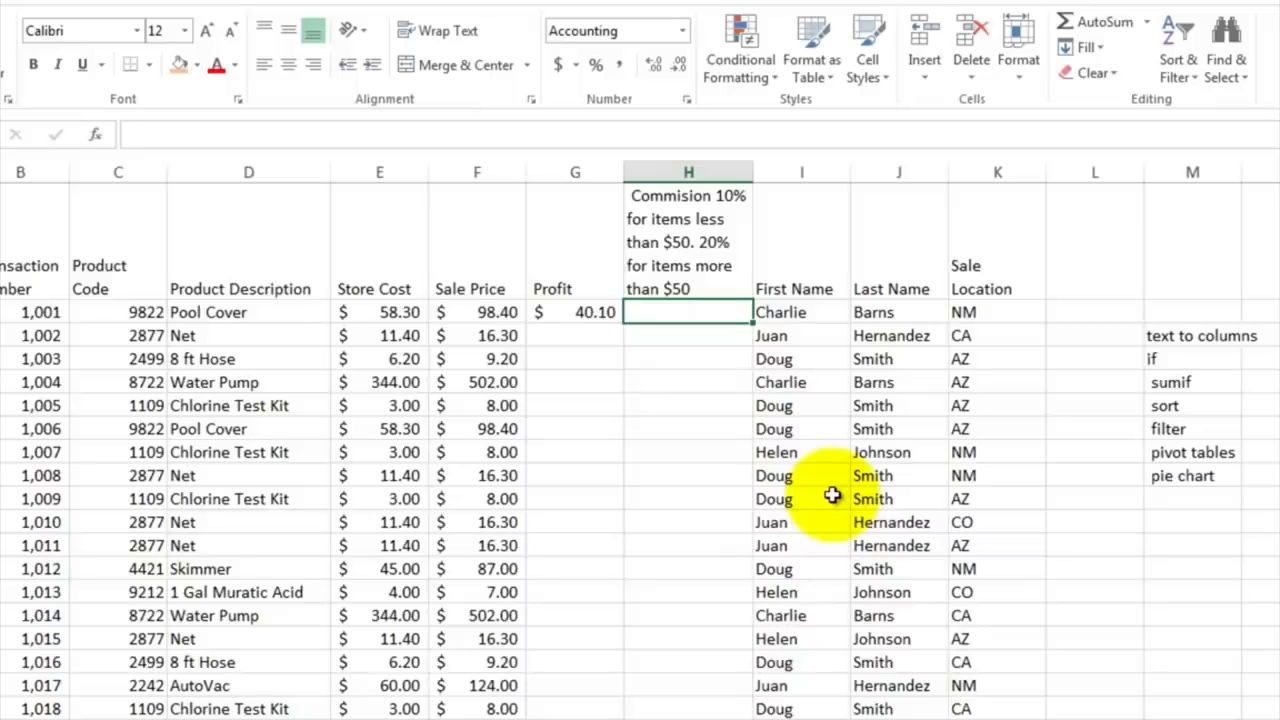
{"action": "type", "text": "=if"}
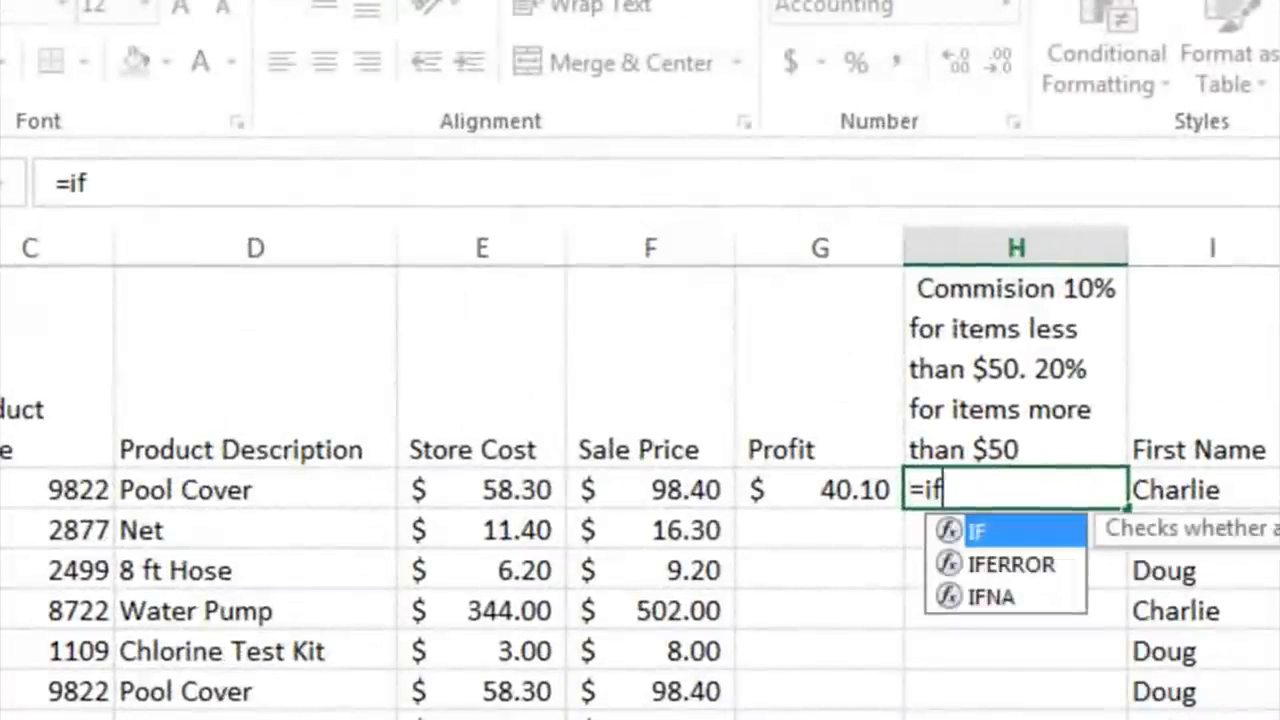
{"action": "type", "text": "("}
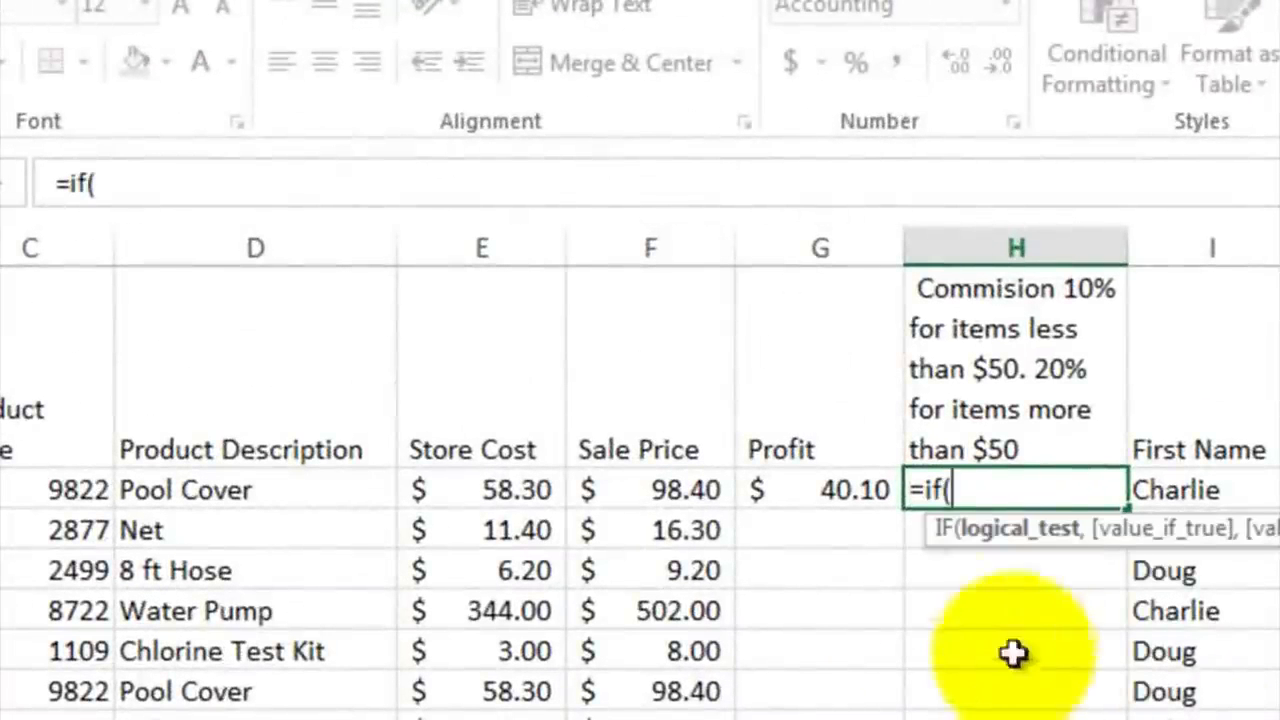
{"action": "left_click", "coordinate": [651, 486]}
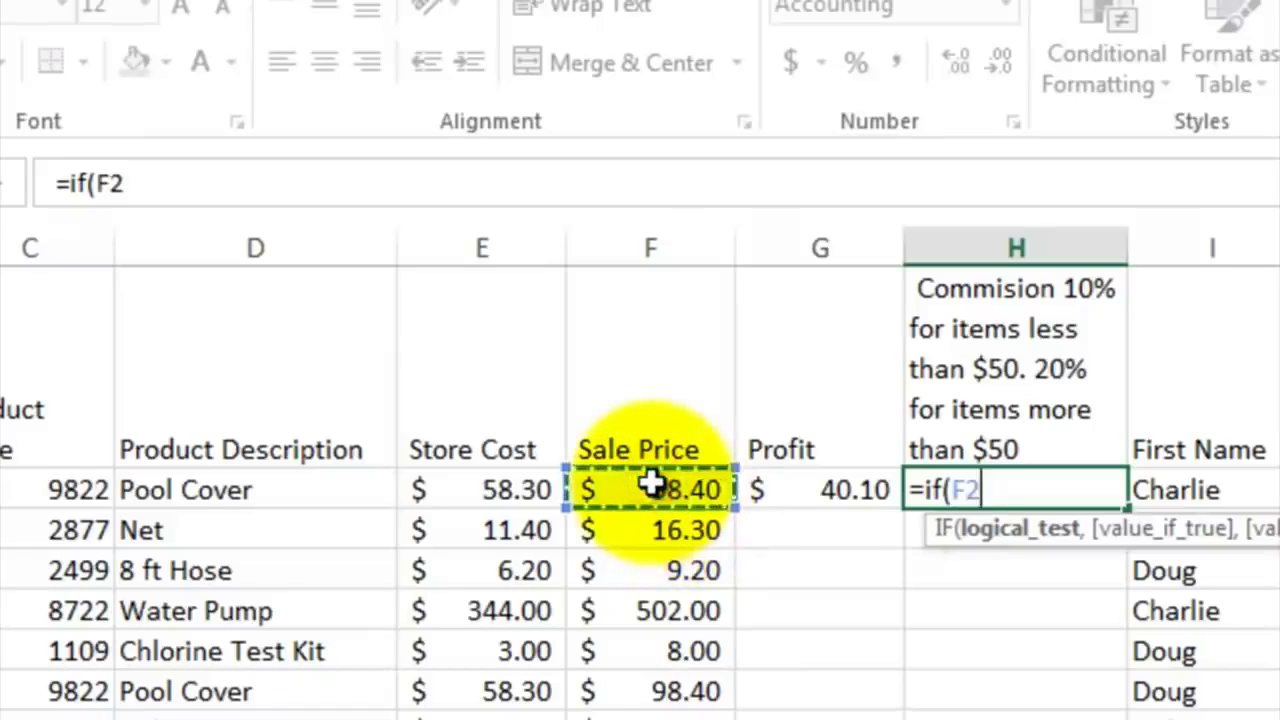
{"action": "type", "text": ">50"}
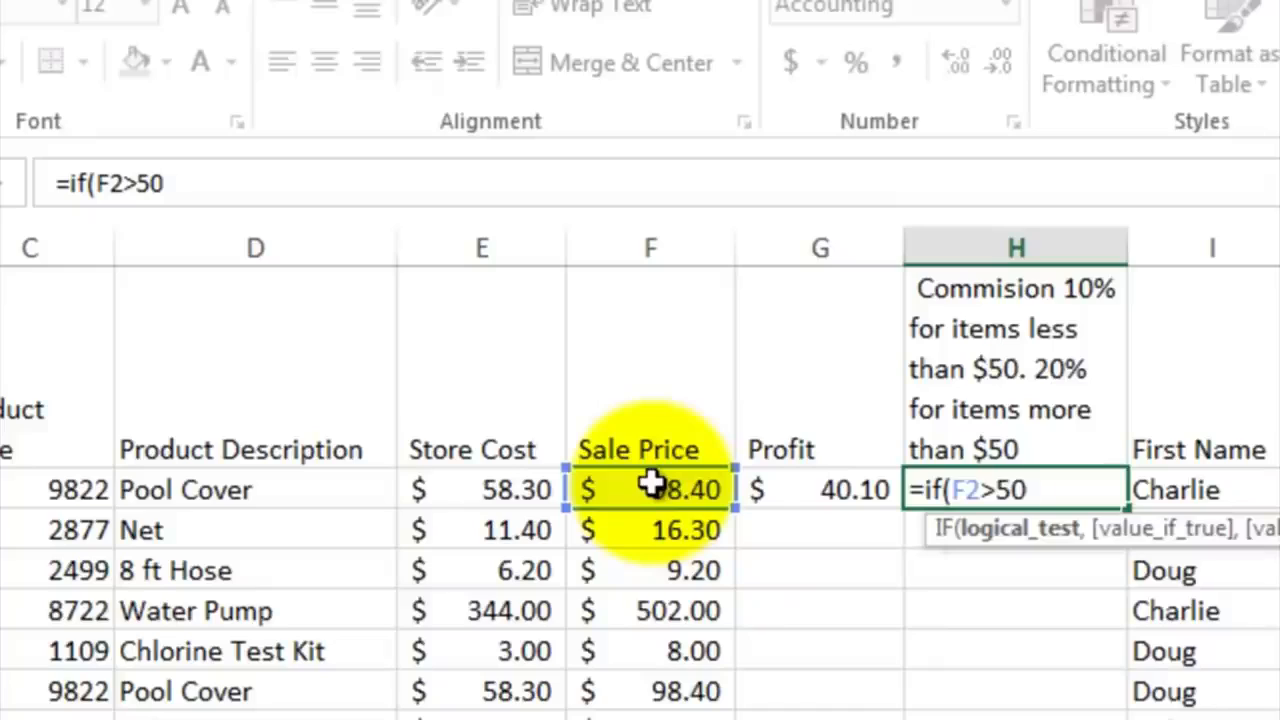
{"action": "type", "text": ","}
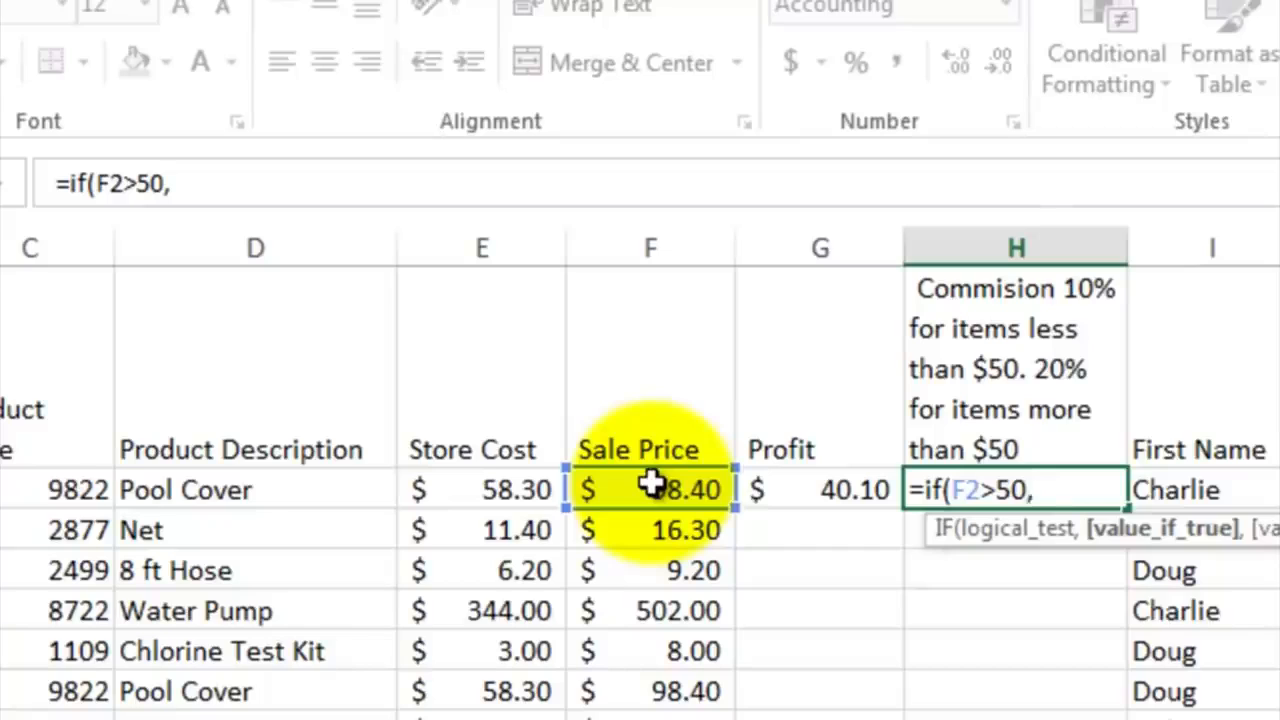
Step: Complete the H2 IF formula with G2*.2 as the value if true and G2*.1 as the value if false
{"action": "left_click", "coordinate": [803, 488]}
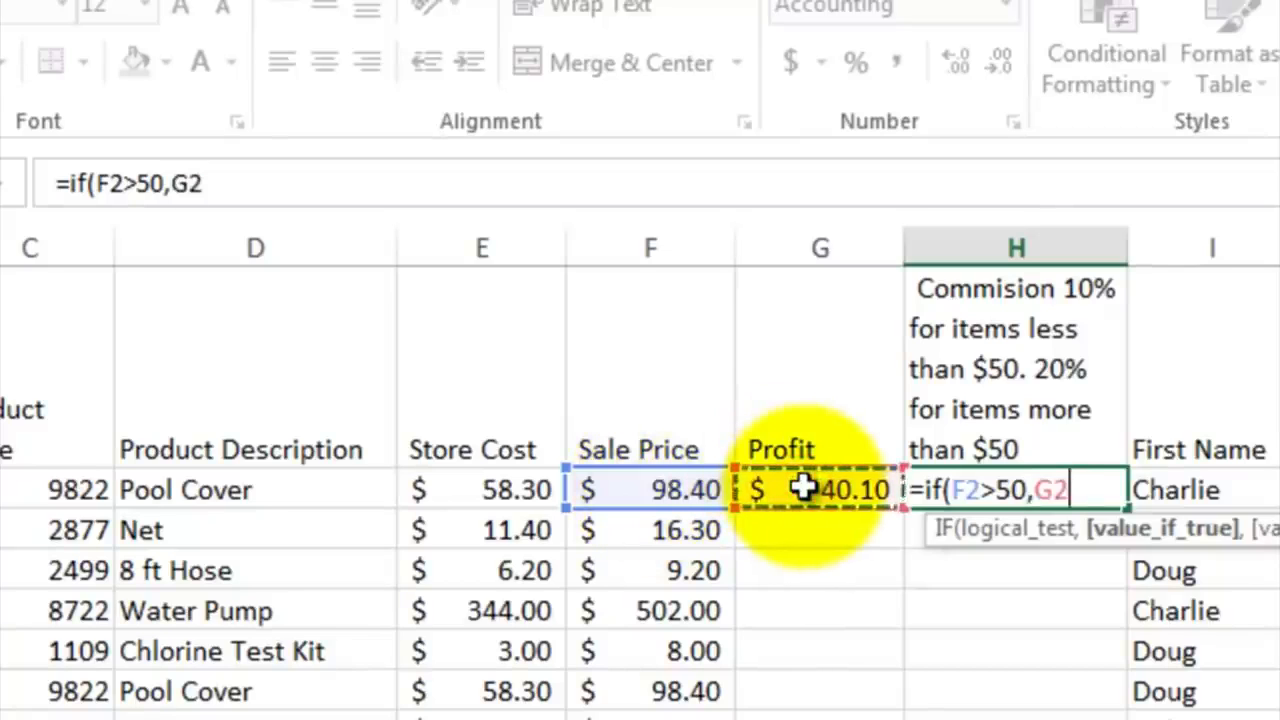
{"action": "type", "text": "*.2"}
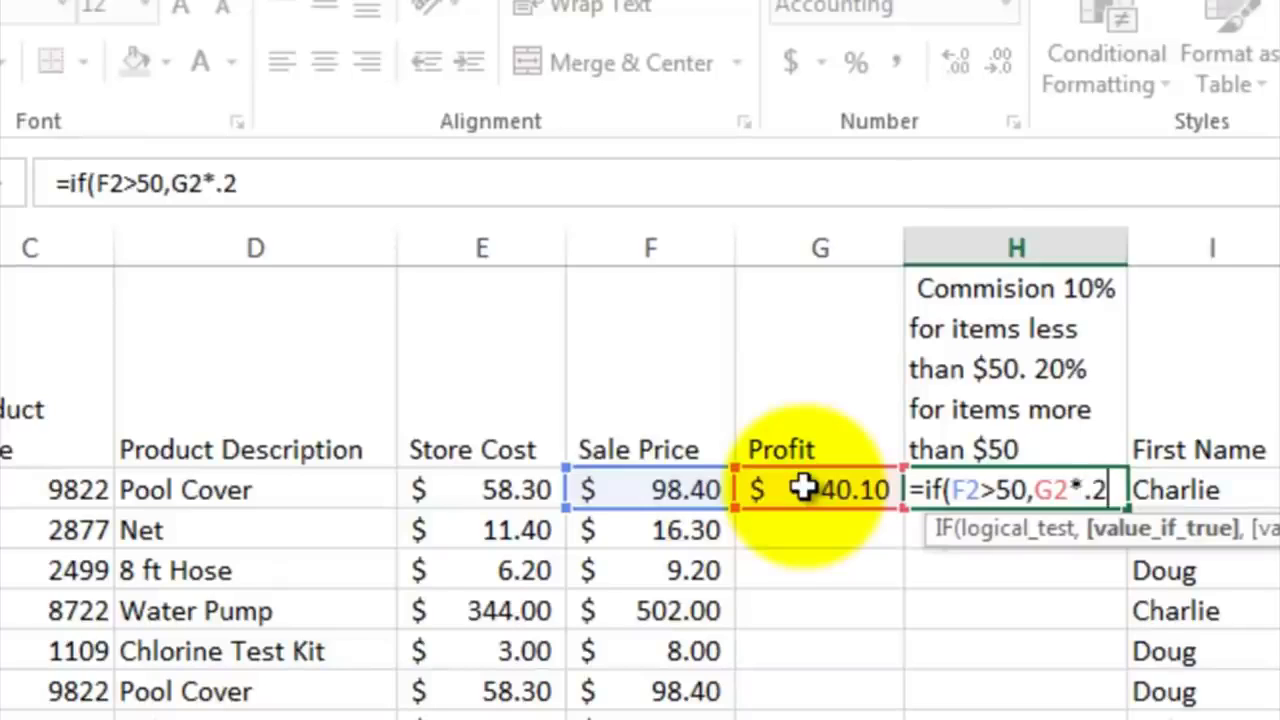
{"action": "type", "text": ","}
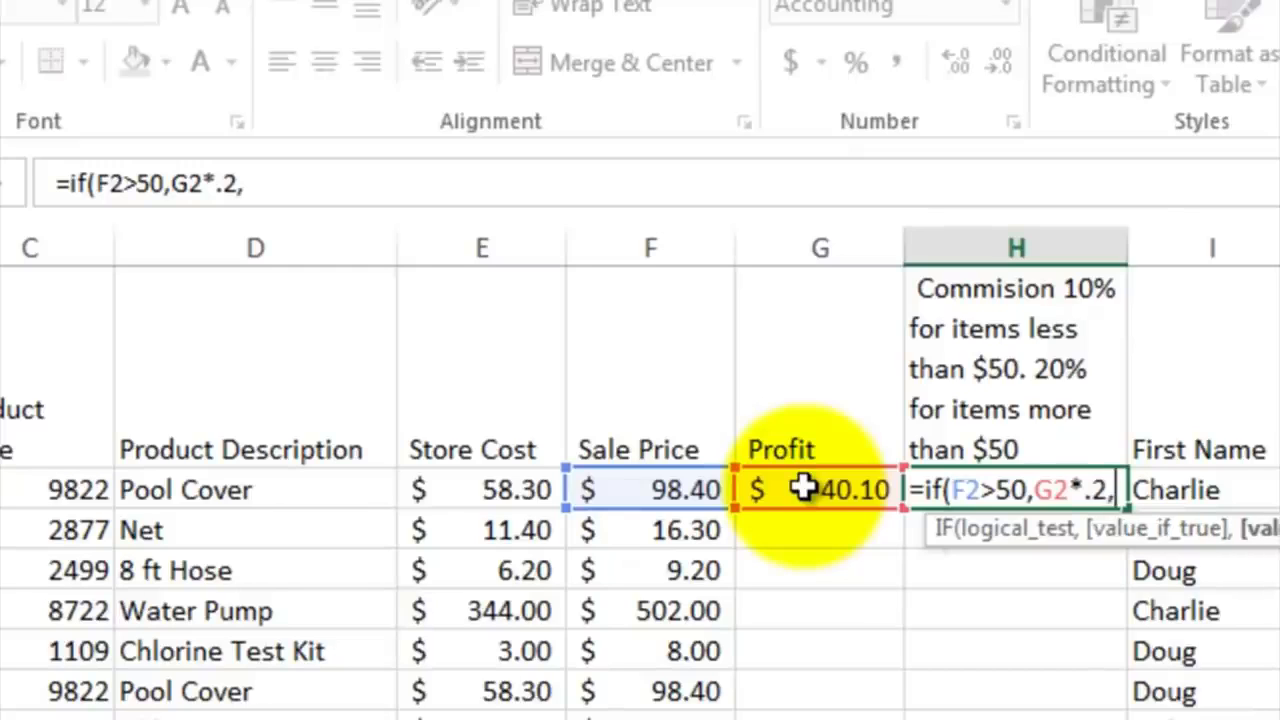
{"action": "left_click", "coordinate": [803, 488]}
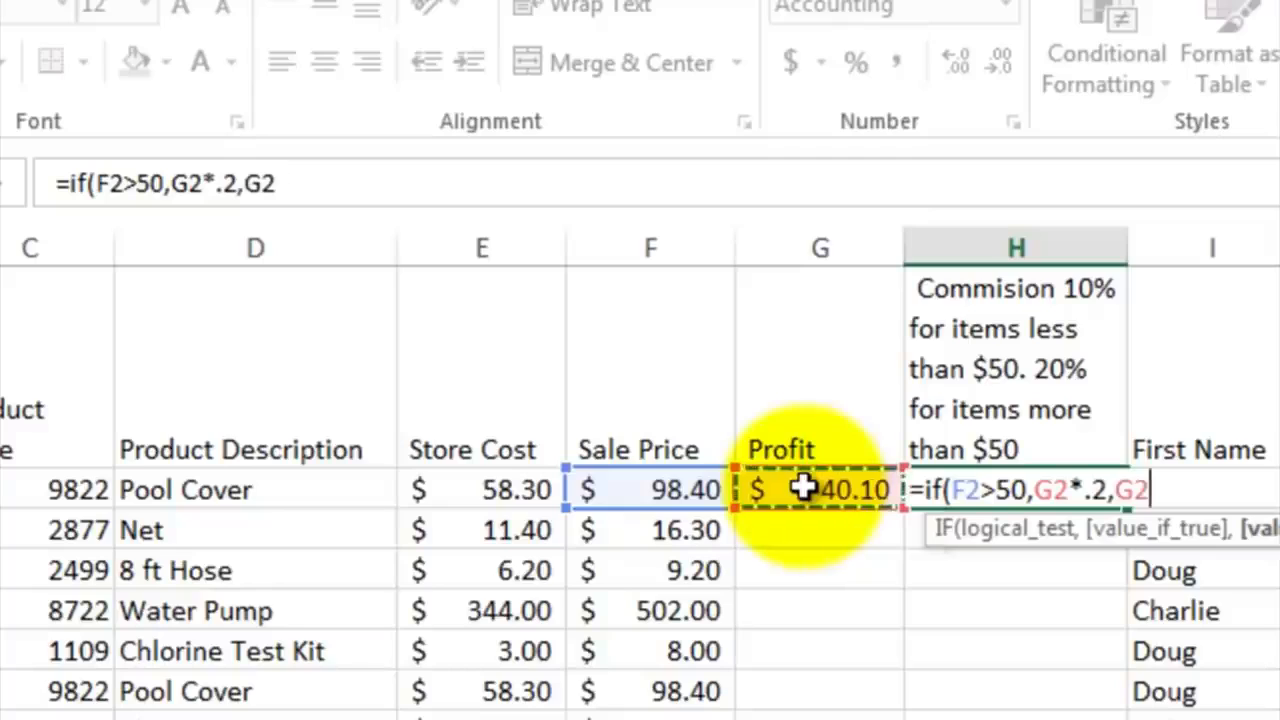
{"action": "type", "text": "*"}
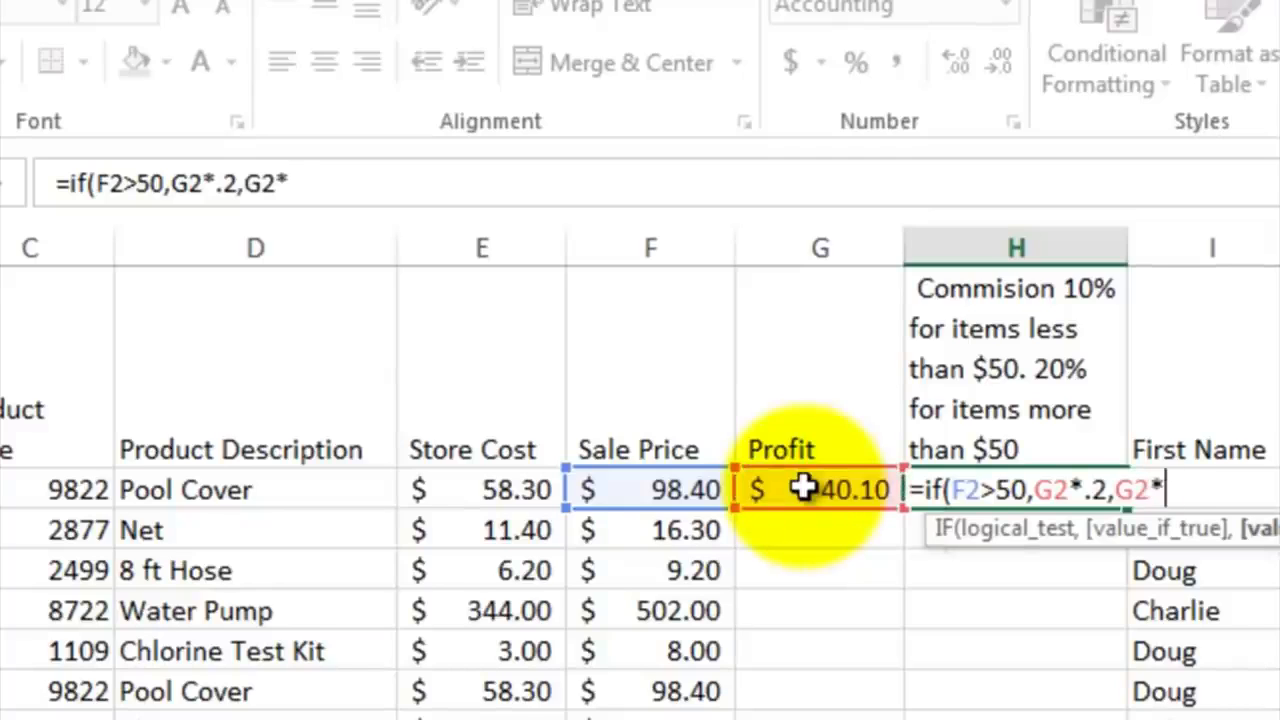
{"action": "type", "text": ".1)"}
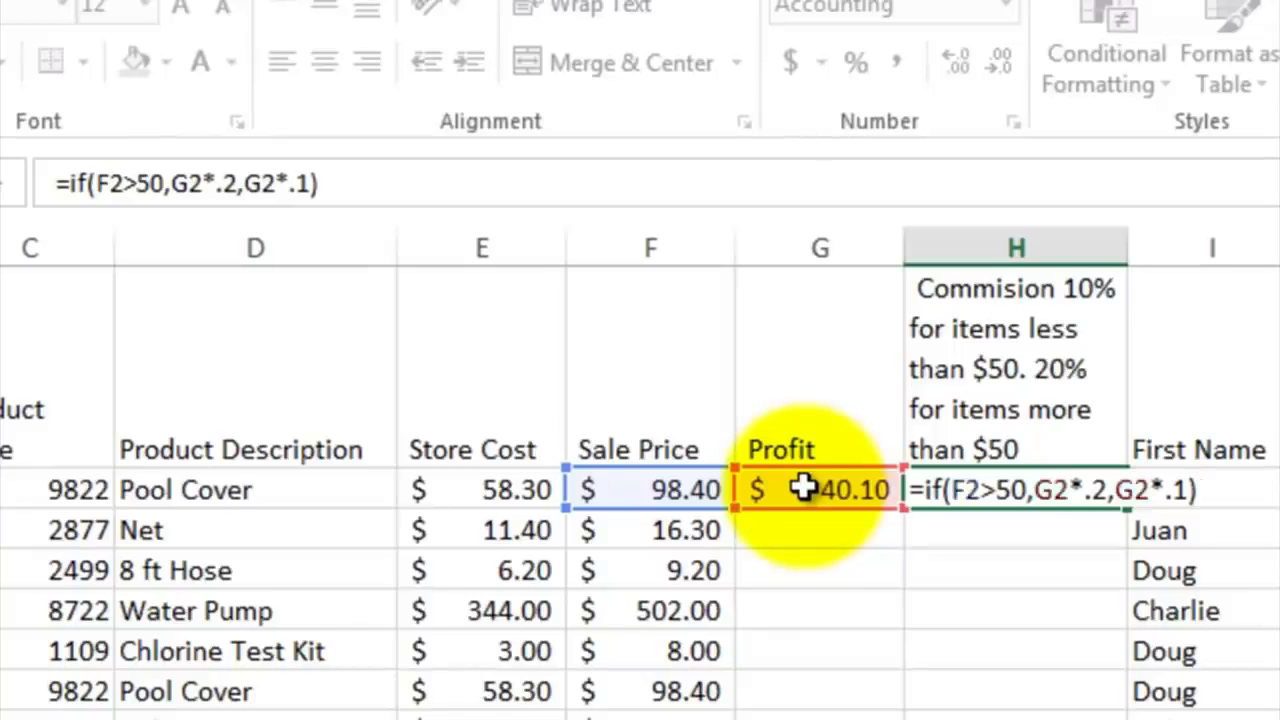
{"action": "key", "text": "Return"}
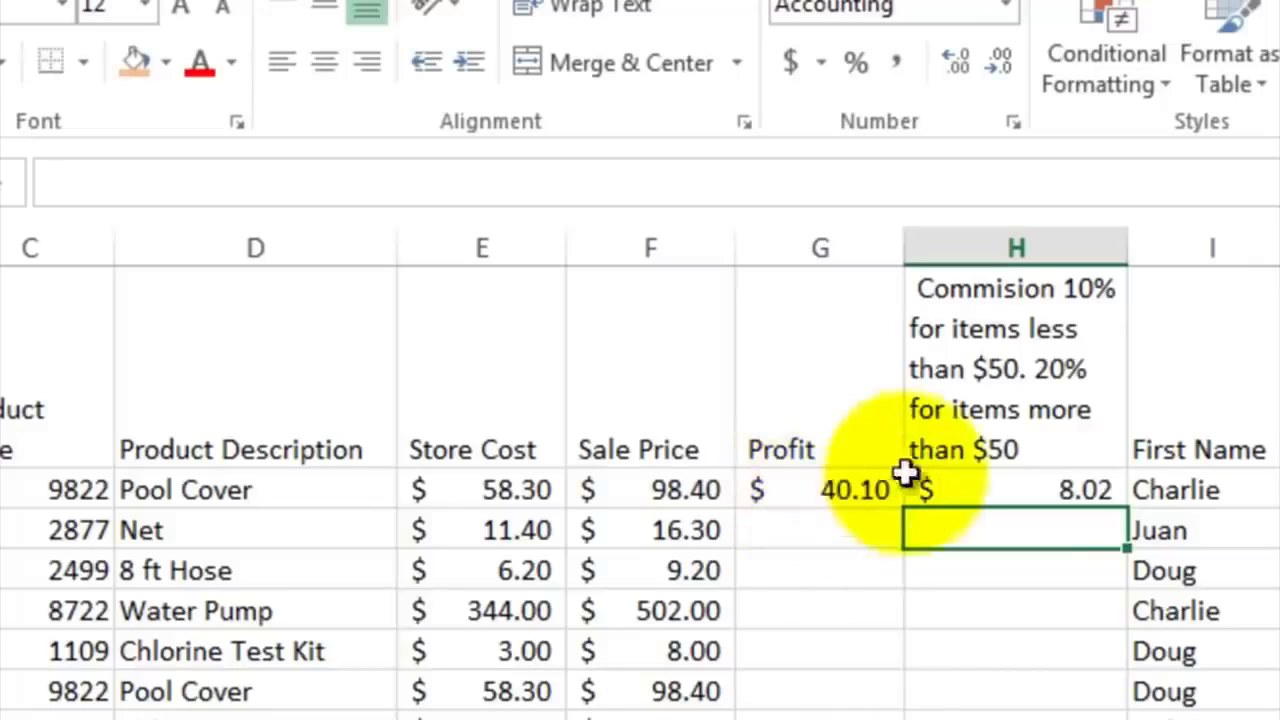
Step: Fill the profit and commission formulas from G2:H2 down through row 9
{"action": "left_click", "coordinate": [1040, 487]}
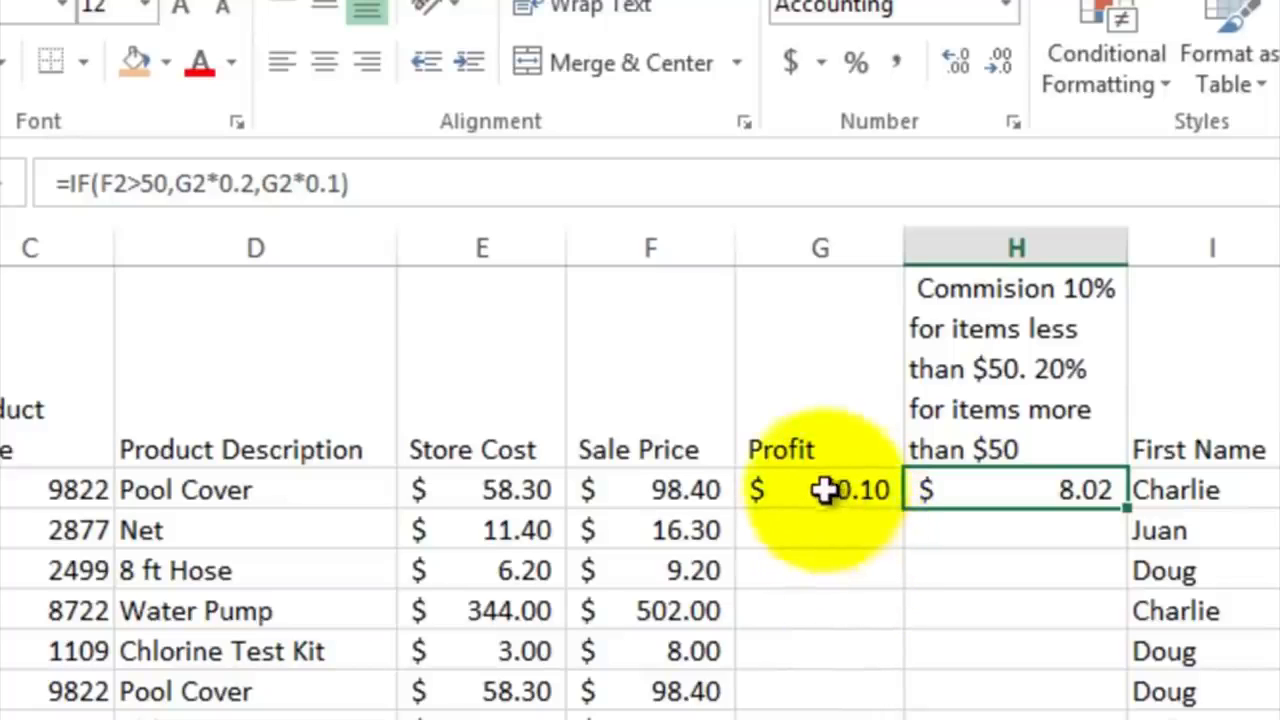
{"action": "left_click_drag", "start_coordinate": [823, 491], "coordinate": [1034, 491]}
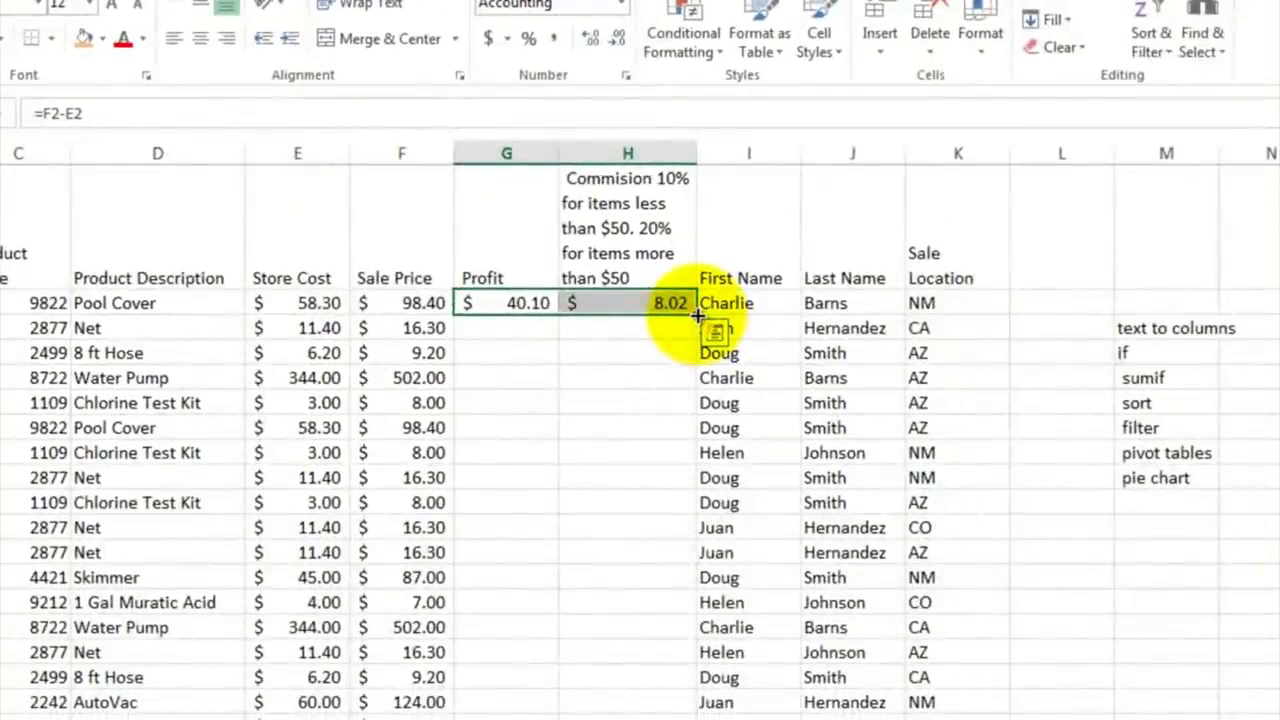
{"action": "left_click_drag", "start_coordinate": [697, 316], "coordinate": [684, 478]}
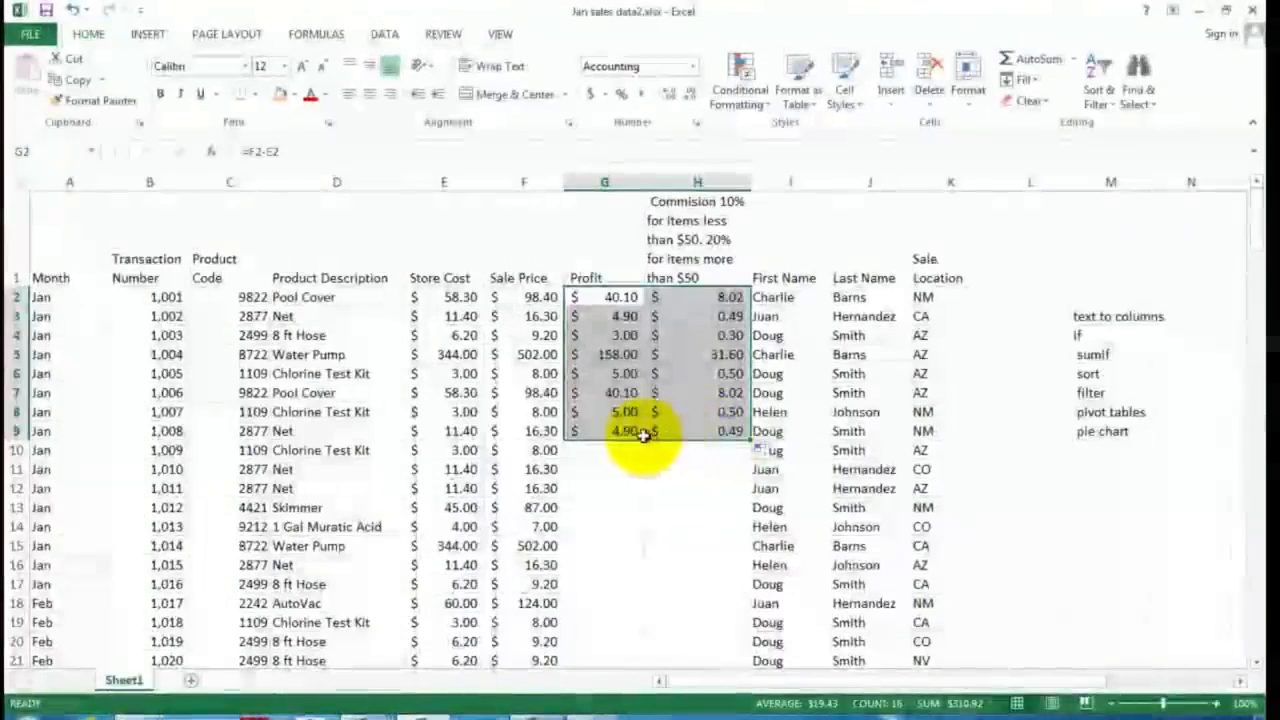
Step: Fill the profit and commission formulas in G2:H2 down to the last data row, row 172, with the Fill Down command
{"action": "left_click_drag", "start_coordinate": [605, 297], "coordinate": [680, 297]}
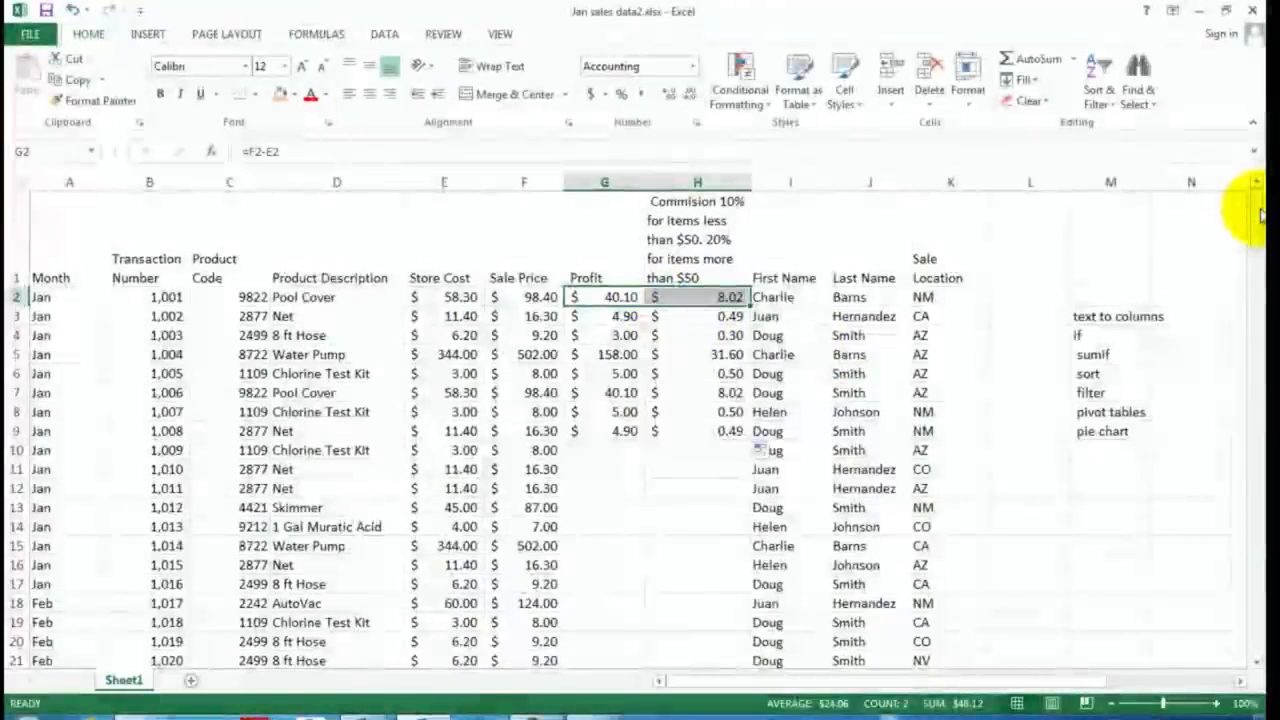
{"action": "left_click_drag", "start_coordinate": [1252, 206], "coordinate": [1252, 623]}
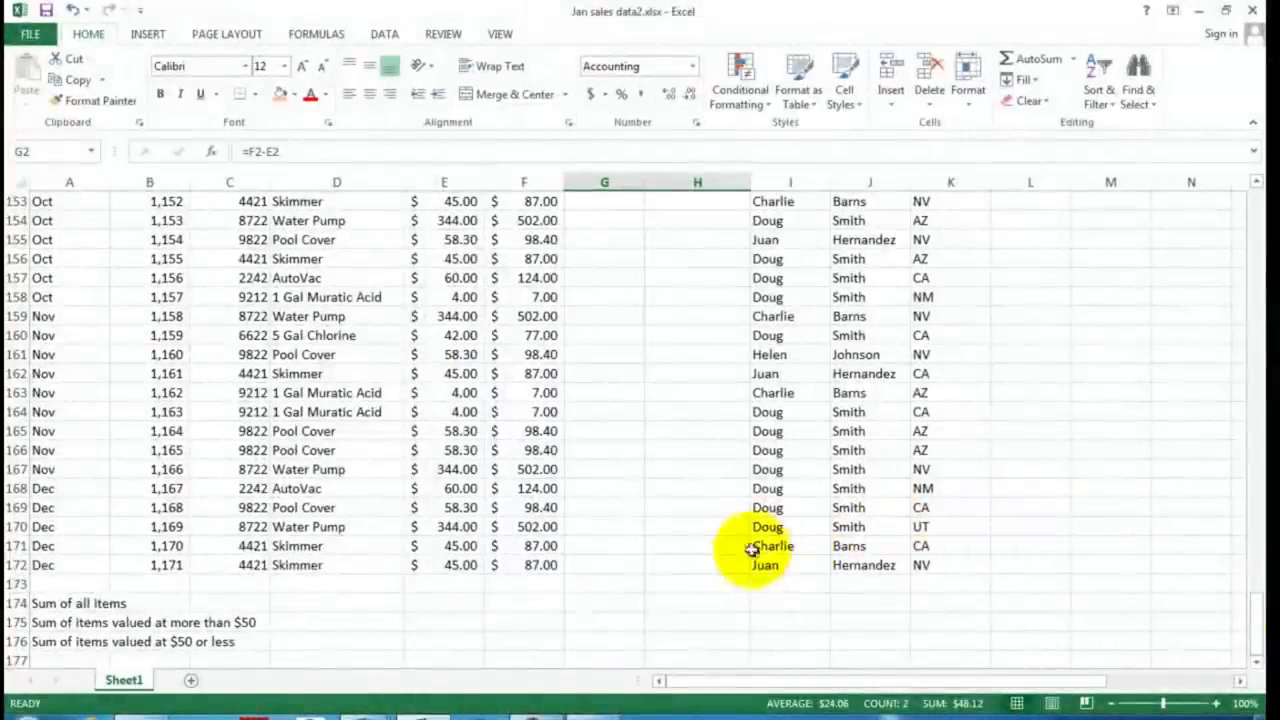
{"action": "left_click", "coordinate": [695, 563], "text": "shift"}
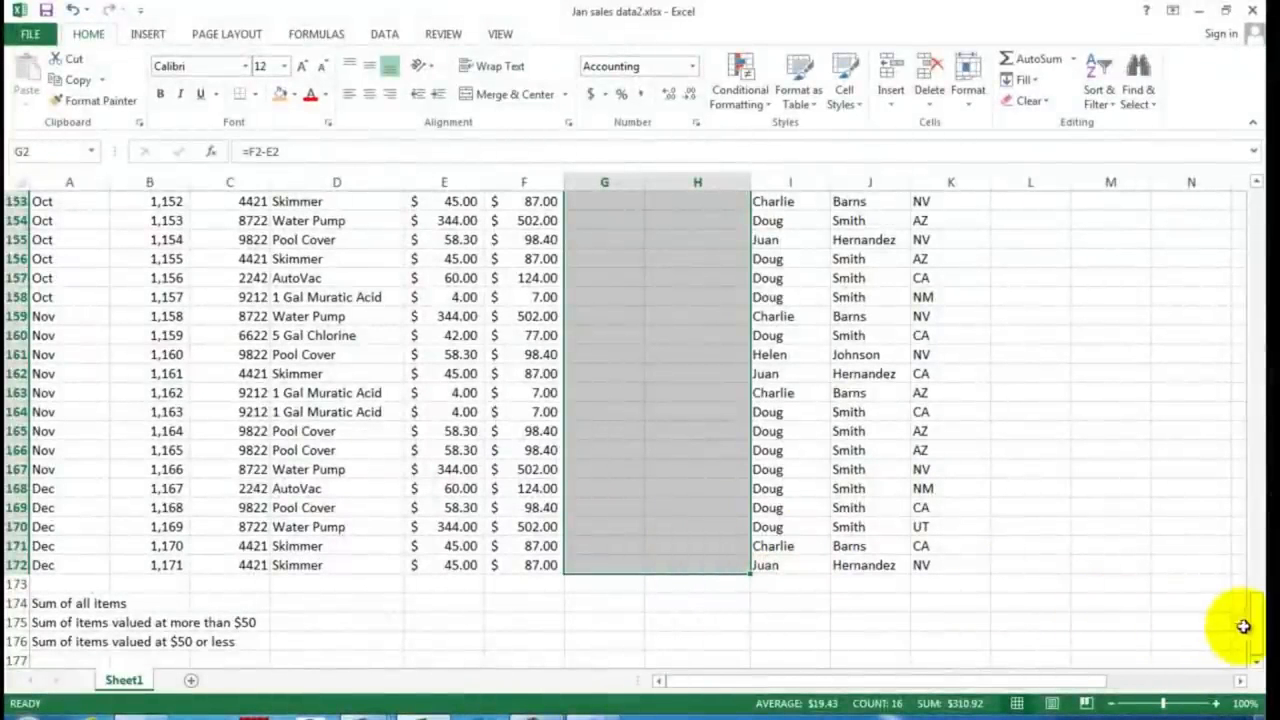
{"action": "left_click_drag", "start_coordinate": [1257, 628], "coordinate": [1237, 386]}
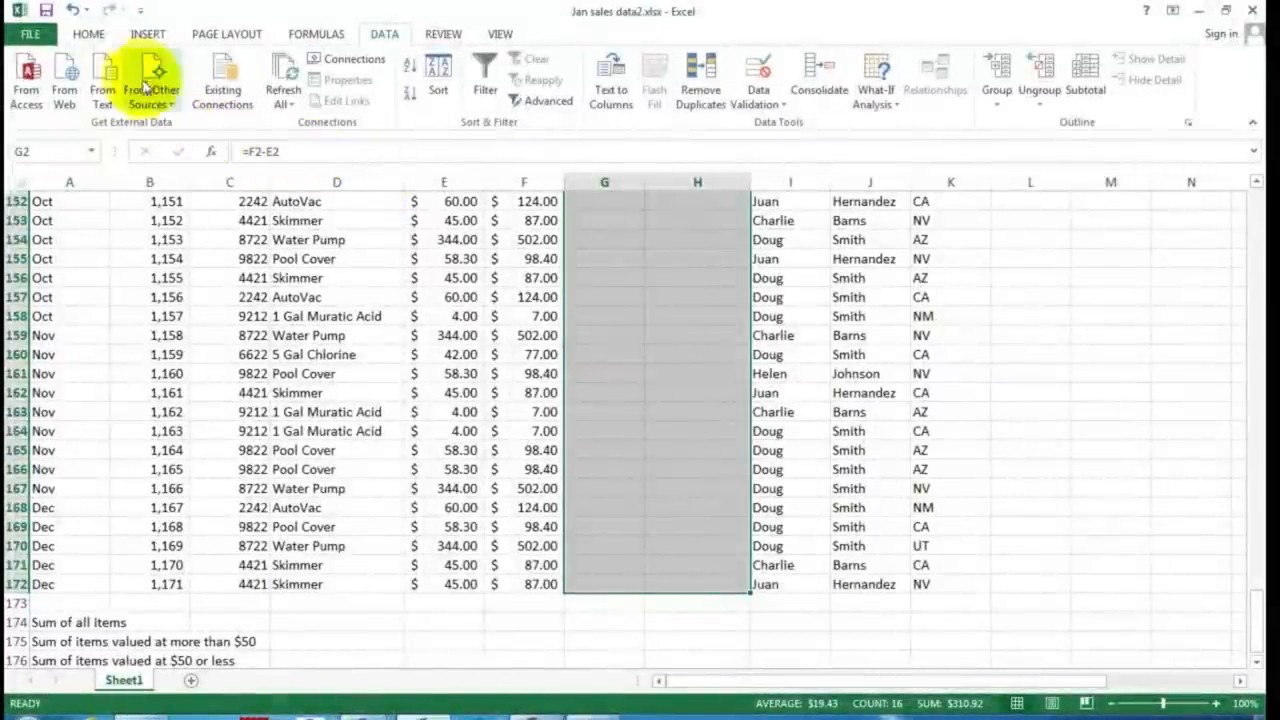
{"action": "left_click", "coordinate": [91, 36]}
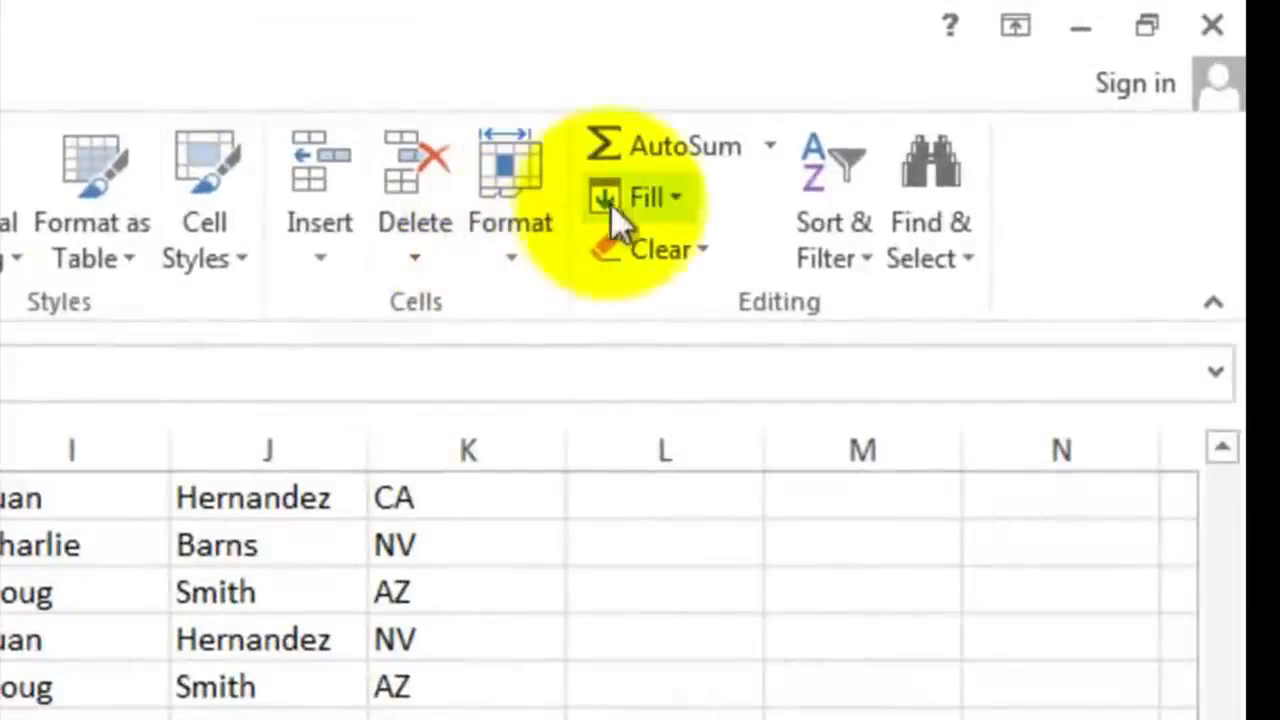
{"action": "left_click", "coordinate": [682, 197]}
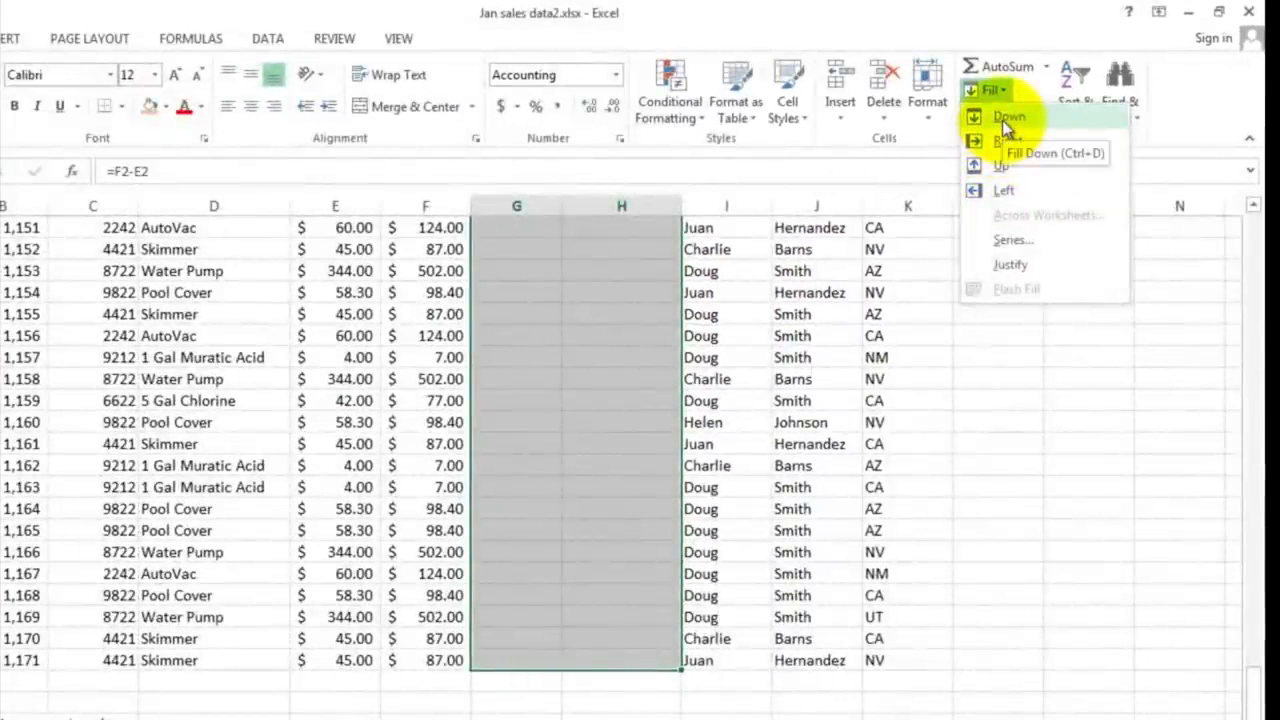
{"action": "left_click", "coordinate": [1004, 124]}
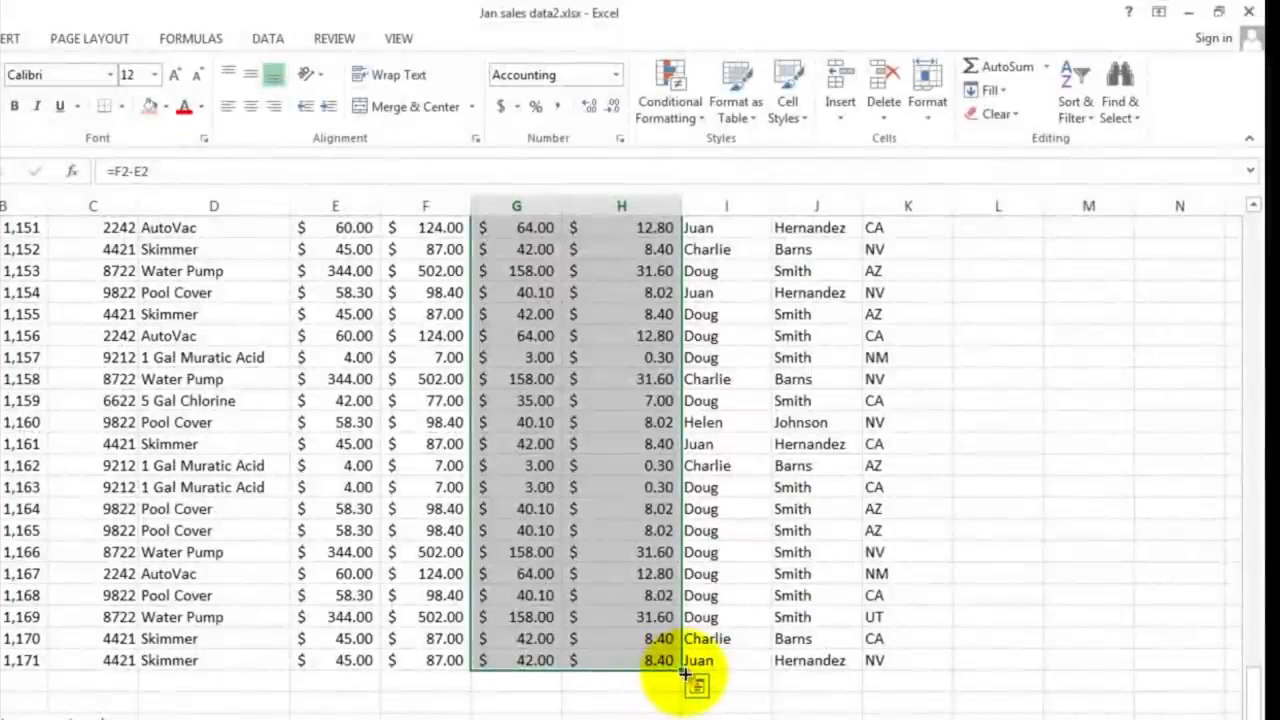
Step: Examine the filled commission formula in row 159 and the sale price, profit and commission cells in row 158
{"action": "left_click", "coordinate": [641, 379]}
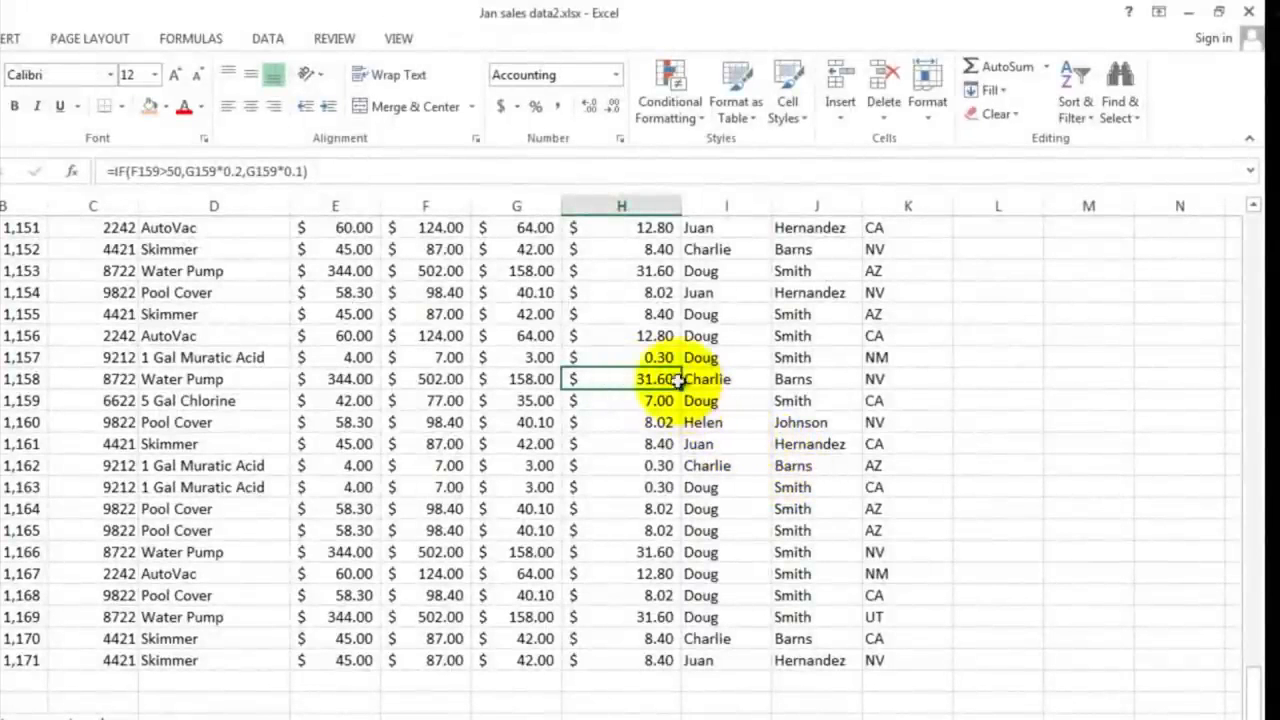
{"action": "left_click_drag", "start_coordinate": [443, 357], "coordinate": [624, 359]}
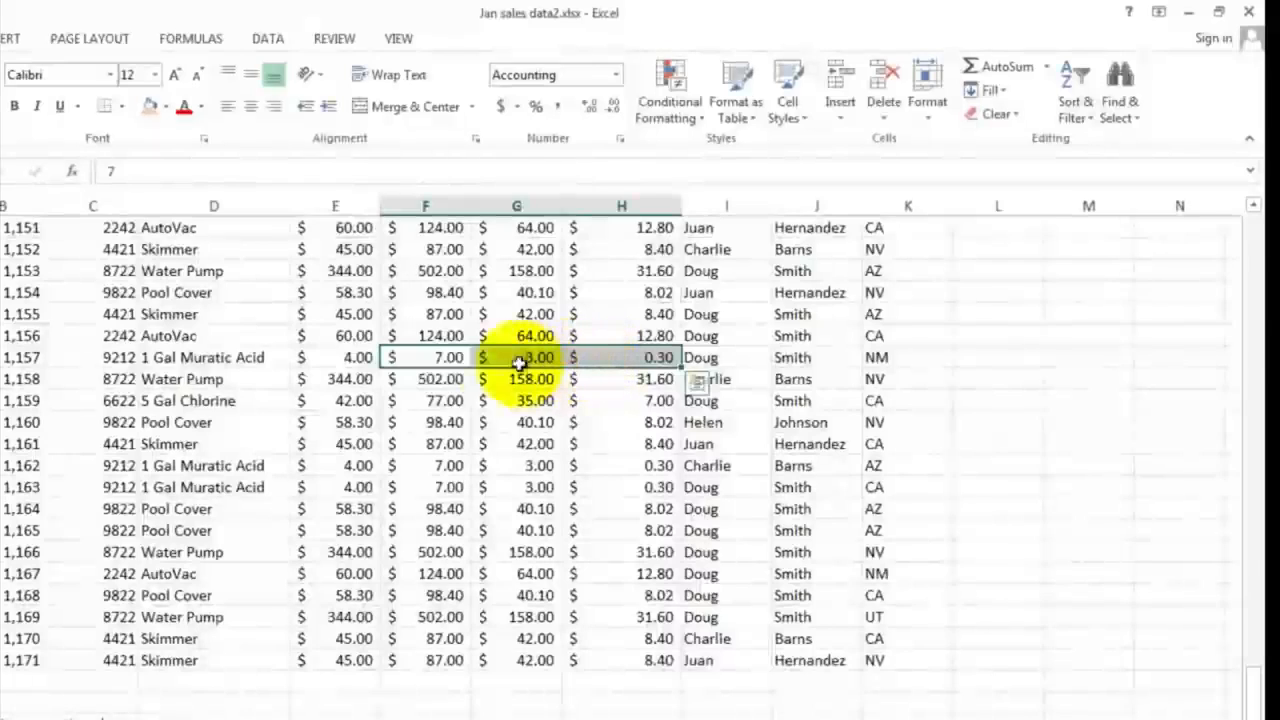
{"action": "left_click", "coordinate": [443, 358]}
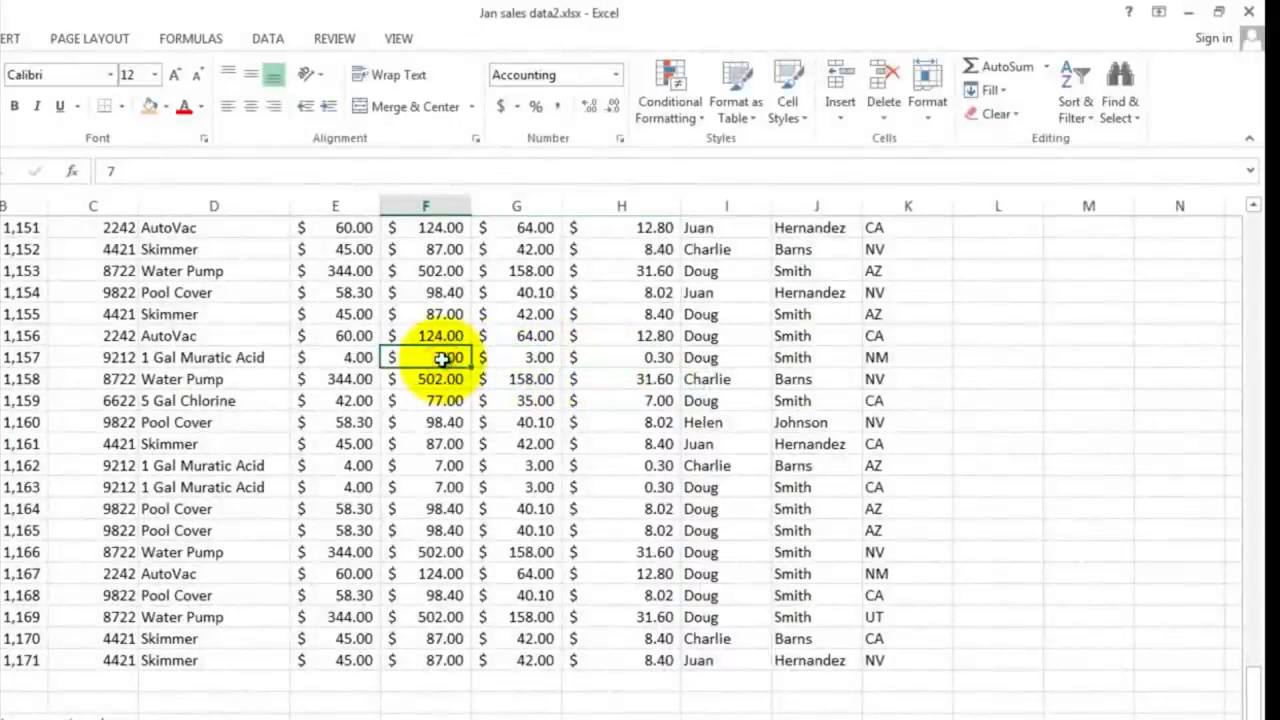
{"action": "left_click", "coordinate": [527, 360]}
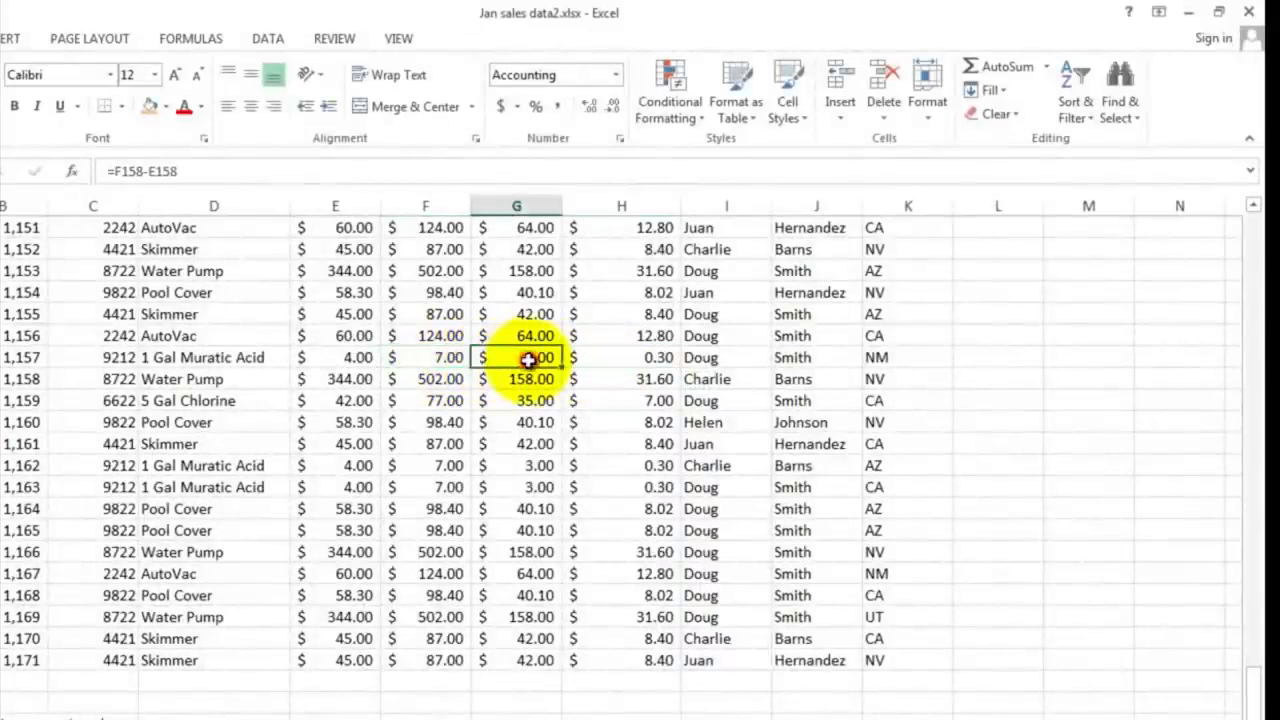
{"action": "left_click", "coordinate": [640, 359]}
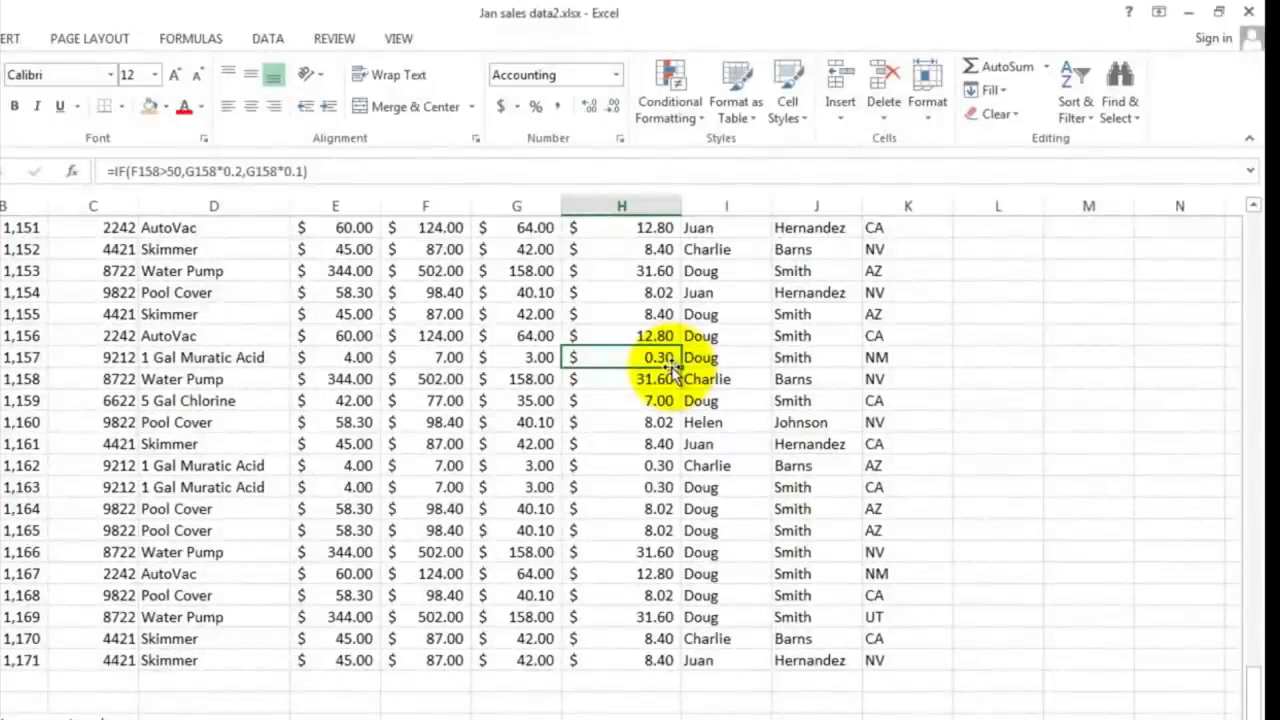
{"action": "scroll", "coordinate": [672, 370], "scroll_direction": "up", "scroll_amount": 7}
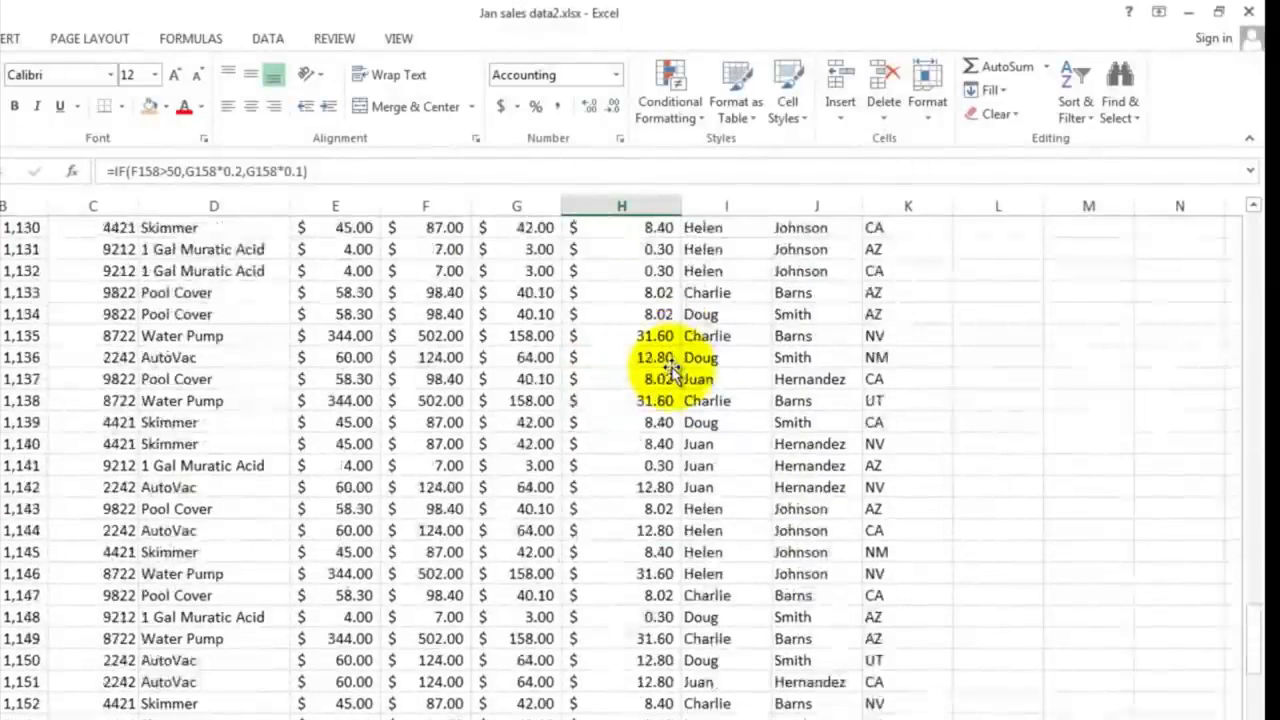
{"action": "scroll", "coordinate": [672, 370], "scroll_direction": "up", "scroll_amount": 20}
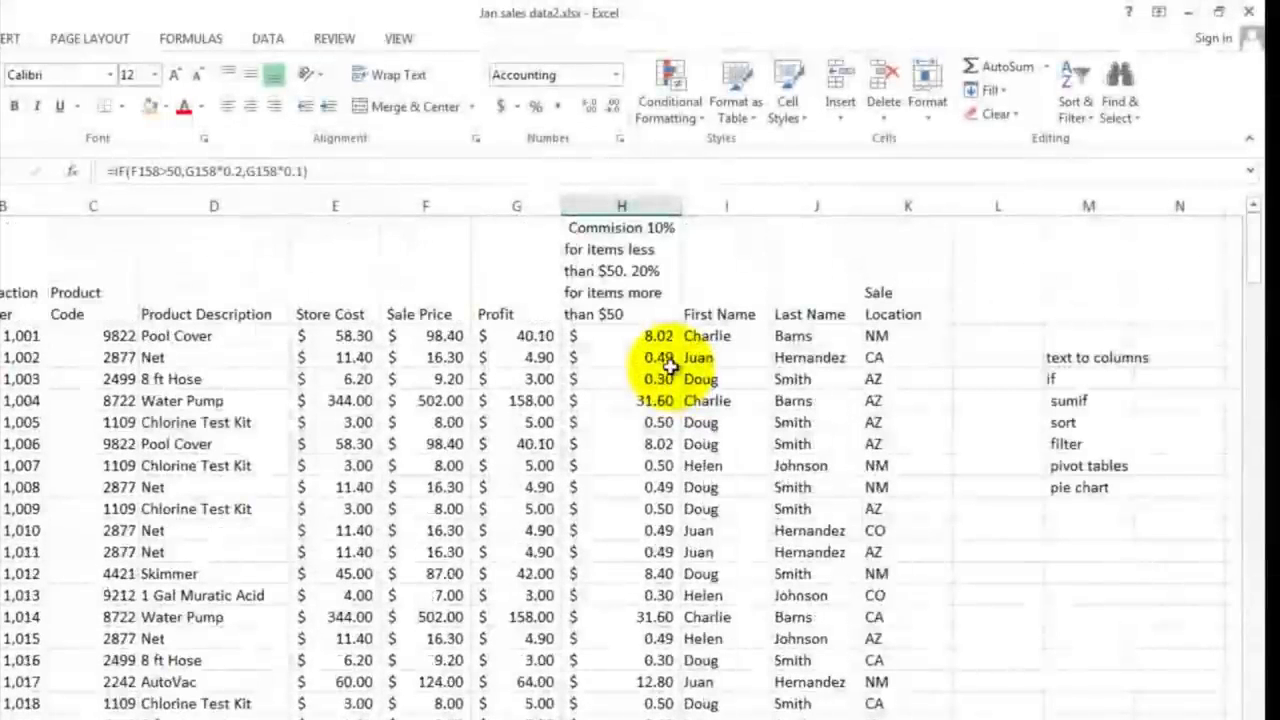
Step: Enter =sum(f2:f172) in F174, in the Sale Price column of the "Sum of all items" row
{"action": "left_click", "coordinate": [1066, 400]}
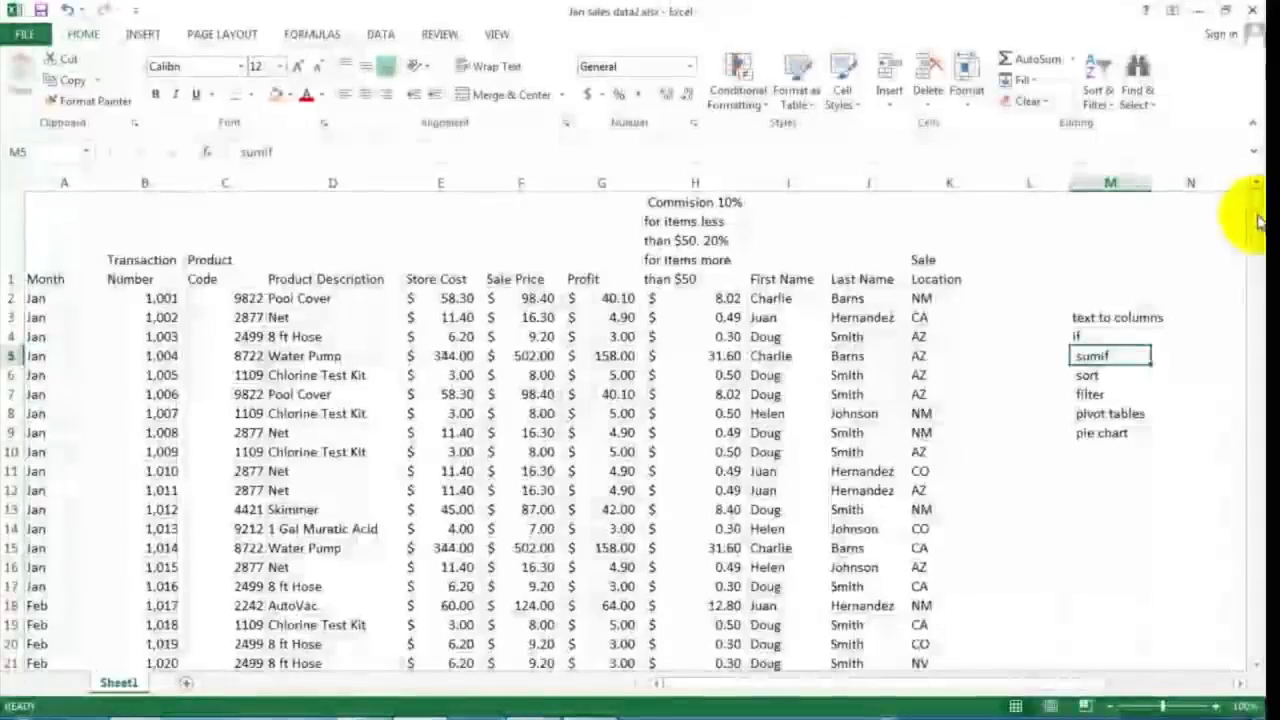
{"action": "left_click_drag", "start_coordinate": [1258, 220], "coordinate": [1237, 640]}
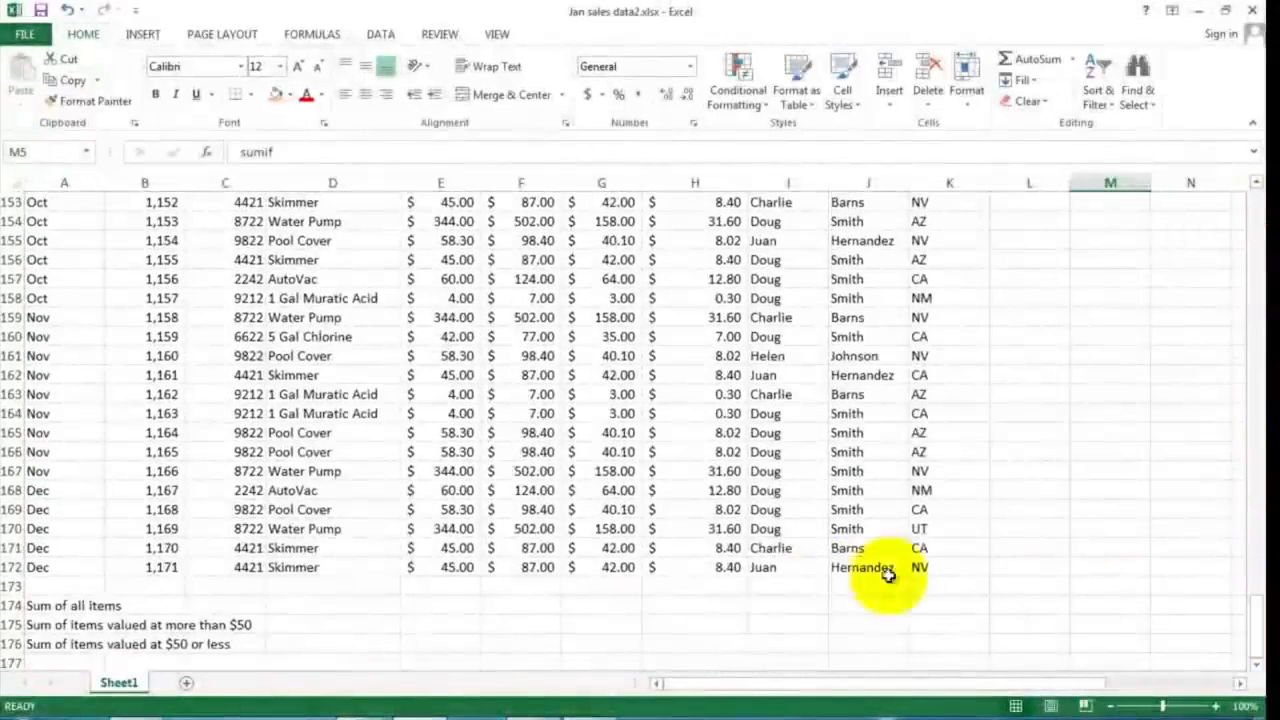
{"action": "left_click", "coordinate": [47, 609]}
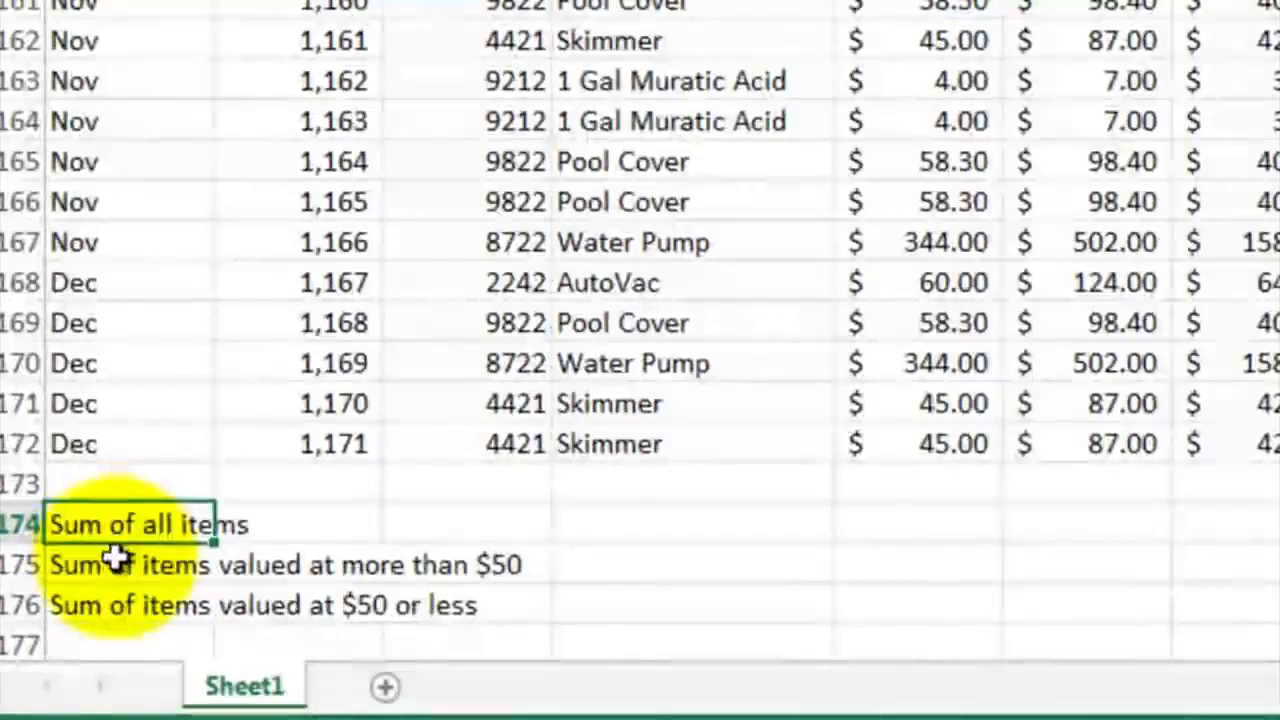
{"action": "left_click", "coordinate": [120, 572]}
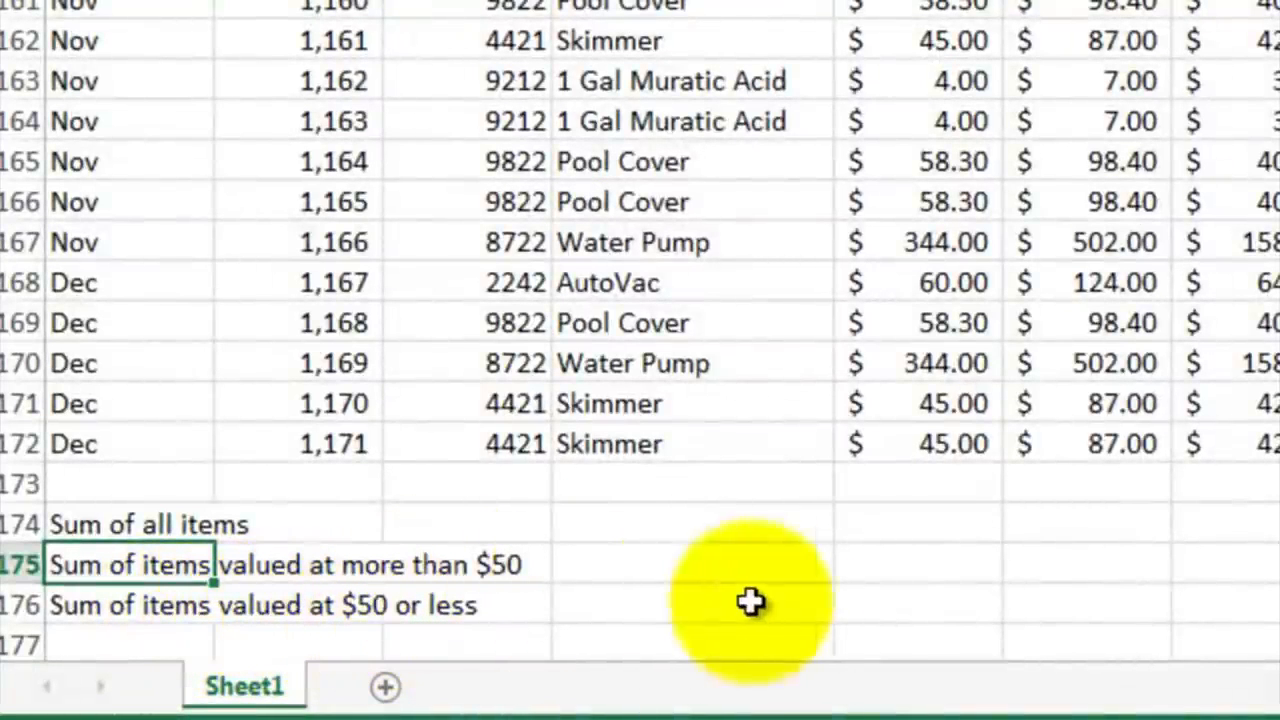
{"action": "left_click", "coordinate": [1066, 523]}
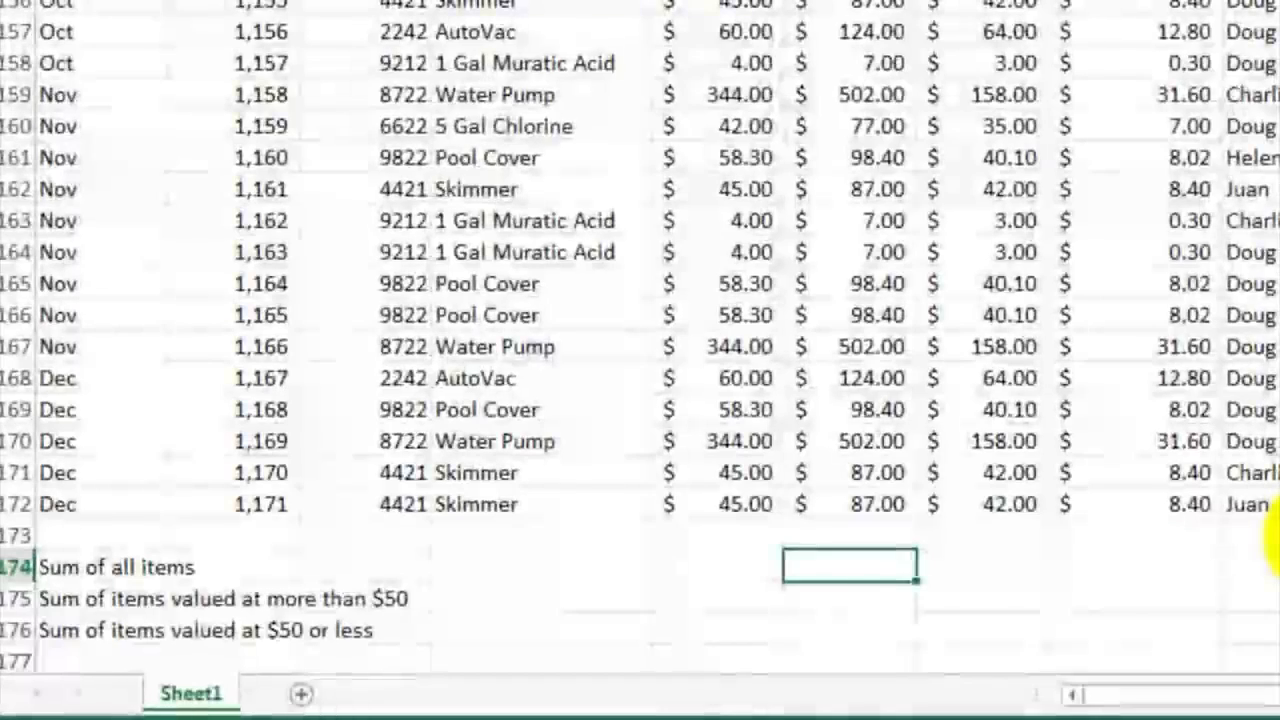
{"action": "type", "text": "=sum("}
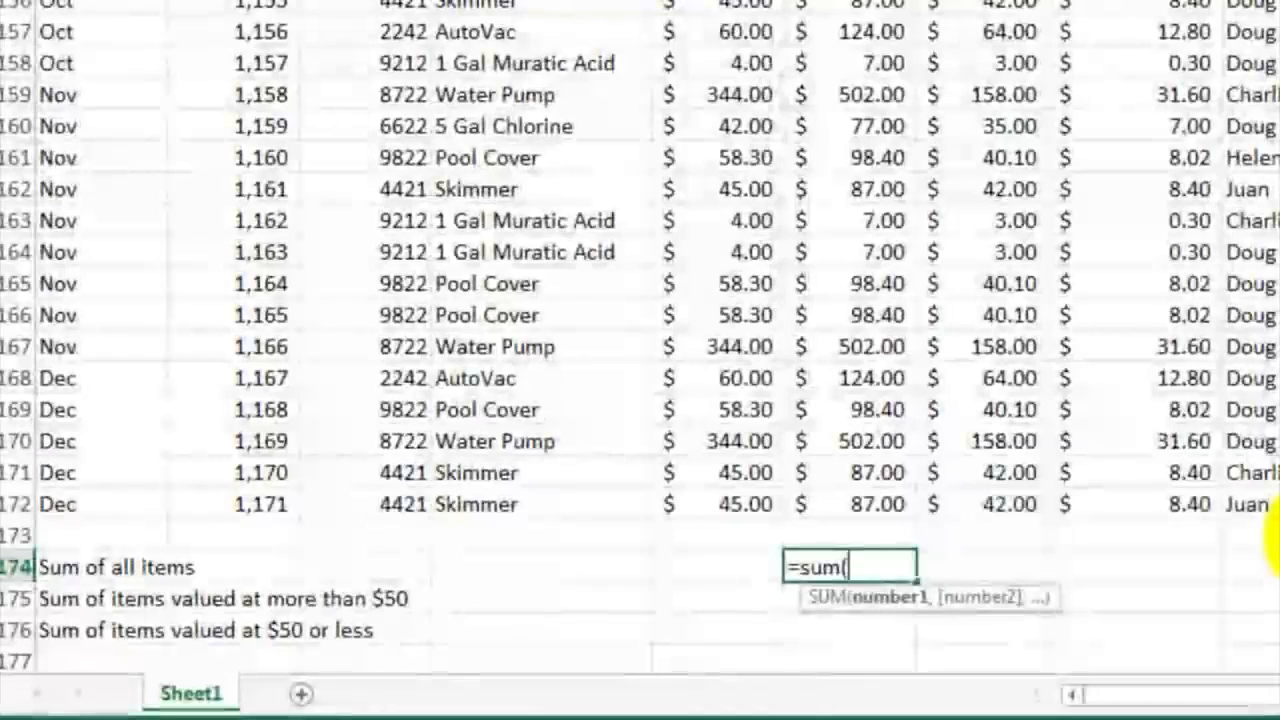
{"action": "type", "text": "f2"}
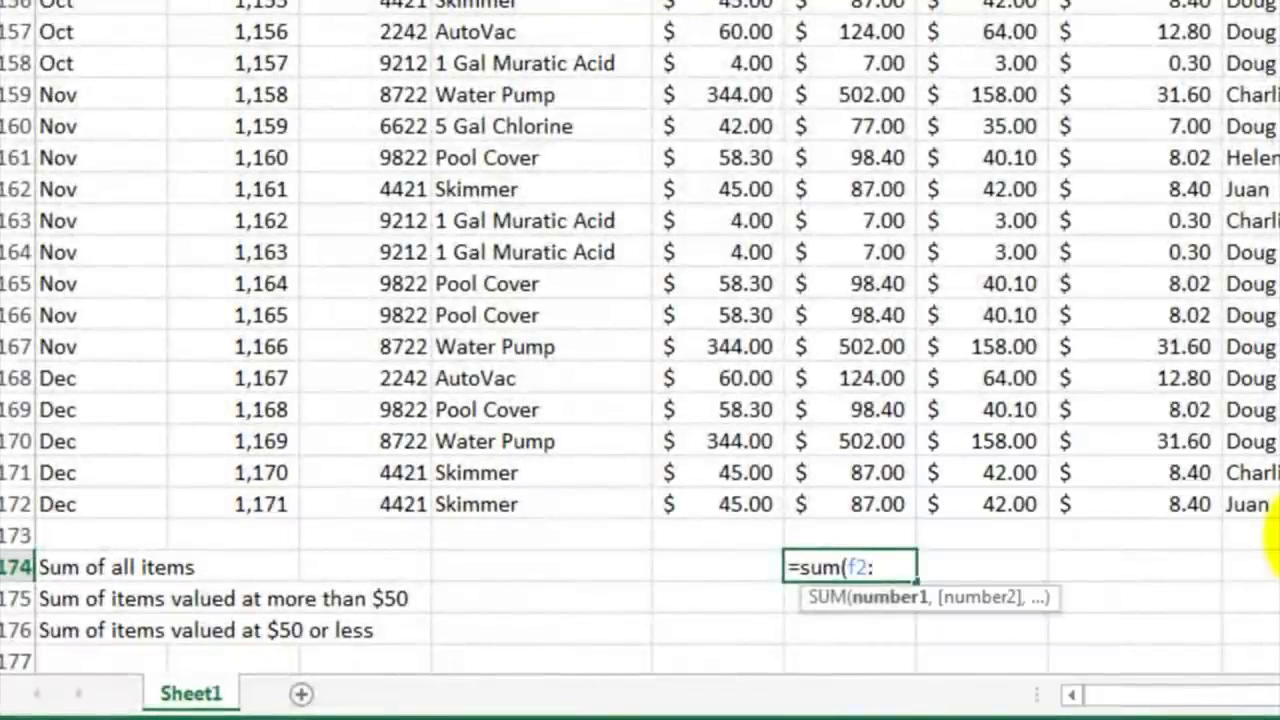
{"action": "type", "text": ":f172"}
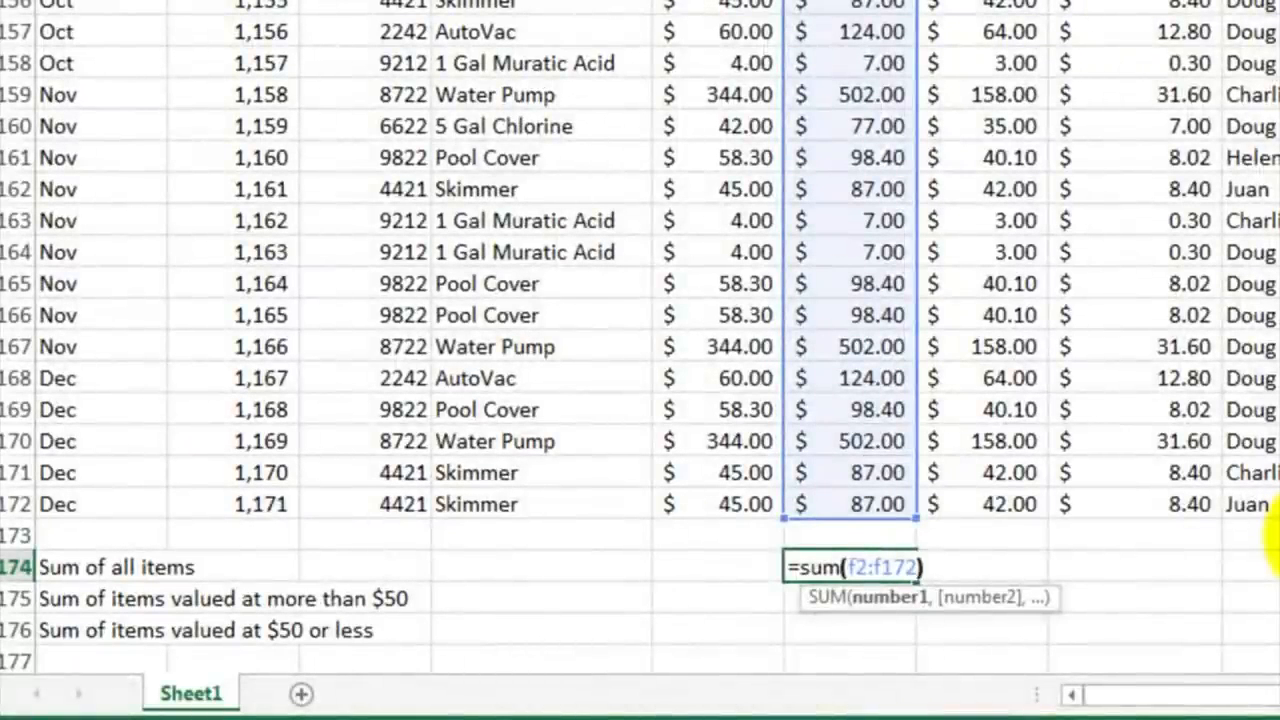
{"action": "key", "text": "Return"}
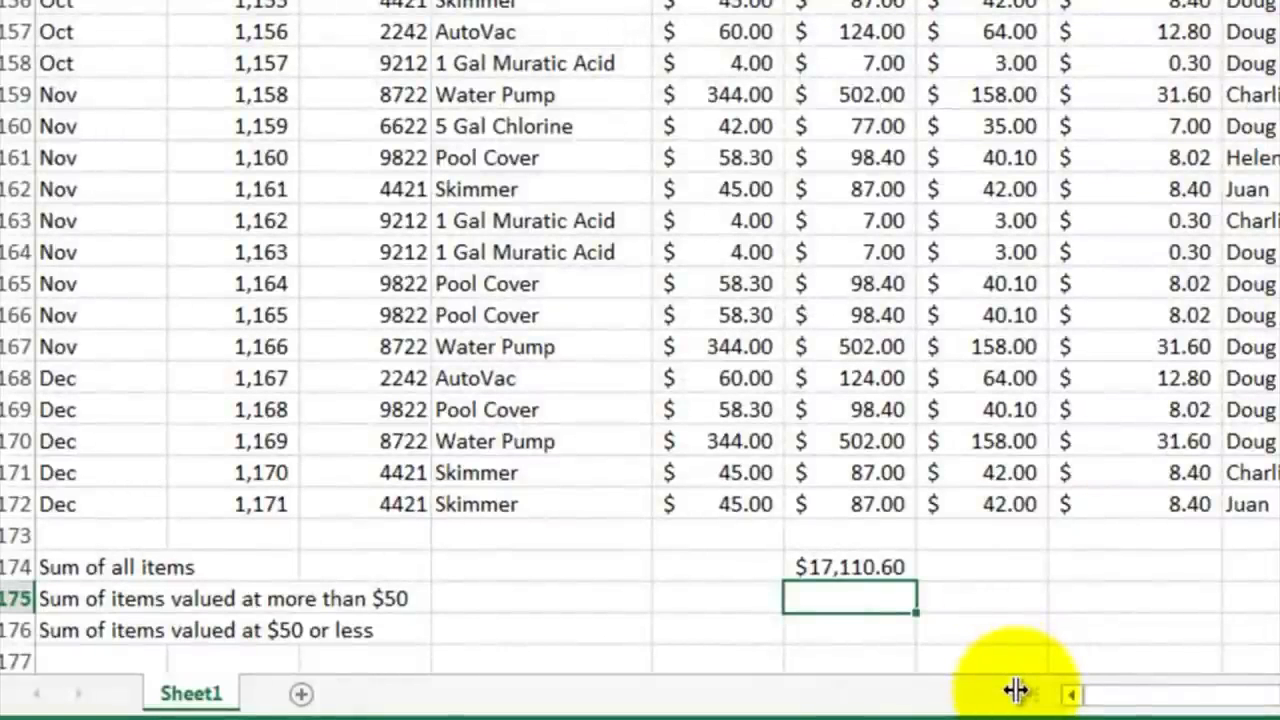
Step: Enter =sumif(f2:f172,">50") in F175 to total the items valued at more than $50
{"action": "type", "text": "="}
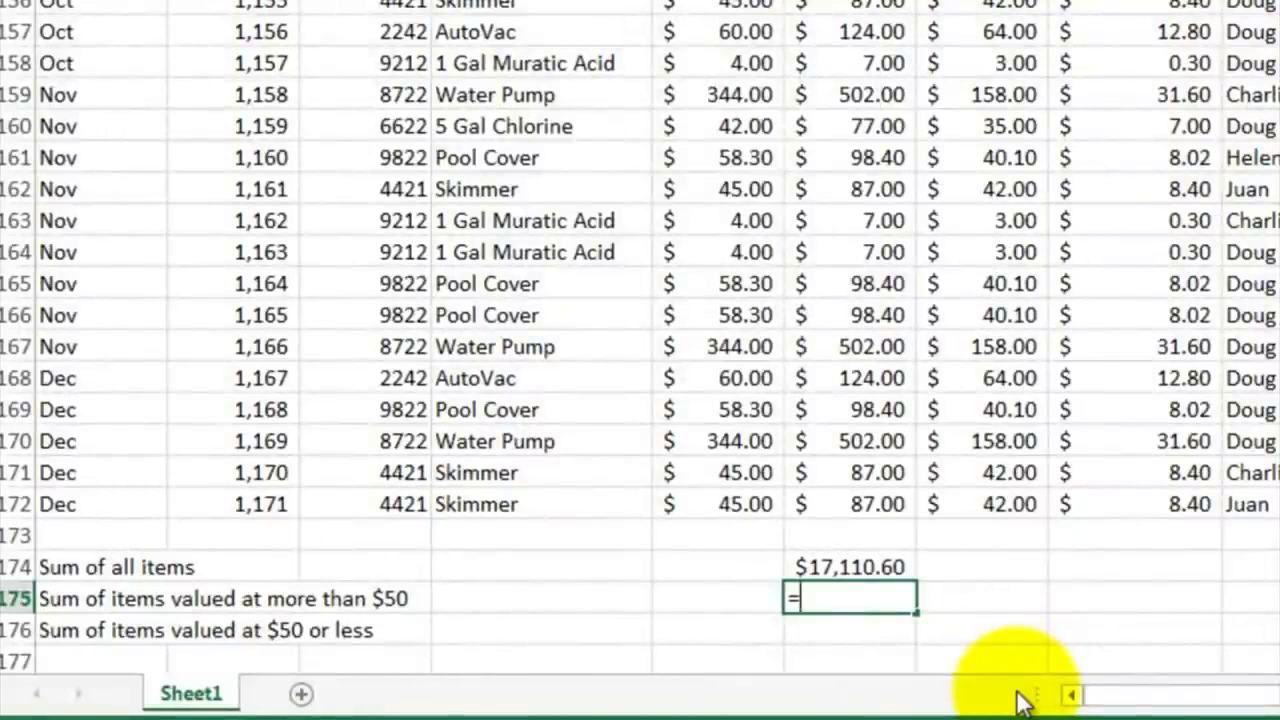
{"action": "type", "text": "sumif"}
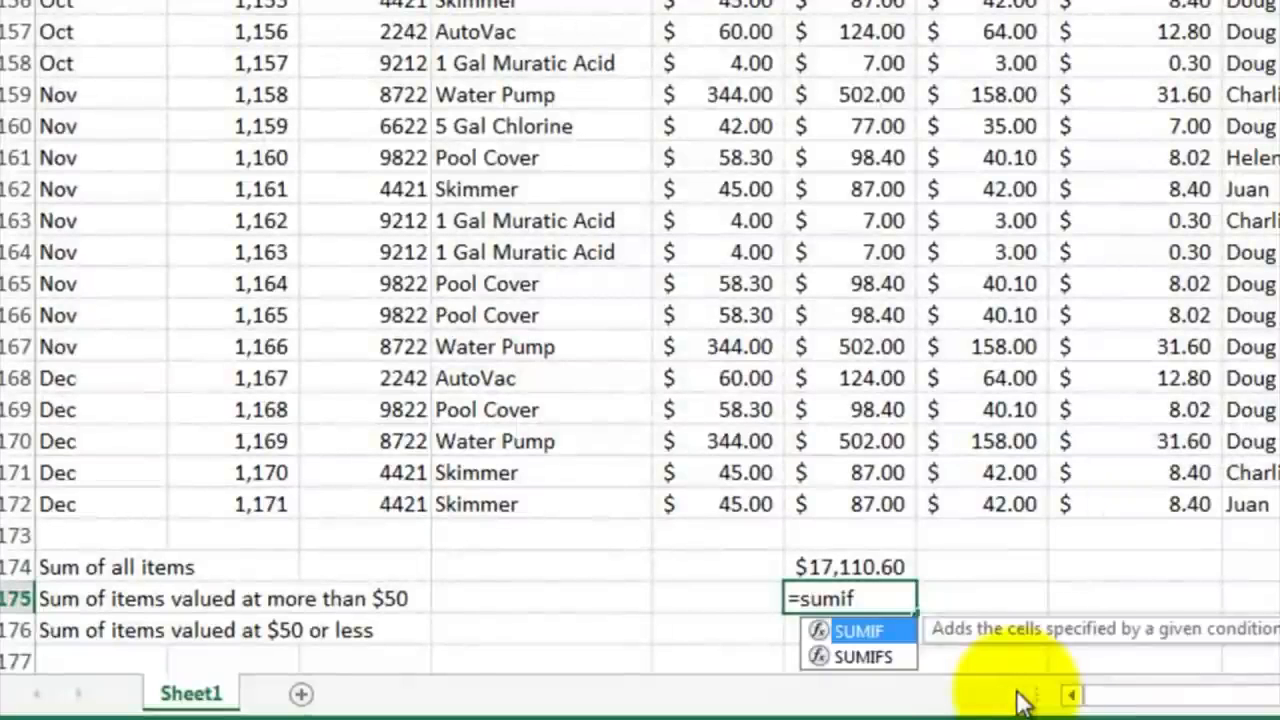
{"action": "type", "text": "("}
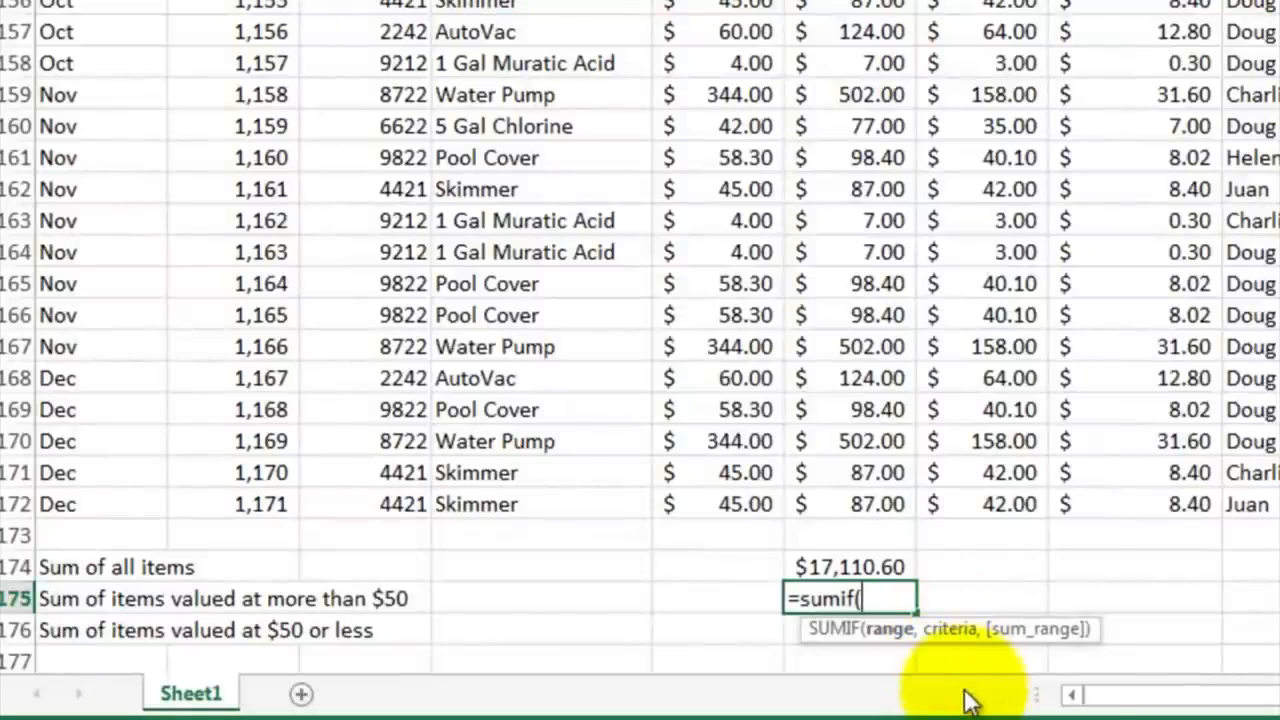
{"action": "type", "text": "f2:f172"}
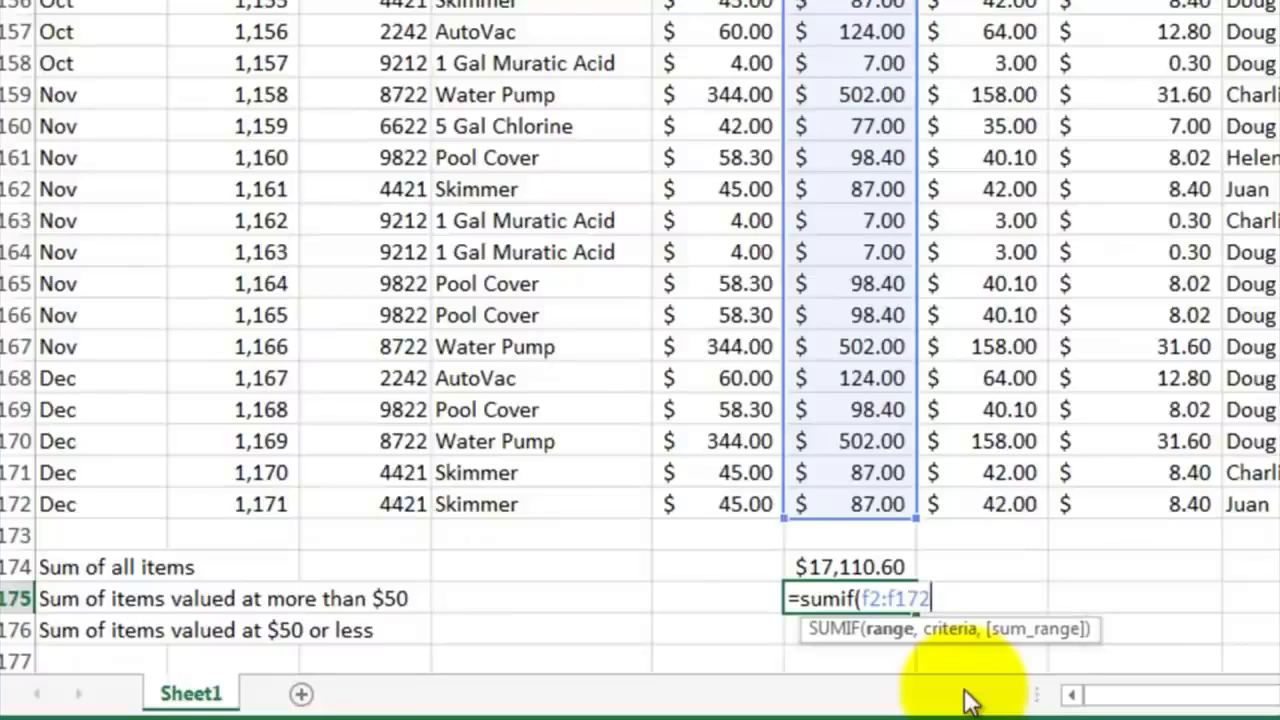
{"action": "type", "text": ",\">50"}
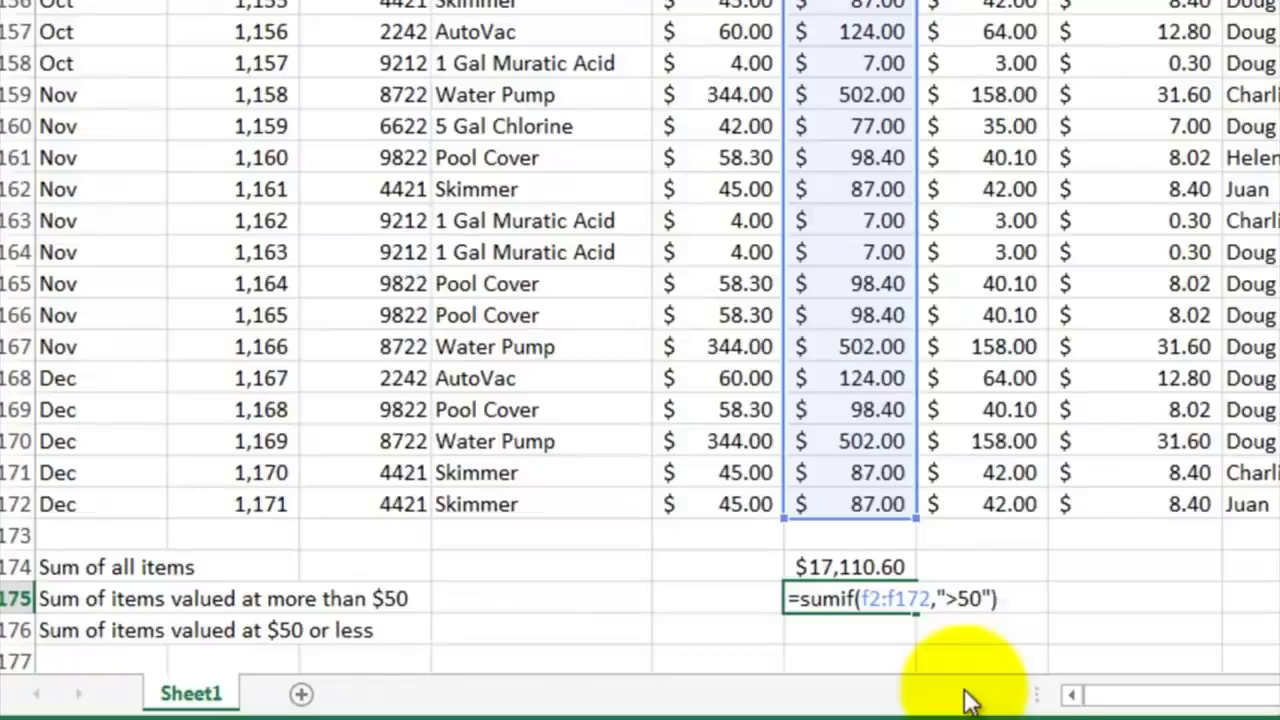
{"action": "key", "text": "Return"}
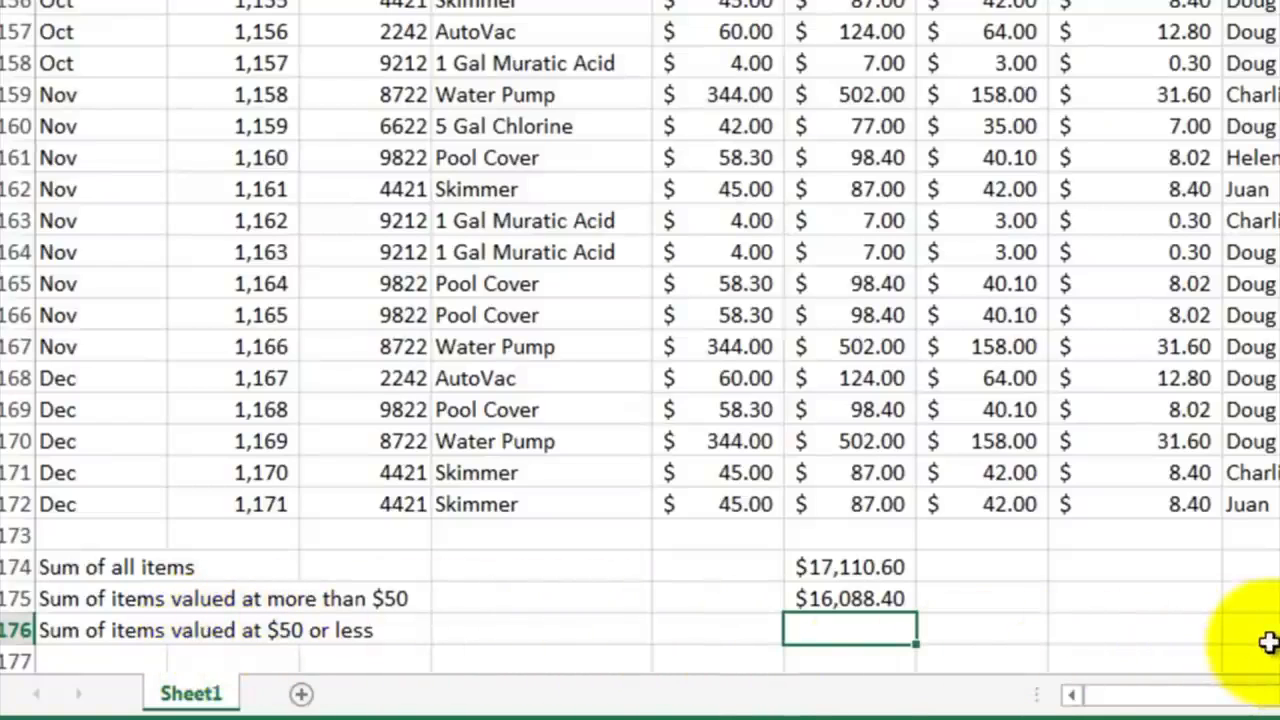
Step: Enter =sumif(f2:f172,"<=50") in F176 to total the items valued at $50 or less
{"action": "type", "text": "=sumif("}
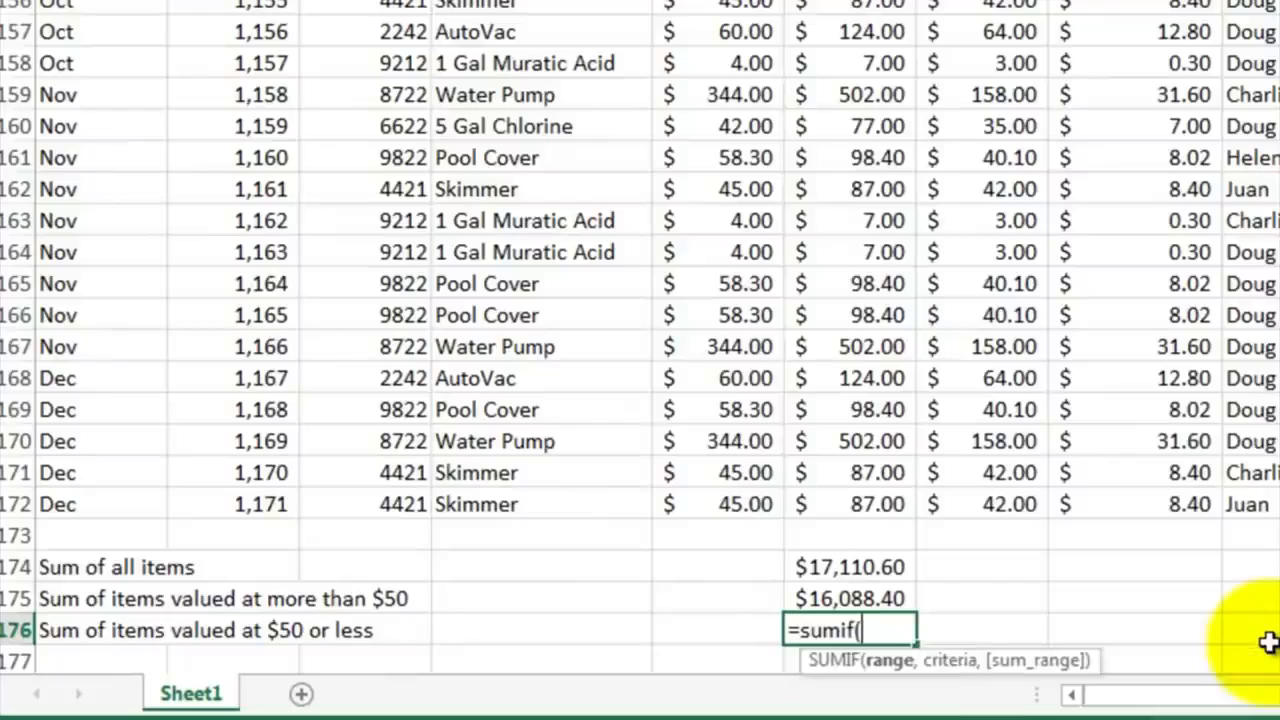
{"action": "type", "text": "f"}
{"action": "type", "text": "2:f"}
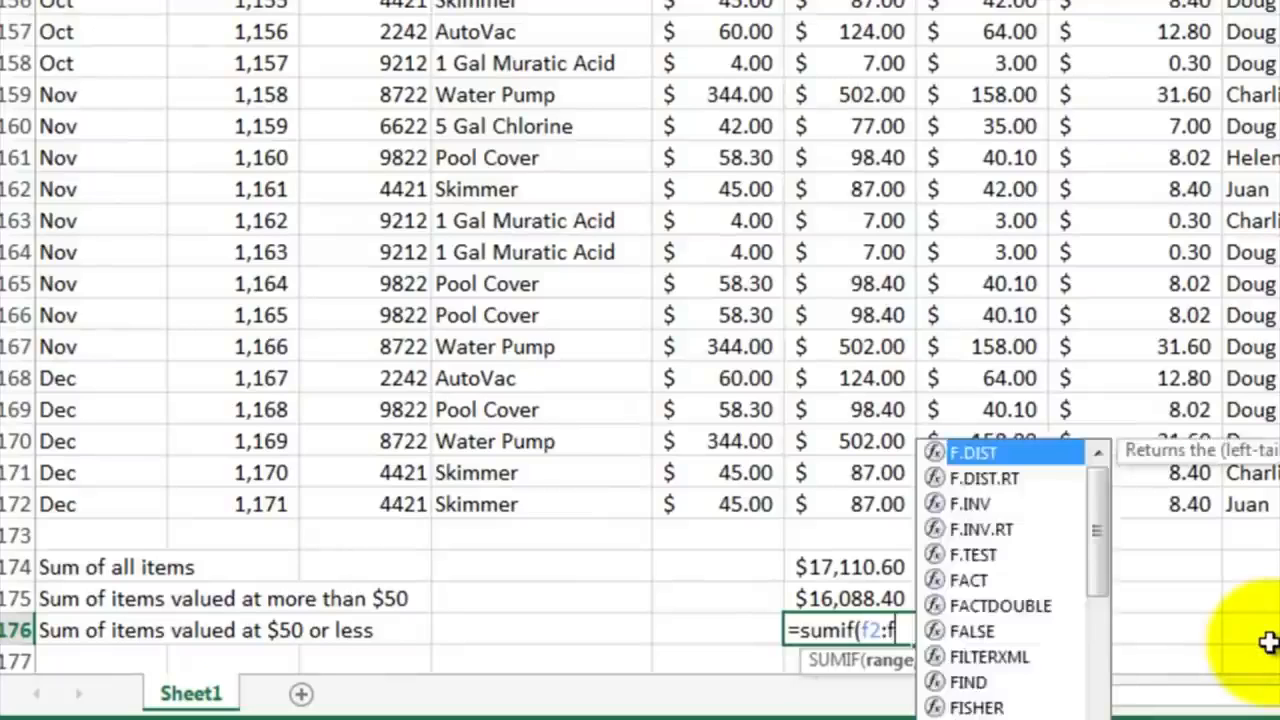
{"action": "type", "text": "172,\"<=50"}
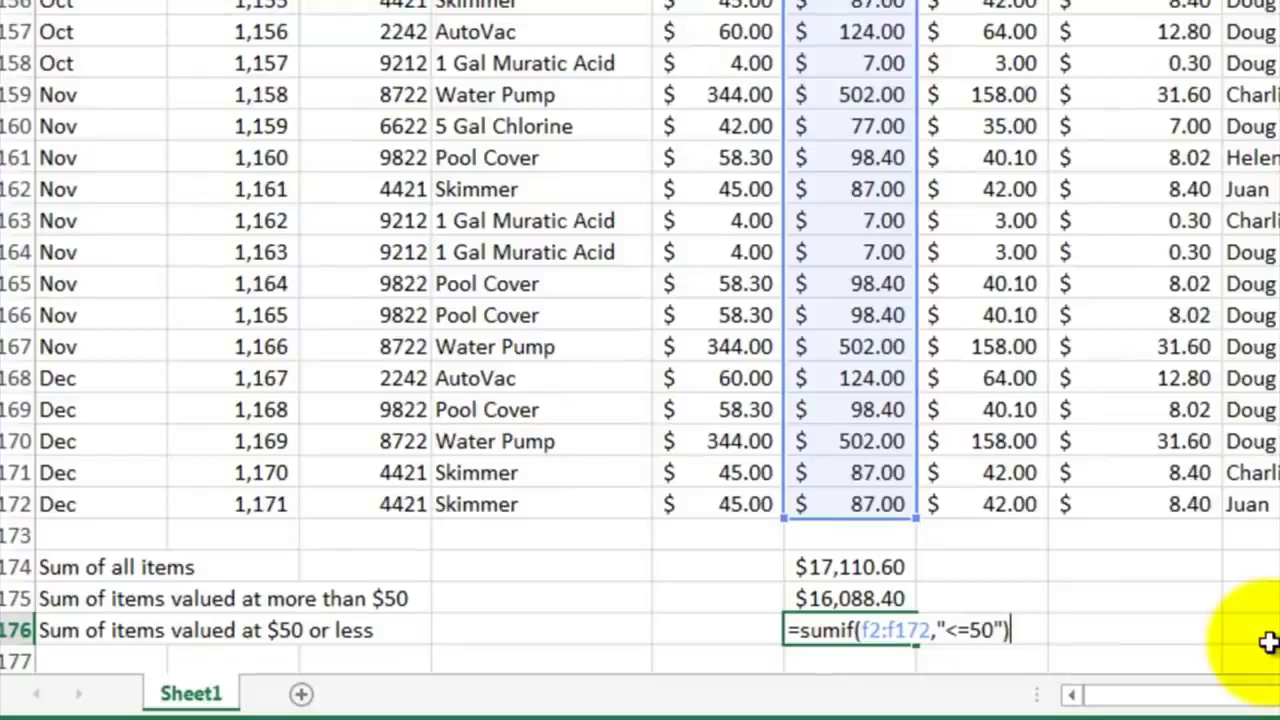
{"action": "key", "text": "Return"}
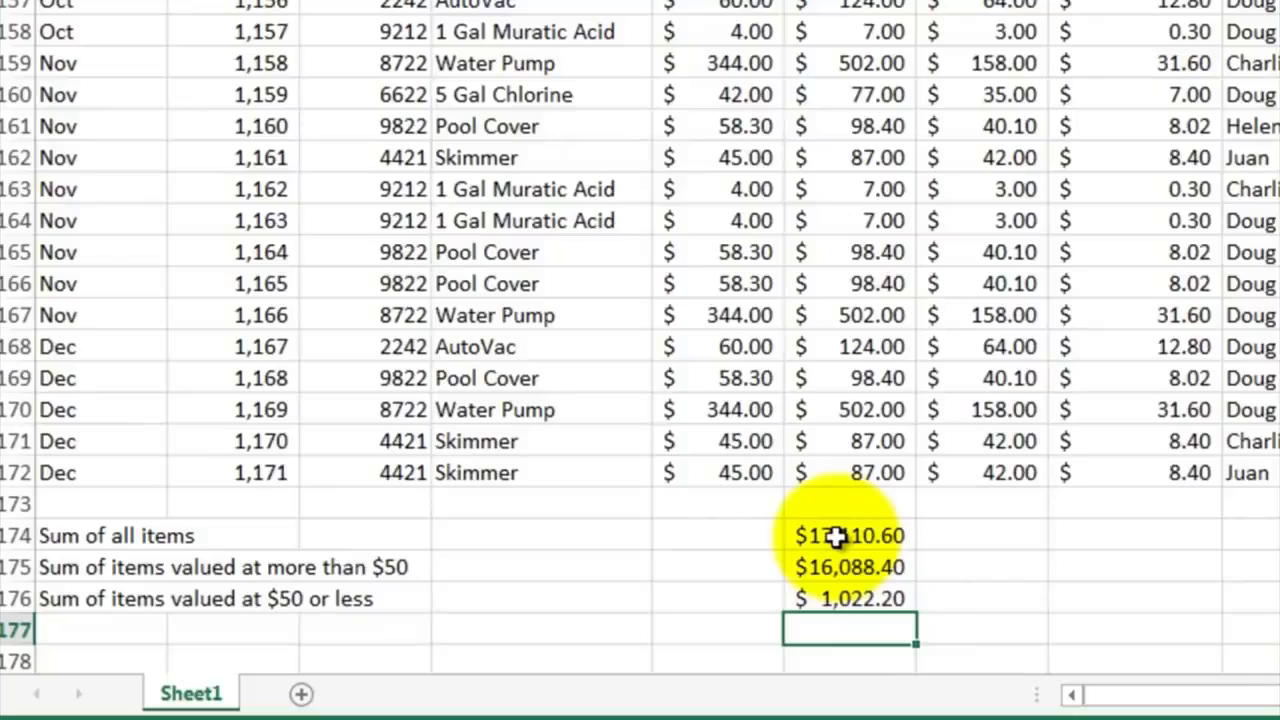
{"action": "scroll", "coordinate": [854, 429], "scroll_direction": "up", "scroll_amount": 10}
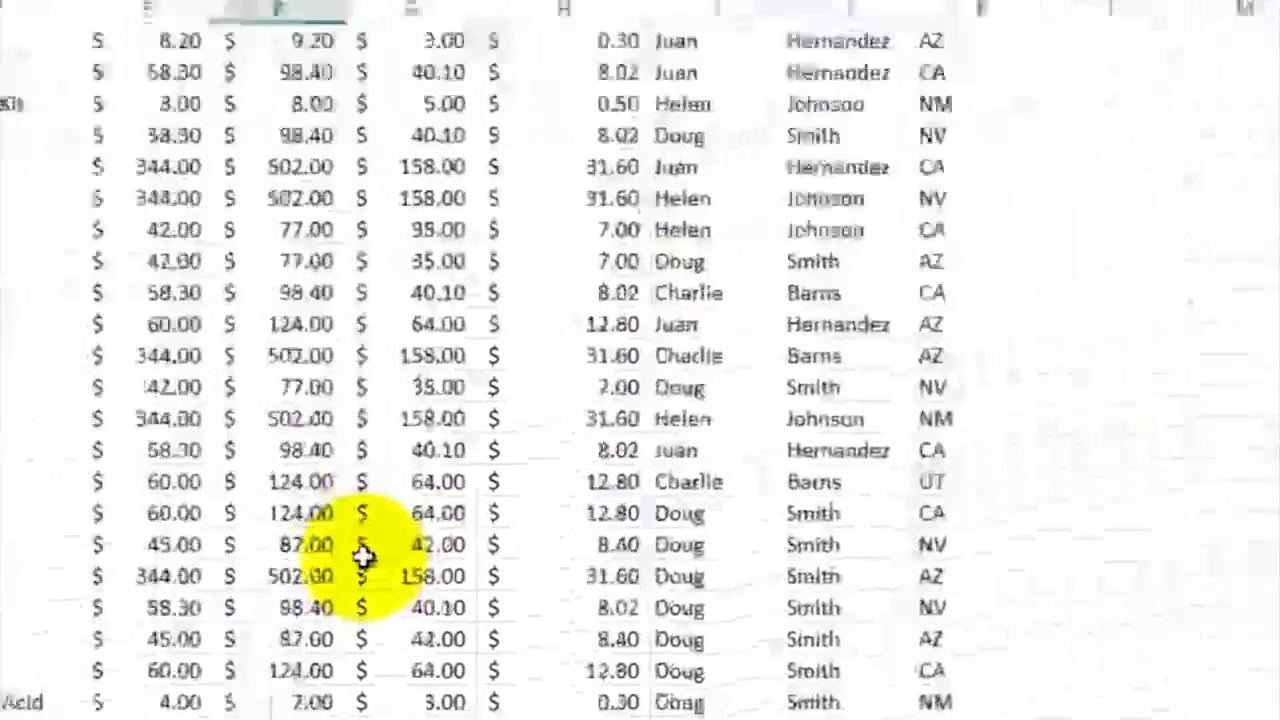
{"action": "scroll", "coordinate": [362, 557], "scroll_direction": "up", "scroll_amount": 10}
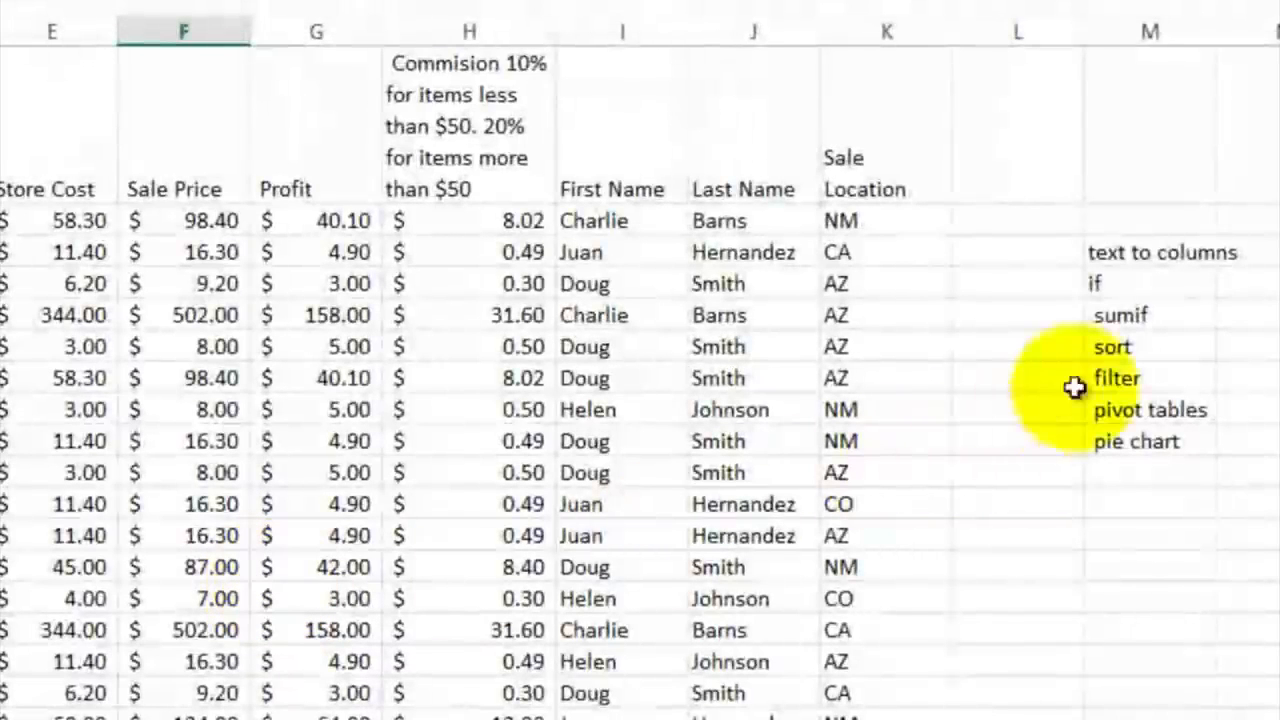
Step: Sort the sales data by the Last Name column, on values, from A to Z
{"action": "left_click_drag", "start_coordinate": [1118, 346], "coordinate": [1134, 376]}
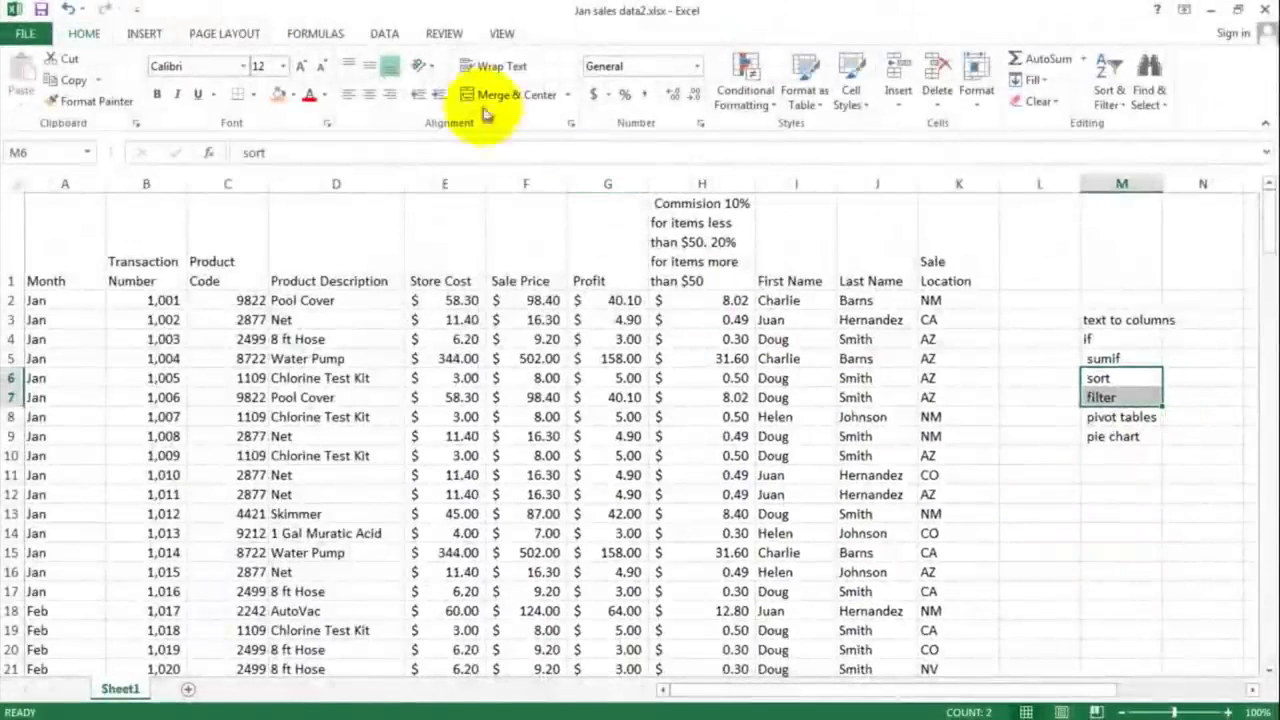
{"action": "left_click", "coordinate": [388, 36]}
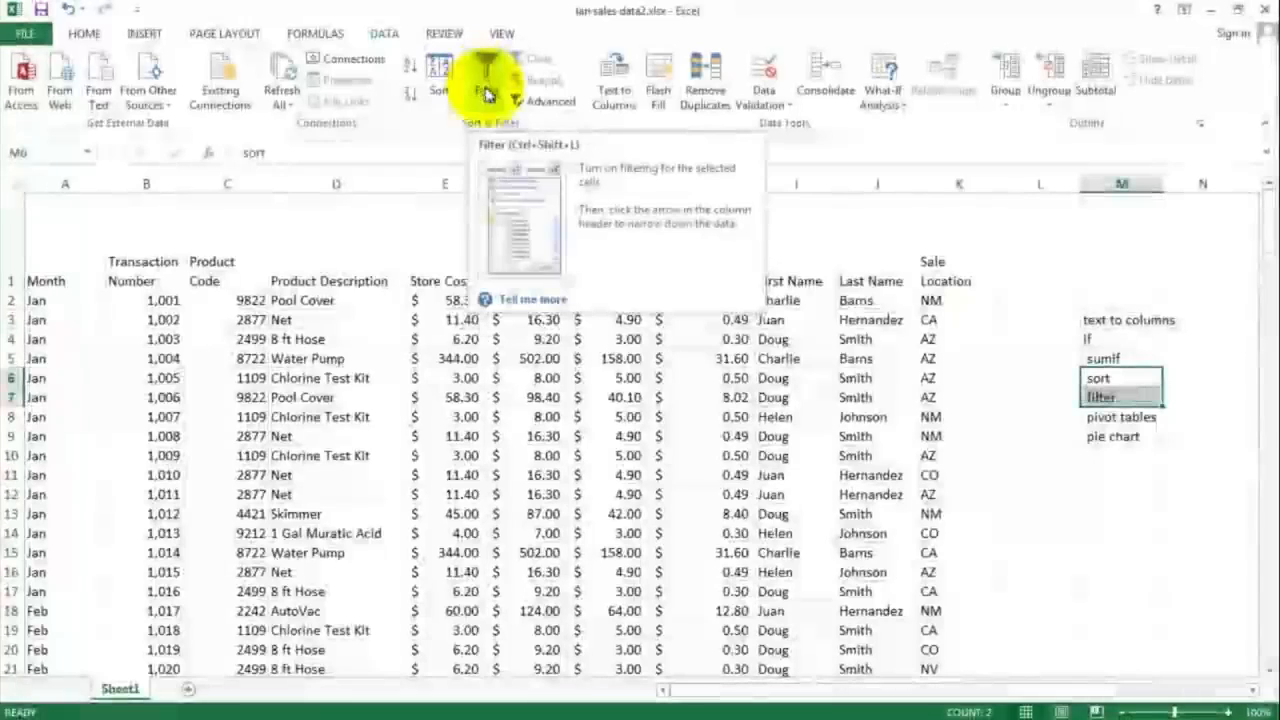
{"action": "left_click", "coordinate": [588, 358]}
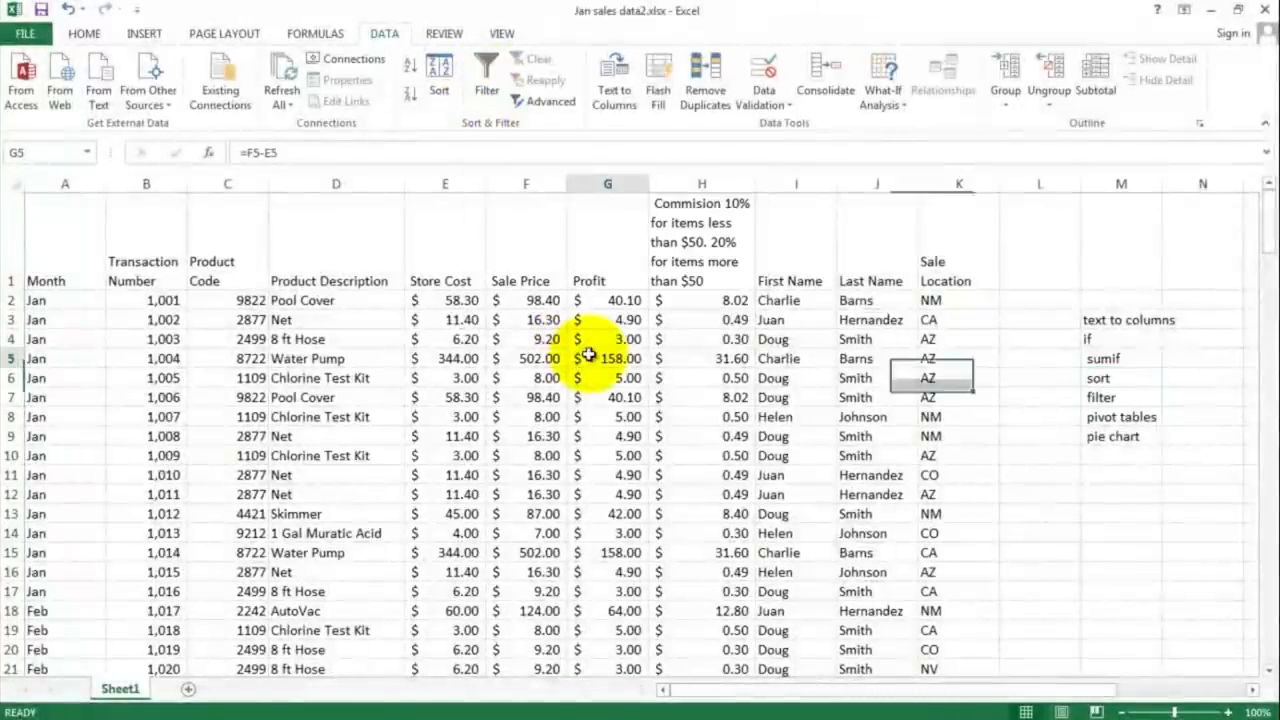
{"action": "left_click", "coordinate": [374, 299]}
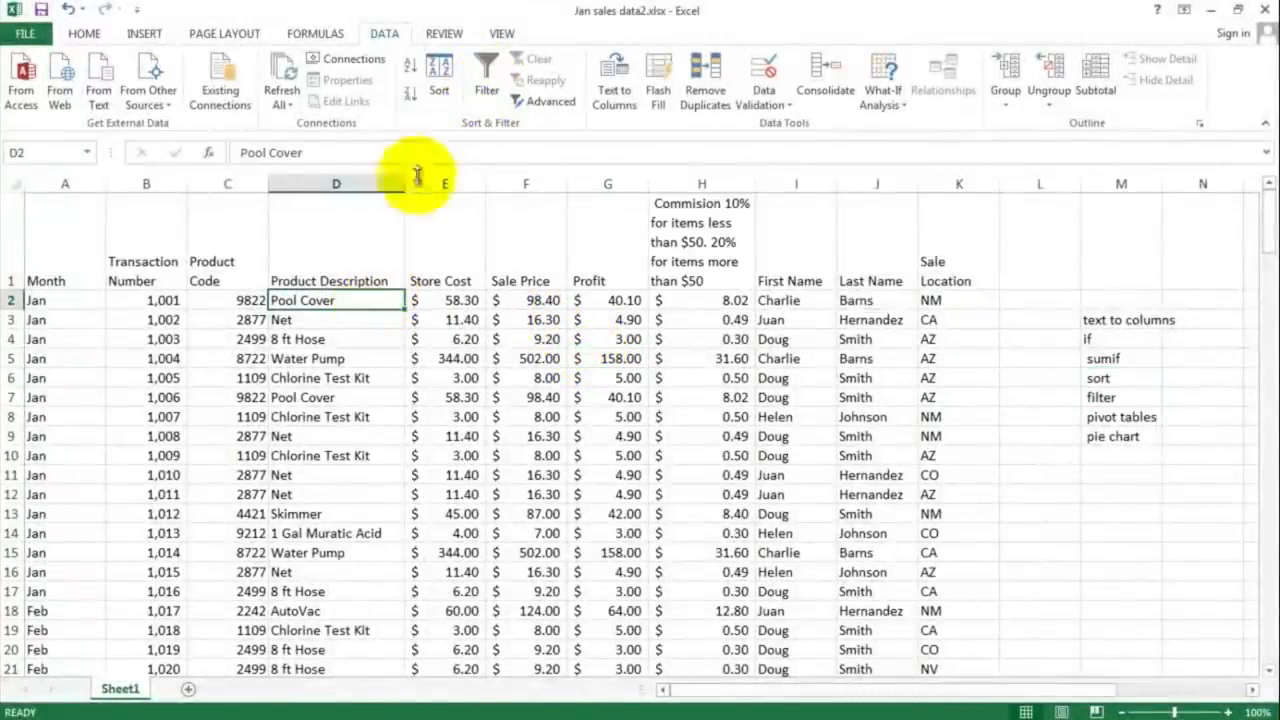
{"action": "left_click", "coordinate": [437, 75]}
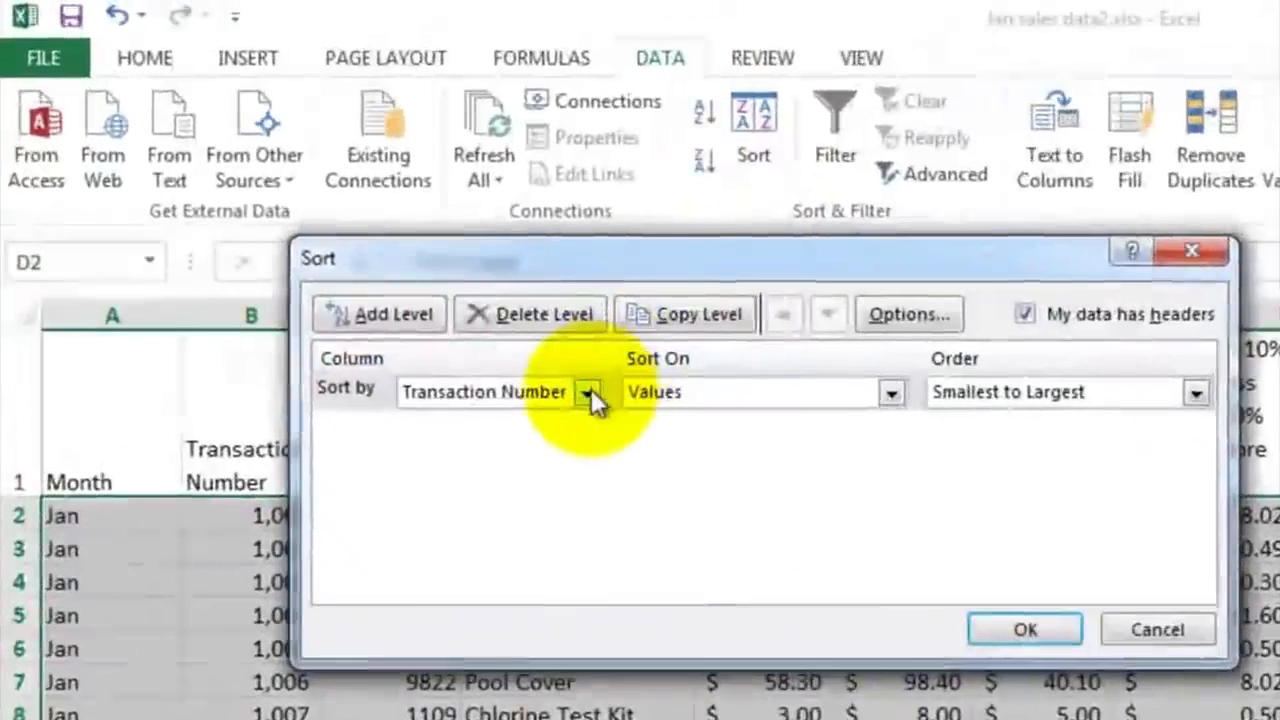
{"action": "left_click", "coordinate": [343, 230]}
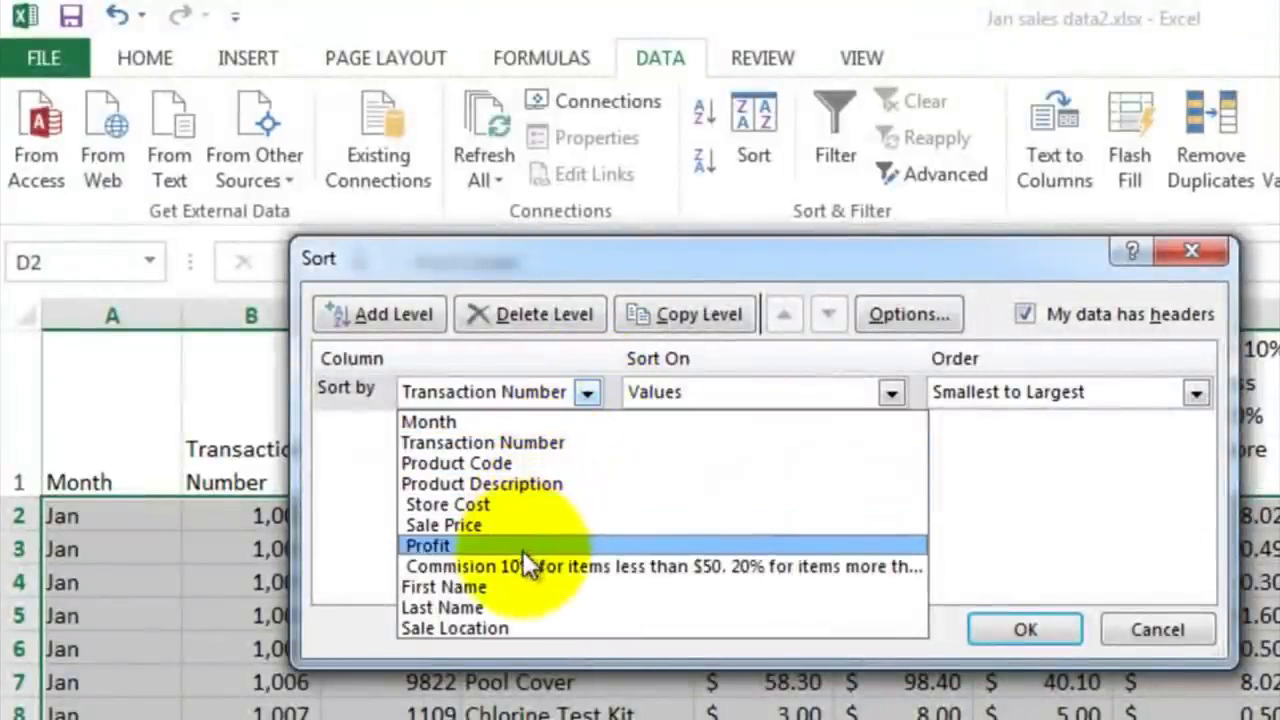
{"action": "left_click", "coordinate": [514, 606]}
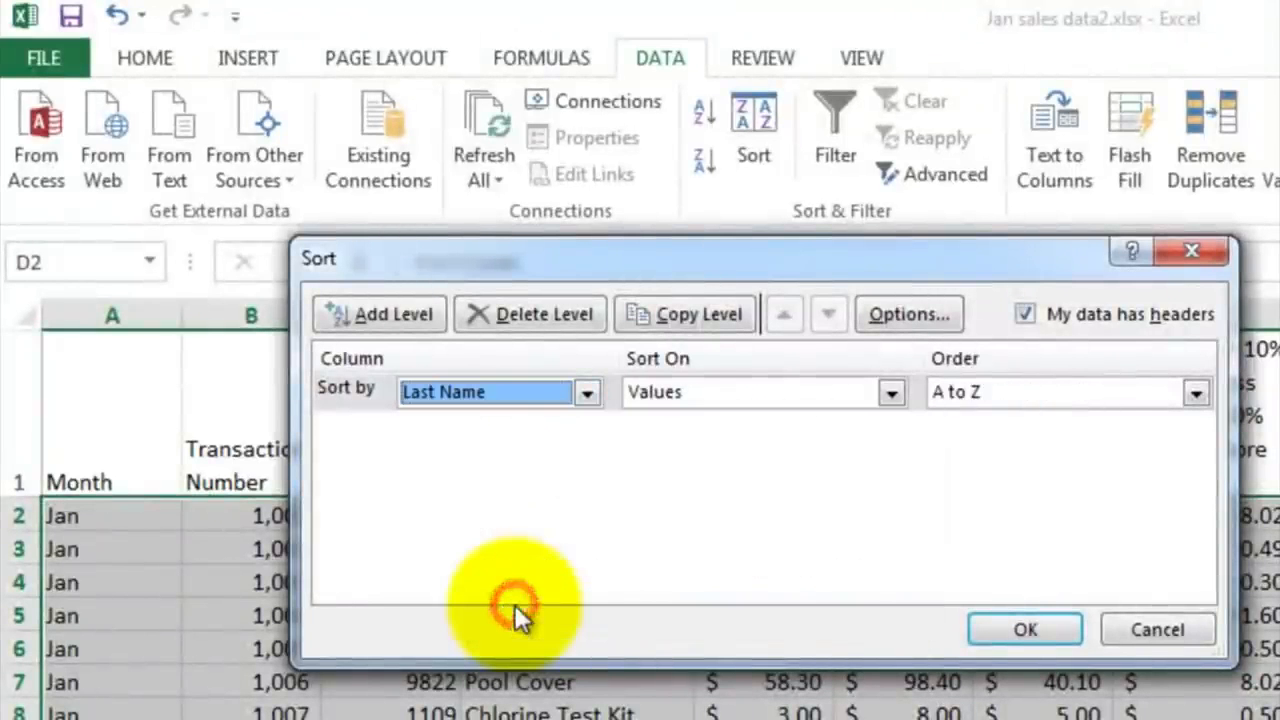
{"action": "left_click", "coordinate": [1017, 627]}
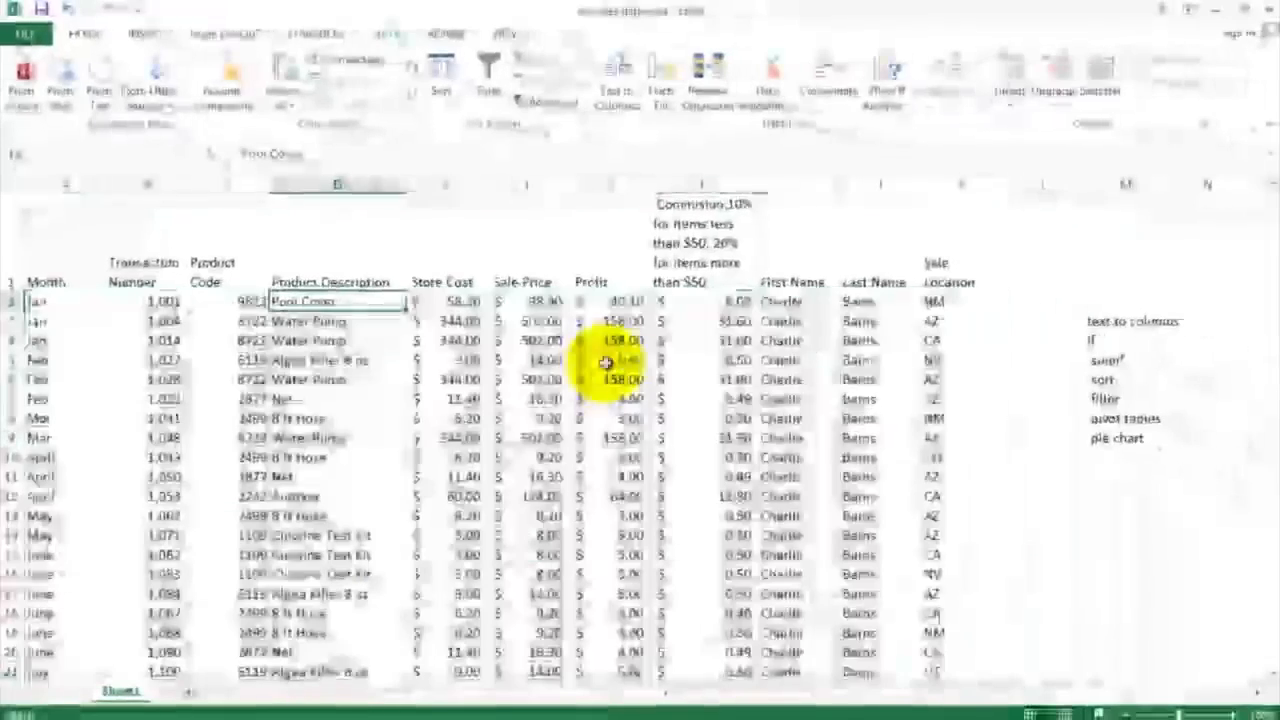
Step: Examine how the rows are grouped by salesperson in the Last Name column
{"action": "left_click", "coordinate": [860, 301]}
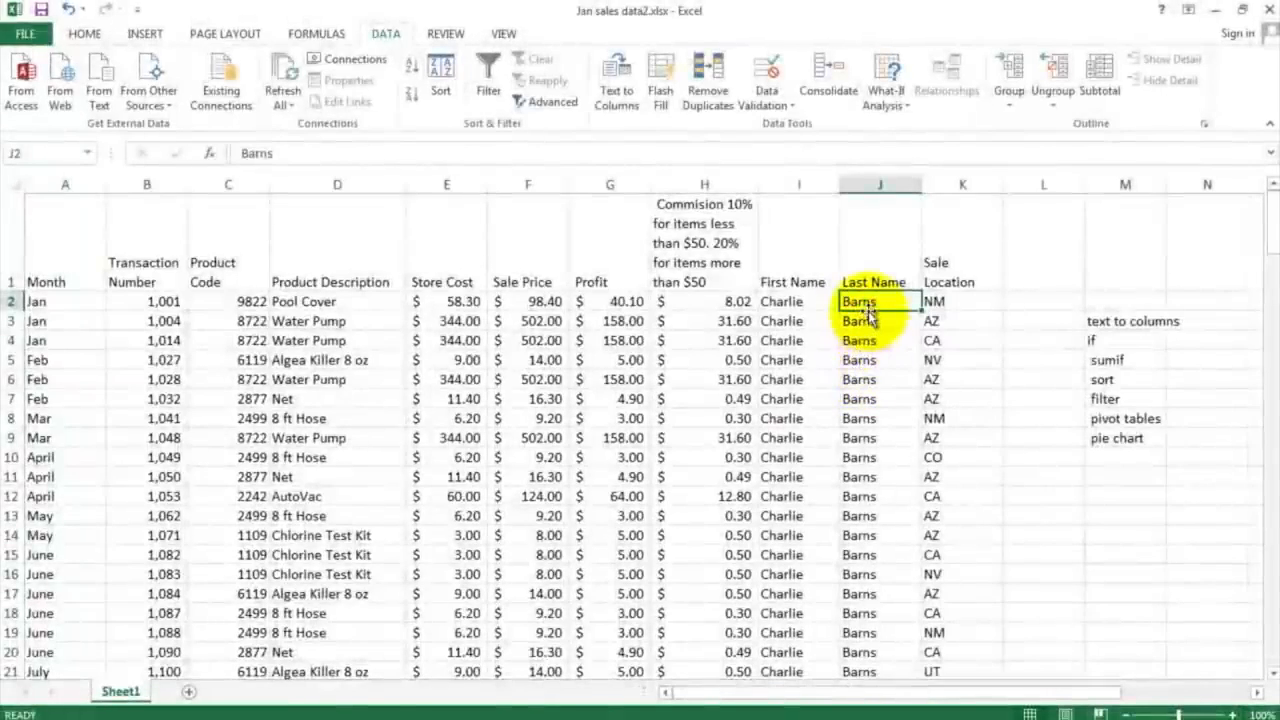
{"action": "scroll", "coordinate": [864, 357], "scroll_direction": "down", "scroll_amount": 7}
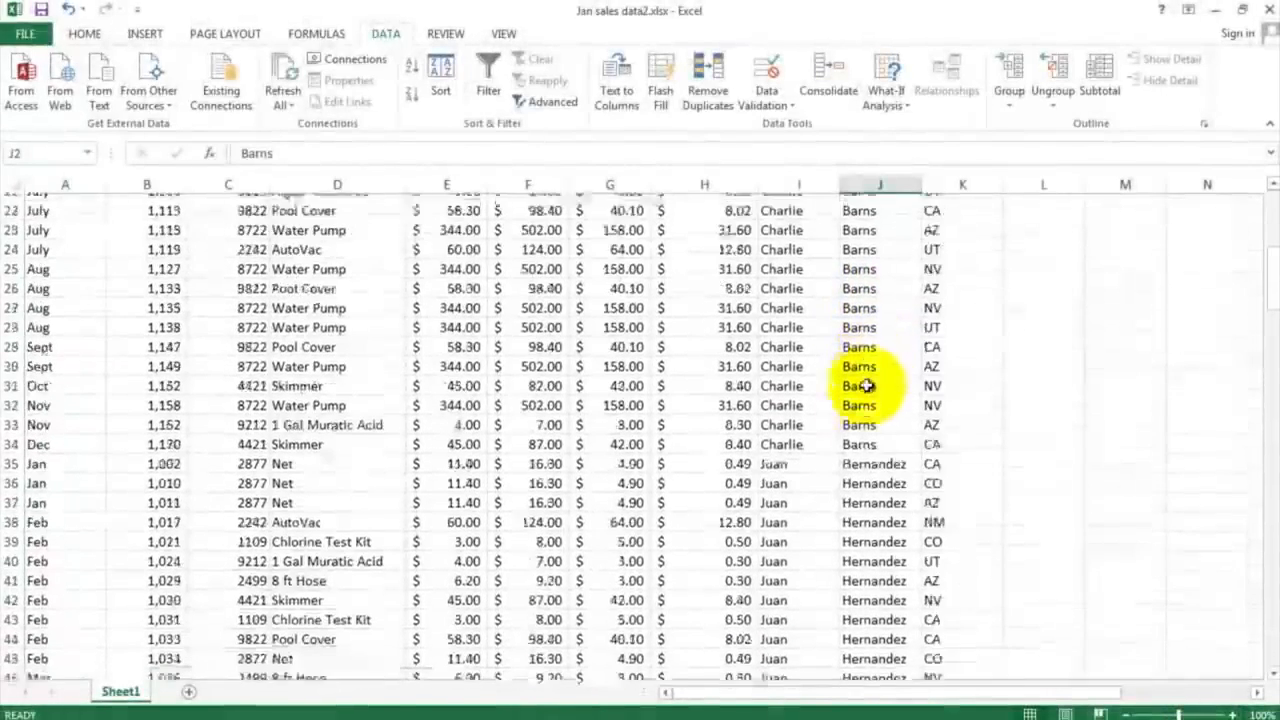
{"action": "left_click", "coordinate": [868, 459]}
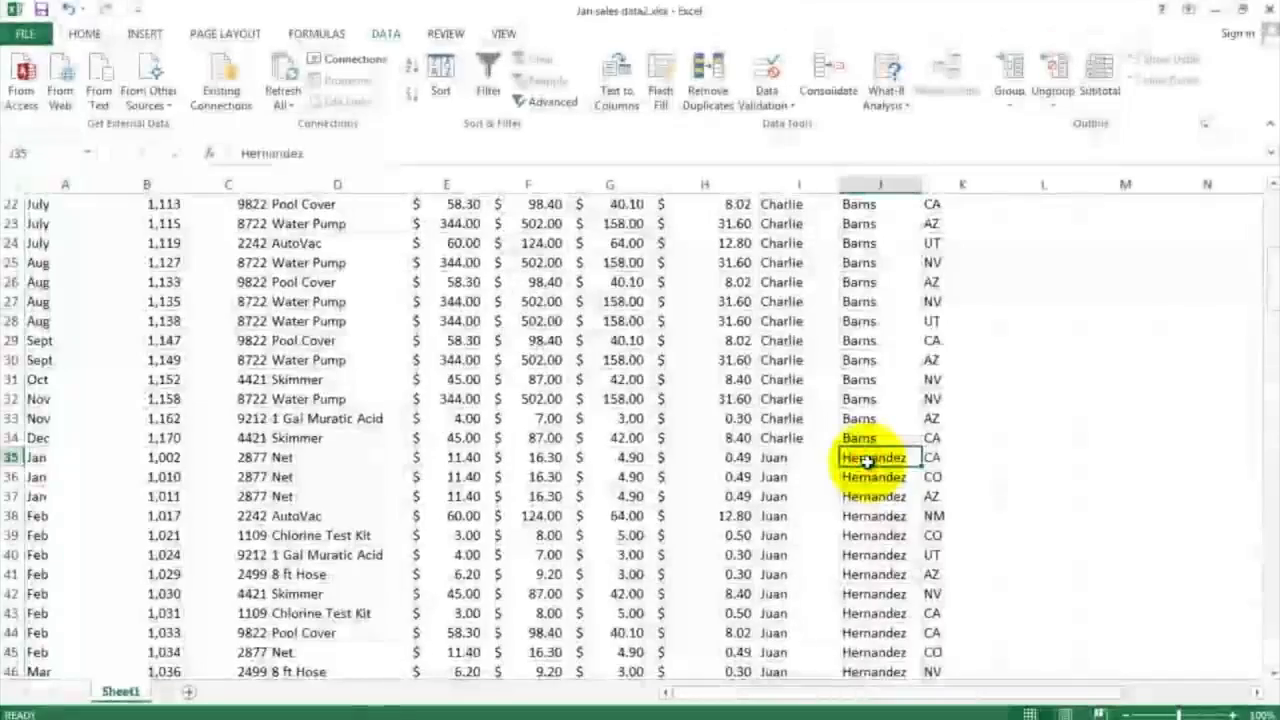
{"action": "scroll", "coordinate": [868, 459], "scroll_direction": "down", "scroll_amount": 12}
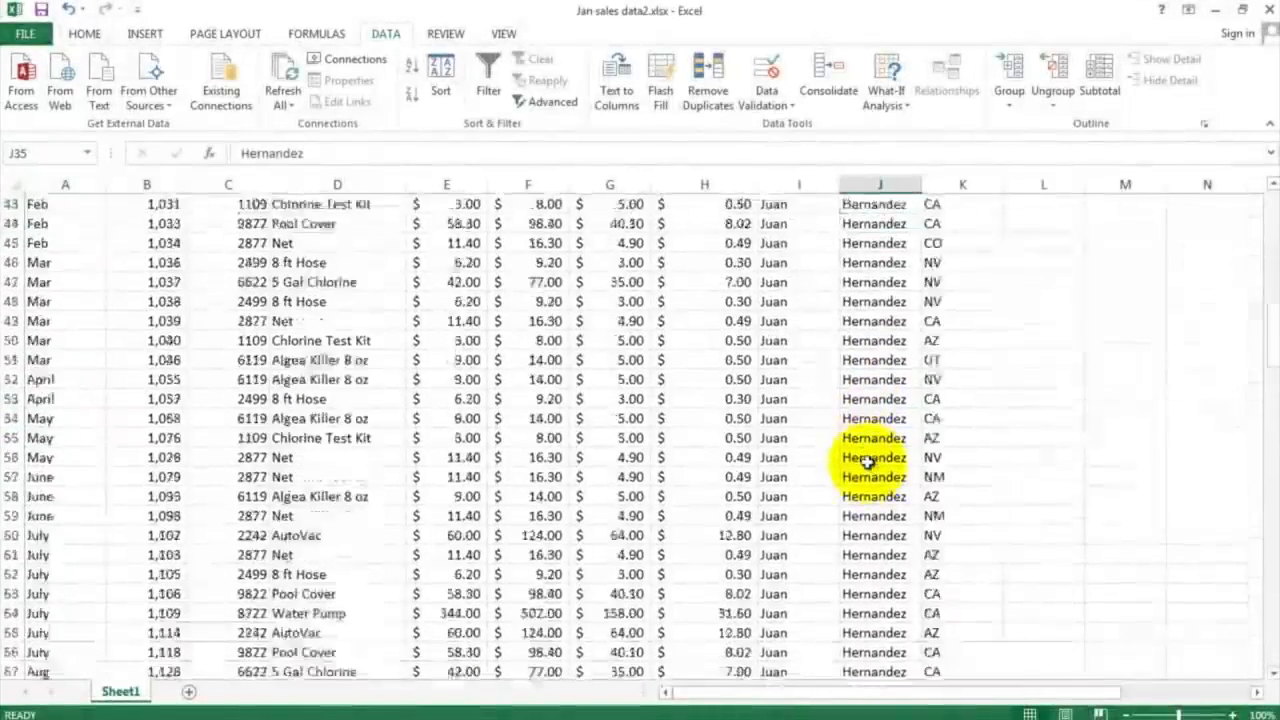
{"action": "scroll", "coordinate": [868, 459], "scroll_direction": "down", "scroll_amount": 4}
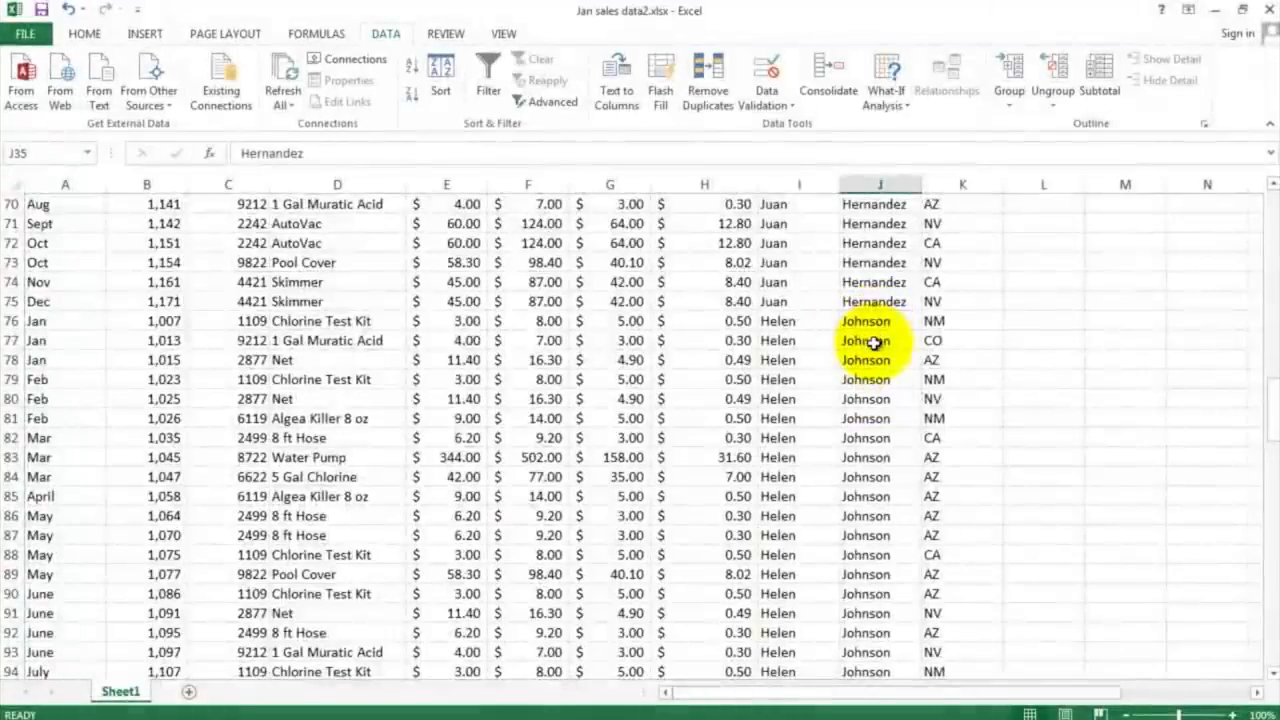
{"action": "scroll", "coordinate": [868, 350], "scroll_direction": "down", "scroll_amount": 8}
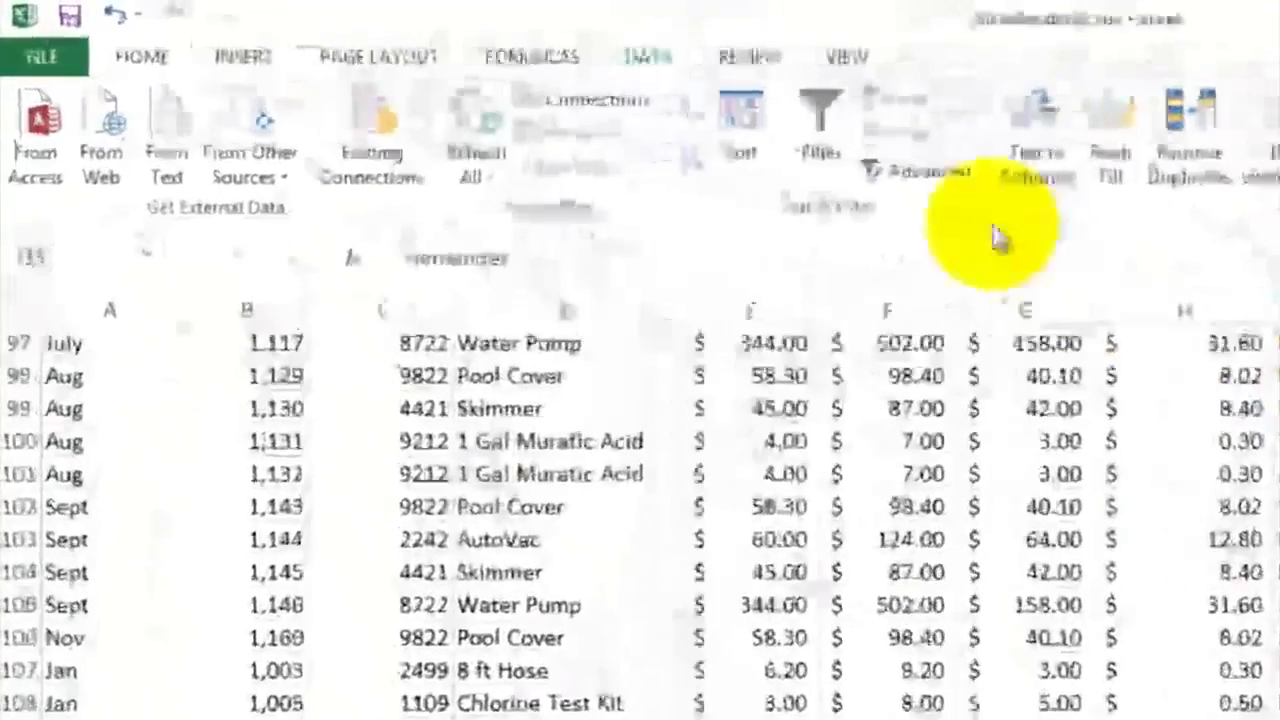
Step: Sort the sales data by Sale Location, on values, from A to Z
{"action": "left_click", "coordinate": [743, 111]}
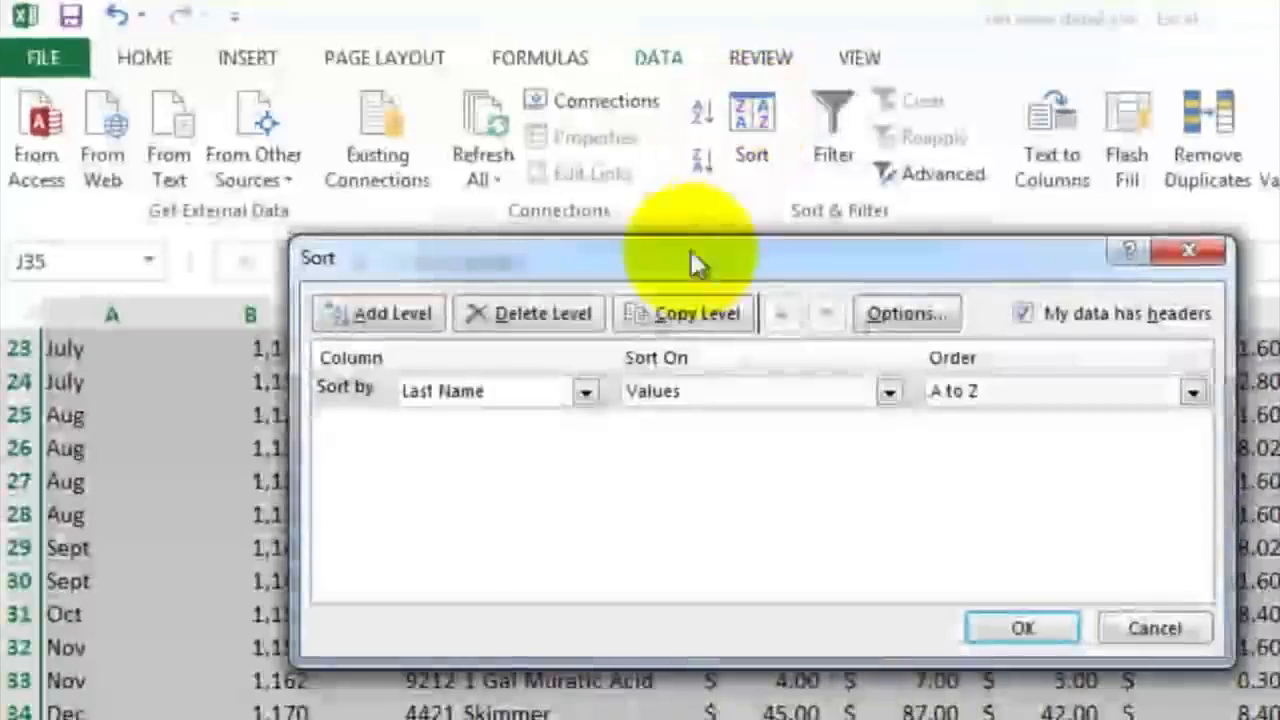
{"action": "left_click", "coordinate": [585, 391]}
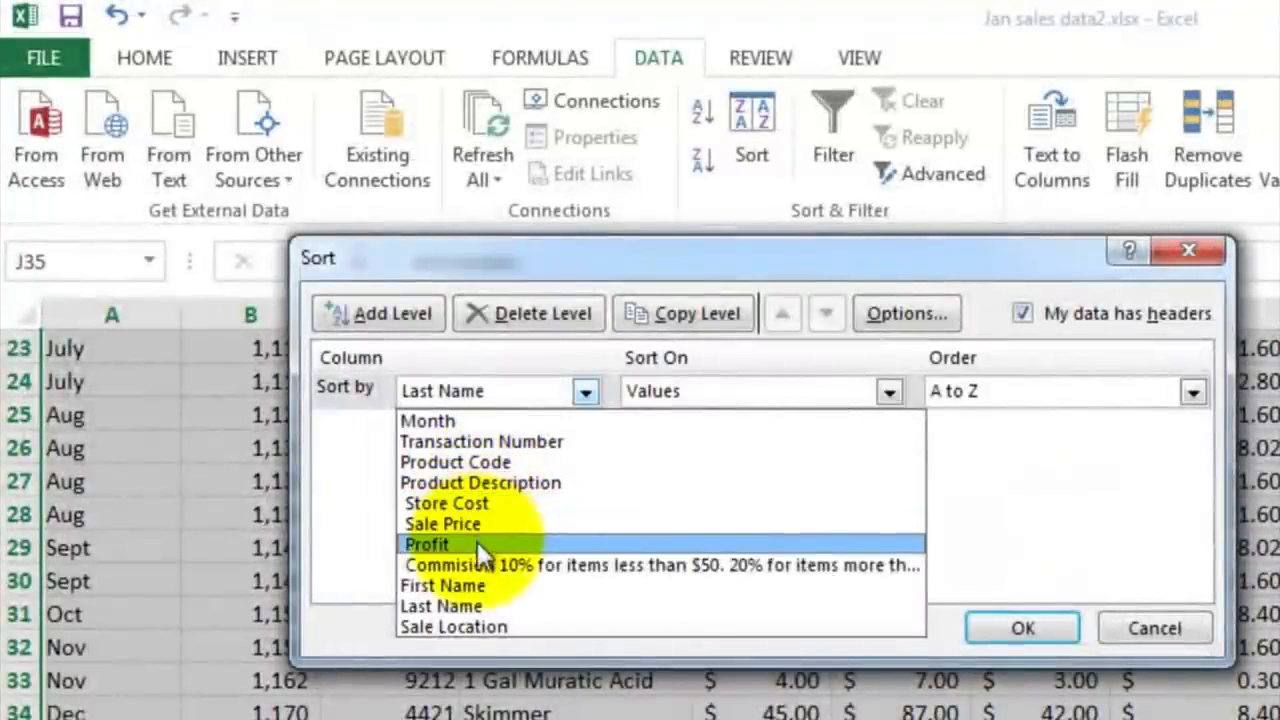
{"action": "left_click", "coordinate": [485, 622]}
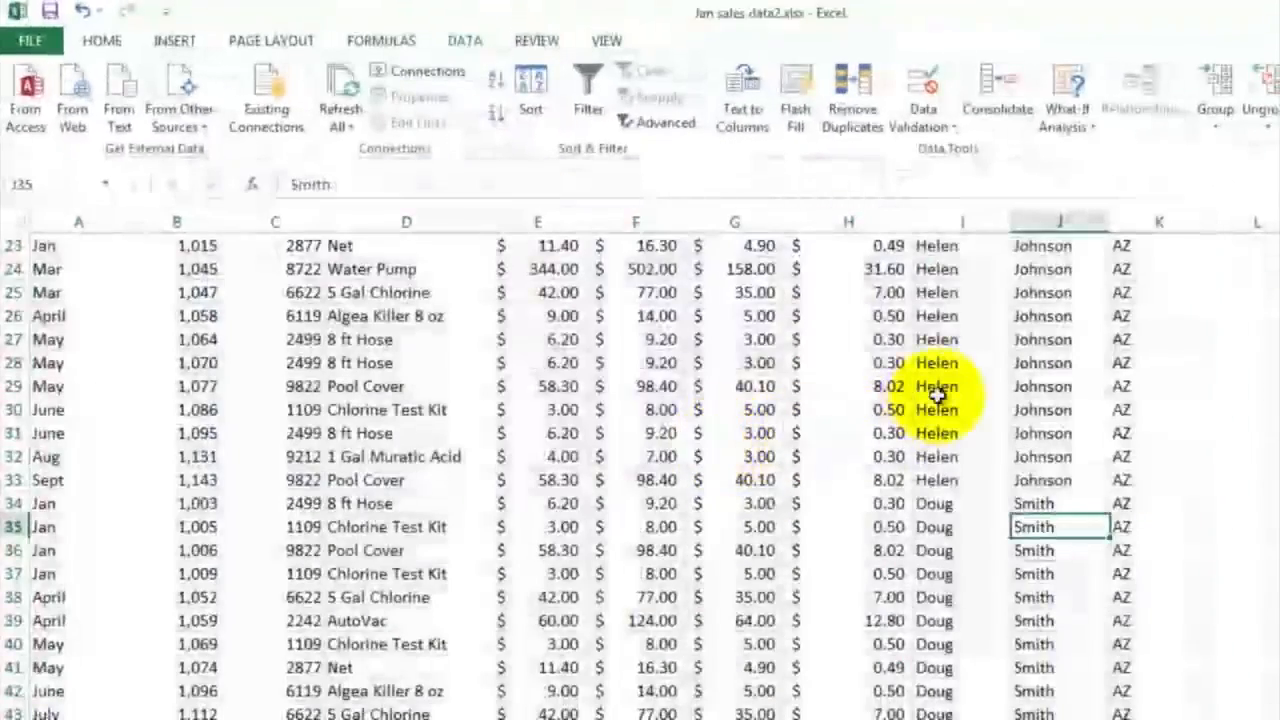
Step: Examine the order of the states in the Sale Location column from row 2 to row 172
{"action": "scroll", "coordinate": [860, 377], "scroll_direction": "up", "scroll_amount": 7}
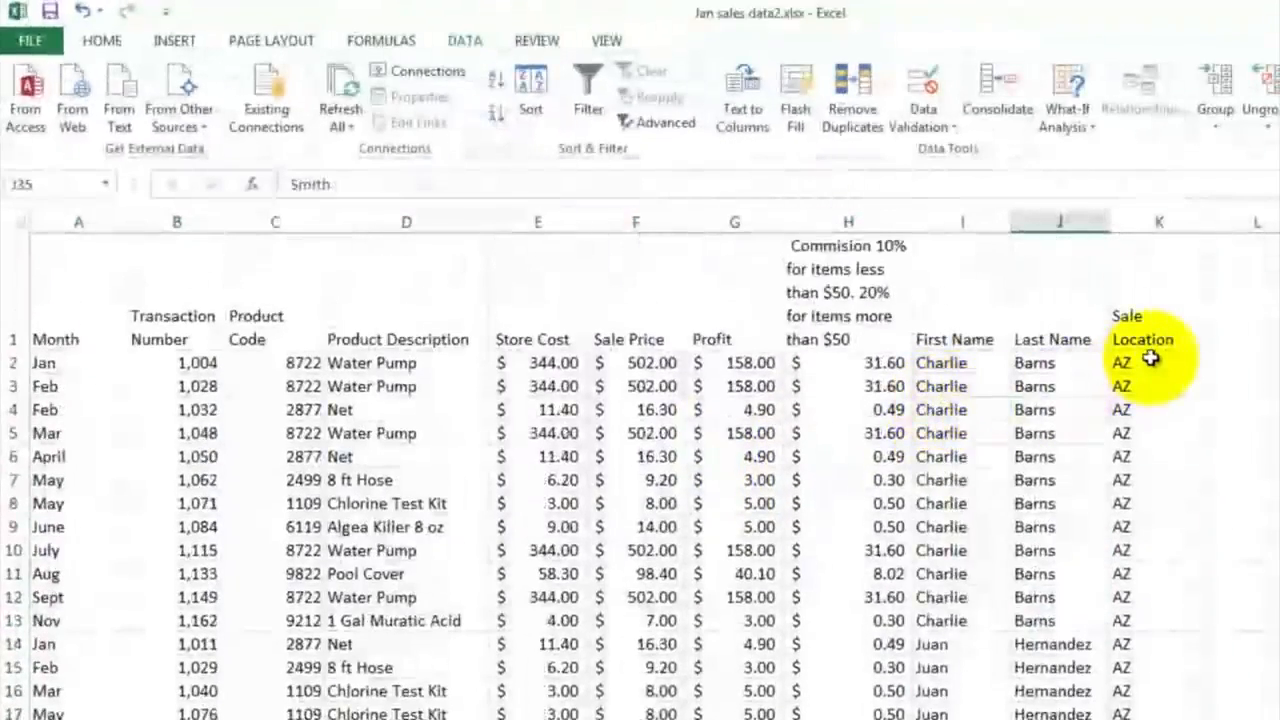
{"action": "left_click", "coordinate": [1150, 358]}
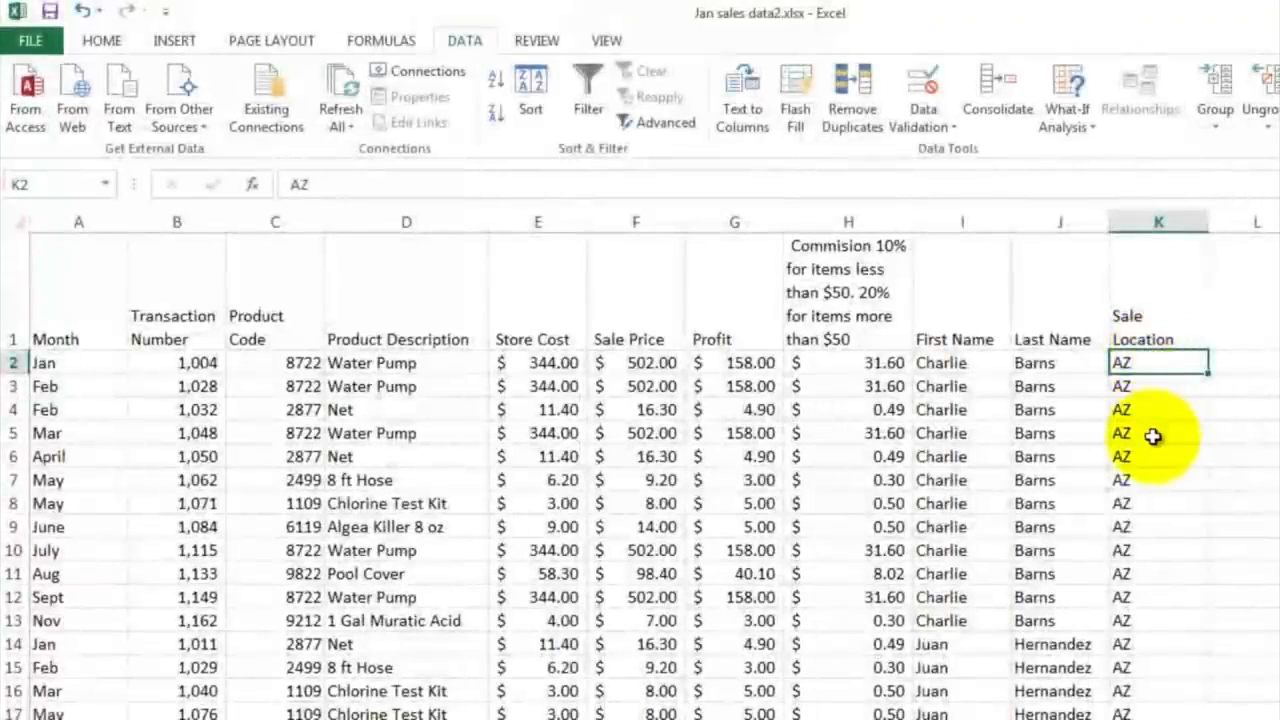
{"action": "scroll", "coordinate": [1152, 436], "scroll_direction": "down", "scroll_amount": 8}
{"action": "scroll", "coordinate": [1152, 436], "scroll_direction": "down", "scroll_amount": 15}
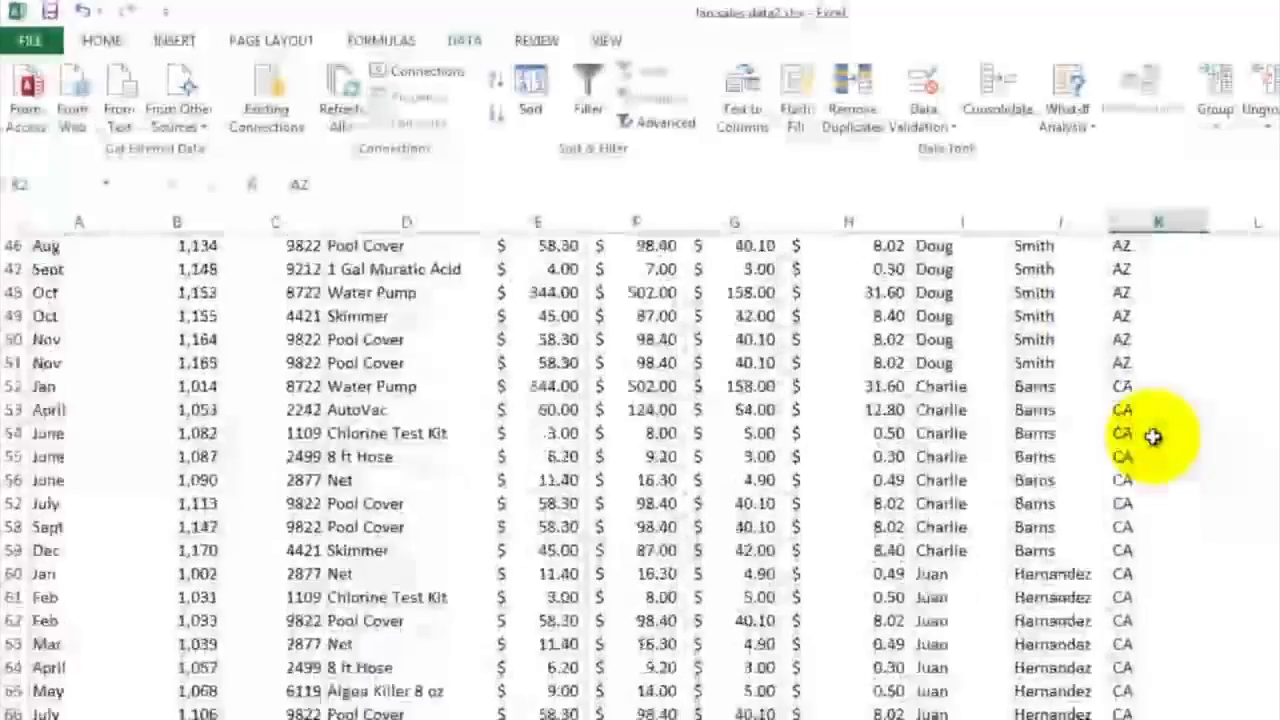
{"action": "scroll", "coordinate": [1152, 436], "scroll_direction": "down", "scroll_amount": 17}
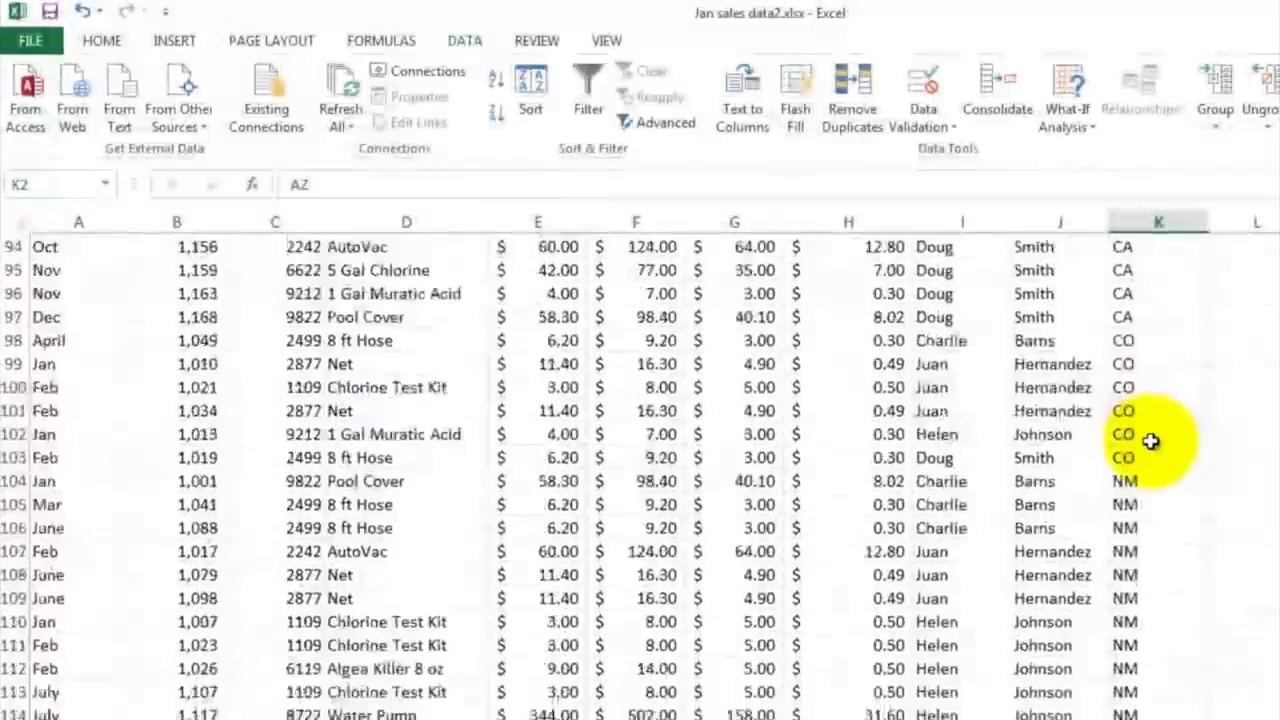
{"action": "scroll", "coordinate": [1152, 442], "scroll_direction": "down", "scroll_amount": 16}
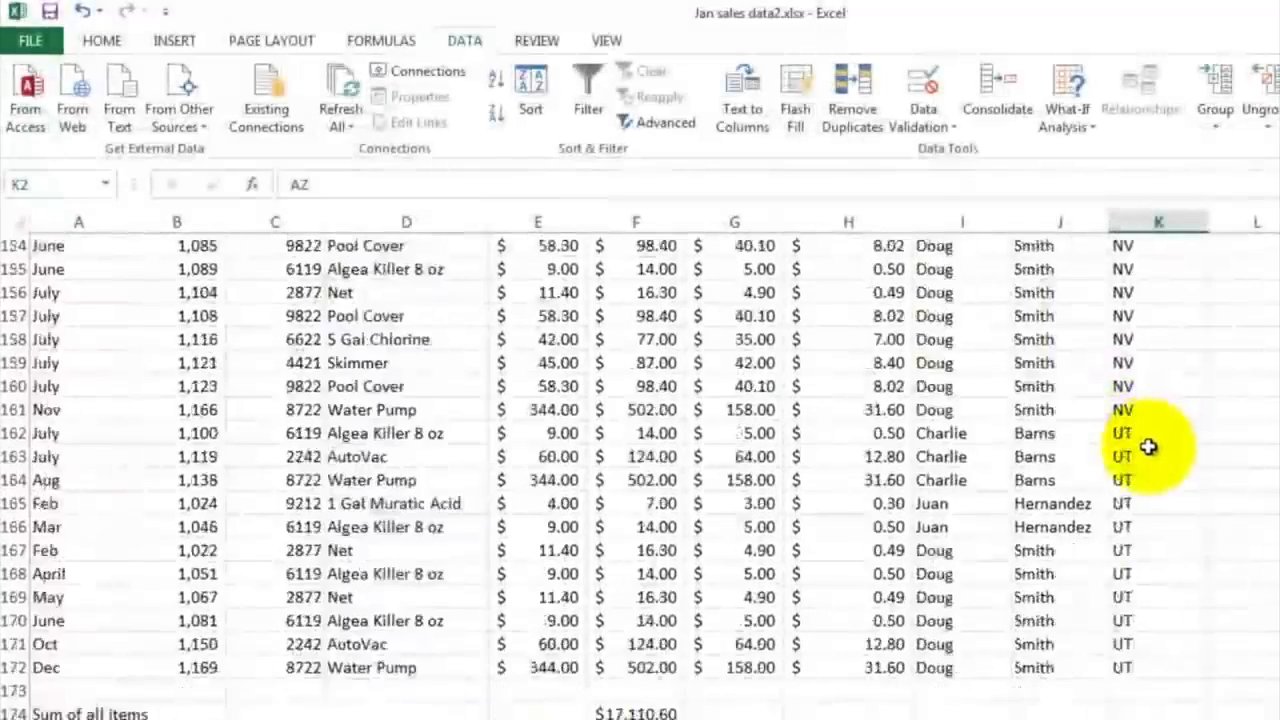
{"action": "scroll", "coordinate": [1157, 487], "scroll_direction": "up", "scroll_amount": 1}
{"action": "scroll", "coordinate": [1157, 487], "scroll_direction": "up", "scroll_amount": 3}
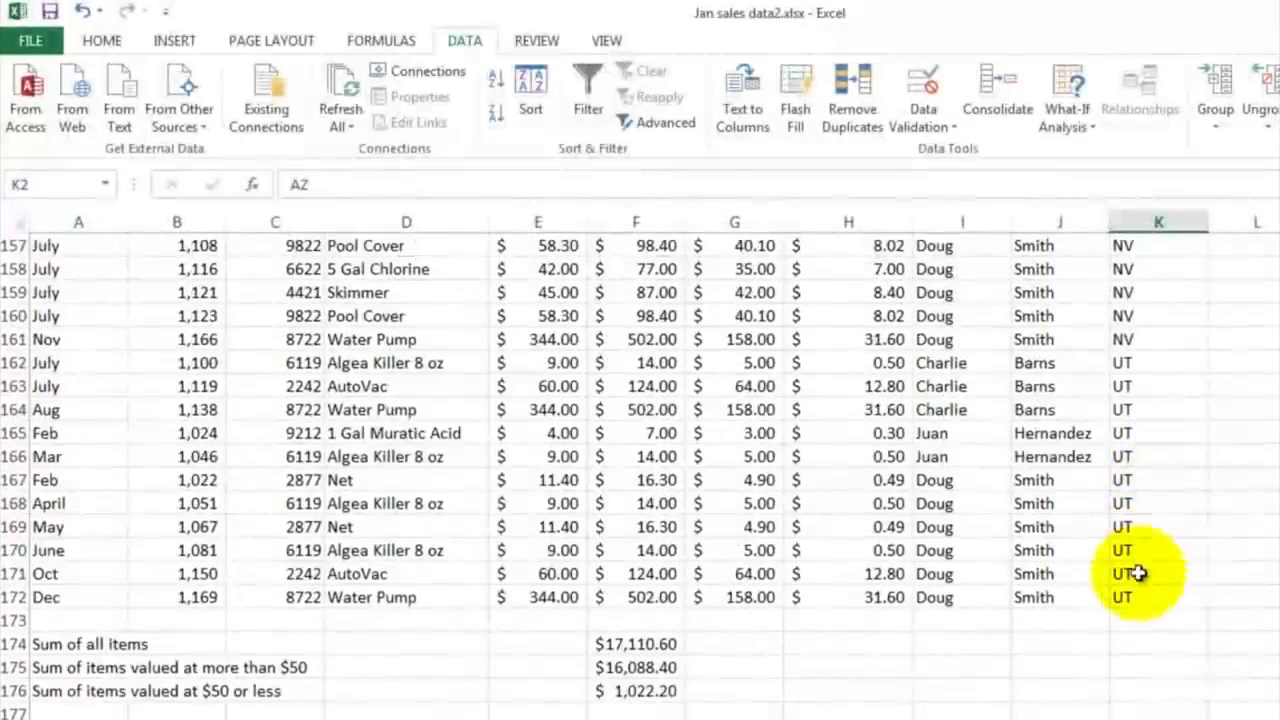
{"action": "left_click", "coordinate": [1136, 594]}
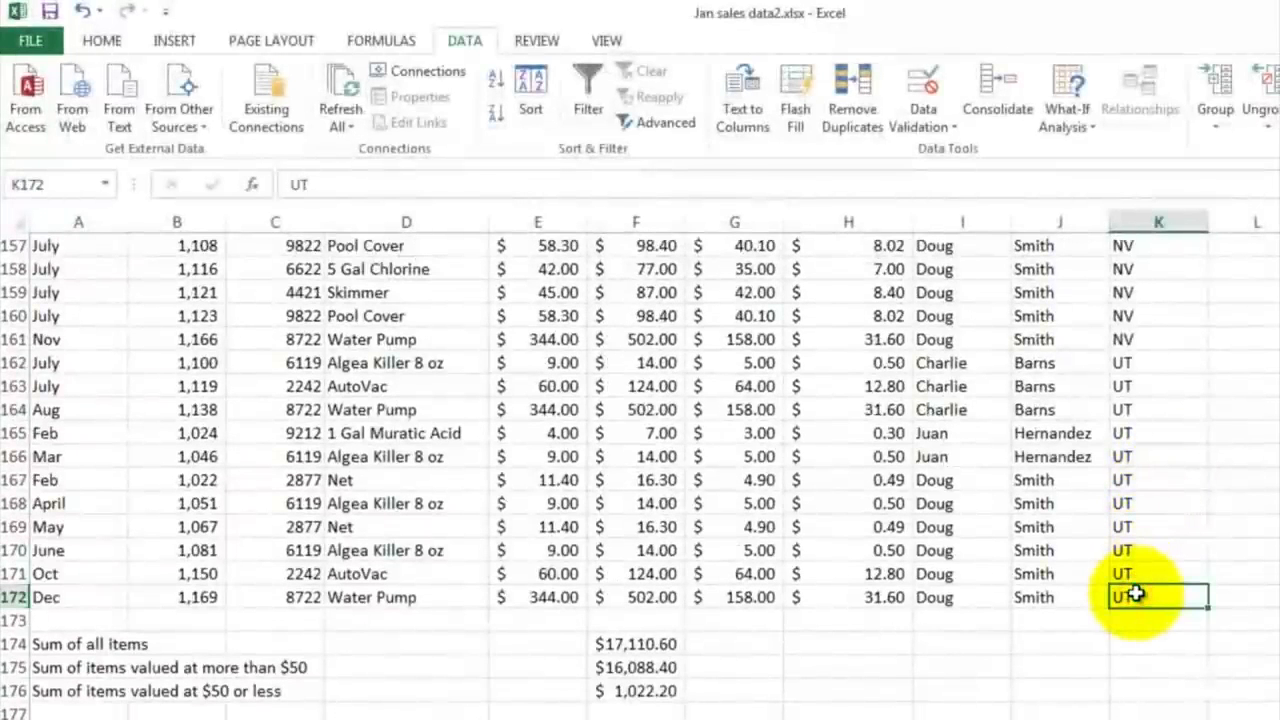
Step: Sort the sales data by Transaction Number in ascending order and check the last and first transaction numbers
{"action": "left_click", "coordinate": [530, 90]}
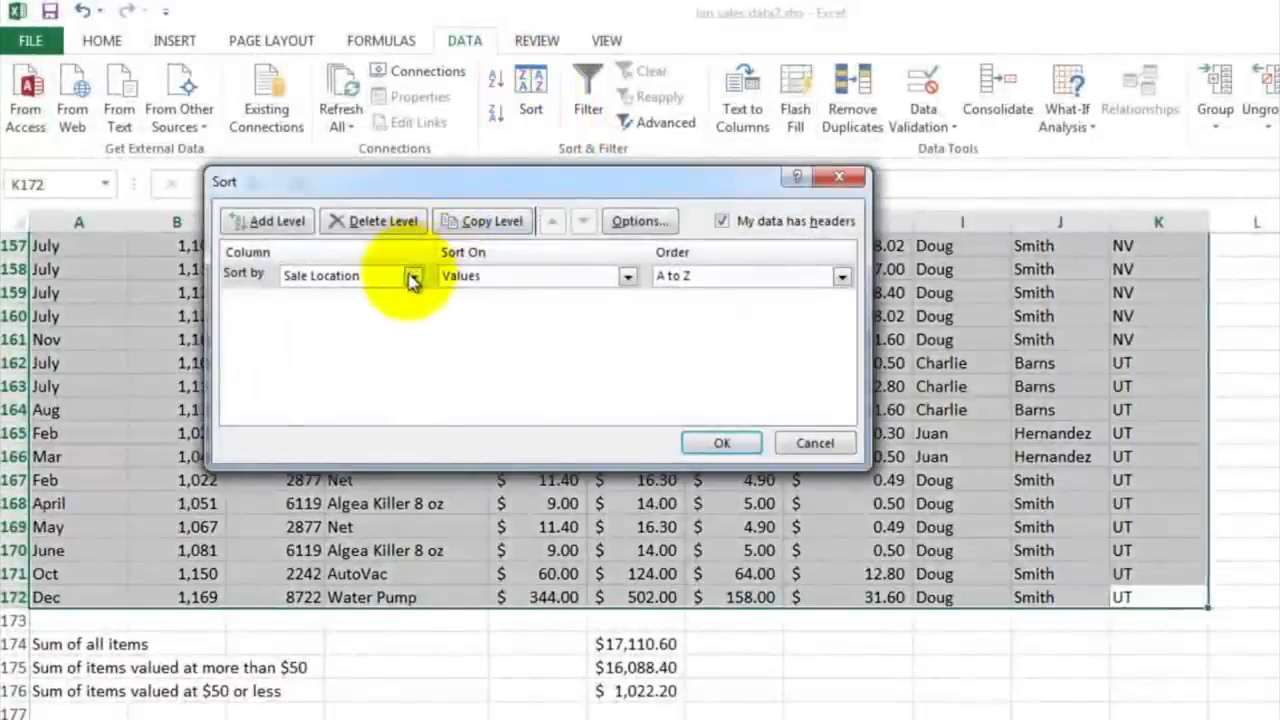
{"action": "left_click", "coordinate": [408, 281]}
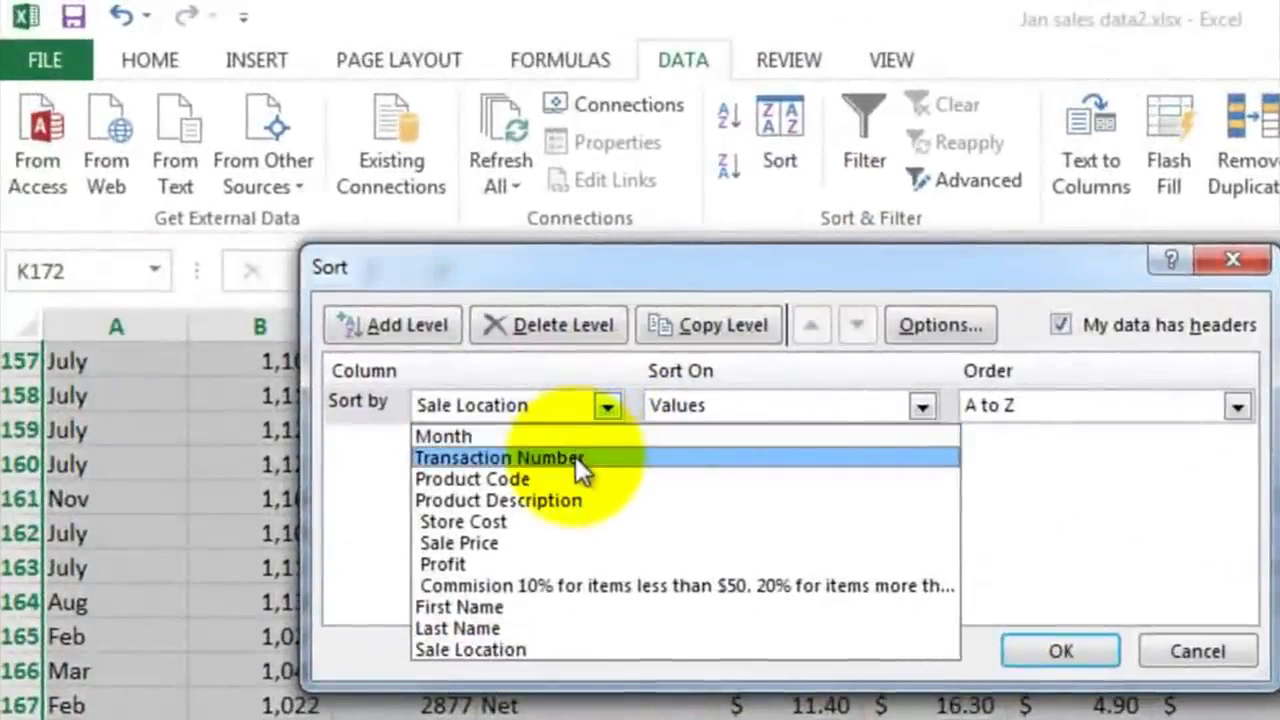
{"action": "left_click", "coordinate": [575, 456]}
{"action": "left_click", "coordinate": [1058, 651]}
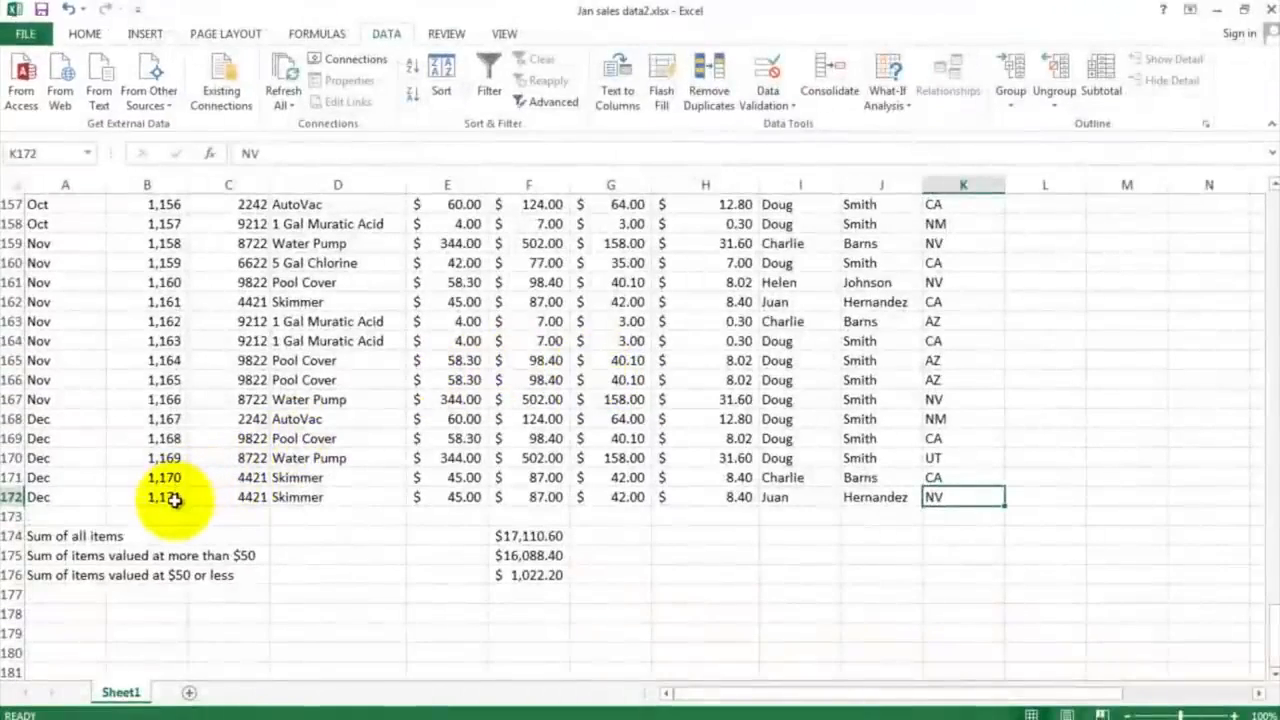
{"action": "left_click", "coordinate": [175, 500]}
{"action": "scroll", "coordinate": [393, 377], "scroll_direction": "up", "scroll_amount": 18}
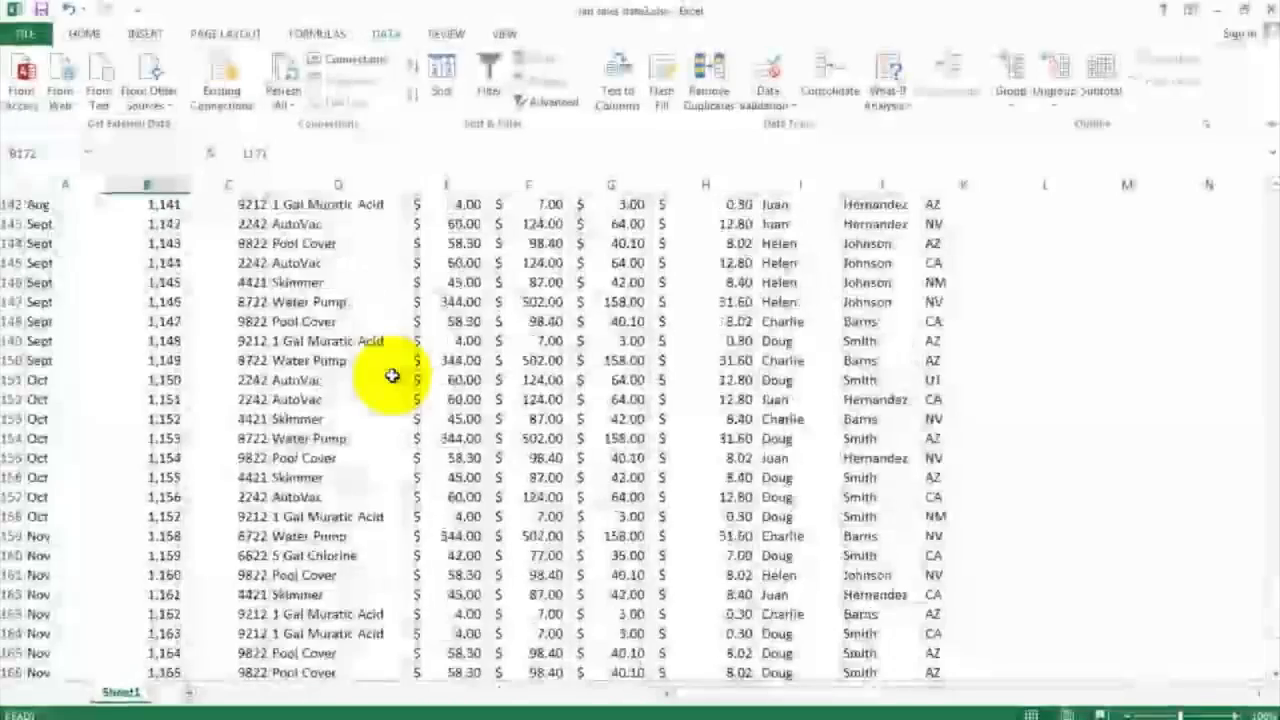
{"action": "scroll", "coordinate": [393, 377], "scroll_direction": "up", "scroll_amount": 20}
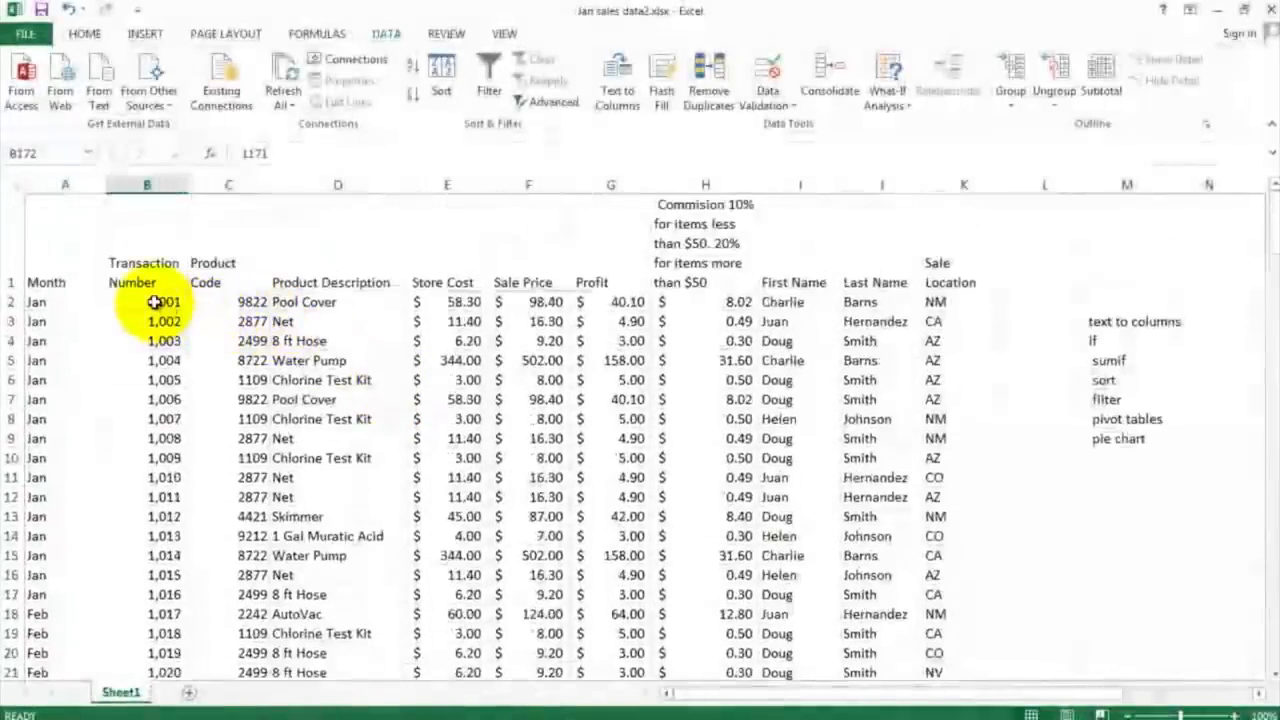
{"action": "left_click", "coordinate": [153, 302]}
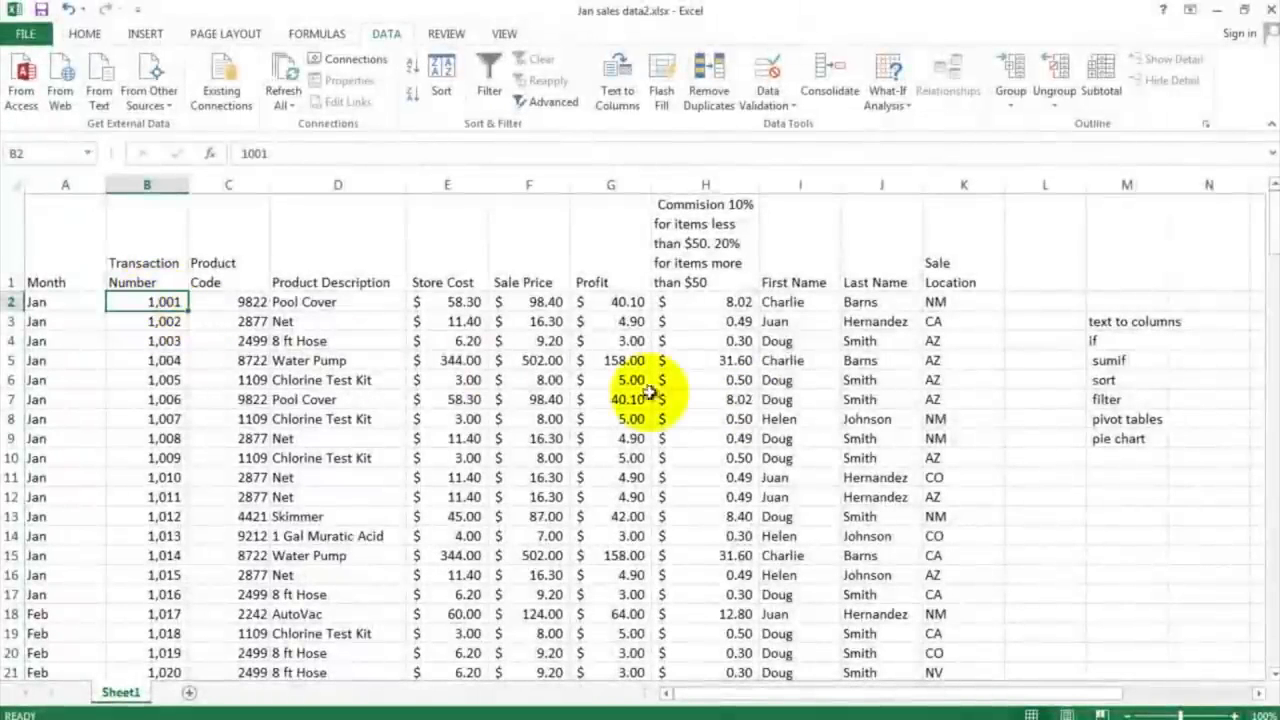
Step: Turn on filtering for the column headers of the sales data
{"action": "left_click", "coordinate": [1111, 399]}
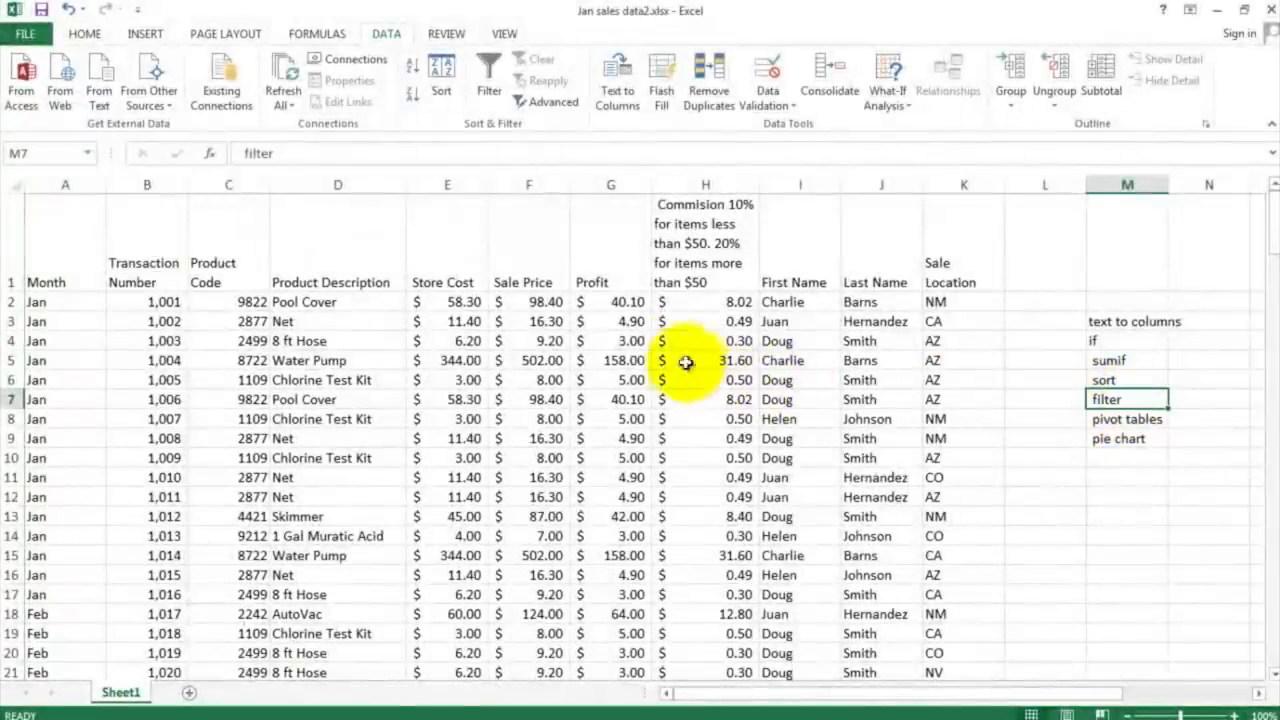
{"action": "left_click", "coordinate": [627, 305]}
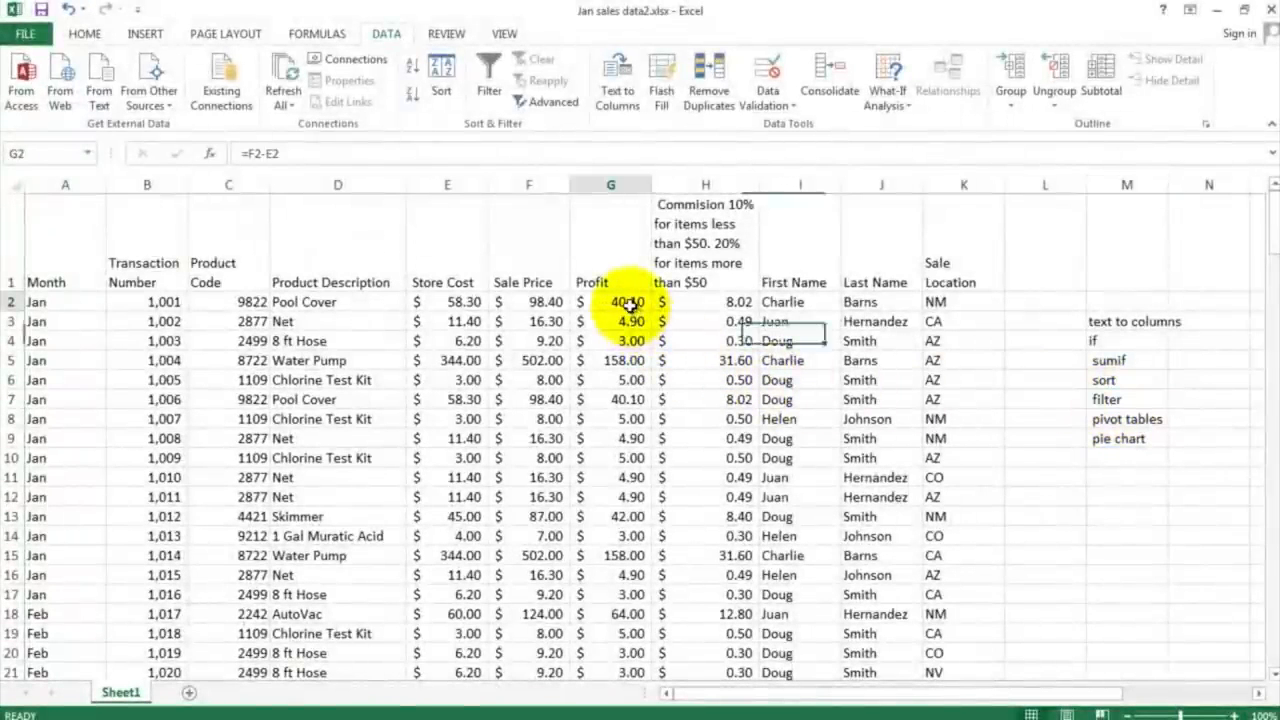
{"action": "left_click", "coordinate": [492, 76]}
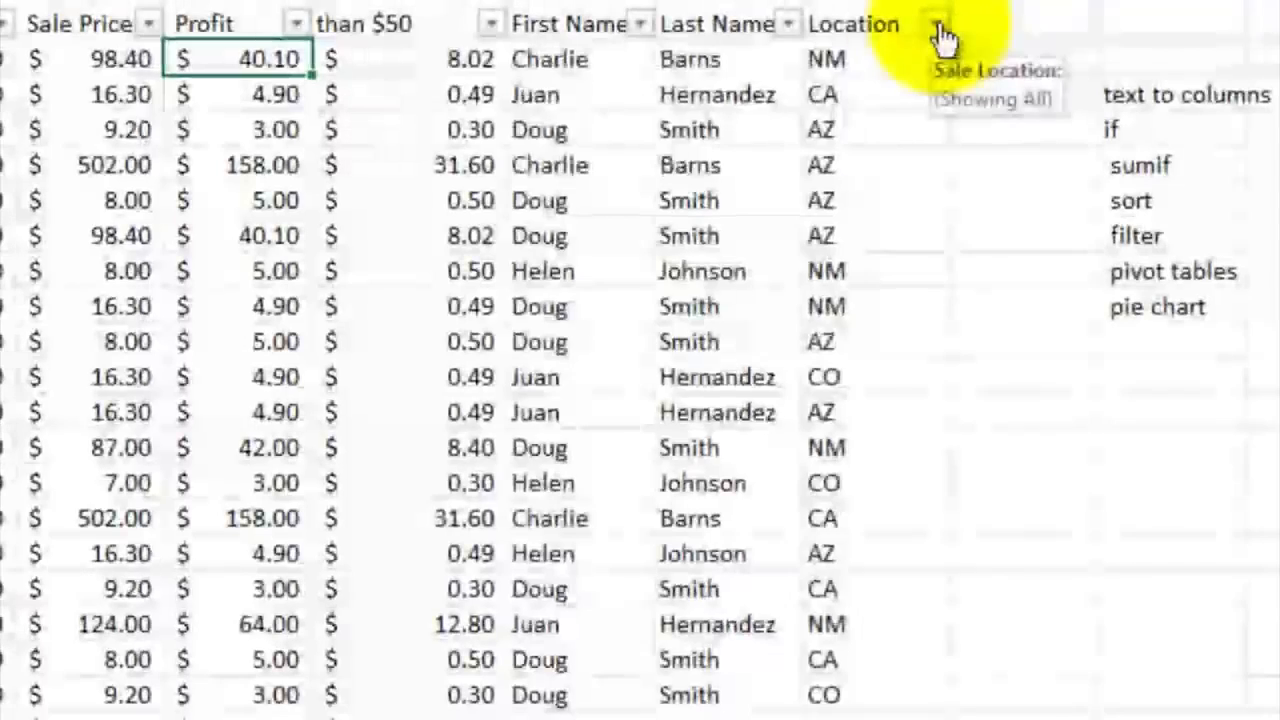
Step: Filter the sales data by Sale Location to show only the NM rows
{"action": "left_click", "coordinate": [990, 262]}
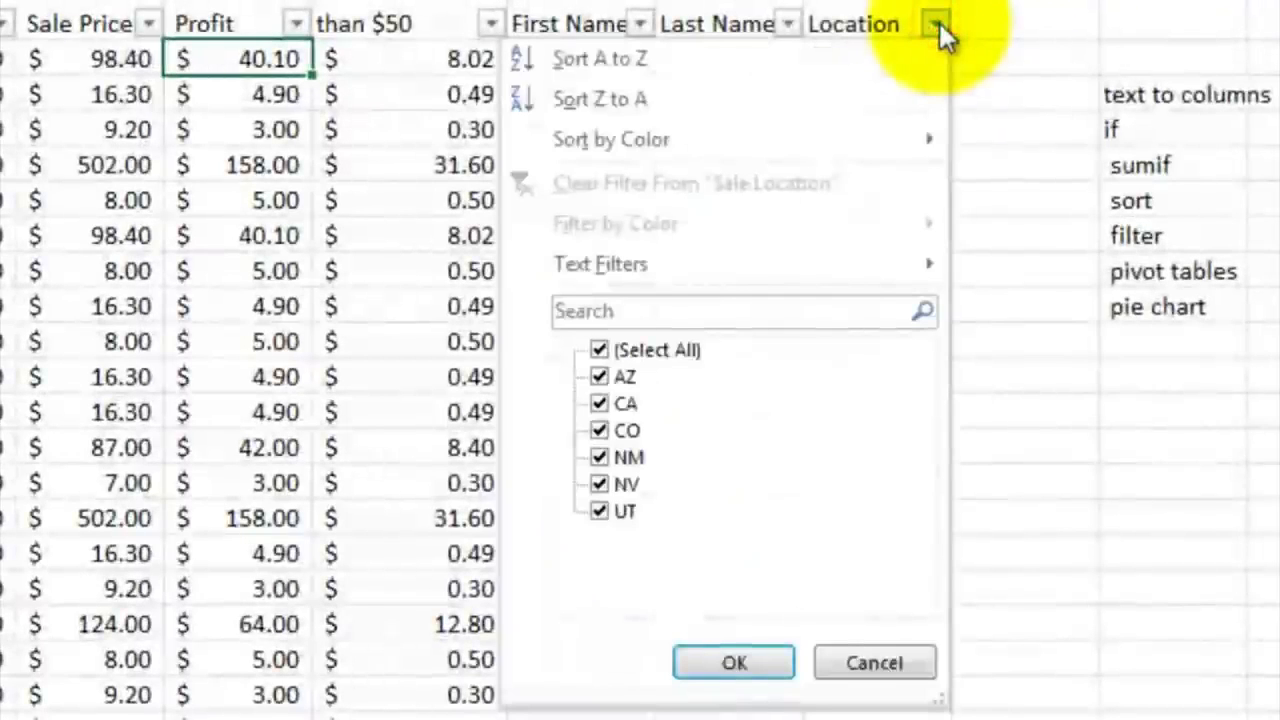
{"action": "left_click", "coordinate": [598, 404]}
{"action": "left_click", "coordinate": [598, 430]}
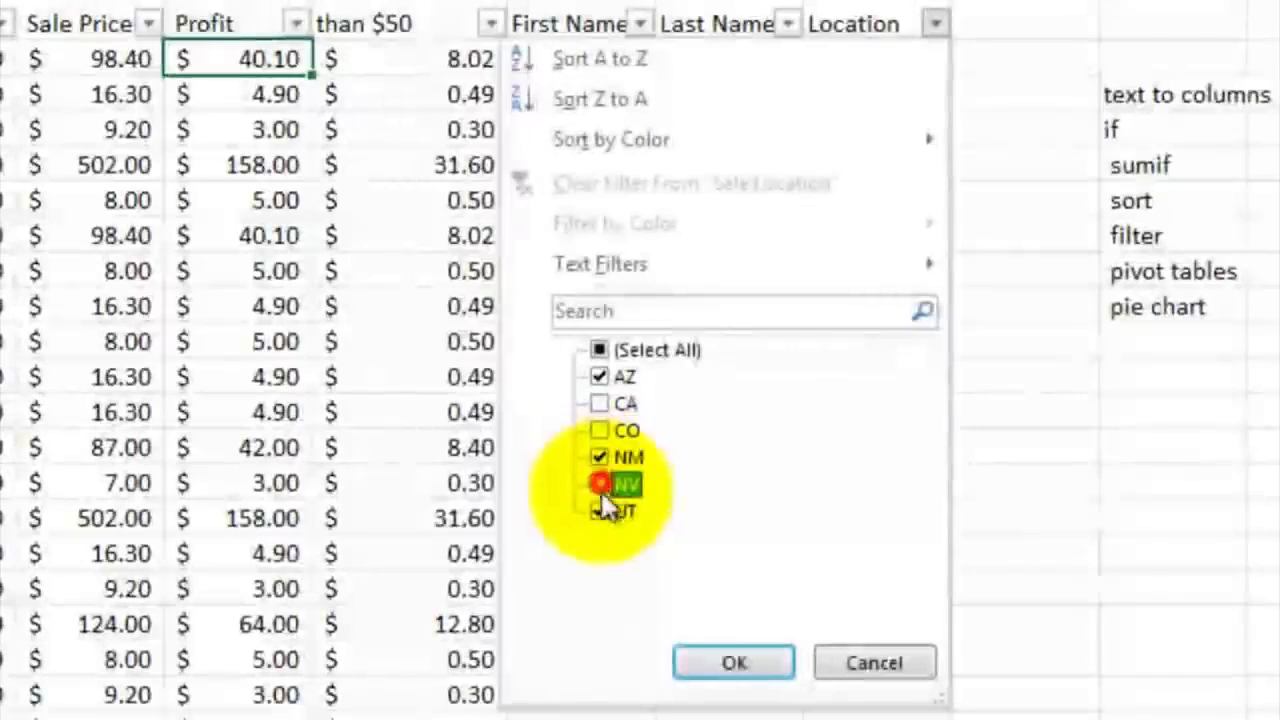
{"action": "left_click", "coordinate": [598, 484]}
{"action": "left_click", "coordinate": [598, 511]}
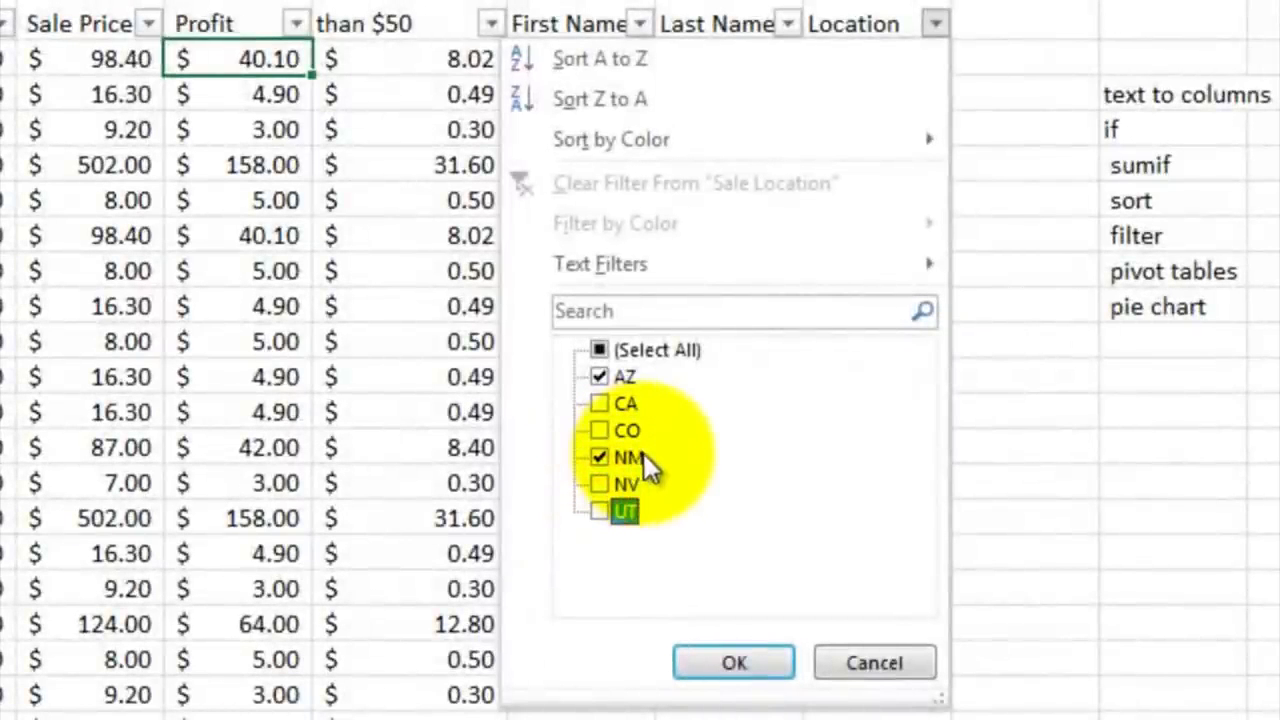
{"action": "left_click", "coordinate": [599, 376]}
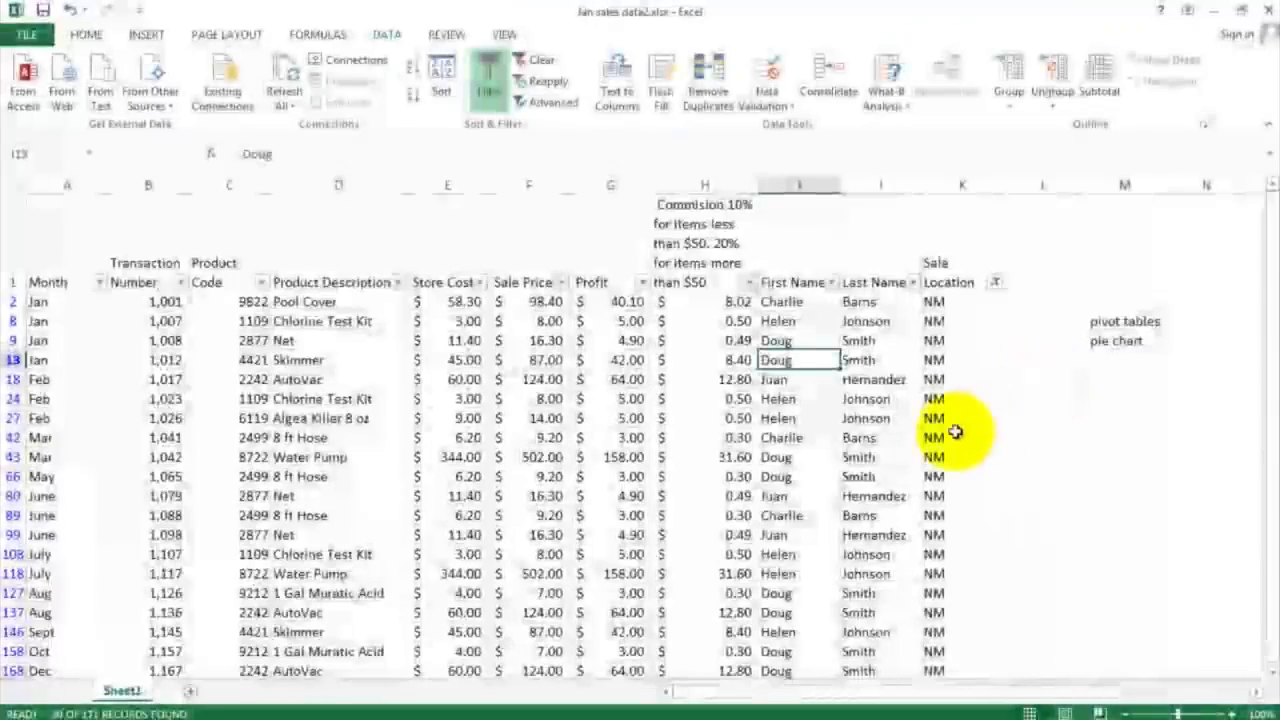
Step: Examine the filtered NM sales rows down to the last record, checking their locations, months and transaction numbers
{"action": "scroll", "coordinate": [948, 432], "scroll_direction": "down", "scroll_amount": 3}
{"action": "scroll", "coordinate": [939, 431], "scroll_direction": "up", "scroll_amount": 3}
{"action": "scroll", "coordinate": [939, 431], "scroll_direction": "up", "scroll_amount": 2}
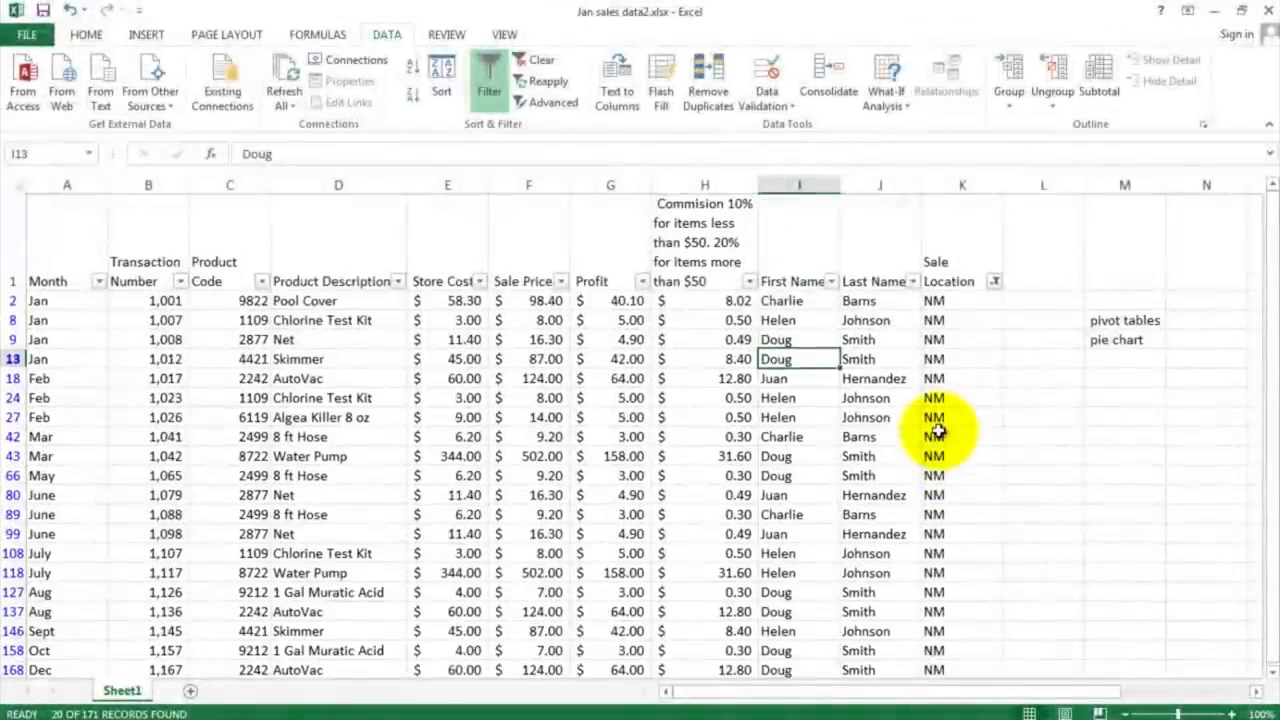
{"action": "left_click_drag", "start_coordinate": [945, 300], "coordinate": [950, 673]}
{"action": "scroll", "coordinate": [949, 566], "scroll_direction": "down", "scroll_amount": 1}
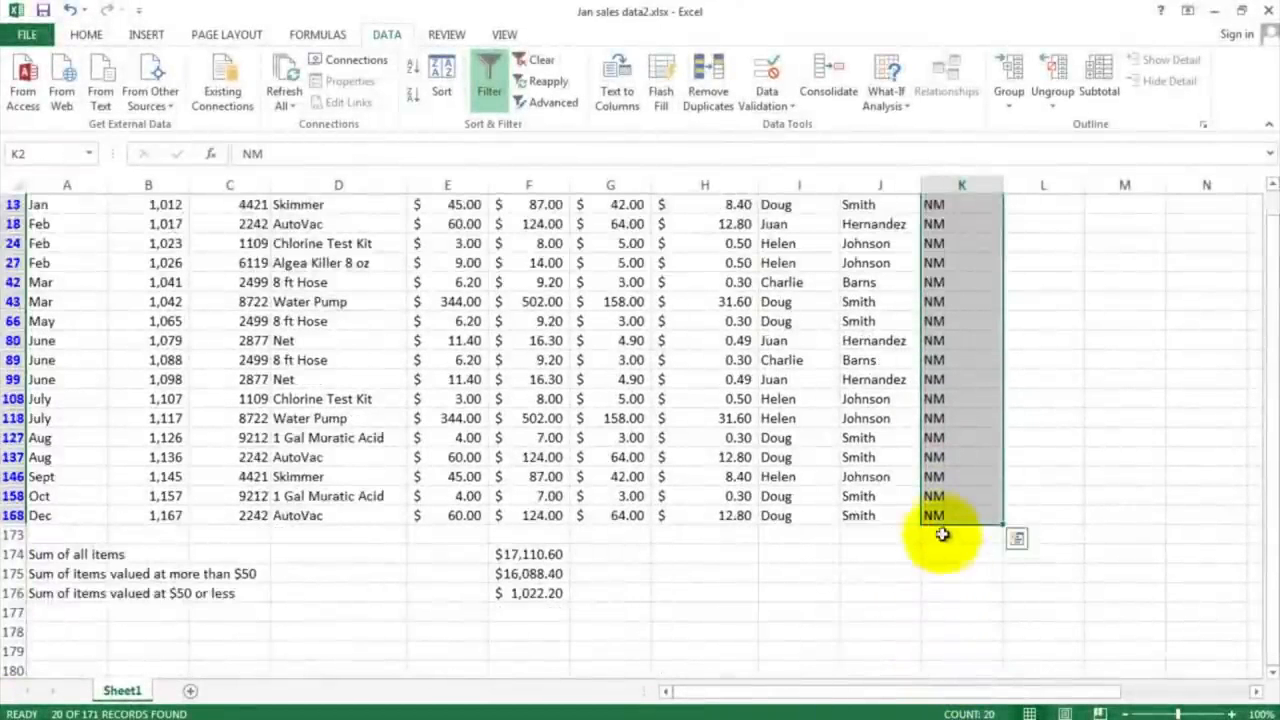
{"action": "scroll", "coordinate": [943, 534], "scroll_direction": "up", "scroll_amount": 1}
{"action": "left_click", "coordinate": [941, 321]}
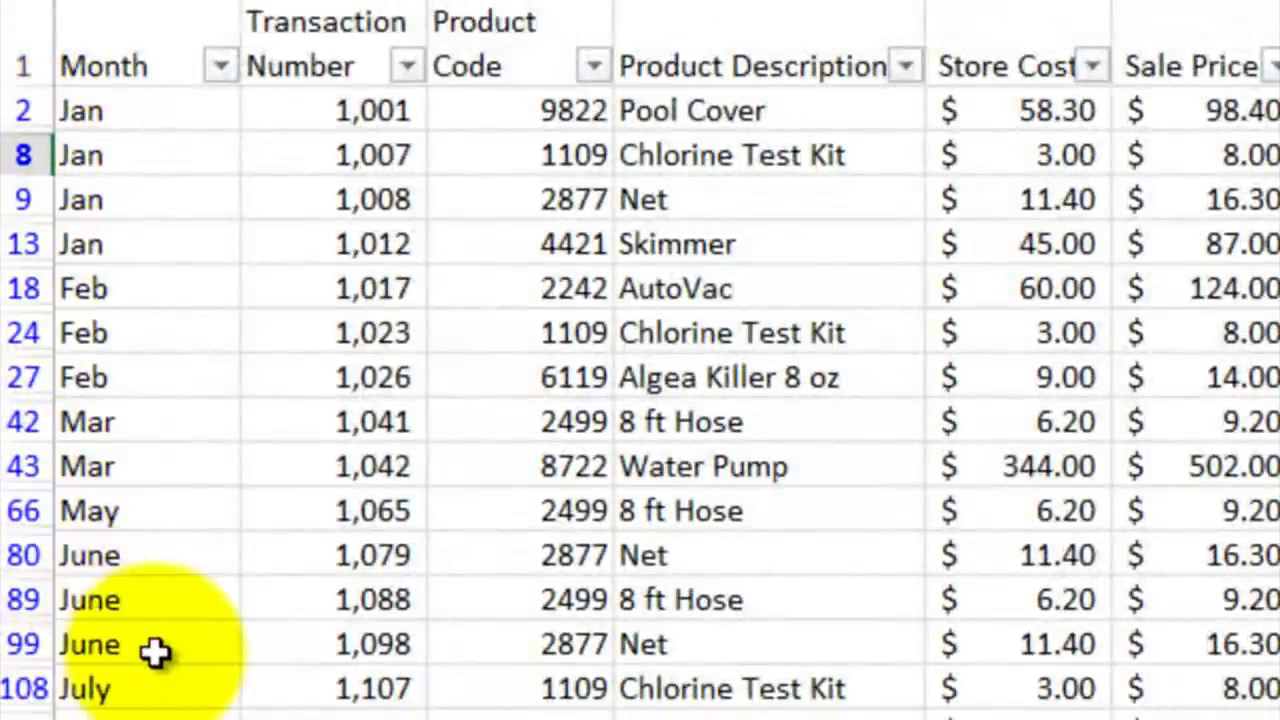
{"action": "scroll", "coordinate": [154, 640], "scroll_direction": "down", "scroll_amount": 2}
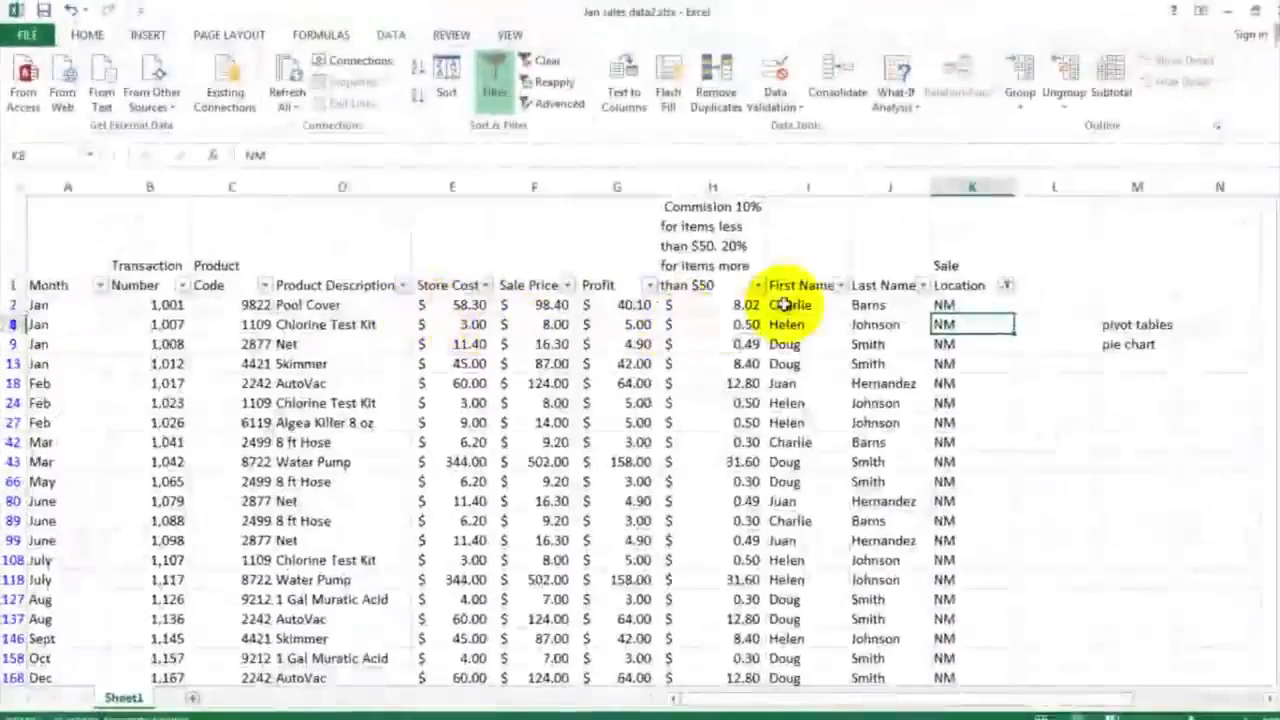
Step: Restore all sale locations in the sales data and switch the header filters off and on again
{"action": "left_click", "coordinate": [1007, 286]}
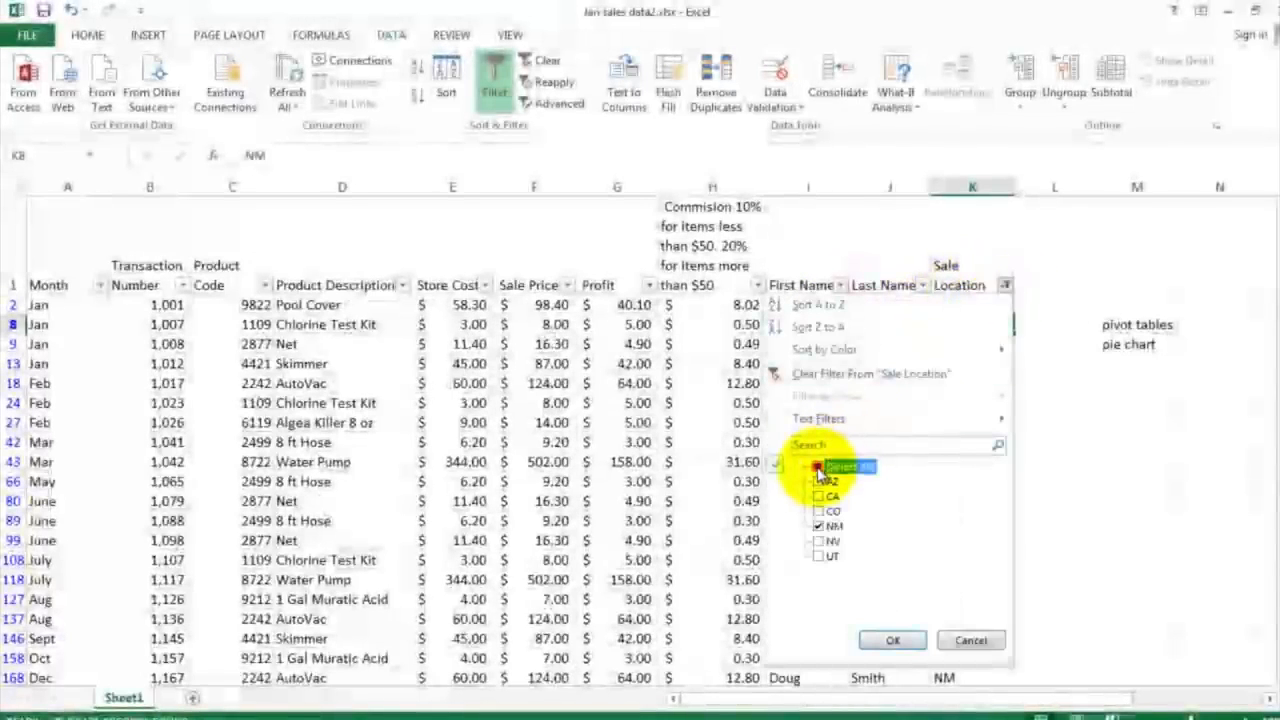
{"action": "left_click", "coordinate": [889, 640]}
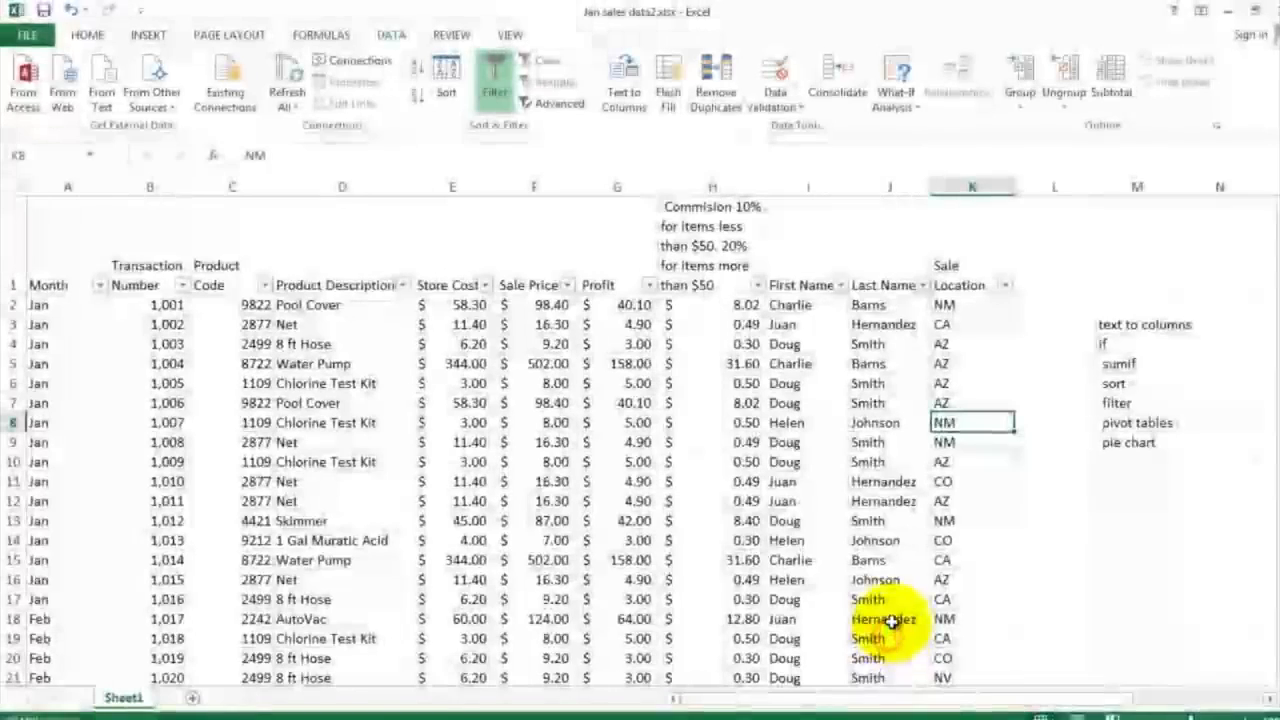
{"action": "left_click", "coordinate": [496, 95]}
{"action": "left_click", "coordinate": [496, 95]}
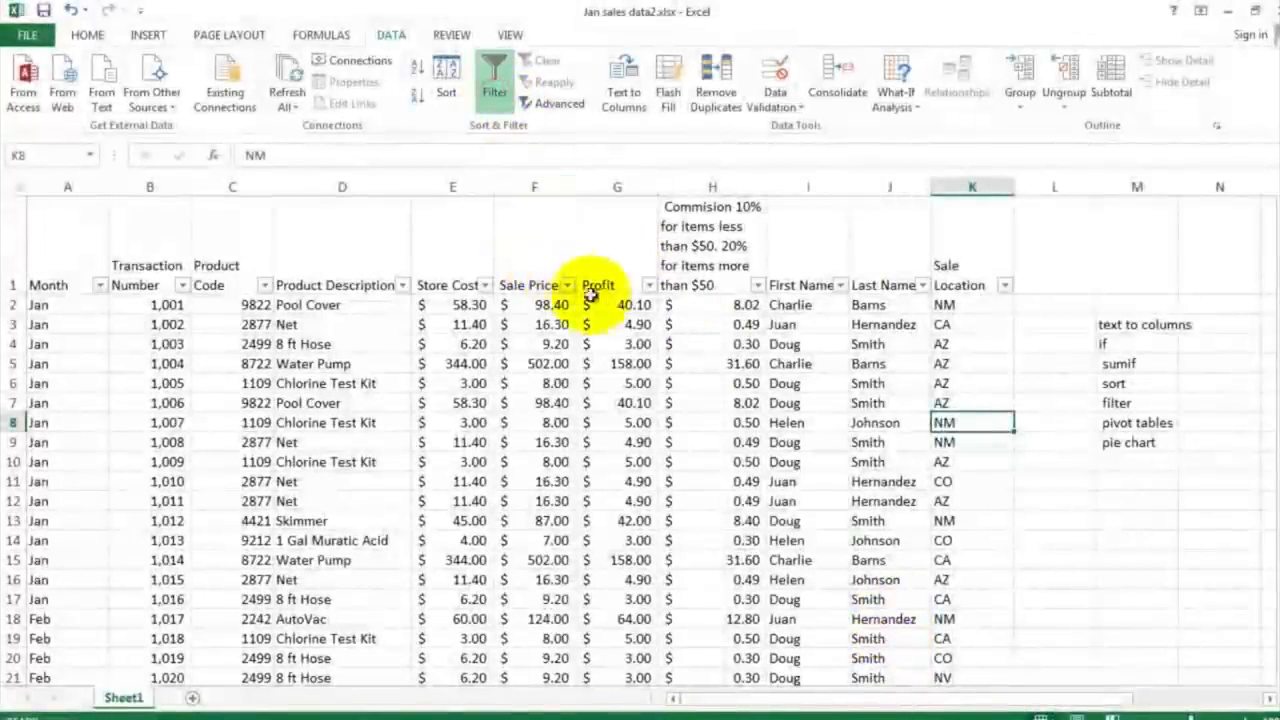
Step: Filter the sales data to only the third-listed first name, review those rows, and restore all first names
{"action": "left_click", "coordinate": [840, 285]}
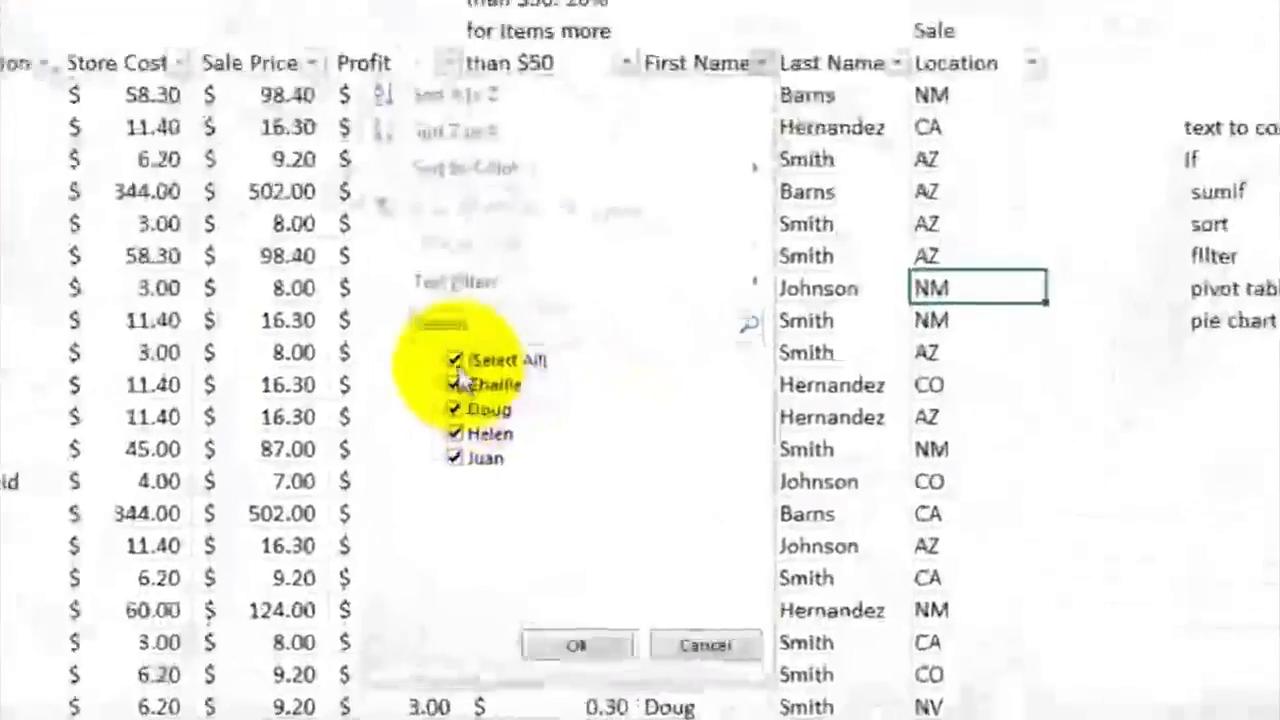
{"action": "left_click", "coordinate": [455, 360]}
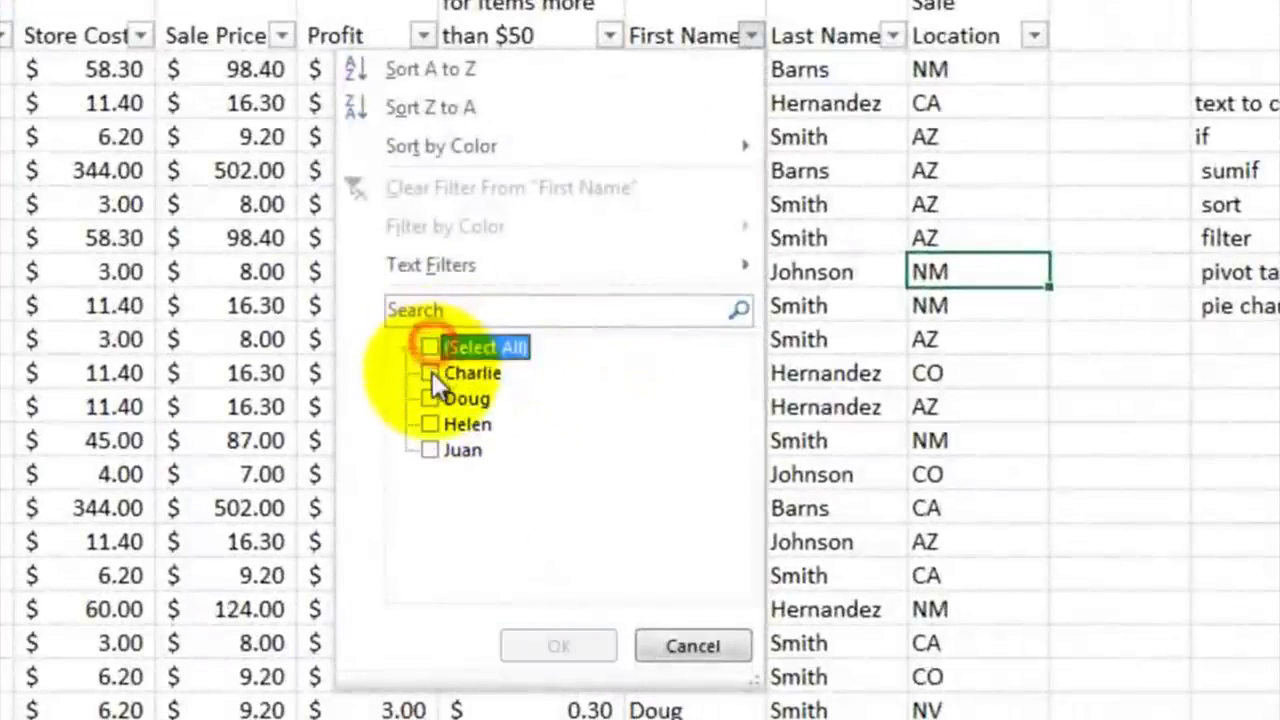
{"action": "left_click", "coordinate": [455, 433]}
{"action": "left_click", "coordinate": [560, 638]}
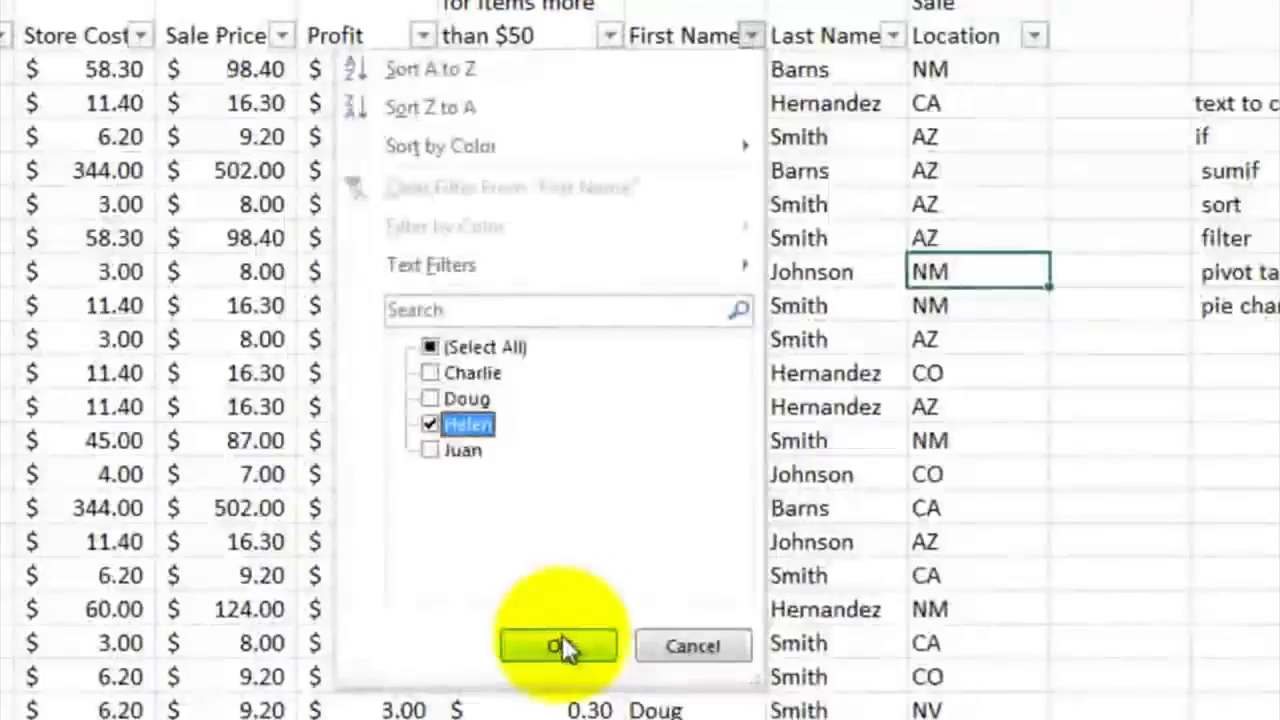
{"action": "left_click", "coordinate": [709, 271]}
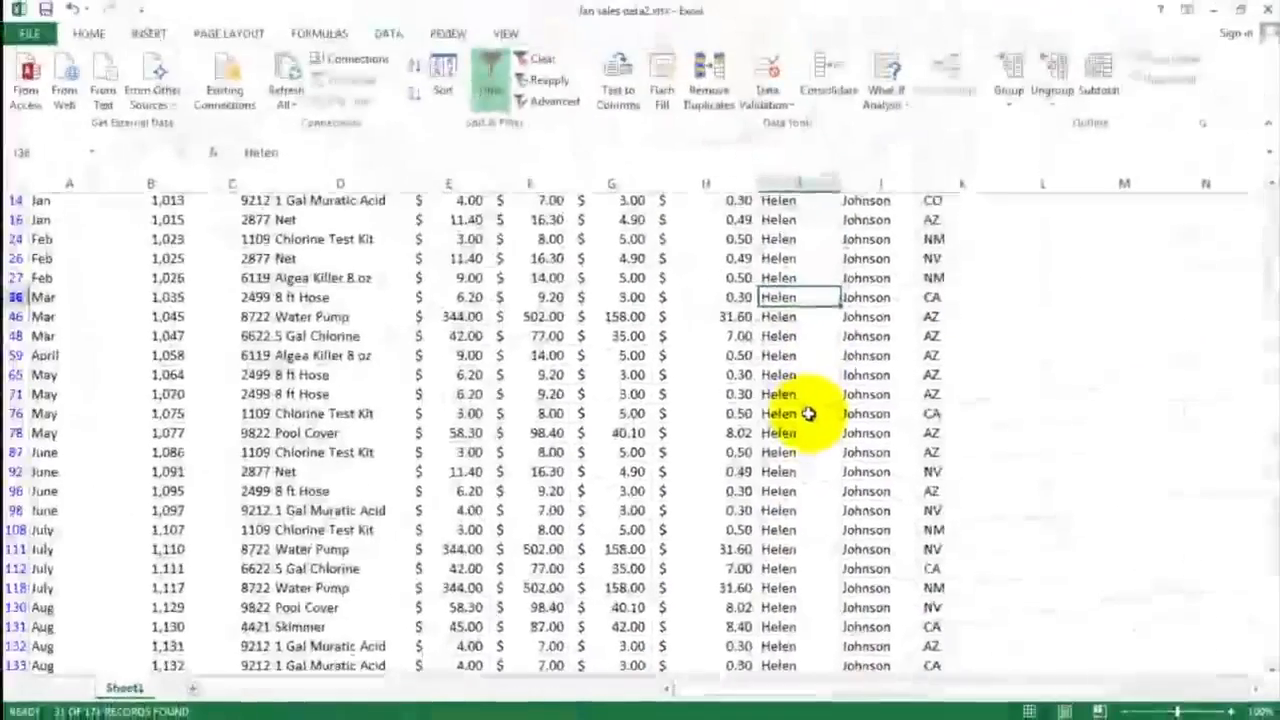
{"action": "scroll", "coordinate": [808, 413], "scroll_direction": "down", "scroll_amount": 3}
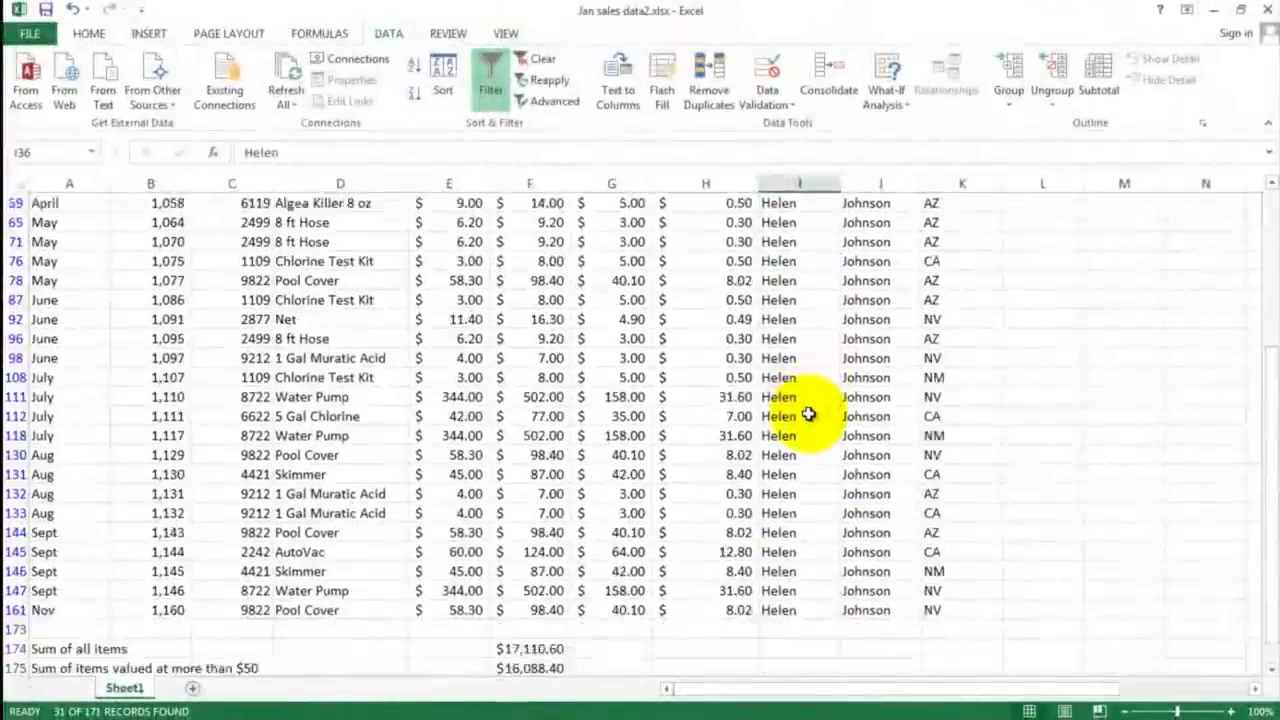
{"action": "scroll", "coordinate": [808, 413], "scroll_direction": "up", "scroll_amount": 5}
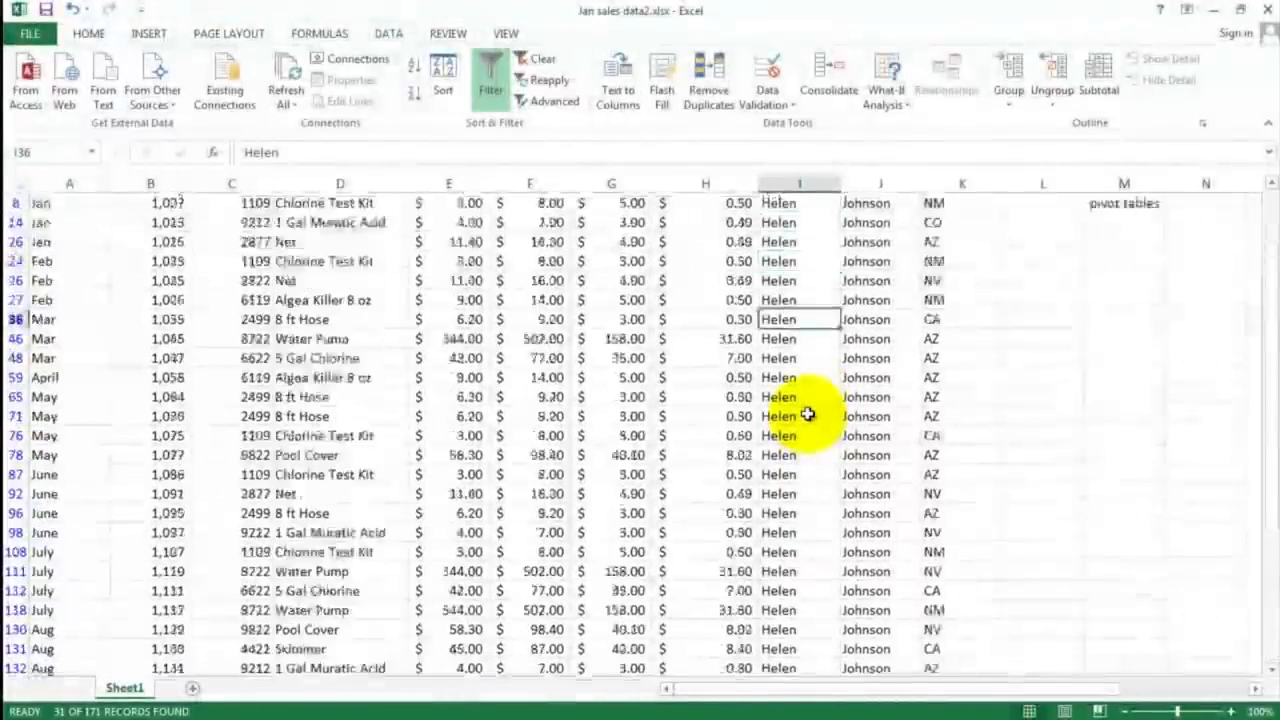
{"action": "left_click", "coordinate": [832, 281]}
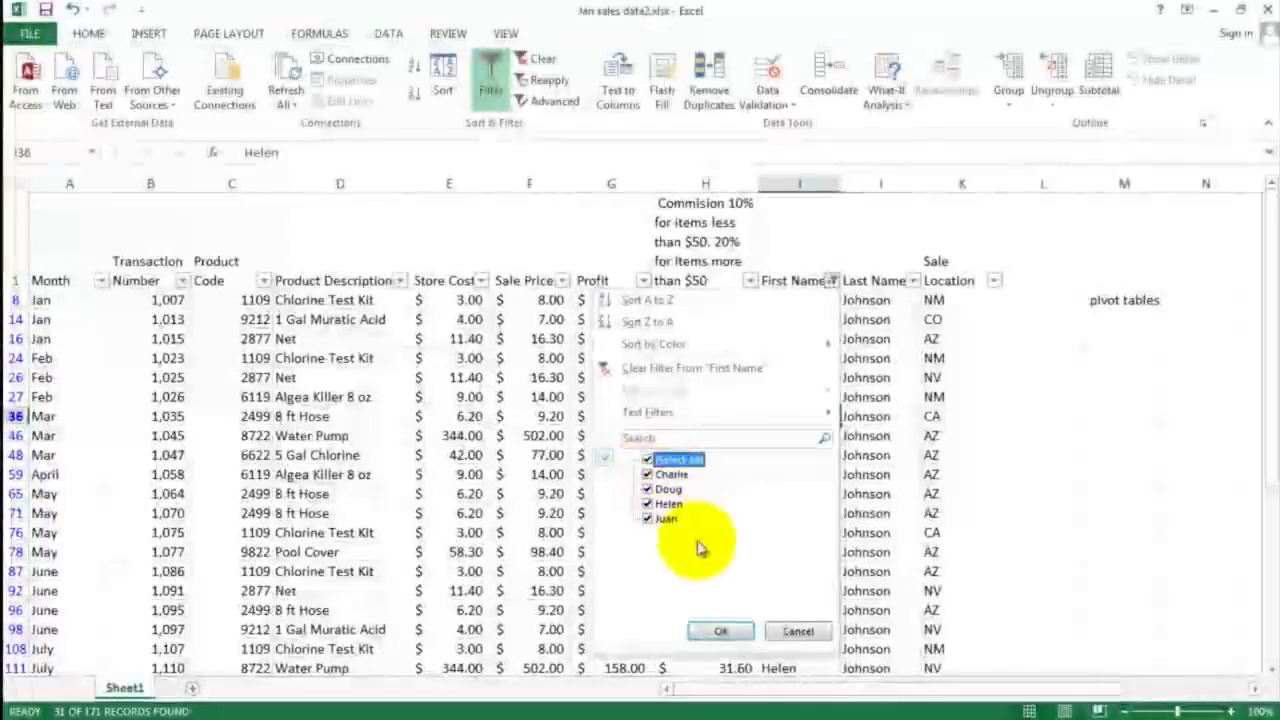
{"action": "left_click", "coordinate": [721, 631]}
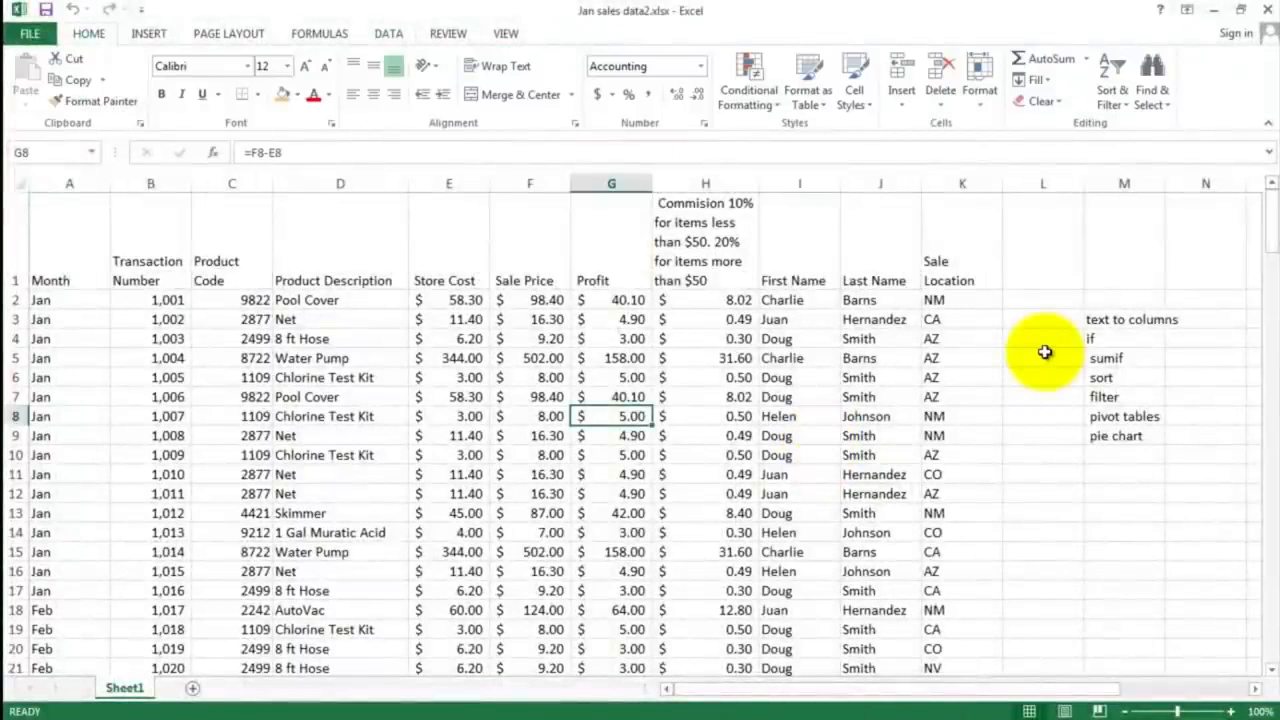
Step: Create a pivot table on a new worksheet from the sales data range A1:K172 of Sheet1
{"action": "left_click", "coordinate": [1112, 420]}
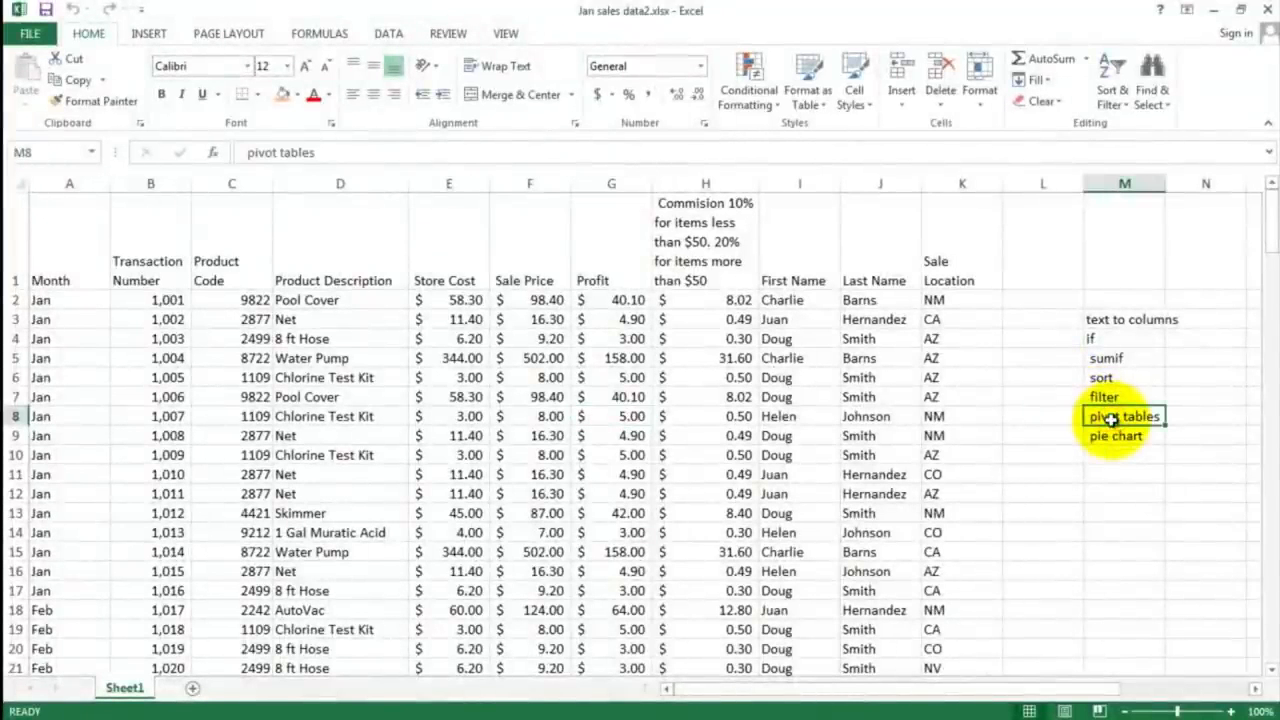
{"action": "left_click", "coordinate": [53, 297]}
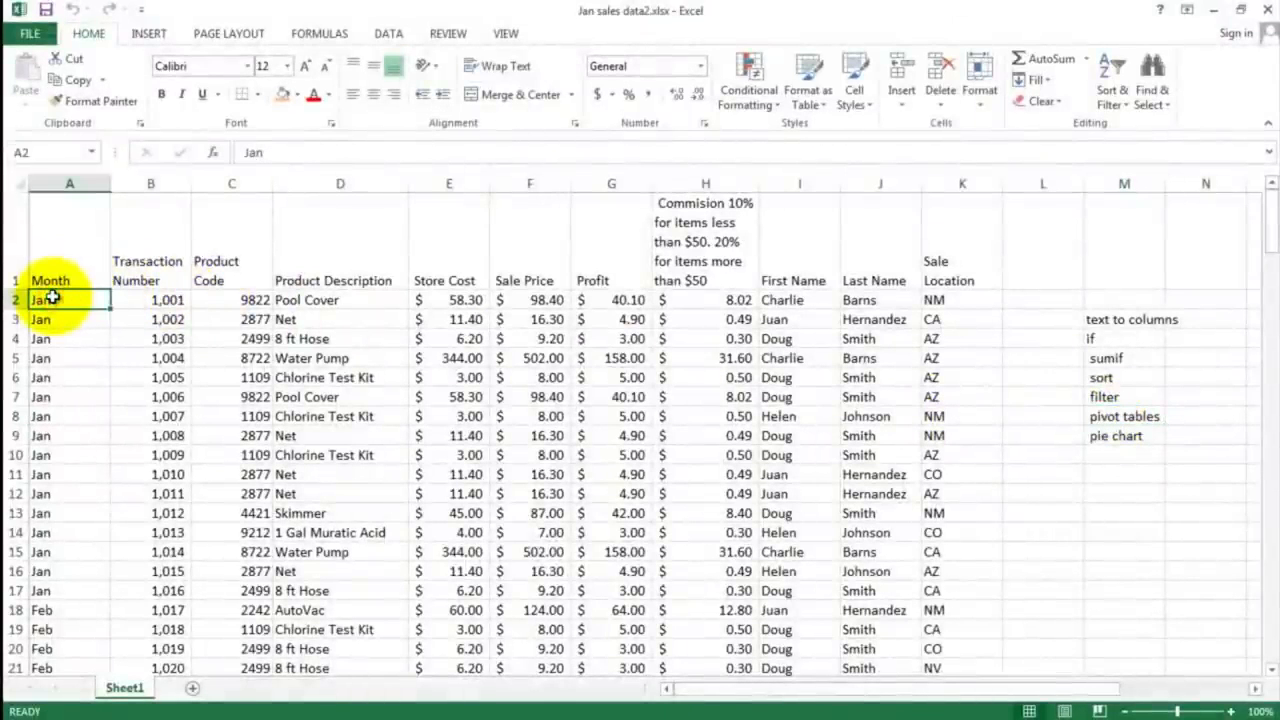
{"action": "left_click_drag", "start_coordinate": [62, 300], "coordinate": [240, 377]}
{"action": "left_click_drag", "start_coordinate": [757, 553], "coordinate": [957, 625]}
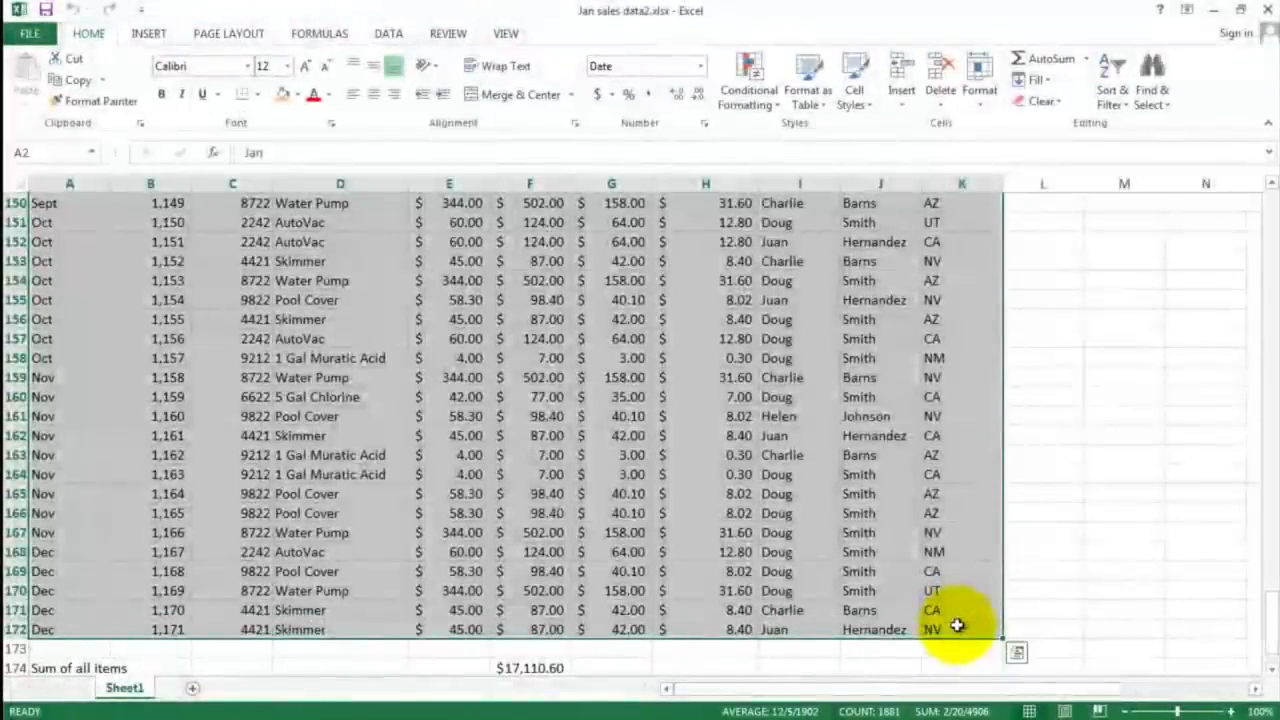
{"action": "left_click", "coordinate": [150, 36]}
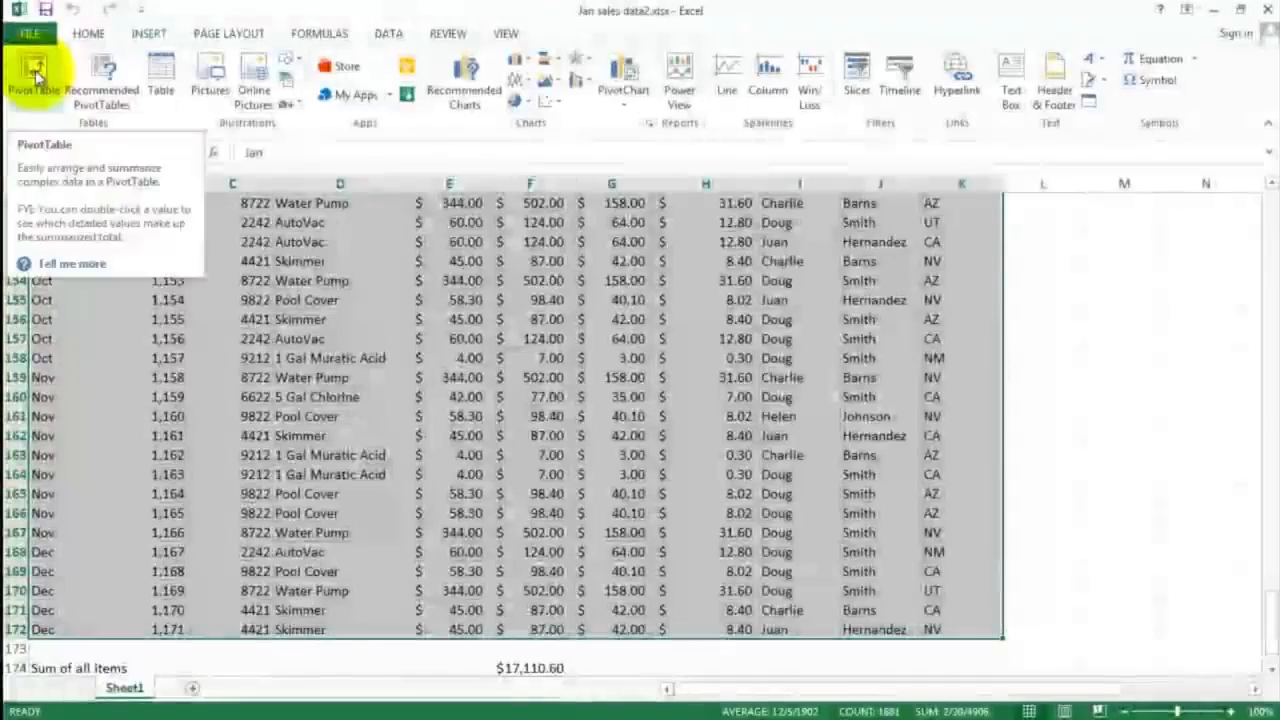
{"action": "left_click", "coordinate": [35, 70]}
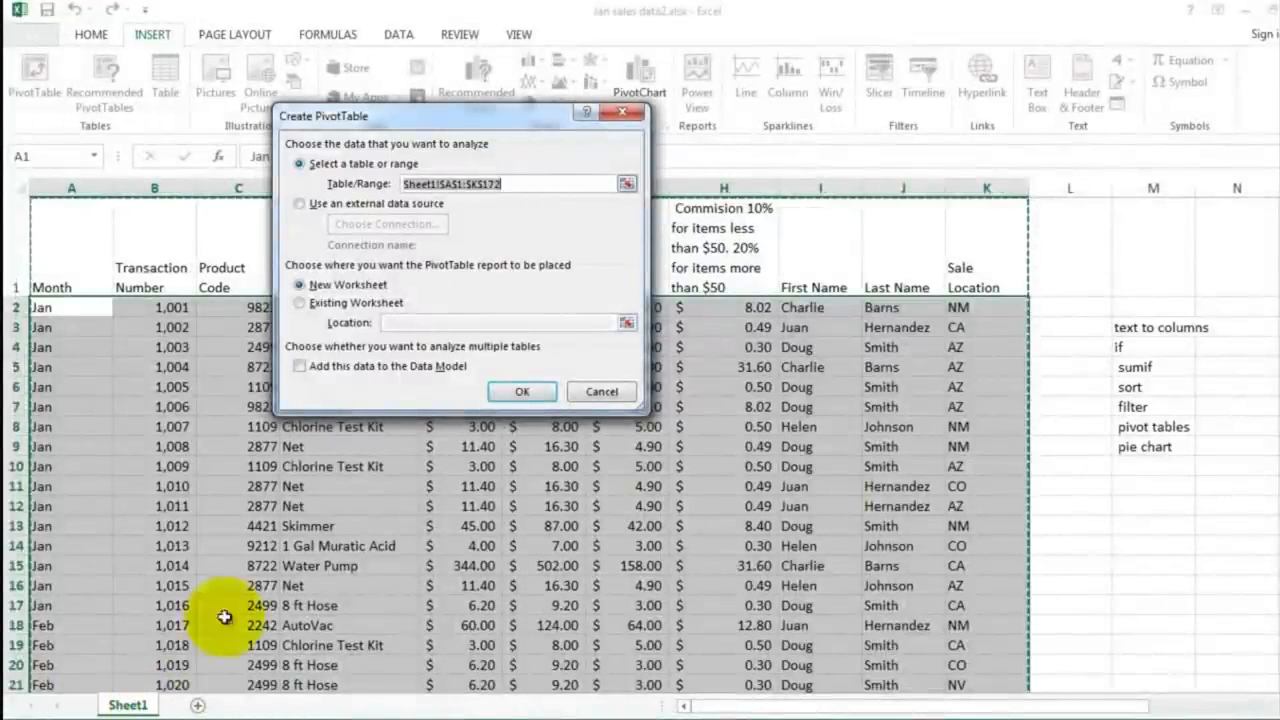
{"action": "left_click", "coordinate": [521, 392]}
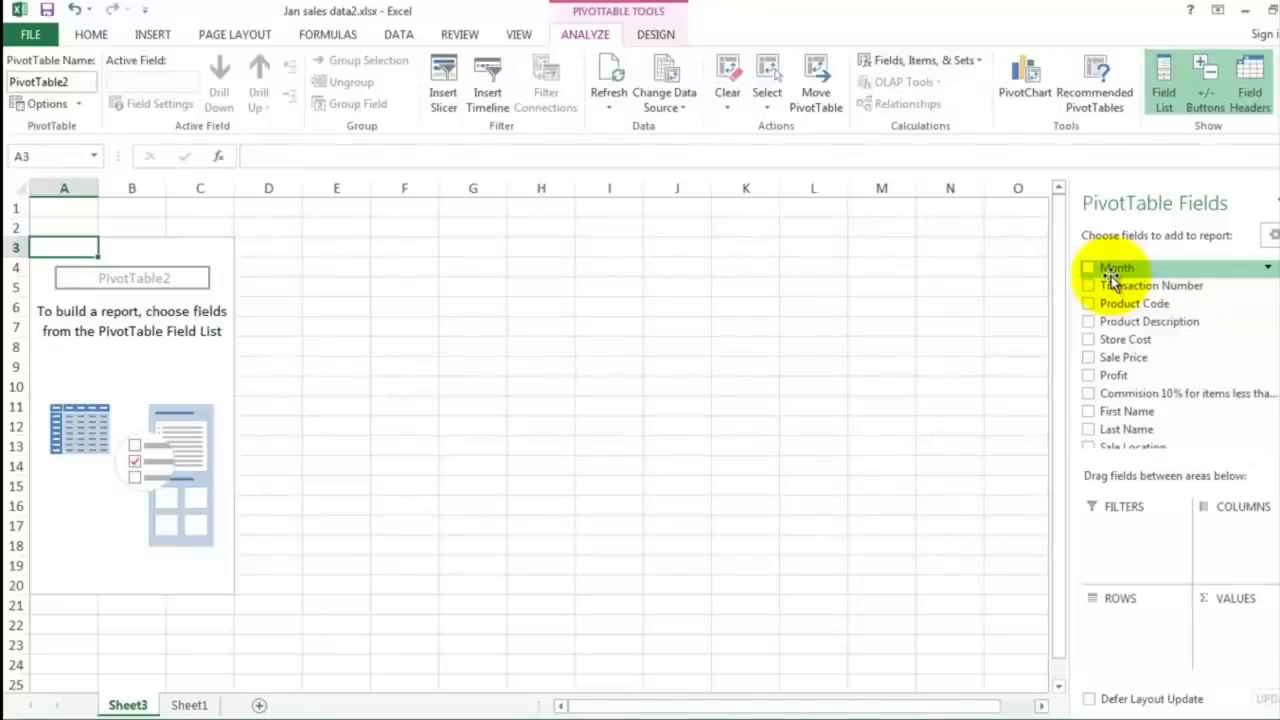
Step: Add Last Name as rows and Sale Price as values to the pivot table, with Sum as the summary calculation
{"action": "left_click", "coordinate": [1089, 432]}
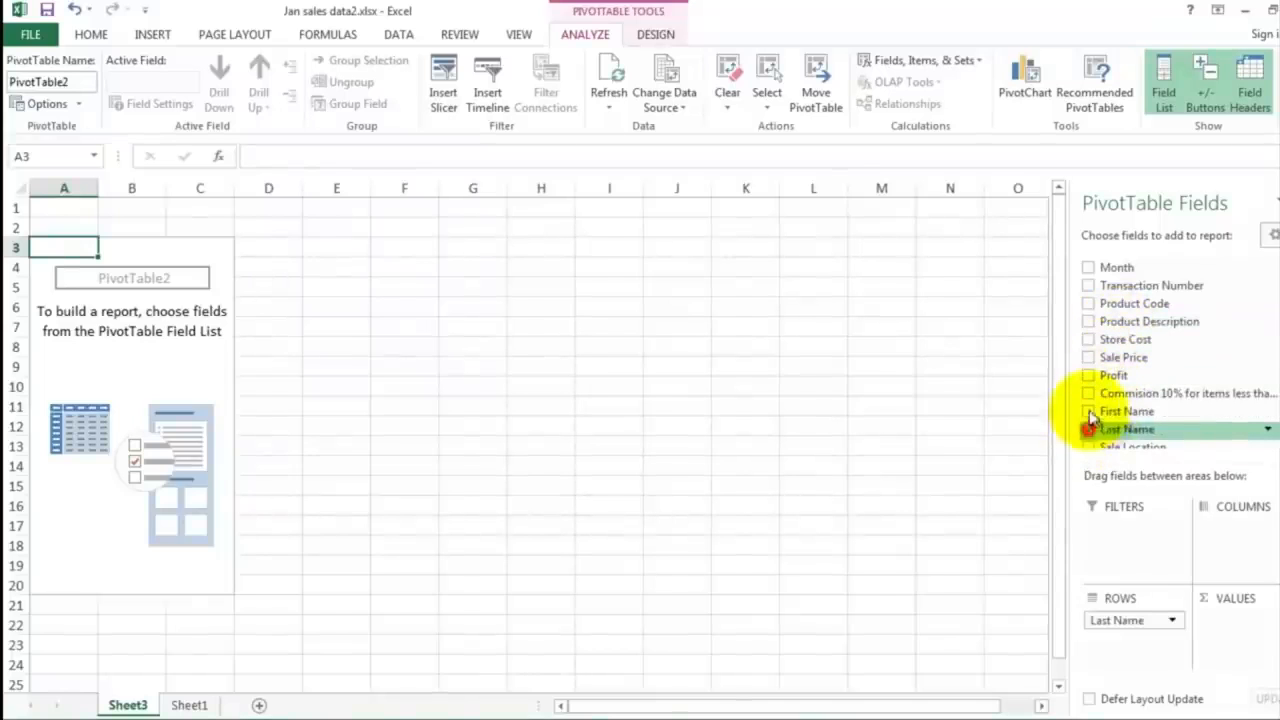
{"action": "left_click", "coordinate": [1090, 358]}
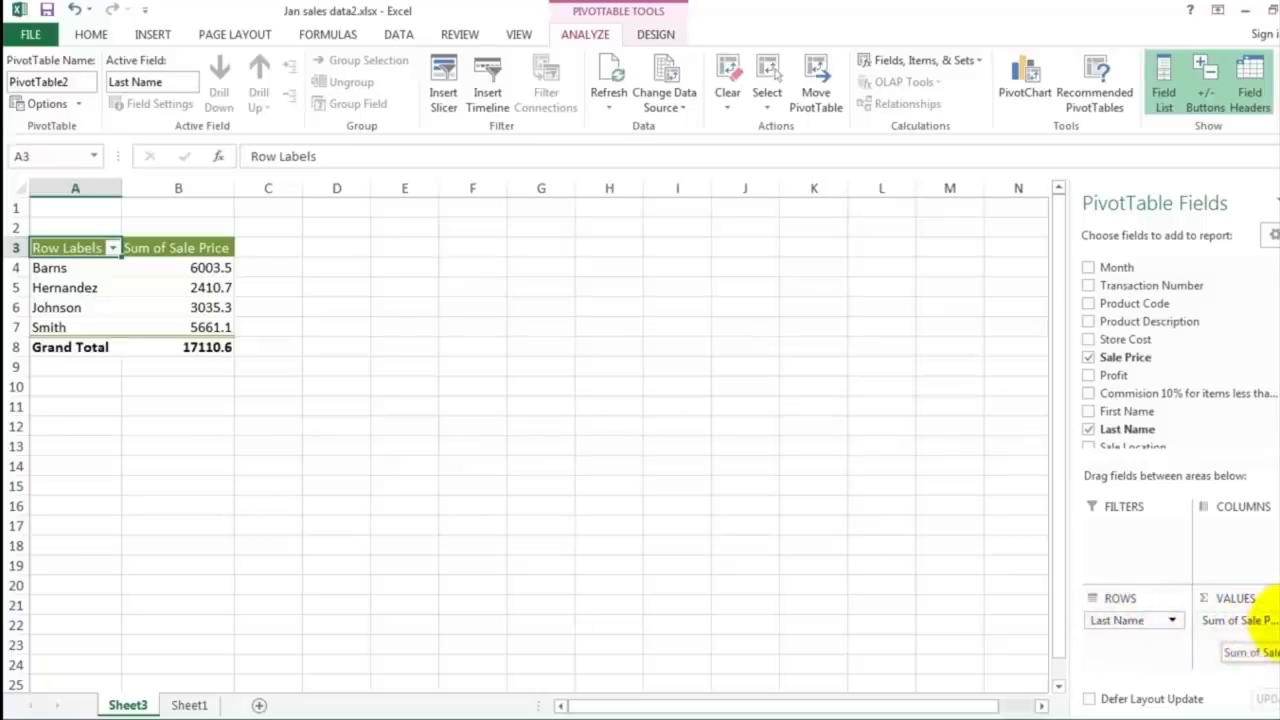
{"action": "left_click", "coordinate": [1262, 620]}
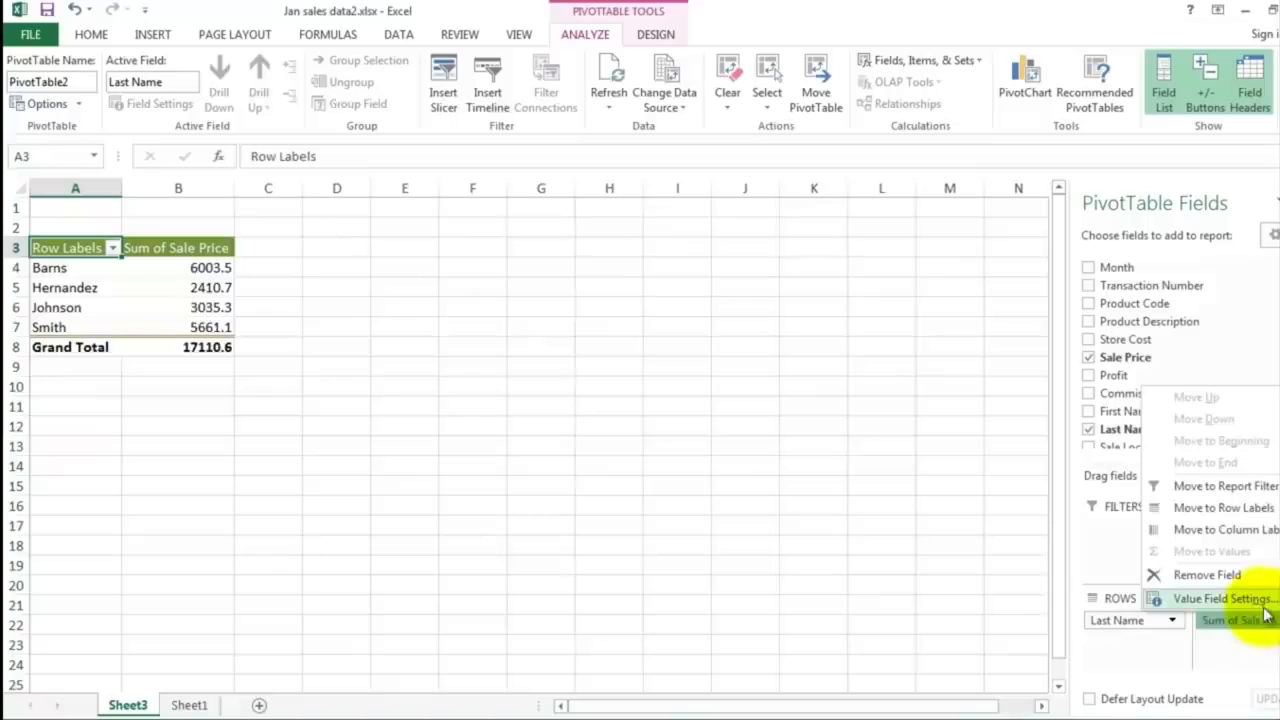
{"action": "left_click", "coordinate": [1222, 598]}
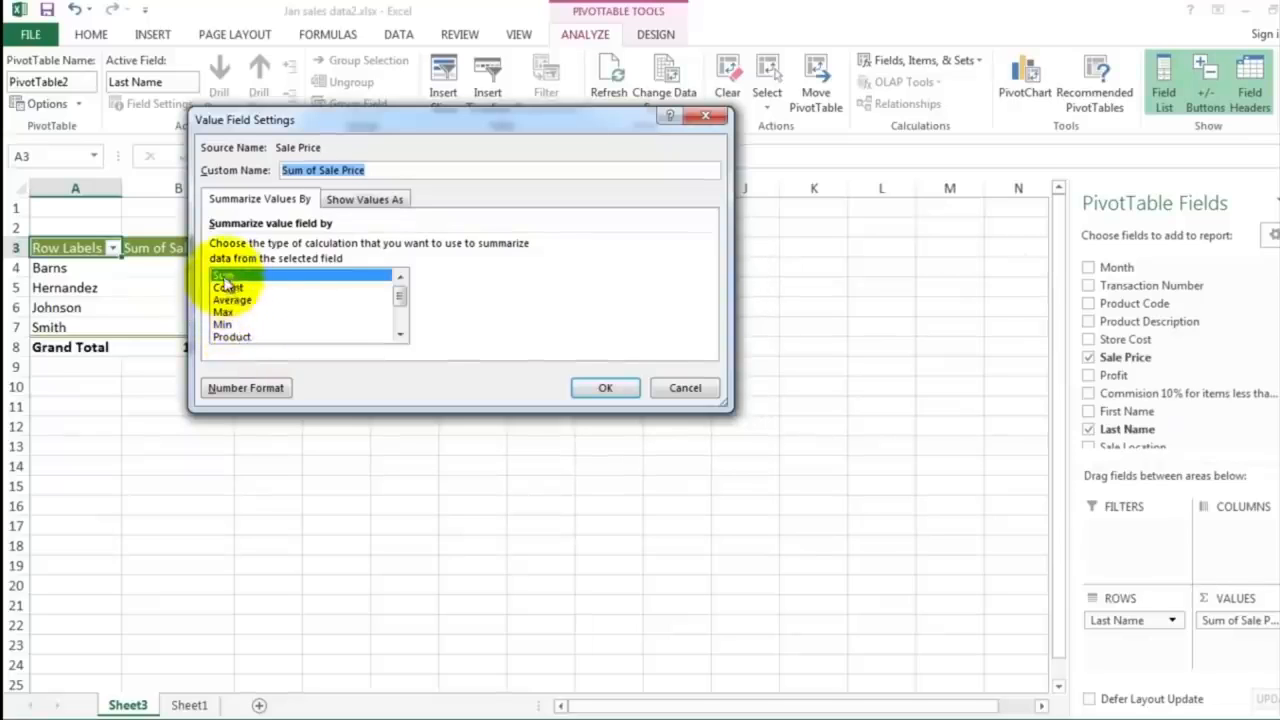
{"action": "left_click", "coordinate": [604, 392]}
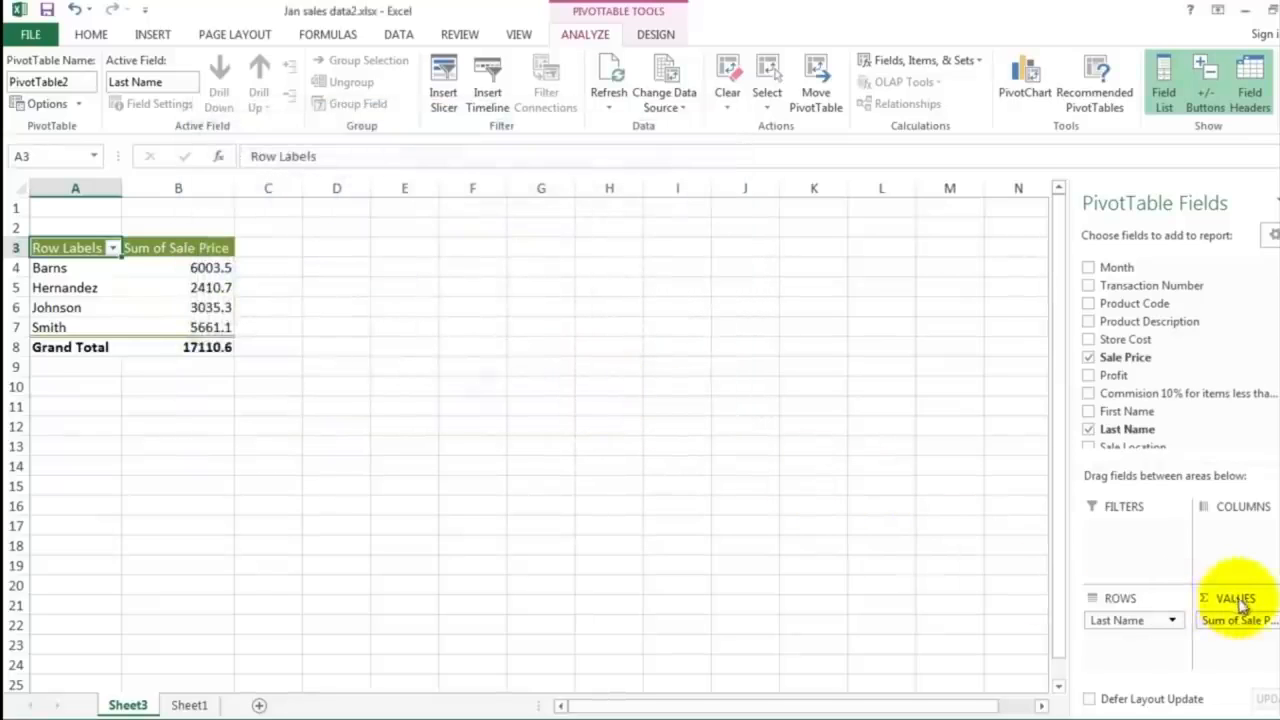
Step: Try Sale Price as the pivot table's column field and return it to the values
{"action": "left_click_drag", "start_coordinate": [1230, 622], "coordinate": [1228, 540]}
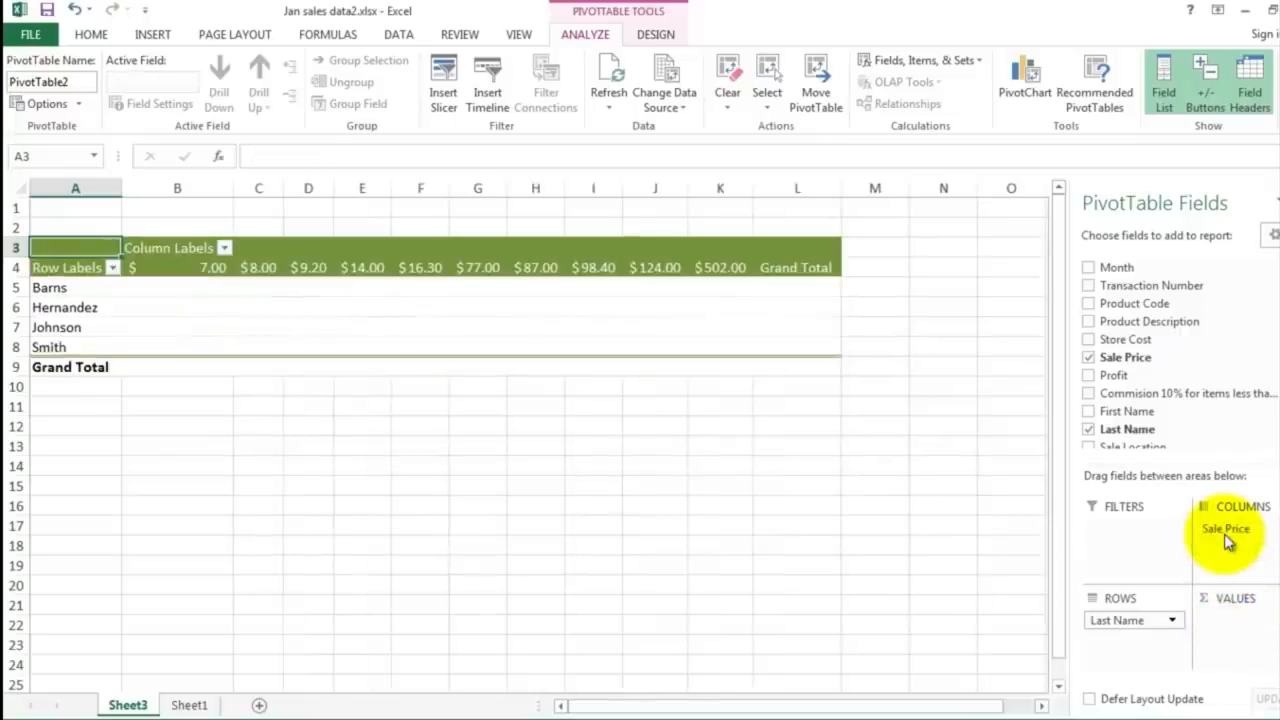
{"action": "left_click_drag", "start_coordinate": [1226, 531], "coordinate": [1224, 597]}
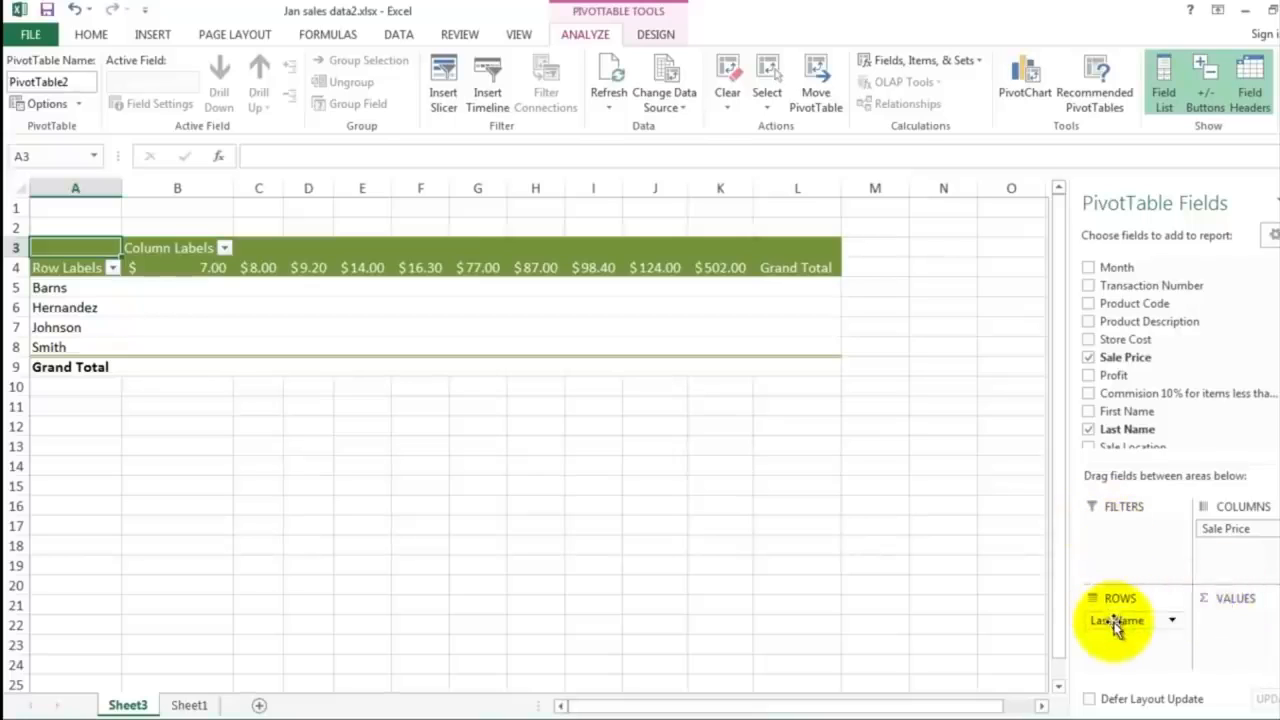
{"action": "left_click_drag", "start_coordinate": [1222, 529], "coordinate": [1215, 620]}
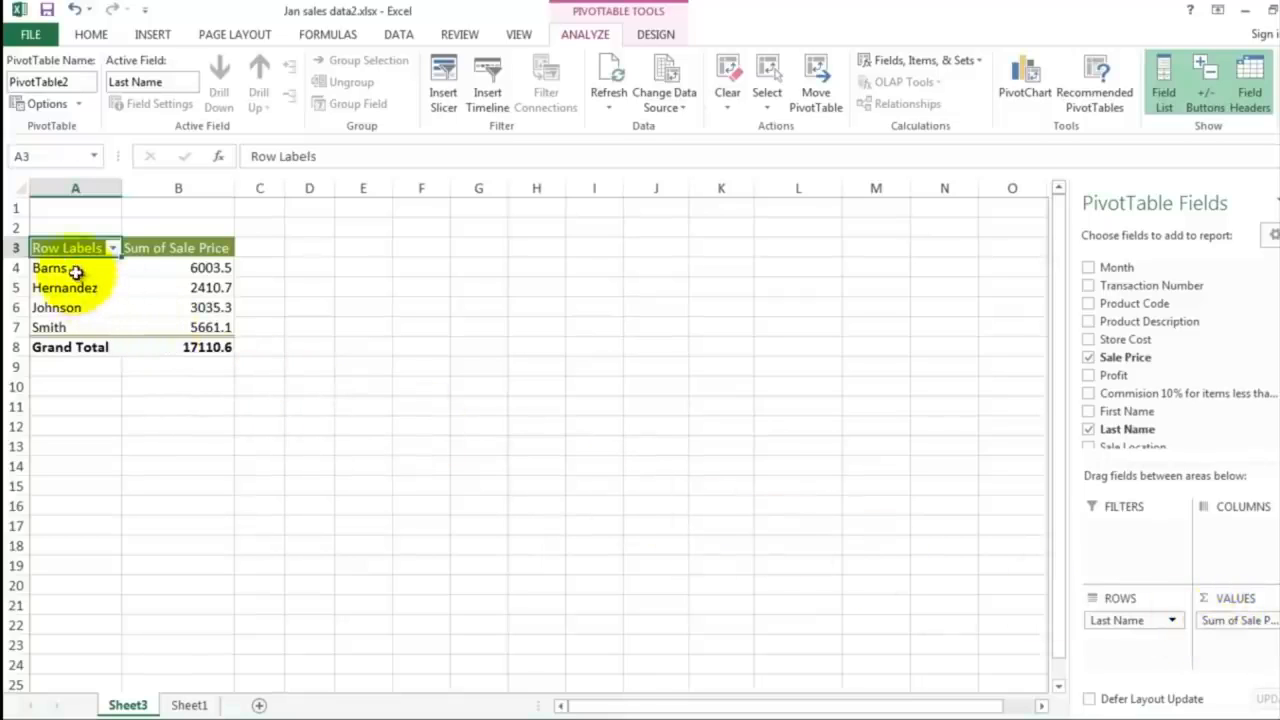
Step: Format the pivot table's Sum of Sale Price values, including the grand total in B4:B8, in the Accounting format
{"action": "left_click", "coordinate": [172, 266]}
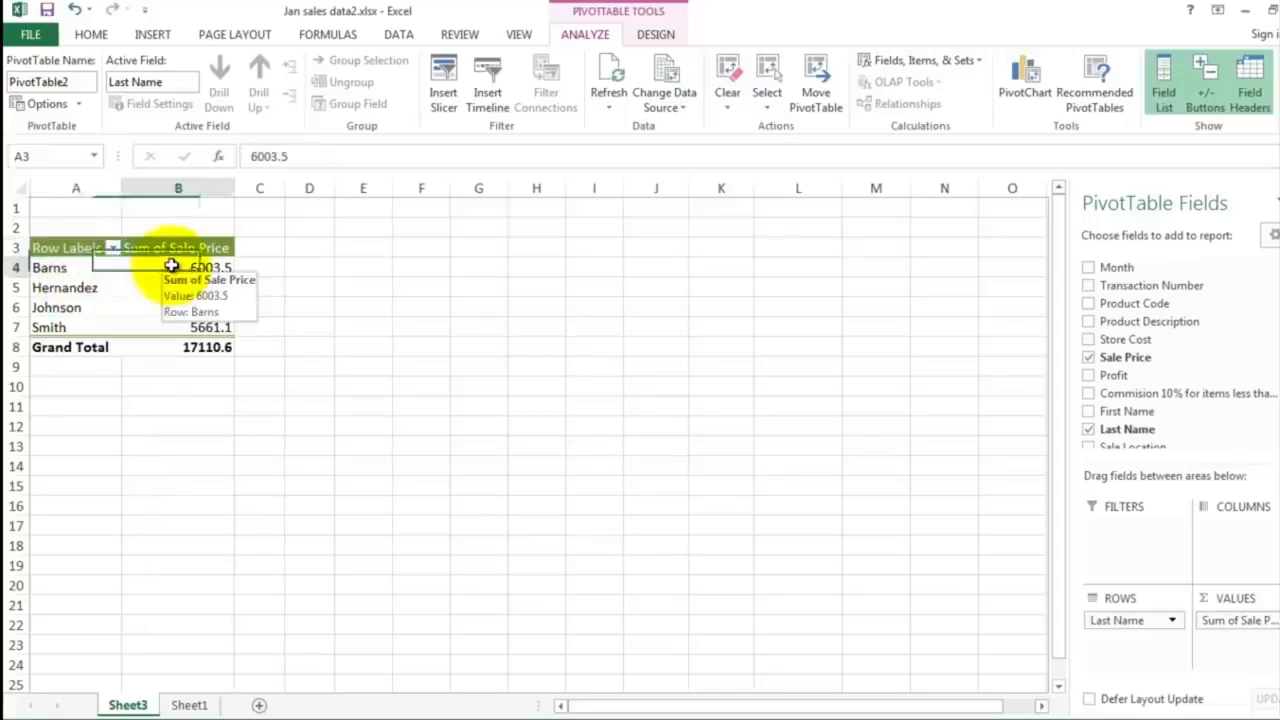
{"action": "left_click_drag", "start_coordinate": [172, 266], "coordinate": [177, 348]}
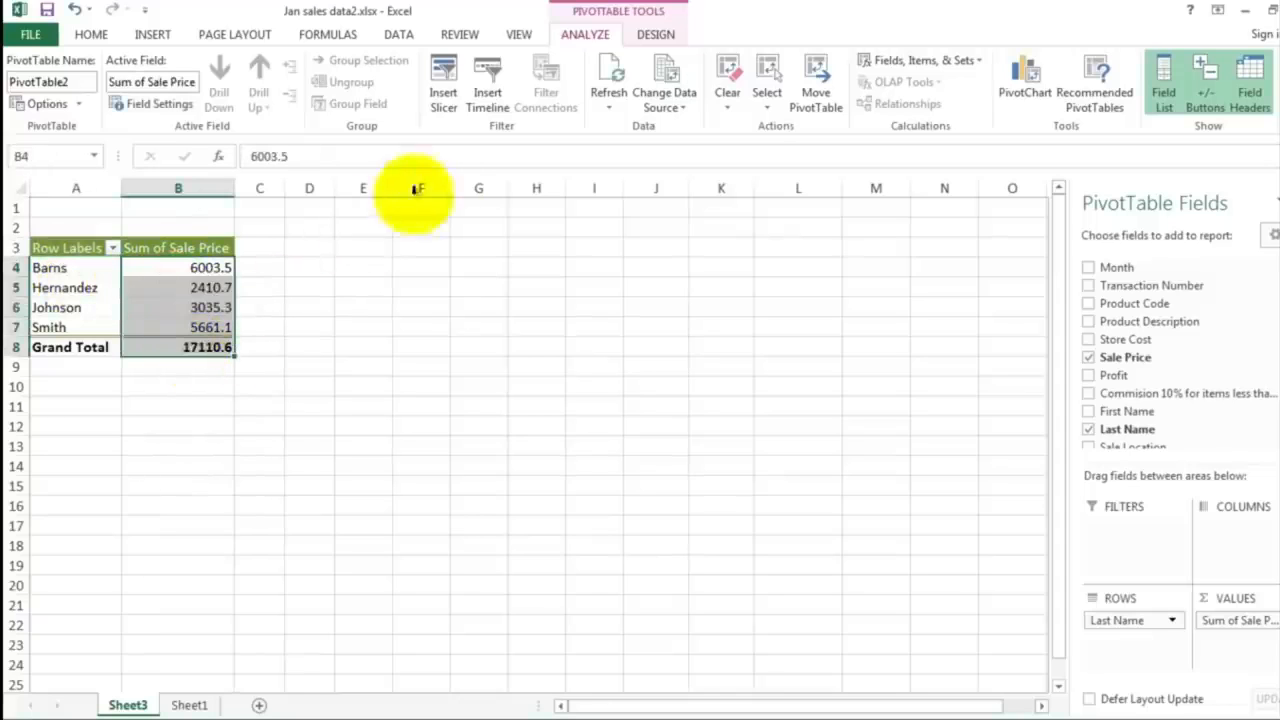
{"action": "left_click", "coordinate": [92, 36]}
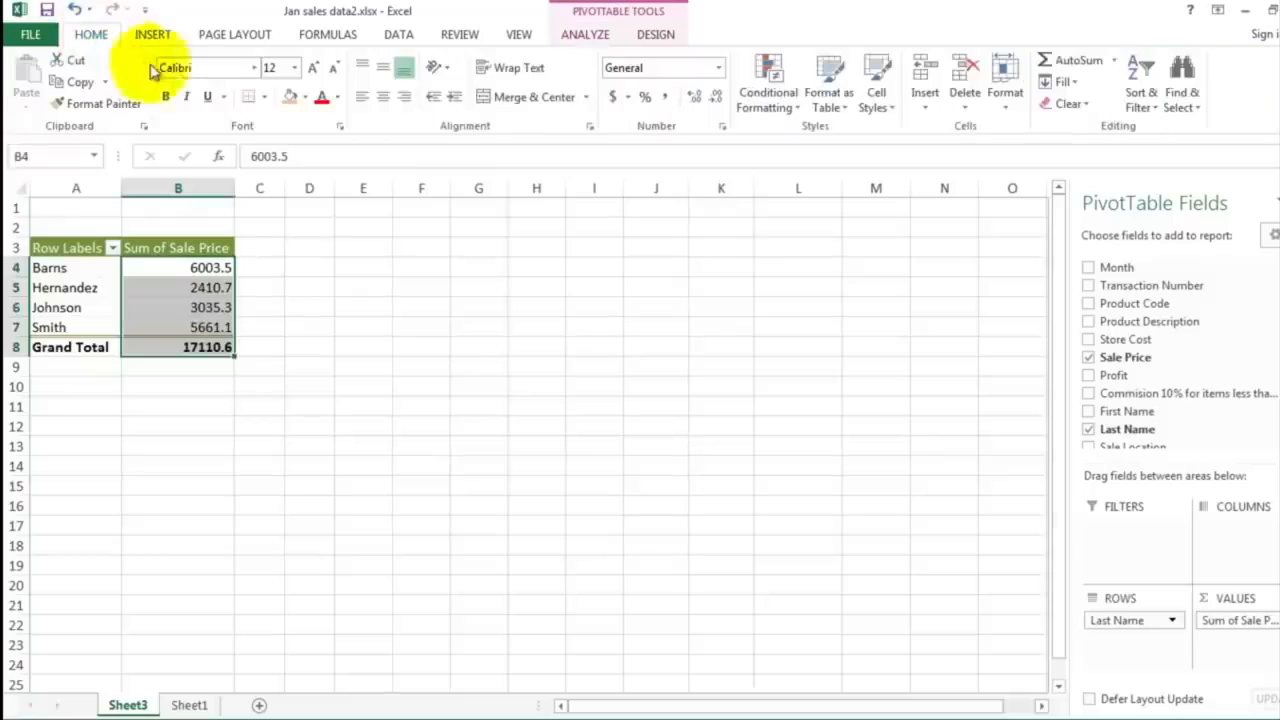
{"action": "left_click", "coordinate": [613, 98]}
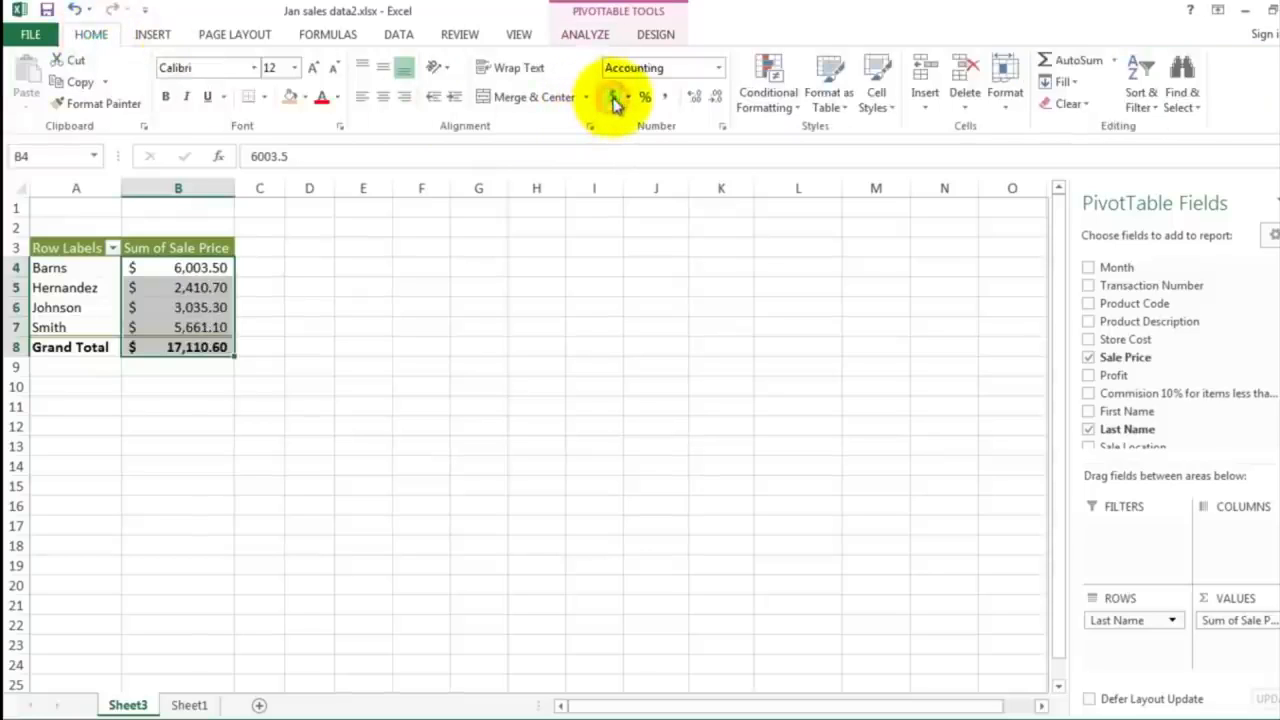
{"action": "left_click", "coordinate": [292, 319]}
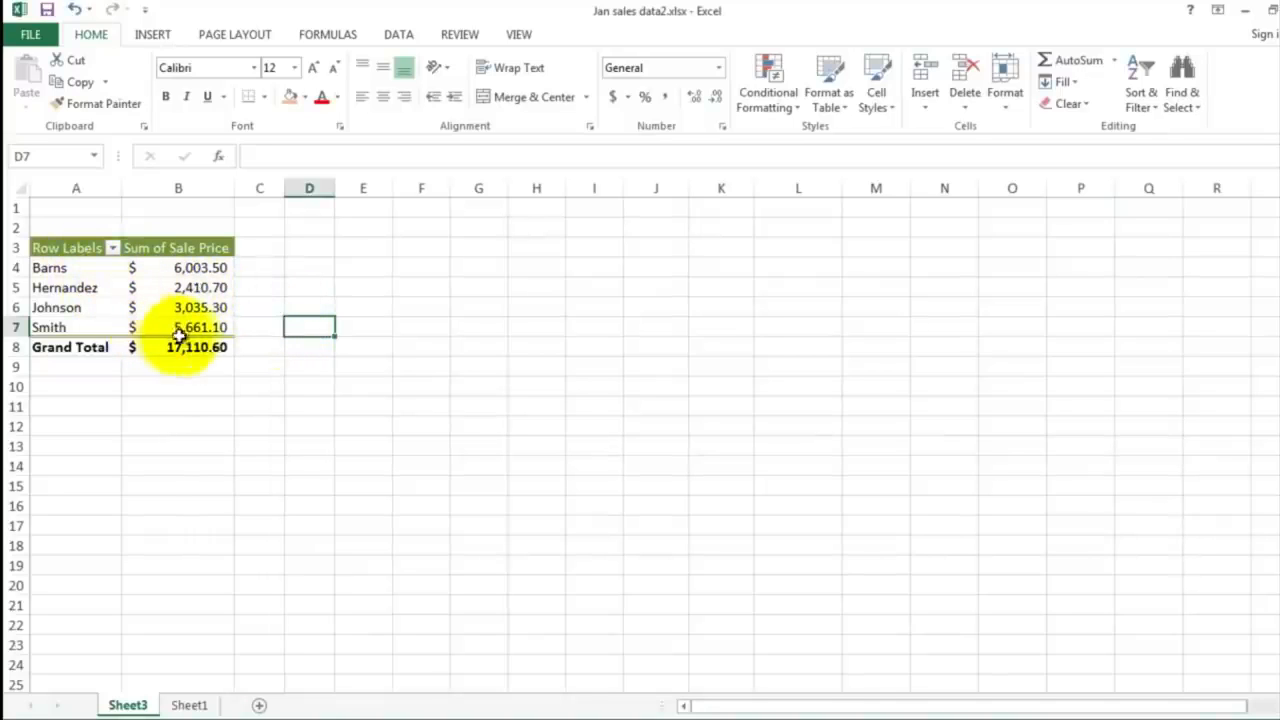
Step: Insert a 3-D pie chart from the pivot table's sums in B4:B7 and place it directly beside the table
{"action": "mouse_move", "coordinate": [180, 336]}
{"action": "mouse_move", "coordinate": [172, 290]}
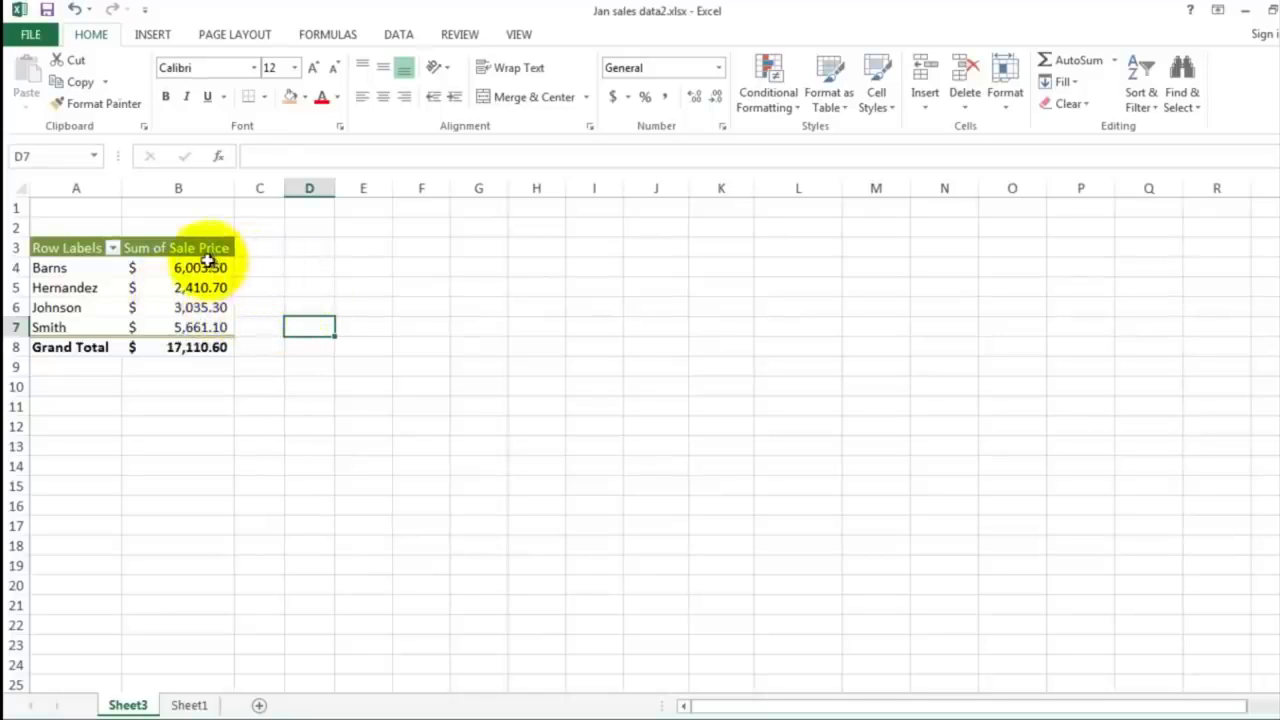
{"action": "left_click_drag", "start_coordinate": [206, 263], "coordinate": [216, 326]}
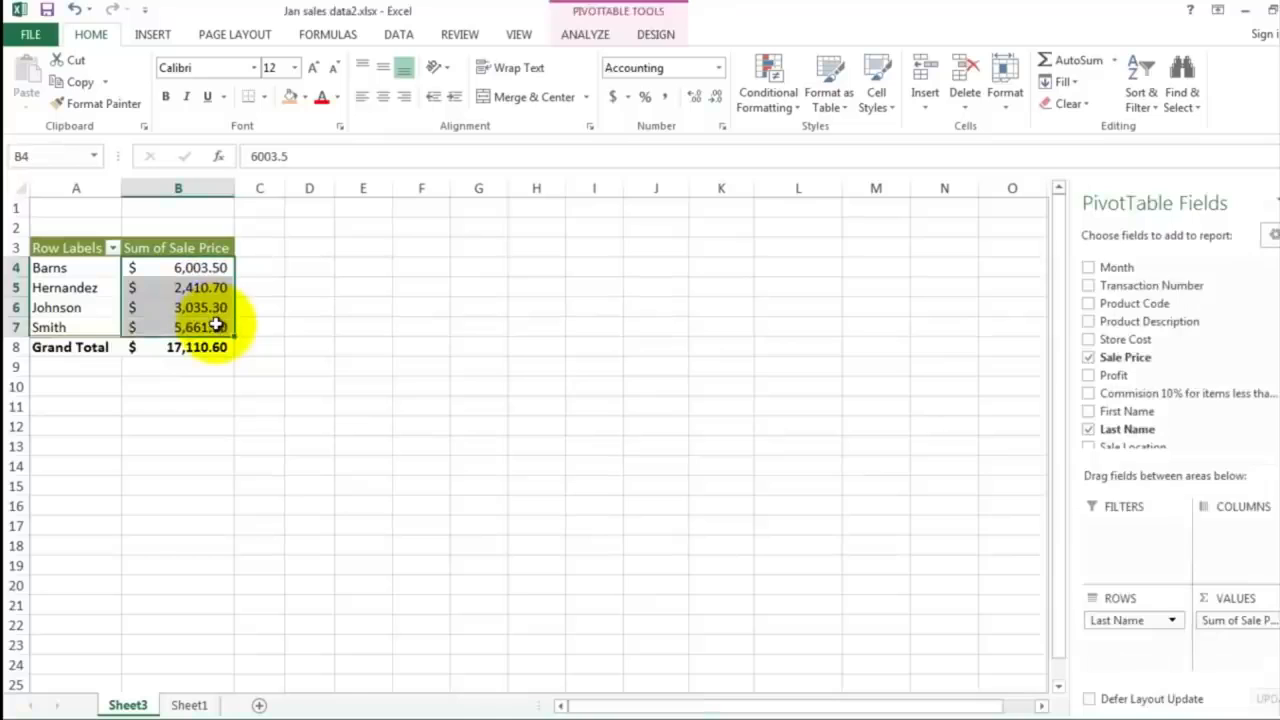
{"action": "left_click", "coordinate": [152, 37]}
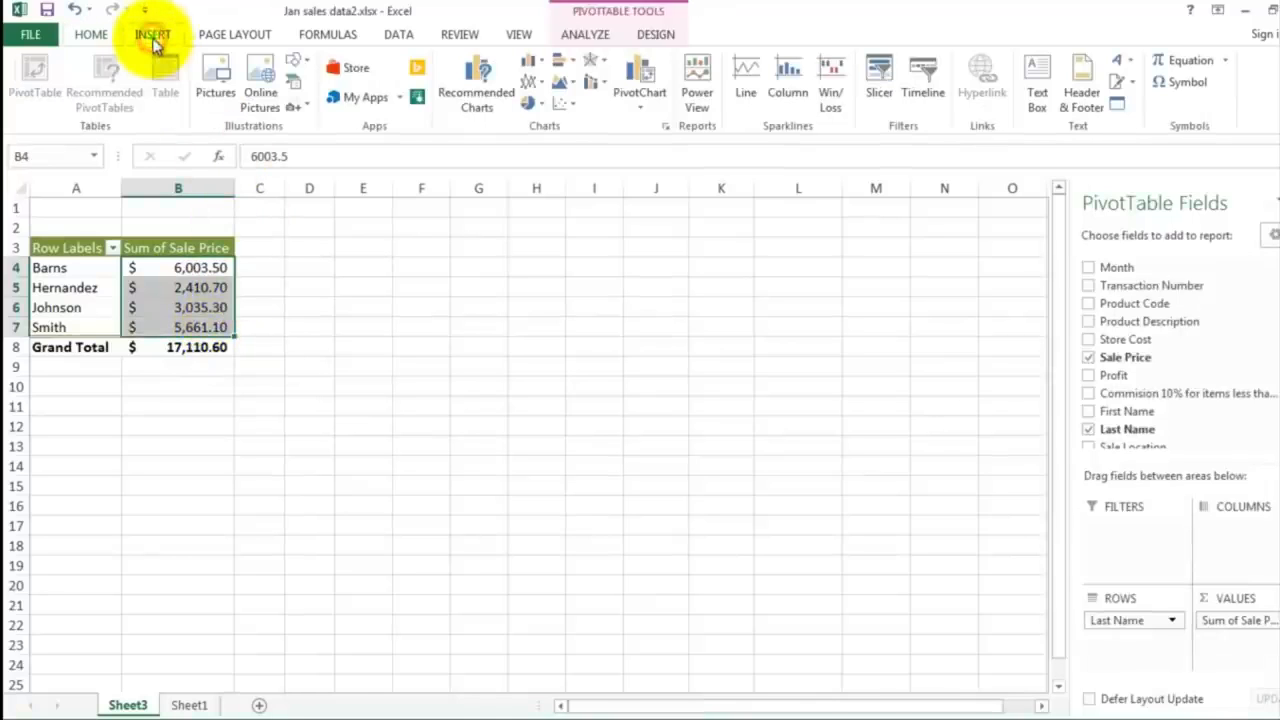
{"action": "left_click", "coordinate": [531, 105]}
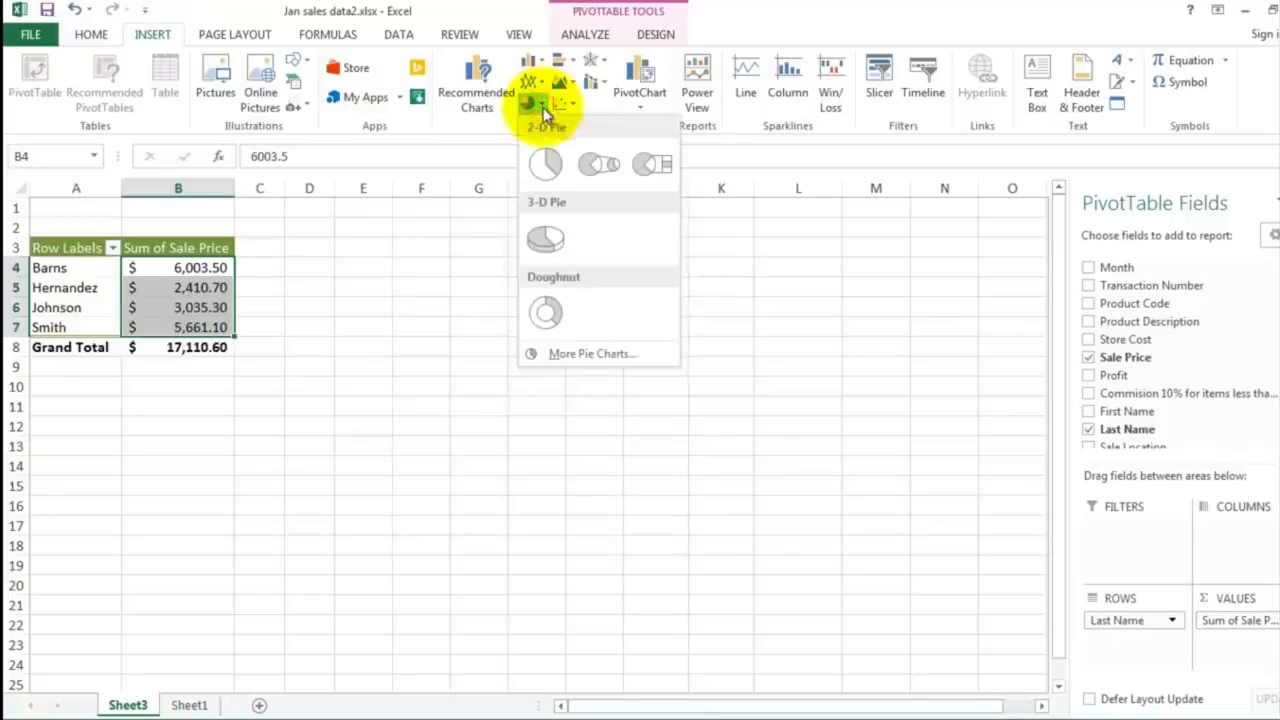
{"action": "left_click", "coordinate": [546, 240]}
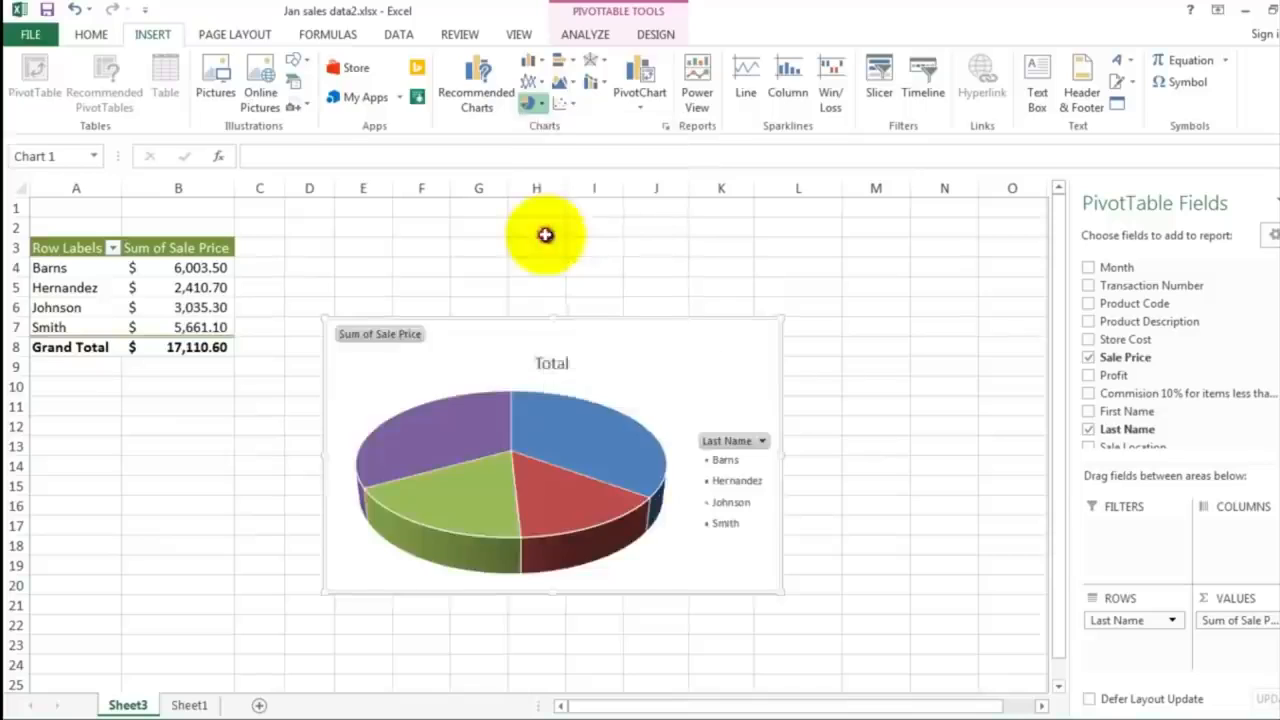
{"action": "left_click_drag", "start_coordinate": [497, 340], "coordinate": [419, 246]}
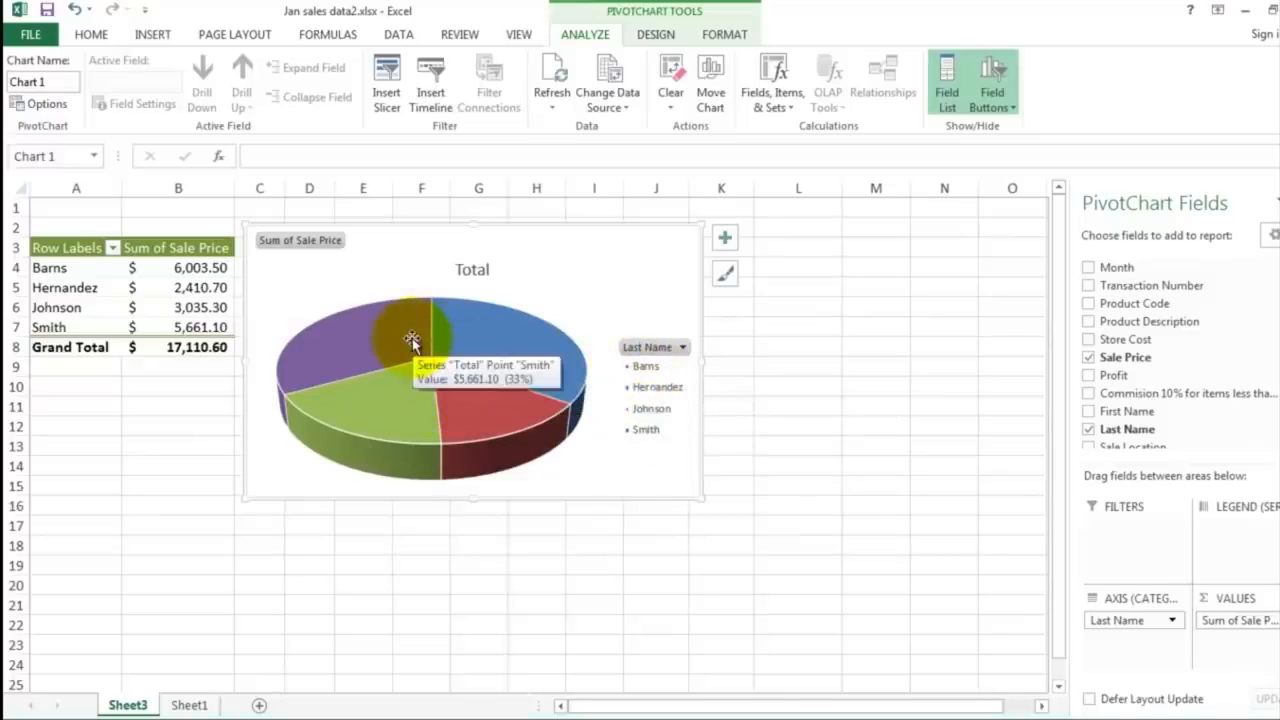
Step: Add data labels to the pie slices and enlarge the chart slightly, to about column K and row 17
{"action": "right_click", "coordinate": [495, 340]}
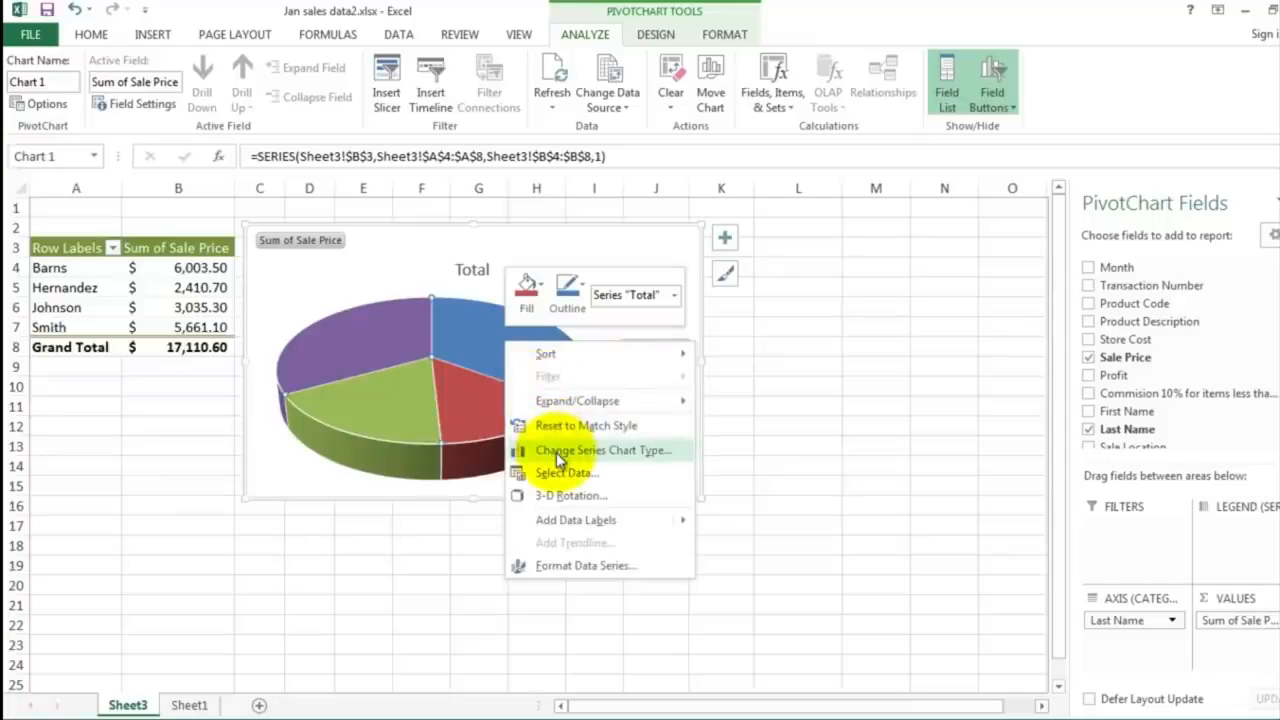
{"action": "mouse_move", "coordinate": [575, 527]}
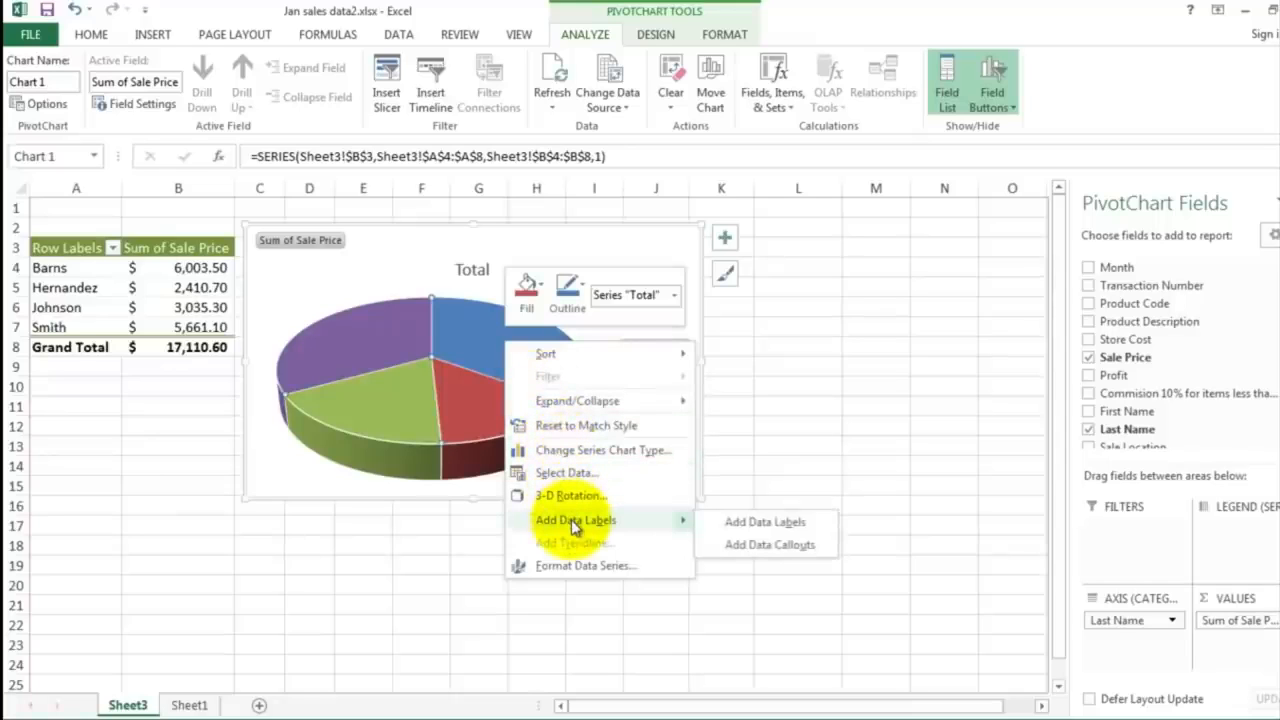
{"action": "left_click", "coordinate": [757, 524]}
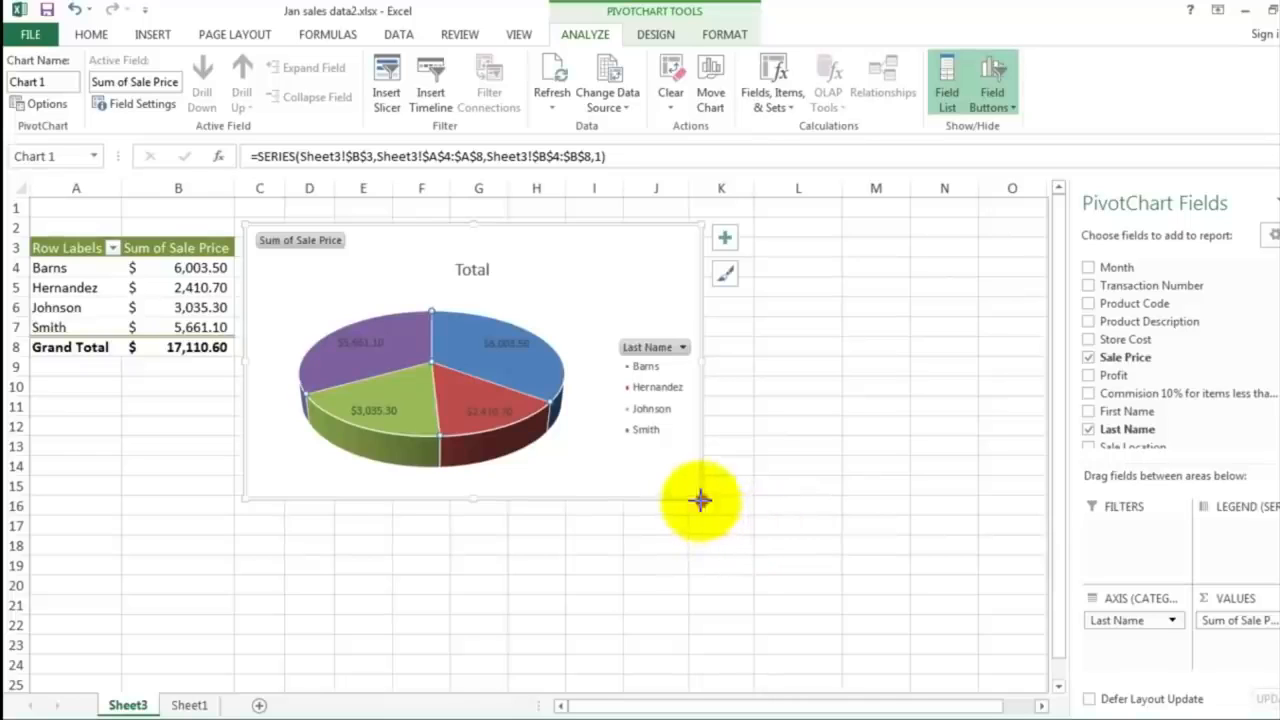
{"action": "left_click_drag", "start_coordinate": [703, 497], "coordinate": [741, 528]}
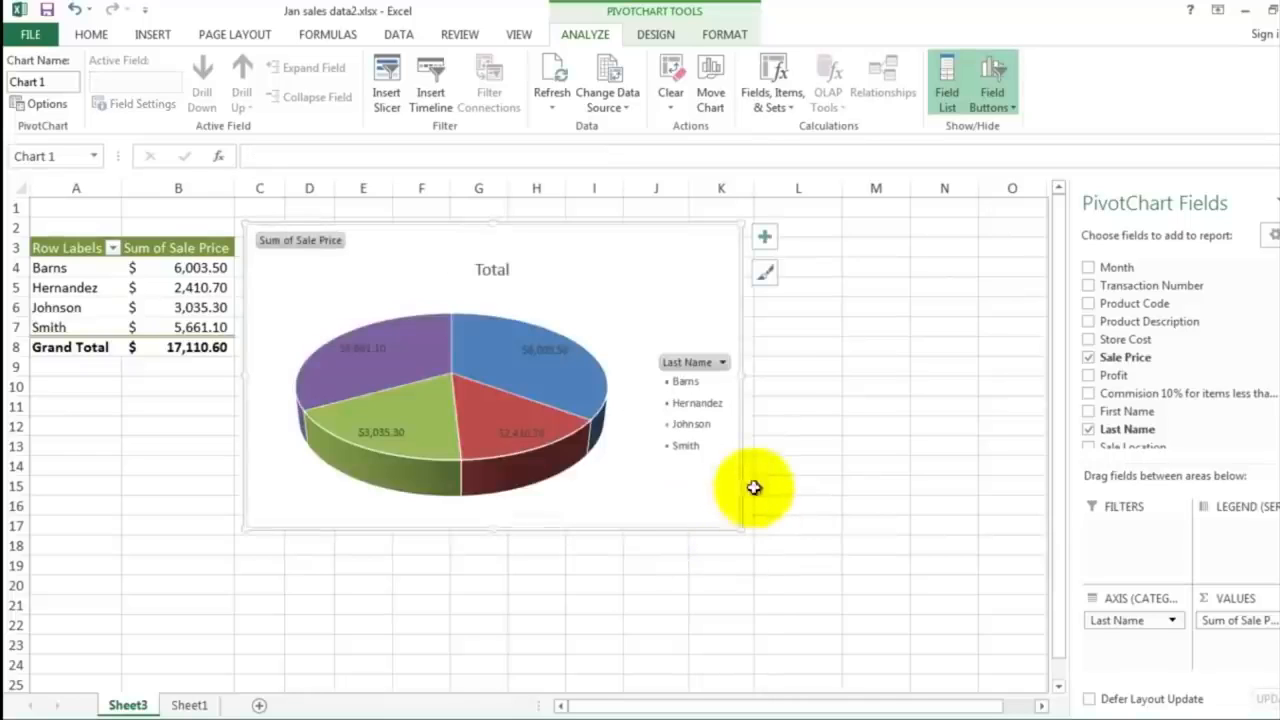
{"action": "left_click", "coordinate": [764, 336]}
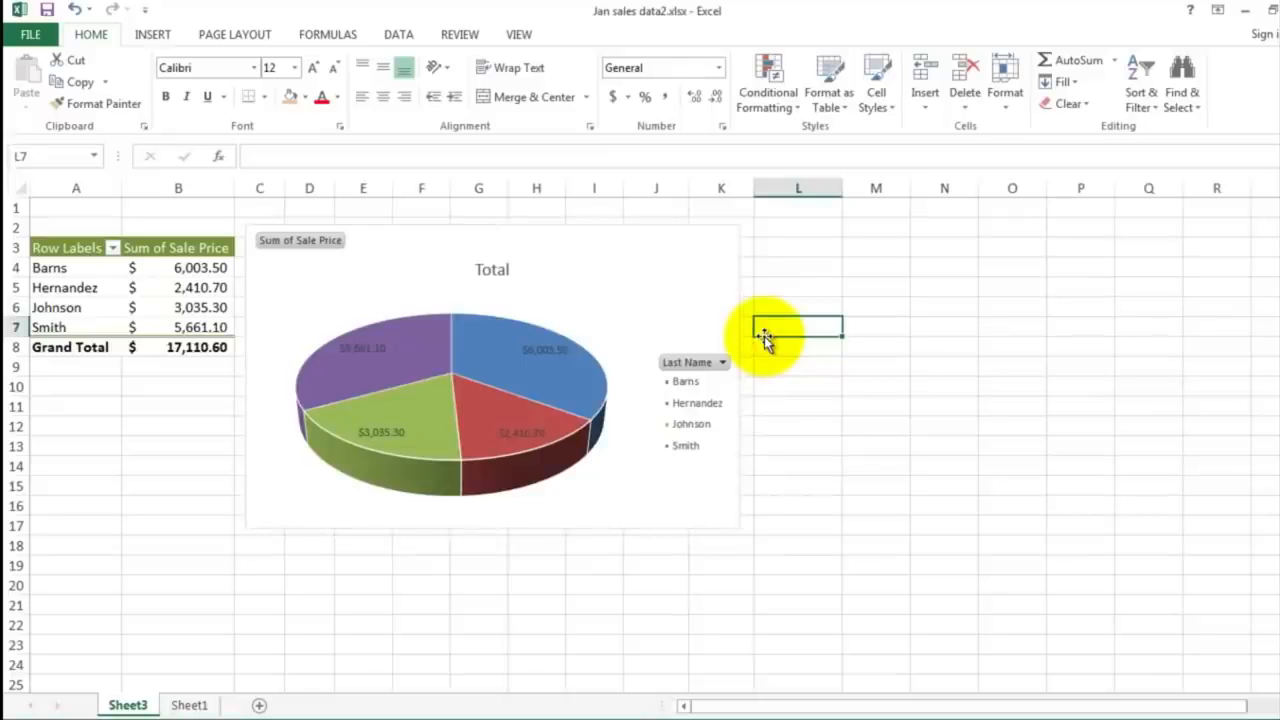
Step: Enter the author's title and surname in cell A1 above the pivot table
{"action": "left_click", "coordinate": [101, 209]}
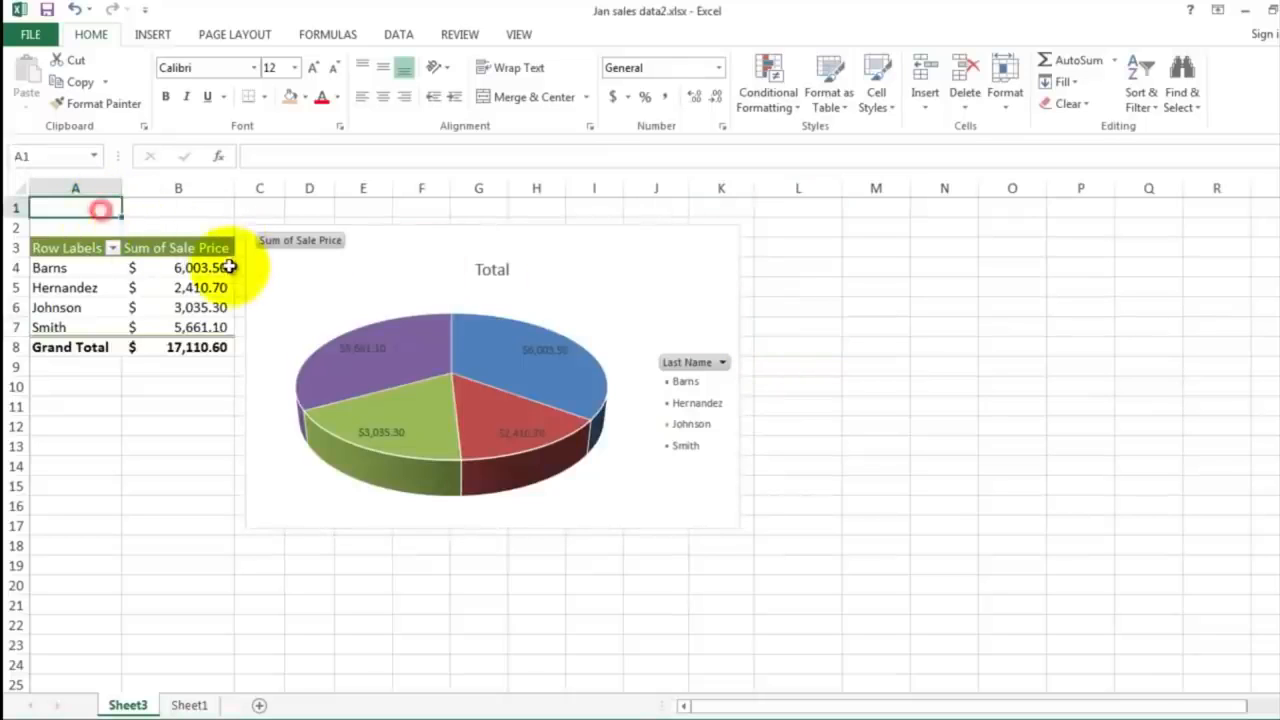
{"action": "type", "text": "Mr."}
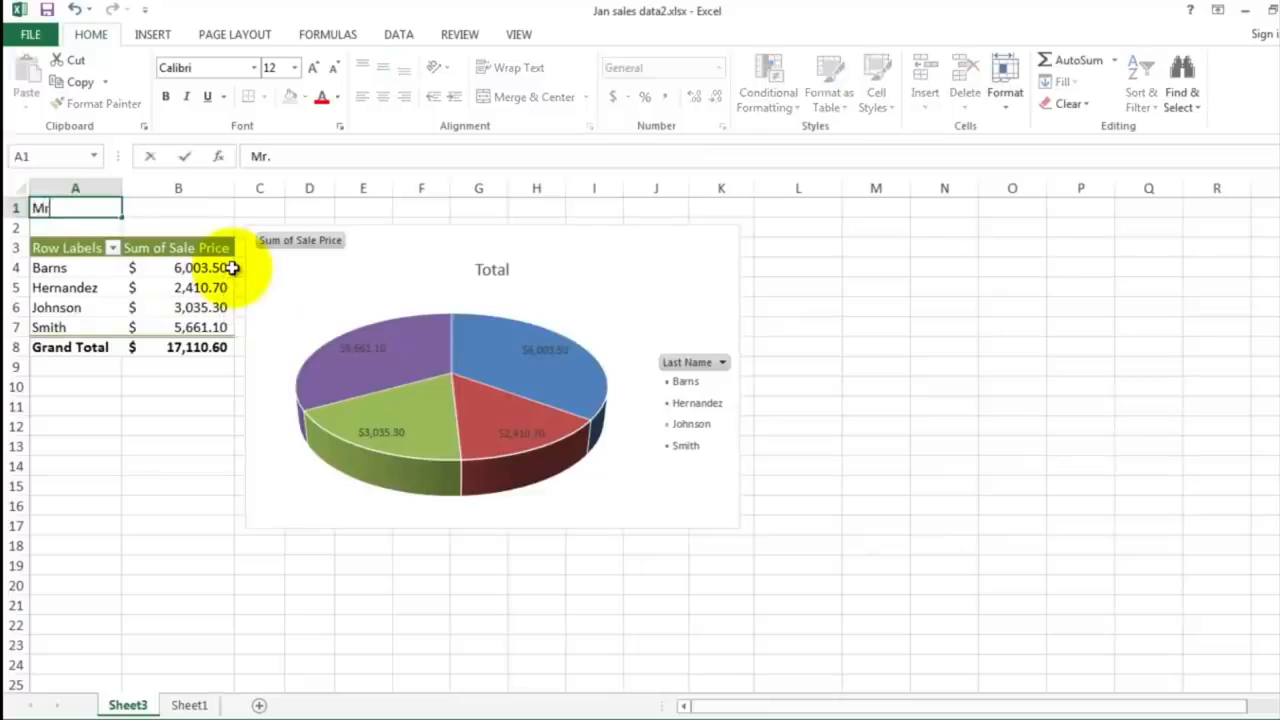
{"action": "type", "text": " Sluiter"}
{"action": "key", "text": "Return"}
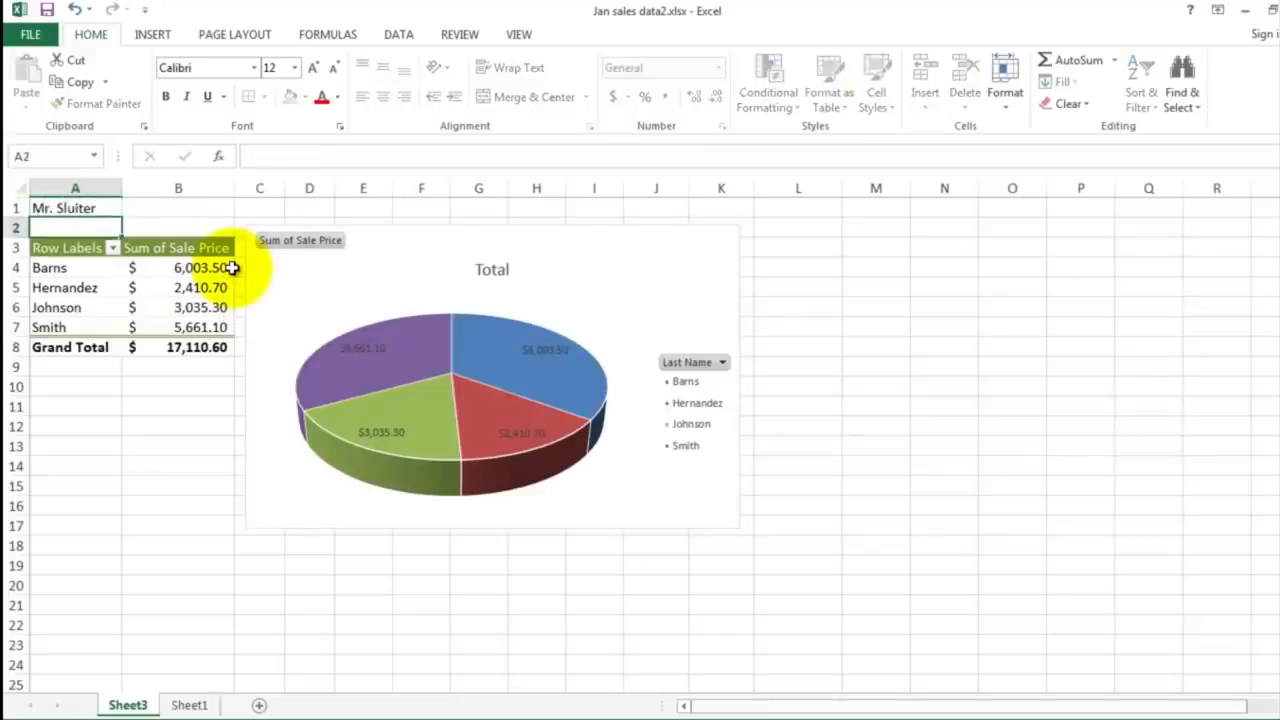
Step: Preview the worksheet for printing and check how the table and chart fall across both pages
{"action": "left_click", "coordinate": [31, 34]}
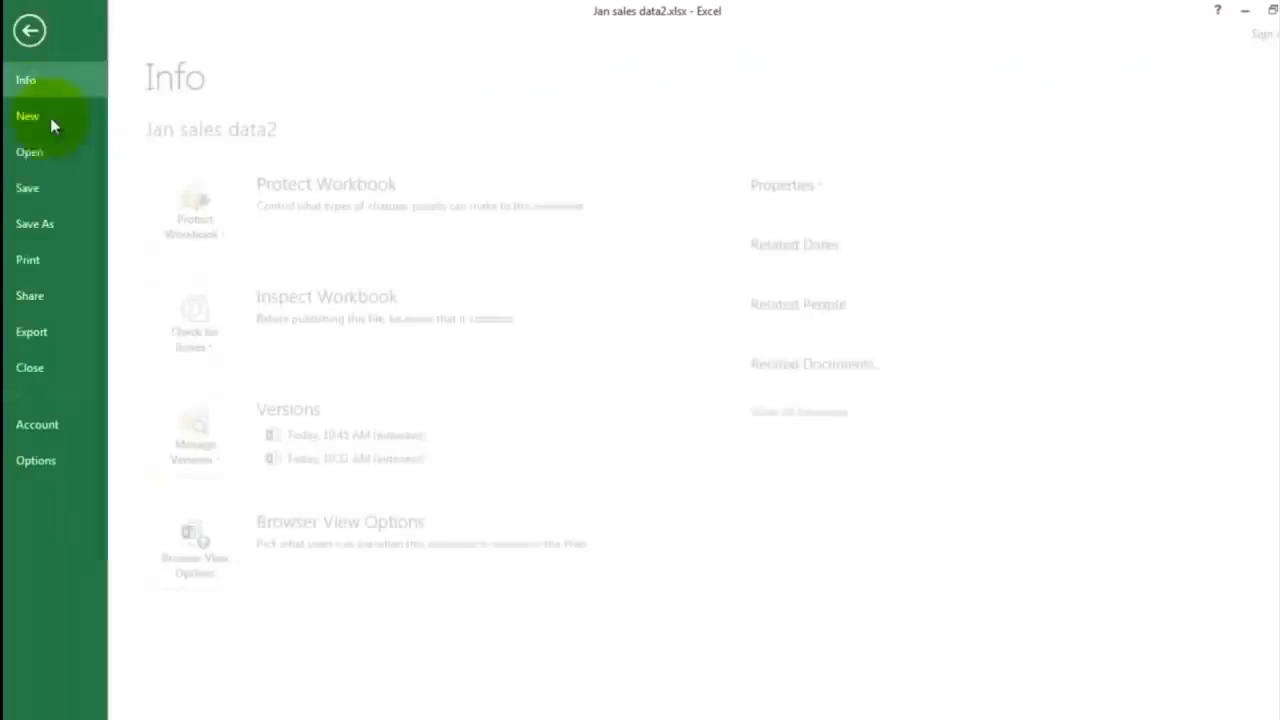
{"action": "left_click", "coordinate": [55, 261]}
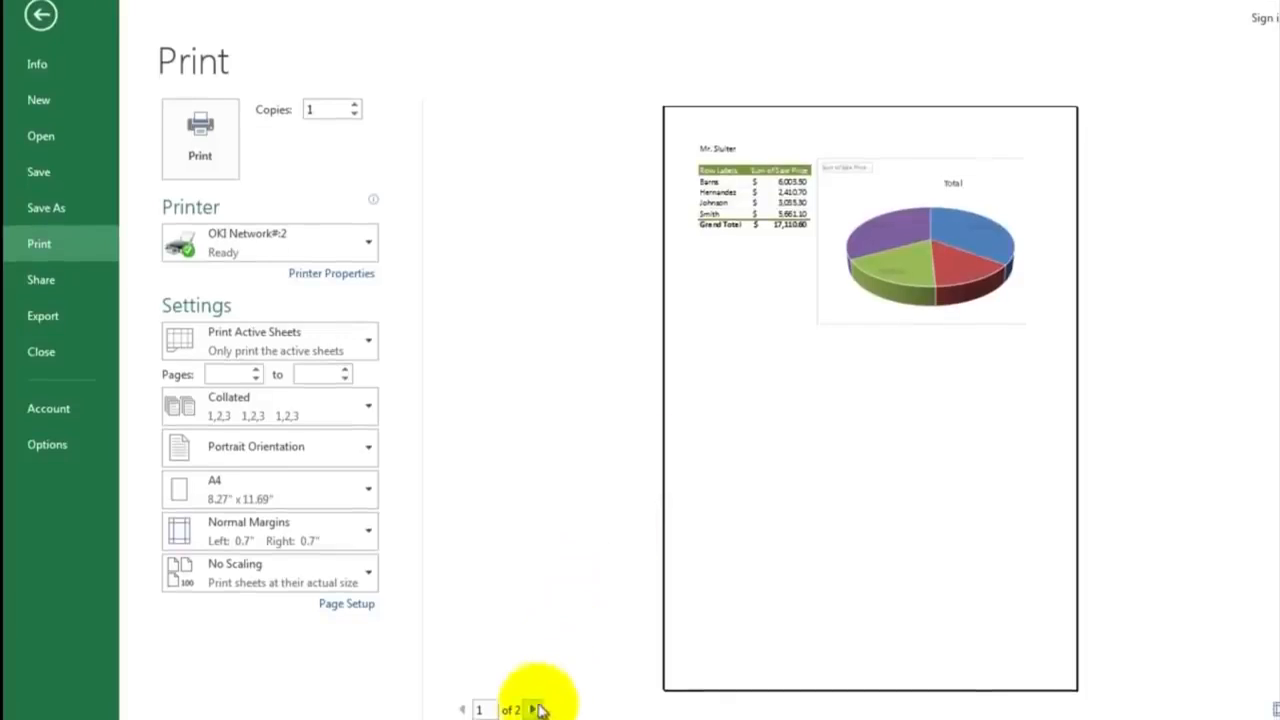
{"action": "left_click", "coordinate": [536, 709]}
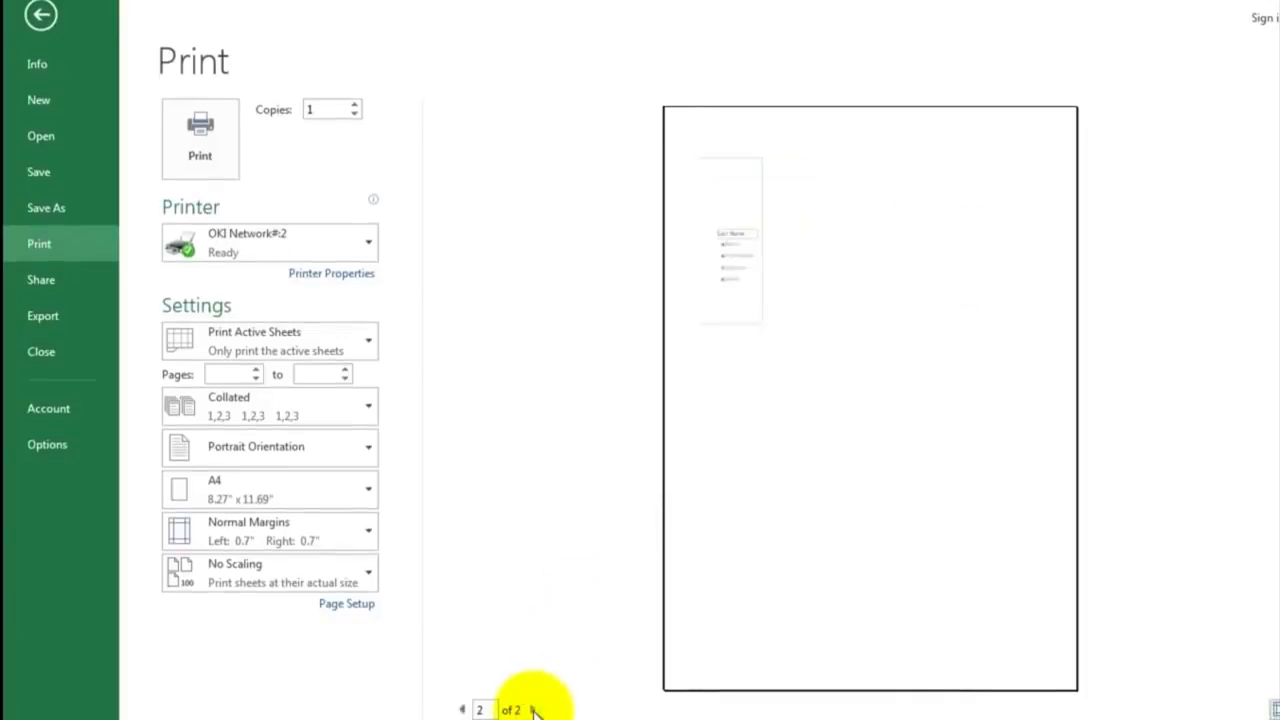
{"action": "left_click", "coordinate": [461, 709]}
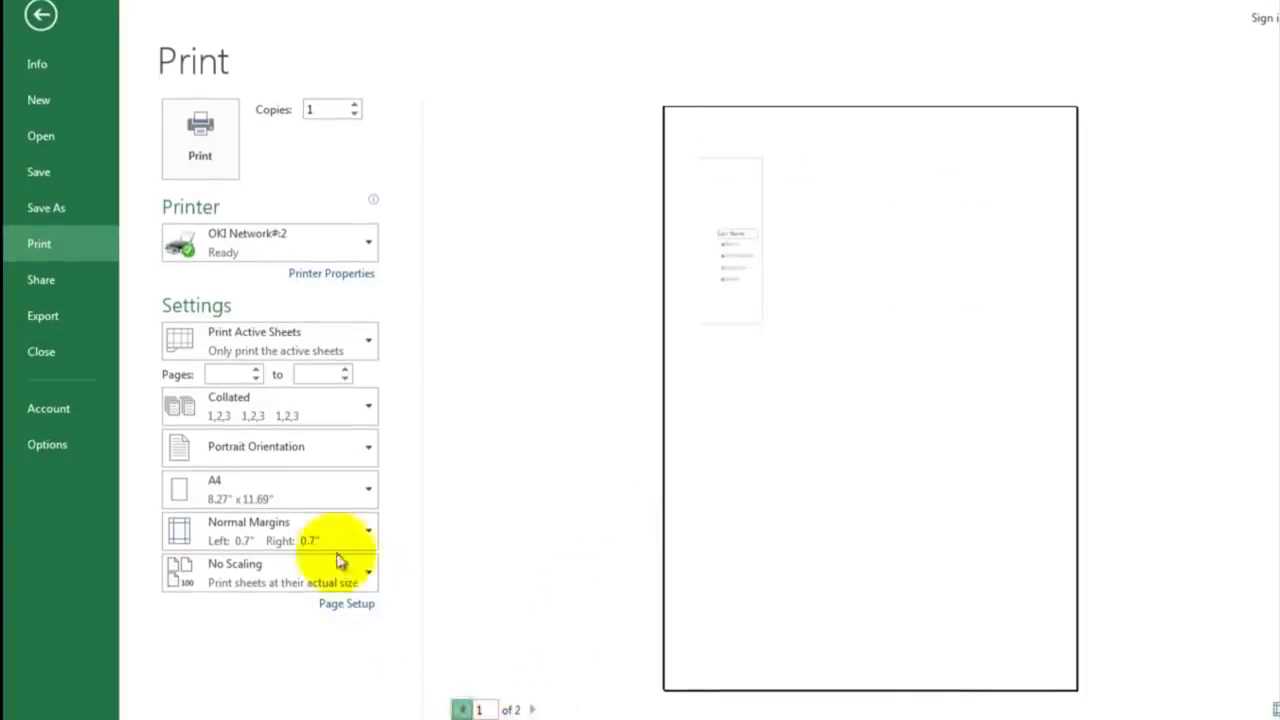
Step: Set the printout to Landscape Orientation with the scaling option Fit Sheet on One Page
{"action": "left_click", "coordinate": [257, 461]}
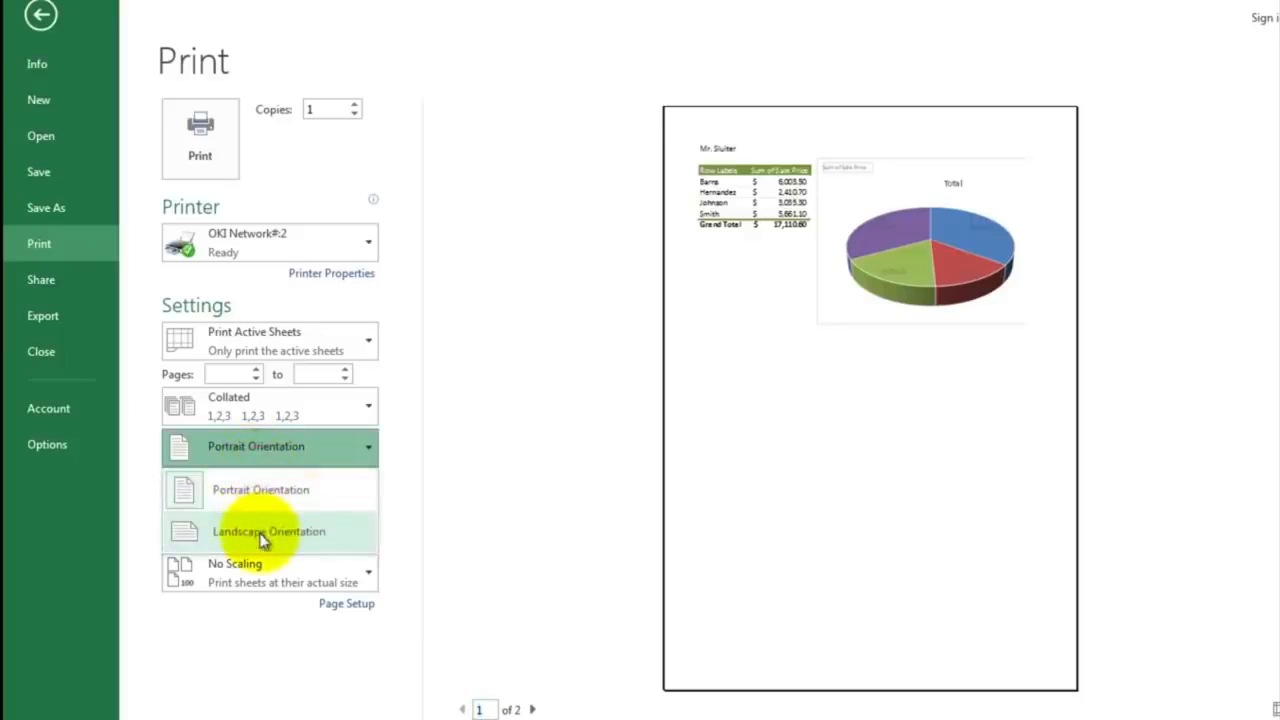
{"action": "left_click", "coordinate": [262, 533]}
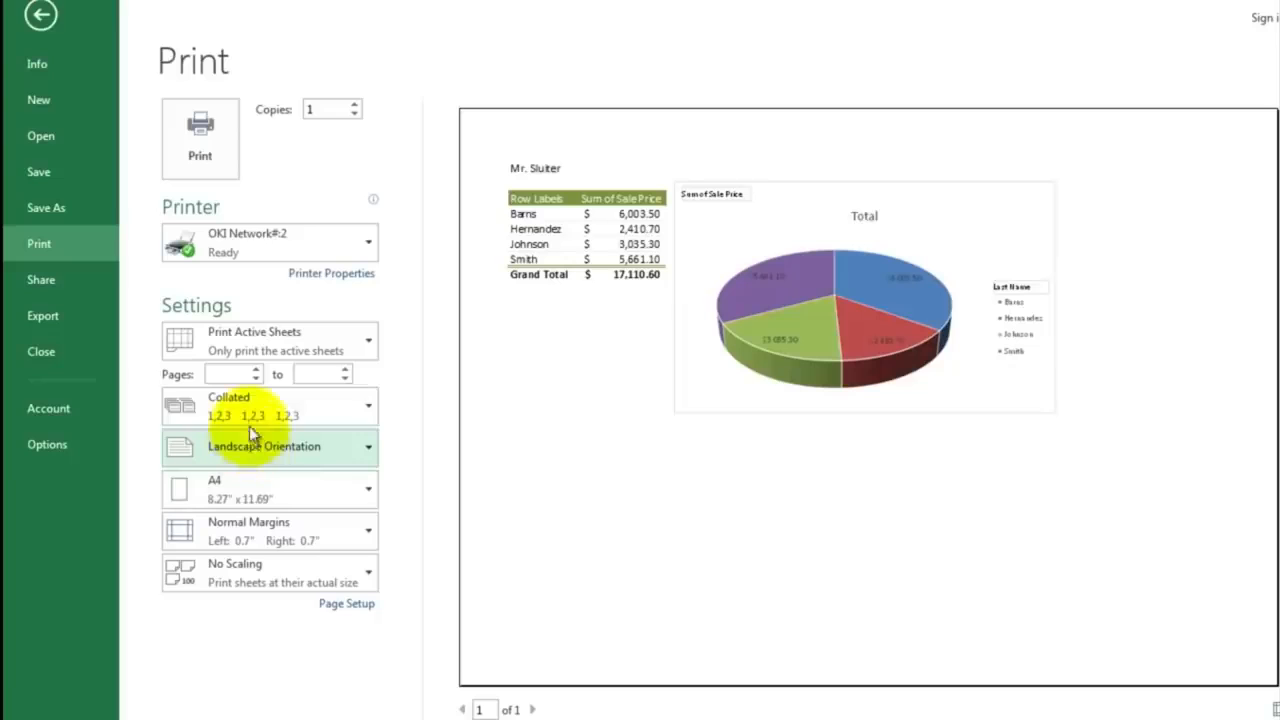
{"action": "left_click", "coordinate": [258, 575]}
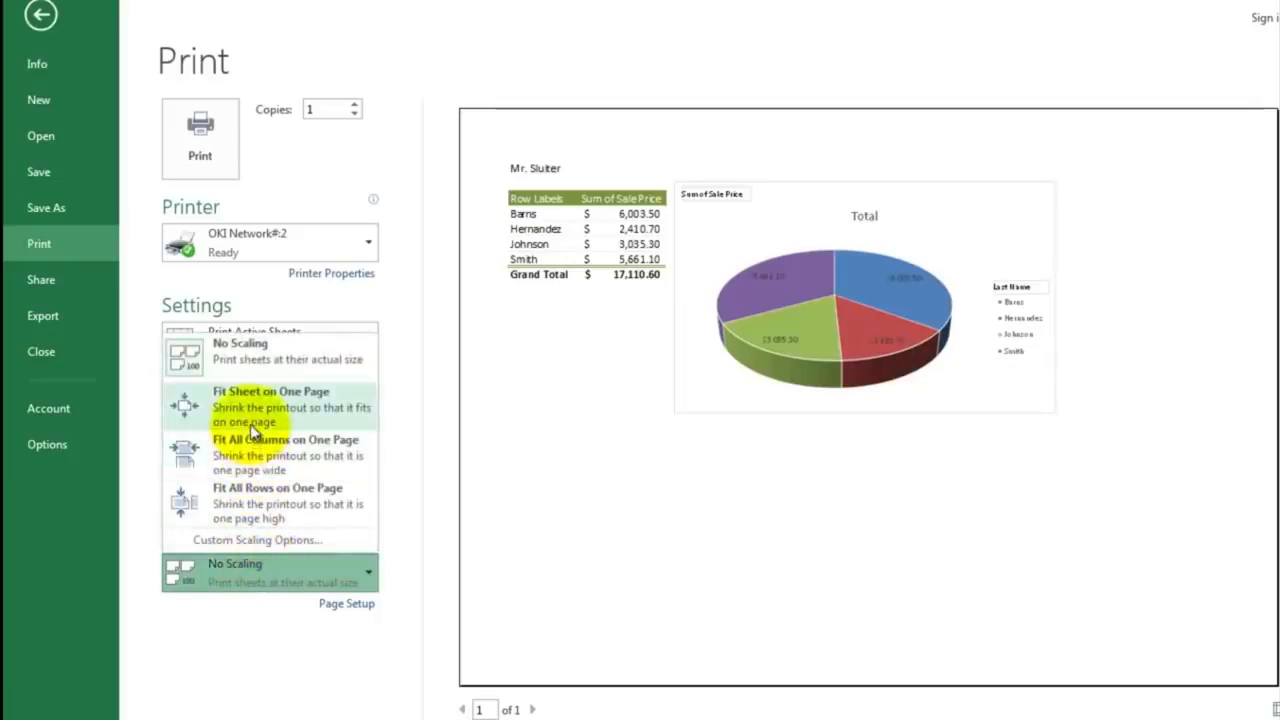
{"action": "left_click", "coordinate": [252, 428]}
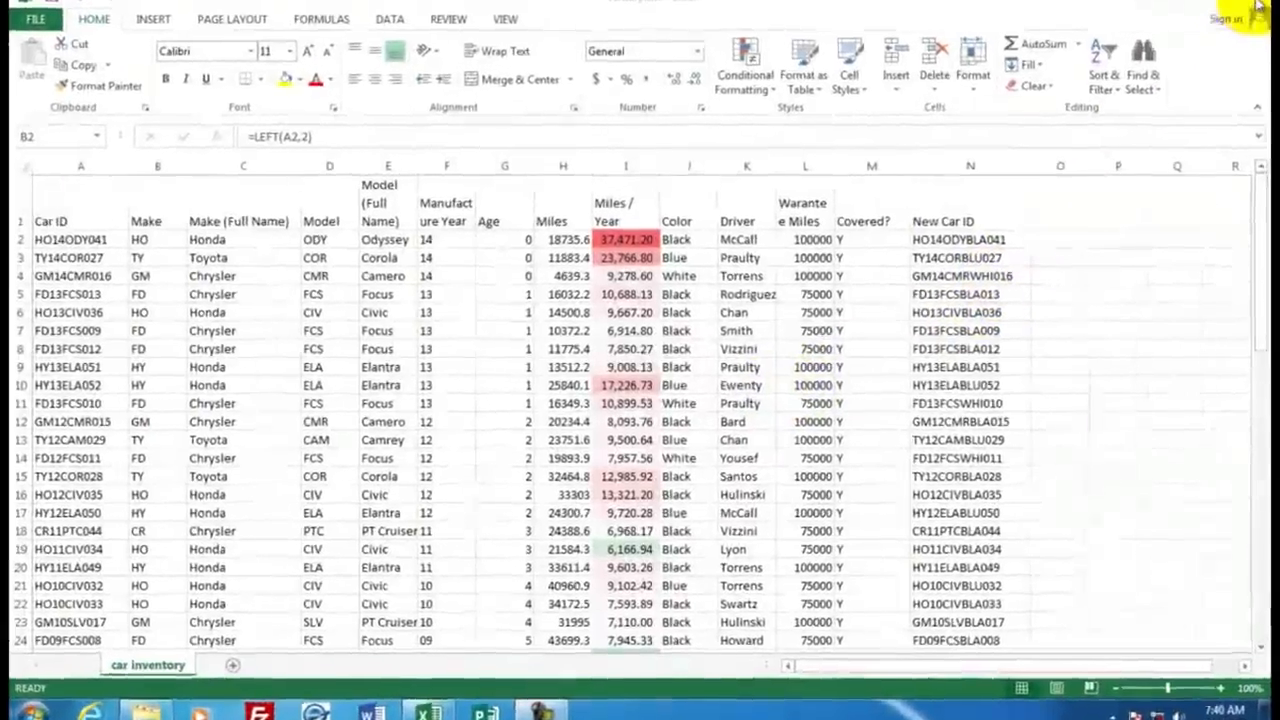
Step: Close the car inventory.xlsx workbook without saving its changes
{"action": "left_click", "coordinate": [1266, 8]}
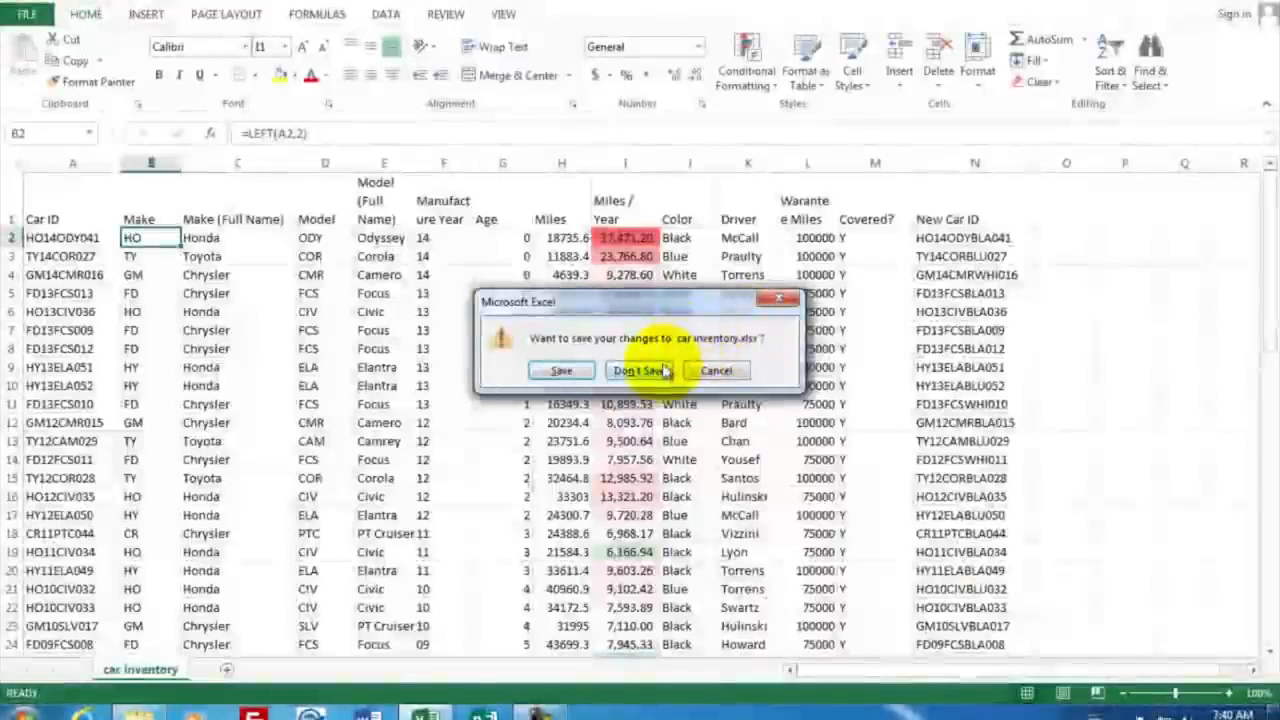
{"action": "left_click", "coordinate": [659, 370]}
Step: Open car inventory.txt from the desktop in Notepad and examine its header line and comma-separated records
{"action": "left_click", "coordinate": [955, 126]}
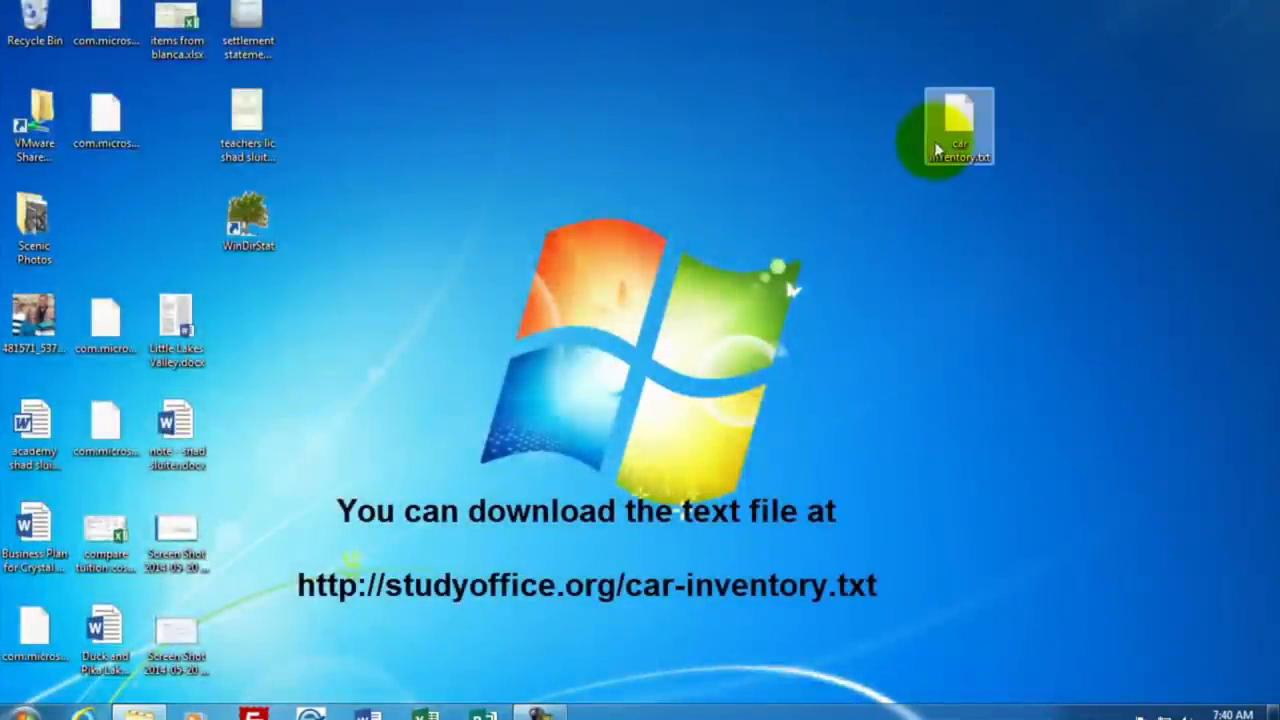
{"action": "left_click_drag", "start_coordinate": [955, 121], "coordinate": [1007, 120]}
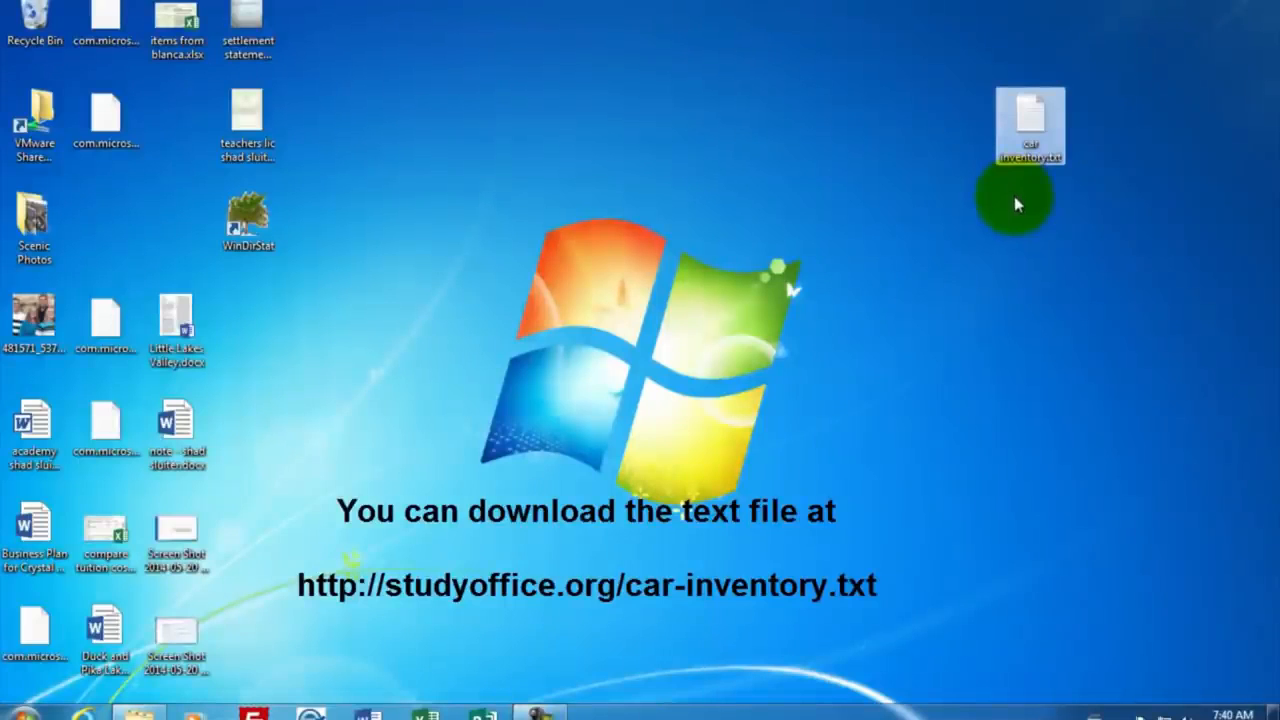
{"action": "left_click", "coordinate": [1038, 113]}
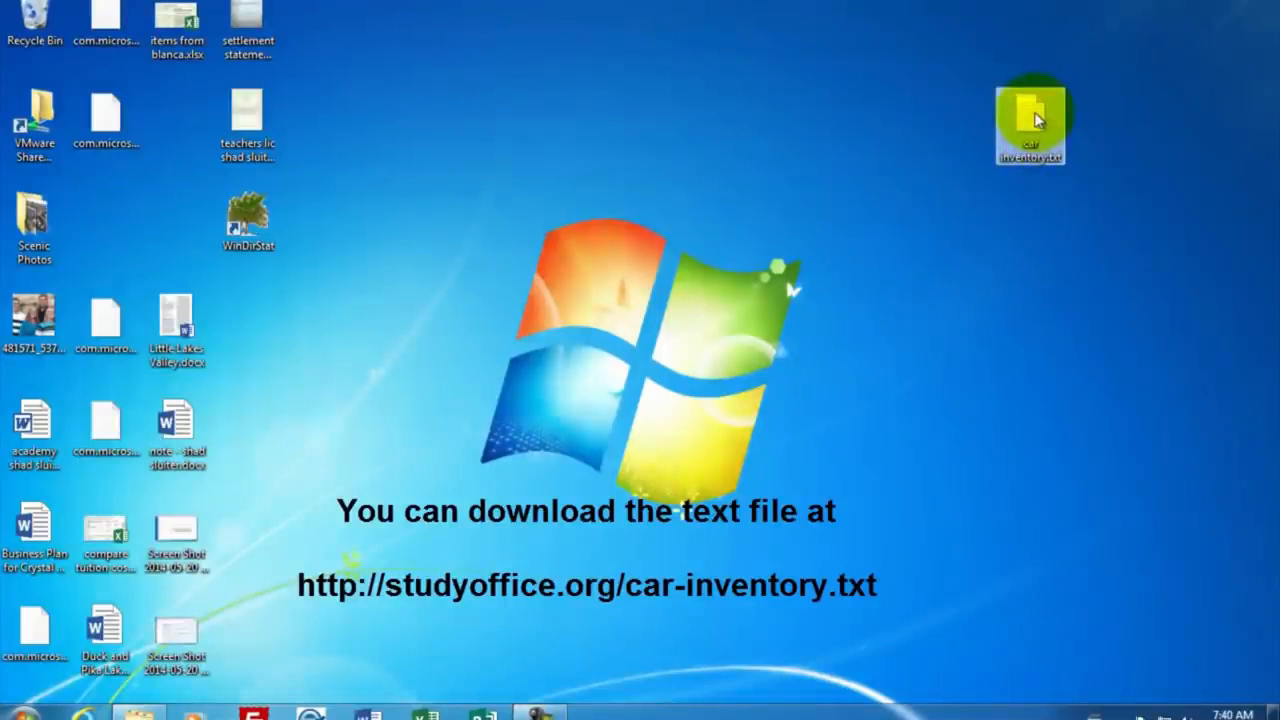
{"action": "double_click", "coordinate": [1038, 115]}
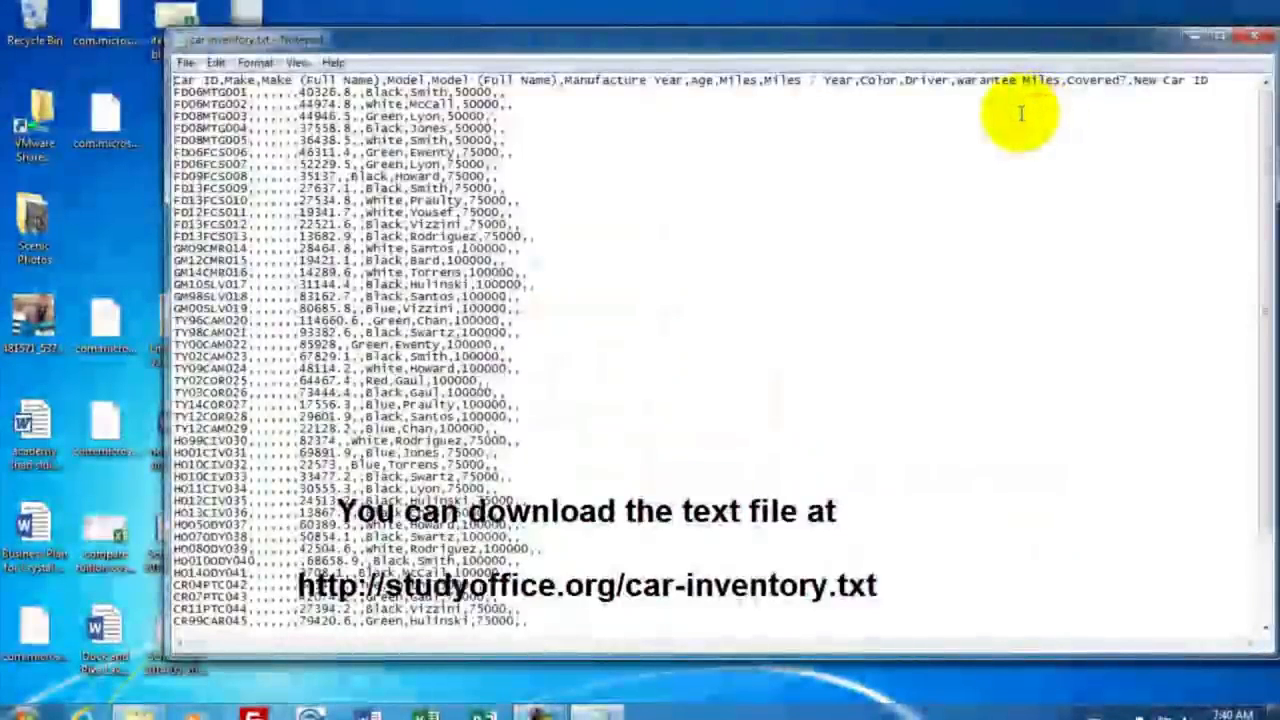
{"action": "left_click_drag", "start_coordinate": [908, 42], "coordinate": [876, 31]}
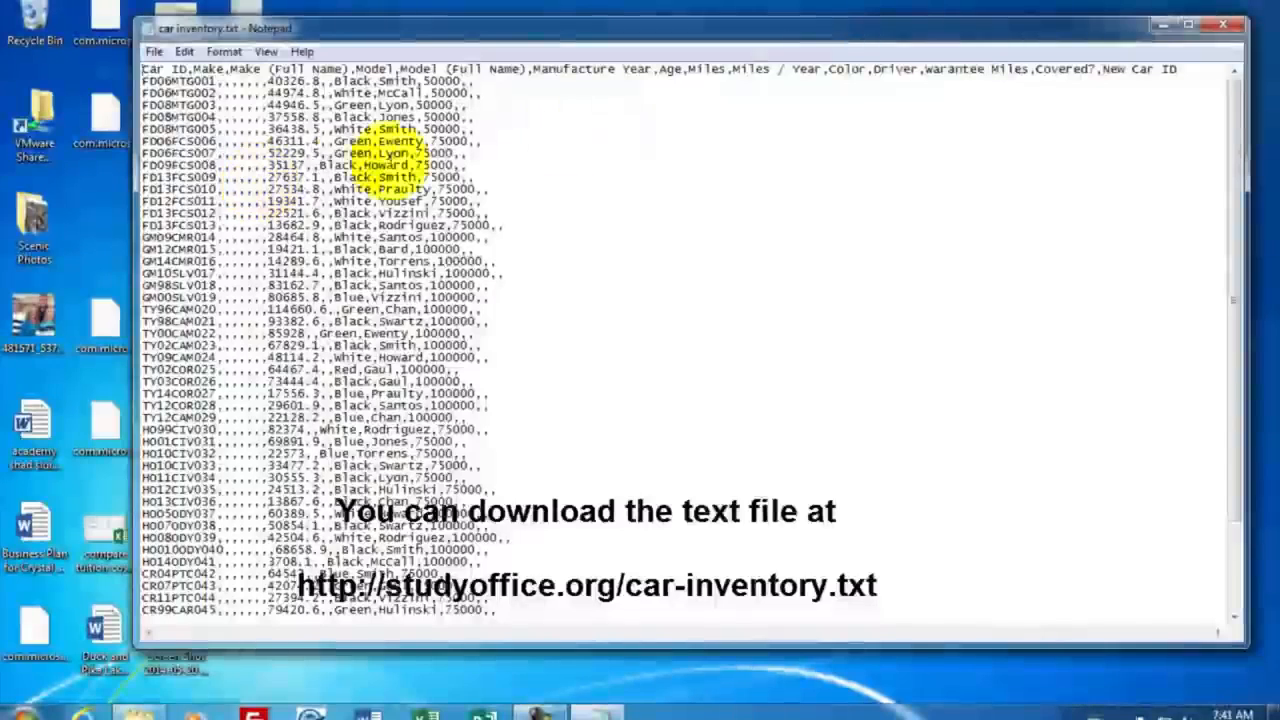
Step: Close the car inventory text file and start Excel
{"action": "left_click", "coordinate": [1235, 30]}
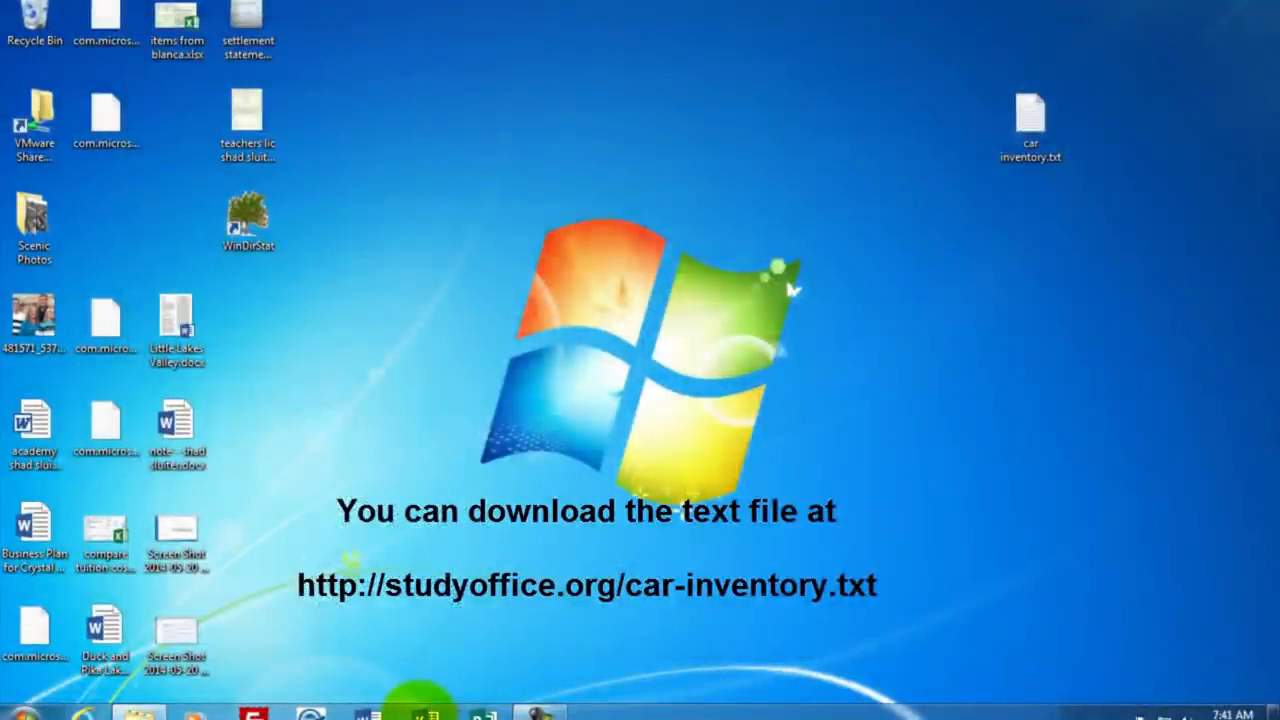
{"action": "left_click", "coordinate": [424, 712]}
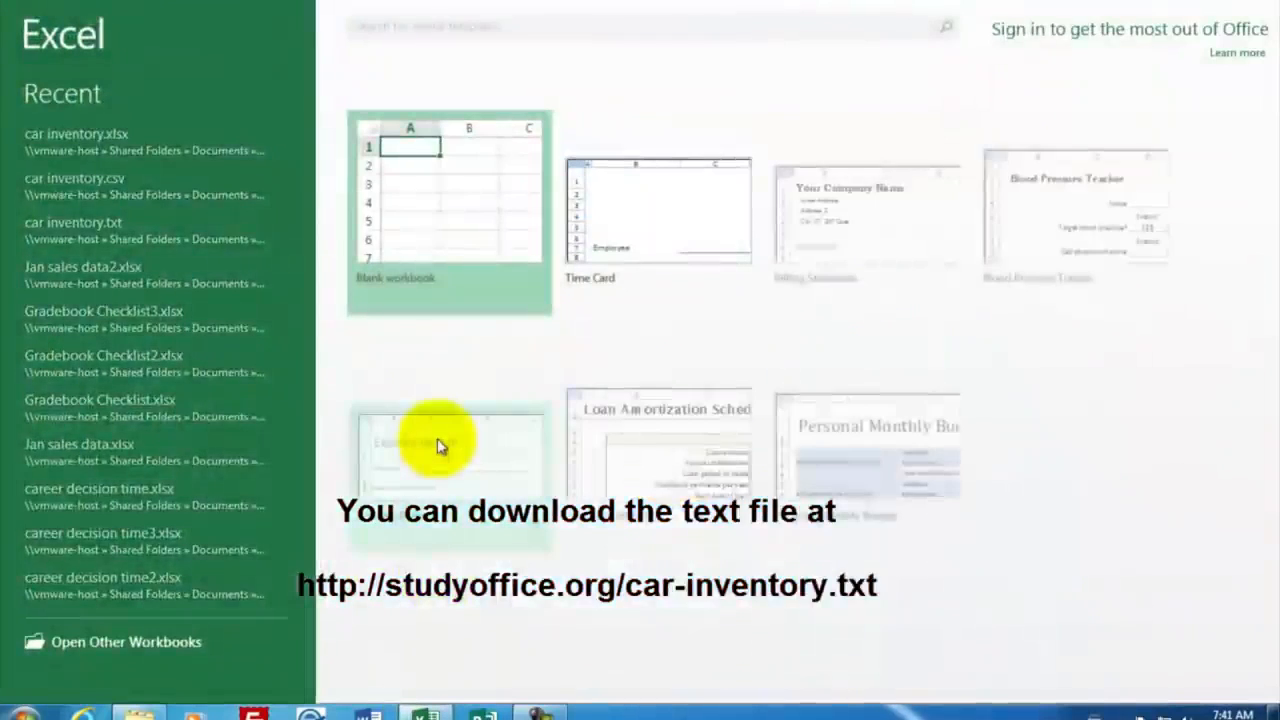
Step: Create a blank workbook and browse to the Desktop folder for a file to open
{"action": "left_click", "coordinate": [443, 214]}
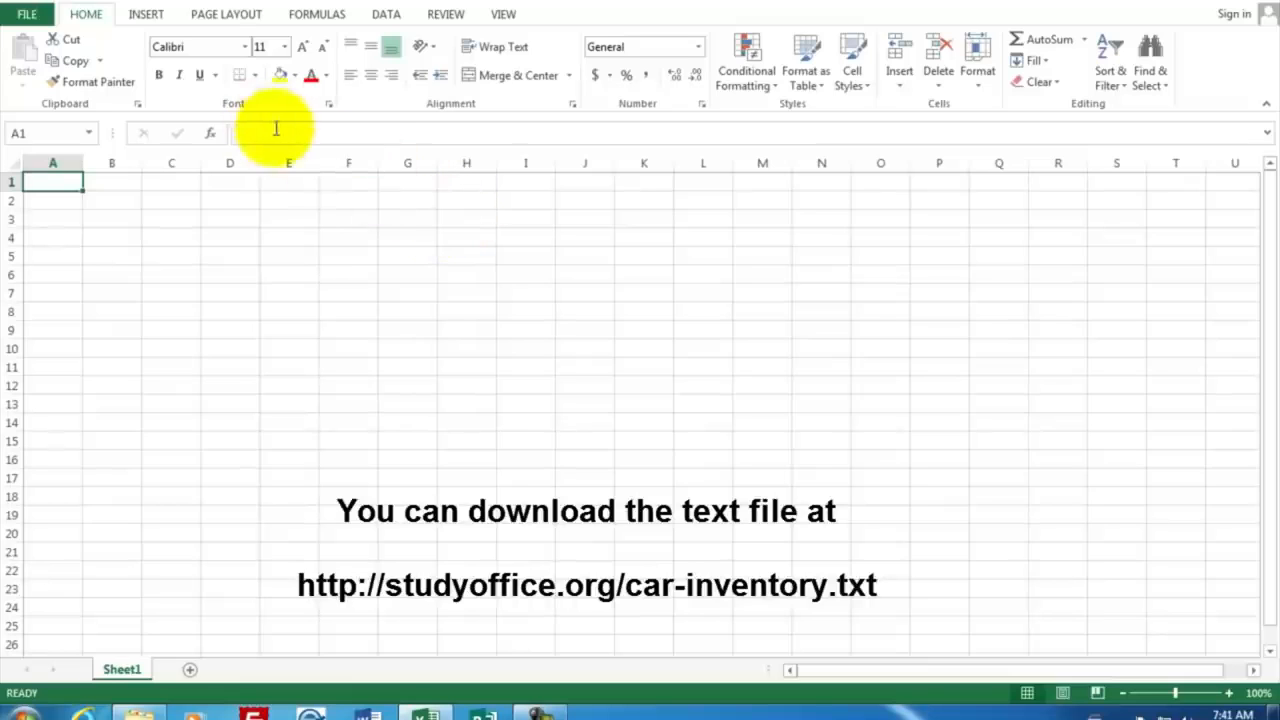
{"action": "left_click", "coordinate": [27, 15]}
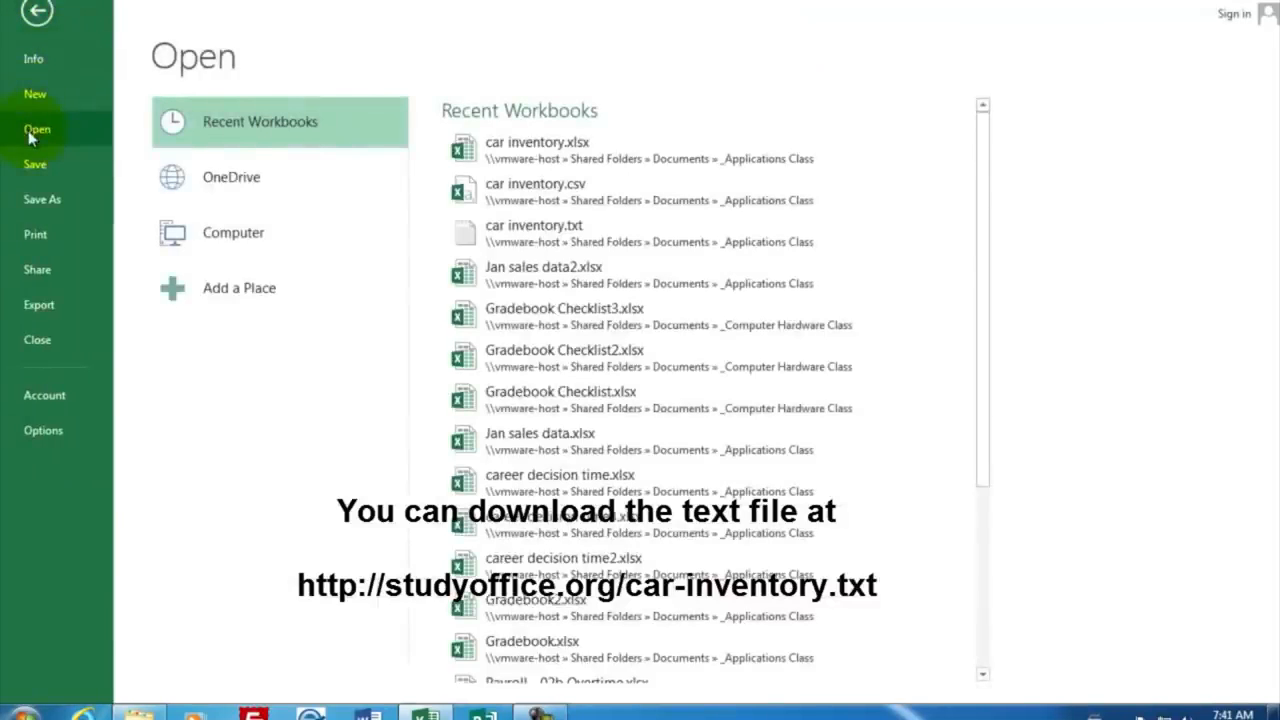
{"action": "left_click", "coordinate": [236, 246]}
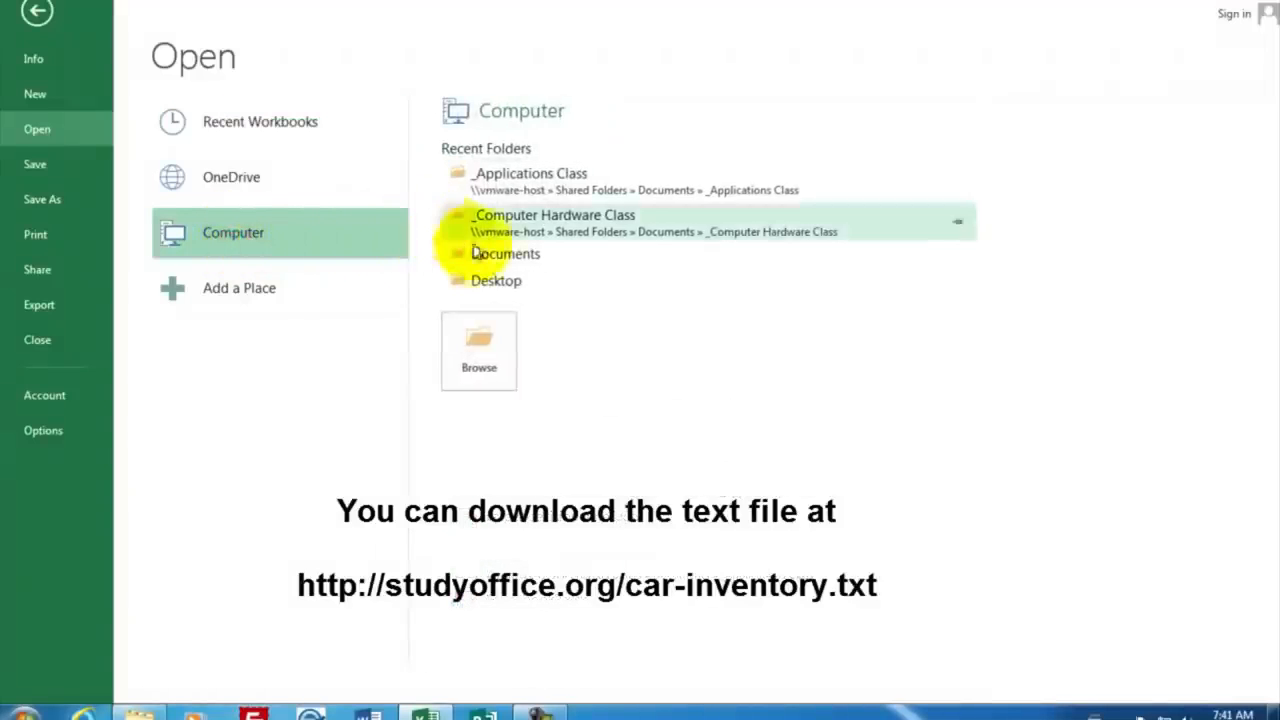
{"action": "left_click", "coordinate": [484, 345]}
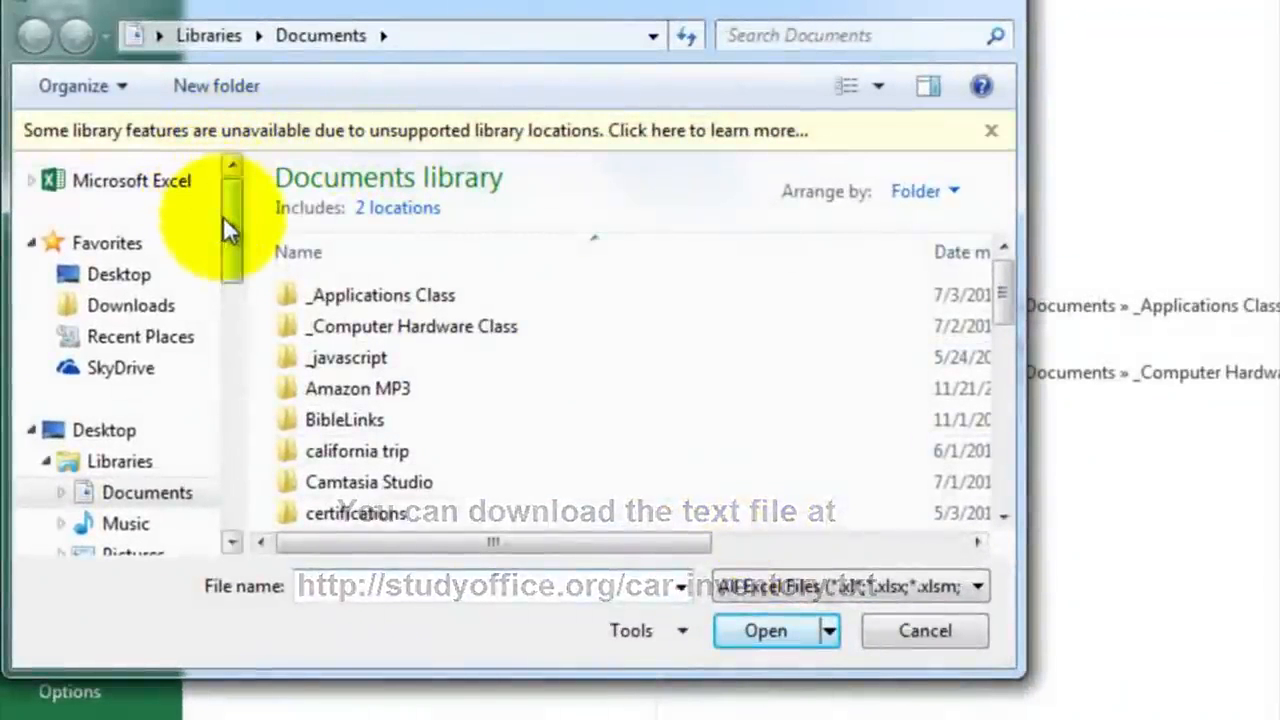
{"action": "left_click", "coordinate": [130, 280]}
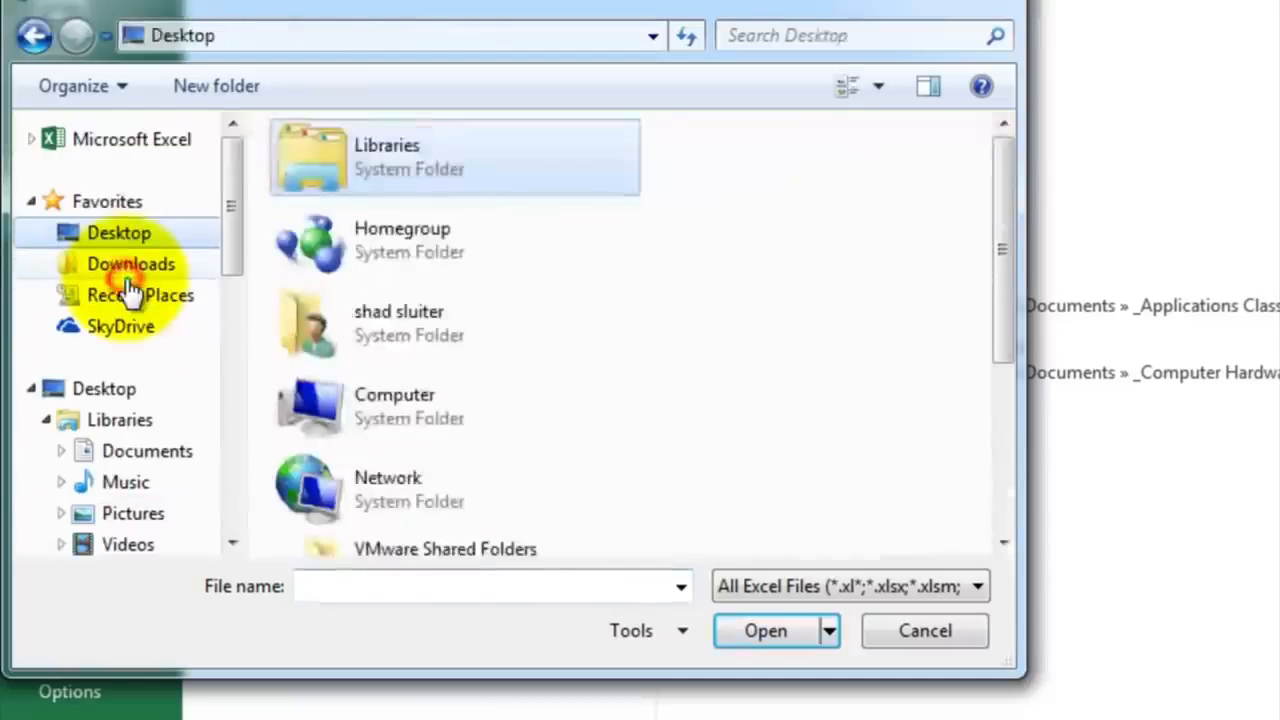
{"action": "left_click_drag", "start_coordinate": [999, 236], "coordinate": [1018, 420]}
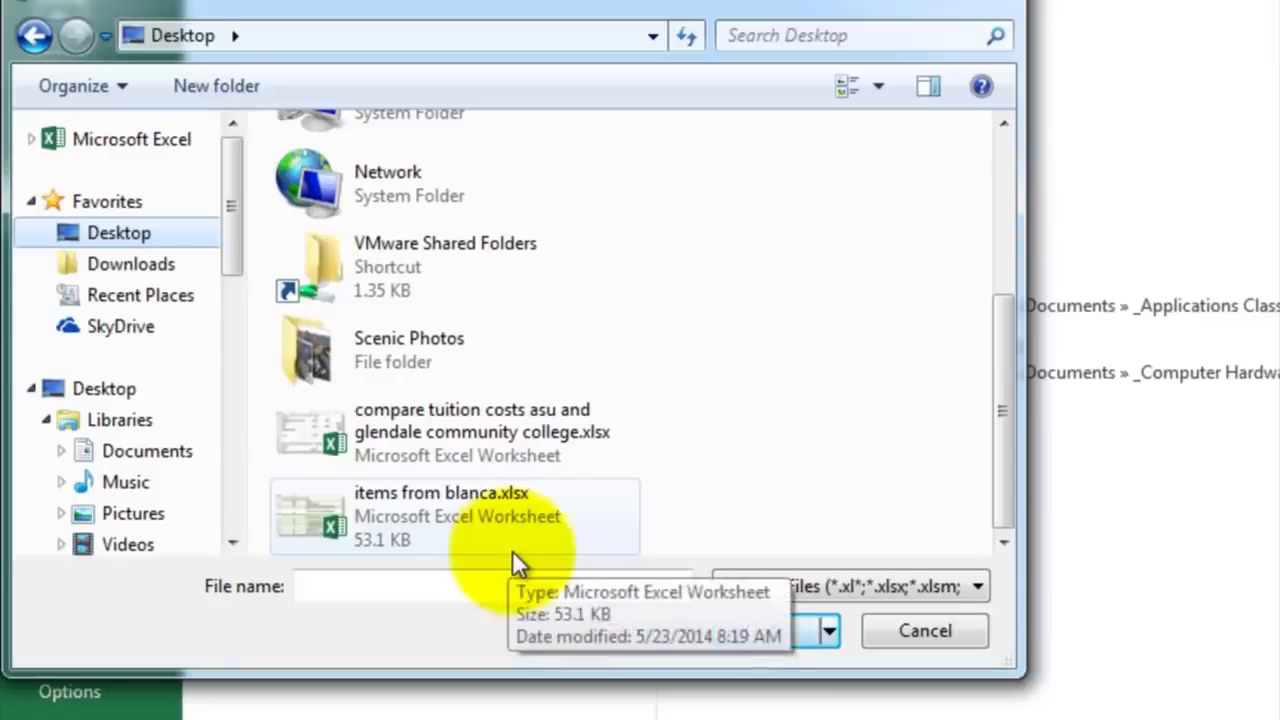
Step: Show All Files (*.*) in the Desktop folder and open car inventory.txt
{"action": "left_click", "coordinate": [968, 585]}
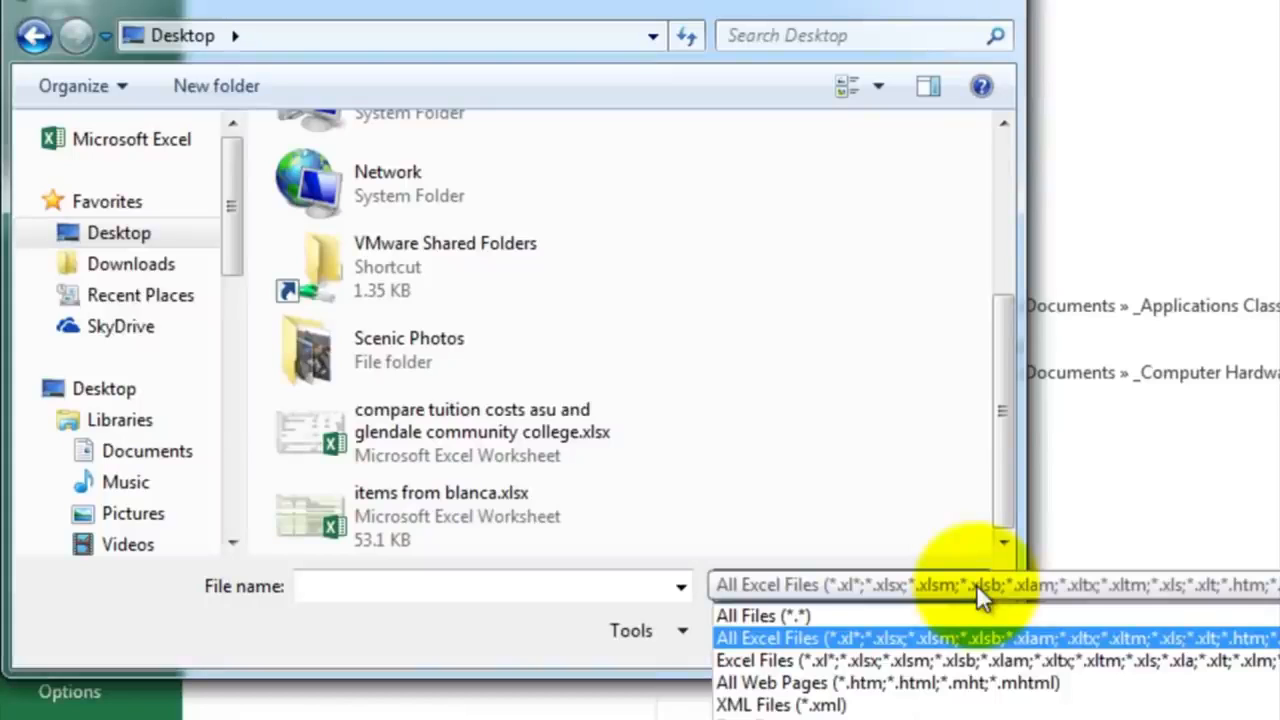
{"action": "left_click", "coordinate": [786, 617]}
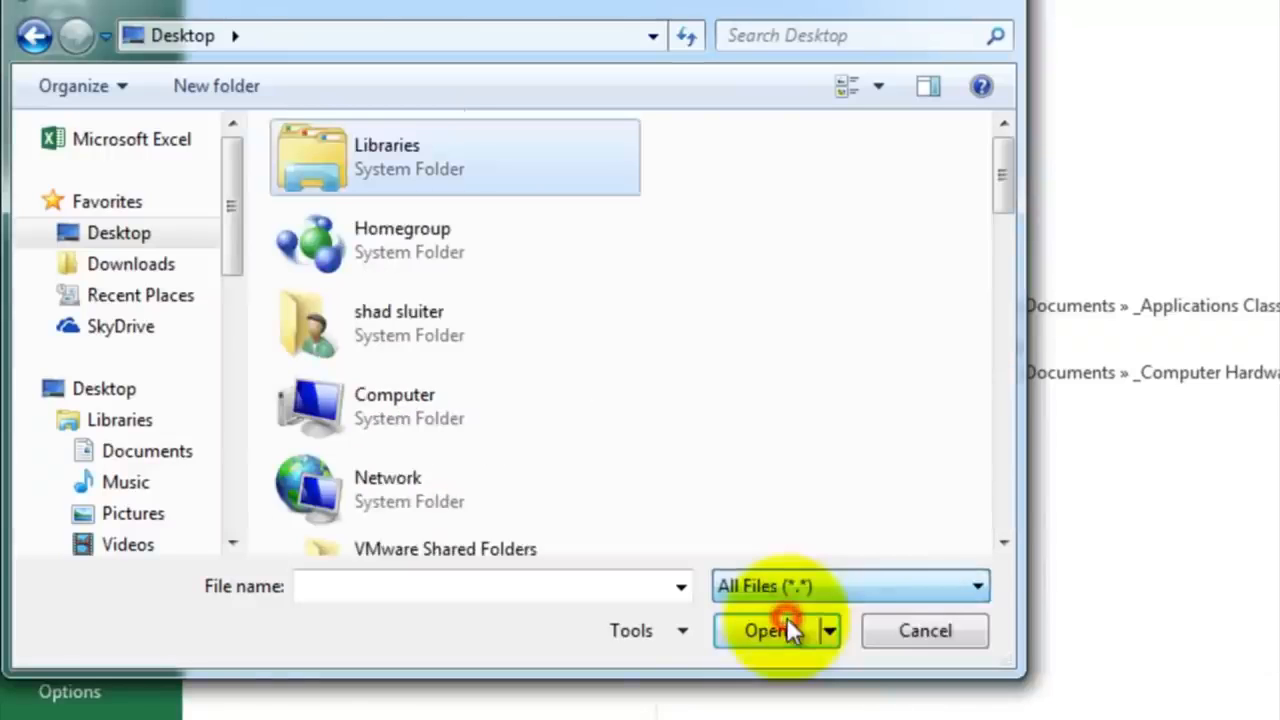
{"action": "left_click_drag", "start_coordinate": [1002, 186], "coordinate": [1000, 298]}
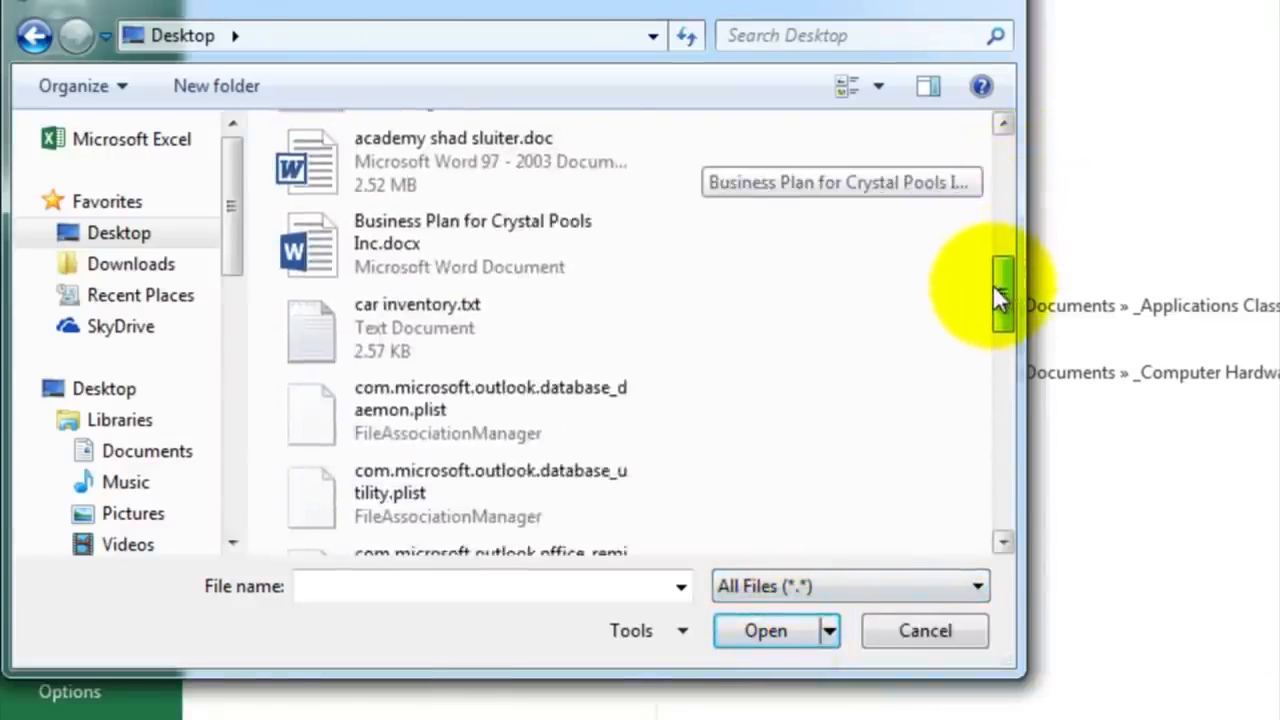
{"action": "left_click", "coordinate": [329, 335]}
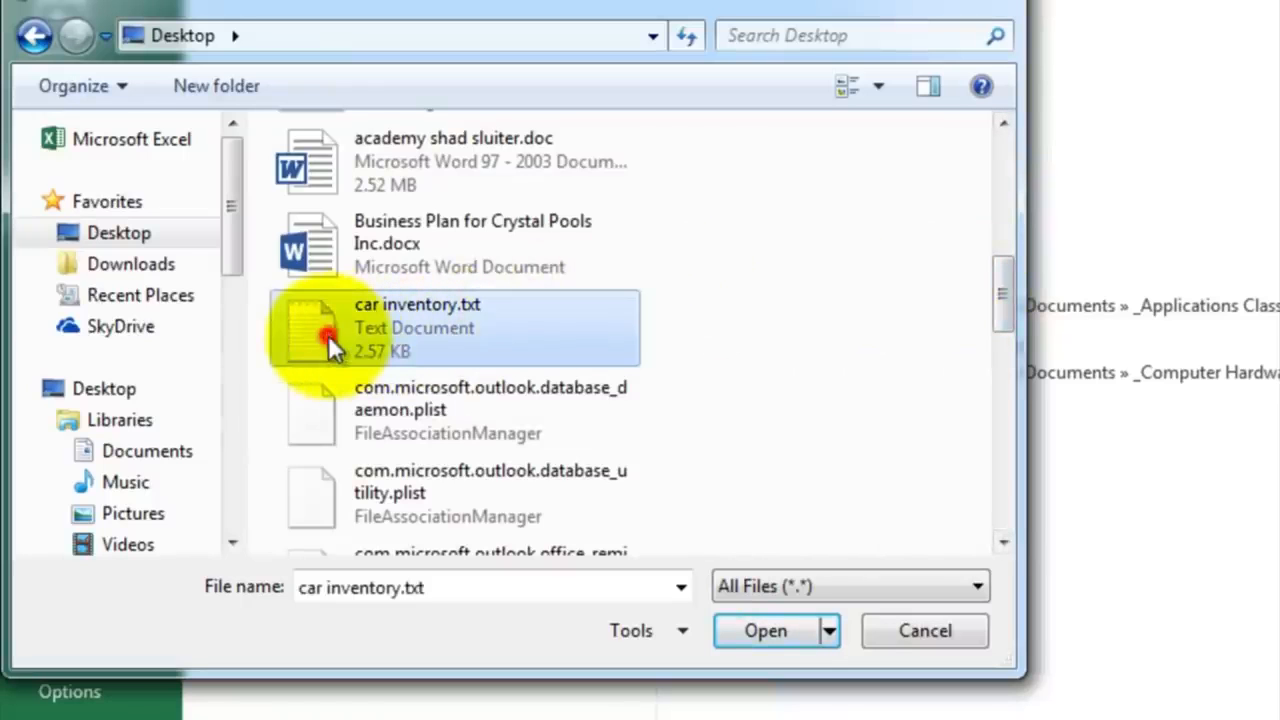
{"action": "left_click", "coordinate": [751, 627]}
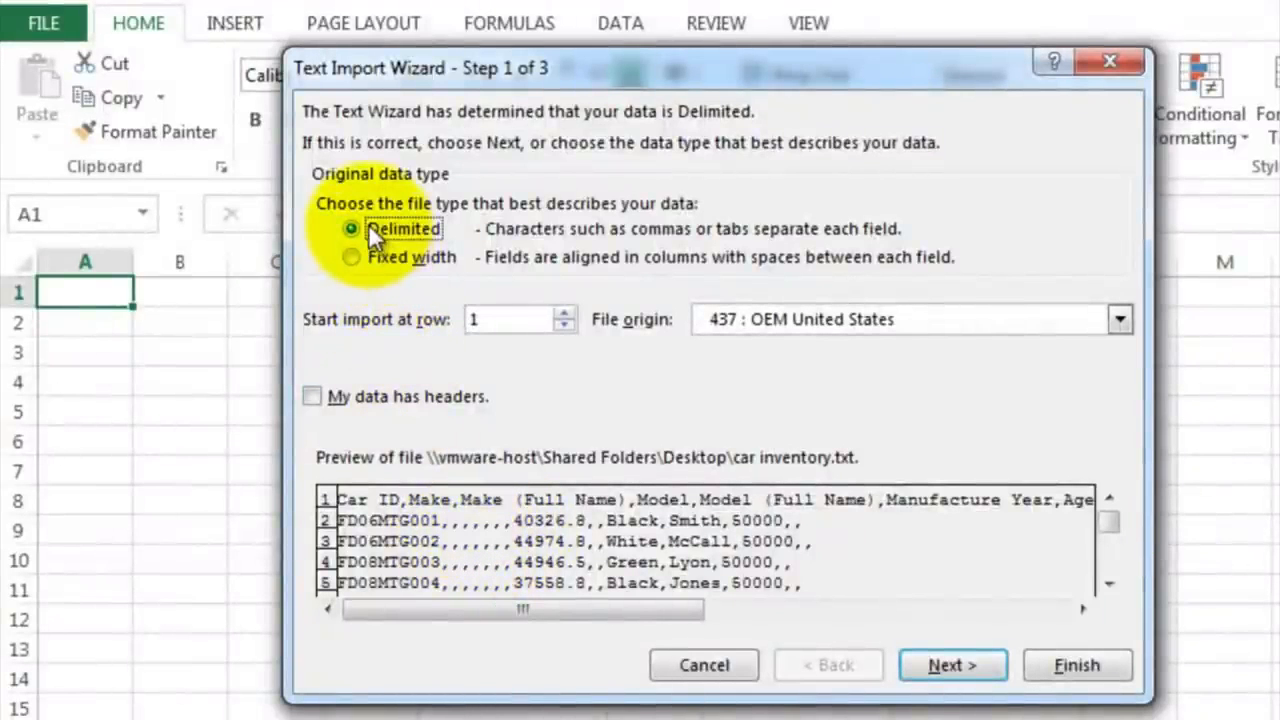
Step: Import the text as Delimited data with Comma added as a delimiter, checking the previewed columns before finishing
{"action": "left_click", "coordinate": [942, 663]}
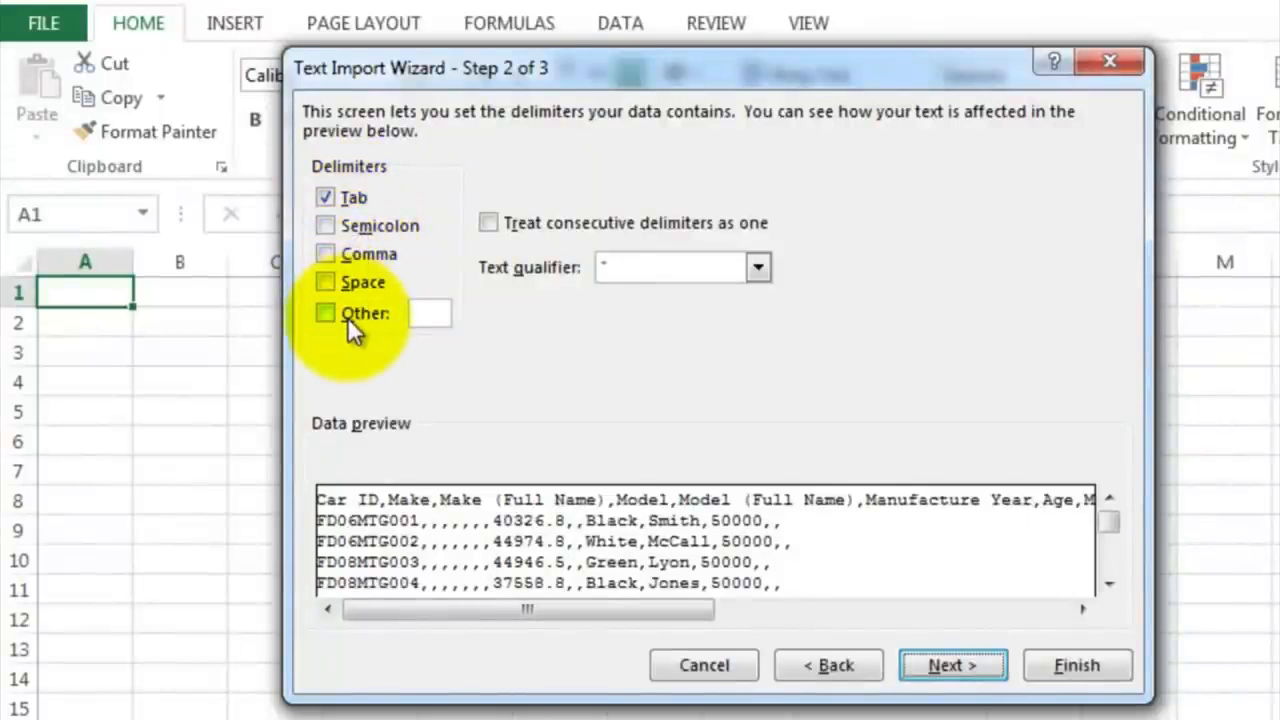
{"action": "left_click", "coordinate": [325, 254]}
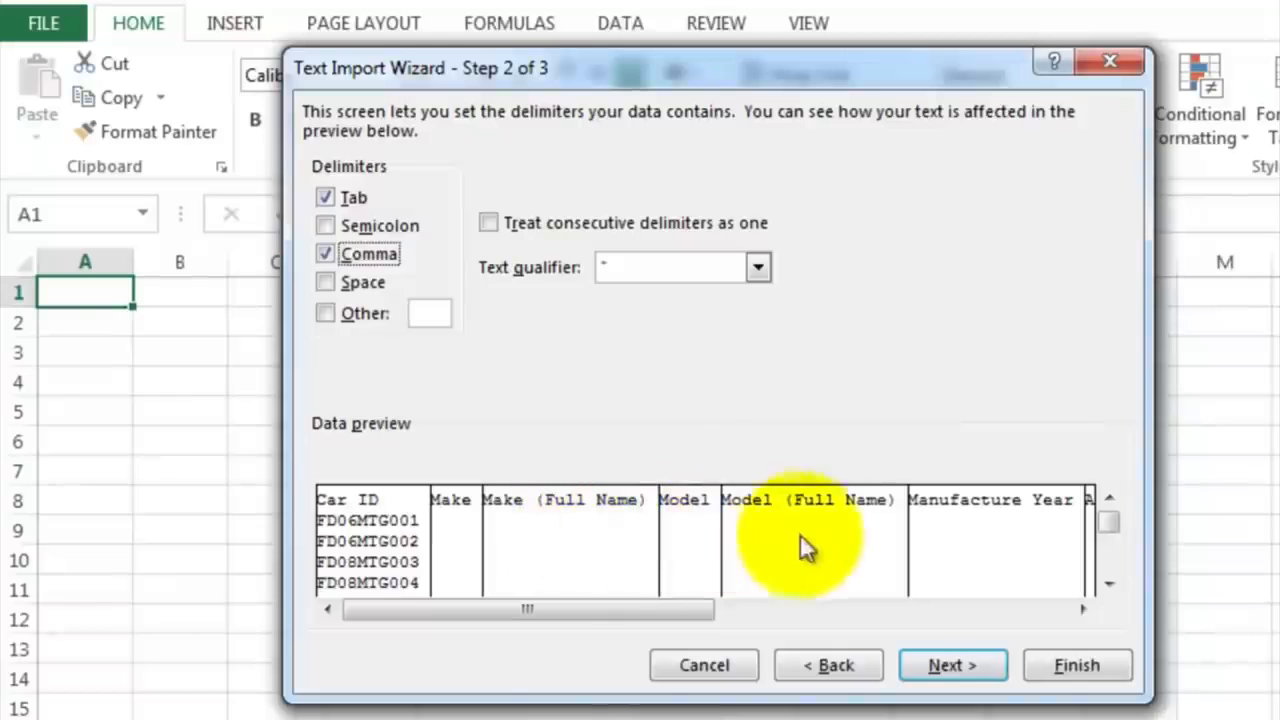
{"action": "left_click_drag", "start_coordinate": [692, 608], "coordinate": [910, 618]}
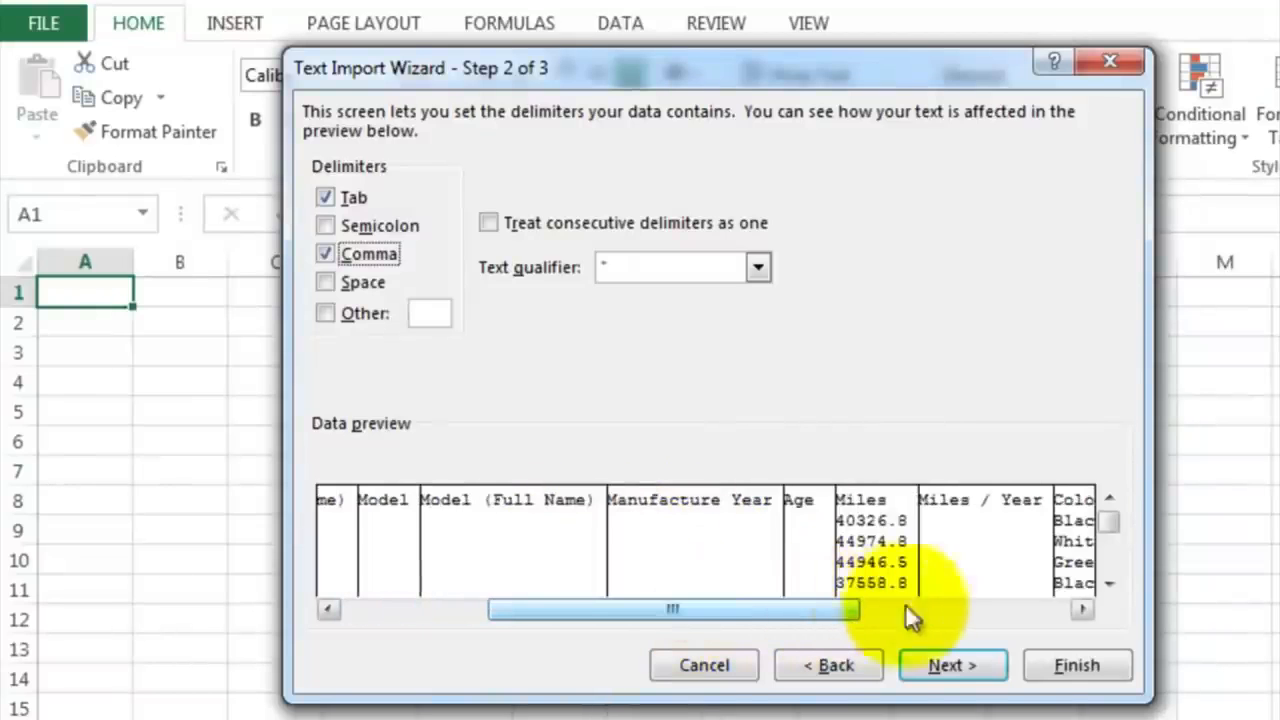
{"action": "left_click", "coordinate": [1087, 608]}
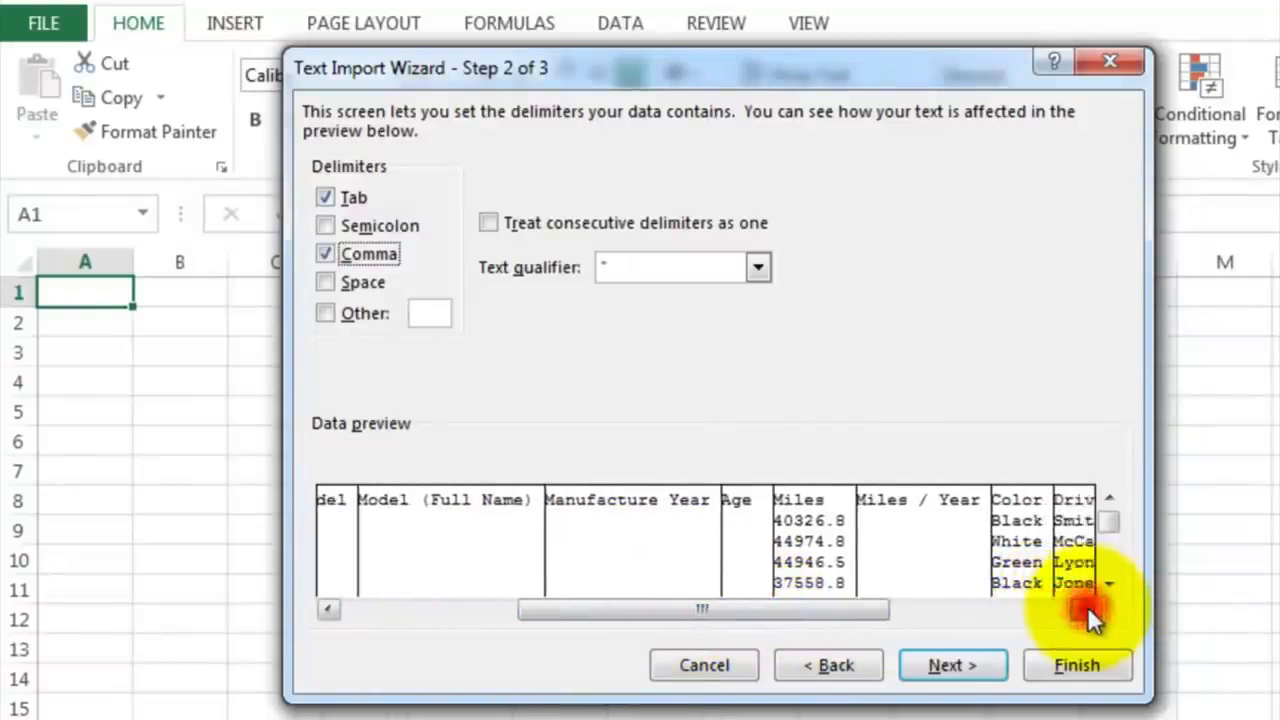
{"action": "left_click_drag", "start_coordinate": [1087, 608], "coordinate": [1086, 610]}
{"action": "left_click", "coordinate": [1059, 658]}
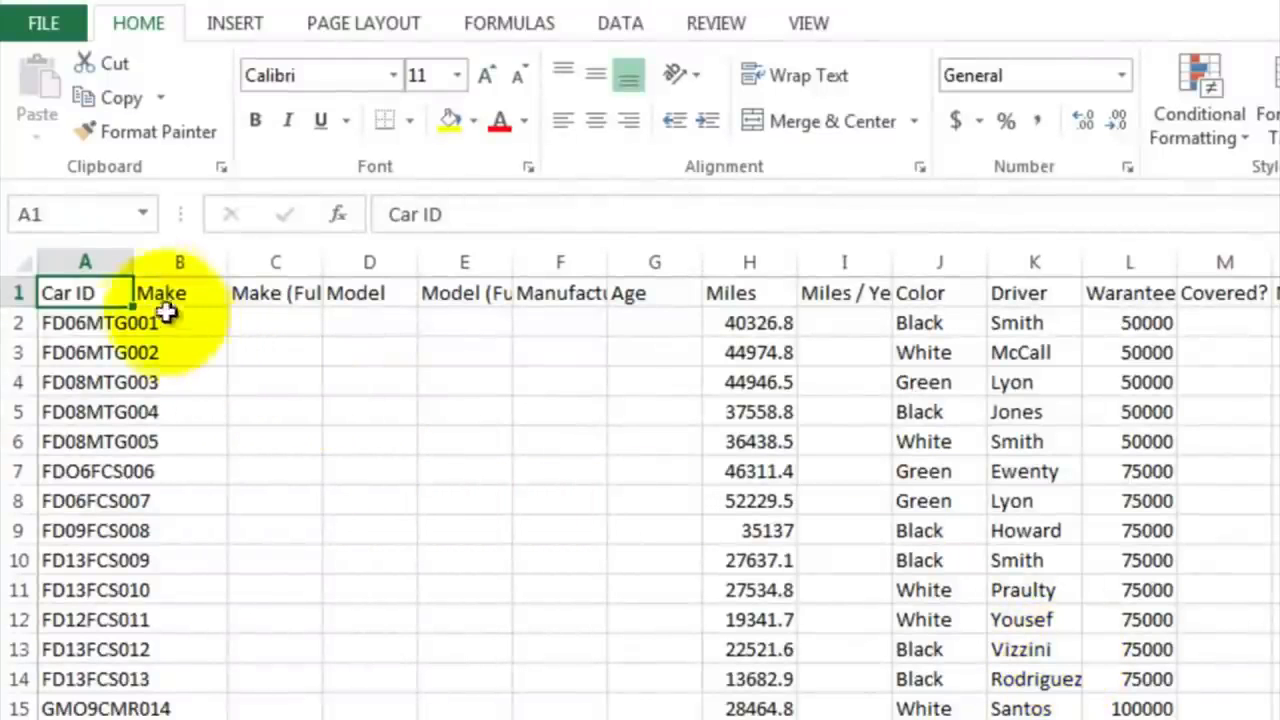
Step: Widen column A to fit the Car ID values and wrap the text of header row 1
{"action": "left_click_drag", "start_coordinate": [134, 259], "coordinate": [226, 258]}
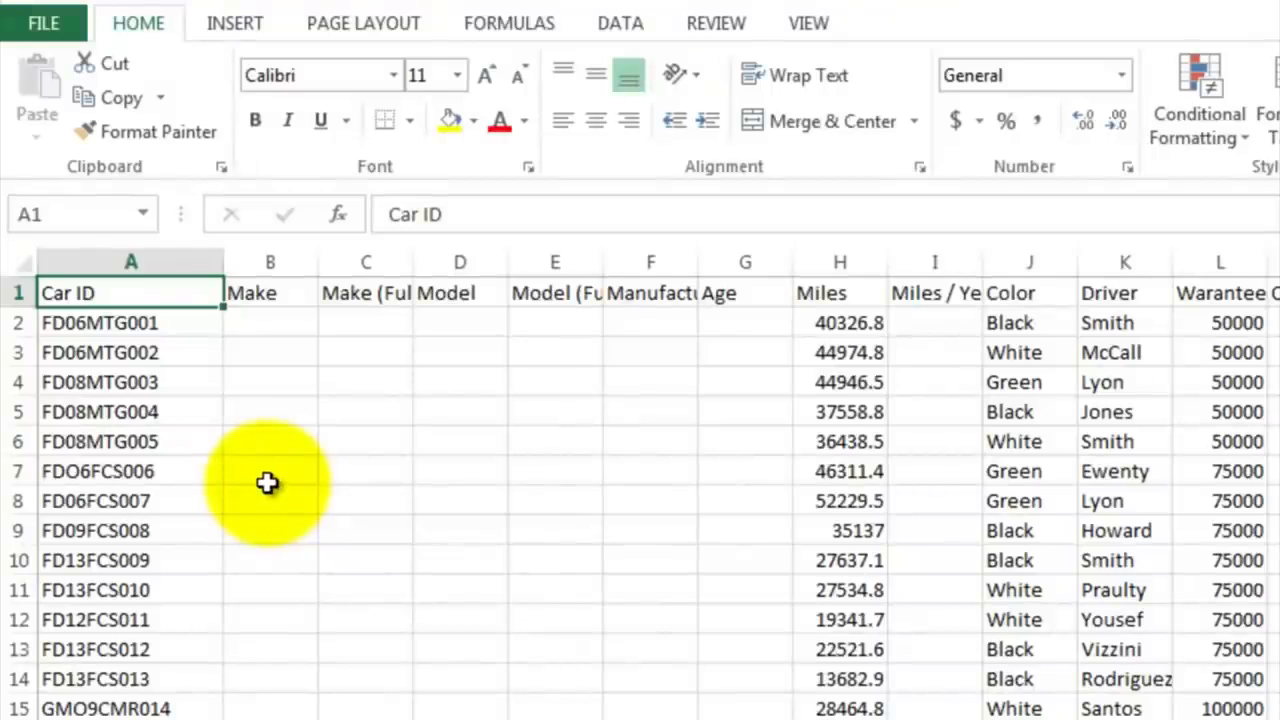
{"action": "left_click", "coordinate": [17, 292]}
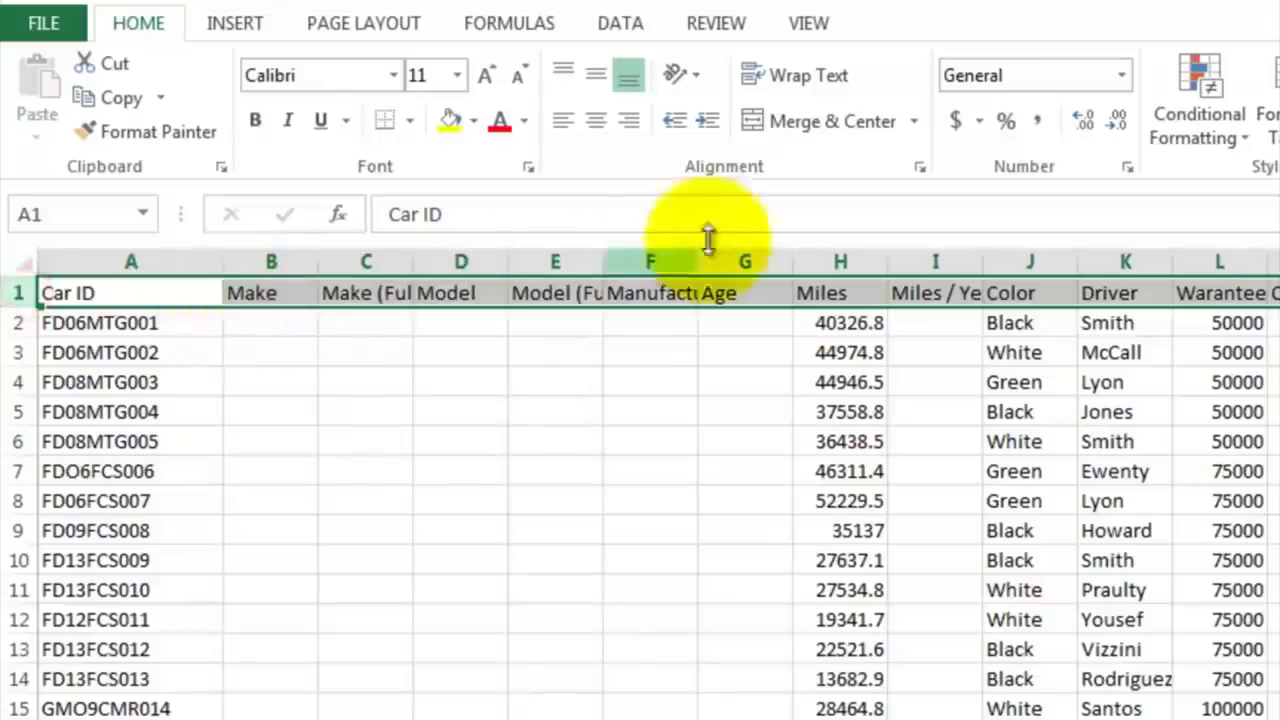
{"action": "left_click", "coordinate": [818, 81]}
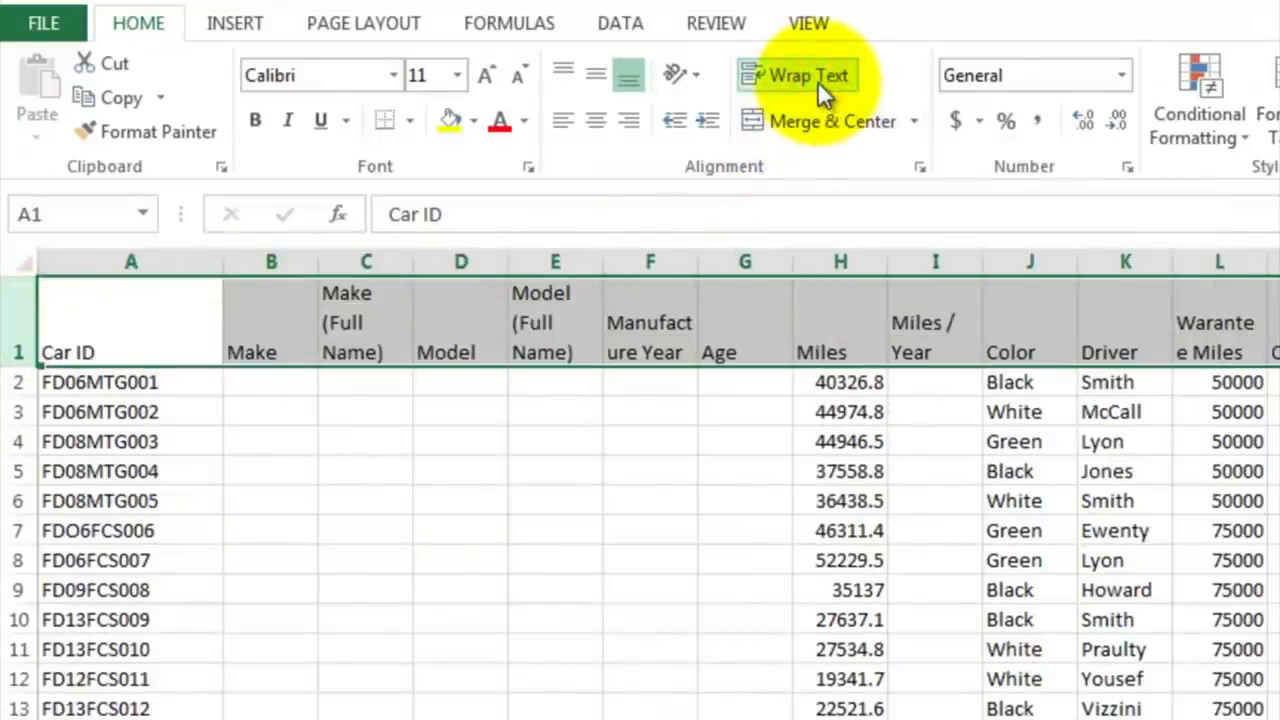
Step: Select the first empty Make cell, B2, and inspect the Car ID code in A2
{"action": "left_click", "coordinate": [281, 386]}
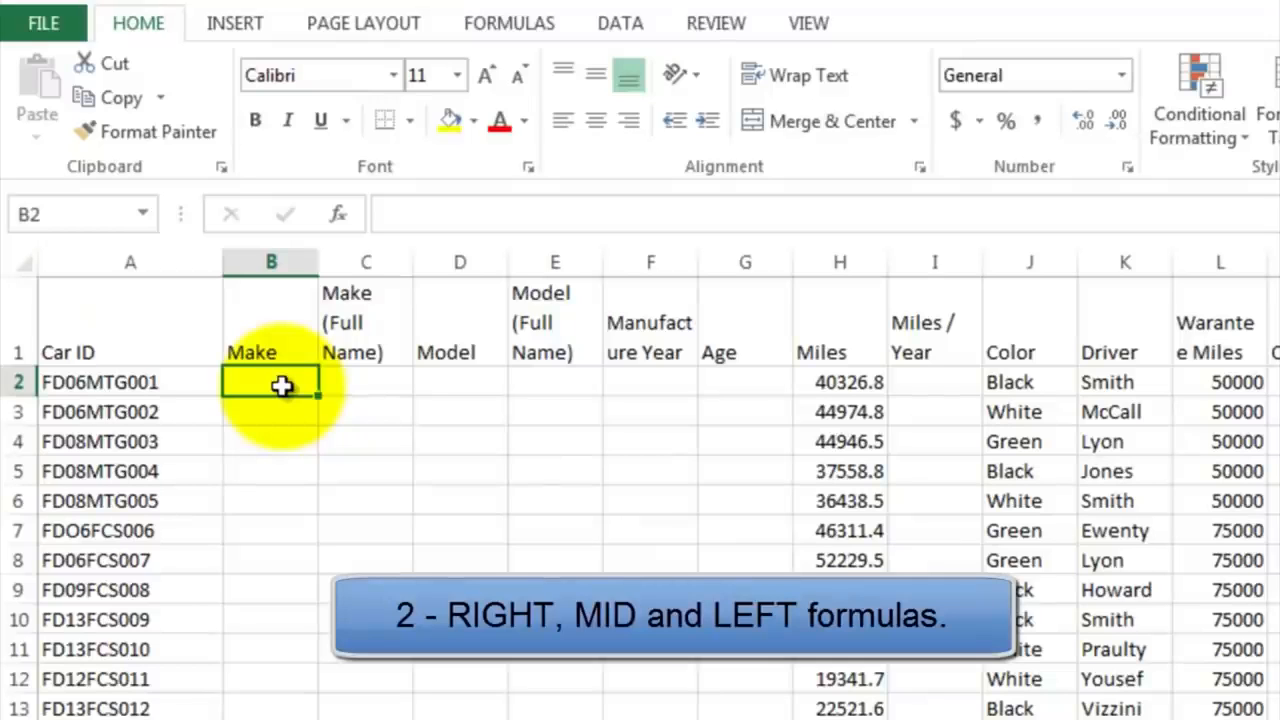
{"action": "left_click", "coordinate": [150, 388]}
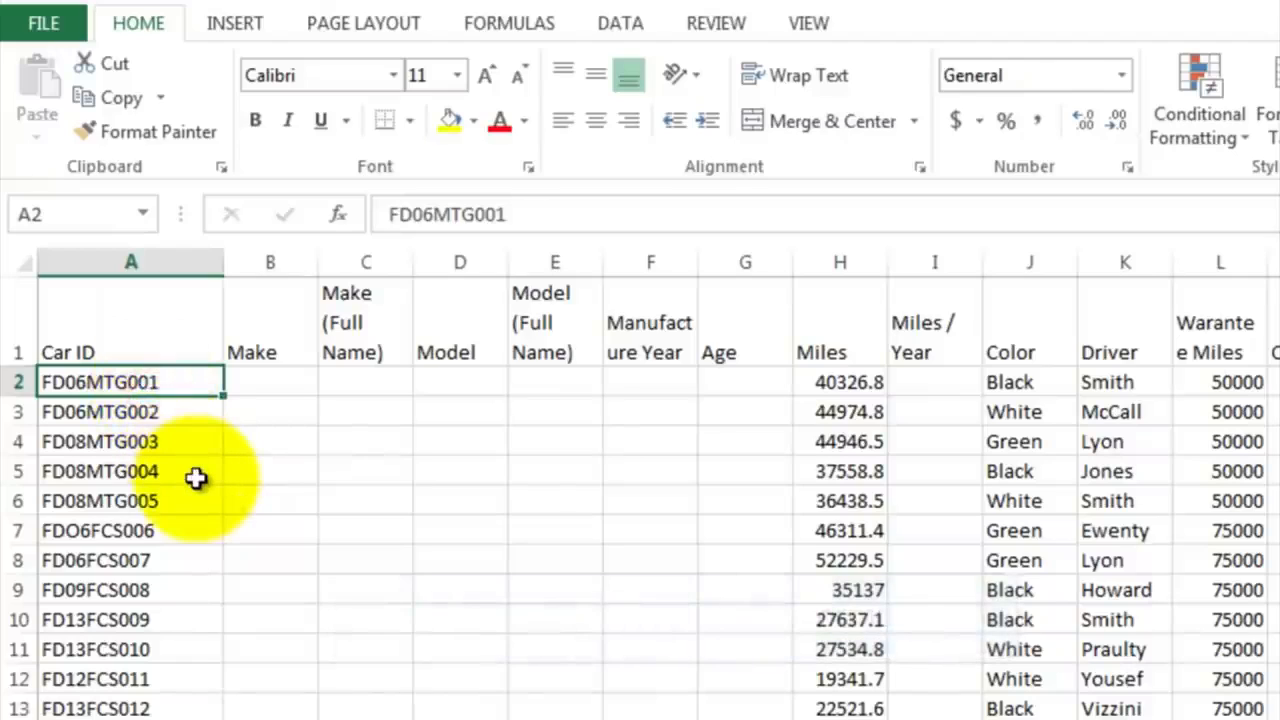
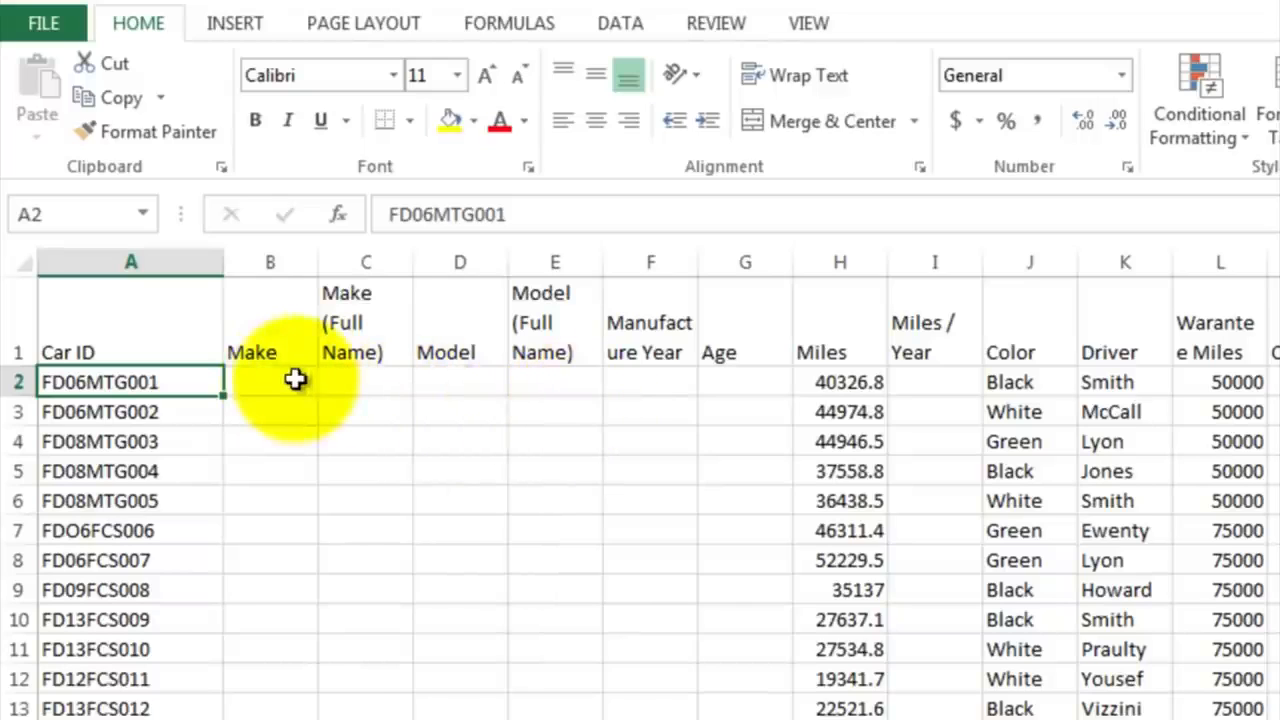
Step: Enter the formula =LEFT(A2,2) in cell B2 to extract the make code from the Car ID
{"action": "left_click", "coordinate": [293, 380]}
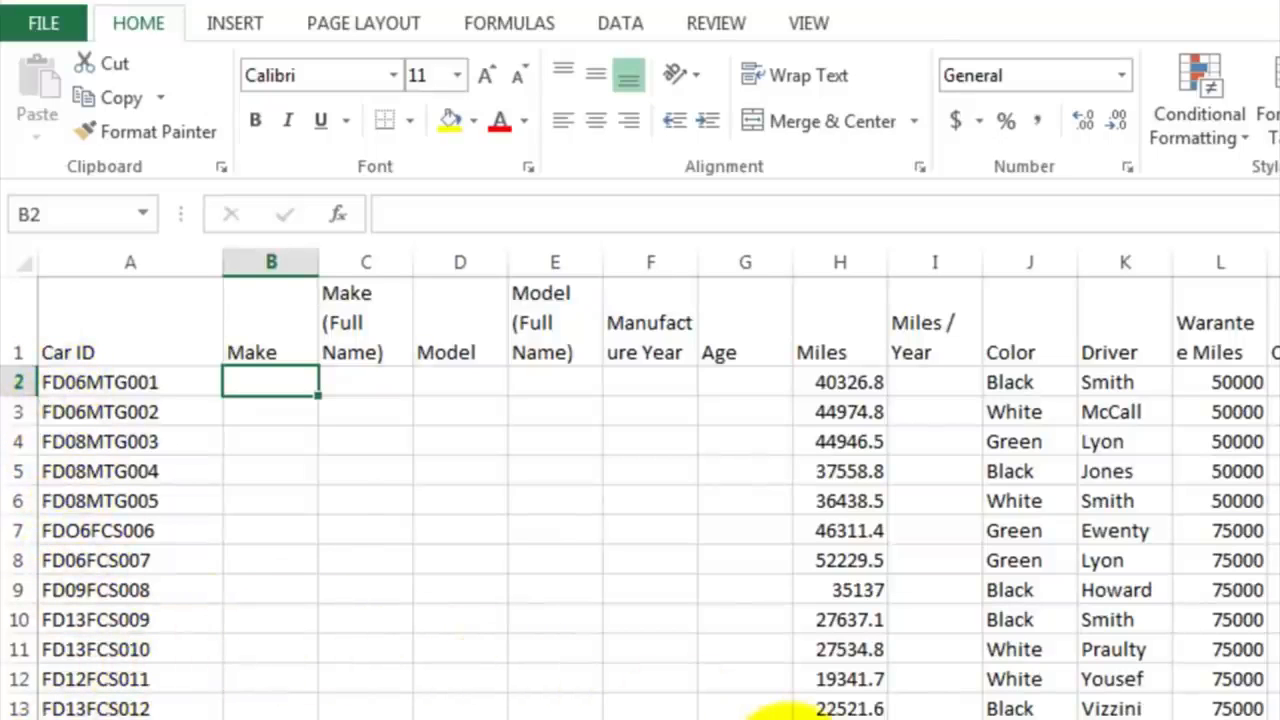
{"action": "type", "text": "="}
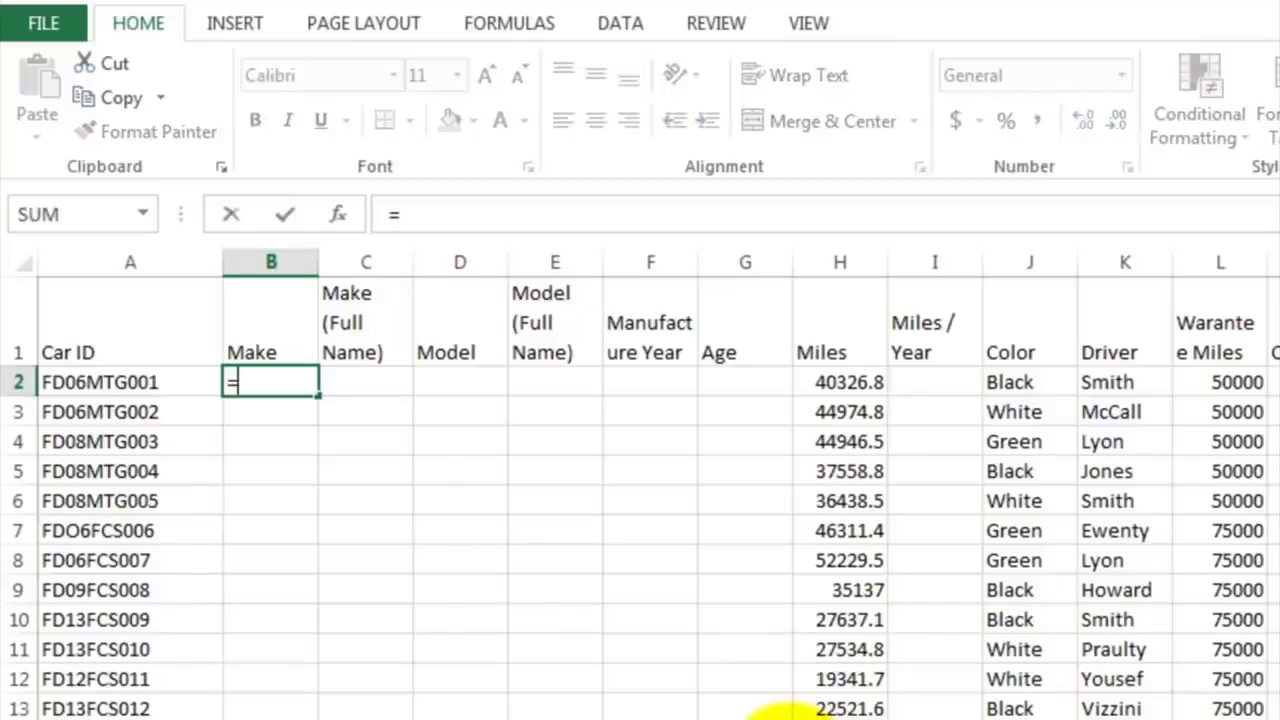
{"action": "type", "text": "left"}
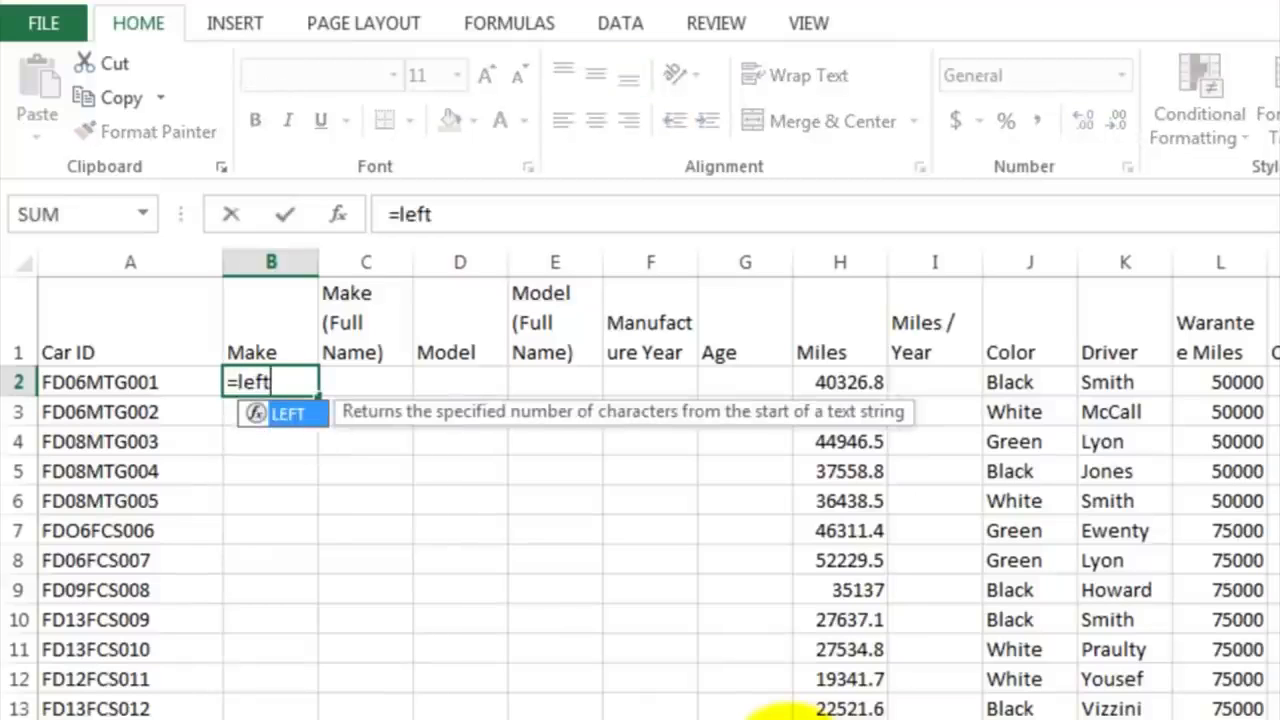
{"action": "type", "text": "("}
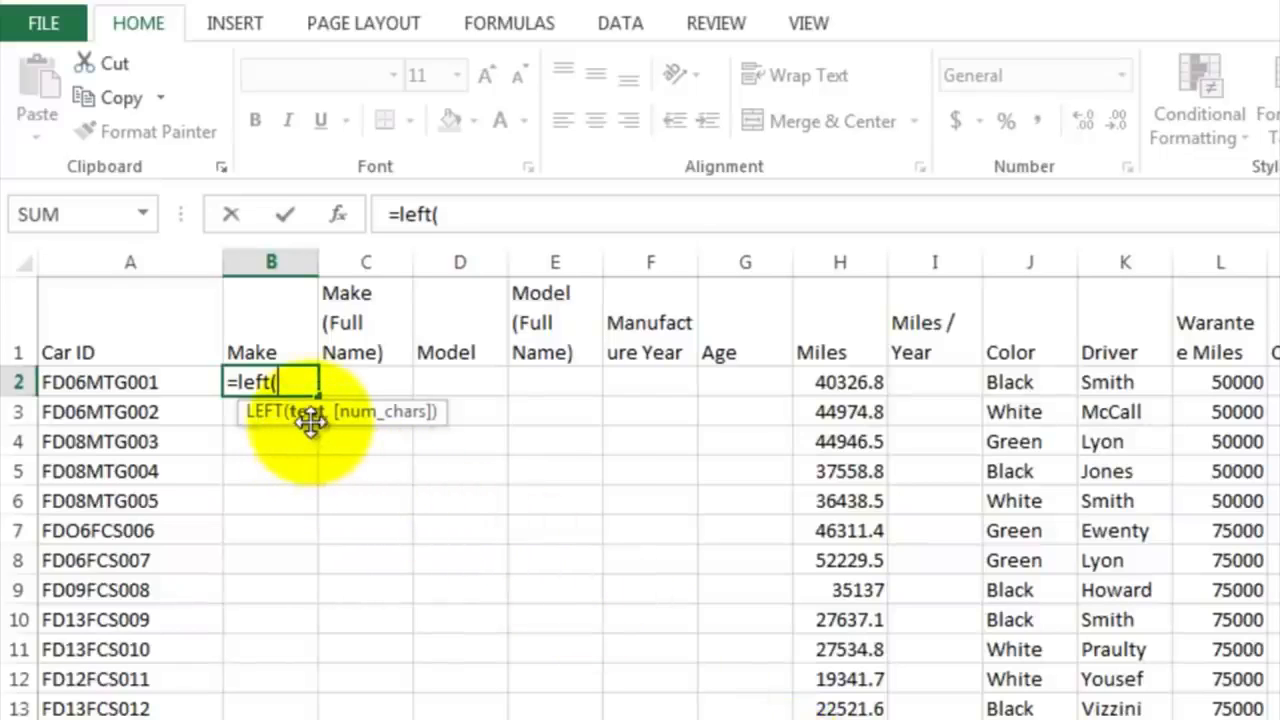
{"action": "left_click", "coordinate": [179, 382]}
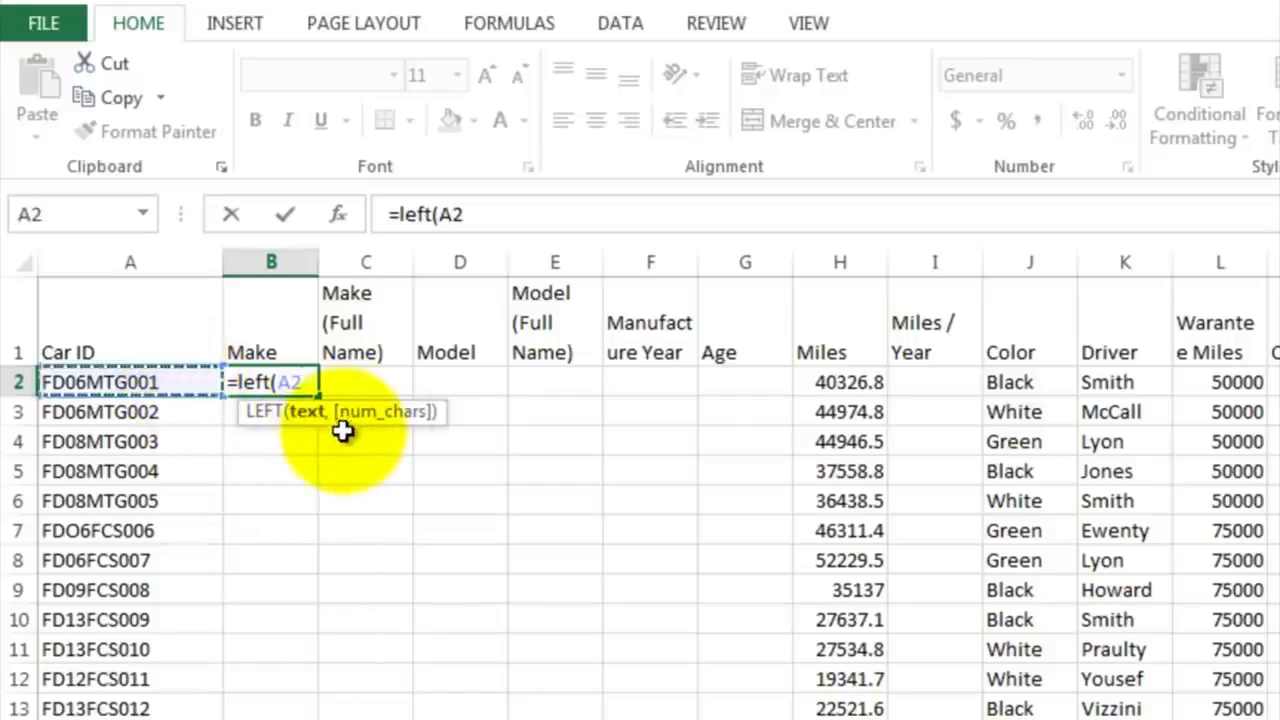
{"action": "type", "text": ",2"}
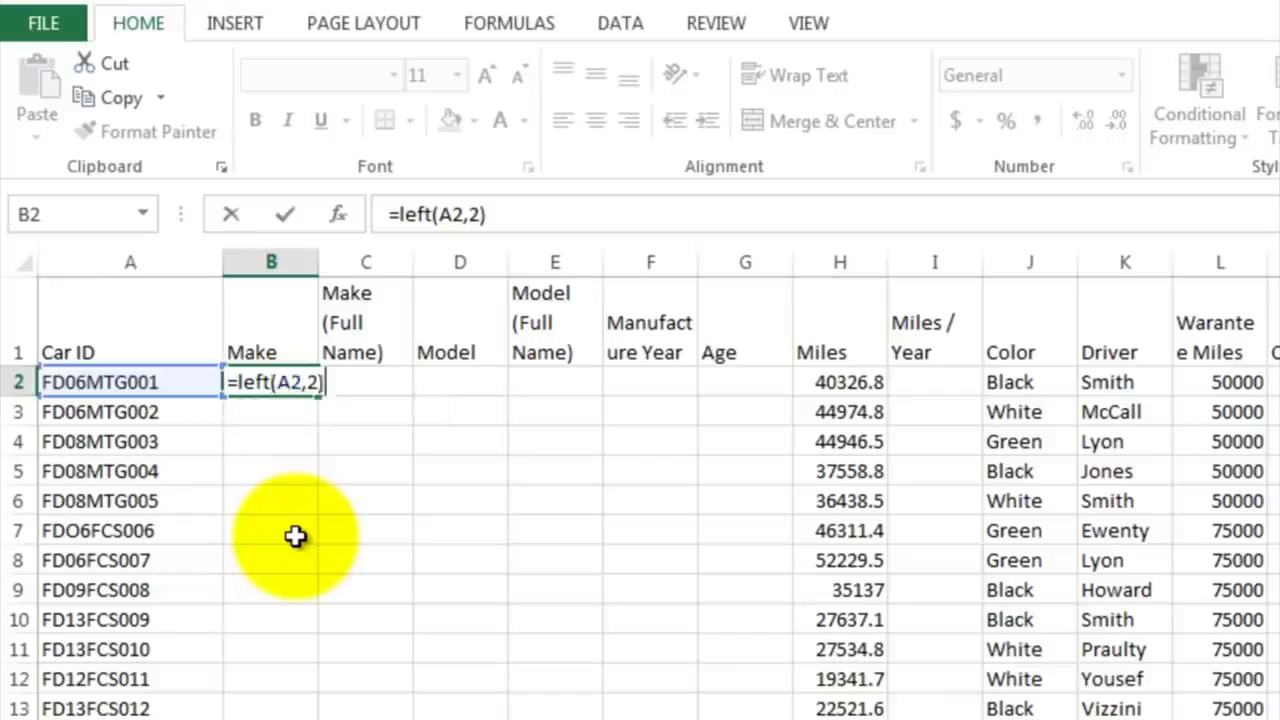
{"action": "key", "text": "Return"}
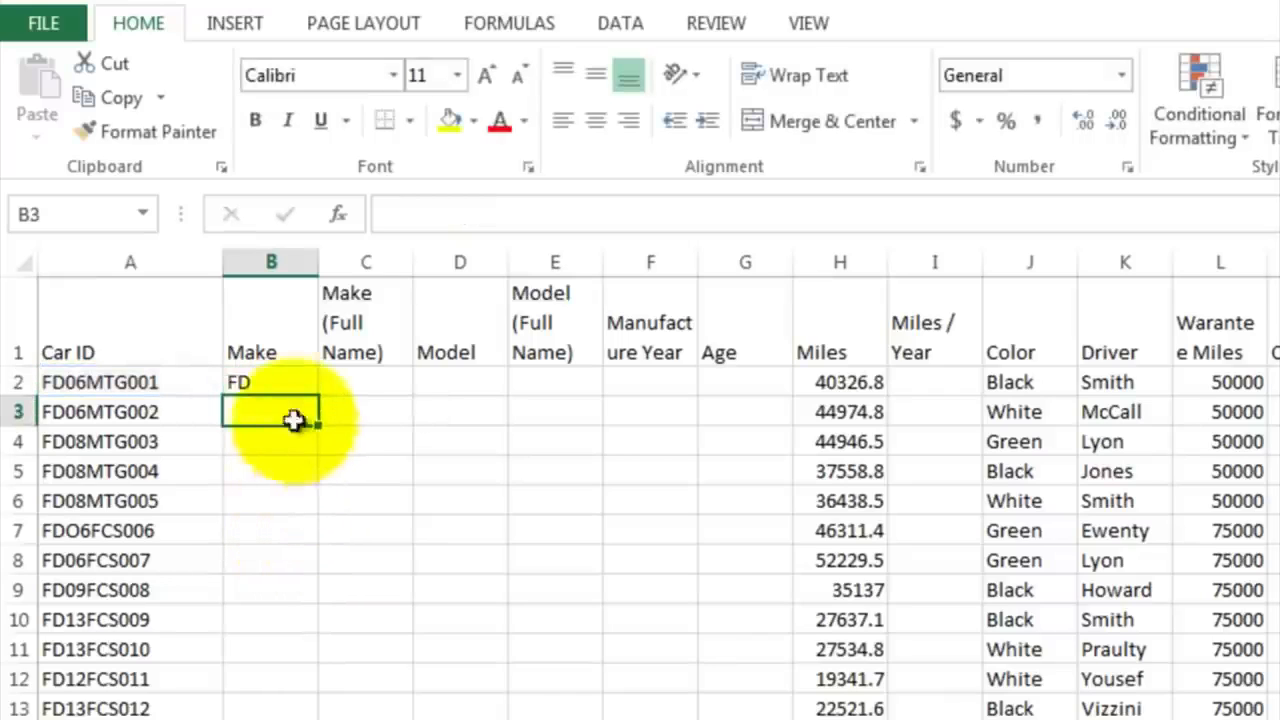
Step: Fill the make code formula from B2 down the Make column through row 53
{"action": "left_click", "coordinate": [270, 382]}
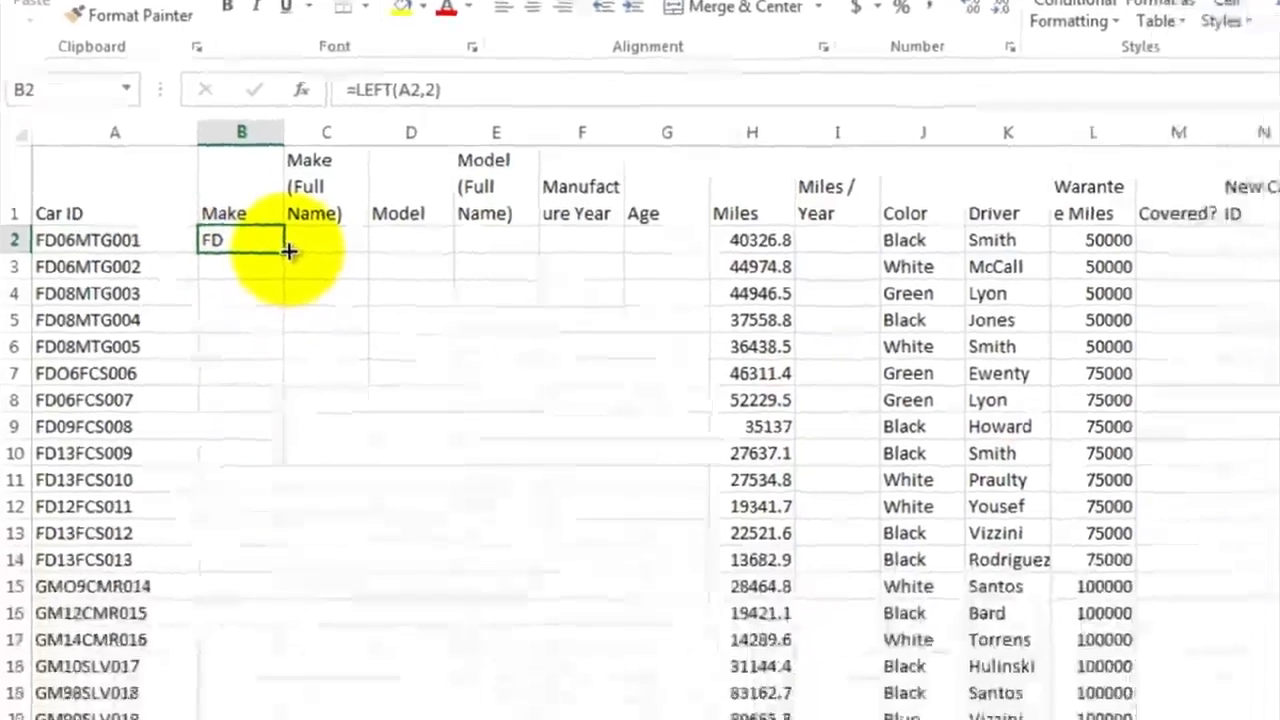
{"action": "left_click_drag", "start_coordinate": [318, 396], "coordinate": [312, 494]}
{"action": "mouse_move", "coordinate": [252, 222]}
{"action": "left_mouse_down"}
{"action": "mouse_move", "coordinate": [193, 716]}
{"action": "mouse_move", "coordinate": [221, 568]}
{"action": "left_mouse_up"}
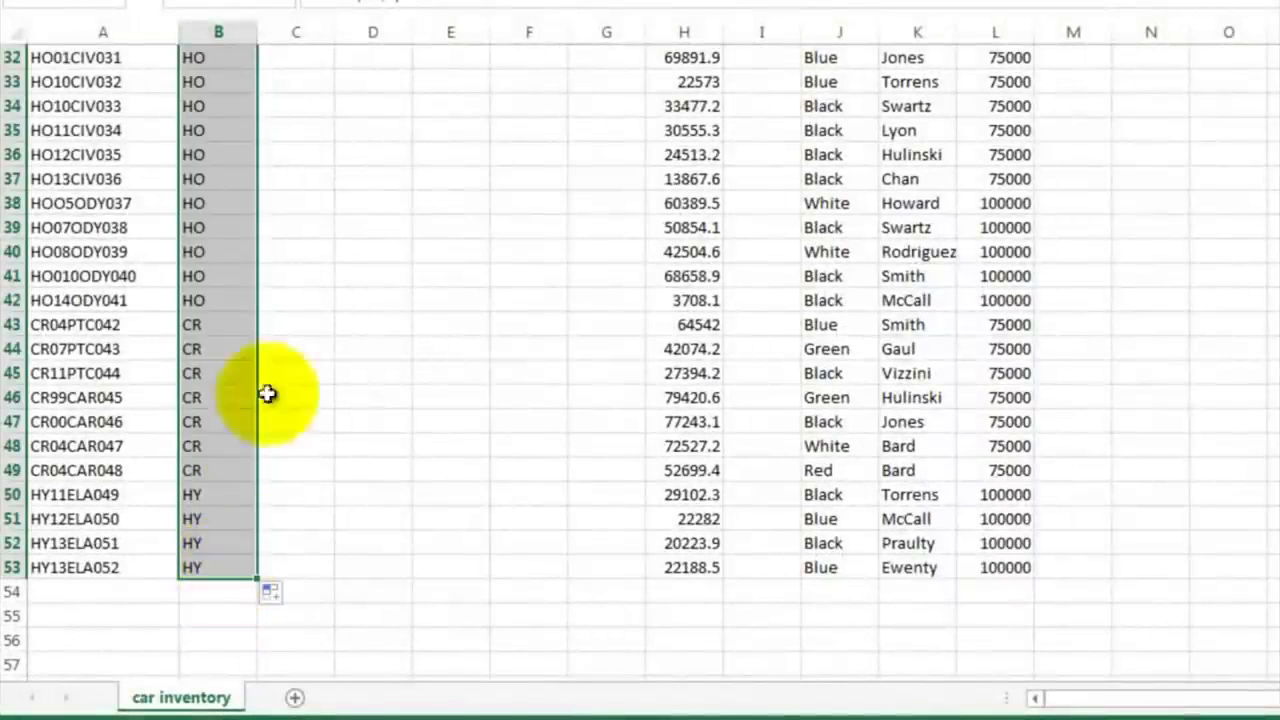
Step: Look through the Make column from the first car to the last to identify the distinct make codes needing full names
{"action": "left_click", "coordinate": [298, 156]}
{"action": "scroll", "coordinate": [300, 160], "scroll_direction": "up", "scroll_amount": 10}
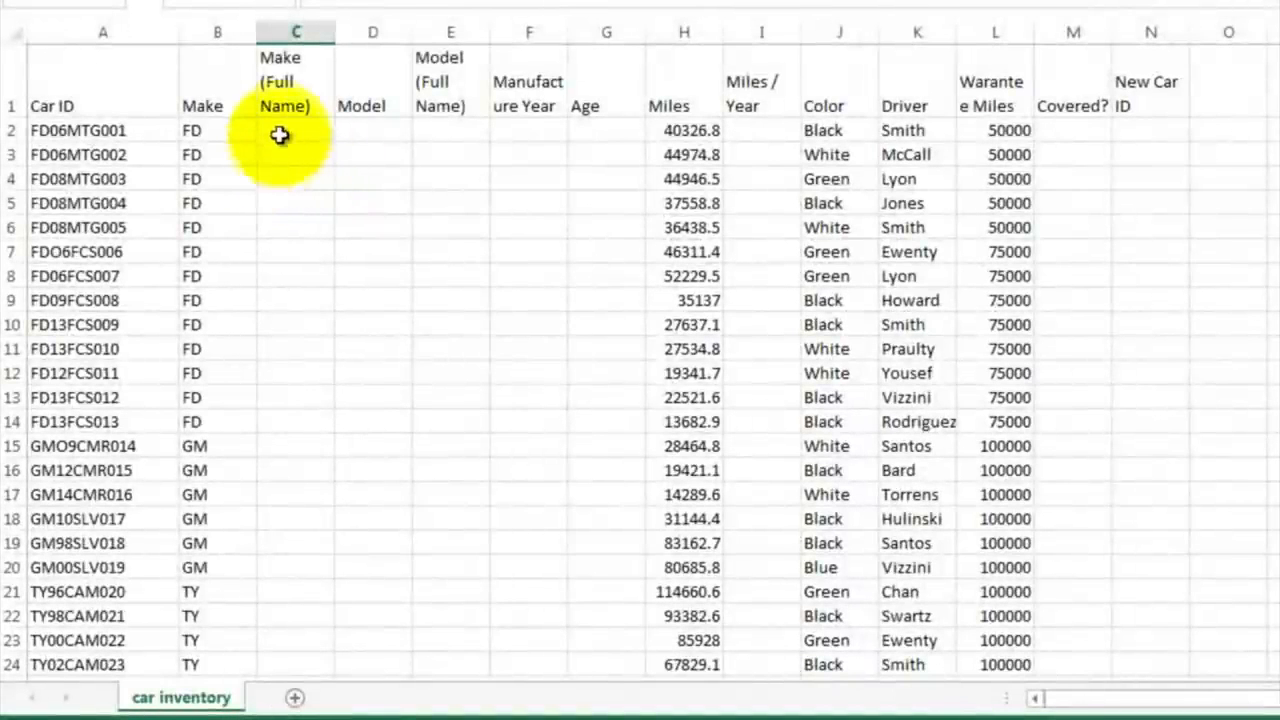
{"action": "left_click", "coordinate": [295, 33]}
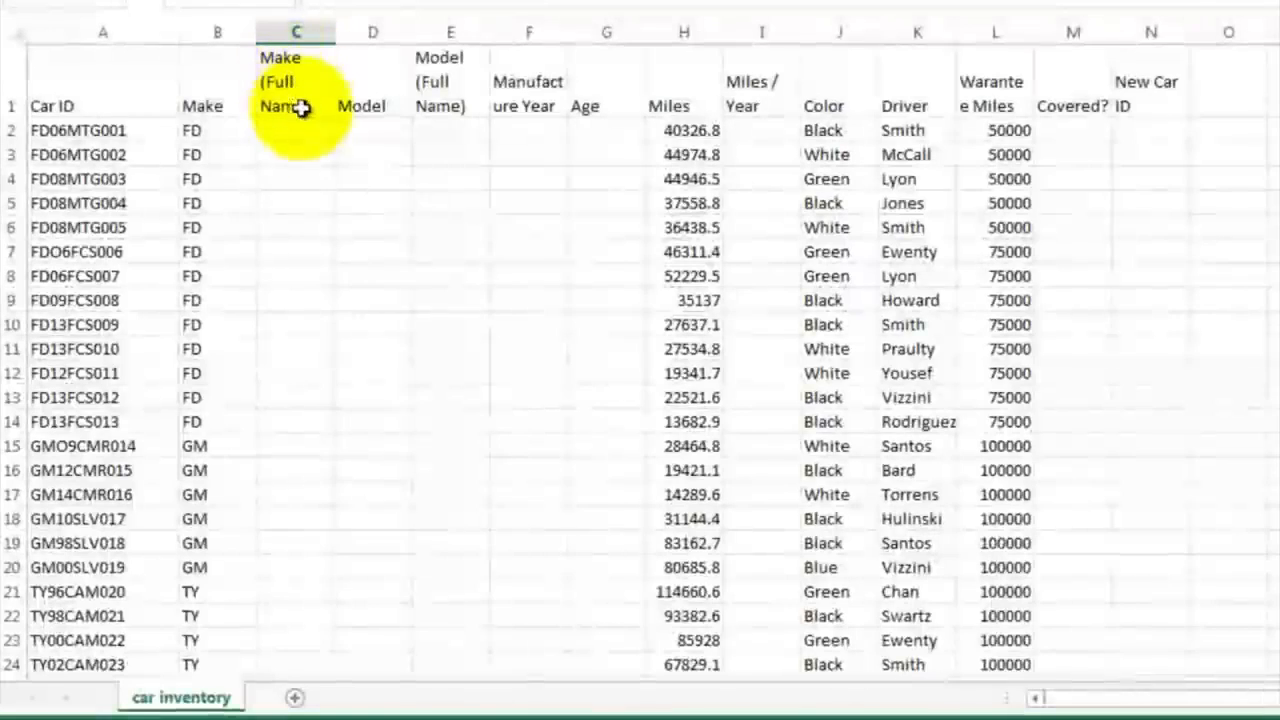
{"action": "left_click", "coordinate": [297, 129]}
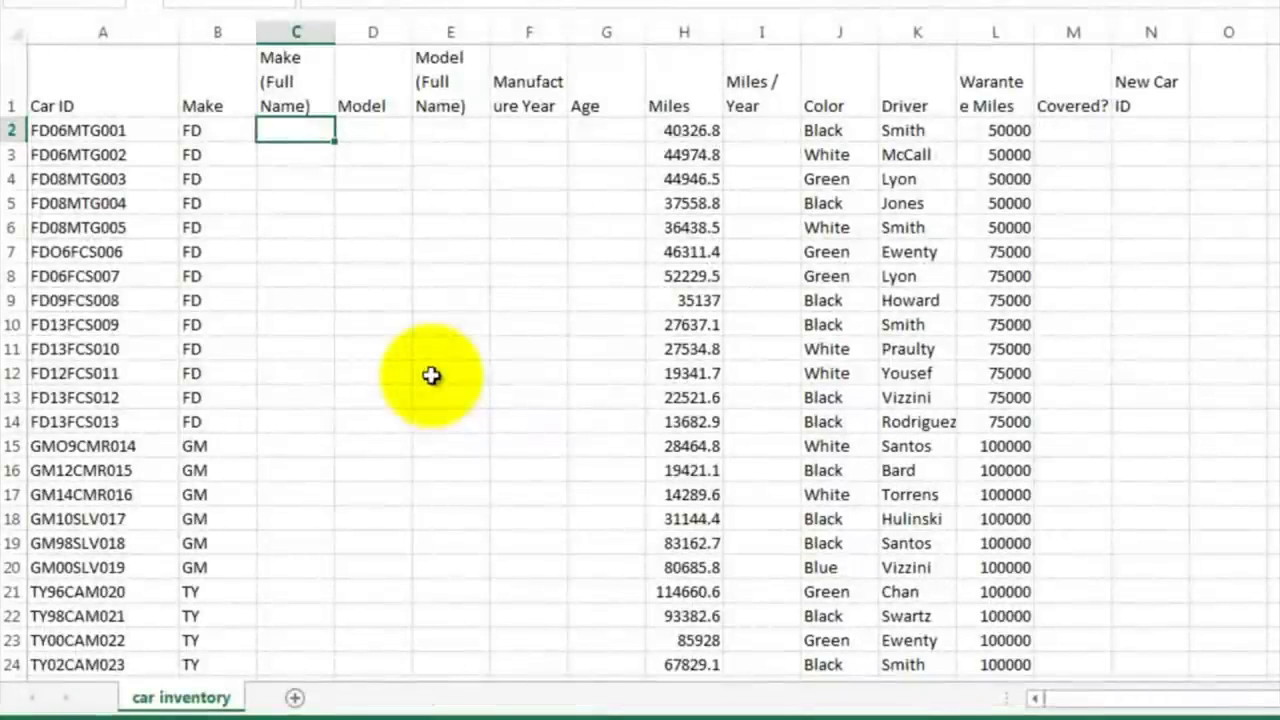
{"action": "left_click", "coordinate": [294, 449]}
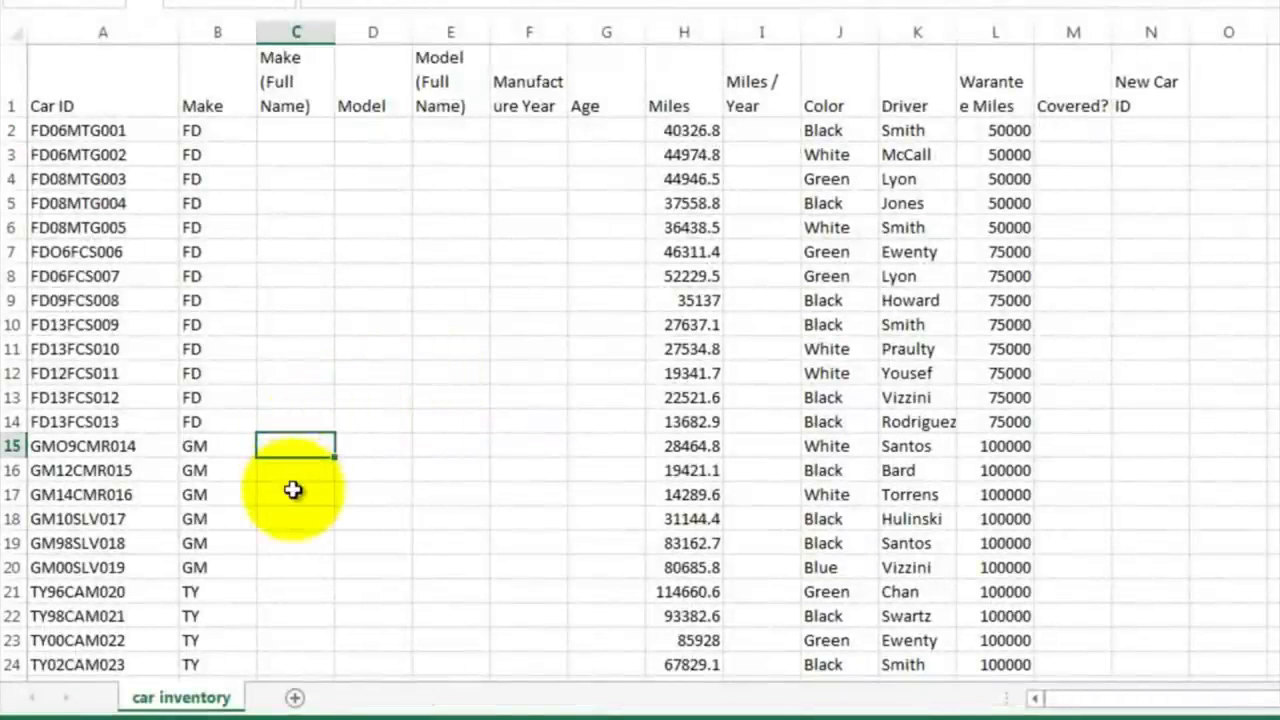
{"action": "scroll", "coordinate": [294, 492], "scroll_direction": "down", "scroll_amount": 3}
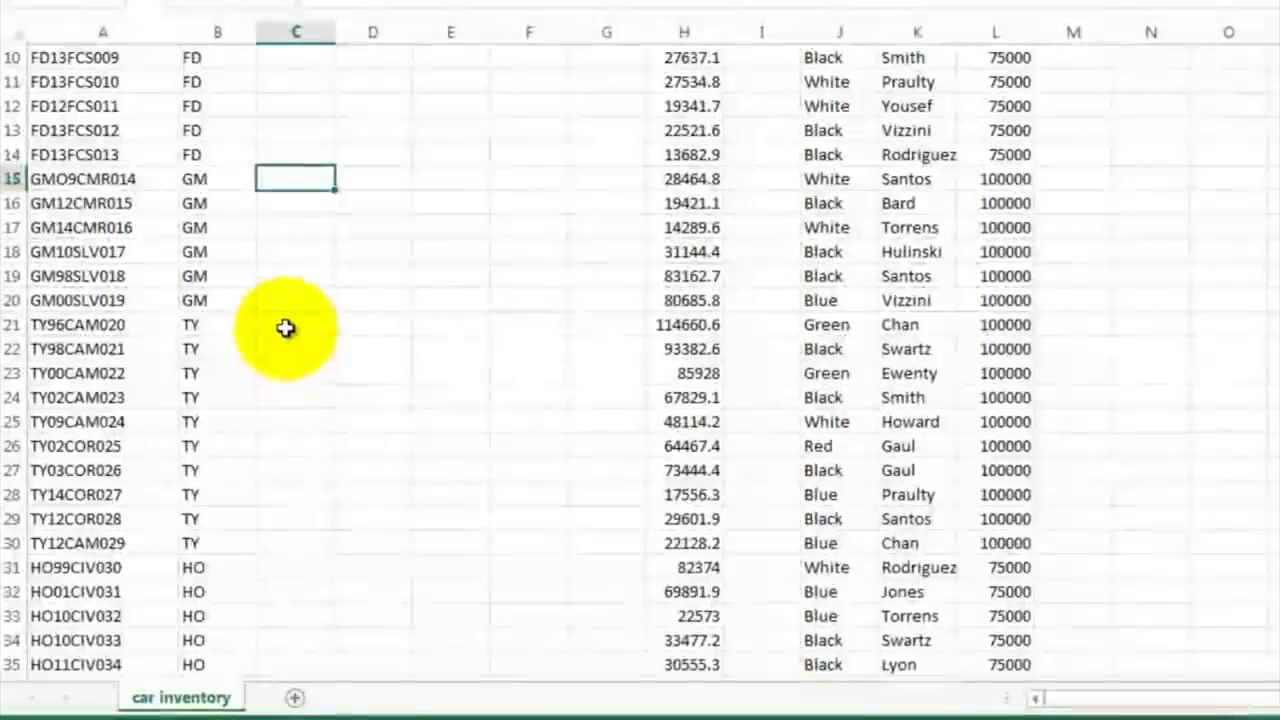
{"action": "left_click", "coordinate": [287, 324]}
{"action": "scroll", "coordinate": [293, 416], "scroll_direction": "down", "scroll_amount": 4}
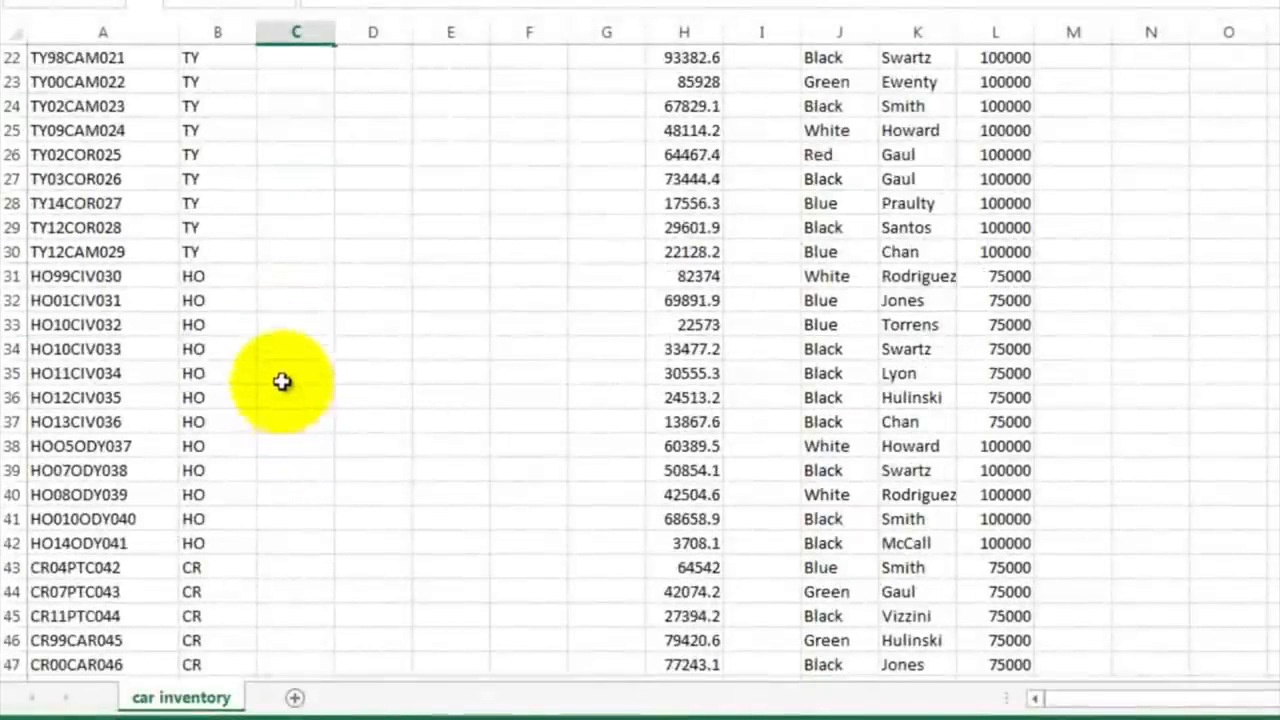
{"action": "scroll", "coordinate": [300, 418], "scroll_direction": "down", "scroll_amount": 3}
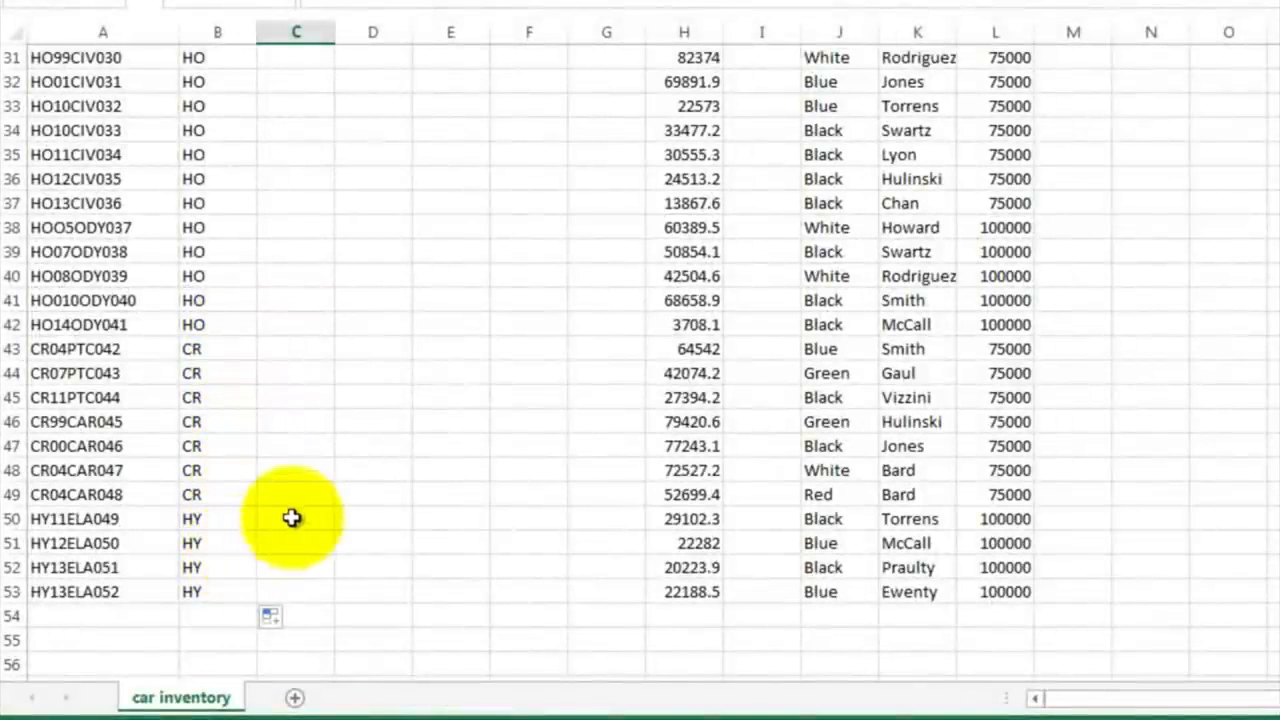
{"action": "scroll", "coordinate": [291, 517], "scroll_direction": "down", "scroll_amount": 4}
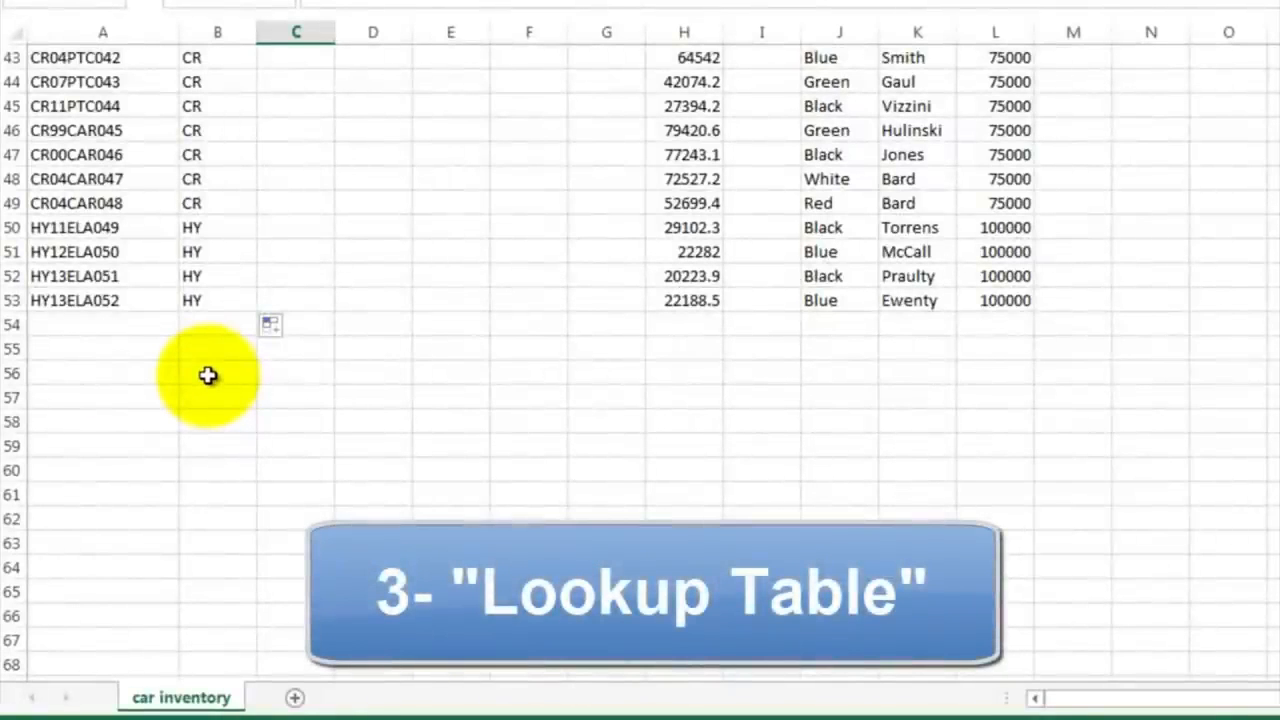
Step: List the make codes CR, HY, TY, HO, GM and FD in cells B56 to B61 below the inventory
{"action": "left_click", "coordinate": [207, 375]}
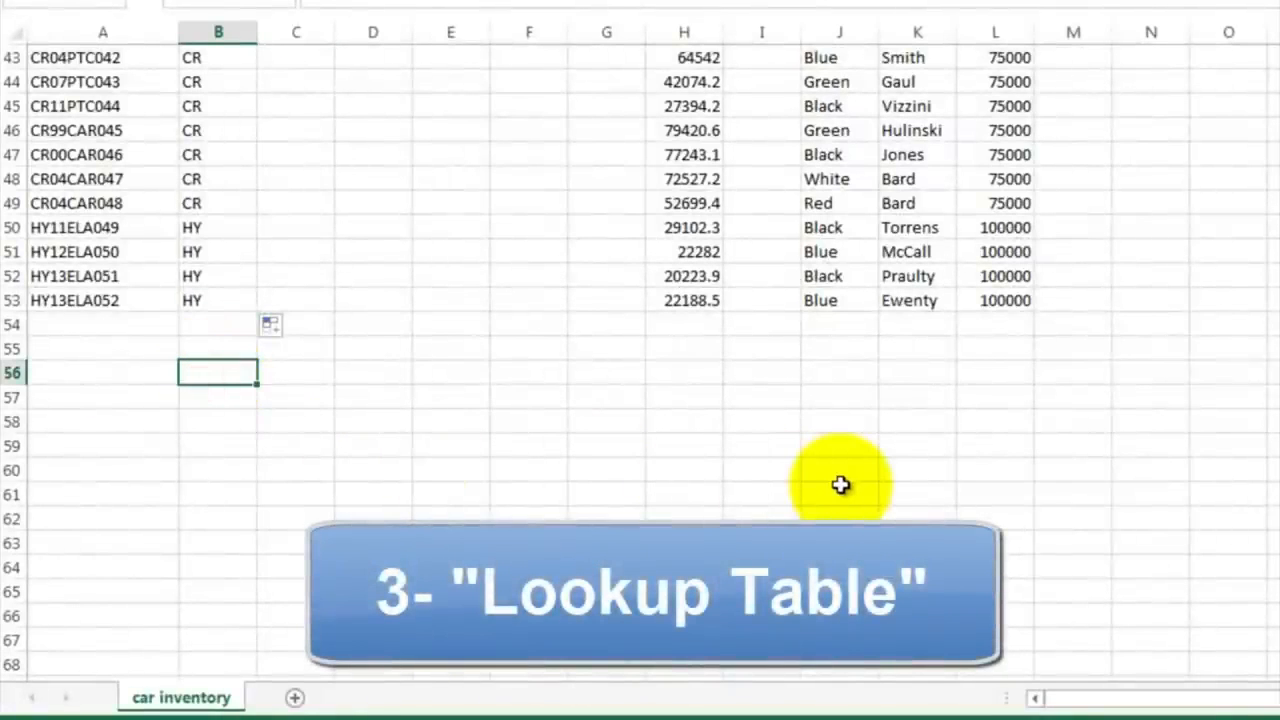
{"action": "type", "text": "CR"}
{"action": "key", "text": "Return"}
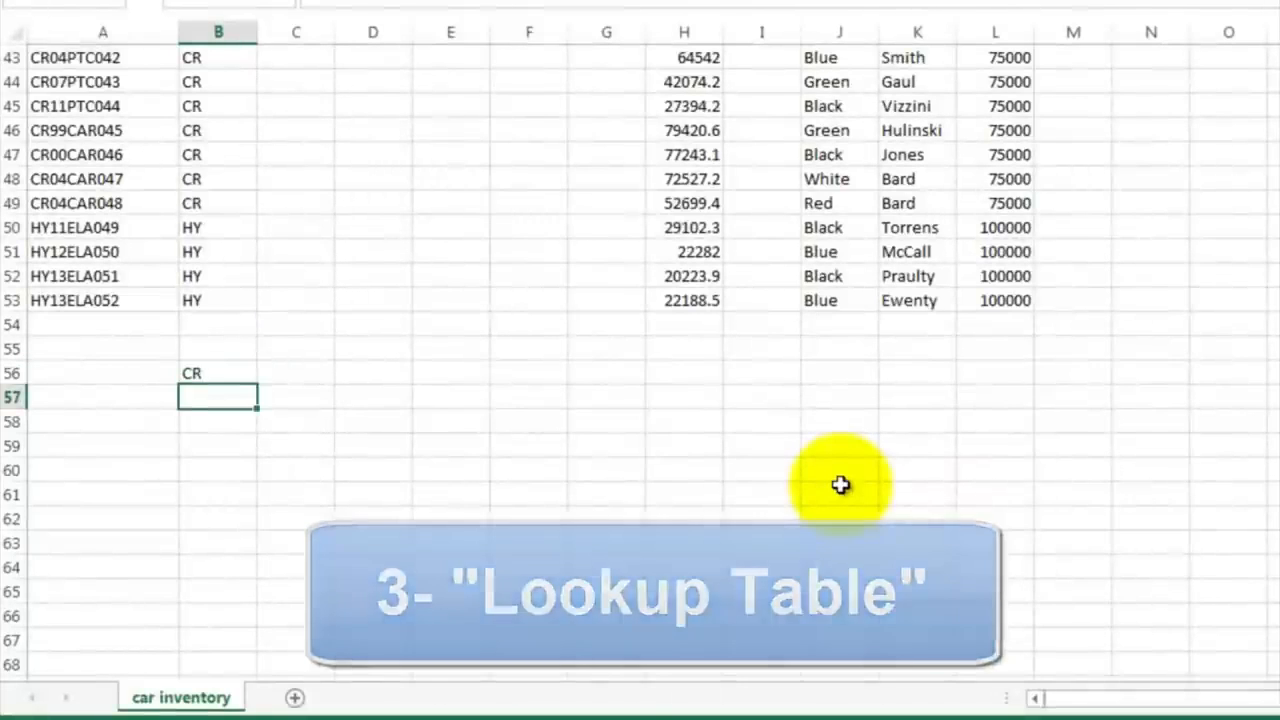
{"action": "type", "text": "HY"}
{"action": "key", "text": "Return"}
{"action": "type", "text": "TY"}
{"action": "key", "text": "Return"}
{"action": "type", "text": "HO"}
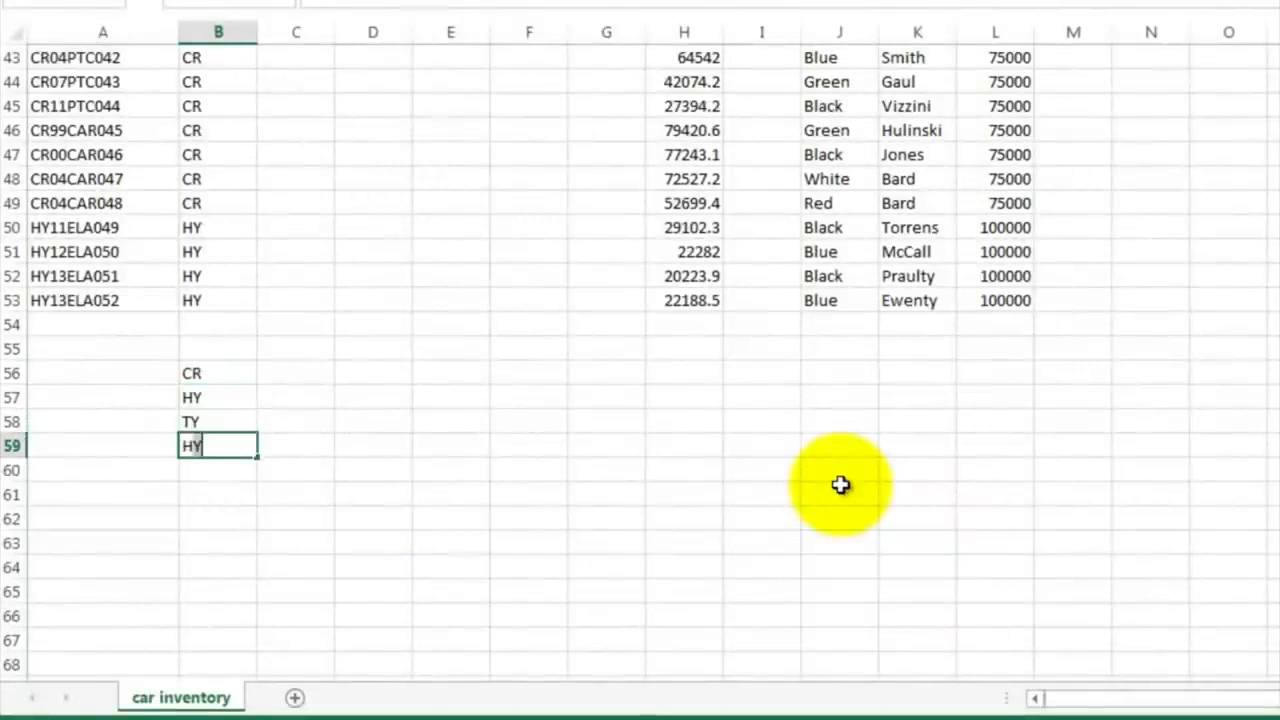
{"action": "key", "text": "Return"}
{"action": "key", "text": "Return"}
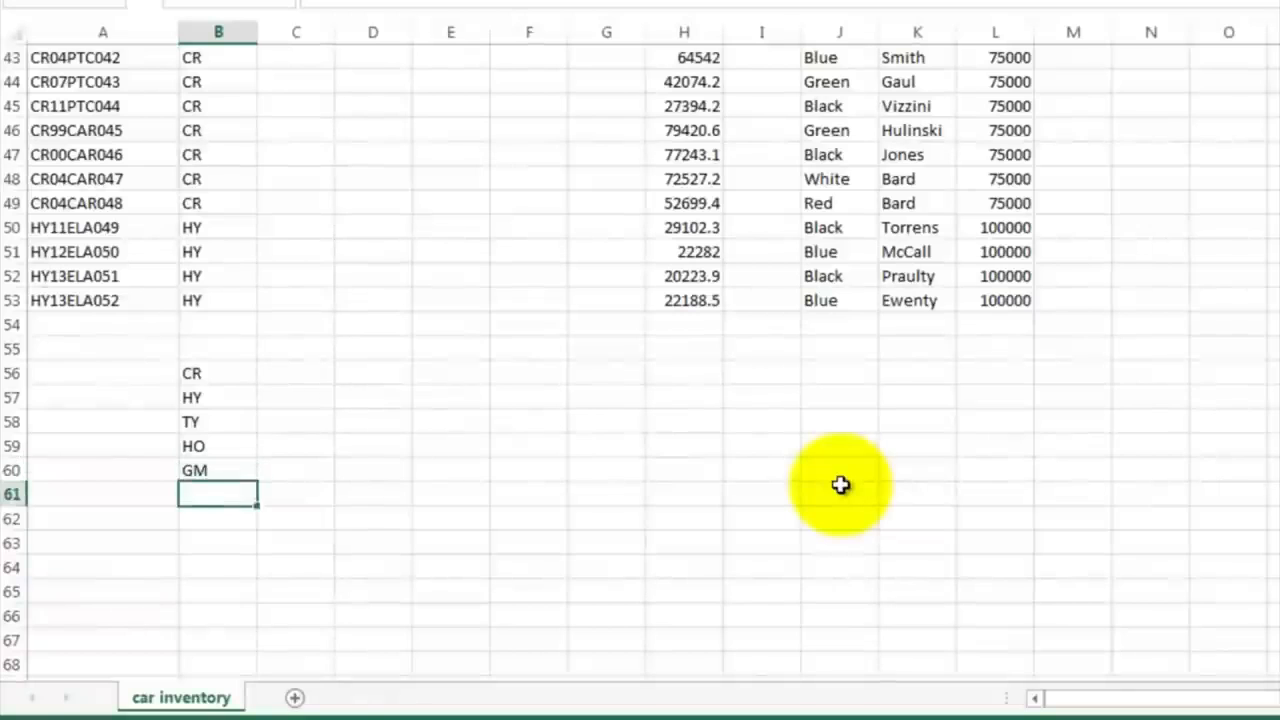
{"action": "key", "text": "Return"}
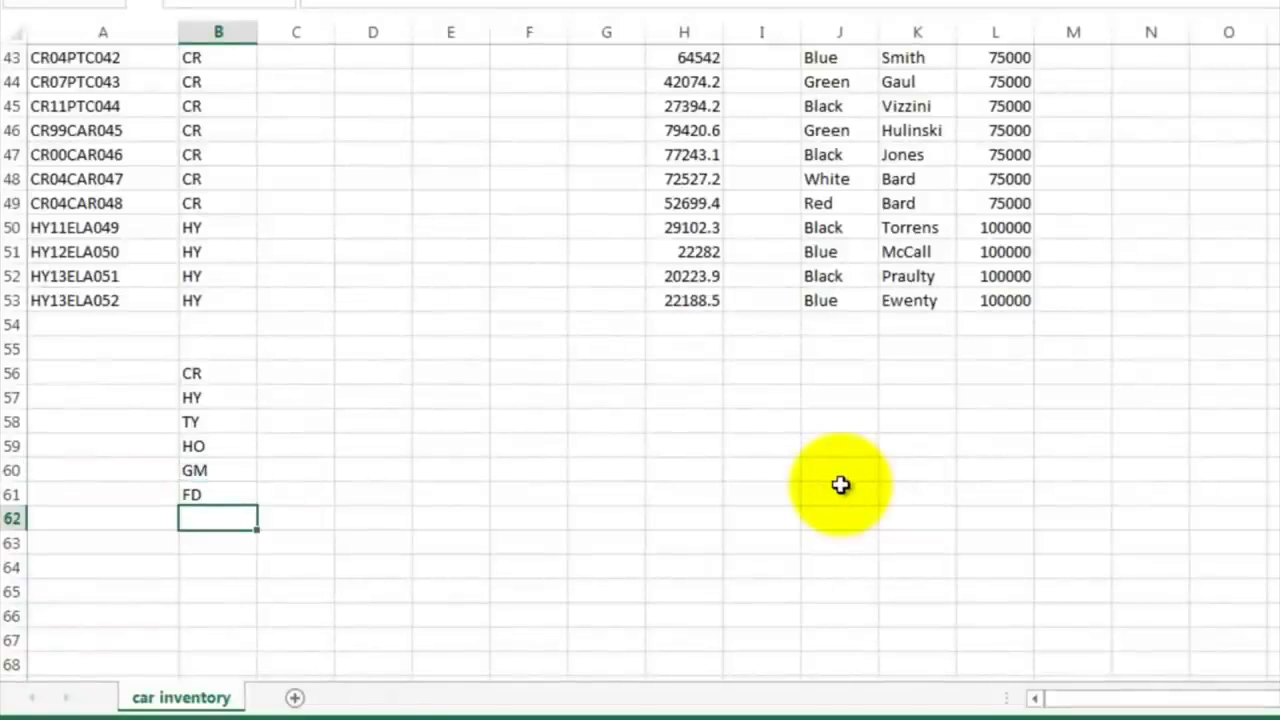
Step: Enter the full make names Chrysler, Hundai, Toyota, Honda, General Motors and Ford in C56 to C61 beside their codes
{"action": "left_click", "coordinate": [305, 375]}
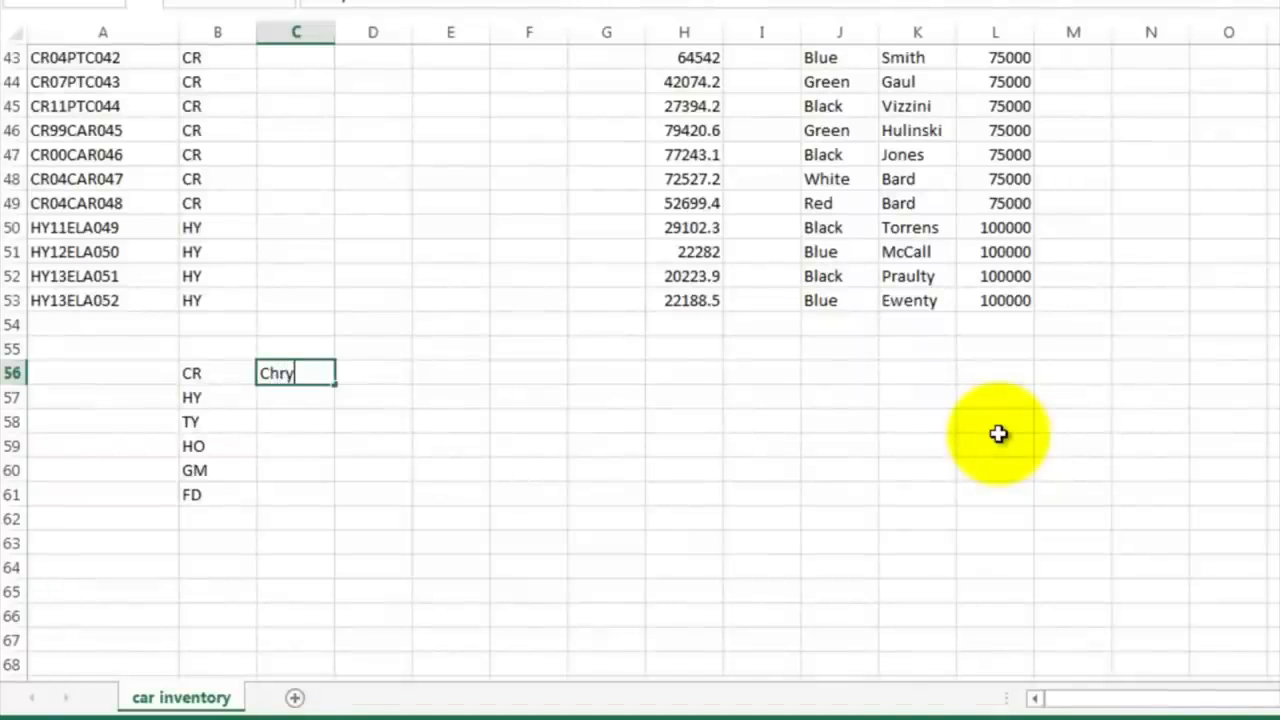
{"action": "type", "text": "Chrysler"}
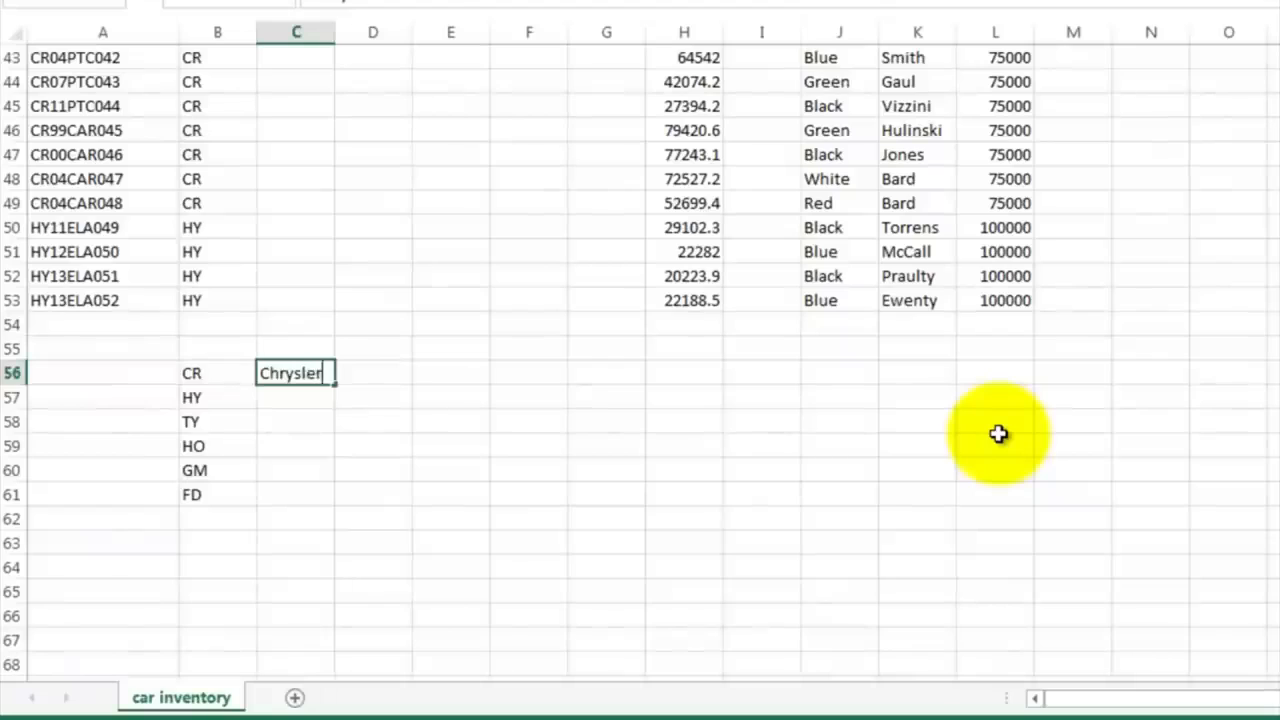
{"action": "key", "text": "Return"}
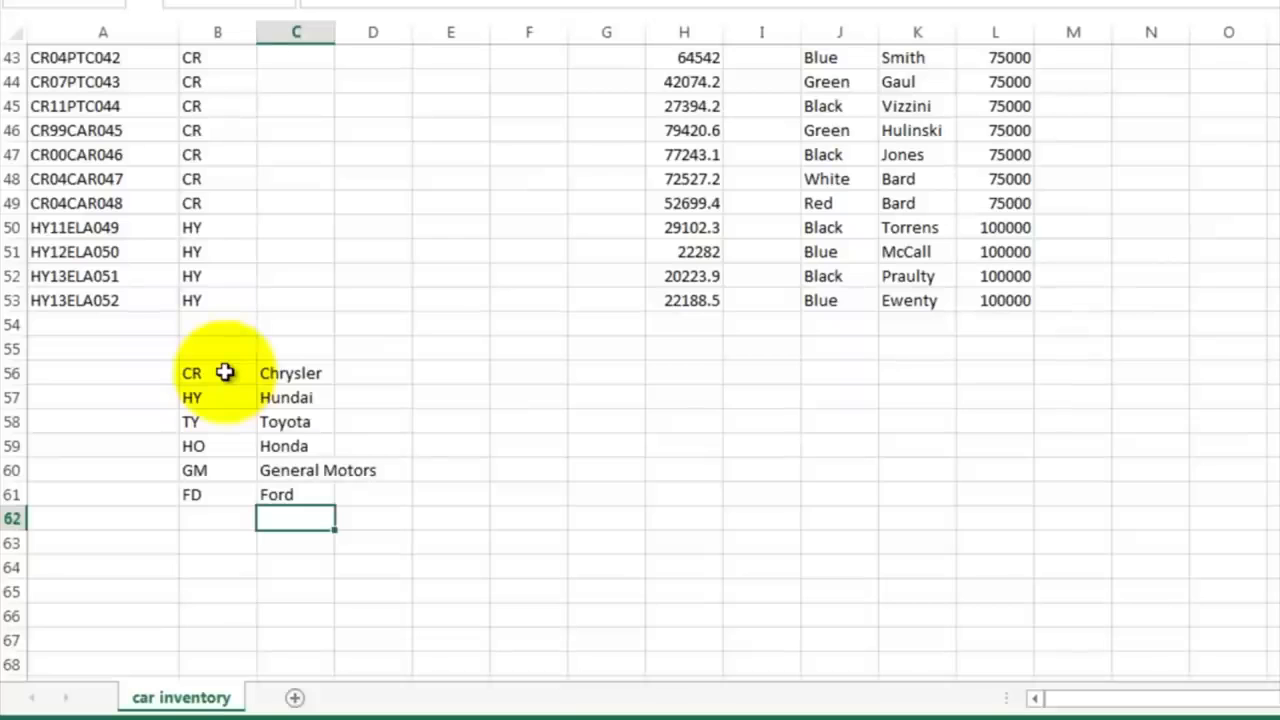
Step: Sort the lookup table B56:C61 by the values in Column B, from A to Z
{"action": "left_click_drag", "start_coordinate": [224, 372], "coordinate": [292, 489]}
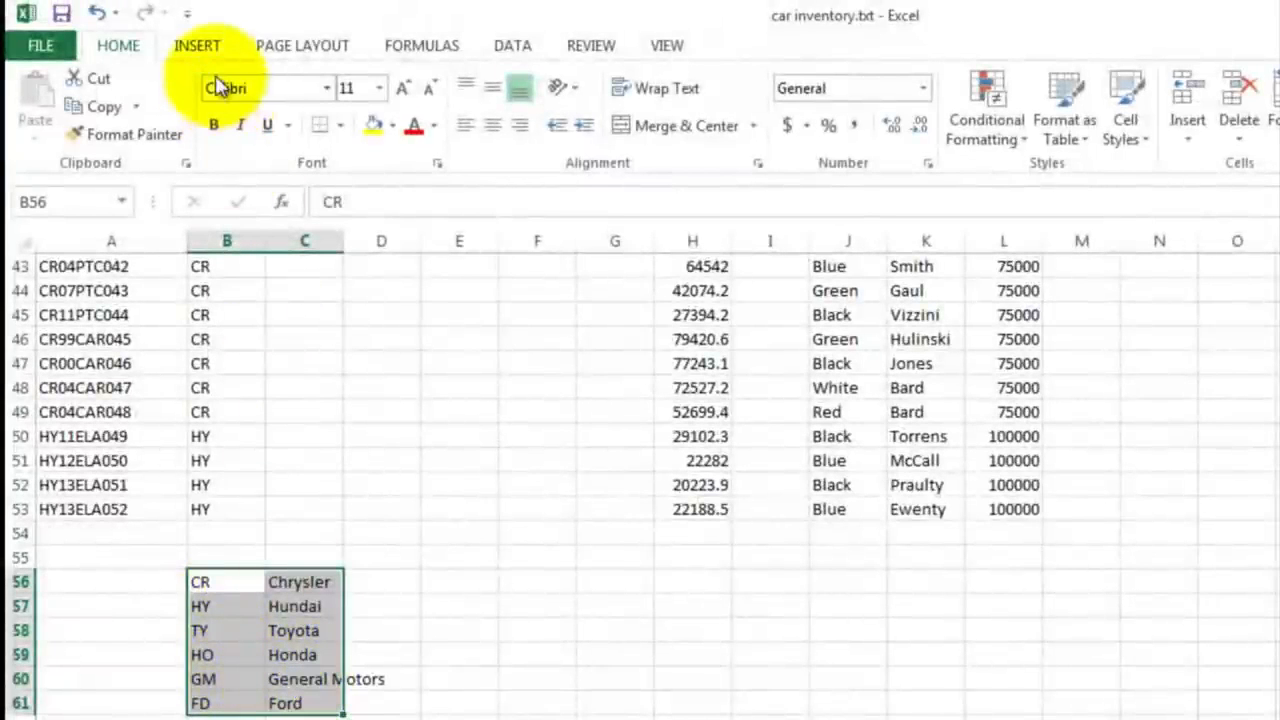
{"action": "left_click", "coordinate": [510, 52]}
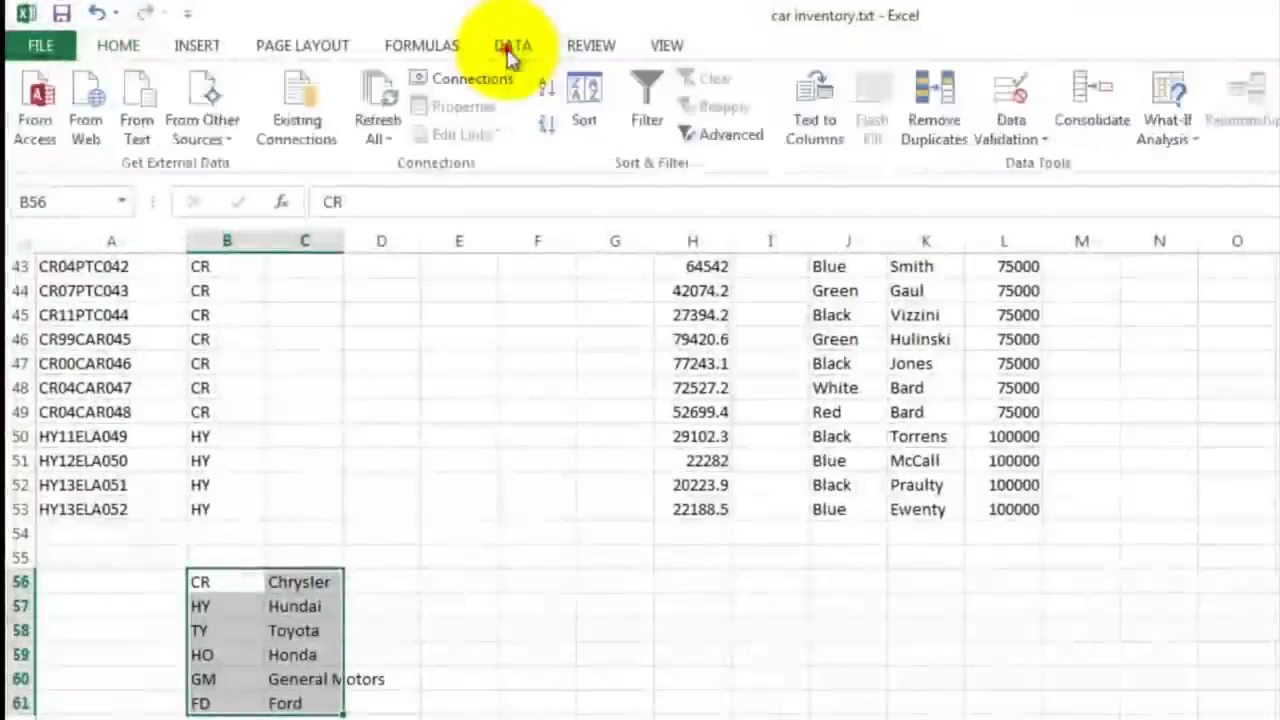
{"action": "left_click", "coordinate": [585, 100]}
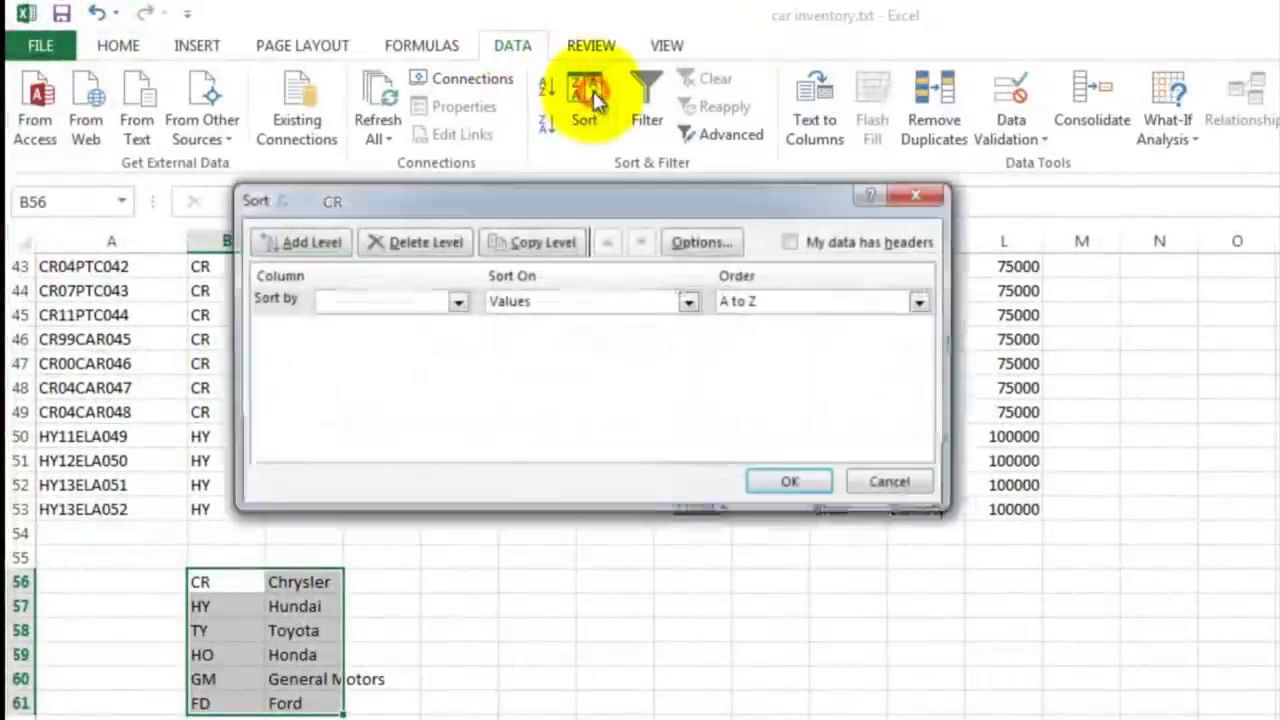
{"action": "left_click", "coordinate": [456, 303]}
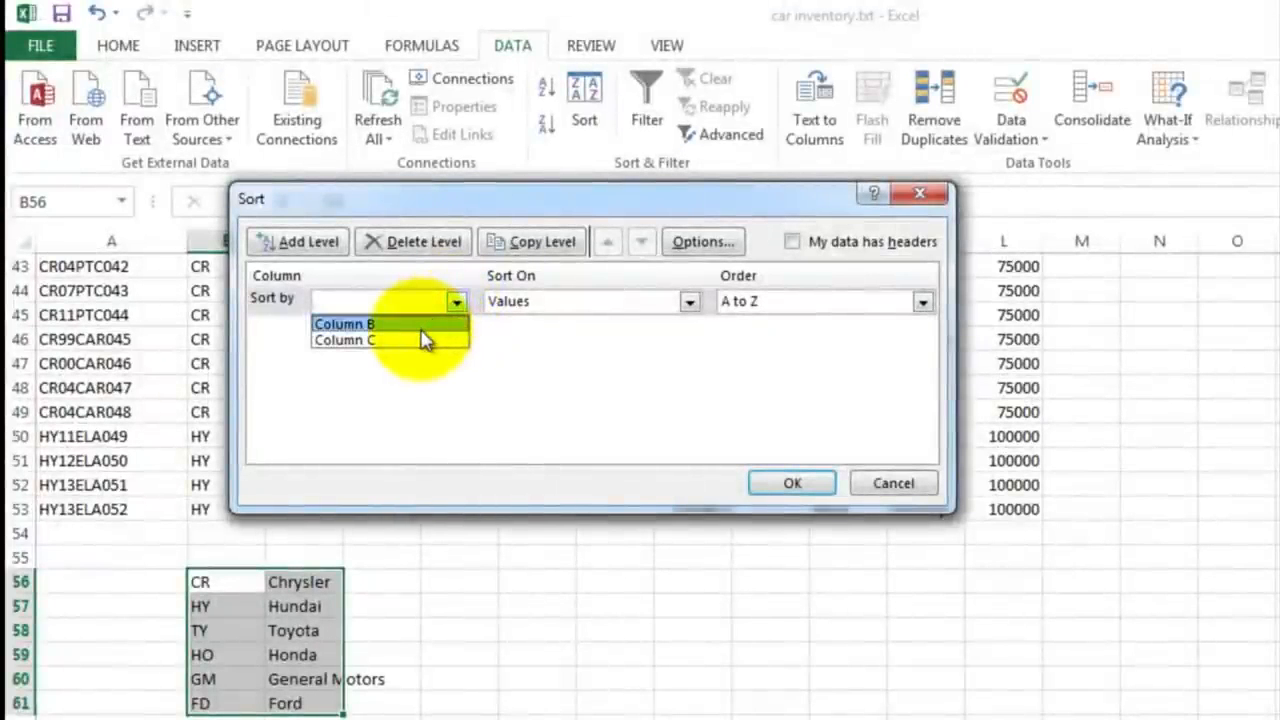
{"action": "left_click", "coordinate": [420, 325]}
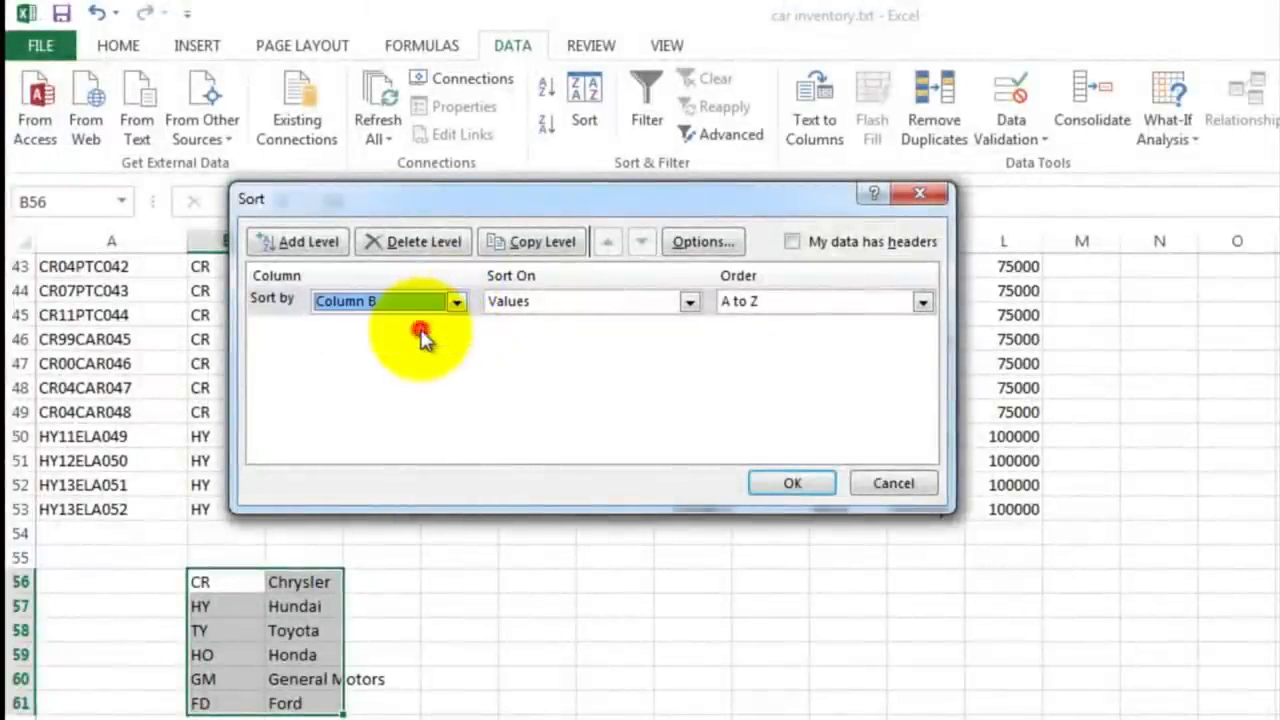
{"action": "left_click", "coordinate": [788, 485]}
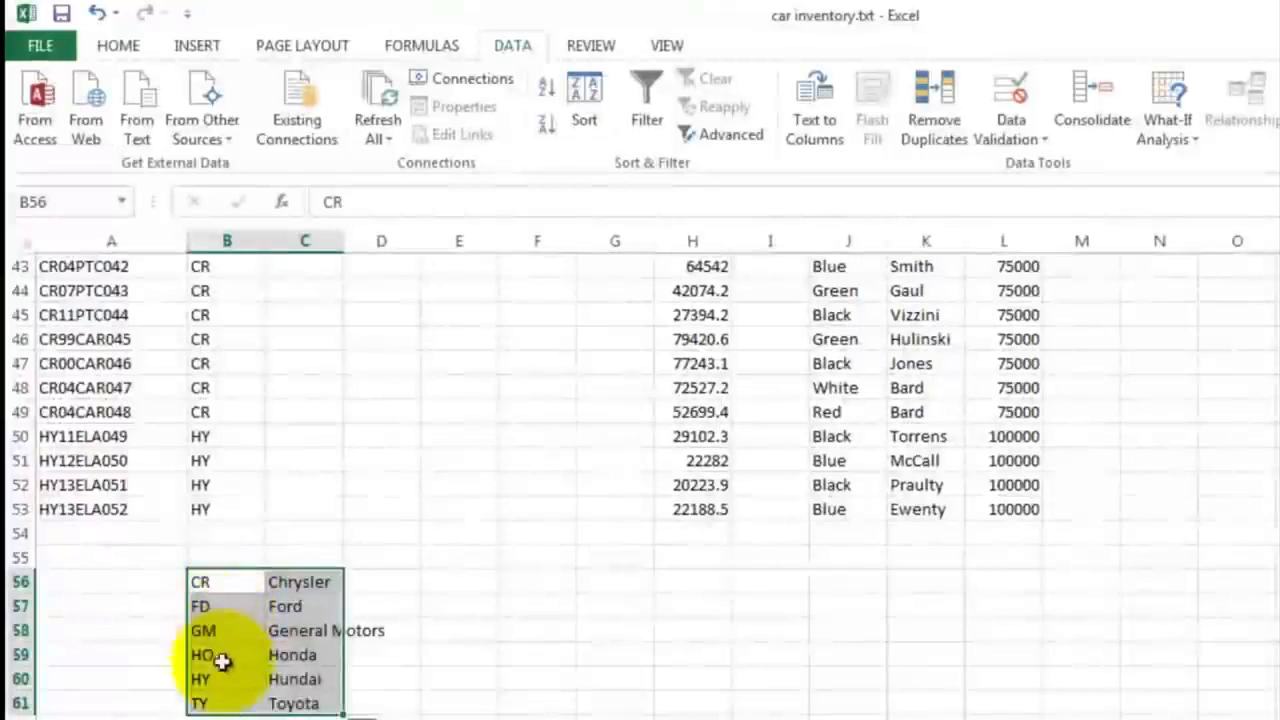
{"action": "left_click", "coordinate": [300, 697]}
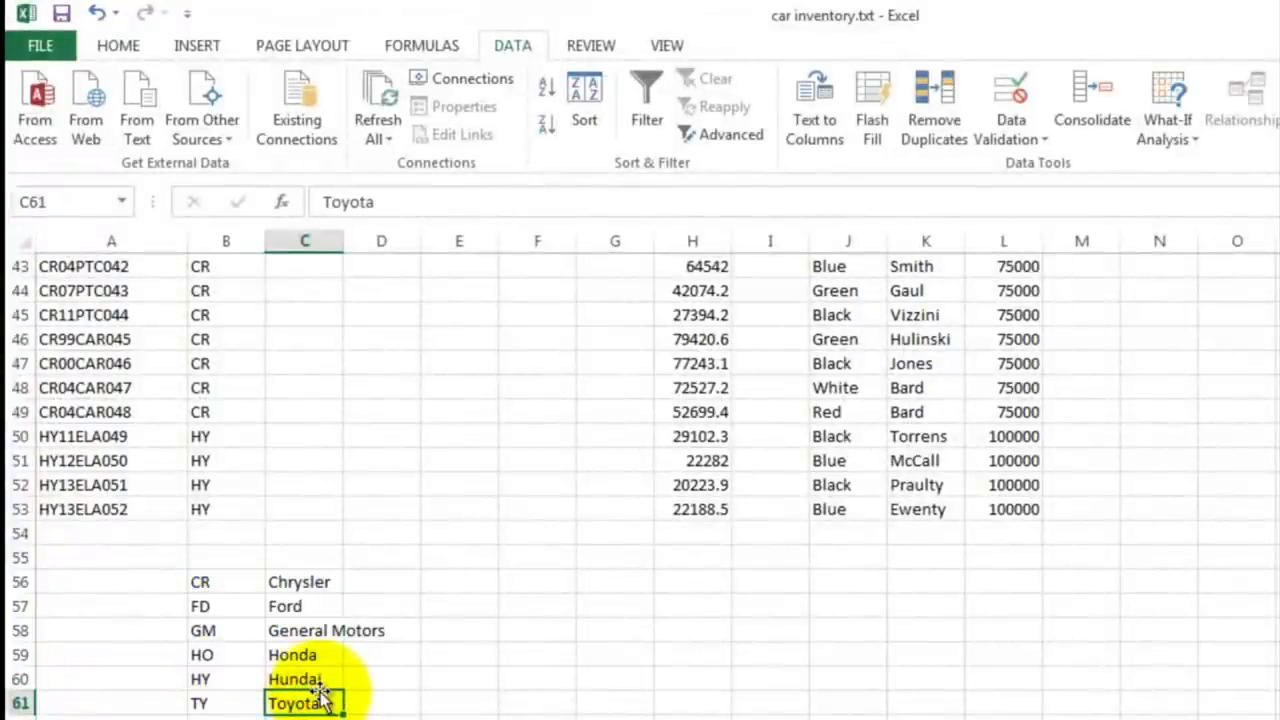
Step: Begin a VLOOKUP formula in C2 of the Make (Full Name) column, with B2 as the lookup value
{"action": "scroll", "coordinate": [318, 610], "scroll_direction": "up", "scroll_amount": 14}
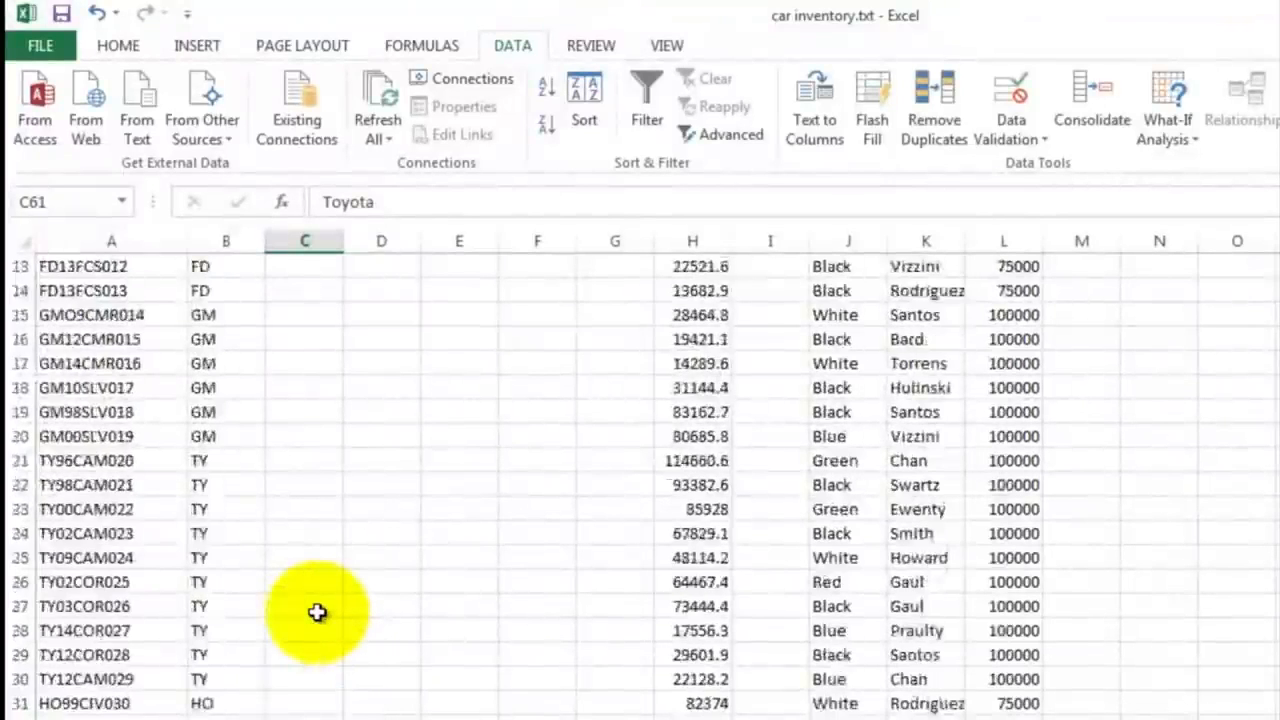
{"action": "left_click", "coordinate": [279, 339]}
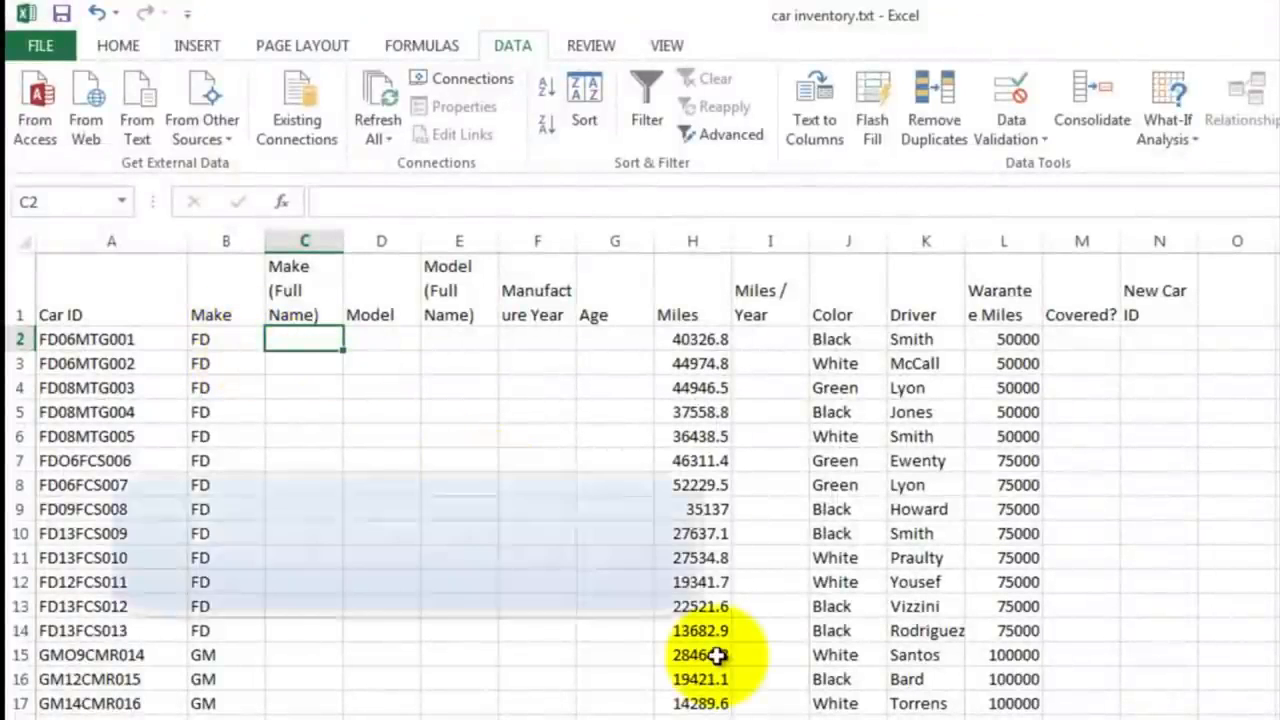
{"action": "type", "text": "=v"}
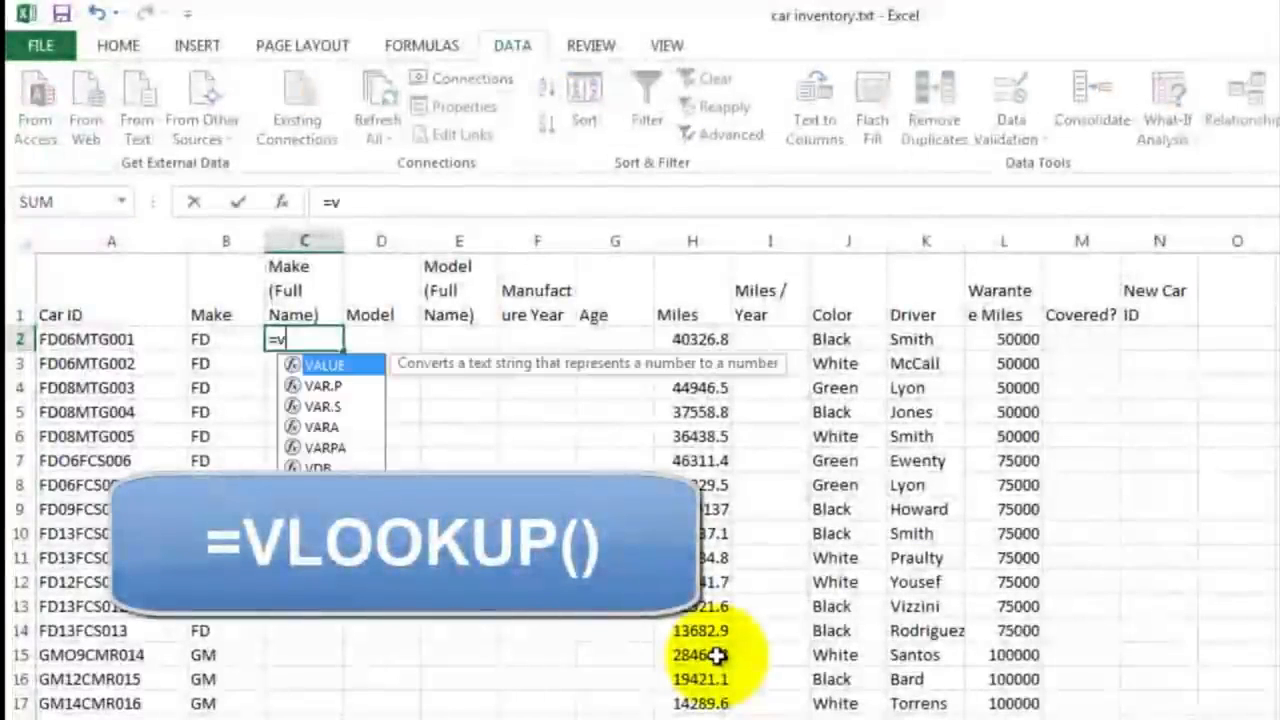
{"action": "type", "text": "lo"}
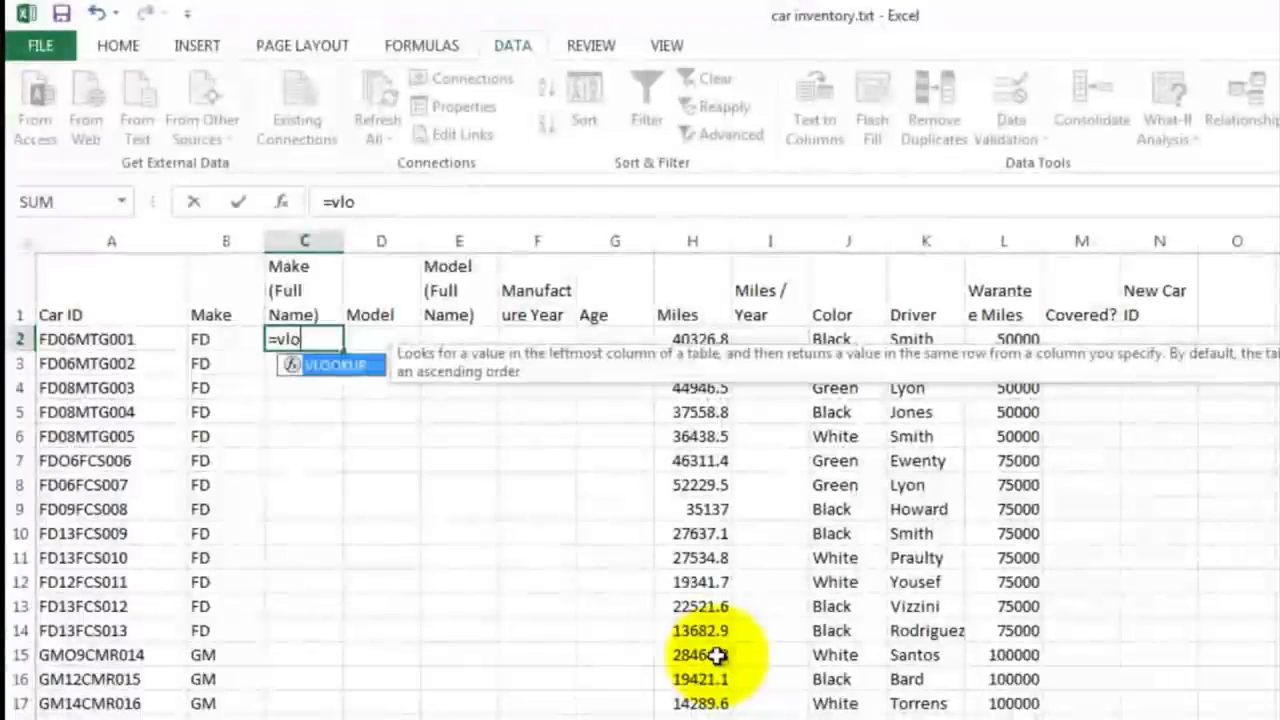
{"action": "type", "text": "l"}
{"action": "key", "text": "BackSpace"}
{"action": "type", "text": "k"}
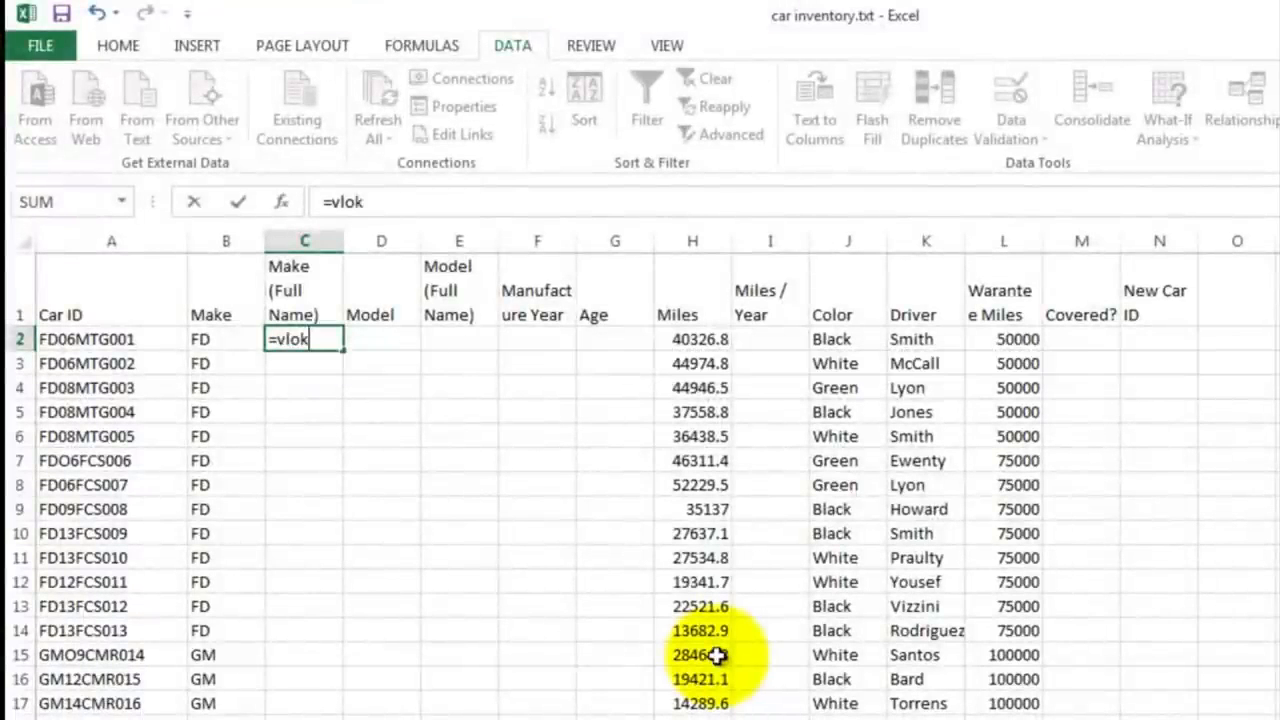
{"action": "key", "text": "BackSpace"}
{"action": "type", "text": "okup"}
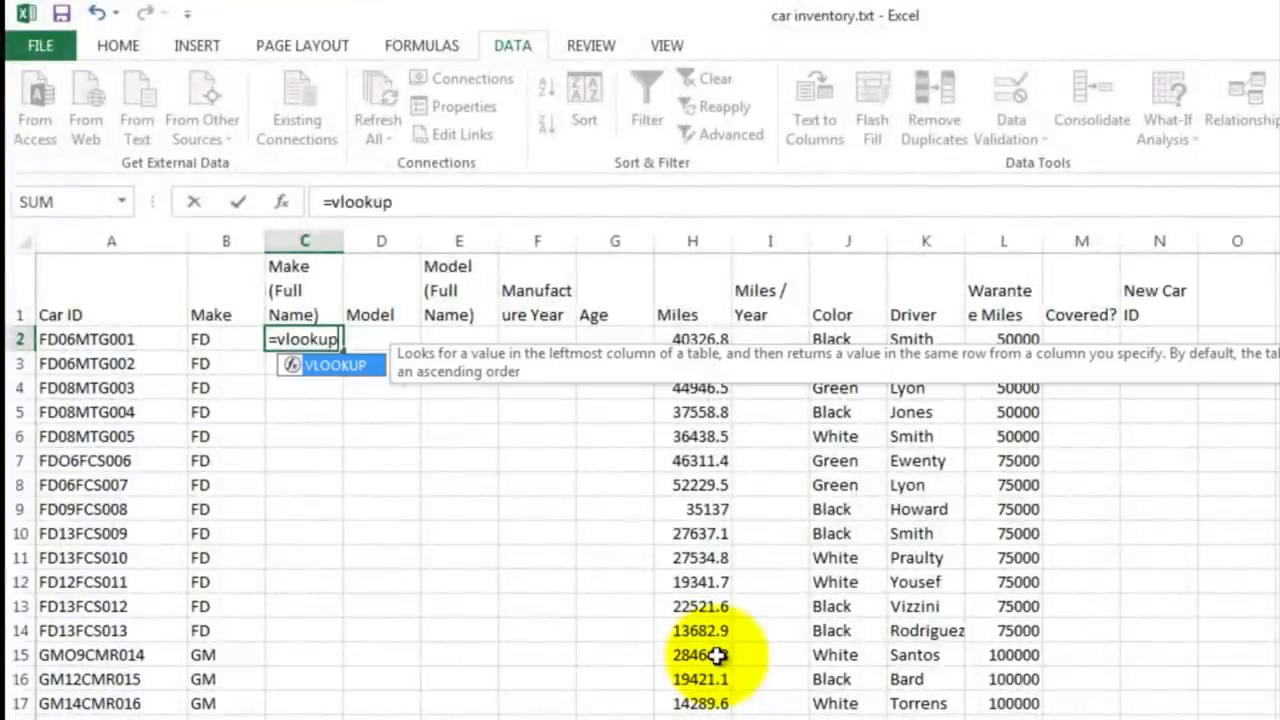
{"action": "type", "text": "("}
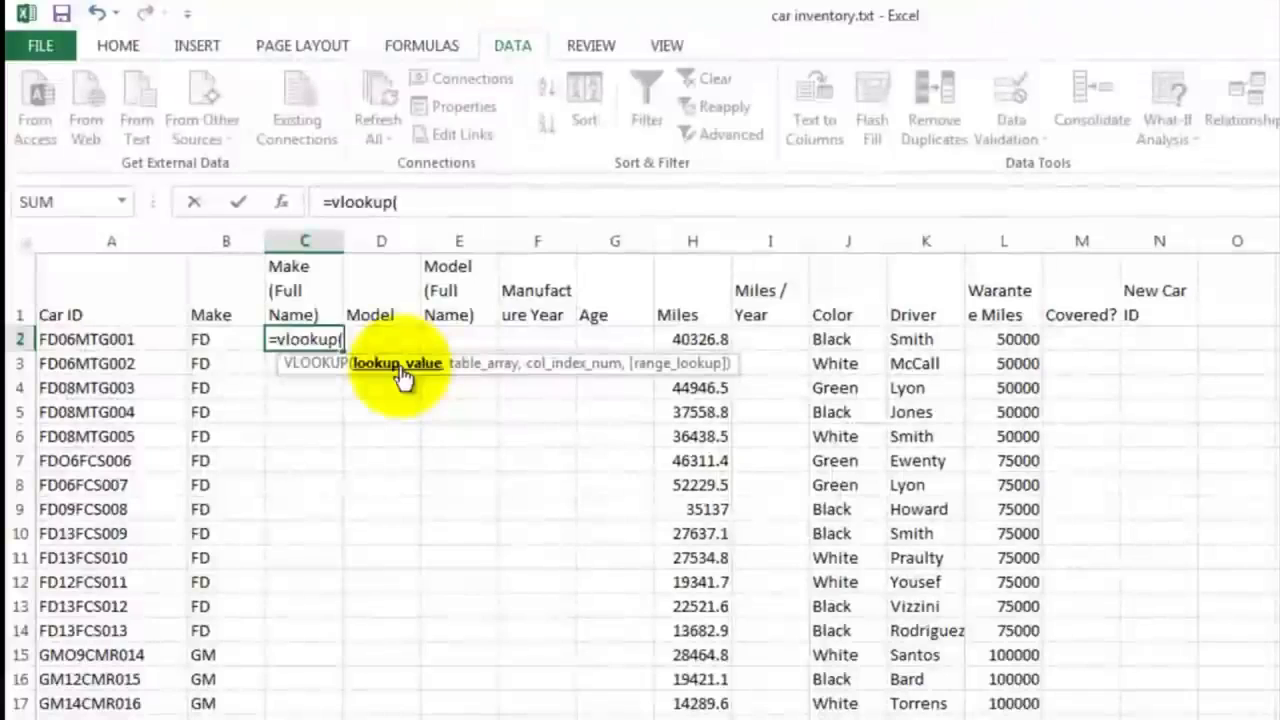
{"action": "left_click", "coordinate": [206, 339]}
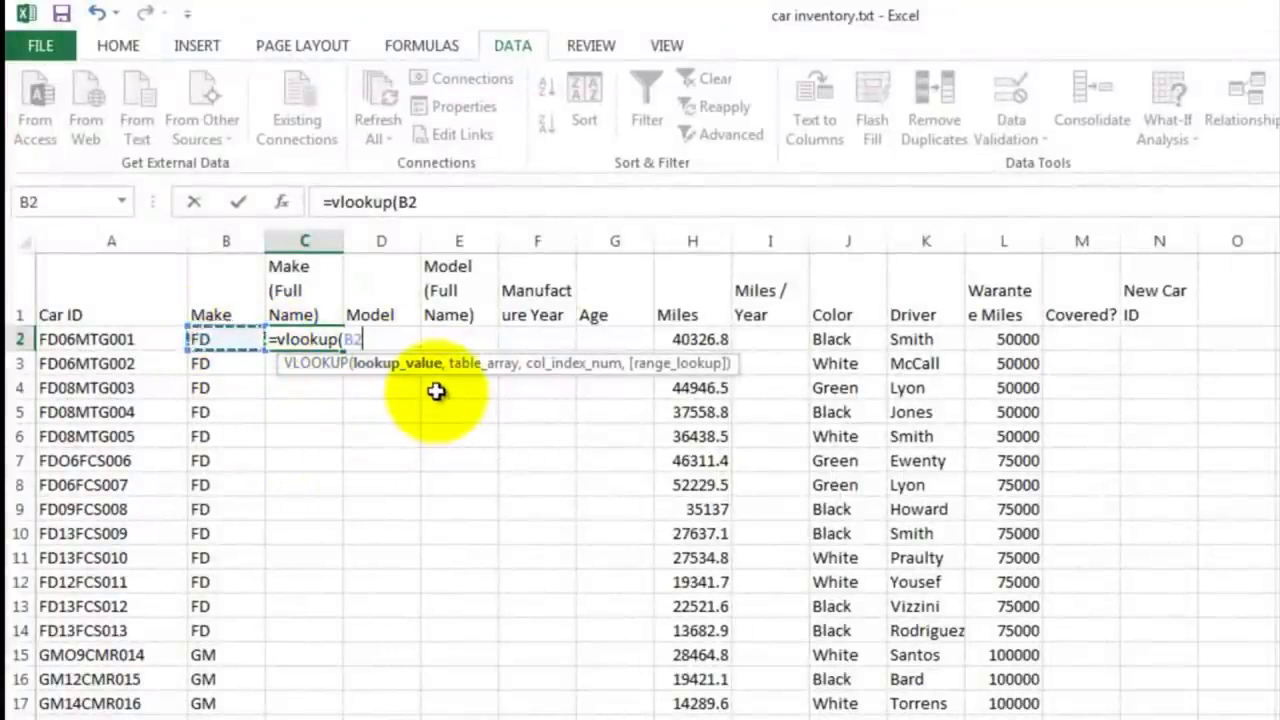
Step: Complete the C2 VLOOKUP formula with B56:C61 as the table array and 2 as the column index
{"action": "type", "text": ","}
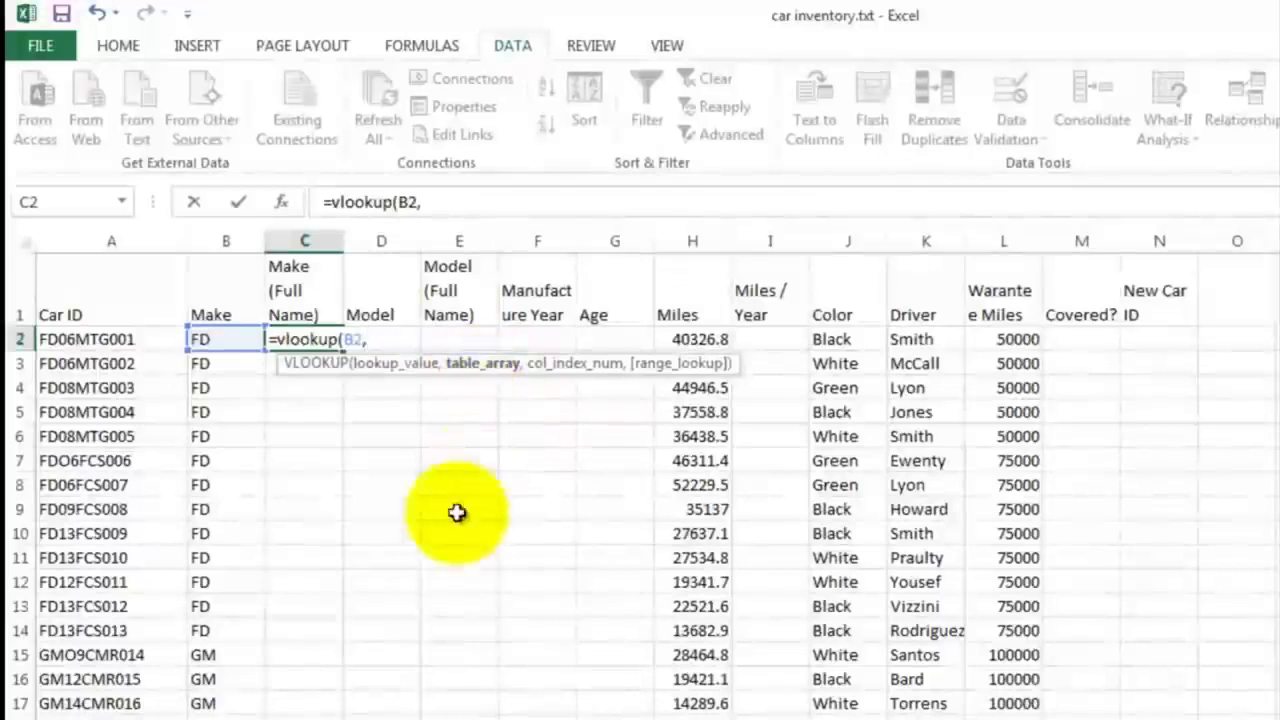
{"action": "scroll", "coordinate": [400, 598], "scroll_direction": "down", "scroll_amount": 15}
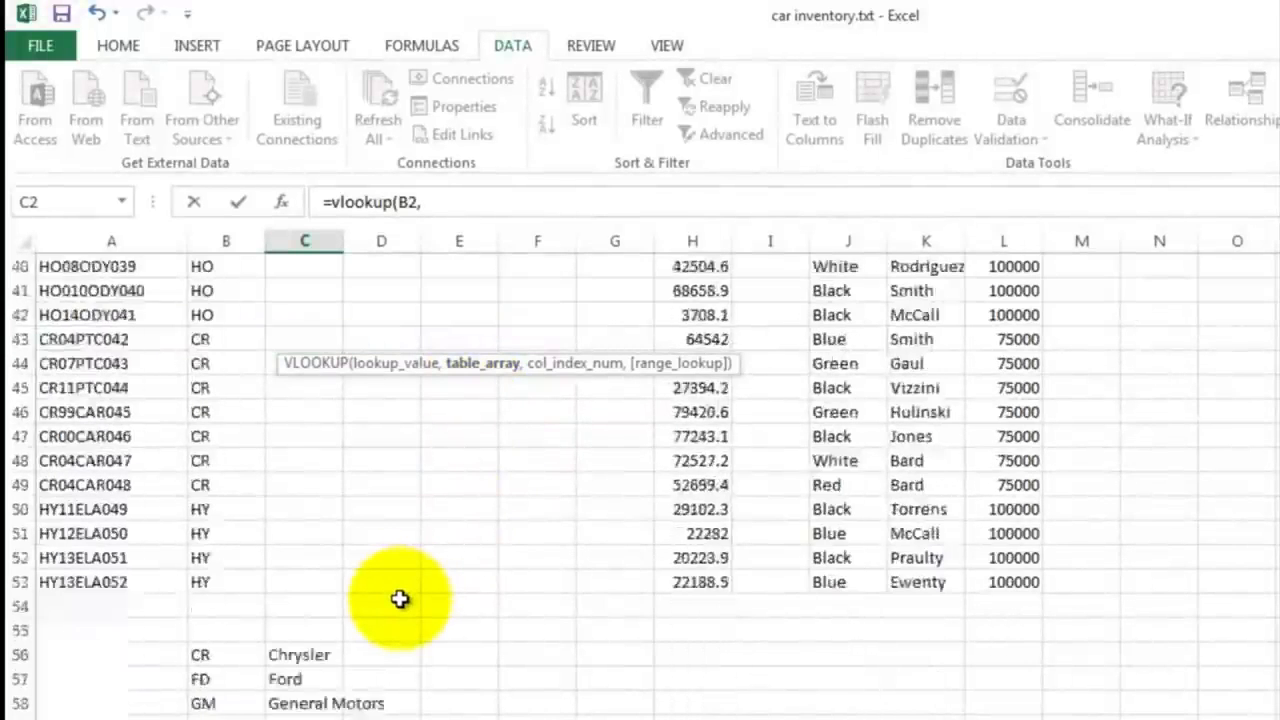
{"action": "left_click_drag", "start_coordinate": [205, 510], "coordinate": [305, 626]}
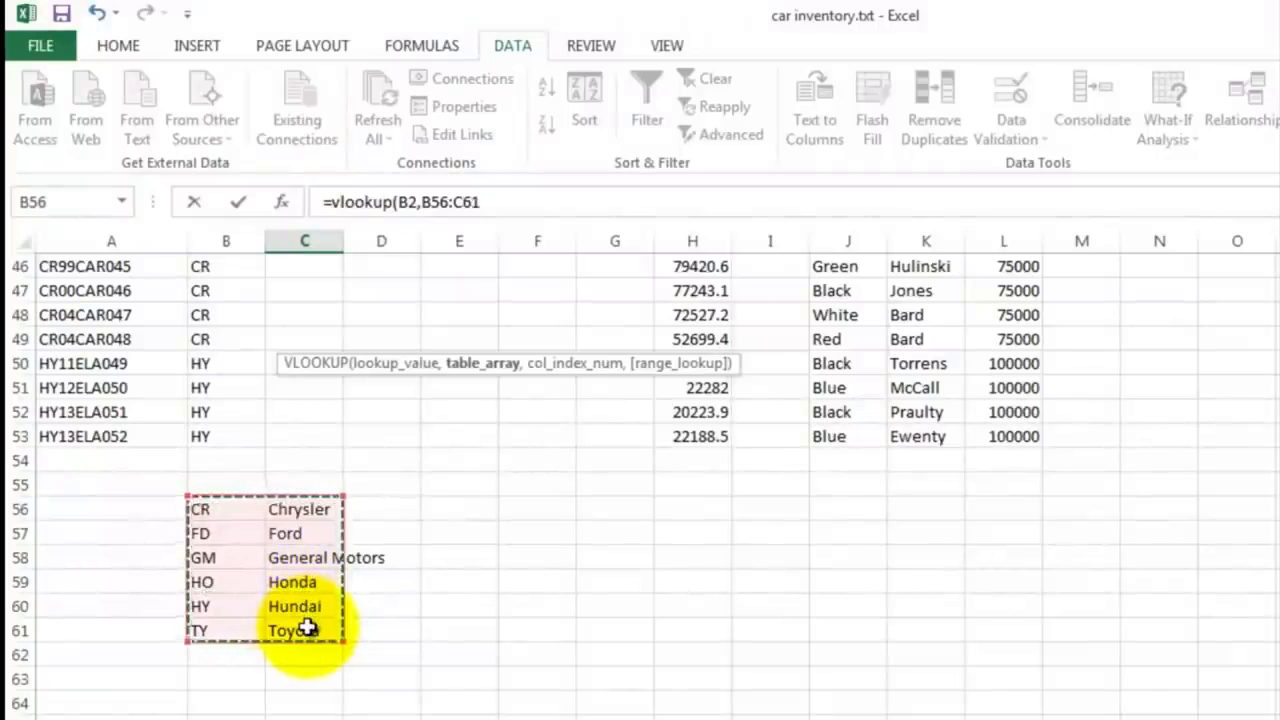
{"action": "type", "text": ",2"}
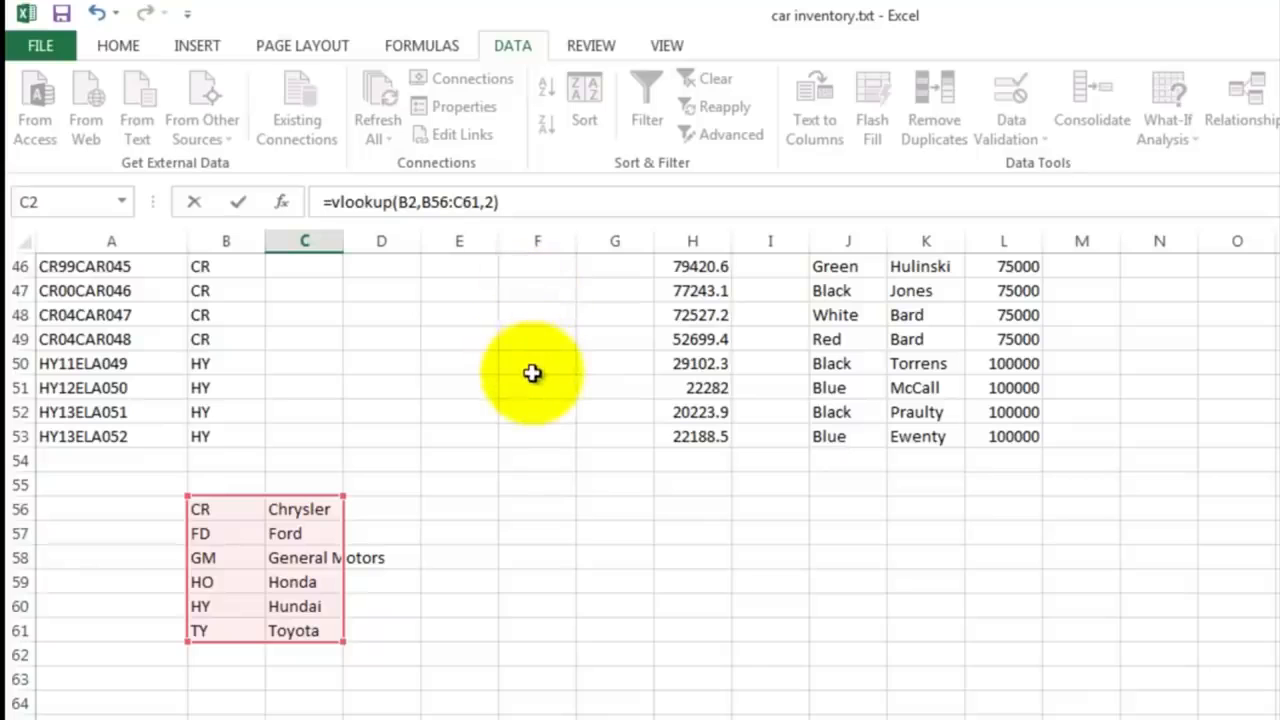
{"action": "key", "text": "Return"}
Step: Fill the lookup formula from C2 down the Make (Full Name) column to row 19
{"action": "scroll", "coordinate": [486, 346], "scroll_direction": "up", "scroll_amount": 3}
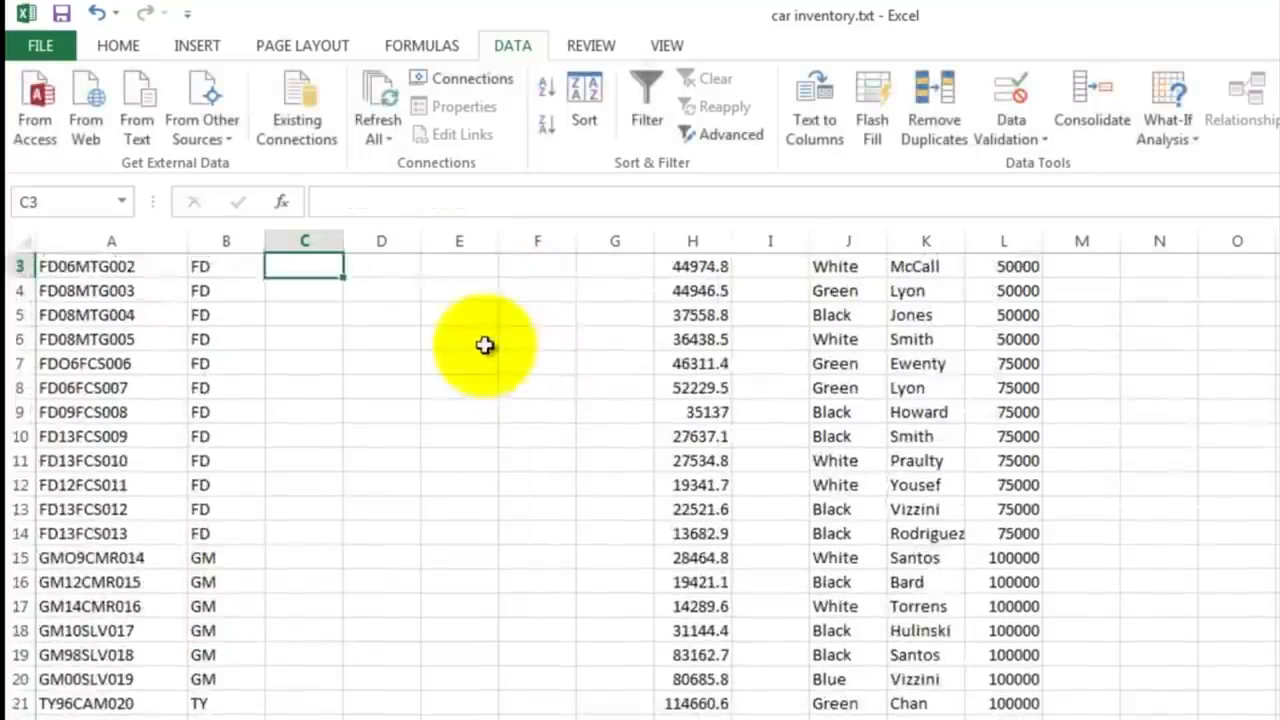
{"action": "left_click", "coordinate": [300, 340]}
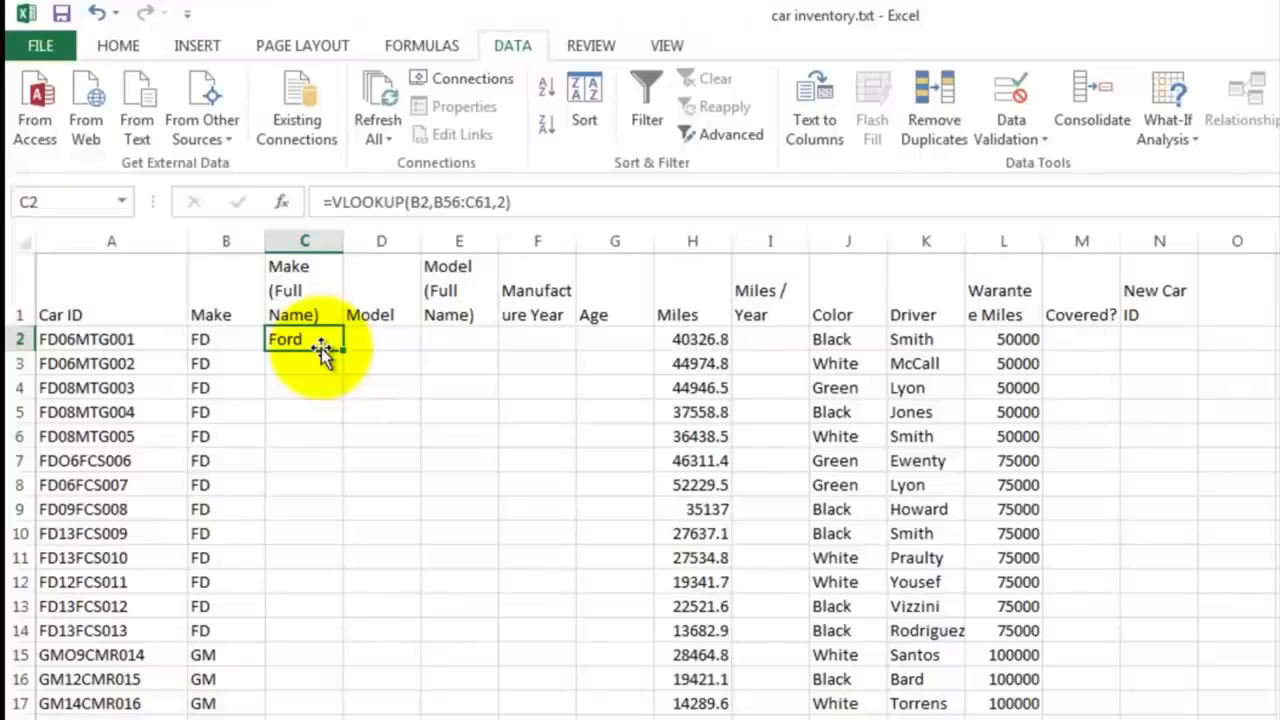
{"action": "left_click_drag", "start_coordinate": [344, 350], "coordinate": [318, 716]}
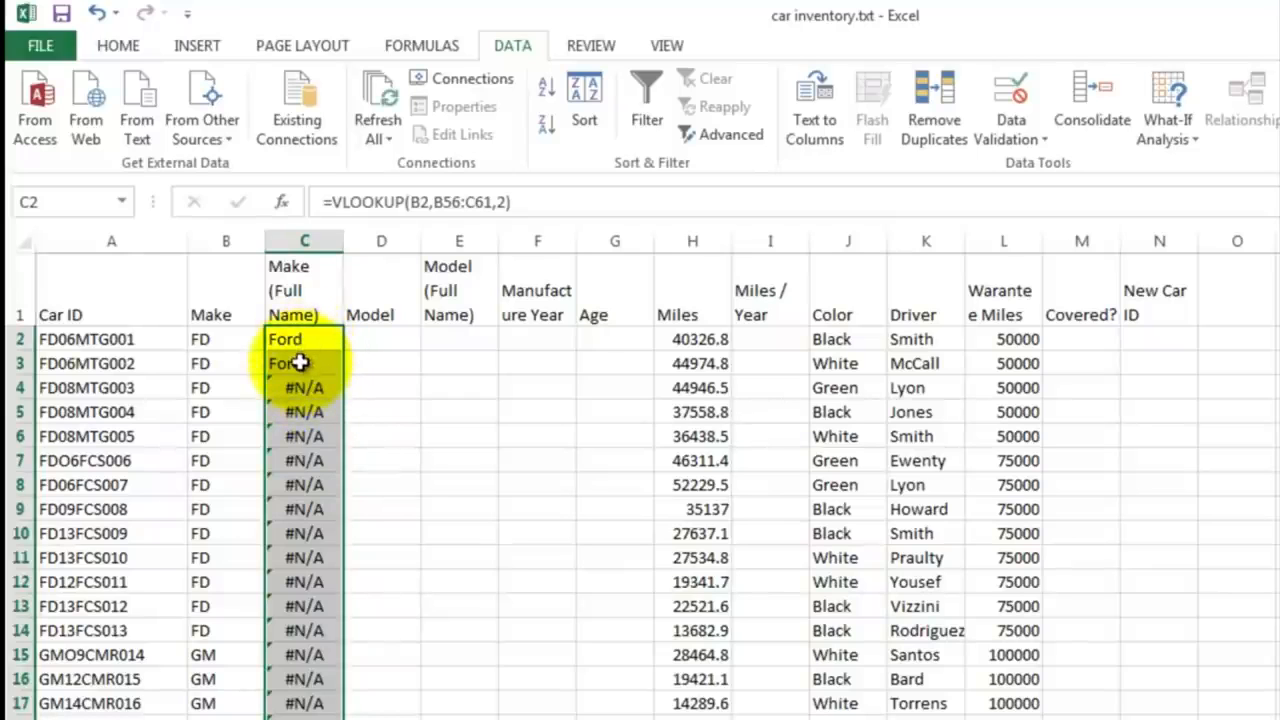
Step: Inspect the copied formula in C3 and compare its table range with the make lookup table below the inventory
{"action": "double_click", "coordinate": [300, 363]}
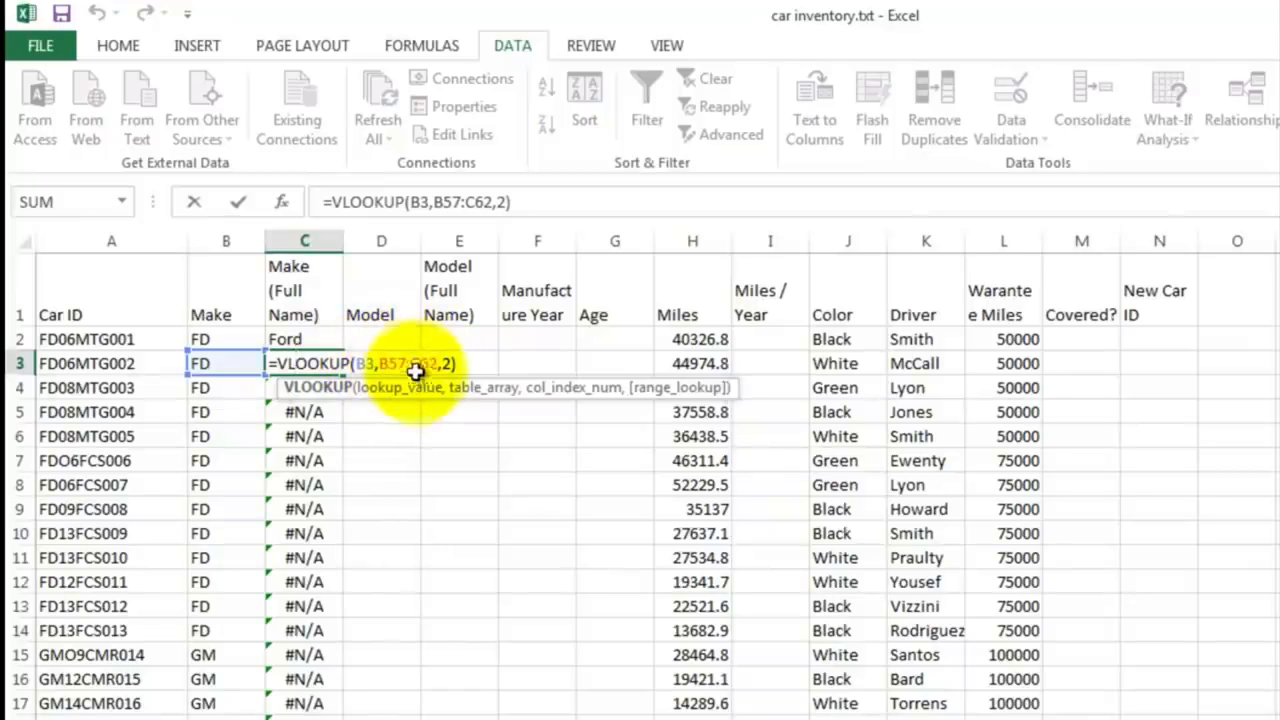
{"action": "scroll", "coordinate": [394, 469], "scroll_direction": "down", "scroll_amount": 13}
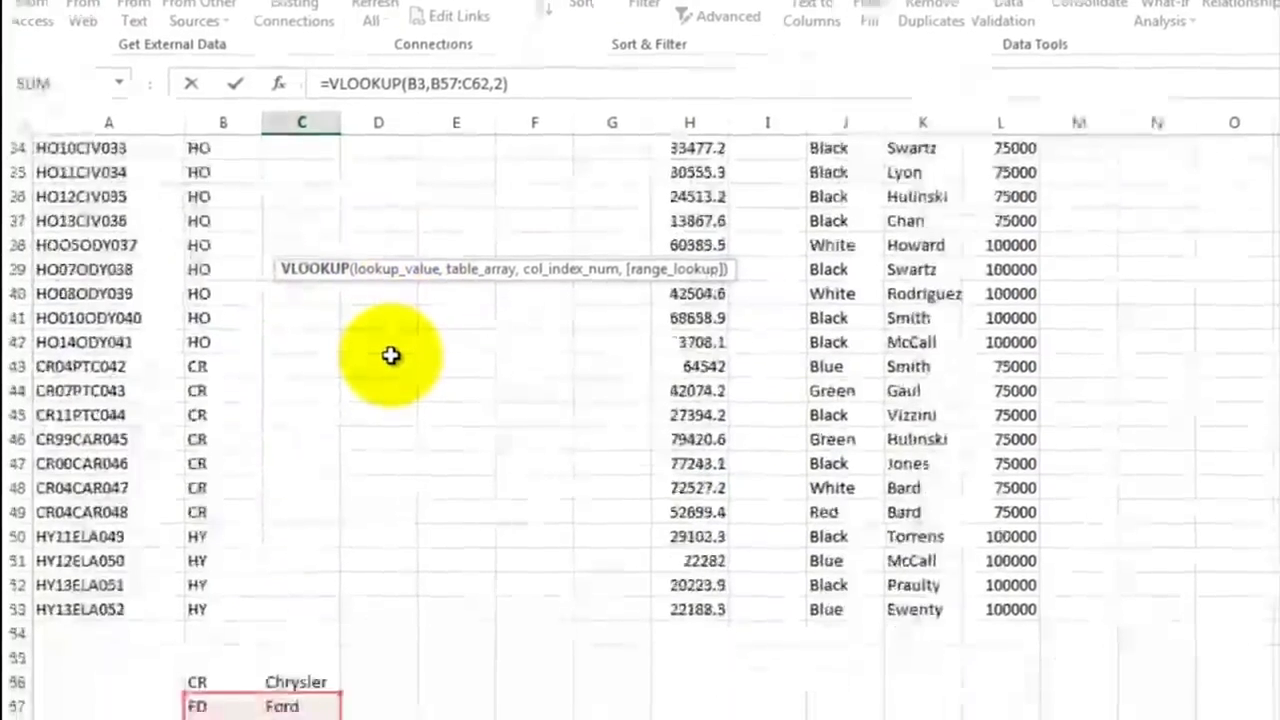
{"action": "scroll", "coordinate": [390, 330], "scroll_direction": "down", "scroll_amount": 1}
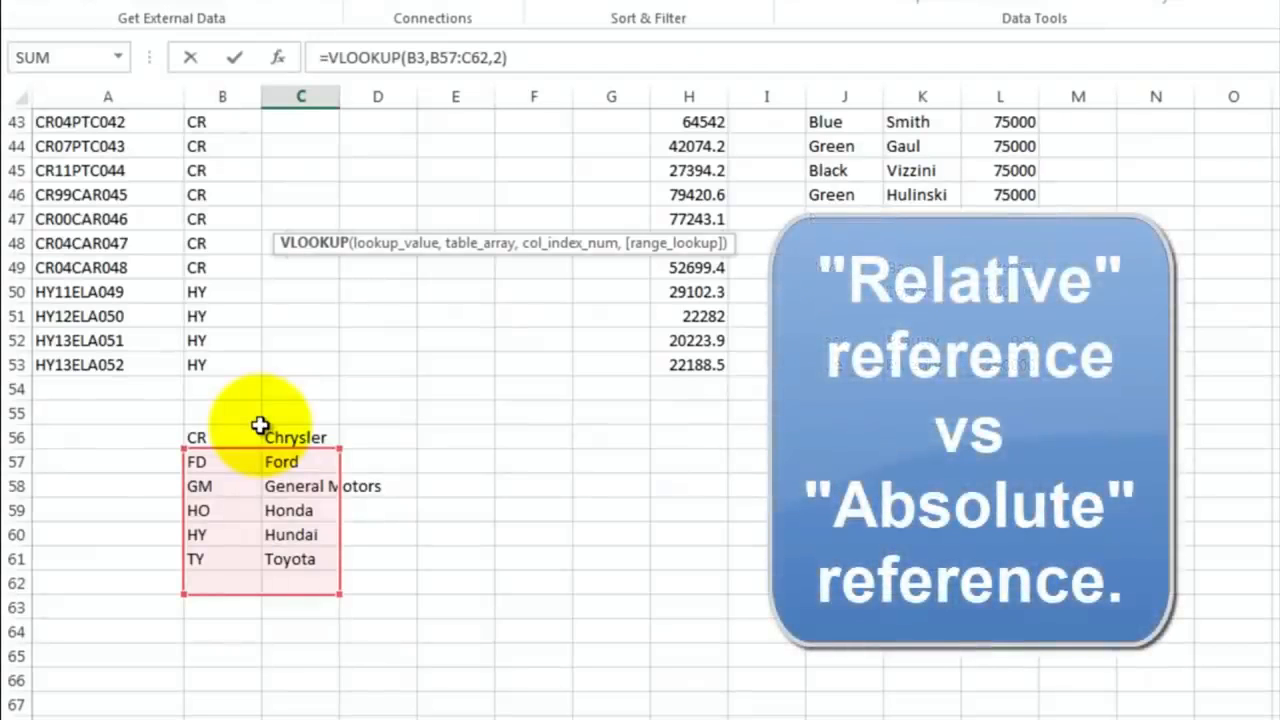
{"action": "scroll", "coordinate": [301, 335], "scroll_direction": "up", "scroll_amount": 14}
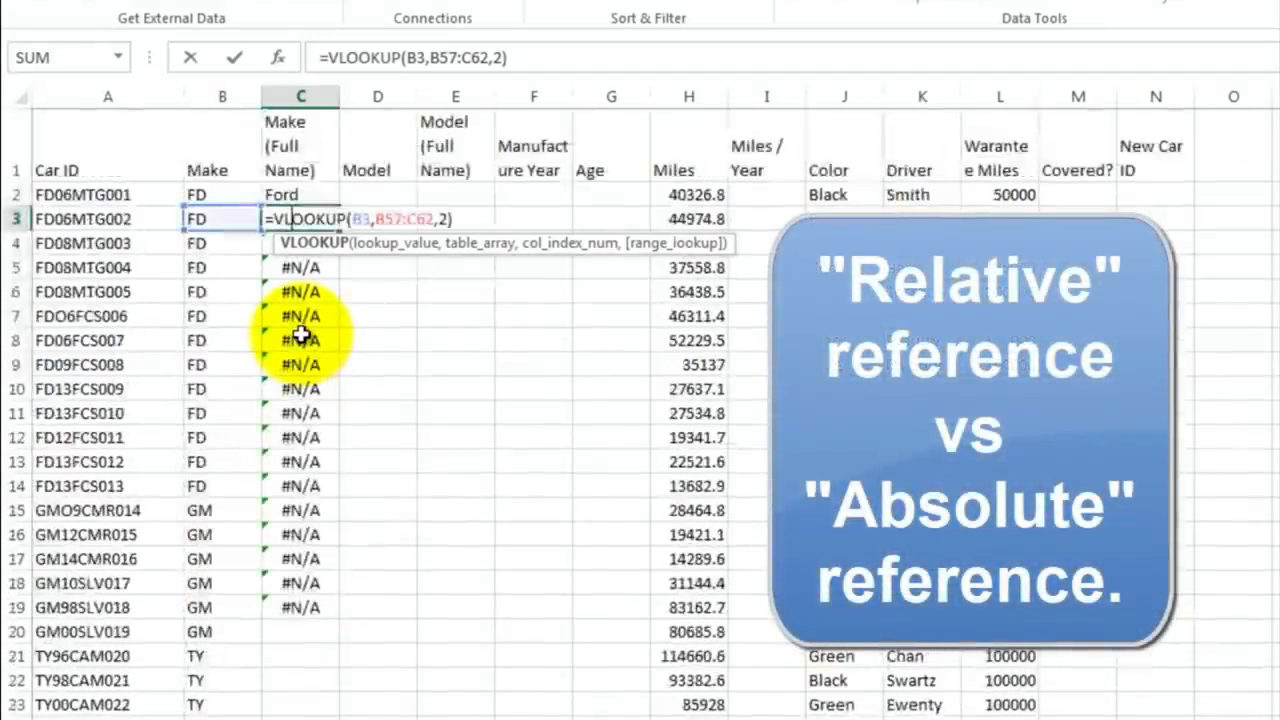
{"action": "key", "text": "Return"}
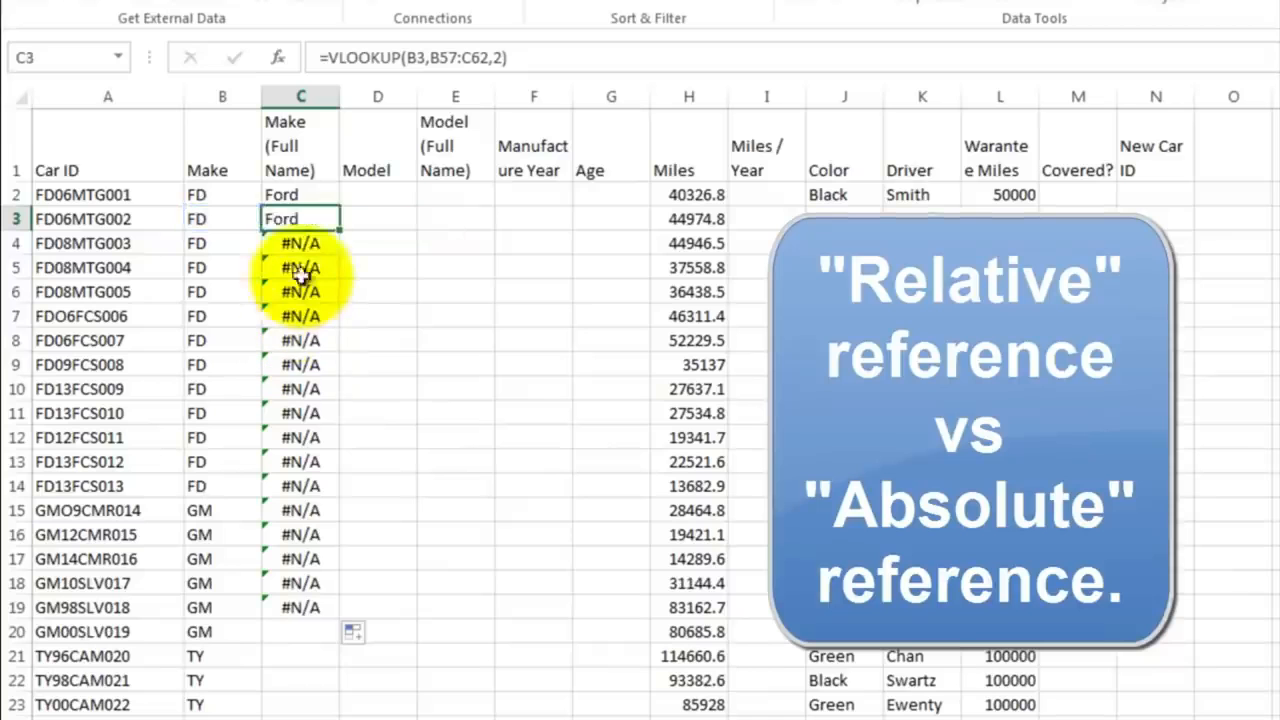
Step: Make the table rows absolute in C2's formula so that it reads =VLOOKUP(B2,B$56:C$61,2)
{"action": "left_click", "coordinate": [294, 194]}
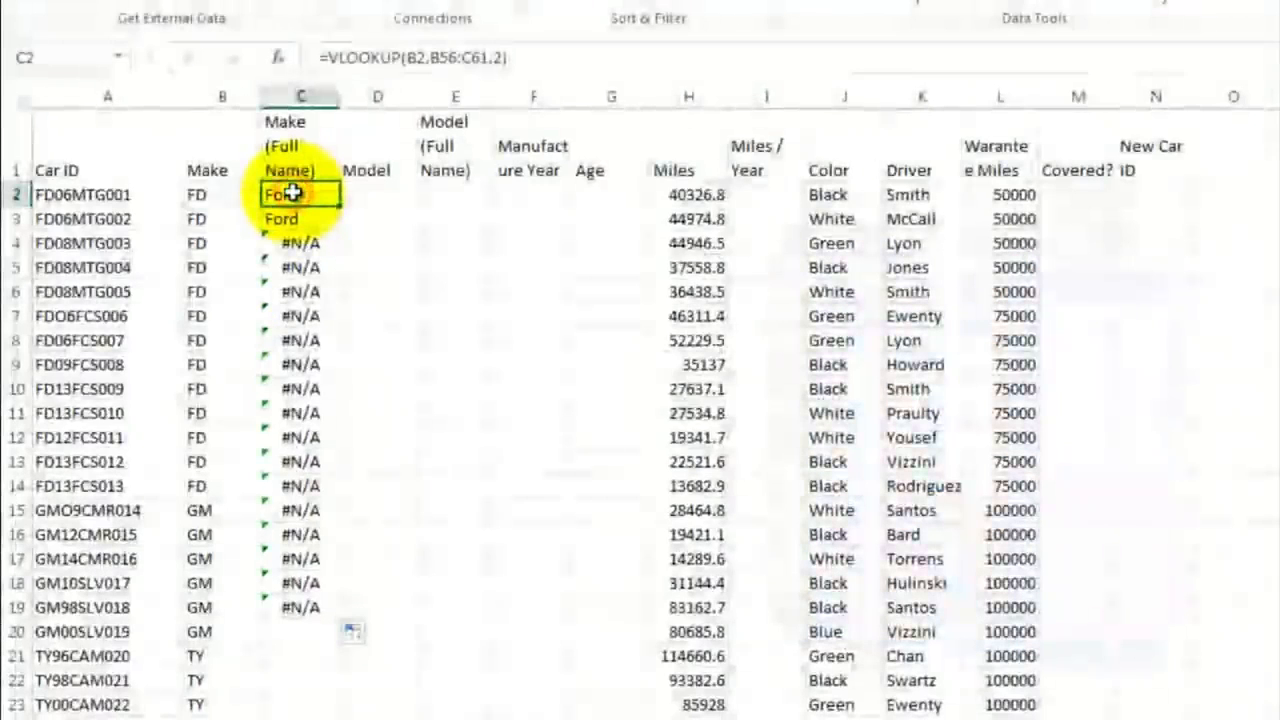
{"action": "double_click", "coordinate": [294, 194]}
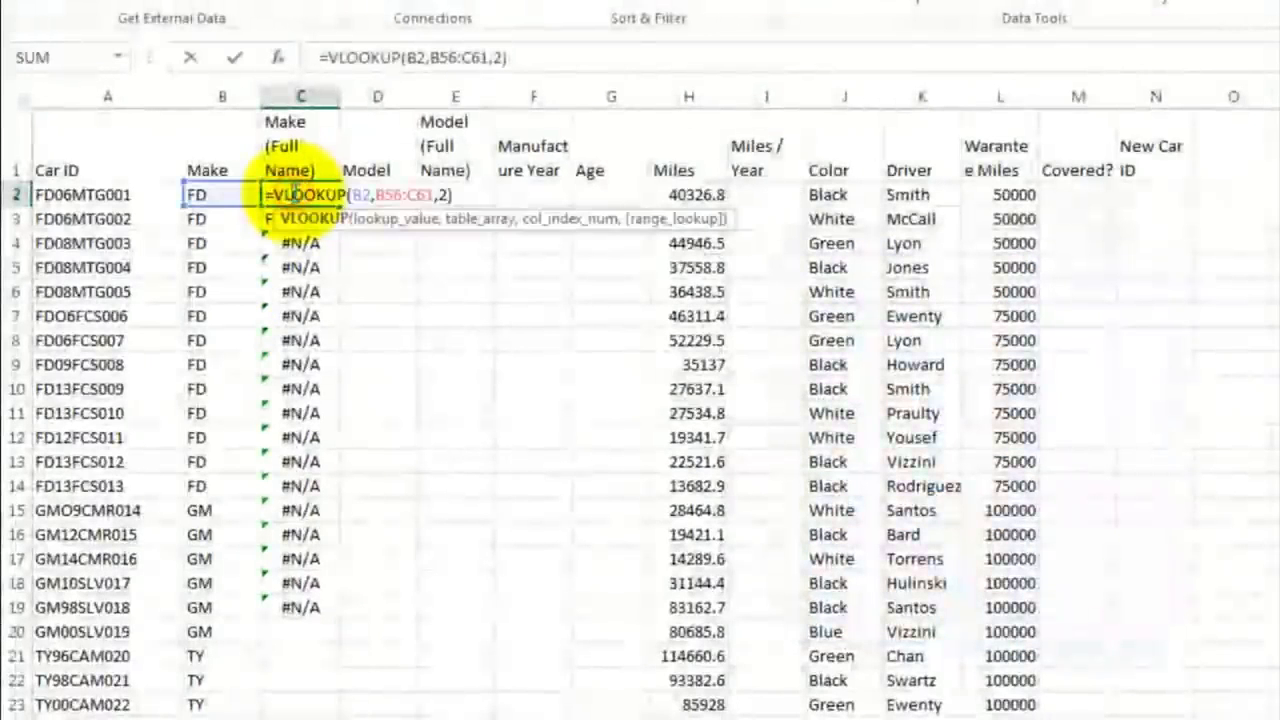
{"action": "left_click", "coordinate": [381, 194]}
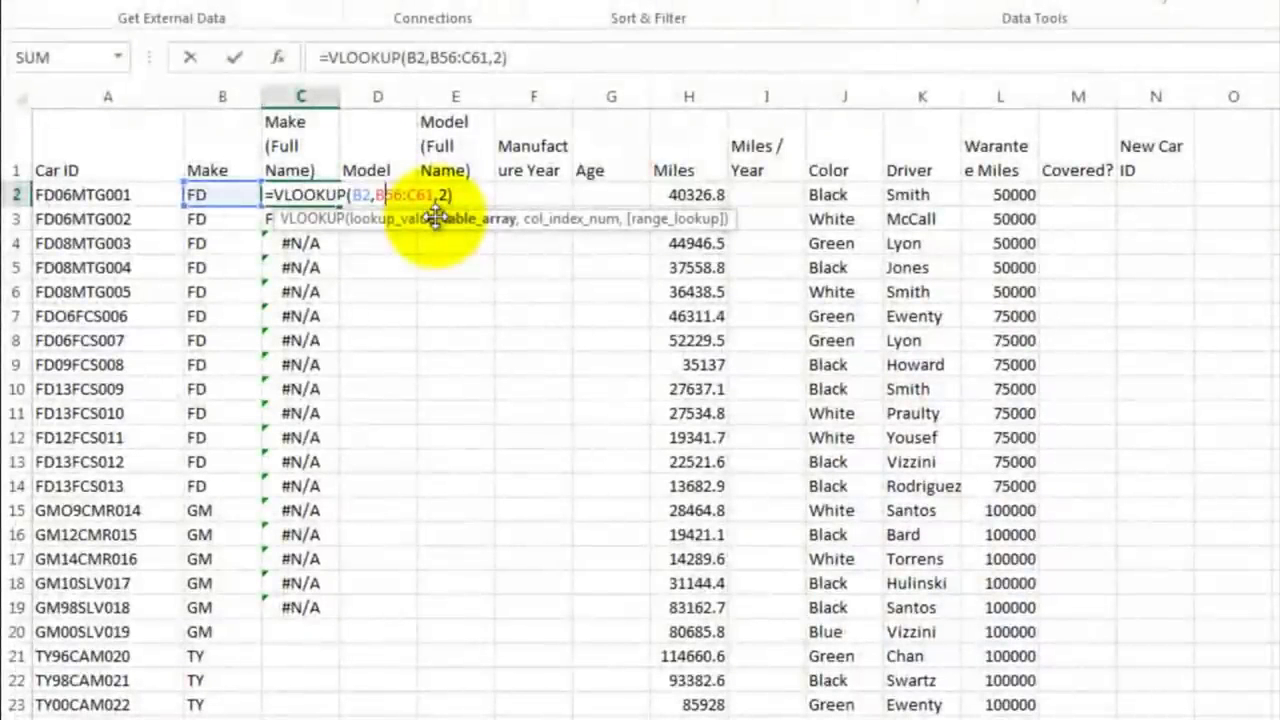
{"action": "type", "text": "$56:C"}
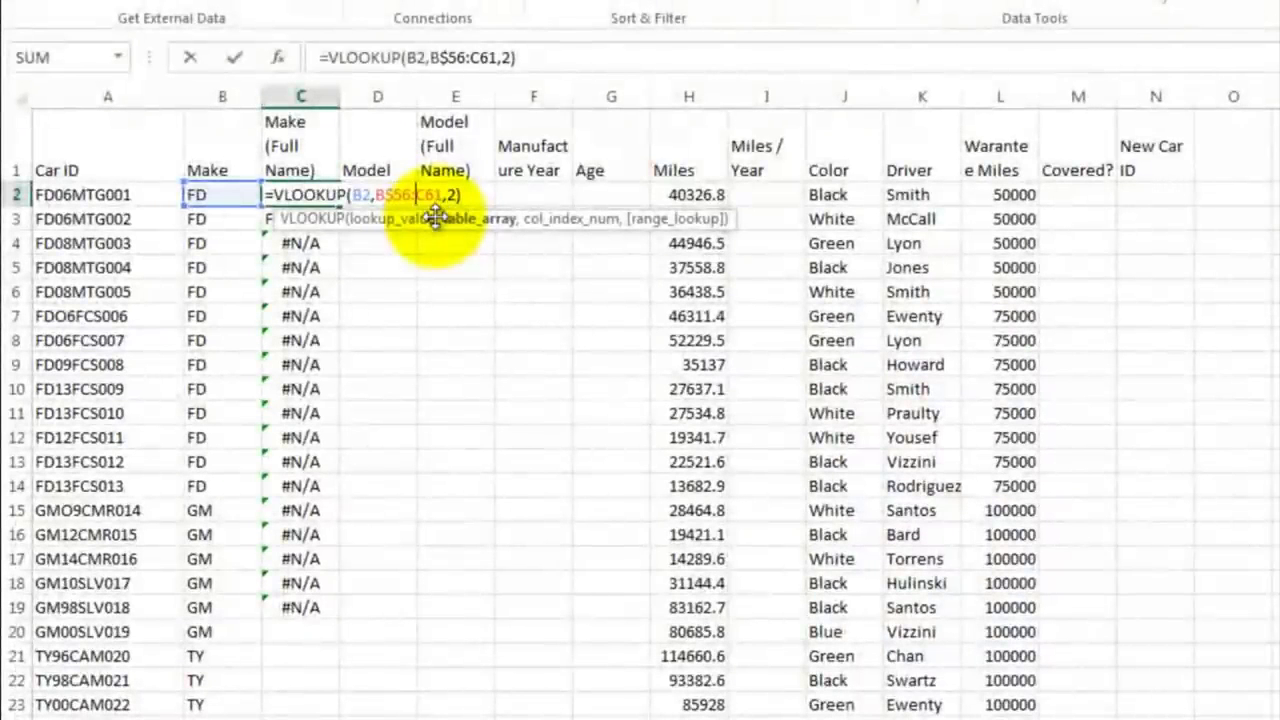
{"action": "type", "text": "$"}
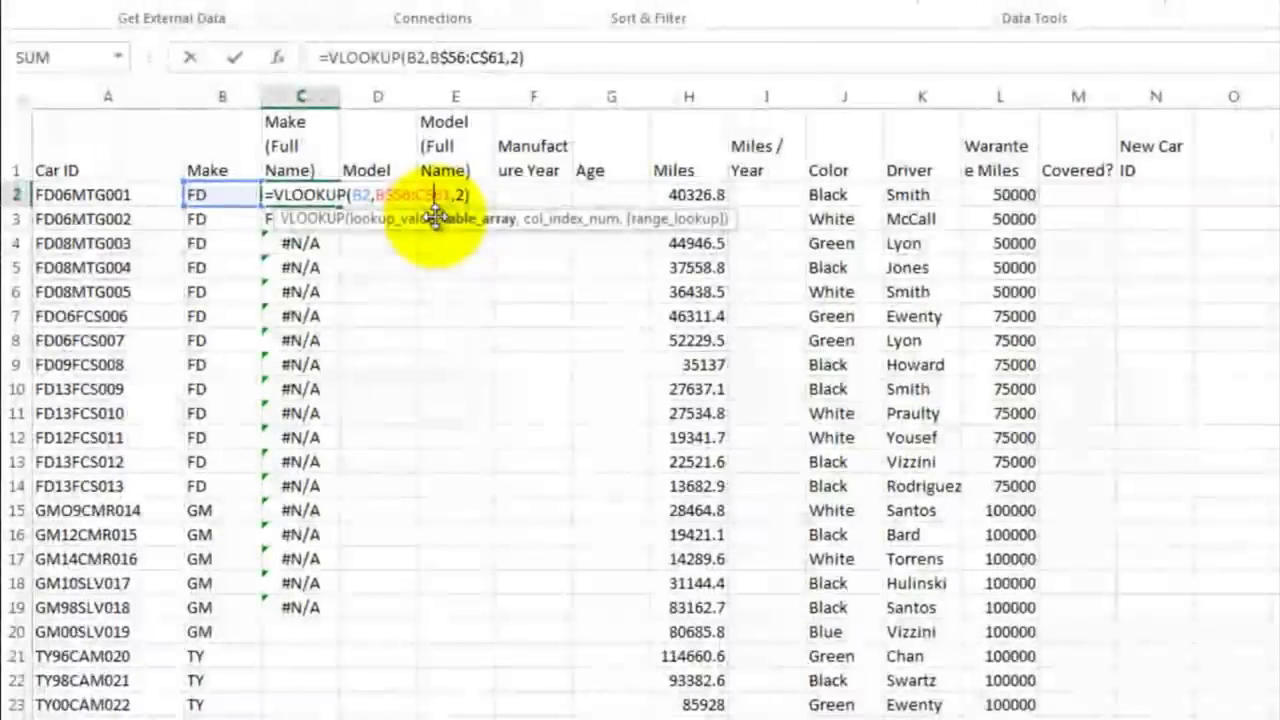
{"action": "key", "text": "Return"}
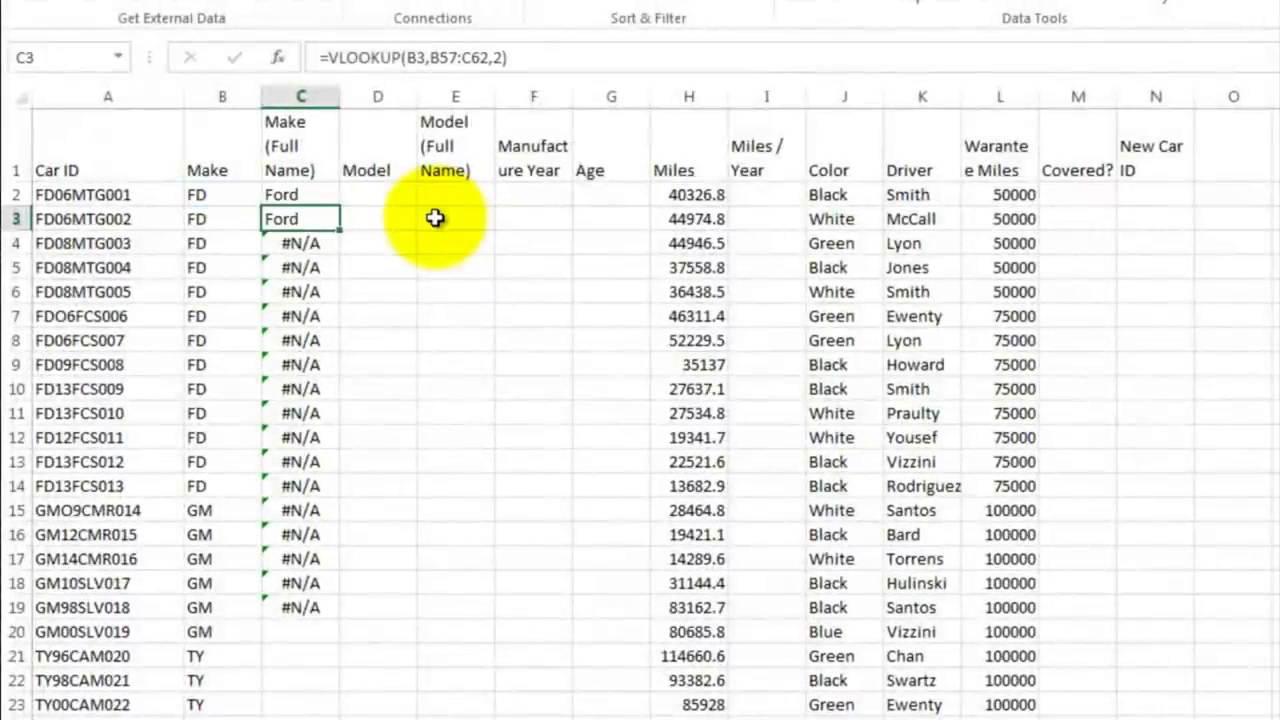
Step: Fill the corrected lookup formula from C2 down the Make (Full Name) column to the last car in row 53
{"action": "left_click", "coordinate": [318, 196]}
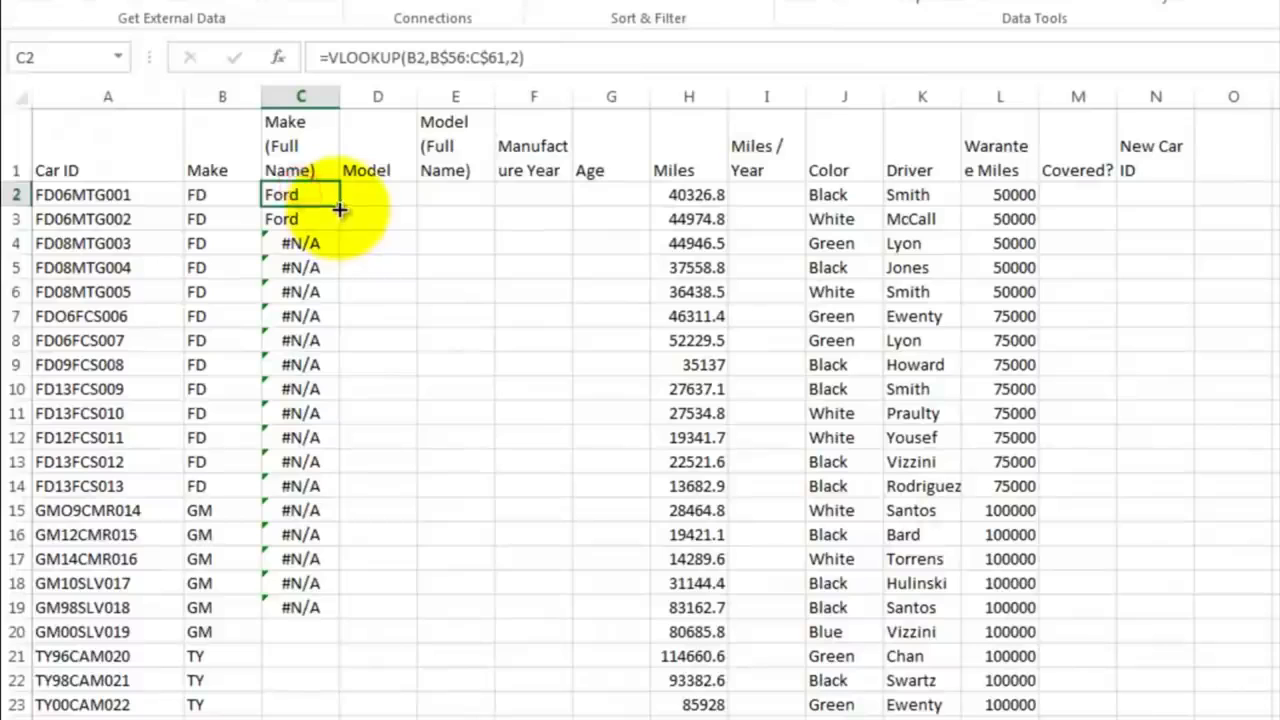
{"action": "left_click_drag", "start_coordinate": [340, 210], "coordinate": [320, 611]}
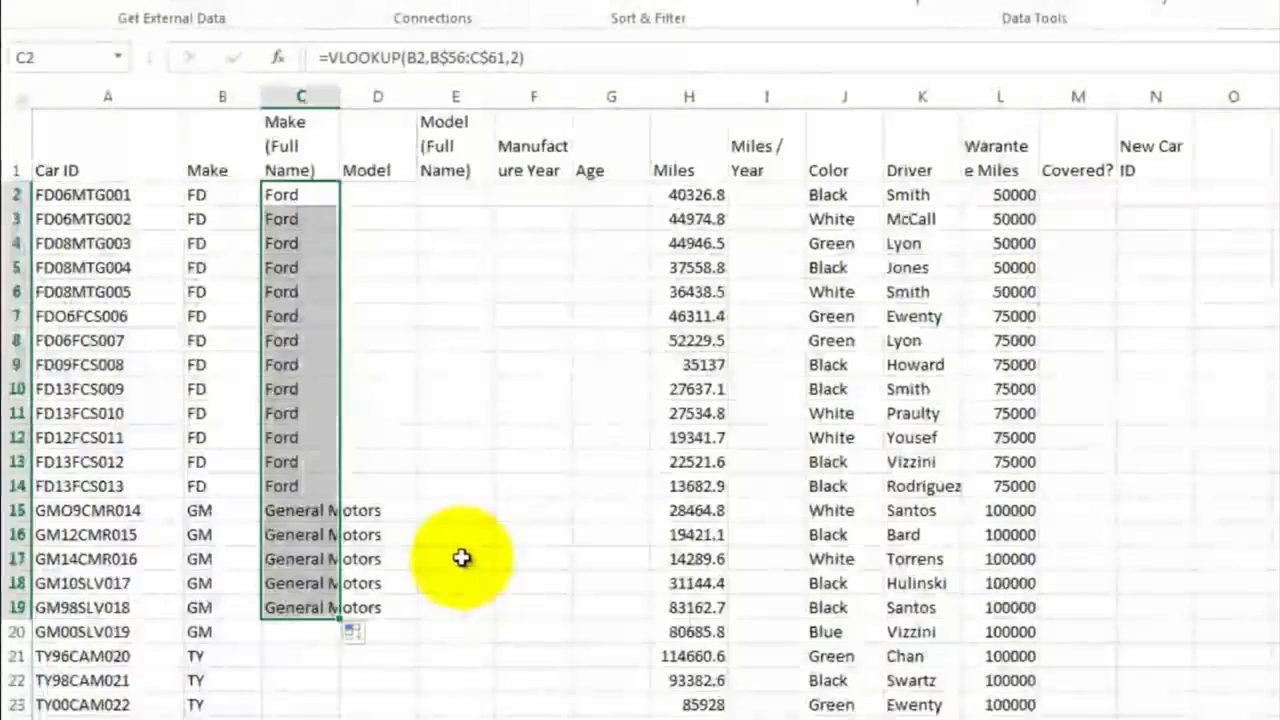
{"action": "scroll", "coordinate": [460, 545], "scroll_direction": "down", "scroll_amount": 5}
{"action": "left_click_drag", "start_coordinate": [340, 208], "coordinate": [337, 702]}
{"action": "left_click", "coordinate": [378, 437]}
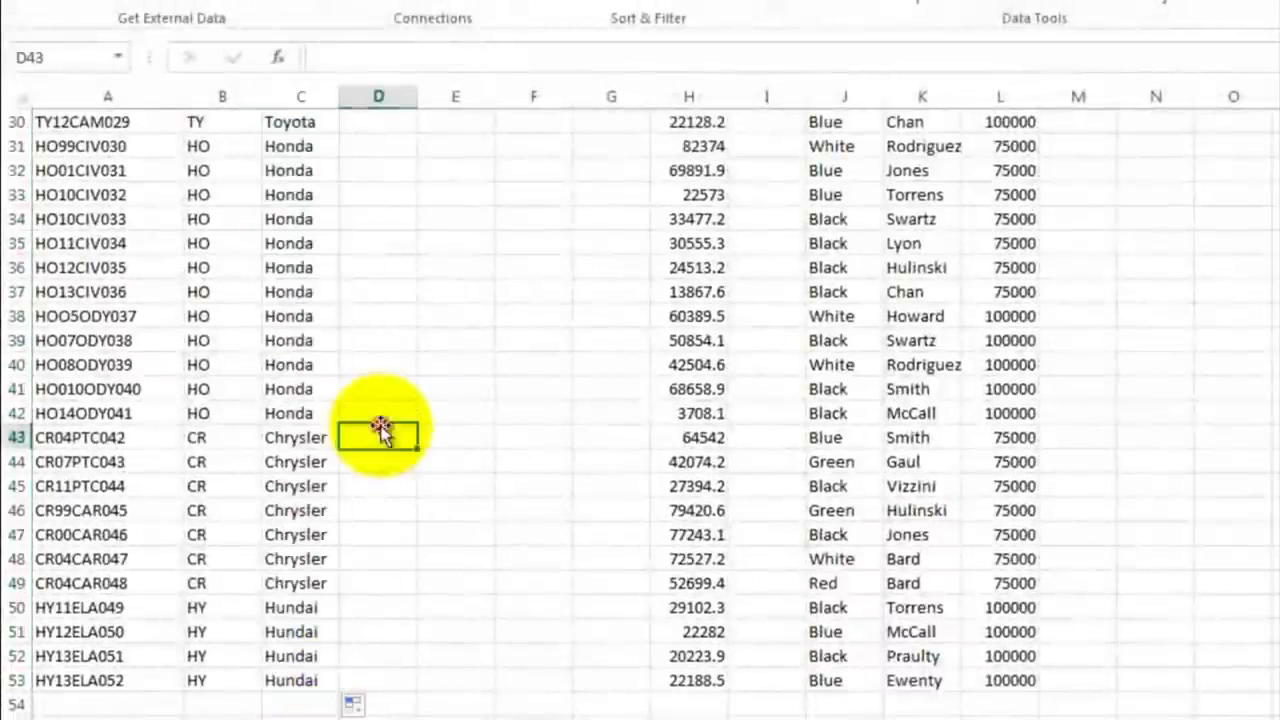
Step: Enter a MID formula in D2 of the Model column to extract the model code MTG from the Car ID
{"action": "scroll", "coordinate": [320, 279], "scroll_direction": "up", "scroll_amount": 10}
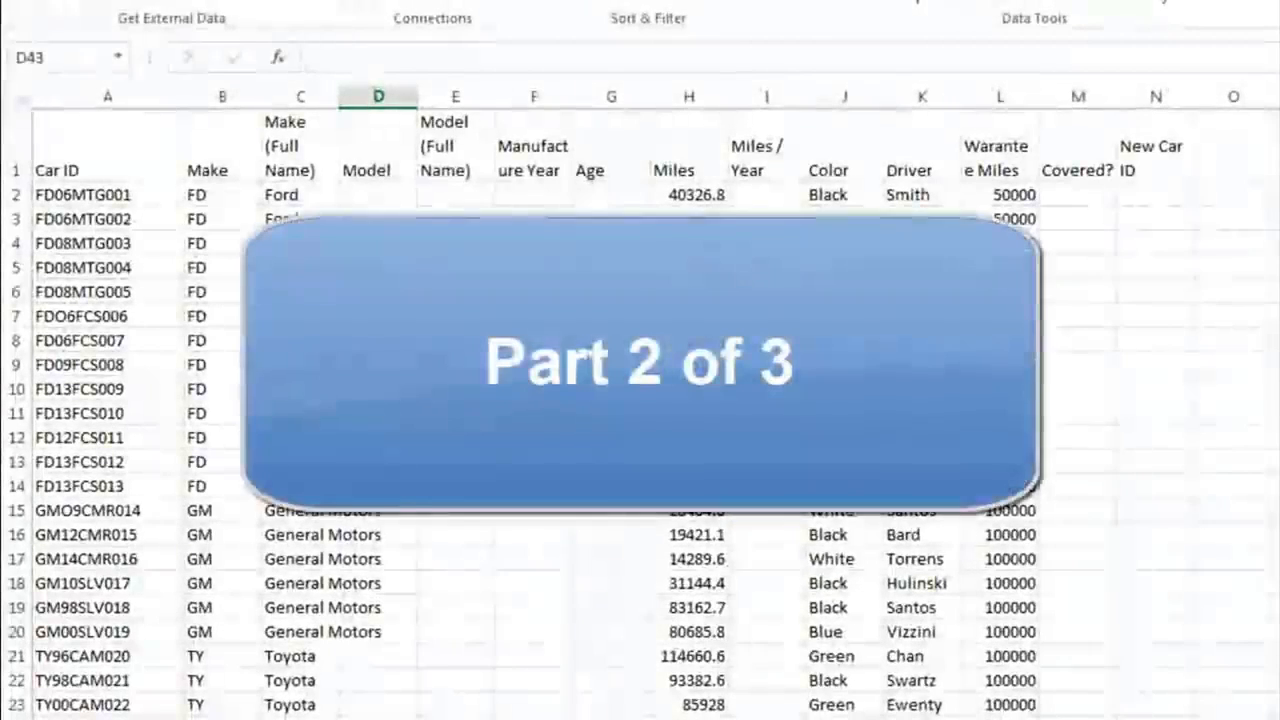
{"action": "left_click", "coordinate": [376, 192]}
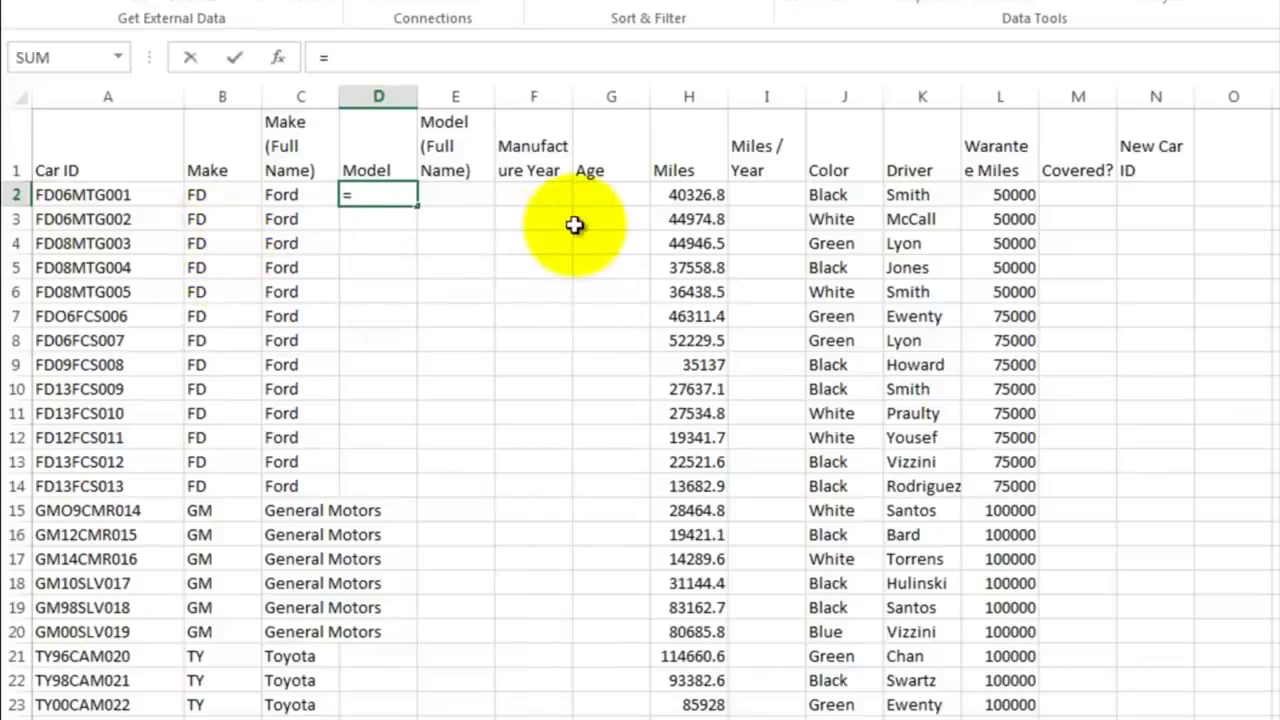
{"action": "type", "text": "mid"}
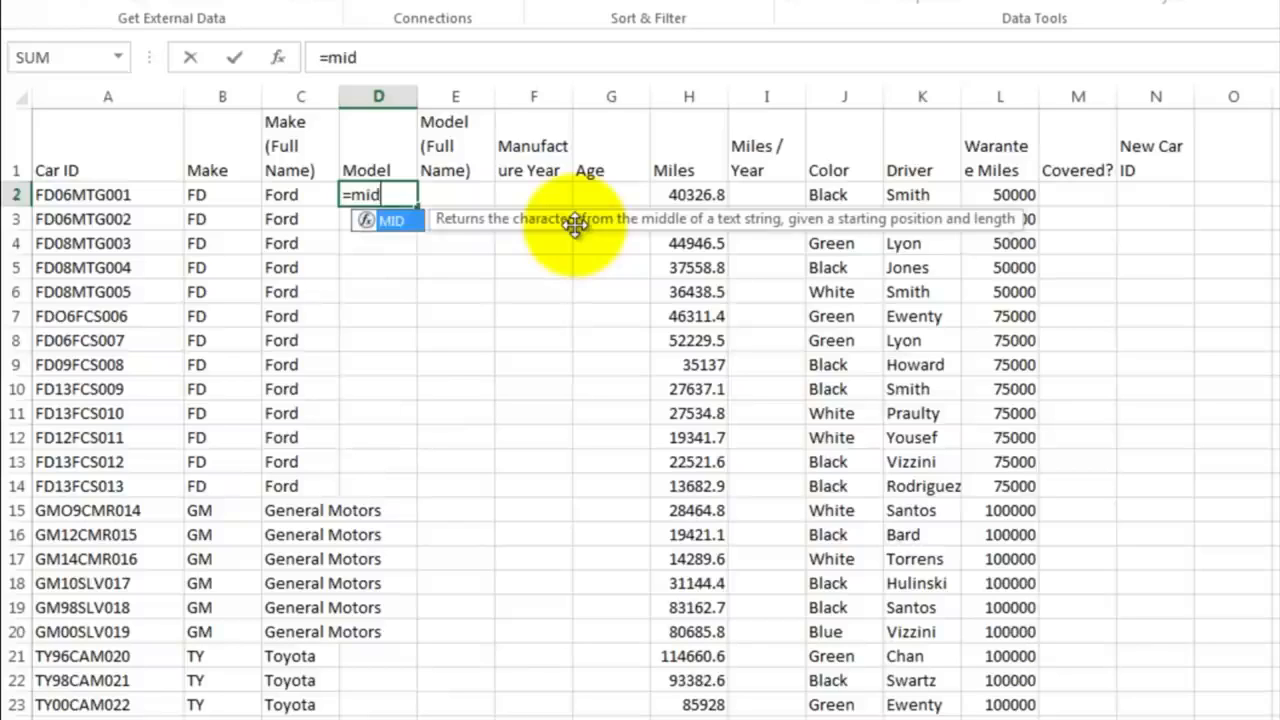
{"action": "key", "text": "Escape"}
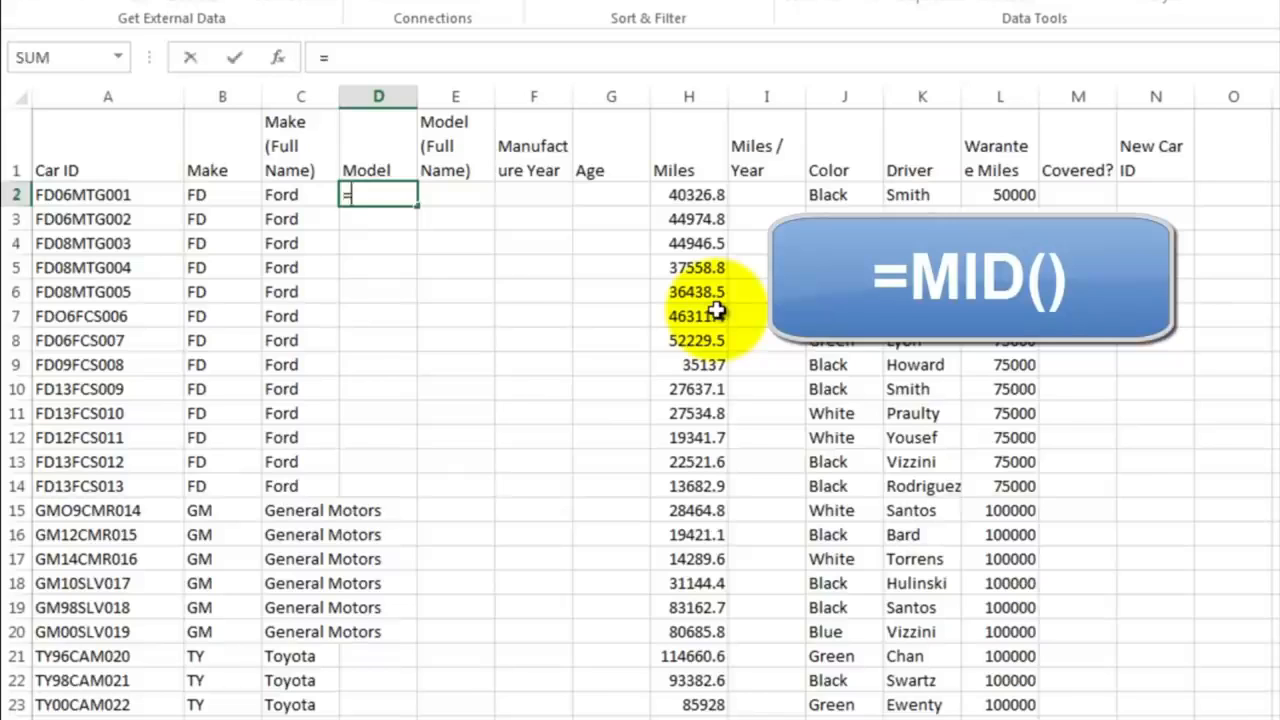
{"action": "type", "text": "mid"}
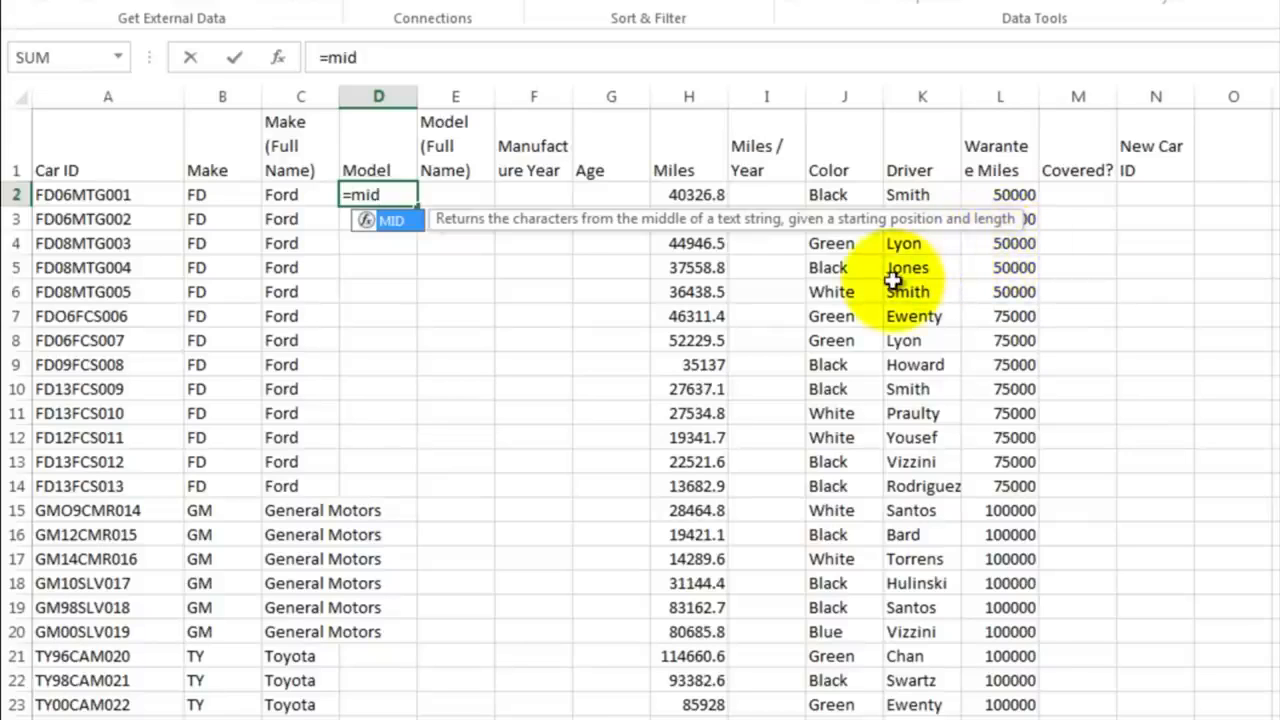
{"action": "type", "text": "("}
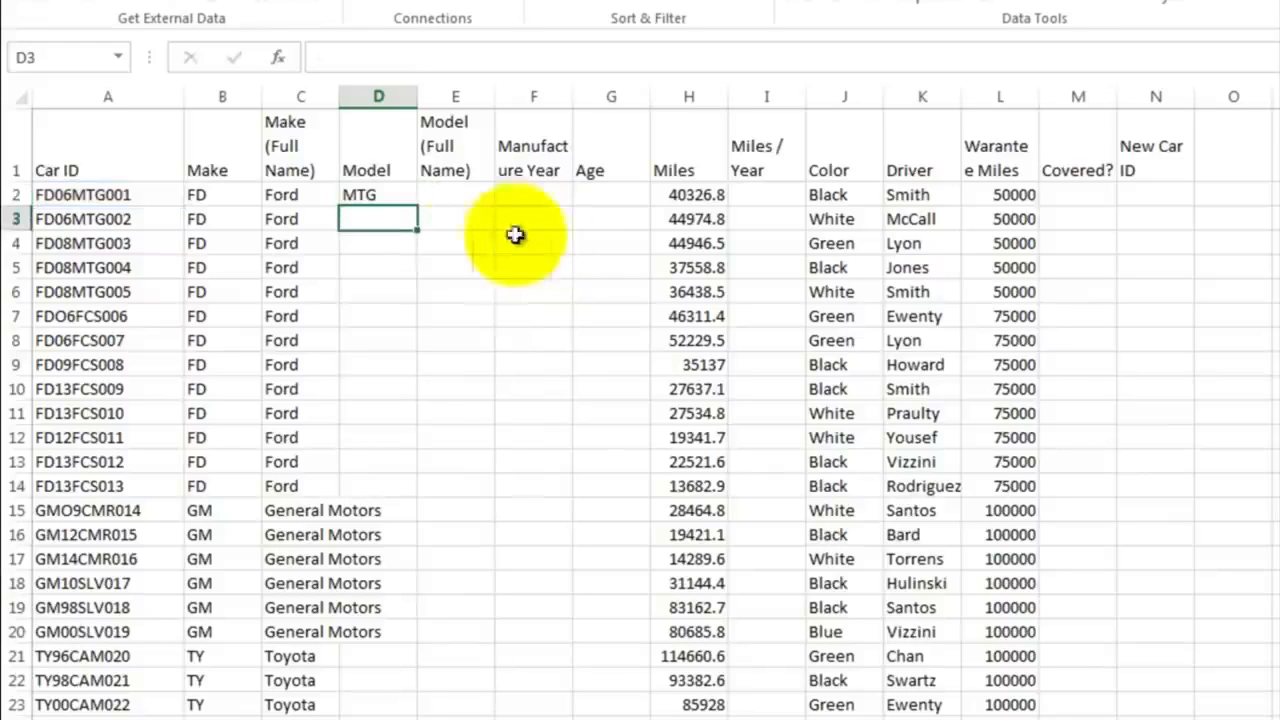
Step: Fill the MID formula from D2 down the Model column to the last car in row 53
{"action": "left_click", "coordinate": [378, 193]}
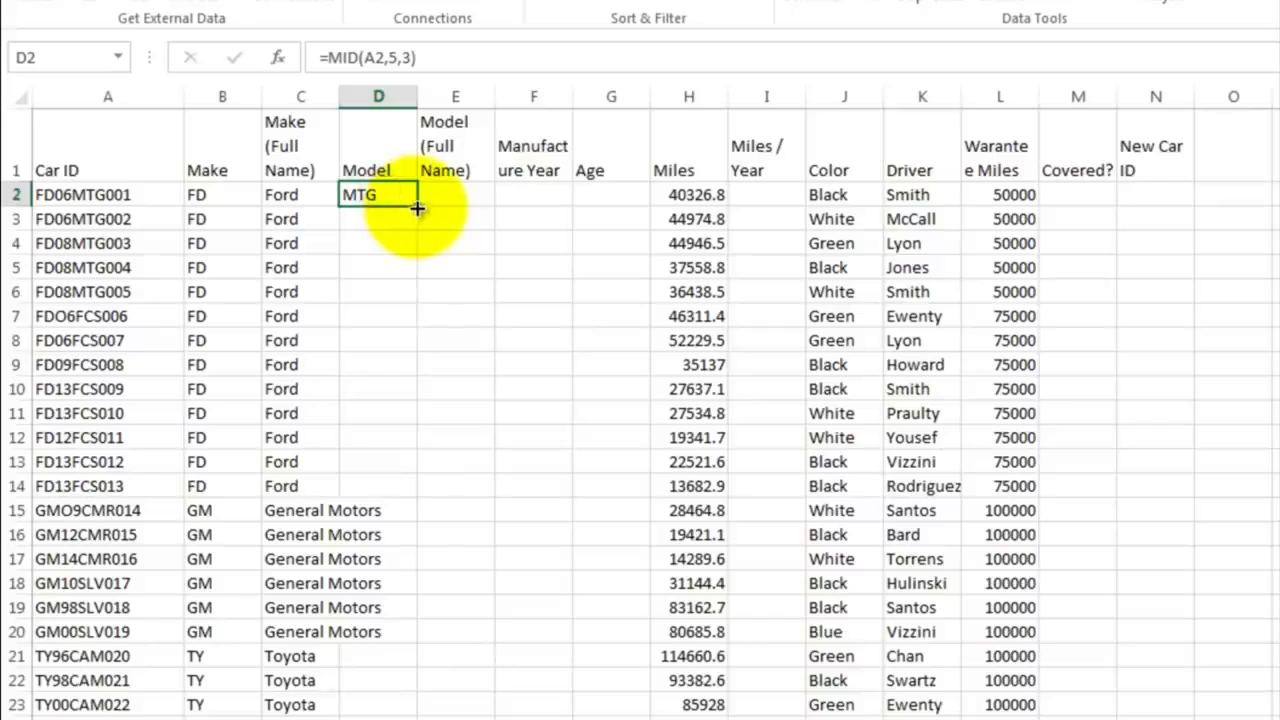
{"action": "left_click_drag", "start_coordinate": [417, 208], "coordinate": [418, 600]}
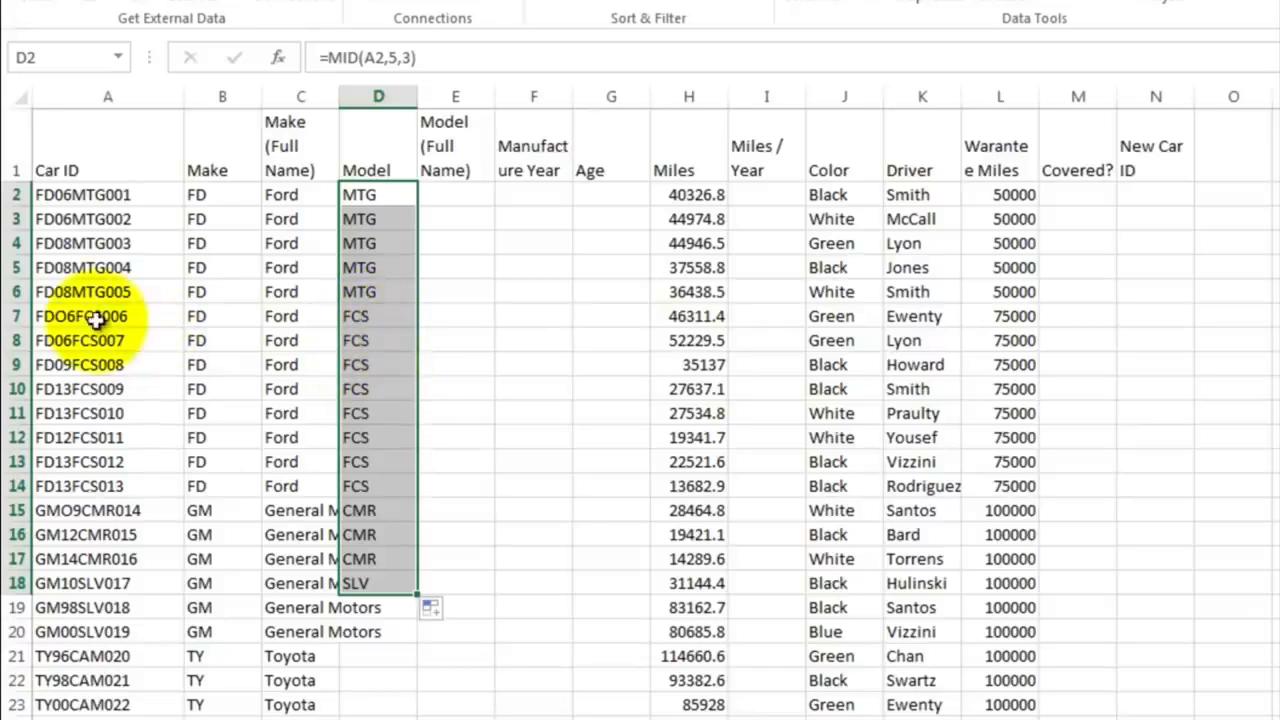
{"action": "scroll", "coordinate": [386, 563], "scroll_direction": "down", "scroll_amount": 2}
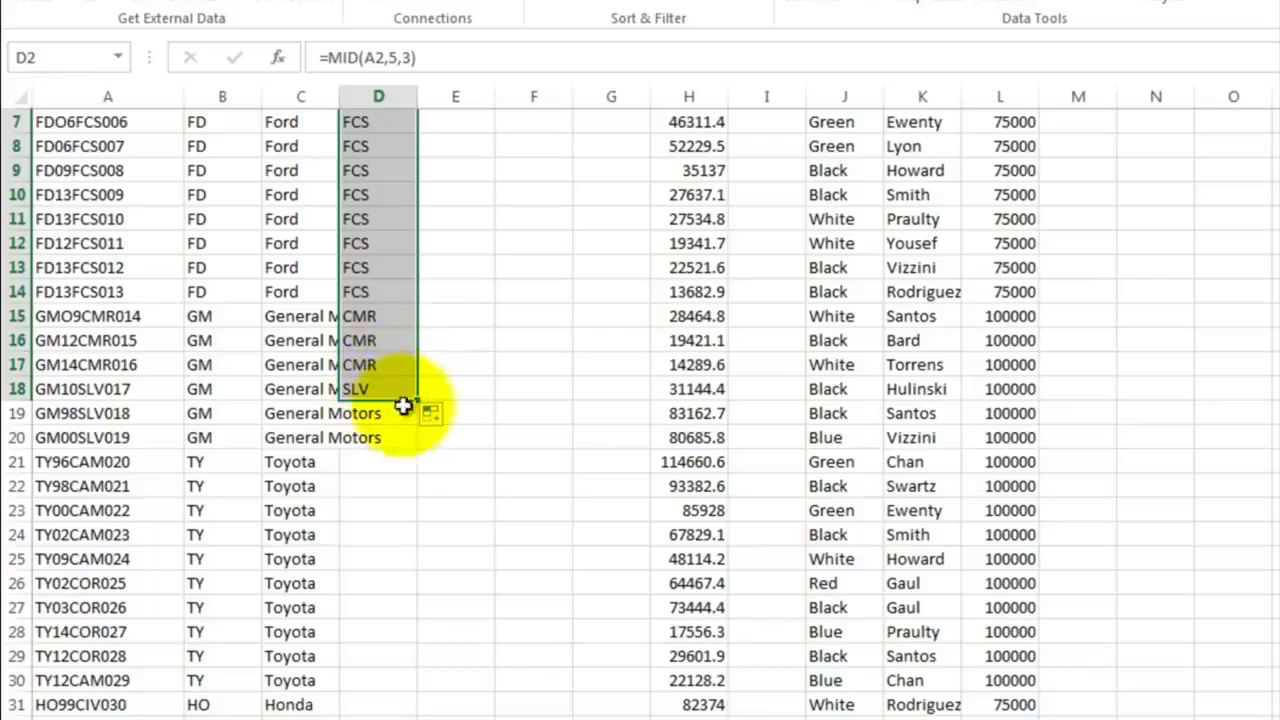
{"action": "mouse_move", "coordinate": [421, 402]}
{"action": "left_mouse_down"}
{"action": "mouse_move", "coordinate": [420, 543]}
{"action": "mouse_move", "coordinate": [390, 716]}
{"action": "mouse_move", "coordinate": [380, 712]}
{"action": "mouse_move", "coordinate": [398, 714]}
{"action": "left_mouse_up"}
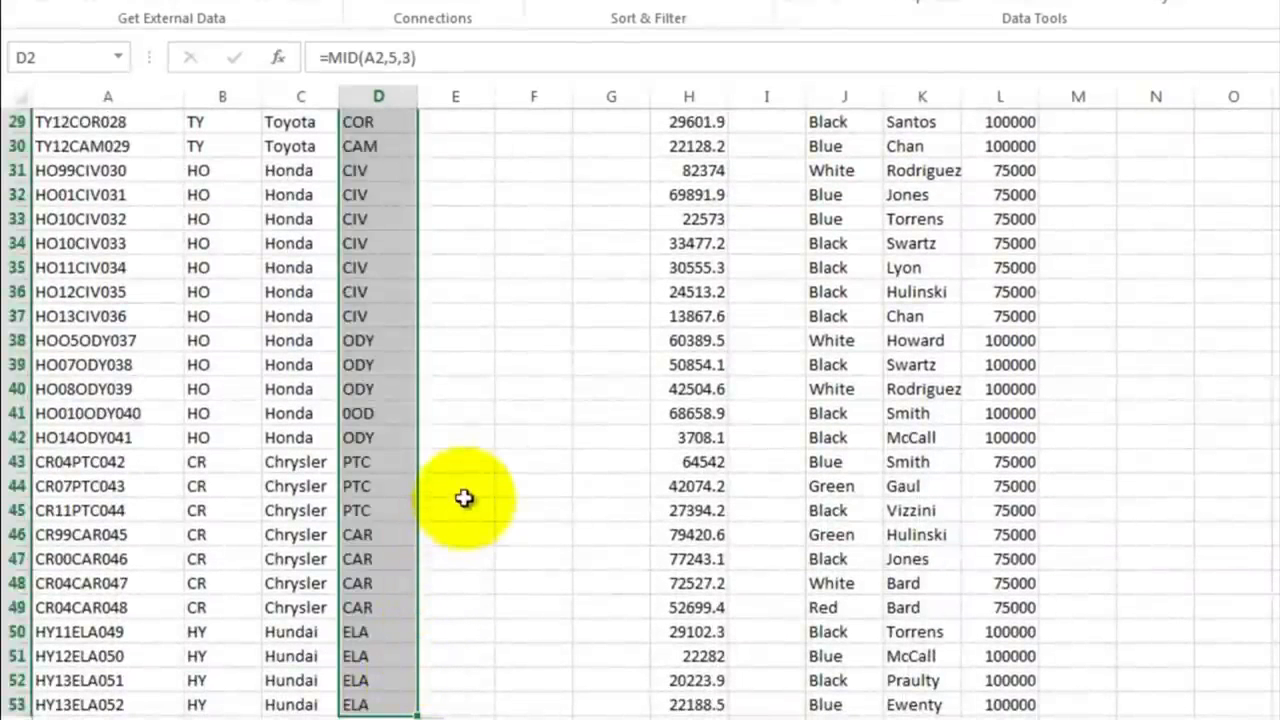
{"action": "scroll", "coordinate": [464, 498], "scroll_direction": "up", "scroll_amount": 9}
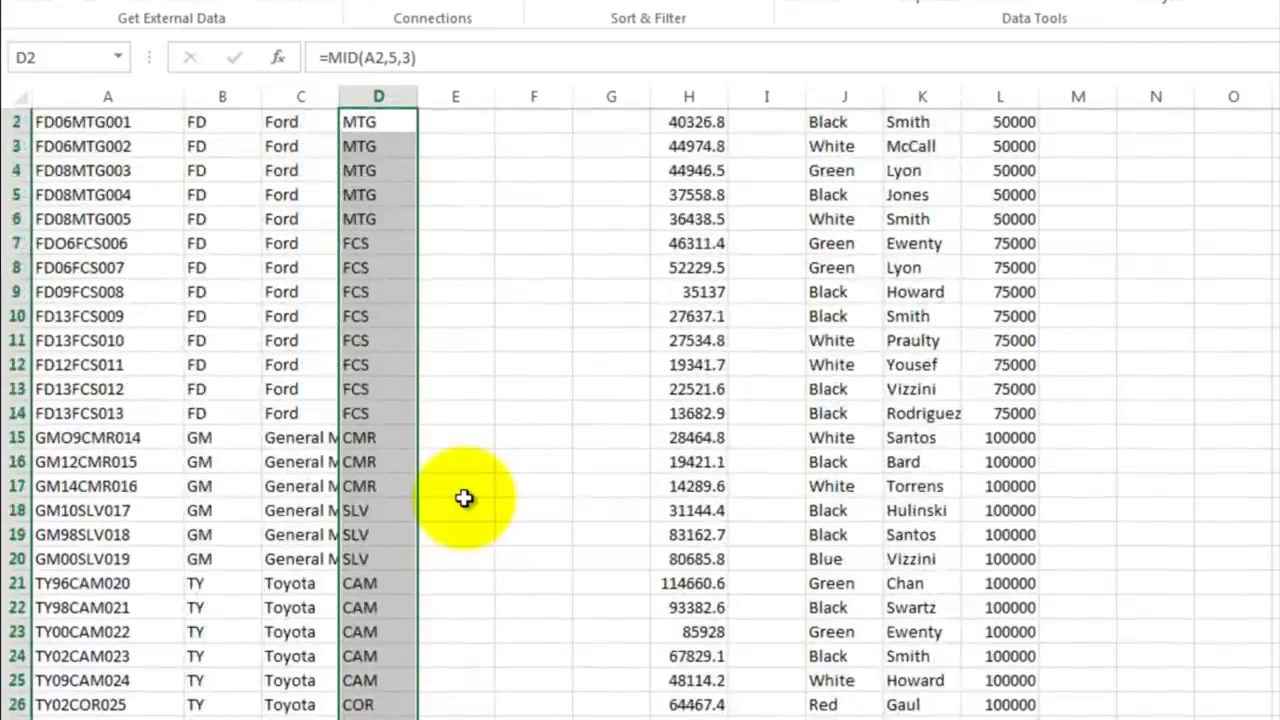
{"action": "left_click", "coordinate": [464, 500]}
{"action": "scroll", "coordinate": [464, 500], "scroll_direction": "up", "scroll_amount": 1}
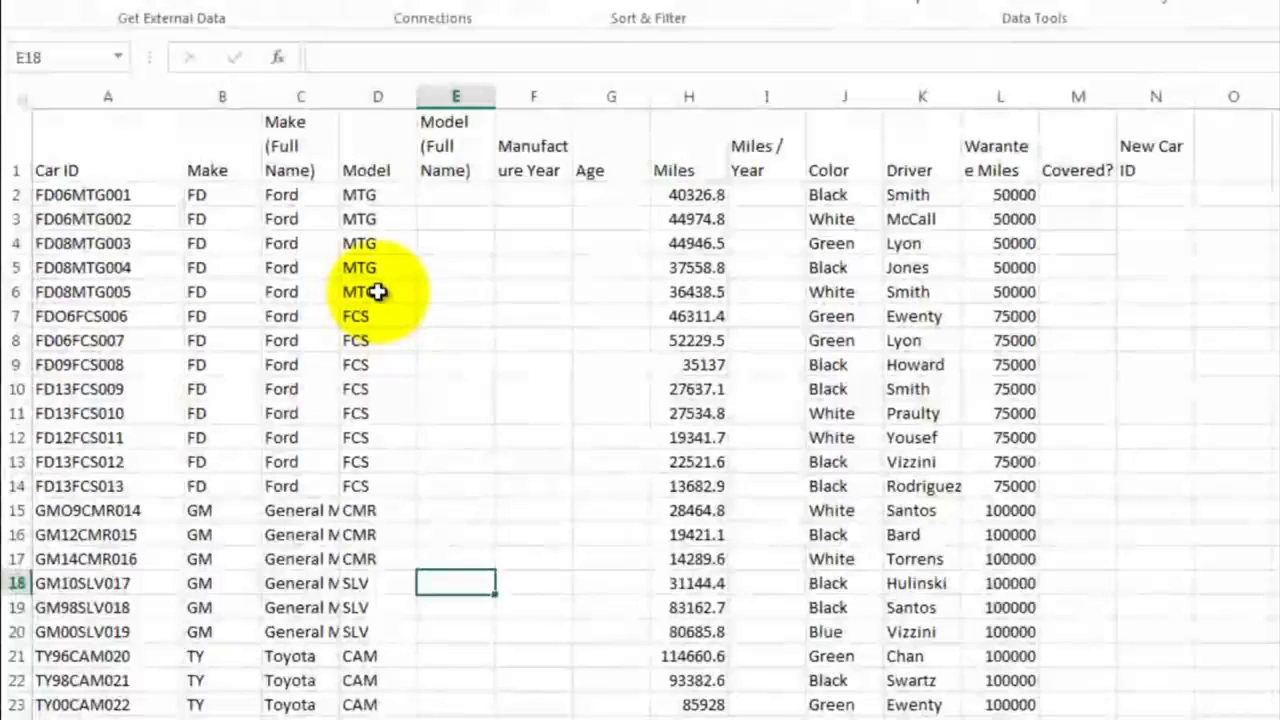
Step: Examine the extracted codes down the Model column to identify each distinct model that needs a full name
{"action": "left_click", "coordinate": [377, 291]}
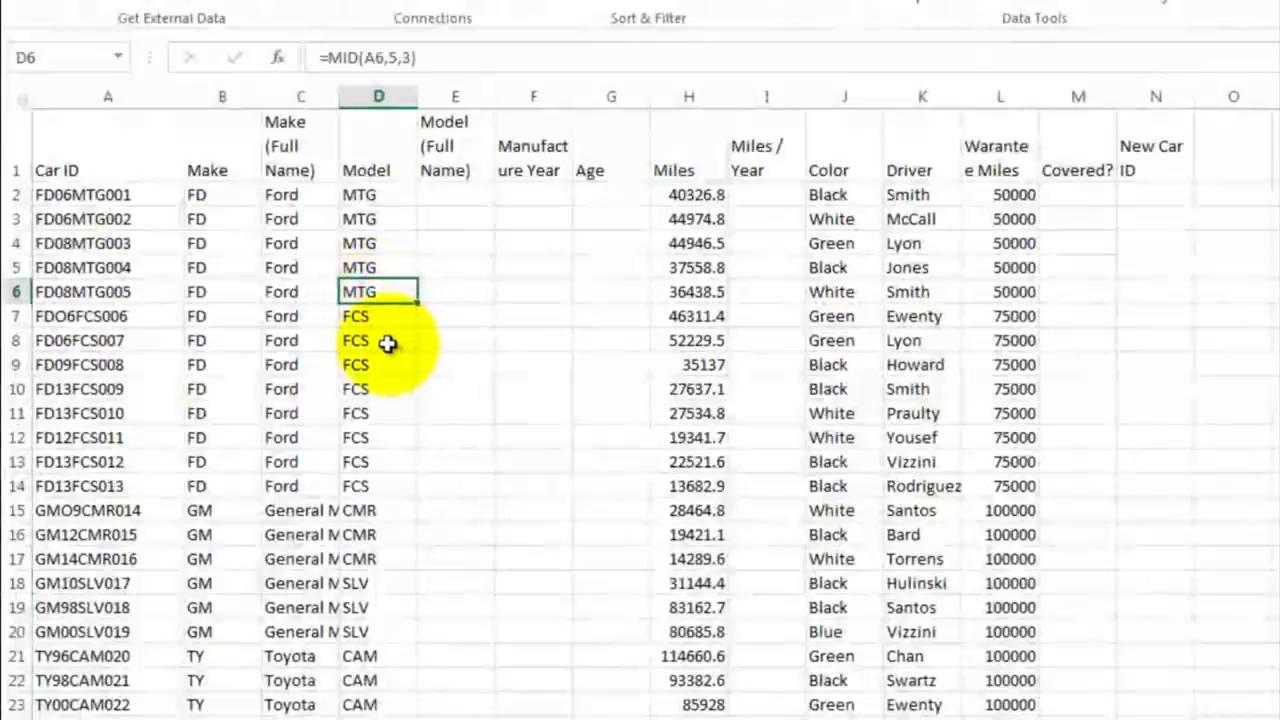
{"action": "key", "text": "Down"}
{"action": "key", "text": "Down"}
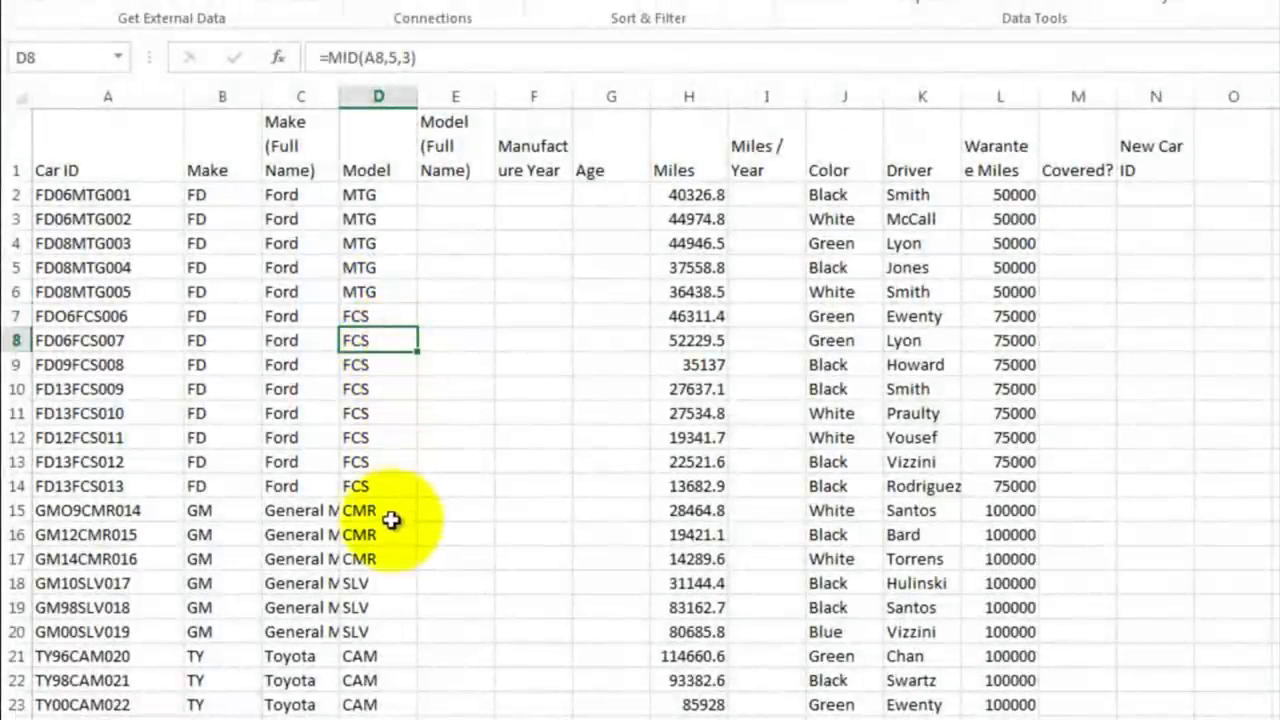
{"action": "left_click", "coordinate": [390, 520]}
{"action": "scroll", "coordinate": [455, 500], "scroll_direction": "down", "scroll_amount": 3}
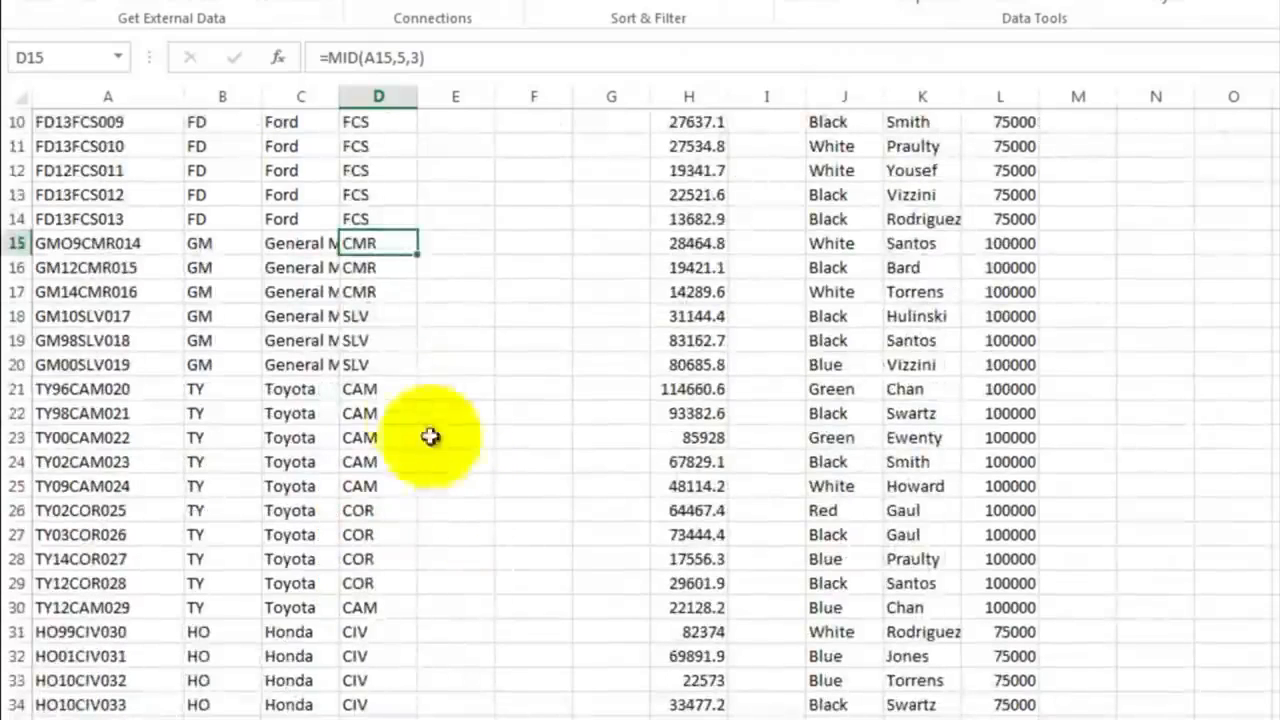
{"action": "left_click", "coordinate": [372, 340]}
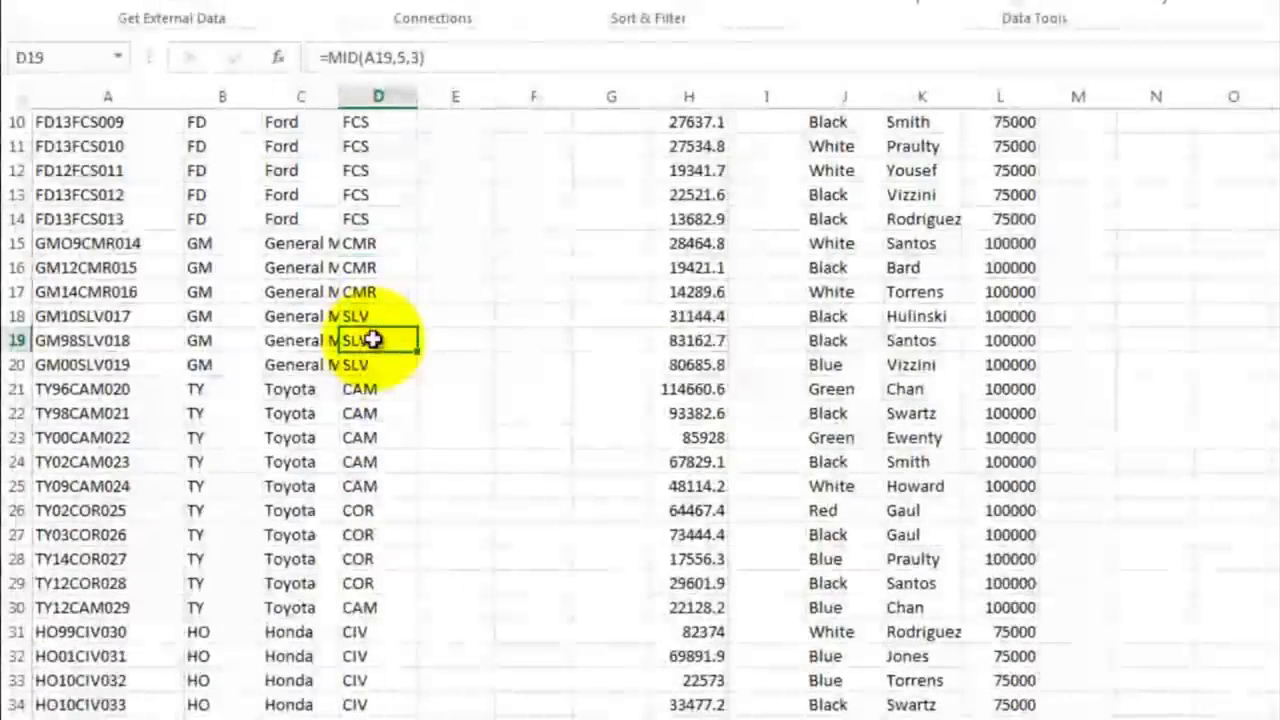
{"action": "left_click", "coordinate": [381, 393]}
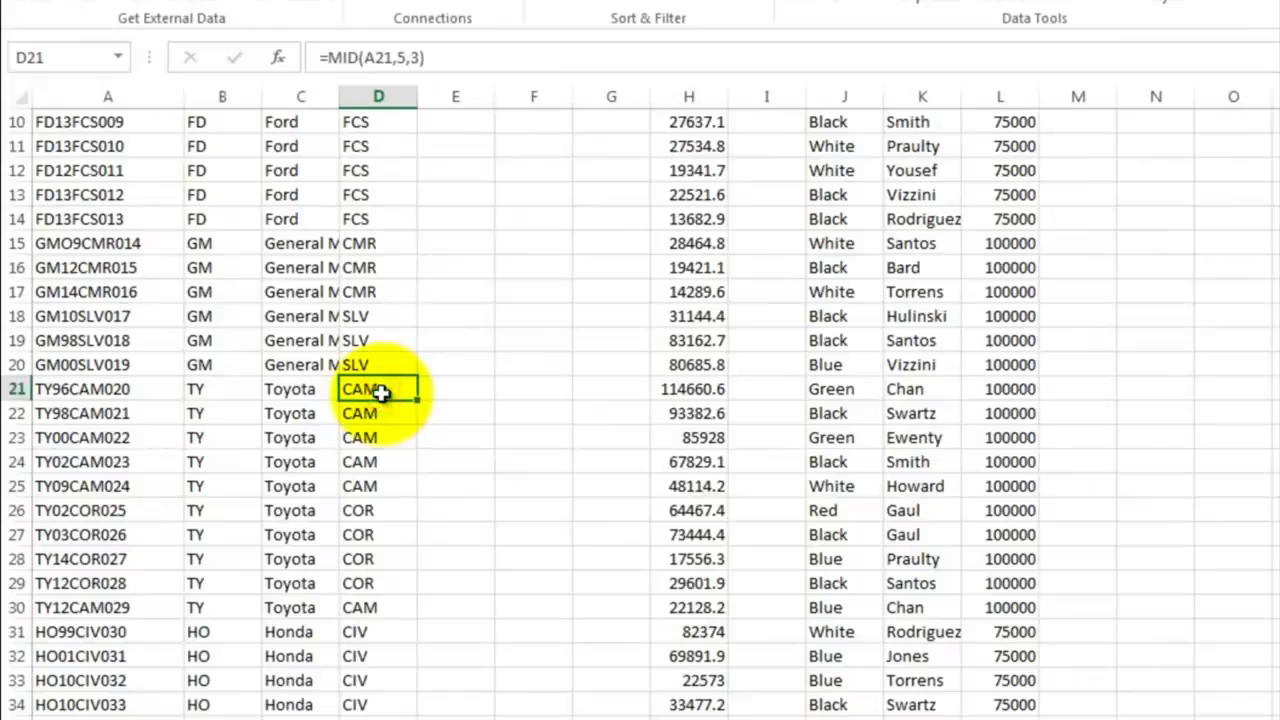
{"action": "left_click", "coordinate": [378, 511]}
{"action": "scroll", "coordinate": [445, 480], "scroll_direction": "down", "scroll_amount": 4}
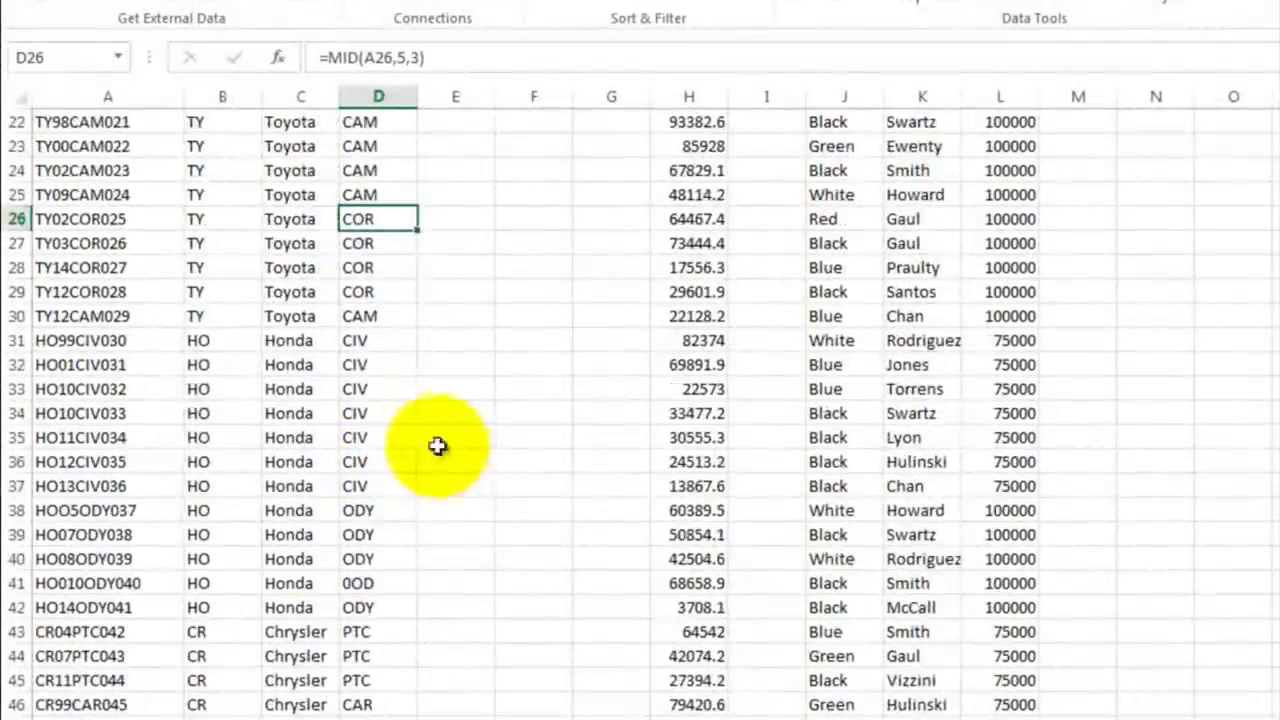
{"action": "left_click", "coordinate": [369, 343]}
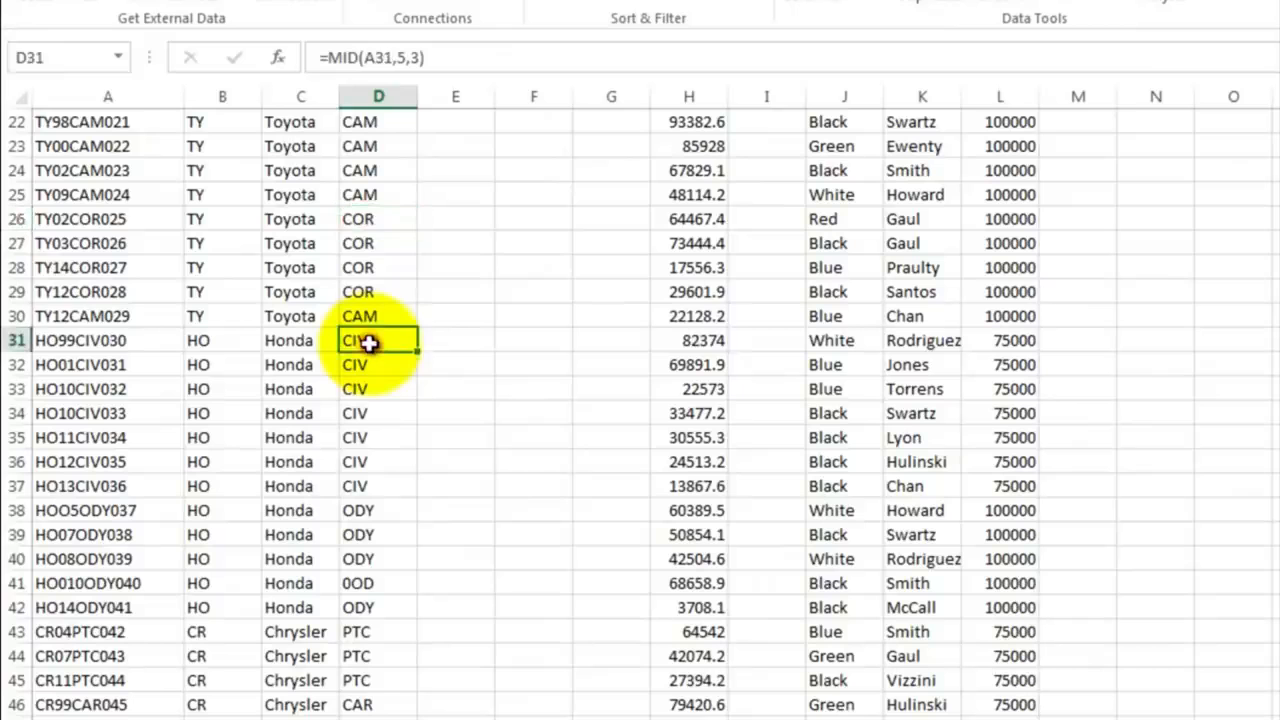
{"action": "left_click", "coordinate": [366, 508]}
{"action": "scroll", "coordinate": [395, 492], "scroll_direction": "down", "scroll_amount": 3}
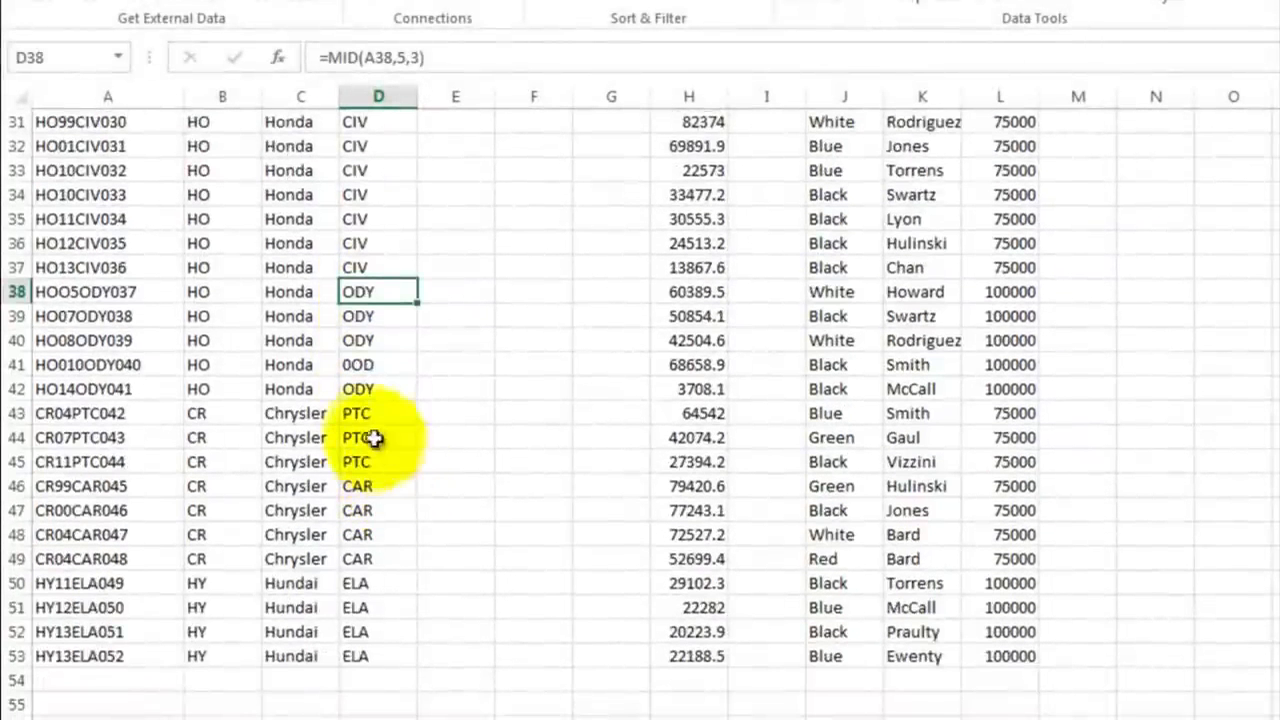
{"action": "left_click", "coordinate": [370, 413]}
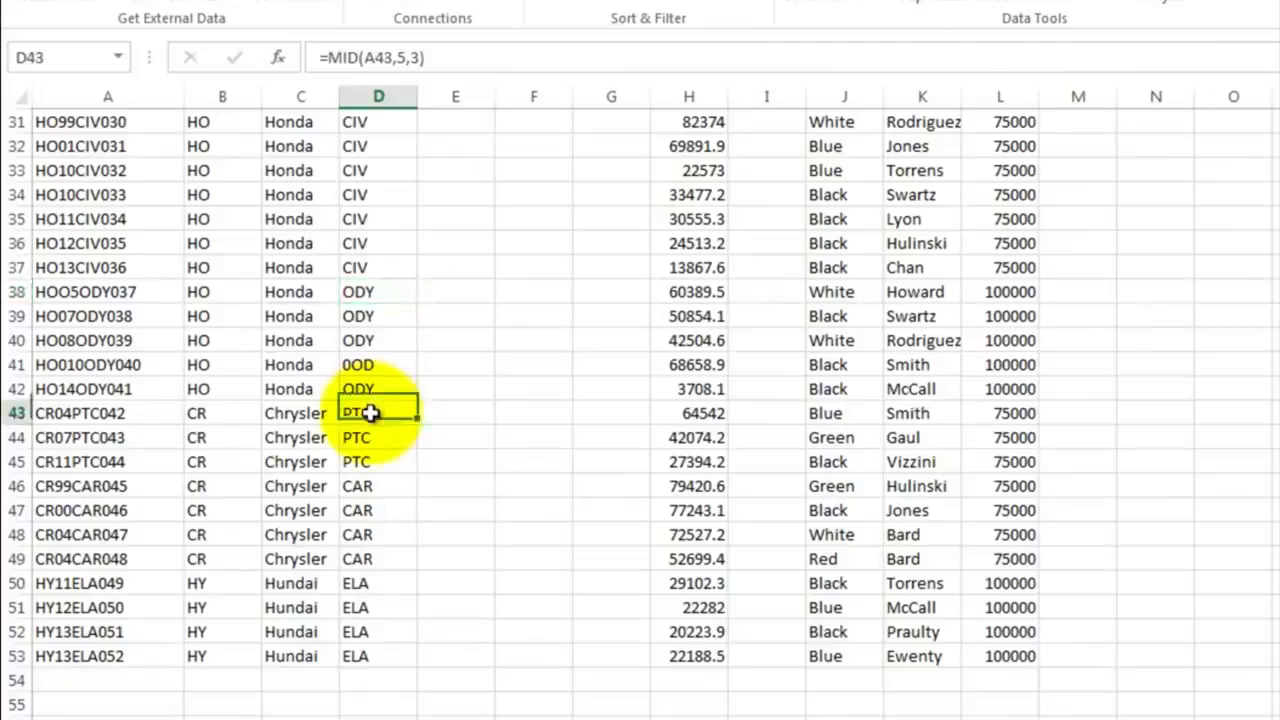
{"action": "left_click", "coordinate": [372, 485]}
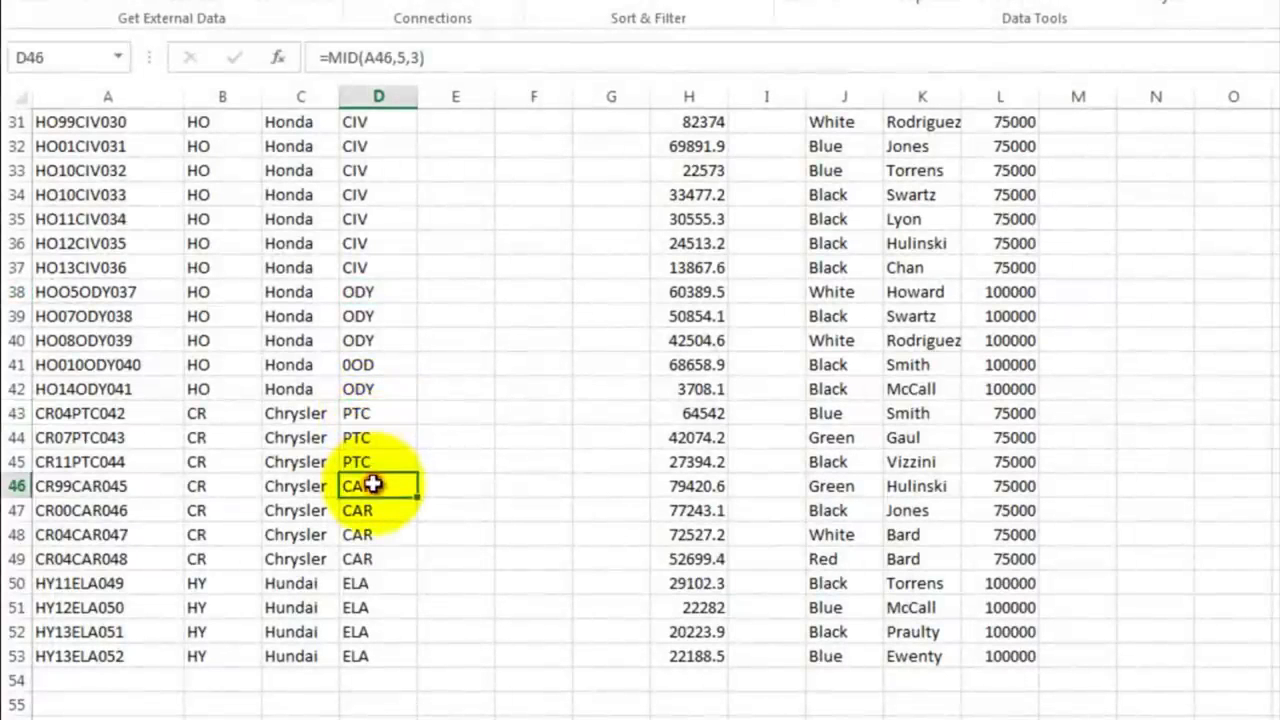
{"action": "left_click", "coordinate": [375, 586]}
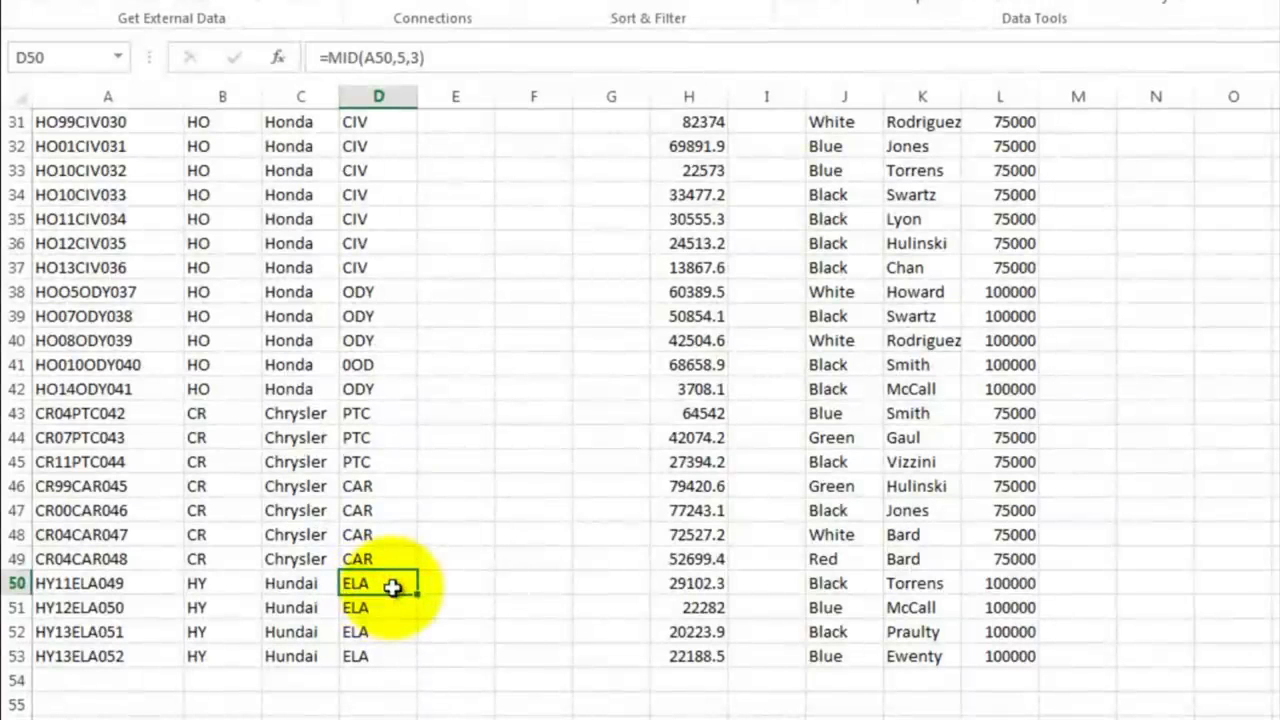
Step: List models in D56:E66: CAM Camrey, ELA Elantra, FCS Focus, CMR Camero, COR Corola, CAR Caravan, CIV Civic, MTG Mustang, ODY Odyssey, PTC PT Cruiser, SLV Silverado
{"action": "scroll", "coordinate": [400, 500], "scroll_direction": "down", "scroll_amount": 3}
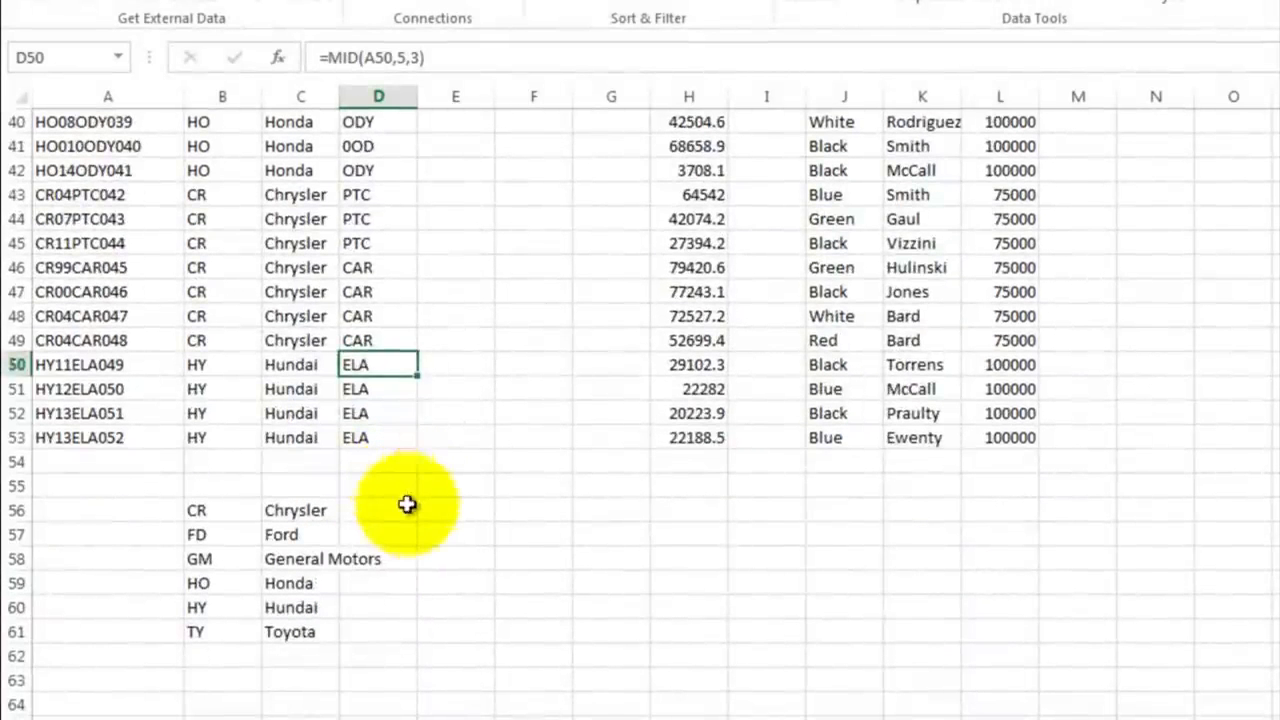
{"action": "left_click", "coordinate": [388, 509]}
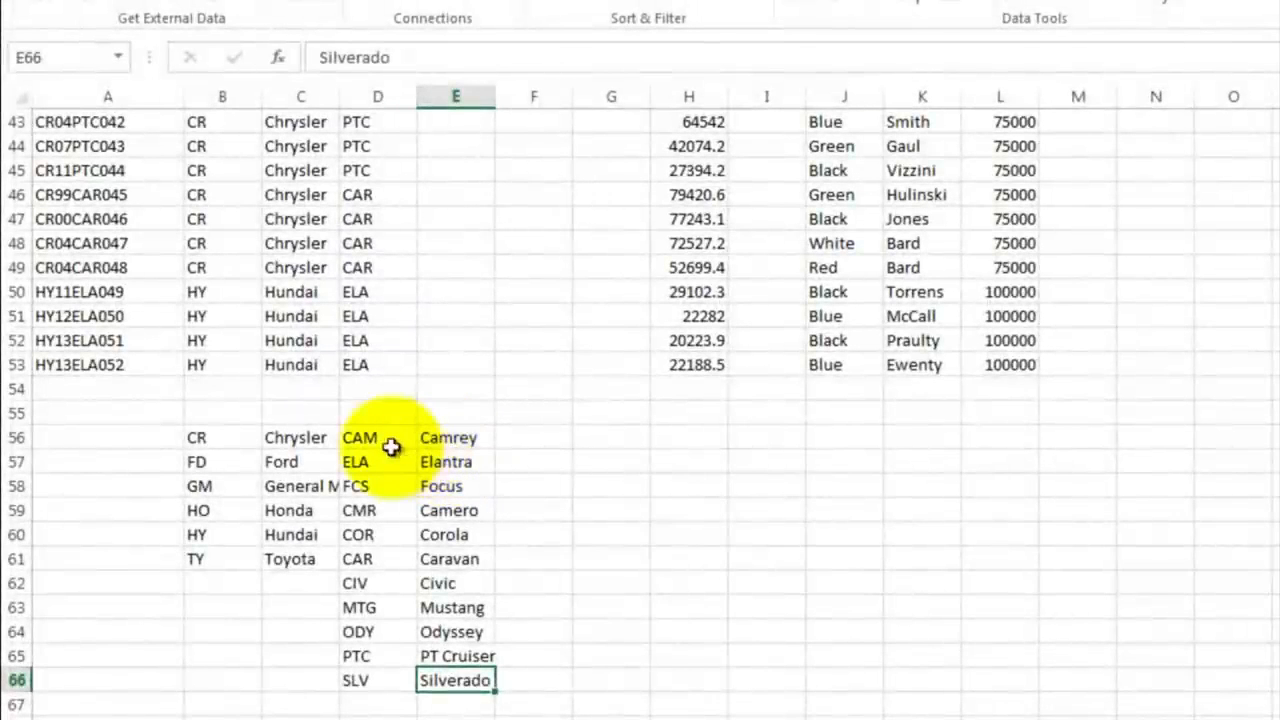
Step: Sort the model lookup table in D56:E66 by column D values from A to Z
{"action": "left_click_drag", "start_coordinate": [380, 437], "coordinate": [457, 677]}
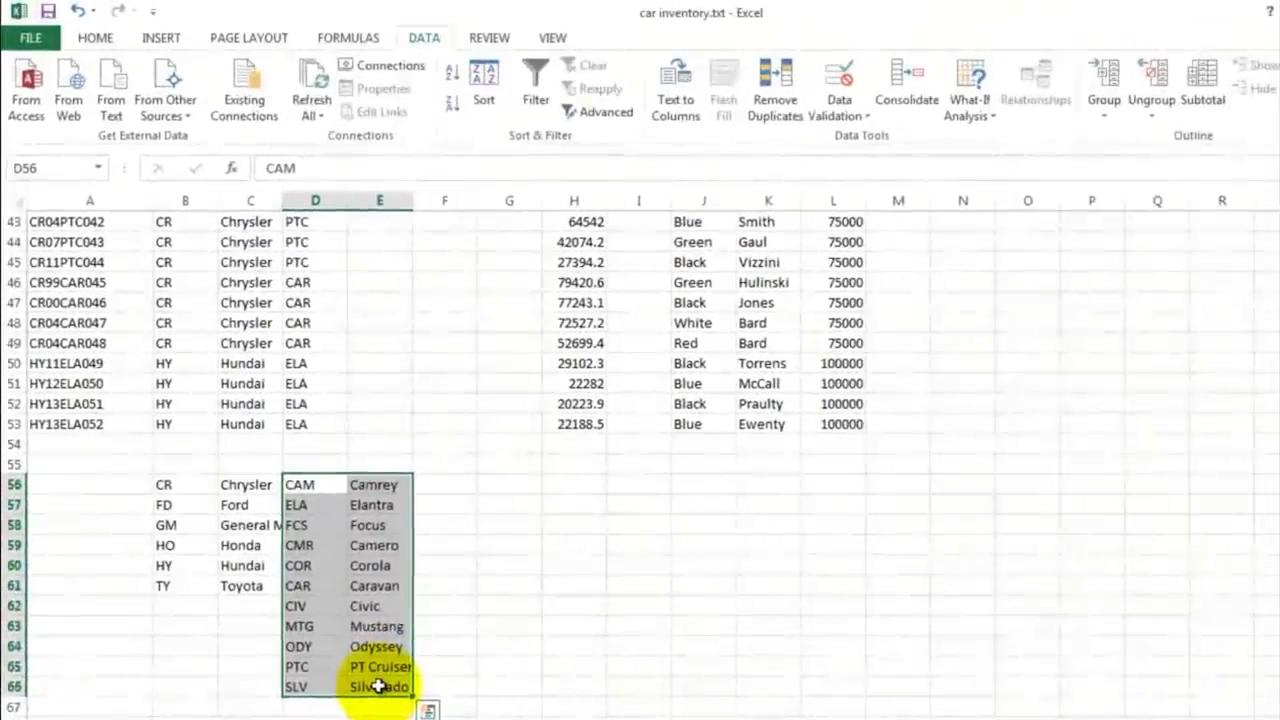
{"action": "left_click", "coordinate": [485, 71]}
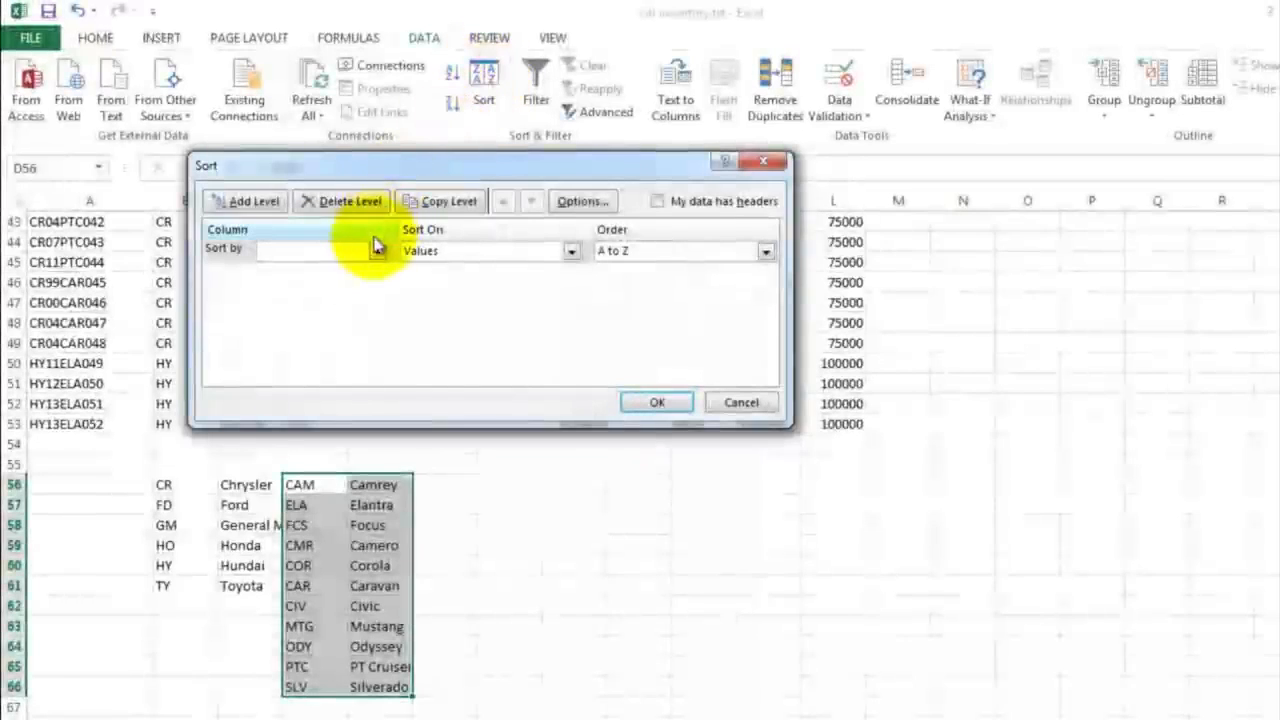
{"action": "left_click", "coordinate": [376, 252]}
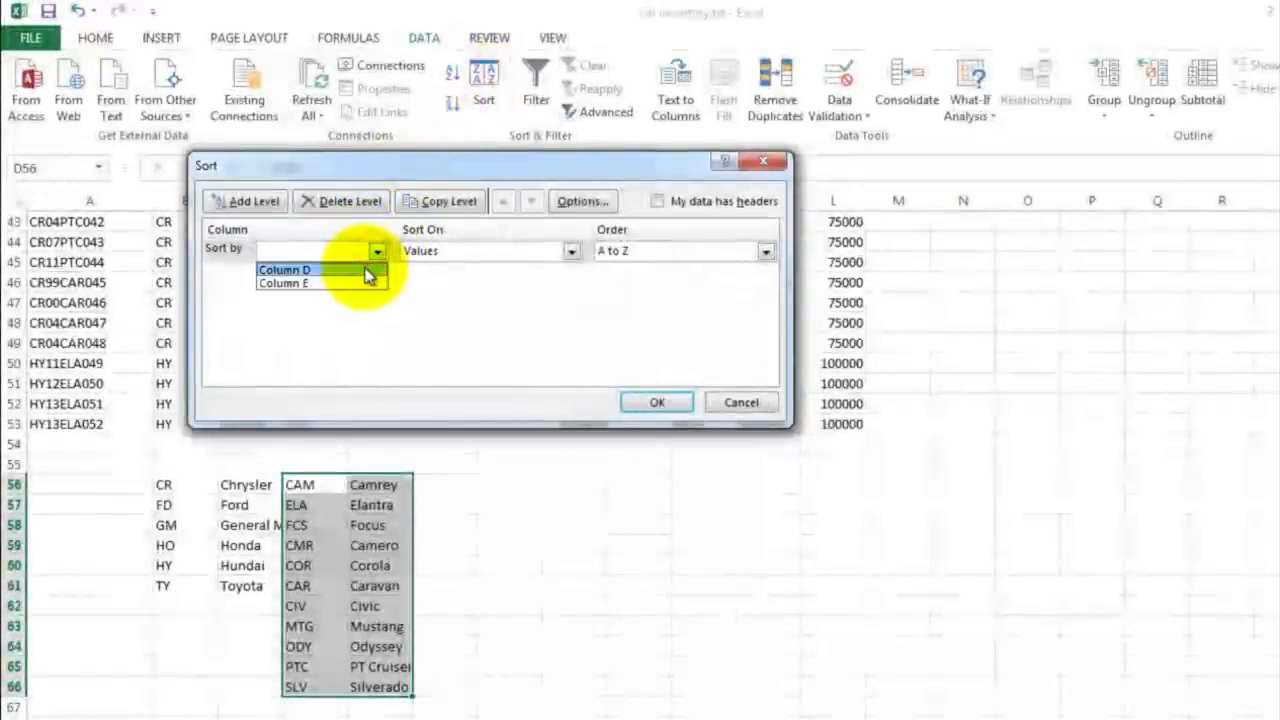
{"action": "left_click", "coordinate": [366, 270]}
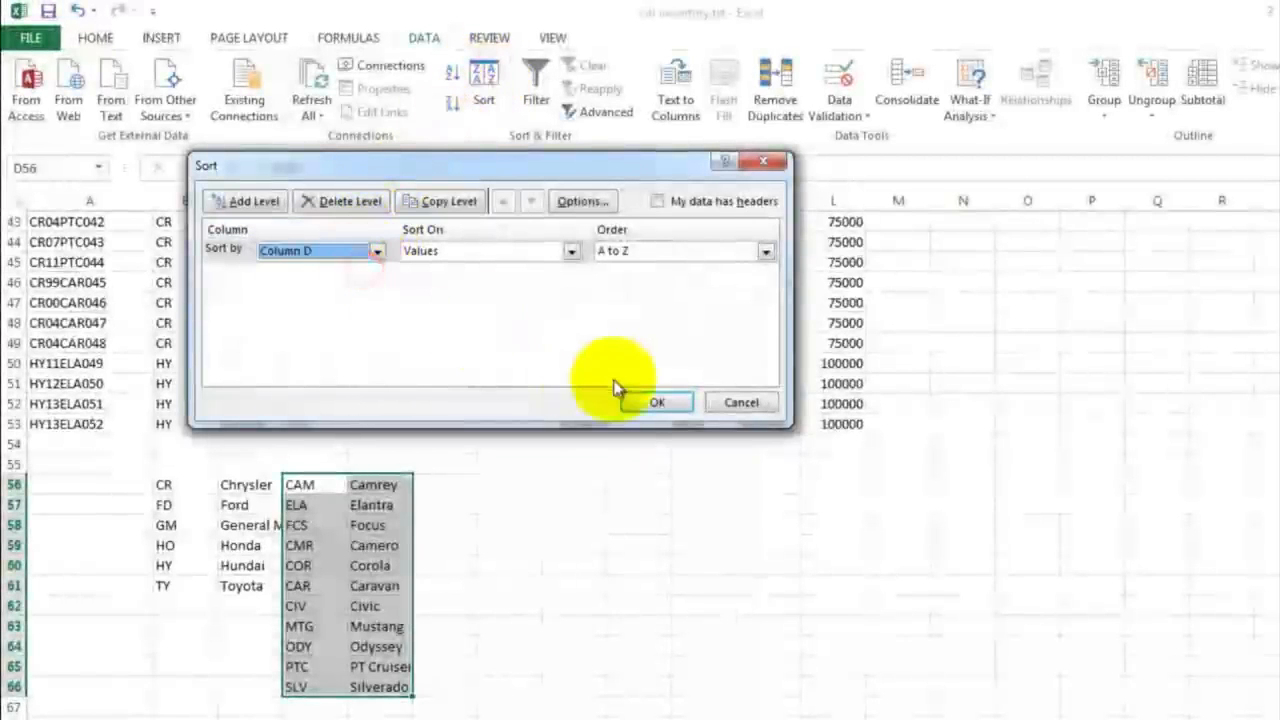
{"action": "left_click", "coordinate": [657, 402]}
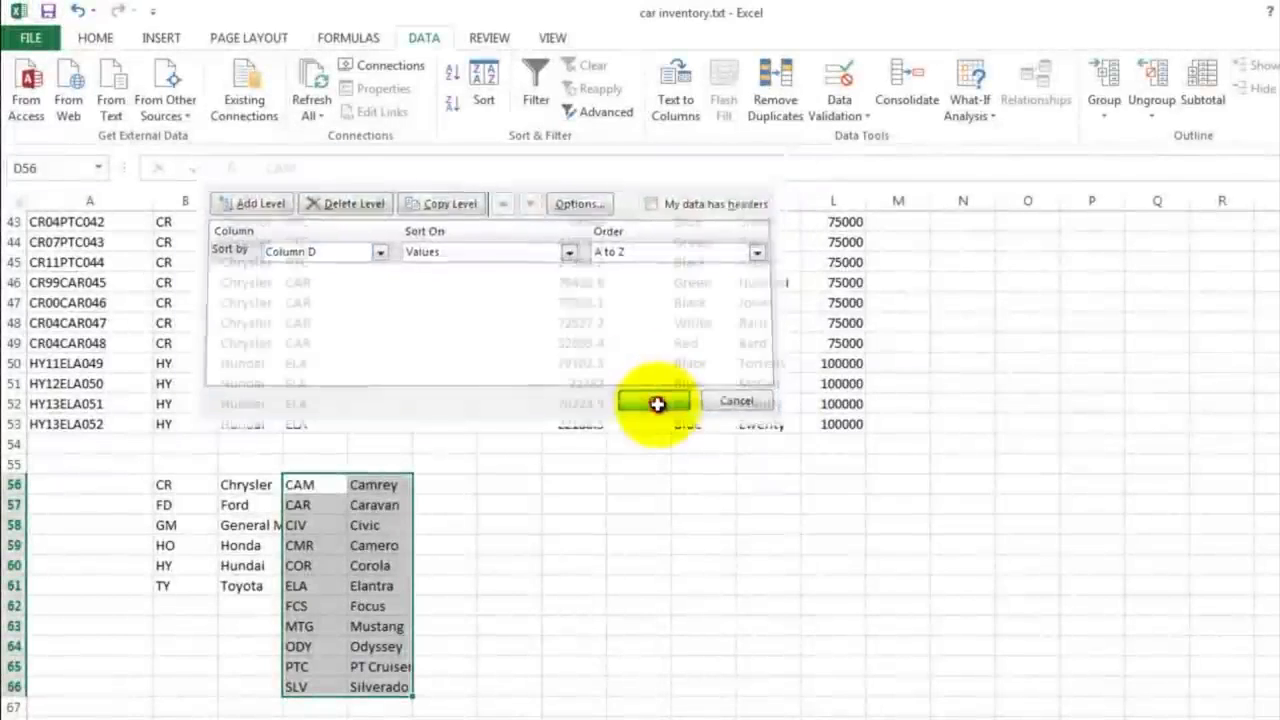
{"action": "left_click", "coordinate": [305, 484]}
{"action": "left_click_drag", "start_coordinate": [305, 484], "coordinate": [314, 686]}
{"action": "left_click", "coordinate": [362, 486]}
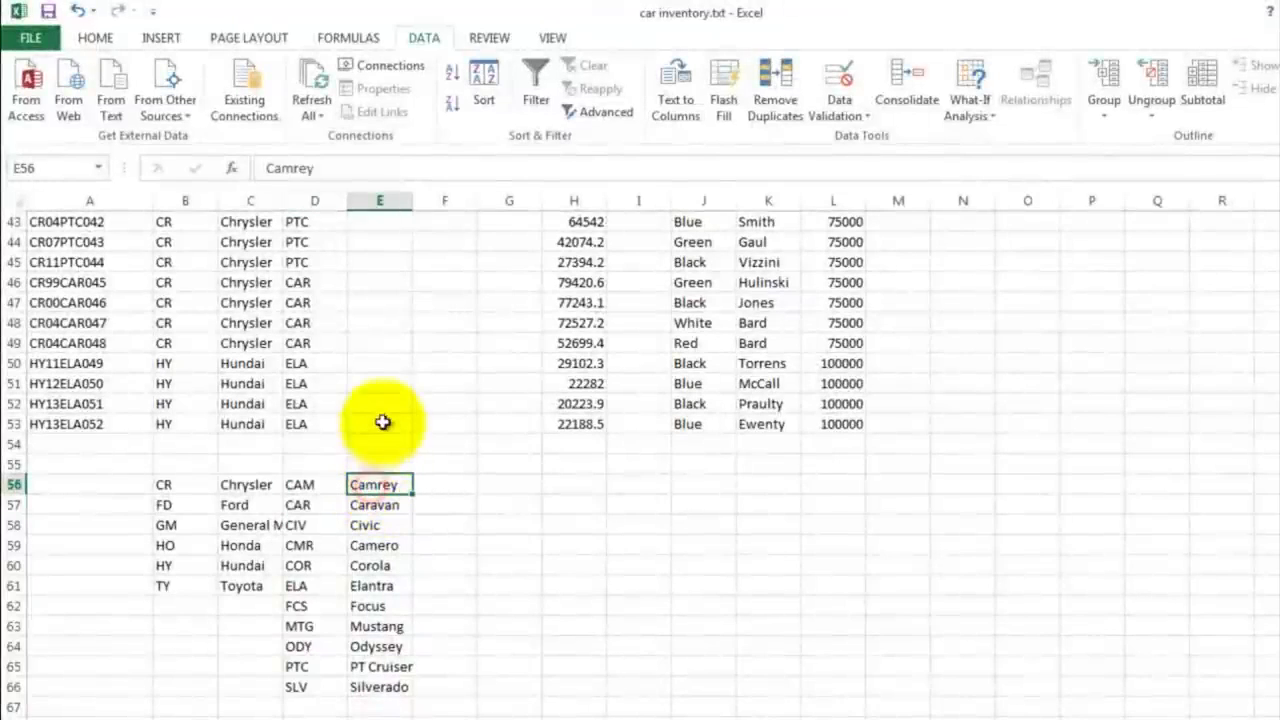
Step: Copy the make lookup formula from C2 into E2 of the Model (Full Name) column
{"action": "scroll", "coordinate": [384, 403], "scroll_direction": "up", "scroll_amount": 14}
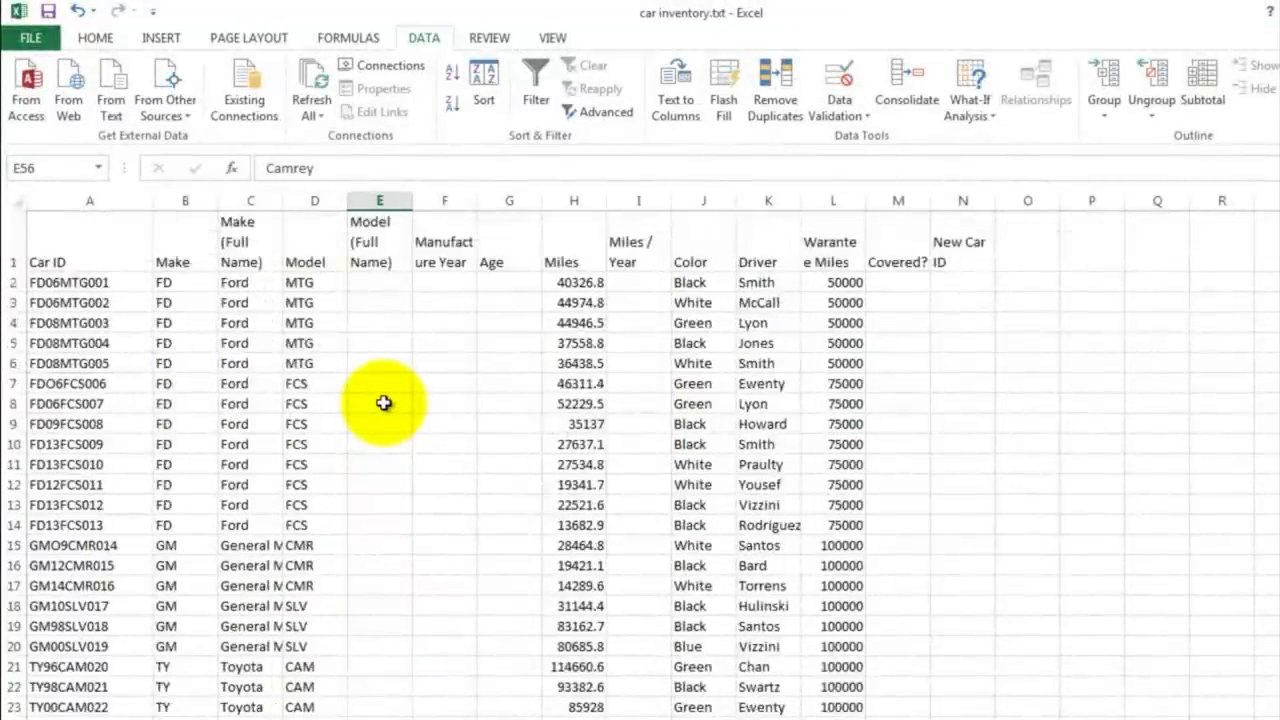
{"action": "left_click", "coordinate": [240, 282]}
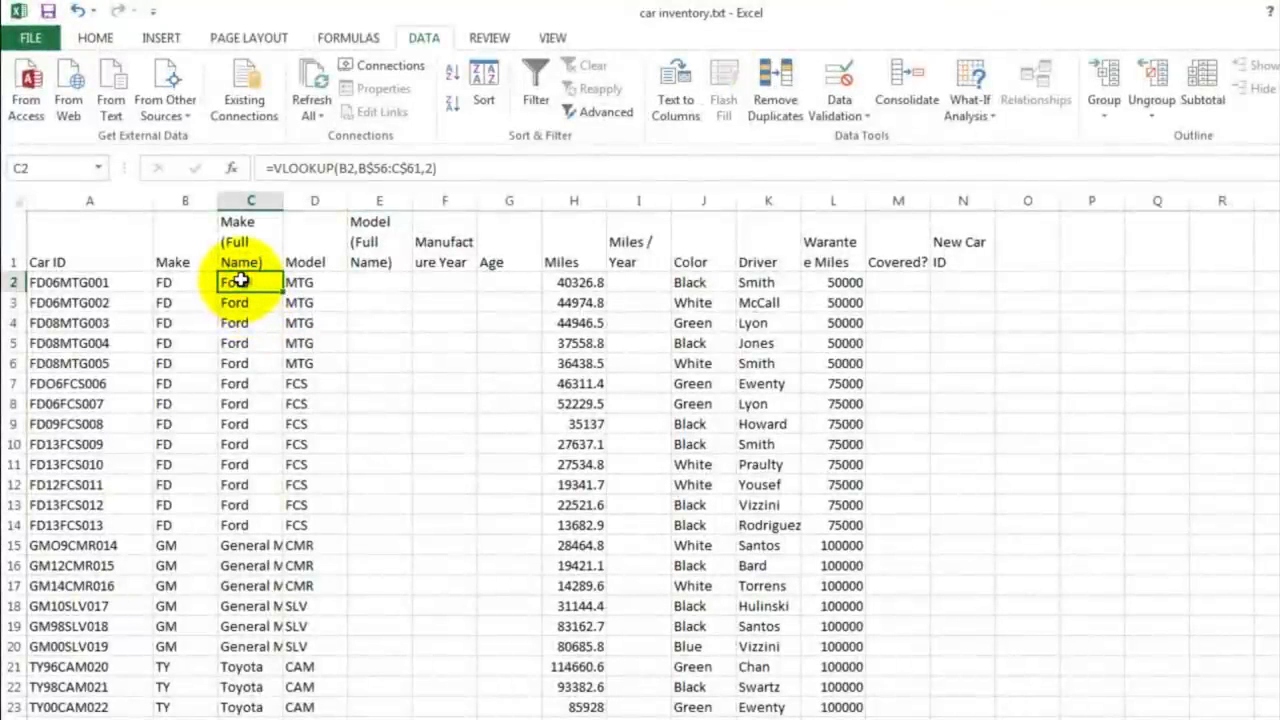
{"action": "right_click", "coordinate": [240, 281]}
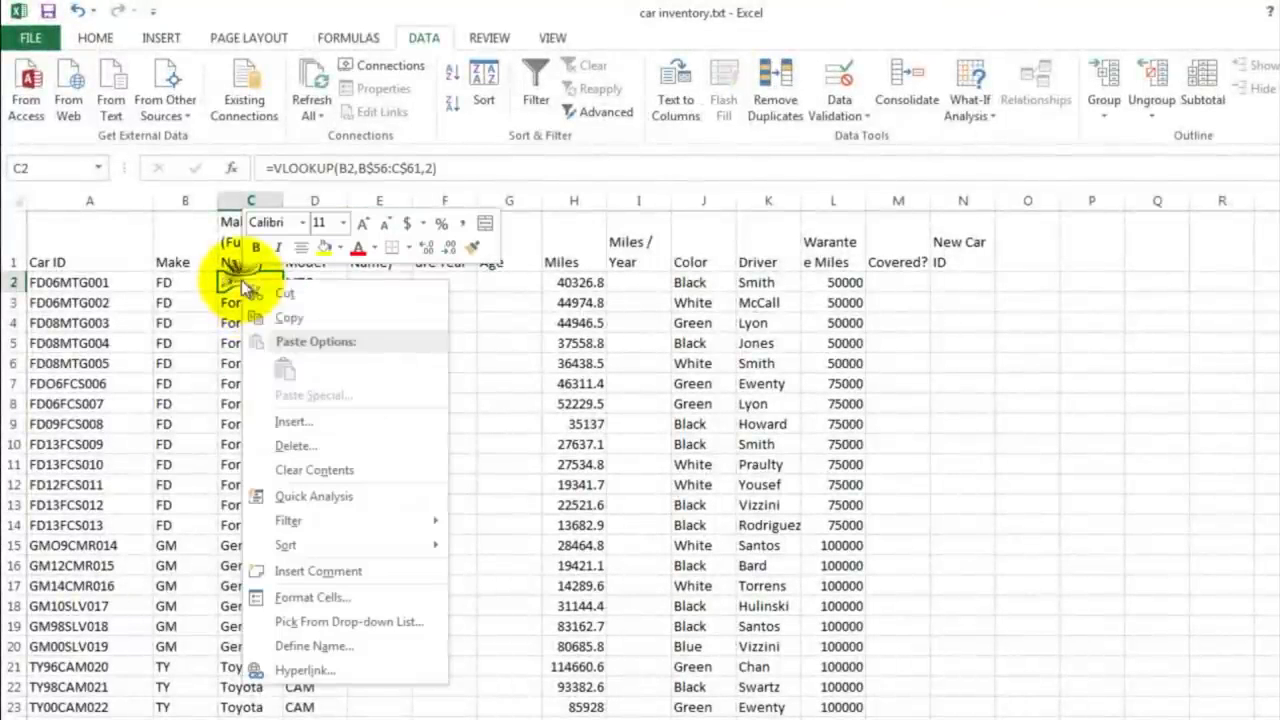
{"action": "left_click", "coordinate": [285, 318]}
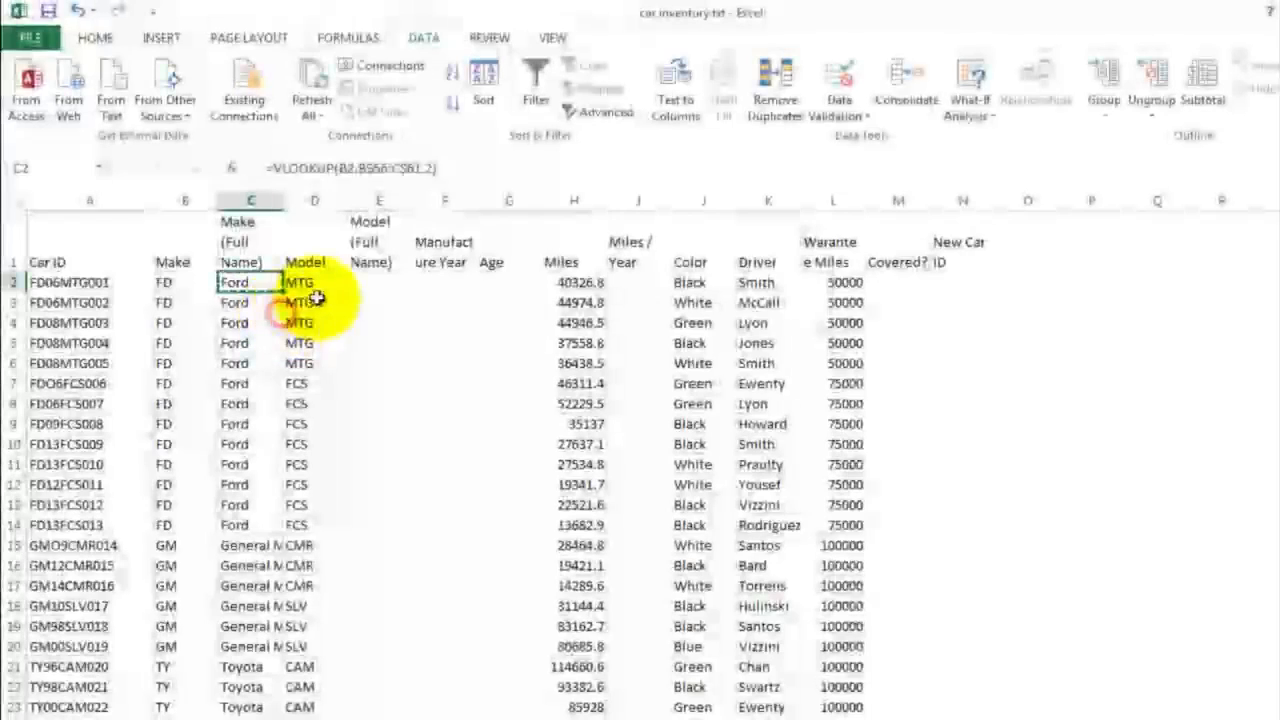
{"action": "left_click", "coordinate": [366, 282]}
{"action": "right_click", "coordinate": [366, 282]}
{"action": "left_click", "coordinate": [409, 374]}
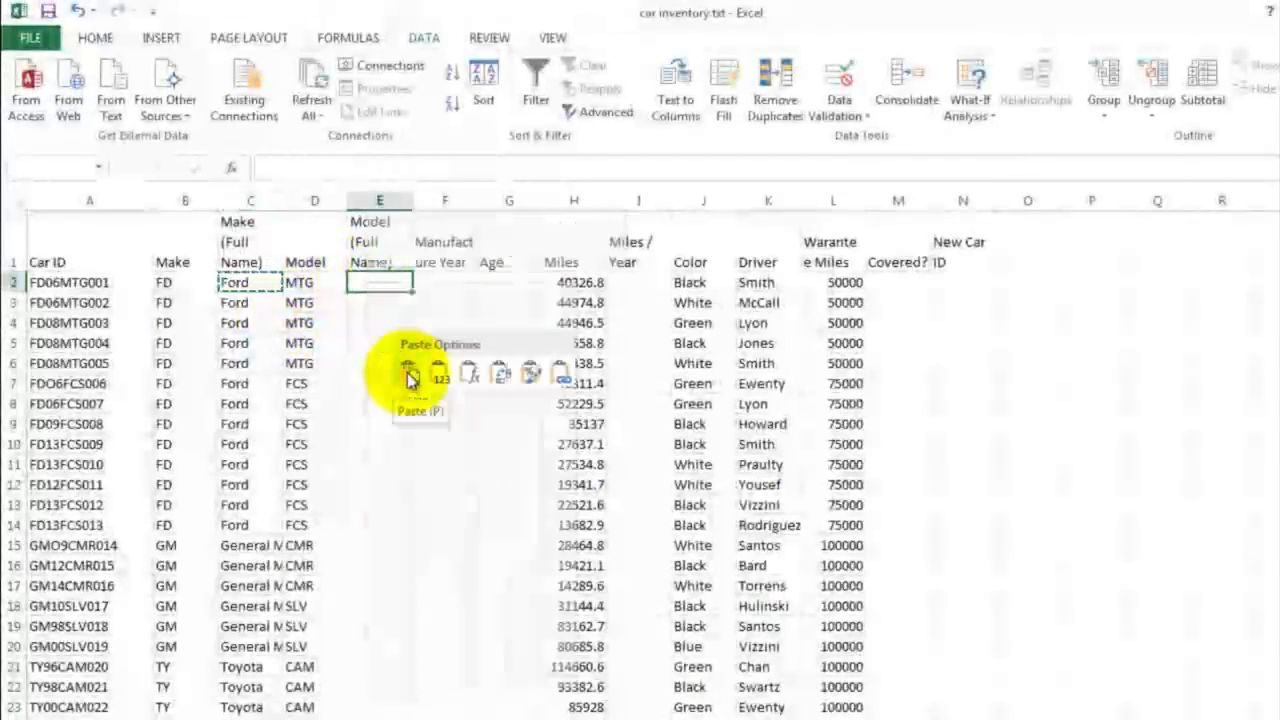
{"action": "left_click", "coordinate": [375, 325]}
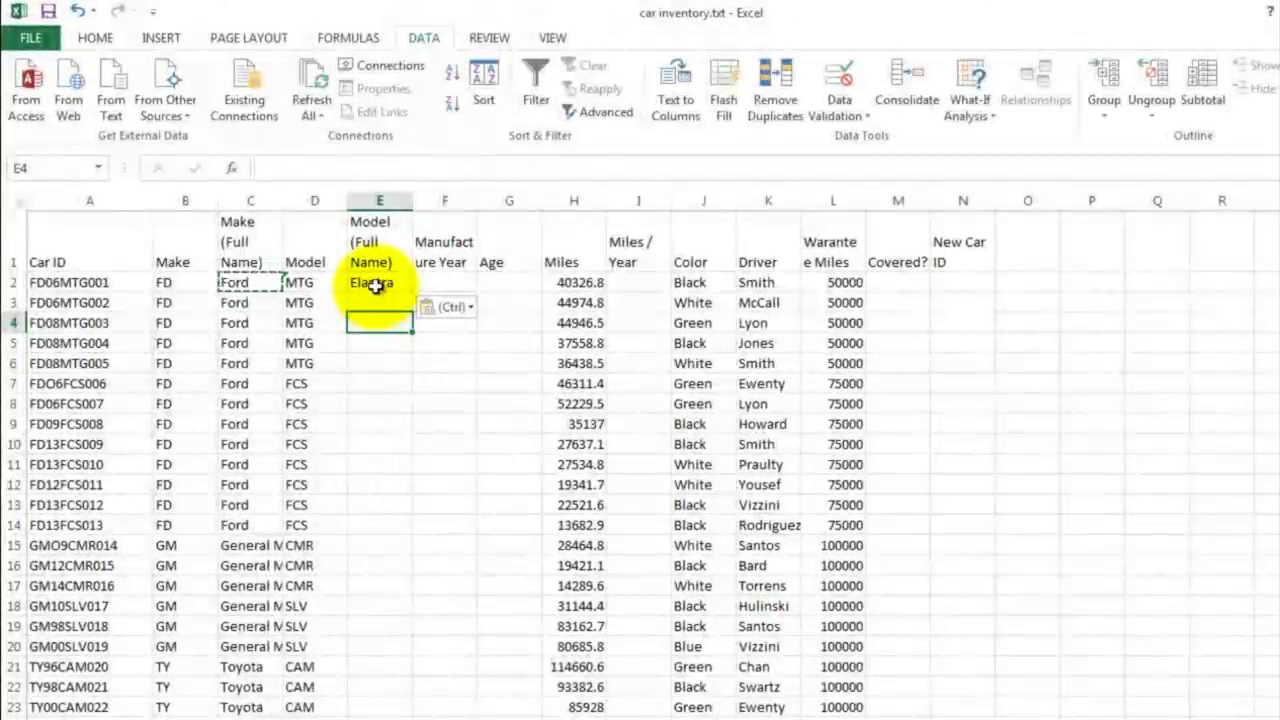
Step: Extend the lookup table range in E2's VLOOKUP formula to D$56:E$66 so it covers all the models
{"action": "left_click", "coordinate": [375, 285]}
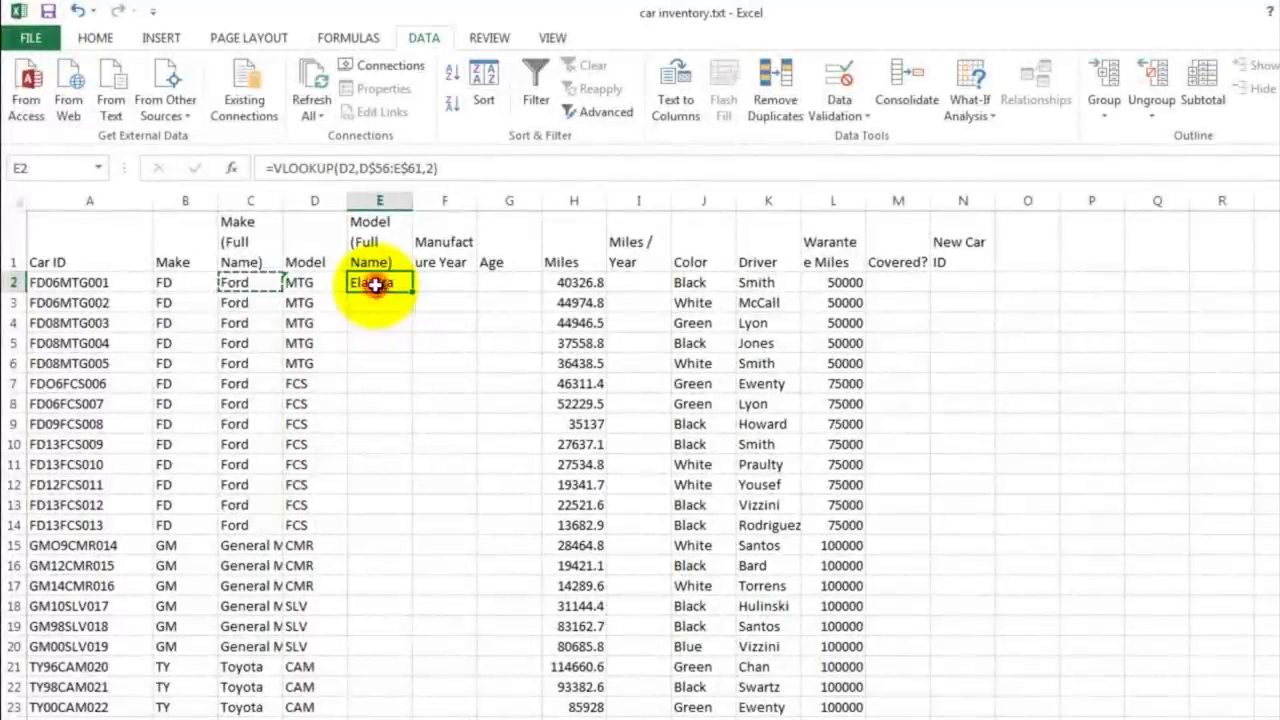
{"action": "double_click", "coordinate": [375, 285]}
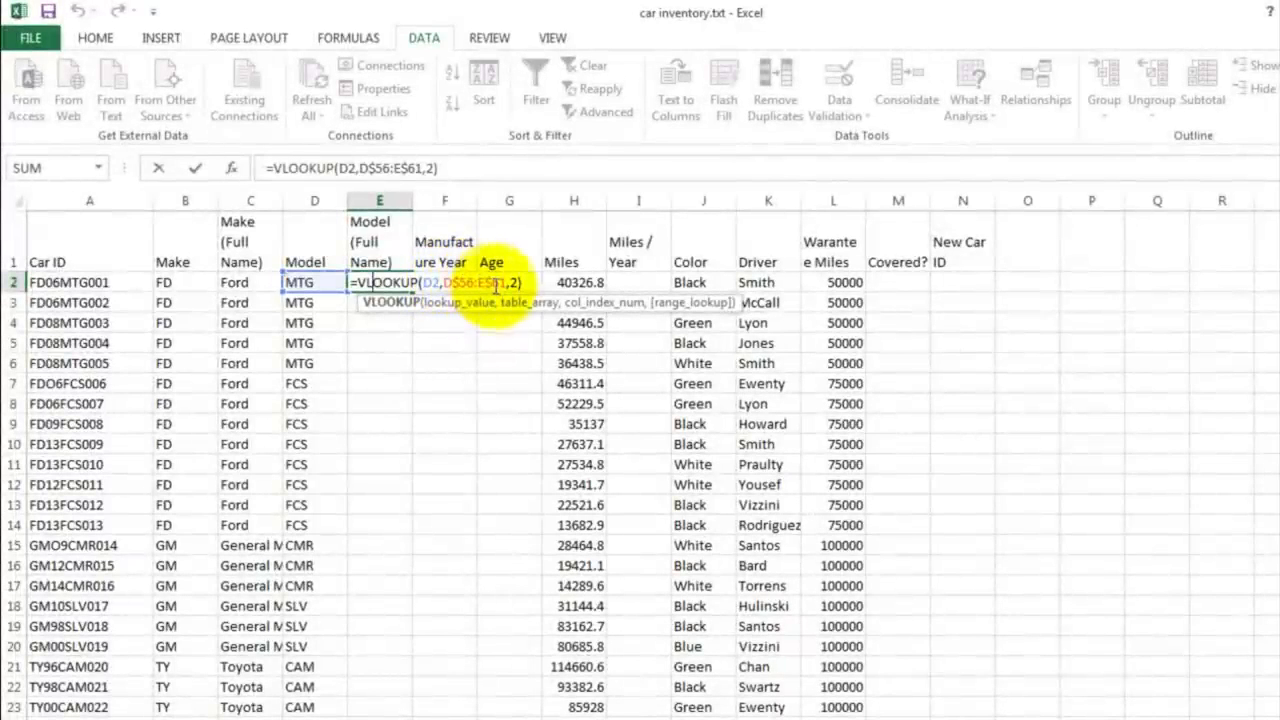
{"action": "scroll", "coordinate": [459, 345], "scroll_direction": "down", "scroll_amount": 15}
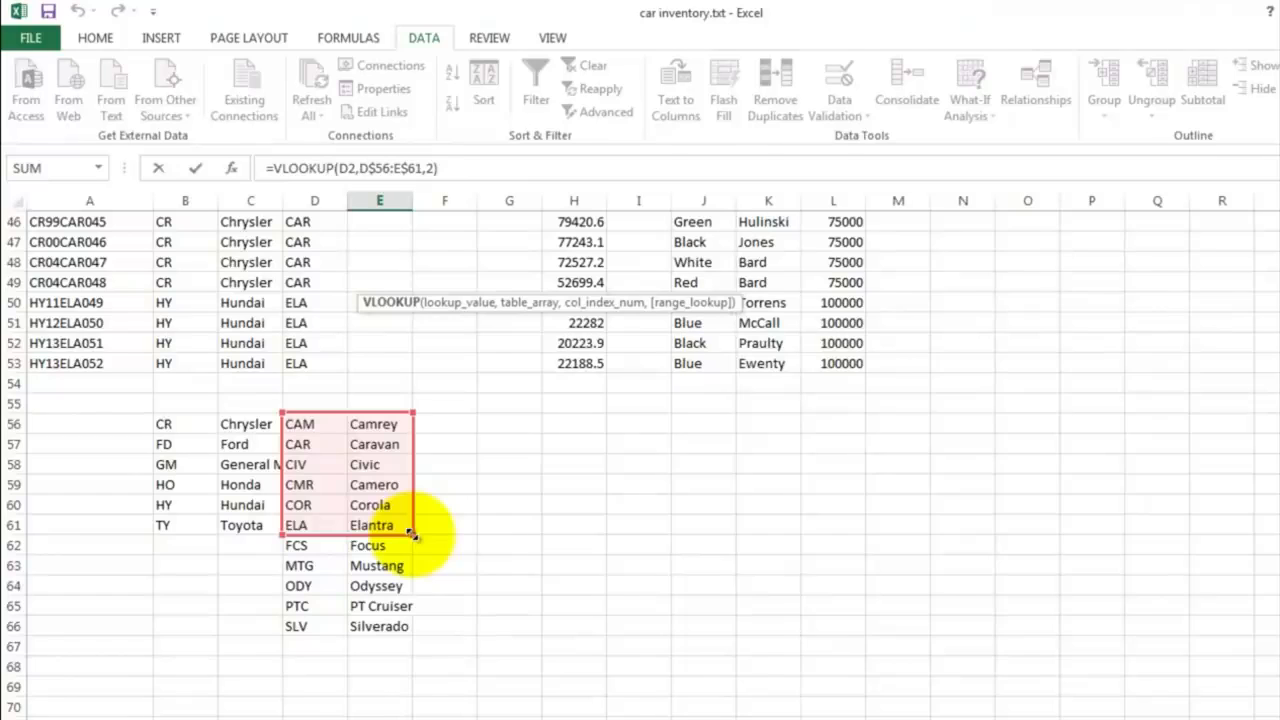
{"action": "left_click_drag", "start_coordinate": [413, 535], "coordinate": [415, 632]}
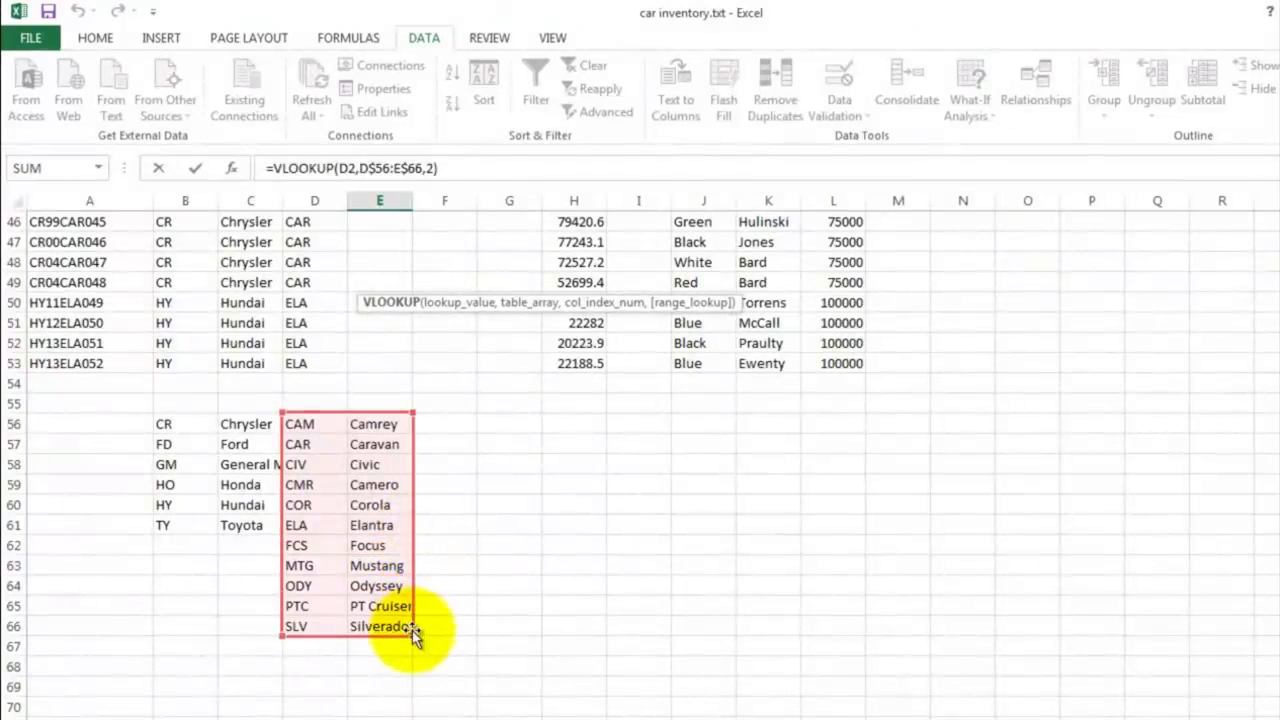
{"action": "key", "text": "Return"}
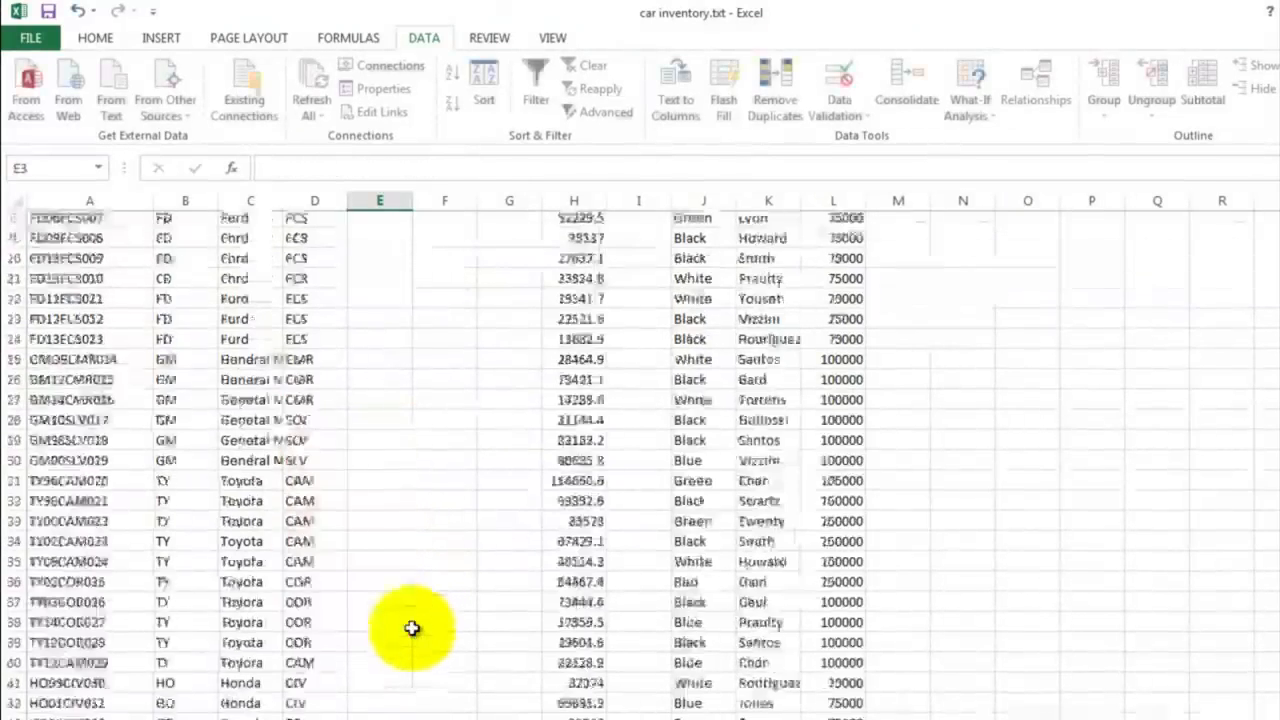
Step: Fill the model lookup formula from E2 down to E53 and widen column E to fit the full names
{"action": "scroll", "coordinate": [380, 366], "scroll_direction": "up", "scroll_amount": 1}
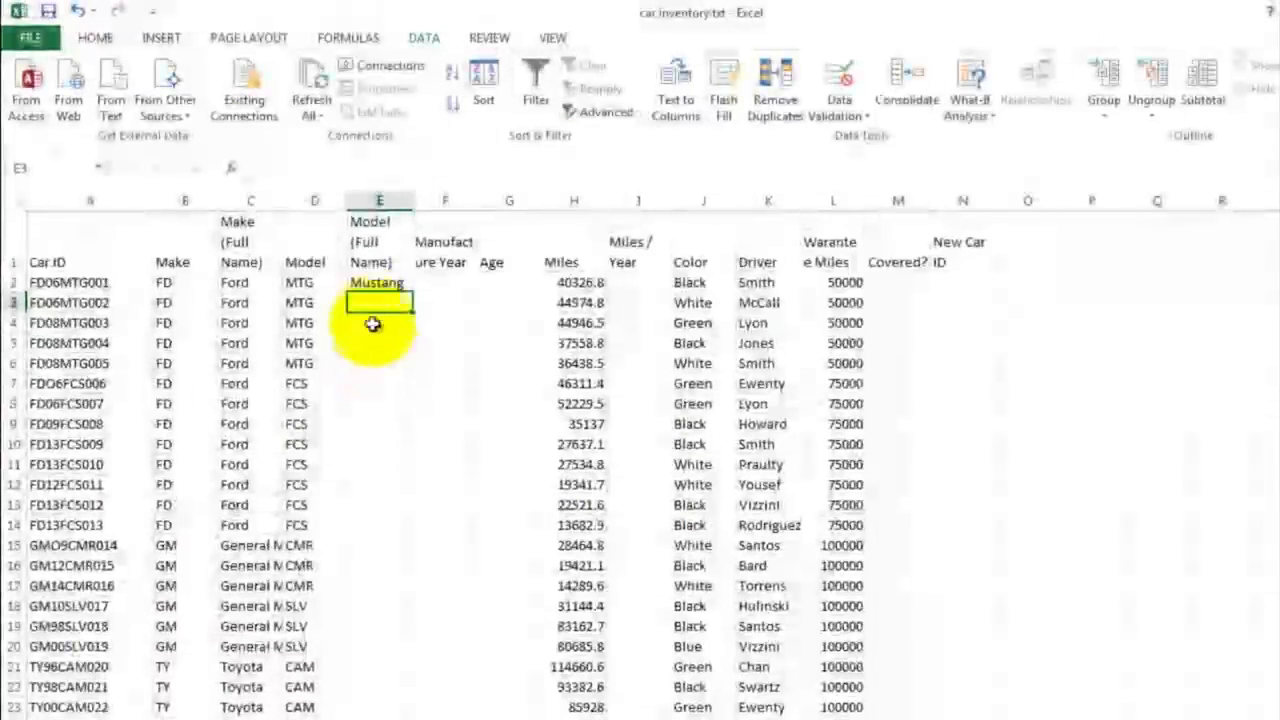
{"action": "left_click", "coordinate": [372, 283]}
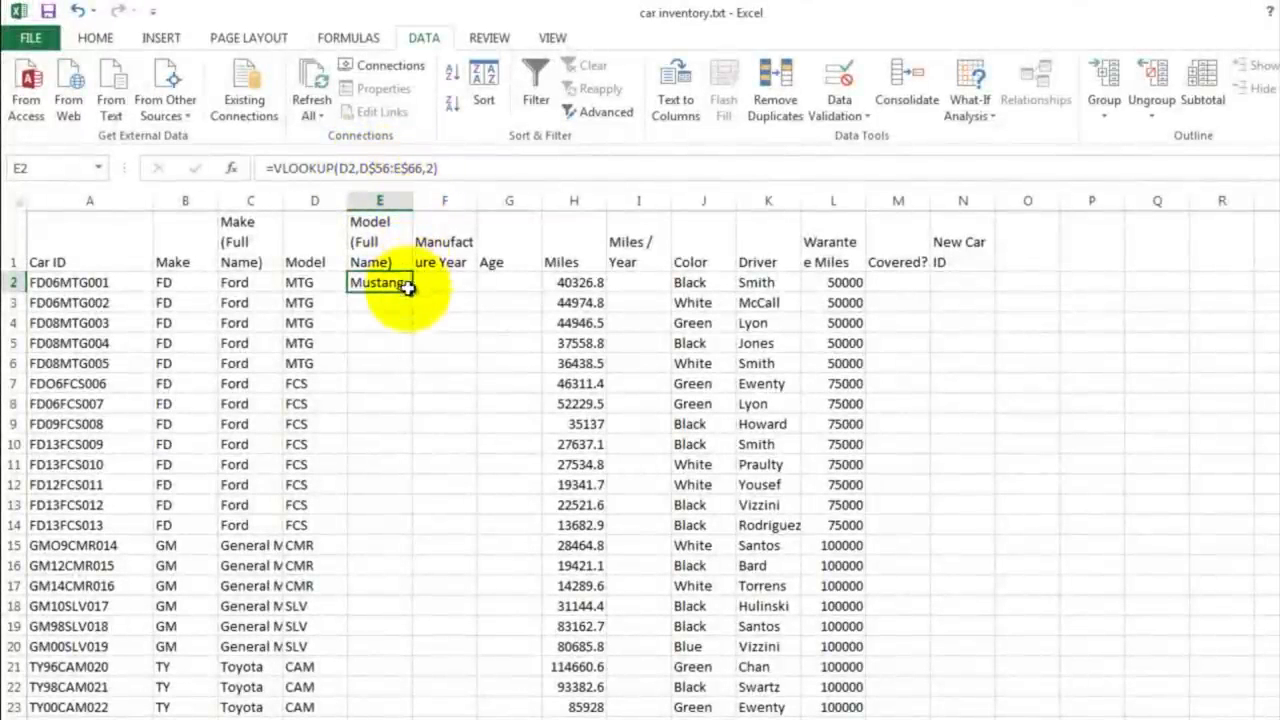
{"action": "left_click_drag", "start_coordinate": [414, 291], "coordinate": [373, 677]}
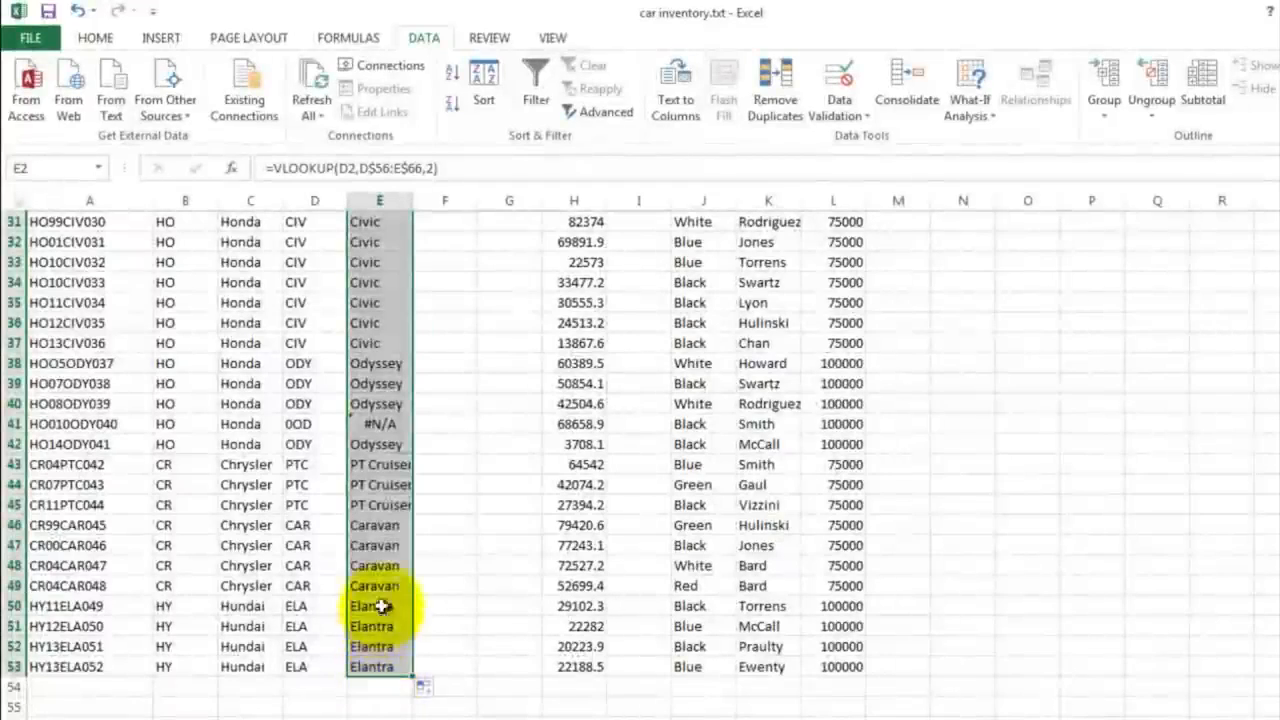
{"action": "scroll", "coordinate": [458, 354], "scroll_direction": "up", "scroll_amount": 10}
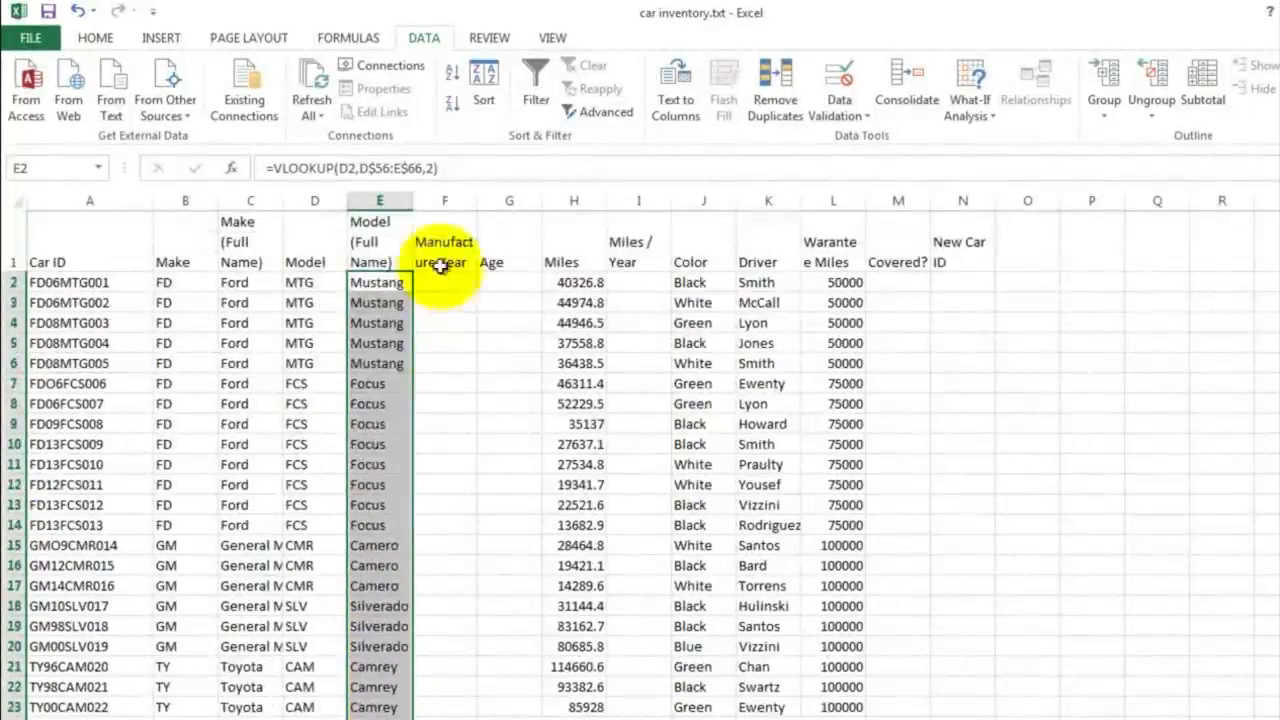
{"action": "left_click_drag", "start_coordinate": [411, 201], "coordinate": [446, 201]}
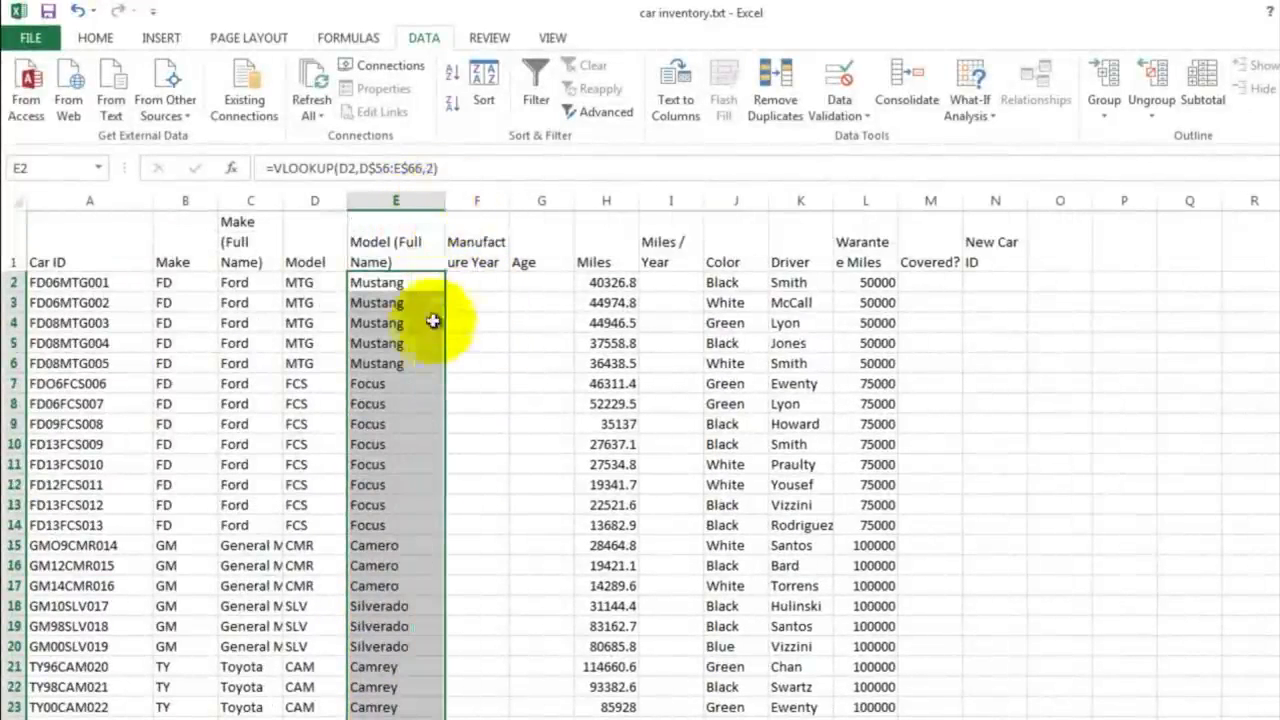
{"action": "left_click", "coordinate": [425, 342]}
Step: Trace the #N/A error in E41 to its Car ID and correct A41 to HO01ODY040
{"action": "scroll", "coordinate": [432, 386], "scroll_direction": "down", "scroll_amount": 8}
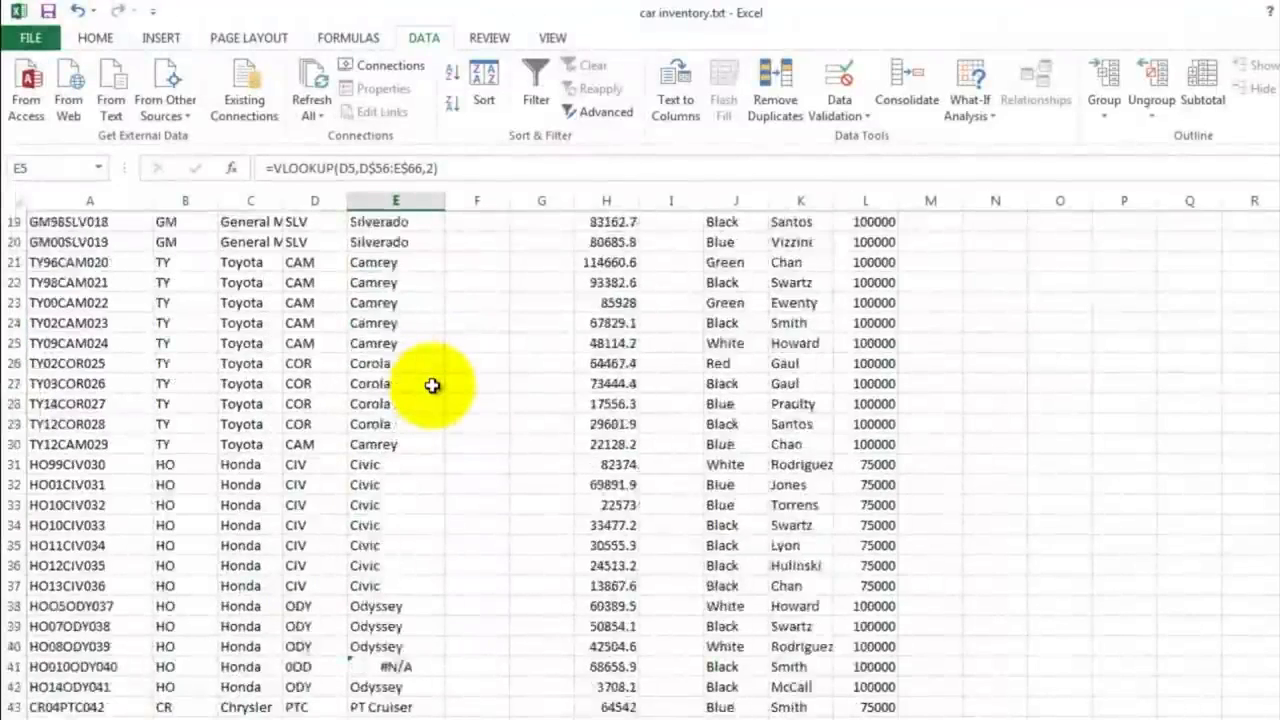
{"action": "scroll", "coordinate": [432, 386], "scroll_direction": "down", "scroll_amount": 1}
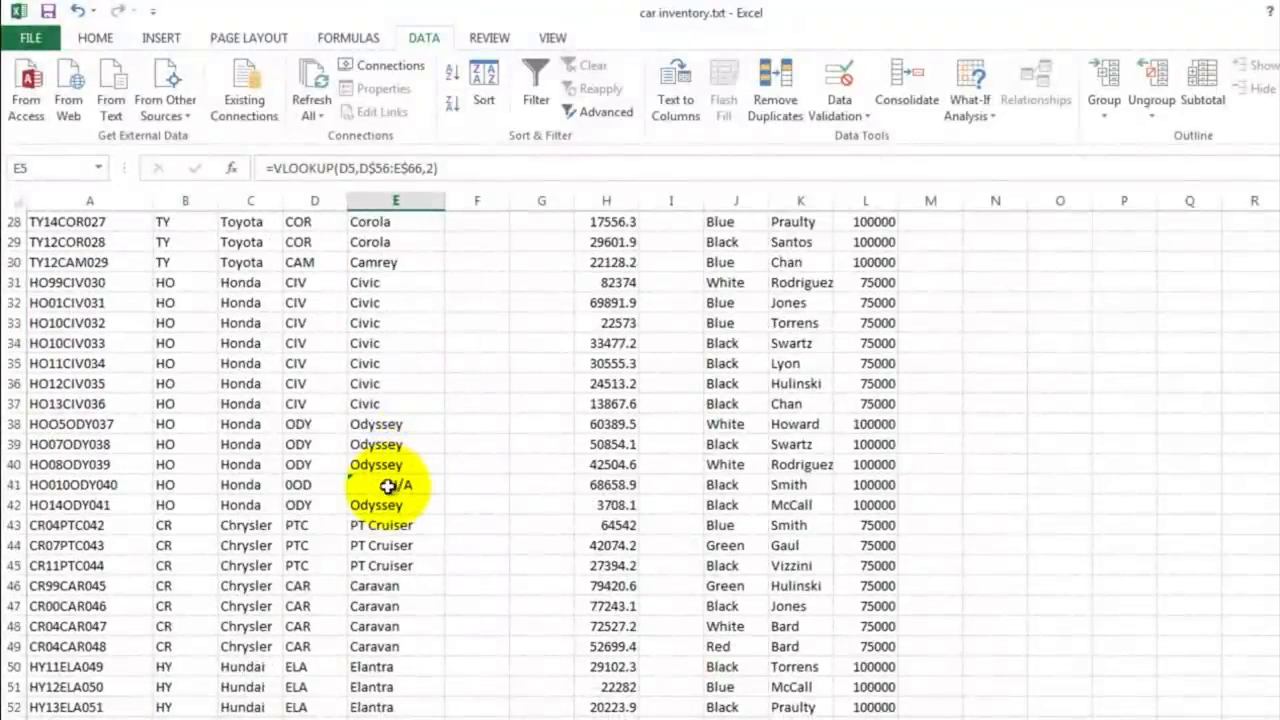
{"action": "left_click", "coordinate": [387, 486]}
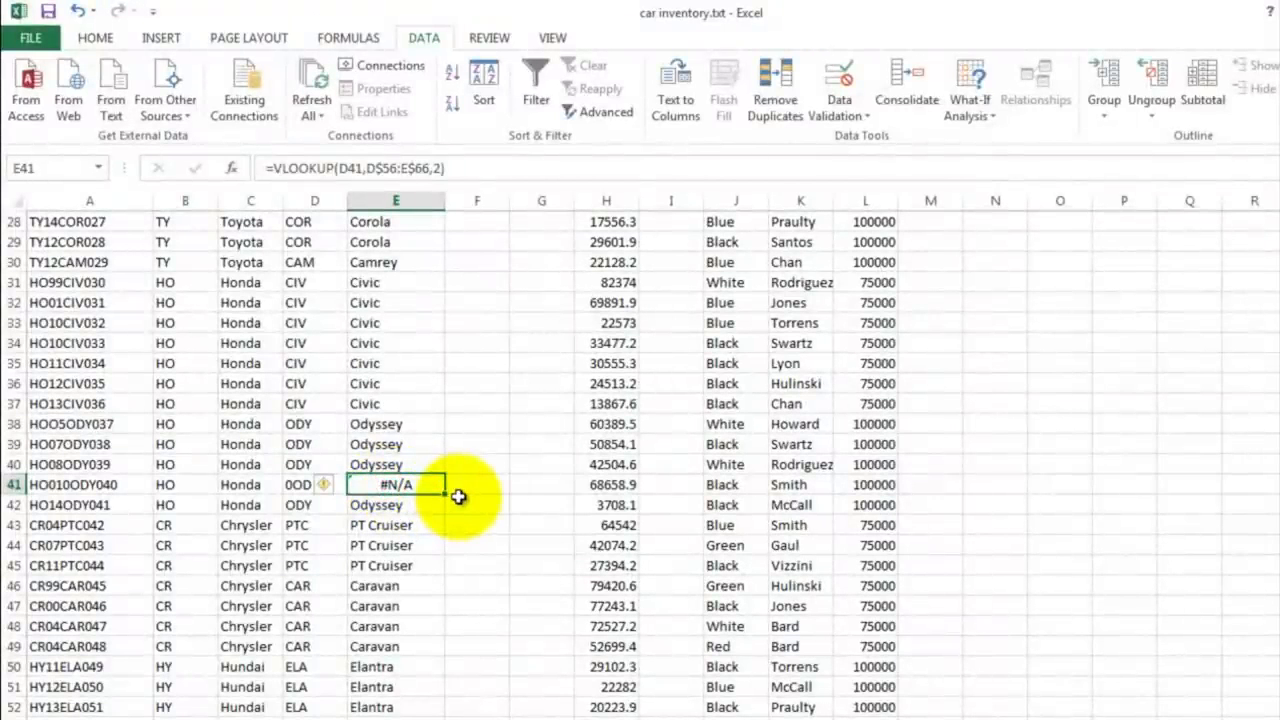
{"action": "left_click", "coordinate": [297, 487]}
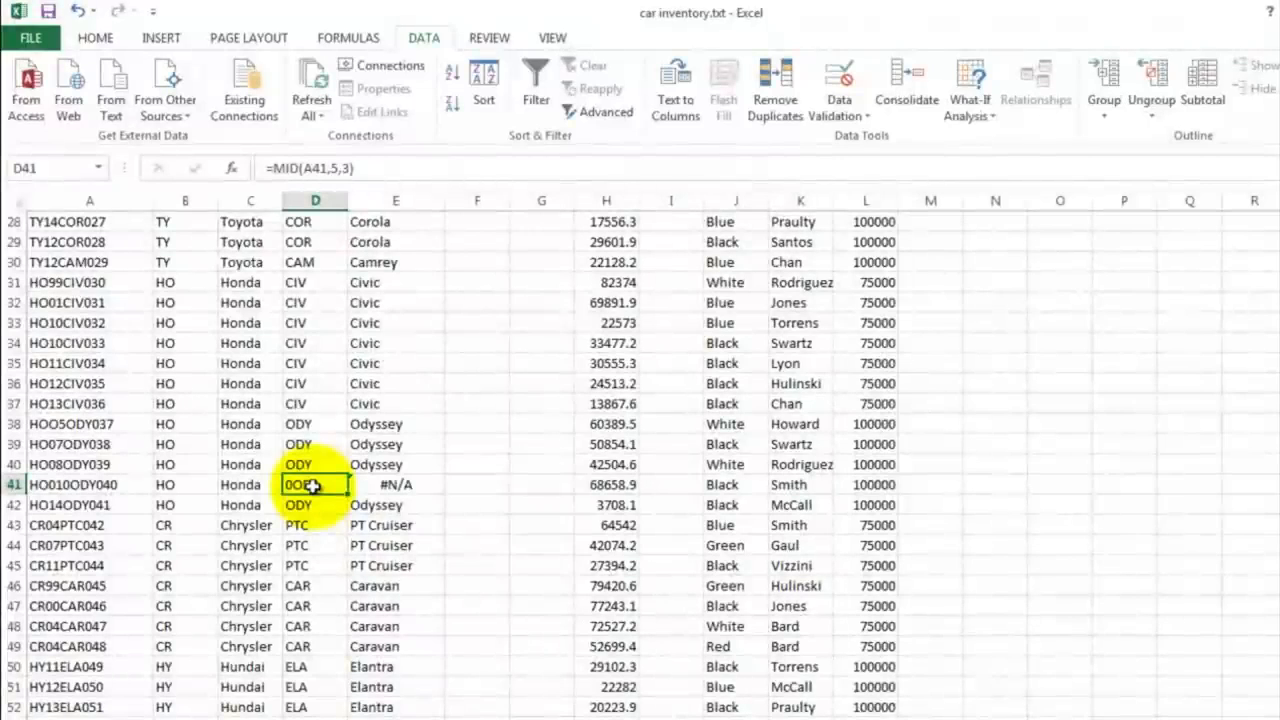
{"action": "left_click", "coordinate": [66, 486]}
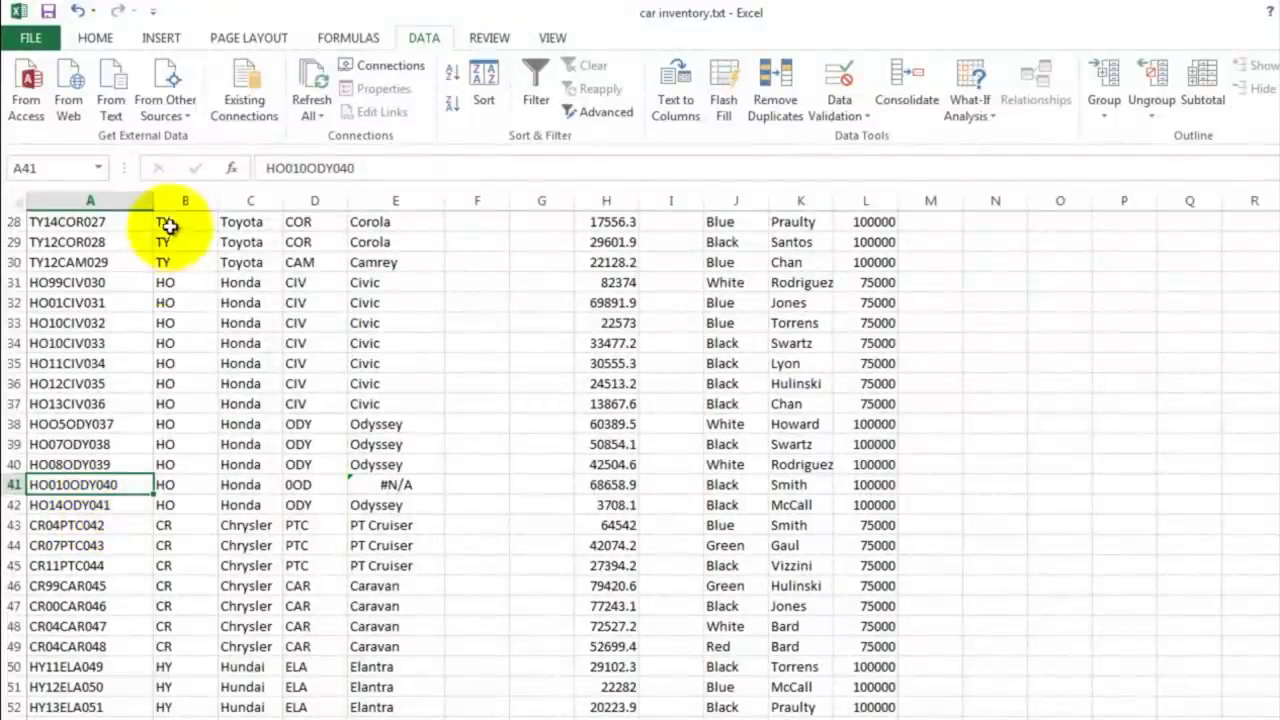
{"action": "left_click", "coordinate": [310, 168]}
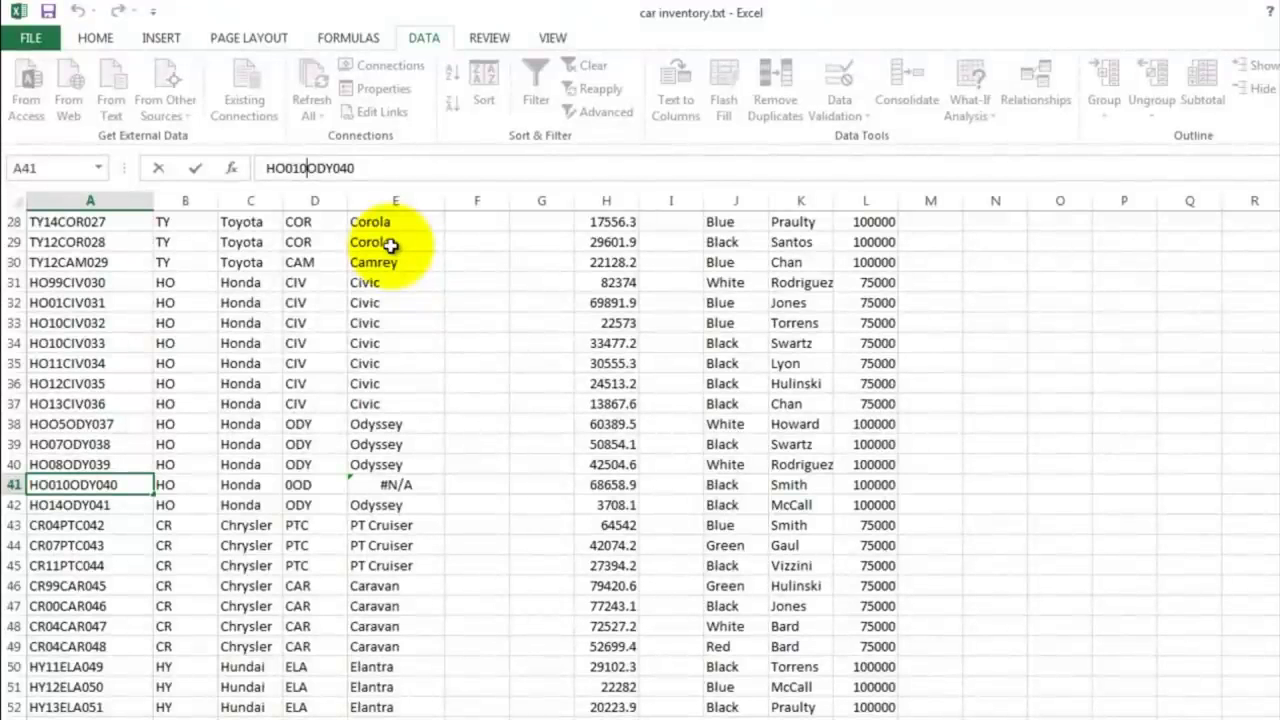
{"action": "key", "text": "Return"}
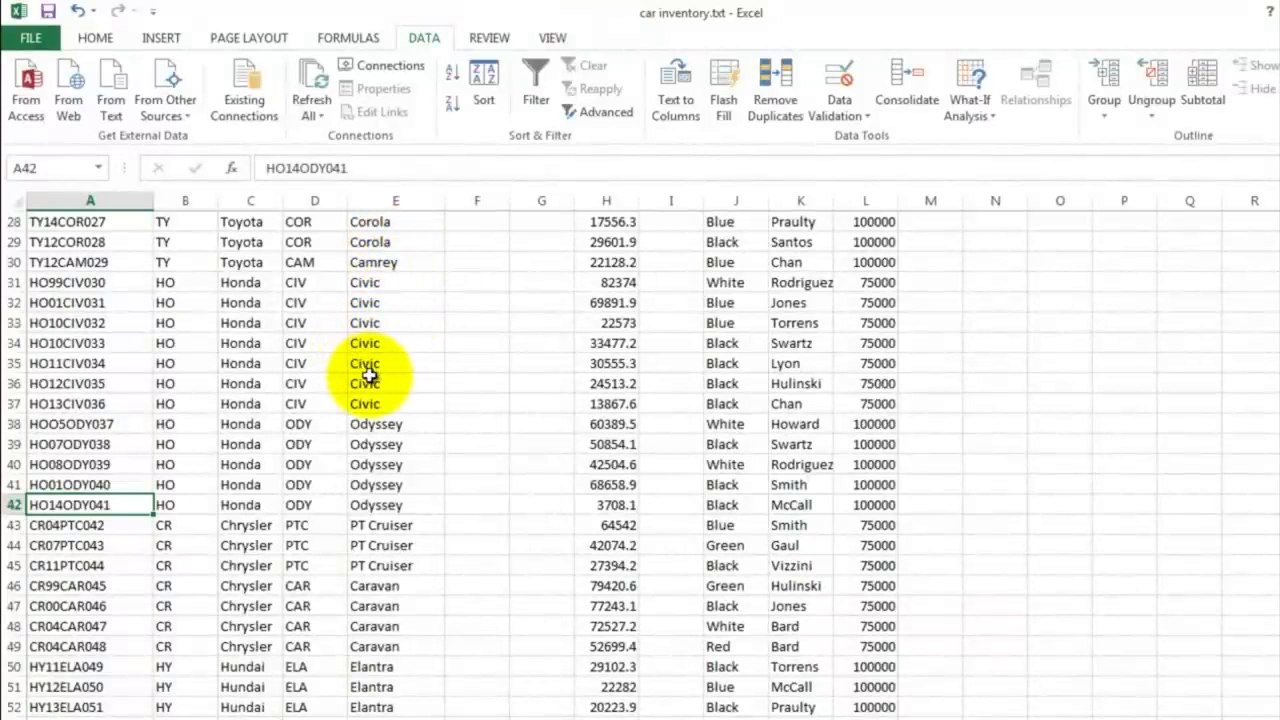
Step: Enter =mid(A2,3,2) in F2 to extract the two-digit manufacture year from the Car ID
{"action": "scroll", "coordinate": [395, 403], "scroll_direction": "down", "scroll_amount": 3}
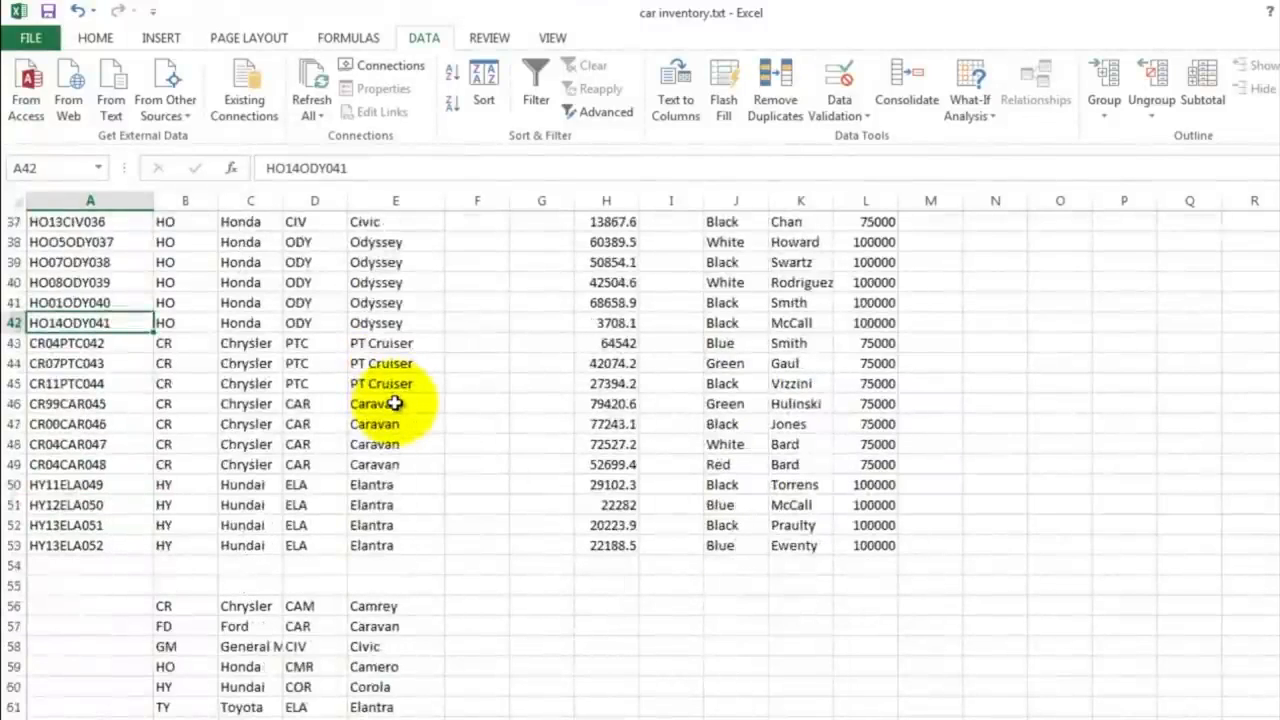
{"action": "scroll", "coordinate": [395, 403], "scroll_direction": "up", "scroll_amount": 12}
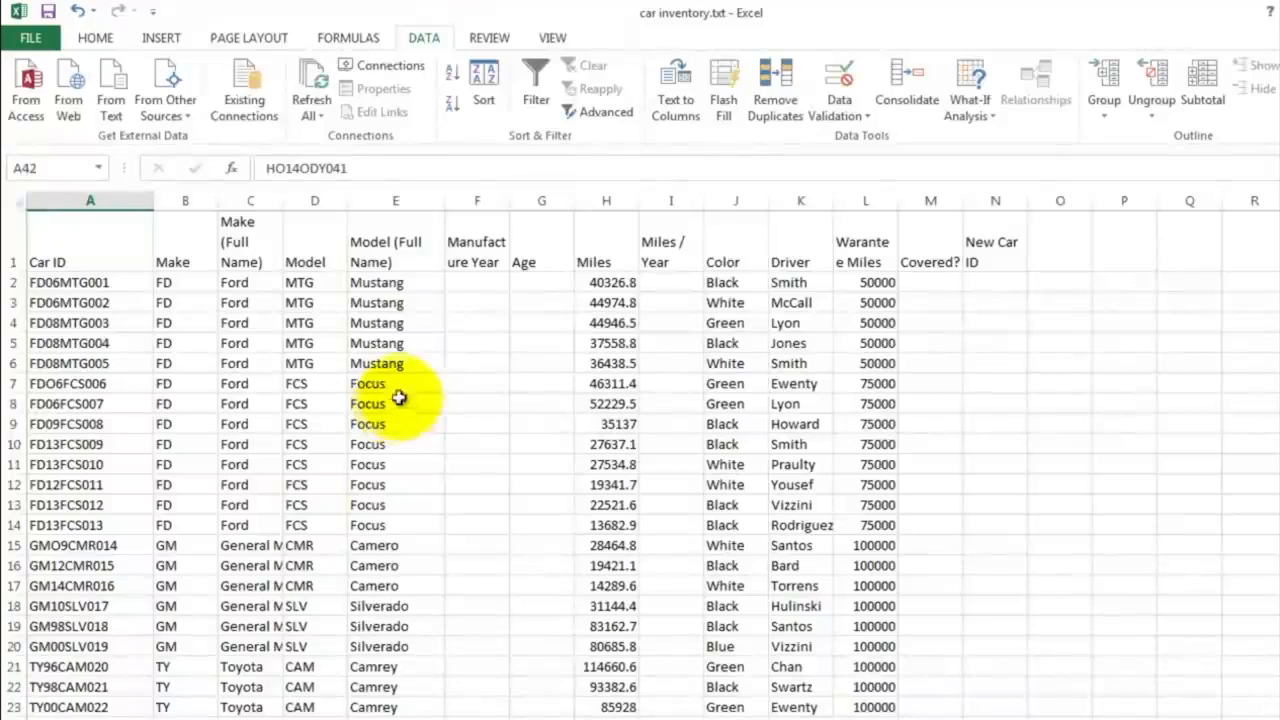
{"action": "left_click", "coordinate": [464, 279]}
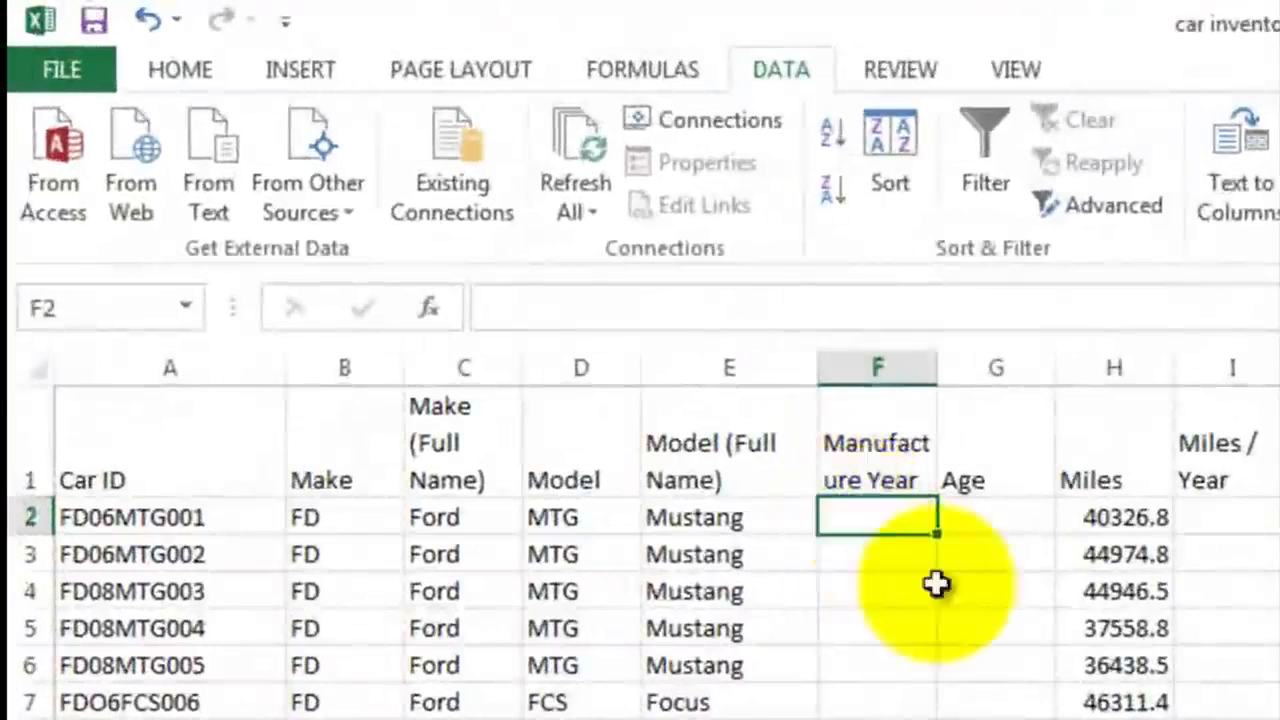
{"action": "type", "text": "="}
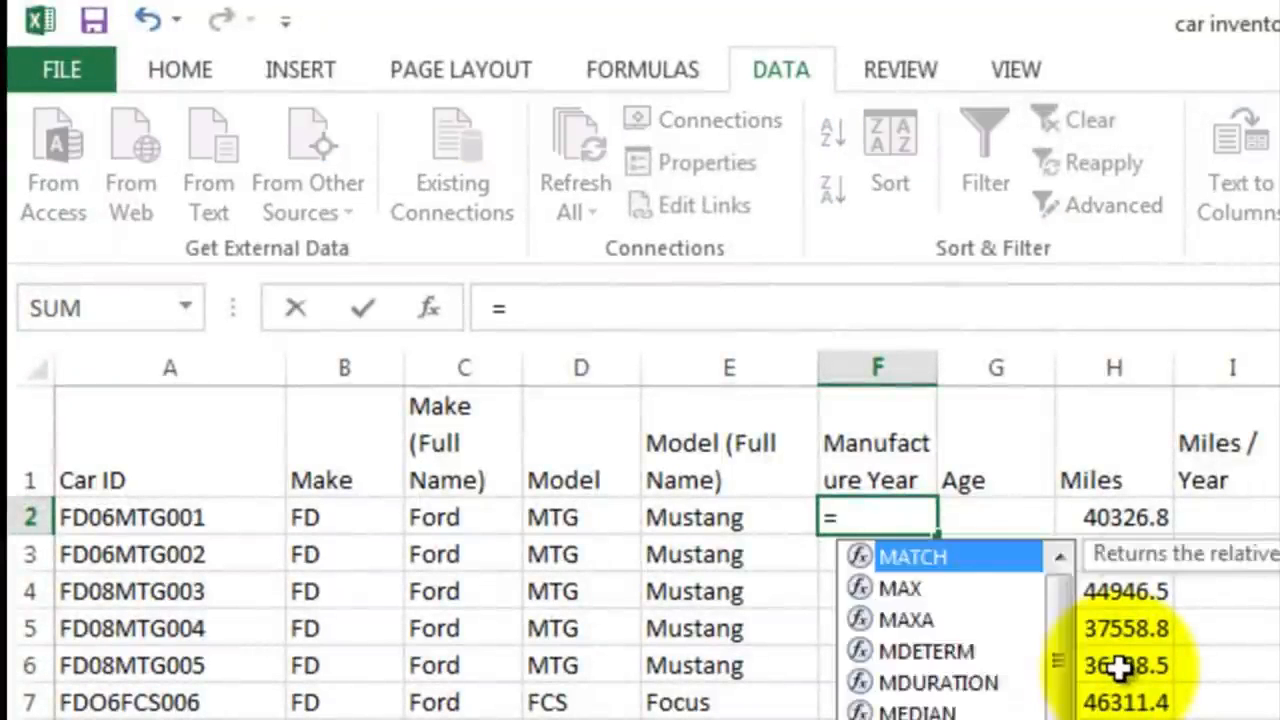
{"action": "type", "text": "mid("}
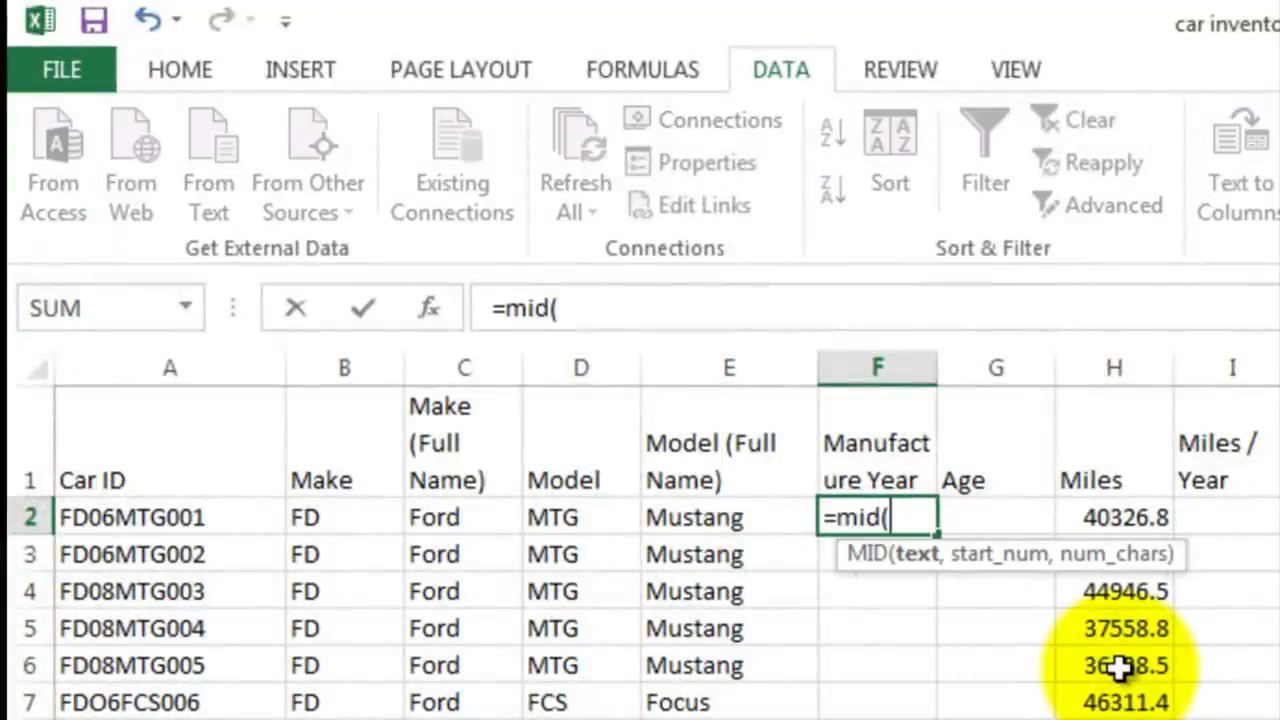
{"action": "left_click", "coordinate": [98, 517]}
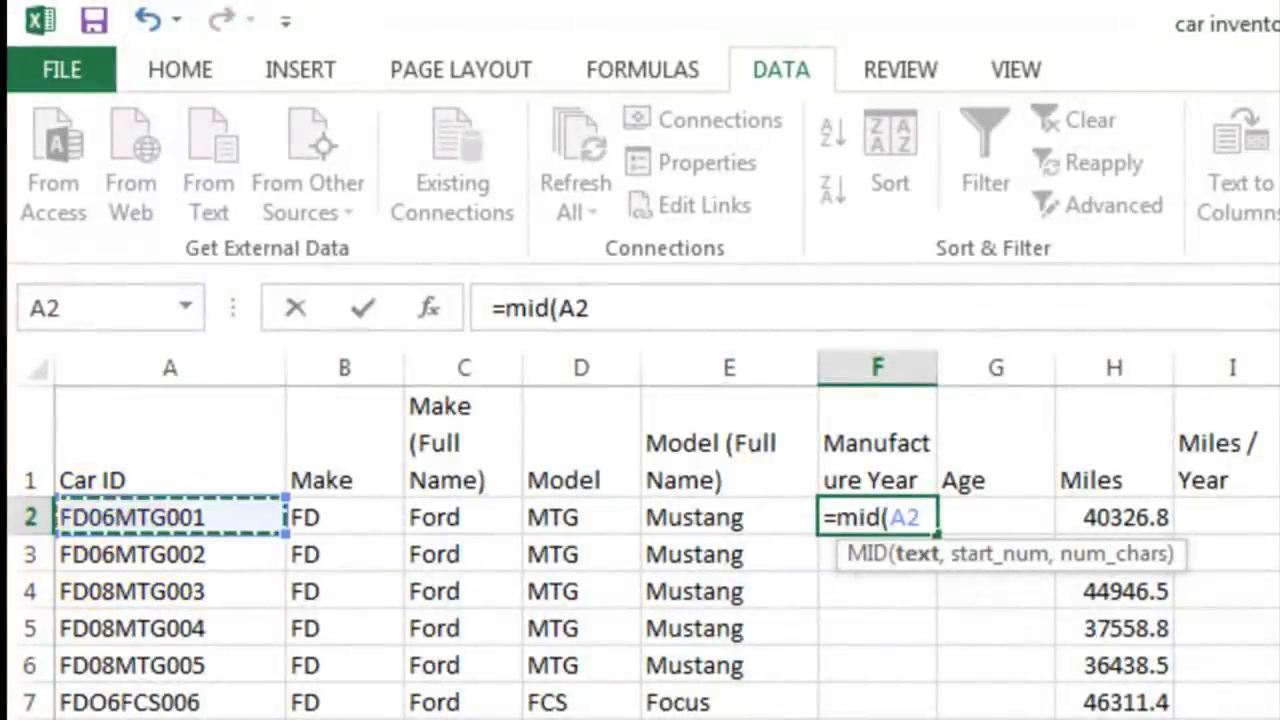
{"action": "type", "text": ","}
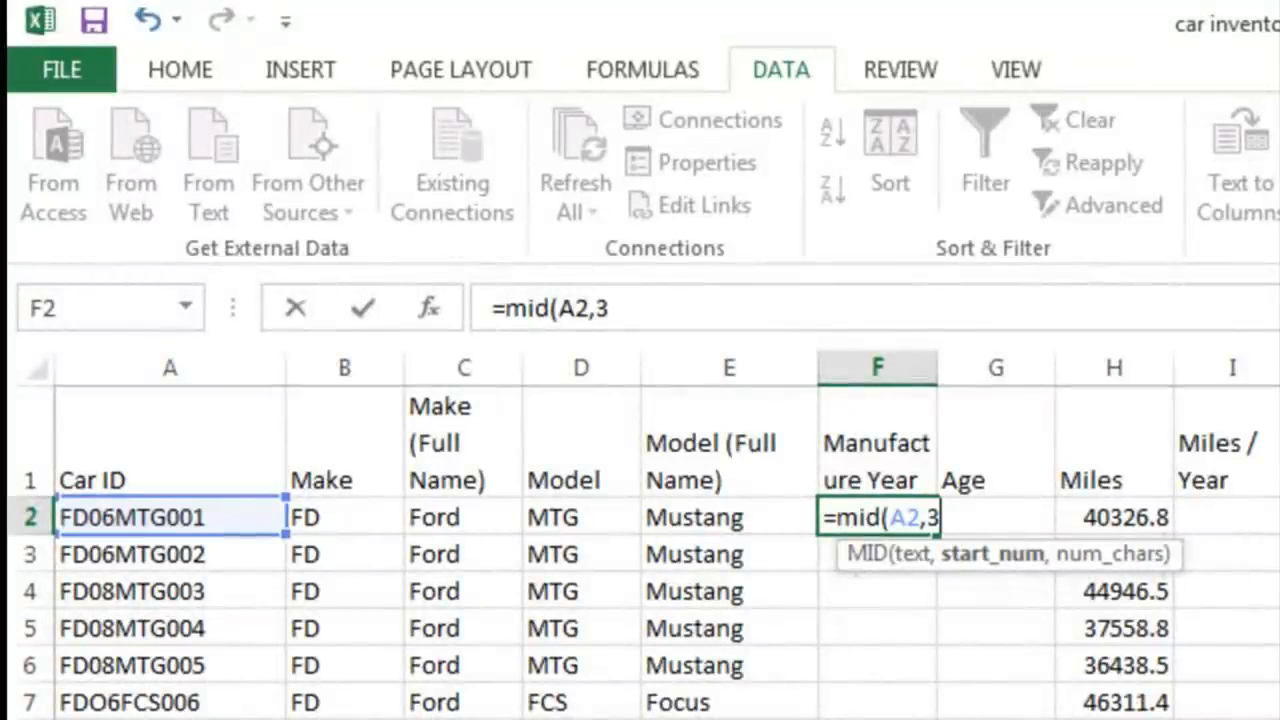
{"action": "type", "text": "3,2"}
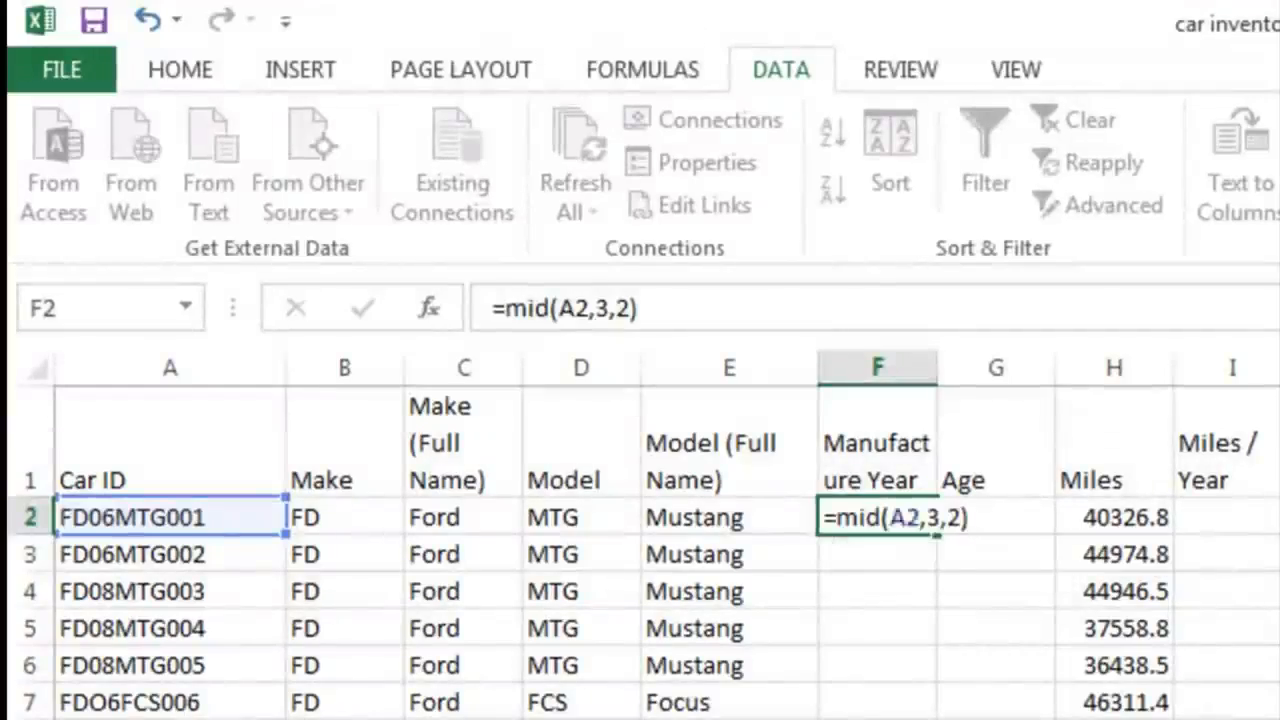
{"action": "key", "text": "Return"}
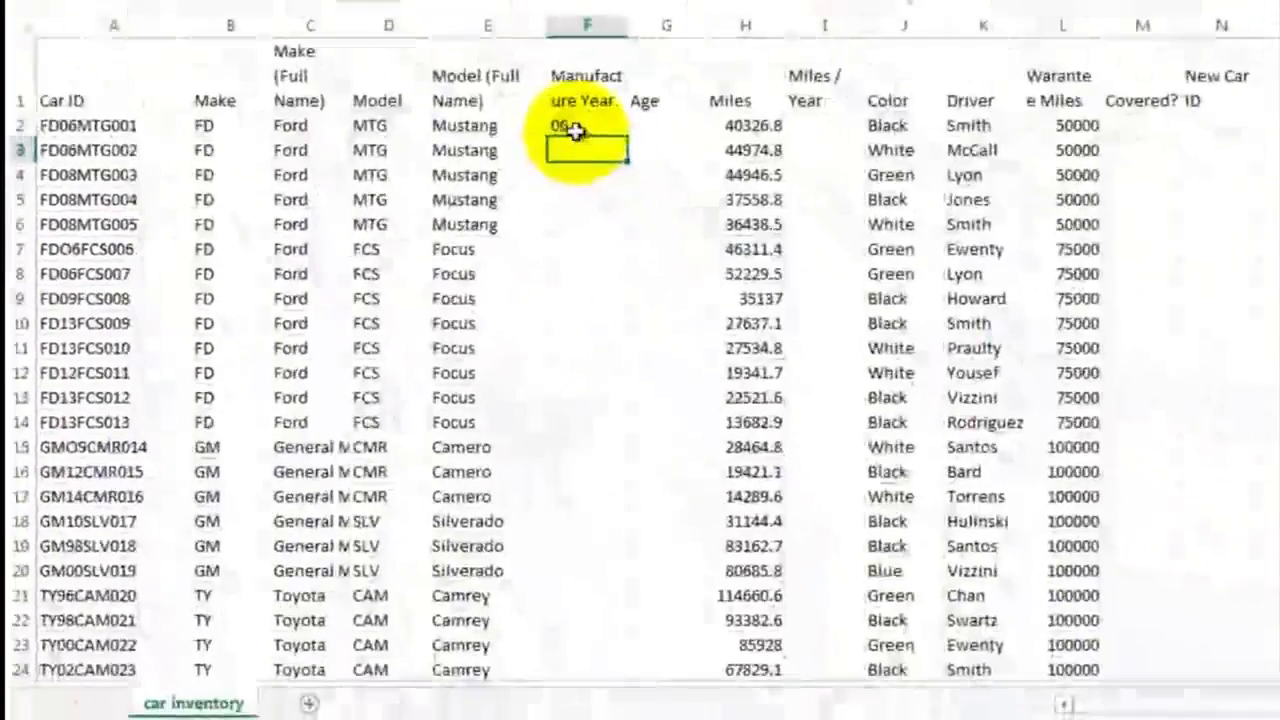
Step: Fill the manufacture year formula from F2 down to F53
{"action": "left_click", "coordinate": [576, 130]}
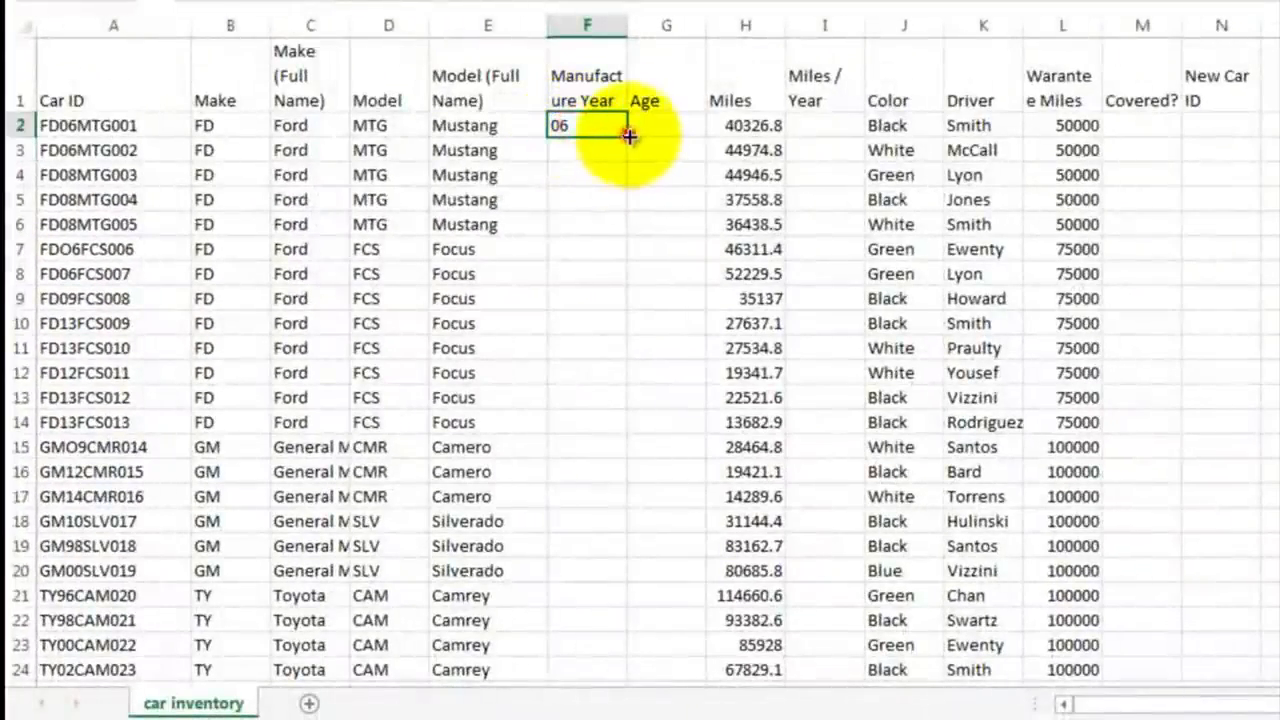
{"action": "left_click_drag", "start_coordinate": [628, 135], "coordinate": [607, 610]}
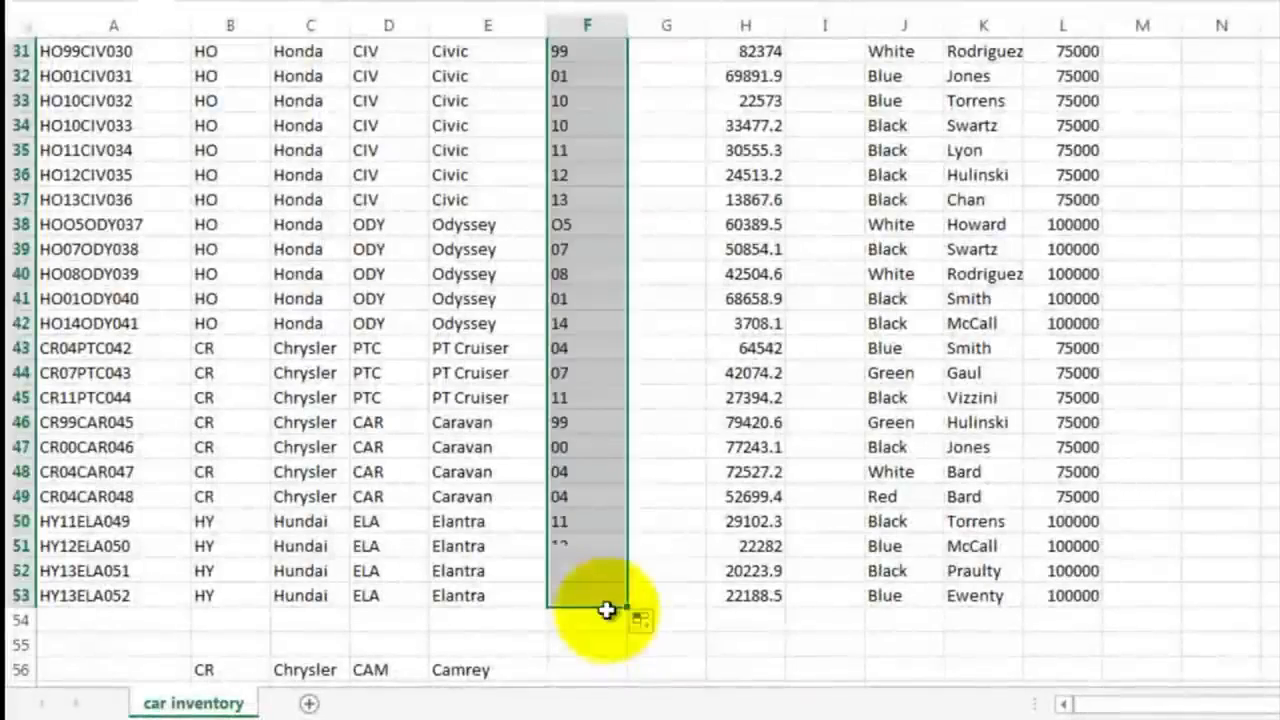
{"action": "left_click", "coordinate": [660, 207]}
Step: Enter =14-F2 in G2 to calculate the car's age and fill the formula down to G16
{"action": "scroll", "coordinate": [659, 209], "scroll_direction": "up", "scroll_amount": 4}
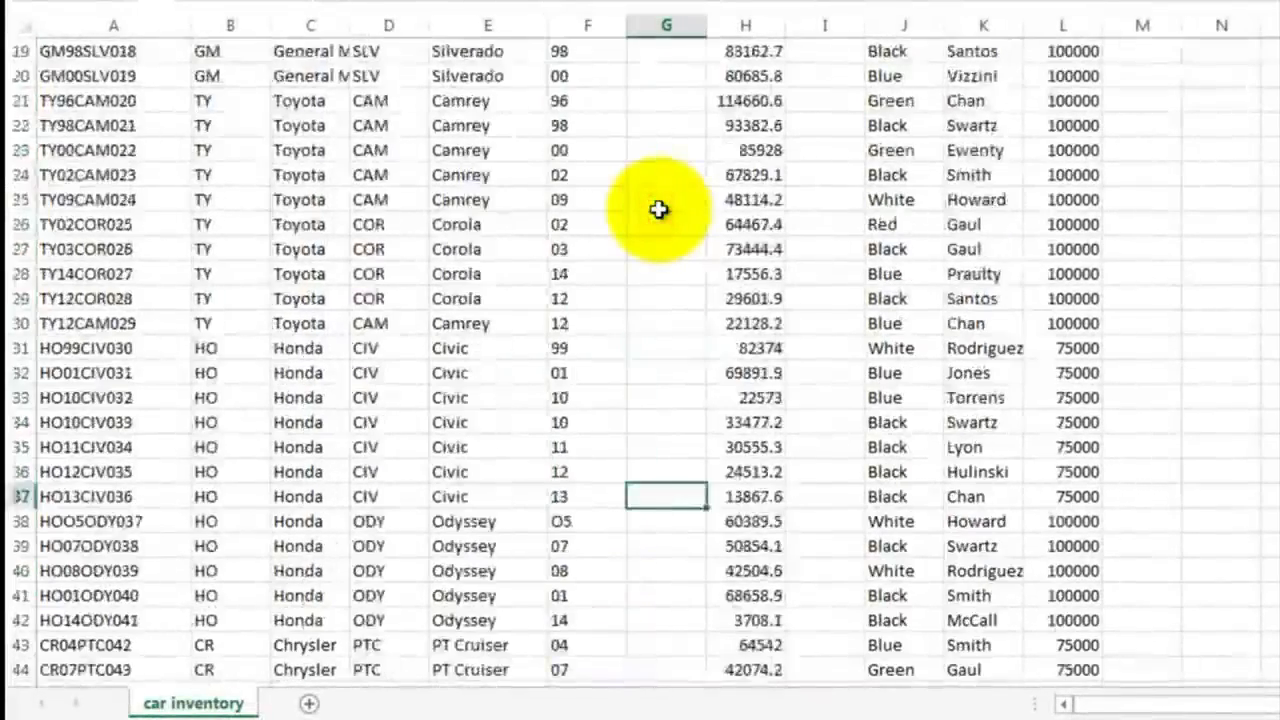
{"action": "scroll", "coordinate": [659, 209], "scroll_direction": "up", "scroll_amount": 6}
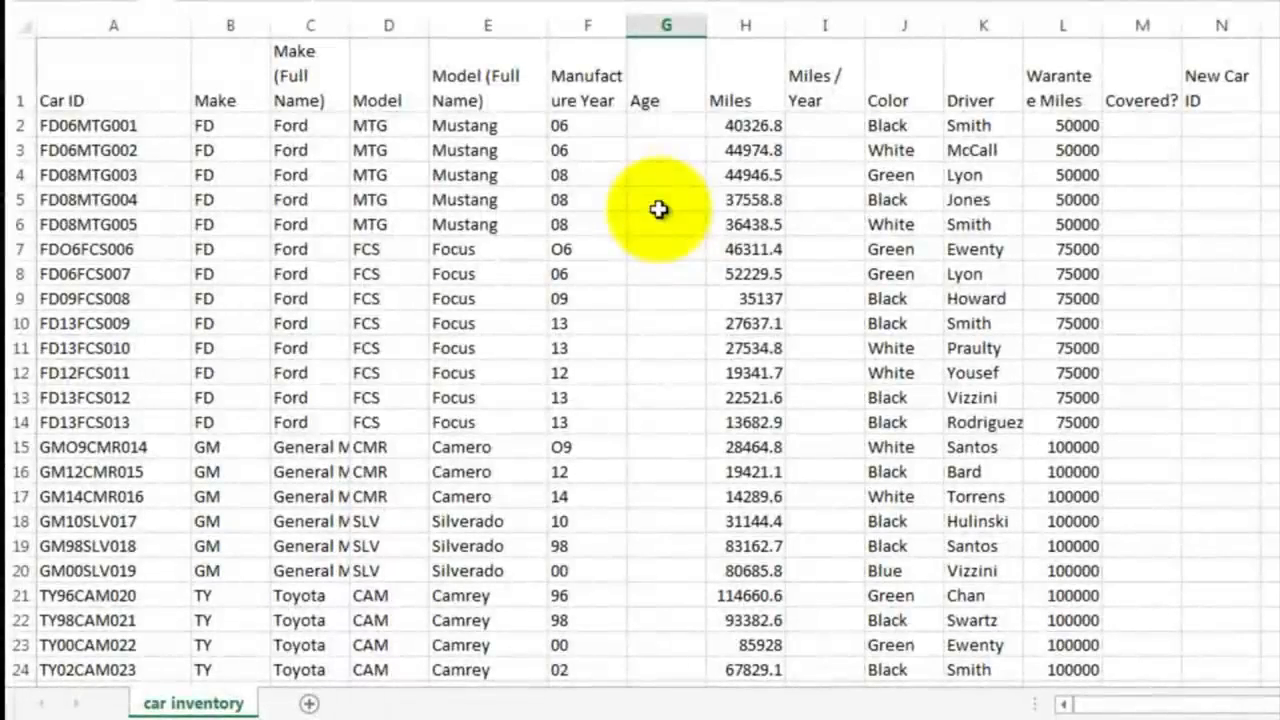
{"action": "left_click", "coordinate": [665, 123]}
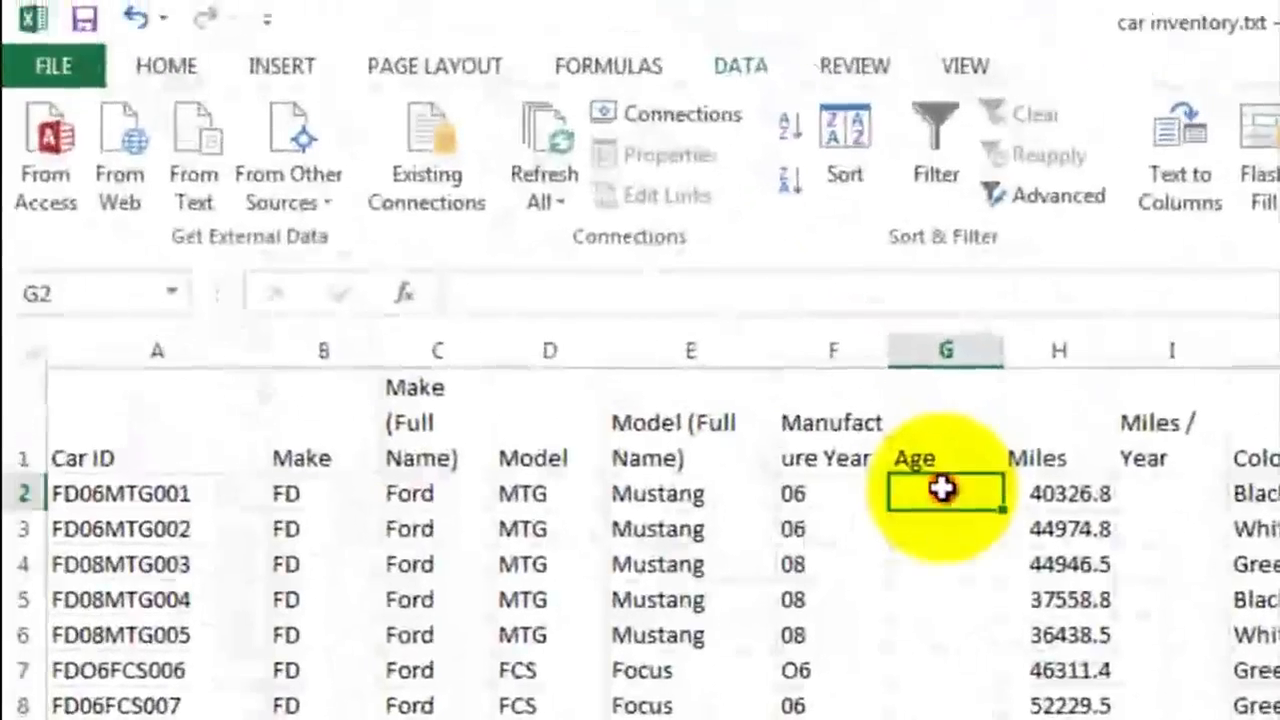
{"action": "left_click", "coordinate": [942, 488]}
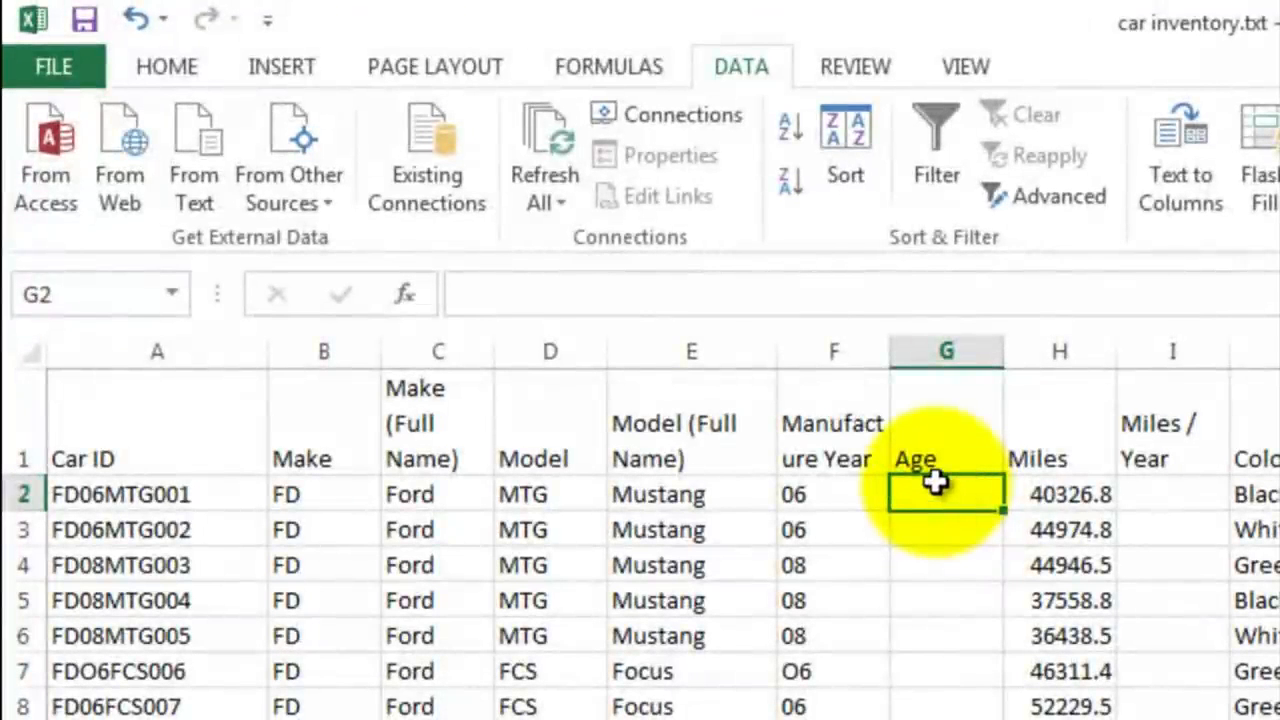
{"action": "left_click", "coordinate": [680, 312]}
{"action": "type", "text": "=14"}
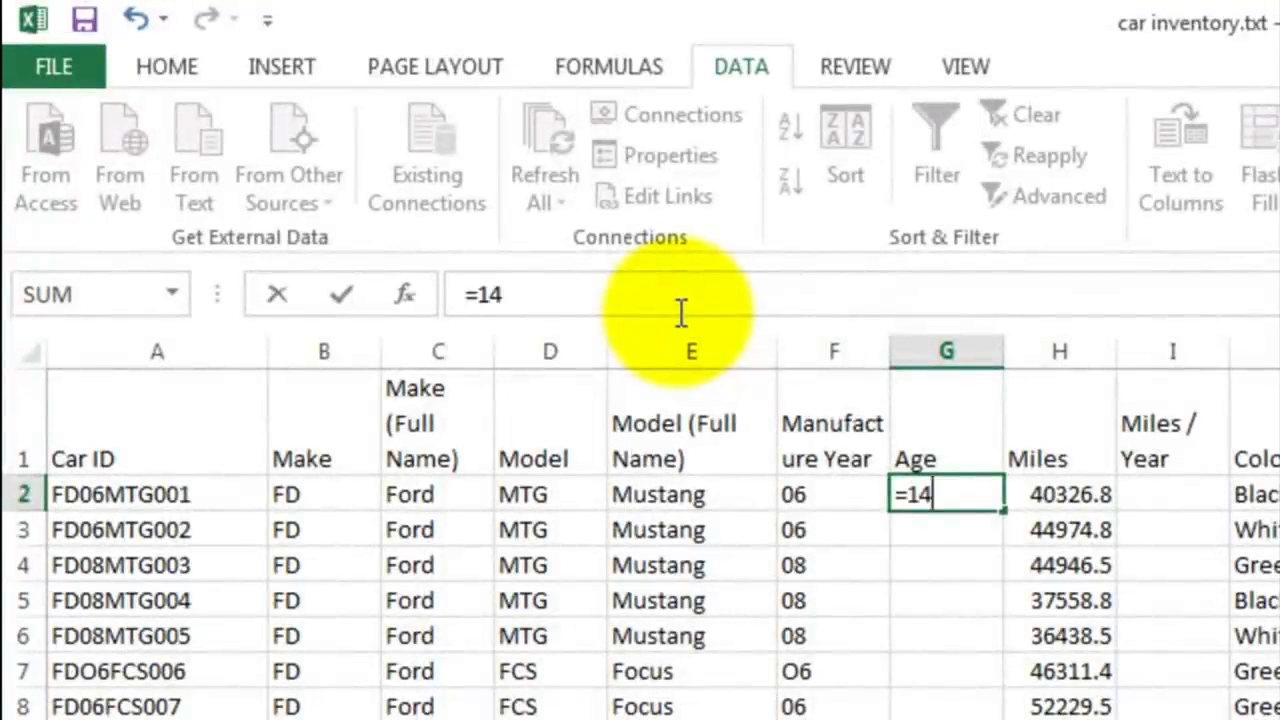
{"action": "type", "text": "-"}
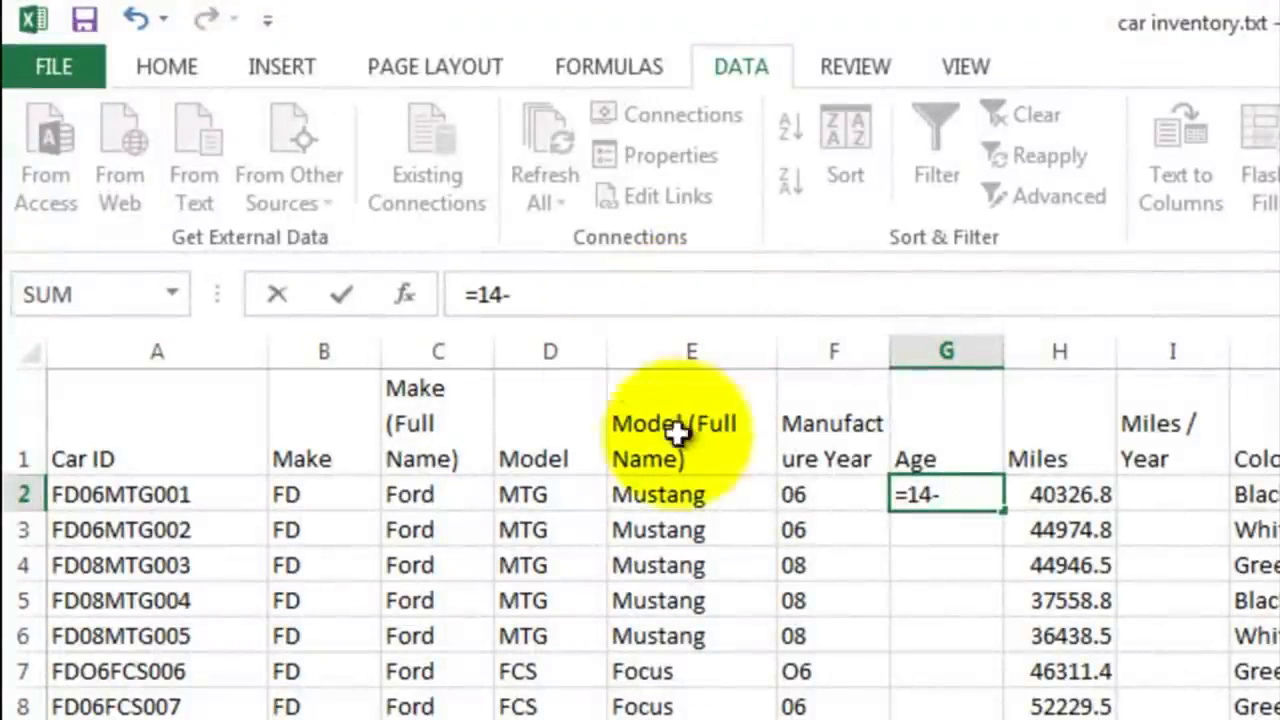
{"action": "left_click", "coordinate": [829, 493]}
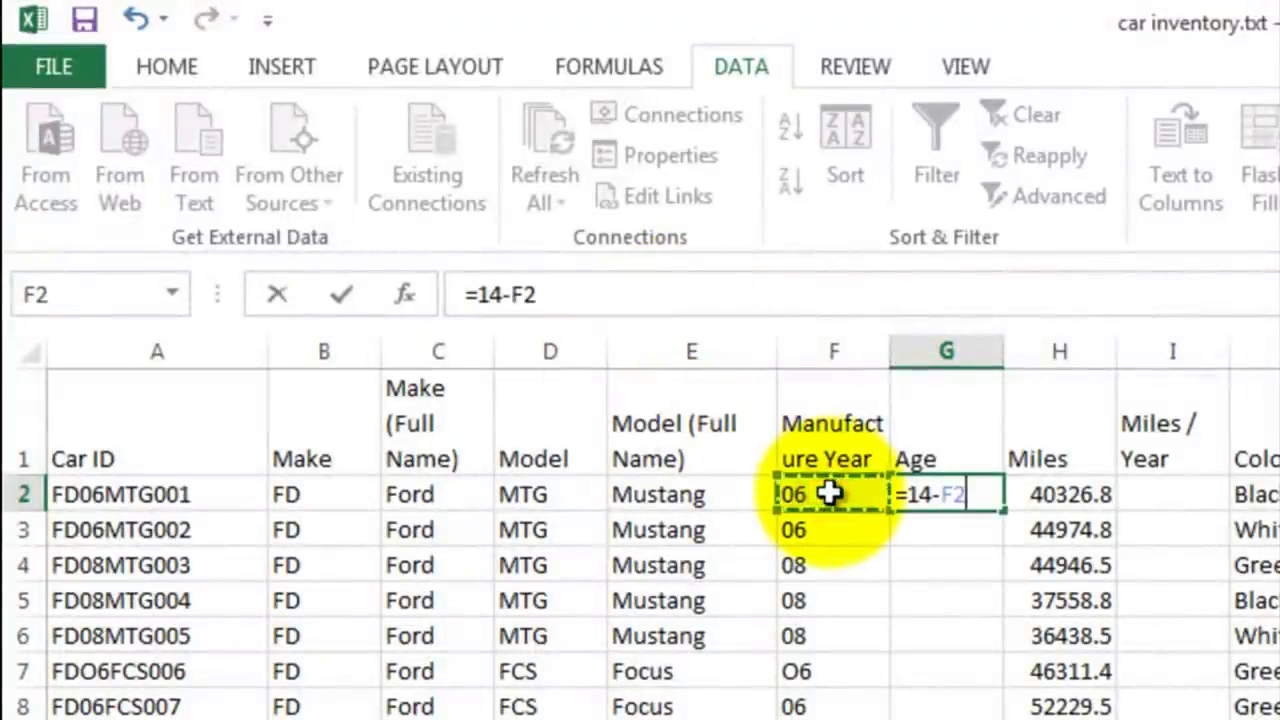
{"action": "key", "text": "Return"}
{"action": "left_click", "coordinate": [953, 494]}
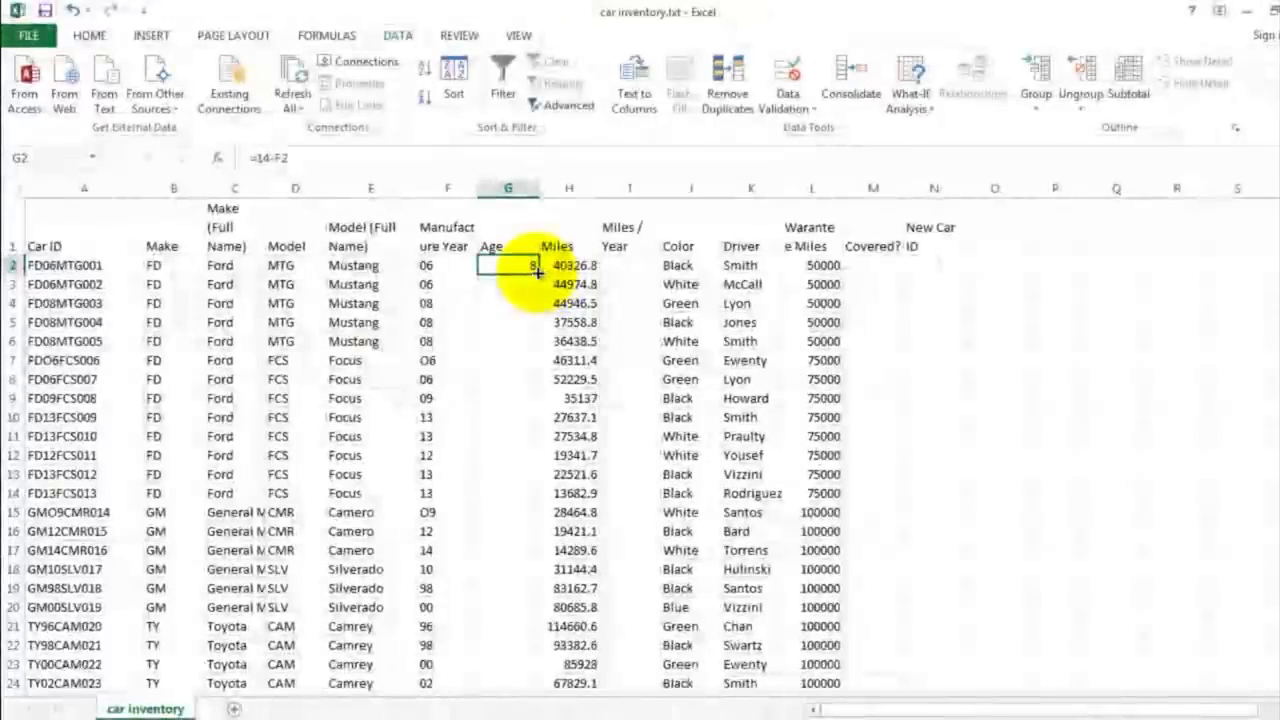
{"action": "left_click_drag", "start_coordinate": [537, 270], "coordinate": [505, 543]}
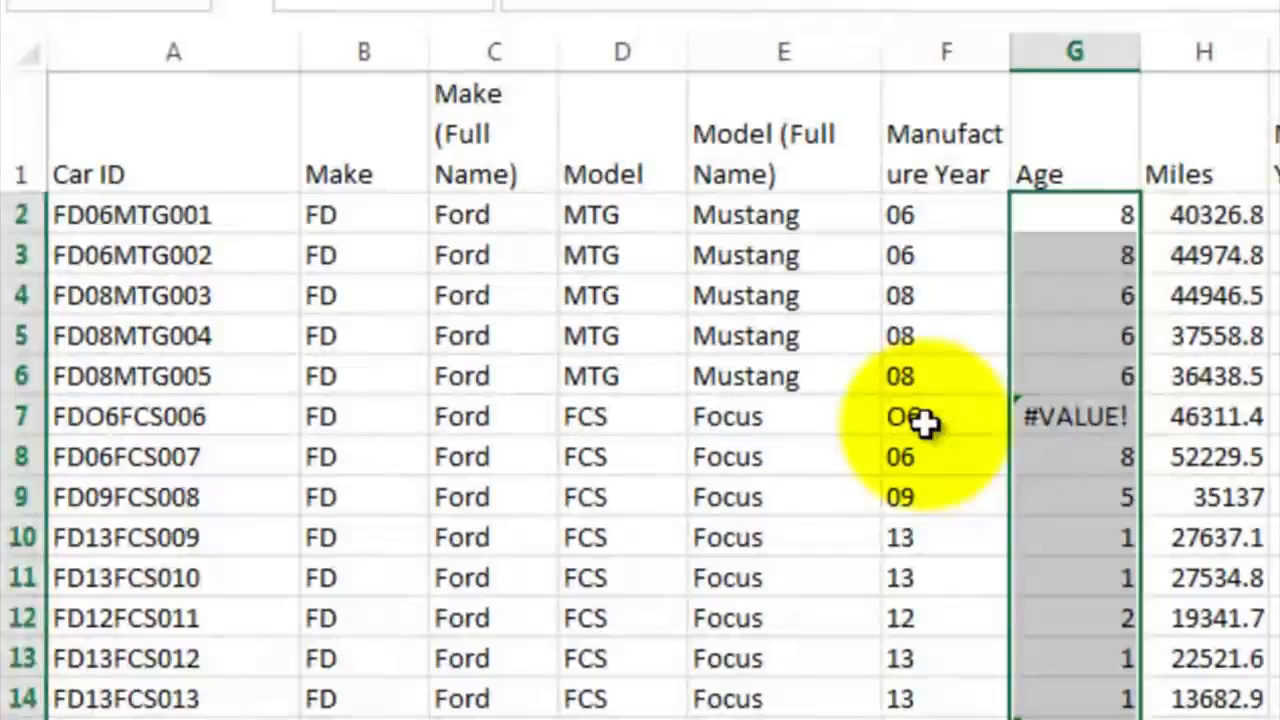
Step: Trace the #VALUE! error in G7 to its Car ID and correct A7 to FD06FCS006
{"action": "left_click", "coordinate": [478, 368]}
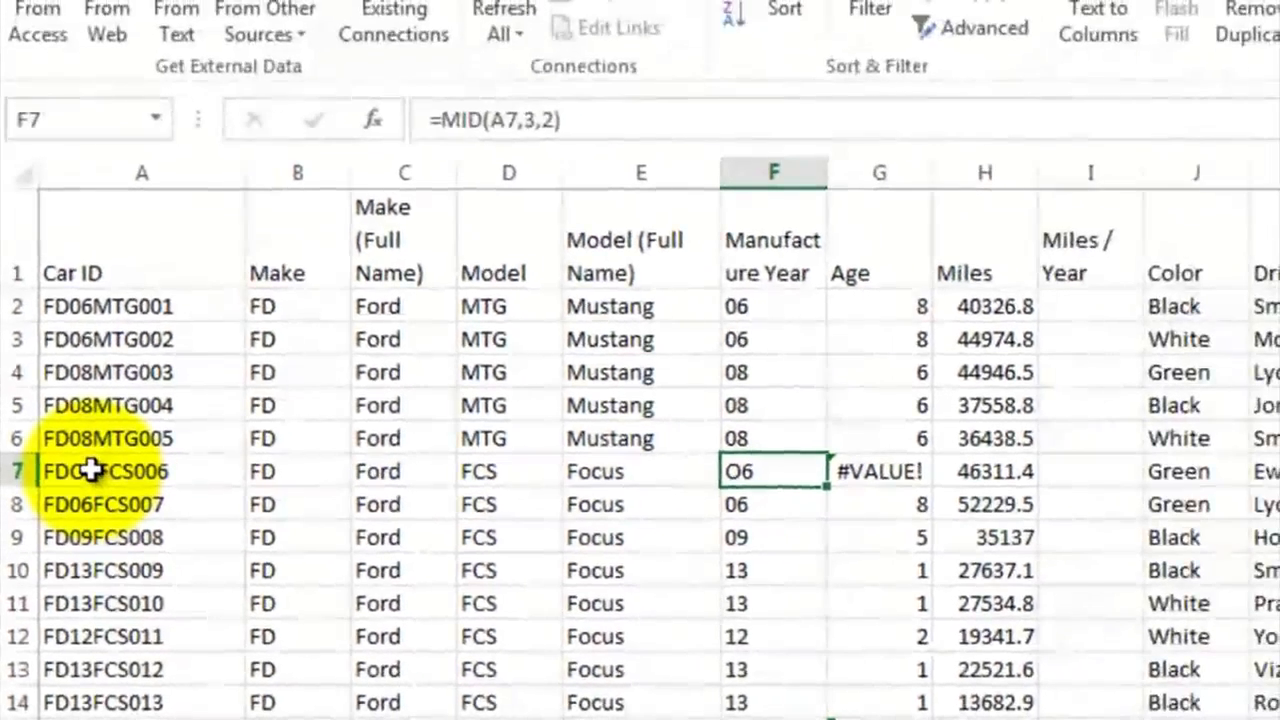
{"action": "left_click", "coordinate": [90, 471]}
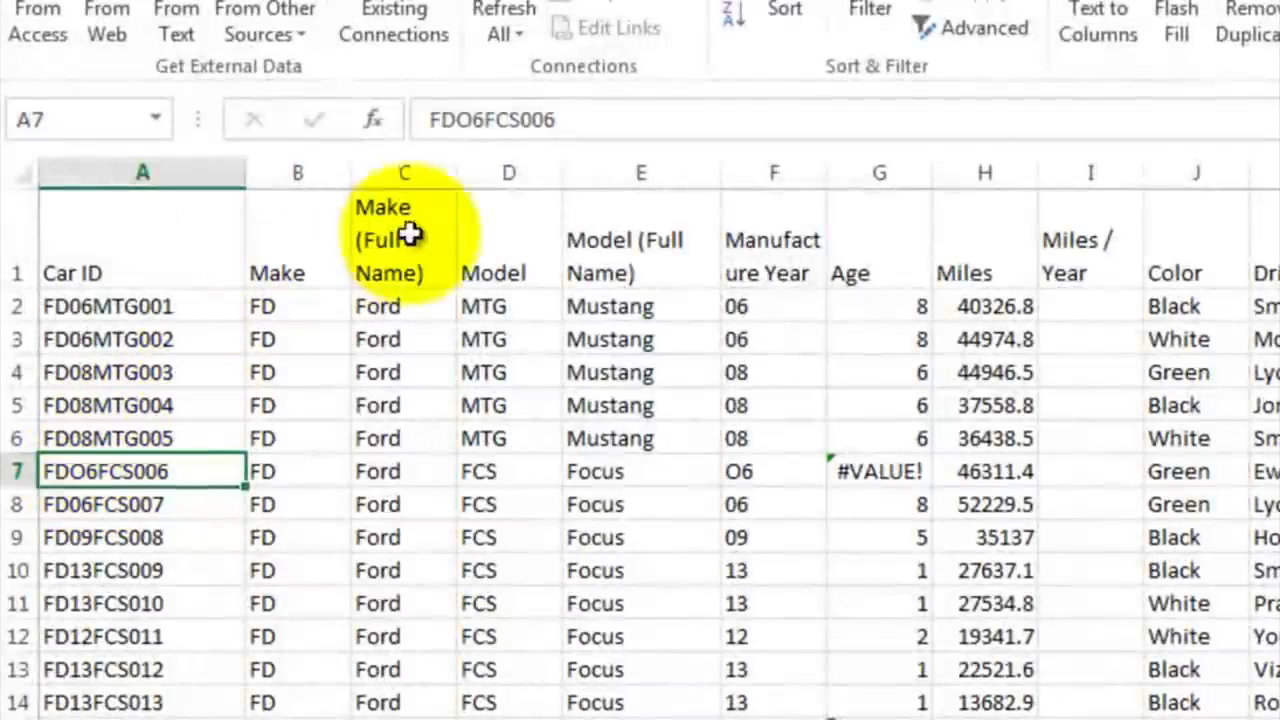
{"action": "left_click", "coordinate": [470, 119]}
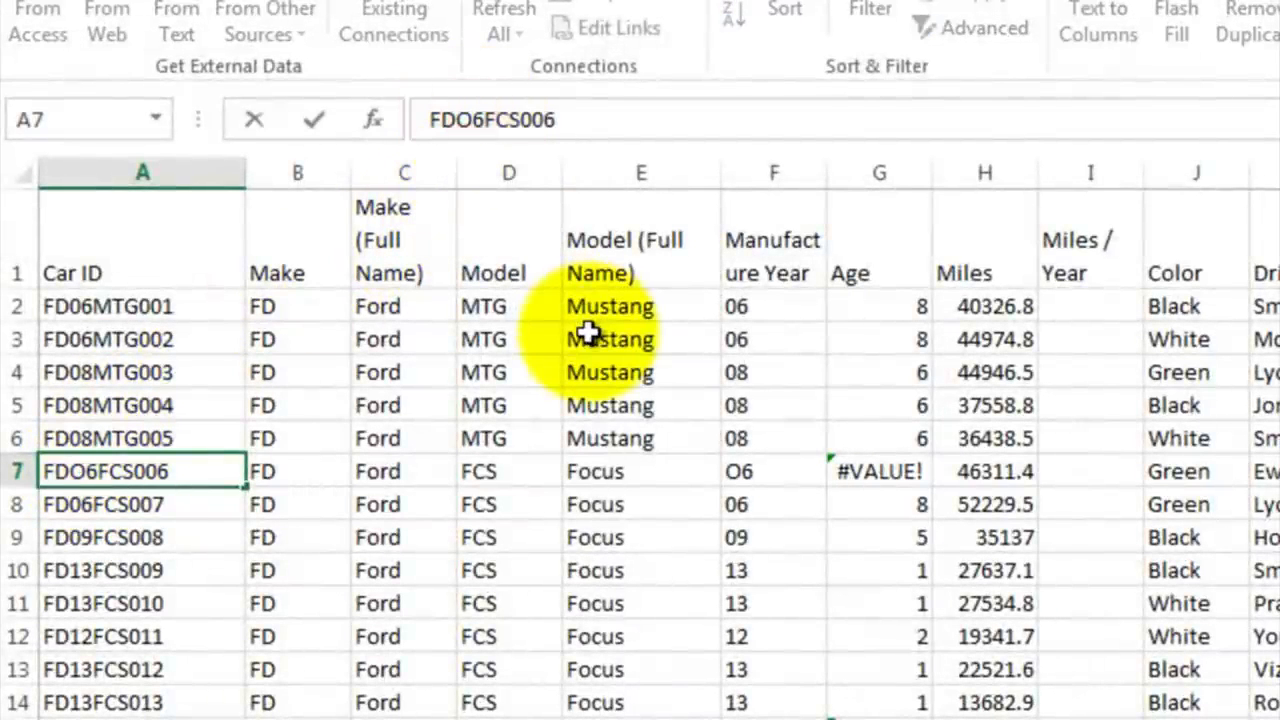
{"action": "key", "text": "BackSpace"}
{"action": "type", "text": "0"}
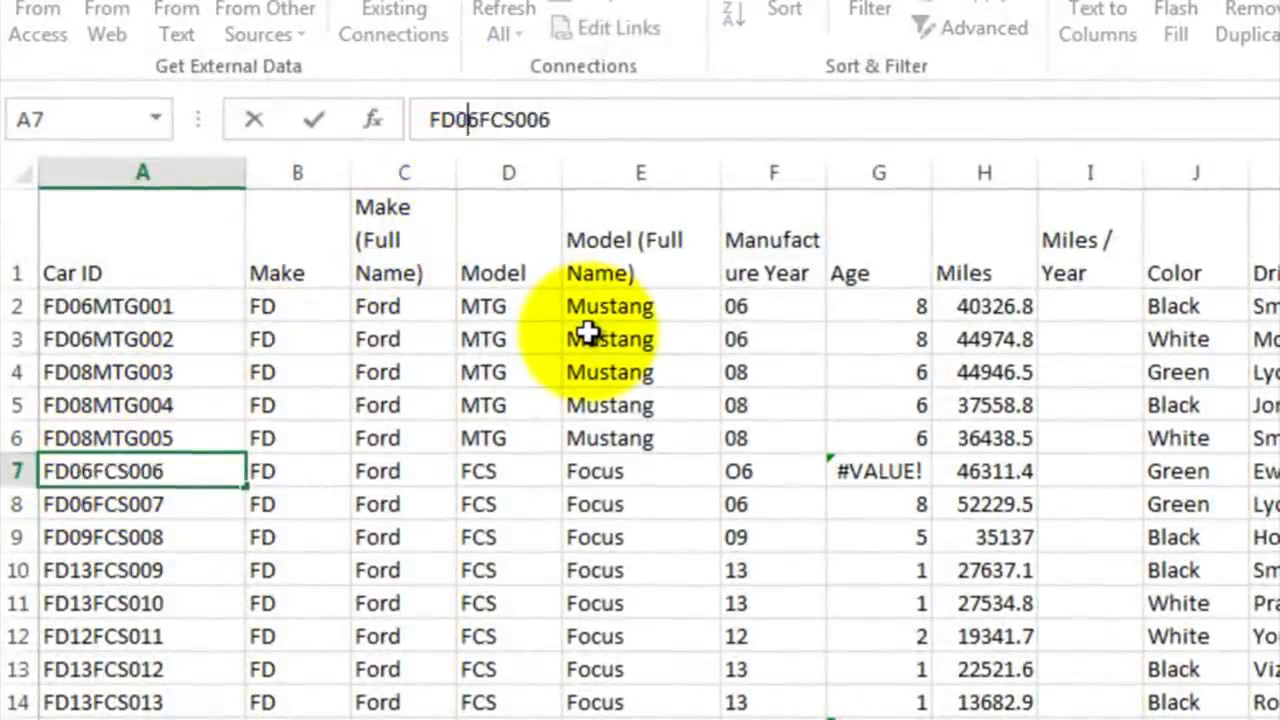
{"action": "key", "text": "Return"}
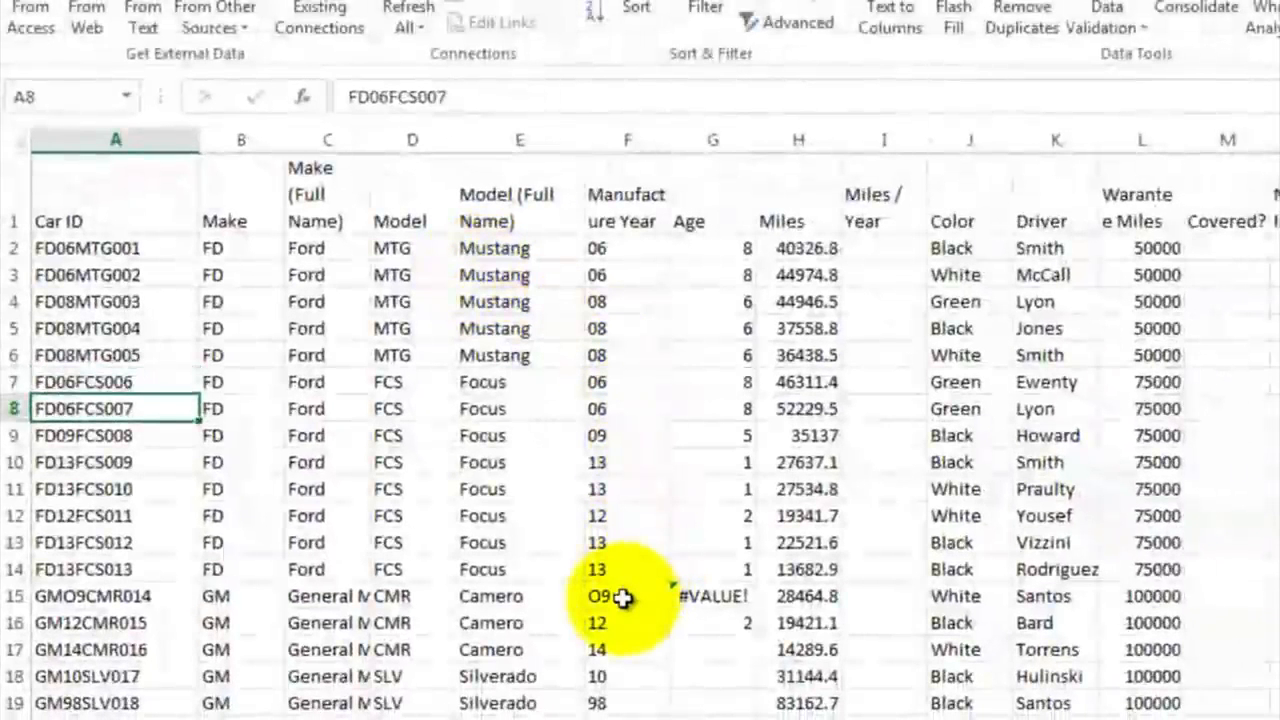
Step: Correct the Car ID in A15 to GM09CMR014, replacing the letter O in the year with a zero
{"action": "left_click", "coordinate": [144, 596]}
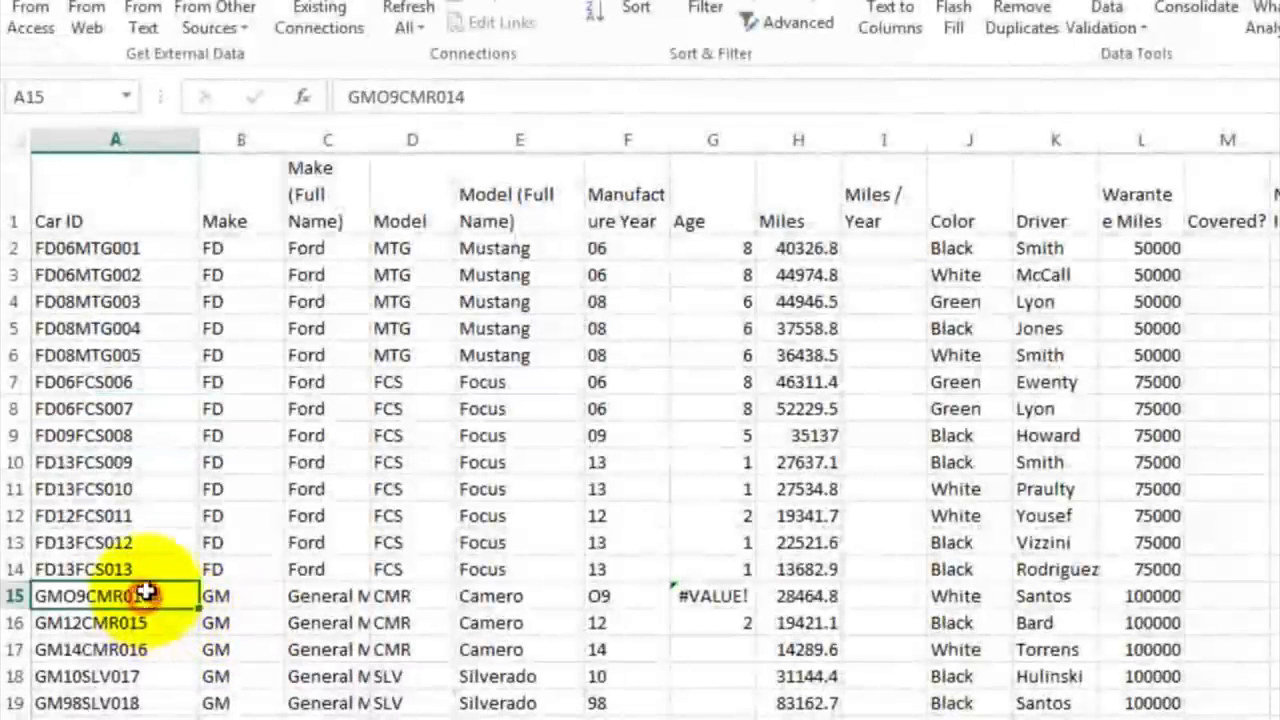
{"action": "left_click", "coordinate": [389, 96]}
{"action": "key", "text": "BackSpace"}
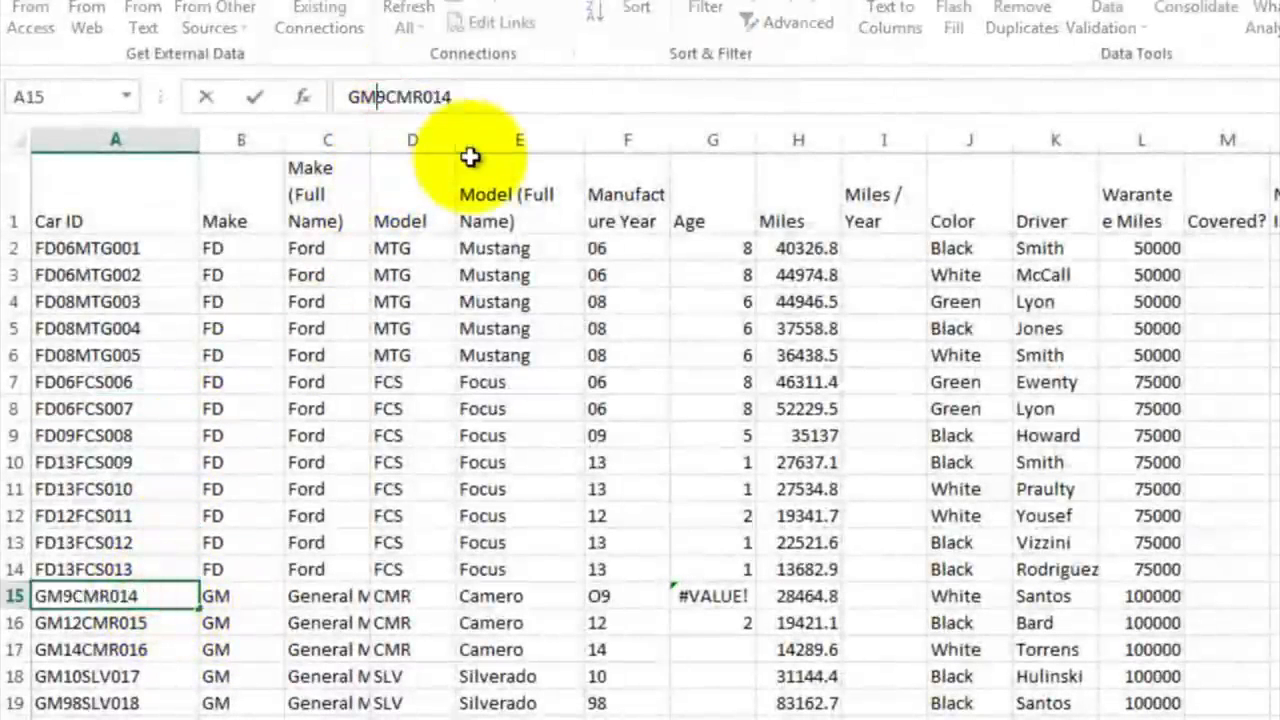
{"action": "type", "text": "0"}
{"action": "key", "text": "Return"}
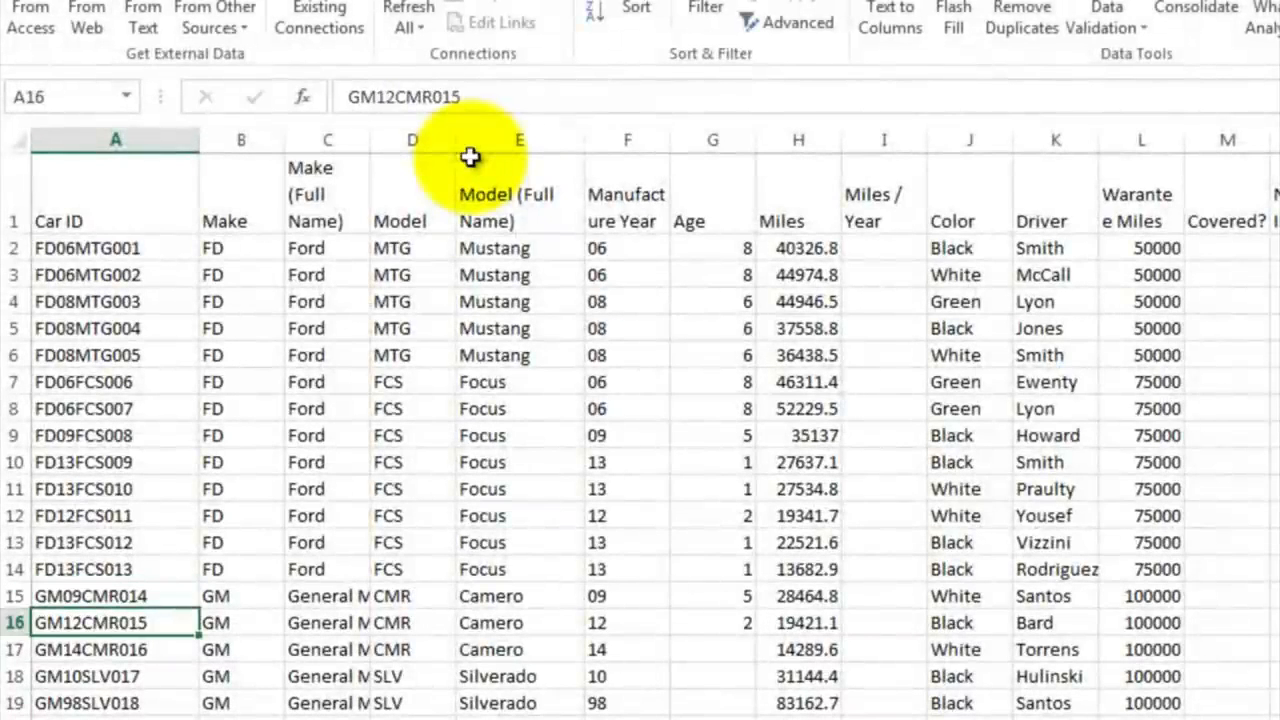
Step: Fill the age formula from G16 down to G53
{"action": "left_click", "coordinate": [730, 618]}
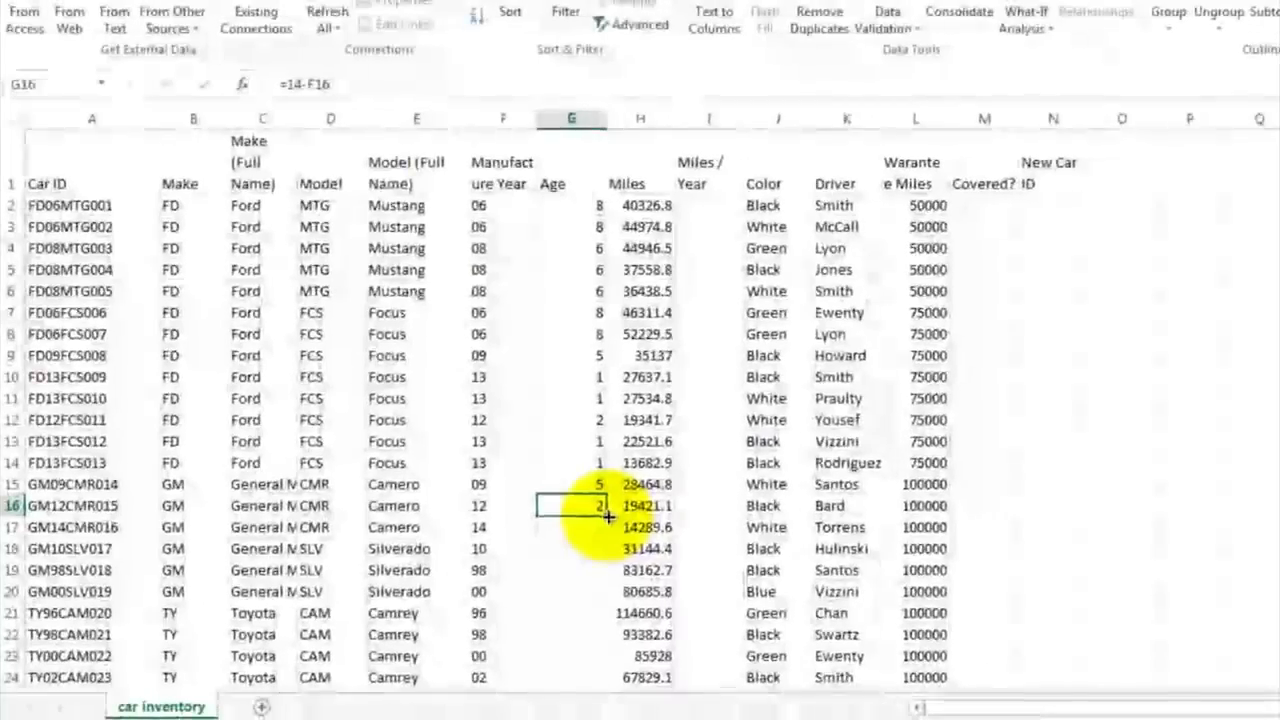
{"action": "left_click_drag", "start_coordinate": [608, 516], "coordinate": [591, 640]}
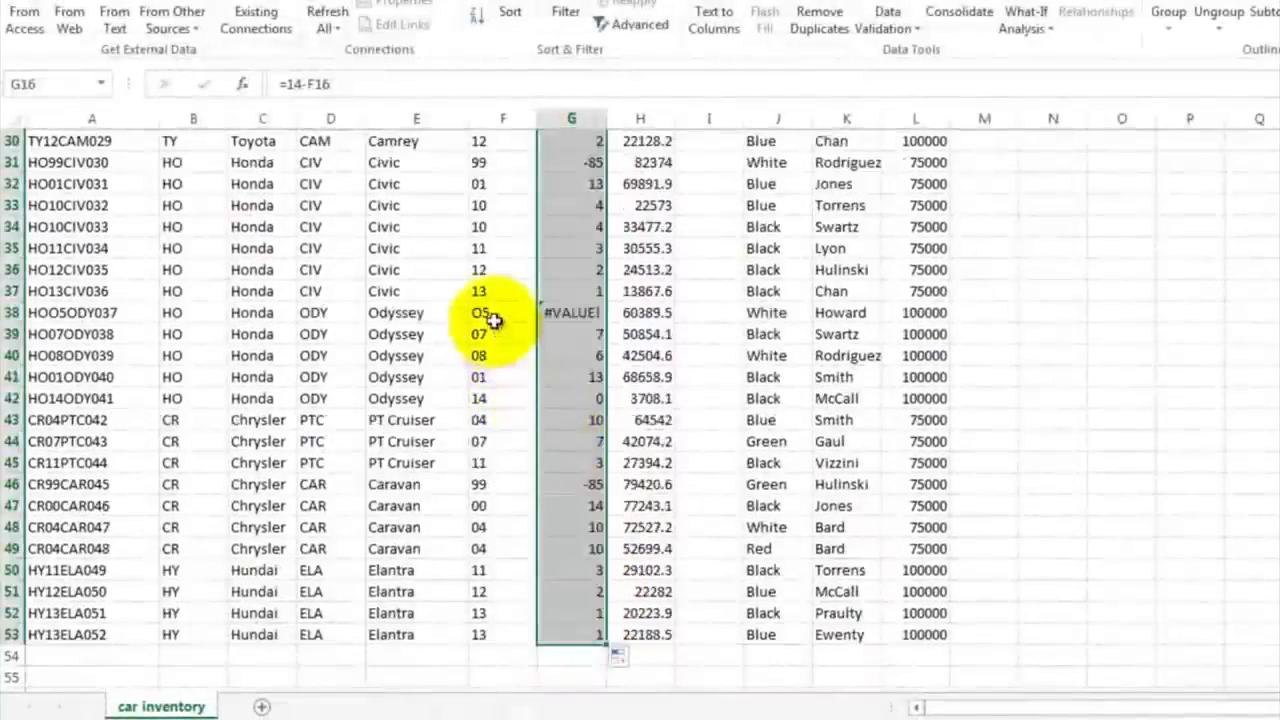
Step: Trace the #VALUE! error in G38 to its Car ID and correct A38 to HO05ODY037
{"action": "left_click", "coordinate": [567, 312]}
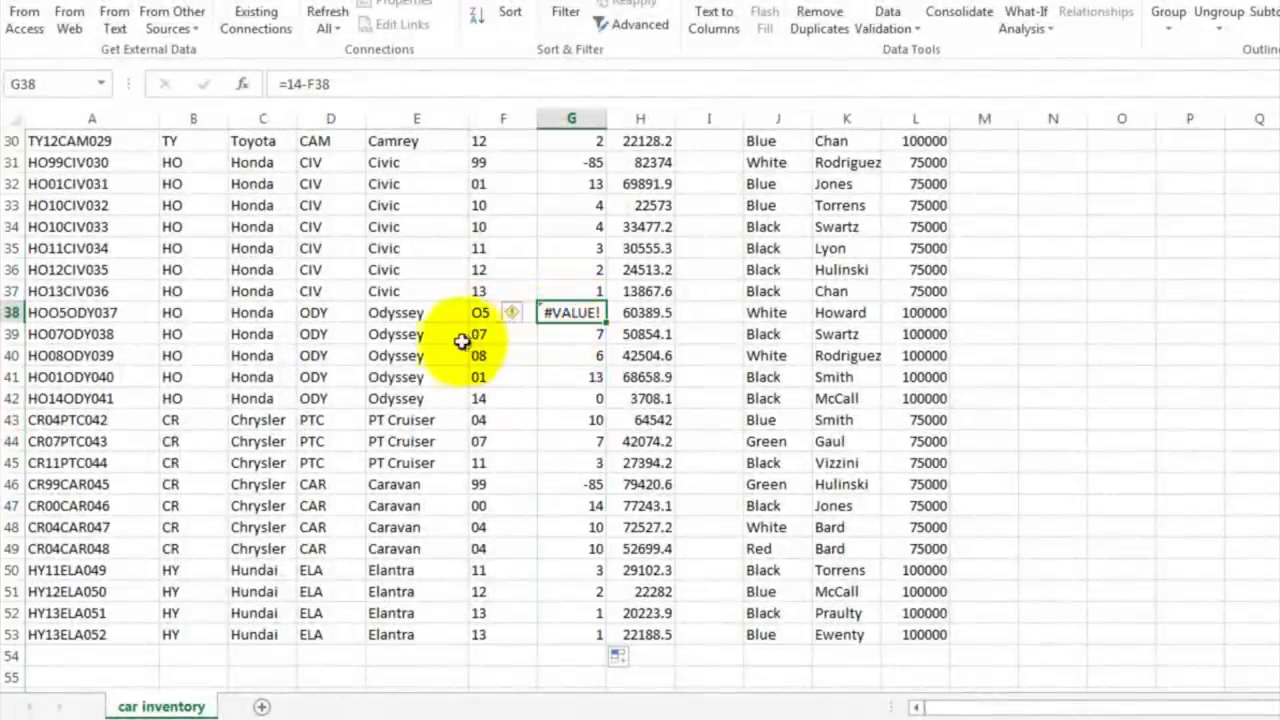
{"action": "left_click", "coordinate": [77, 313]}
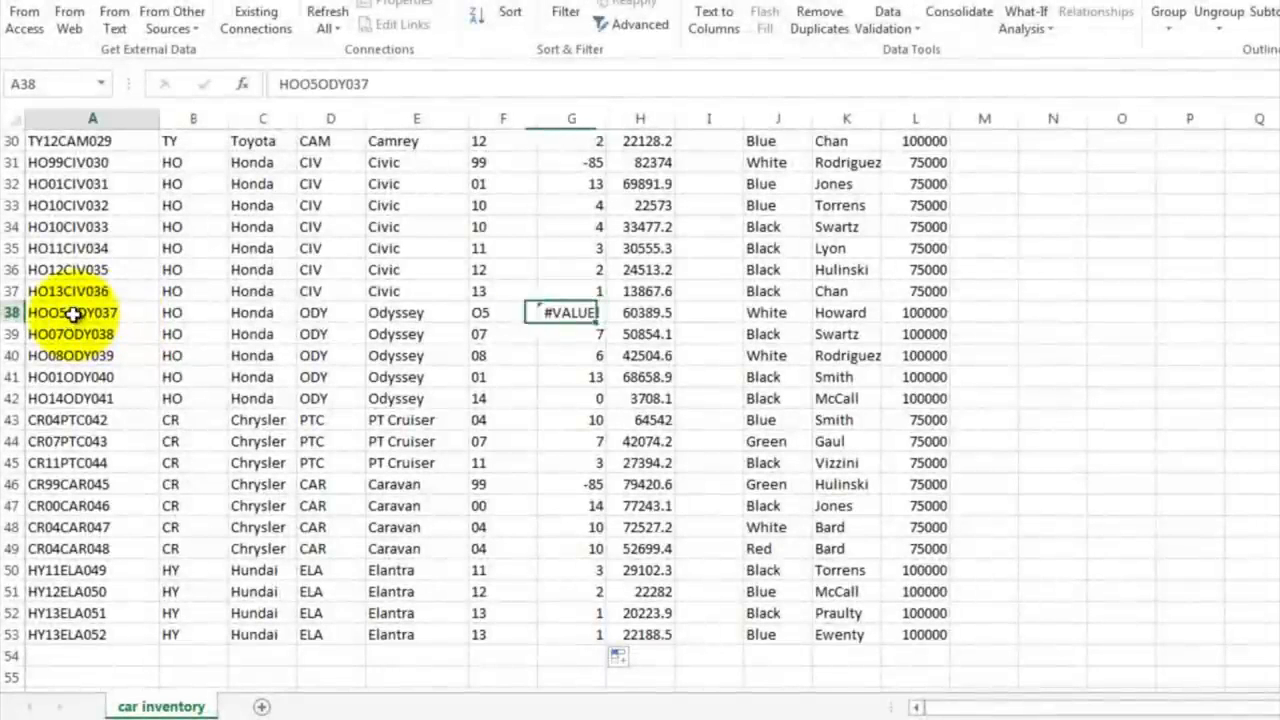
{"action": "left_click", "coordinate": [310, 84]}
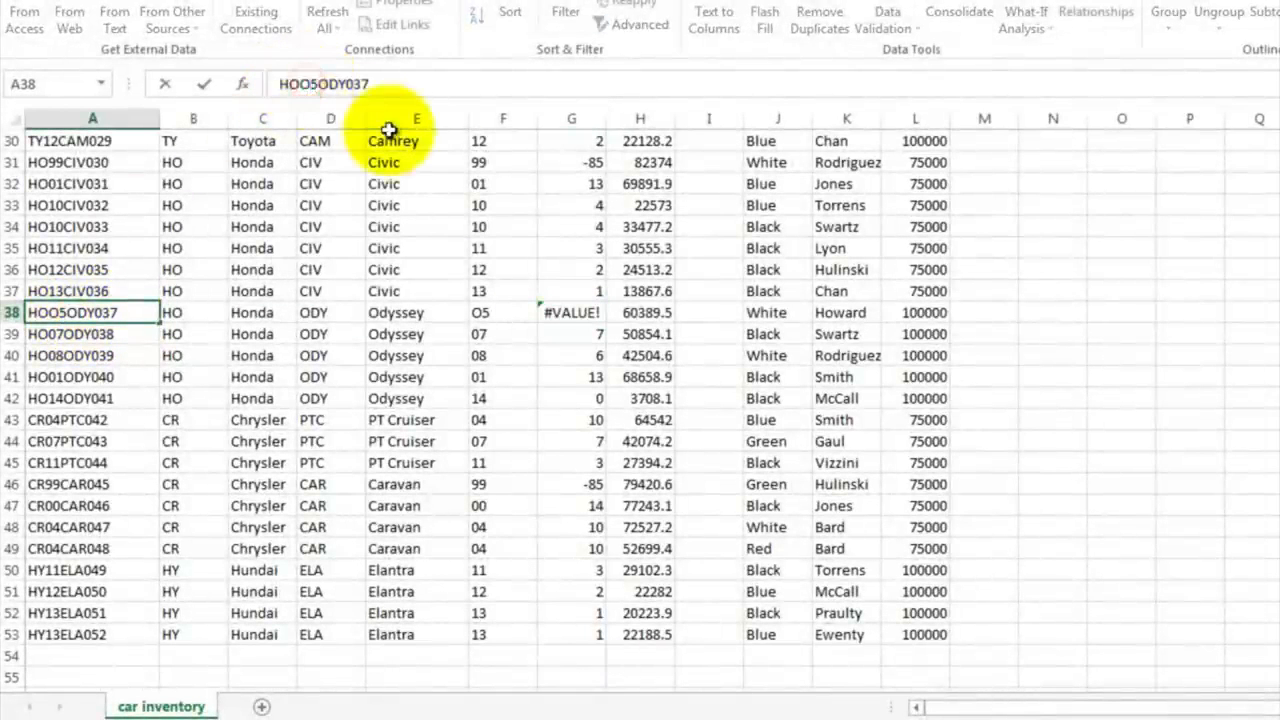
{"action": "key", "text": "BackSpace"}
{"action": "key", "text": "Return"}
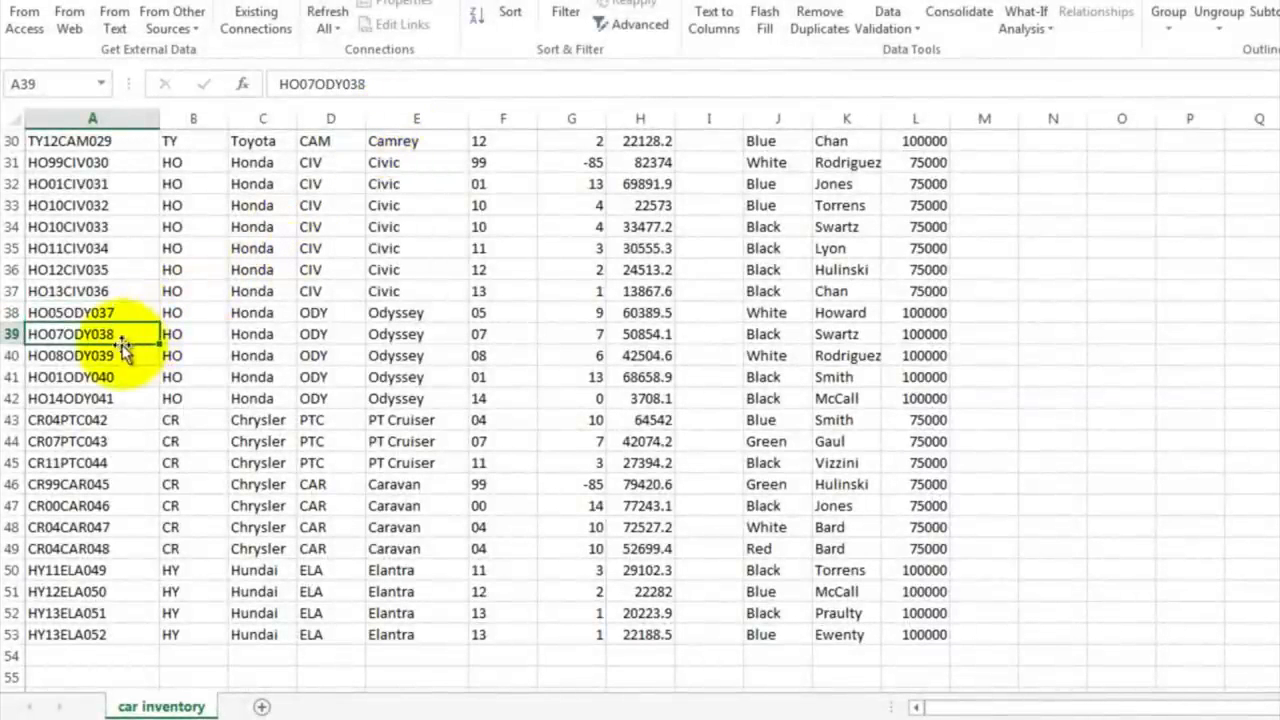
Step: Examine the negative ages of the 1990s cars, checking the year formula in F19 and the age formula in G19
{"action": "scroll", "coordinate": [330, 360], "scroll_direction": "up", "scroll_amount": 8}
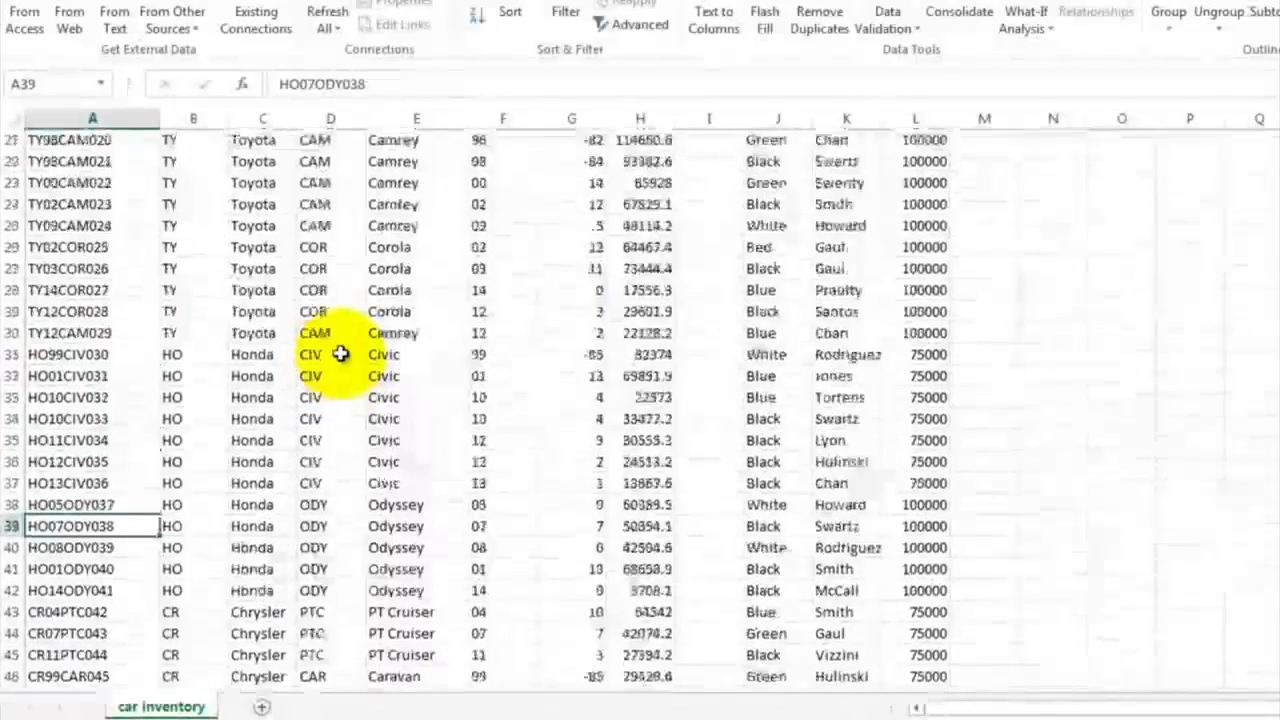
{"action": "scroll", "coordinate": [340, 354], "scroll_direction": "up", "scroll_amount": 2}
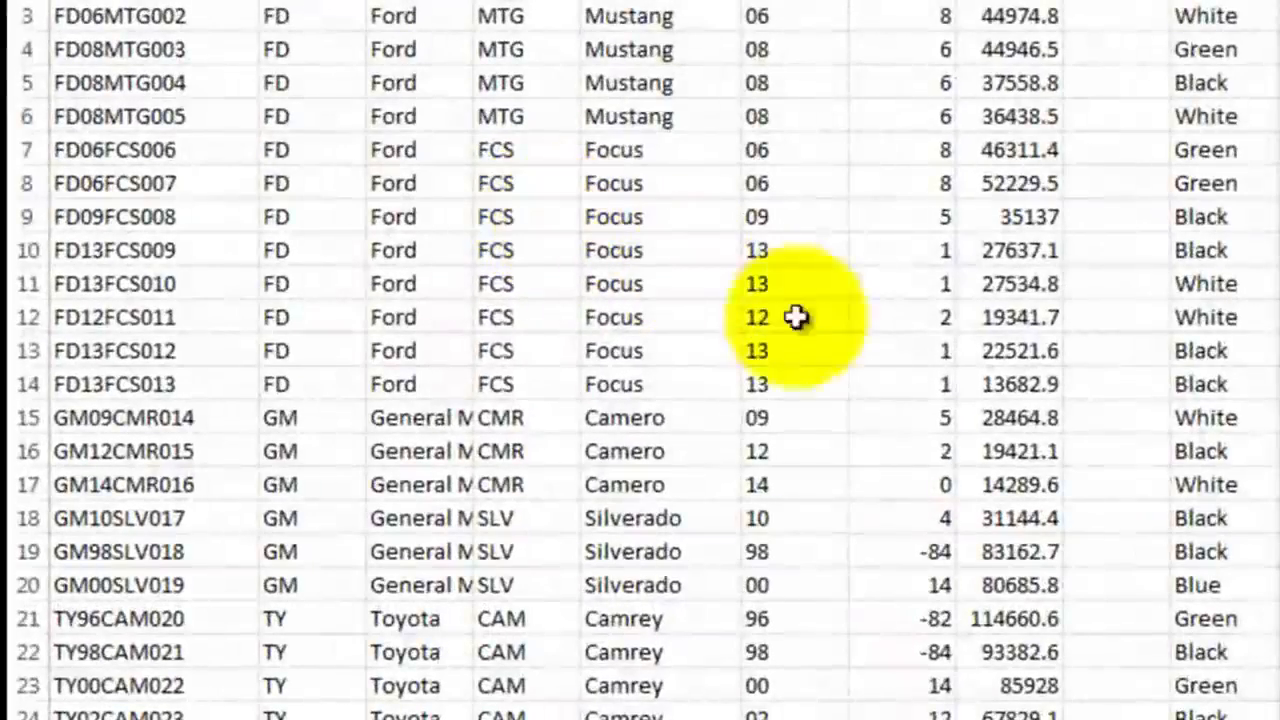
{"action": "left_click", "coordinate": [903, 552]}
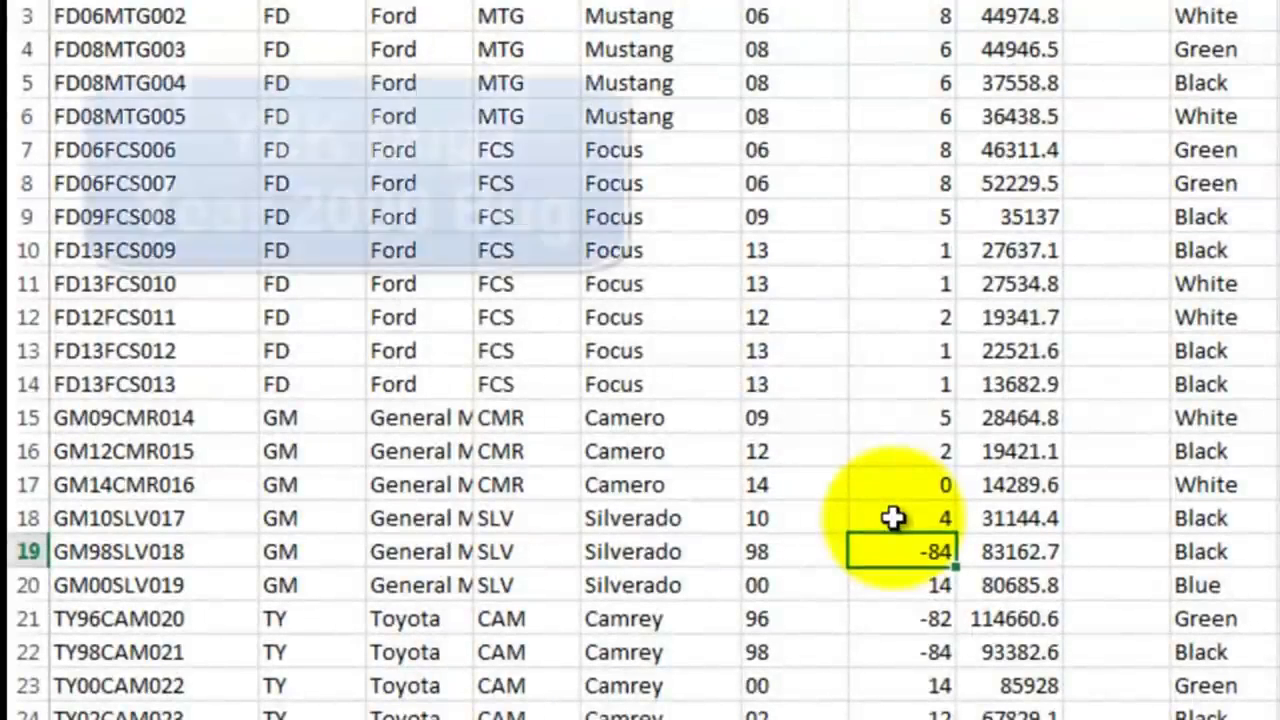
{"action": "scroll", "coordinate": [893, 518], "scroll_direction": "down", "scroll_amount": 3}
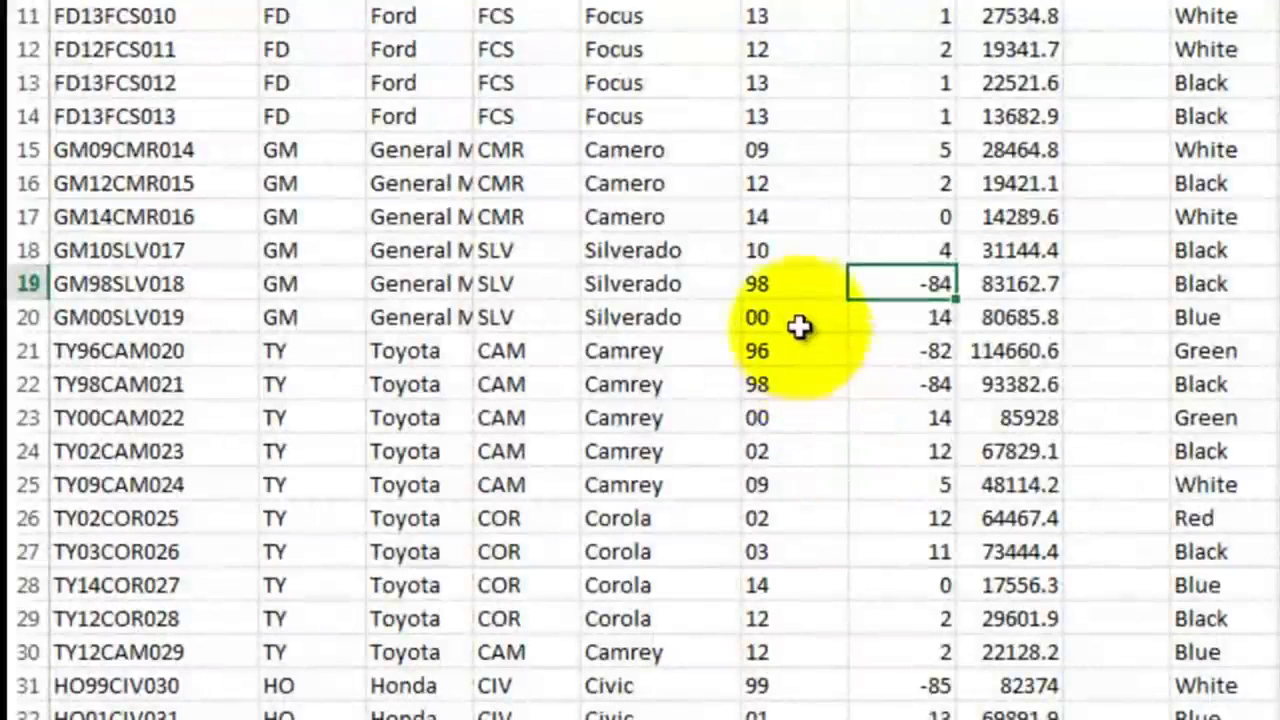
{"action": "left_click", "coordinate": [786, 286]}
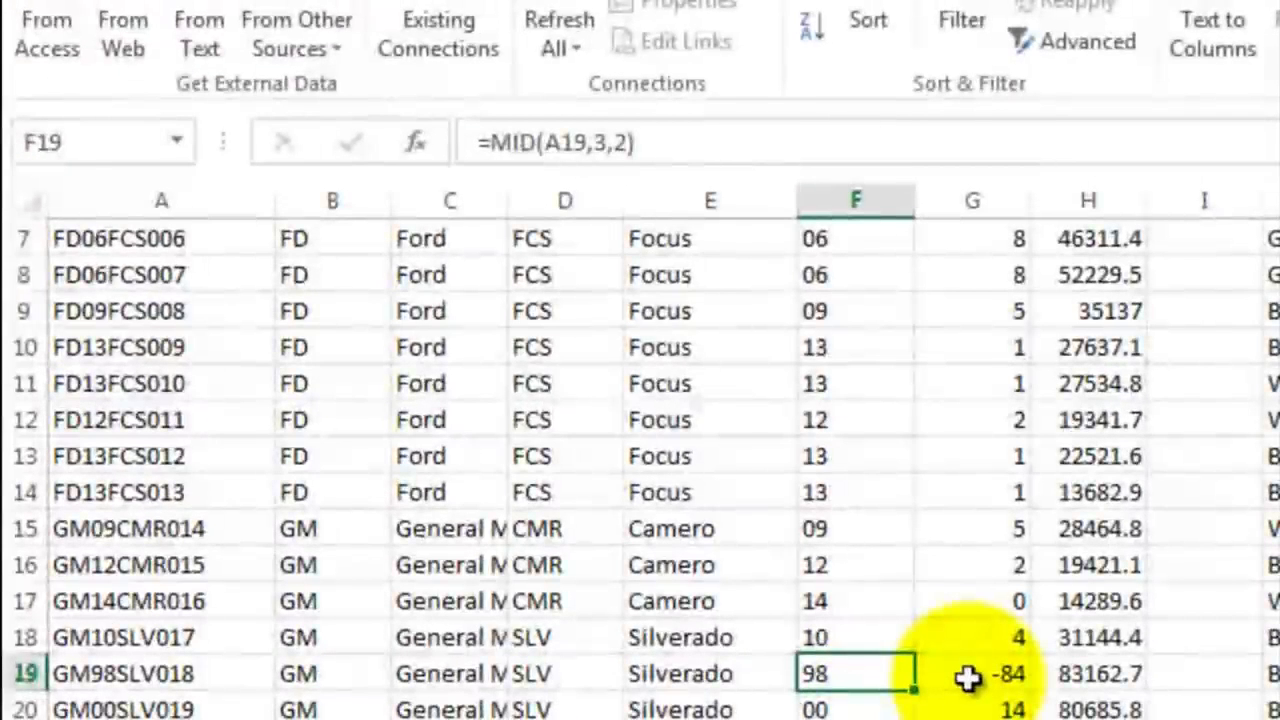
{"action": "left_click", "coordinate": [967, 678]}
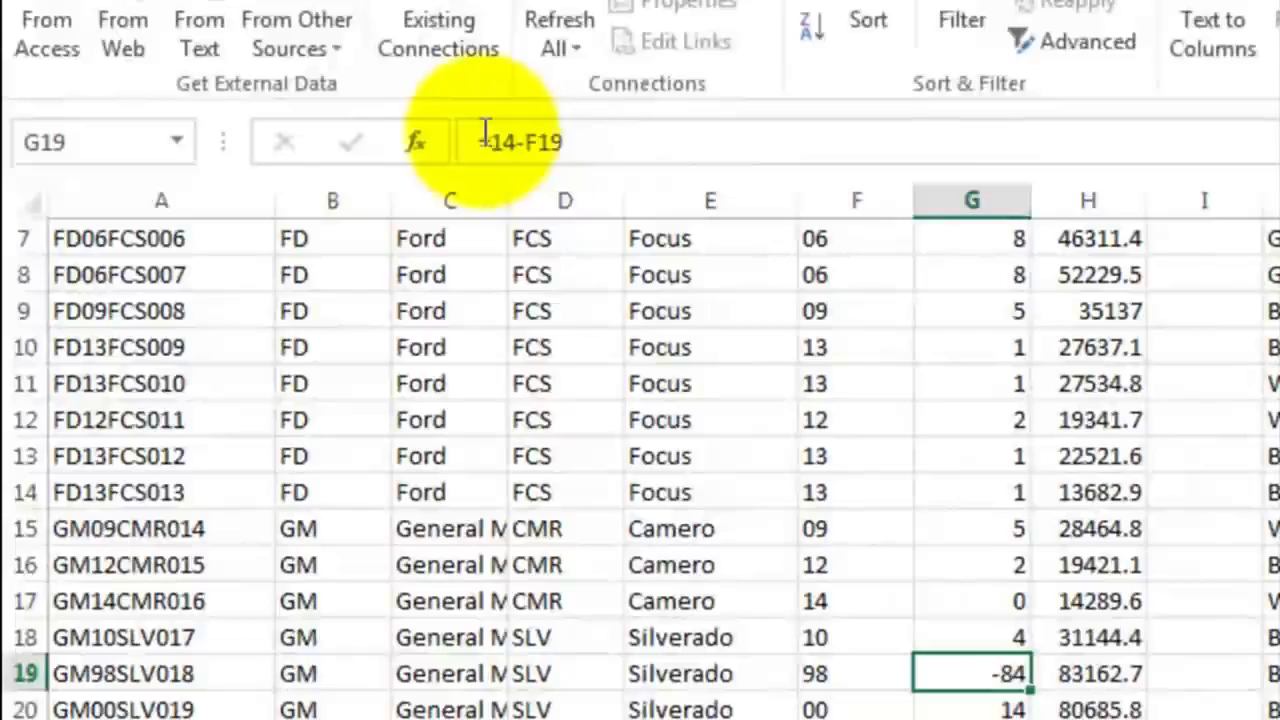
{"action": "double_click", "coordinate": [971, 670]}
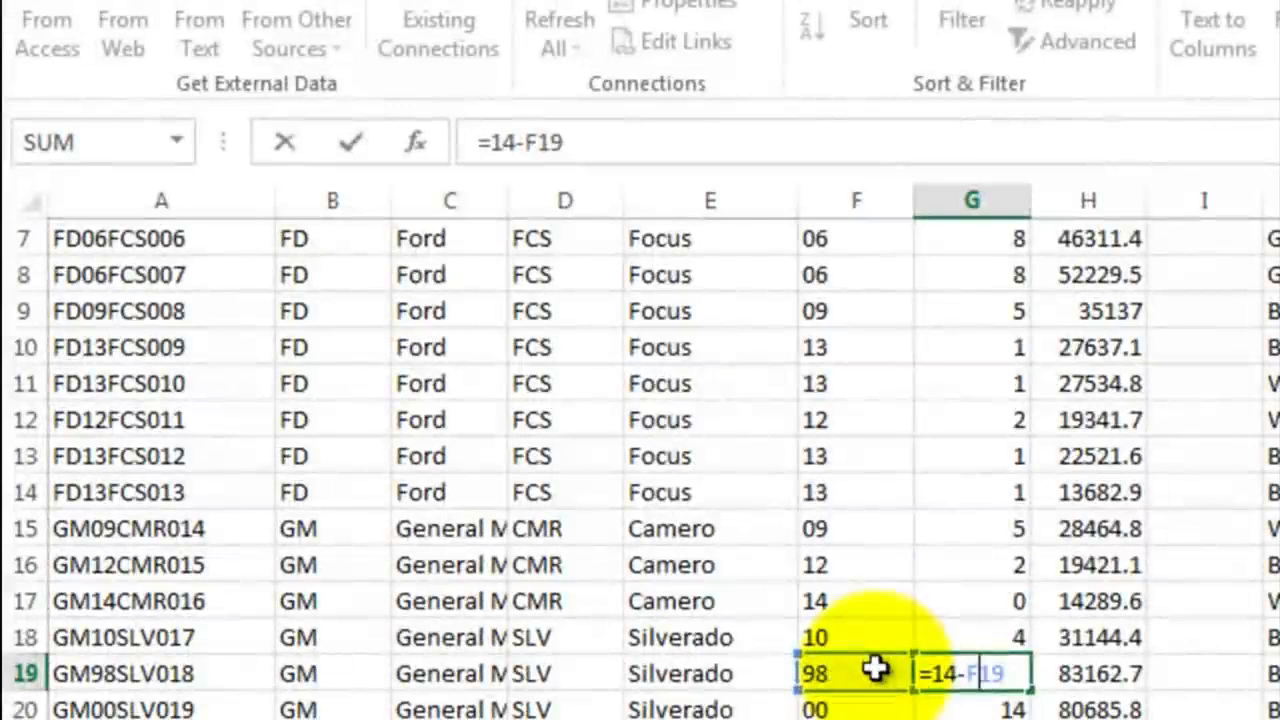
{"action": "key", "text": "ctrl+Return"}
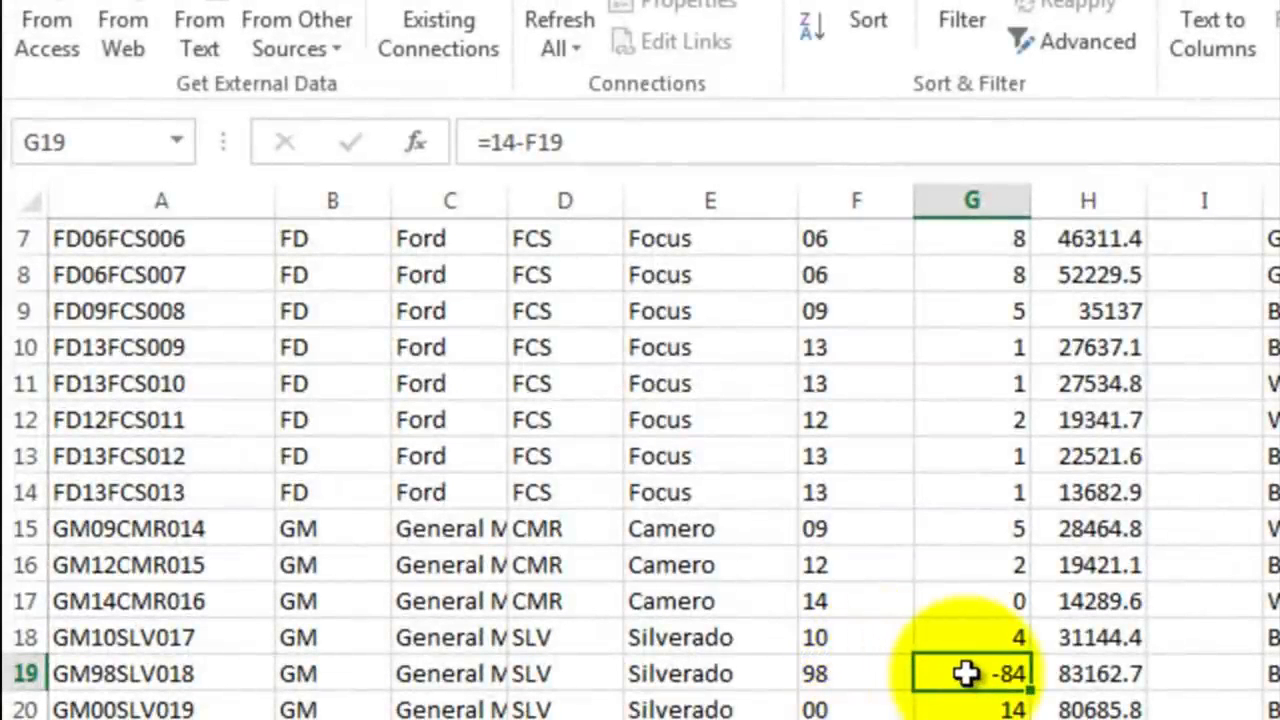
Step: Replace the age formula in G2 with an IF function whose logical test is 14-F2<0
{"action": "scroll", "coordinate": [965, 673], "scroll_direction": "up", "scroll_amount": 3}
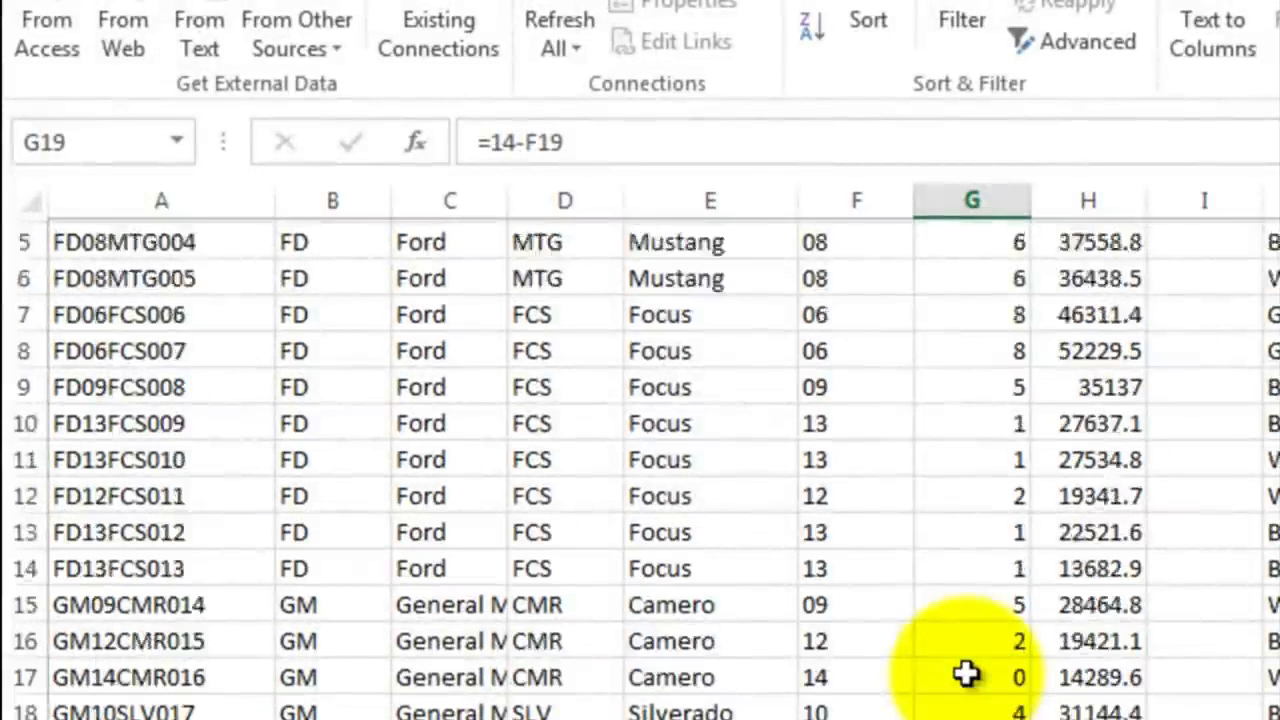
{"action": "left_click", "coordinate": [973, 340]}
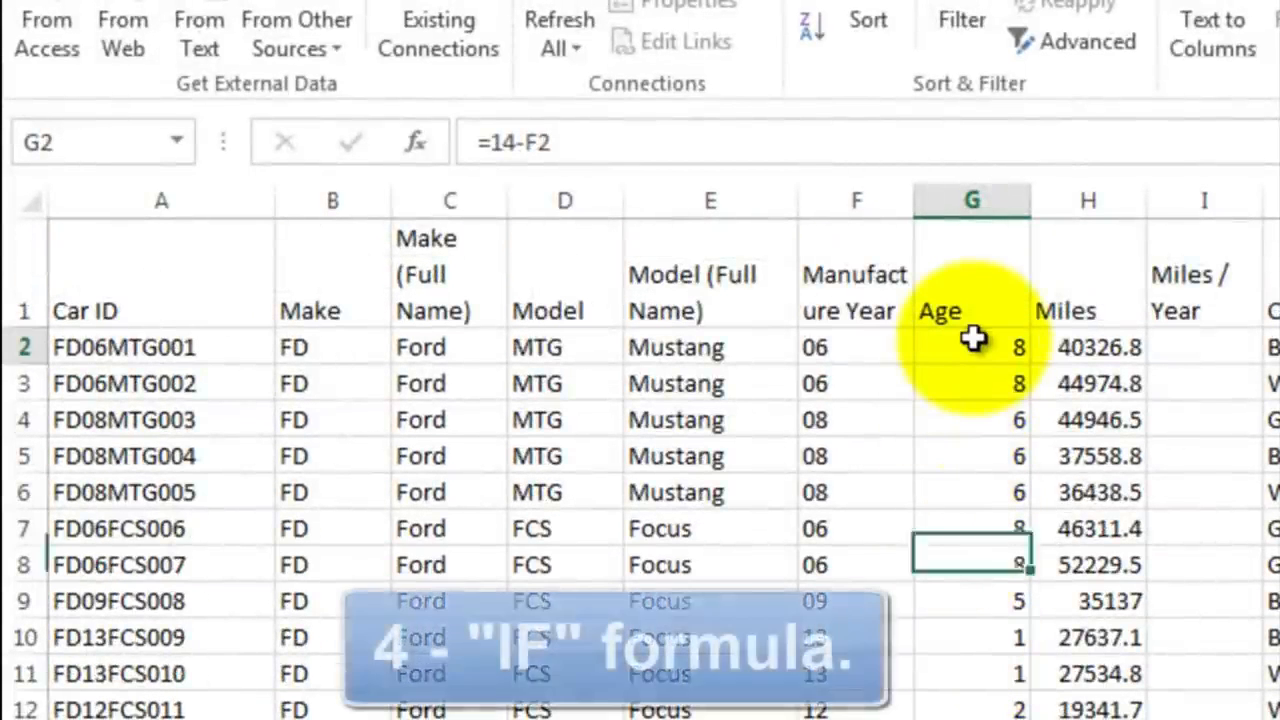
{"action": "left_click", "coordinate": [585, 140]}
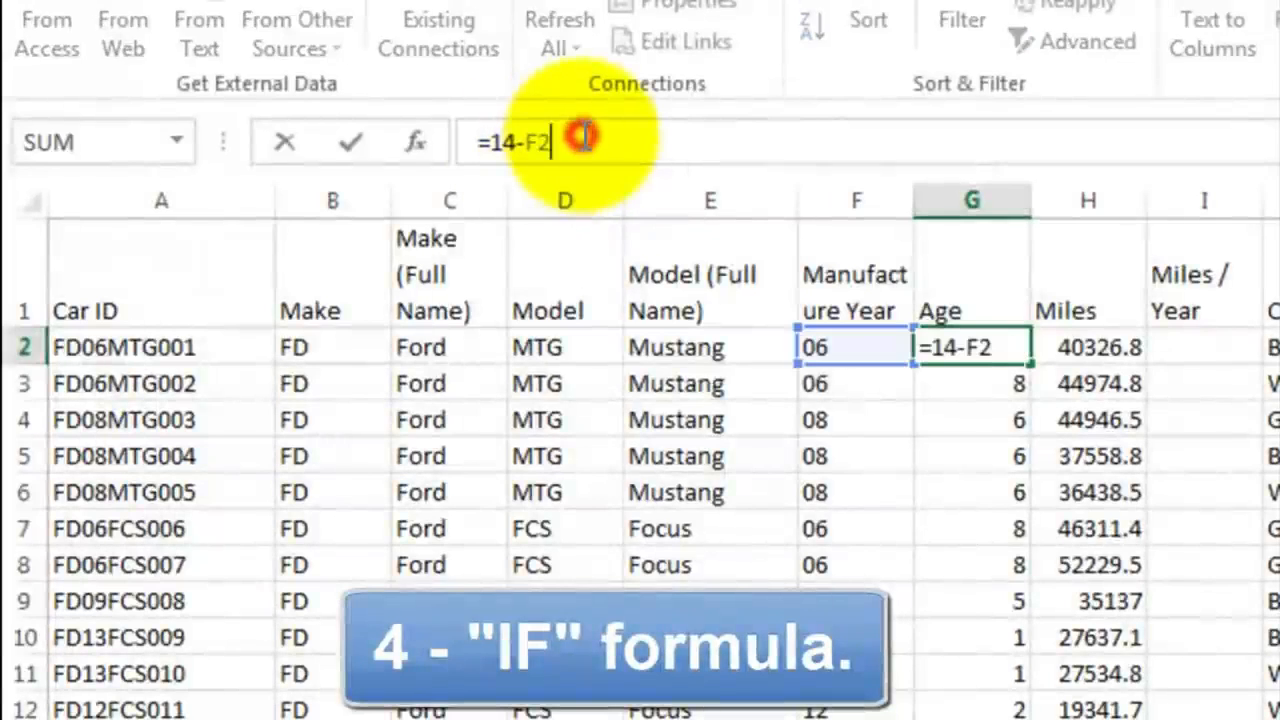
{"action": "key", "text": "BackSpace"}
{"action": "key", "text": "BackSpace"}
{"action": "key", "text": "BackSpace"}
{"action": "key", "text": "BackSpace"}
{"action": "key", "text": "BackSpace"}
{"action": "key", "text": "BackSpace"}
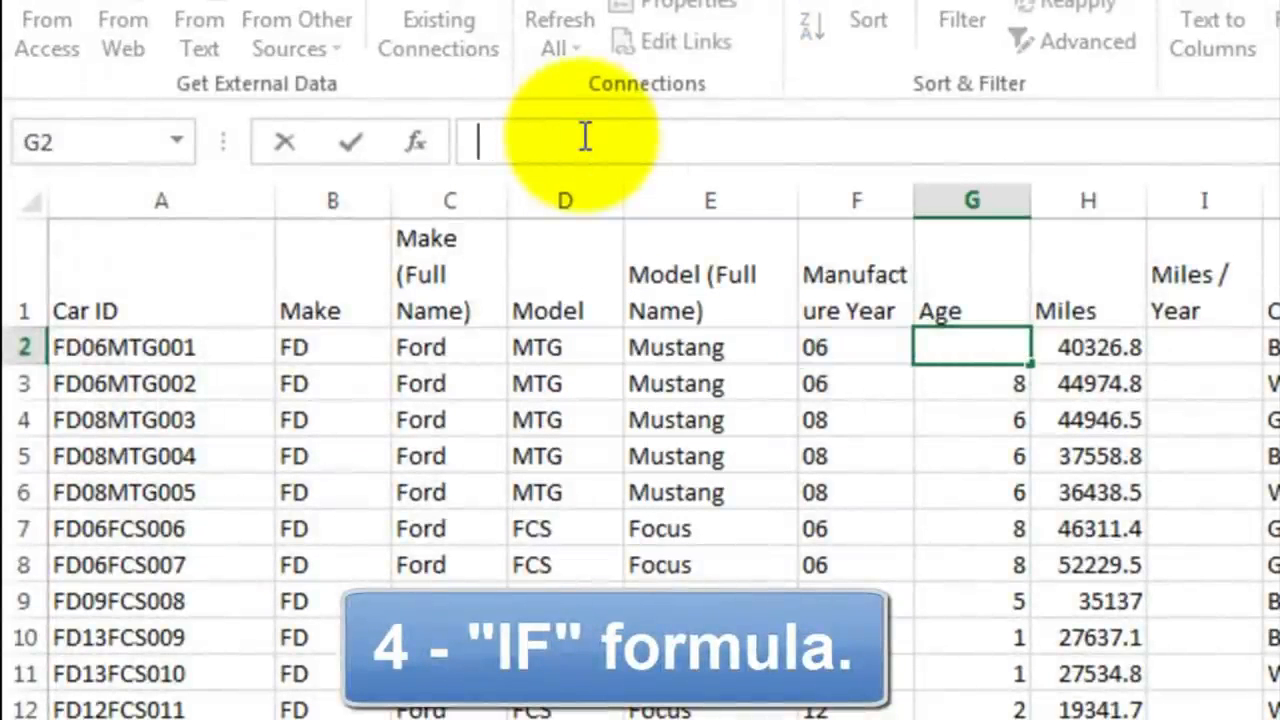
{"action": "type", "text": "=if("}
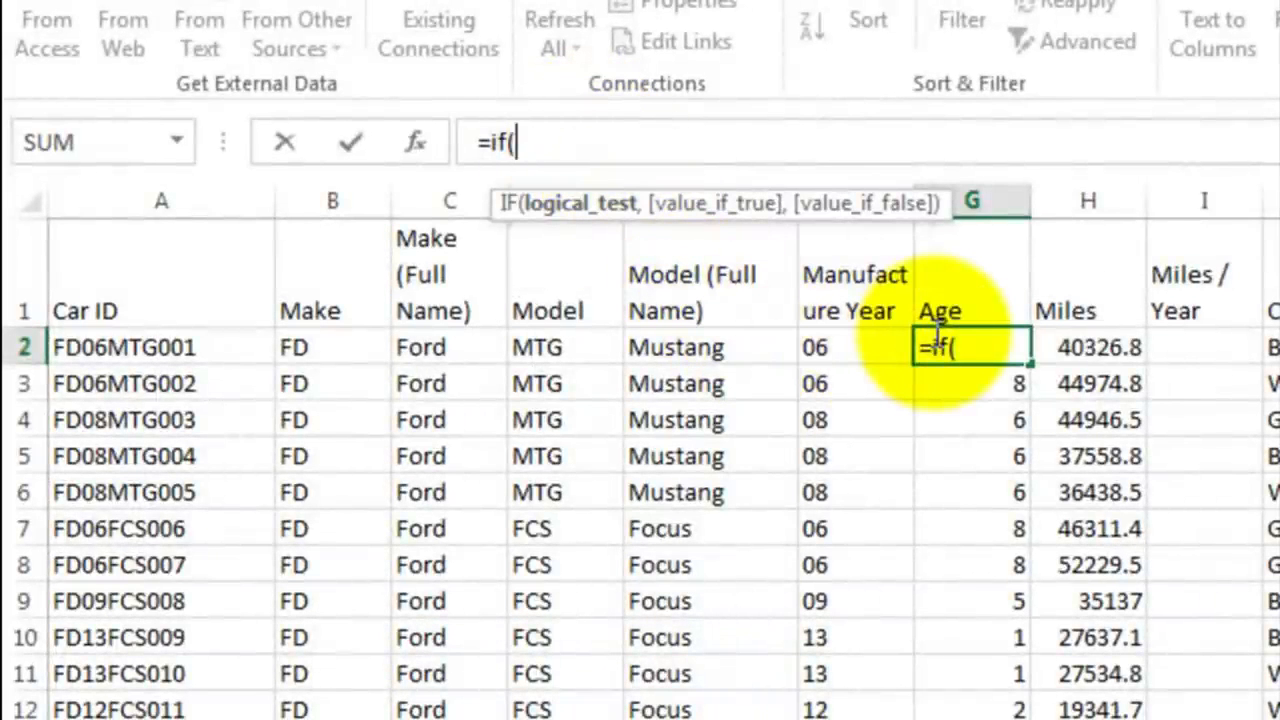
{"action": "type", "text": "14-"}
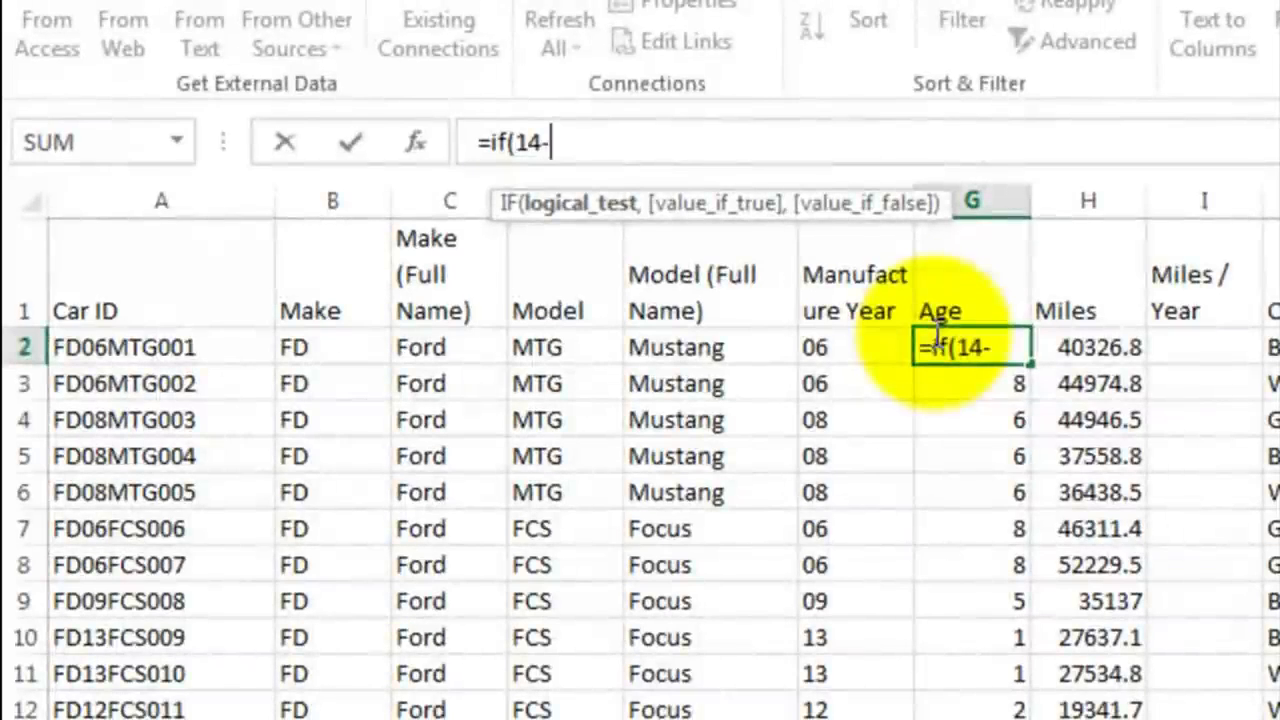
{"action": "left_click", "coordinate": [860, 350]}
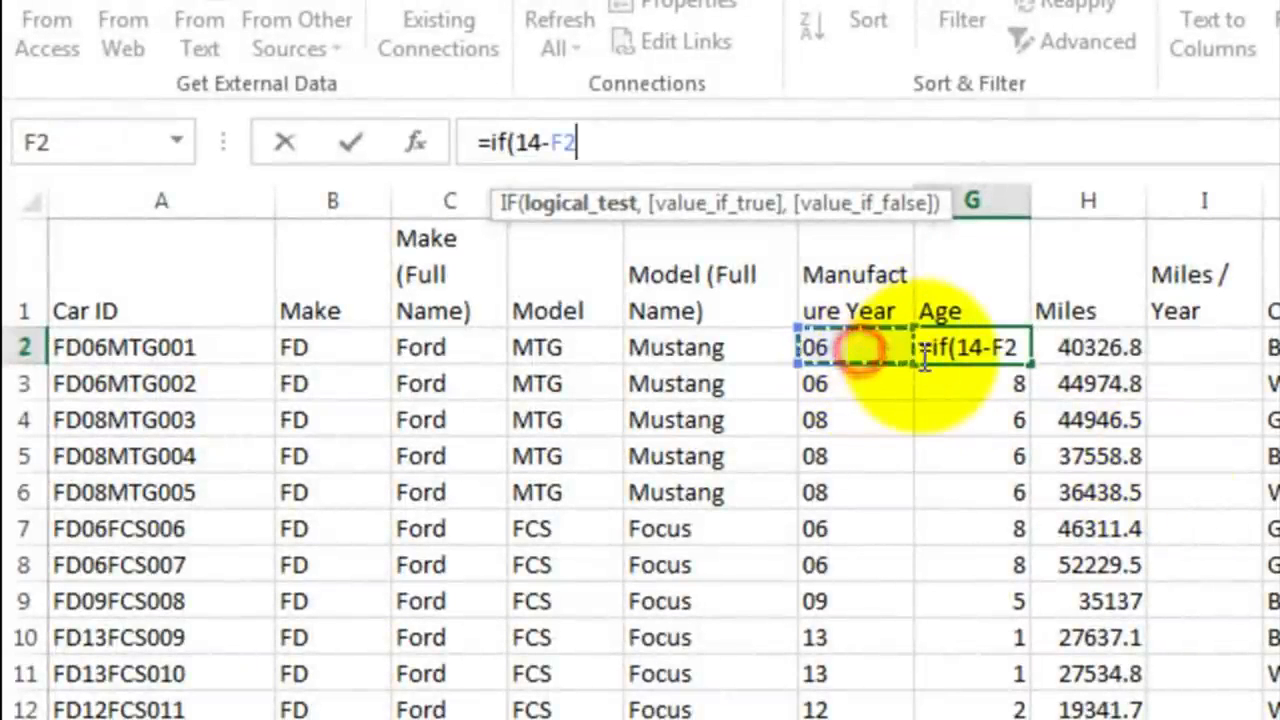
{"action": "type", "text": "<0"}
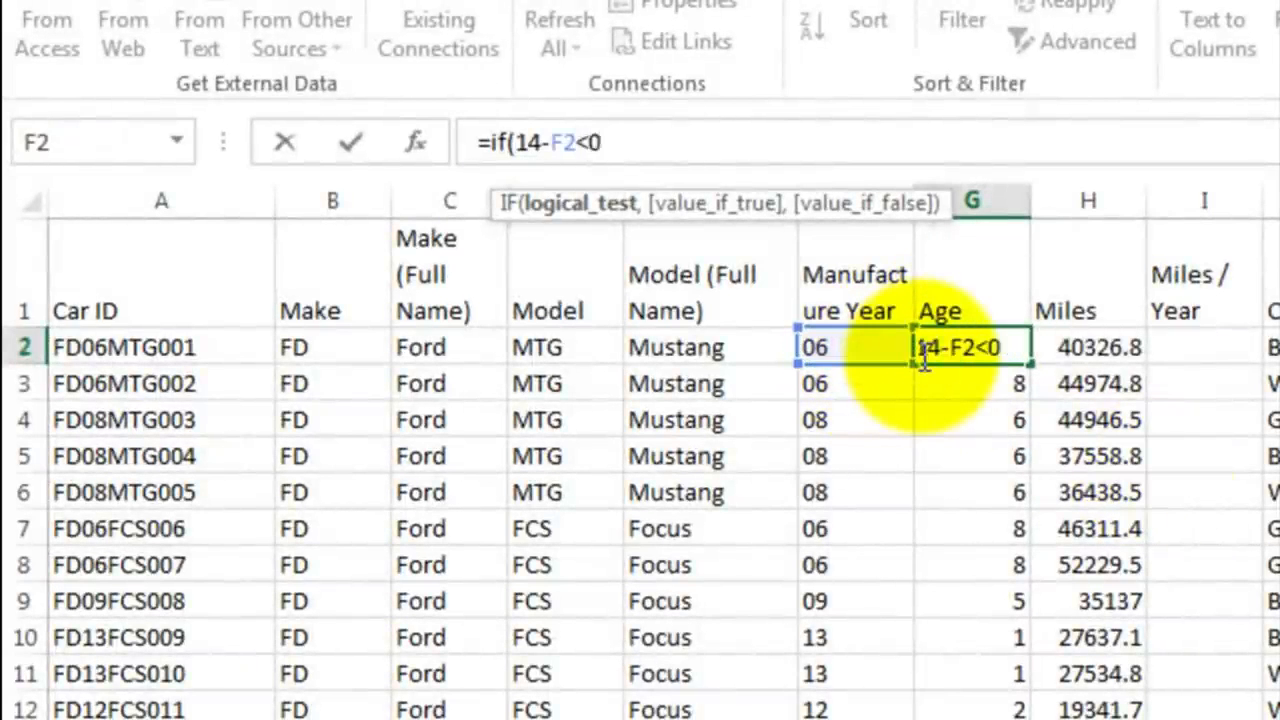
{"action": "type", "text": ","}
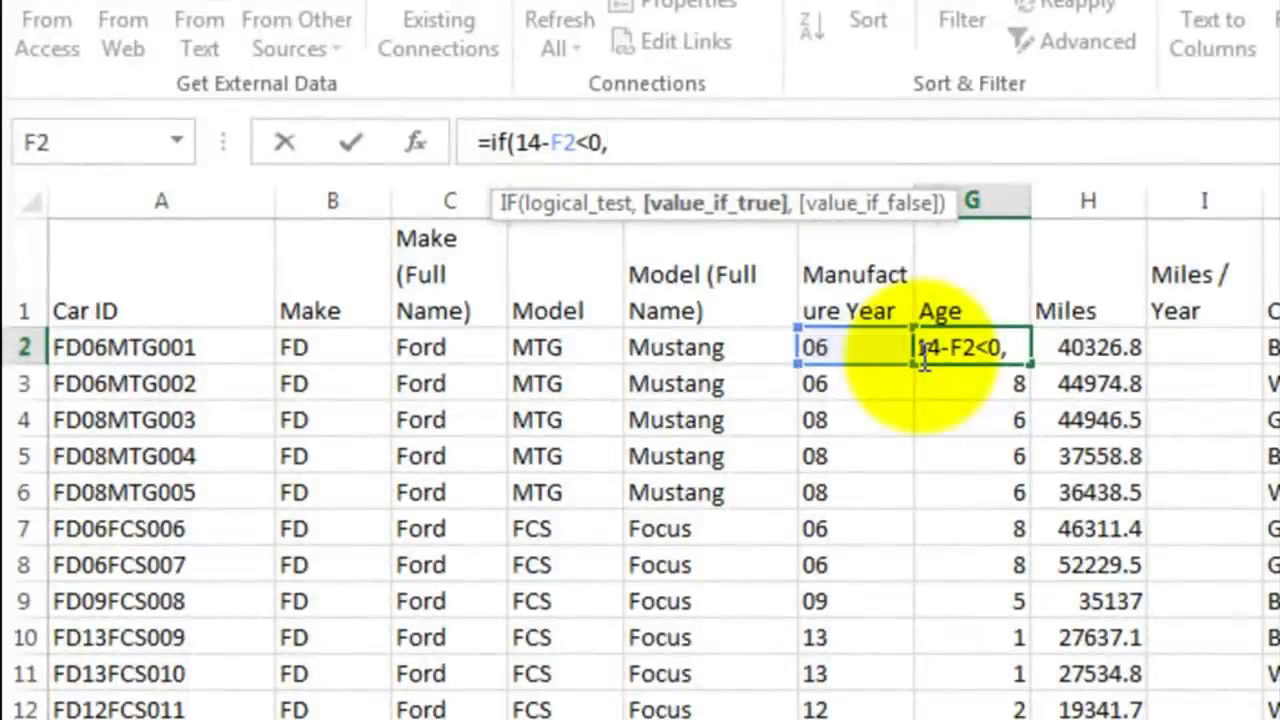
Step: Complete the IF formula in G2 with 100-F2+14 as the true value and 14-F2 as the false value
{"action": "type", "text": "100-"}
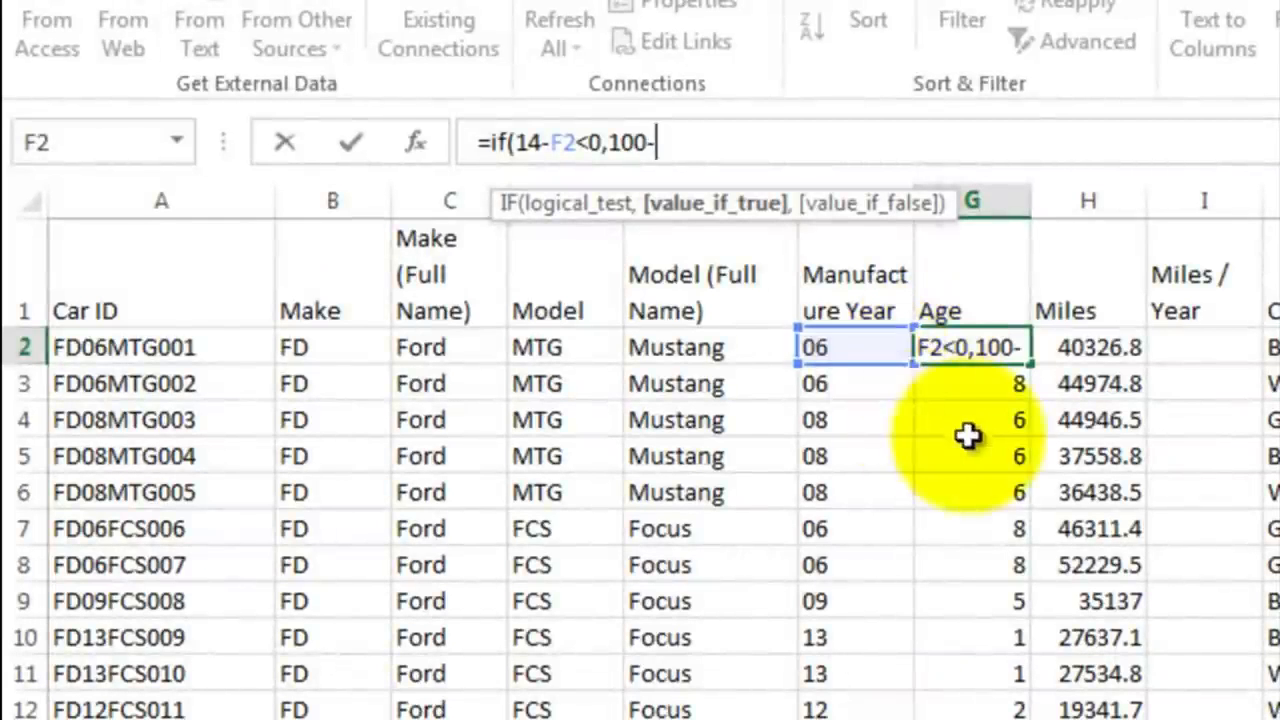
{"action": "left_click", "coordinate": [852, 348]}
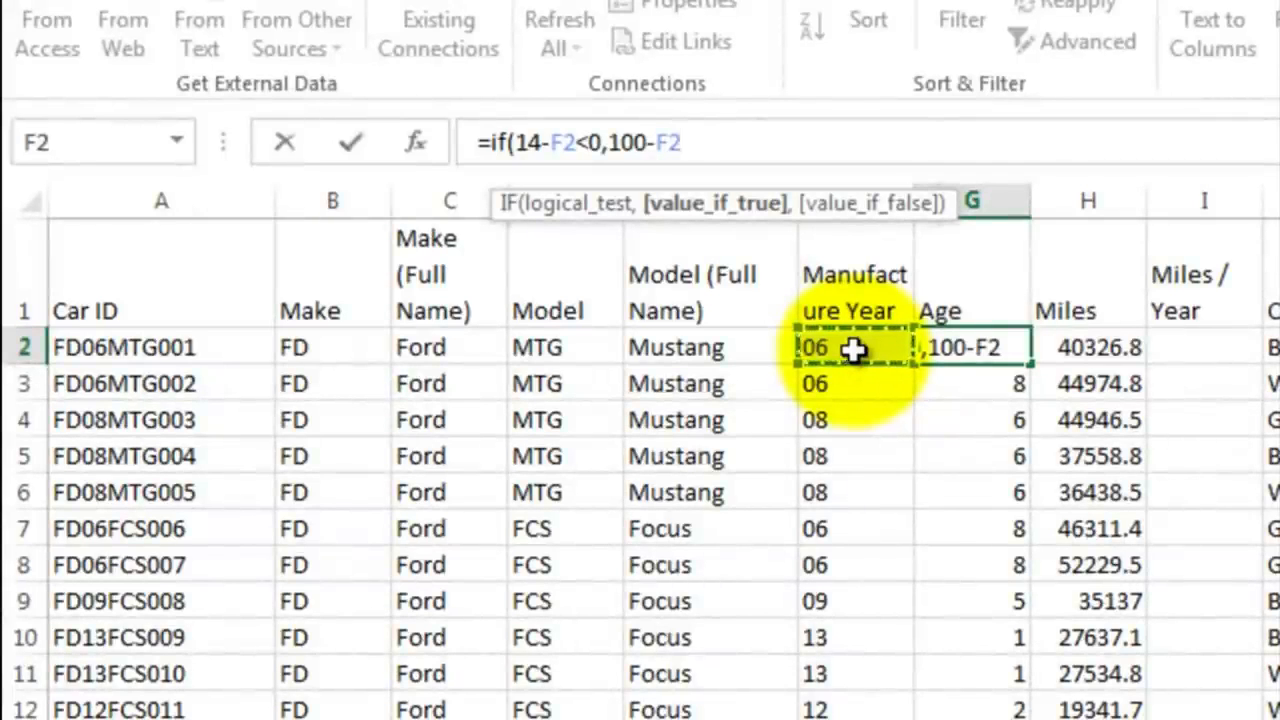
{"action": "type", "text": "+14"}
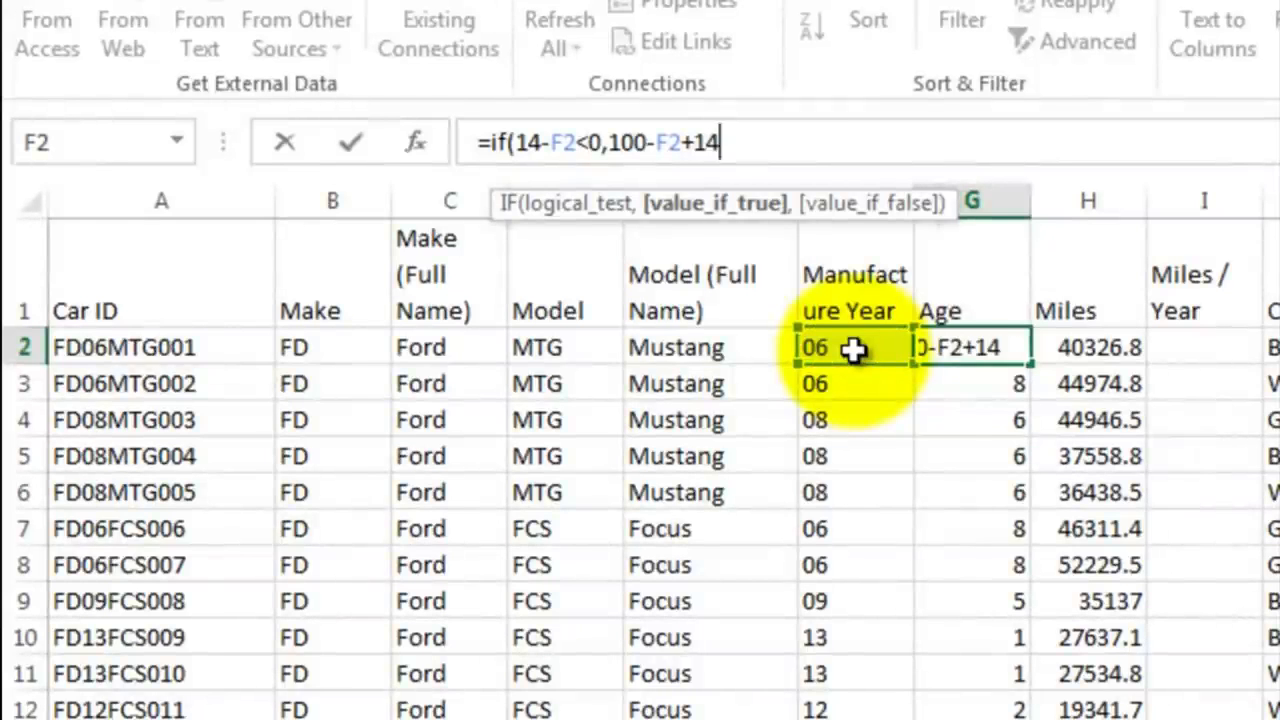
{"action": "type", "text": ","}
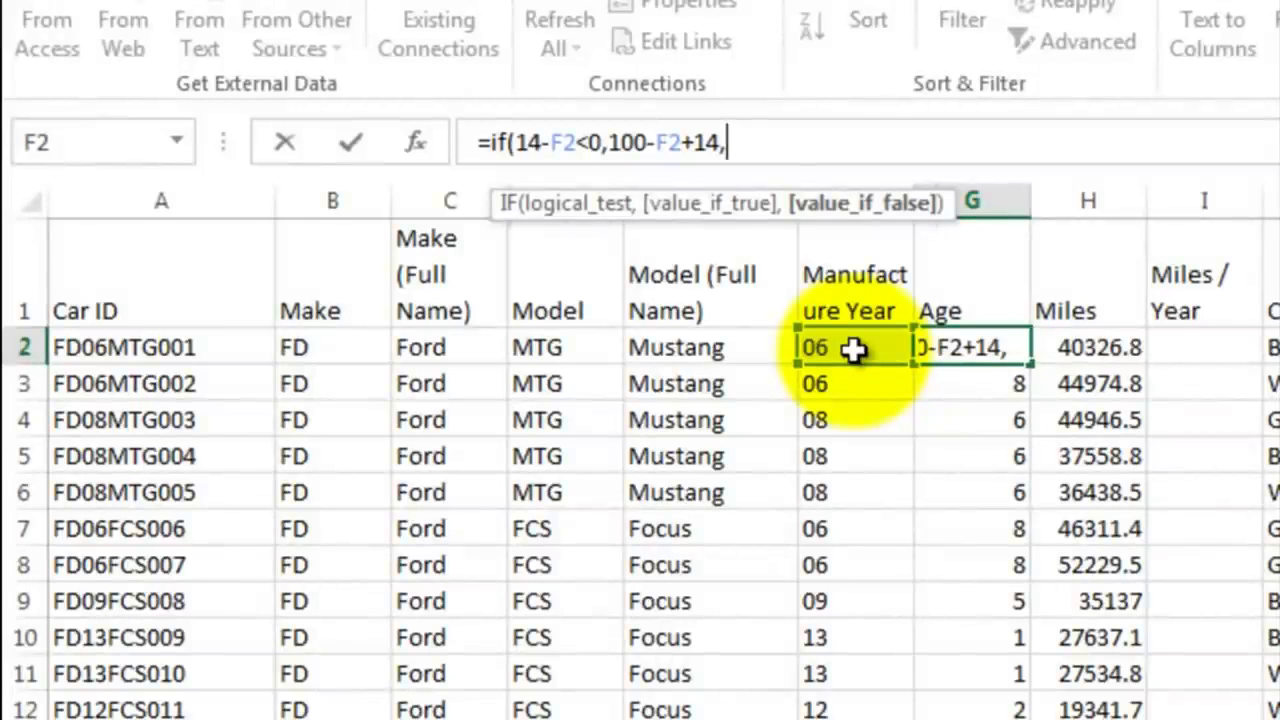
{"action": "type", "text": "14-"}
{"action": "left_click", "coordinate": [853, 348]}
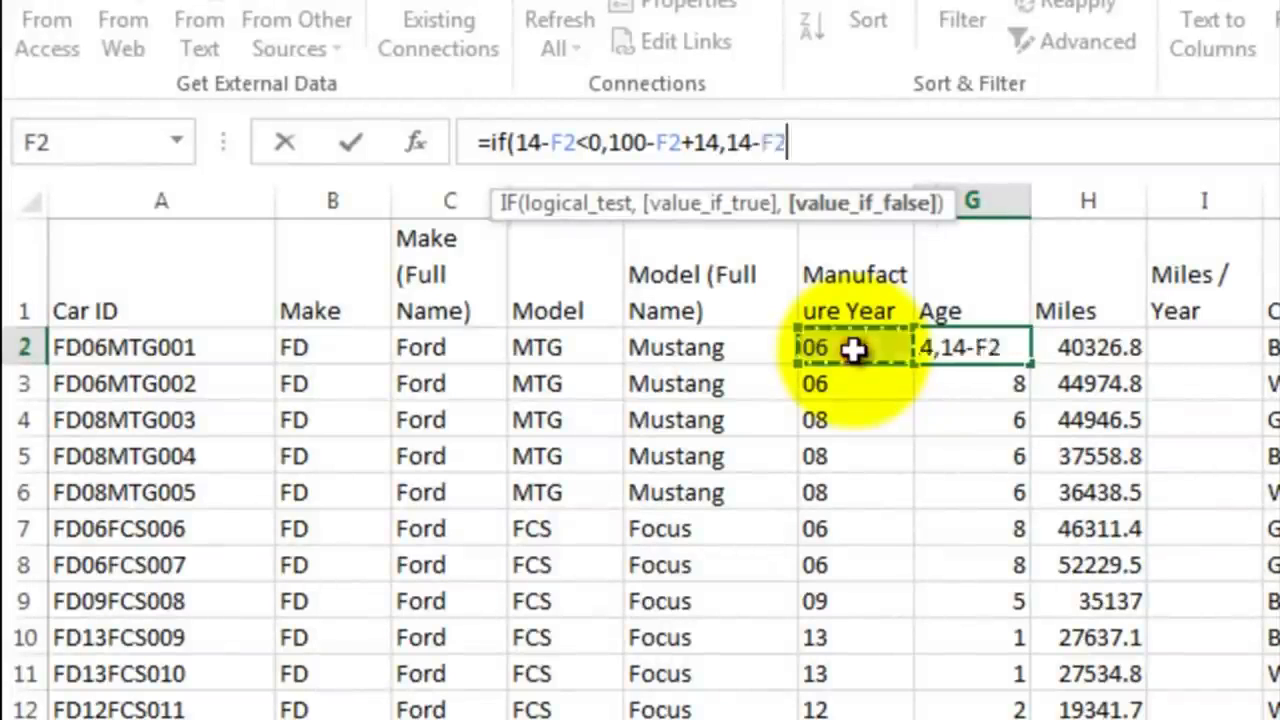
{"action": "type", "text": ")"}
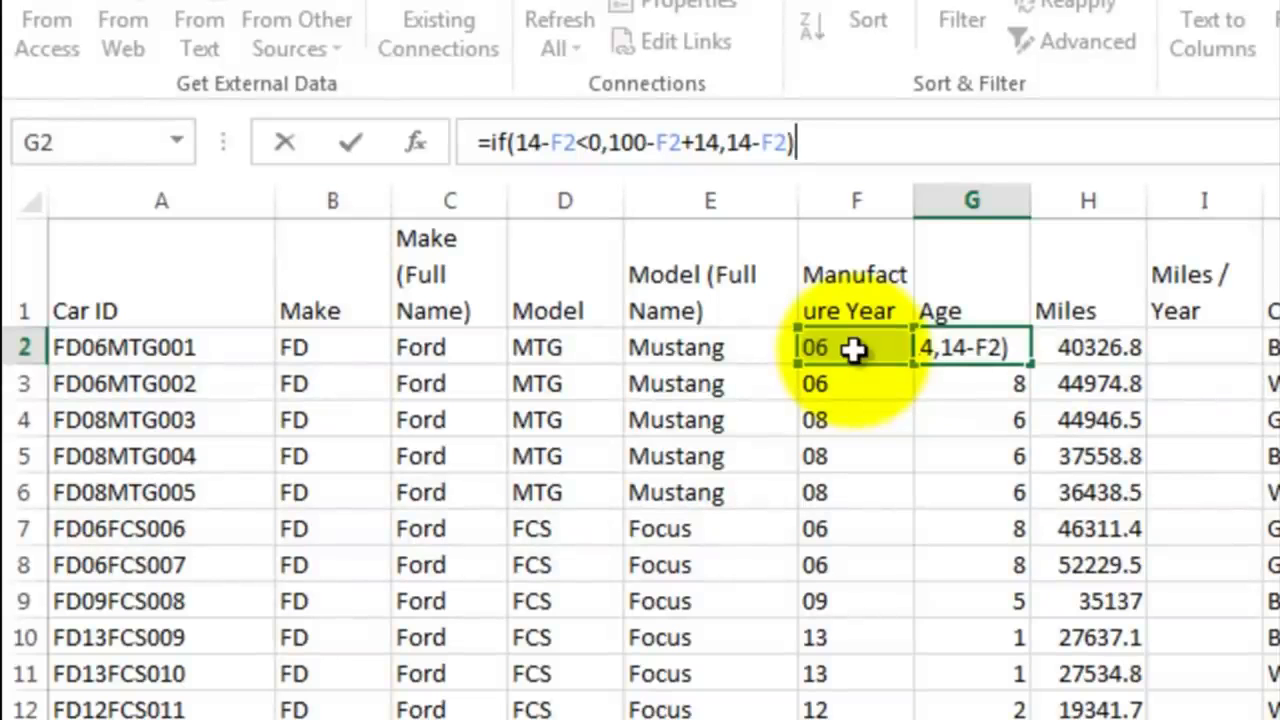
{"action": "key", "text": "Return"}
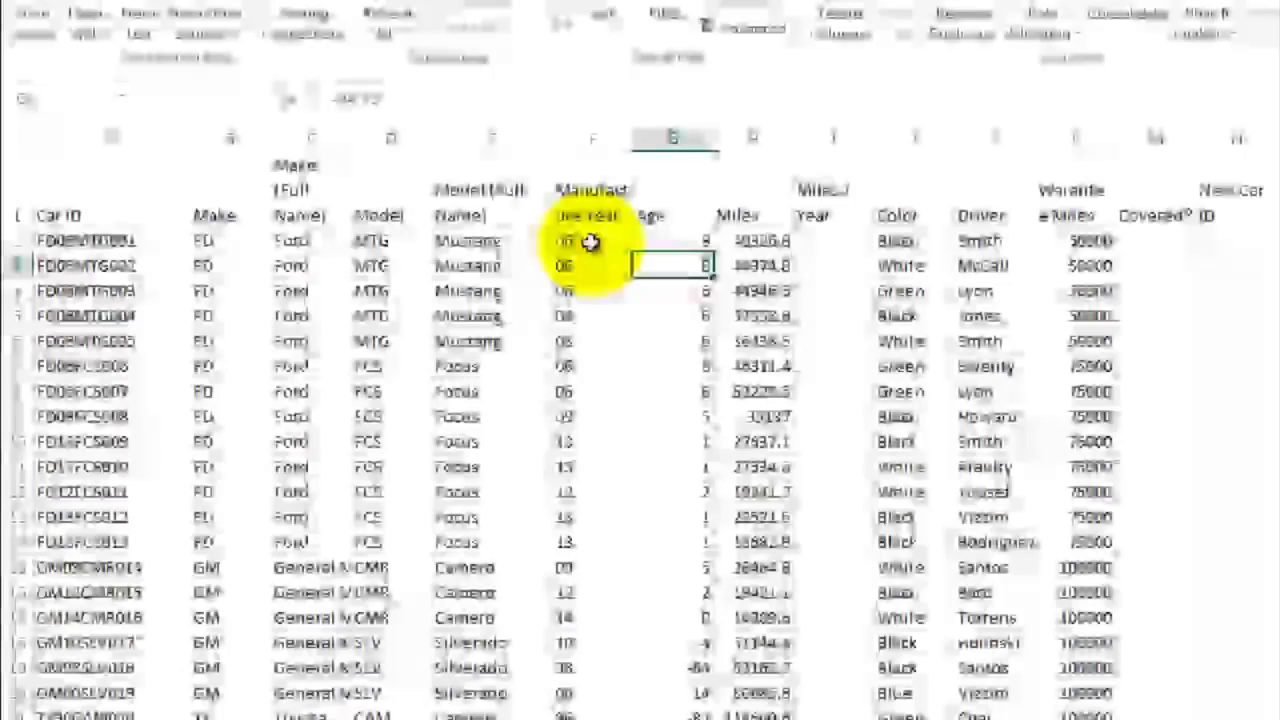
Step: Fill the IF age formula from G2 down to G53 and check it in G31
{"action": "left_click_drag", "start_coordinate": [716, 253], "coordinate": [592, 650]}
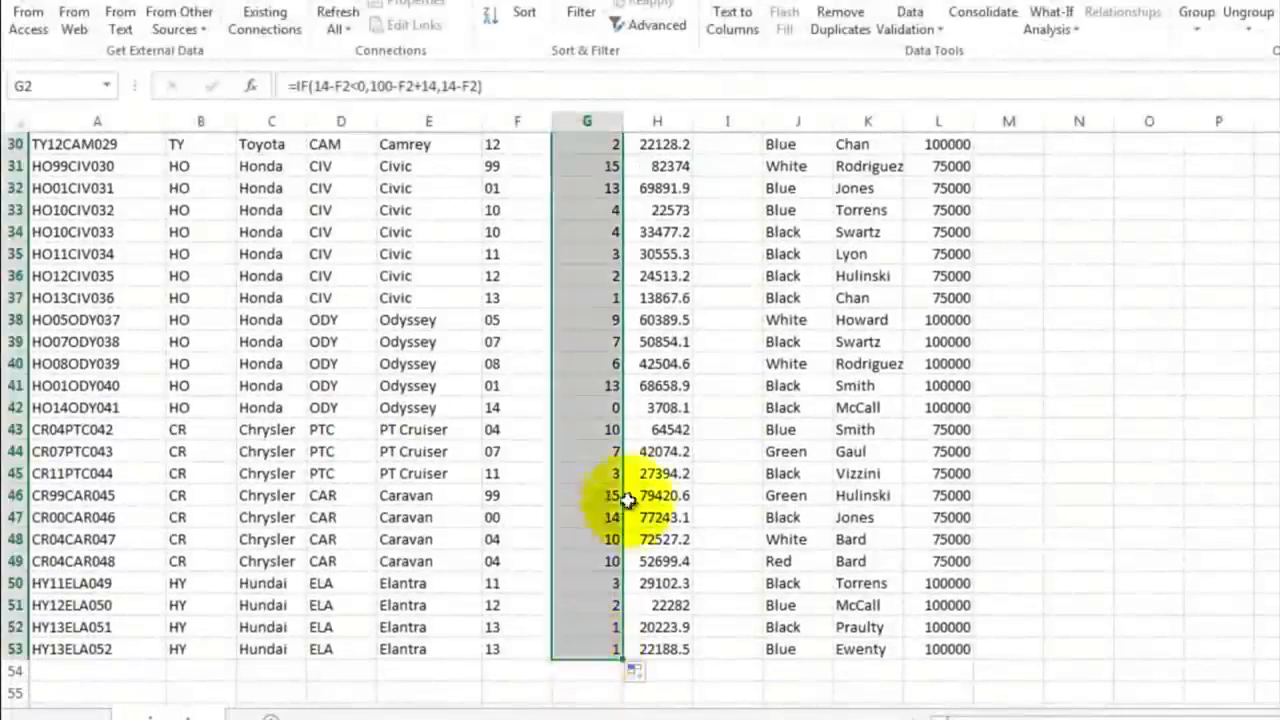
{"action": "left_click", "coordinate": [590, 210]}
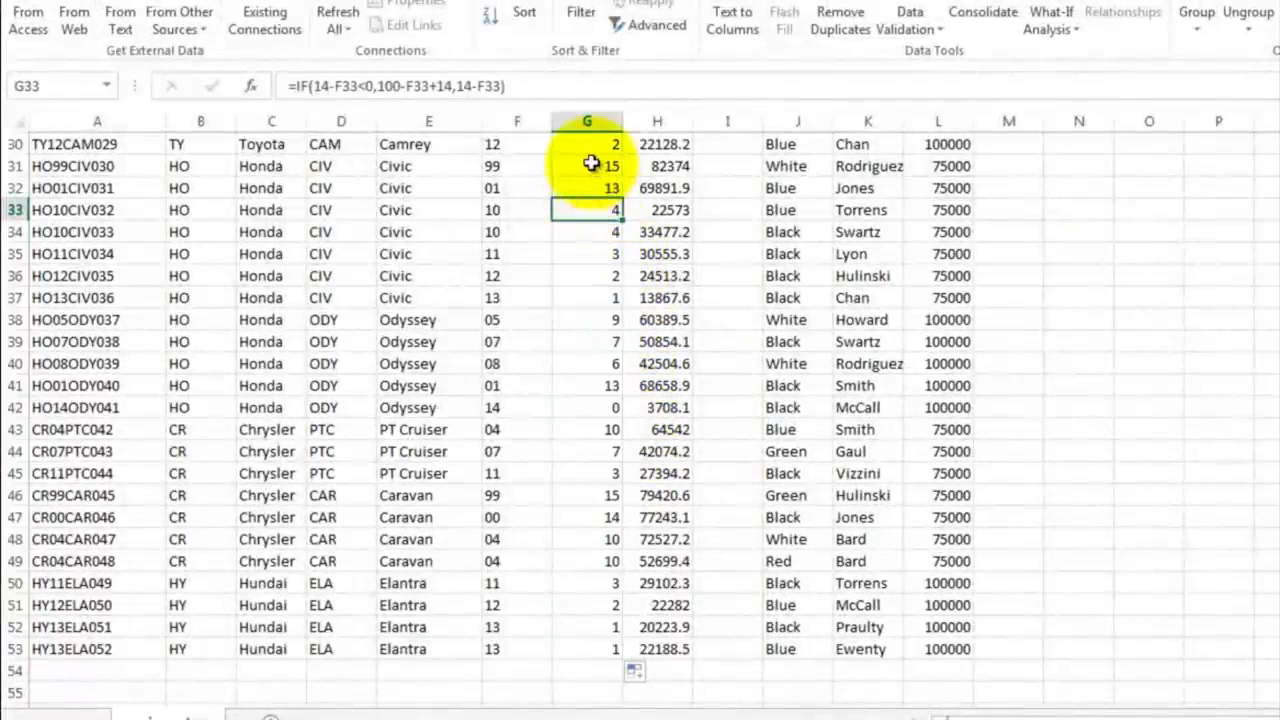
{"action": "left_click", "coordinate": [594, 166]}
{"action": "scroll", "coordinate": [629, 285], "scroll_direction": "up", "scroll_amount": 4}
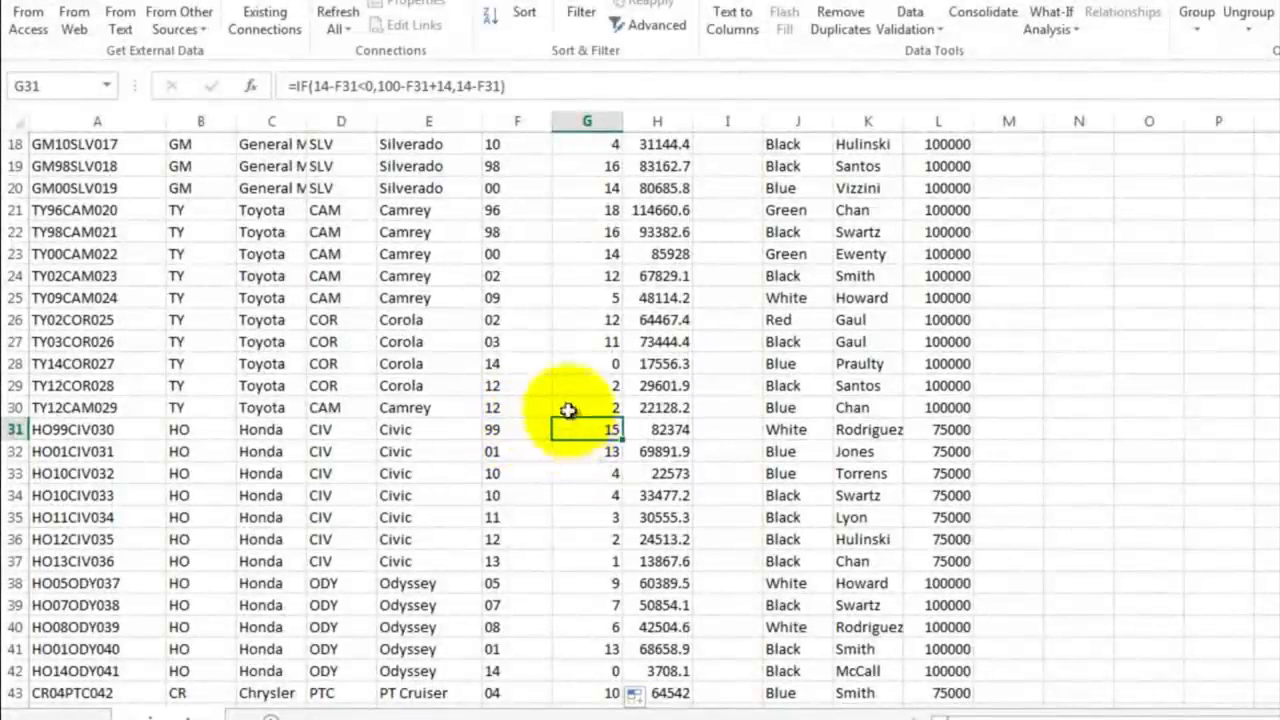
{"action": "scroll", "coordinate": [572, 427], "scroll_direction": "up", "scroll_amount": 6}
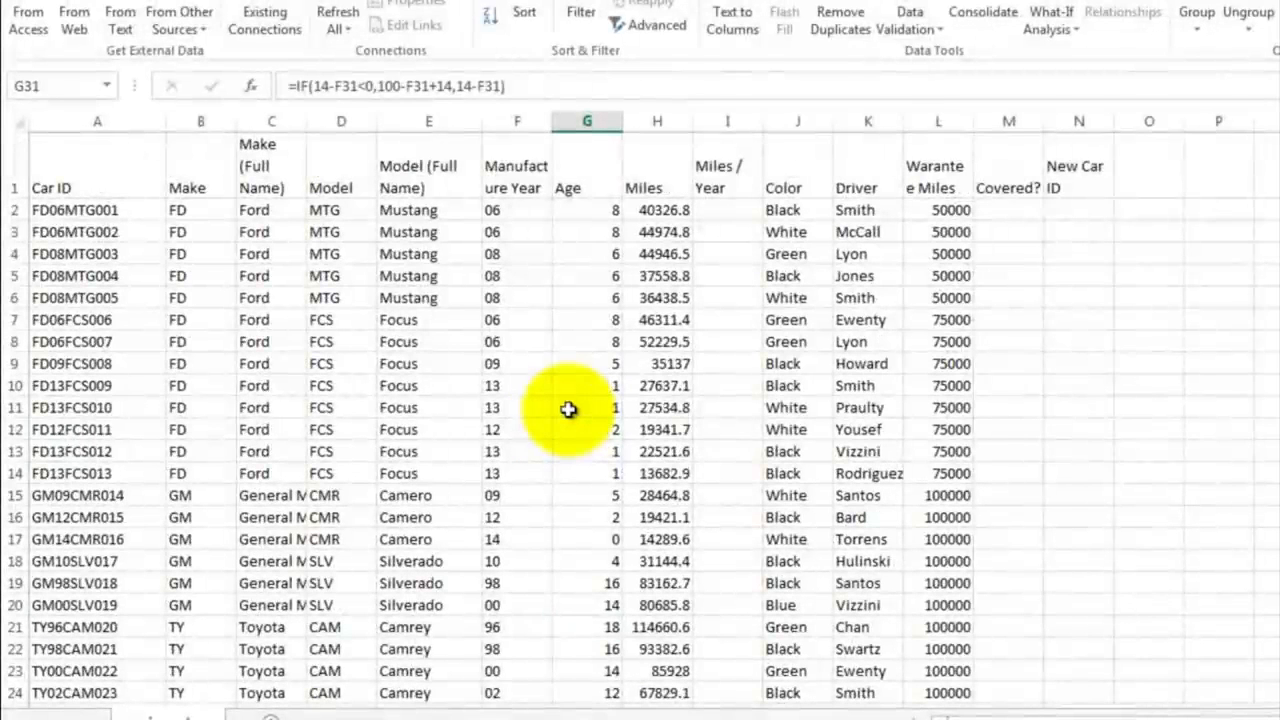
Step: Calculate Miles / Year in I2 with =H2/G2 and fill the formula down to I53
{"action": "left_click", "coordinate": [722, 212]}
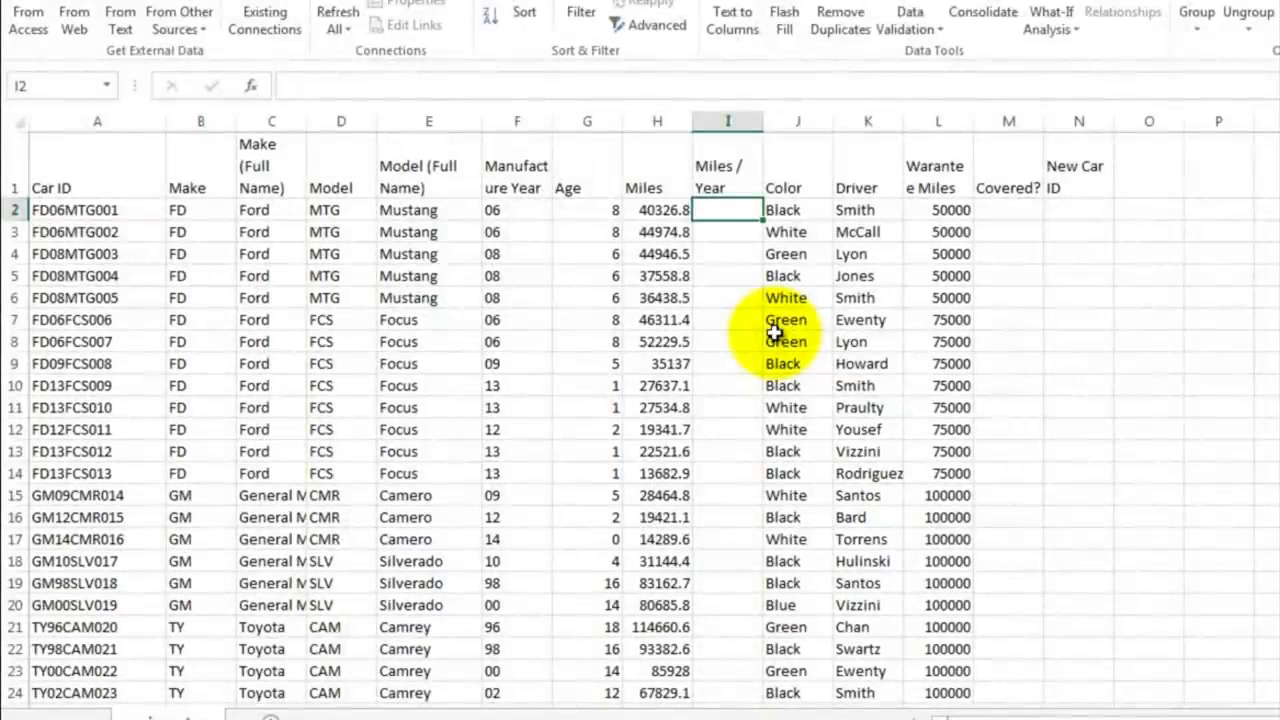
{"action": "type", "text": "="}
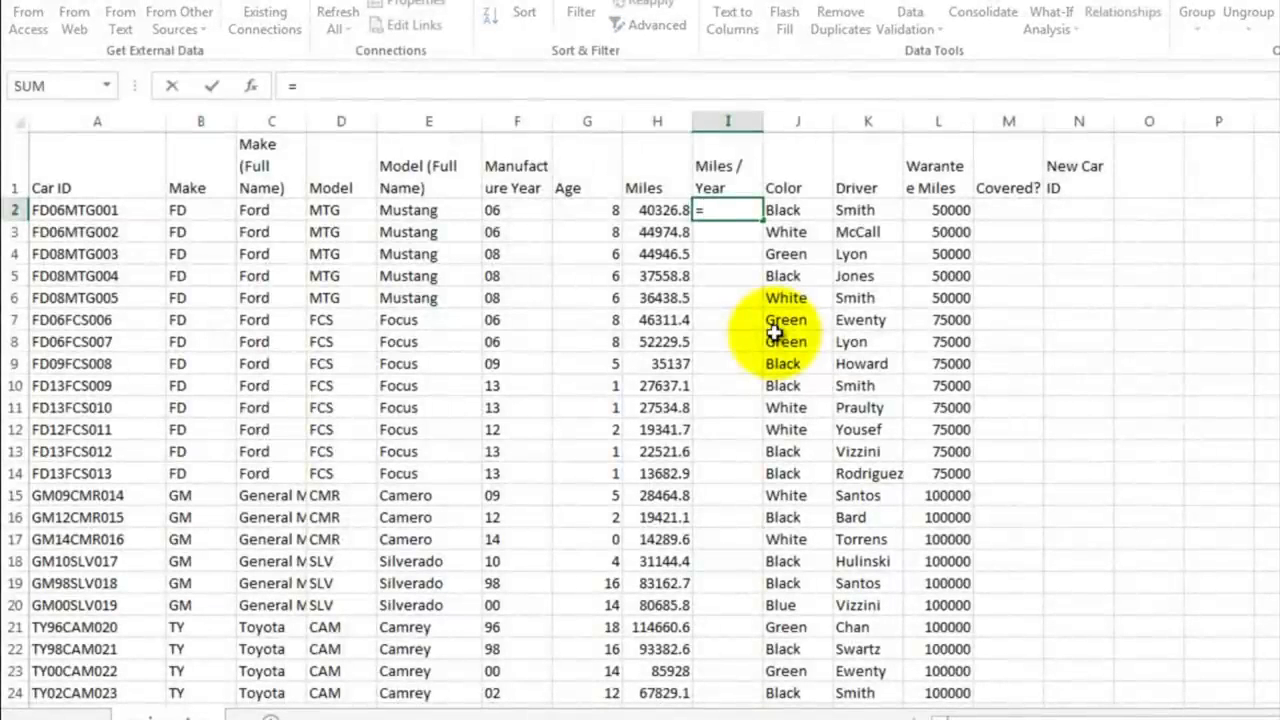
{"action": "left_click", "coordinate": [650, 209]}
{"action": "type", "text": "/"}
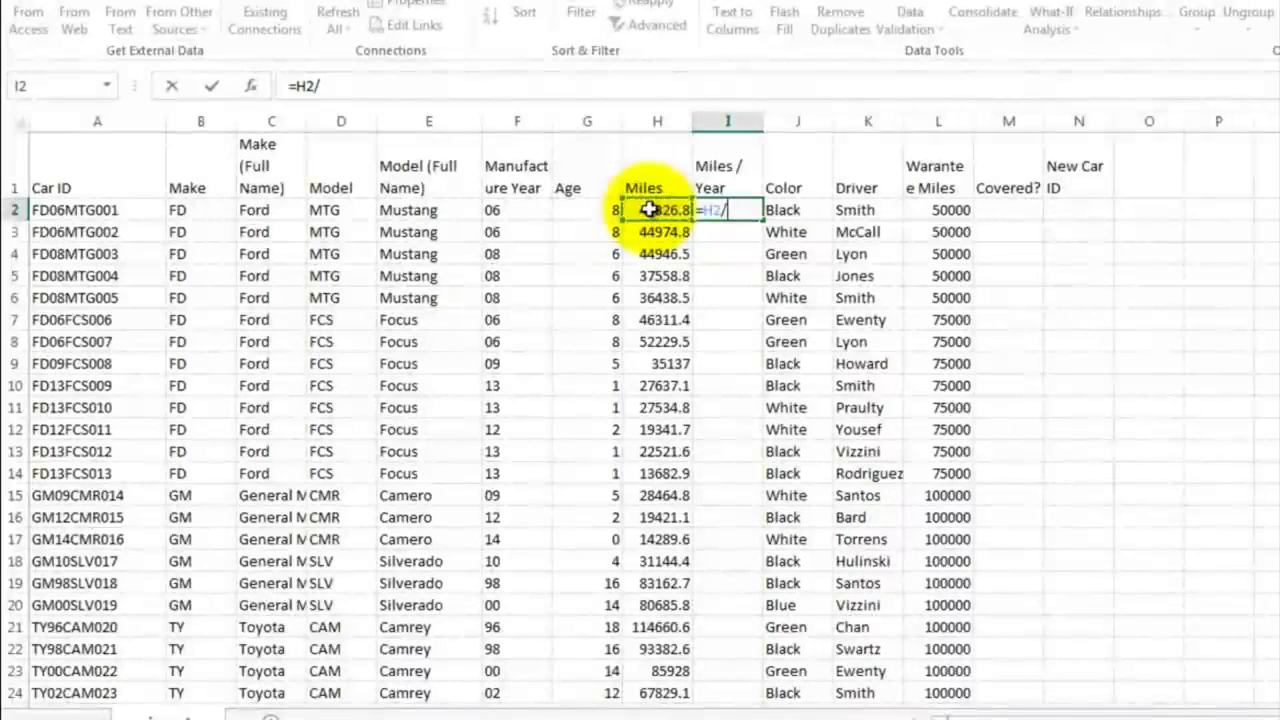
{"action": "left_click", "coordinate": [588, 209]}
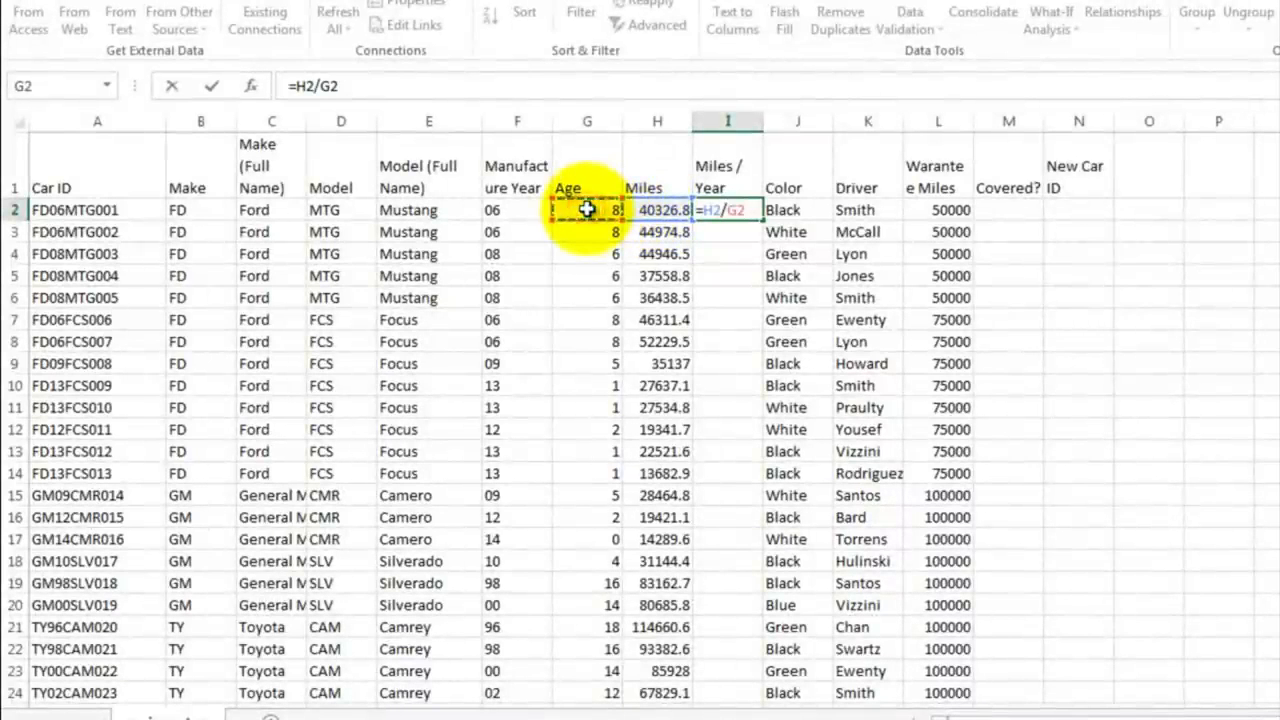
{"action": "key", "text": "Return"}
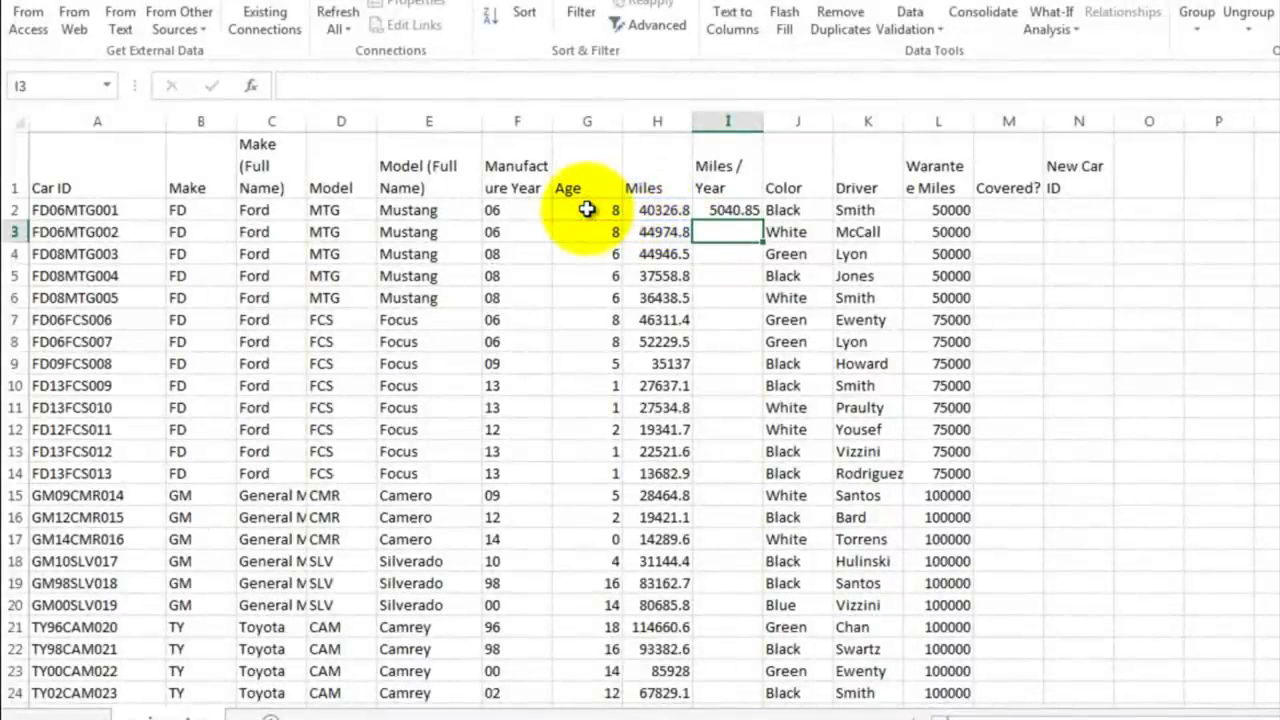
{"action": "left_click", "coordinate": [716, 208]}
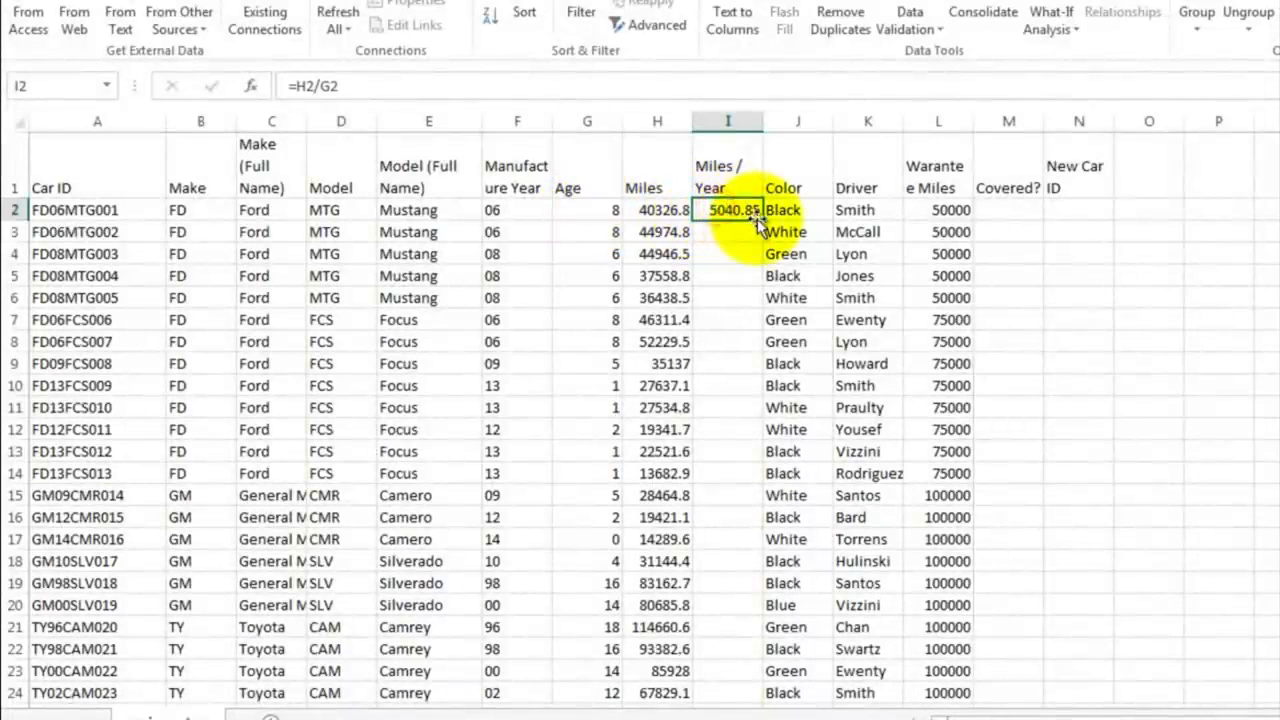
{"action": "mouse_move", "coordinate": [762, 219]}
{"action": "left_mouse_down"}
{"action": "mouse_move", "coordinate": [760, 580]}
{"action": "mouse_move", "coordinate": [737, 711]}
{"action": "mouse_move", "coordinate": [720, 705]}
{"action": "mouse_move", "coordinate": [737, 706]}
{"action": "mouse_move", "coordinate": [735, 672]}
{"action": "left_mouse_up"}
Step: Examine the #DIV/0! error in I17 and the age in G17 that its formula divides by
{"action": "left_click", "coordinate": [730, 297]}
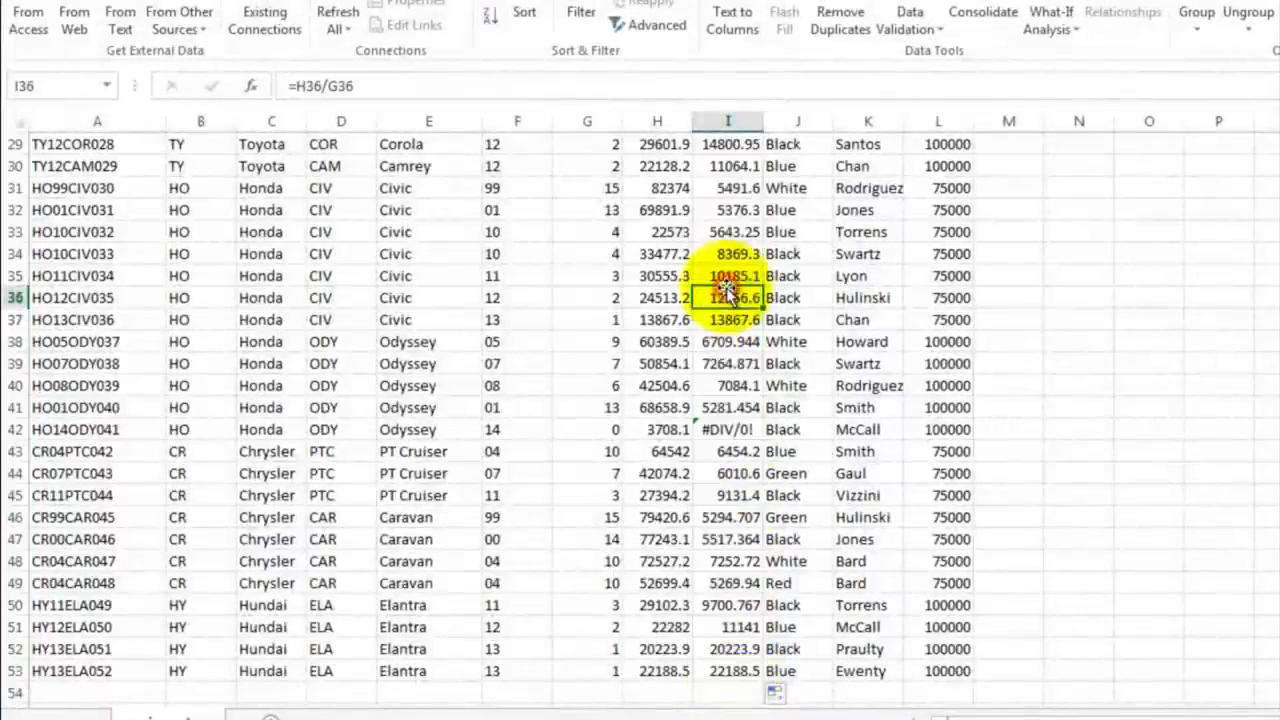
{"action": "scroll", "coordinate": [728, 293], "scroll_direction": "up", "scroll_amount": 3}
{"action": "scroll", "coordinate": [730, 293], "scroll_direction": "up", "scroll_amount": 6}
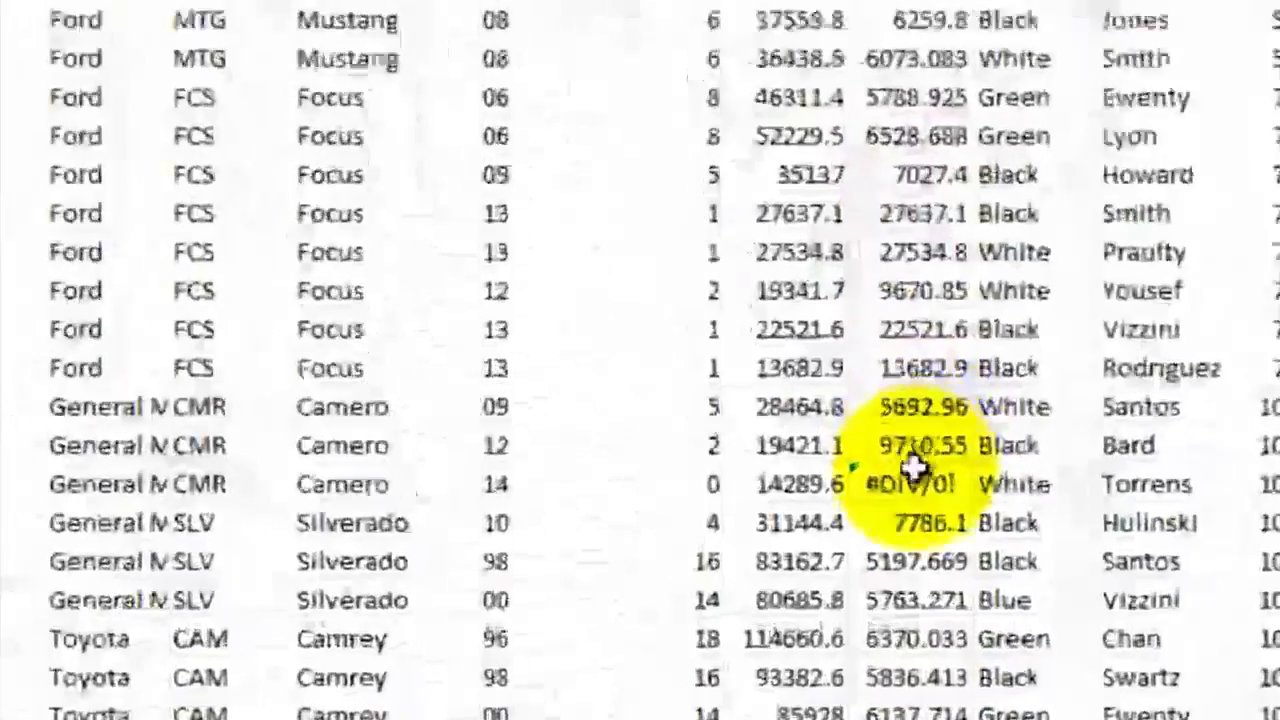
{"action": "left_click", "coordinate": [727, 539]}
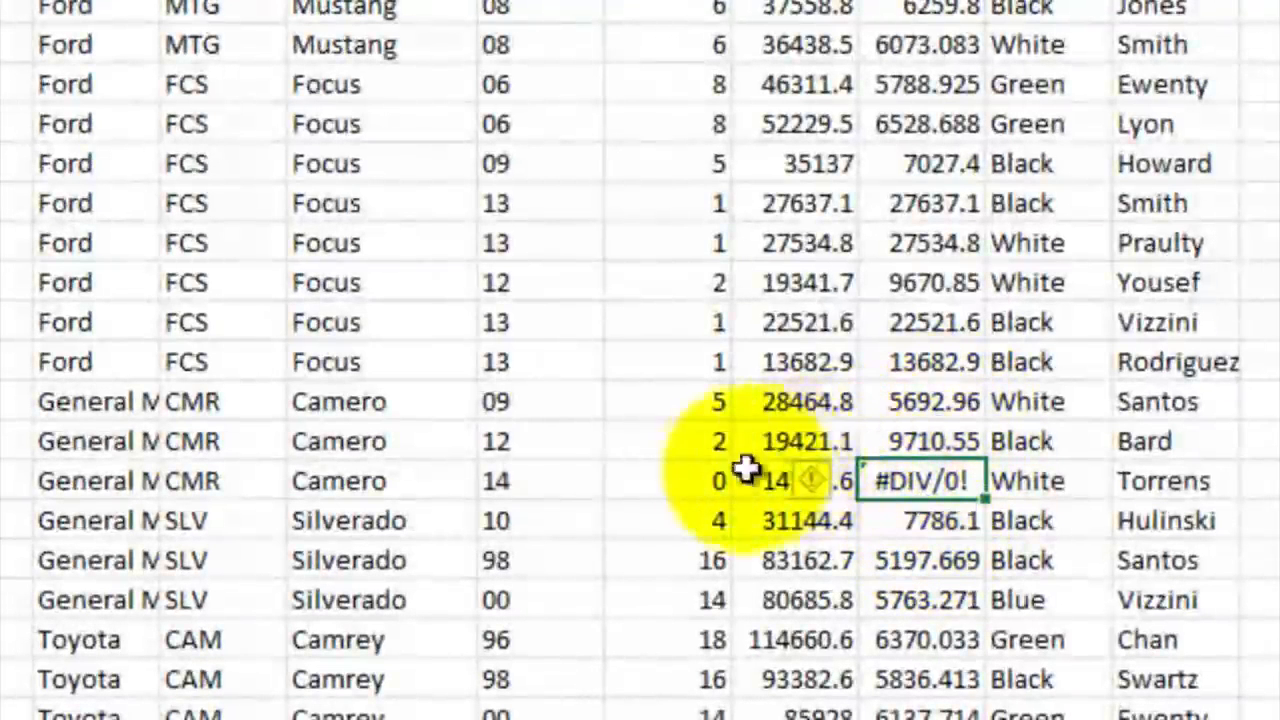
{"action": "left_click", "coordinate": [699, 479]}
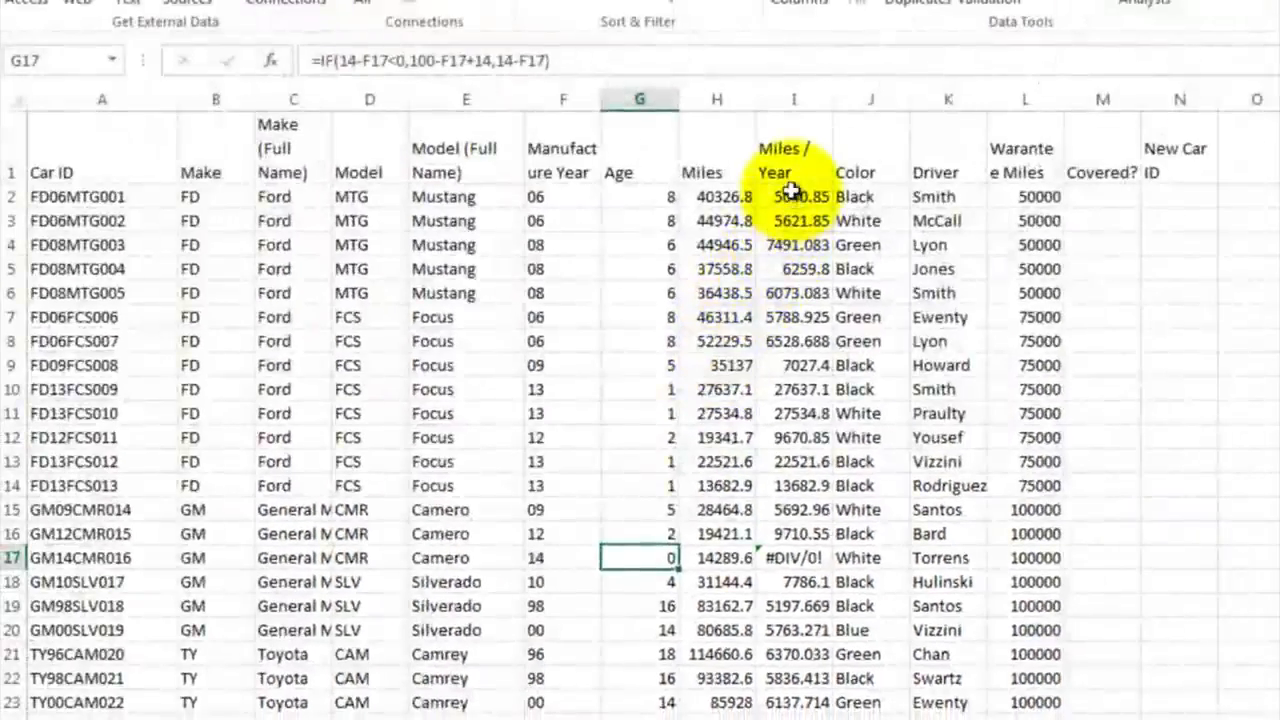
Step: Edit the Miles / Year formula in I2 to divide by age plus half a year, as =H2/(G2+.5)
{"action": "left_click", "coordinate": [790, 194]}
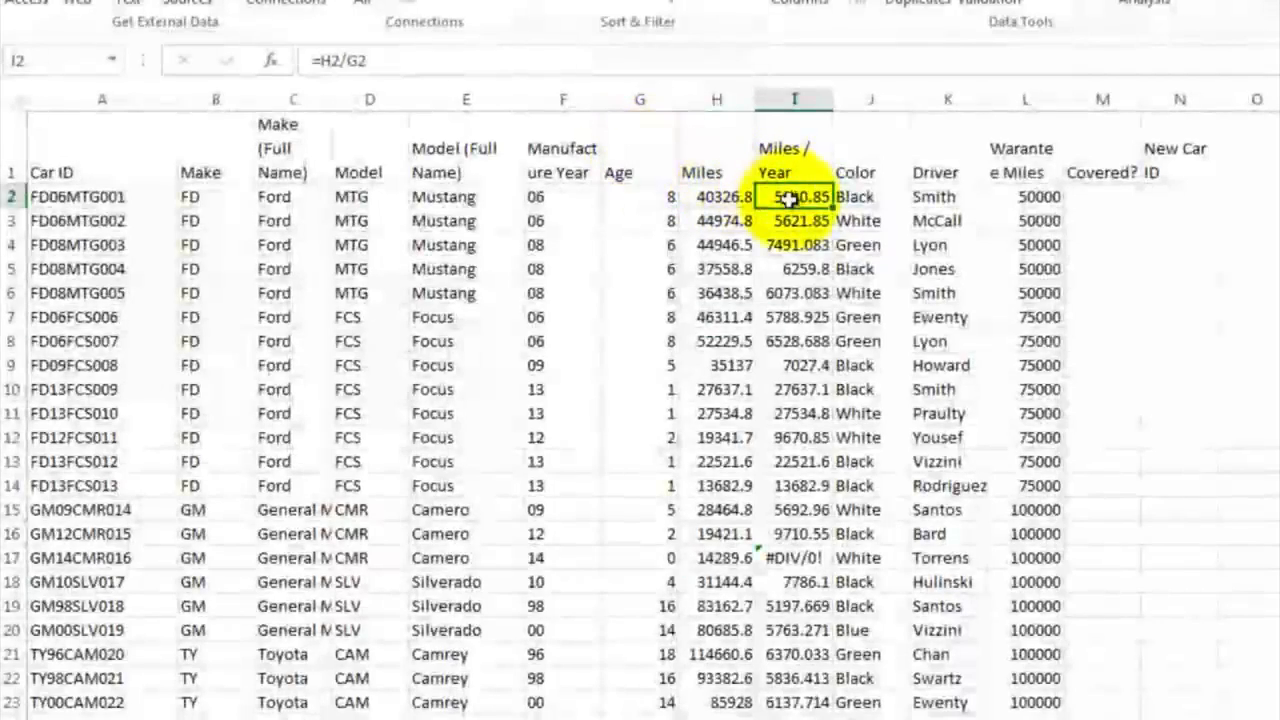
{"action": "double_click", "coordinate": [795, 197]}
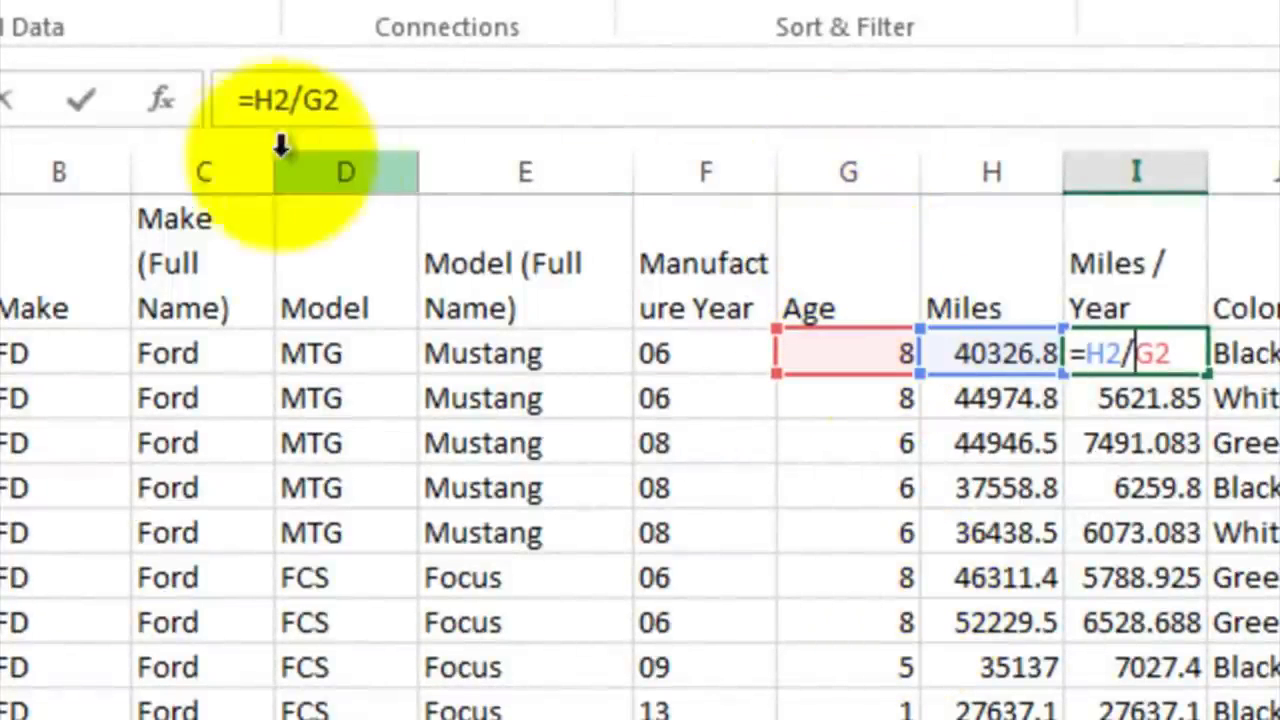
{"action": "left_click", "coordinate": [291, 101]}
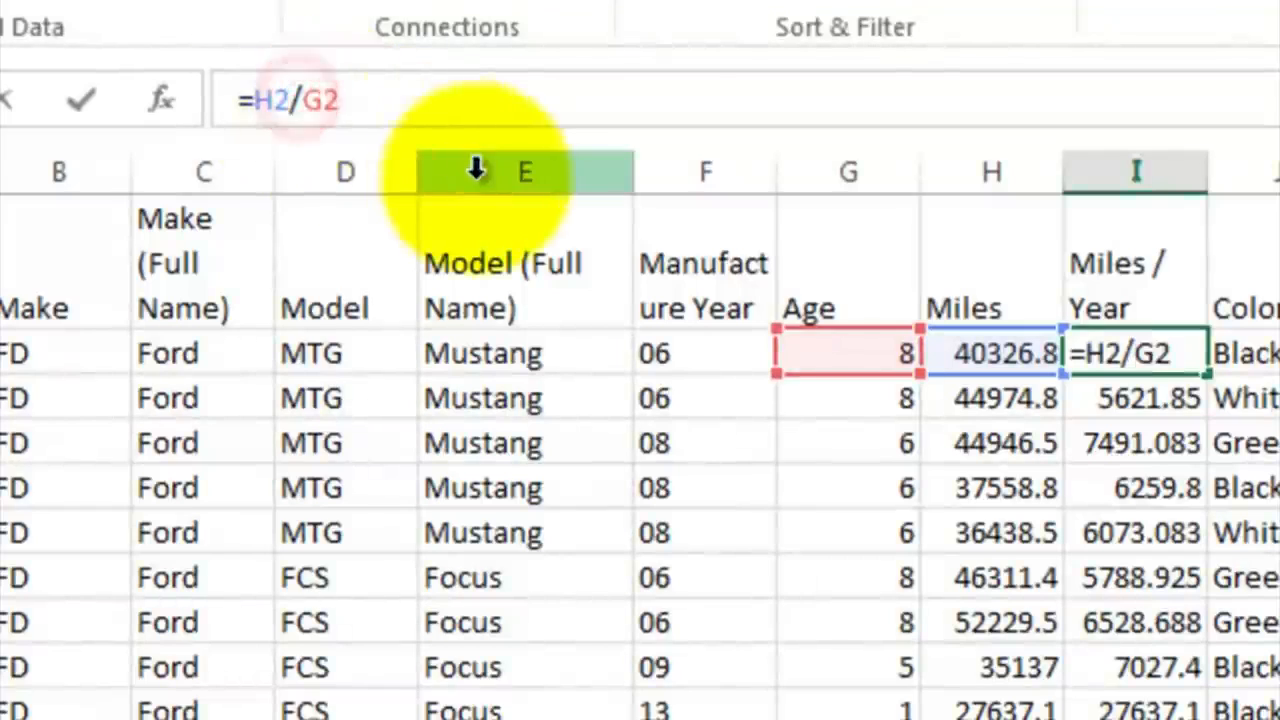
{"action": "left_click", "coordinate": [300, 101]}
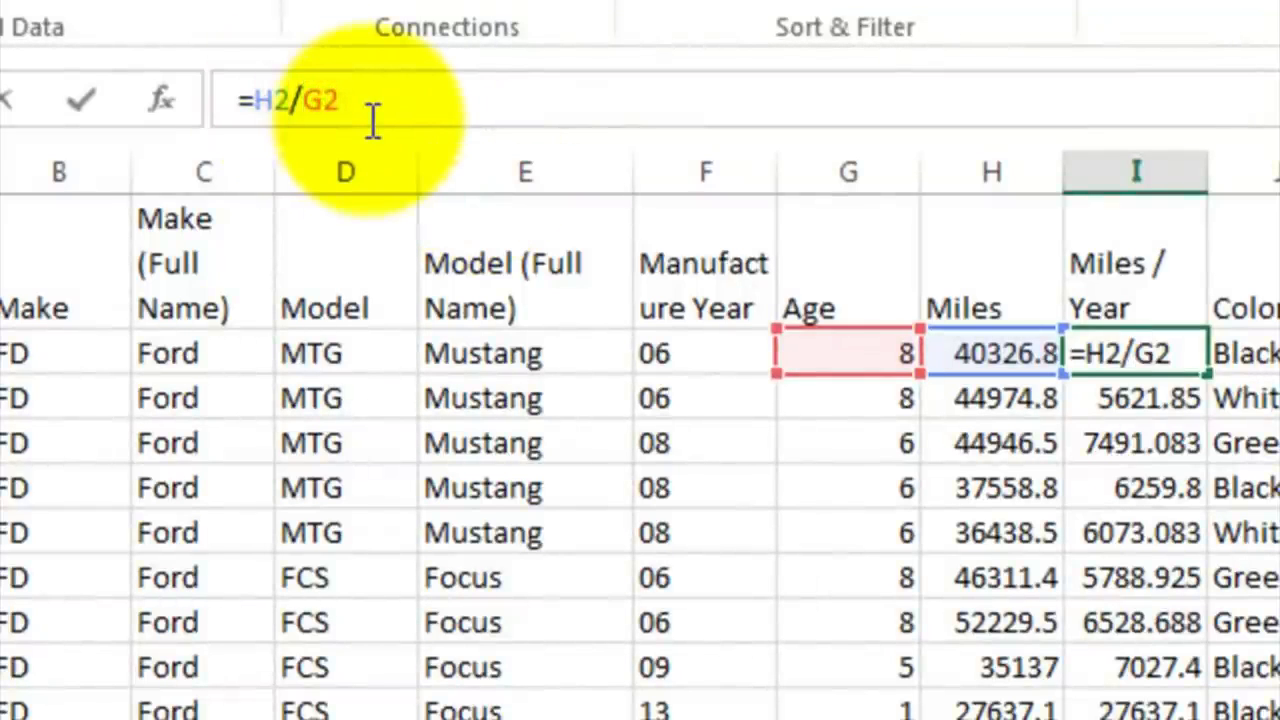
{"action": "type", "text": "(G2"}
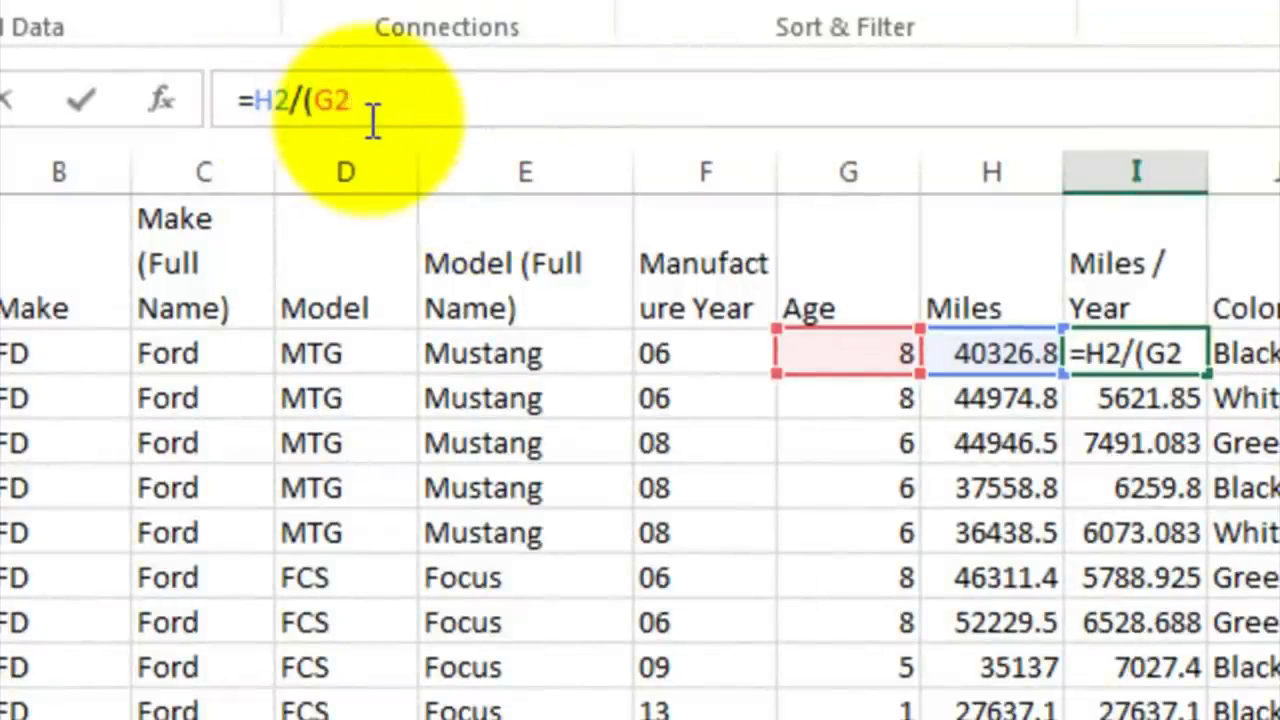
{"action": "type", "text": "+5)"}
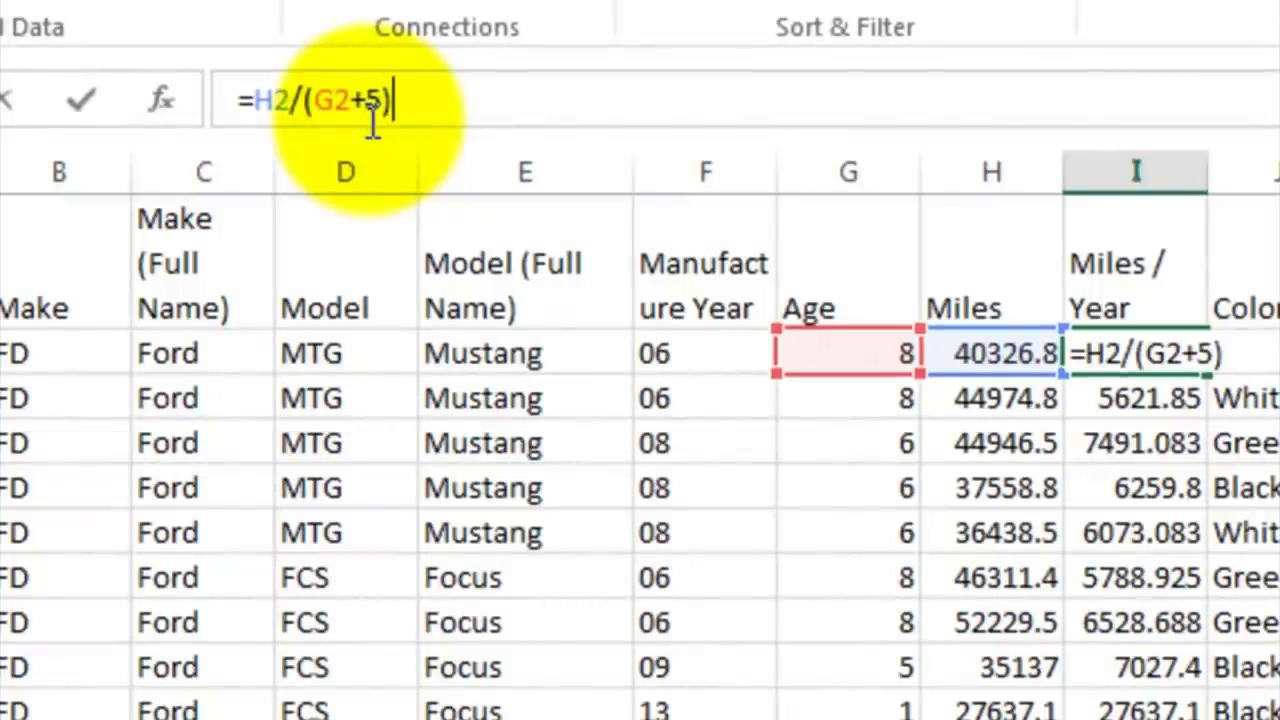
{"action": "key", "text": "BackSpace"}
{"action": "key", "text": "BackSpace"}
{"action": "type", "text": "."}
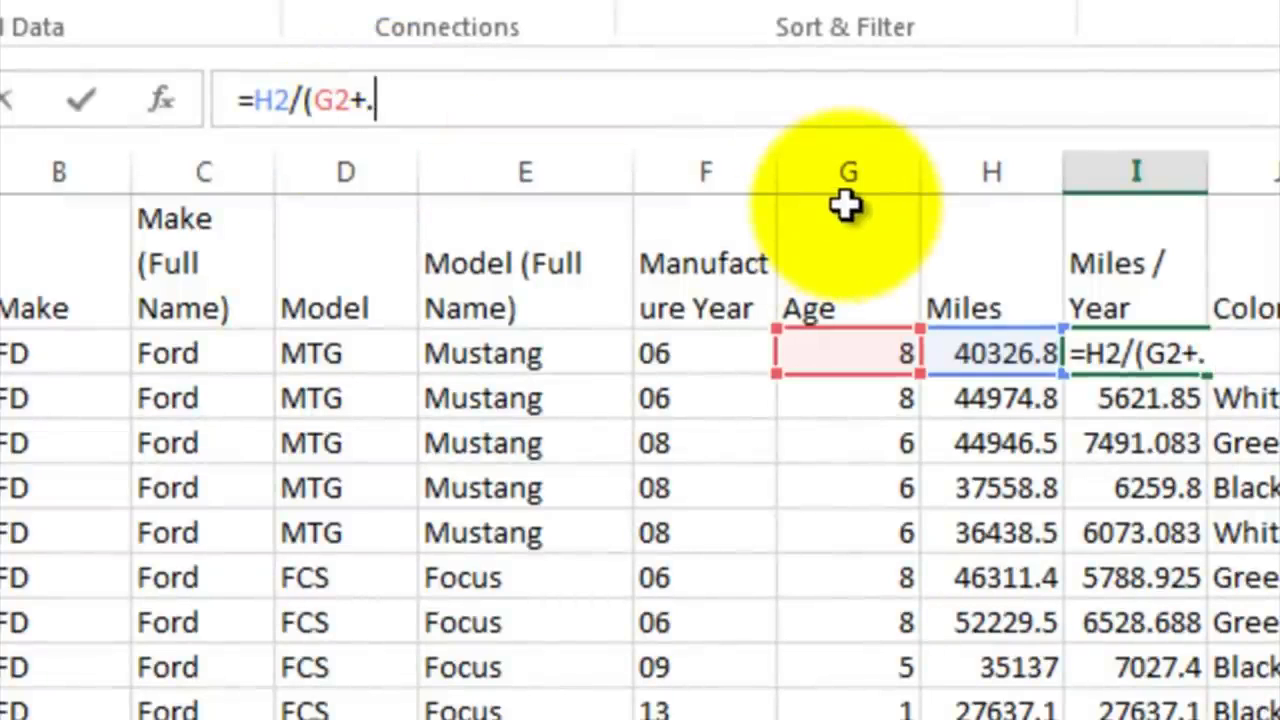
{"action": "type", "text": "5)"}
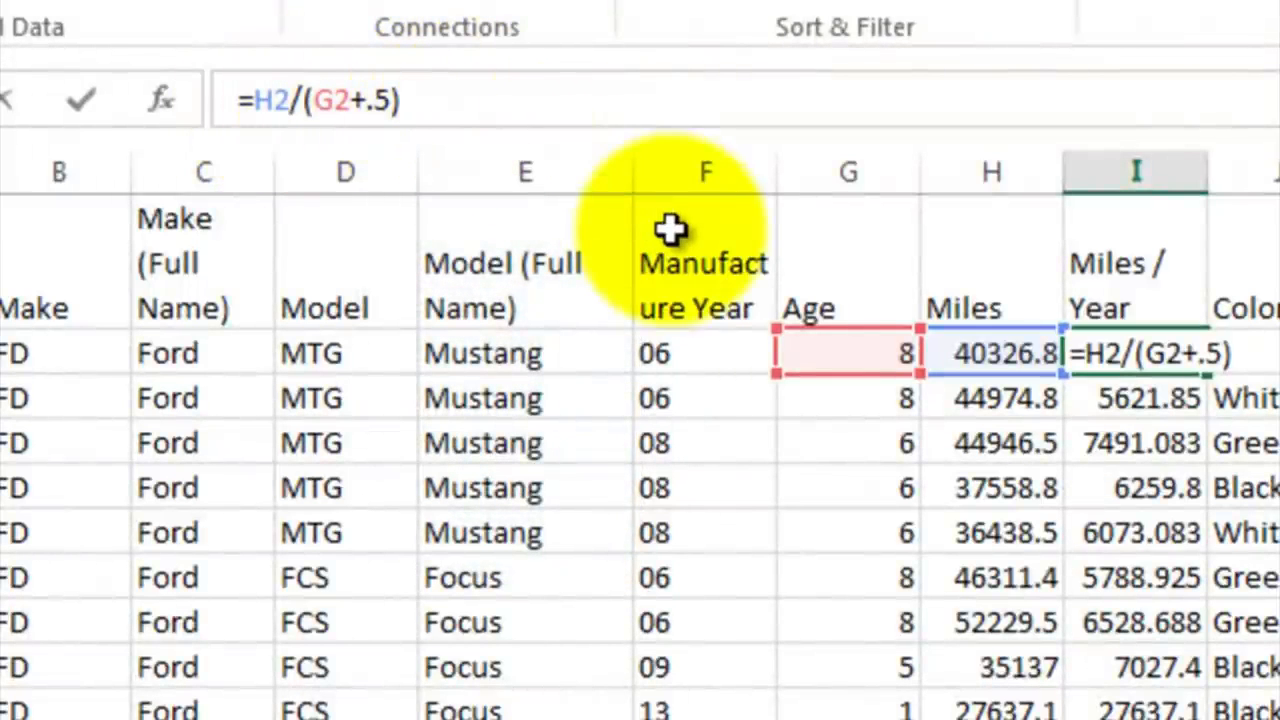
{"action": "key", "text": "Return"}
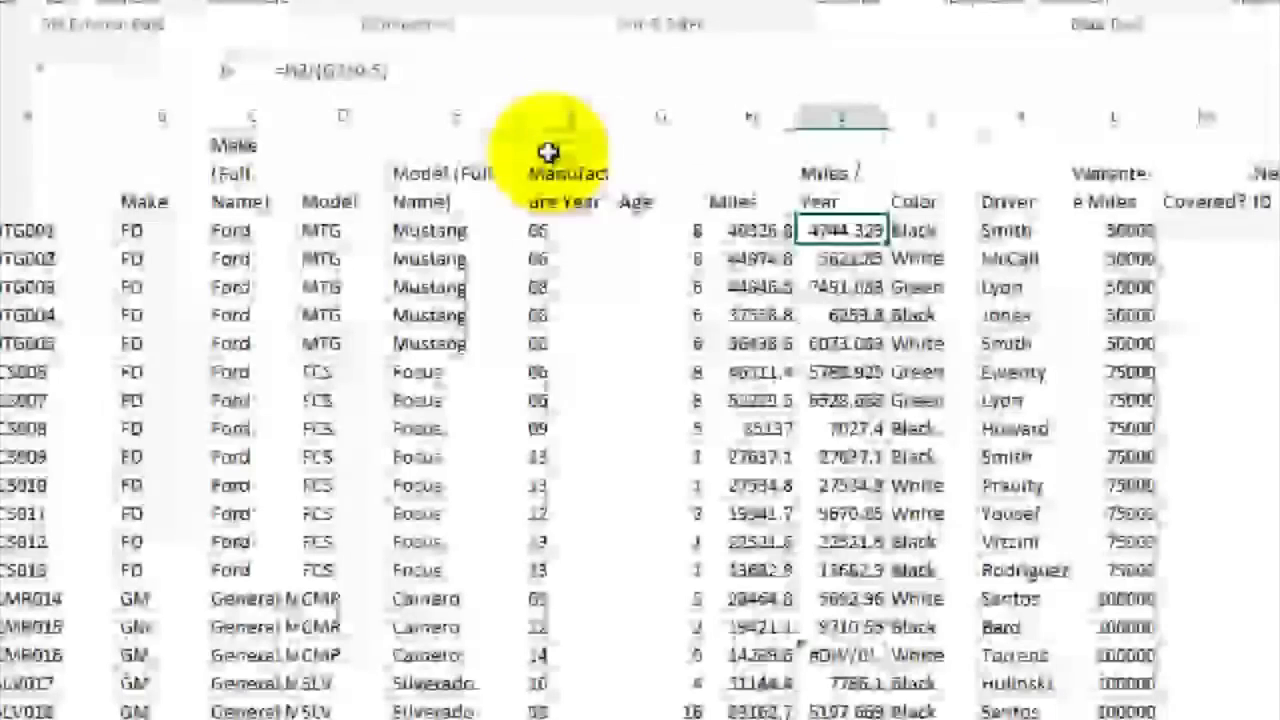
Step: Fill the revised Miles / Year formula from I2 down to I53 and check it in I31
{"action": "left_click_drag", "start_coordinate": [888, 243], "coordinate": [760, 663]}
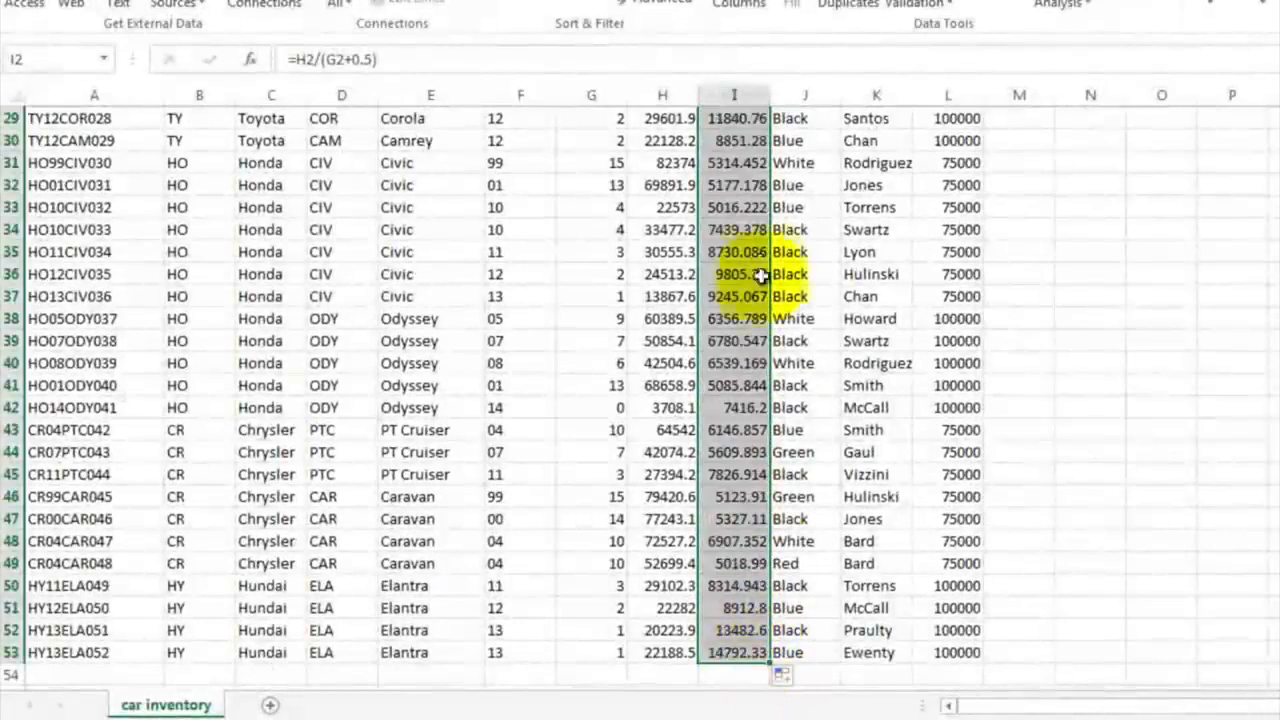
{"action": "left_click", "coordinate": [752, 166]}
{"action": "scroll", "coordinate": [752, 166], "scroll_direction": "up", "scroll_amount": 10}
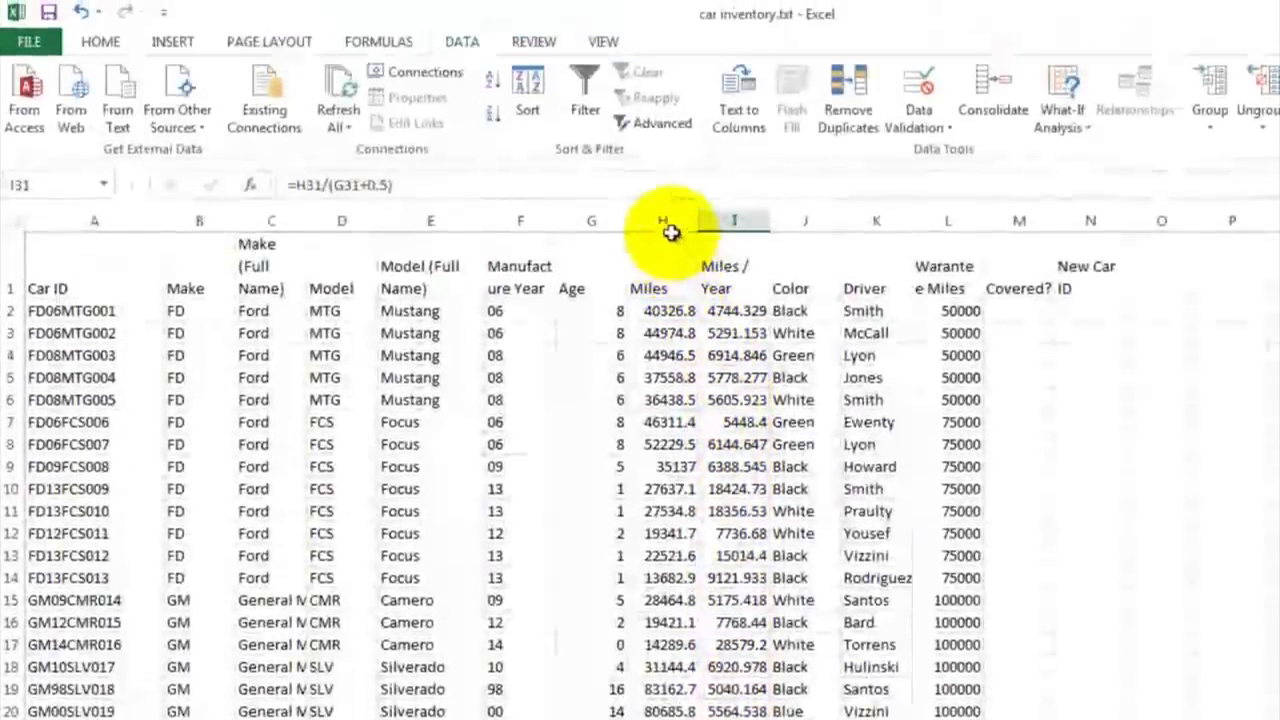
Step: Apply the comma number style to the Miles and Miles / Year columns, H and I
{"action": "left_click", "coordinate": [667, 96]}
{"action": "left_click_drag", "start_coordinate": [667, 222], "coordinate": [730, 218]}
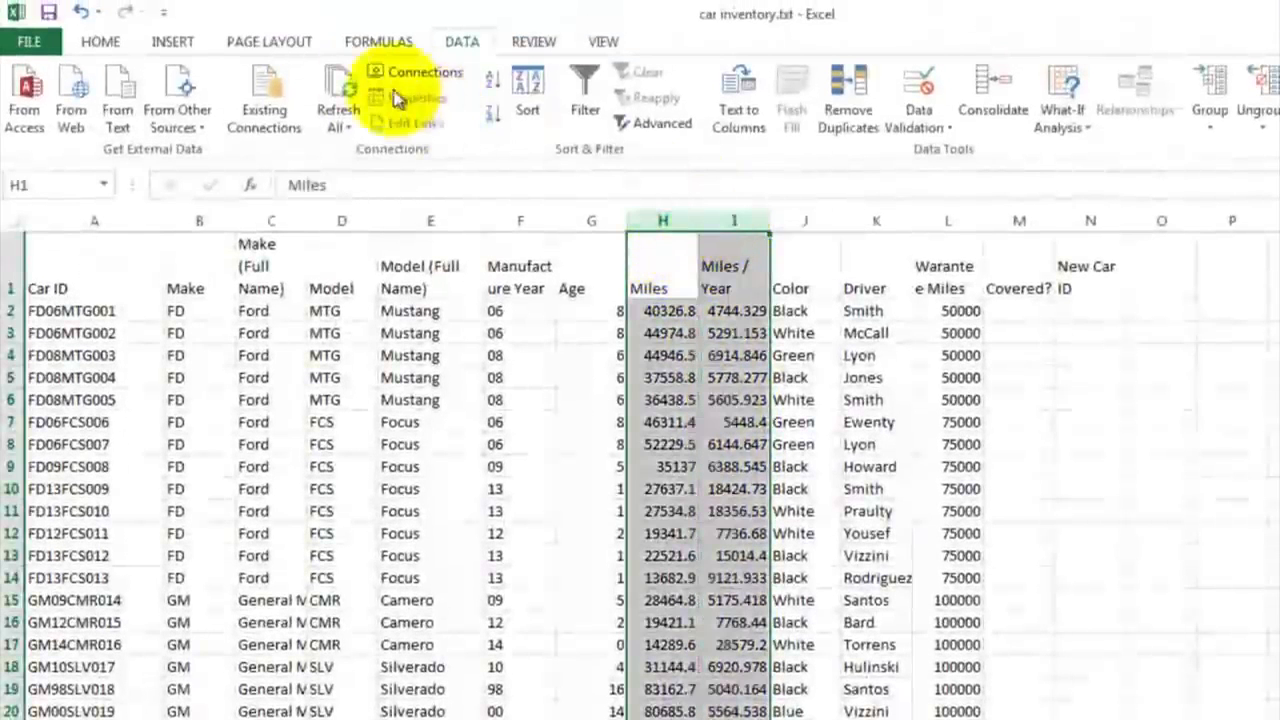
{"action": "left_click", "coordinate": [103, 42]}
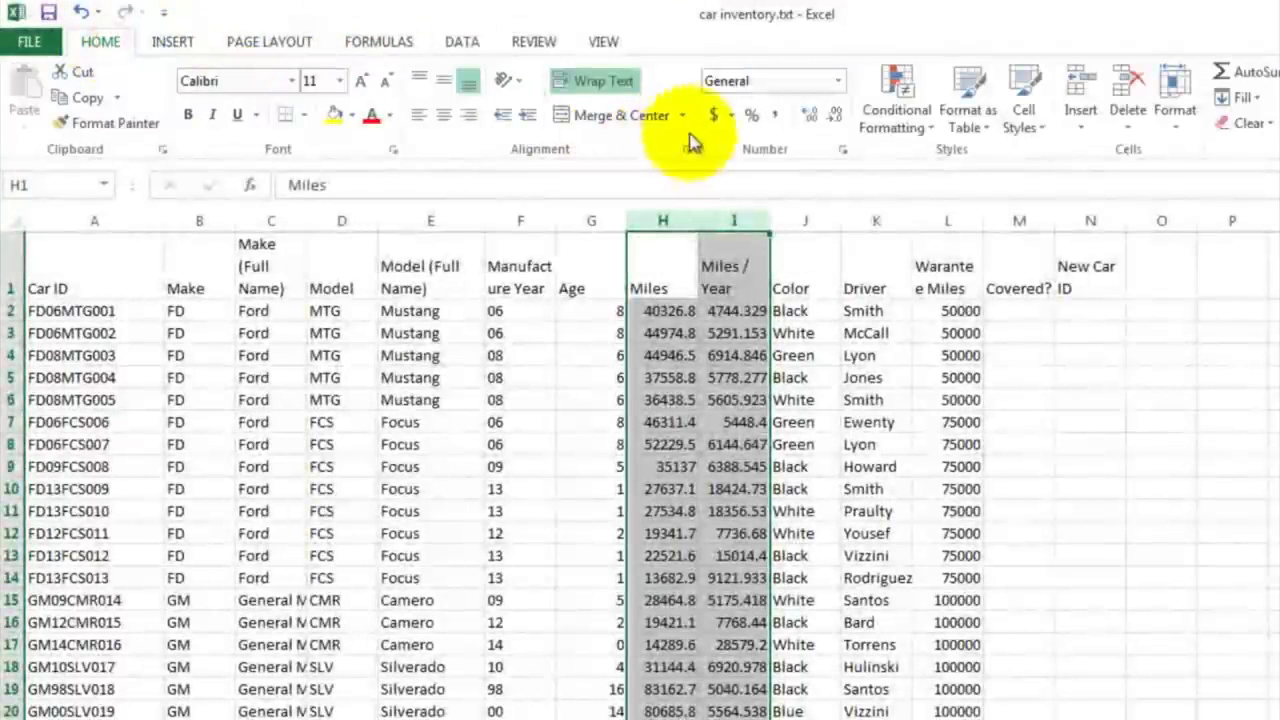
{"action": "left_click", "coordinate": [775, 116]}
{"action": "left_click", "coordinate": [750, 333]}
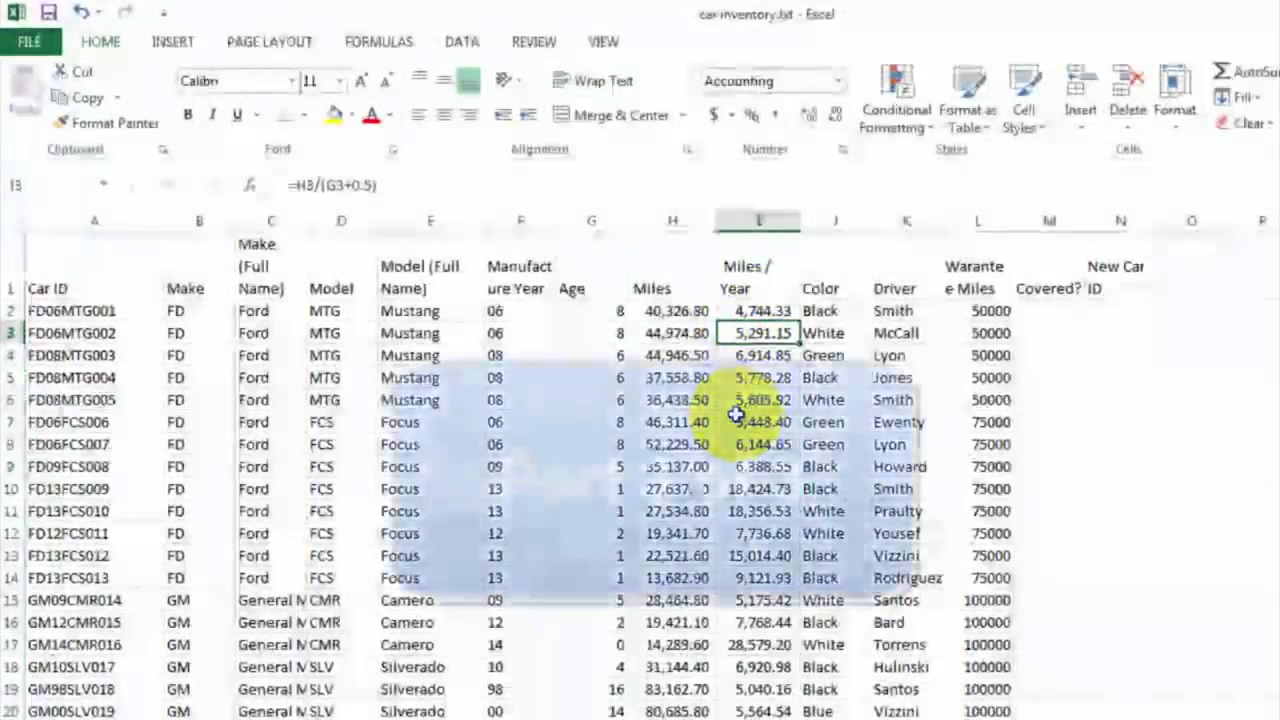
{"action": "left_click", "coordinate": [828, 310]}
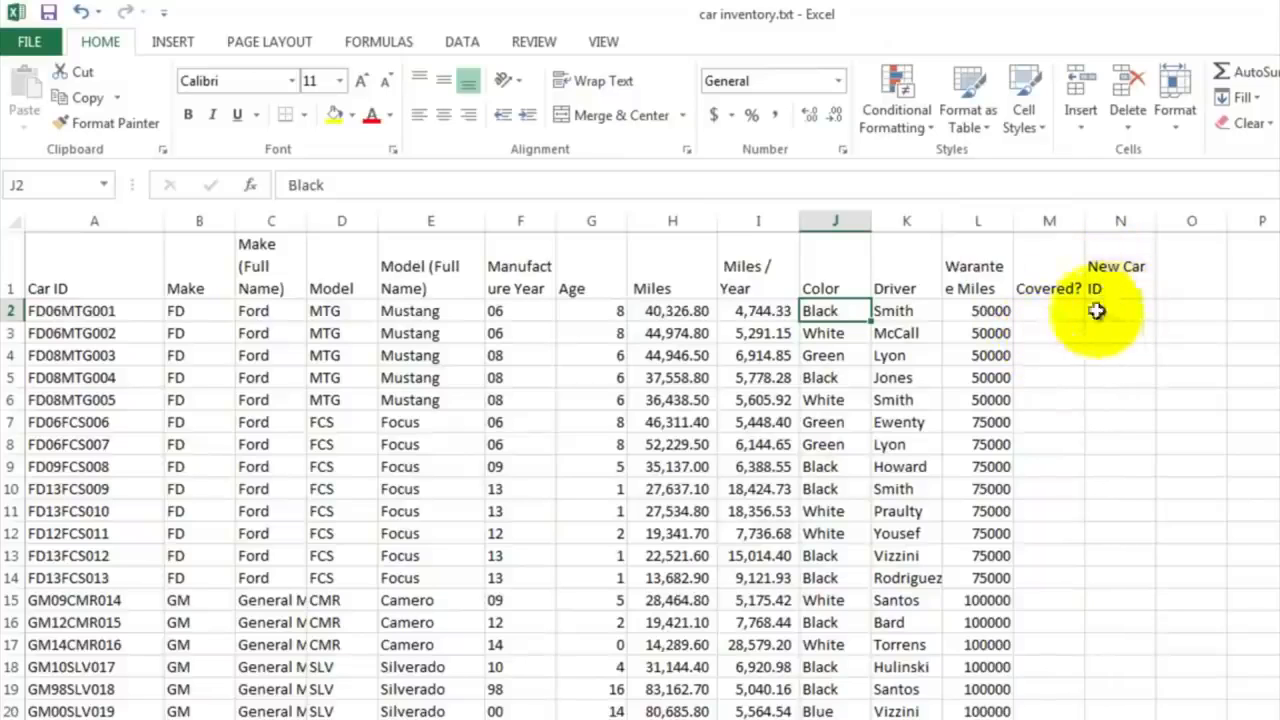
{"action": "left_click", "coordinate": [905, 311]}
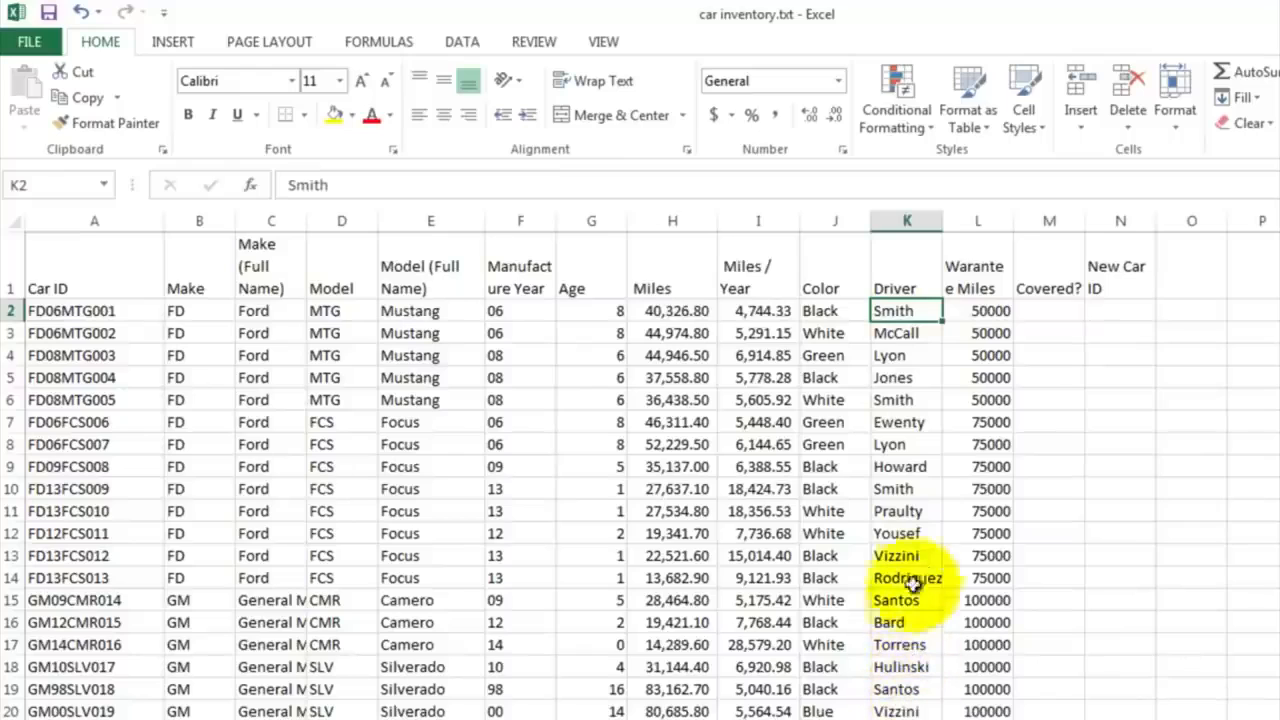
{"action": "left_click", "coordinate": [990, 311]}
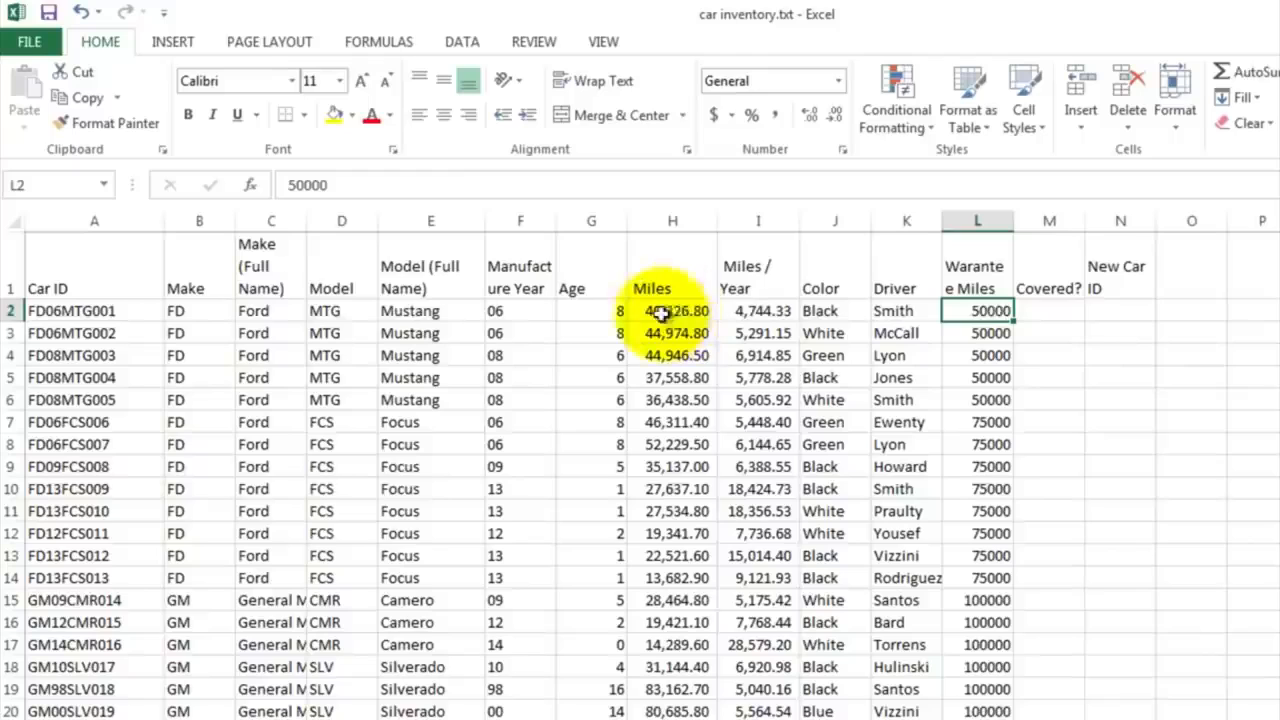
Step: Start an IF formula in M2 under Covered? with the logical test H2<=L2, comparing miles with warranty miles
{"action": "left_click", "coordinate": [1042, 312]}
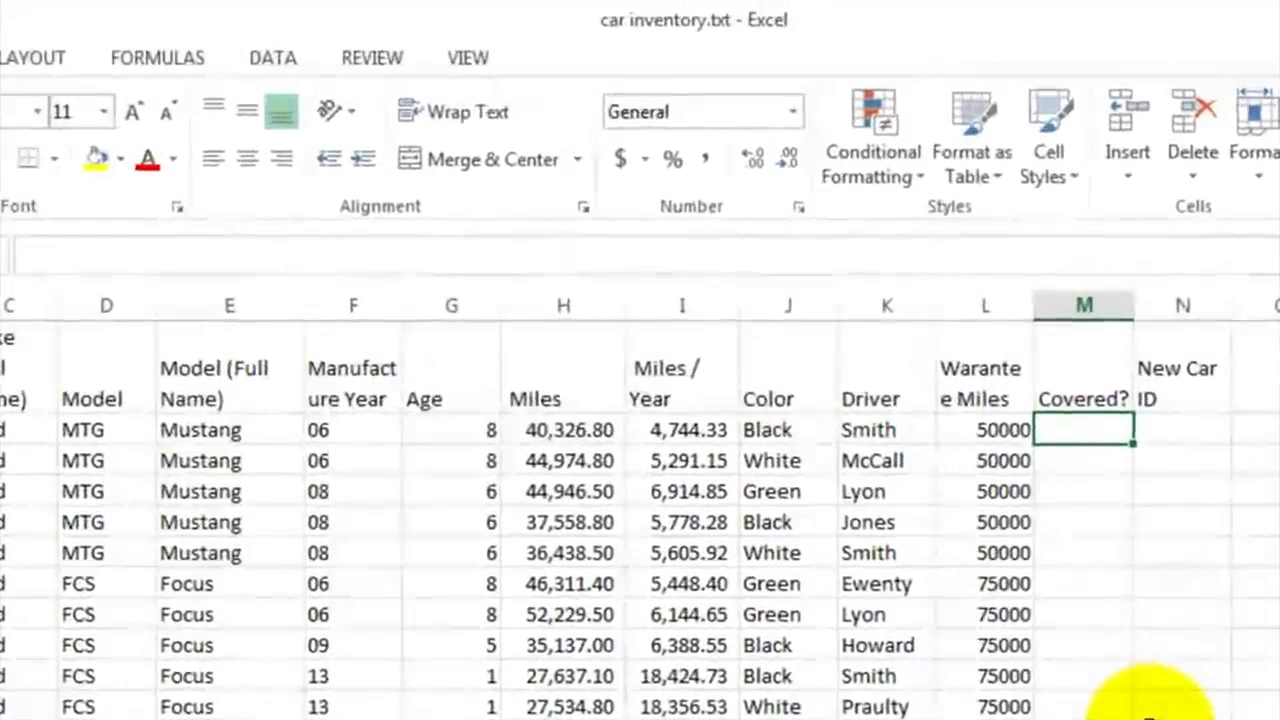
{"action": "type", "text": "=if"}
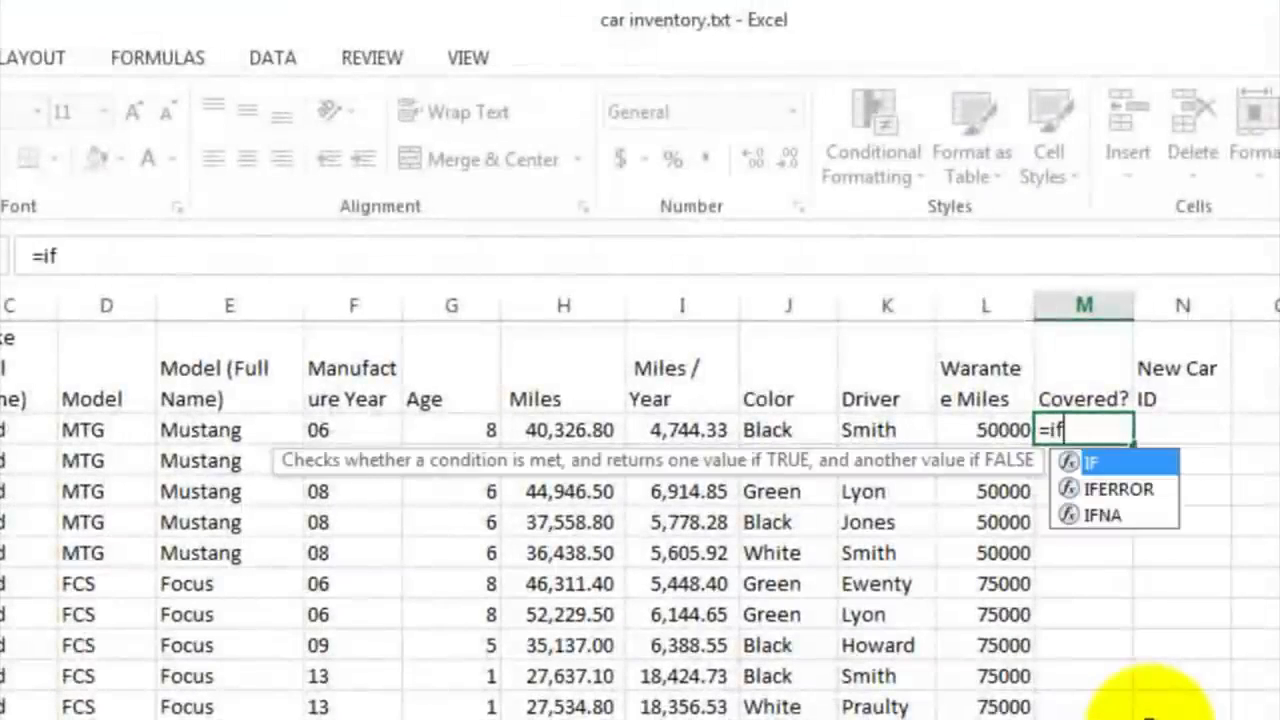
{"action": "type", "text": "("}
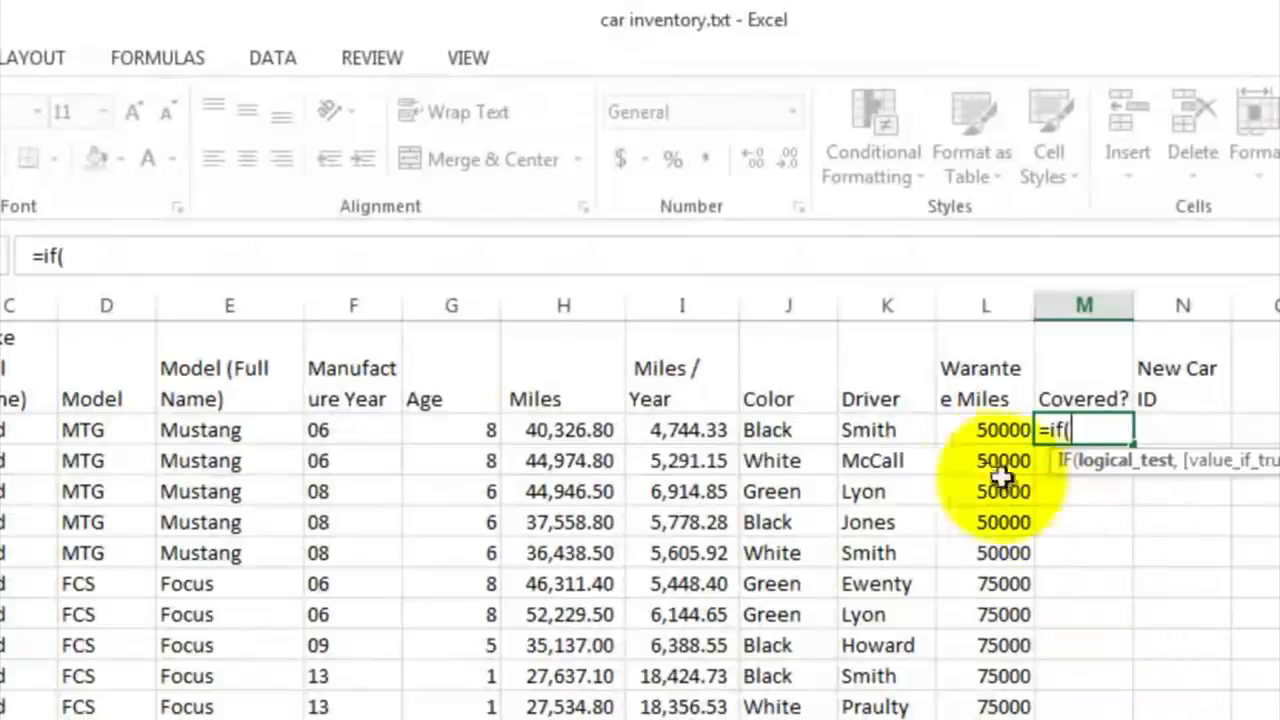
{"action": "left_click", "coordinate": [569, 429]}
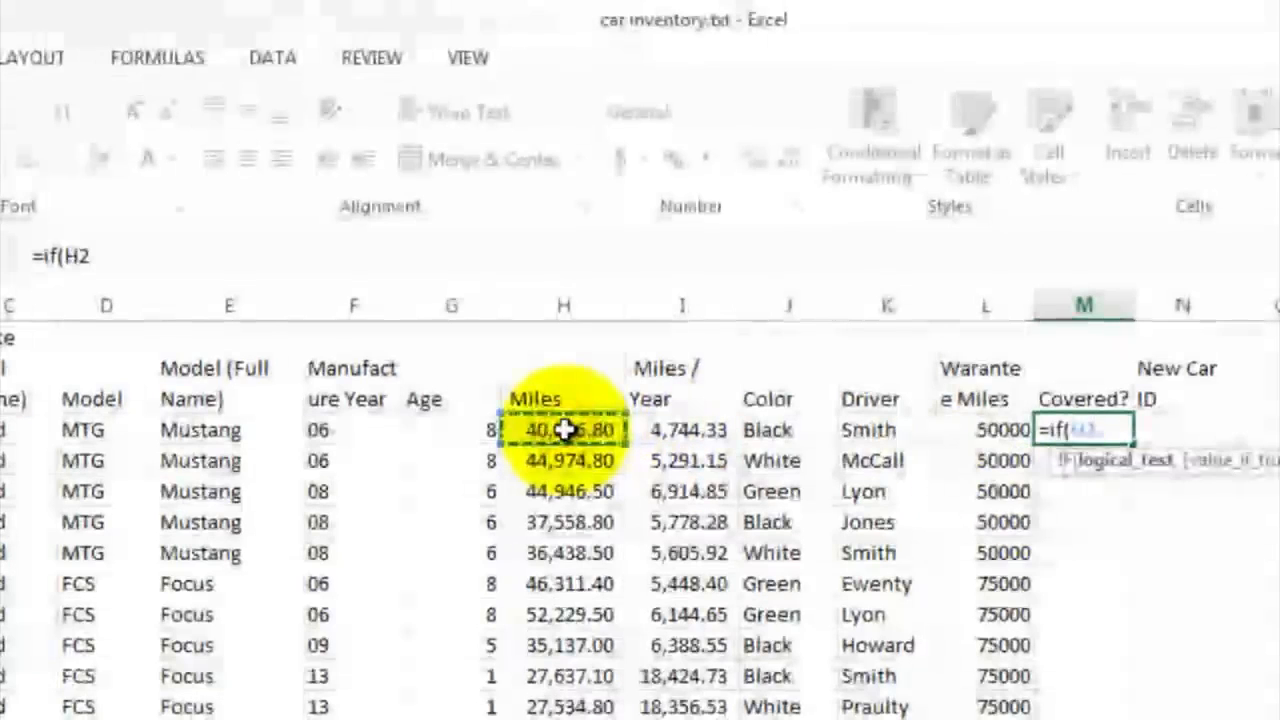
{"action": "type", "text": "<="}
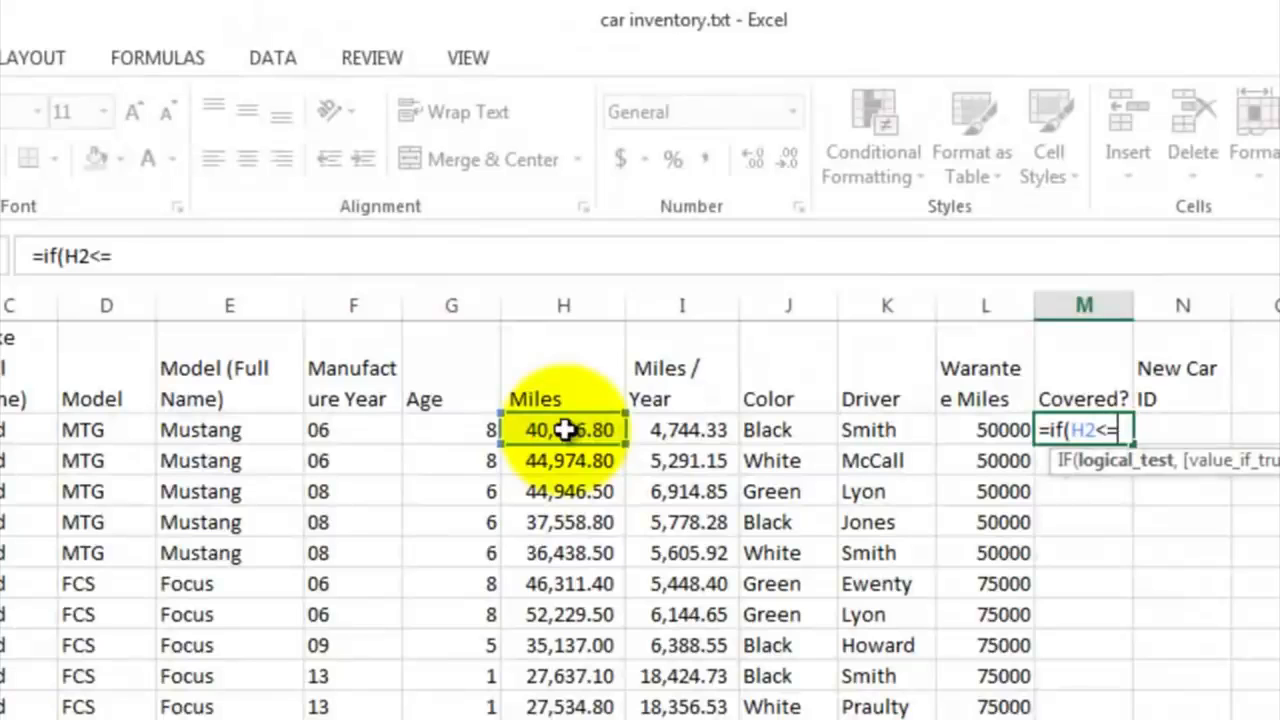
{"action": "left_click", "coordinate": [963, 429]}
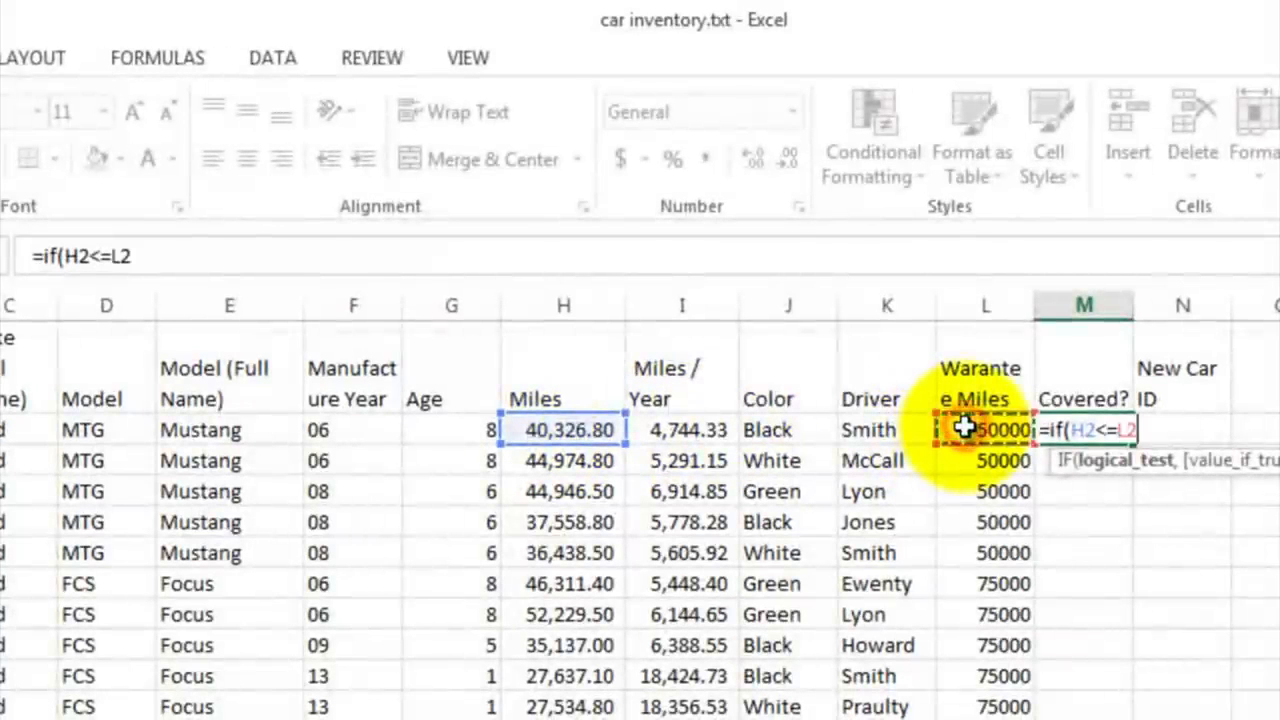
Step: Complete the IF formula in M2 with "Y" as the true value and "Not Covered" as the false value
{"action": "type", "text": ","}
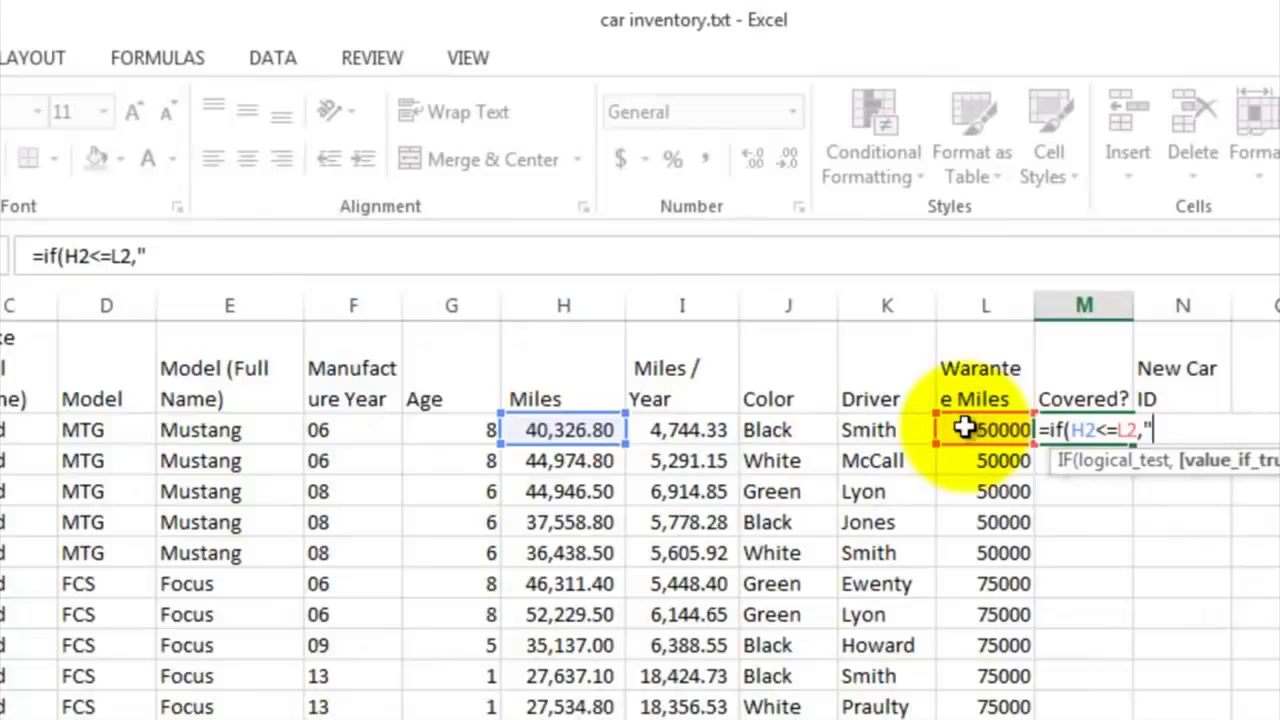
{"action": "type", "text": "\"Y\","}
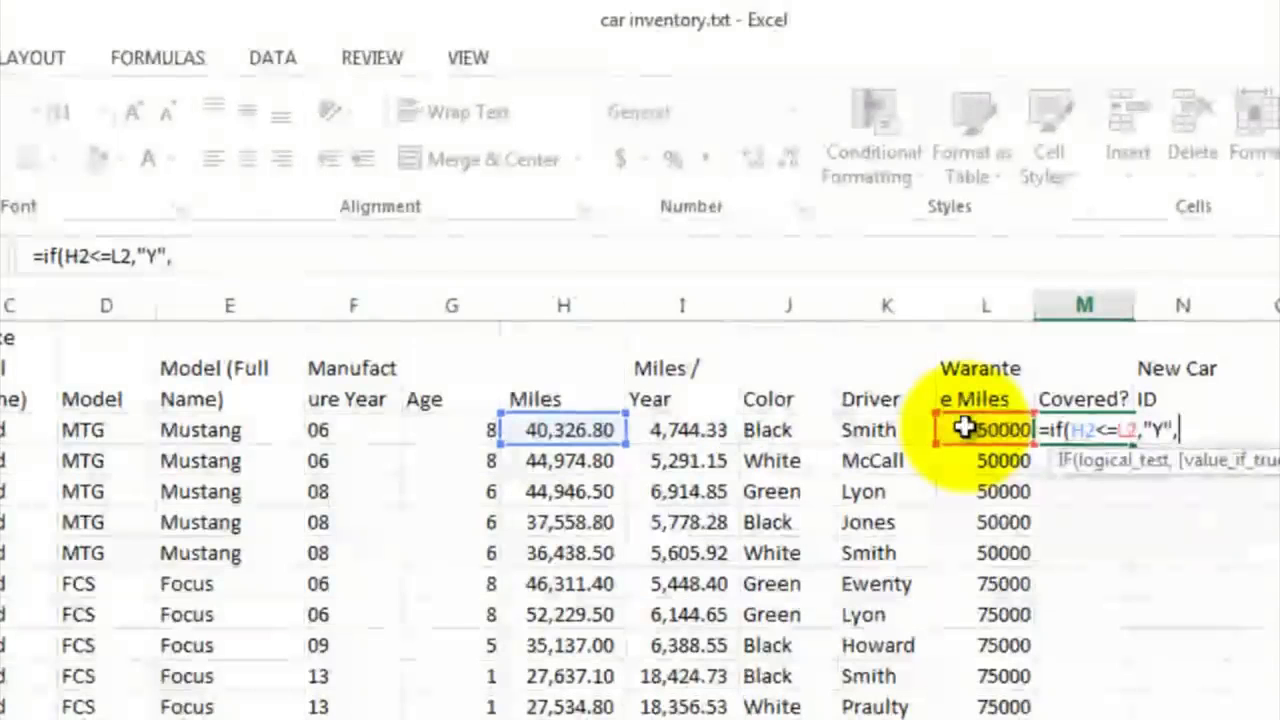
{"action": "type", "text": "\"Not Cover"}
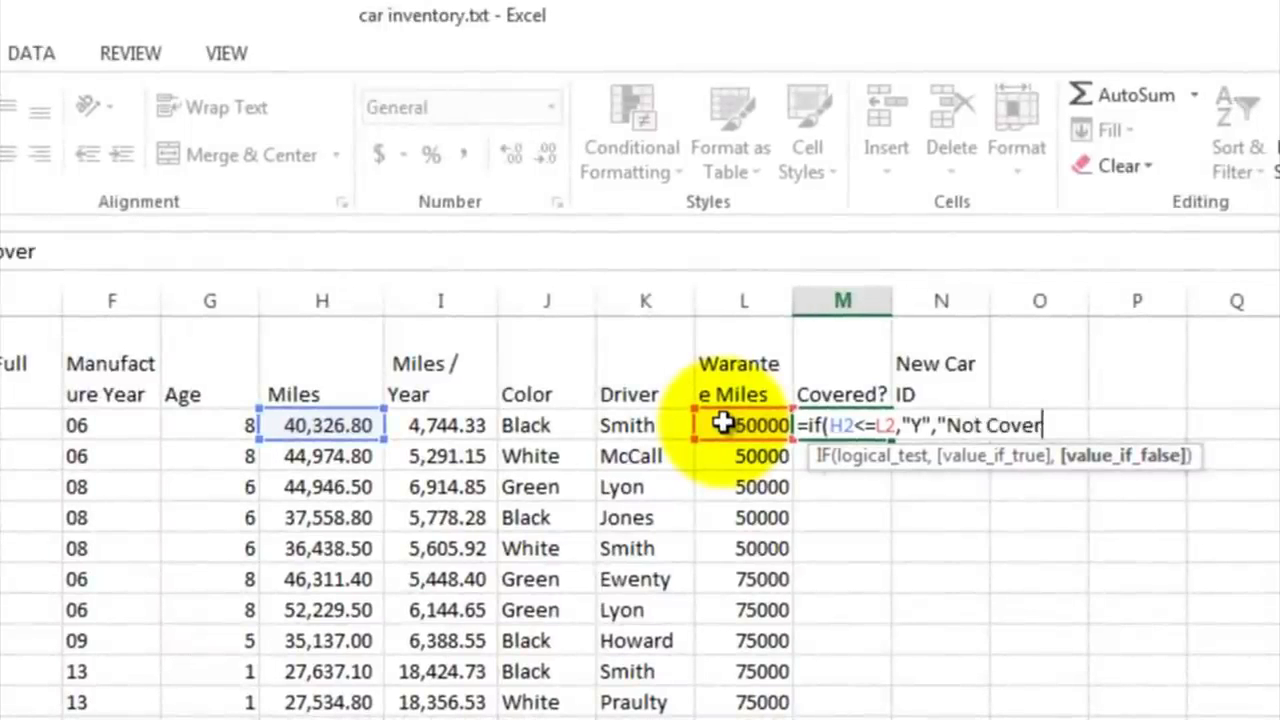
{"action": "type", "text": "ed\""}
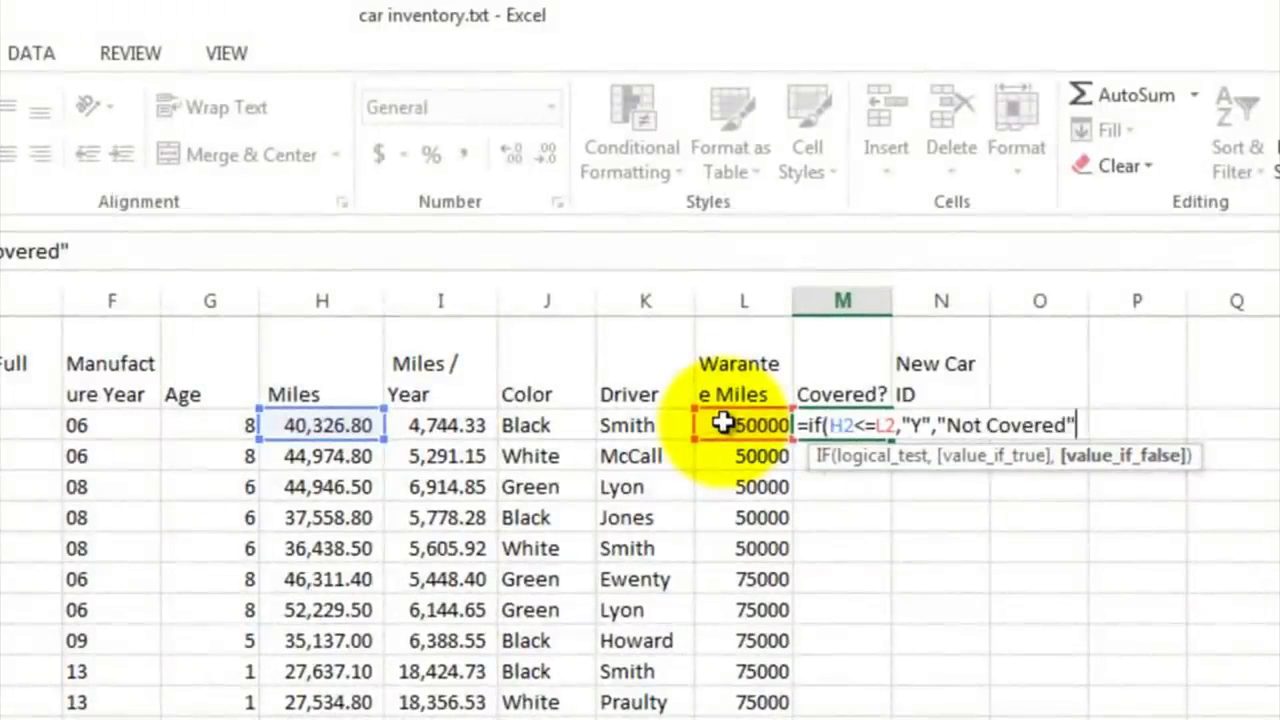
{"action": "type", "text": ")"}
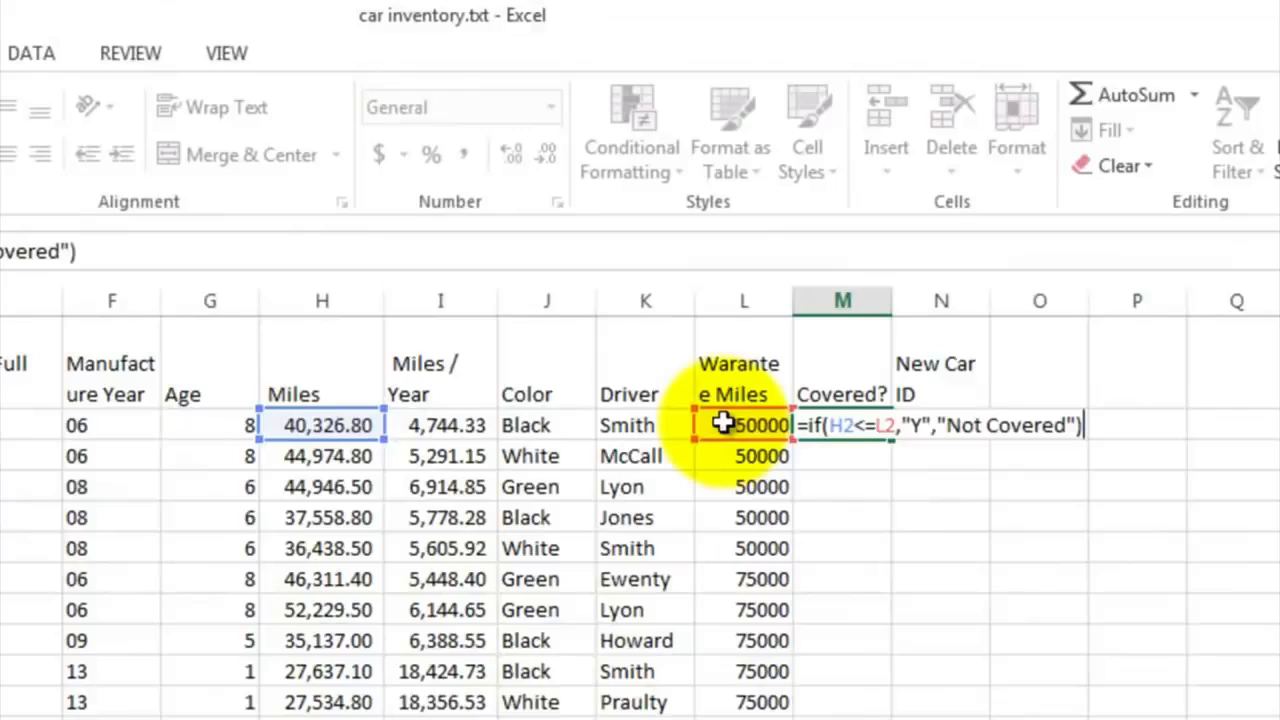
{"action": "key", "text": "Return"}
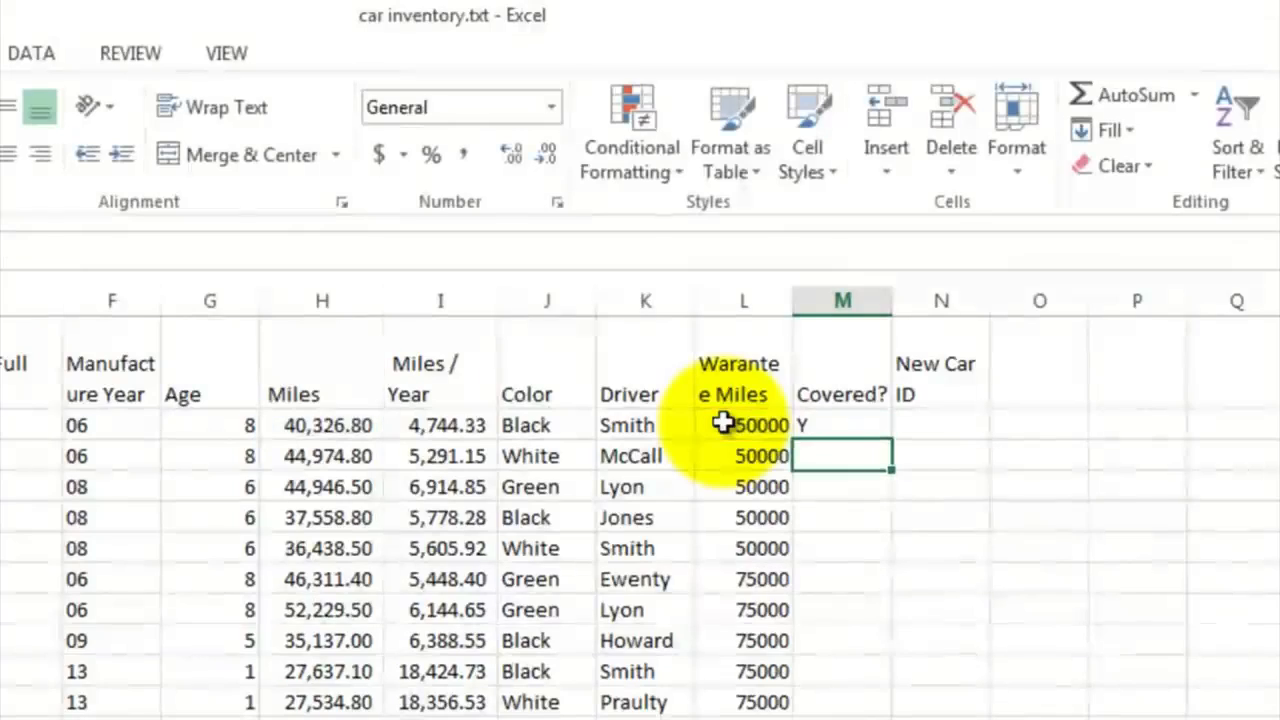
Step: Fill the Covered? formula from M2 down to M53 and check it in M36
{"action": "left_click", "coordinate": [866, 428]}
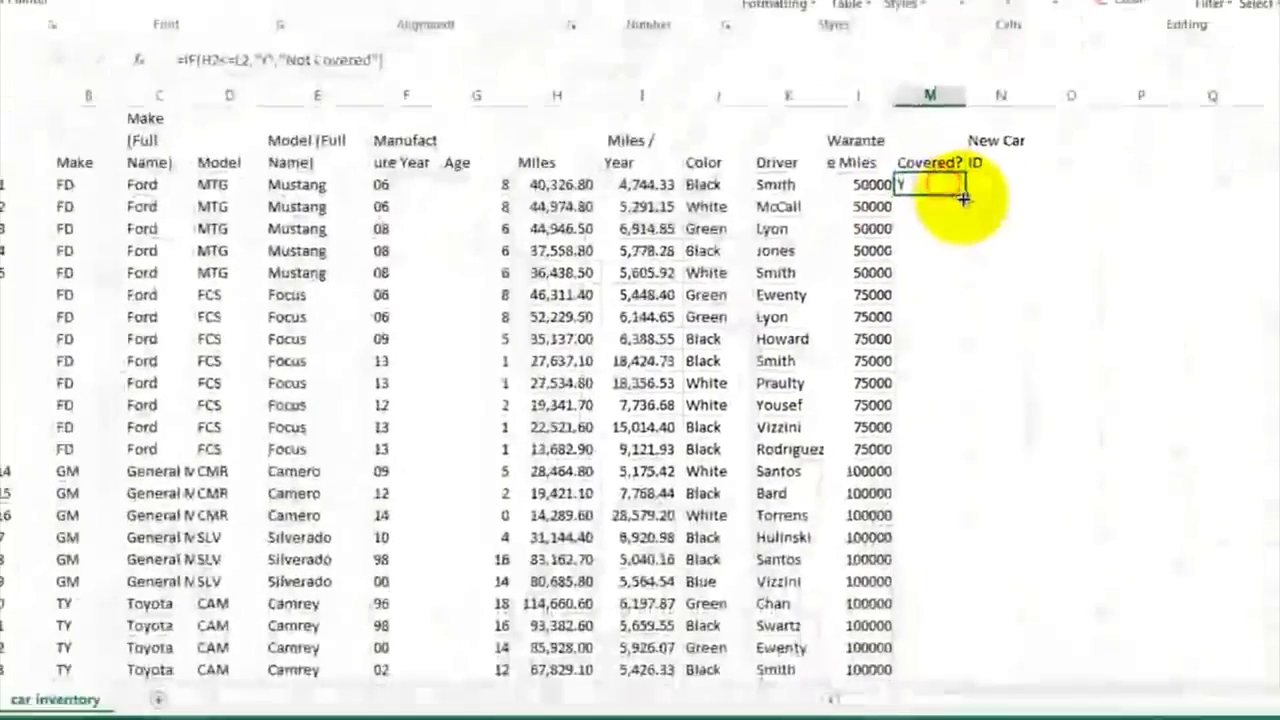
{"action": "left_click_drag", "start_coordinate": [965, 197], "coordinate": [943, 662]}
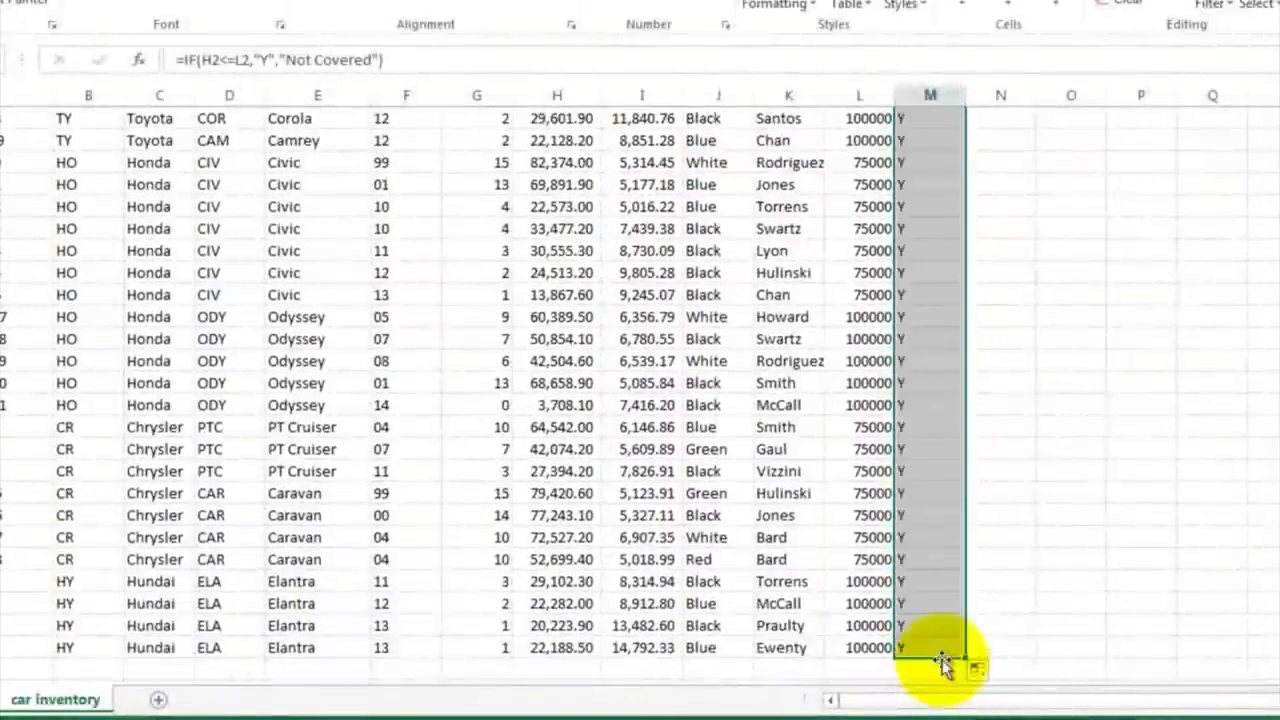
{"action": "left_click", "coordinate": [962, 278]}
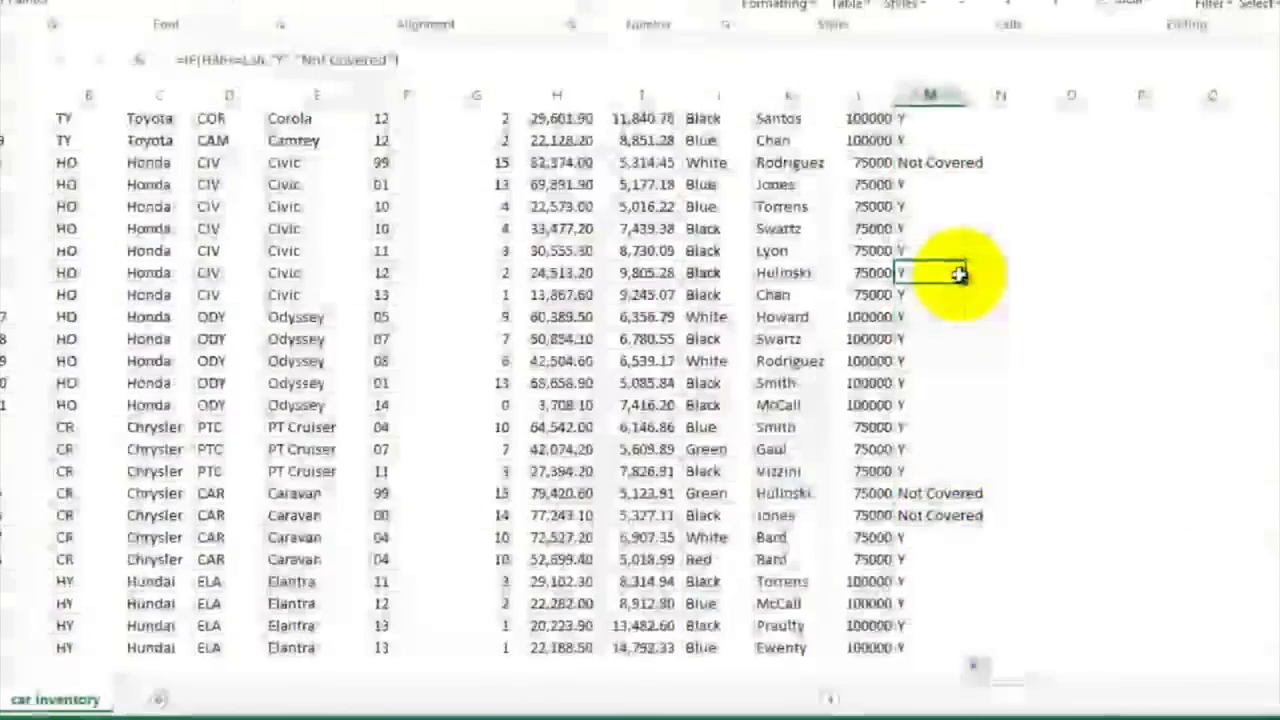
{"action": "scroll", "coordinate": [959, 276], "scroll_direction": "up", "scroll_amount": 8}
{"action": "scroll", "coordinate": [959, 276], "scroll_direction": "up", "scroll_amount": 2}
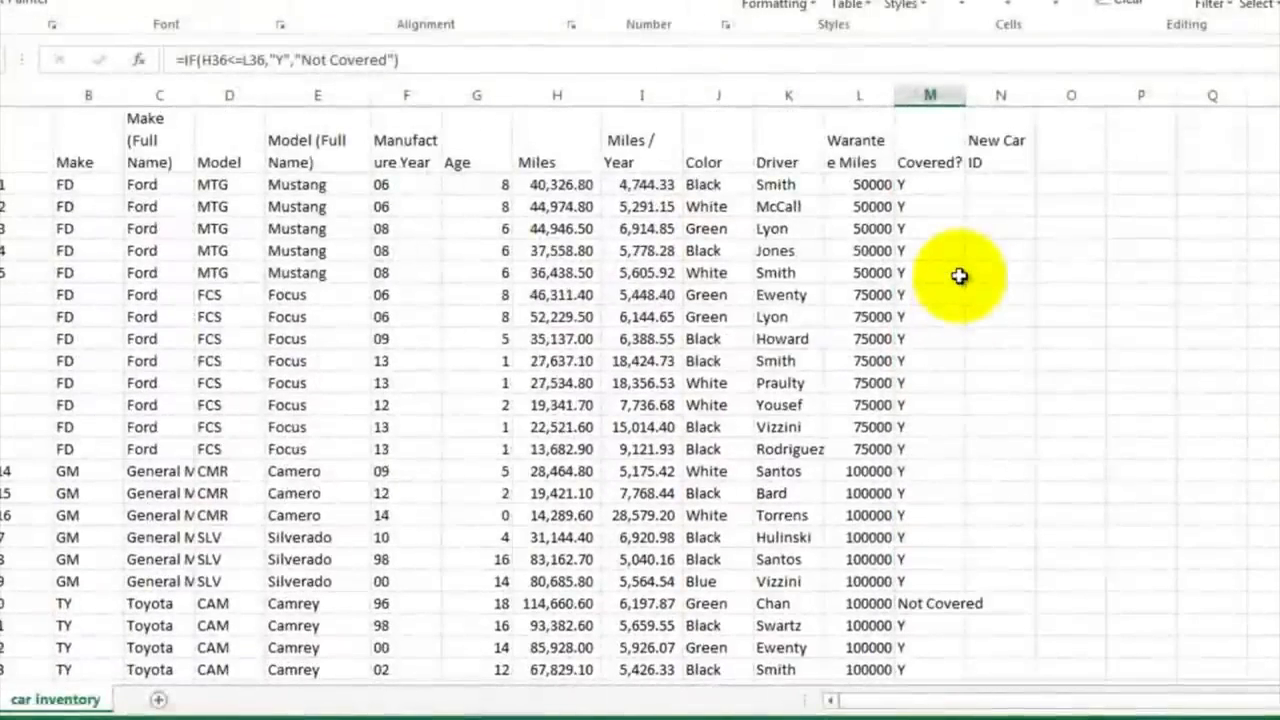
Step: Start a CONCATENATE formula in N2 under New Car ID that joins make B2, manufacture year F2 and model D2
{"action": "left_click", "coordinate": [988, 185]}
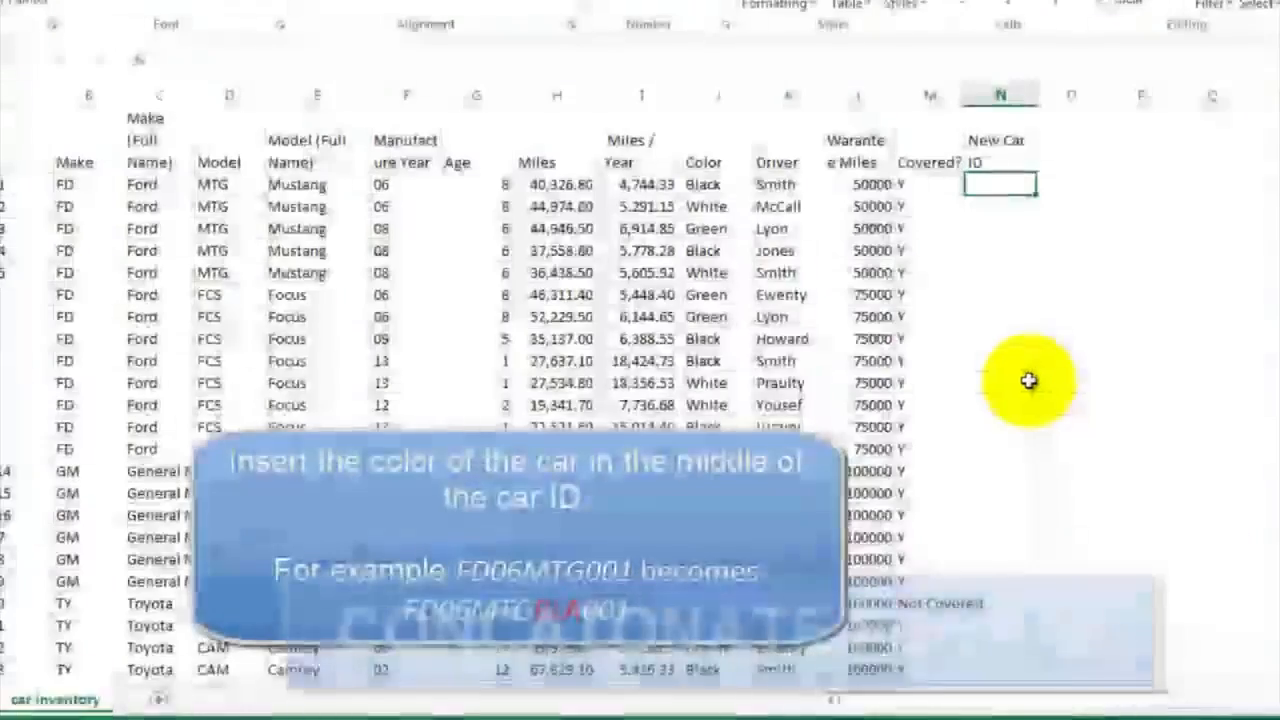
{"action": "left_click", "coordinate": [95, 190]}
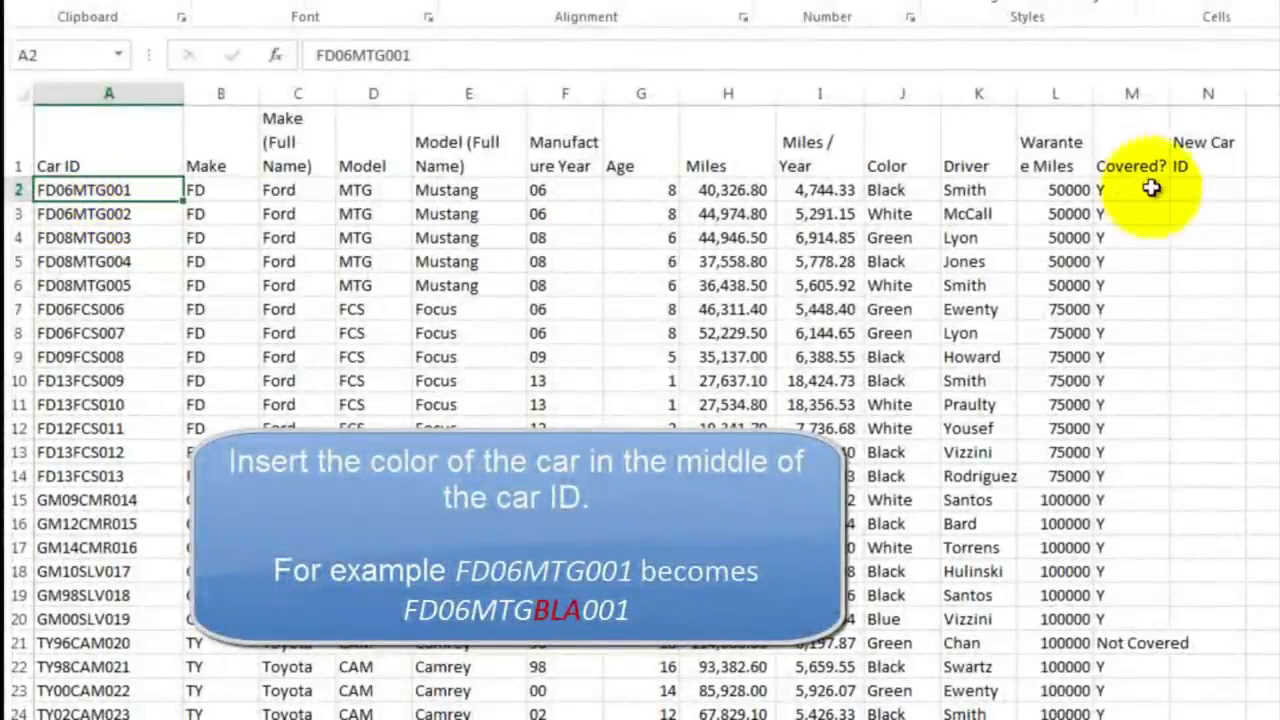
{"action": "left_click", "coordinate": [1184, 192]}
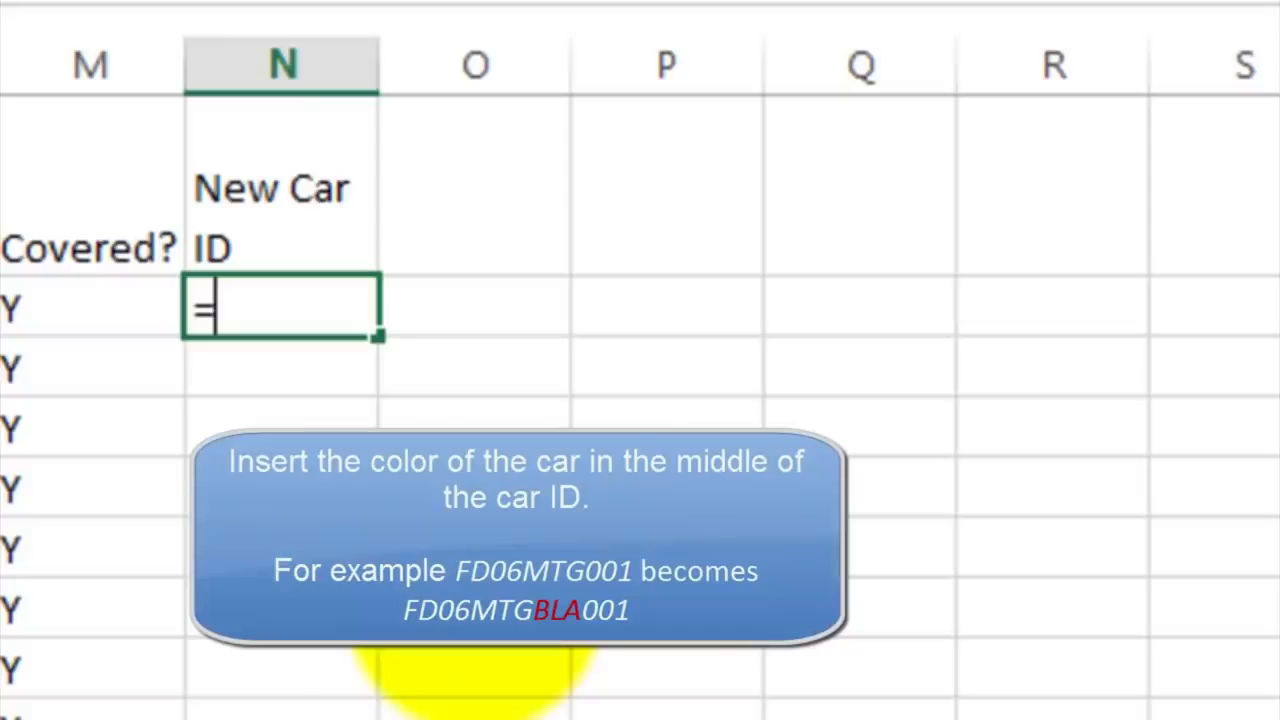
{"action": "type", "text": "con"}
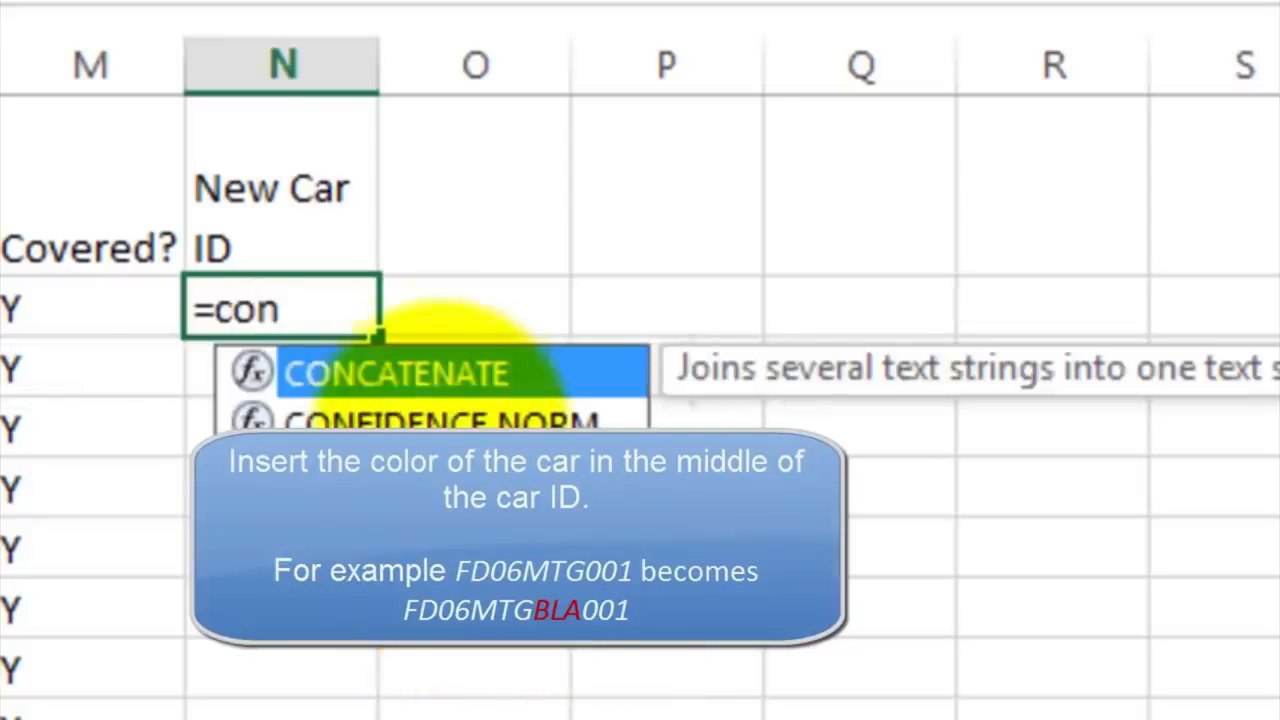
{"action": "double_click", "coordinate": [428, 378]}
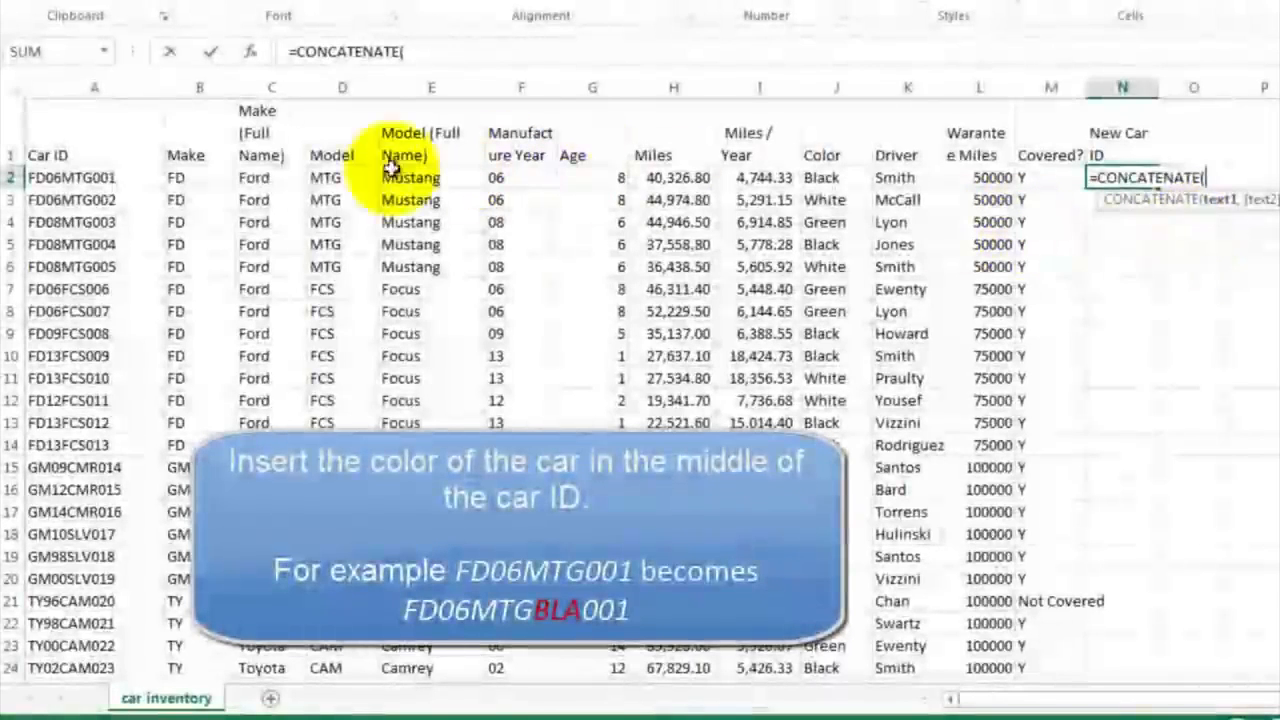
{"action": "left_click", "coordinate": [207, 181]}
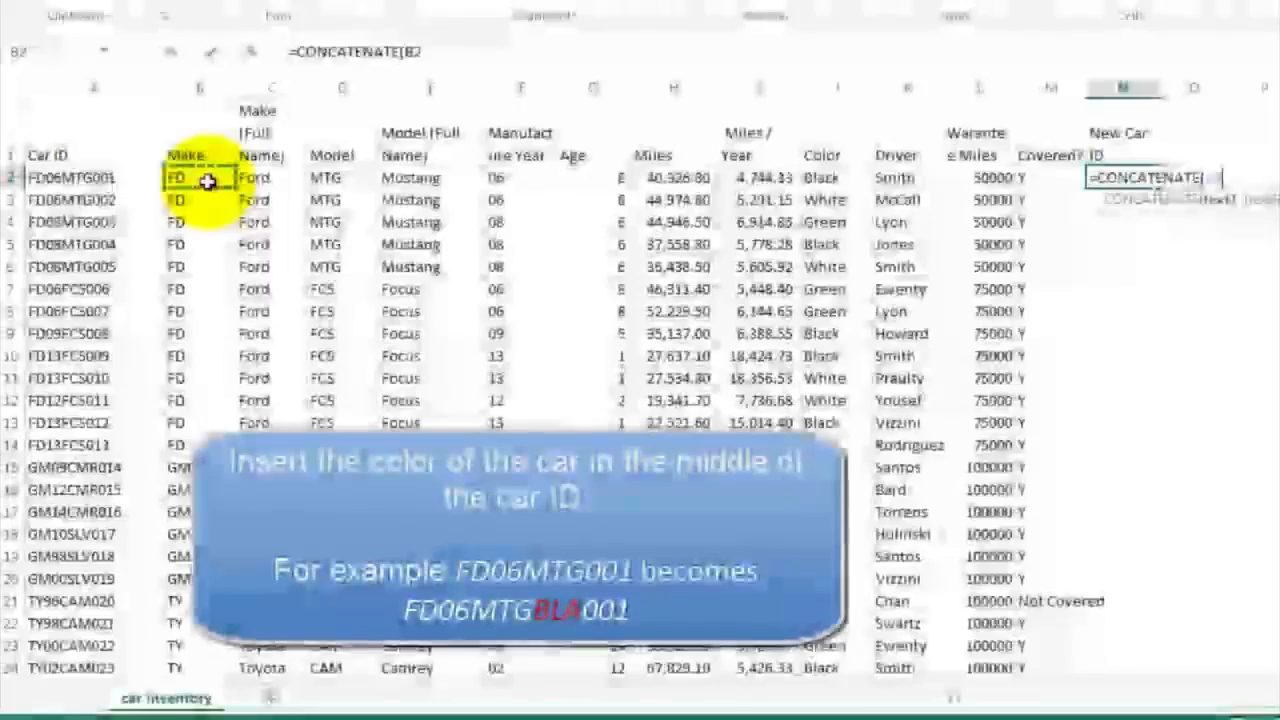
{"action": "type", "text": ","}
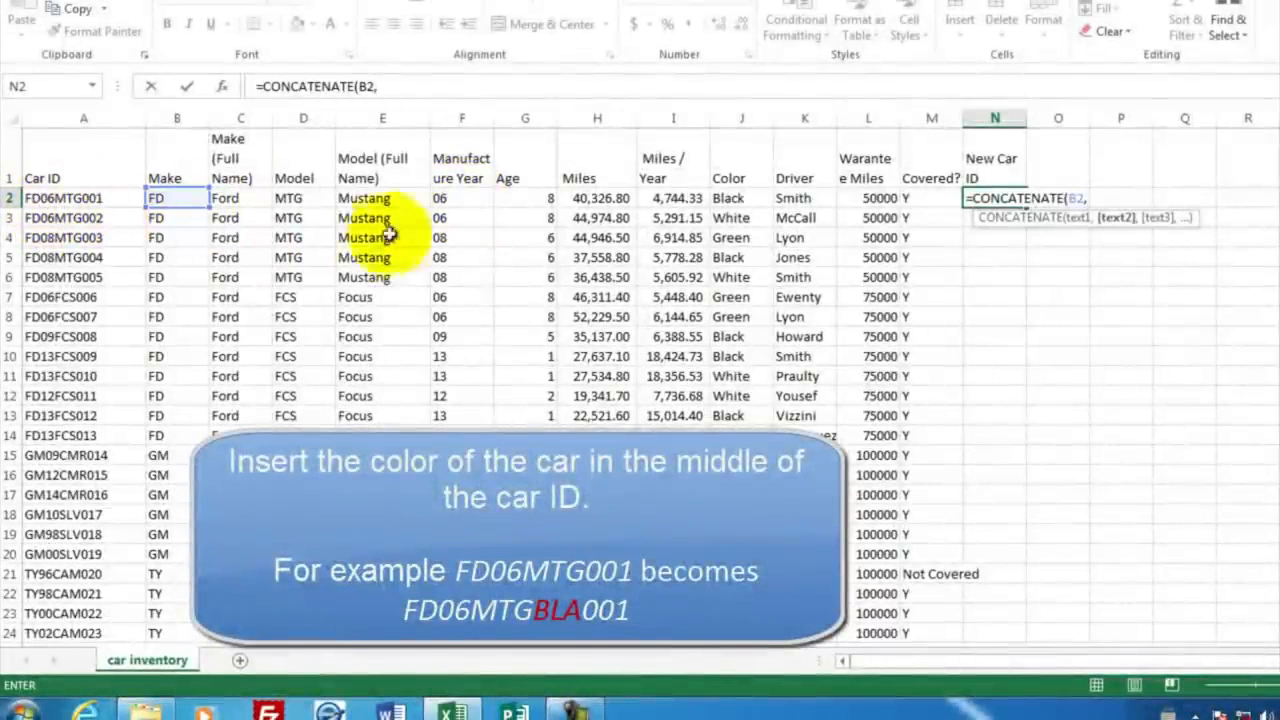
{"action": "left_click", "coordinate": [452, 198]}
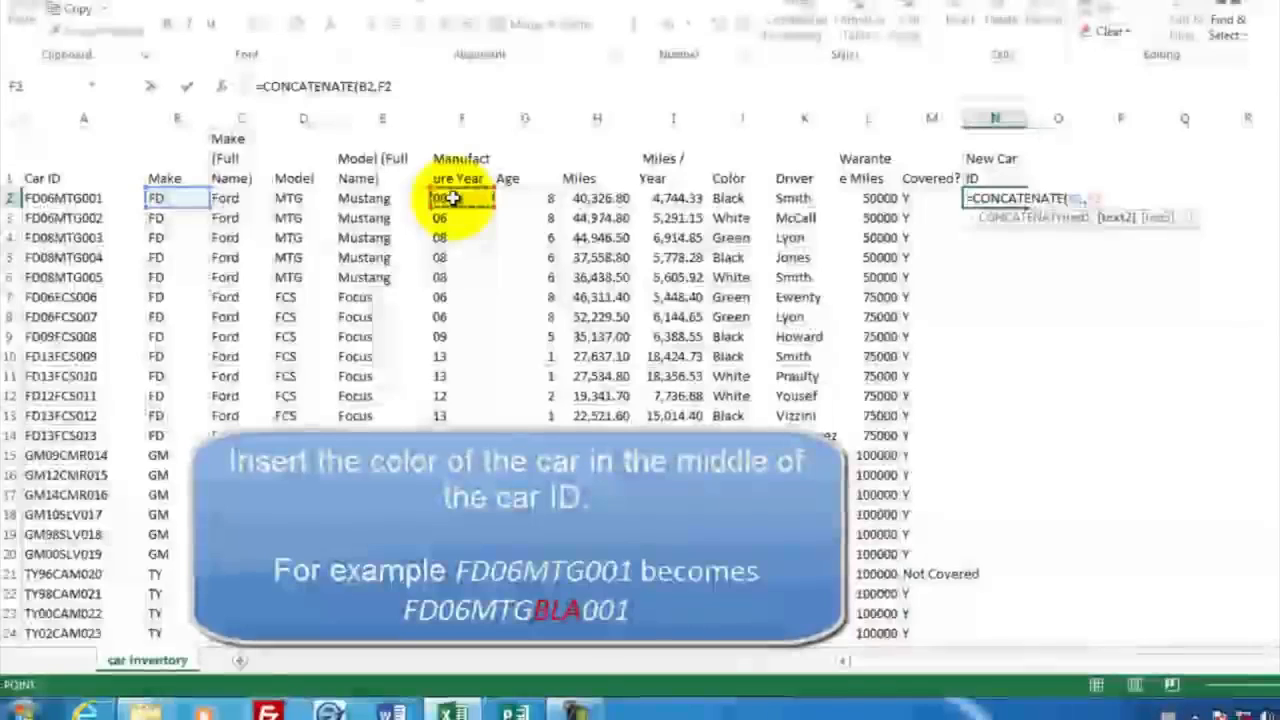
{"action": "type", "text": ","}
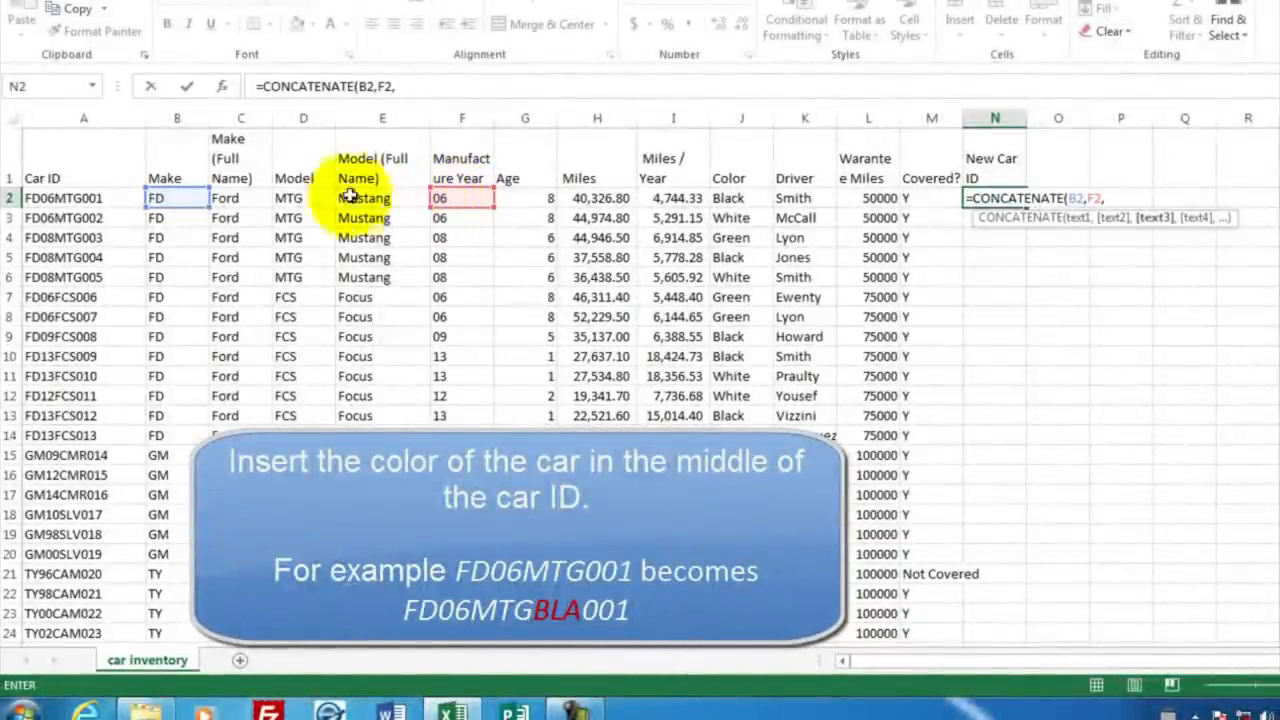
{"action": "left_click", "coordinate": [299, 199]}
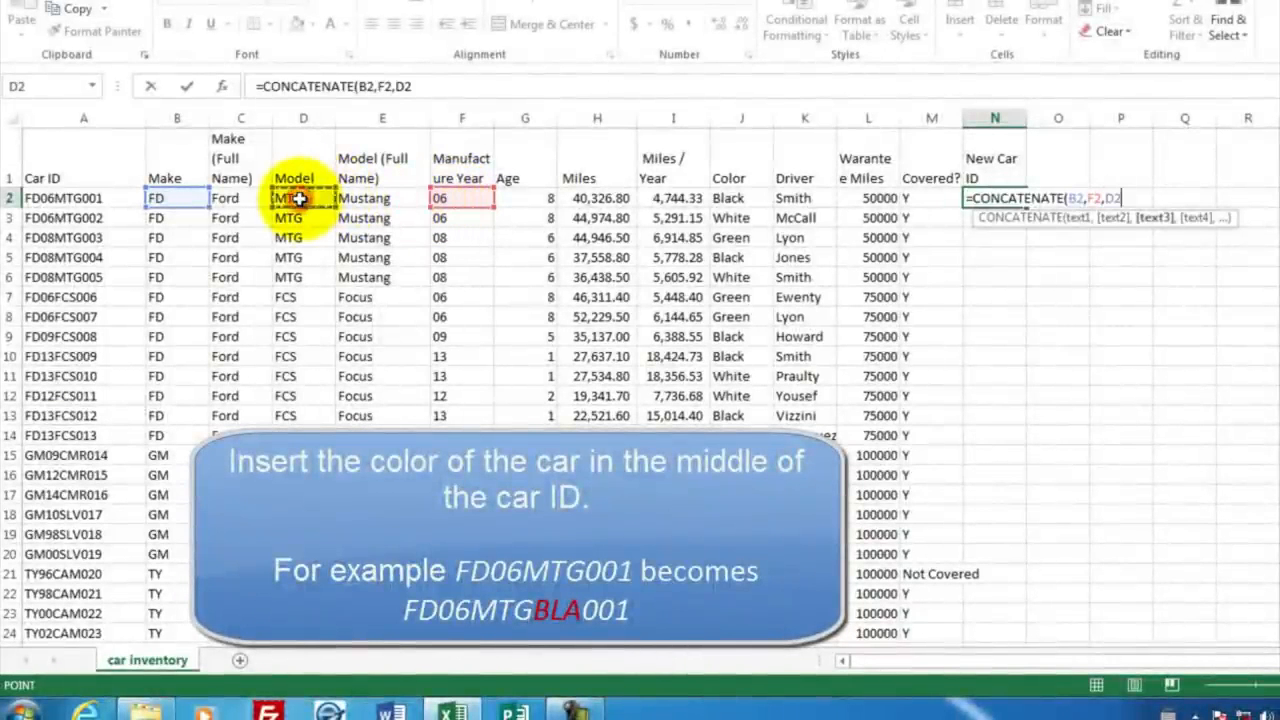
{"action": "type", "text": ","}
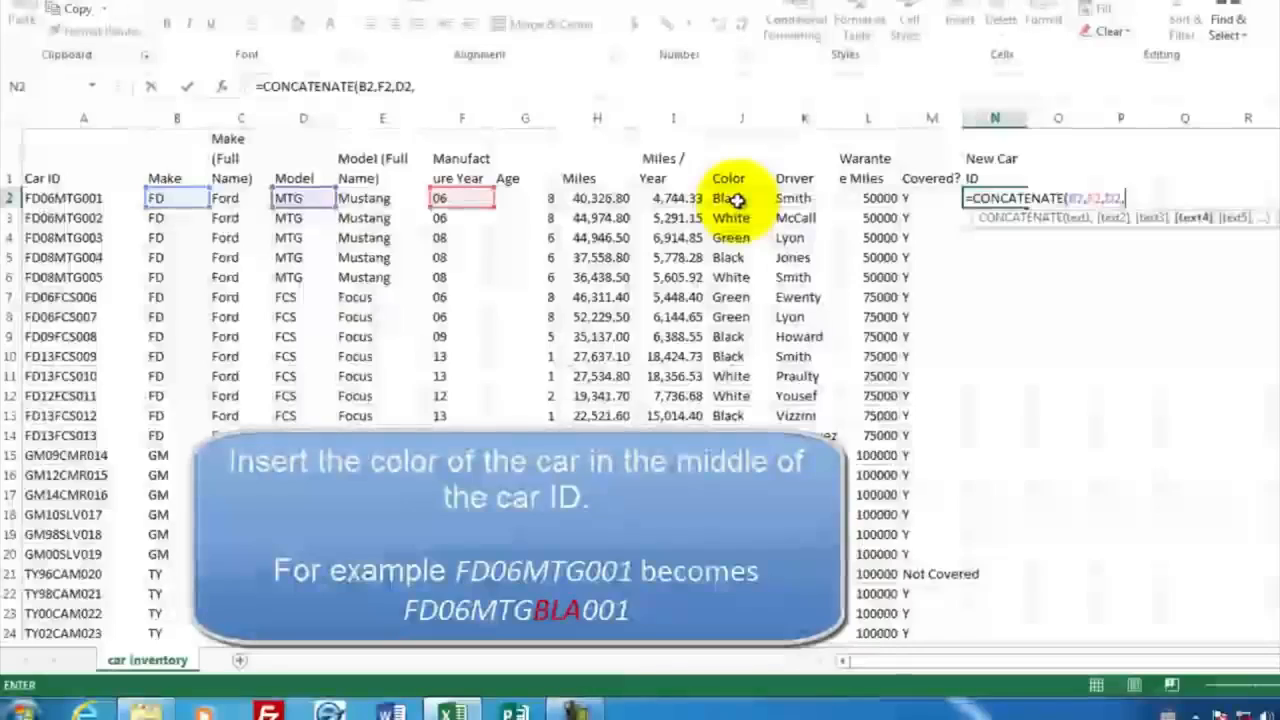
Step: Add LEFT(J2,3) as the fourth CONCATENATE argument to include the first three letters of the car's color
{"action": "left_click", "coordinate": [737, 200]}
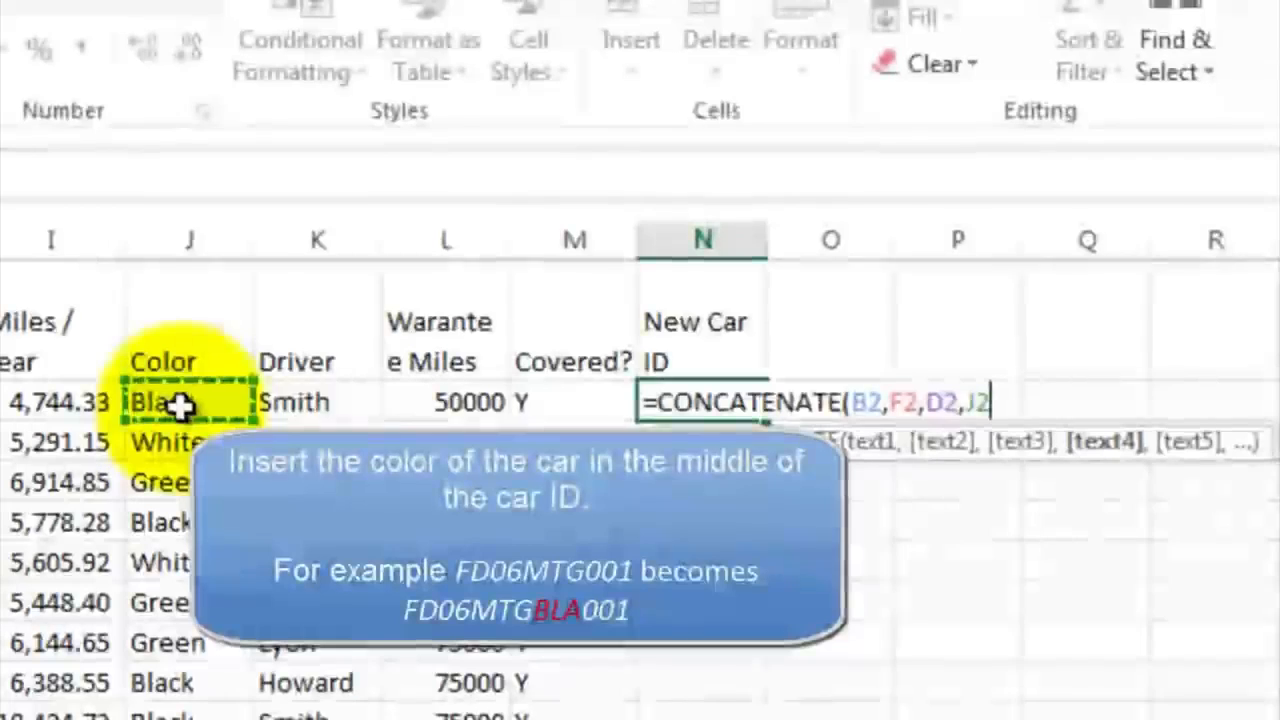
{"action": "key", "text": "BackSpace"}
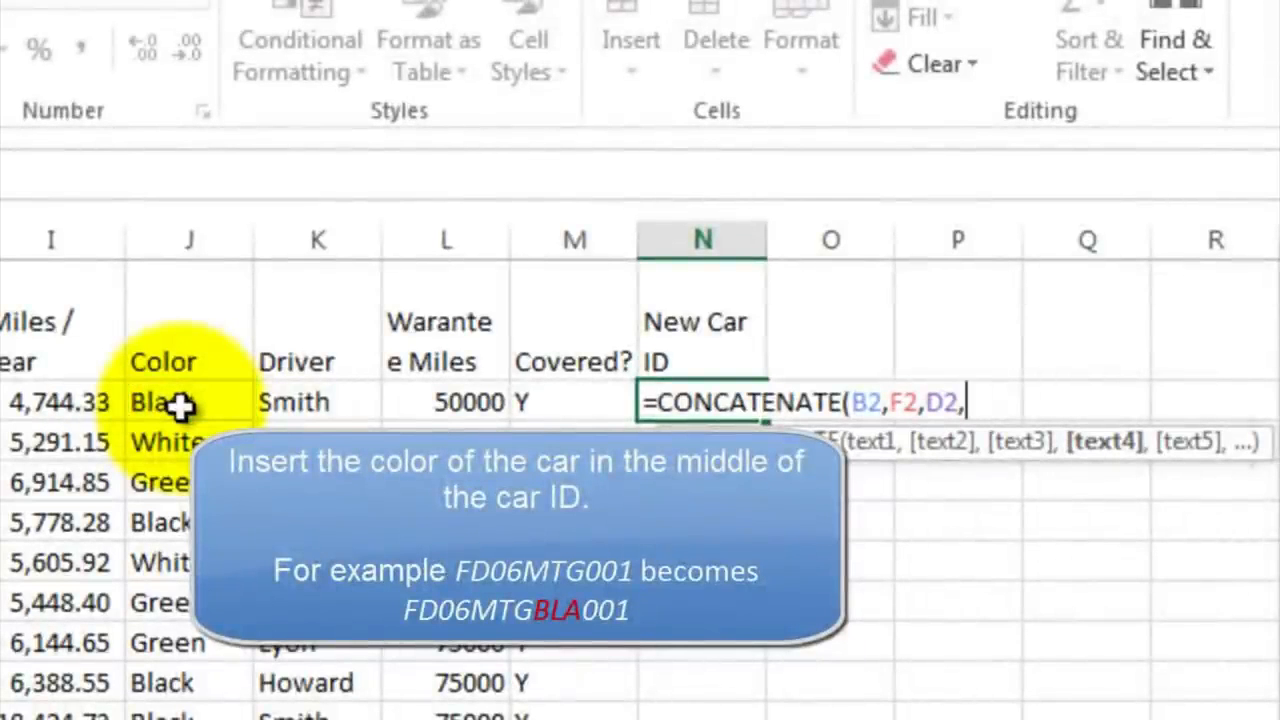
{"action": "type", "text": "left("}
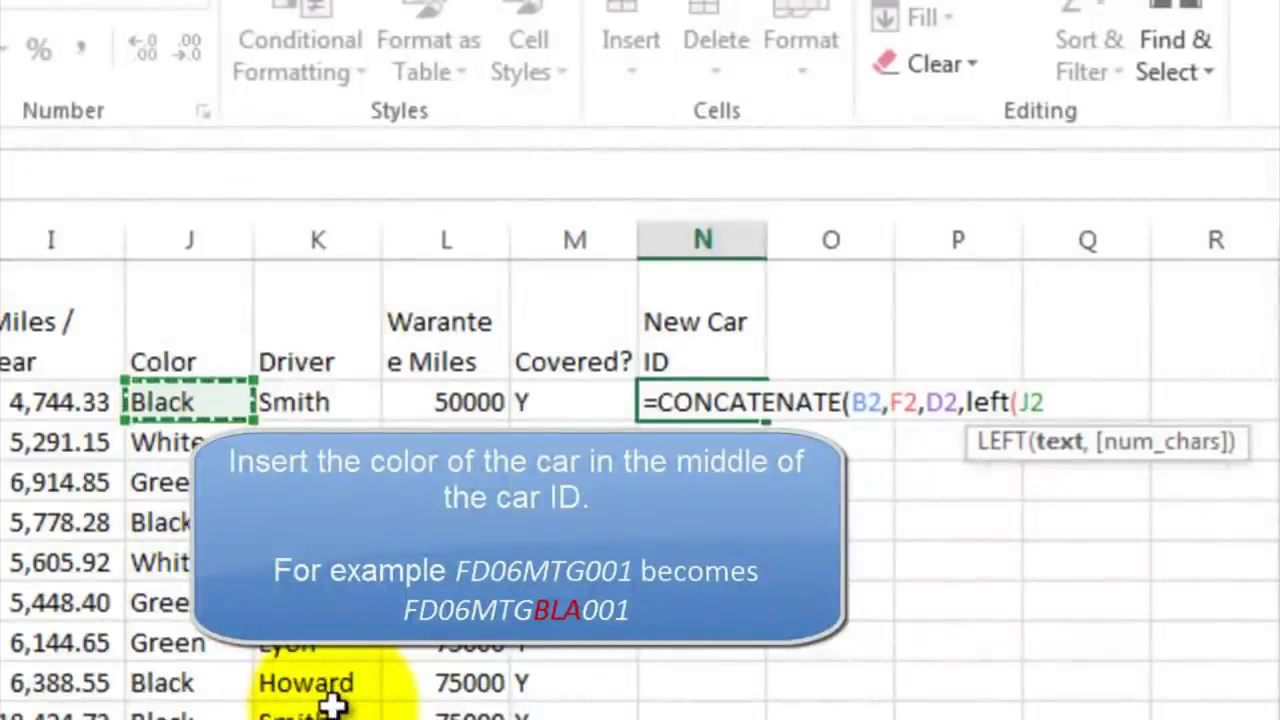
{"action": "type", "text": ","}
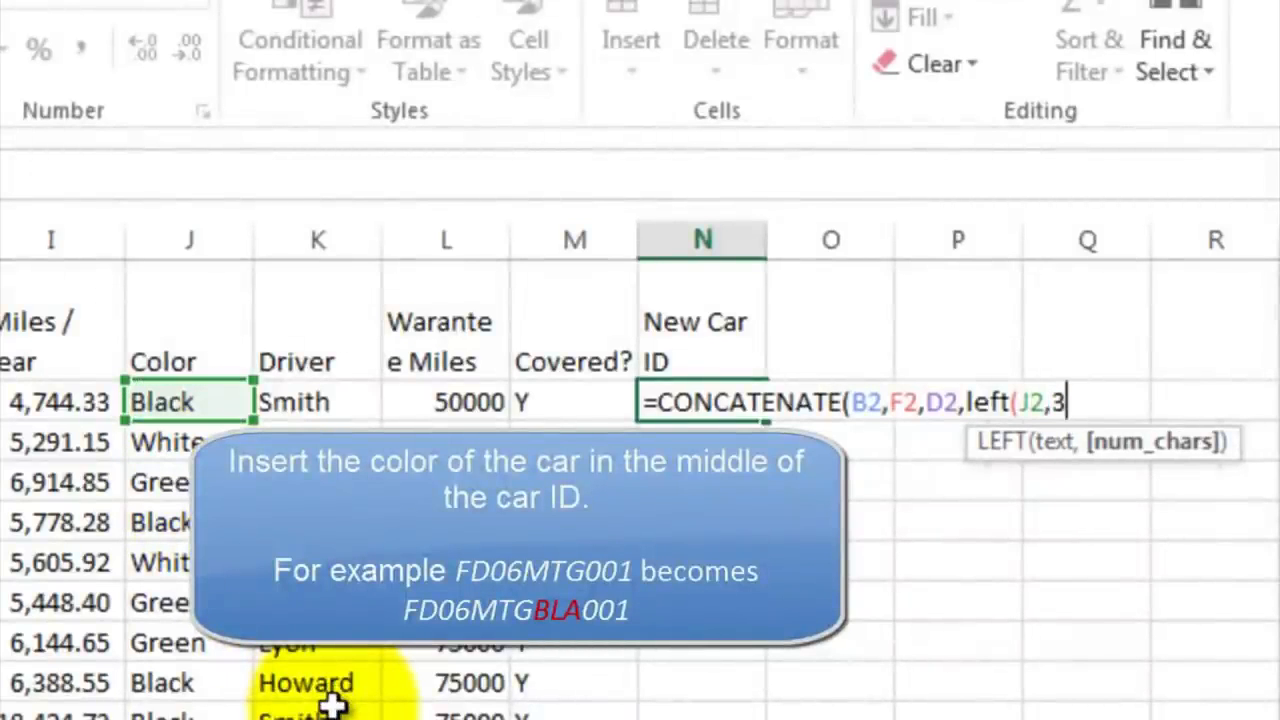
{"action": "type", "text": "3)"}
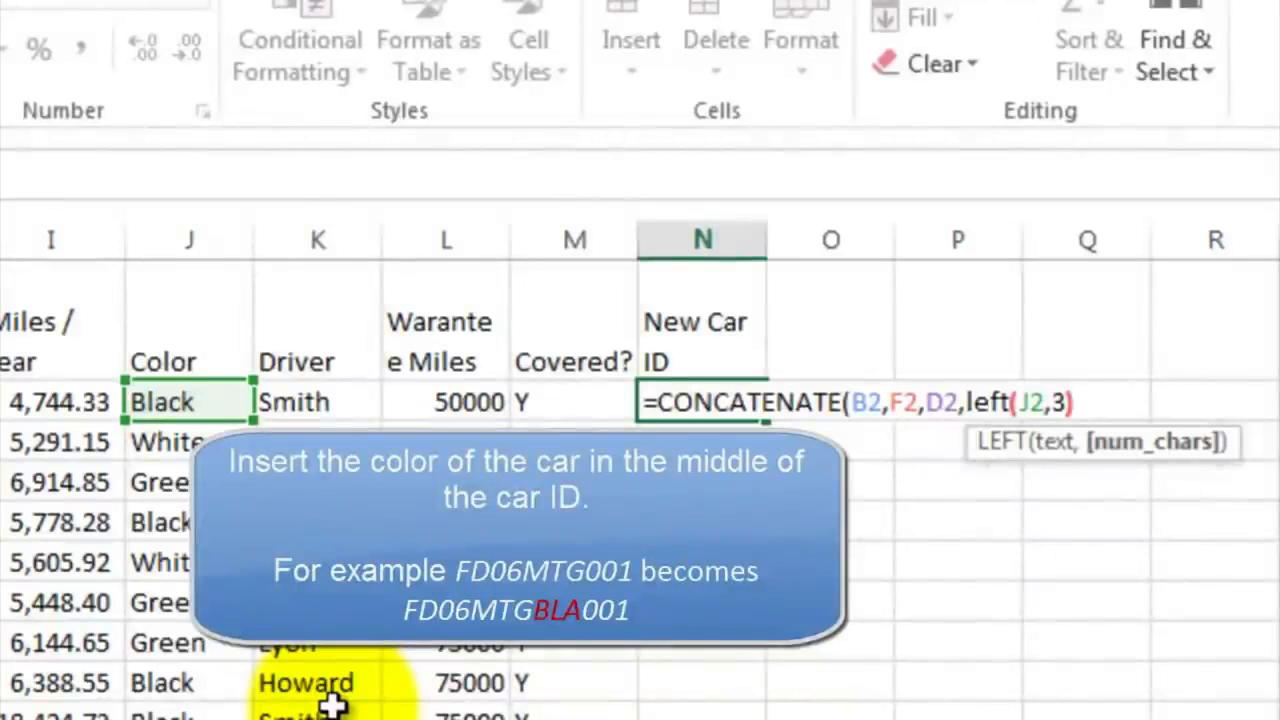
{"action": "type", "text": ","}
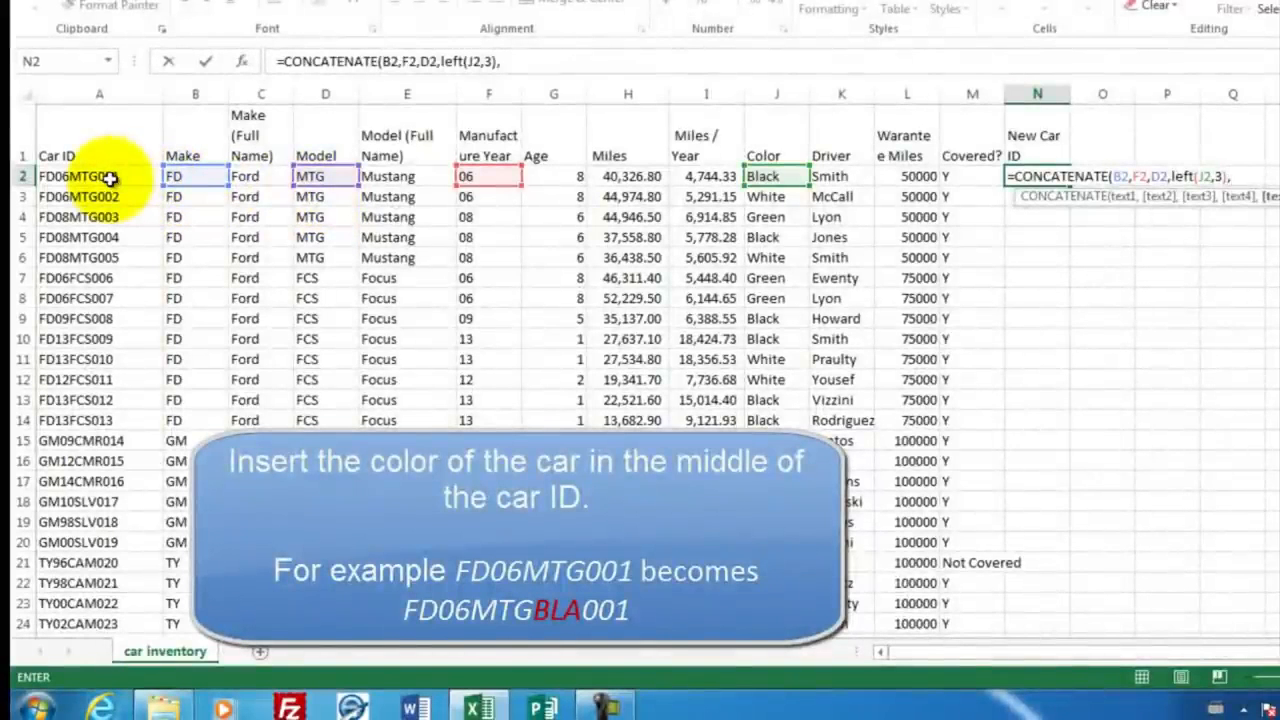
Step: Complete the N2 formula with RIGHT(A2,3) for the last three Car ID characters, and widen column N to fit the new ID
{"action": "type", "text": "right("}
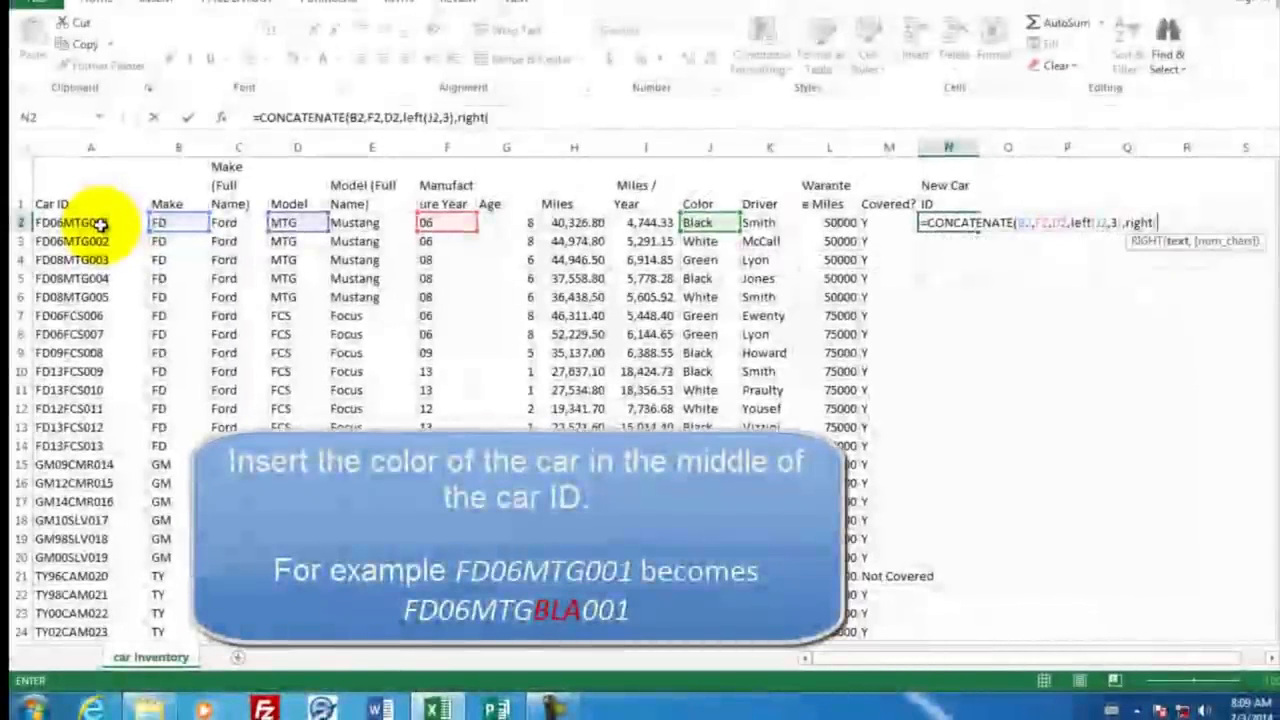
{"action": "left_click", "coordinate": [101, 224]}
{"action": "type", "text": ","}
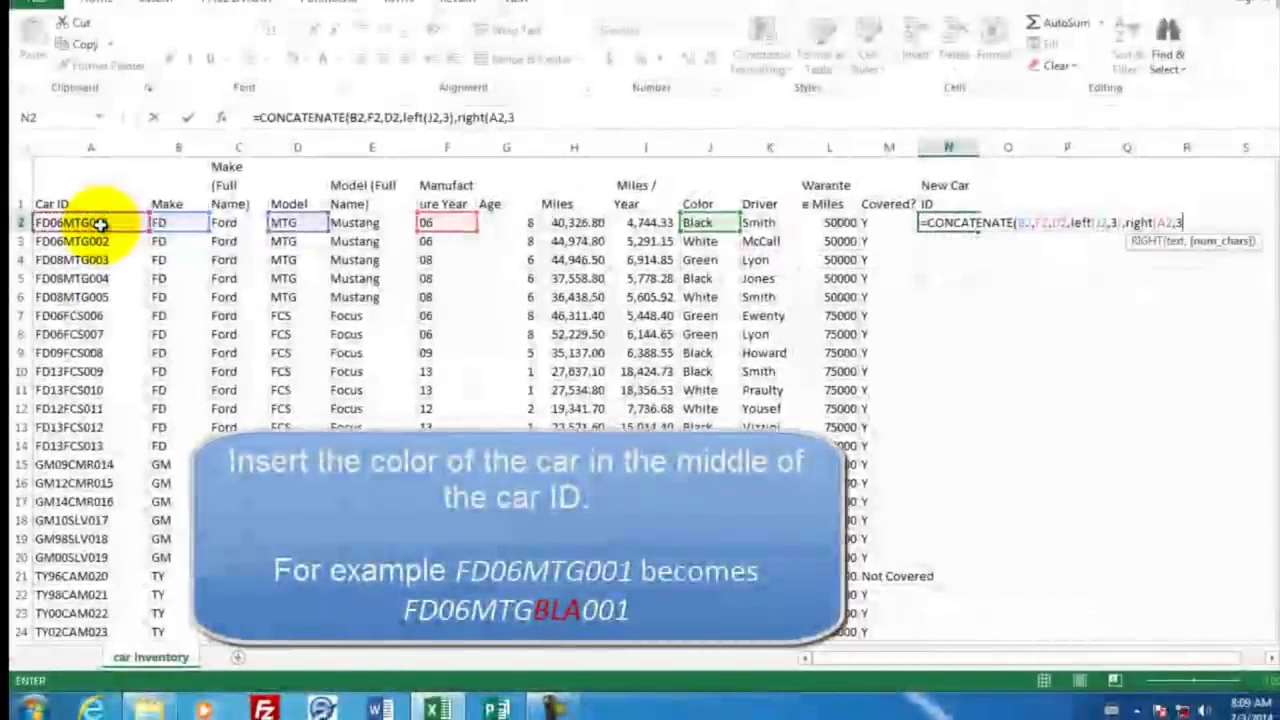
{"action": "type", "text": "3))"}
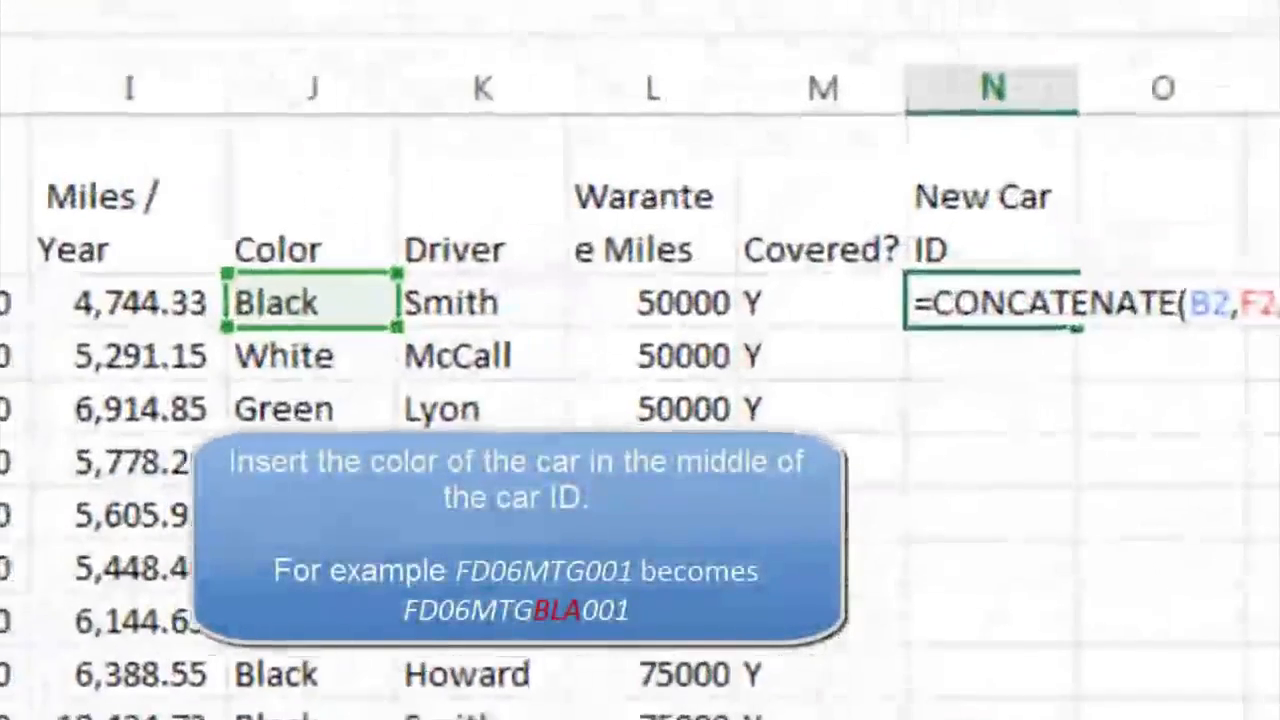
{"action": "key", "text": "Return"}
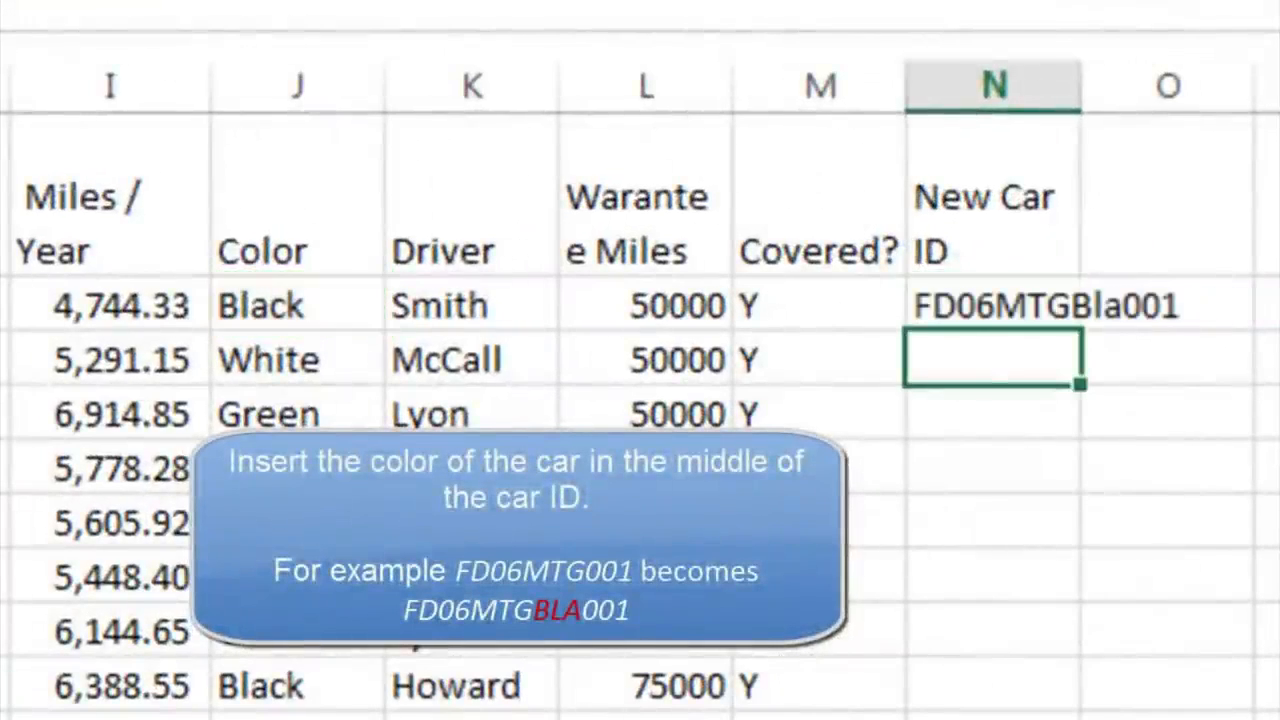
{"action": "left_click", "coordinate": [929, 306]}
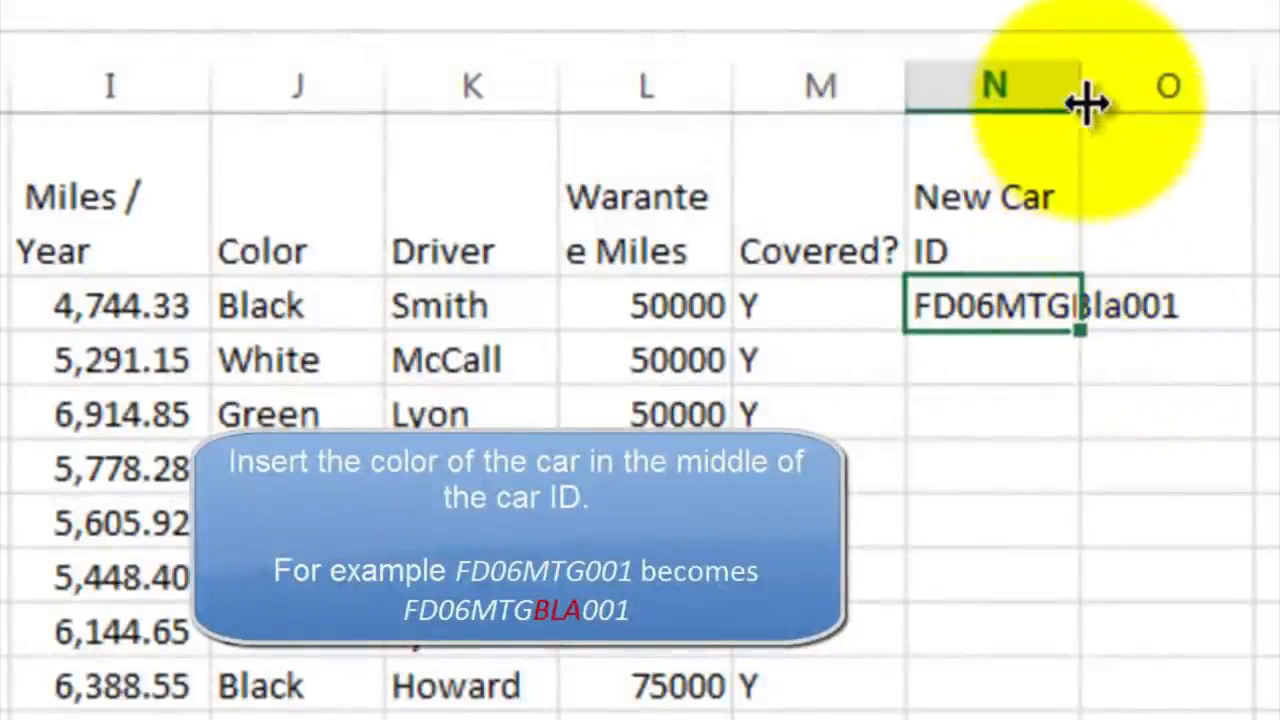
{"action": "left_click_drag", "start_coordinate": [1083, 90], "coordinate": [1225, 90]}
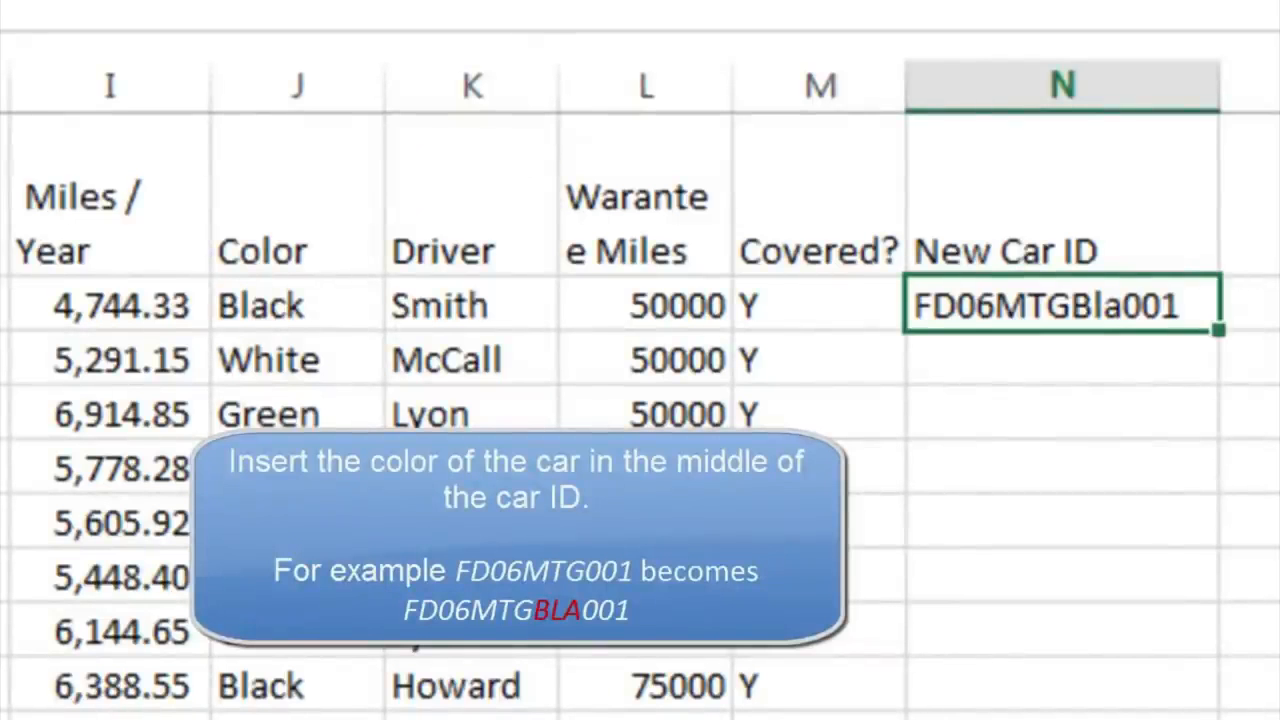
Step: Wrap LEFT(J2,3) in the UPPER function in the N2 formula so the color code is in capitals
{"action": "left_click", "coordinate": [282, 231]}
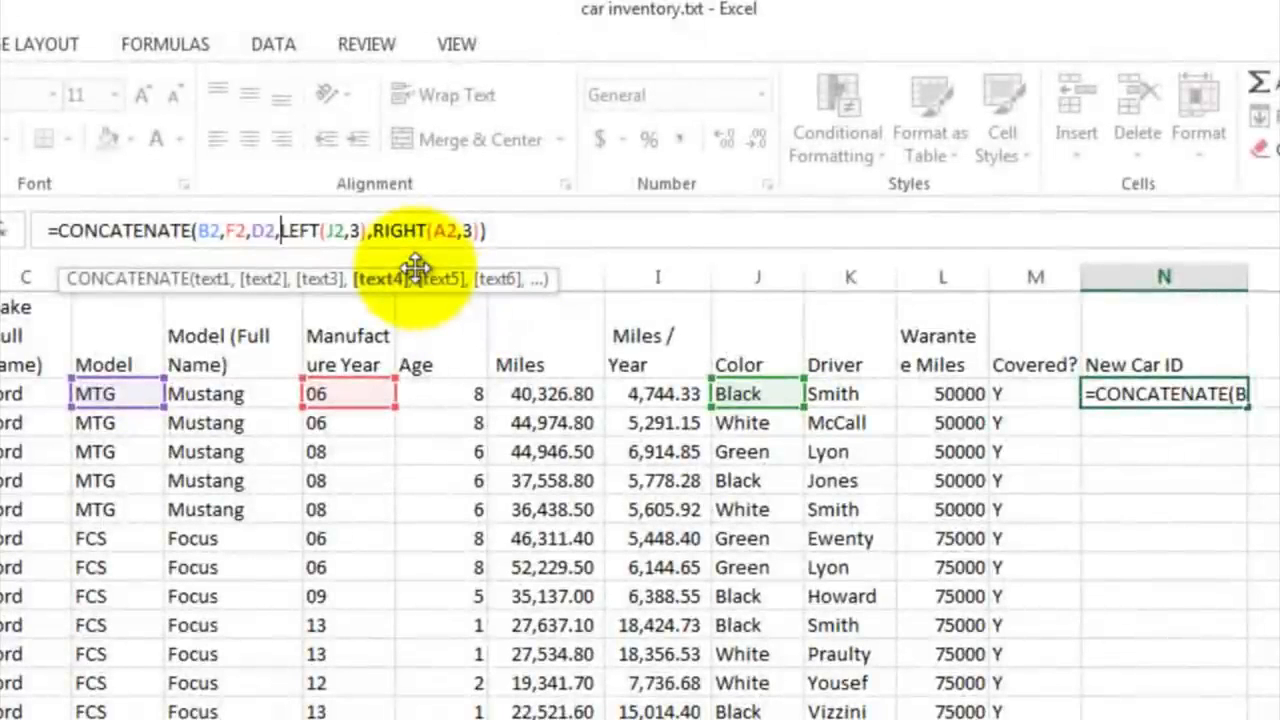
{"action": "type", "text": "upper"}
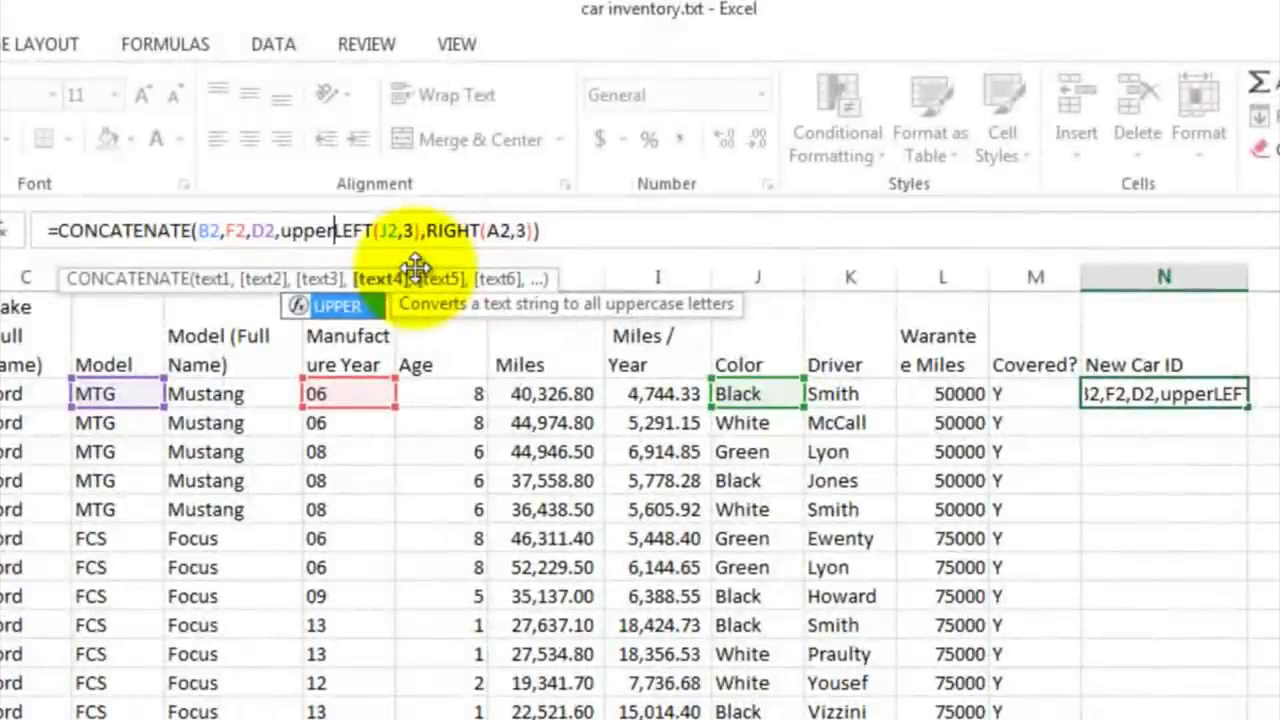
{"action": "type", "text": "("}
{"action": "left_click", "coordinate": [425, 230]}
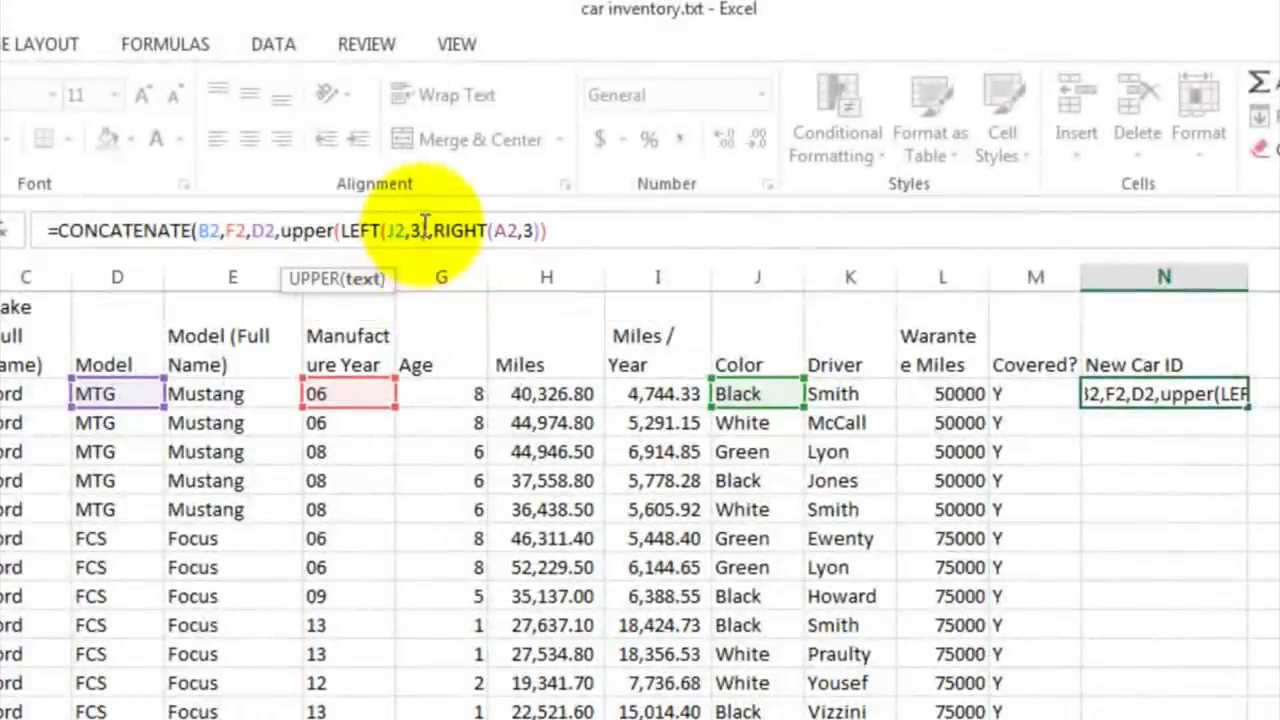
{"action": "left_click", "coordinate": [427, 230]}
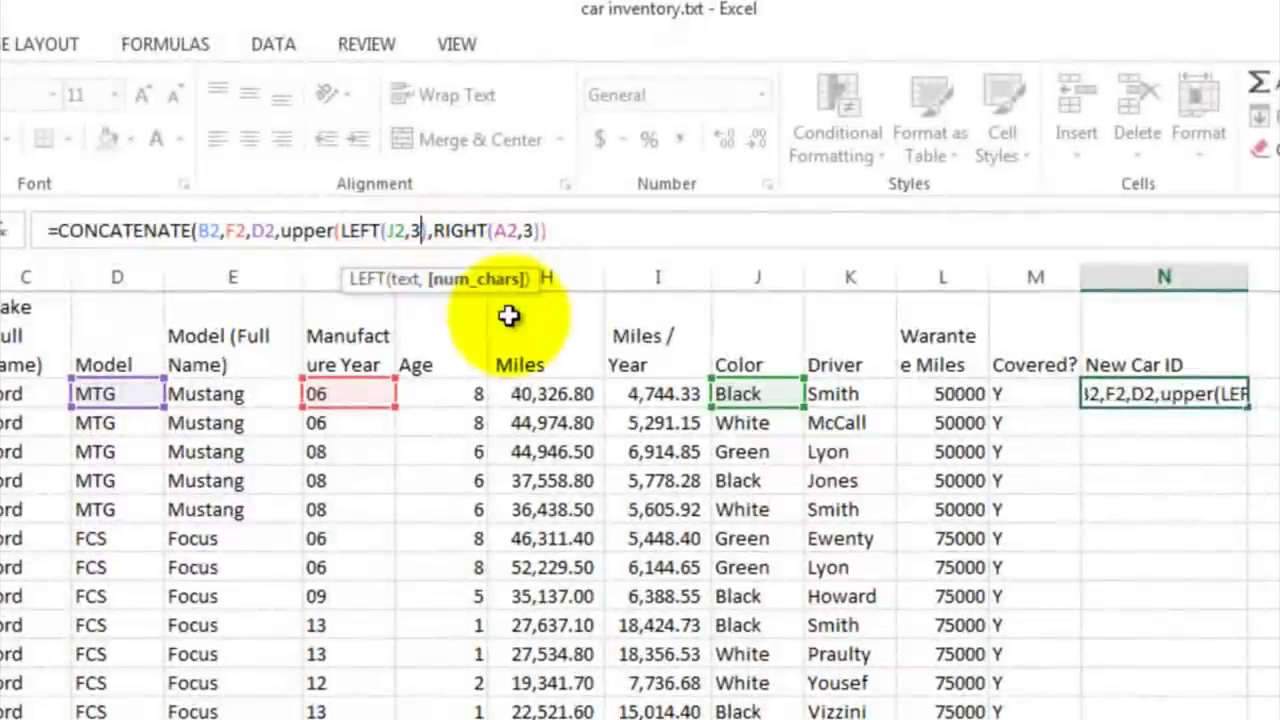
{"action": "type", "text": ")"}
{"action": "key", "text": "Right"}
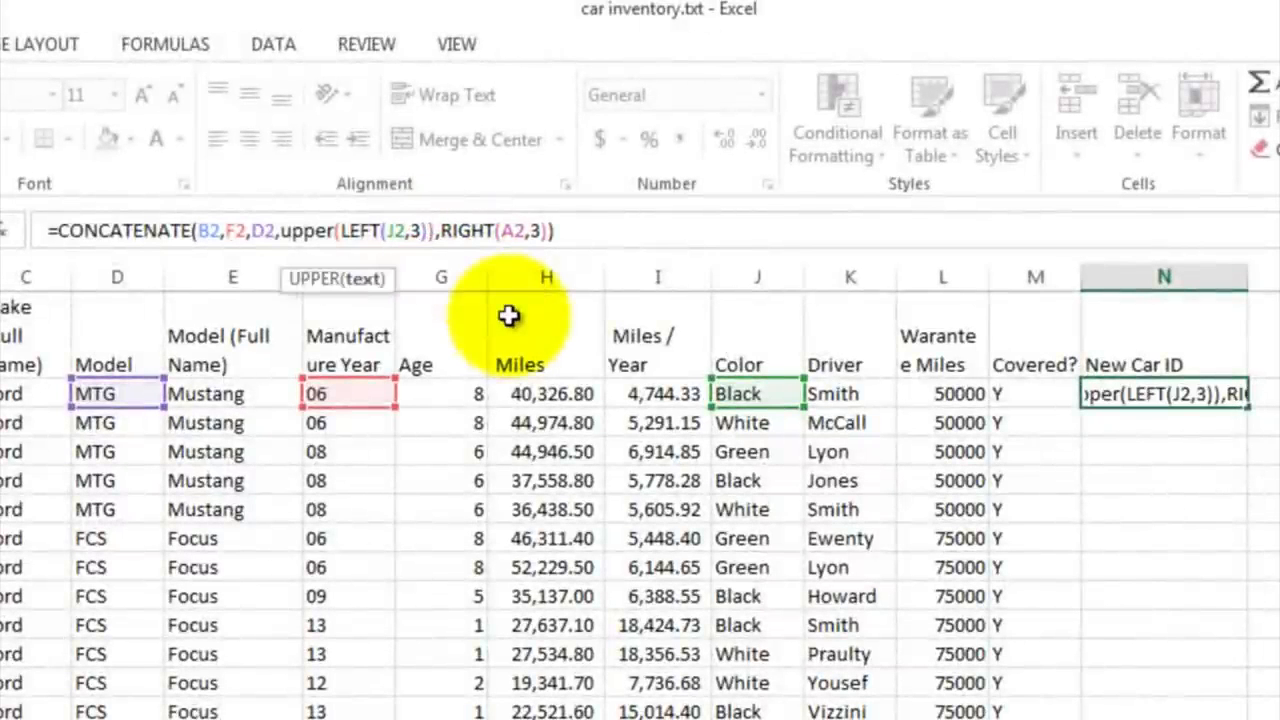
{"action": "key", "text": "Return"}
{"action": "key", "text": "Up"}
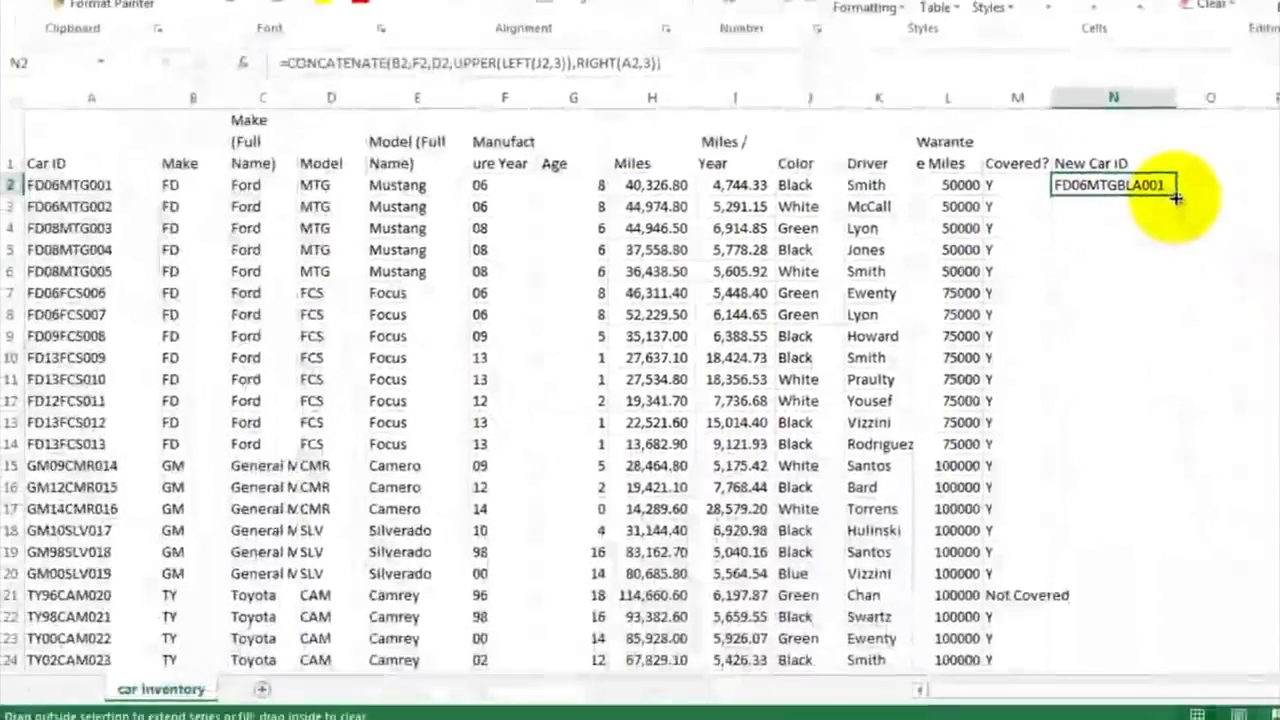
Step: Fill the New Car ID formula from N2 down to N53 and check it in N35
{"action": "left_click_drag", "start_coordinate": [1200, 278], "coordinate": [1181, 719]}
{"action": "left_click_drag", "start_coordinate": [1157, 590], "coordinate": [1150, 626]}
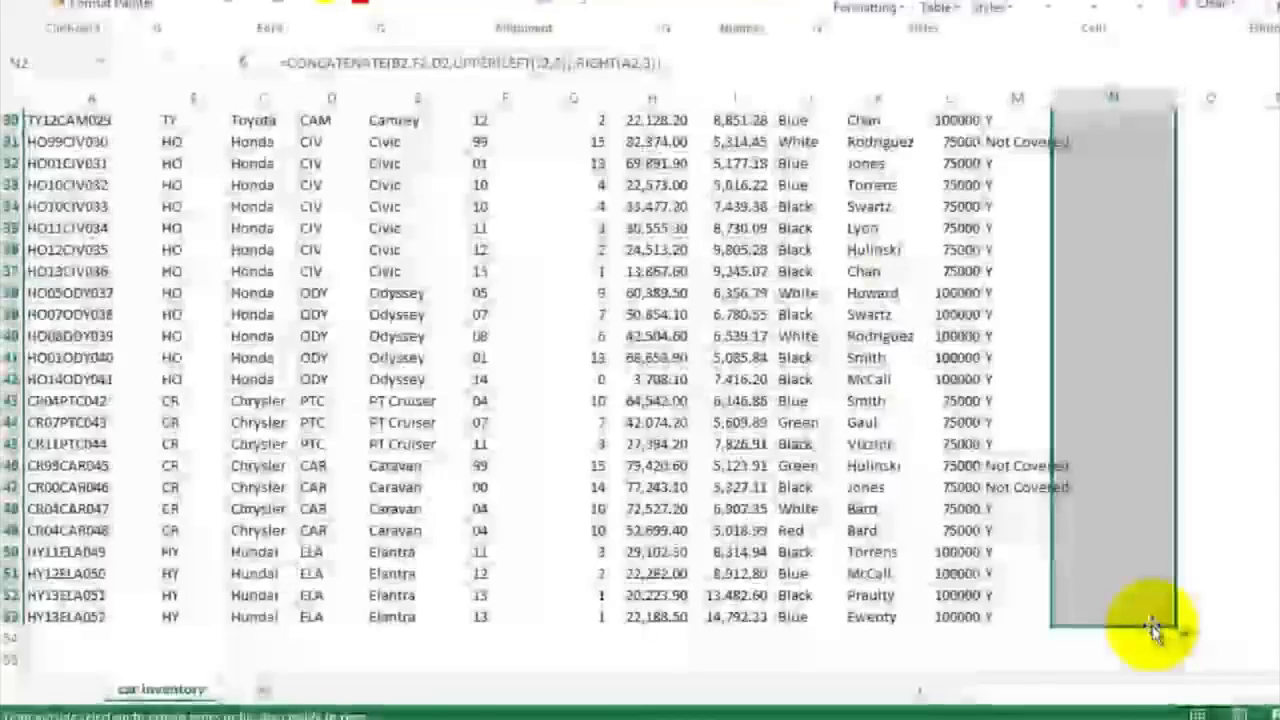
{"action": "left_click", "coordinate": [1117, 234]}
{"action": "scroll", "coordinate": [1117, 234], "scroll_direction": "up", "scroll_amount": 10}
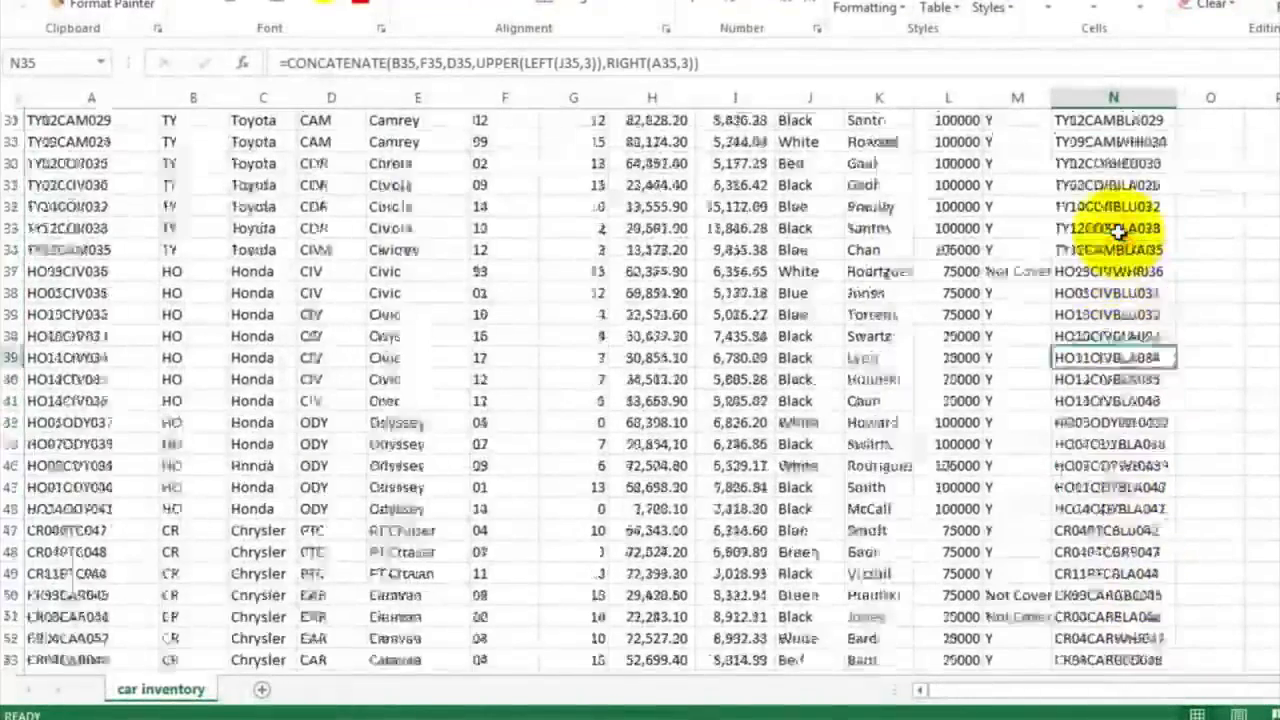
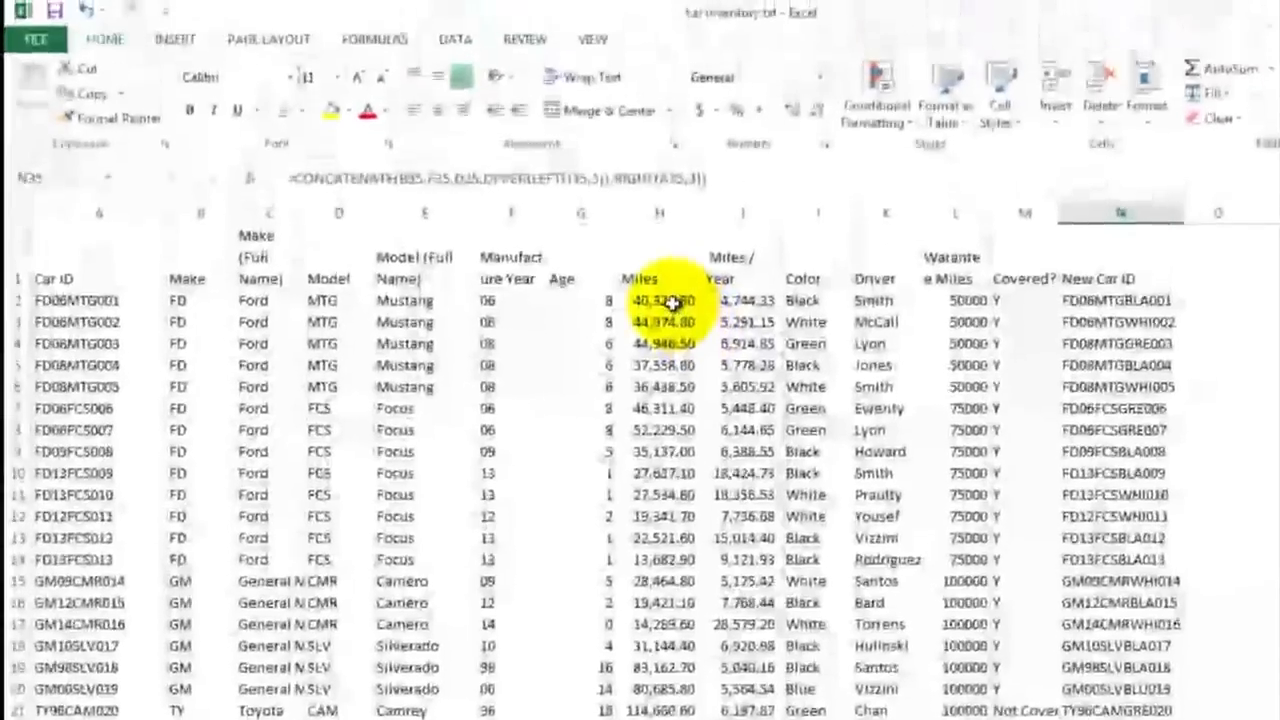
Step: Create a PivotTable on a new worksheet from the car inventory data in A1:N53
{"action": "left_click", "coordinate": [656, 187]}
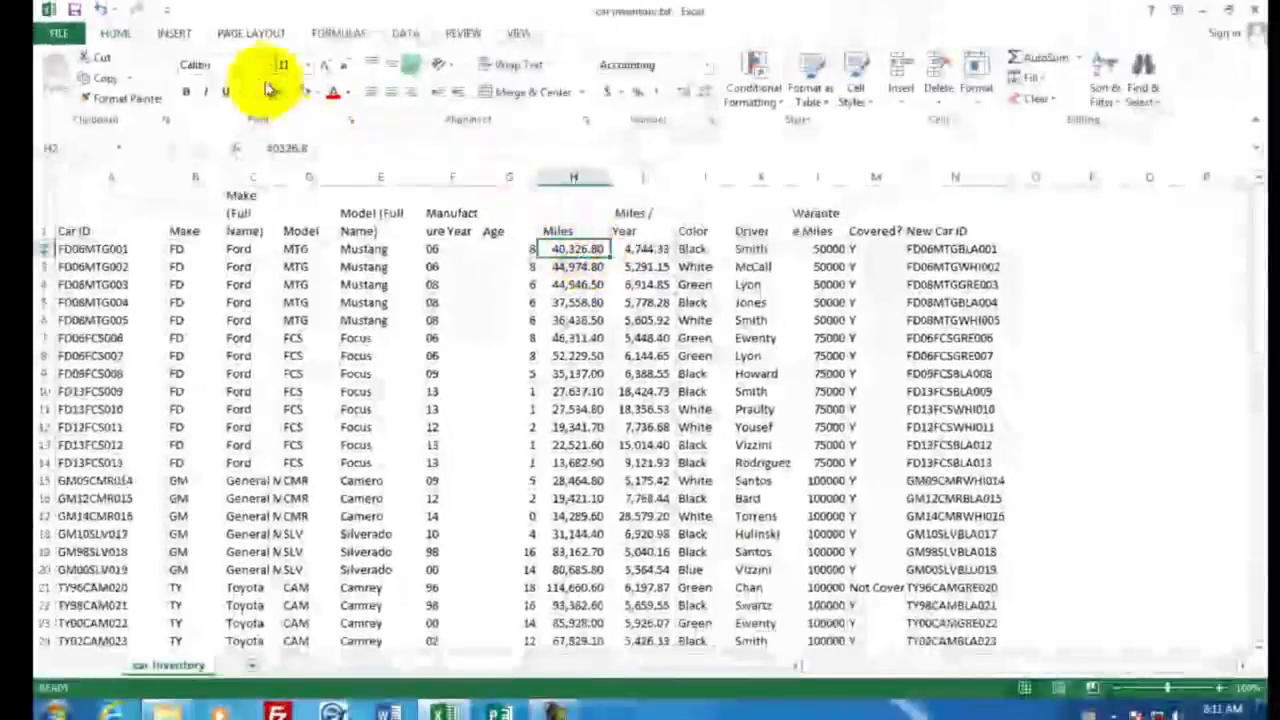
{"action": "left_click", "coordinate": [176, 36]}
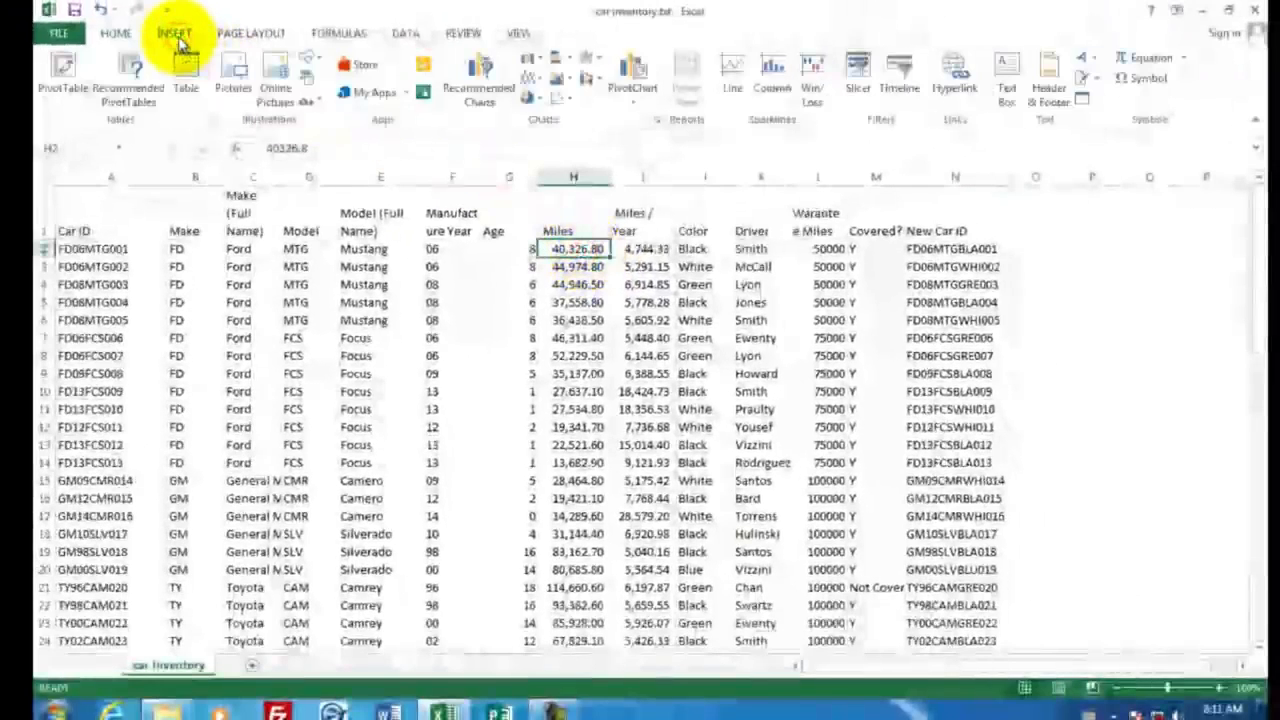
{"action": "left_click", "coordinate": [64, 72]}
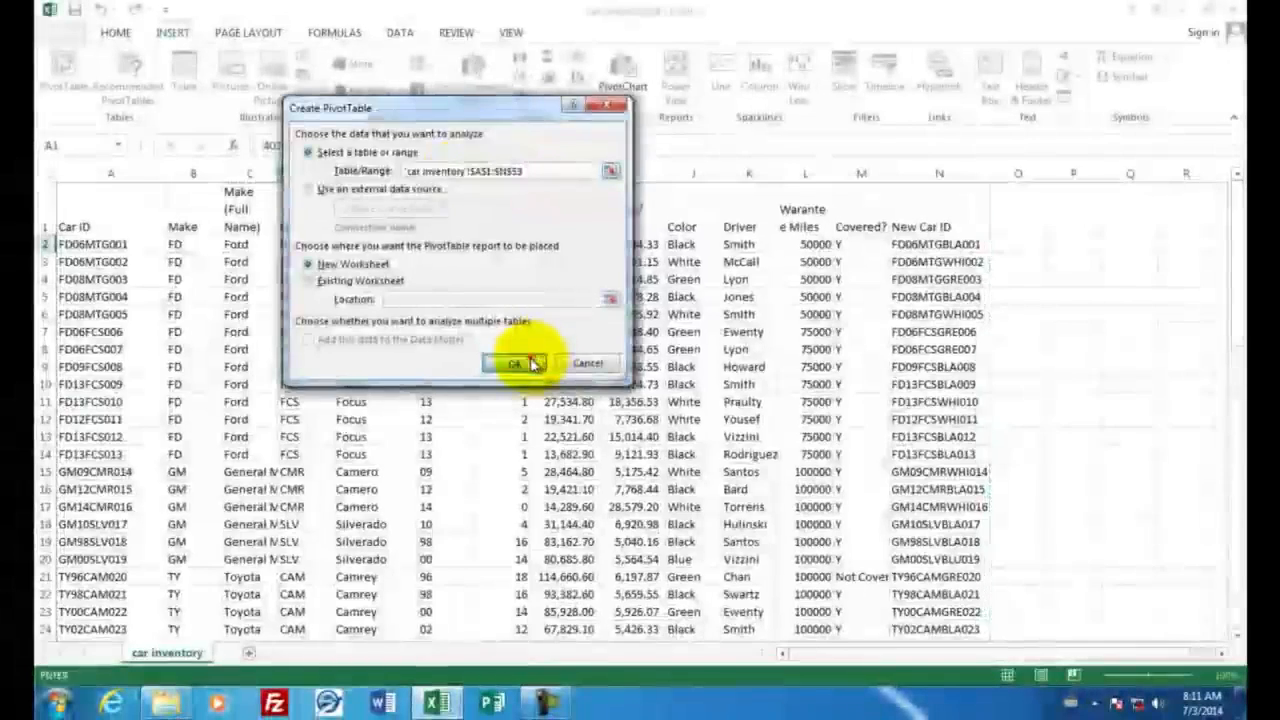
{"action": "left_click", "coordinate": [521, 369]}
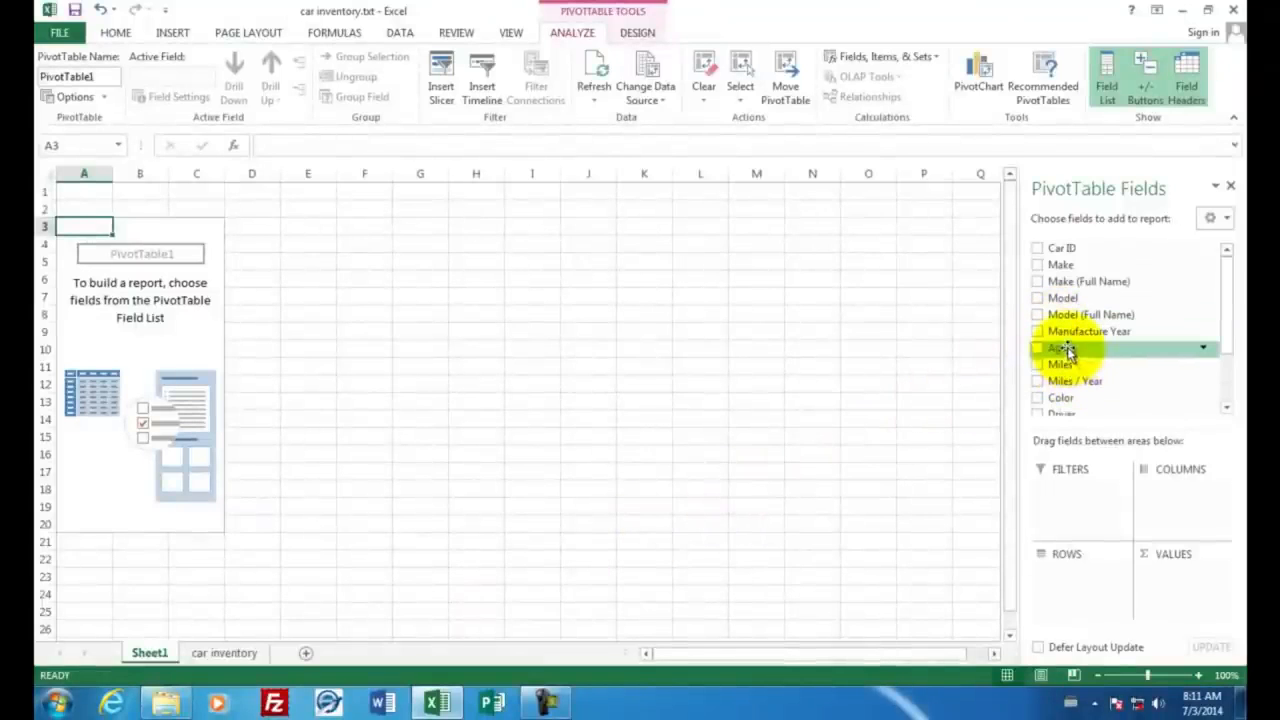
Step: Add Driver as the PivotTable's row field and sum Miles as its values
{"action": "left_click_drag", "start_coordinate": [1224, 334], "coordinate": [1238, 385]}
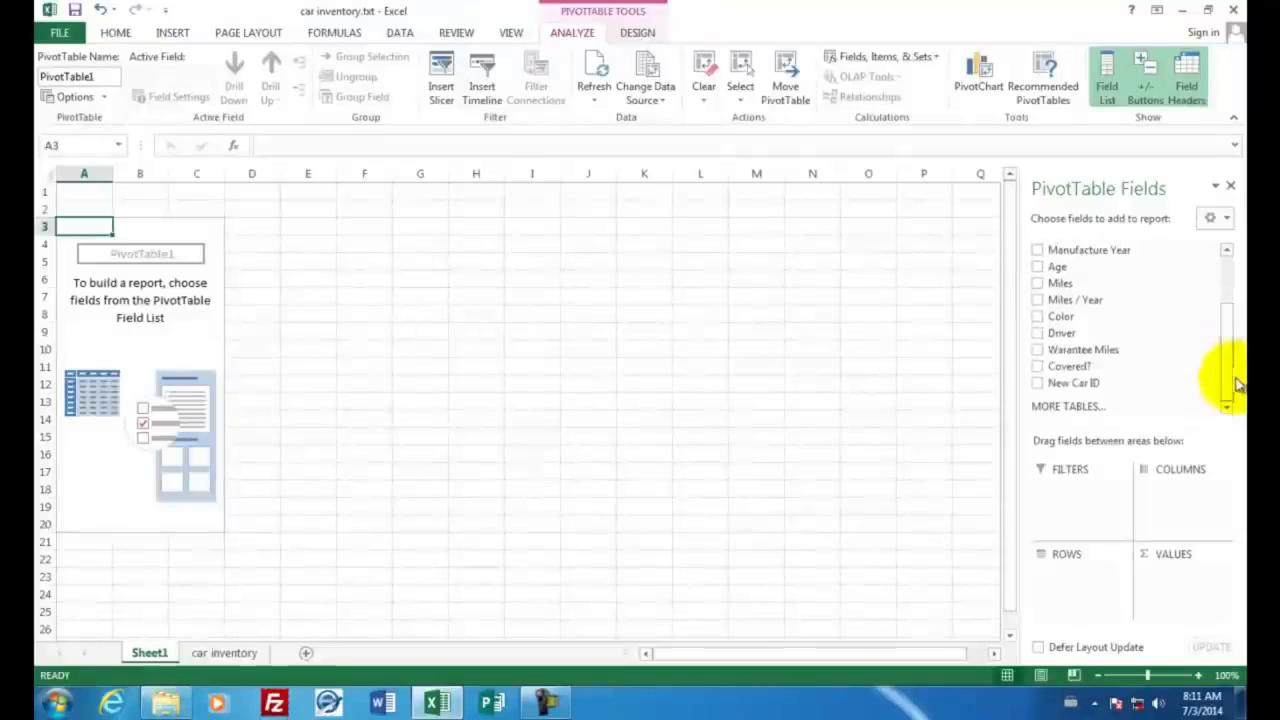
{"action": "left_click", "coordinate": [1039, 334]}
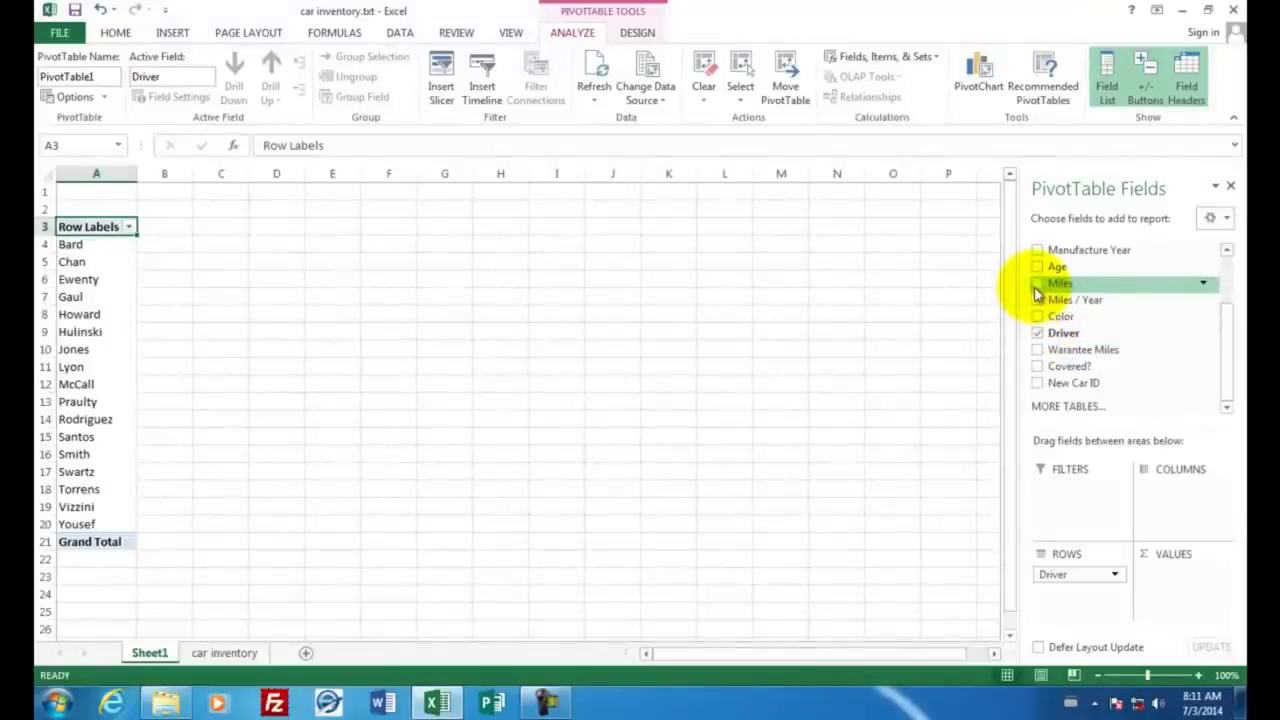
{"action": "left_click", "coordinate": [1038, 285]}
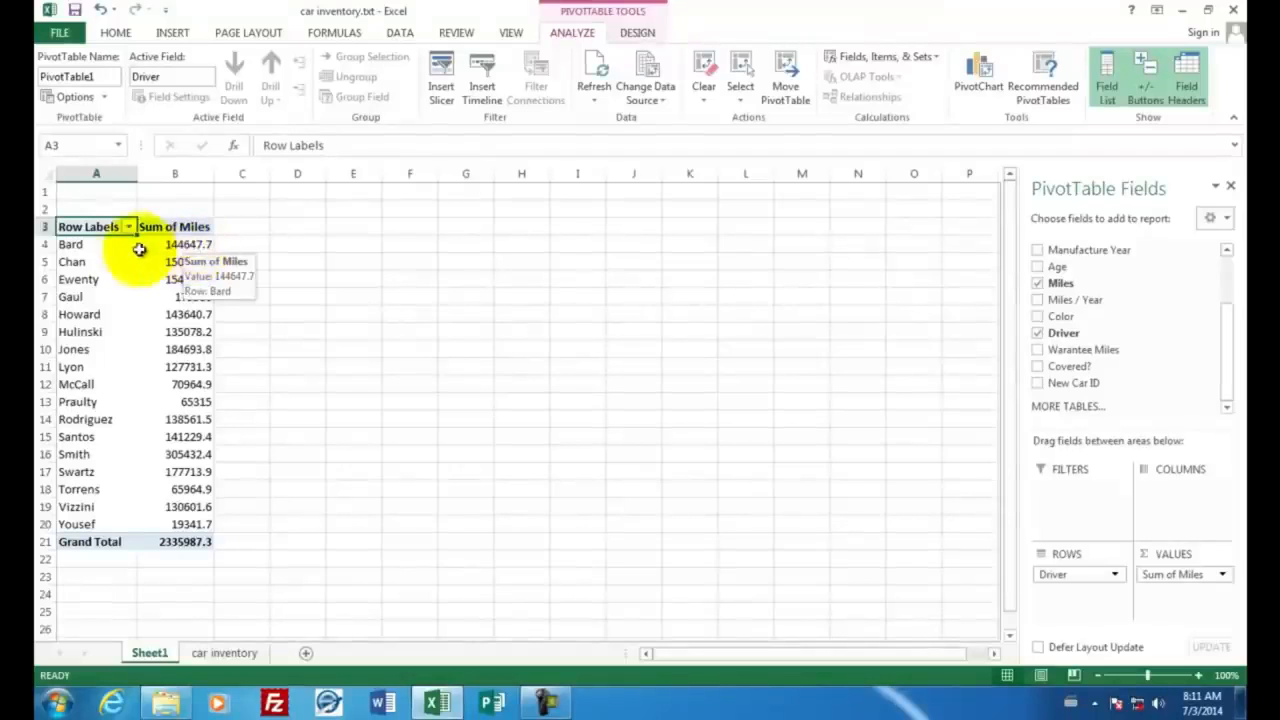
Step: Insert a 2-D clustered column chart of the miles per driver in A4:B20 and place it beside the PivotTable
{"action": "left_click_drag", "start_coordinate": [90, 245], "coordinate": [199, 522]}
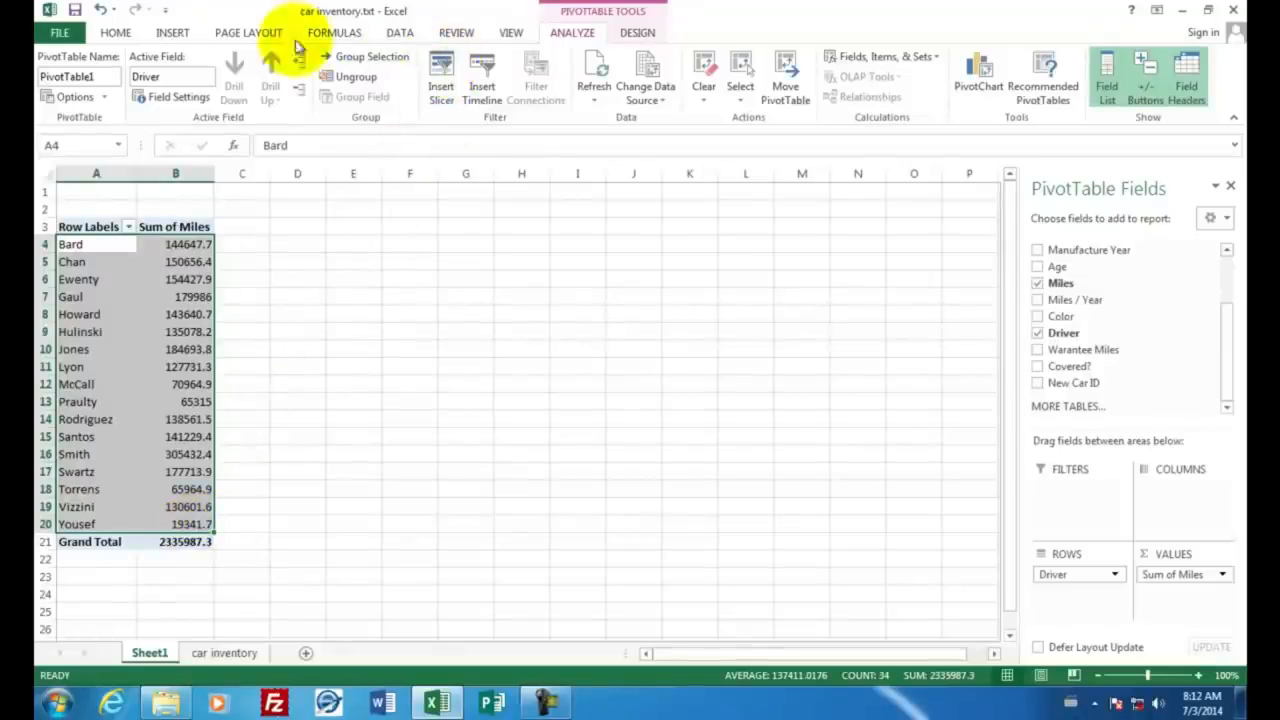
{"action": "left_click", "coordinate": [174, 32]}
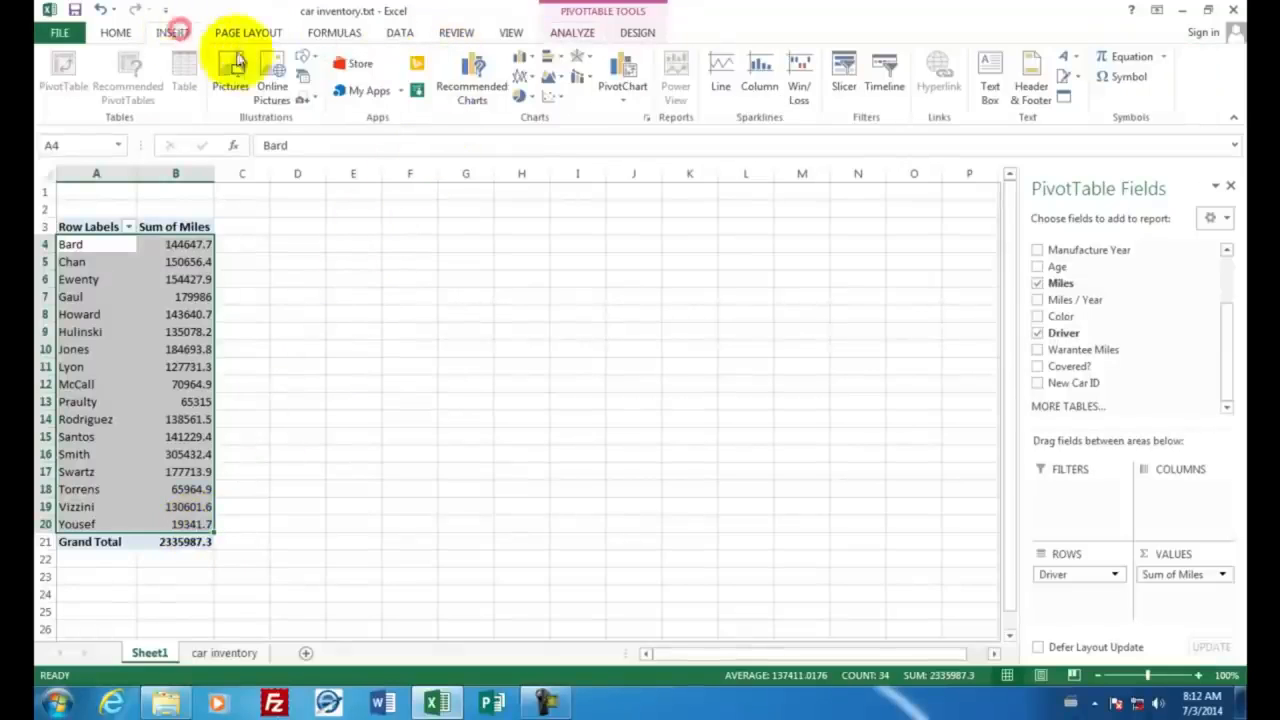
{"action": "left_click", "coordinate": [520, 57]}
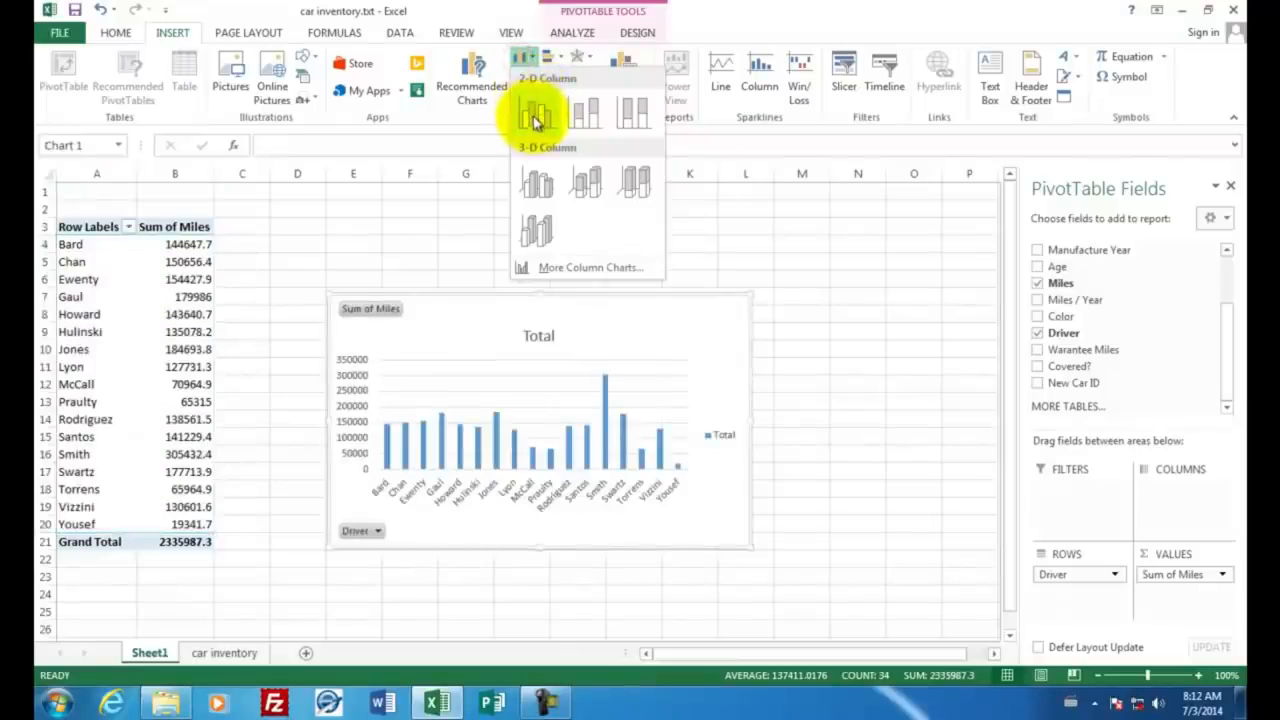
{"action": "left_click", "coordinate": [535, 120]}
{"action": "mouse_move", "coordinate": [443, 343]}
{"action": "left_mouse_down"}
{"action": "mouse_move", "coordinate": [428, 306]}
{"action": "mouse_move", "coordinate": [357, 260]}
{"action": "left_mouse_up"}
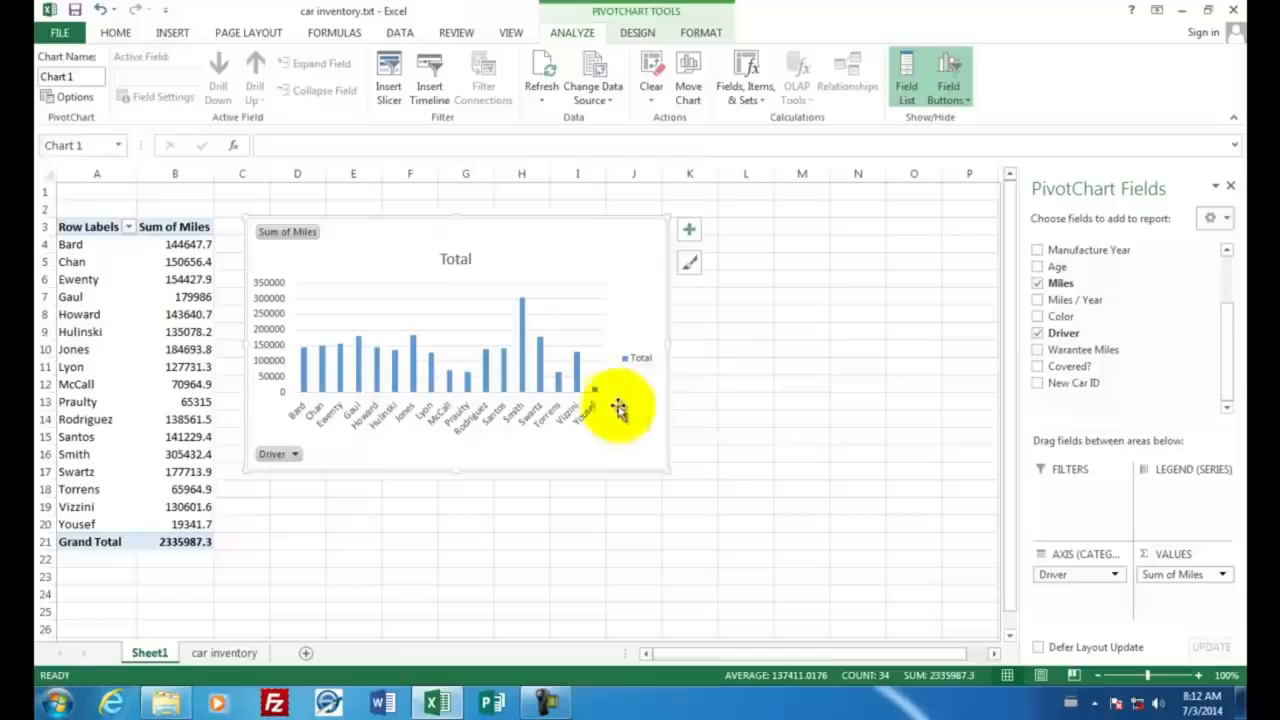
{"action": "left_click", "coordinate": [547, 494]}
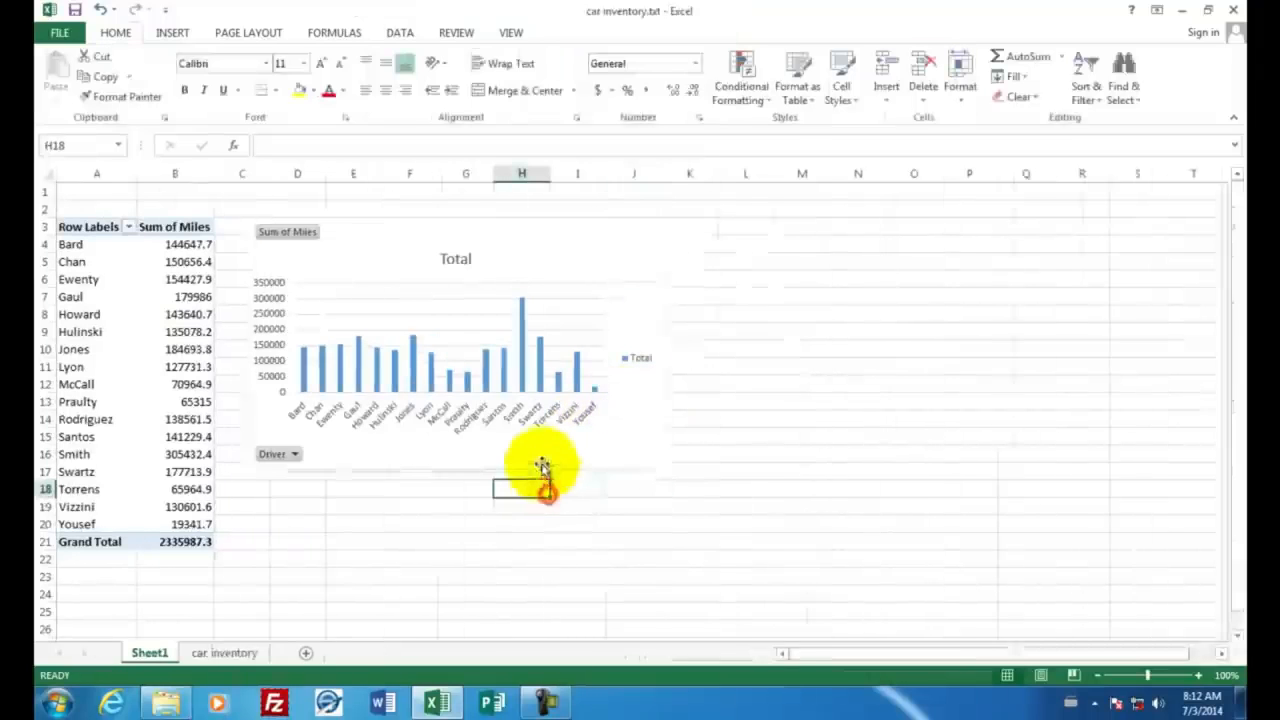
Step: Compare the tallest bar in the driver miles chart with the driver and car details in the car inventory sheet
{"action": "mouse_move", "coordinate": [524, 309]}
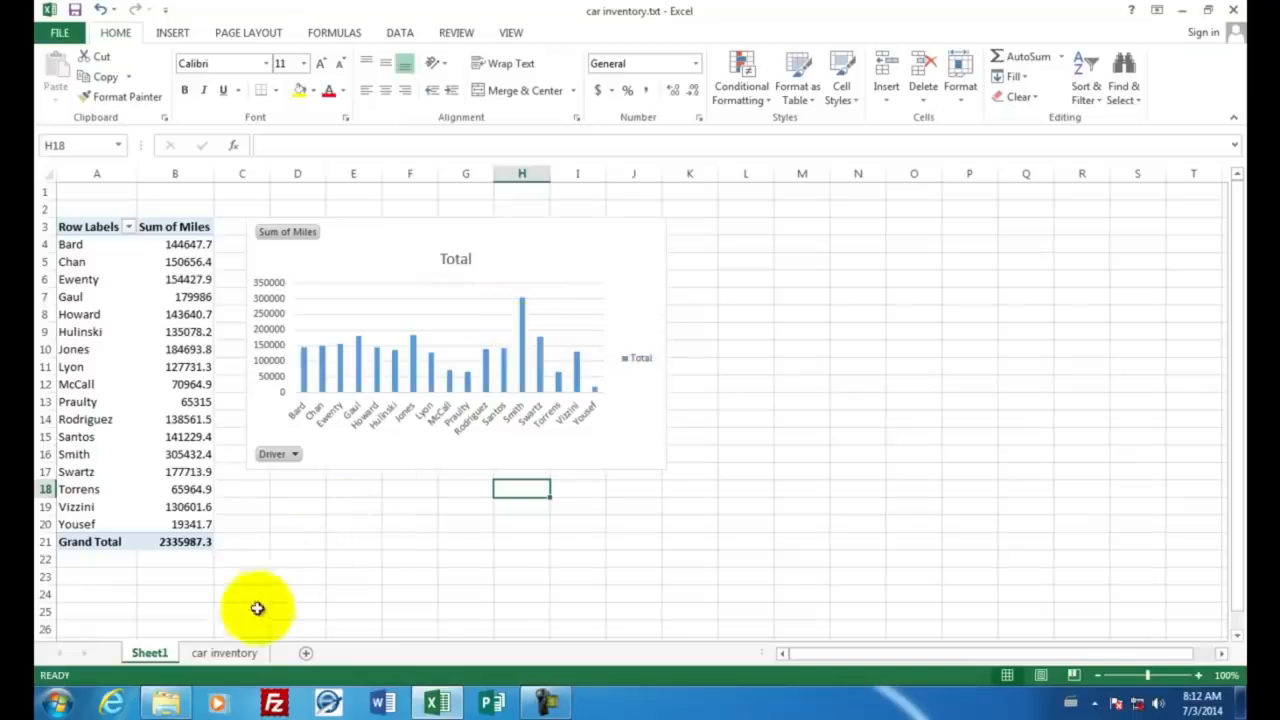
{"action": "left_click", "coordinate": [226, 653]}
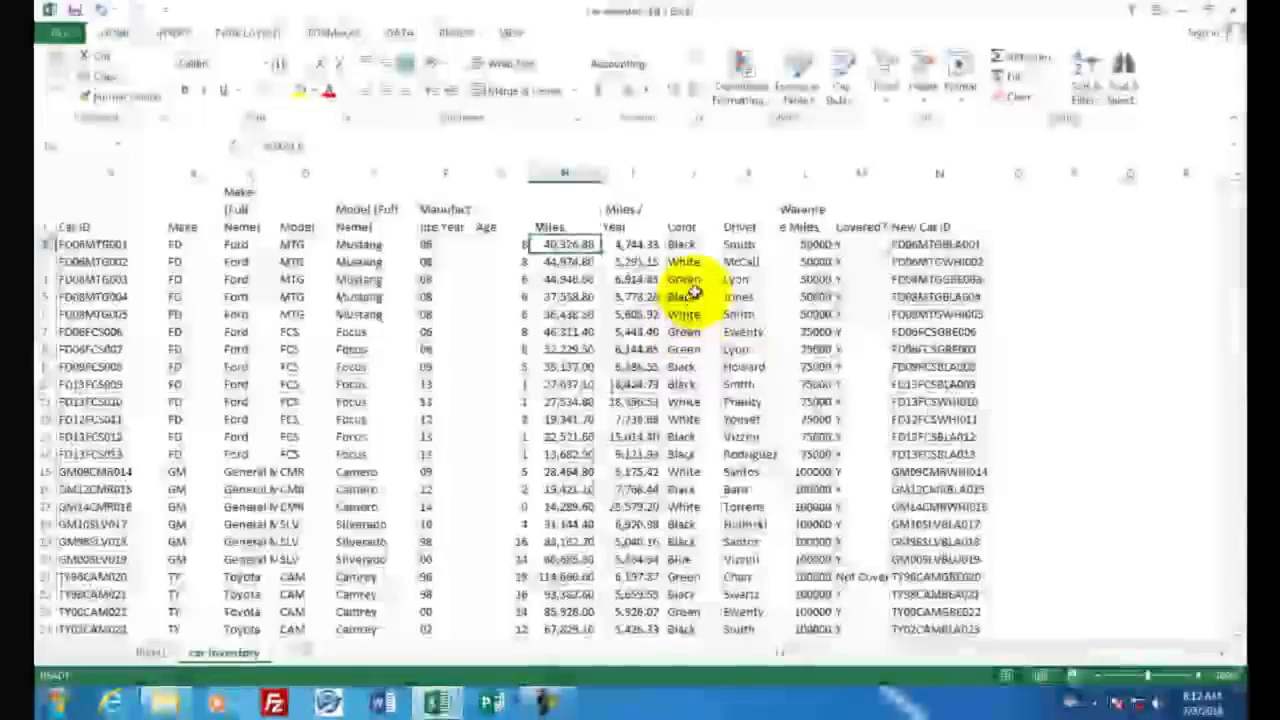
{"action": "left_click", "coordinate": [735, 246]}
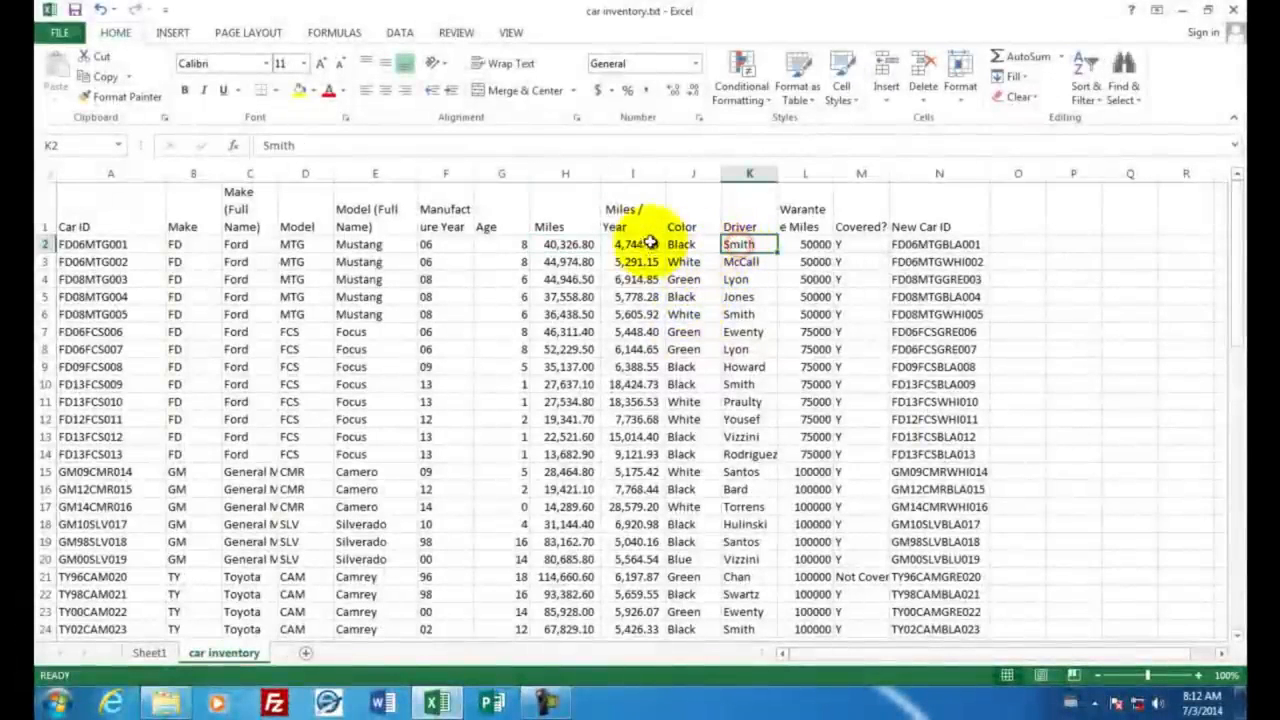
{"action": "left_click", "coordinate": [242, 246]}
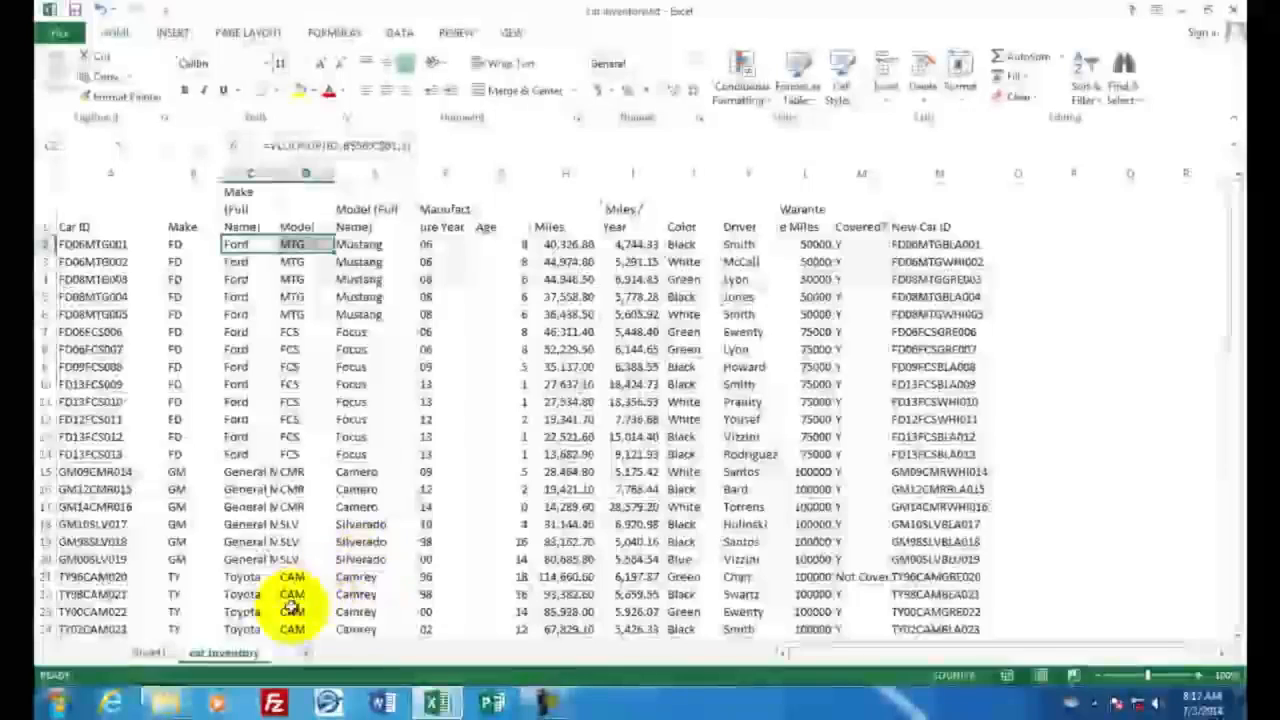
{"action": "left_click", "coordinate": [150, 653]}
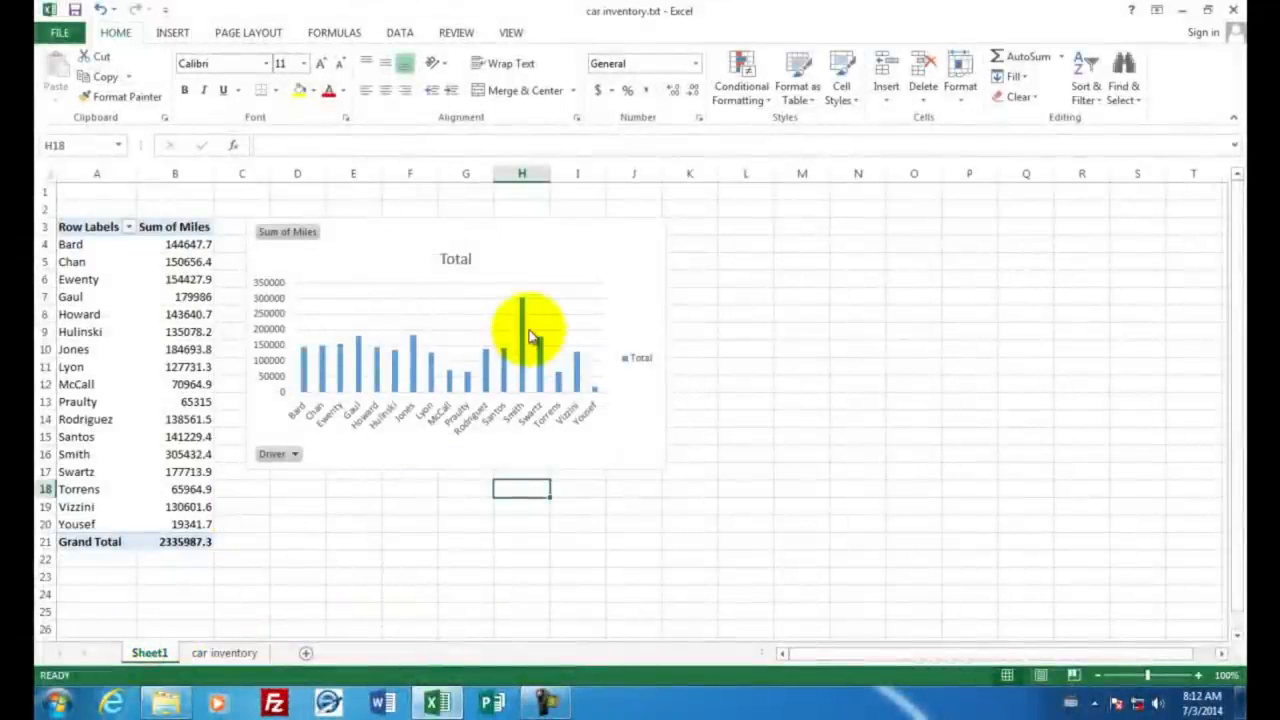
{"action": "mouse_move", "coordinate": [530, 318]}
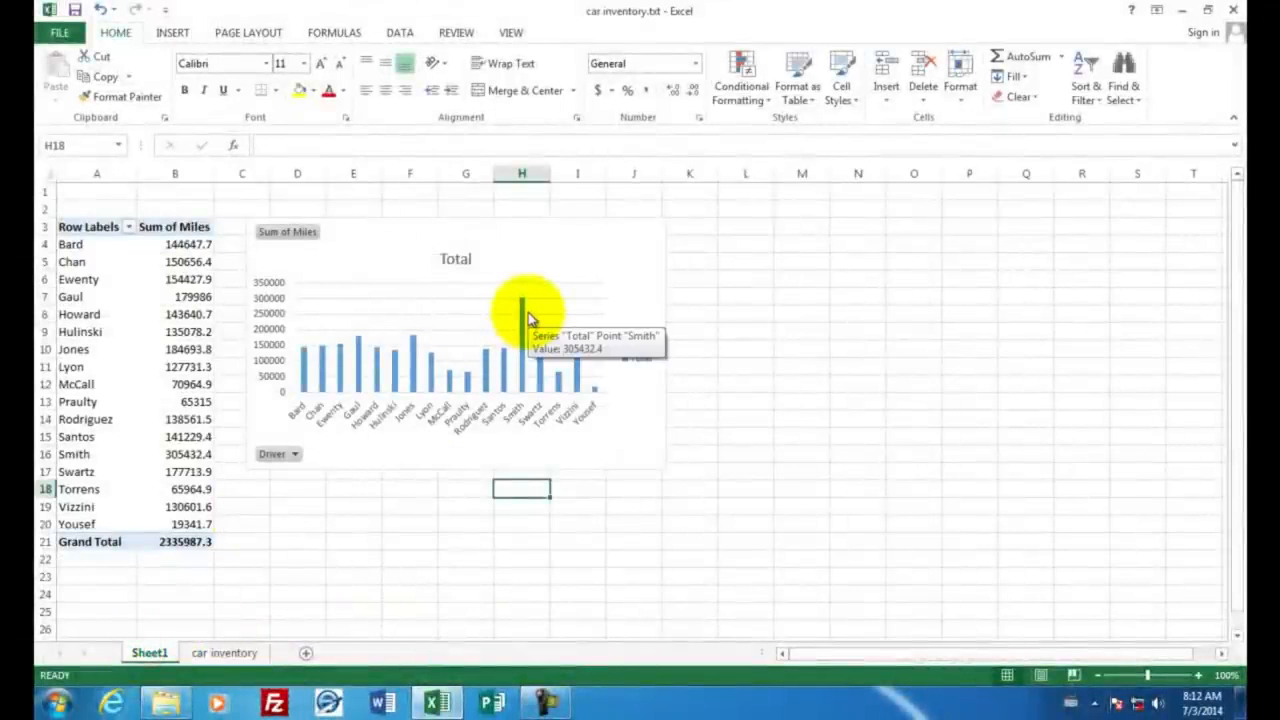
Step: Insert a markers-only scatter chart of the Age and Miles columns in the car inventory sheet and move it clear of those columns
{"action": "key", "text": "ctrl+Page_Down"}
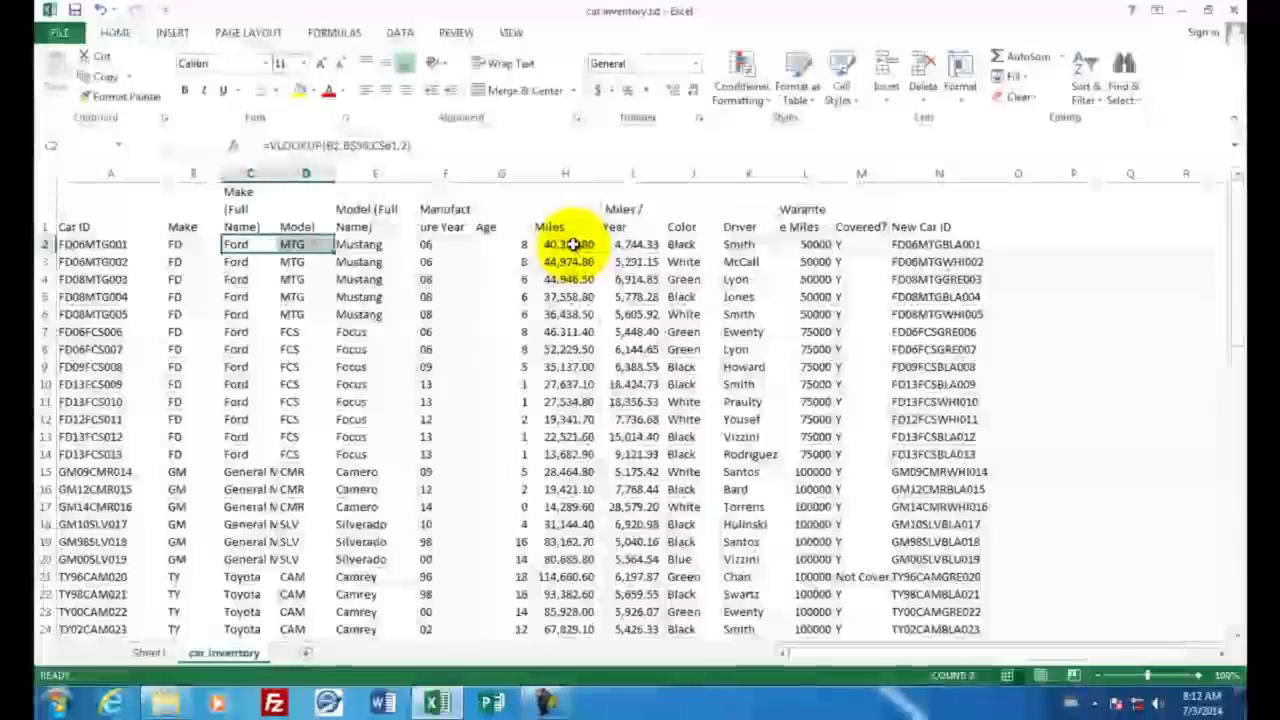
{"action": "left_click_drag", "start_coordinate": [572, 244], "coordinate": [634, 401]}
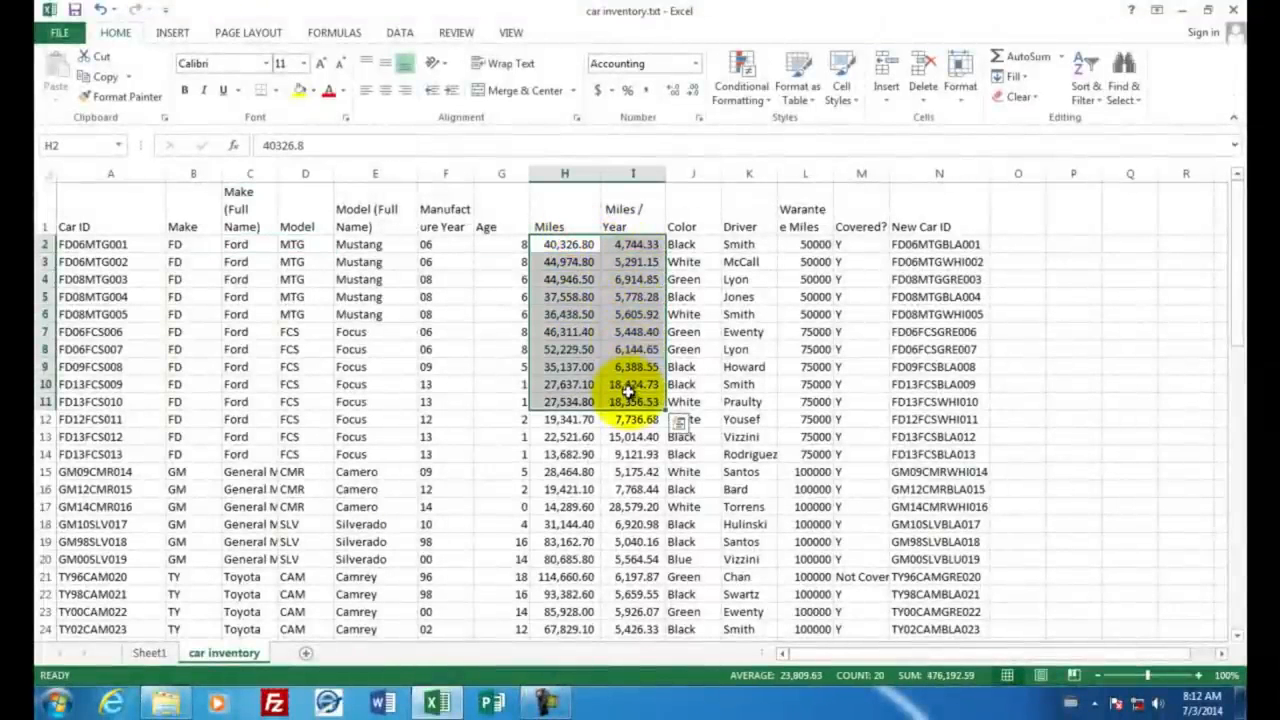
{"action": "left_click", "coordinate": [500, 243]}
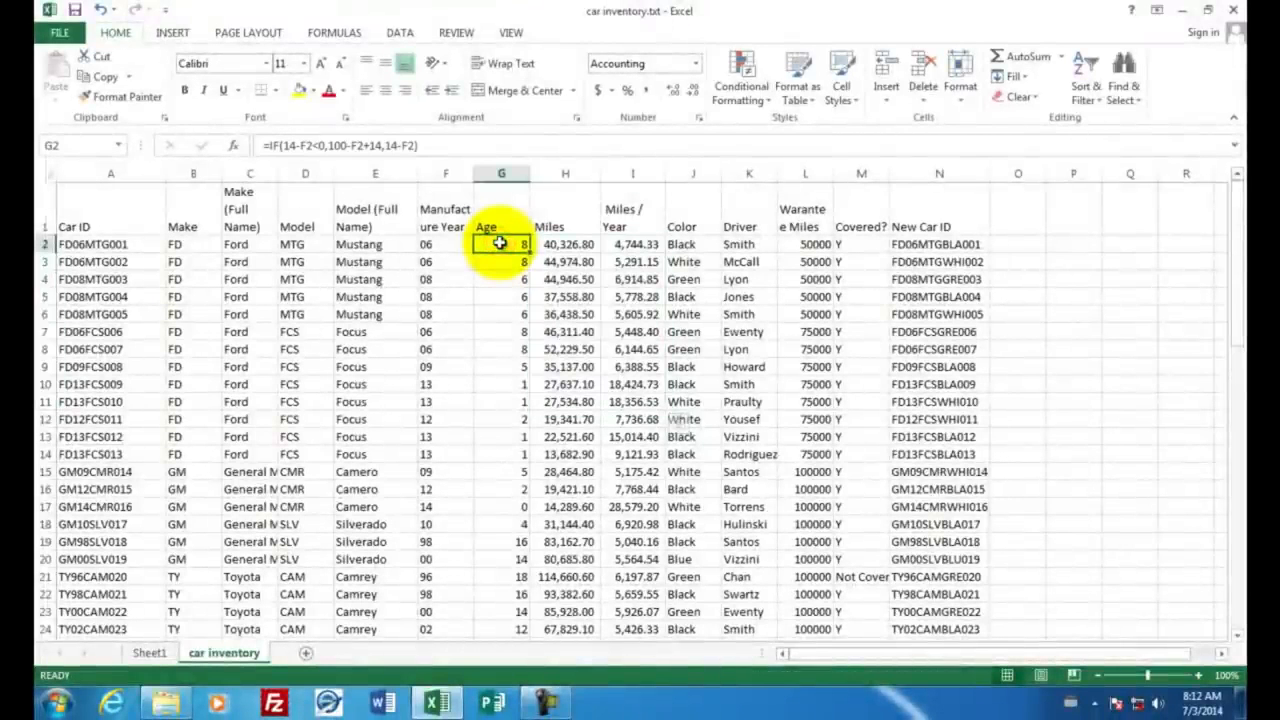
{"action": "left_click_drag", "start_coordinate": [500, 243], "coordinate": [560, 634]}
{"action": "left_click_drag", "start_coordinate": [510, 172], "coordinate": [543, 172]}
{"action": "left_click", "coordinate": [500, 63]}
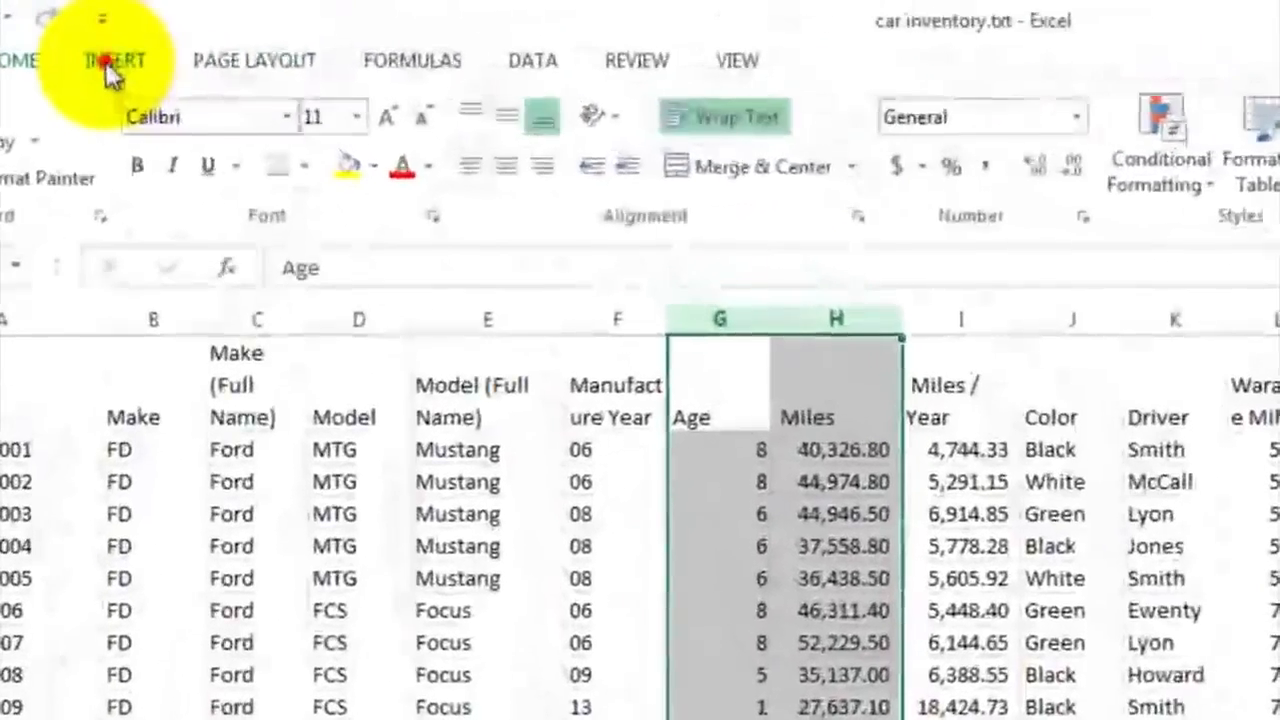
{"action": "left_click", "coordinate": [106, 64]}
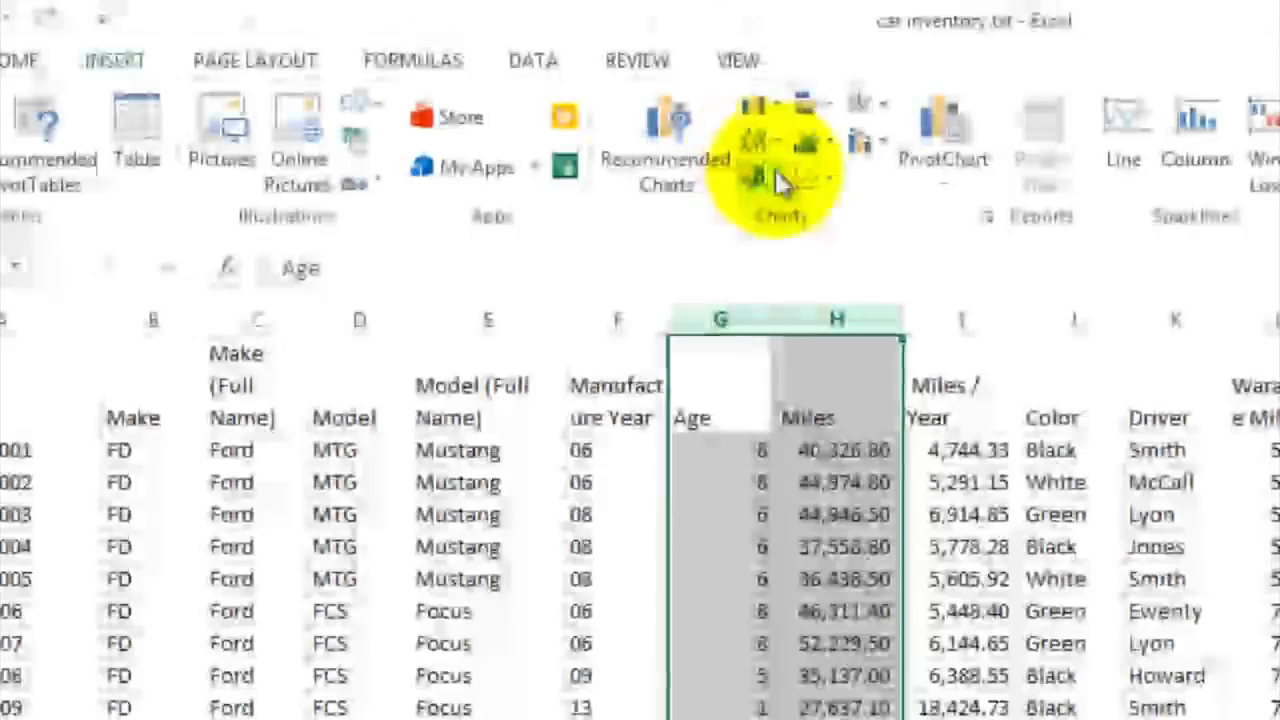
{"action": "left_click", "coordinate": [831, 183]}
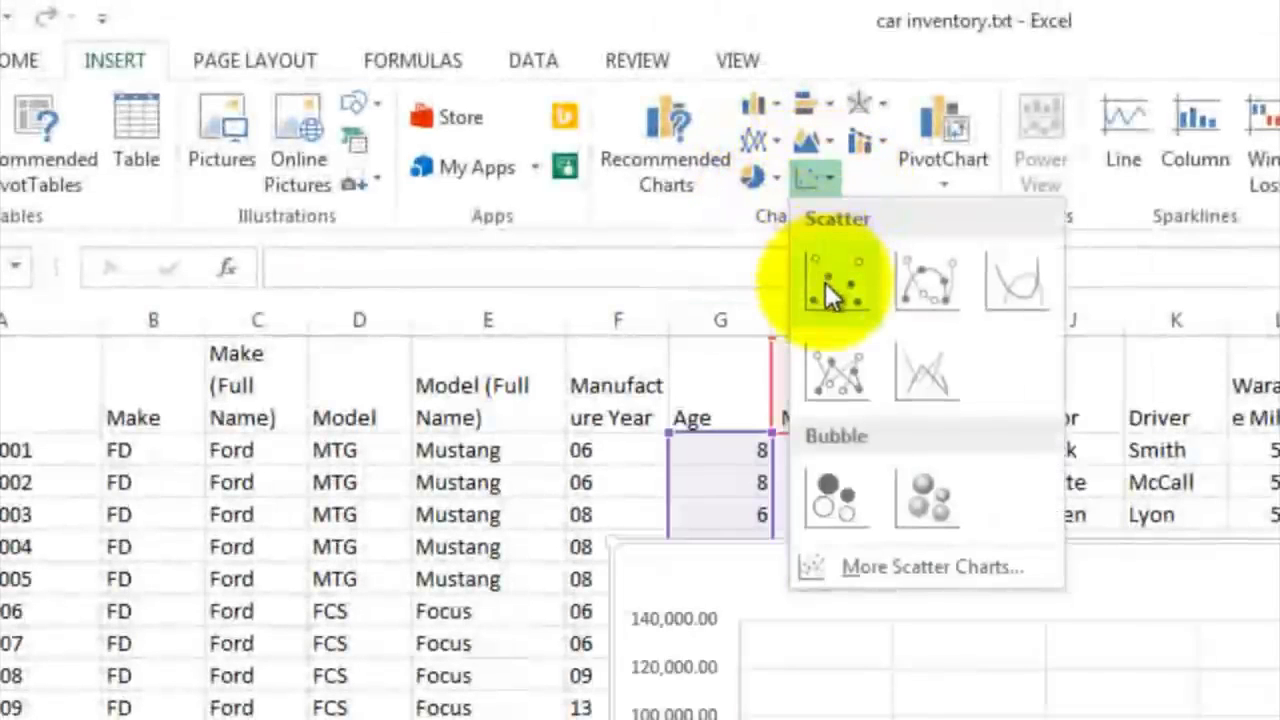
{"action": "left_click", "coordinate": [827, 280]}
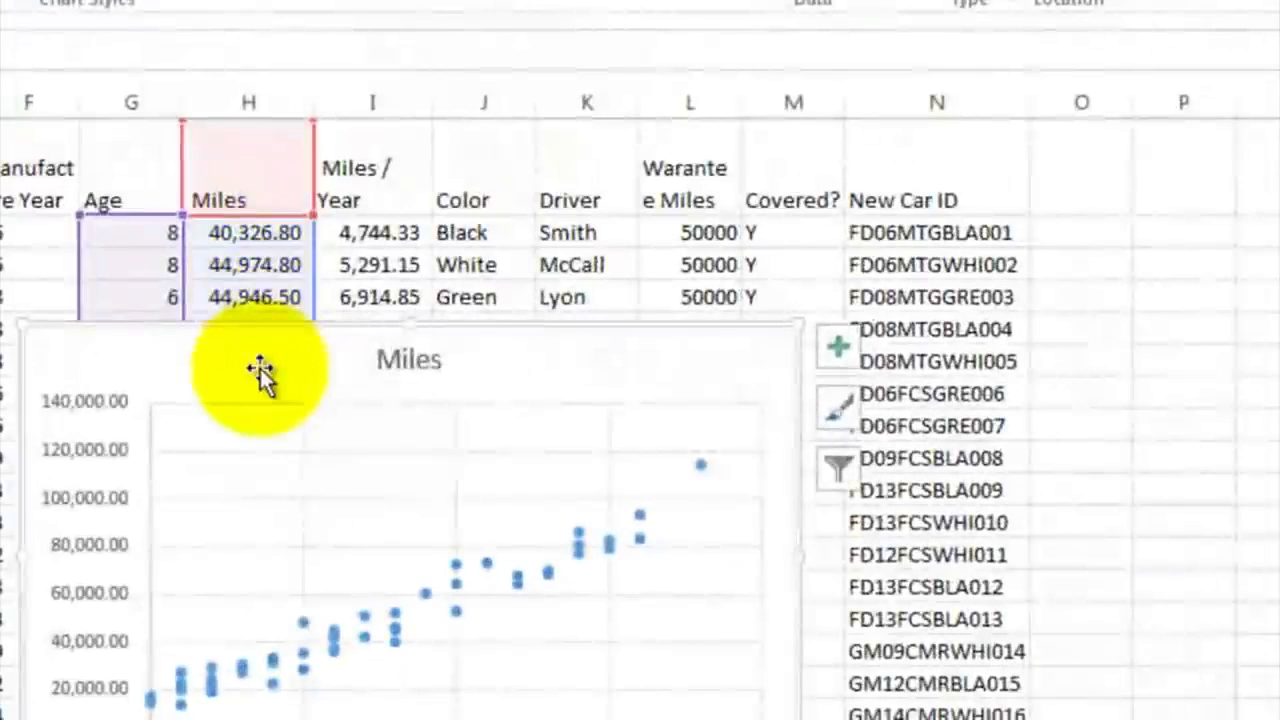
{"action": "left_click_drag", "start_coordinate": [259, 368], "coordinate": [631, 220]}
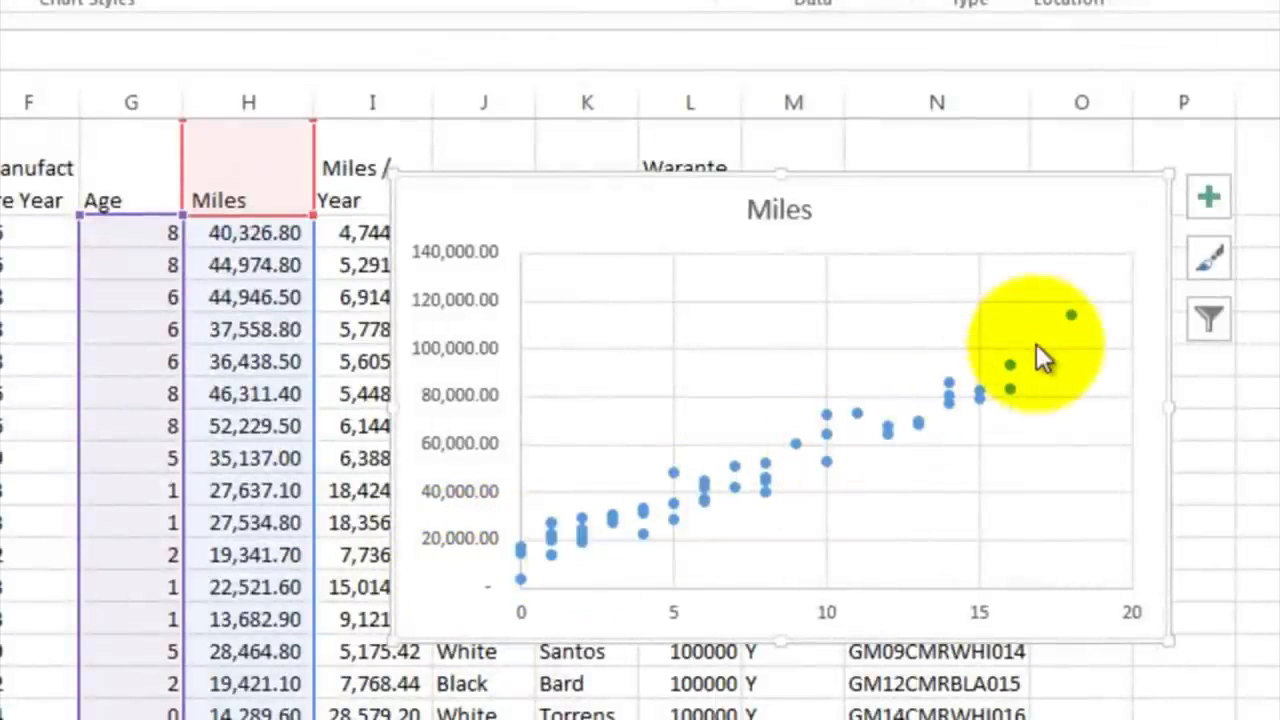
Step: Add a trendline and axis titles to the Miles scatter chart
{"action": "left_click", "coordinate": [1208, 196]}
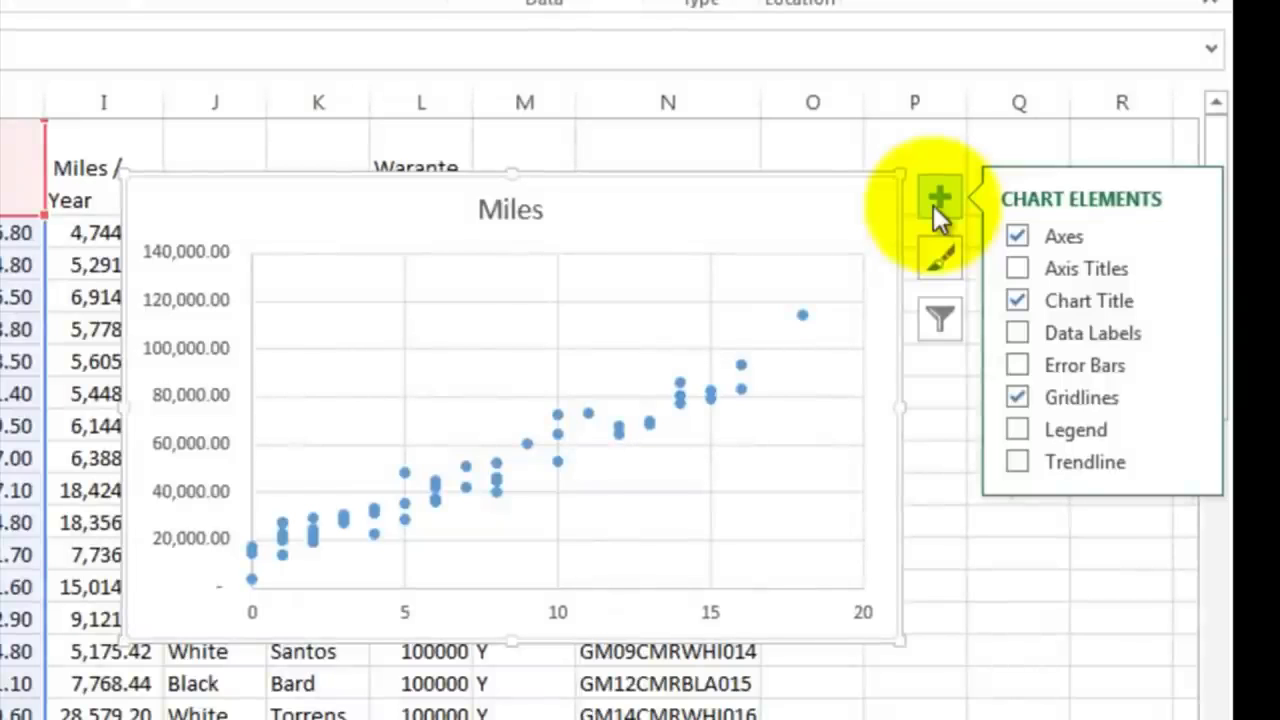
{"action": "left_click", "coordinate": [1016, 461]}
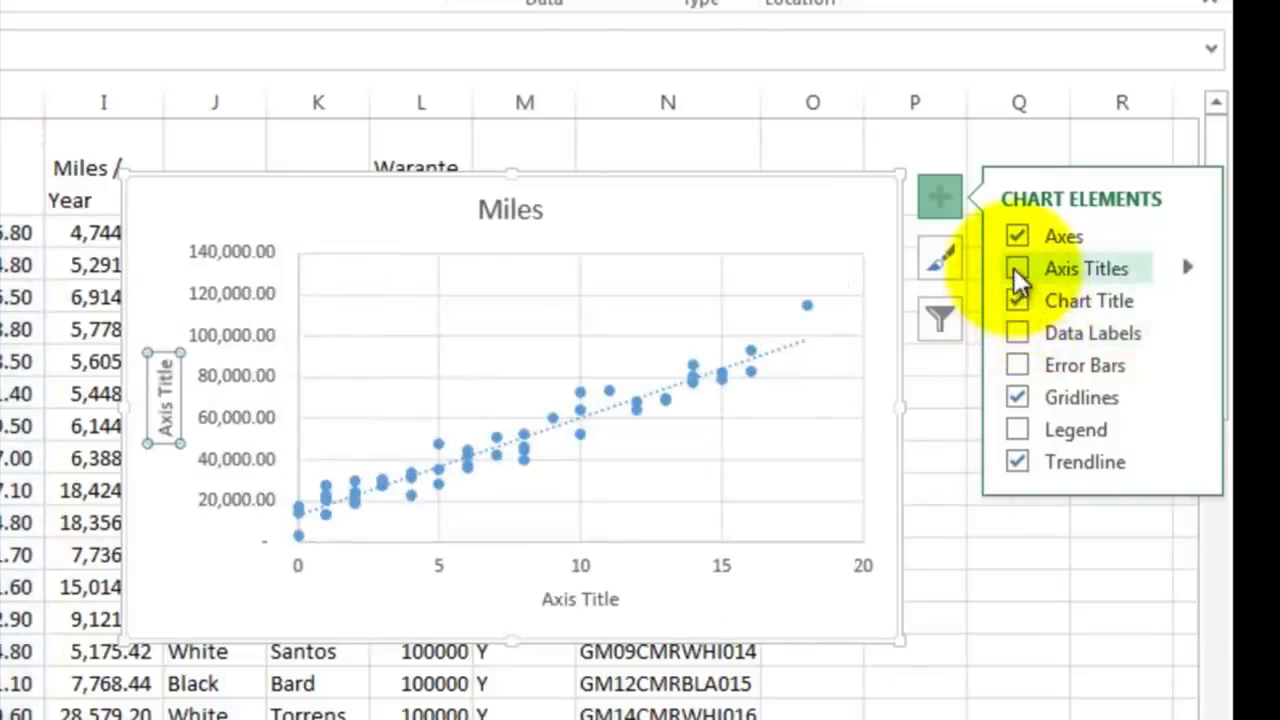
{"action": "left_click", "coordinate": [1015, 268]}
Step: Change the scatter chart's vertical axis title to "Miles Driven"
{"action": "left_click", "coordinate": [165, 408]}
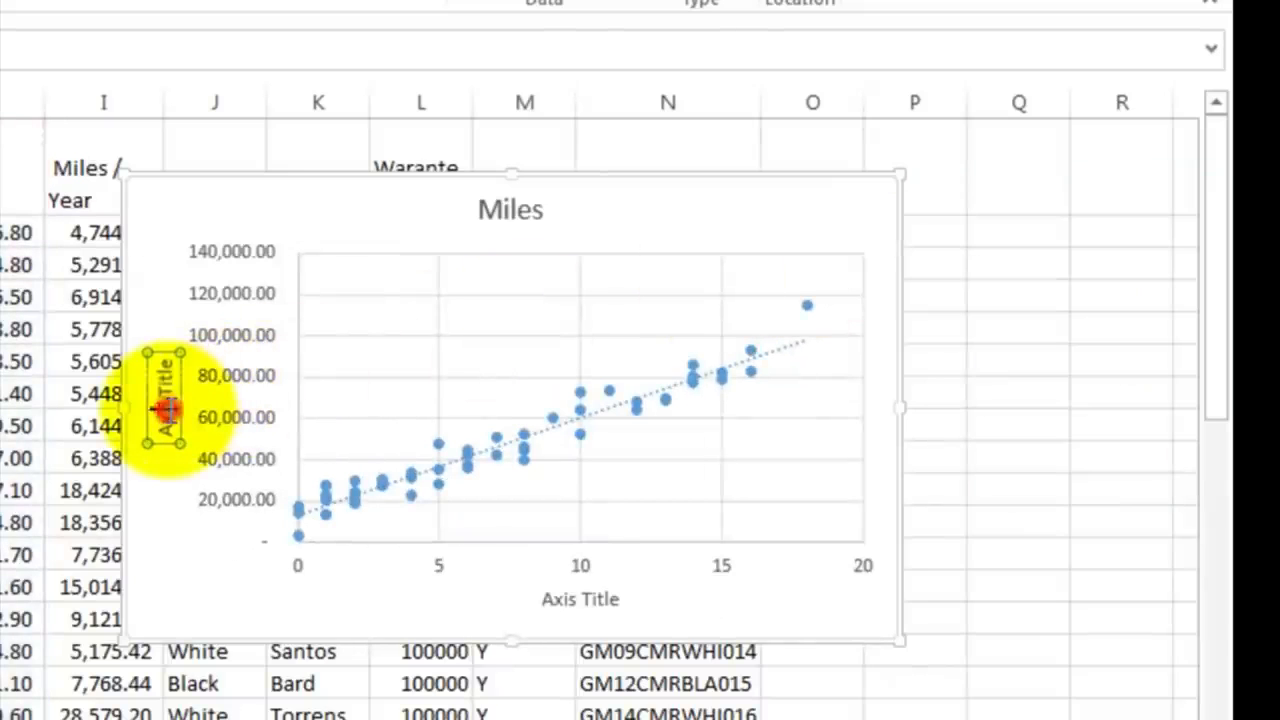
{"action": "left_click", "coordinate": [165, 408]}
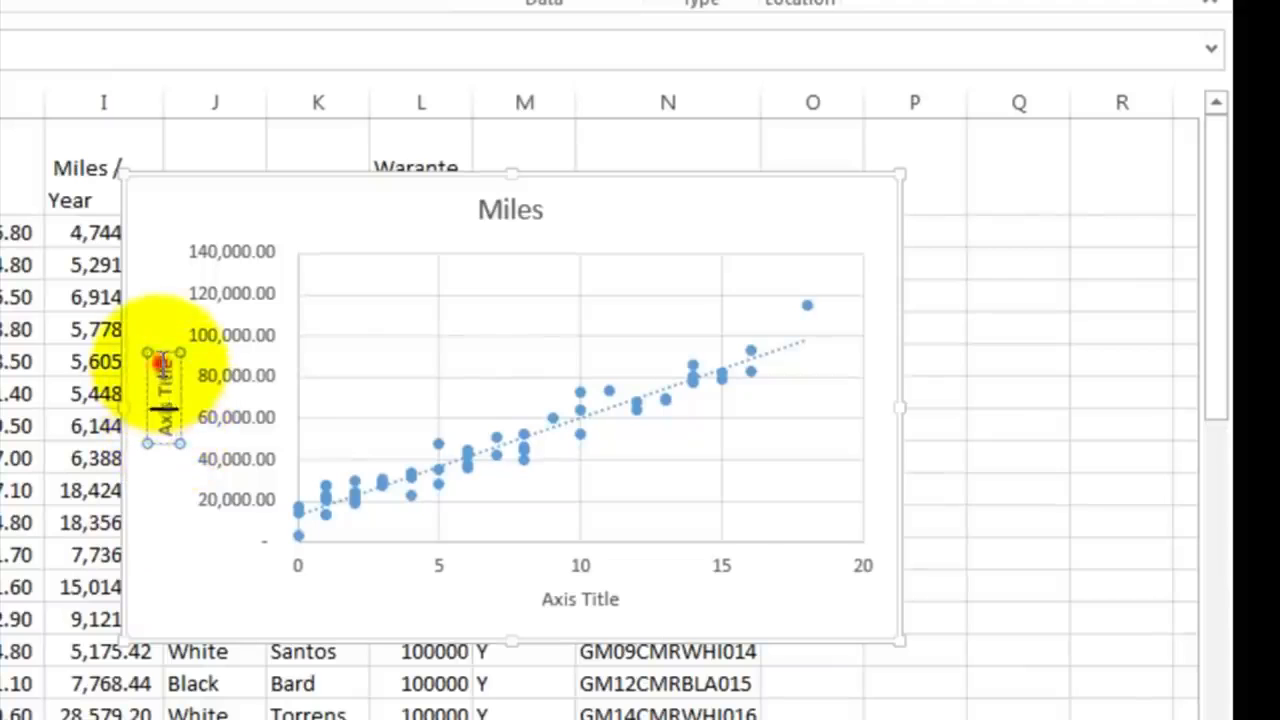
{"action": "key", "text": "BackSpace"}
{"action": "key", "text": "BackSpace"}
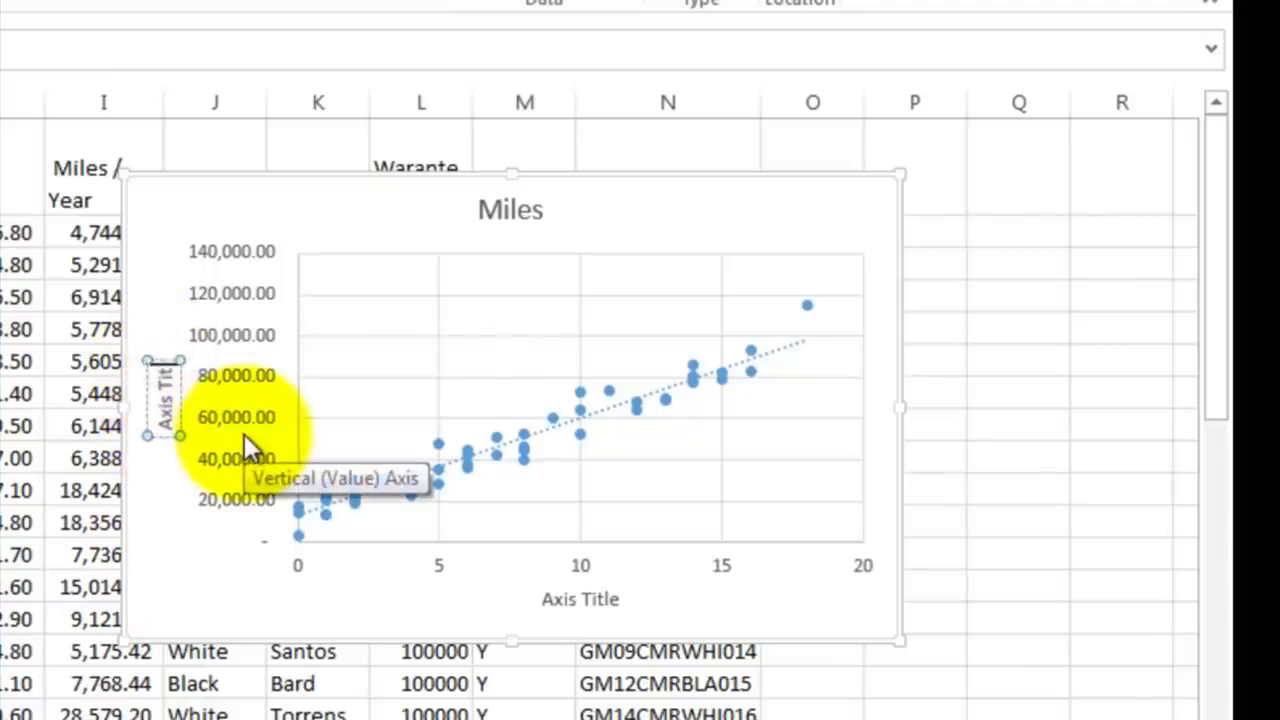
{"action": "key", "text": "BackSpace"}
{"action": "key", "text": "BackSpace"}
{"action": "key", "text": "BackSpace"}
{"action": "key", "text": "BackSpace"}
{"action": "key", "text": "BackSpace"}
{"action": "key", "text": "BackSpace"}
{"action": "key", "text": "BackSpace"}
{"action": "key", "text": "BackSpace"}
{"action": "type", "text": "Mi"}
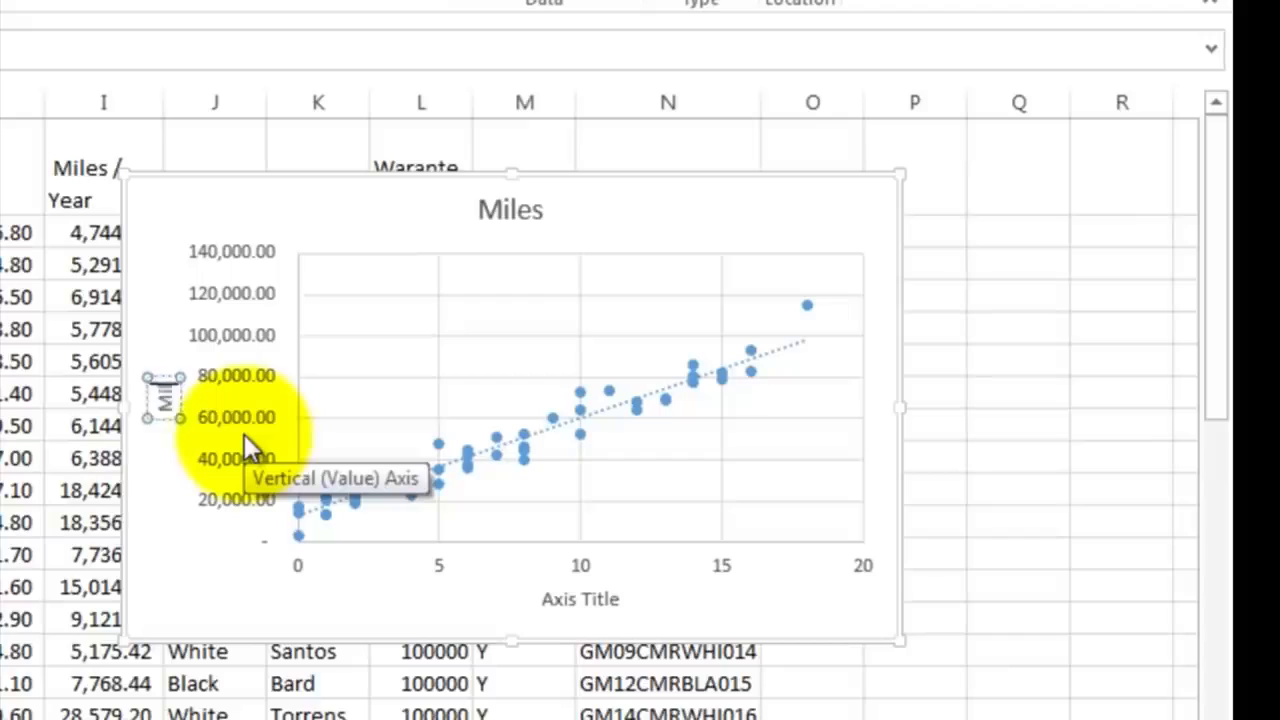
{"action": "type", "text": "les"}
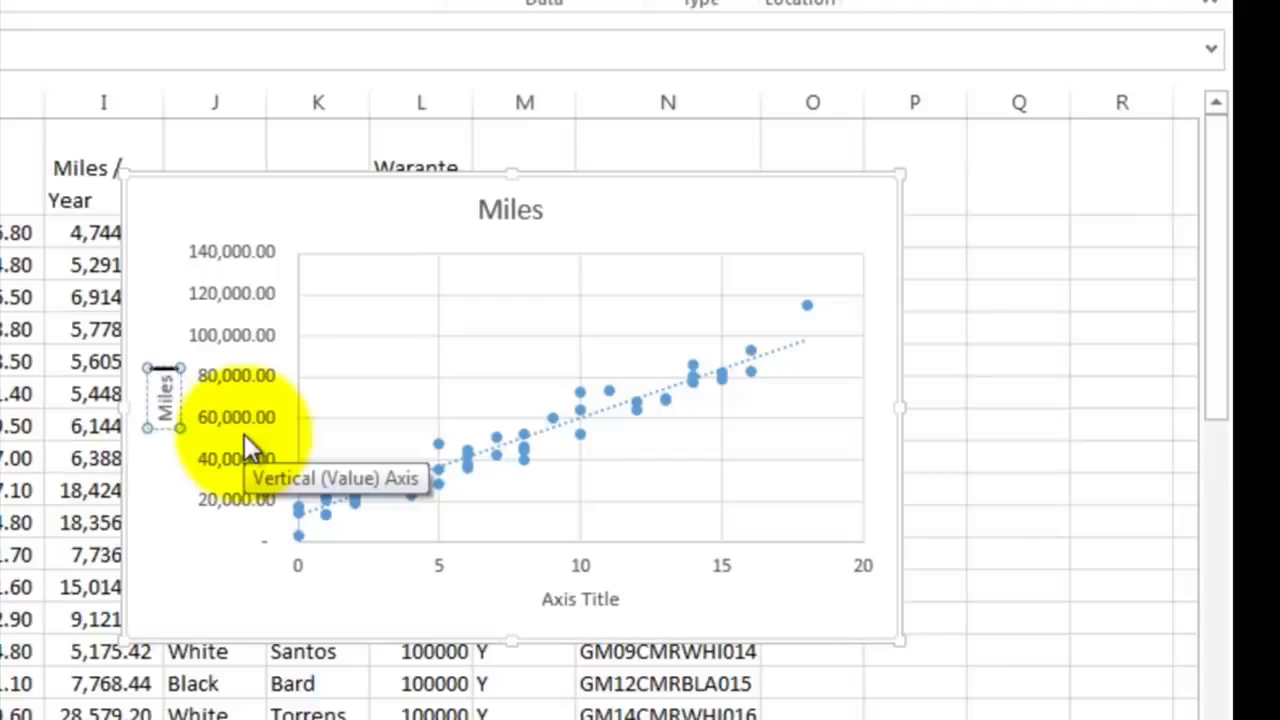
{"action": "type", "text": " Driv"}
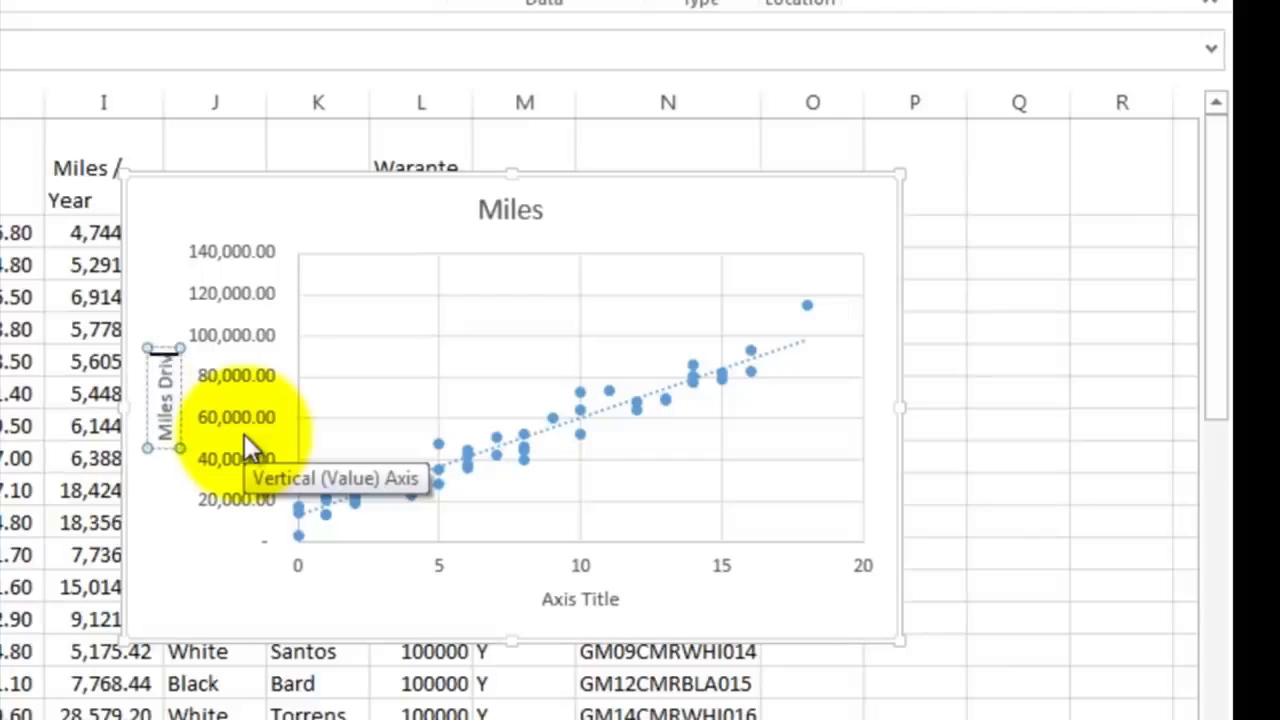
{"action": "type", "text": "en"}
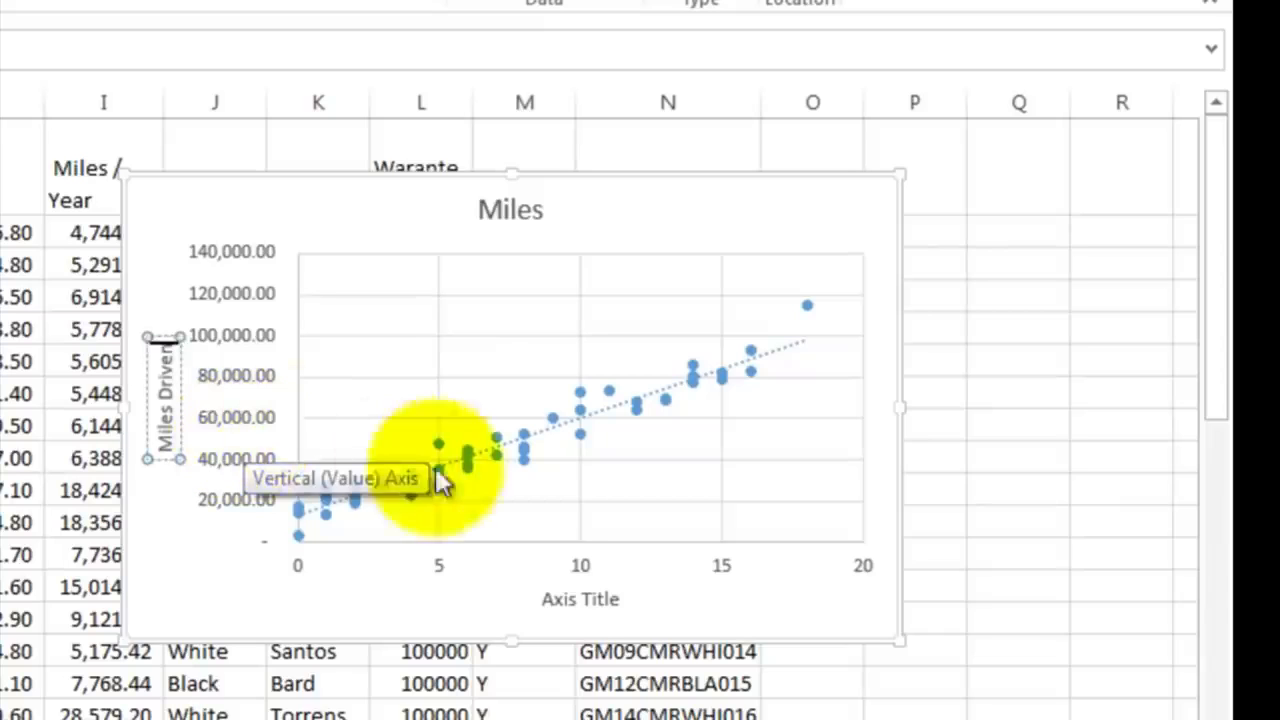
Step: Change the scatter chart's horizontal axis title to "Age of the Car (Years)"
{"action": "left_click", "coordinate": [549, 598]}
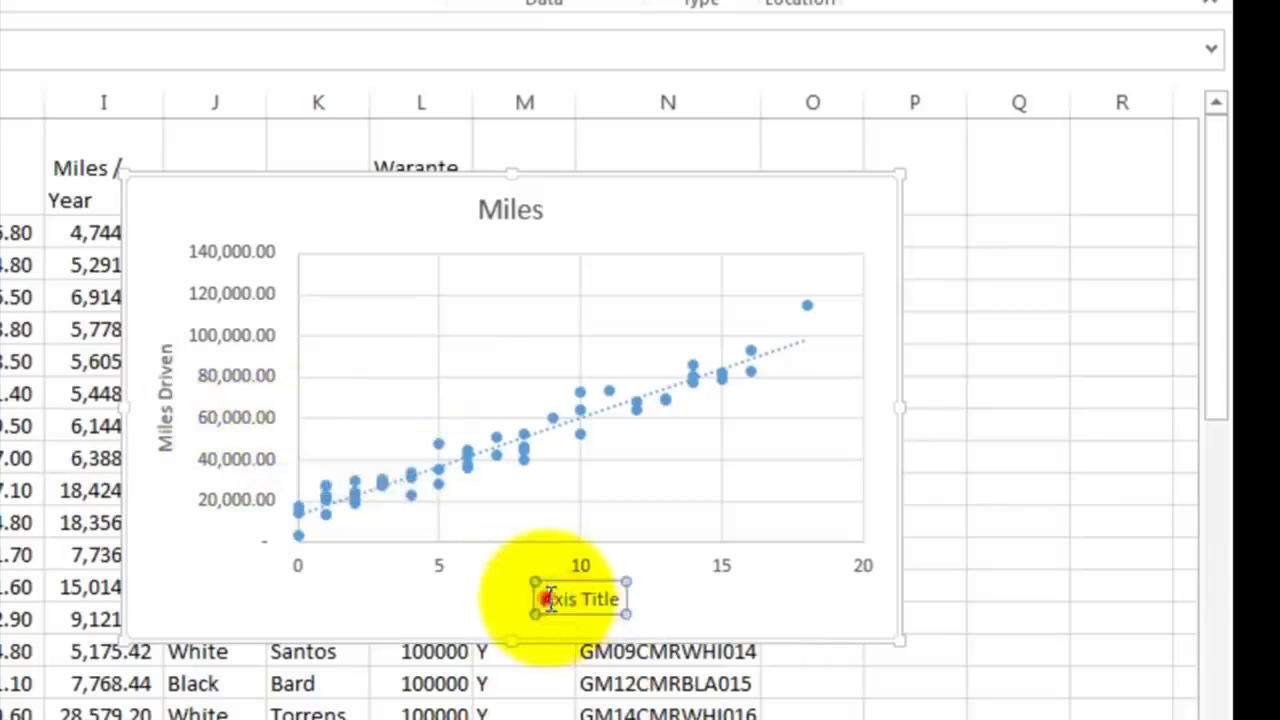
{"action": "left_click_drag", "start_coordinate": [549, 598], "coordinate": [626, 594]}
{"action": "type", "text": "A"}
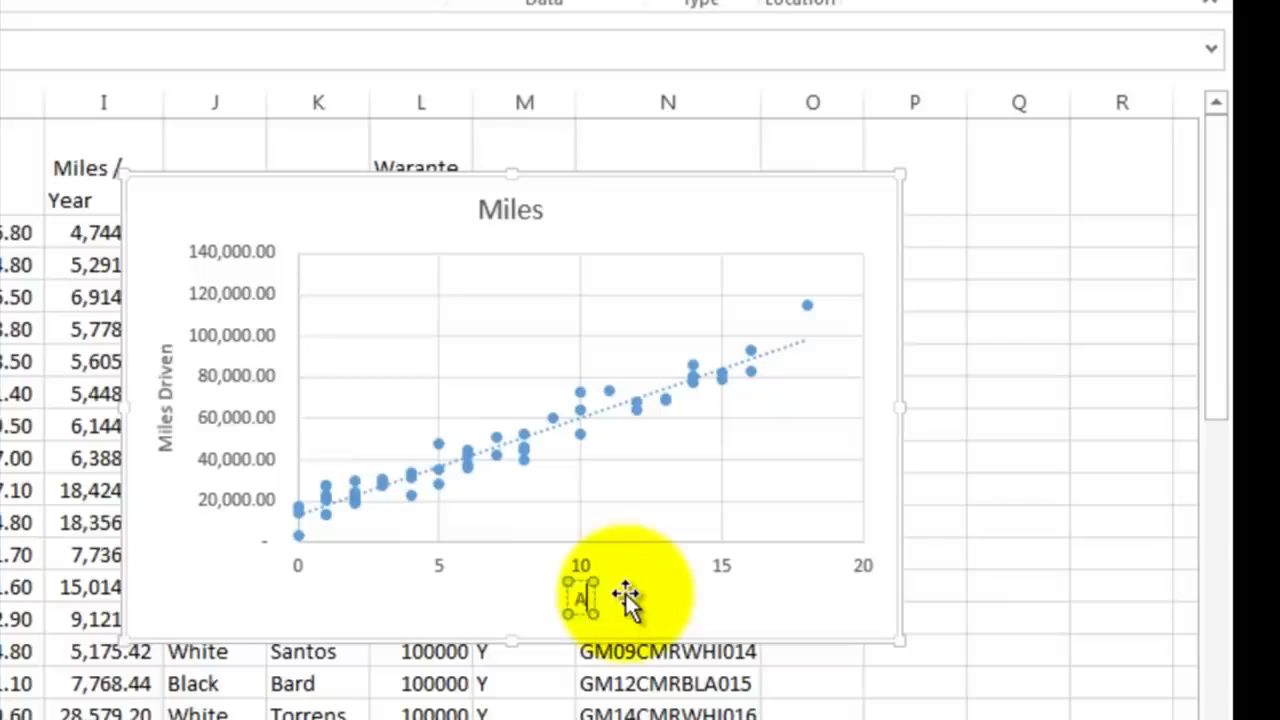
{"action": "type", "text": "ge of the Car (Years"}
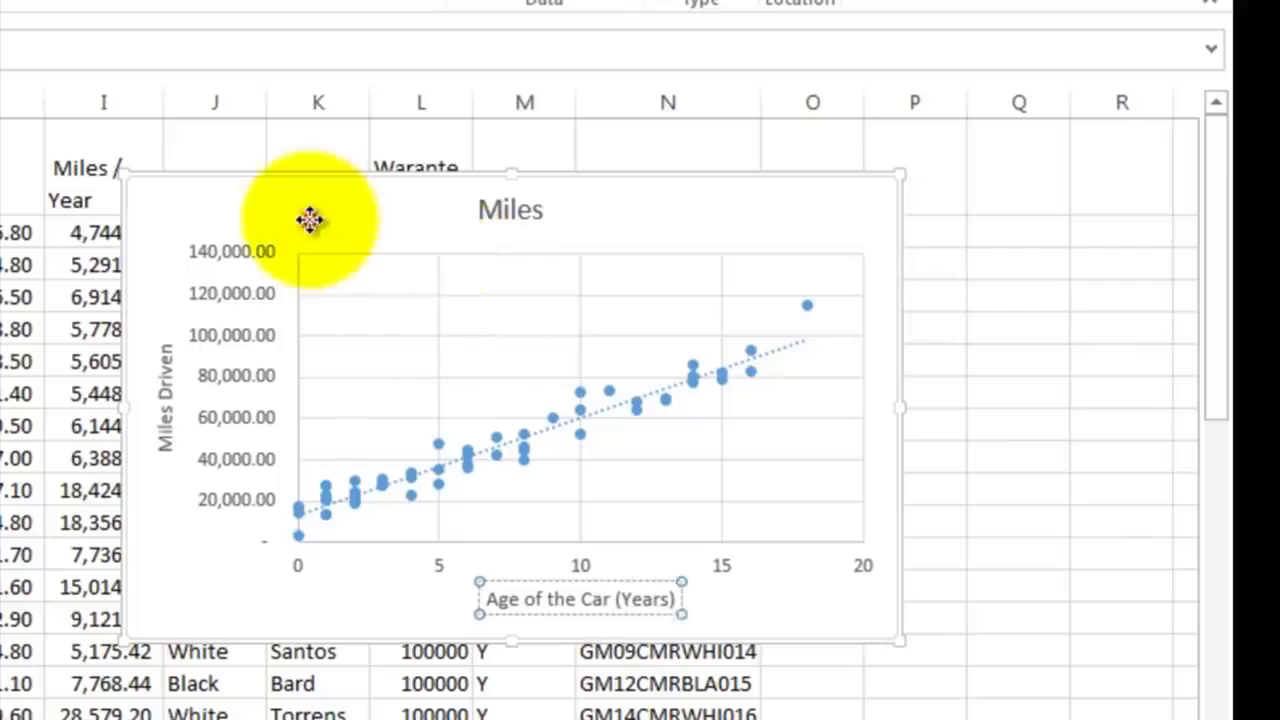
Step: Move the Miles scatter chart clear of the data, beside the New Car ID column
{"action": "left_click_drag", "start_coordinate": [309, 220], "coordinate": [974, 277]}
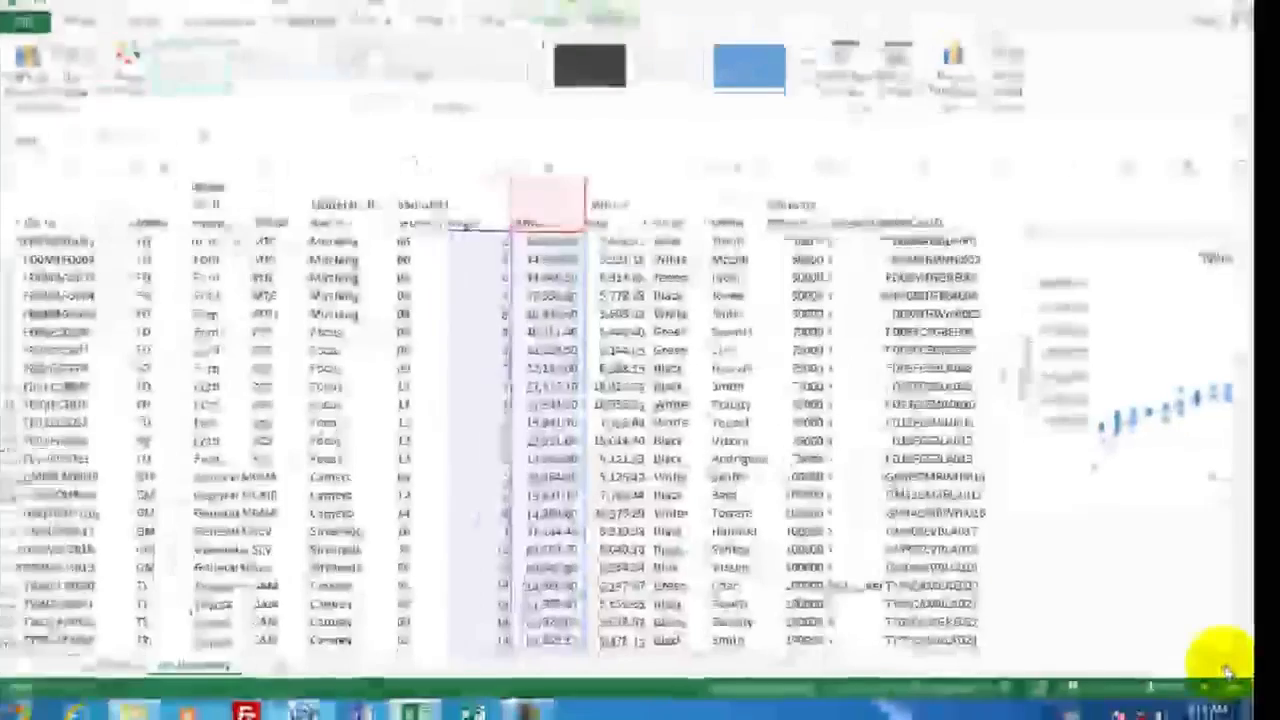
{"action": "left_click", "coordinate": [1229, 655]}
{"action": "left_click", "coordinate": [1229, 655]}
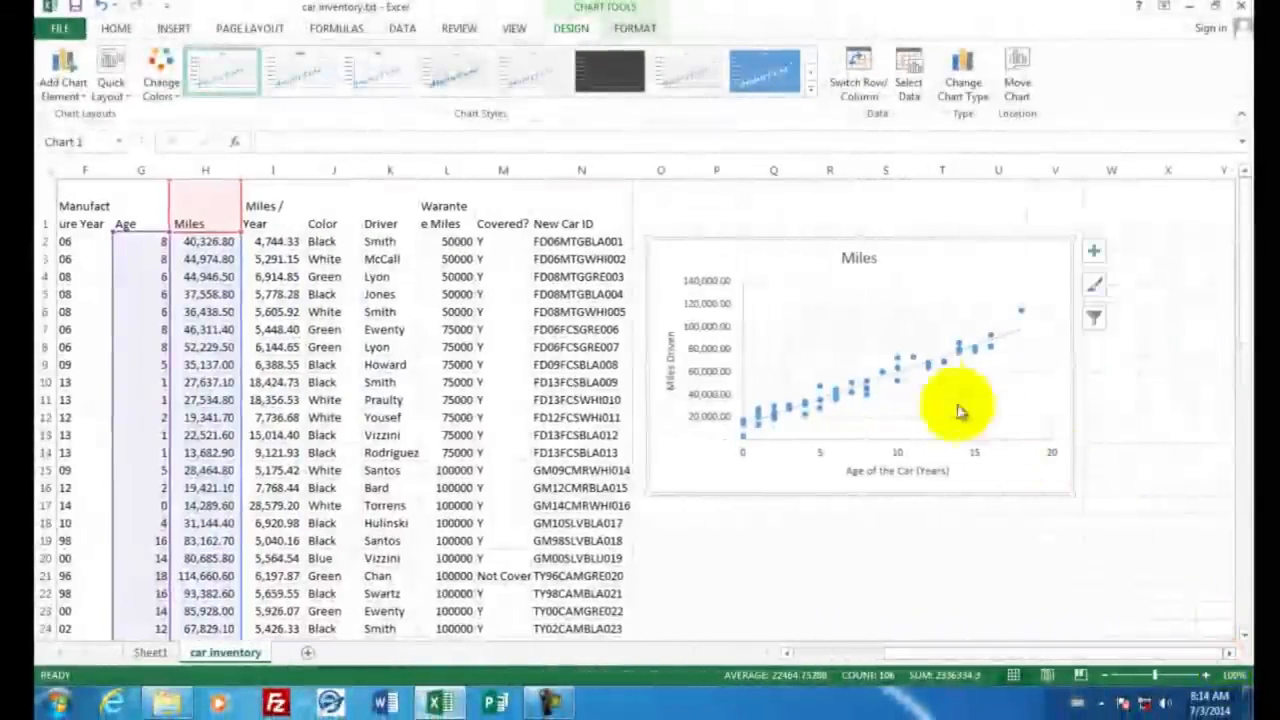
{"action": "left_click_drag", "start_coordinate": [917, 269], "coordinate": [915, 263]}
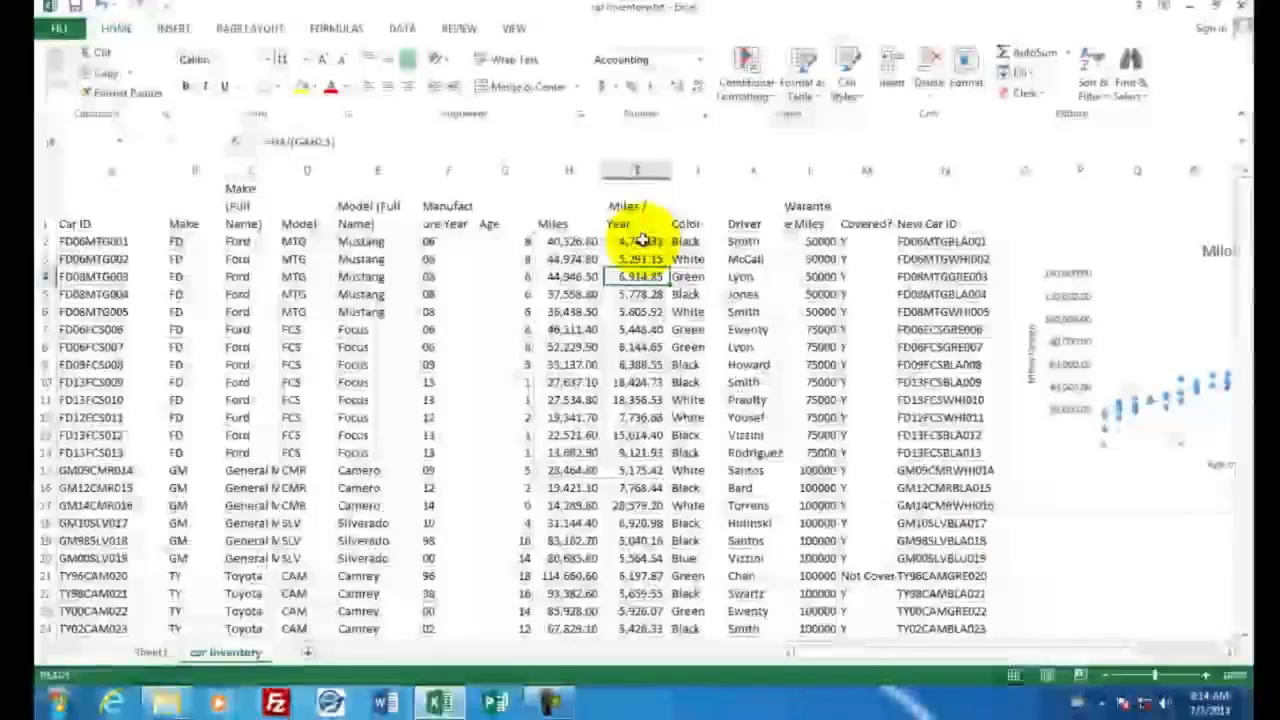
Step: Apply a Blue-White-Red color scale to the Miles / Year column and examine its most strongly shaded cells
{"action": "left_click_drag", "start_coordinate": [641, 258], "coordinate": [640, 311]}
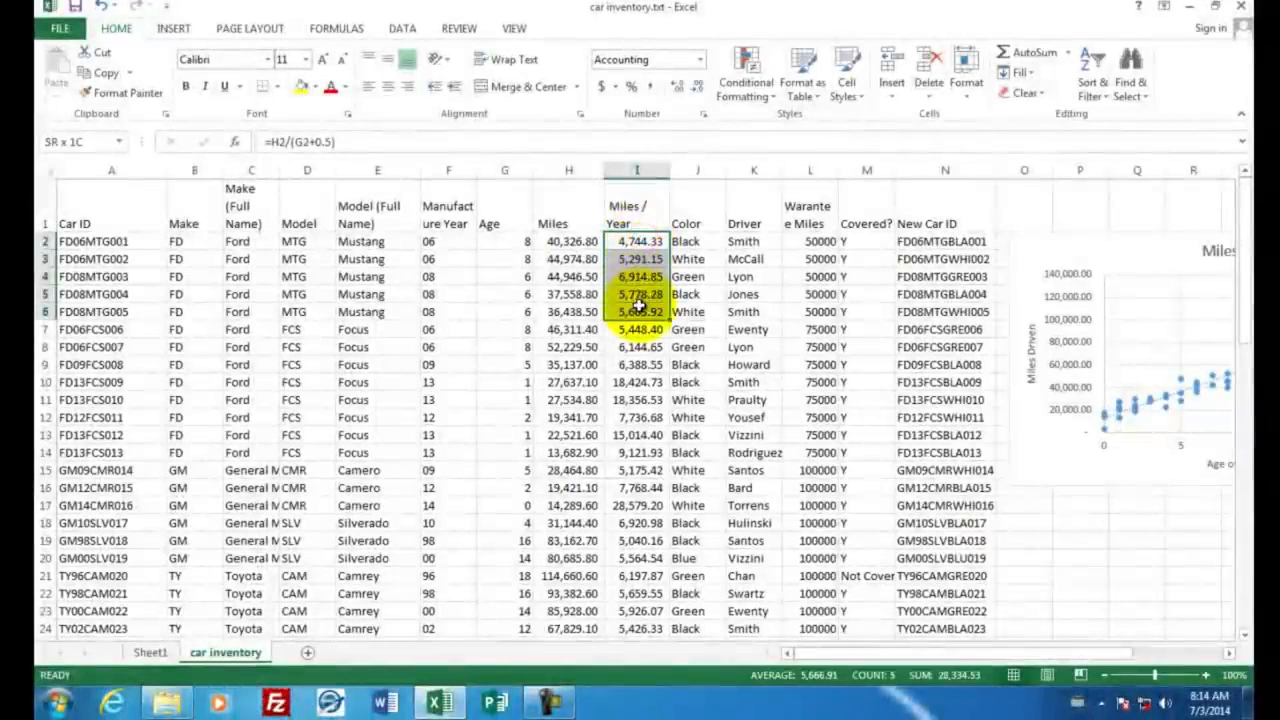
{"action": "left_click", "coordinate": [631, 171]}
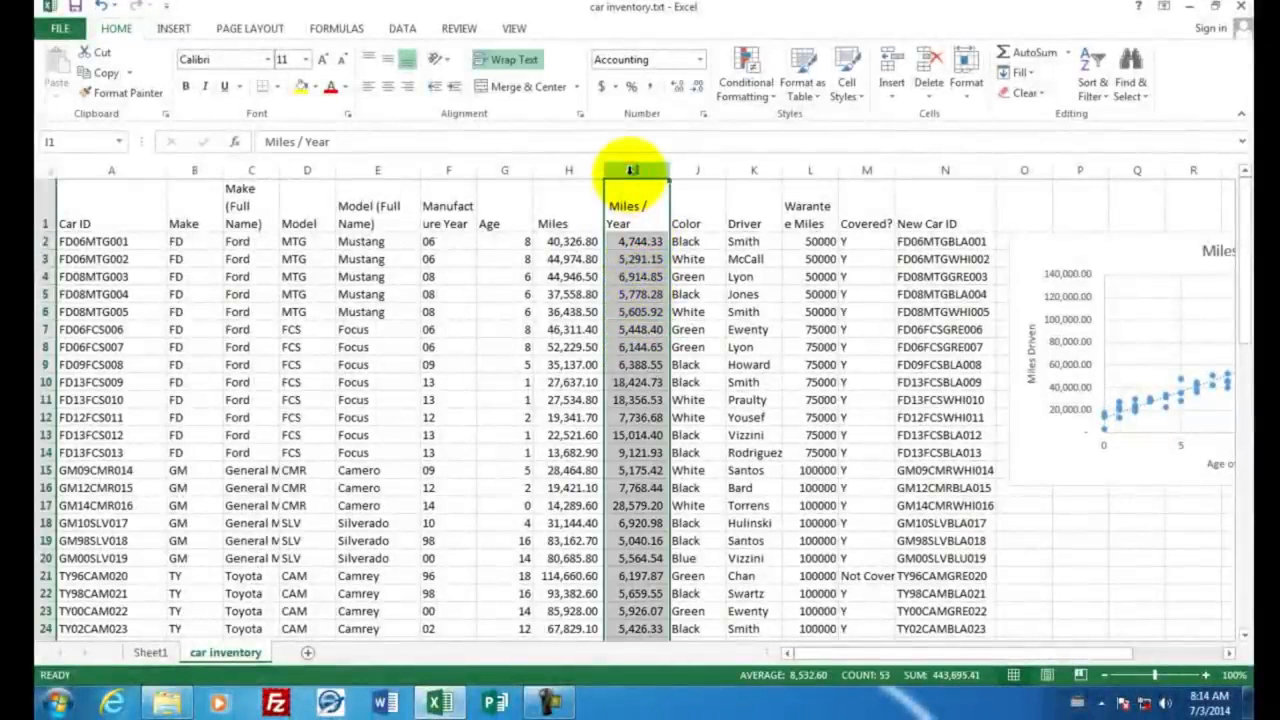
{"action": "left_click", "coordinate": [747, 68]}
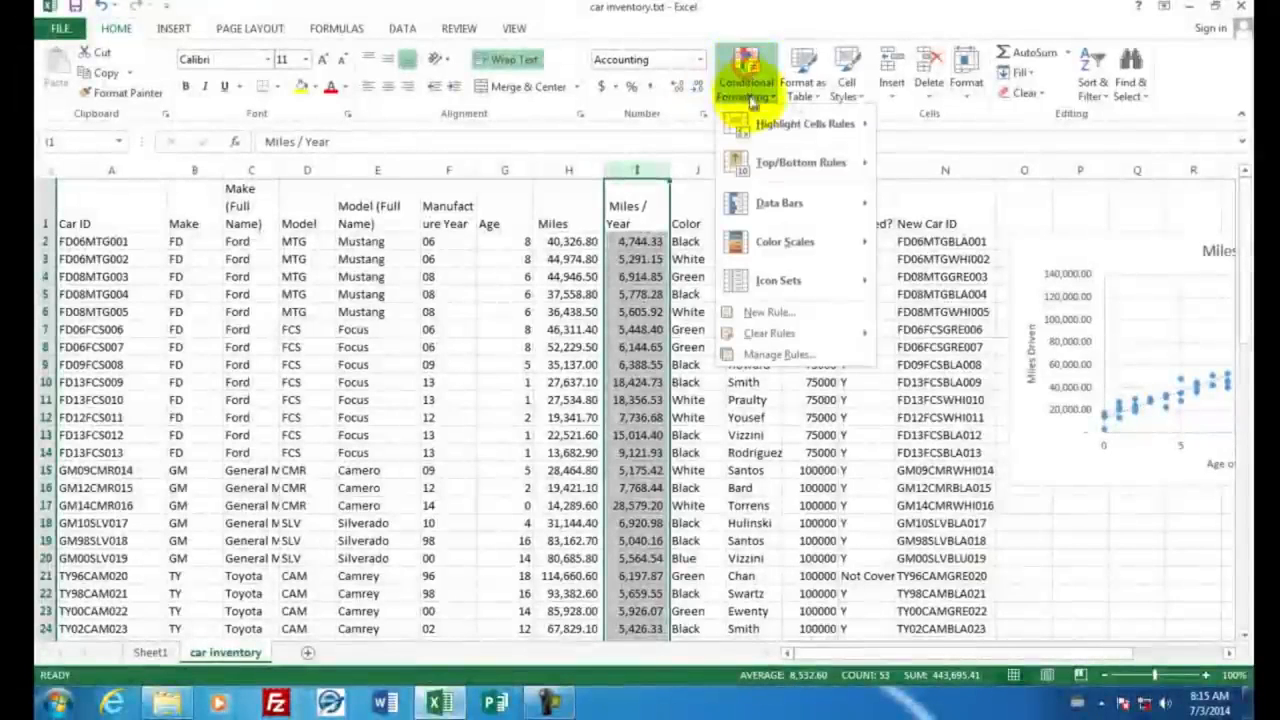
{"action": "mouse_move", "coordinate": [770, 250]}
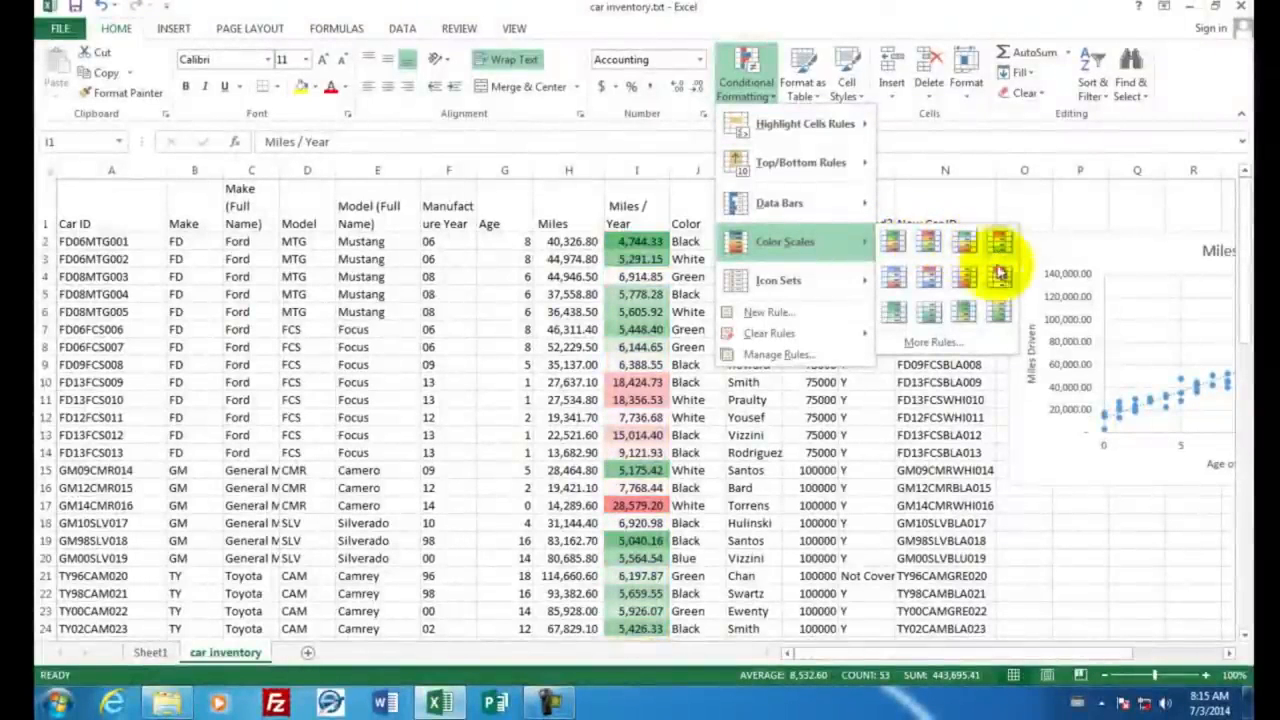
{"action": "left_click", "coordinate": [893, 281]}
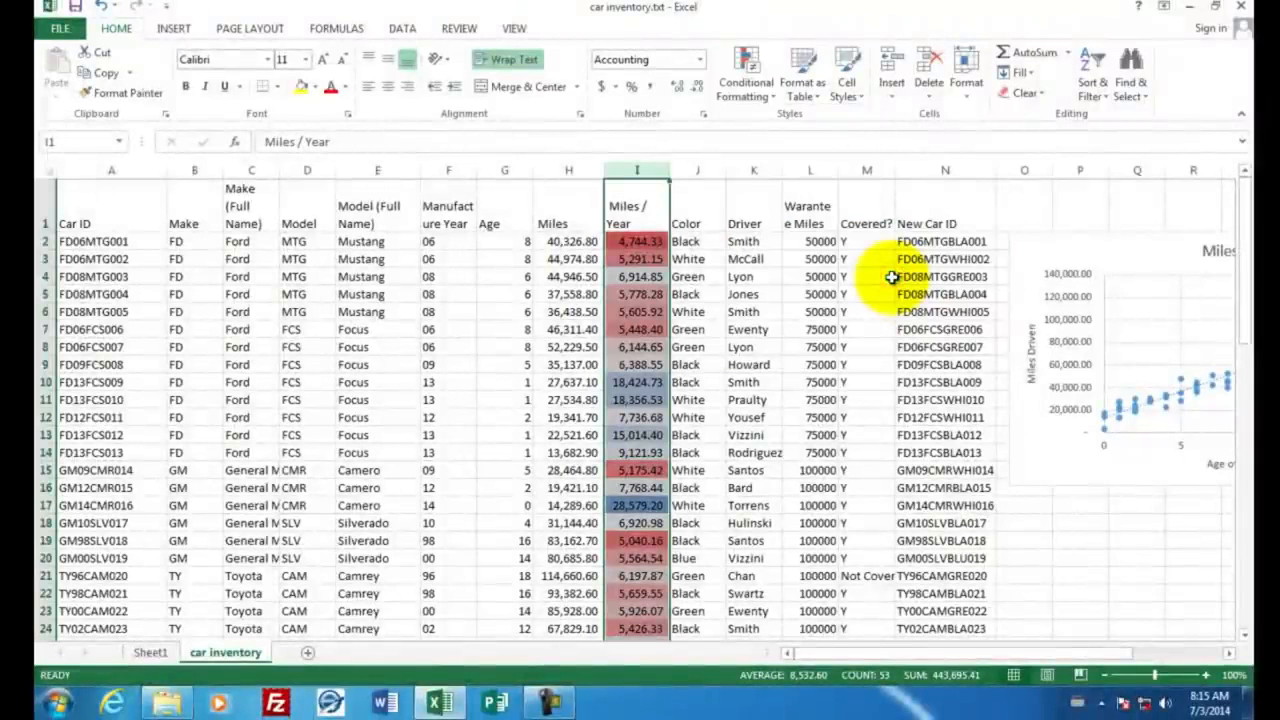
{"action": "left_click", "coordinate": [648, 292]}
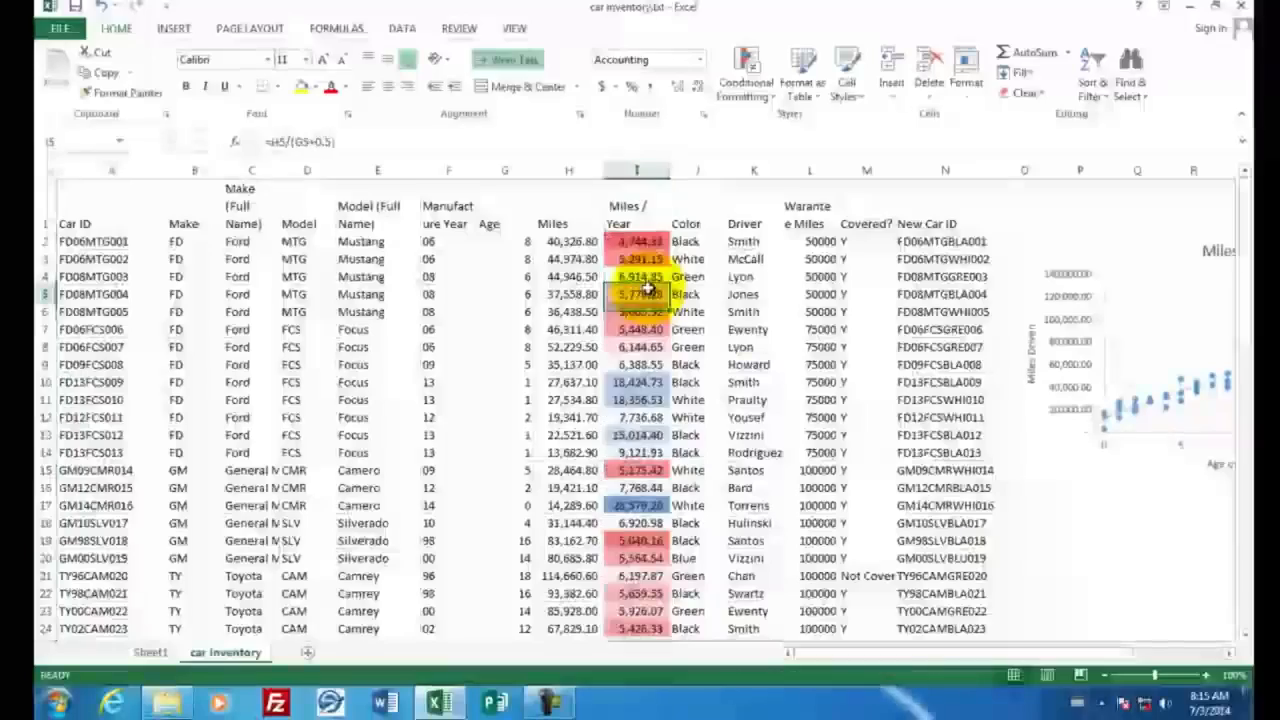
{"action": "scroll", "coordinate": [735, 309], "scroll_direction": "down", "scroll_amount": 10}
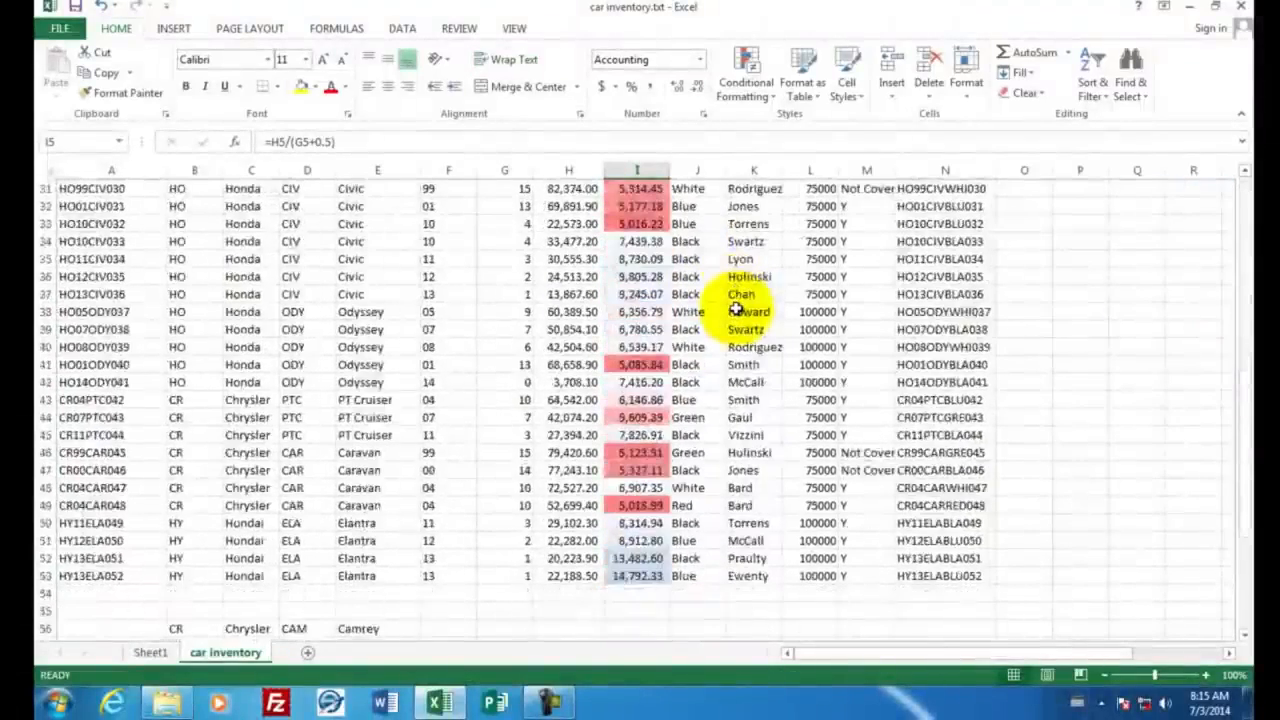
{"action": "scroll", "coordinate": [735, 309], "scroll_direction": "up", "scroll_amount": 4}
{"action": "left_click", "coordinate": [636, 347]}
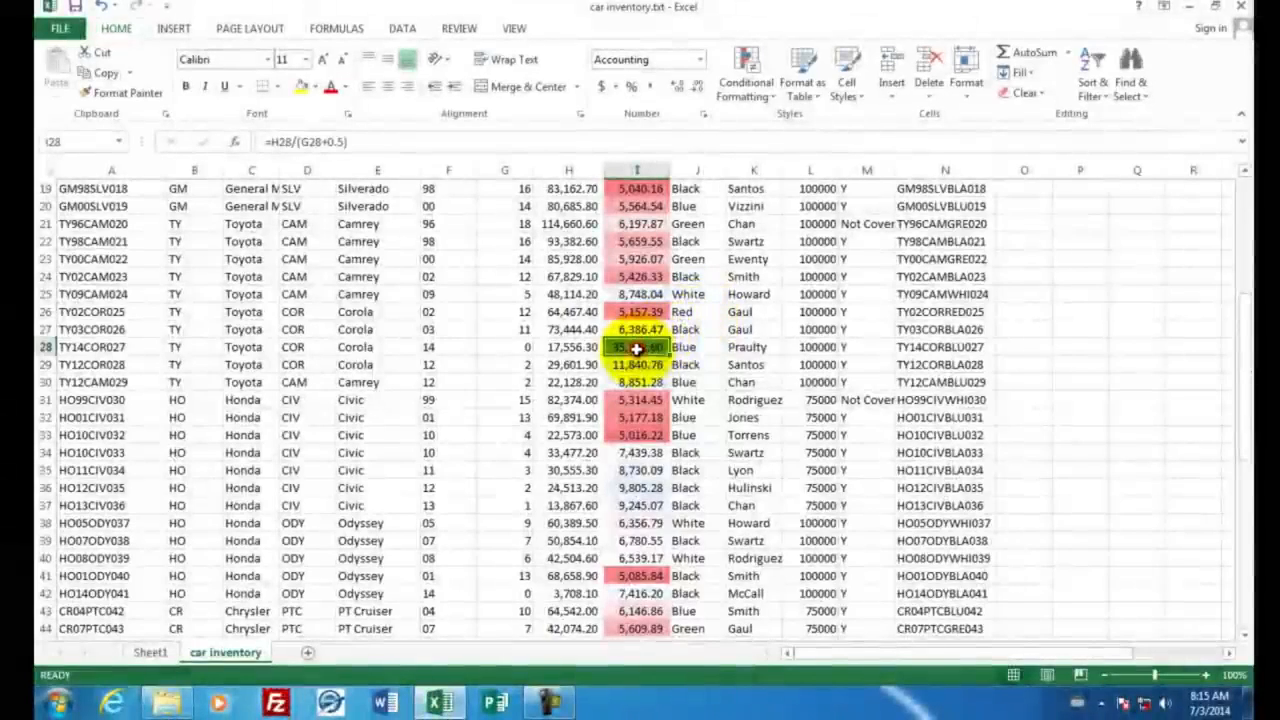
{"action": "scroll", "coordinate": [742, 330], "scroll_direction": "up", "scroll_amount": 3}
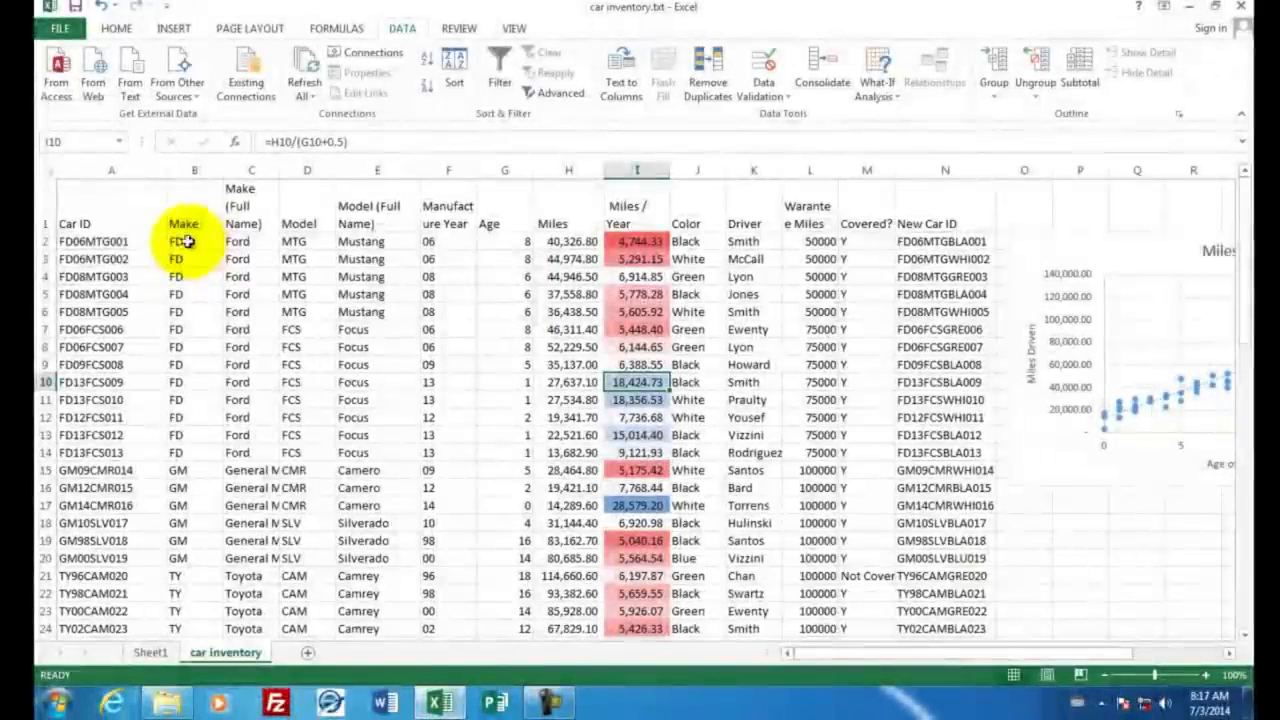
Step: Sort the car rows 2 to 53 by the Miles / Year values in Column I, Largest to Smallest
{"action": "left_click_drag", "start_coordinate": [45, 241], "coordinate": [44, 526]}
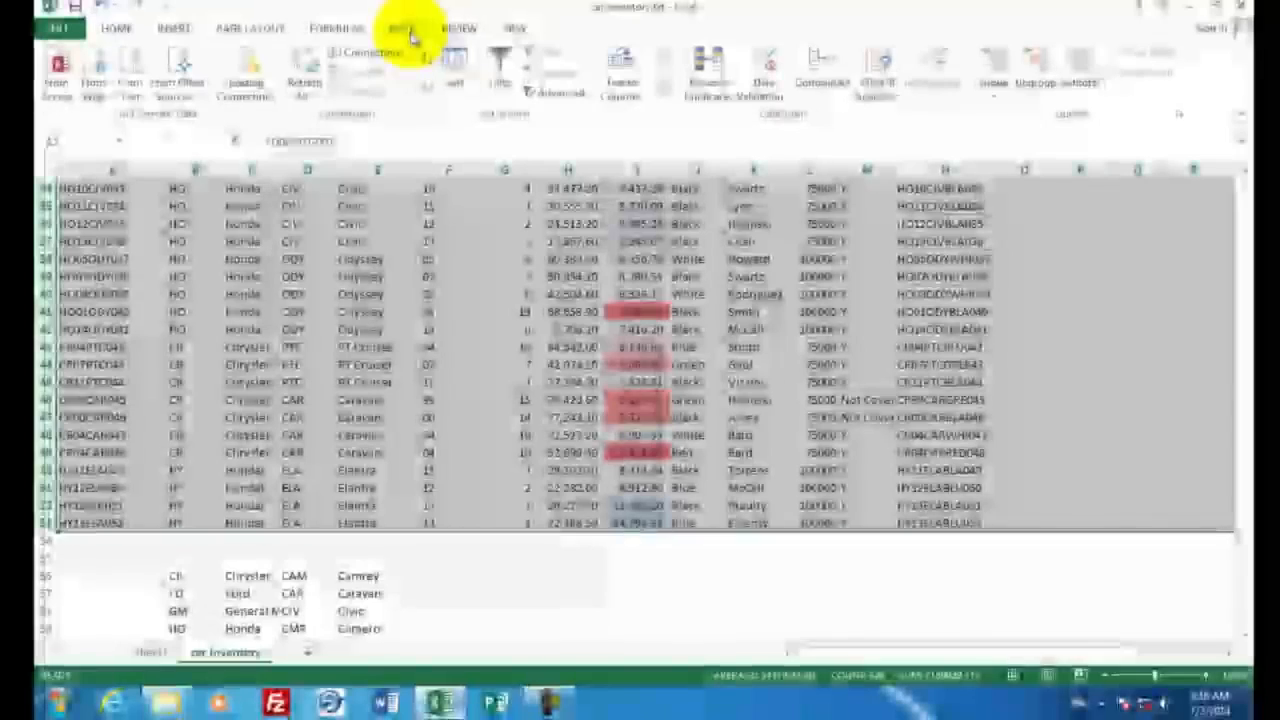
{"action": "left_click", "coordinate": [453, 68]}
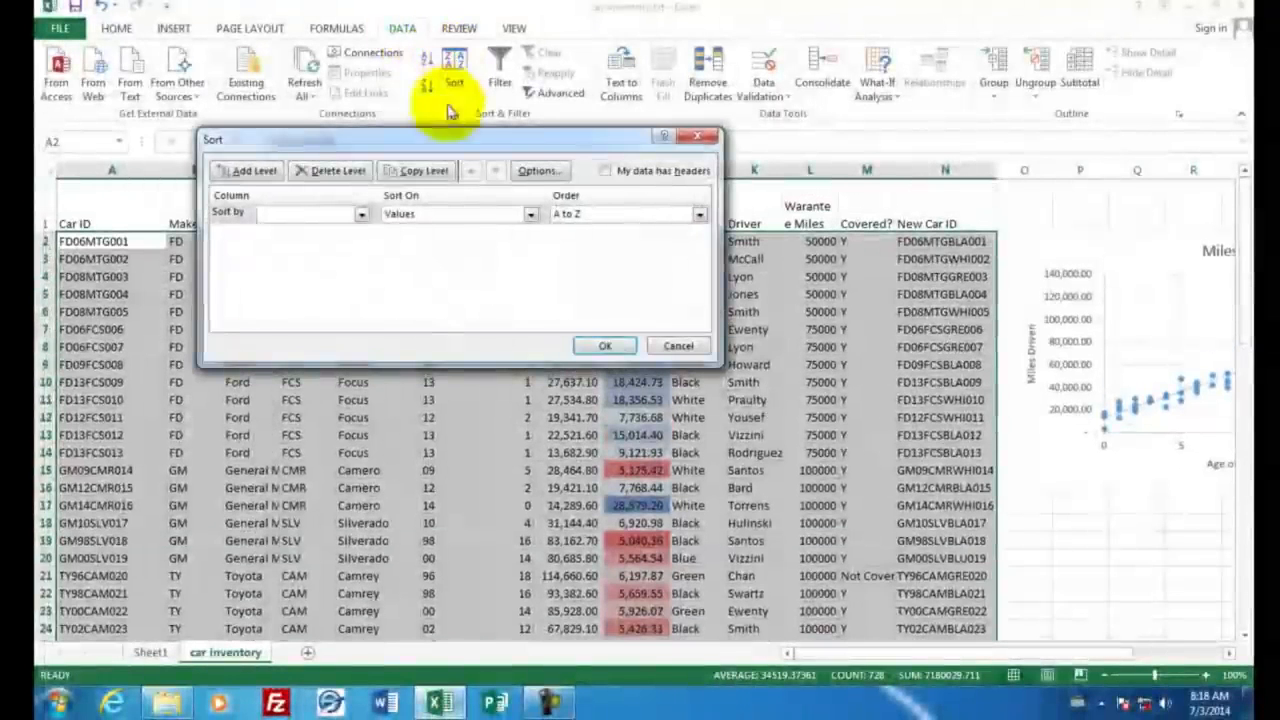
{"action": "left_click", "coordinate": [362, 217]}
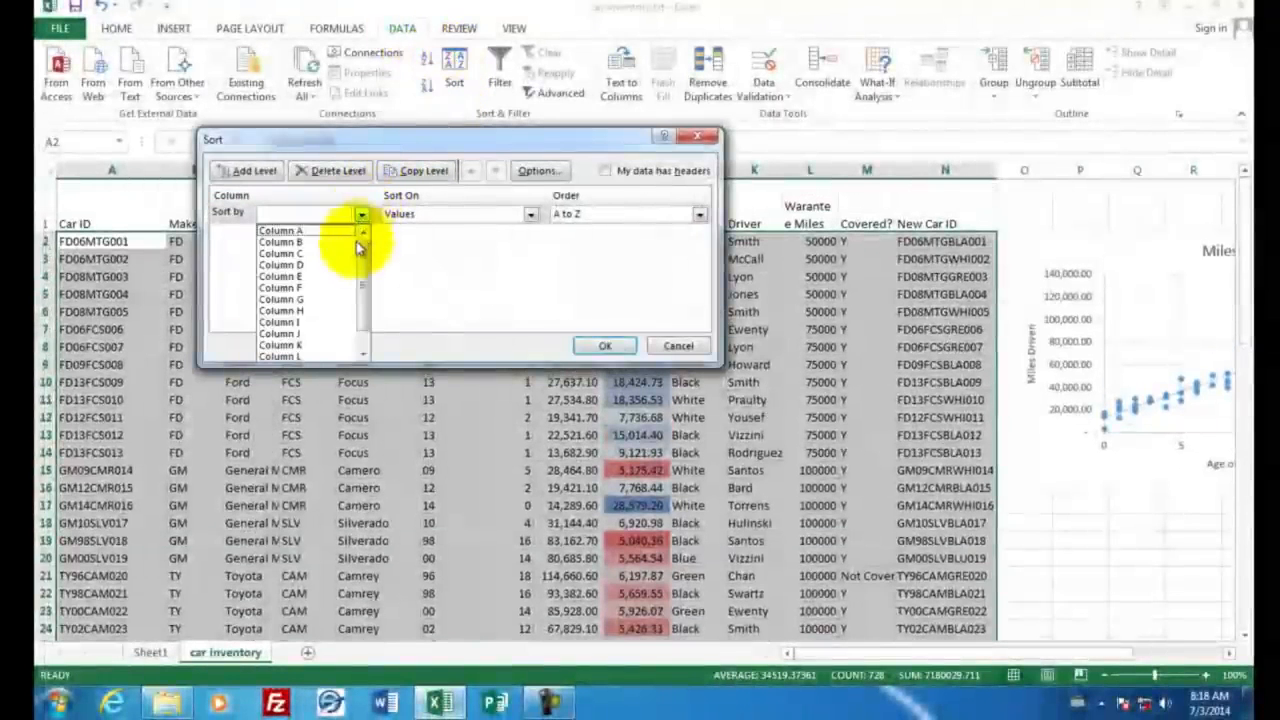
{"action": "left_click", "coordinate": [449, 292]}
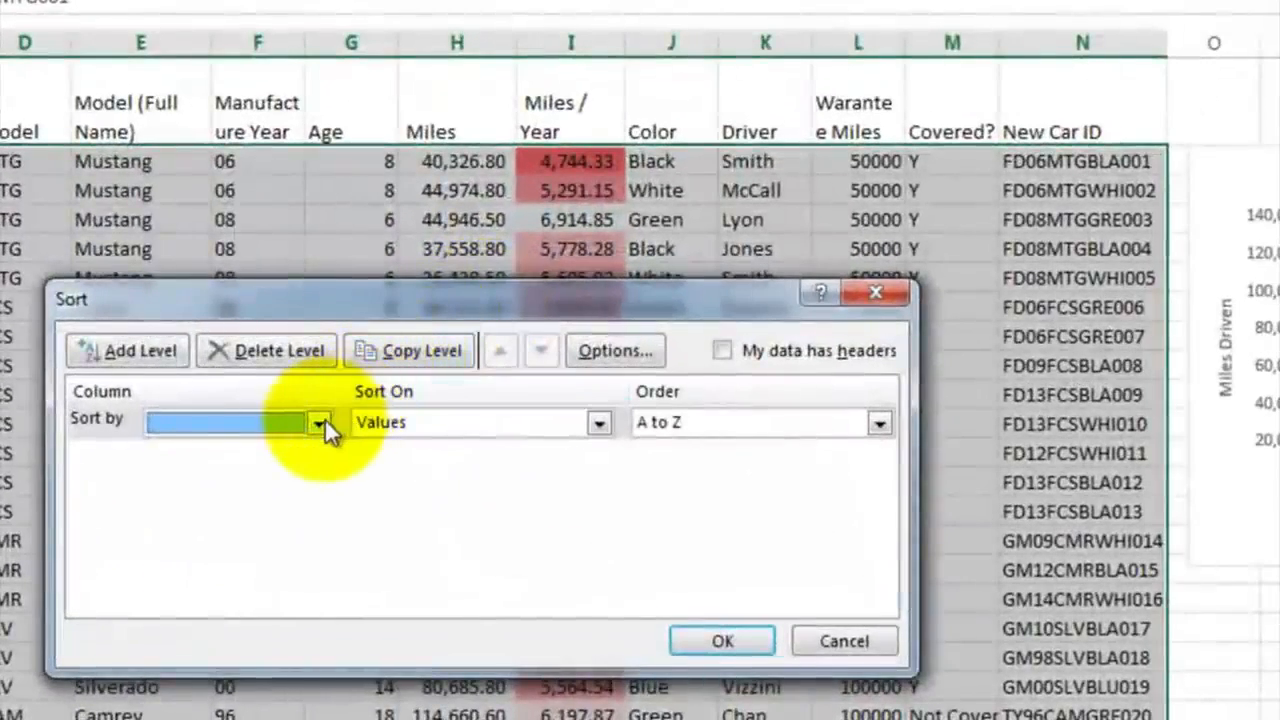
{"action": "left_click", "coordinate": [348, 418]}
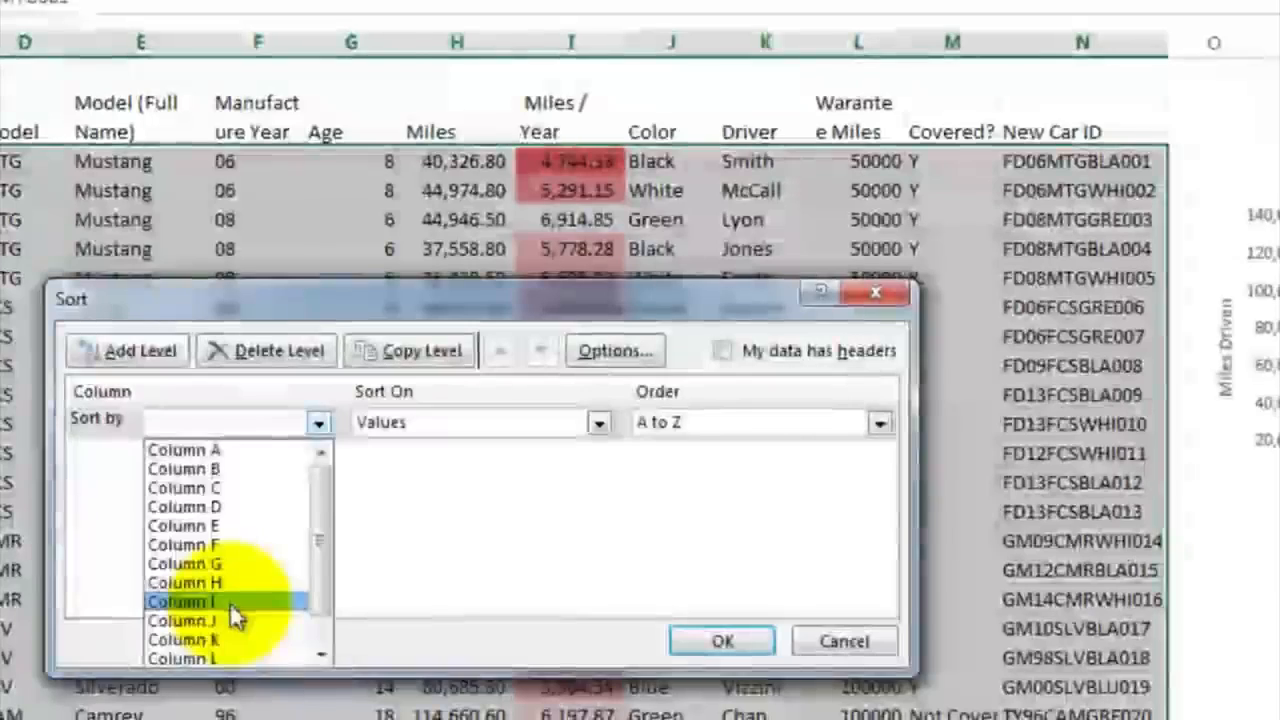
{"action": "left_click", "coordinate": [230, 601]}
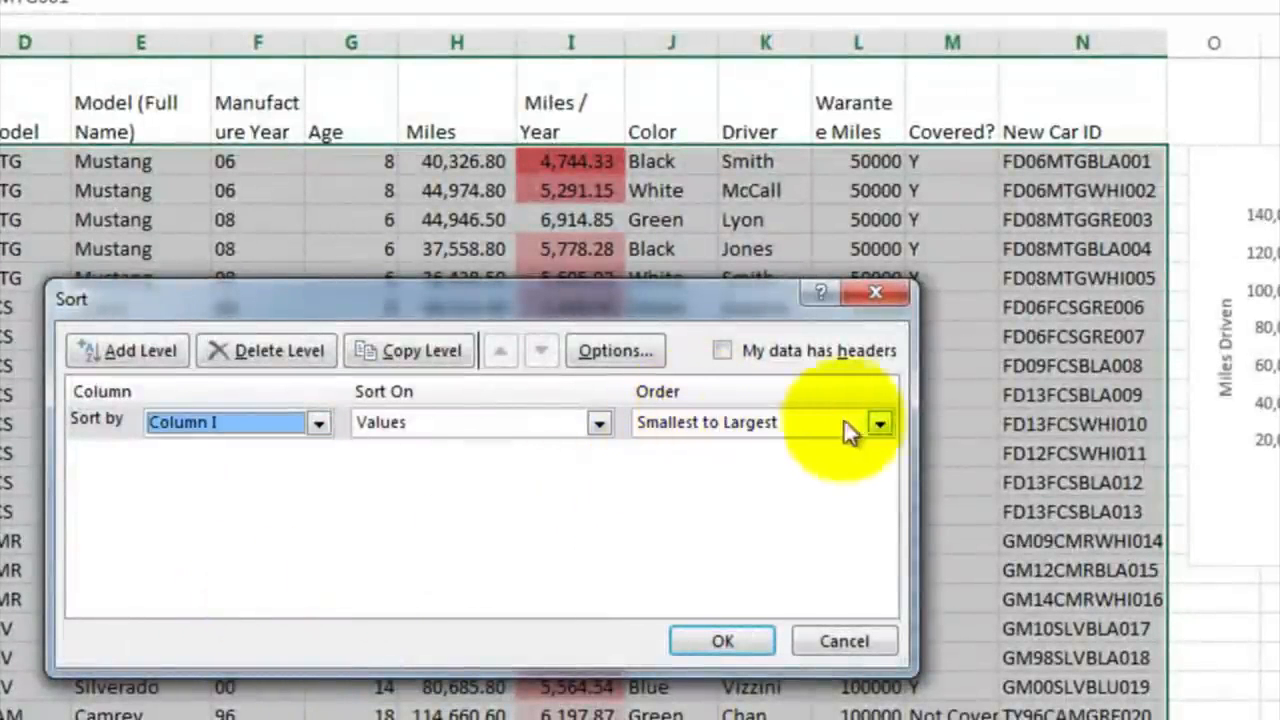
{"action": "left_click", "coordinate": [880, 422]}
{"action": "left_click", "coordinate": [818, 468]}
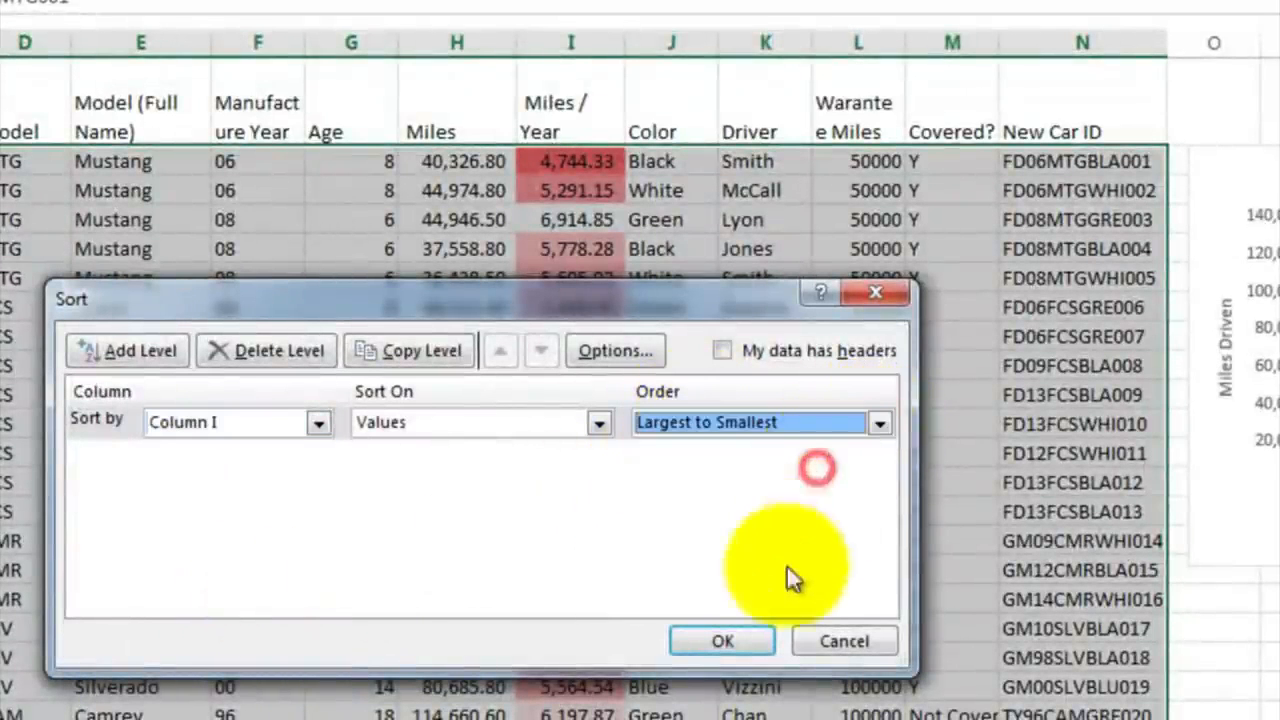
{"action": "left_click", "coordinate": [754, 640]}
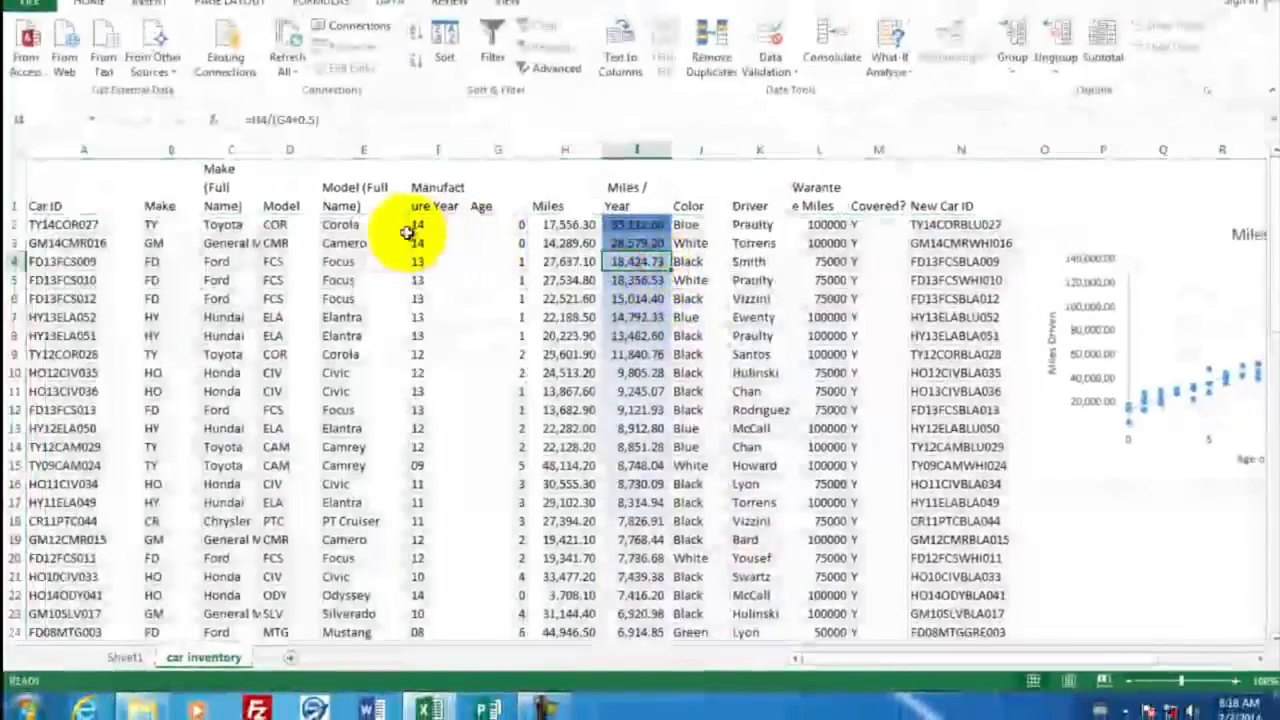
Step: Compare the age and miles of the cars at the two ends of the sorted Miles / Year column
{"action": "left_click", "coordinate": [507, 227]}
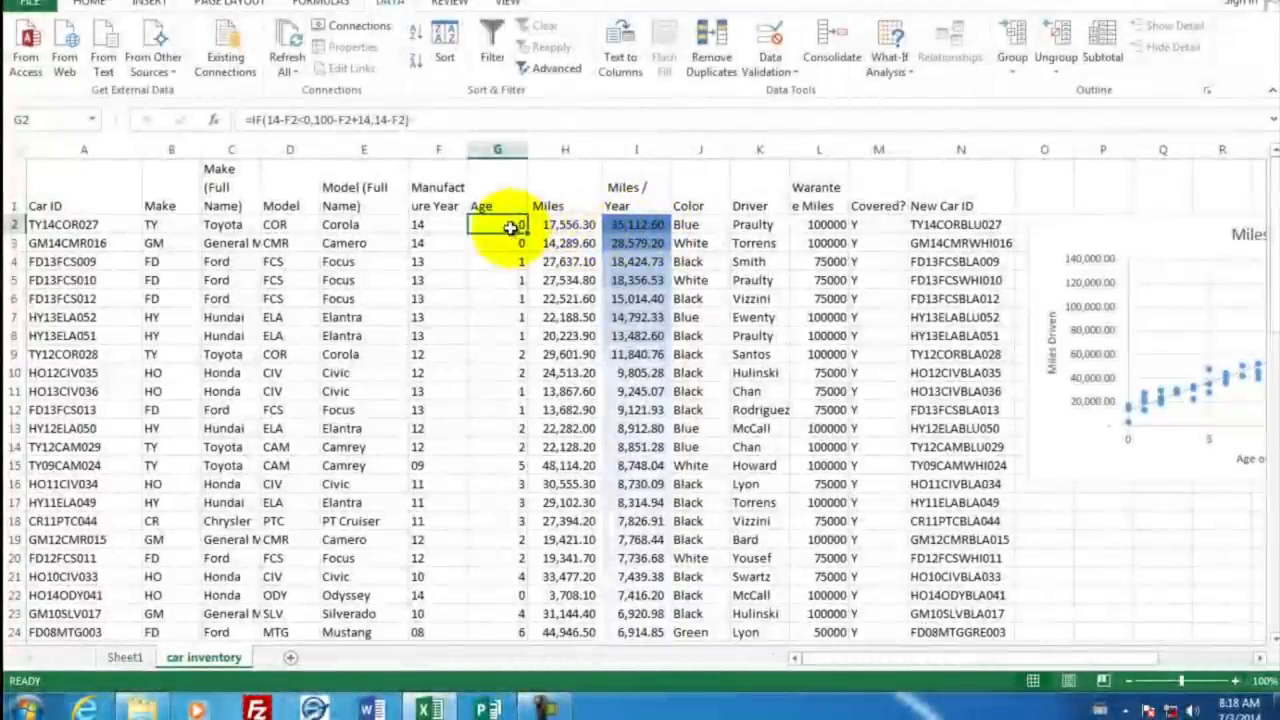
{"action": "left_click", "coordinate": [573, 226]}
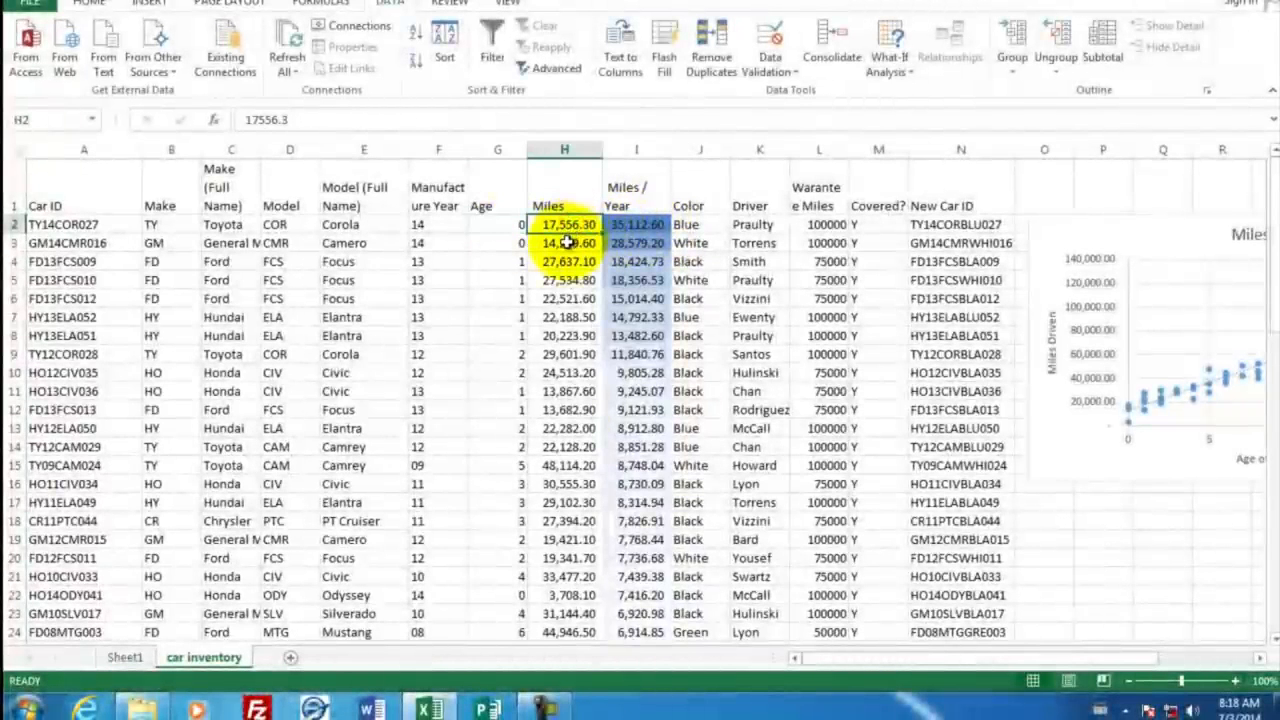
{"action": "scroll", "coordinate": [641, 345], "scroll_direction": "down", "scroll_amount": 6}
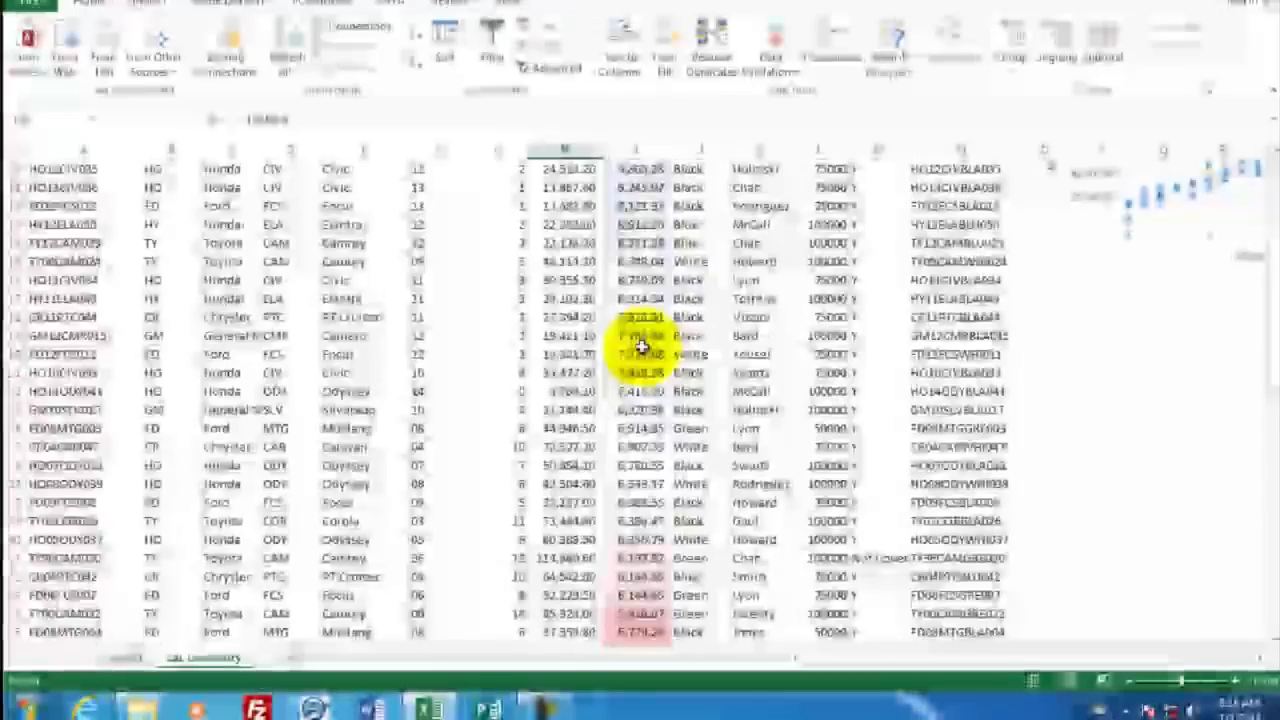
{"action": "scroll", "coordinate": [641, 345], "scroll_direction": "down", "scroll_amount": 5}
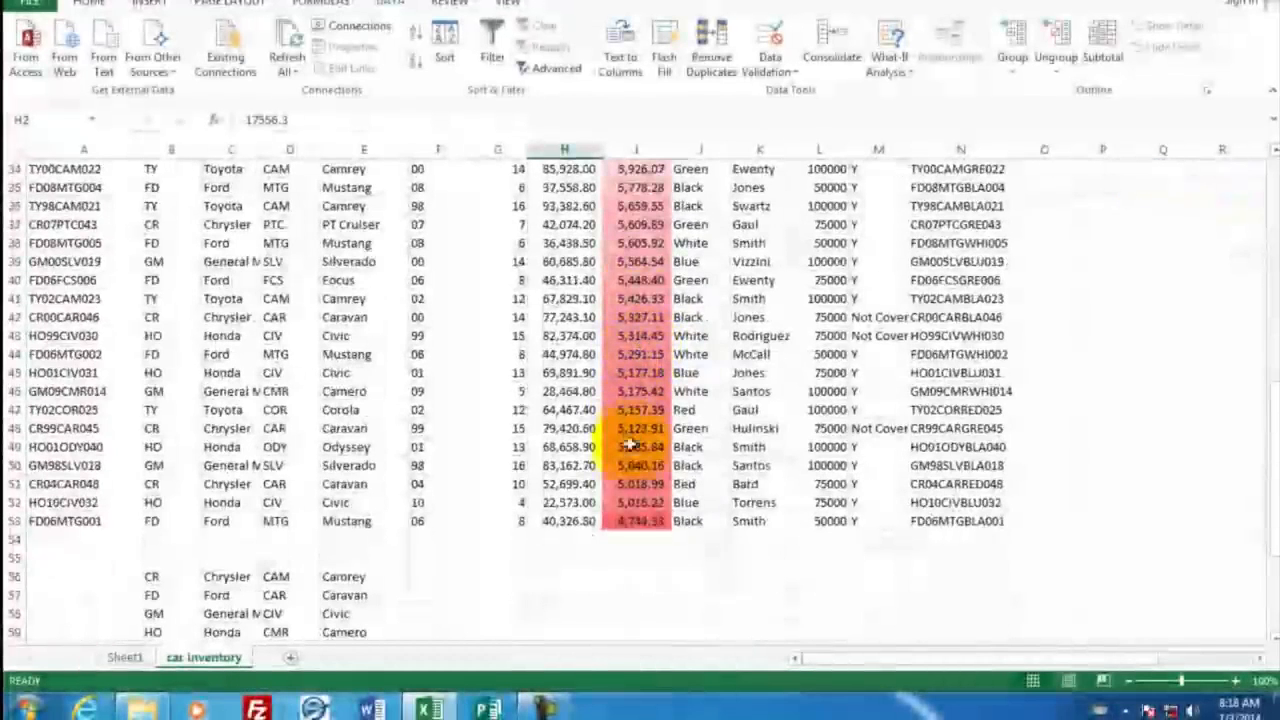
{"action": "left_click", "coordinate": [632, 519]}
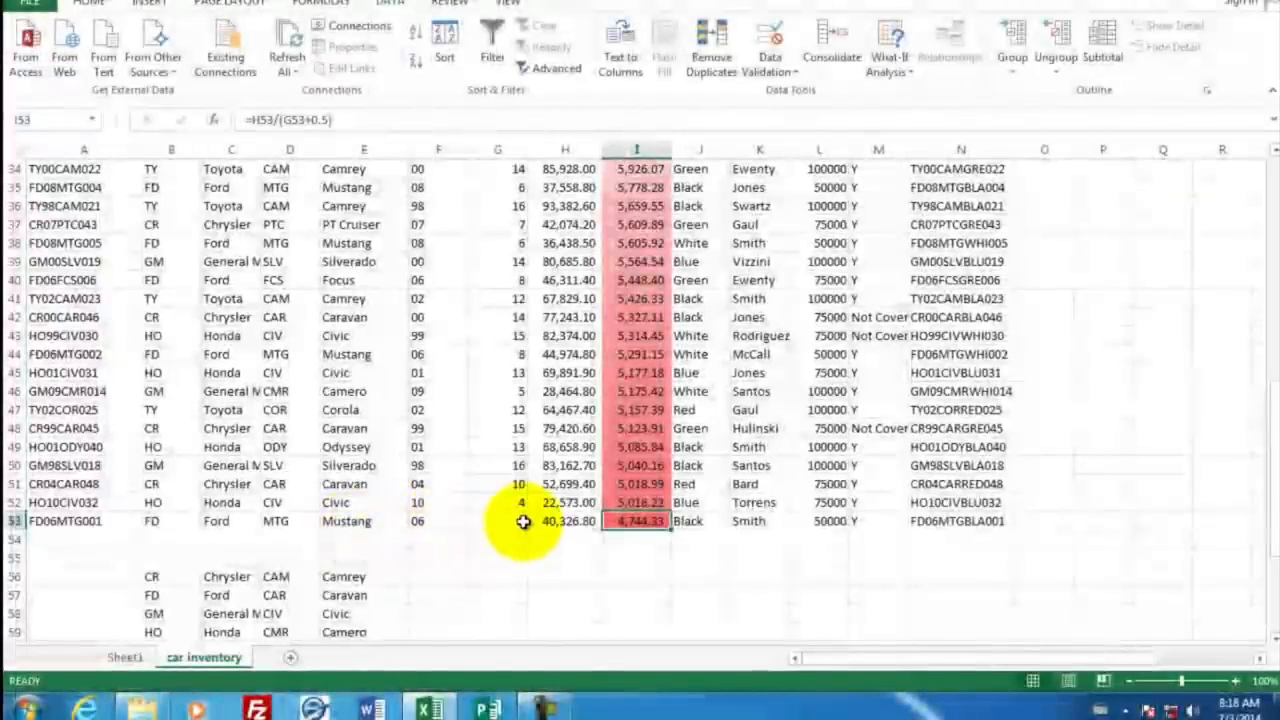
{"action": "left_click", "coordinate": [567, 521]}
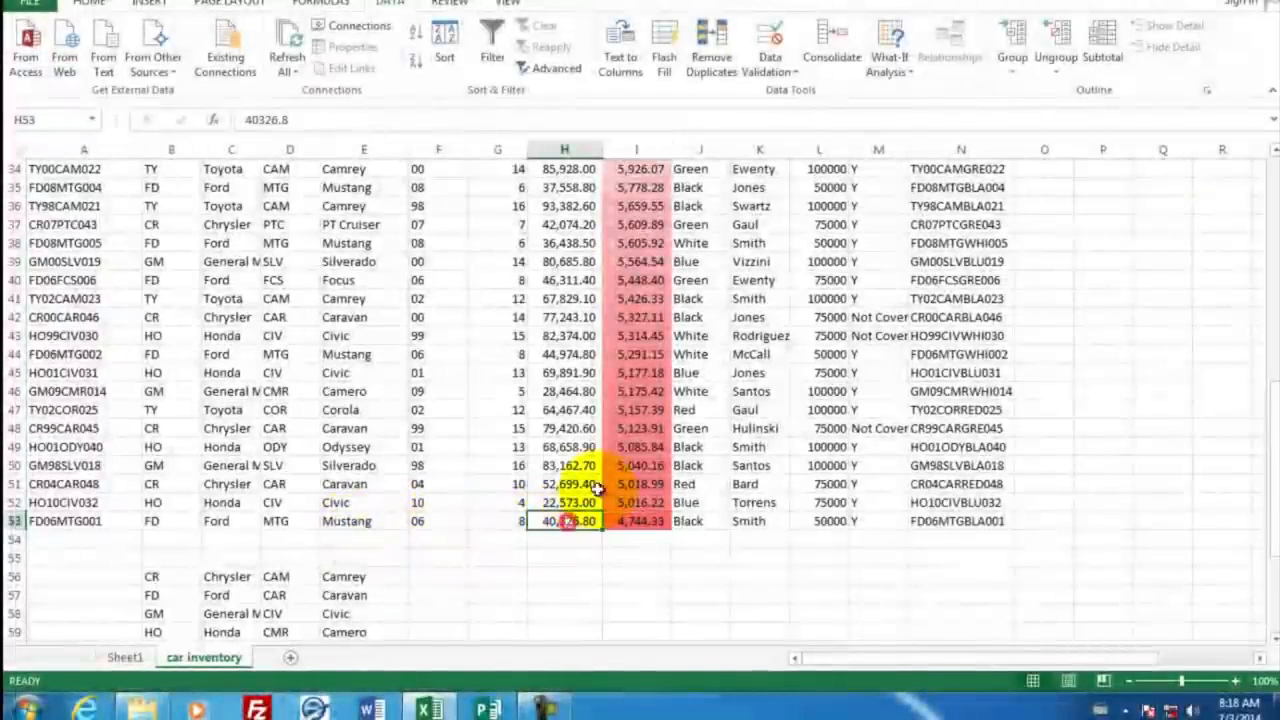
{"action": "scroll", "coordinate": [623, 343], "scroll_direction": "up", "scroll_amount": 11}
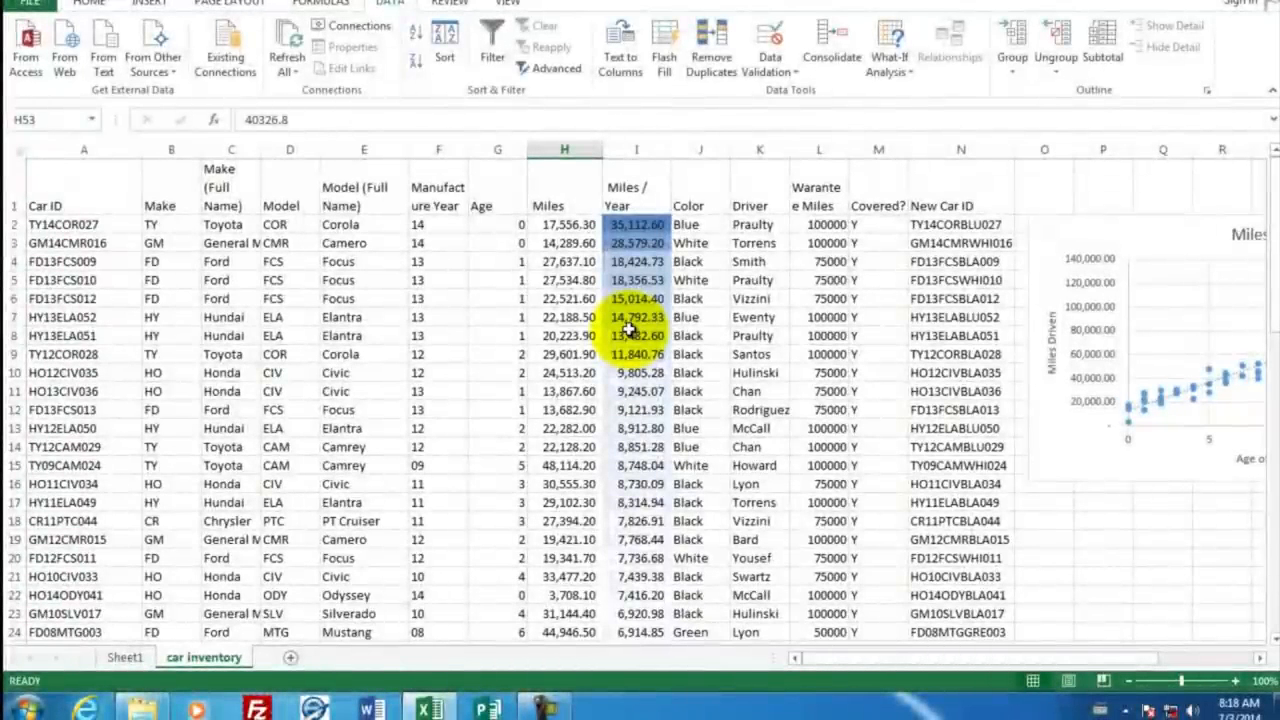
Step: Switch to Word and create a blank document with the addressee's name and the line "Top drivers by miles"
{"action": "left_click", "coordinate": [372, 708]}
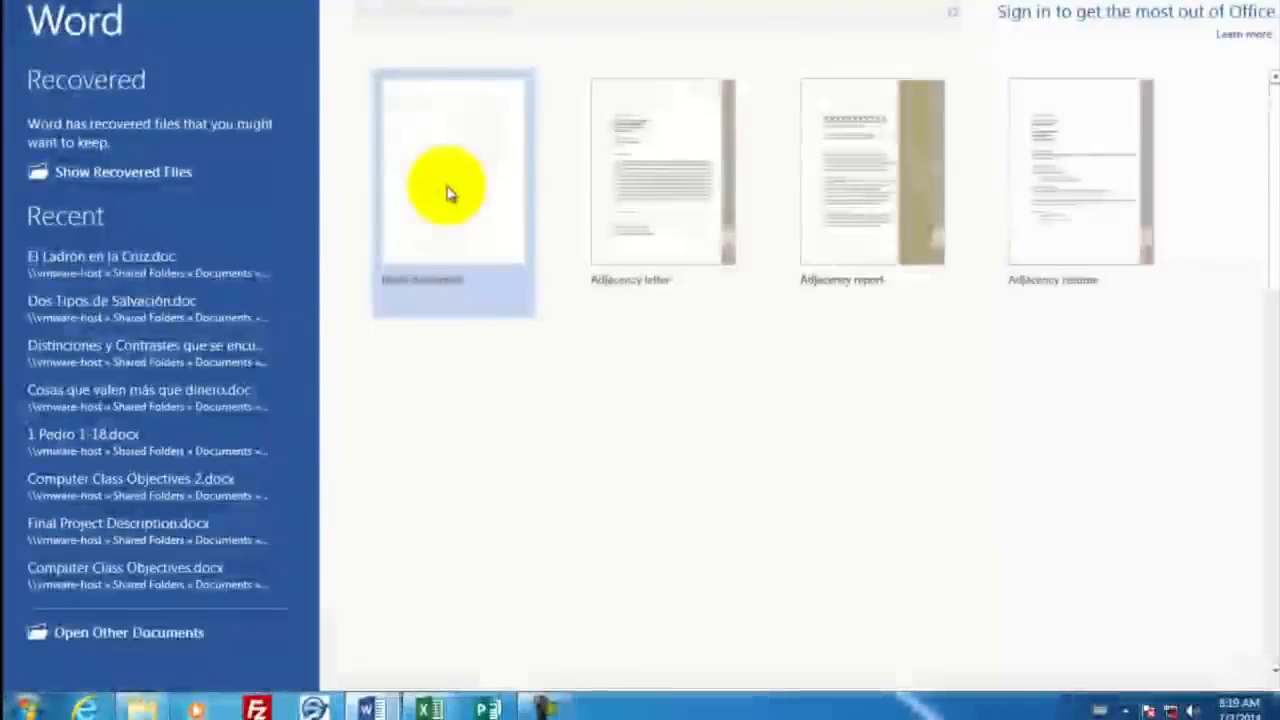
{"action": "left_click", "coordinate": [447, 190]}
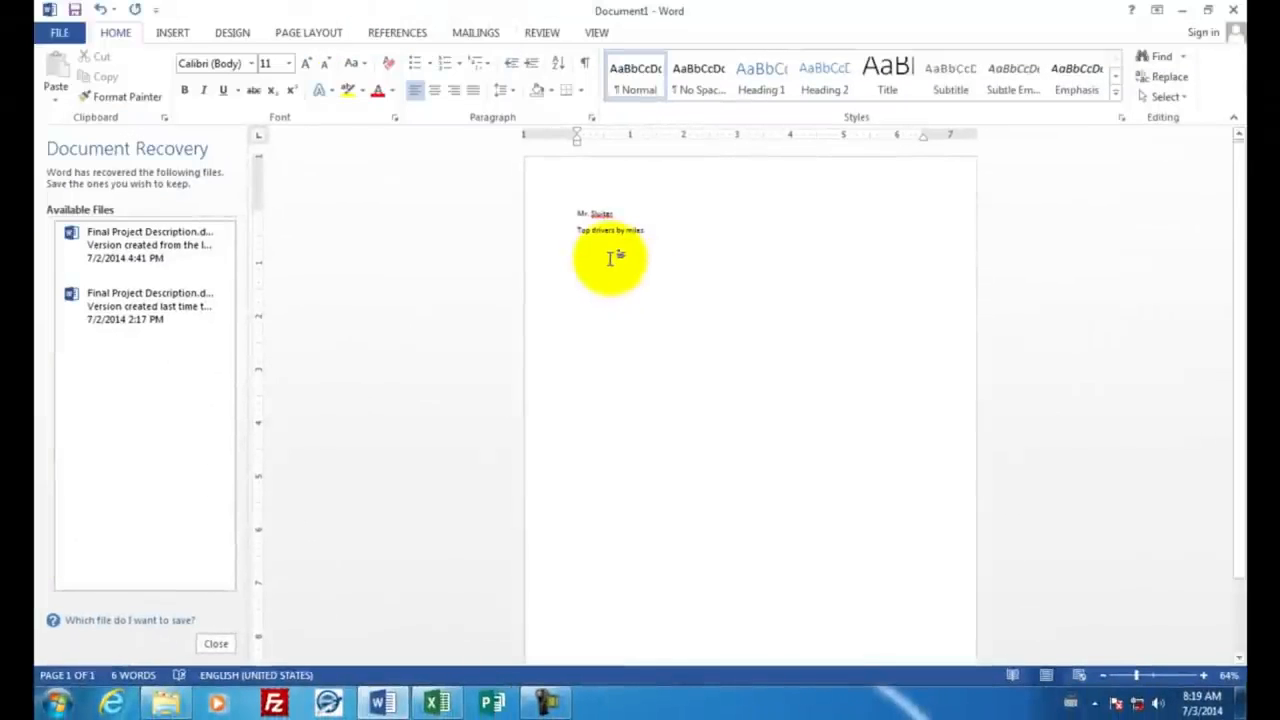
Step: Copy the Sum of Miles by driver PivotChart from Sheet1 in Excel and paste it into the Word document below "Top drivers by miles"
{"action": "left_click", "coordinate": [437, 703]}
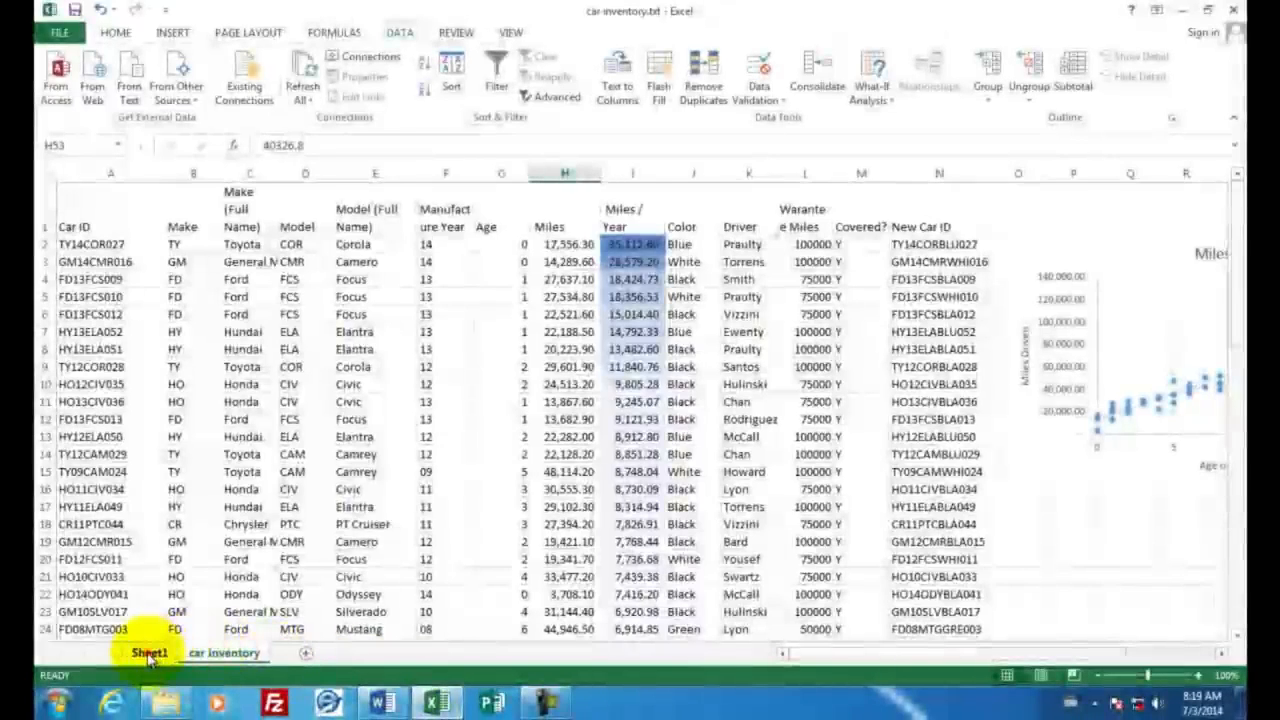
{"action": "left_click", "coordinate": [150, 653]}
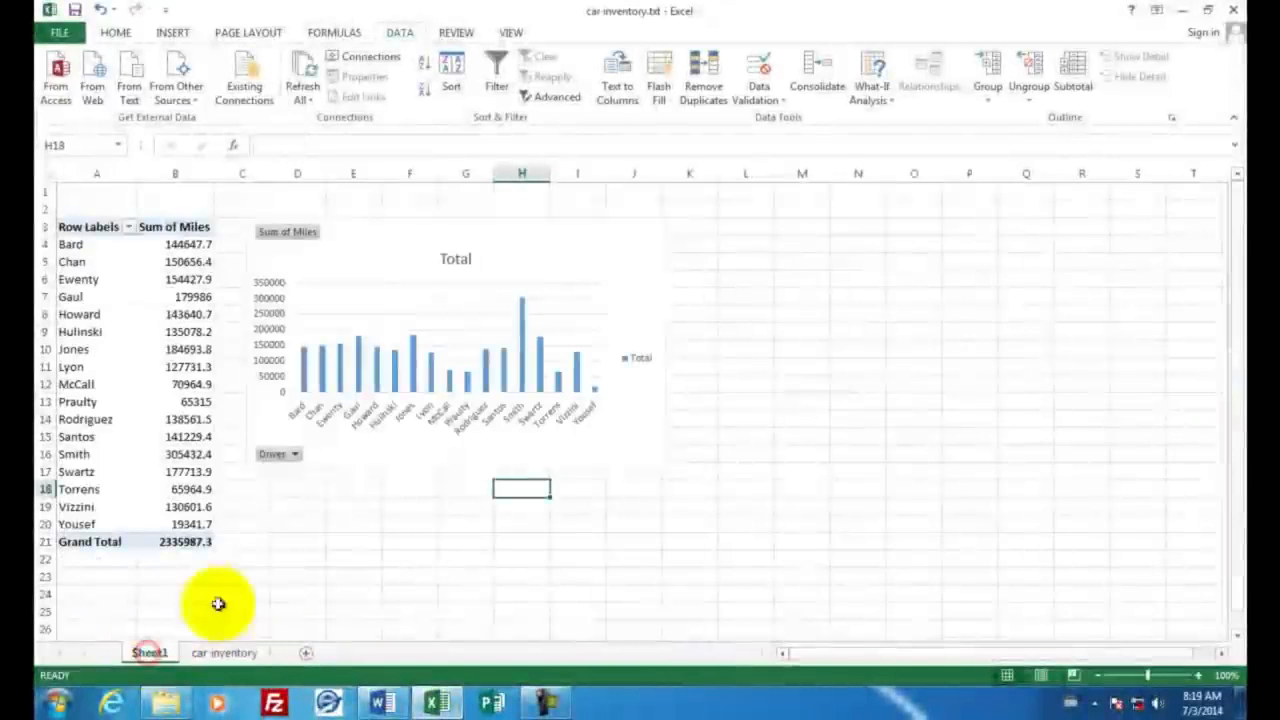
{"action": "left_click", "coordinate": [548, 245]}
{"action": "right_click", "coordinate": [548, 245]}
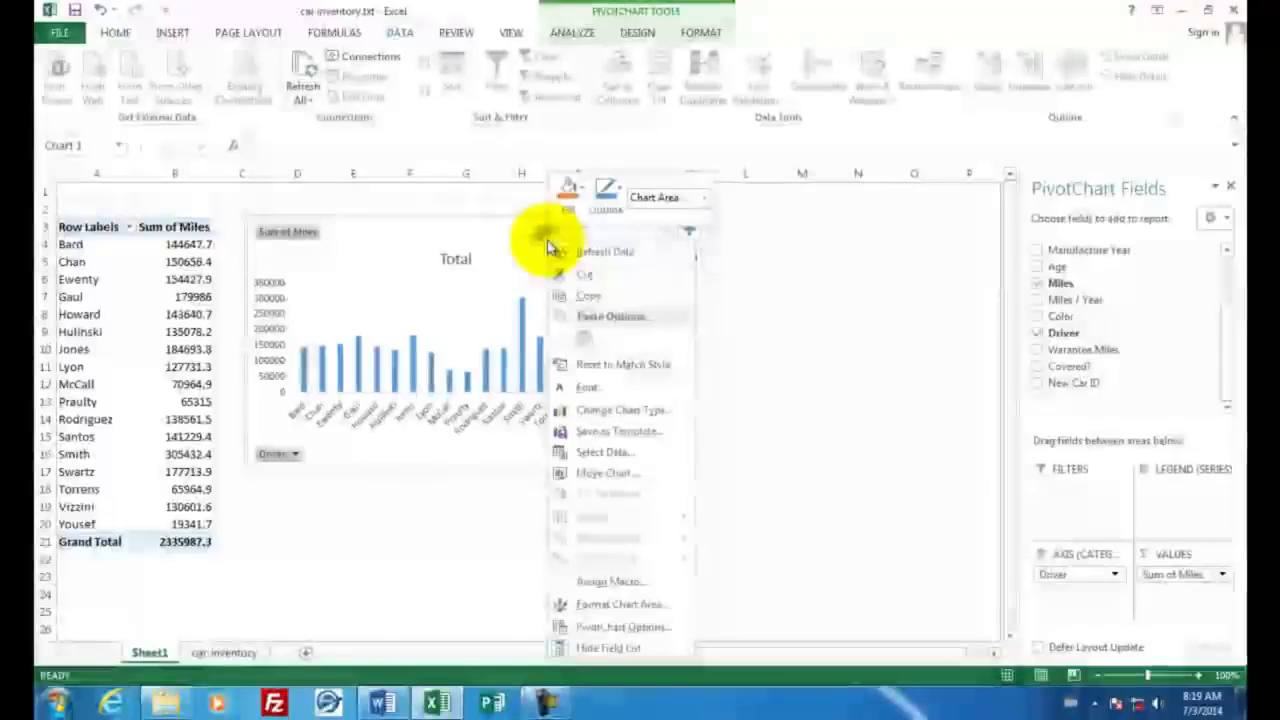
{"action": "left_click", "coordinate": [583, 297]}
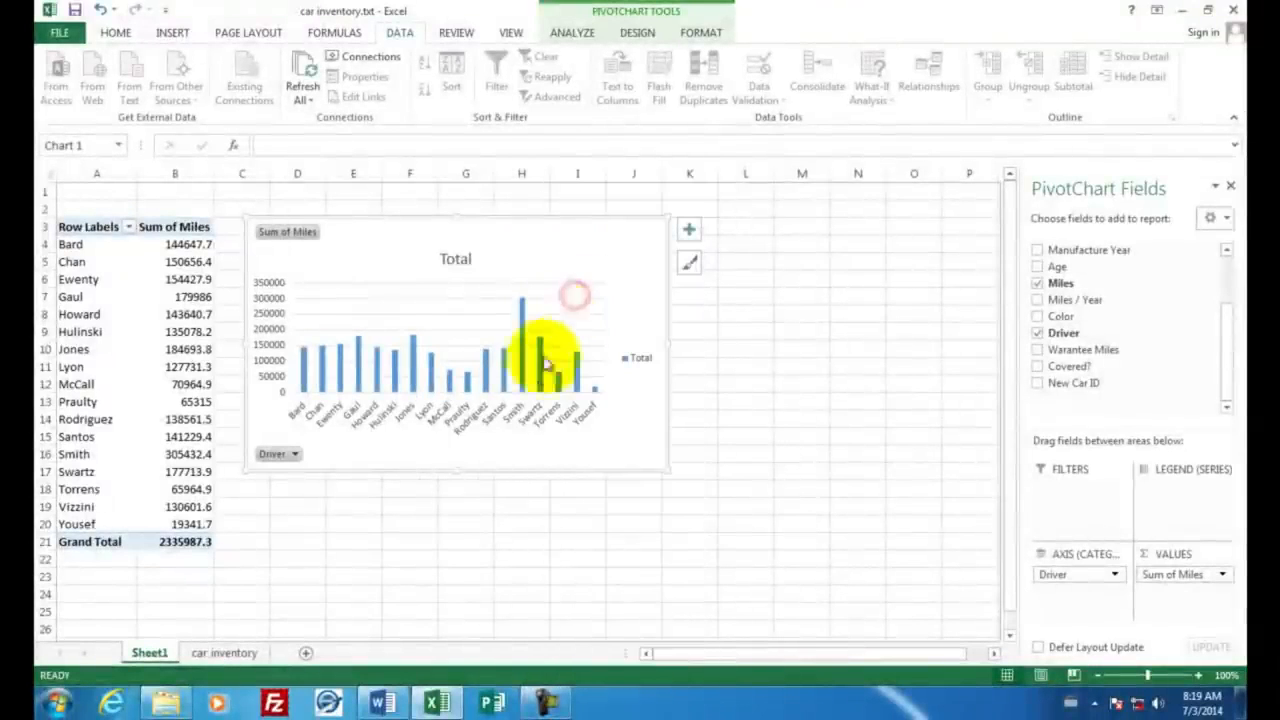
{"action": "mouse_move", "coordinate": [378, 706]}
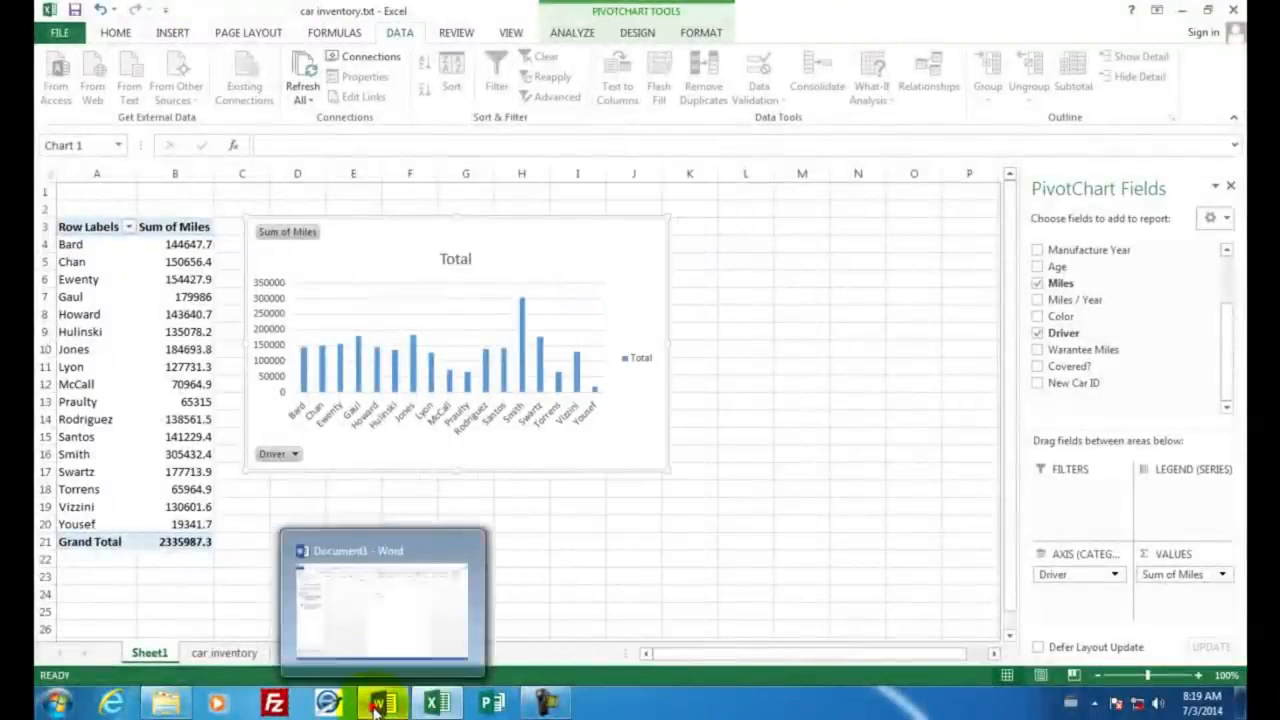
{"action": "left_click", "coordinate": [428, 560]}
{"action": "right_click", "coordinate": [586, 251]}
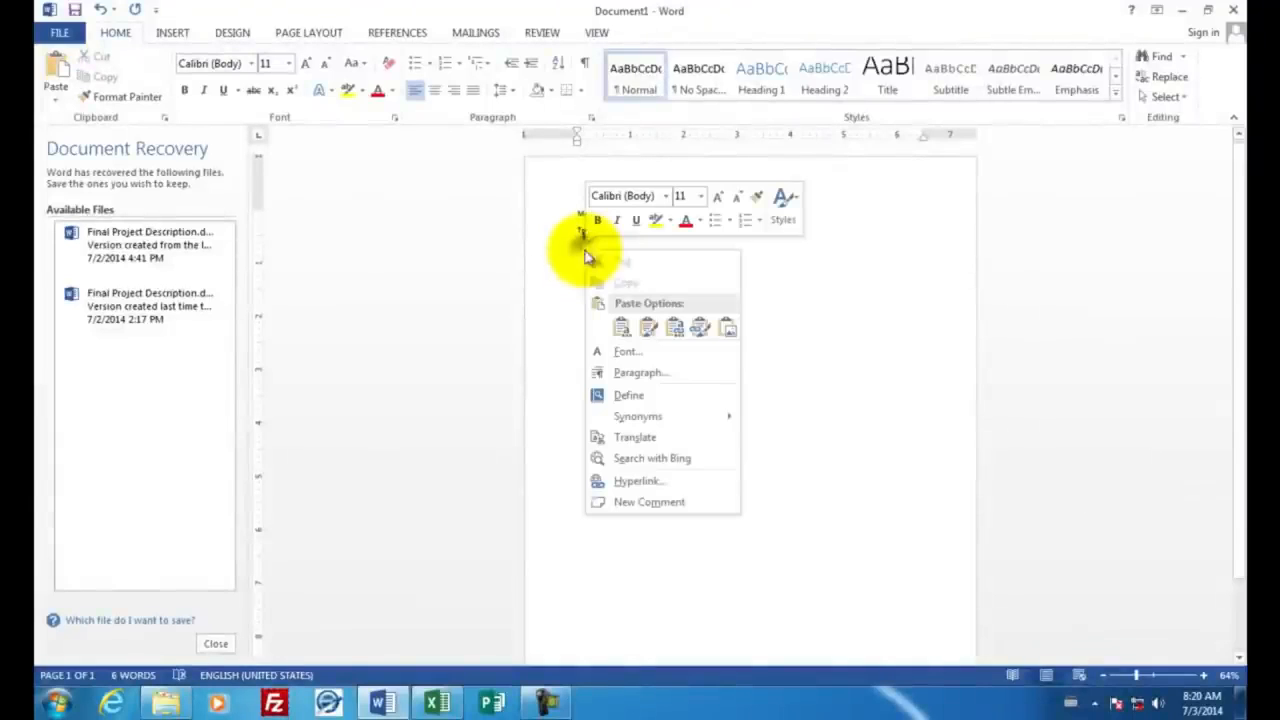
{"action": "left_click", "coordinate": [617, 326]}
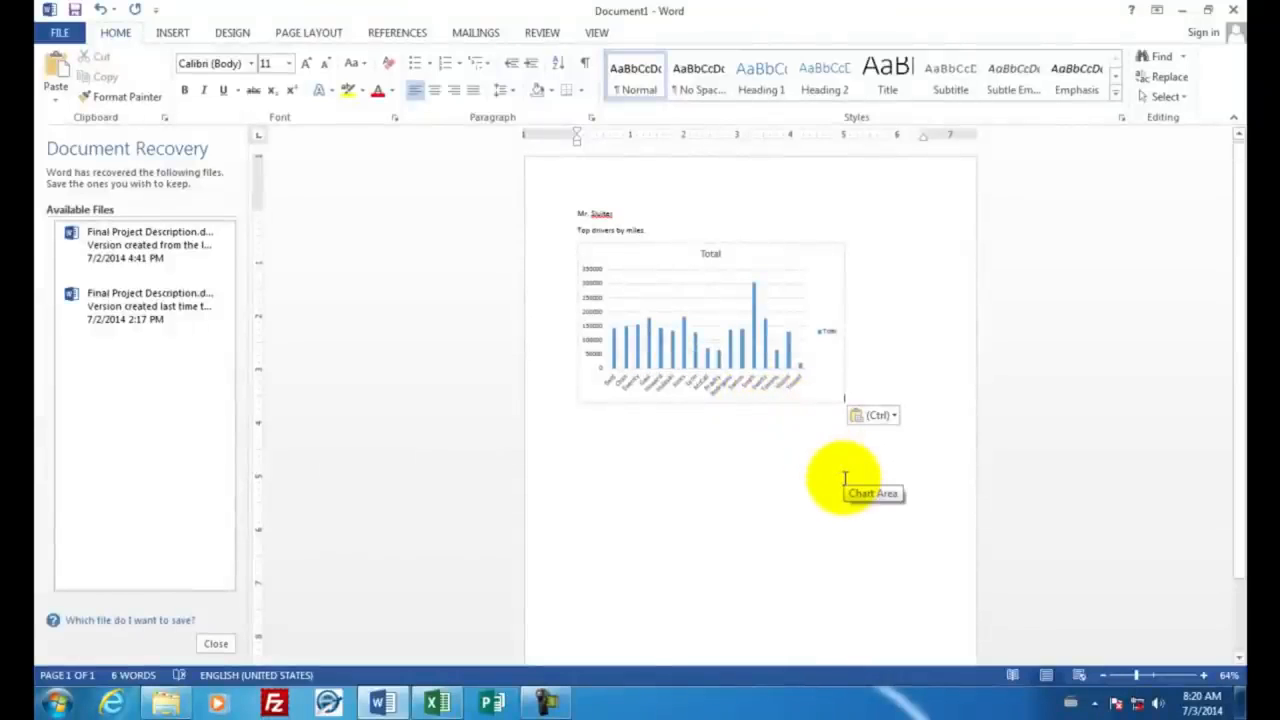
Step: Add the line "Scatter chart for the car inventory. Miles on each car" and paste the Miles scatter chart from Excel's car inventory sheet below it
{"action": "key", "text": "Return"}
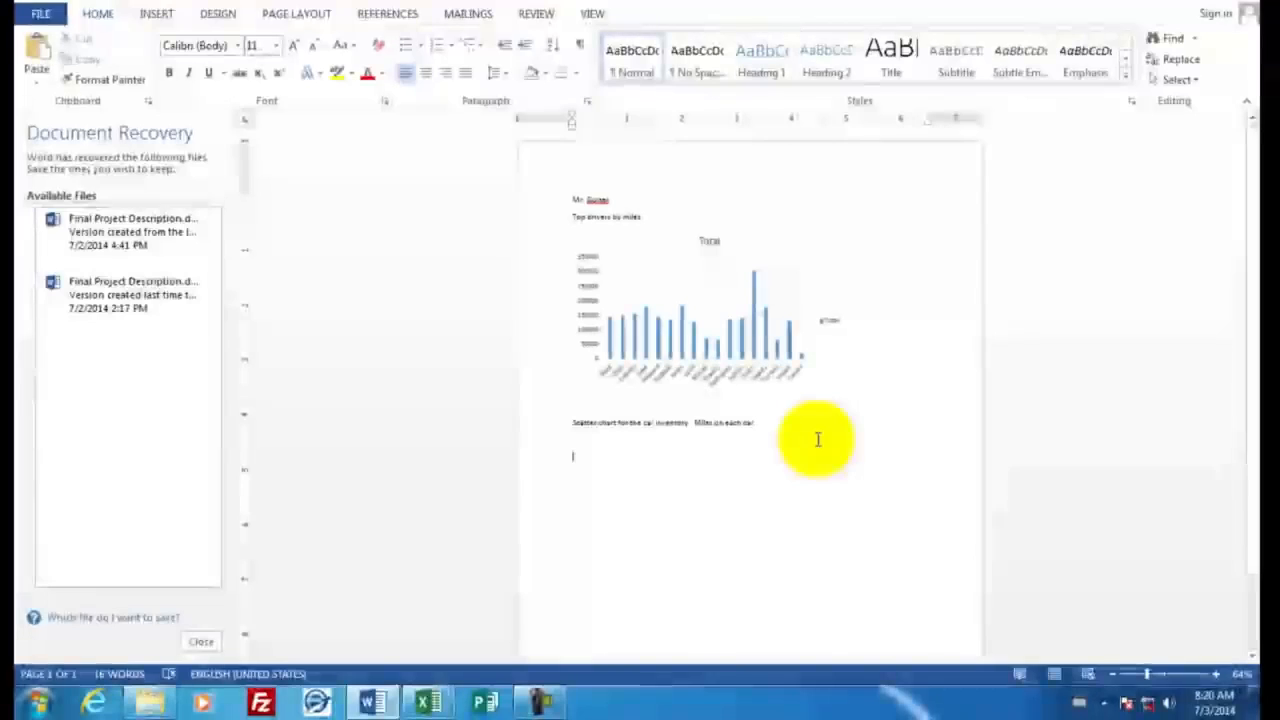
{"action": "left_click", "coordinate": [432, 705]}
{"action": "left_click", "coordinate": [232, 648]}
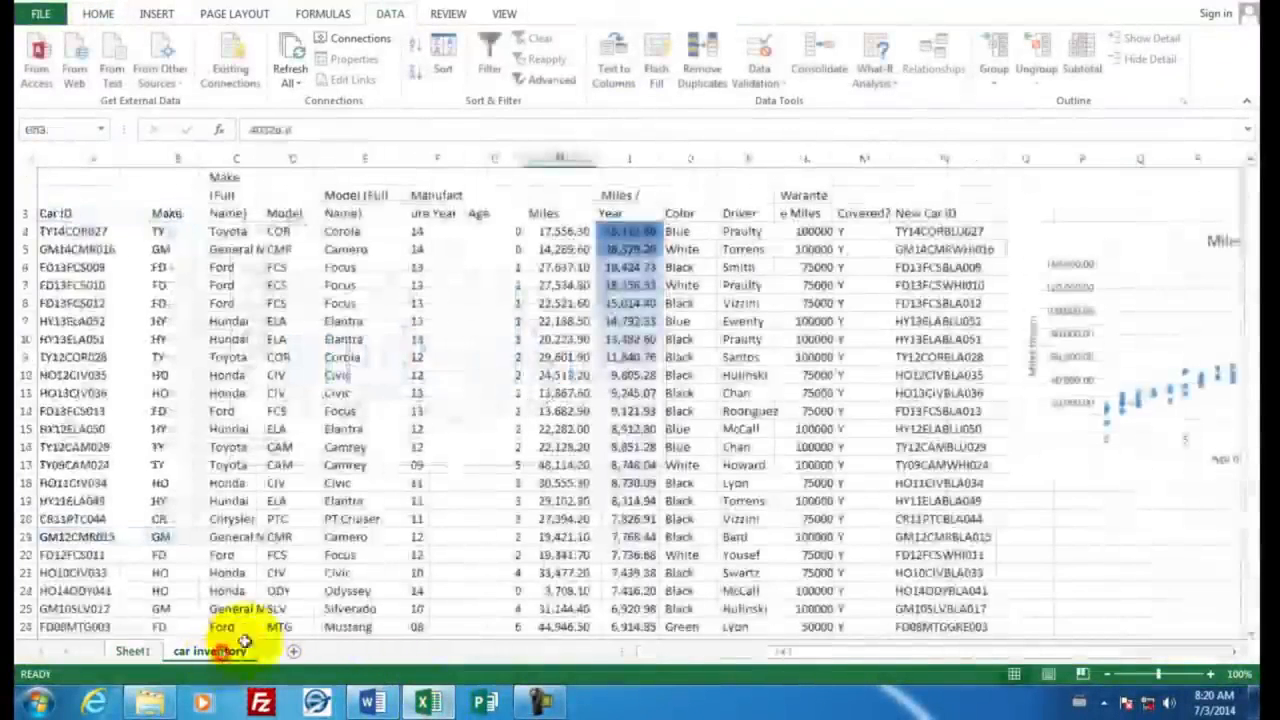
{"action": "left_click", "coordinate": [1105, 243]}
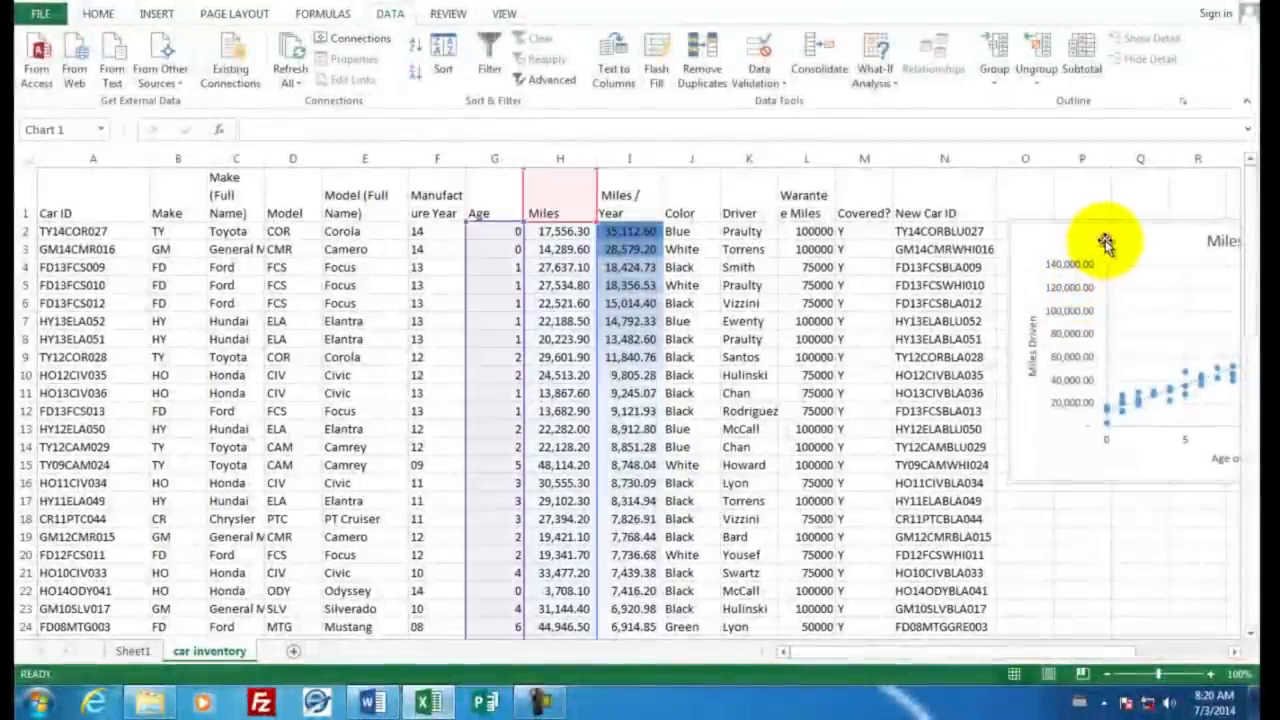
{"action": "right_click", "coordinate": [1105, 240]}
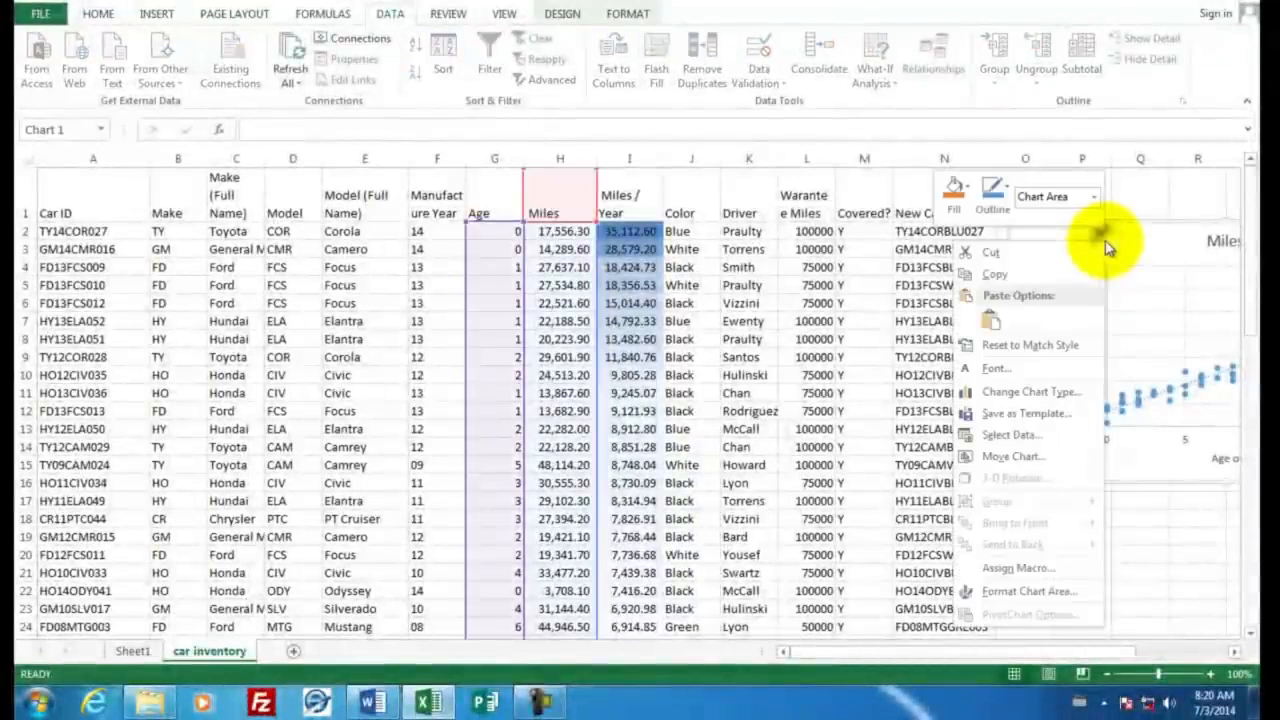
{"action": "left_click", "coordinate": [1015, 285]}
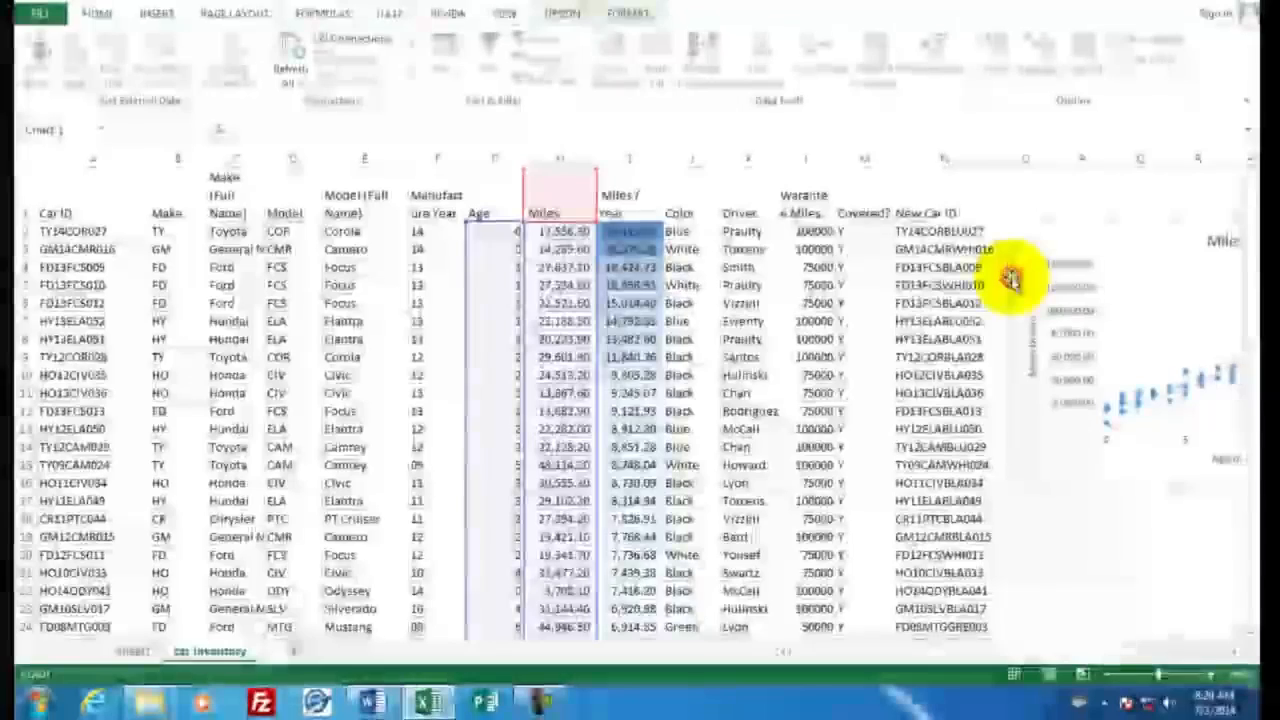
{"action": "left_click", "coordinate": [373, 703]}
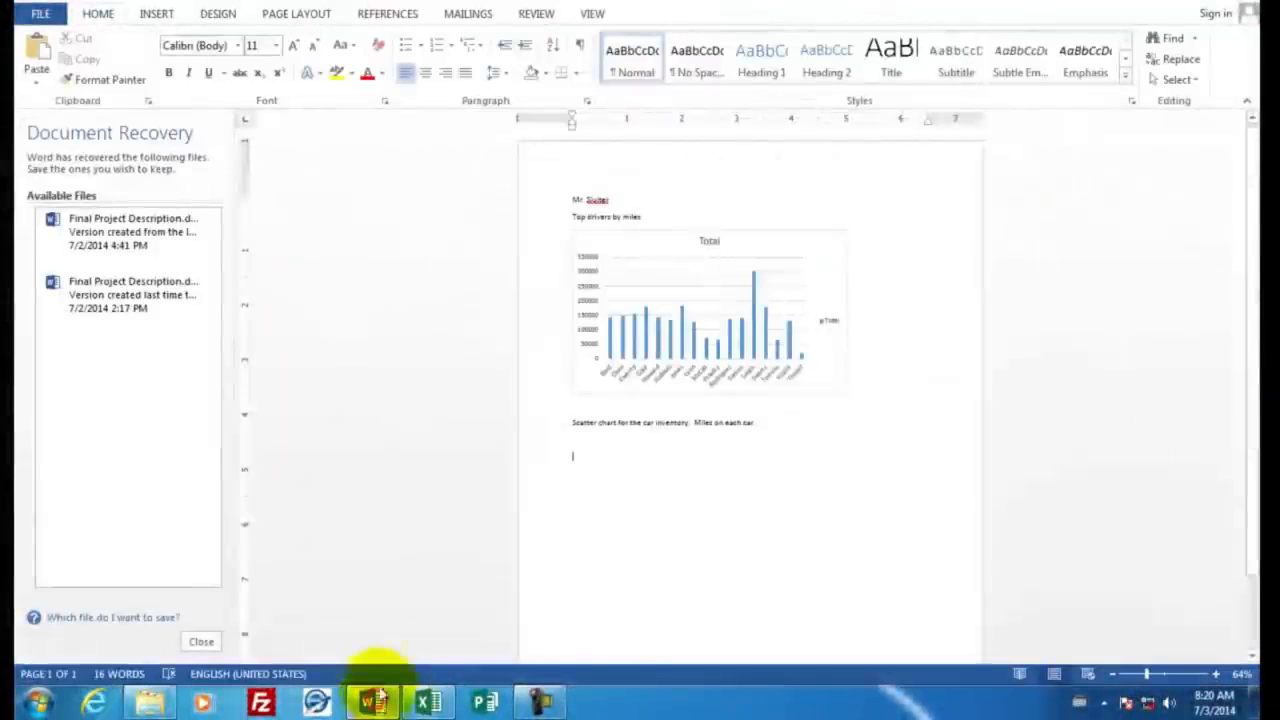
{"action": "right_click", "coordinate": [580, 458]}
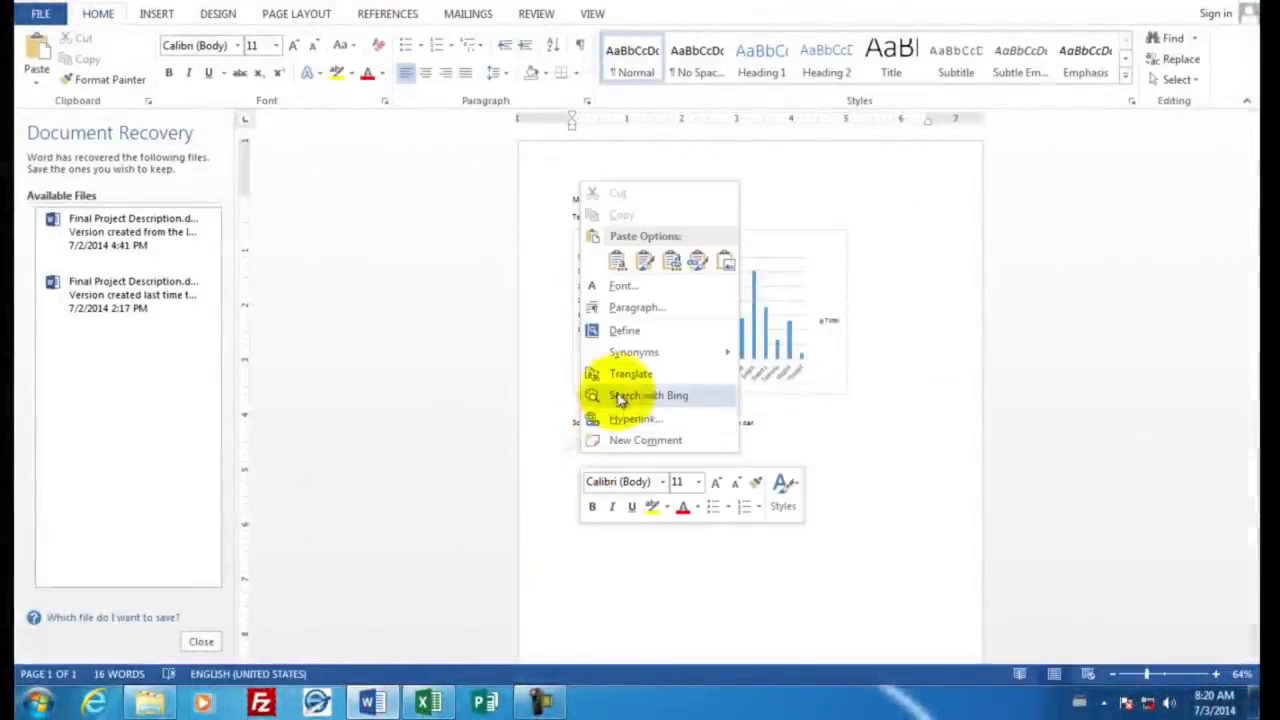
{"action": "left_click", "coordinate": [619, 259]}
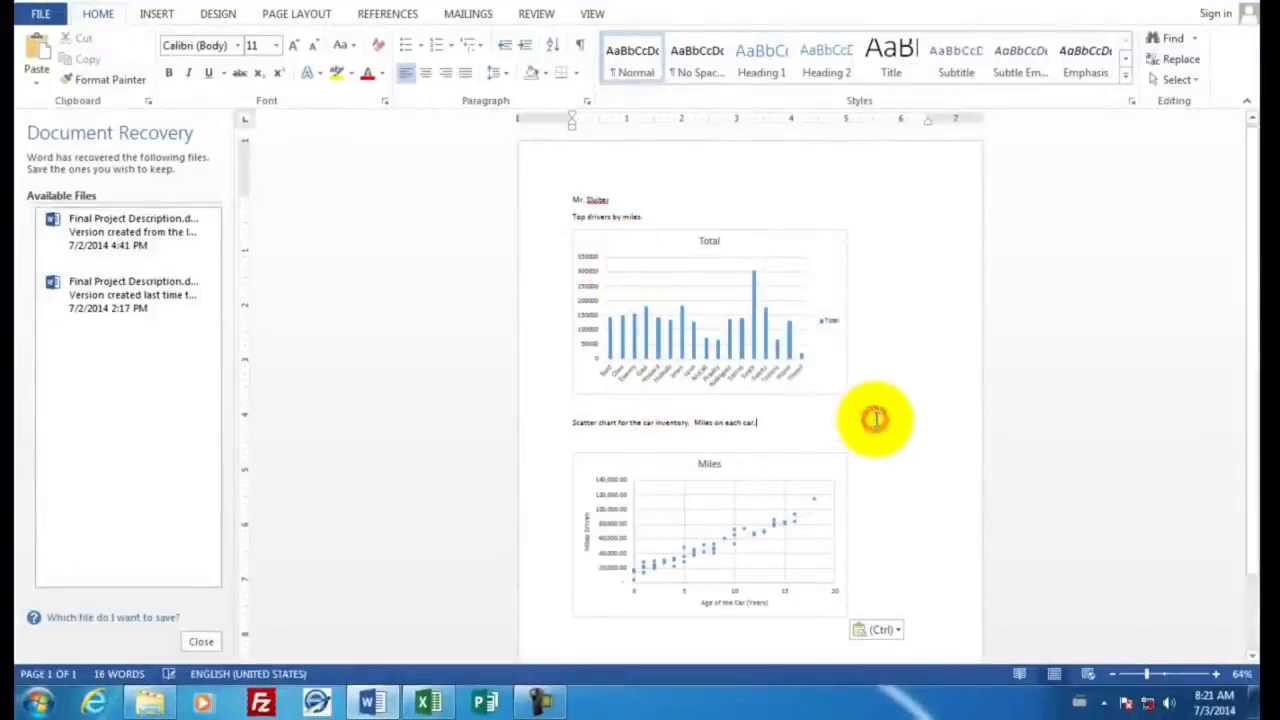
{"action": "scroll", "coordinate": [876, 420], "scroll_direction": "down", "scroll_amount": 2}
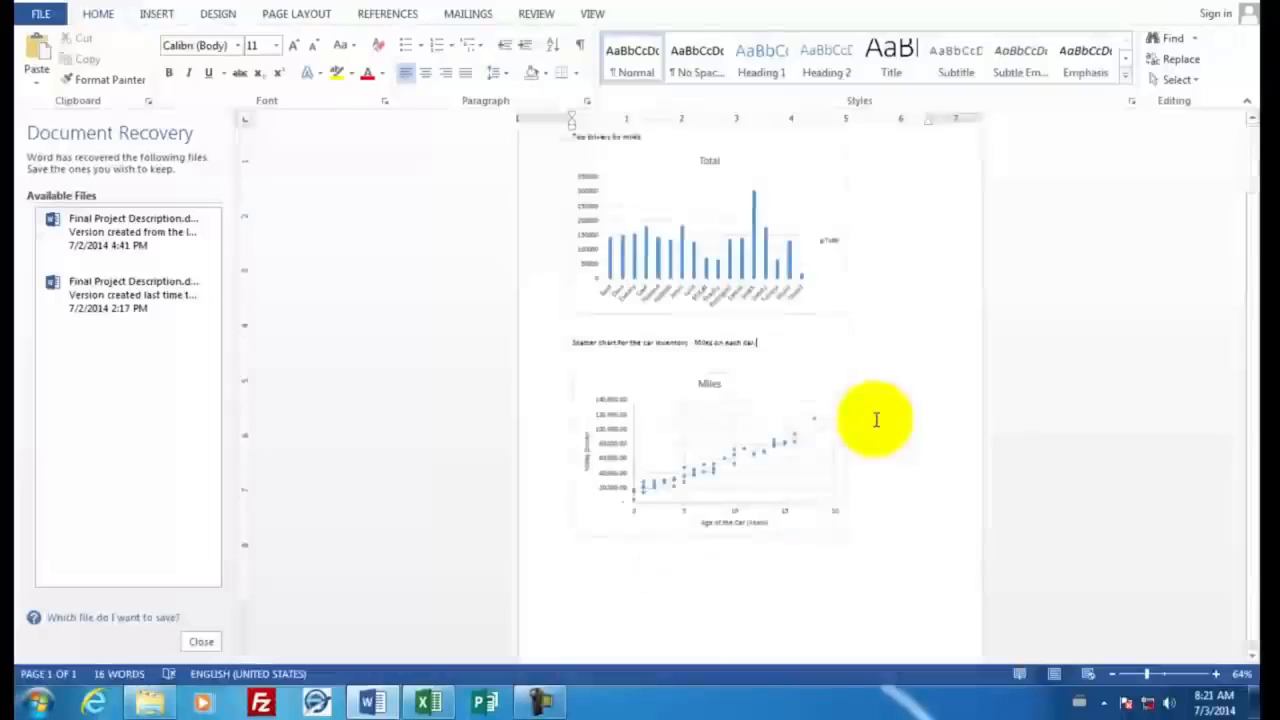
{"action": "scroll", "coordinate": [876, 420], "scroll_direction": "up", "scroll_amount": 2}
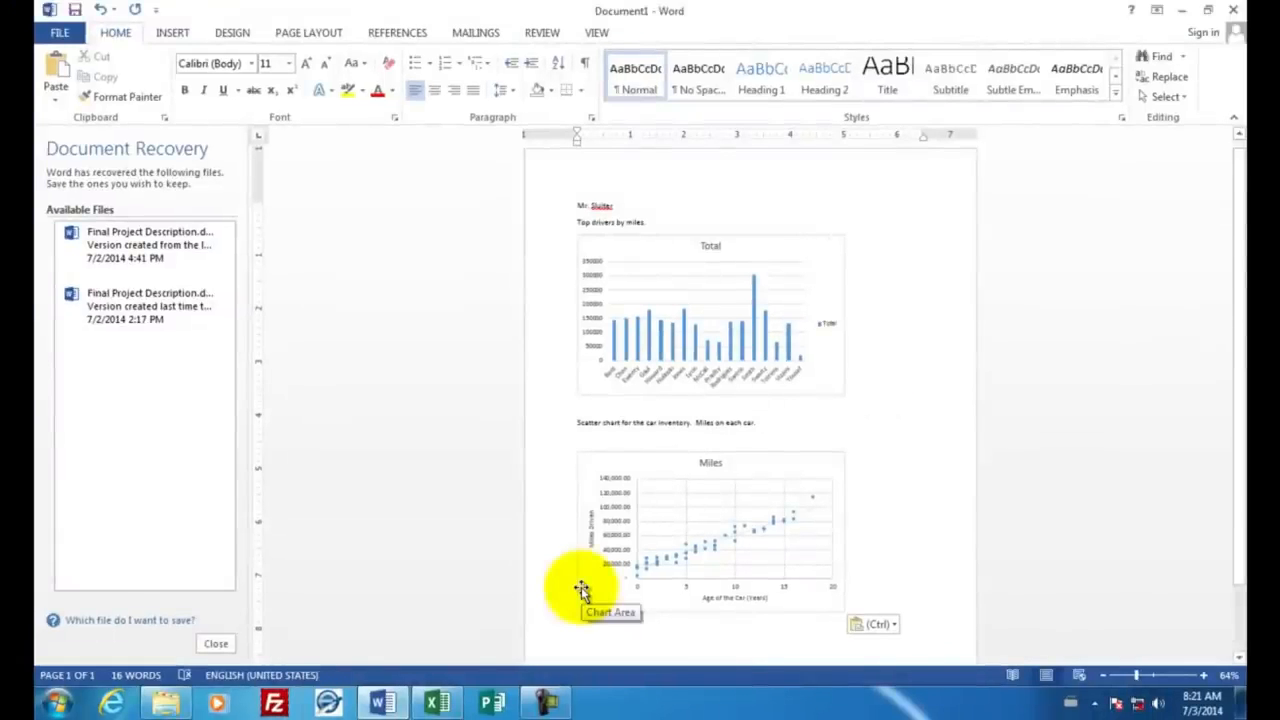
Step: Switch to Excel and save the workbook to the shared Desktop folder as car inventory.xlsx in Excel Workbook format
{"action": "left_click", "coordinate": [437, 700]}
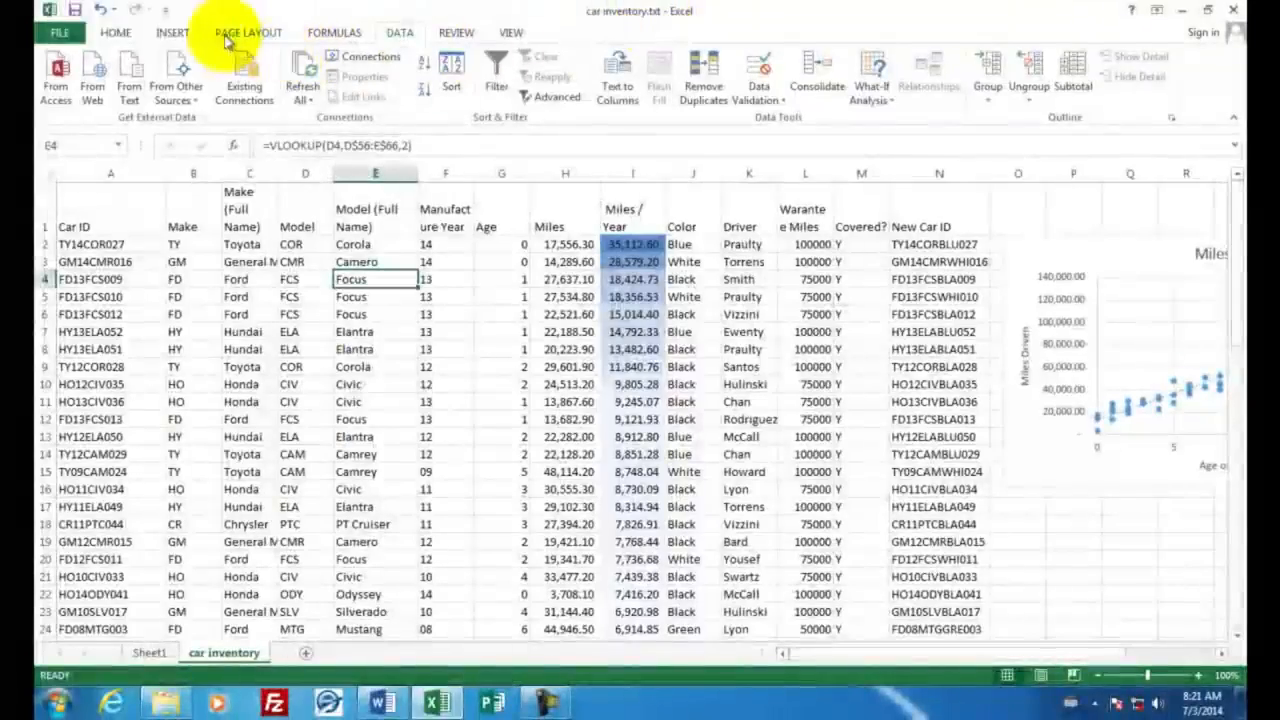
{"action": "left_click", "coordinate": [75, 12]}
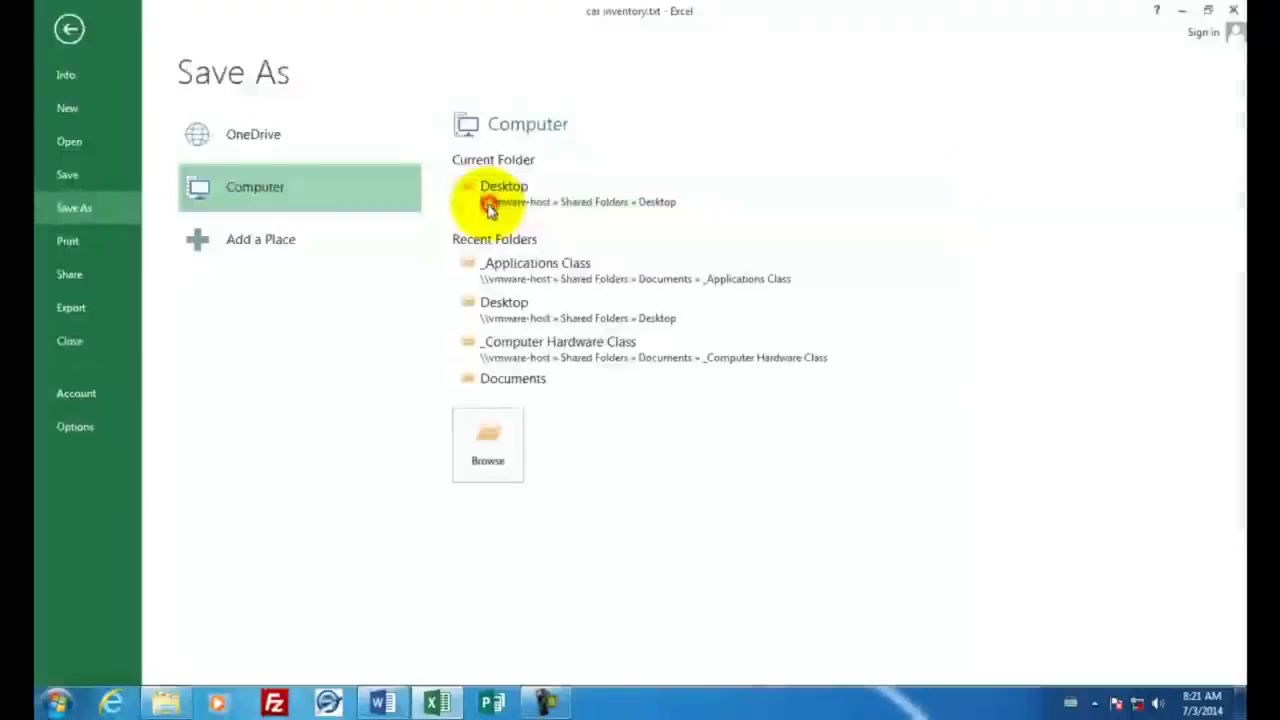
{"action": "left_click", "coordinate": [490, 207]}
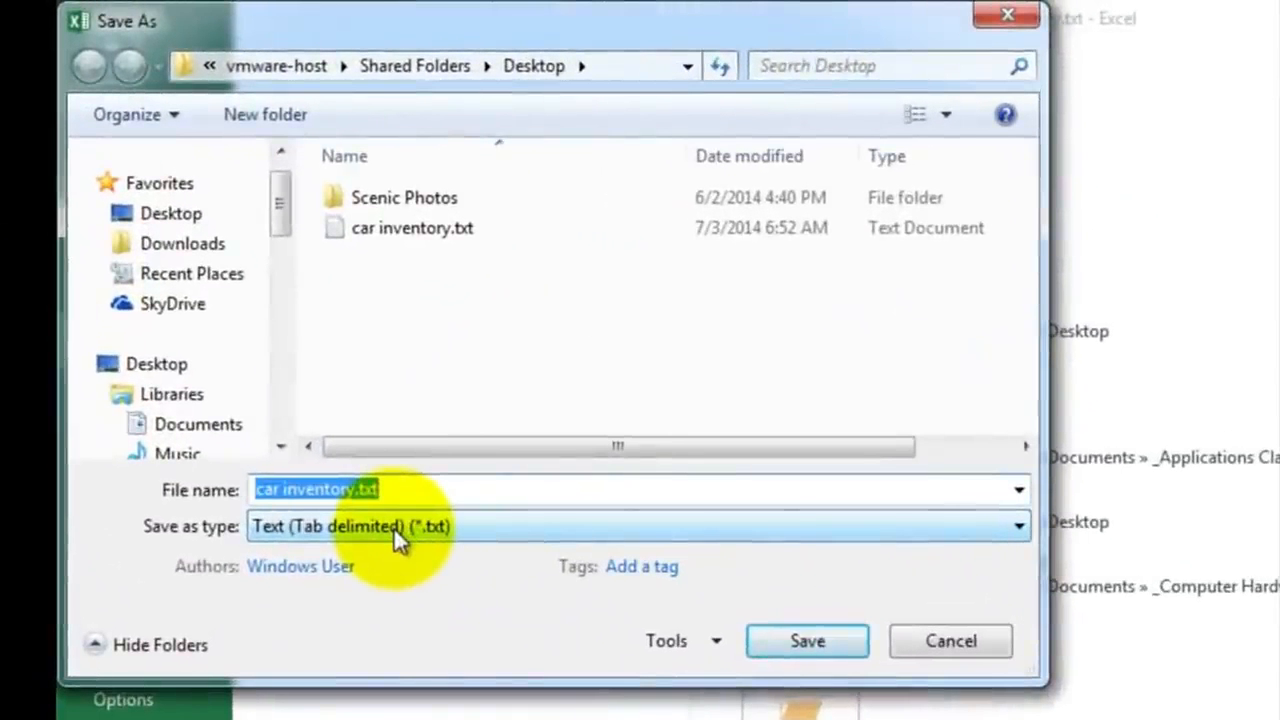
{"action": "left_click", "coordinate": [400, 540]}
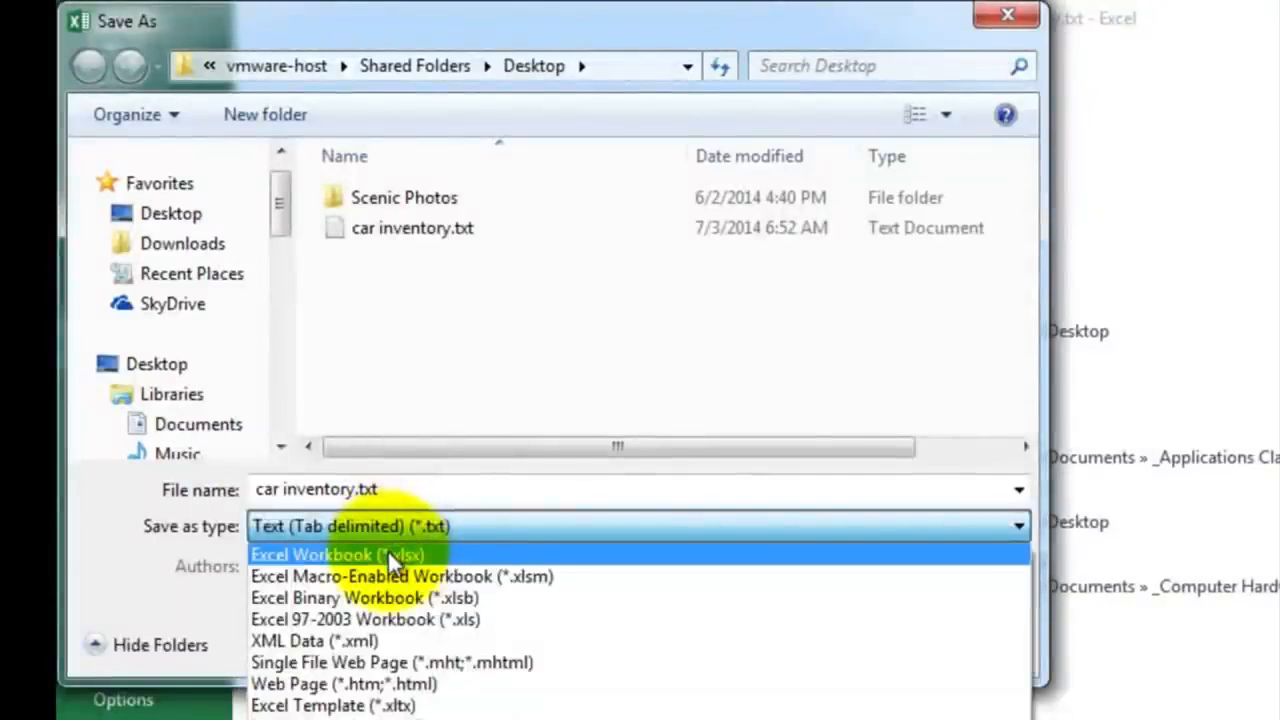
{"action": "left_click", "coordinate": [389, 555]}
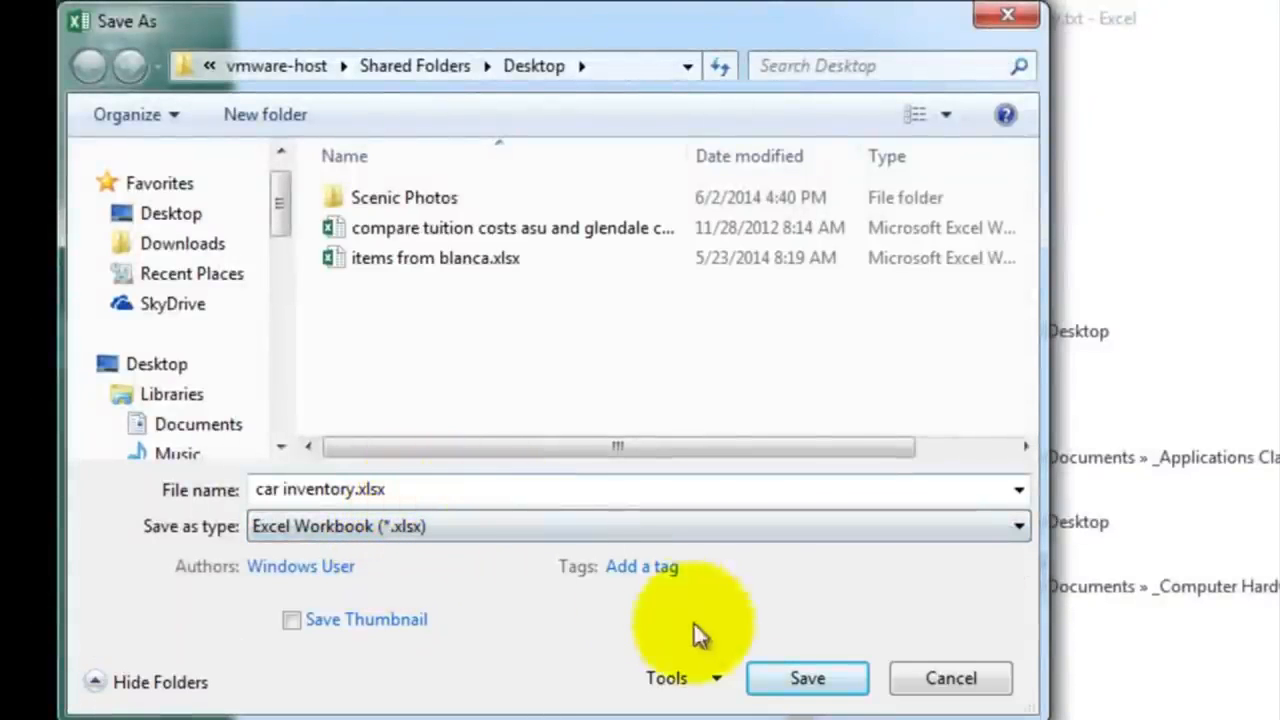
{"action": "left_click", "coordinate": [808, 678]}
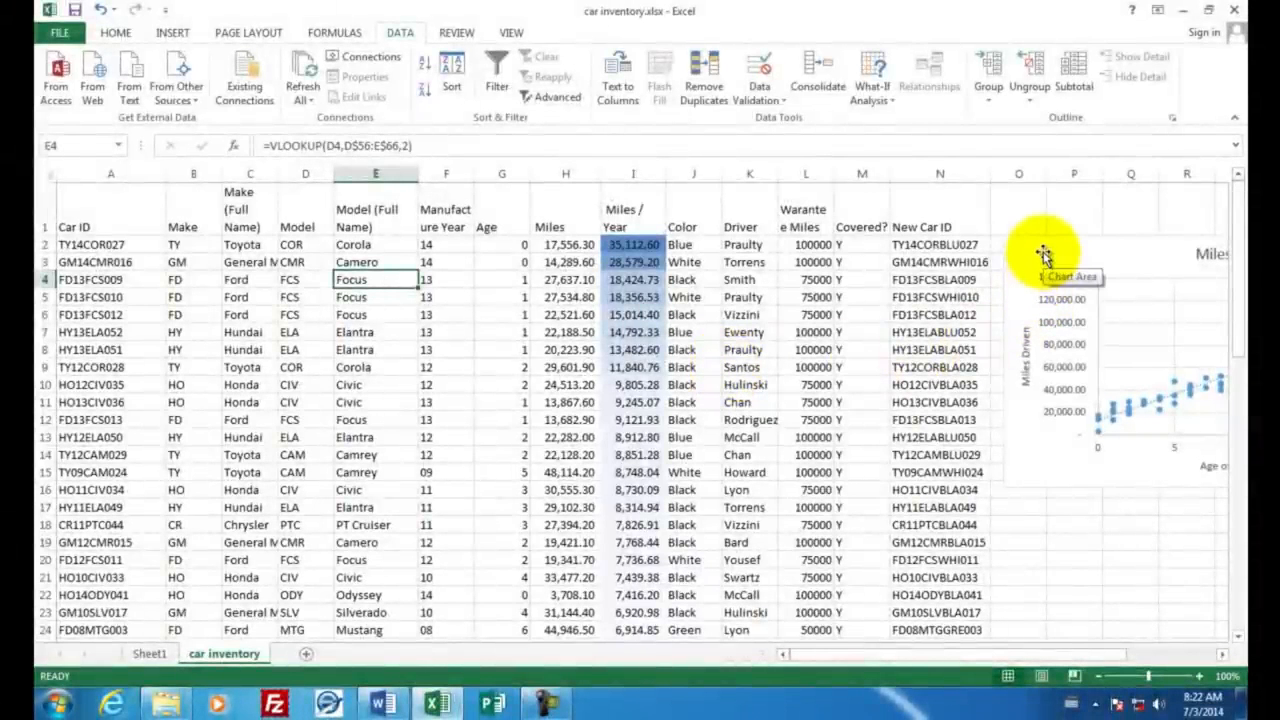
Step: Switch to Word and open the print options for the report document
{"action": "left_click", "coordinate": [382, 705]}
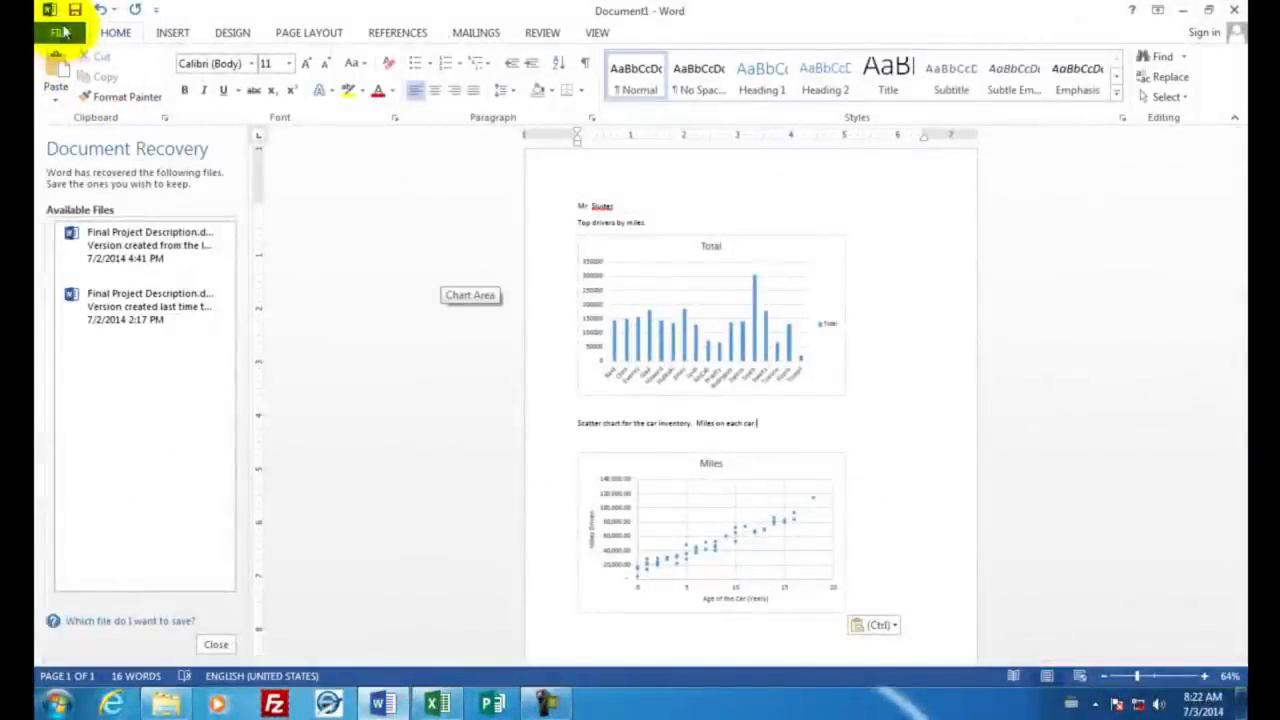
{"action": "left_click", "coordinate": [64, 34]}
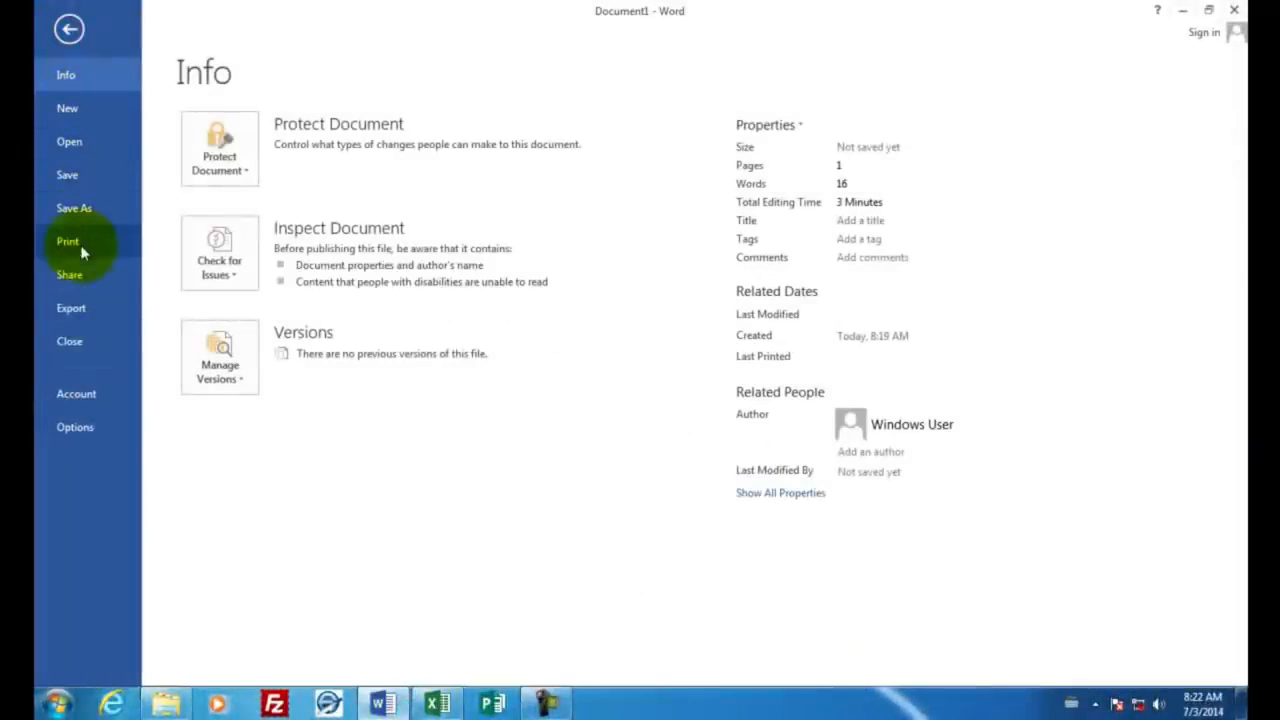
{"action": "left_click", "coordinate": [117, 247]}
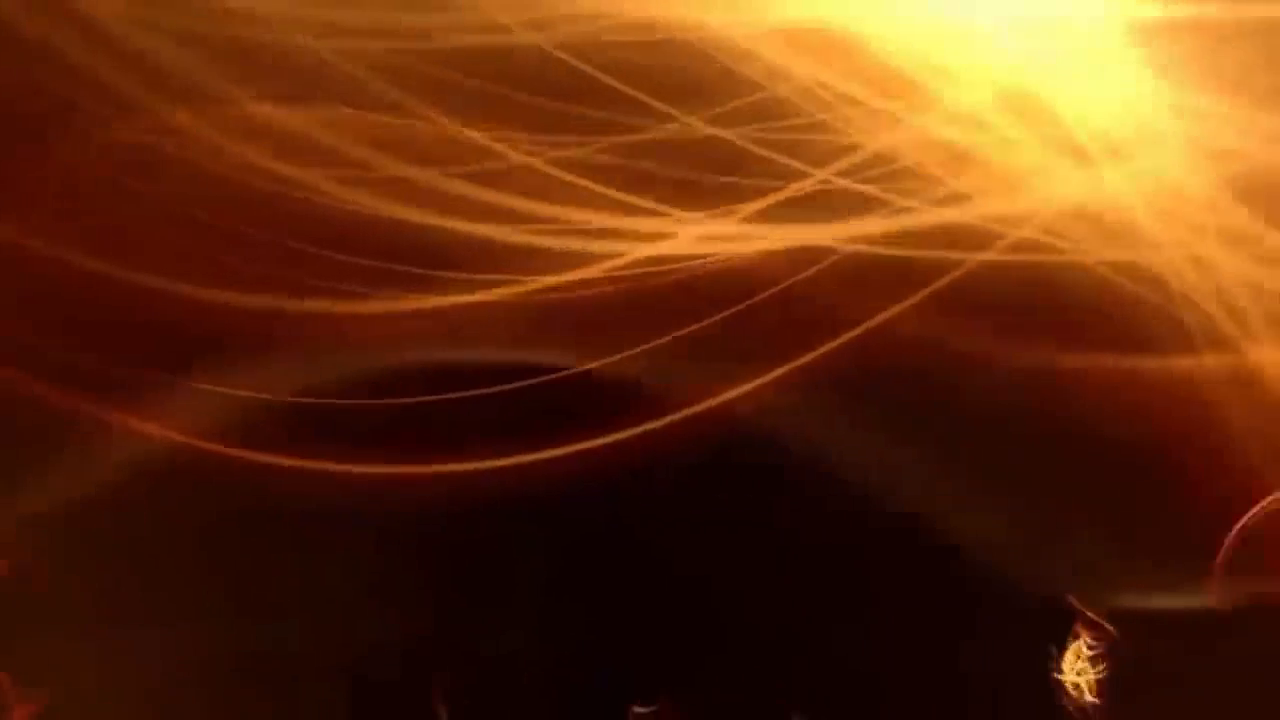
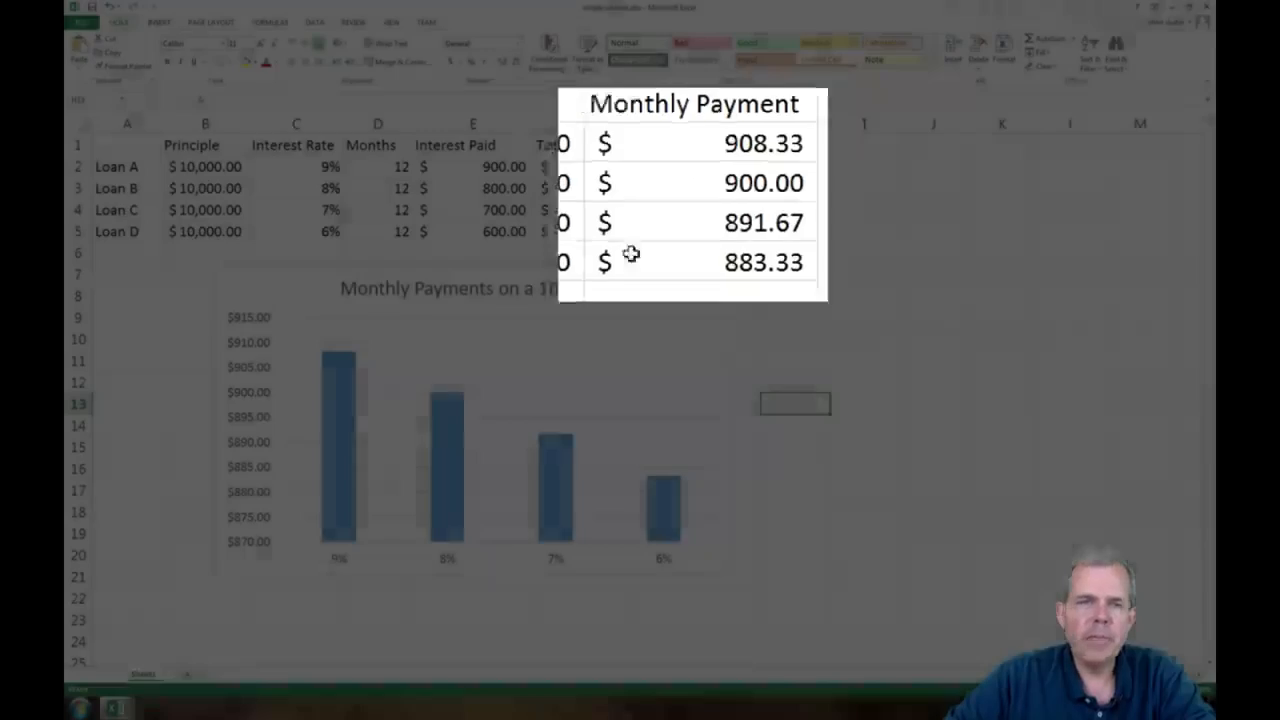
Step: Switch to Excel and create a new blank workbook
{"action": "left_click", "coordinate": [80, 21]}
{"action": "left_click", "coordinate": [87, 74]}
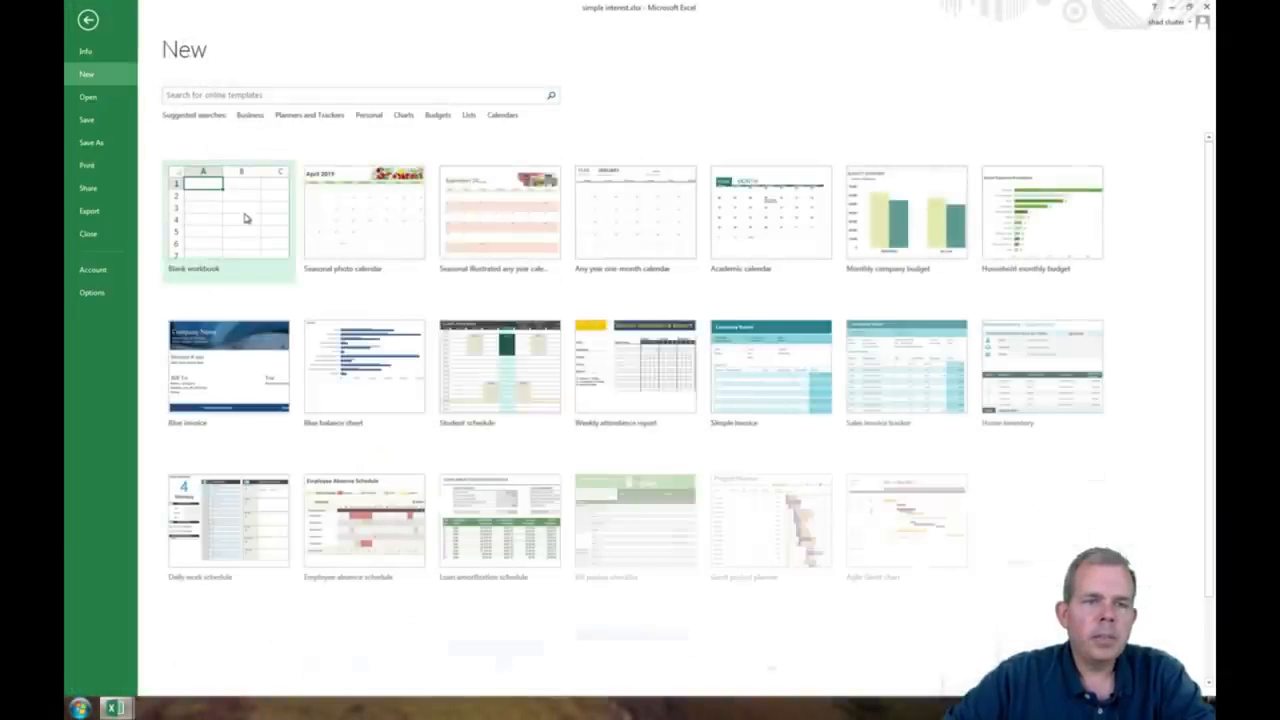
{"action": "left_click", "coordinate": [245, 217]}
Step: Enter the column headers Principal, Interest Rate and Months in cells B1 to D1
{"action": "left_click", "coordinate": [145, 132]}
{"action": "type", "text": "Principa"}
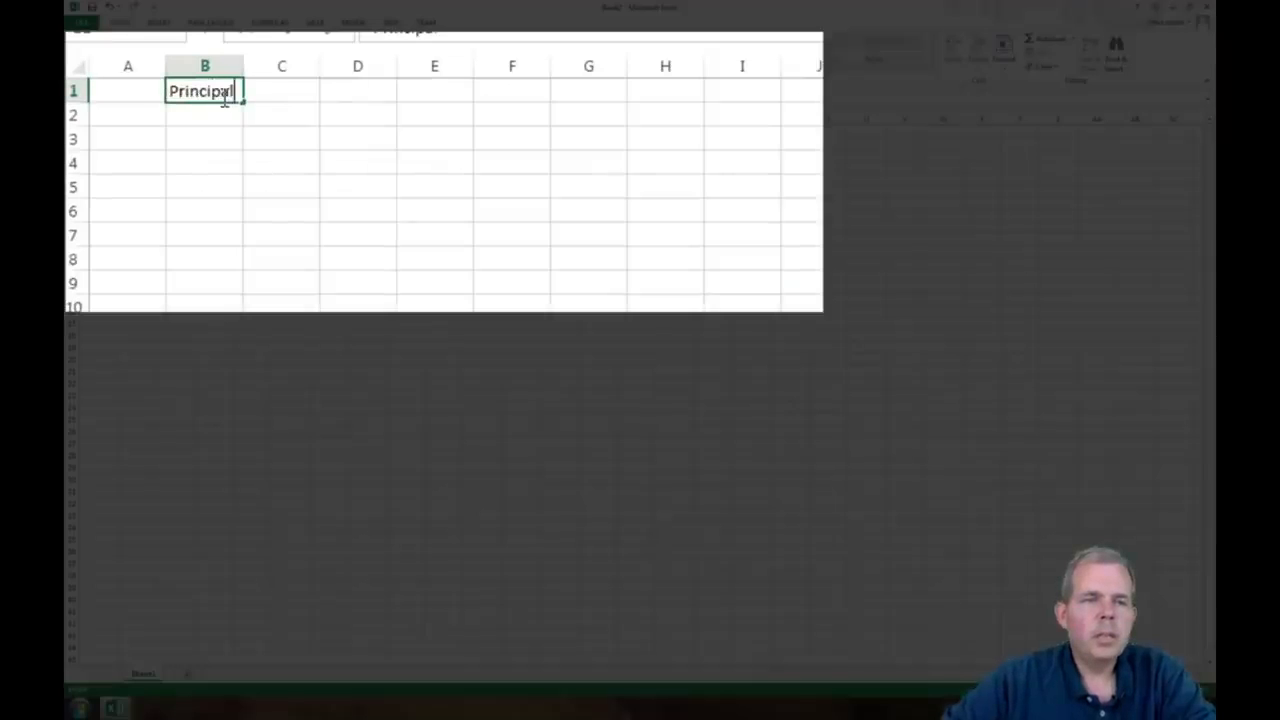
{"action": "type", "text": "l"}
{"action": "key", "text": "Tab"}
{"action": "type", "text": "Interest Rate"}
{"action": "key", "text": "Tab"}
{"action": "type", "text": "Monthly"}
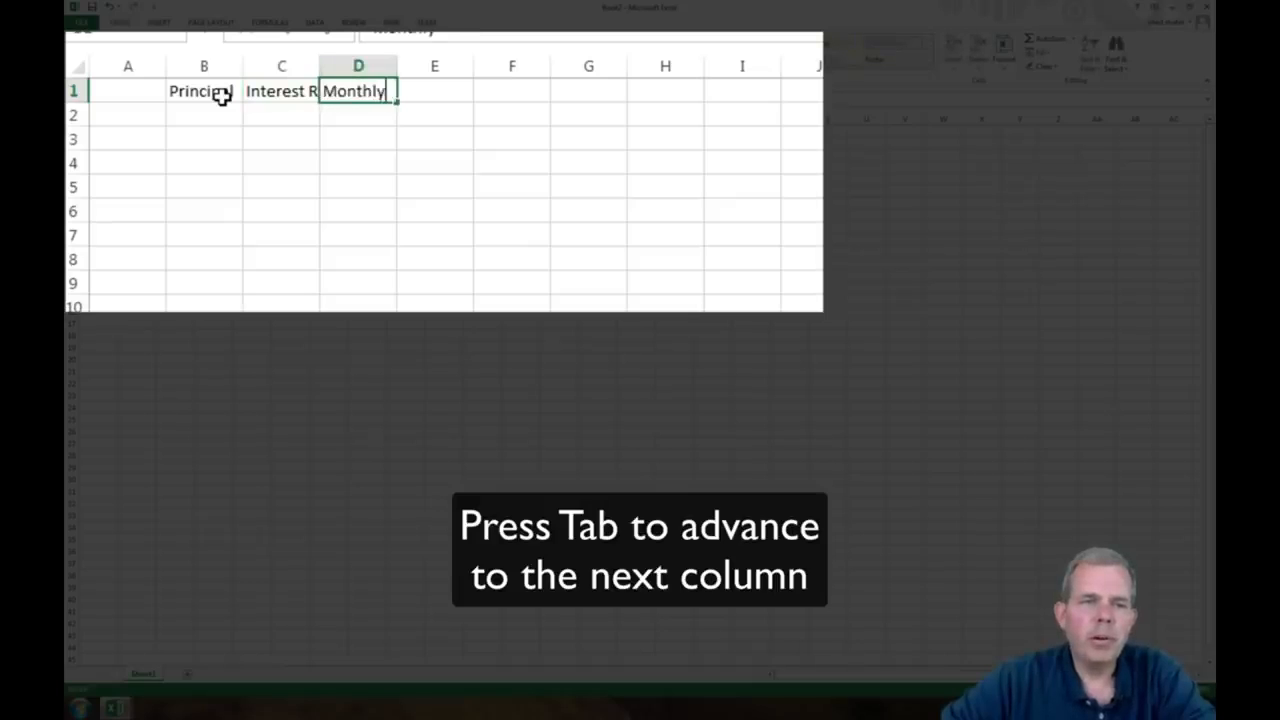
{"action": "key", "text": "Tab"}
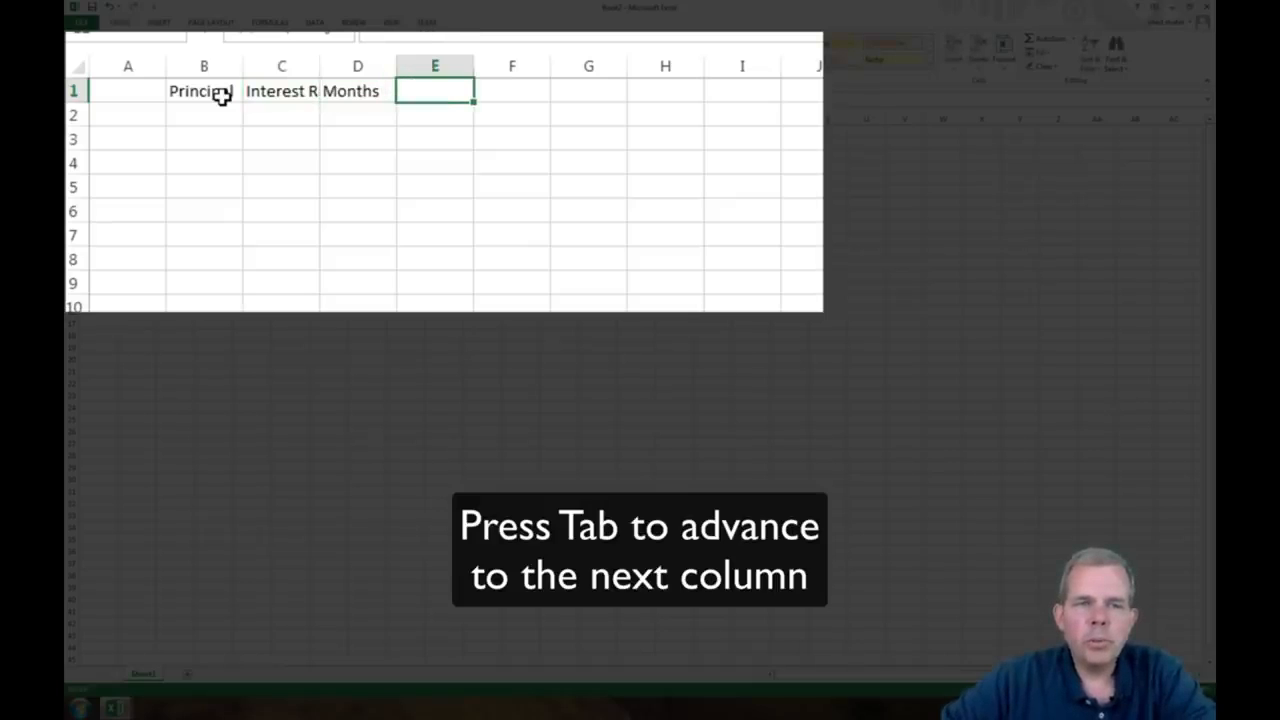
Step: Enter the column headers Interest Paid, Total Loan Paid and Monthly Payments in cells E1 to G1
{"action": "type", "text": "Interest Paid"}
{"action": "key", "text": "Tab"}
{"action": "type", "text": "Tota"}
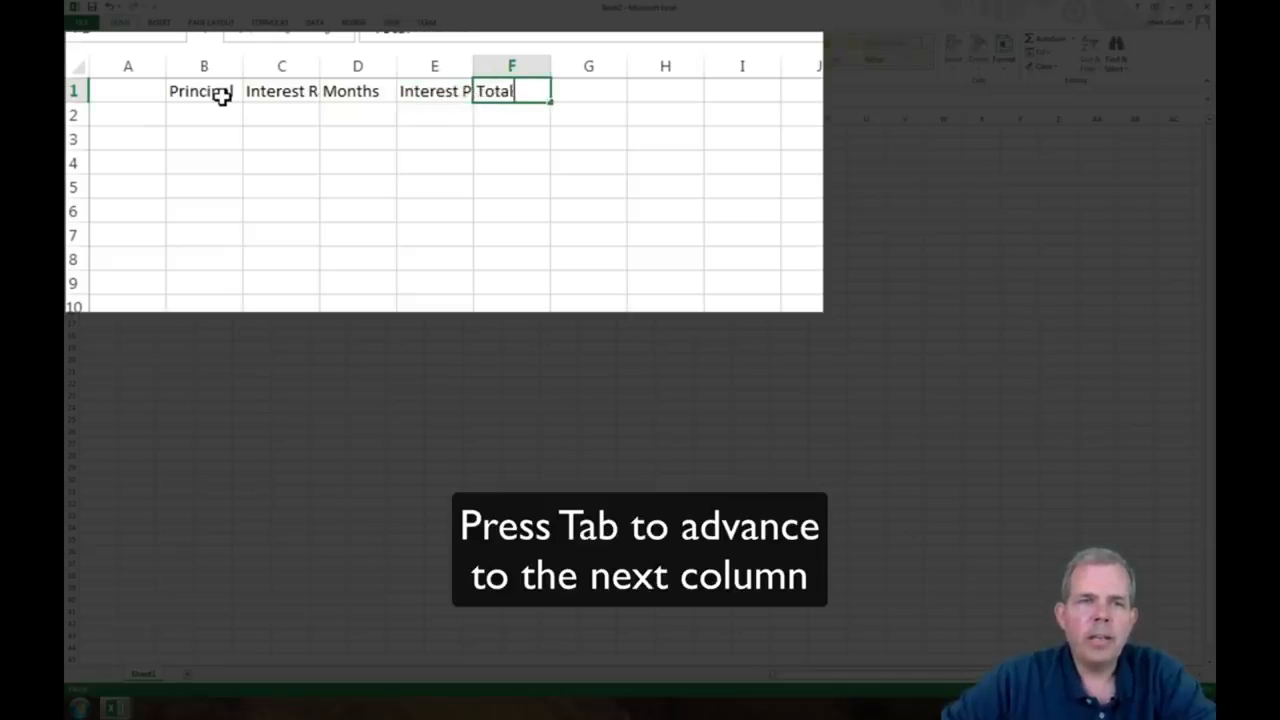
{"action": "type", "text": "l Loan Paid"}
{"action": "key", "text": "Tab"}
{"action": "type", "text": "Monthly Payments"}
{"action": "key", "text": "Return"}
Step: Enter the row labels Loan A, Loan B, Loan C and Loan D in cells A2 to A5
{"action": "left_click", "coordinate": [100, 143]}
{"action": "type", "text": "Loan A"}
{"action": "key", "text": "Return"}
{"action": "type", "text": "Loan B"}
{"action": "key", "text": "Return"}
{"action": "type", "text": "Loan C"}
{"action": "key", "text": "Return"}
{"action": "type", "text": "Loan D"}
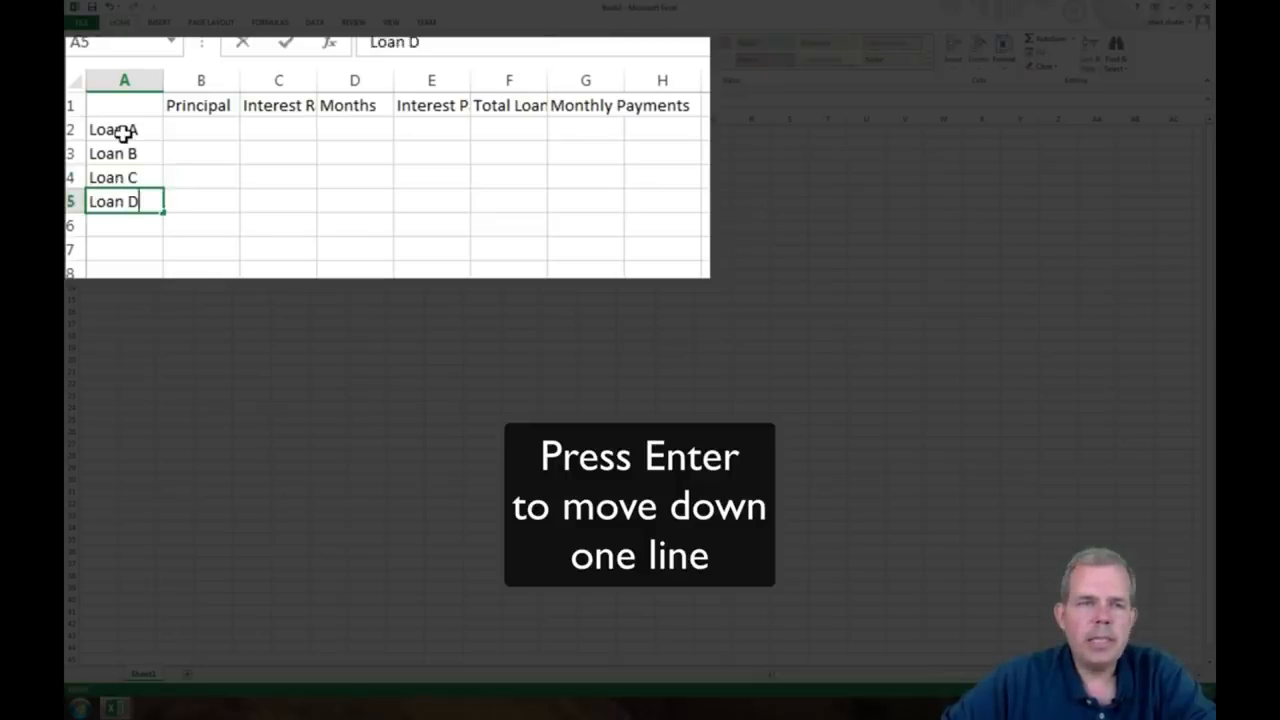
{"action": "key", "text": "Return"}
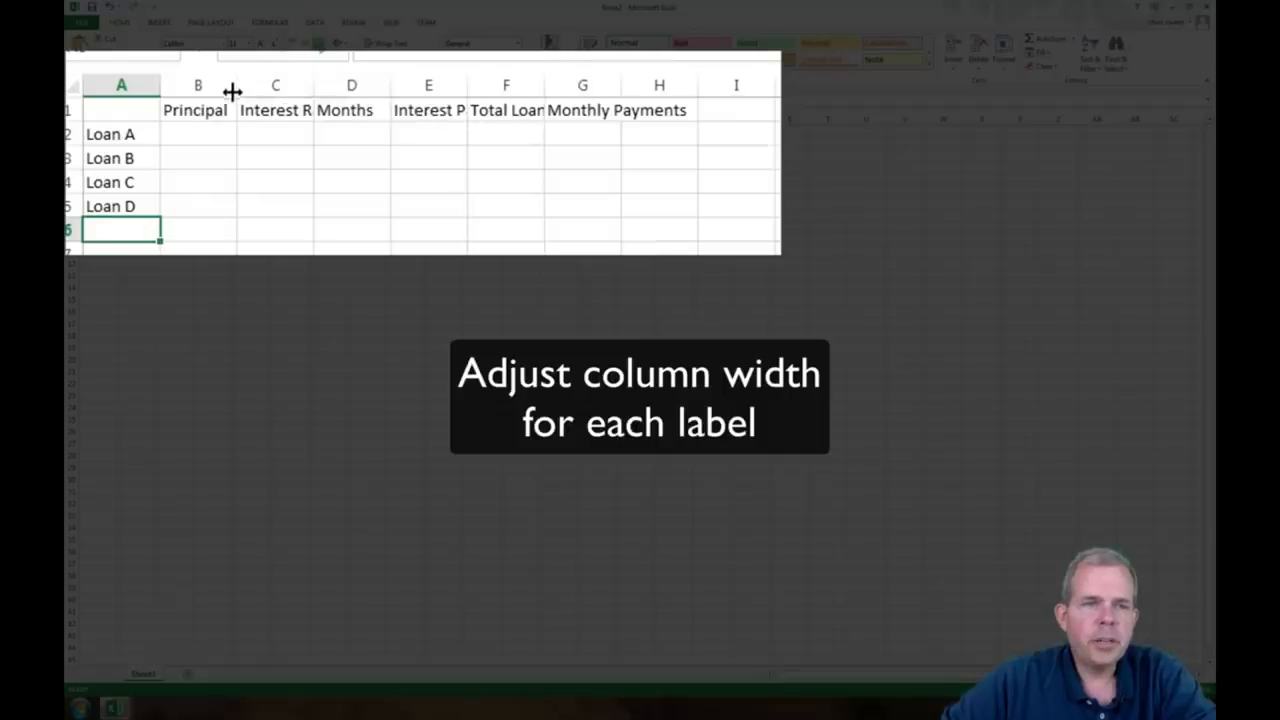
Step: Fit the widths of columns B through G to their header text
{"action": "double_click", "coordinate": [233, 89]}
{"action": "double_click", "coordinate": [309, 86]}
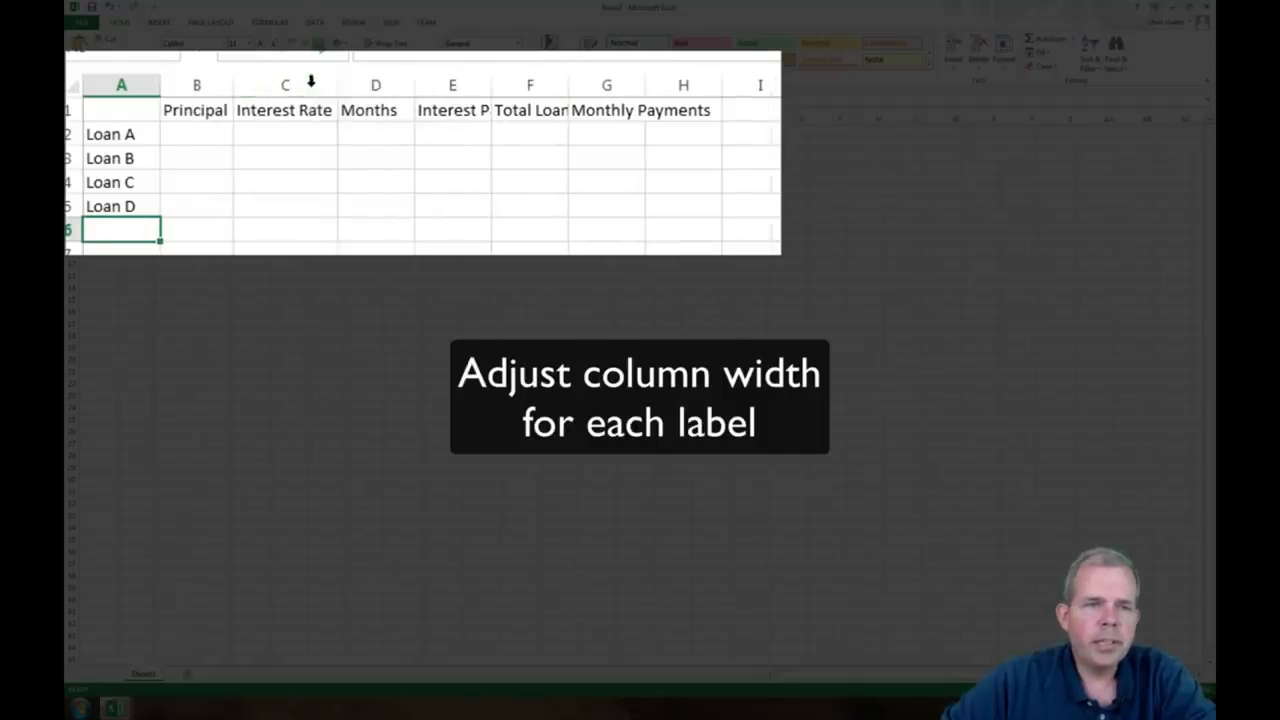
{"action": "double_click", "coordinate": [414, 82]}
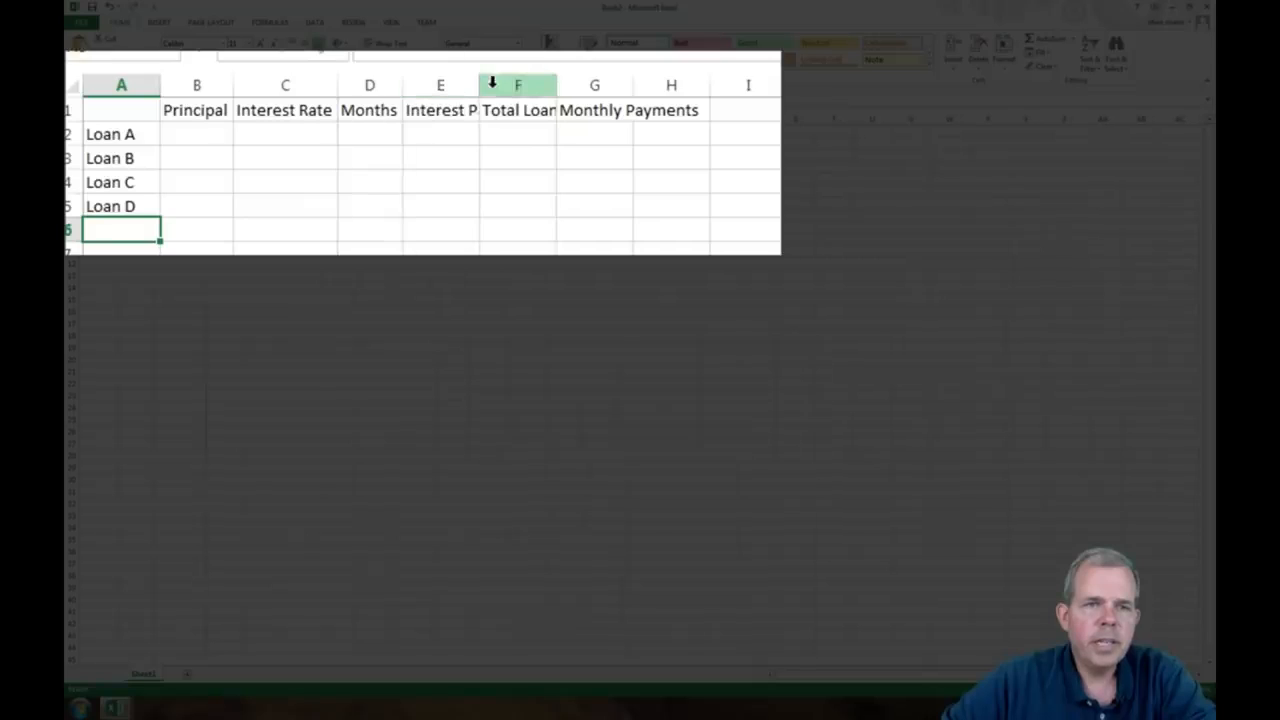
{"action": "double_click", "coordinate": [481, 86]}
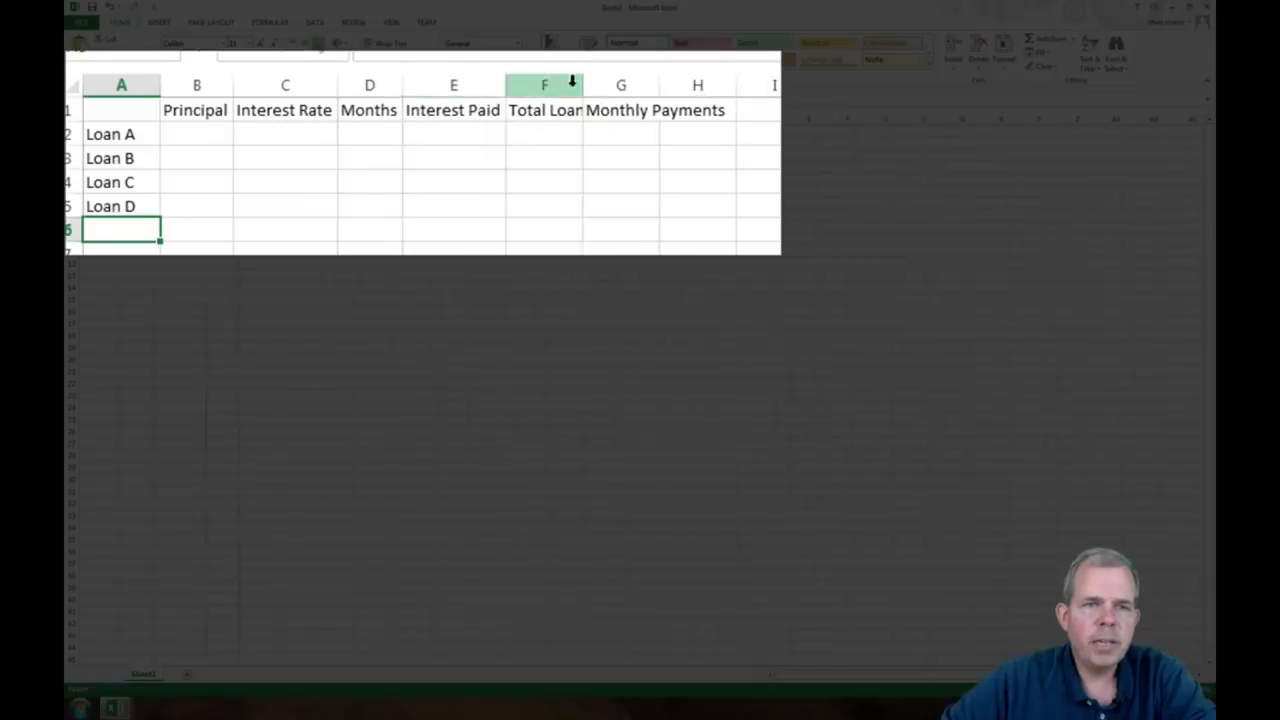
{"action": "double_click", "coordinate": [580, 86]}
{"action": "double_click", "coordinate": [704, 88]}
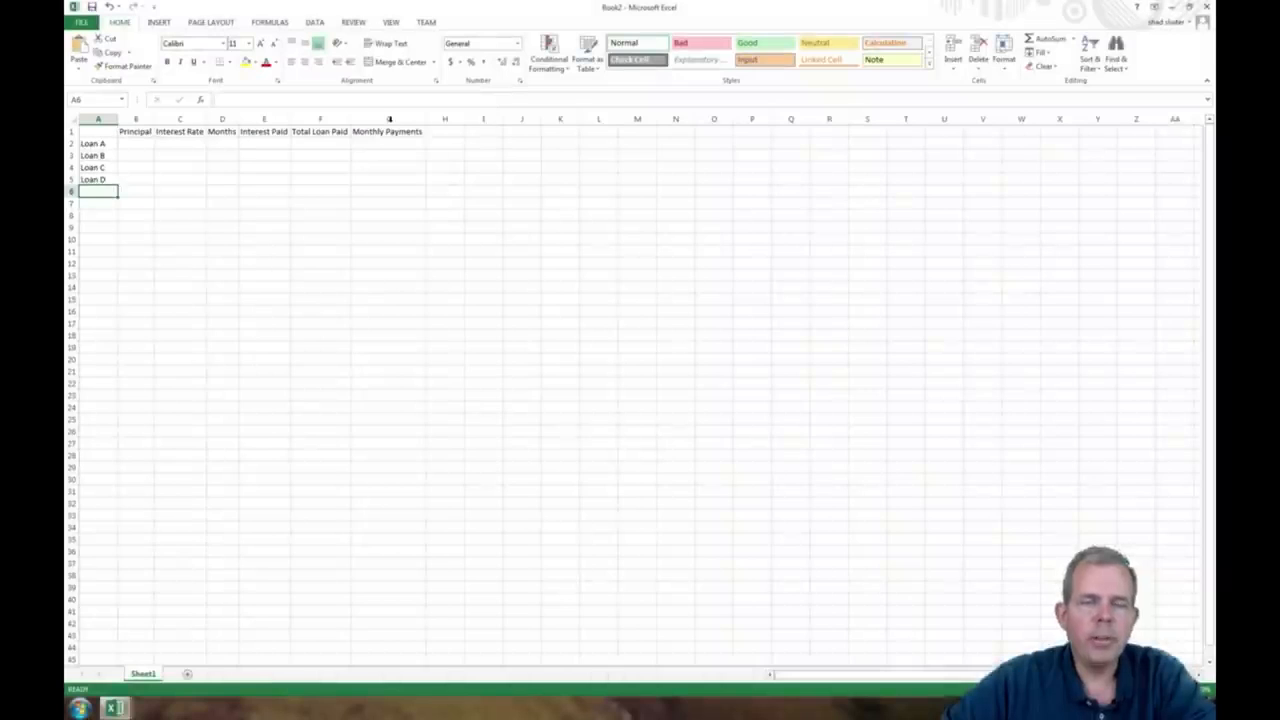
{"action": "scroll", "coordinate": [390, 119], "scroll_direction": "up", "scroll_amount": 6}
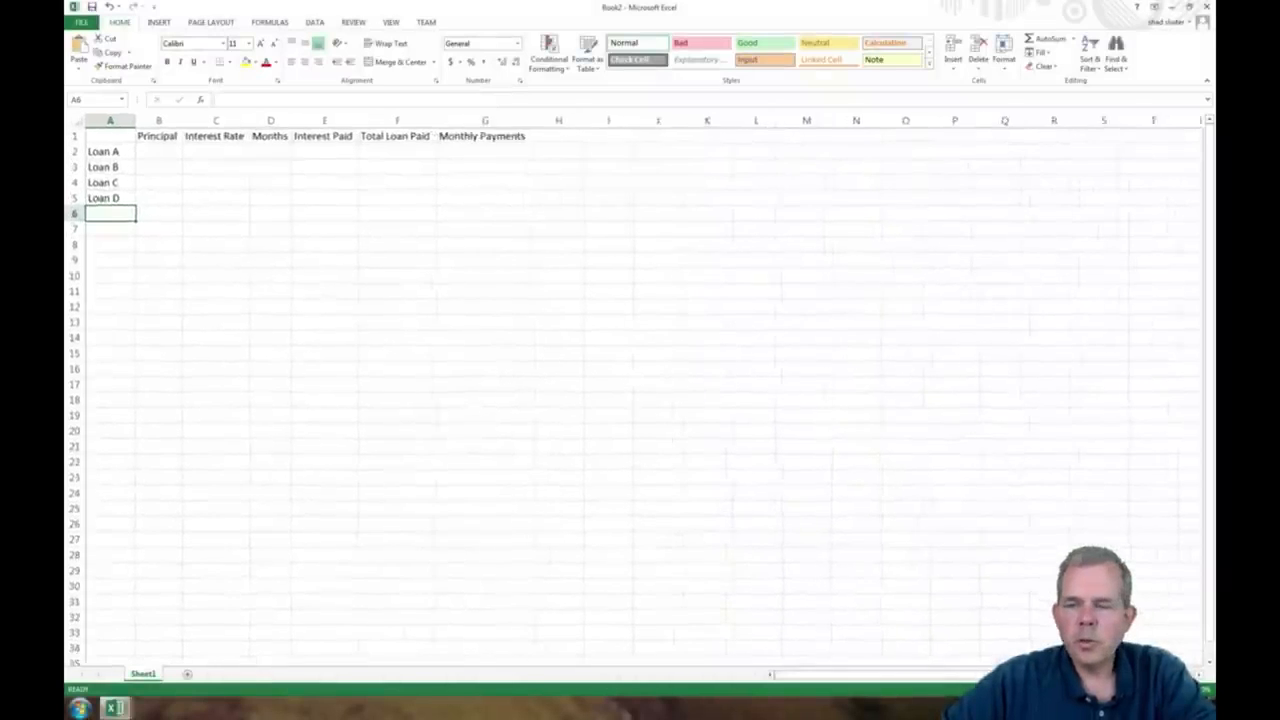
{"action": "scroll", "coordinate": [640, 390], "scroll_direction": "up", "scroll_amount": 4}
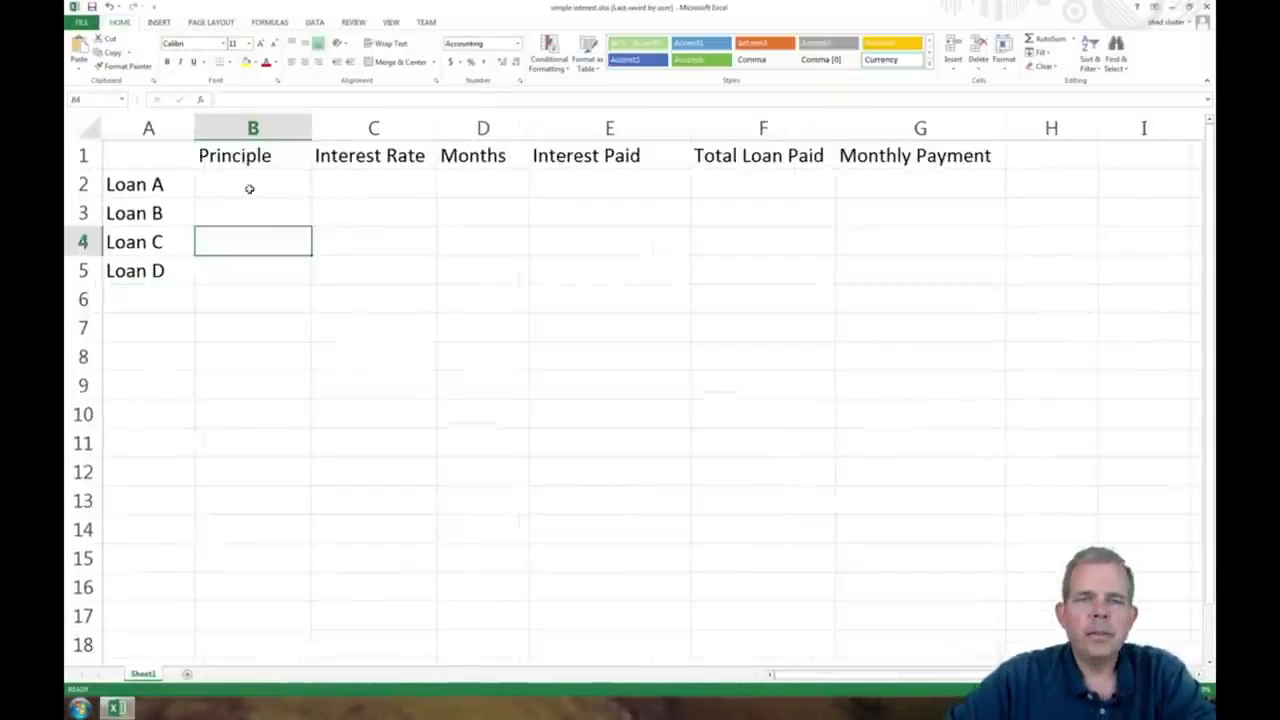
Step: Enter 10000 as Loan A's principal in B2 and widen column B so the full currency amount fits
{"action": "left_click", "coordinate": [251, 189]}
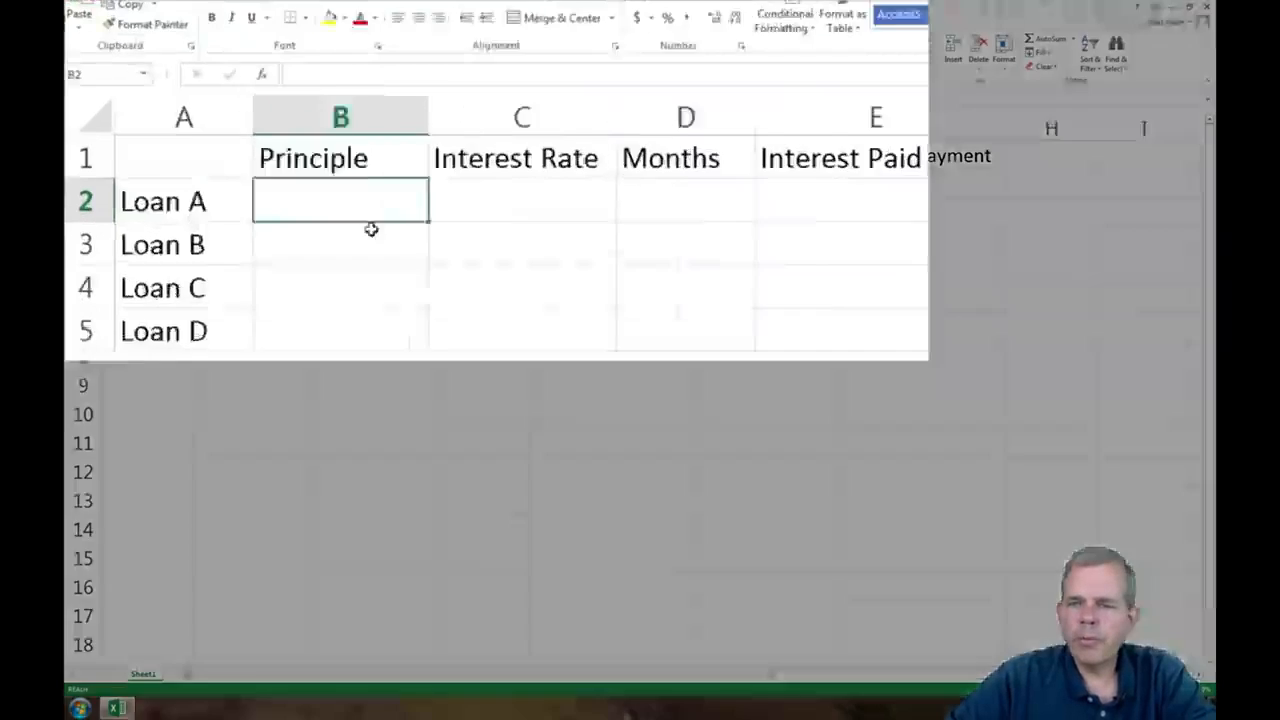
{"action": "type", "text": "10000"}
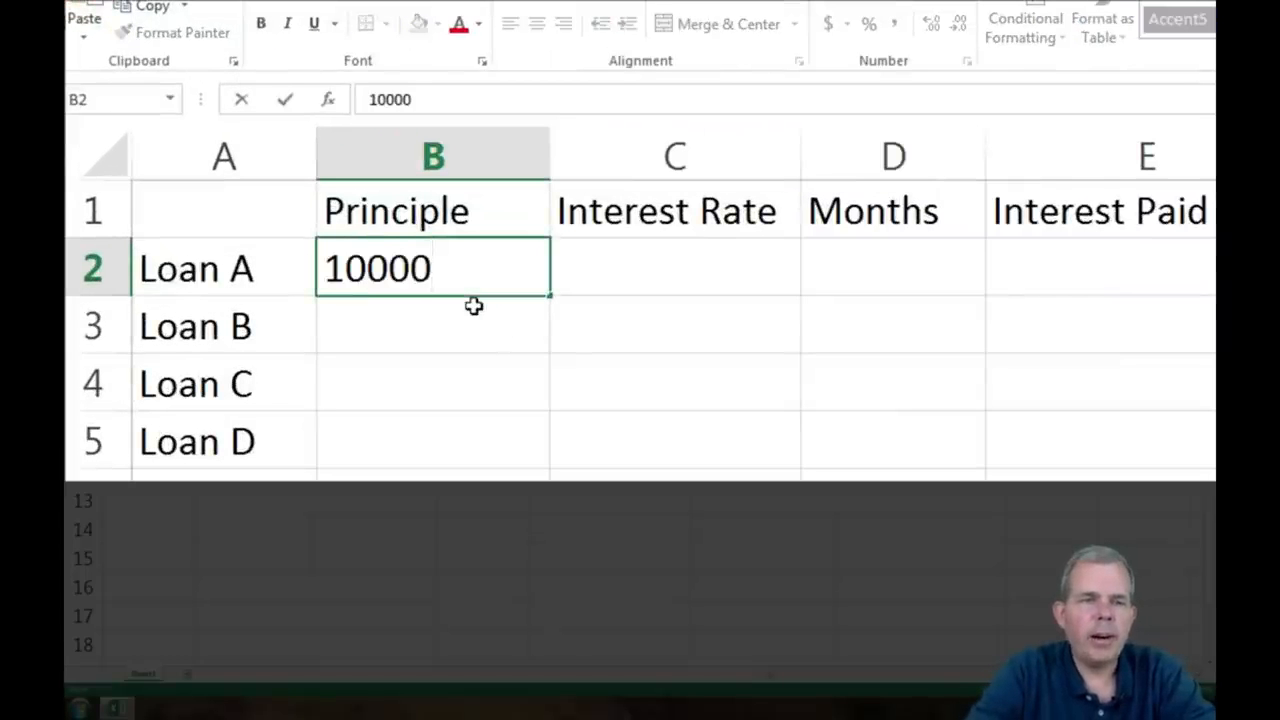
{"action": "key", "text": "Return"}
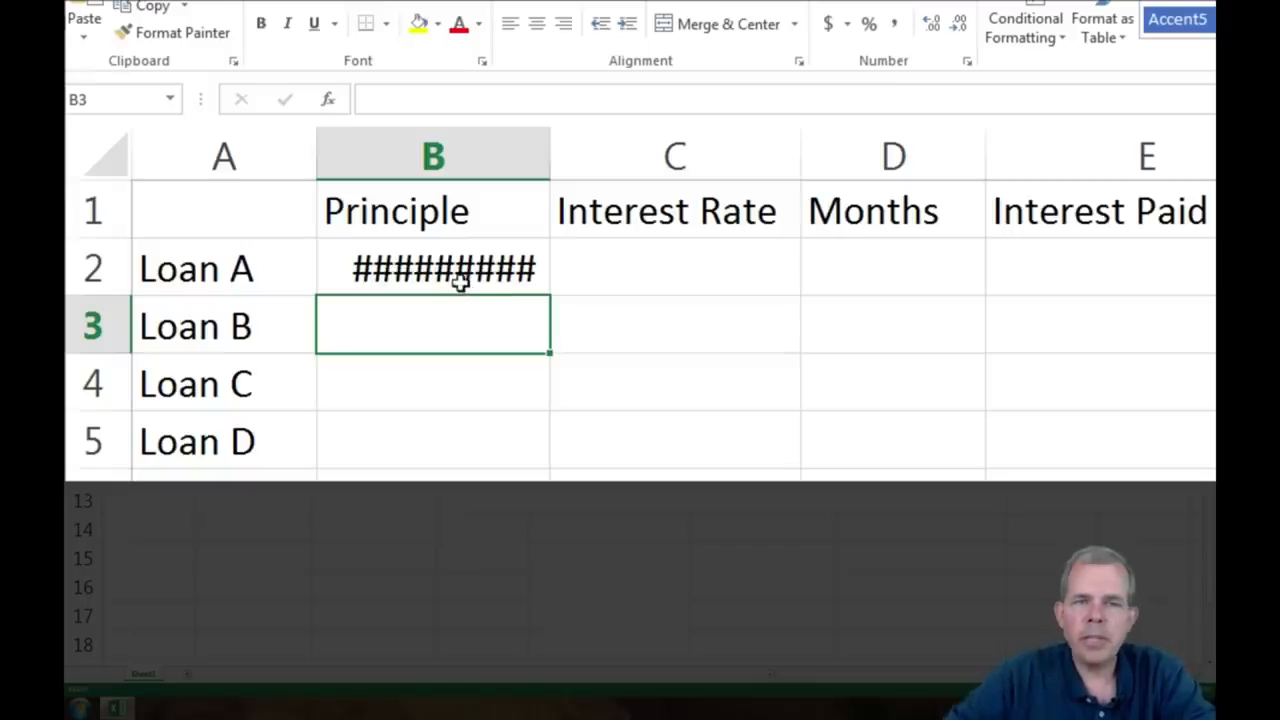
{"action": "left_click", "coordinate": [458, 269]}
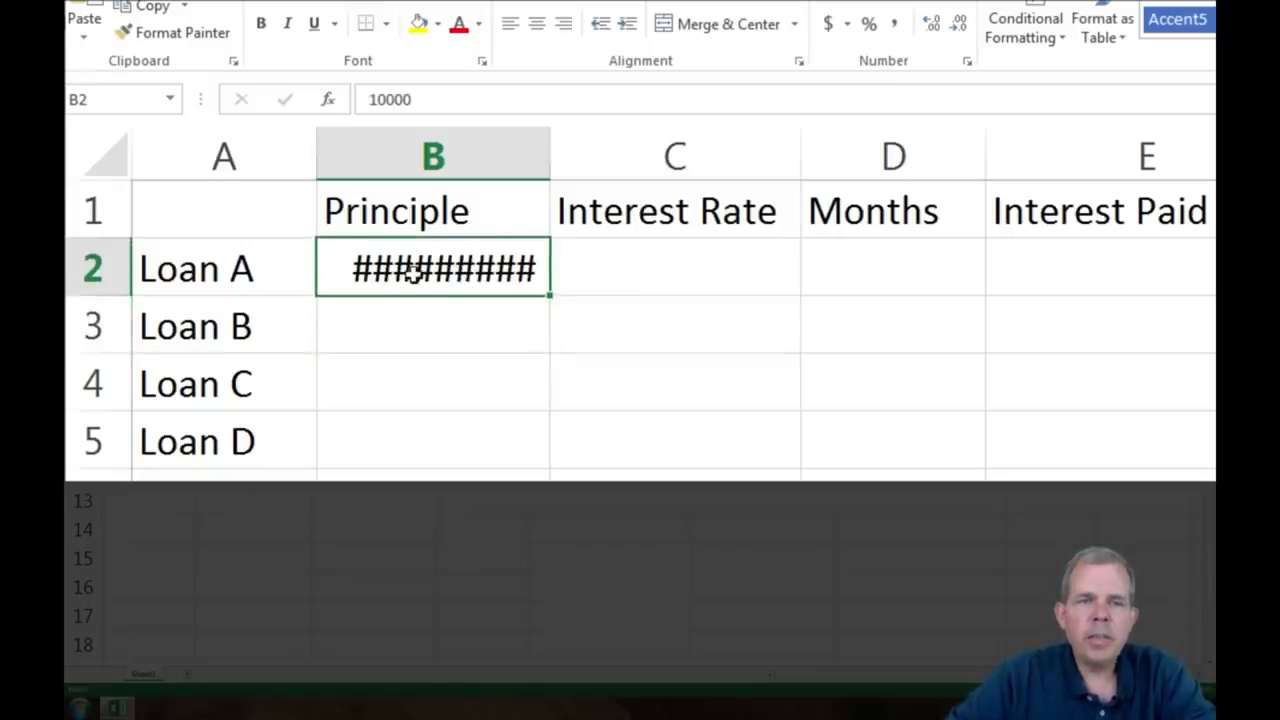
{"action": "left_click_drag", "start_coordinate": [551, 160], "coordinate": [611, 157]}
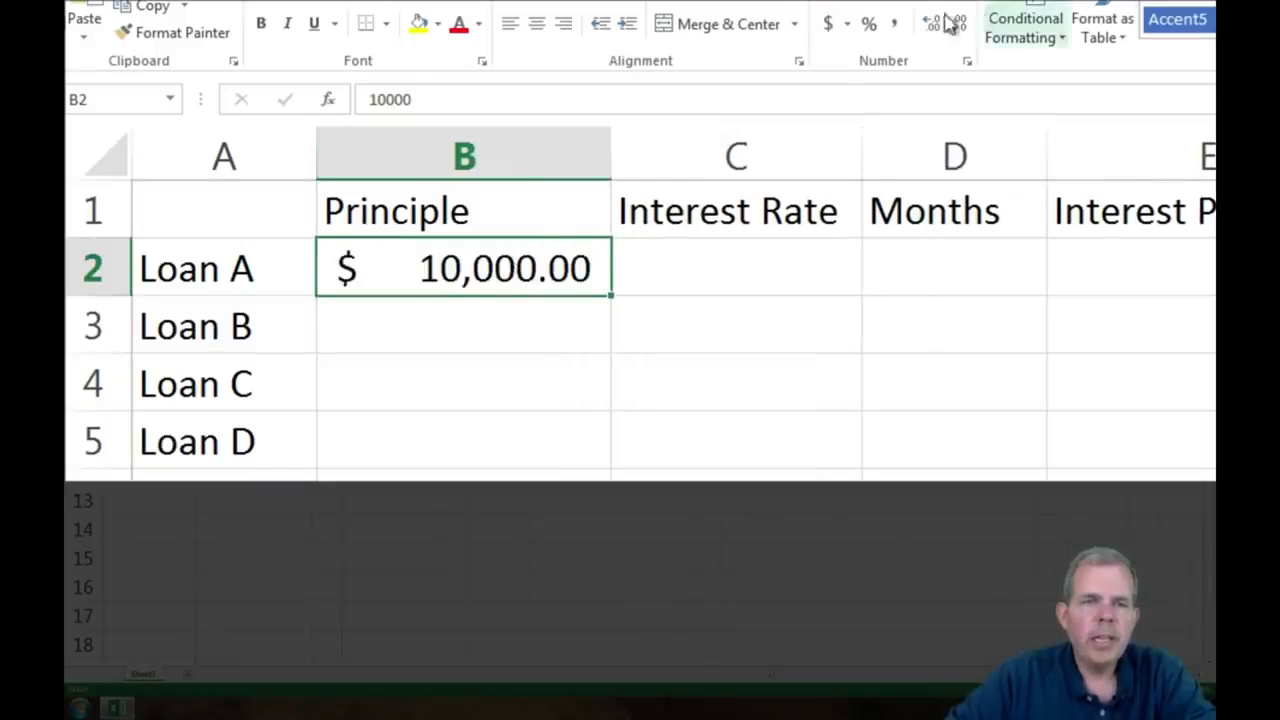
{"action": "left_click", "coordinate": [849, 28]}
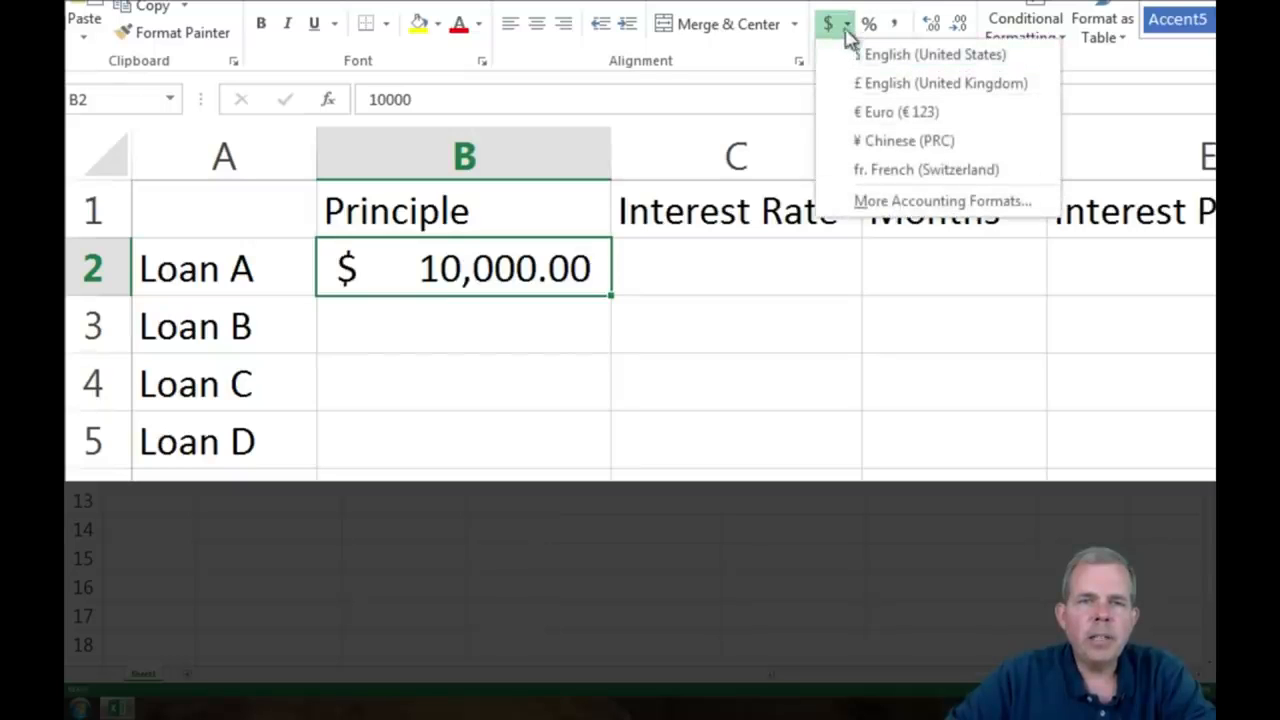
{"action": "left_click", "coordinate": [838, 30]}
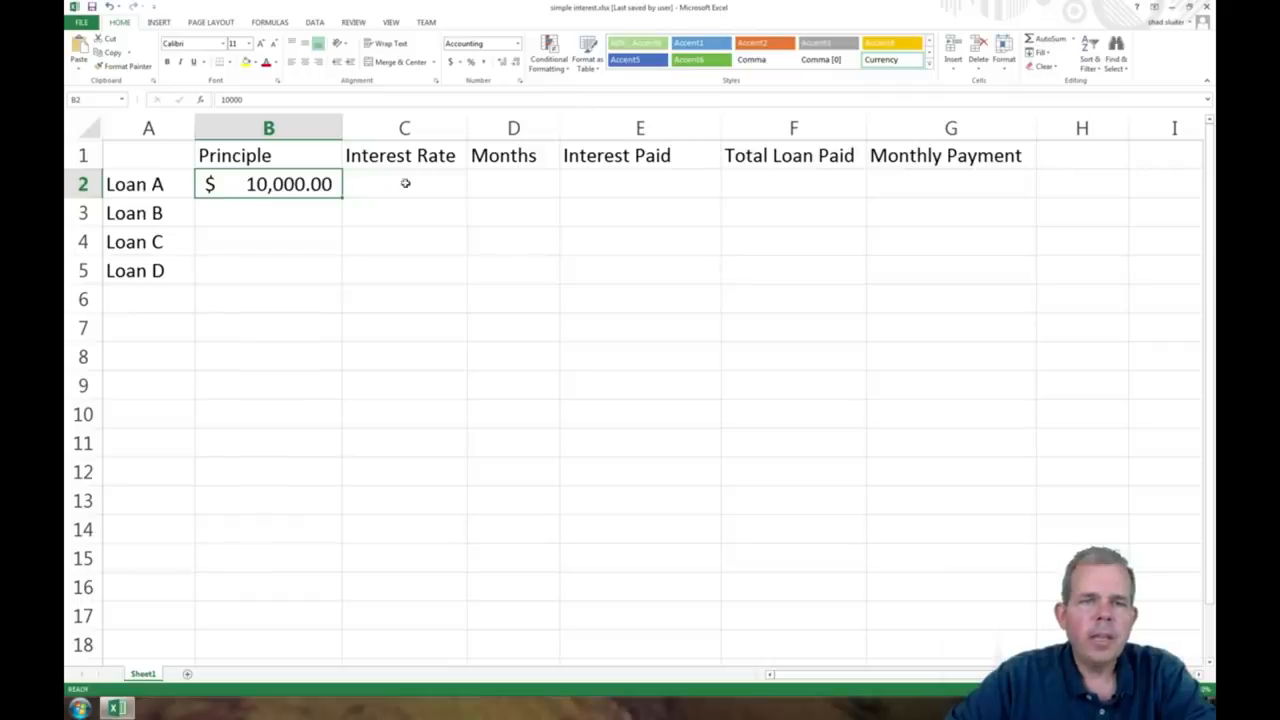
Step: Enter 9% as Loan A's interest rate in C2, and clear the cell again
{"action": "left_click", "coordinate": [405, 183]}
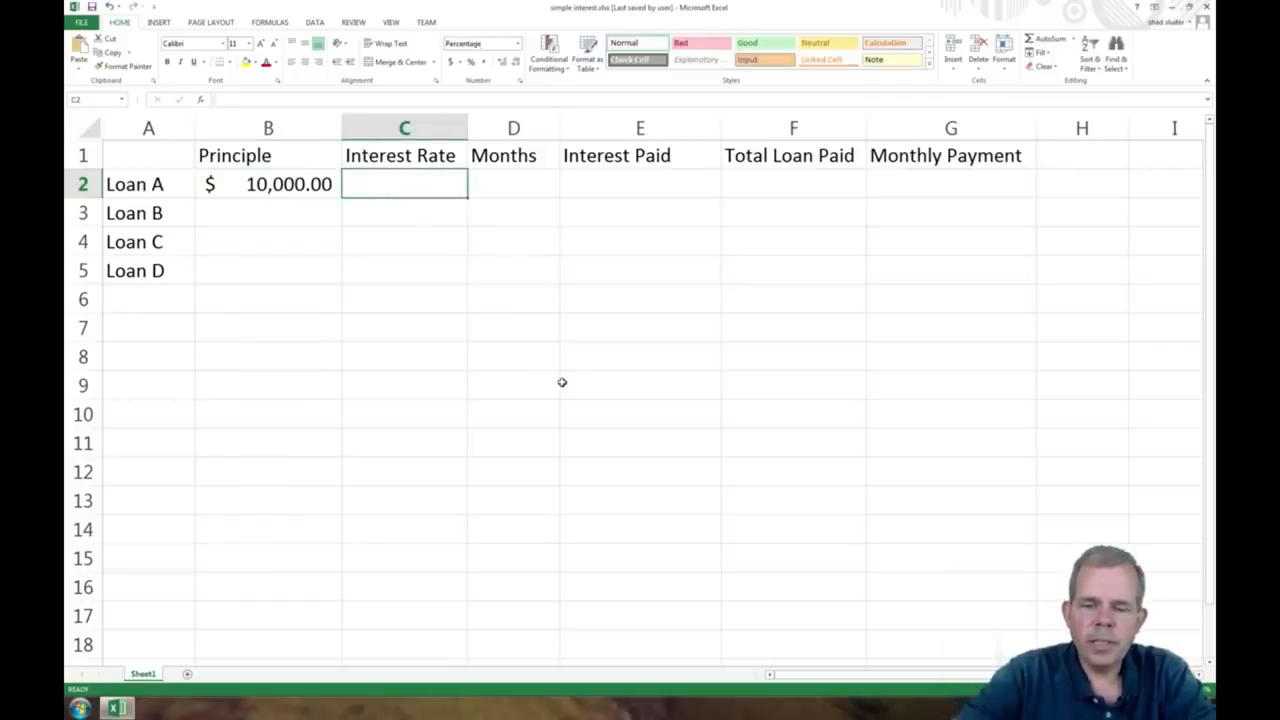
{"action": "type", "text": "9"}
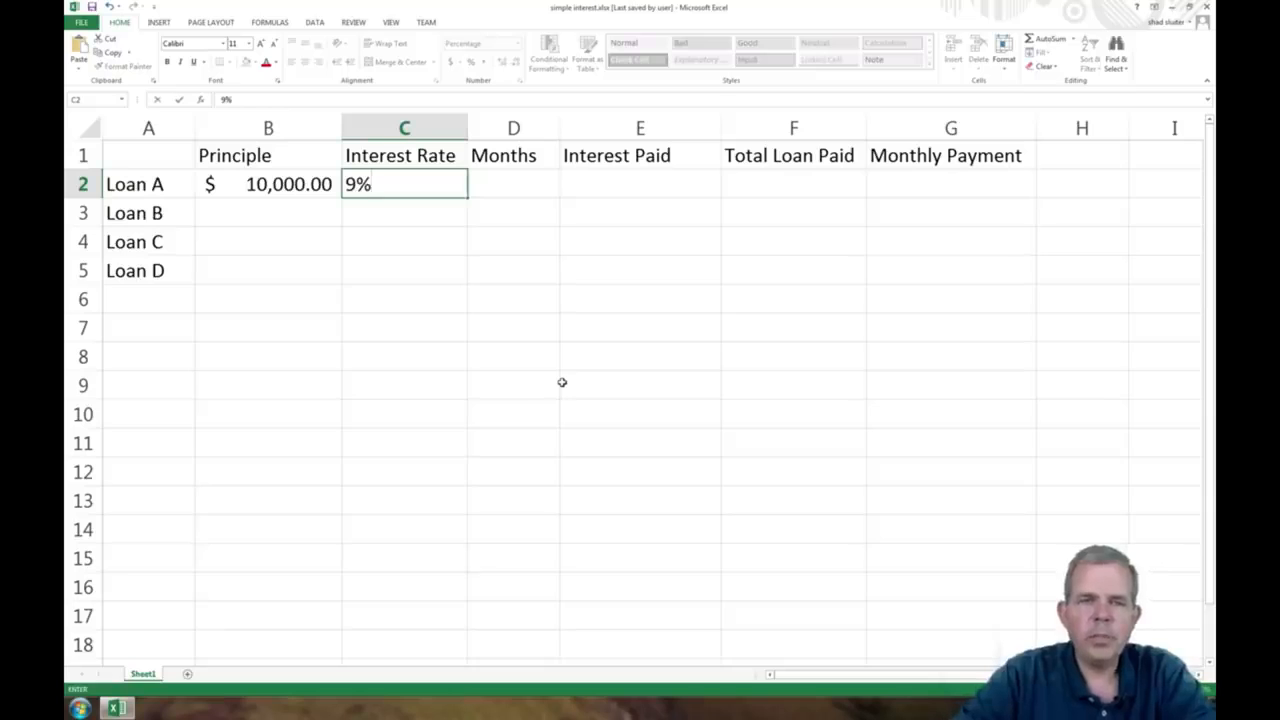
{"action": "key", "text": "Return"}
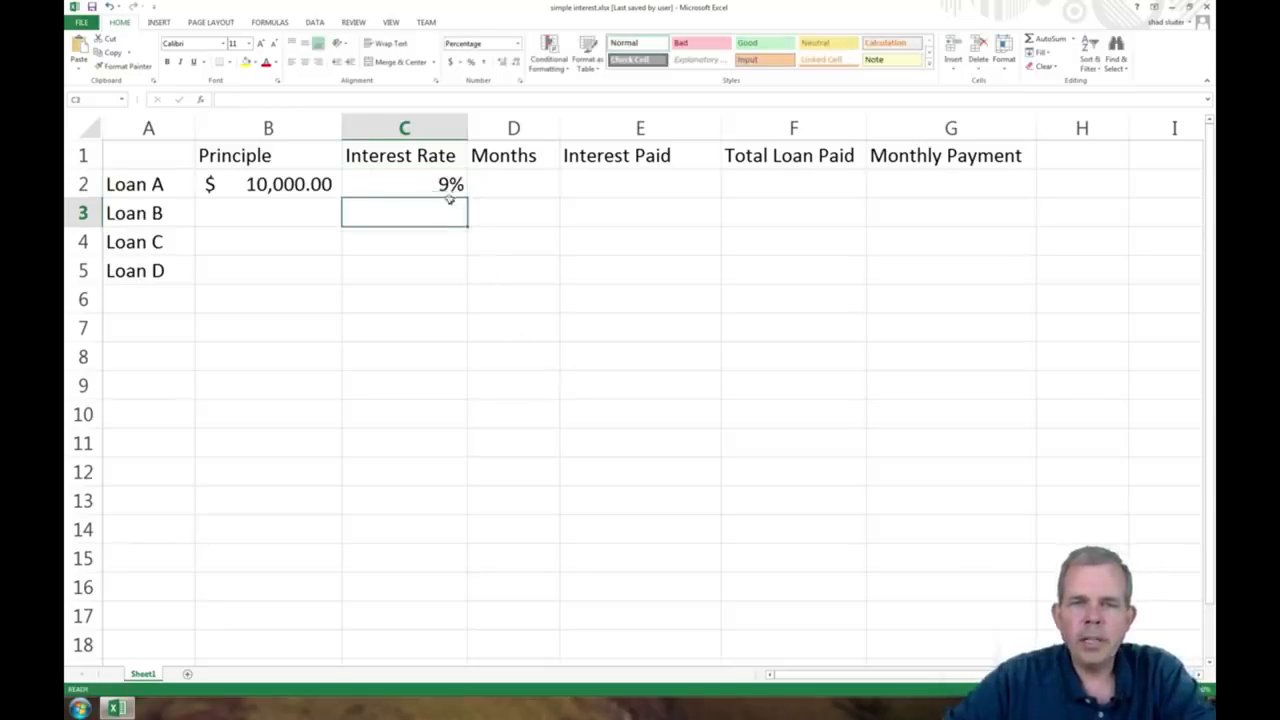
{"action": "left_click", "coordinate": [440, 186]}
{"action": "key", "text": "BackSpace"}
Step: Enter 0.09 as Loan A's interest rate in C2 and format the cell as a percentage
{"action": "left_click", "coordinate": [418, 209]}
{"action": "left_click", "coordinate": [413, 191]}
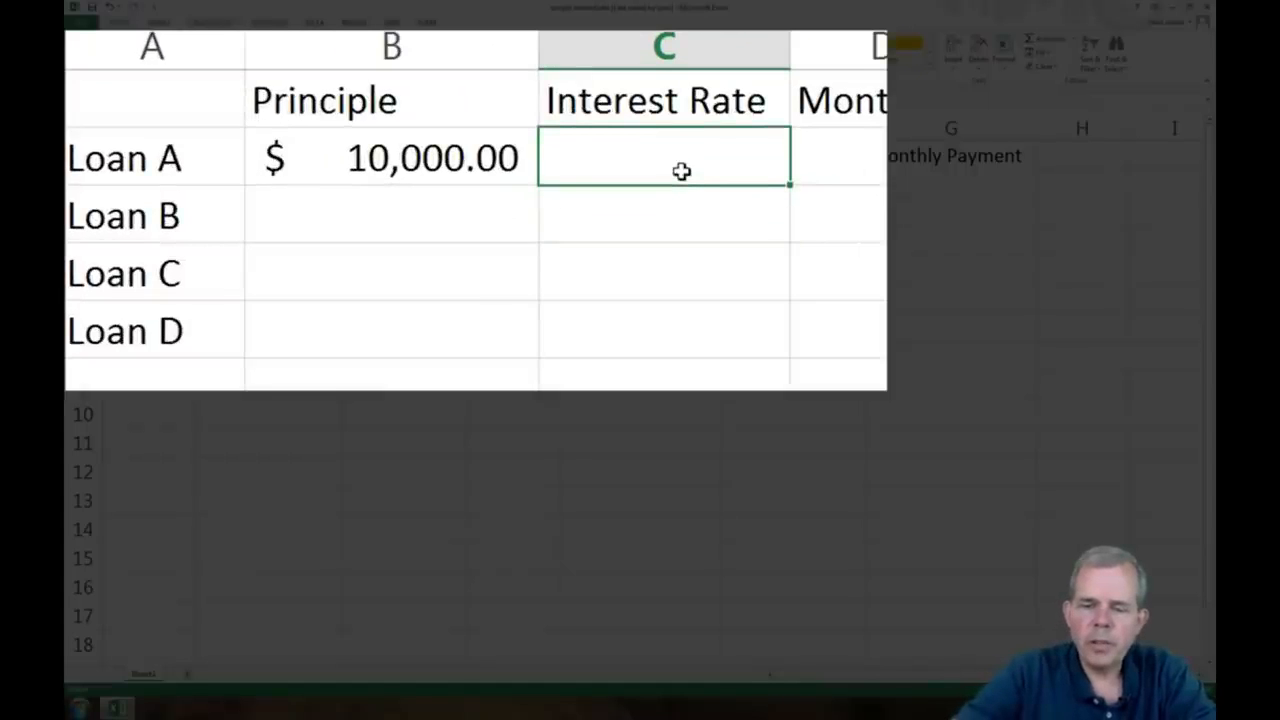
{"action": "type", "text": "0.09"}
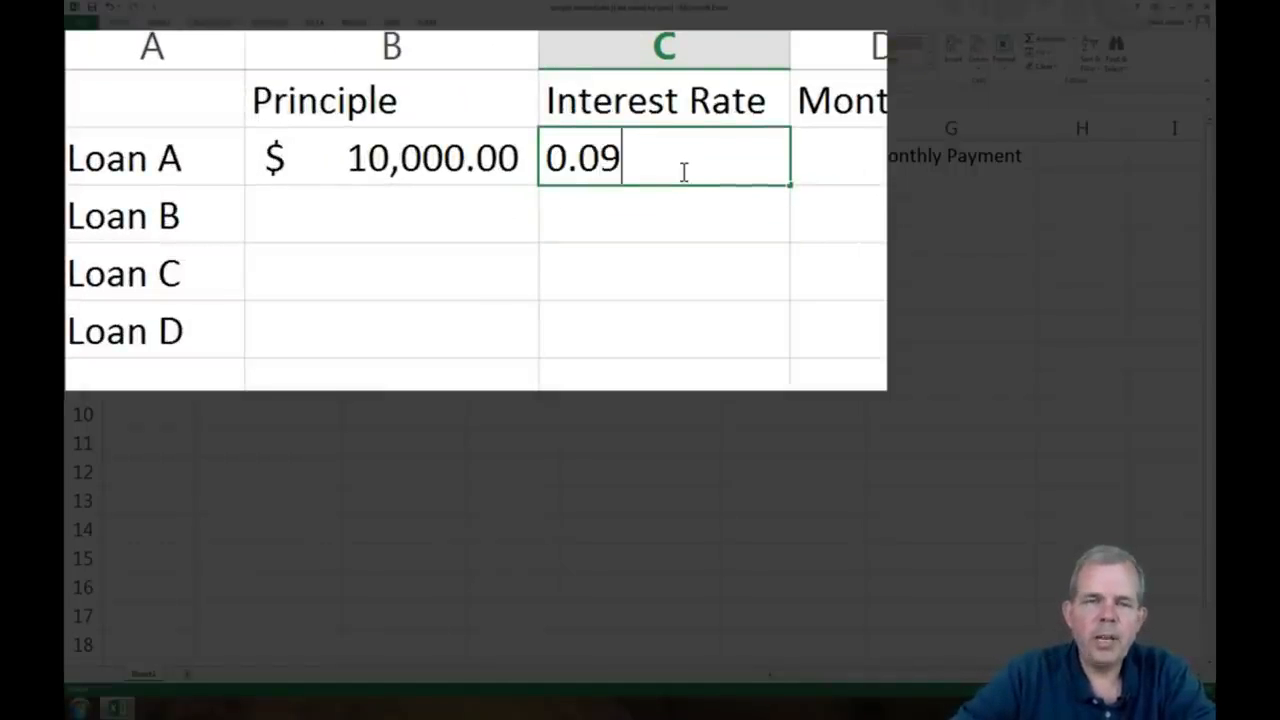
{"action": "key", "text": "Up"}
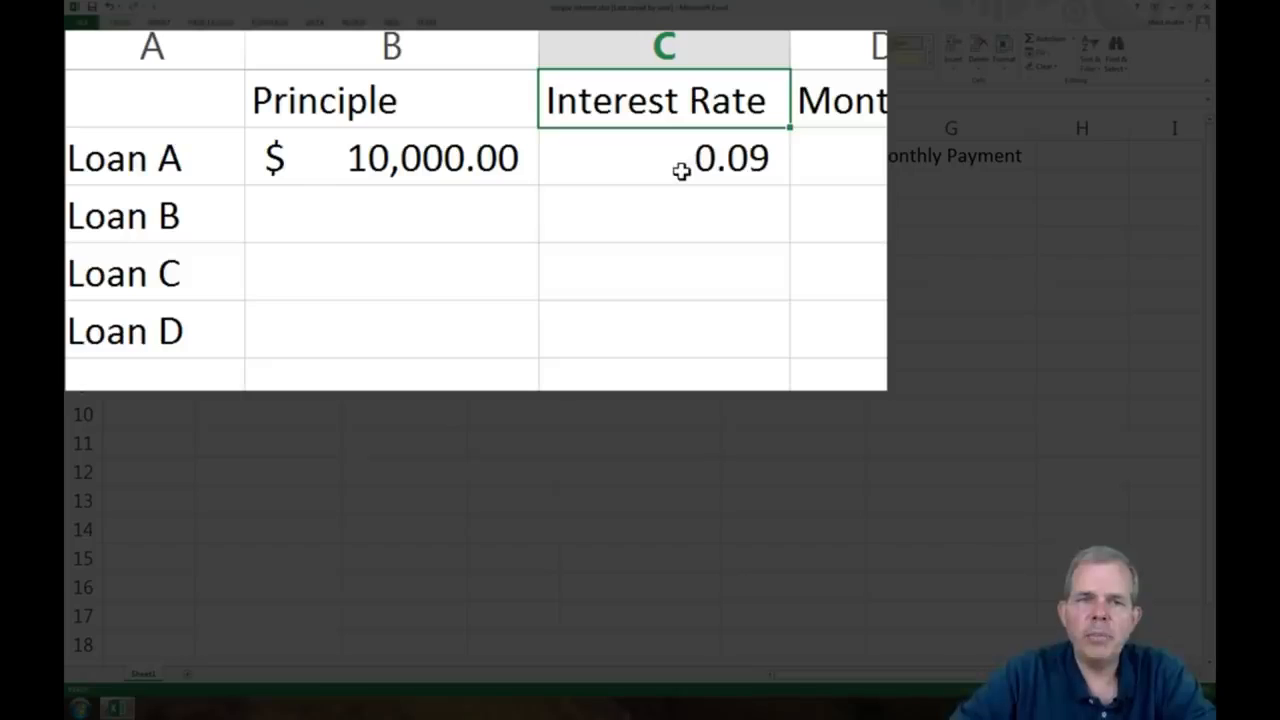
{"action": "left_click", "coordinate": [681, 171]}
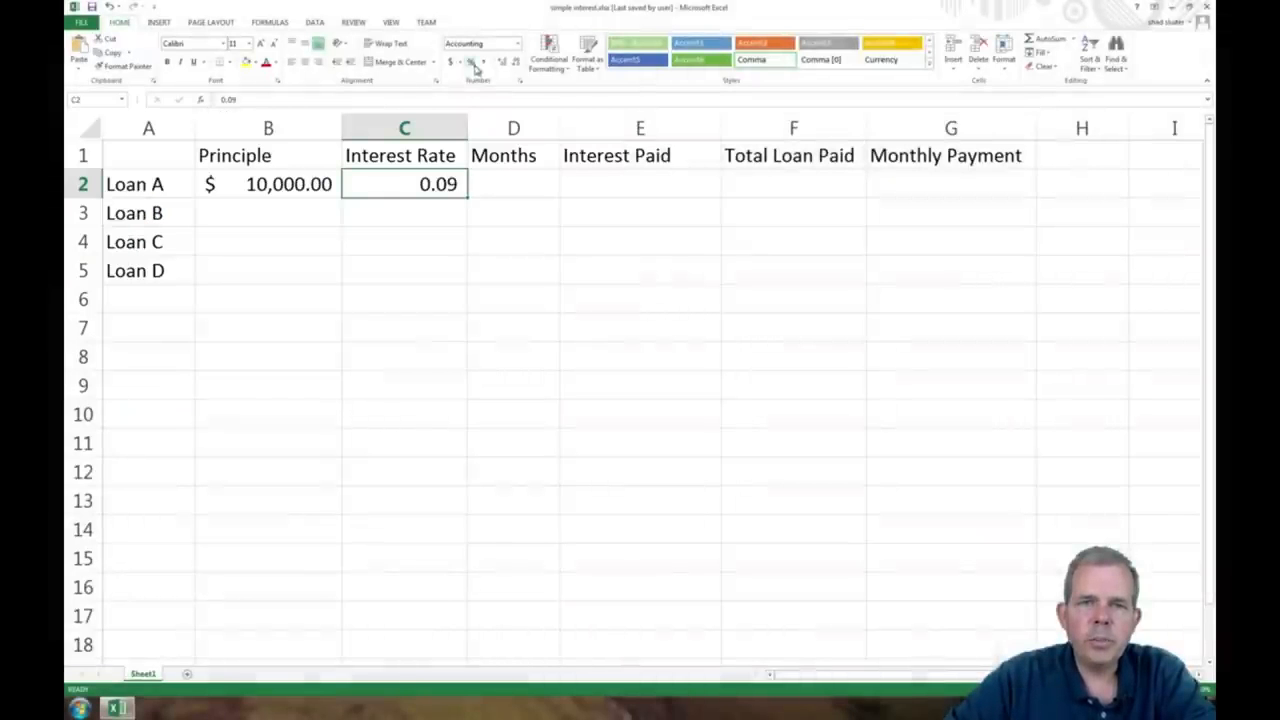
{"action": "left_click", "coordinate": [471, 62]}
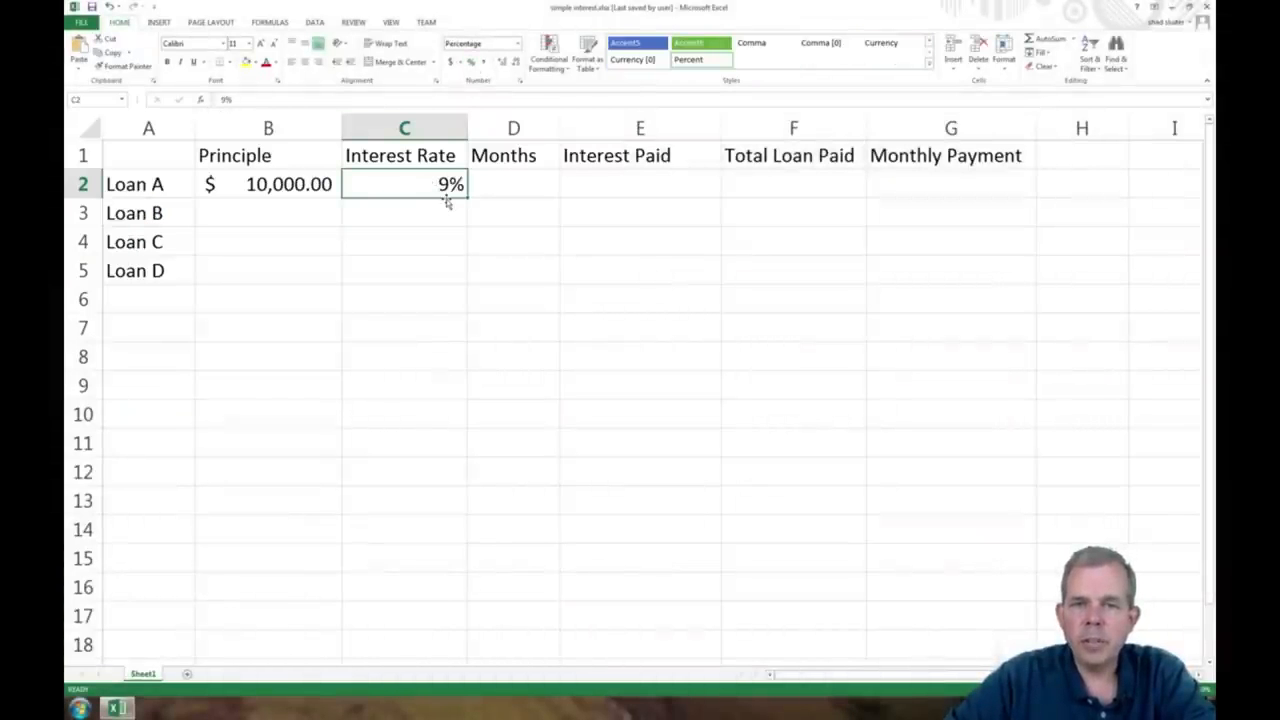
Step: Enter 12 as the number of months for Loan A in D2
{"action": "left_click", "coordinate": [500, 191]}
{"action": "type", "text": "12"}
{"action": "key", "text": "Return"}
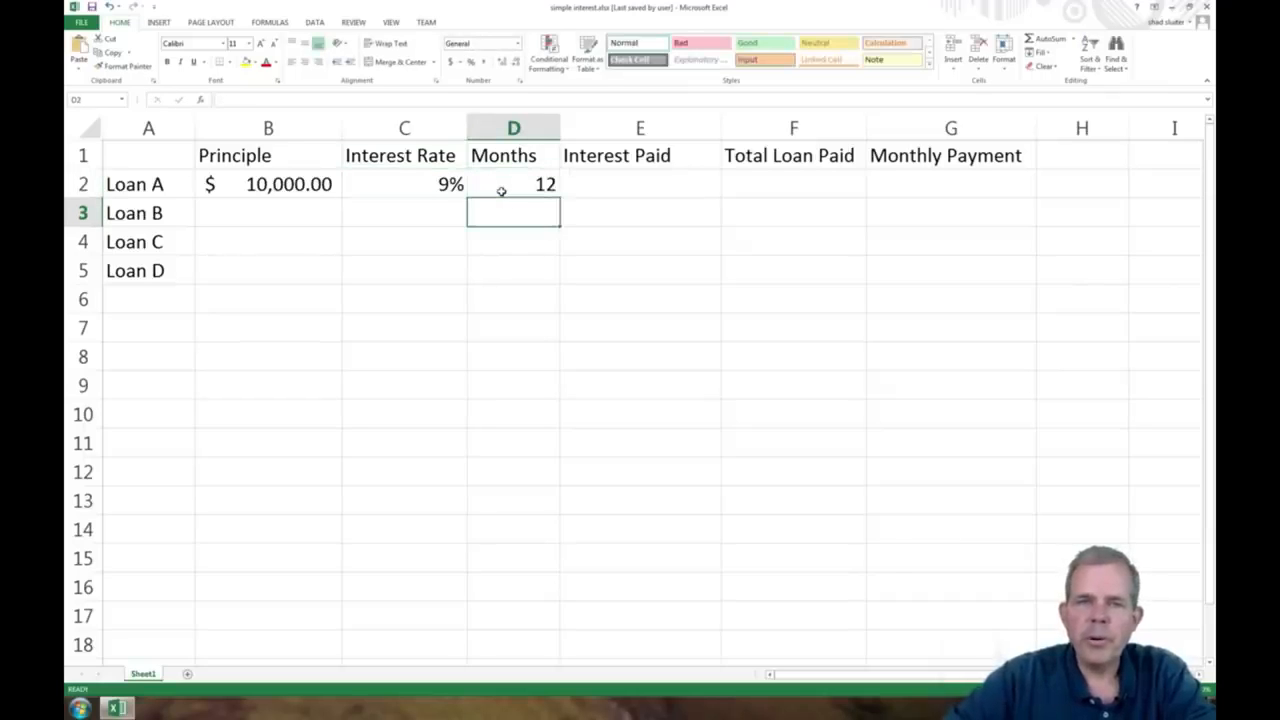
{"action": "left_click_drag", "start_coordinate": [302, 185], "coordinate": [488, 179]}
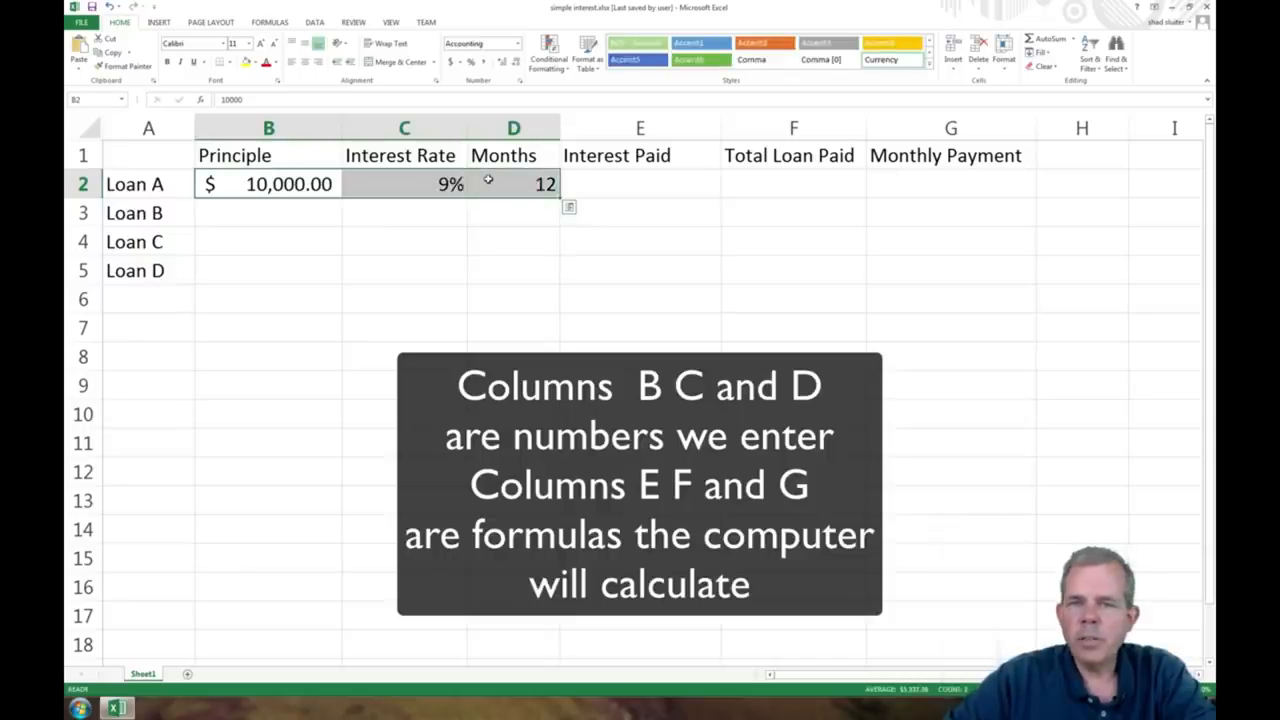
{"action": "left_click_drag", "start_coordinate": [595, 183], "coordinate": [929, 174]}
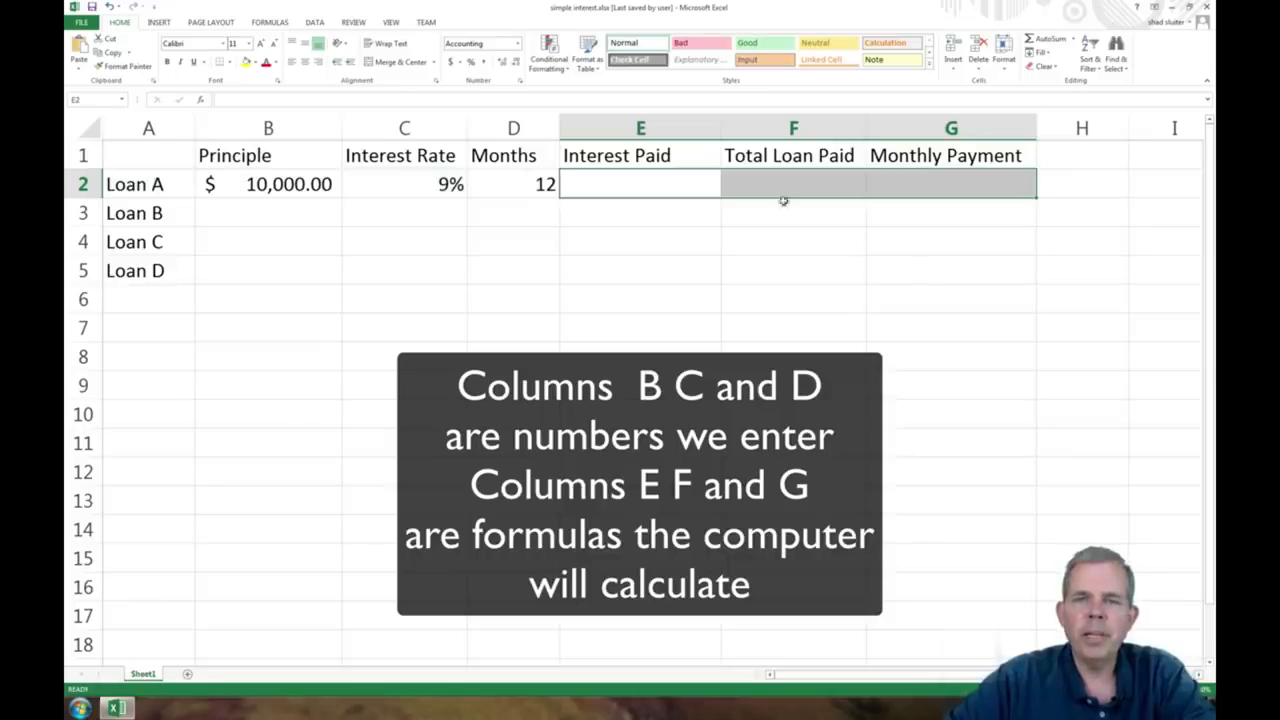
Step: Calculate Loan A's interest paid in E2 with the formula =B2*C2, principal times interest rate
{"action": "left_click", "coordinate": [620, 187]}
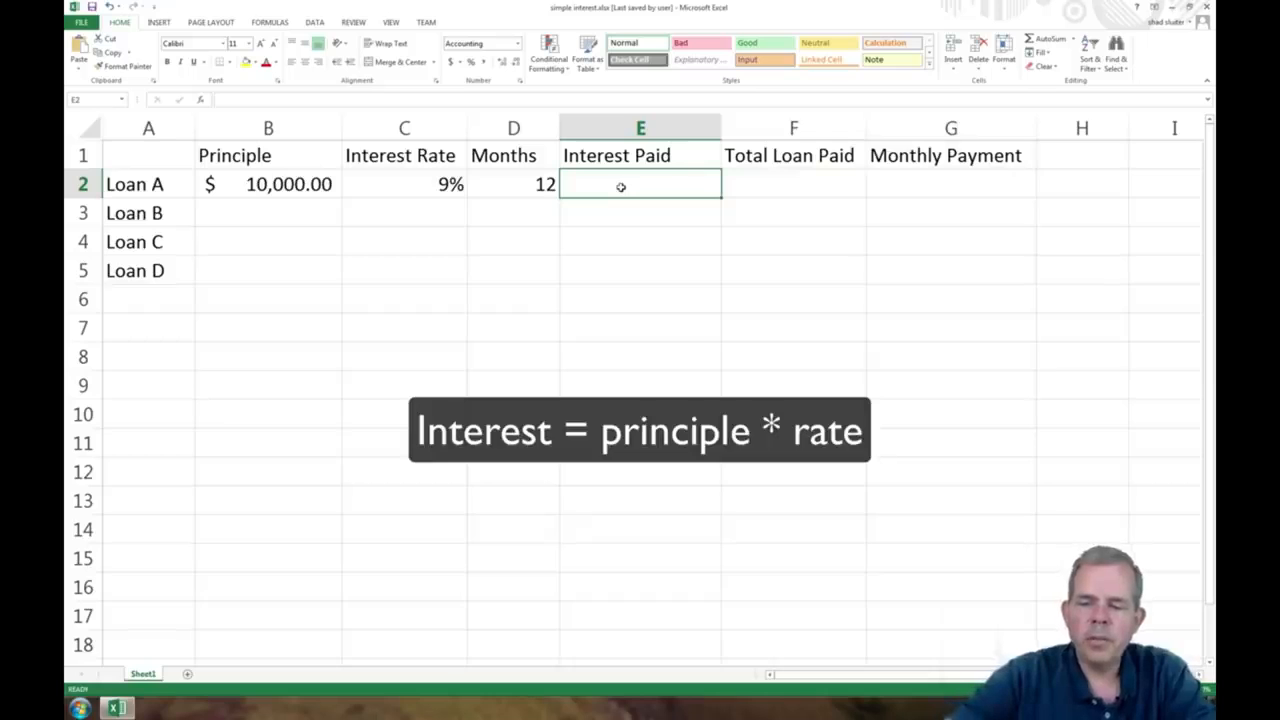
{"action": "type", "text": "="}
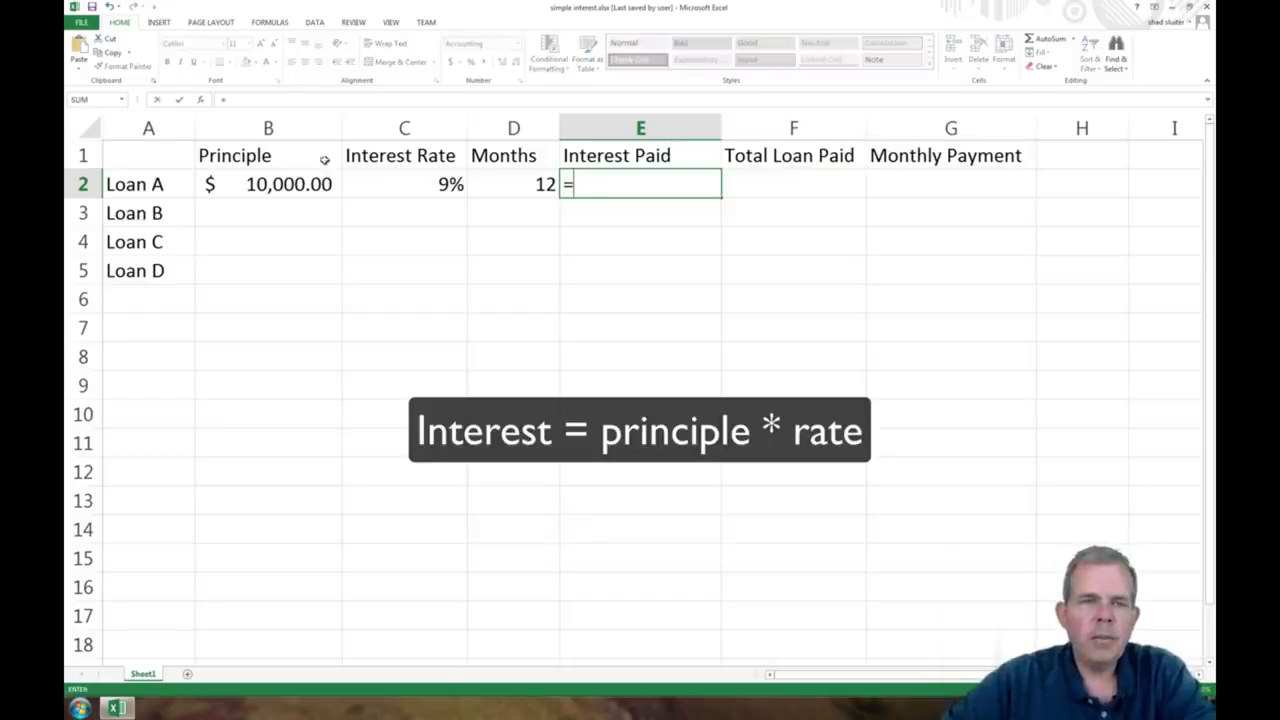
{"action": "left_click", "coordinate": [277, 184]}
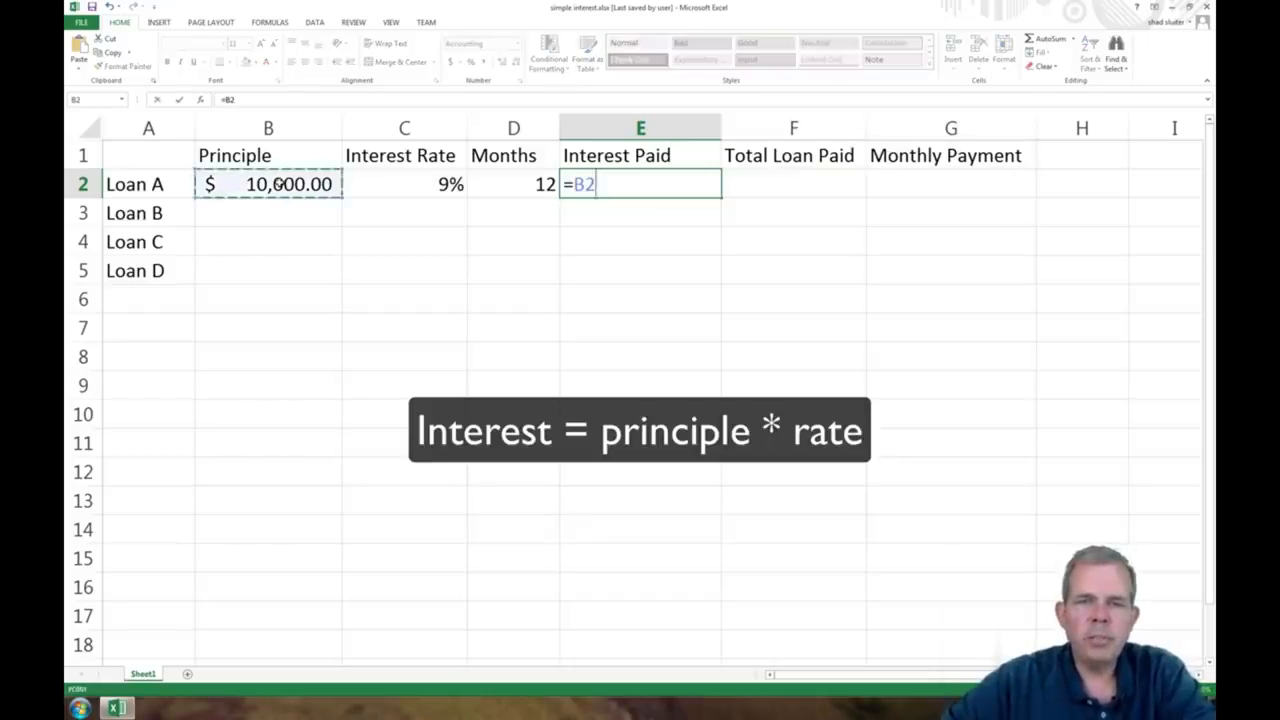
{"action": "type", "text": "*"}
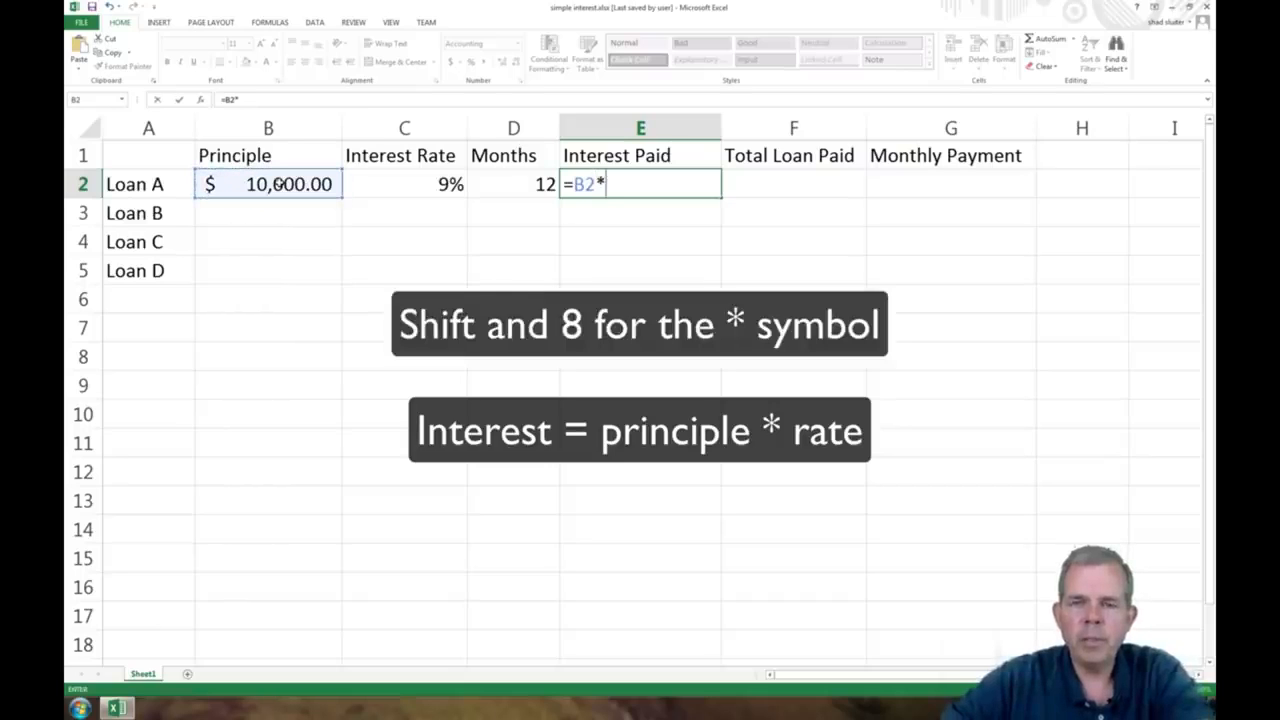
{"action": "left_click", "coordinate": [403, 182]}
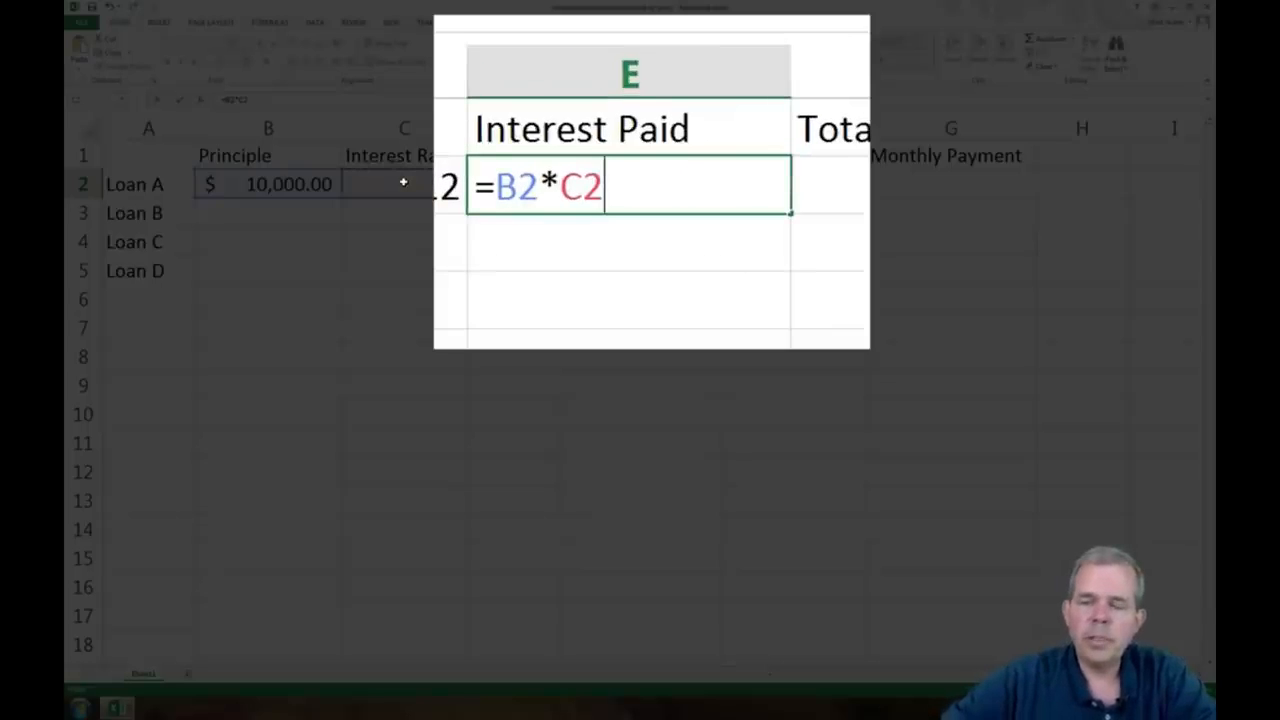
{"action": "key", "text": "Return"}
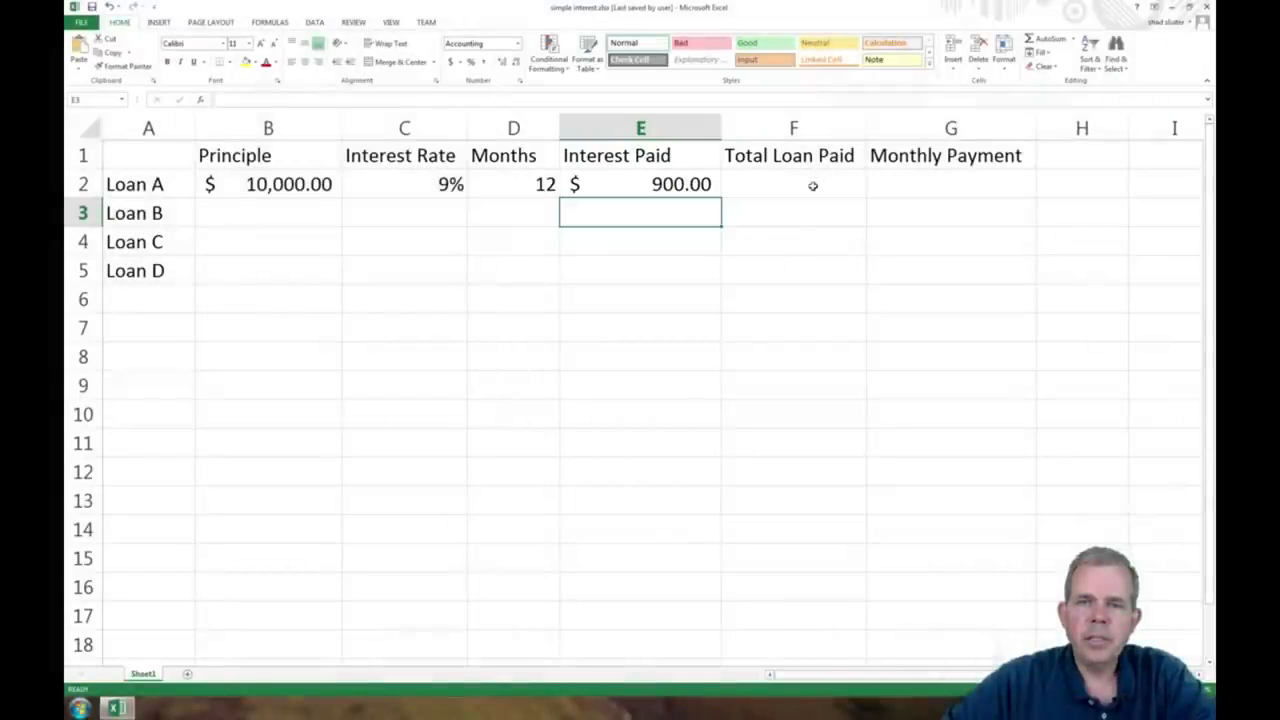
Step: Calculate Loan A's total loan paid in F2 with the formula =B2+E2, principal plus interest paid
{"action": "left_click", "coordinate": [813, 186]}
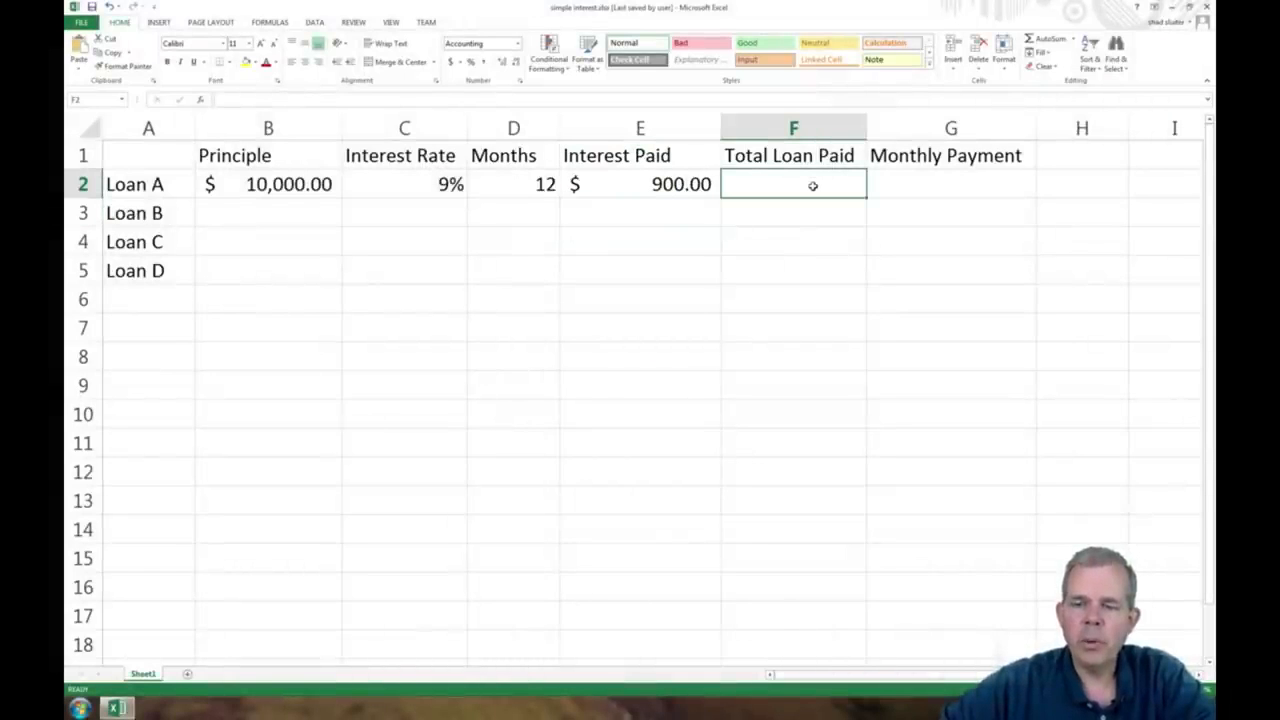
{"action": "type", "text": "="}
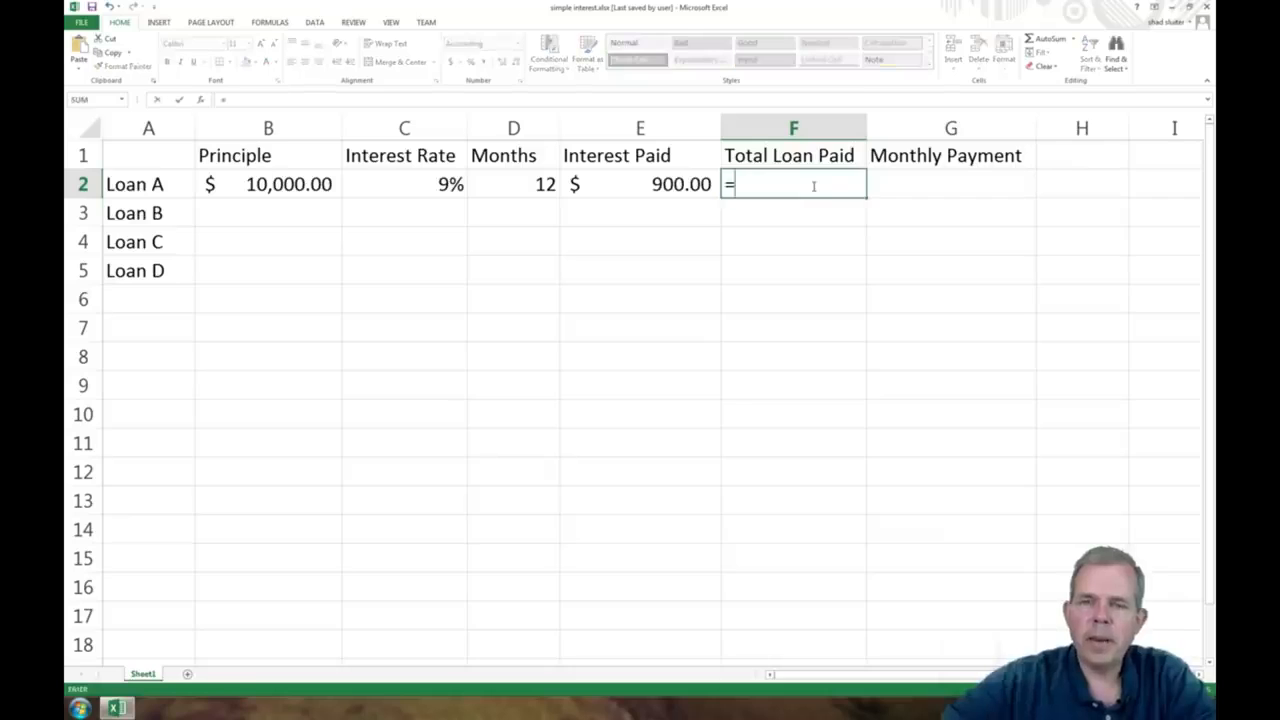
{"action": "left_click", "coordinate": [300, 184]}
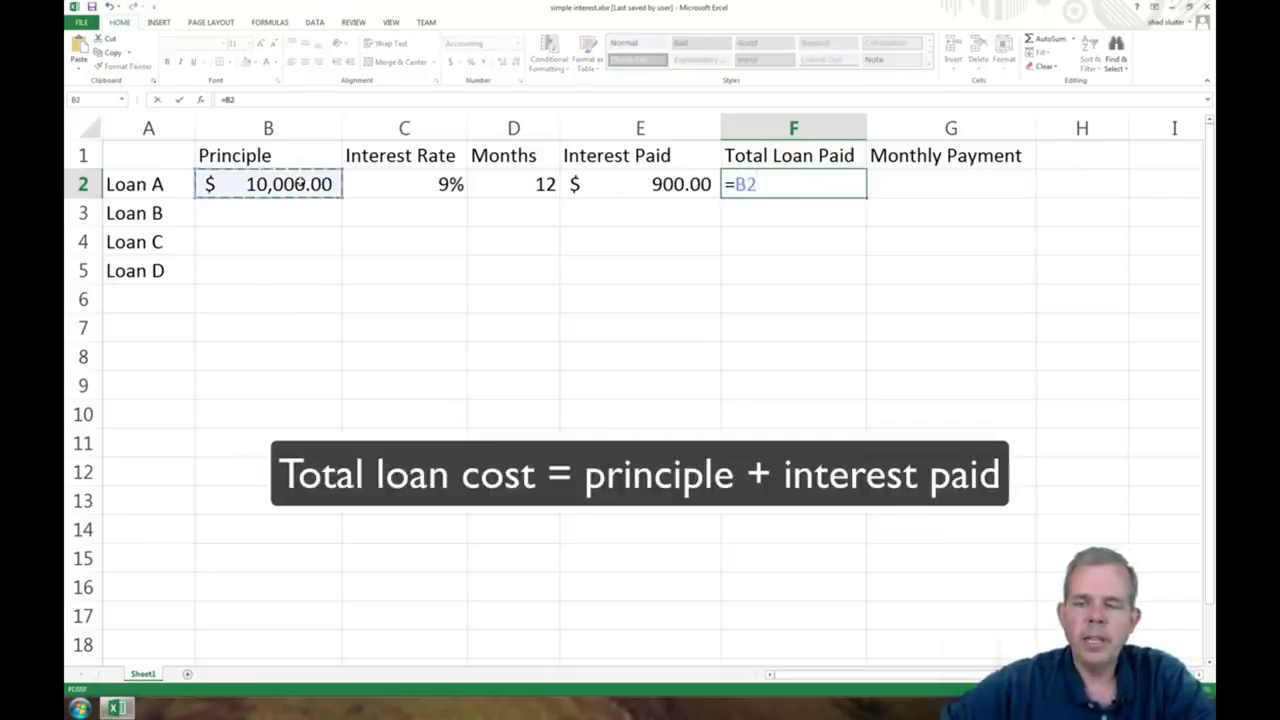
{"action": "type", "text": "+"}
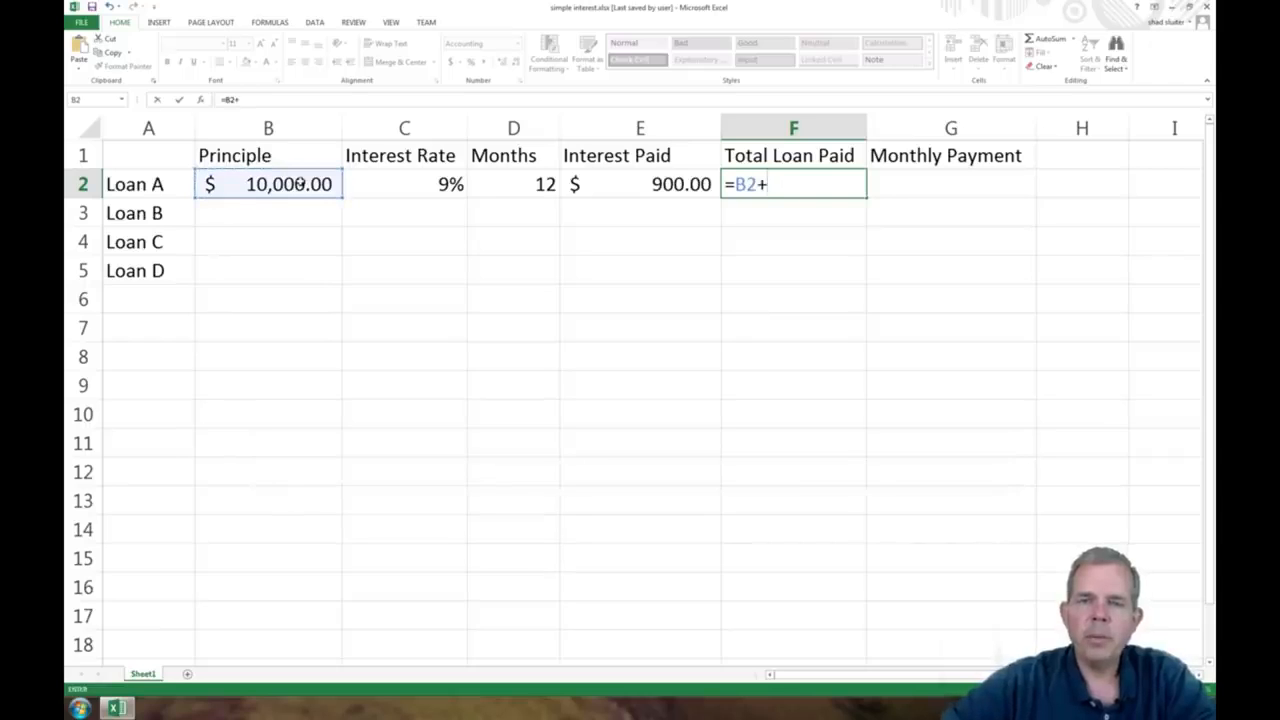
{"action": "left_click", "coordinate": [668, 180]}
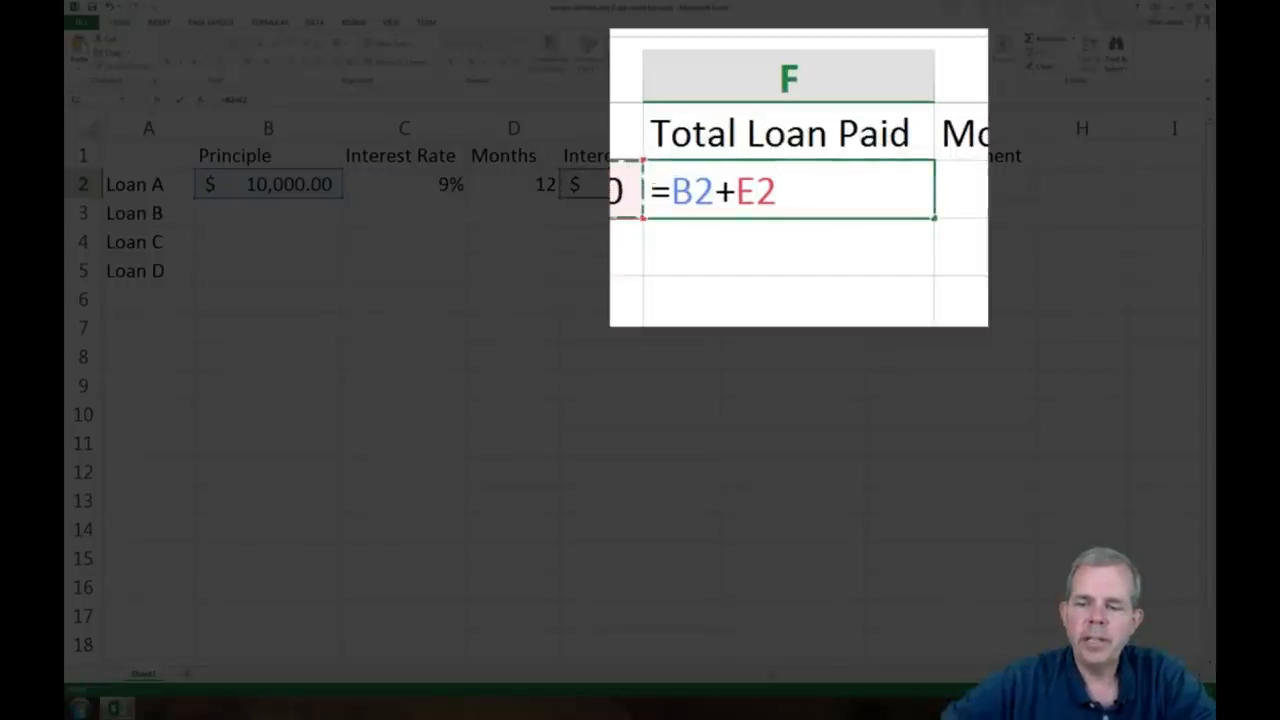
{"action": "key", "text": "Return"}
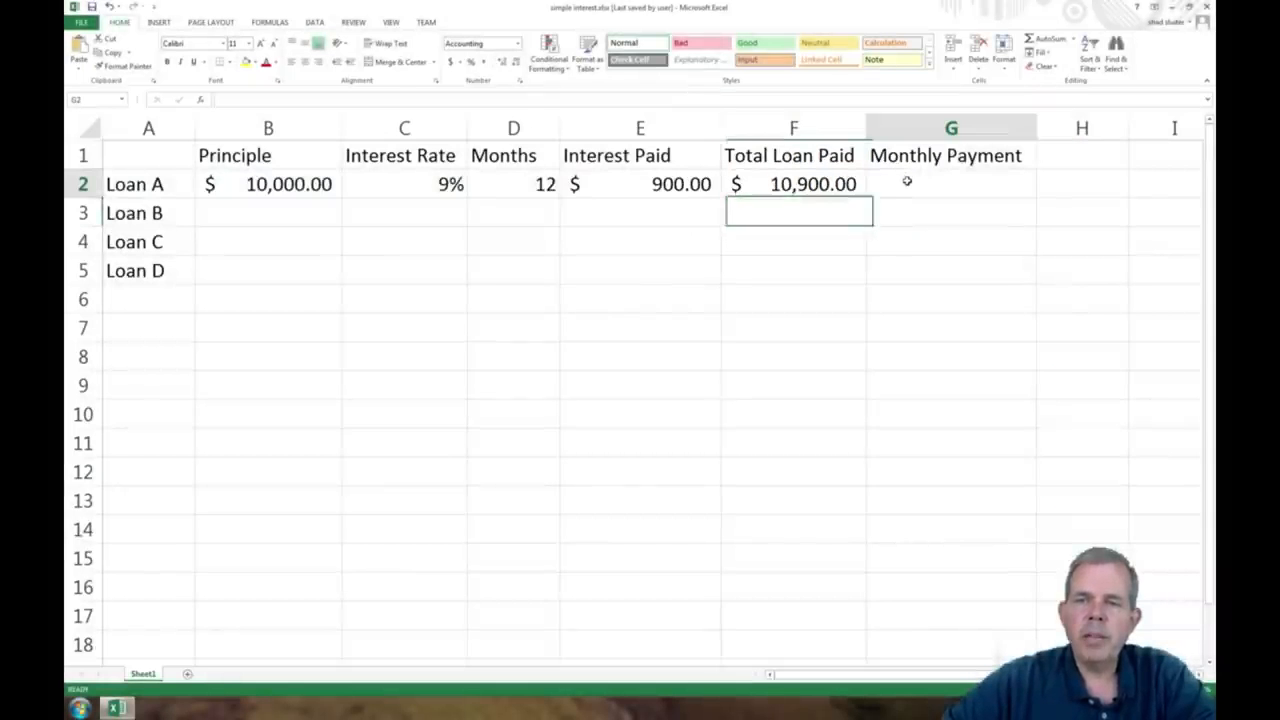
Step: Calculate Loan A's monthly payment in G2 with the formula =F2/D2, total loan paid divided by months
{"action": "left_click", "coordinate": [907, 181]}
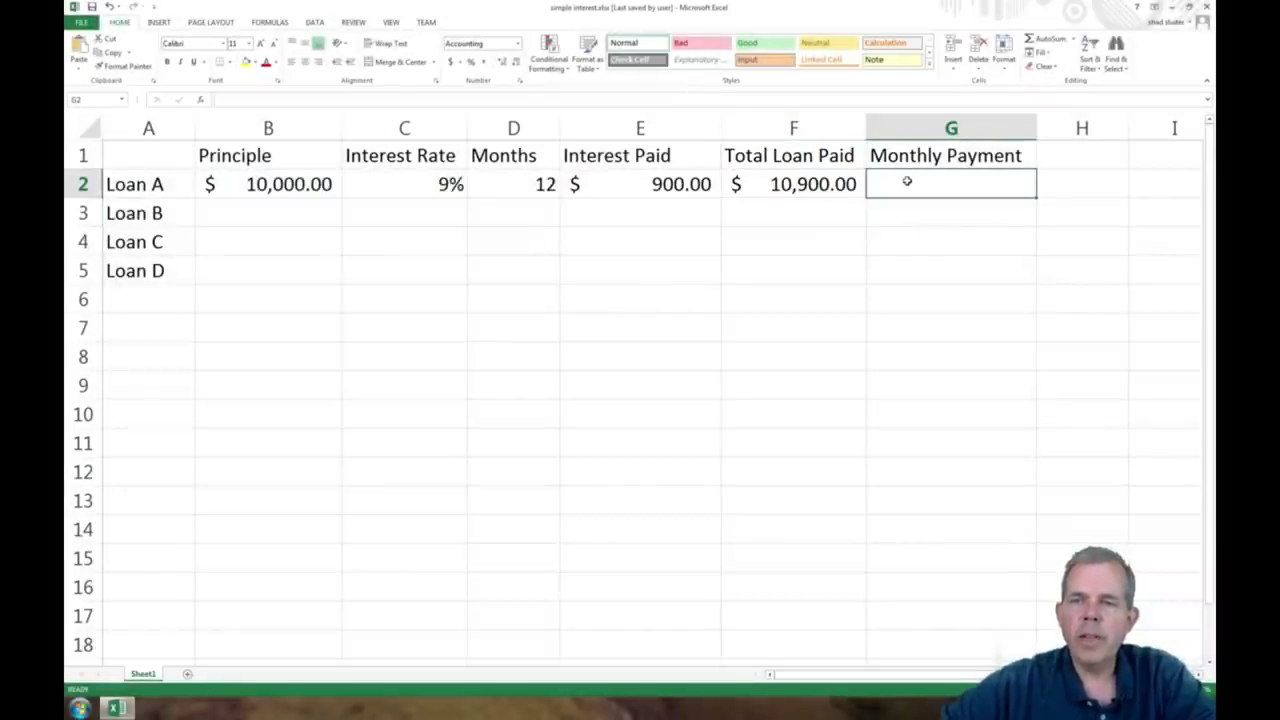
{"action": "type", "text": "="}
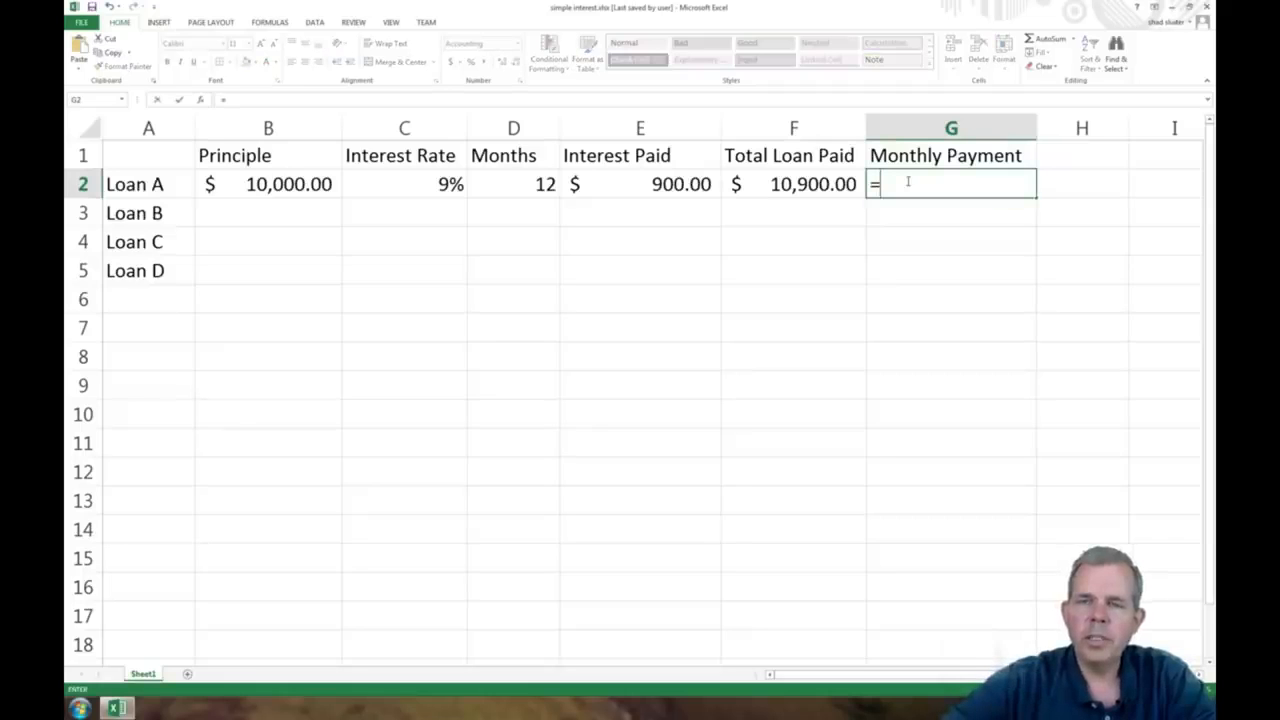
{"action": "left_click", "coordinate": [818, 182]}
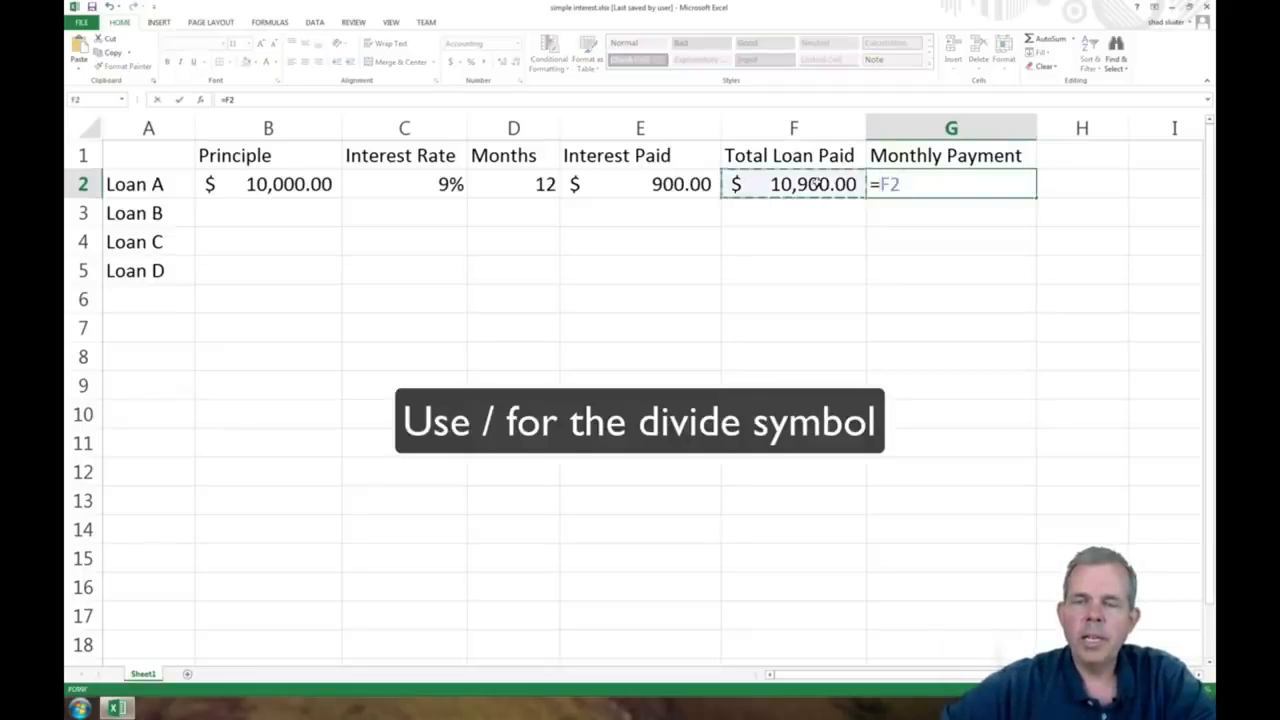
{"action": "type", "text": "/"}
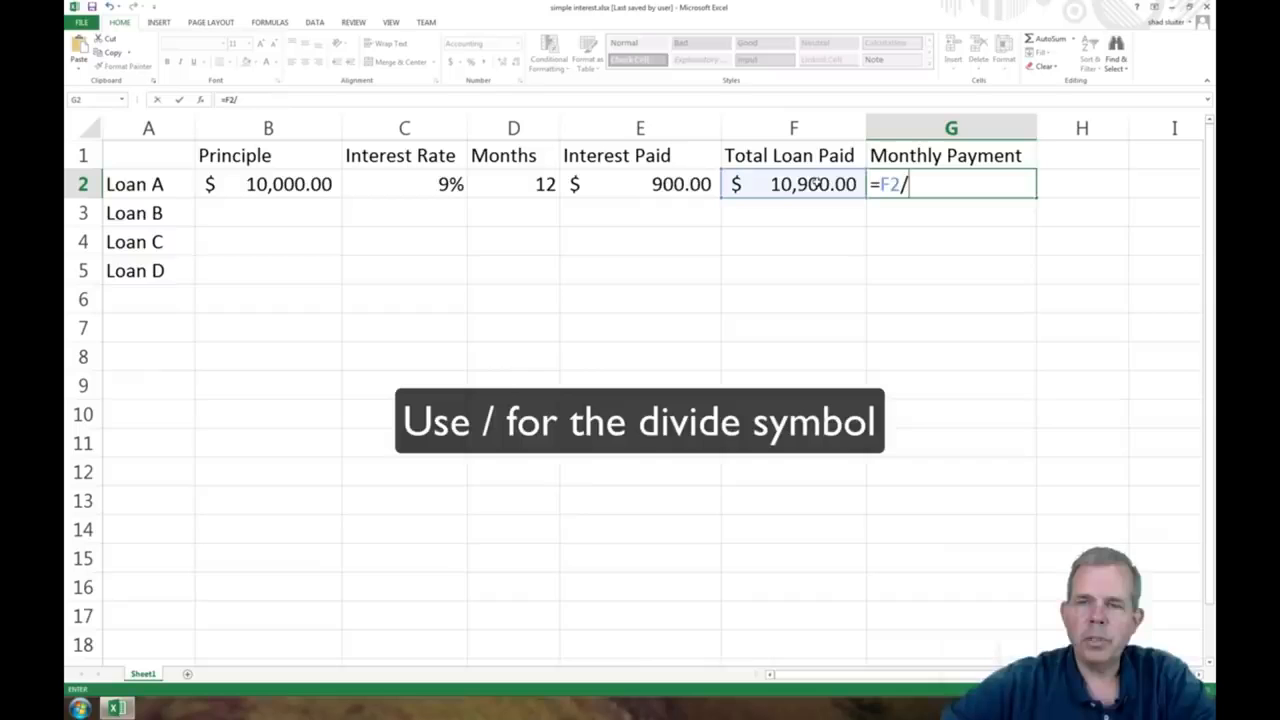
{"action": "left_click", "coordinate": [500, 180]}
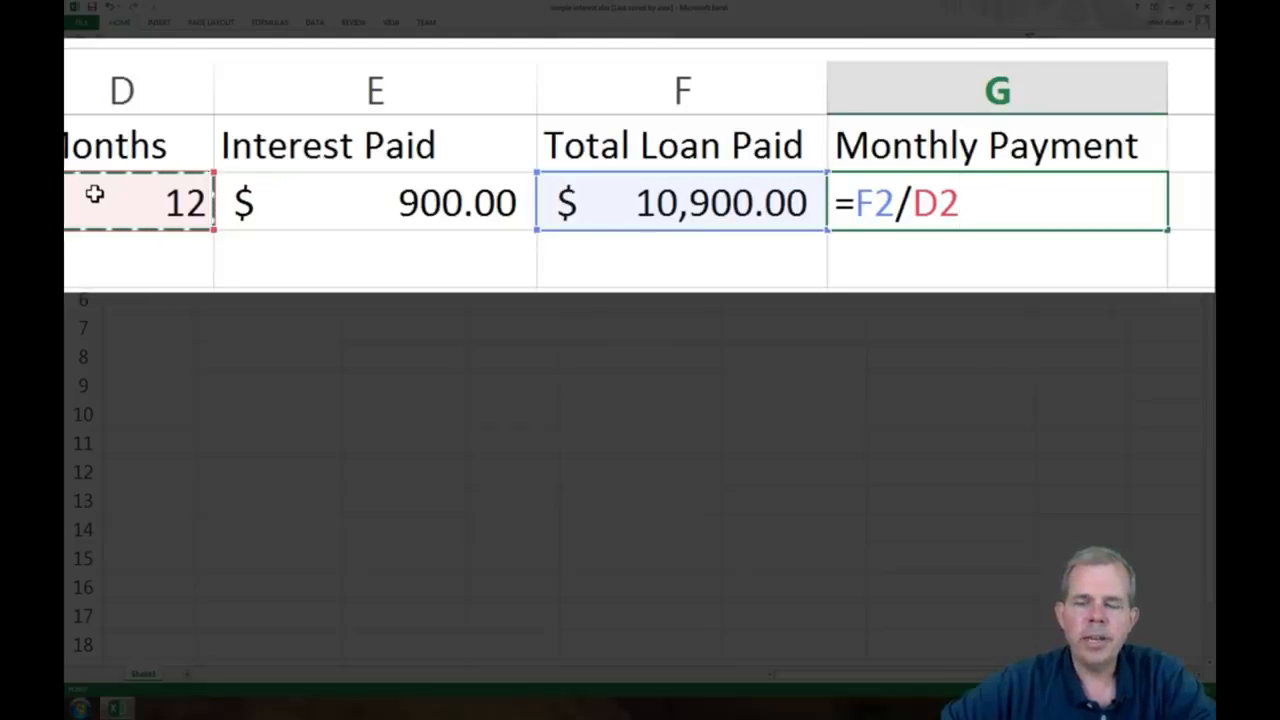
{"action": "key", "text": "Return"}
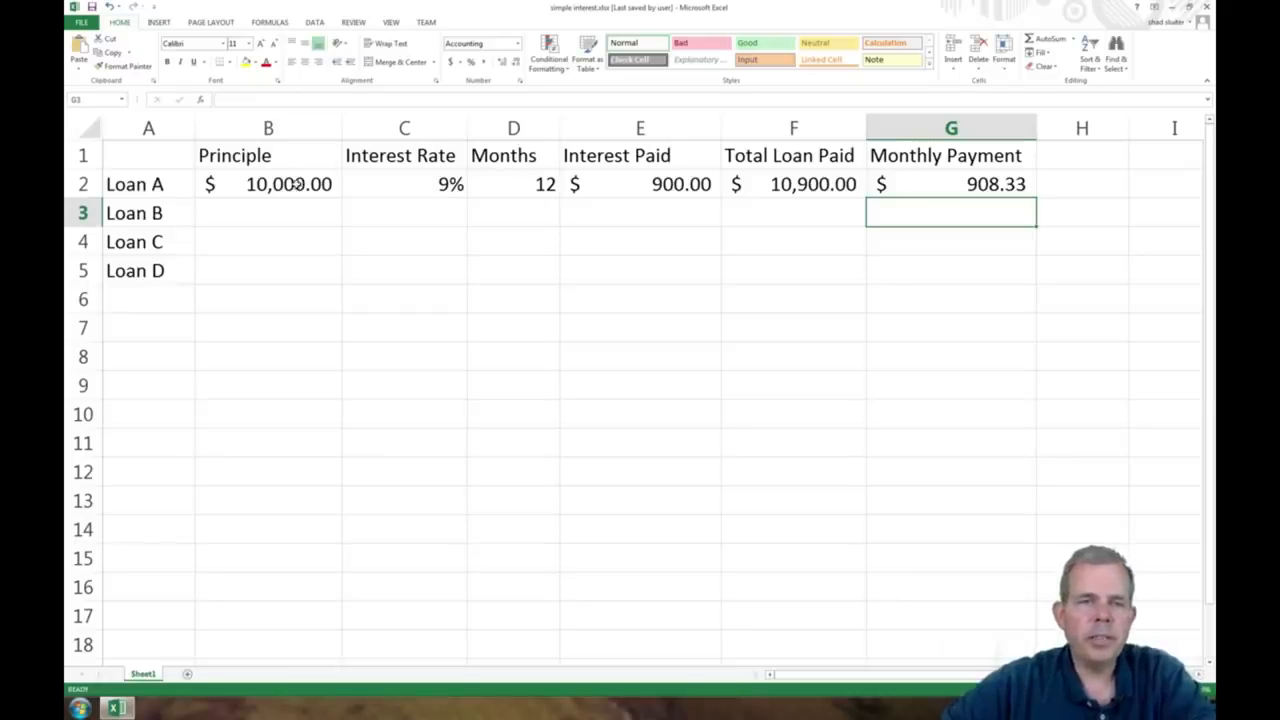
Step: Set Loan A's principal in B2 to 20000 and check the monthly payment in G2
{"action": "left_click", "coordinate": [296, 183]}
{"action": "left_click", "coordinate": [230, 70]}
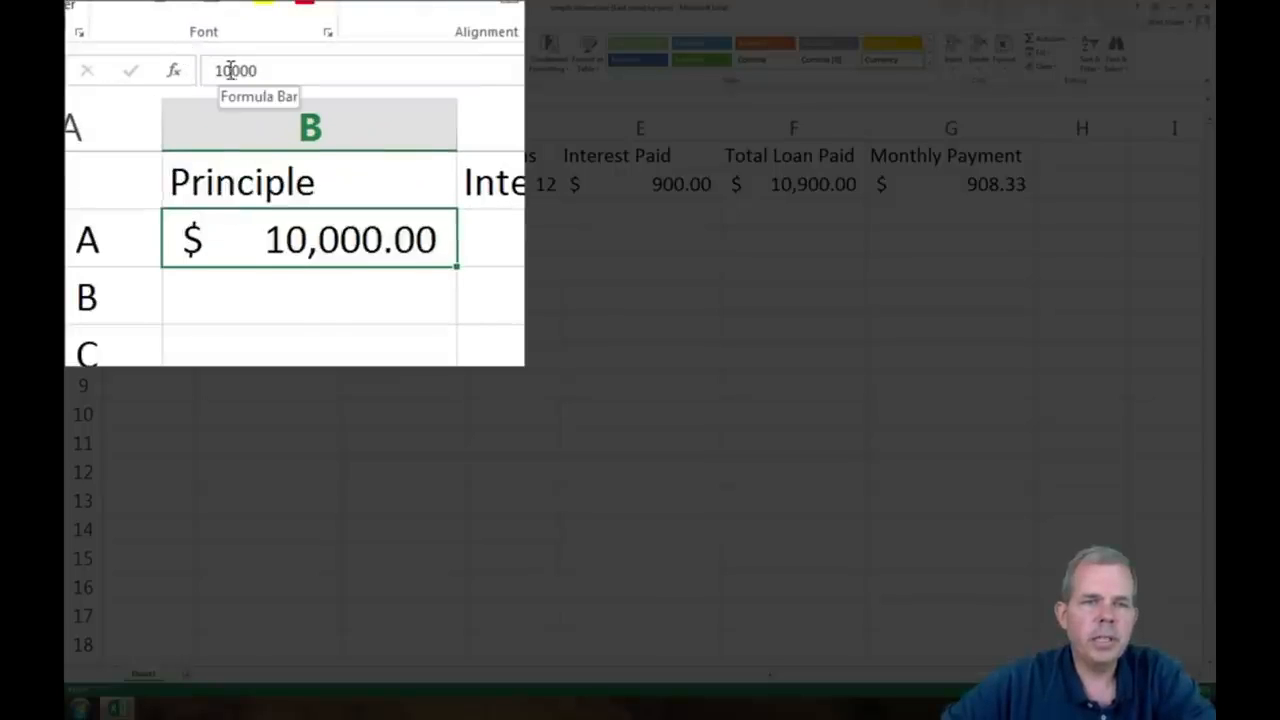
{"action": "key", "text": "BackSpace"}
{"action": "type", "text": "20000"}
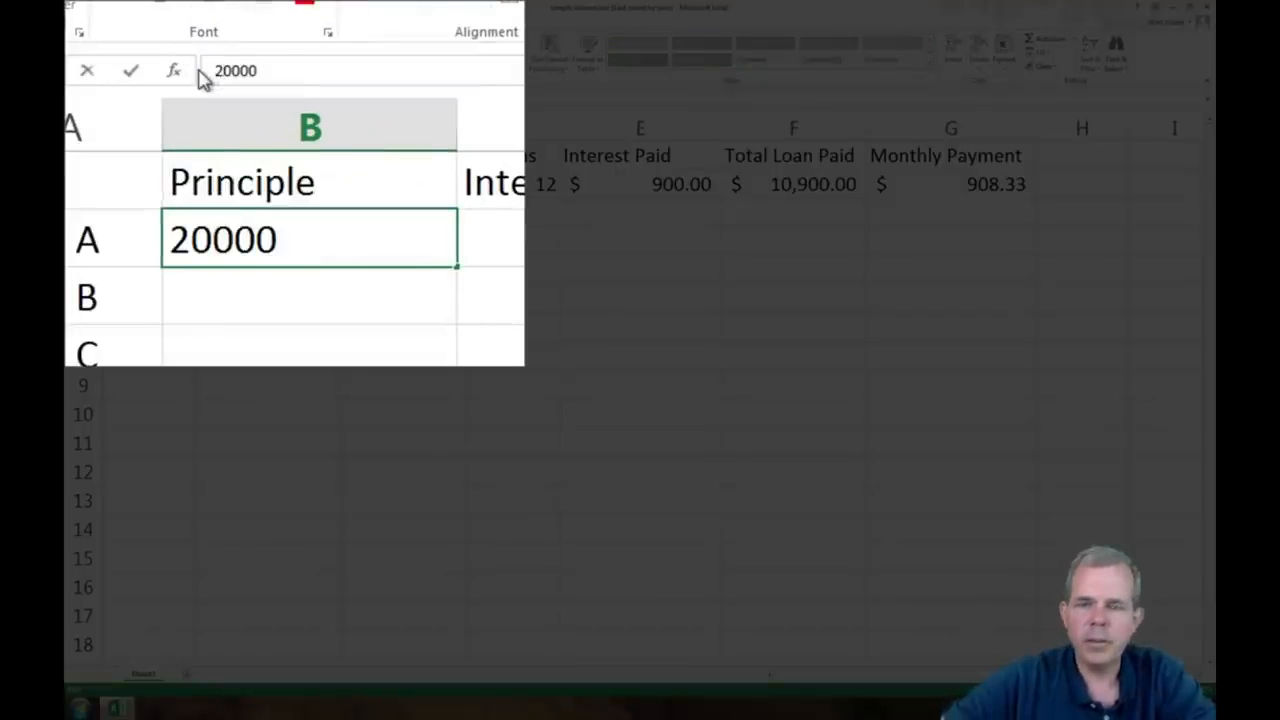
{"action": "key", "text": "Return"}
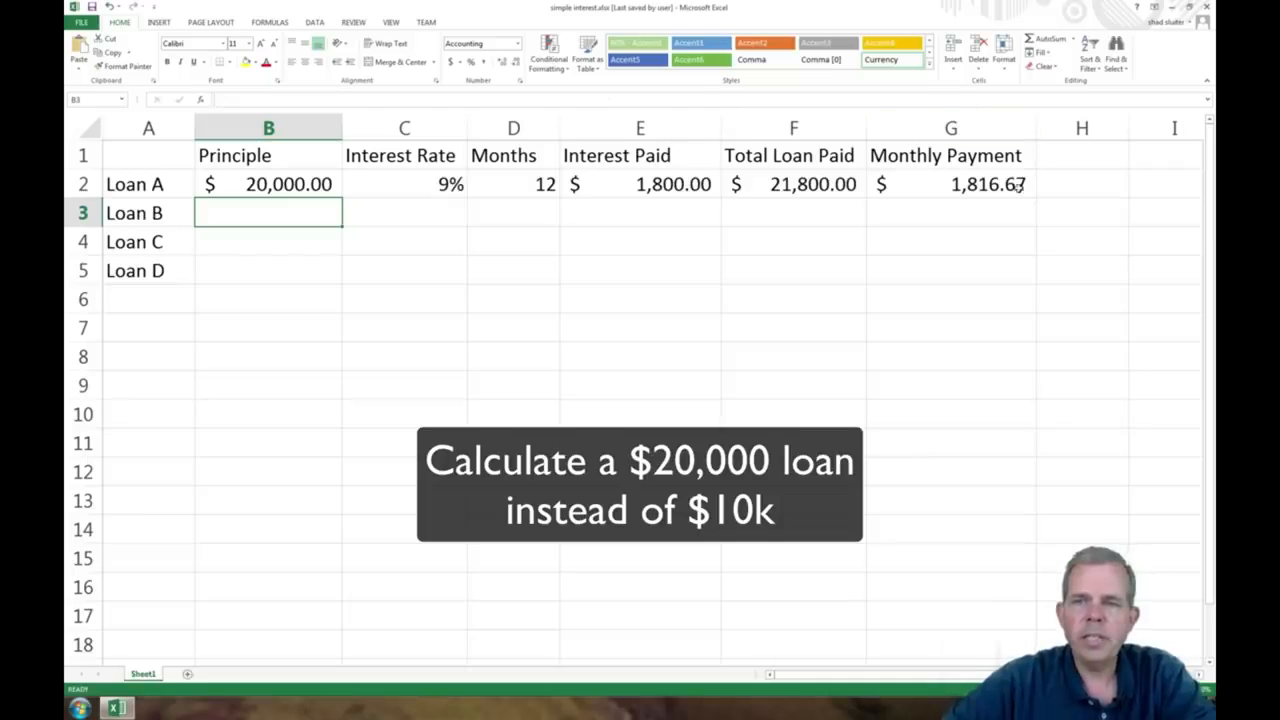
{"action": "left_click", "coordinate": [1024, 184]}
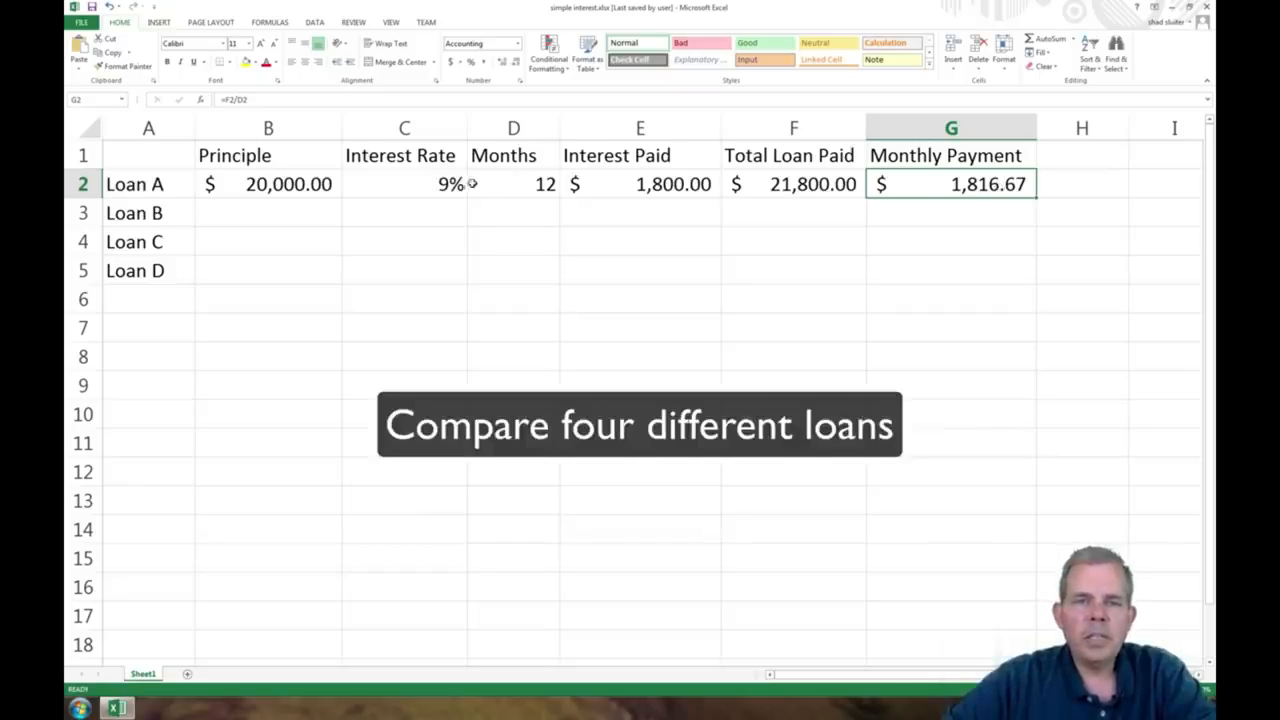
Step: Fill Loan A's principal, interest rate and months down through B2:D5 to Loans B, C and D
{"action": "left_click_drag", "start_coordinate": [272, 188], "coordinate": [495, 261]}
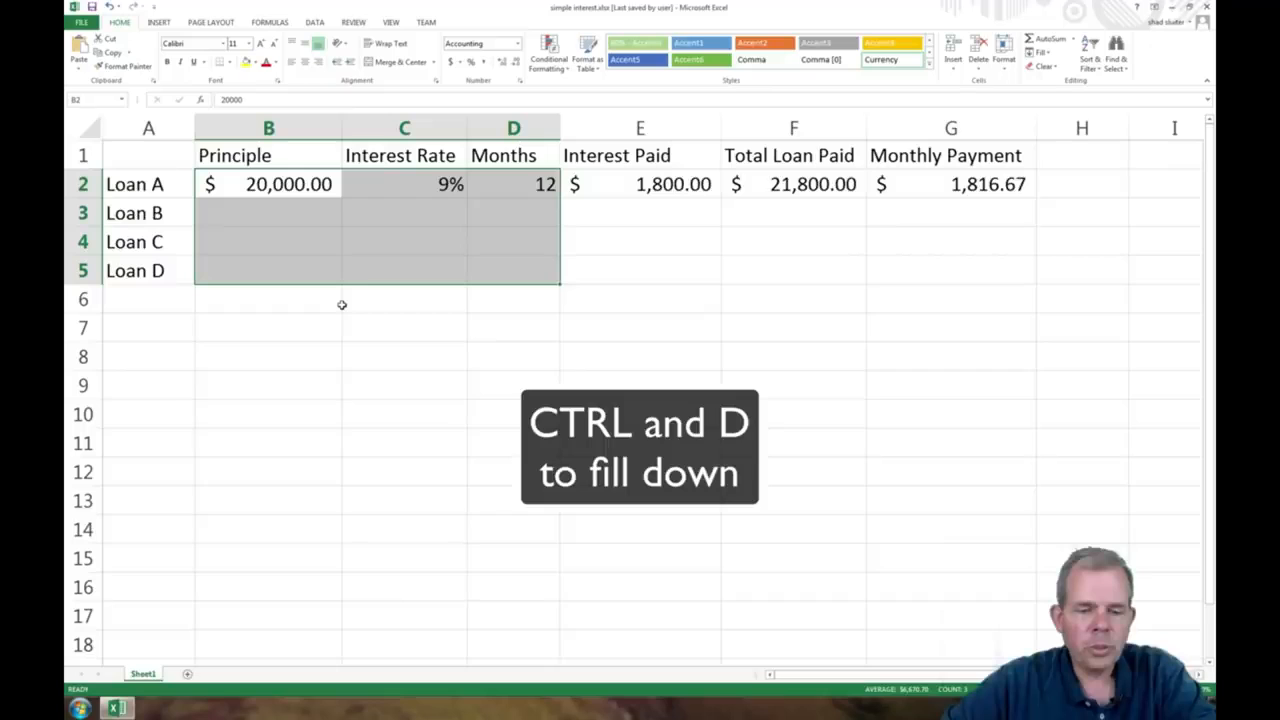
{"action": "key", "text": "ctrl+d"}
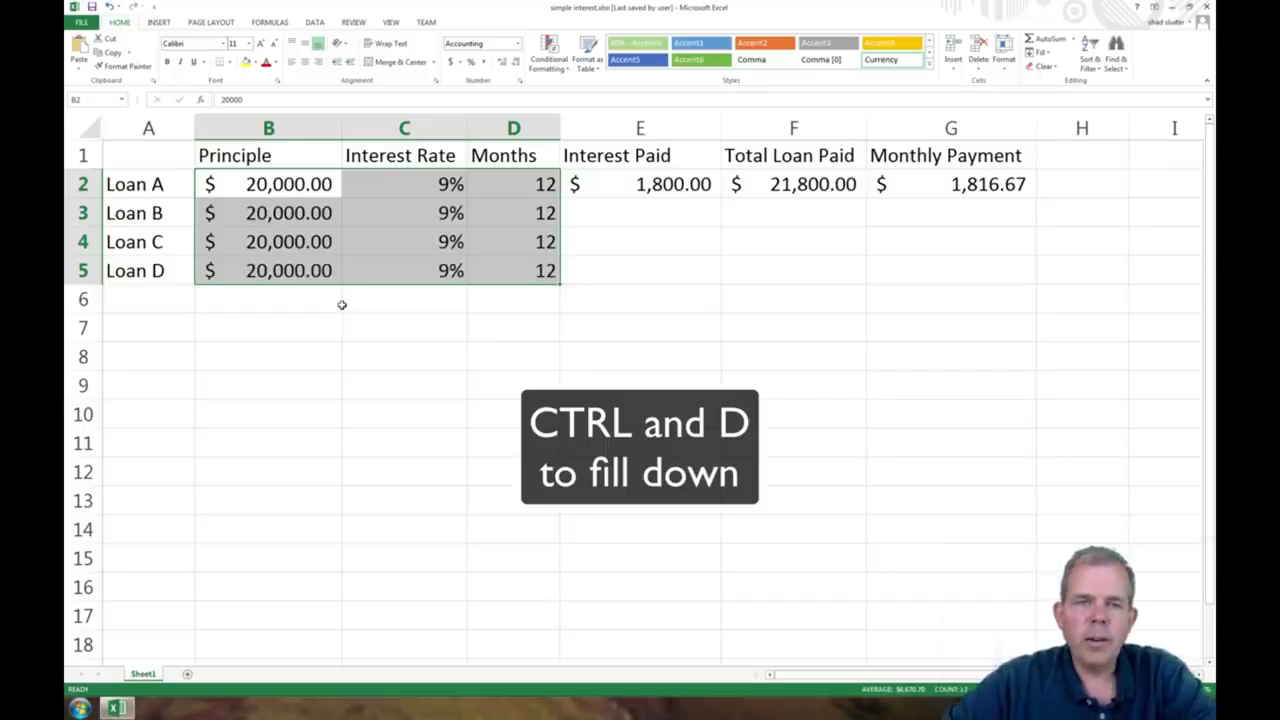
{"action": "left_click", "coordinate": [424, 250]}
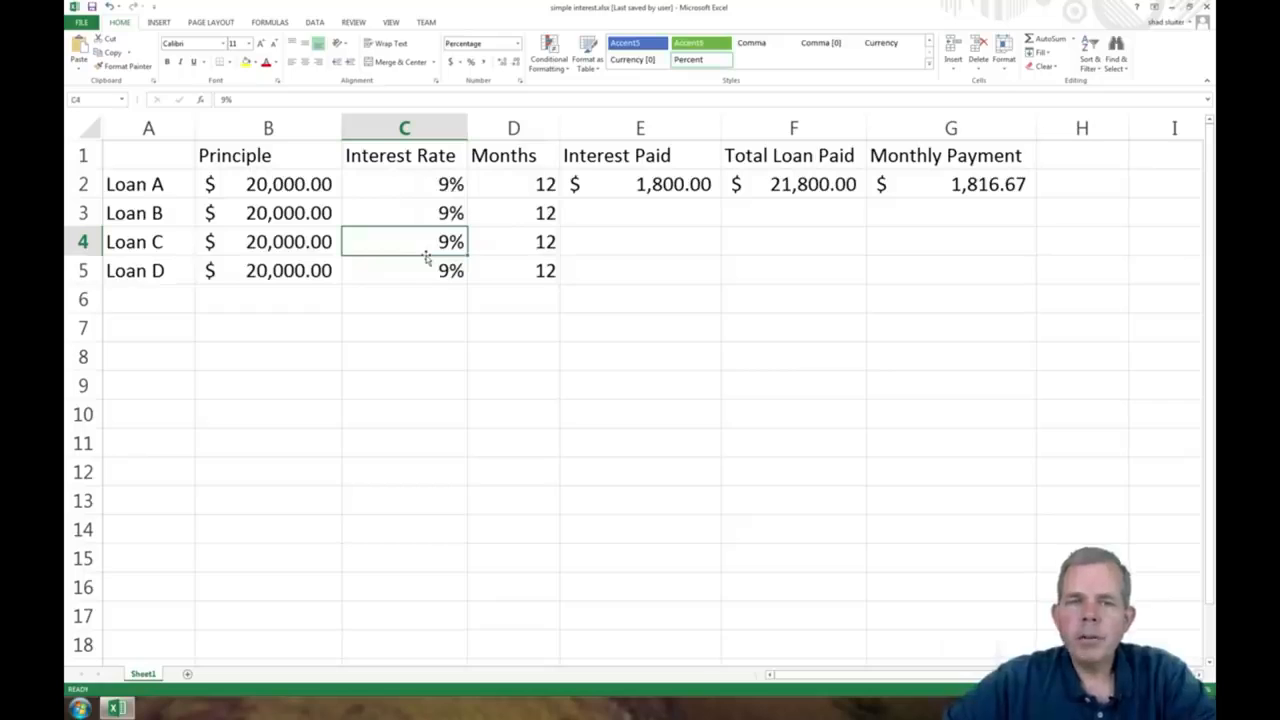
Step: Set the interest rates in C3:C5 to 8% for Loan B, 7% for Loan C and 6% for Loan D
{"action": "left_click", "coordinate": [442, 213]}
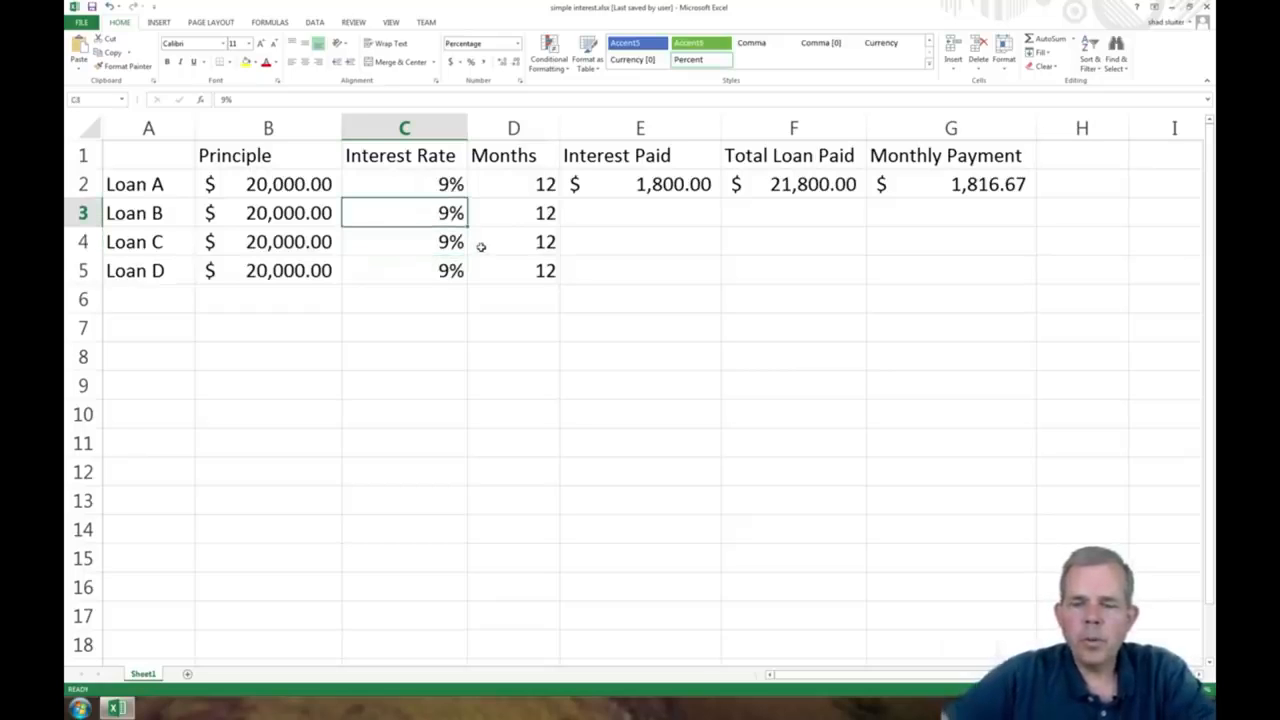
{"action": "type", "text": "8"}
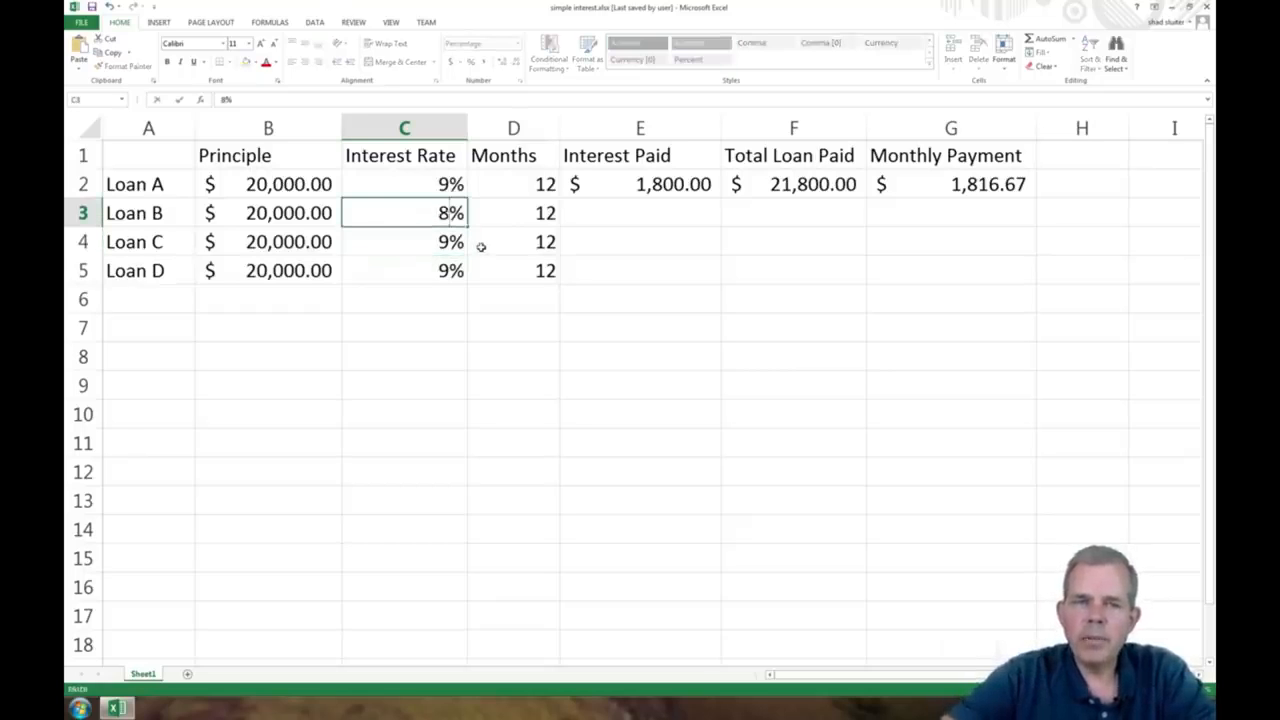
{"action": "key", "text": "Return"}
{"action": "type", "text": "7"}
{"action": "key", "text": "Return"}
{"action": "type", "text": "6"}
{"action": "key", "text": "Return"}
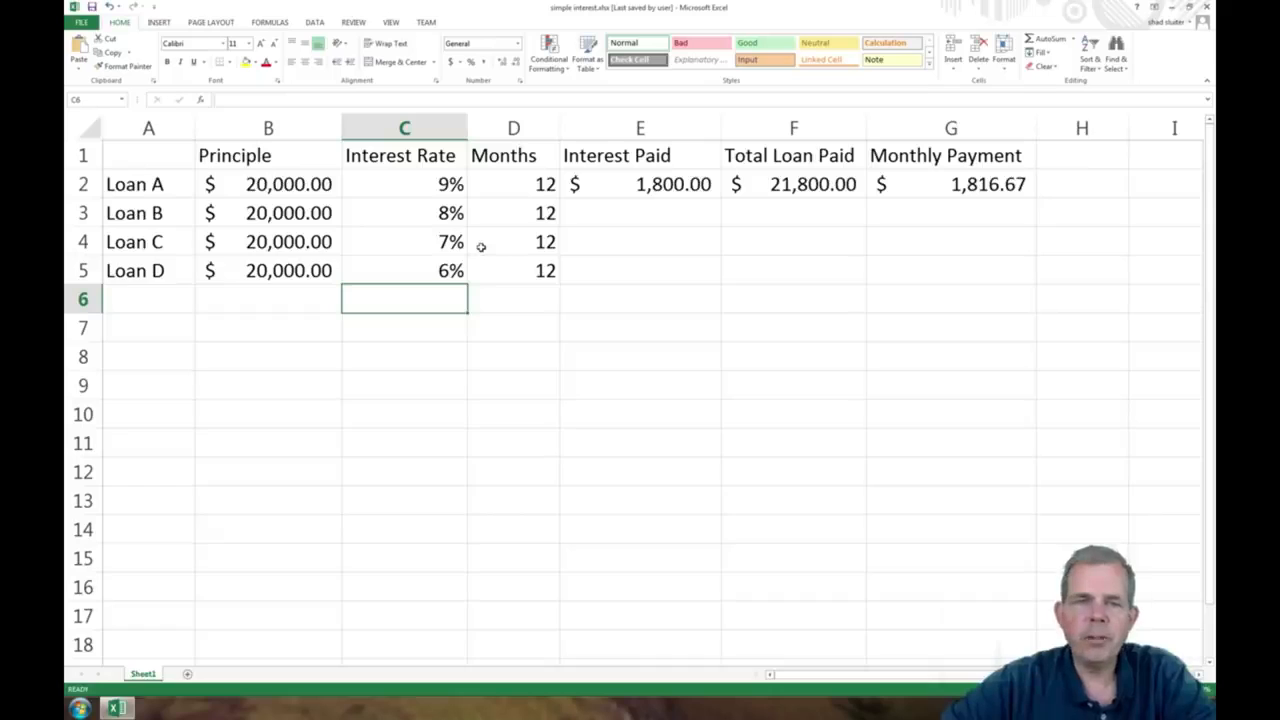
Step: Copy Loan A's interest paid, total loan paid and monthly payment formulas from E2:G2 down to row 5
{"action": "left_click_drag", "start_coordinate": [306, 216], "coordinate": [309, 260]}
{"action": "left_click_drag", "start_coordinate": [506, 216], "coordinate": [513, 268]}
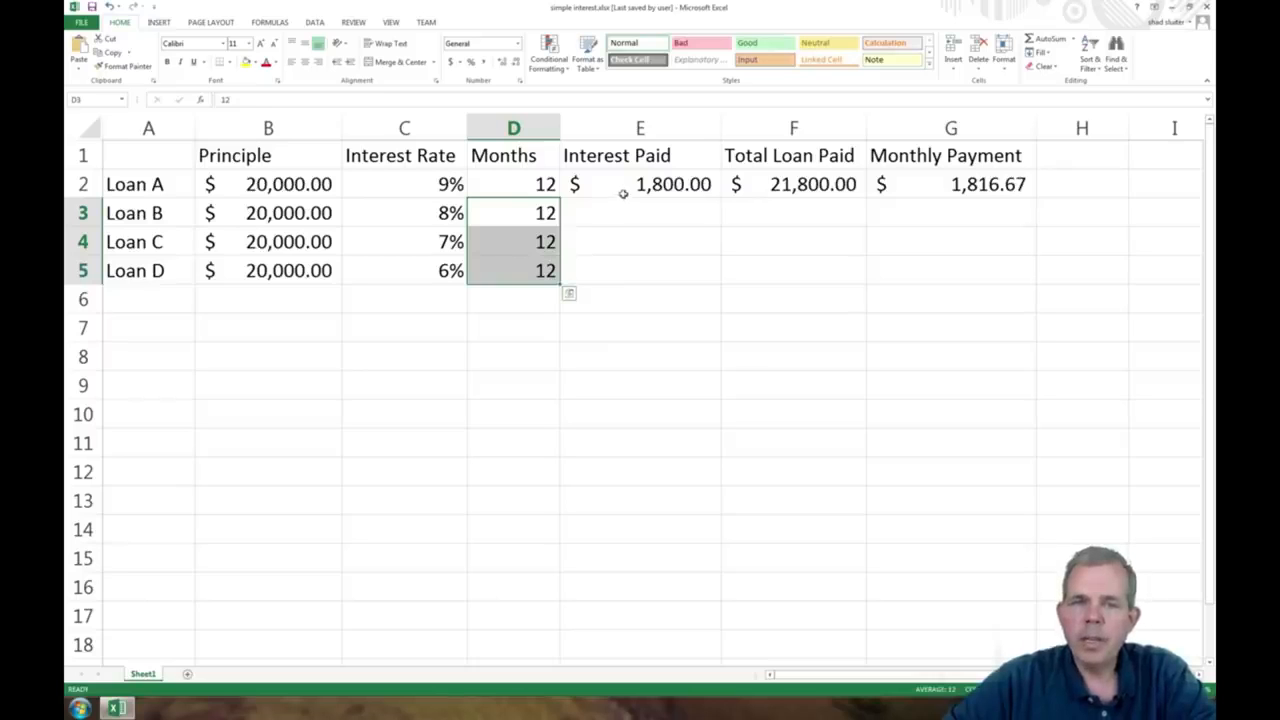
{"action": "left_click_drag", "start_coordinate": [623, 186], "coordinate": [900, 188]}
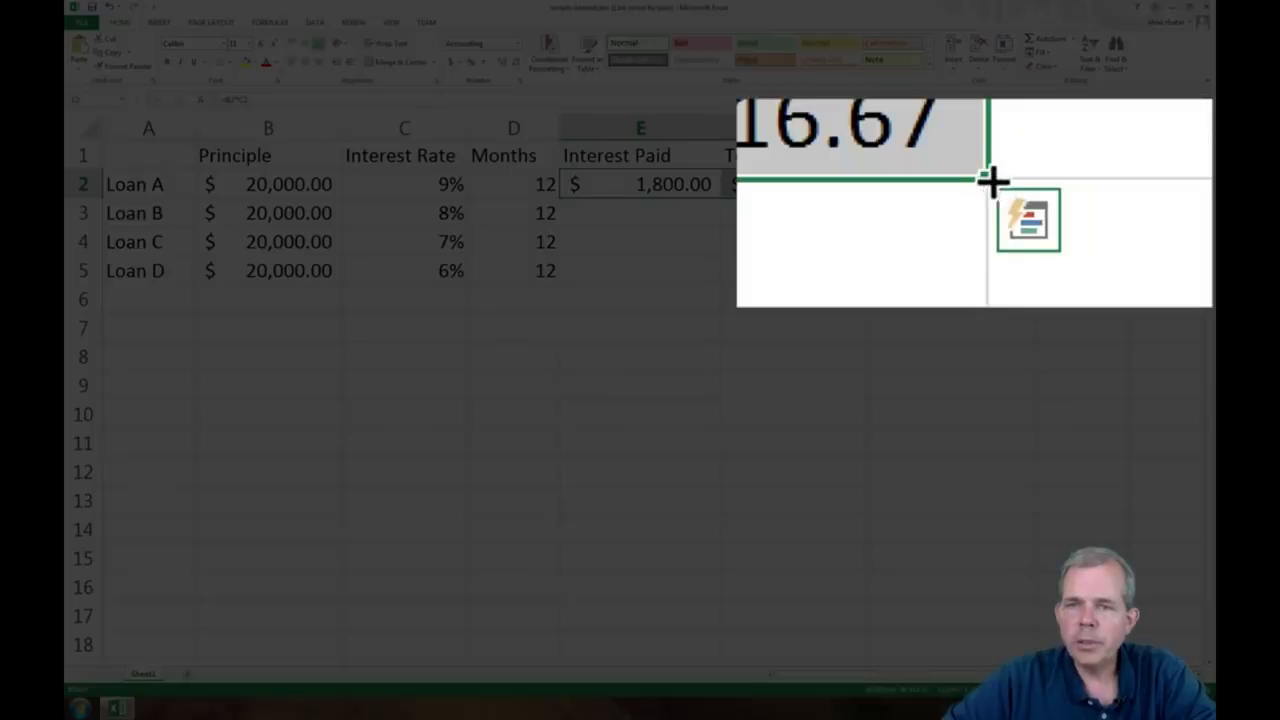
{"action": "left_click_drag", "start_coordinate": [1036, 198], "coordinate": [1033, 279]}
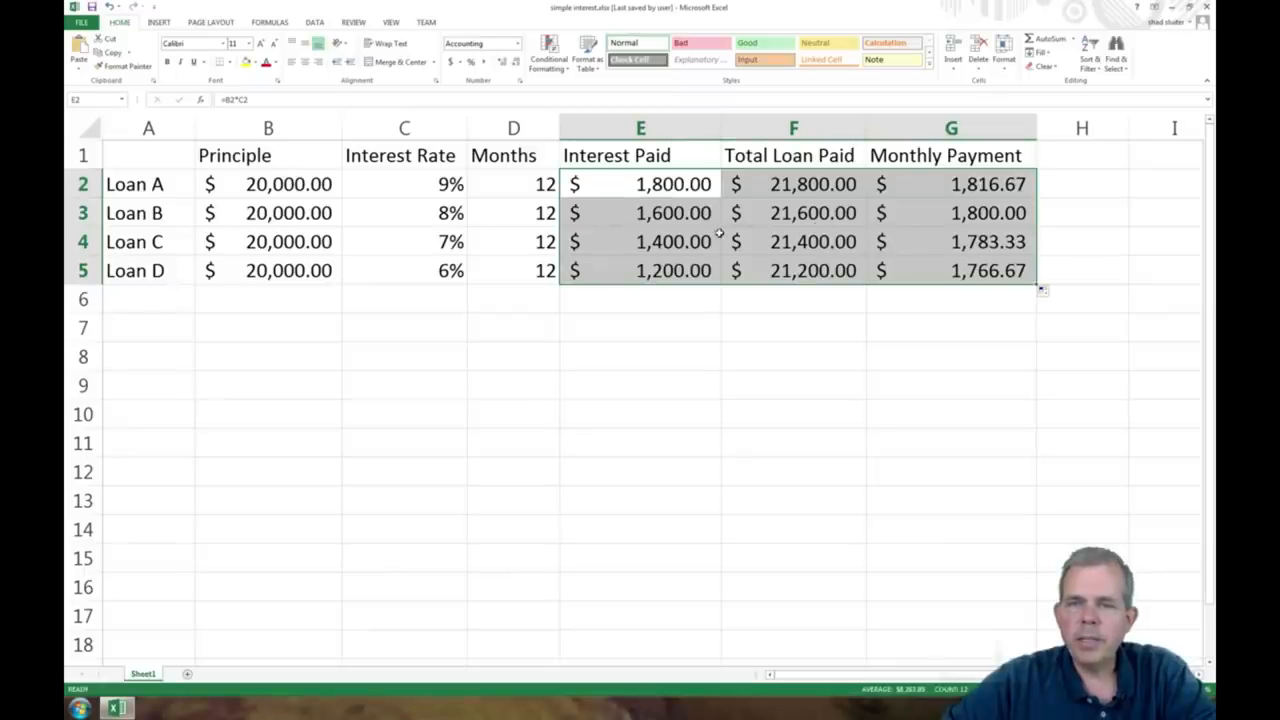
Step: Compare the interest paid across the loans in column E and check Loan D's monthly payment in G5
{"action": "left_click", "coordinate": [668, 190]}
{"action": "left_click", "coordinate": [670, 220]}
{"action": "left_click", "coordinate": [688, 270]}
{"action": "left_click", "coordinate": [697, 336]}
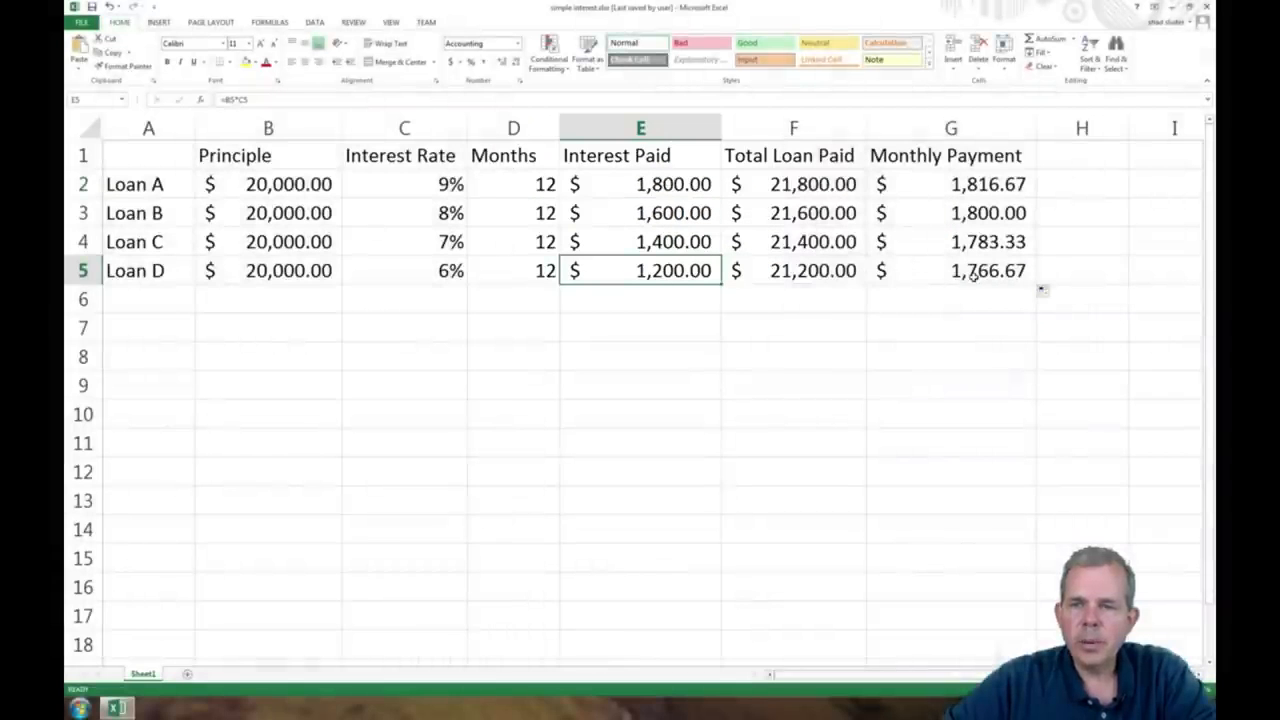
{"action": "left_click", "coordinate": [973, 271]}
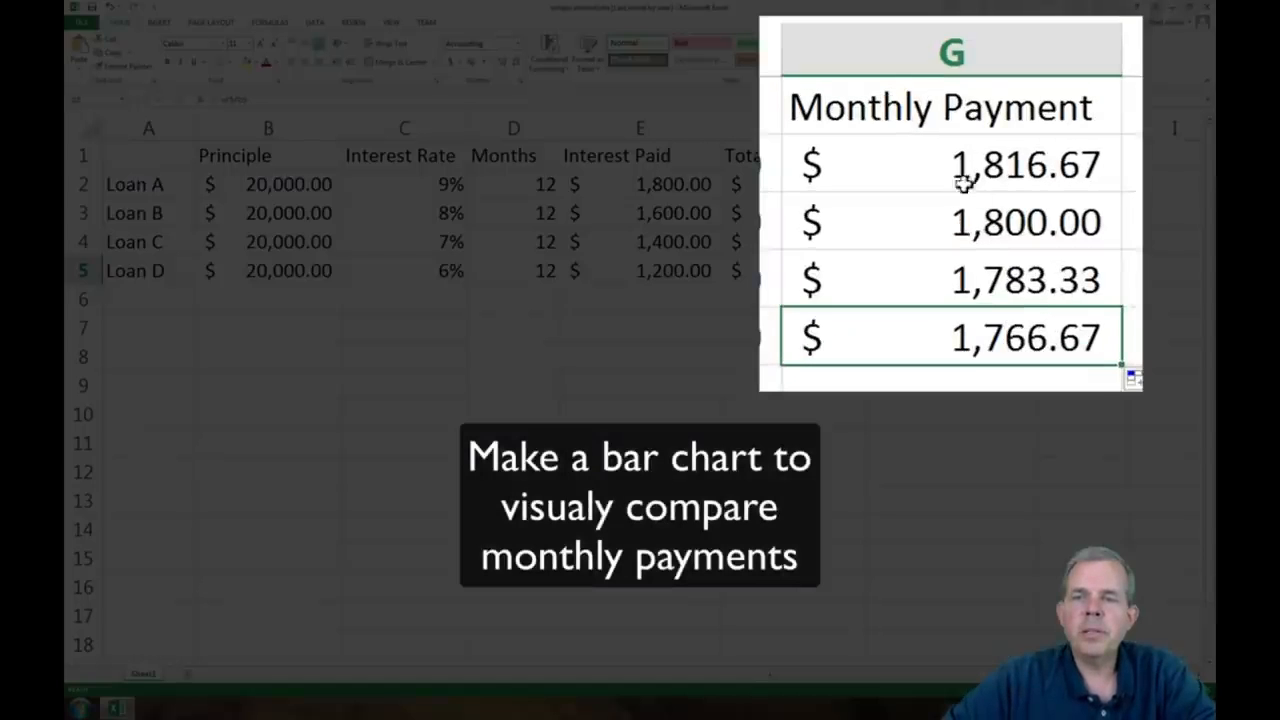
Step: Insert a 2-D clustered column chart of the monthly payments in G2:G5 and place it below the loan table
{"action": "left_click_drag", "start_coordinate": [951, 183], "coordinate": [942, 259]}
{"action": "left_click_drag", "start_coordinate": [934, 316], "coordinate": [930, 341]}
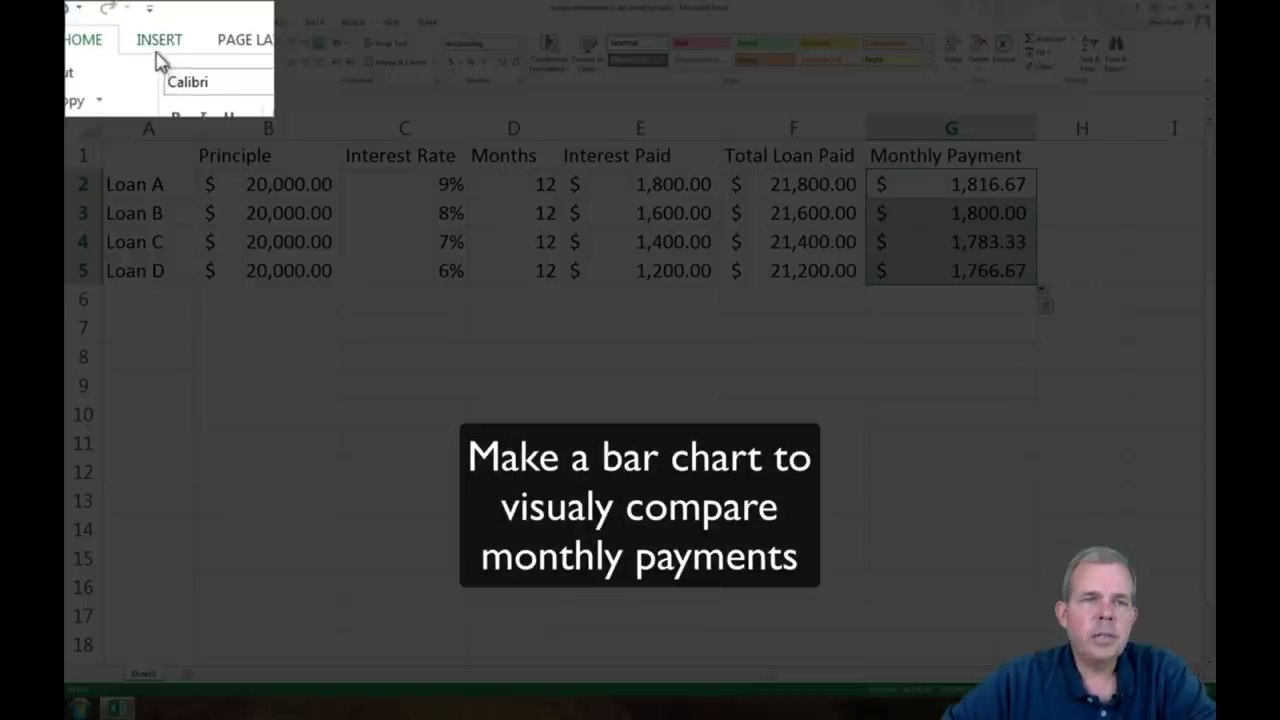
{"action": "left_click", "coordinate": [158, 22]}
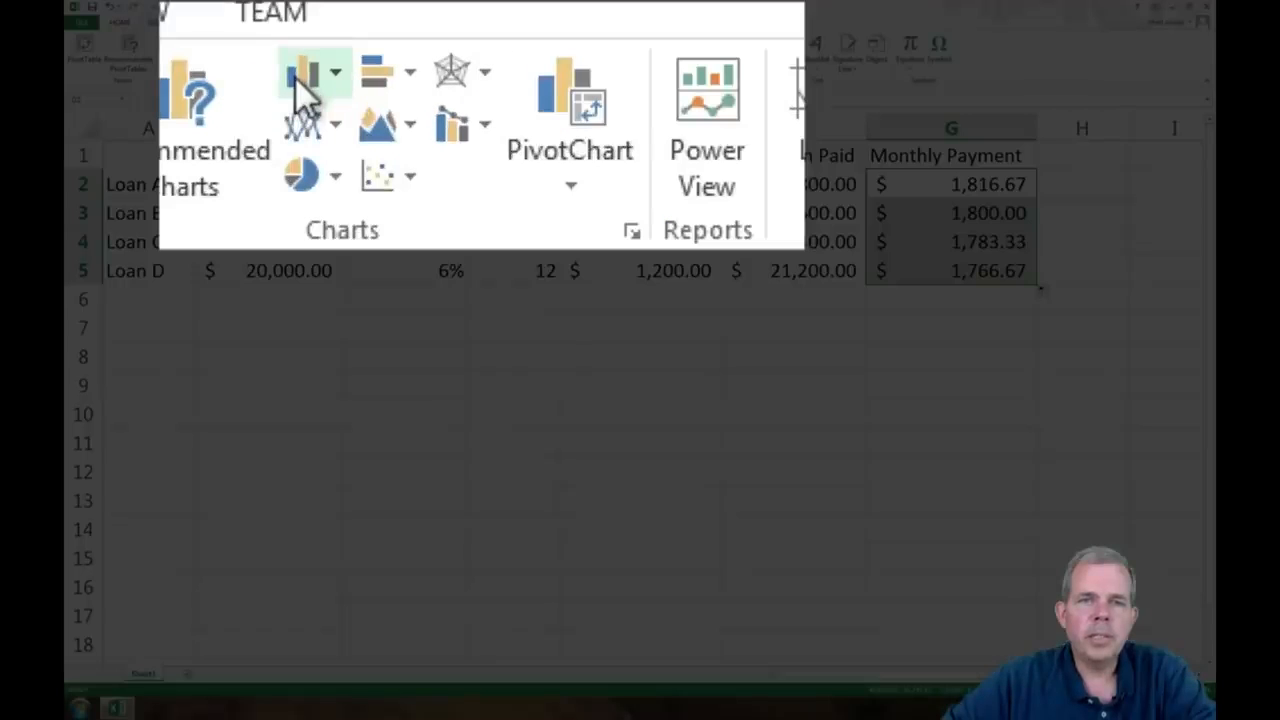
{"action": "left_click", "coordinate": [437, 40]}
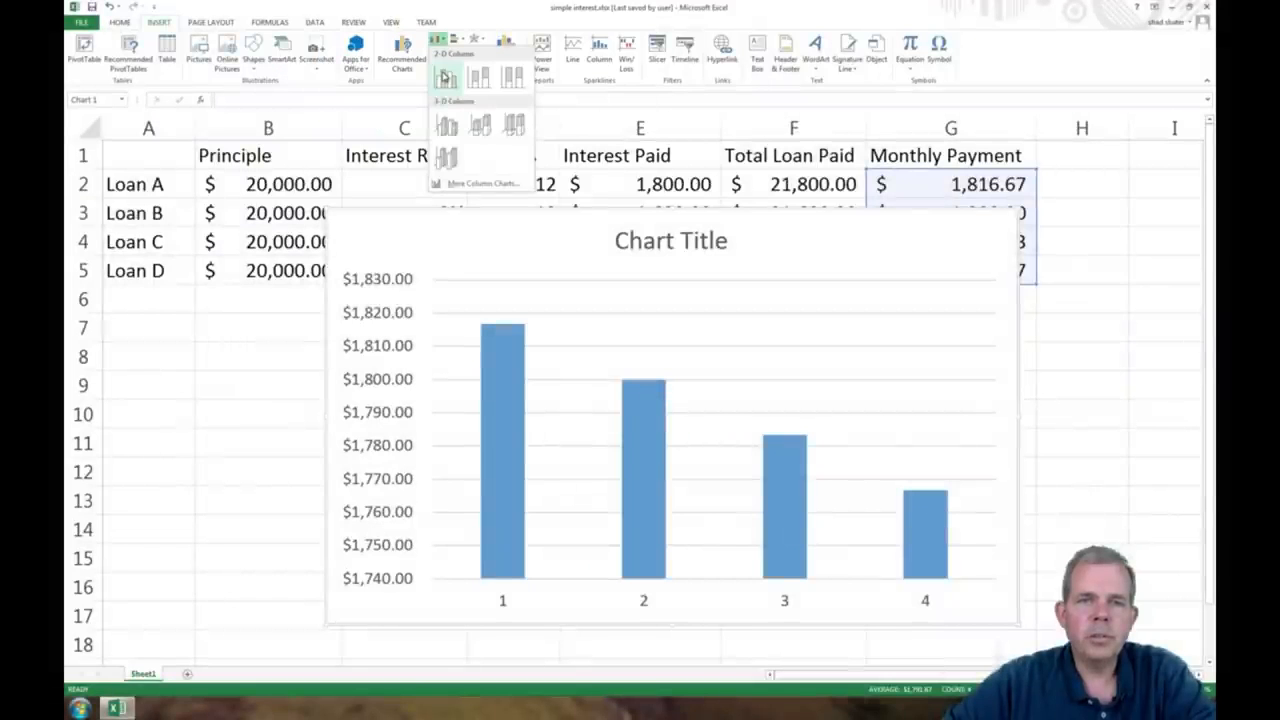
{"action": "left_click", "coordinate": [444, 78]}
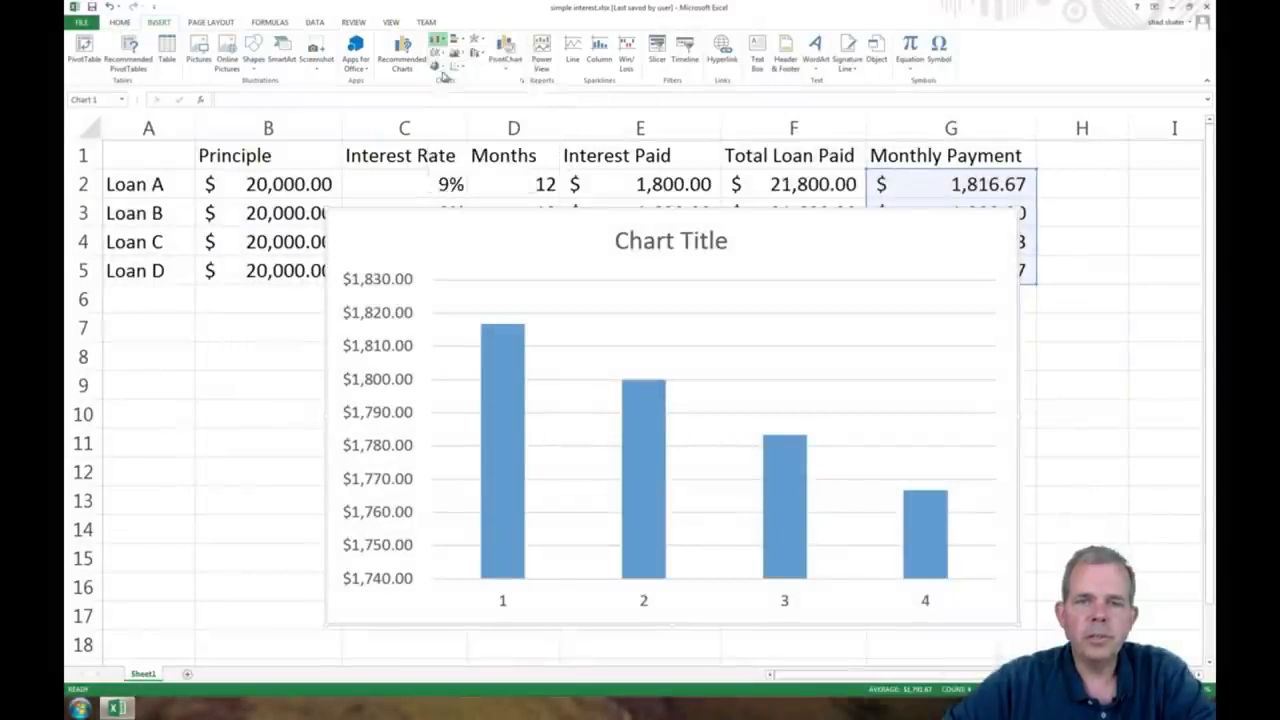
{"action": "left_click_drag", "start_coordinate": [497, 252], "coordinate": [462, 341]}
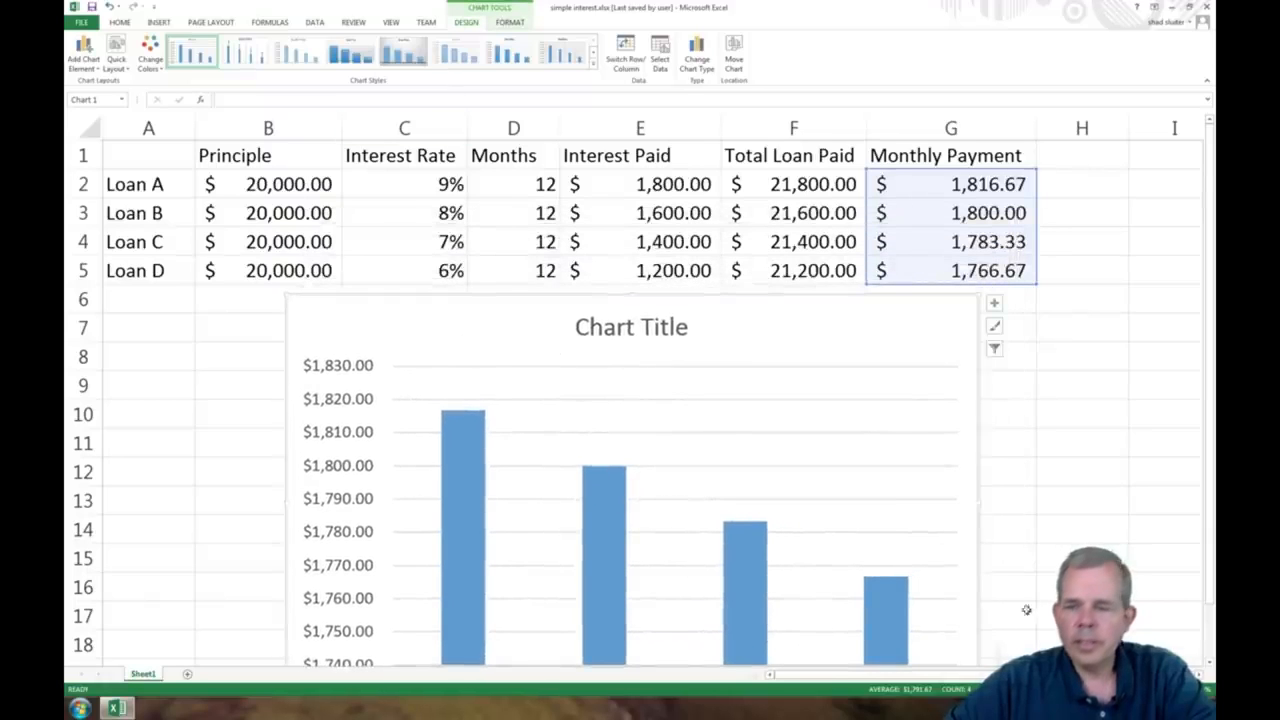
{"action": "left_click", "coordinate": [1109, 689]}
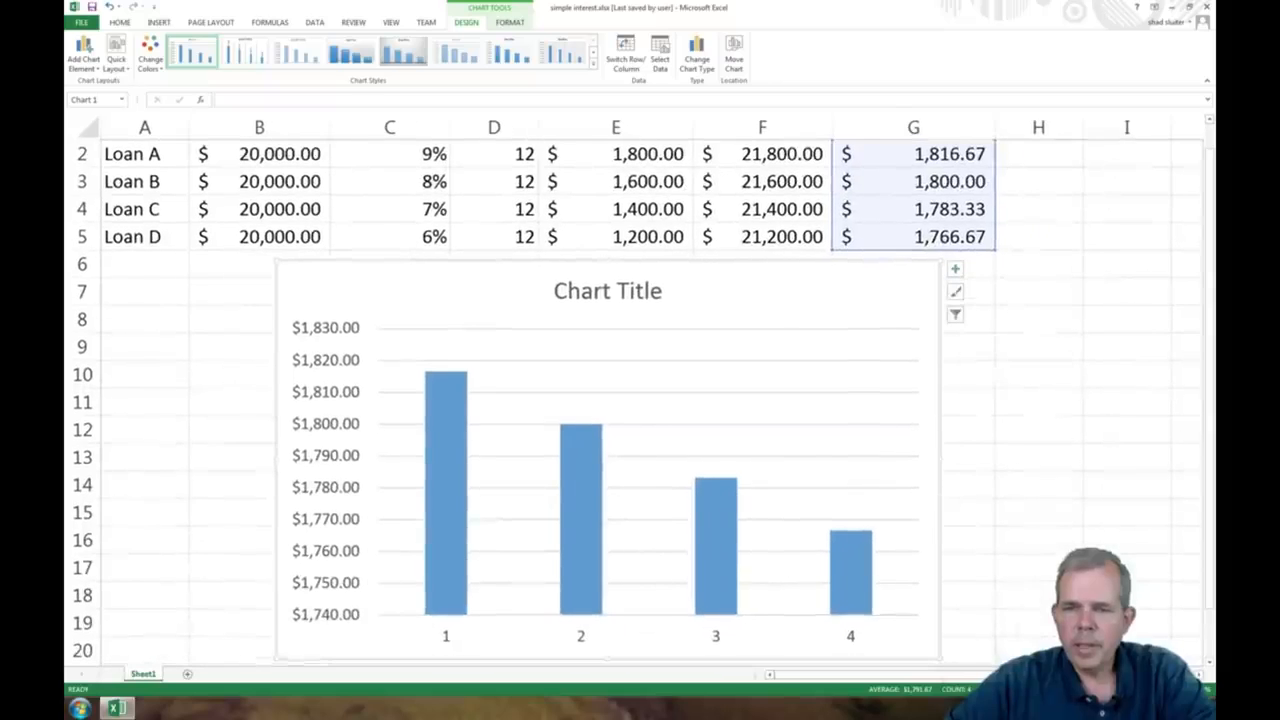
Step: Replace the chart's placeholder title with "Monthly Payments for $10K Loan"
{"action": "left_click", "coordinate": [580, 293]}
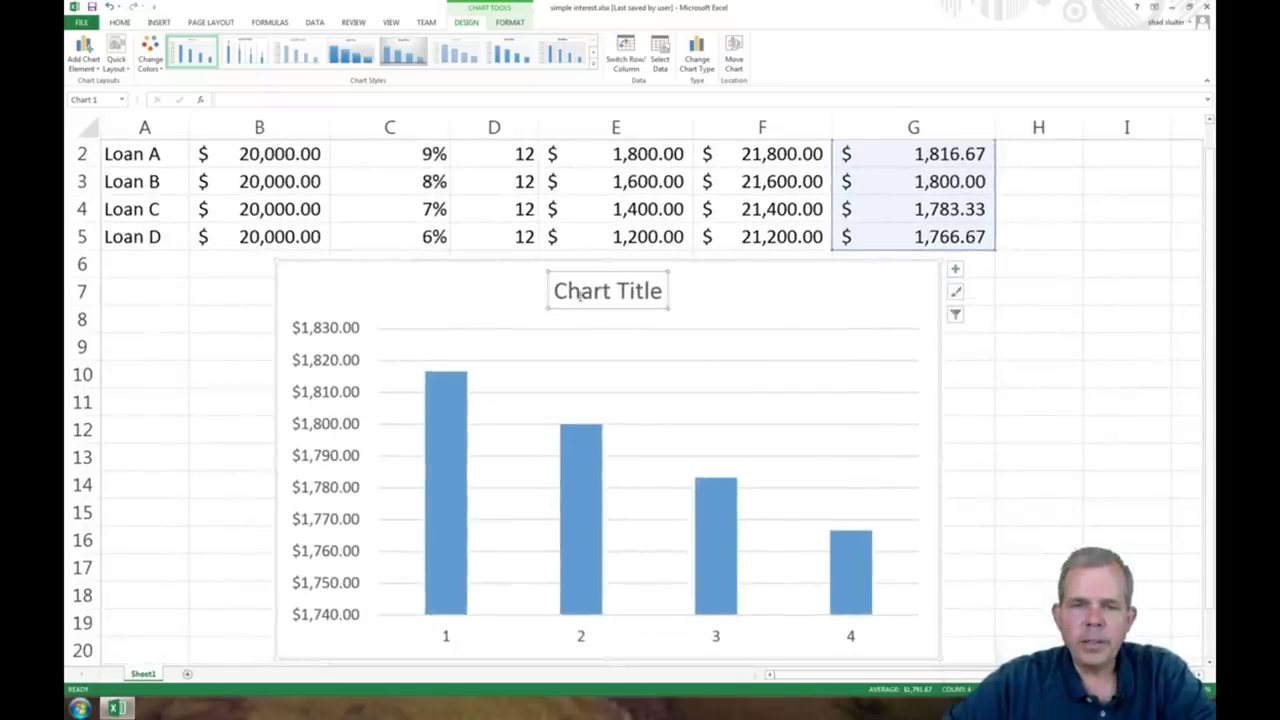
{"action": "left_click_drag", "start_coordinate": [556, 290], "coordinate": [670, 291]}
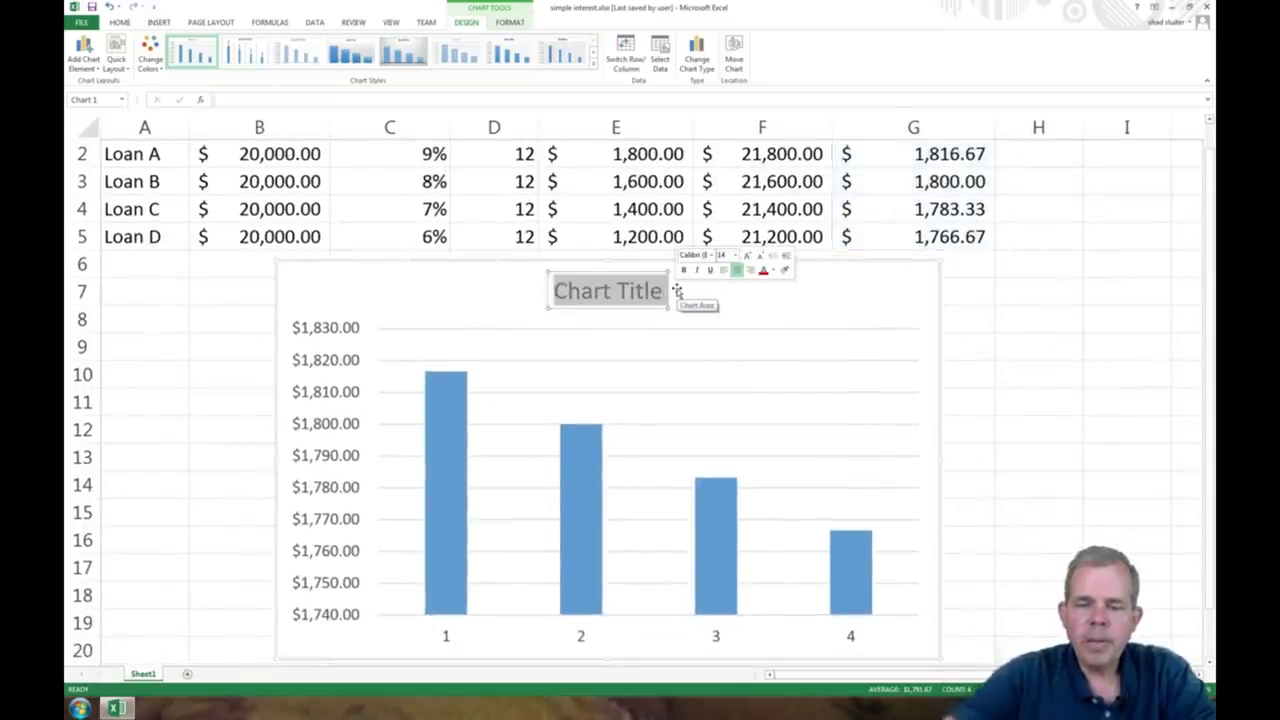
{"action": "type", "text": "Monthly Payme"}
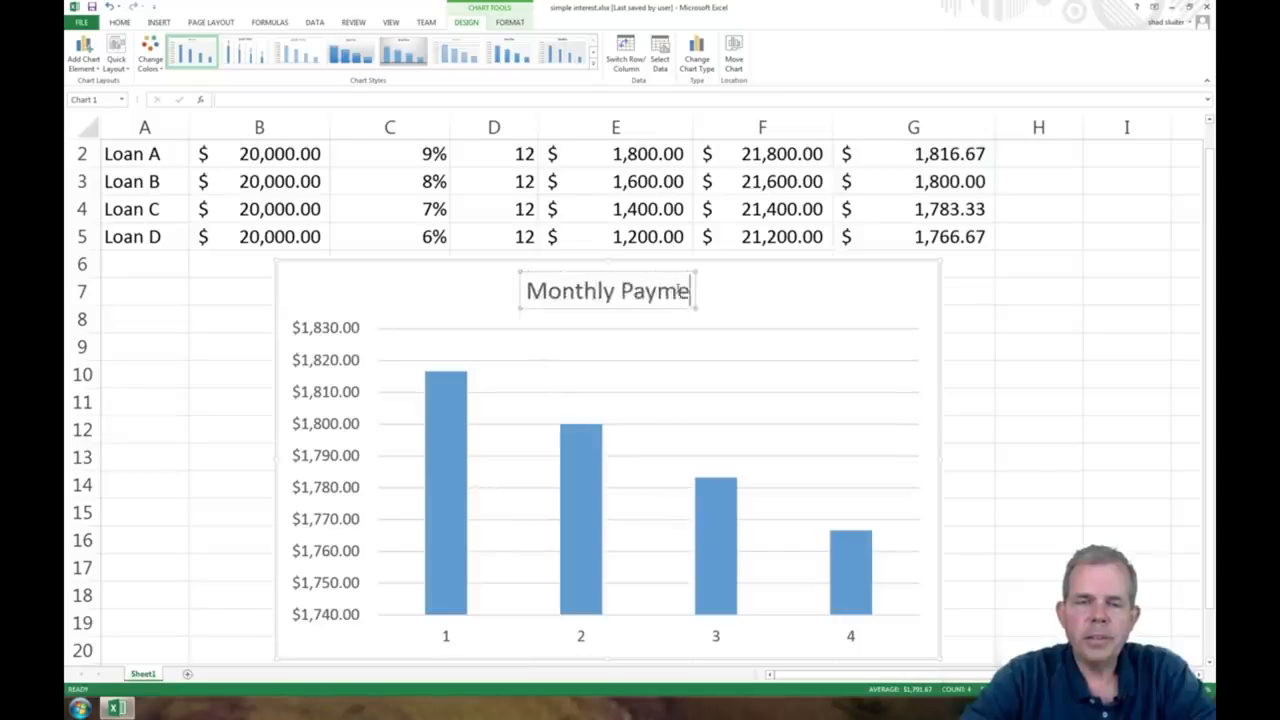
{"action": "type", "text": "nts for $10K"}
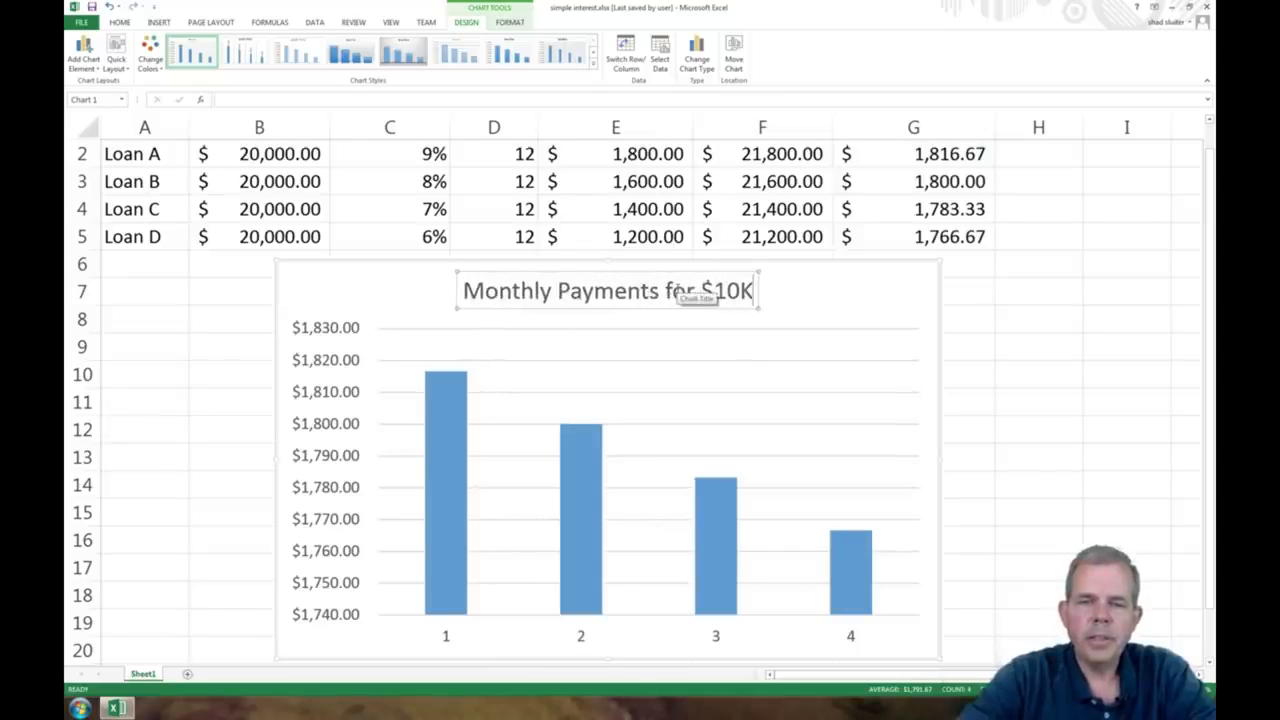
{"action": "type", "text": " Loan"}
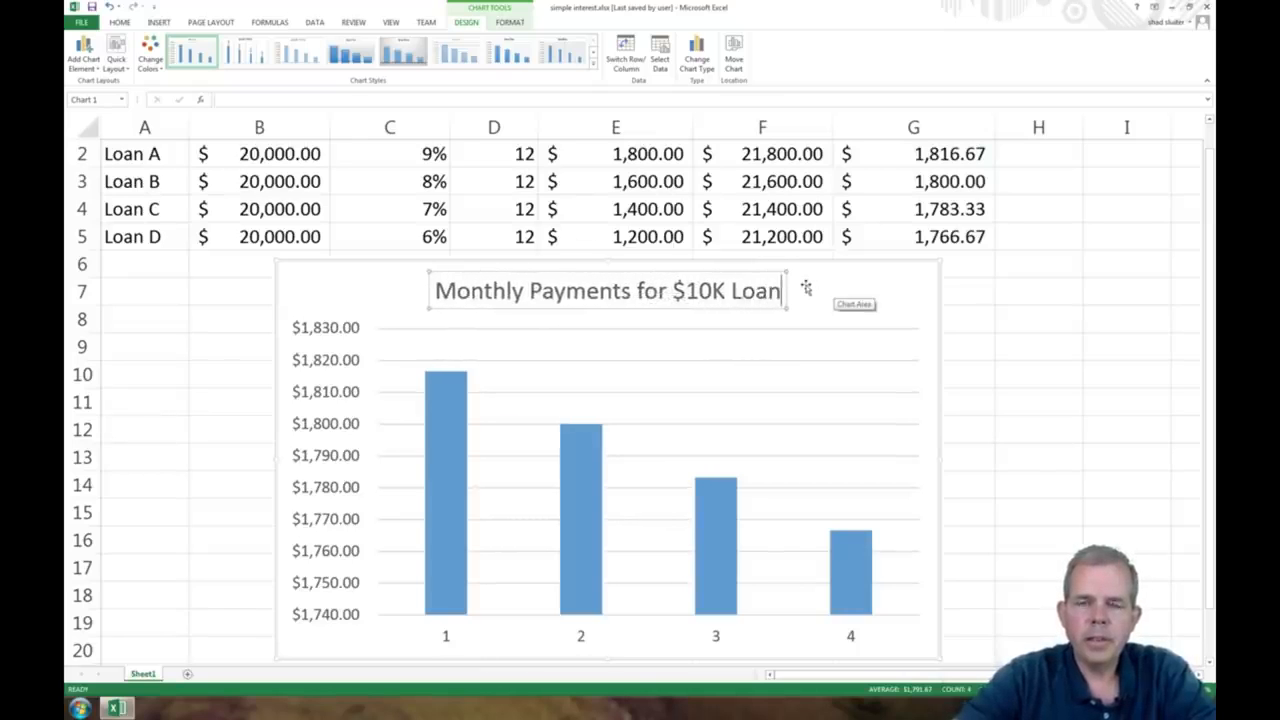
{"action": "left_click", "coordinate": [830, 288]}
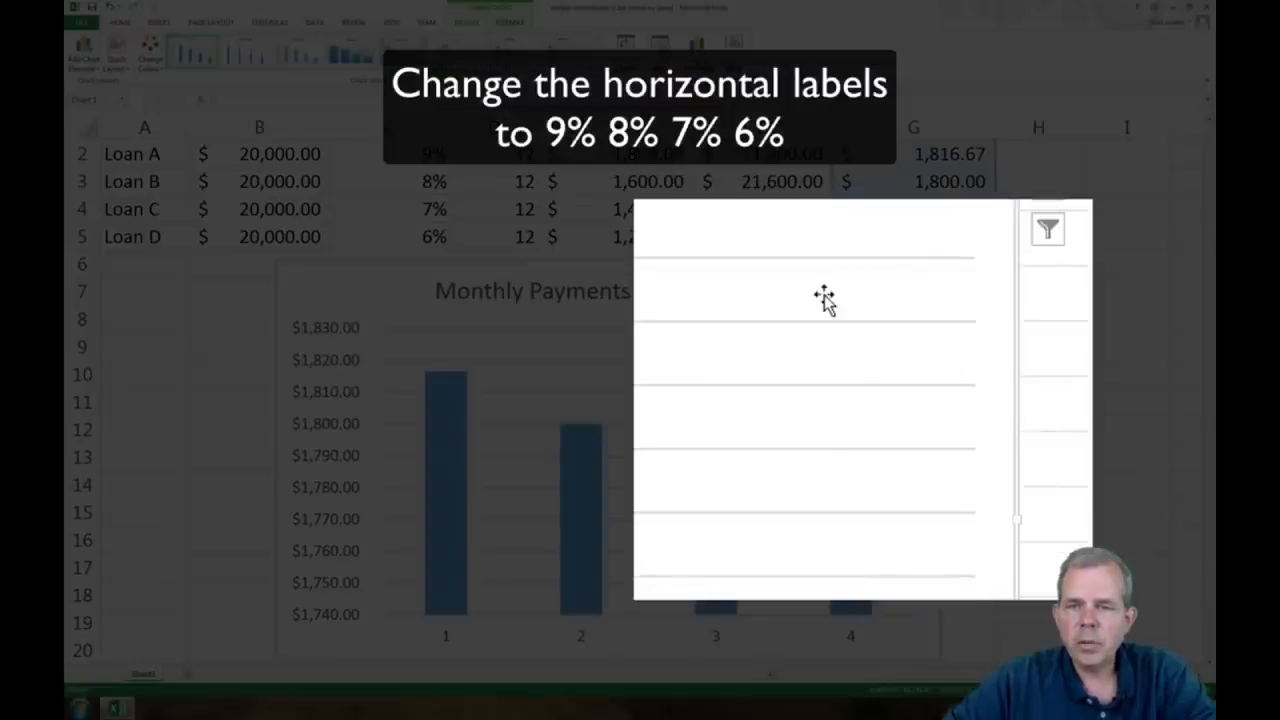
Step: Set the chart's horizontal axis labels to the interest rates in C2:C5
{"action": "right_click", "coordinate": [843, 350]}
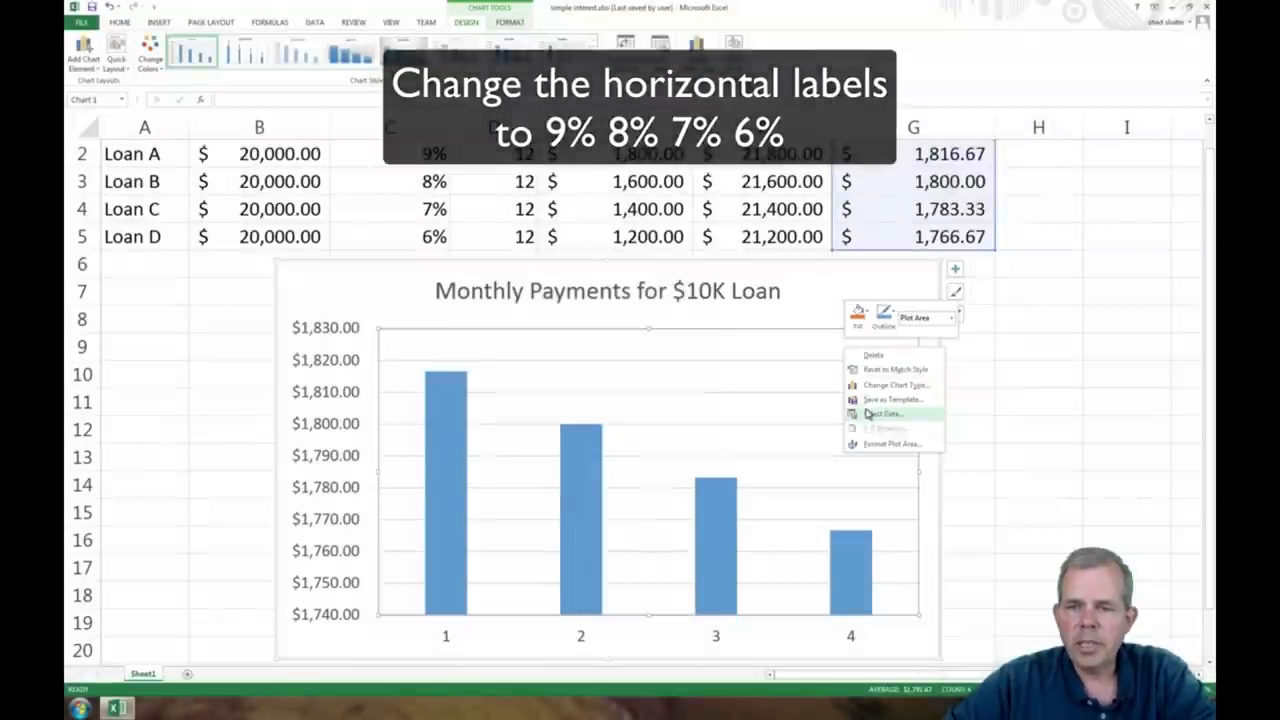
{"action": "left_click", "coordinate": [866, 412]}
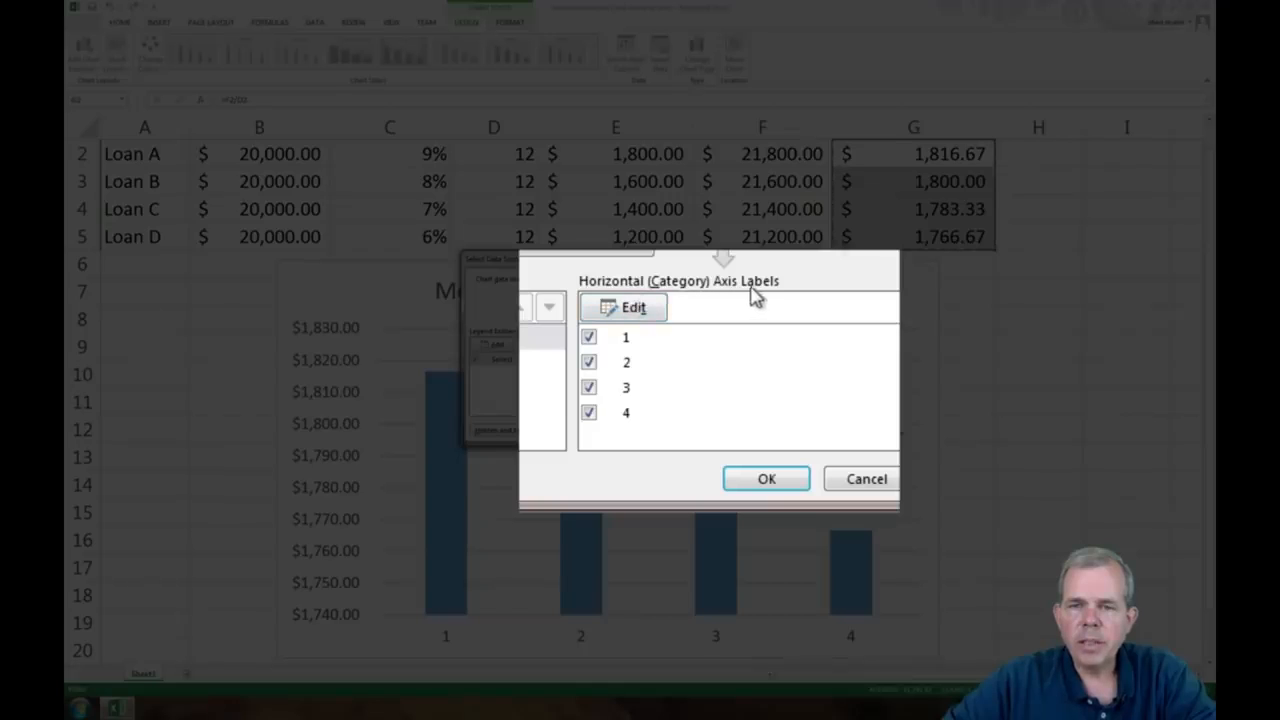
{"action": "left_click", "coordinate": [643, 308]}
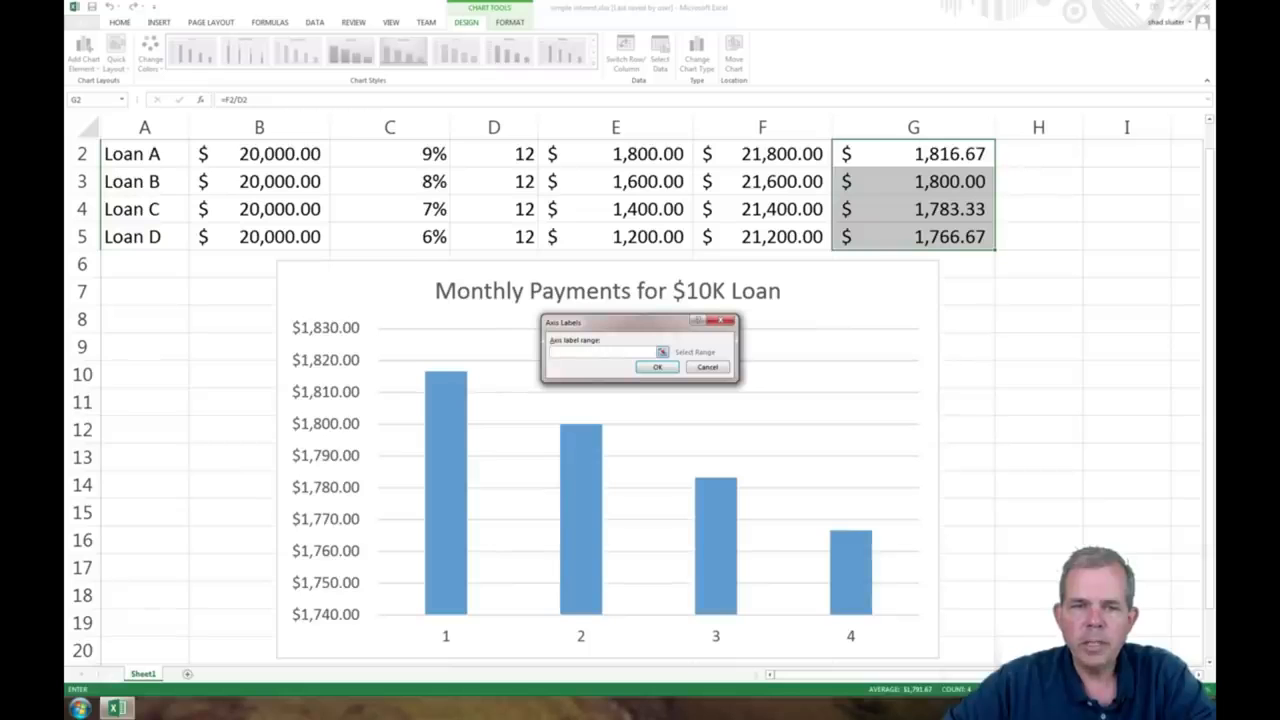
{"action": "left_click", "coordinate": [392, 155]}
{"action": "left_click_drag", "start_coordinate": [397, 149], "coordinate": [403, 266]}
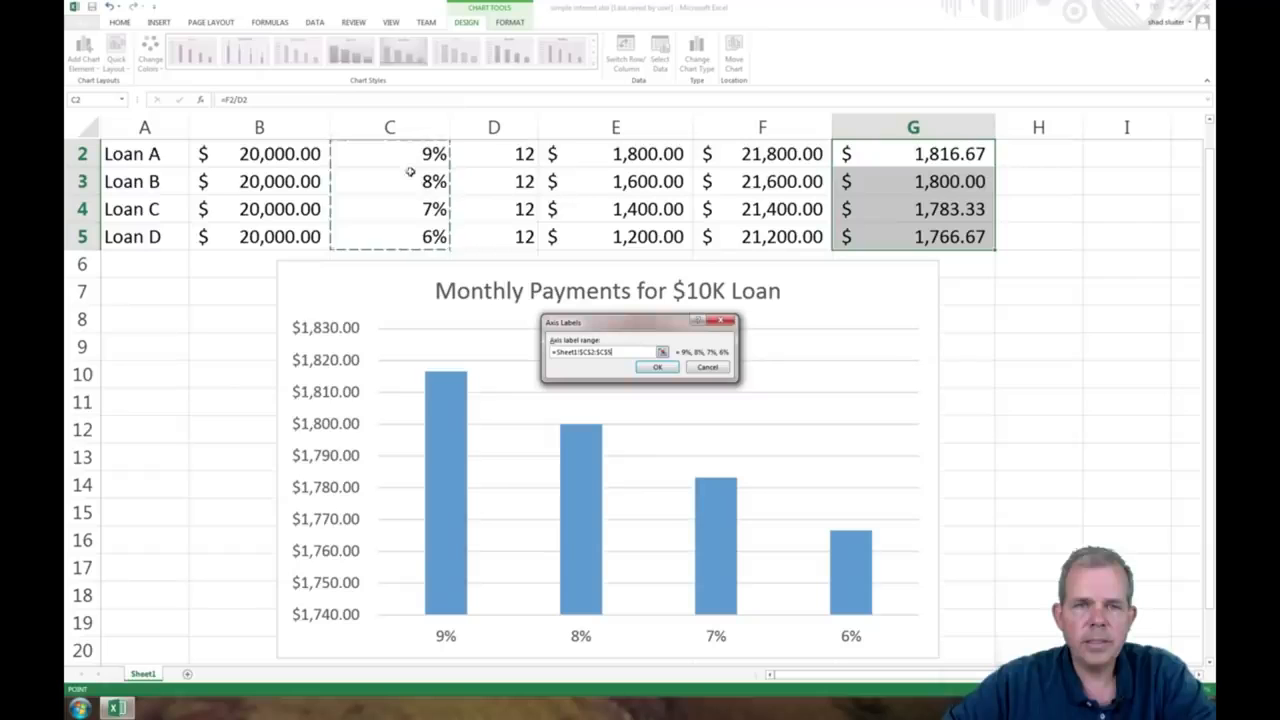
{"action": "left_click", "coordinate": [657, 367]}
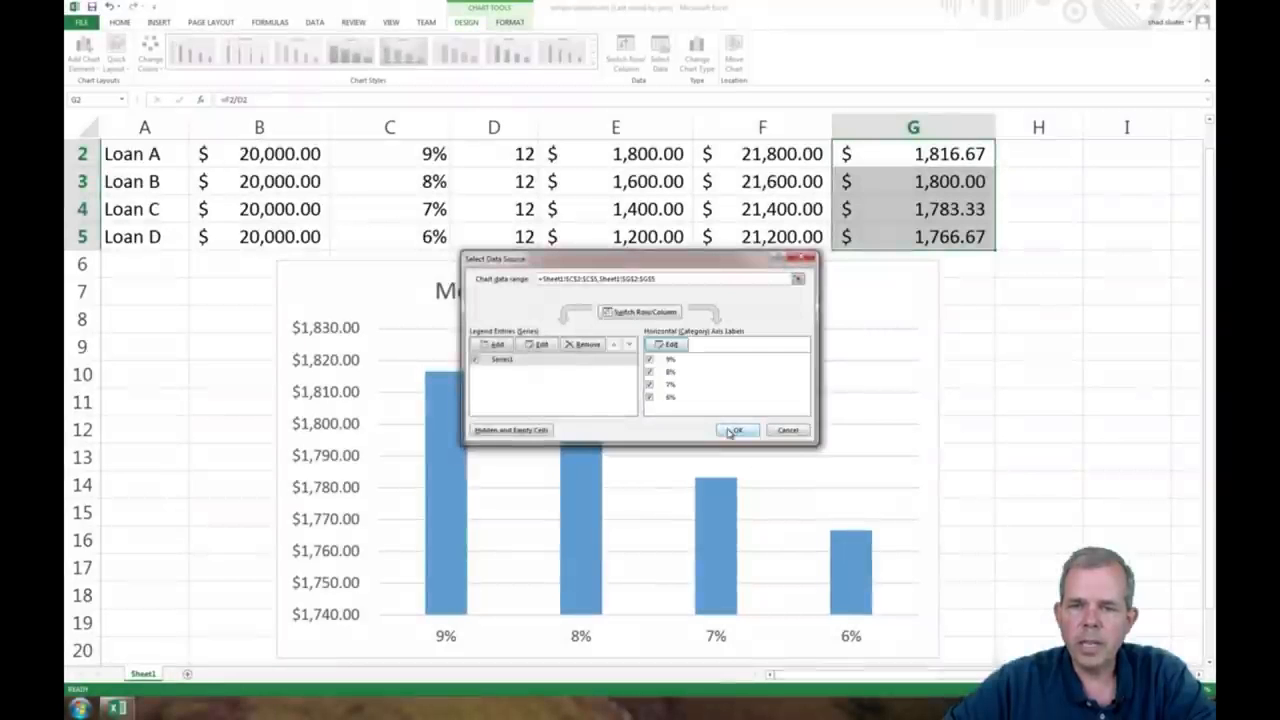
{"action": "left_click", "coordinate": [735, 430]}
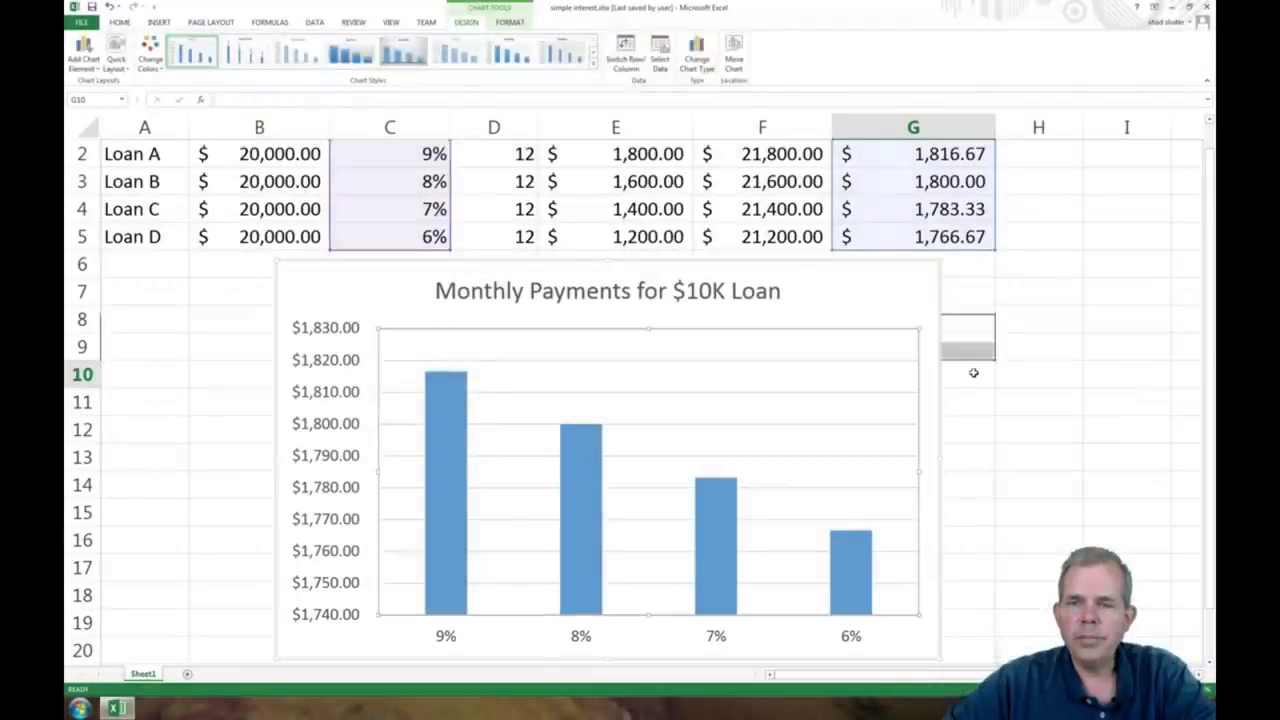
{"action": "left_click", "coordinate": [973, 372]}
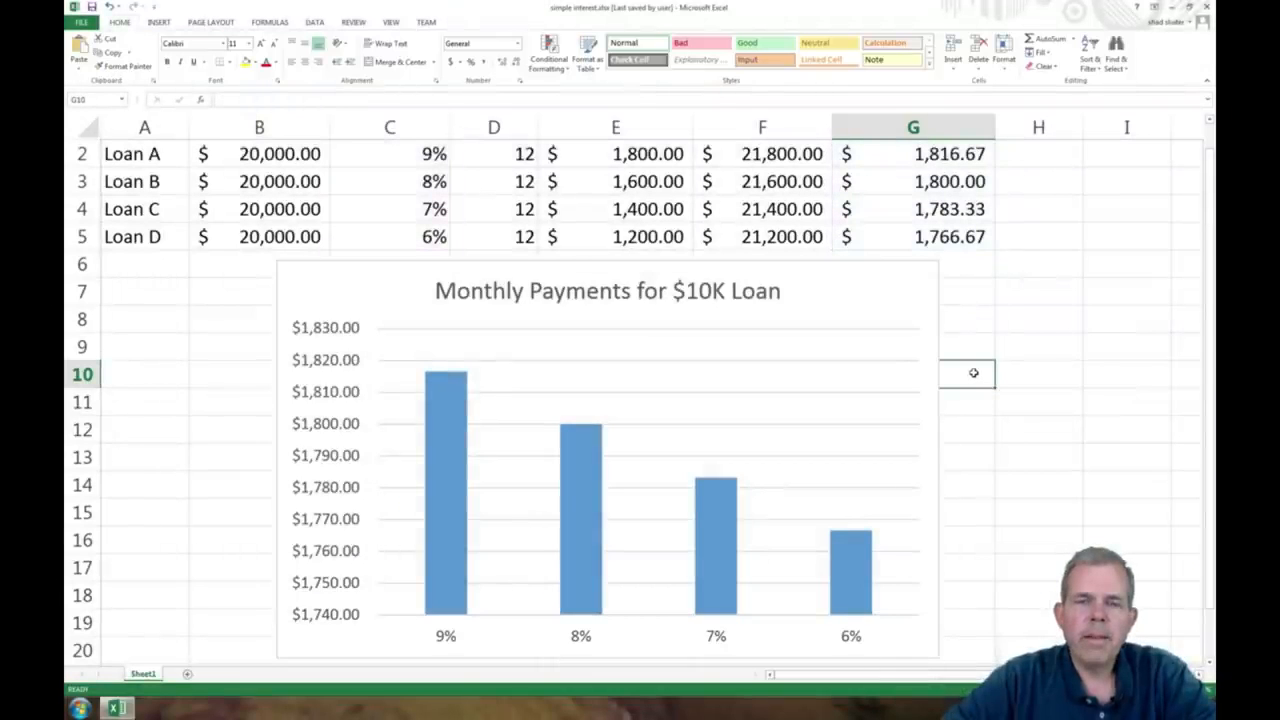
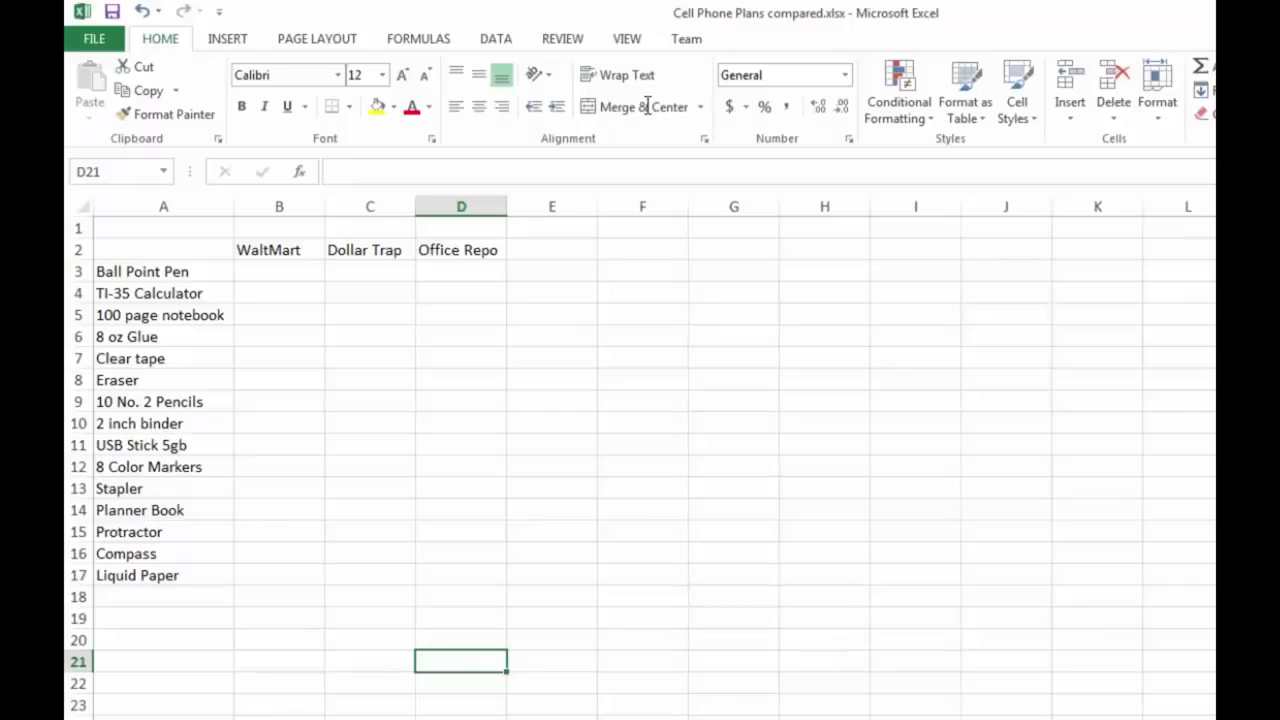
Step: Consult the School Shopping page of the PDF and fill WaltMart's item prices into B3:B17 of the worksheet
{"action": "key", "text": "alt+Tab"}
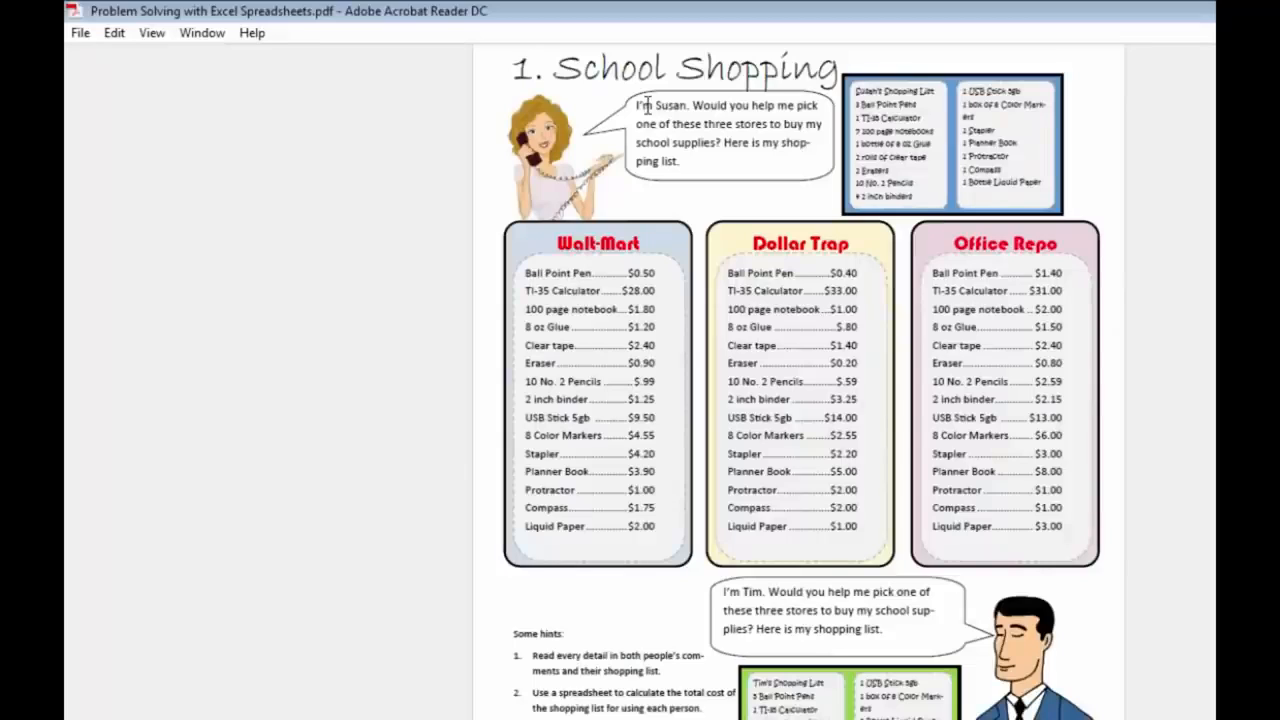
{"action": "key", "text": "alt+Tab"}
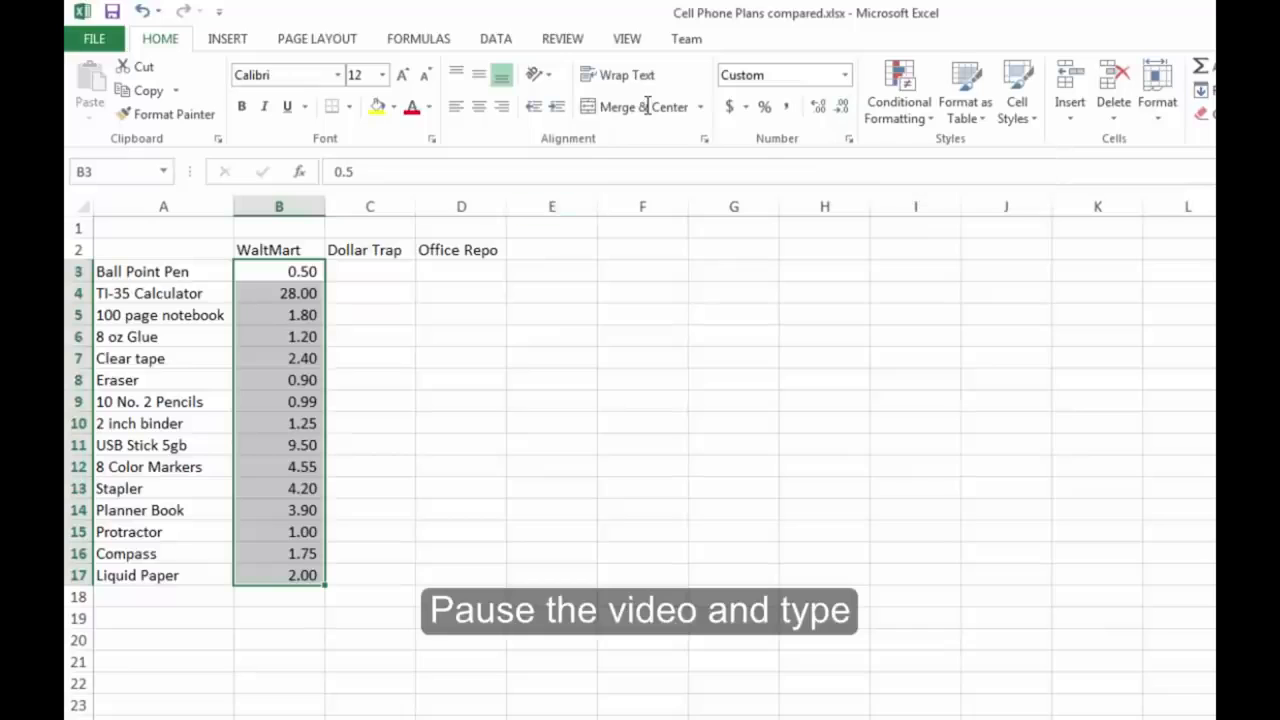
{"action": "left_click", "coordinate": [370, 380]}
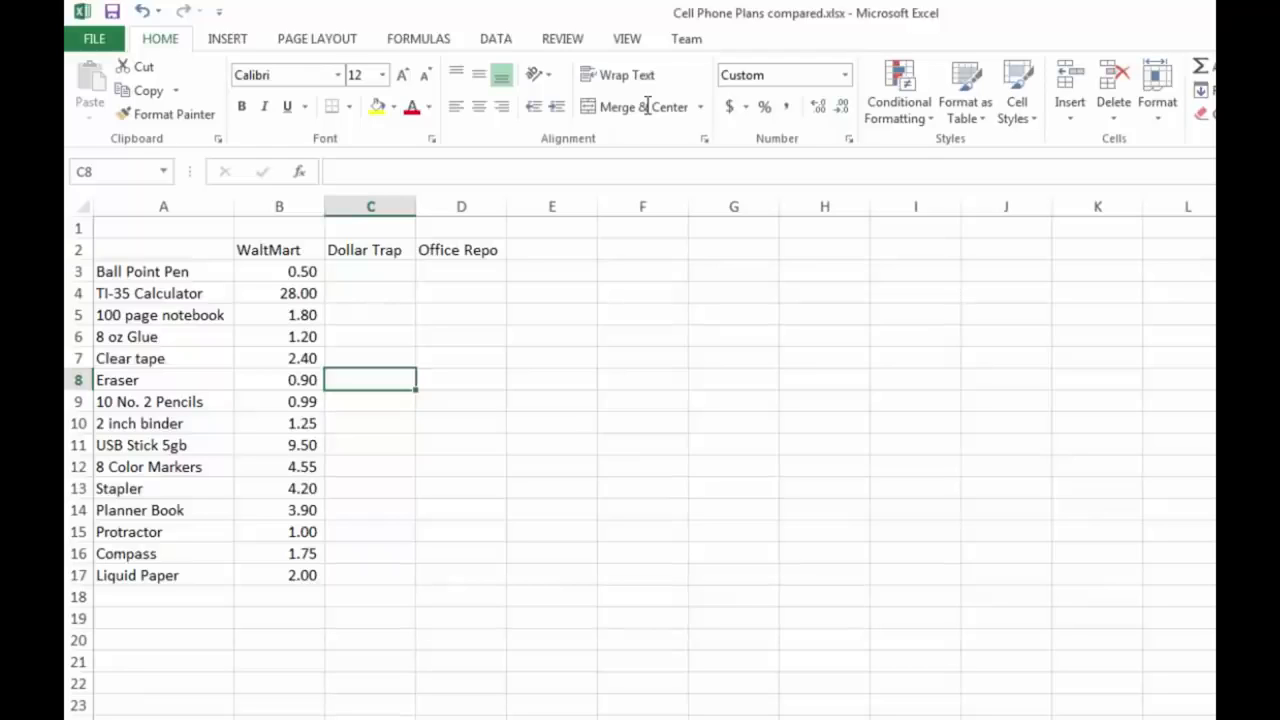
Step: Format the WaltMart prices in B3:B17 with the English (United States) dollar accounting format
{"action": "left_click_drag", "start_coordinate": [279, 272], "coordinate": [279, 575]}
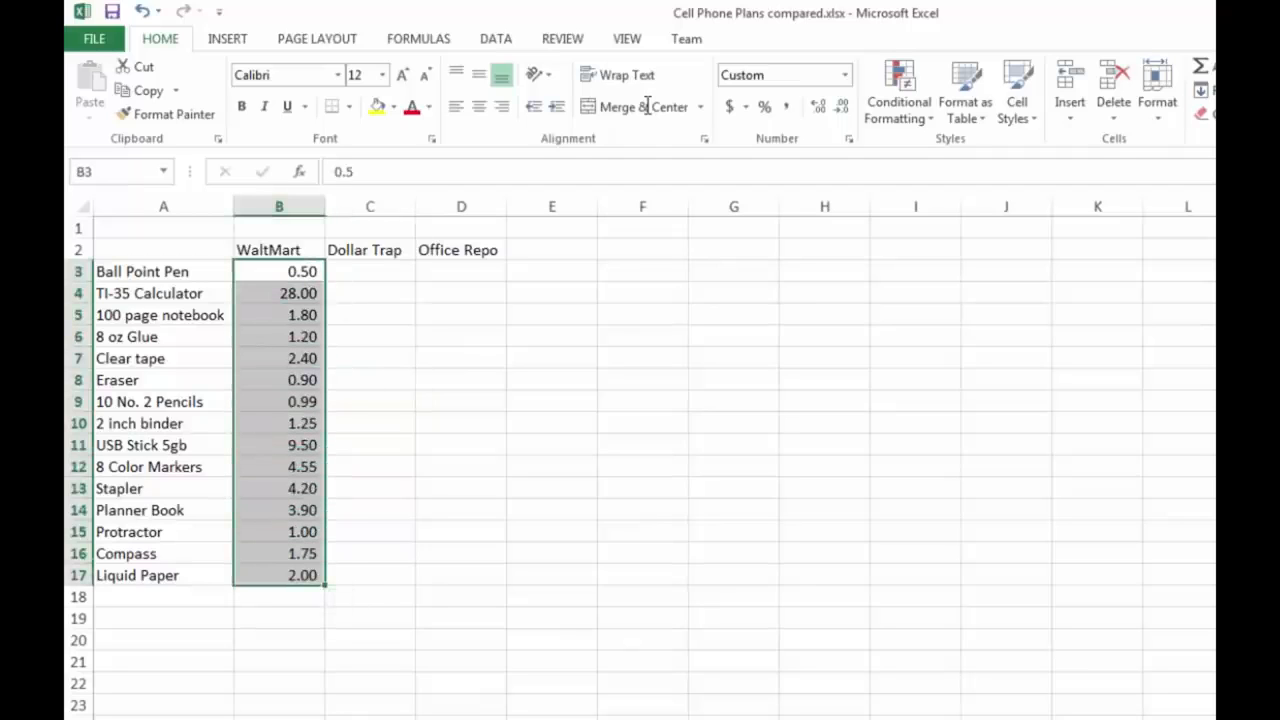
{"action": "left_click", "coordinate": [746, 107]}
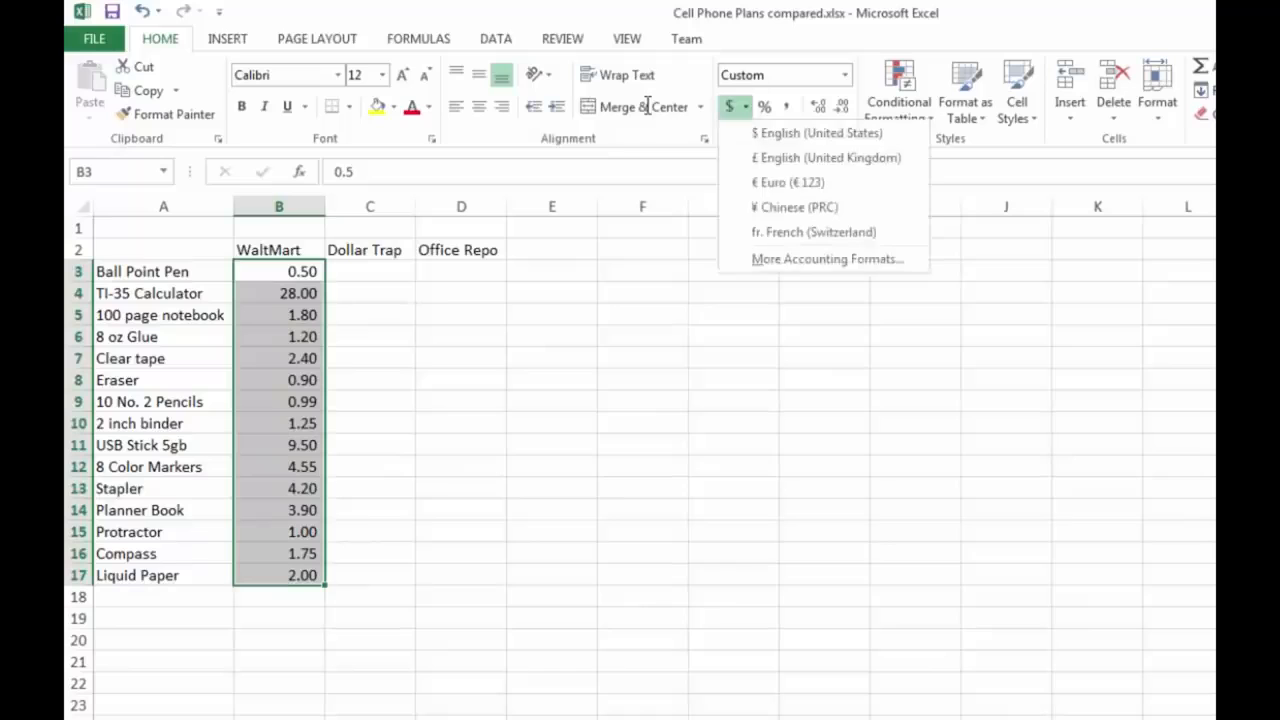
{"action": "left_click", "coordinate": [820, 132]}
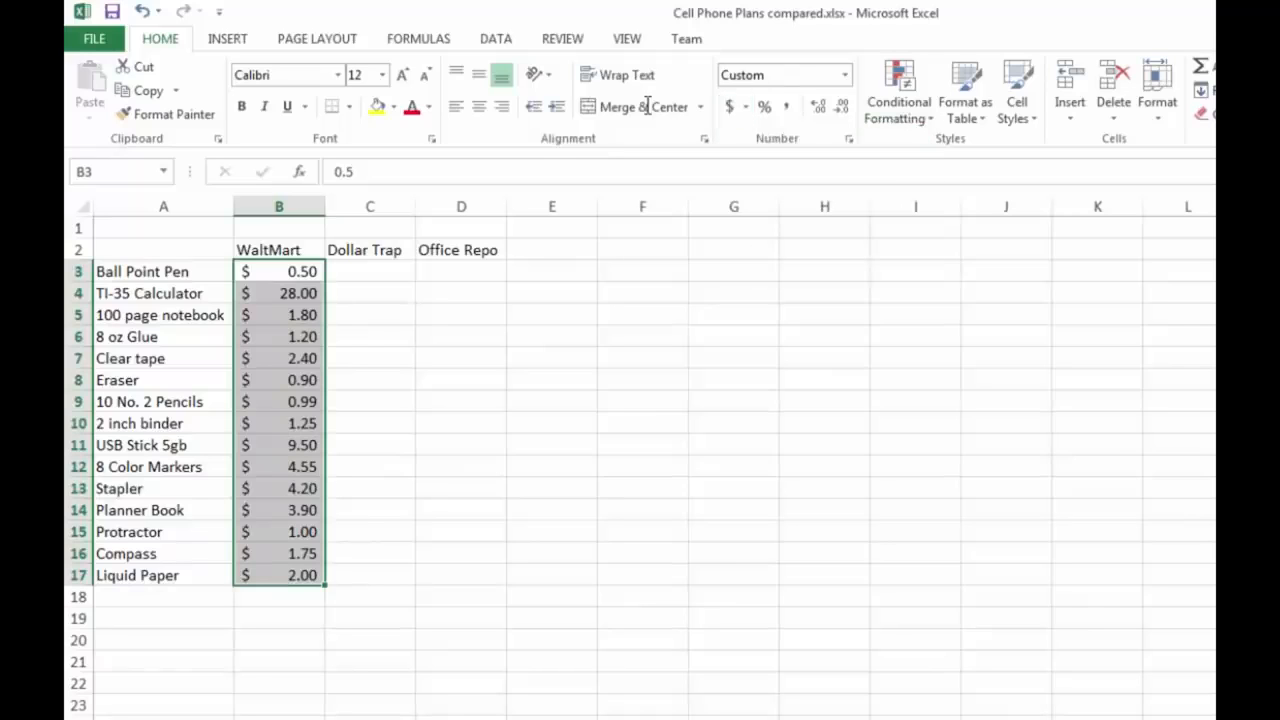
{"action": "left_click", "coordinate": [370, 358]}
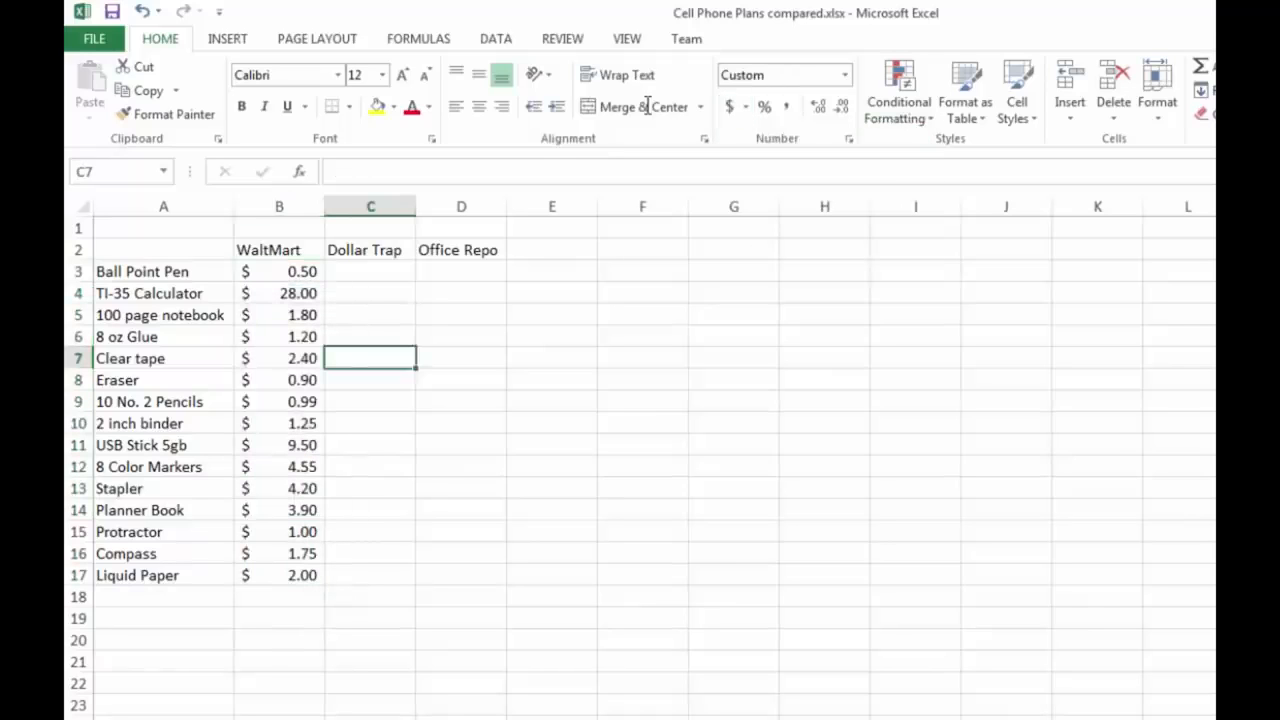
Step: Paste the Dollar Trap and Office Repo item prices into C3:D17
{"action": "type", "text": "$0.40\t$1.40 $33.00\t$31.00 $1.00\t$2.00 $0.80\t$1.50 $1.40\t$2.40 $0.20\t$0.80 $0.59\t$2.59 $3.25\t$2.15 $14.00\t$13.00 $2.55\t$6.00 $2.20\t$3.00 $5.00\t$8.00 $2.00\t$1.00 $2.00\t$1.00 $1.00\t$3.00"}
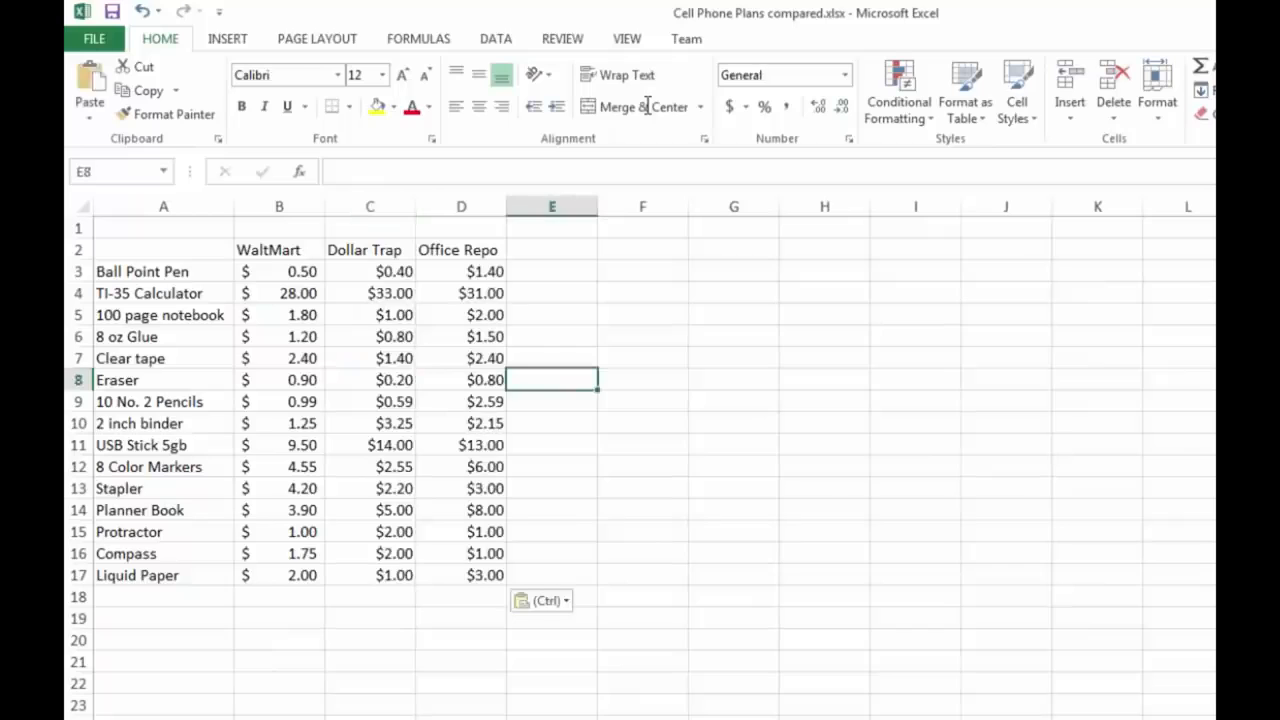
{"action": "left_click", "coordinate": [642, 423]}
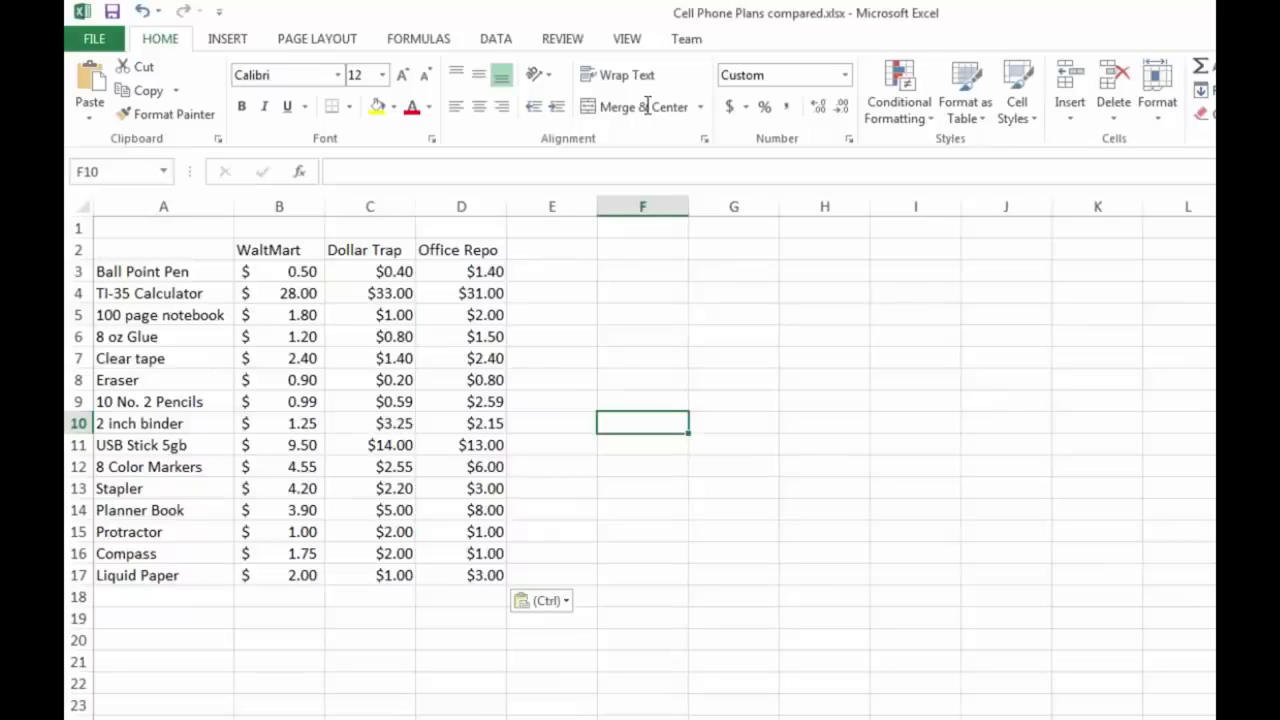
Step: Add the first shopper's item quantities from the shopping list in F3:F17 and the heading WaltMart in G2
{"action": "left_click", "coordinate": [552, 380]}
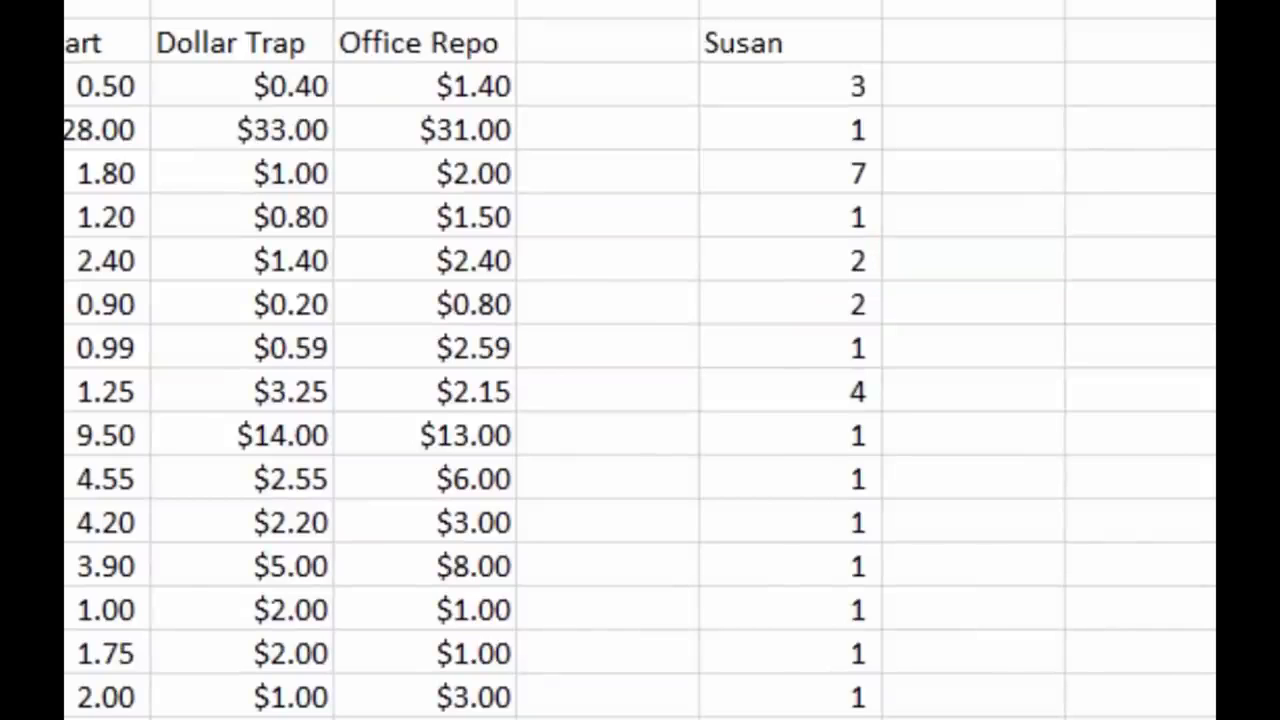
{"action": "left_click", "coordinate": [790, 85]}
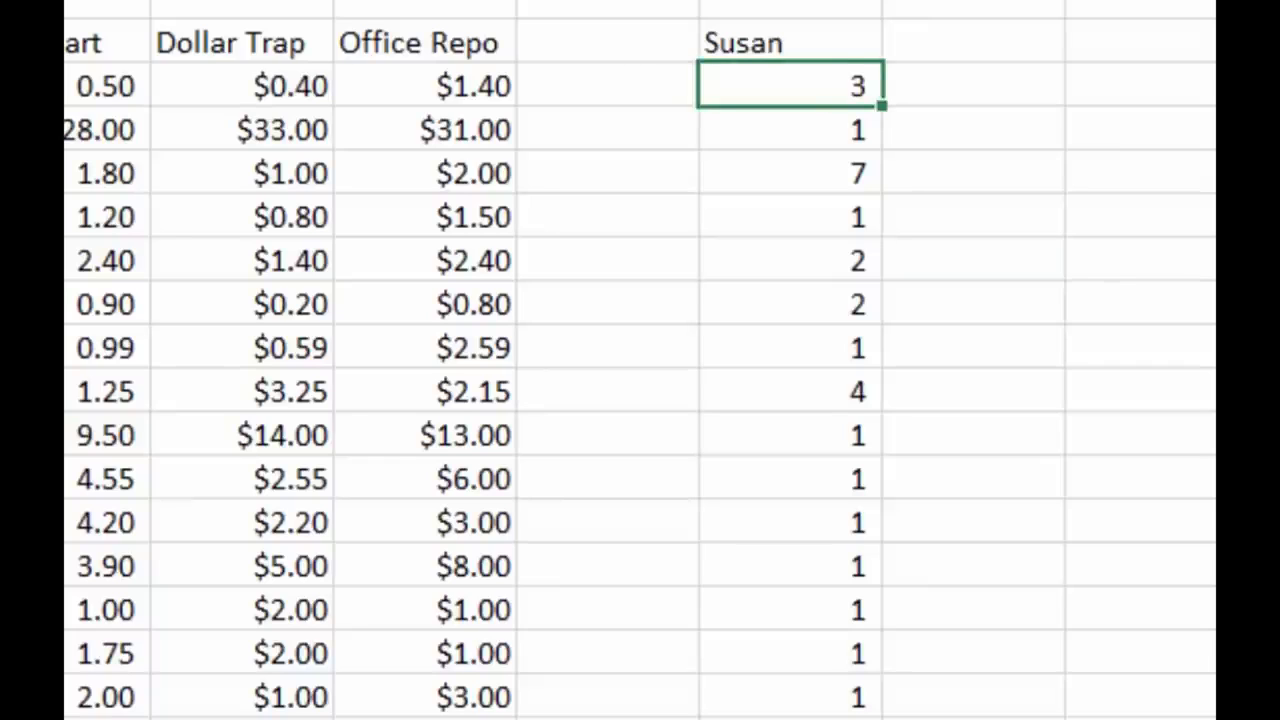
{"action": "left_click", "coordinate": [973, 85]}
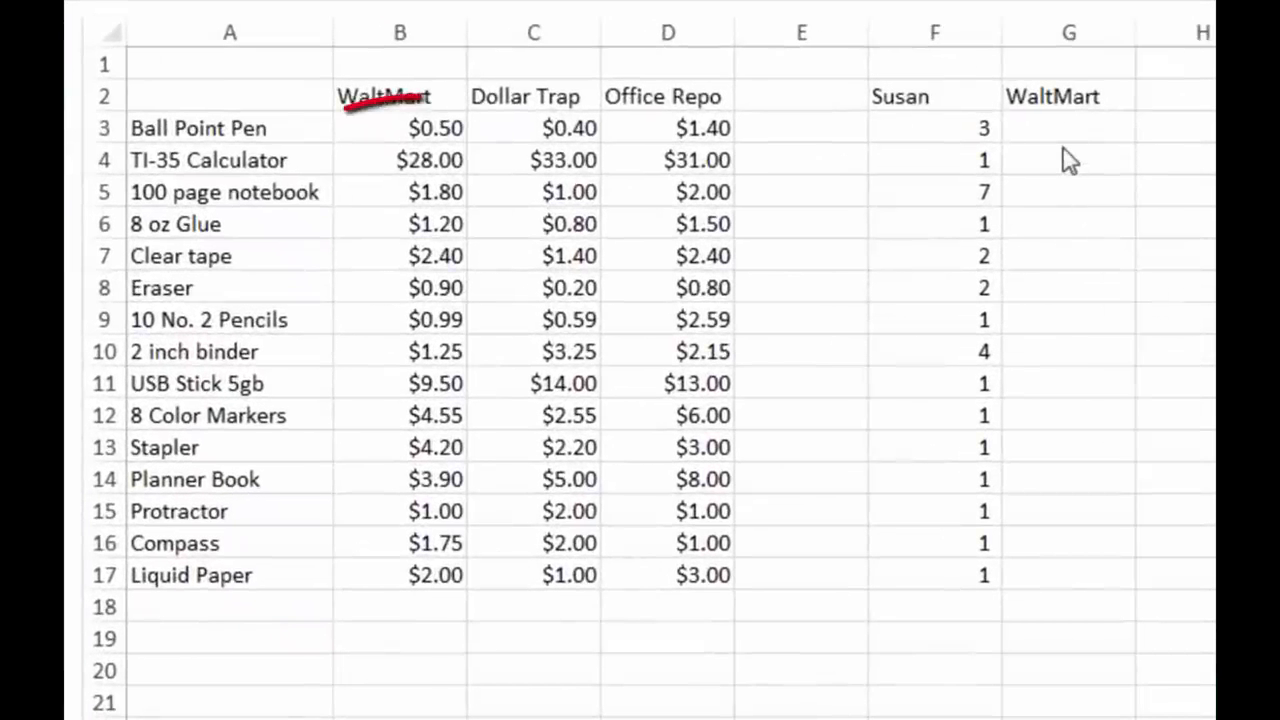
Step: Examine the pen quantity in F3 and the WaltMart pen price in B3 as the factors for the cost in G3
{"action": "left_click", "coordinate": [1066, 150]}
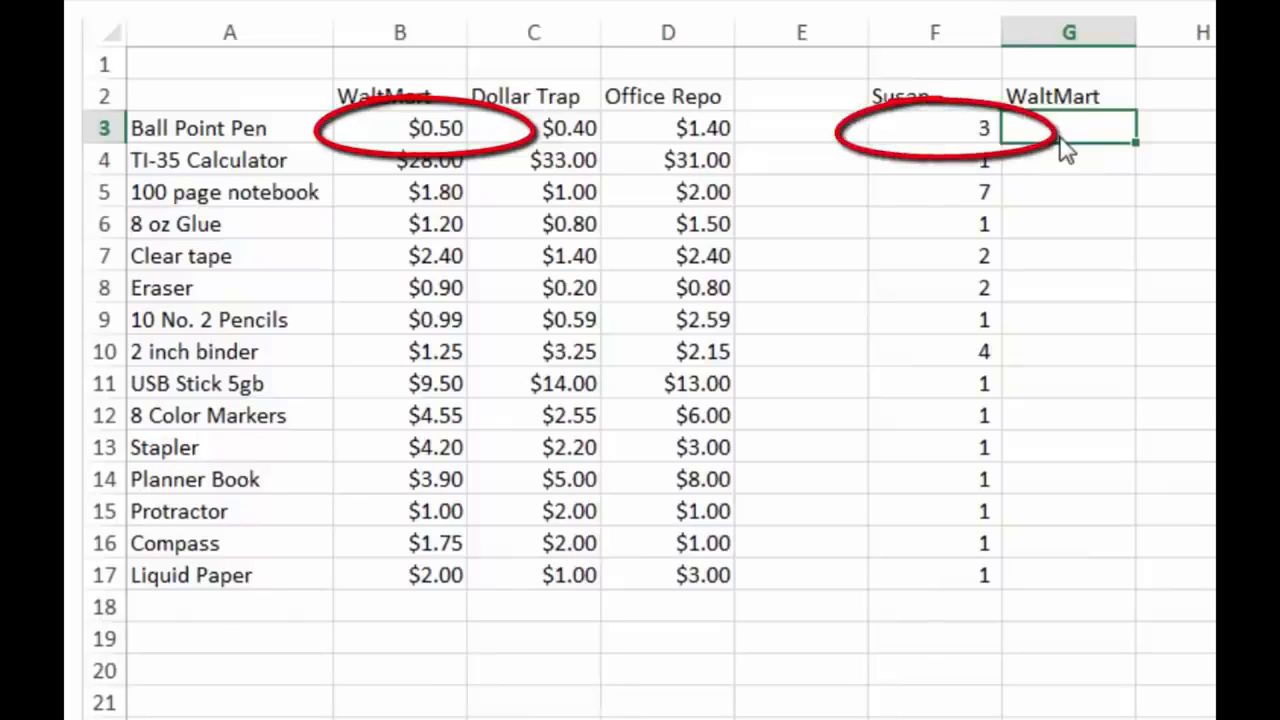
{"action": "key", "text": "Left"}
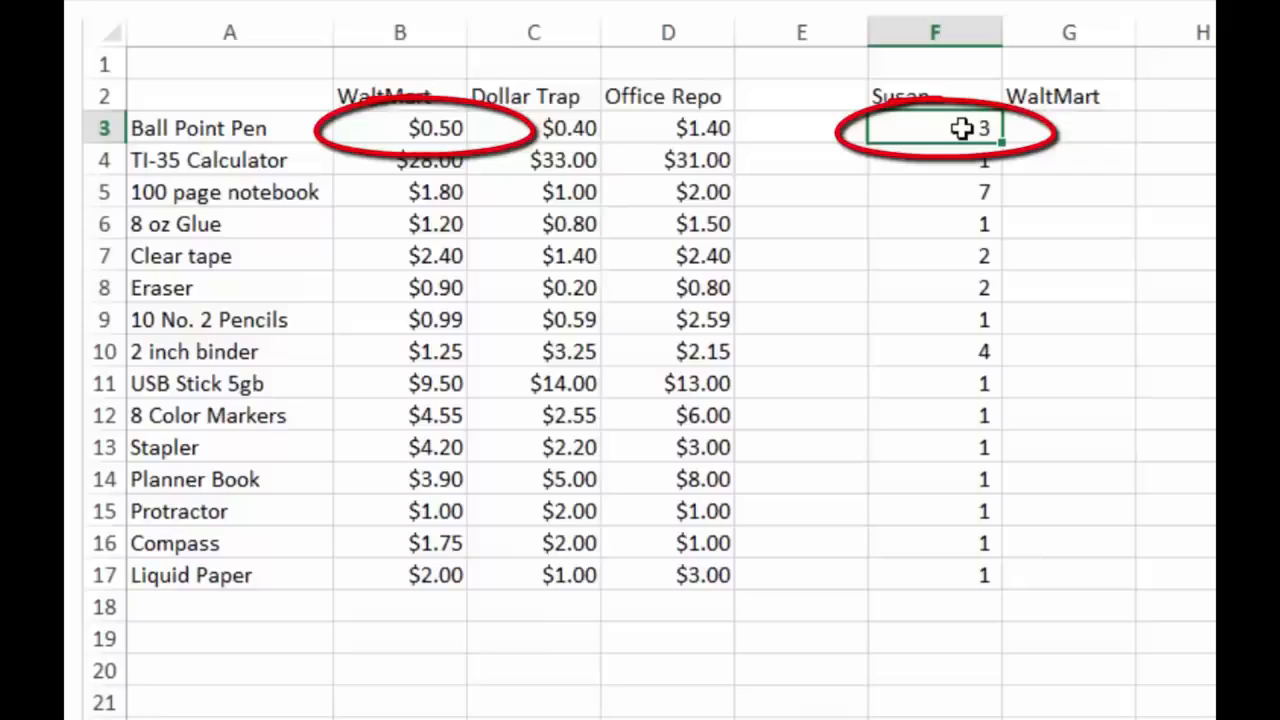
{"action": "key", "text": "Left"}
{"action": "key", "text": "Left"}
{"action": "key", "text": "Left"}
{"action": "key", "text": "Left"}
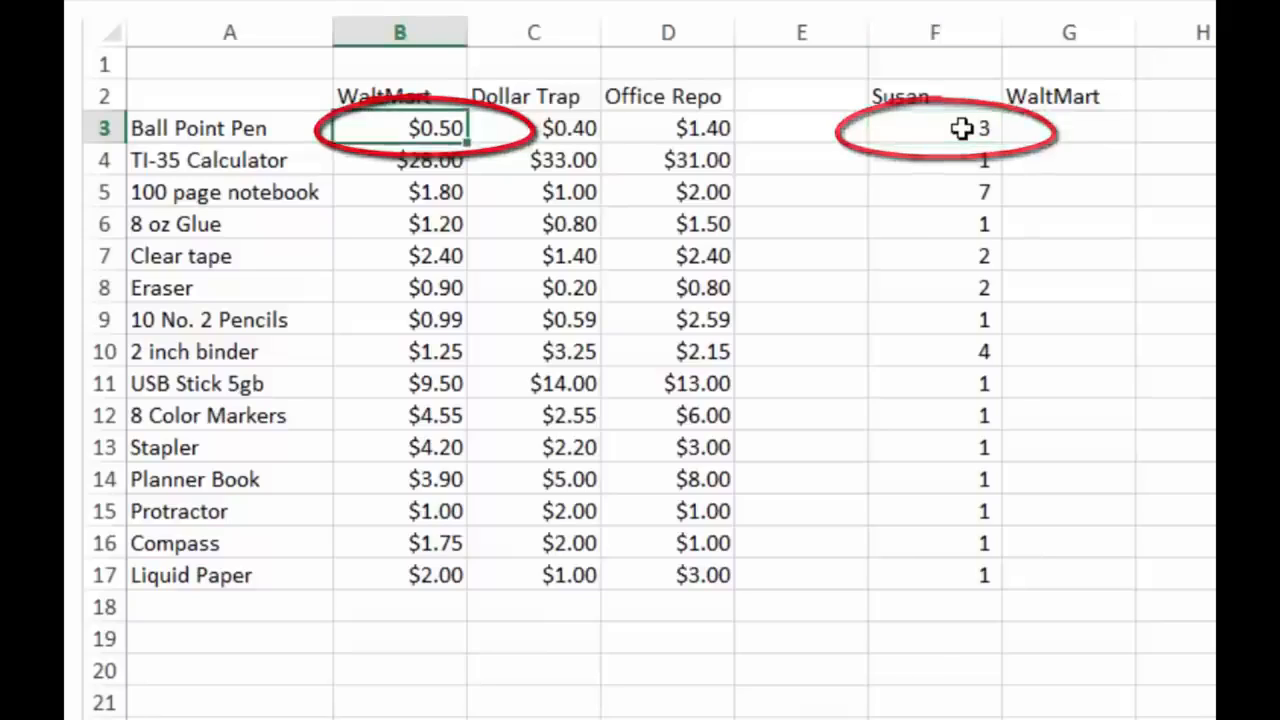
{"action": "key", "text": "Right"}
{"action": "key", "text": "Right"}
{"action": "key", "text": "Right"}
{"action": "key", "text": "Right"}
{"action": "key", "text": "Right"}
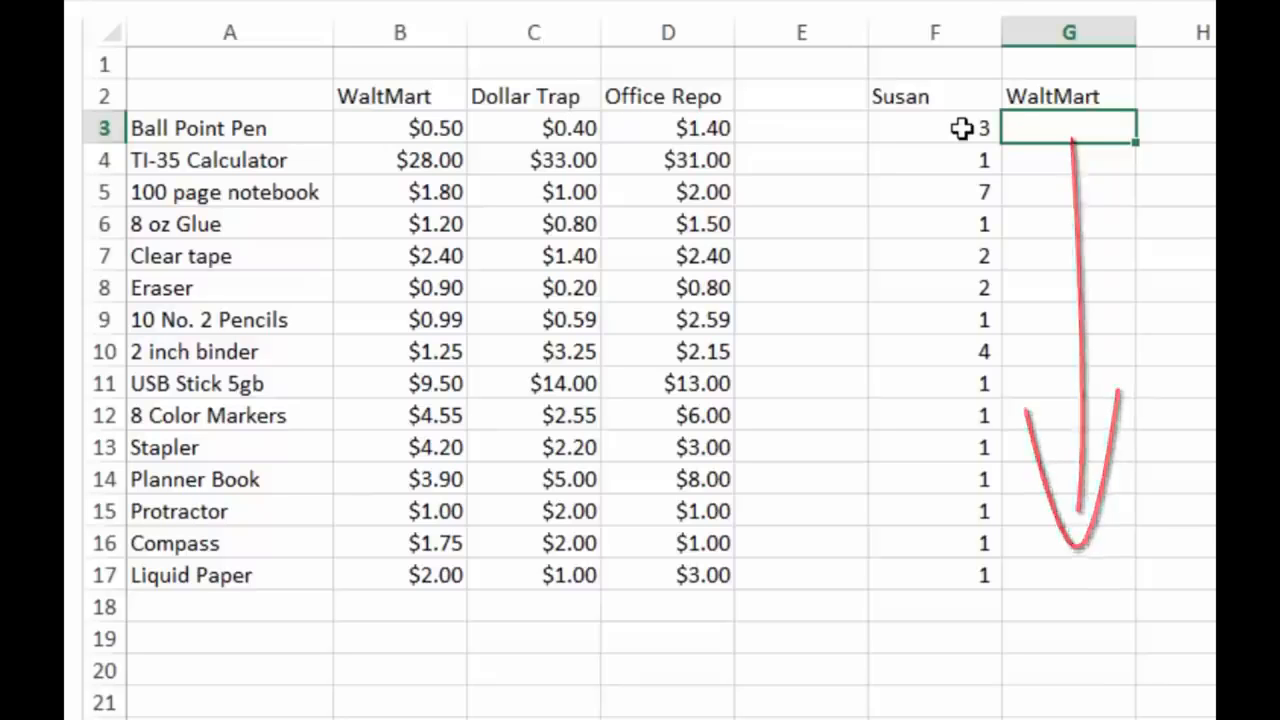
Step: Label cell F19 "Total" below the shopper's quantities
{"action": "key", "text": "Down"}
{"action": "key", "text": "Down"}
{"action": "key", "text": "Down"}
{"action": "key", "text": "Down"}
{"action": "key", "text": "Down"}
{"action": "key", "text": "Down"}
{"action": "key", "text": "Down"}
{"action": "key", "text": "Down"}
{"action": "key", "text": "Down"}
{"action": "key", "text": "Down"}
{"action": "key", "text": "Down"}
{"action": "key", "text": "Down"}
{"action": "key", "text": "Down"}
{"action": "key", "text": "Down"}
{"action": "key", "text": "Down"}
{"action": "key", "text": "Down"}
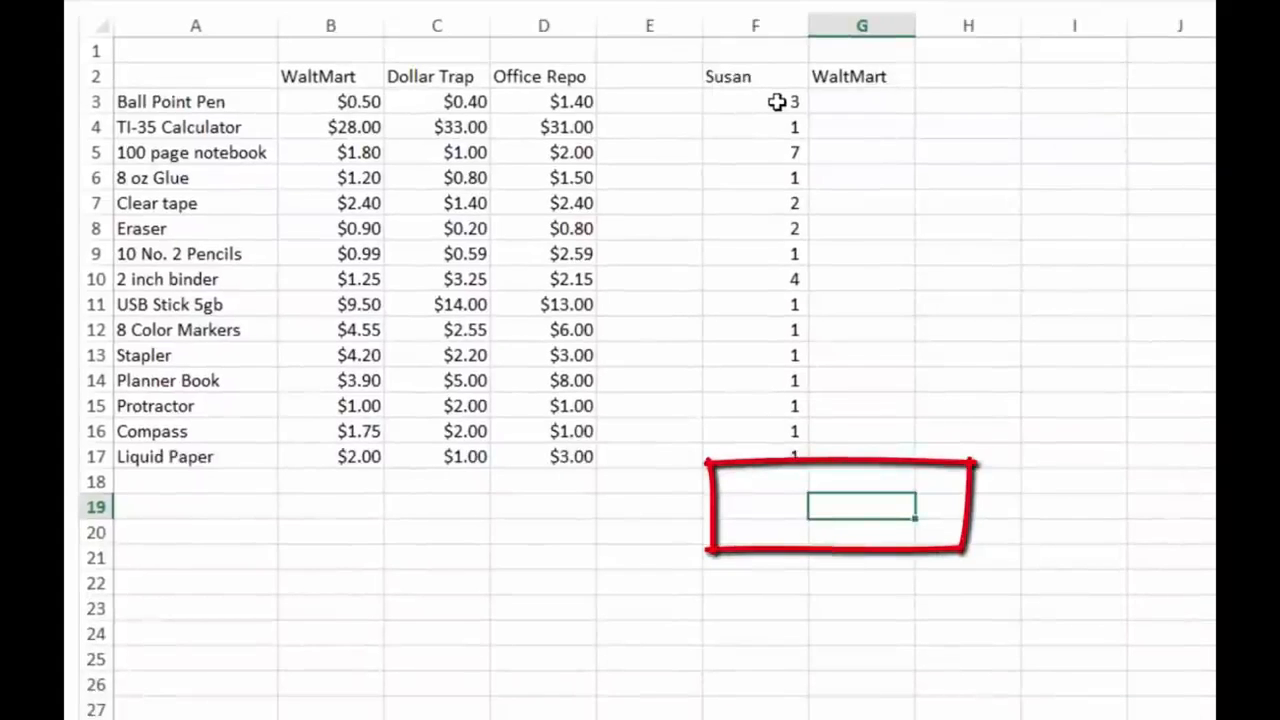
{"action": "key", "text": "Left"}
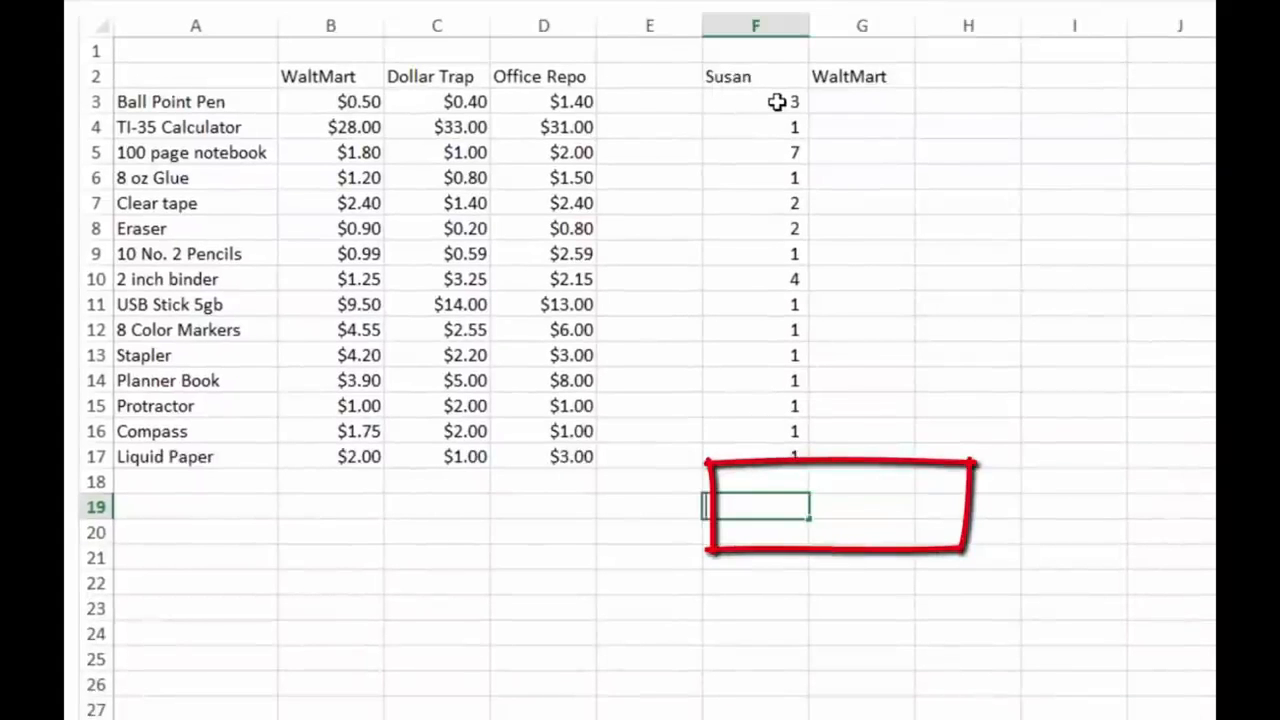
{"action": "type", "text": "Total"}
{"action": "key", "text": "Return"}
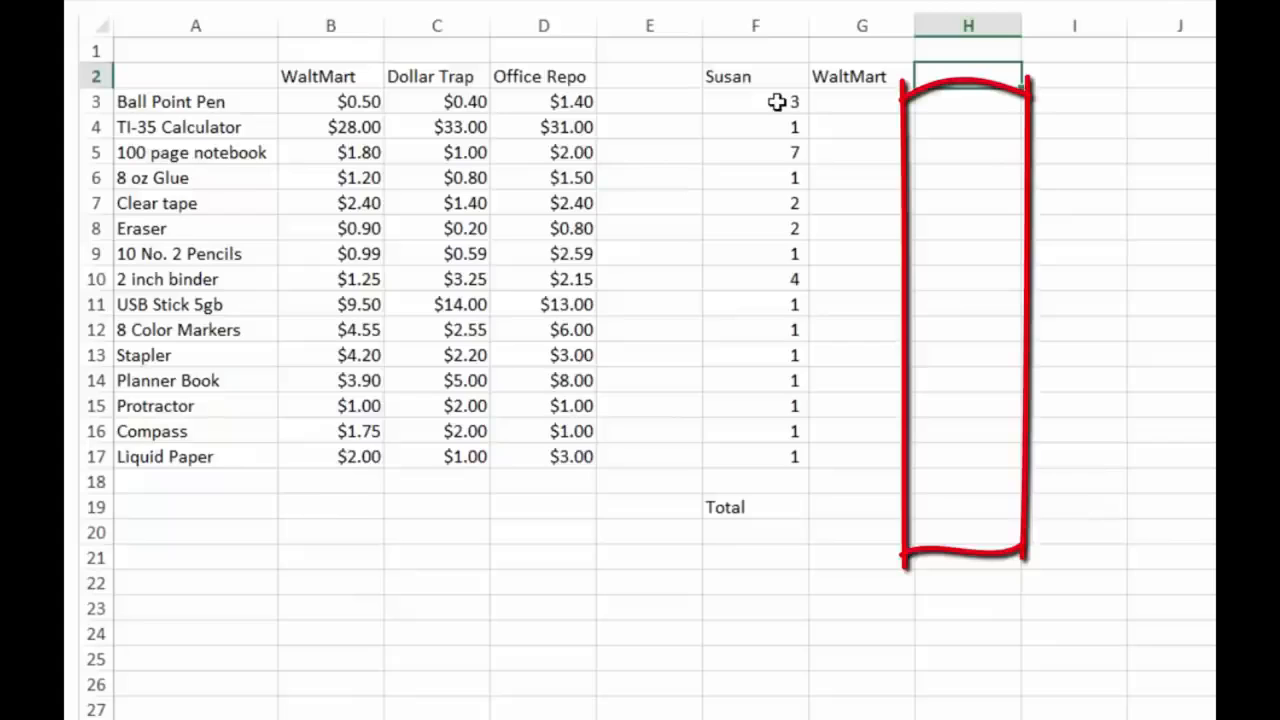
Step: Enter the headings "Dollar Trap" in H2 and "Office Repo" in I2
{"action": "type", "text": "D"}
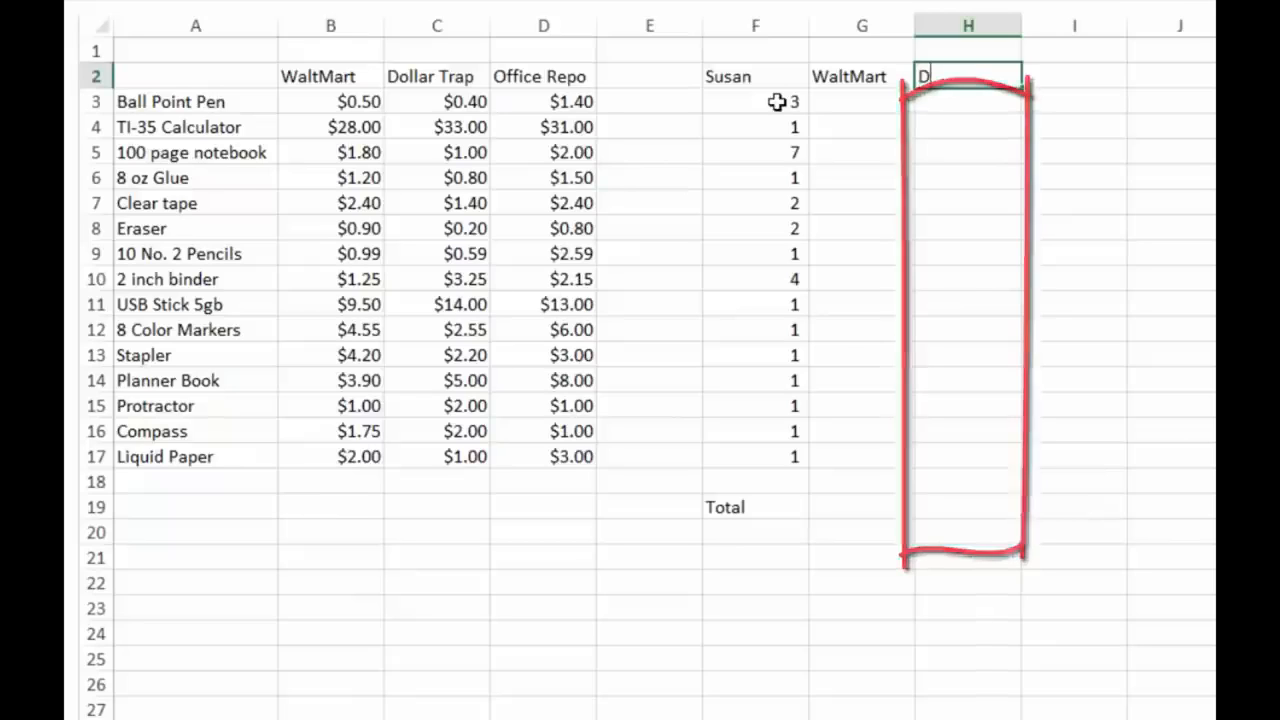
{"action": "type", "text": "ollar Trap"}
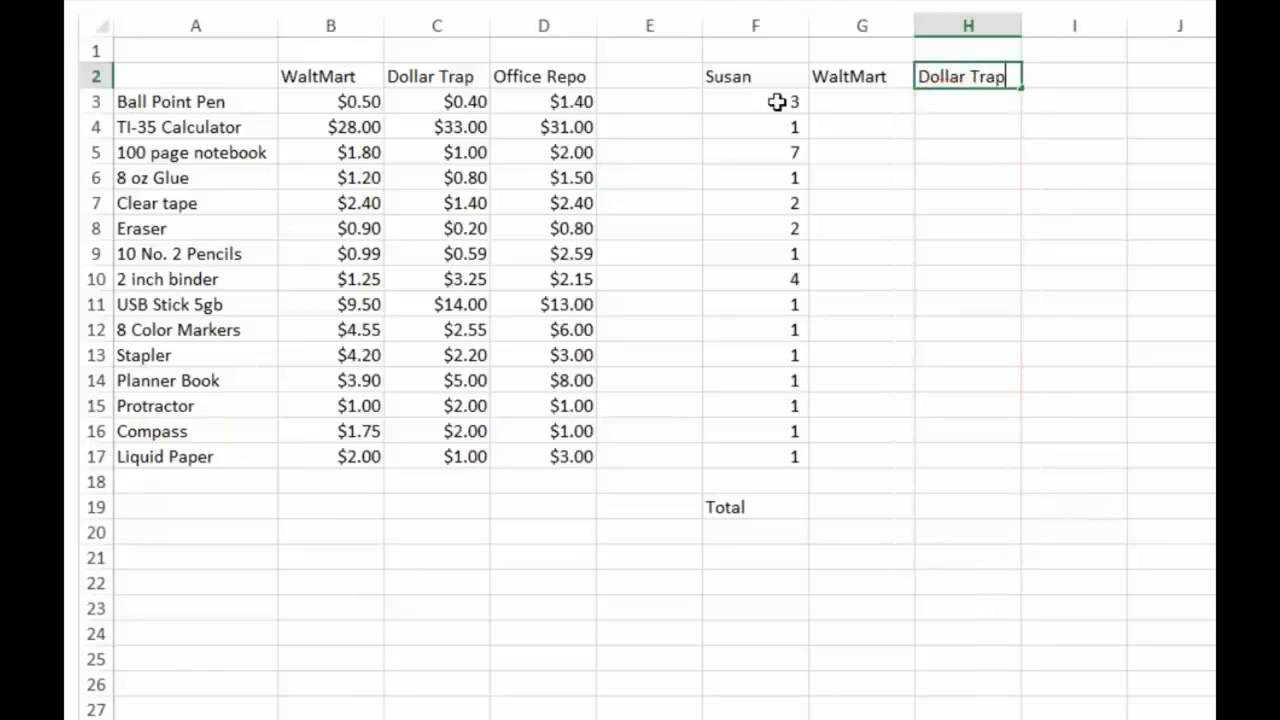
{"action": "key", "text": "Return"}
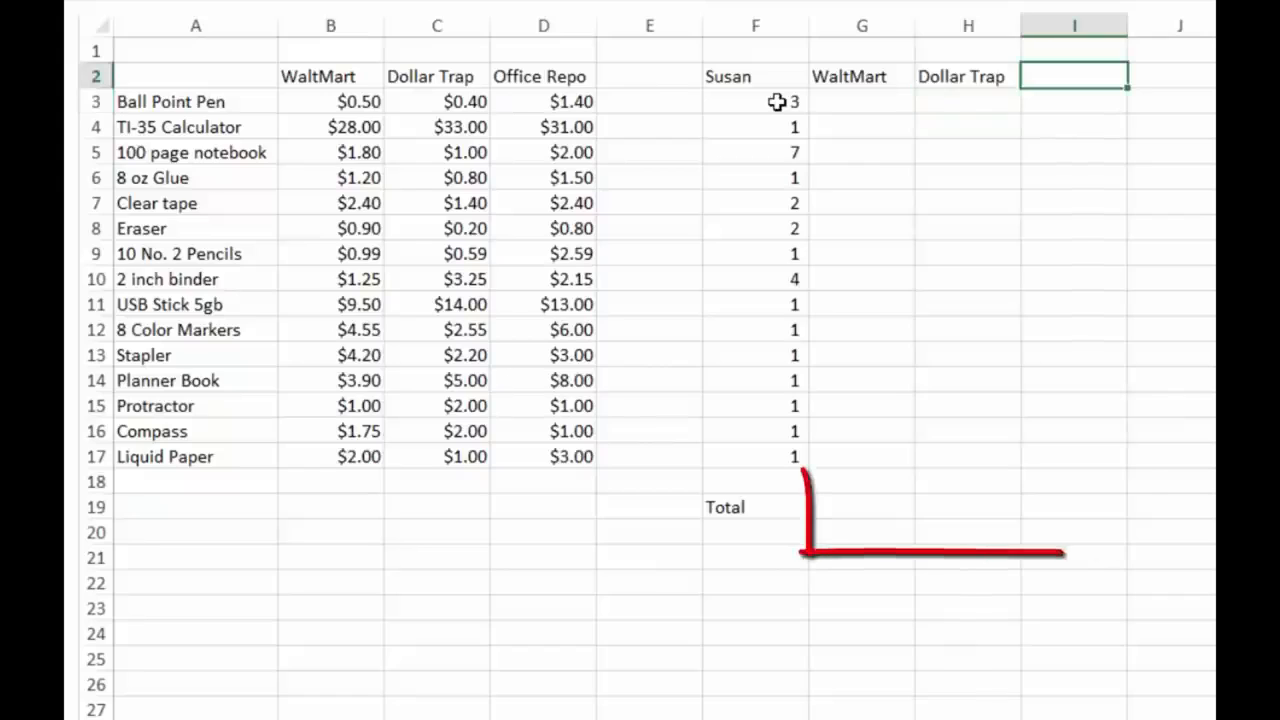
{"action": "type", "text": "Off"}
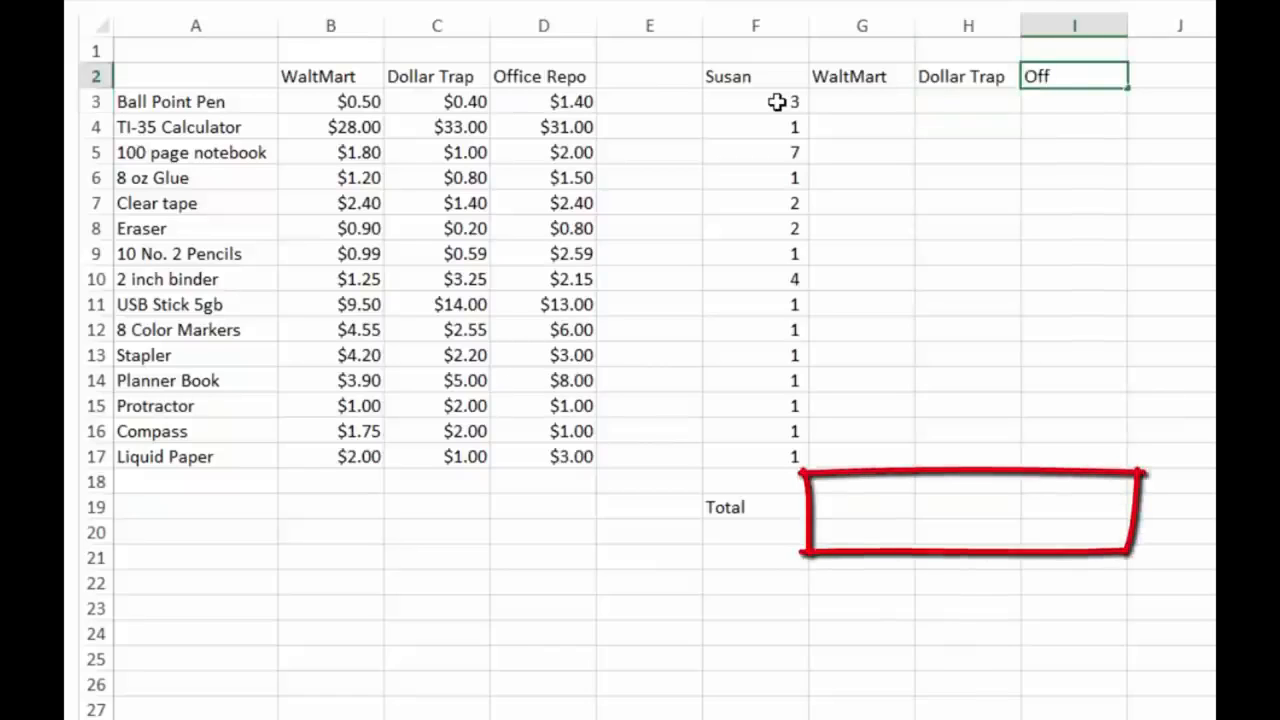
{"action": "type", "text": "ice Repo"}
{"action": "key", "text": "Return"}
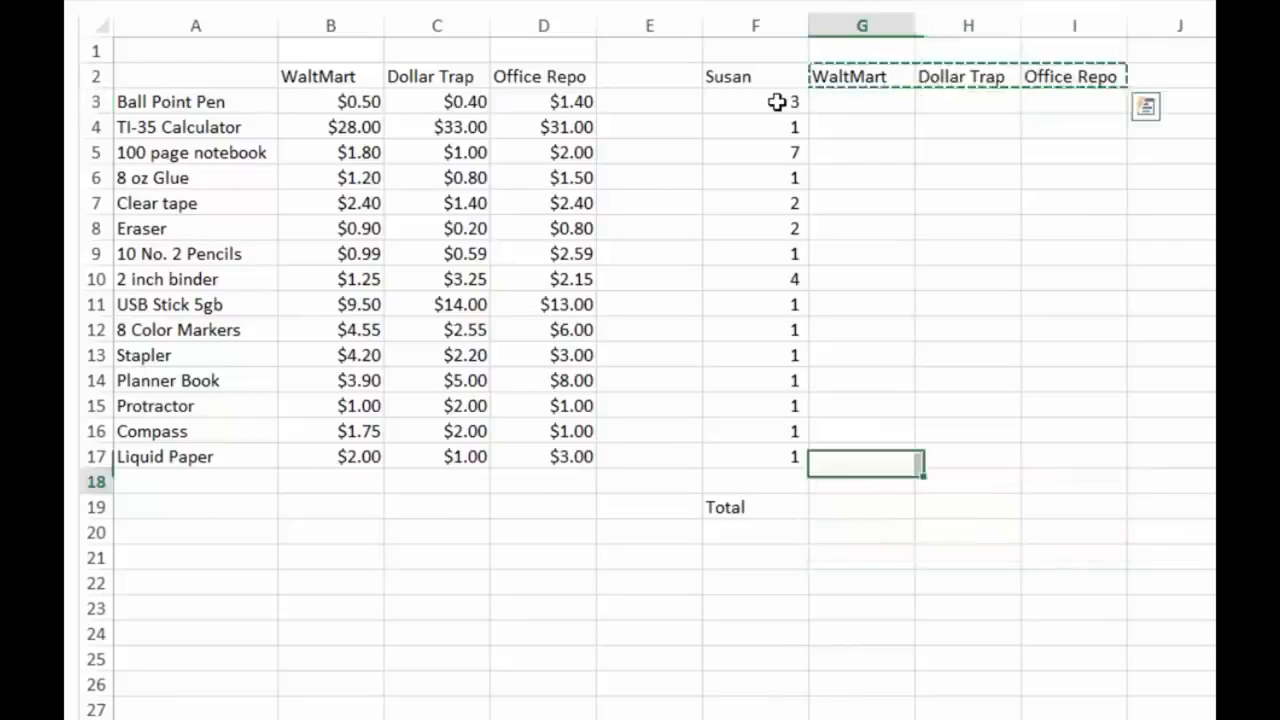
Step: Copy the three store headings from G2:I2 into G18:I18 above the total row
{"action": "type", "text": "WaltMart\tDollar Trap\tOffice Repo"}
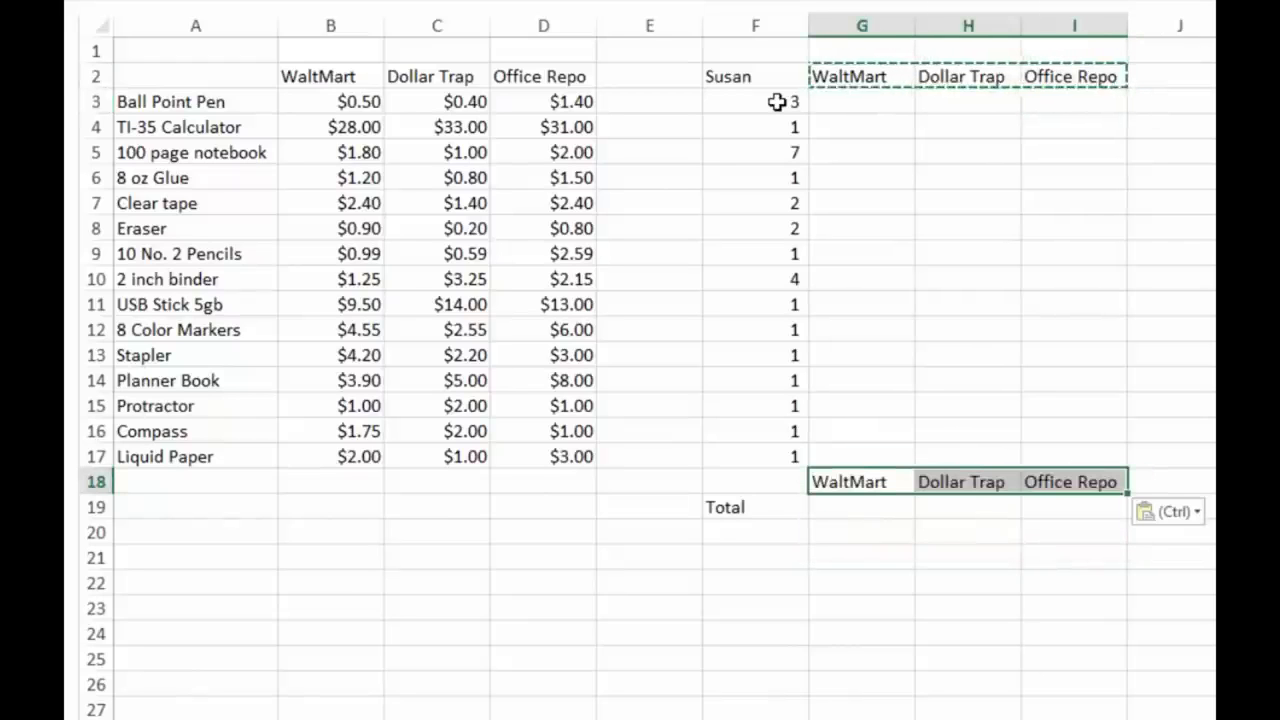
{"action": "key", "text": "Down"}
{"action": "key", "text": "Escape"}
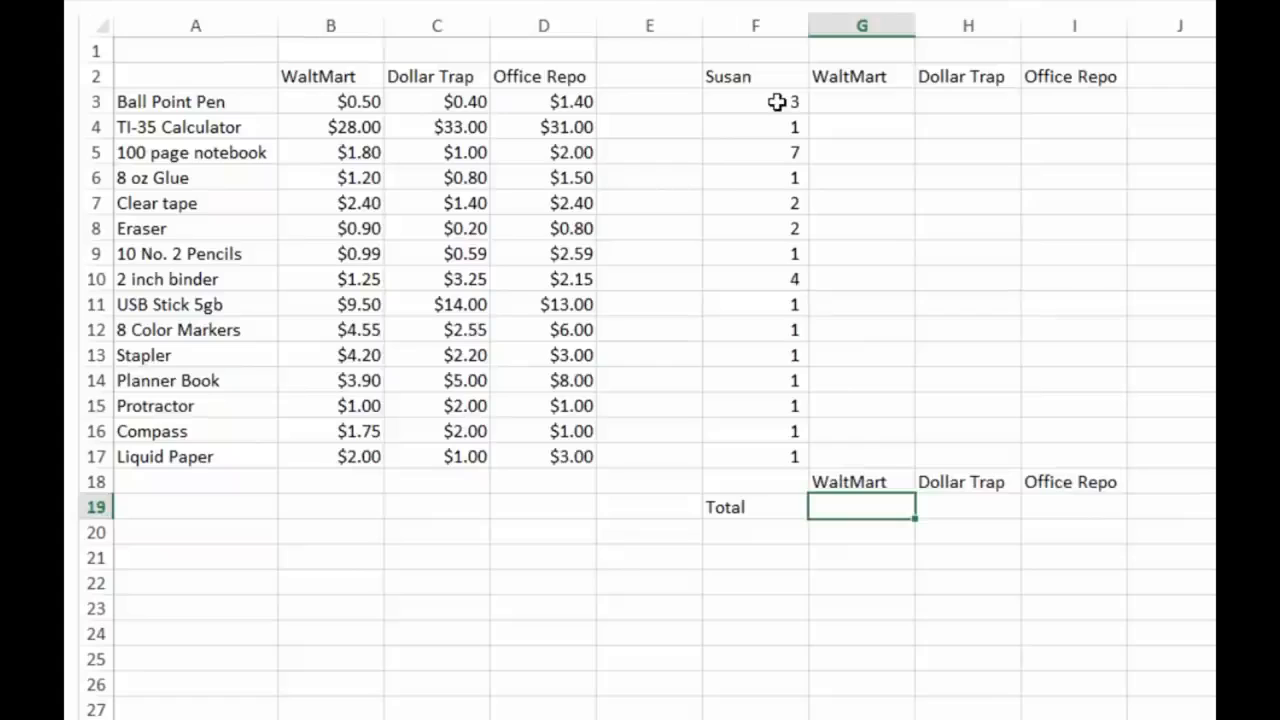
Step: Enter placeholder totals of 98 for WaltMart, 909 for Dollar Trap and 909 for Office Repo in G19:I19
{"action": "type", "text": "098"}
{"action": "key", "text": "Tab"}
{"action": "type", "text": "909"}
{"action": "key", "text": "Tab"}
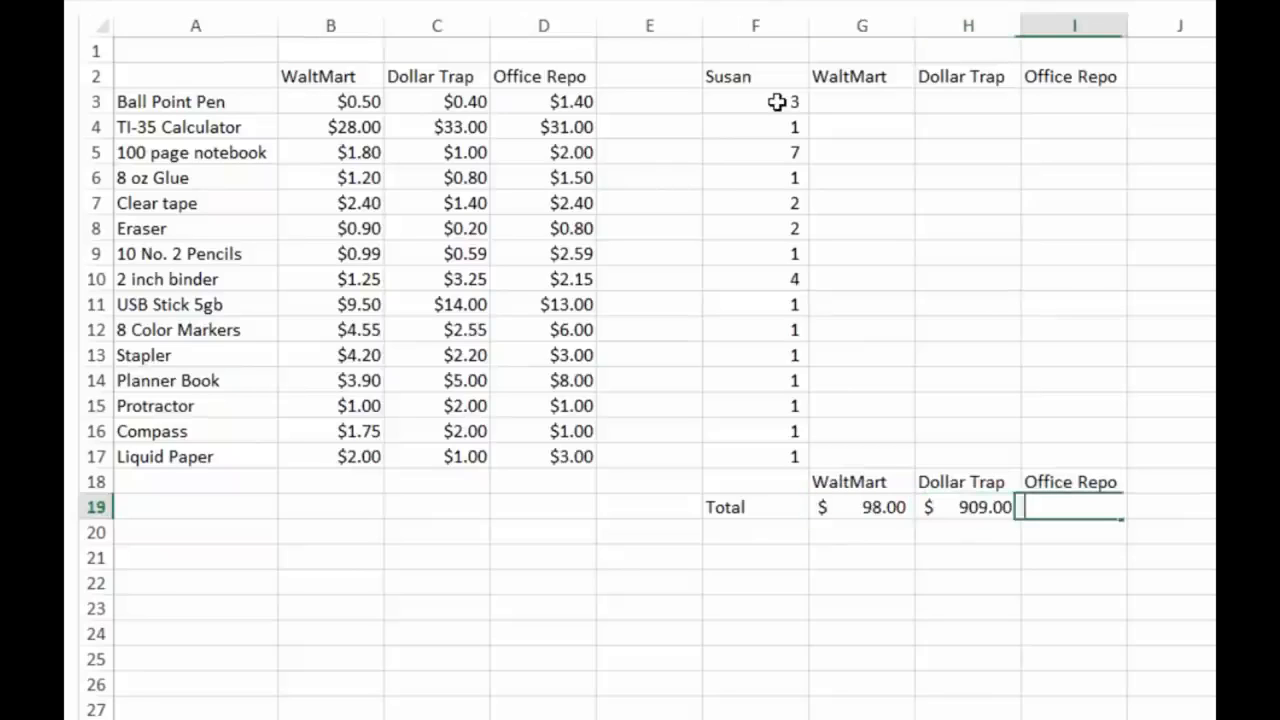
{"action": "type", "text": "909"}
{"action": "key", "text": "Tab"}
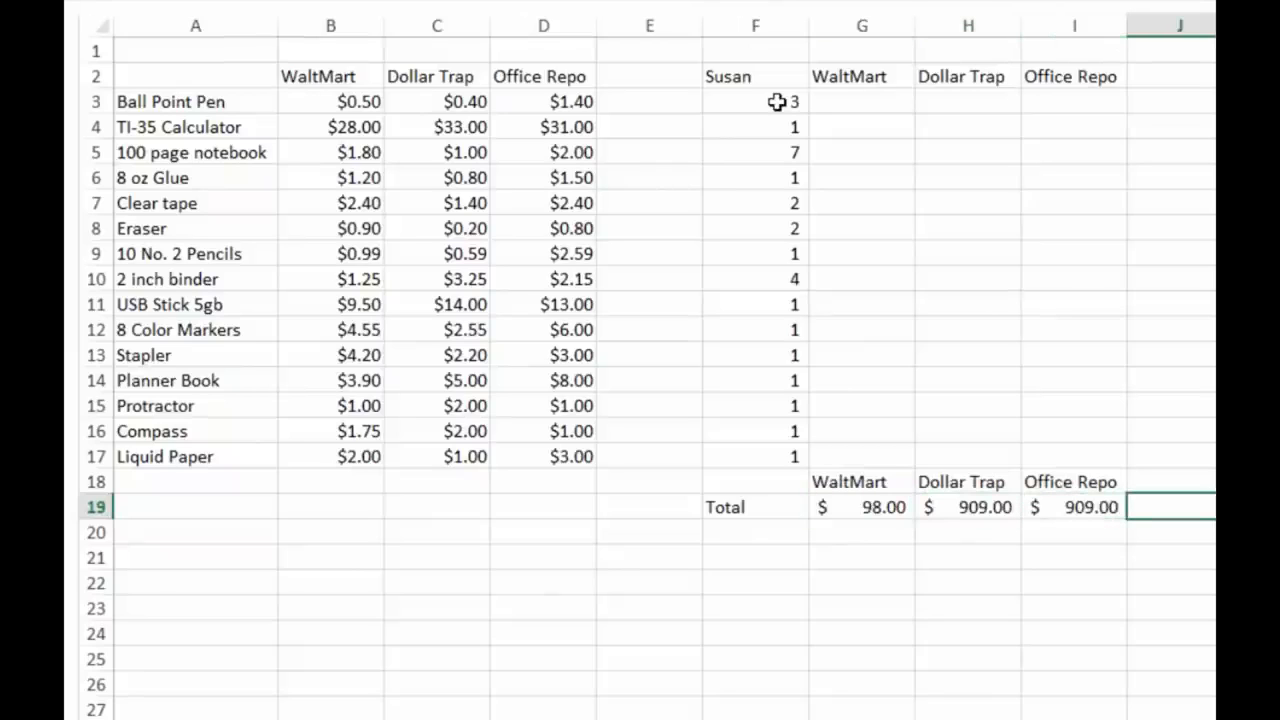
Step: Select the store headings and totals in G18:I19 to identify the data range for the bar chart
{"action": "key", "text": "Return"}
{"action": "key", "text": "Return"}
{"action": "key", "text": "Up"}
{"action": "key", "text": "Up"}
{"action": "key", "text": "Up"}
{"action": "key", "text": "shift+Down"}
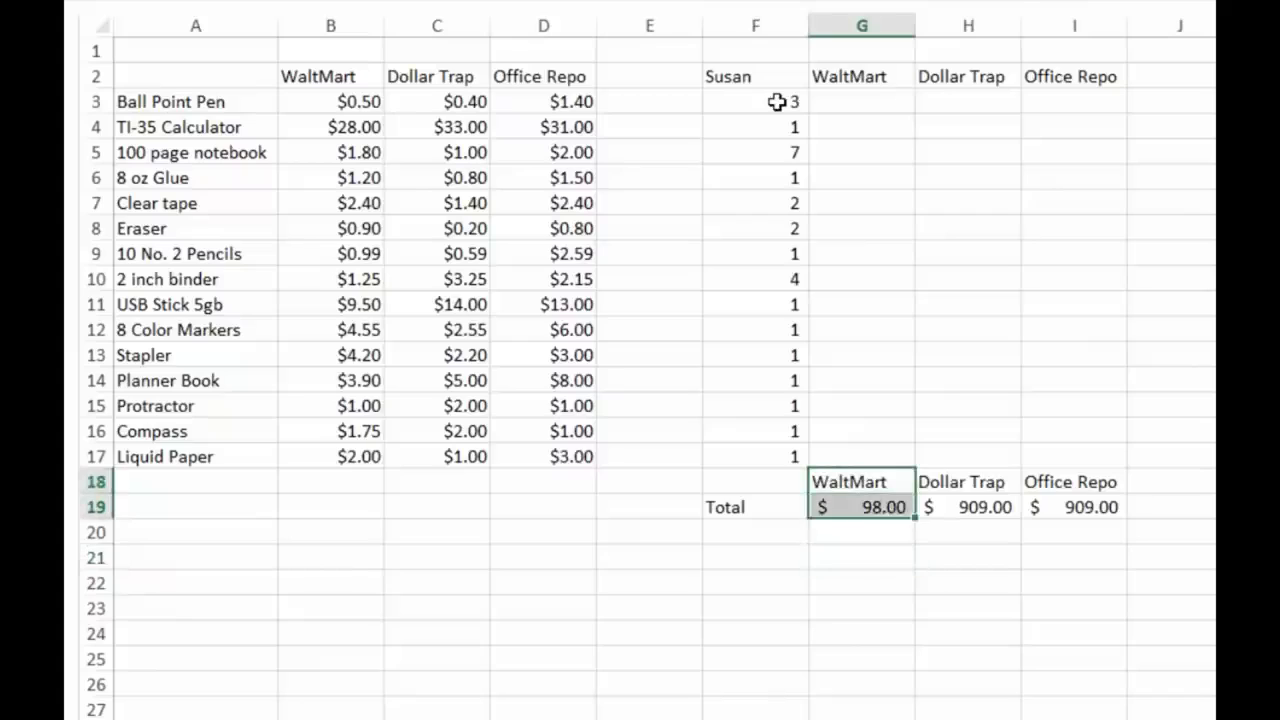
{"action": "key", "text": "shift+Right"}
{"action": "key", "text": "shift+Right"}
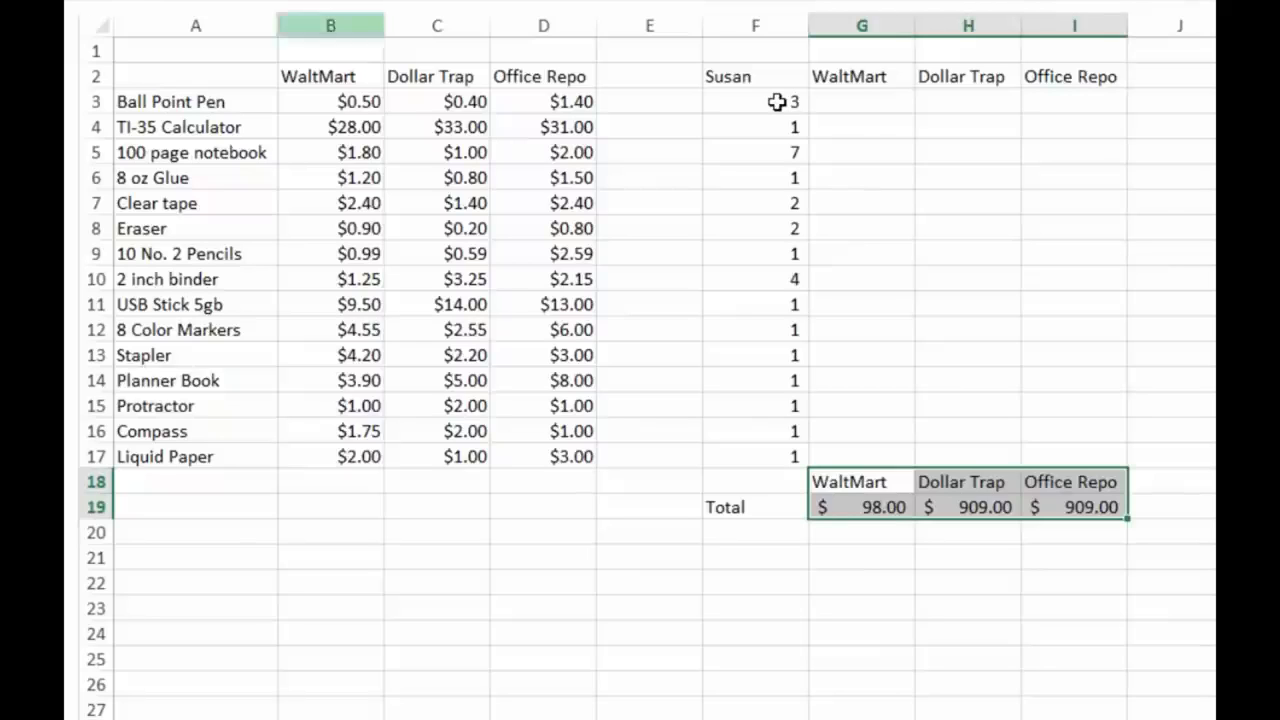
{"action": "key", "text": "Up"}
{"action": "key", "text": "Up"}
{"action": "key", "text": "Up"}
{"action": "key", "text": "Up"}
{"action": "key", "text": "Up"}
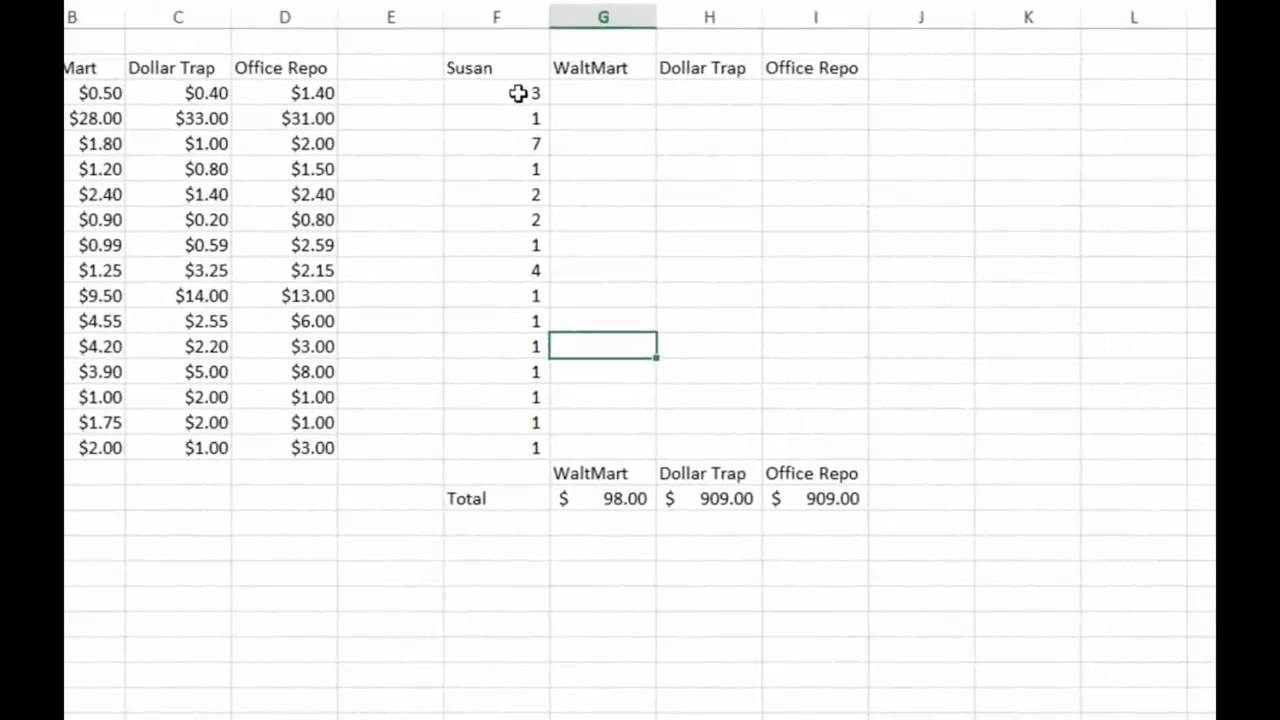
Step: Select the first shopper's table in F2:I19 and then K2 as the location for a second shopper's copy
{"action": "mouse_move", "coordinate": [497, 68]}
{"action": "left_mouse_down"}
{"action": "mouse_move", "coordinate": [497, 93]}
{"action": "mouse_move", "coordinate": [815, 372]}
{"action": "mouse_move", "coordinate": [815, 498]}
{"action": "left_mouse_up"}
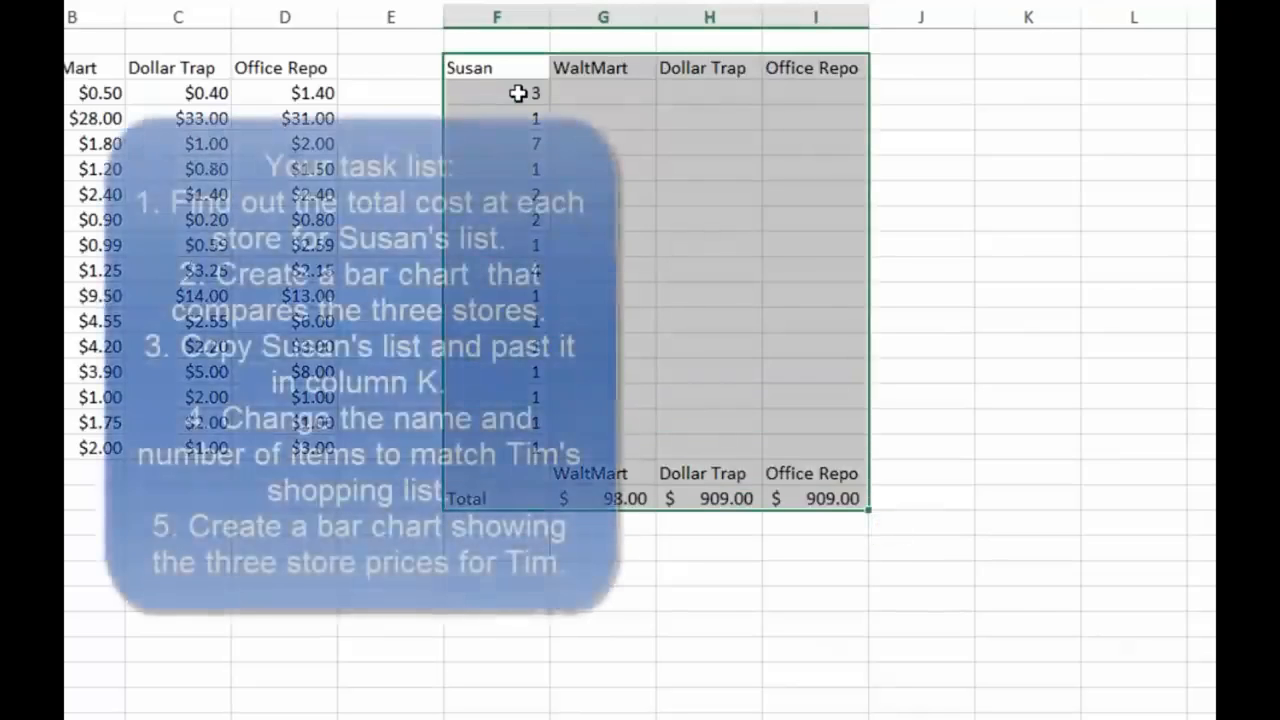
{"action": "left_click", "coordinate": [1027, 67]}
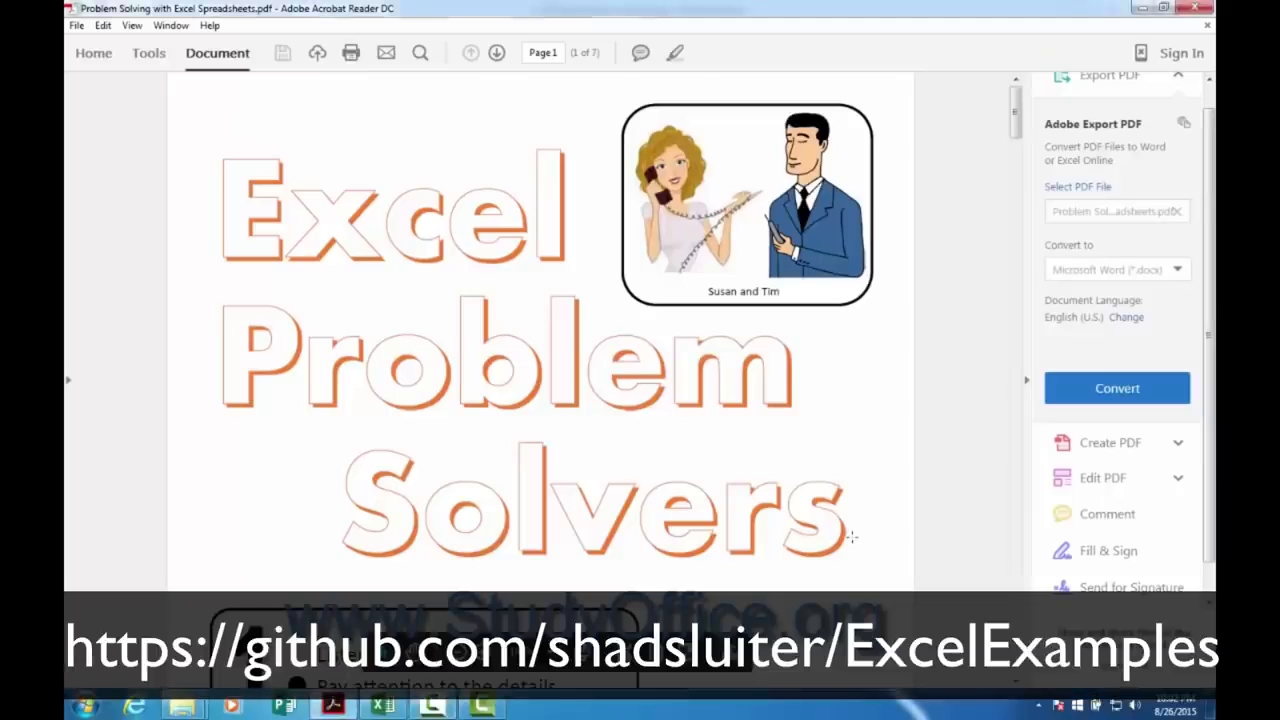
Step: Switch to the Excel Problem Solvers PDF in Acrobat Reader and look through its School Shopping and Cat or Dog exercises
{"action": "scroll", "coordinate": [853, 544], "scroll_direction": "down", "scroll_amount": 5}
{"action": "scroll", "coordinate": [853, 544], "scroll_direction": "down", "scroll_amount": 10}
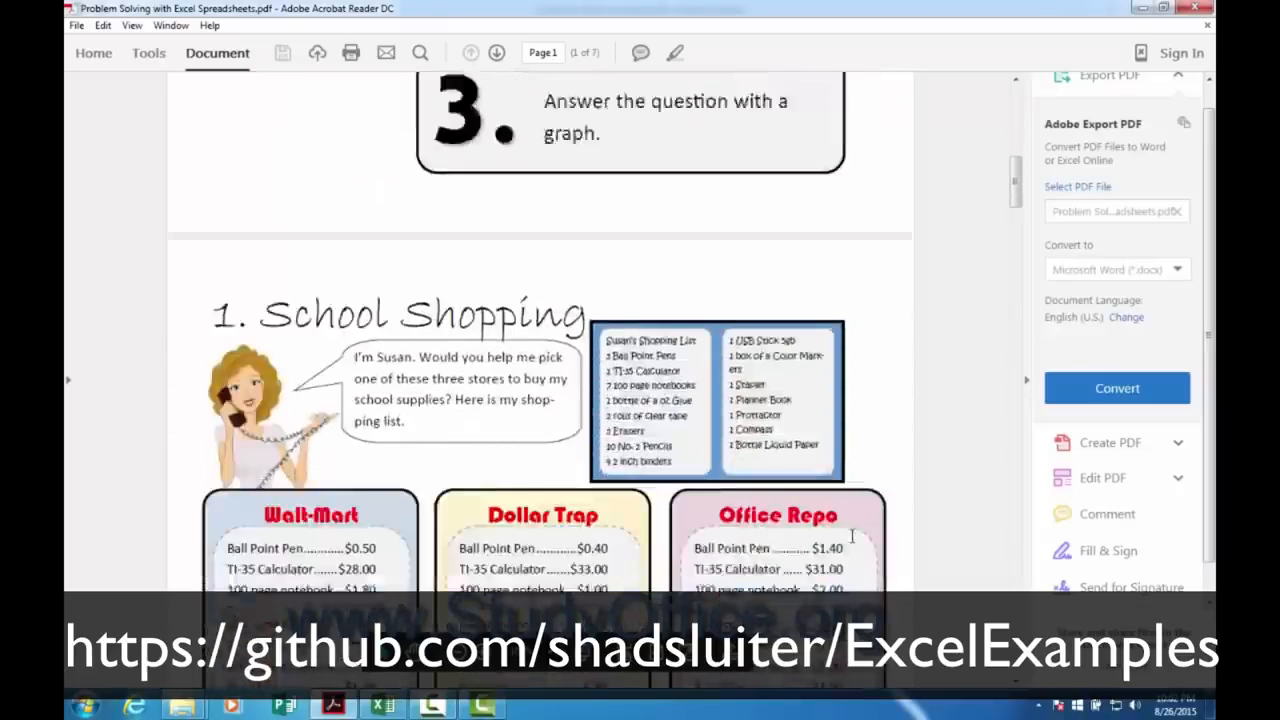
{"action": "scroll", "coordinate": [851, 537], "scroll_direction": "down", "scroll_amount": 10}
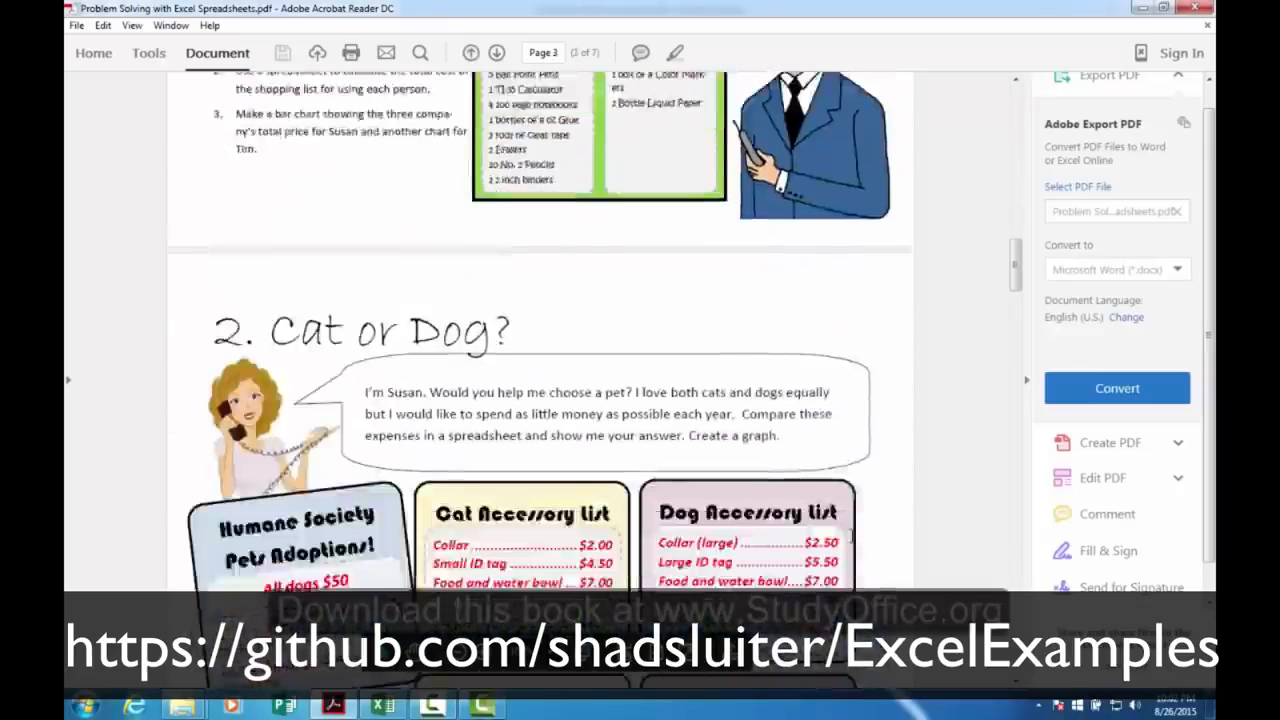
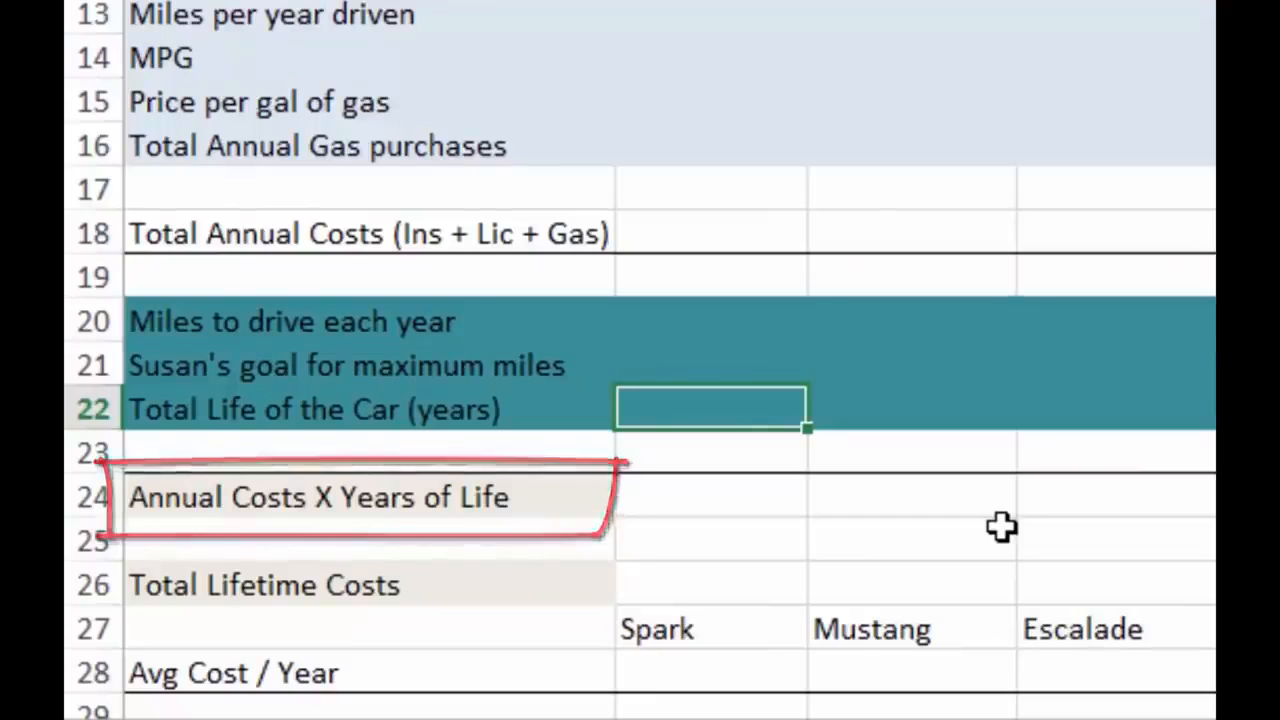
Step: Go through the Spark's cells for Annual Costs X Years of Life in B24 and Total Lifetime Costs in B26
{"action": "key", "text": "Down"}
{"action": "key", "text": "Down"}
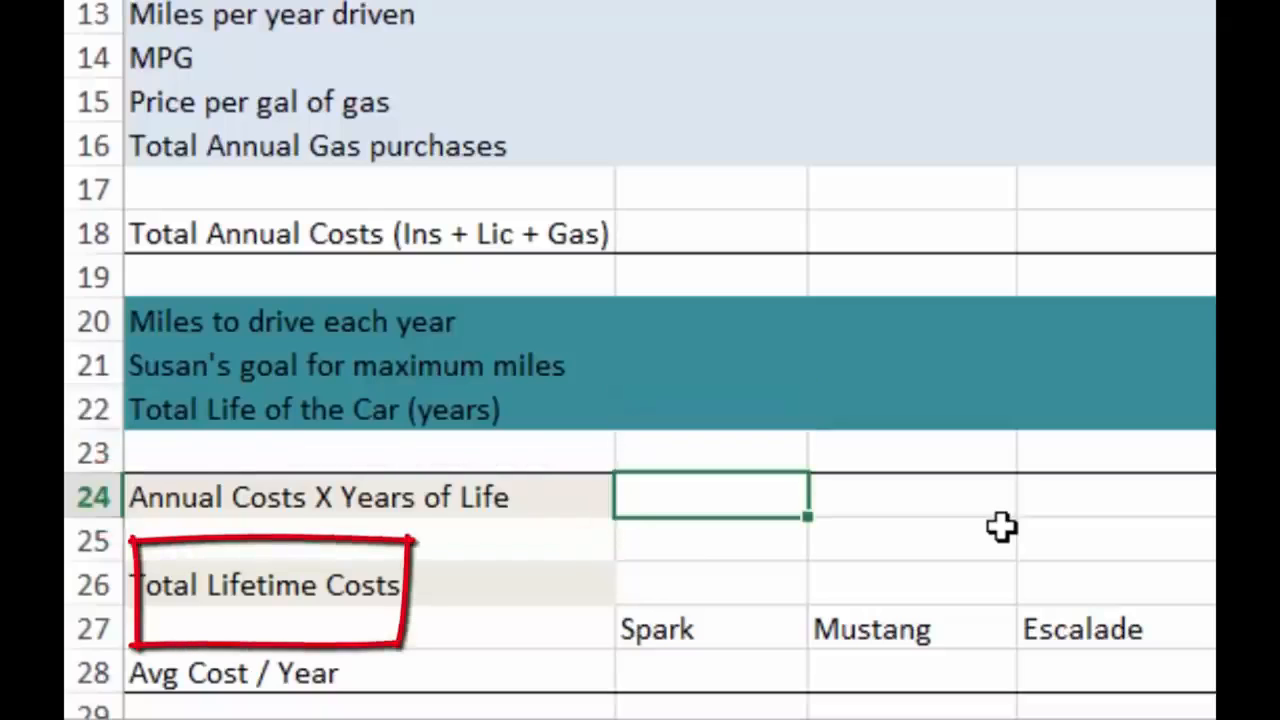
{"action": "key", "text": "Down"}
{"action": "key", "text": "Down"}
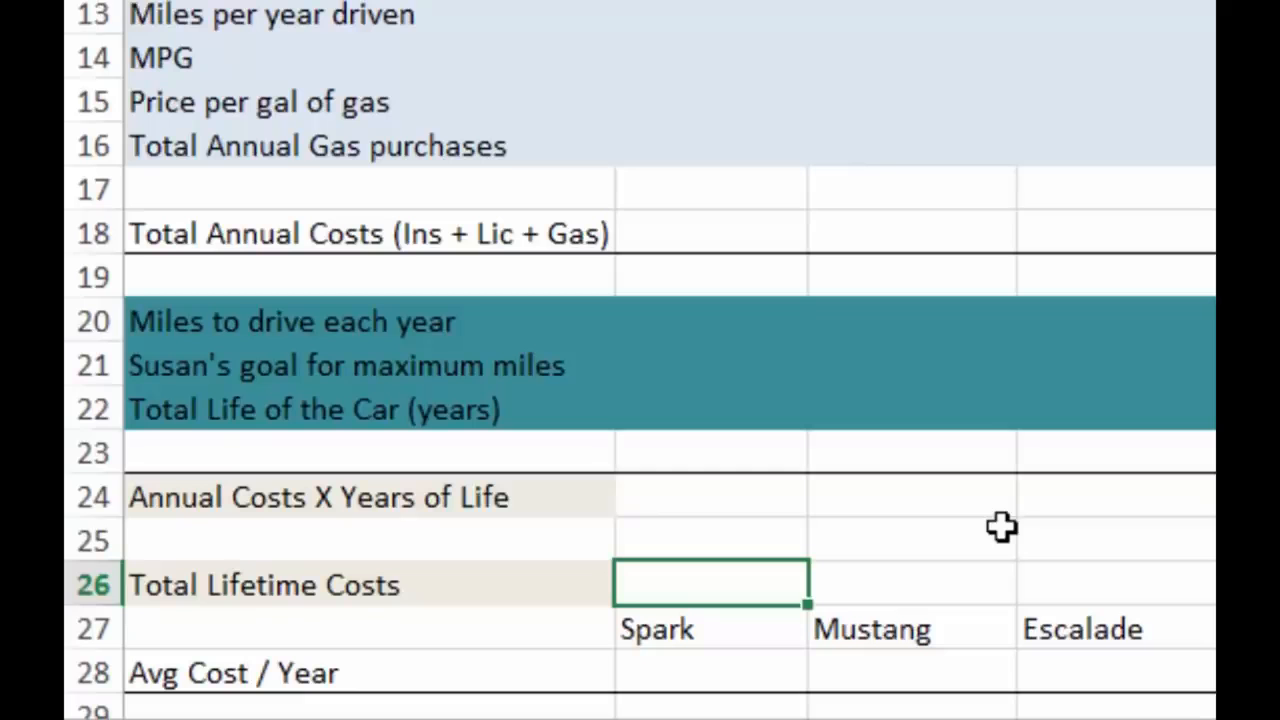
Step: Select the car names and their Avg Cost / Year cells in B27:D28 to identify the bar chart's data range
{"action": "scroll", "coordinate": [1000, 526], "scroll_direction": "down", "scroll_amount": 5}
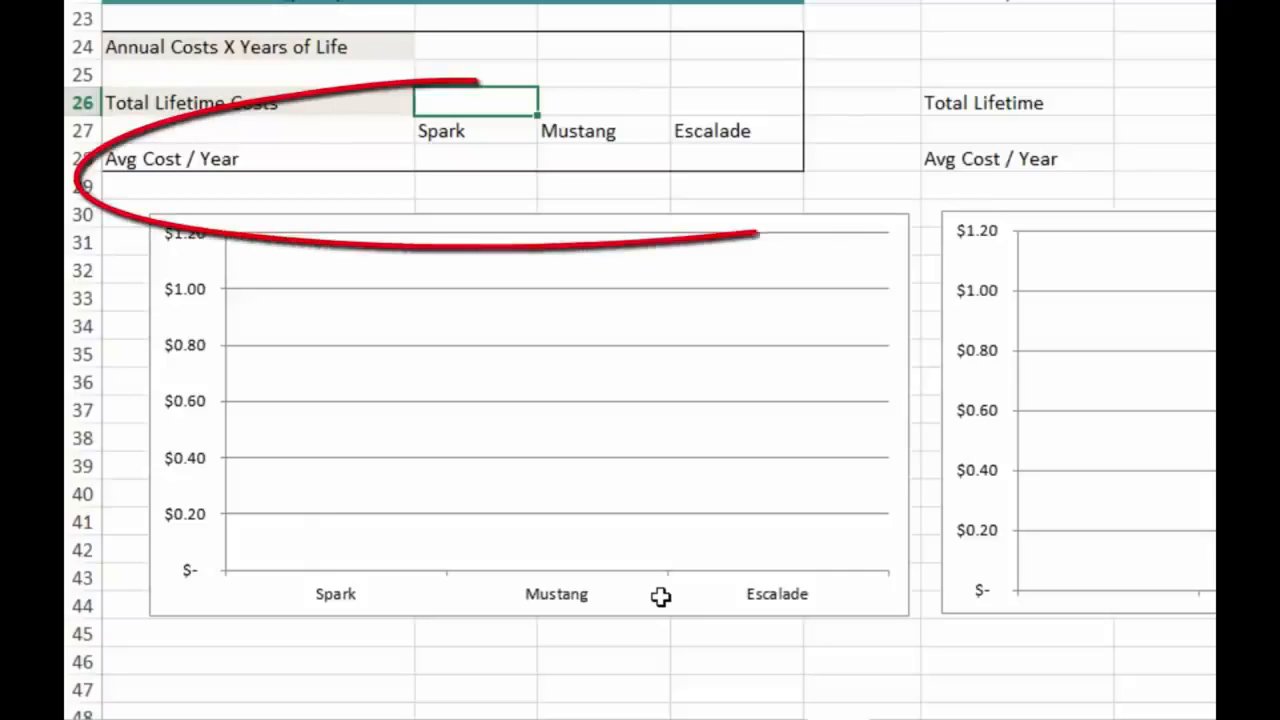
{"action": "key", "text": "Down"}
{"action": "key", "text": "shift+Down"}
{"action": "key", "text": "shift+Right"}
{"action": "key", "text": "shift+Right"}
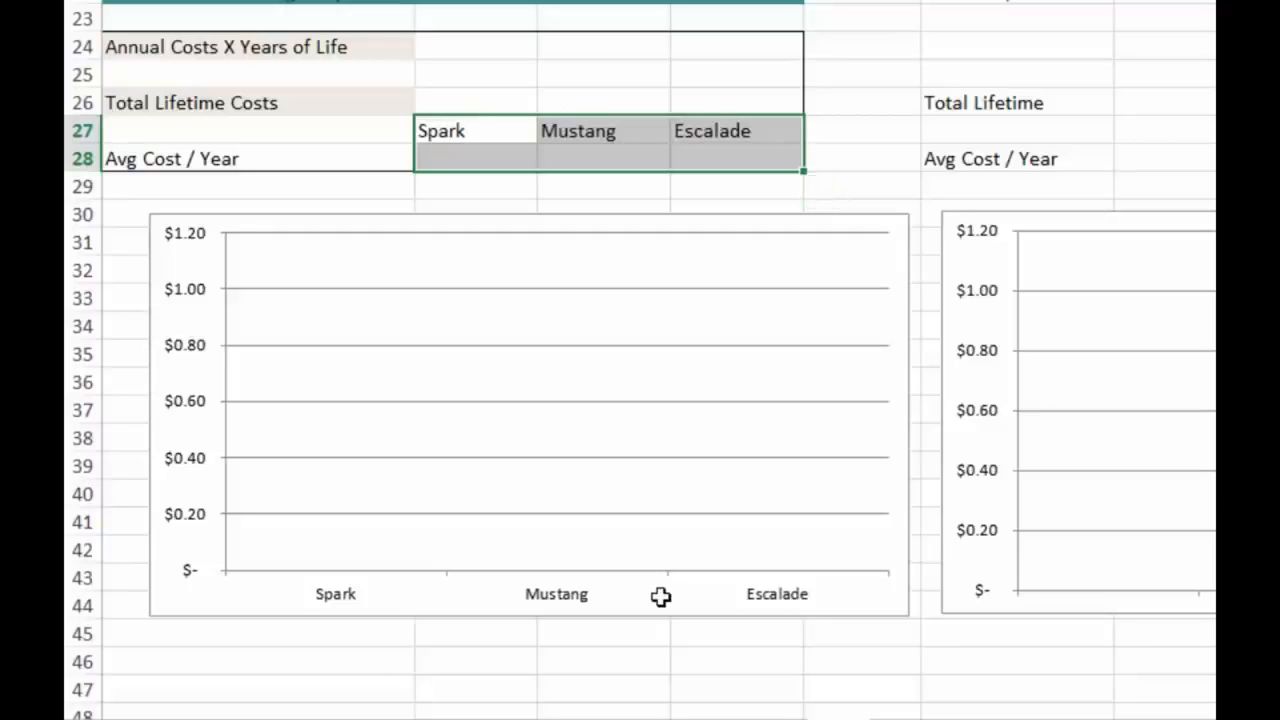
Step: Go to the Avg Cost / Year label in A28, and select the chart data in B27:D28 again
{"action": "key", "text": "Down"}
{"action": "key", "text": "Left"}
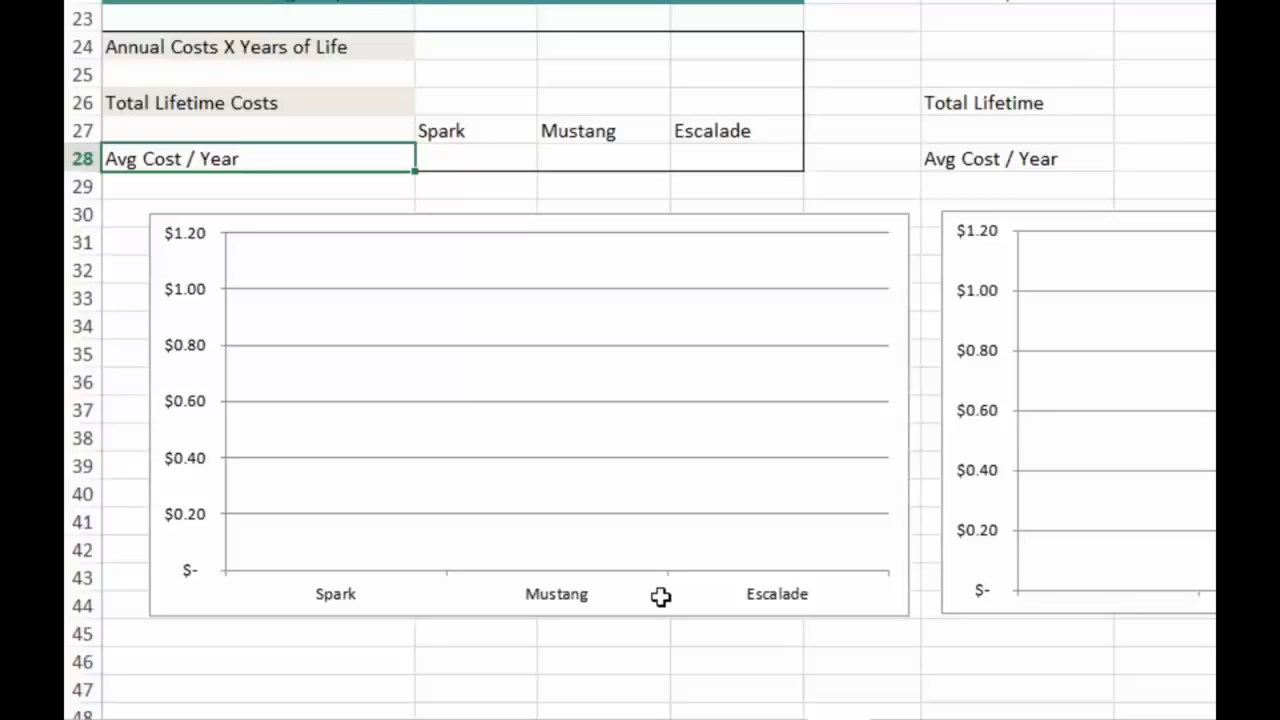
{"action": "key", "text": "Up"}
{"action": "key", "text": "Right"}
{"action": "key", "text": "shift+Right"}
{"action": "key", "text": "shift+Right"}
{"action": "key", "text": "shift+Down"}
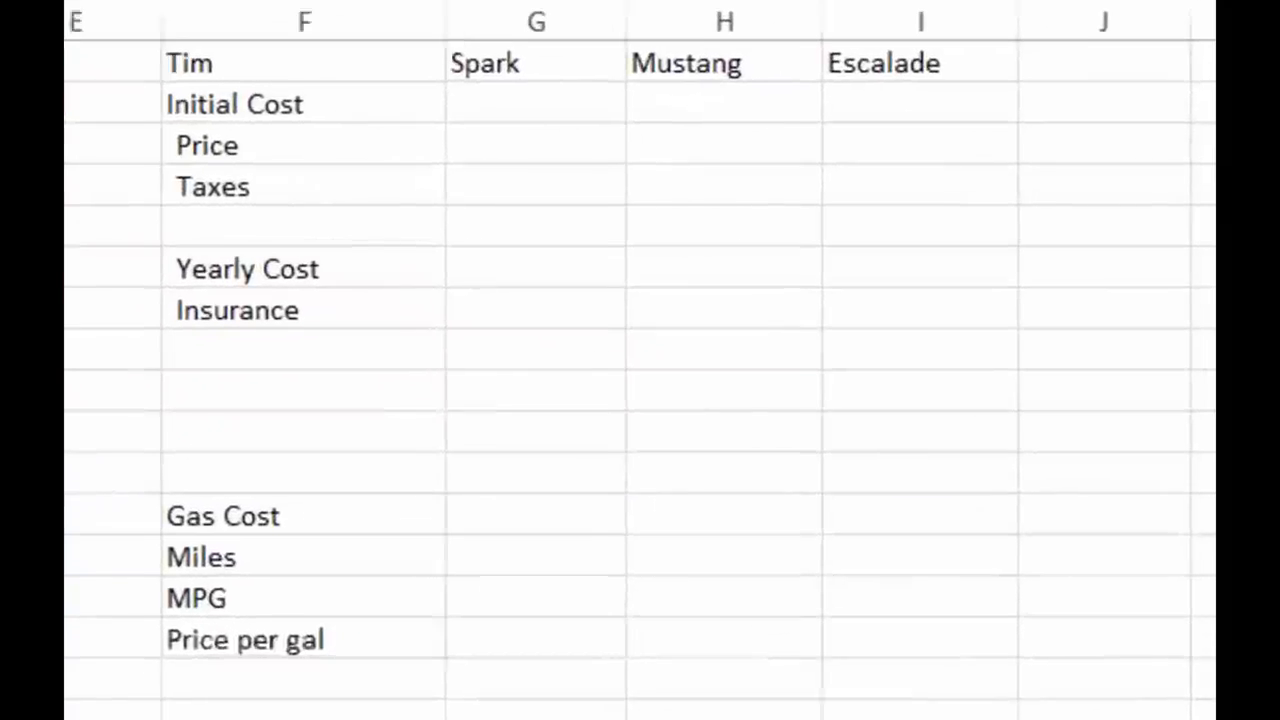
Step: Select the second buyer's name heading in F1 and the Initial Cost row in F2:I2, and look over the rest of that table
{"action": "left_click", "coordinate": [303, 63]}
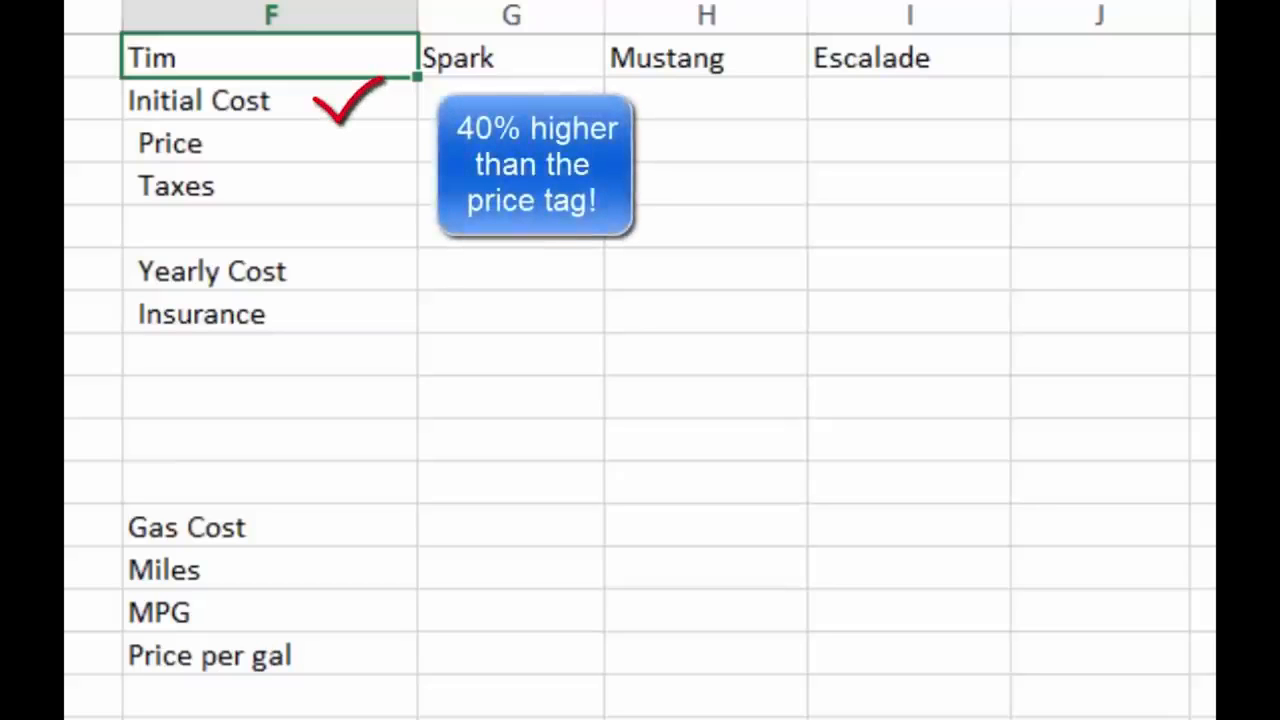
{"action": "left_click_drag", "start_coordinate": [270, 101], "coordinate": [908, 101]}
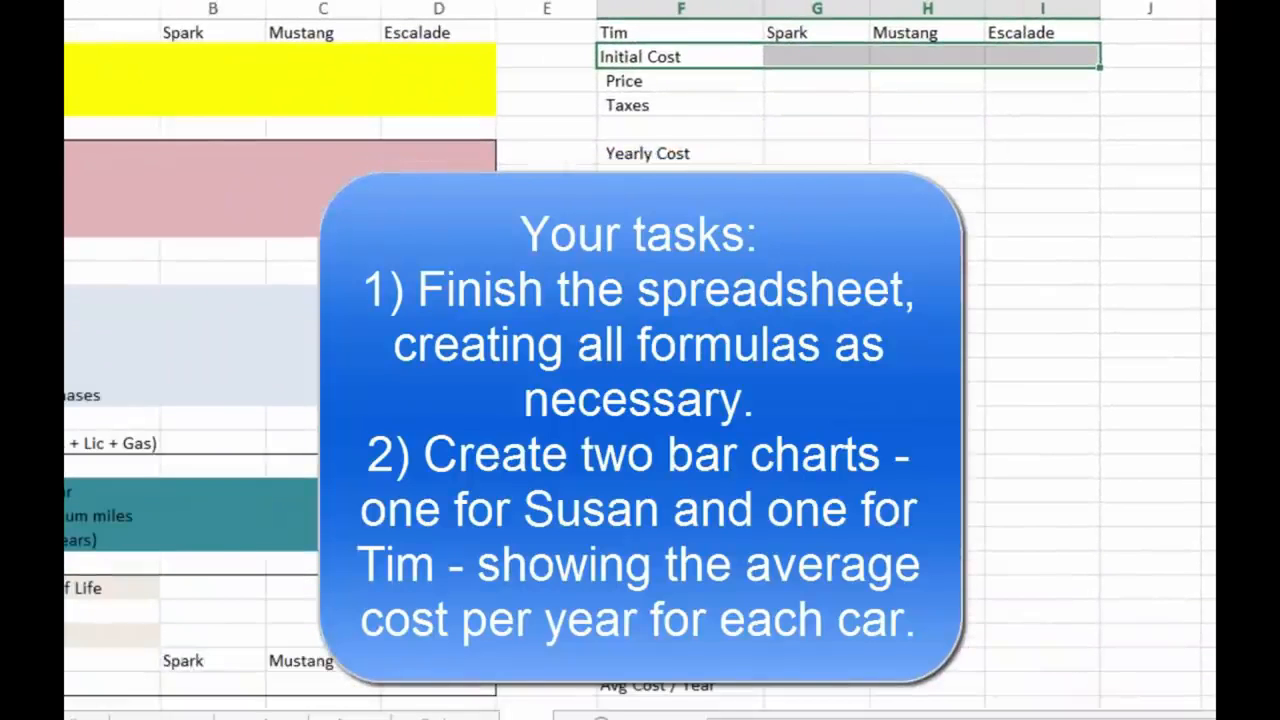
{"action": "scroll", "coordinate": [640, 370], "scroll_direction": "down", "scroll_amount": 6}
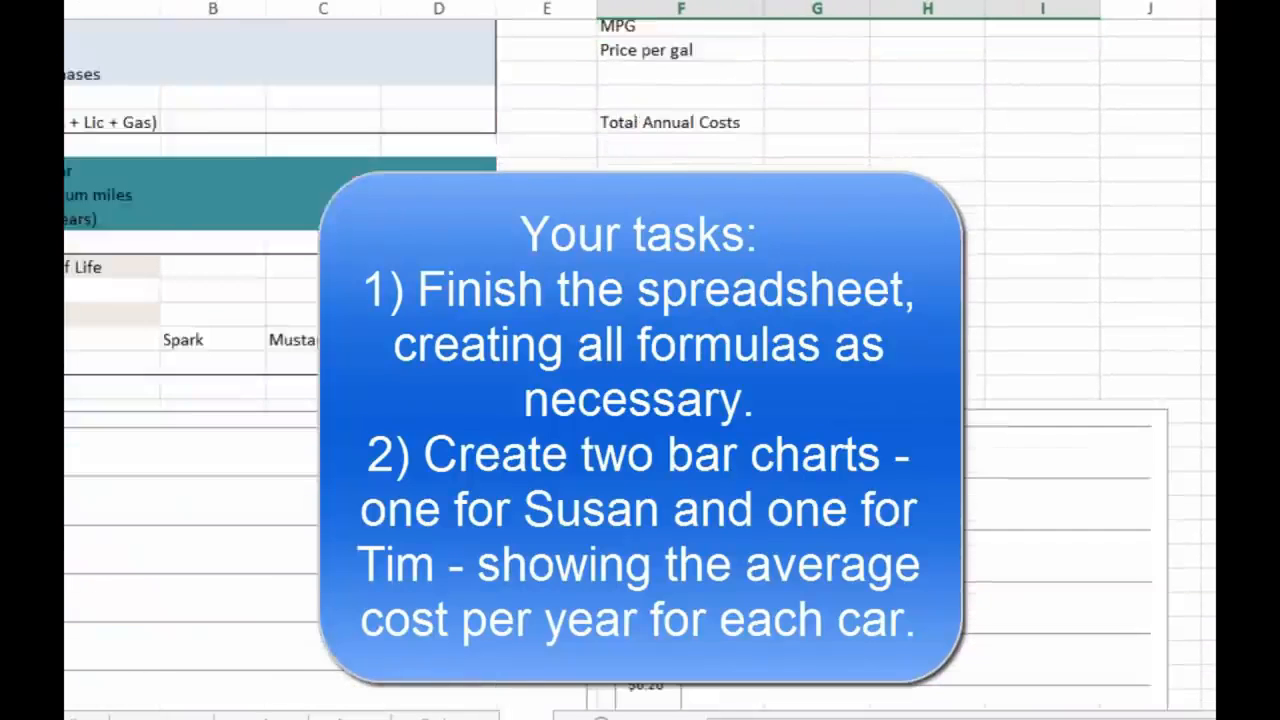